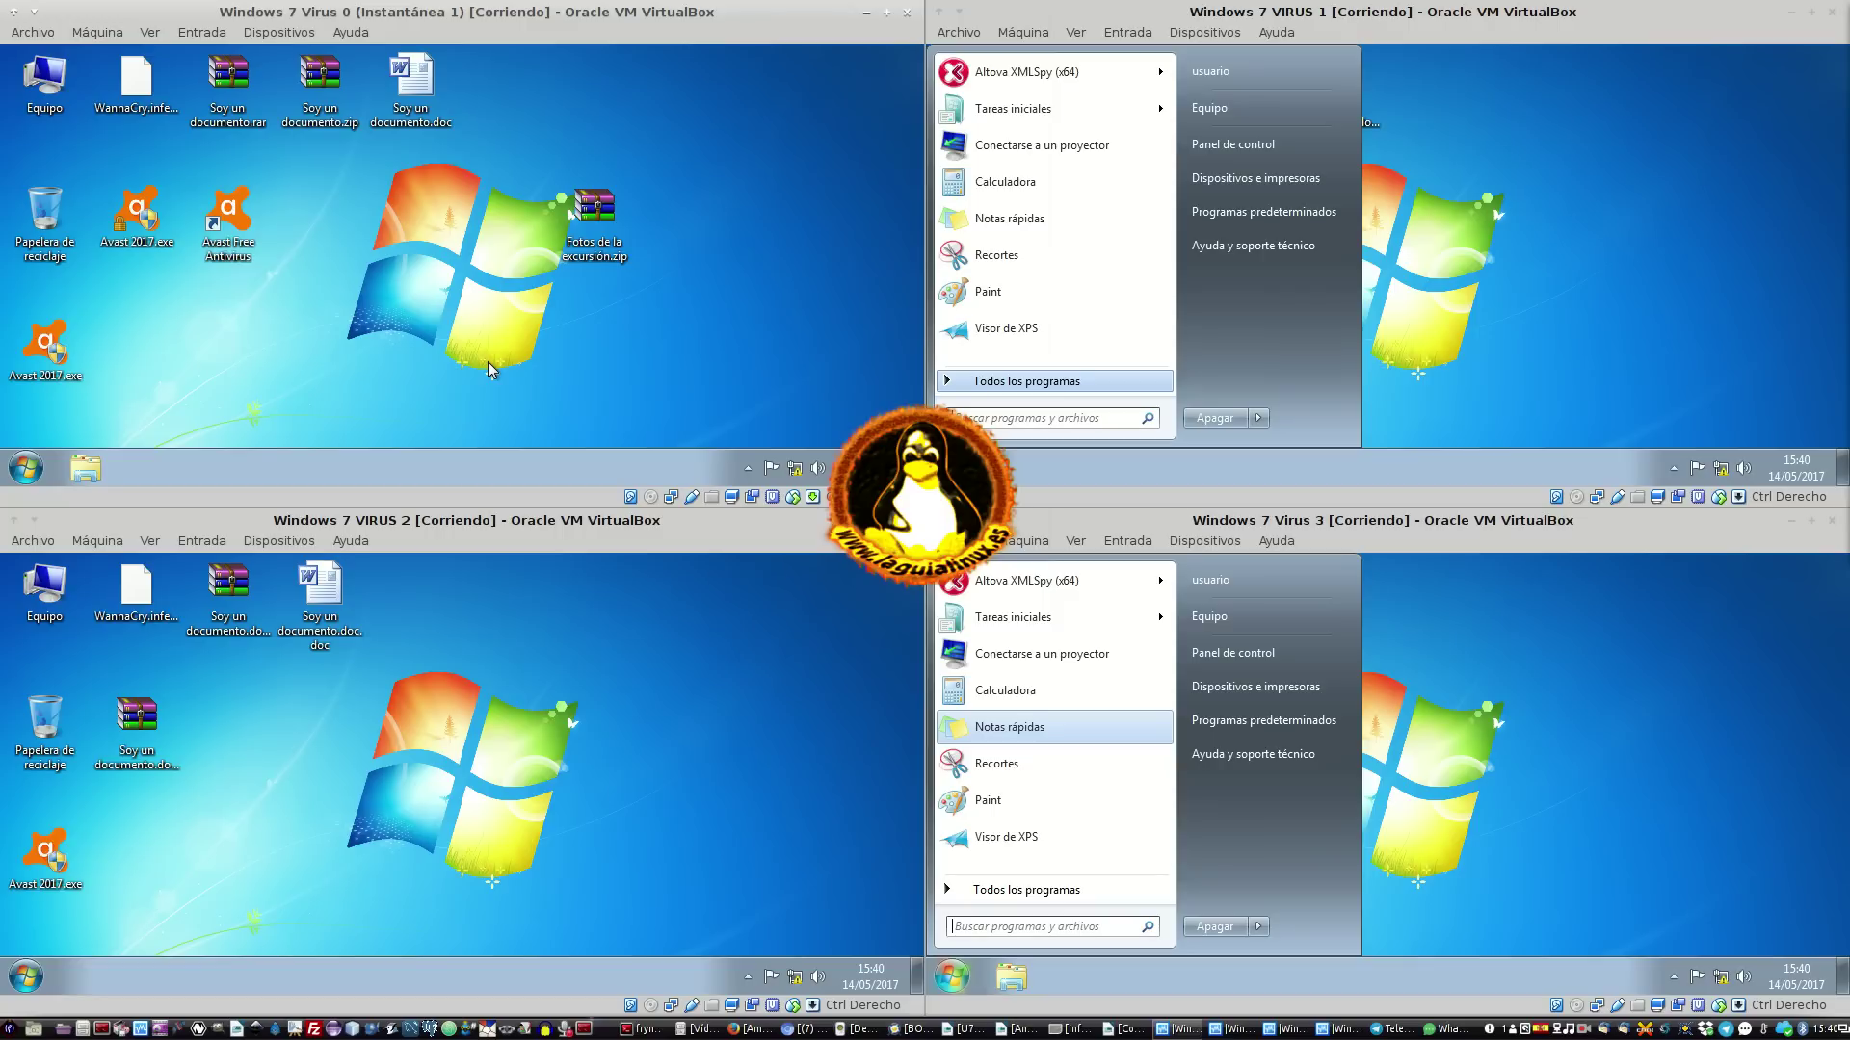
Close the Start menus in Virus 3 and Virus 1 and activate the Virus 3 and Virus 0 windows
left_click(1480, 770)
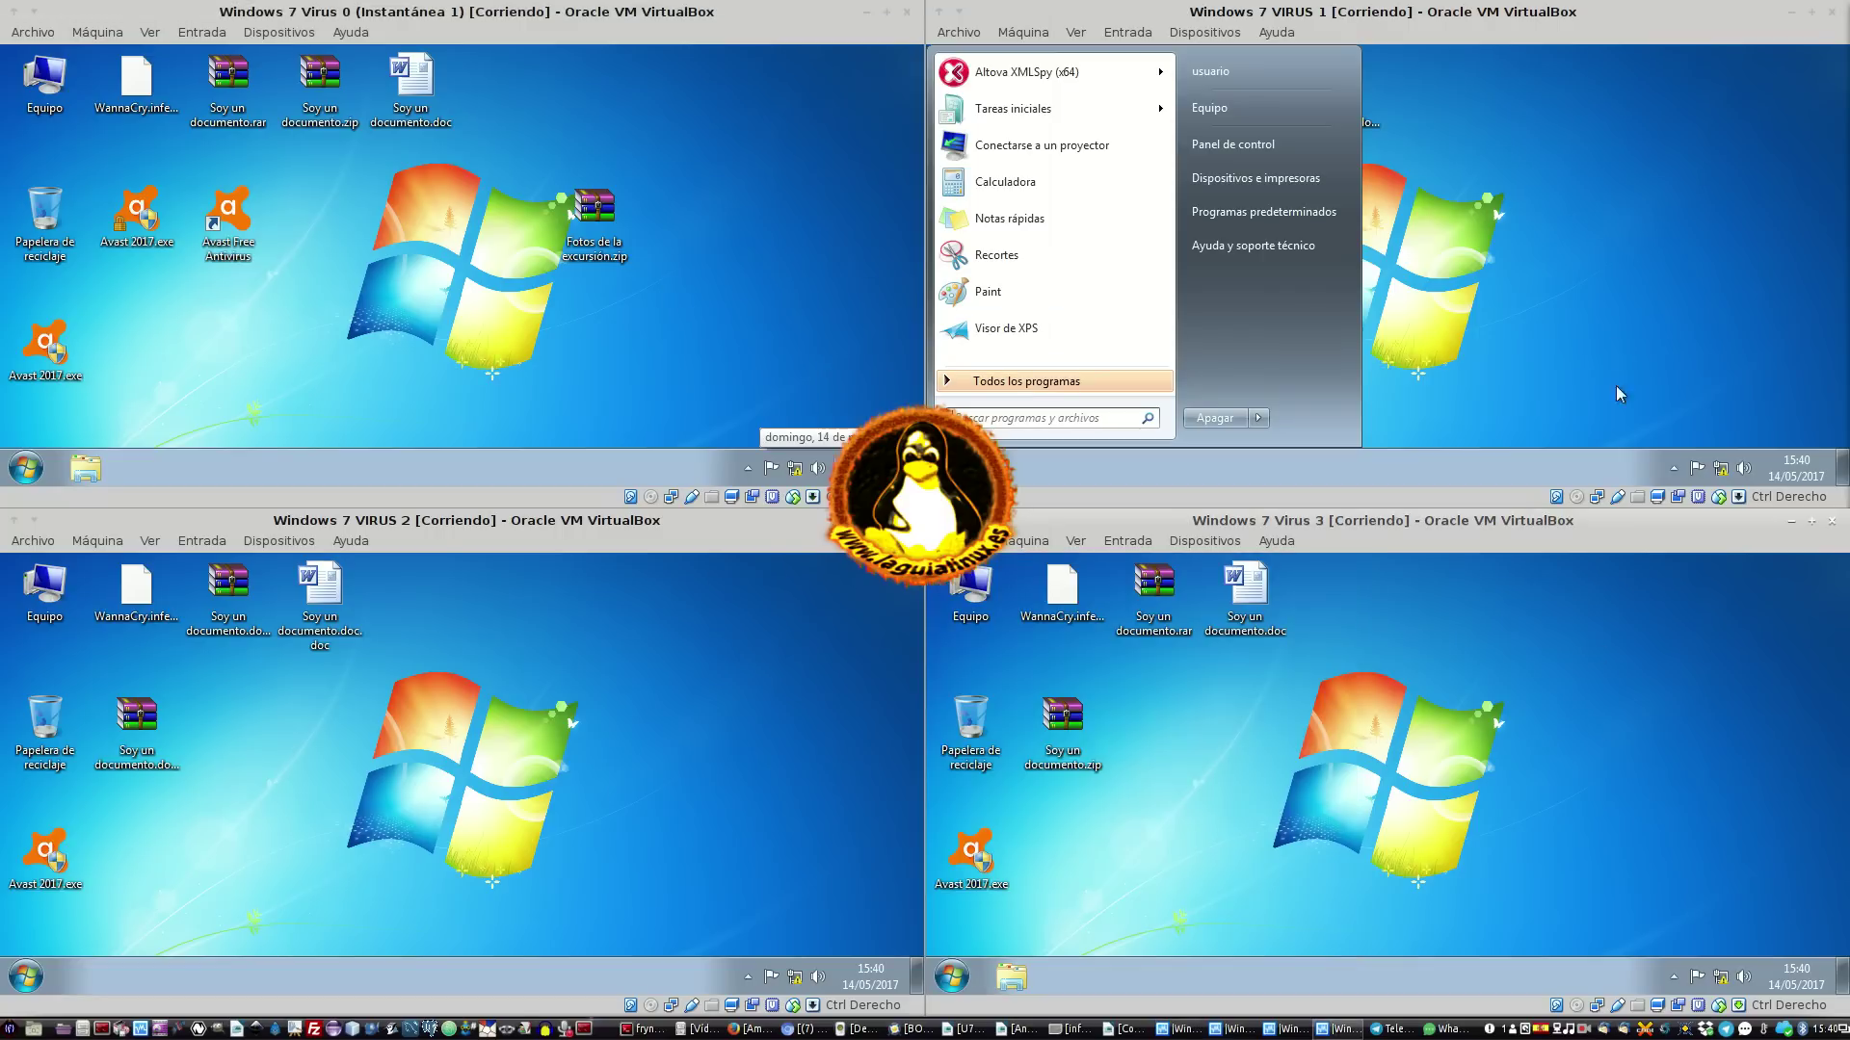
left_click(1618, 395)
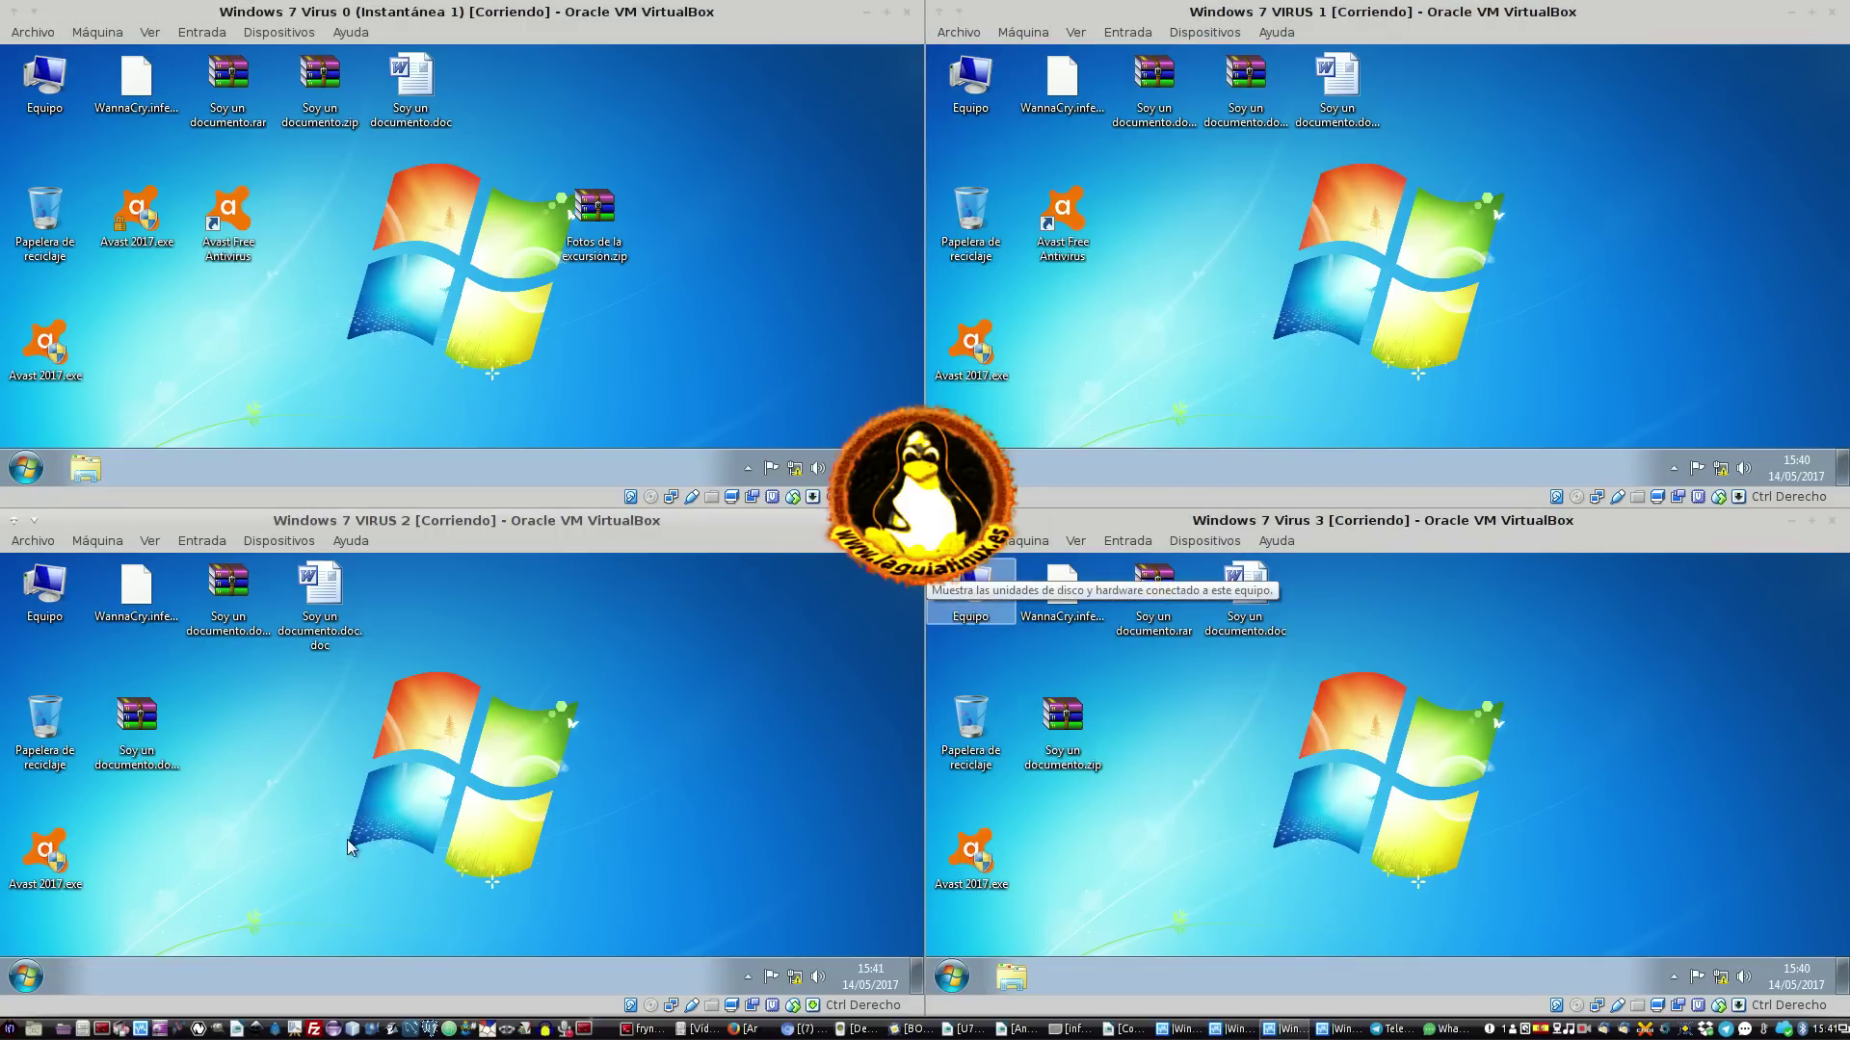
left_click(1354, 750)
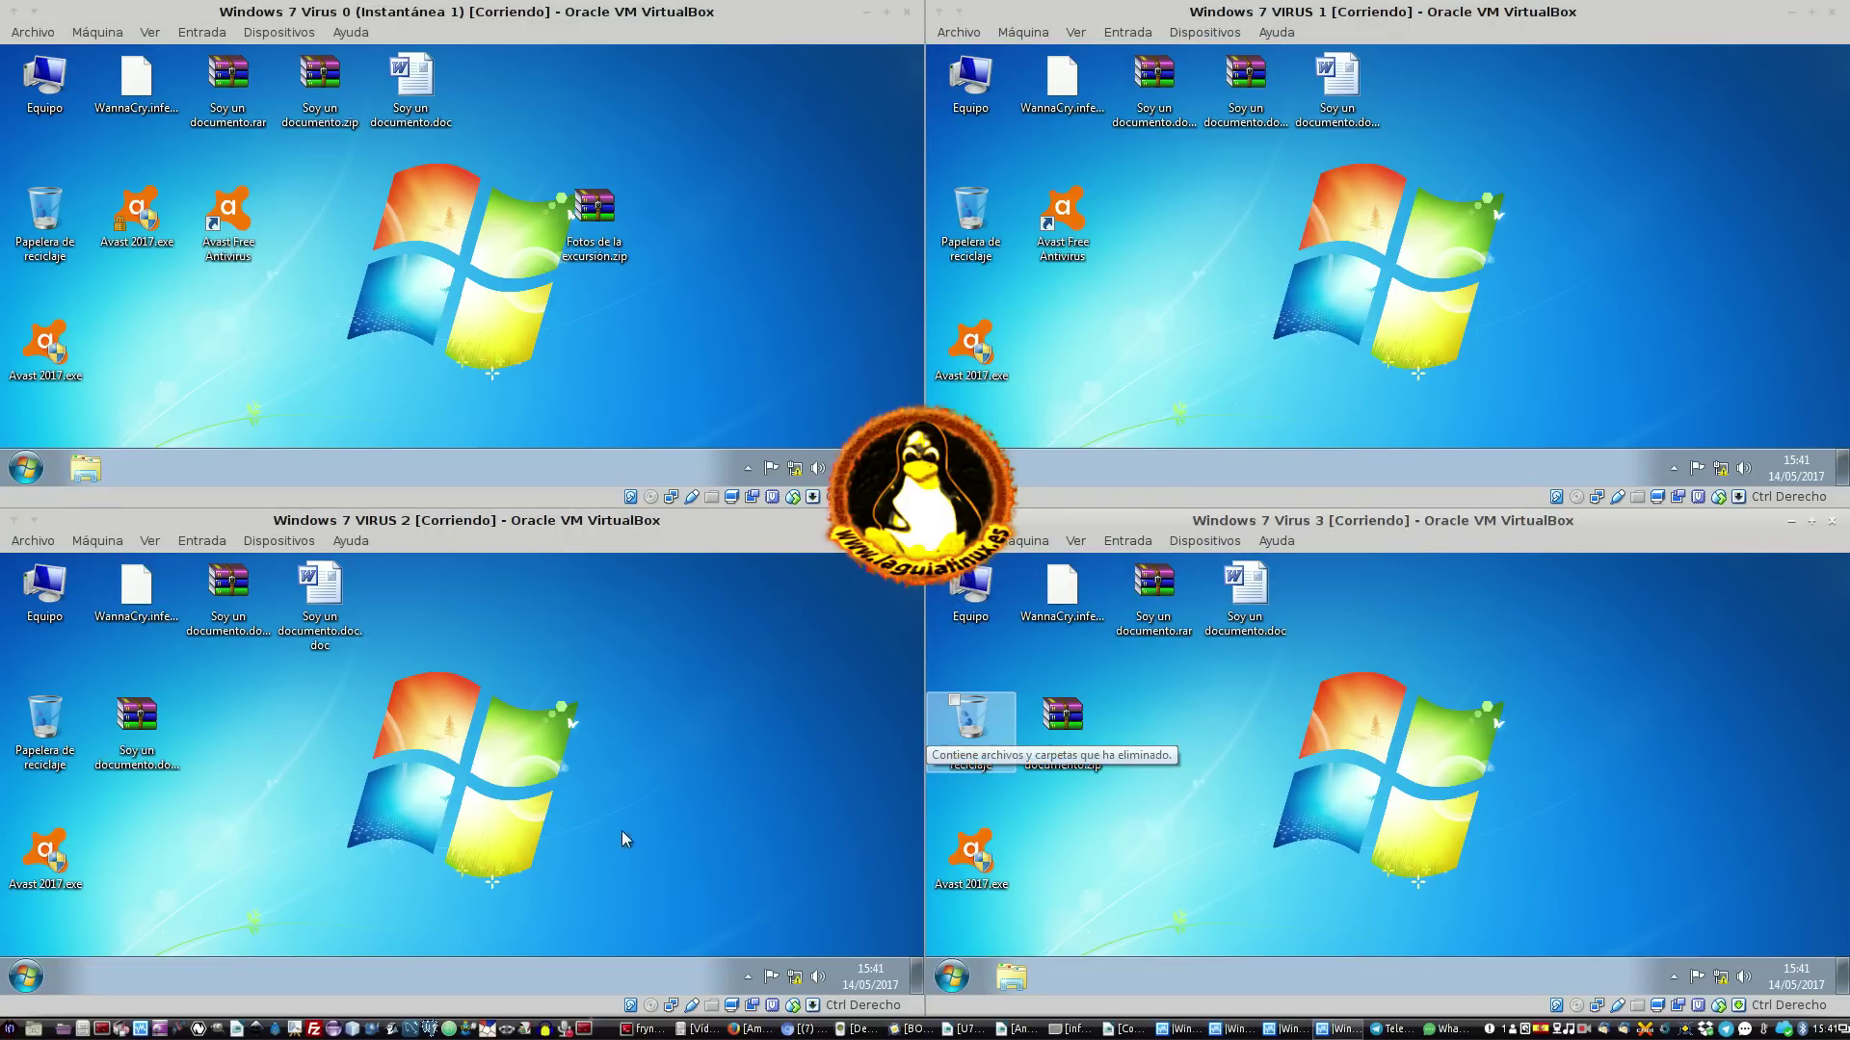
left_click(769, 234)
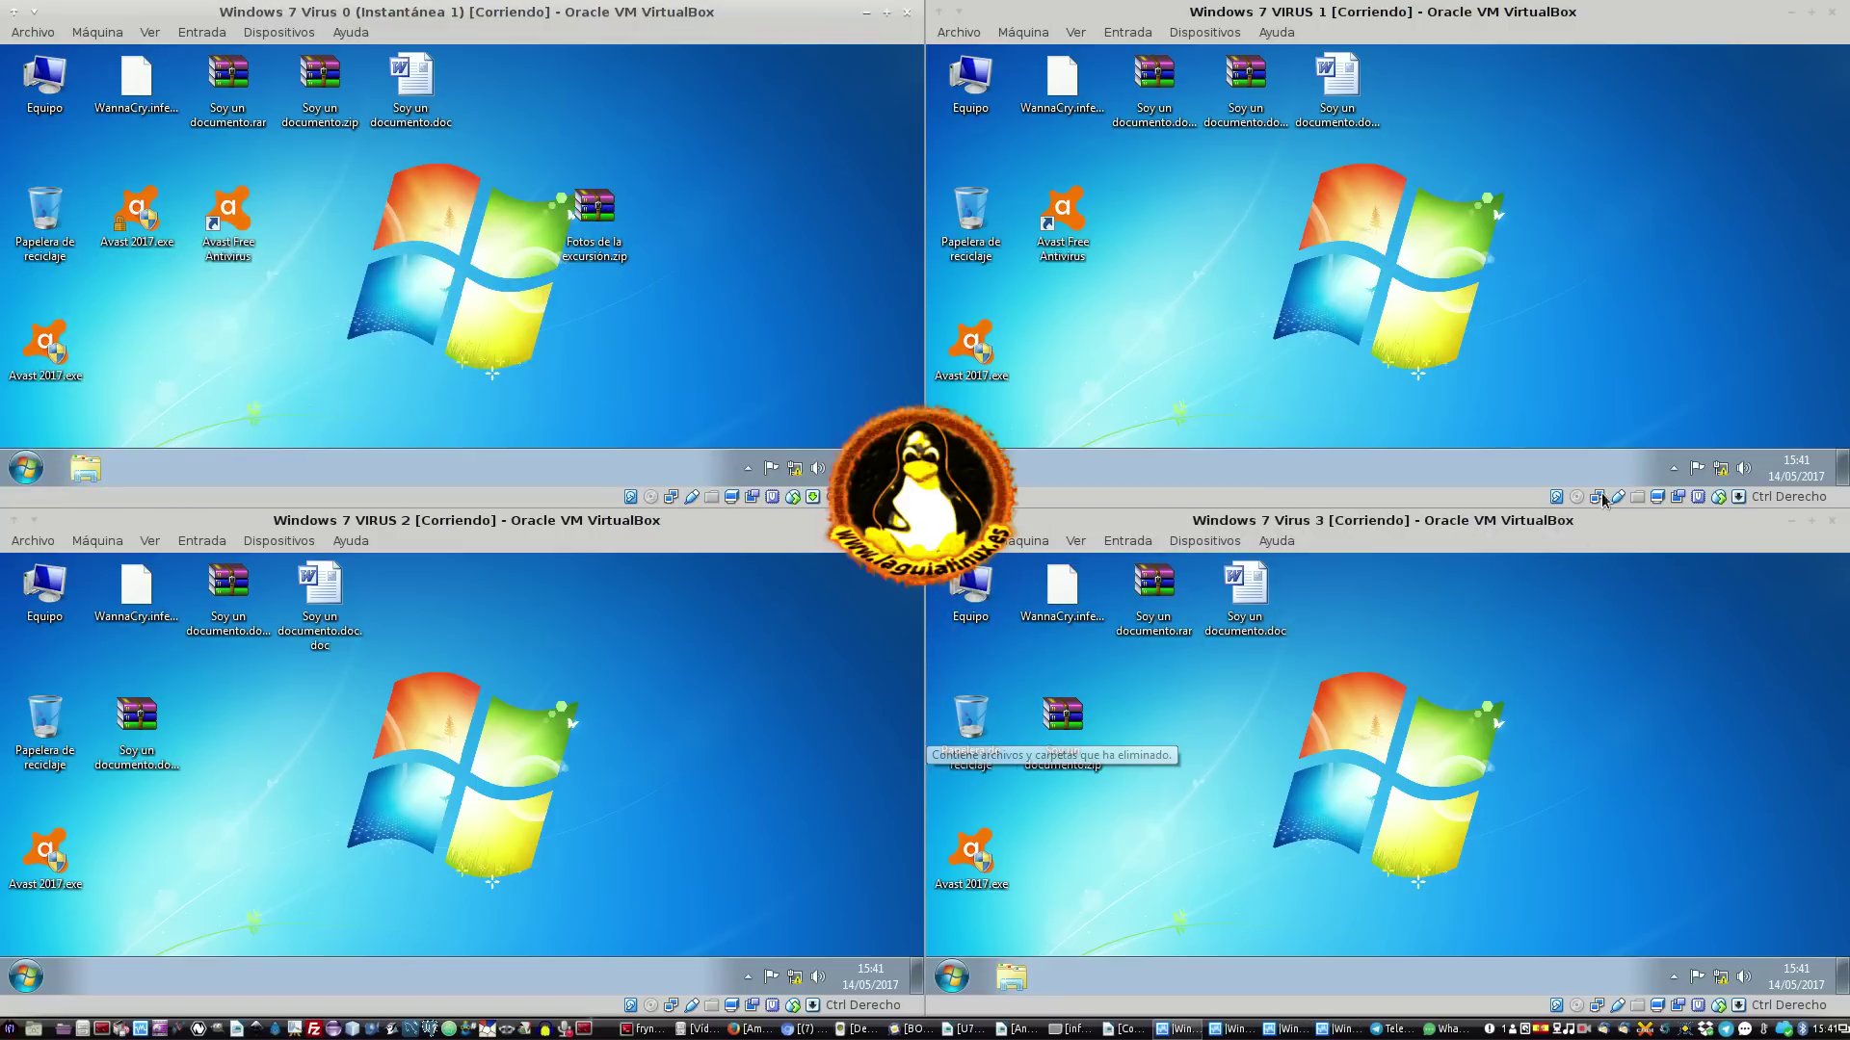
Select the Avast Free Antivirus shortcut on the Virus 0 and Virus 1 desktops
left_click(224, 210)
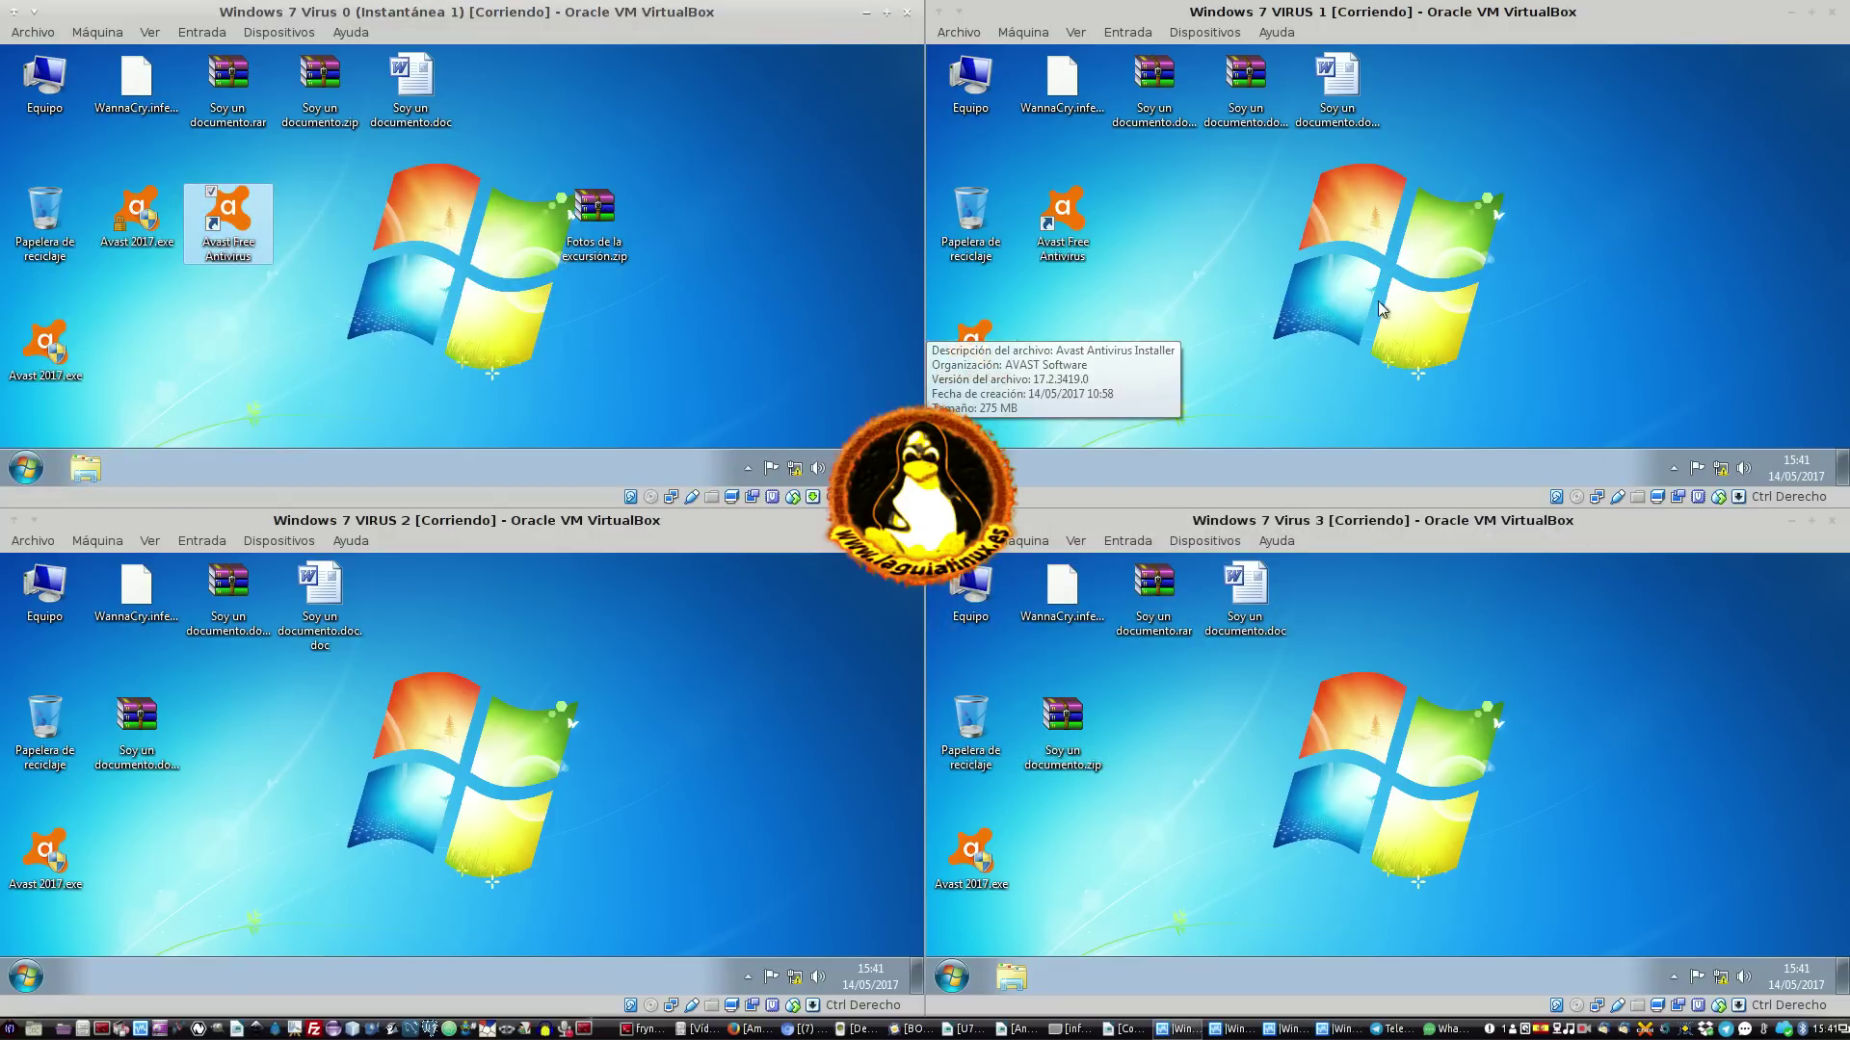
left_click(1122, 296)
left_click(1077, 226)
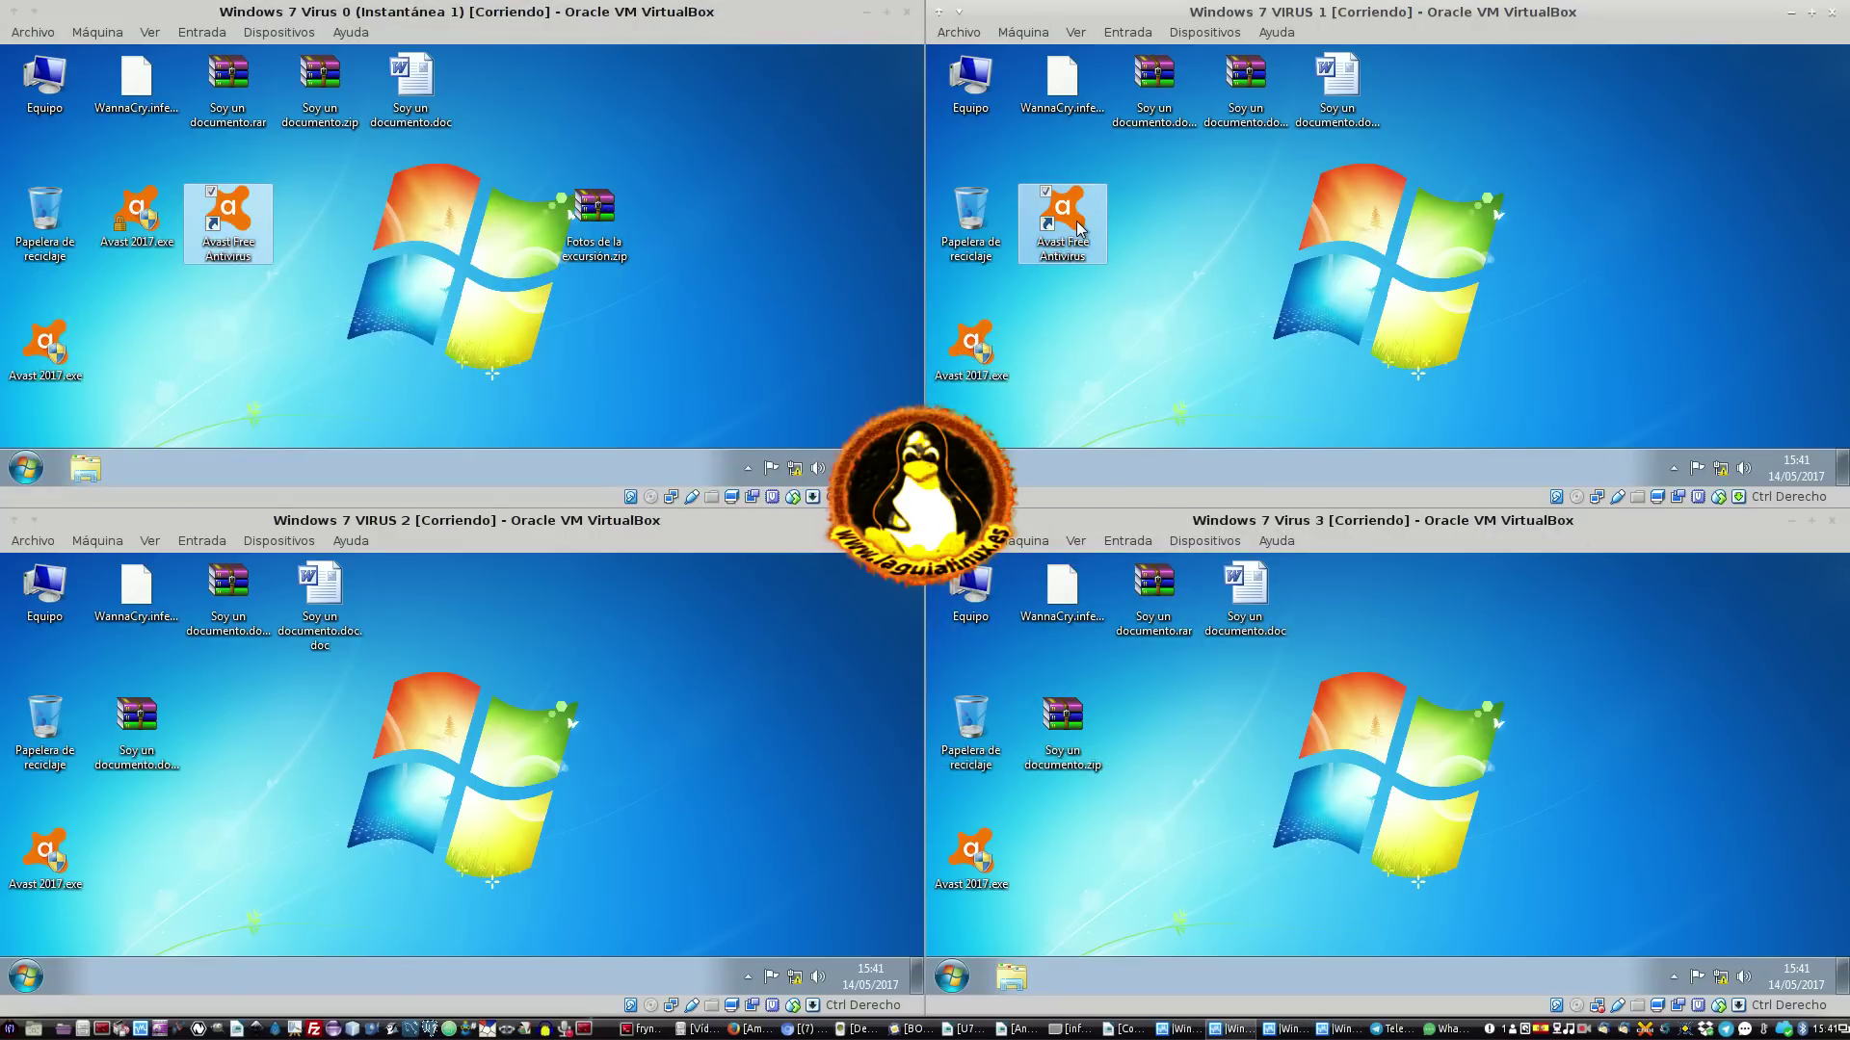
Delete Avast 2017.exe from the Virus 3 and VIRUS 2 desktops, confirming each deletion
right_click(991, 860)
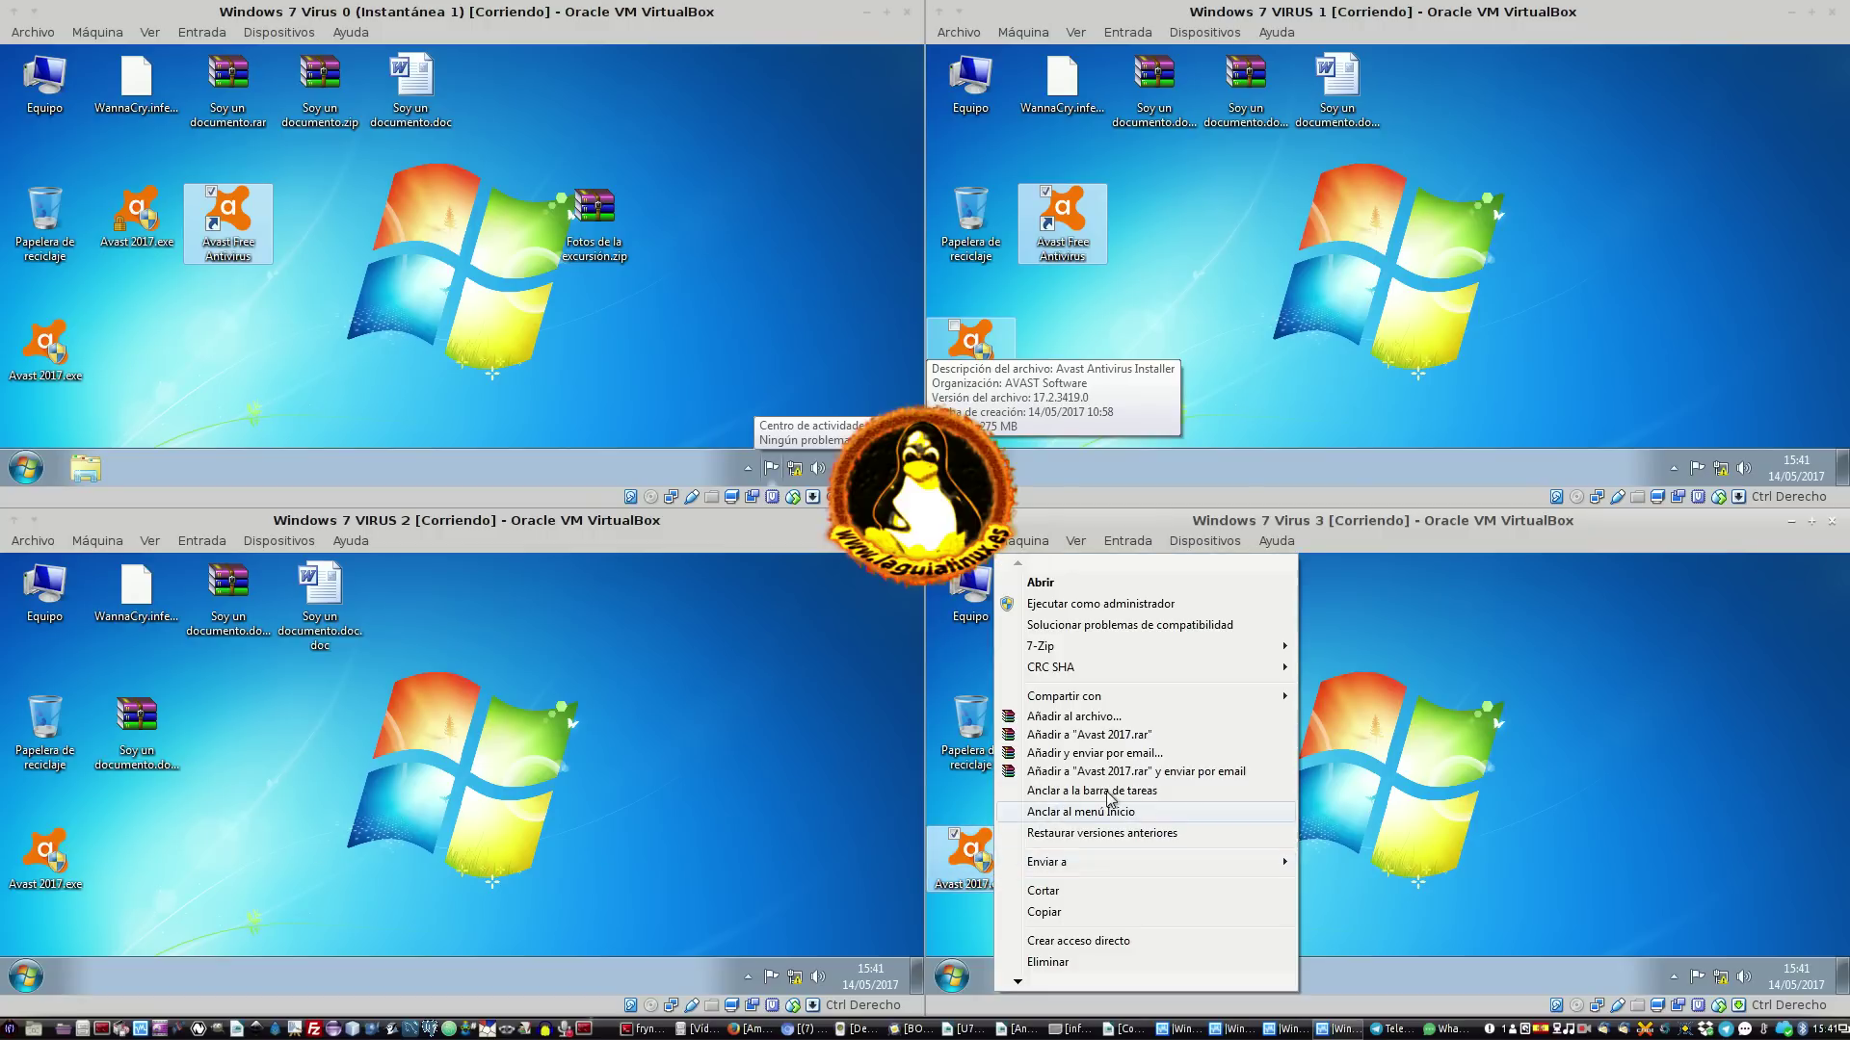
left_click(1127, 962)
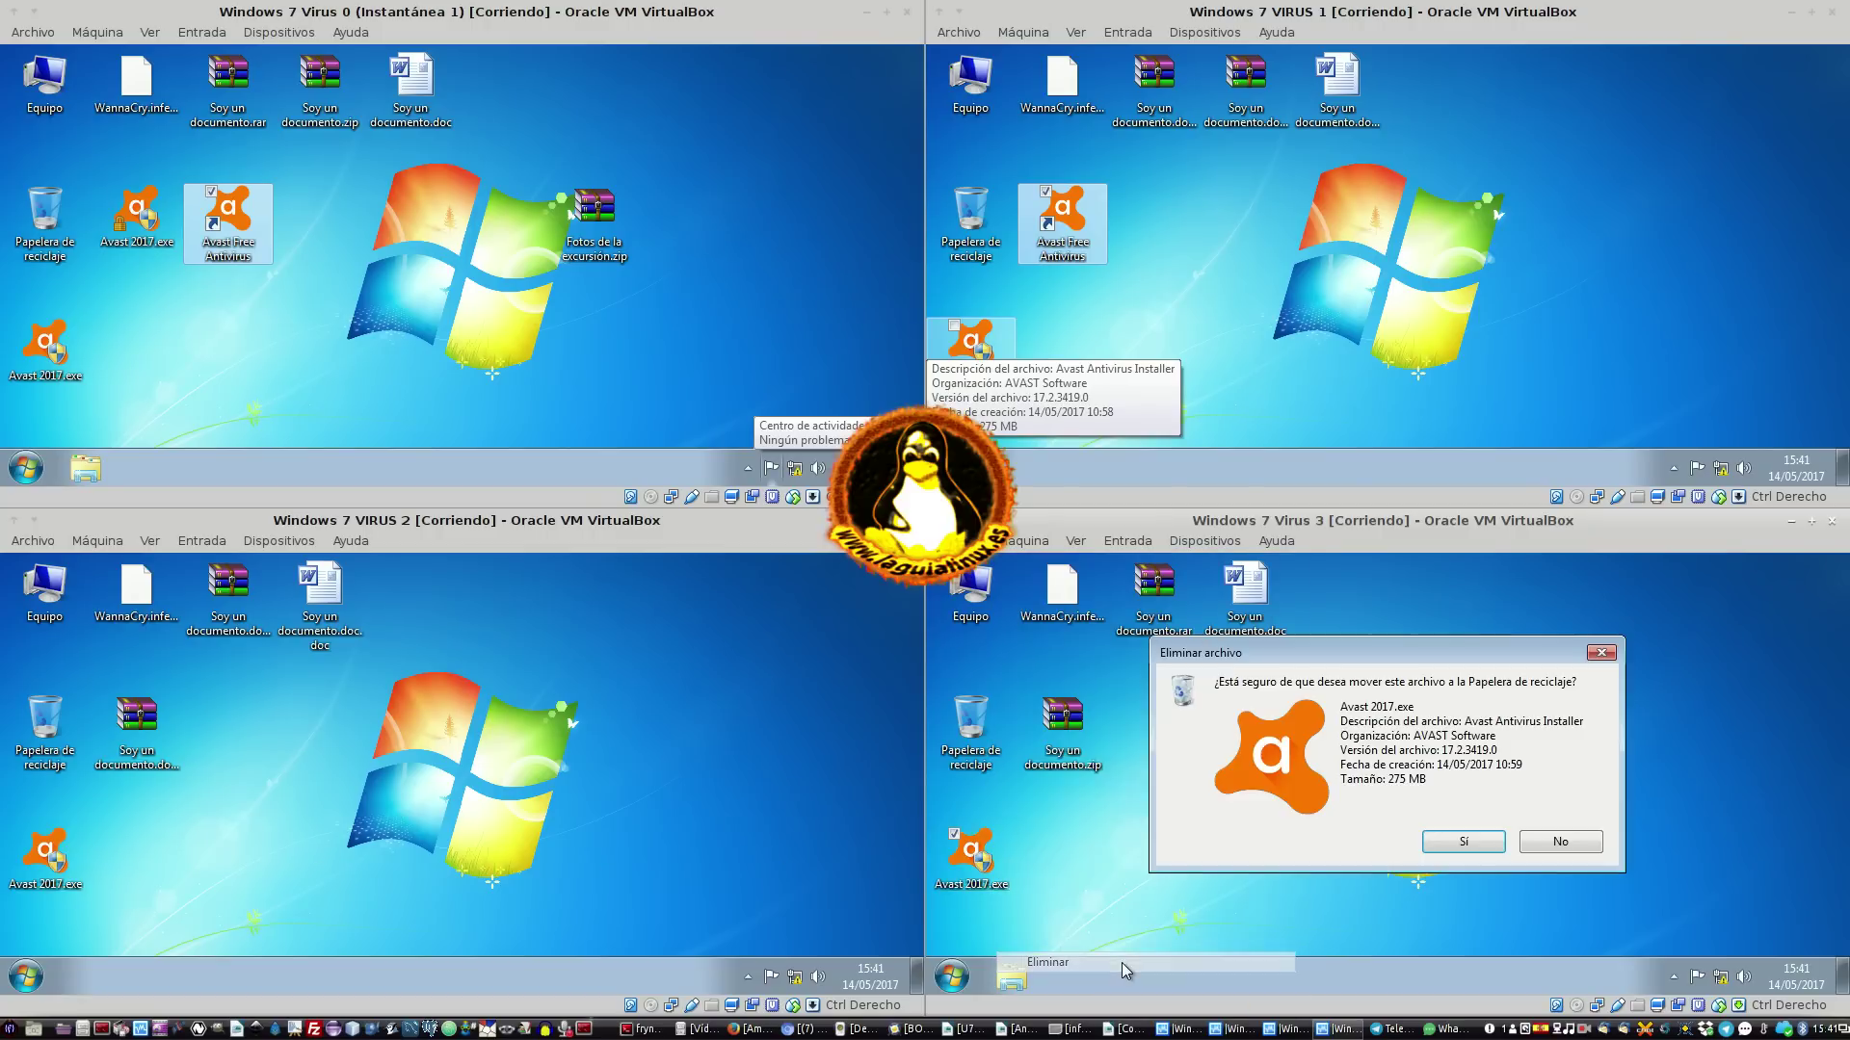
left_click(1463, 842)
right_click(56, 852)
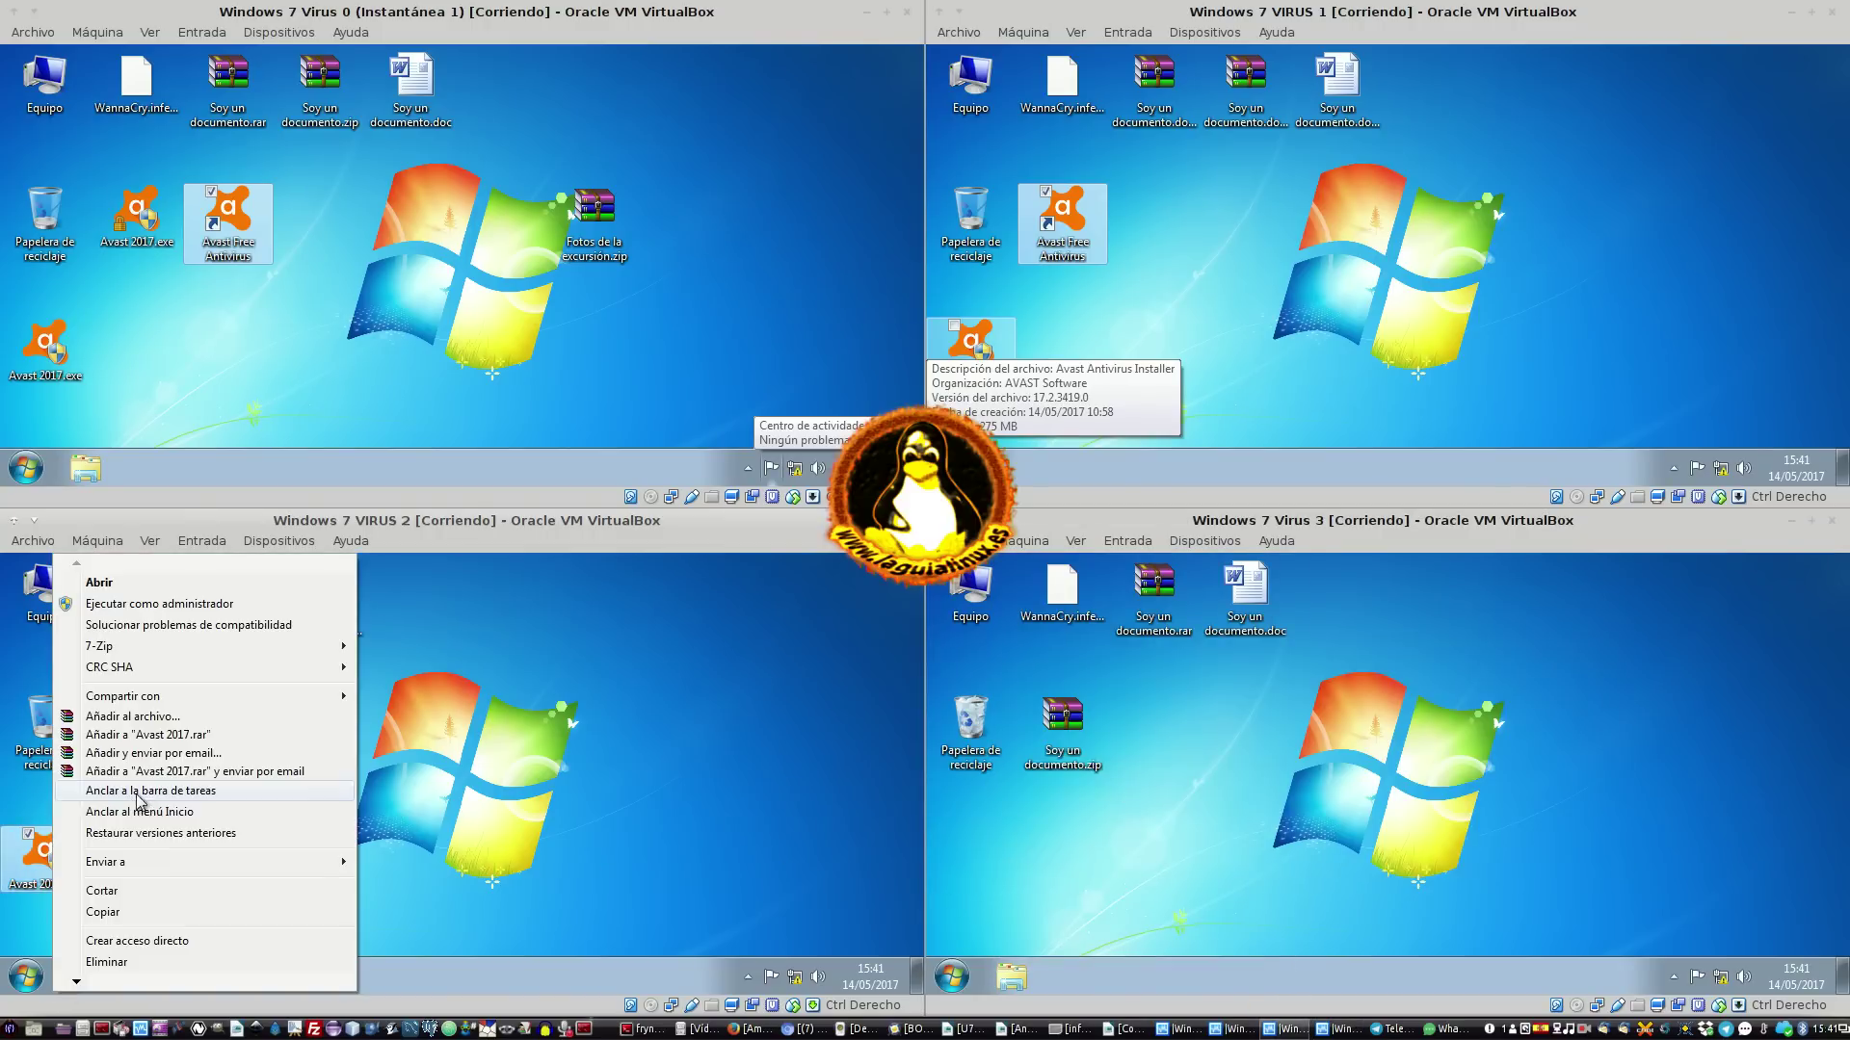
left_click(202, 961)
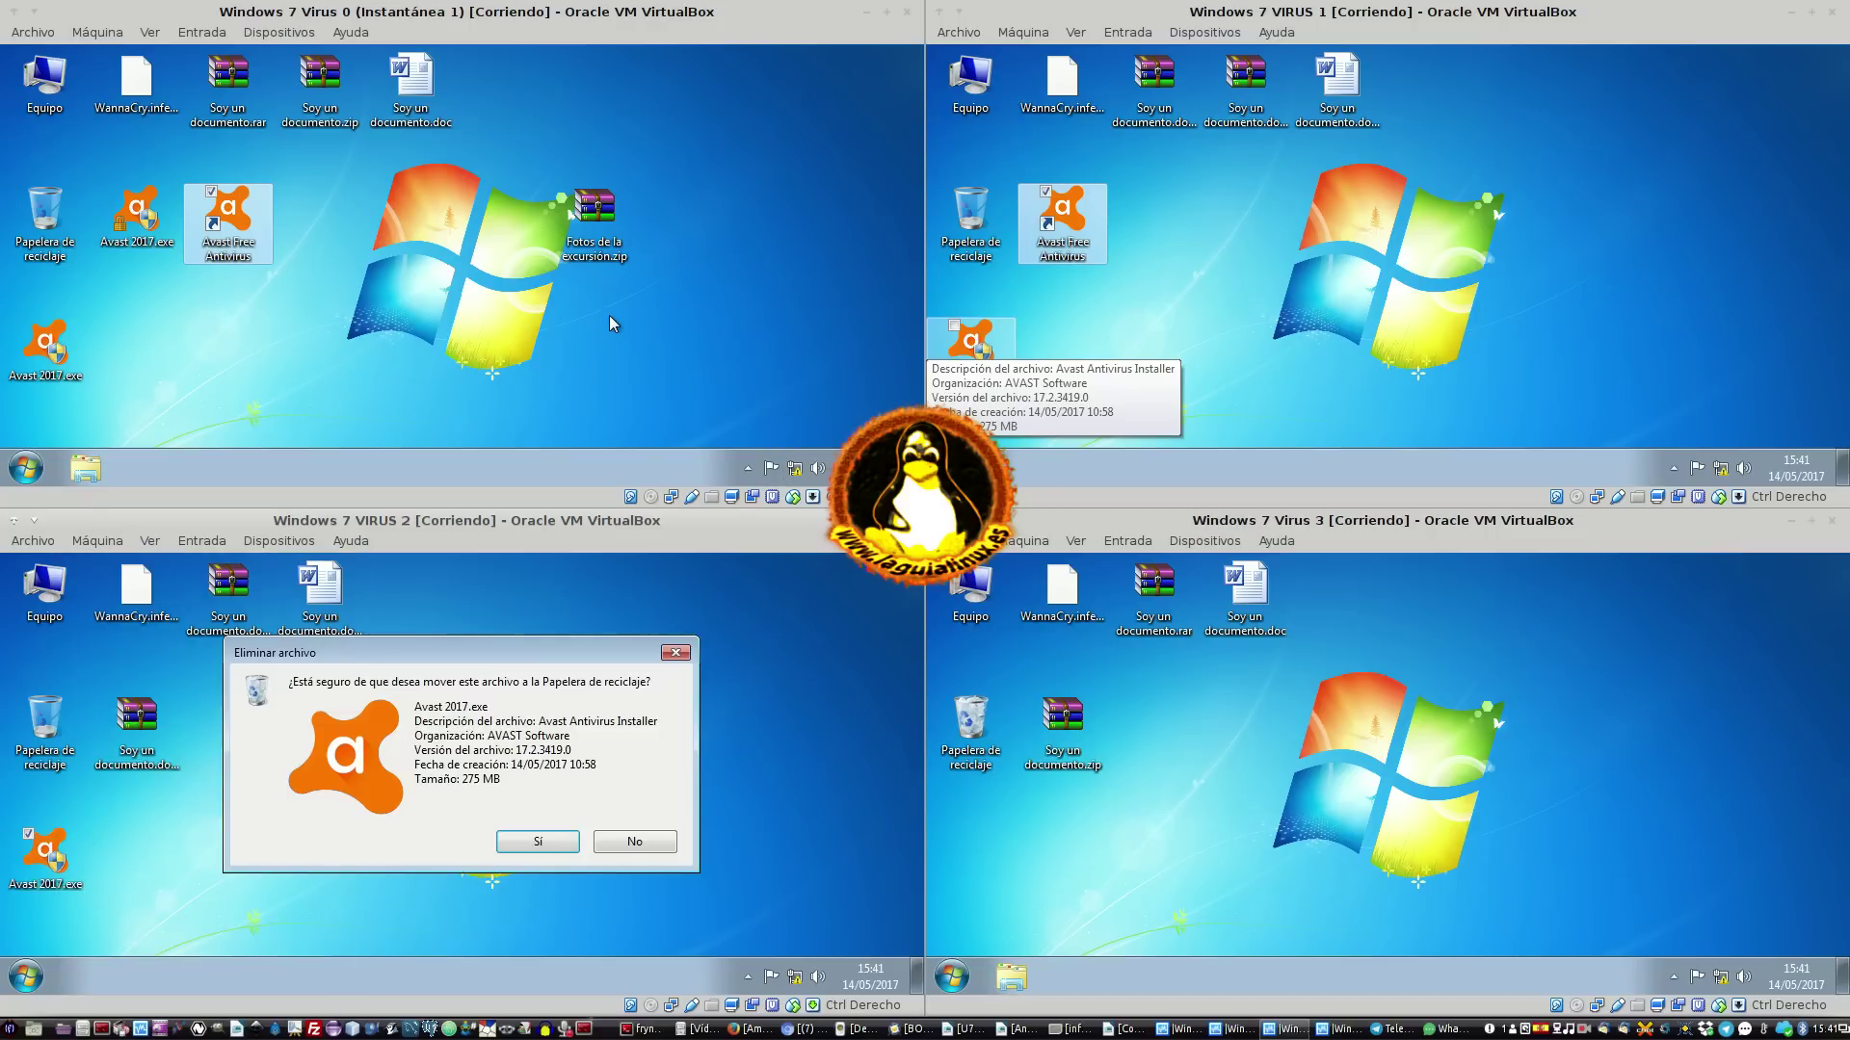
key("Return")
Select Fotos de la excursión.zip in Virus 0, then activate Virus 1, VIRUS 2 and Virus 3 in turn
left_click(594, 212)
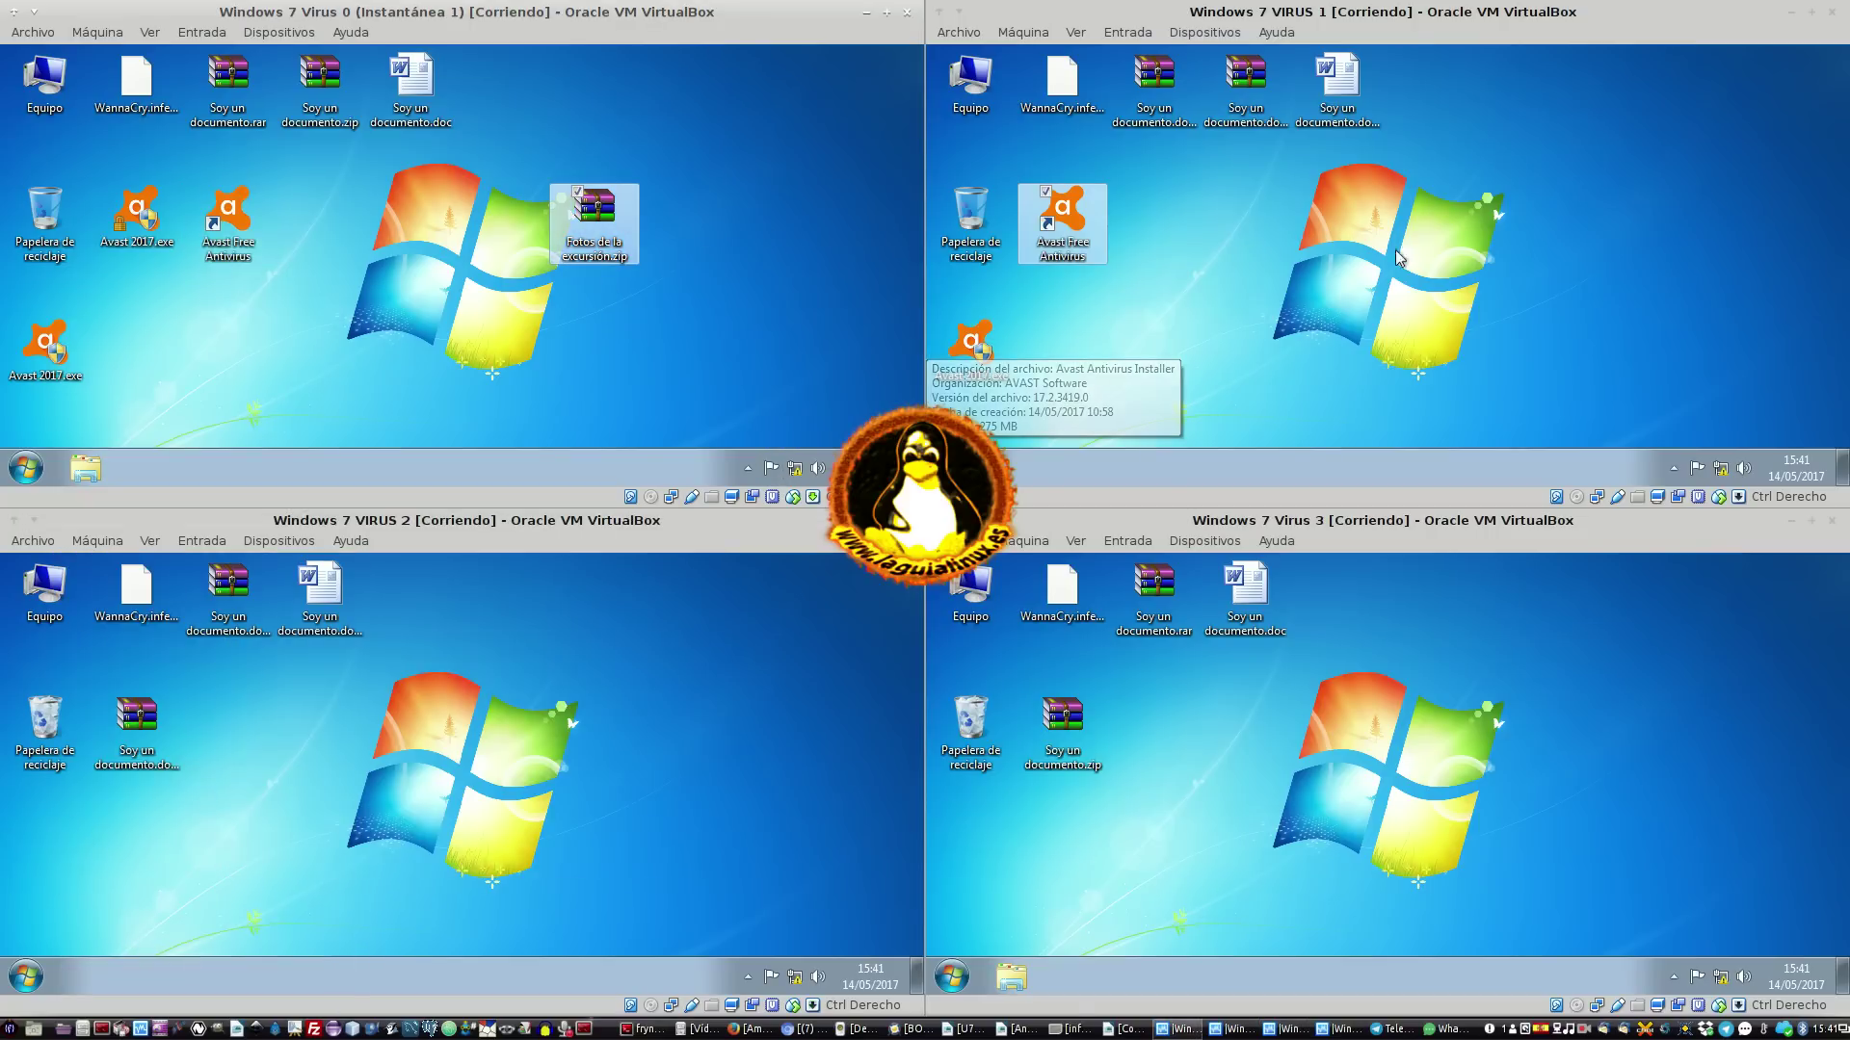
left_click(1432, 252)
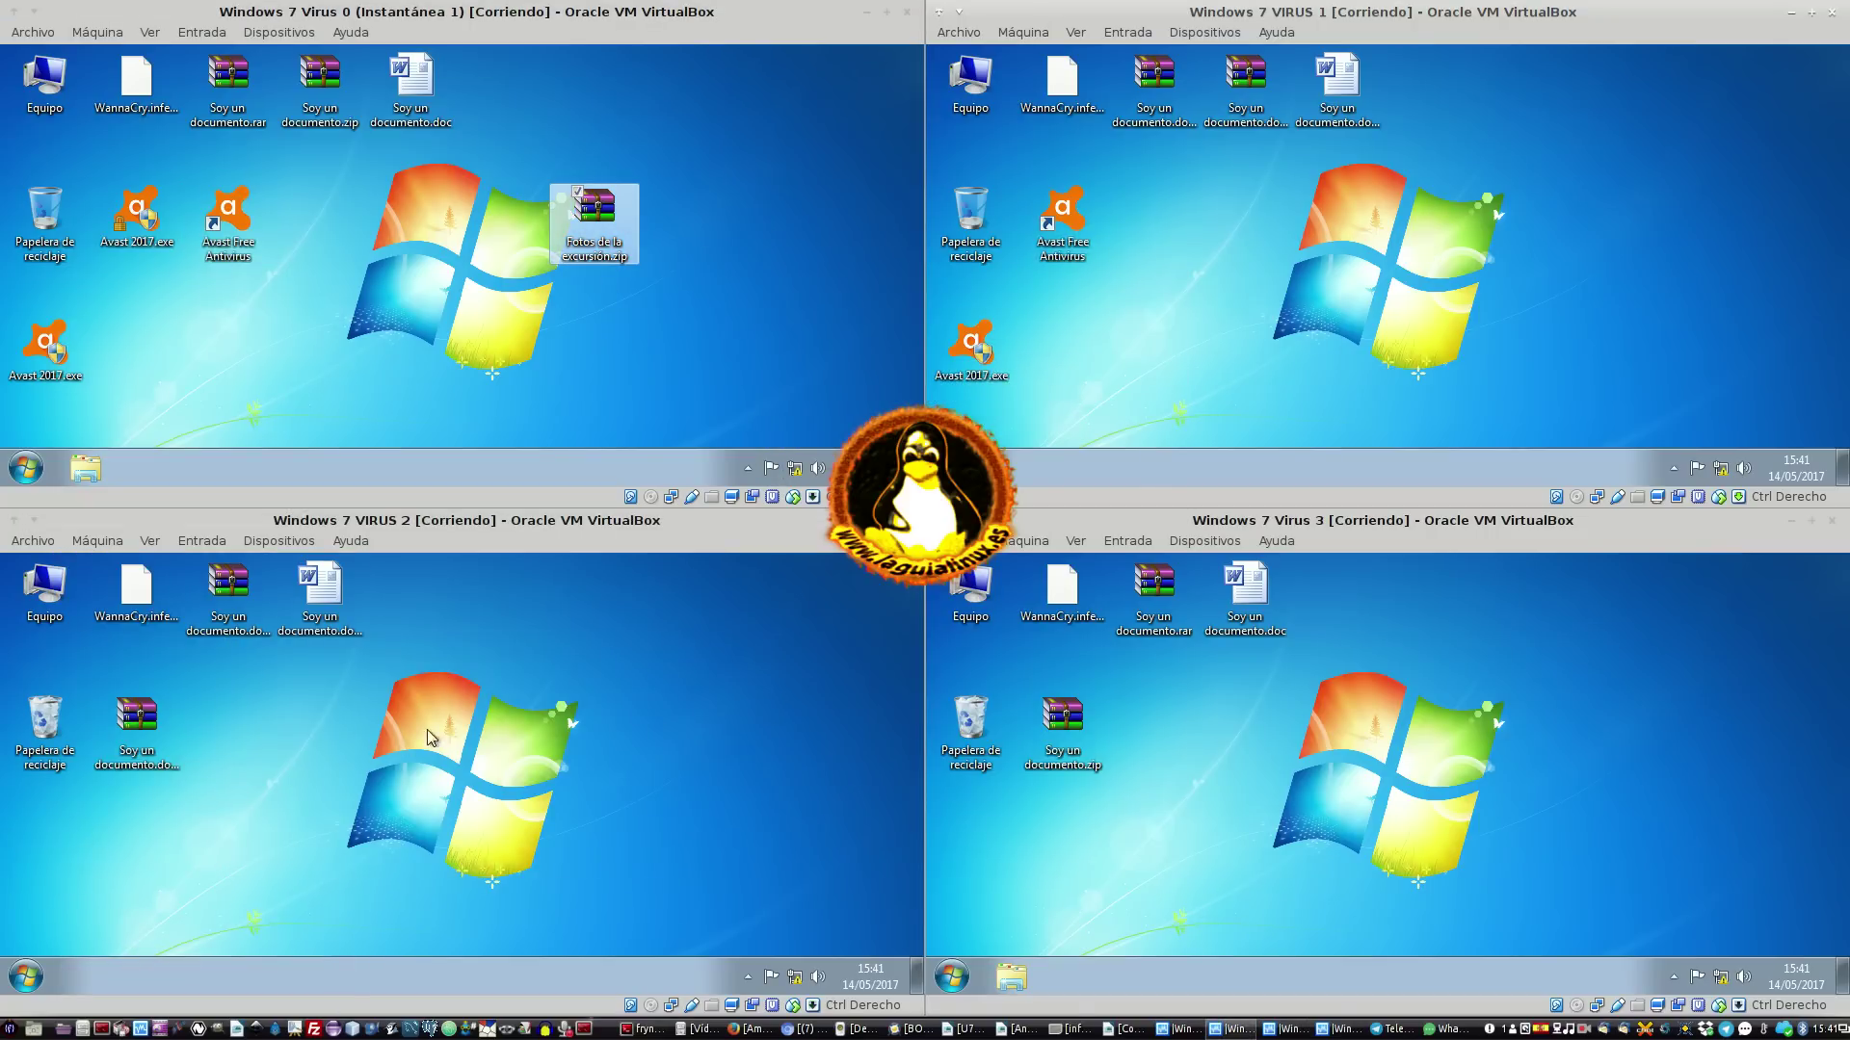
left_click(460, 720)
left_click(1405, 776)
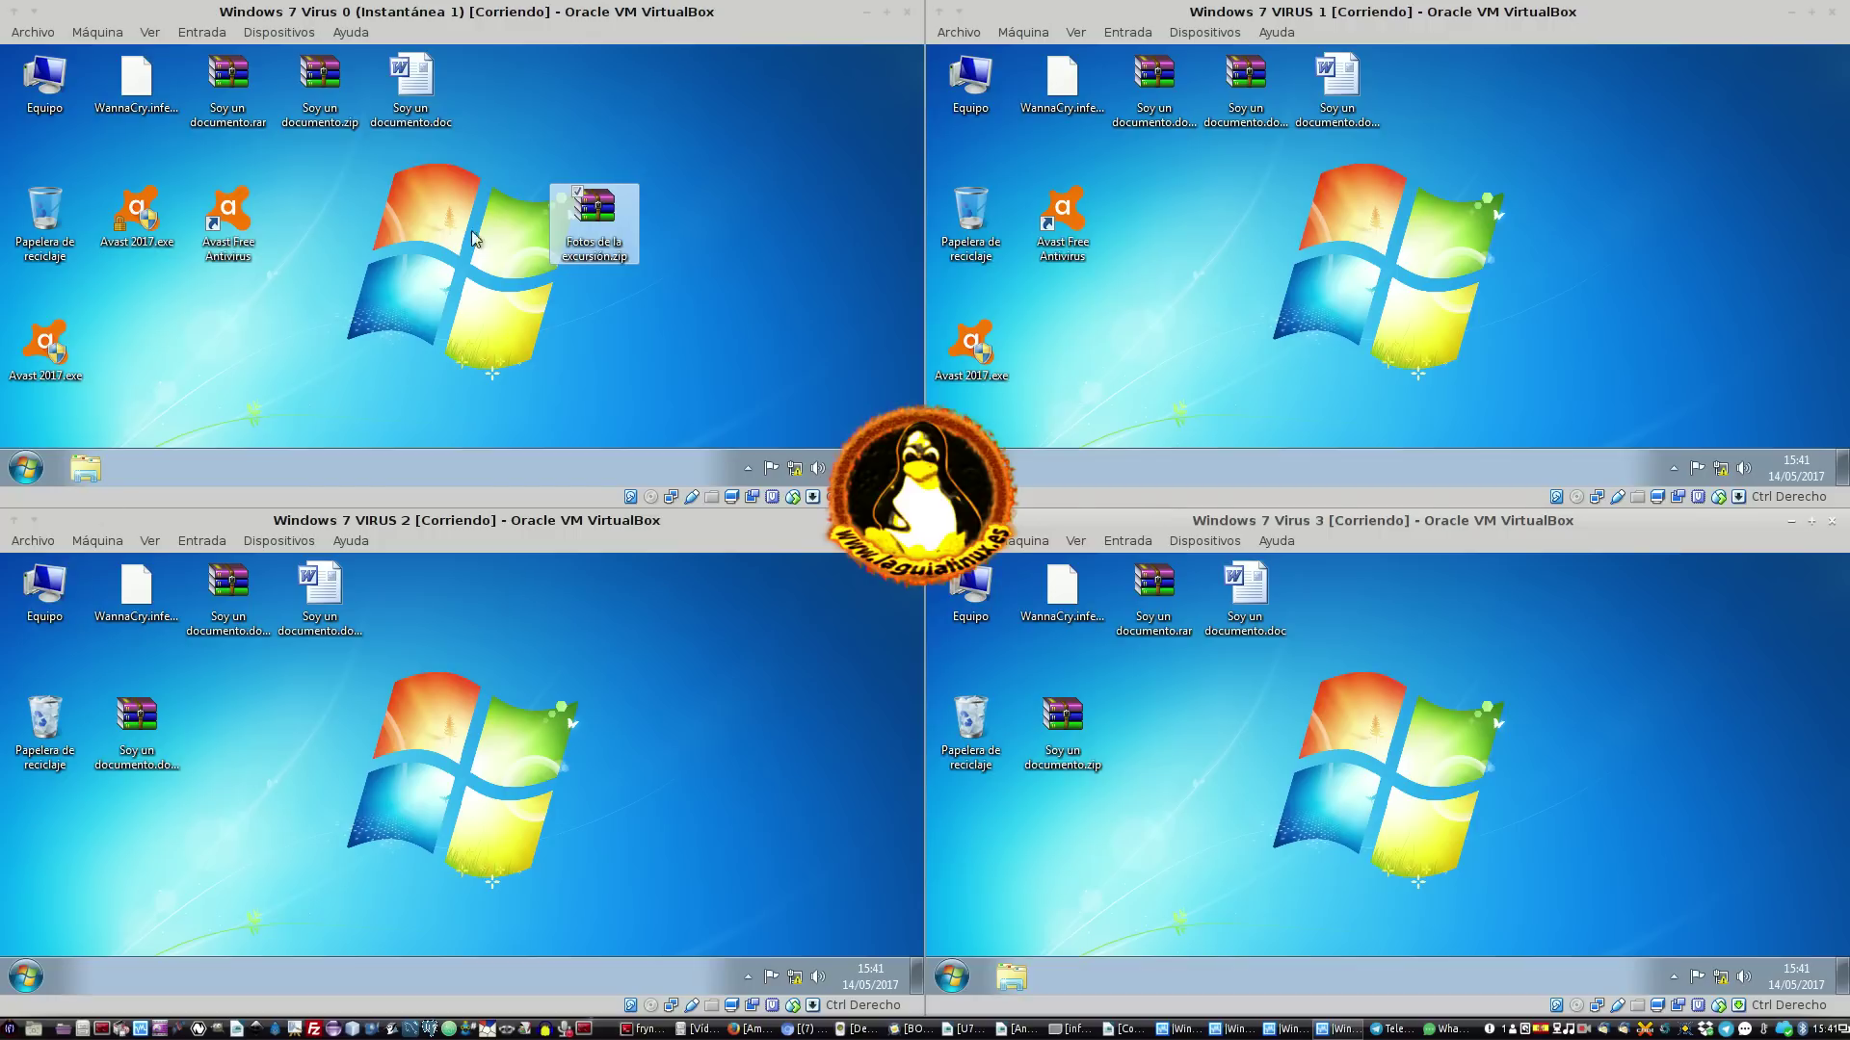
left_click(389, 240)
left_click(1440, 298)
left_click(569, 697)
left_click(1412, 776)
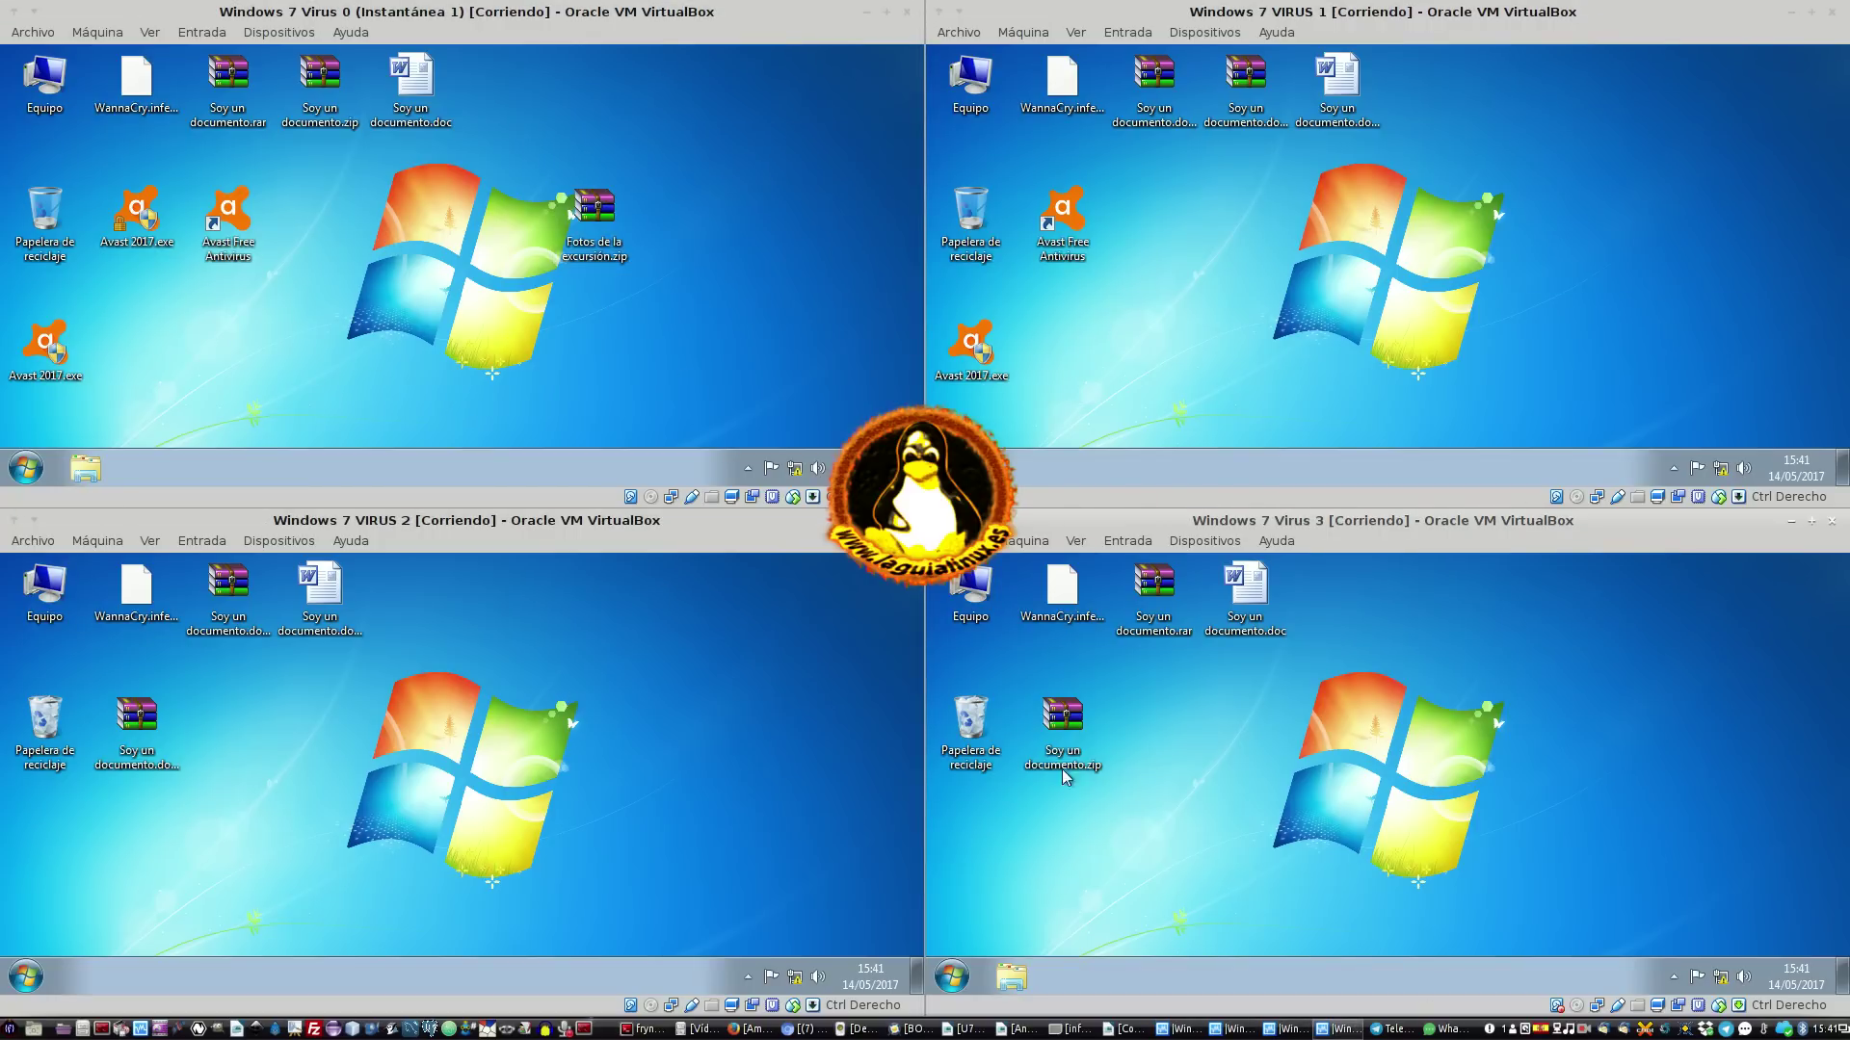
Drag Fotos de la excursión.zip up to the top row in Virus 0 and back to its original spot
left_click(582, 232)
left_click_drag(582, 232, 609, 189)
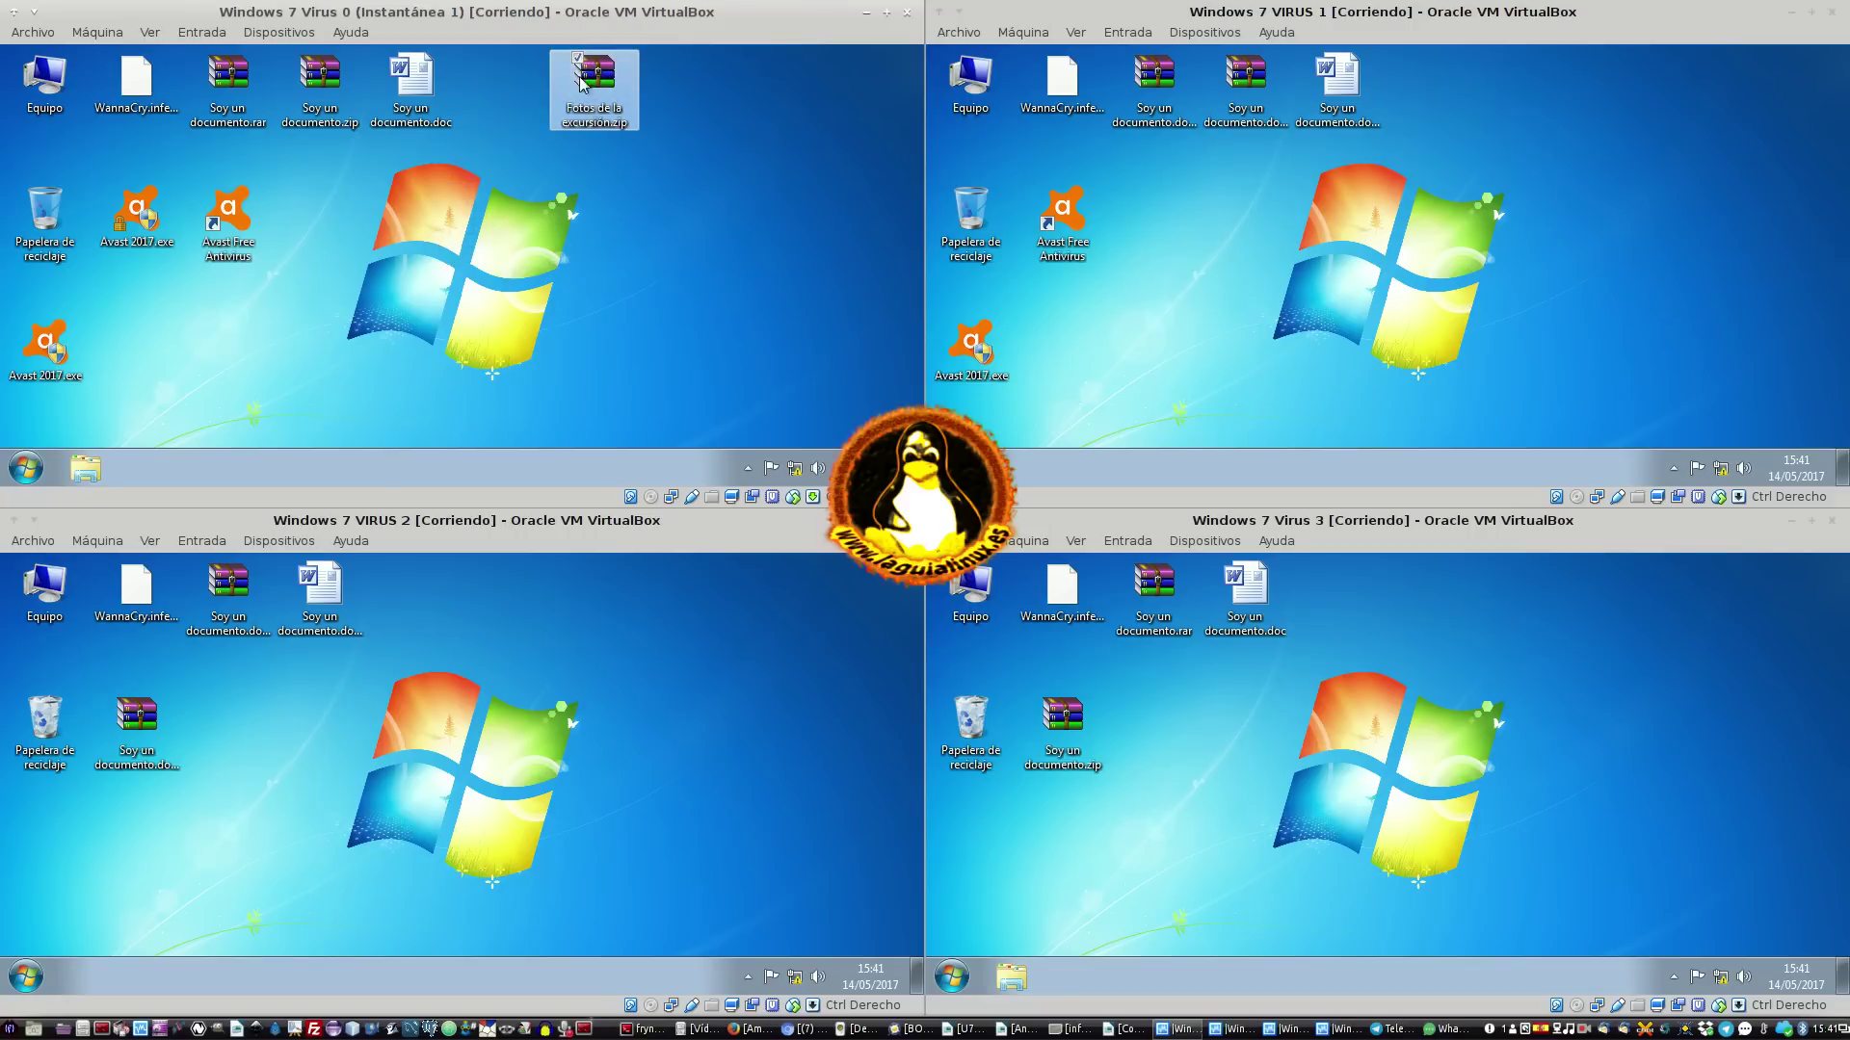
left_click_drag(597, 113, 580, 217)
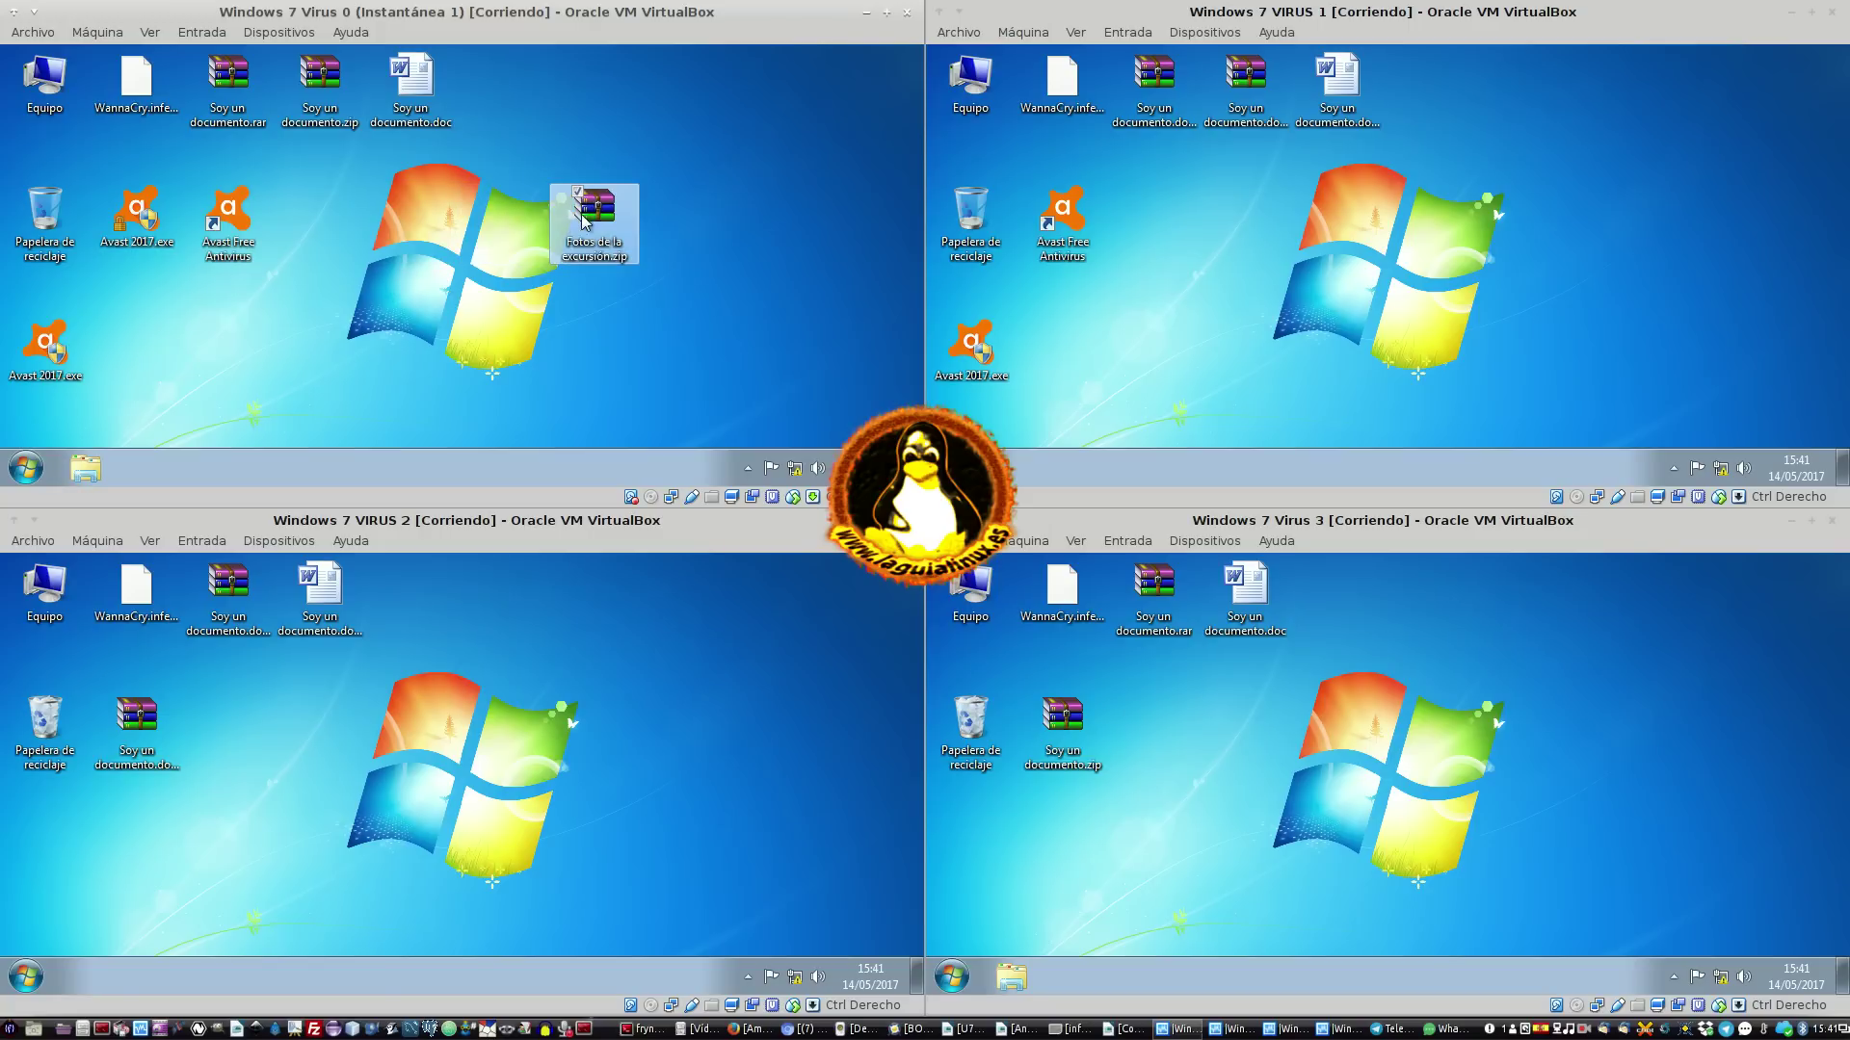
left_click(703, 182)
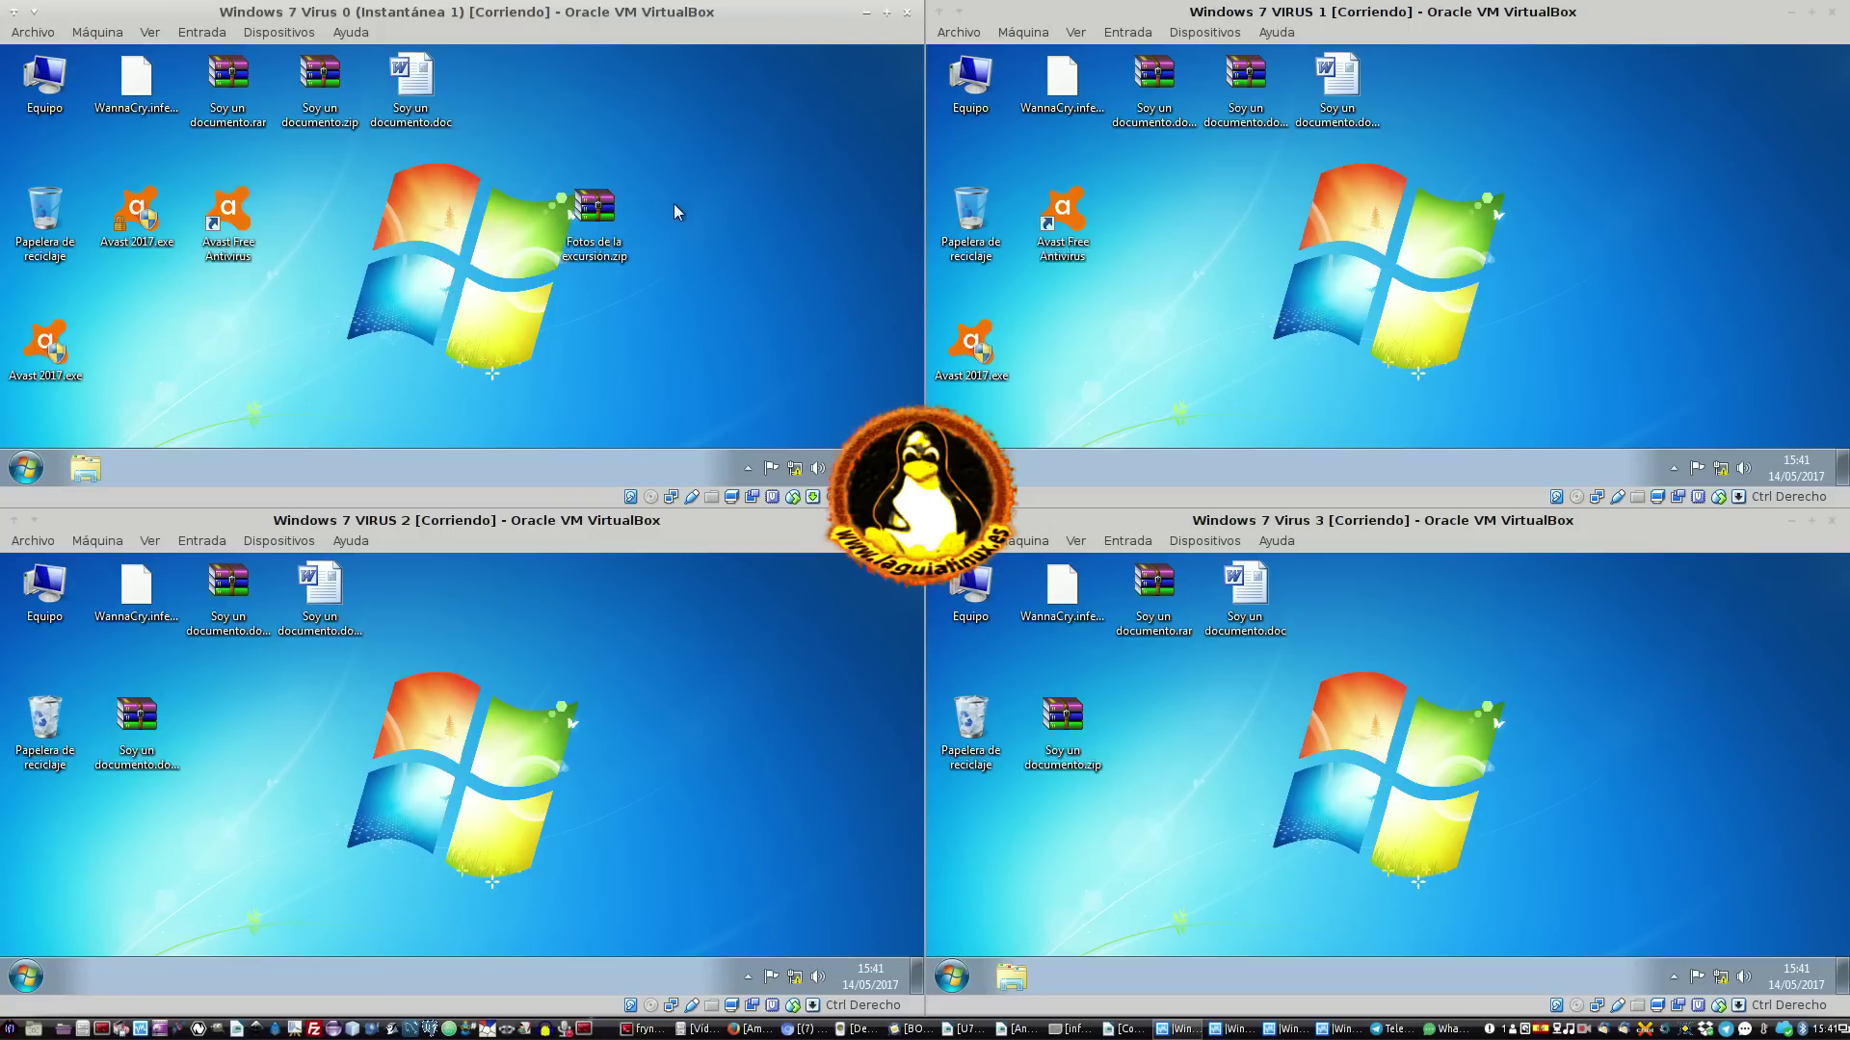
Launch cmd.exe from the Start menu search in Virus 0 and Virus 1
left_click(26, 469)
type("cmd")
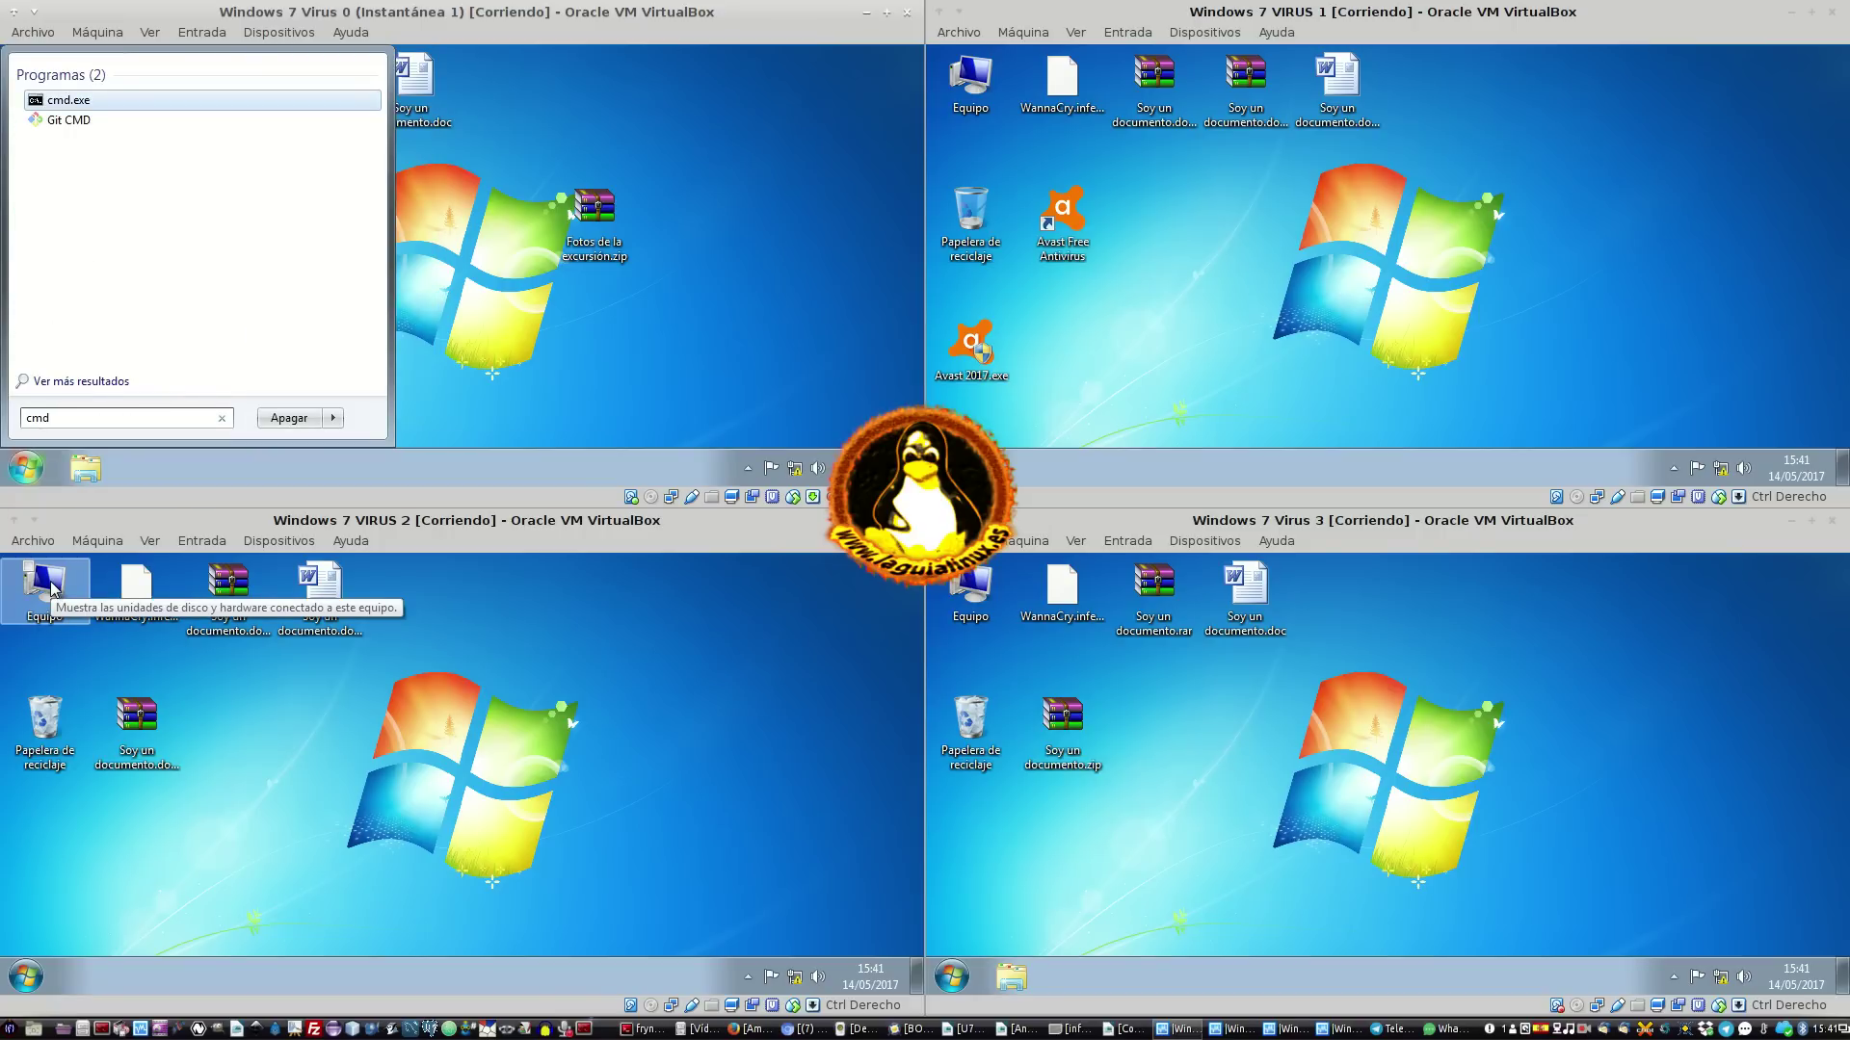
left_click(85, 100)
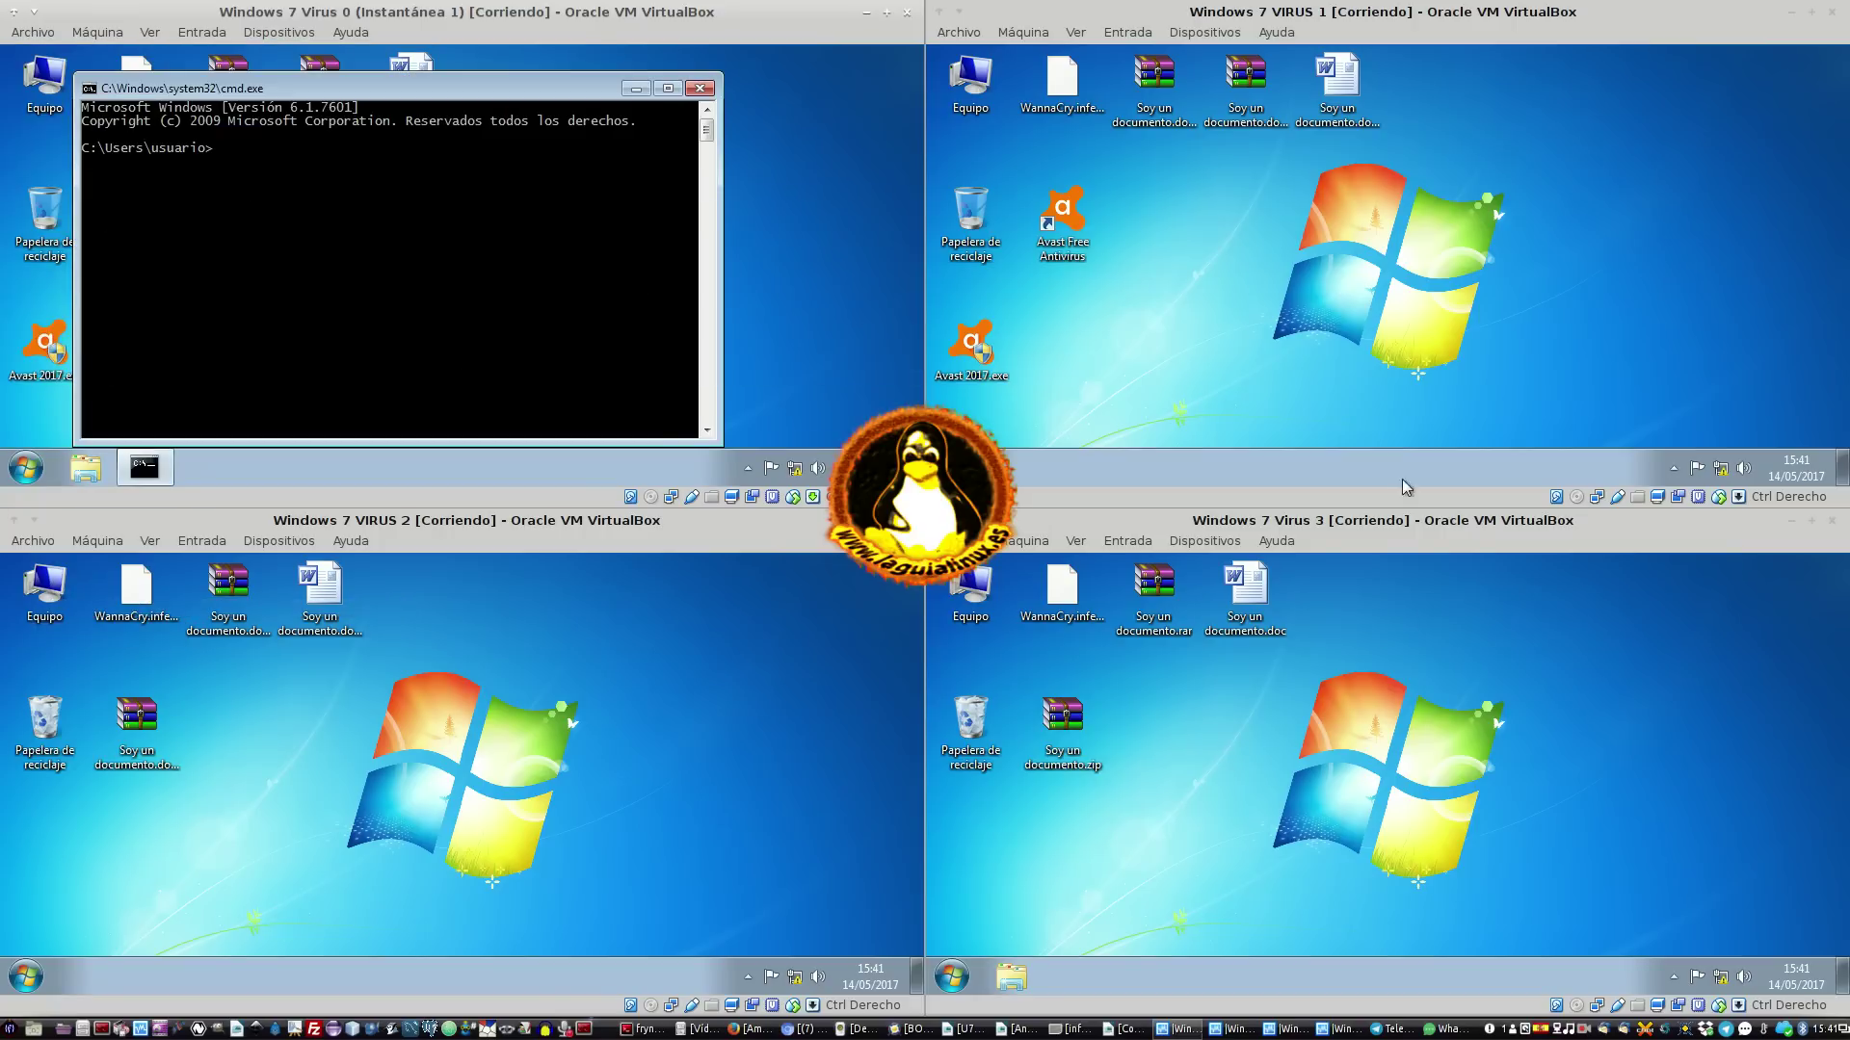
left_click(951, 469)
left_click(1119, 418)
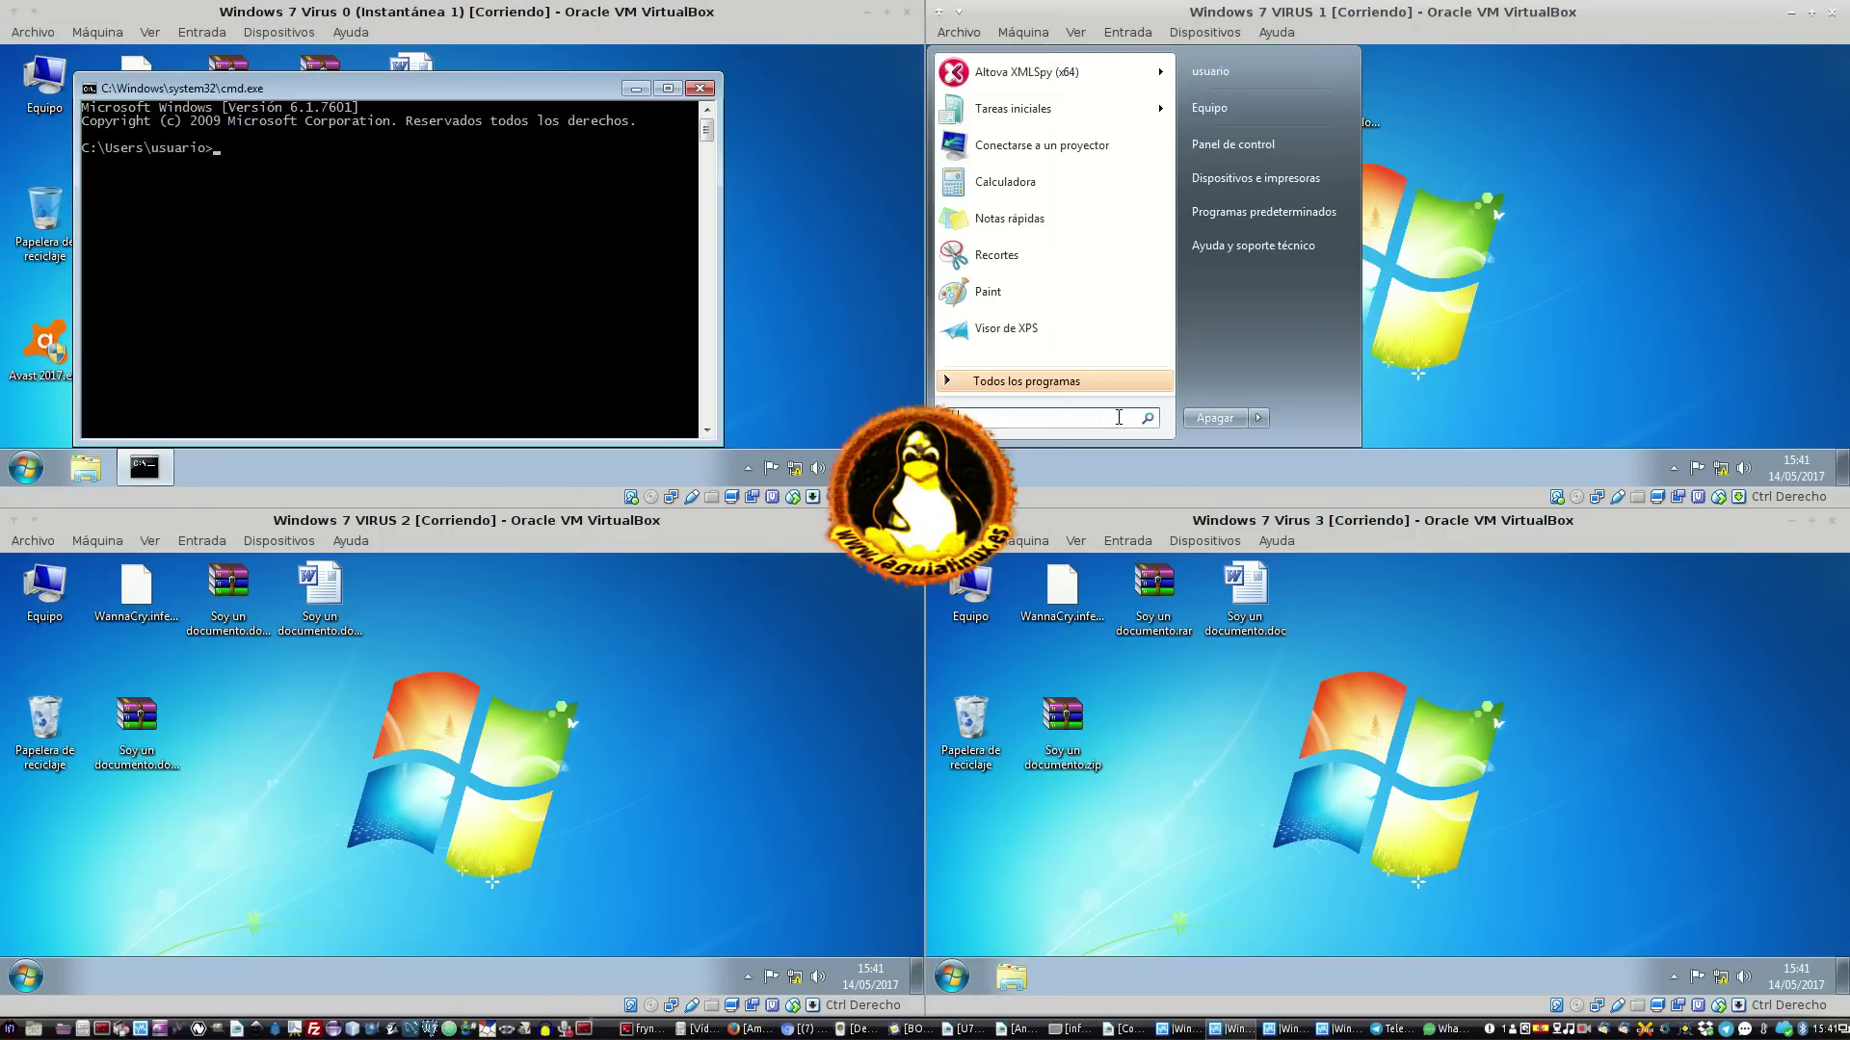
type("cd")
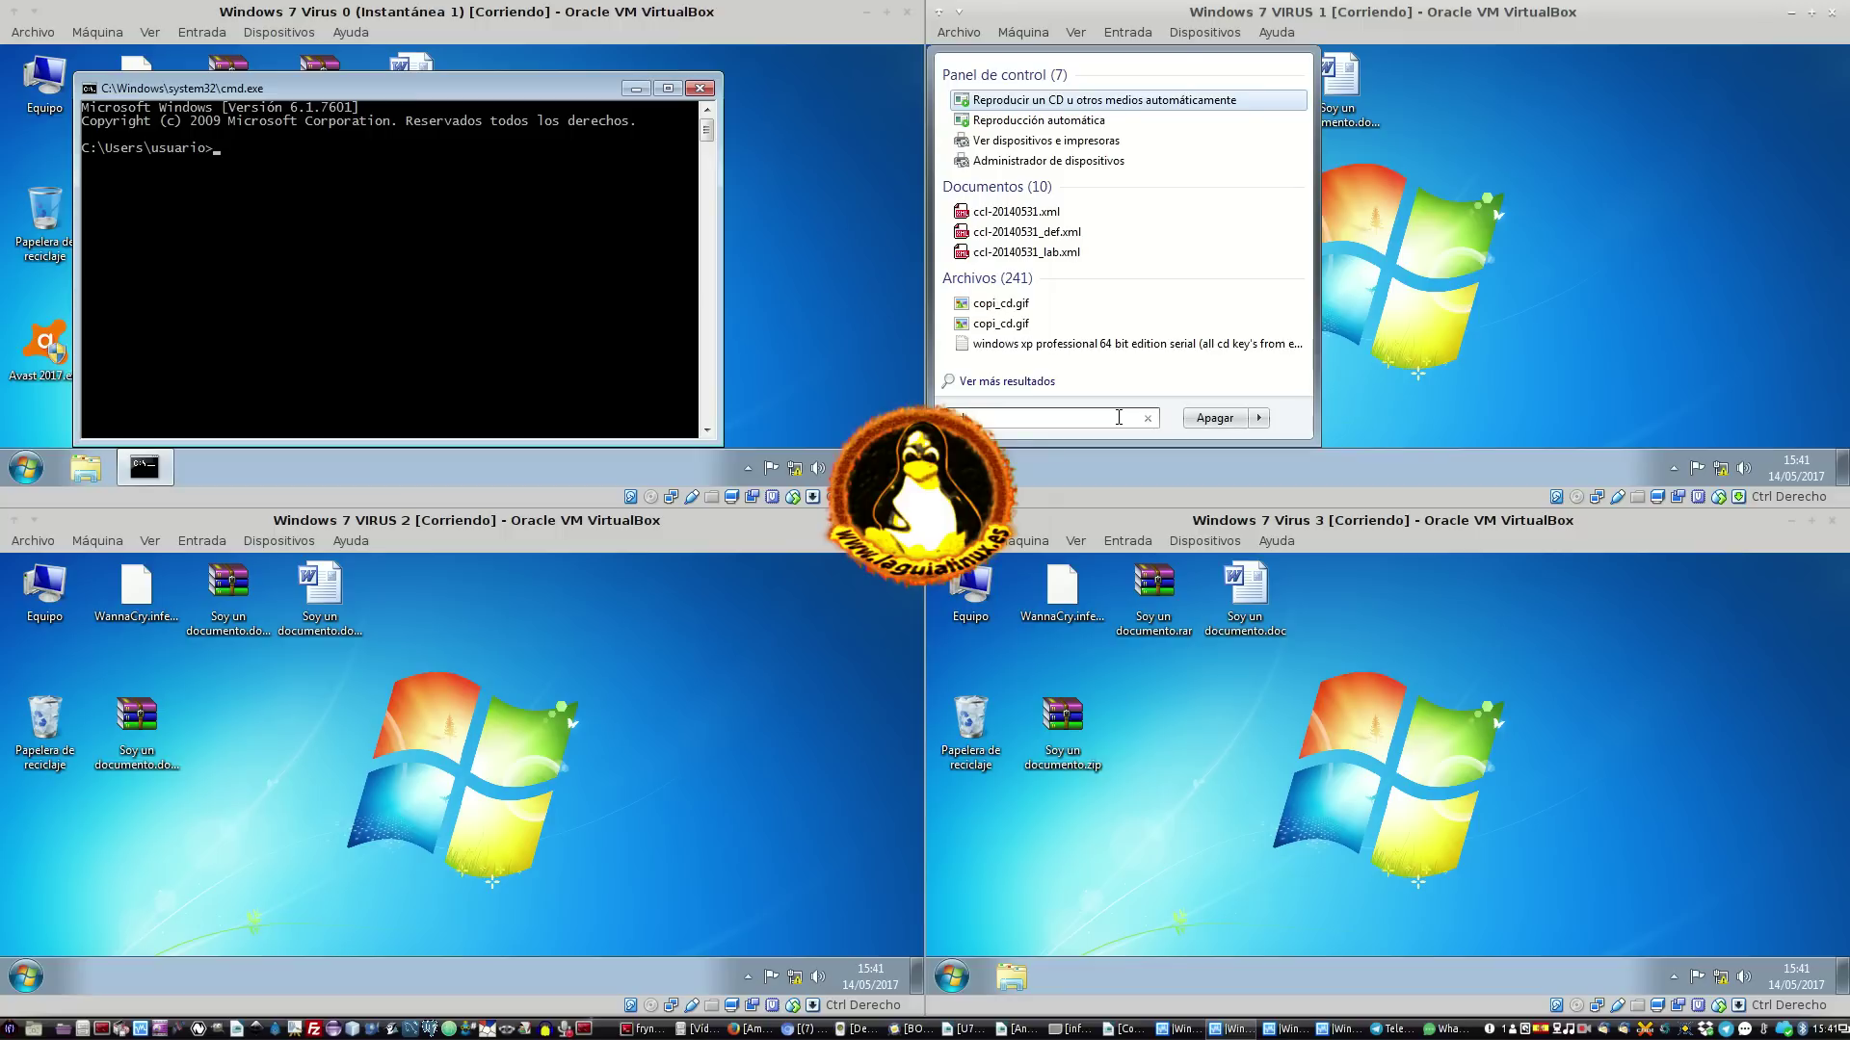
type("cmd")
key("Return")
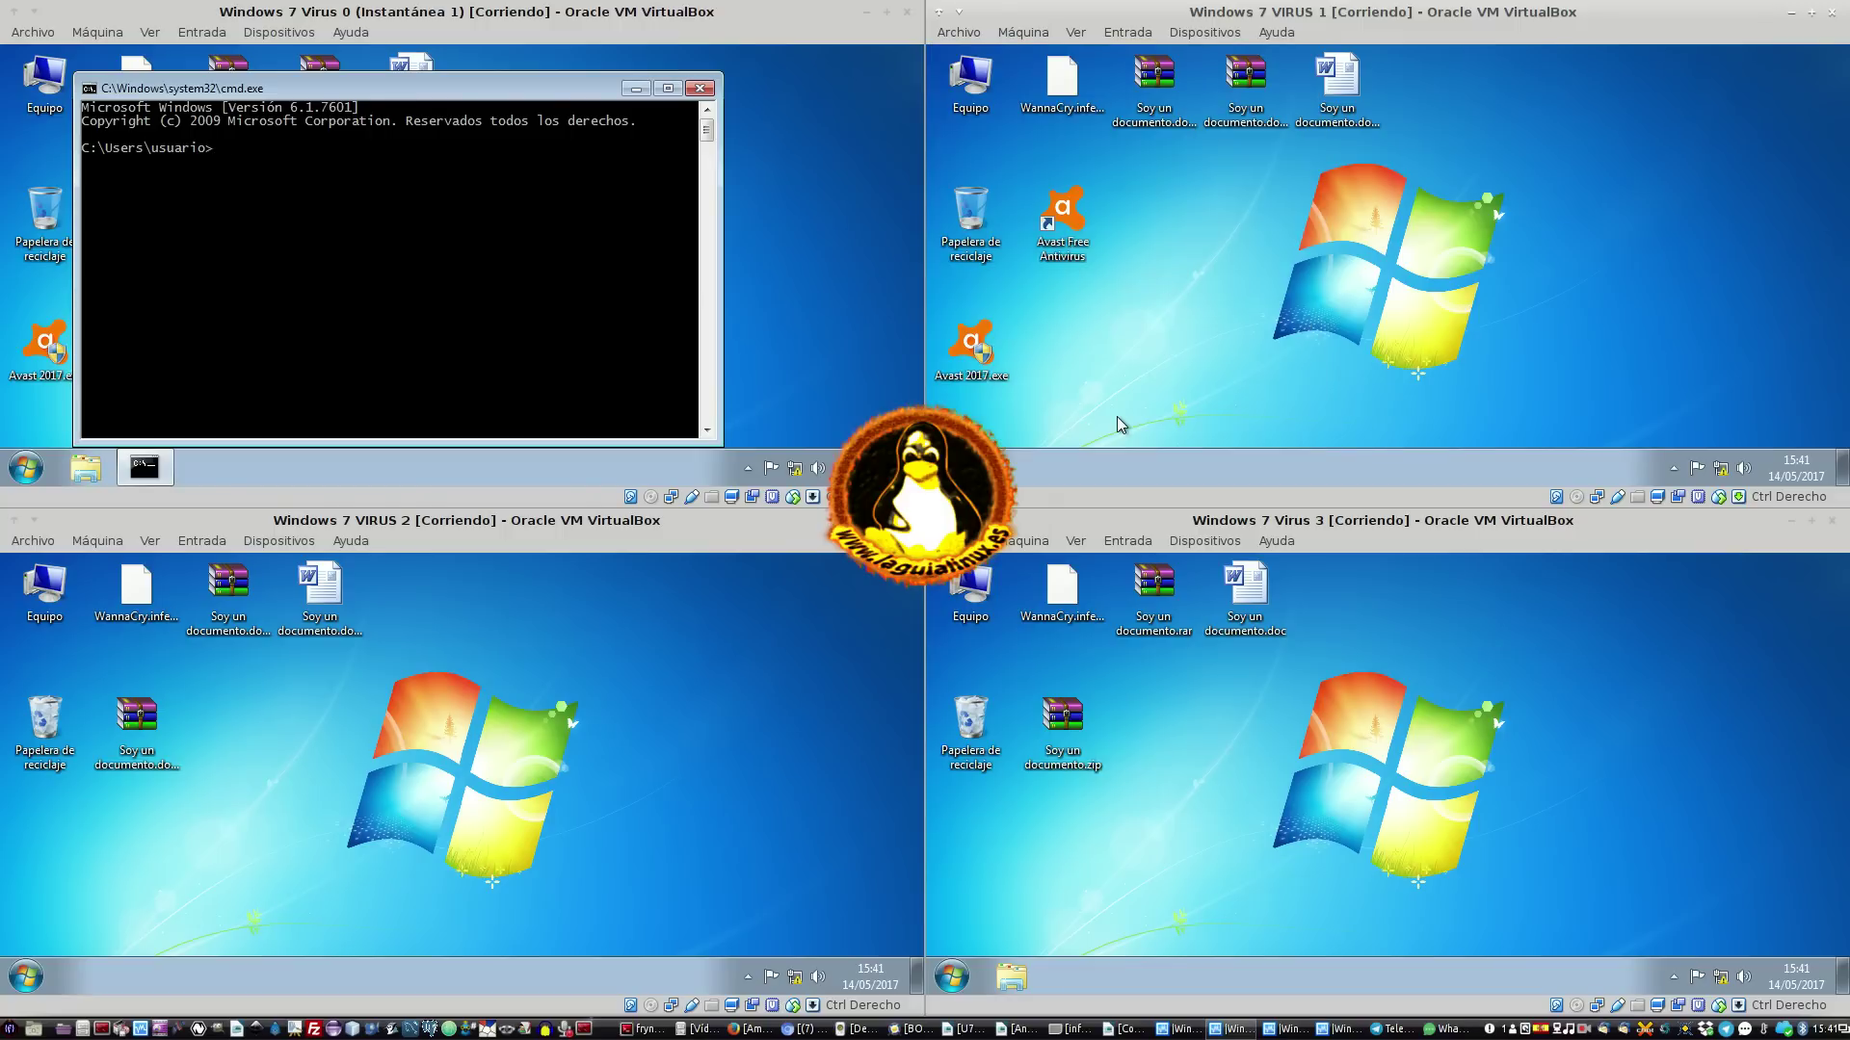
Launch cmd.exe from the Start menu search in Virus 3 and VIRUS 2
left_click(952, 976)
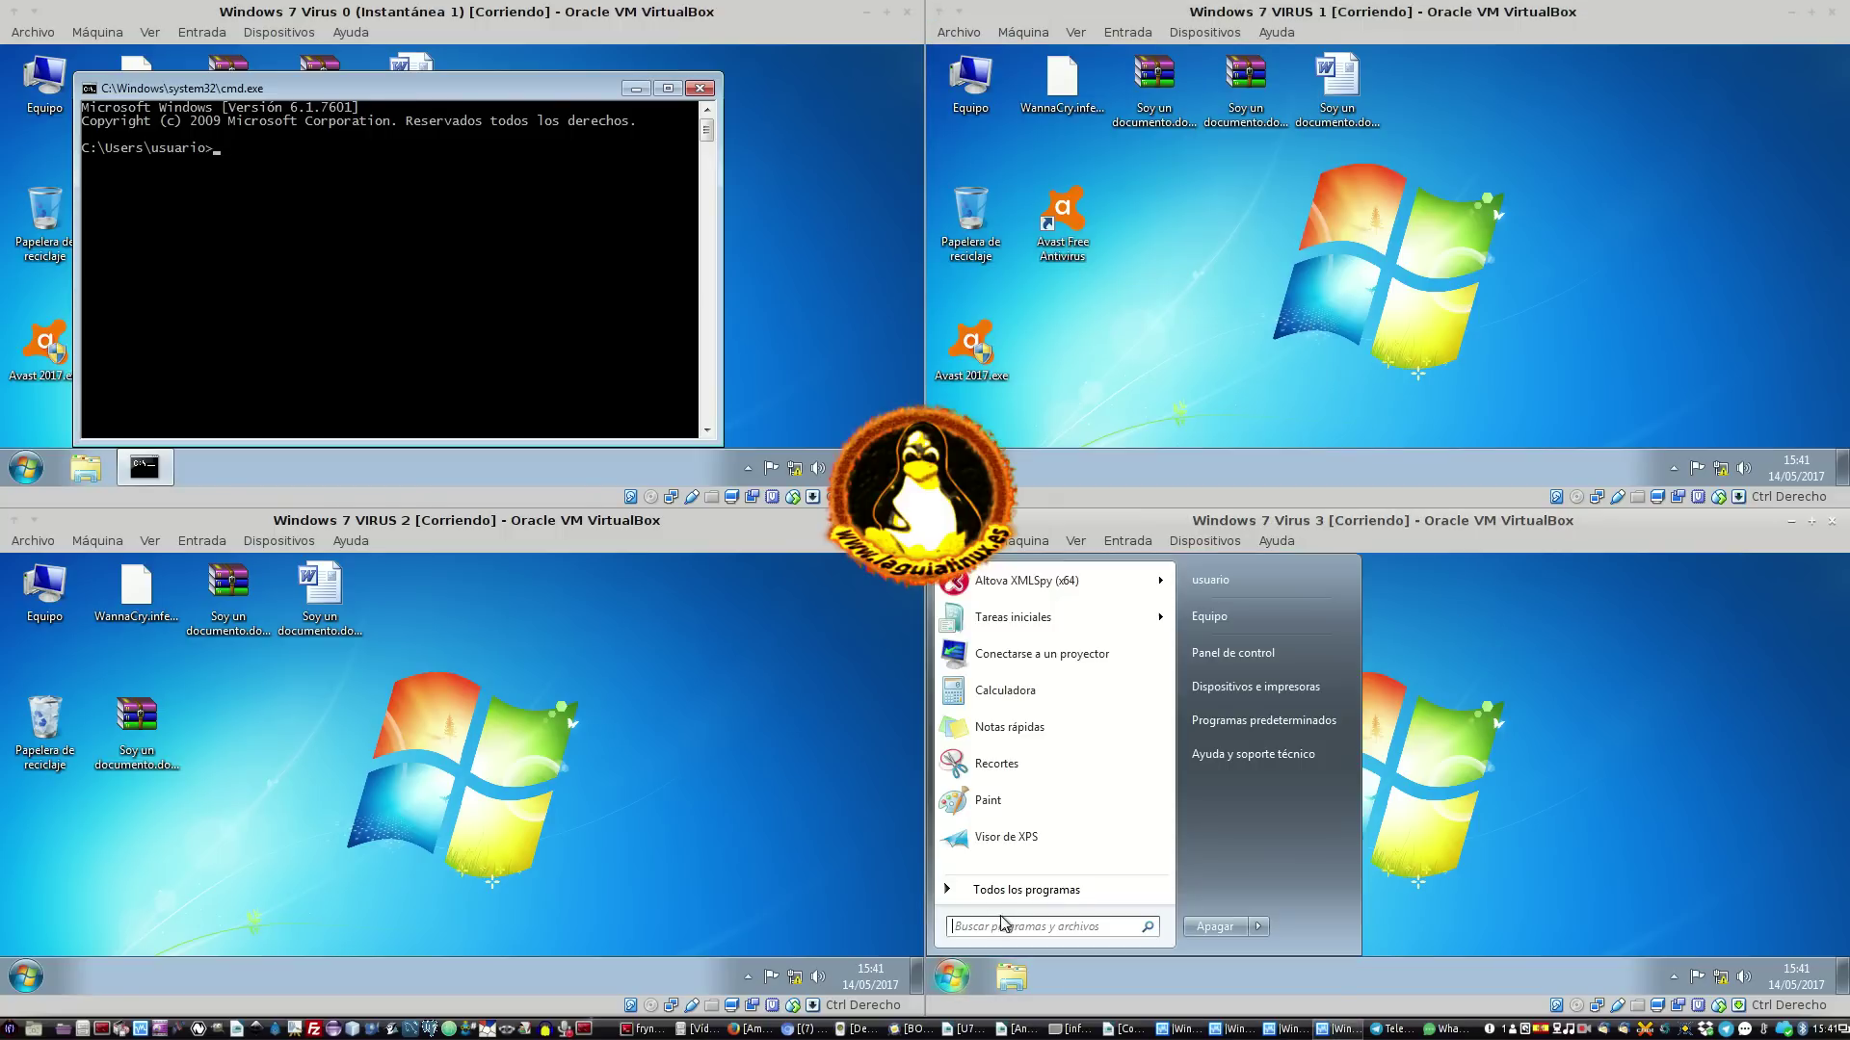
type("cmd")
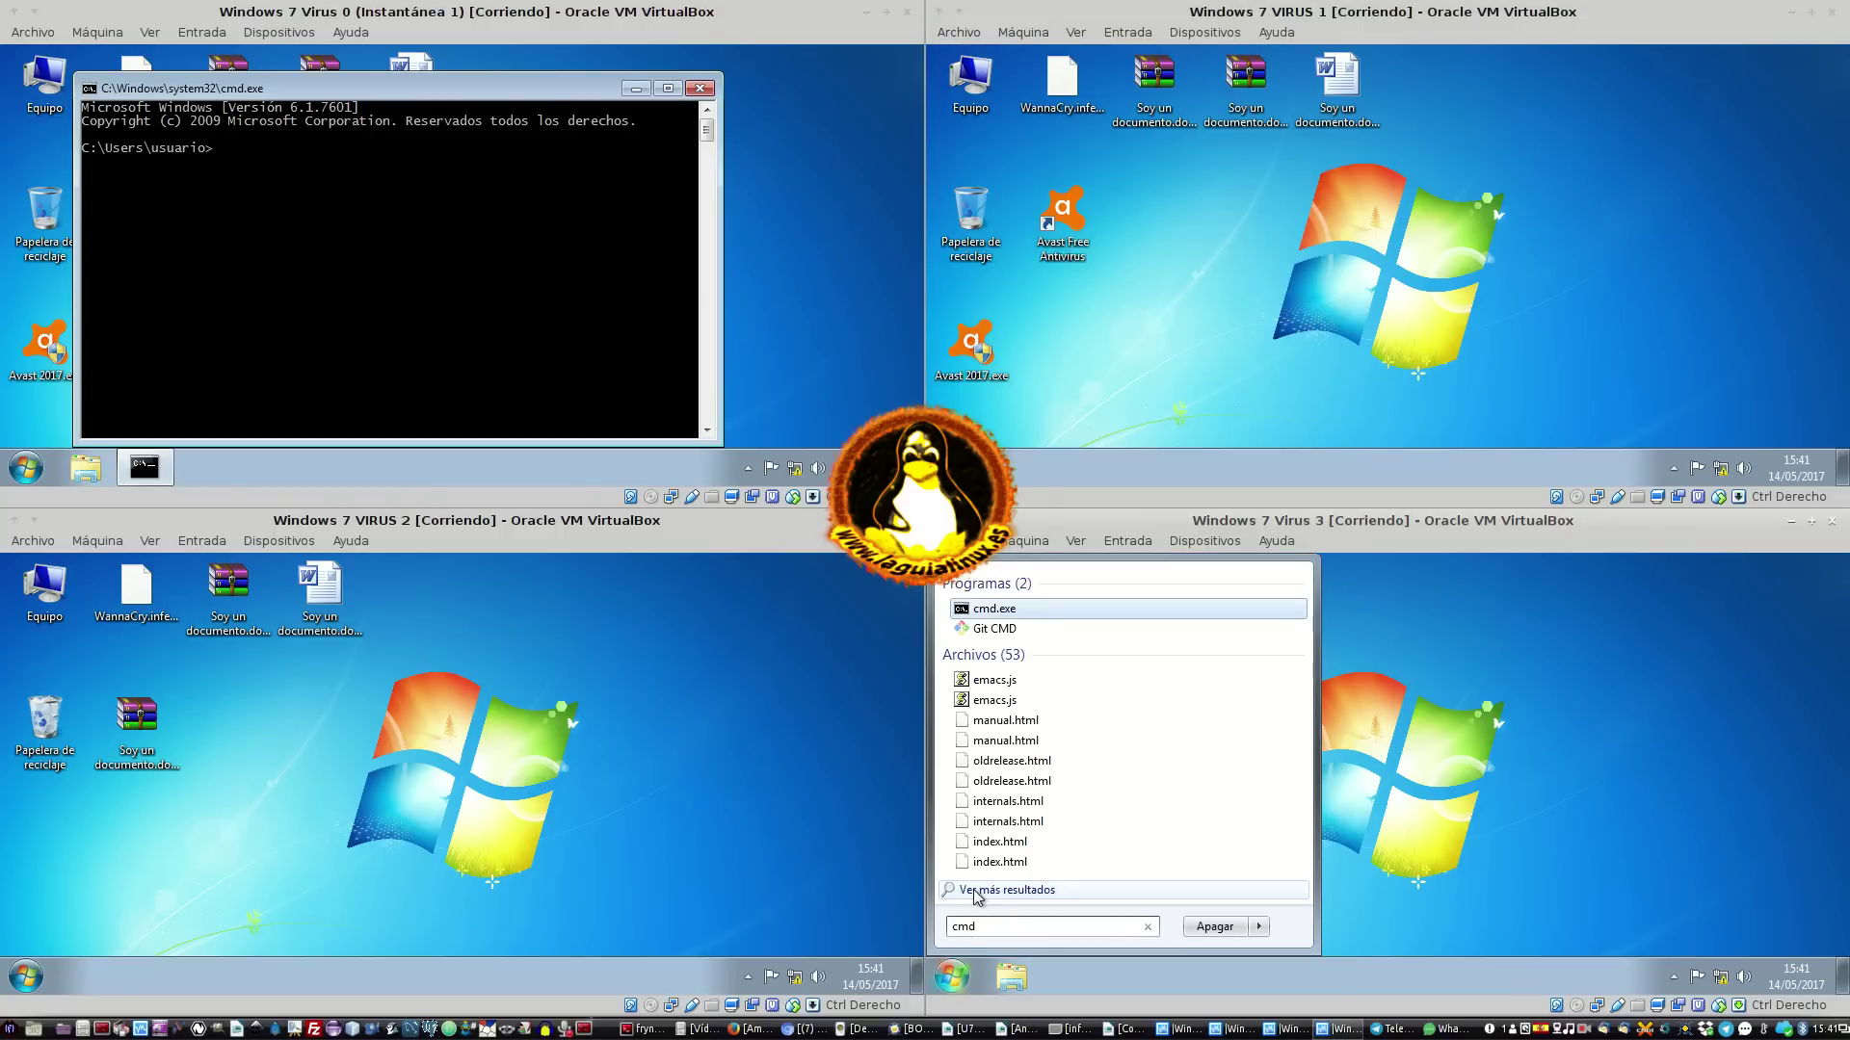
left_click(1055, 609)
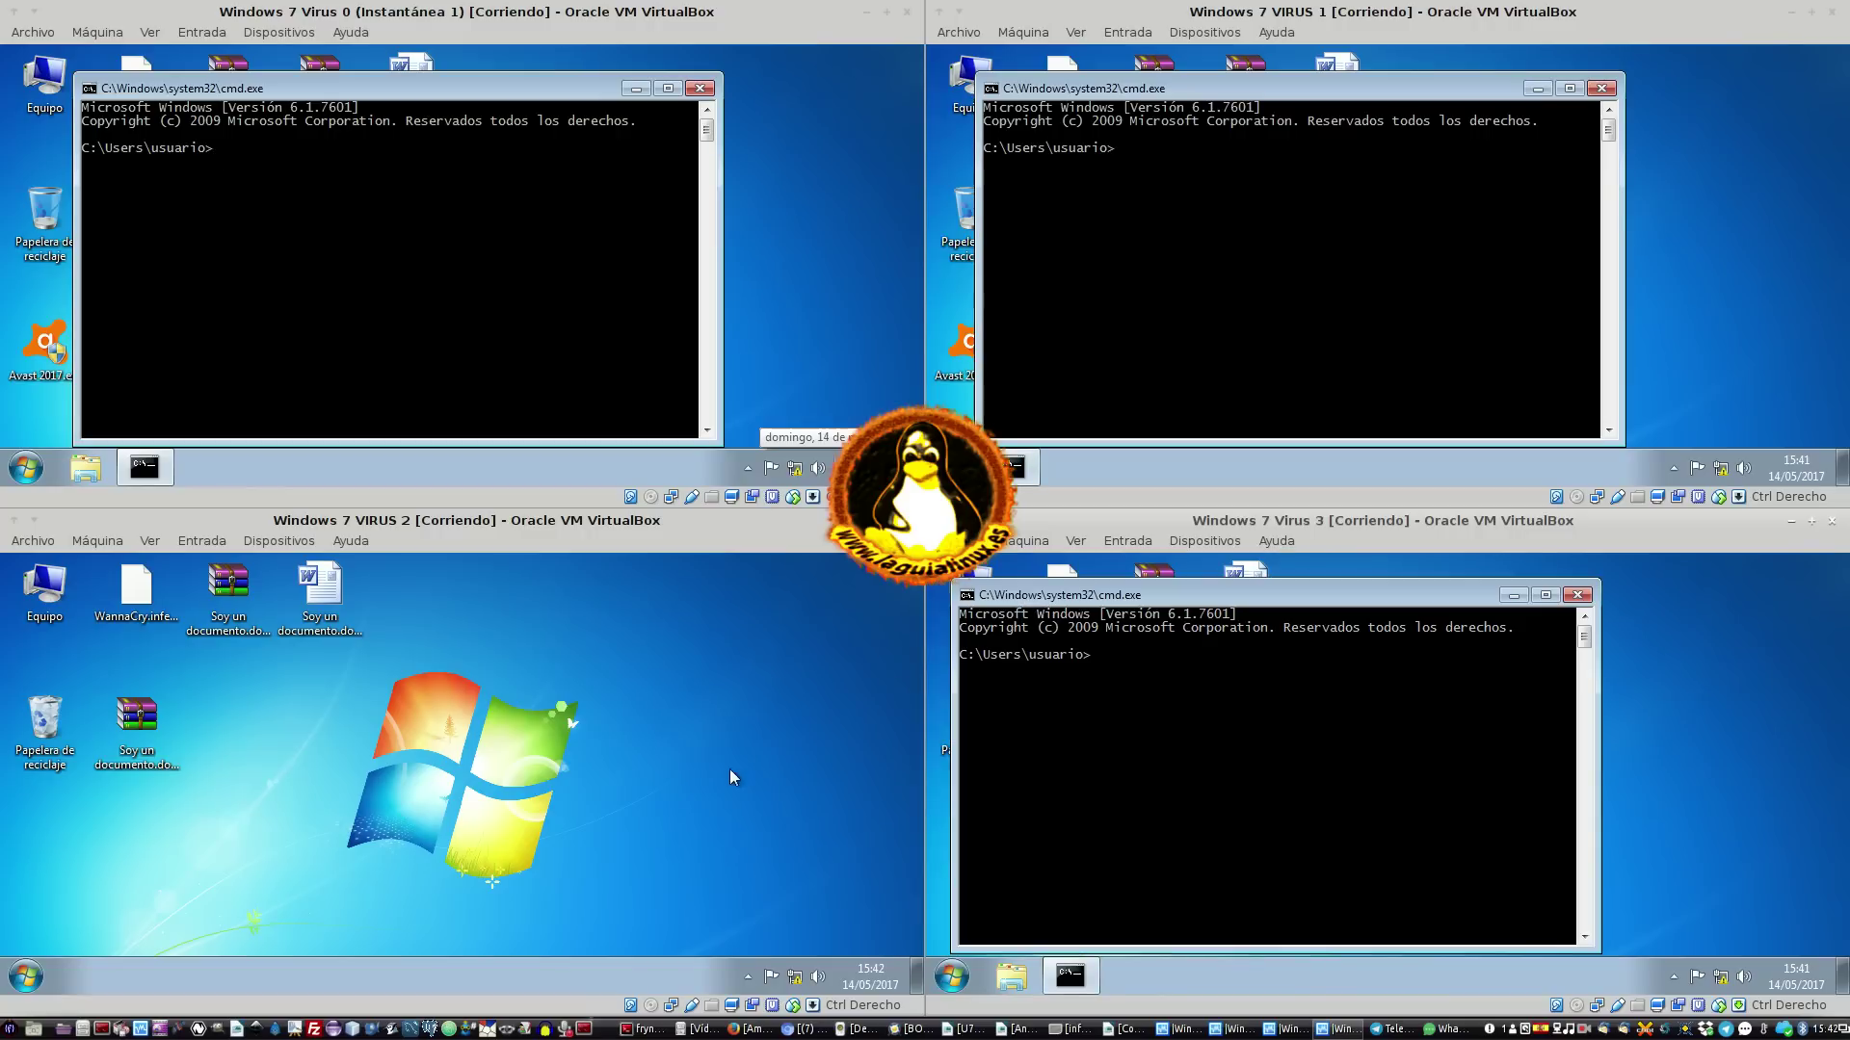
left_click(344, 881)
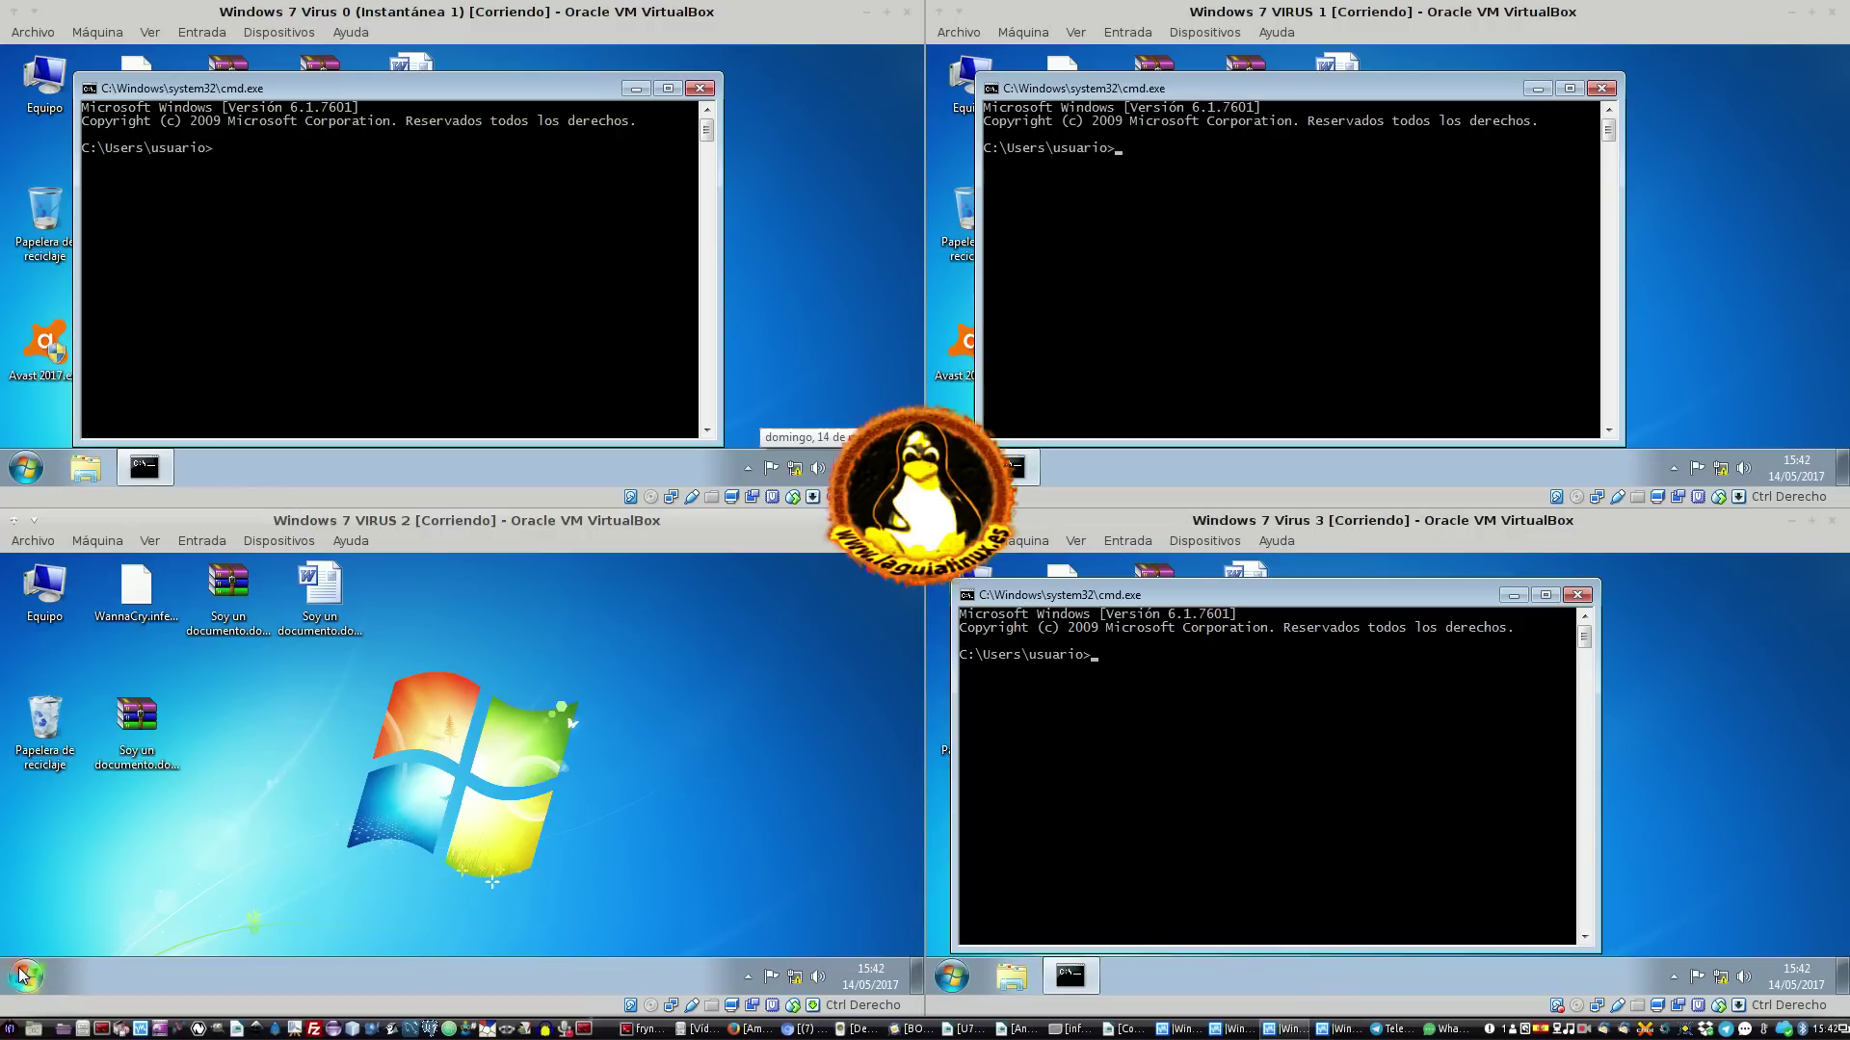
left_click(25, 976)
left_click(88, 928)
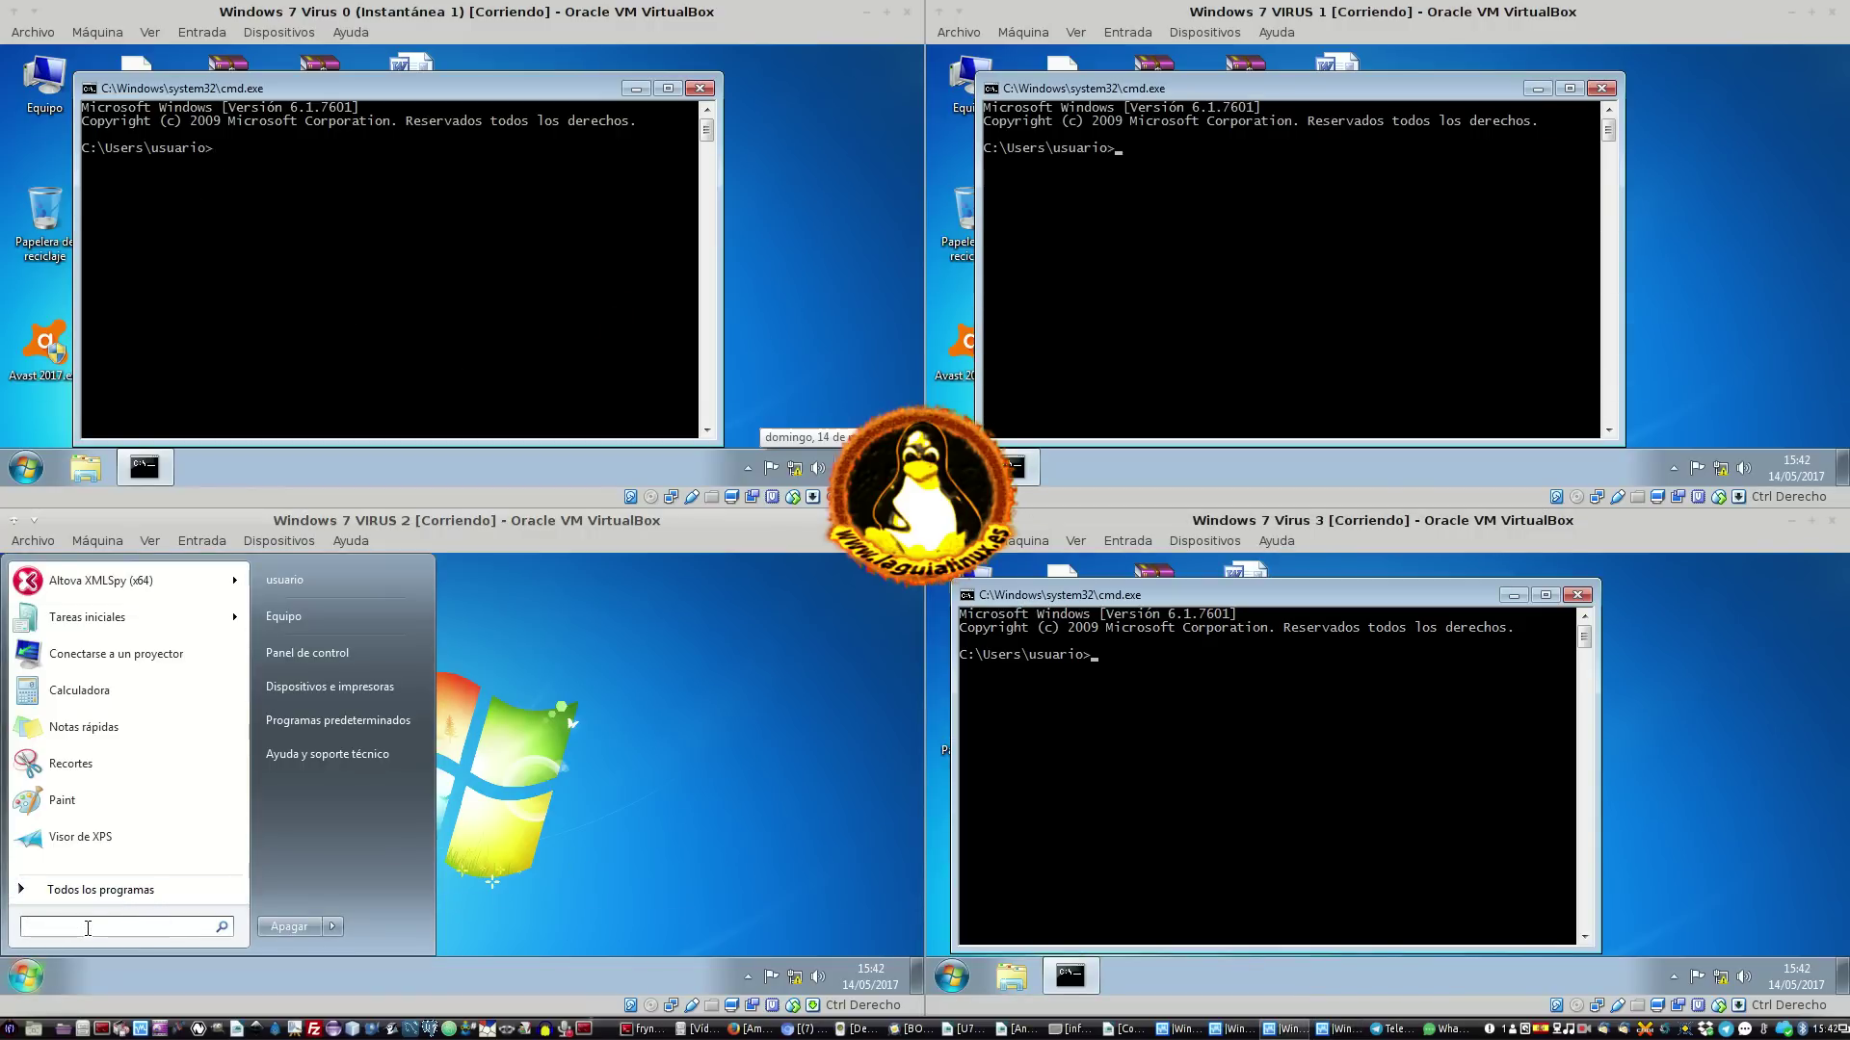
type("cmd")
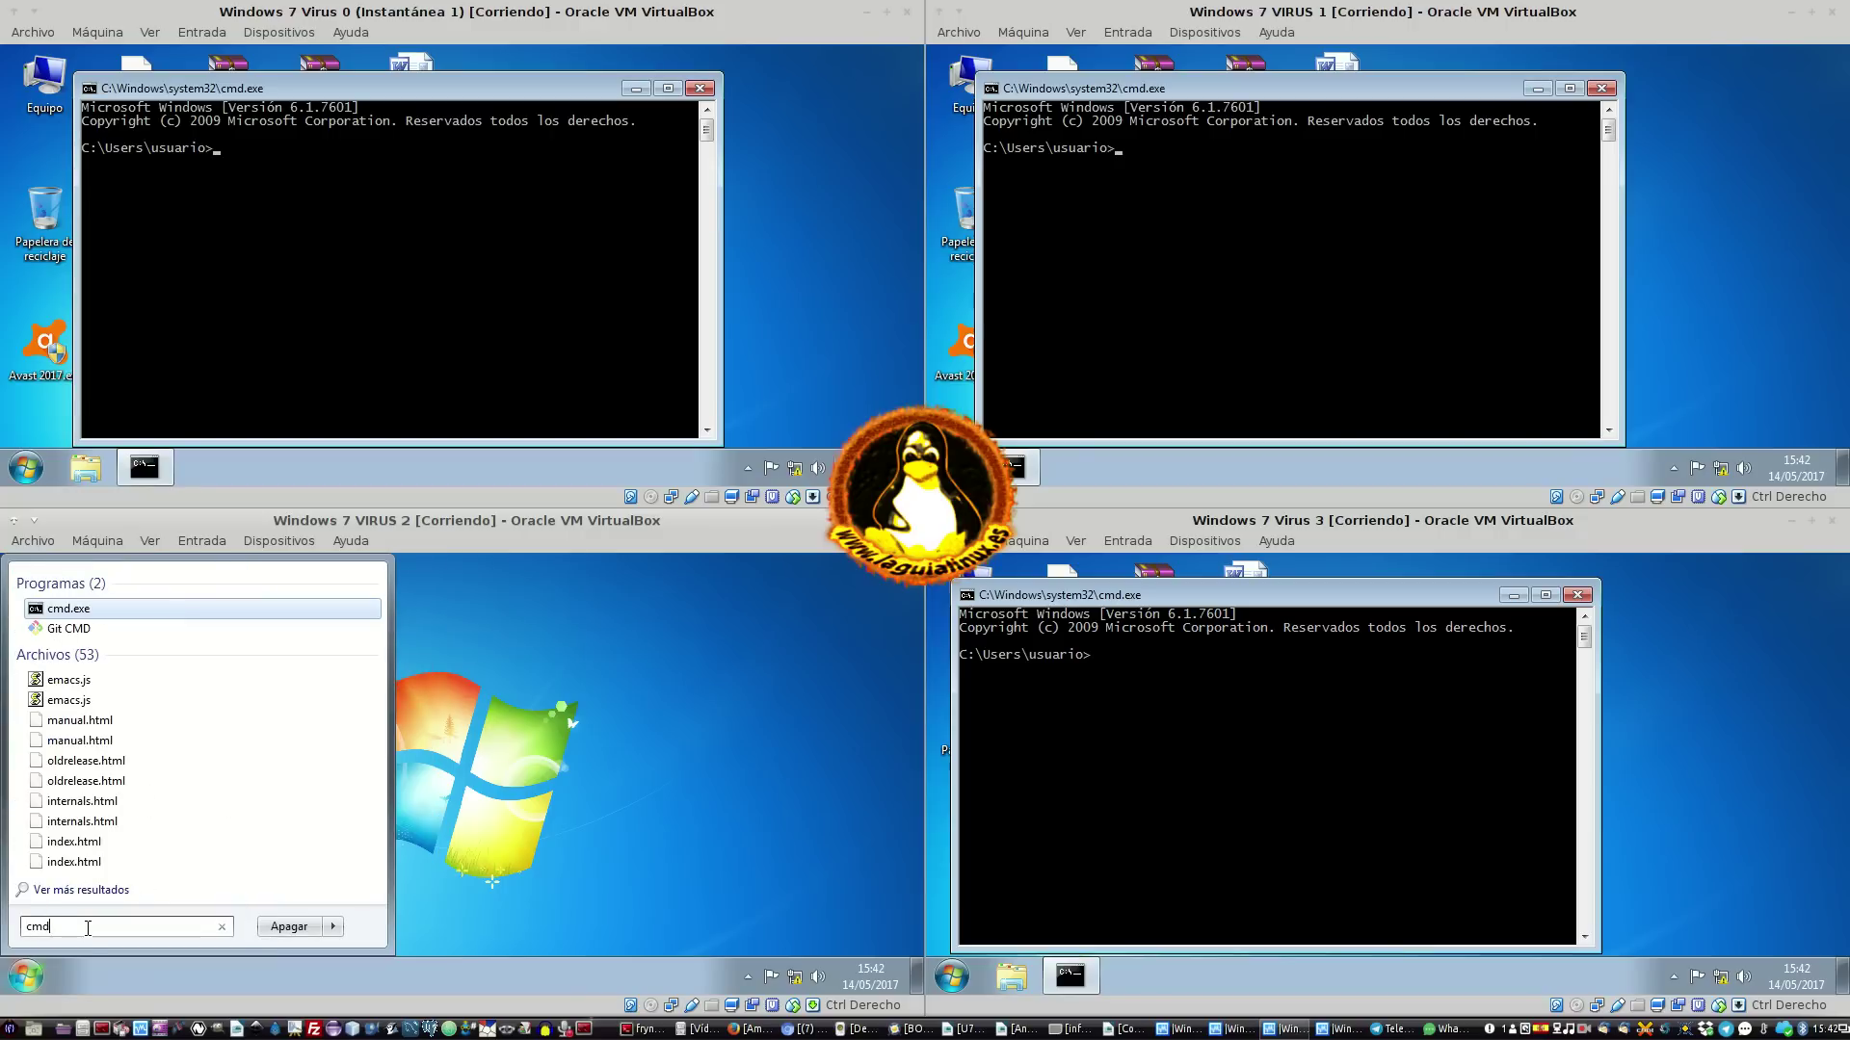
key("Return")
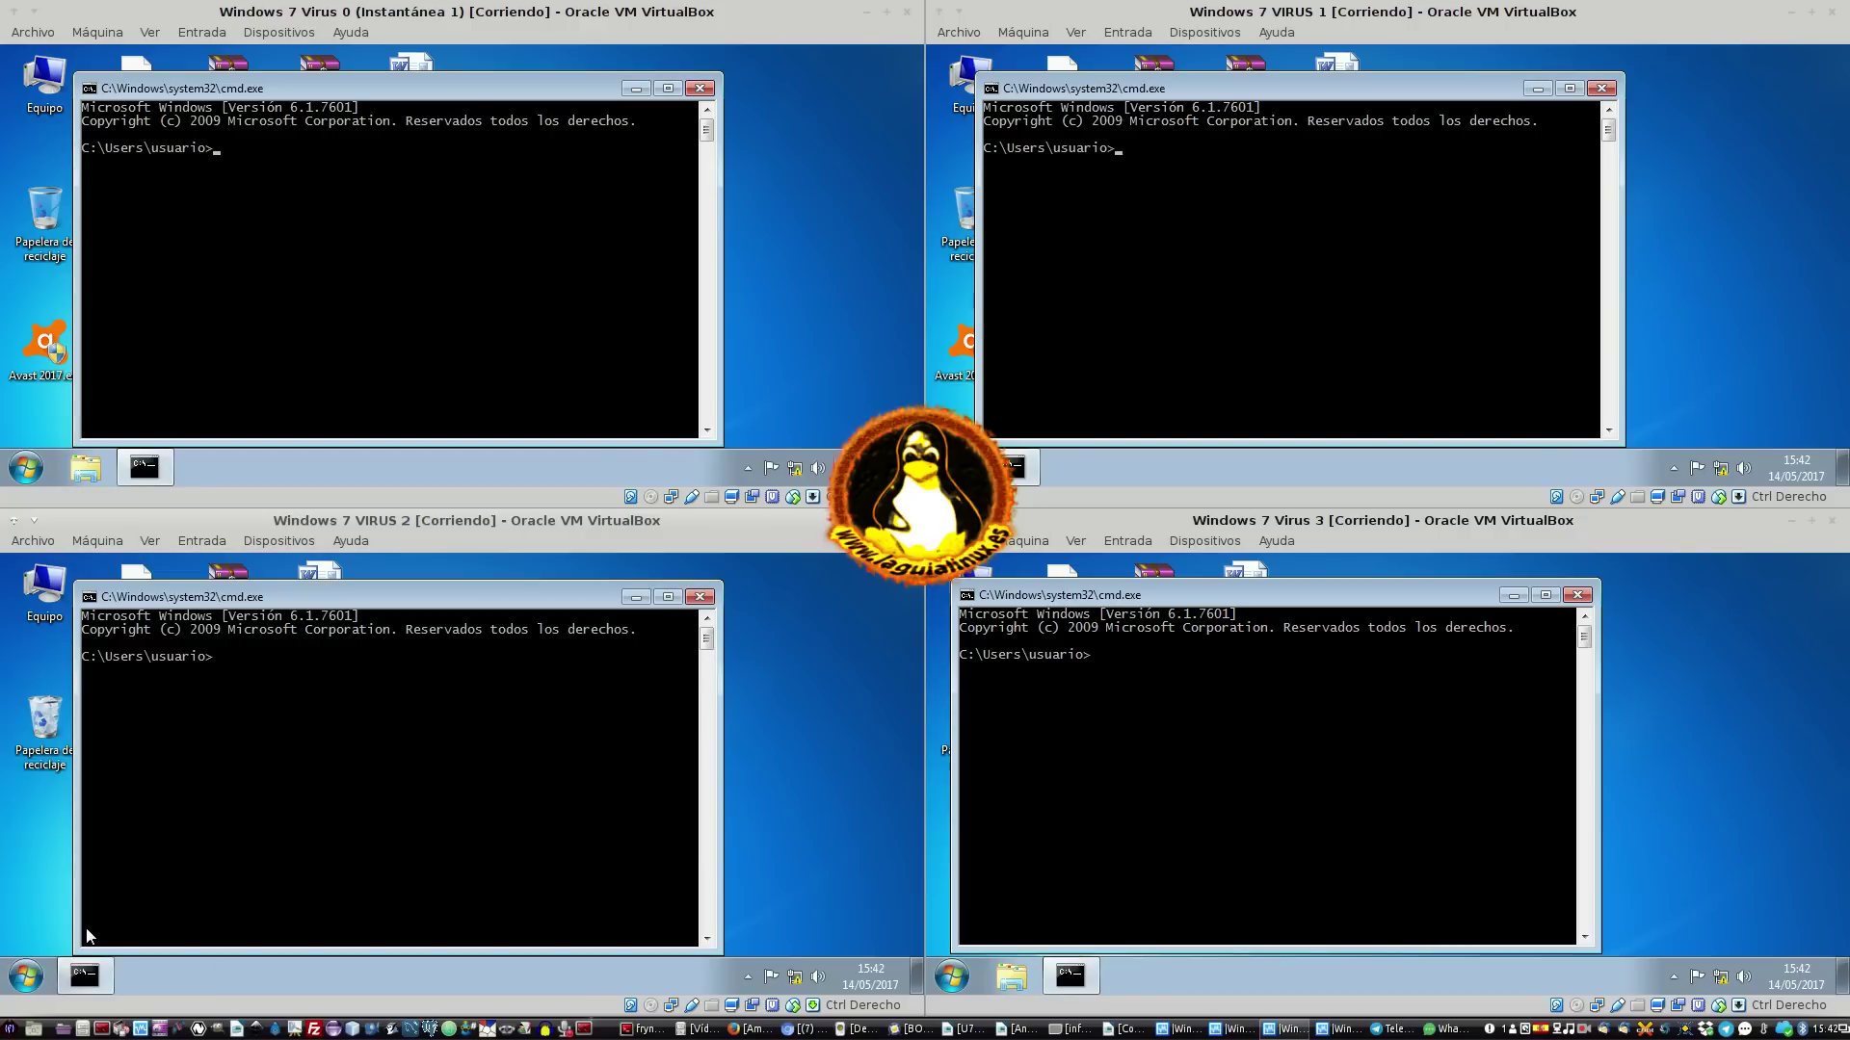
Run ipconfig in the Virus 0 and Virus 1 command prompts
left_click_drag(523, 595, 576, 586)
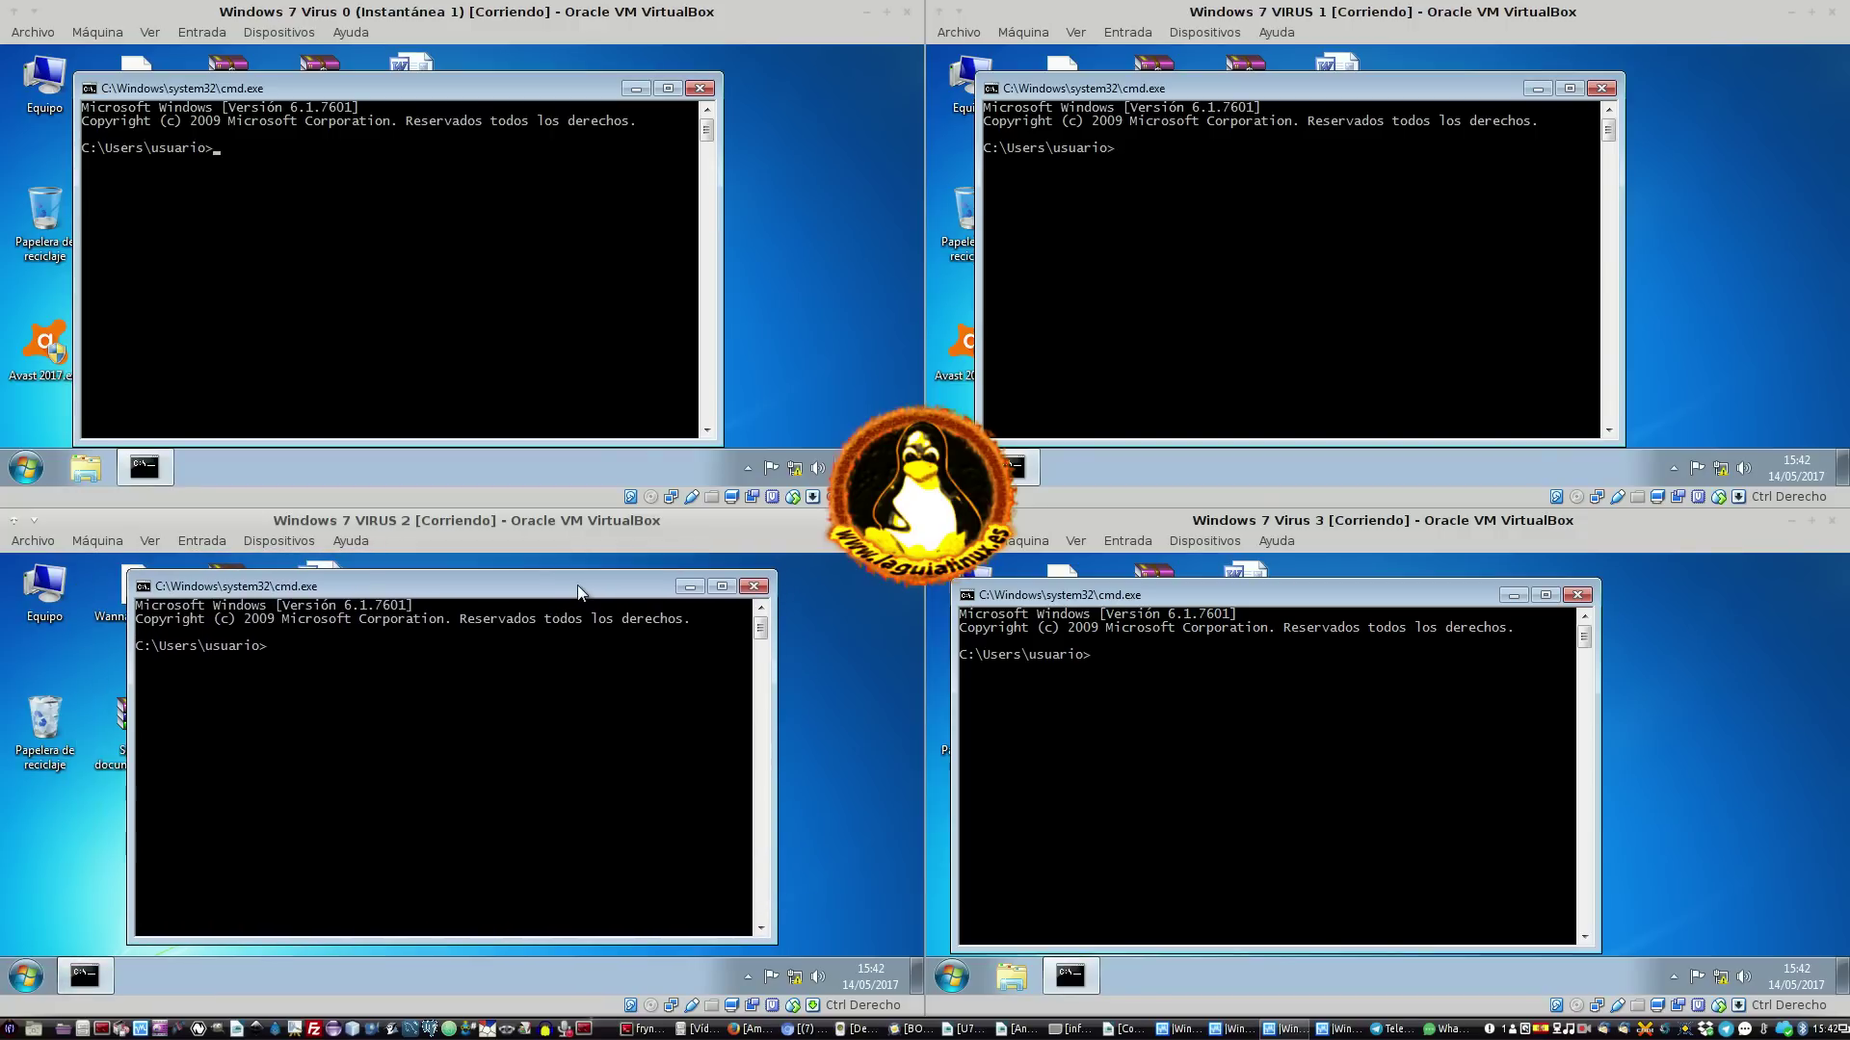
left_click(520, 166)
type("ip")
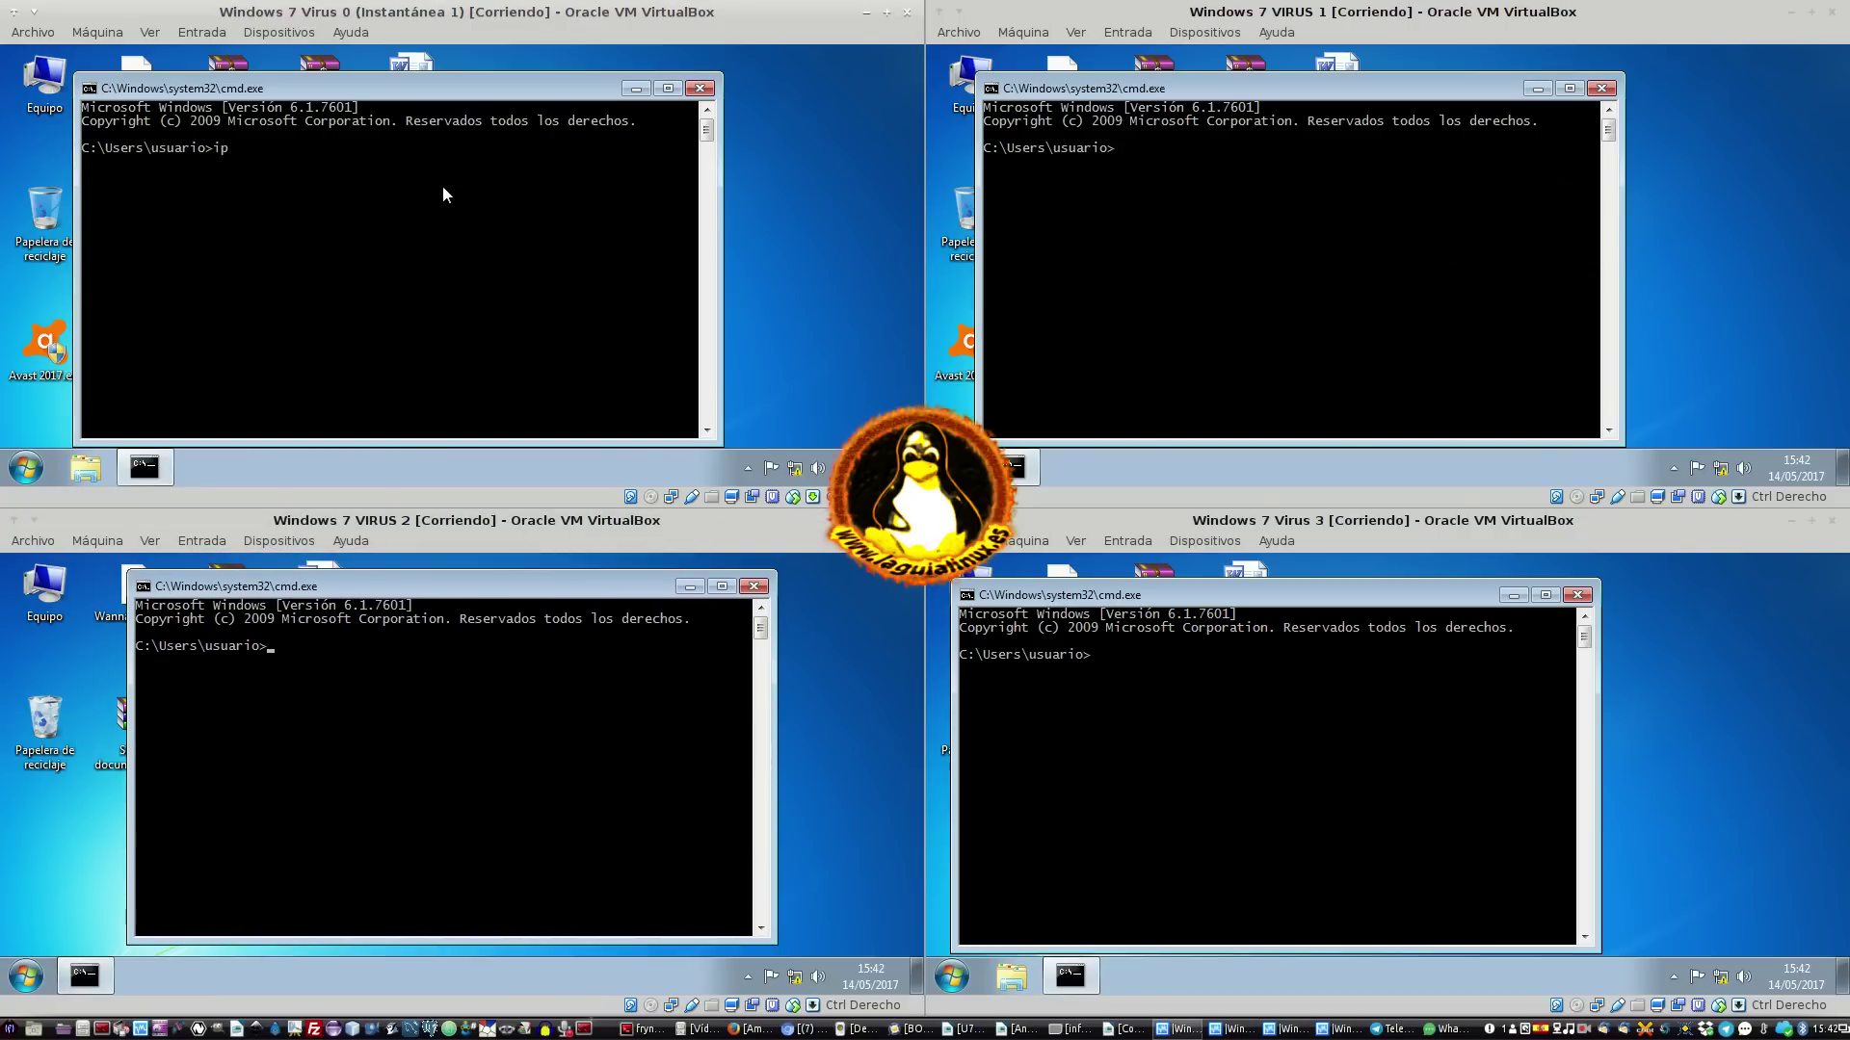
type("cong")
key("BackSpace")
type("fig")
key("Return")
left_click(1365, 301)
type("ipconfig")
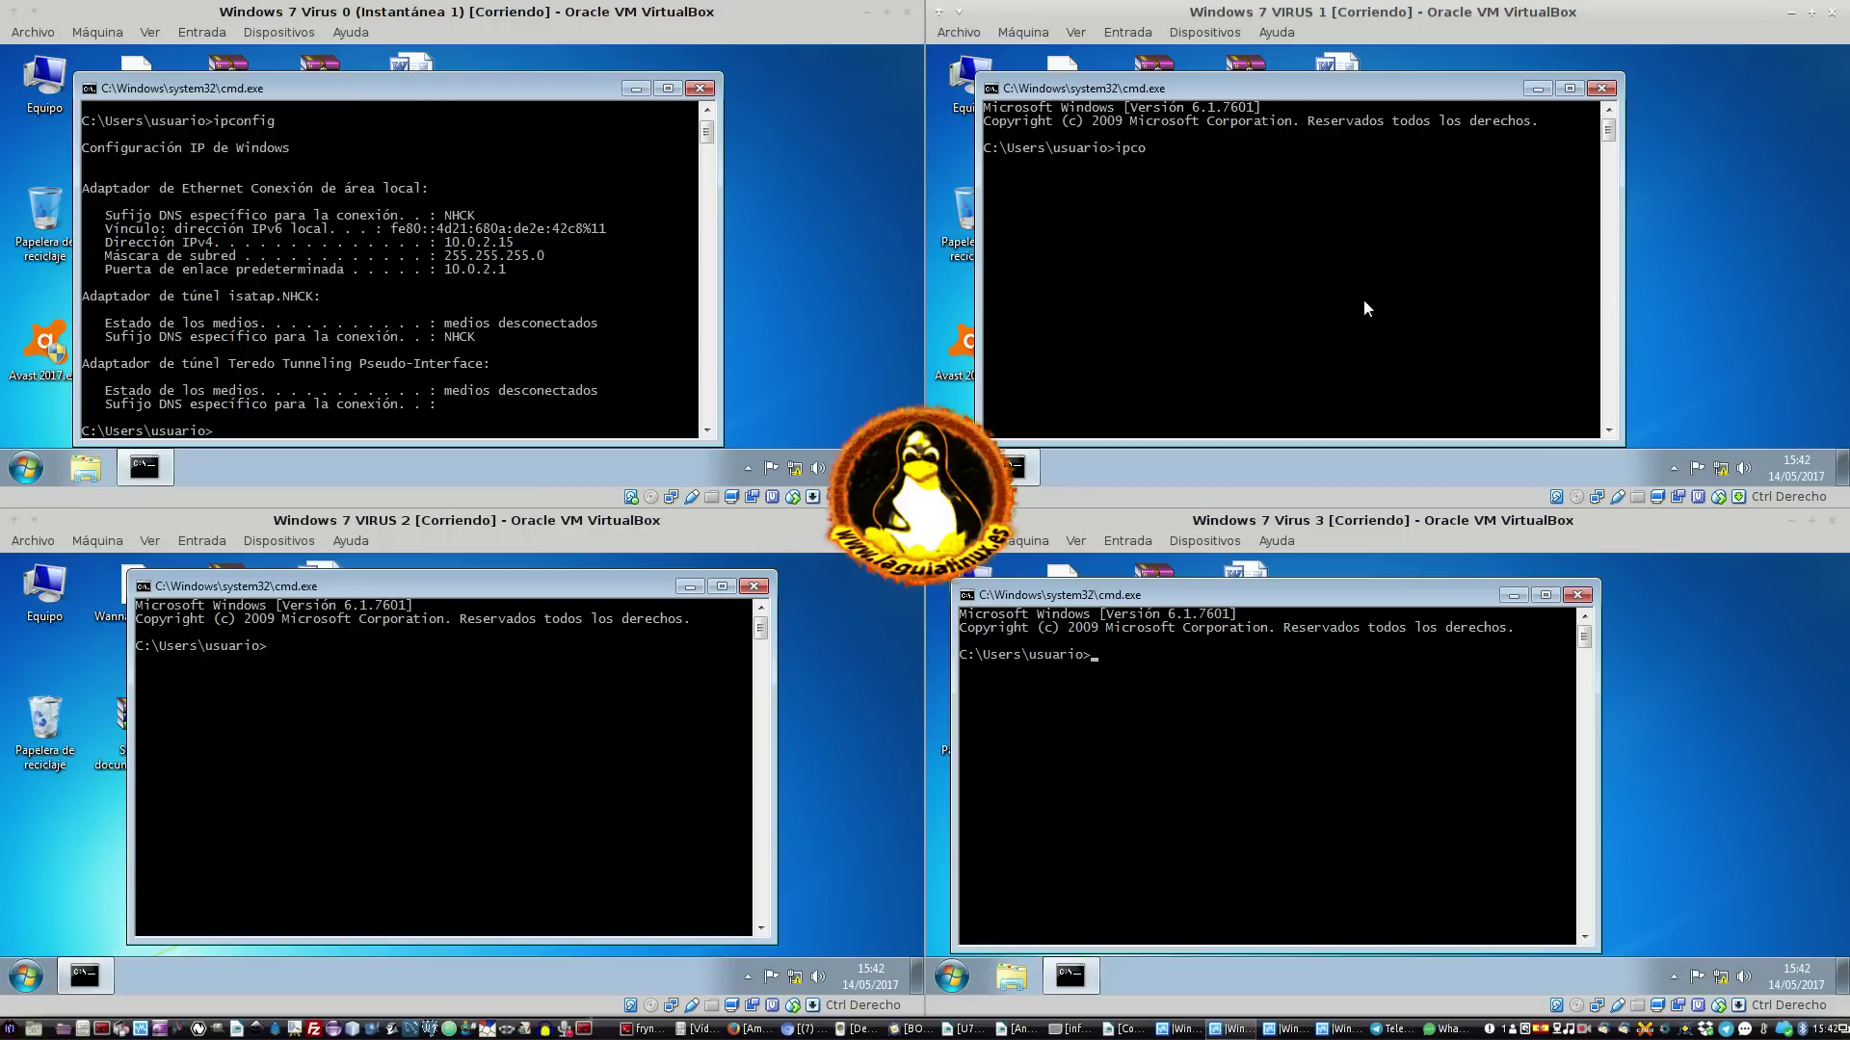
key("Return")
Run ipconfig in the VIRUS 2 and Virus 3 command prompts, then refocus Virus 0
left_click(626, 782)
type("ipconf")
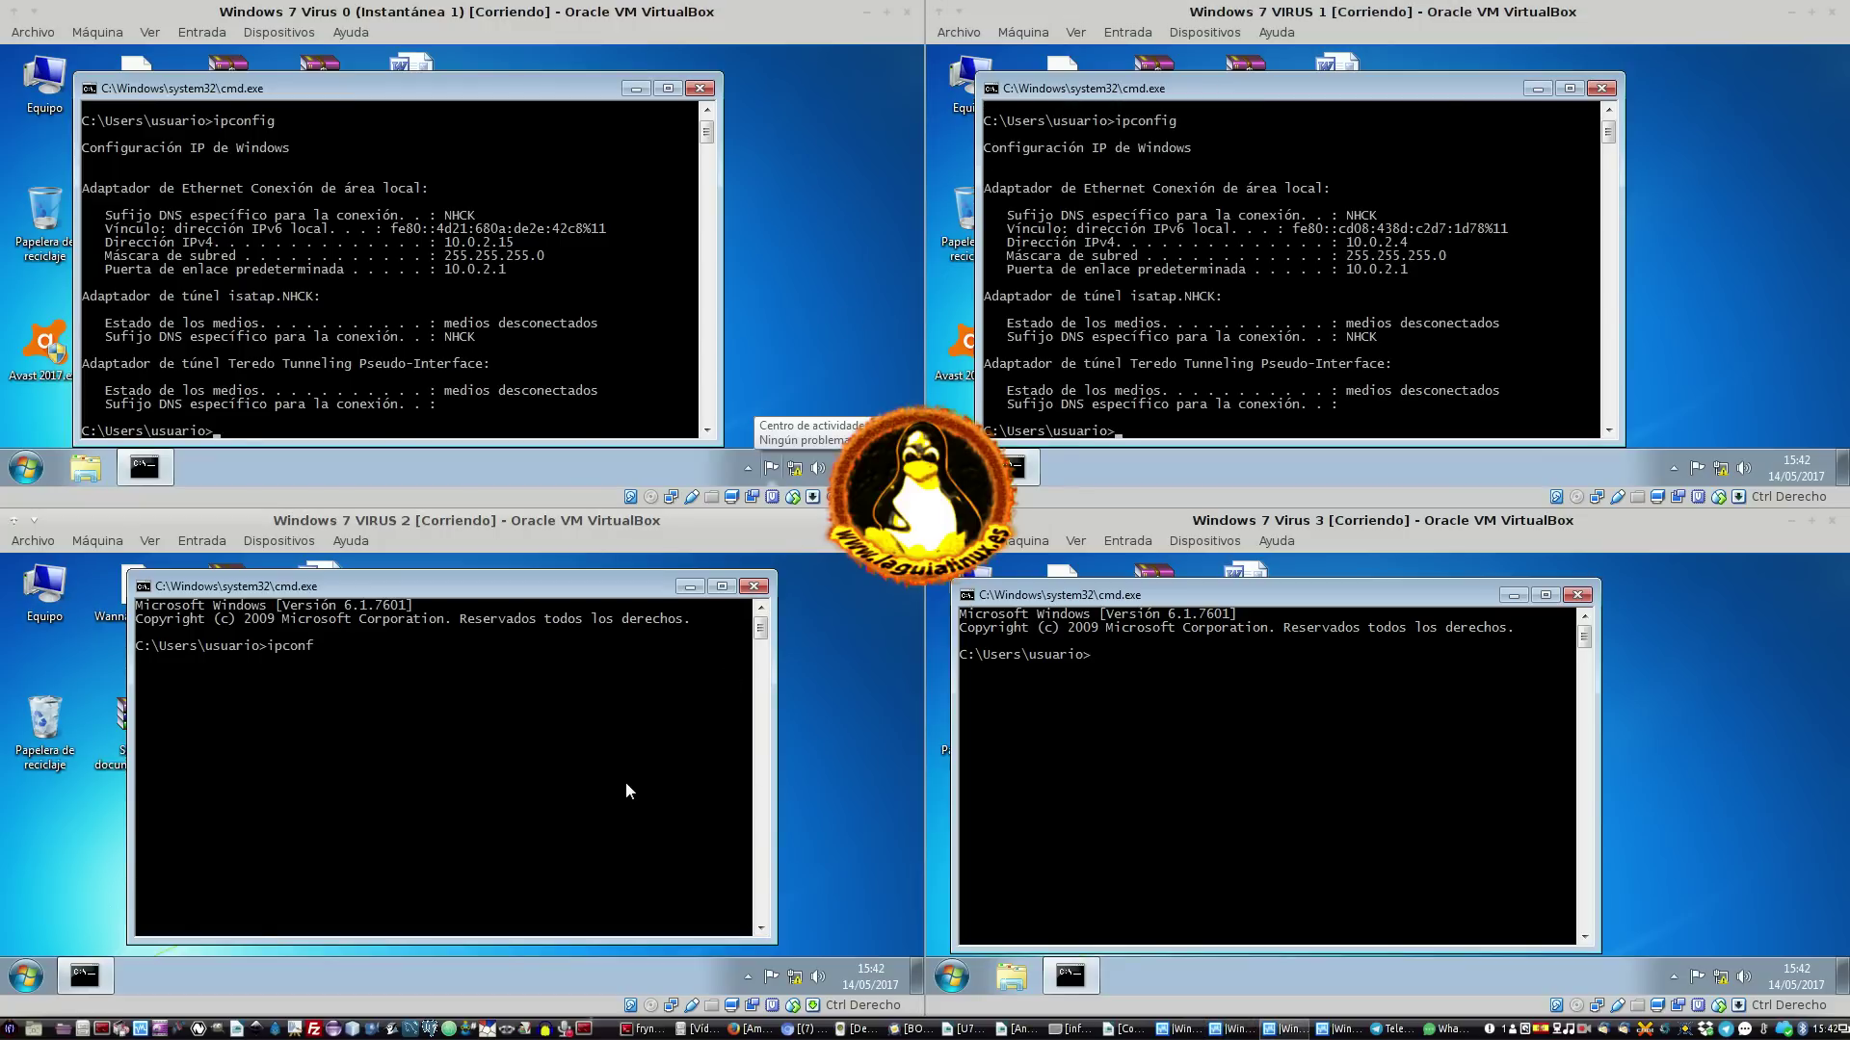
type("ig")
key("Return")
left_click(1243, 957)
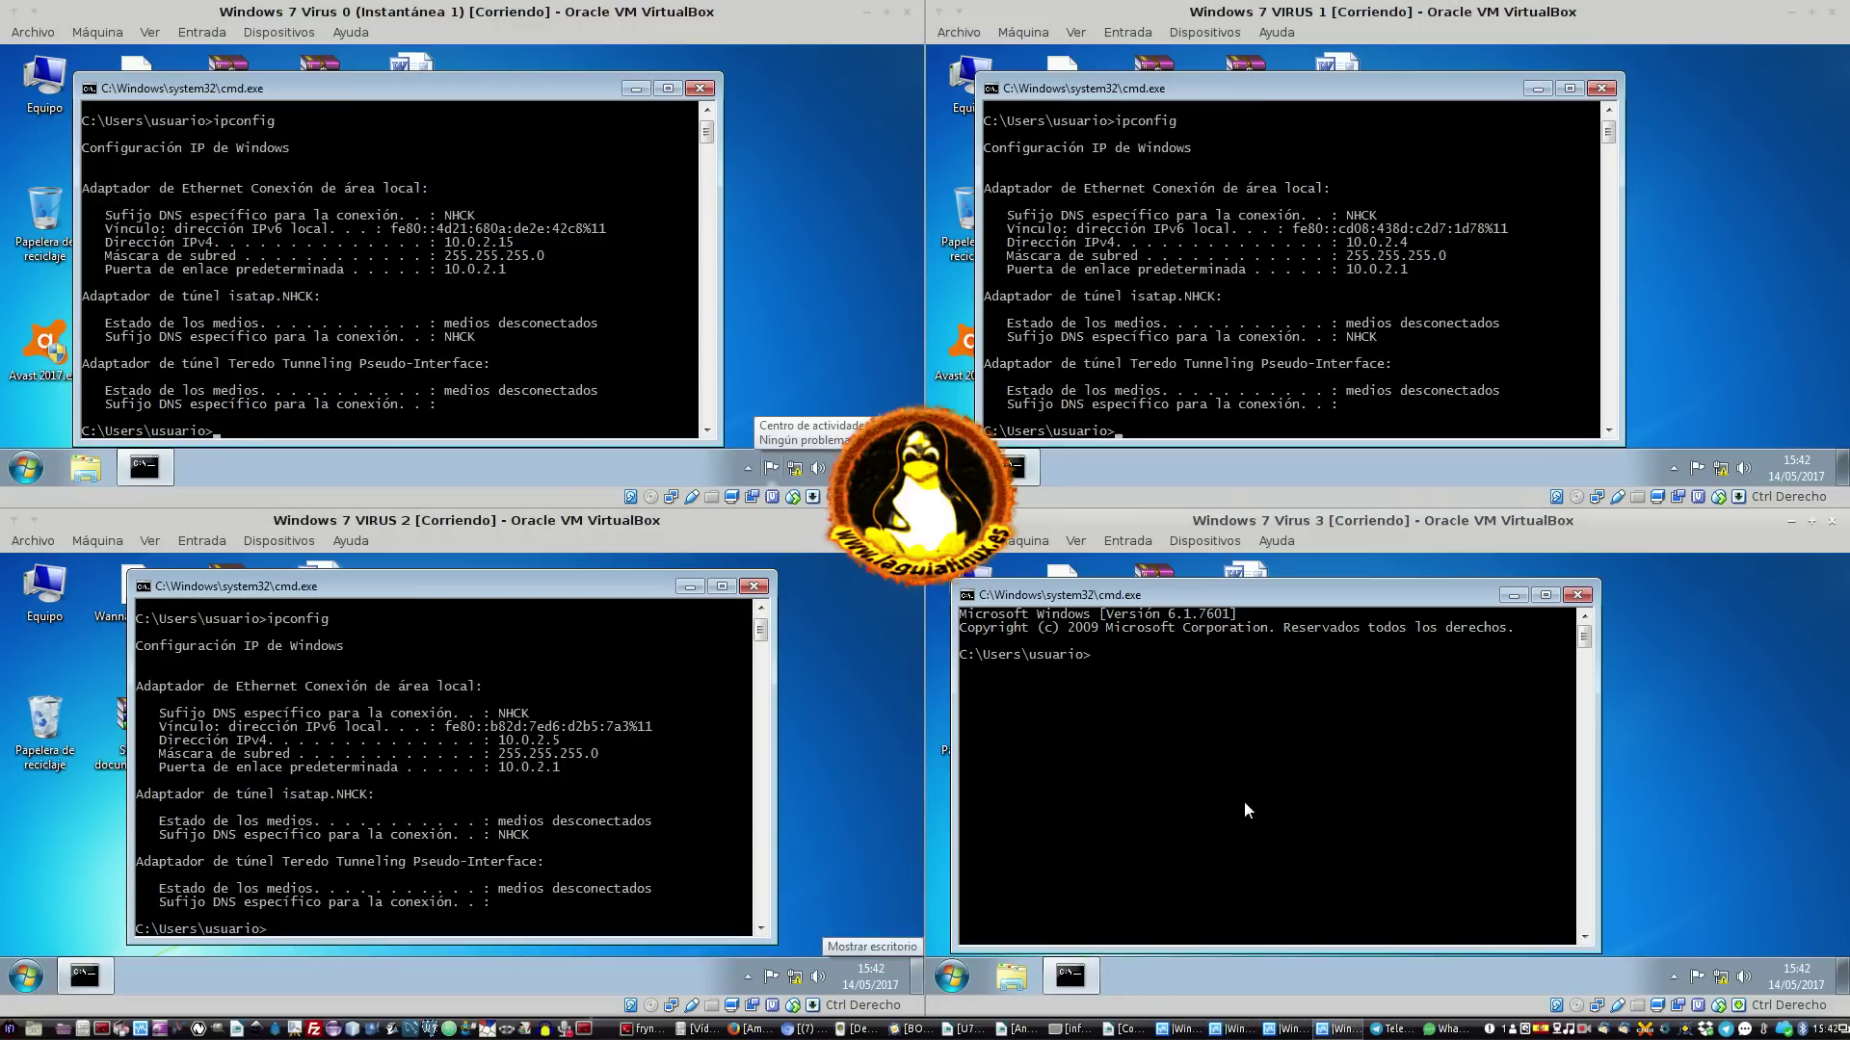
type("ip")
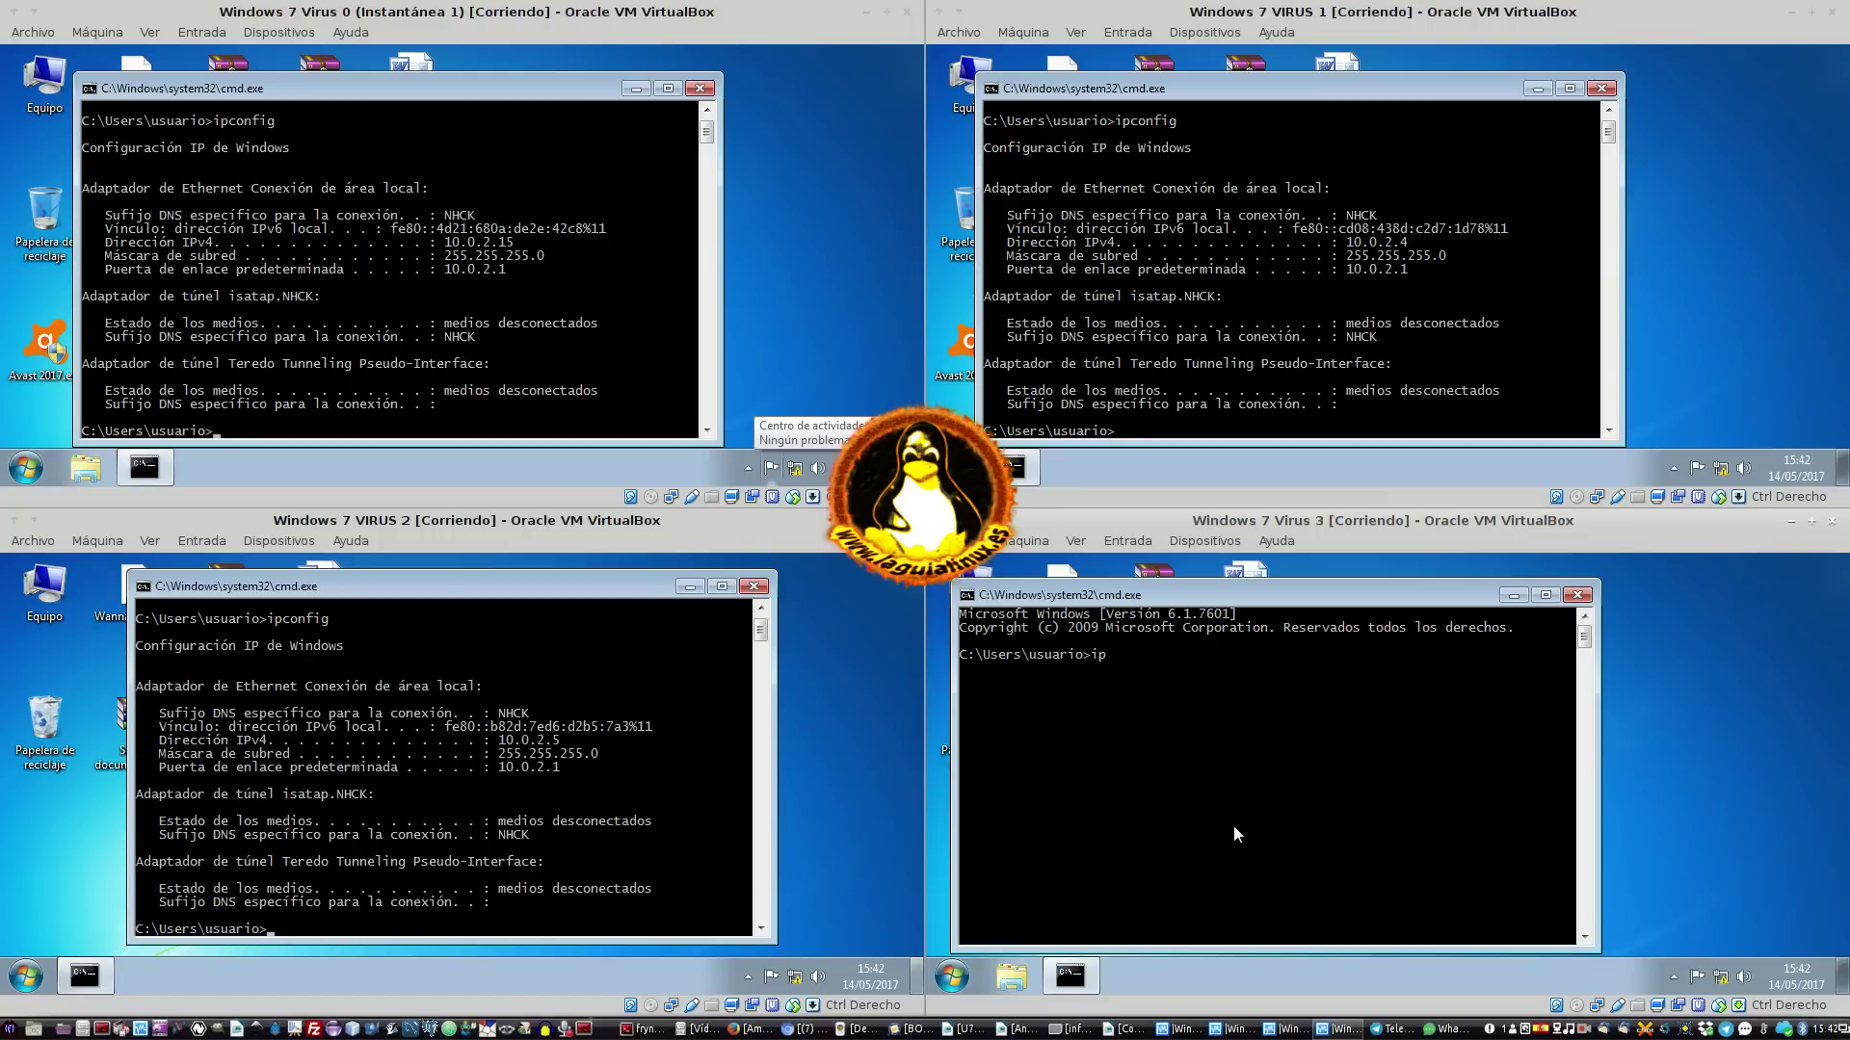
type("config")
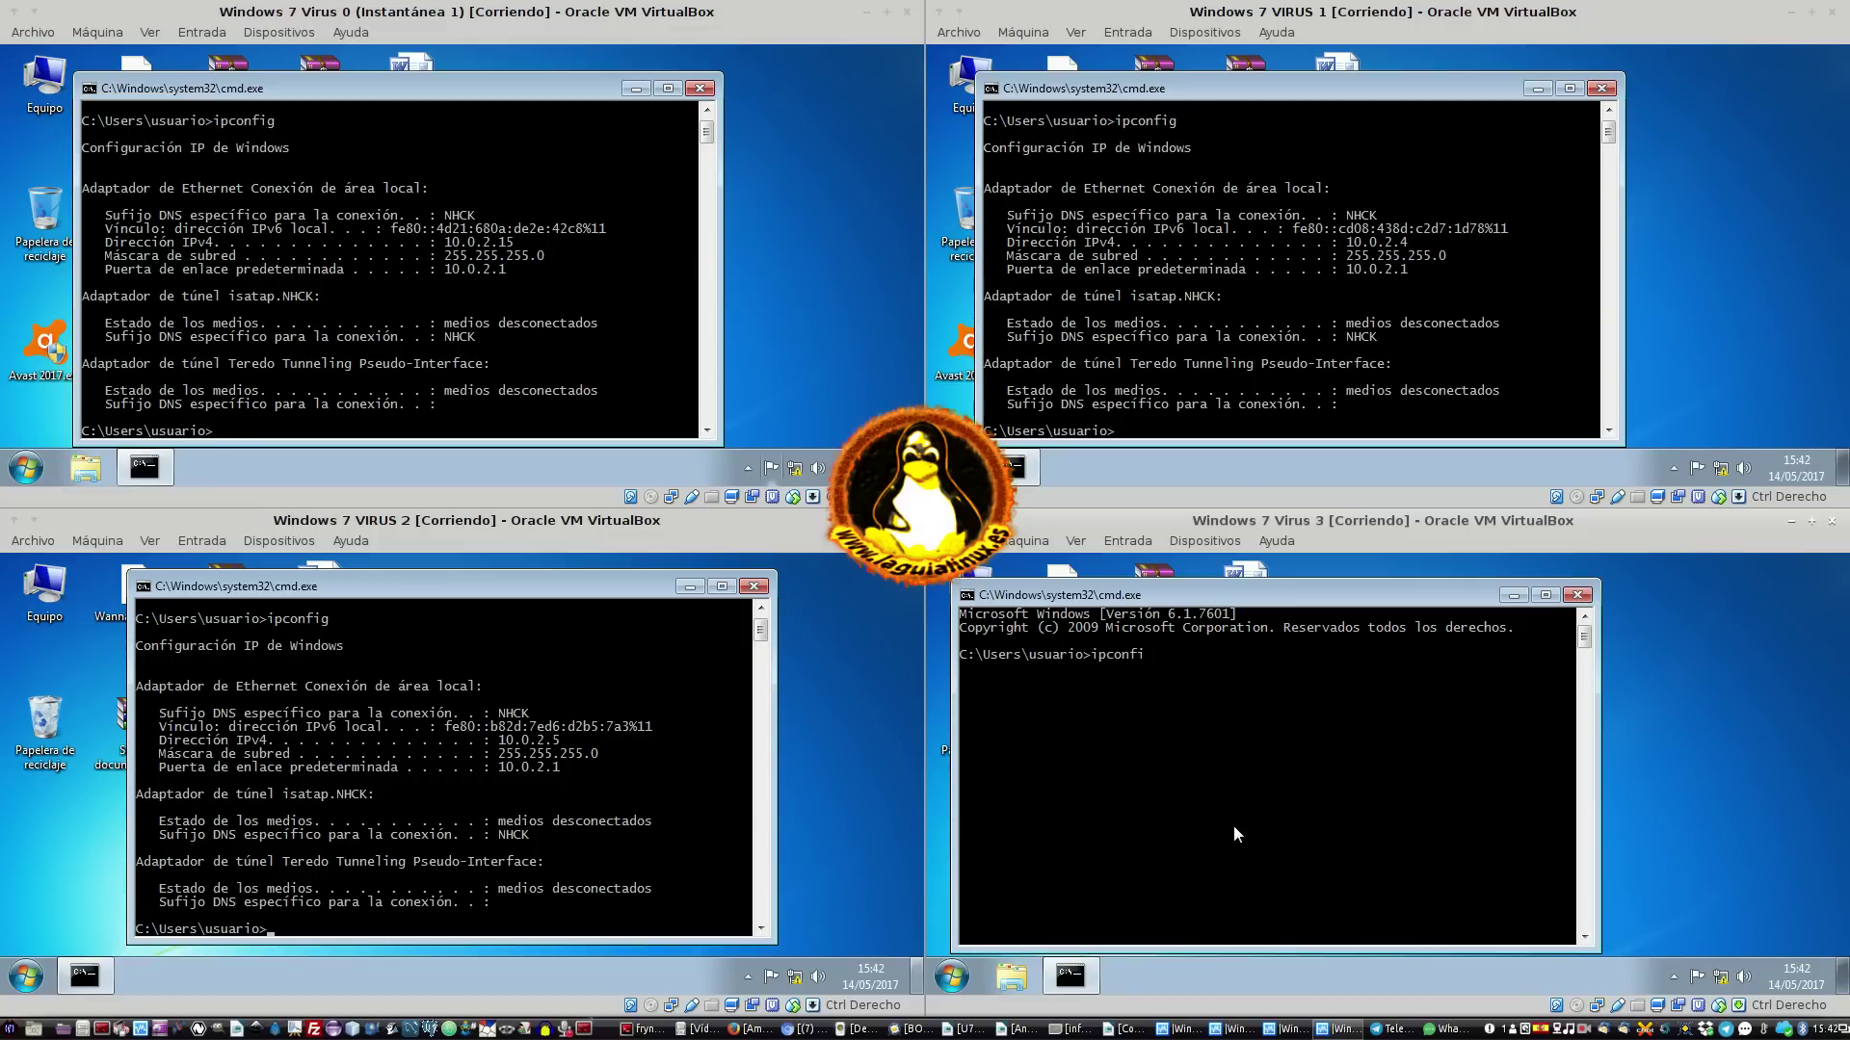
key("Return")
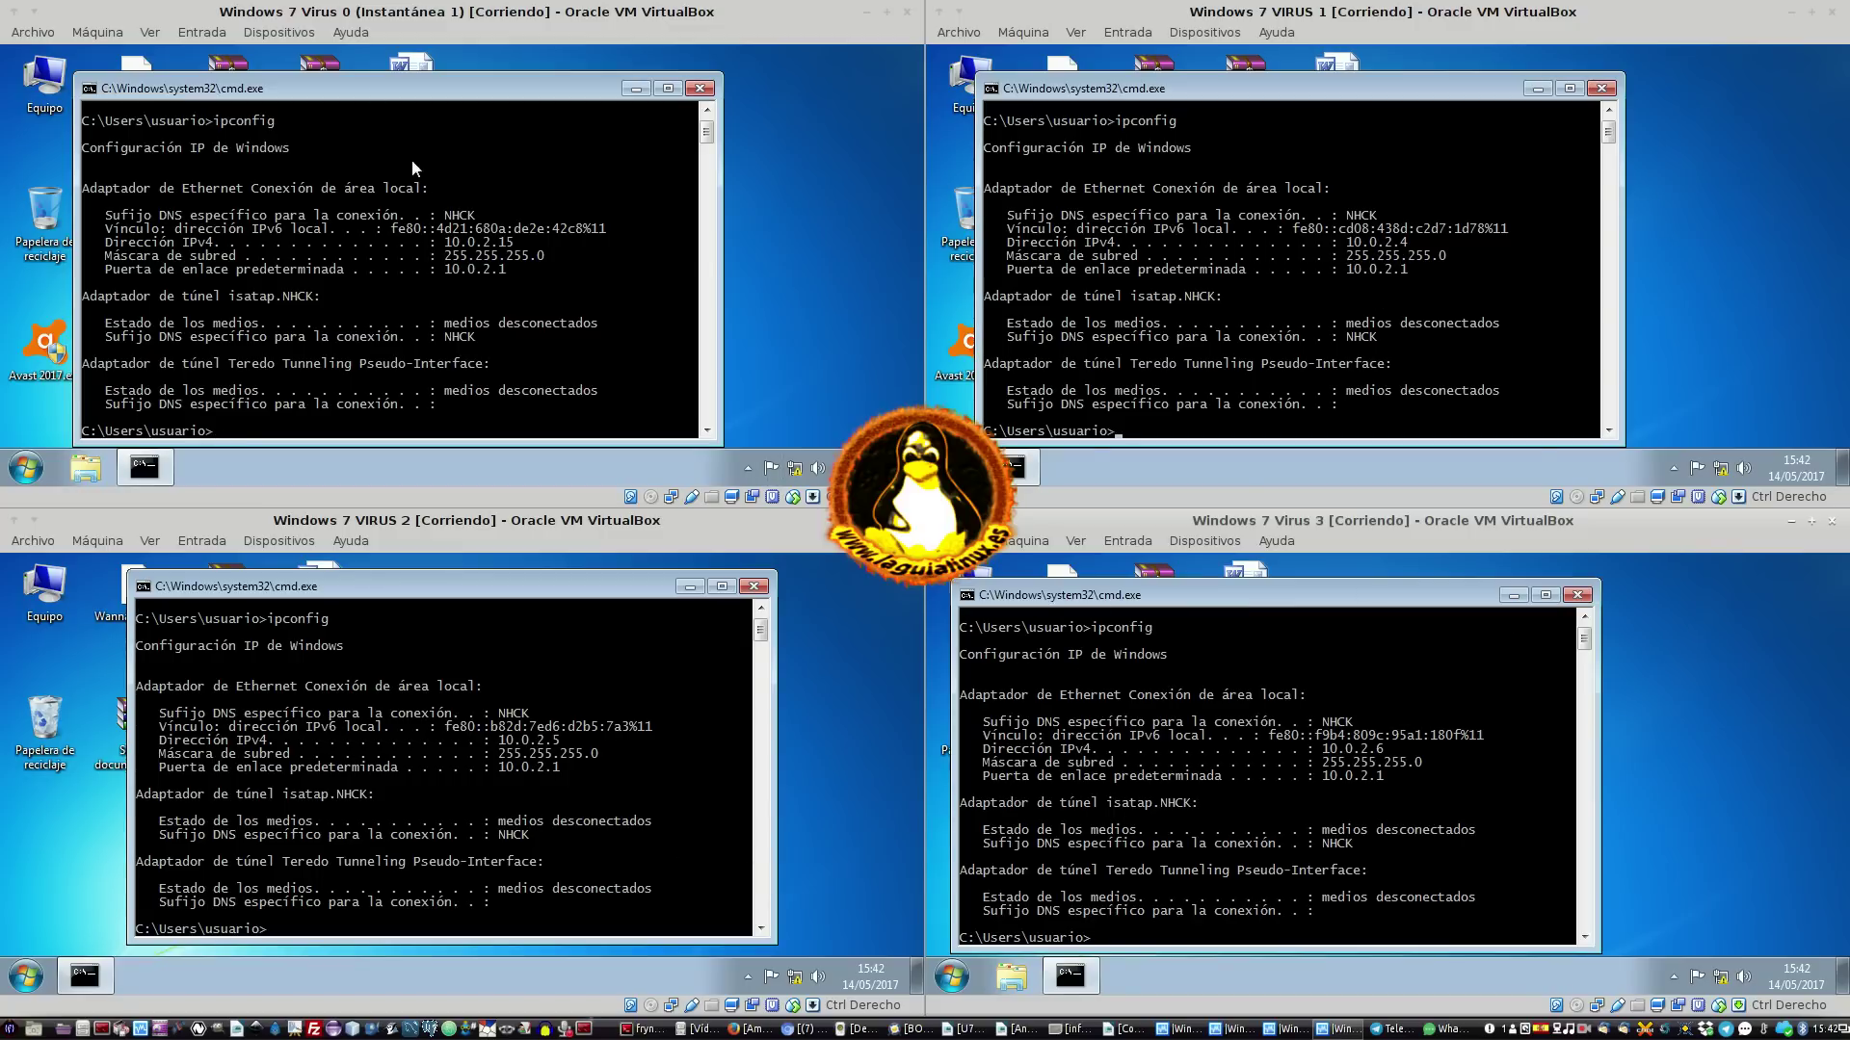
left_click(536, 243)
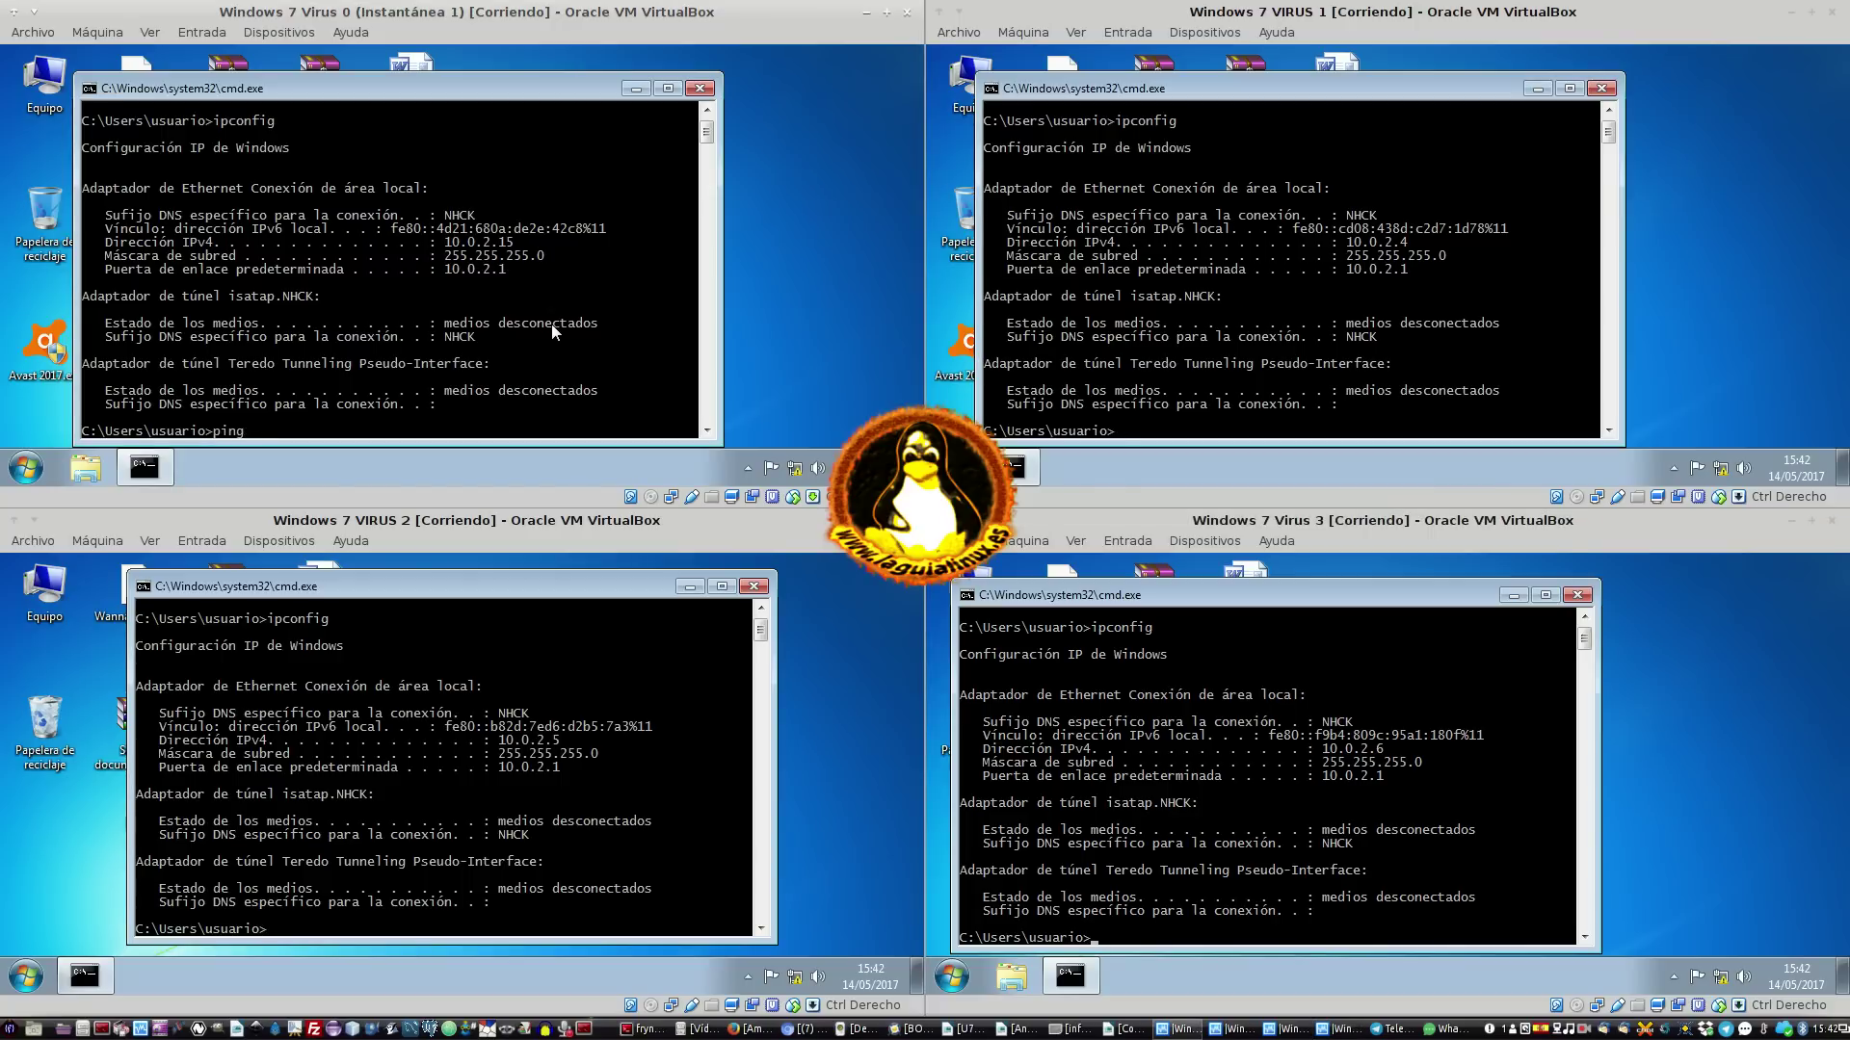
From Virus 0, ping 10.0.2.4 (stopped with Ctrl+C), then 10.0.2.5 and 10.0.2.6
type("ping 10.0.2.4")
key("Return")
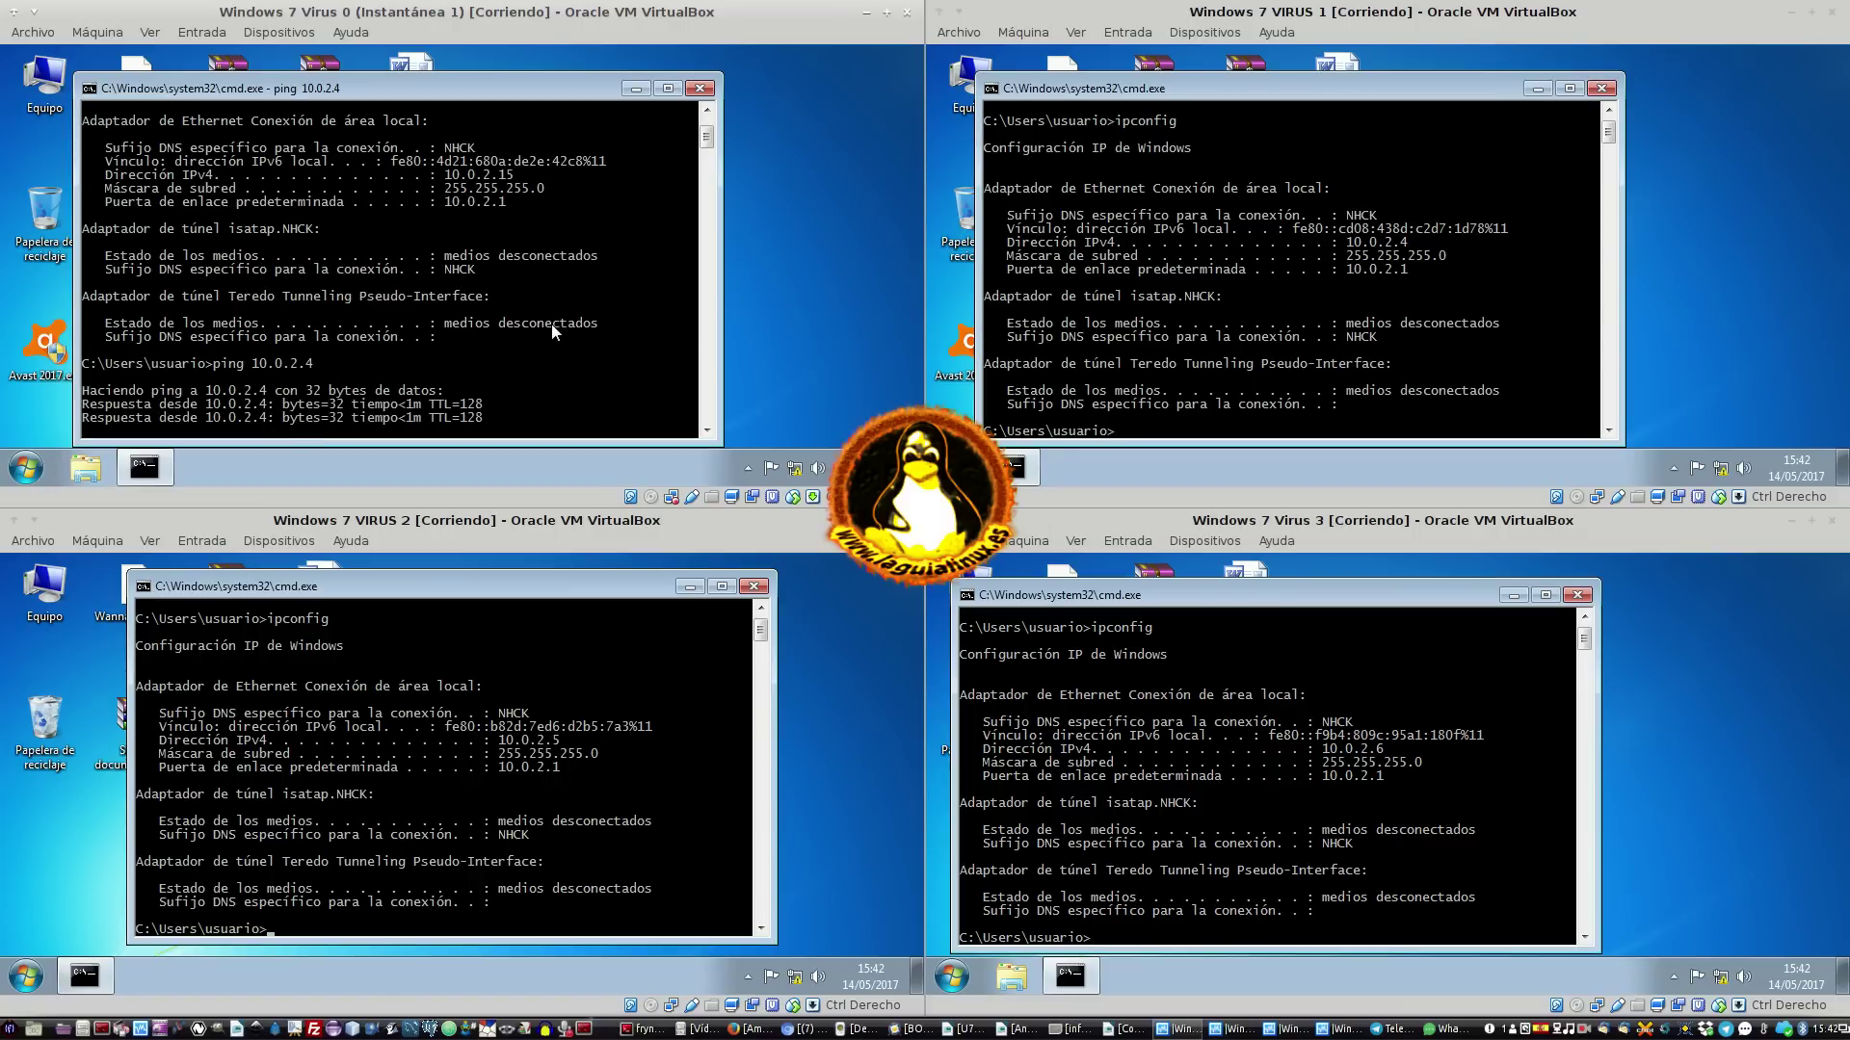
key("ctrl+c")
key("Up")
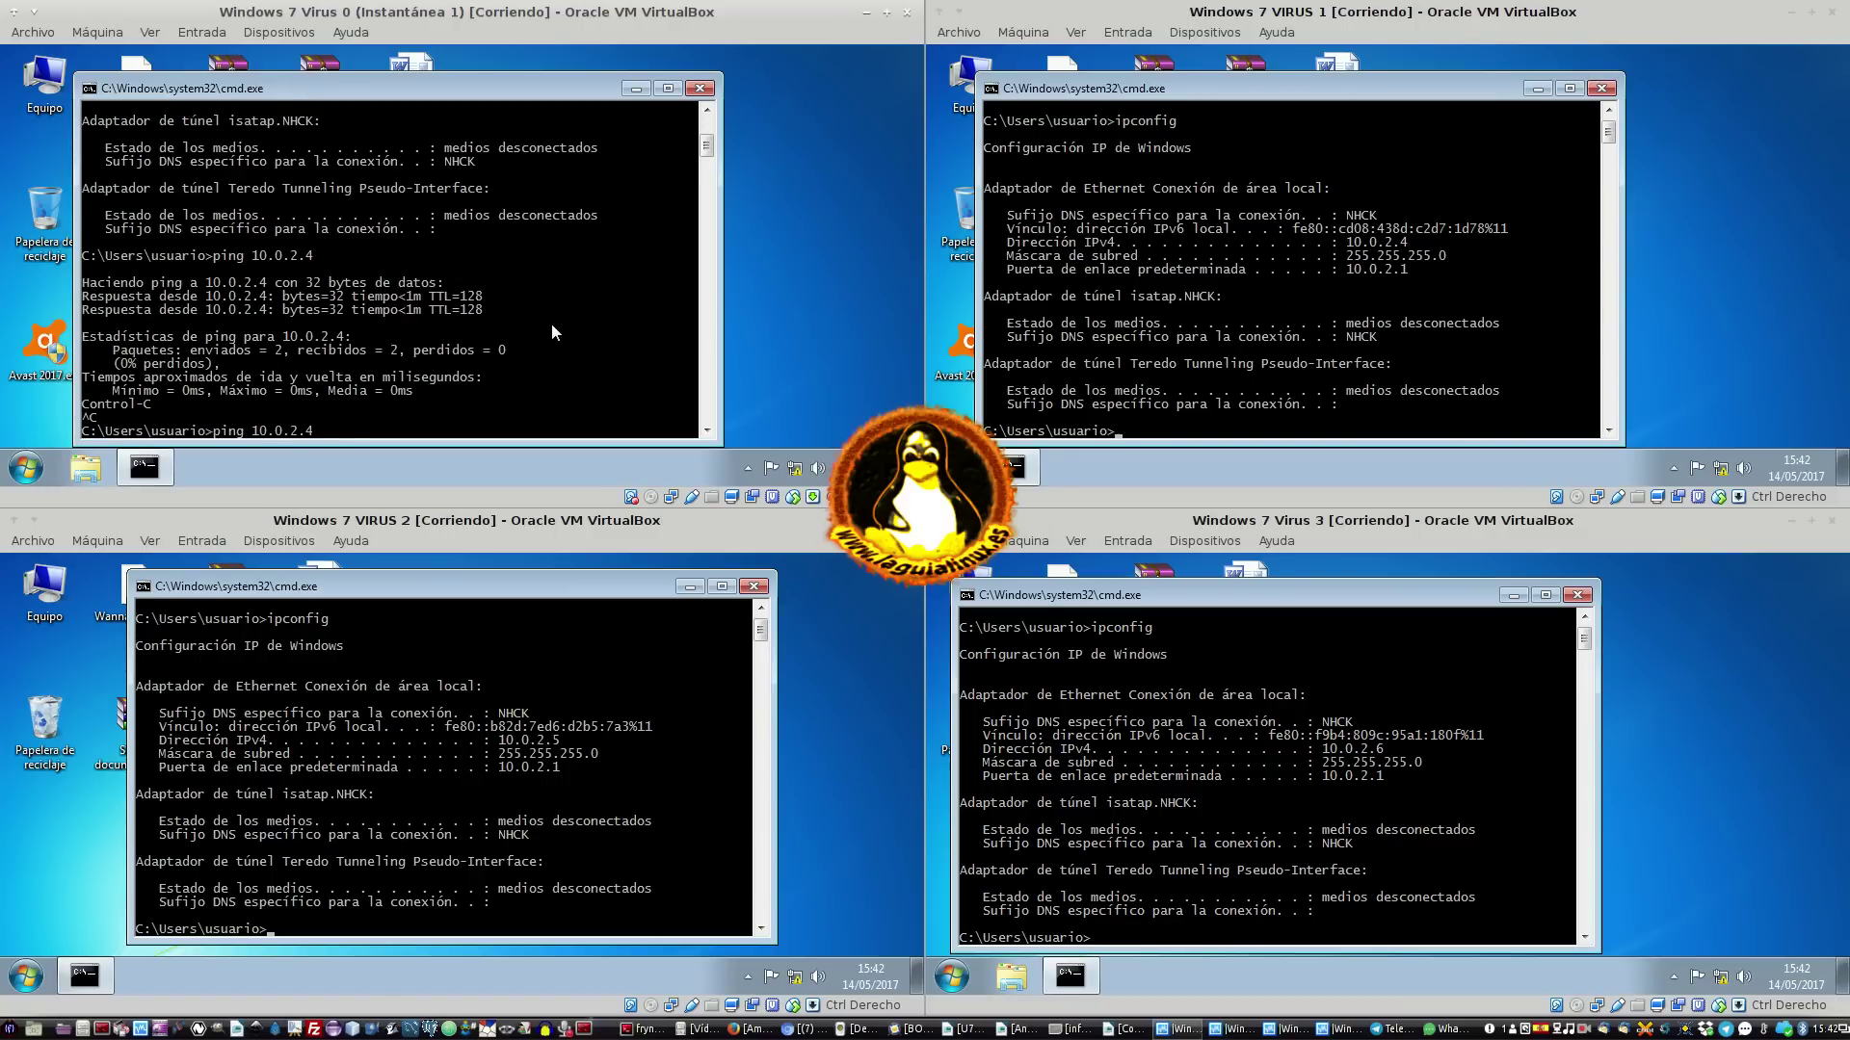
type("5")
key("Return")
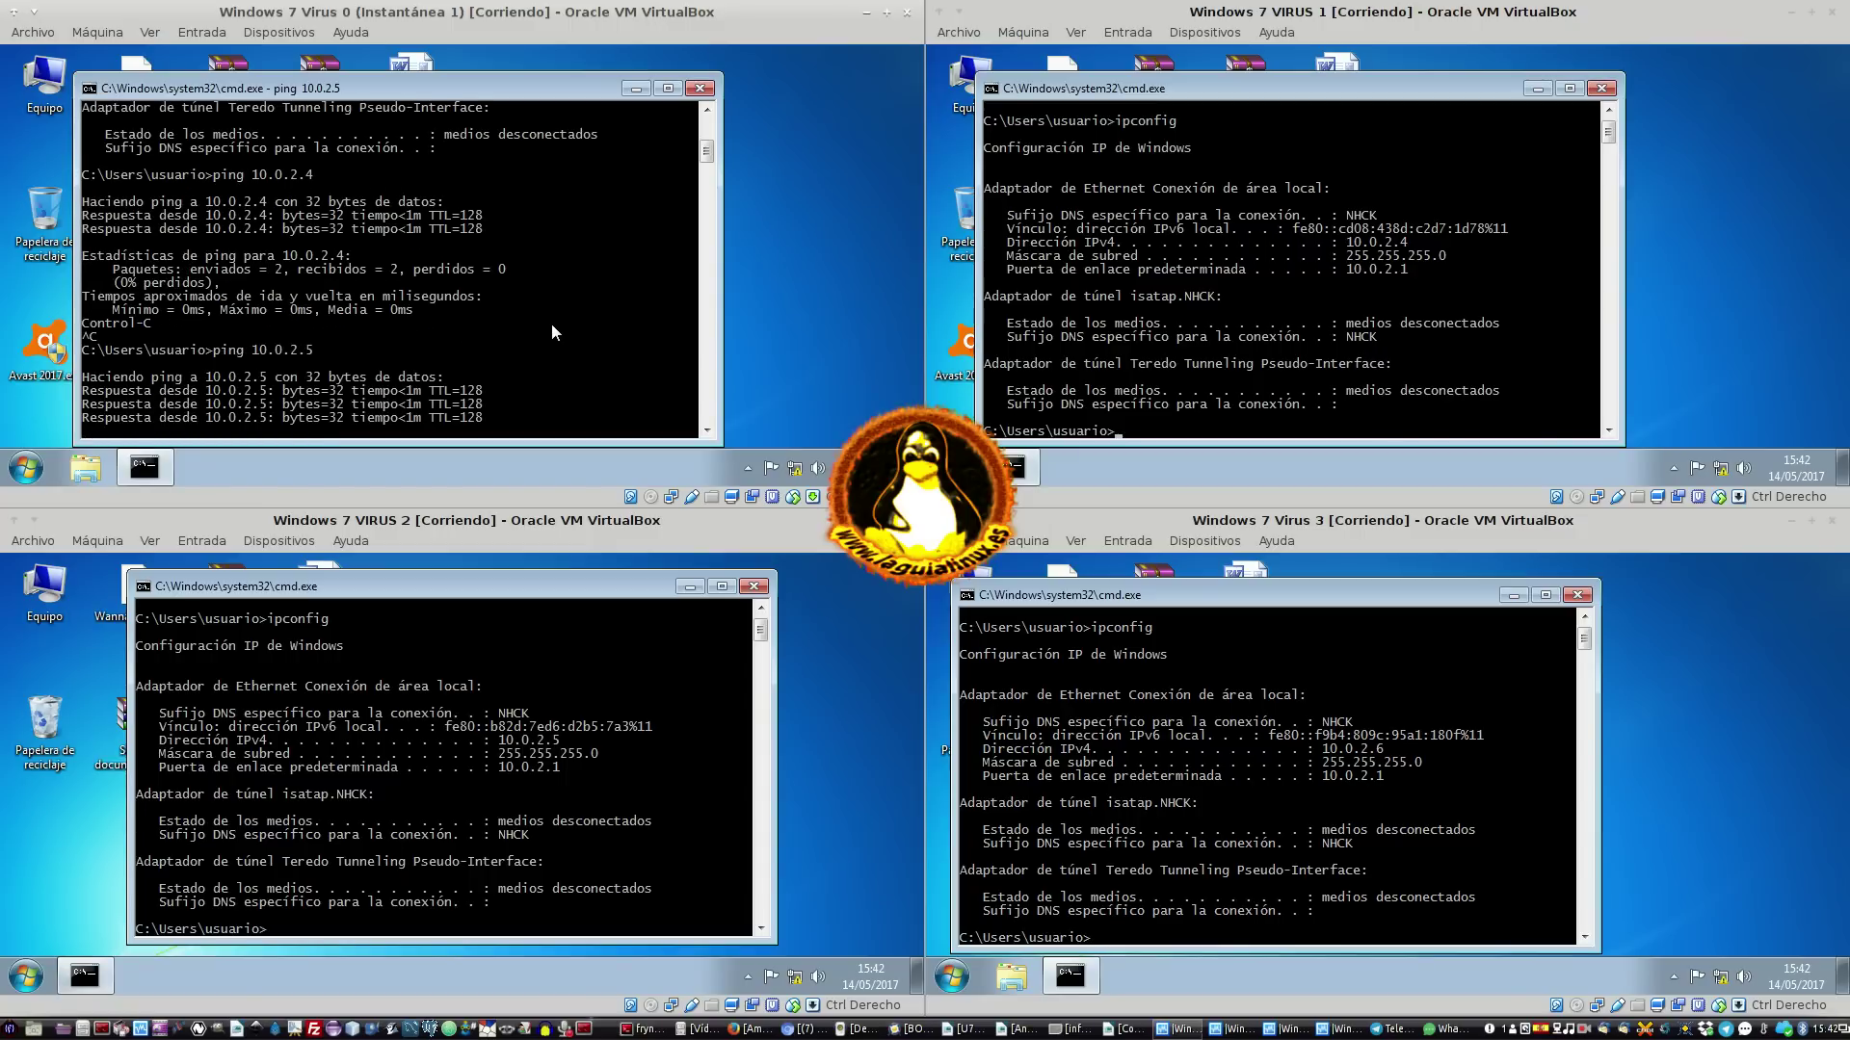
key("Up")
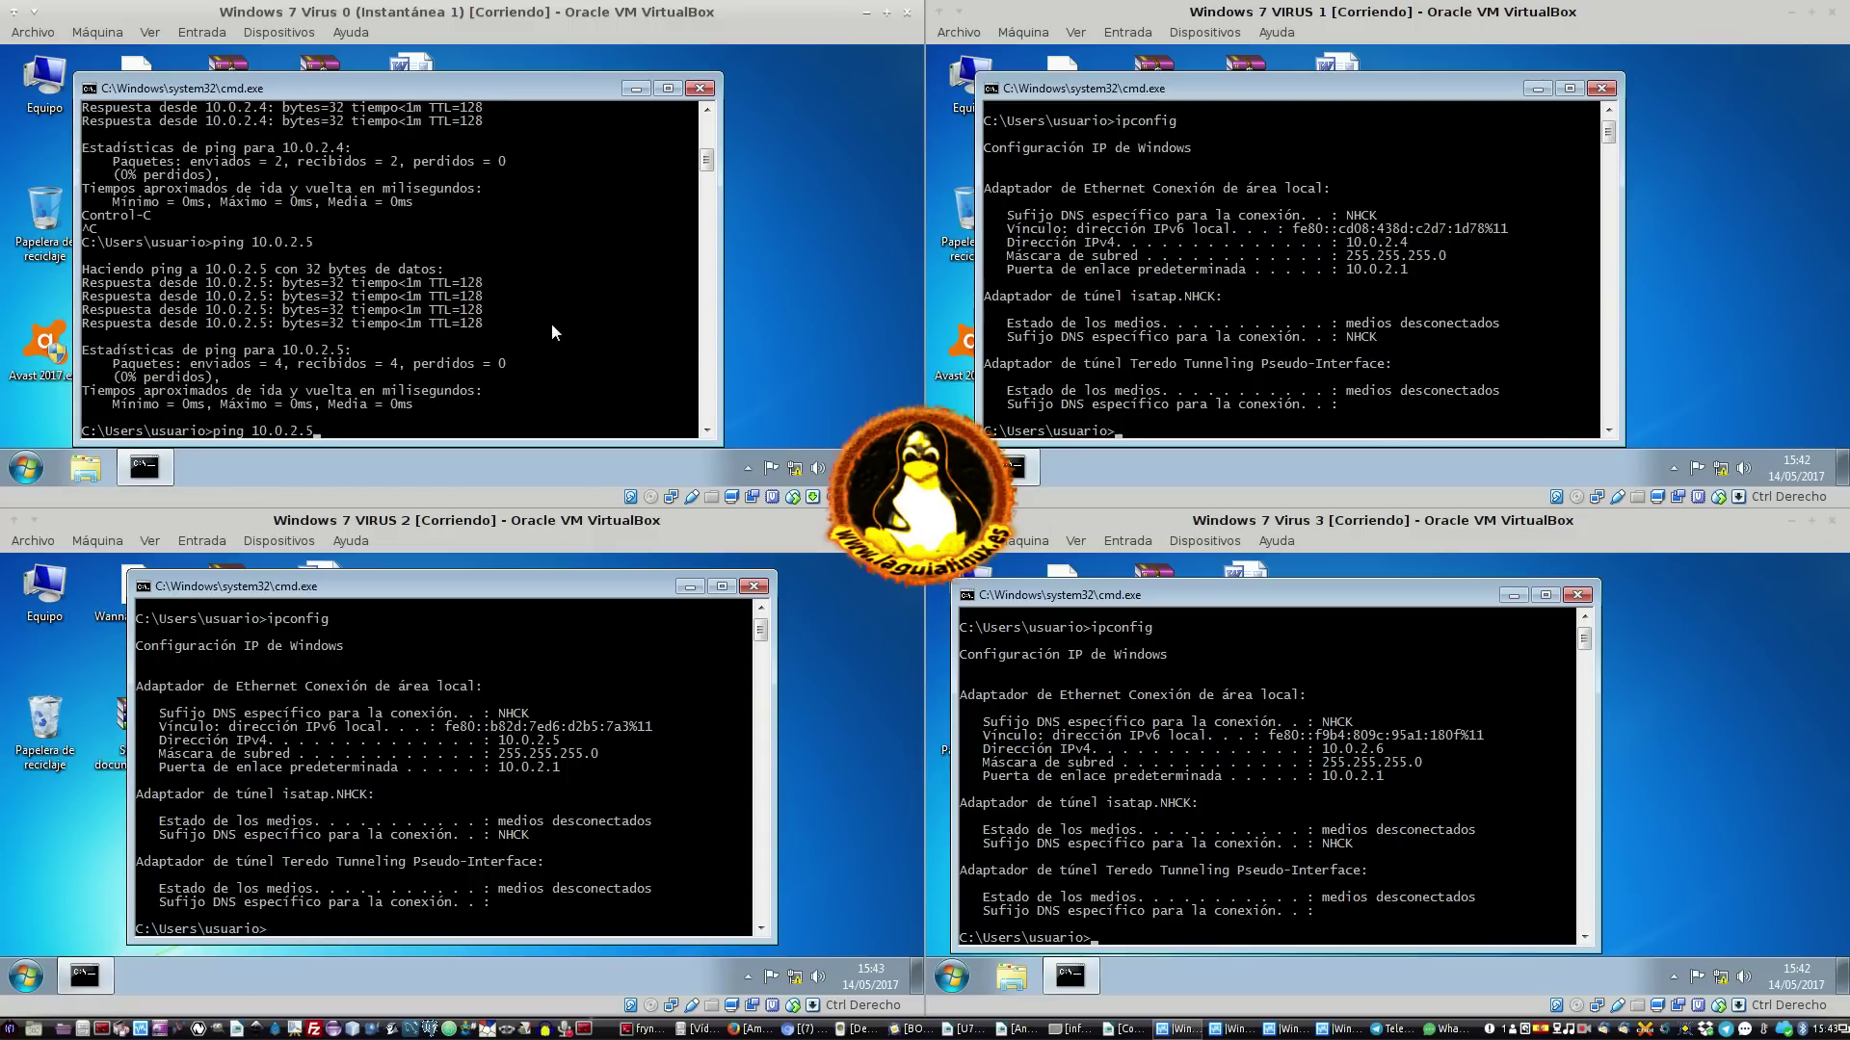
type("6")
key("Return")
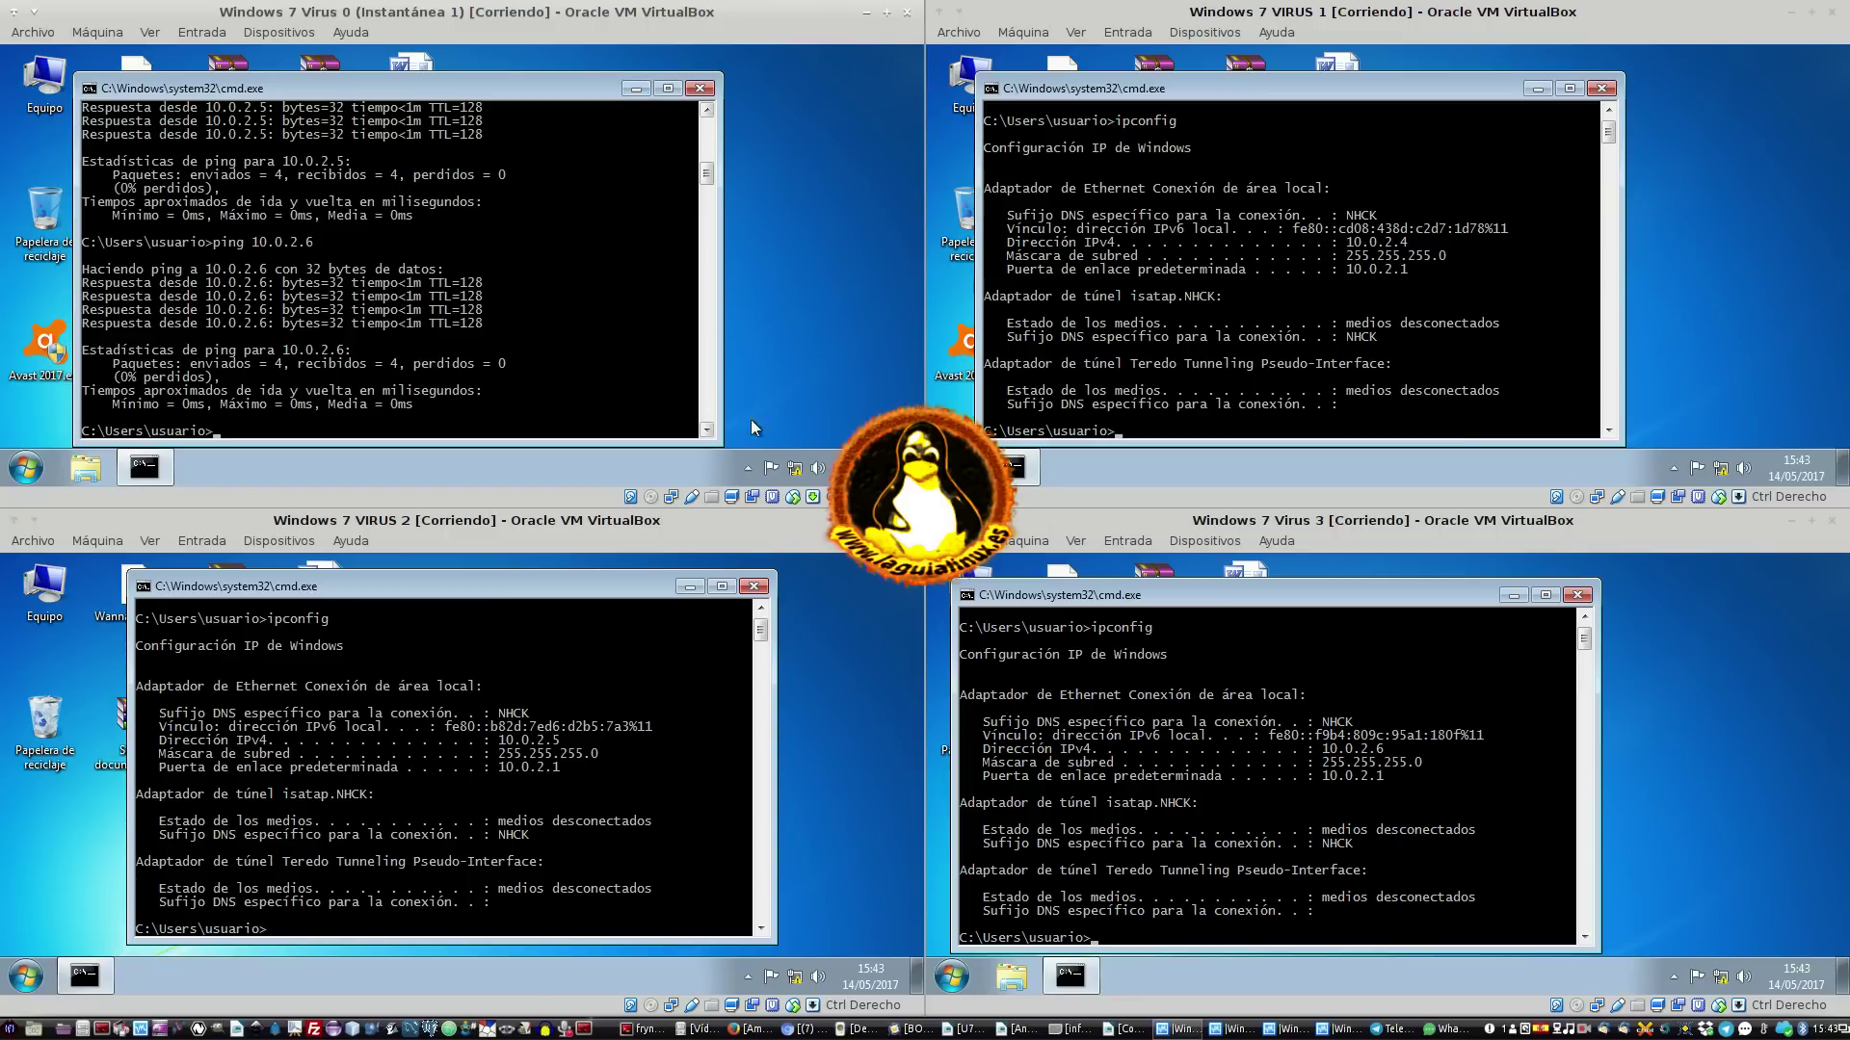
mouse_move(797, 467)
left_click(635, 90)
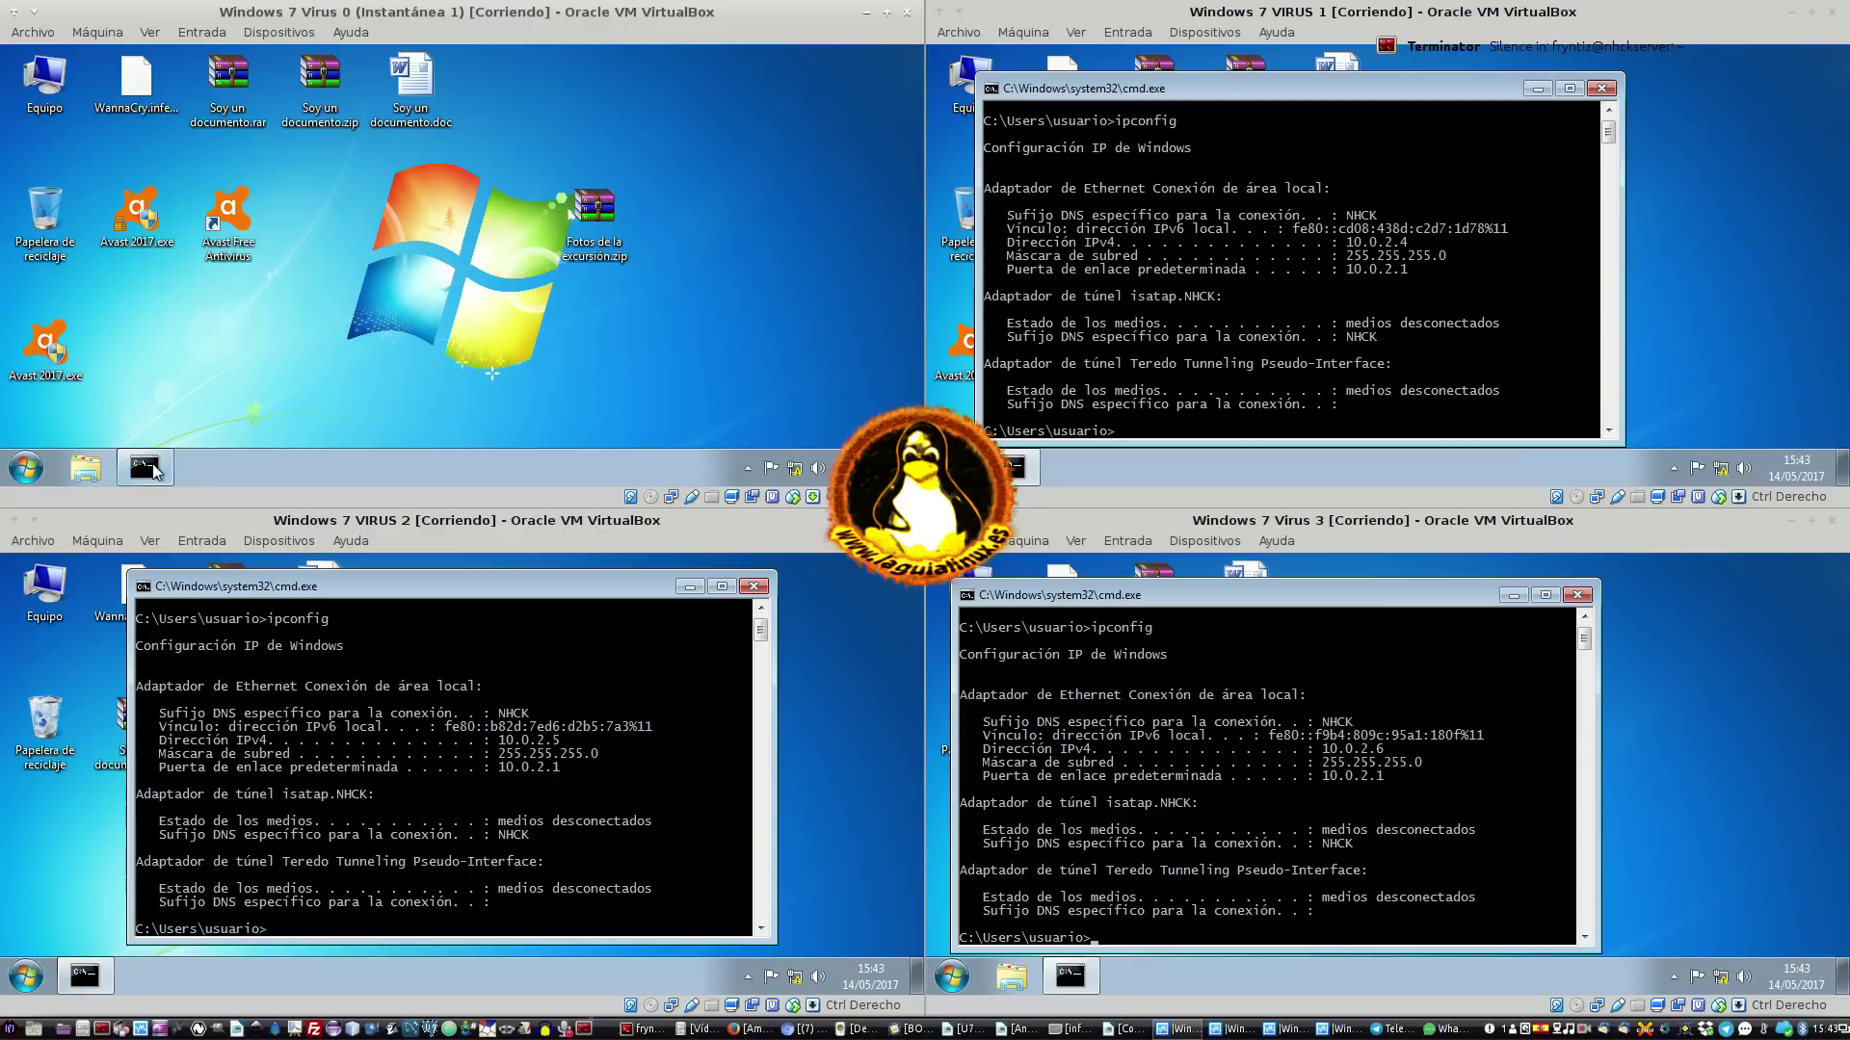
With the Virus 0 console minimized, try opening WannaCry.infected and cancel the no-program prompt
left_click(152, 464)
left_click(164, 463)
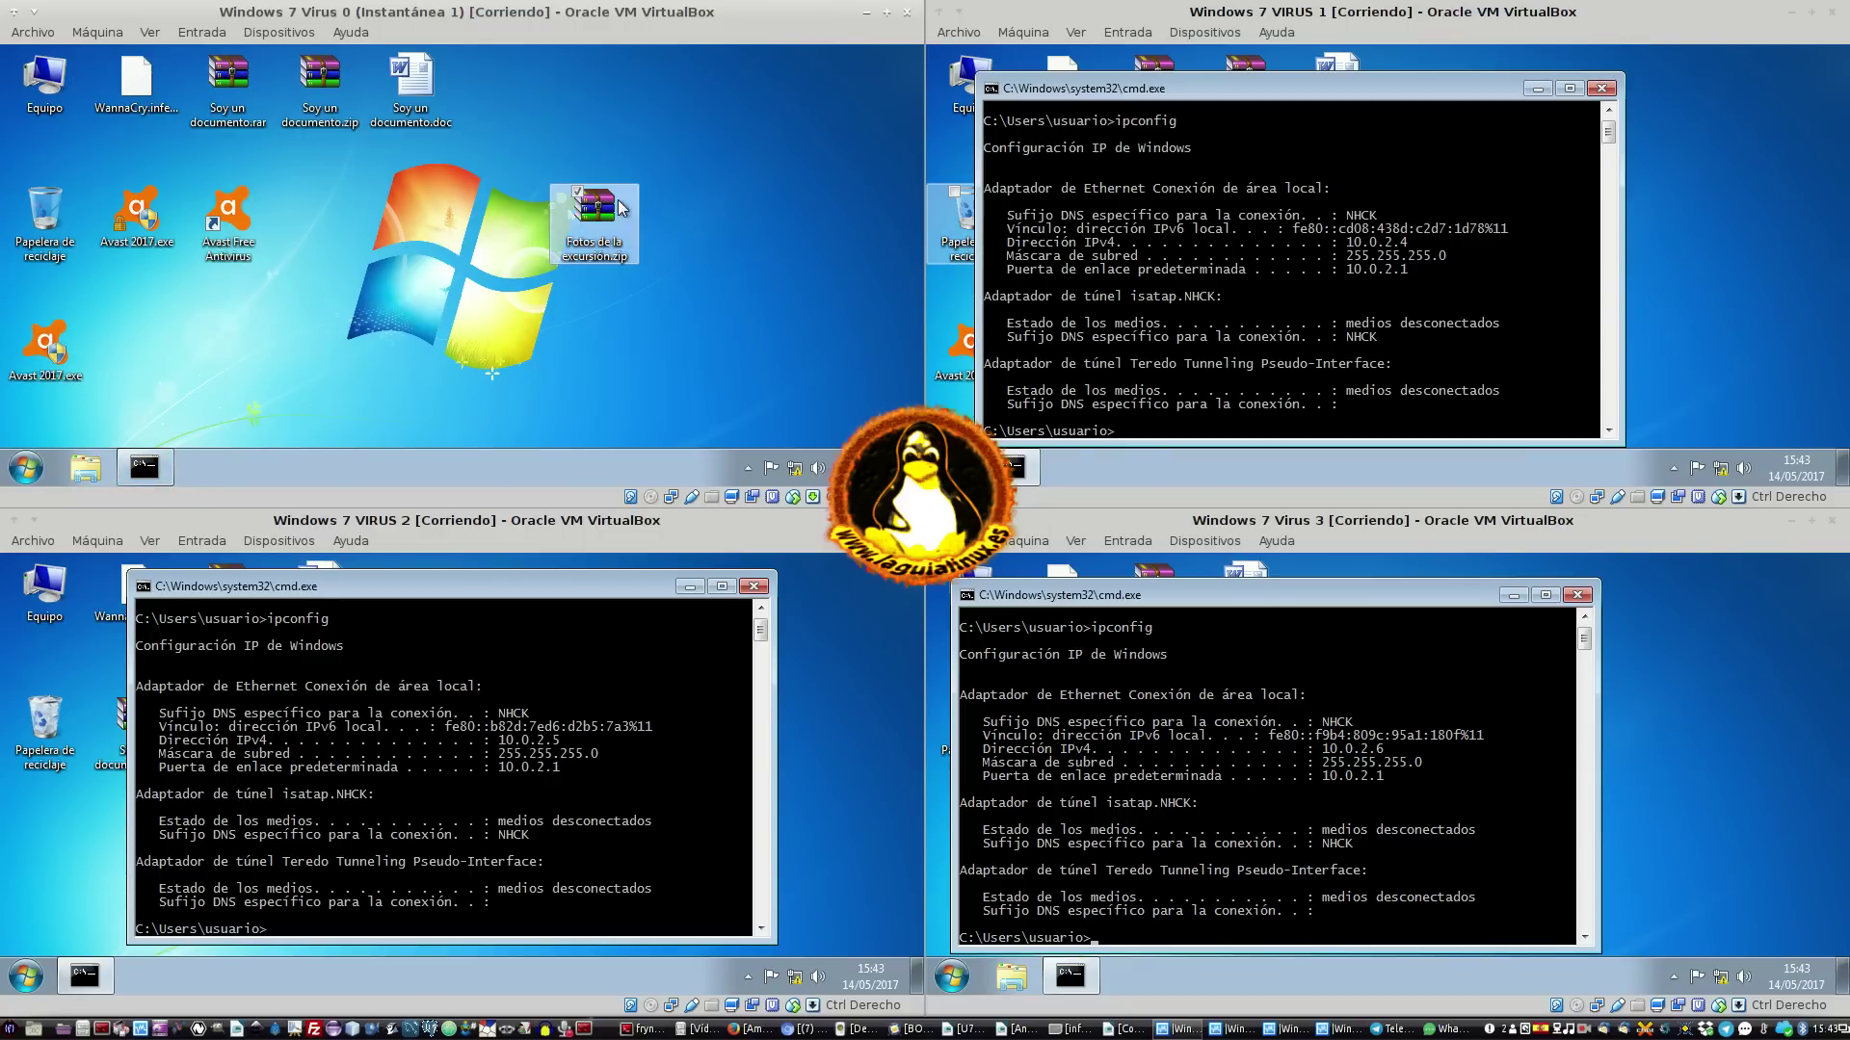
left_click(134, 101)
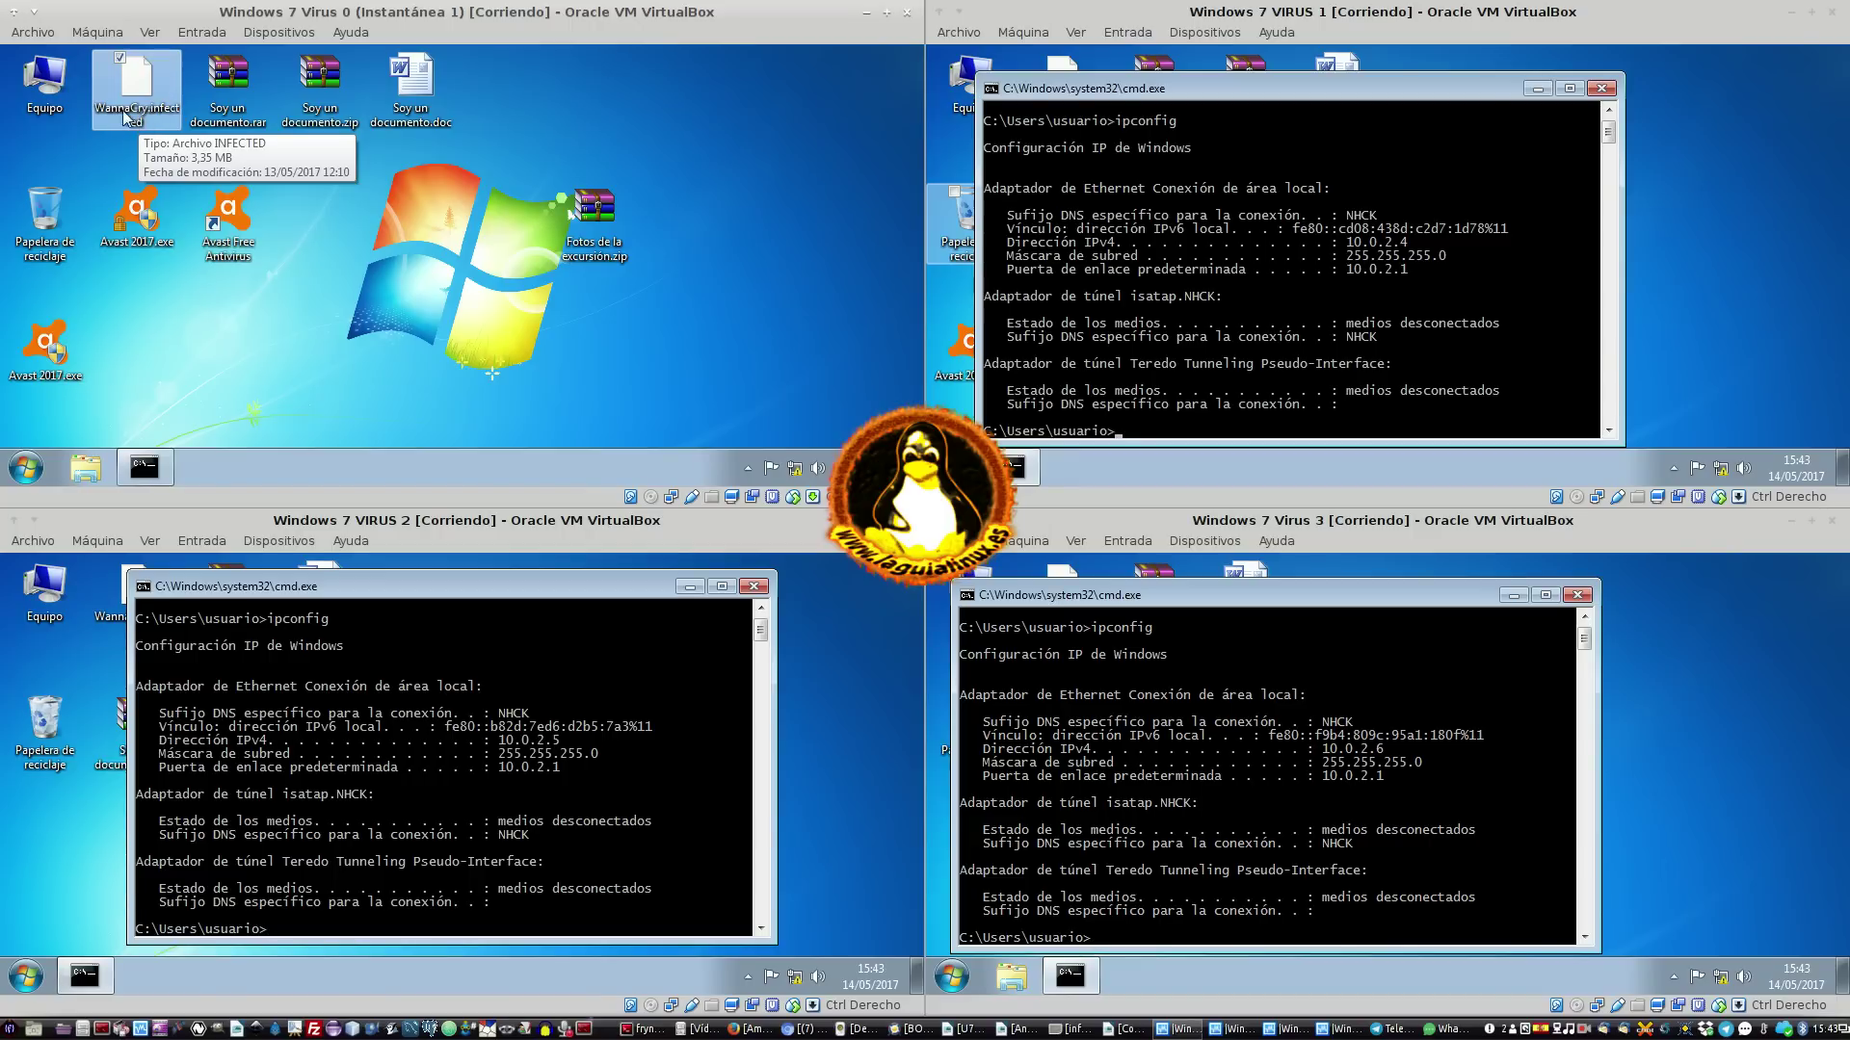
double_click(147, 118)
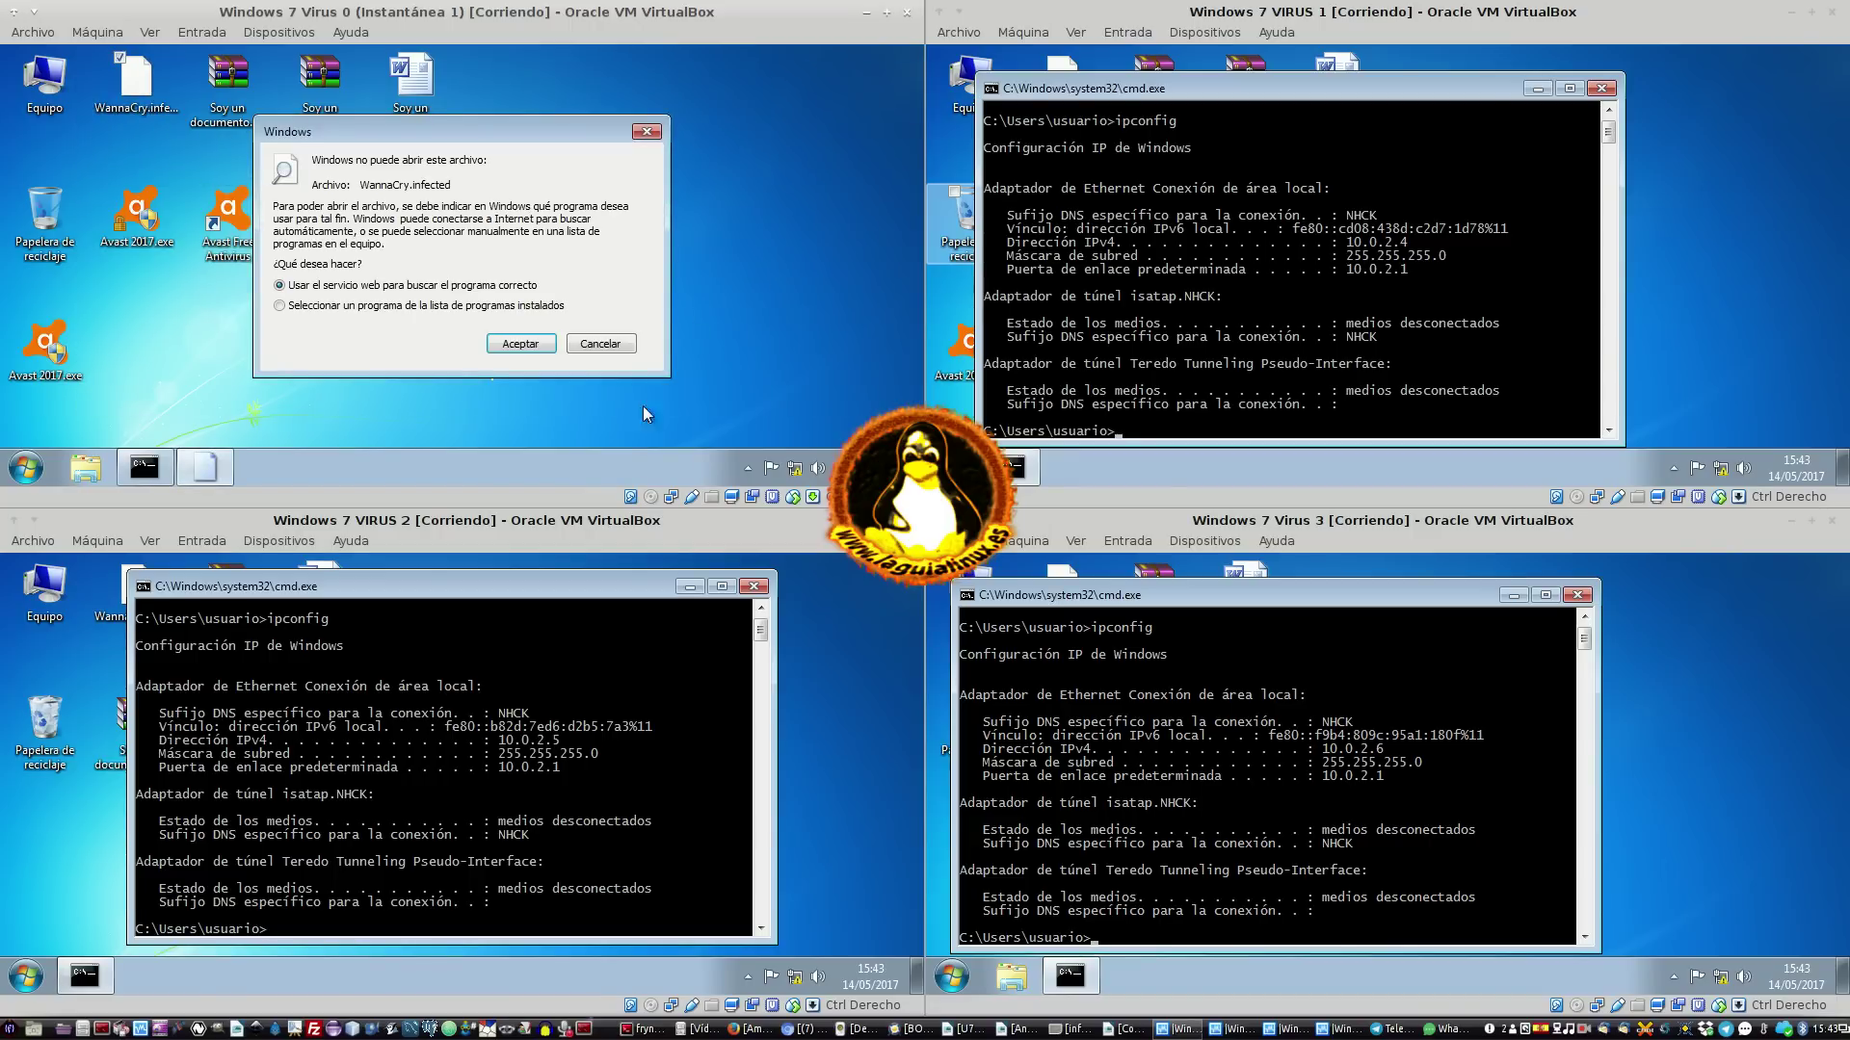
left_click(613, 356)
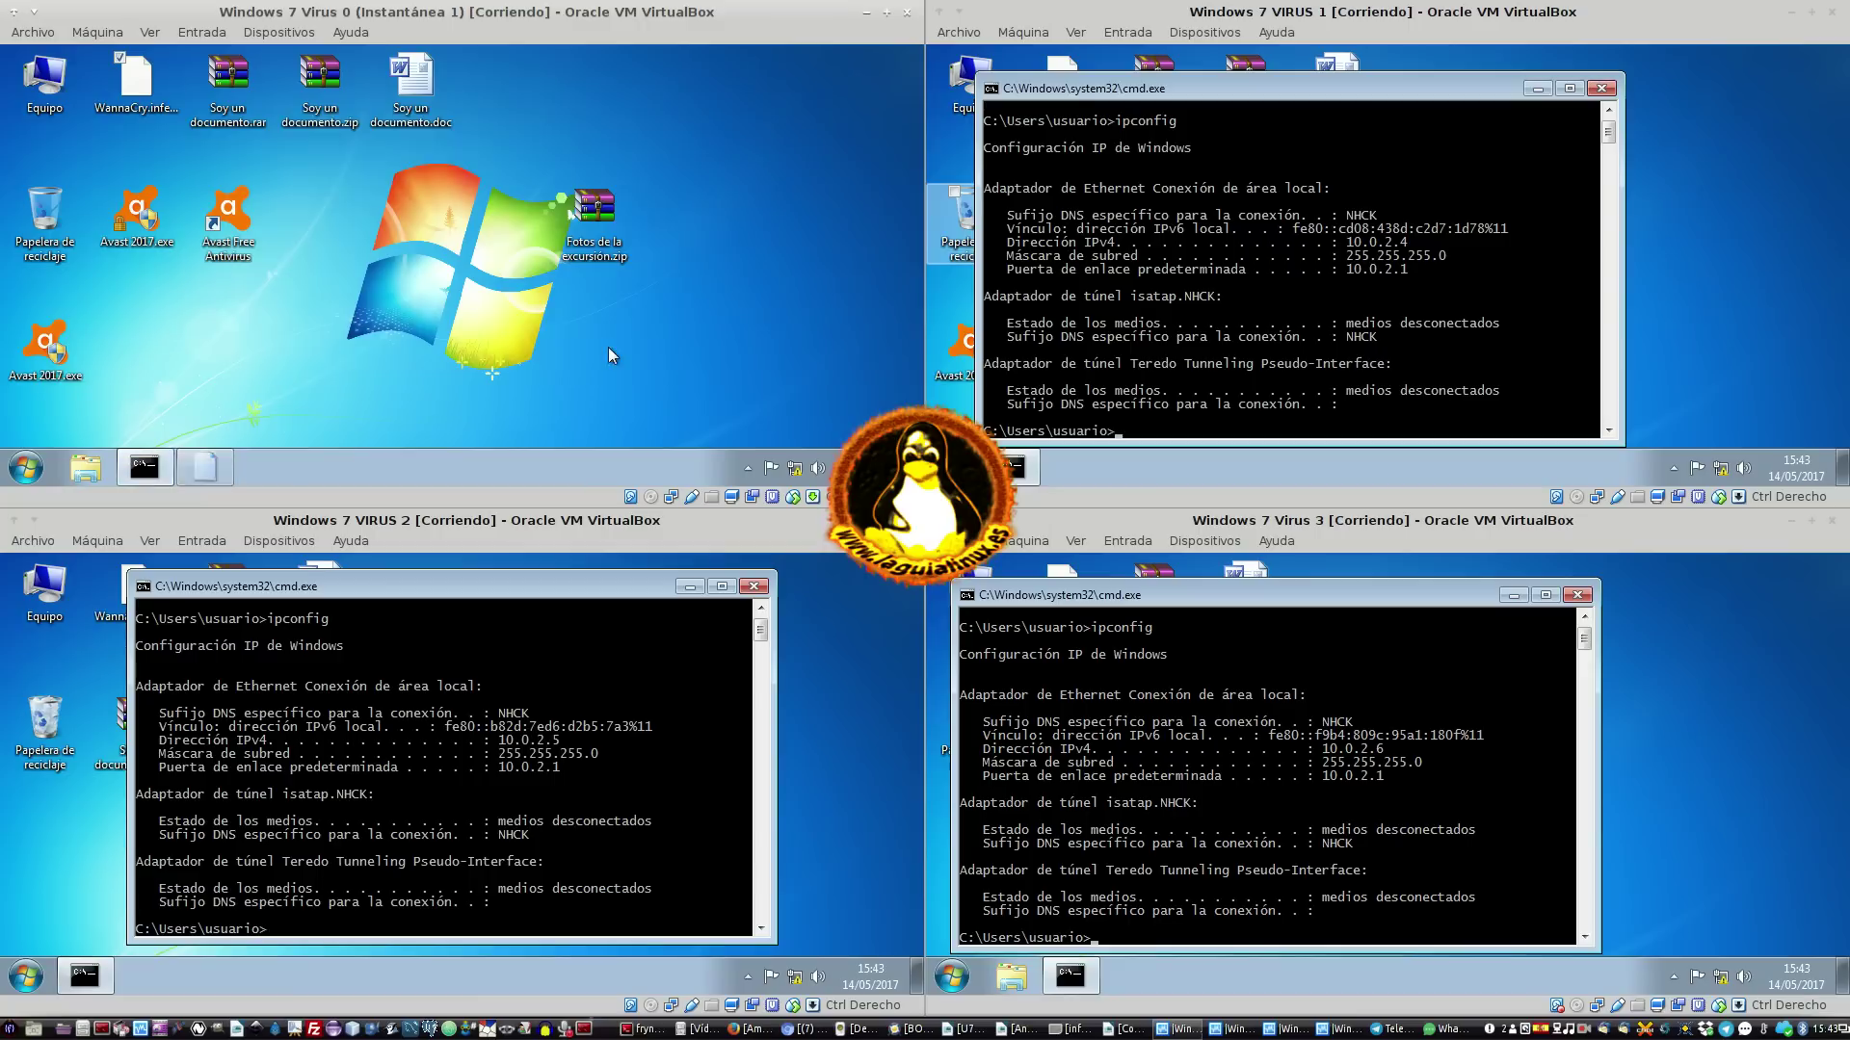
left_click(609, 220)
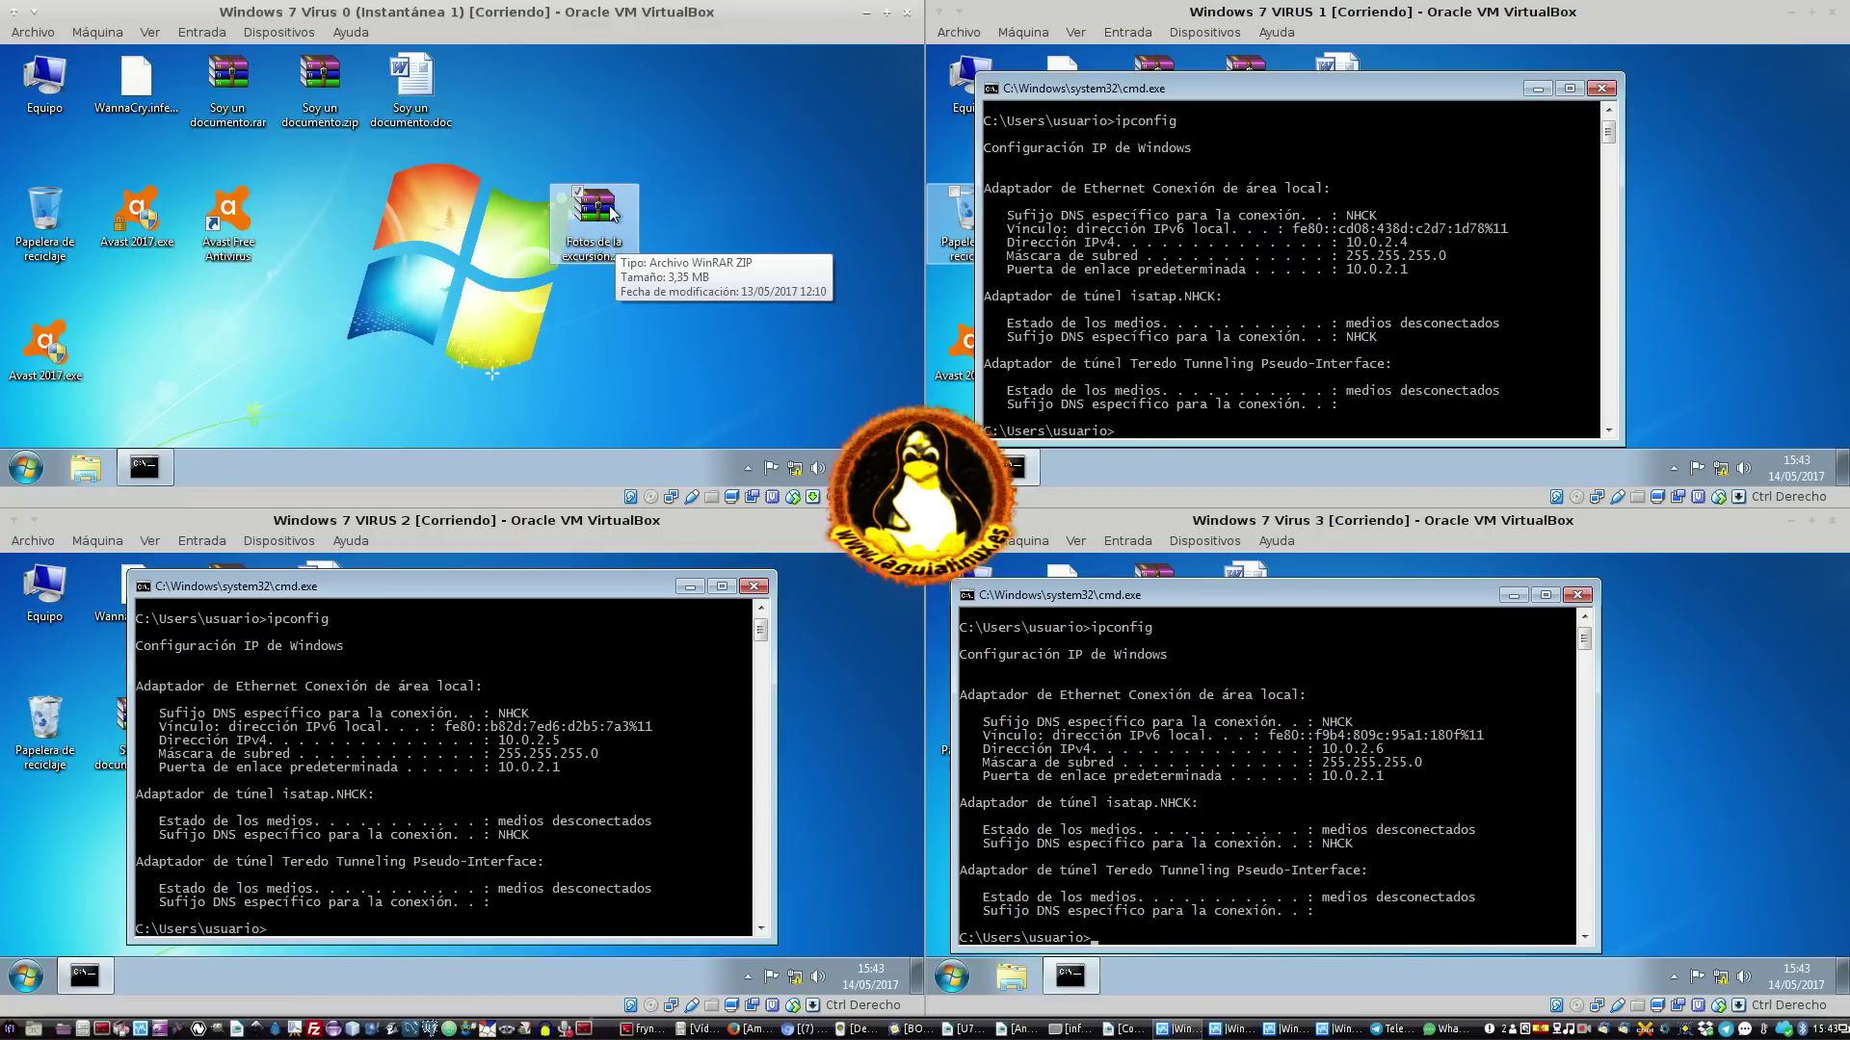
Open Fotos de la excursión.zip in WinRAR and browse its msg folder of language files
double_click(611, 214)
left_click_drag(470, 76, 507, 67)
scroll(540, 378, "down", 1)
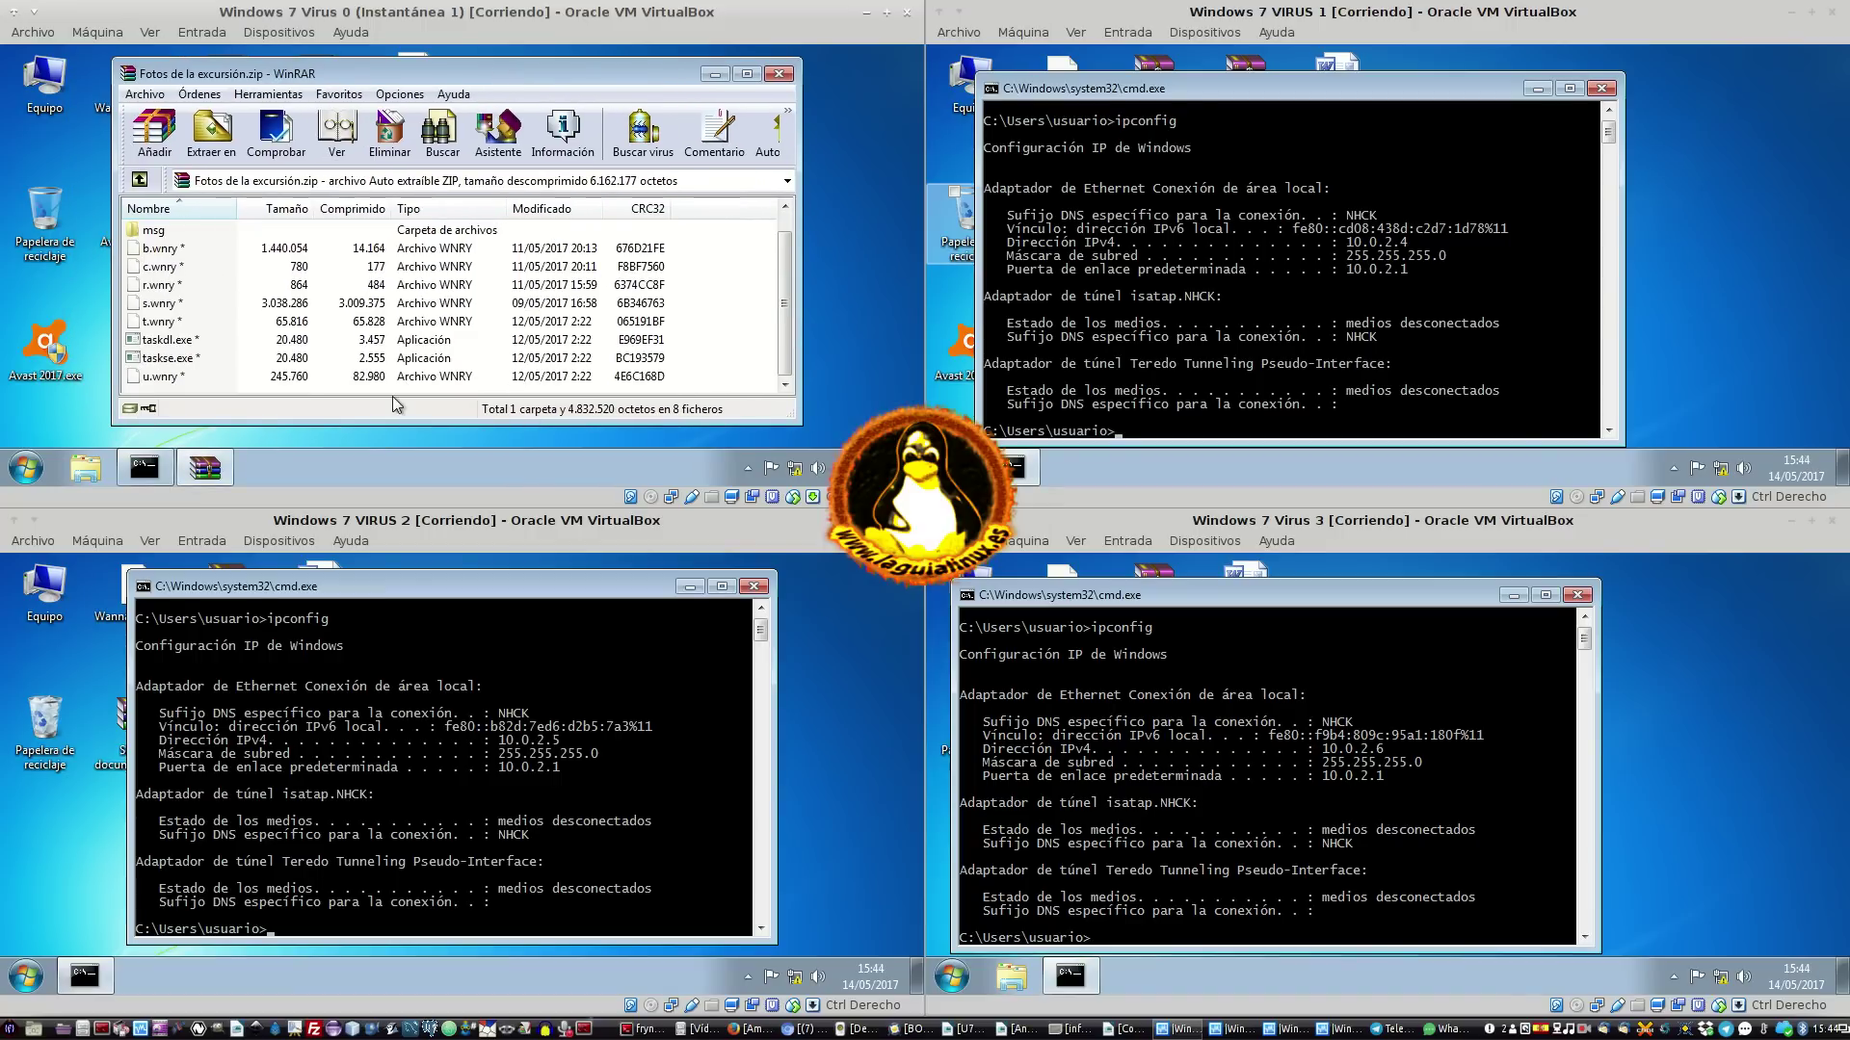
left_click(785, 206)
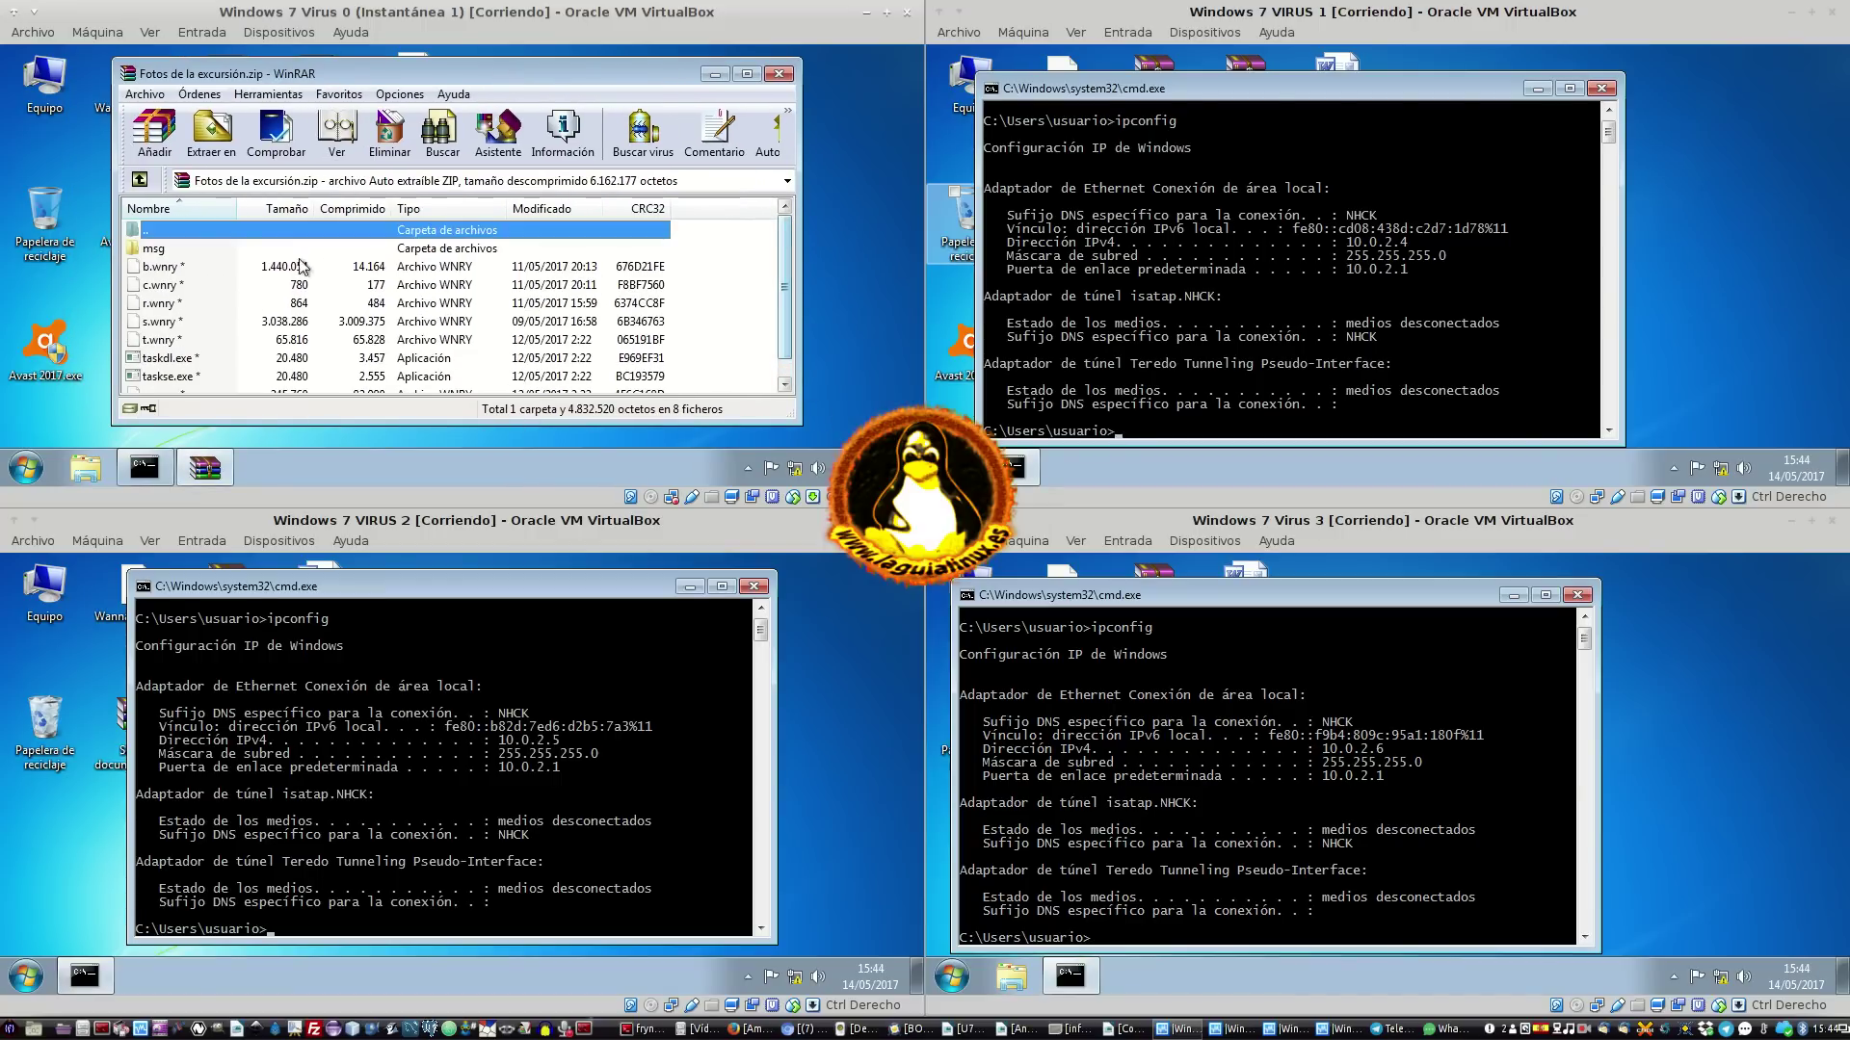
double_click(158, 253)
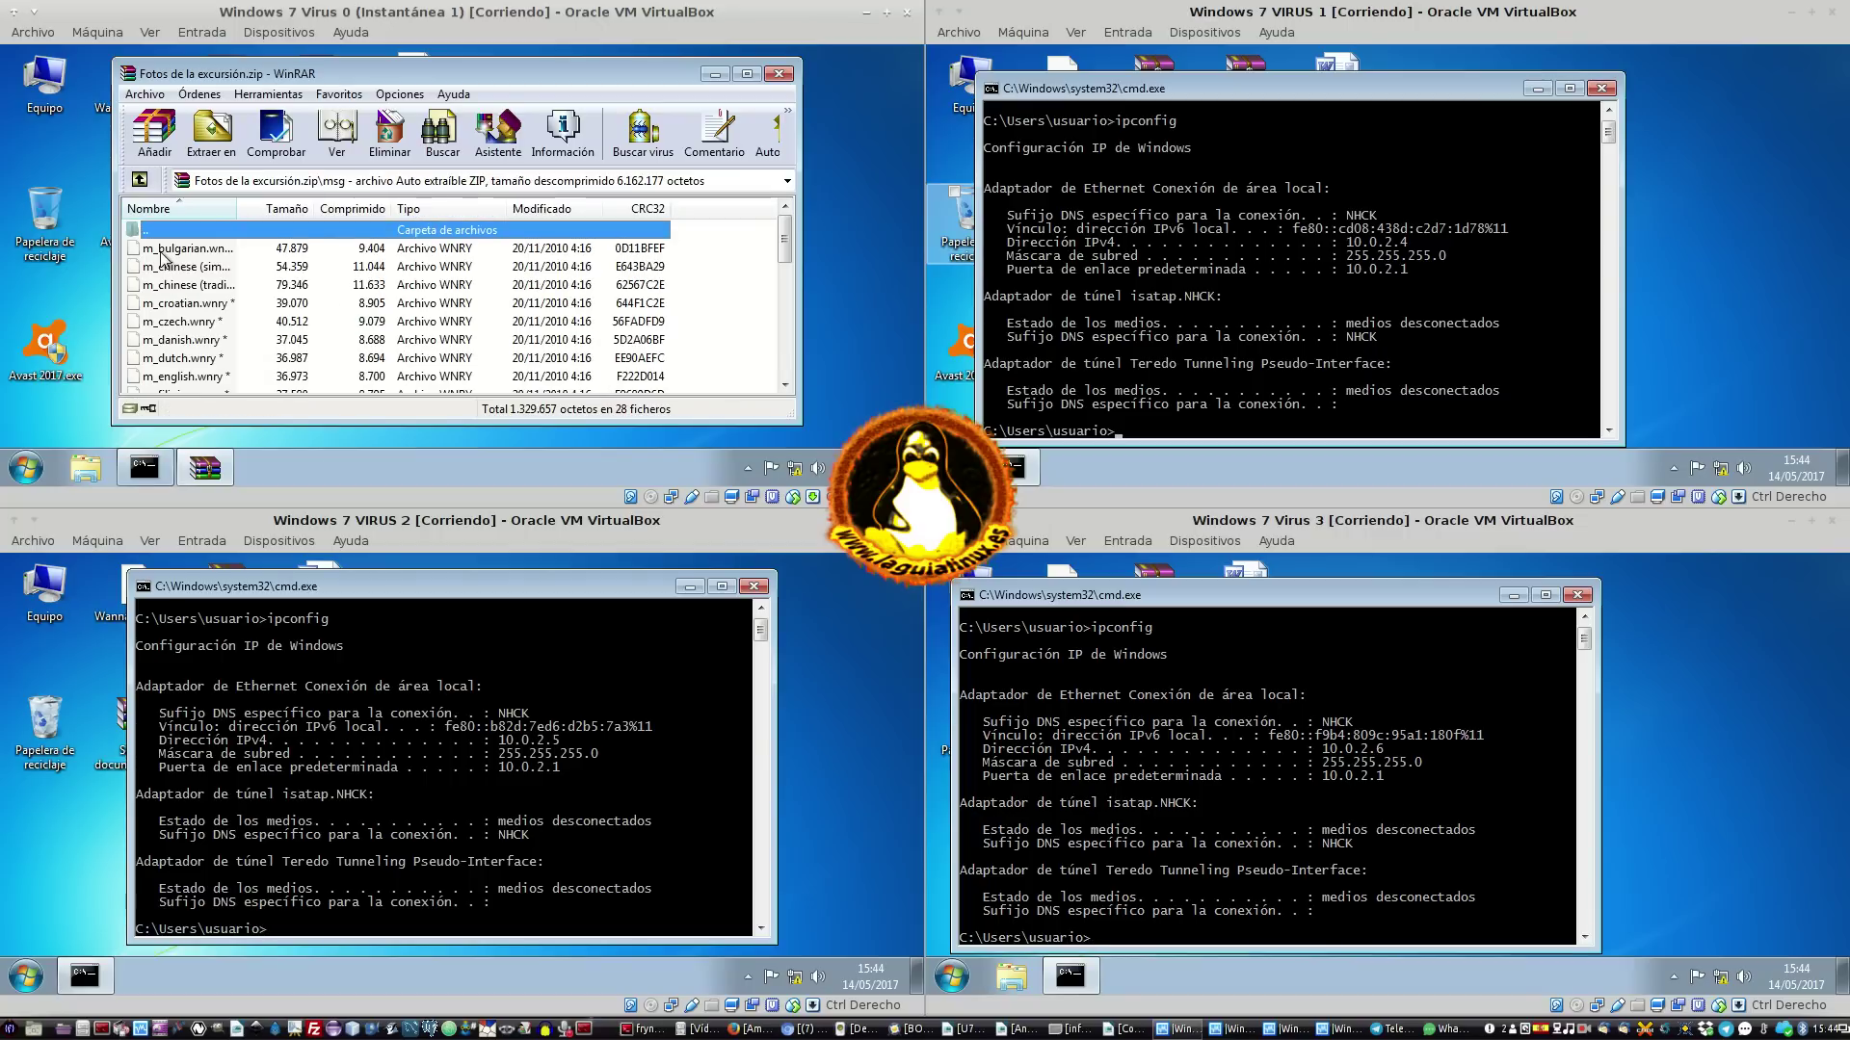
left_click_drag(236, 208, 388, 208)
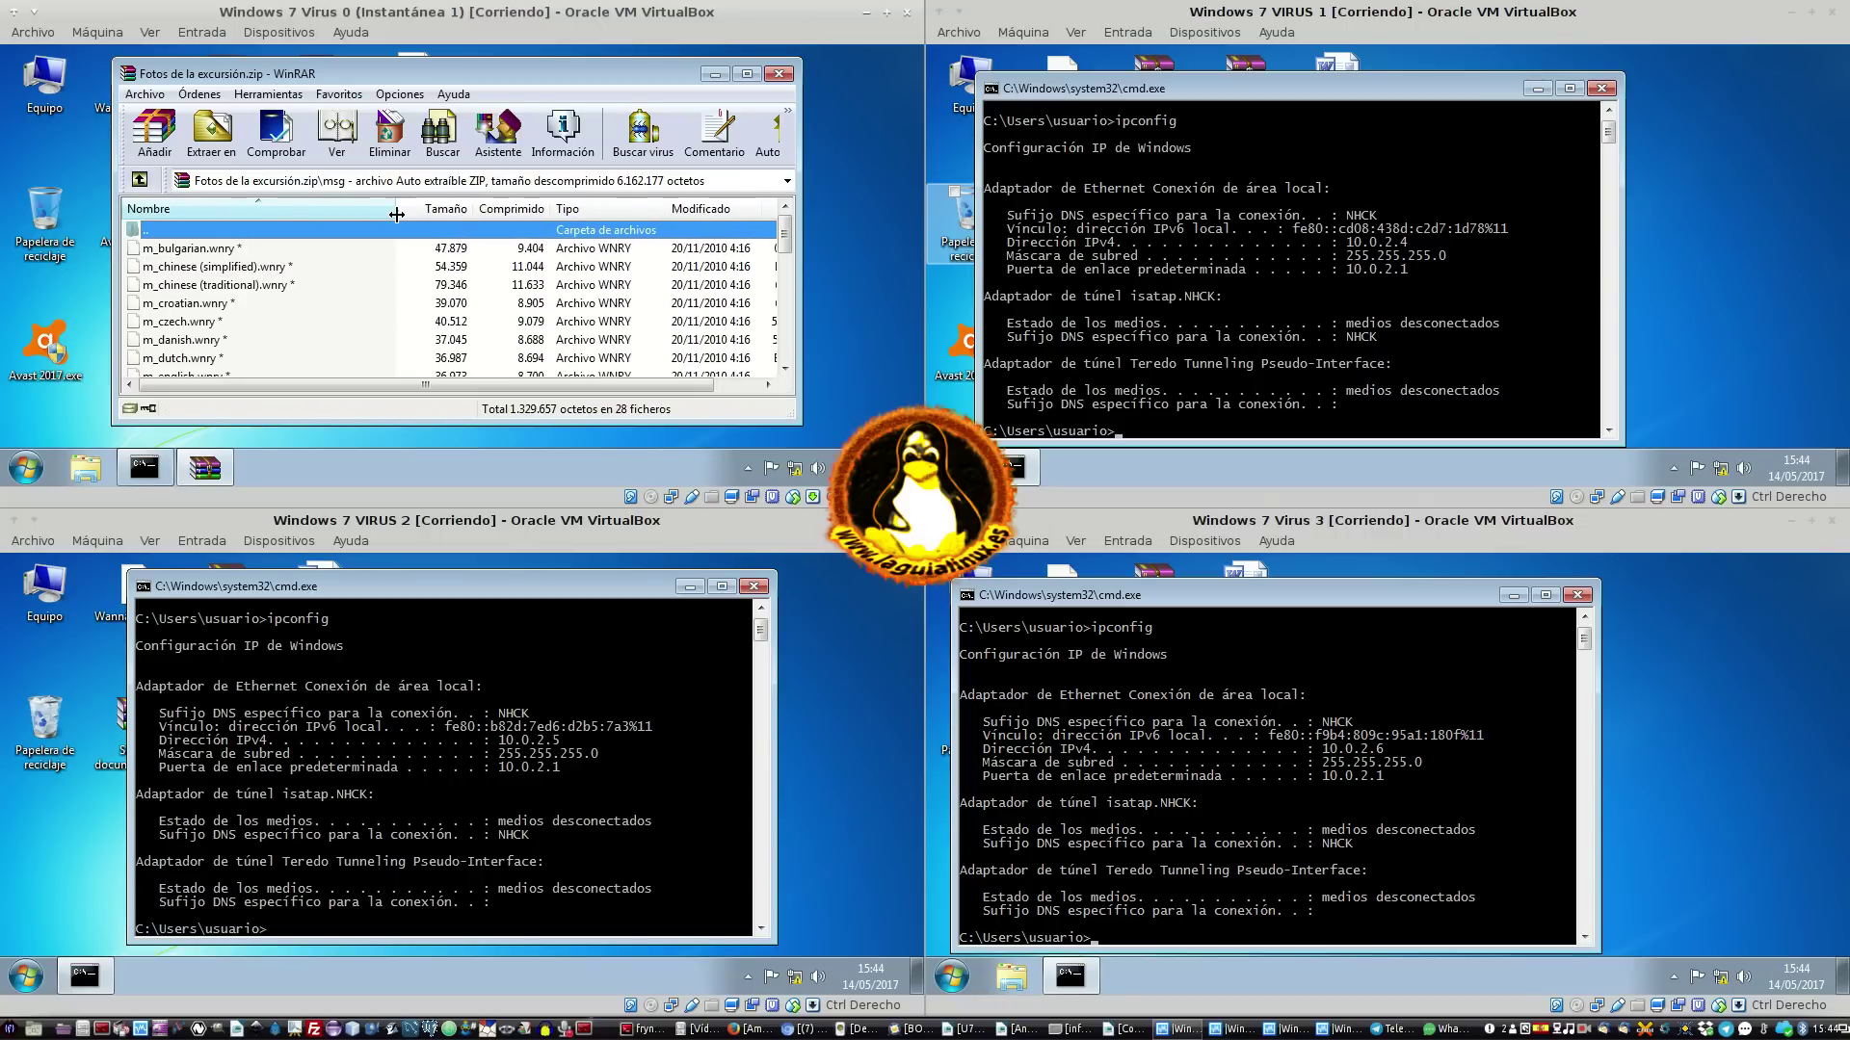
scroll(262, 281, "down", 3)
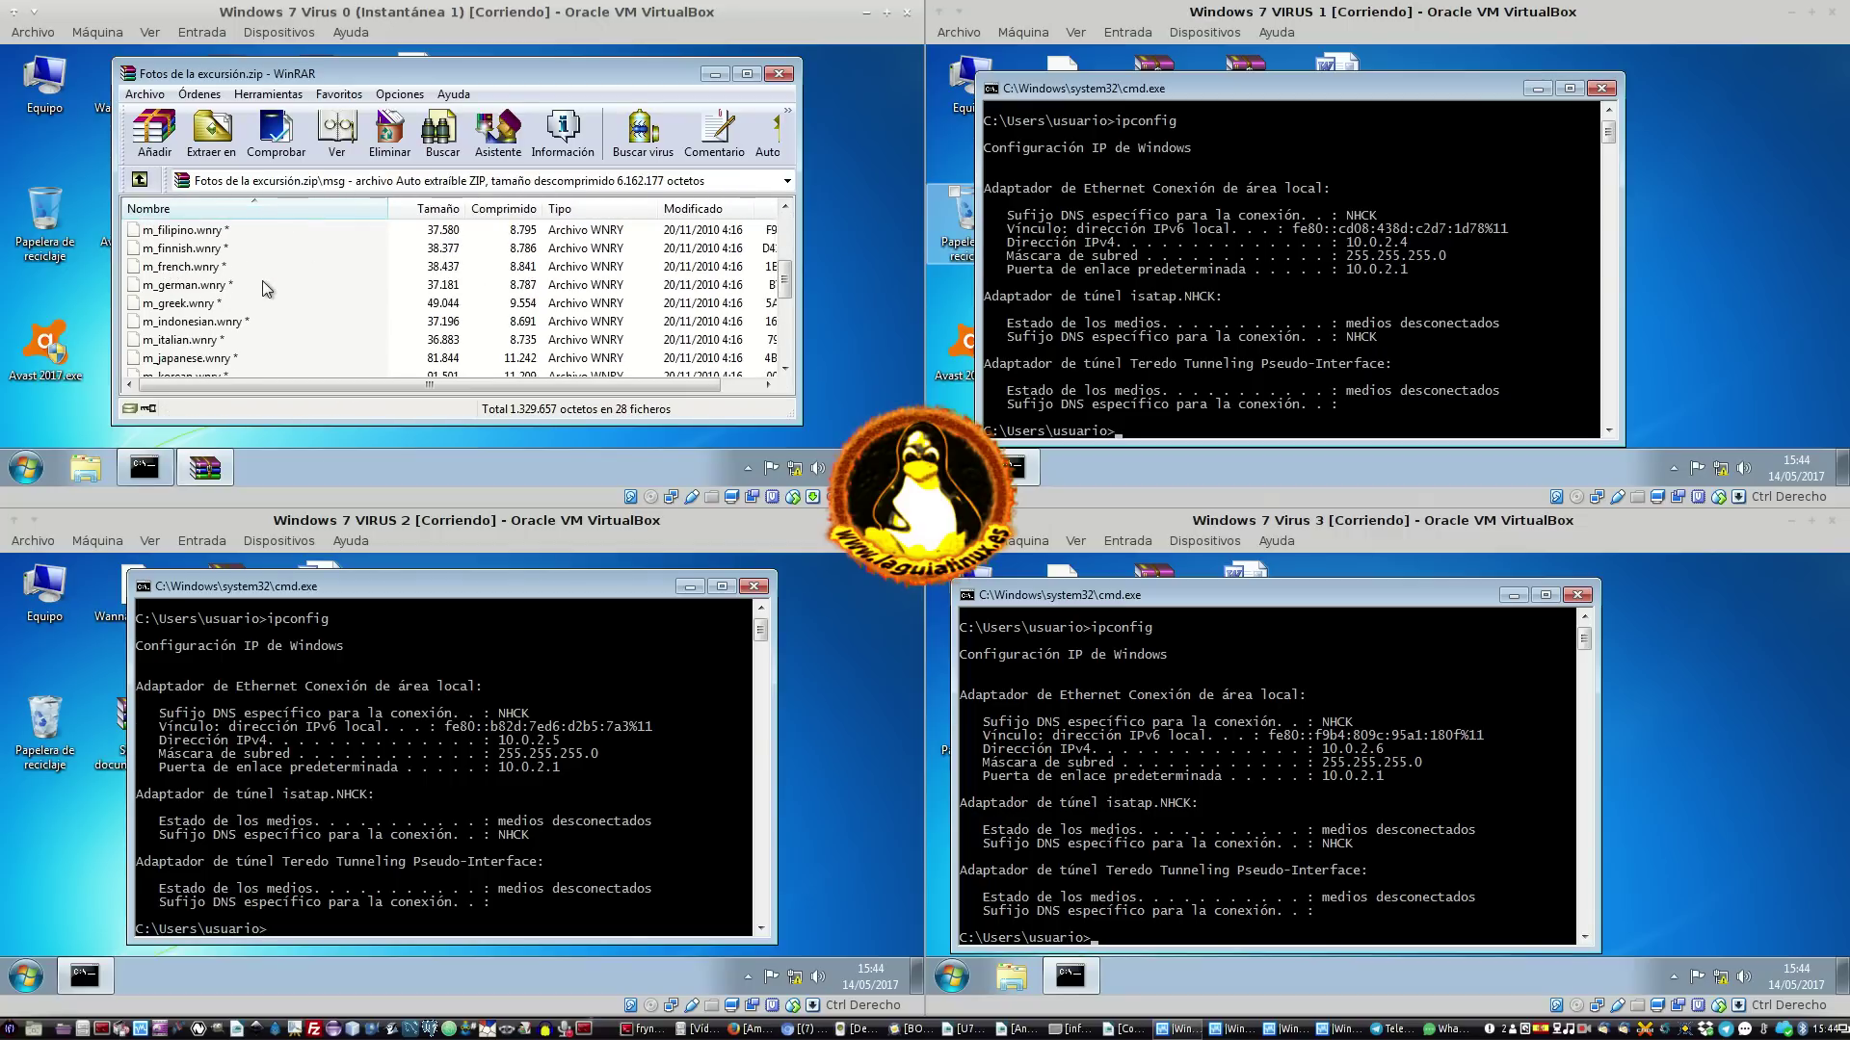
scroll(263, 281, "down", 4)
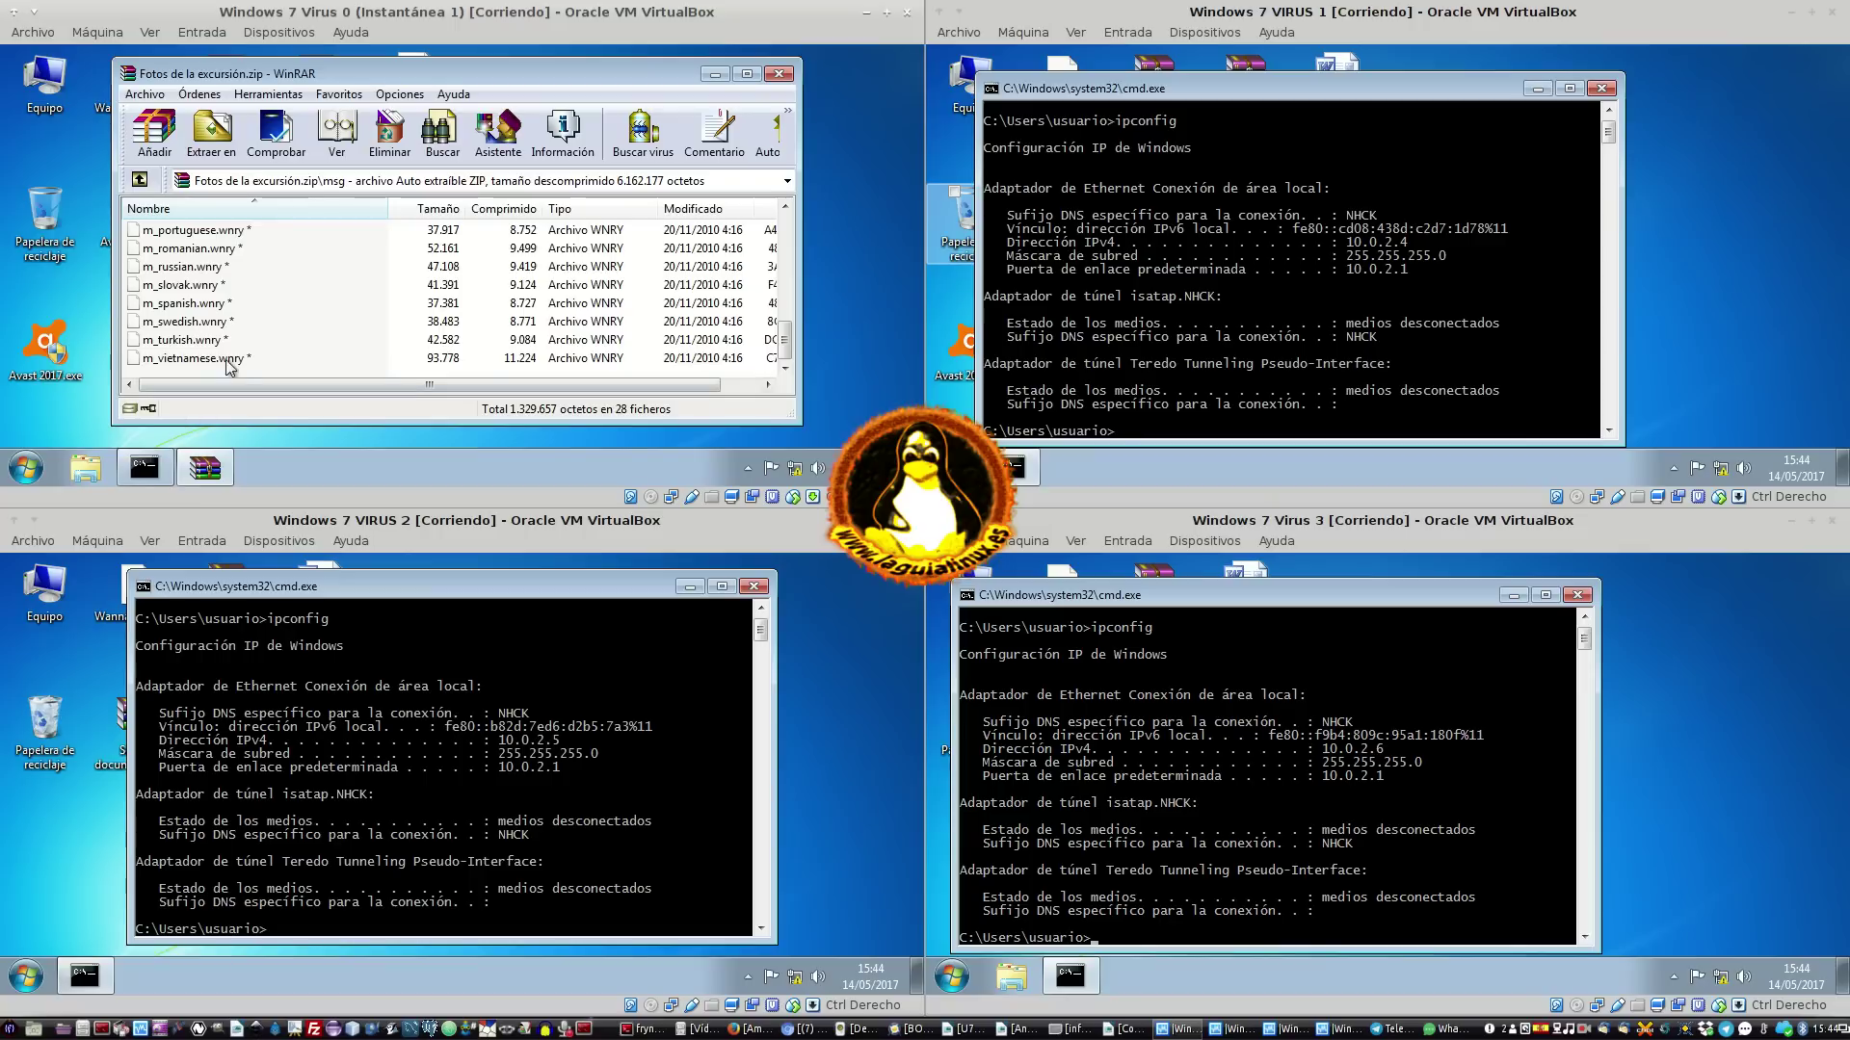
scroll(241, 348, "up", 7)
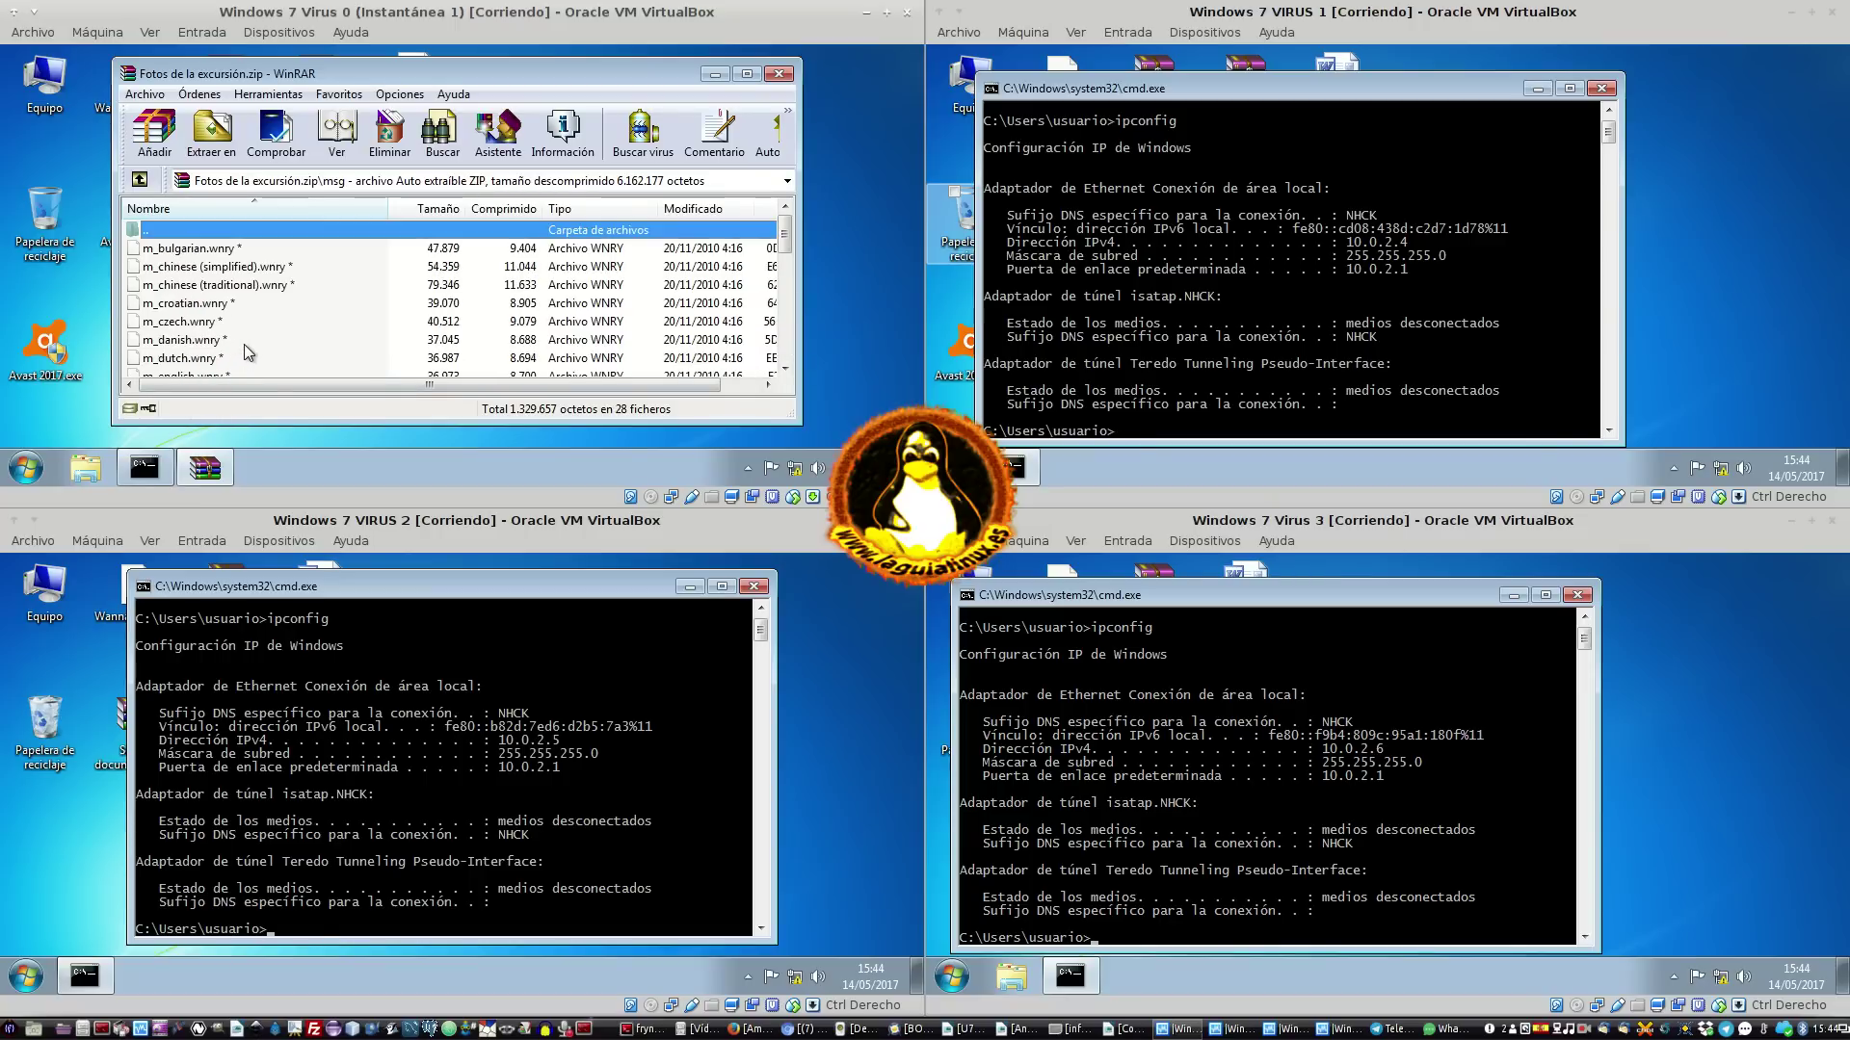
double_click(204, 231)
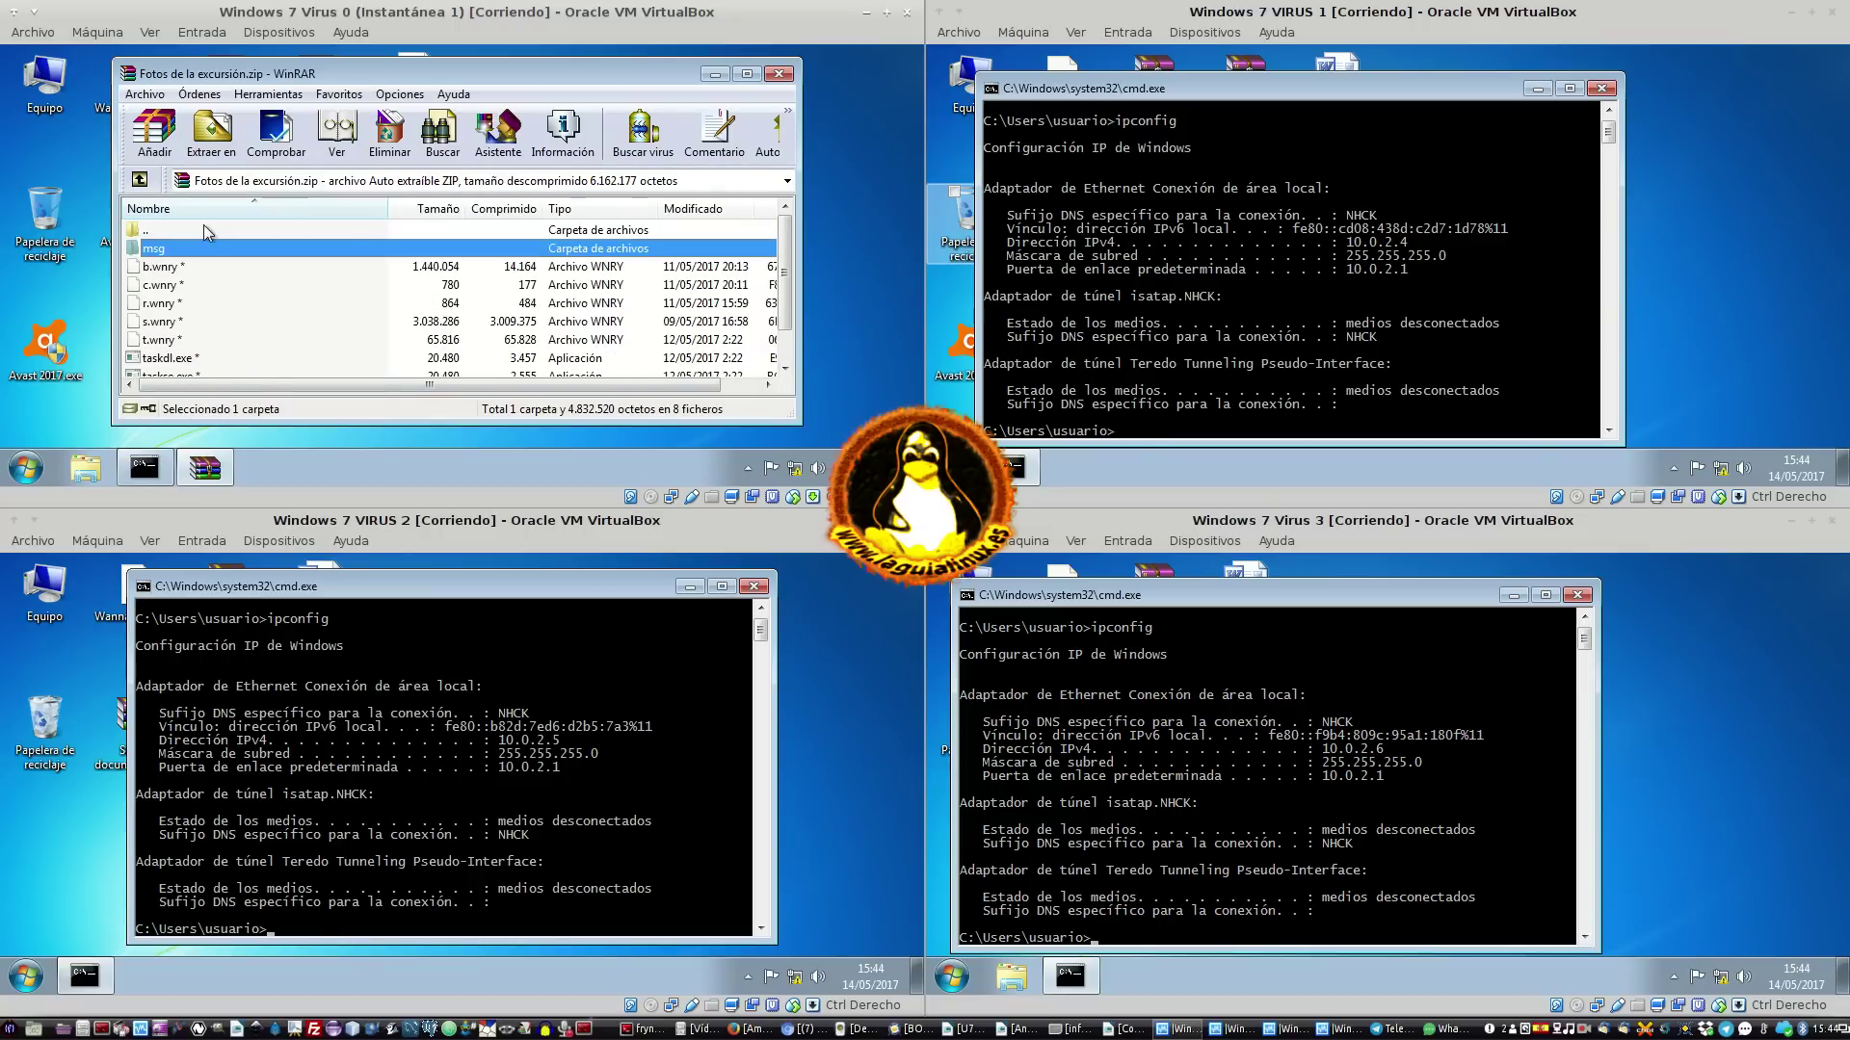
Inspect taskdl.exe, taskse.exe and u.wnry at the archive root, then close WinRAR
scroll(224, 265, "down", 1)
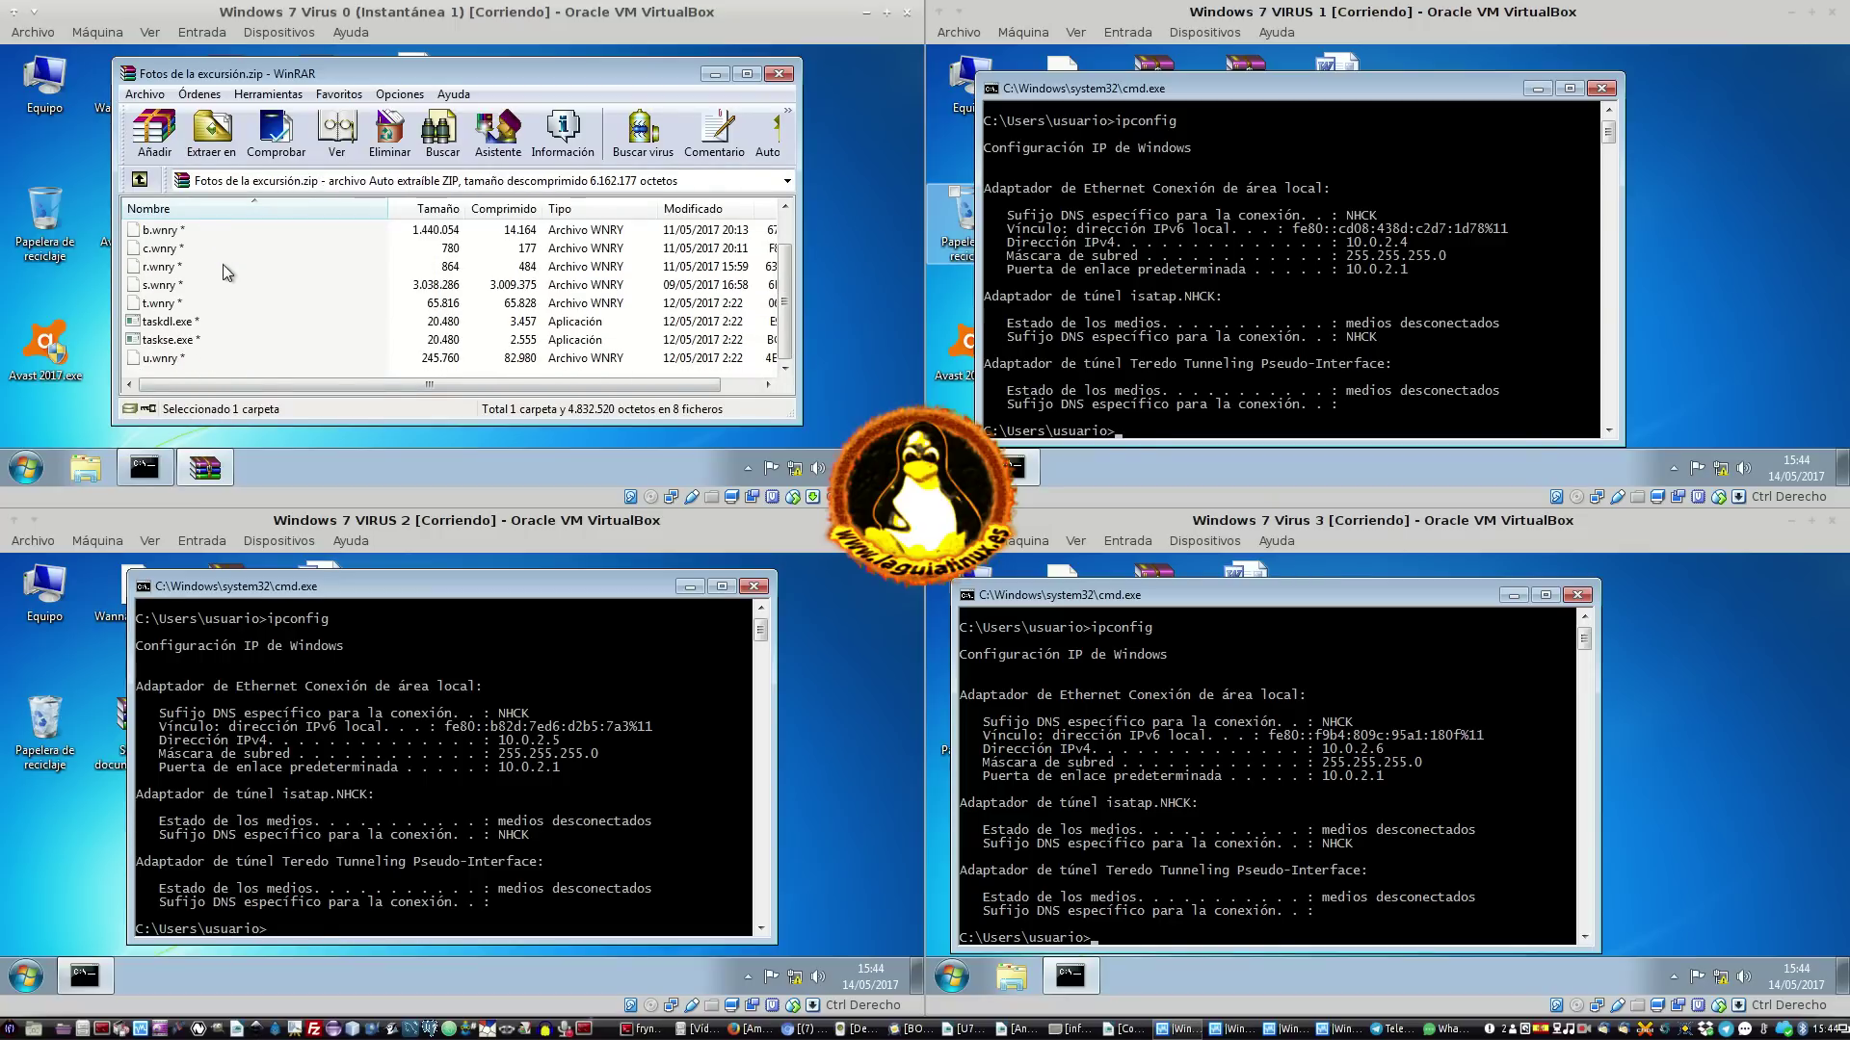
left_click(223, 327)
left_click(192, 337)
left_click(204, 324)
left_click(208, 335)
left_click(219, 322)
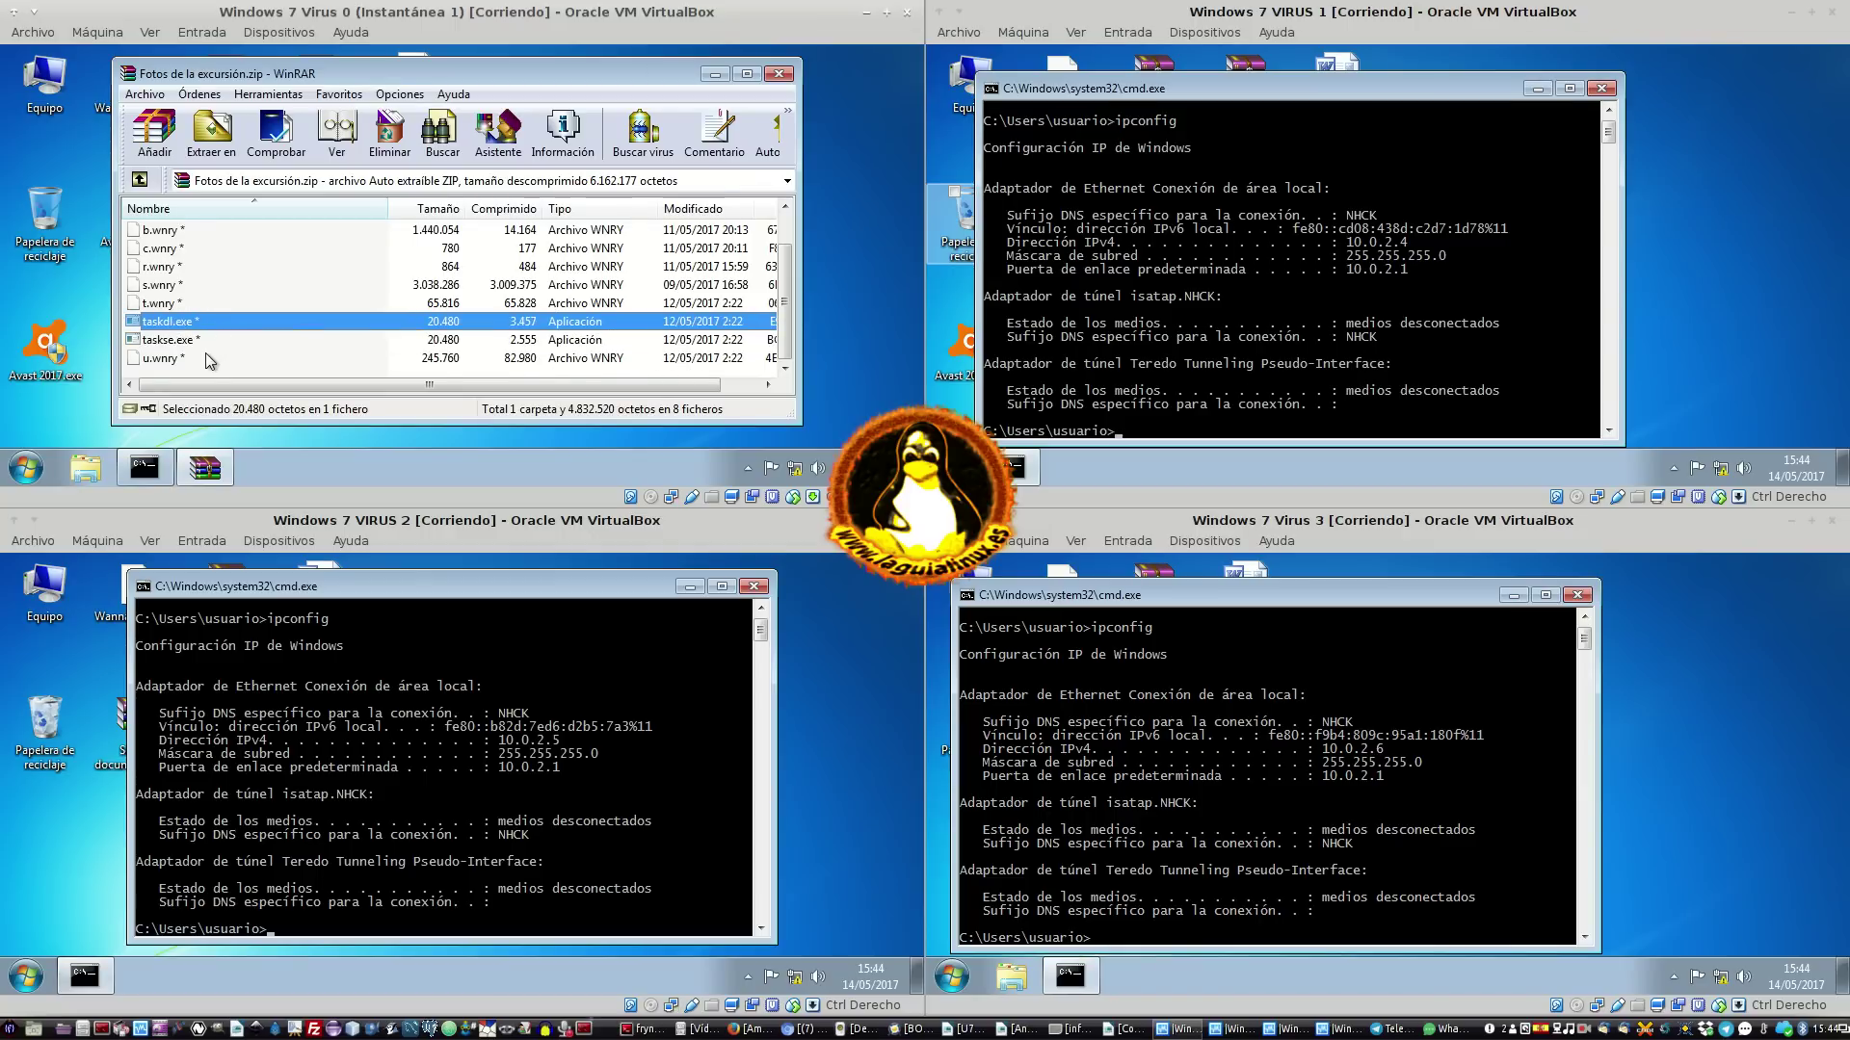
left_click(205, 353)
left_click(214, 345)
scroll(239, 344, "up", 1)
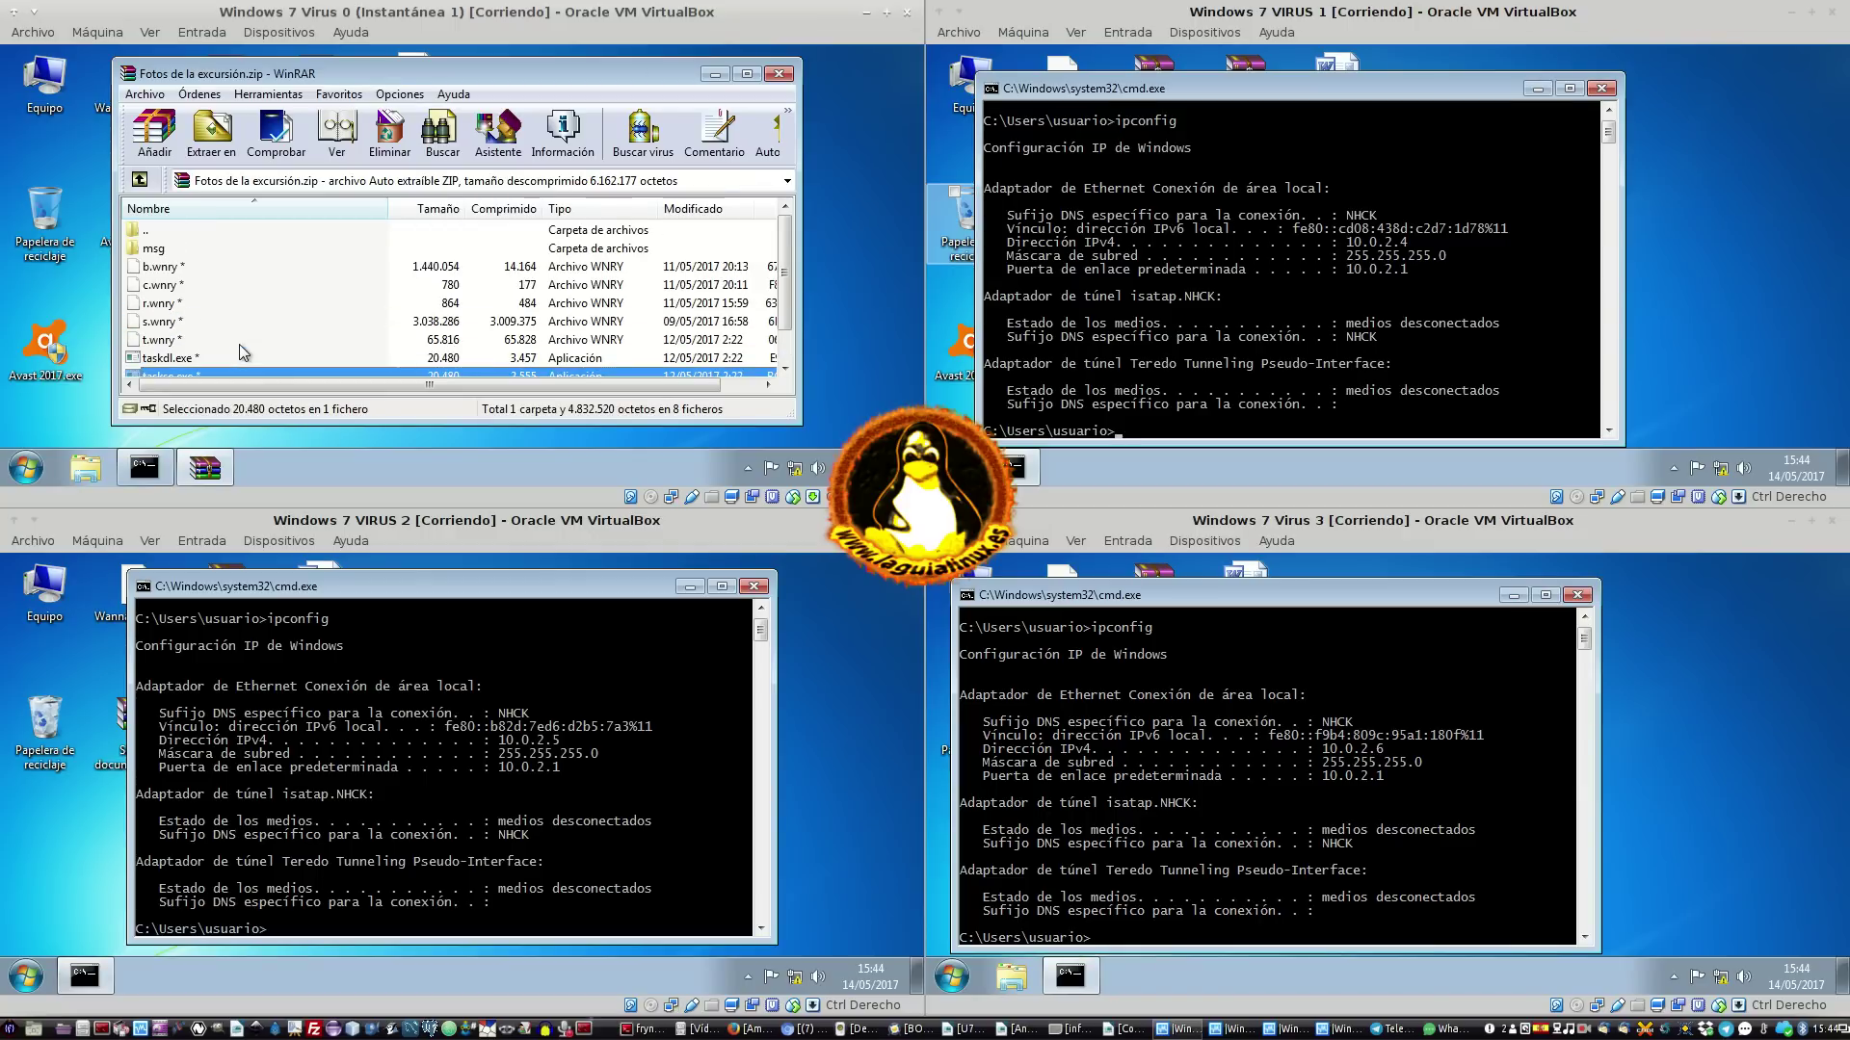
left_click(778, 76)
Select Soy un documento.doc, .rar and .zip on the Virus 0 desktop
left_click_drag(509, 80, 216, 129)
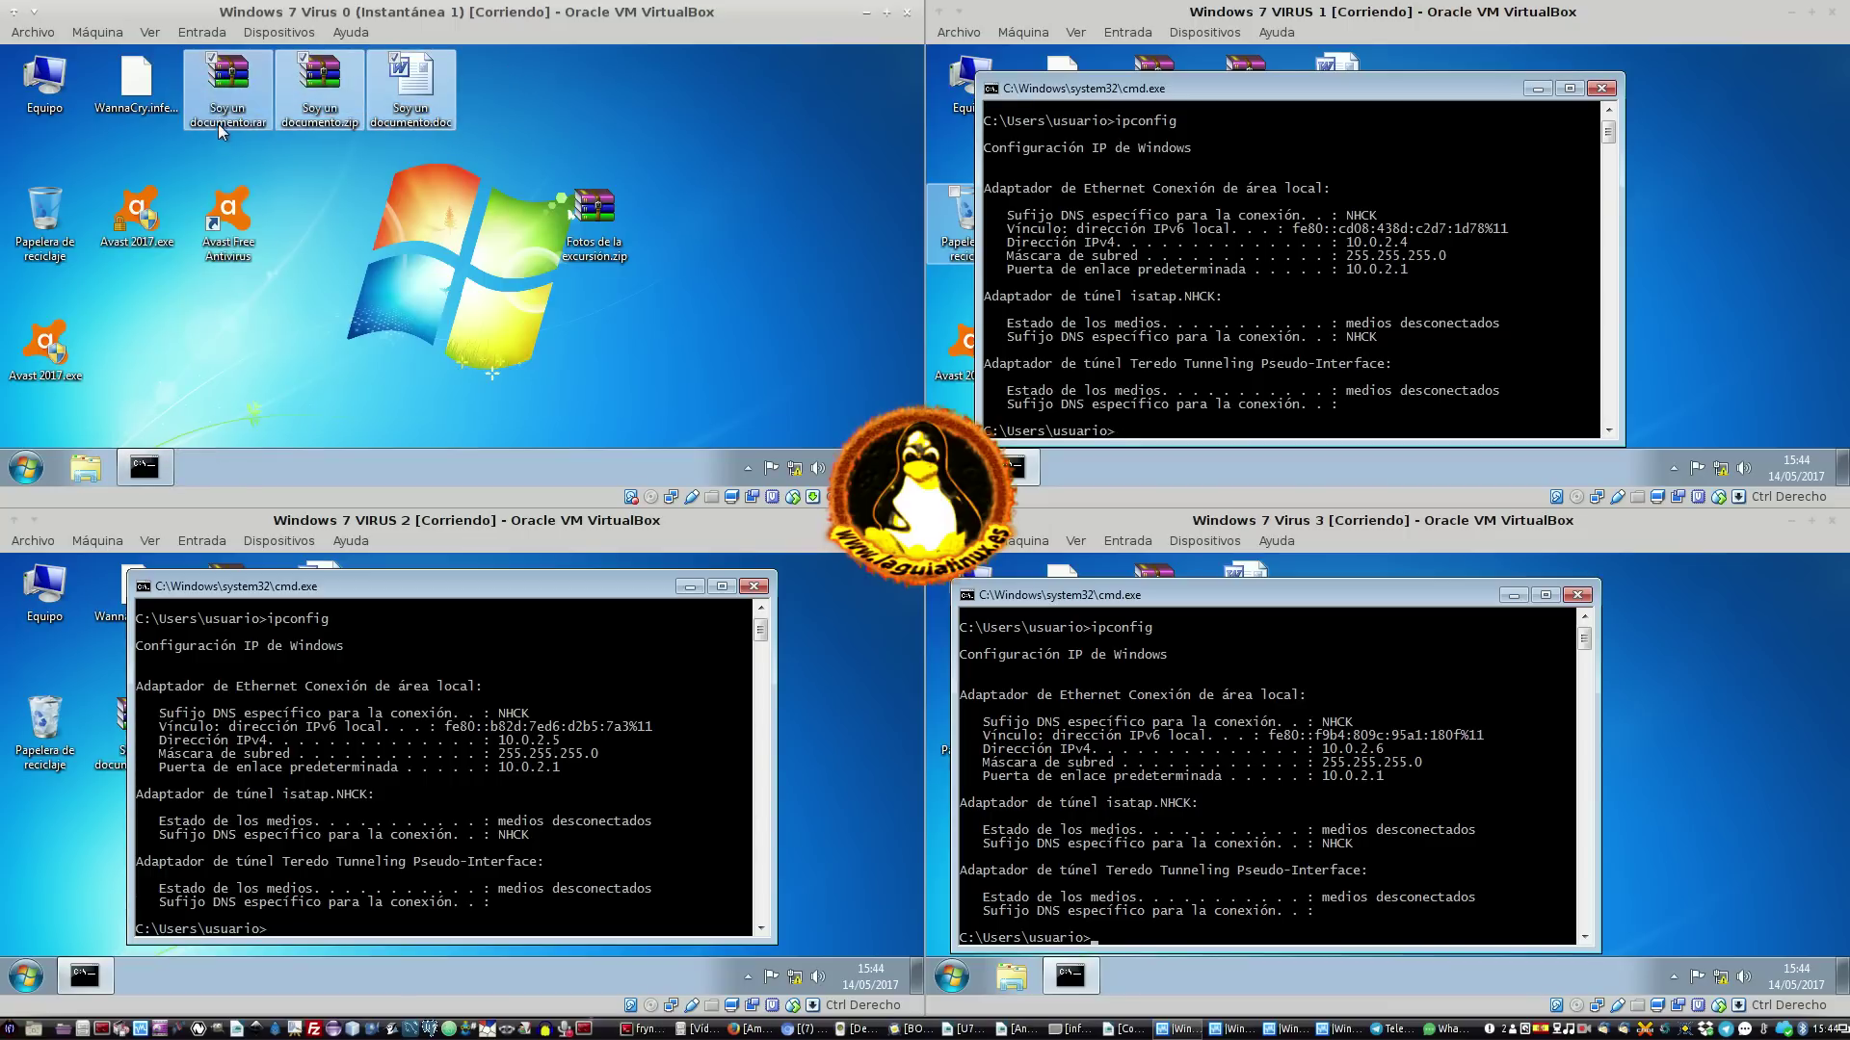
left_click(224, 93)
left_click(311, 120)
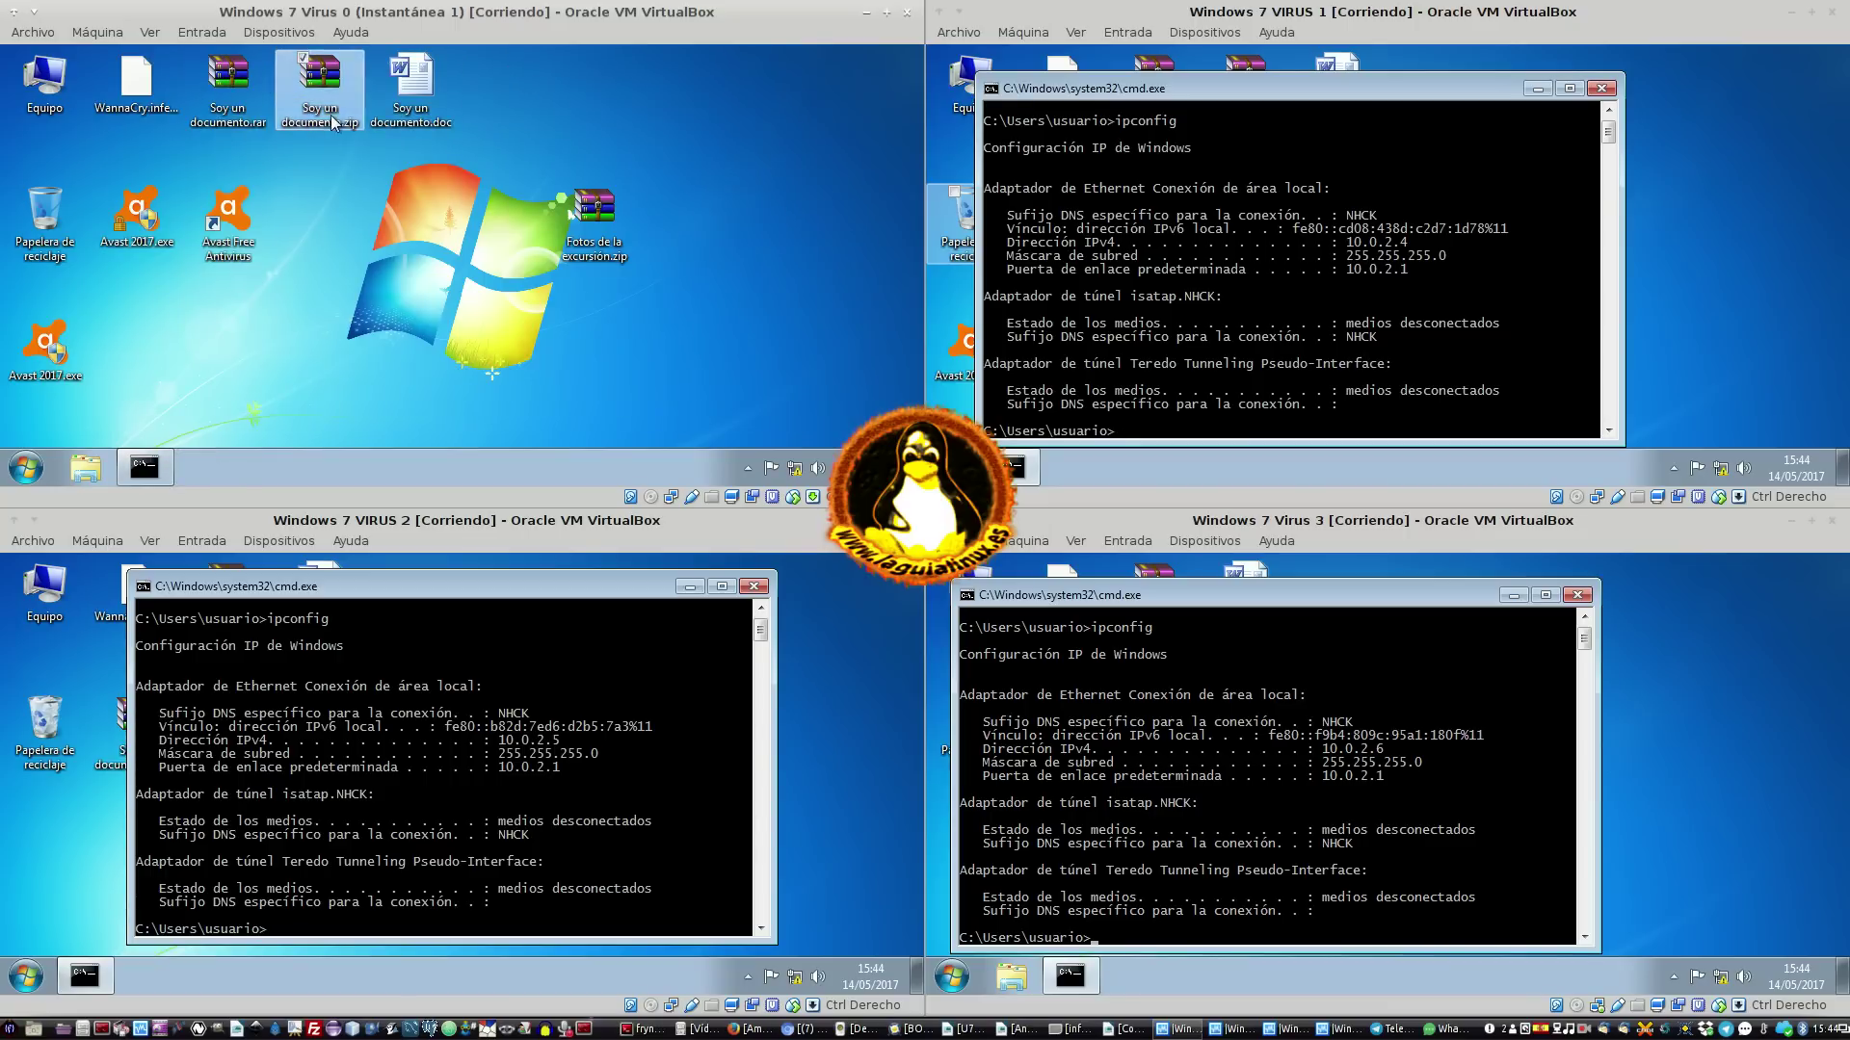
left_click(228, 117)
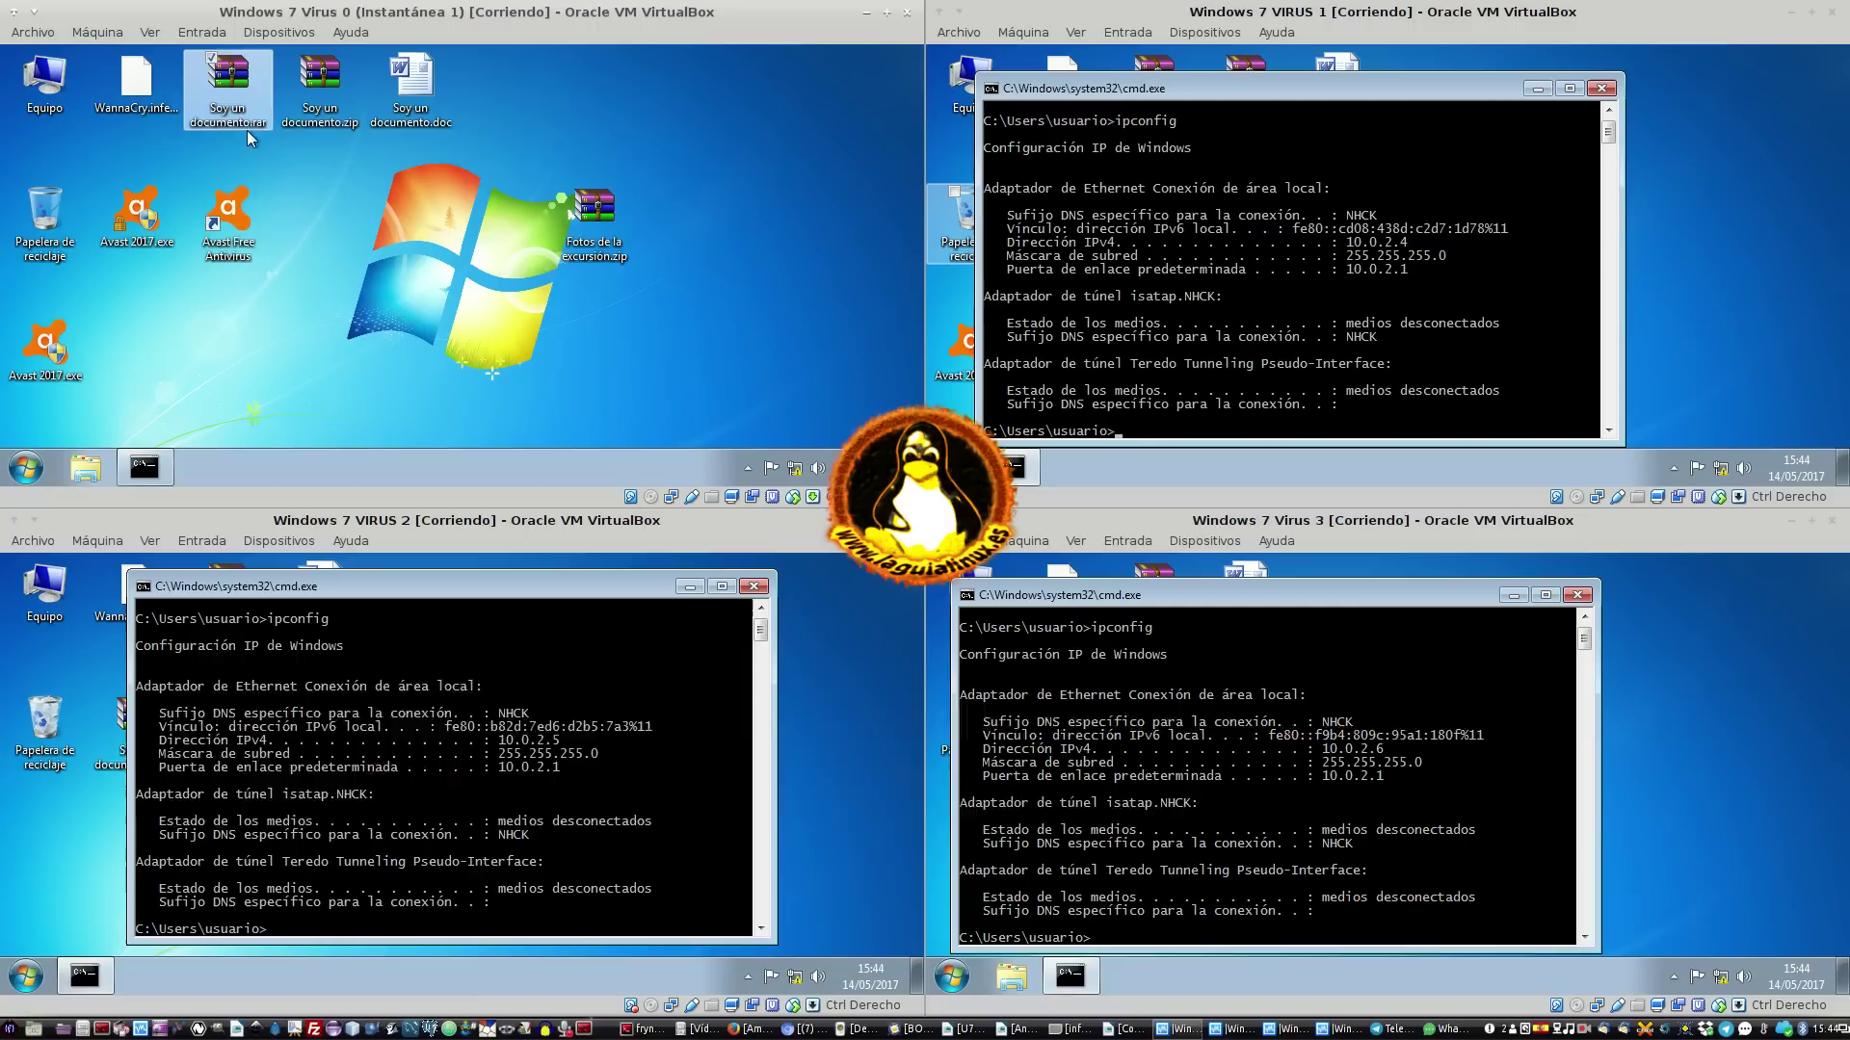
left_click(414, 101)
left_click(355, 102, "ctrl")
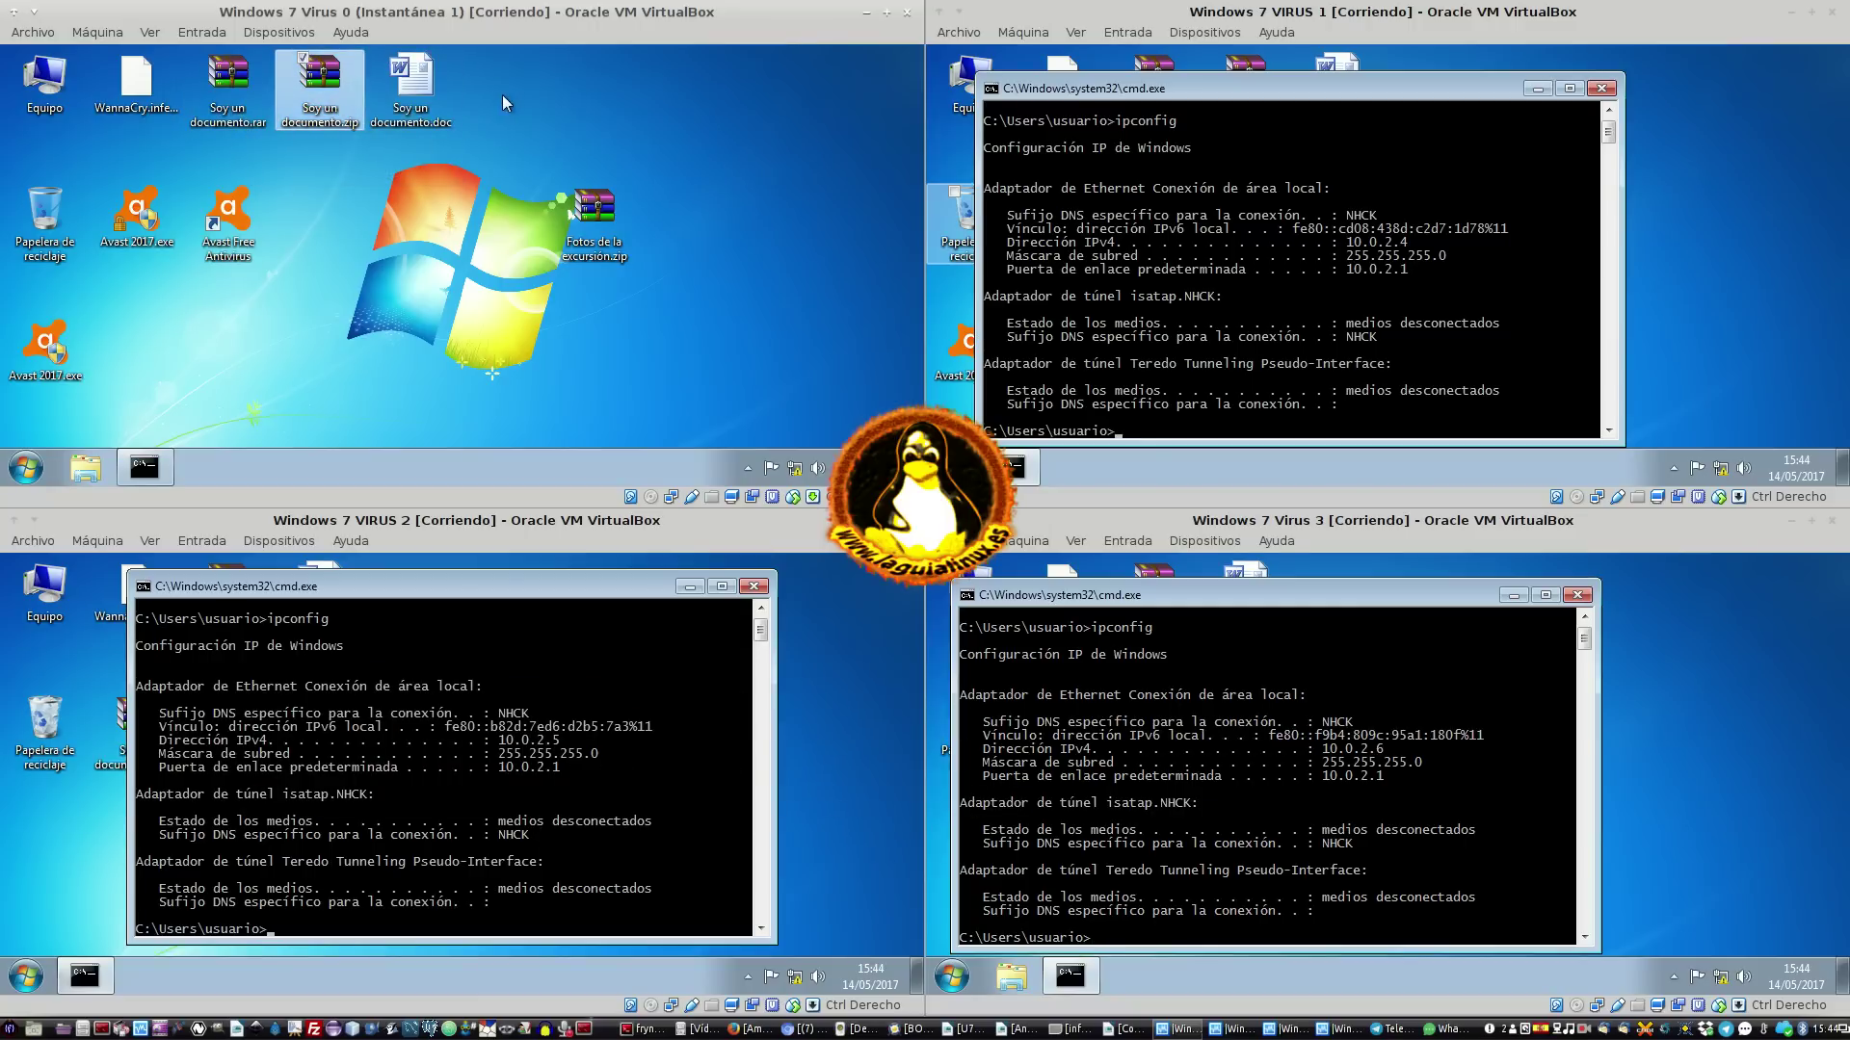
left_click(241, 96, "ctrl")
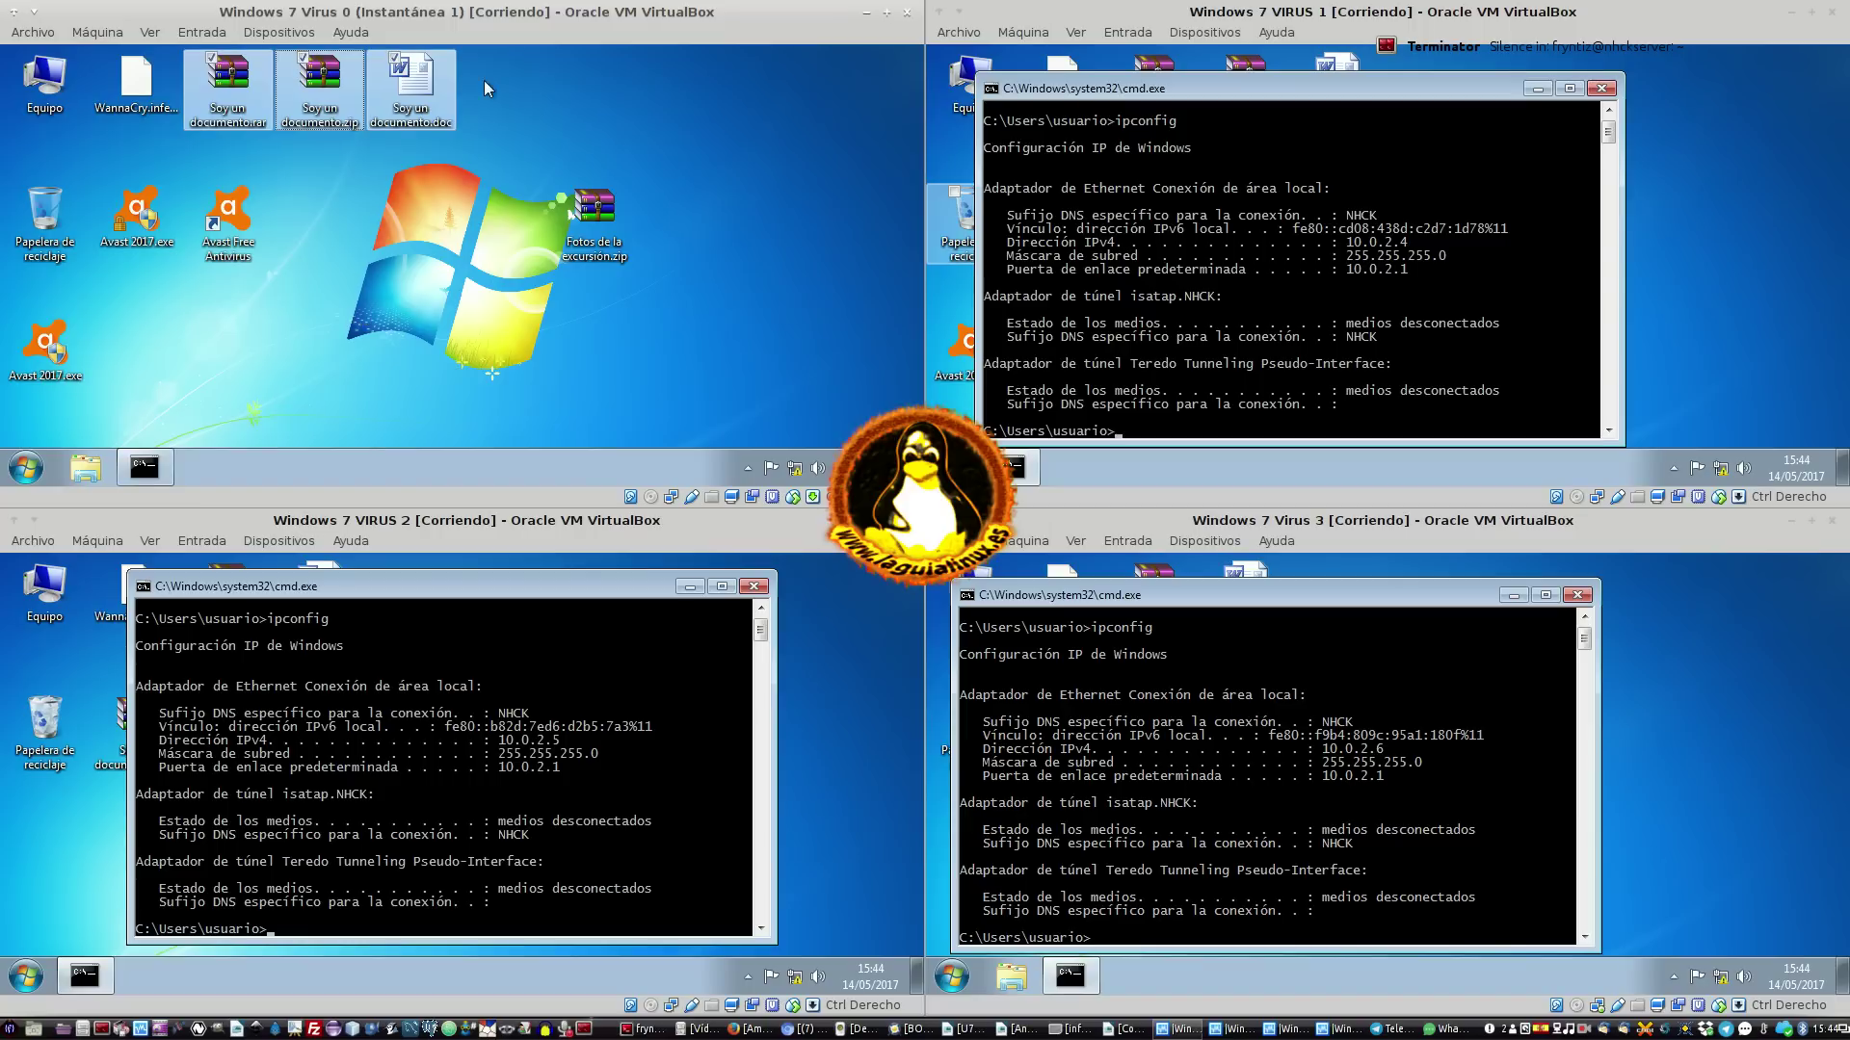
left_click(337, 190)
Paste the three documents into Equipo > Documentos with Ctrl+V and close Explorer
double_click(72, 113)
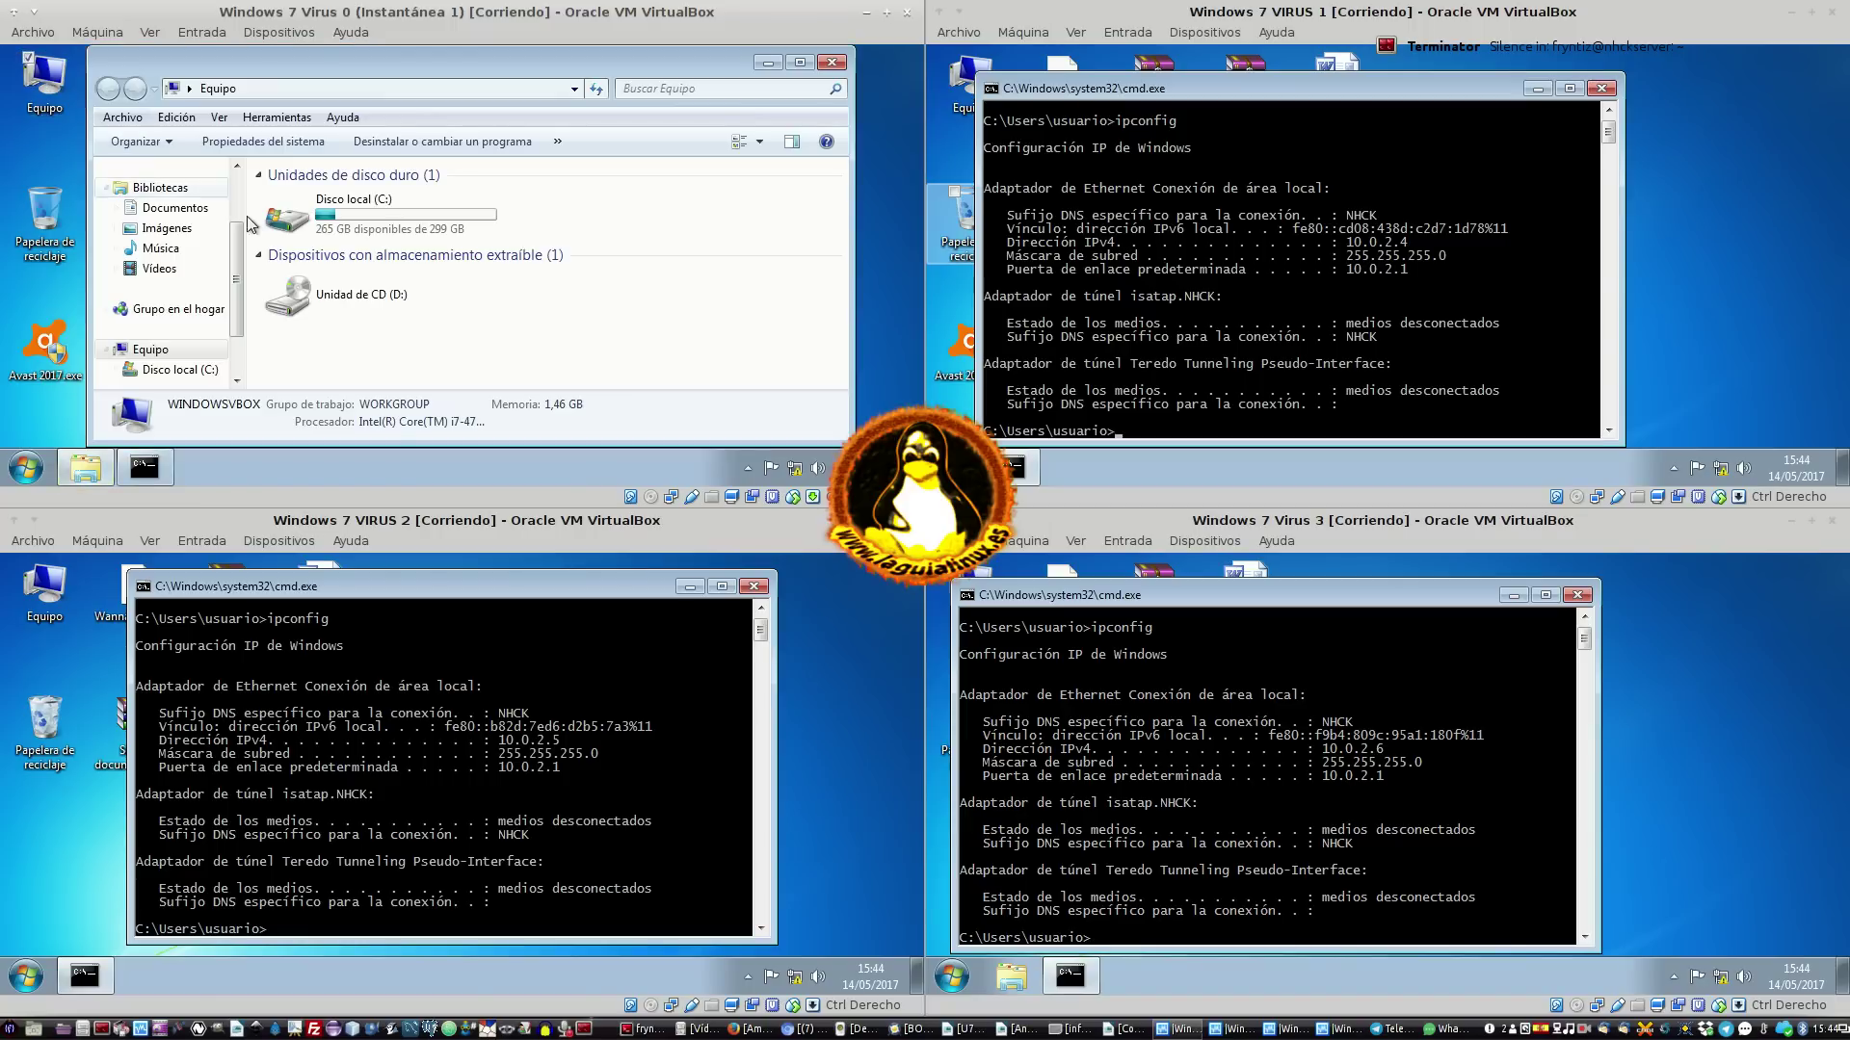
left_click(173, 208)
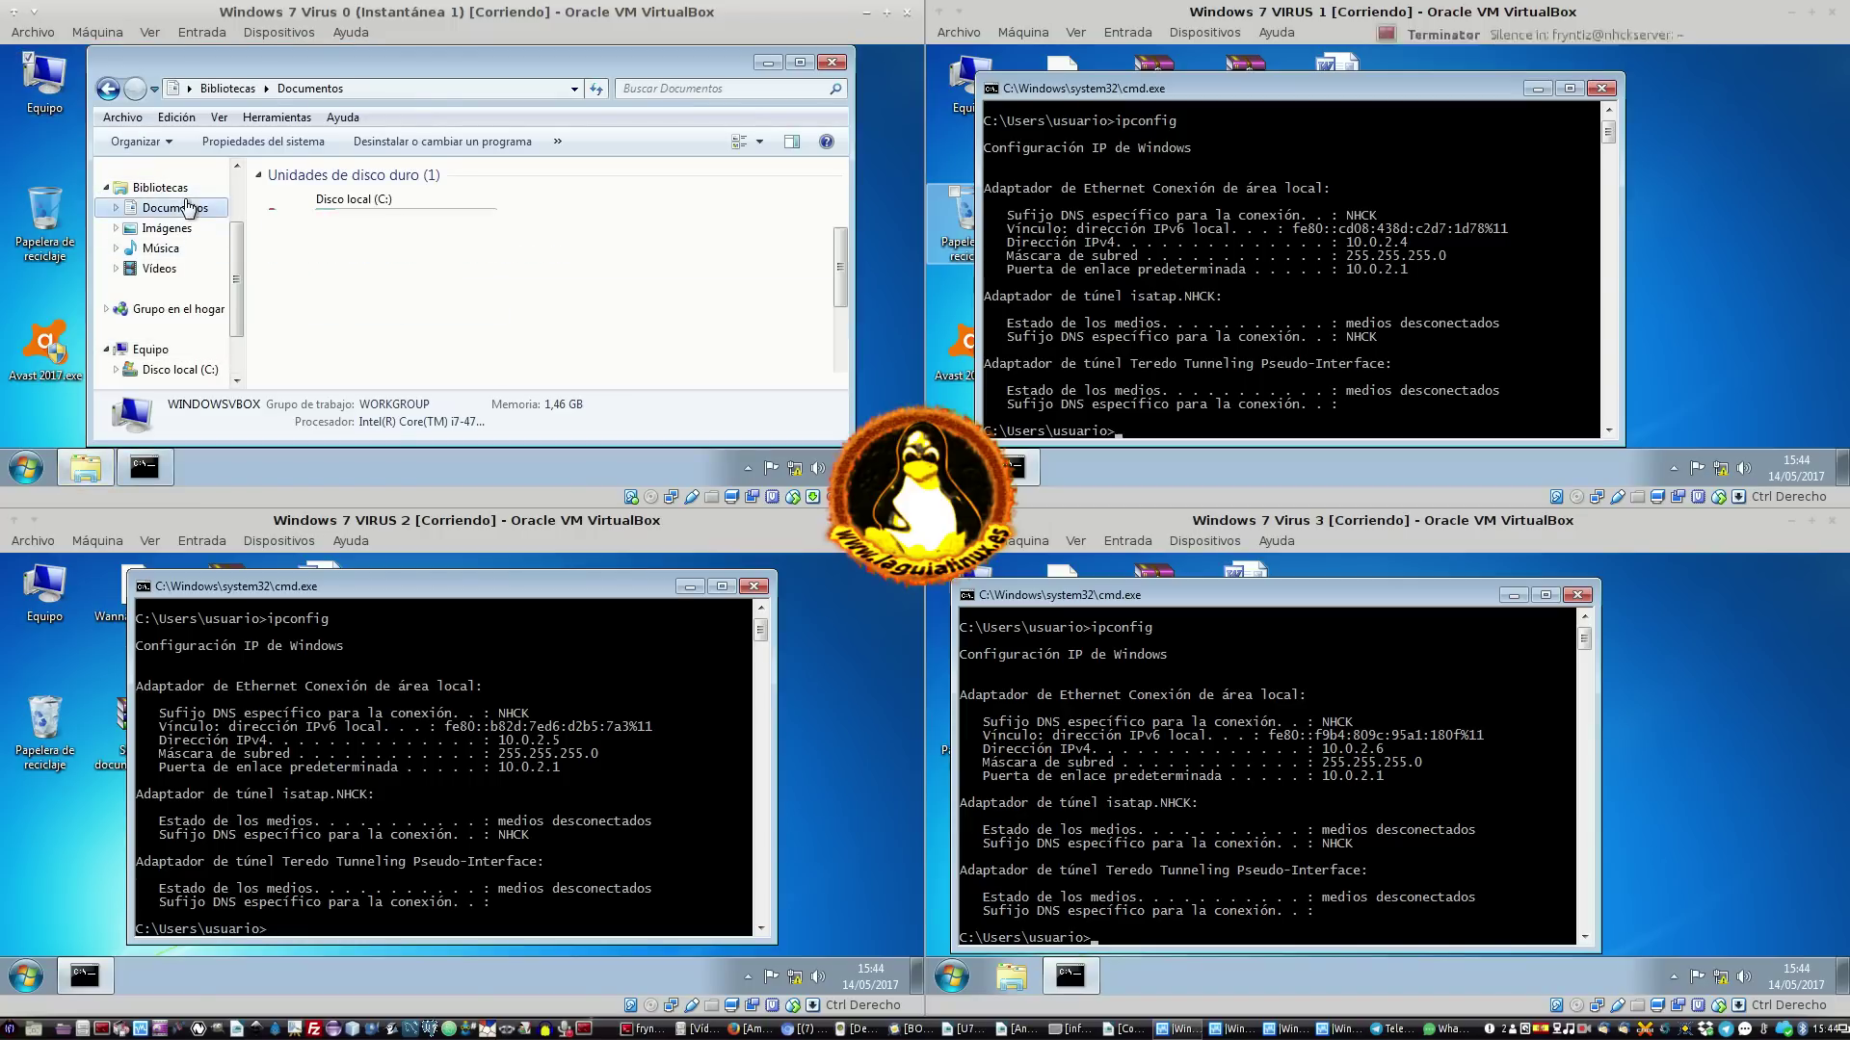
left_click(416, 330)
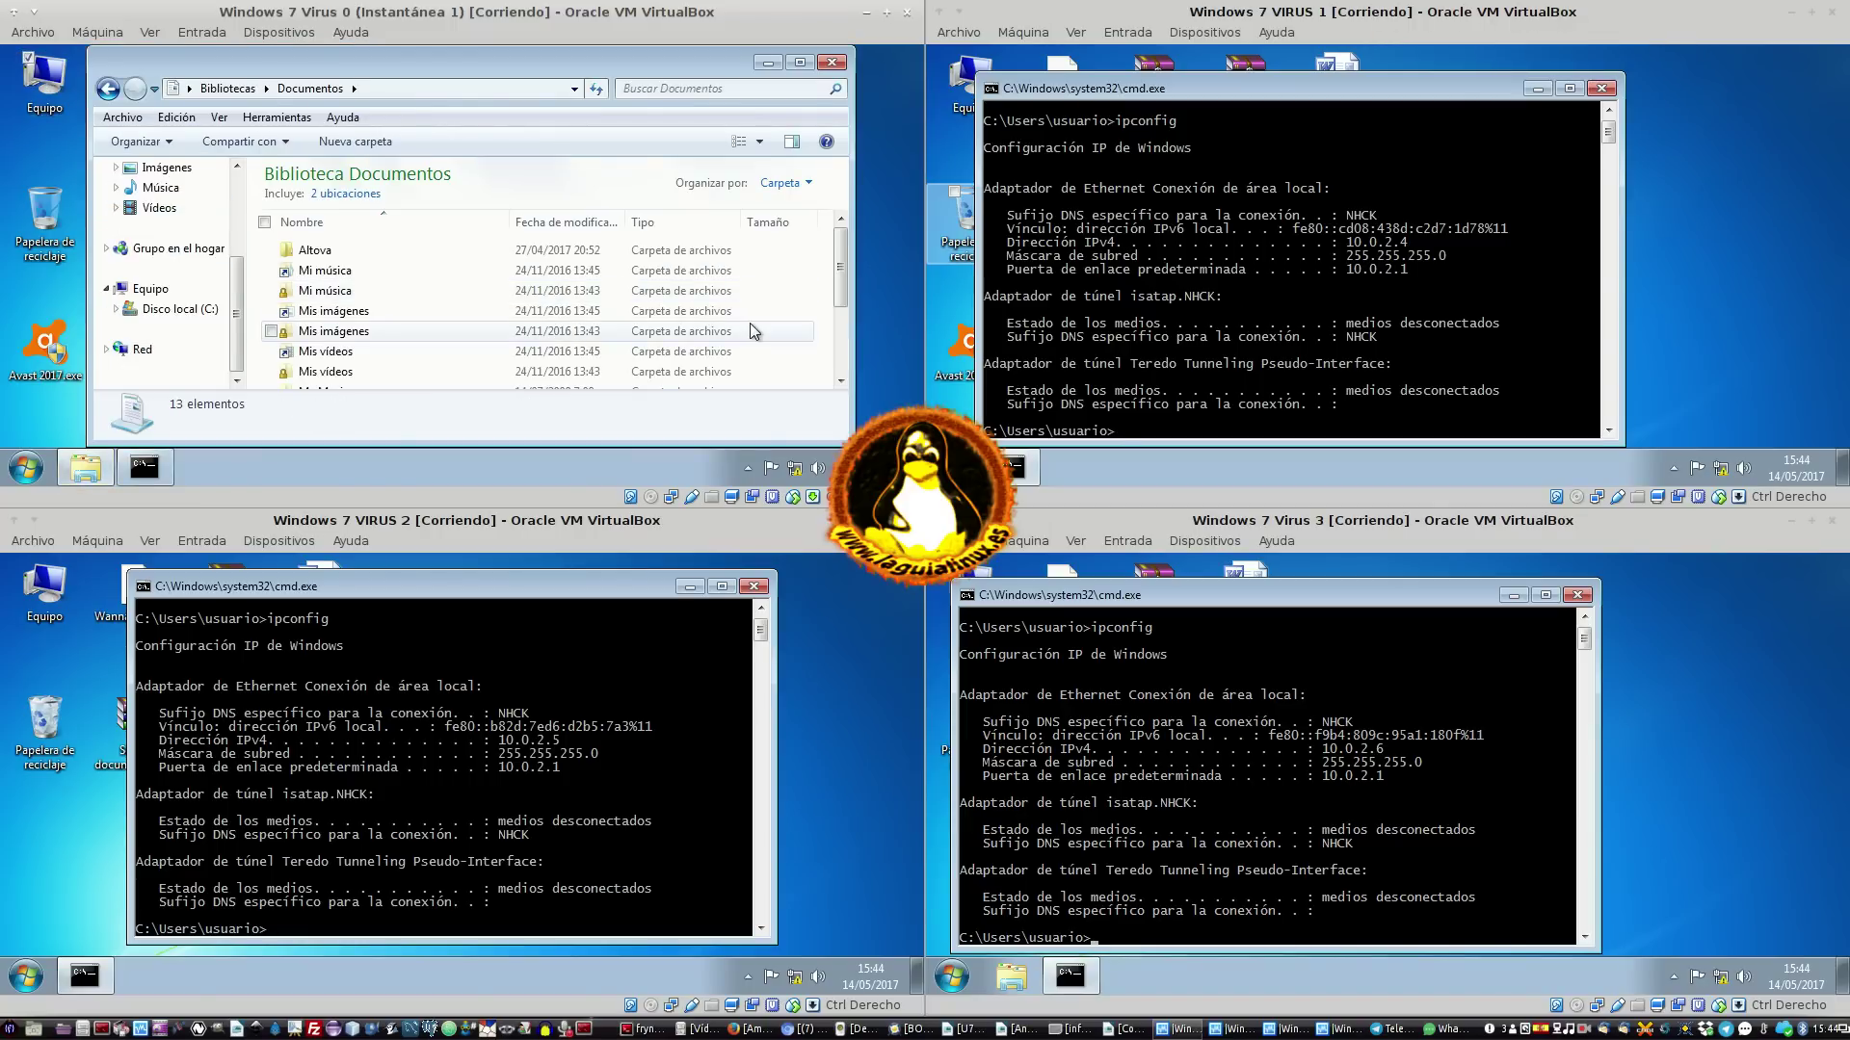
scroll(540, 357, "down", 2)
key("ctrl+v")
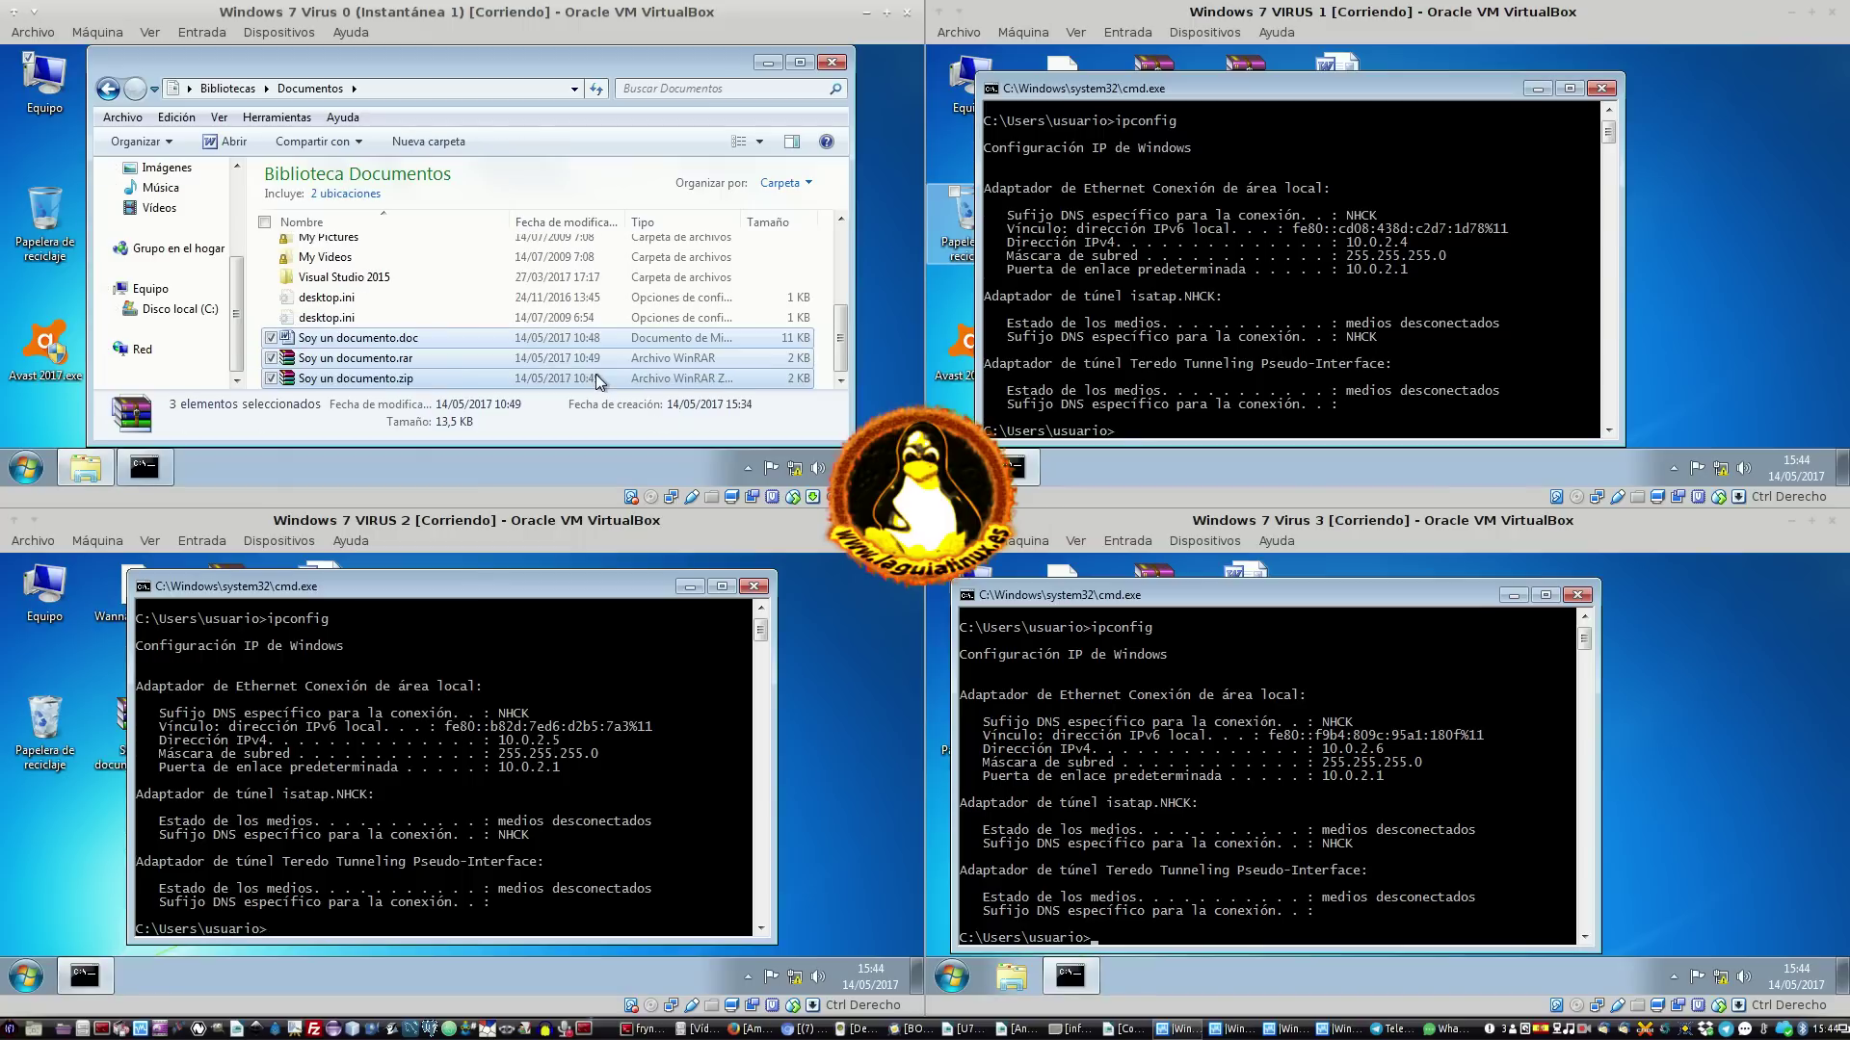
left_click(833, 64)
right_click(425, 467)
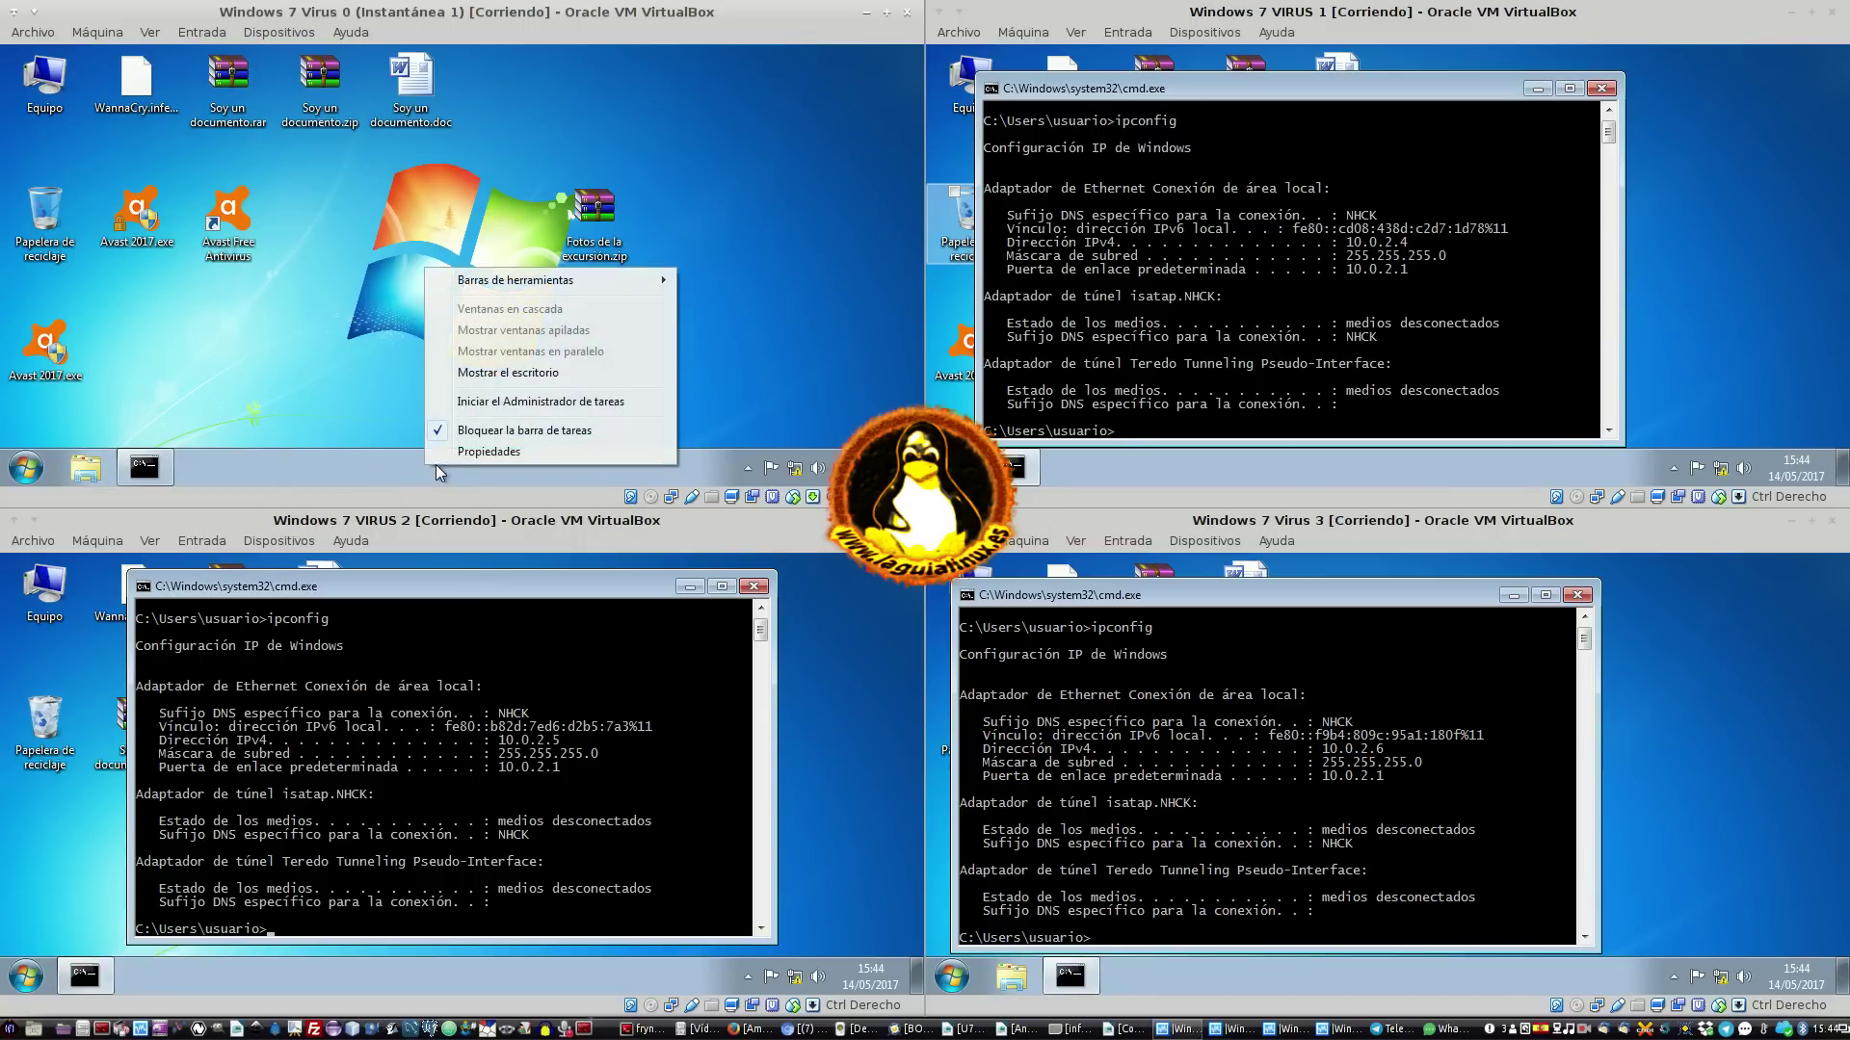
Launch Task Manager on Virus 0 and move the narrowed ping window beside it
left_click(554, 404)
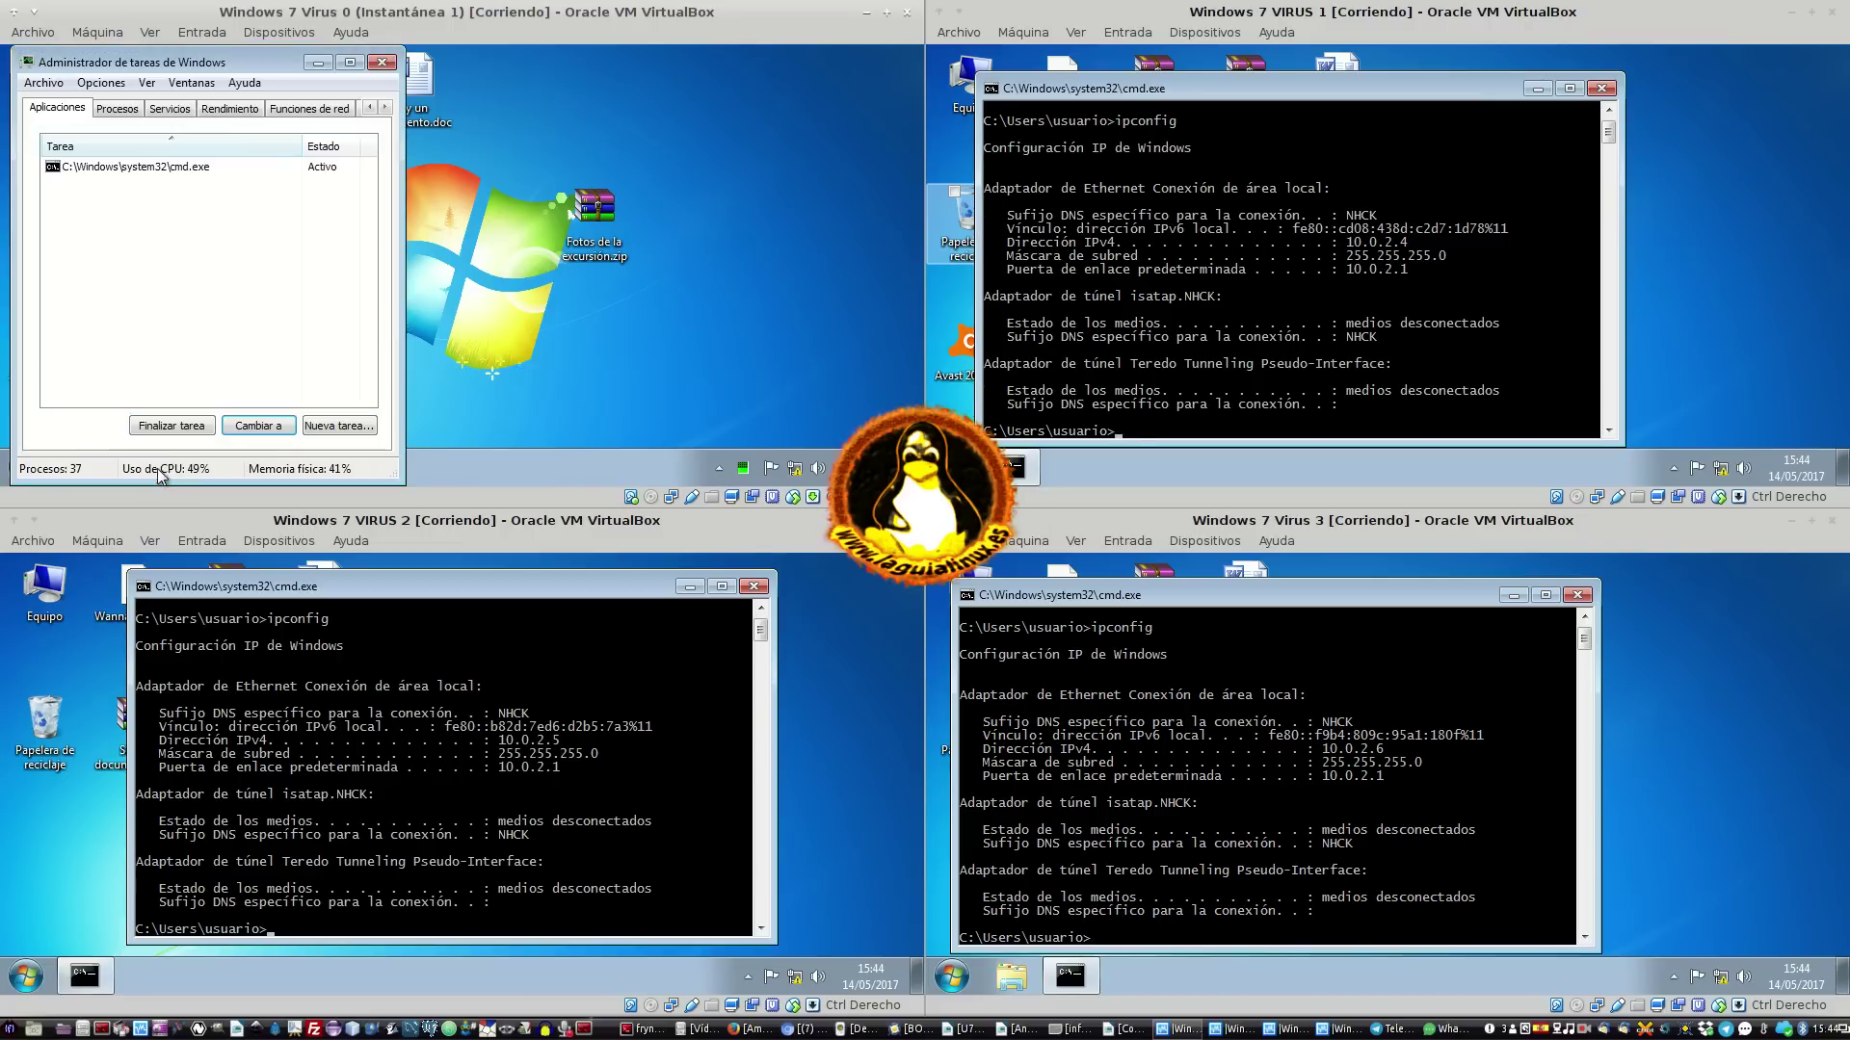
left_click(144, 467)
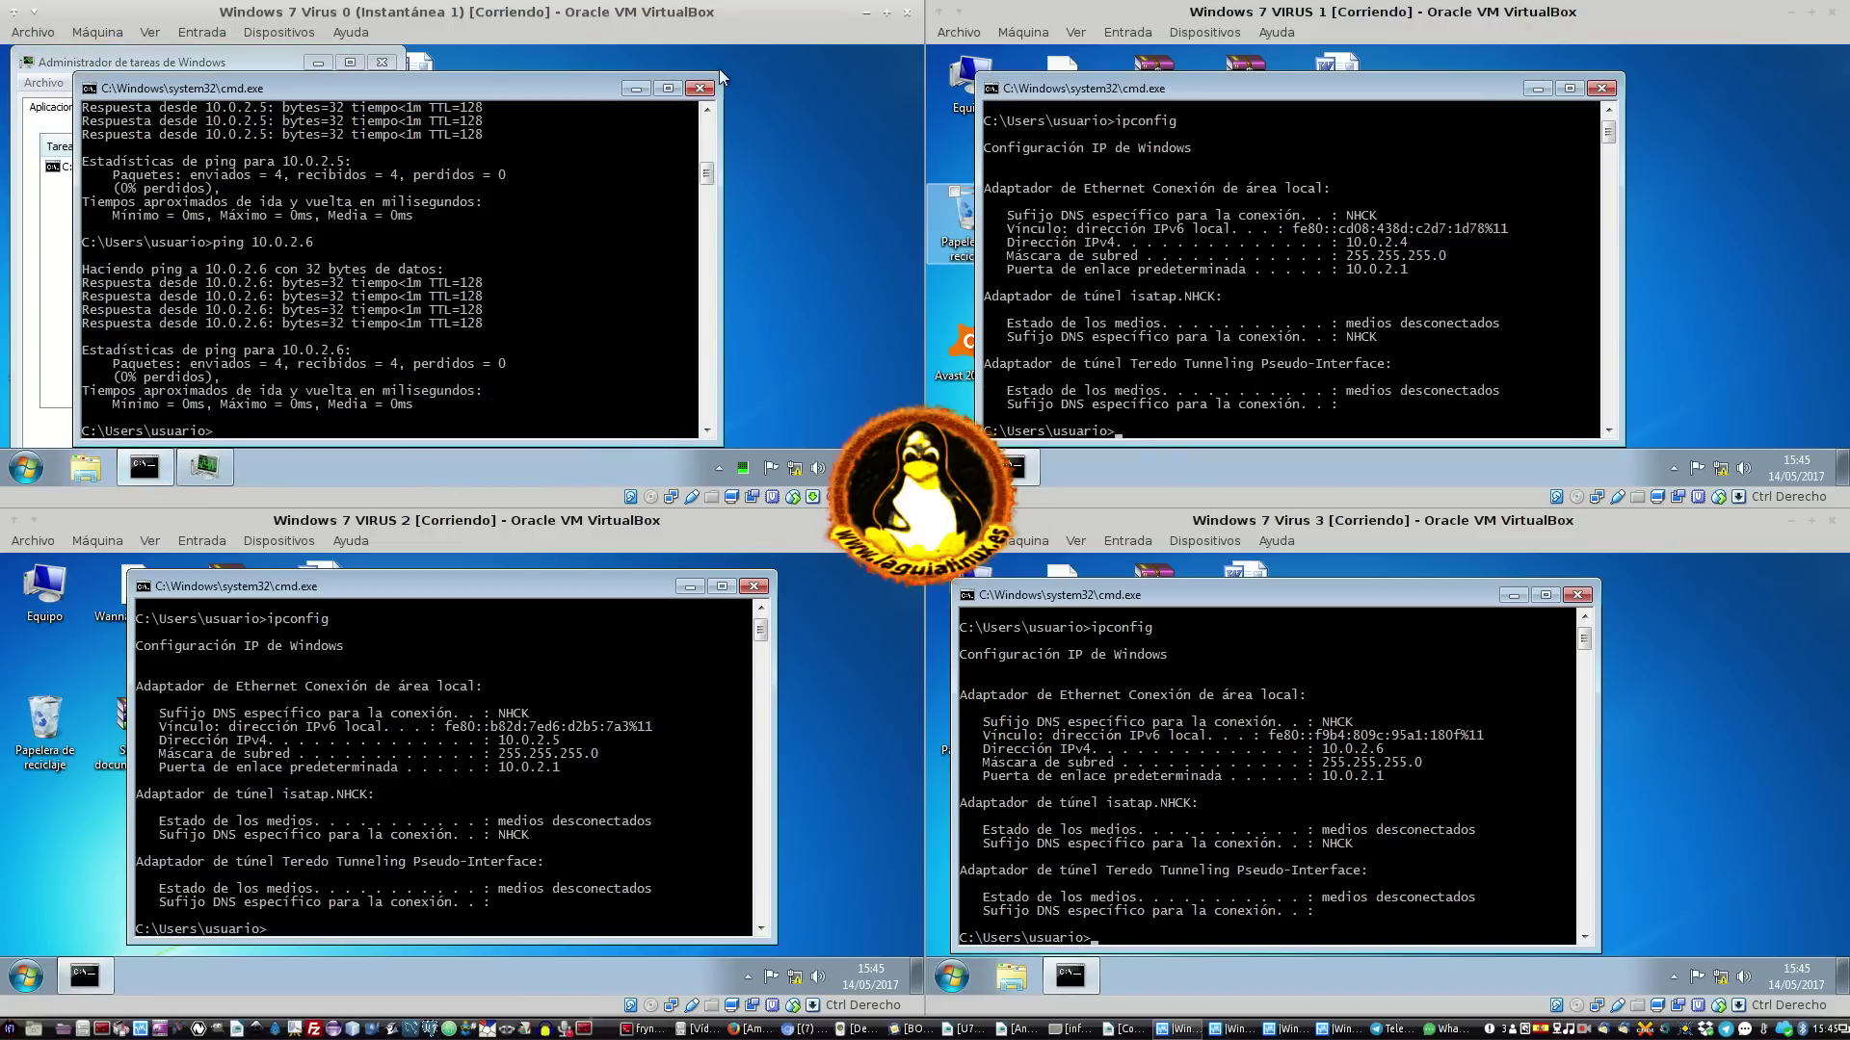
left_click_drag(718, 70, 573, 85)
left_click_drag(375, 98, 716, 59)
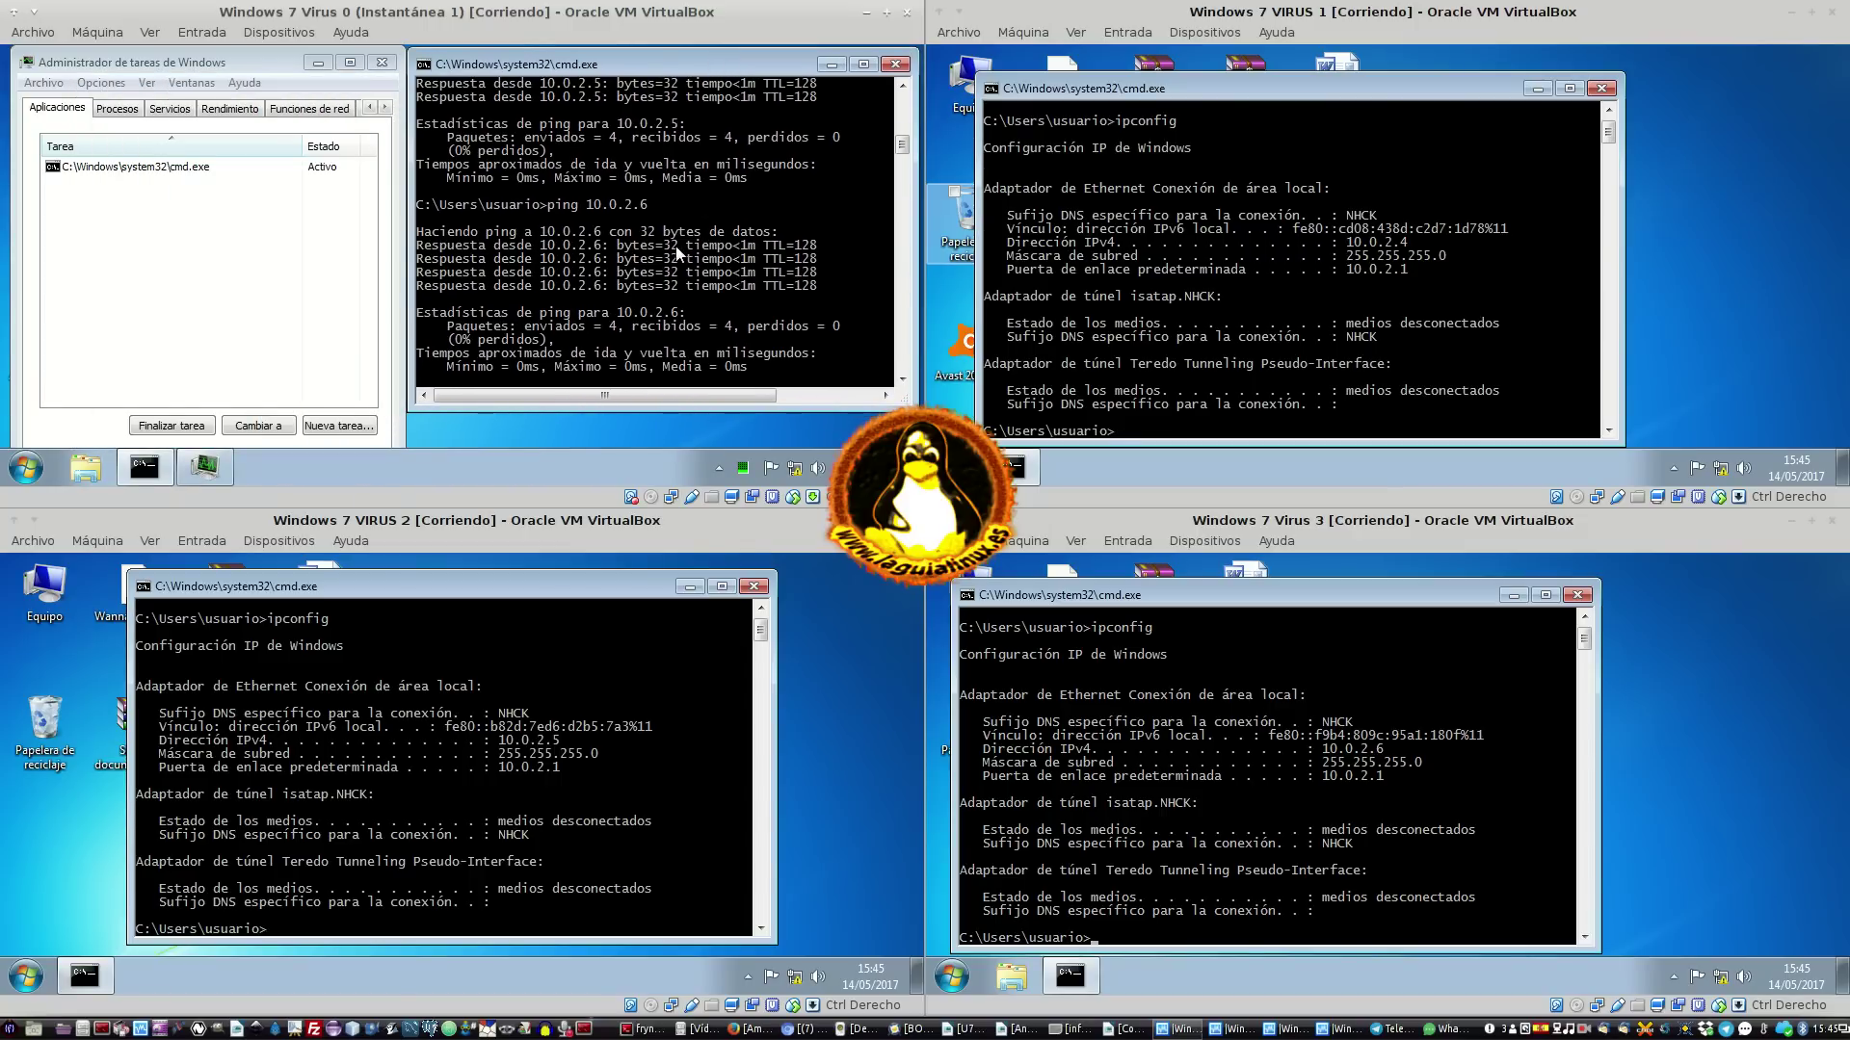
Make the command window taller and try the clear, CLEAR and CLEAN commands
left_click_drag(598, 412, 598, 439)
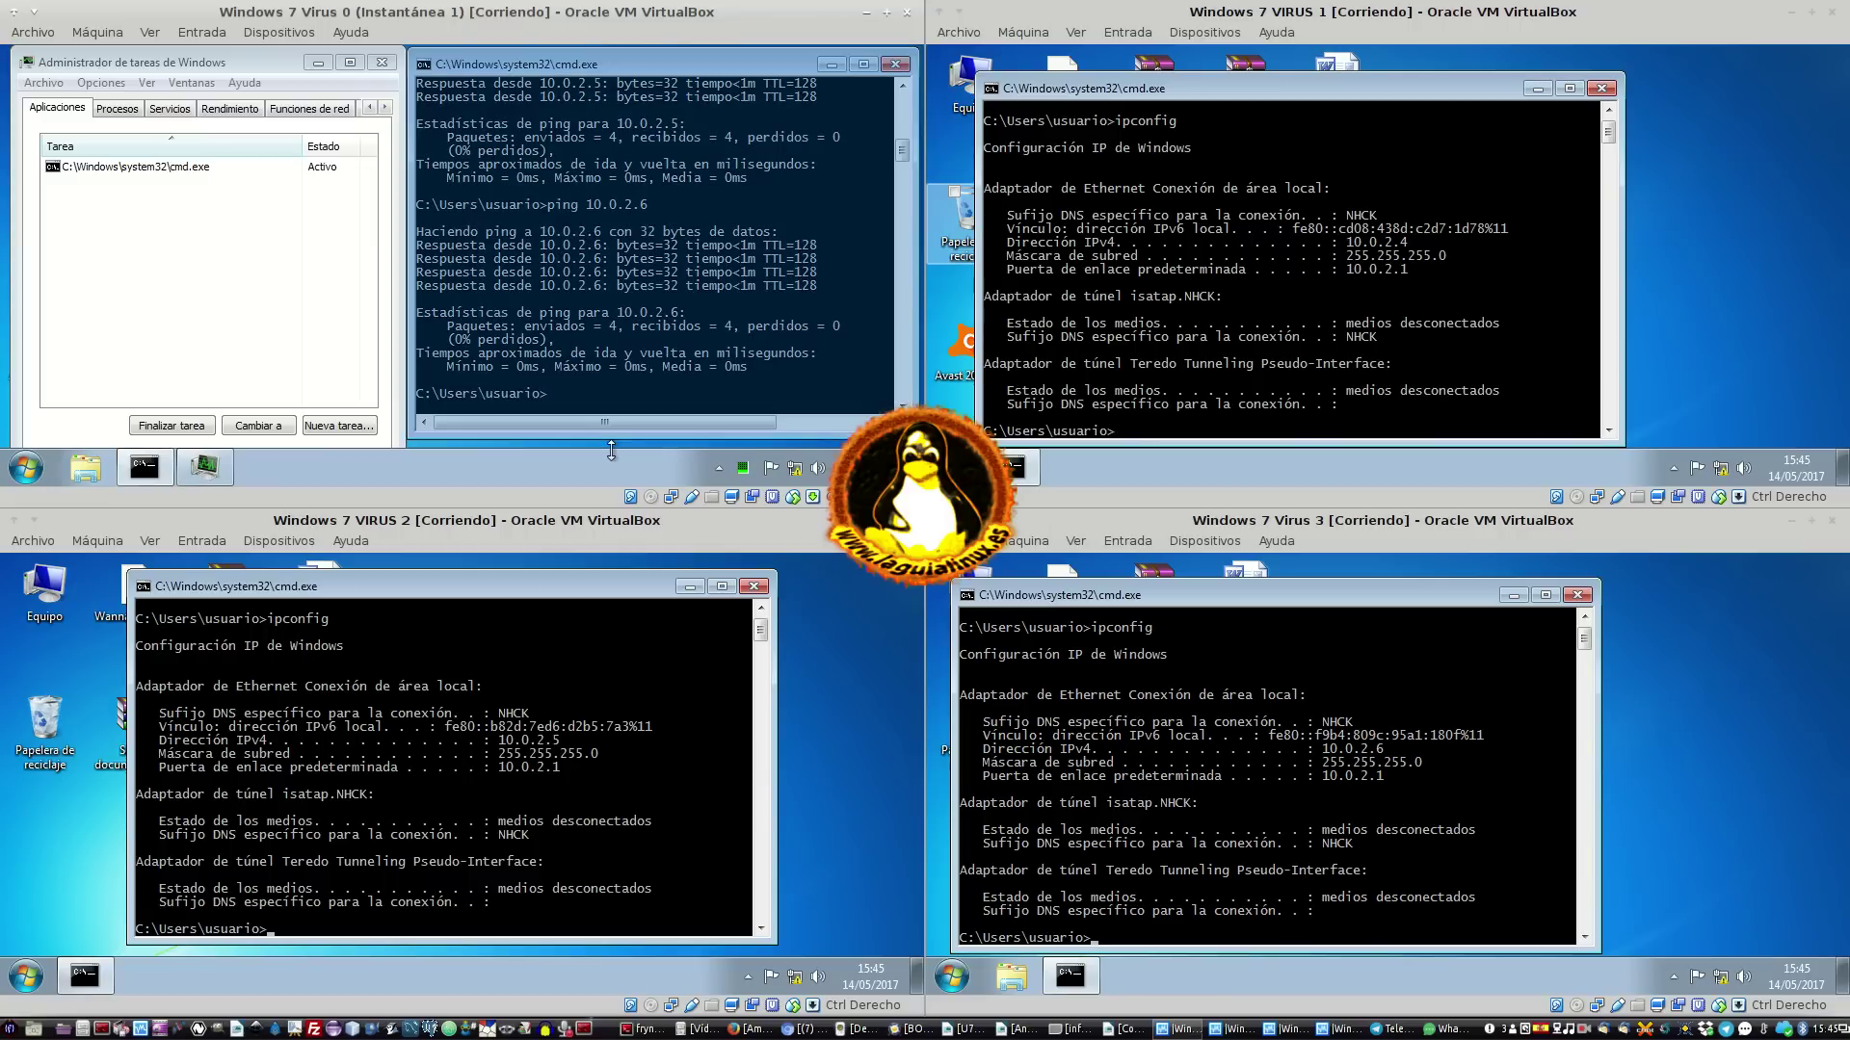
type("clea")
type("r")
key("Return")
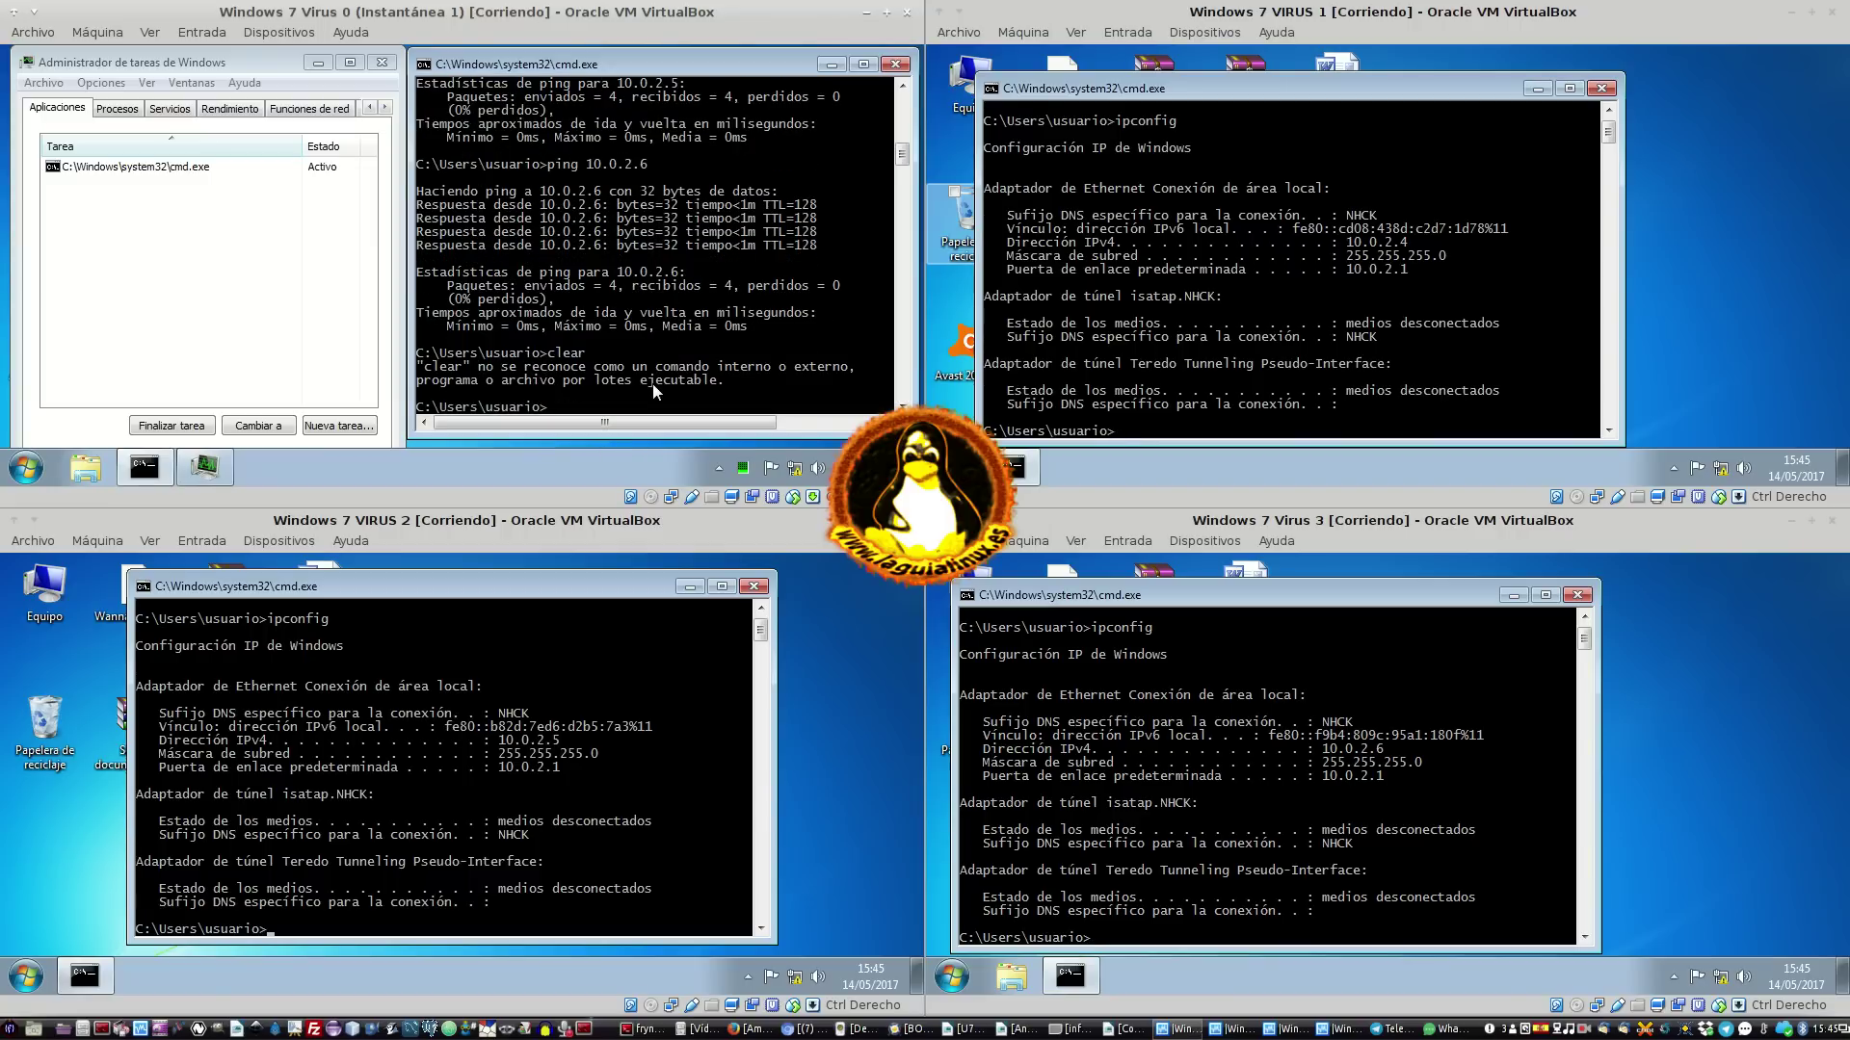
type("CLEAR")
key("Return")
type("CLEAN")
key("Return")
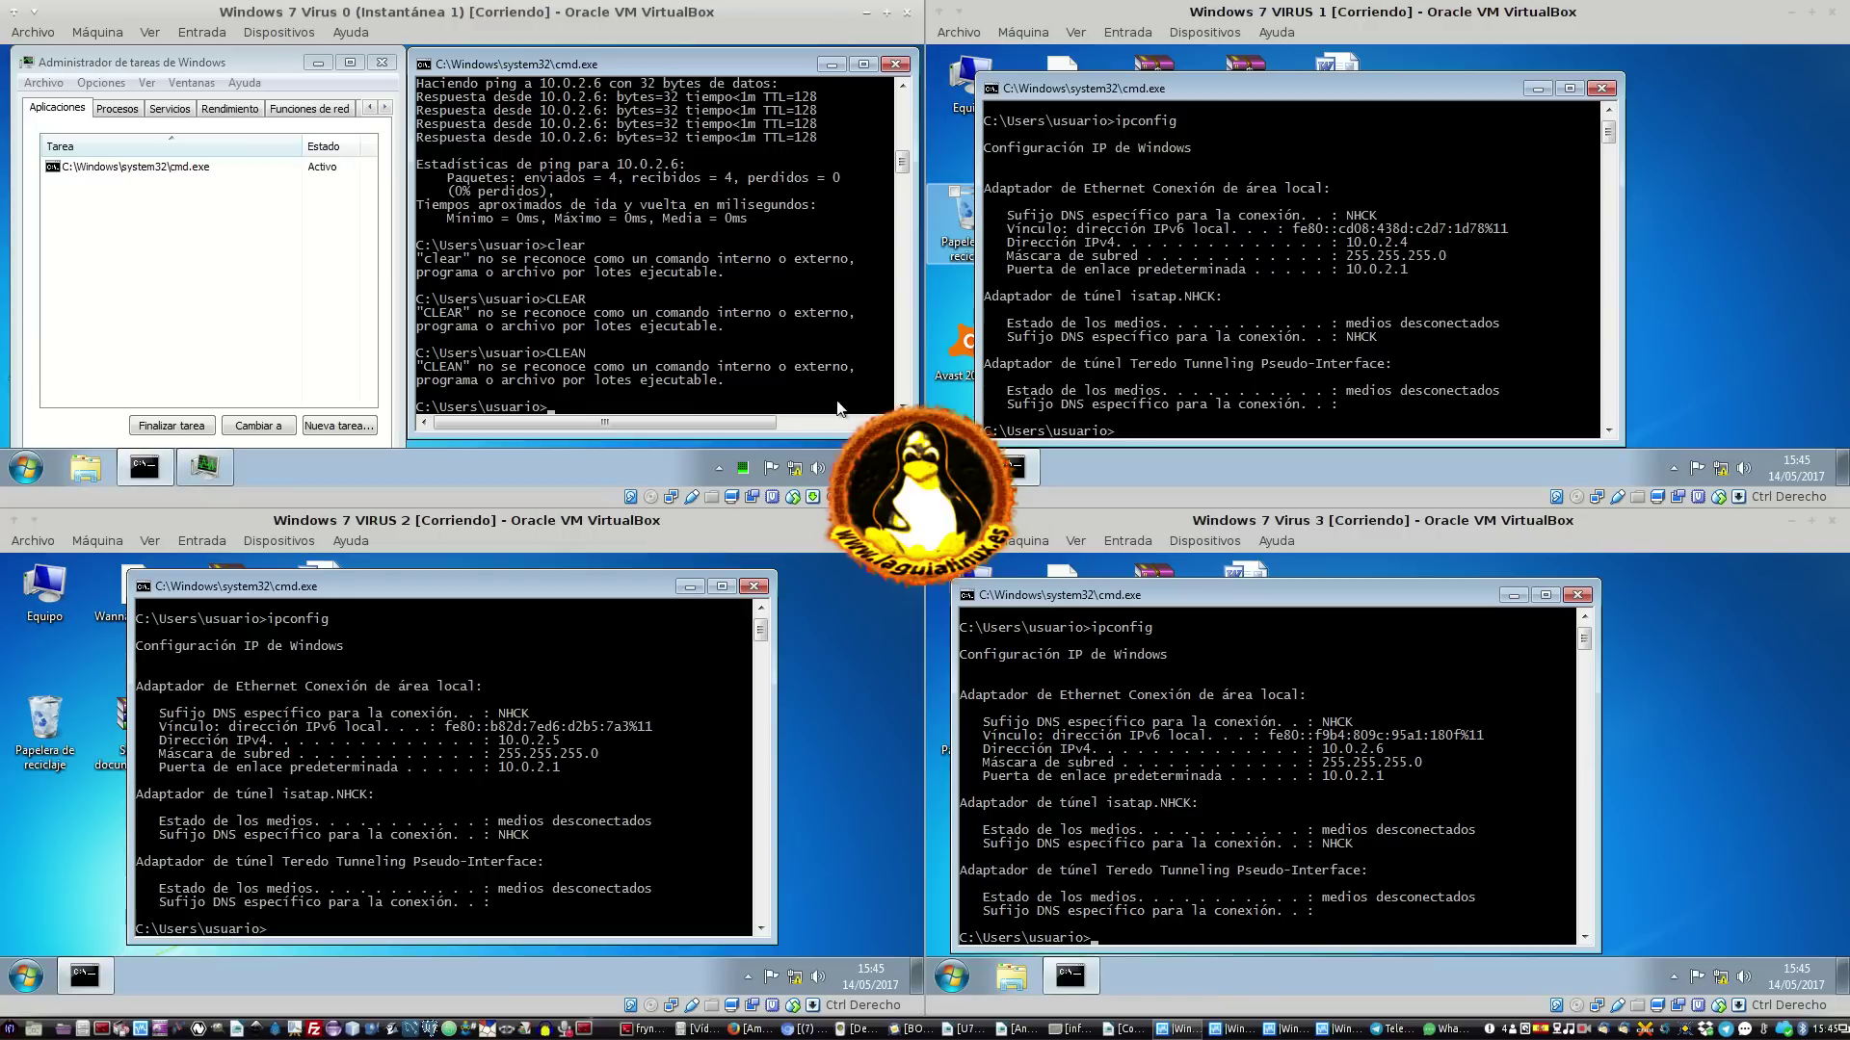
Move Task Manager right, minimize the command window, and relocate Fotos de la excursión.zip
left_click(251, 62)
left_click_drag(251, 62, 755, 63)
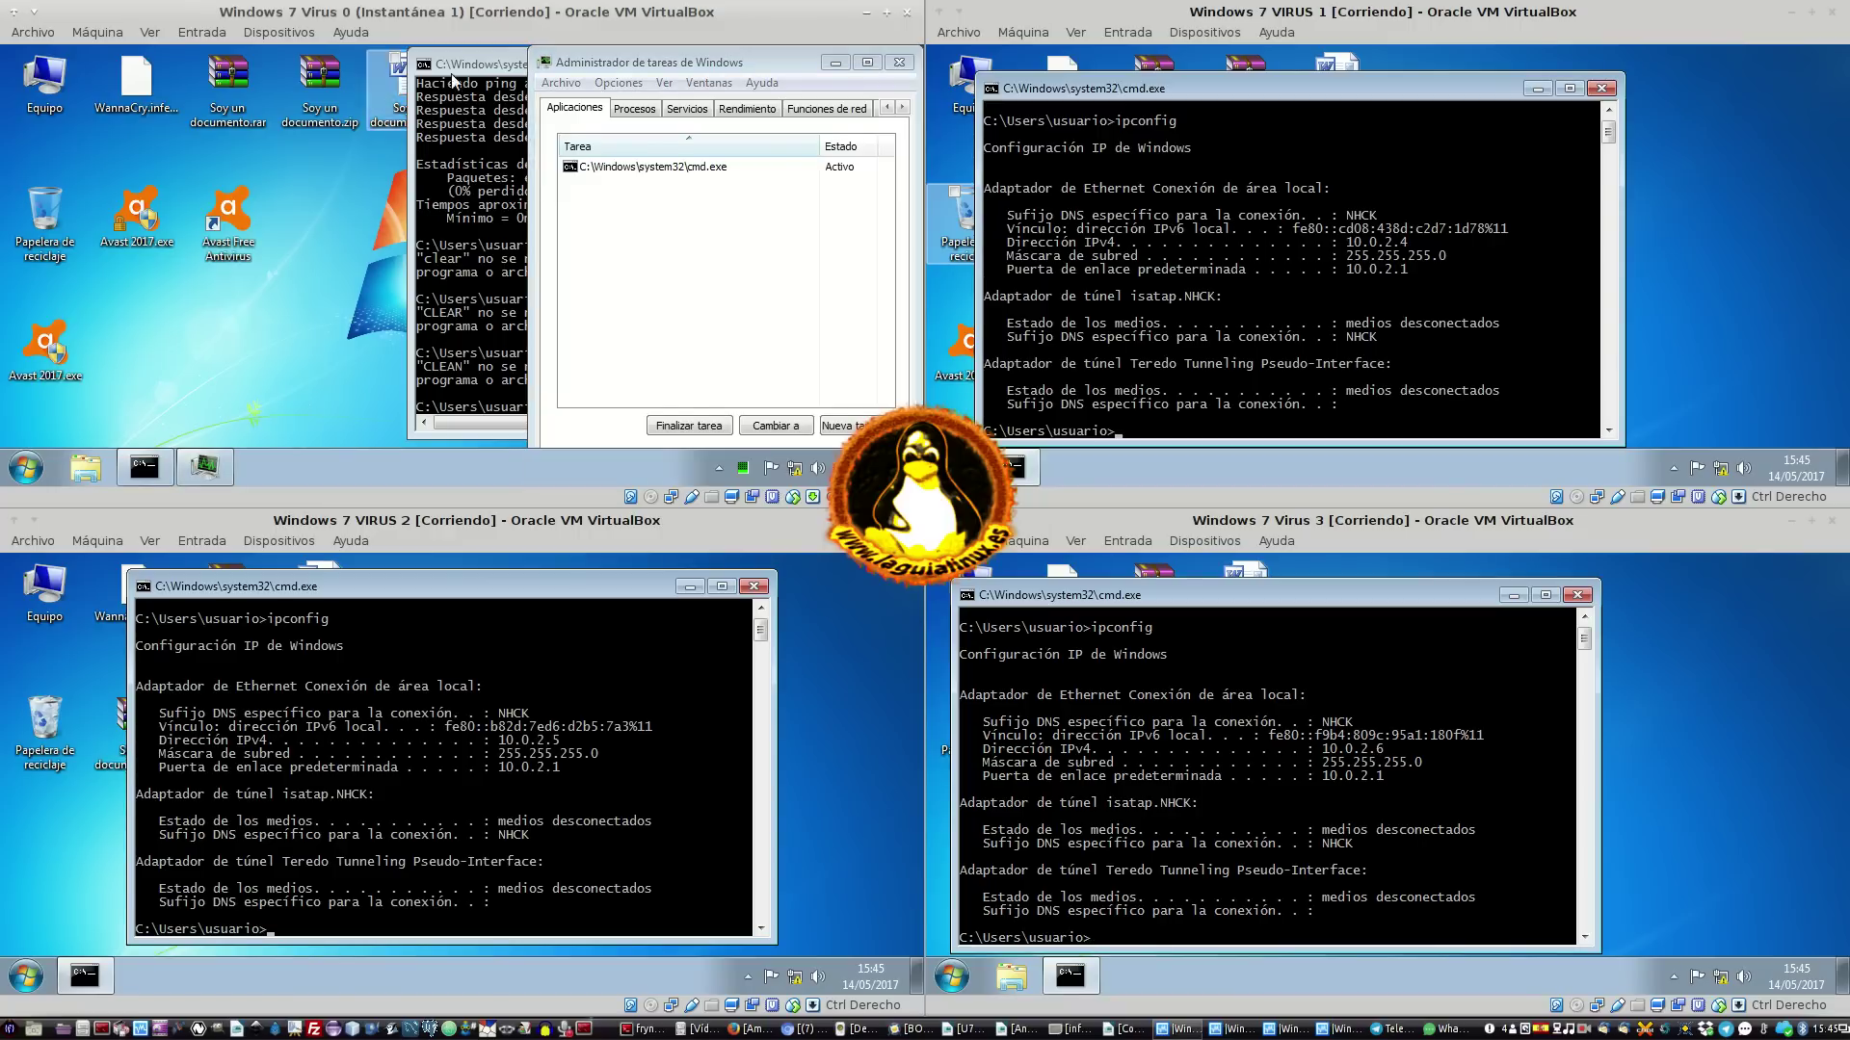
left_click(493, 72)
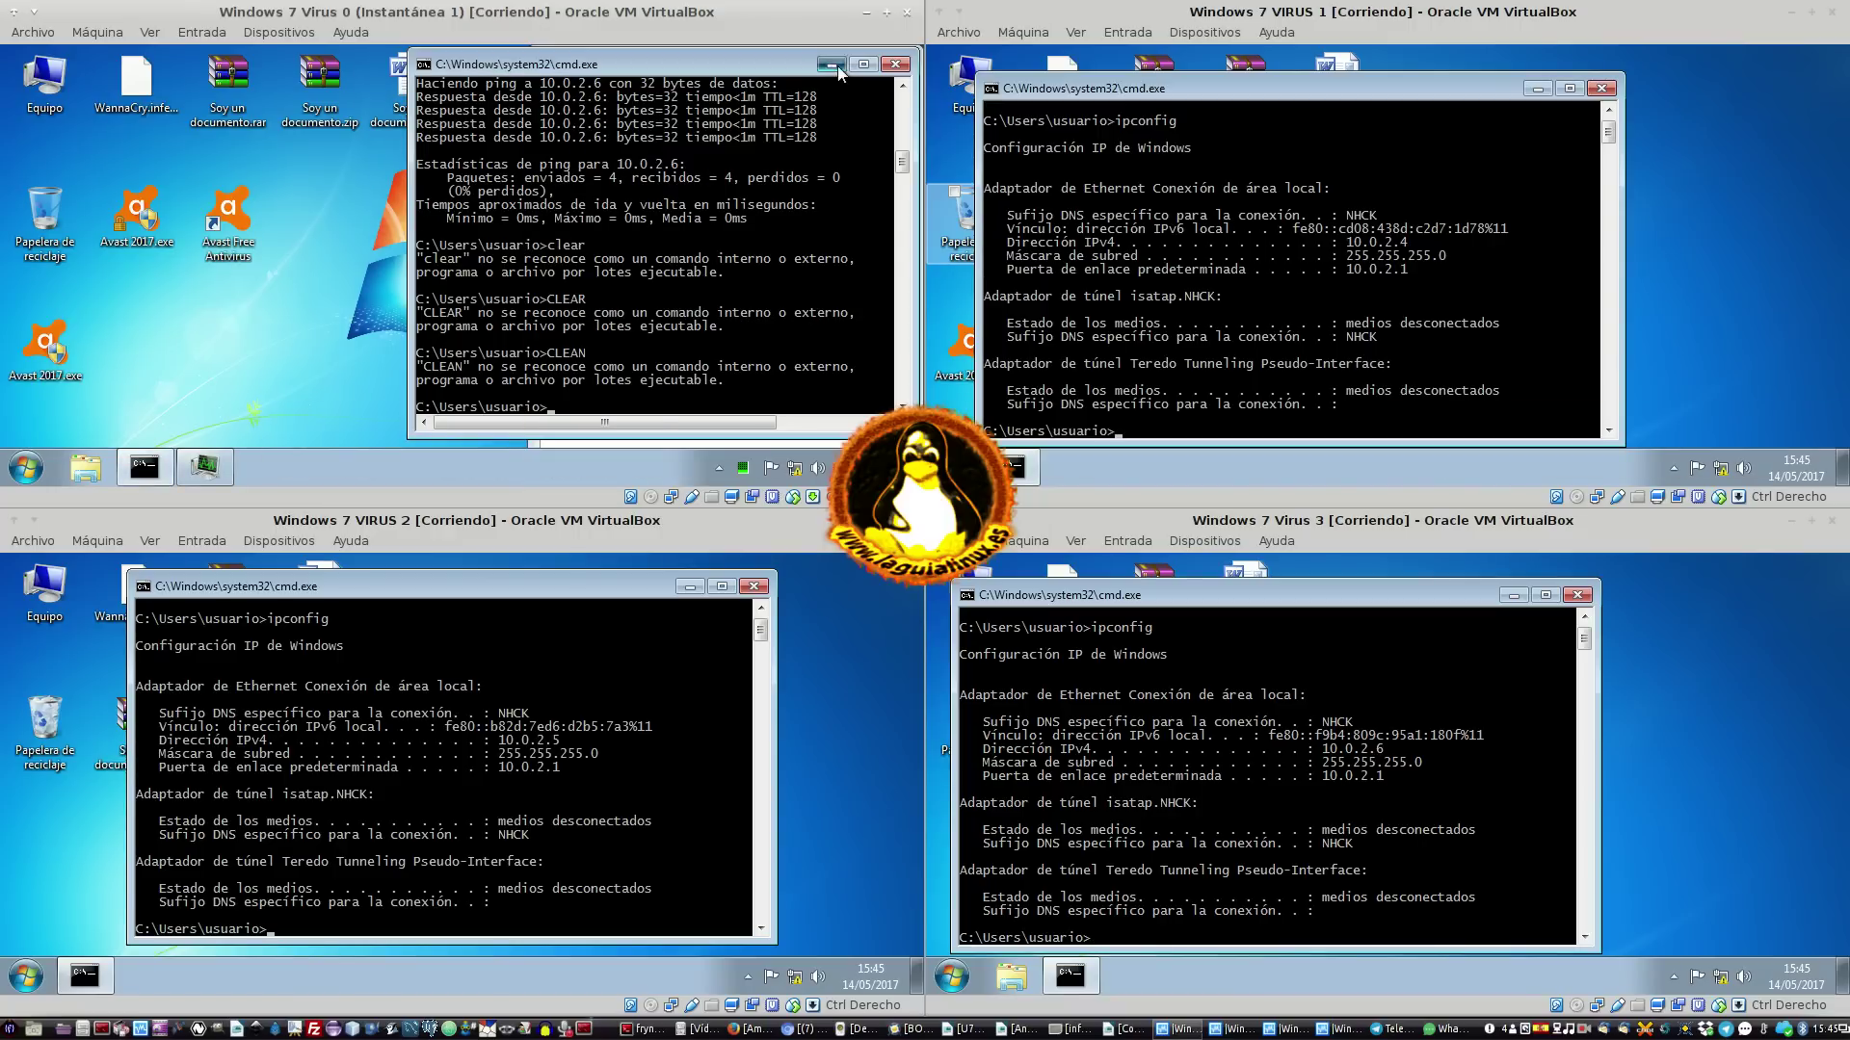
left_click(837, 66)
left_click_drag(673, 67, 743, 96)
left_click_drag(582, 207, 319, 217)
Reposition Task Manager up and left, maximizing and restoring it along the way
left_click_drag(780, 88, 708, 60)
double_click(708, 59)
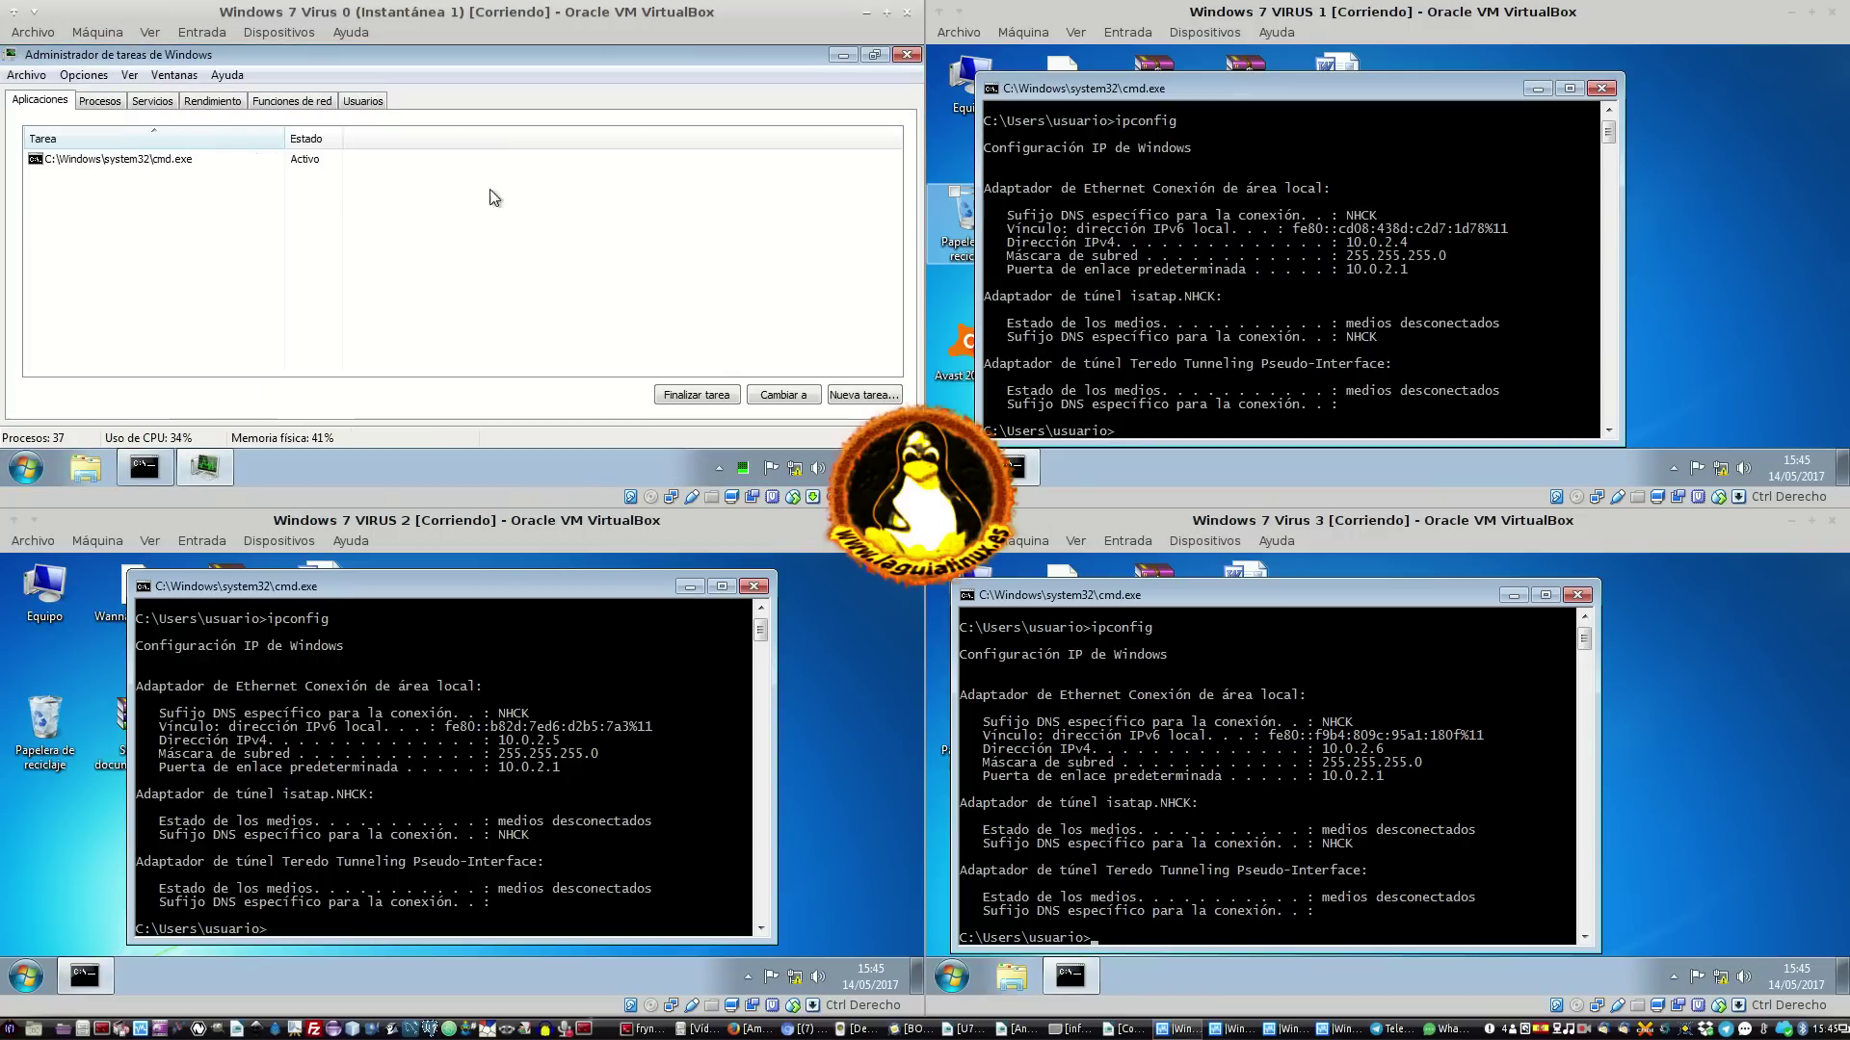
double_click(597, 64)
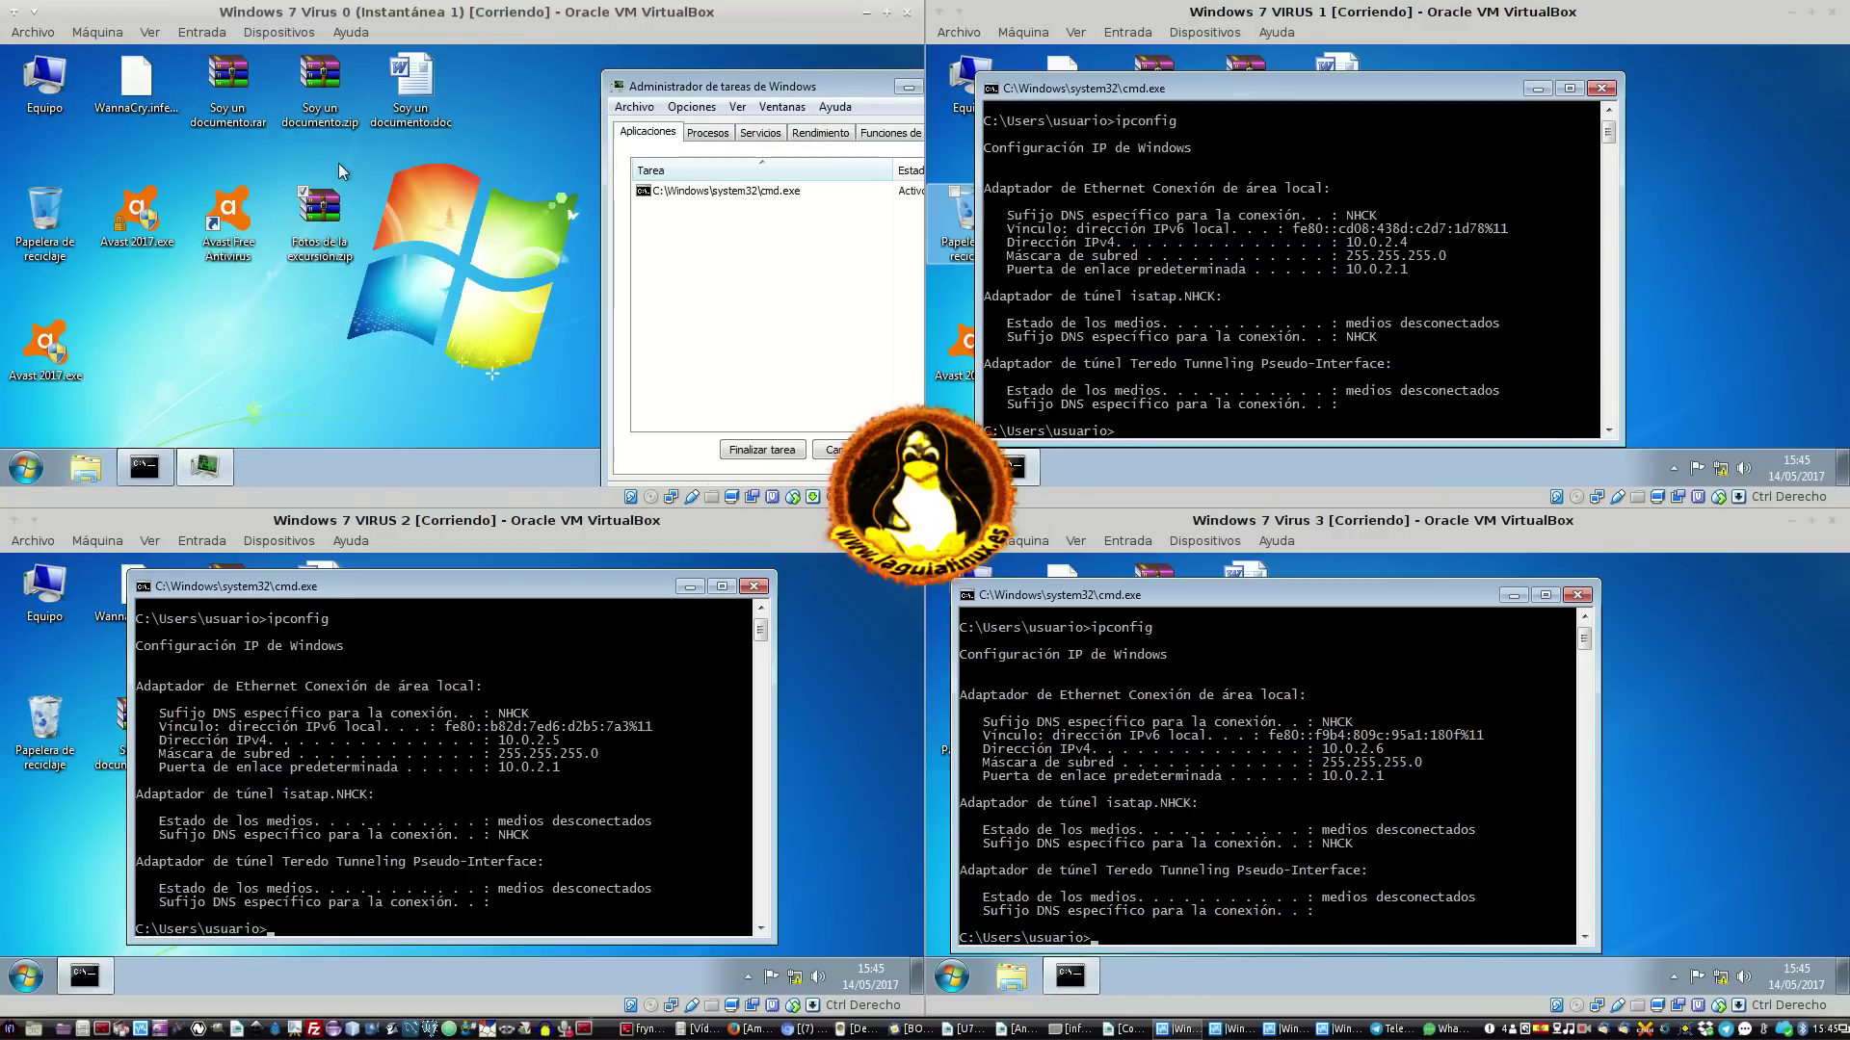
left_click_drag(756, 87, 686, 63)
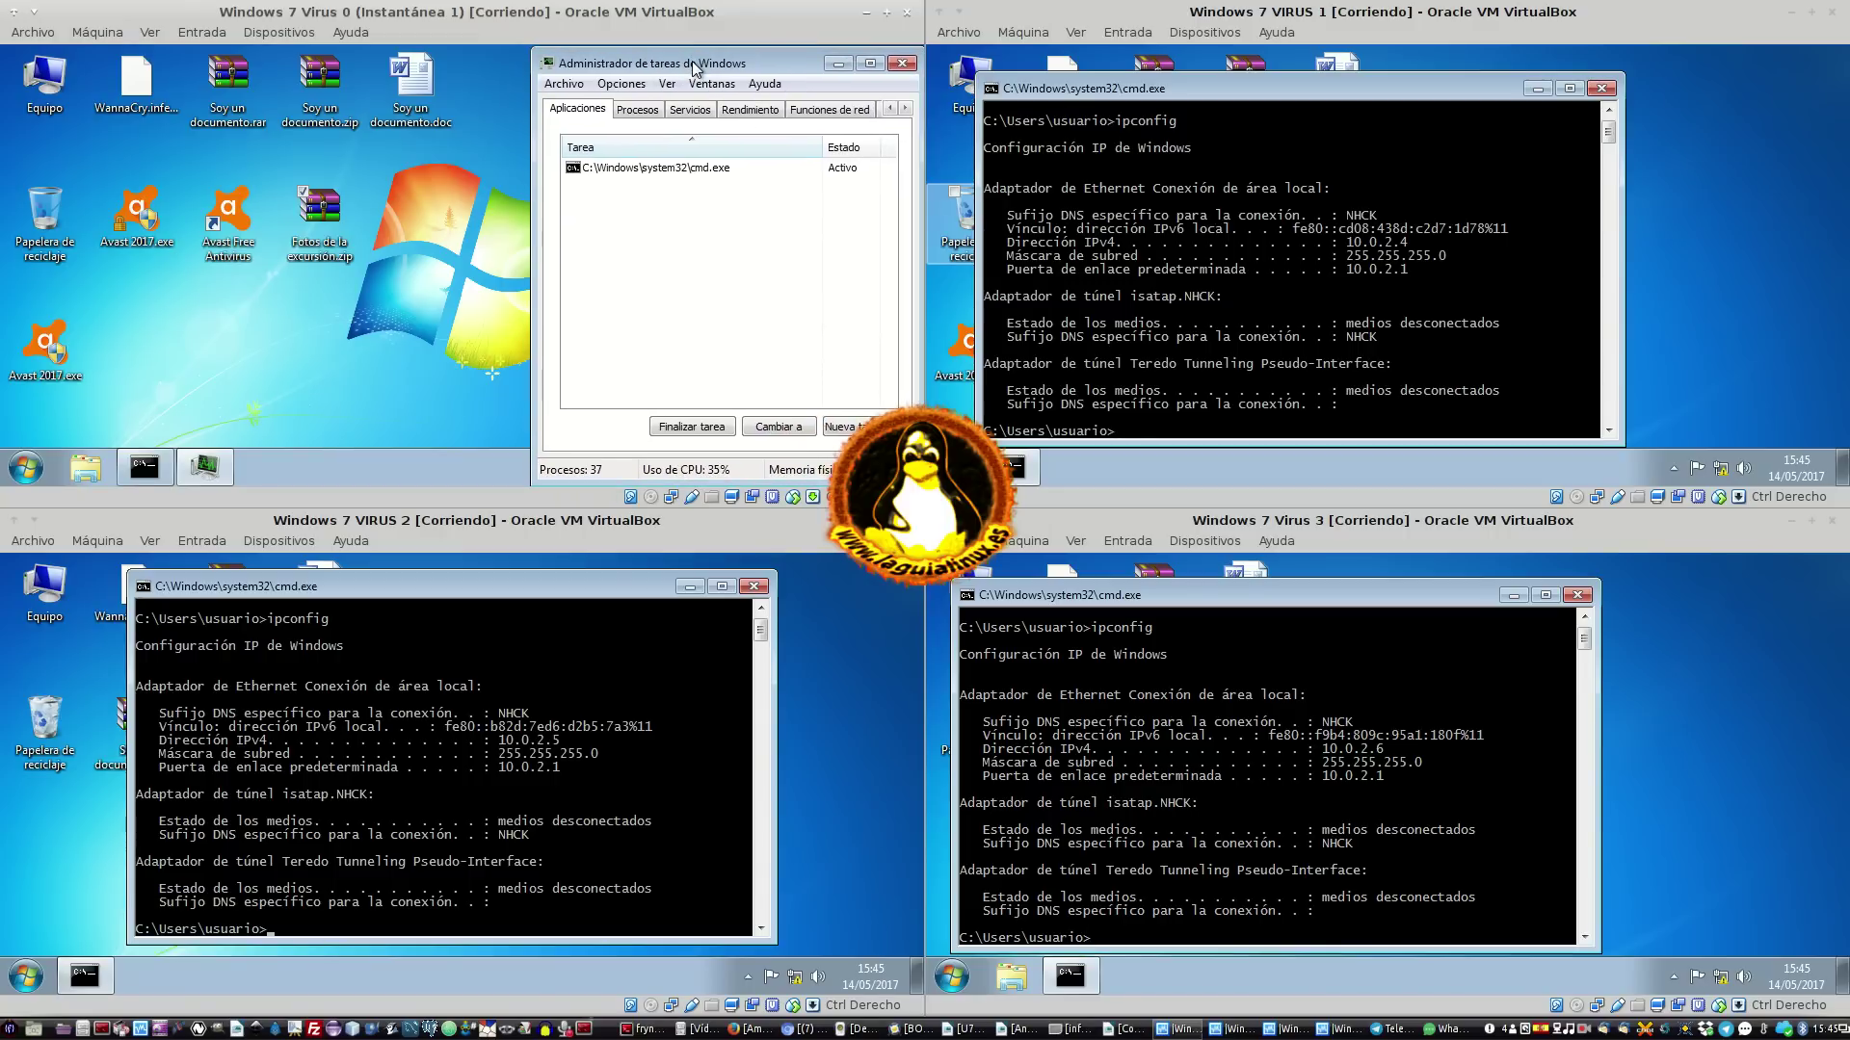
left_click(339, 306)
right_click(340, 238)
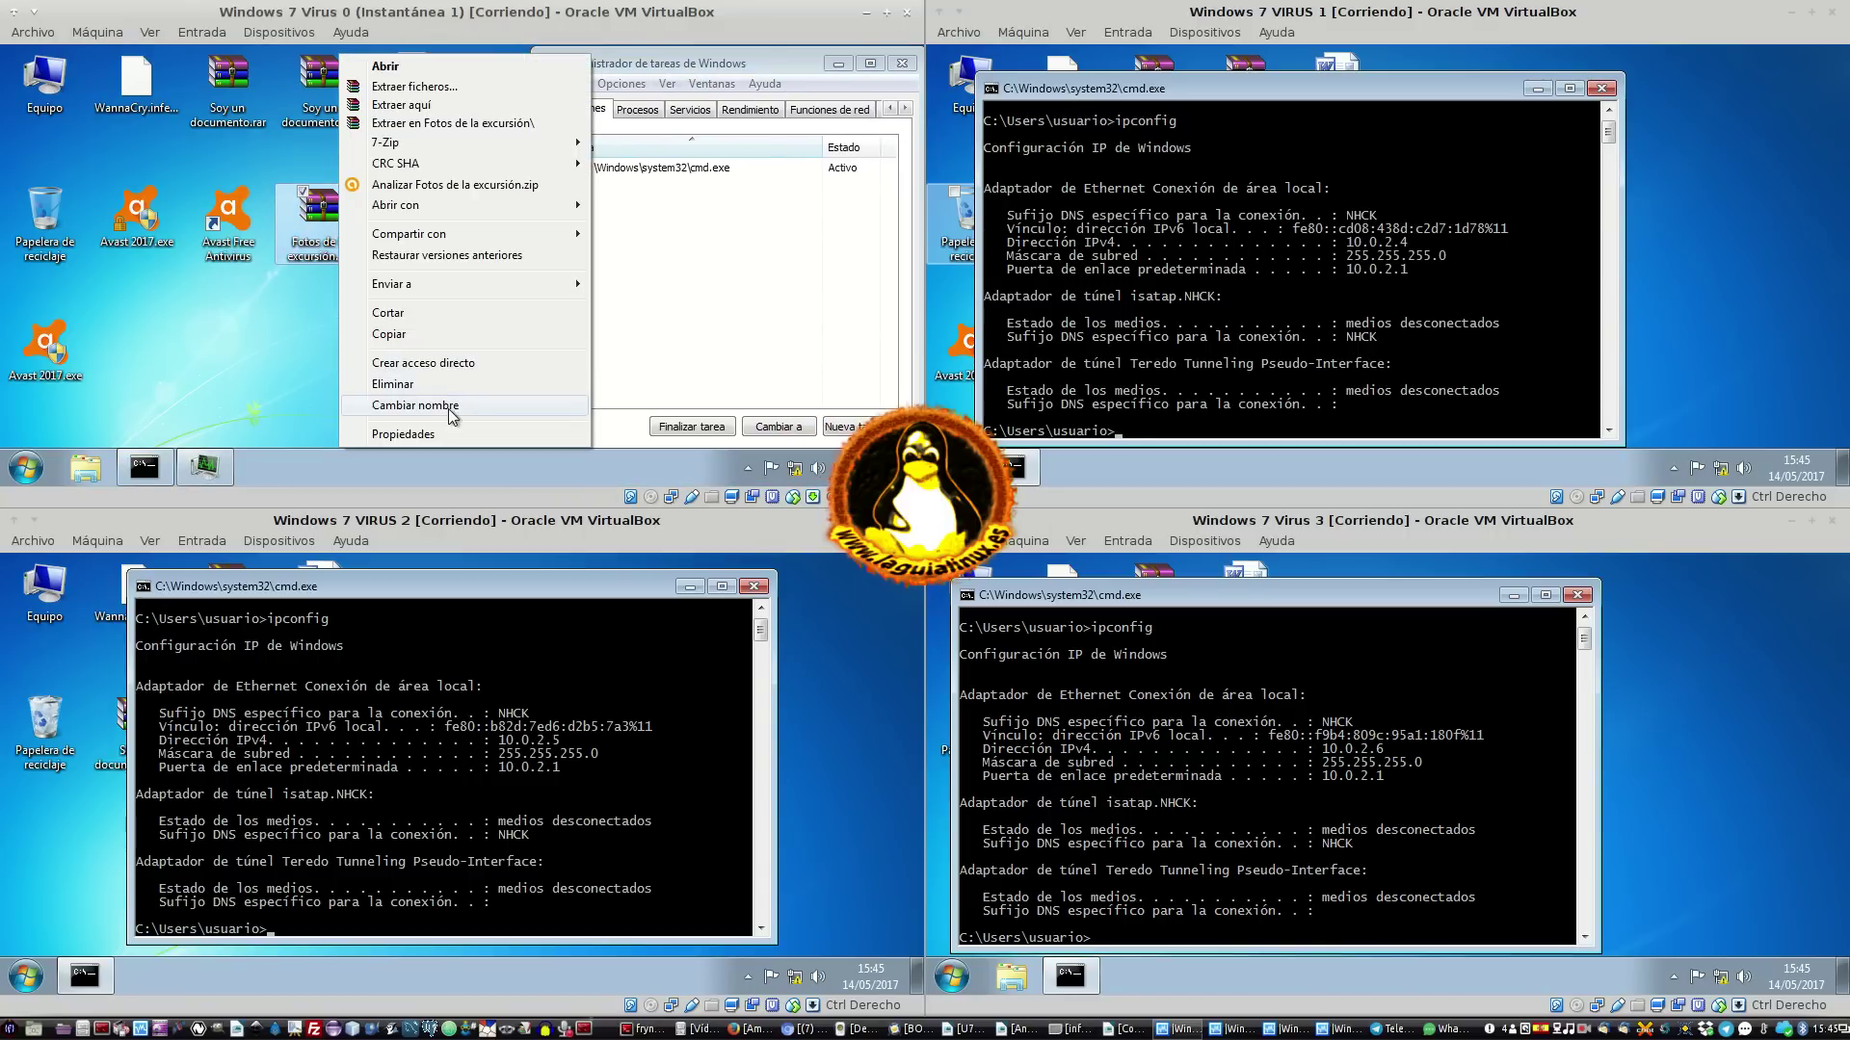
Rename Fotos de la excursión.zip to Fotos de la excursión.jpg, accept the warning, and try opening it
left_click(452, 404)
left_click(362, 355)
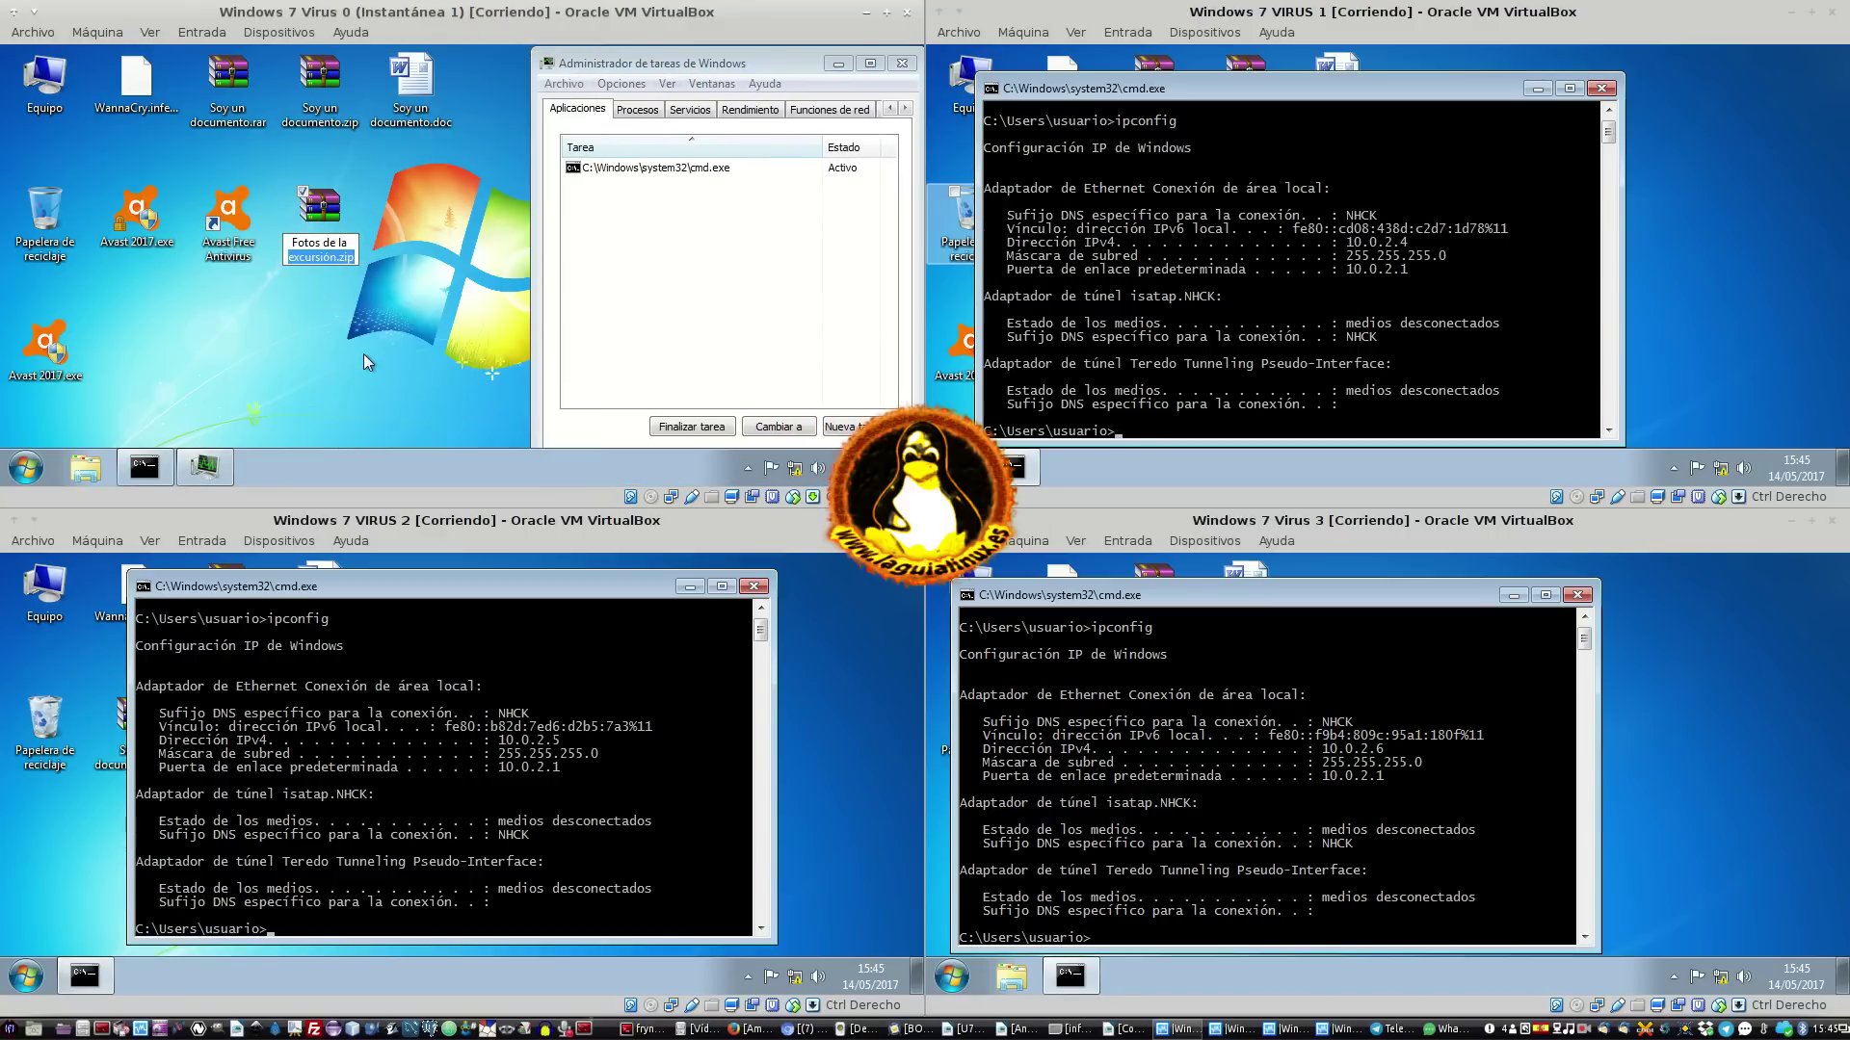
key("BackSpace")
key("BackSpace")
key("BackSpace")
type("jpg")
key("Return")
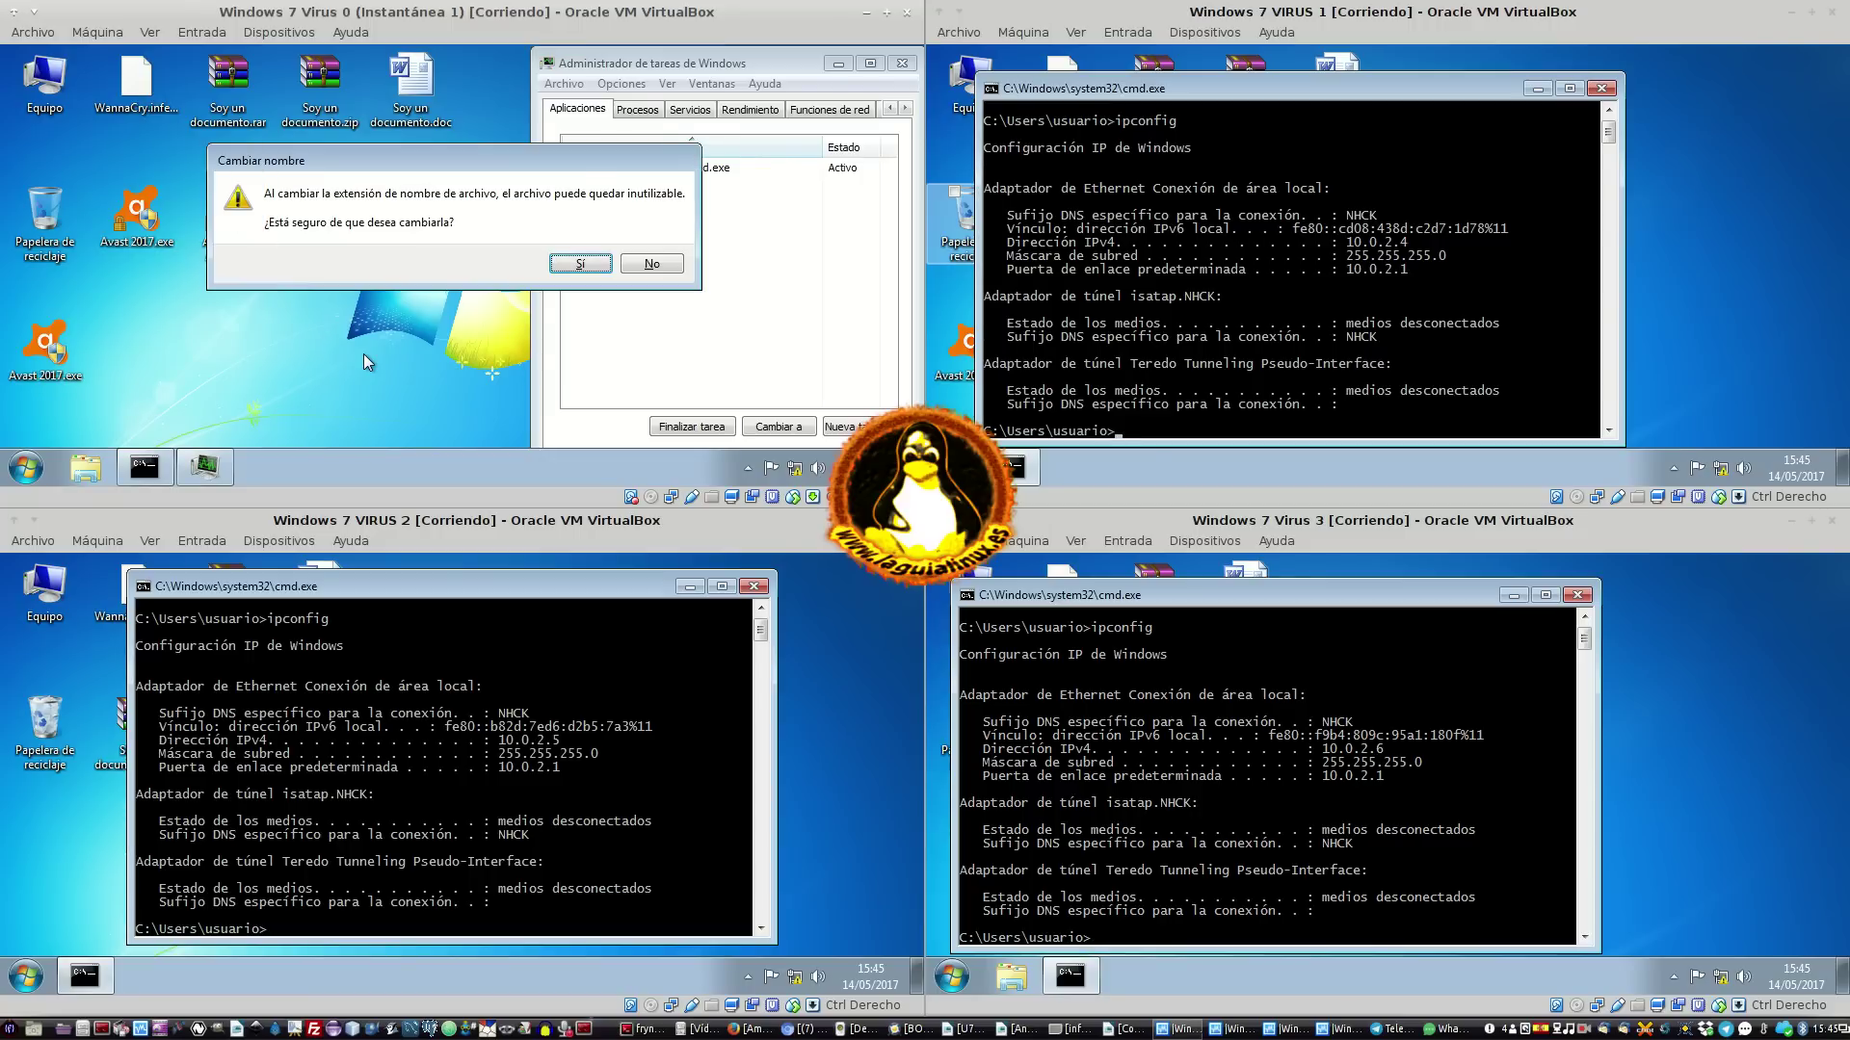
key("Return")
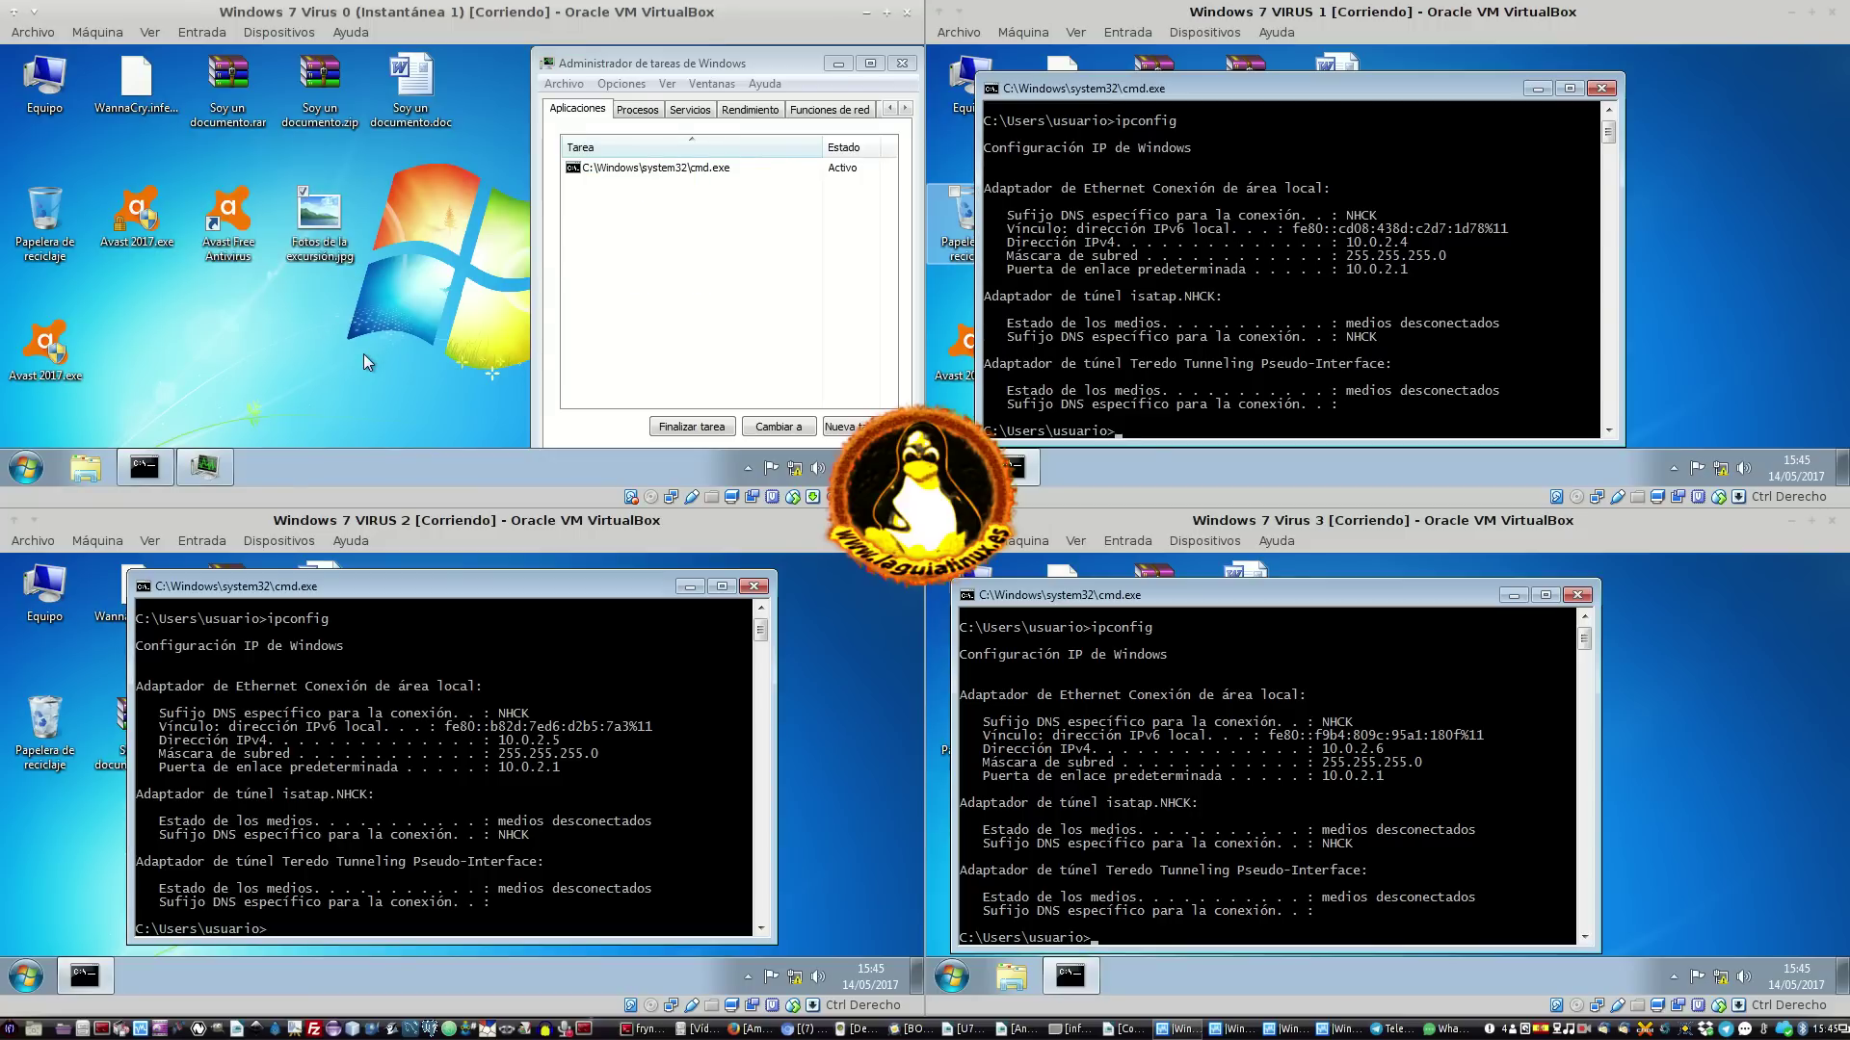
key("Return")
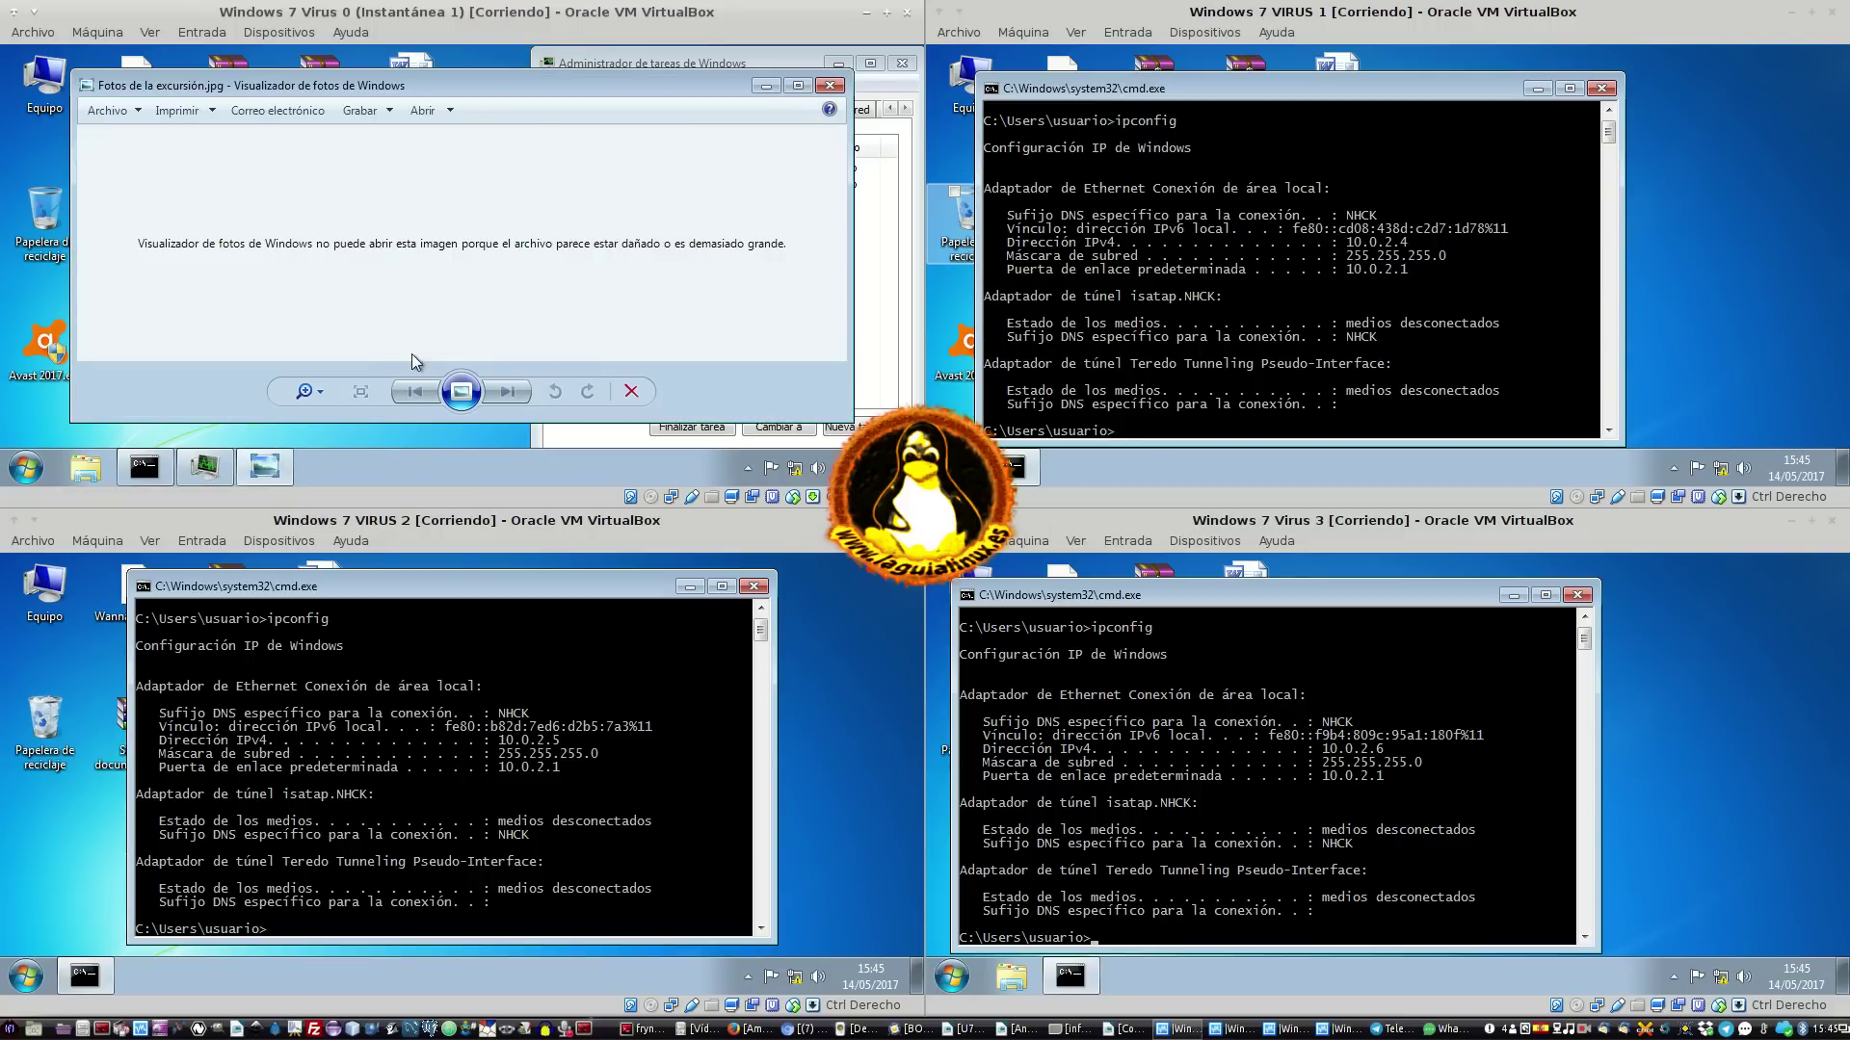
left_click(904, 252)
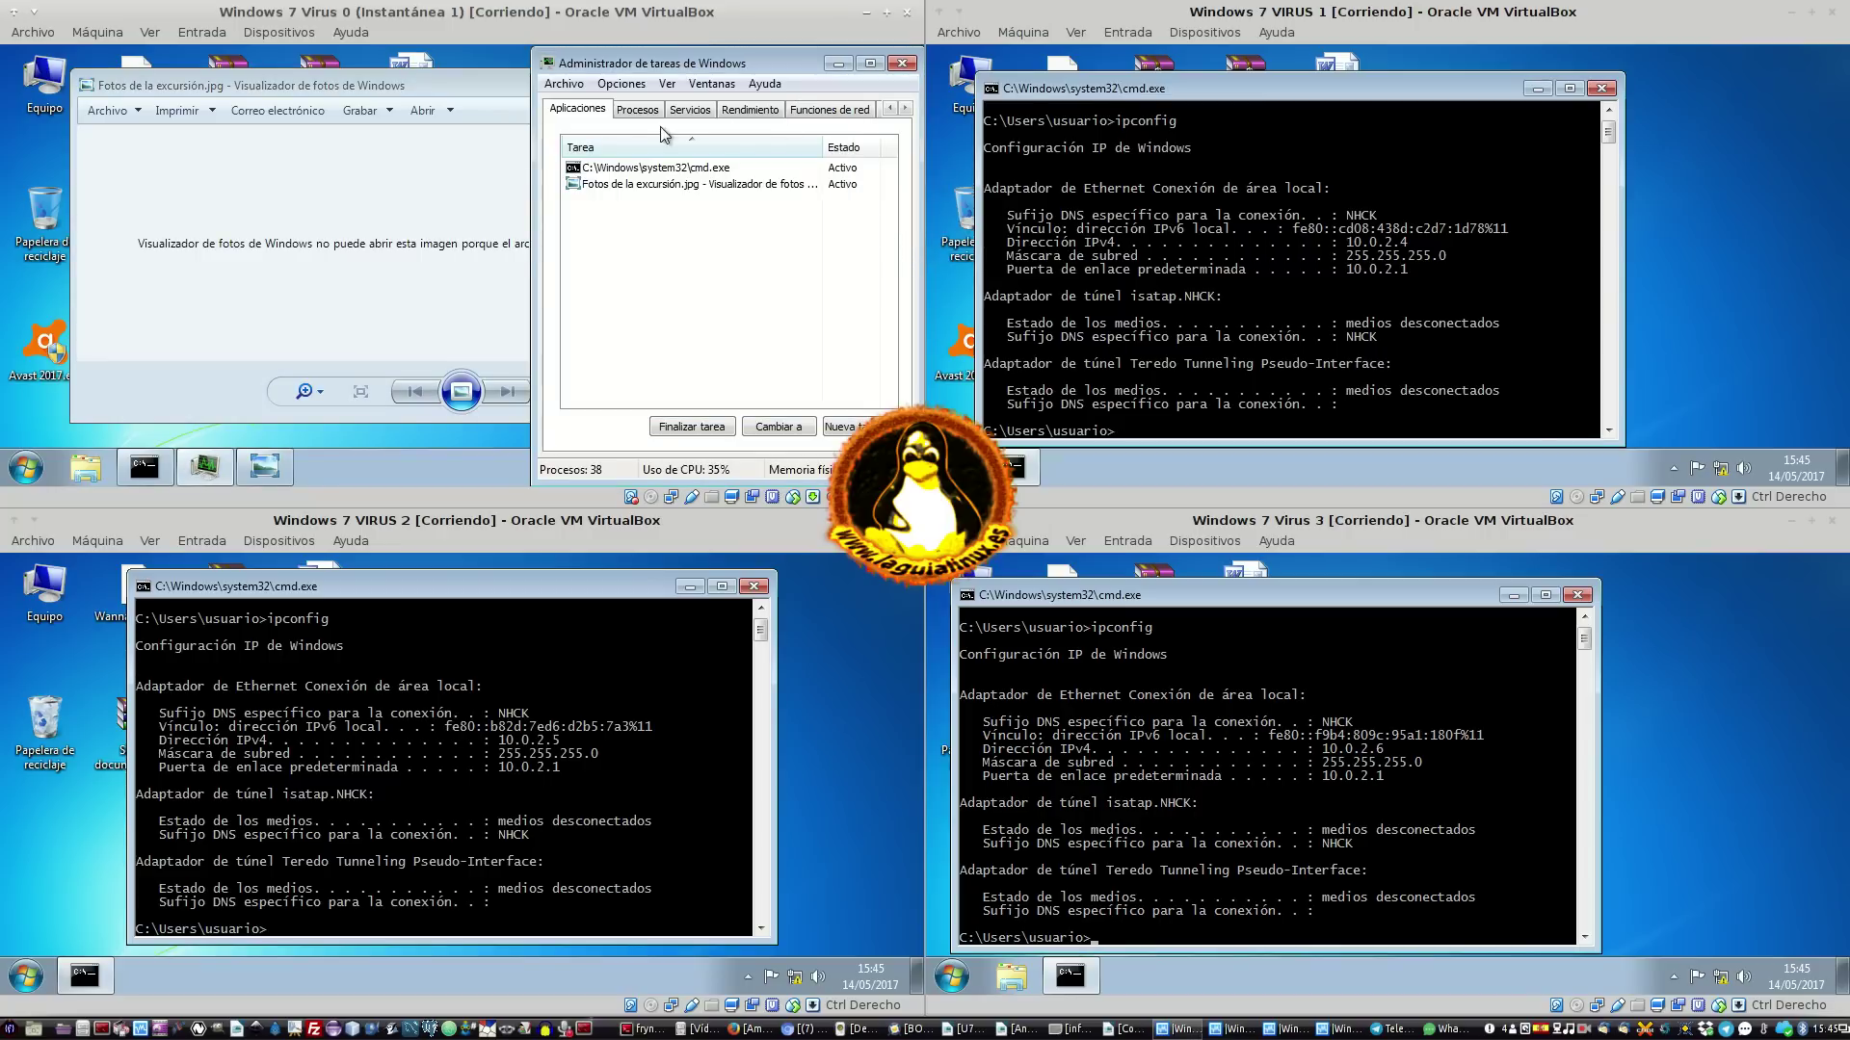
Show all users' processes in Virus 0's Task Manager, sorted by CPU usage
left_click(627, 112)
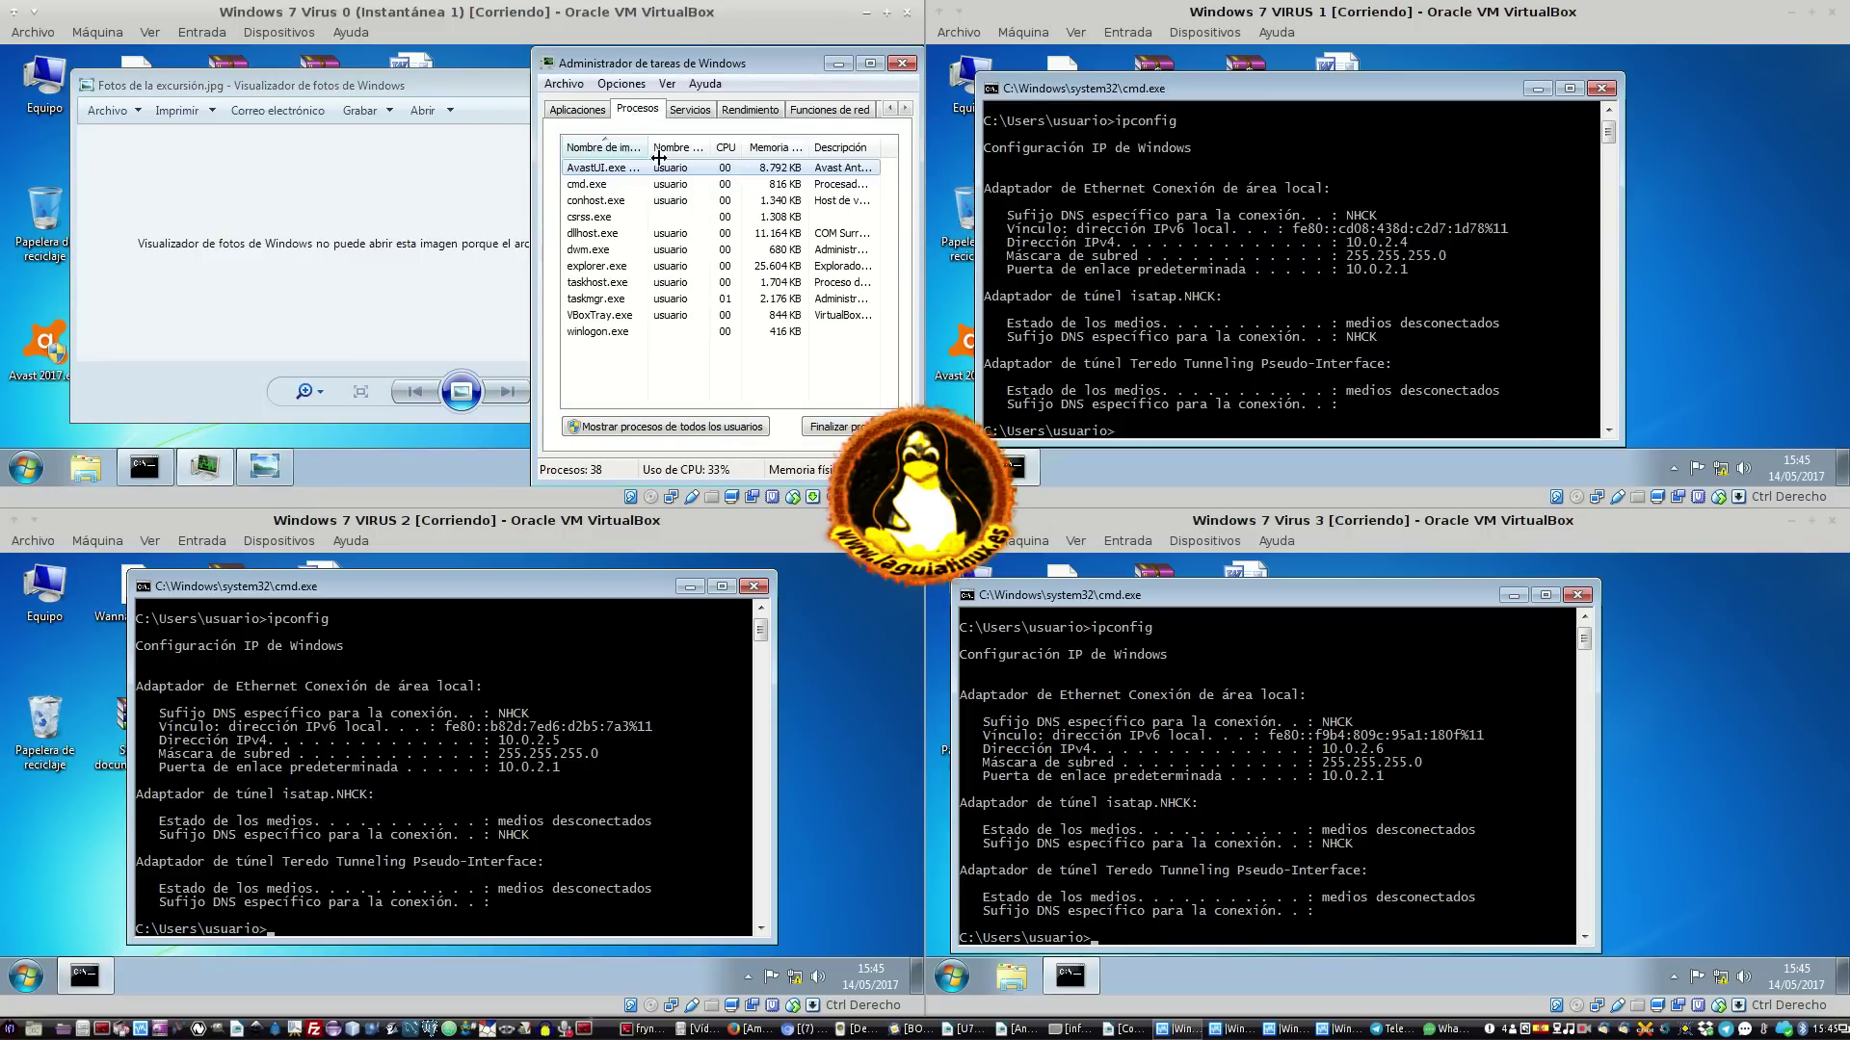
left_click(711, 433)
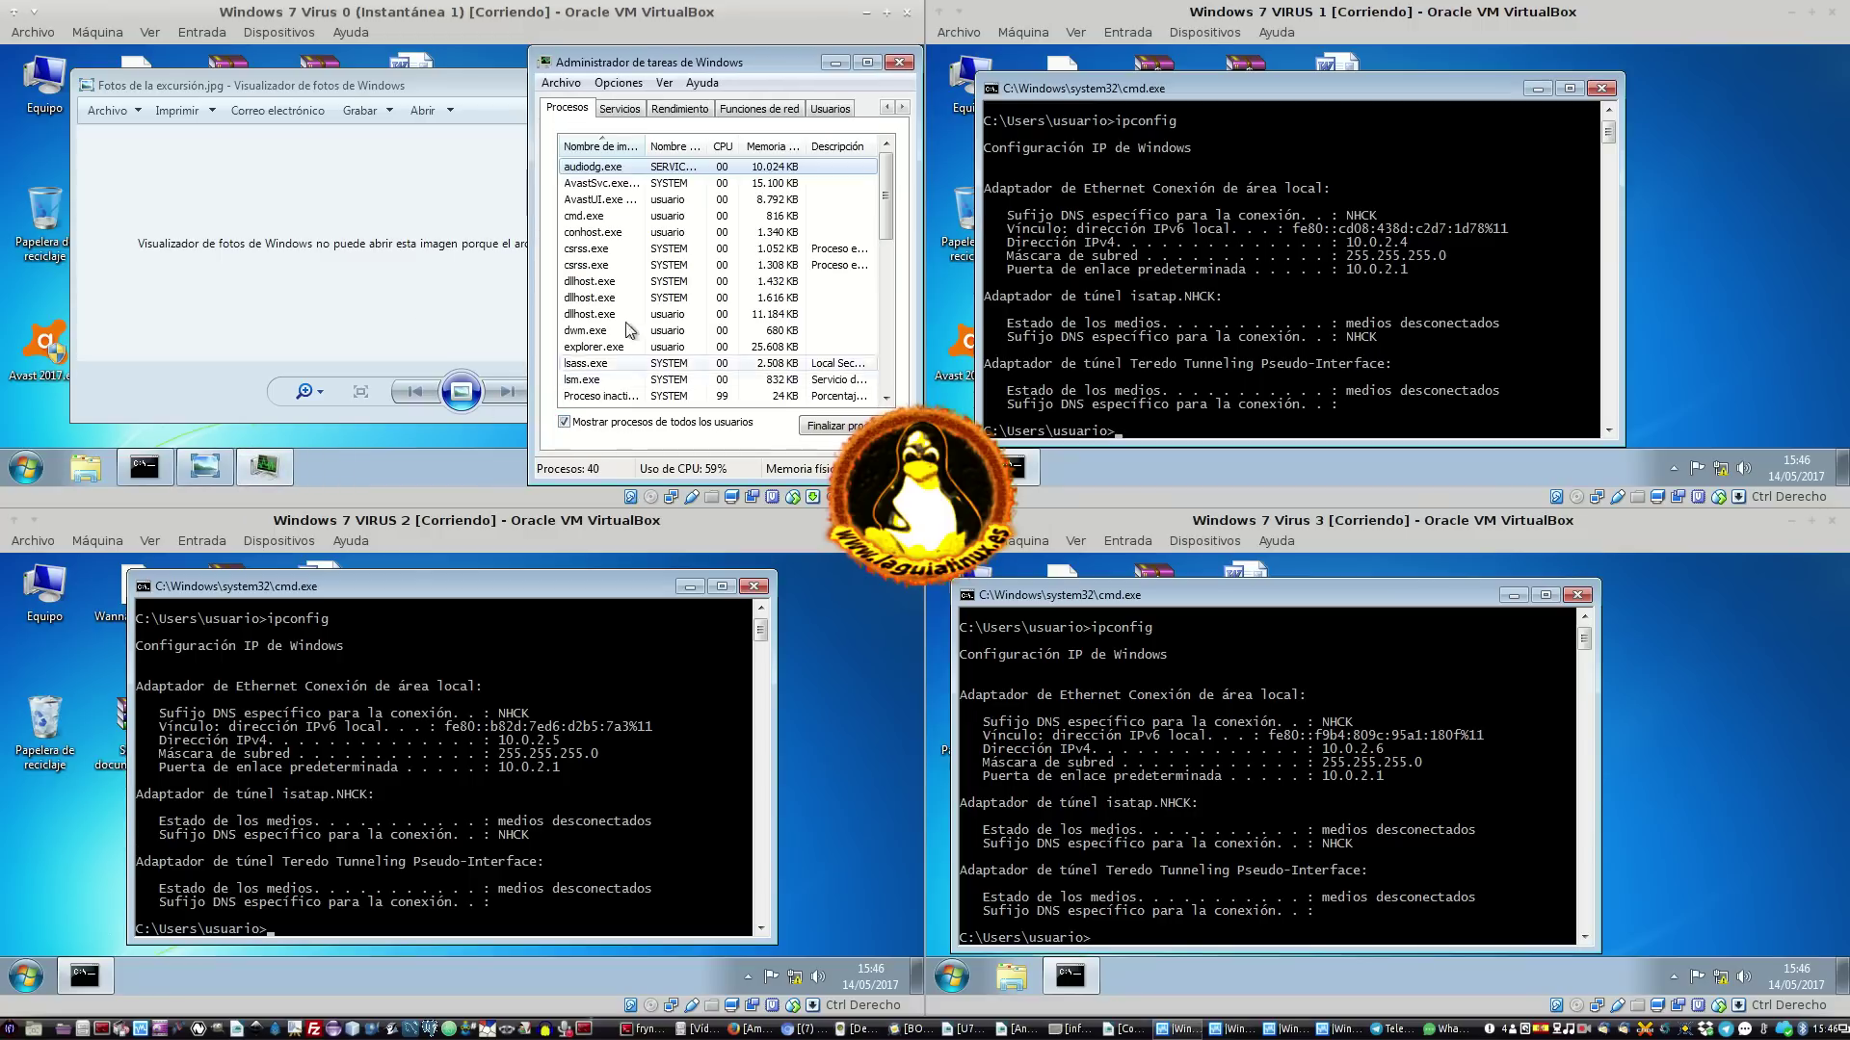
left_click(723, 149)
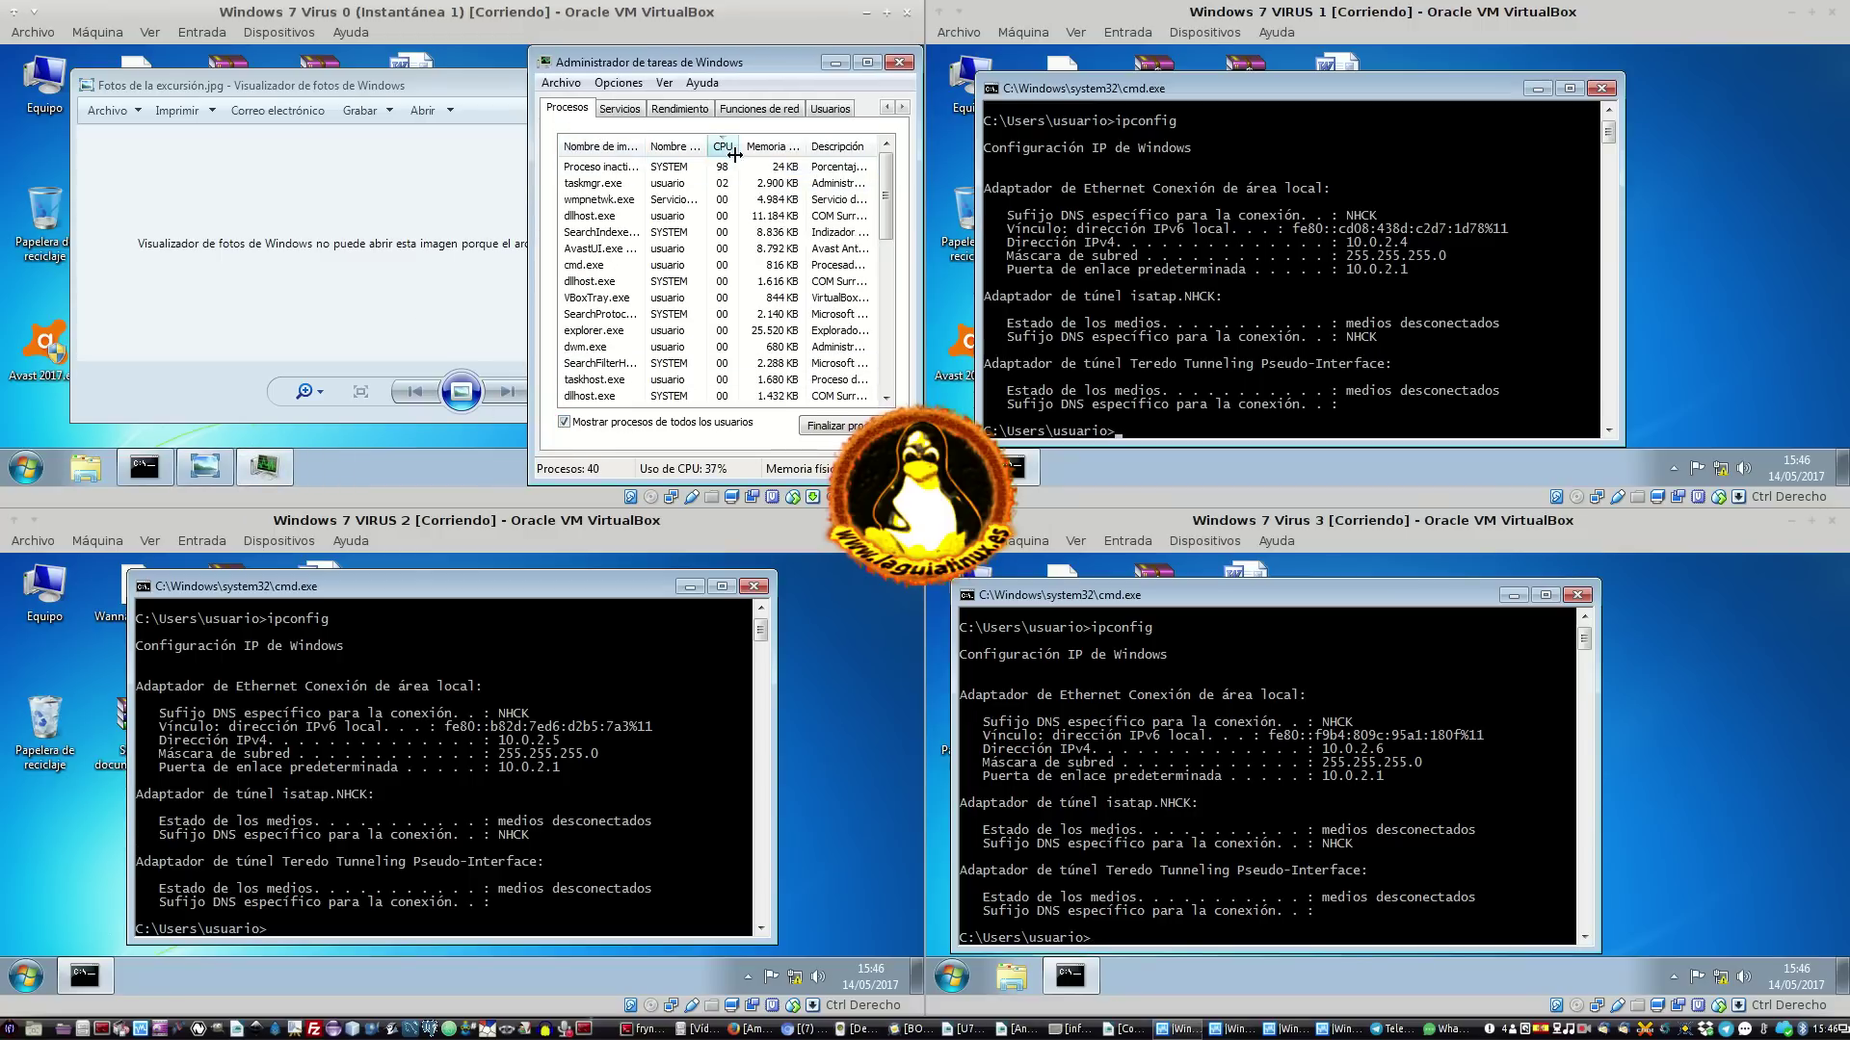
left_click_drag(646, 147, 674, 147)
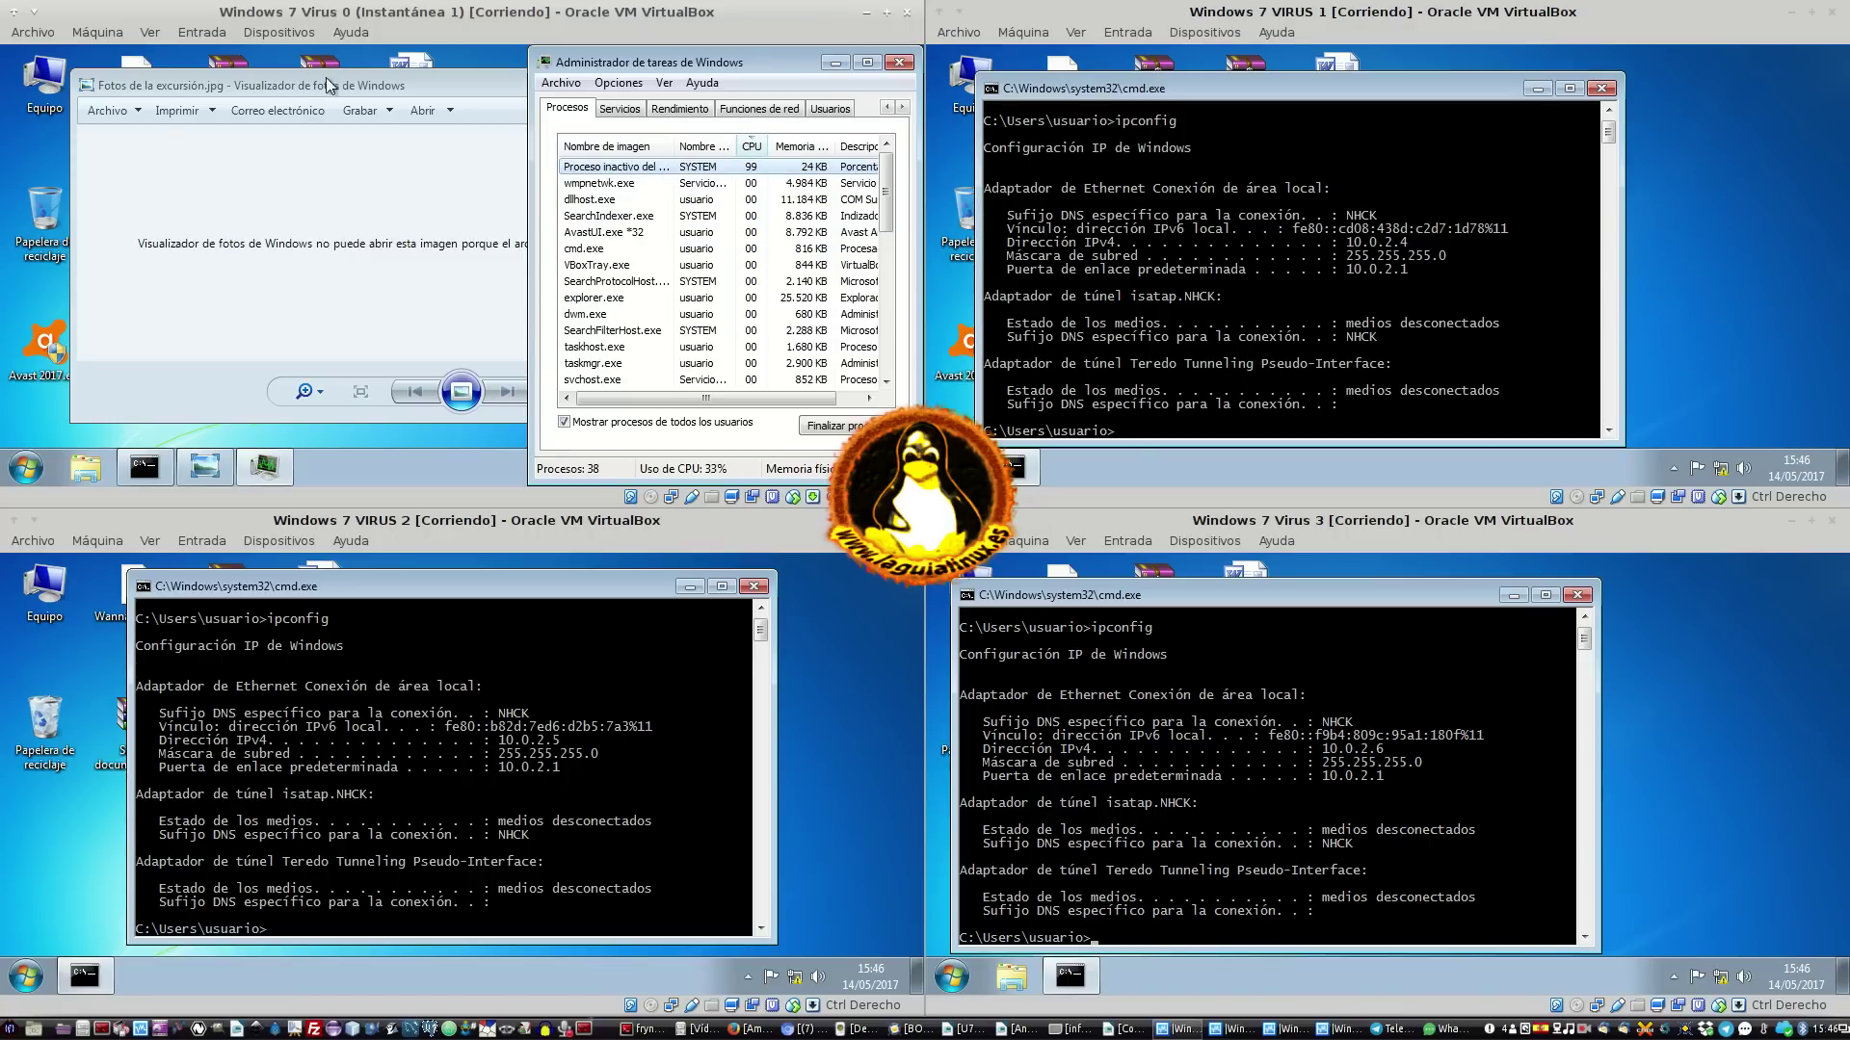
Check the hidden tray icons, then select Proceso inactivo del sistema in Task Manager
left_click(490, 464)
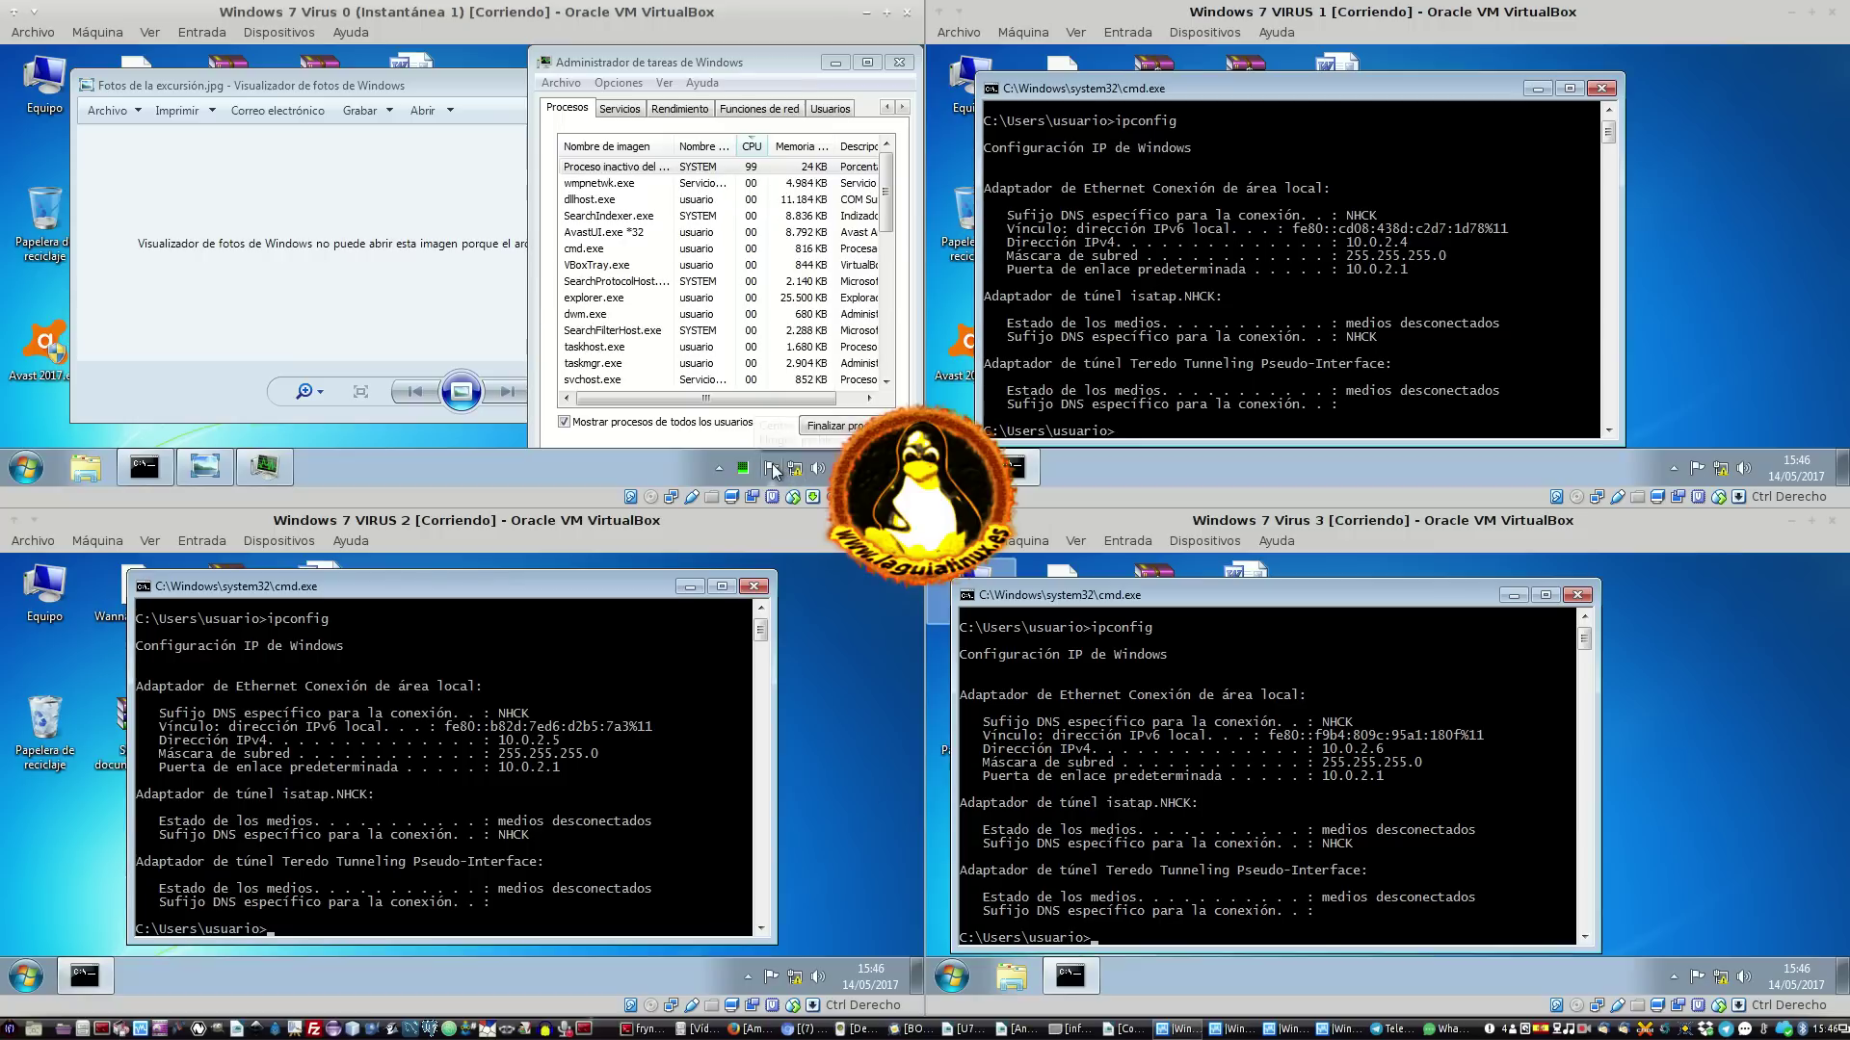
left_click(723, 467)
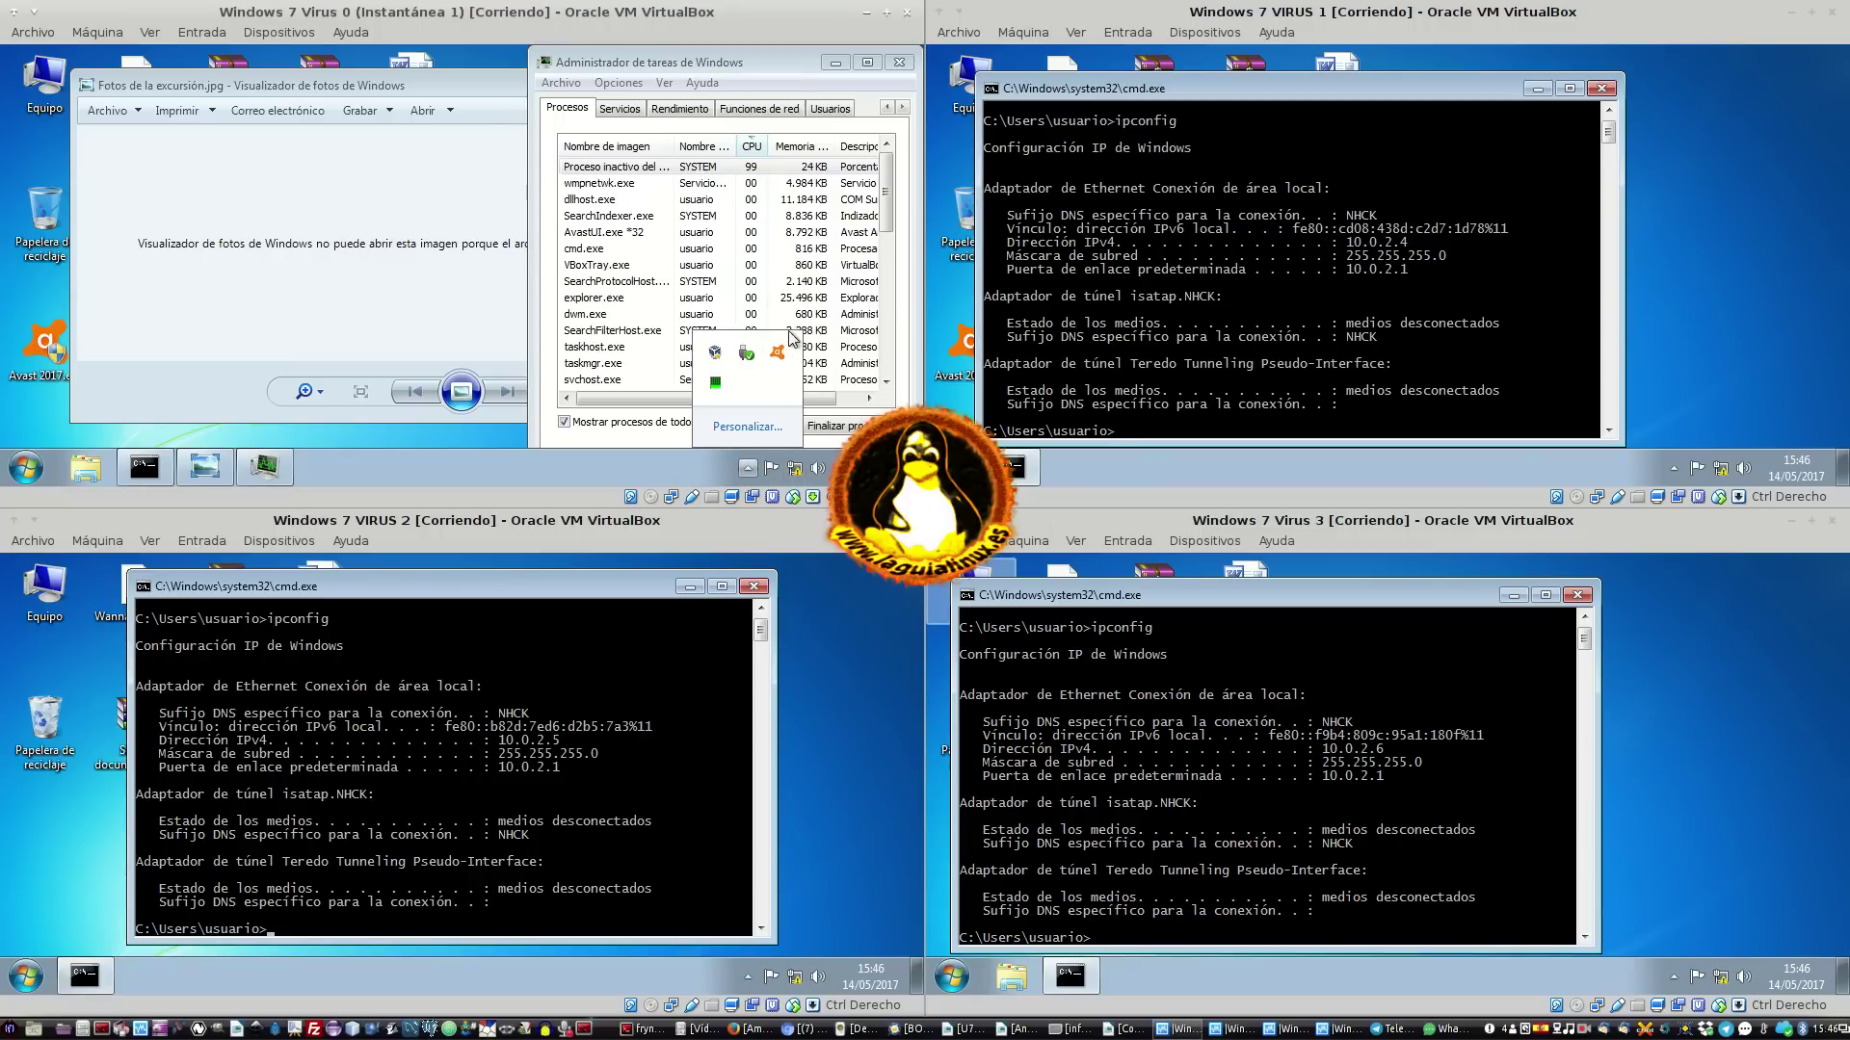
mouse_move(785, 353)
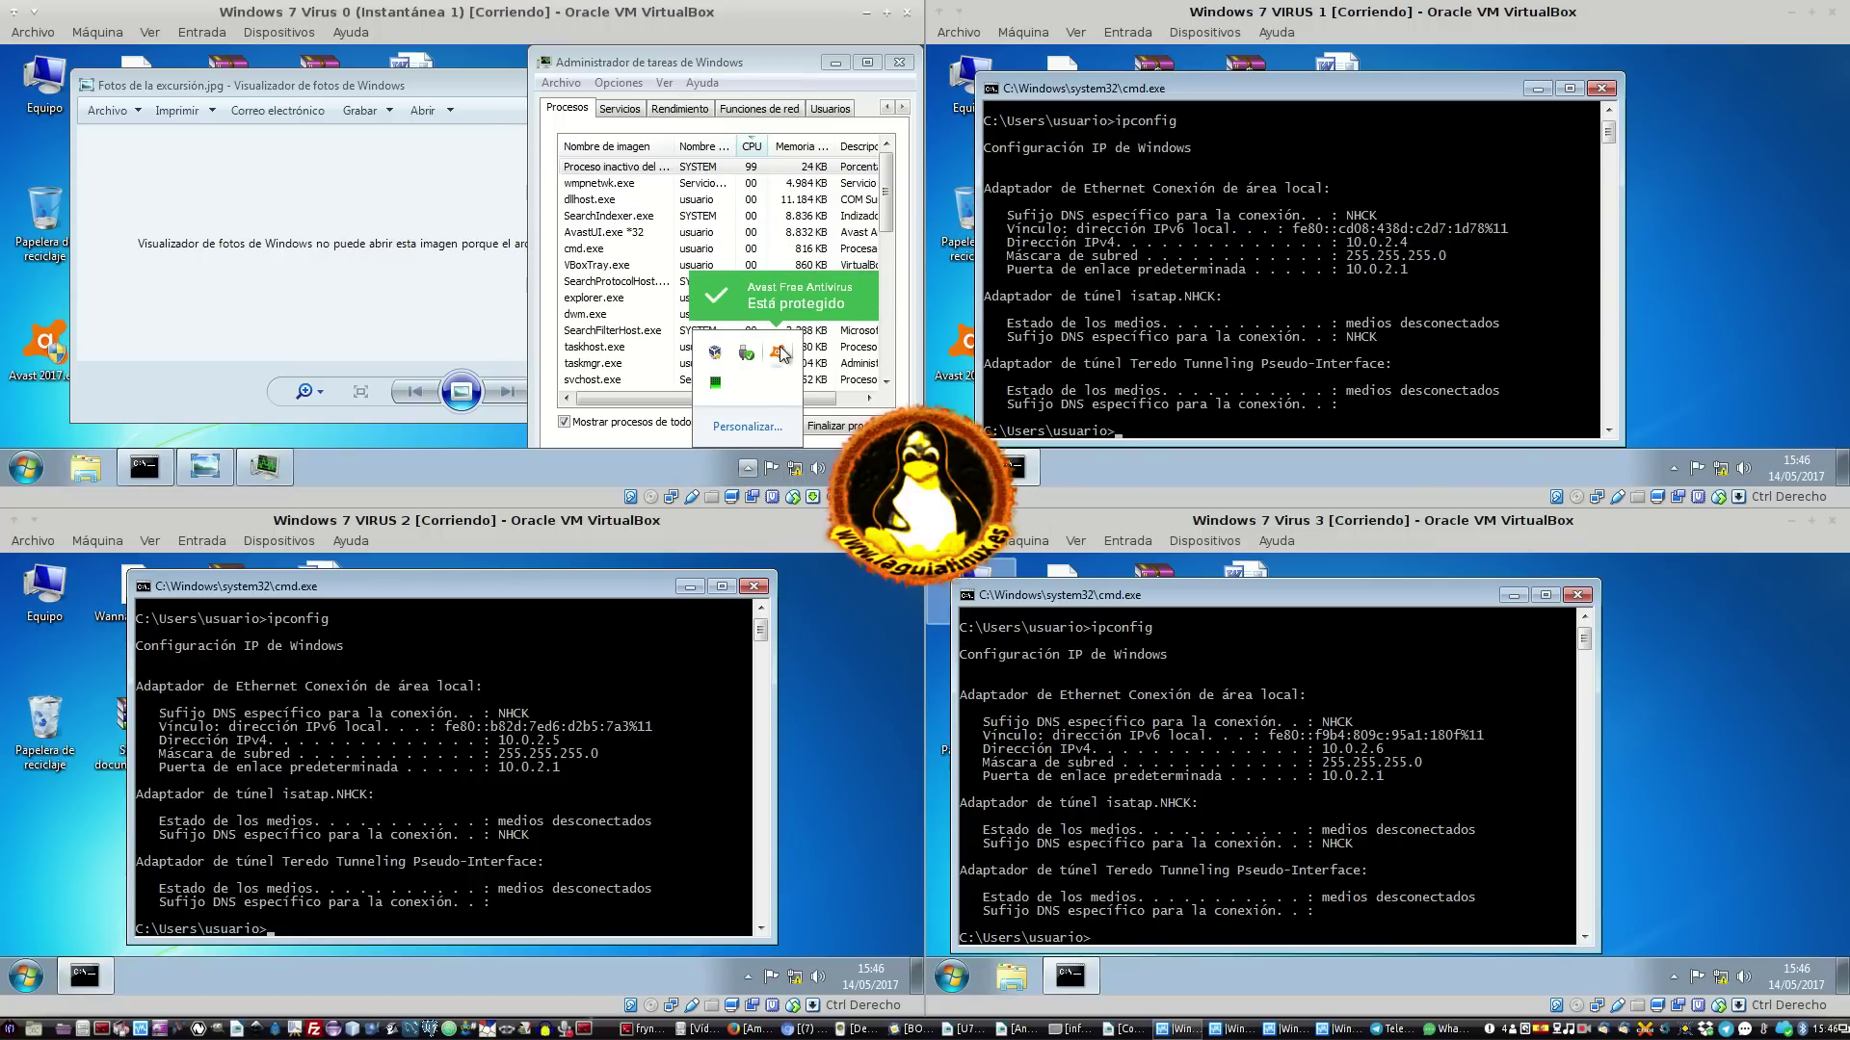
left_click(710, 270)
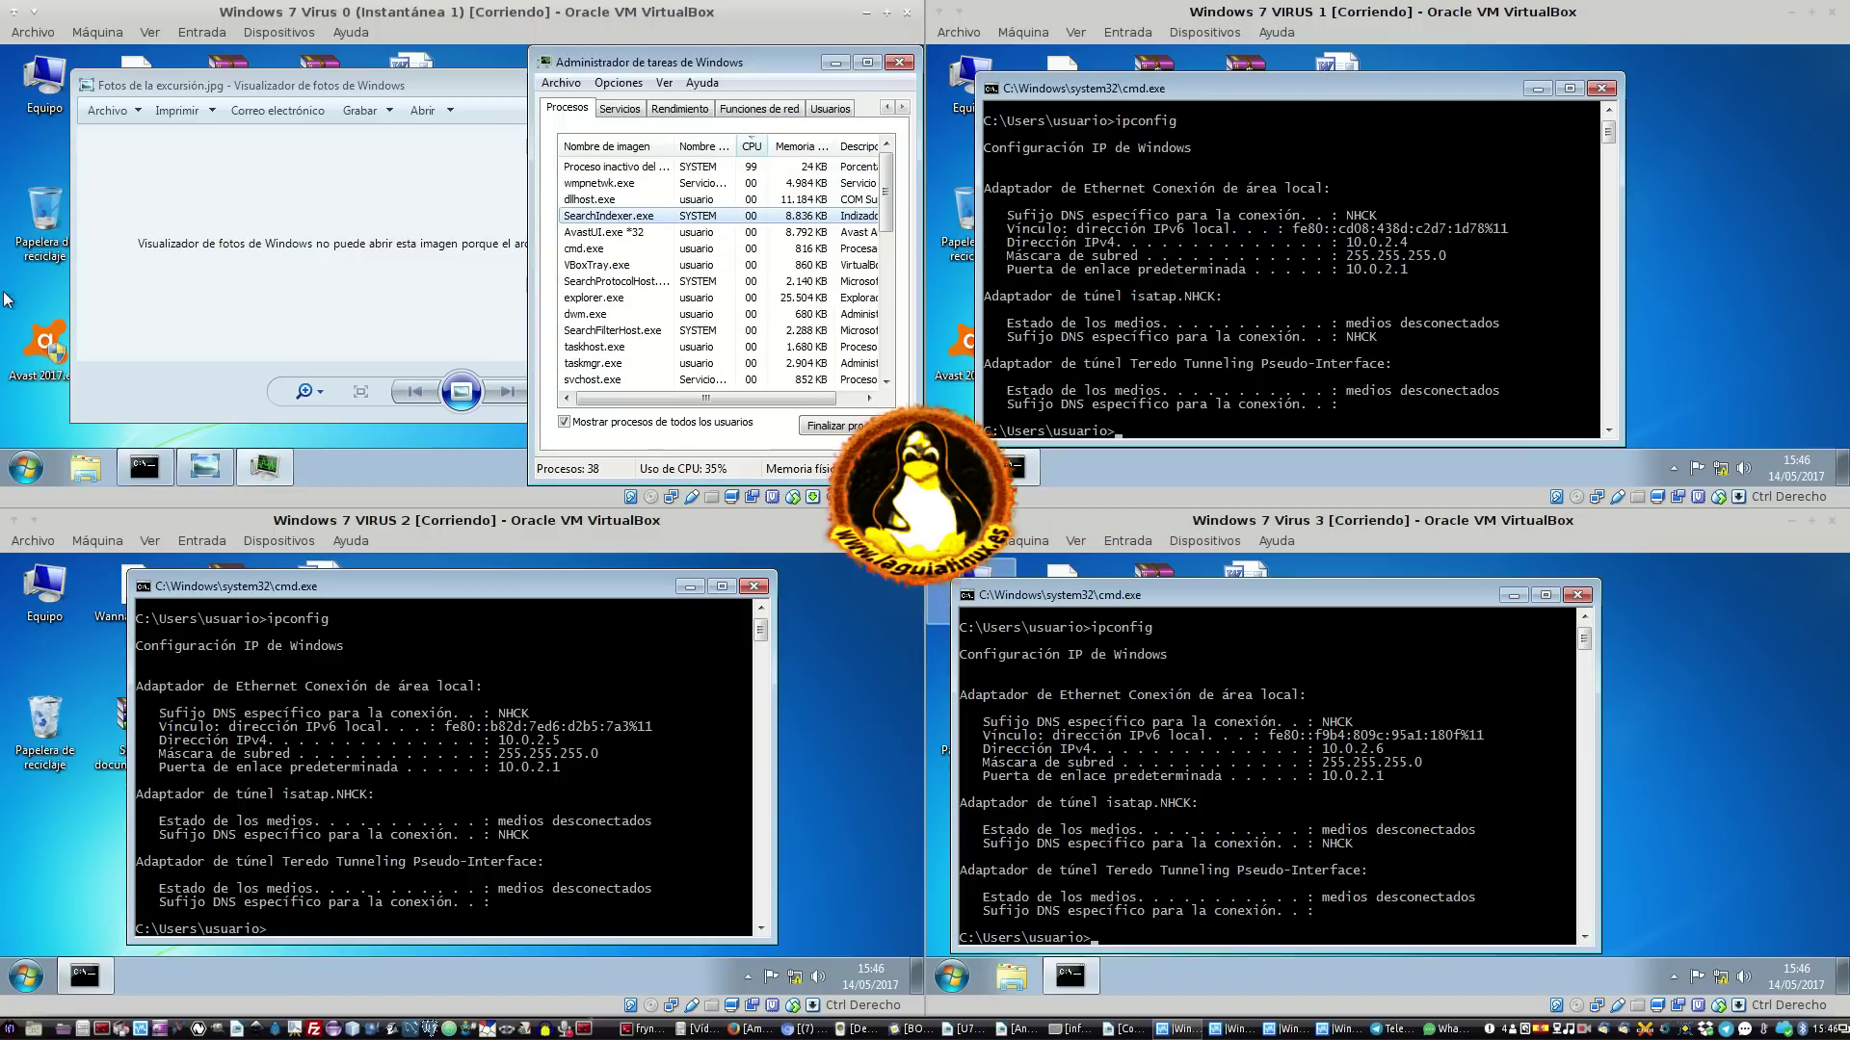
left_click(788, 167)
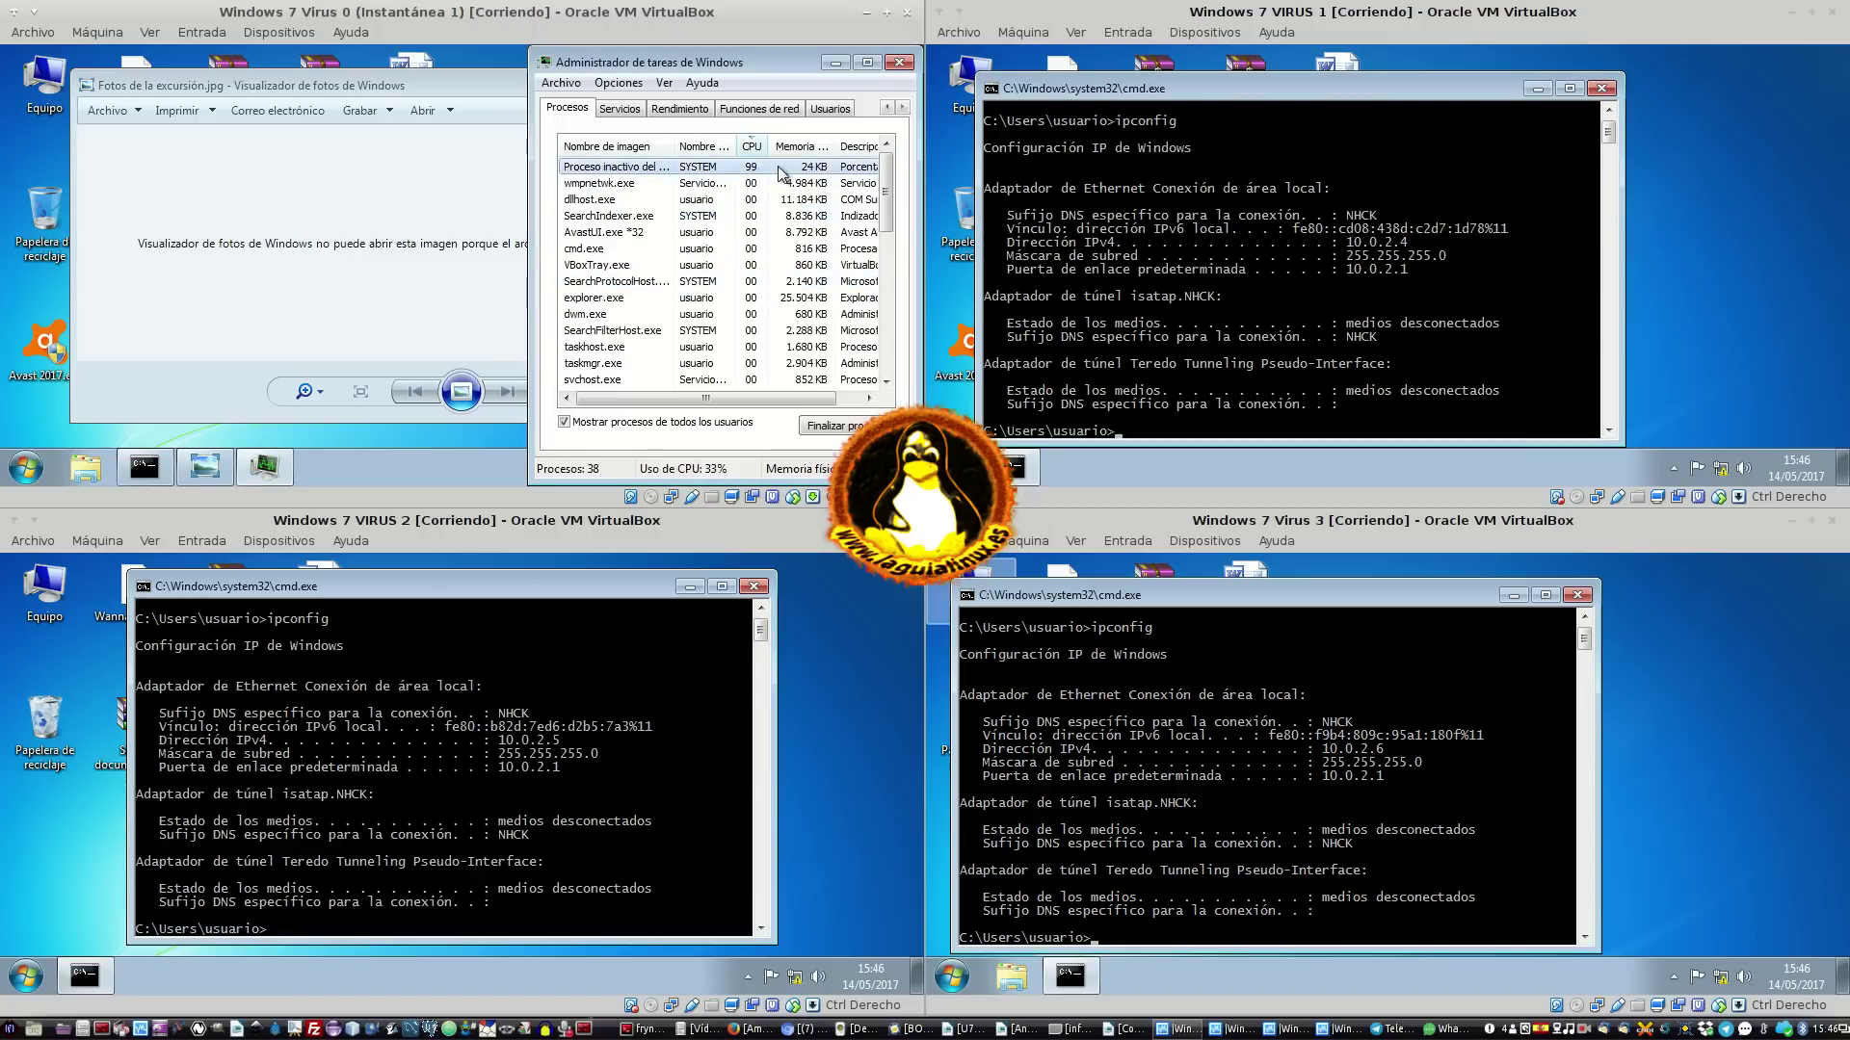
Show Virus 0's hidden tray icons and open the Personalizar... notification settings
left_click(470, 458)
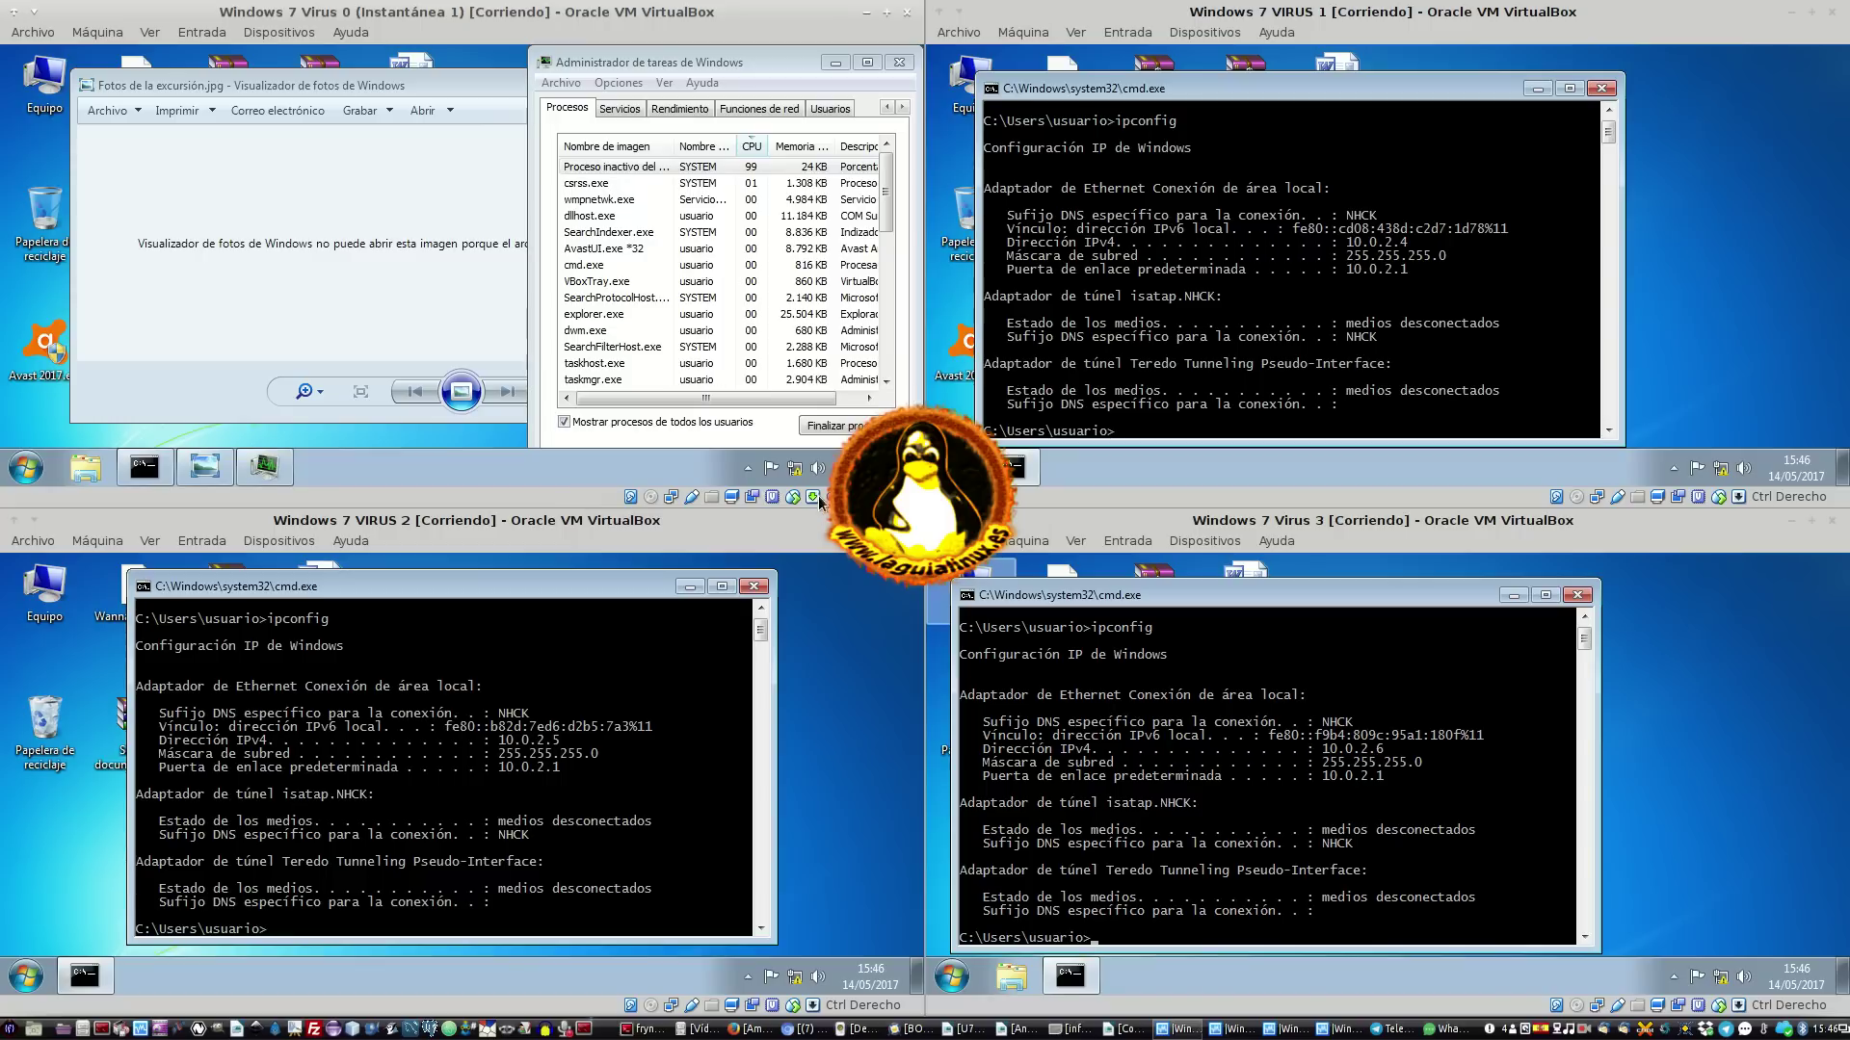
left_click(754, 467)
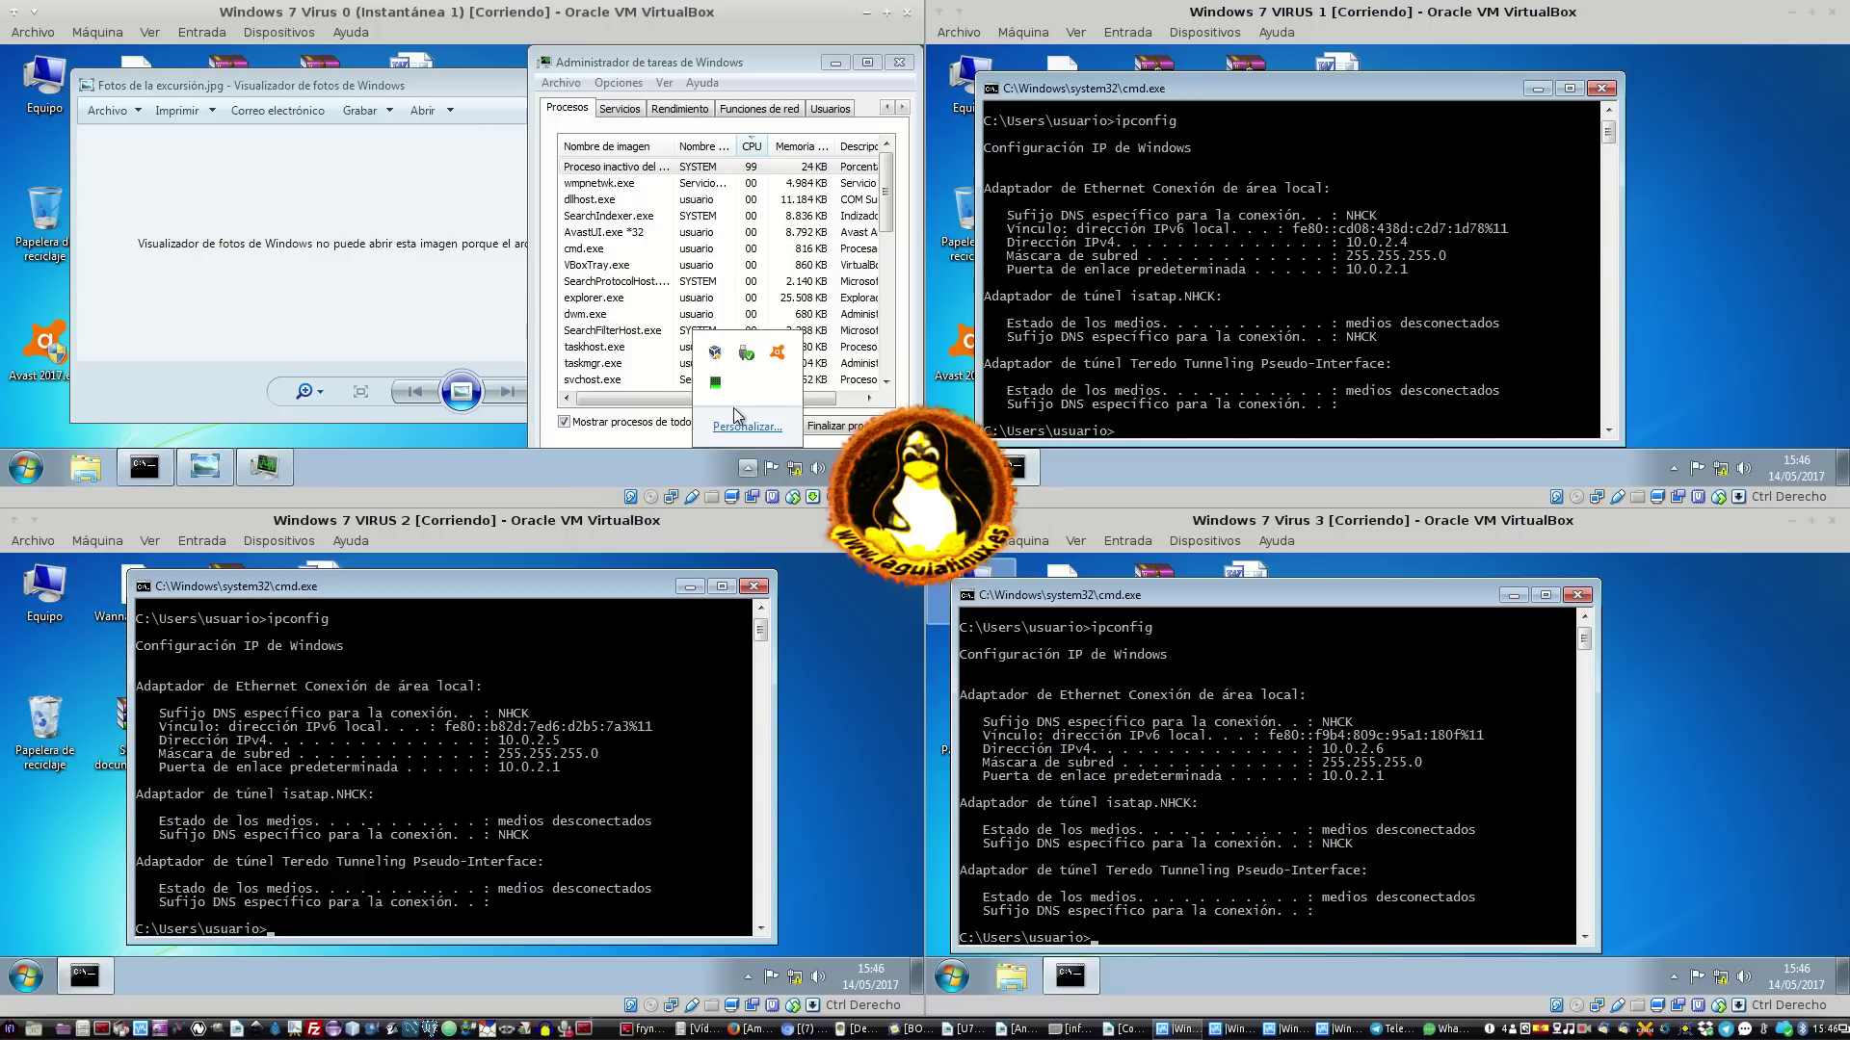
right_click(715, 383)
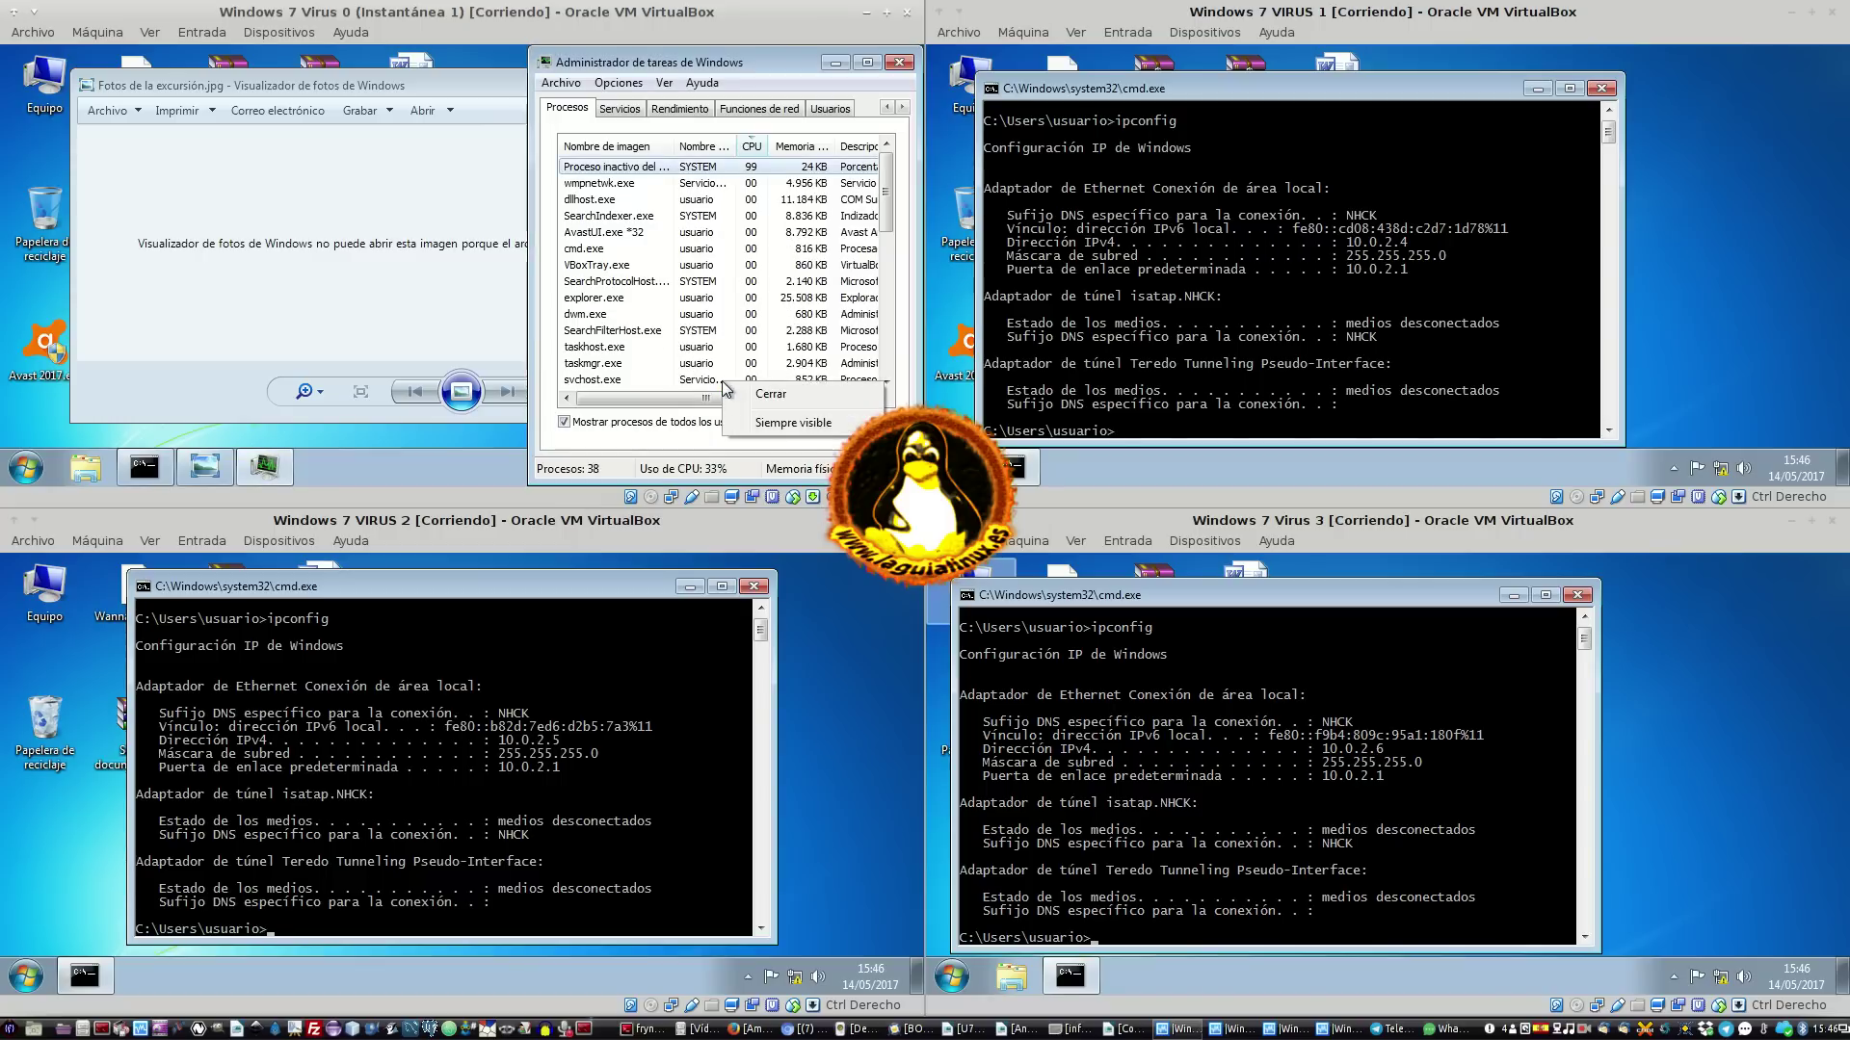
left_click(447, 449)
left_click(747, 467)
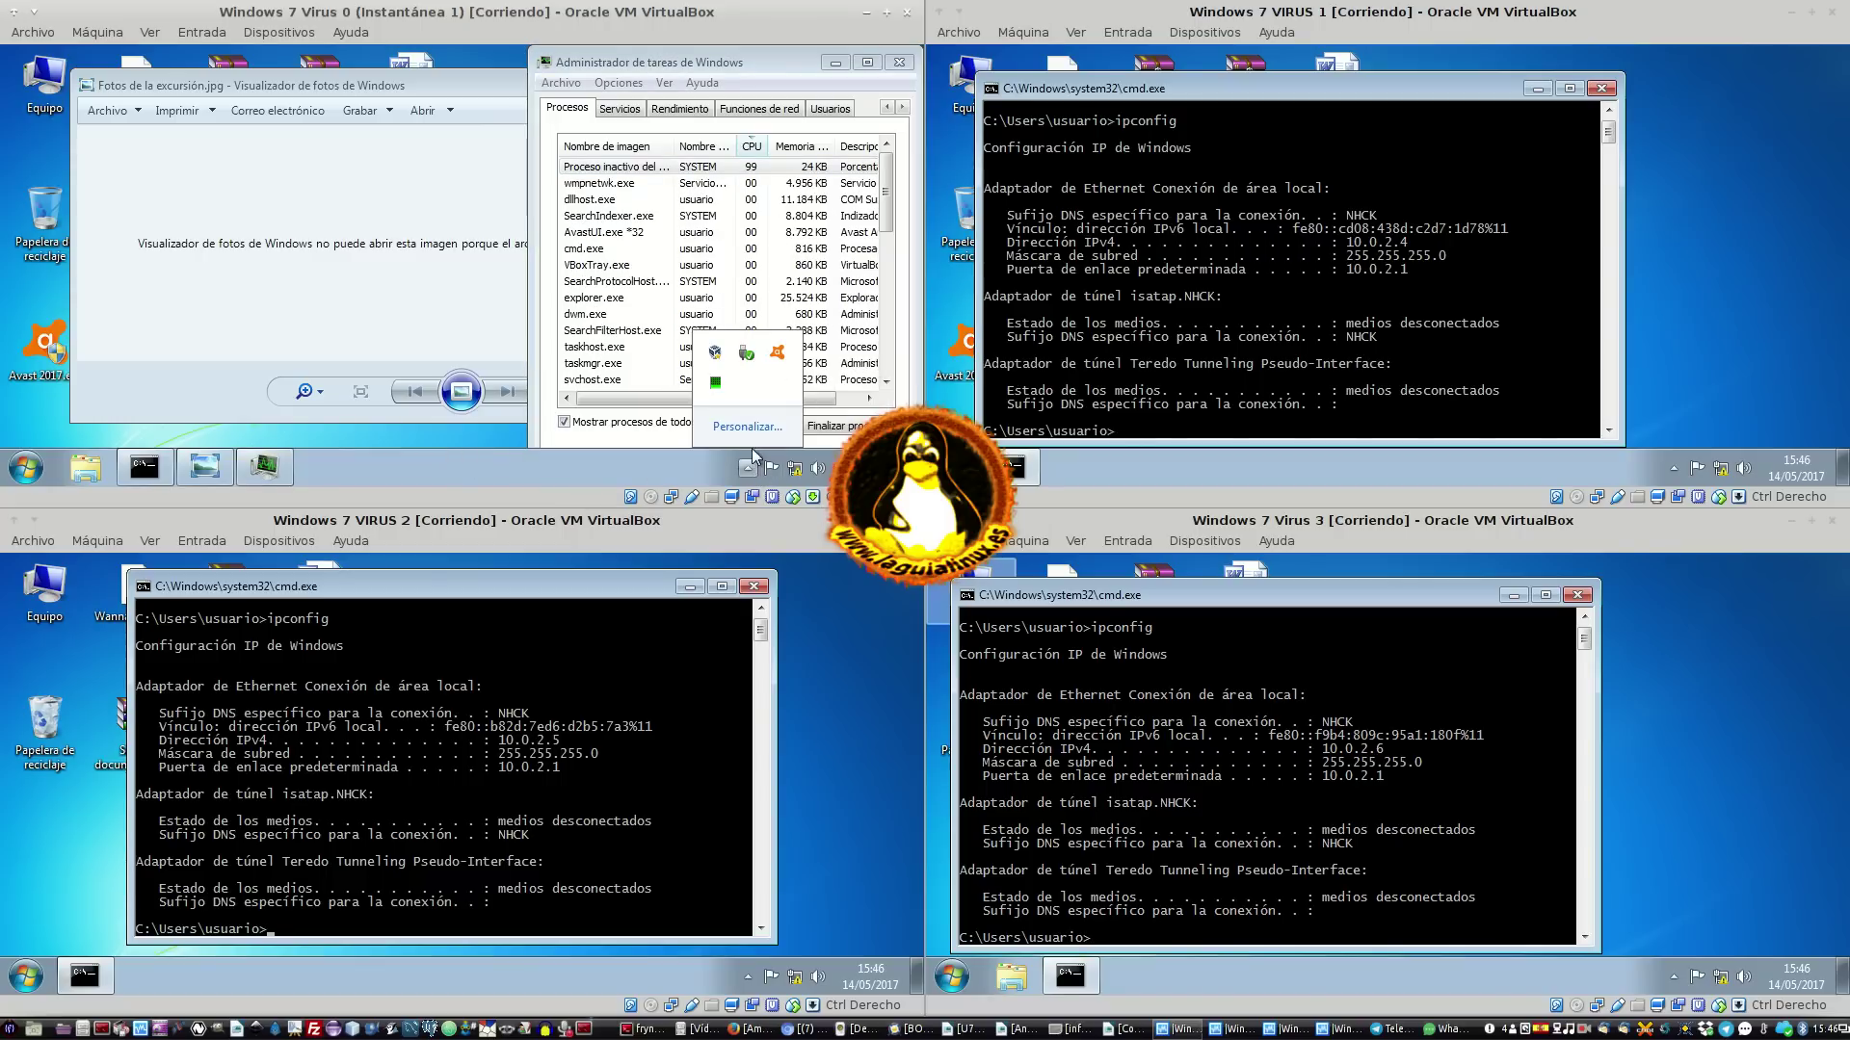
left_click(766, 429)
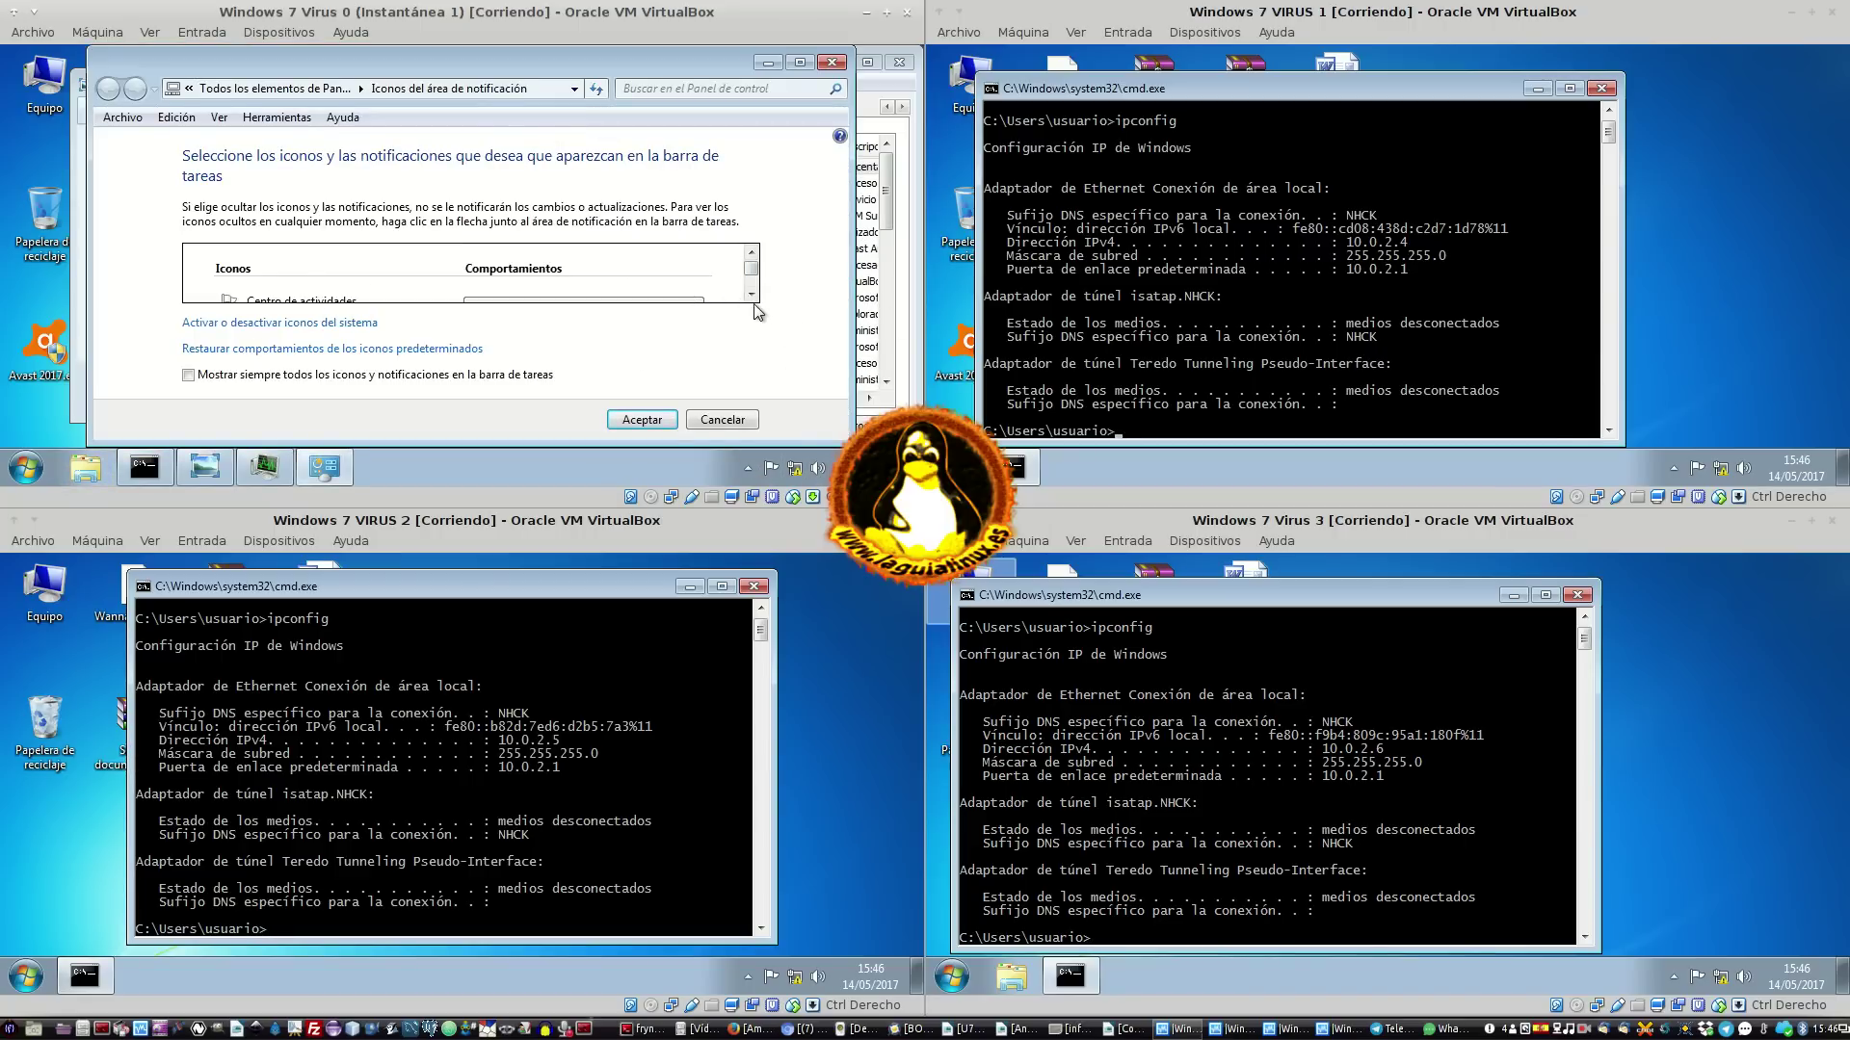
Set Administrador de tareas de Windows to 'Mostrar icono y notificaciones' and click Aceptar
scroll(755, 304, "down", 3)
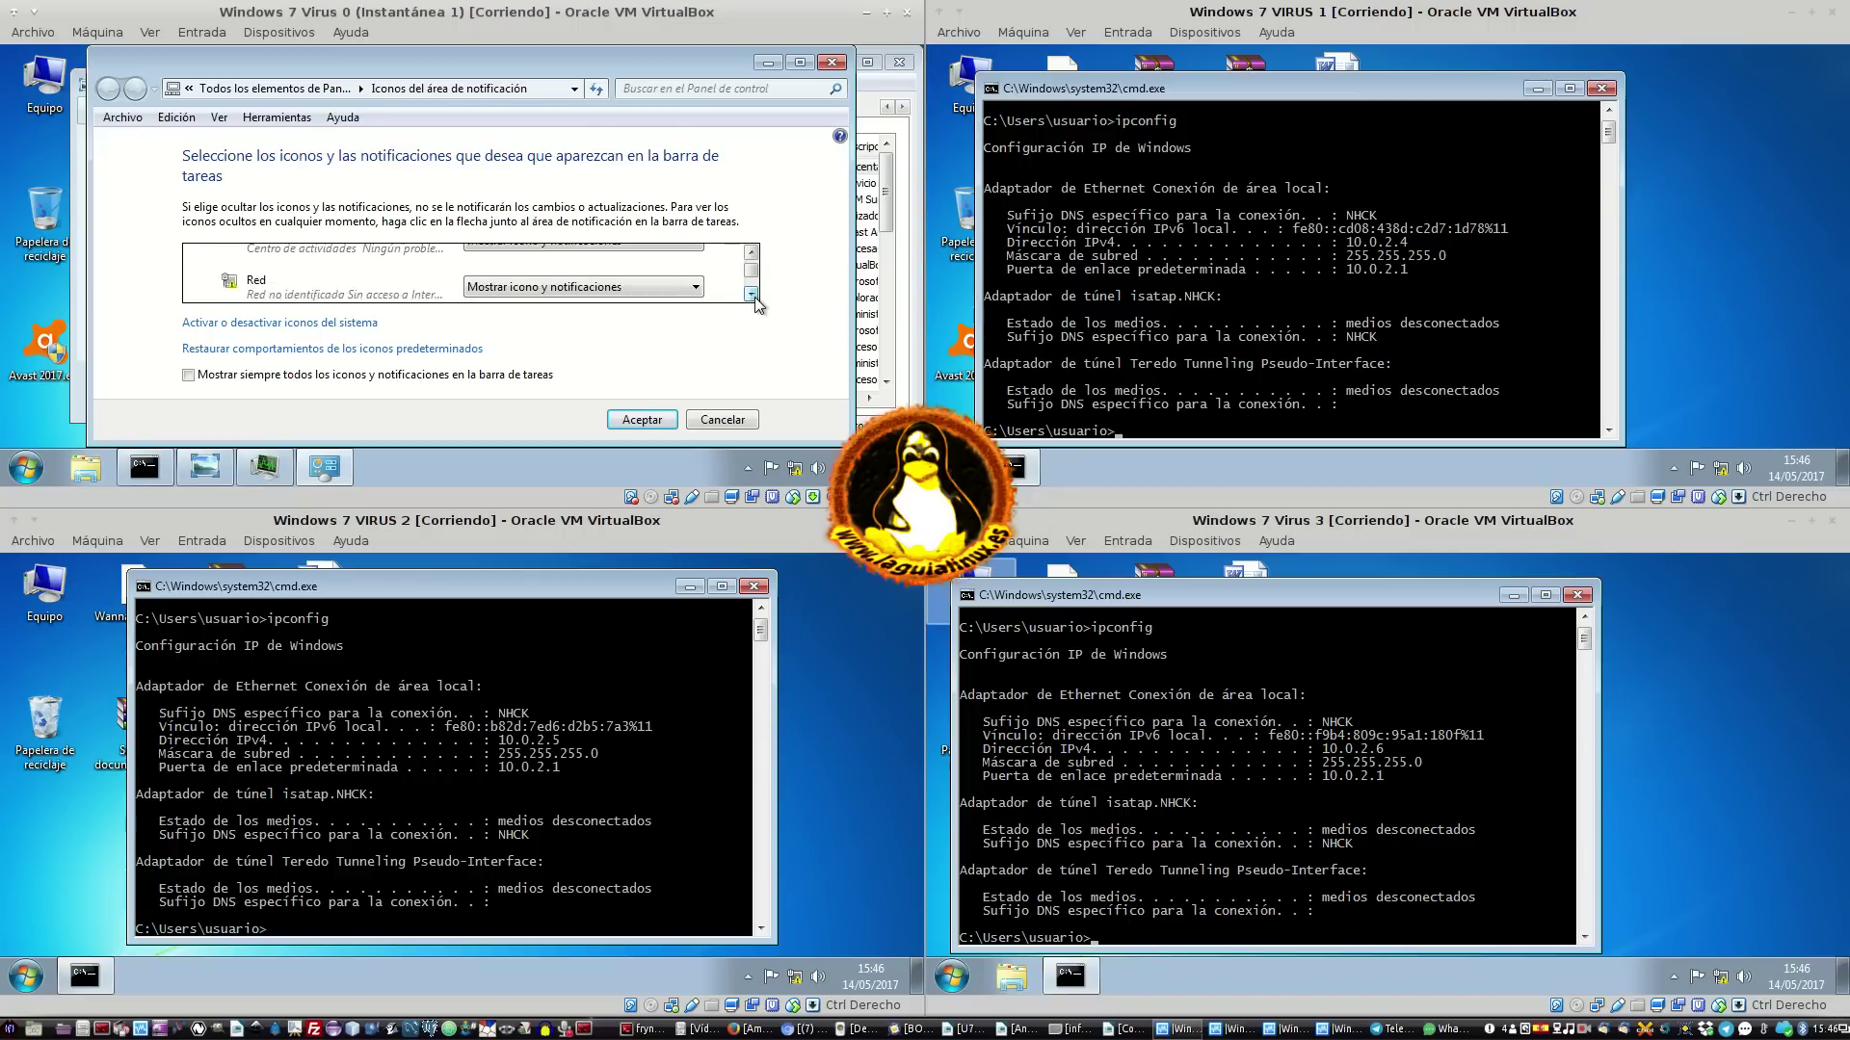
scroll(755, 305, "down", 4)
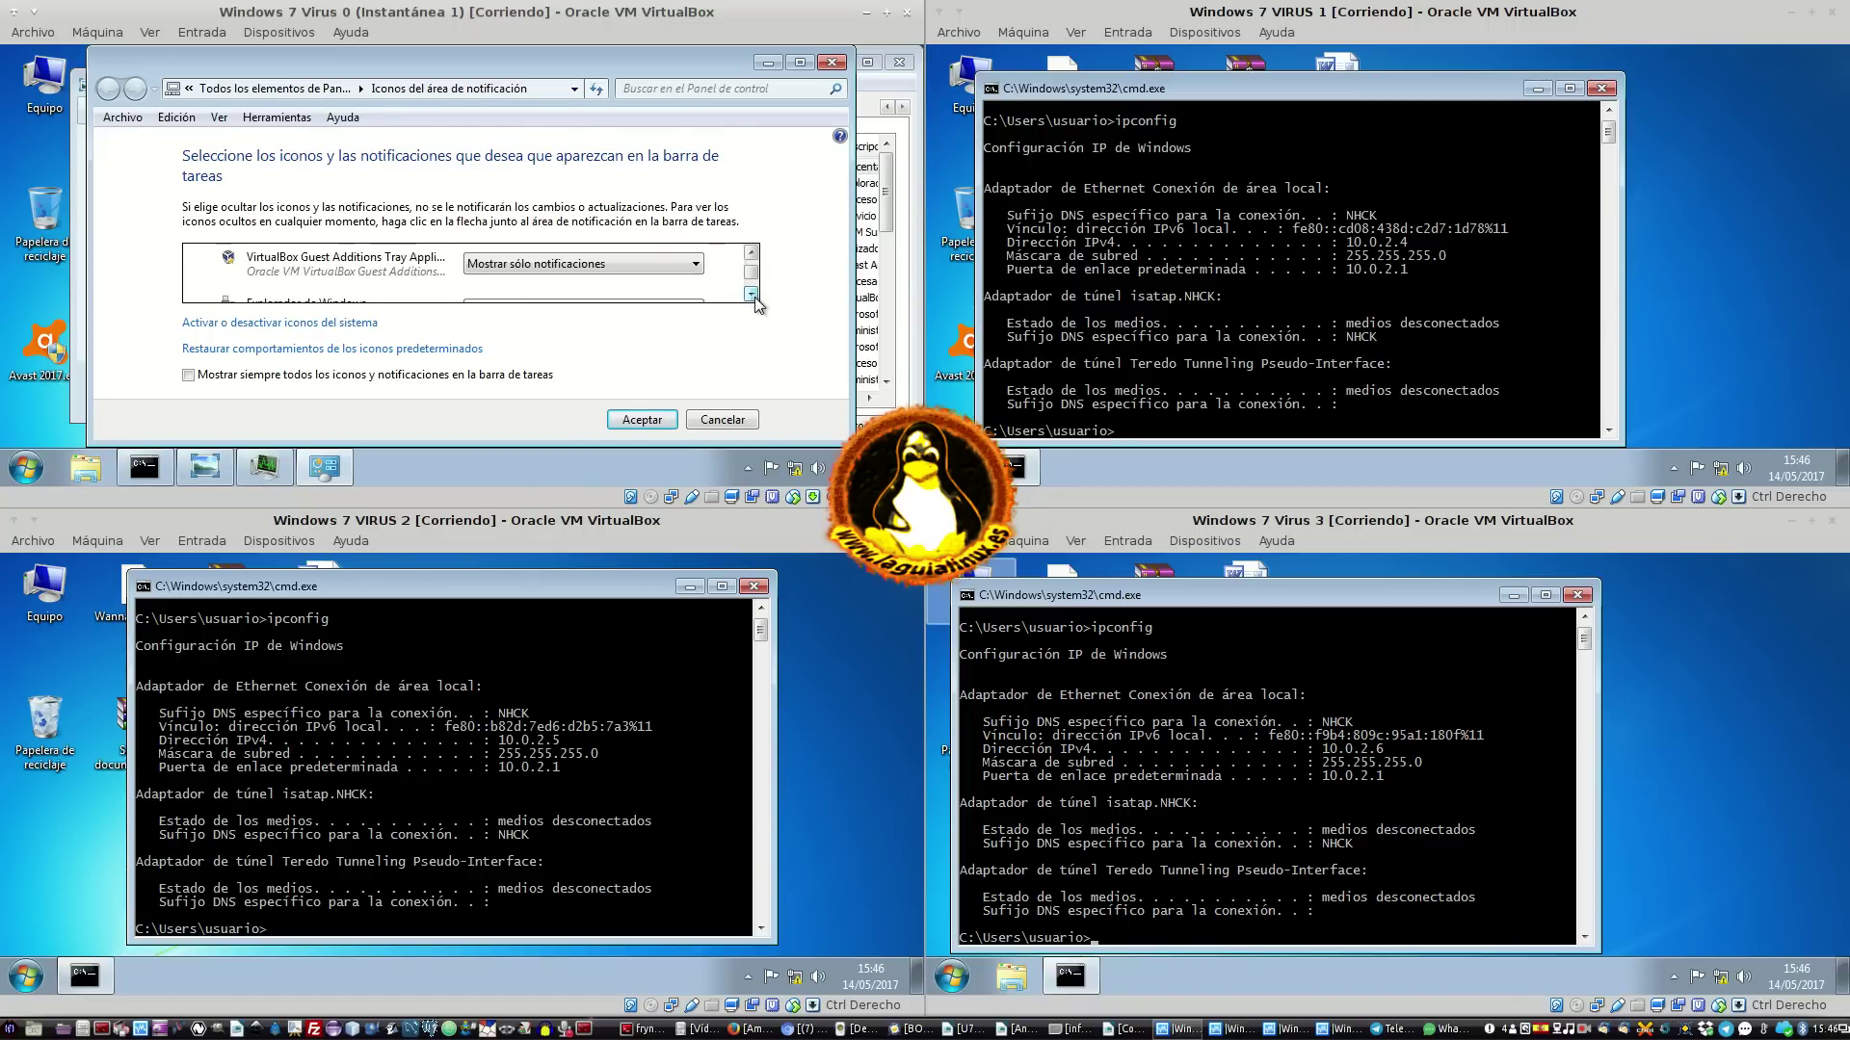
scroll(756, 304, "down", 5)
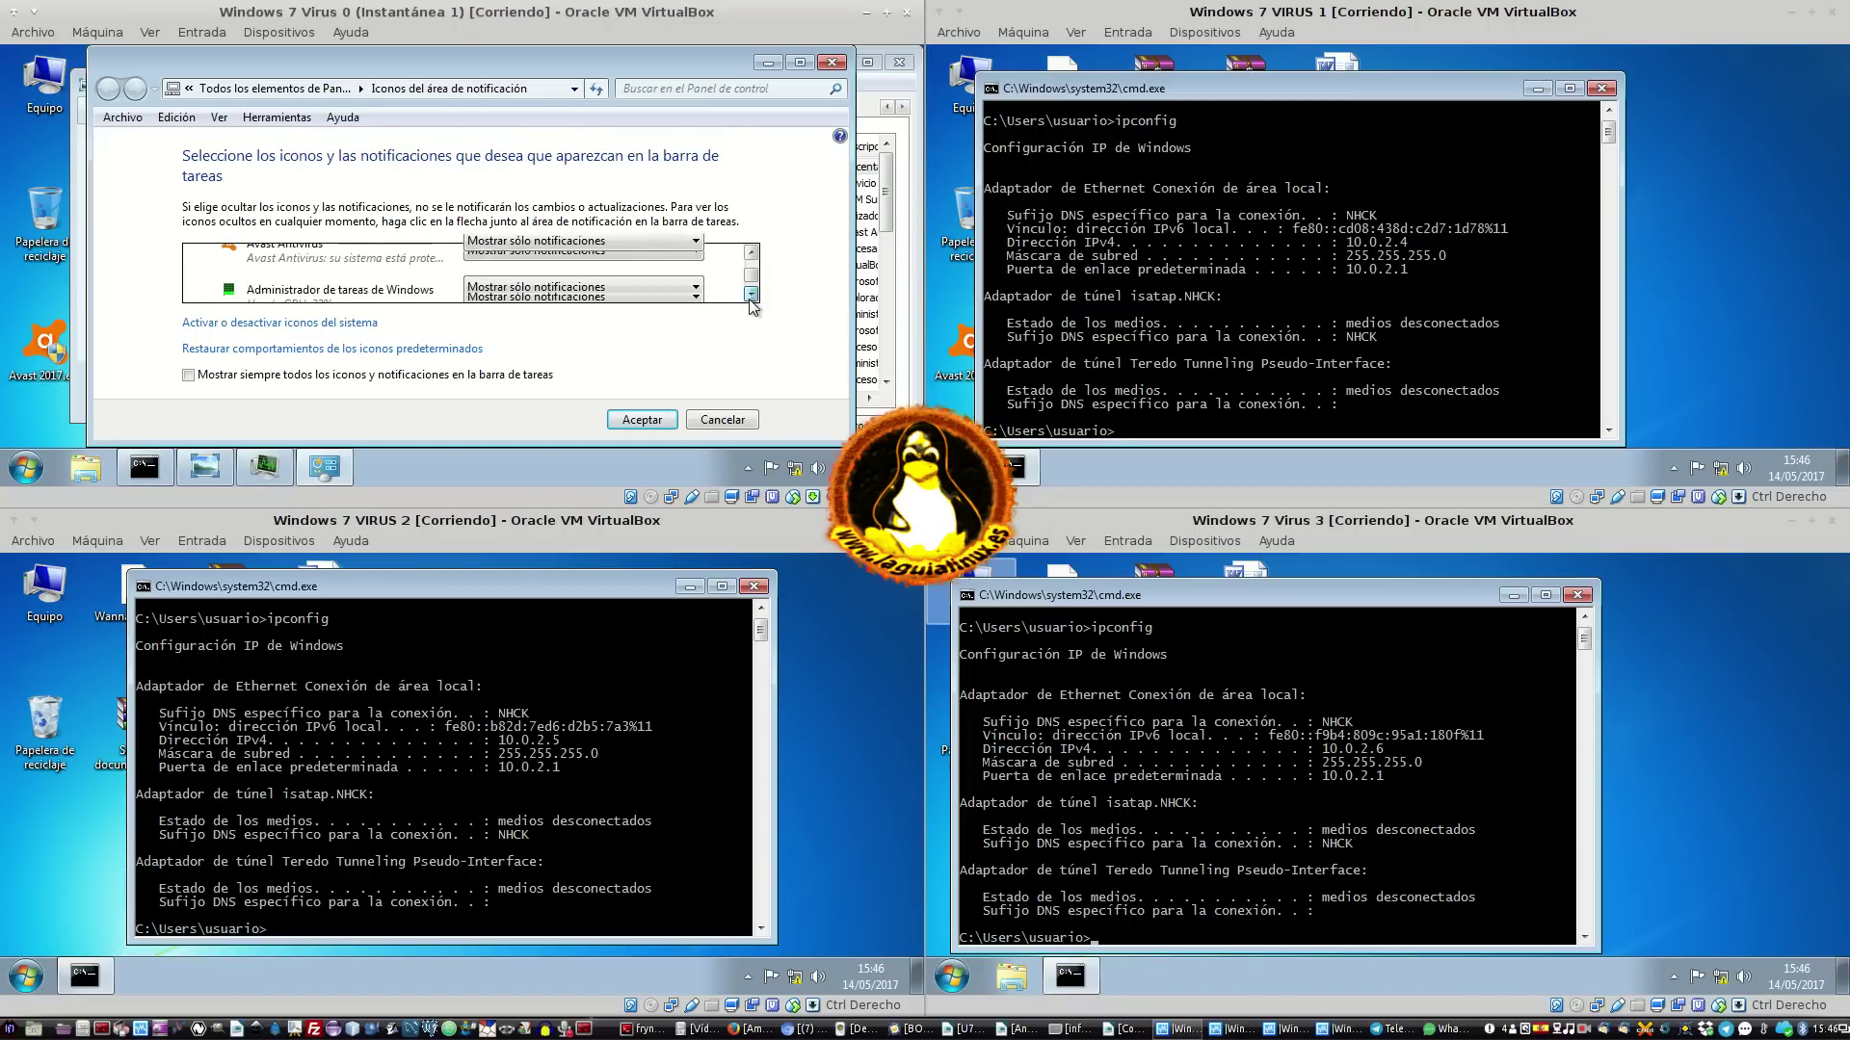
left_click(624, 285)
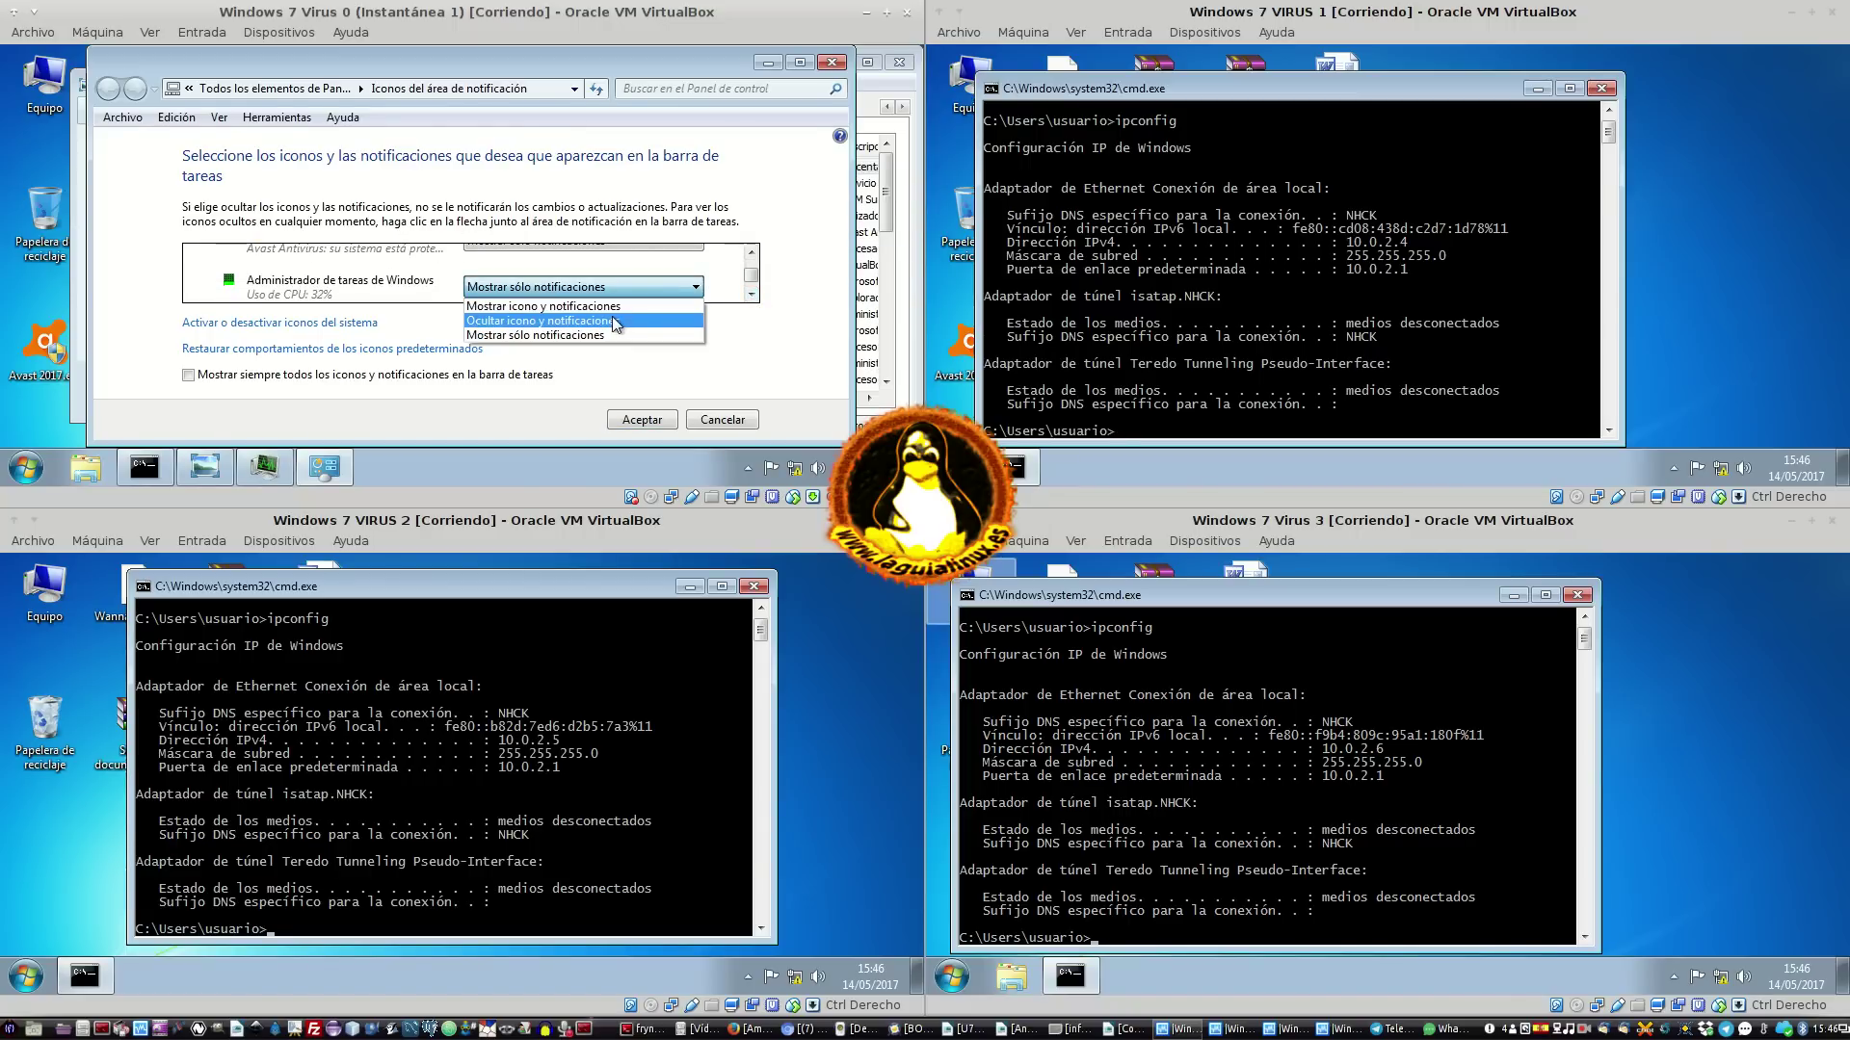
left_click(635, 306)
left_click(644, 420)
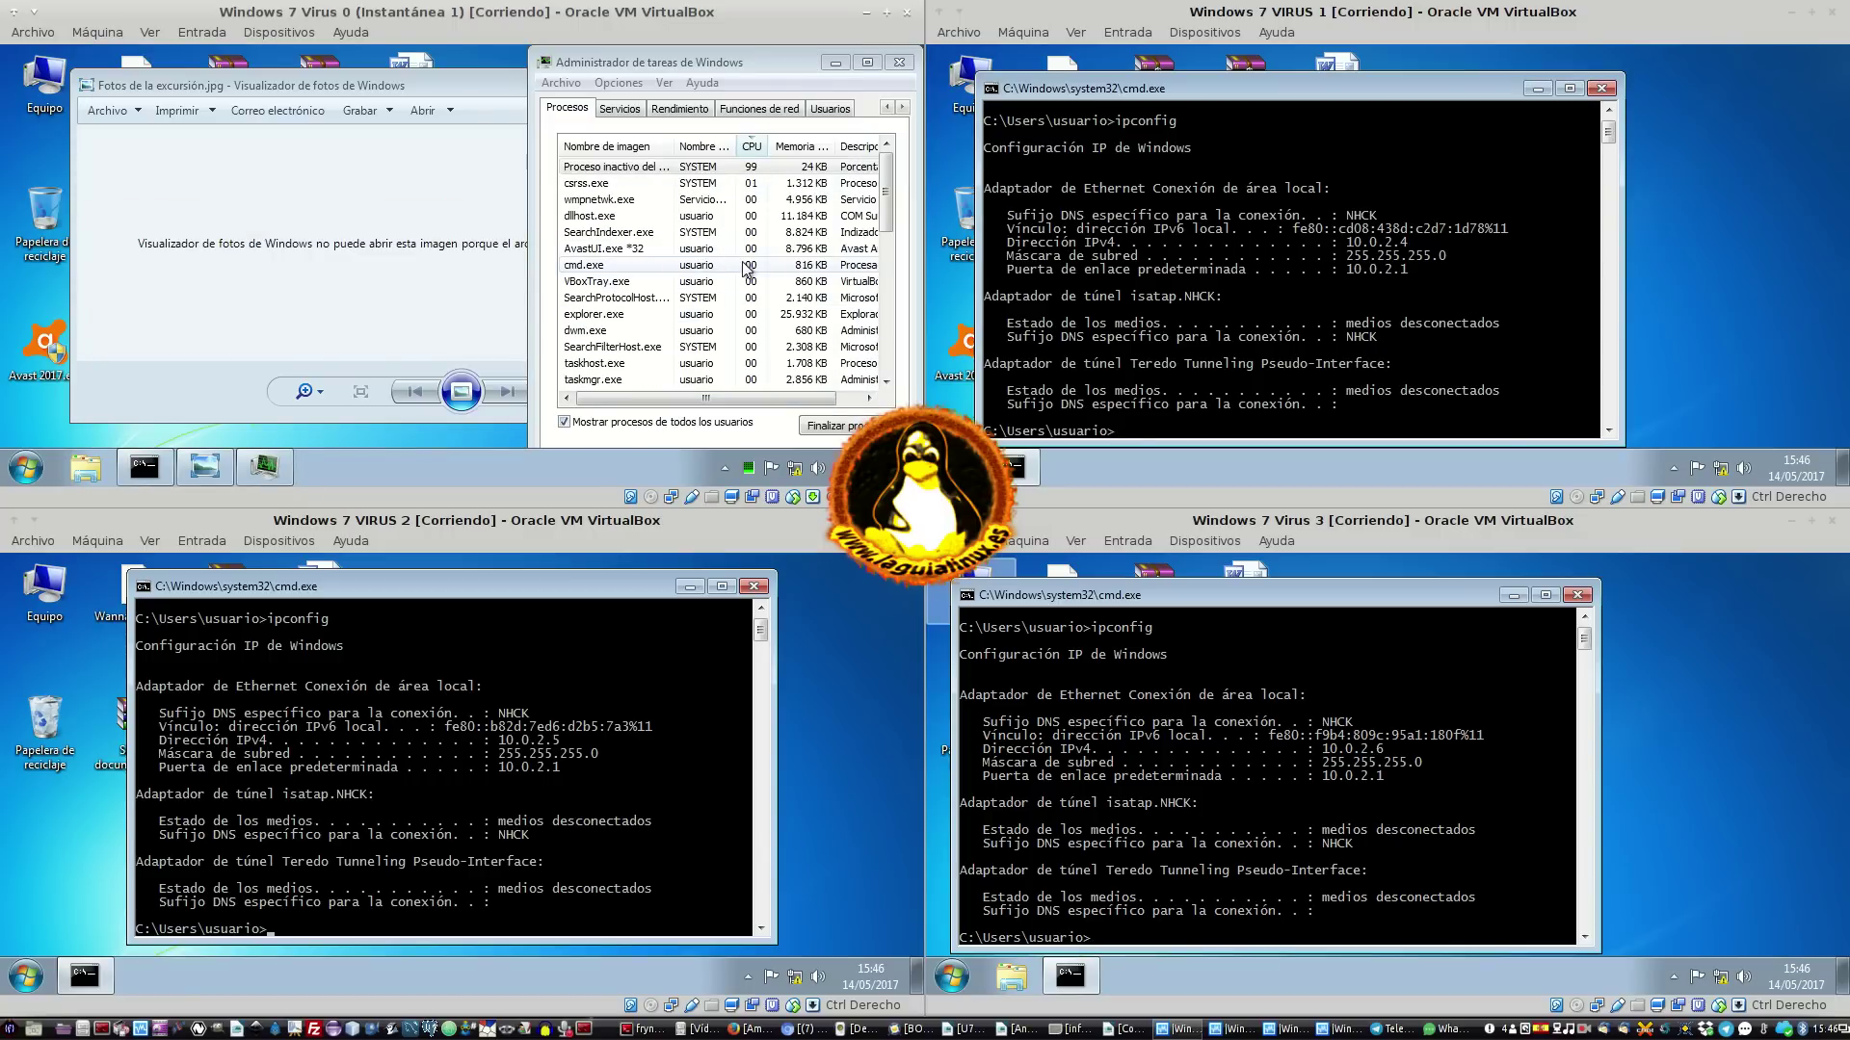
Start Task Manager from the taskbar on VIRUS 1, Virus 3 and VIRUS 2
right_click(1590, 459)
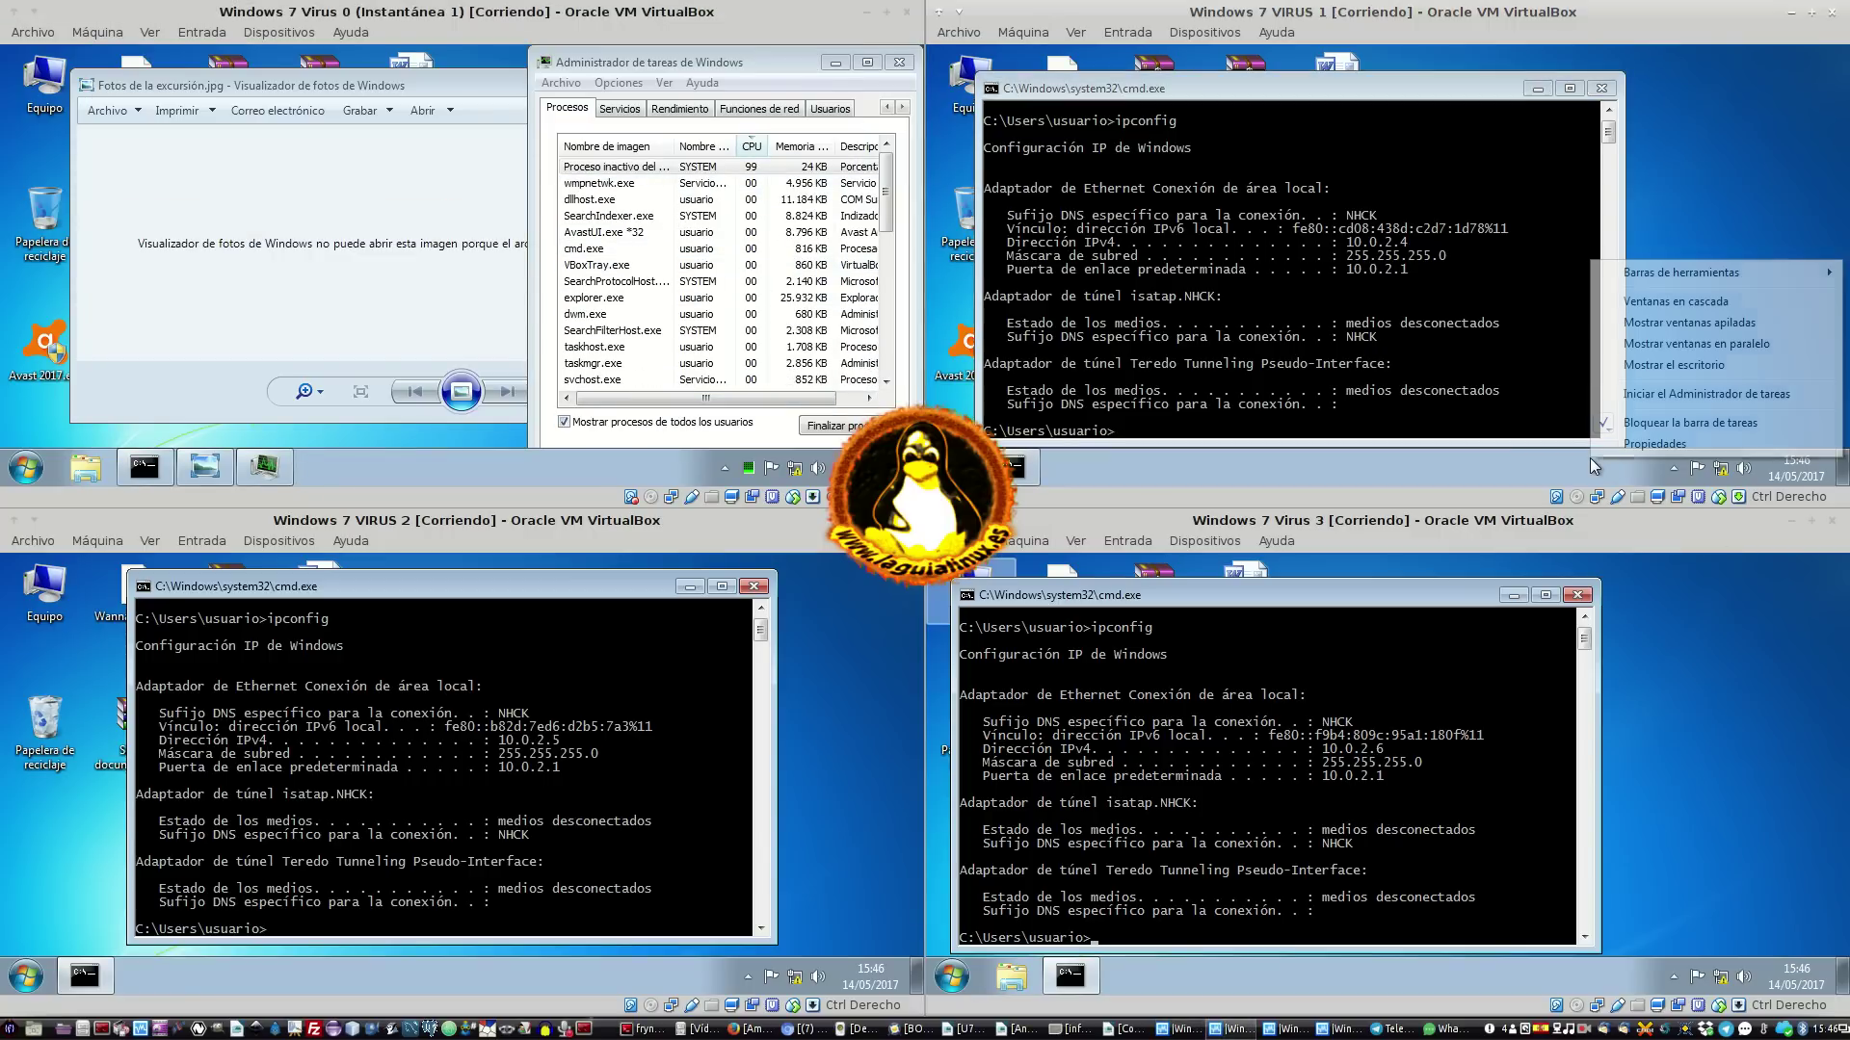
left_click(1666, 394)
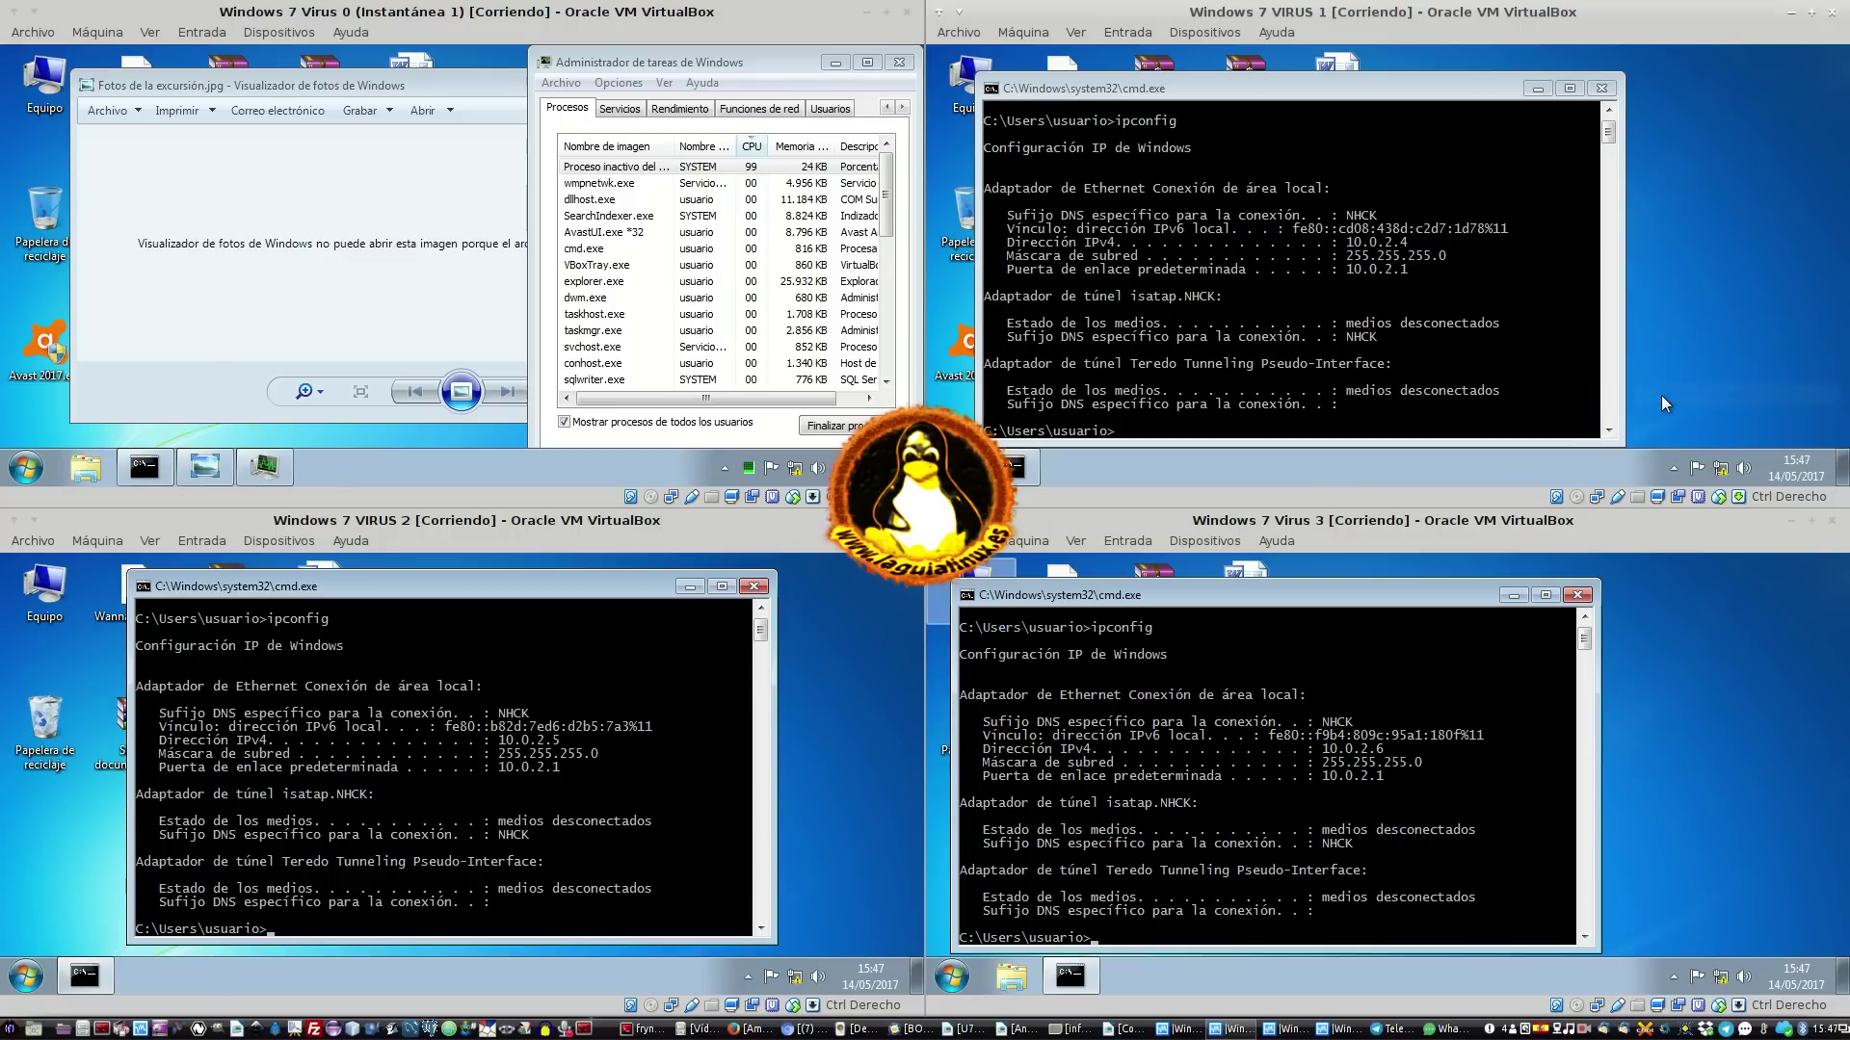
right_click(1616, 990)
left_click(1667, 905)
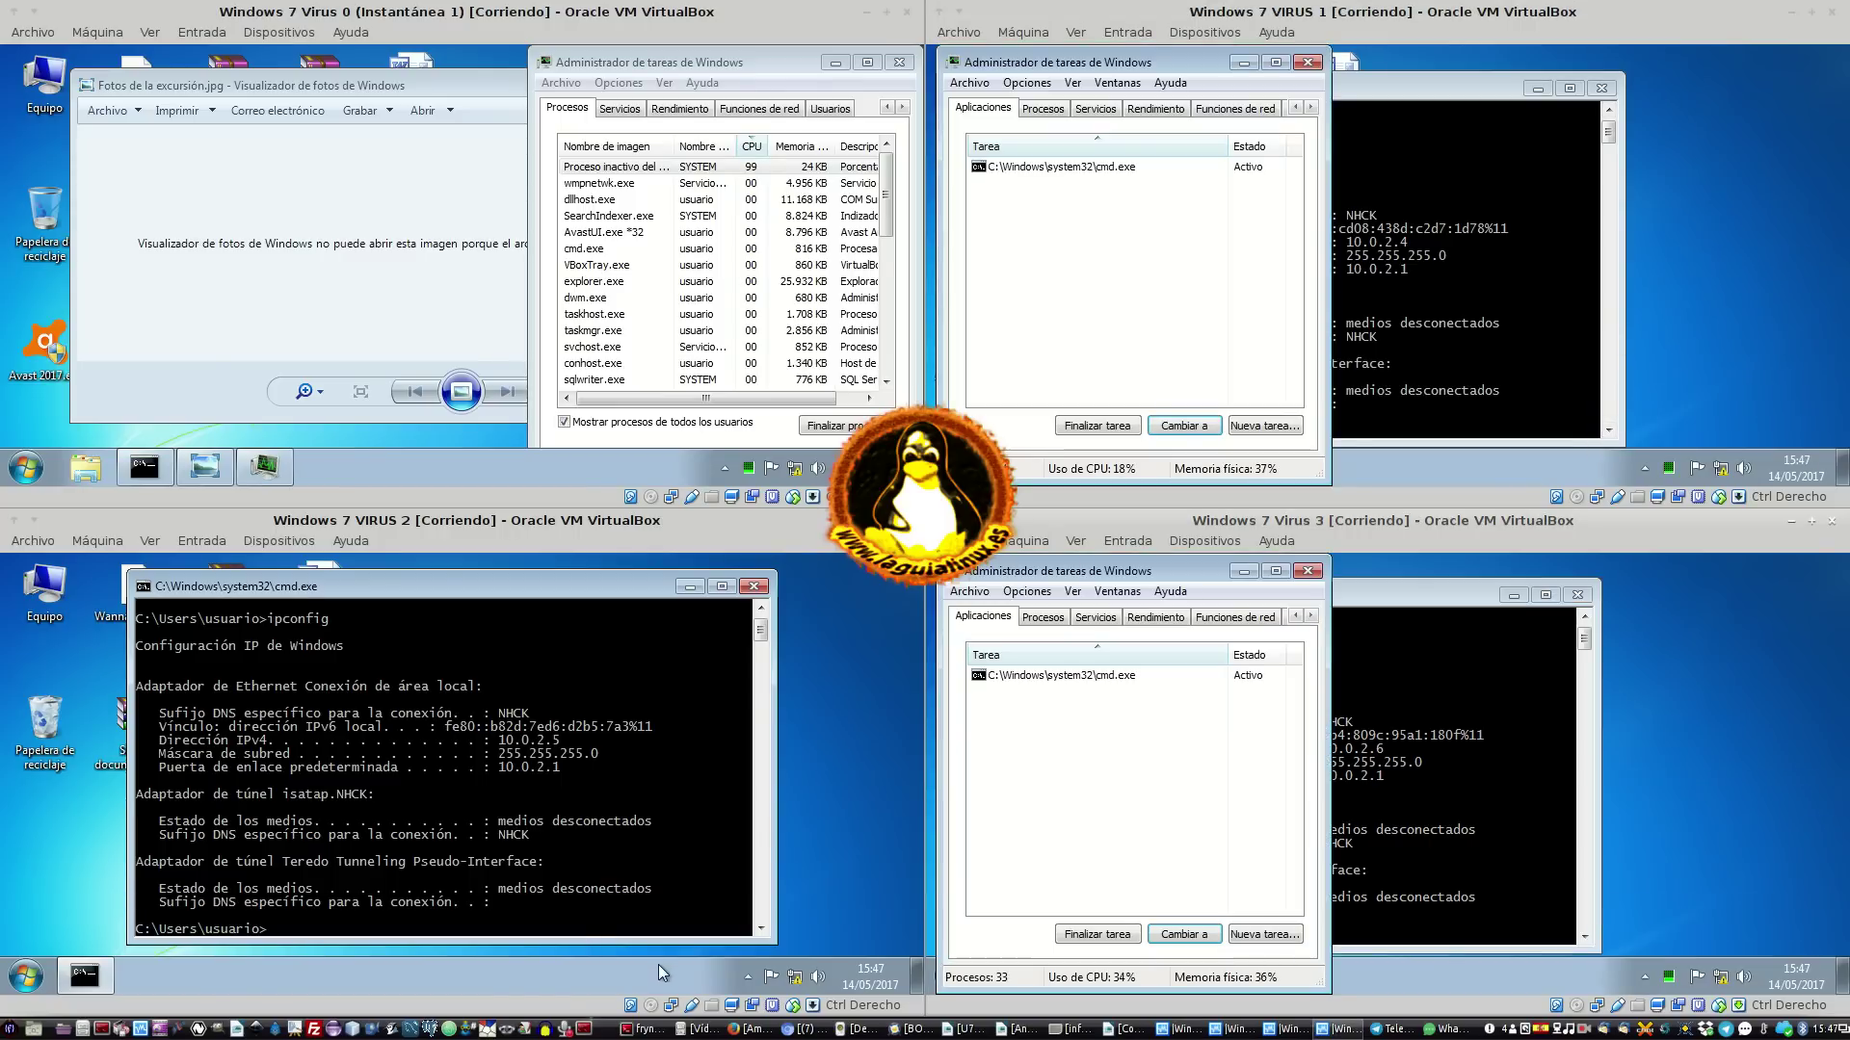
right_click(659, 971)
left_click(736, 909)
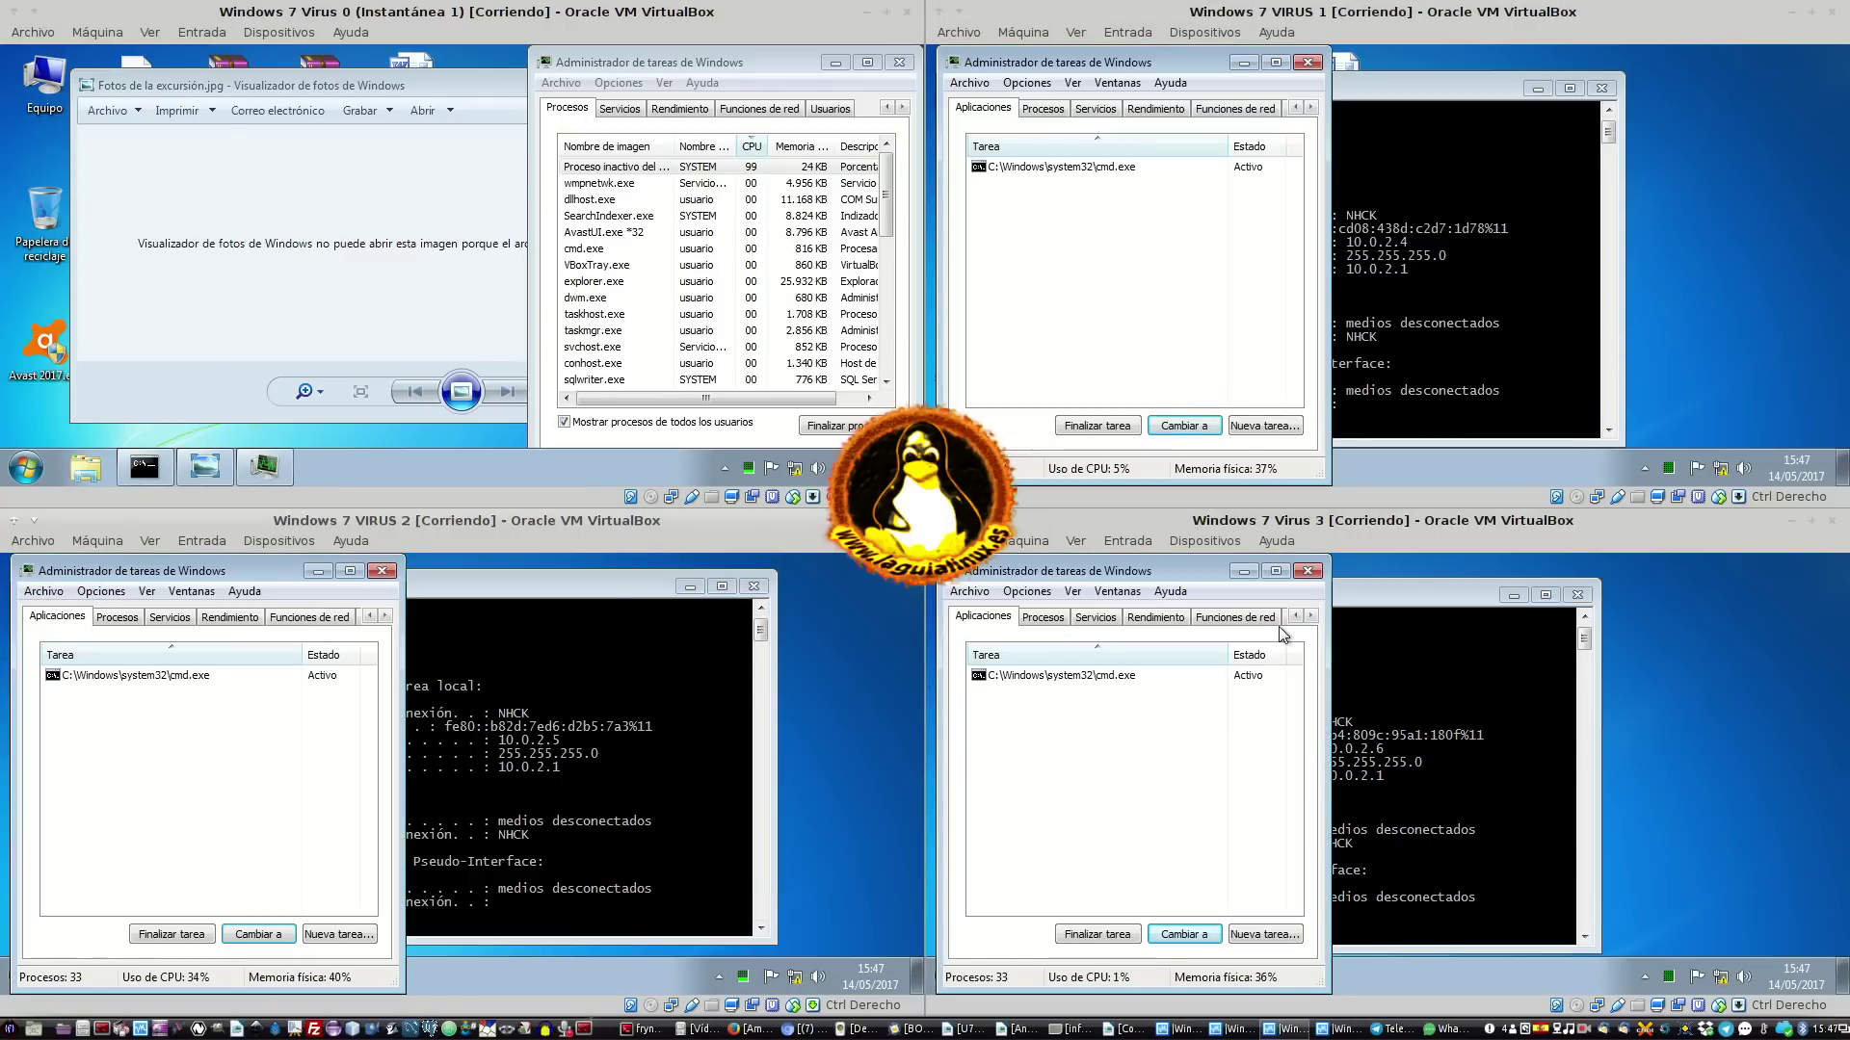
List all users' processes on Virus 3 and move the Task Manager windows aside
left_click(1045, 617)
left_click(1117, 935)
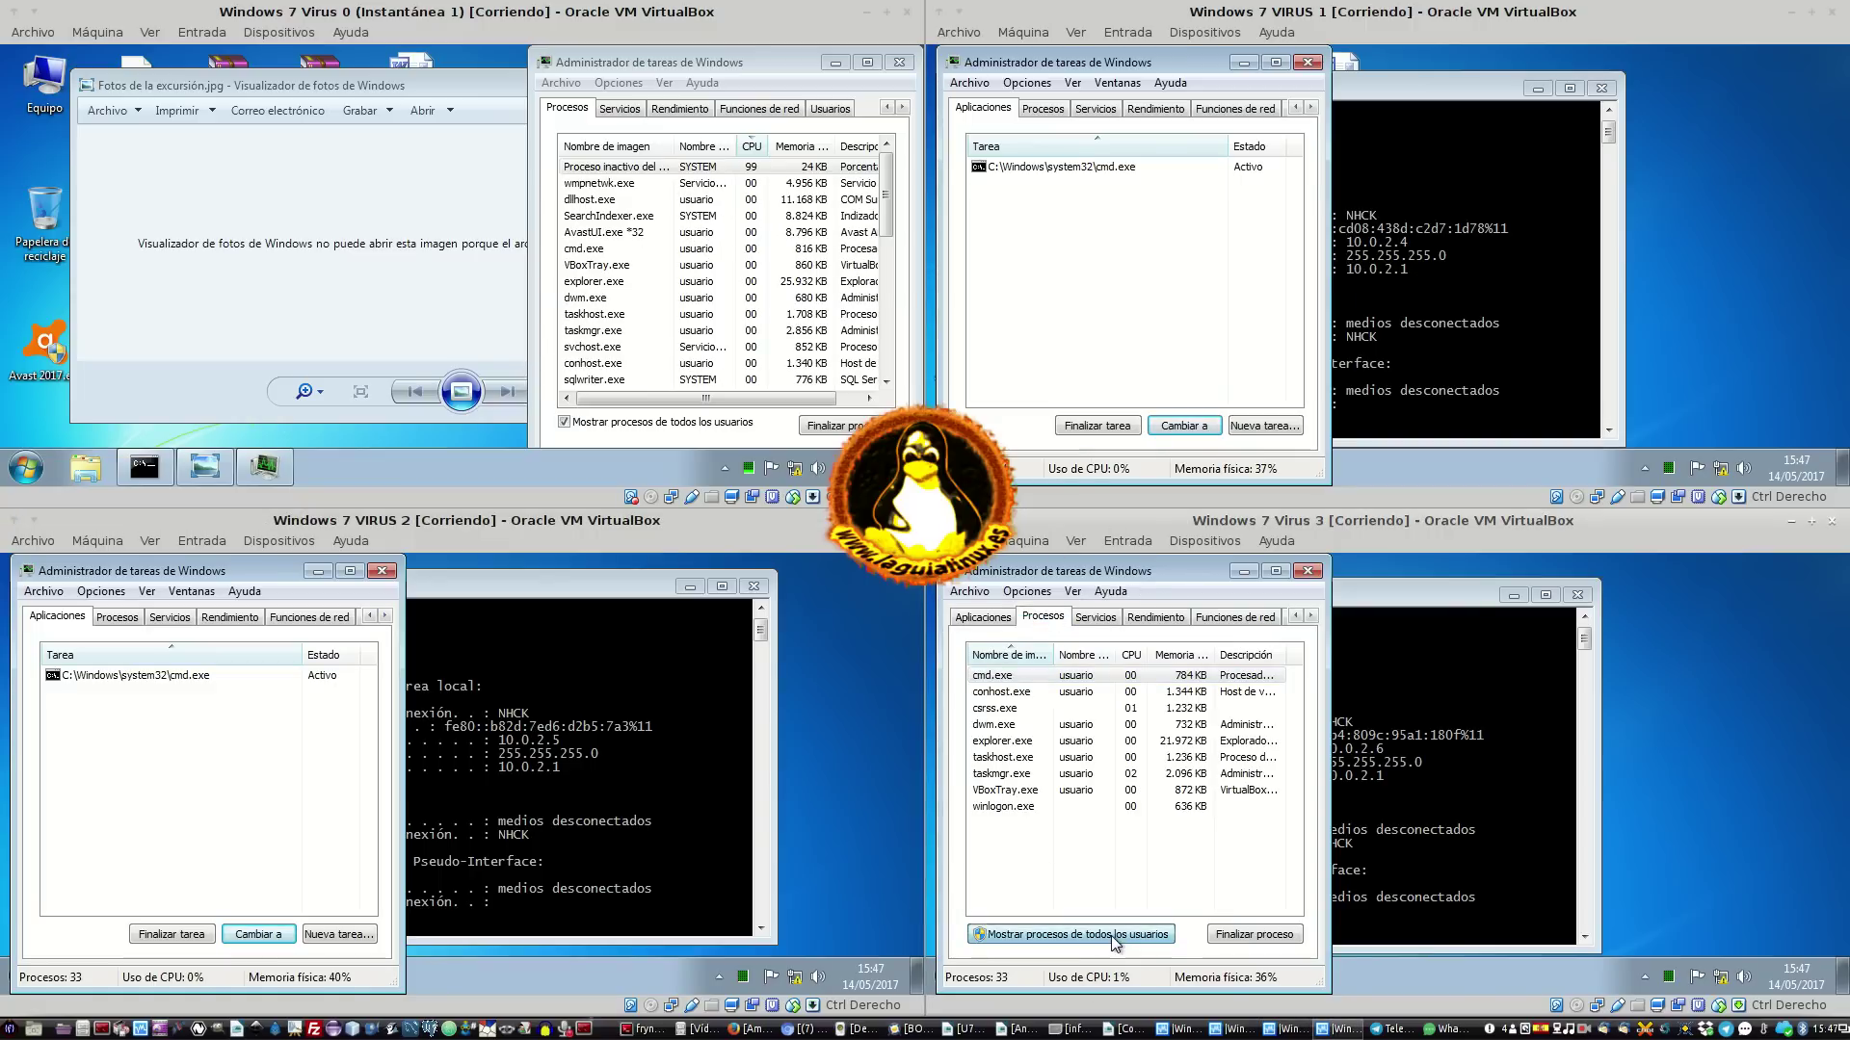
left_click_drag(1194, 573, 1340, 577)
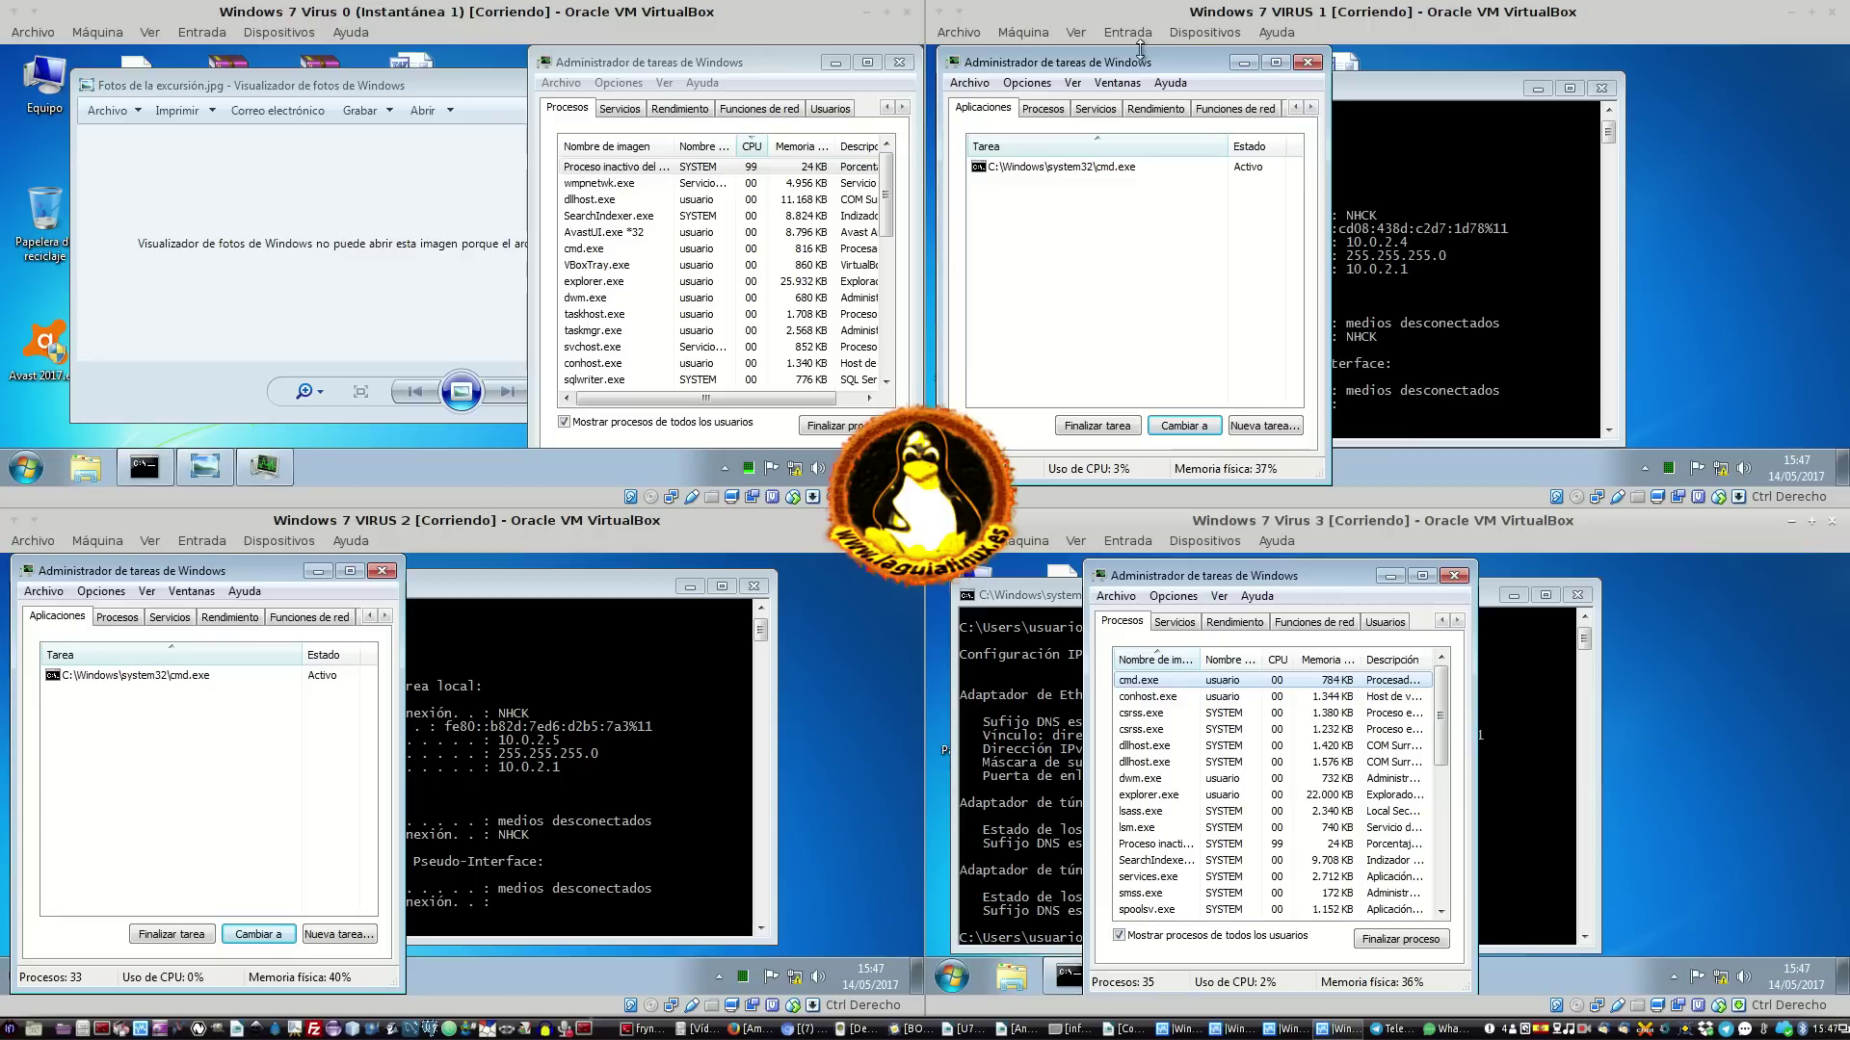
left_click_drag(1133, 66, 1648, 69)
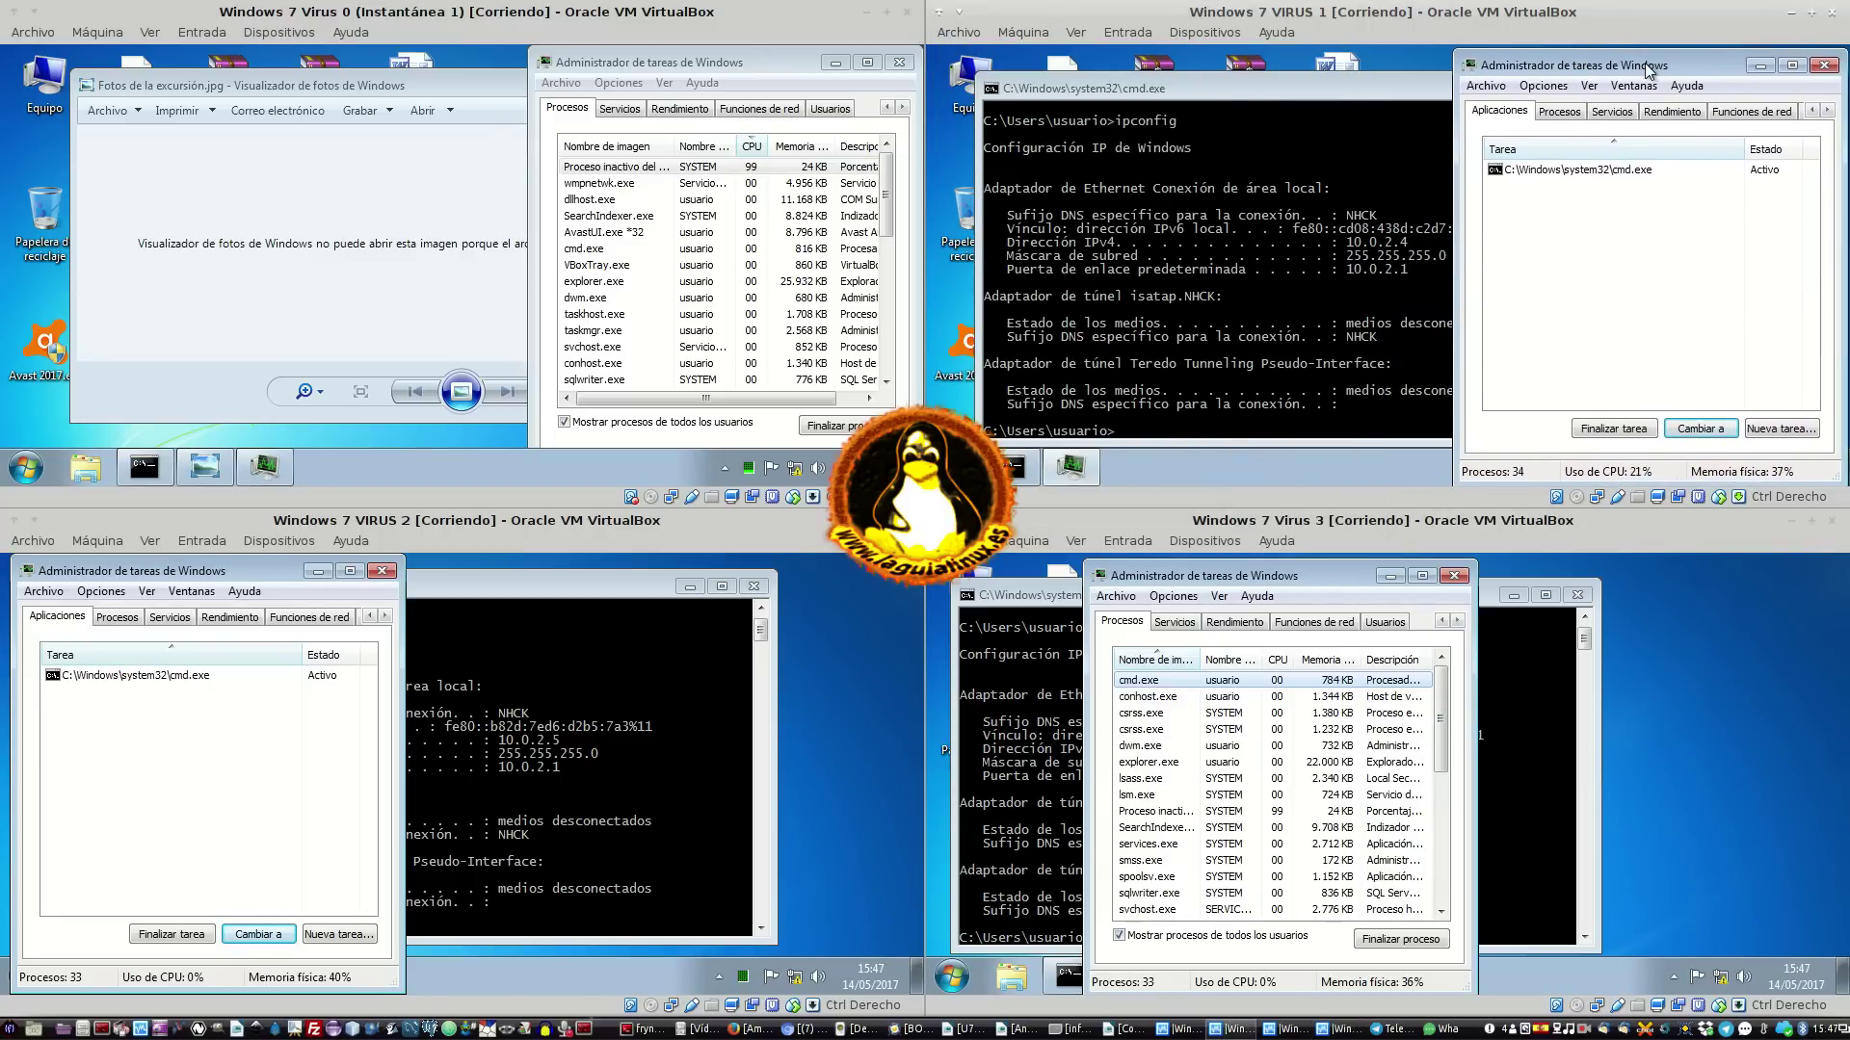
left_click(1451, 481)
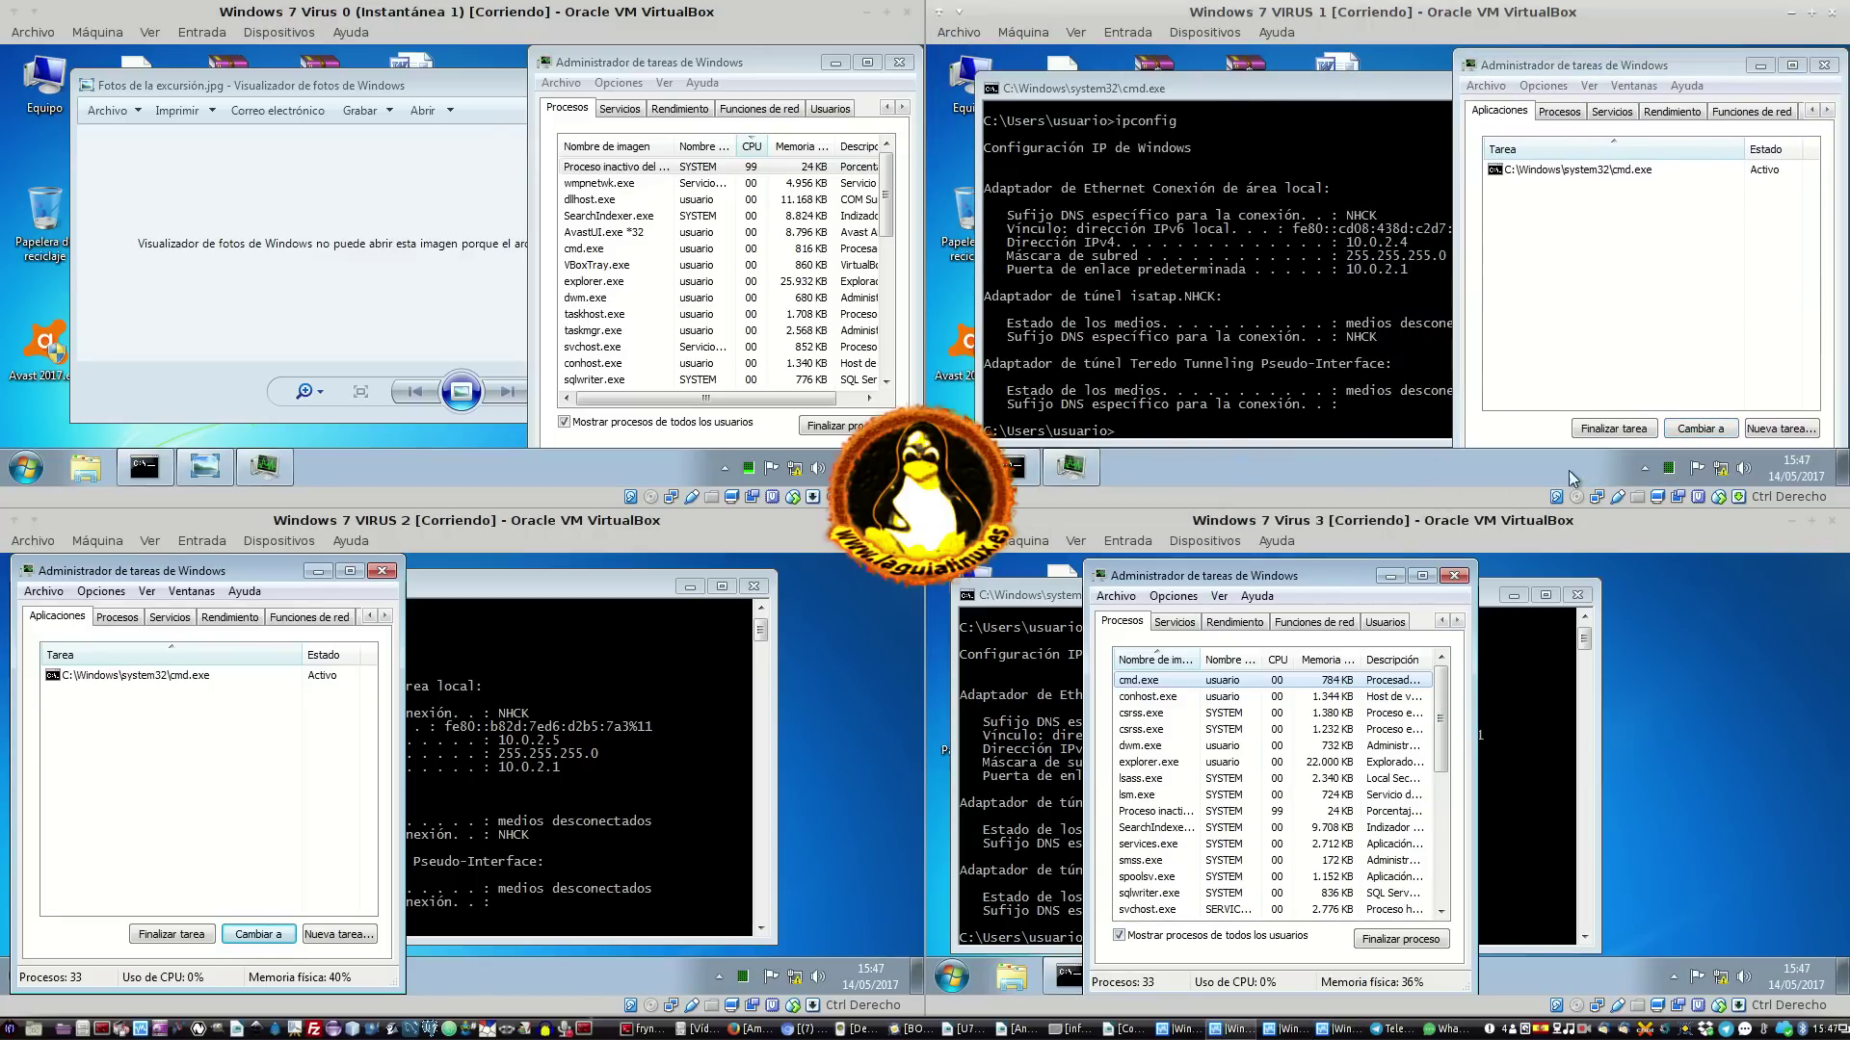
right_click(1644, 469)
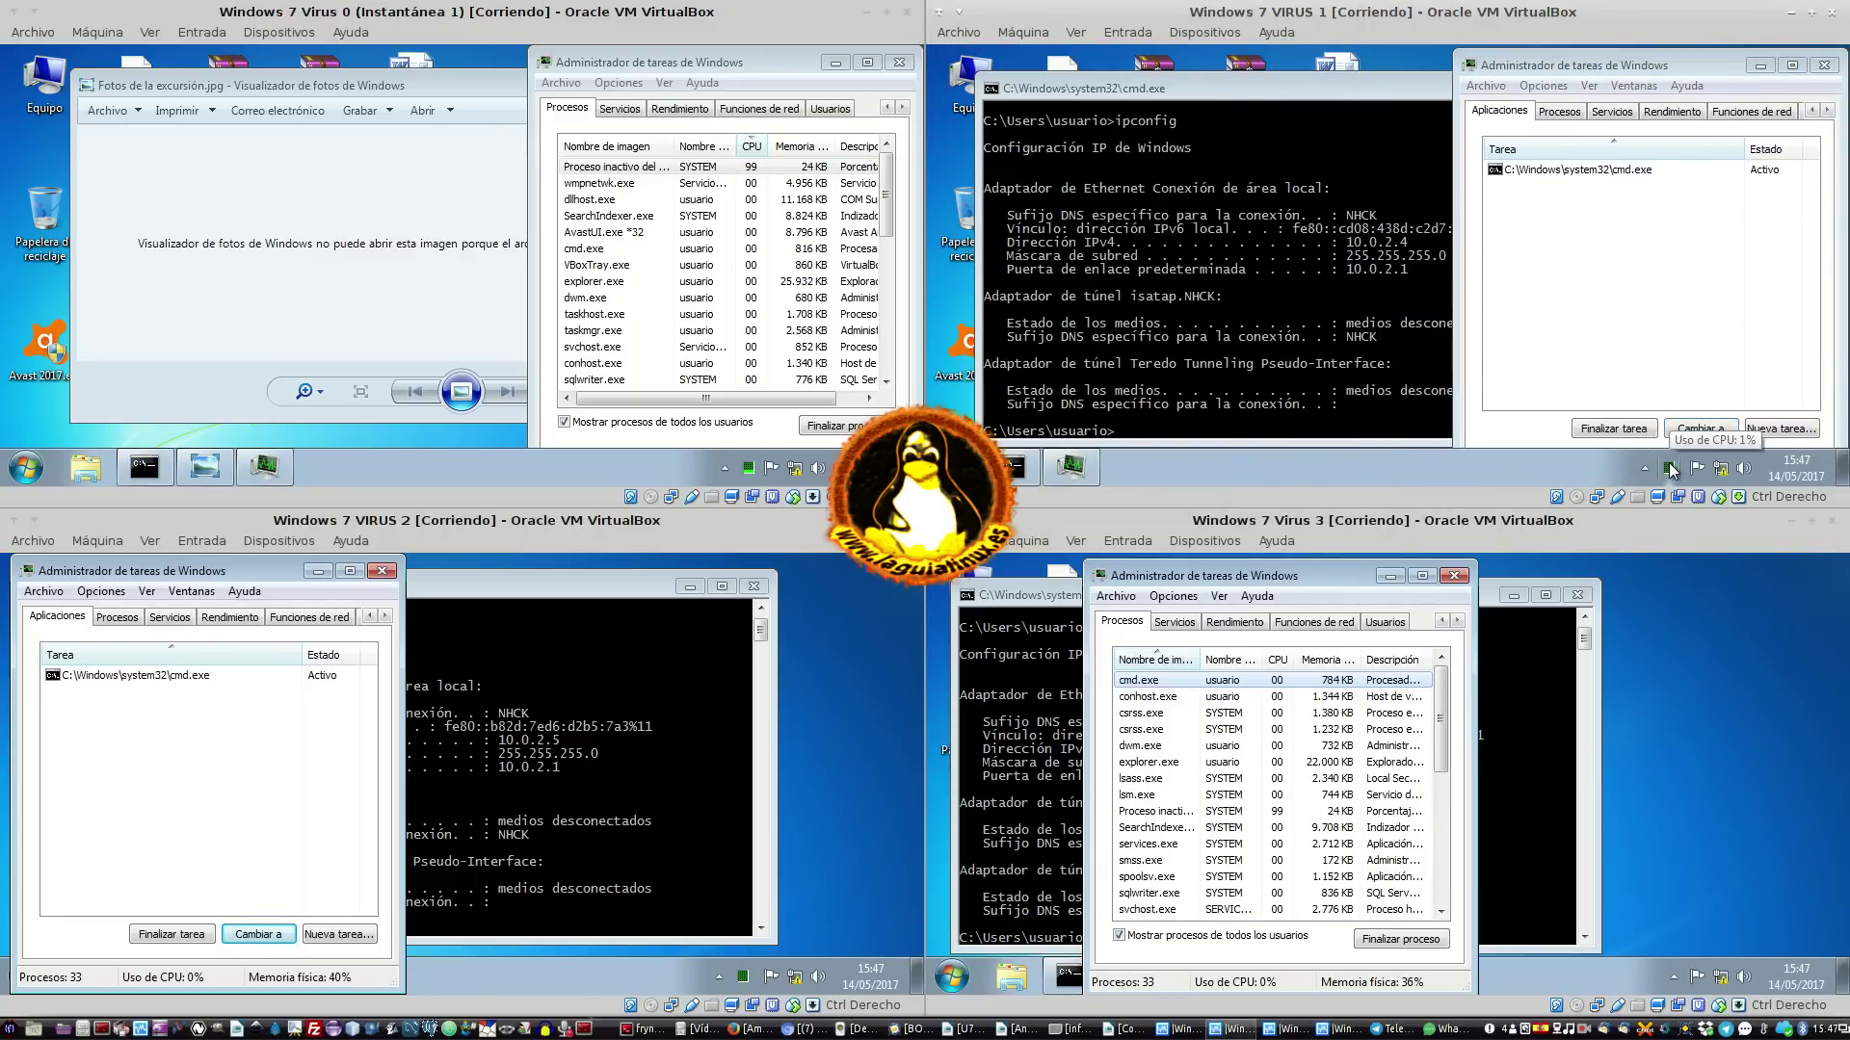
right_click(1337, 482)
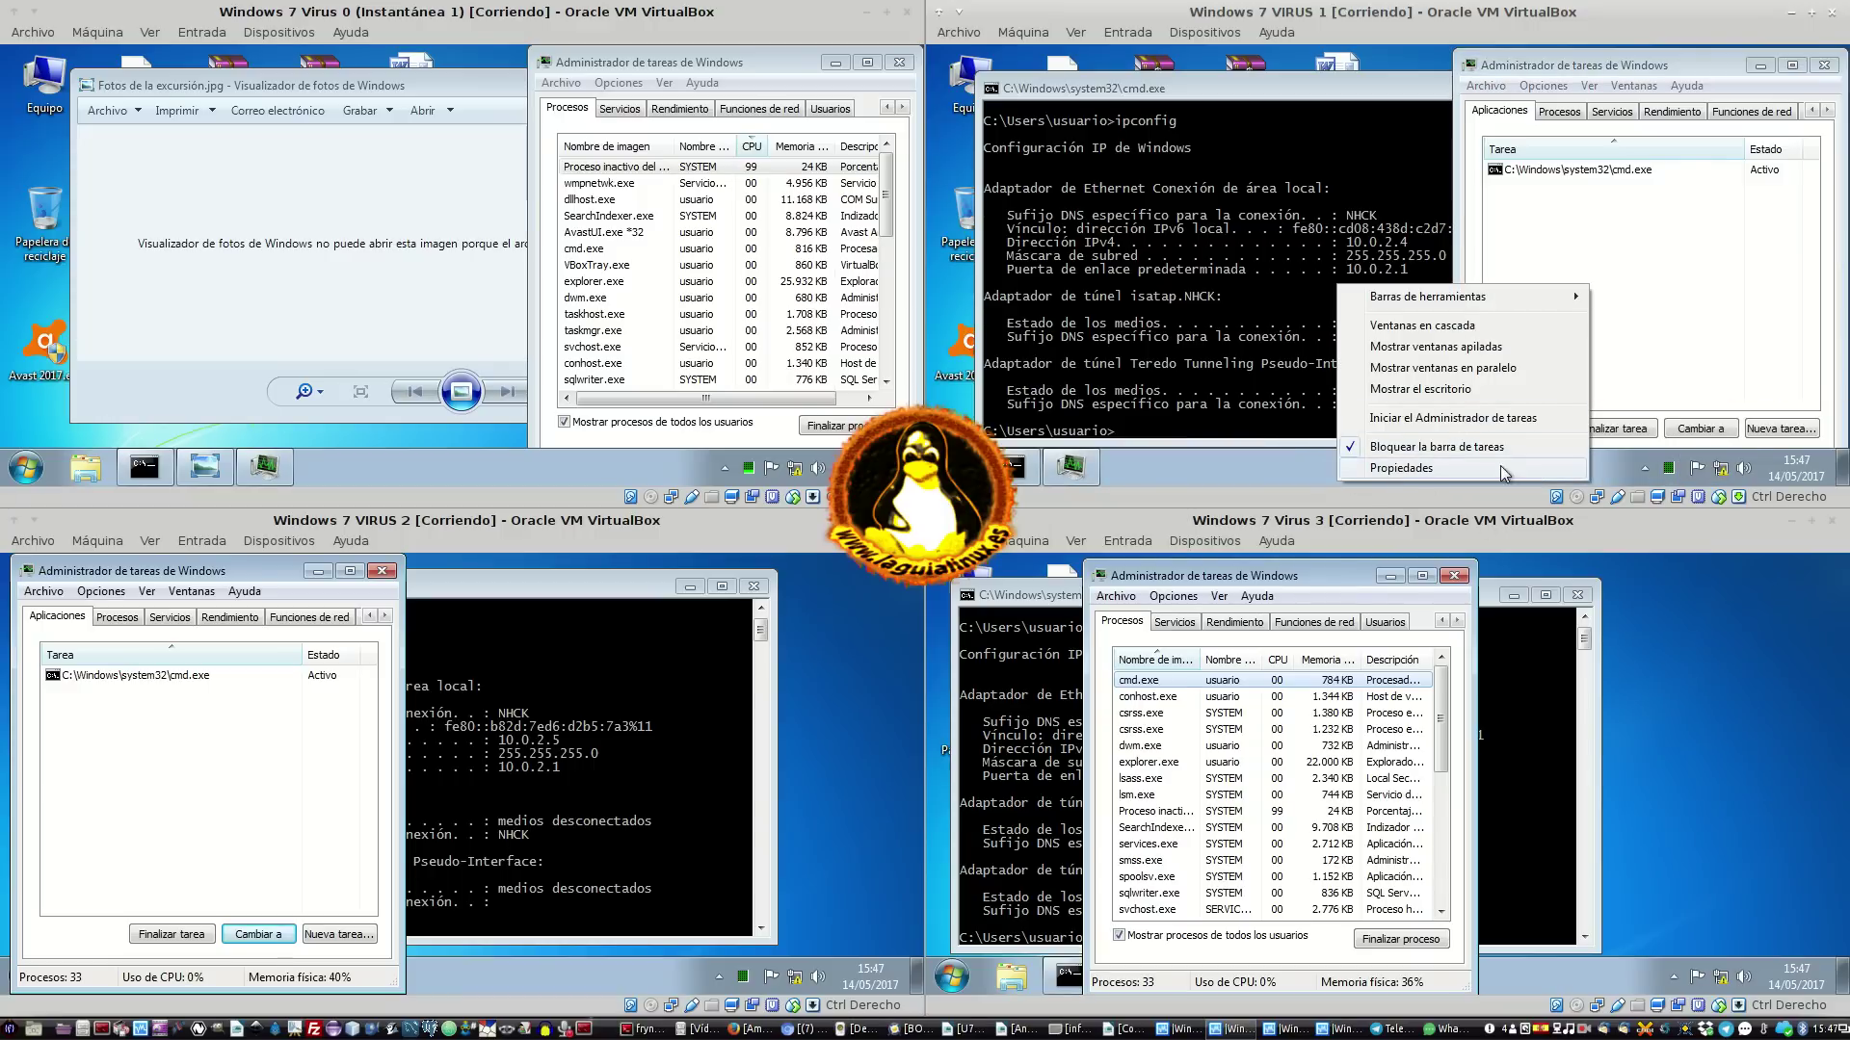
right_click(1657, 474)
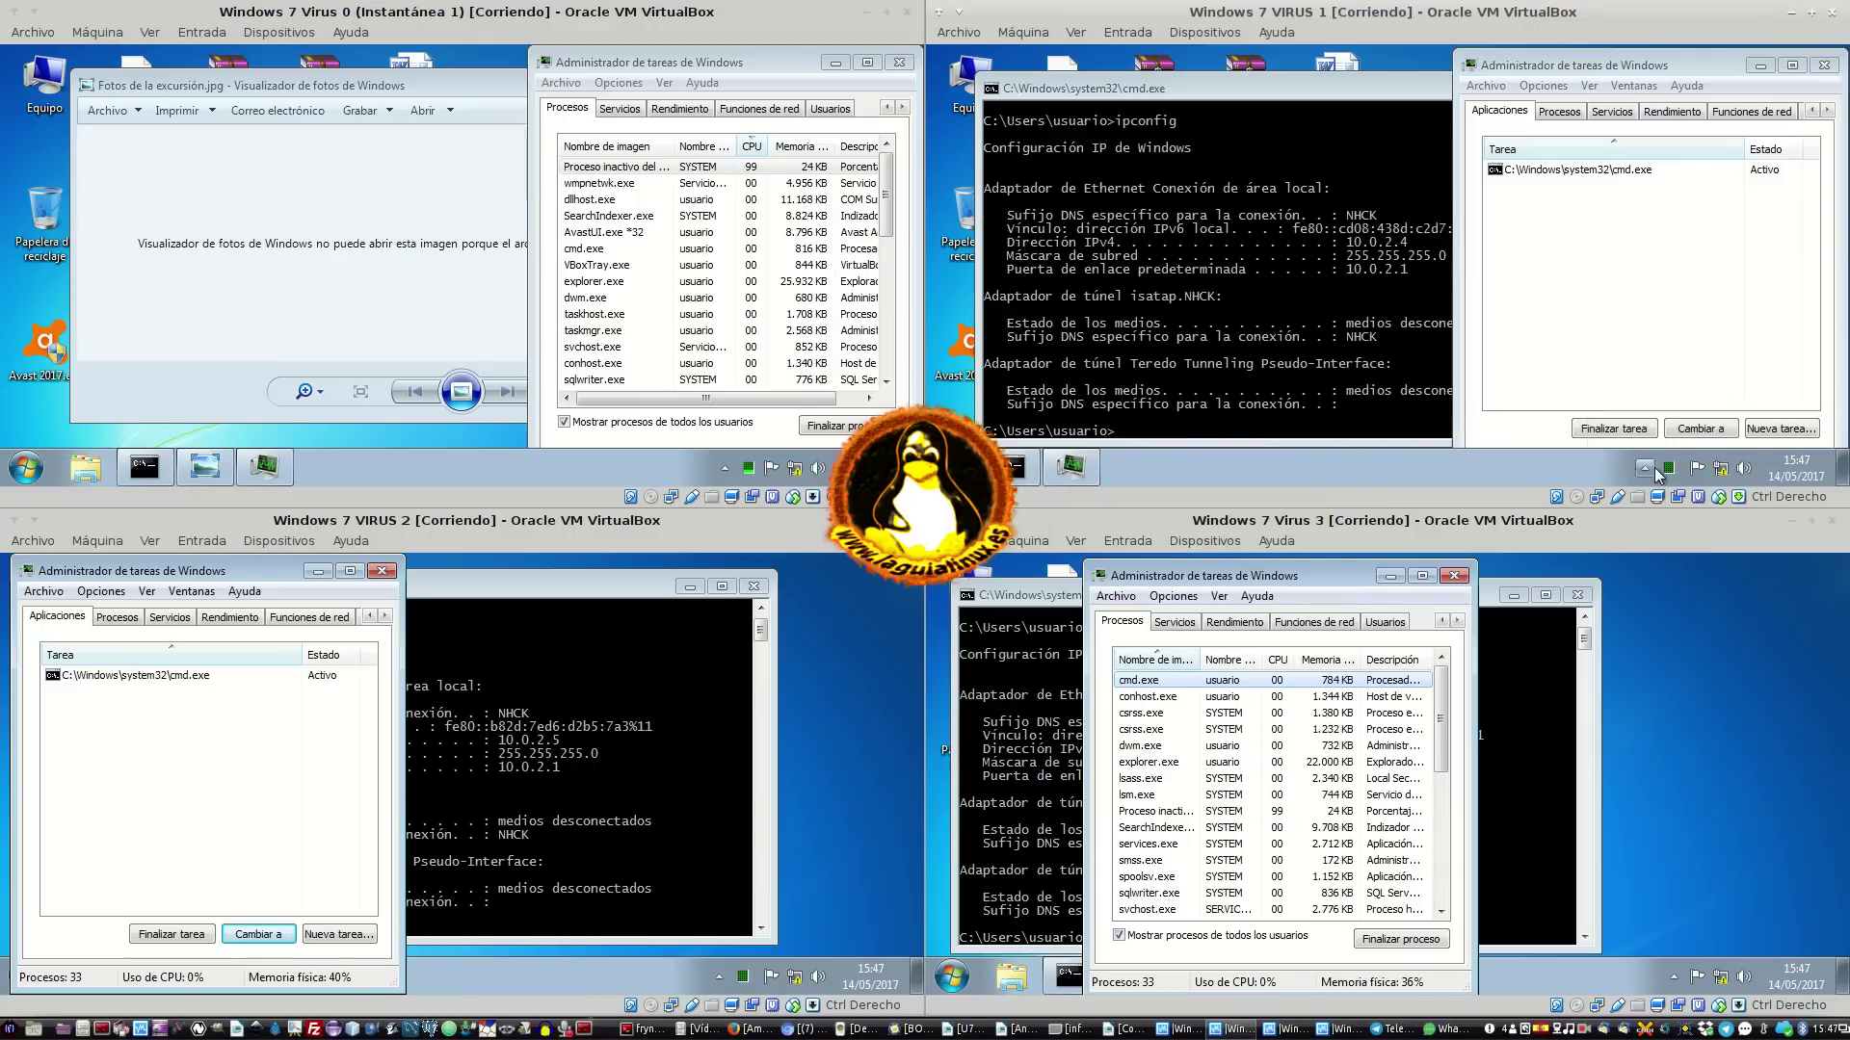
left_click(1675, 454)
right_click(1670, 469)
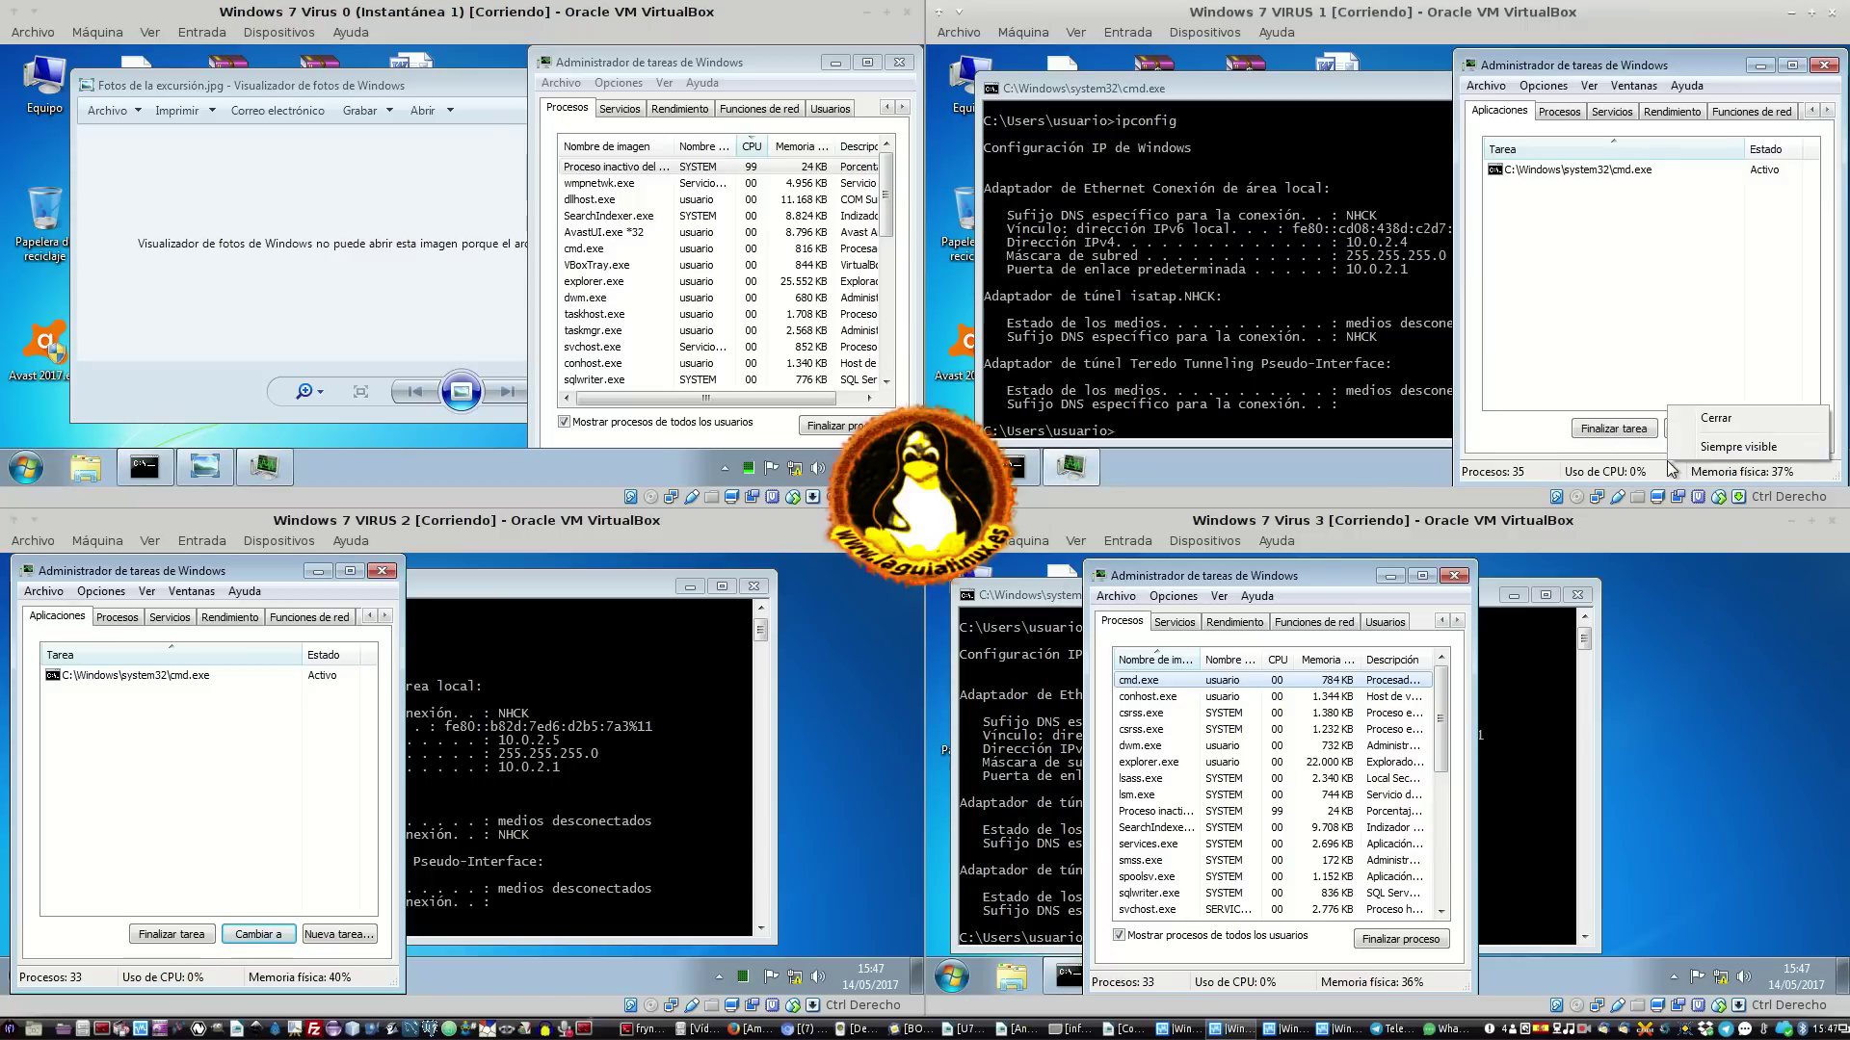
left_click(1349, 453)
right_click(1412, 472)
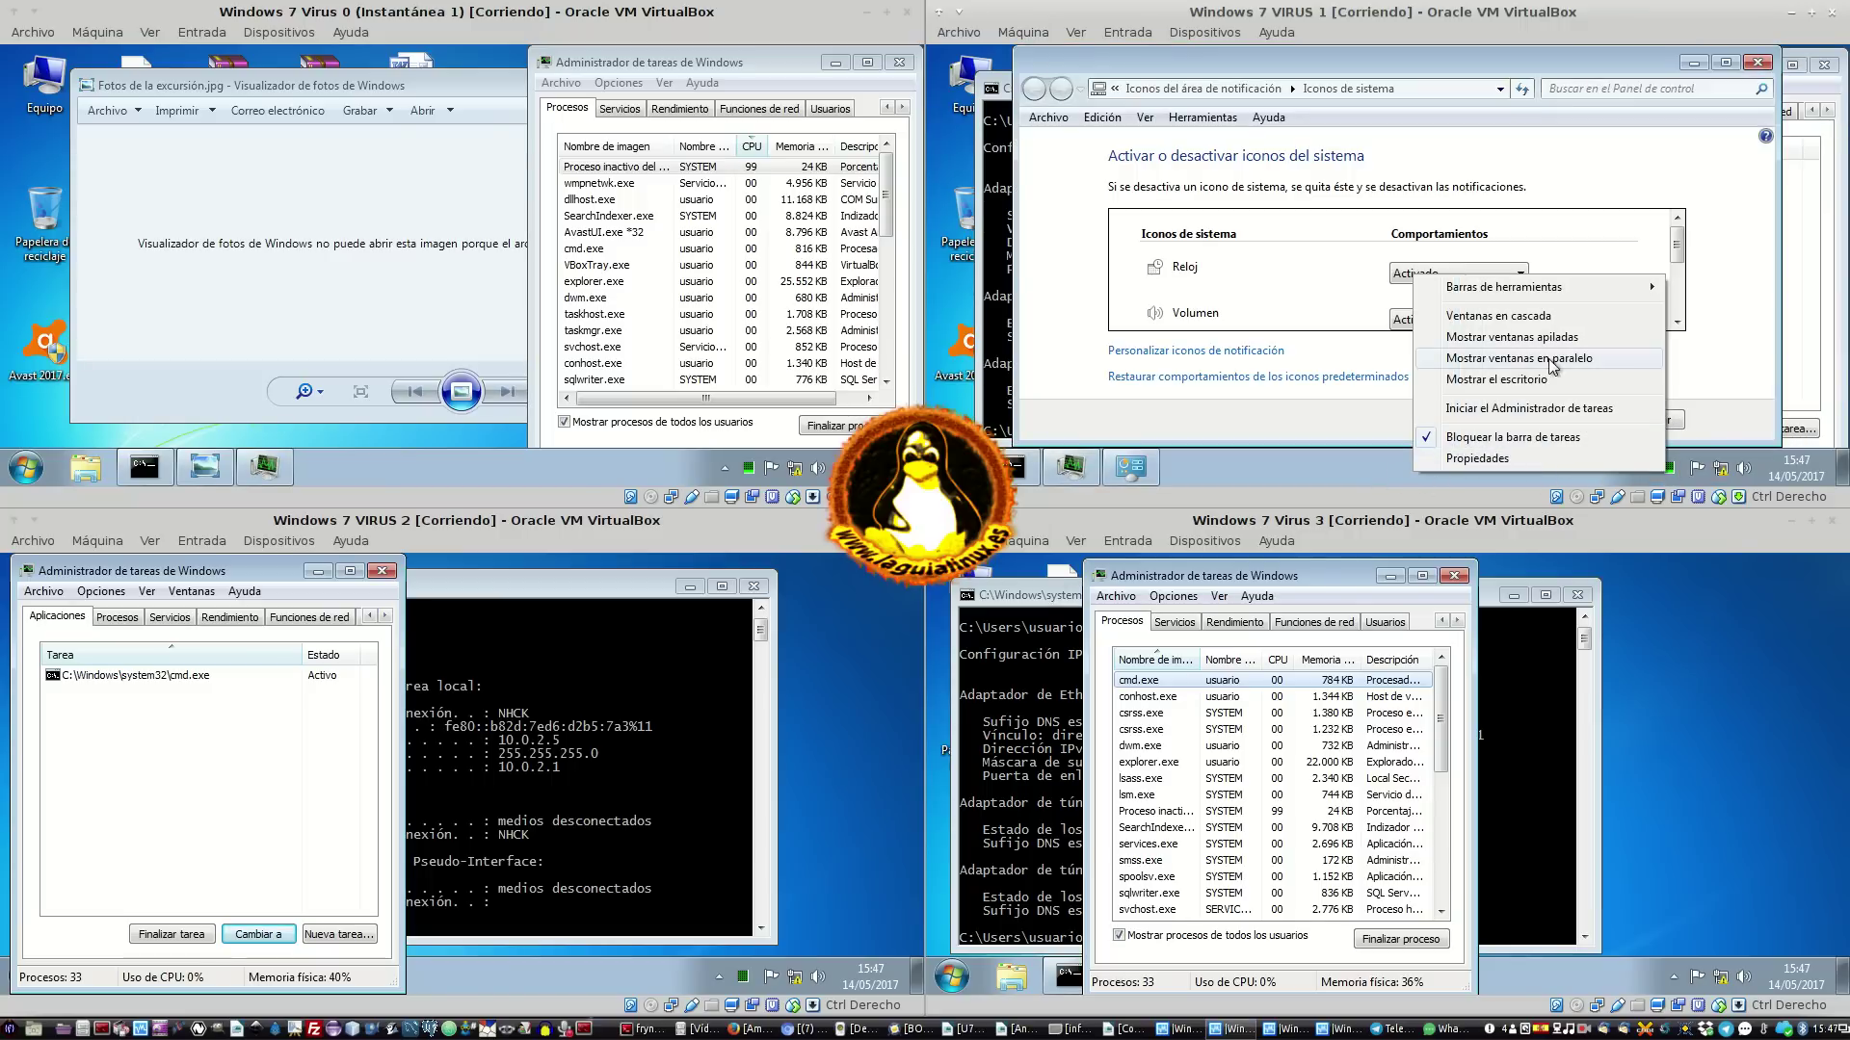
left_click(1668, 265)
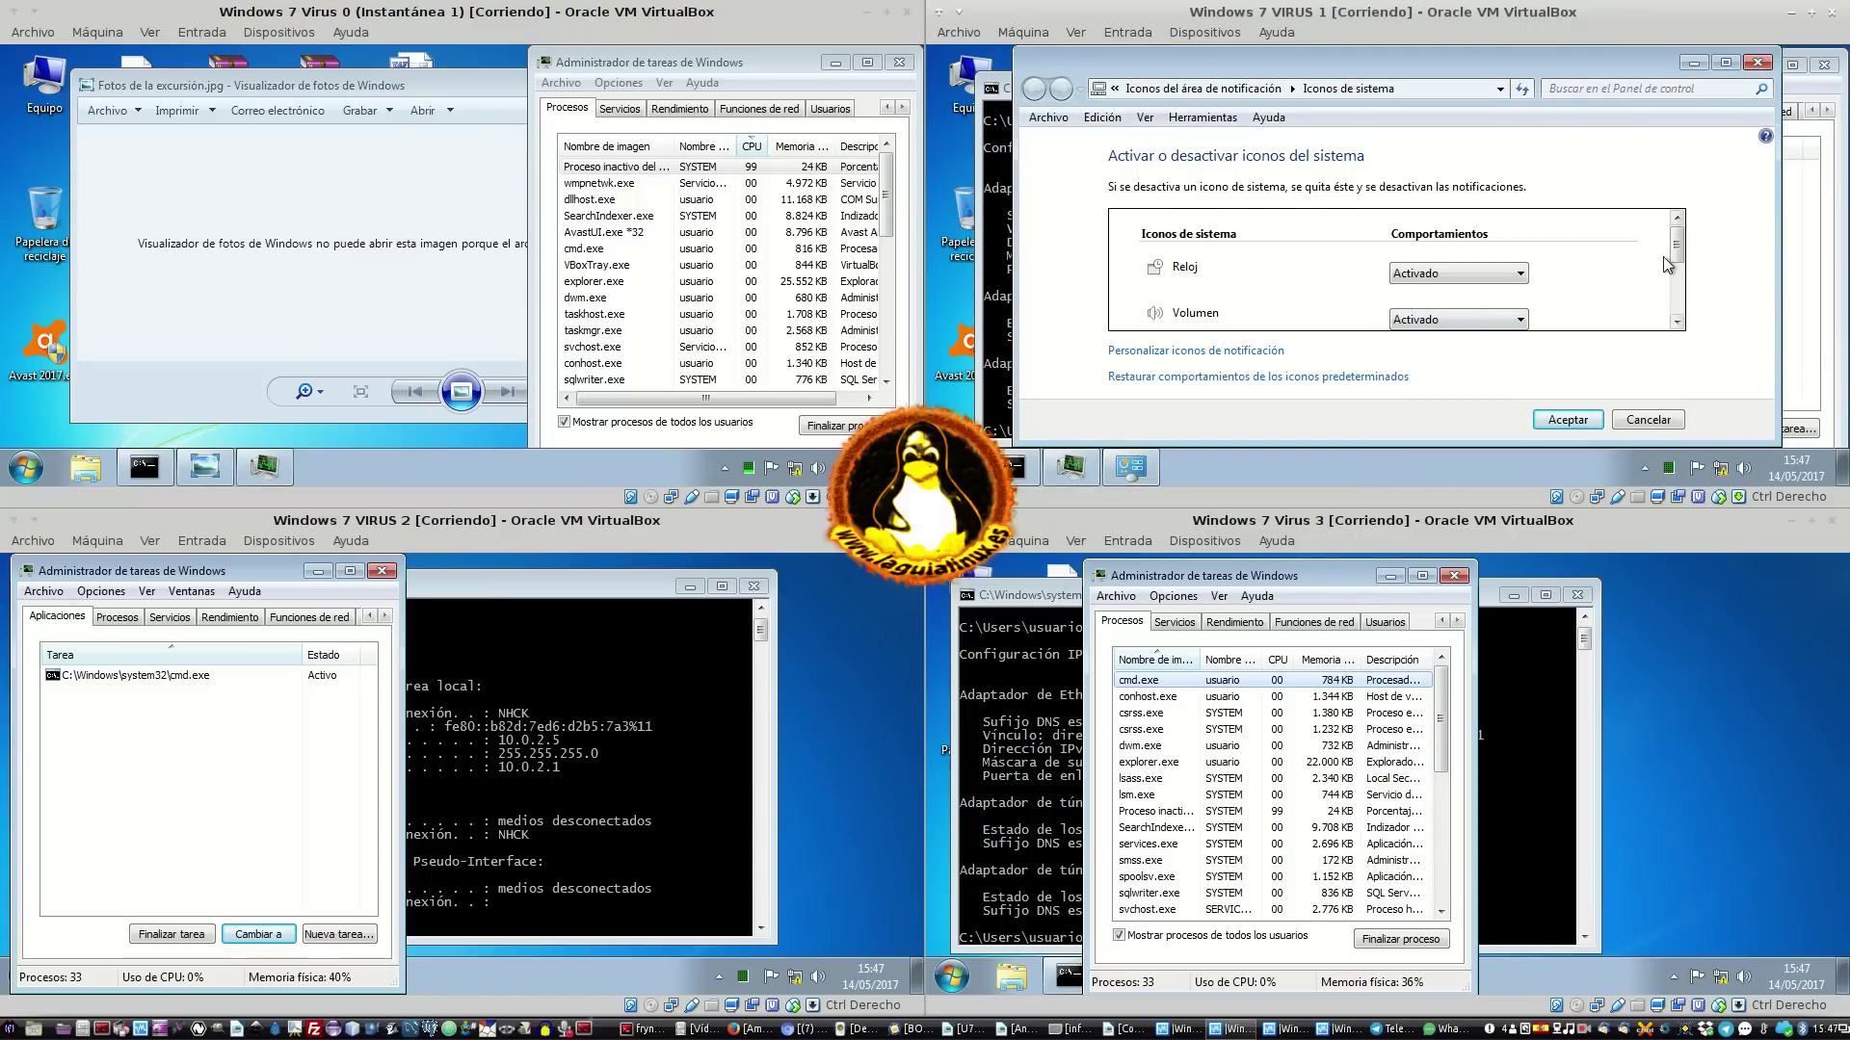
scroll(1668, 279, "down", 2)
scroll(1664, 297, "up", 5)
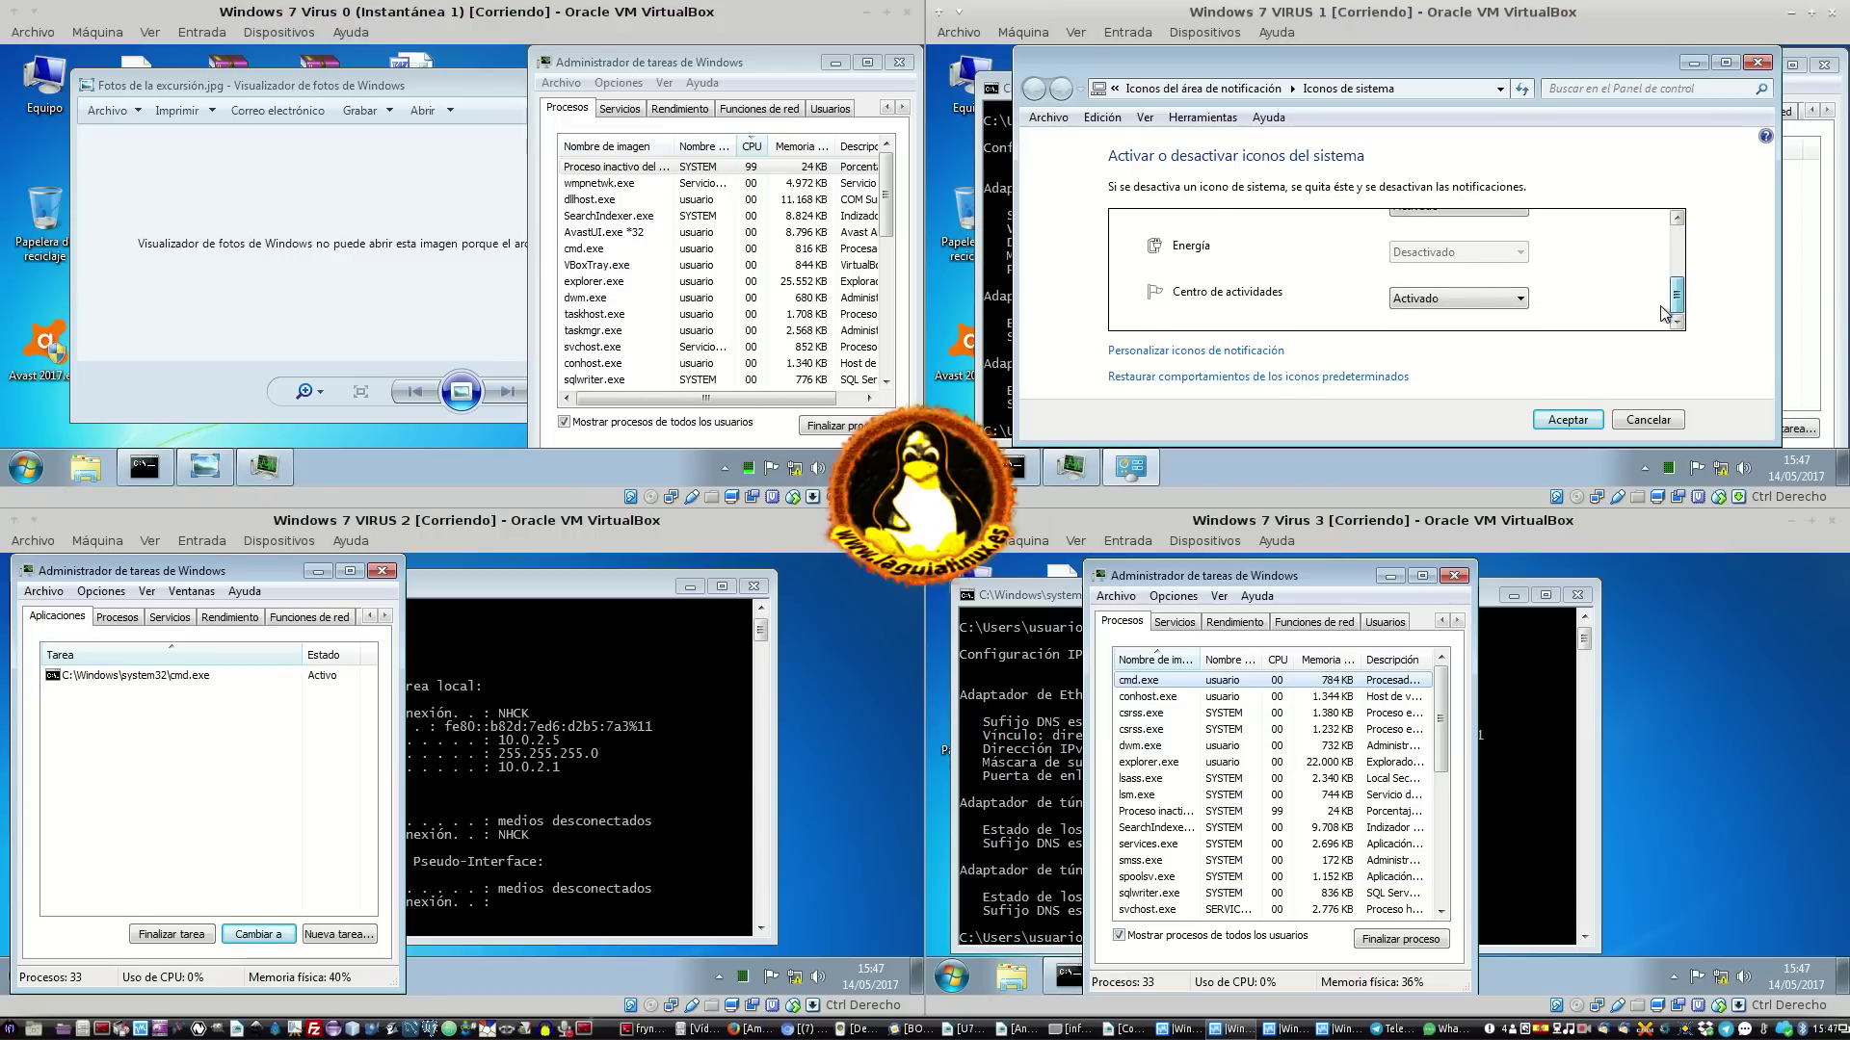
mouse_move(1665, 240)
left_mouse_down()
mouse_move(1665, 306)
mouse_move(1666, 213)
left_mouse_up()
left_click(1760, 58)
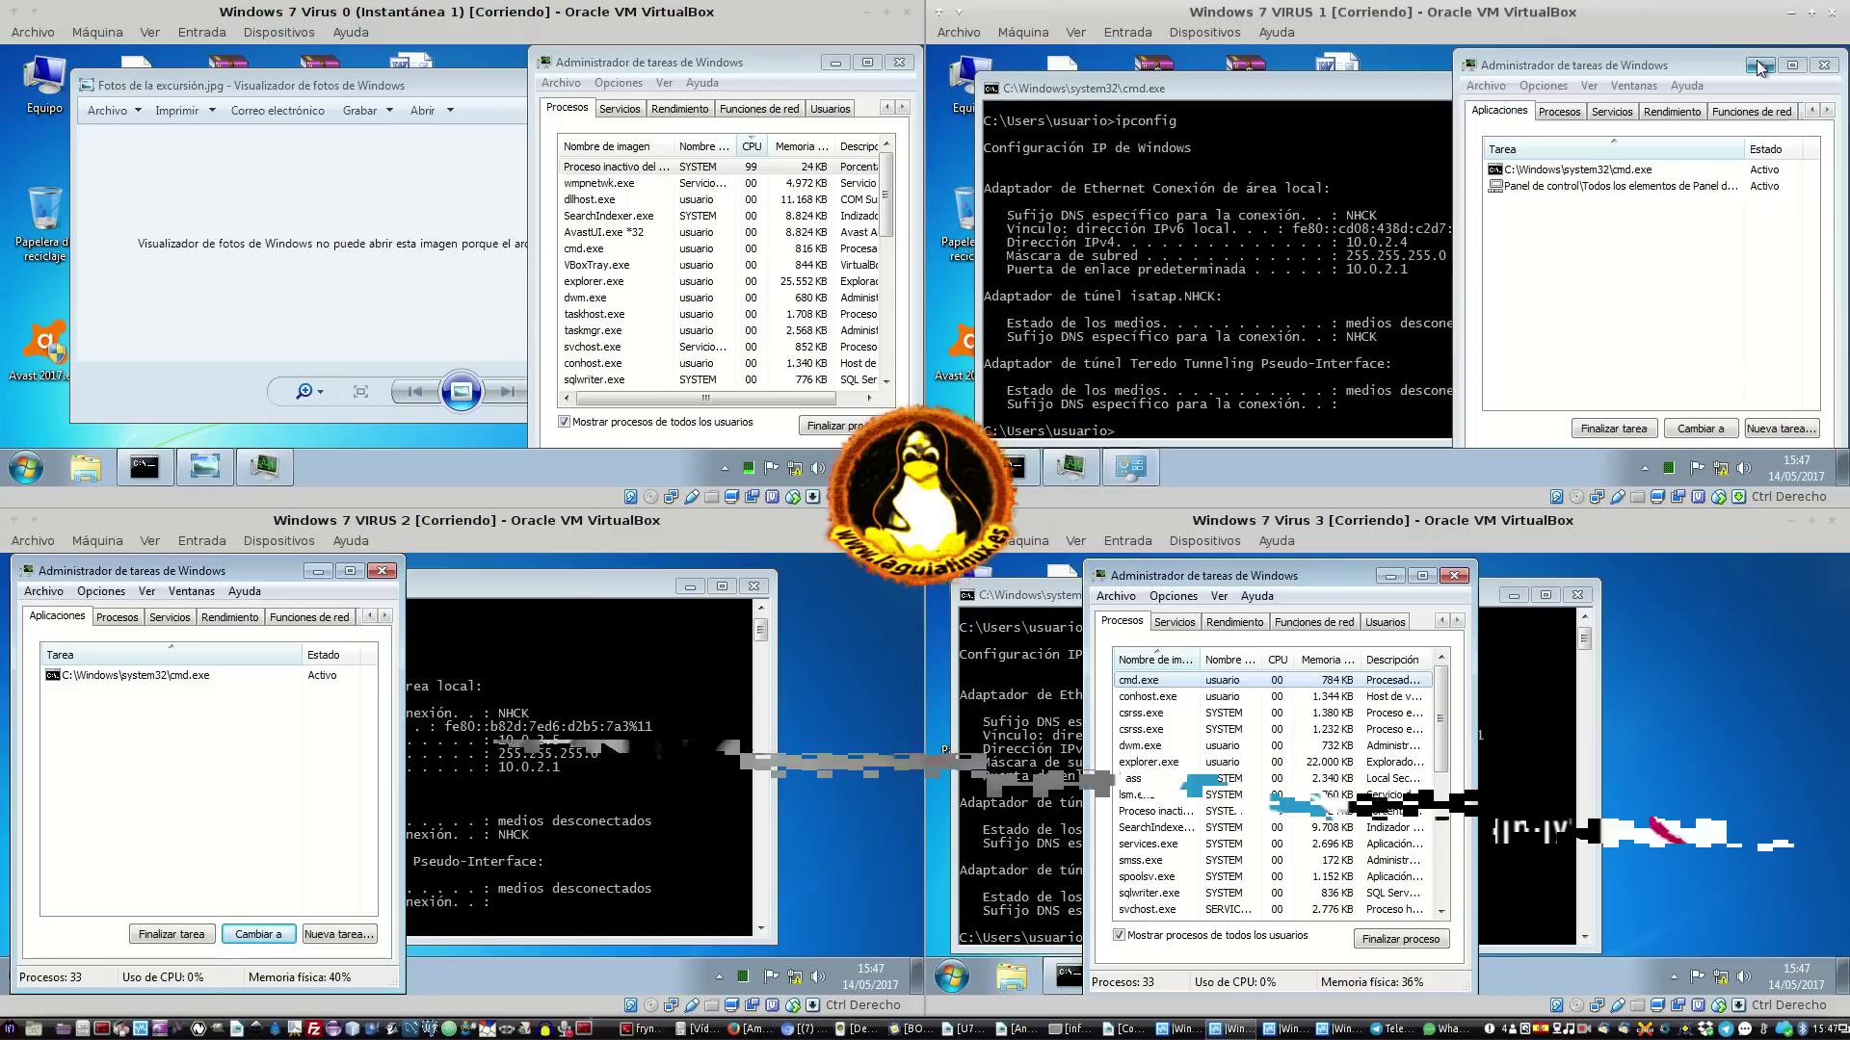
left_click(1575, 258)
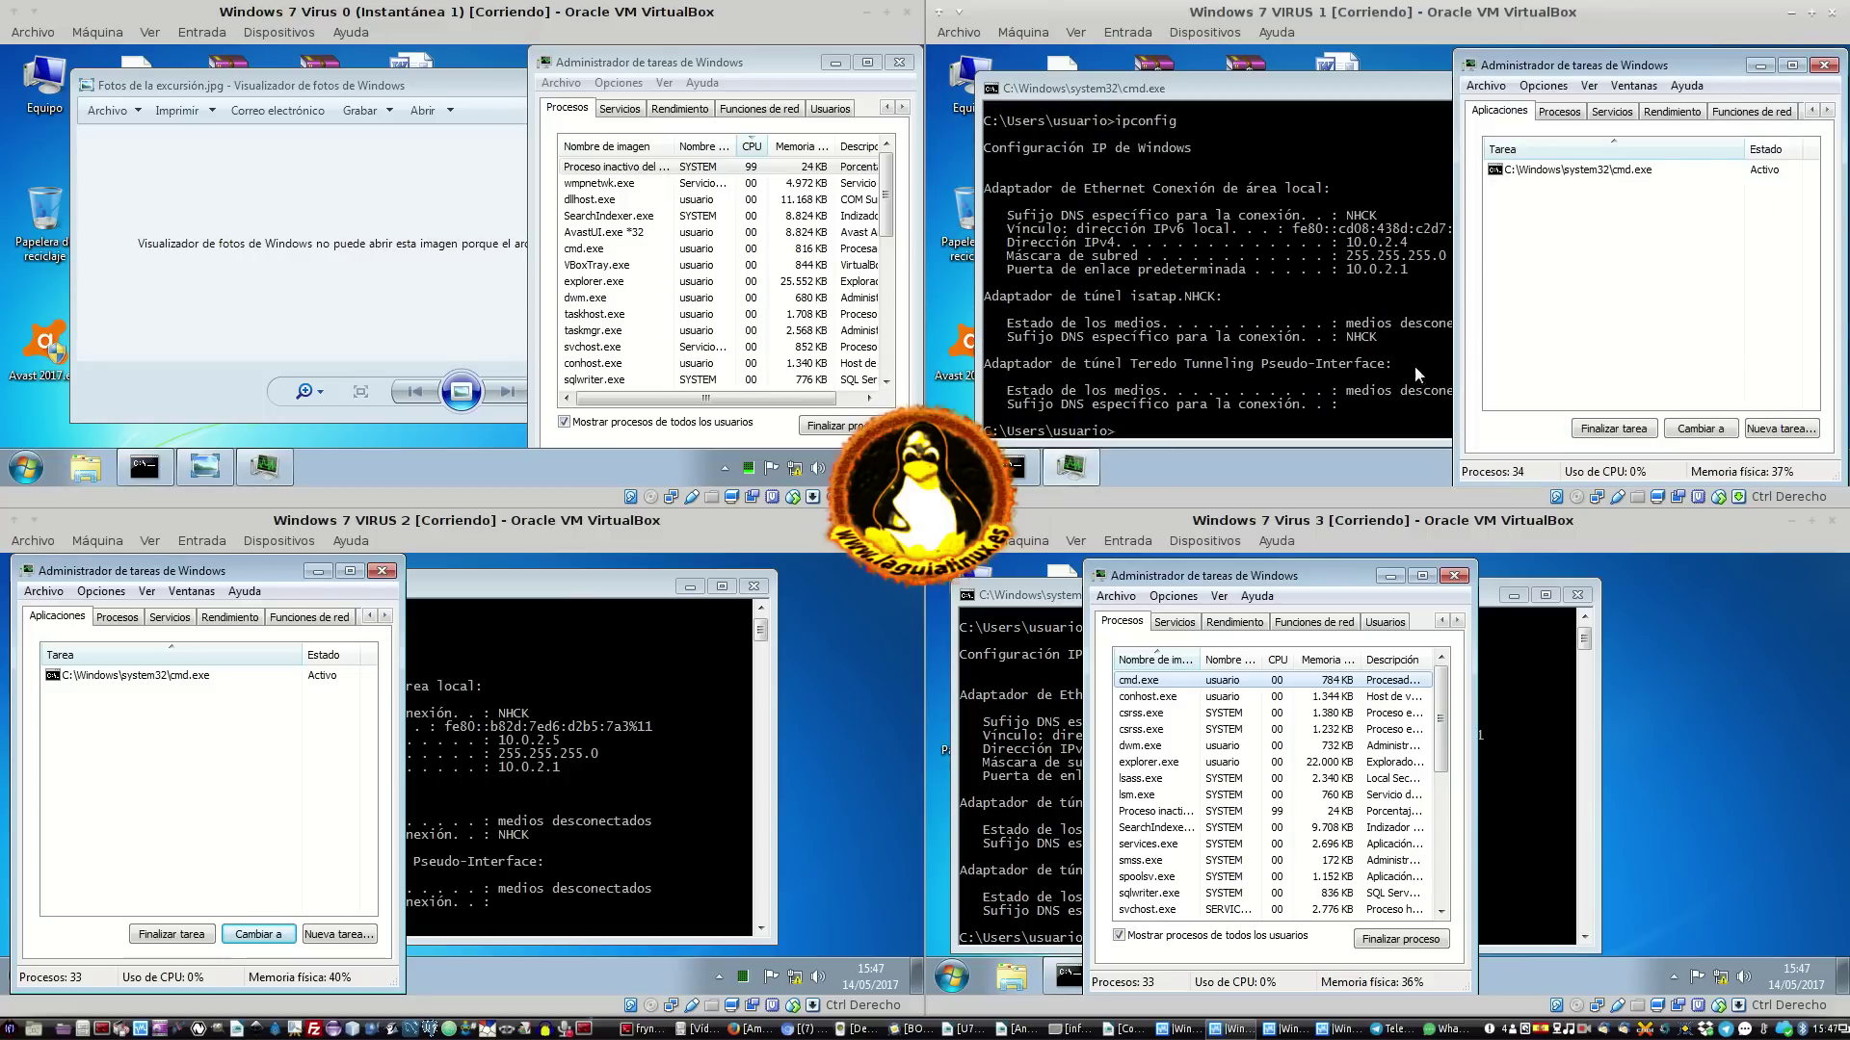
left_click(1298, 212)
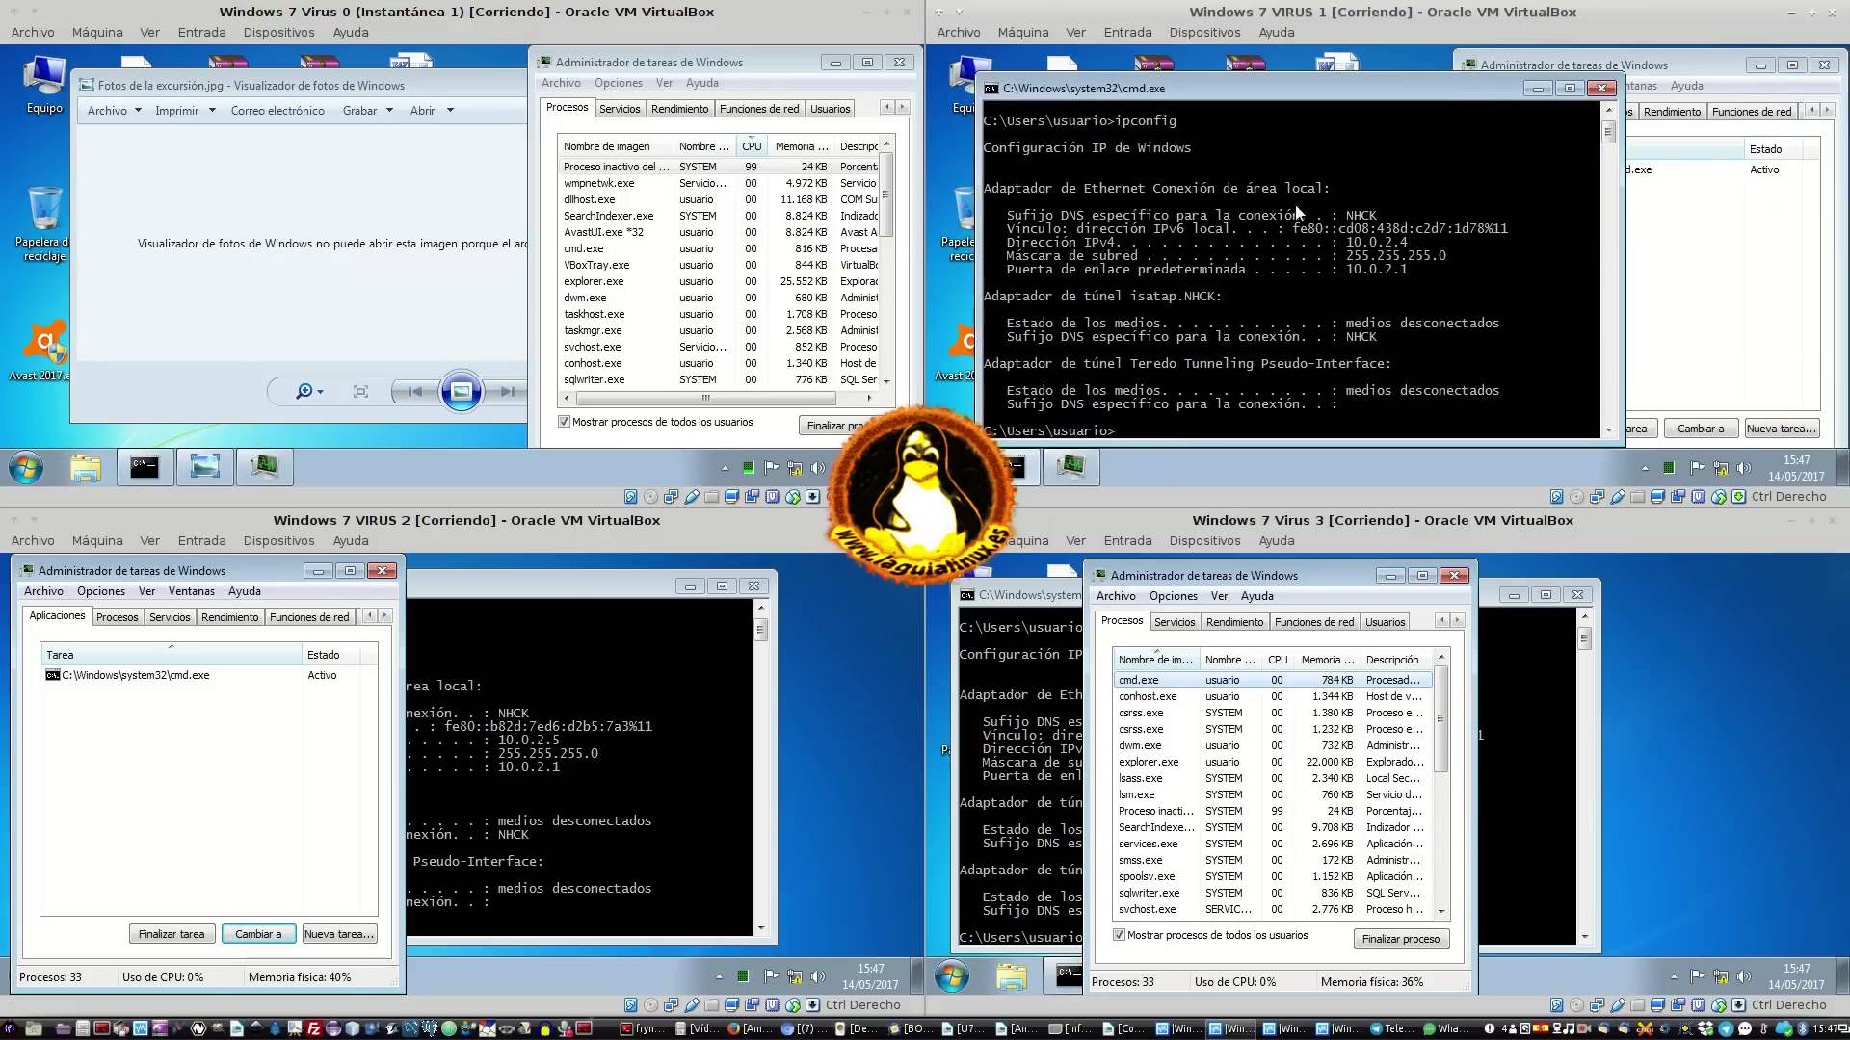
Show all users' processes in VIRUS 1's Task Manager, sorted by CPU usage
left_click(1537, 88)
left_click(1419, 453)
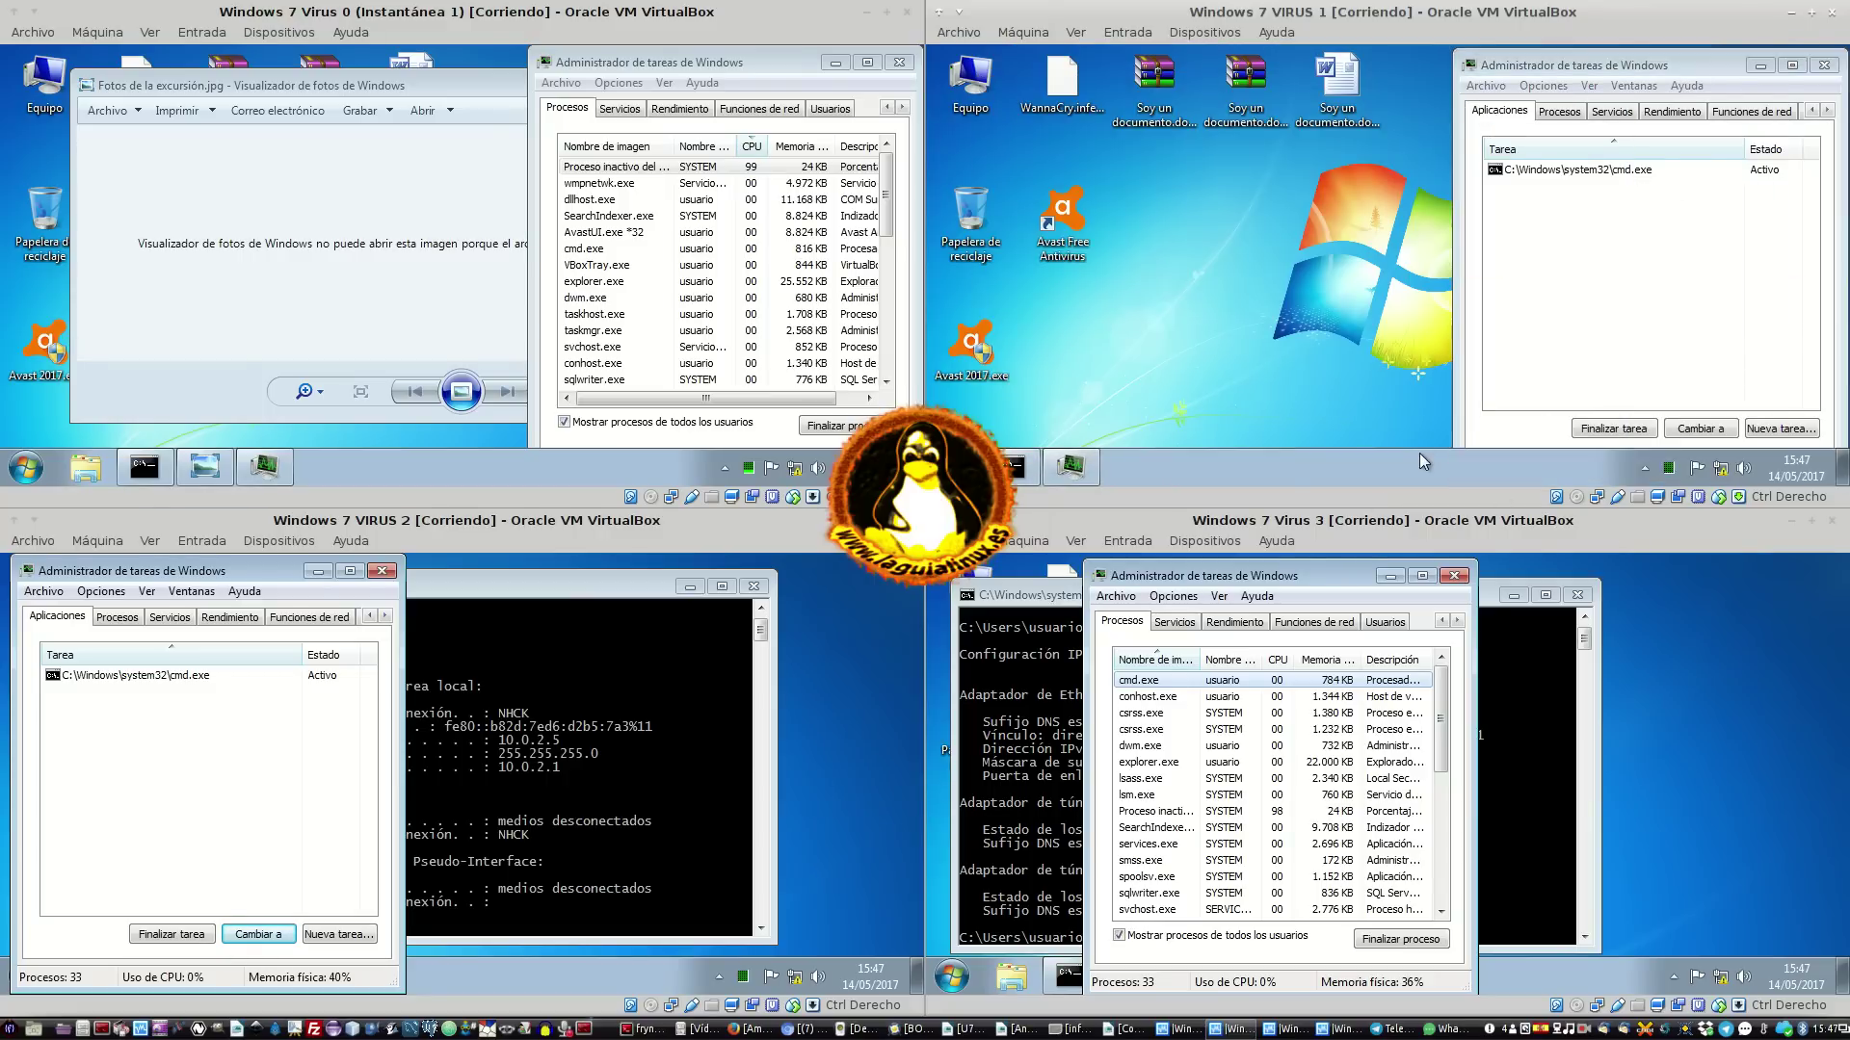
left_click(1570, 113)
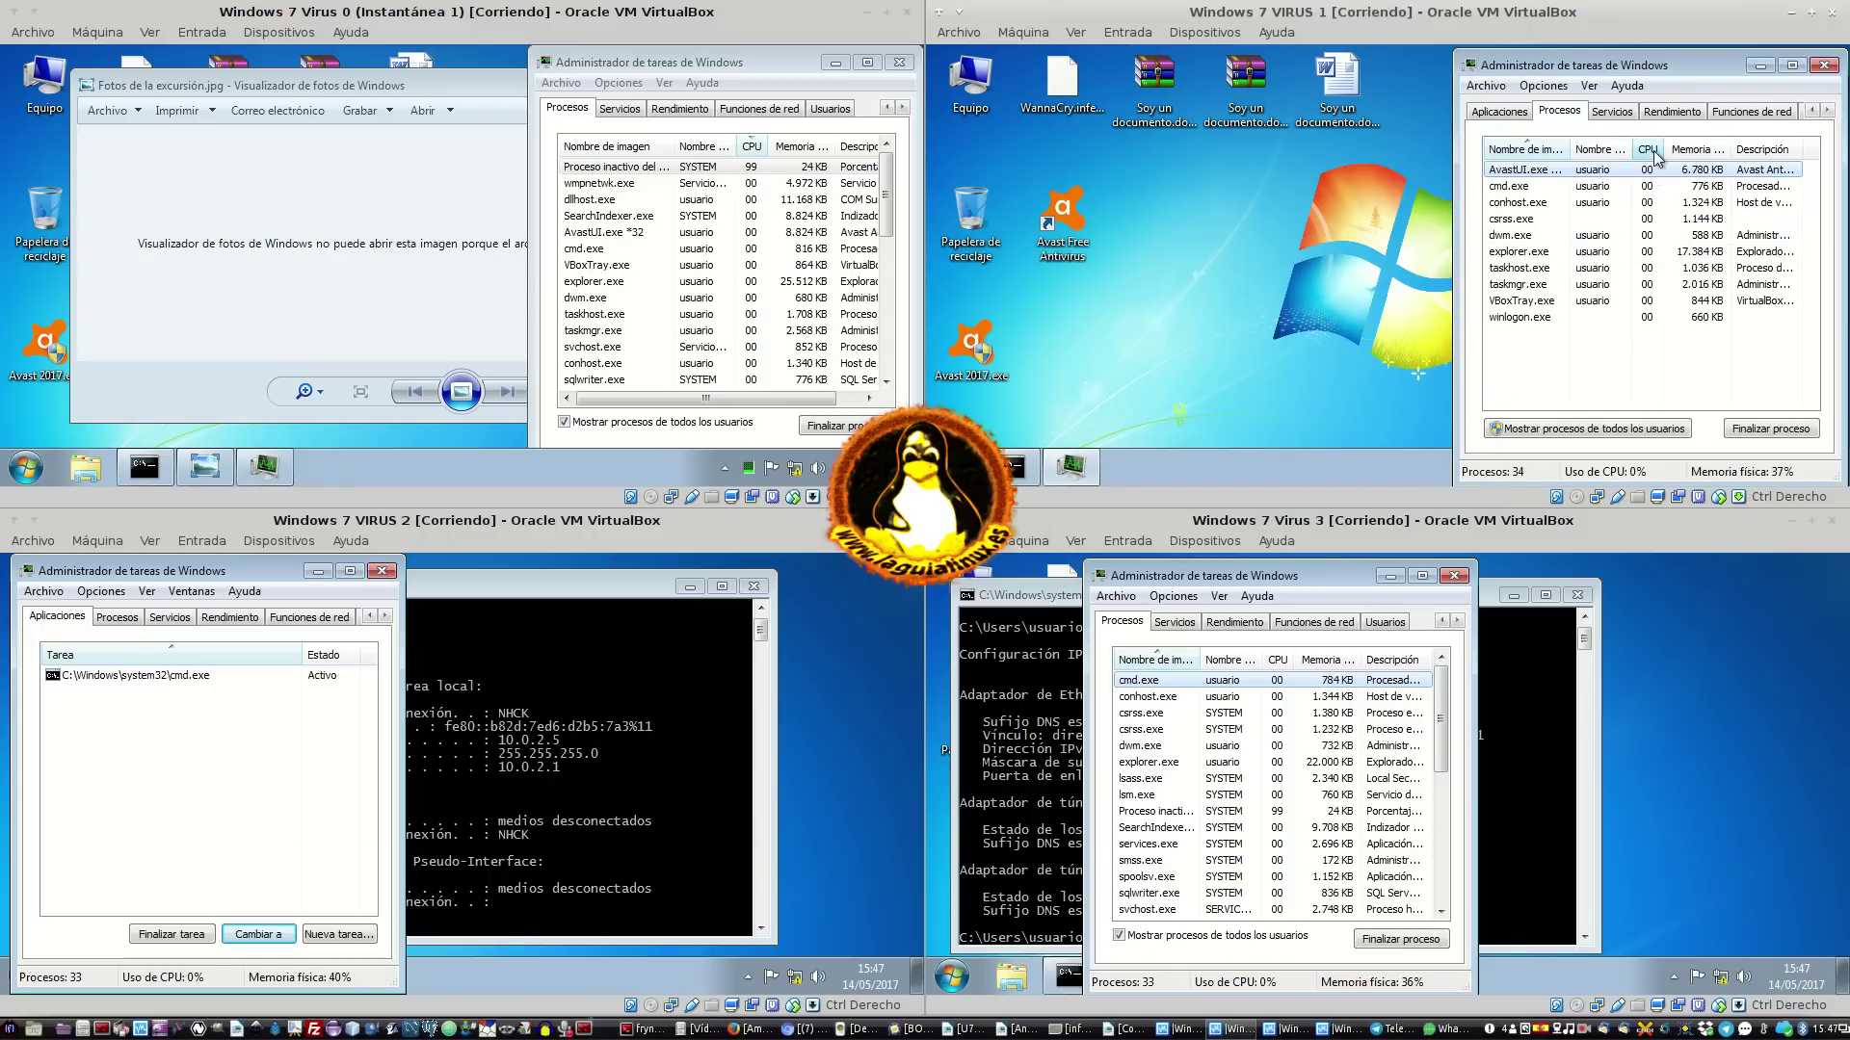
left_click(1590, 429)
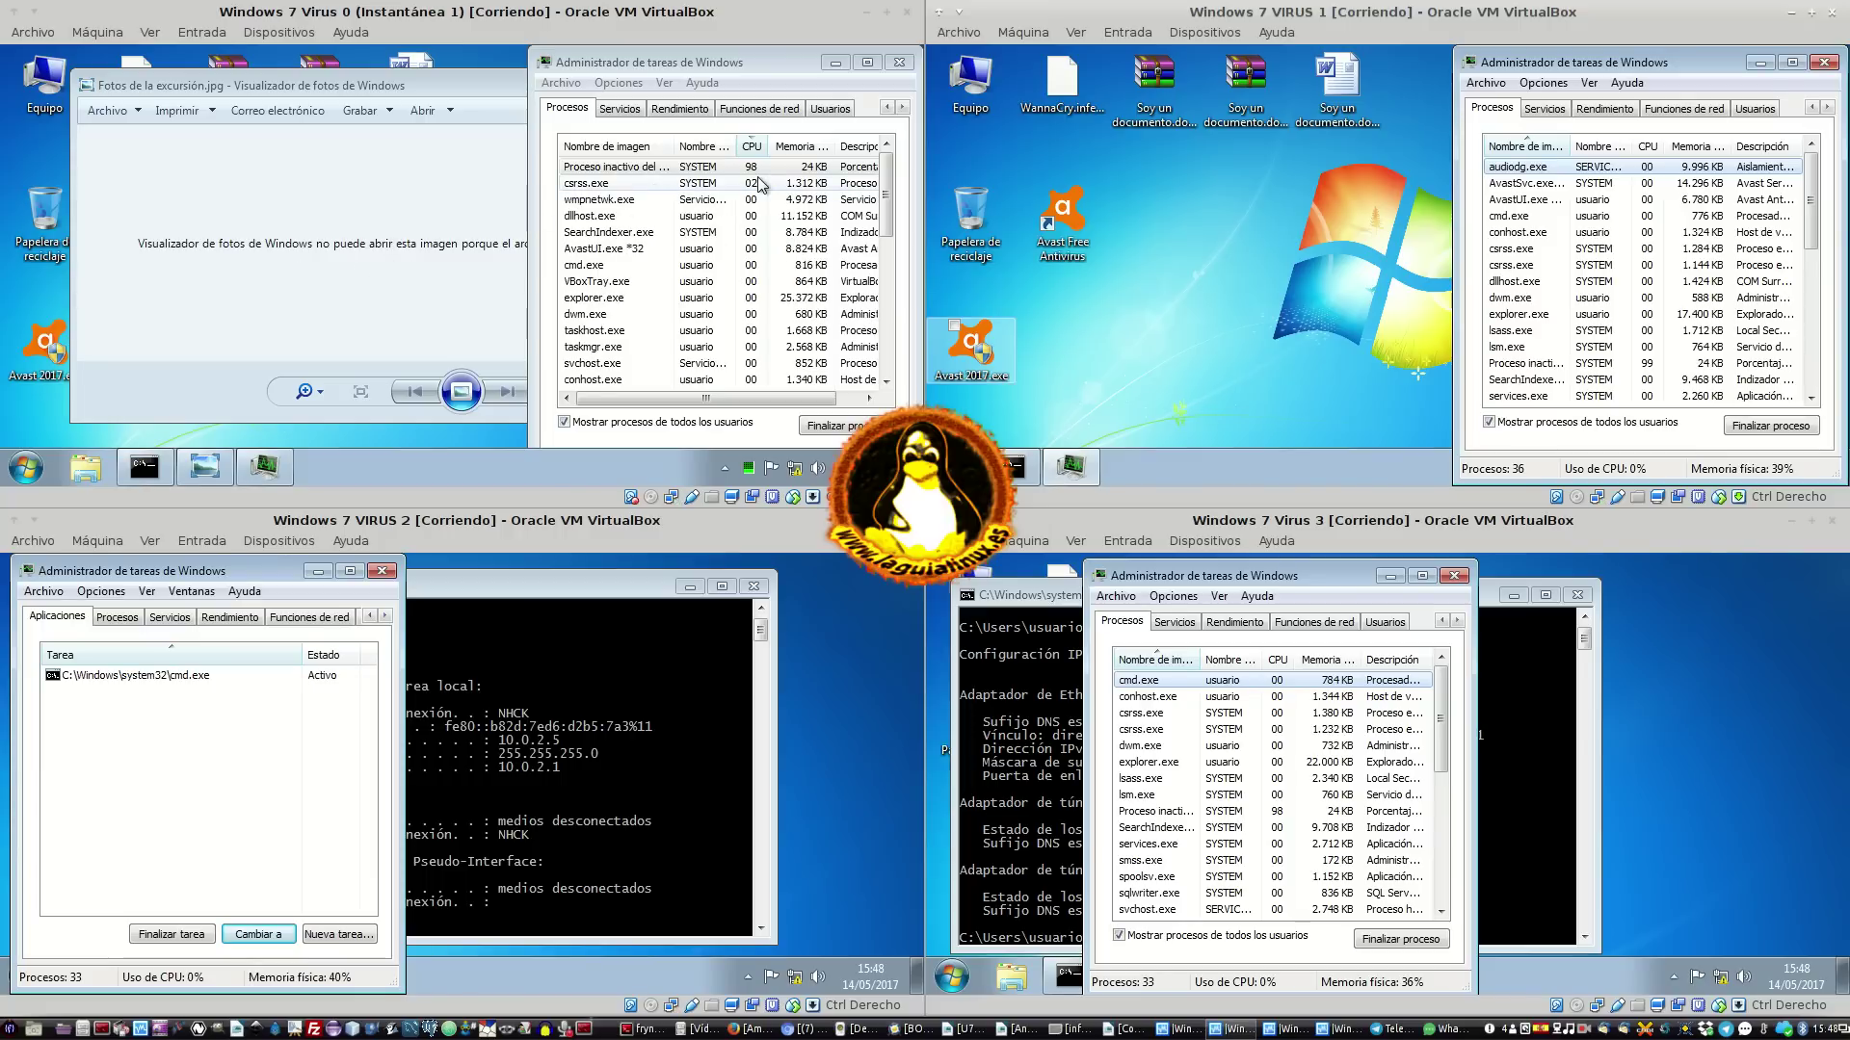
left_click(1653, 154)
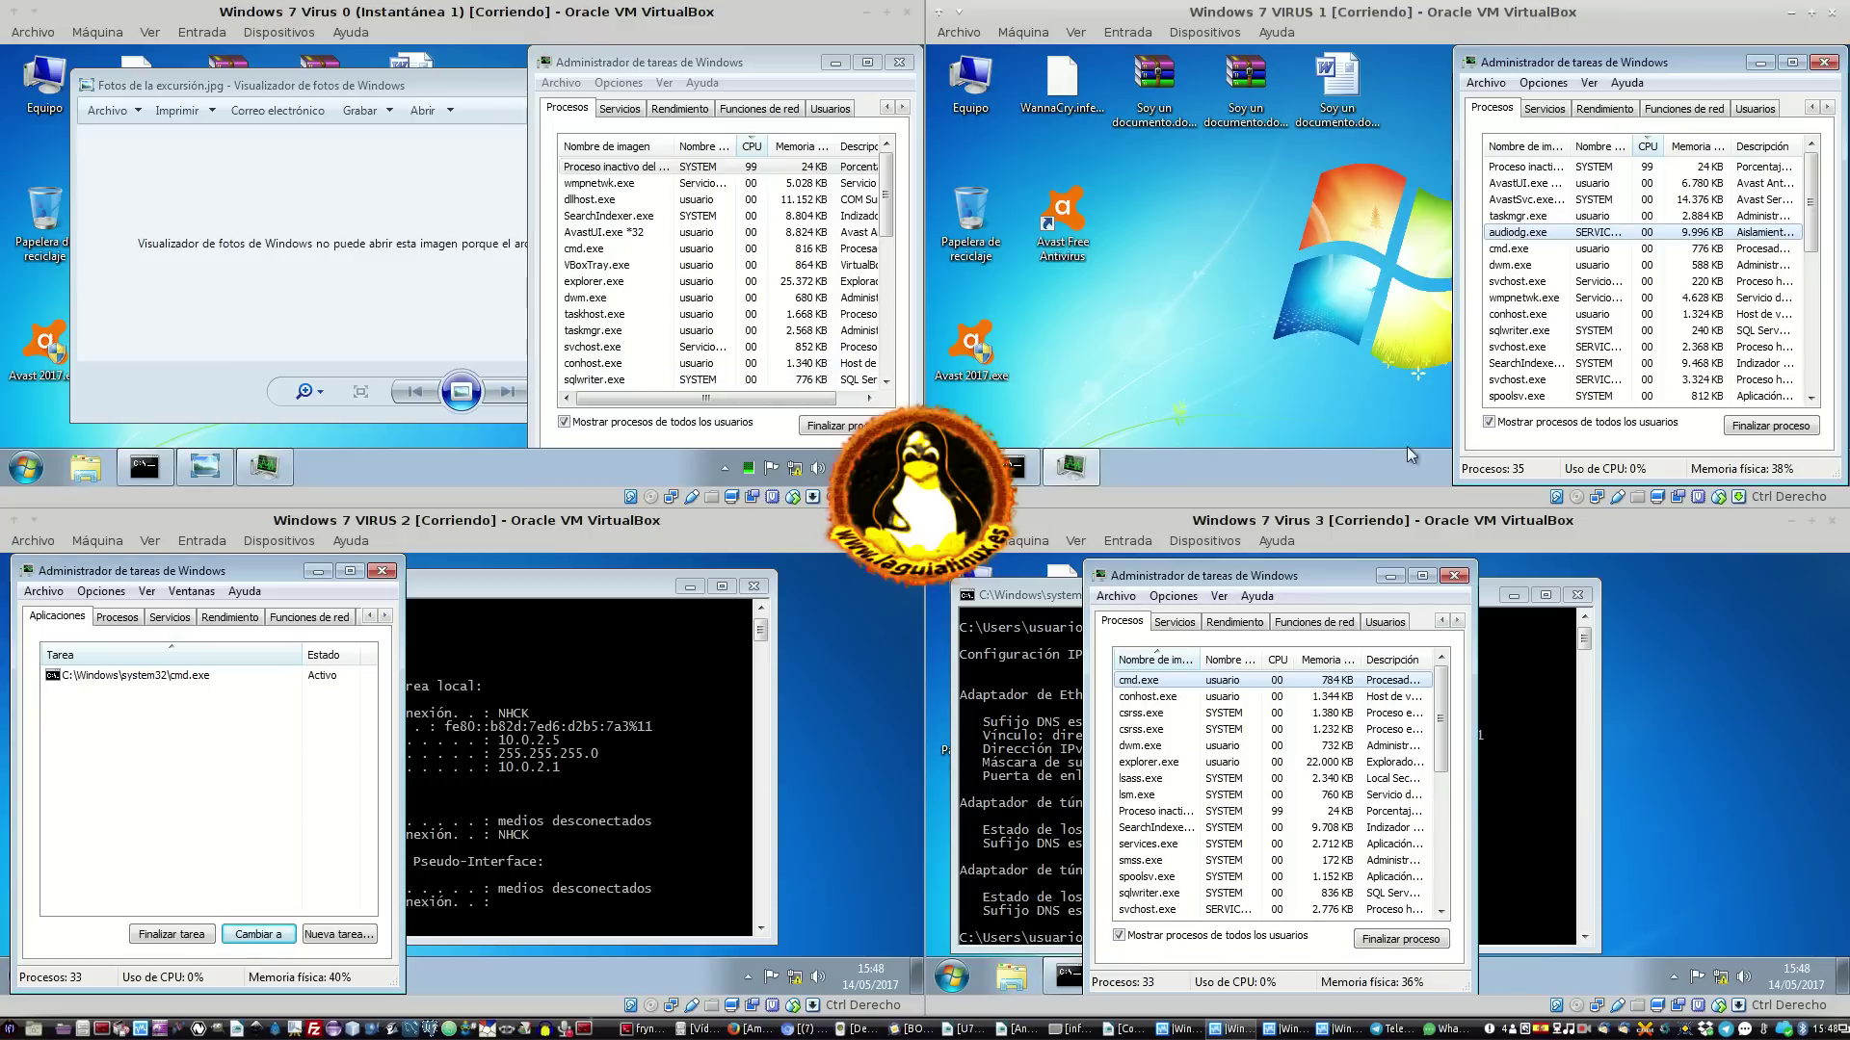
left_click(1383, 456)
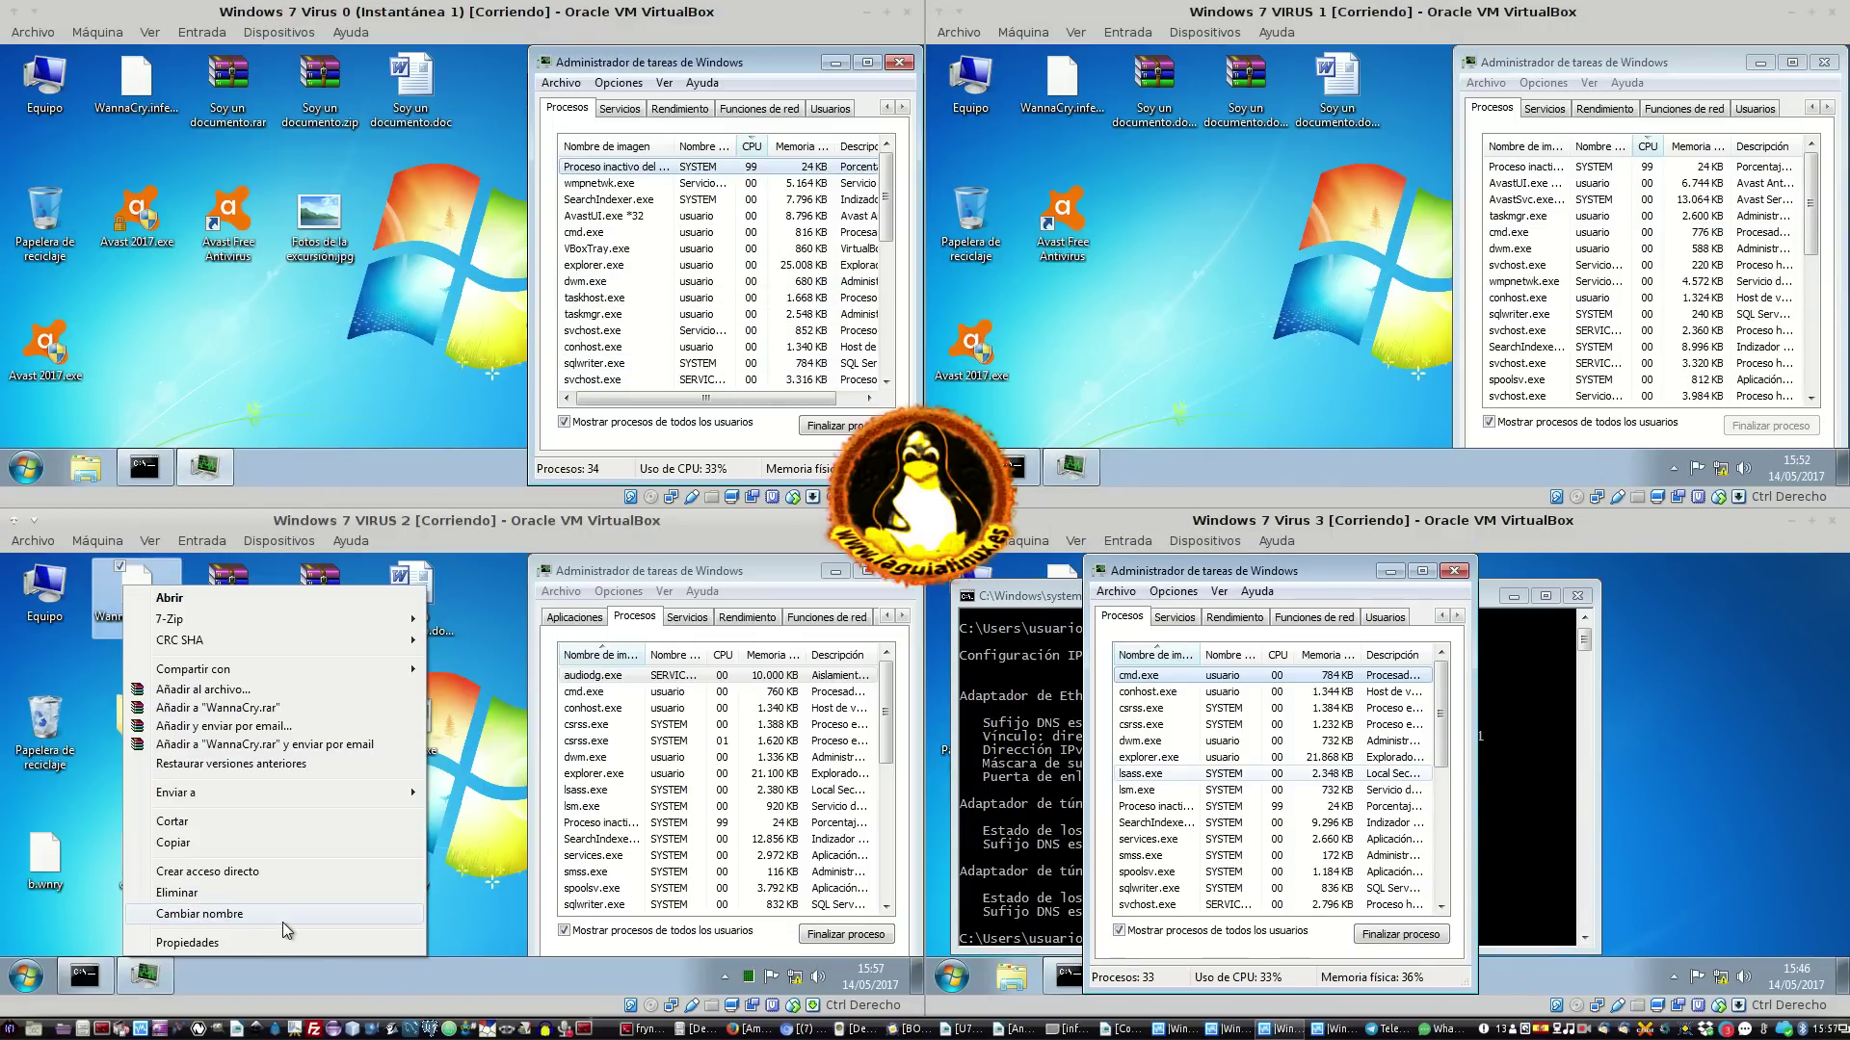
Rename WannaCry.infected on VIRUS 2's desktop to Crack Juego de turno.exe
left_click(281, 922)
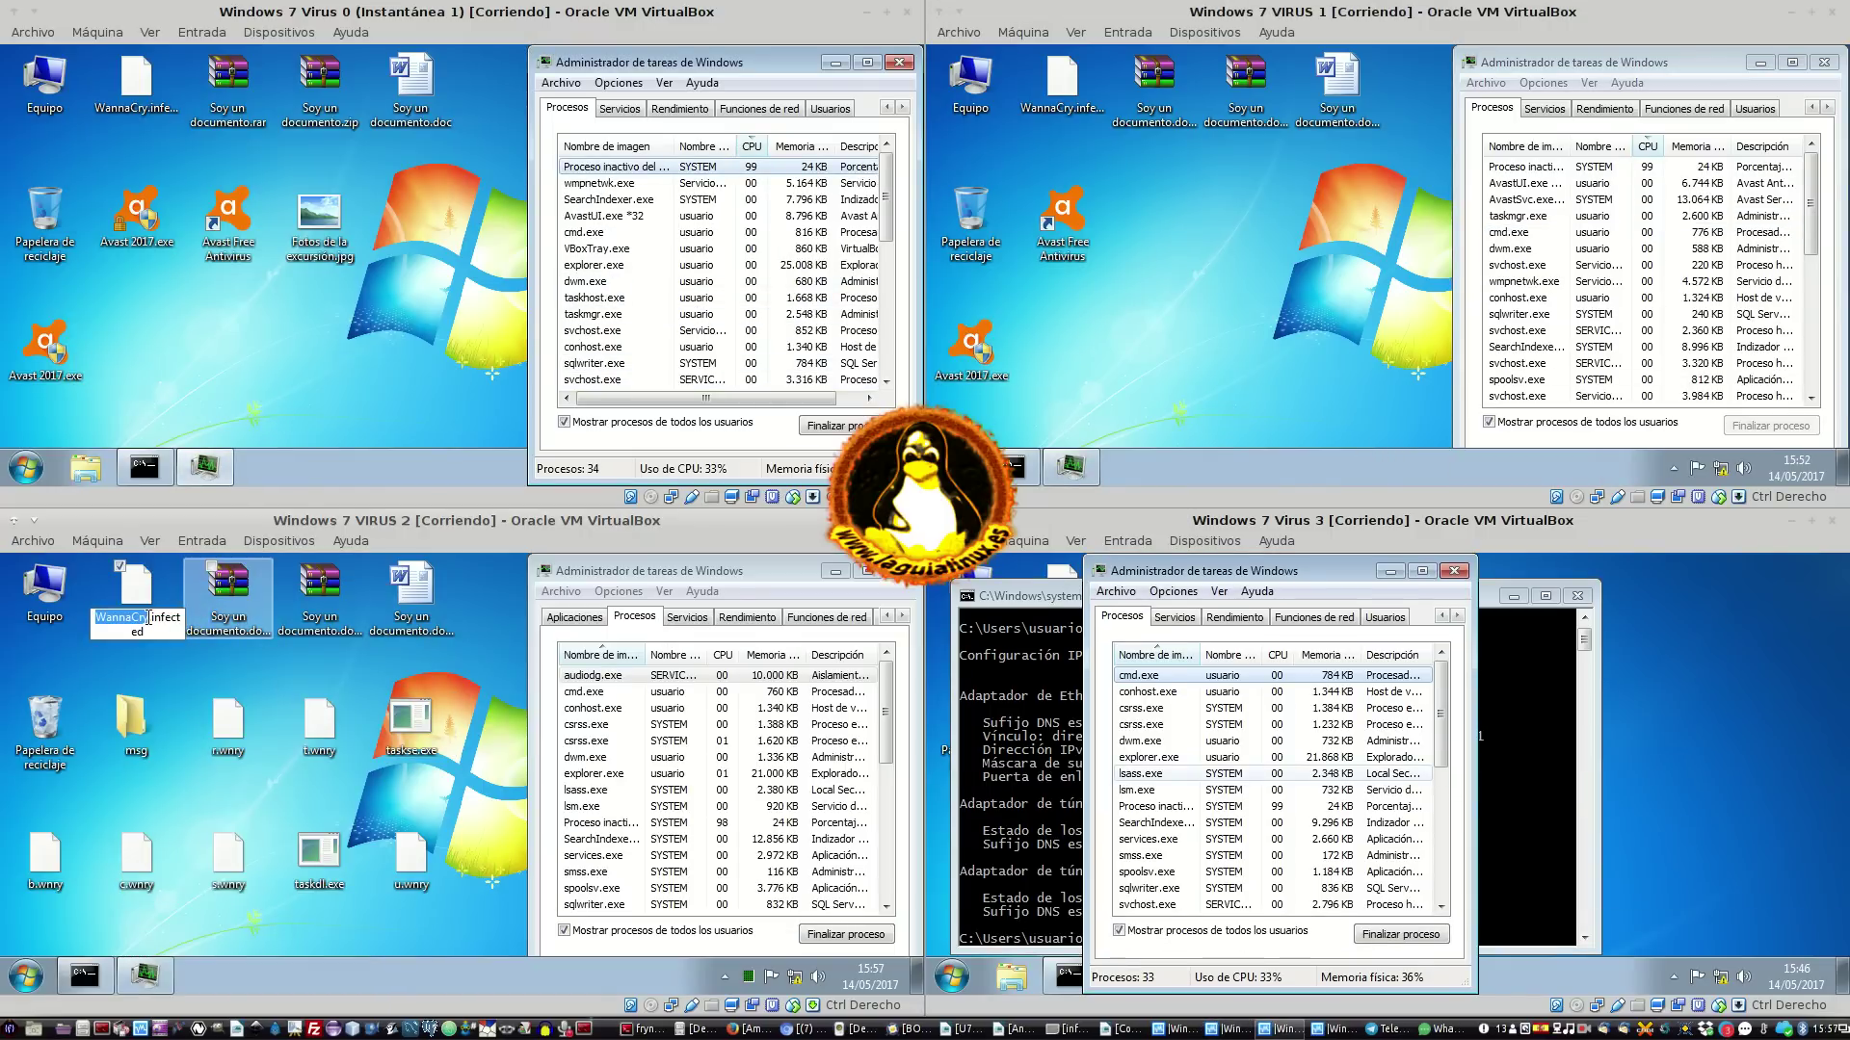
left_click_drag(148, 633, 75, 590)
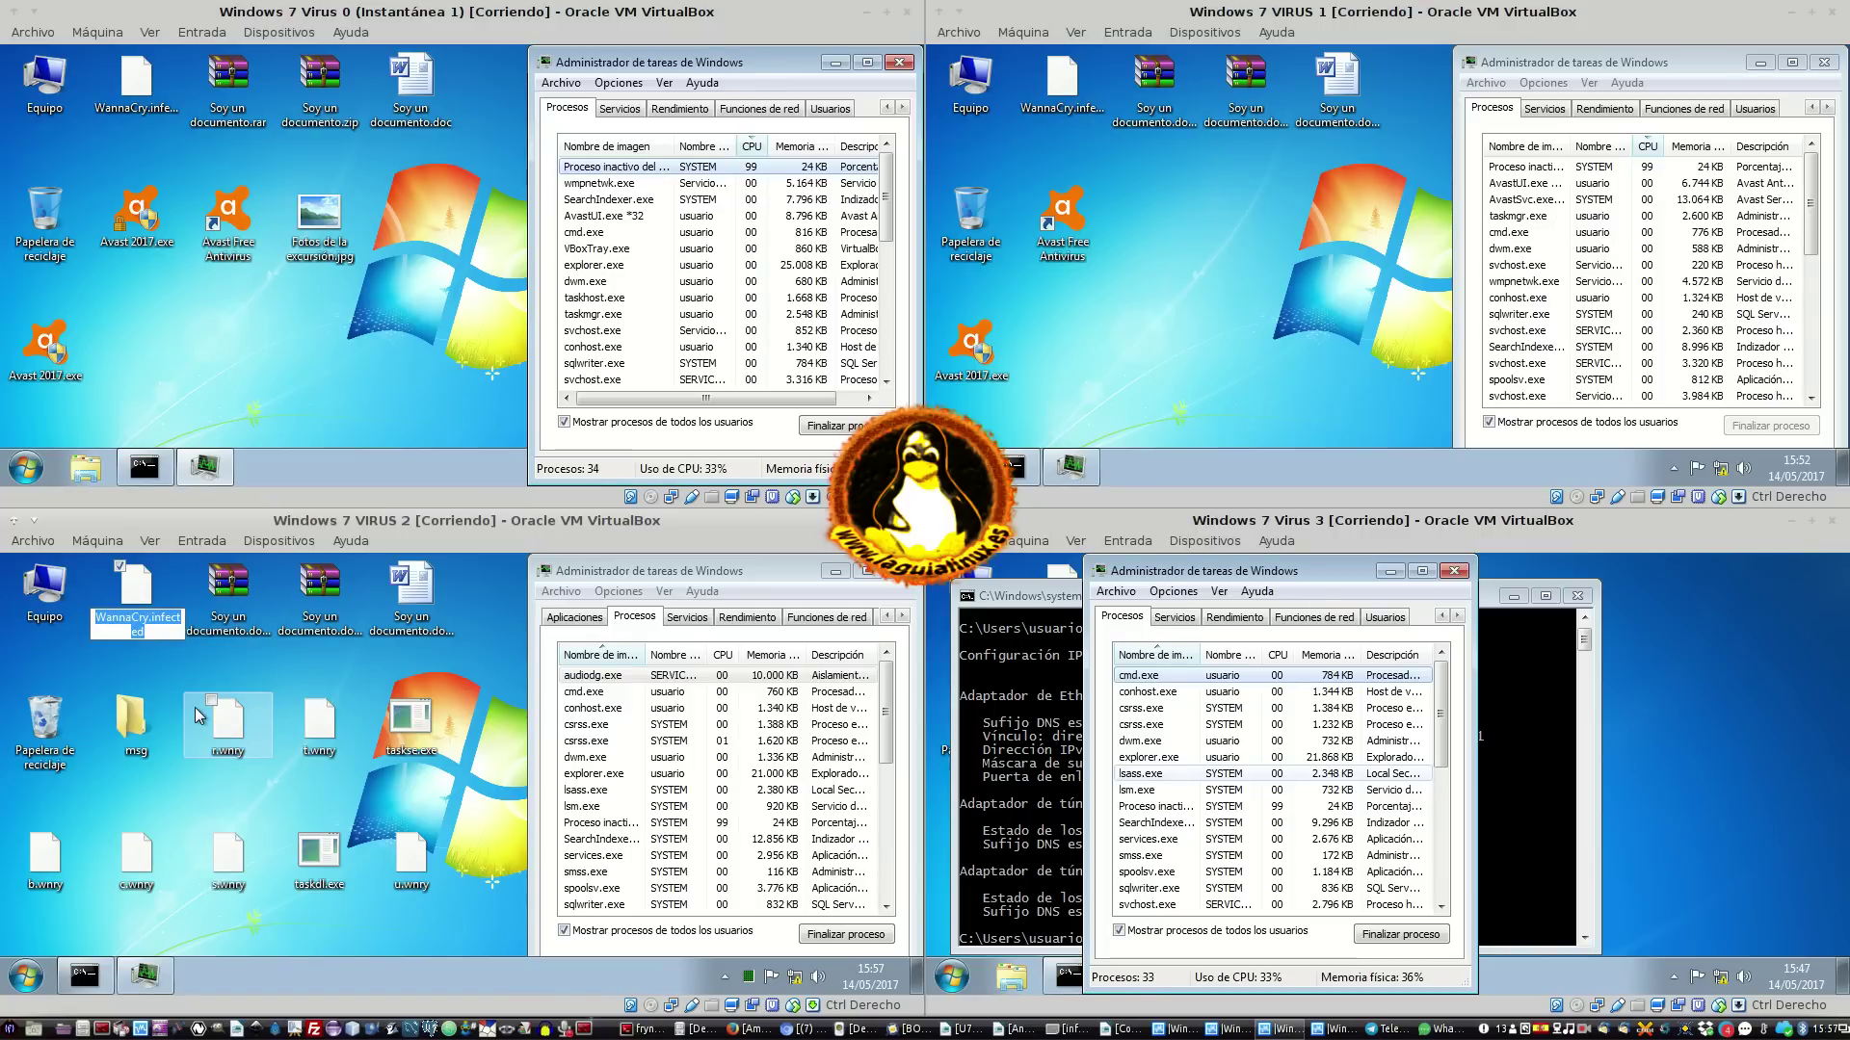
type("Crack")
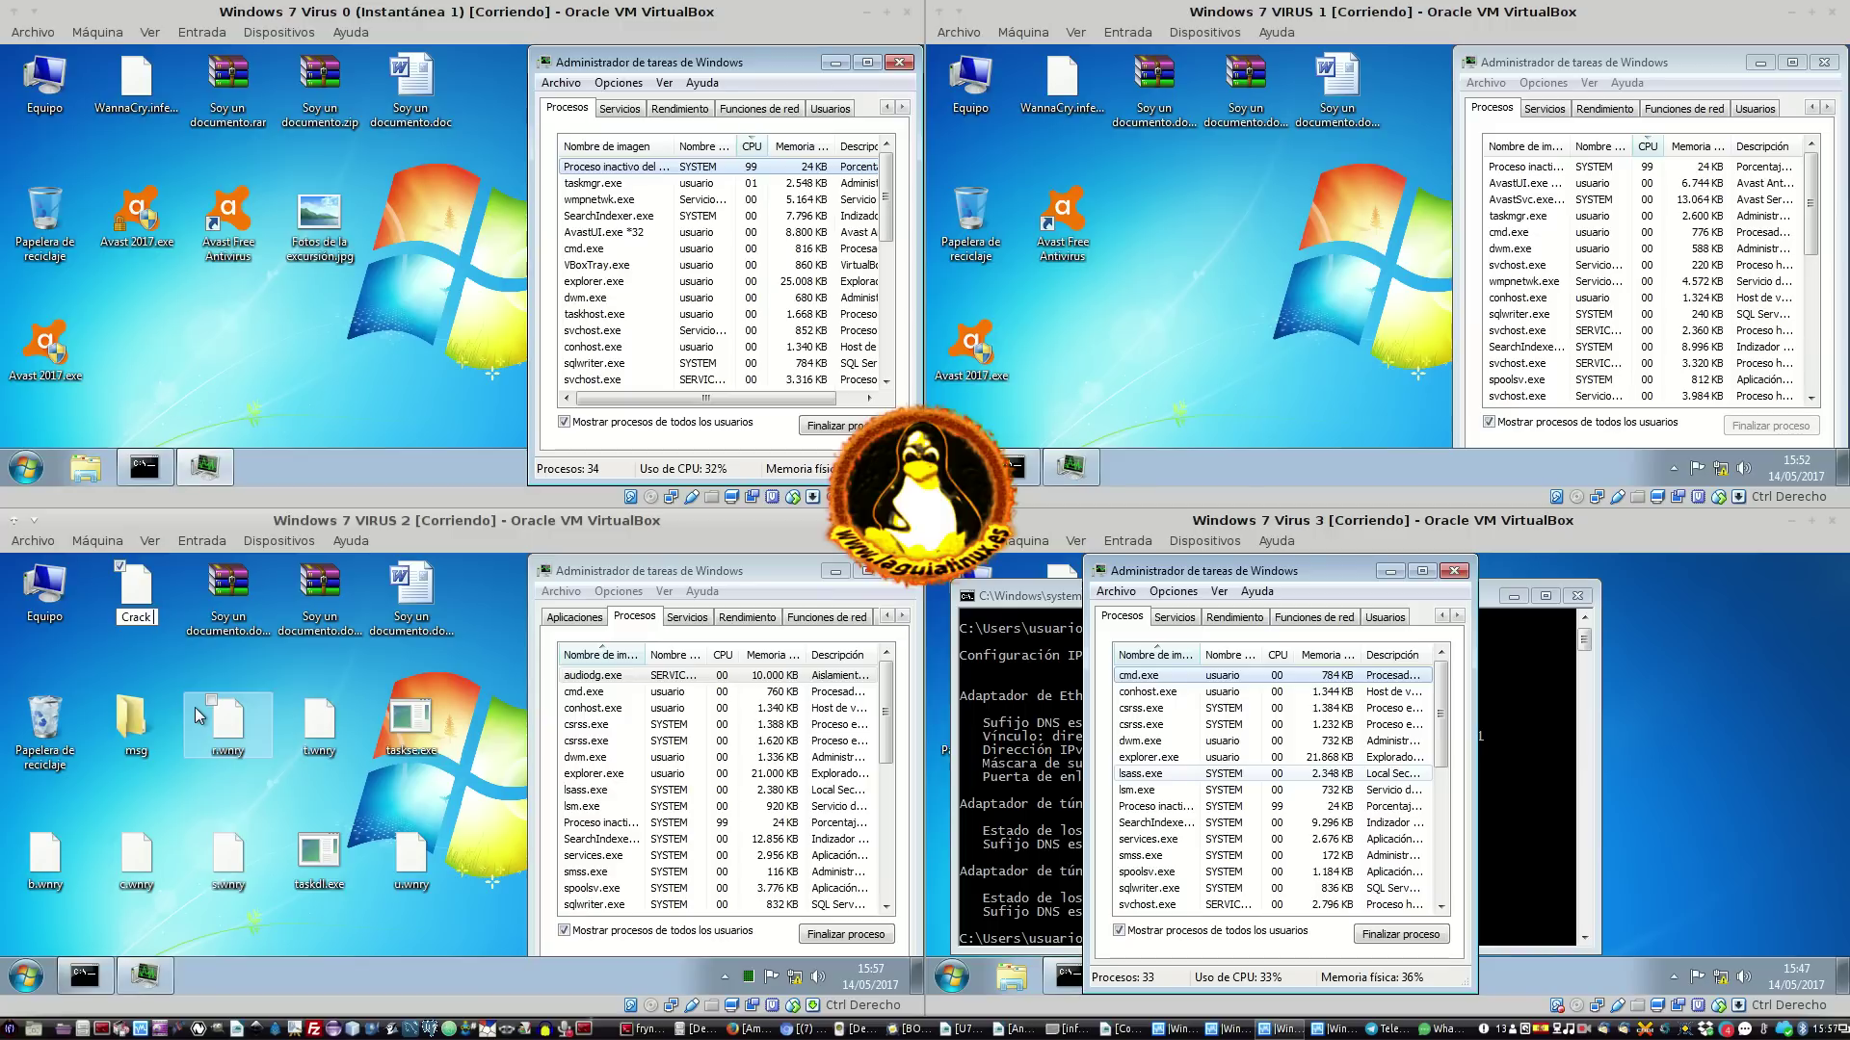
type(" Juego de turno.exe")
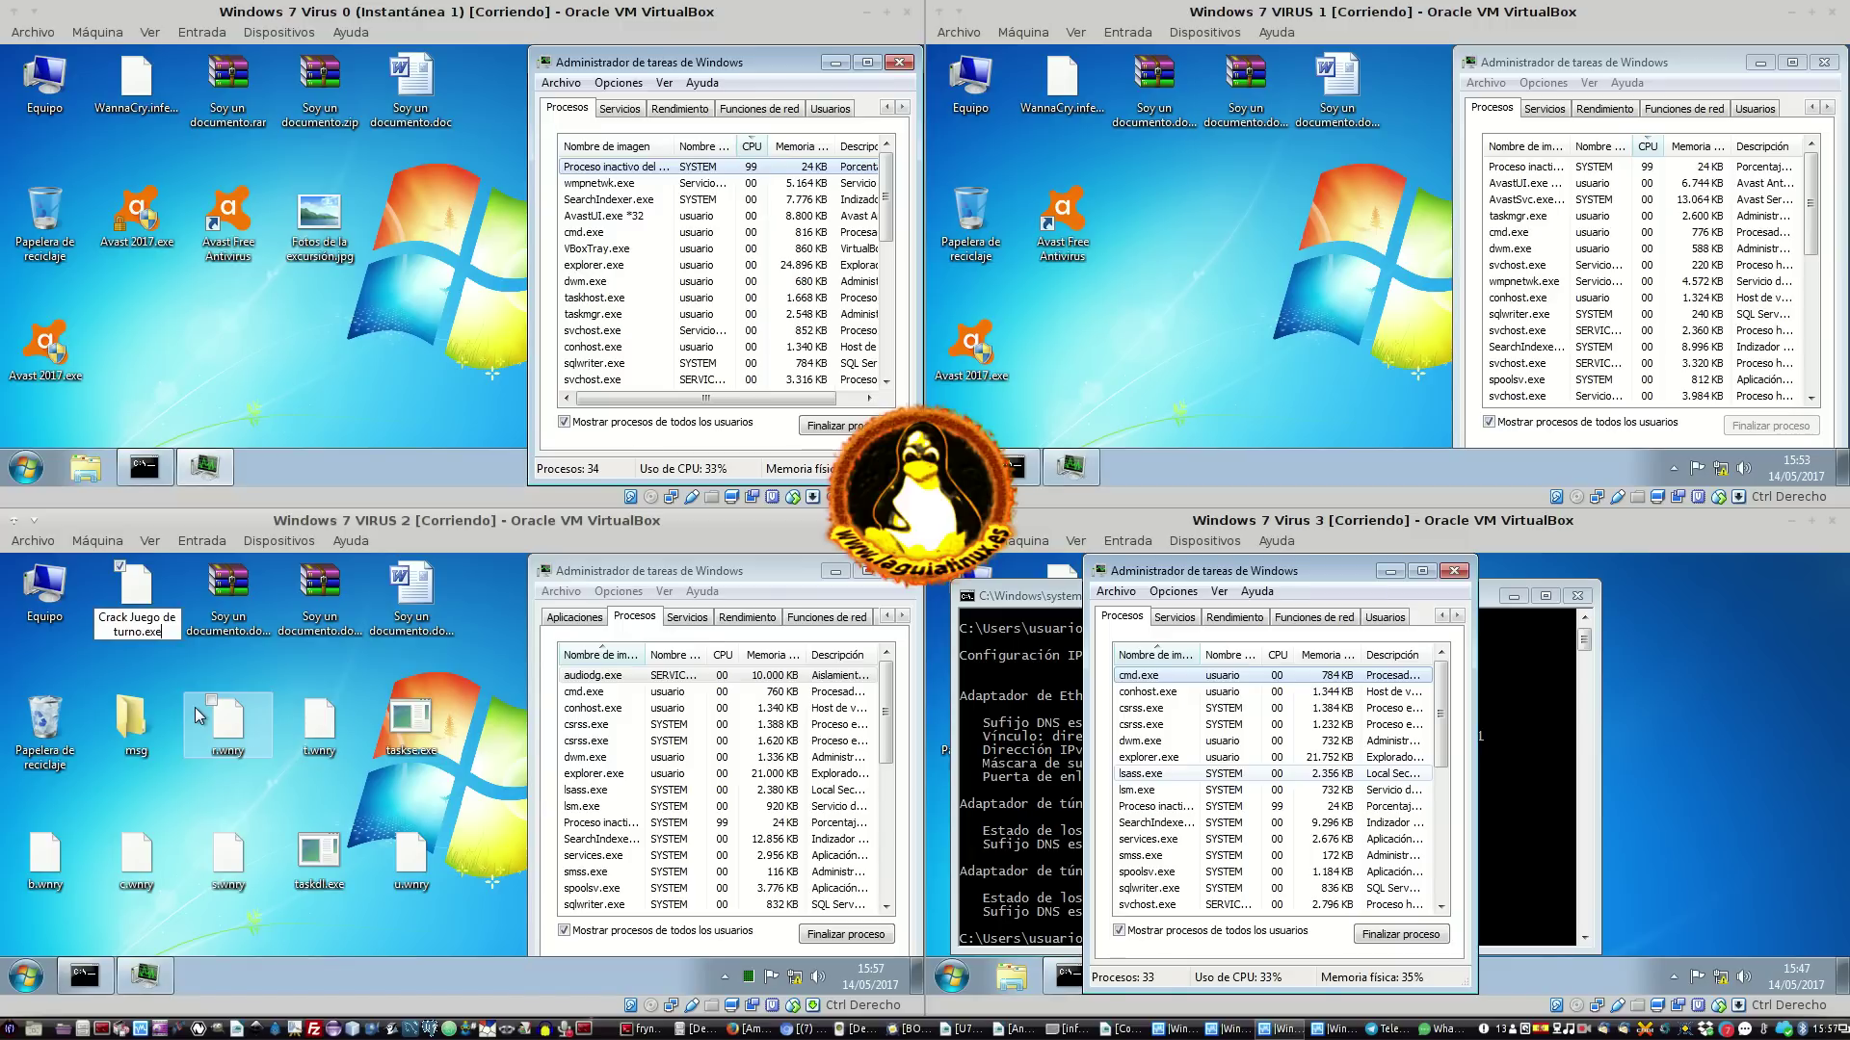
key("Return")
key("Return")
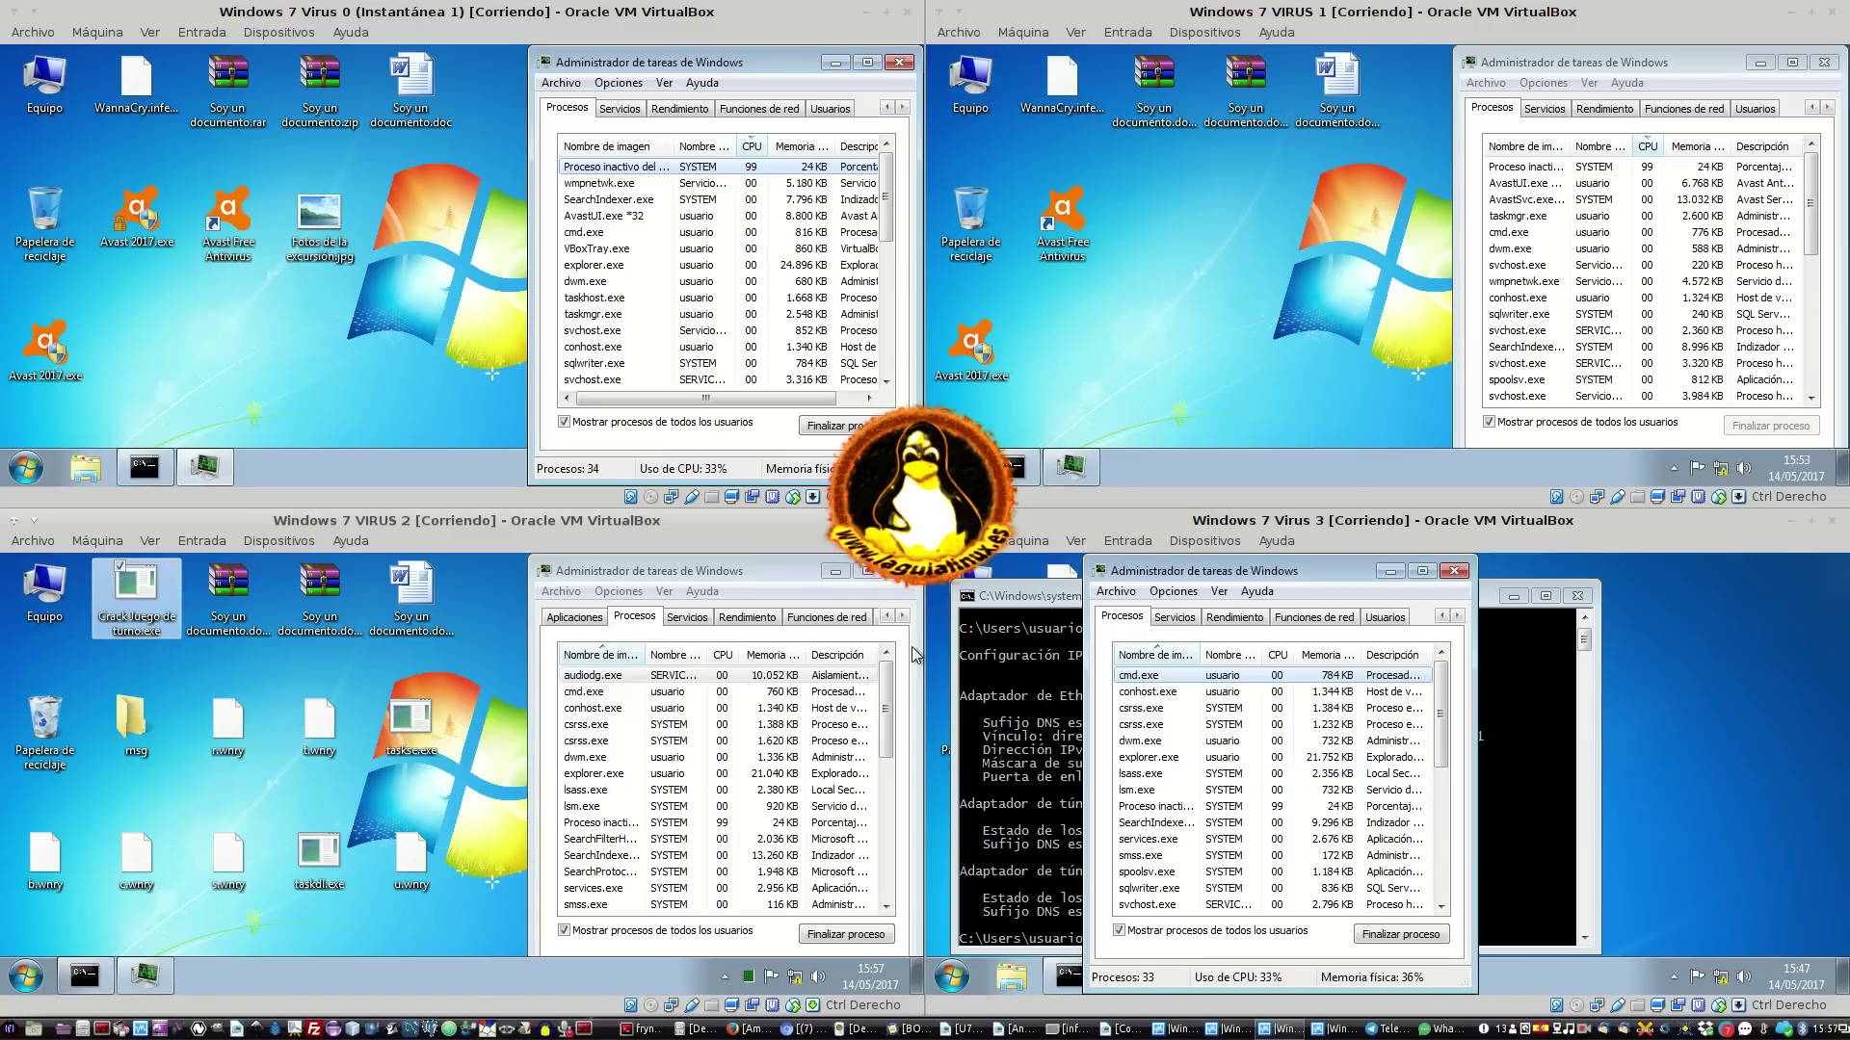
key("XF86AudioMute")
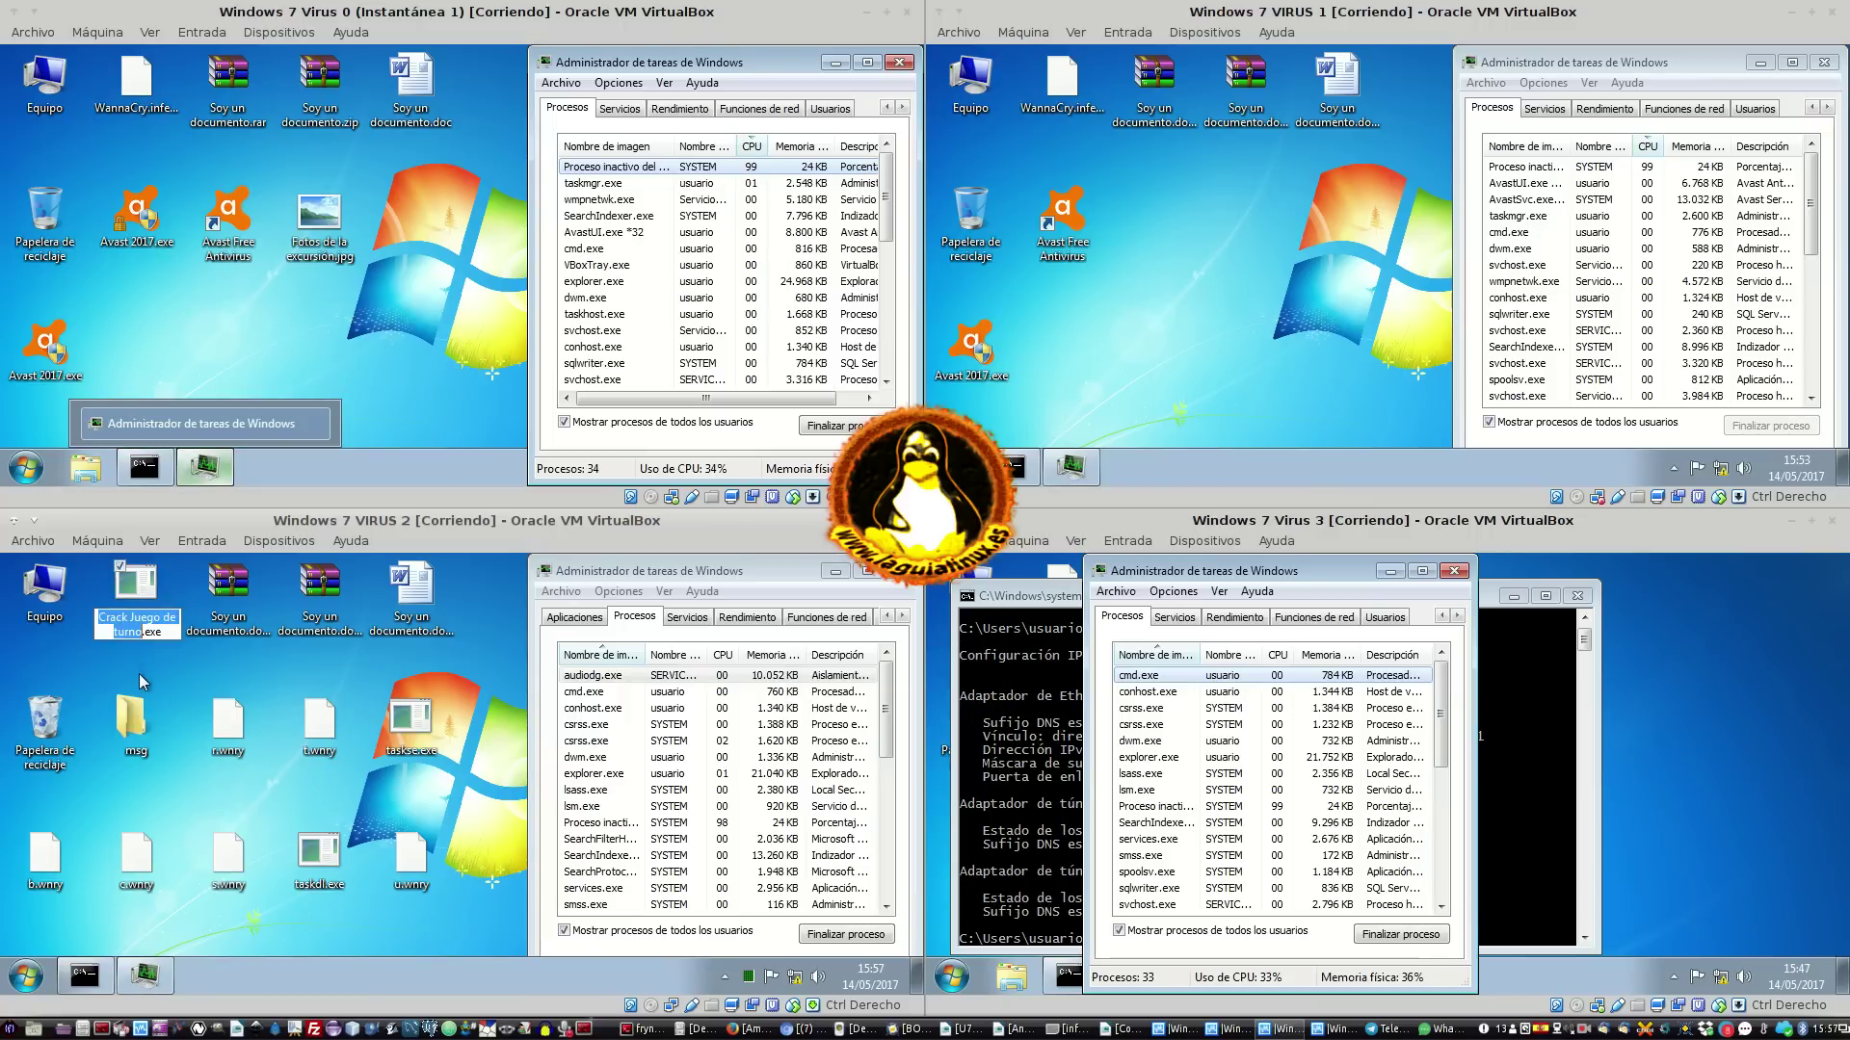
mouse_move(150, 610)
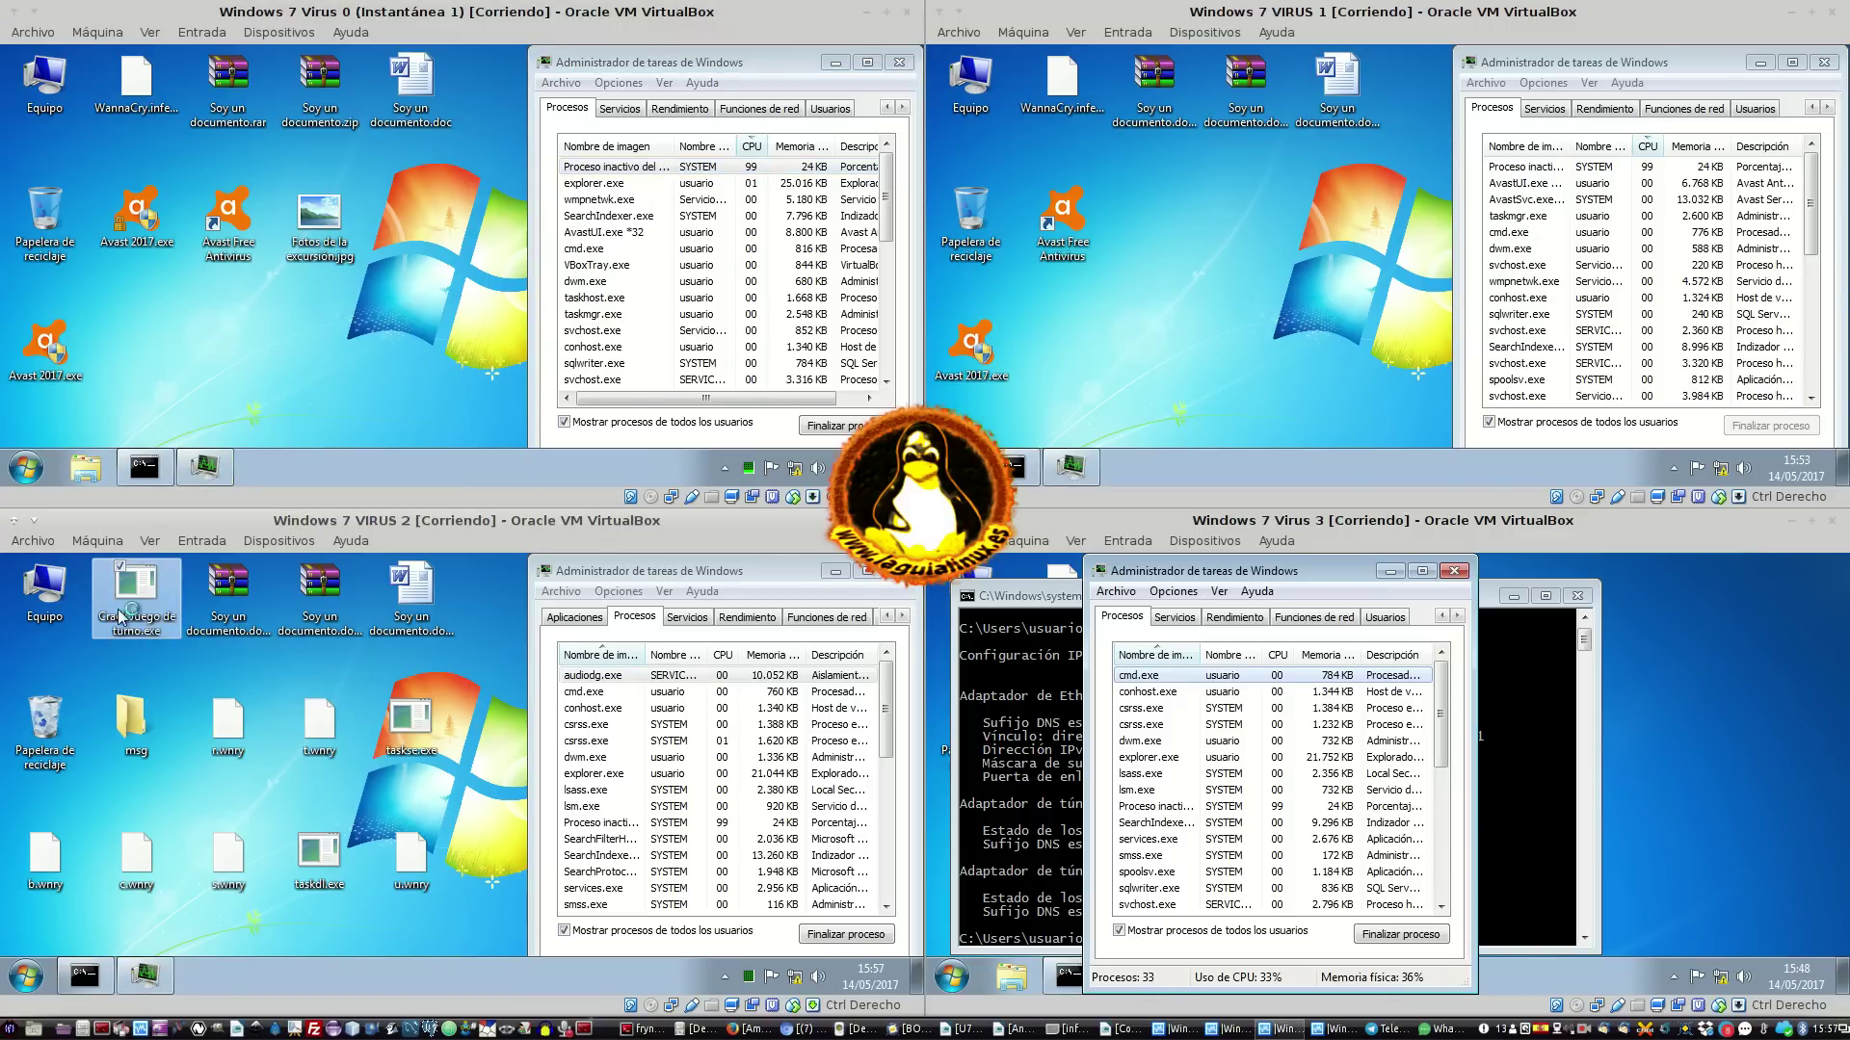
Sort VIRUS 2's processes by CPU, then widen Task Manager and its Nombre de imagen column
left_click(723, 655)
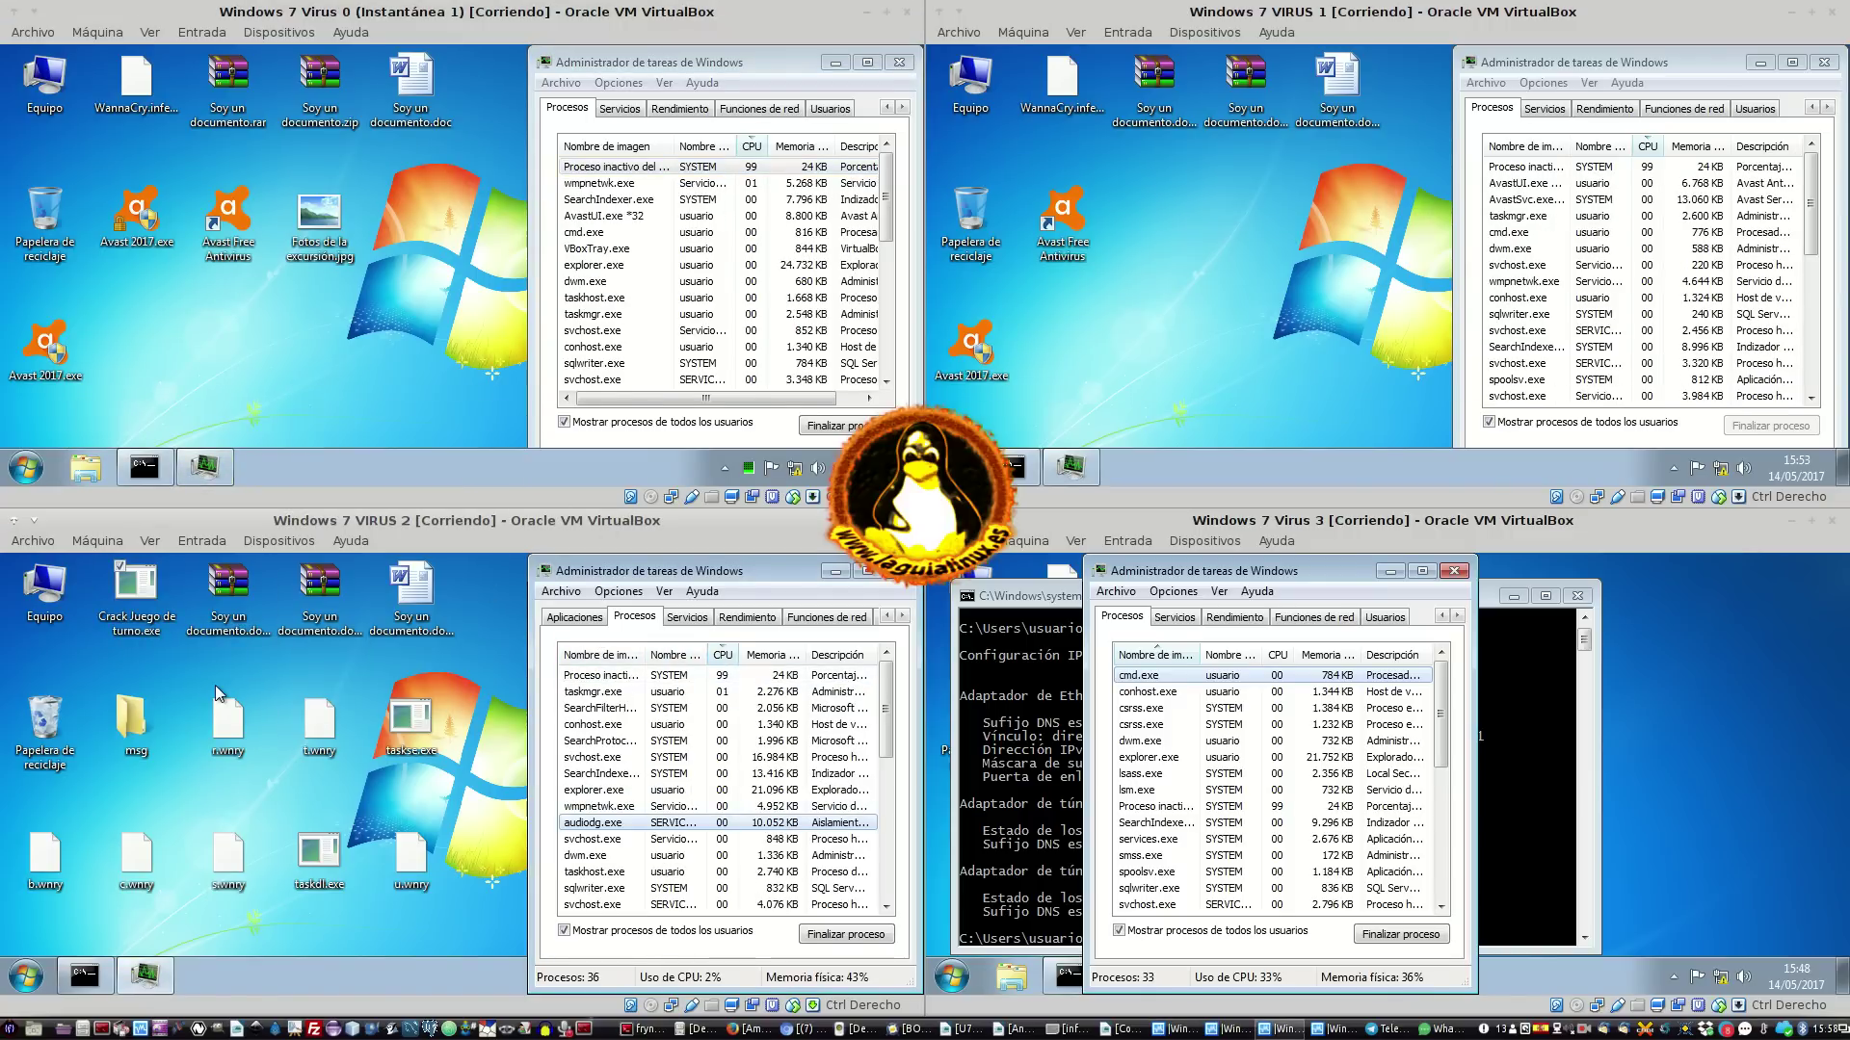
left_click(483, 974)
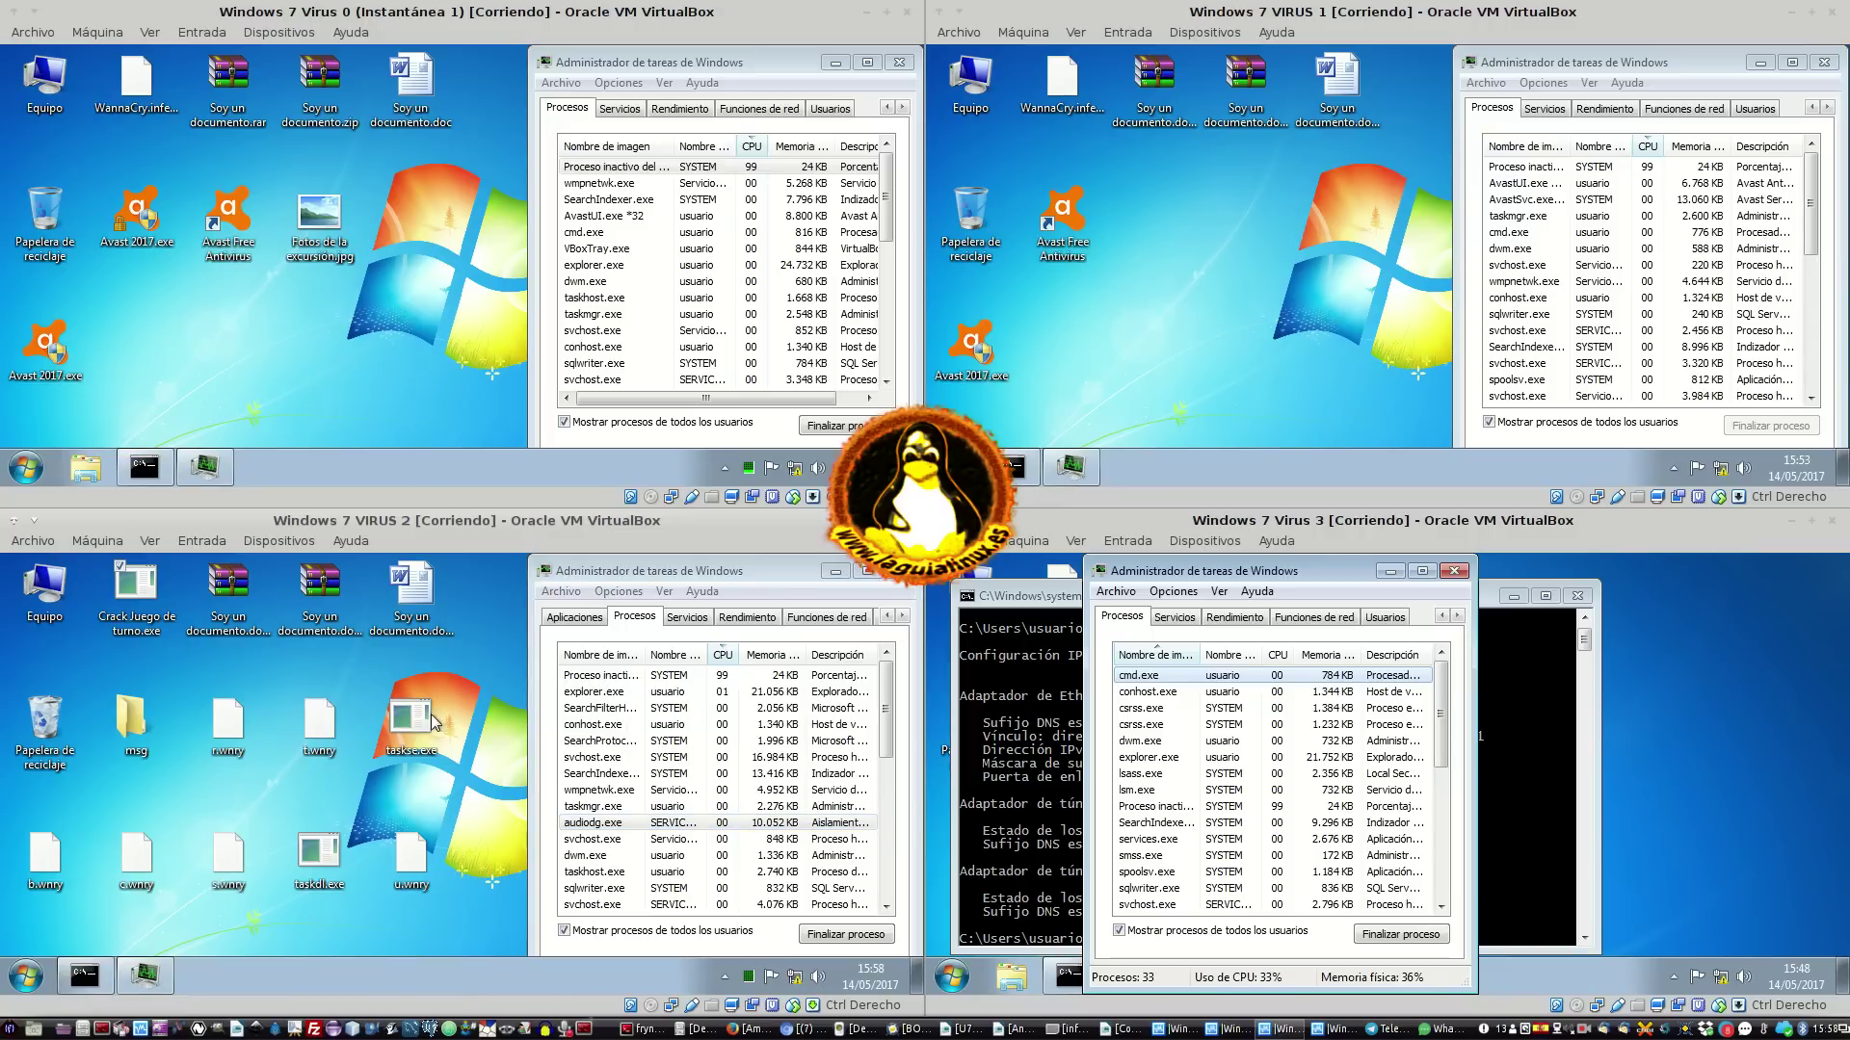
left_click(150, 578)
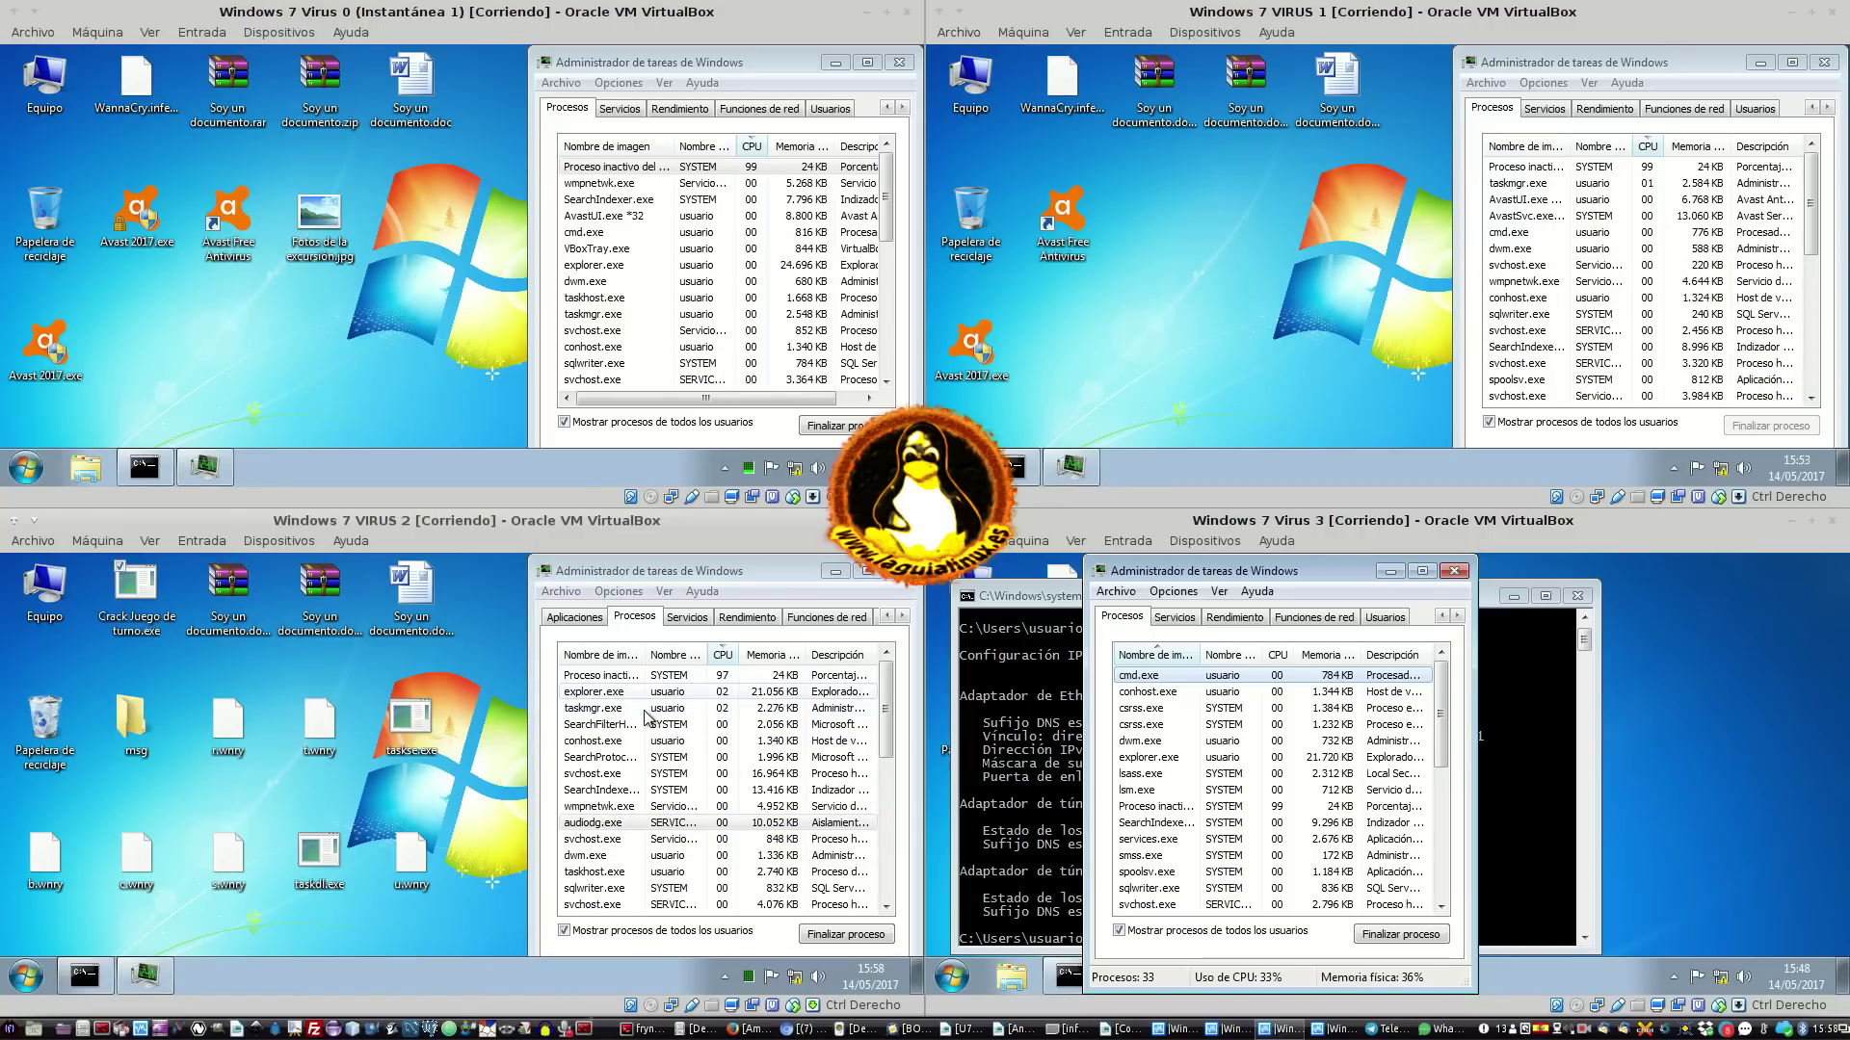
left_click_drag(530, 693, 410, 699)
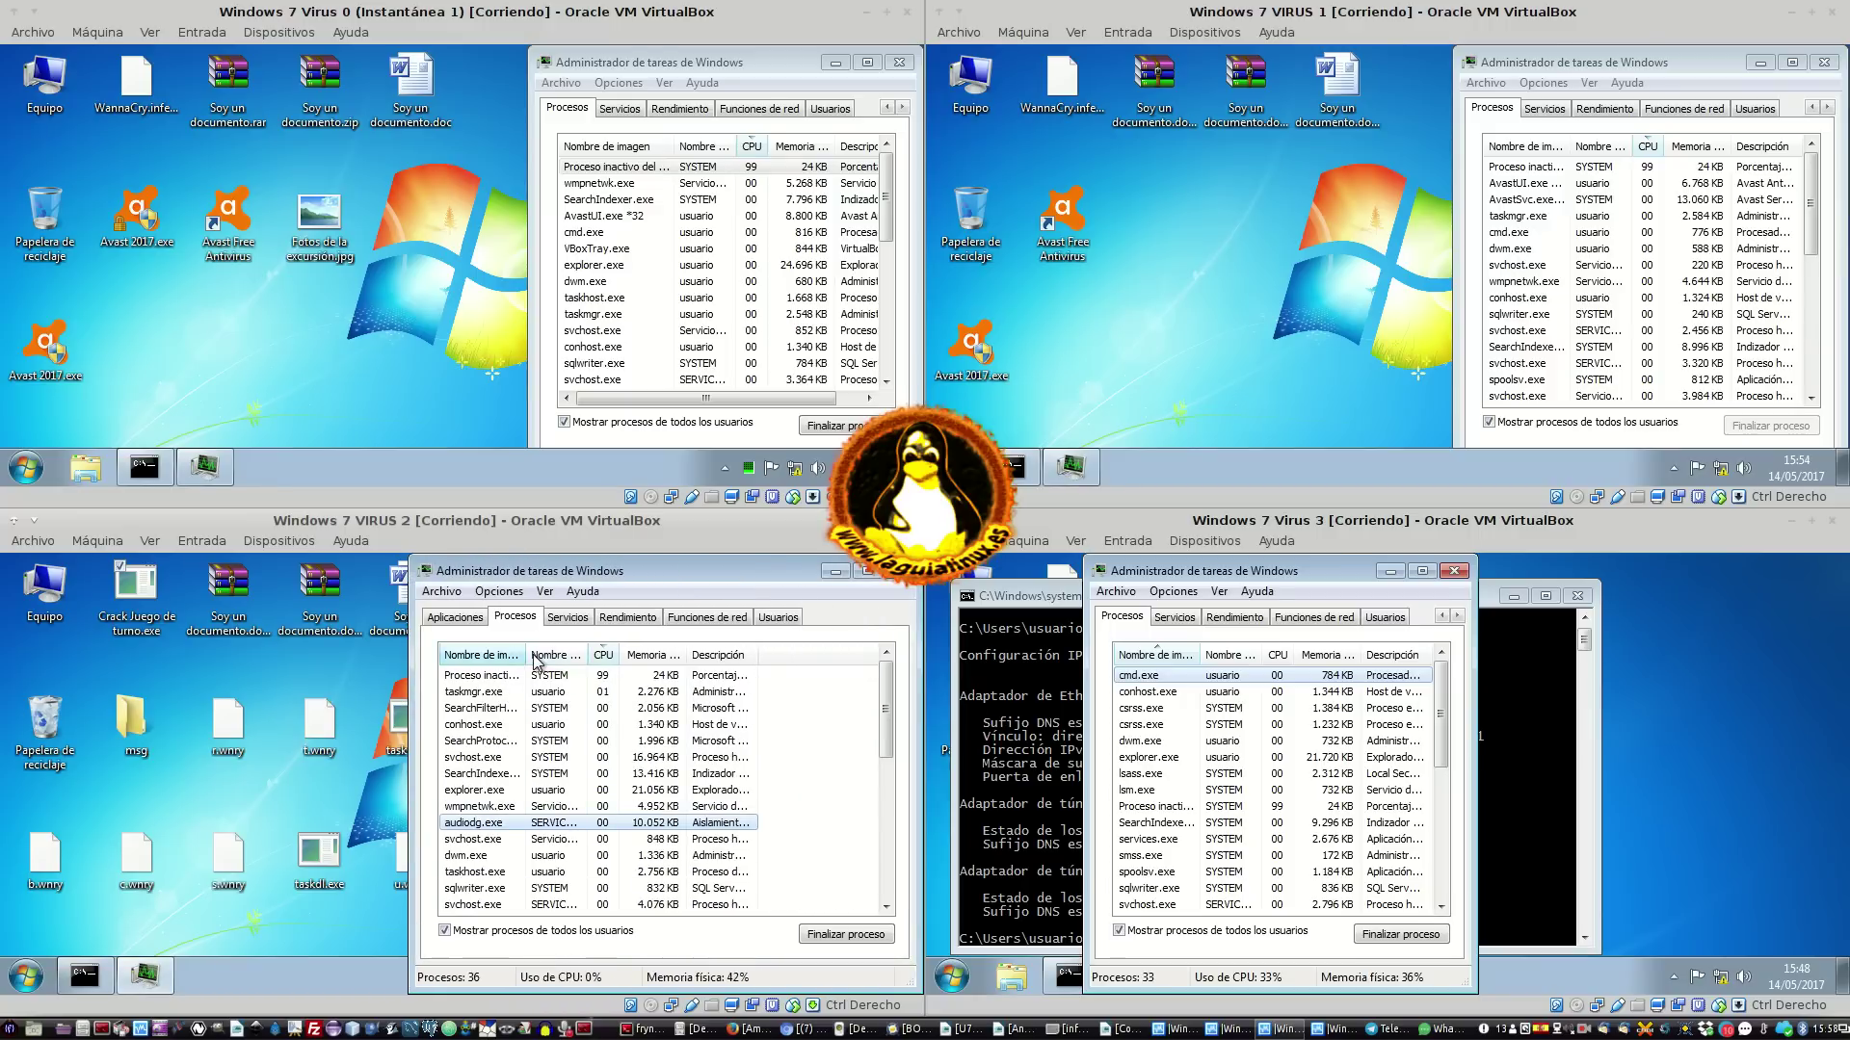
left_click_drag(527, 663, 639, 664)
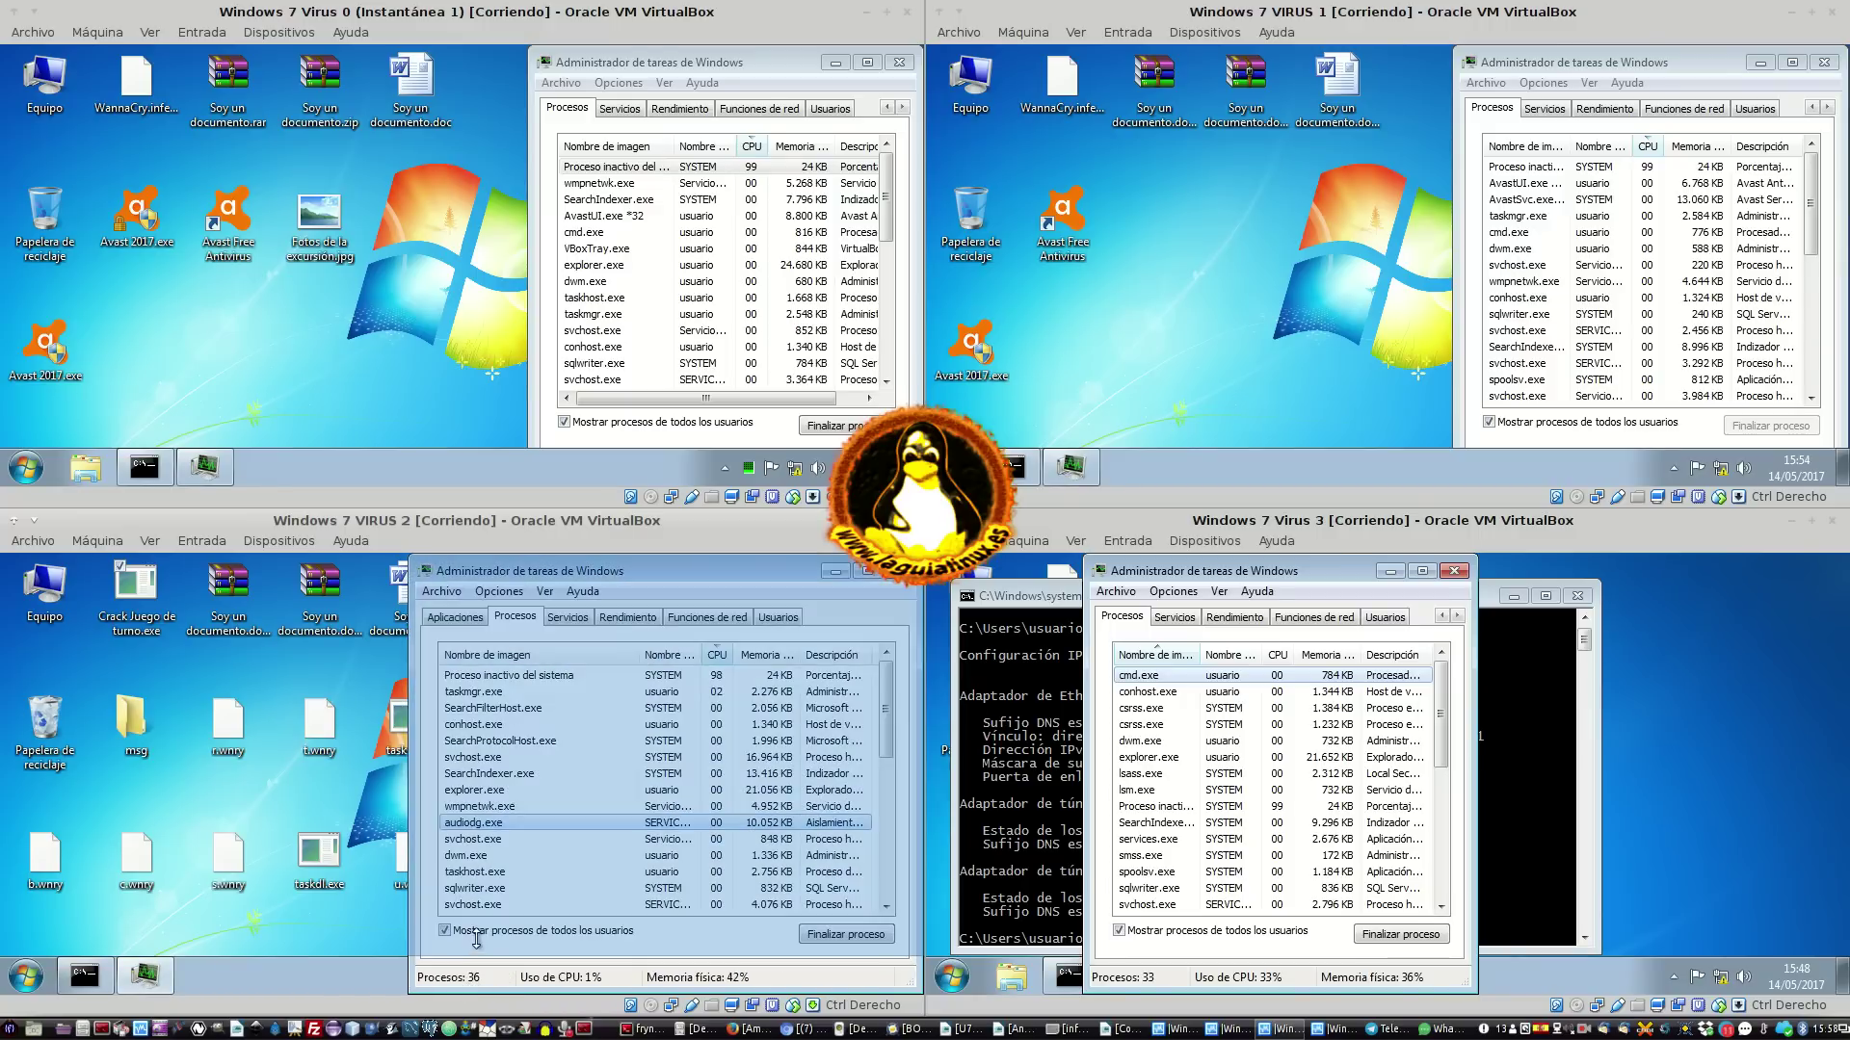
left_click_drag(410, 990, 407, 993)
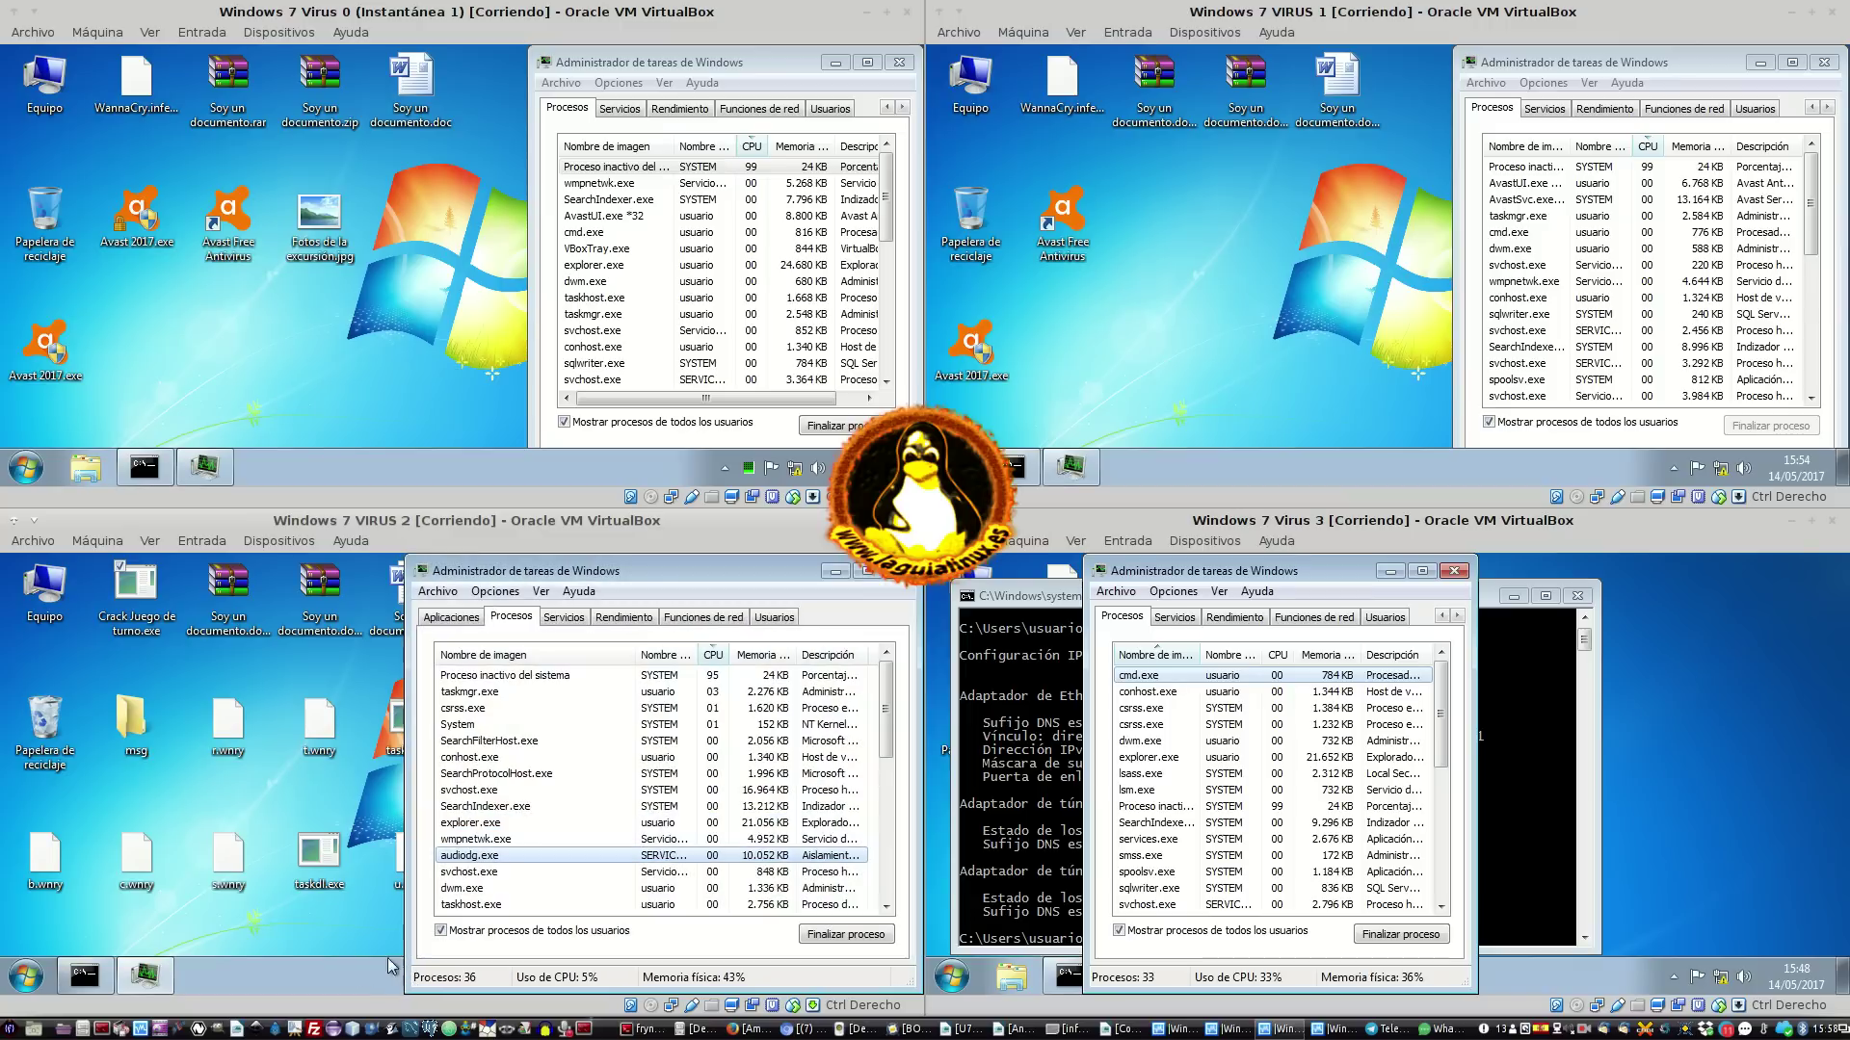
left_click(350, 977)
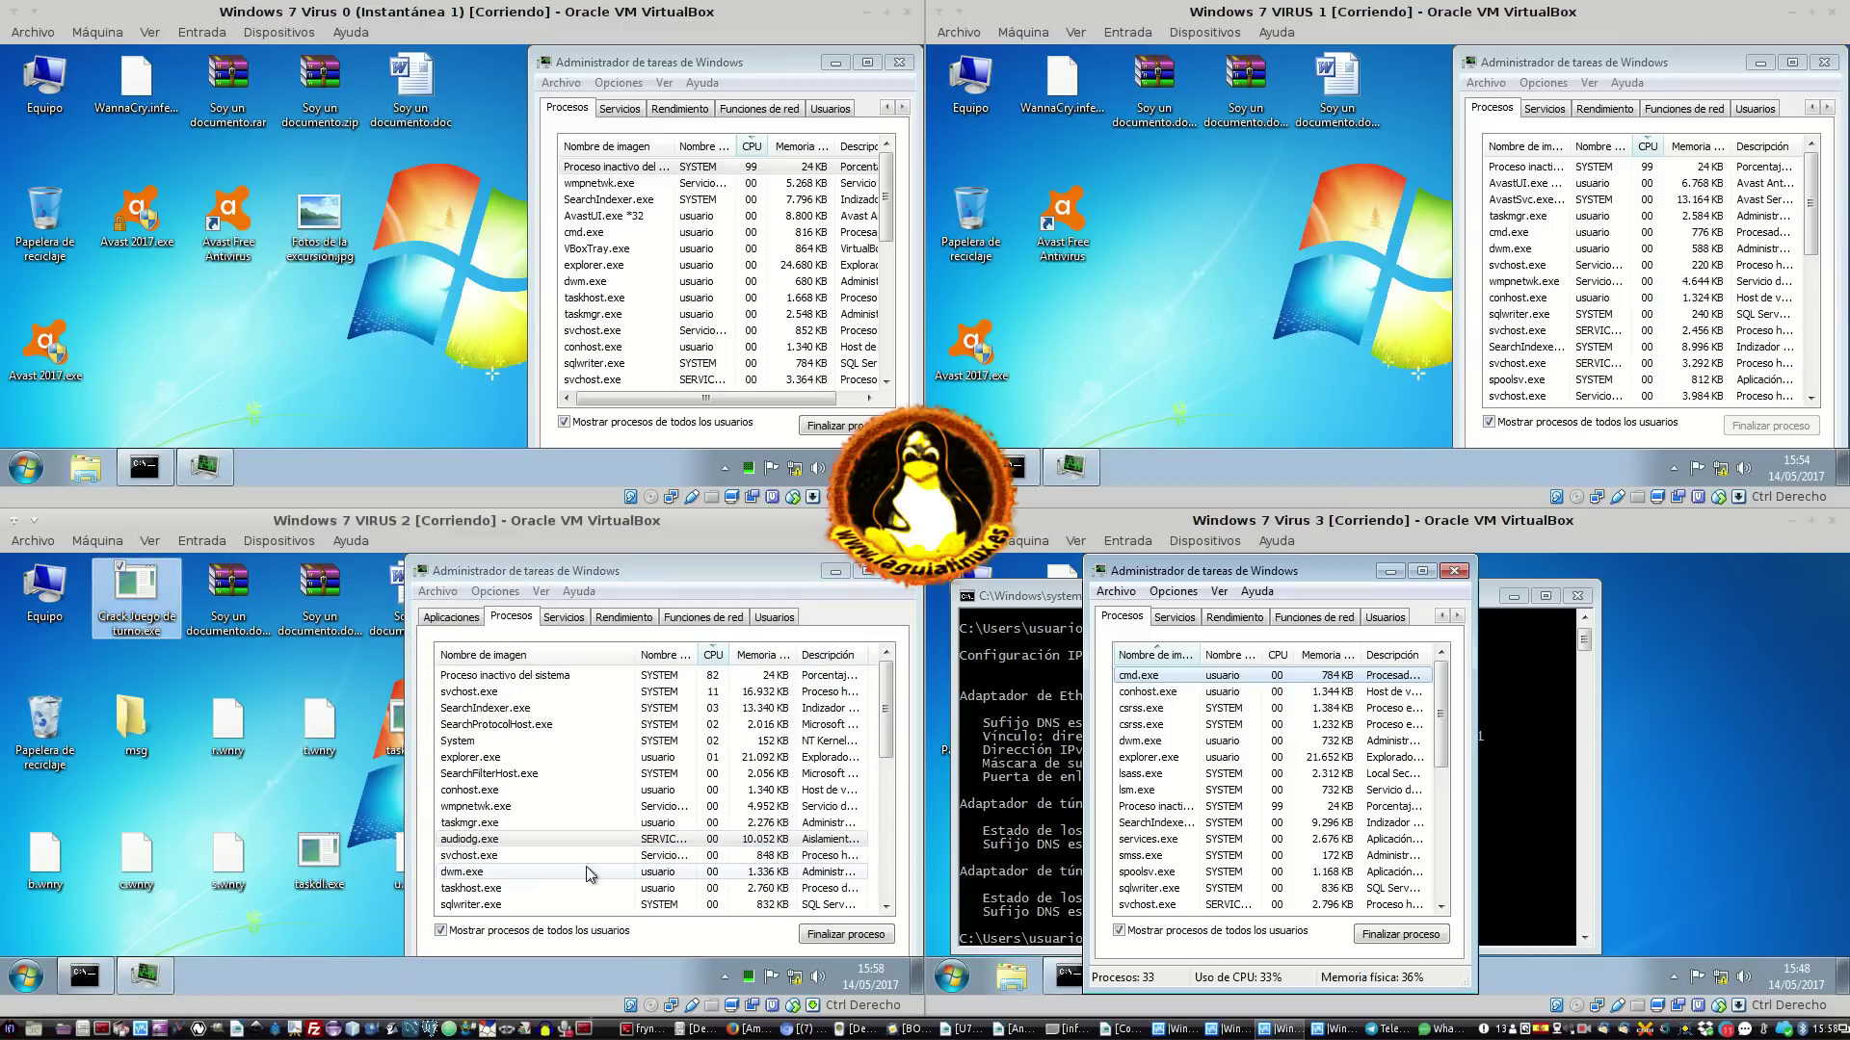
Browse the Aplicaciones and Procesos tabs, selecting SearchFilterHost.exe, svchost.exe and taskmgr.exe
left_click(578, 775)
scroll(581, 747, "down", 4)
left_click(475, 617)
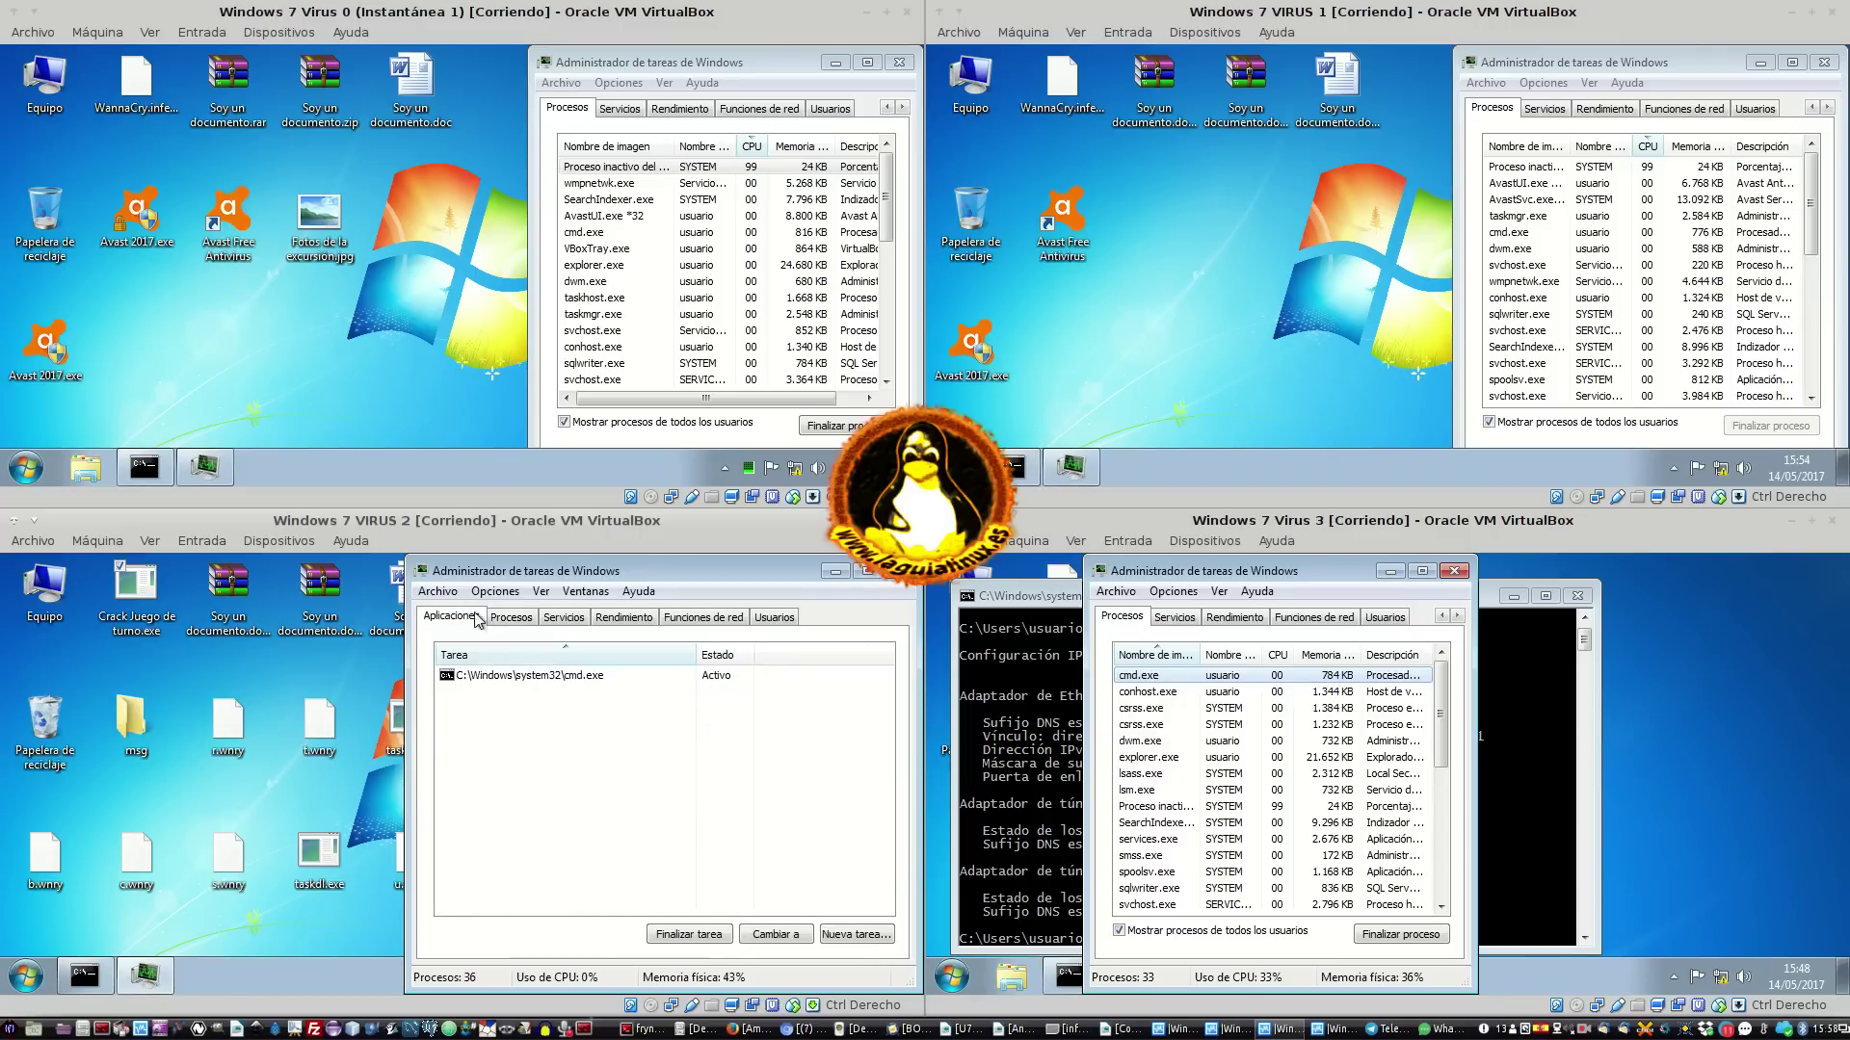
left_click(508, 617)
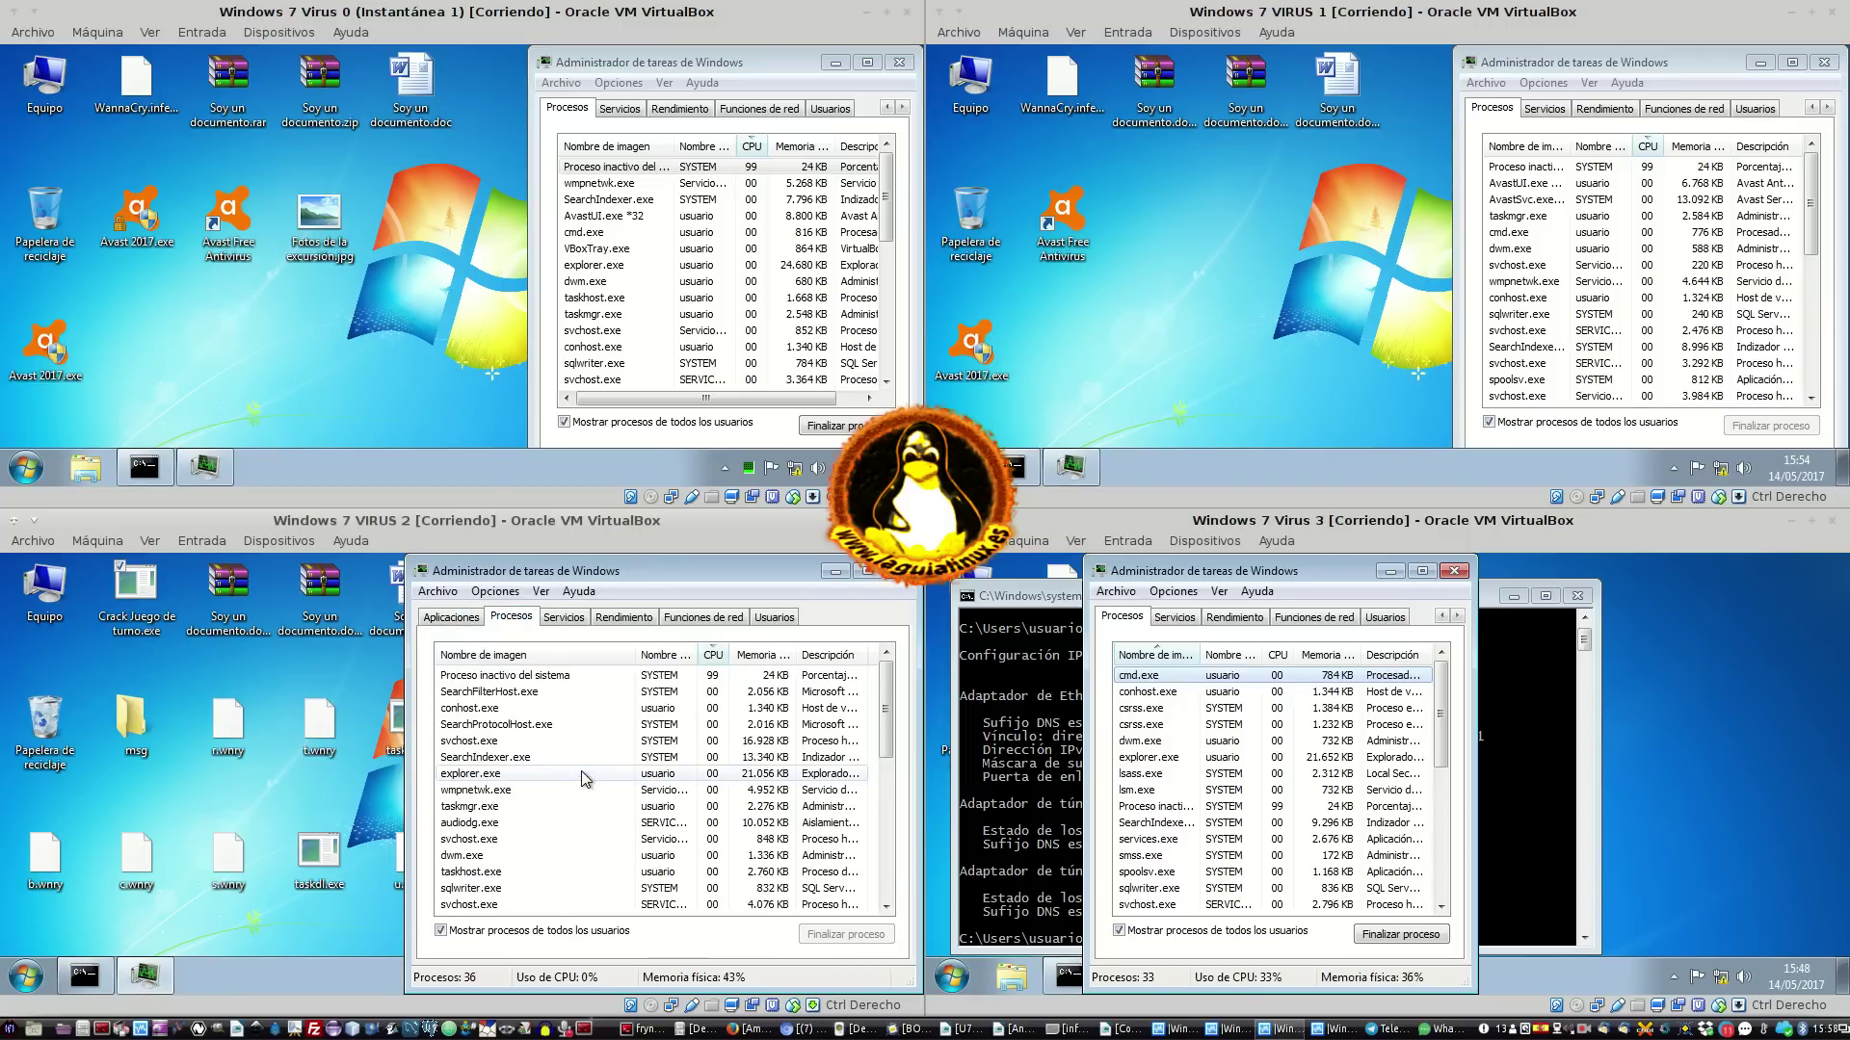
left_click(595, 708)
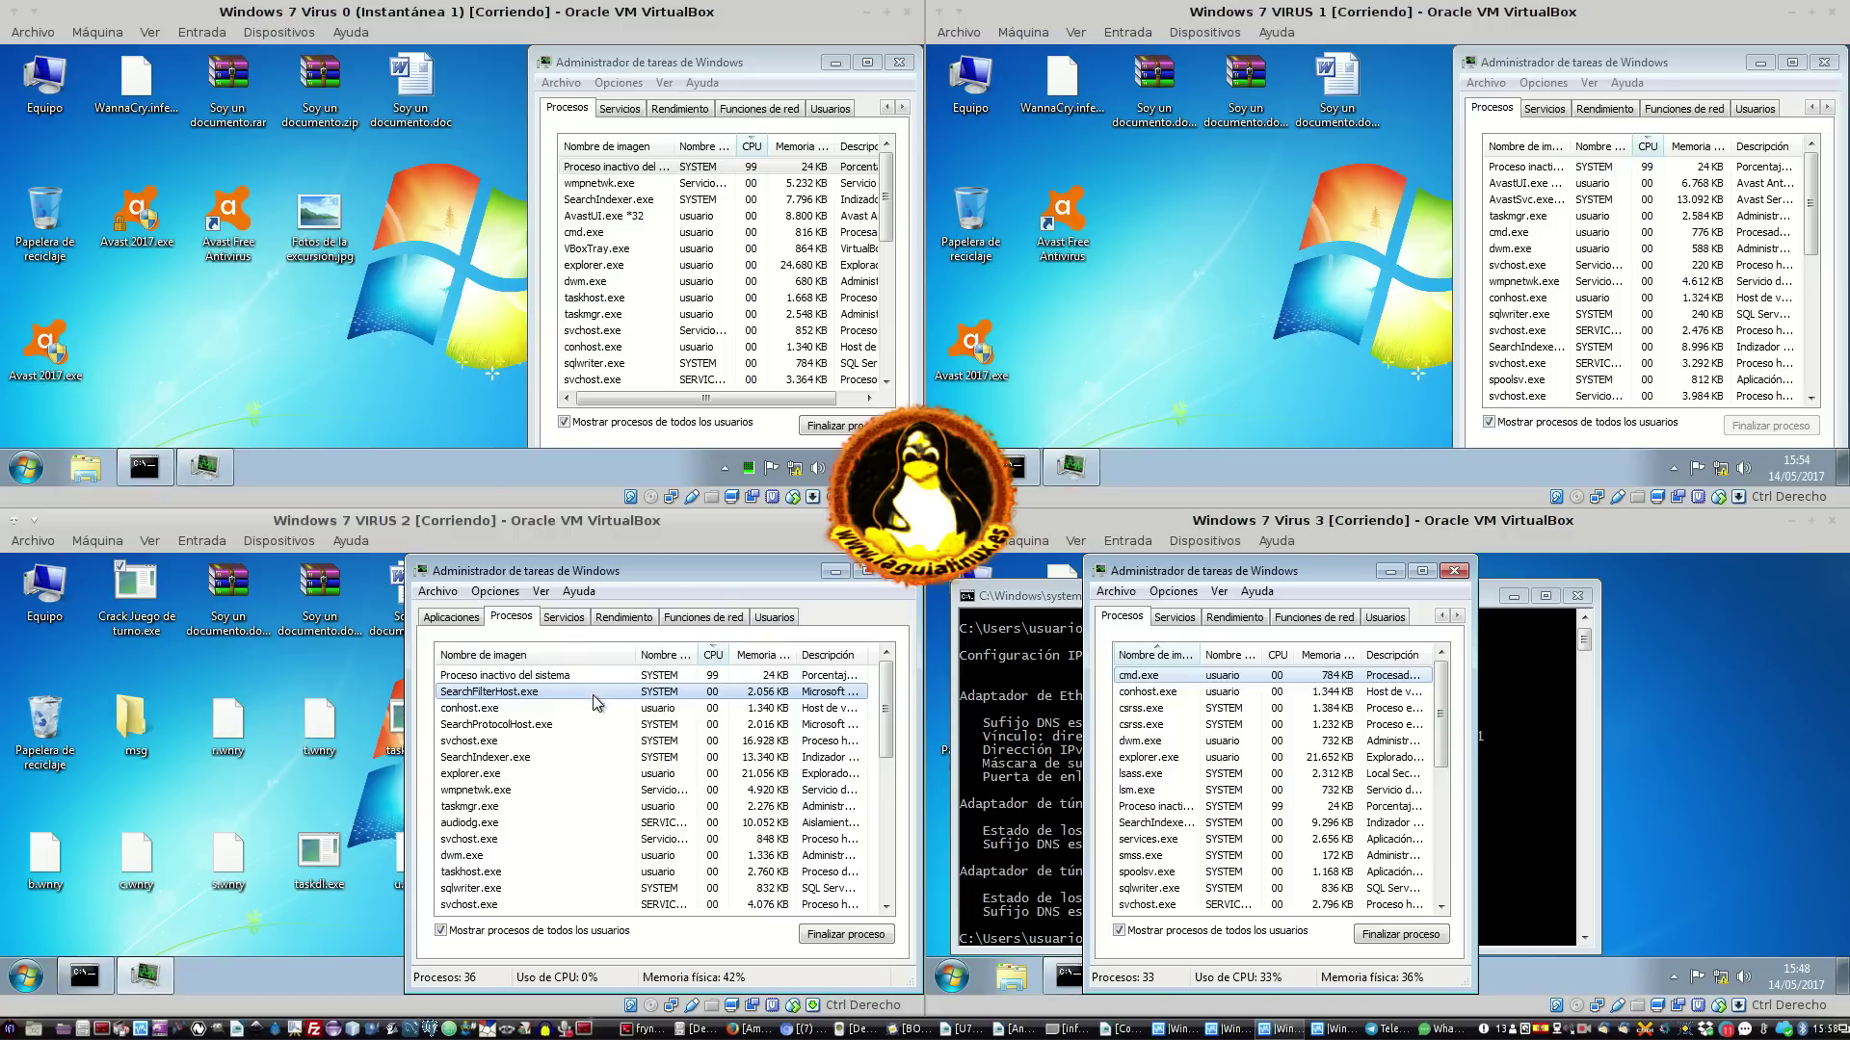
left_click(539, 838)
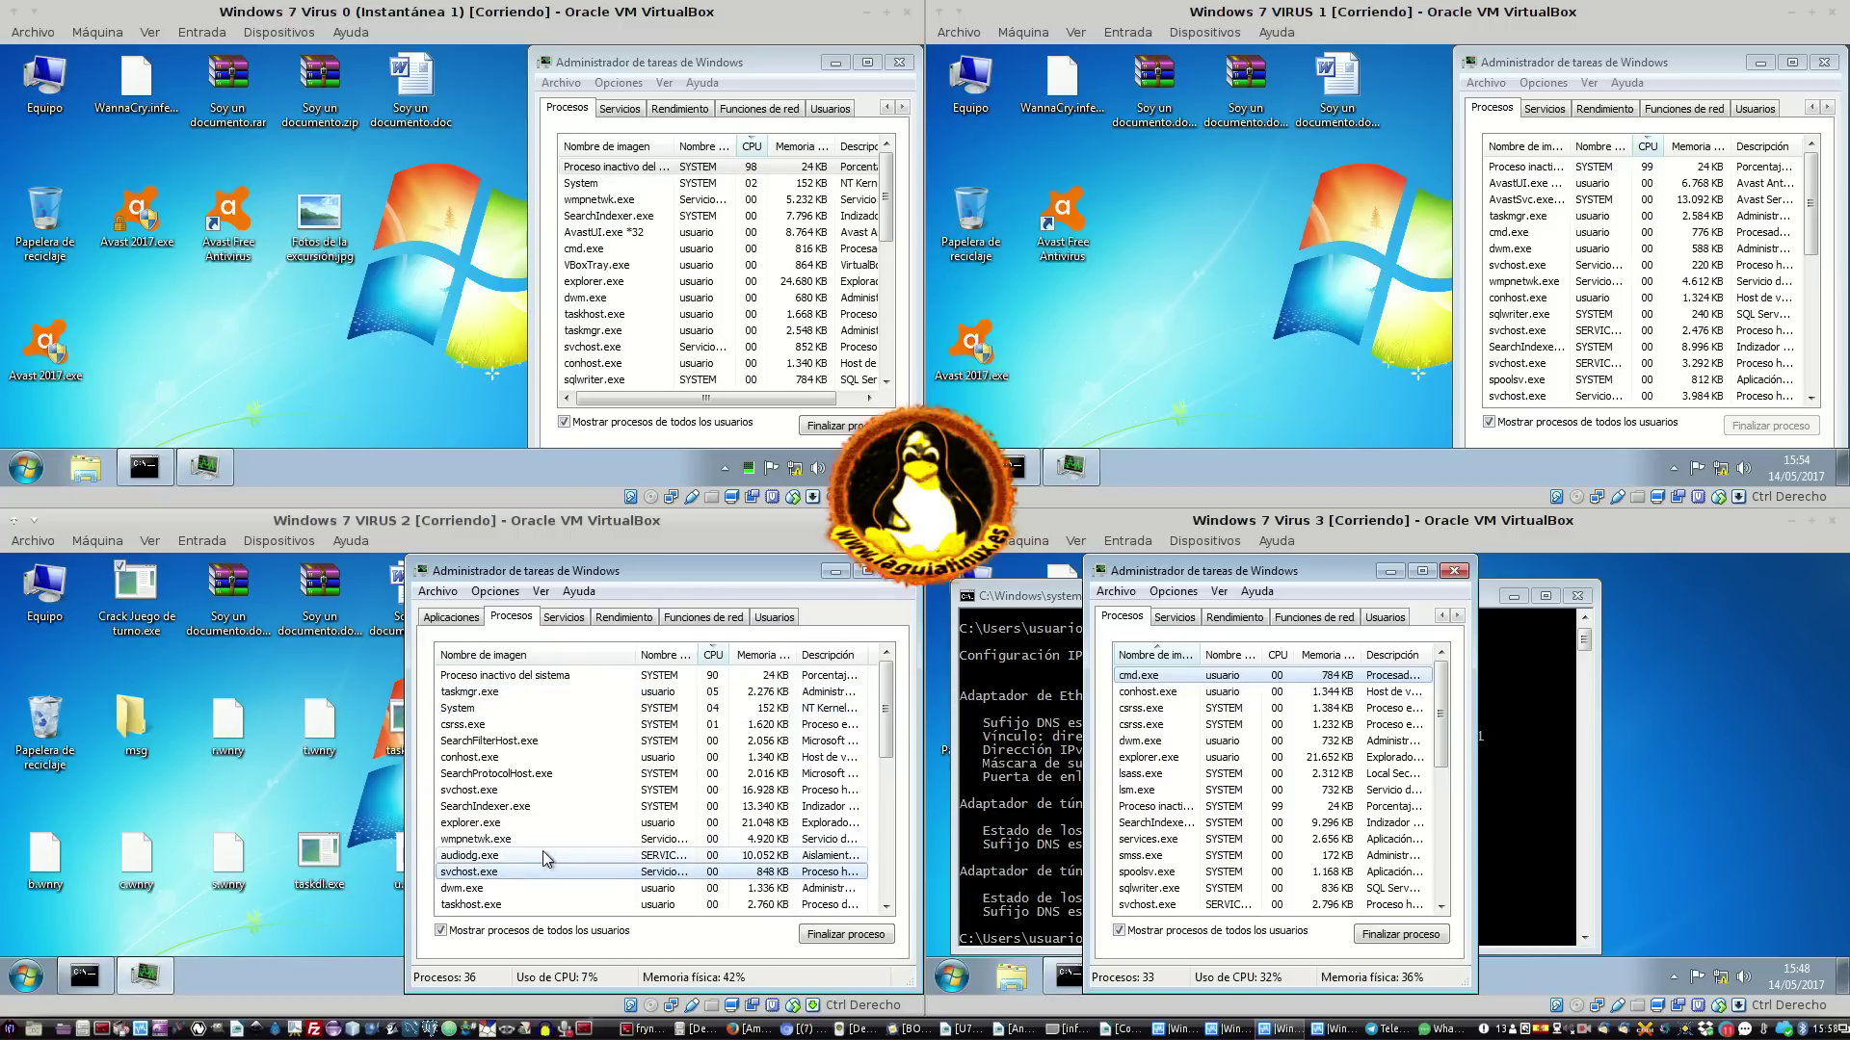
left_click(602, 805)
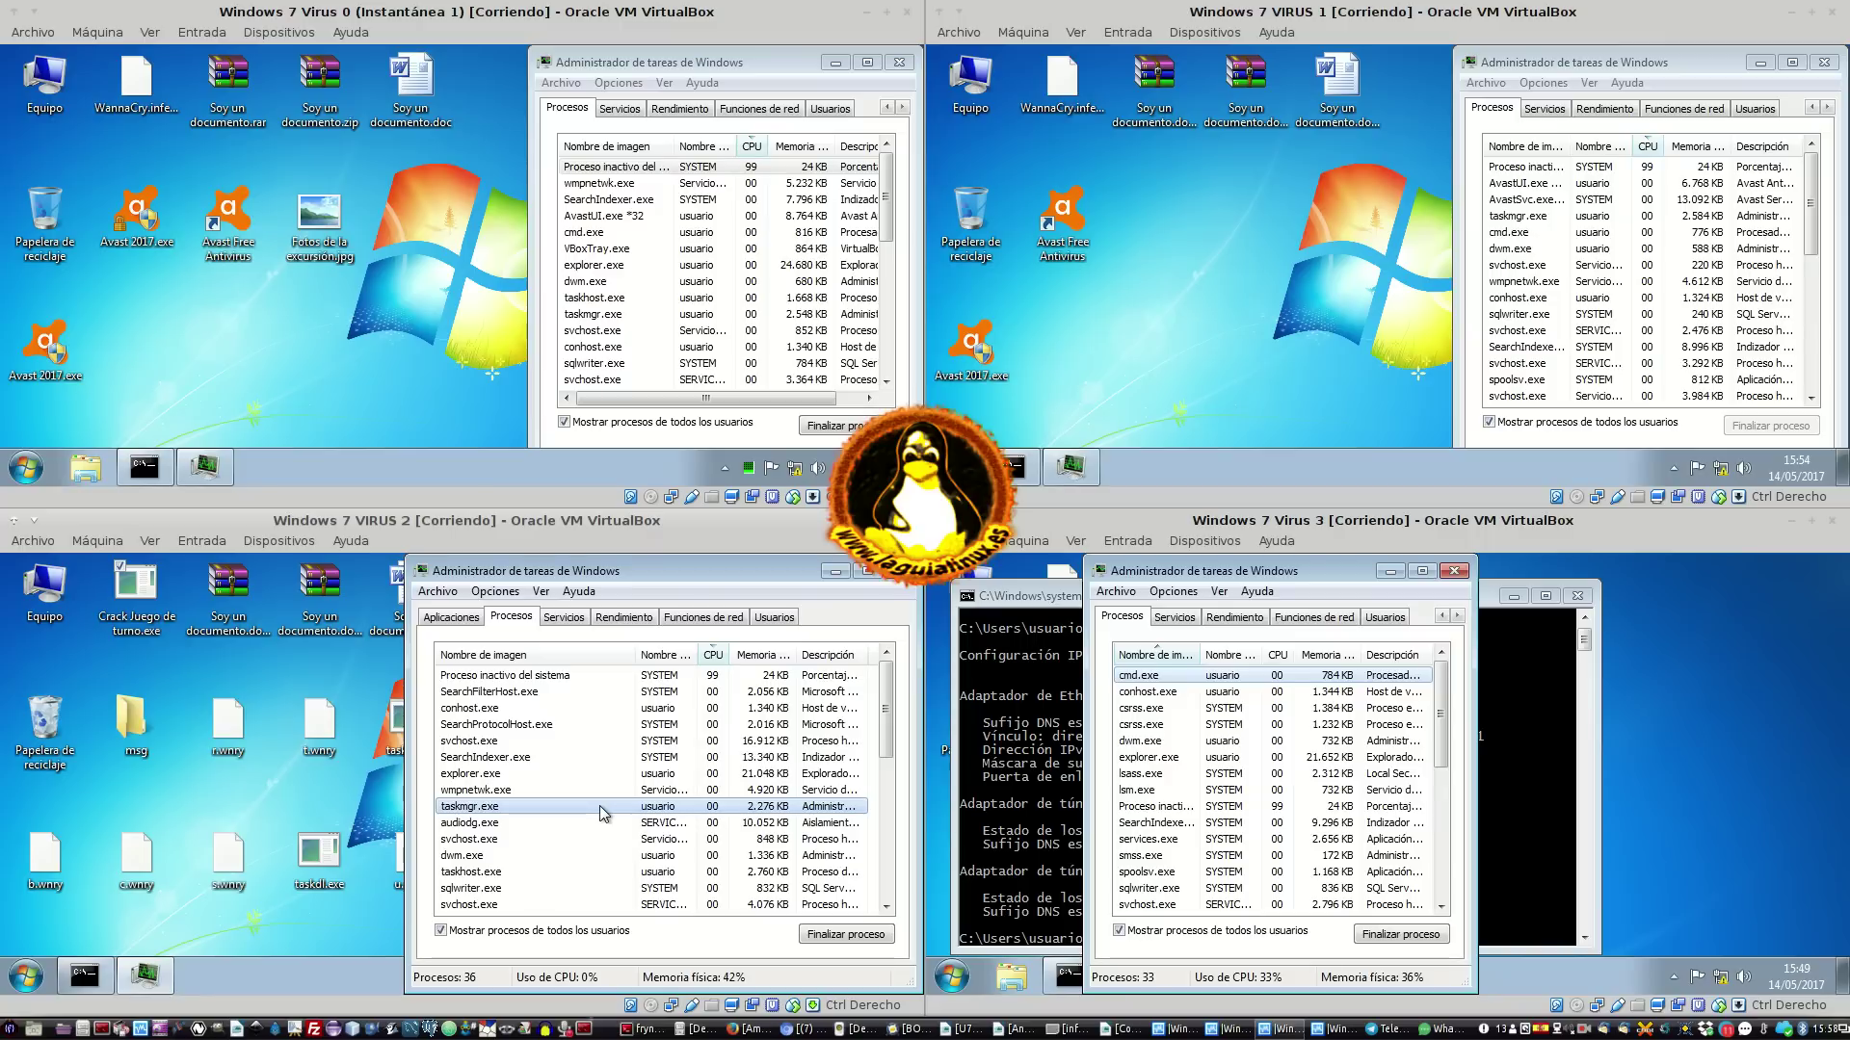
left_click(372, 990)
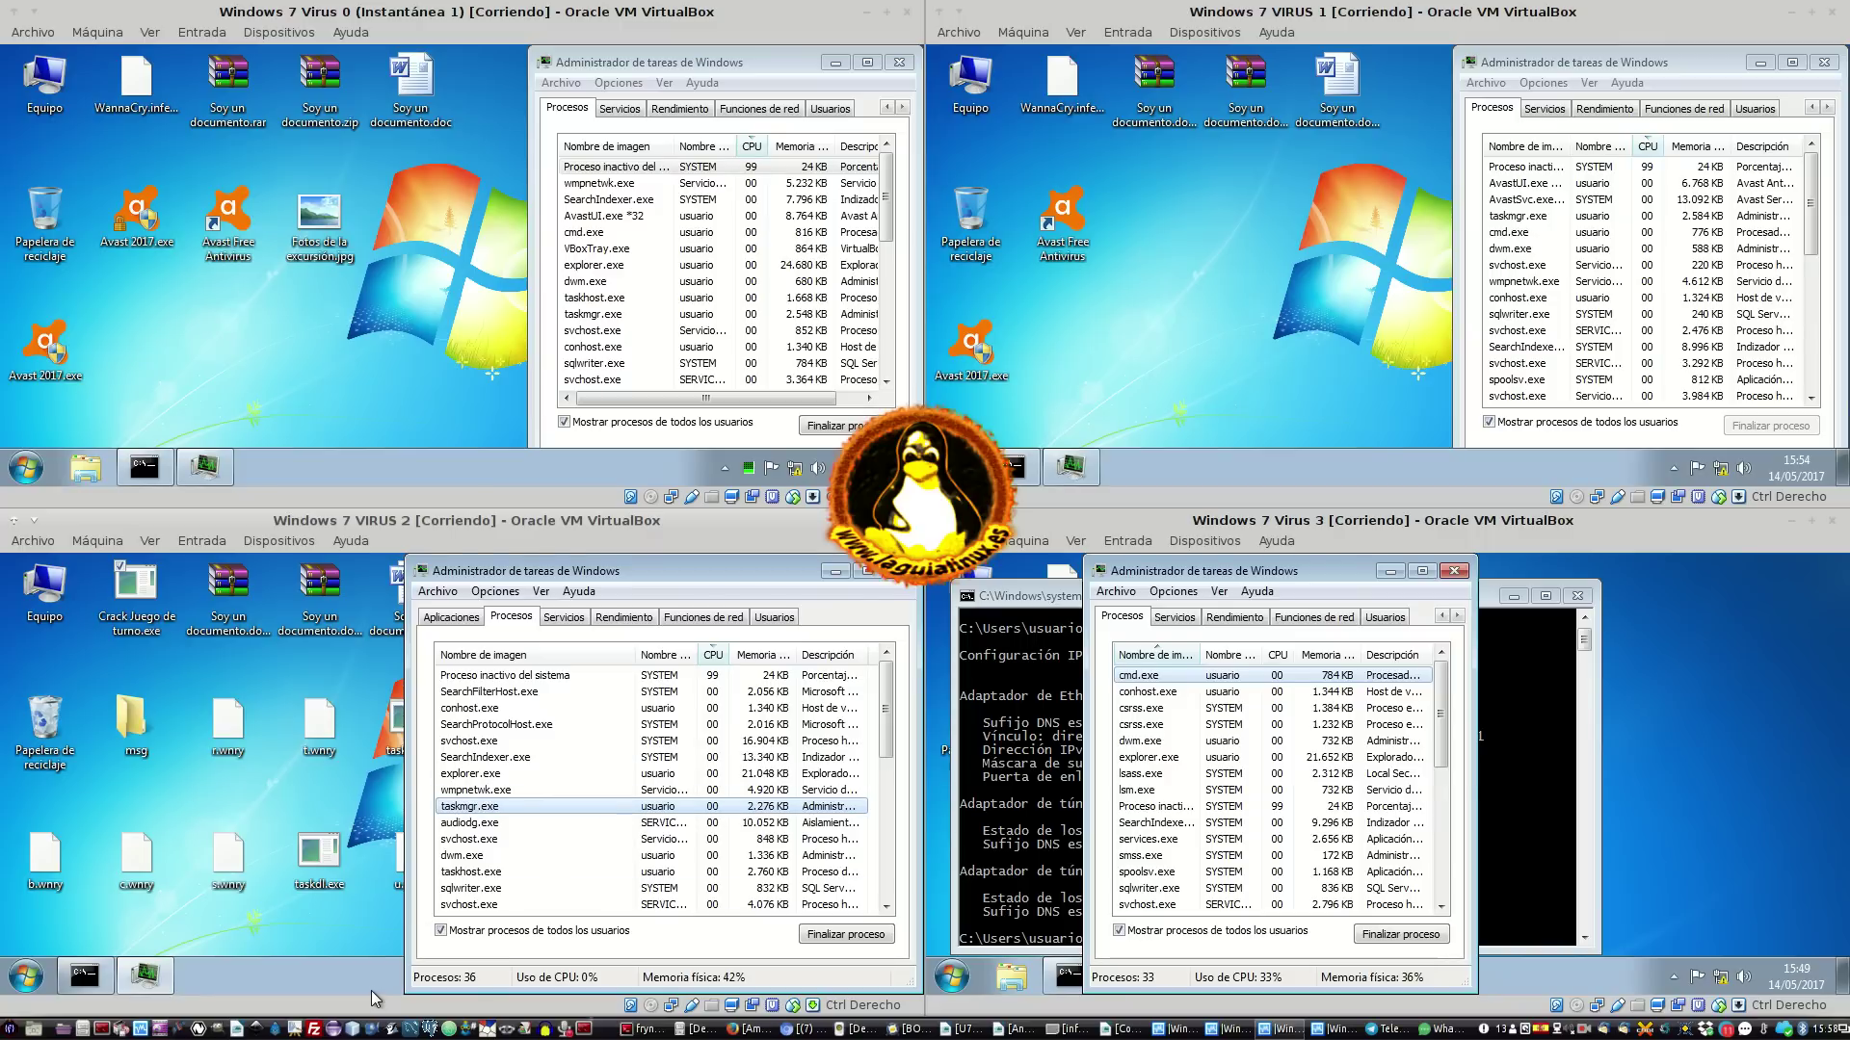
left_click(590, 707)
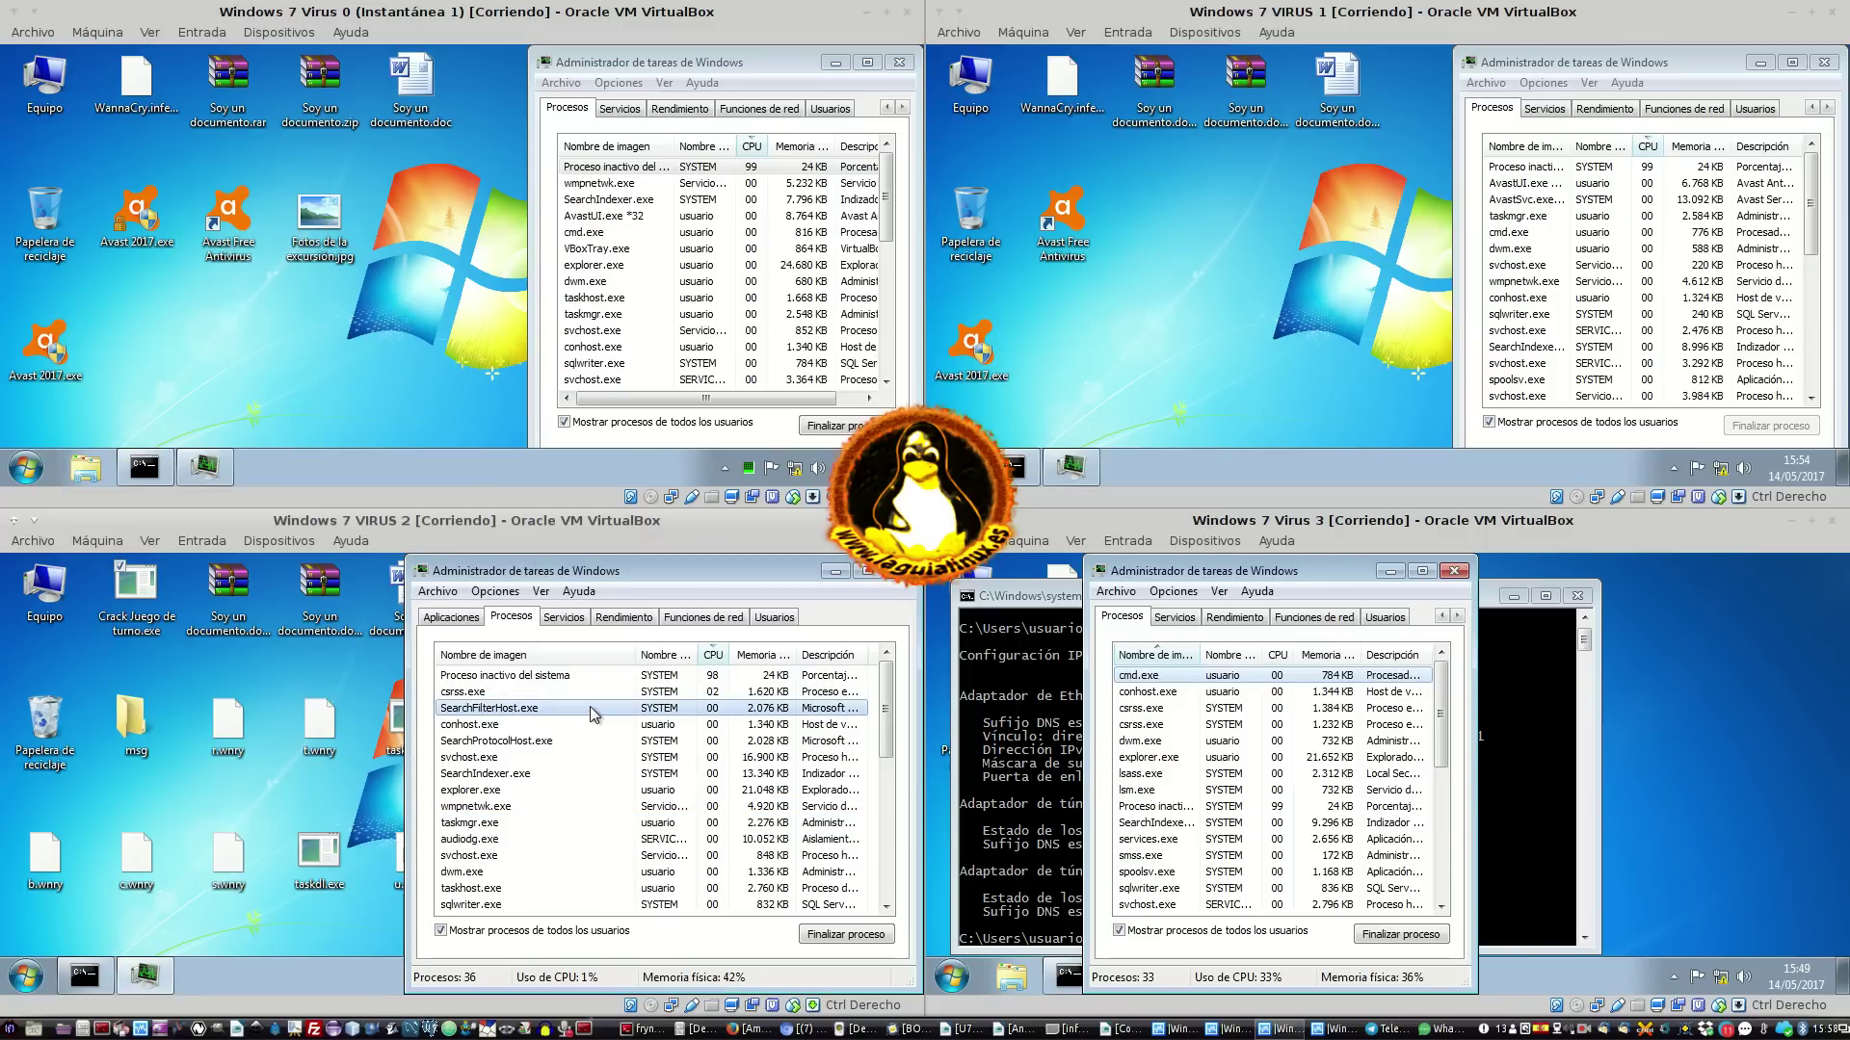
left_click(351, 970)
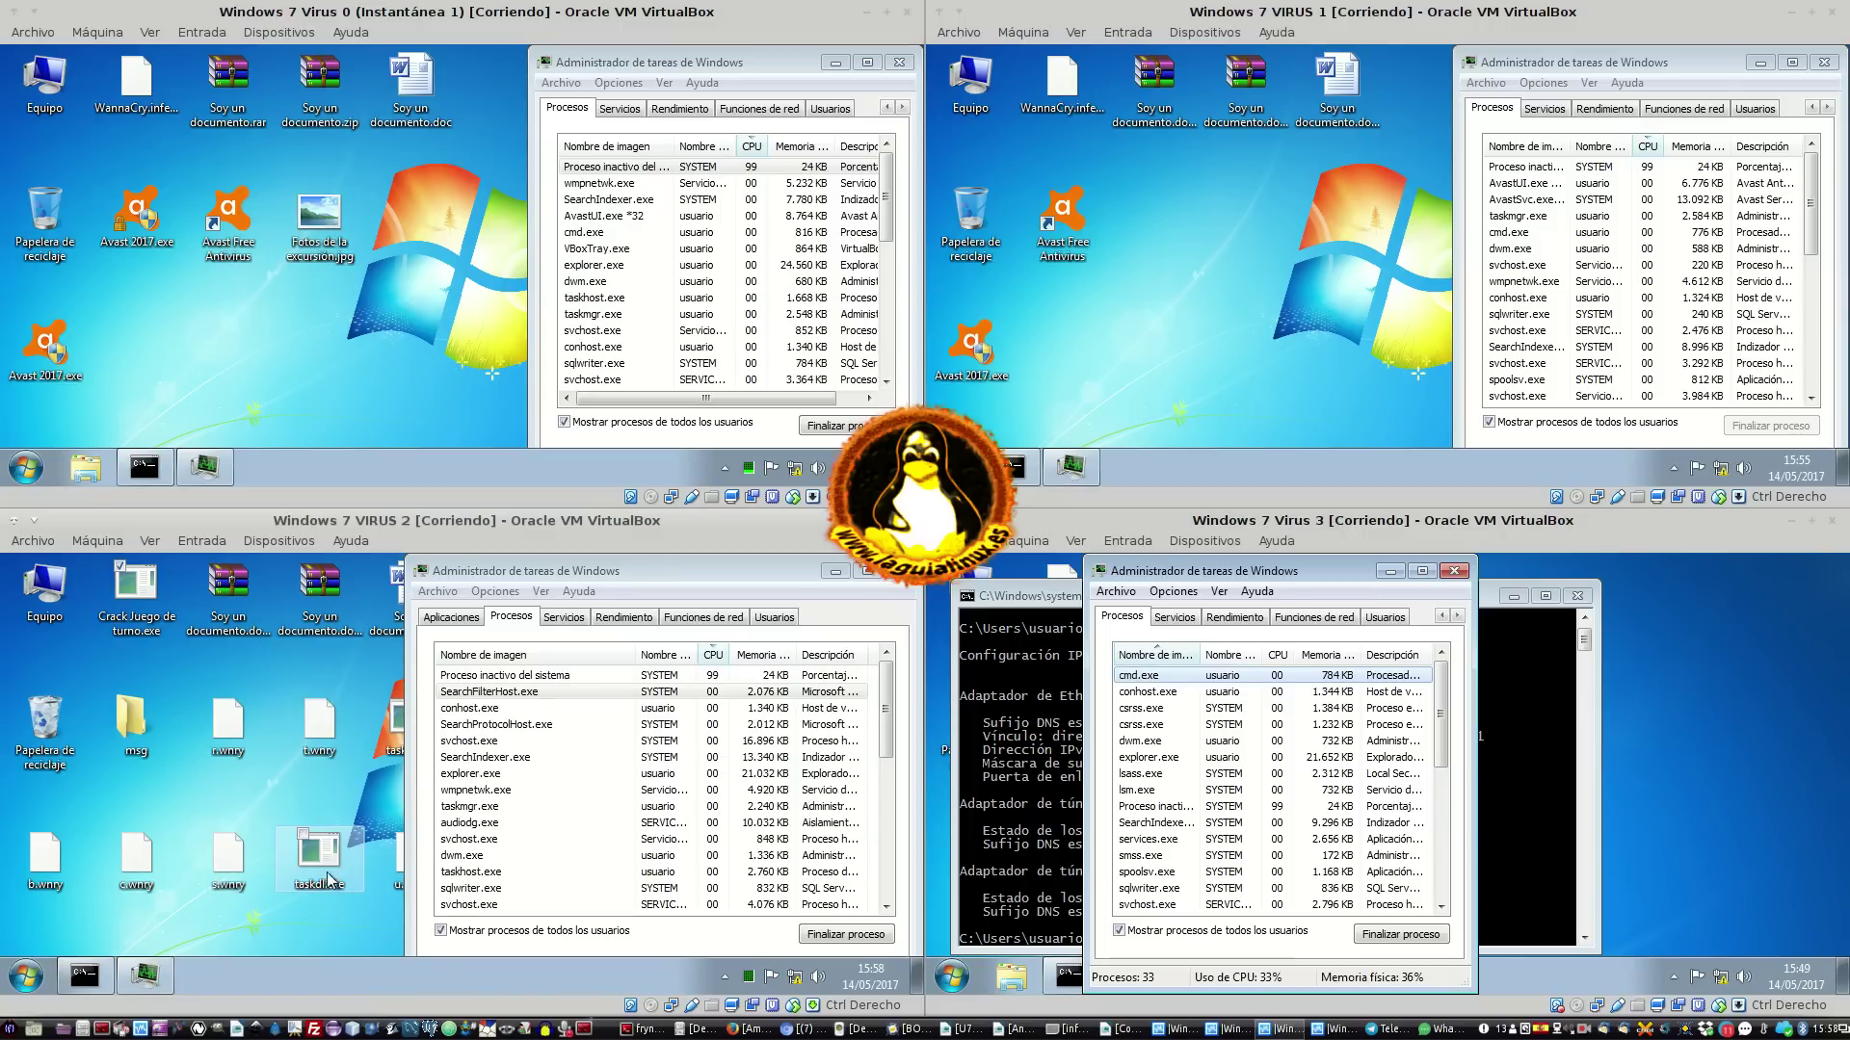
Run Crack Juego de turno.exe as administrator on VIRUS 2 and accept the UAC prompt
right_click(152, 616)
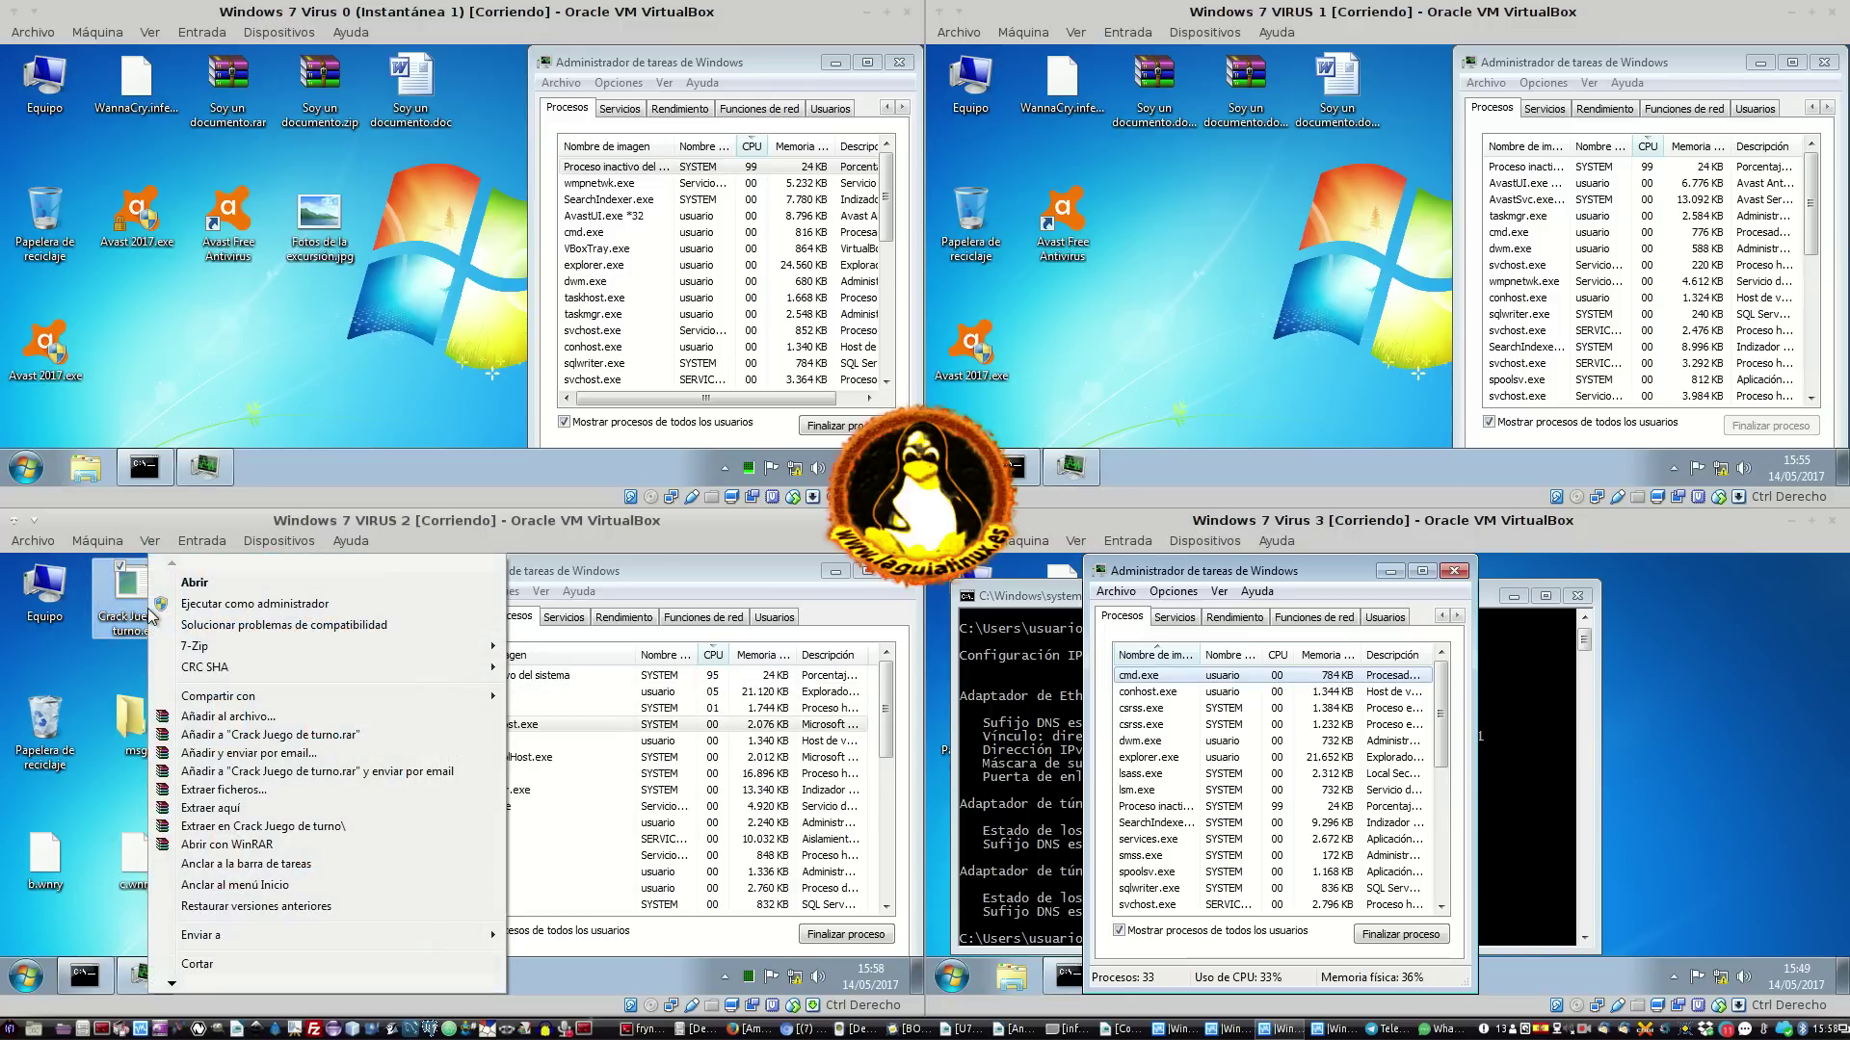
left_click(230, 607)
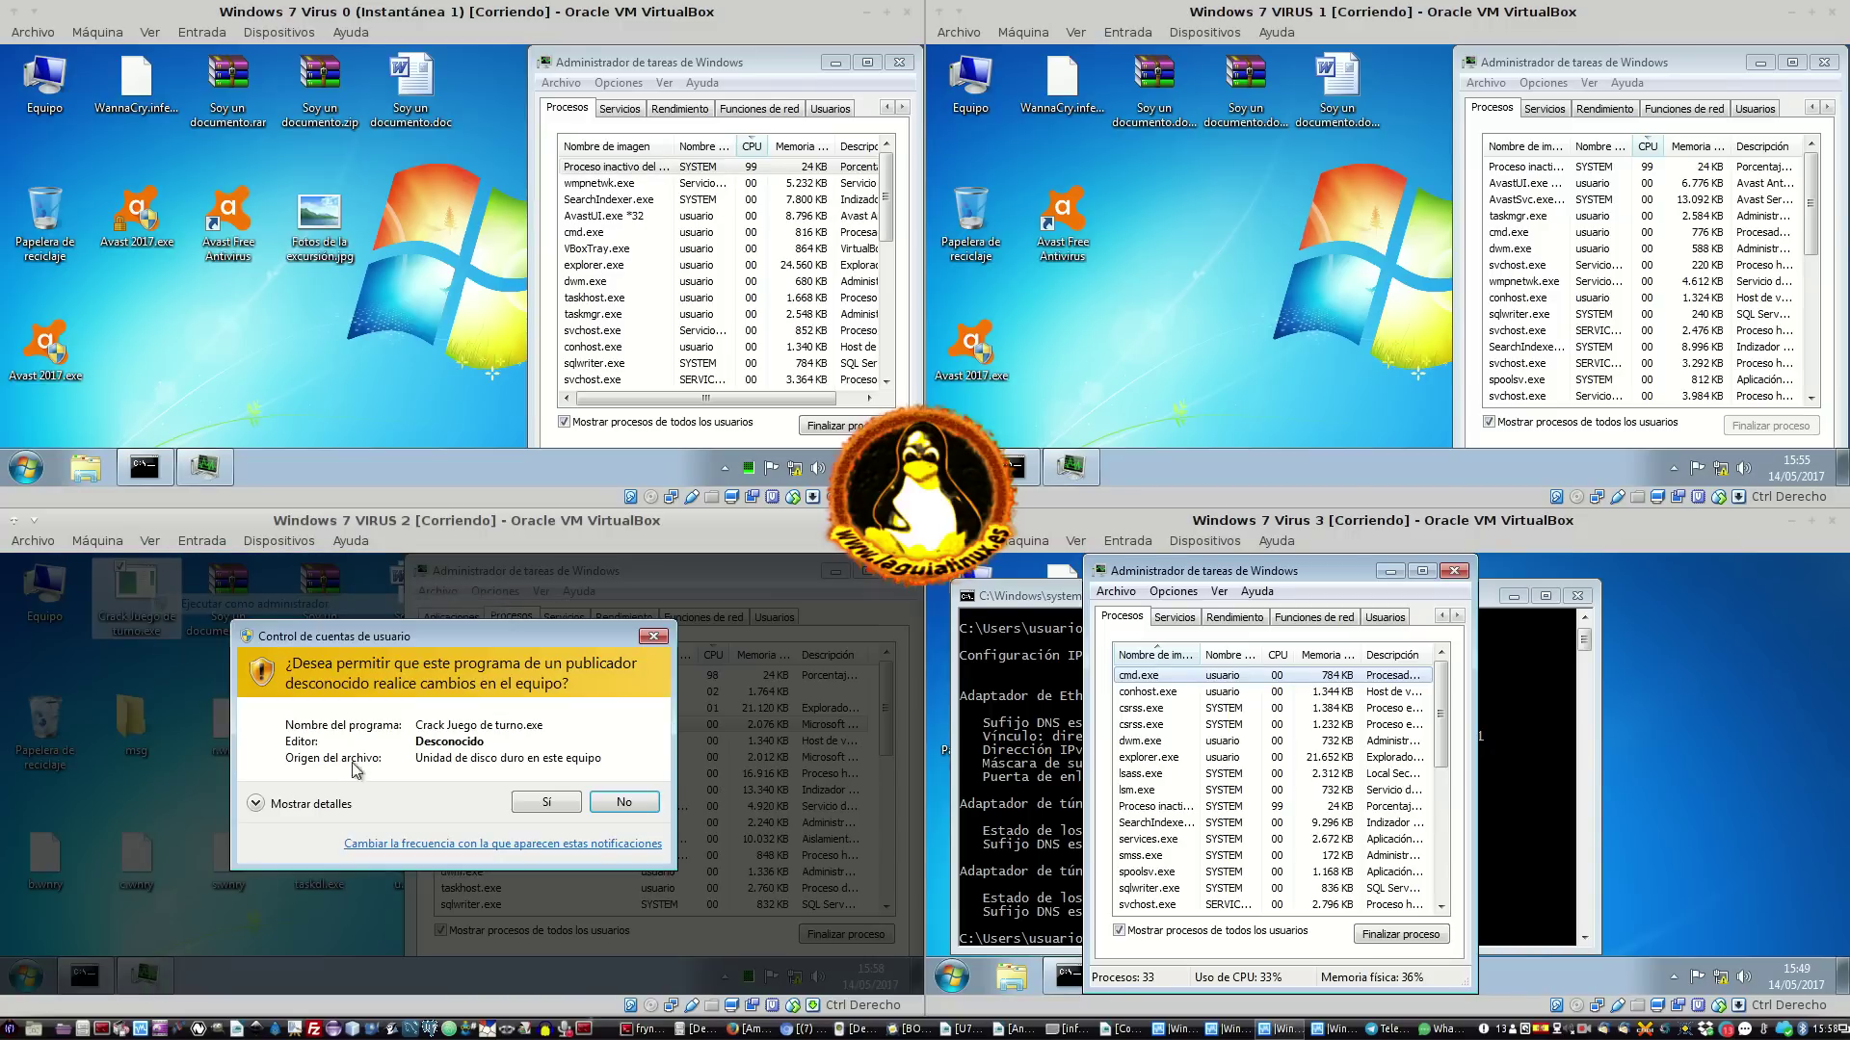
left_click(541, 804)
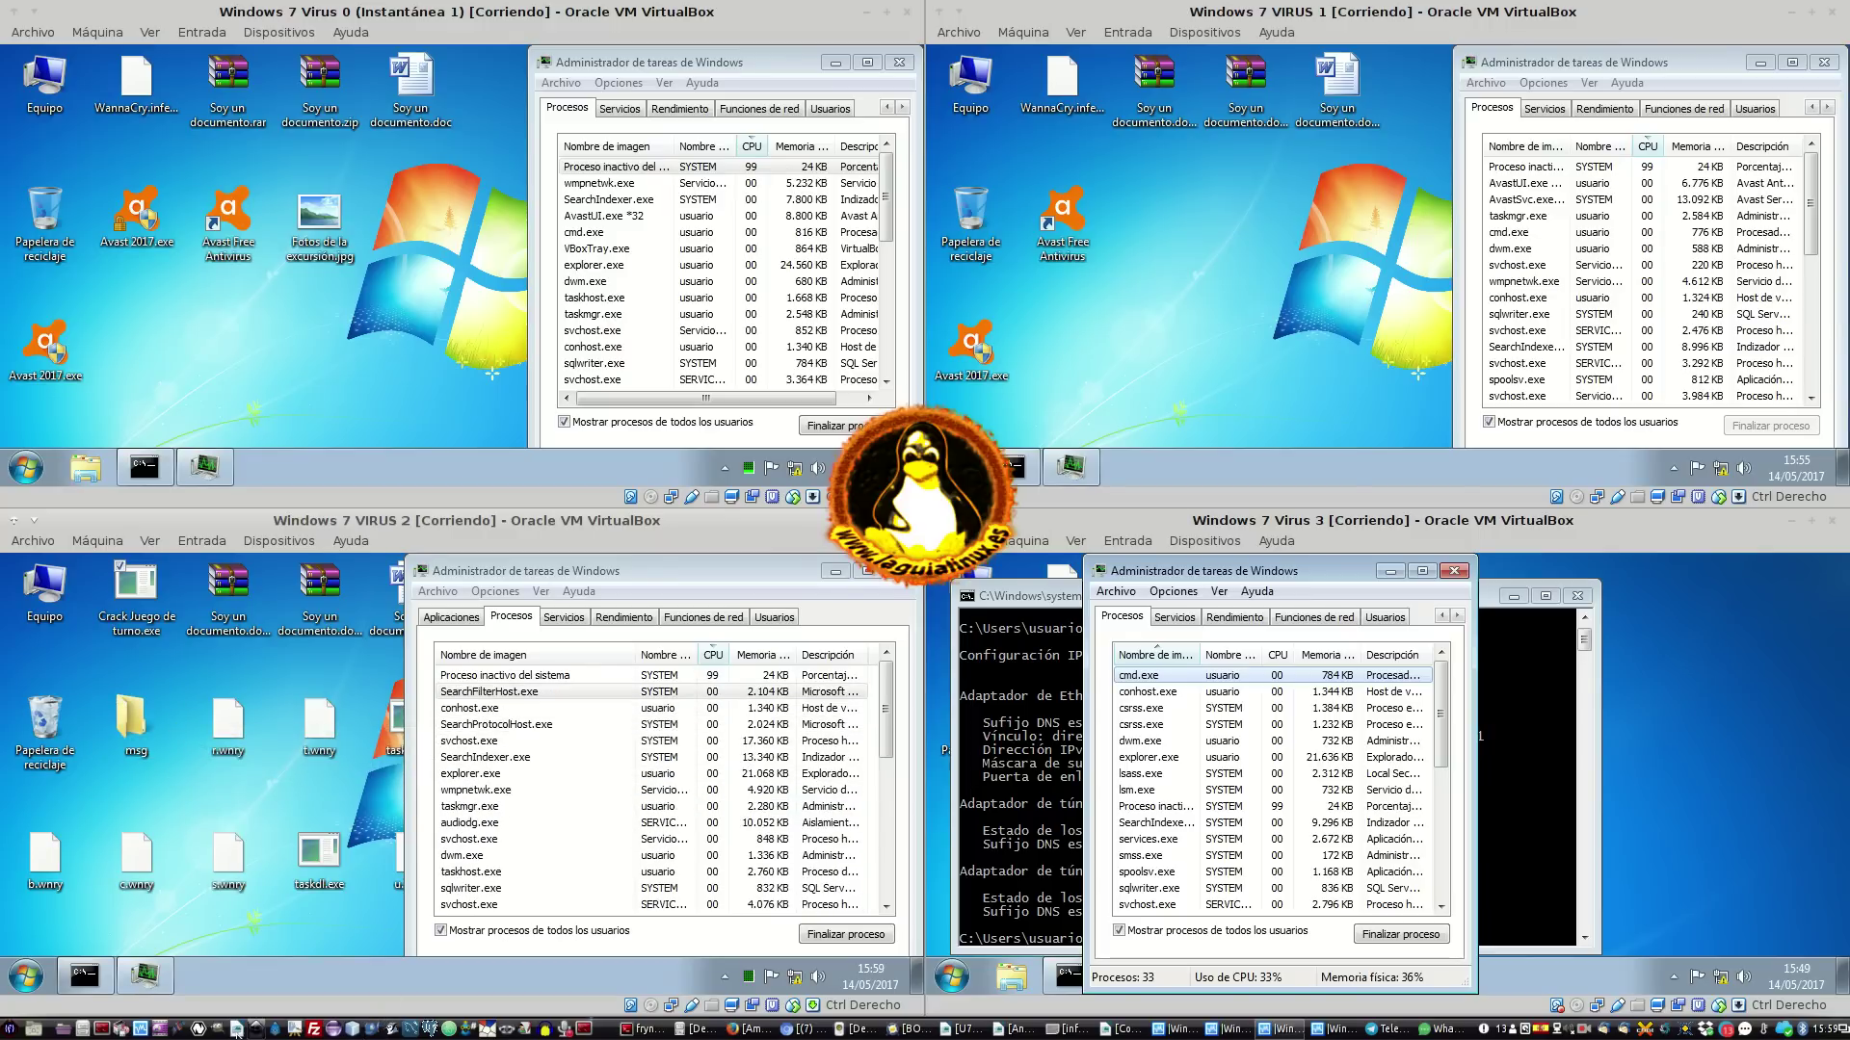
left_click(688, 1029)
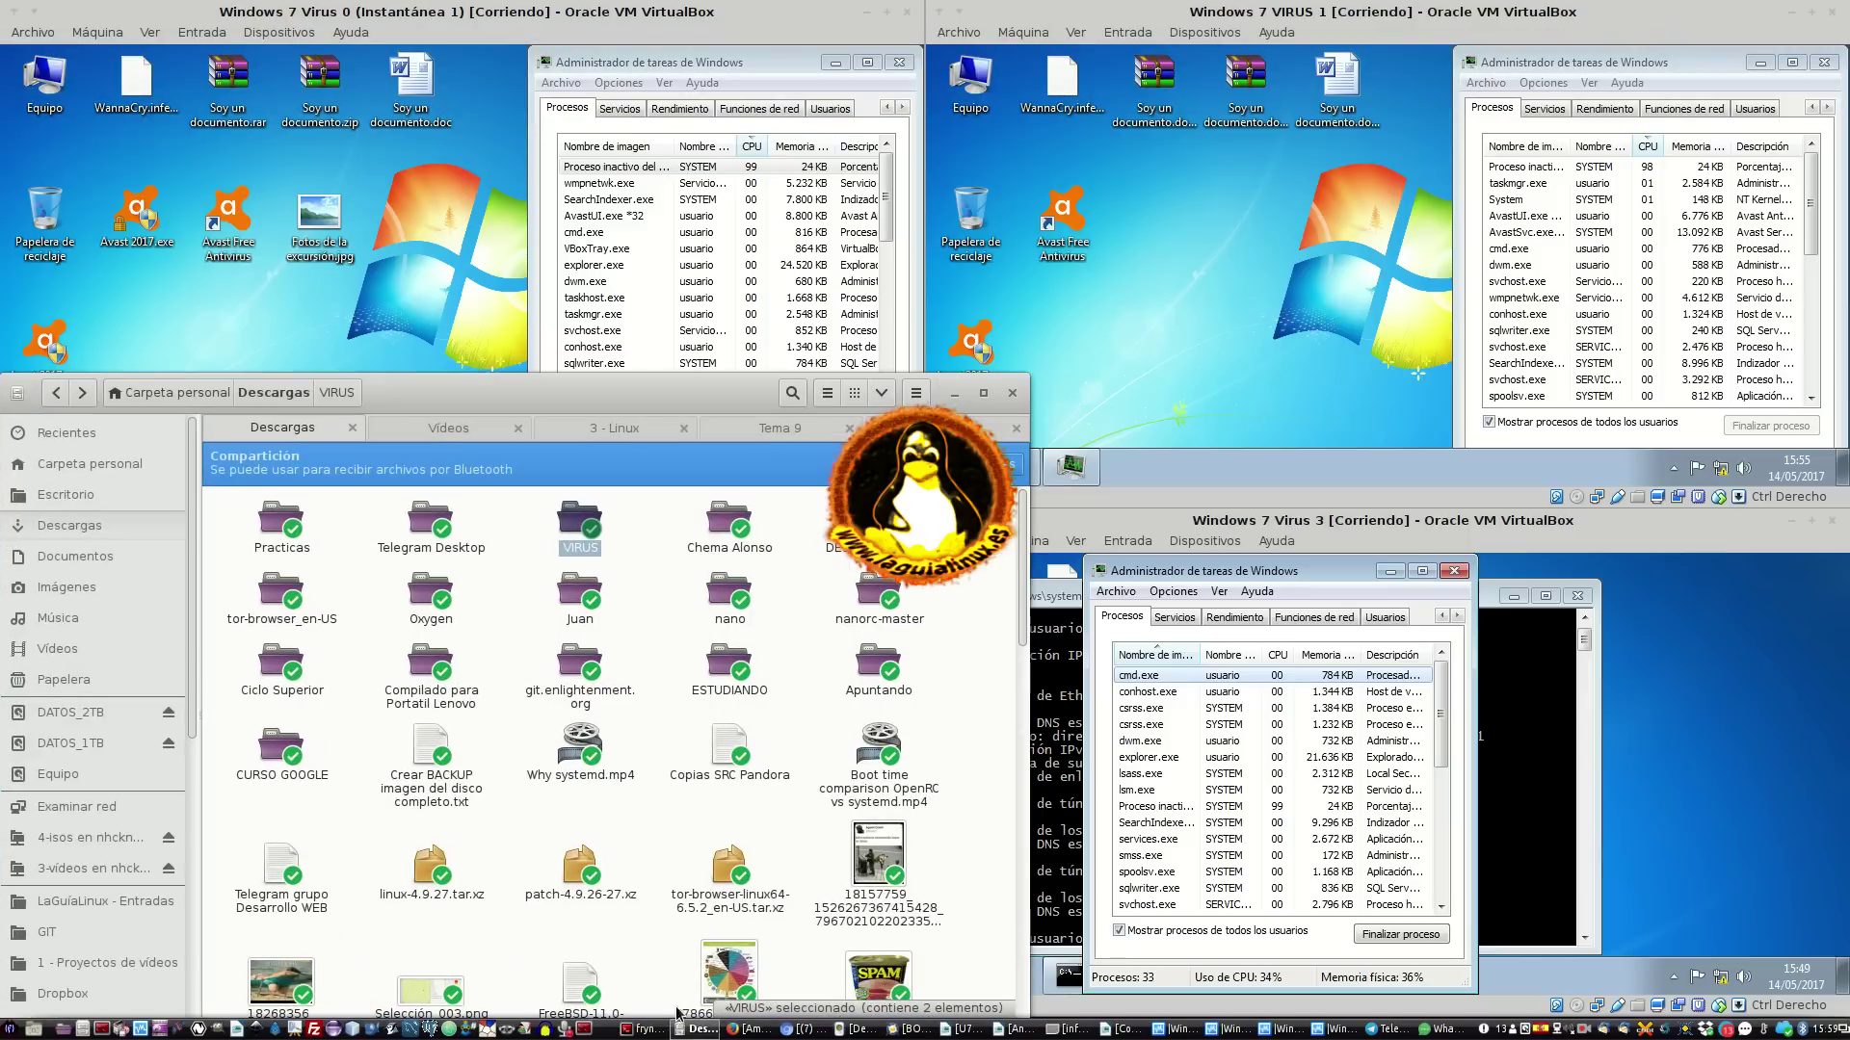
Drag the Downloads file manager window off to the right edge of the screen
left_click_drag(555, 400, 1848, 397)
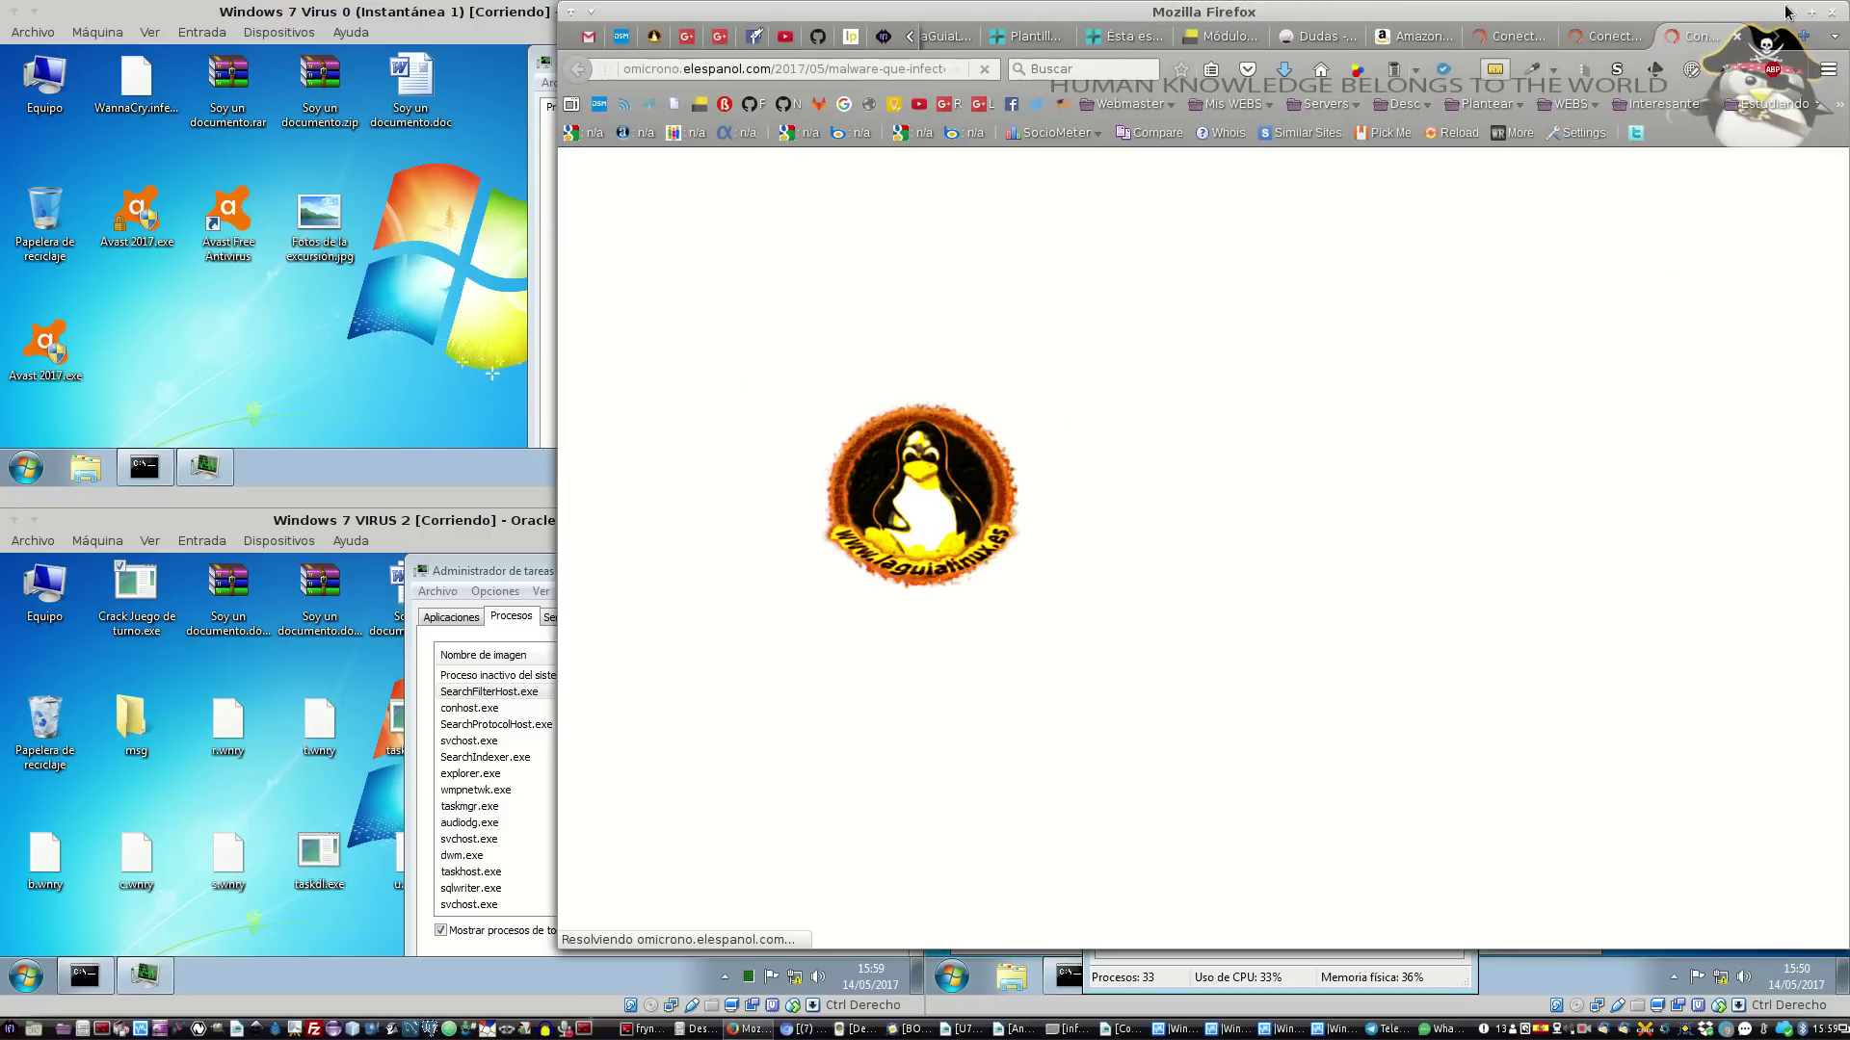
Minimize Firefox to reveal the four VirtualBox machines
left_click(1791, 12)
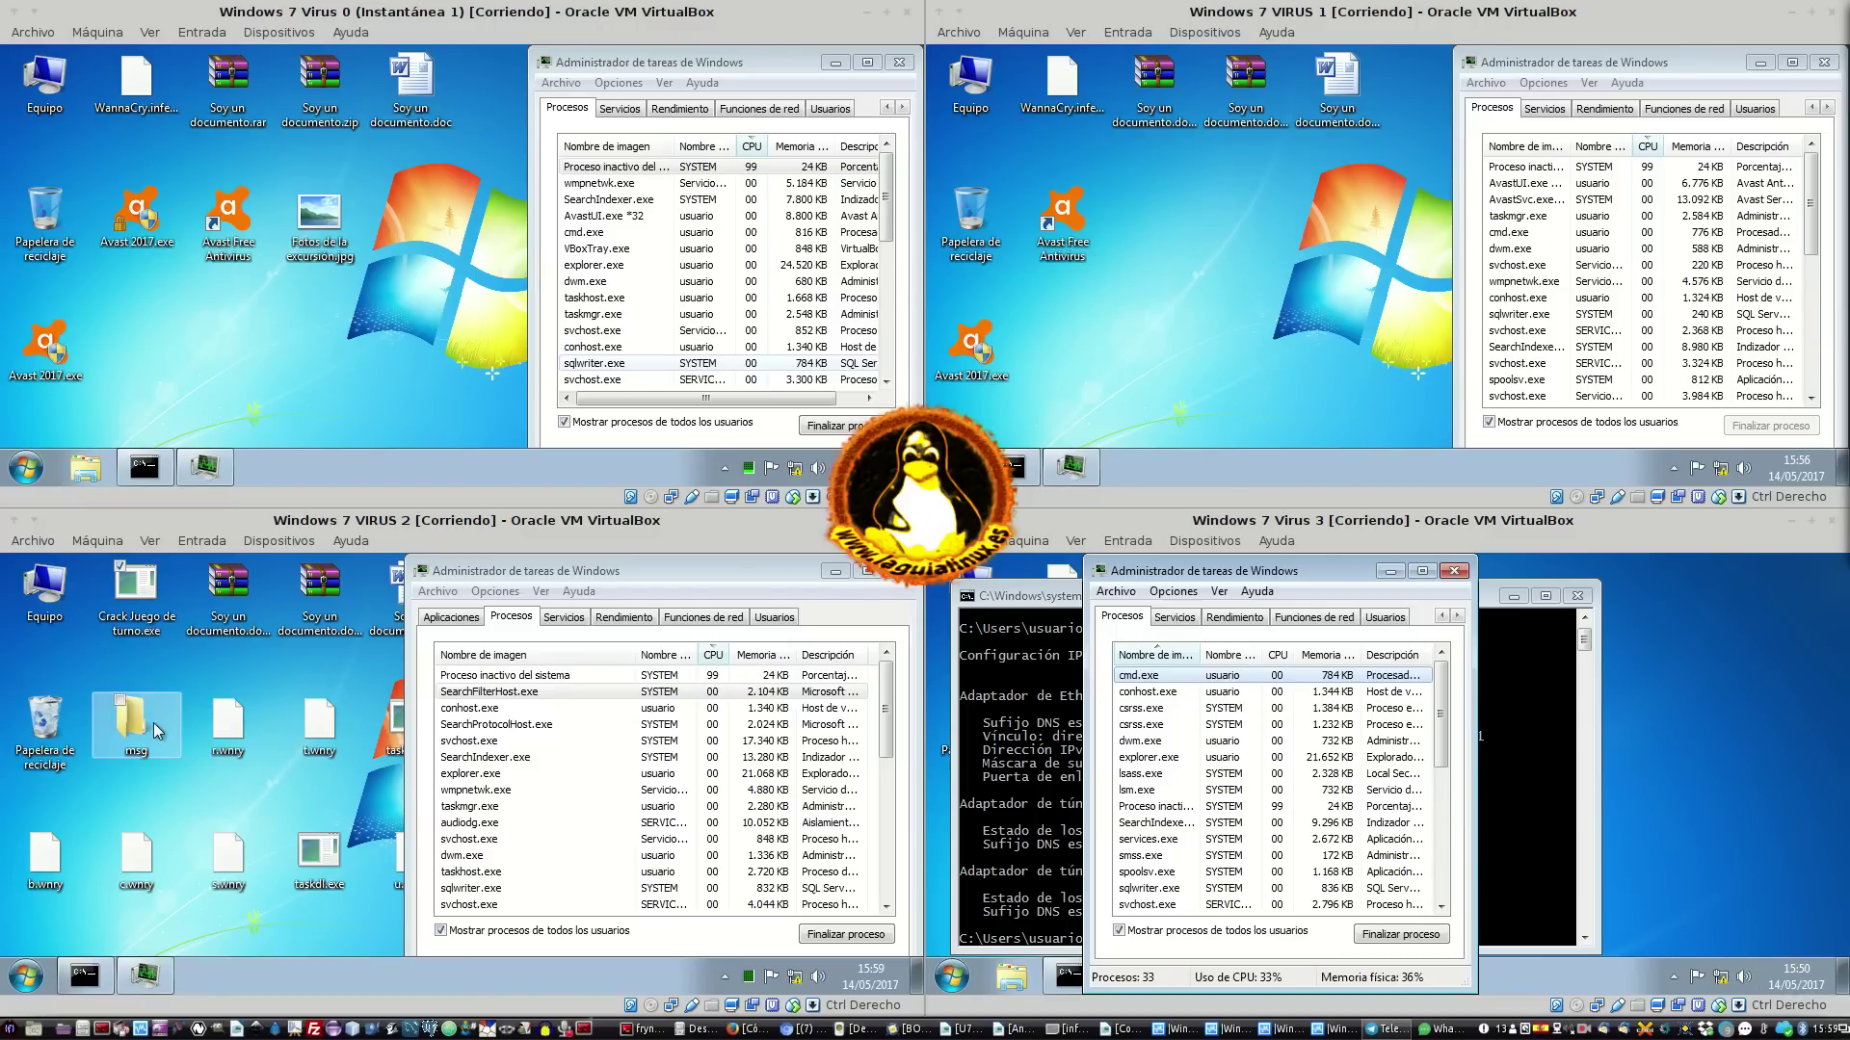
Delete nine WannaCry files from VM 2's desktop, including the msg folder, .wnry files and taskdl.exe
left_click(136, 597)
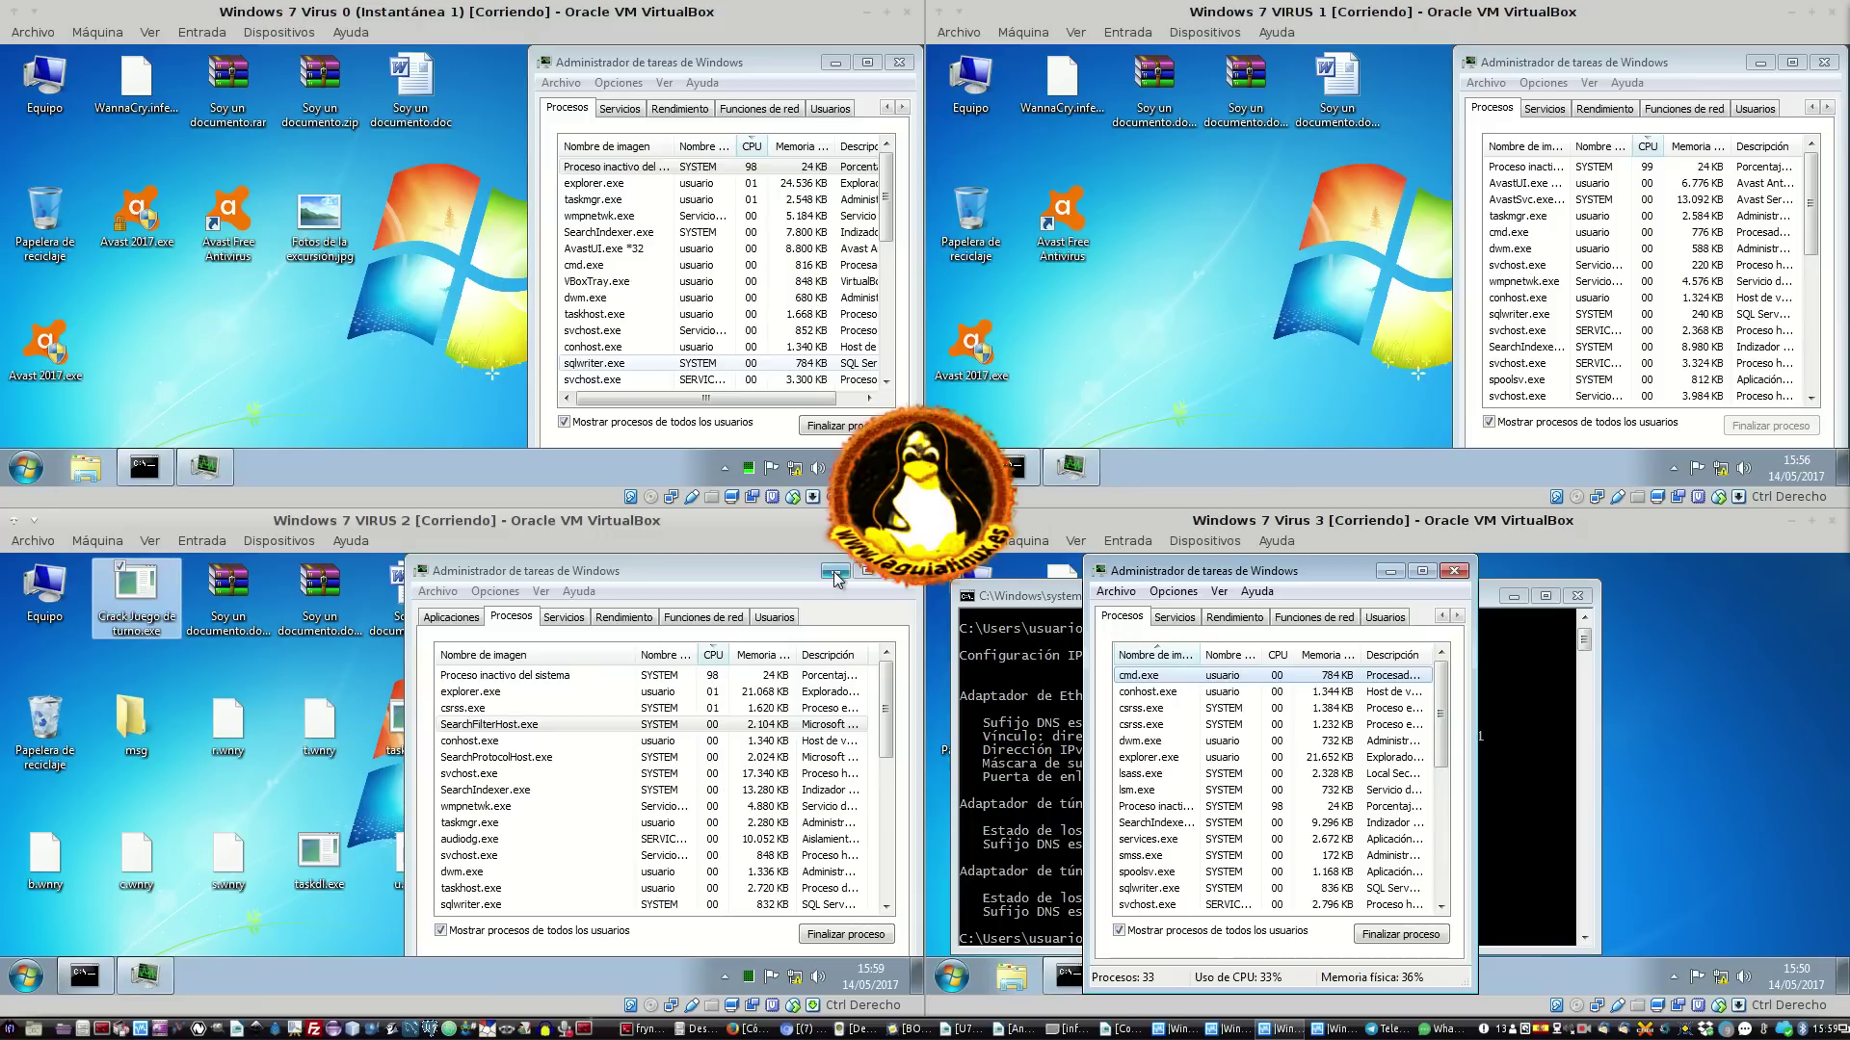
left_click(835, 571)
left_click_drag(512, 691, 116, 893)
left_click(46, 867, "ctrl")
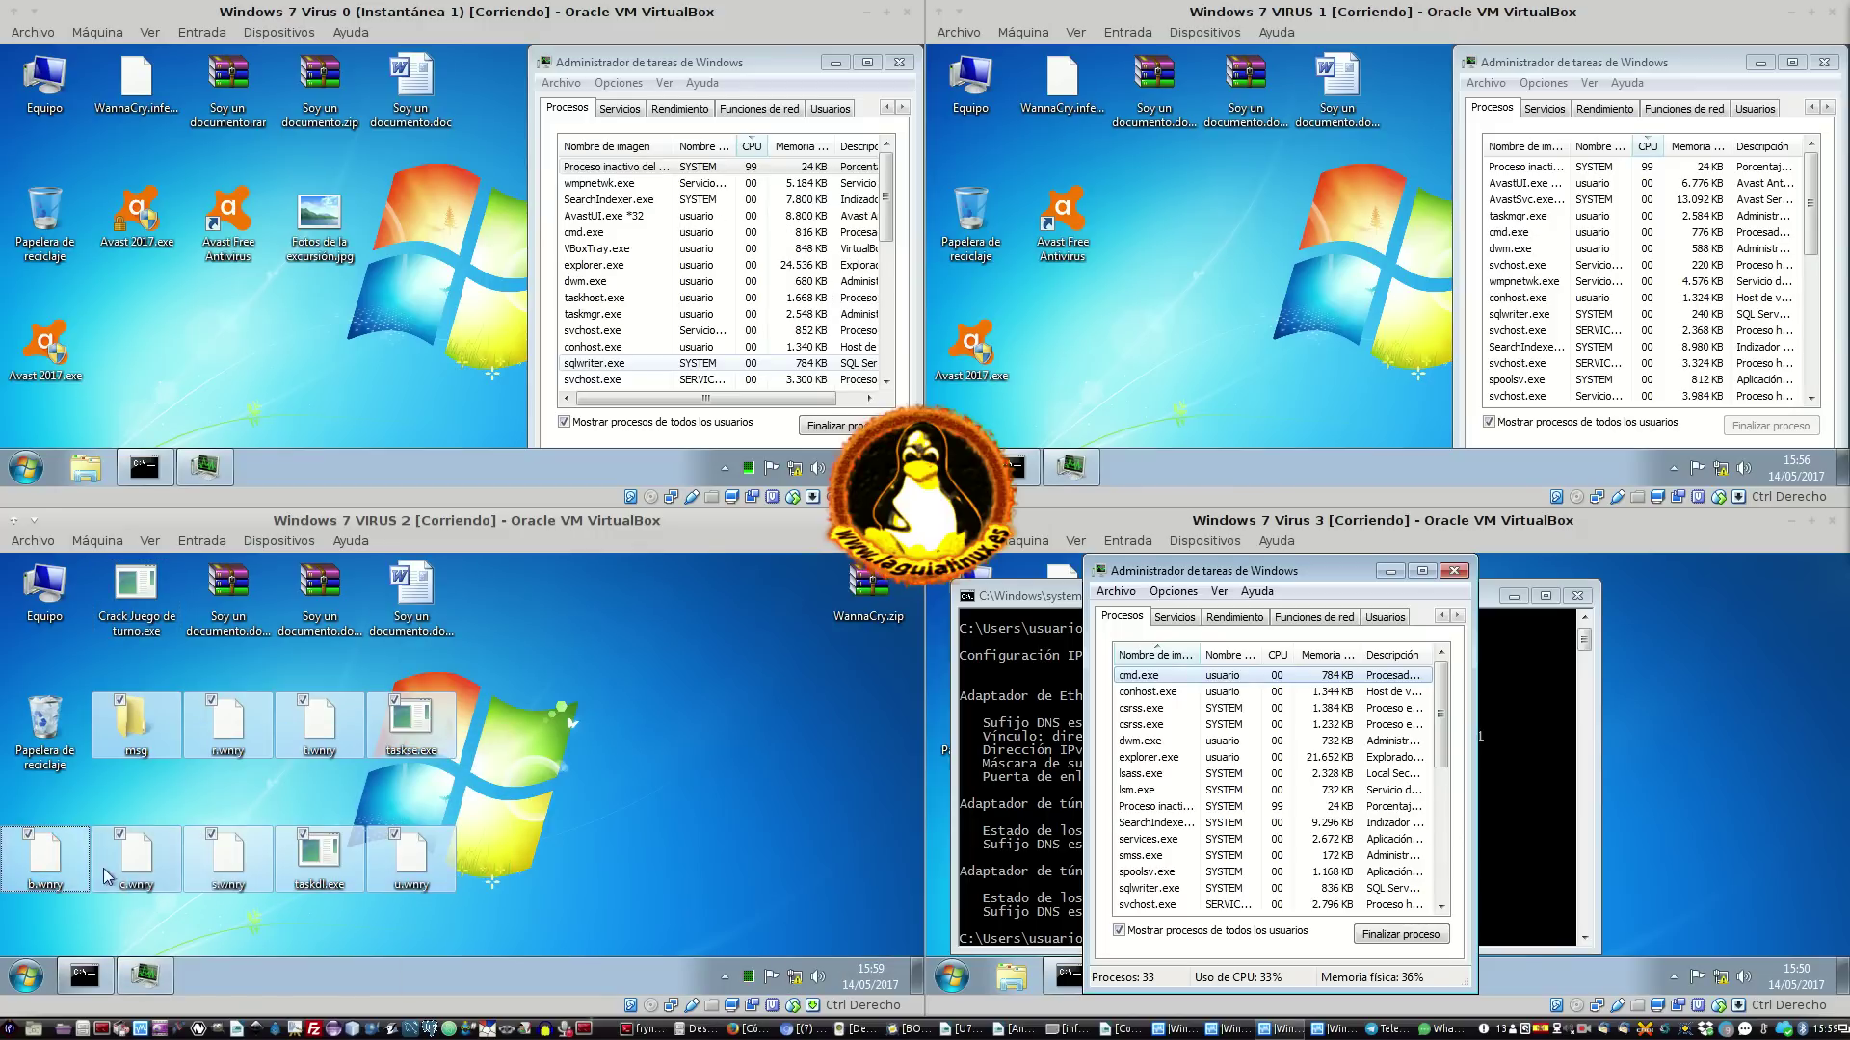
right_click(141, 862)
left_click(286, 890)
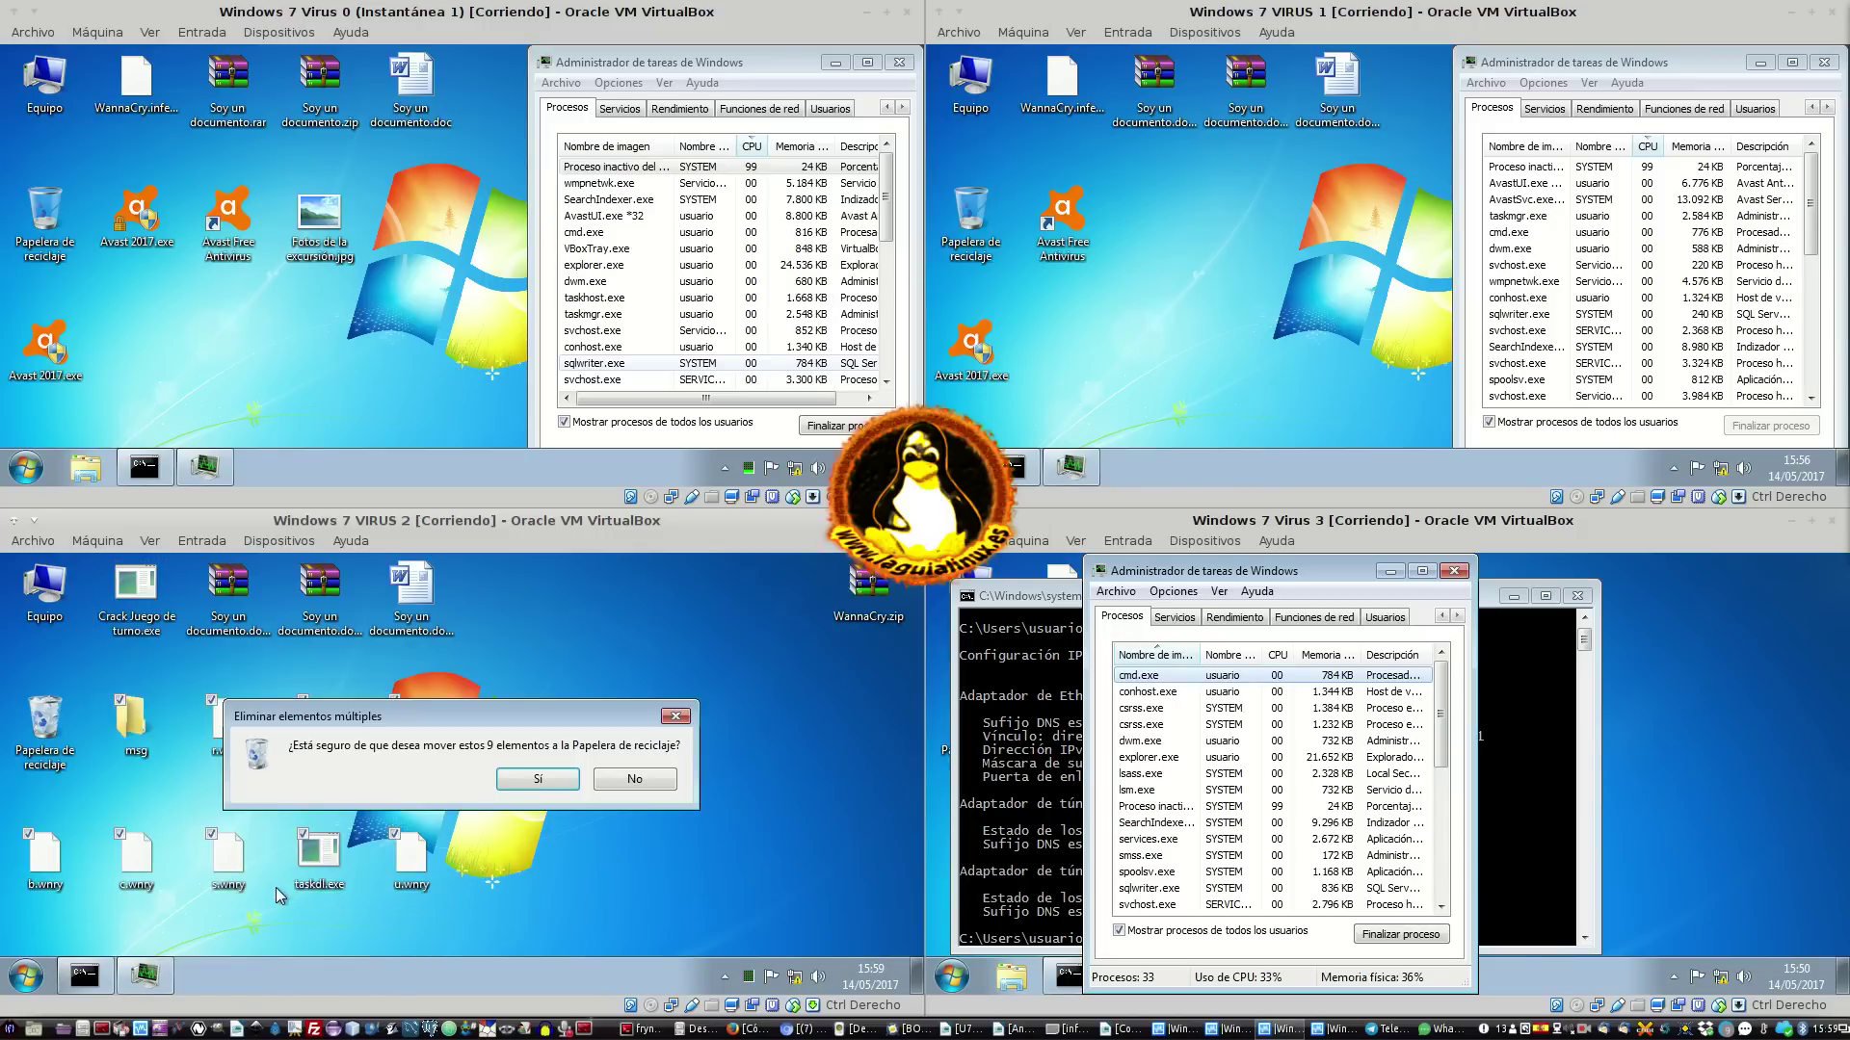
key("Return")
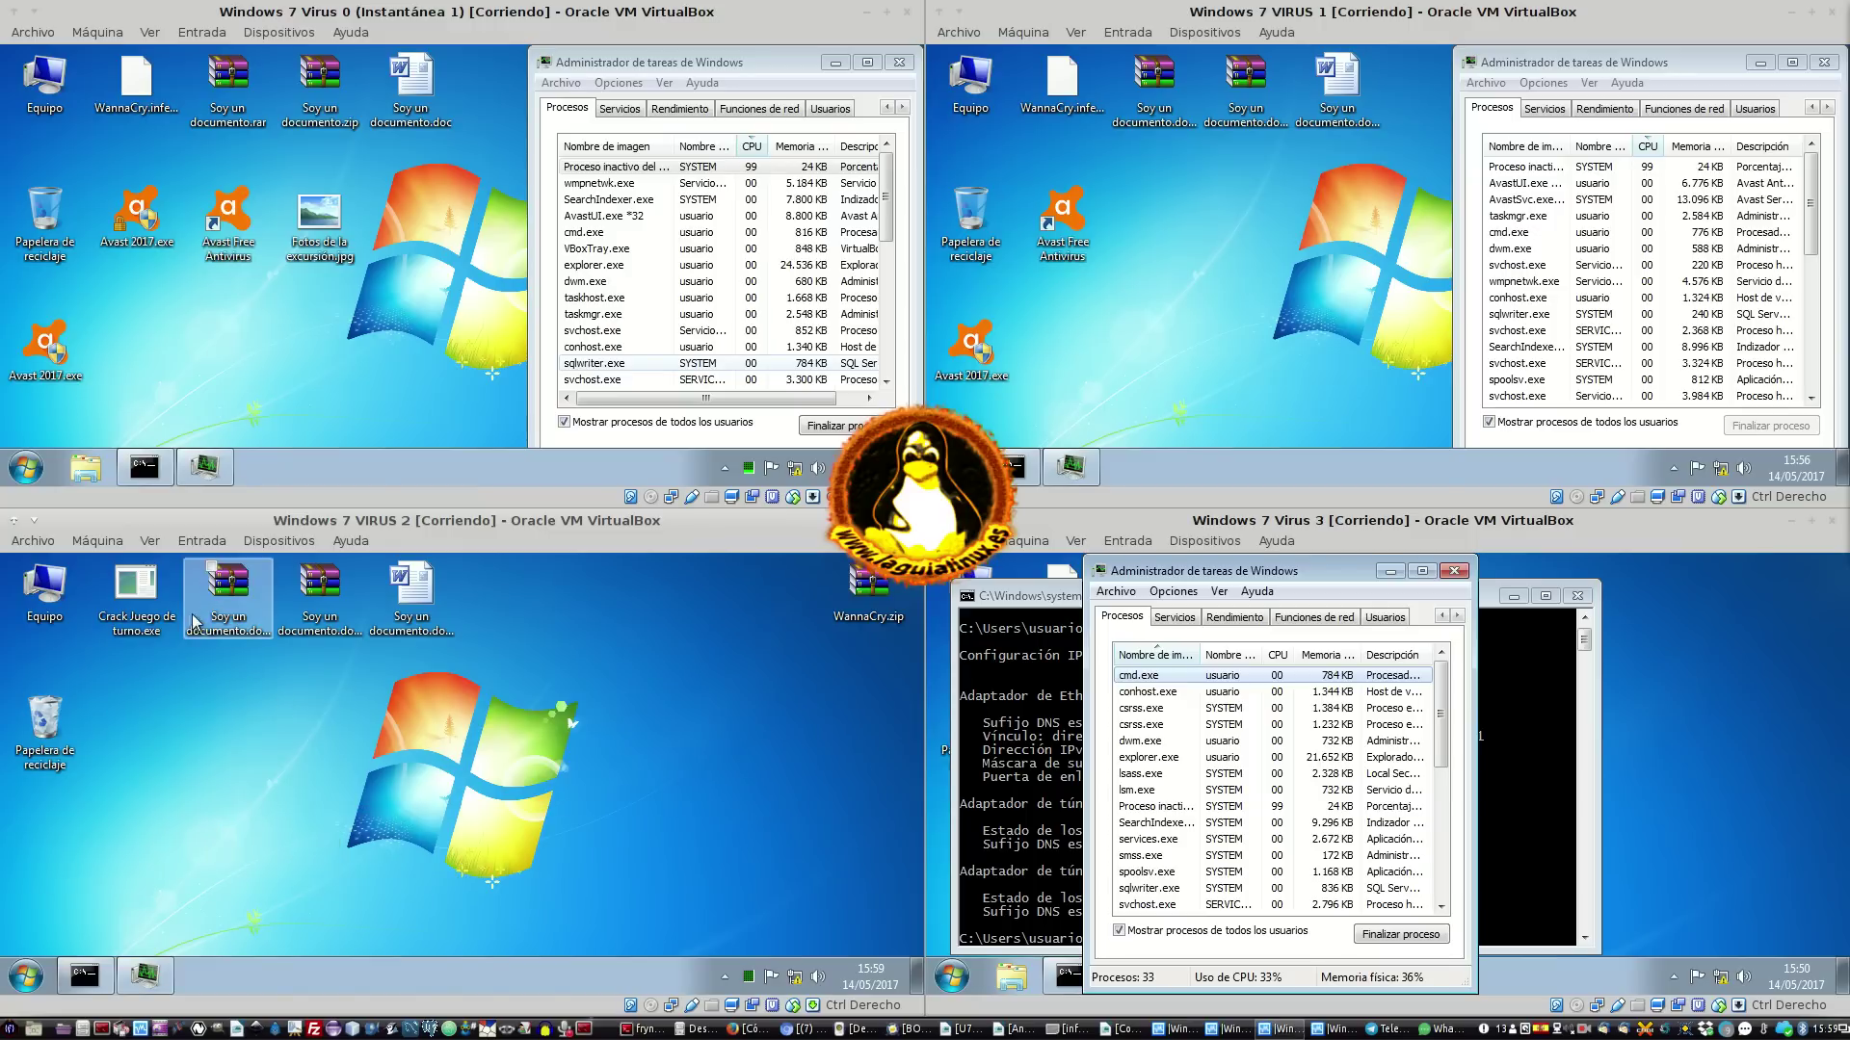
left_click(164, 594)
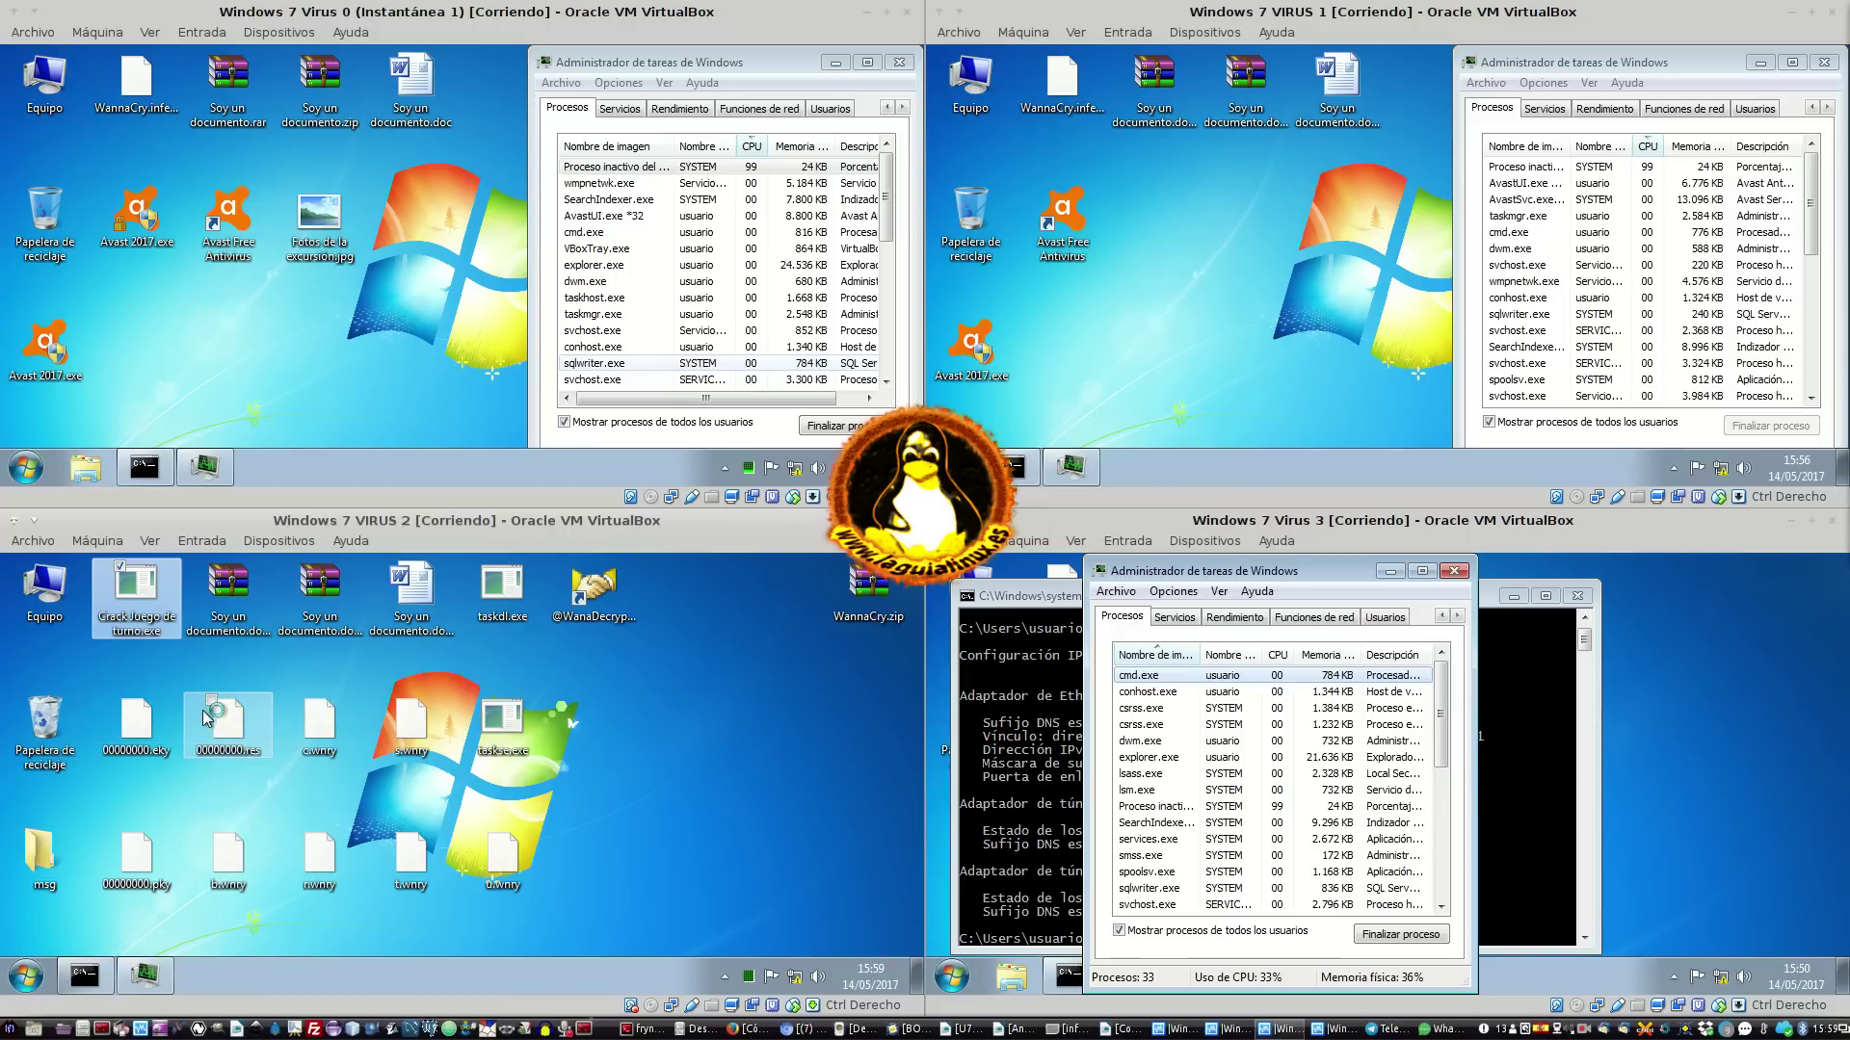
Bring VM 2's Administrador de tareas window back from the taskbar
mouse_move(144, 976)
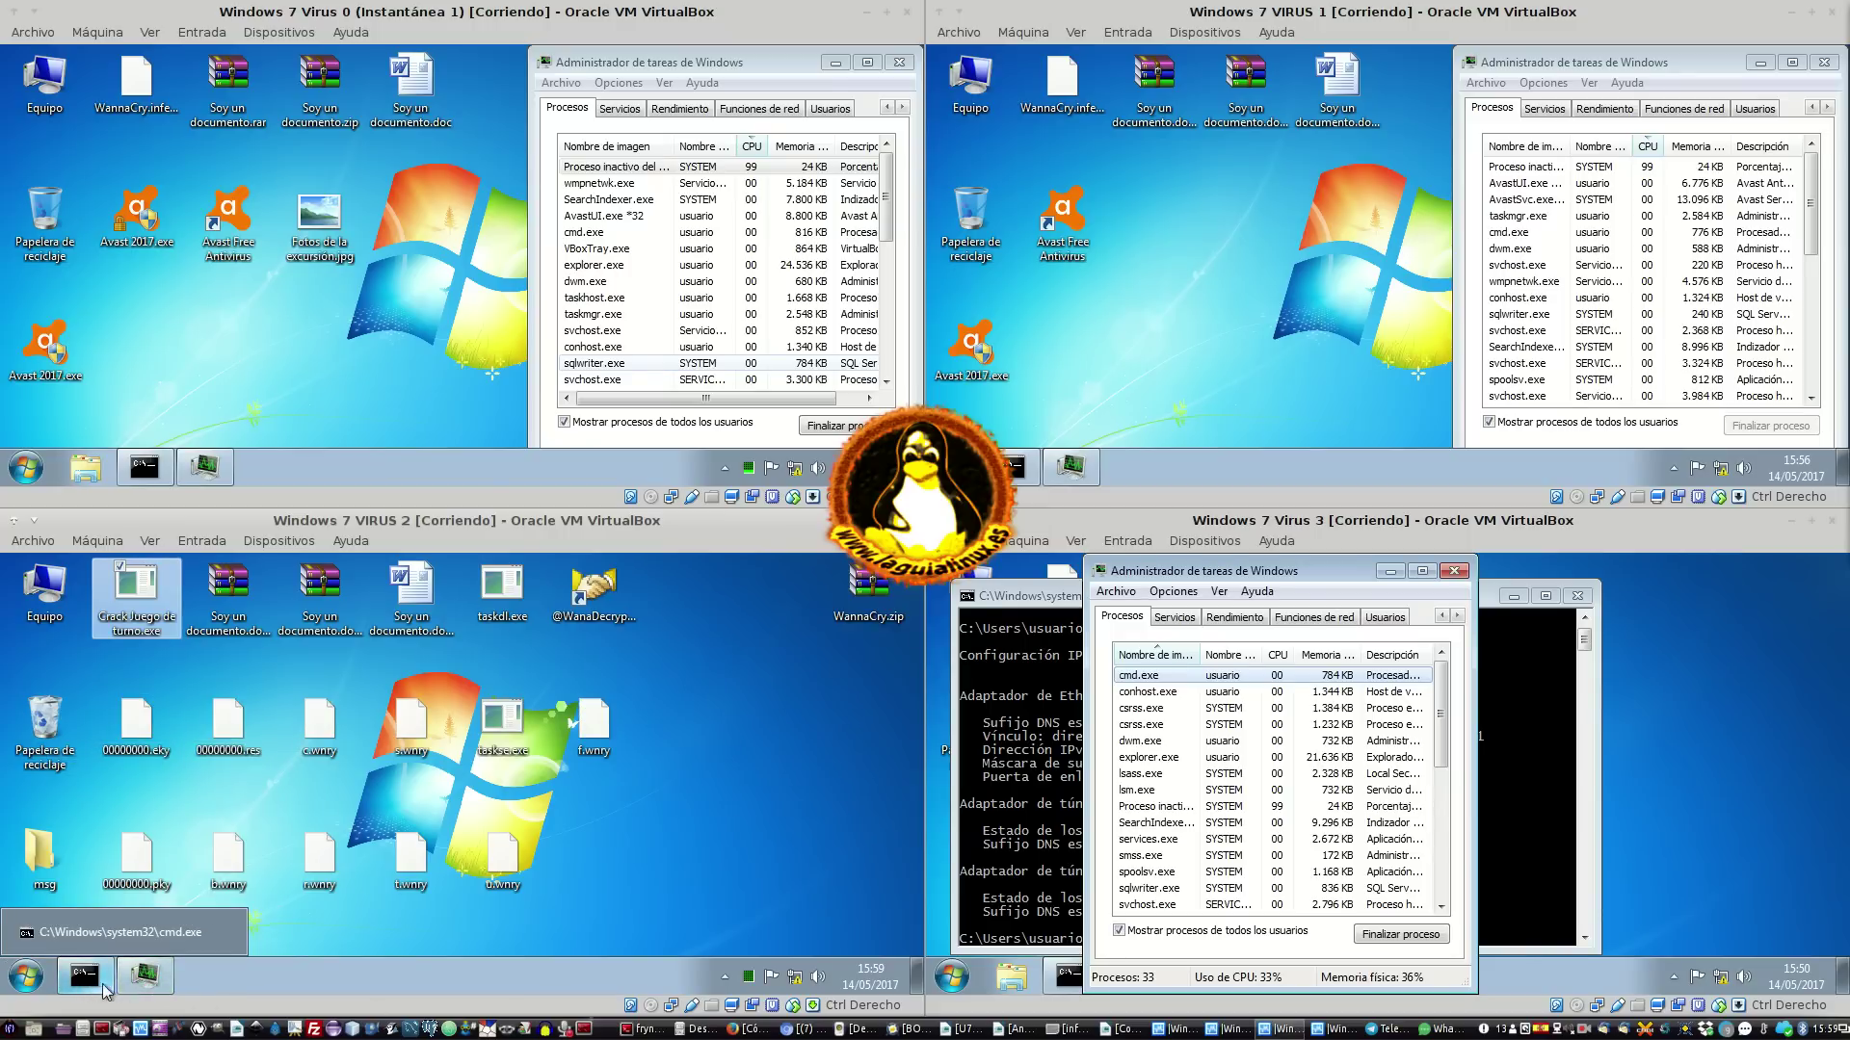
left_click(154, 980)
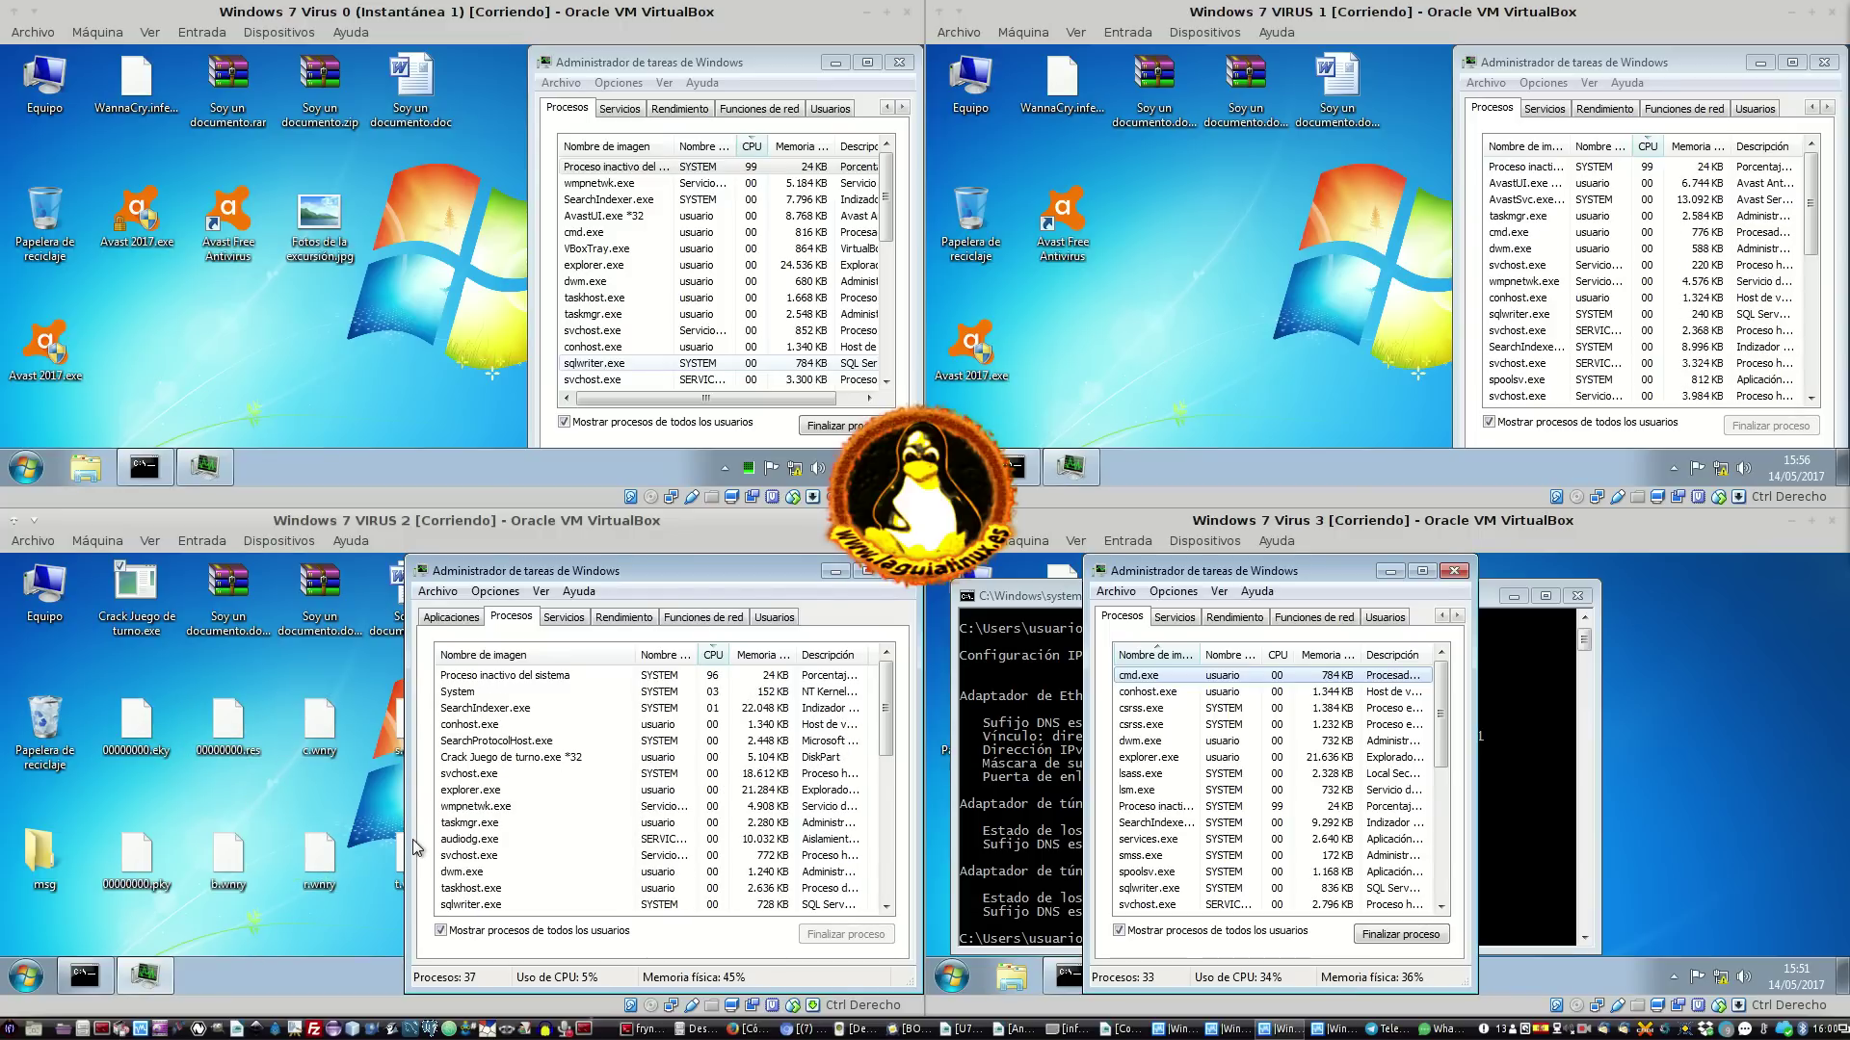
Select the Crack Juego de turno.exe *32 process and move VM 2's Task Manager aside
left_click(472, 758)
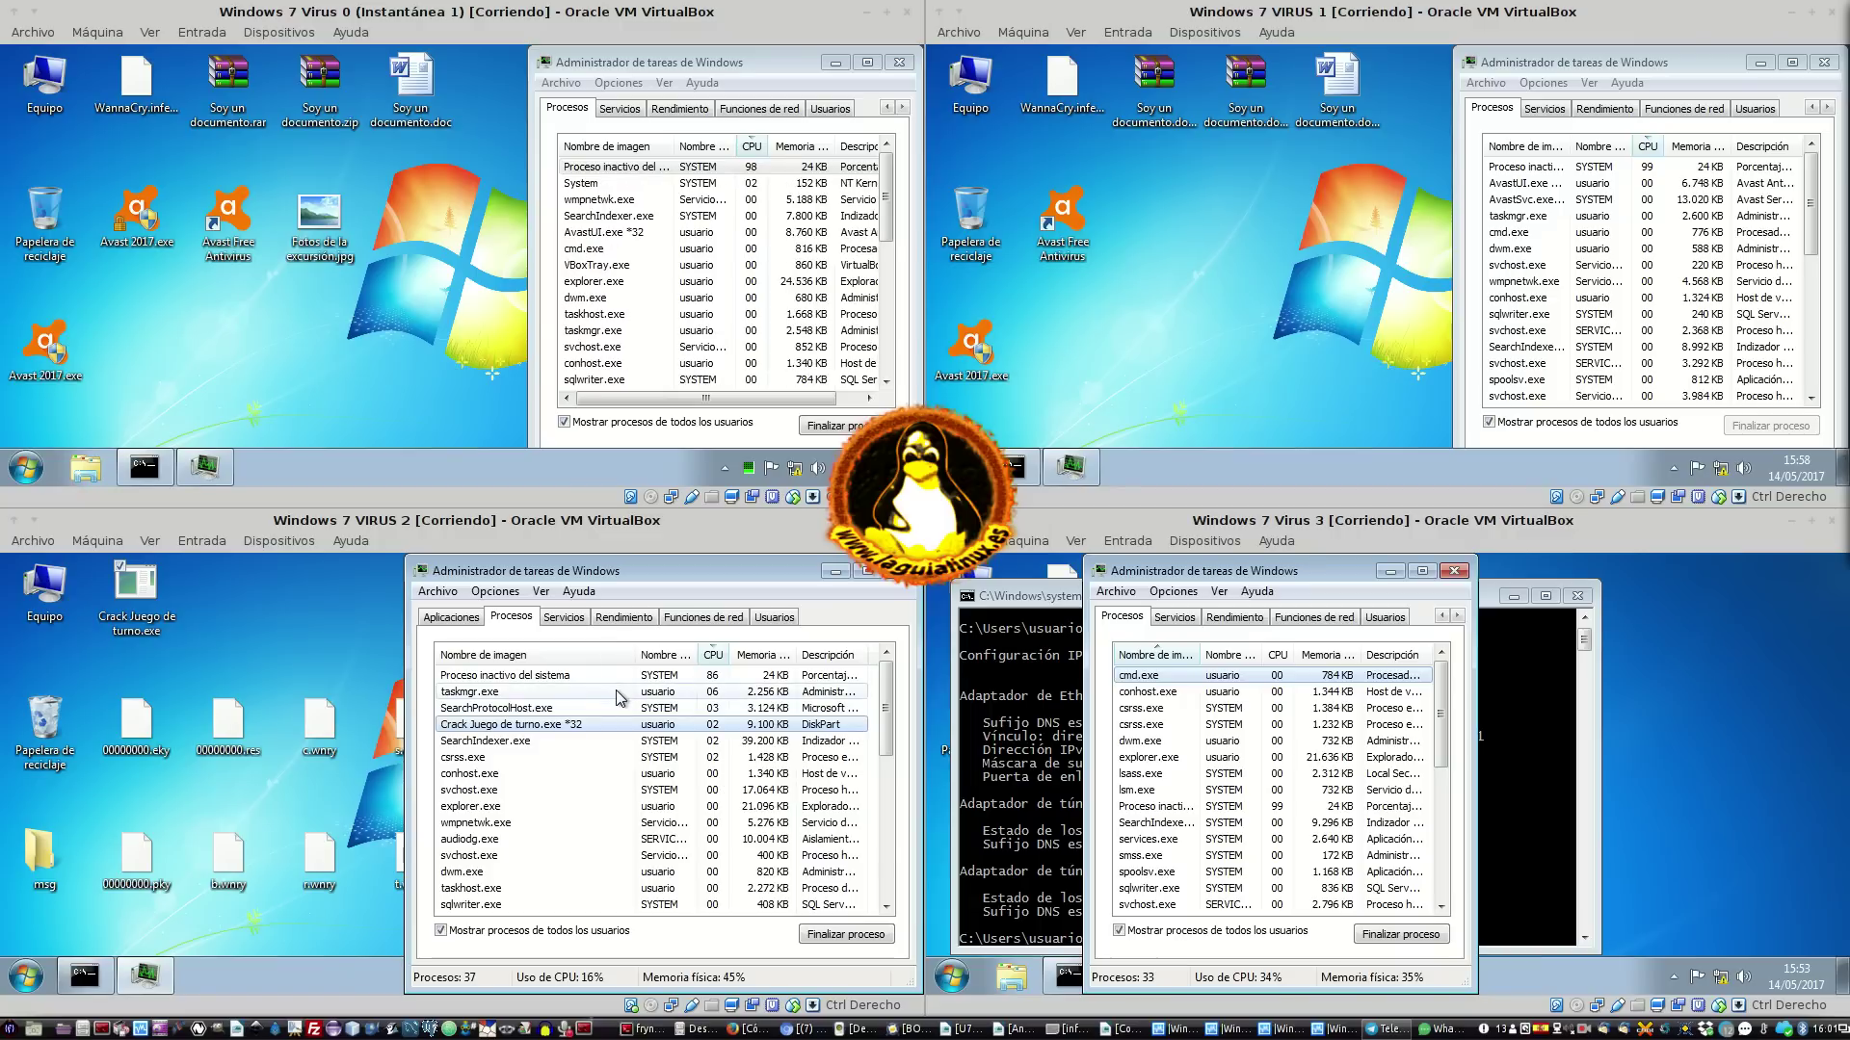
left_click(275, 963)
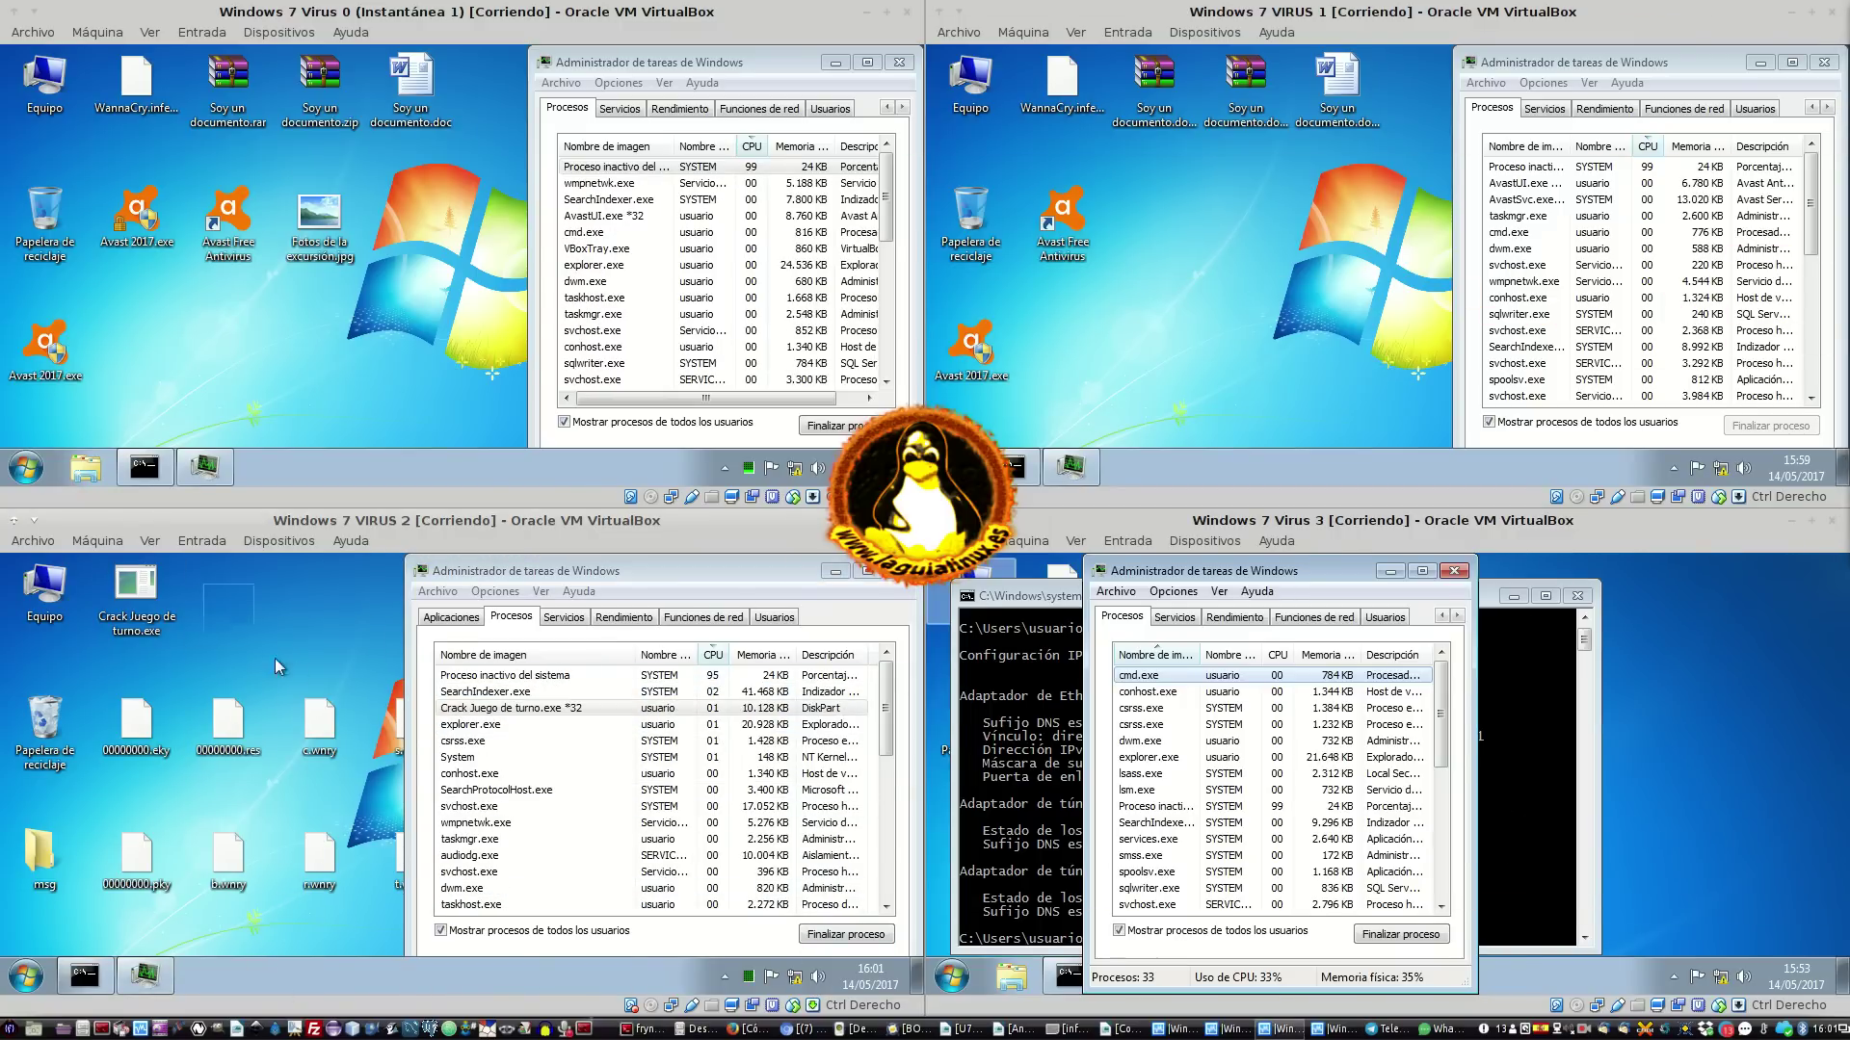
left_click(807, 581)
mouse_move(807, 581)
left_mouse_down()
mouse_move(337, 722)
mouse_move(337, 882)
mouse_move(778, 726)
mouse_move(842, 890)
mouse_move(784, 956)
mouse_move(748, 960)
mouse_move(730, 570)
mouse_move(800, 580)
left_mouse_up()
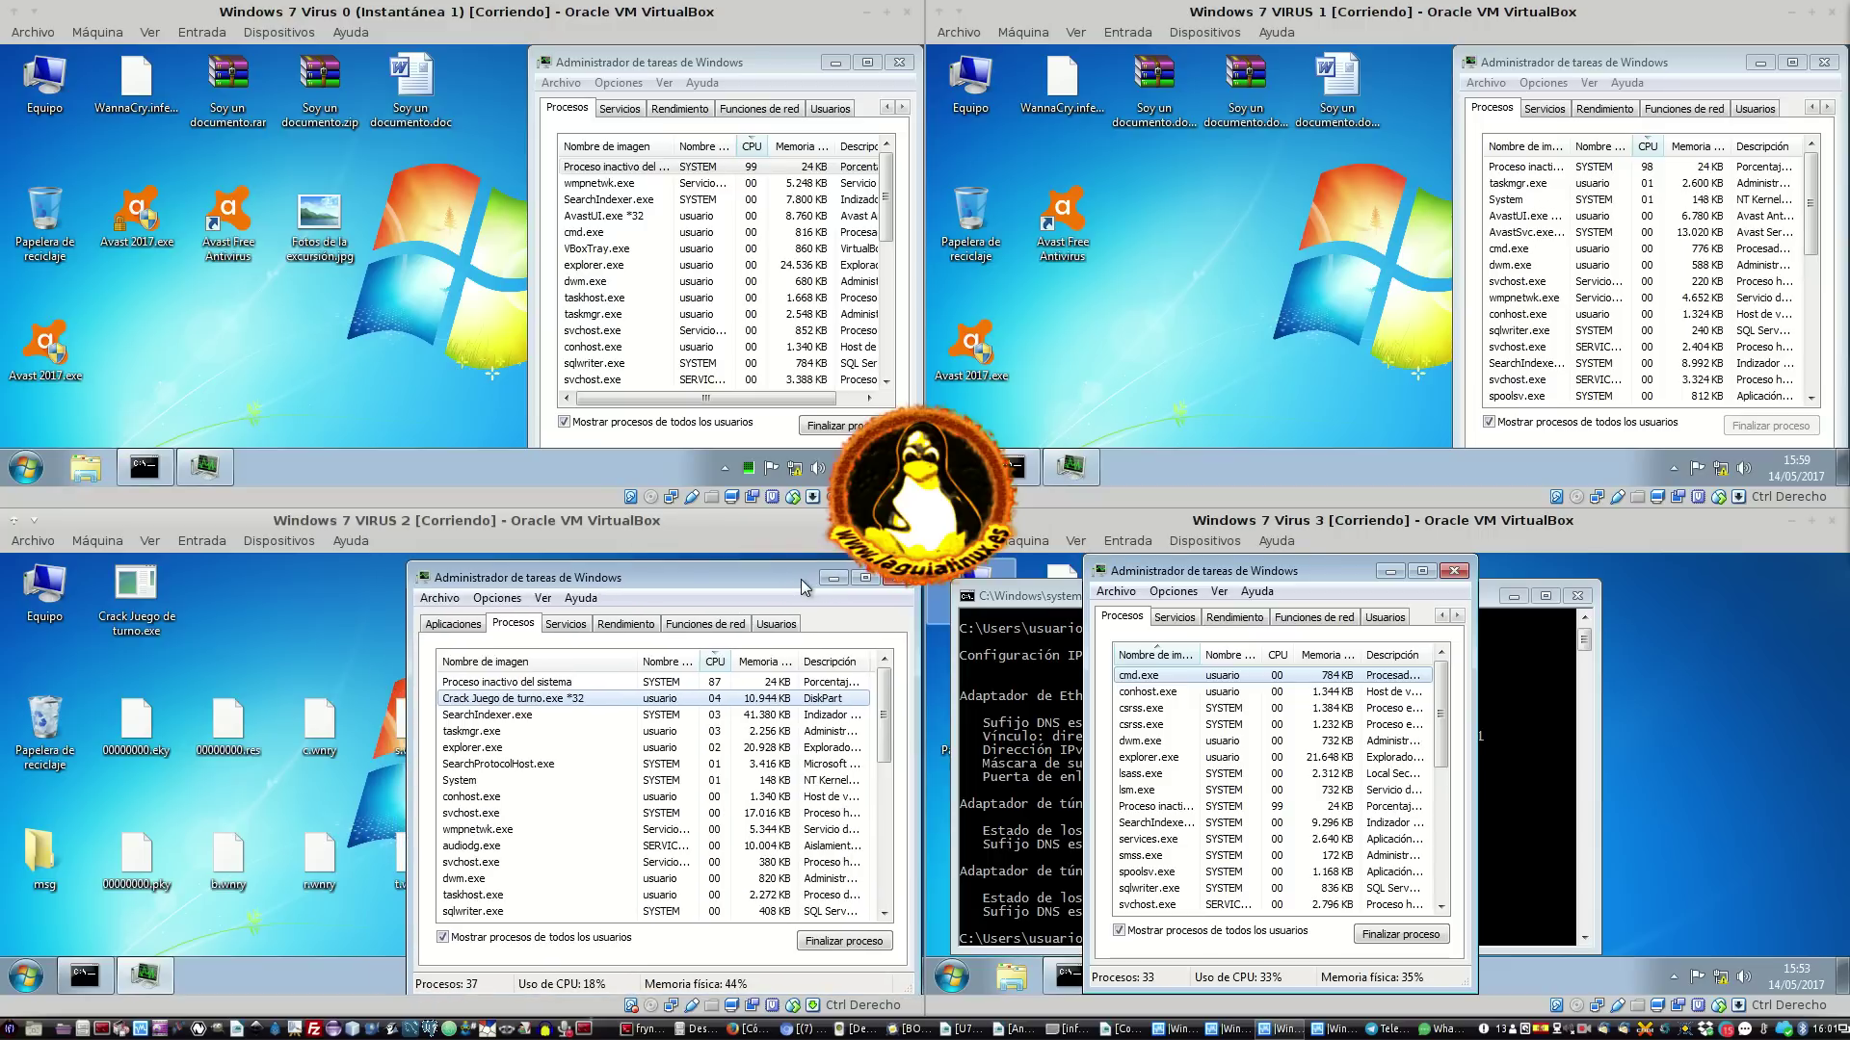
Open Equipo on VM 2 to view Disco local (C:) and the CD drive
left_click(150, 715)
left_click(321, 617)
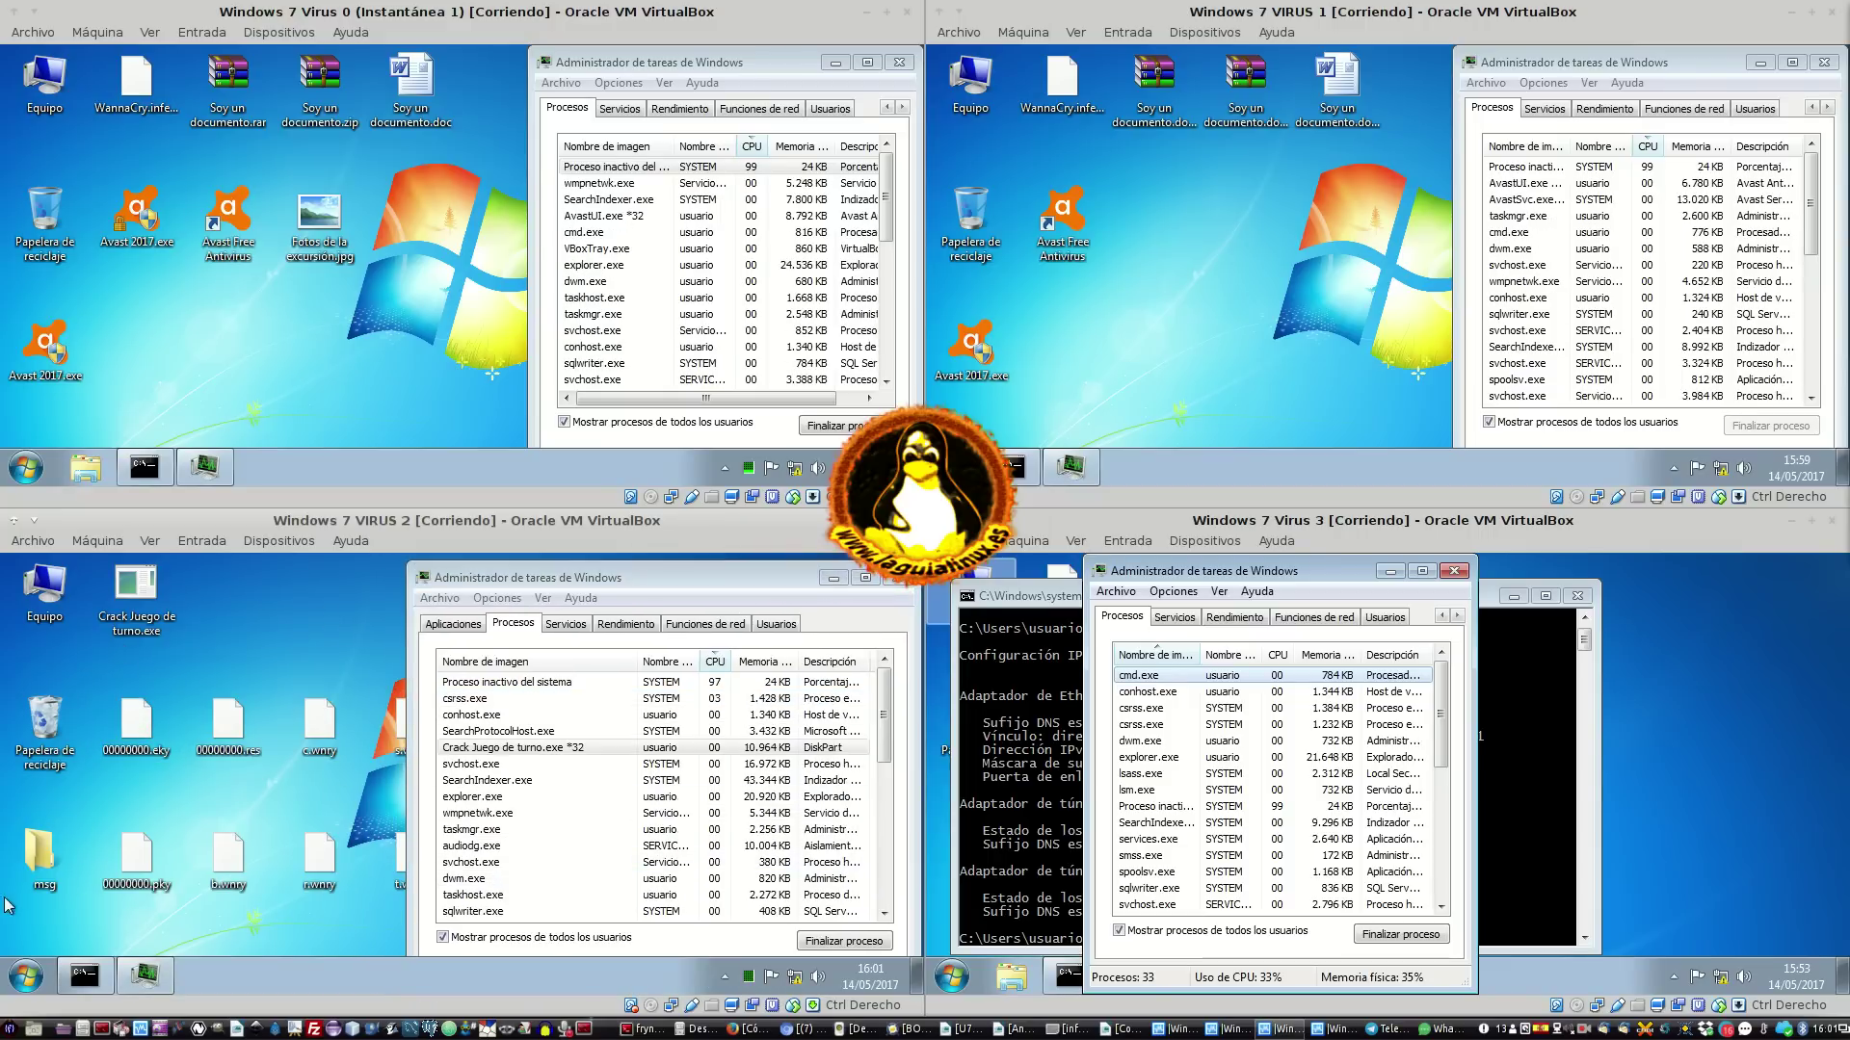
double_click(63, 599)
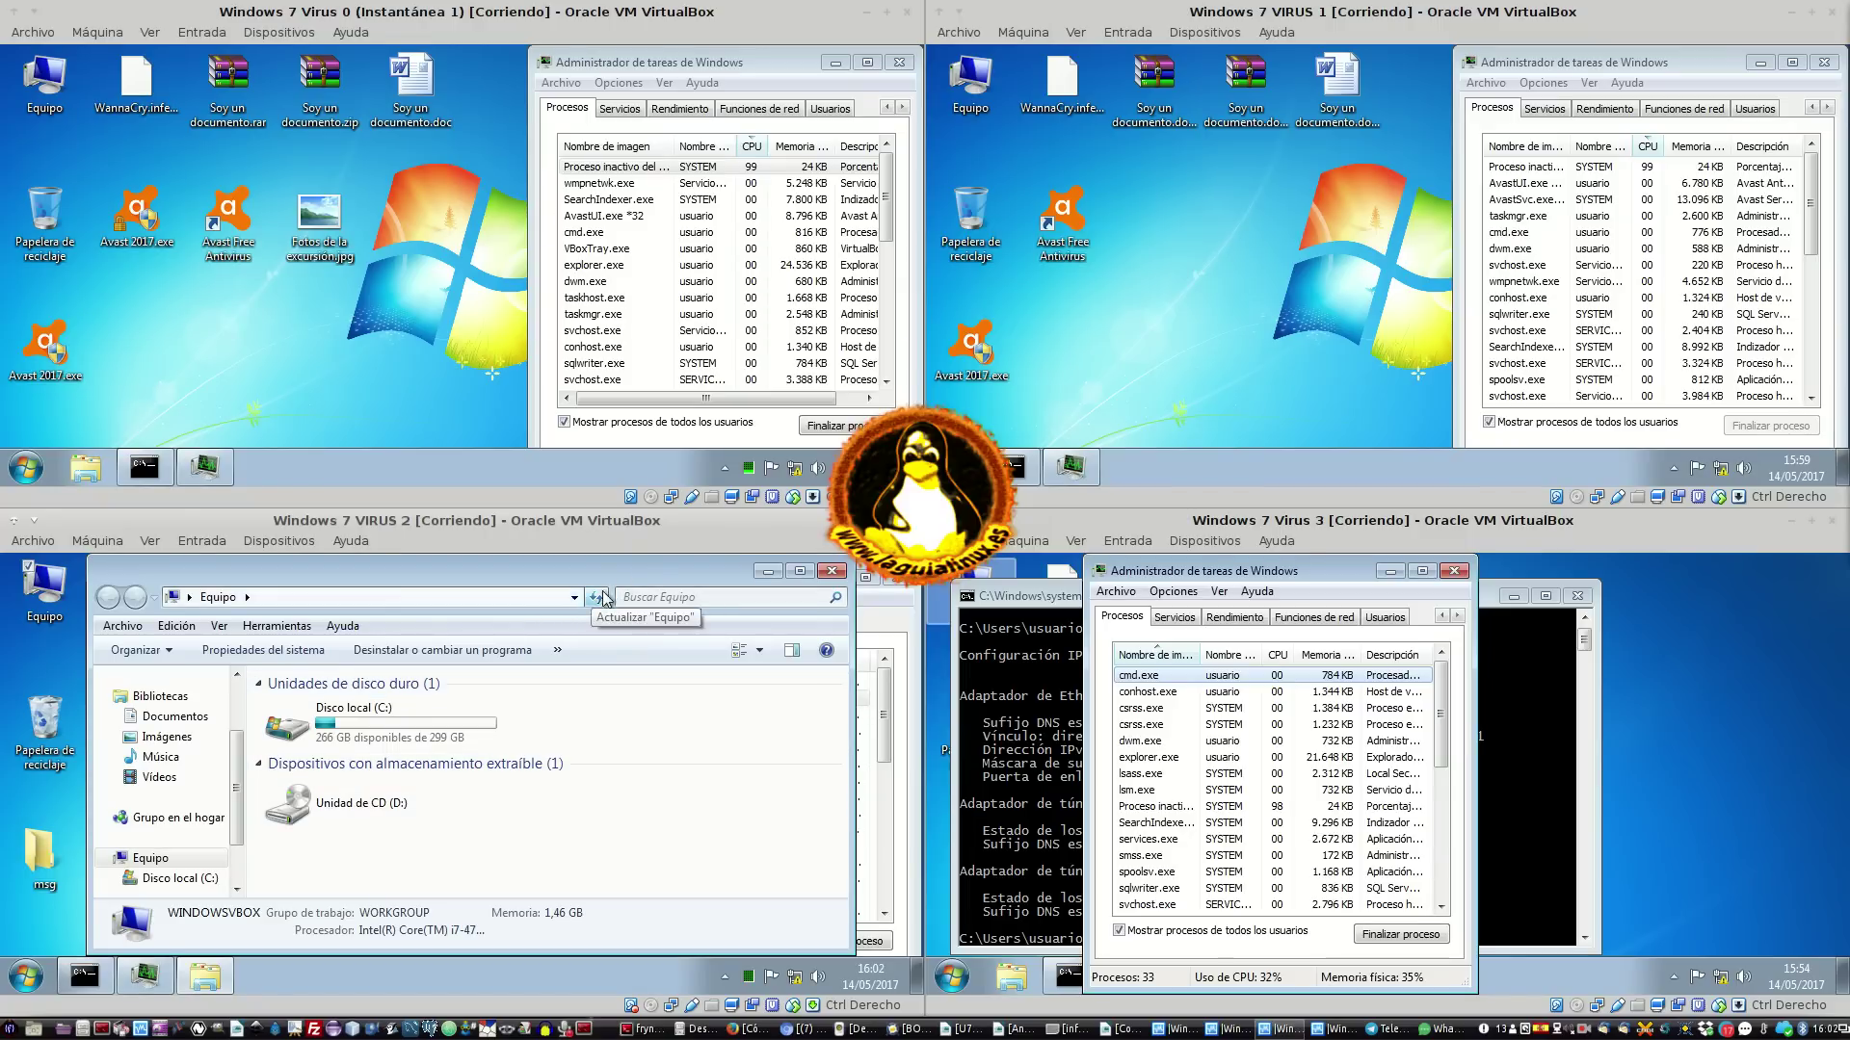
Browse VM 2's Descargas, Escritorio, Sitios recientes and Documentos folders, opening Altova
left_click_drag(605, 564, 553, 568)
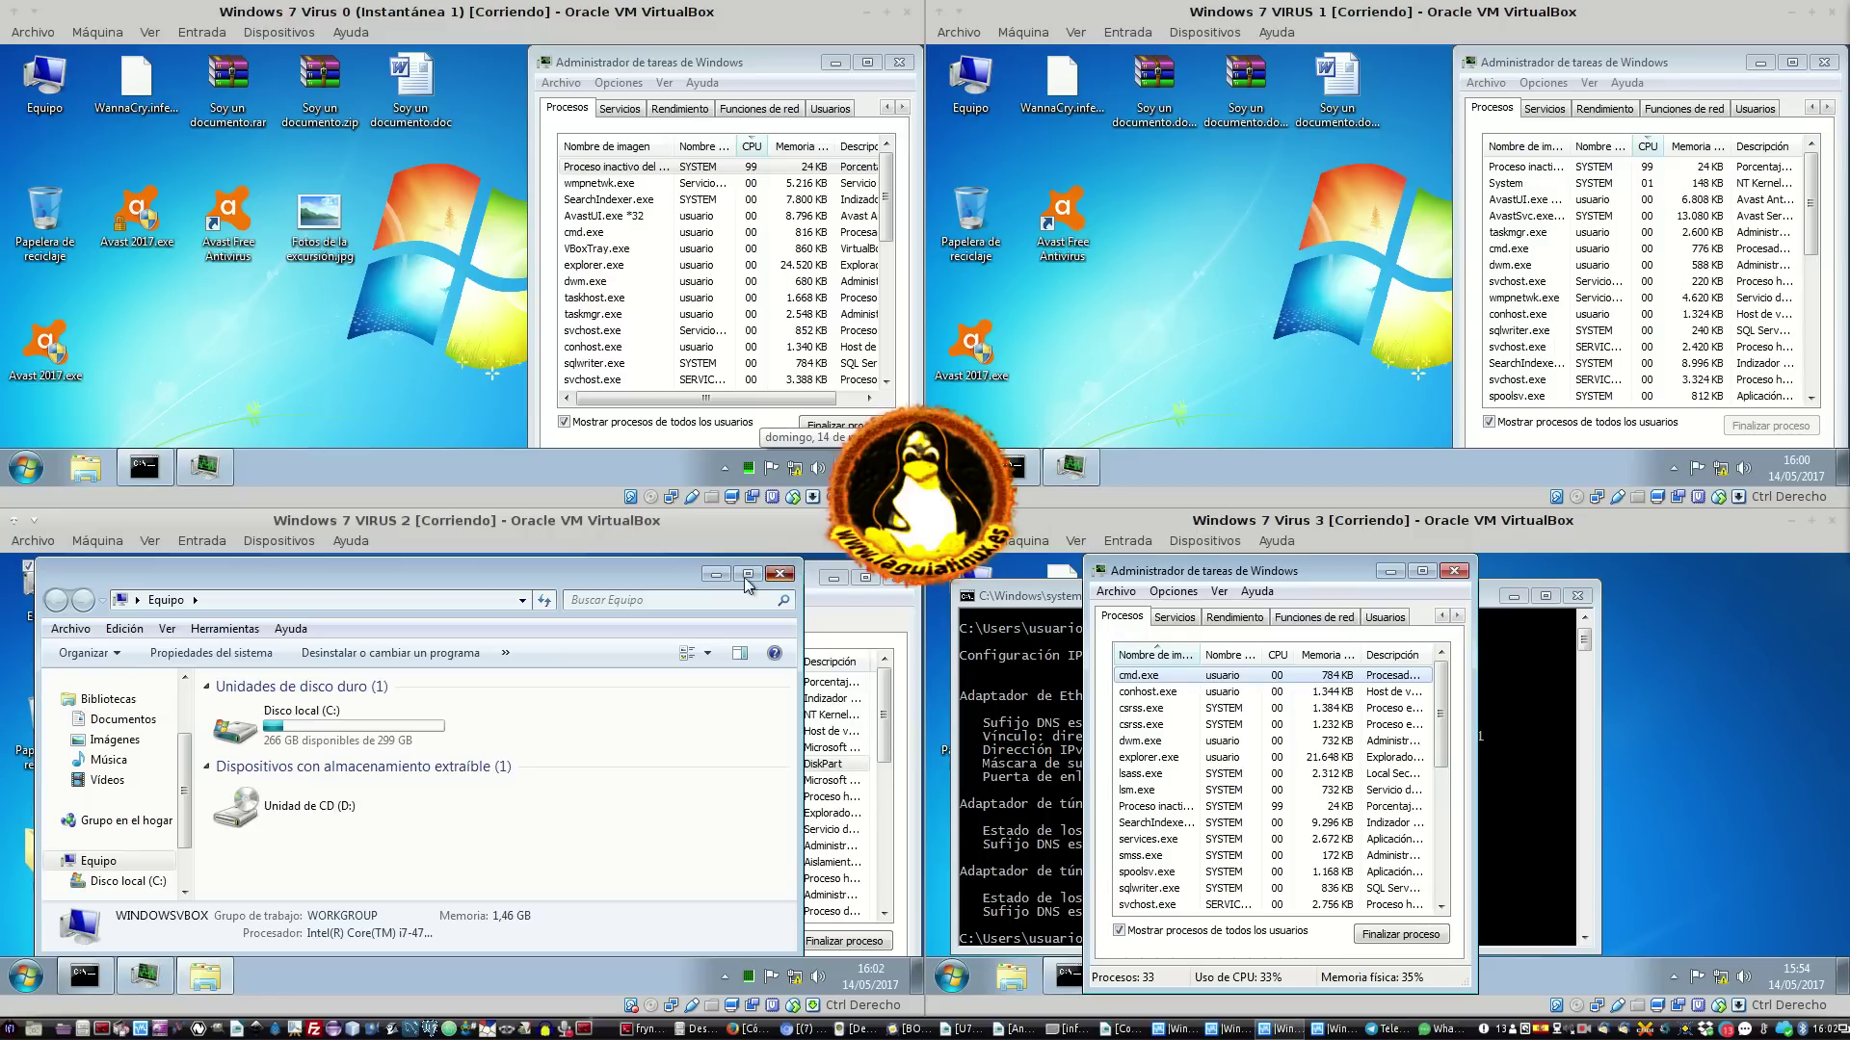
left_click(122, 700)
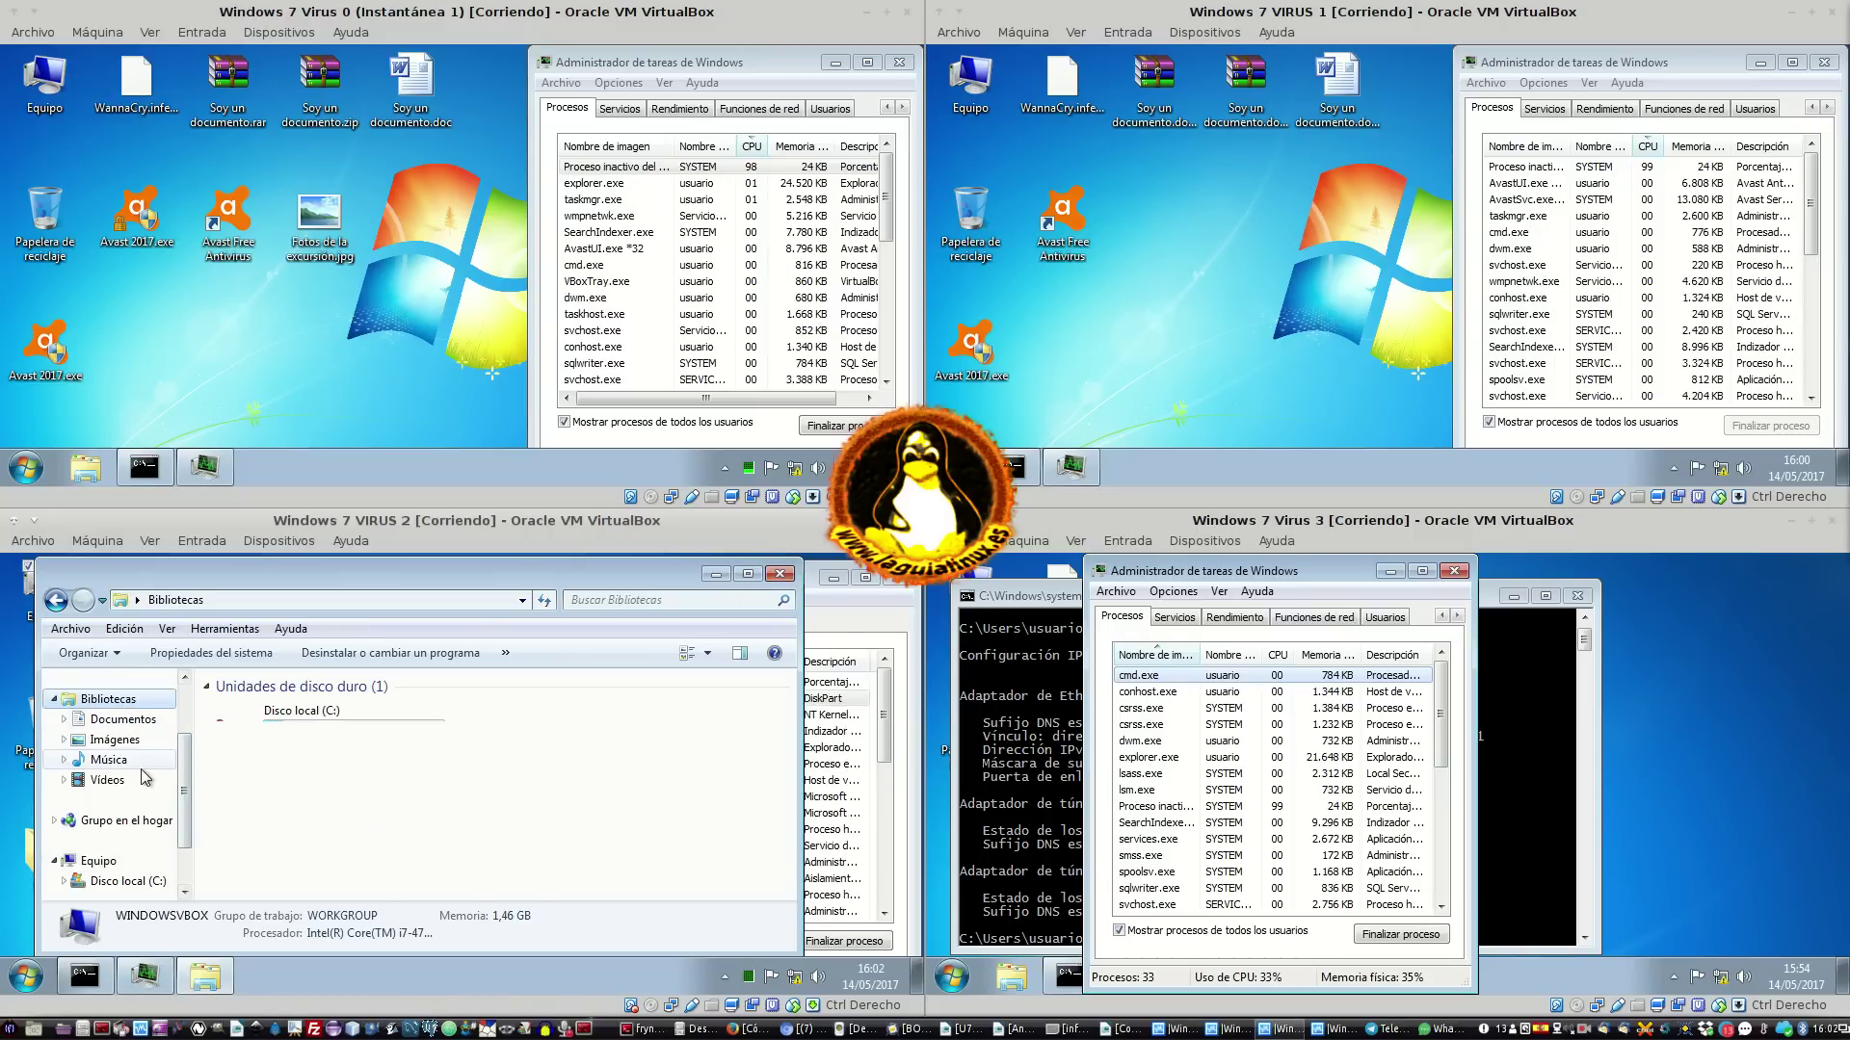
scroll(145, 761, "up", 2)
left_click(117, 708)
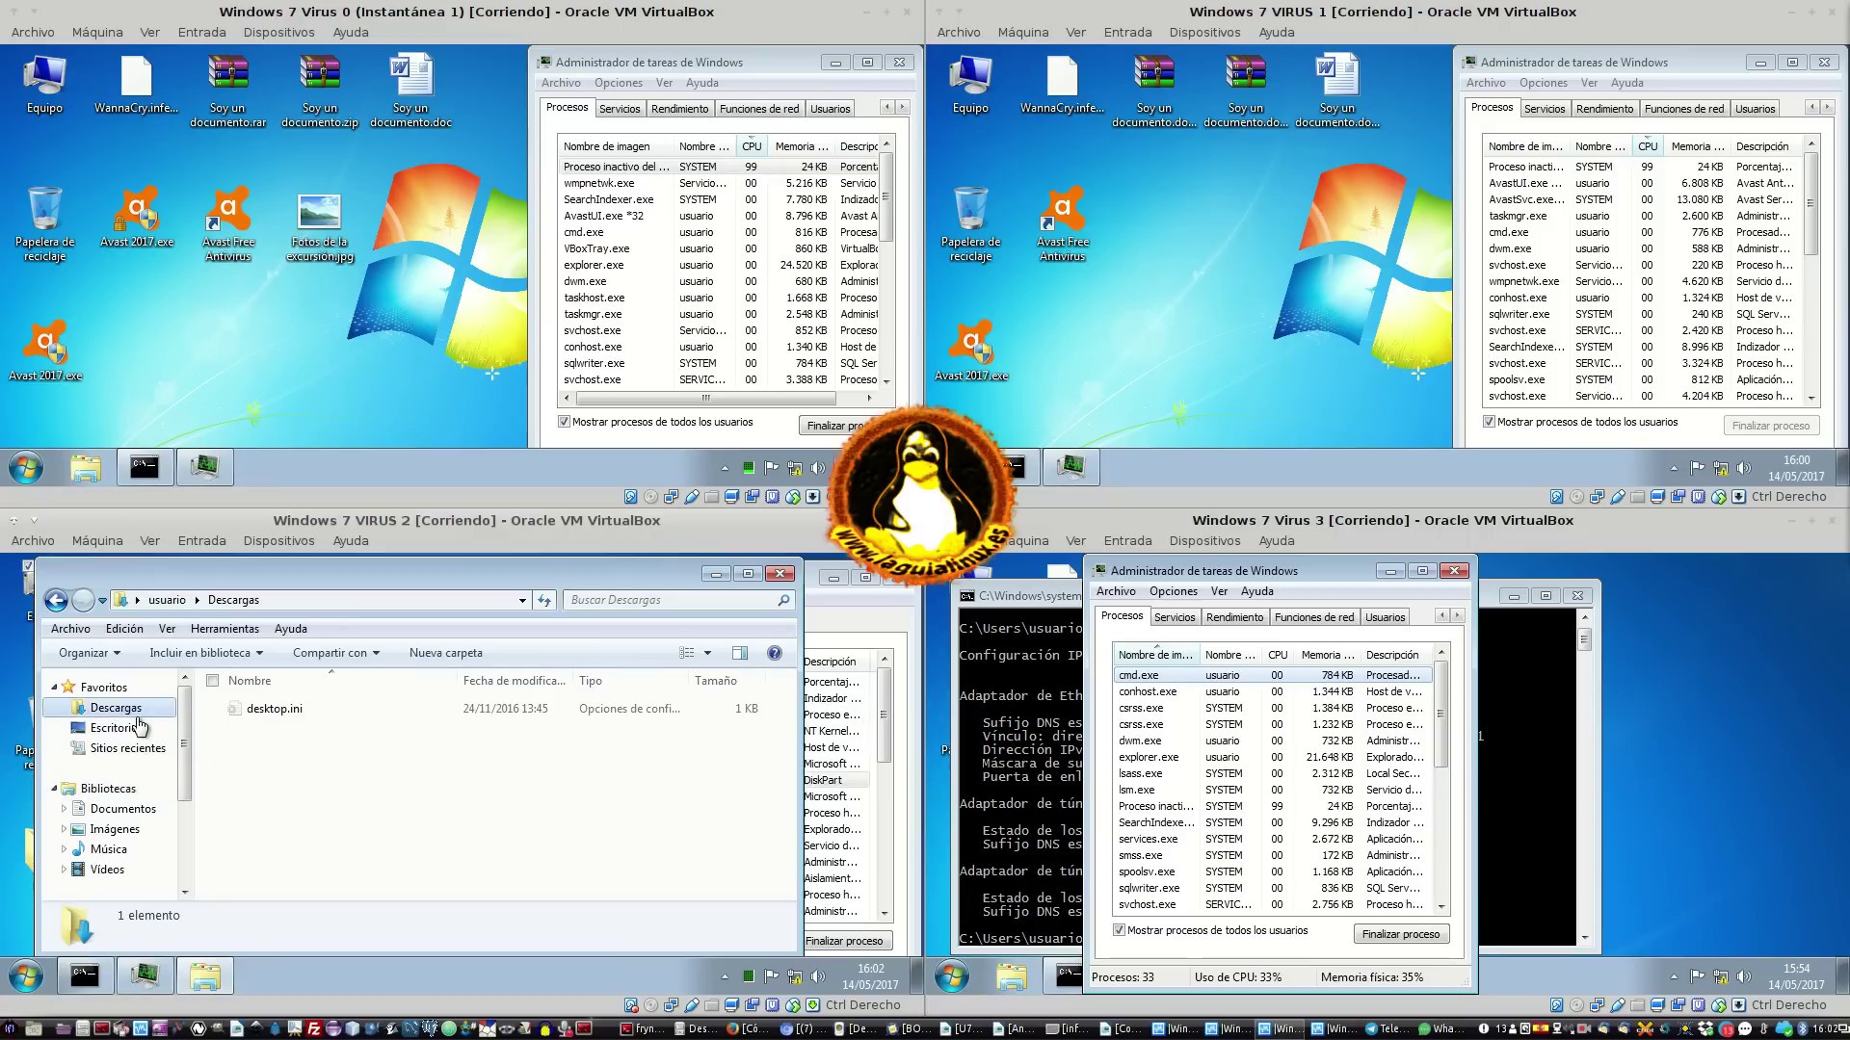
left_click(138, 729)
left_click(120, 748)
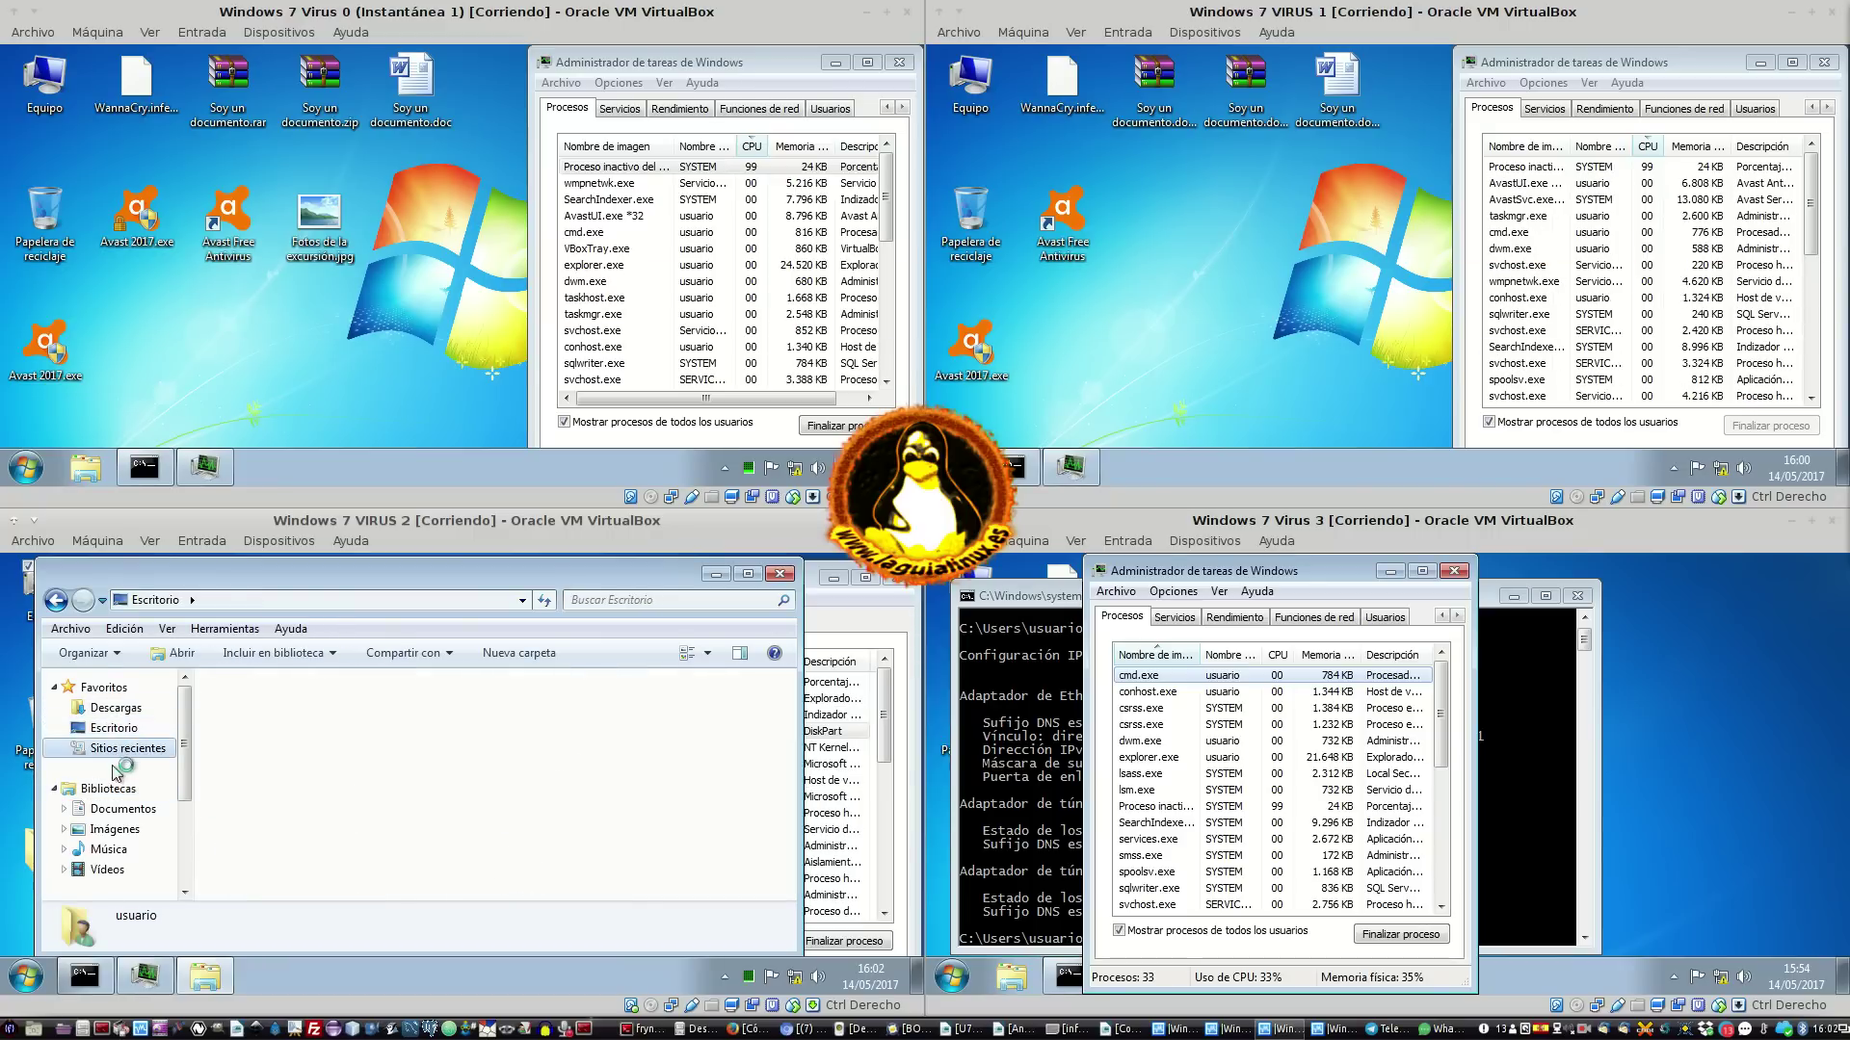
left_click(108, 790)
left_click(123, 809)
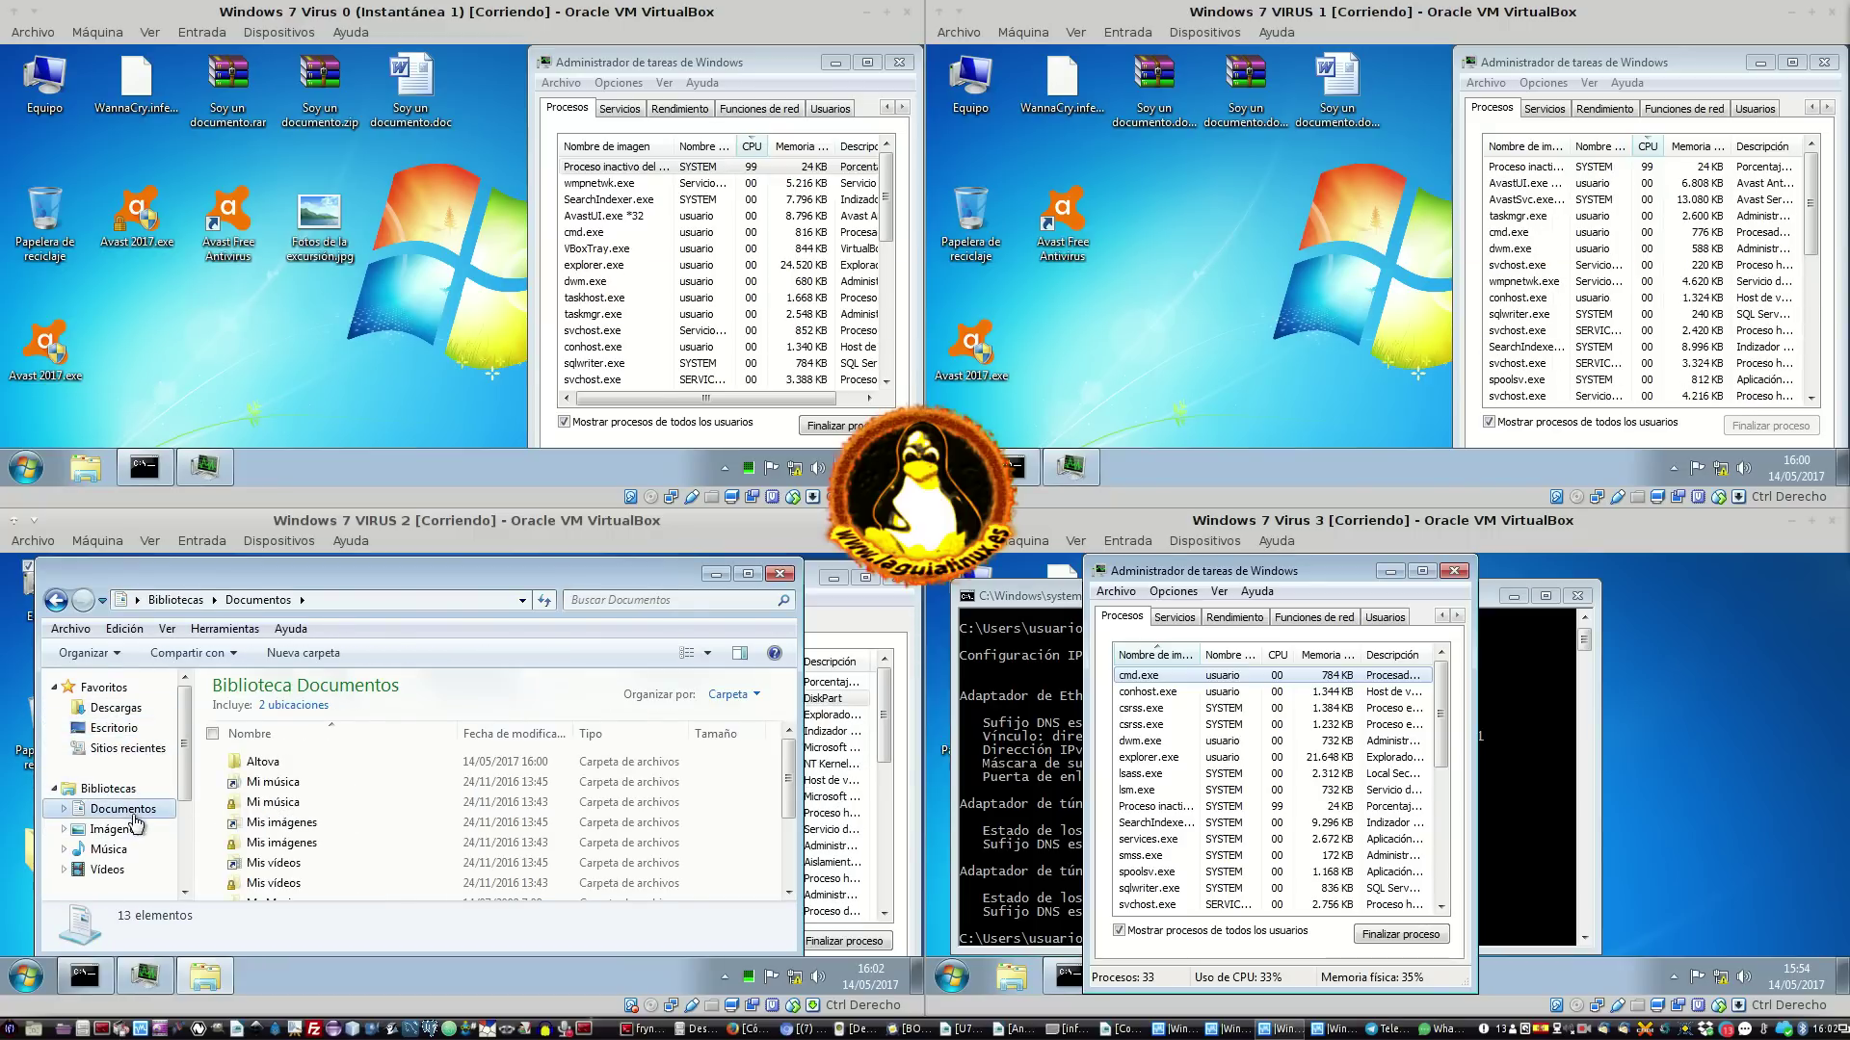
scroll(376, 848, "down", 2)
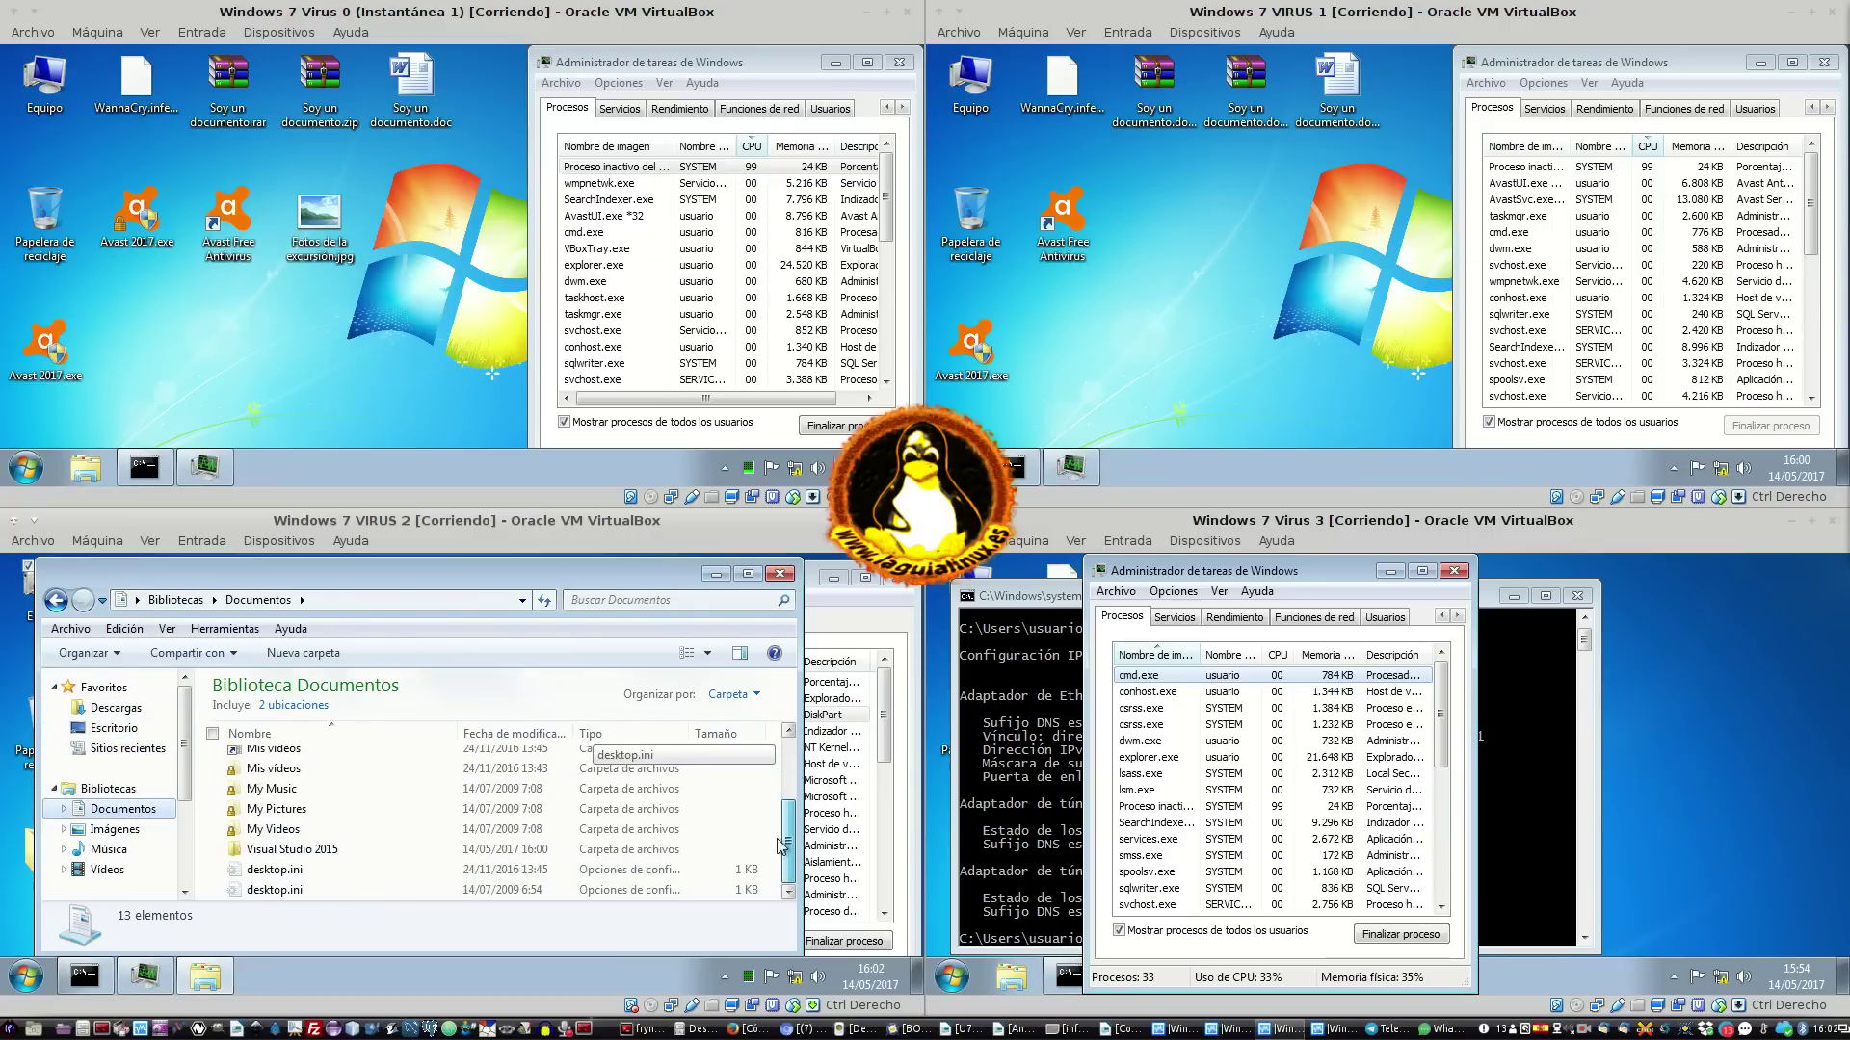
left_click(332, 850)
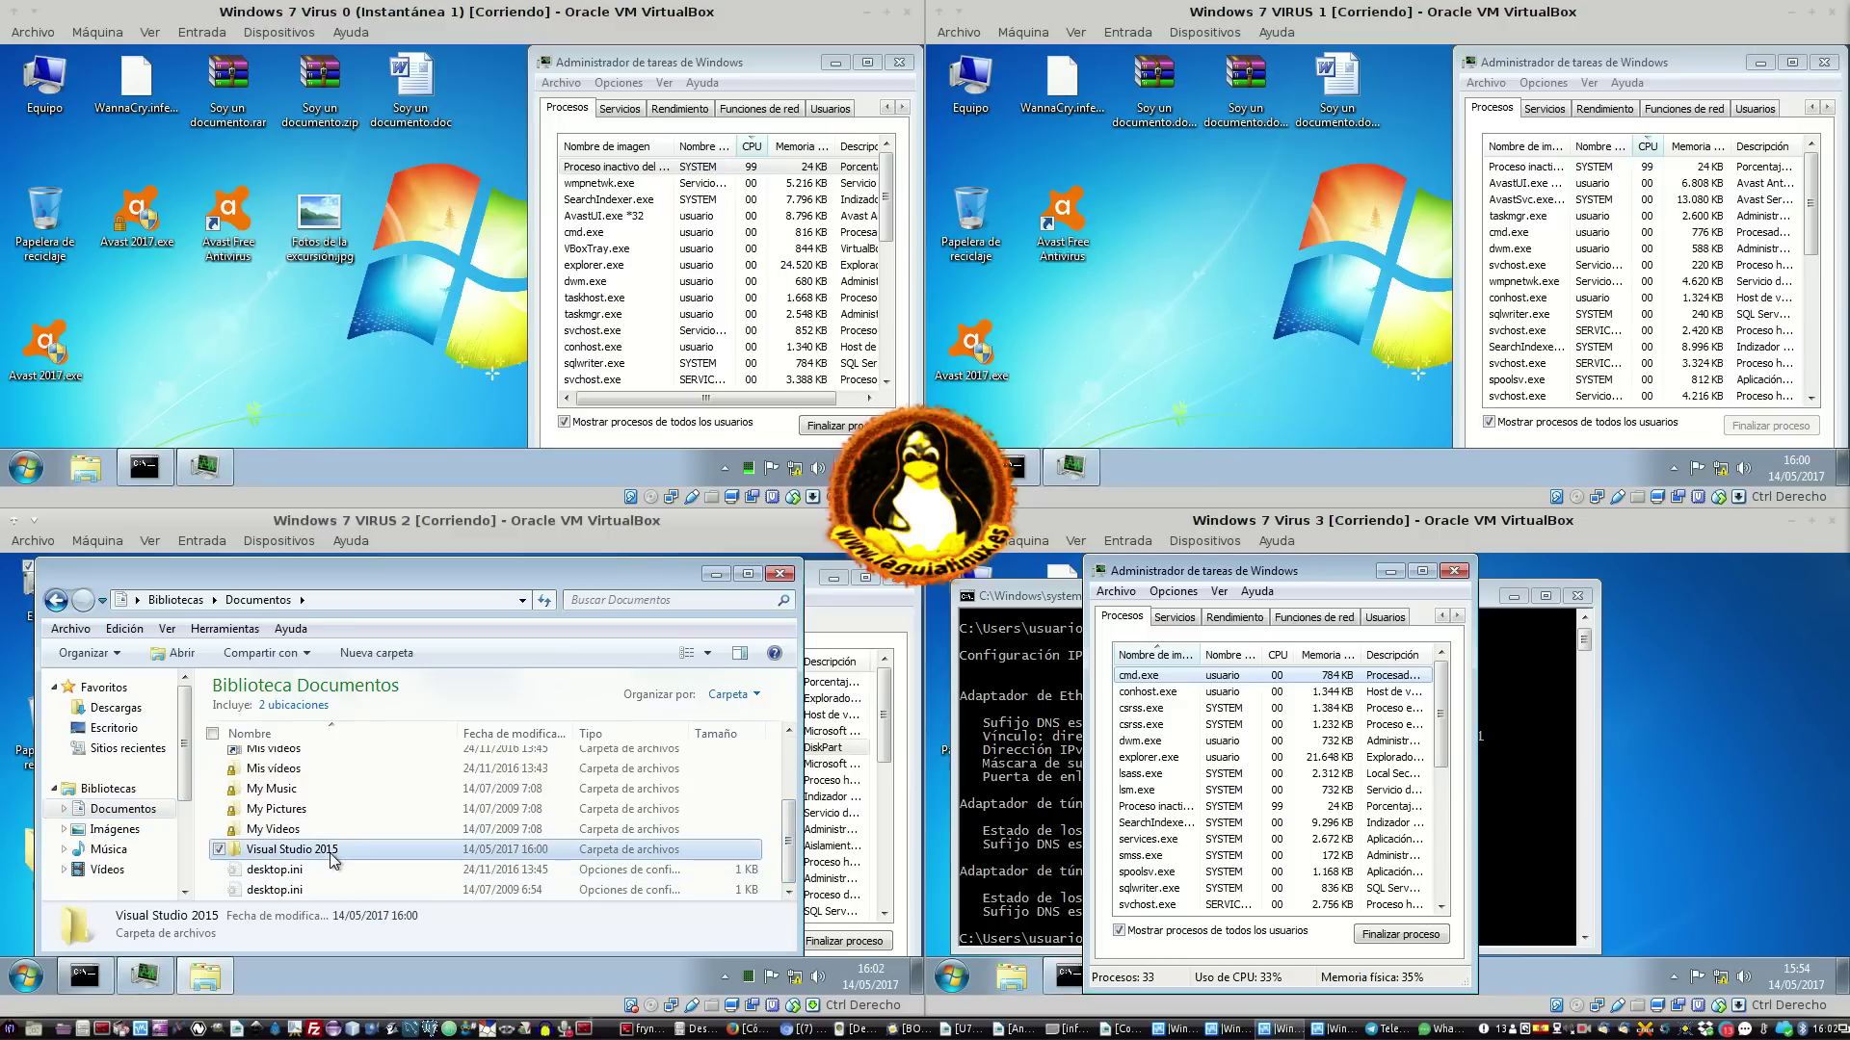
scroll(400, 797, "up", 3)
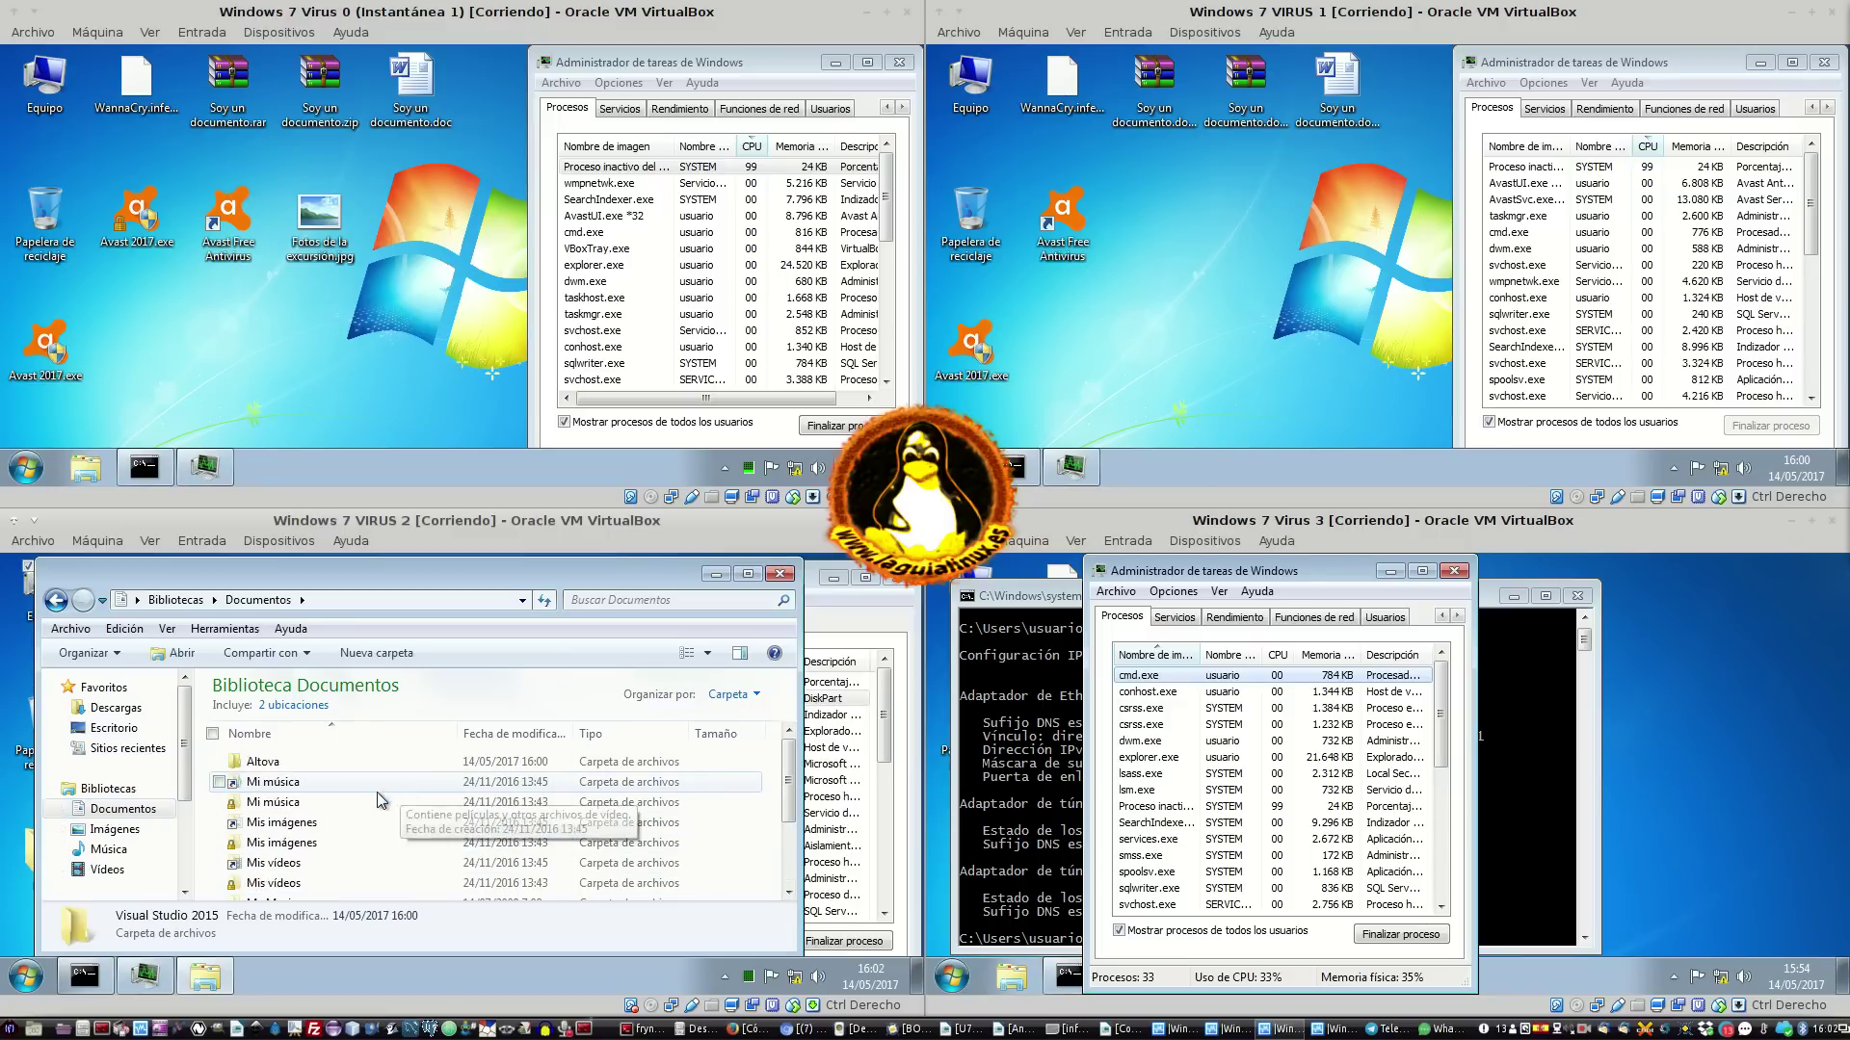
double_click(315, 766)
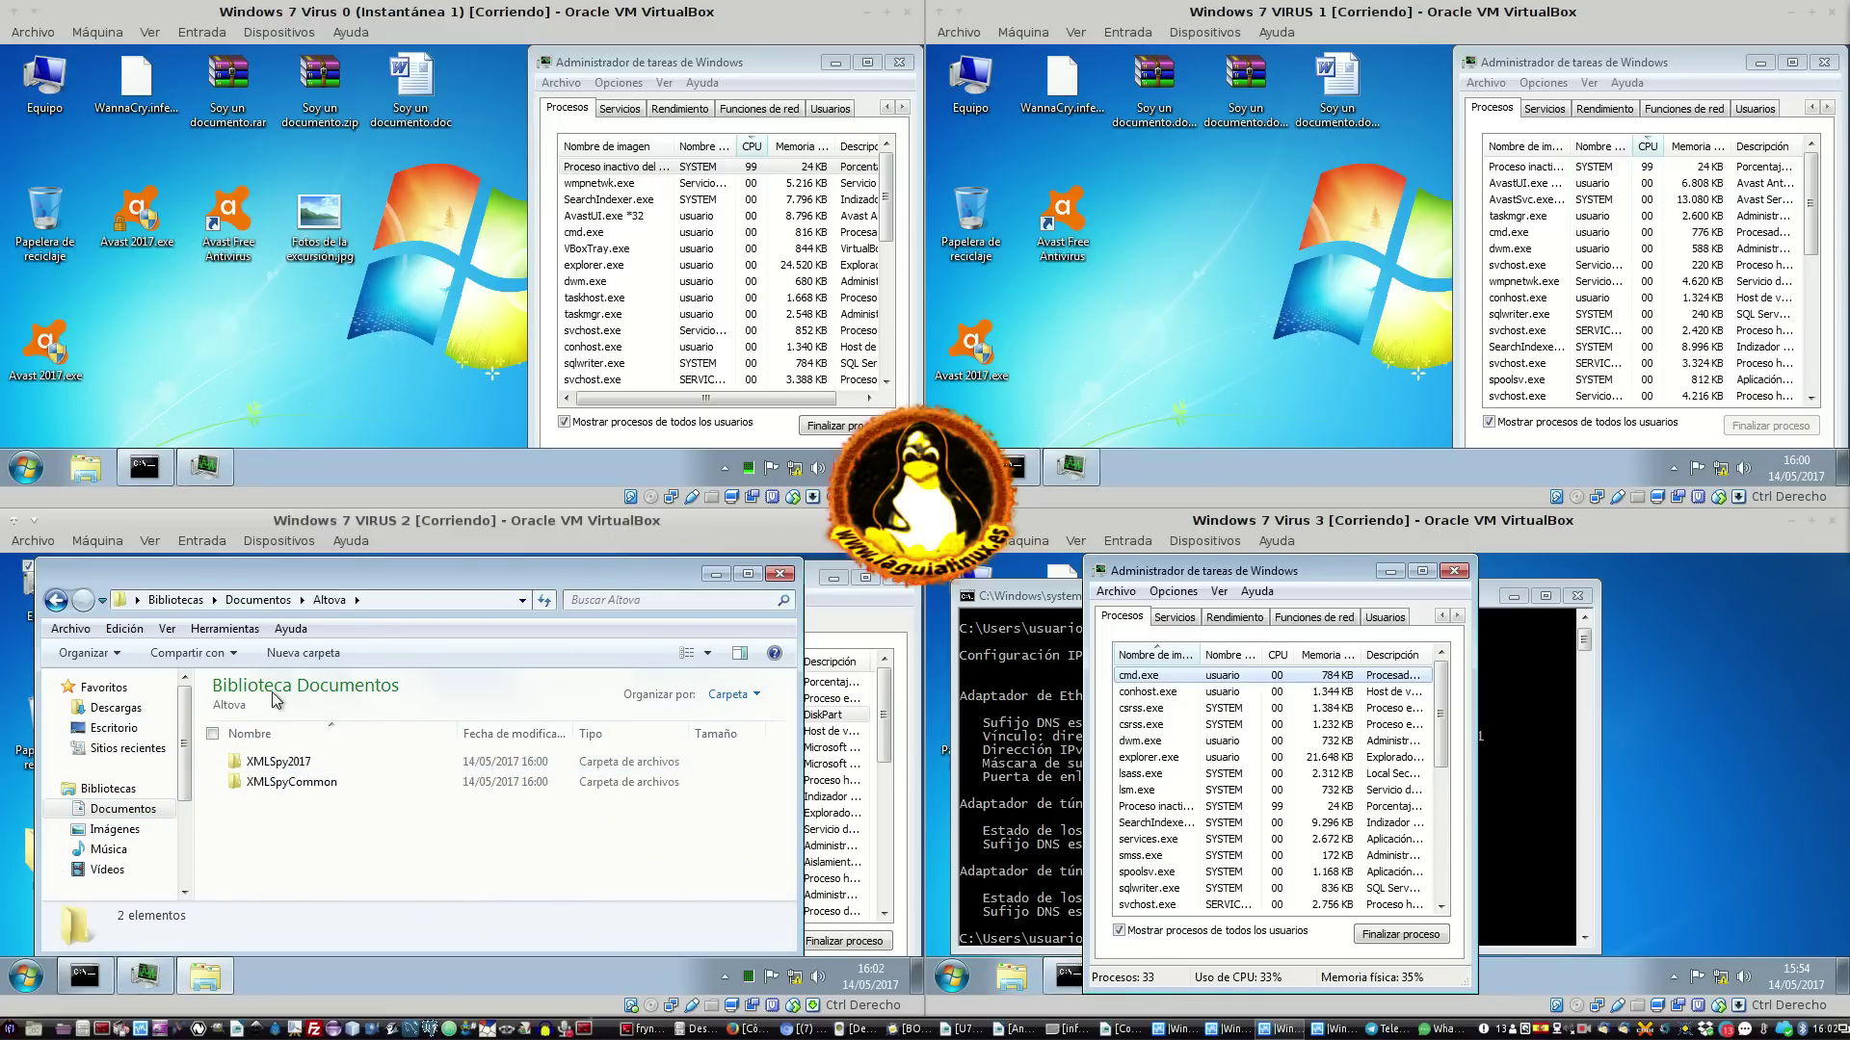
Browse Disco local (C:), then close Explorer and shift Task Manager left
left_click(258, 600)
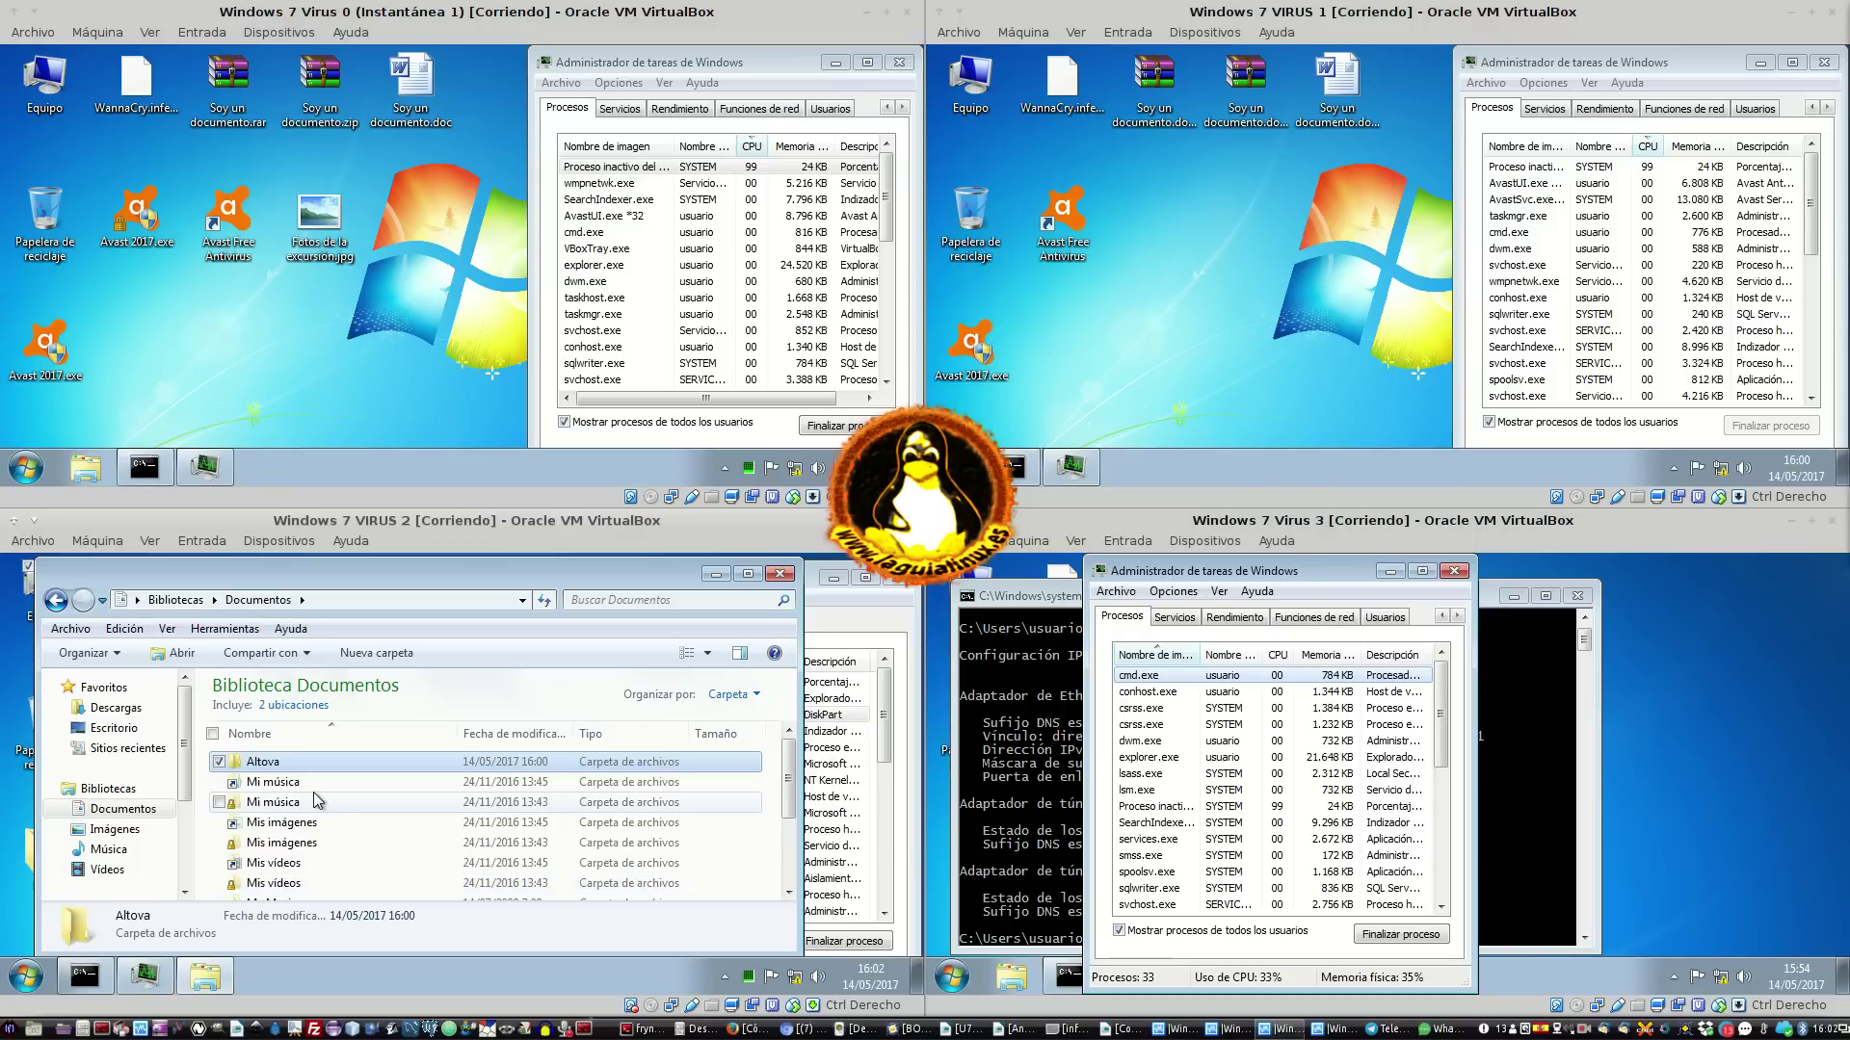
scroll(314, 792, "down", 2)
scroll(314, 794, "down", 2)
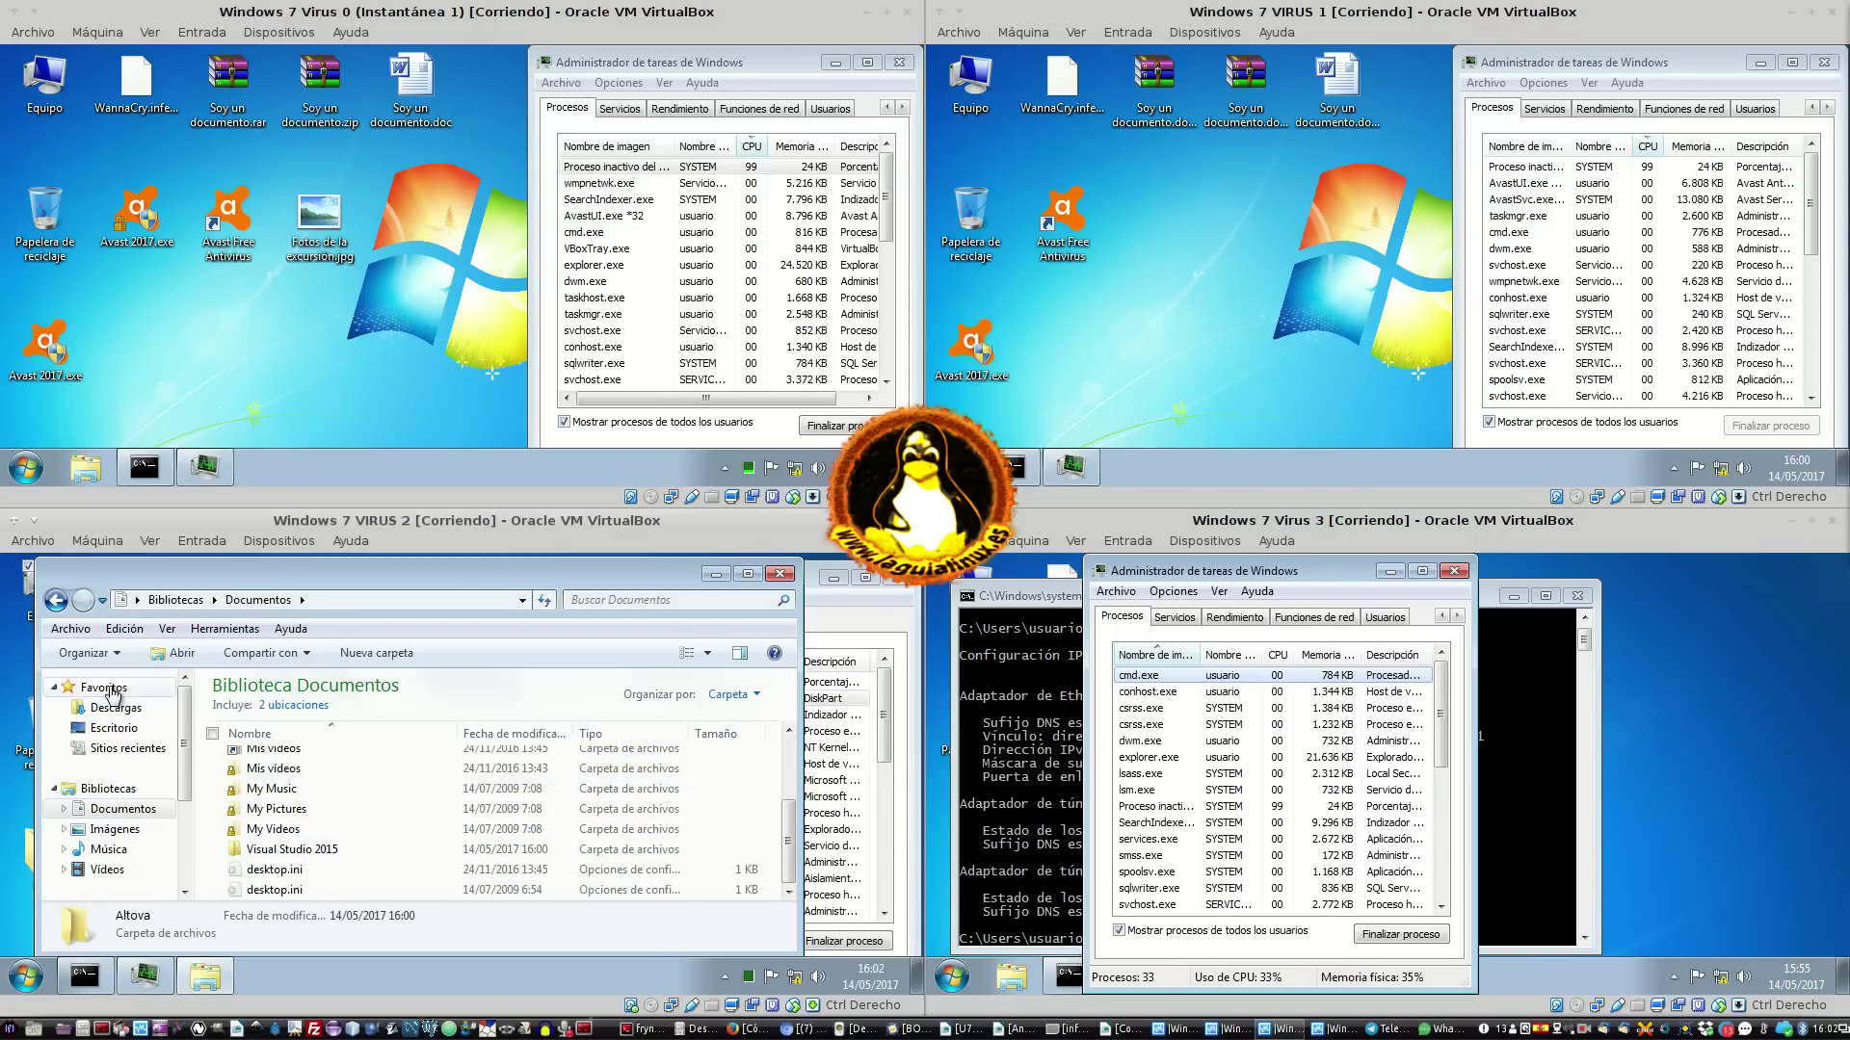
left_click_drag(184, 776, 188, 860)
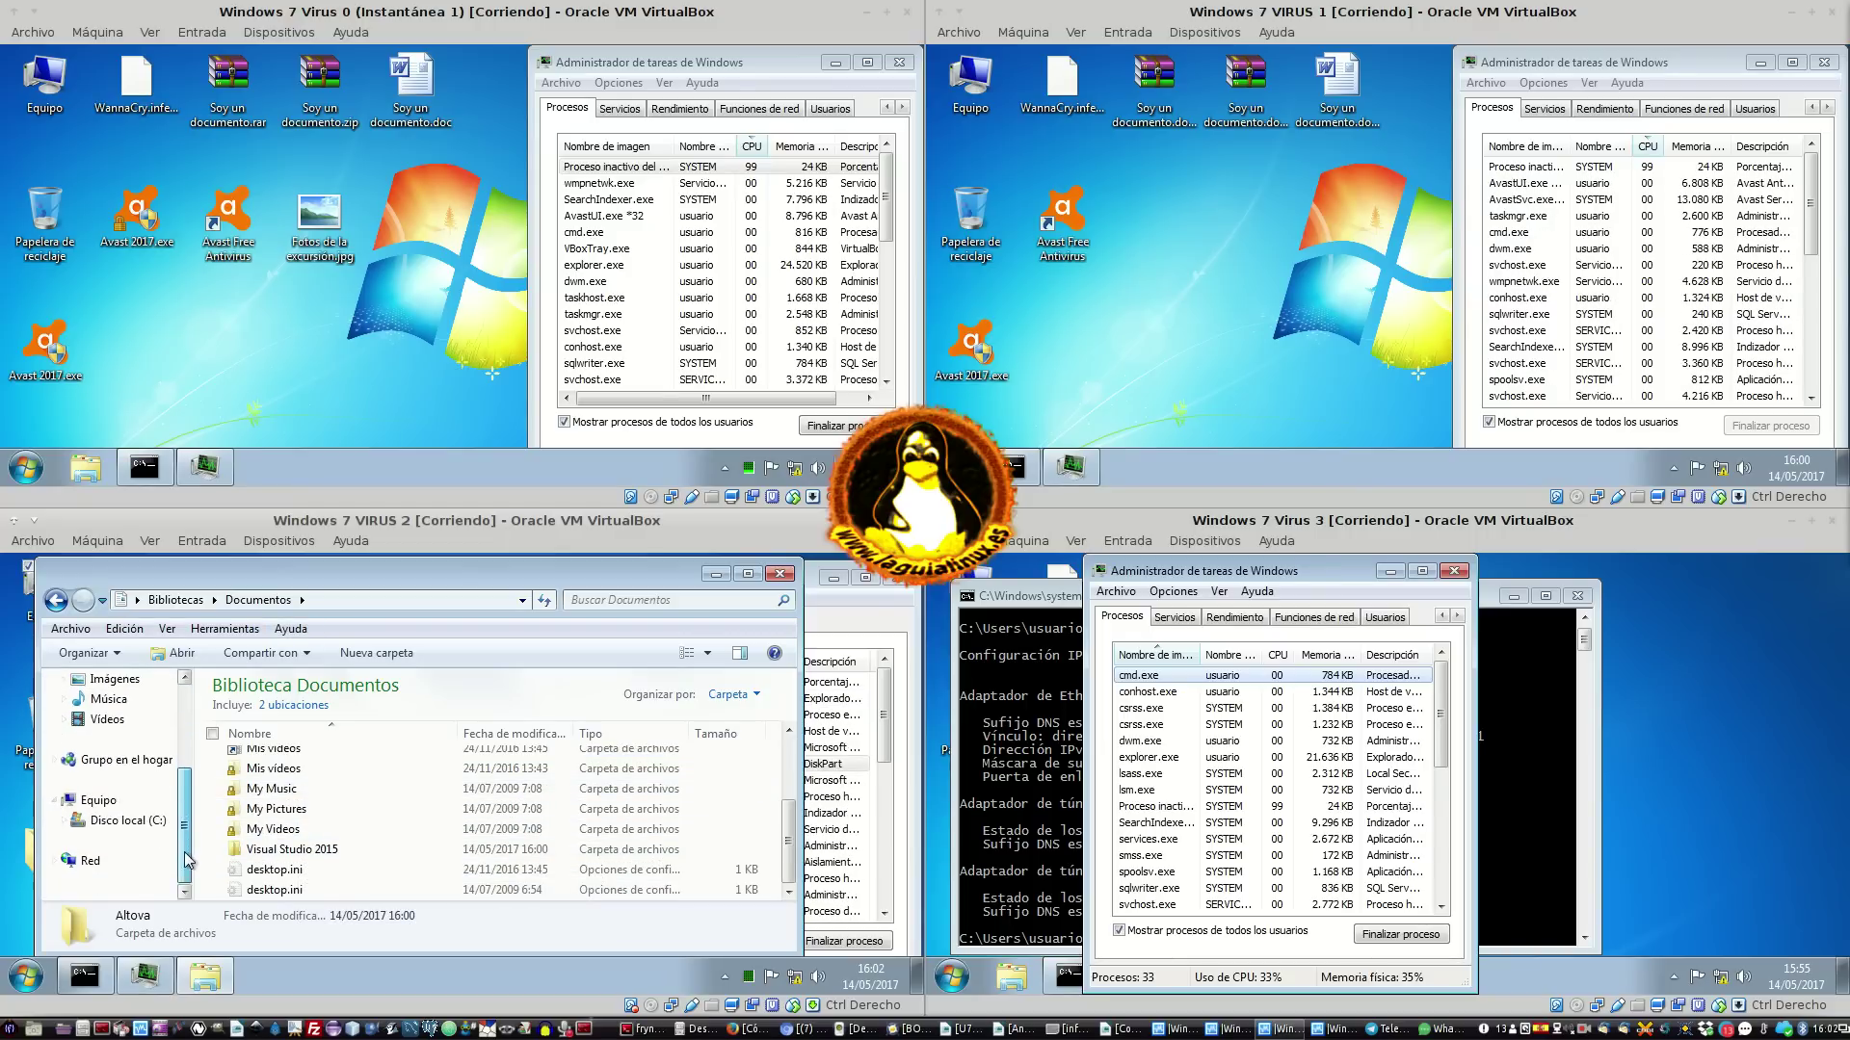
left_click(133, 822)
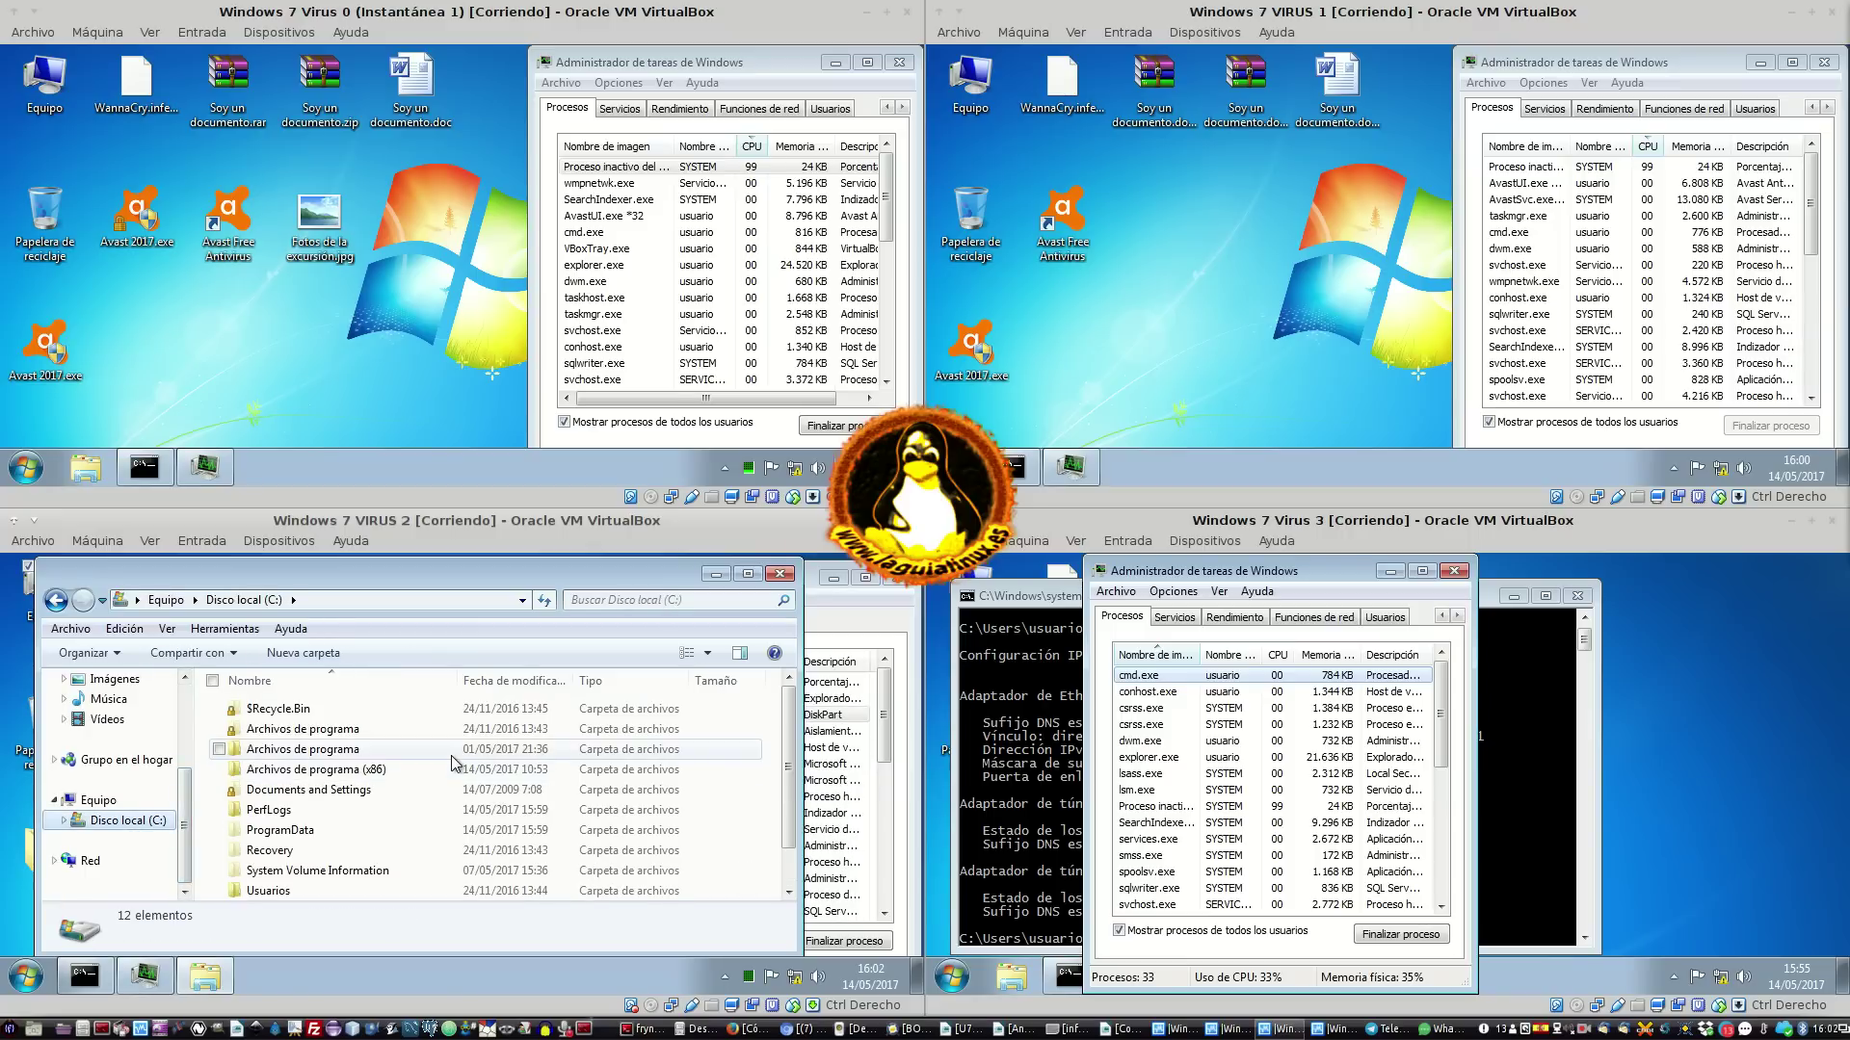
left_click(449, 790)
scroll(448, 790, "down", 1)
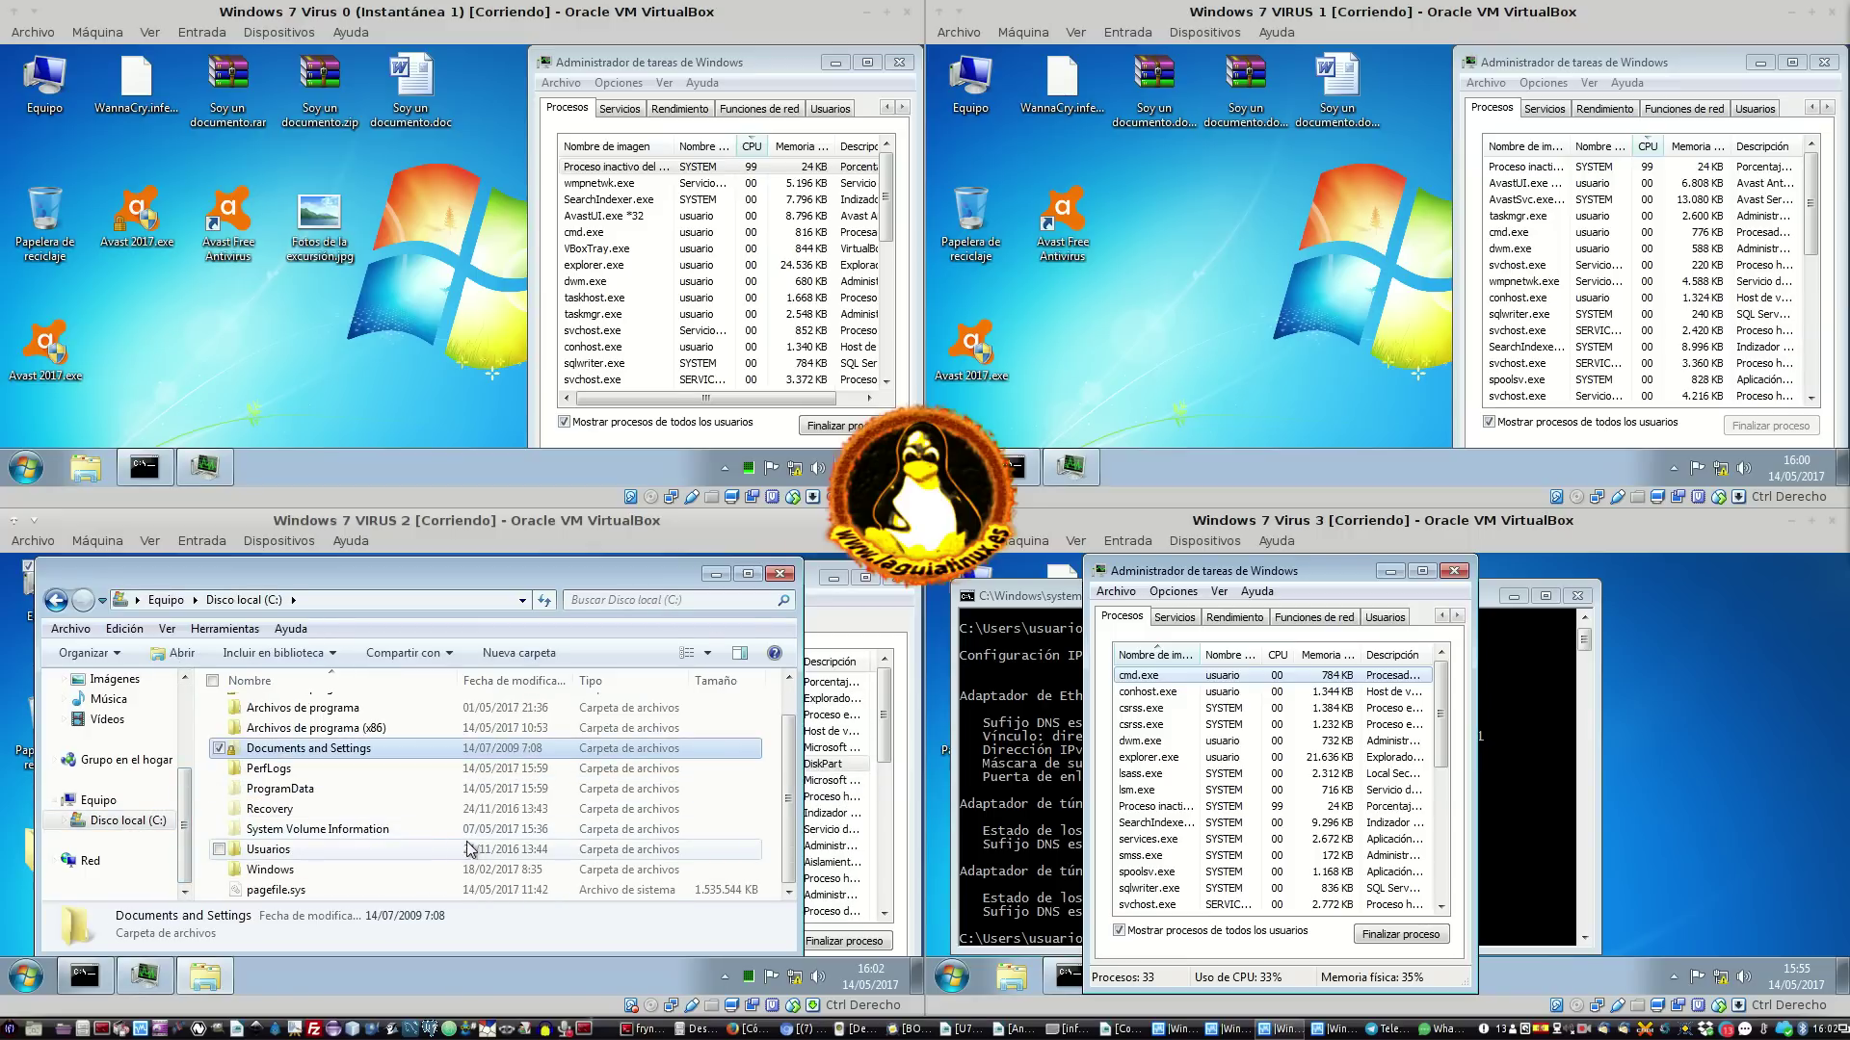
left_click(779, 573)
left_click_drag(748, 599, 719, 571)
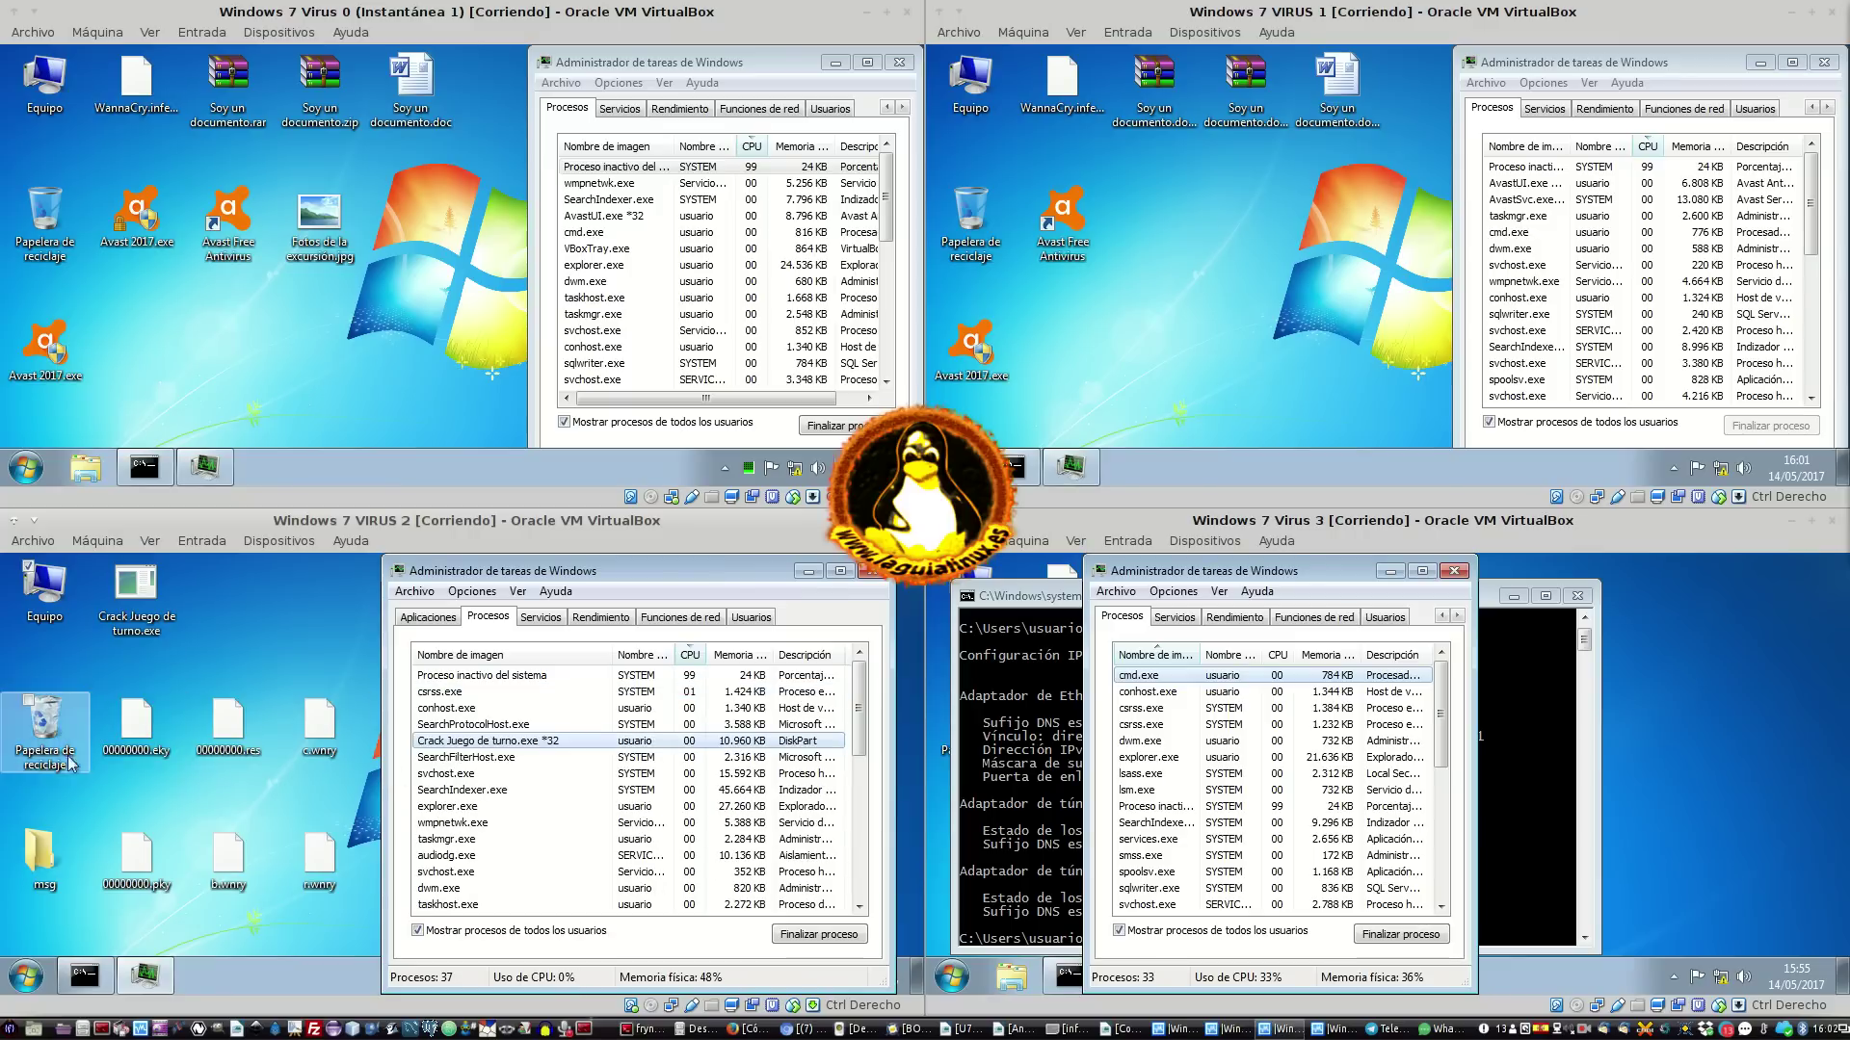
Restart Virus 0 using the Start menu's Reiniciar option
left_click(424, 223)
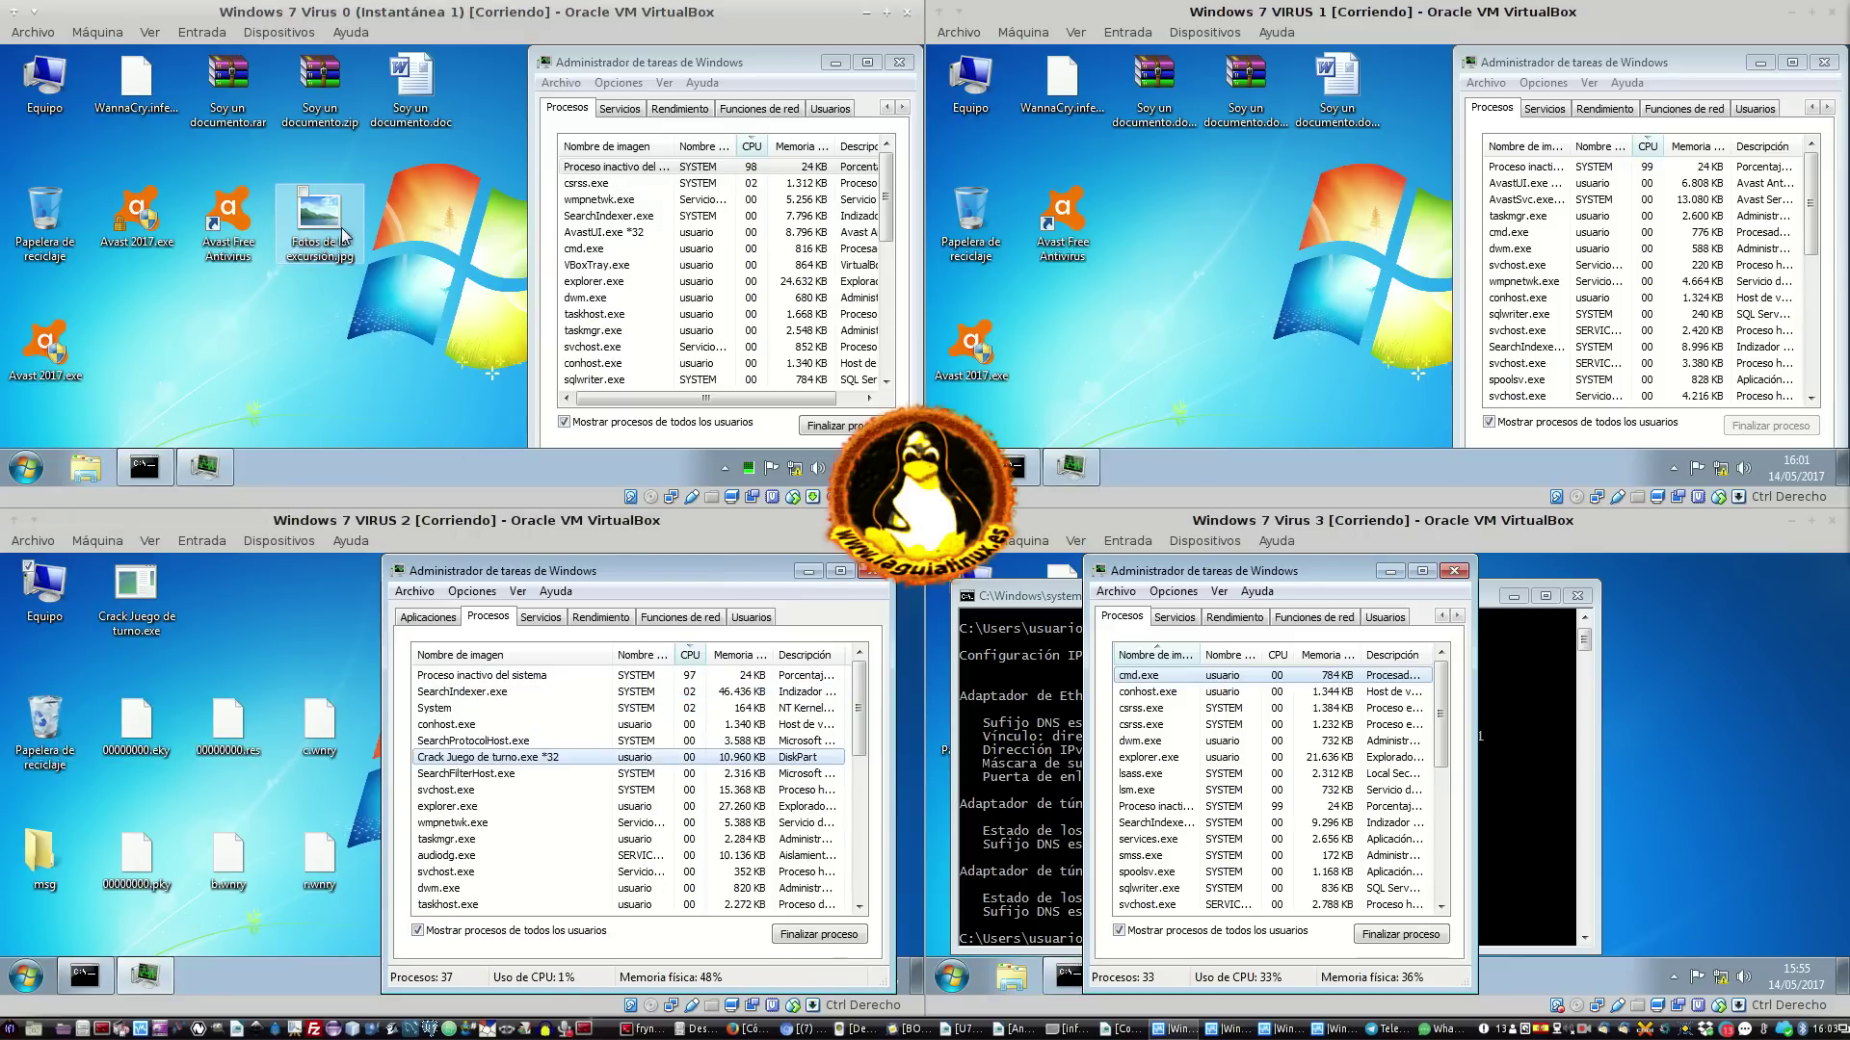
left_click(350, 235)
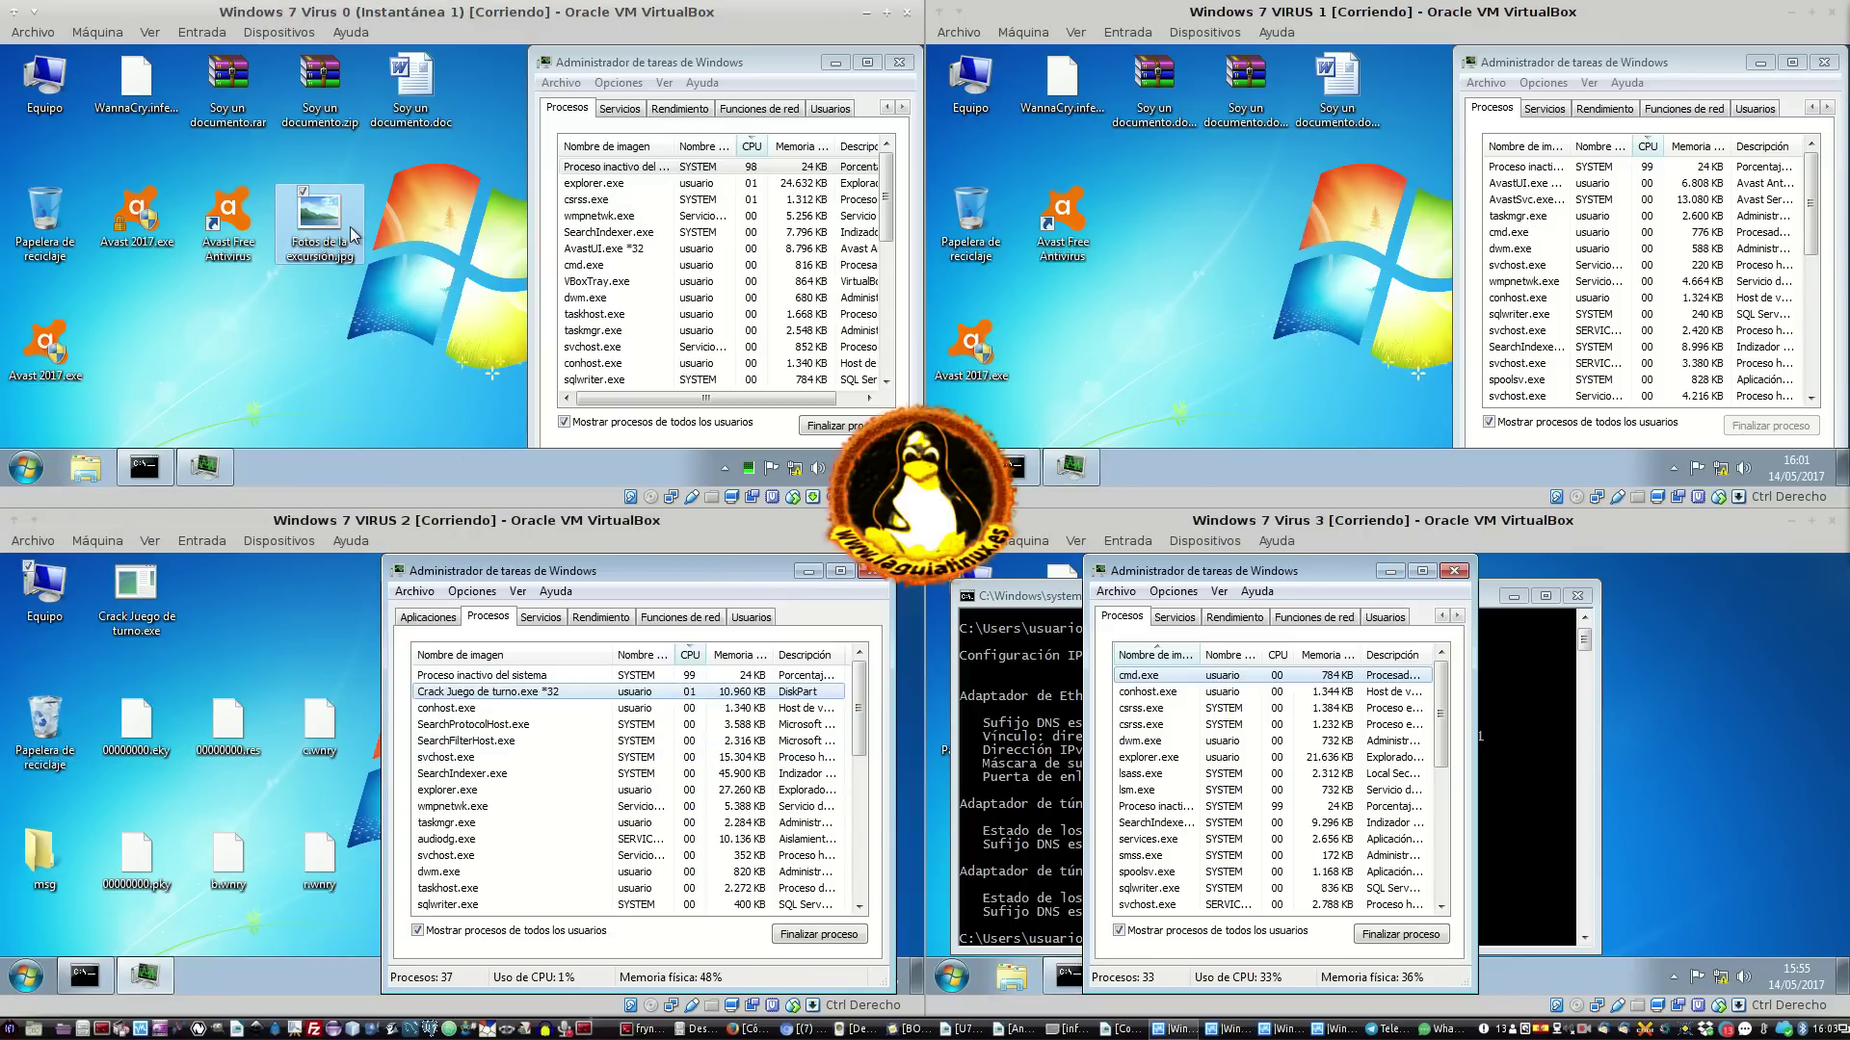
left_click(26, 469)
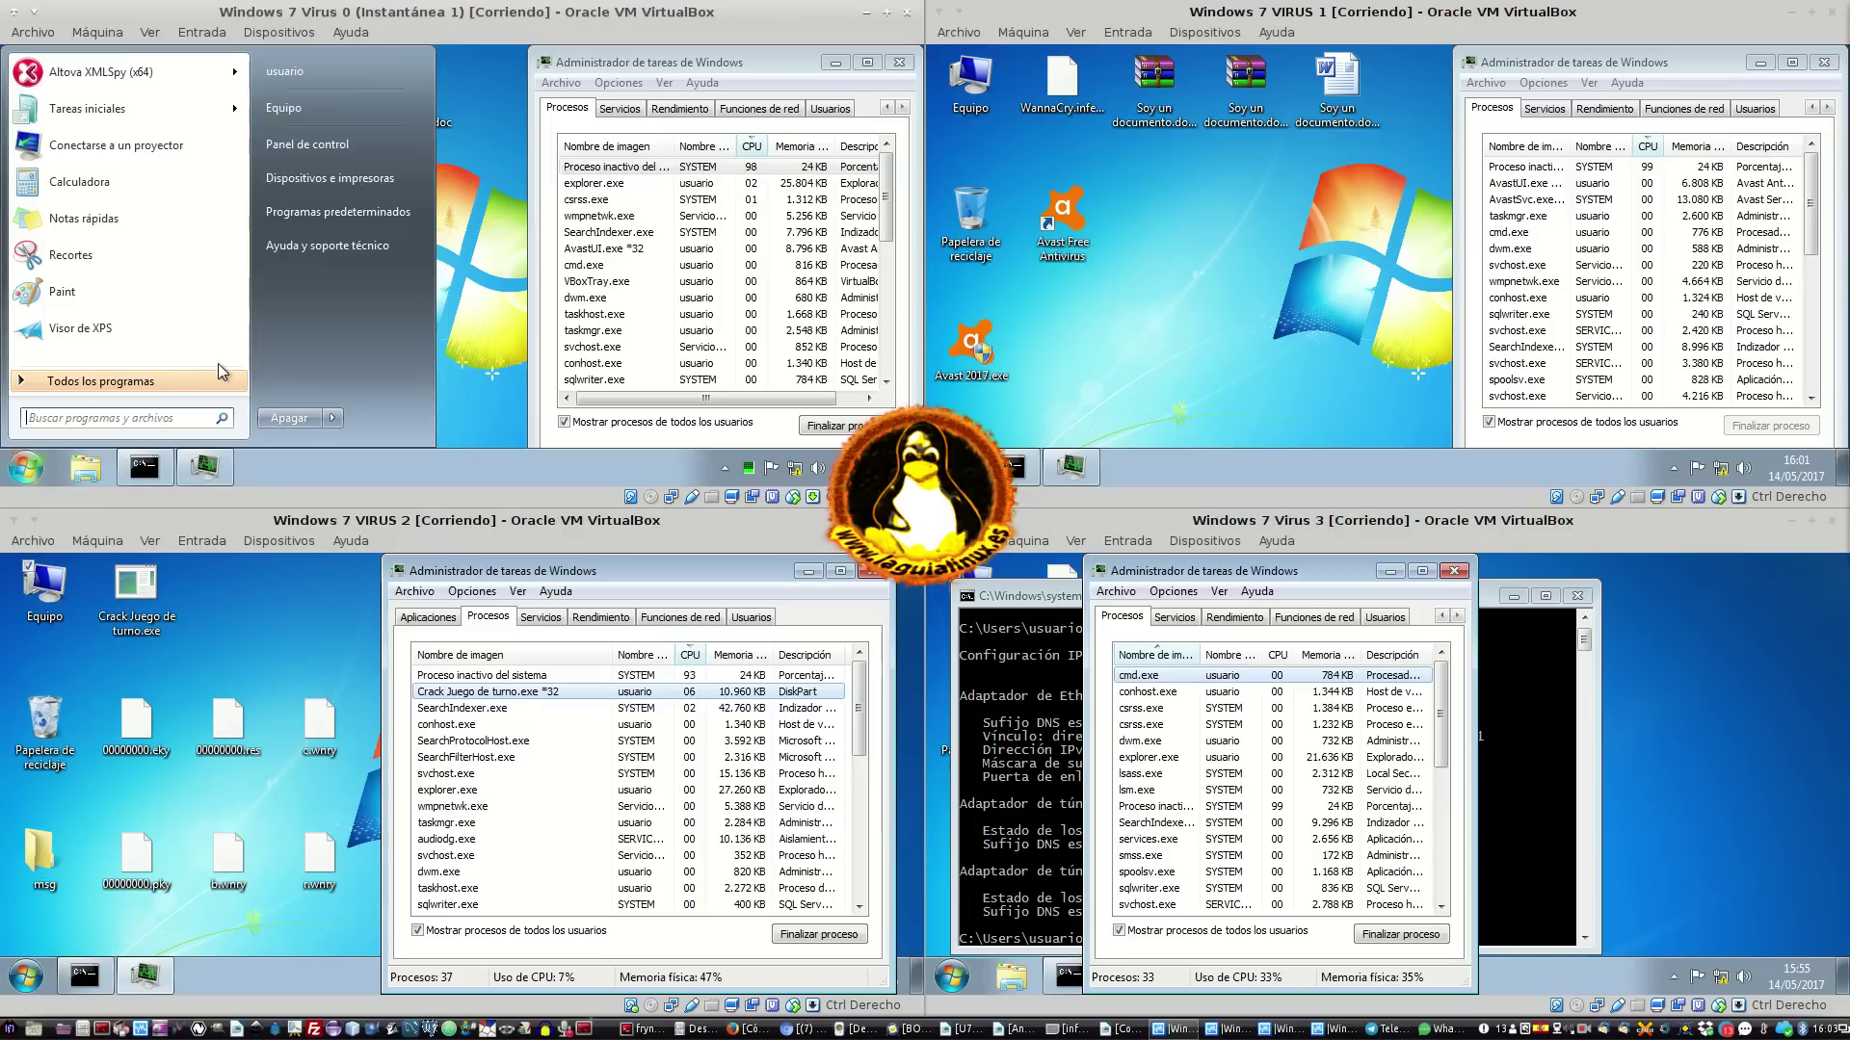
left_click(193, 381)
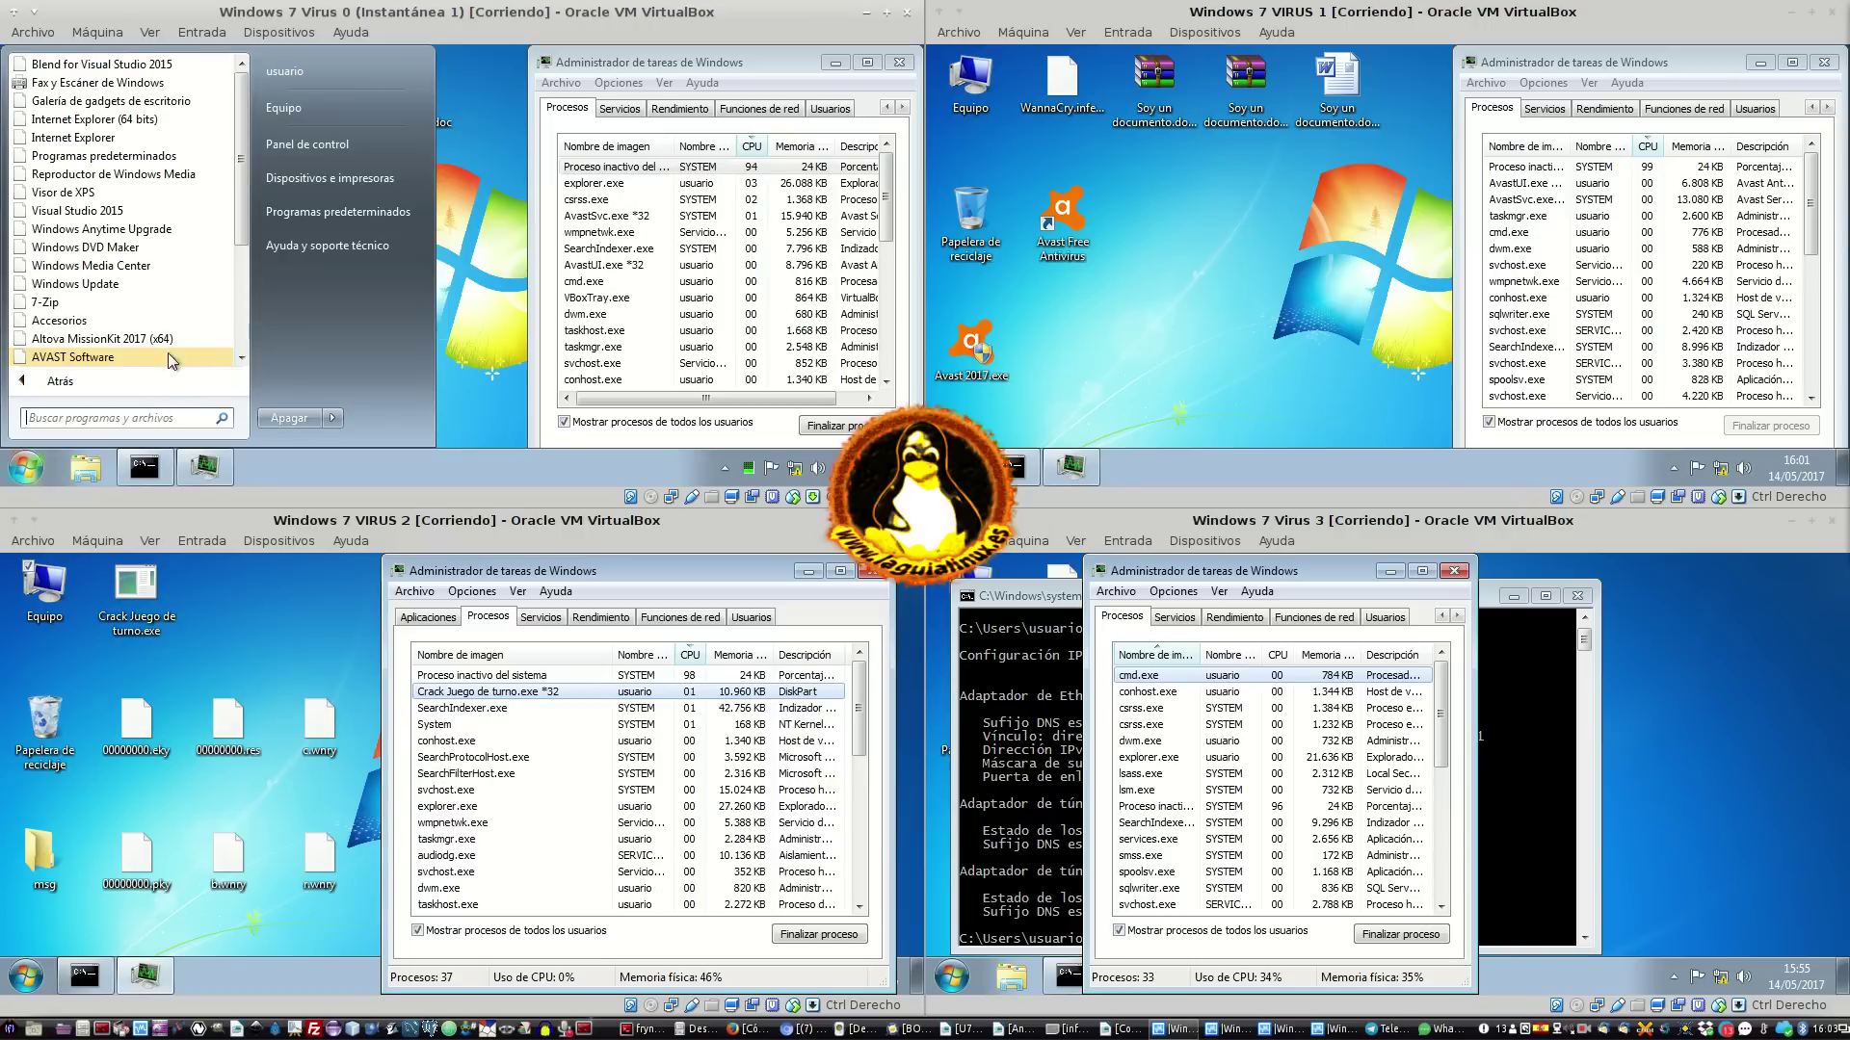
scroll(85, 412, "down", 4)
left_click(92, 383)
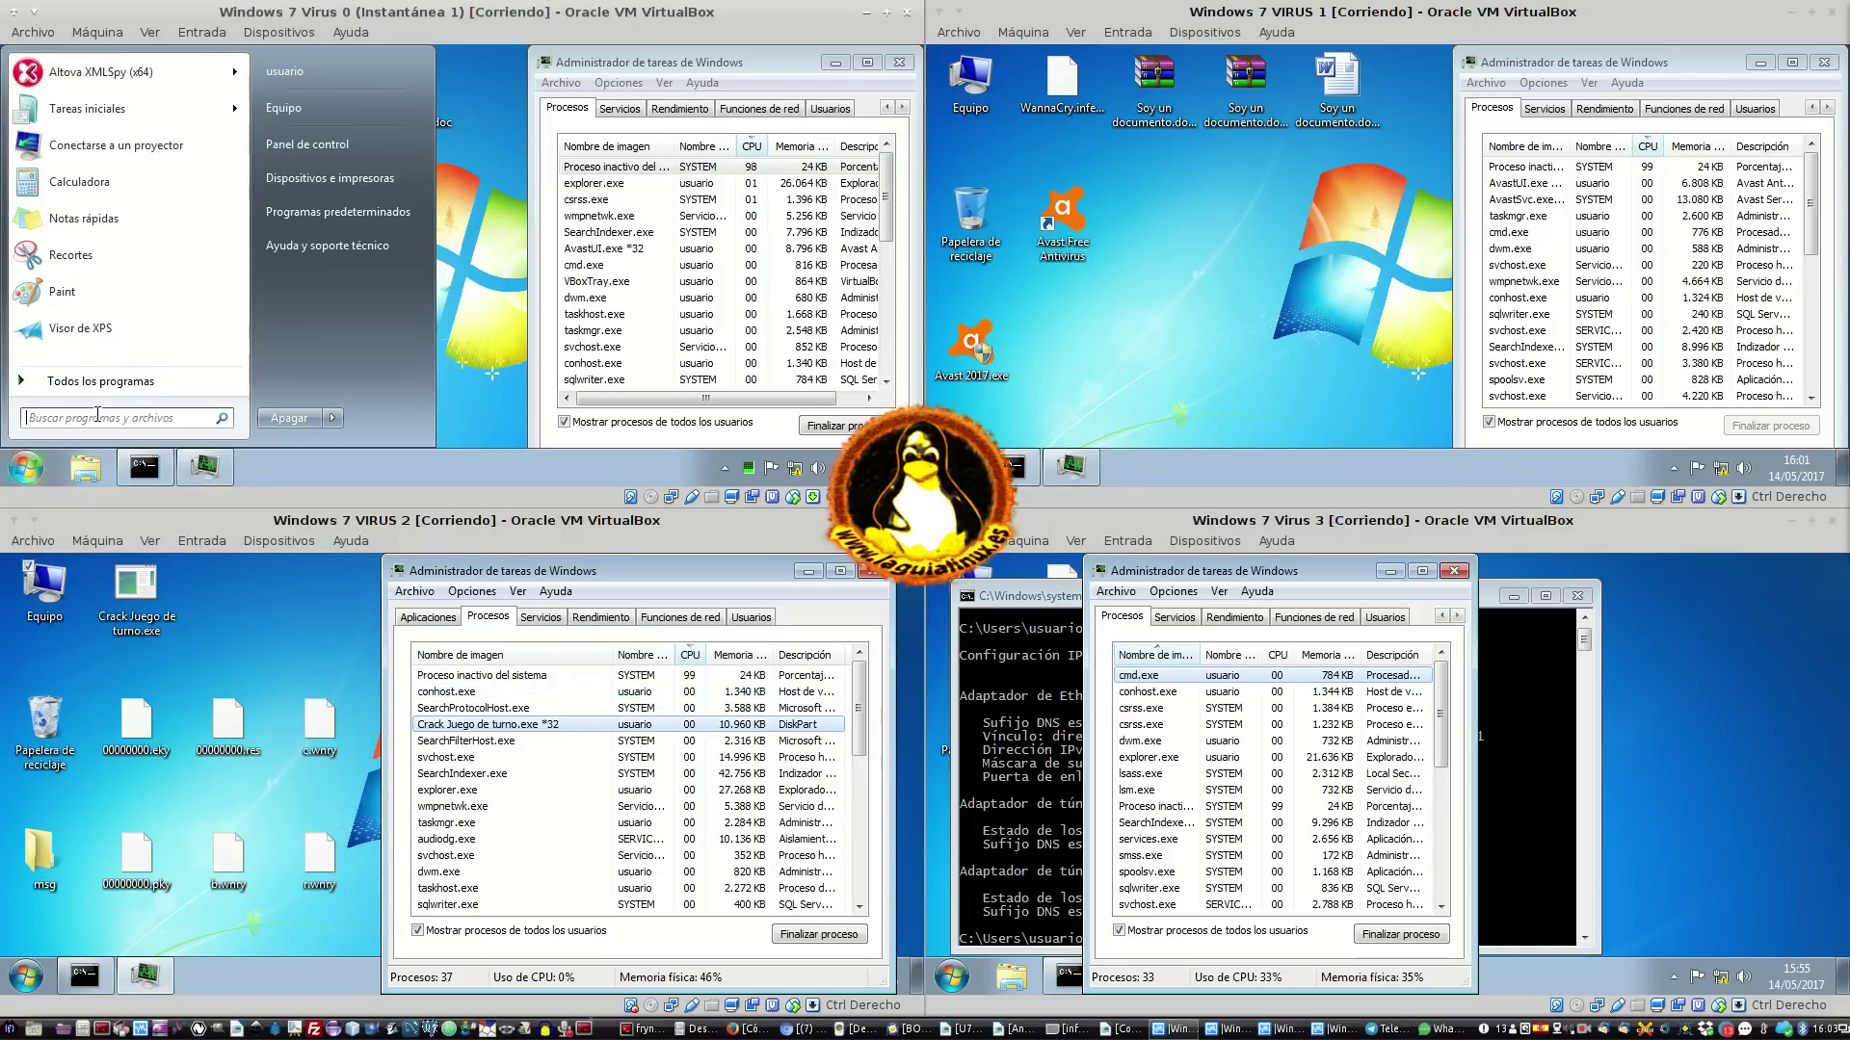
left_click(332, 417)
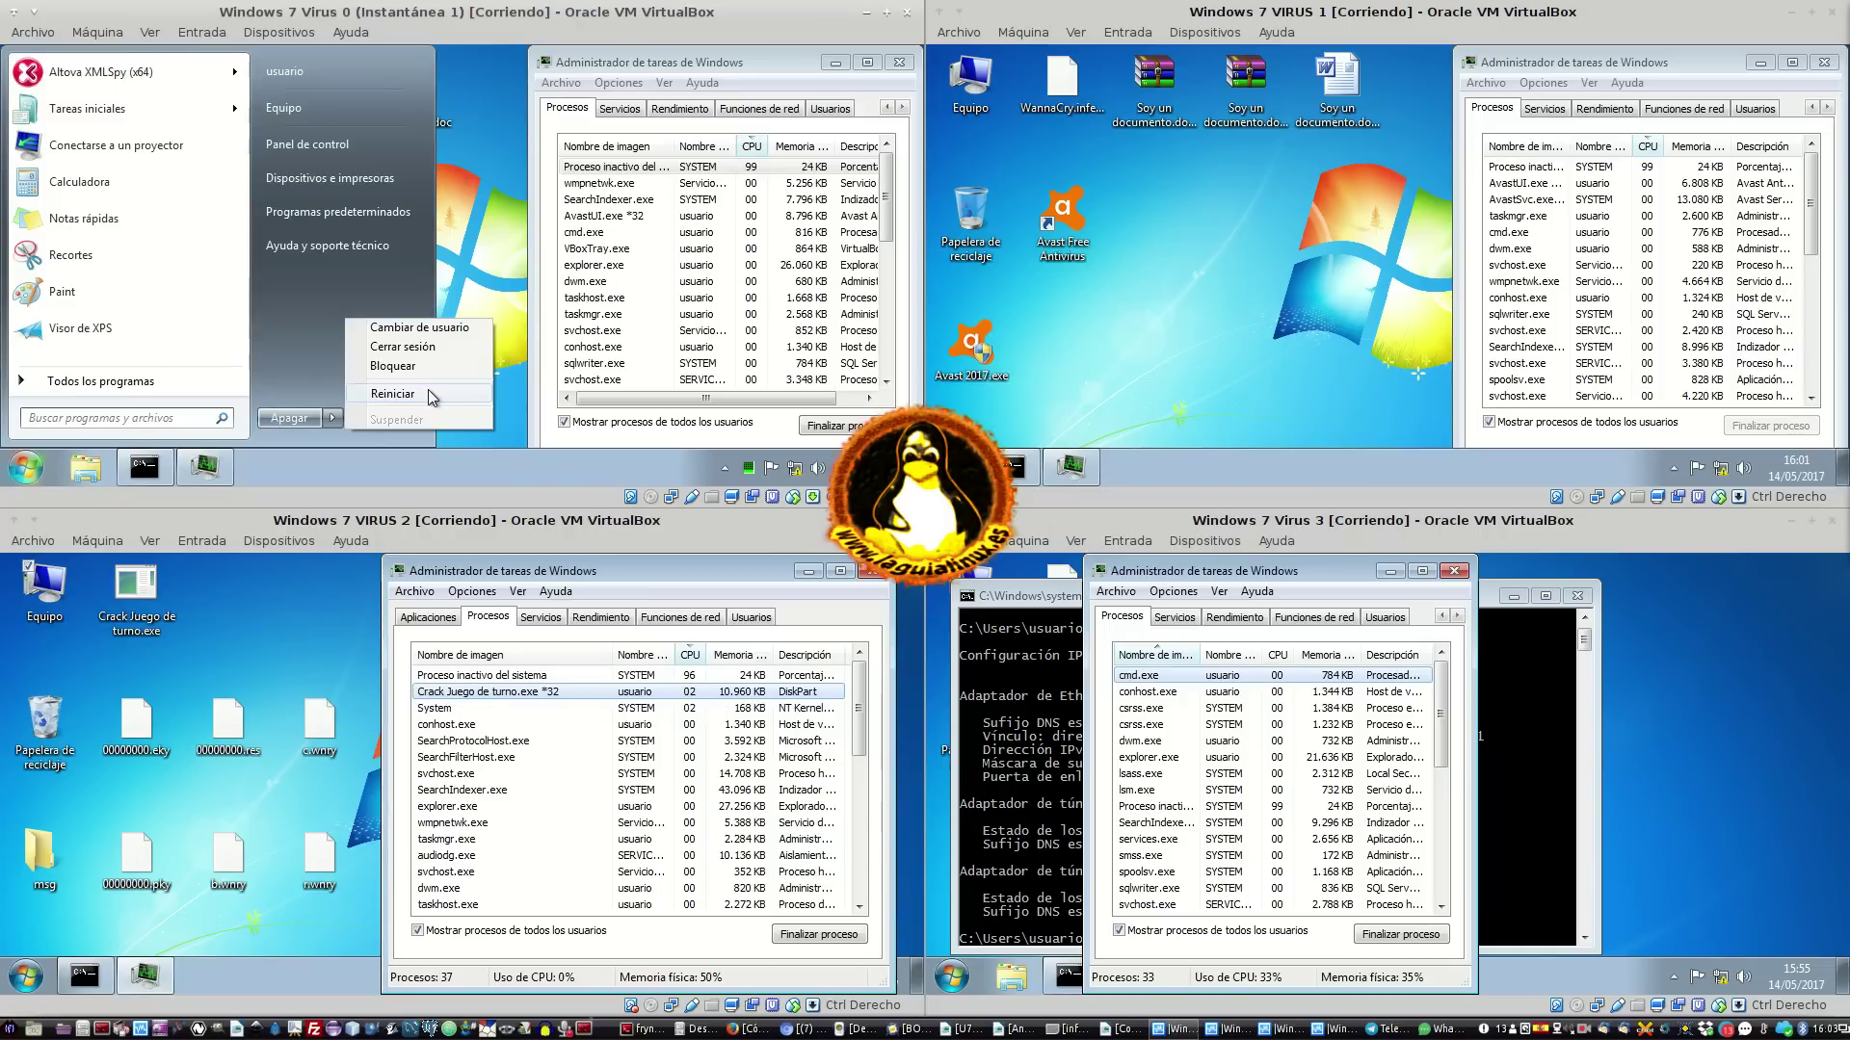
left_click(428, 389)
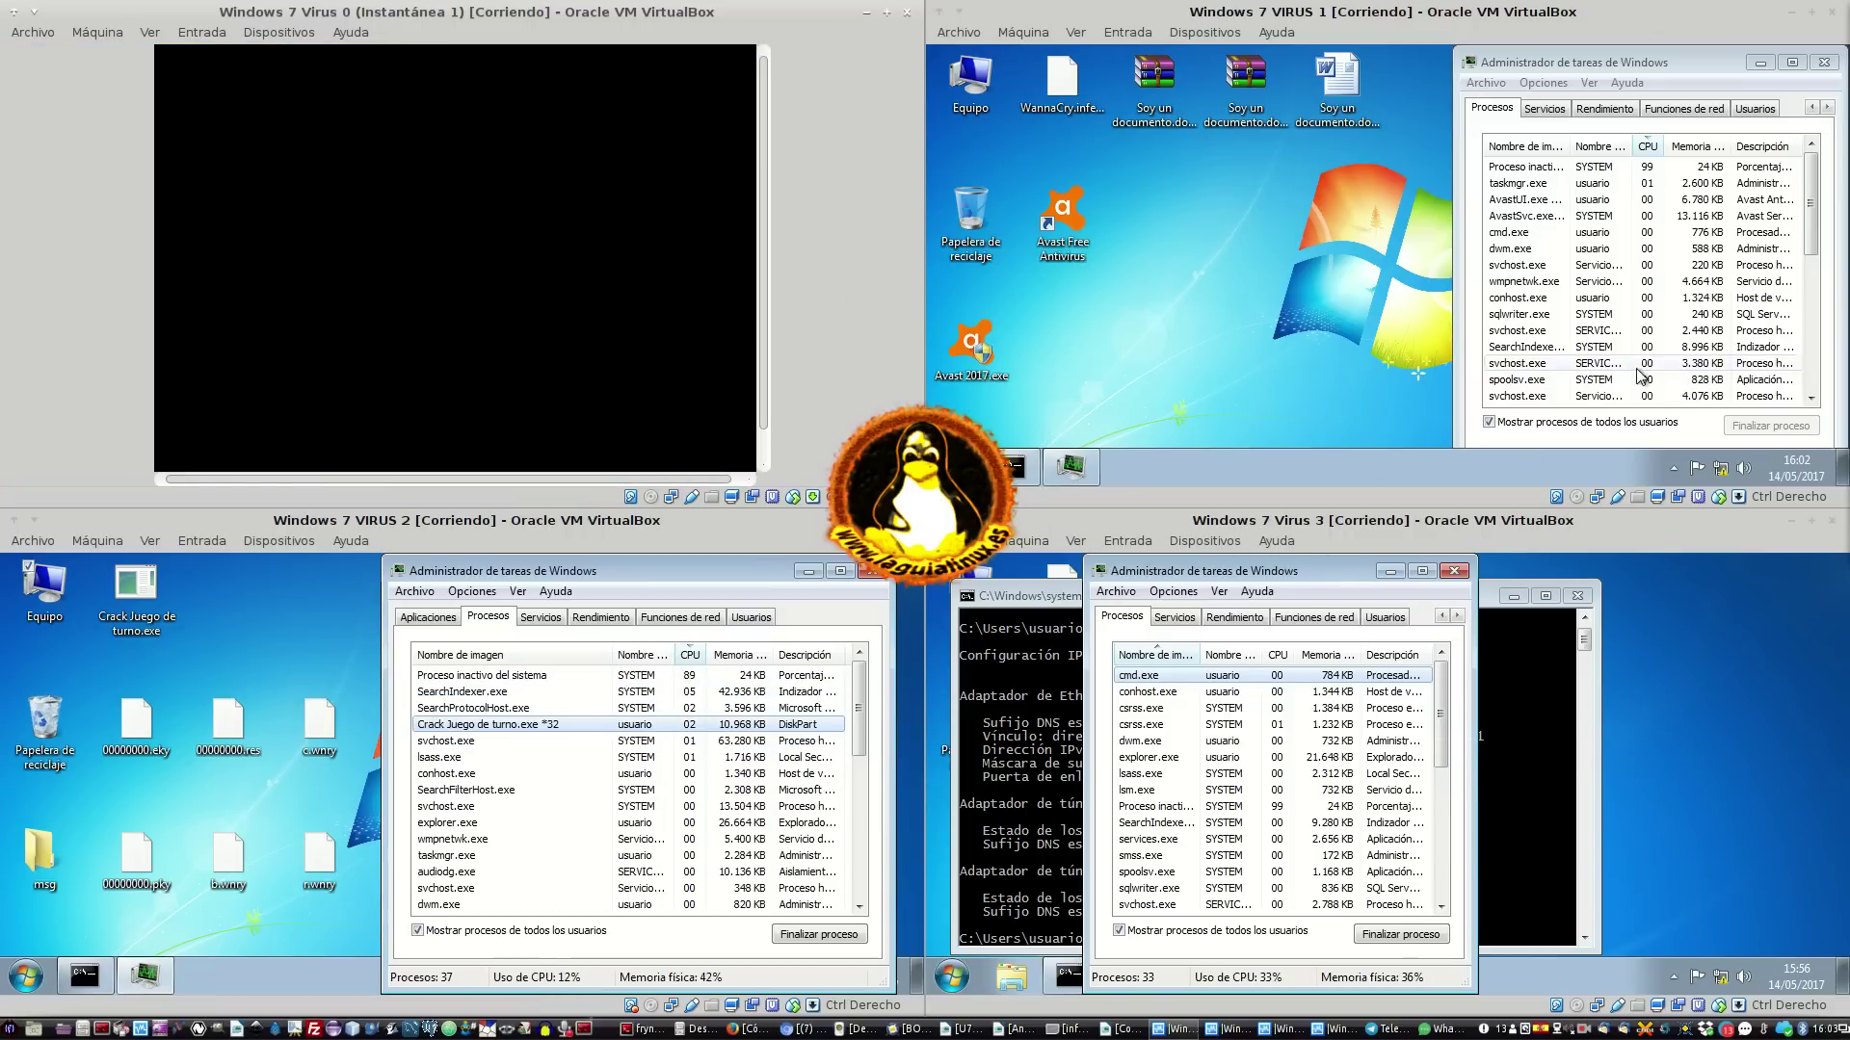
Check VIRUS 1's hidden tray icons, then dismiss them
left_click(1673, 470)
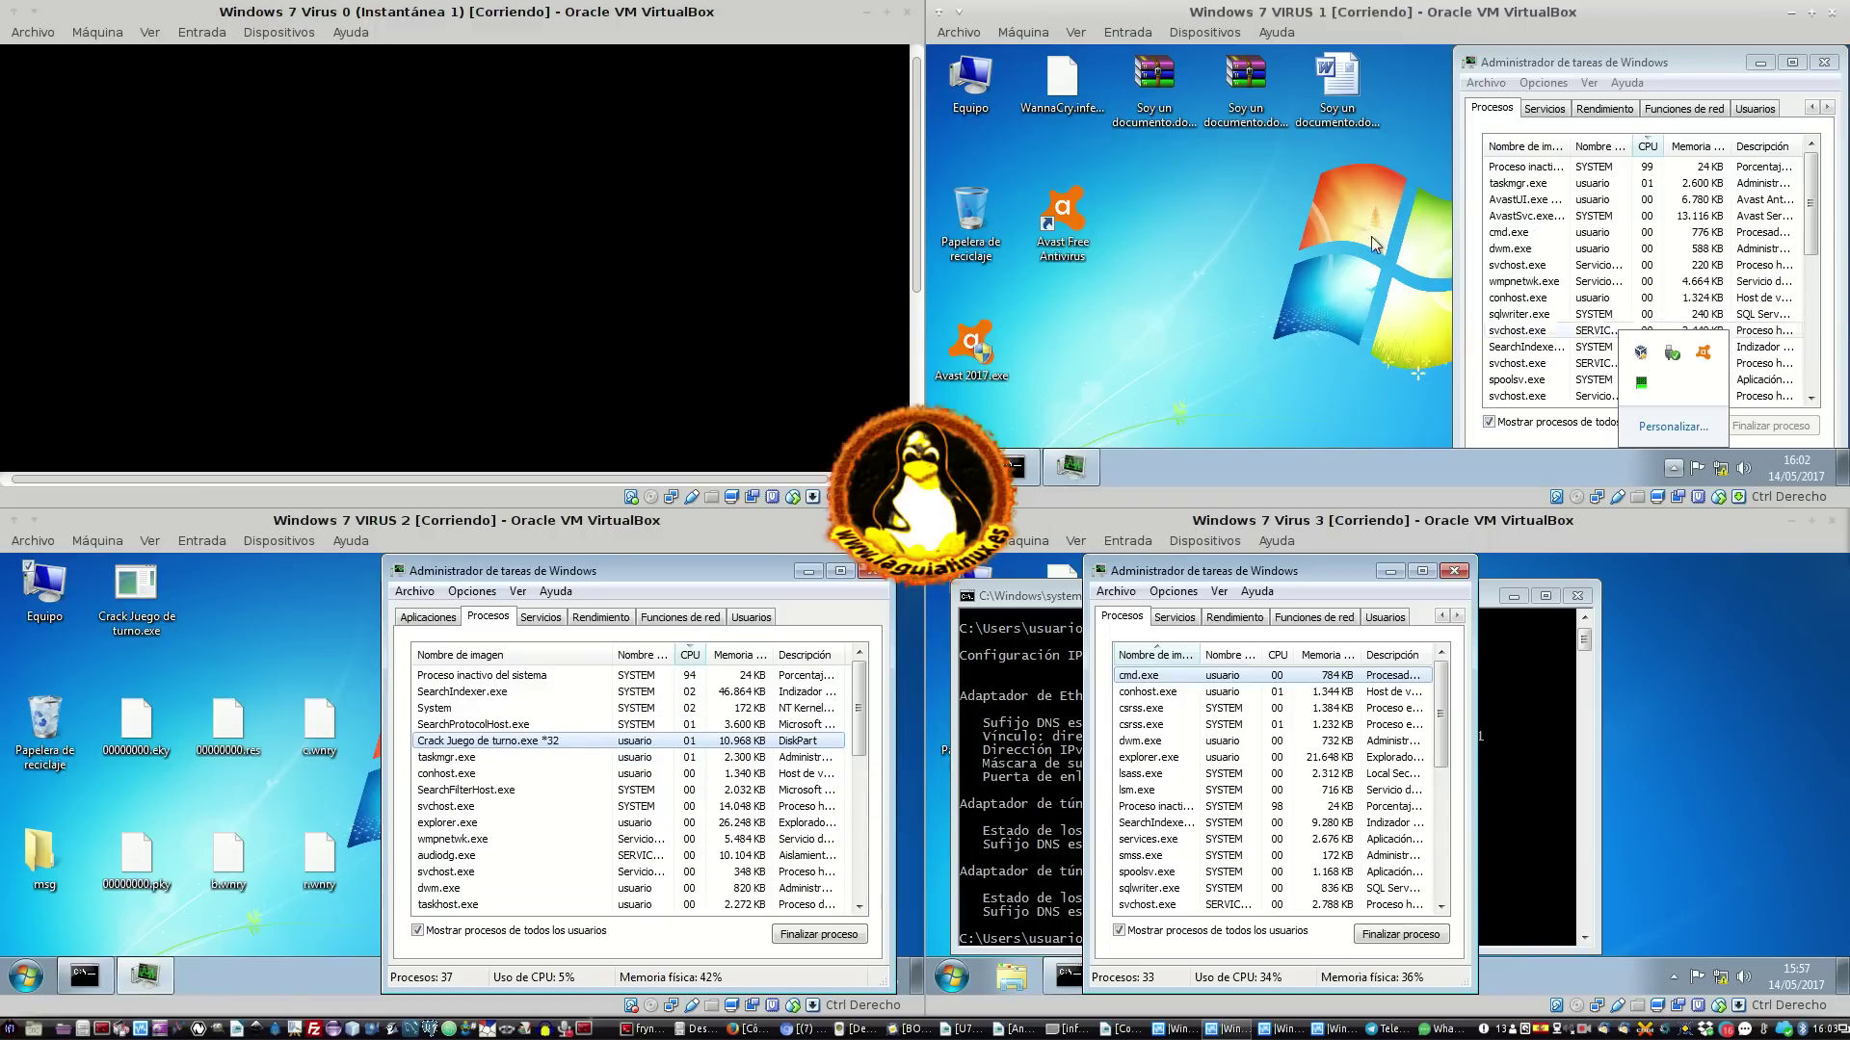
left_click(1168, 273)
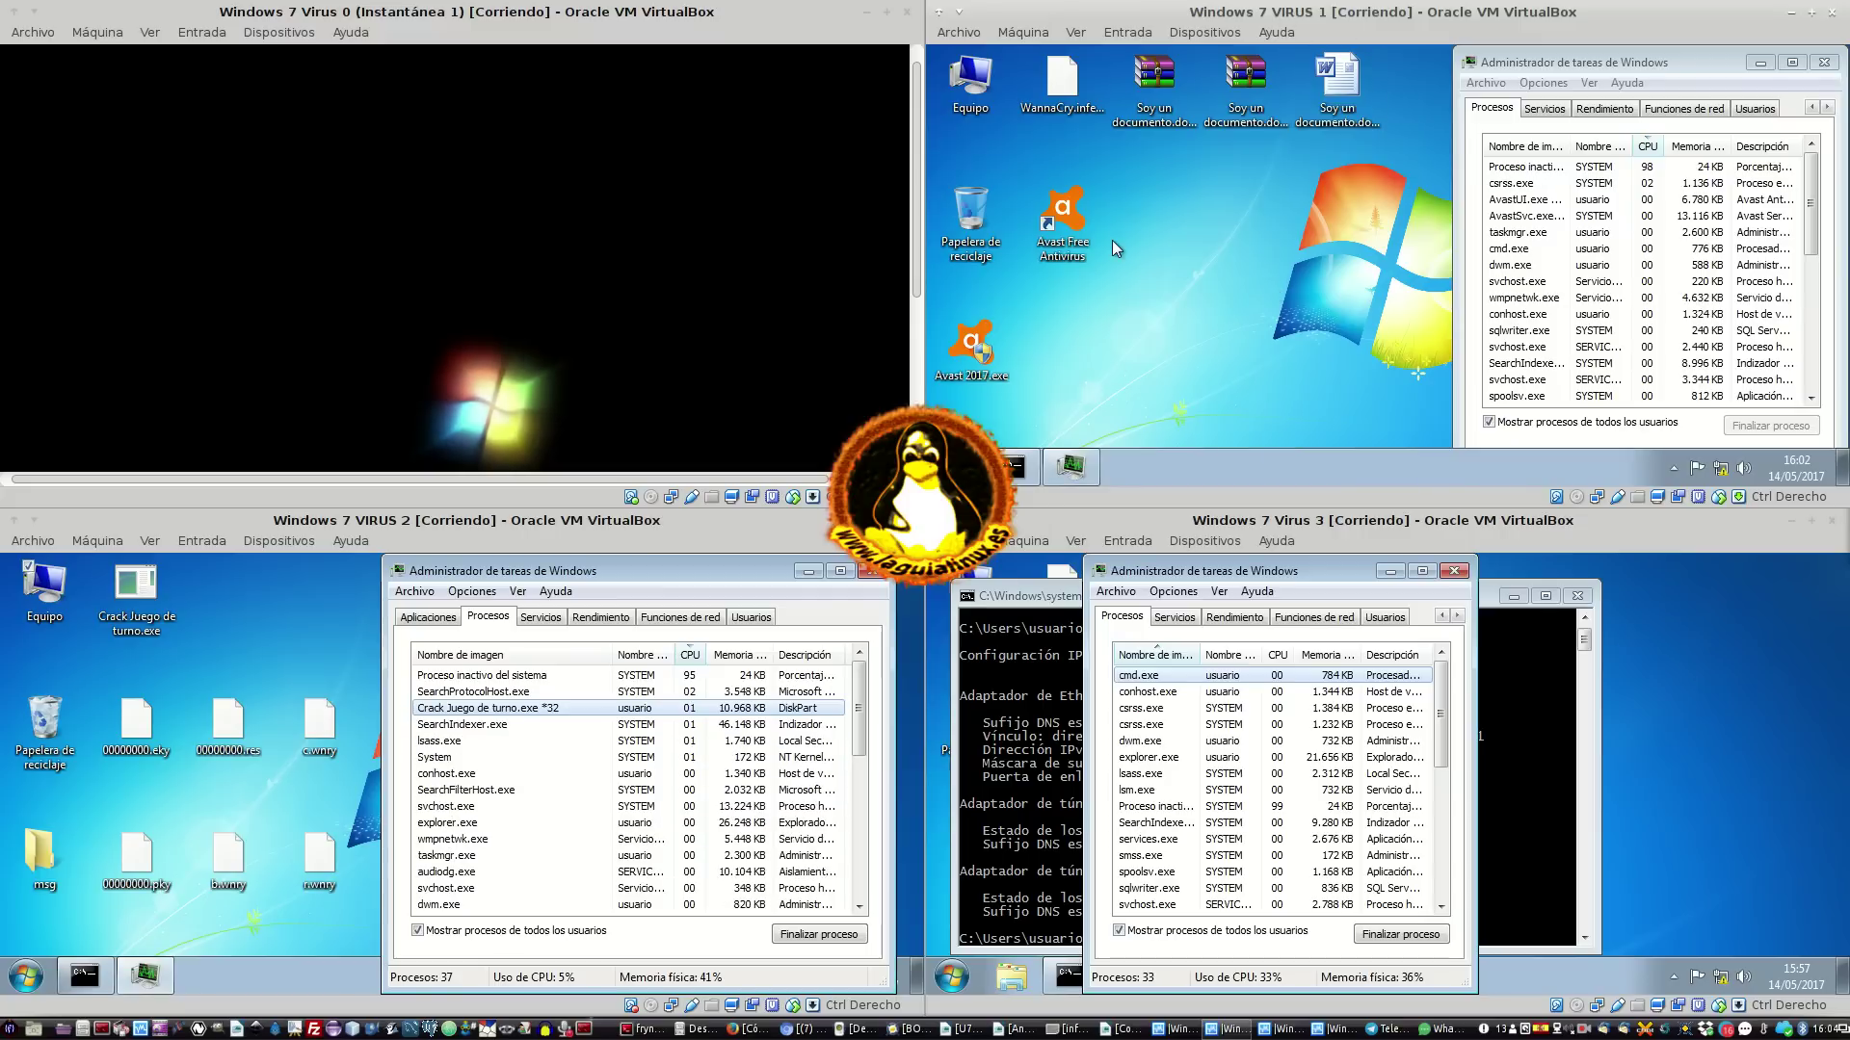
left_click(1732, 661)
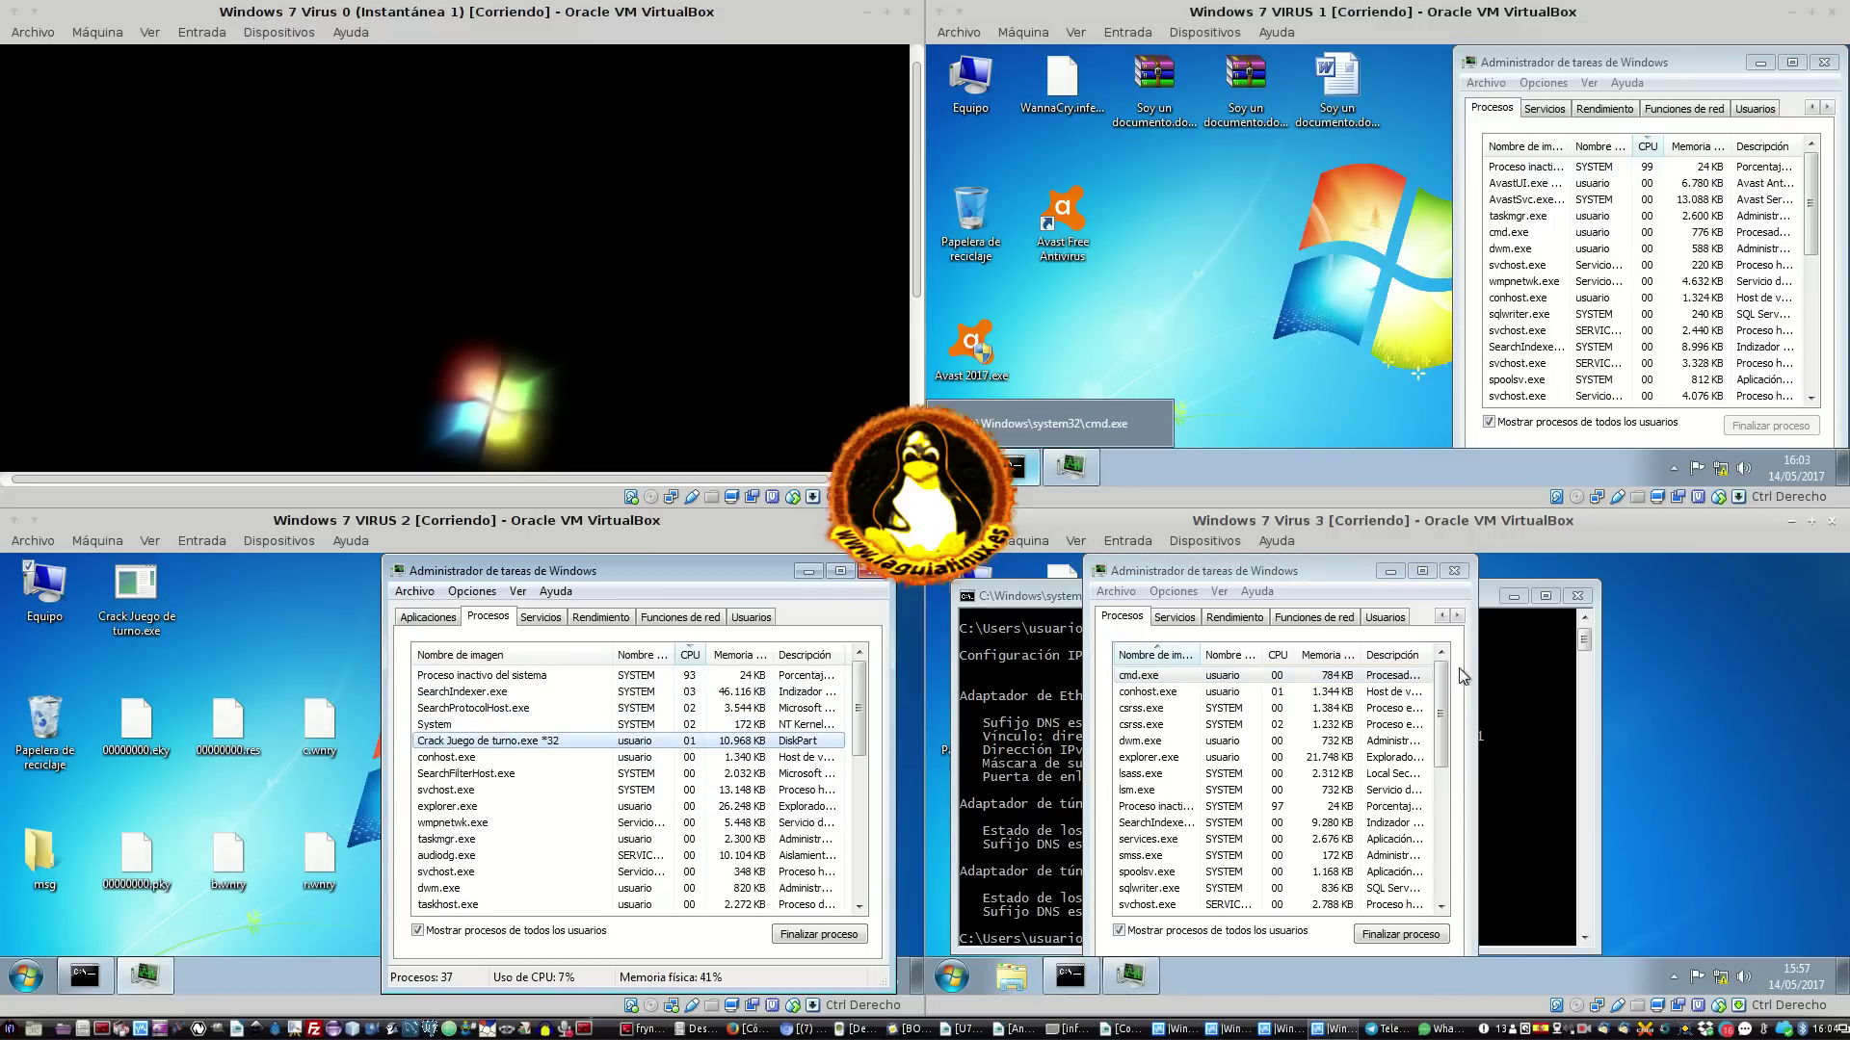
In VIRUS 3's notification-area settings, set Administrador de tareas to Mostrar icono y notificaciones
left_click(1674, 977)
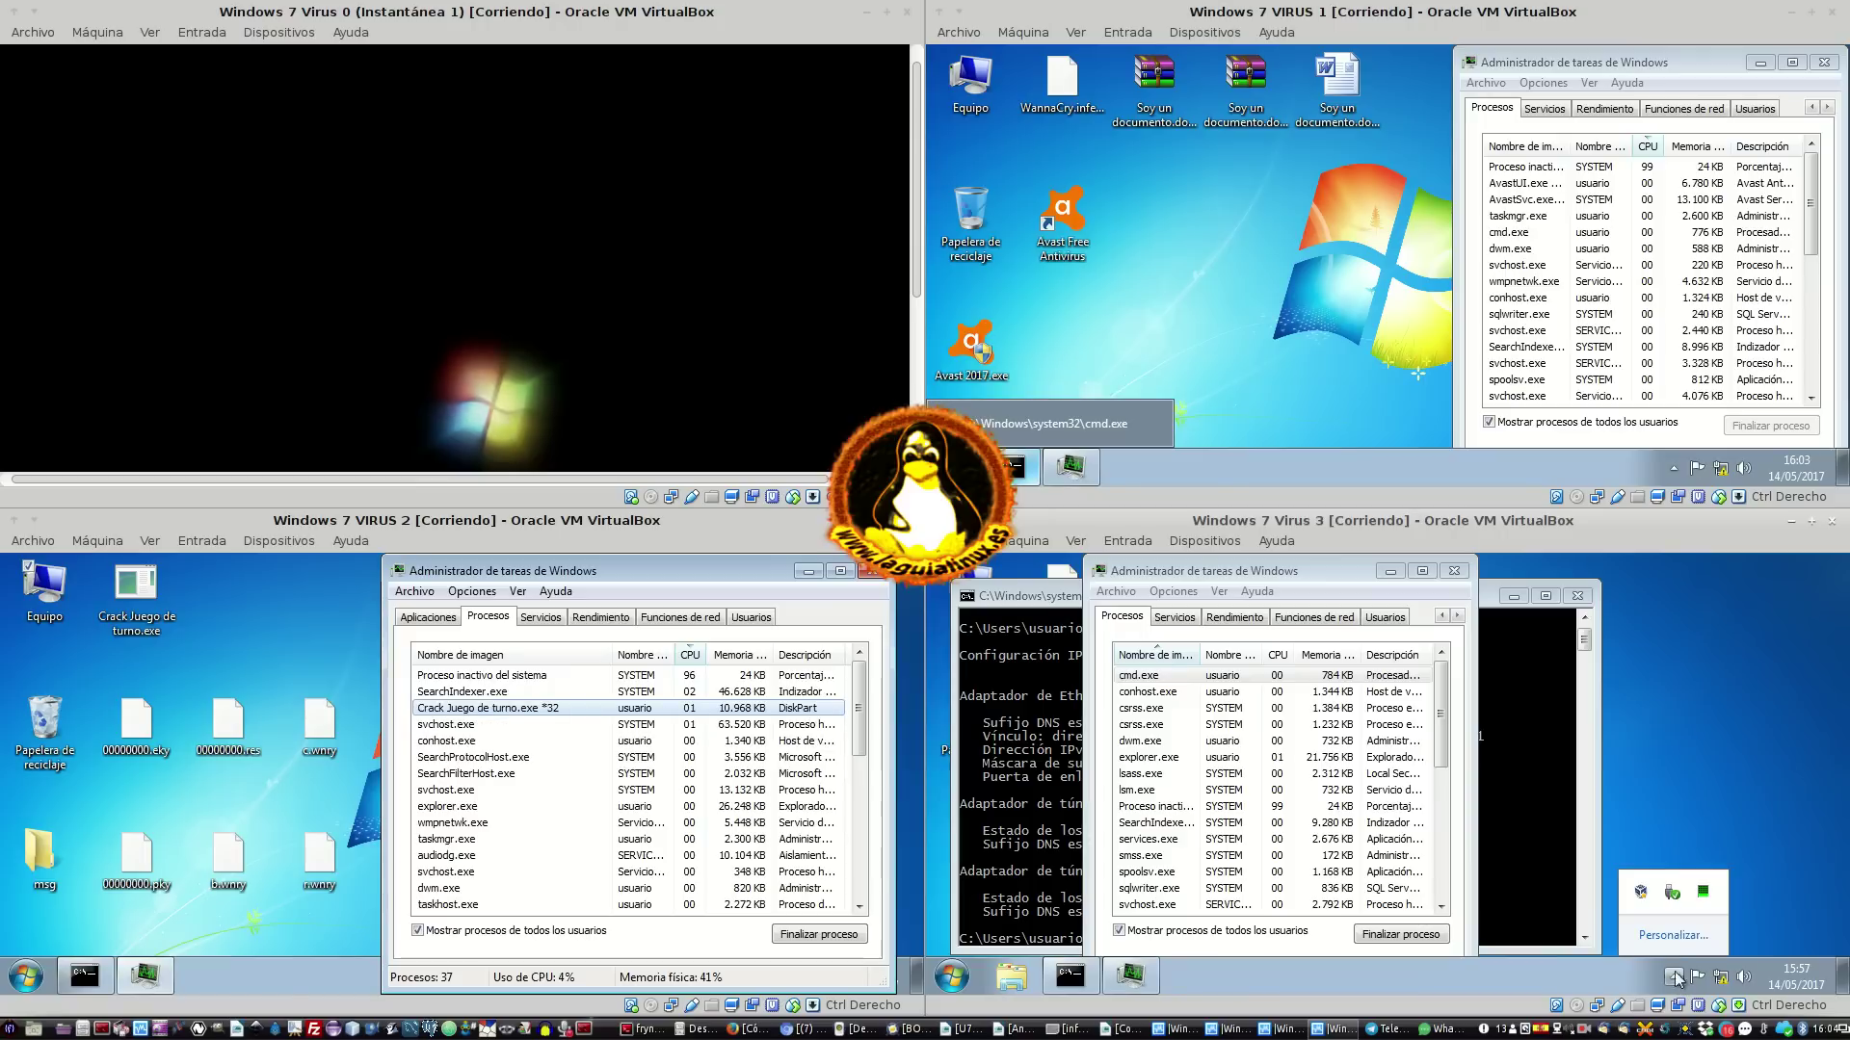
left_click(1685, 936)
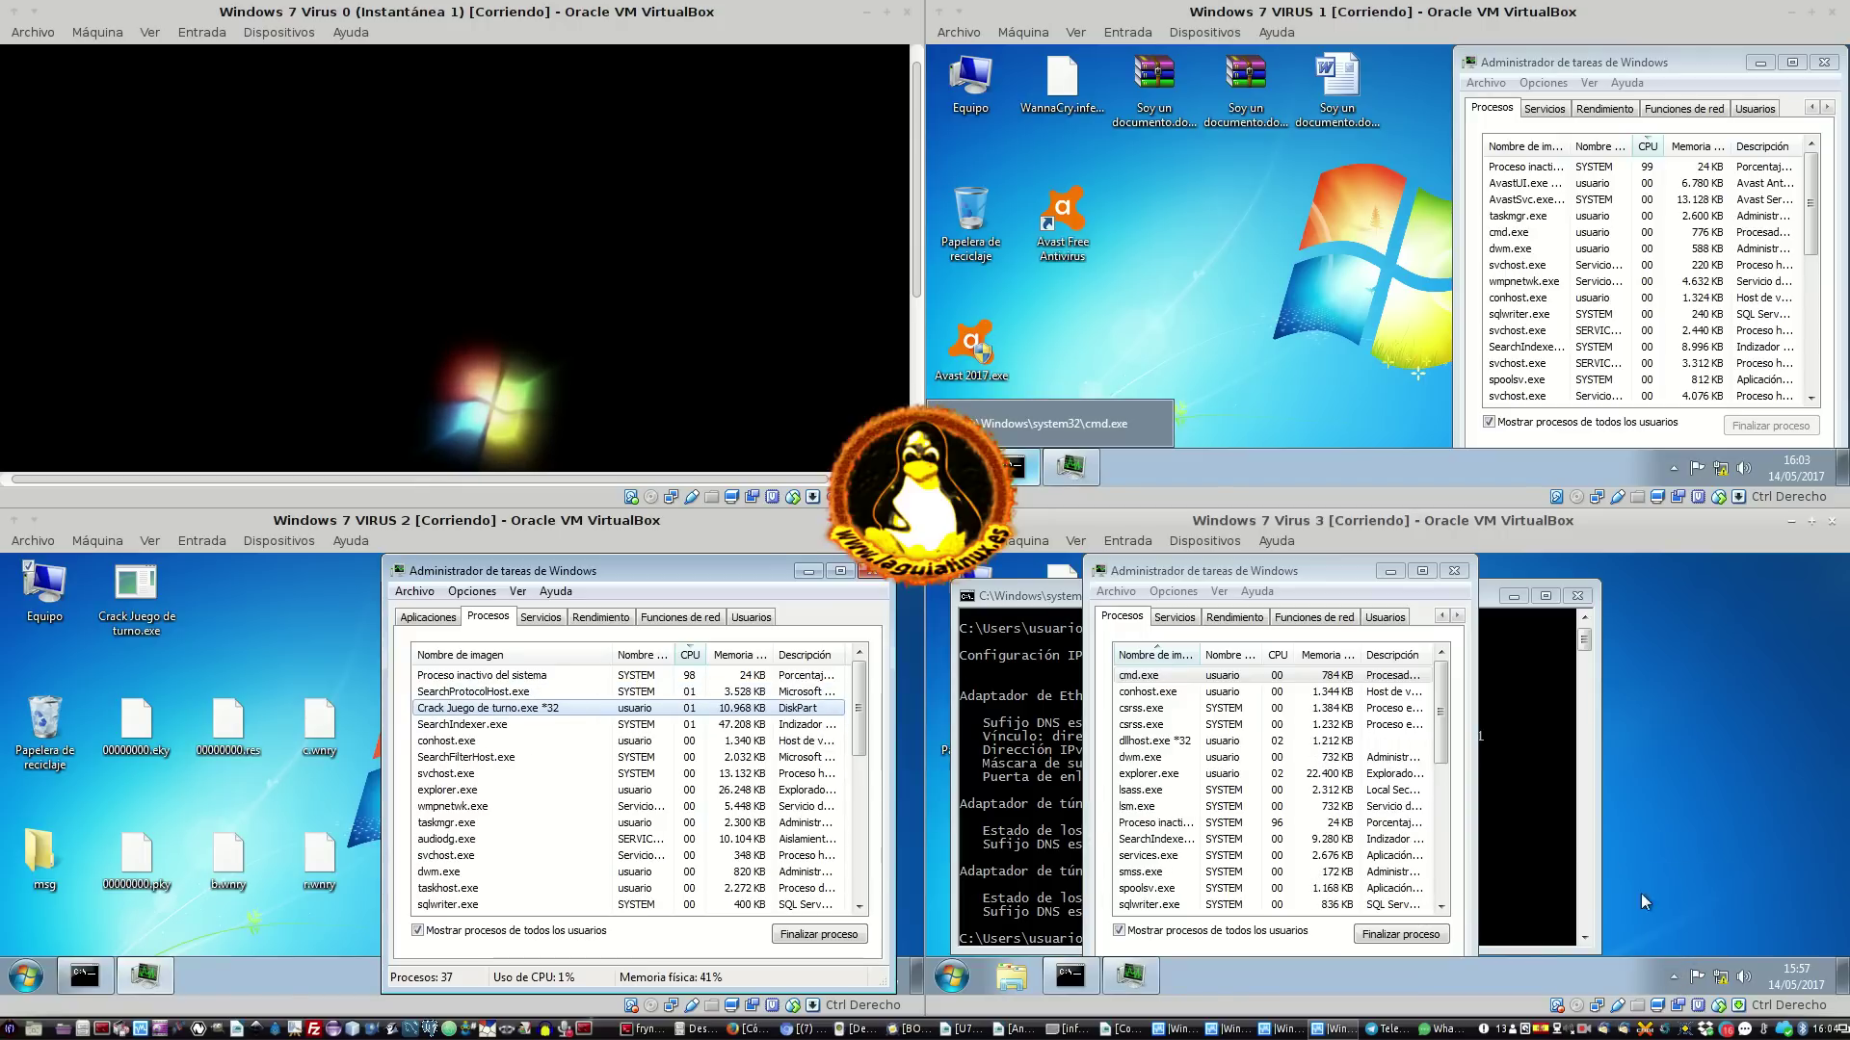
left_click(1677, 802)
left_click(1678, 802)
left_click(1677, 802)
left_click(1677, 801)
left_click(1677, 802)
left_click(1677, 802)
left_click(1677, 802)
left_click(1677, 801)
left_click(1677, 801)
left_click(1677, 802)
left_click(1678, 801)
left_click(1678, 802)
left_click(1677, 801)
left_click(1618, 788)
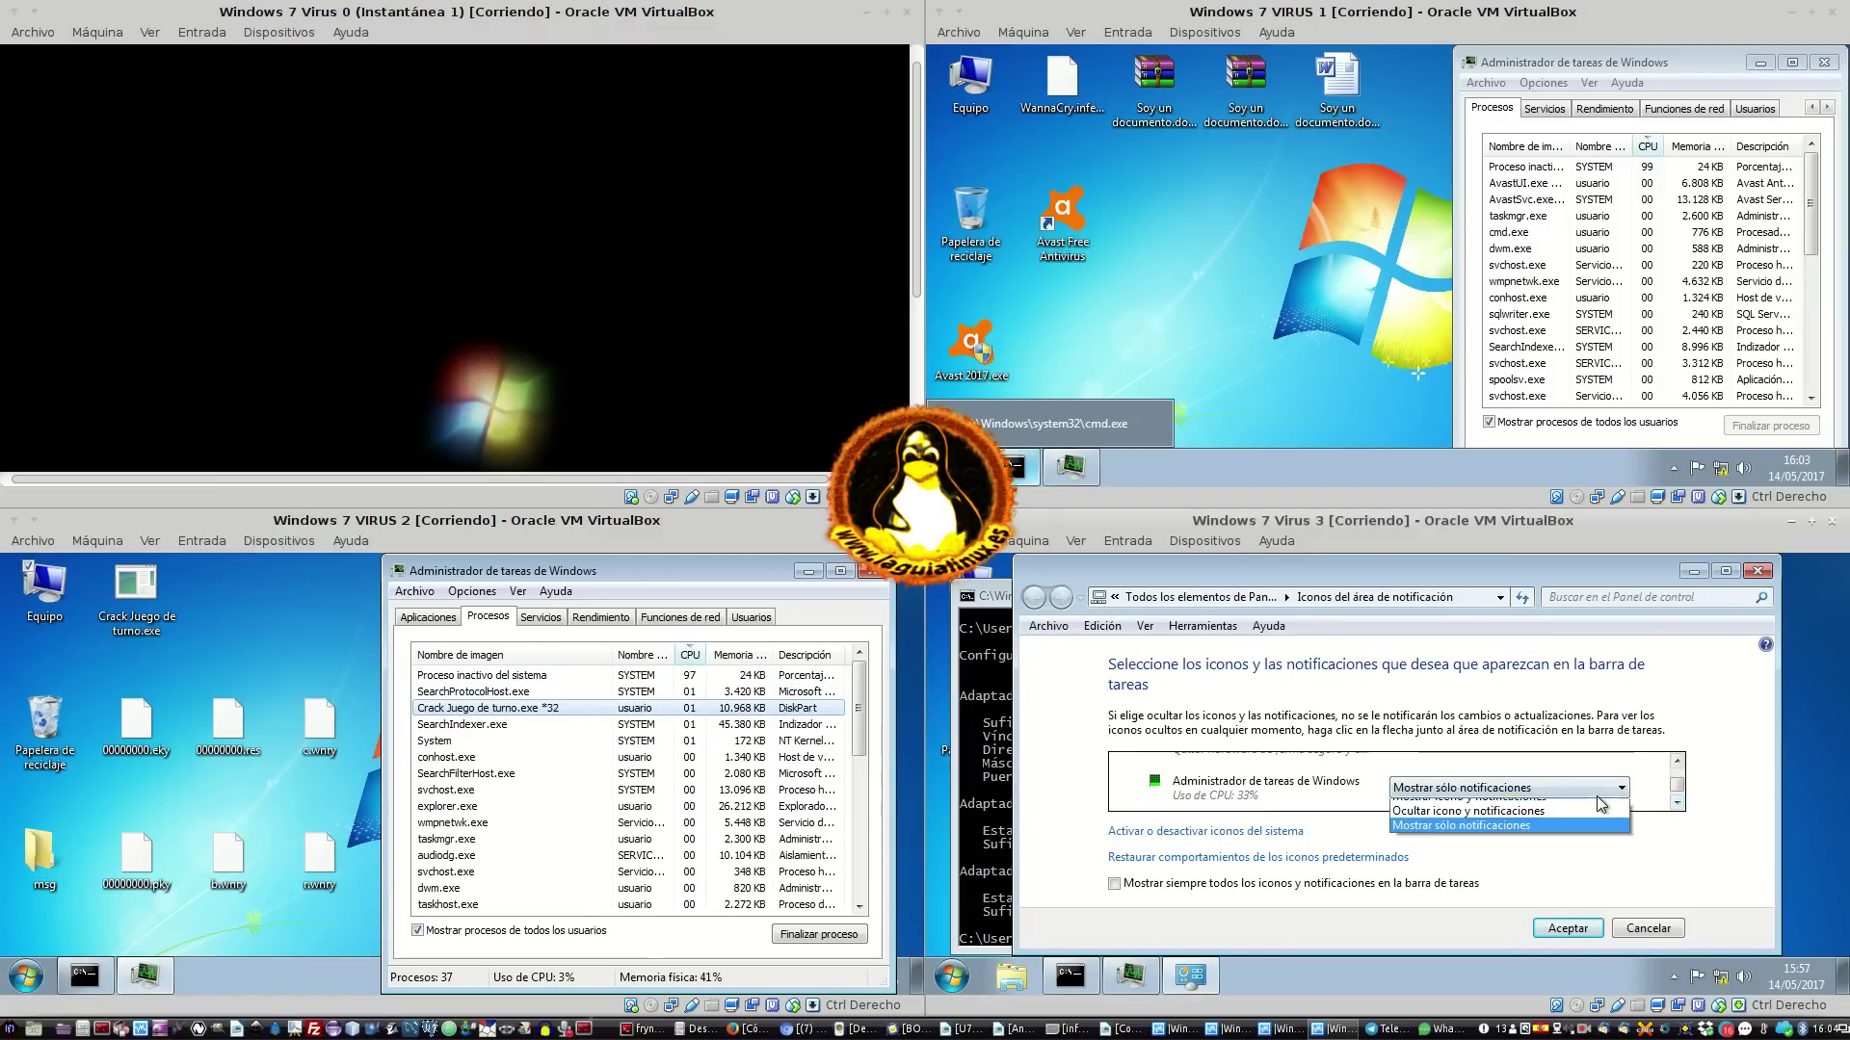
left_click(1484, 806)
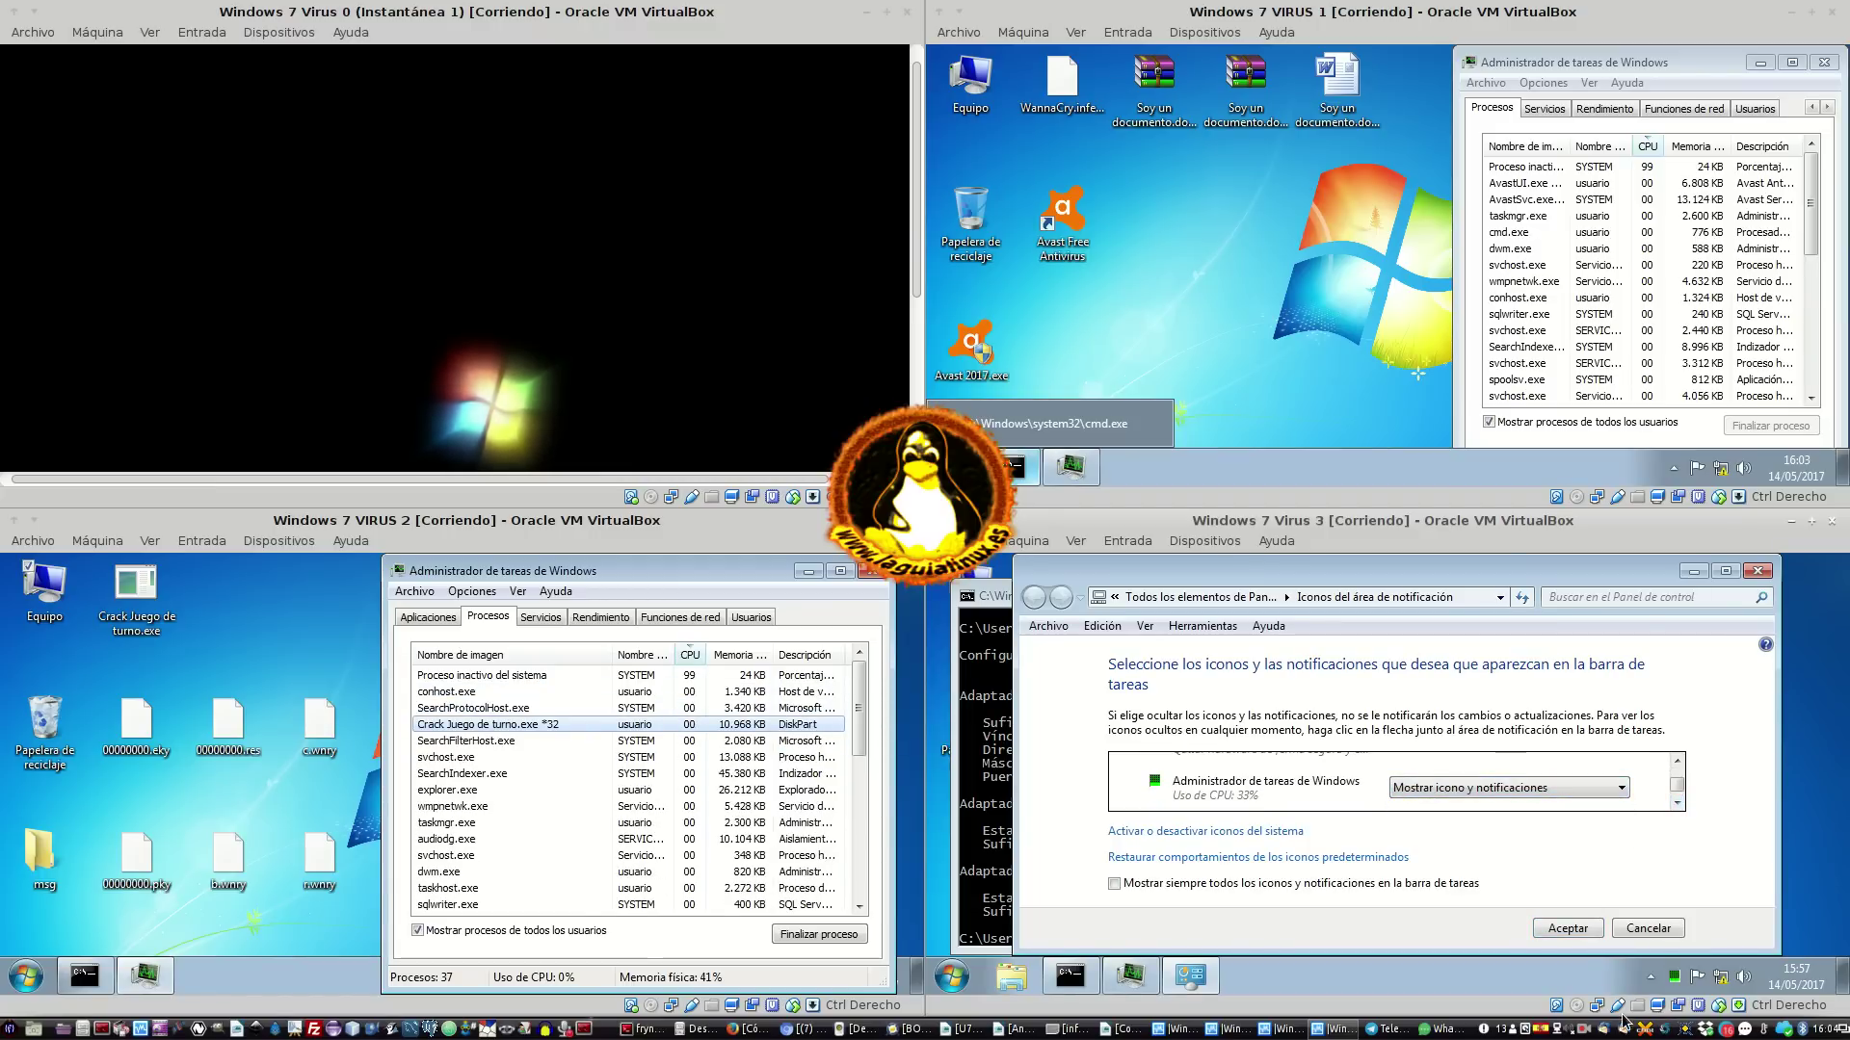
left_click(1569, 929)
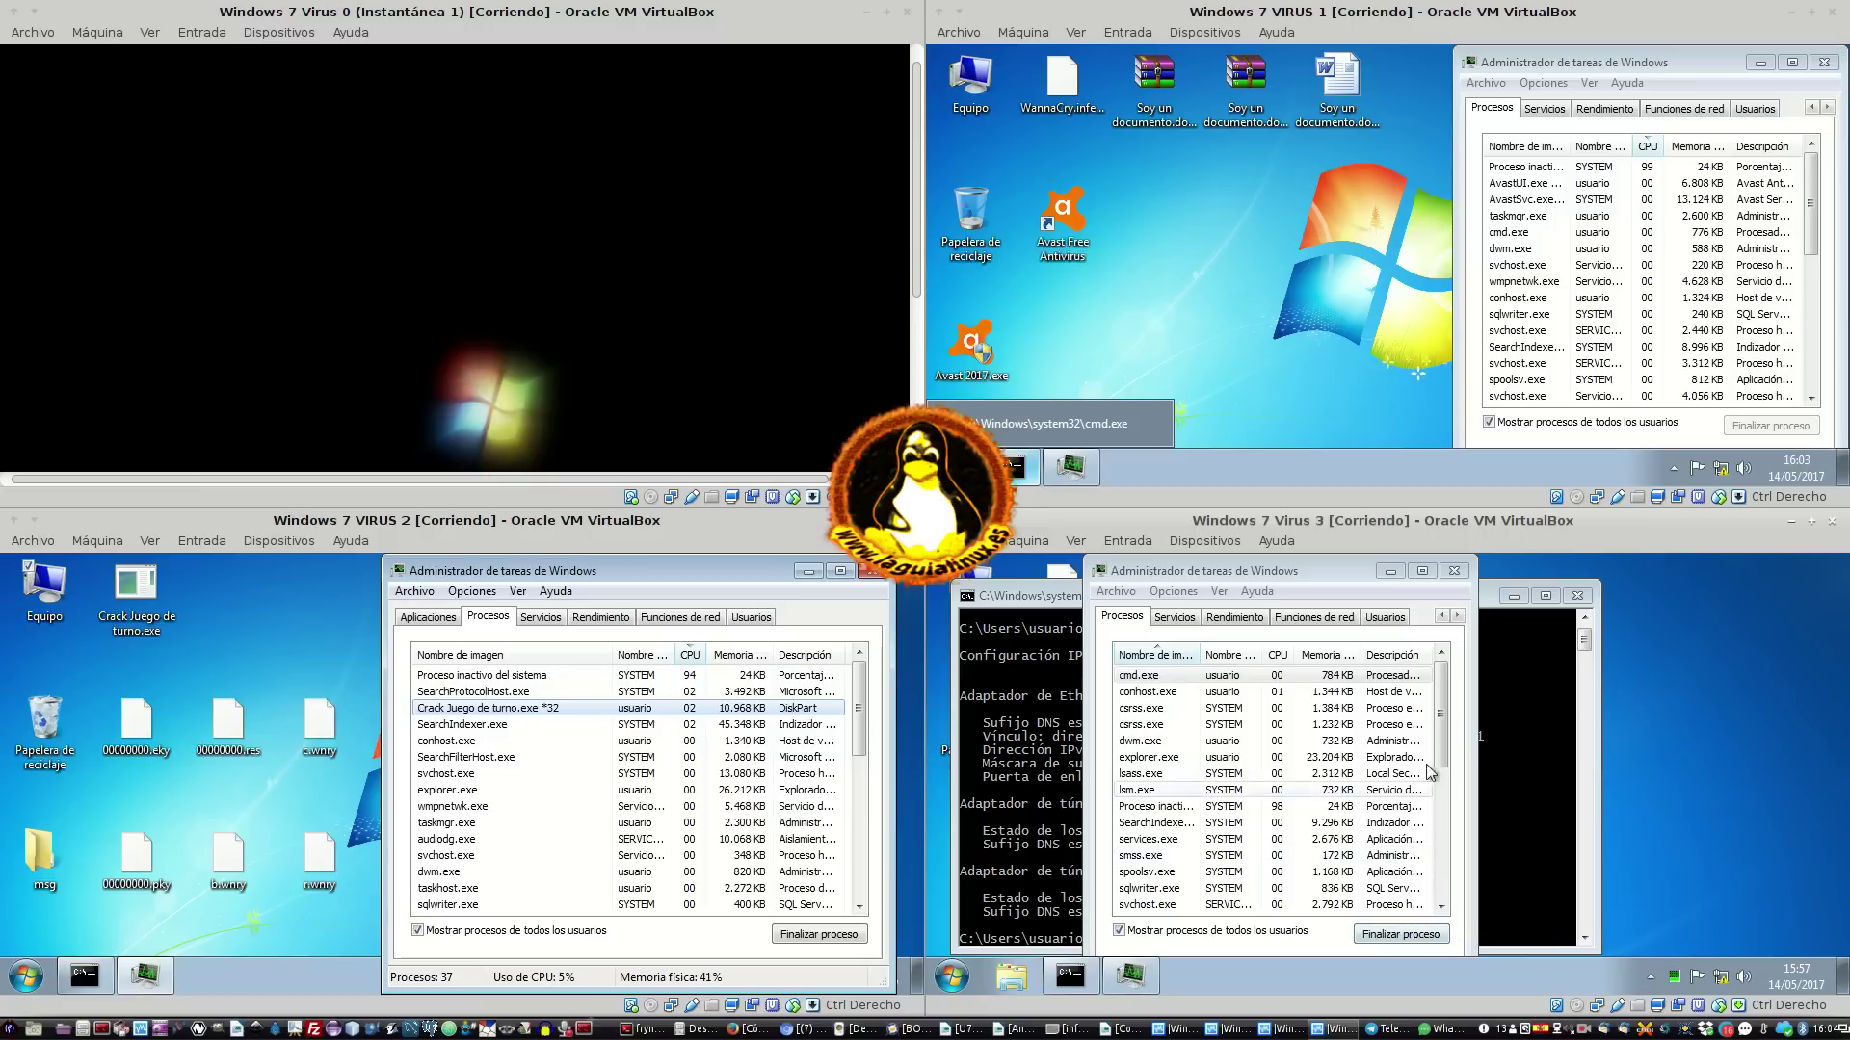
Move VIRUS 3's Task Manager right and sort its processes by CPU
left_click(1305, 573)
left_click_drag(1306, 572, 1382, 572)
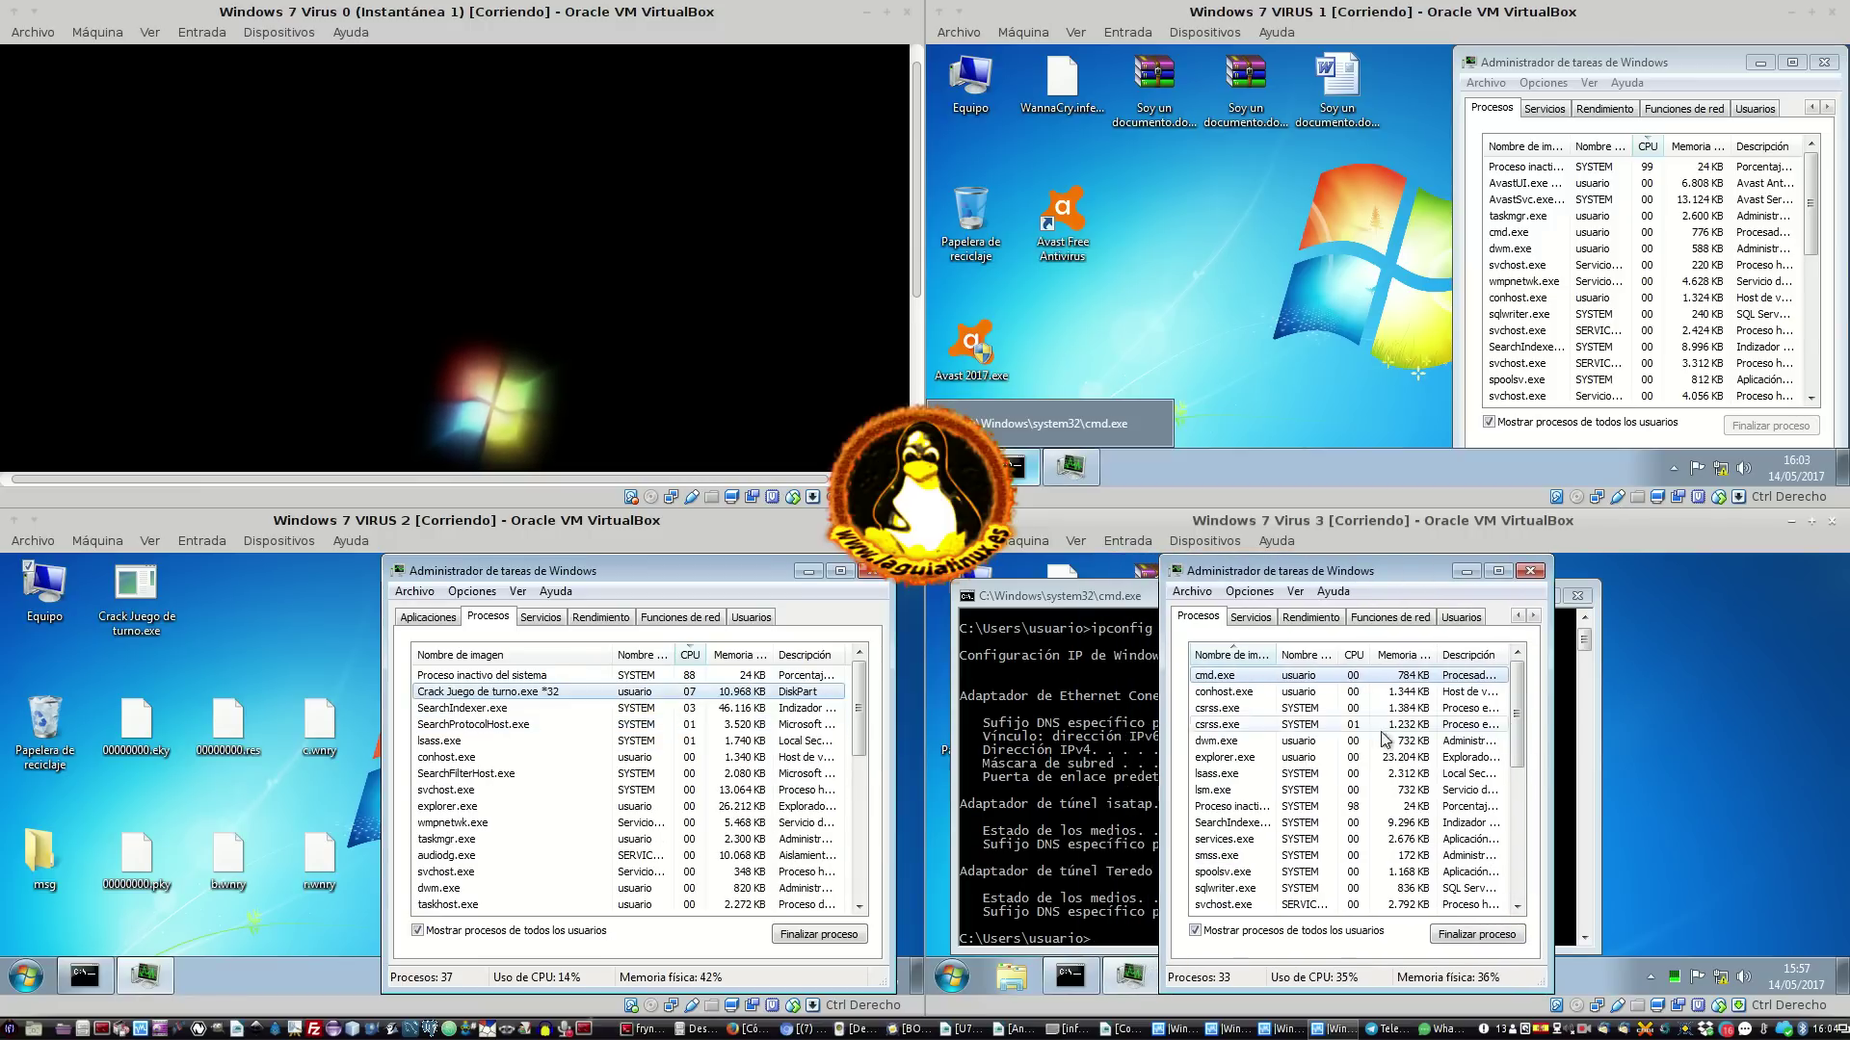
left_click(1354, 656)
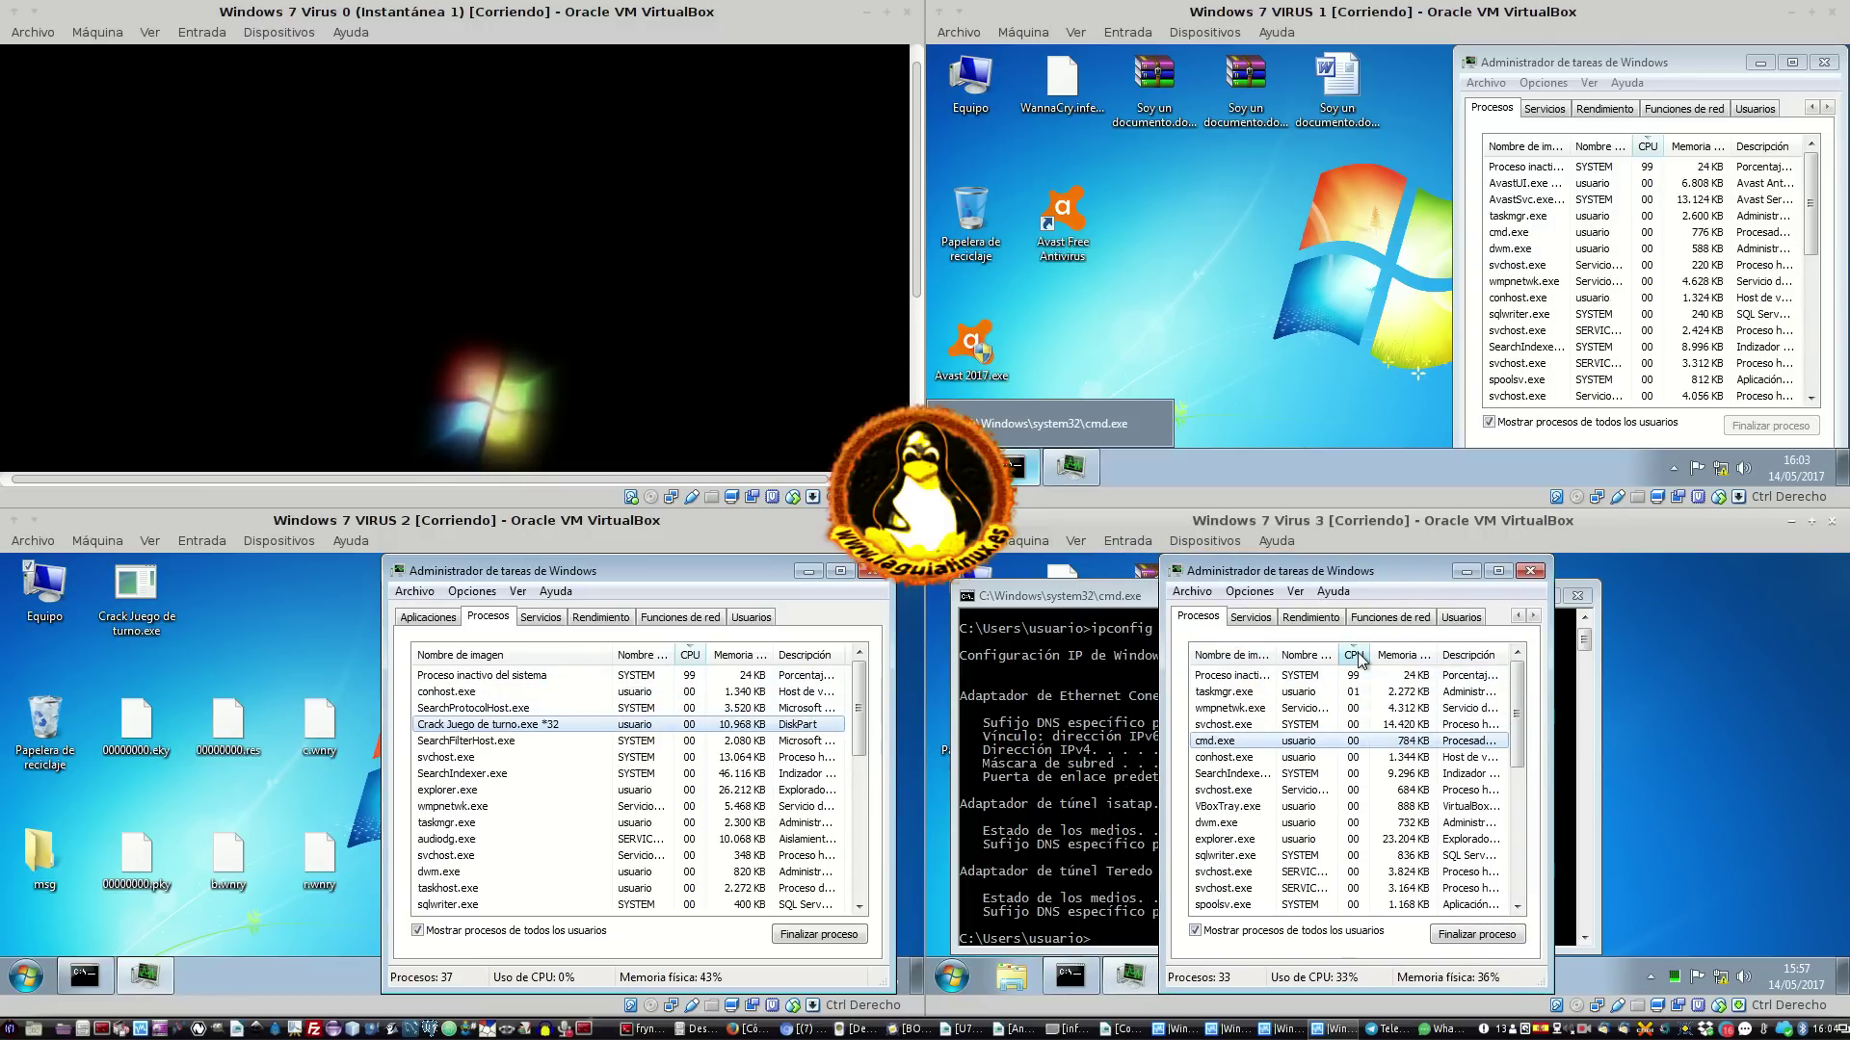
left_click(1334, 693)
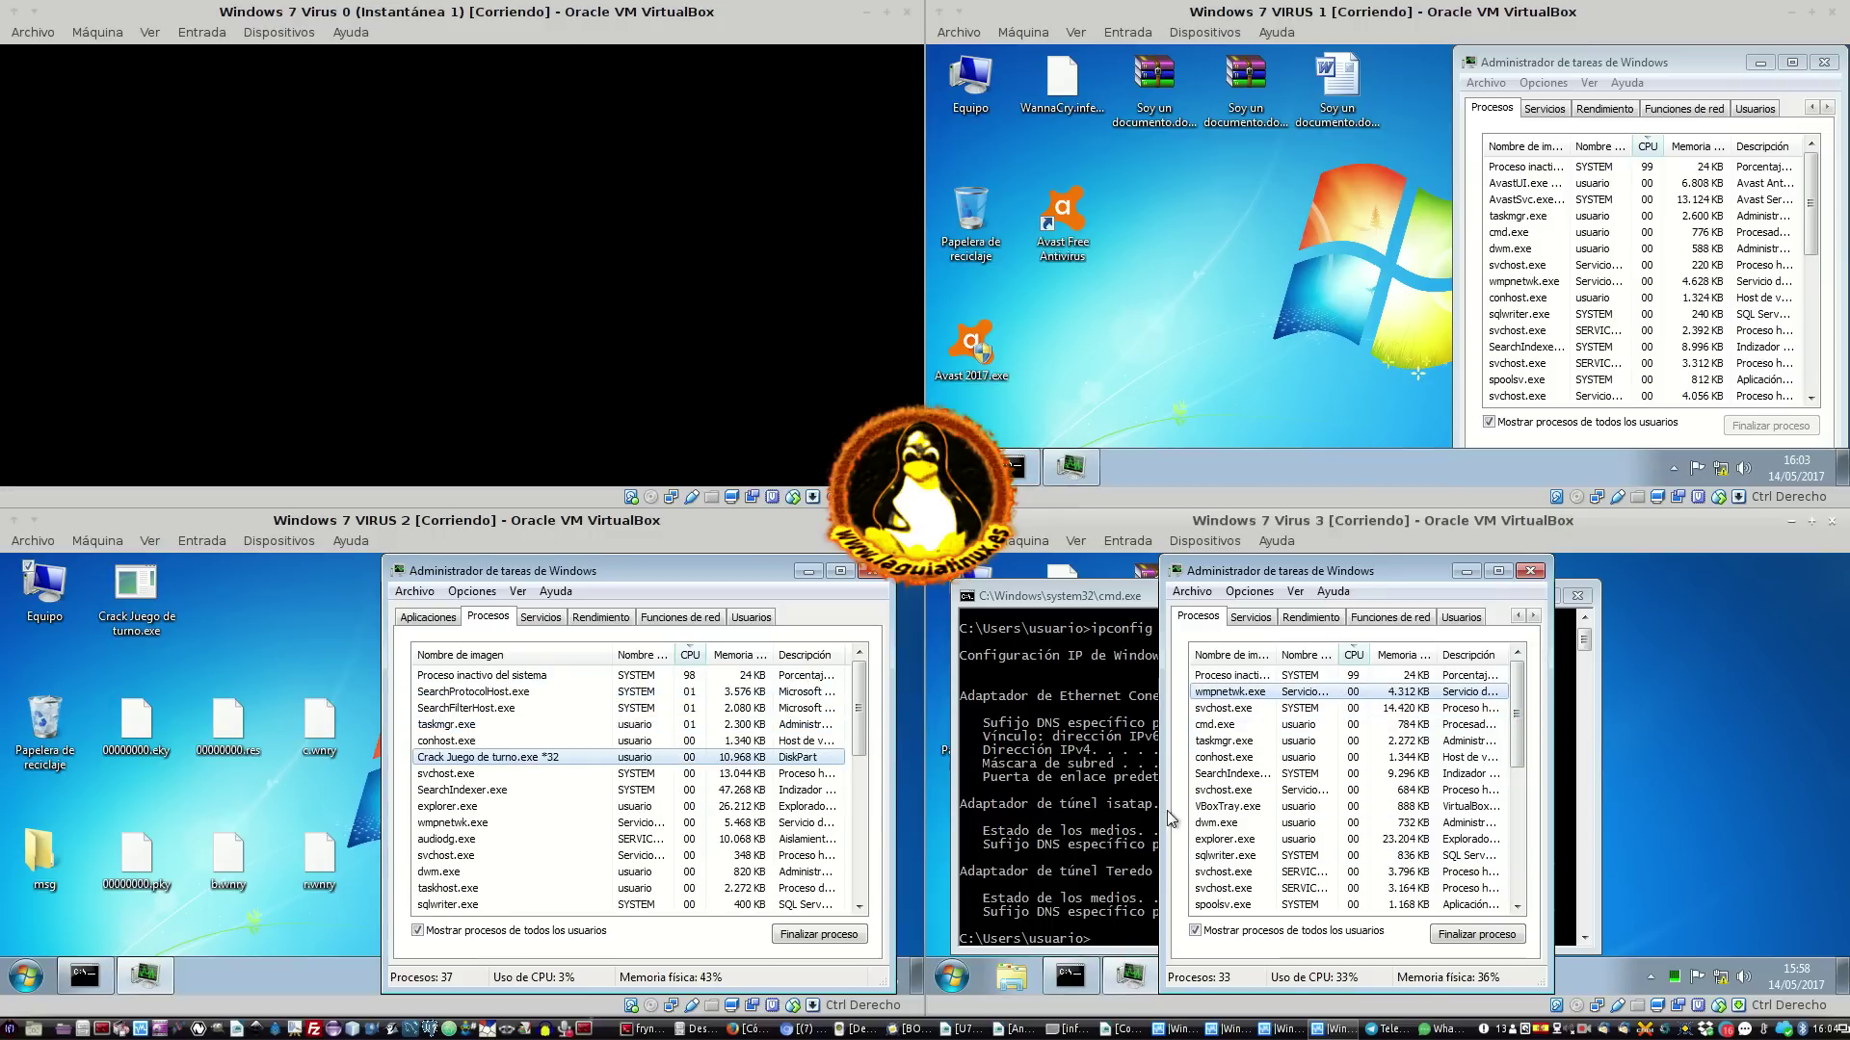
Restore VIRUS 1's Task Manager to a smaller window and move it toward the centre
left_click(1628, 281)
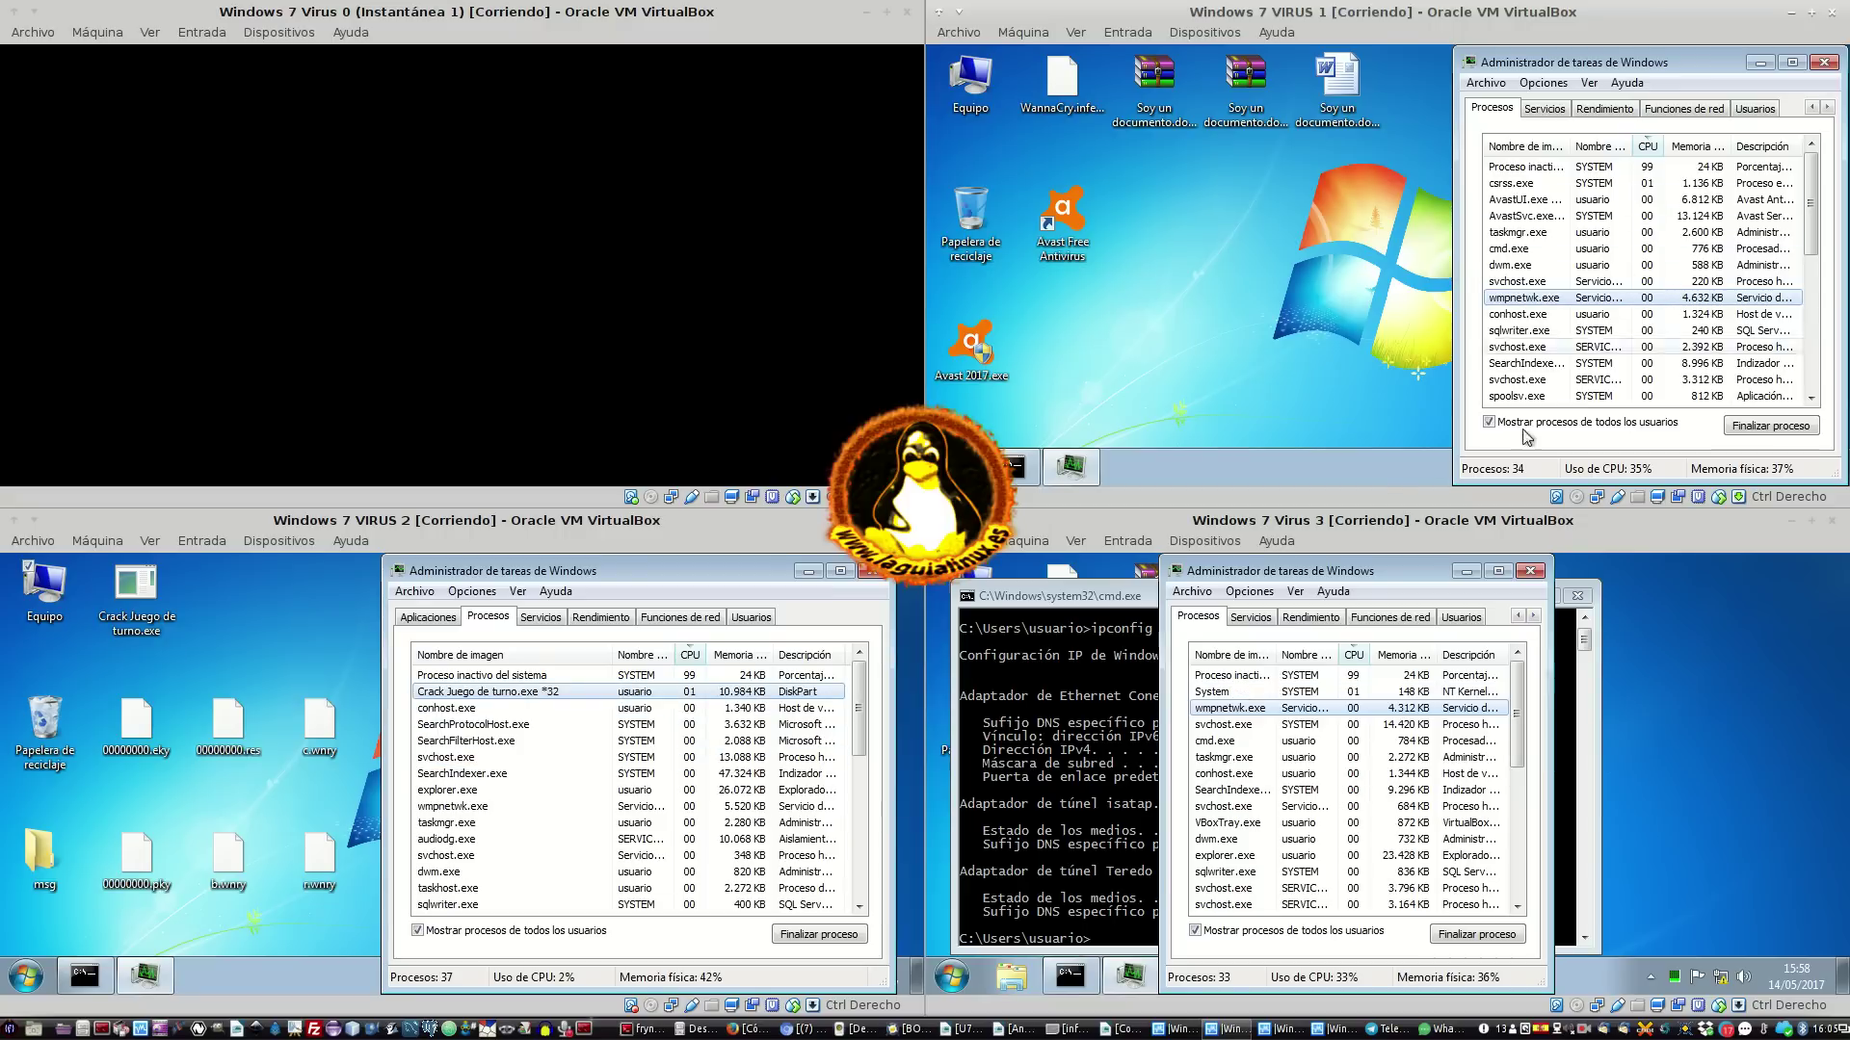
left_click_drag(1558, 59, 1329, 44)
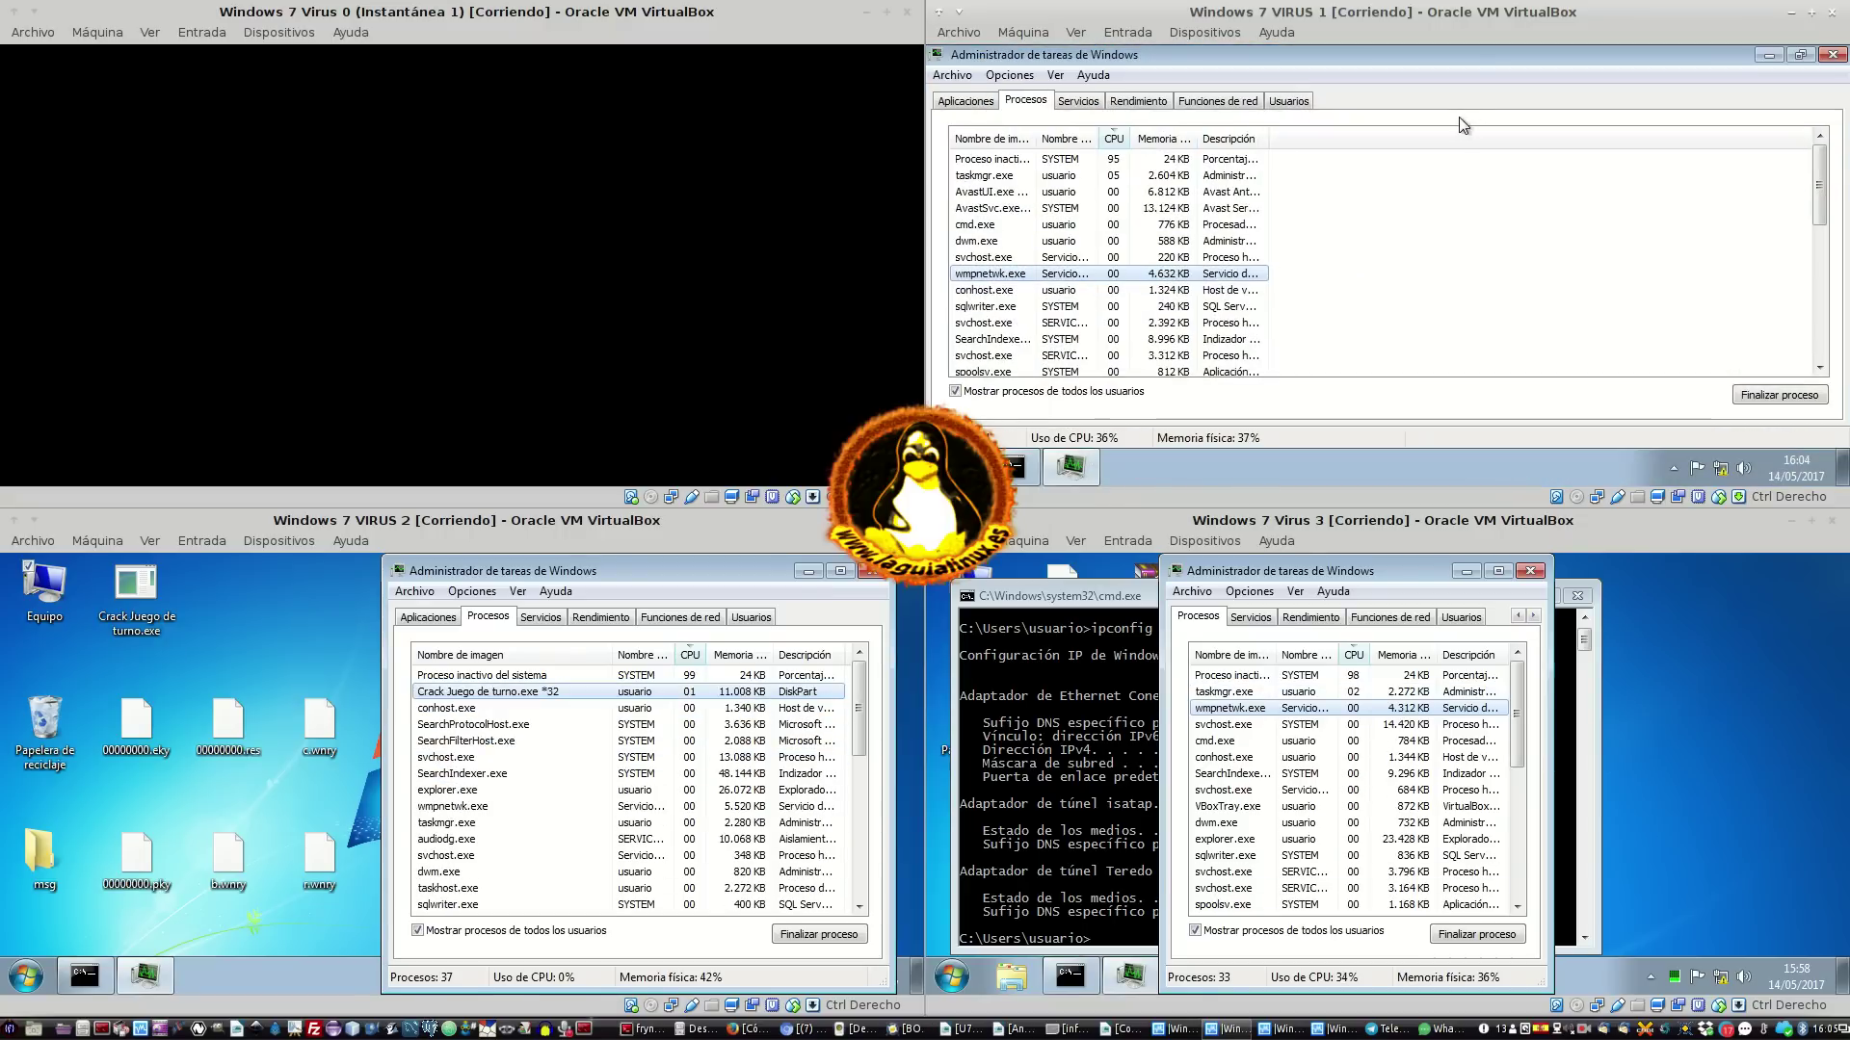
double_click(1470, 55)
left_click_drag(1577, 69, 1250, 70)
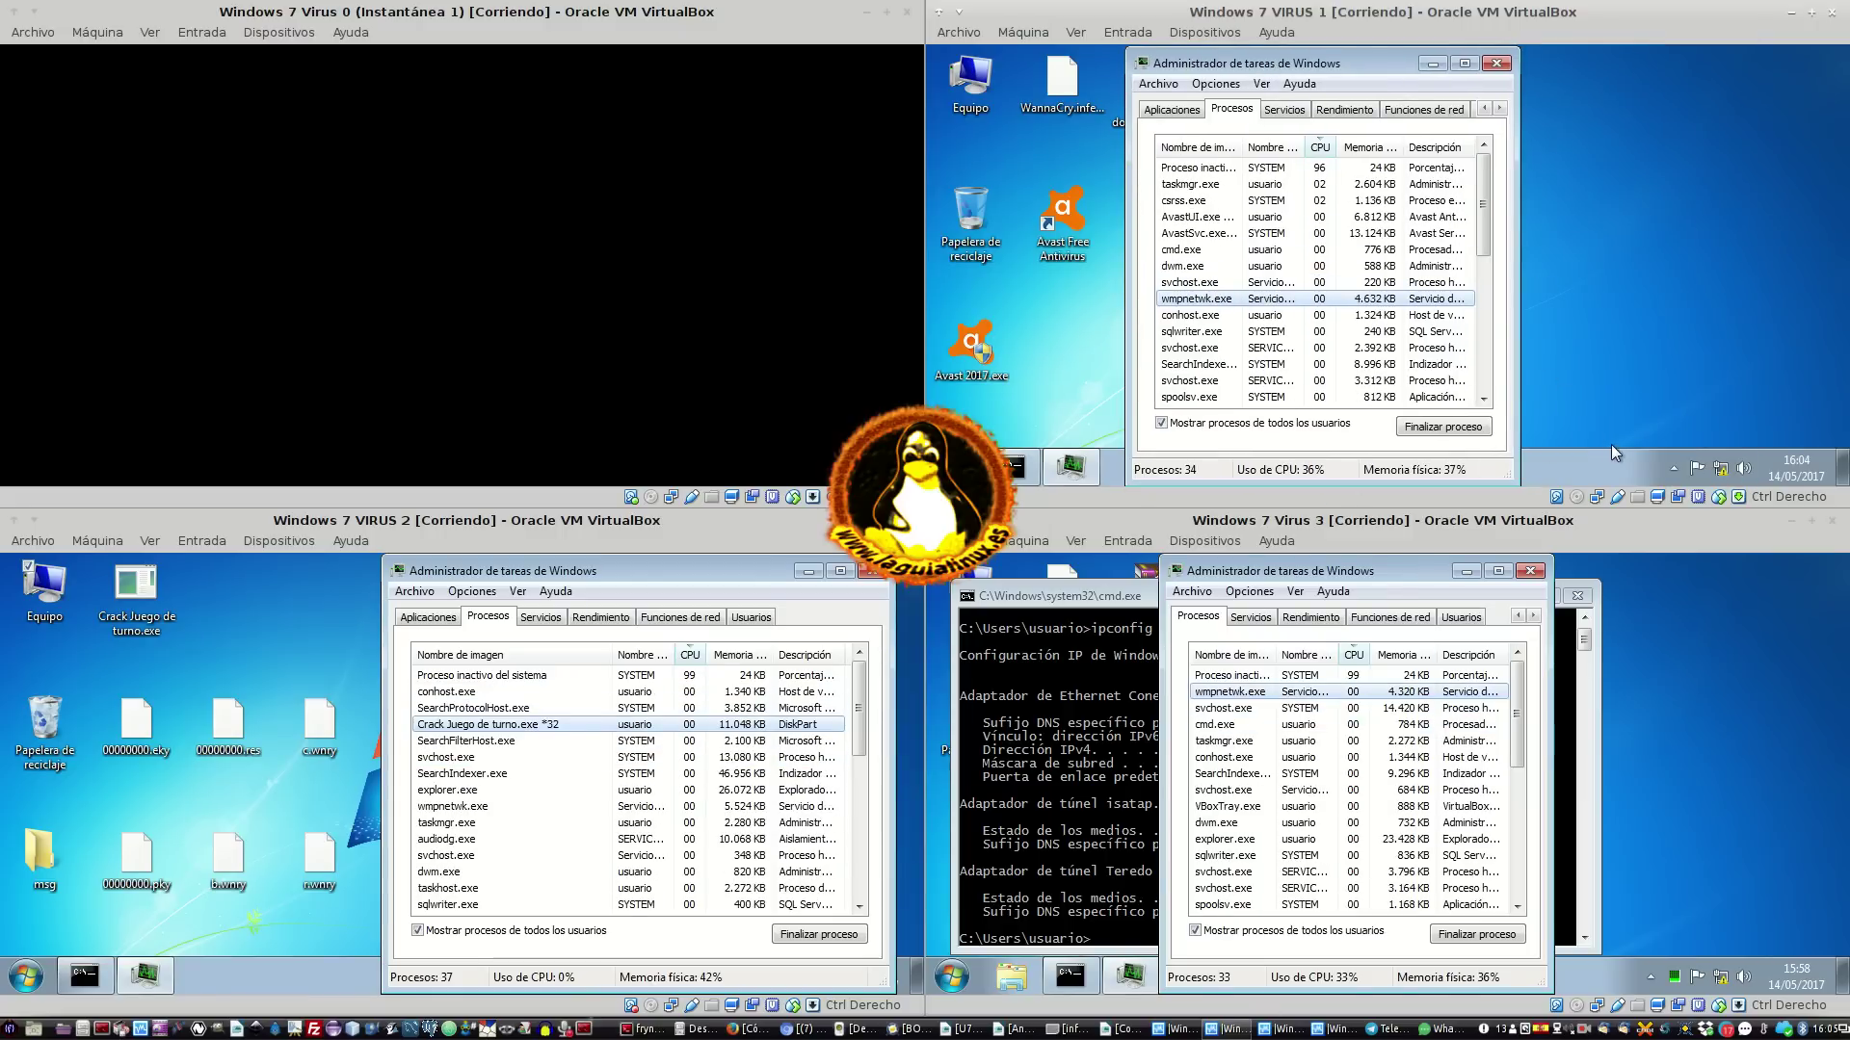
left_click(1678, 468)
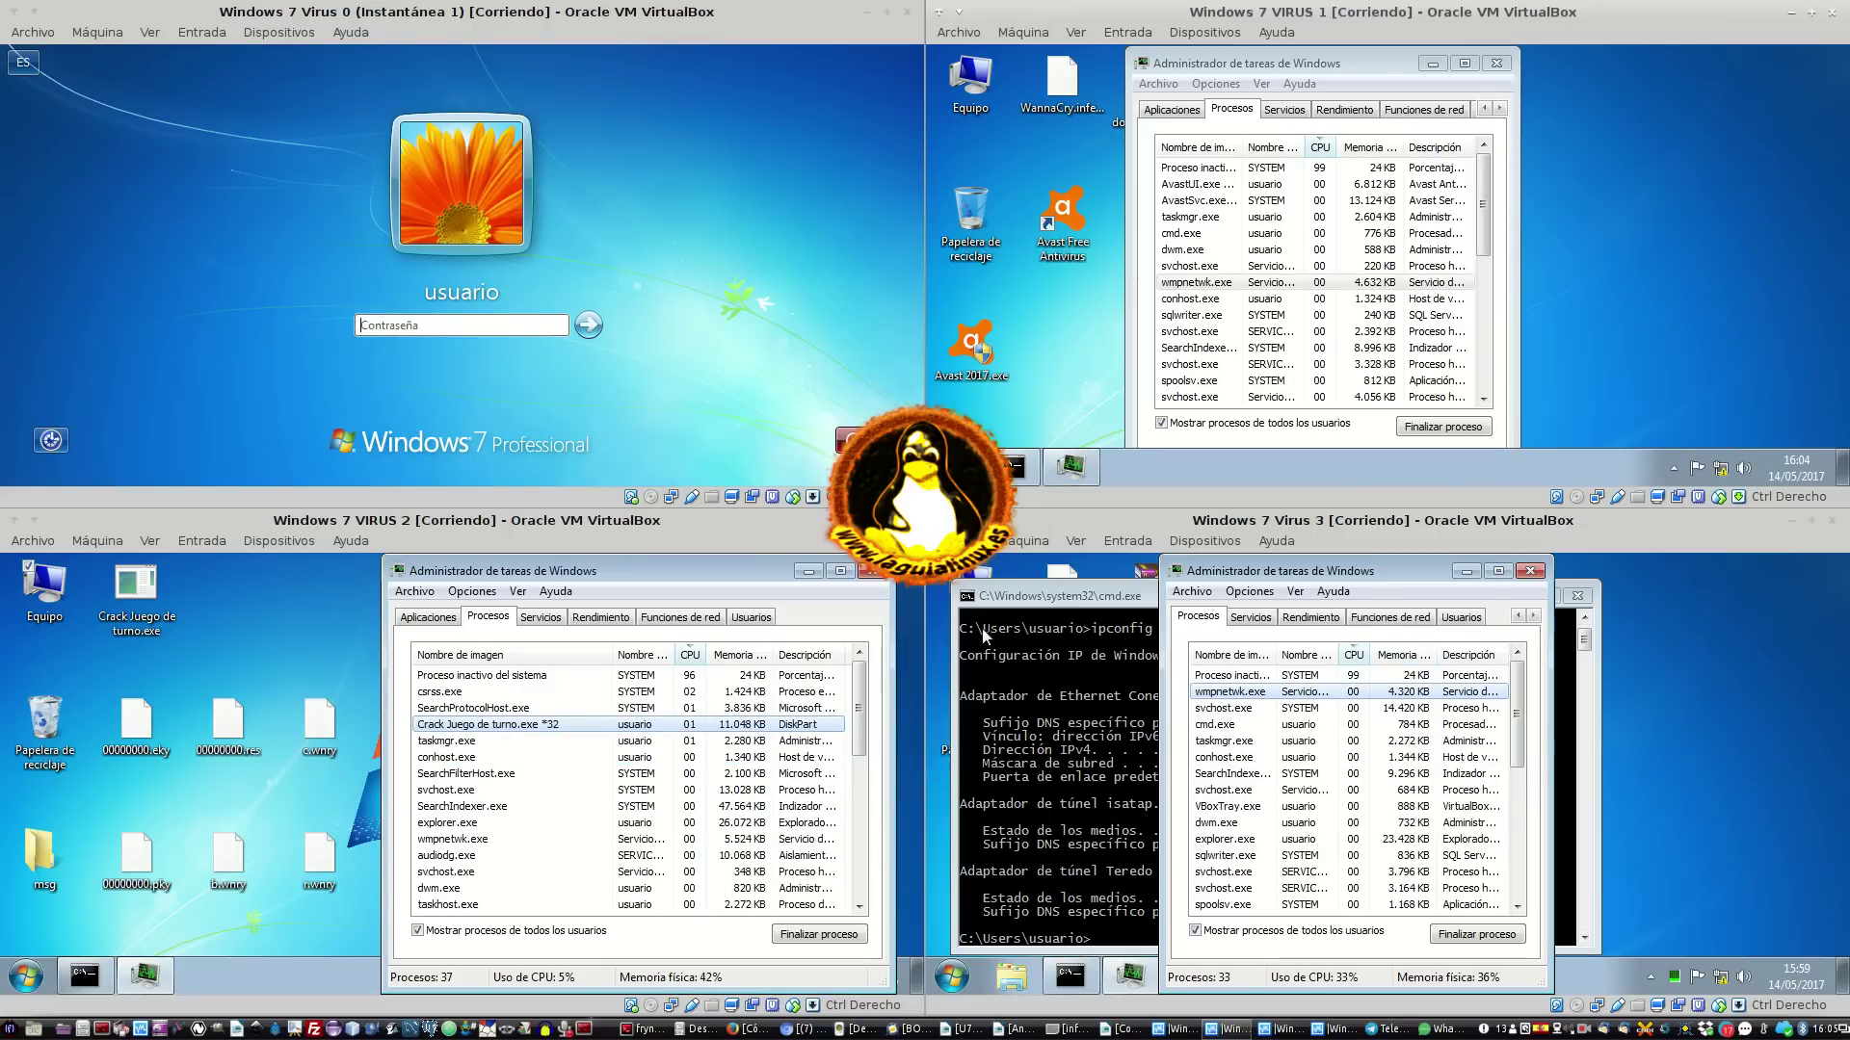
Log into Virus 0 with the account password
left_click(461, 321)
type("••••")
key("Return")
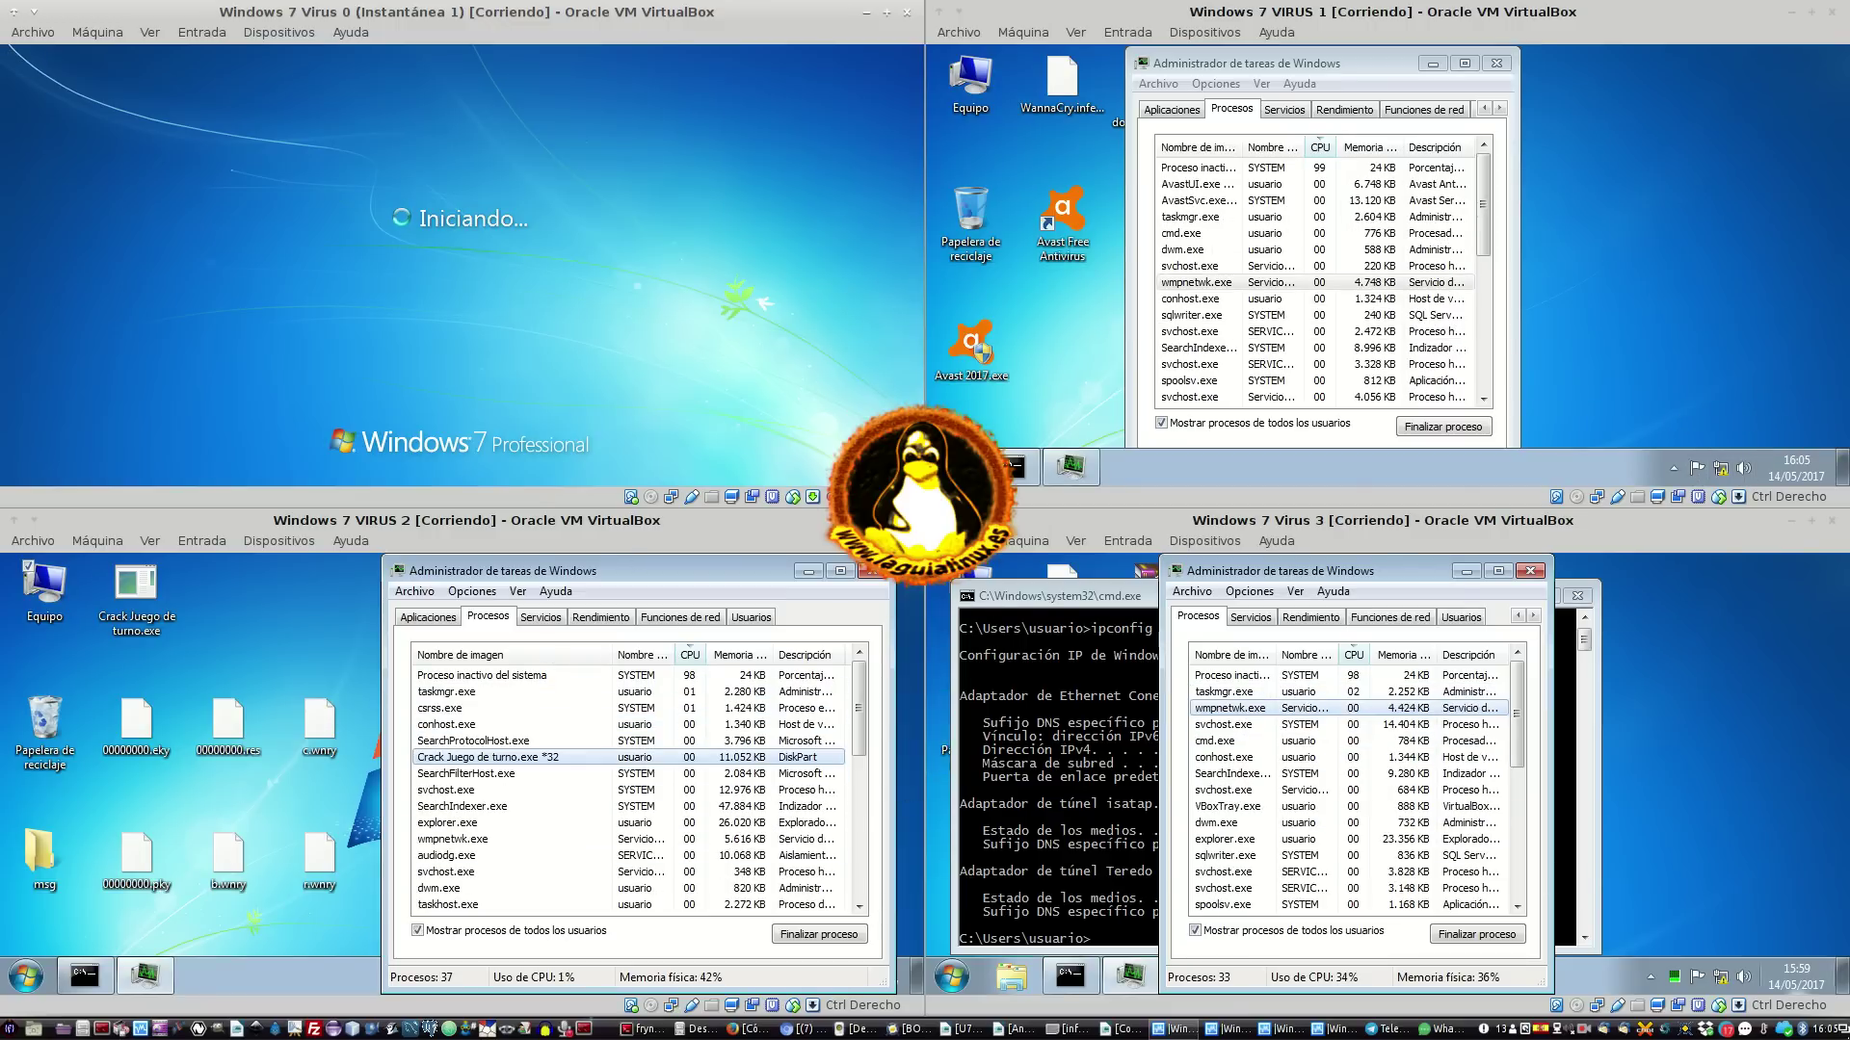
Glance at the host's May 2017 calendar, then switch focus to VIRUS 1
left_click(1820, 1036)
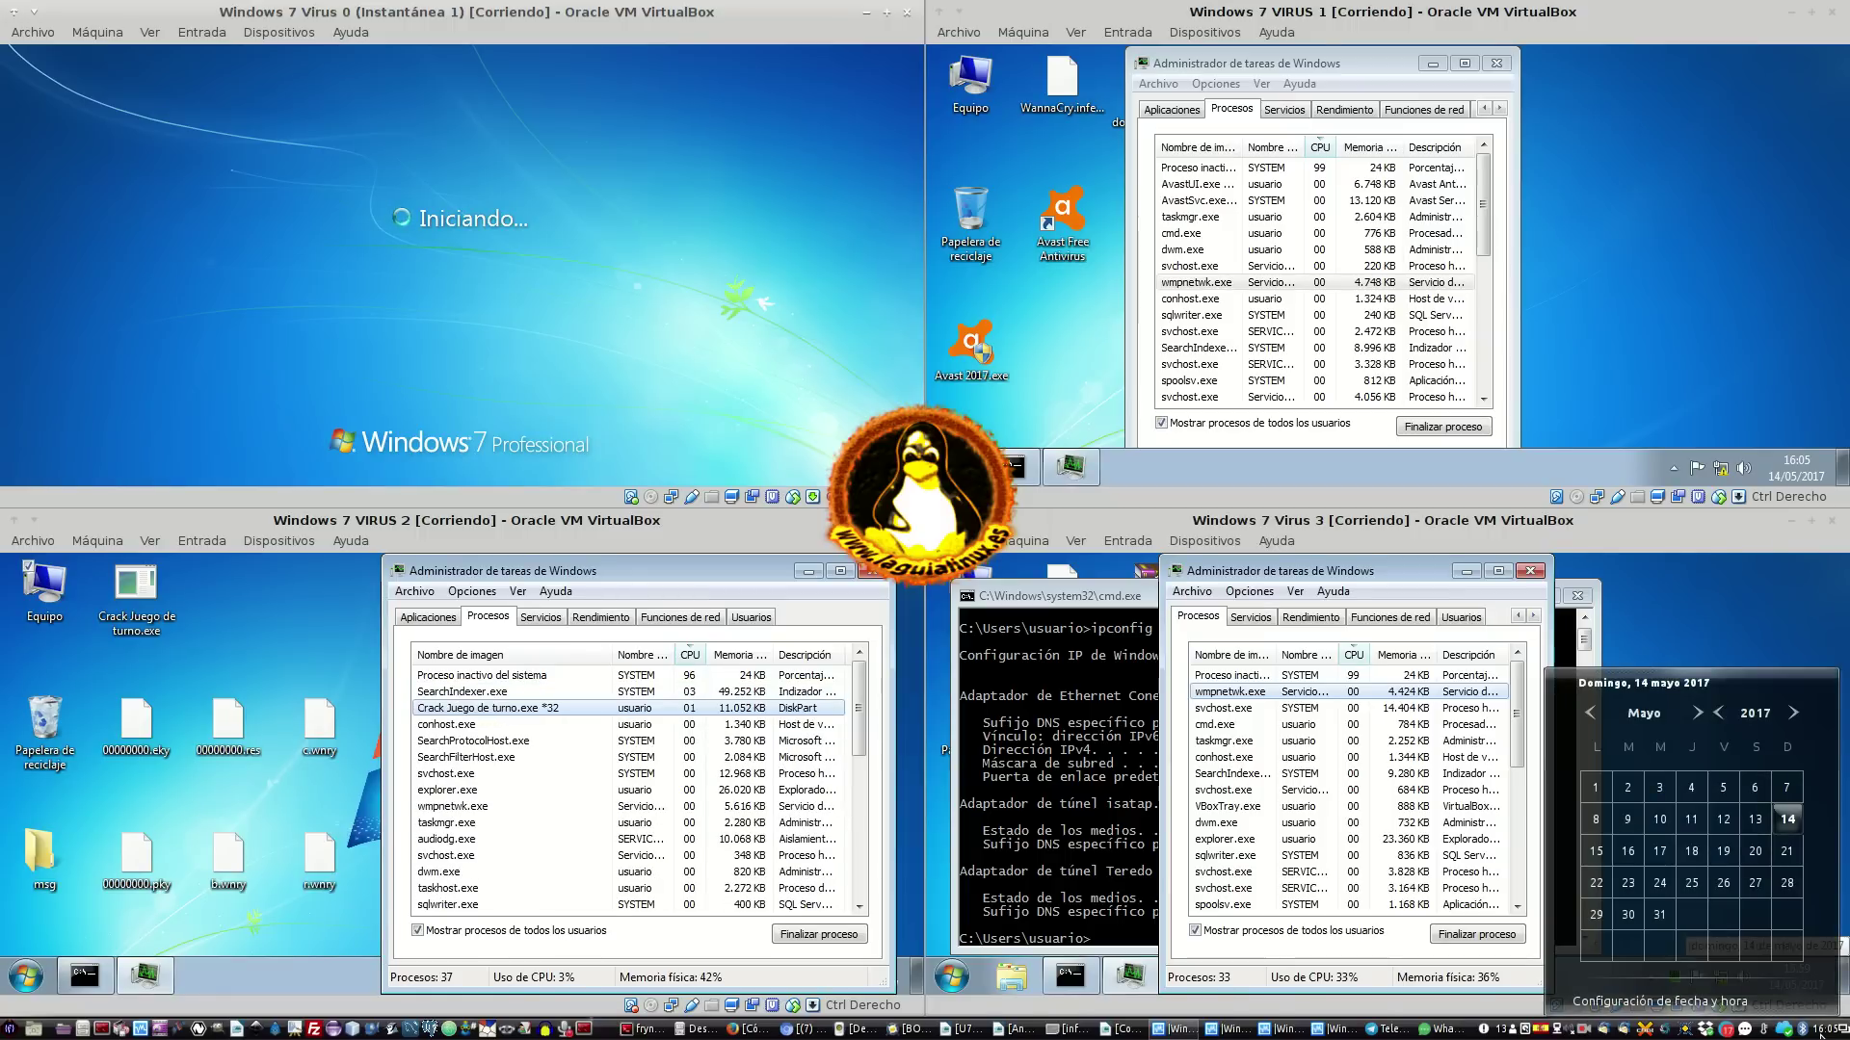
left_click(1821, 1032)
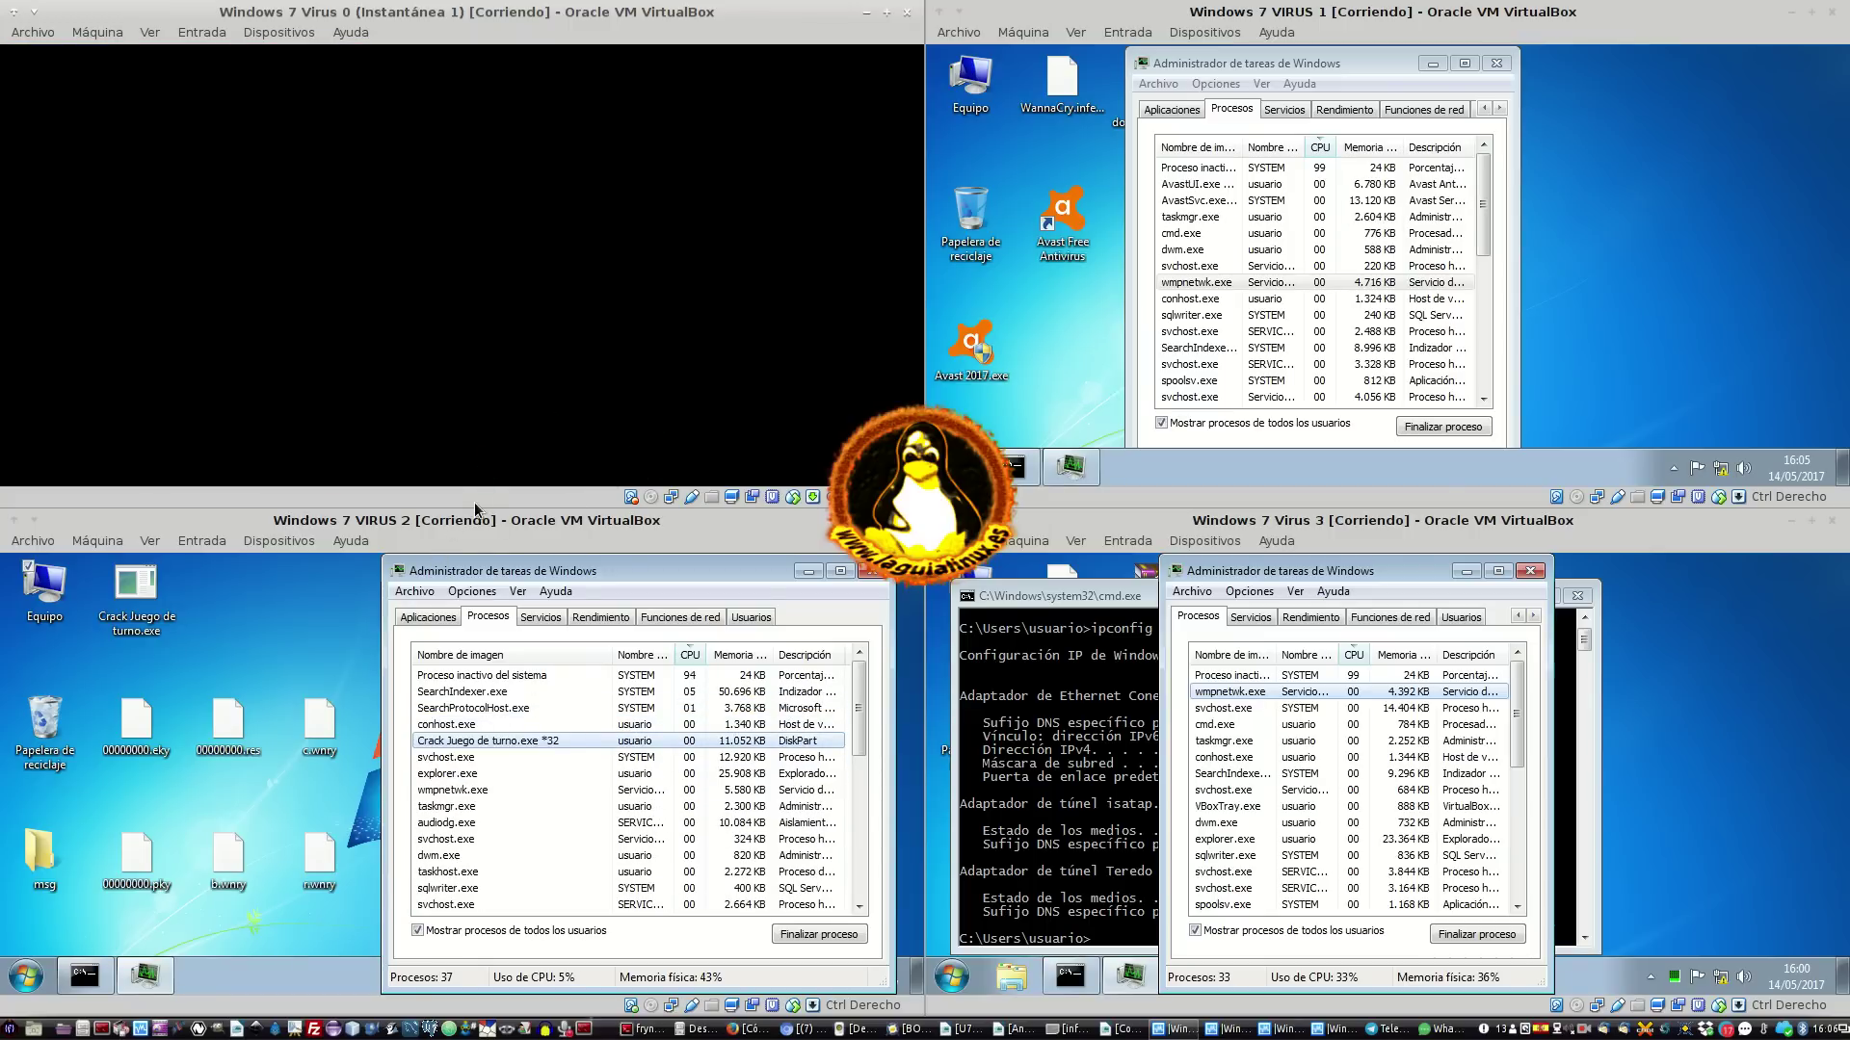
left_click(1727, 185)
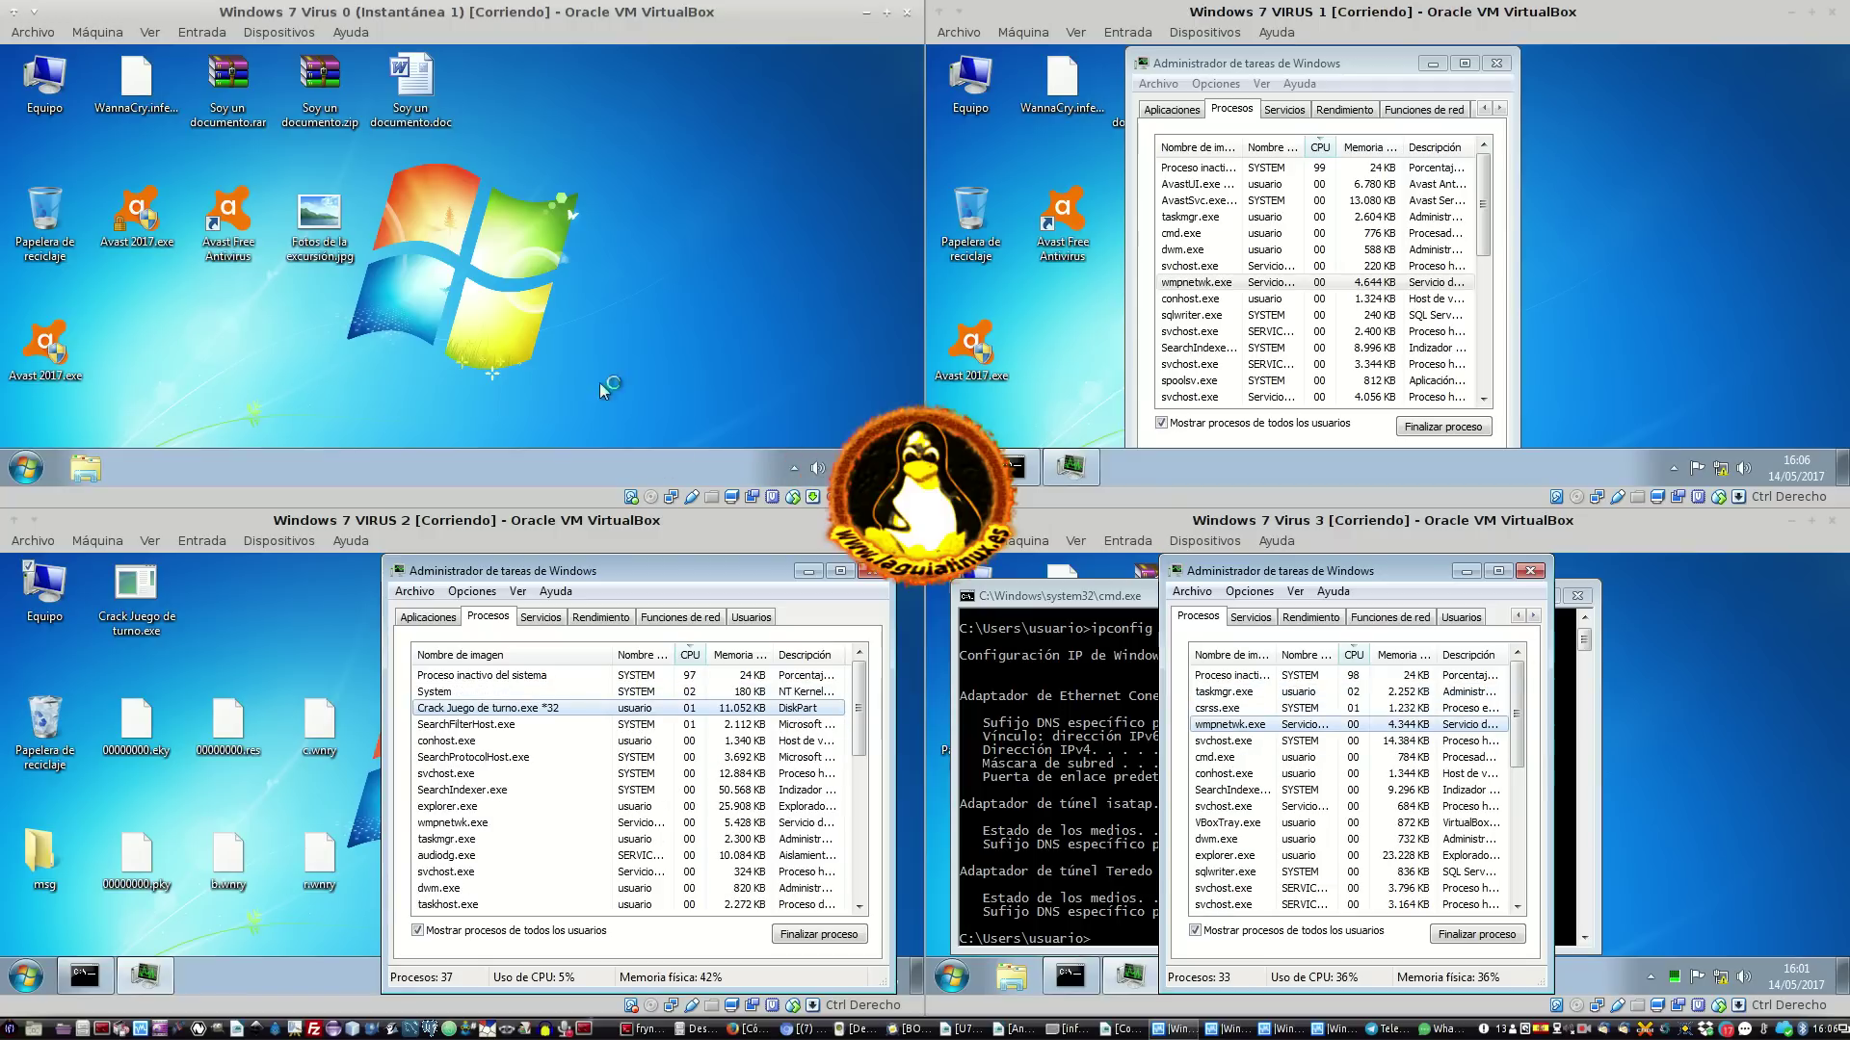
Nudge VIRUS 2's Task Manager window slightly up and to the right
mouse_move(675, 581)
left_mouse_down()
mouse_move(294, 570)
mouse_move(668, 540)
mouse_move(701, 584)
mouse_move(707, 565)
left_mouse_up()
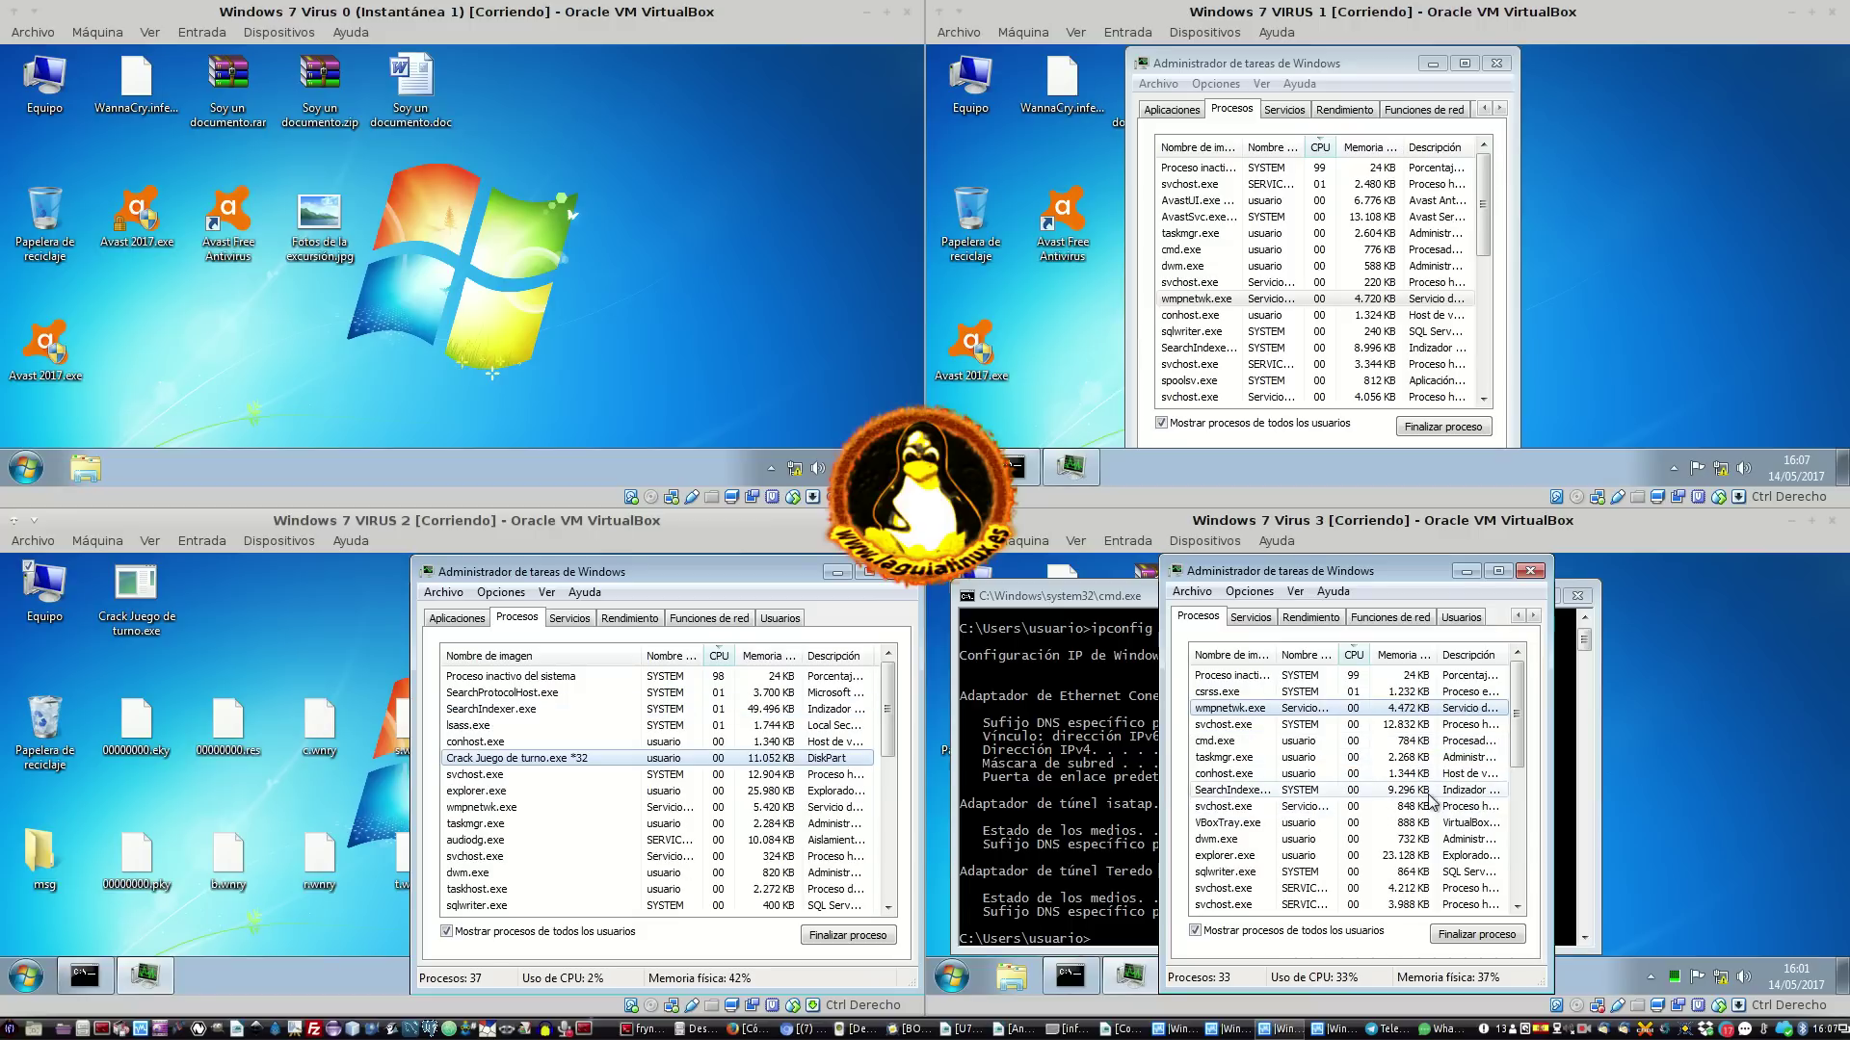
Open VIRUS 1's notification-area icon settings and scroll through the icon list
left_click(1673, 470)
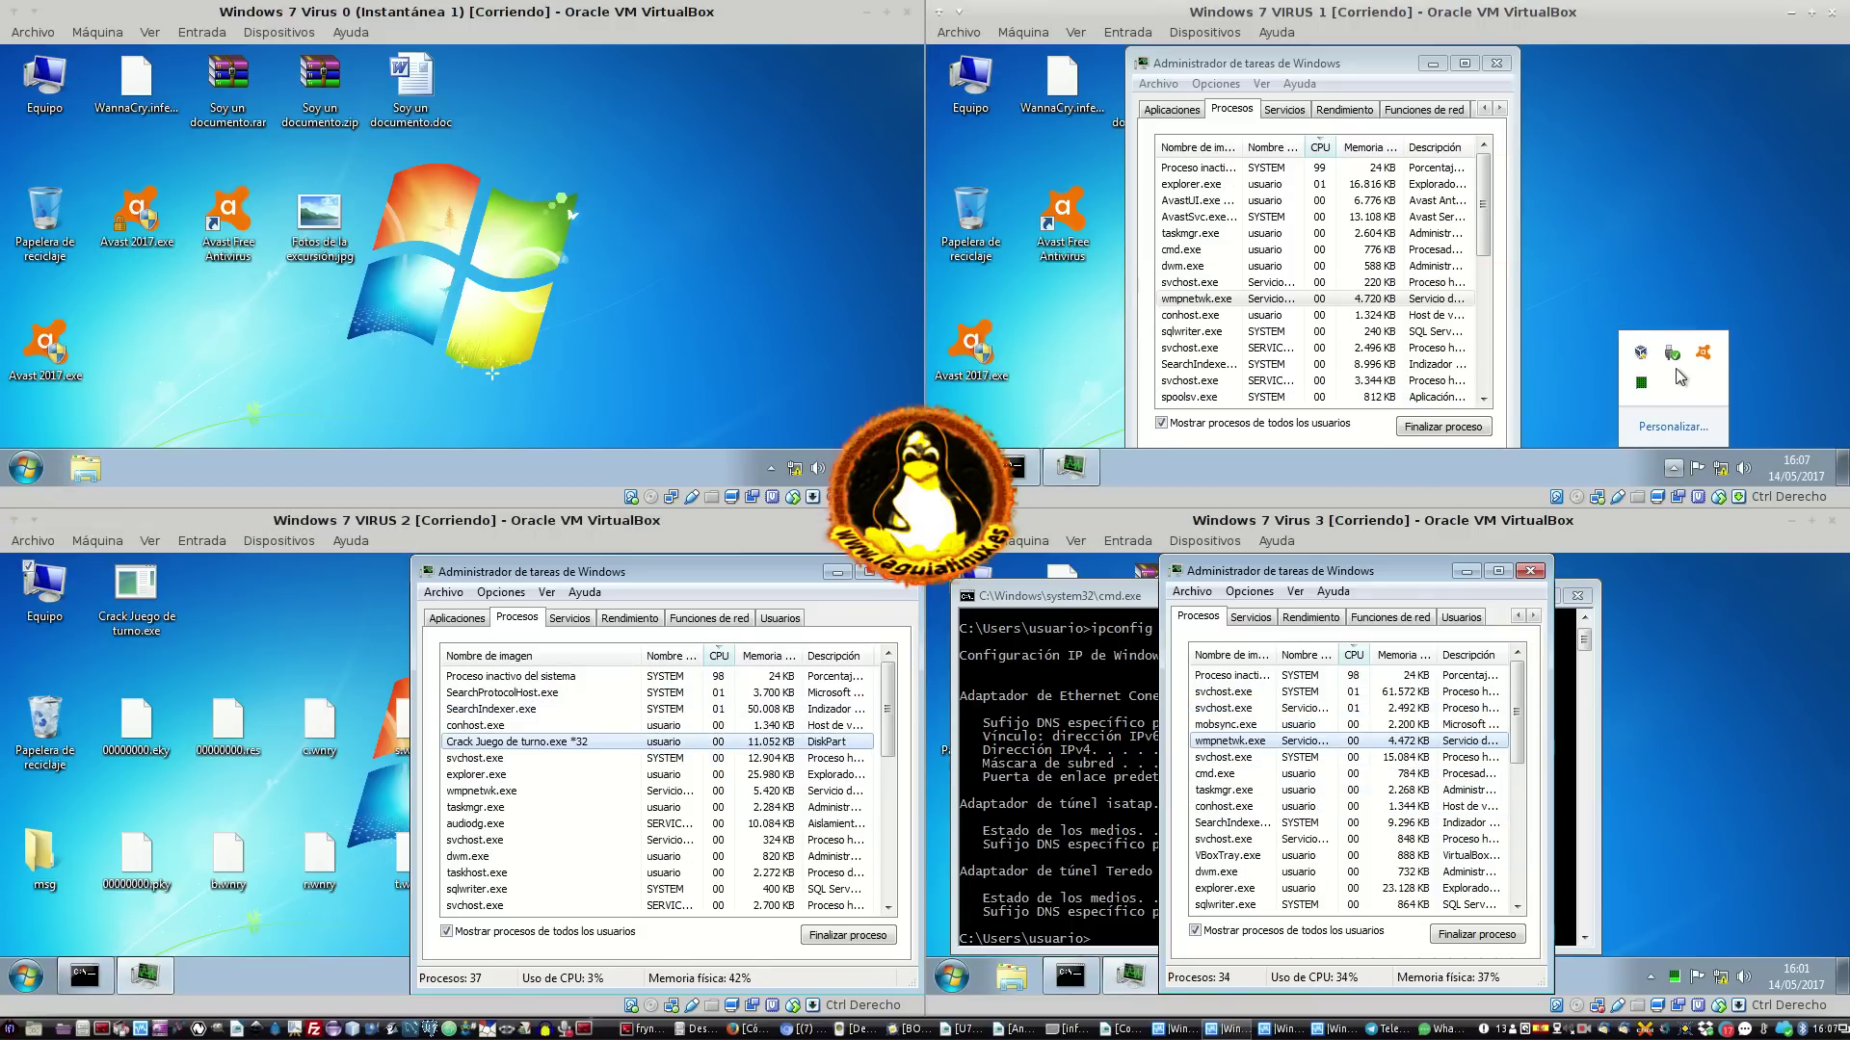
left_click(1665, 426)
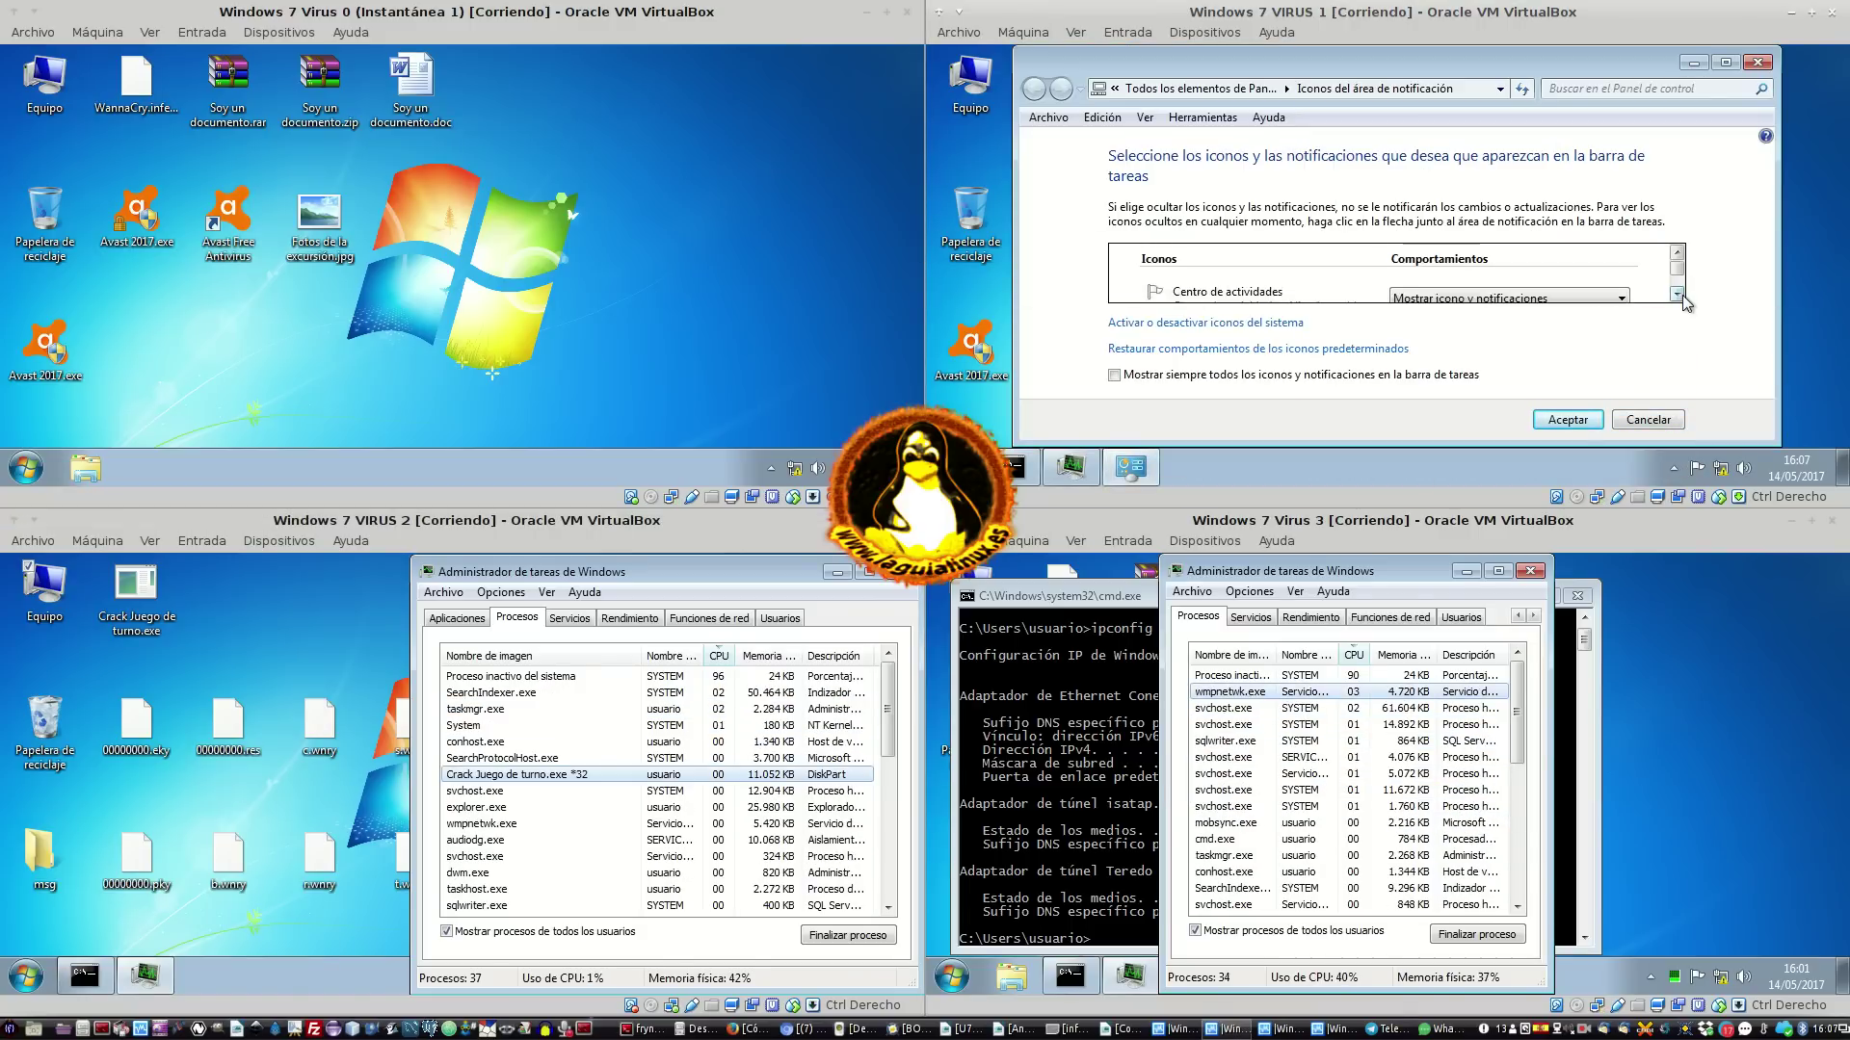
left_click(1677, 294)
left_click(1677, 294)
left_click(1677, 294)
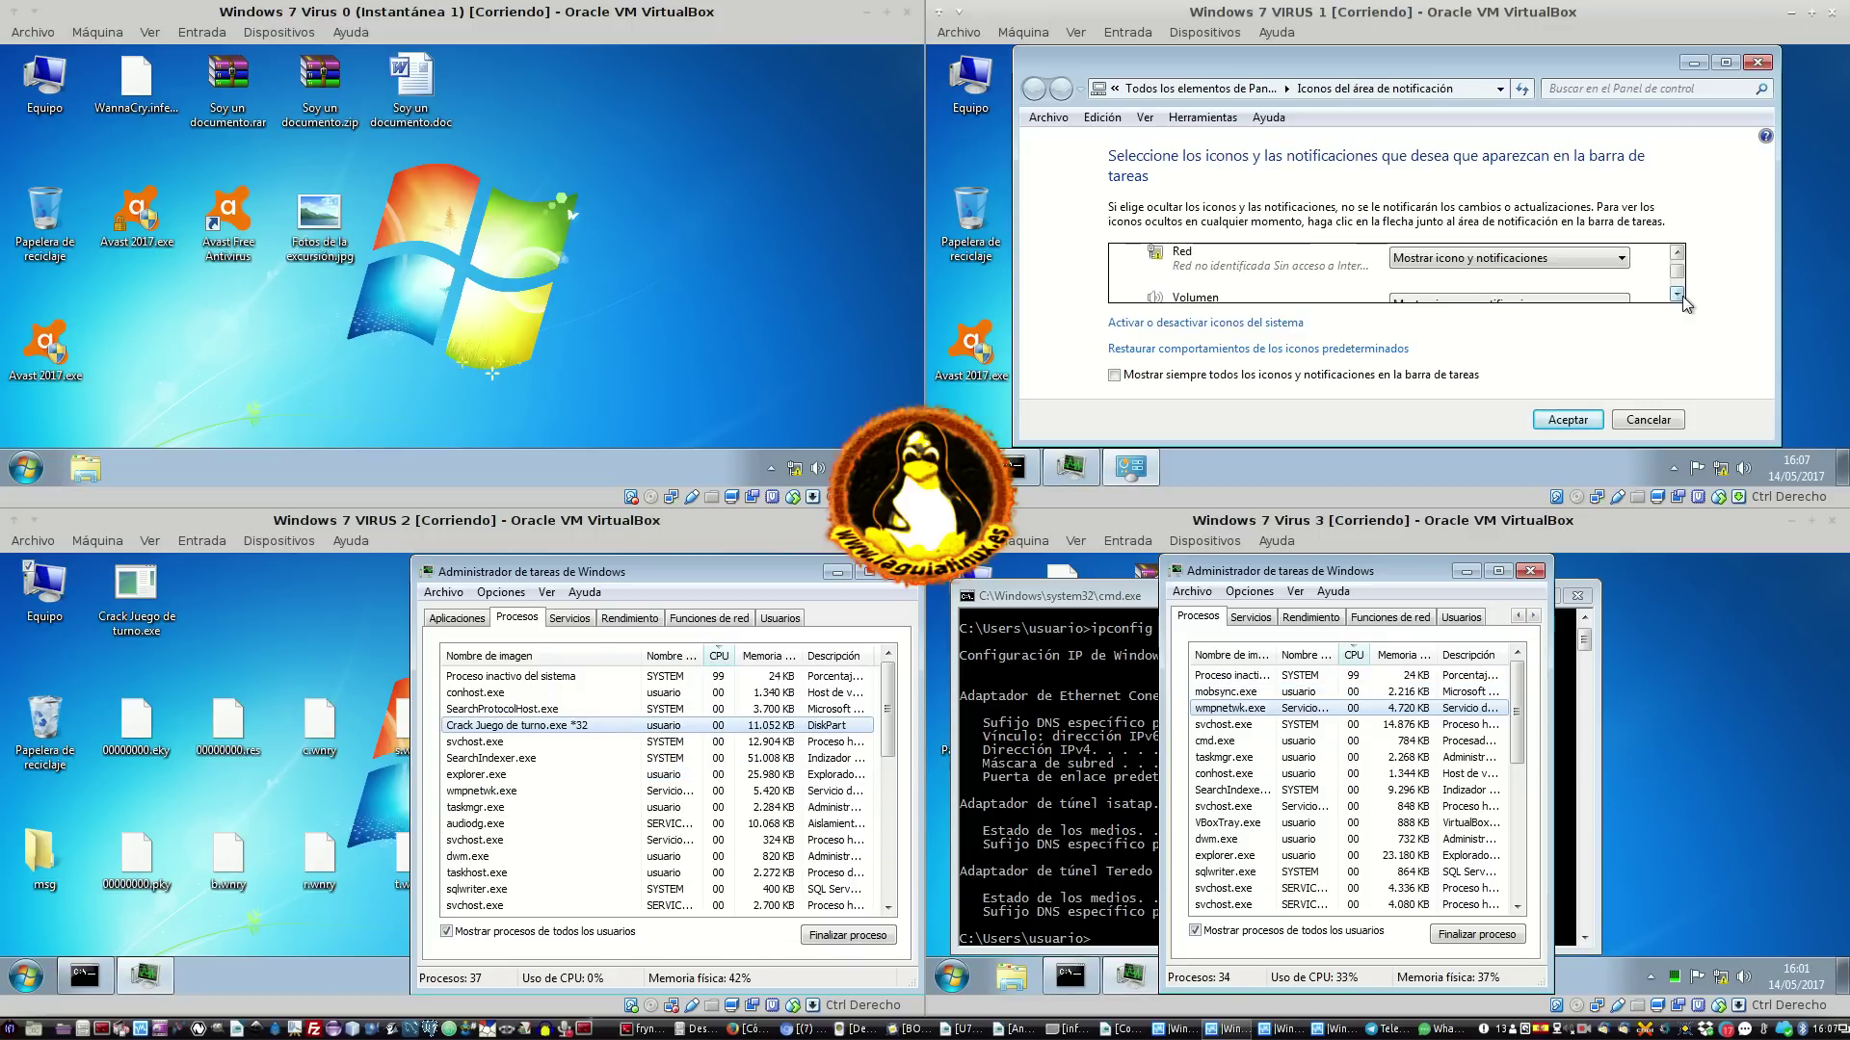
left_click(1678, 294)
left_click(1677, 294)
left_click(1677, 293)
left_click(1678, 294)
left_click(1677, 293)
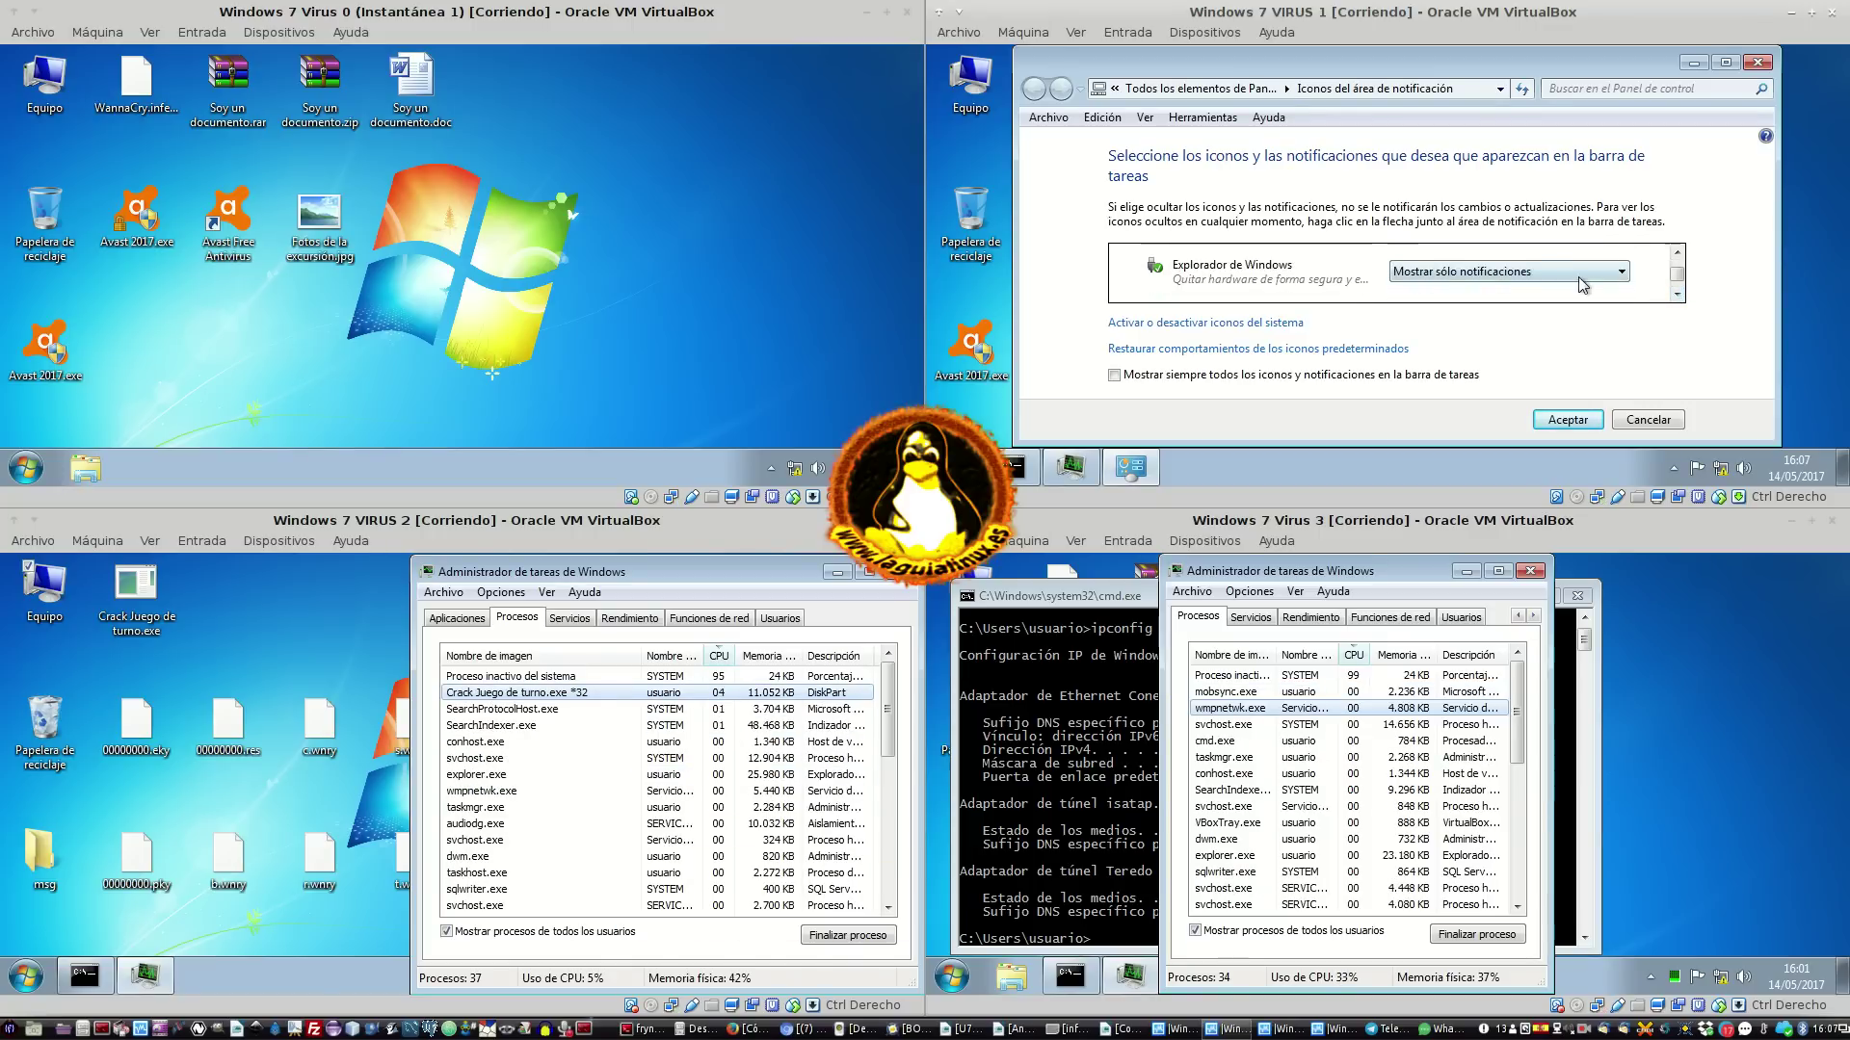
Set Administrador de tareas to Mostrar icono y notificaciones and accept the change
left_click(1581, 273)
left_click(1678, 294)
left_click(1677, 294)
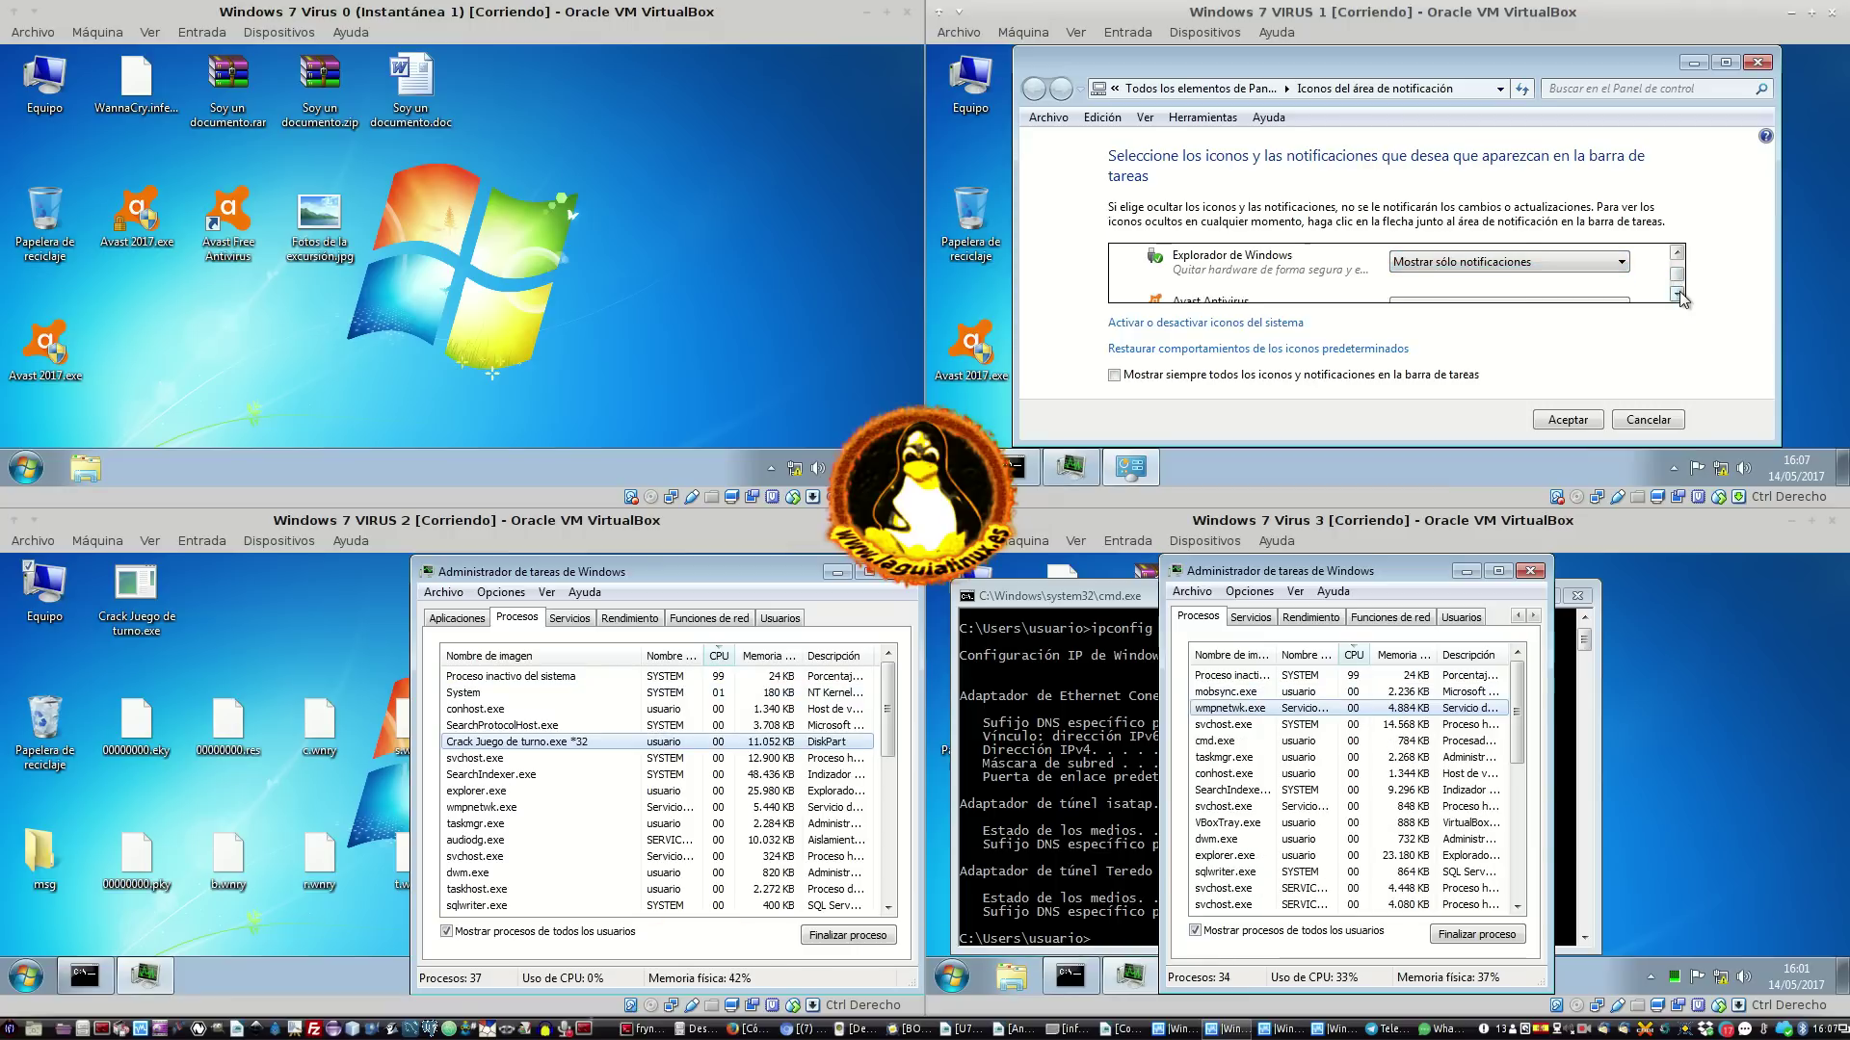
left_click(1677, 294)
left_click(1677, 293)
left_click(1677, 294)
left_click(1678, 294)
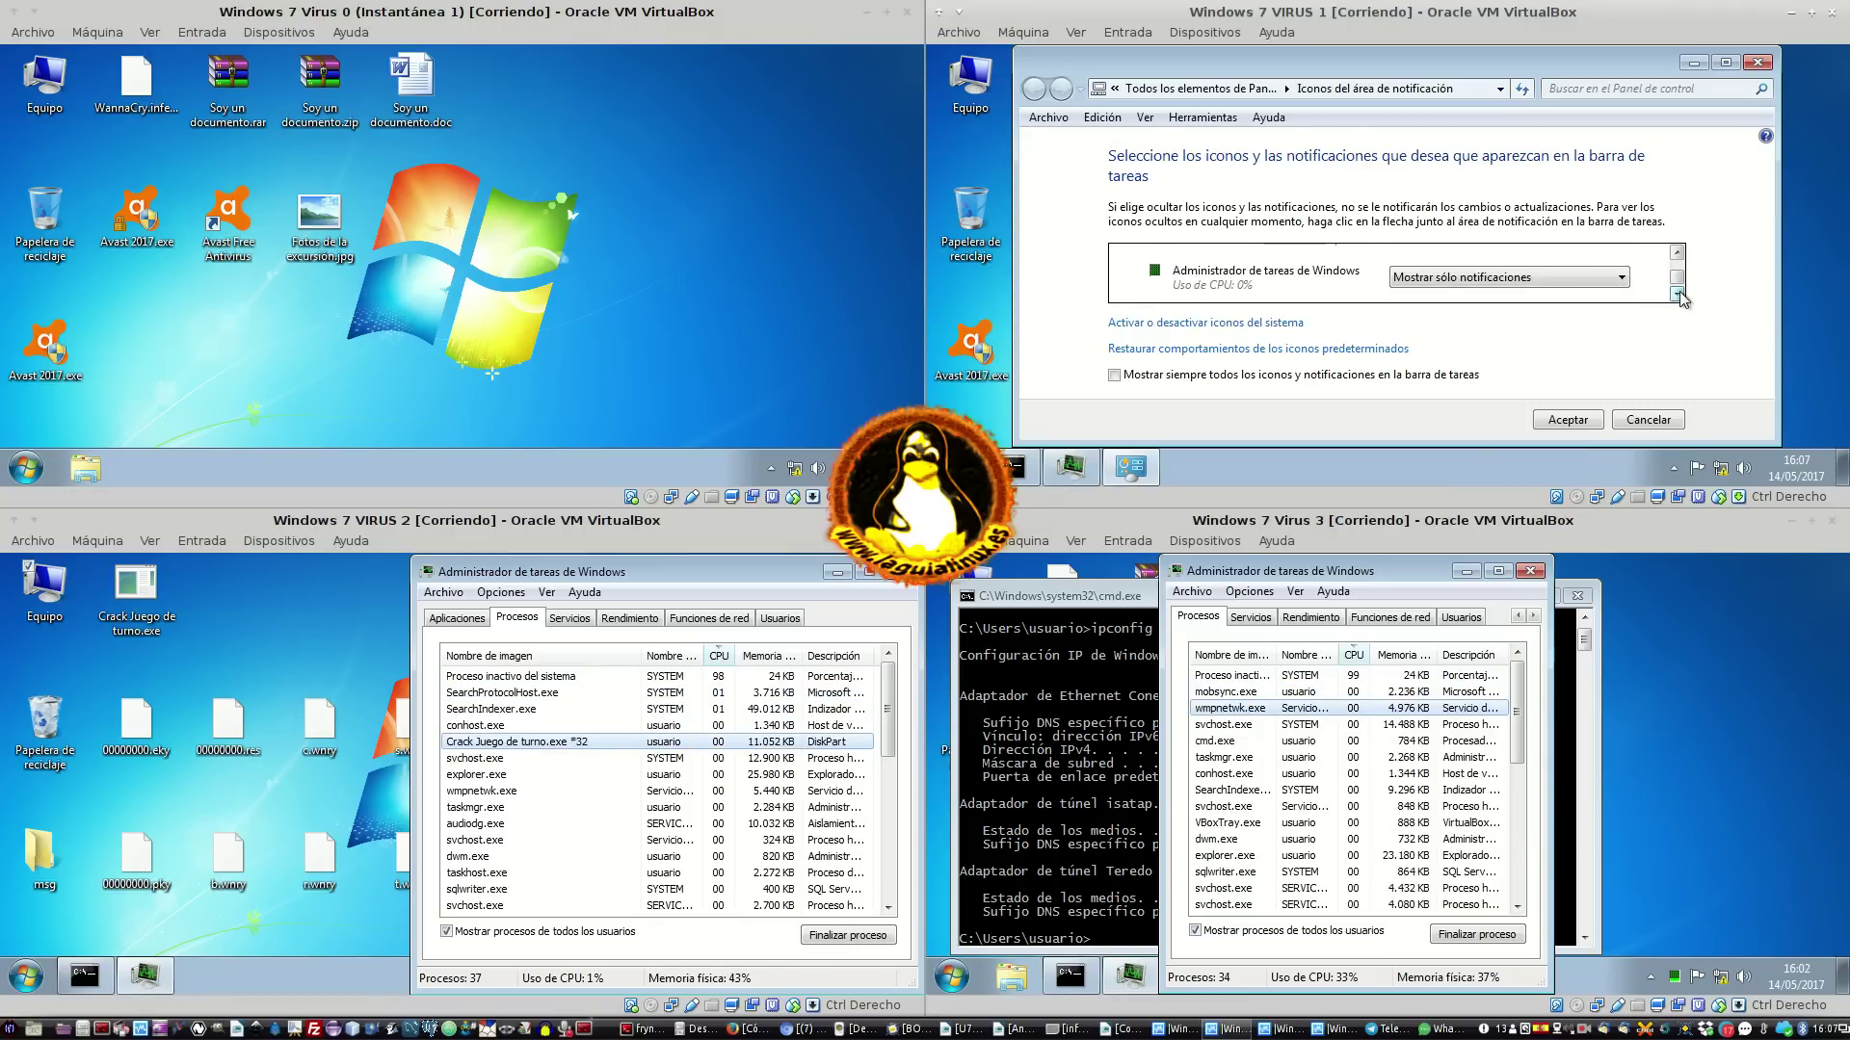
left_click(1677, 294)
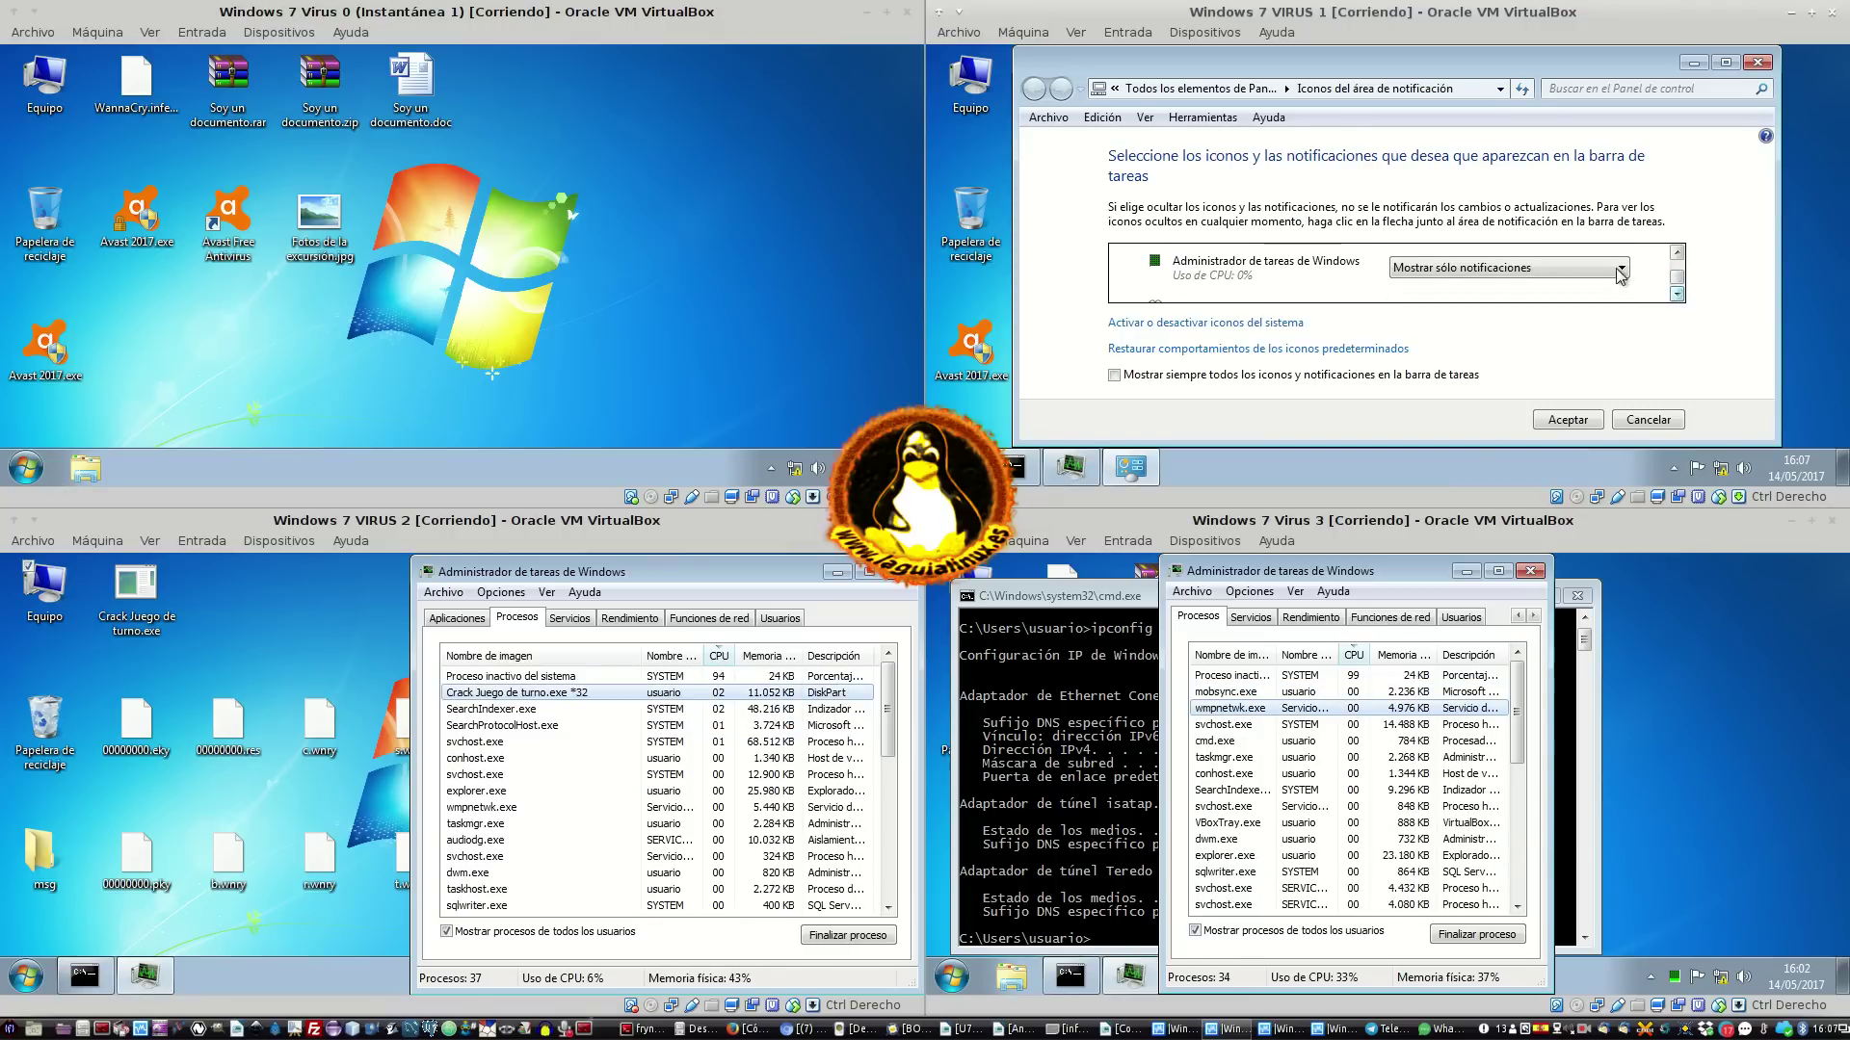
left_click(1491, 270)
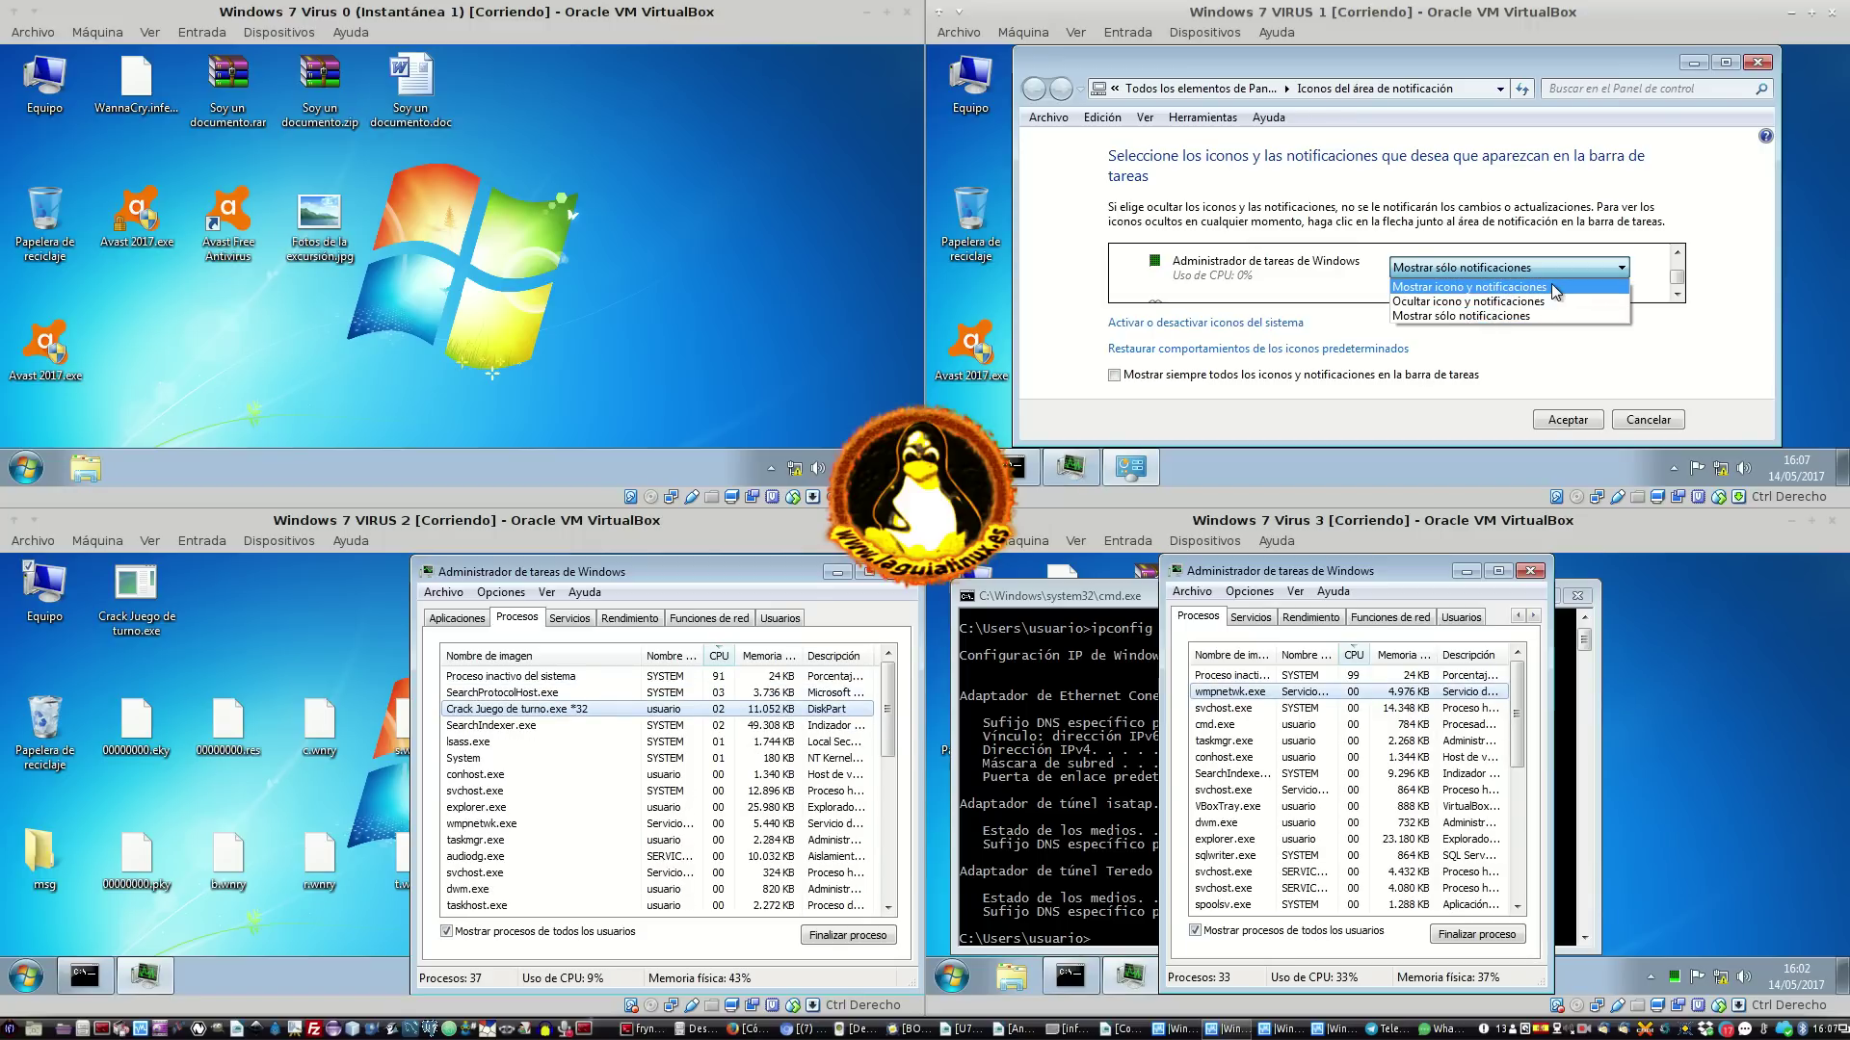
left_click(1513, 286)
left_click(1565, 423)
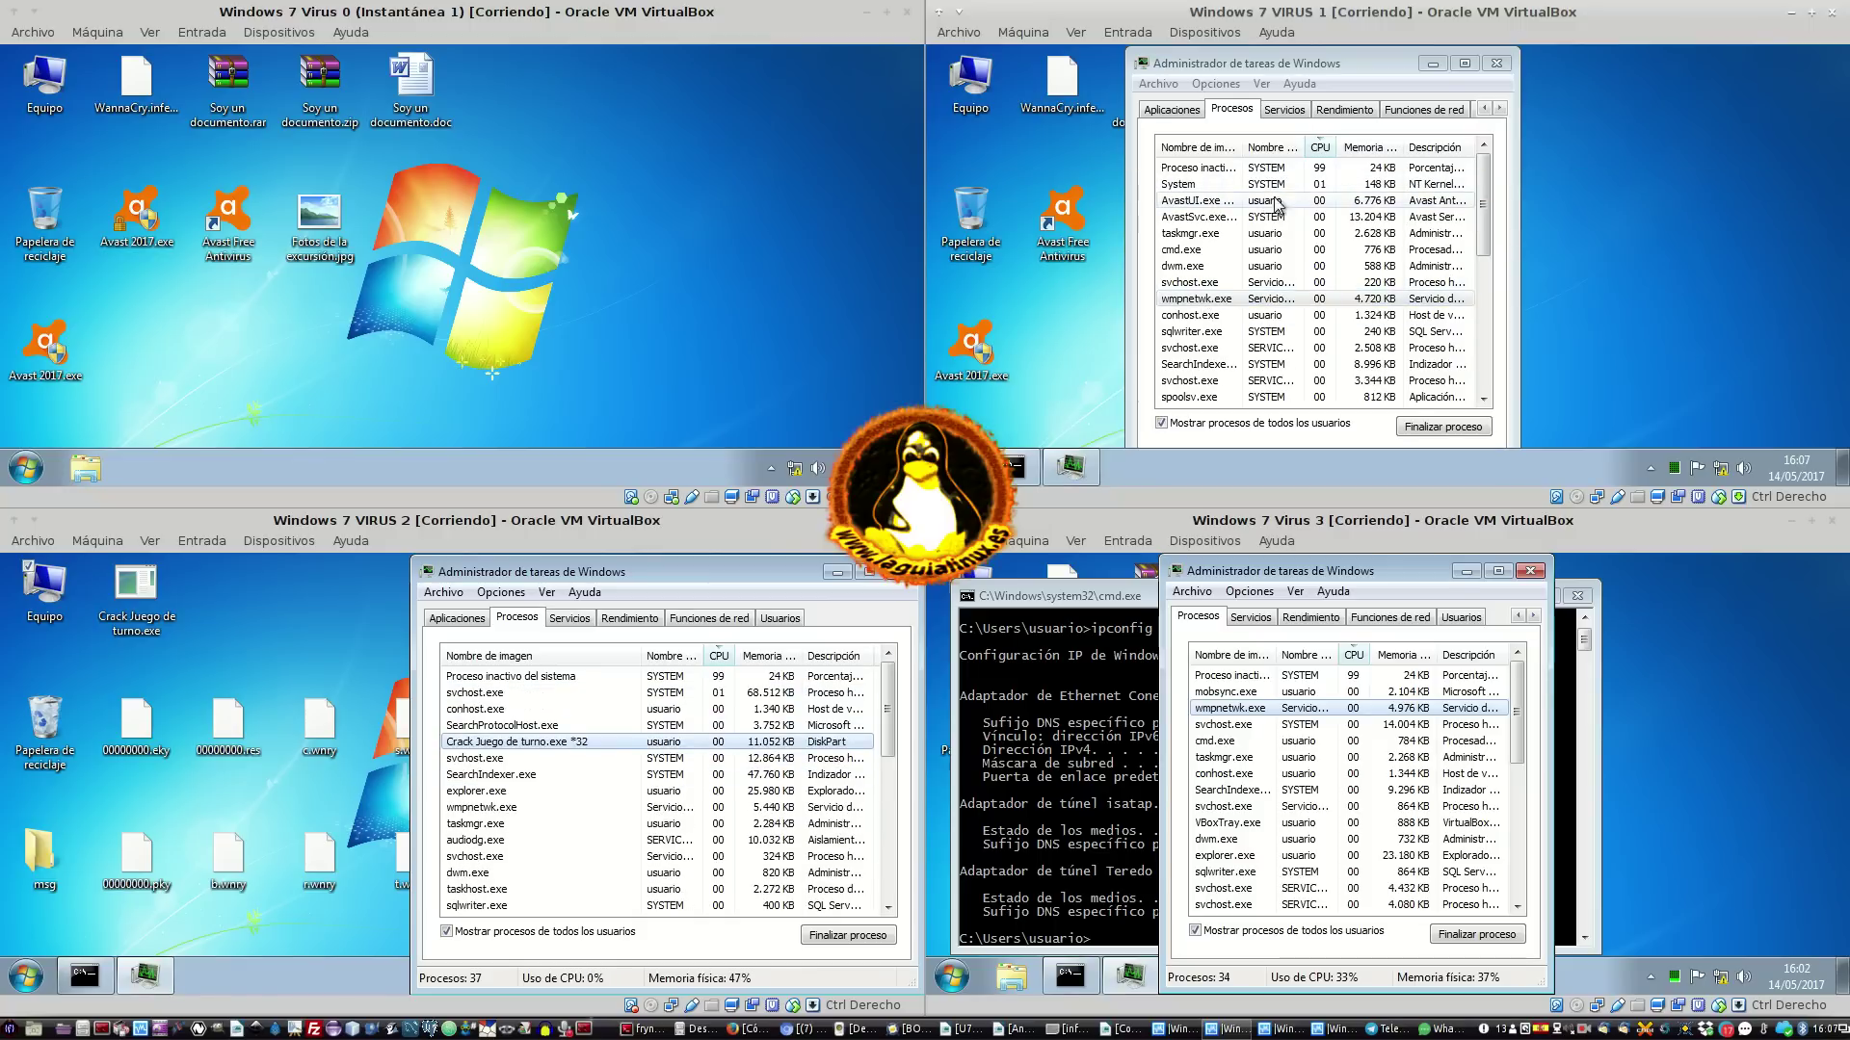
left_click(1180, 113)
left_click(1232, 109)
left_click(1284, 109)
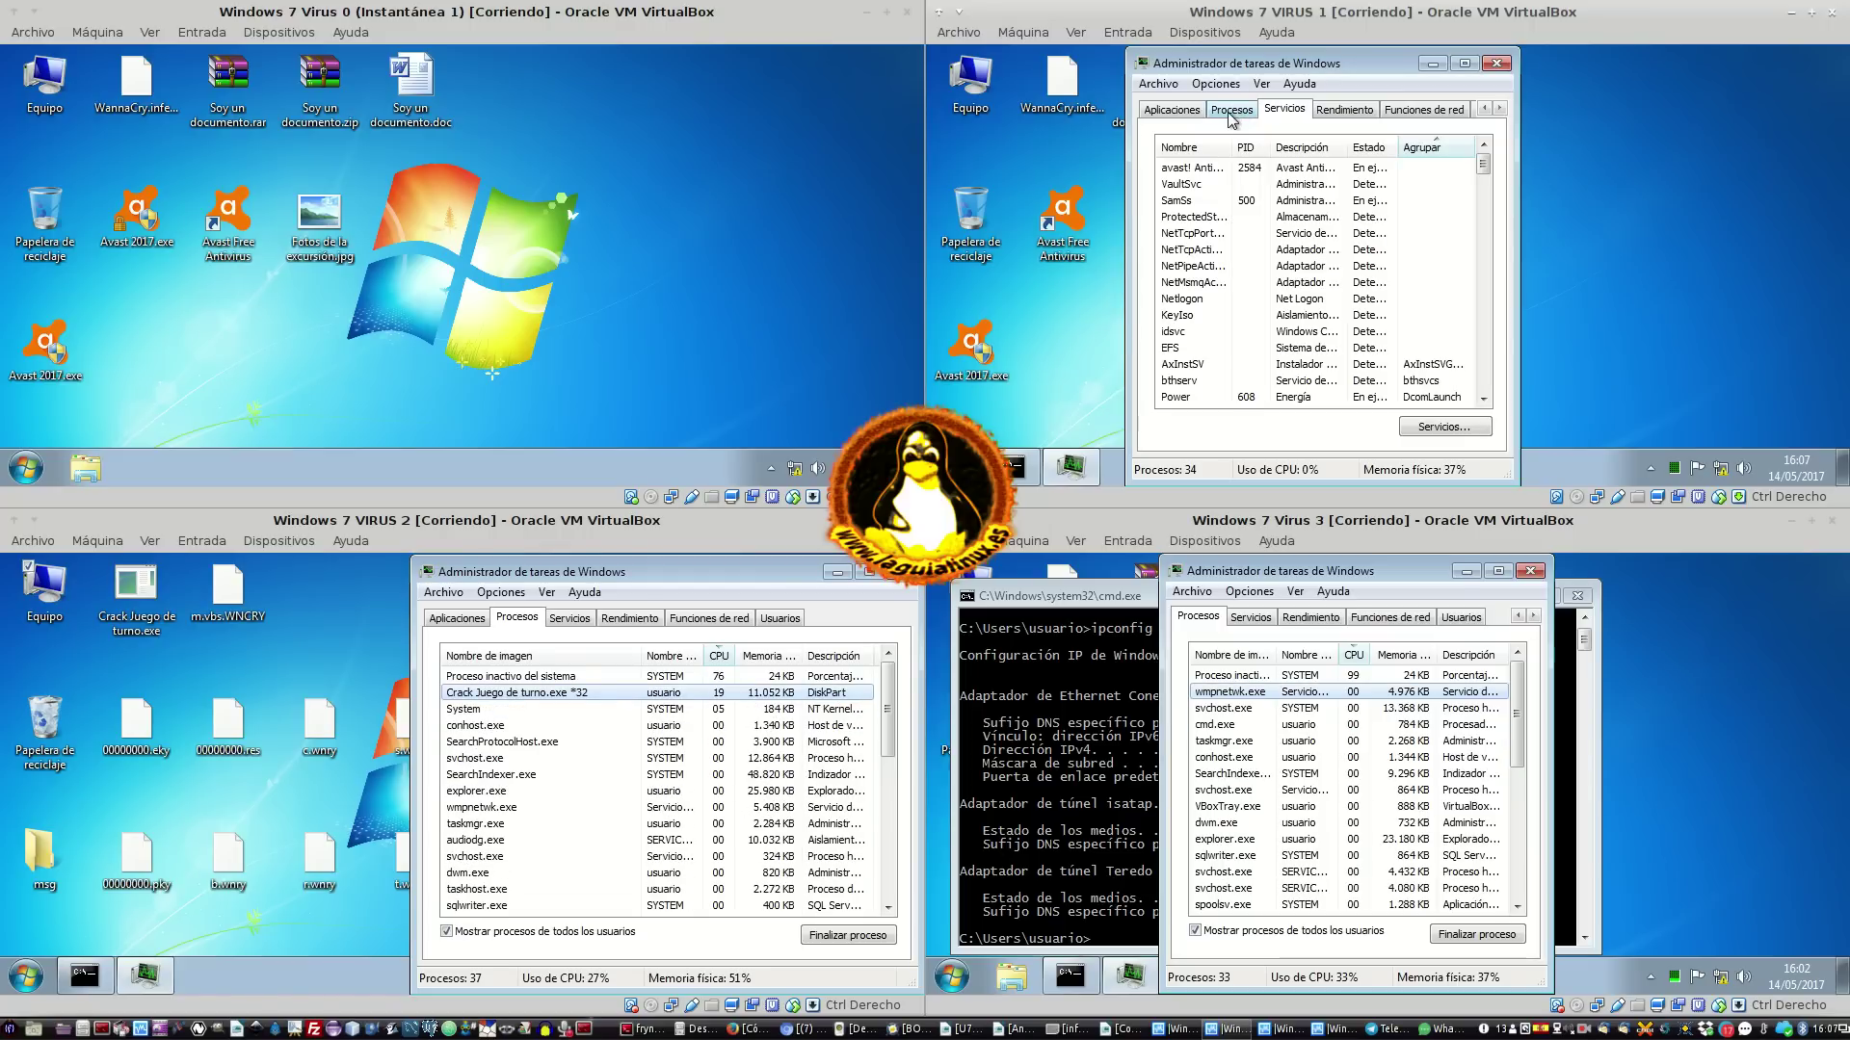
left_click(1230, 111)
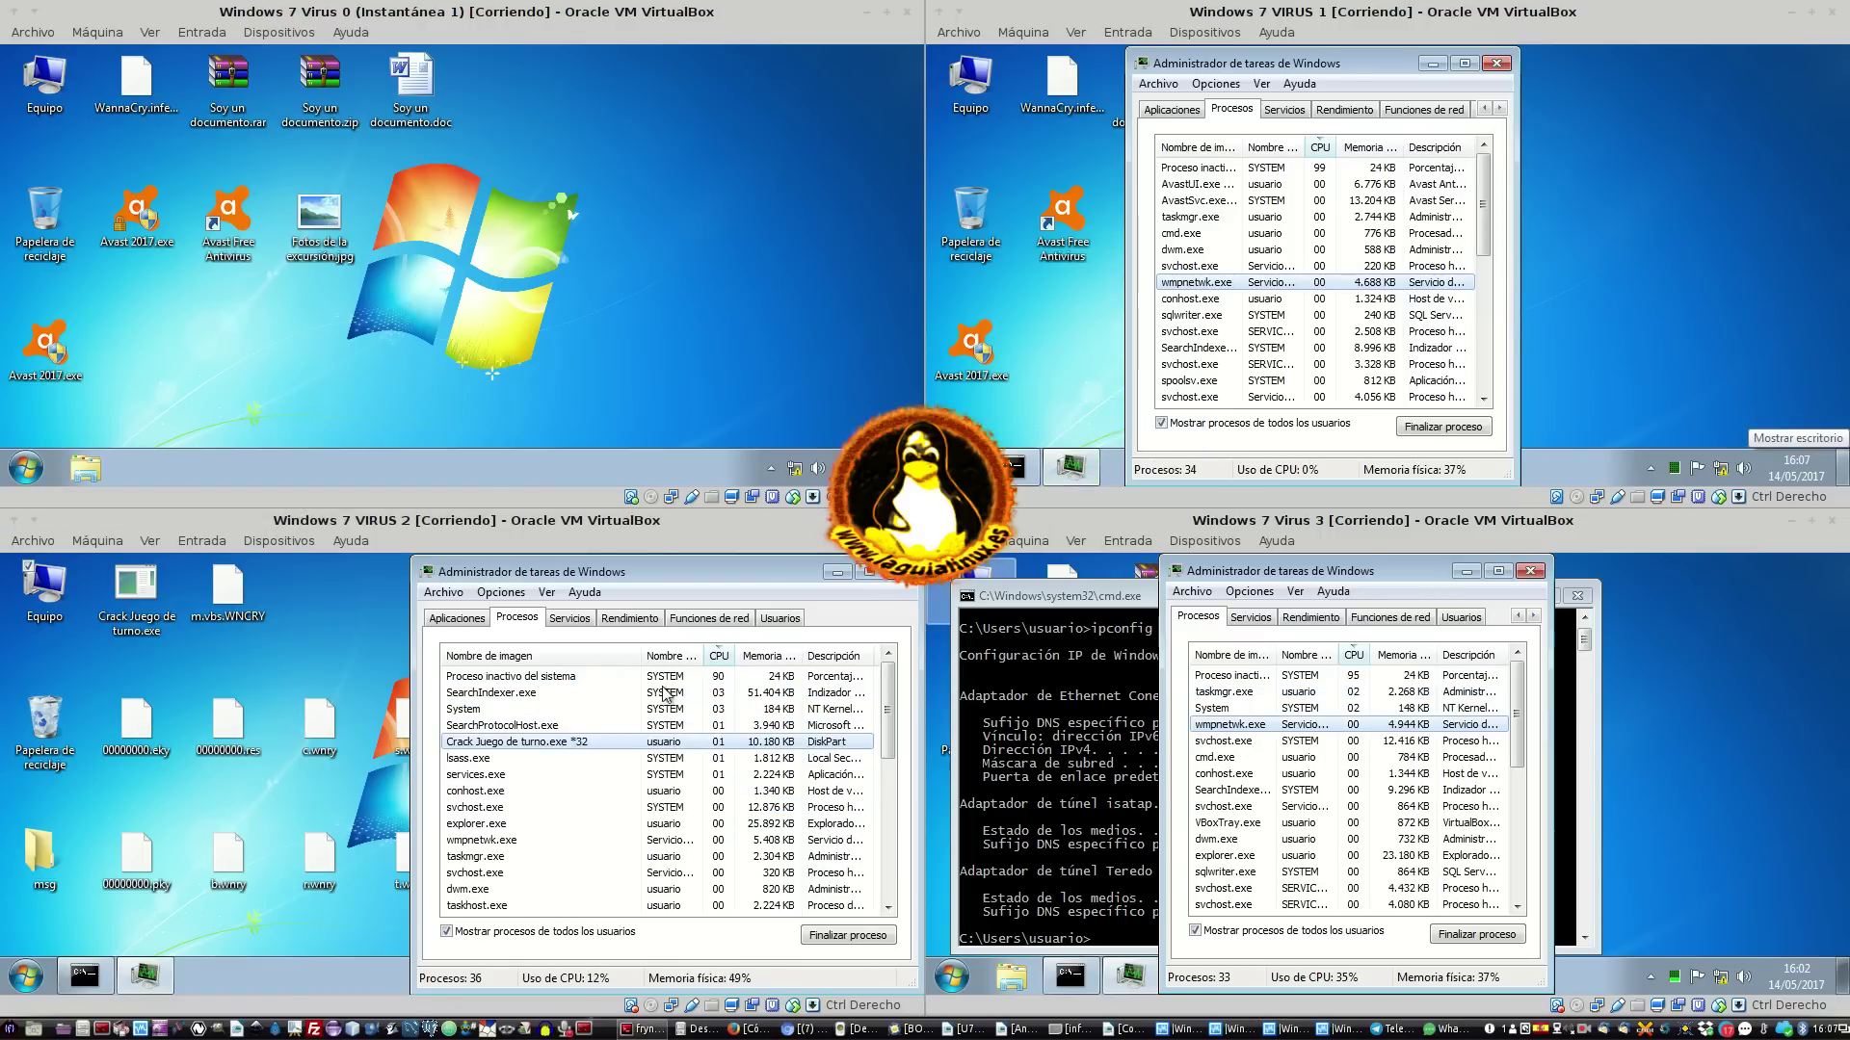
left_click(247, 593)
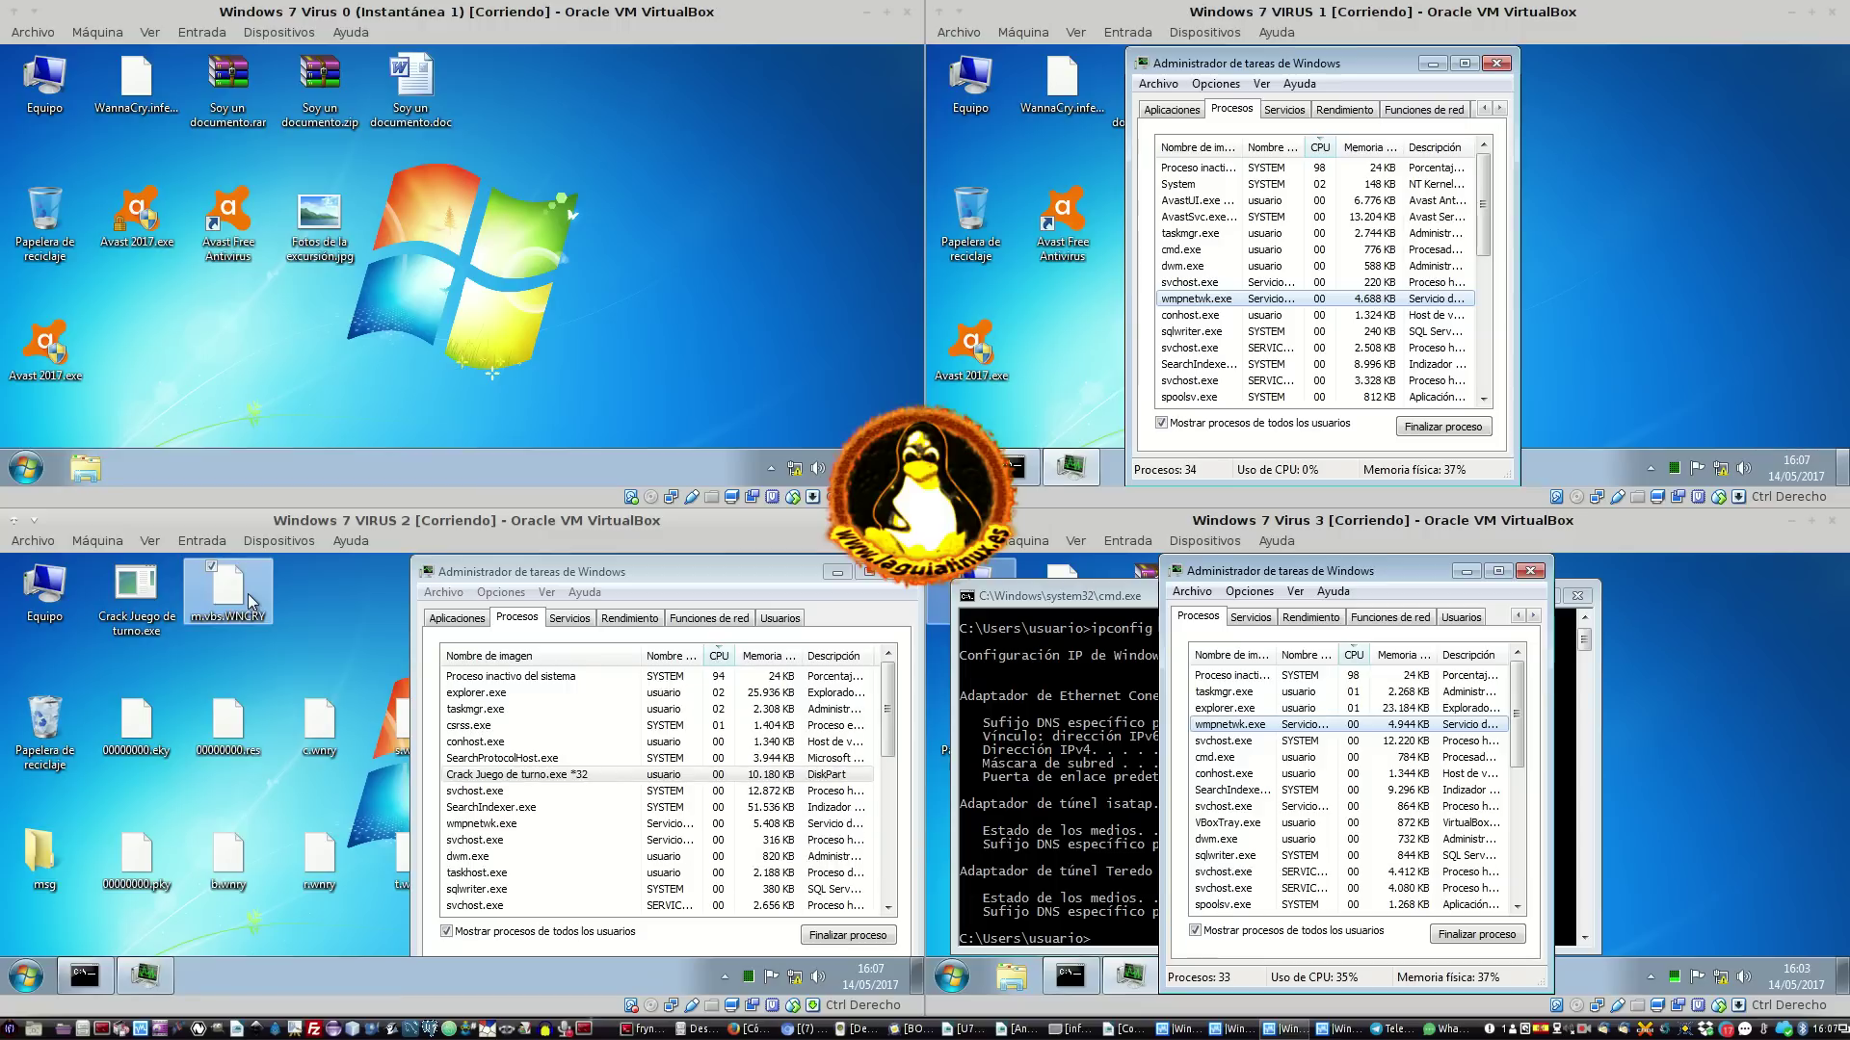
mouse_move(262, 616)
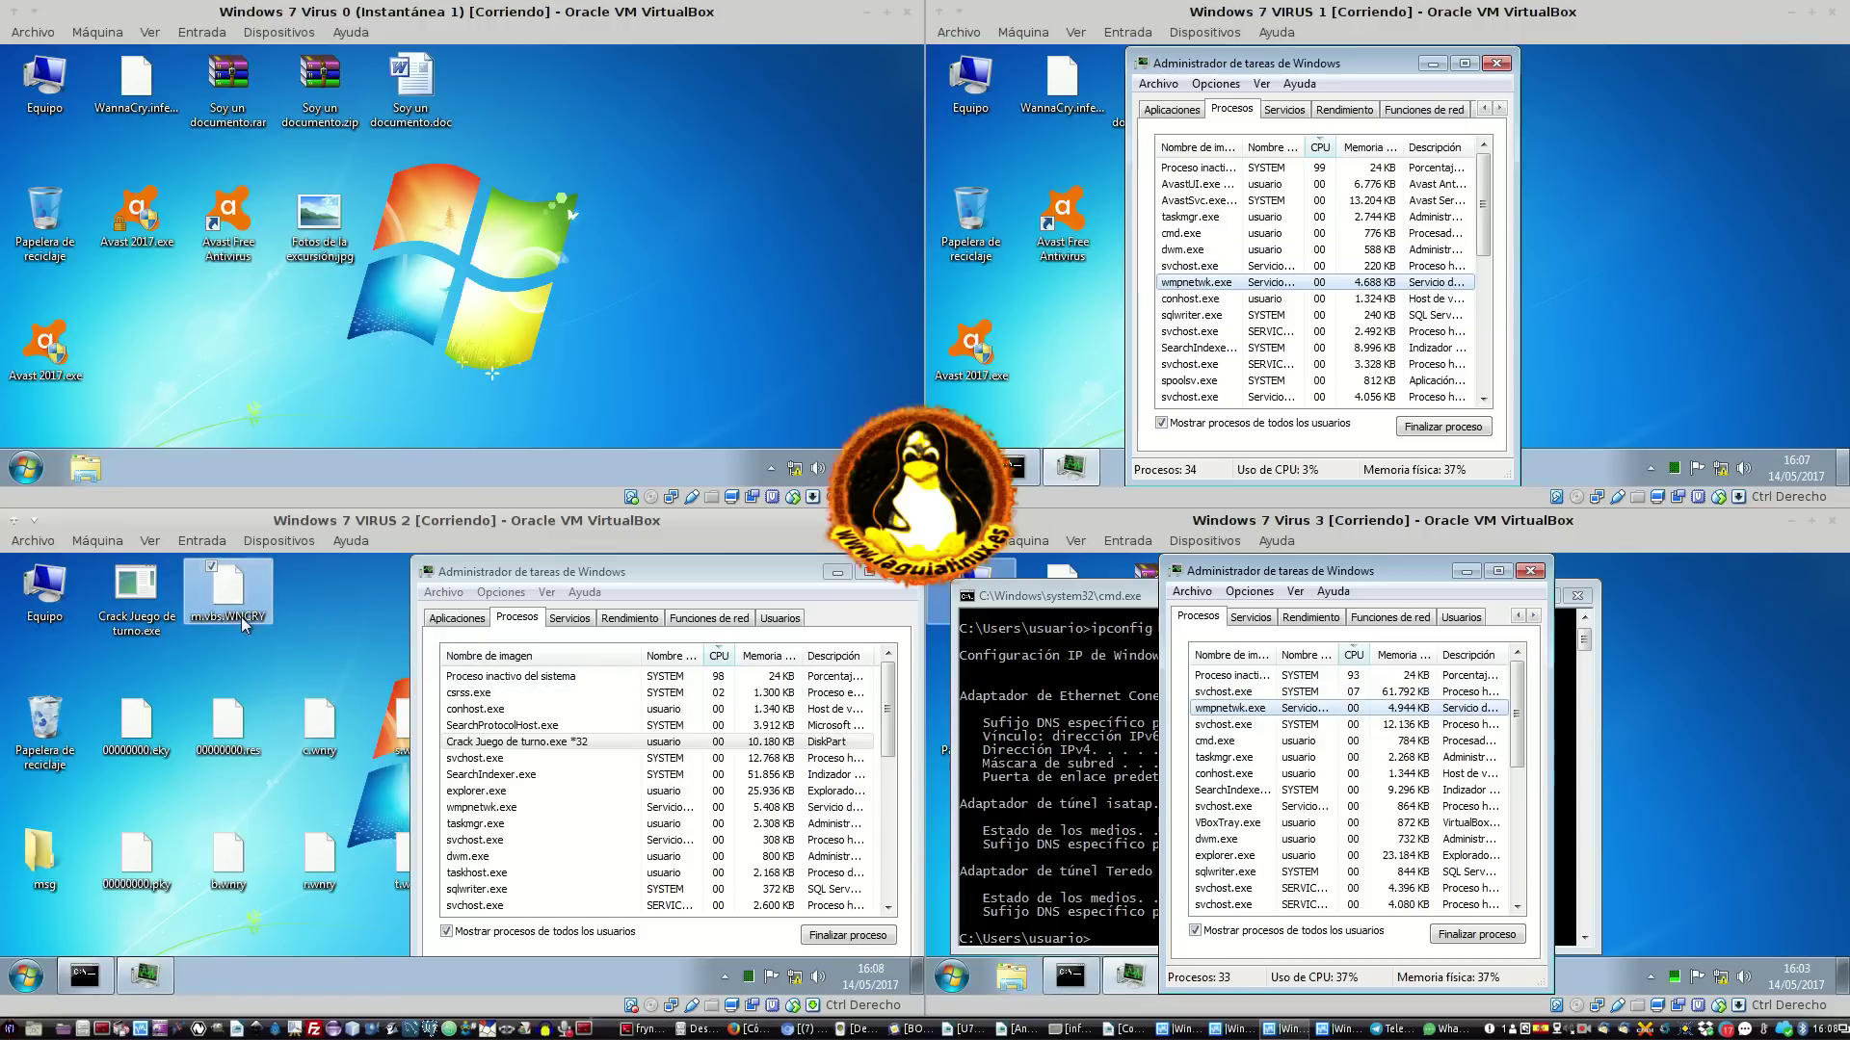
right_click(248, 598)
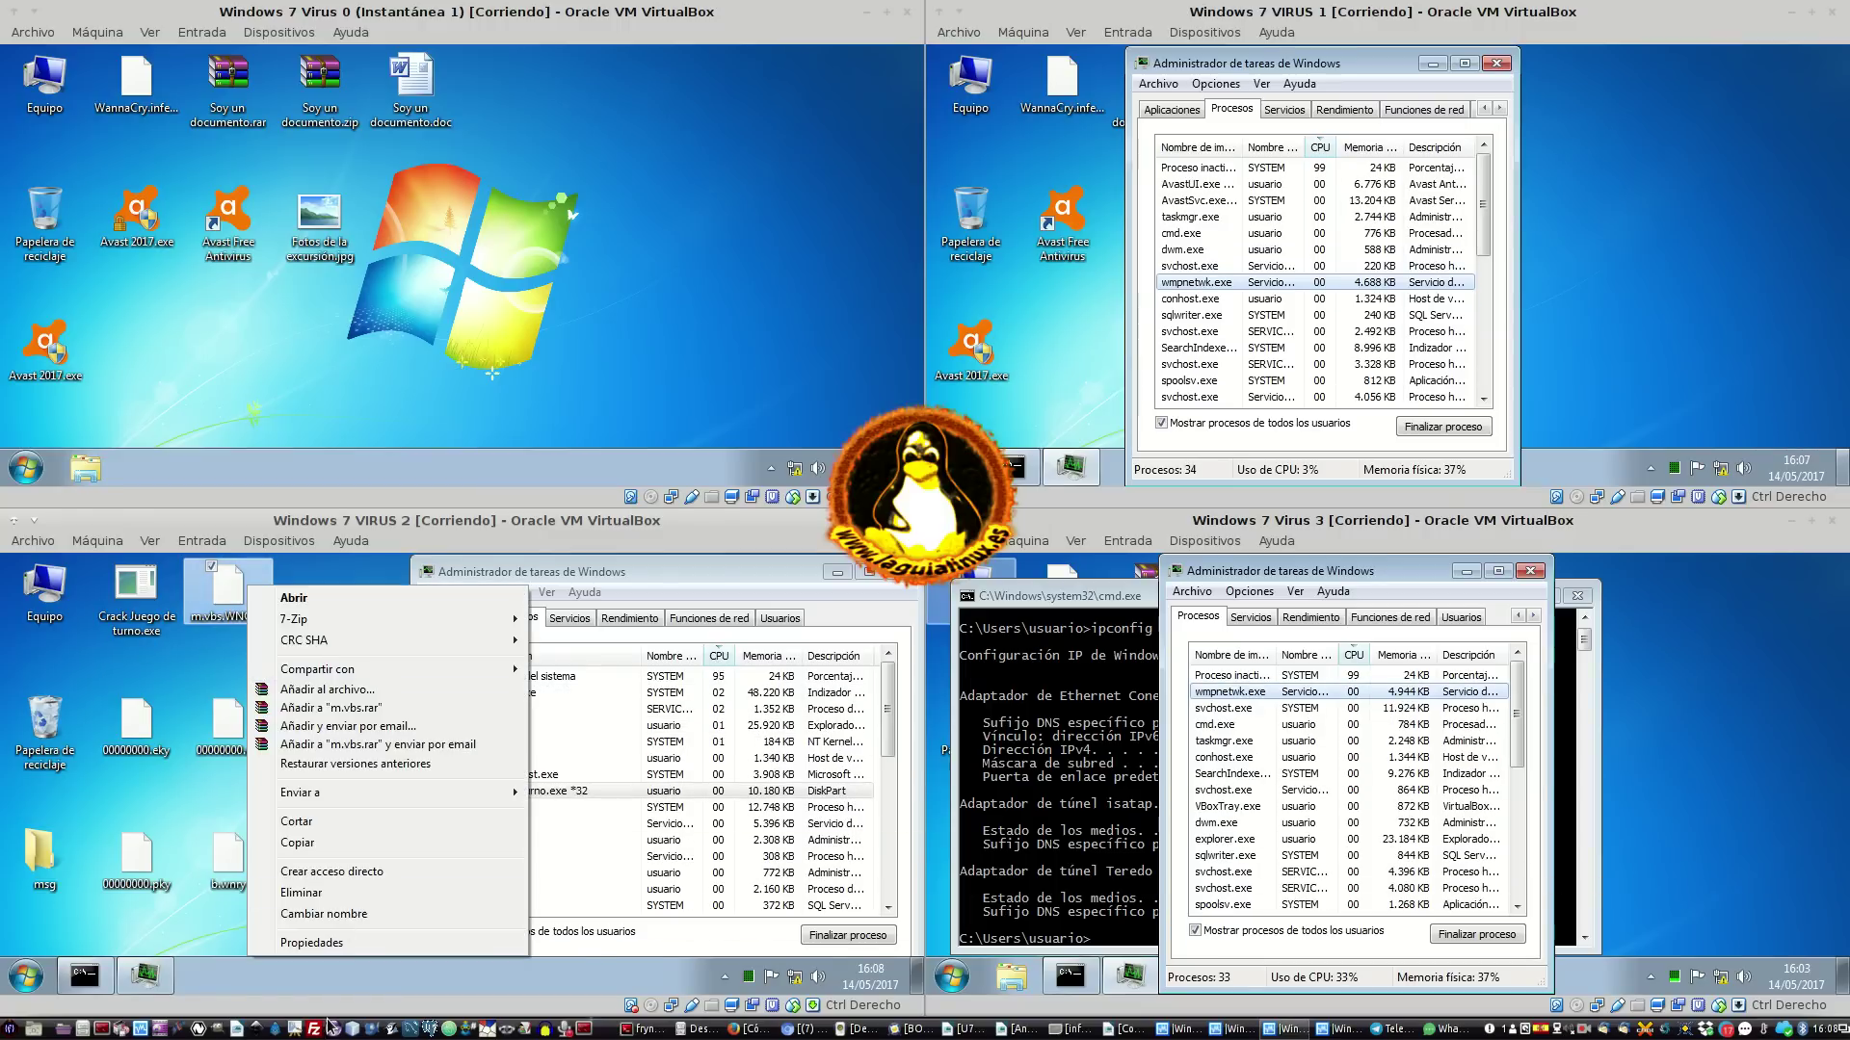
left_click(368, 946)
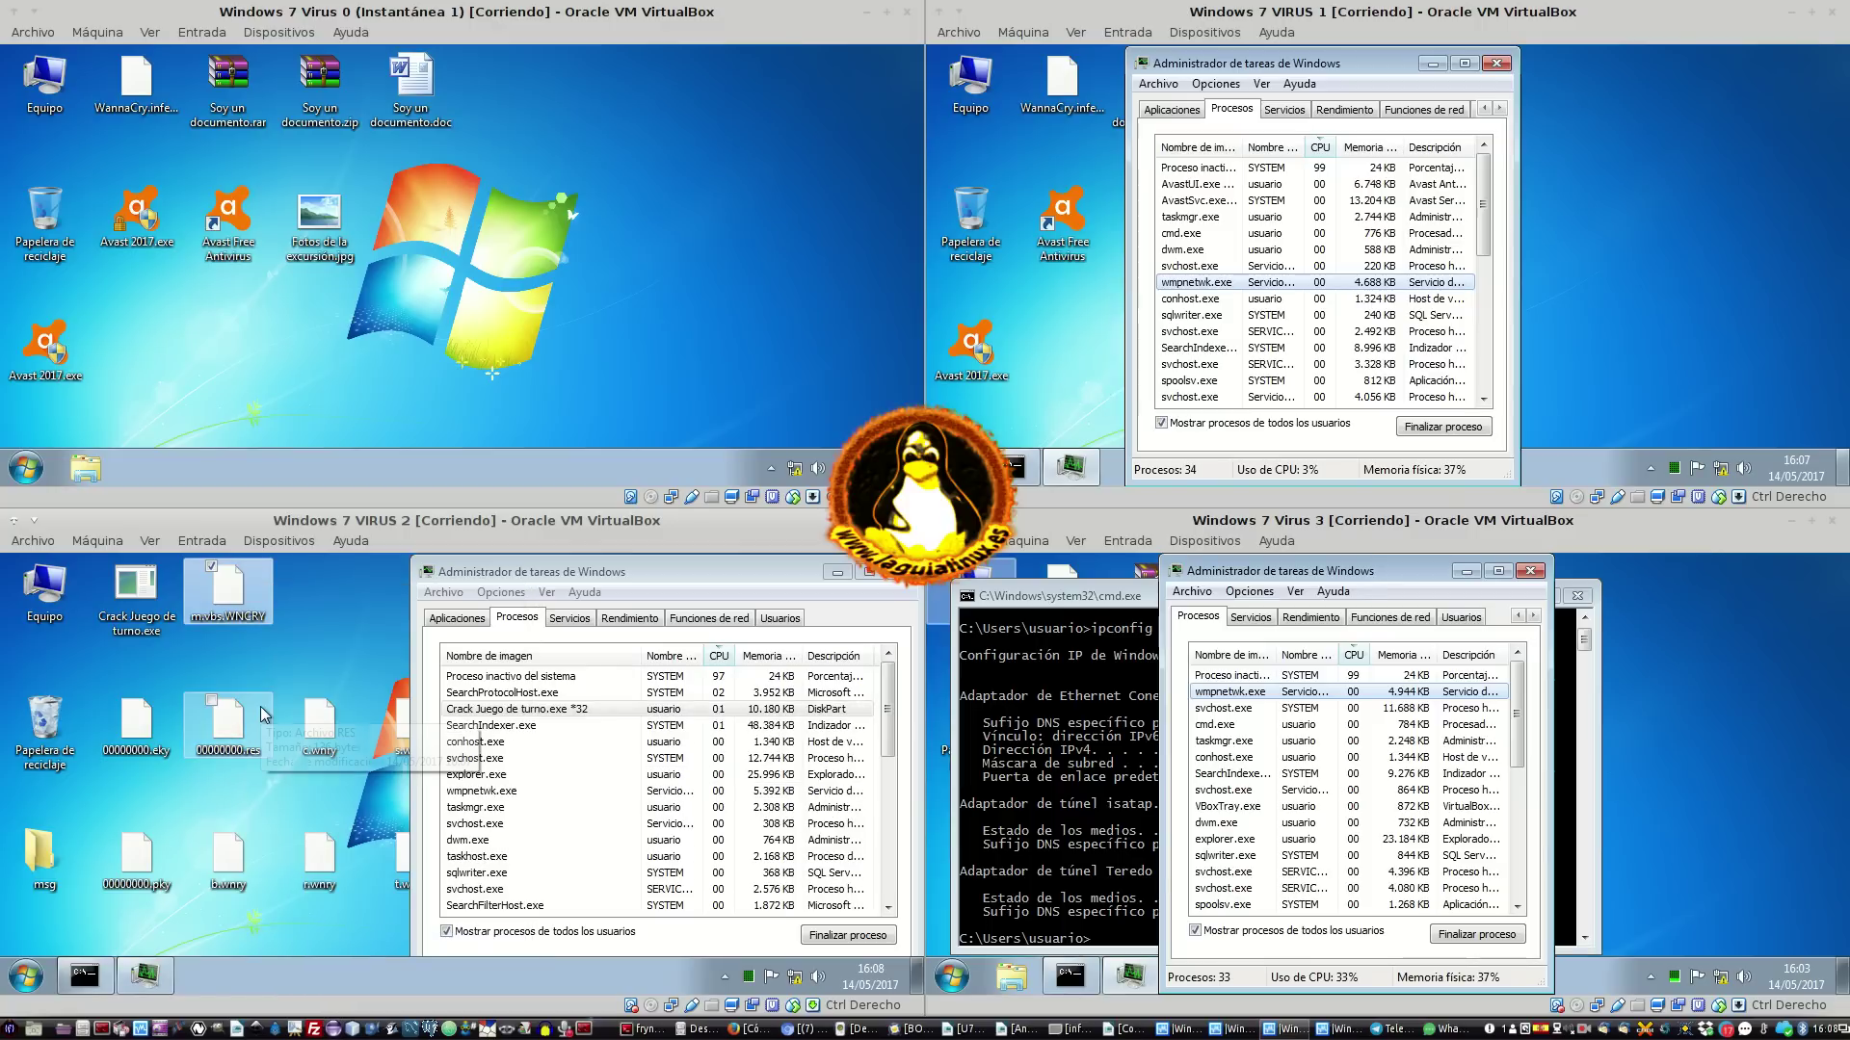
mouse_move(254, 599)
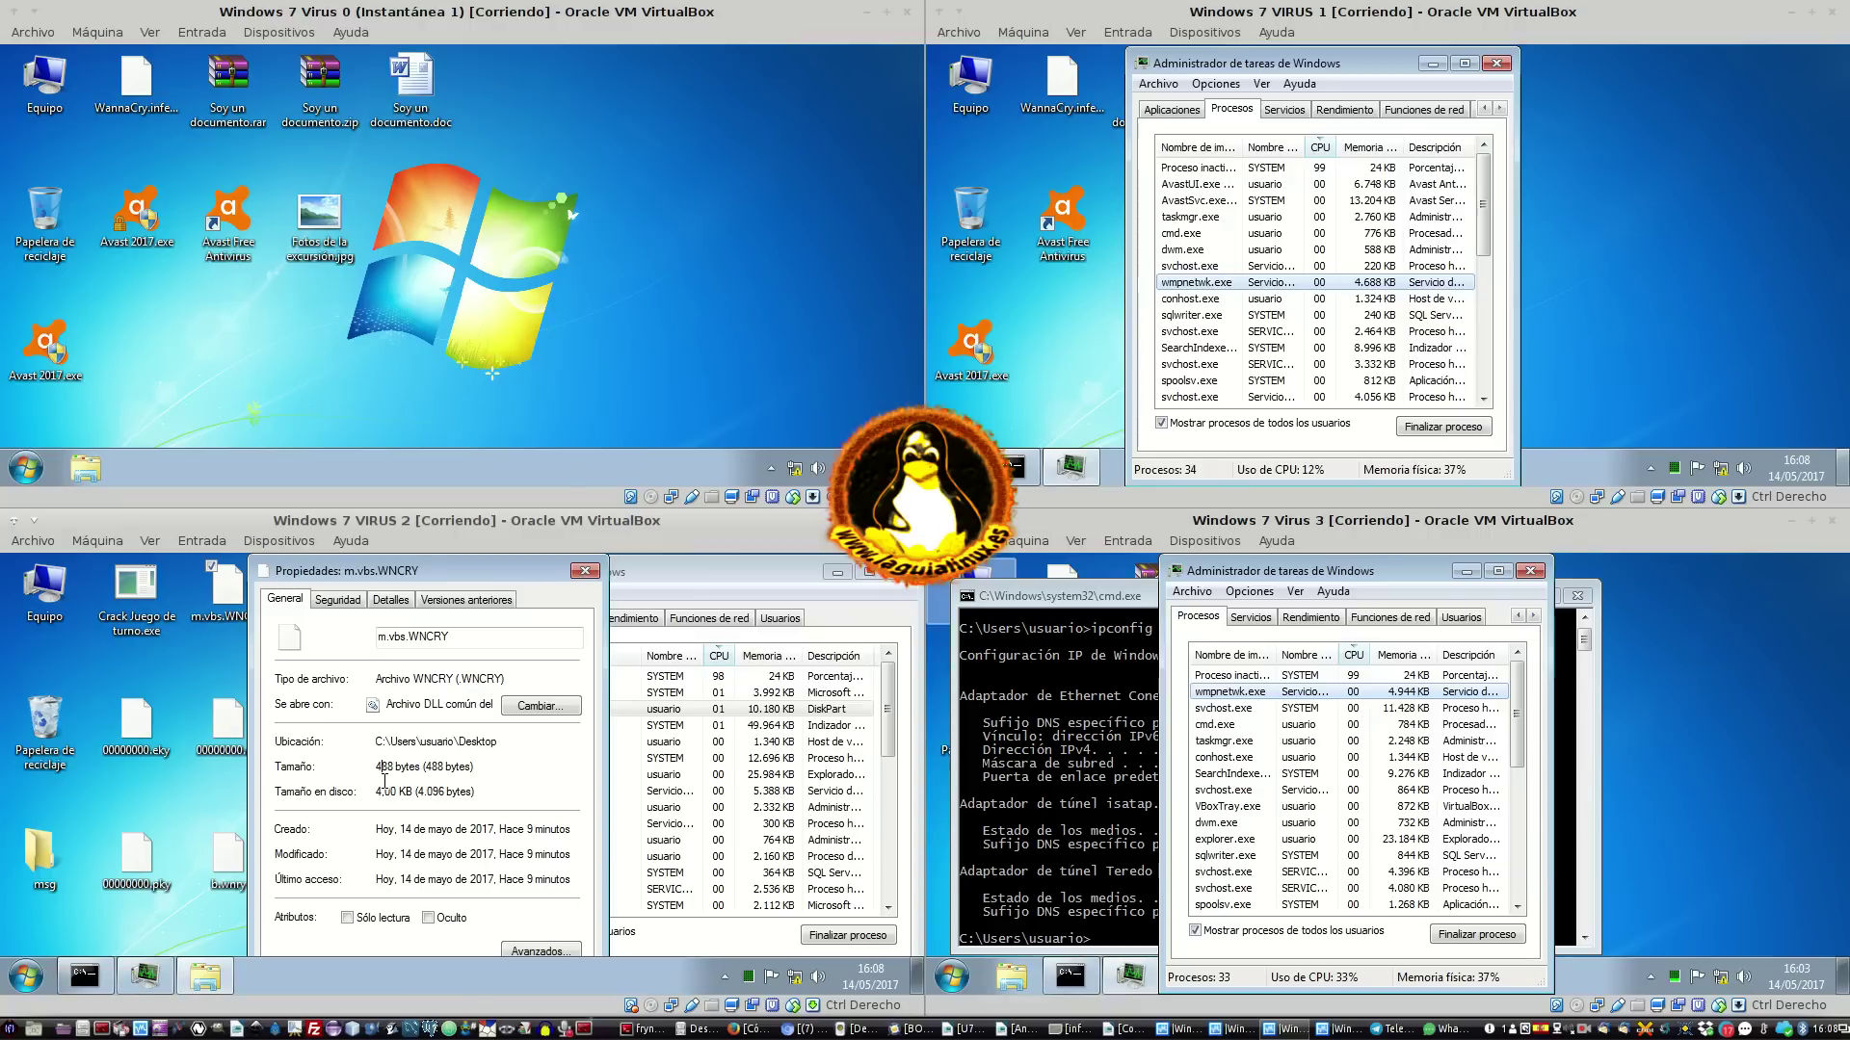
left_click_drag(452, 706, 505, 709)
left_click(585, 570)
mouse_move(815, 578)
left_mouse_down()
mouse_move(578, 925)
mouse_move(520, 978)
mouse_move(718, 631)
mouse_move(780, 570)
mouse_move(806, 577)
left_mouse_up()
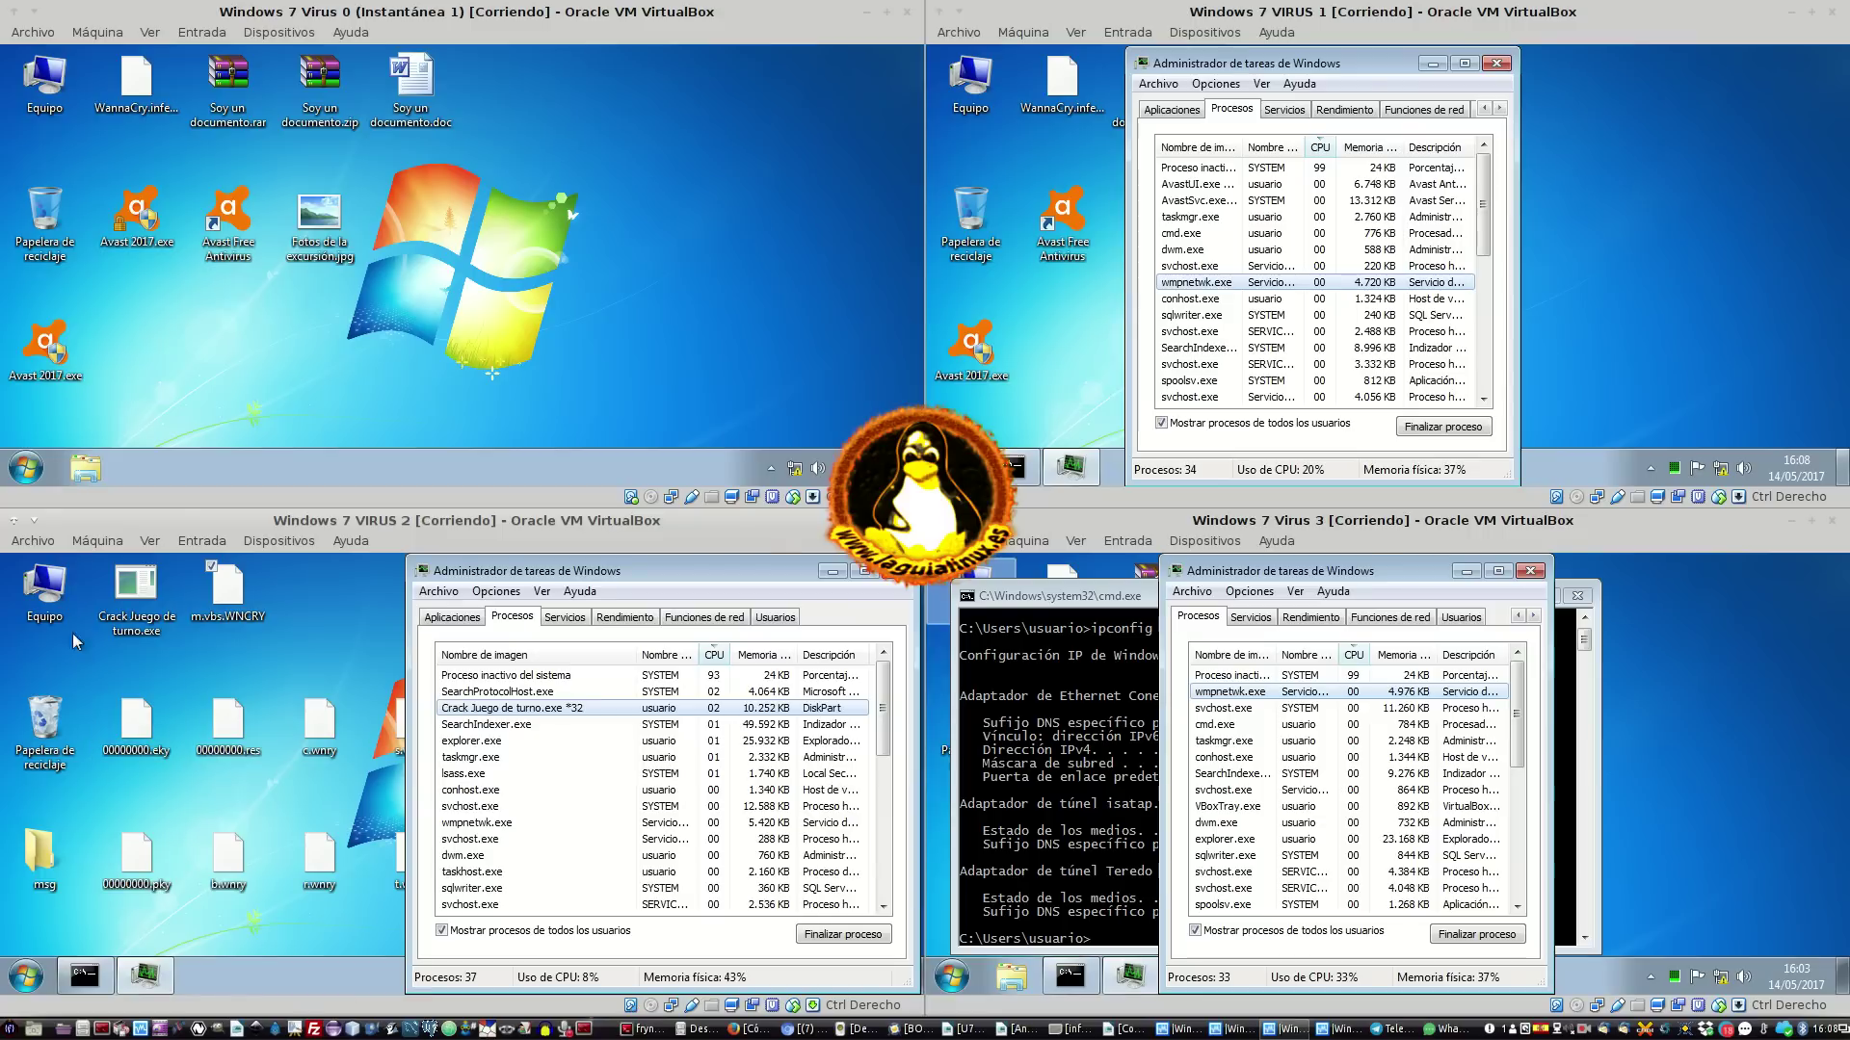
On VM 2, browse Equipo's Documentos folders (Mi música, Altova), then close Explorer
double_click(48, 597)
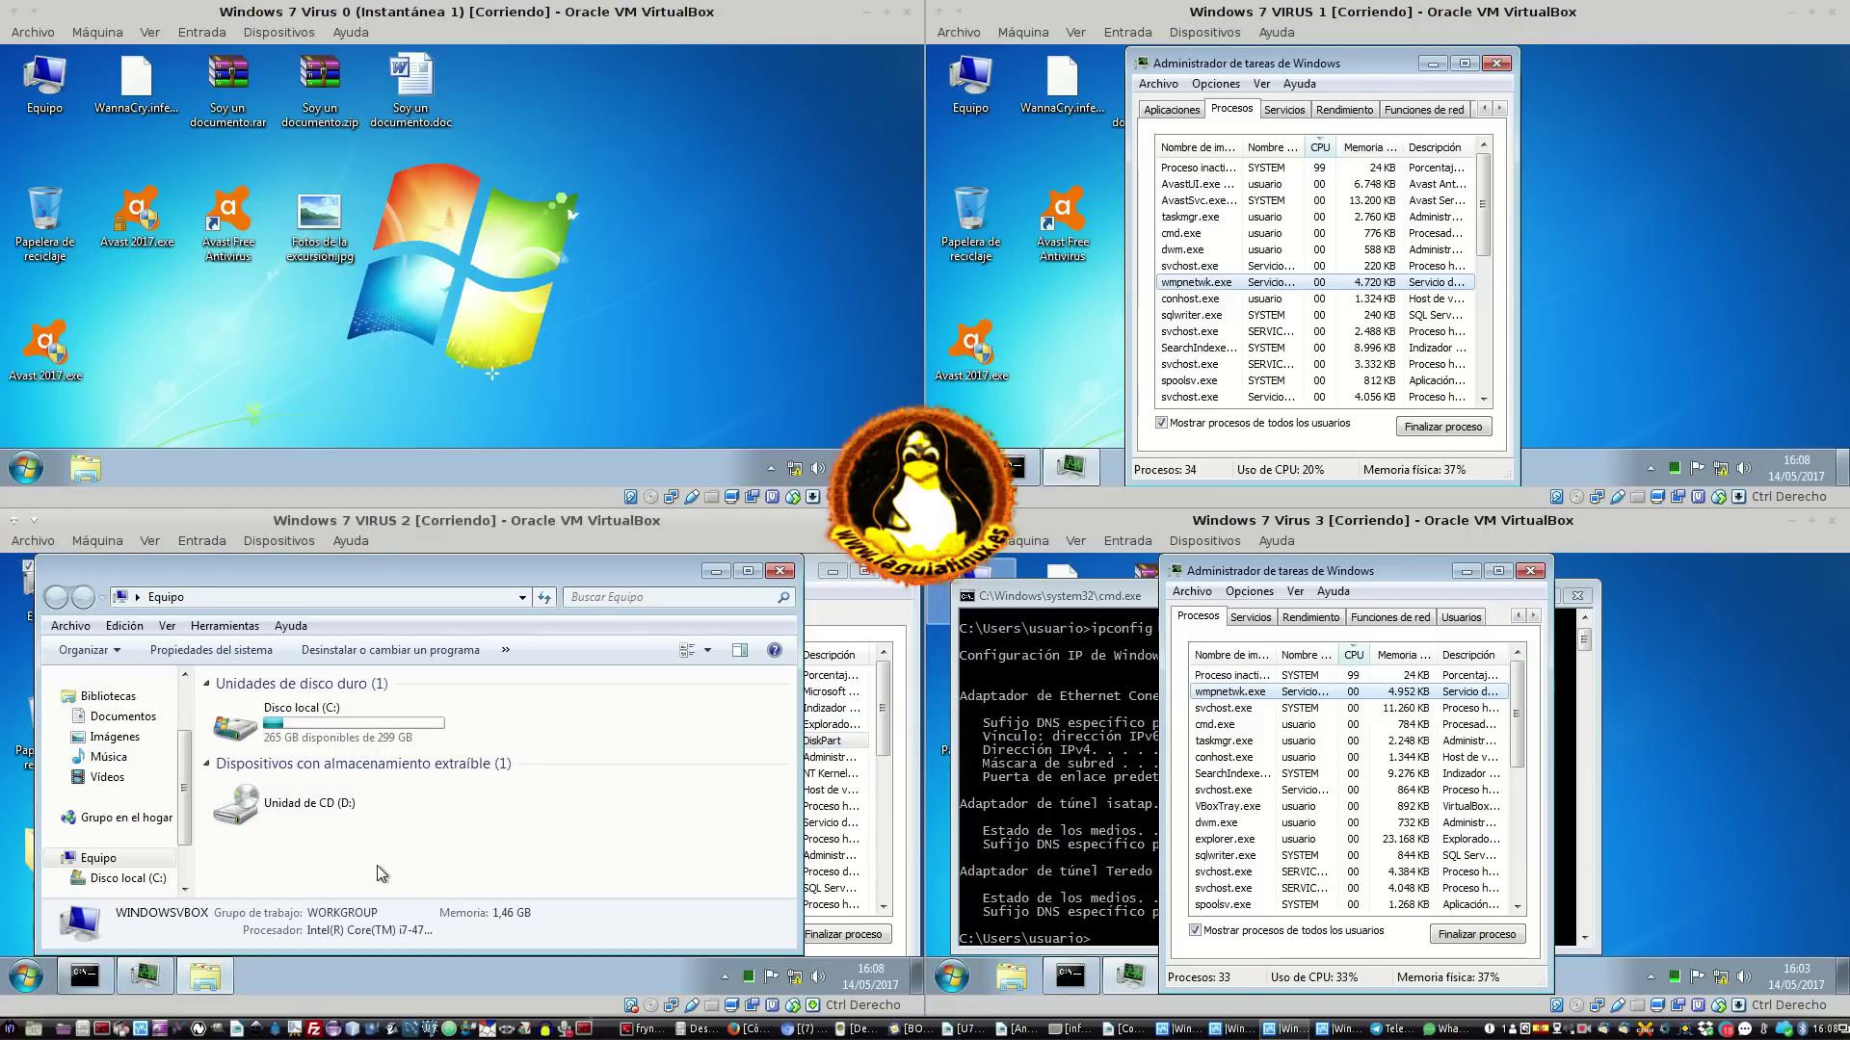
left_click(141, 718)
left_click(439, 782)
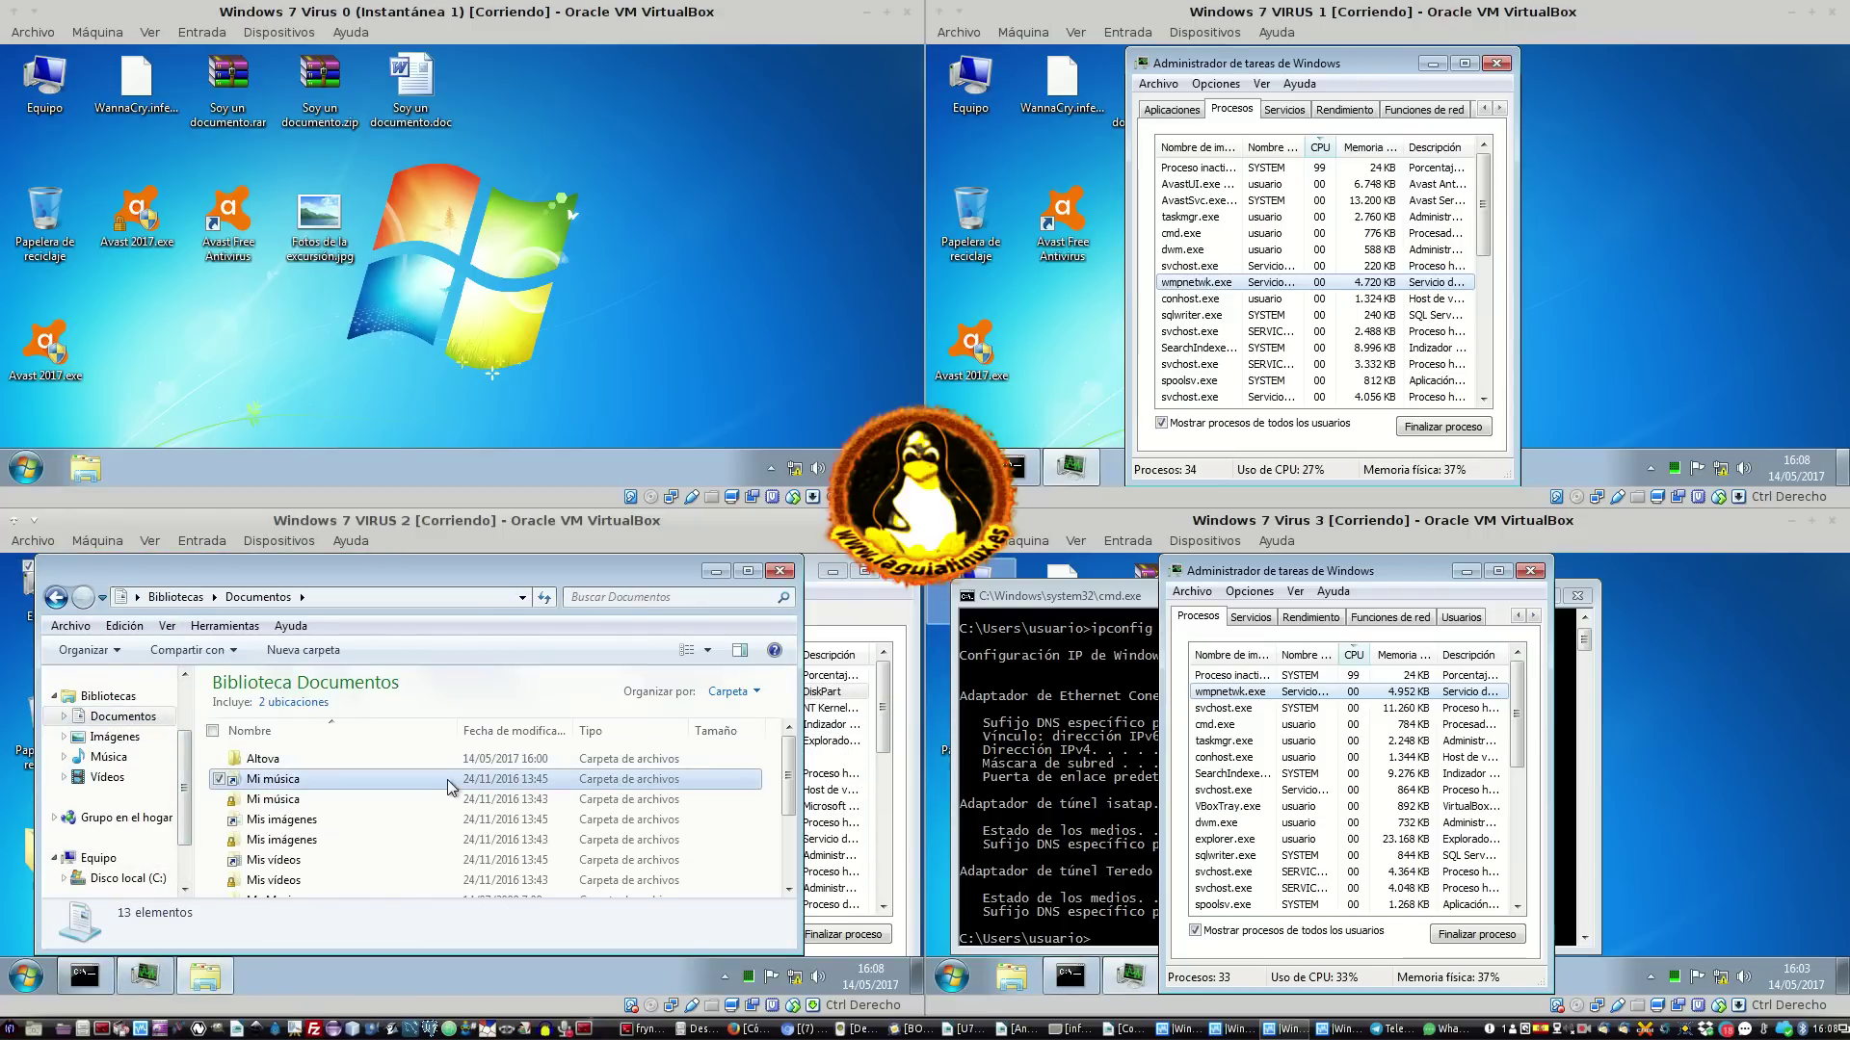
left_click(498, 761)
scroll(498, 814, "down", 2)
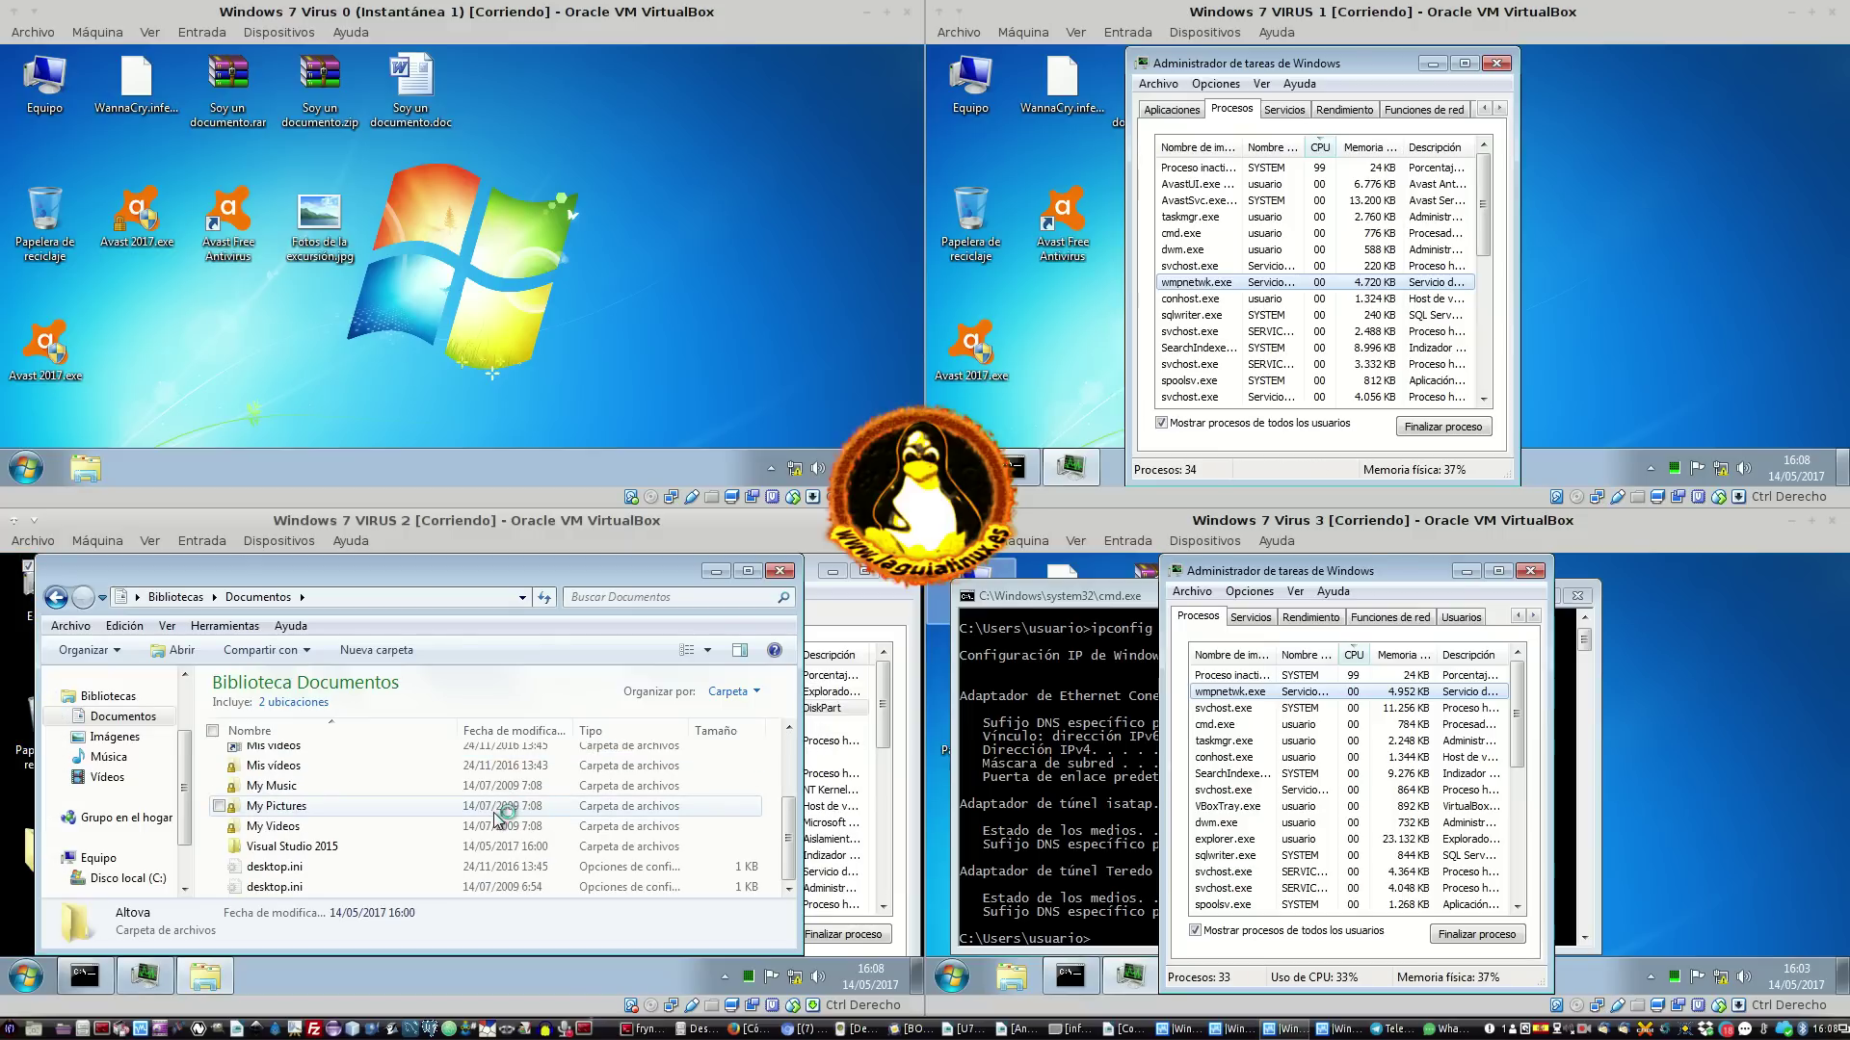
left_click(716, 571)
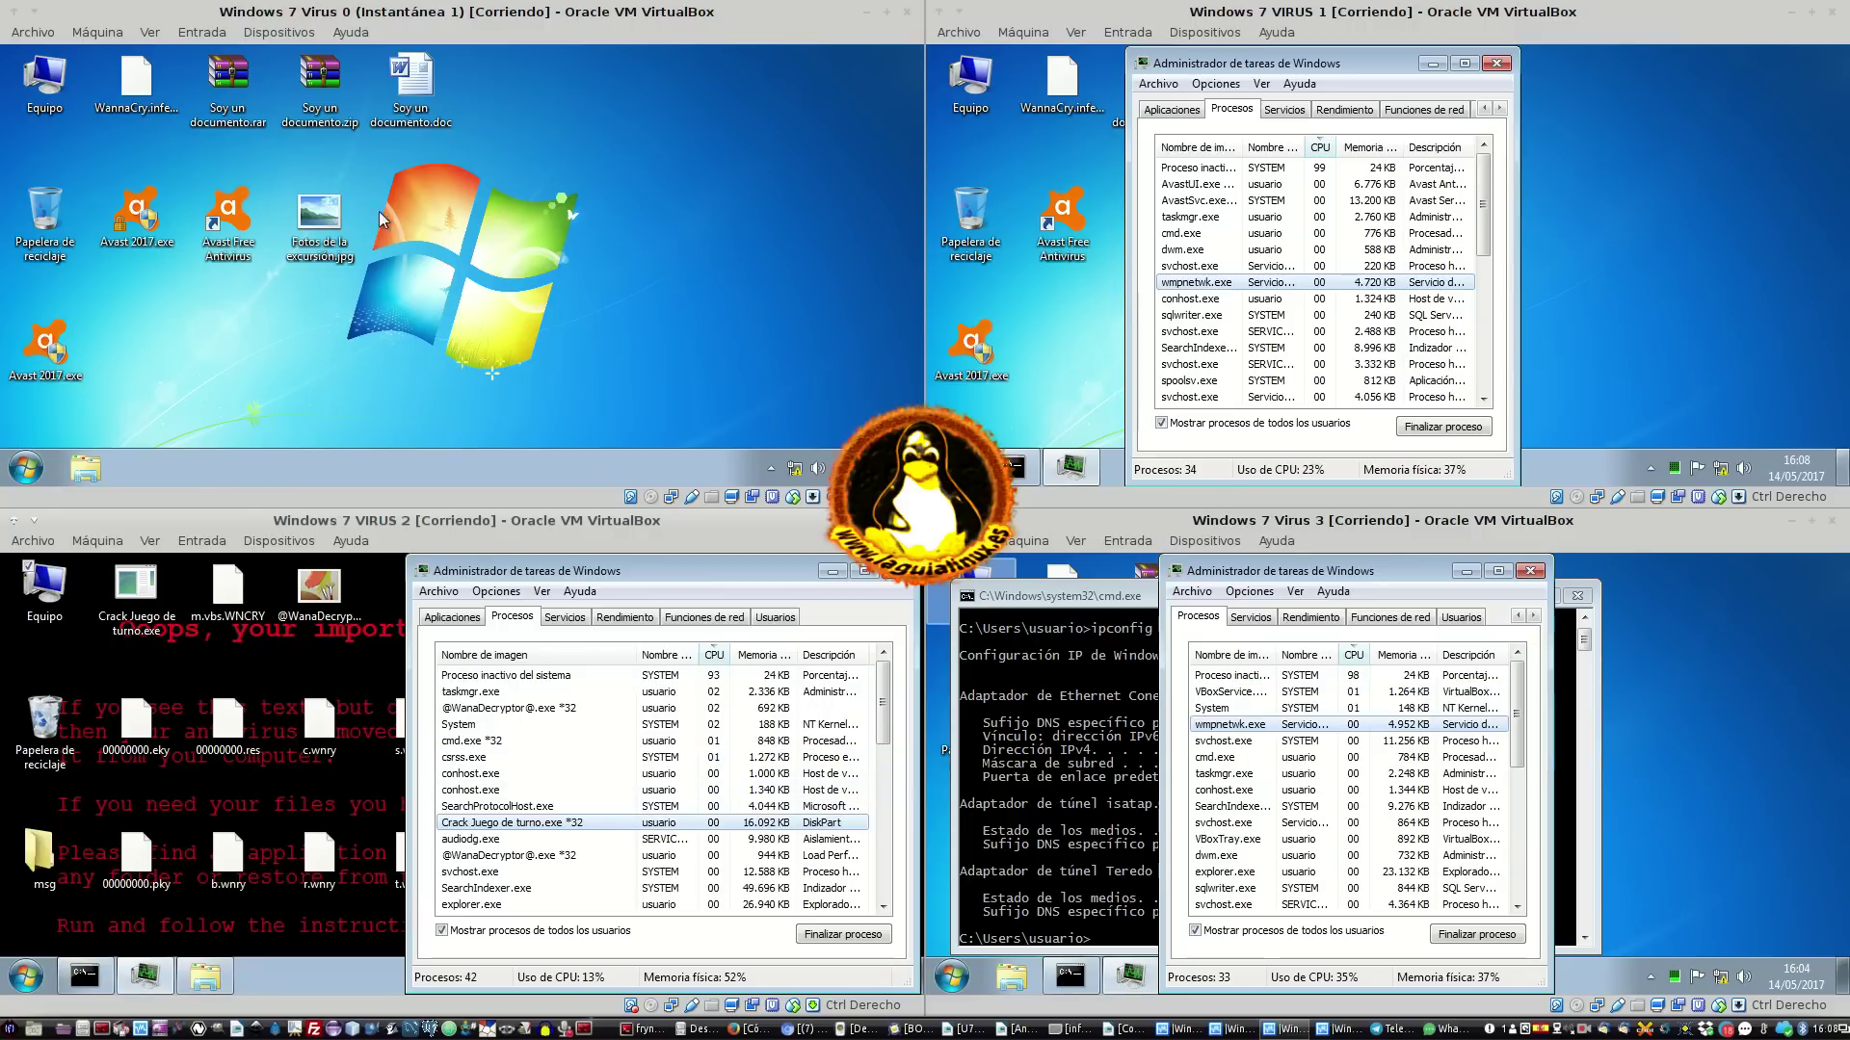
On VM 0, inspect Fotos de la excursión.jpg's options and hidden tray icons without changing anything
left_click(319, 235)
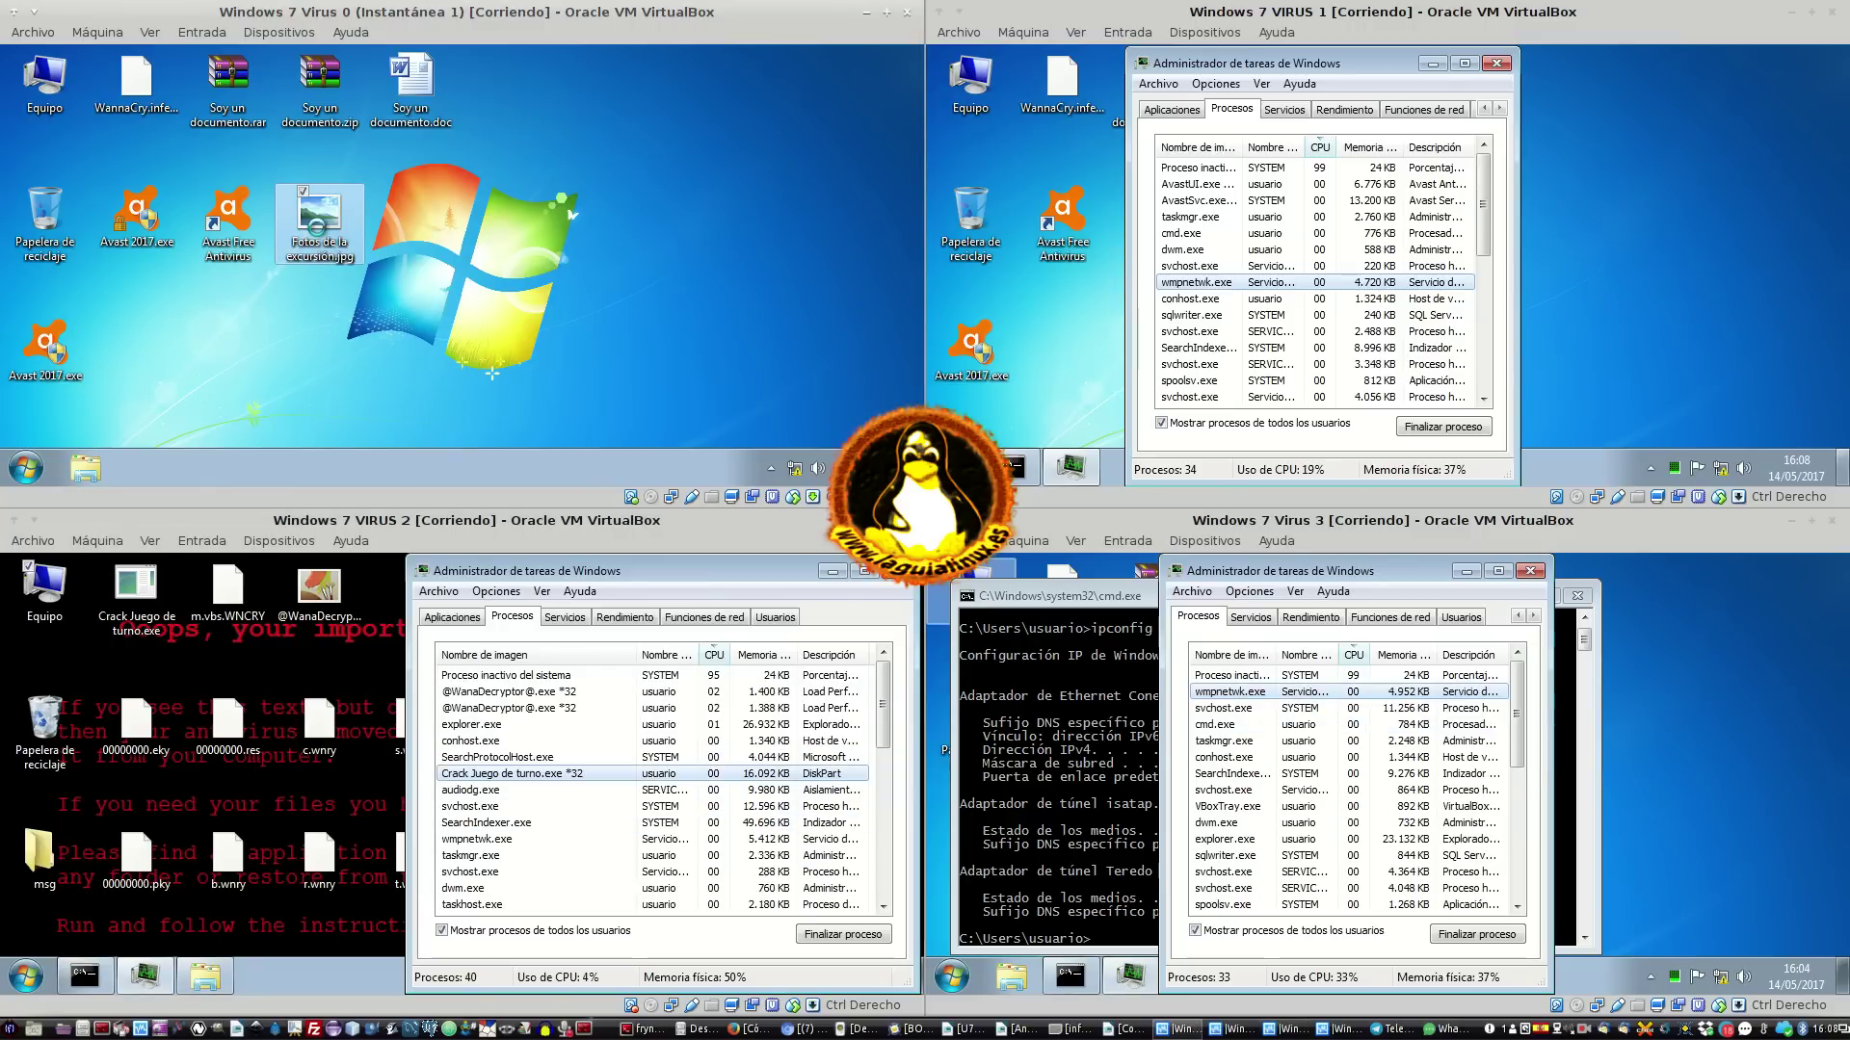
right_click(409, 266)
left_click(737, 262)
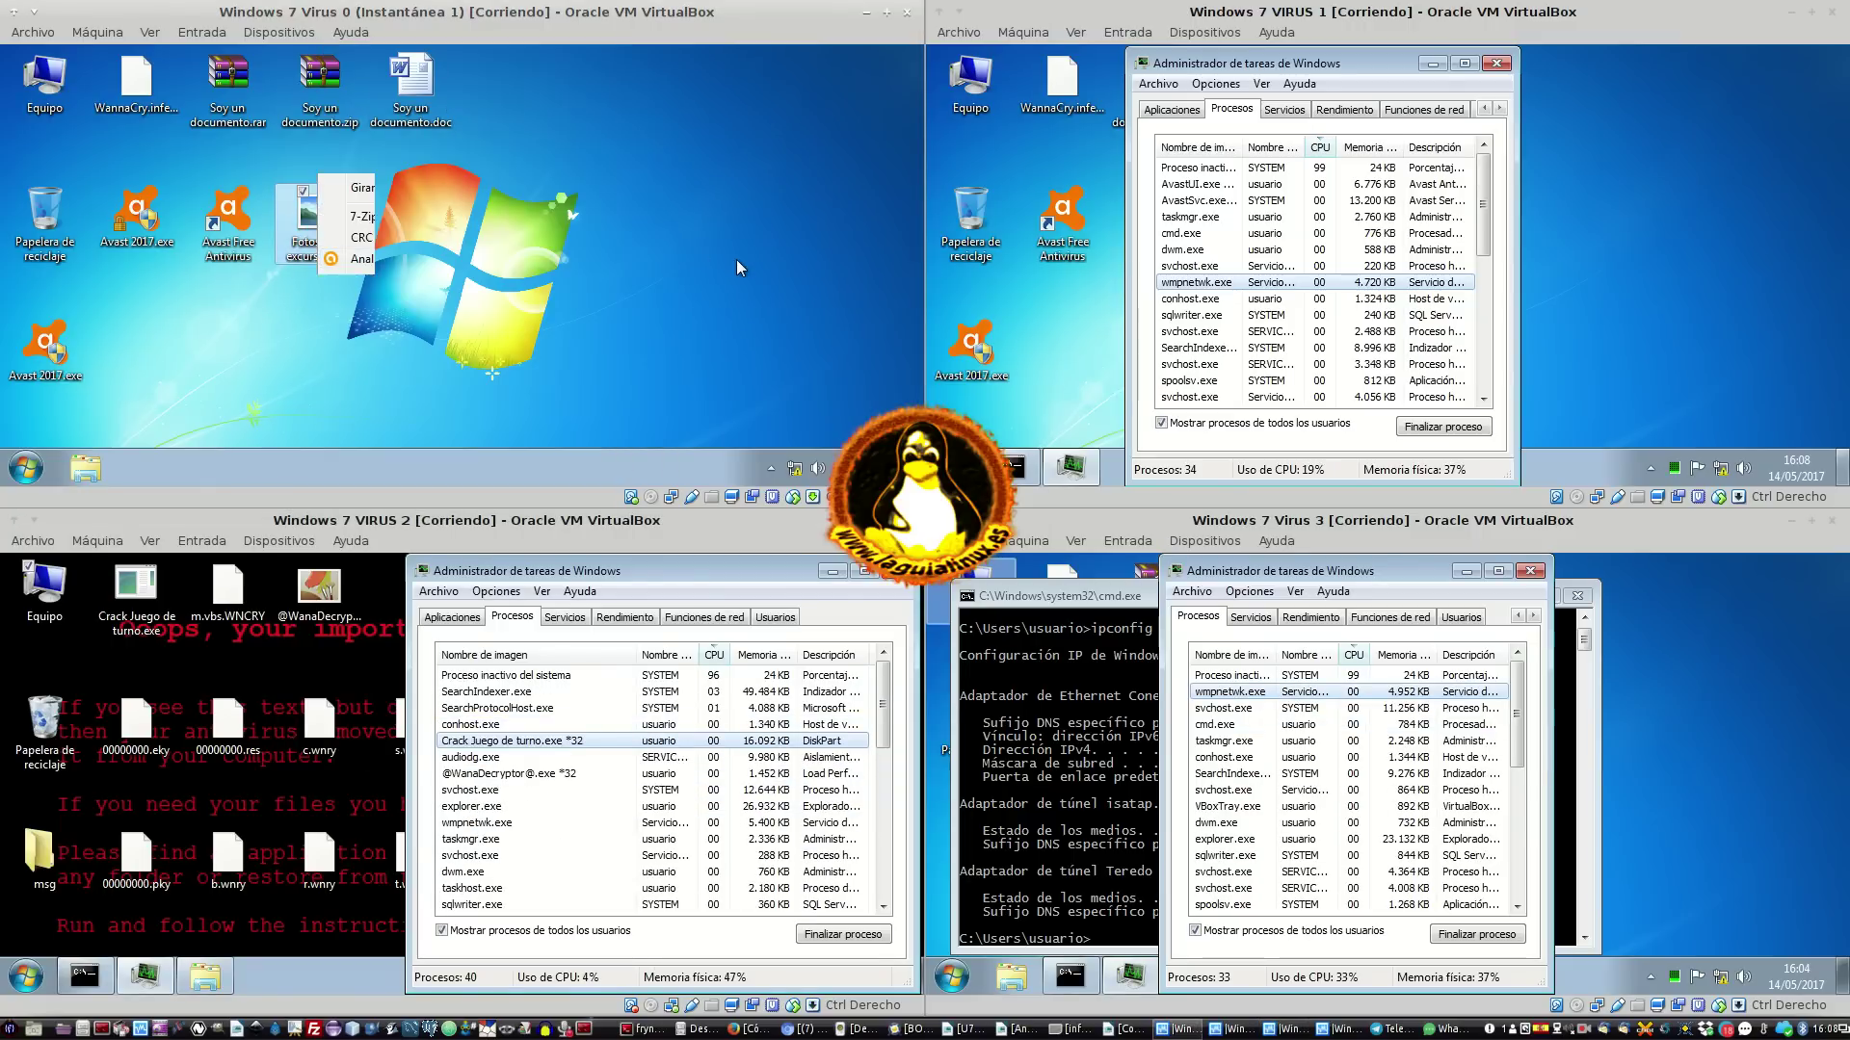
left_click(772, 471)
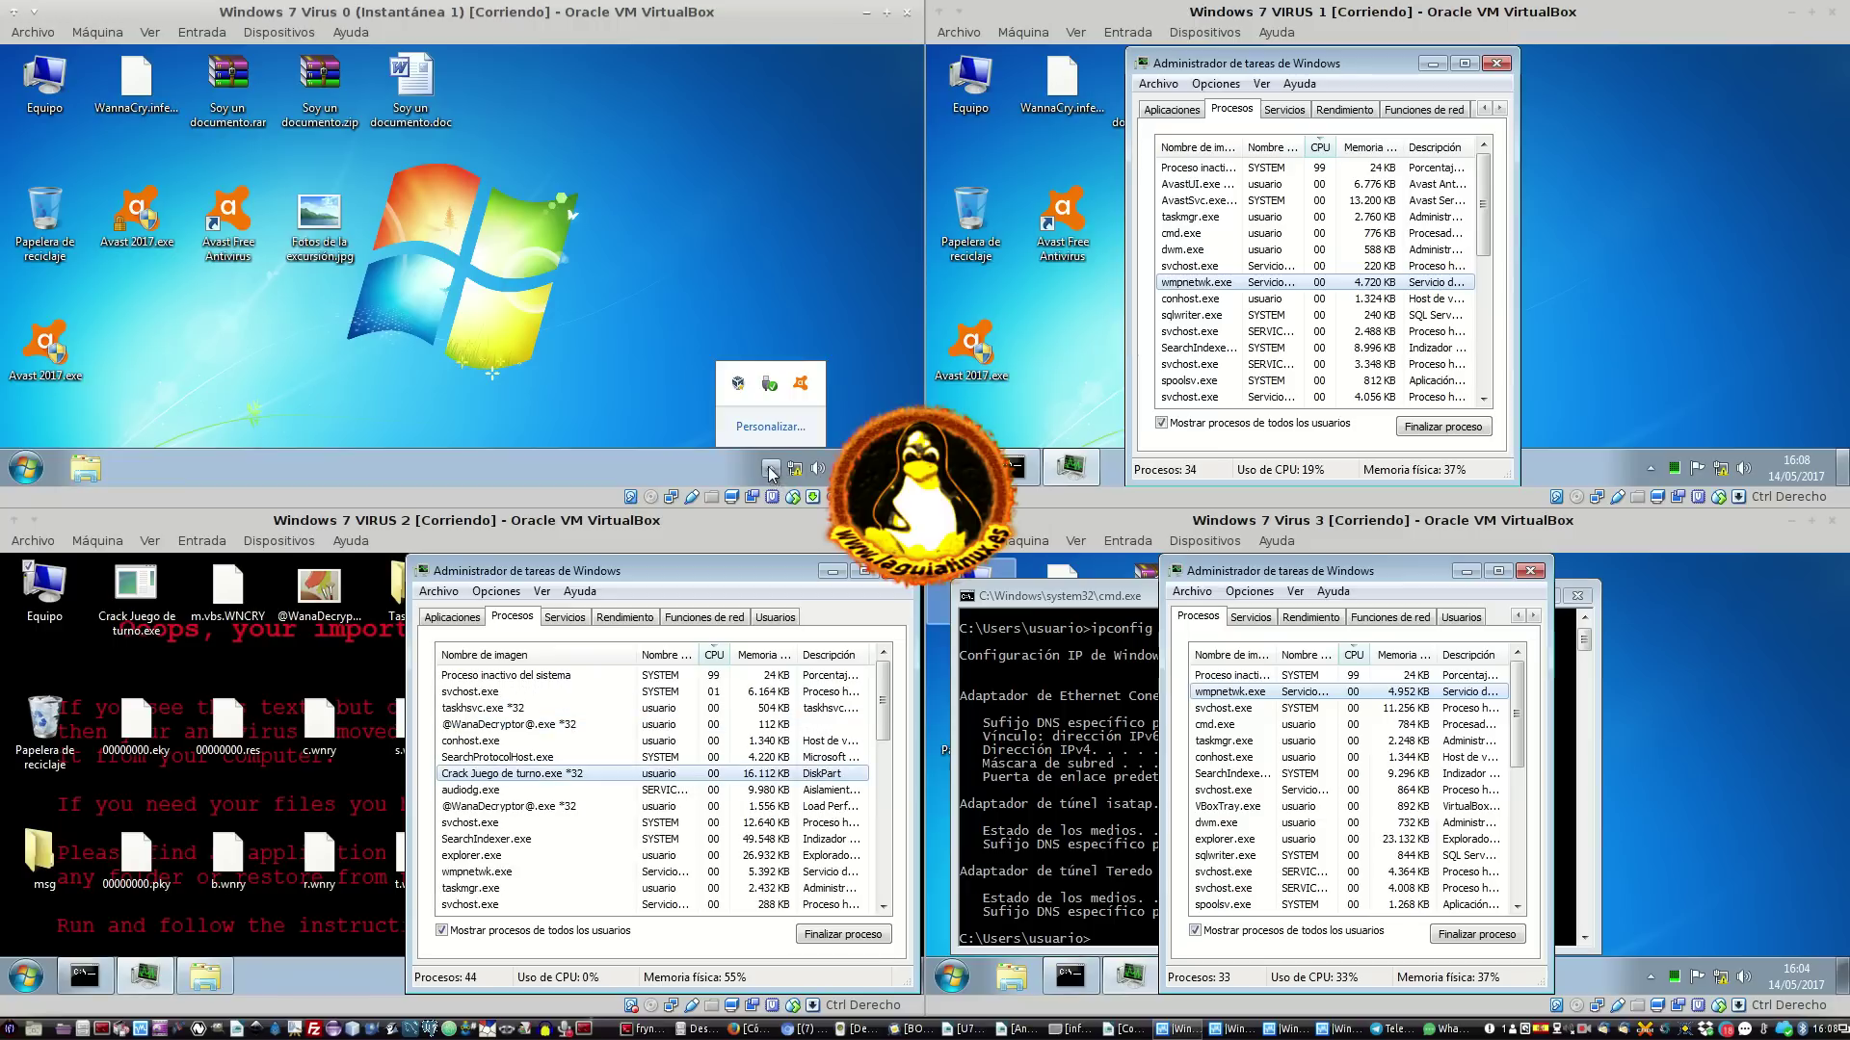
left_click(355, 239)
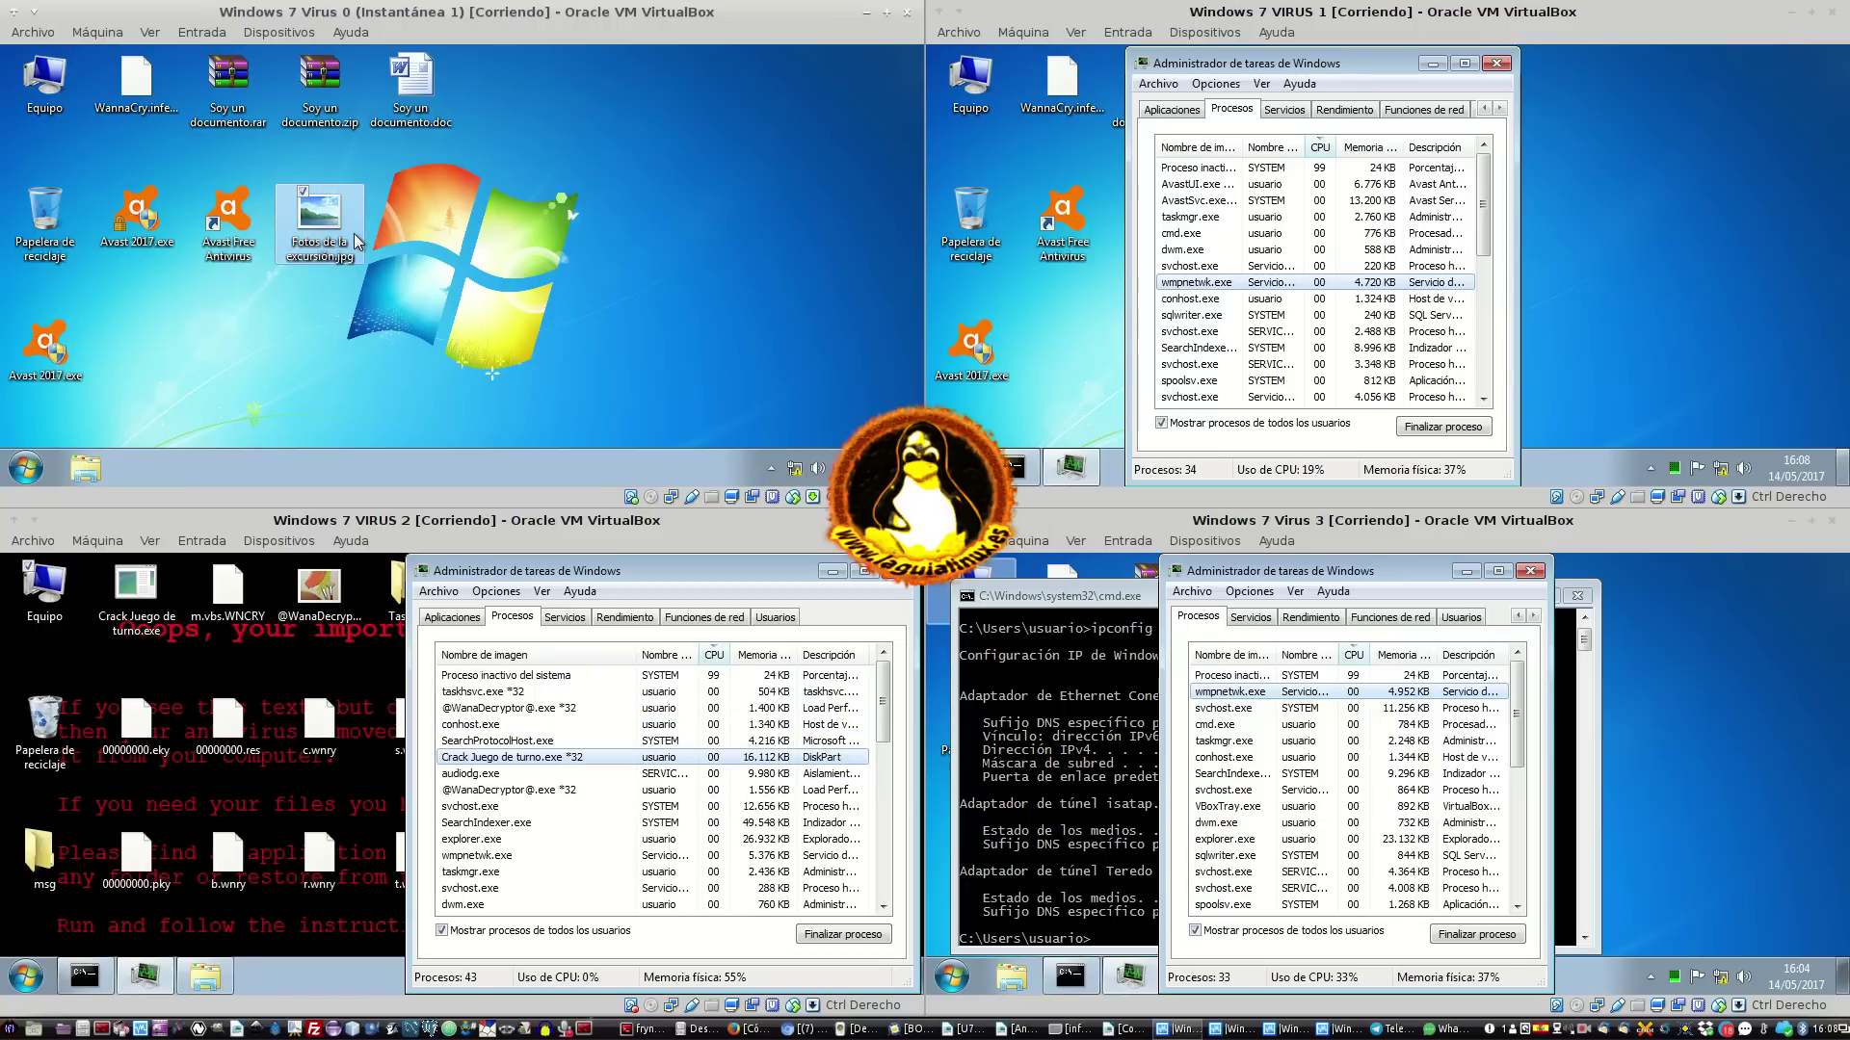
right_click(356, 241)
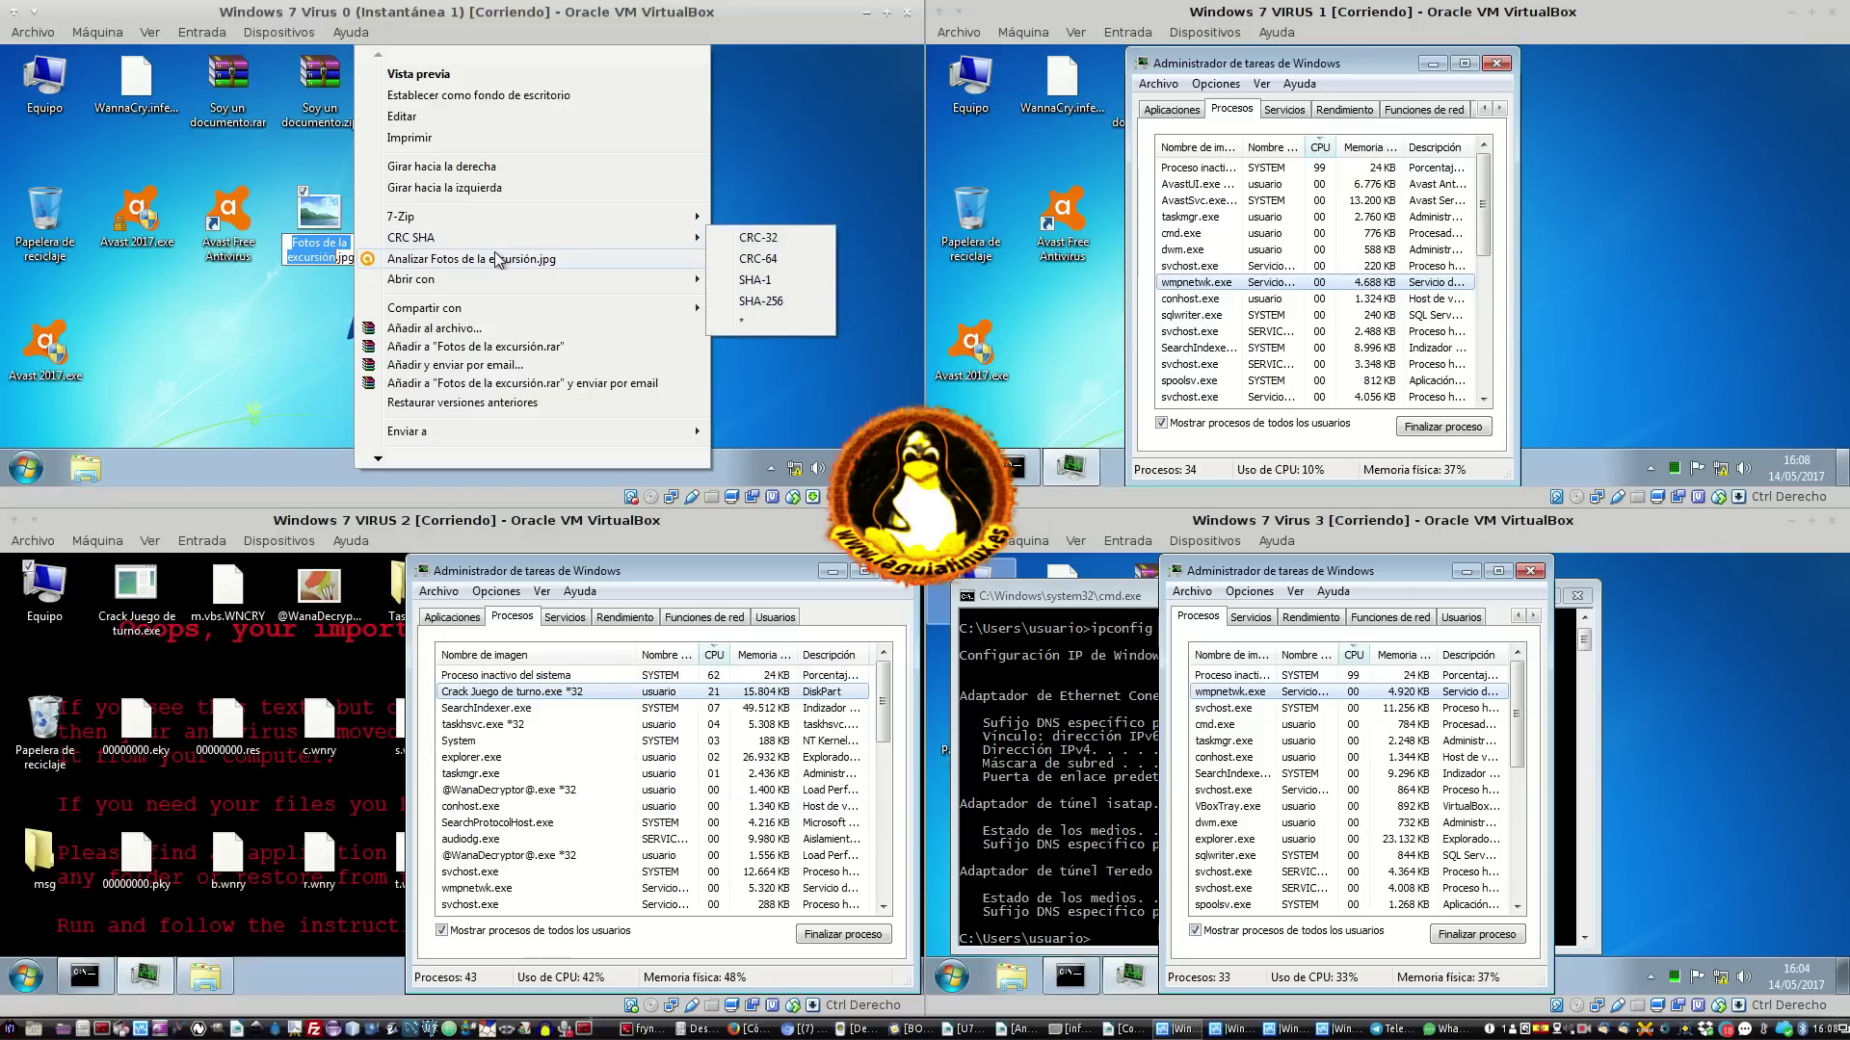
left_click(472, 258)
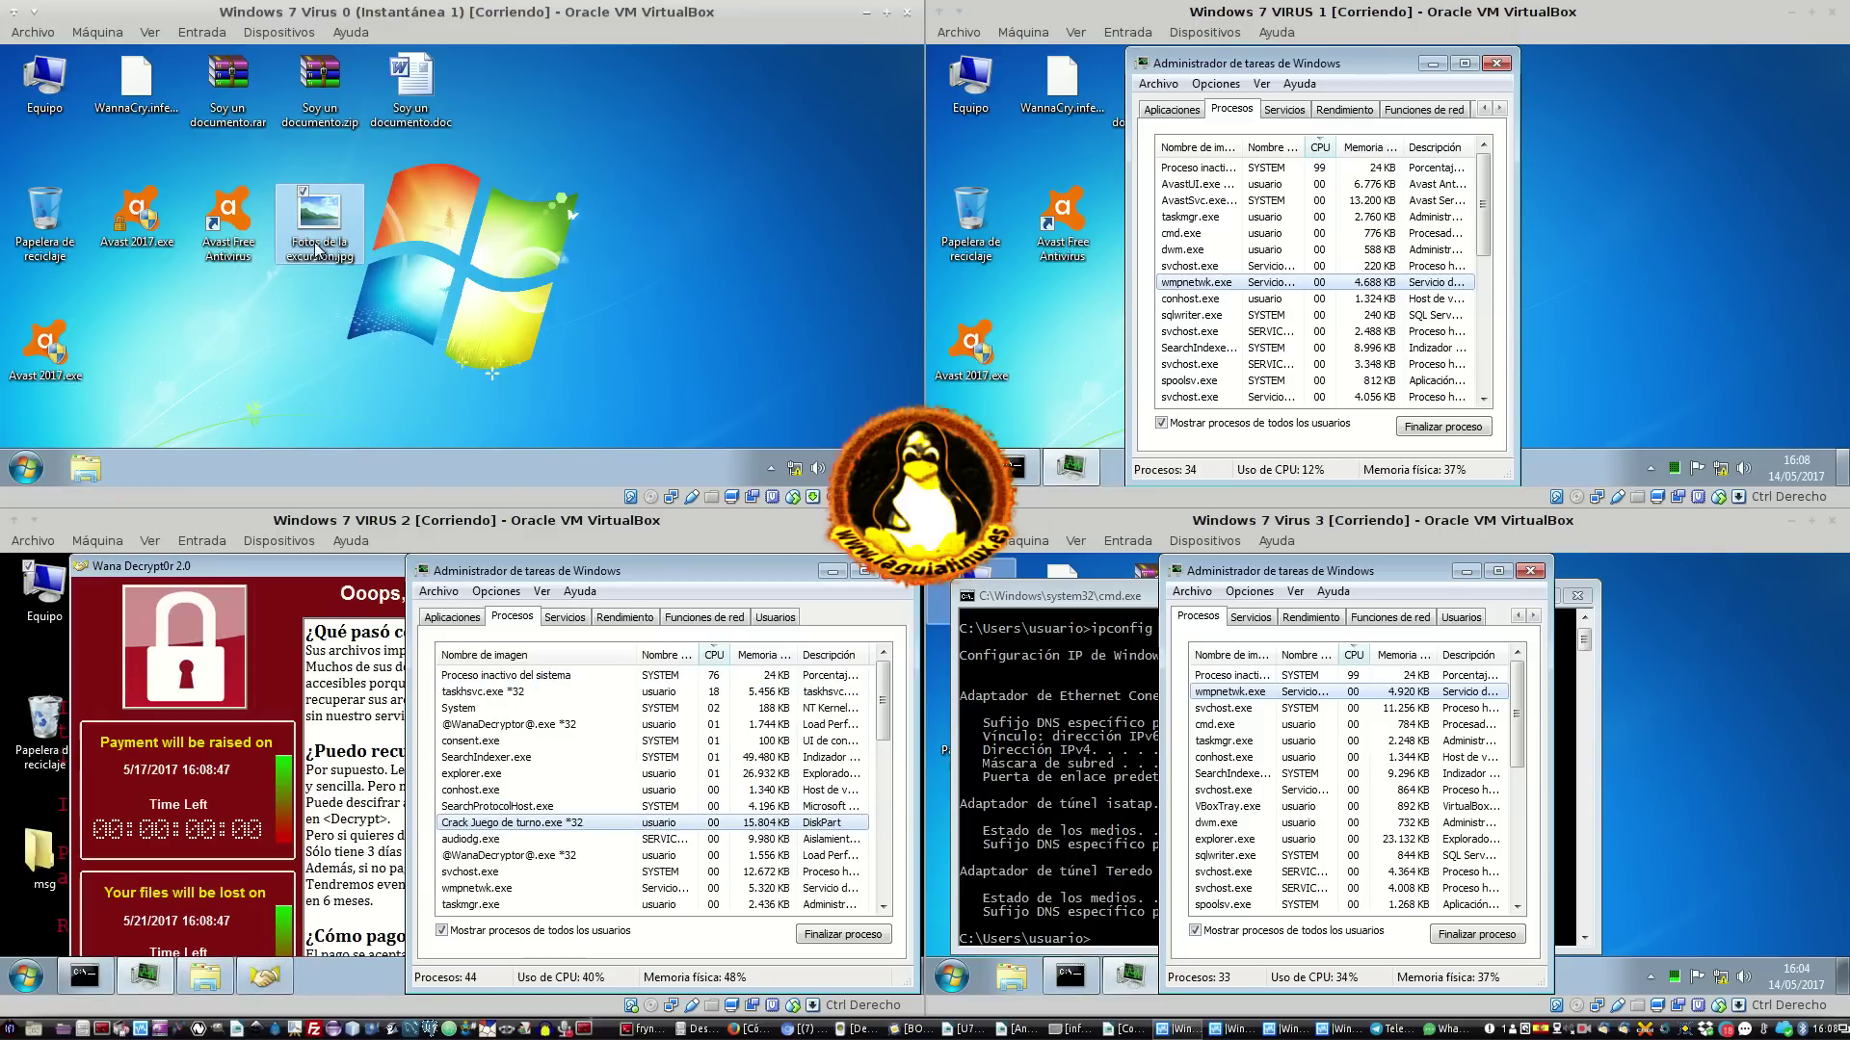
On VM 2, bring Wana Decrypt0r to the front and refuse the command processor's administrator request
mouse_move(325, 235)
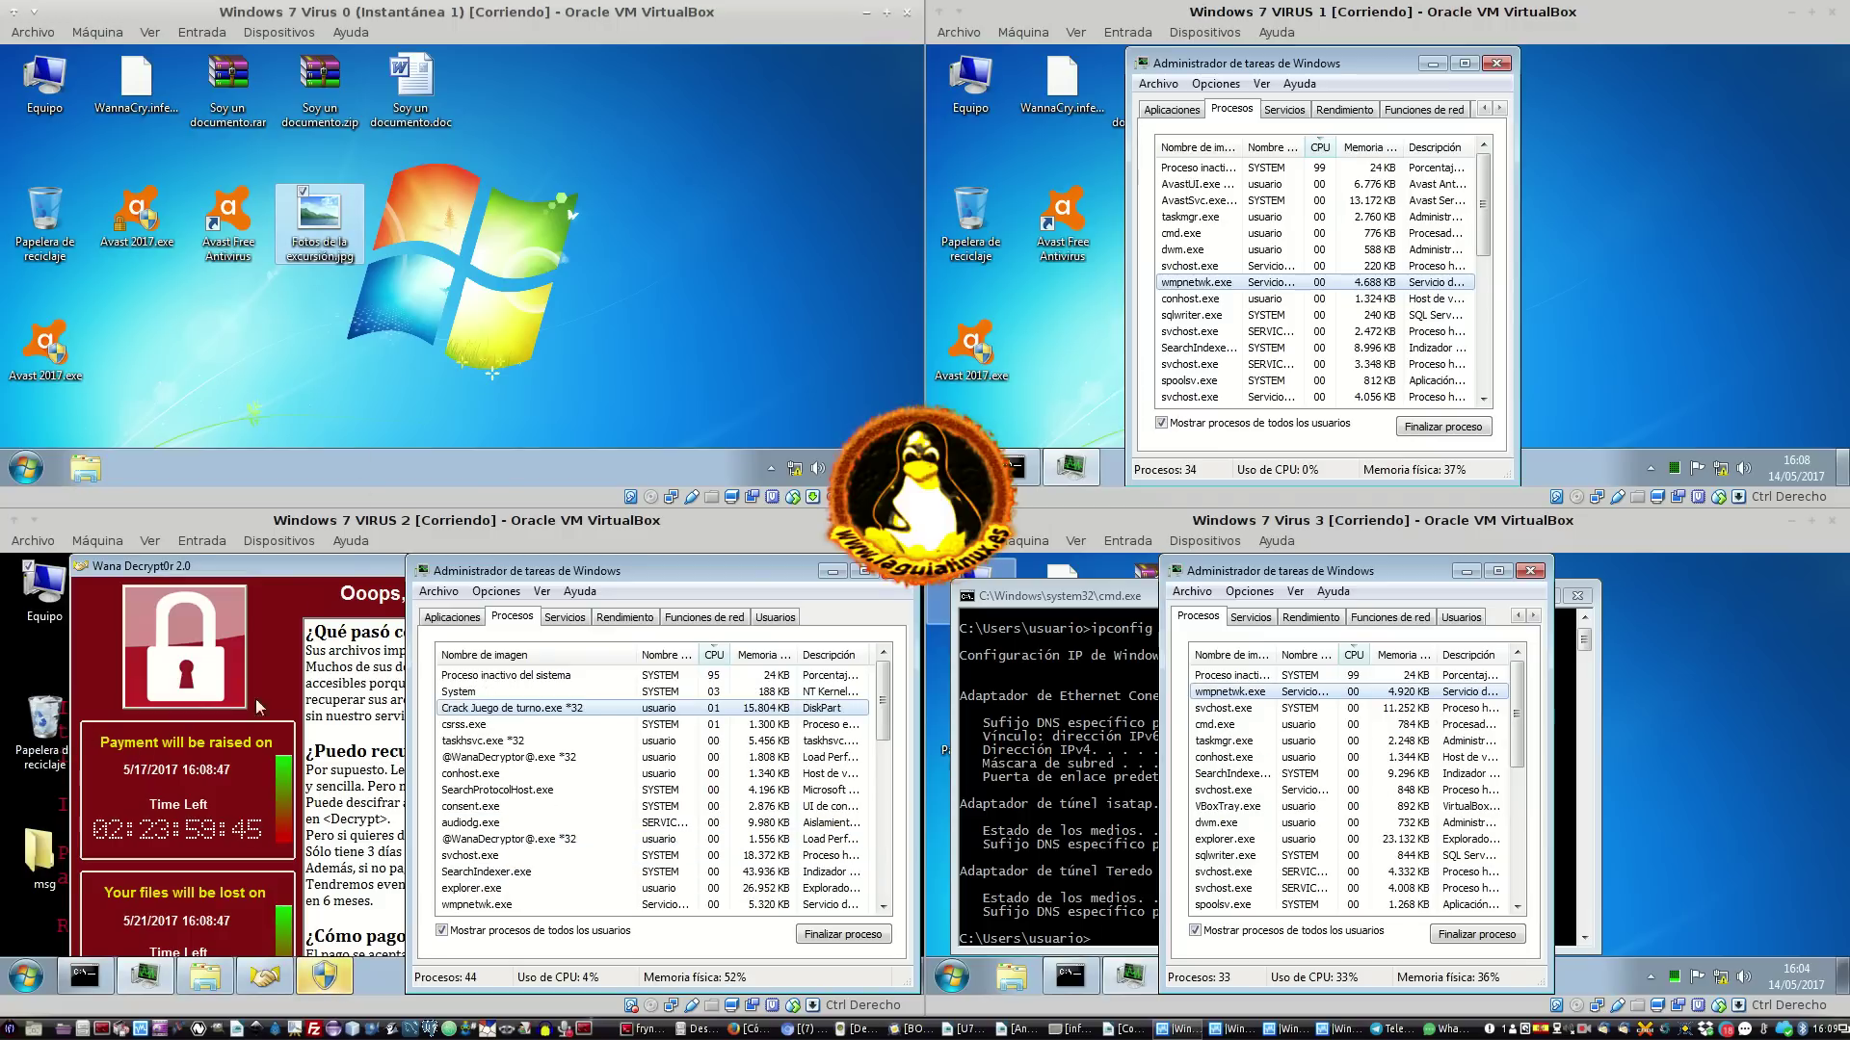
left_click(199, 731)
left_click(331, 978)
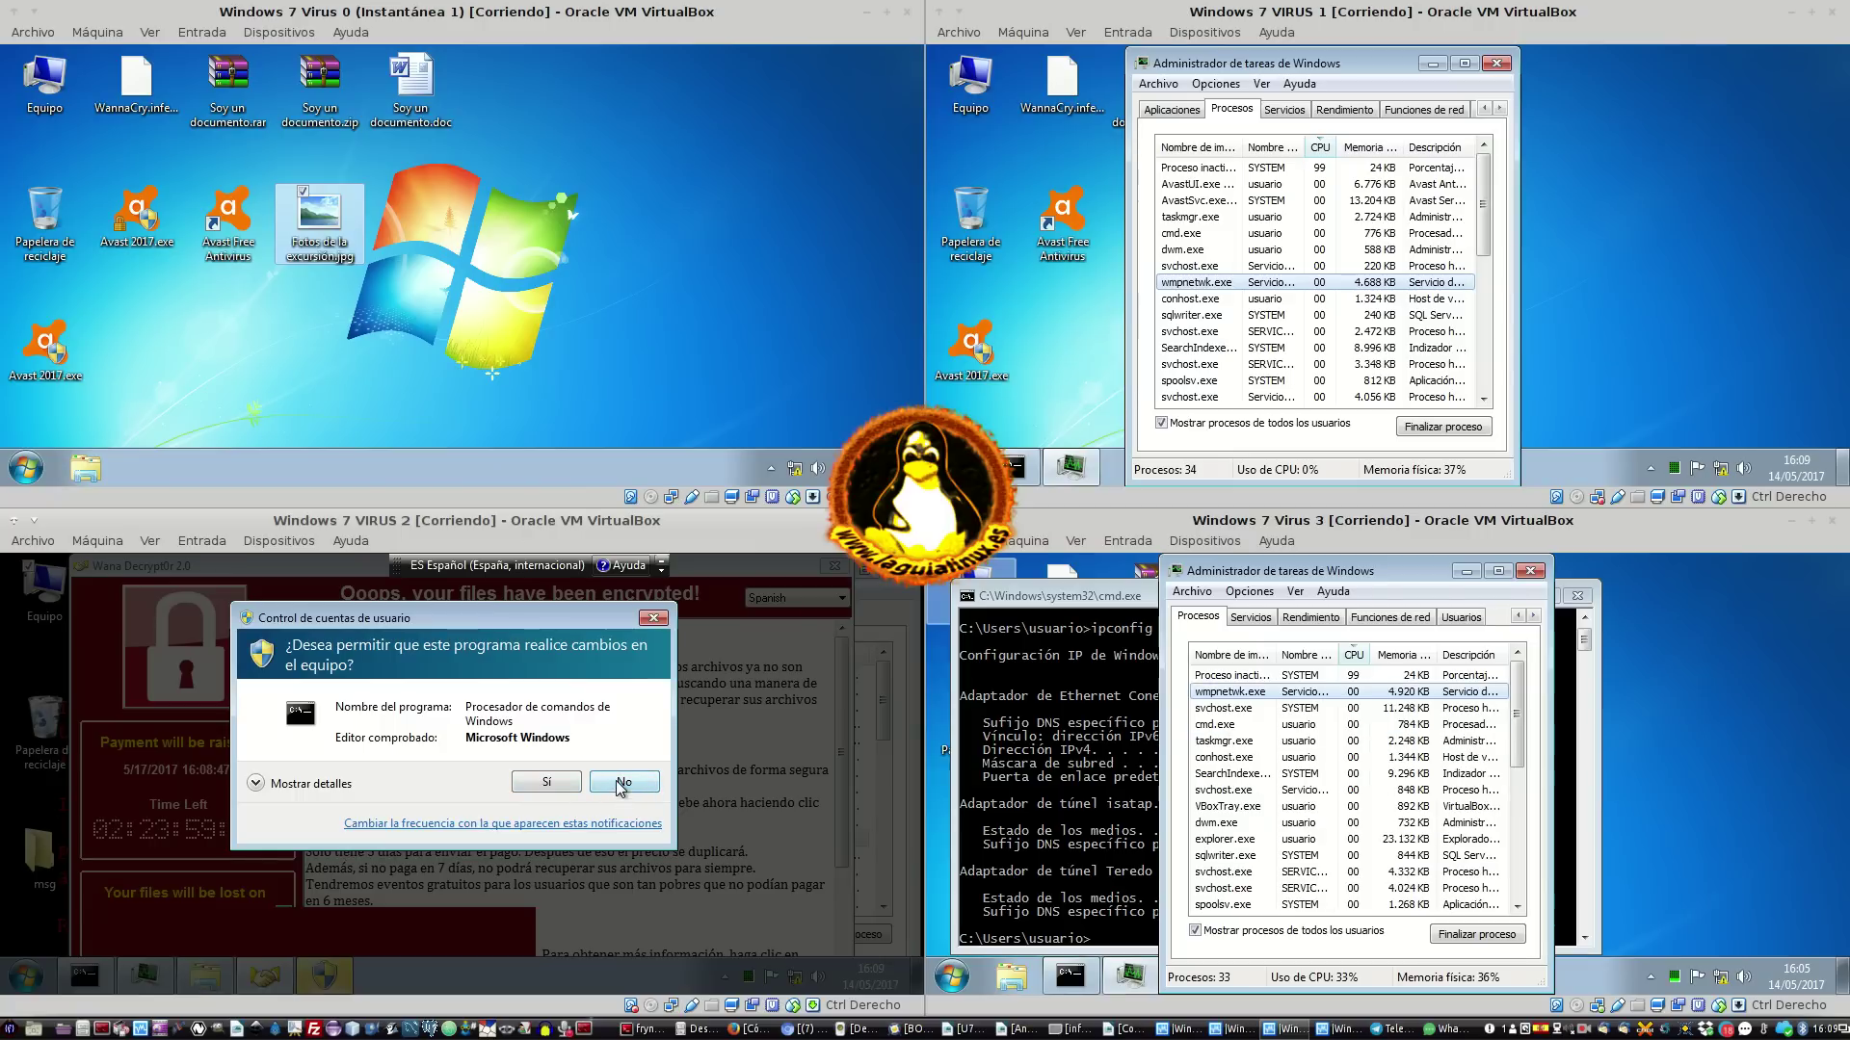
left_click(622, 785)
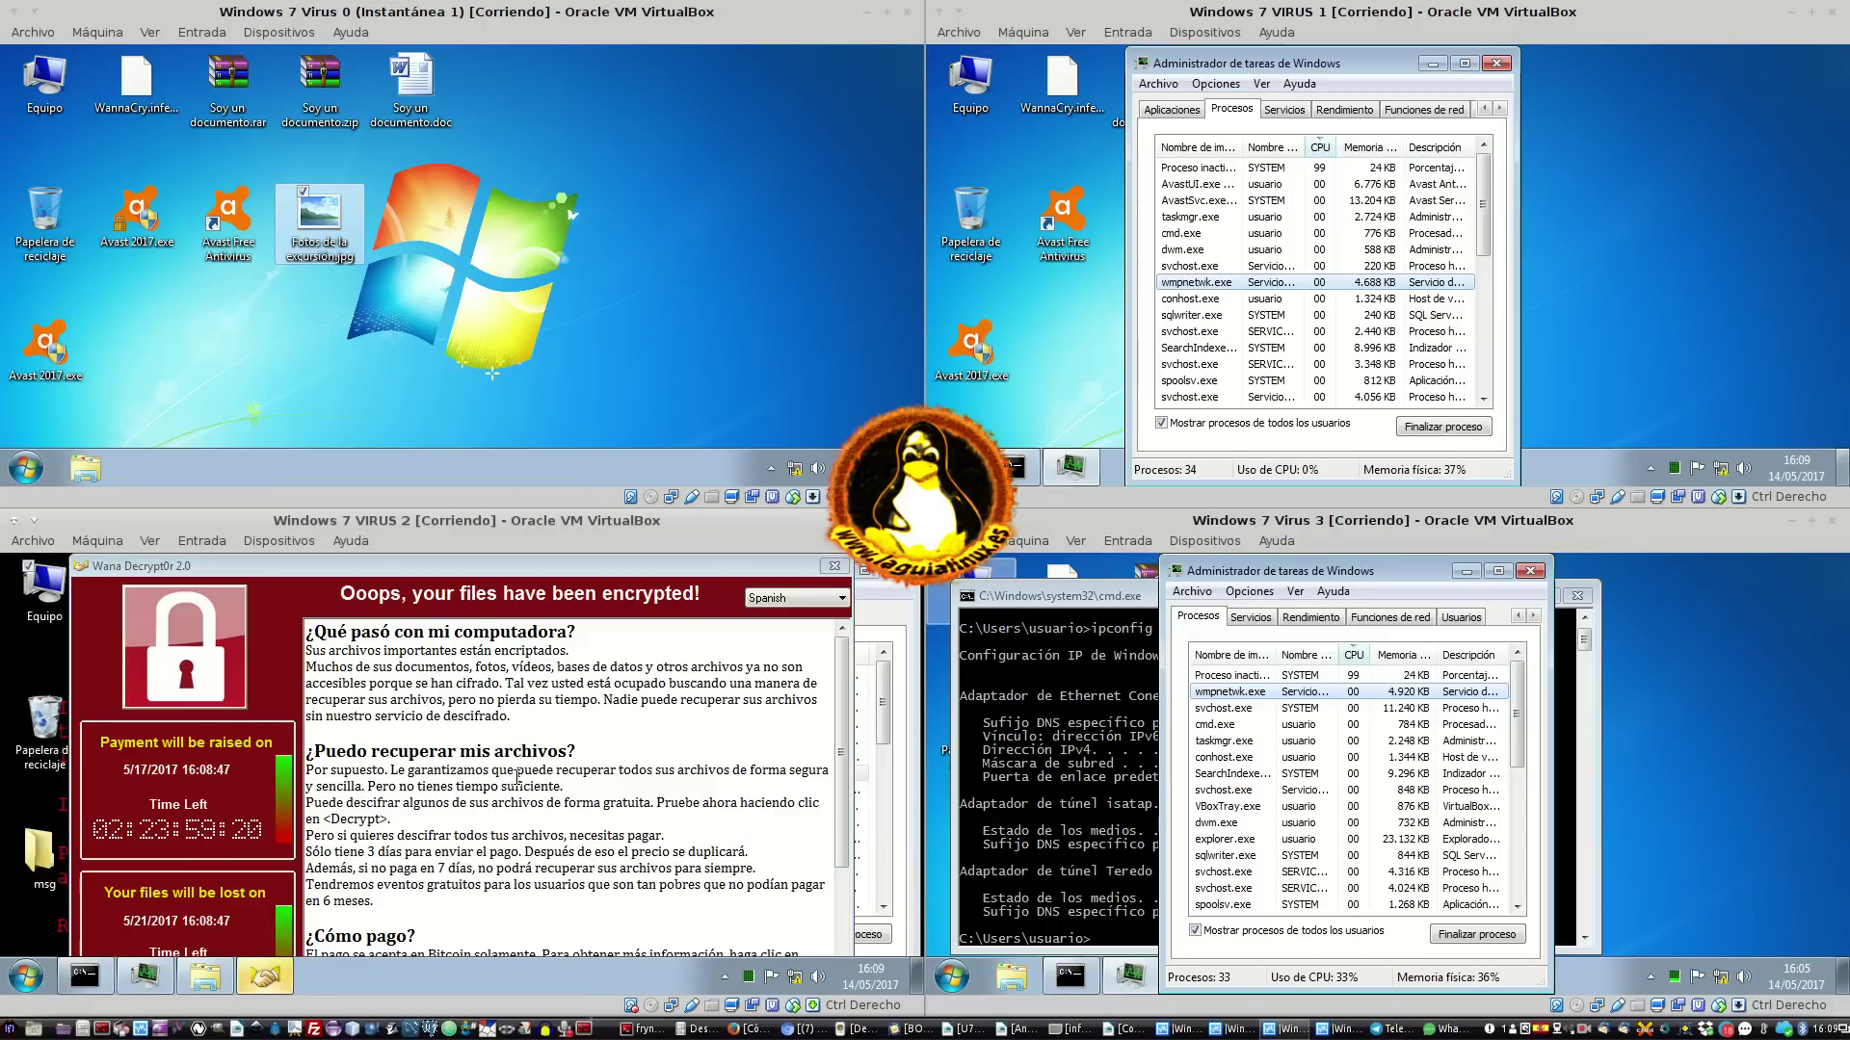
On VM 0, rename Fotos de la excursión.jpg to Fotos de la excursión.exe
left_click(598, 217)
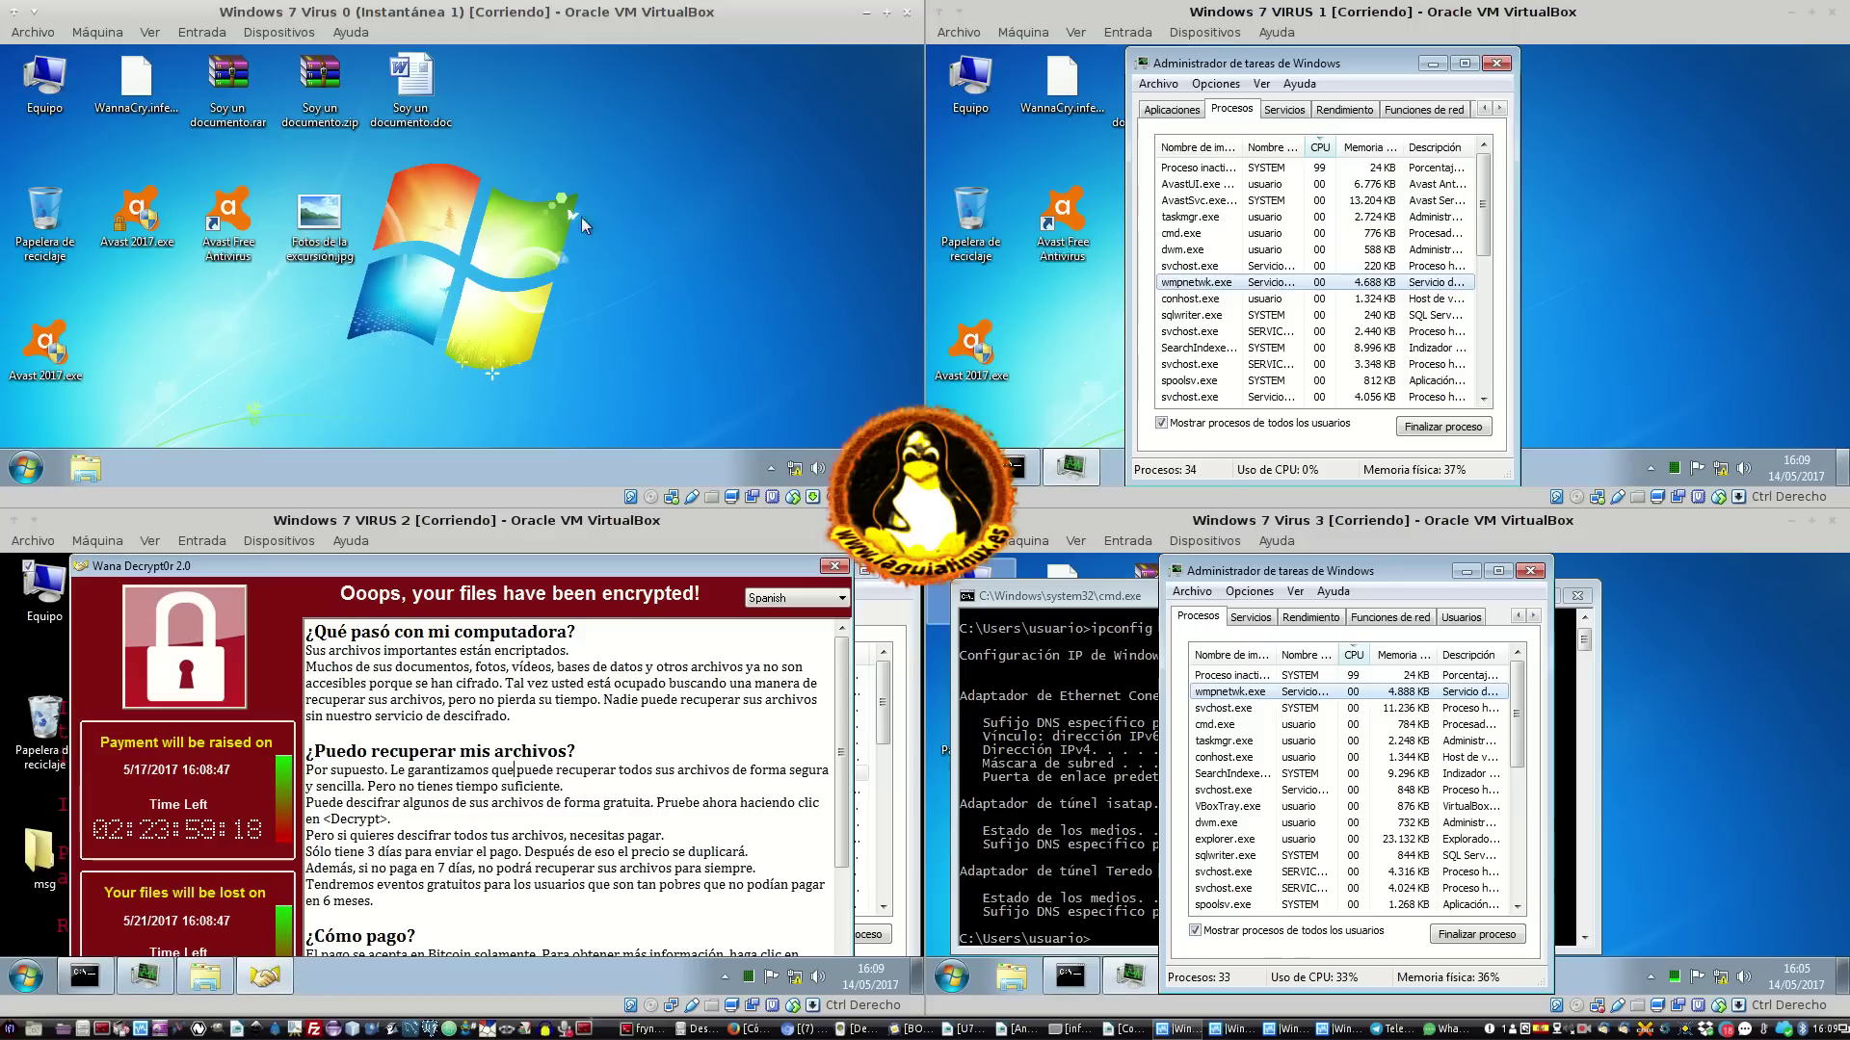
right_click(328, 223)
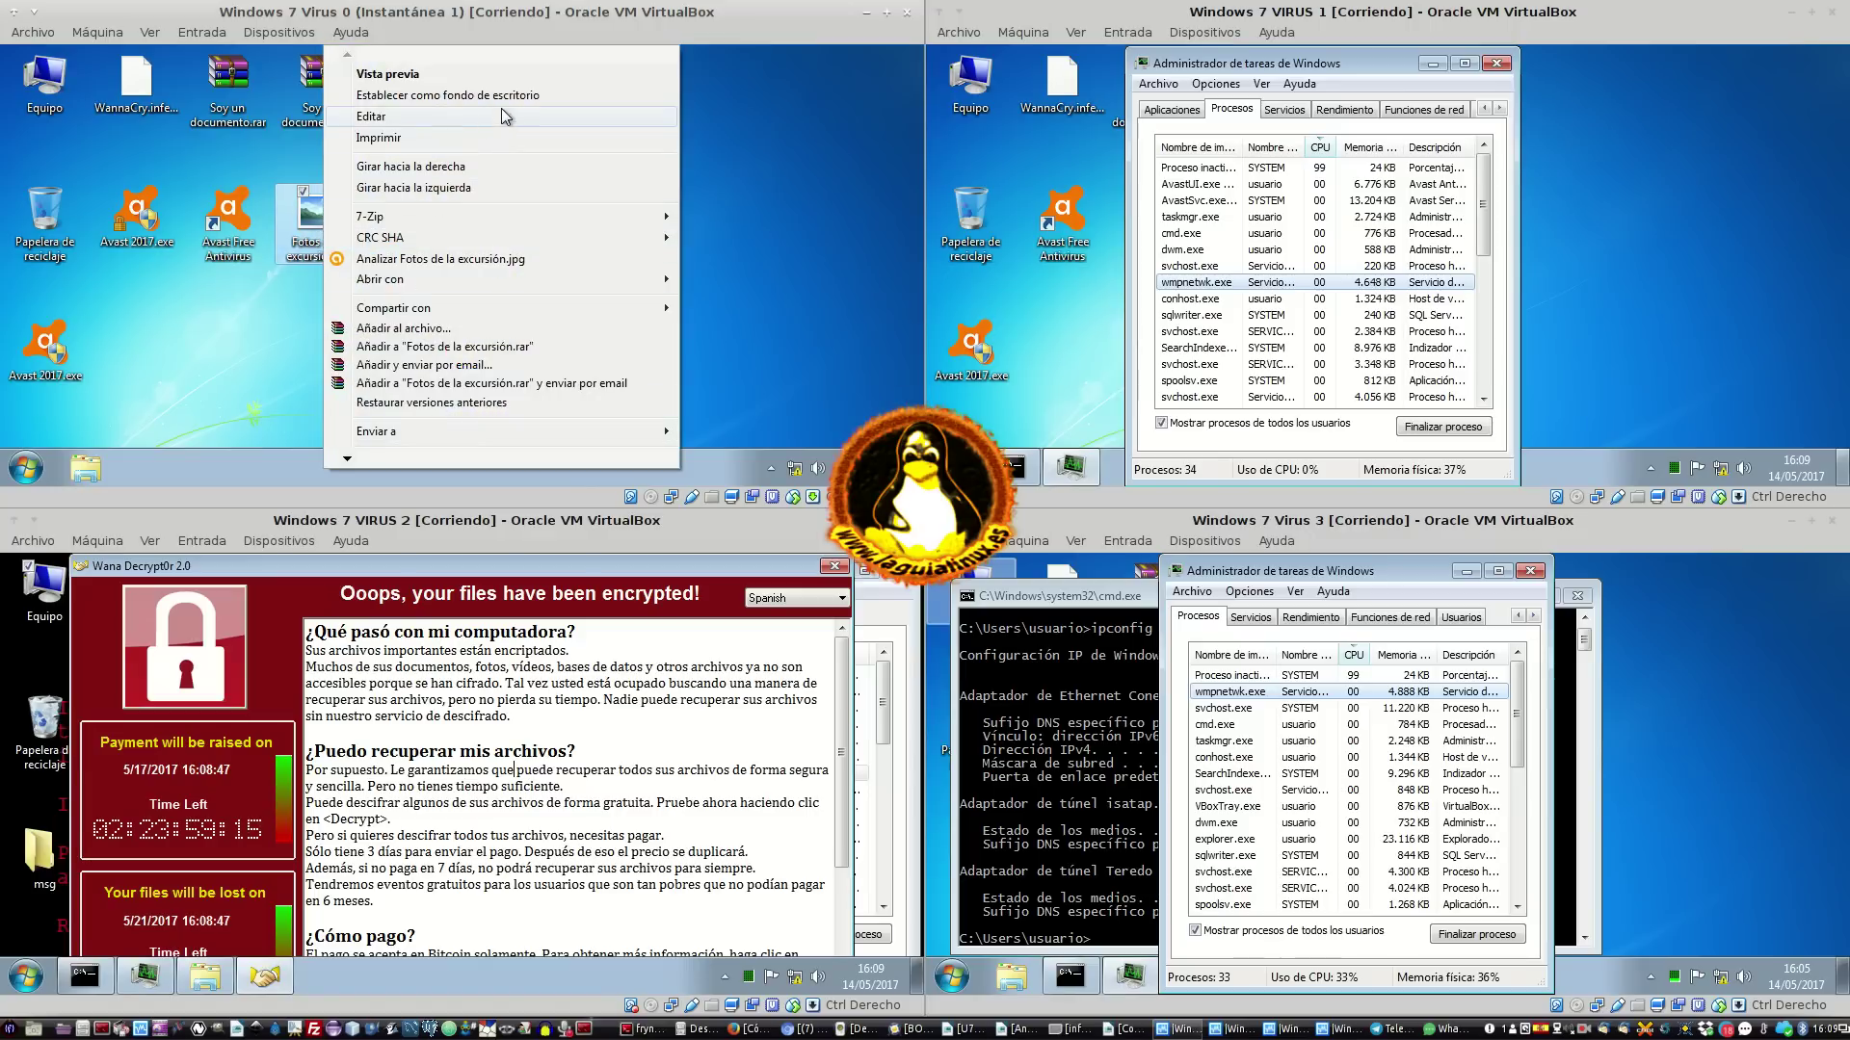
mouse_move(351, 460)
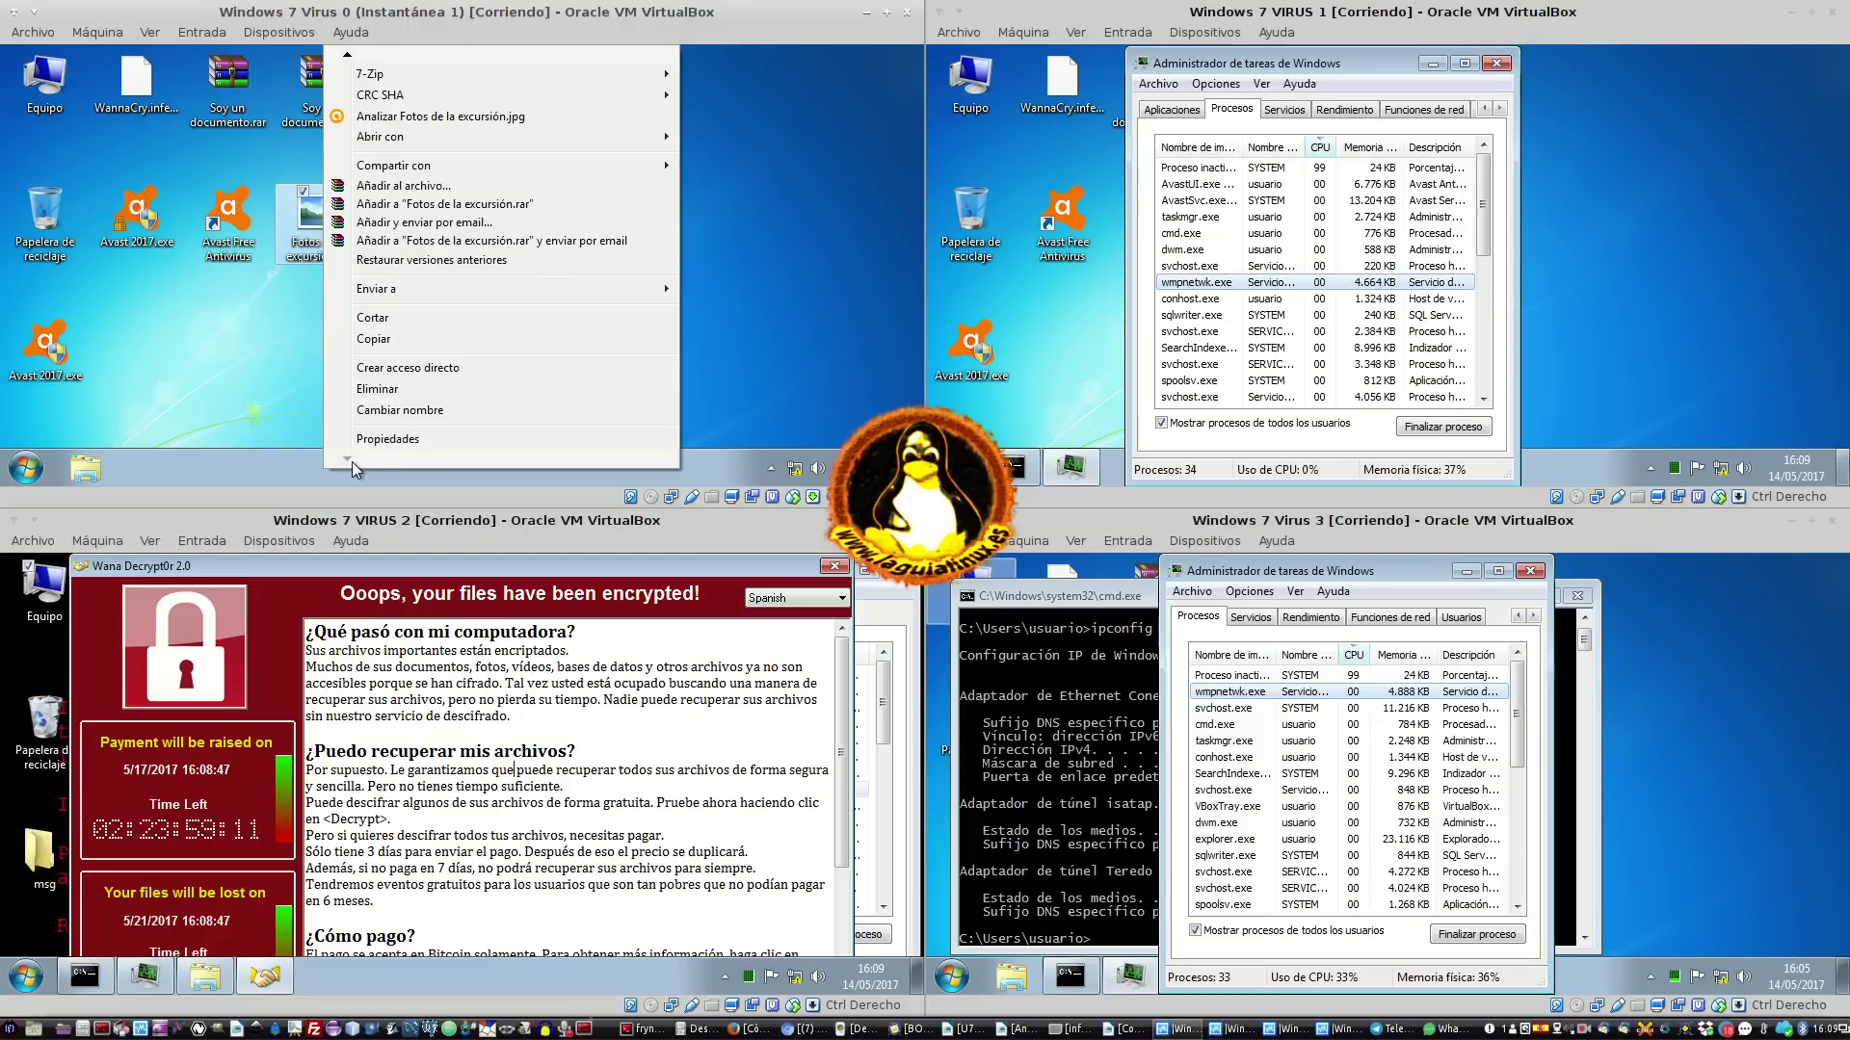
left_click(447, 412)
double_click(345, 257)
key("End")
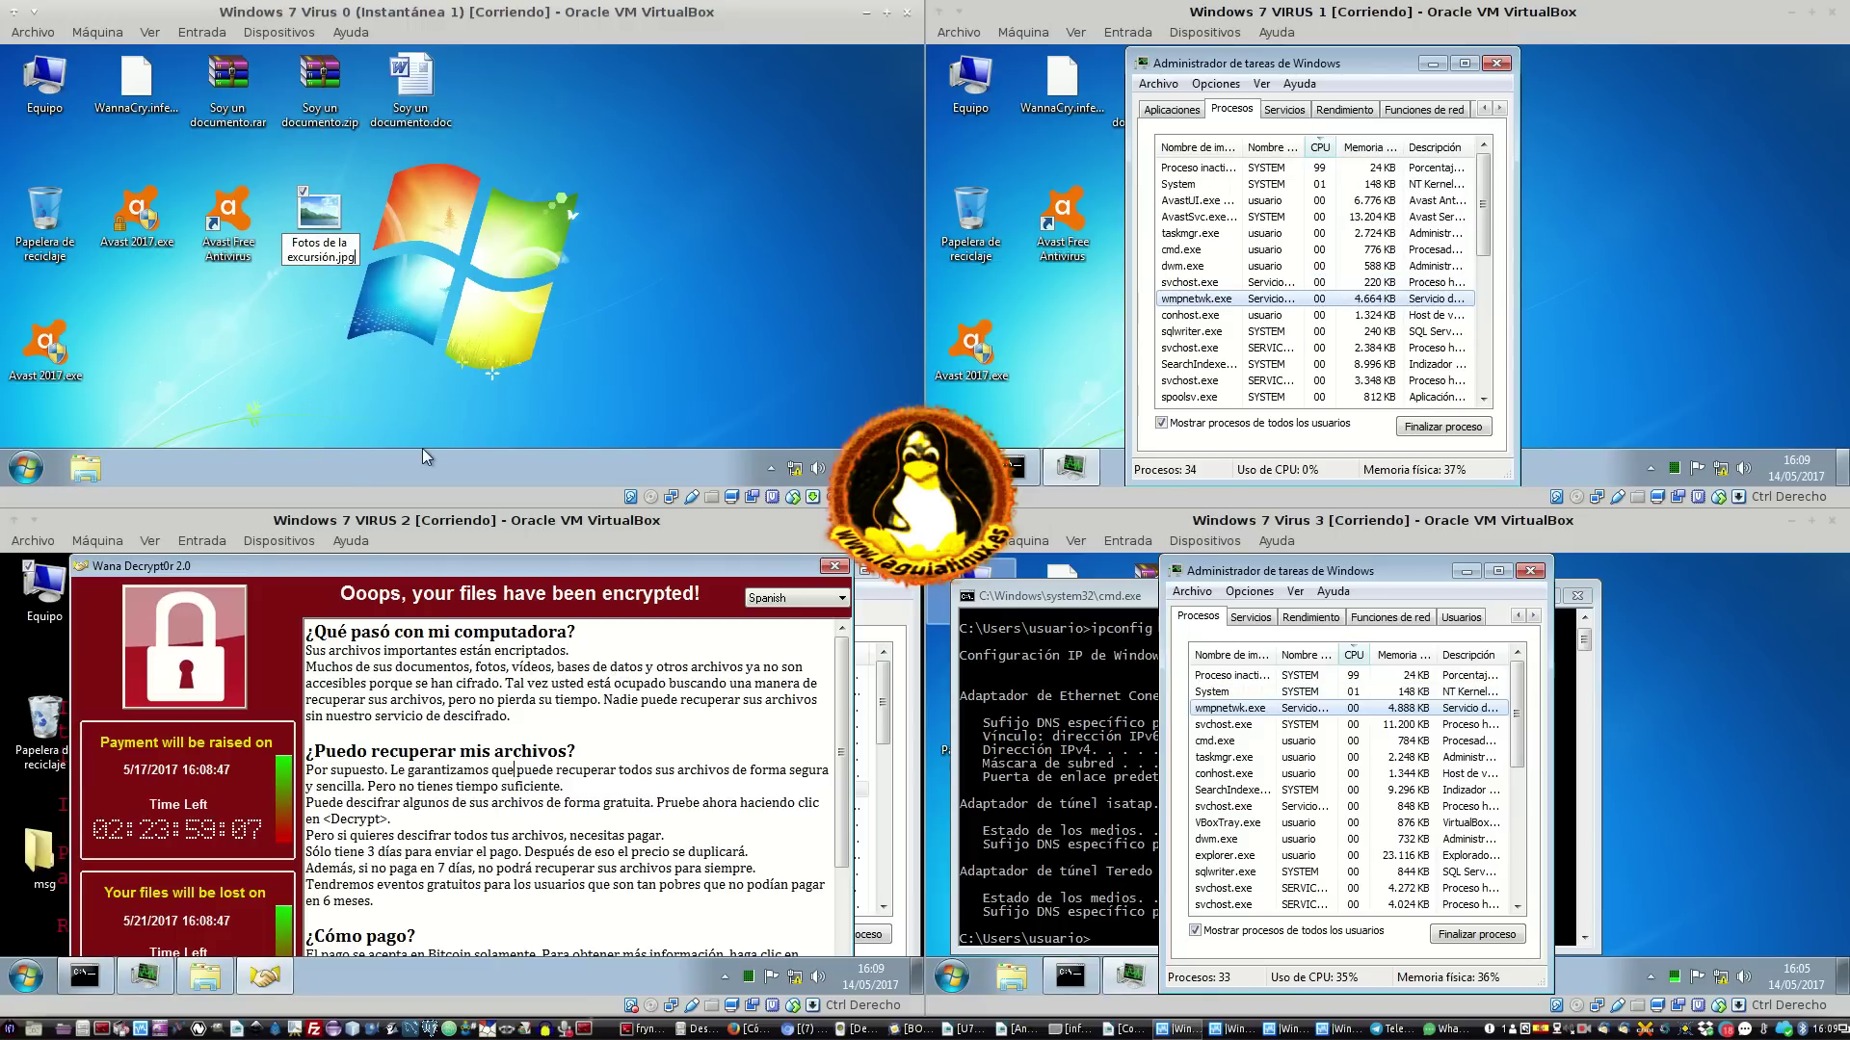
key("BackSpace")
key("BackSpace")
key("BackSpace")
type("exe")
key("Return")
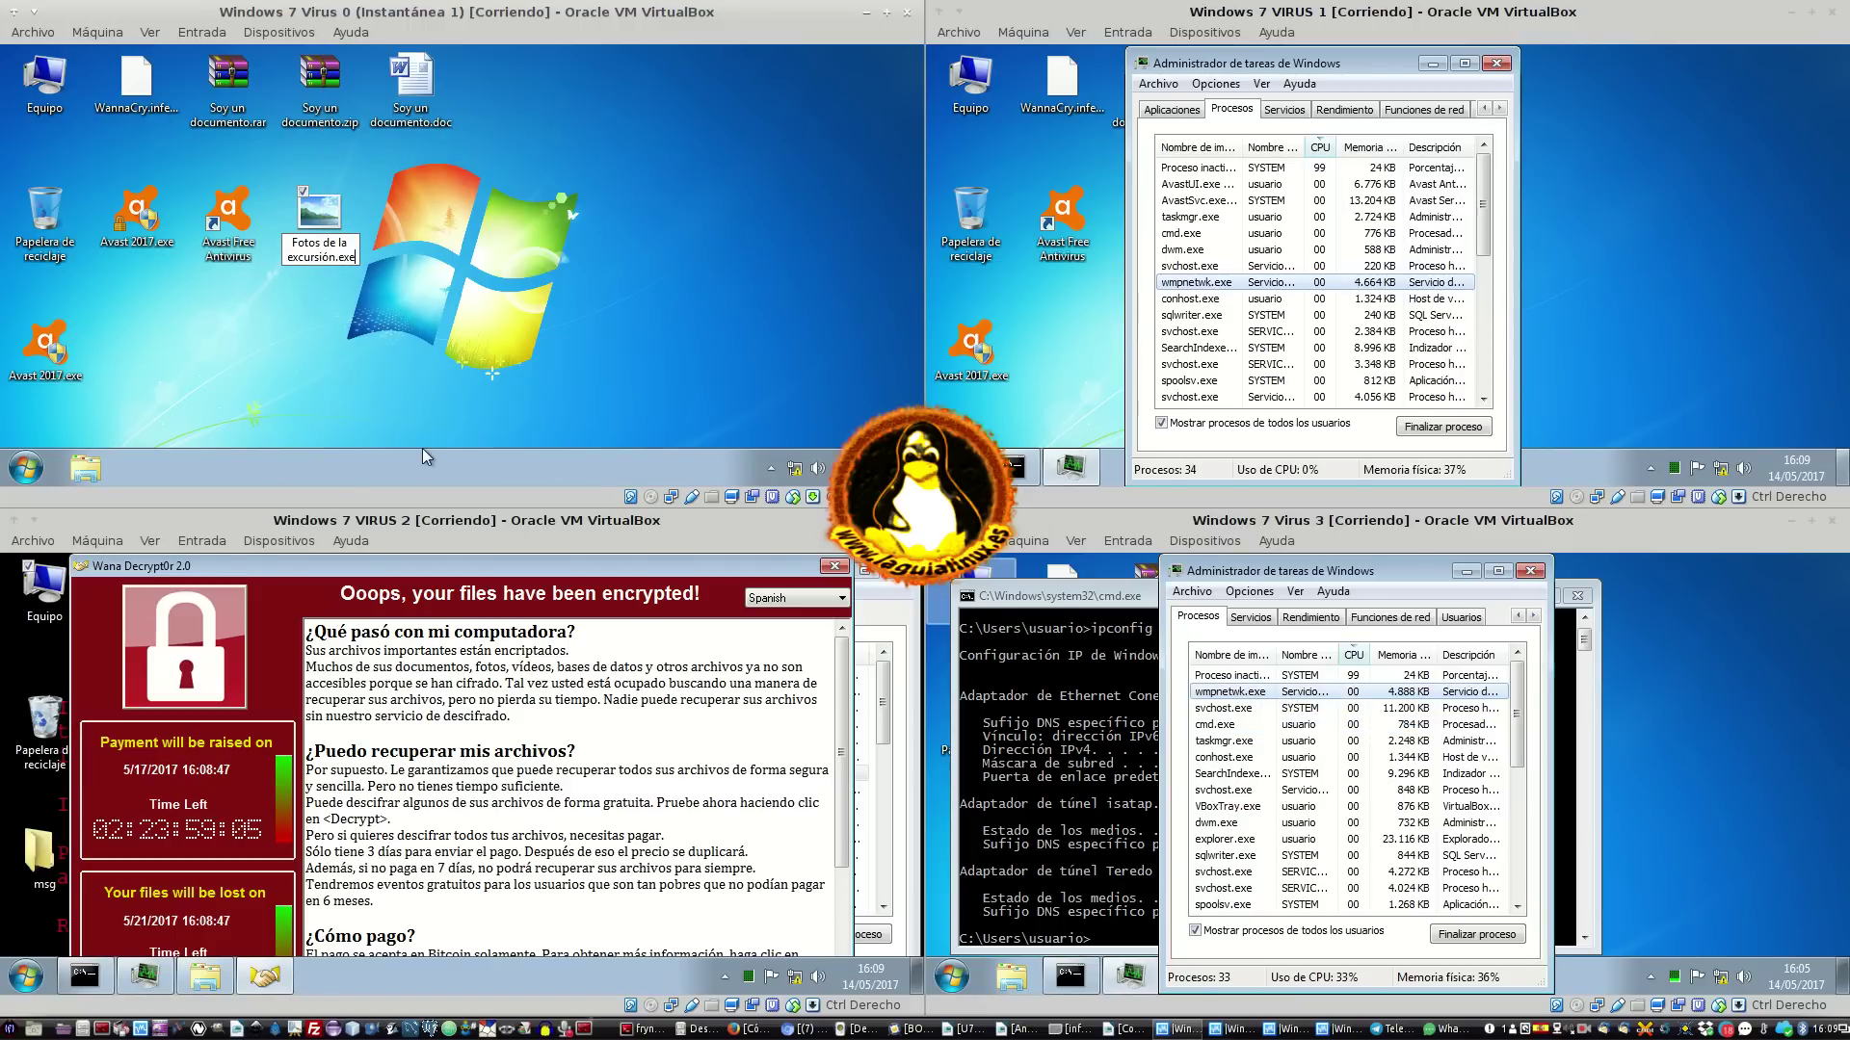
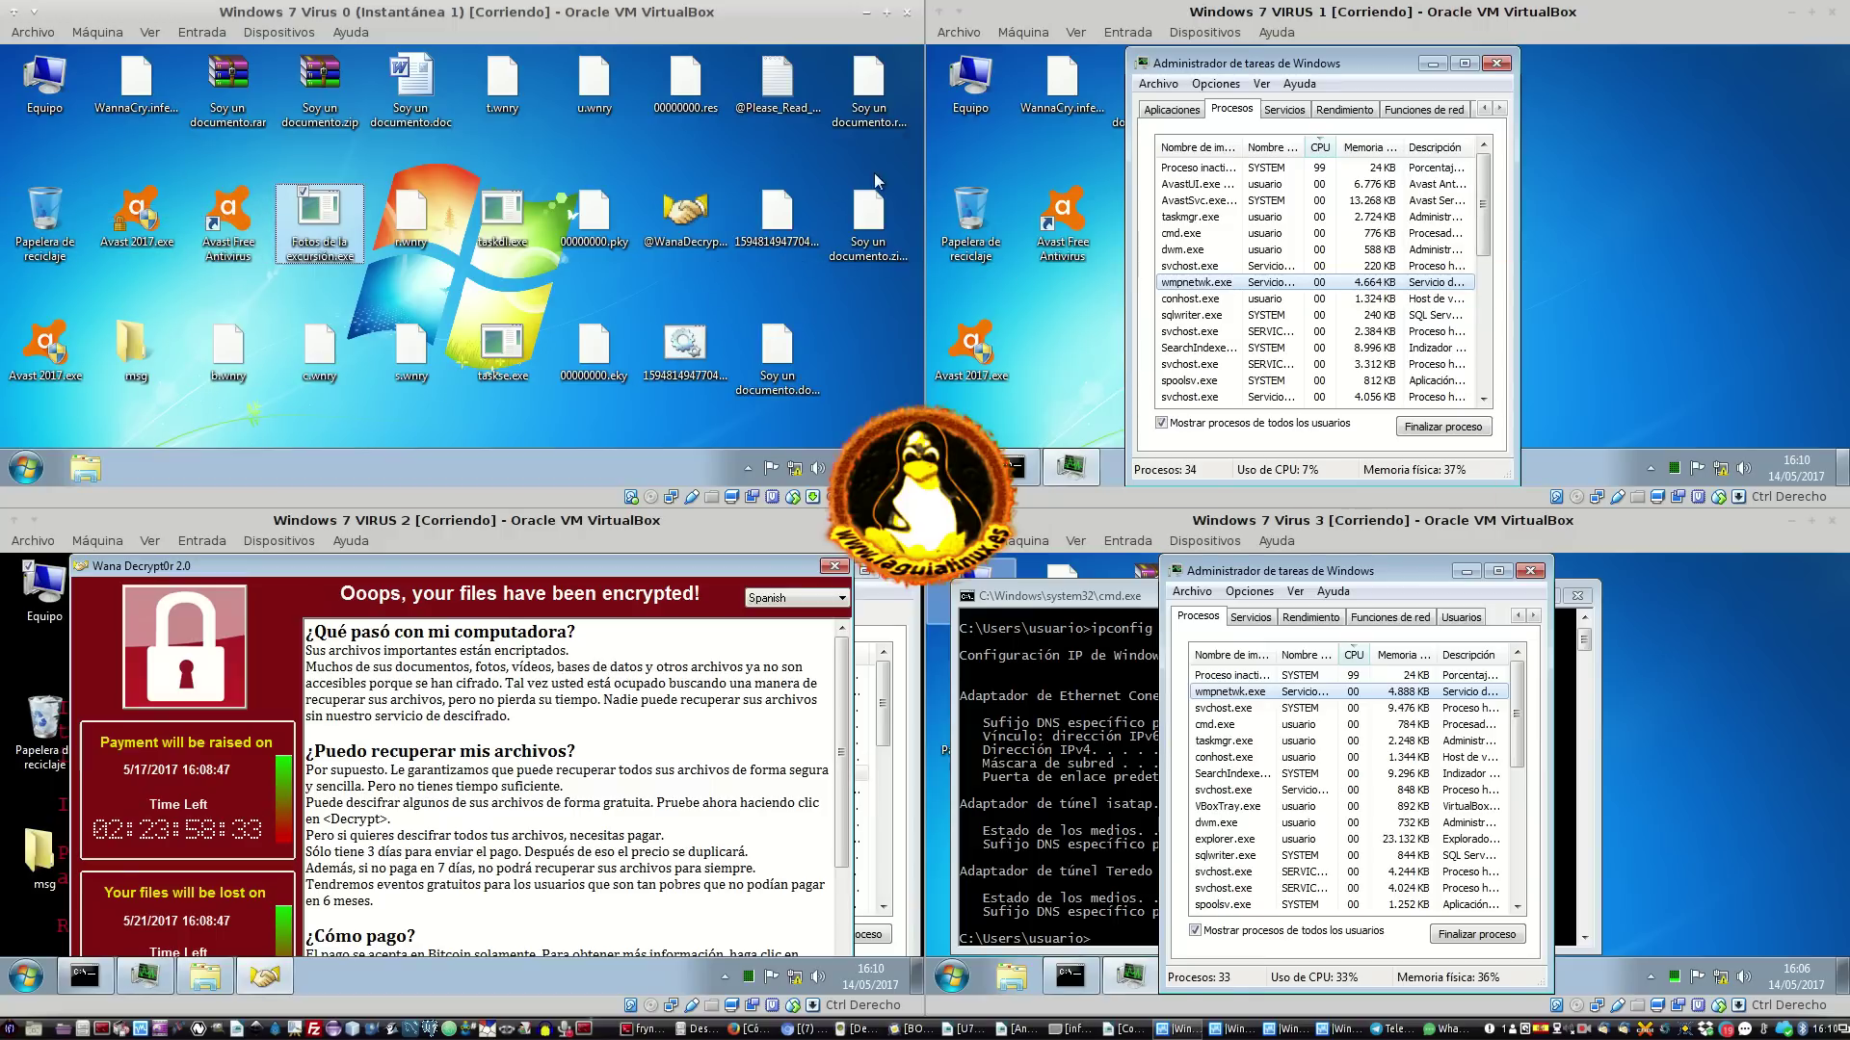
Move VIRUS 1's Task Manager further right, then shift VIRUS 2's ransom note left and close it
left_click(872, 215)
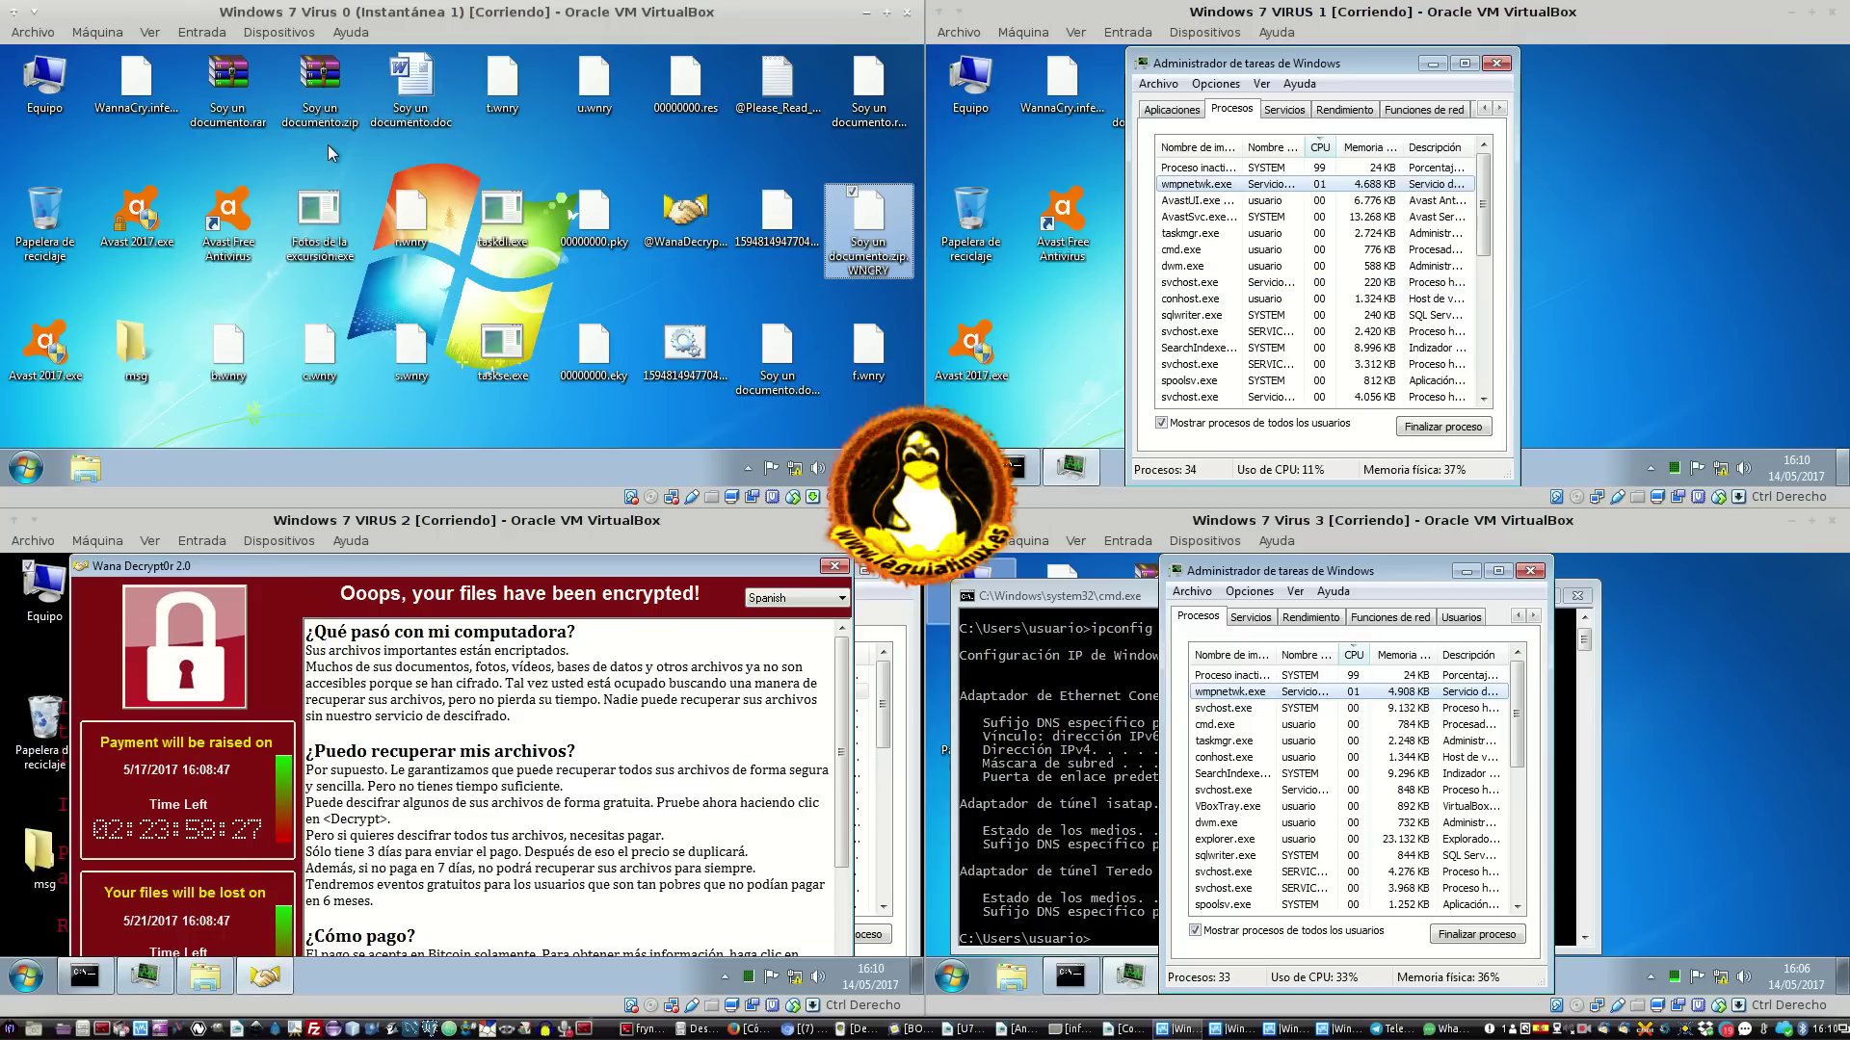
left_click(773, 354)
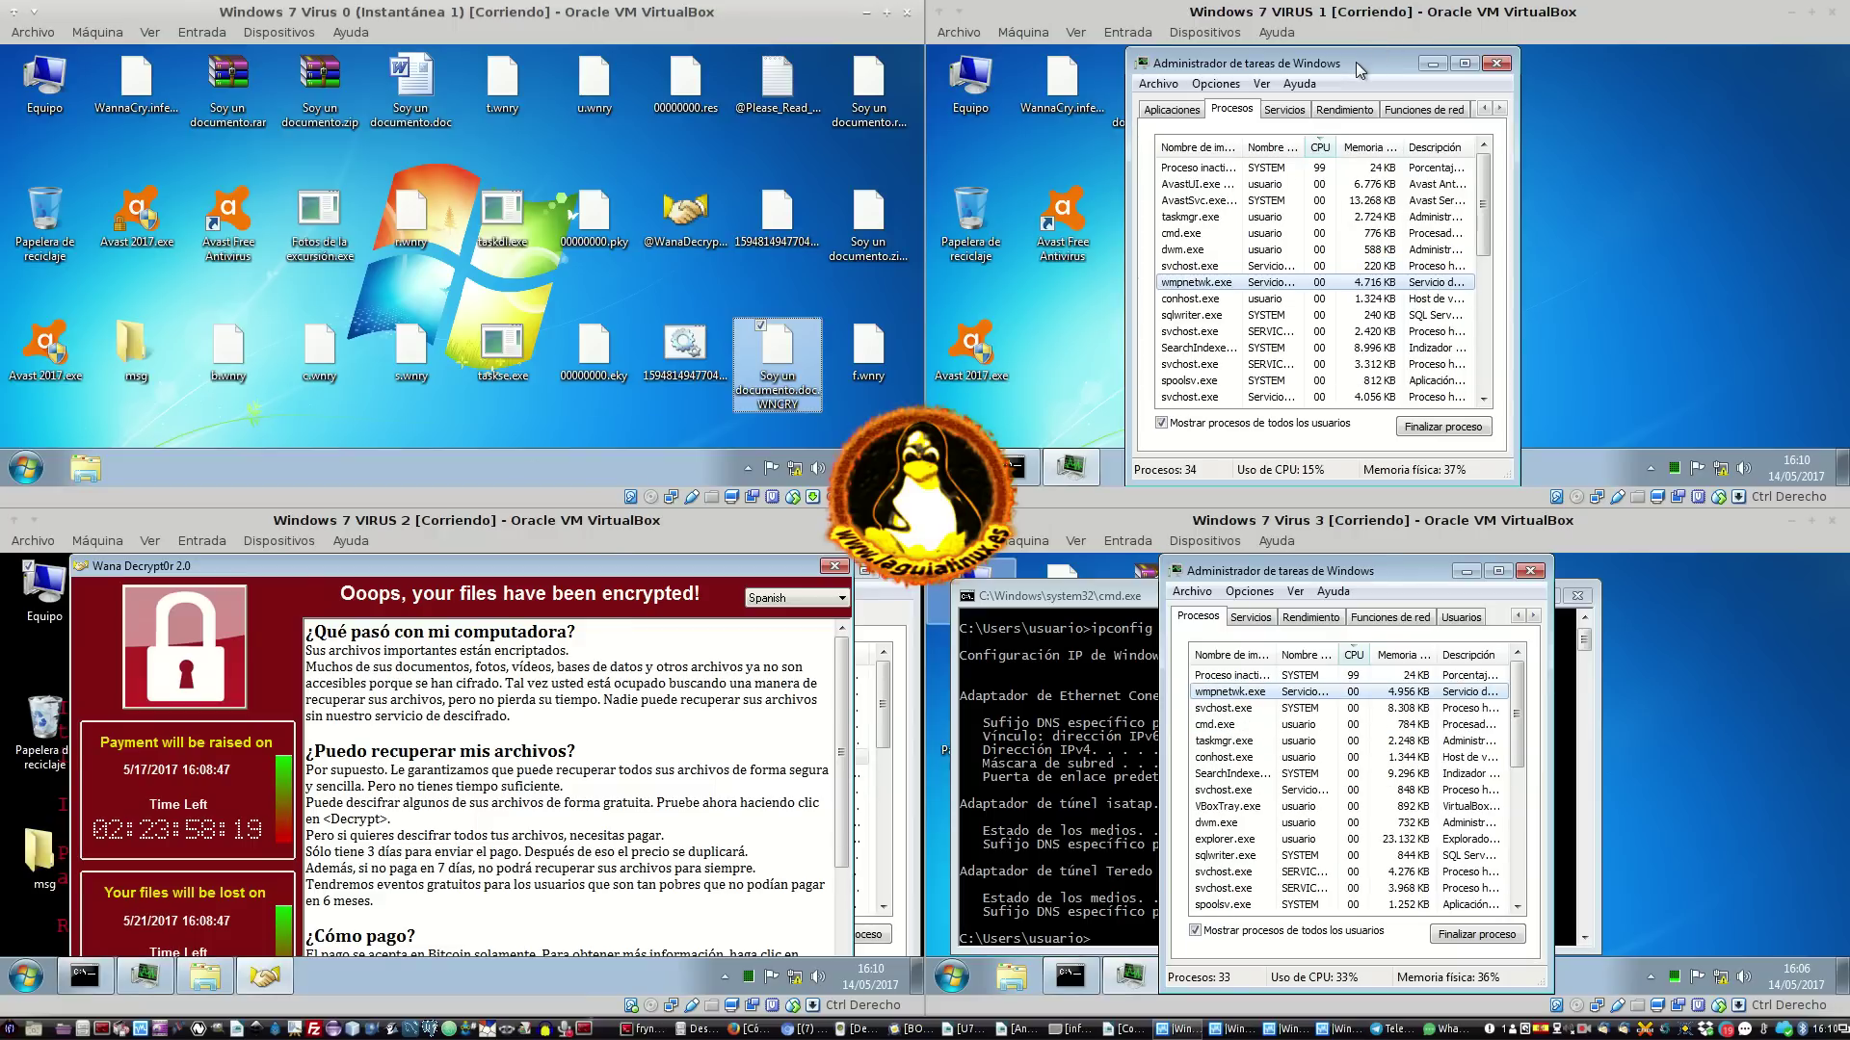
left_click_drag(1357, 61, 1472, 55)
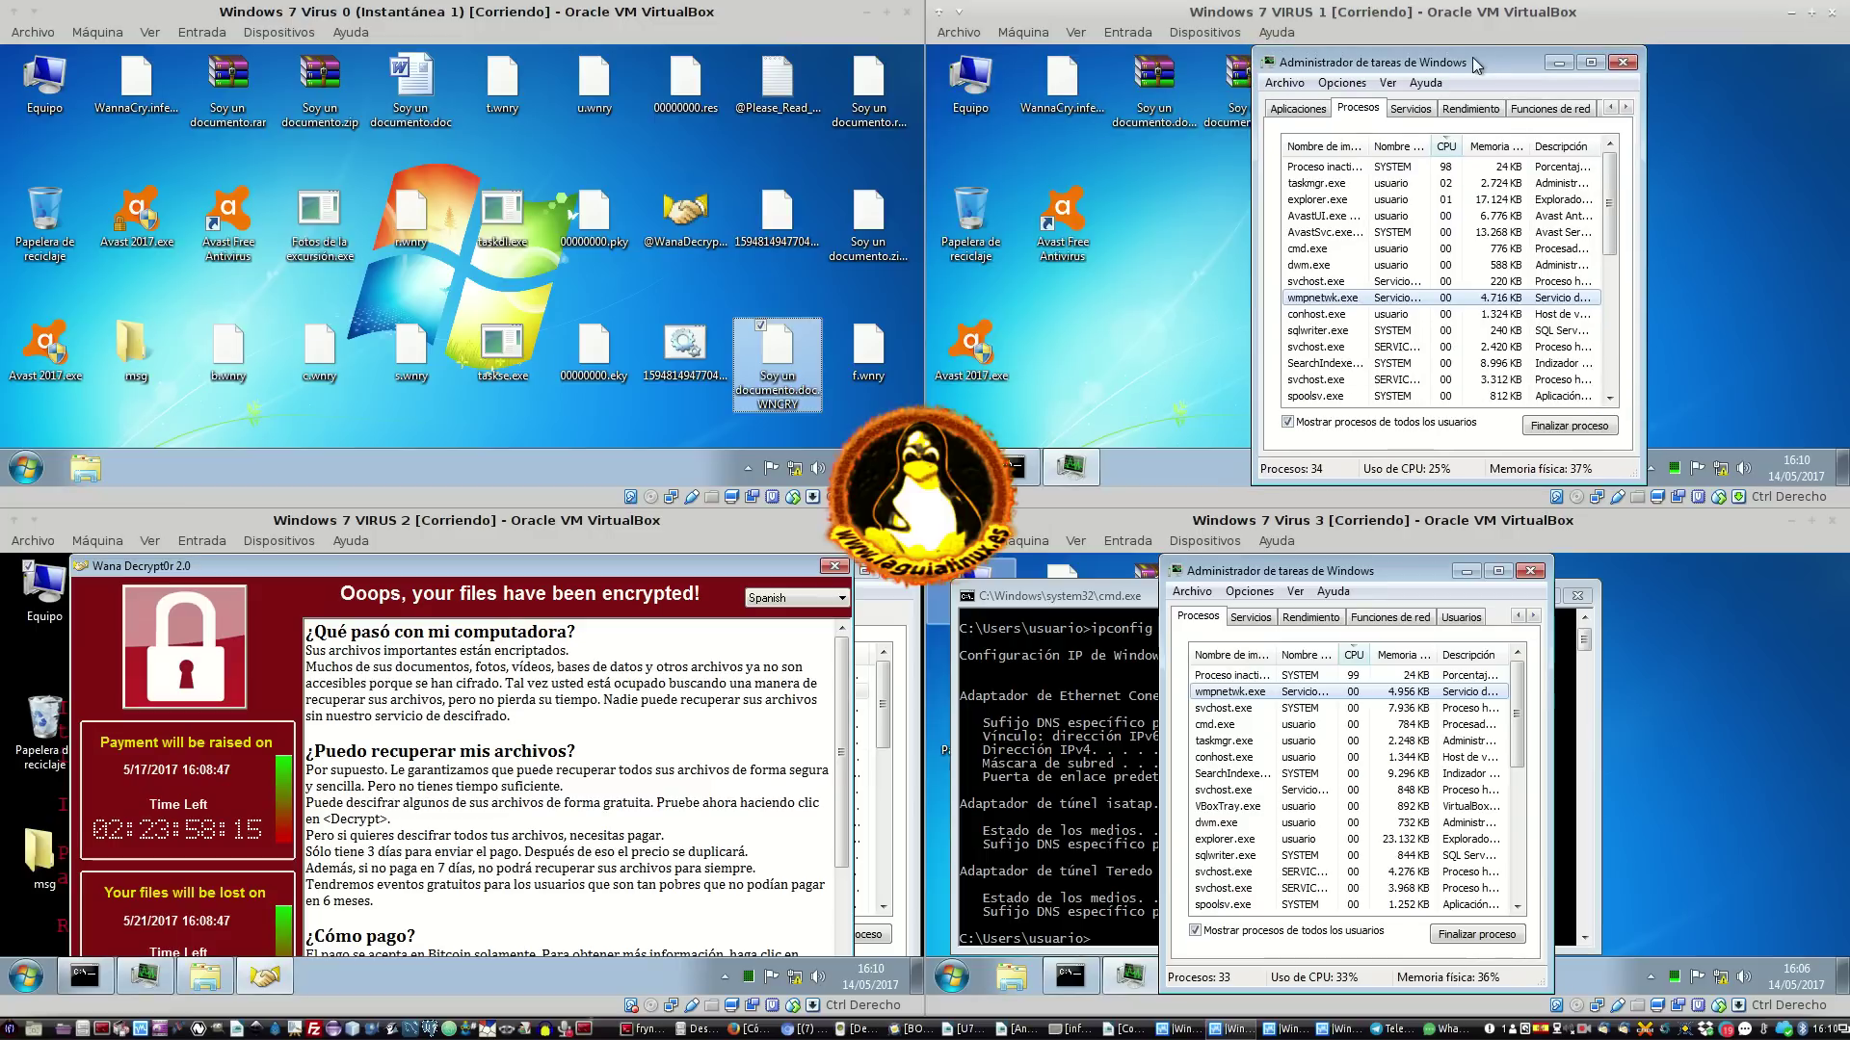
left_click(433, 280)
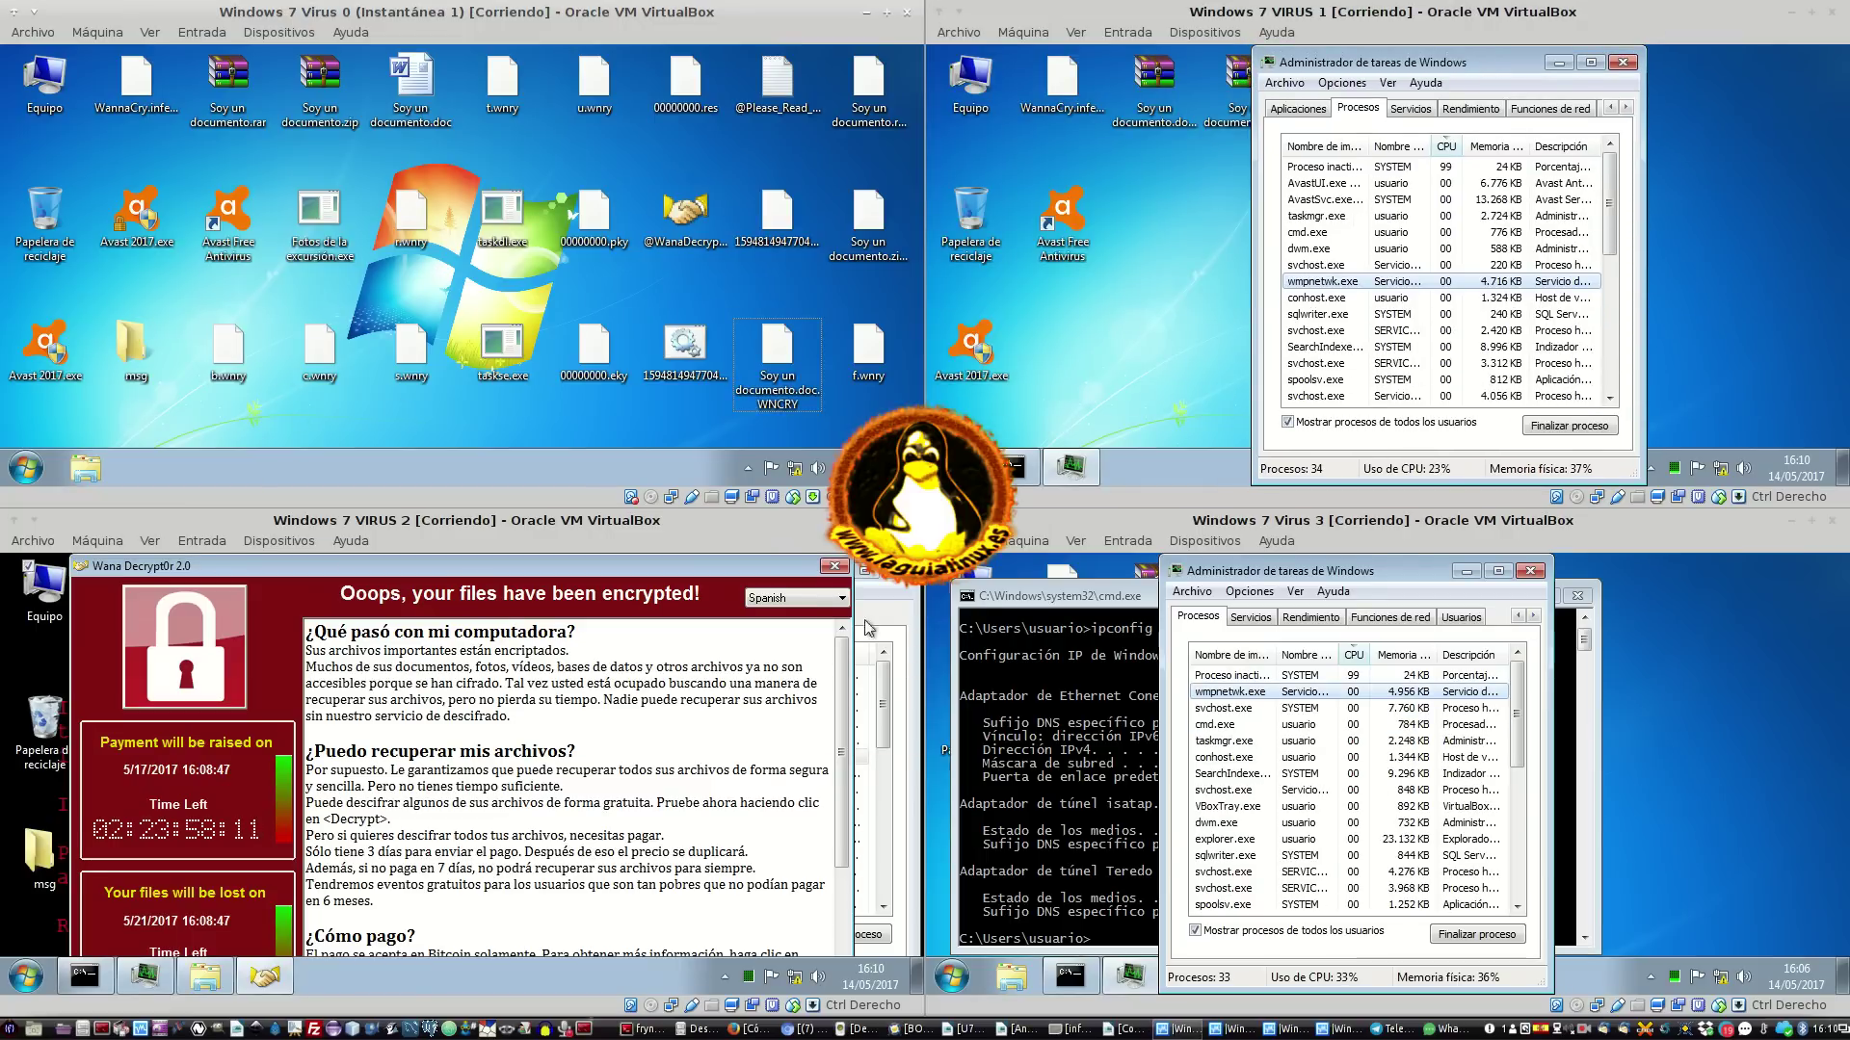
left_click_drag(720, 569, 614, 587)
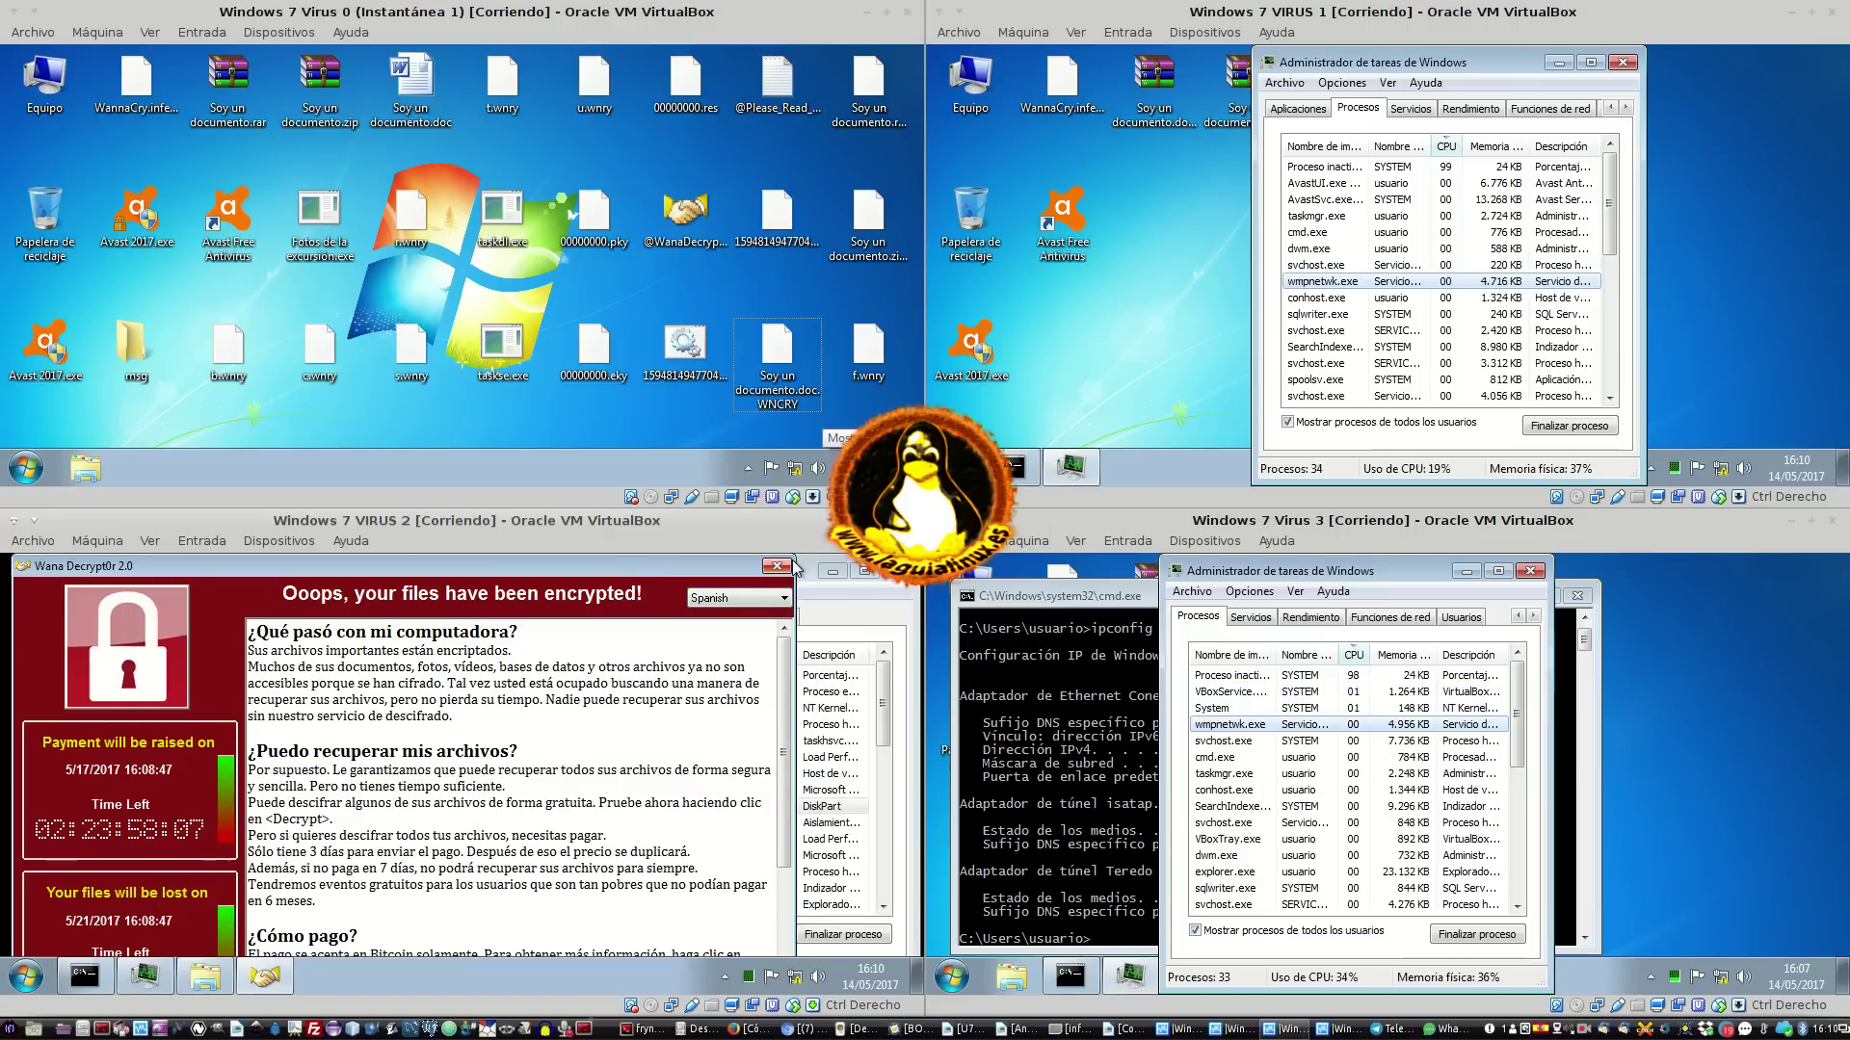
left_click(788, 566)
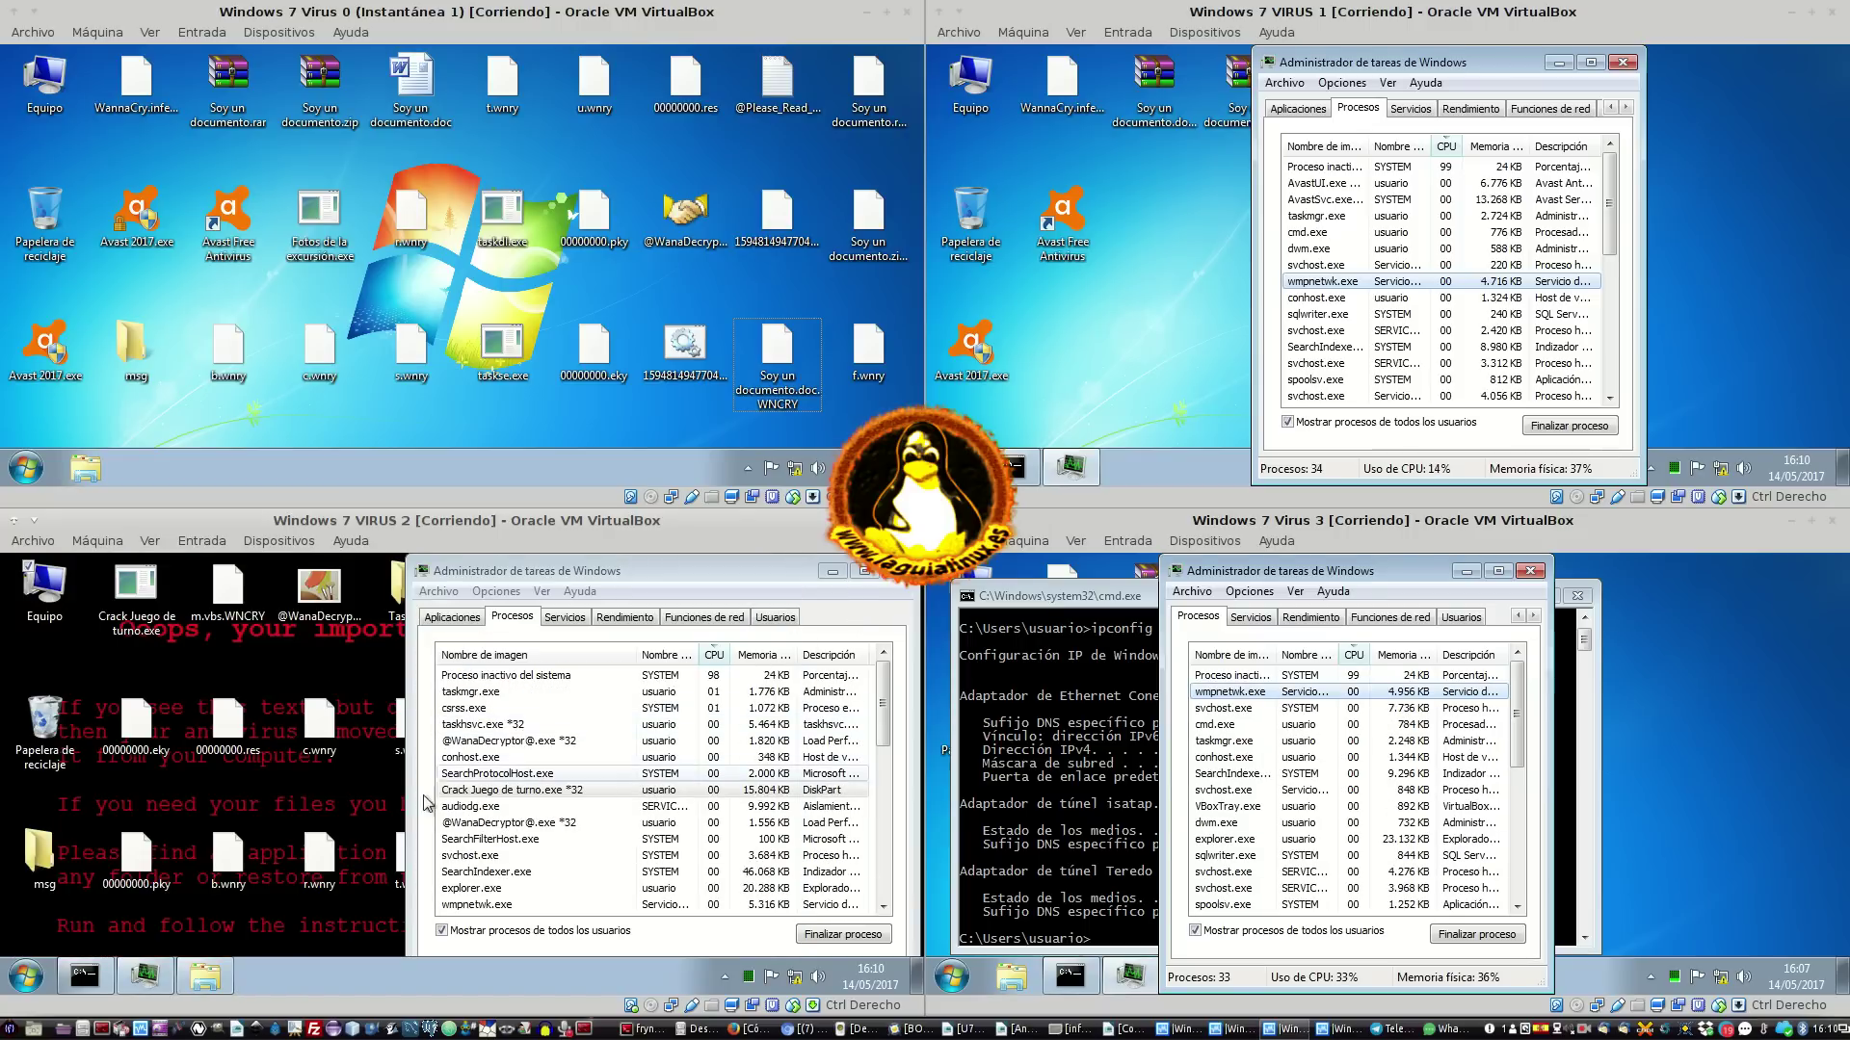
left_click(337, 594)
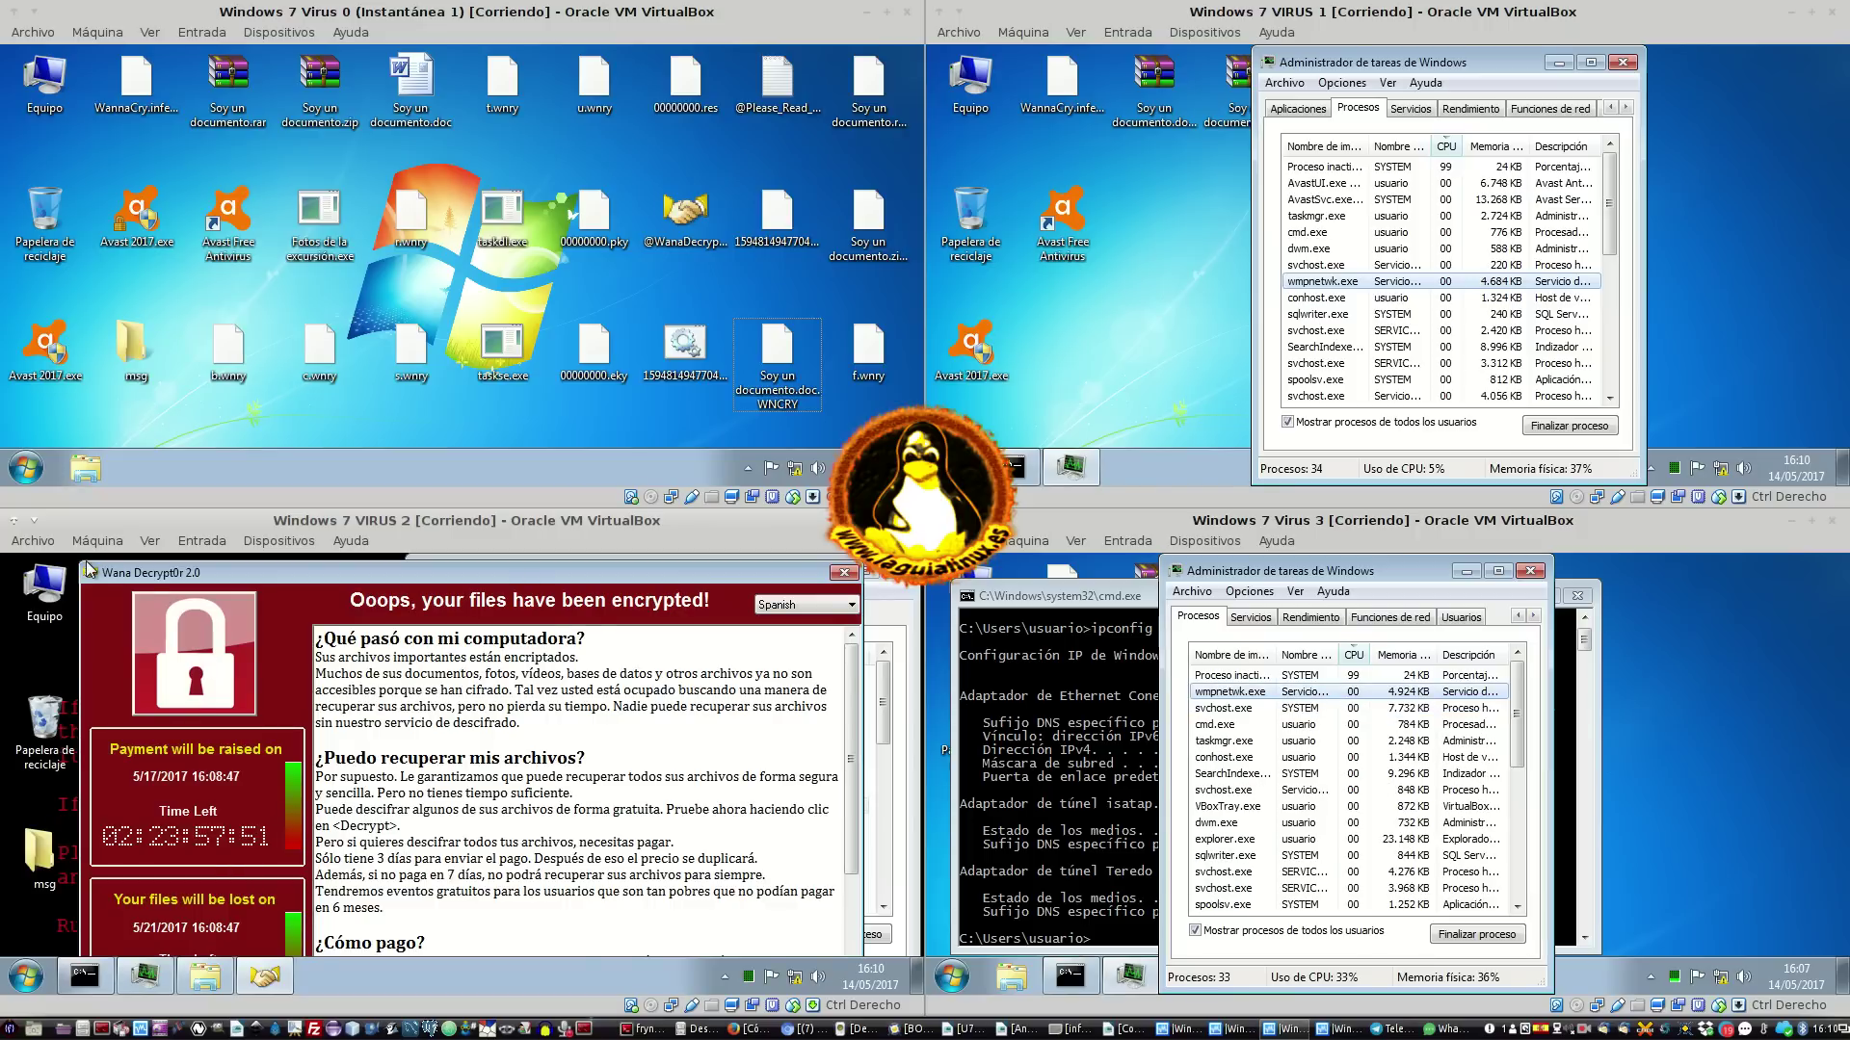
scroll(340, 721, "down", 4)
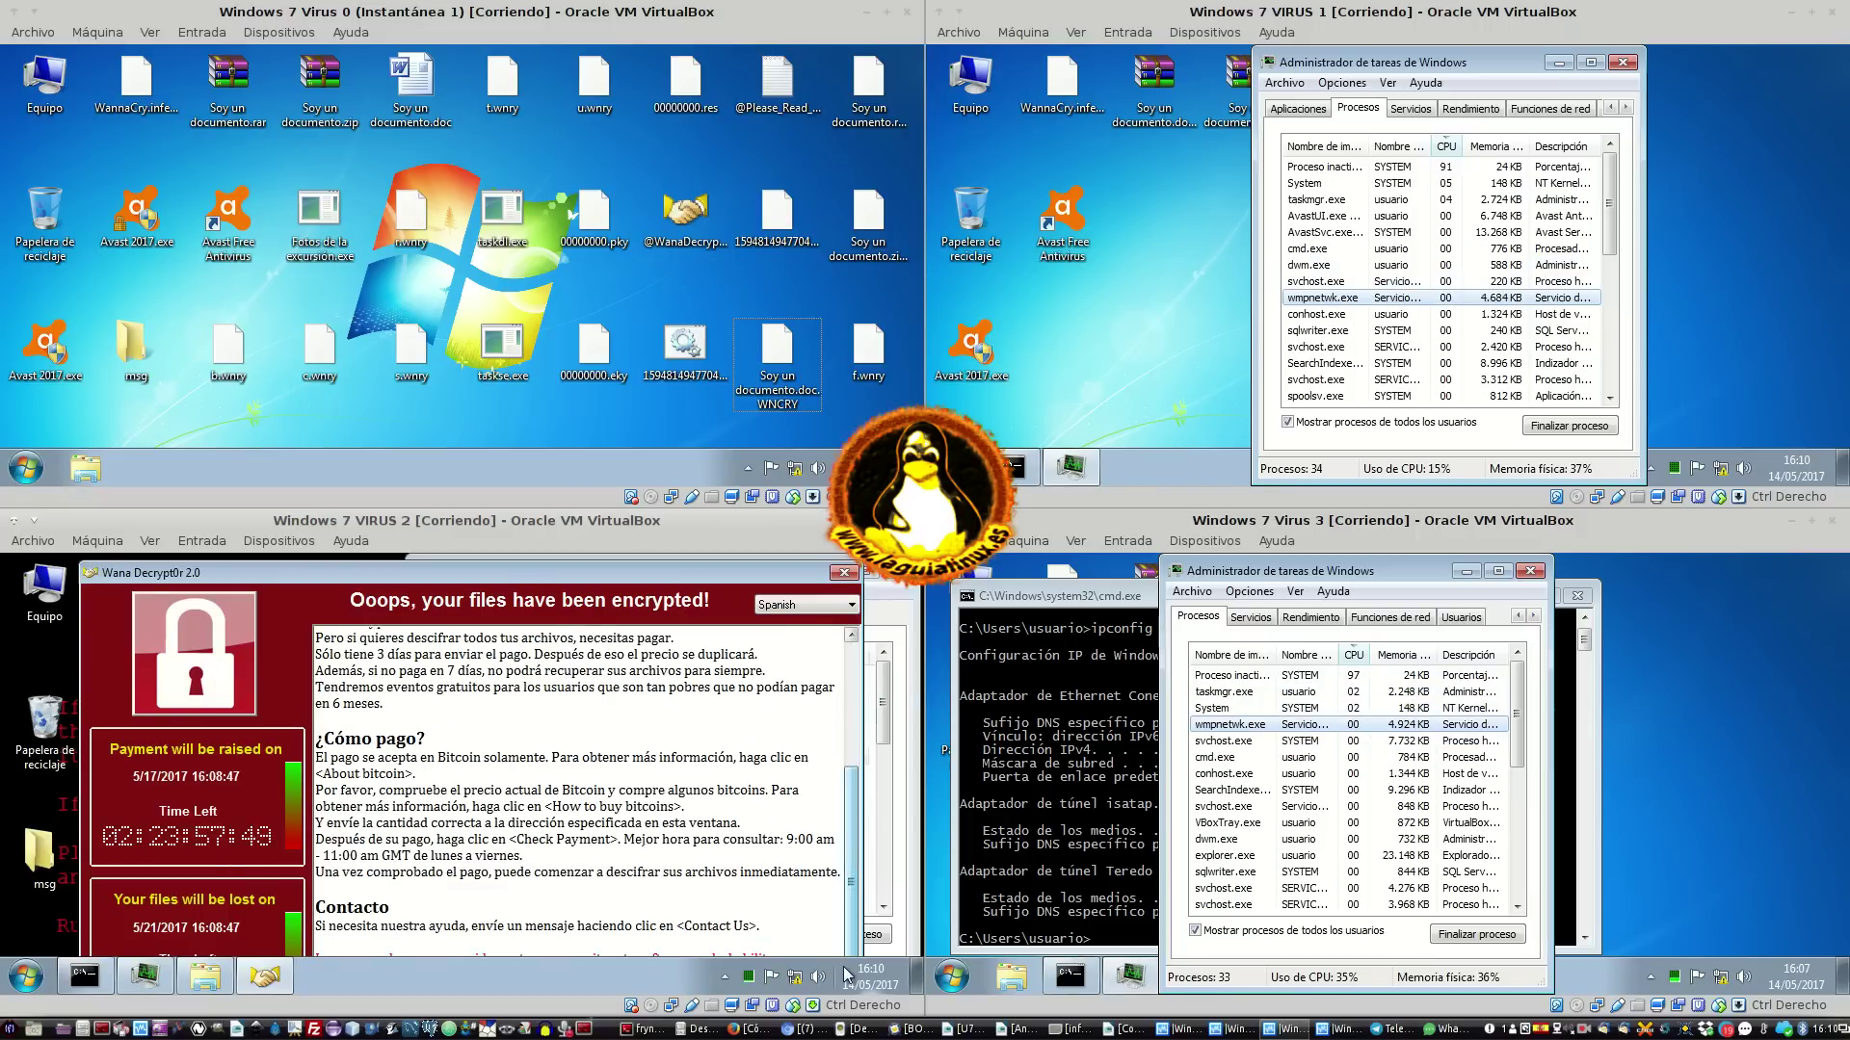
left_click_drag(331, 759, 424, 776)
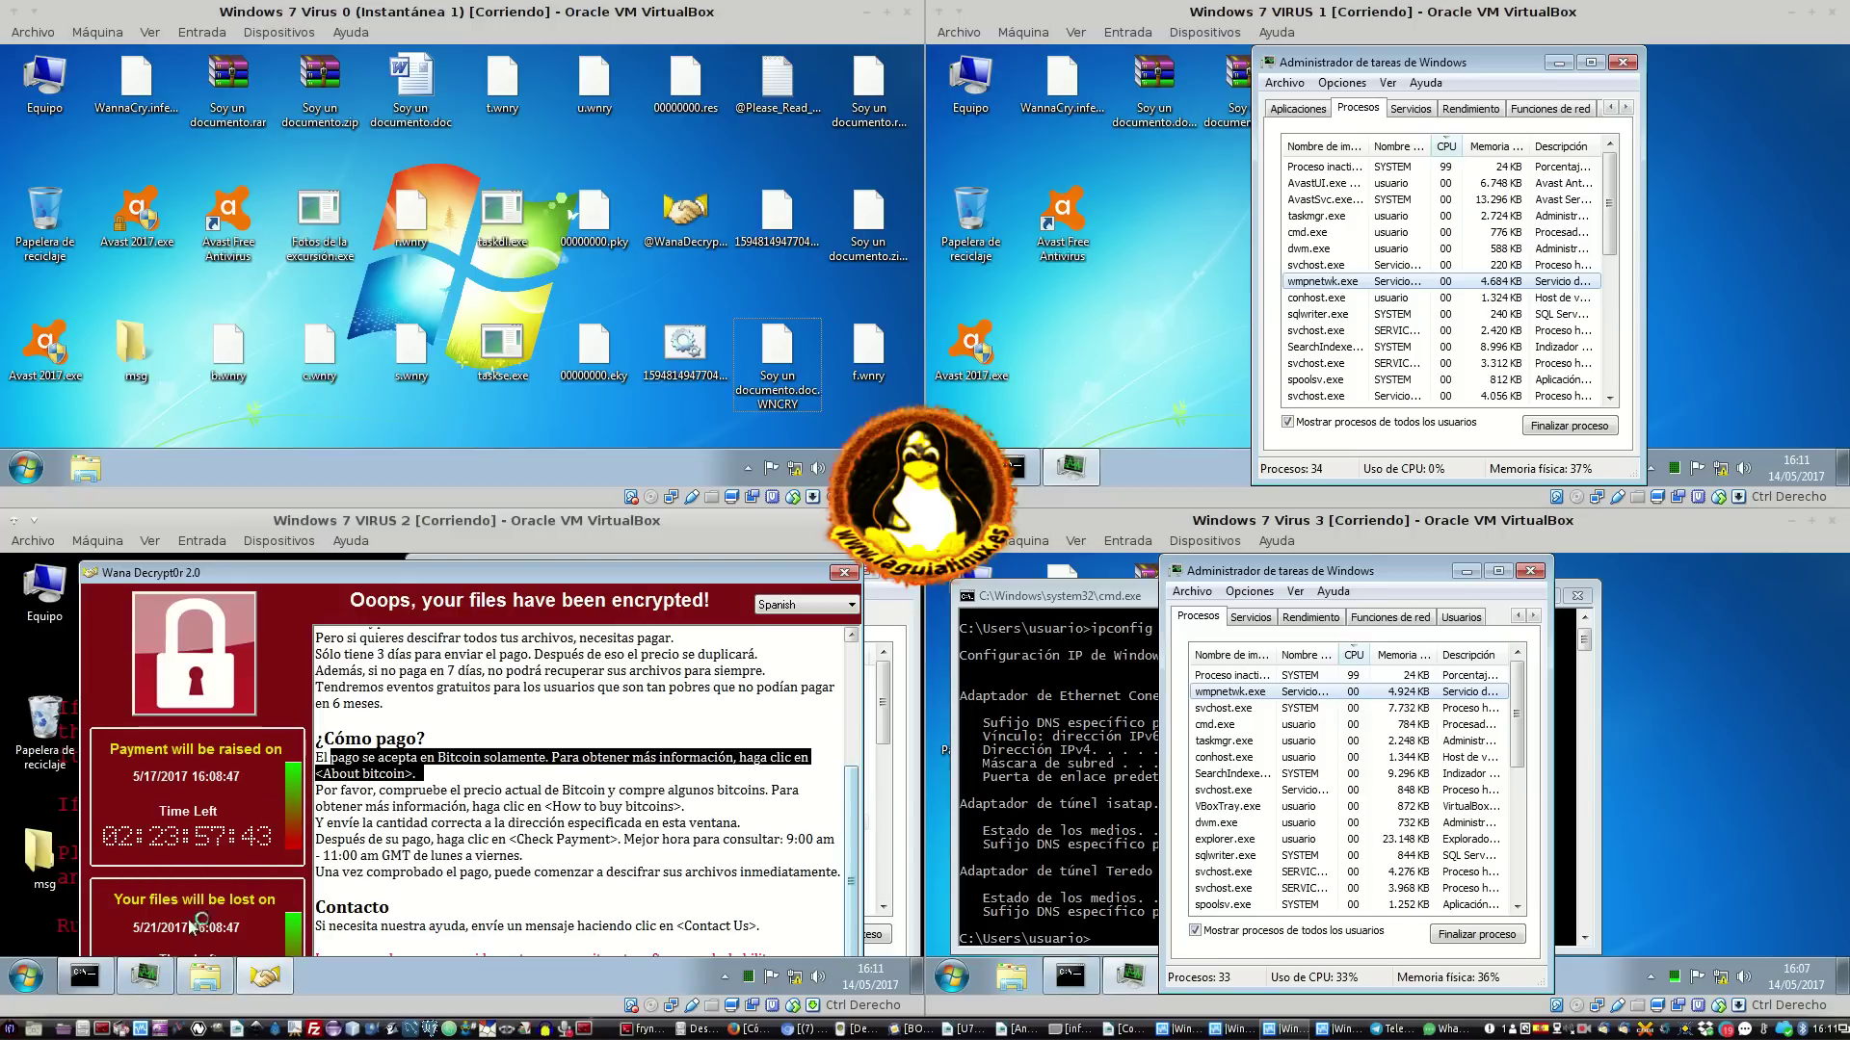
left_click(845, 574)
scroll(878, 713, "up", 3)
scroll(879, 713, "up", 1)
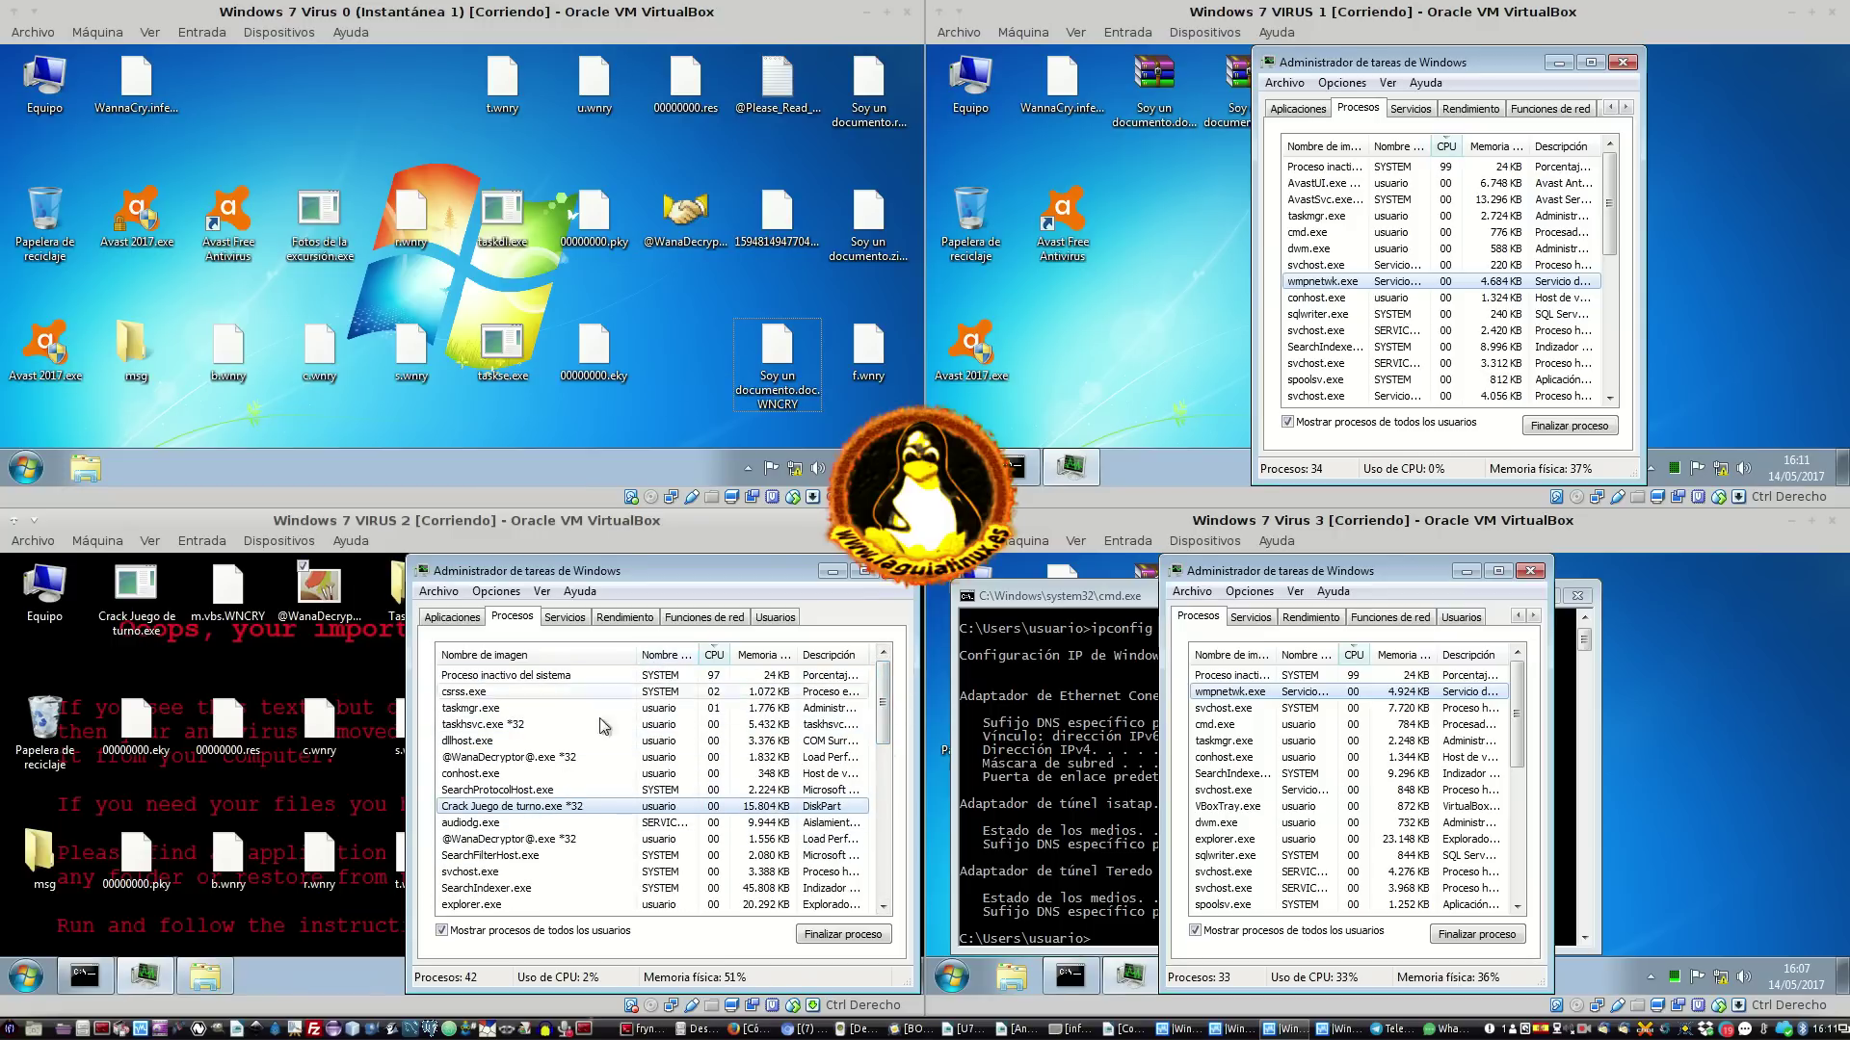
left_click(535, 778)
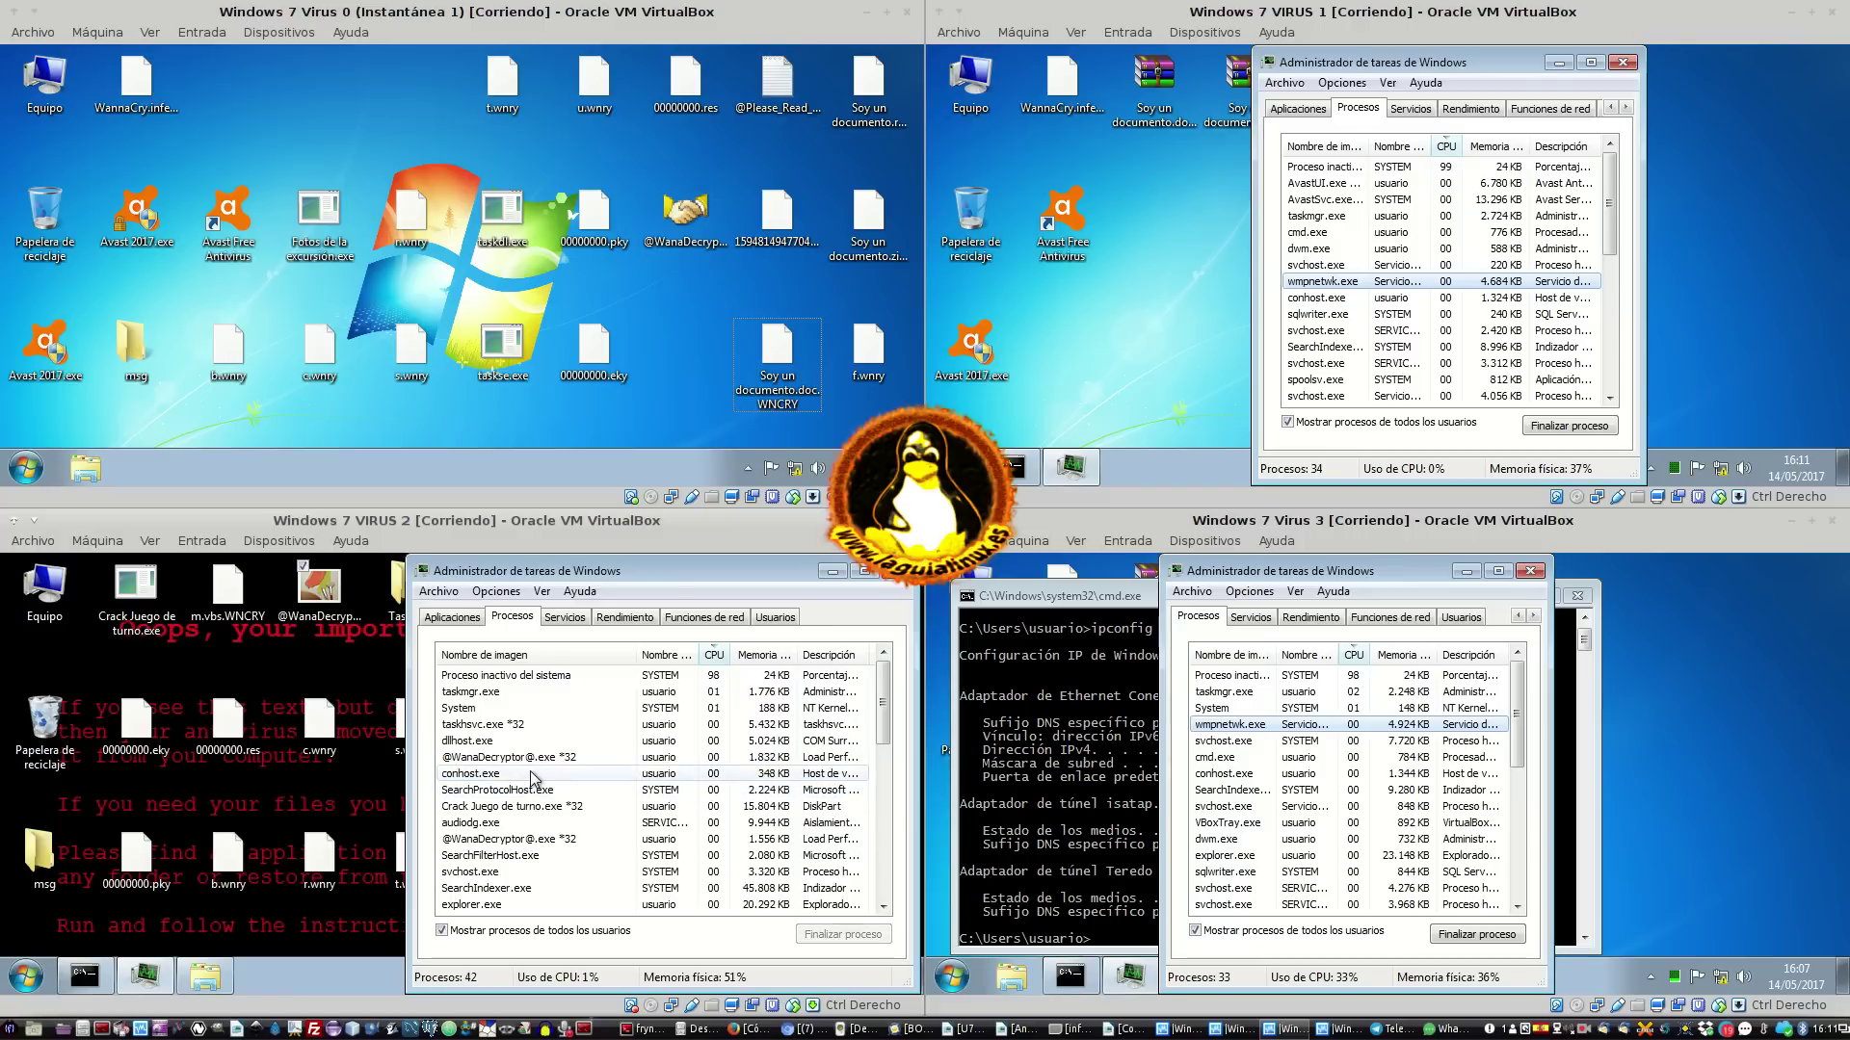
left_click(551, 839)
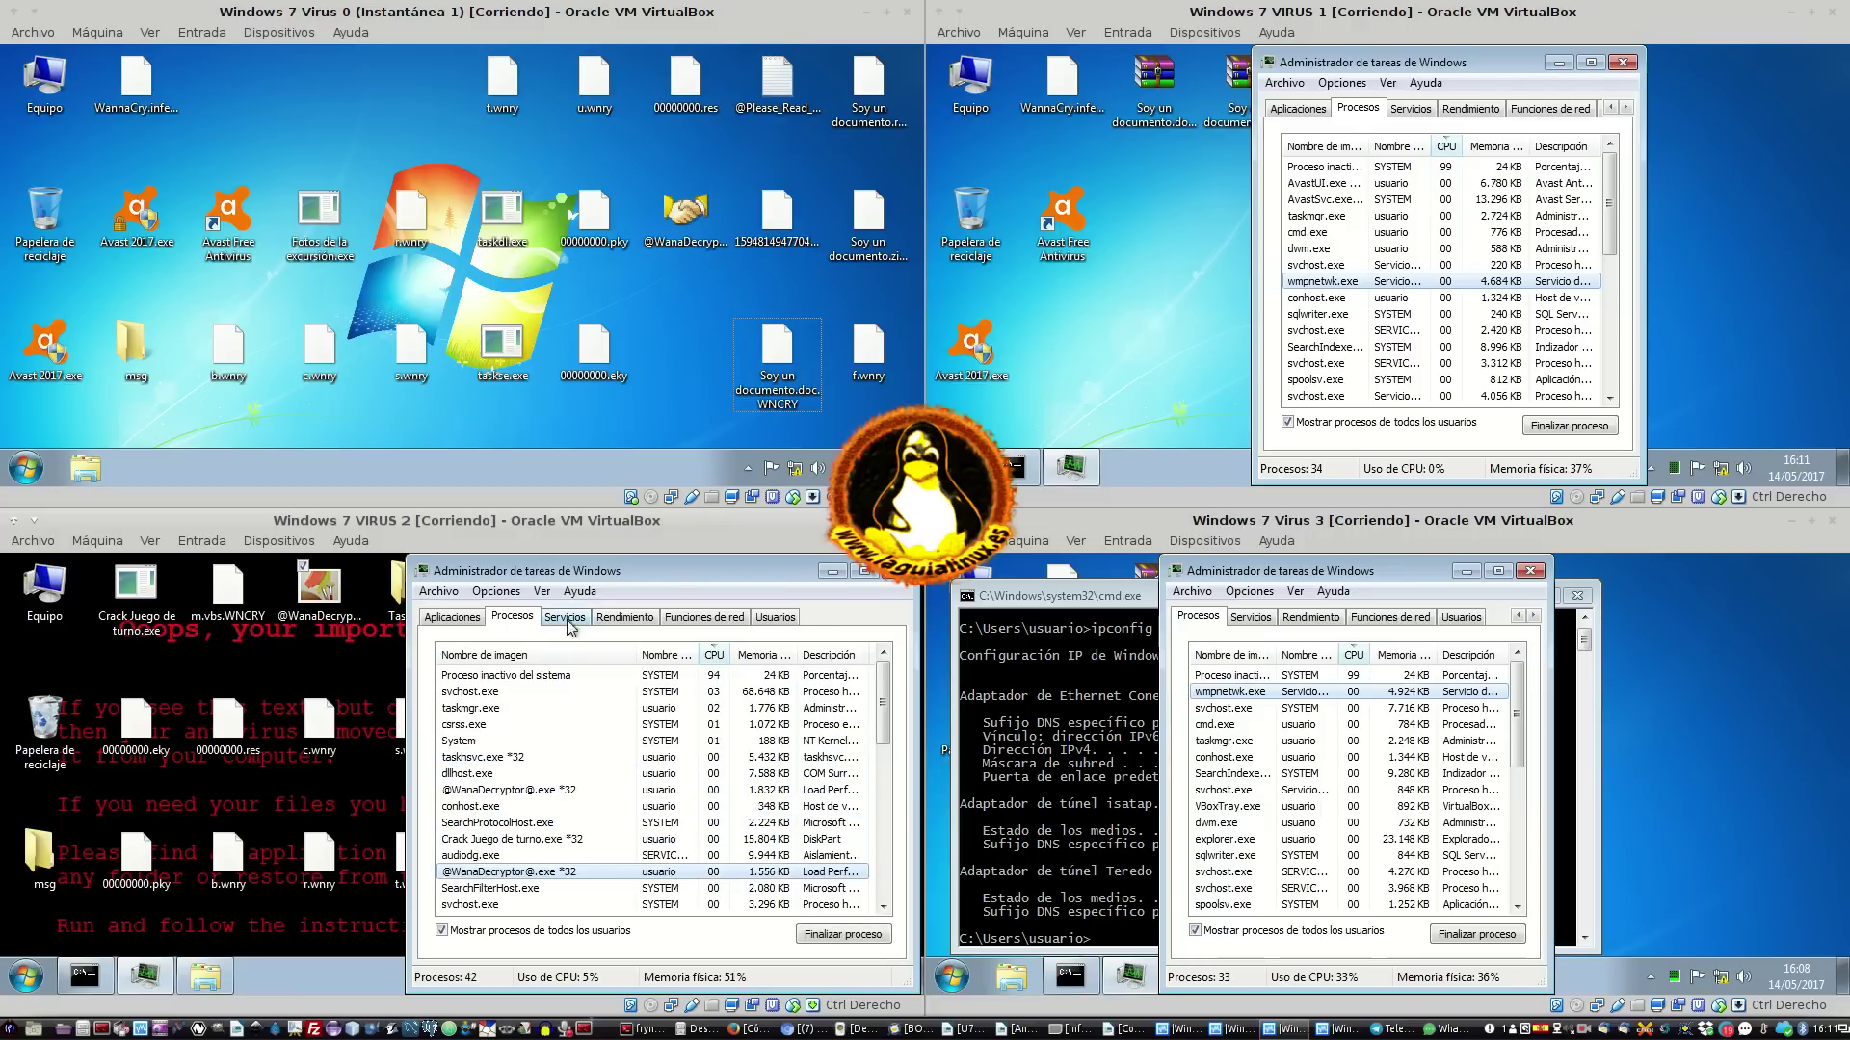
left_click(782, 657)
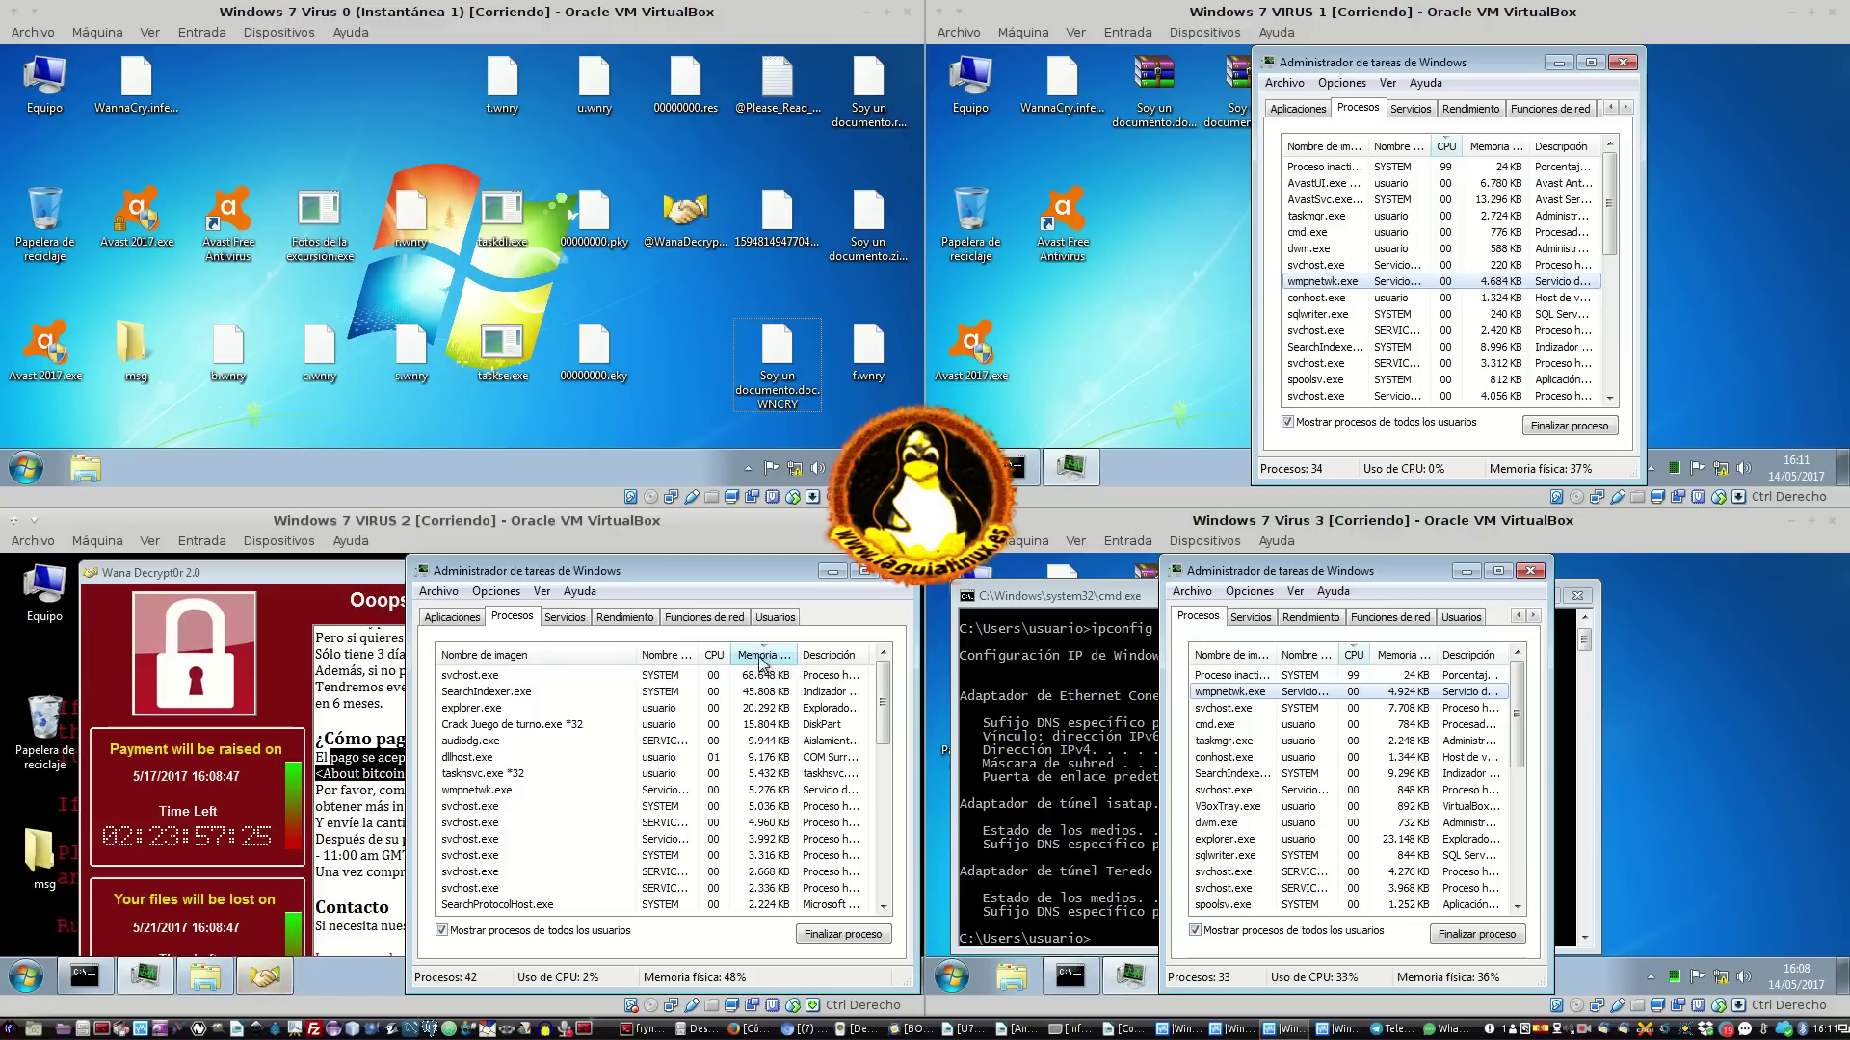
left_click(714, 657)
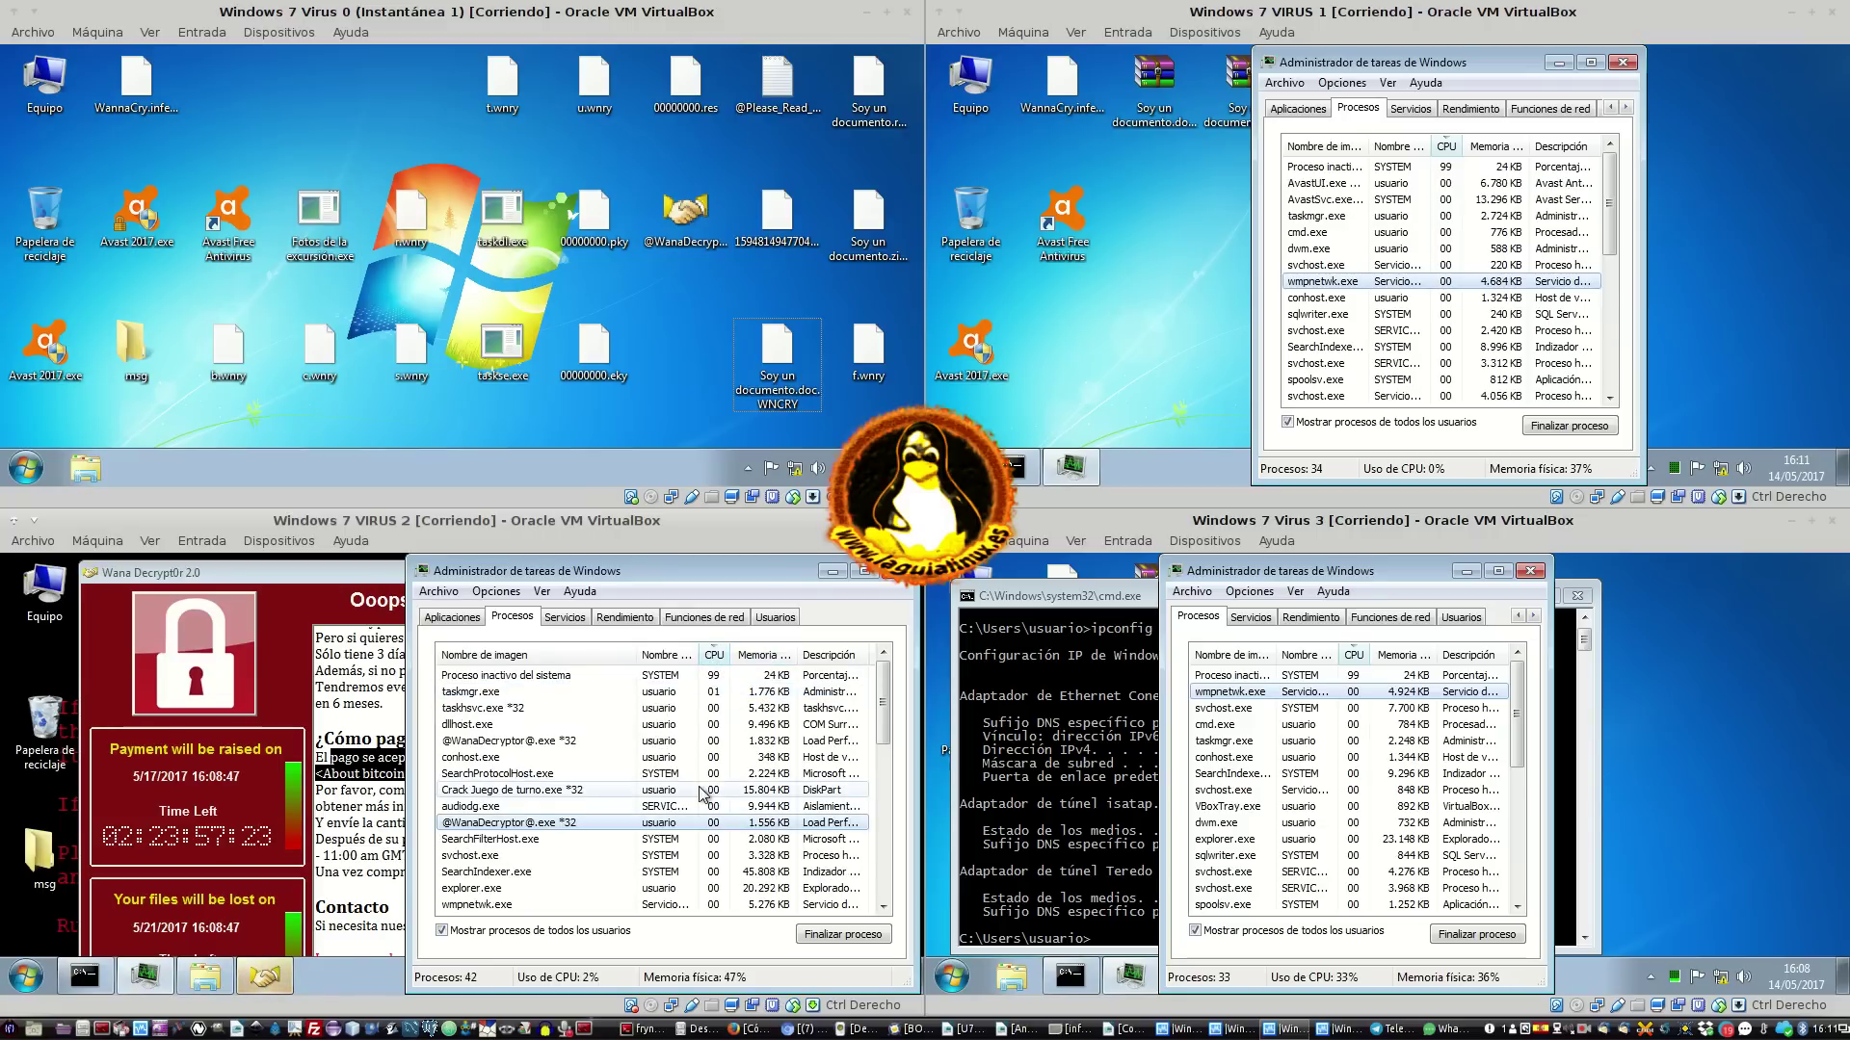
Close the reappeared ransom note, move the image viewer down, and box-select icons on VM 0's desktop
left_click(390, 870)
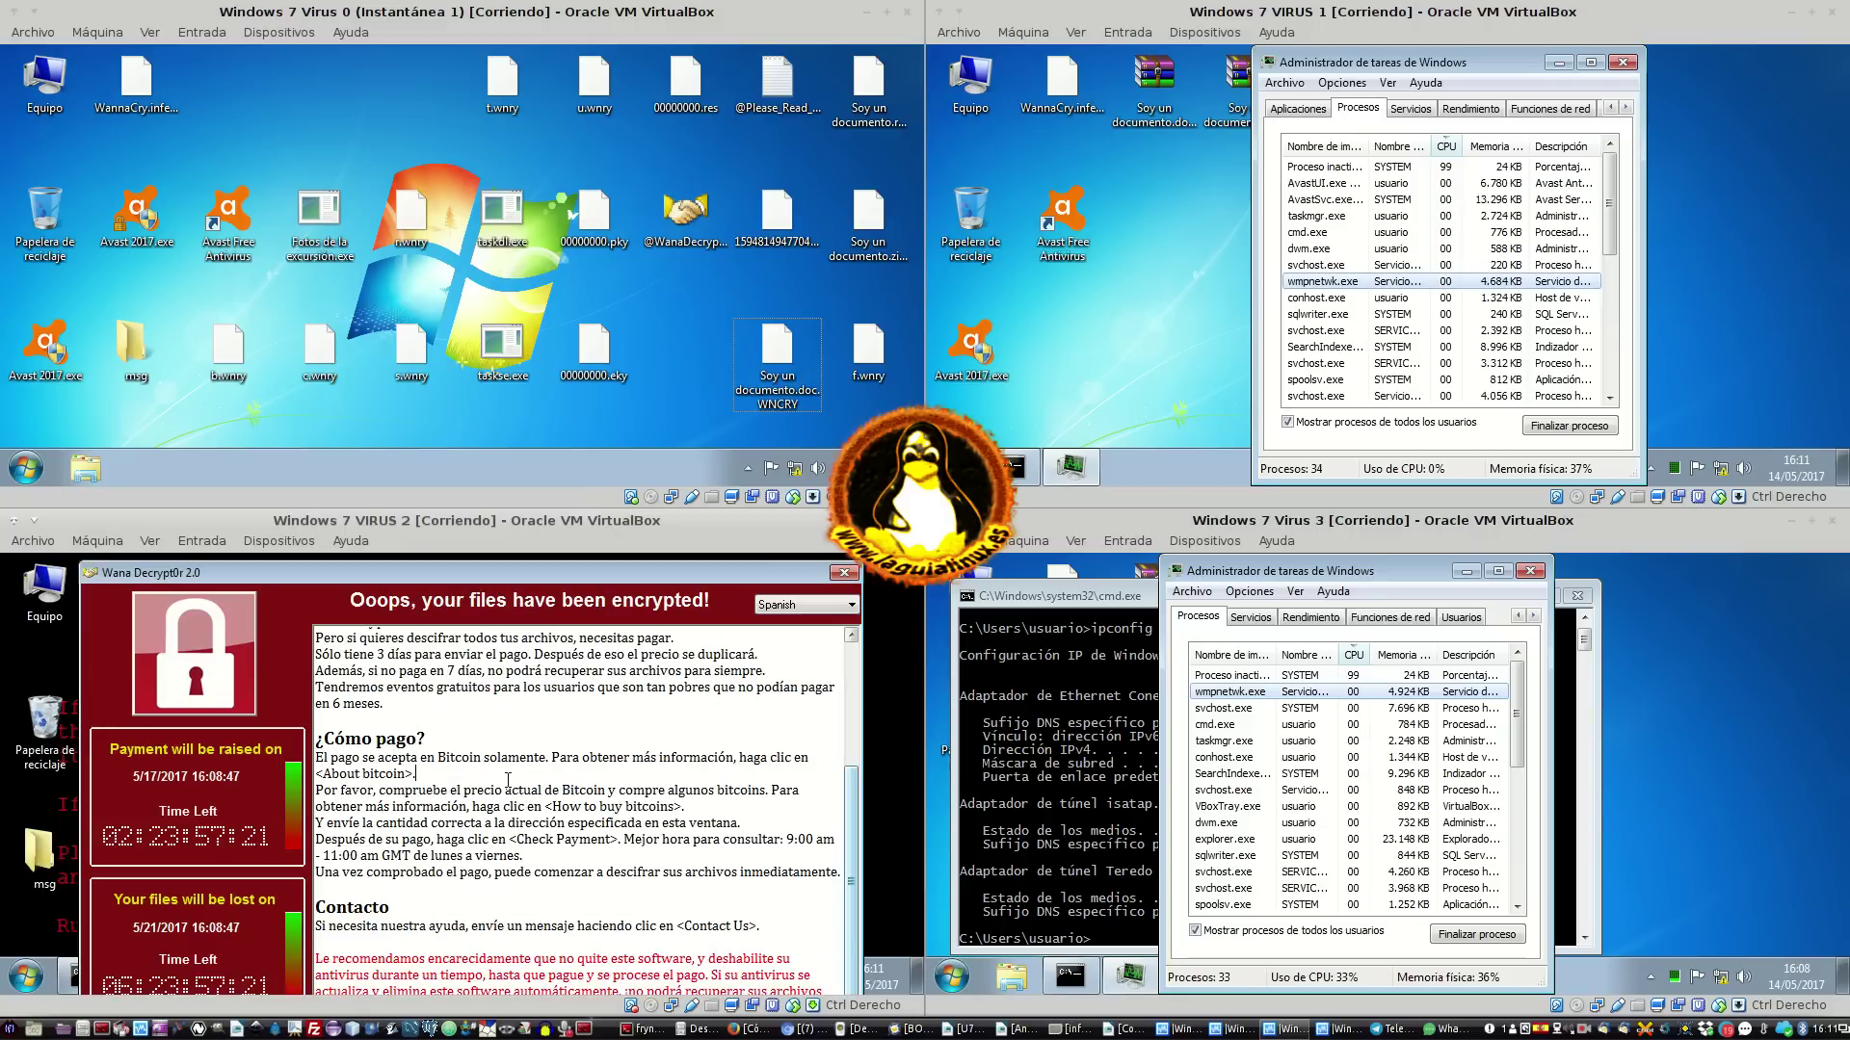
left_click(853, 575)
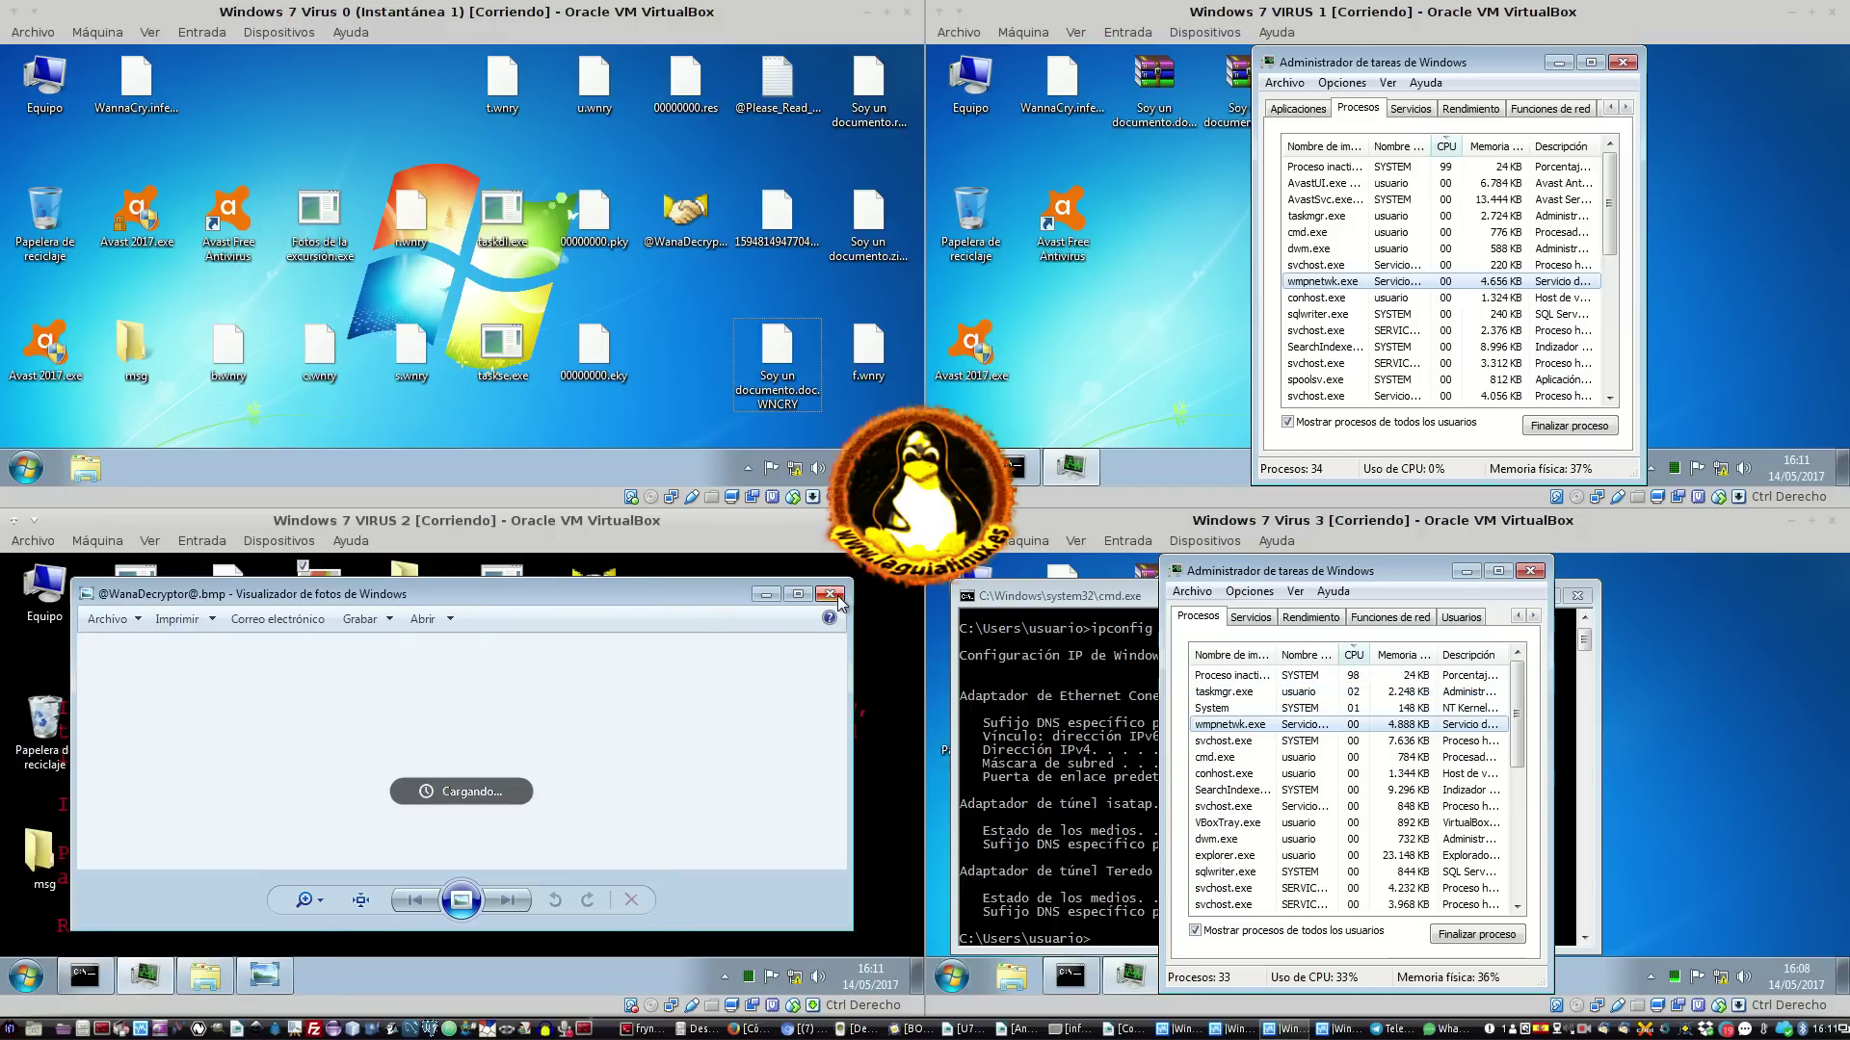
left_click_drag(541, 607, 597, 582)
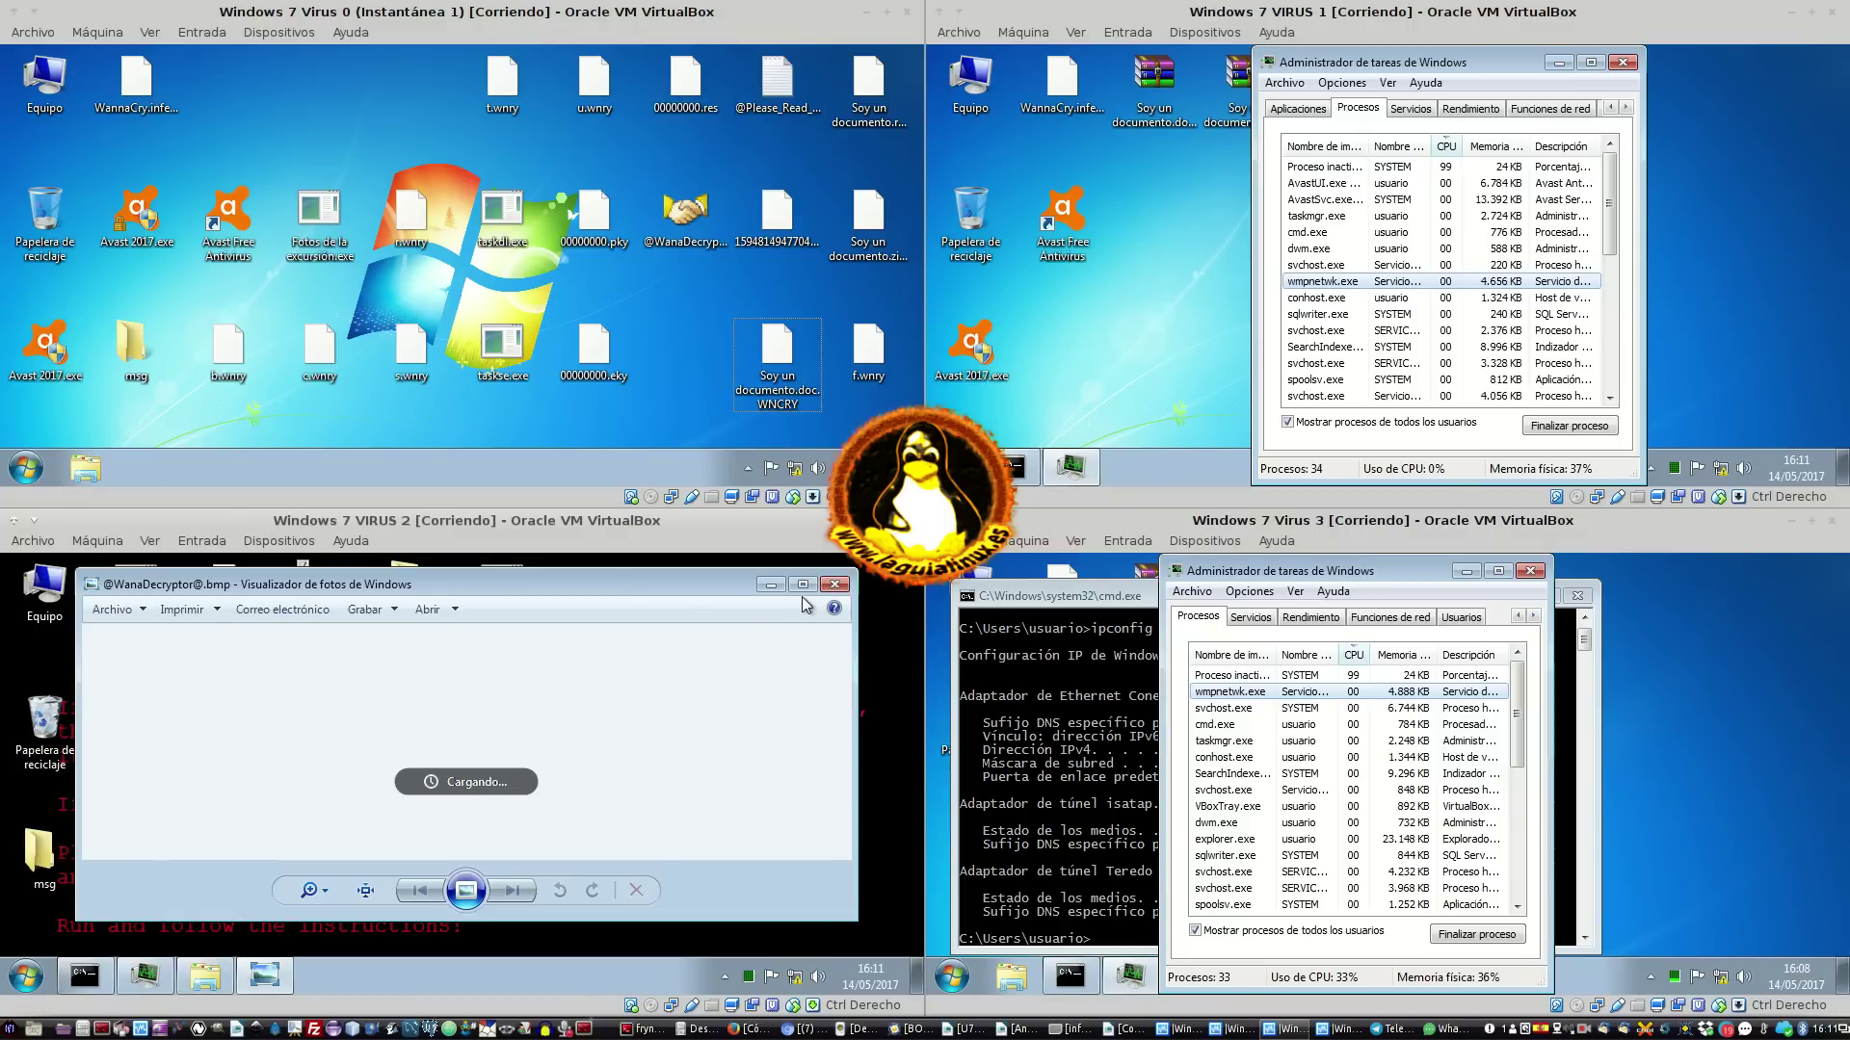
left_click(746, 365)
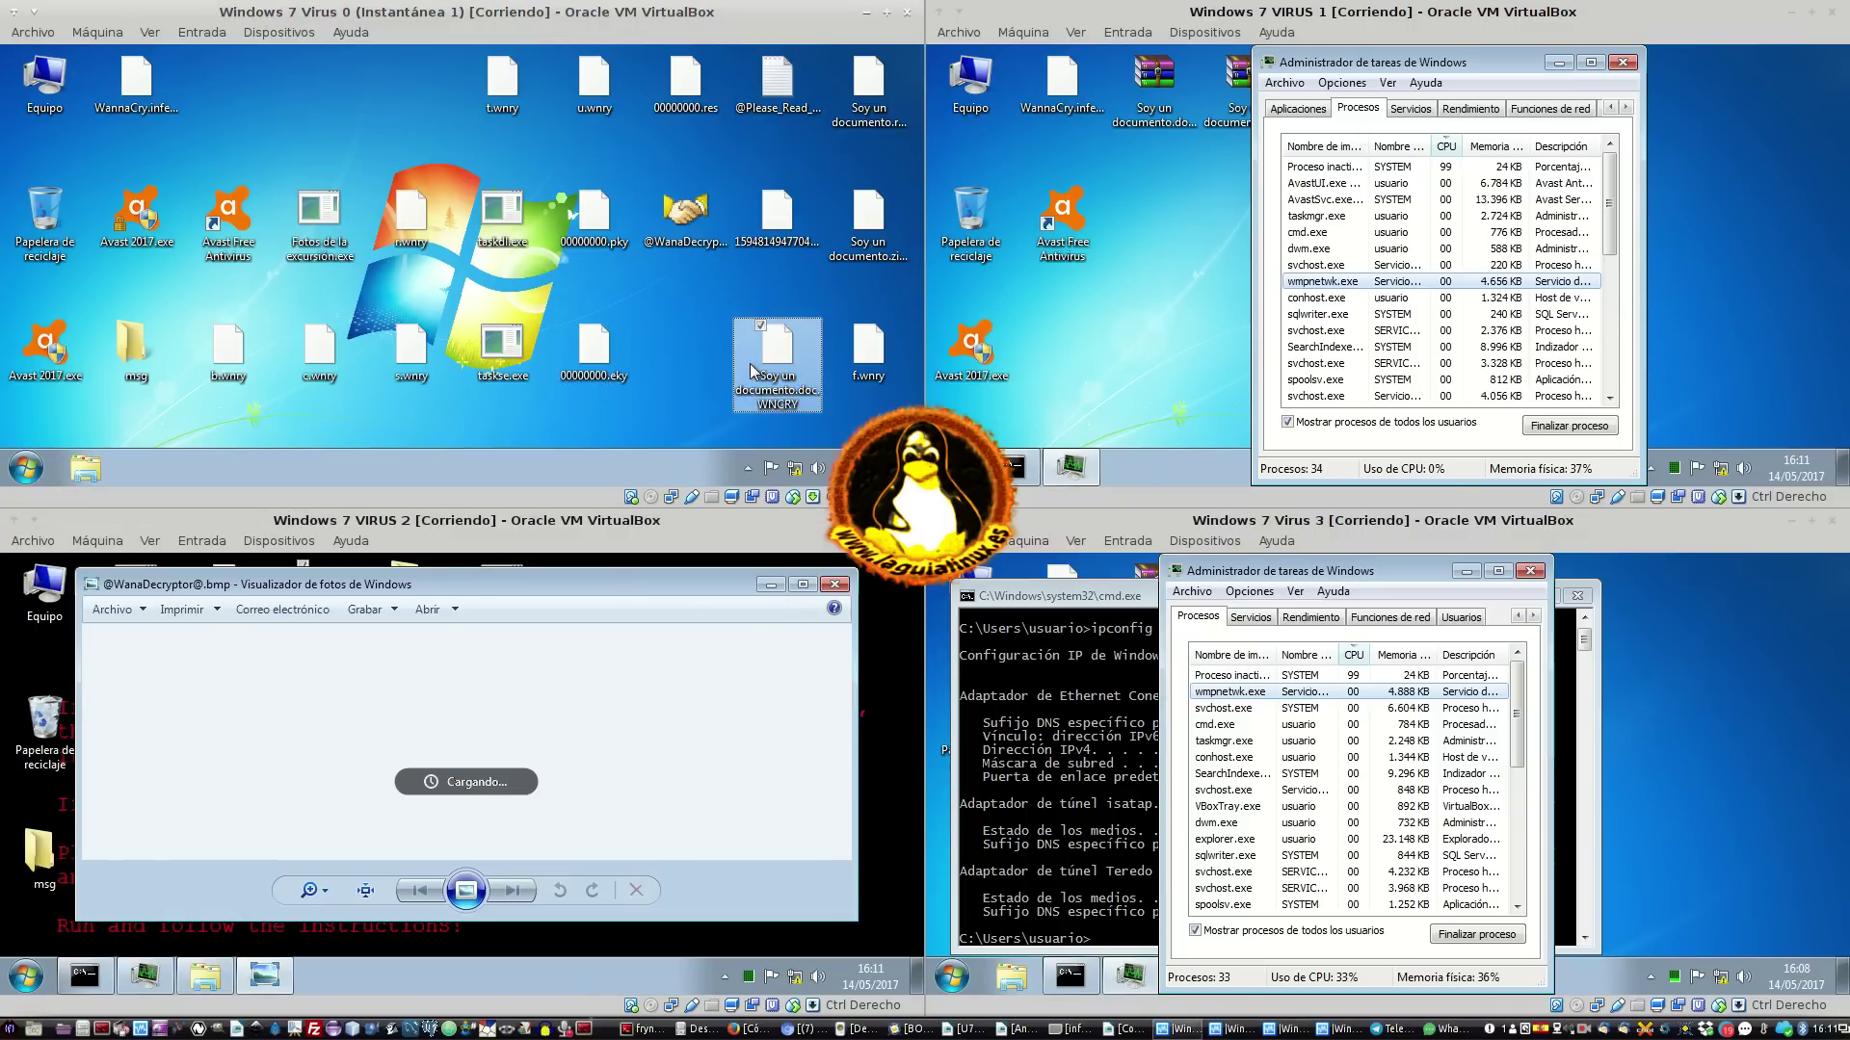
left_click(285, 72)
left_click_drag(189, 102, 453, 72)
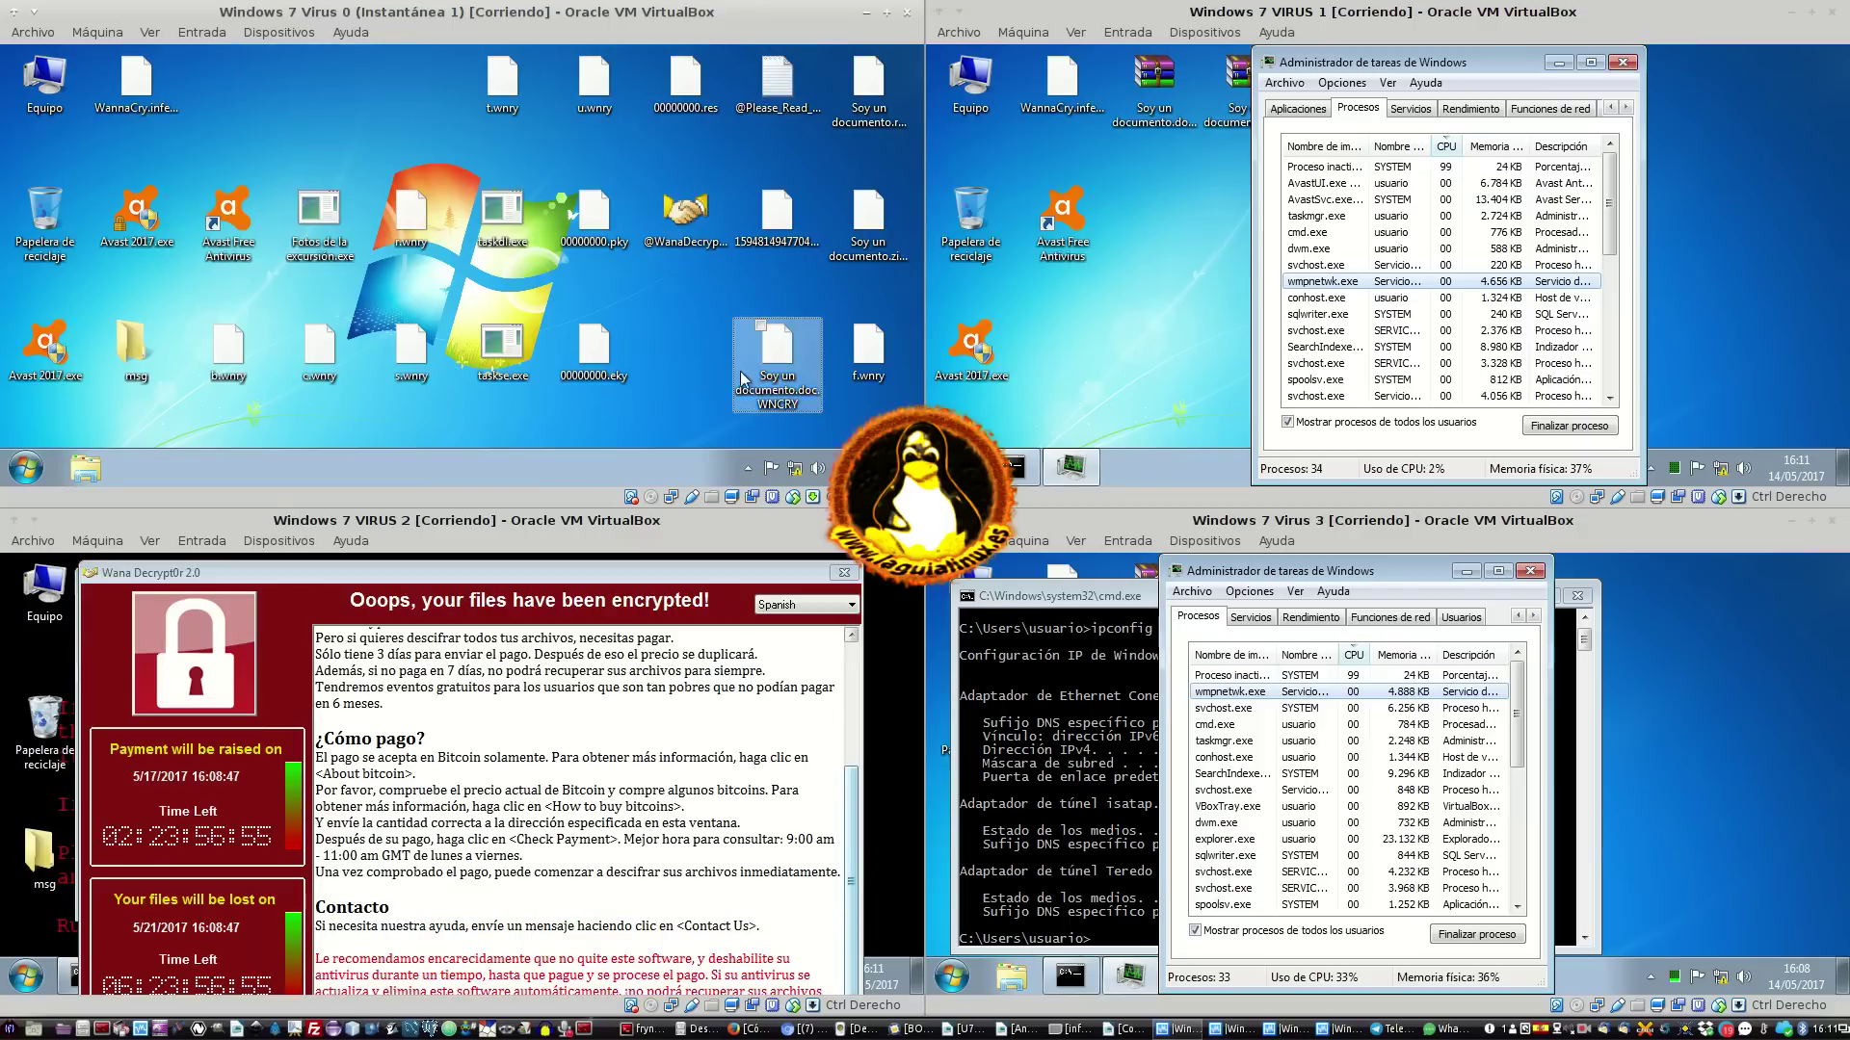
Review the properties of Soy un documento.doc.WNCRY on VM 0, then nudge its icon aside
left_click(772, 380)
right_click(780, 372)
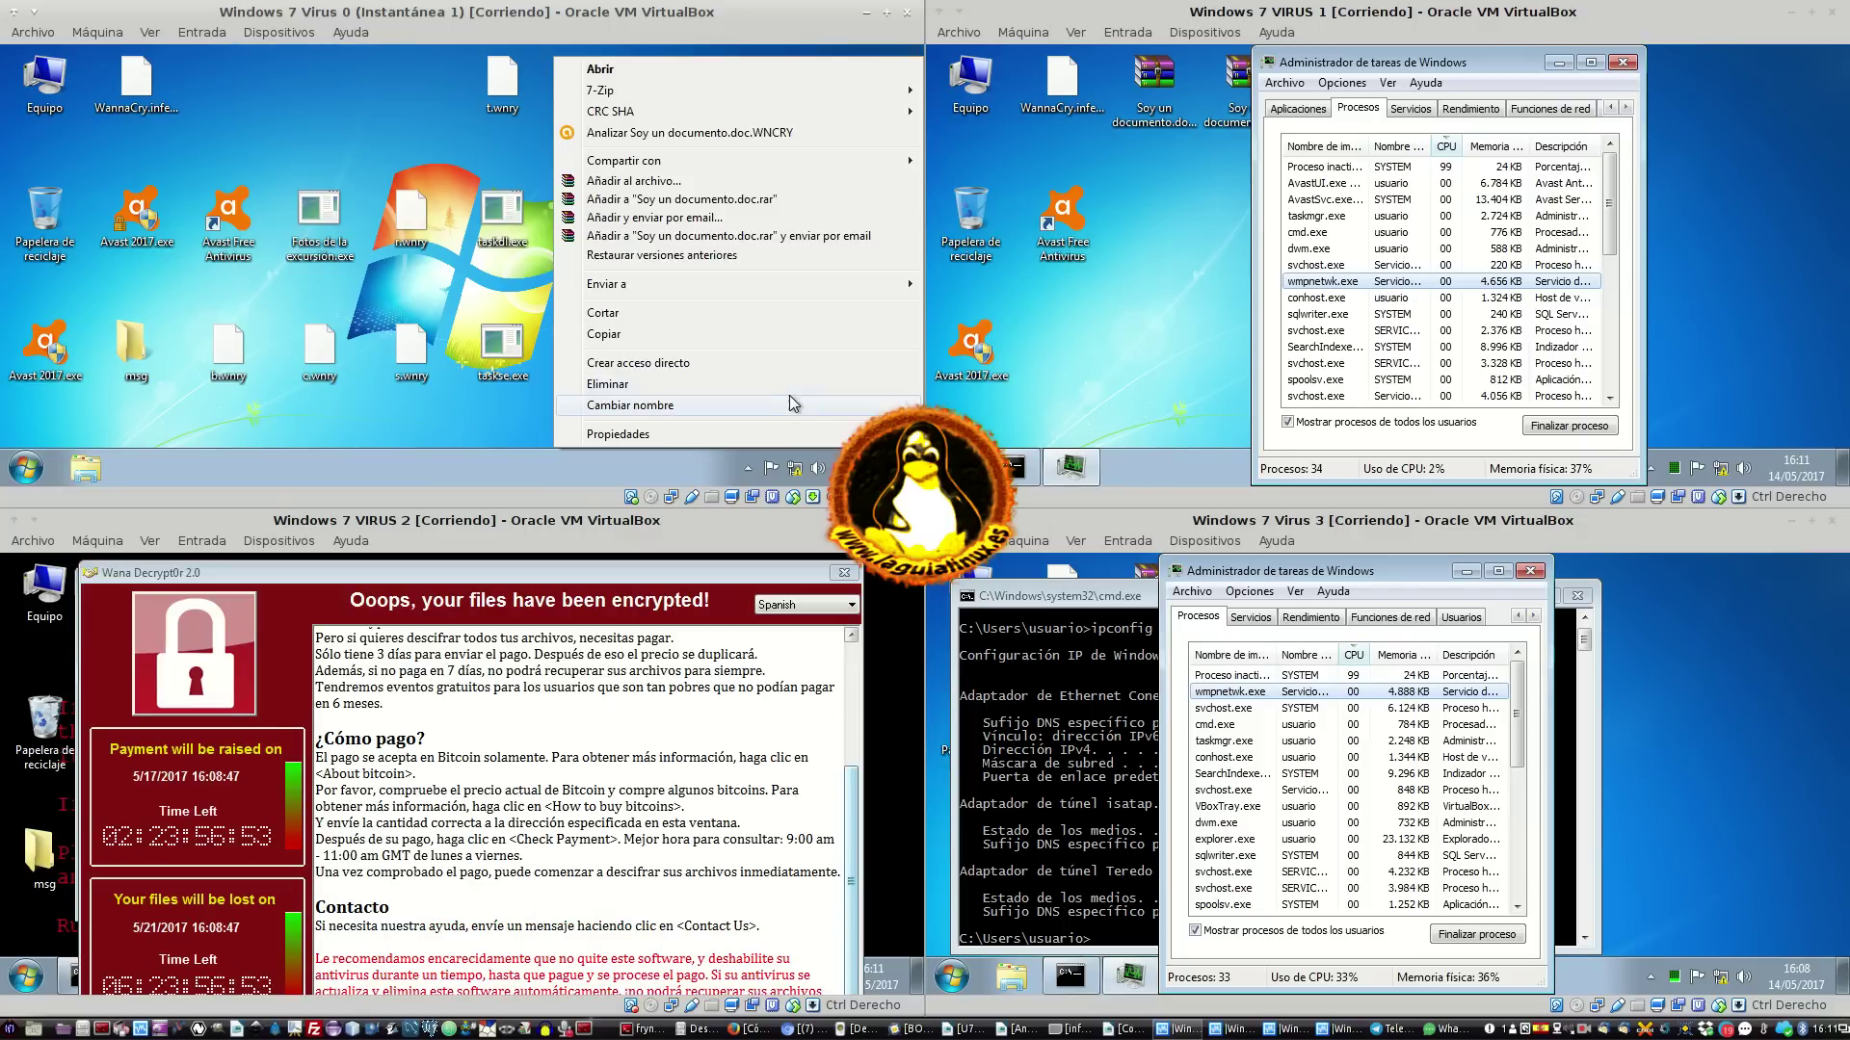
left_click(748, 437)
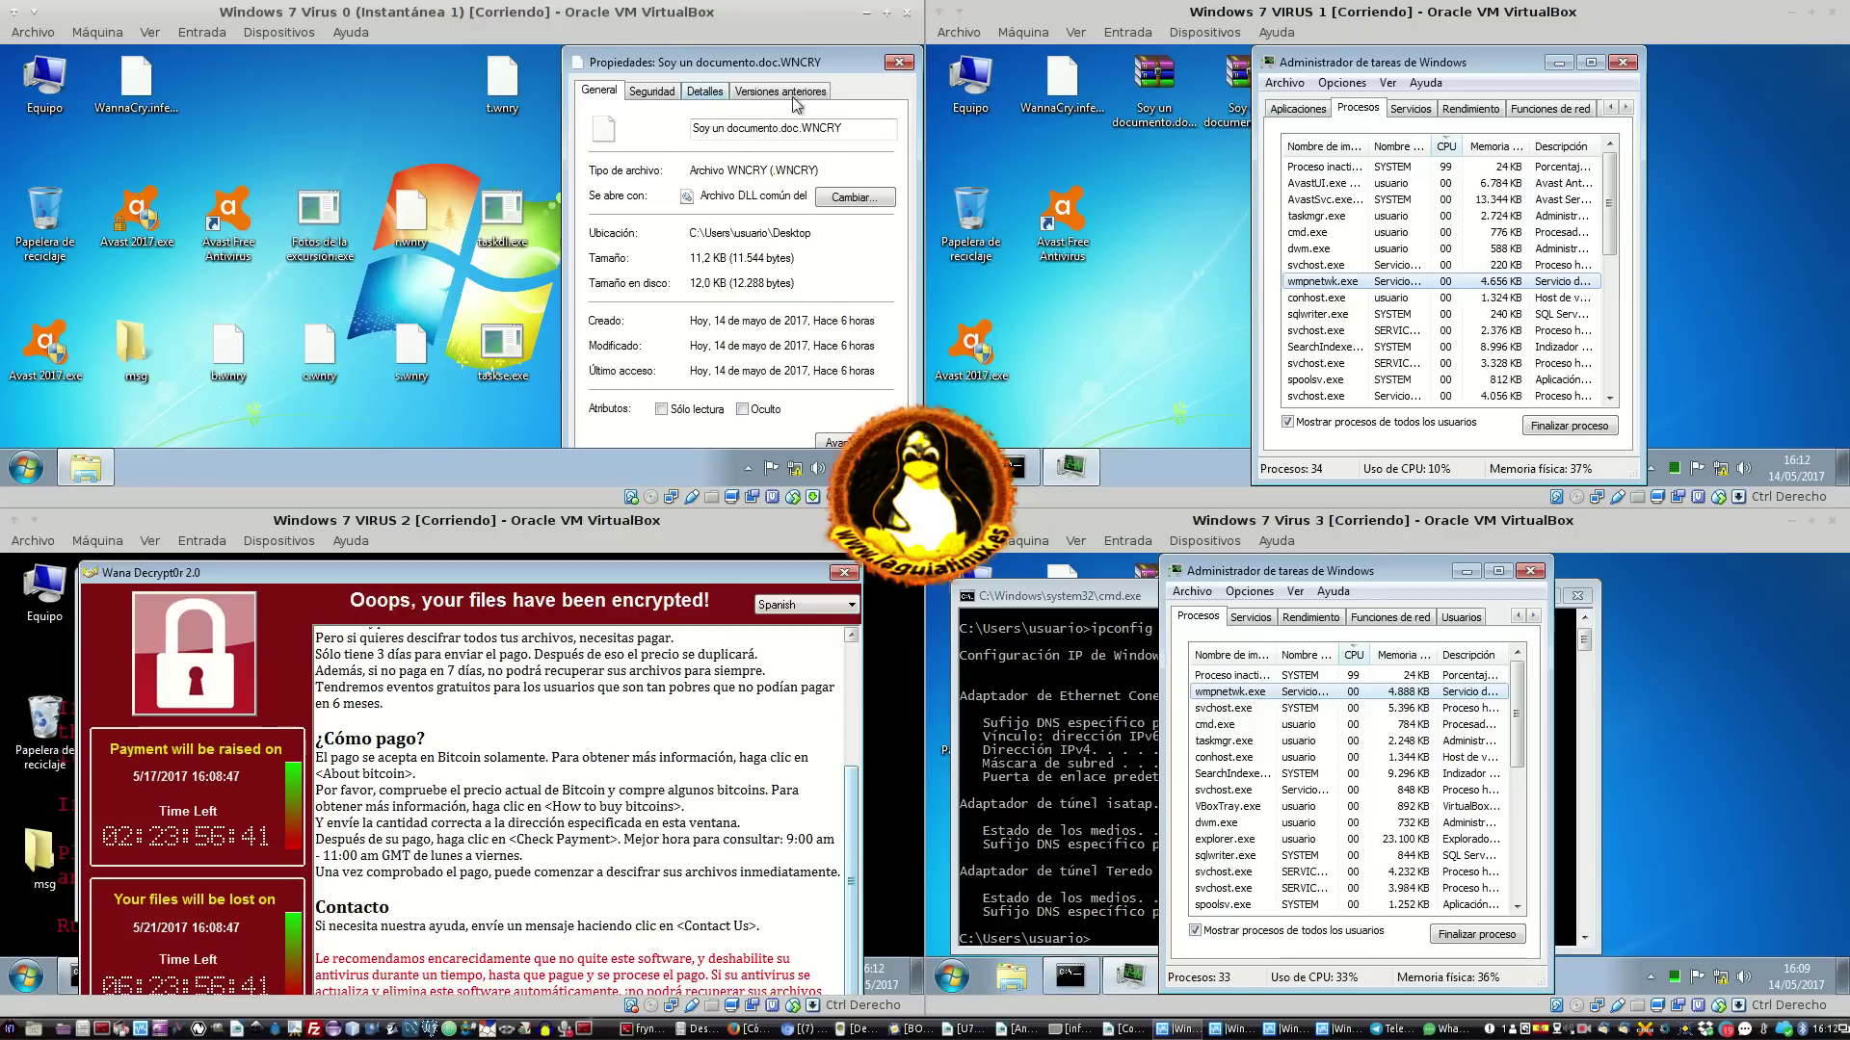
left_click(898, 61)
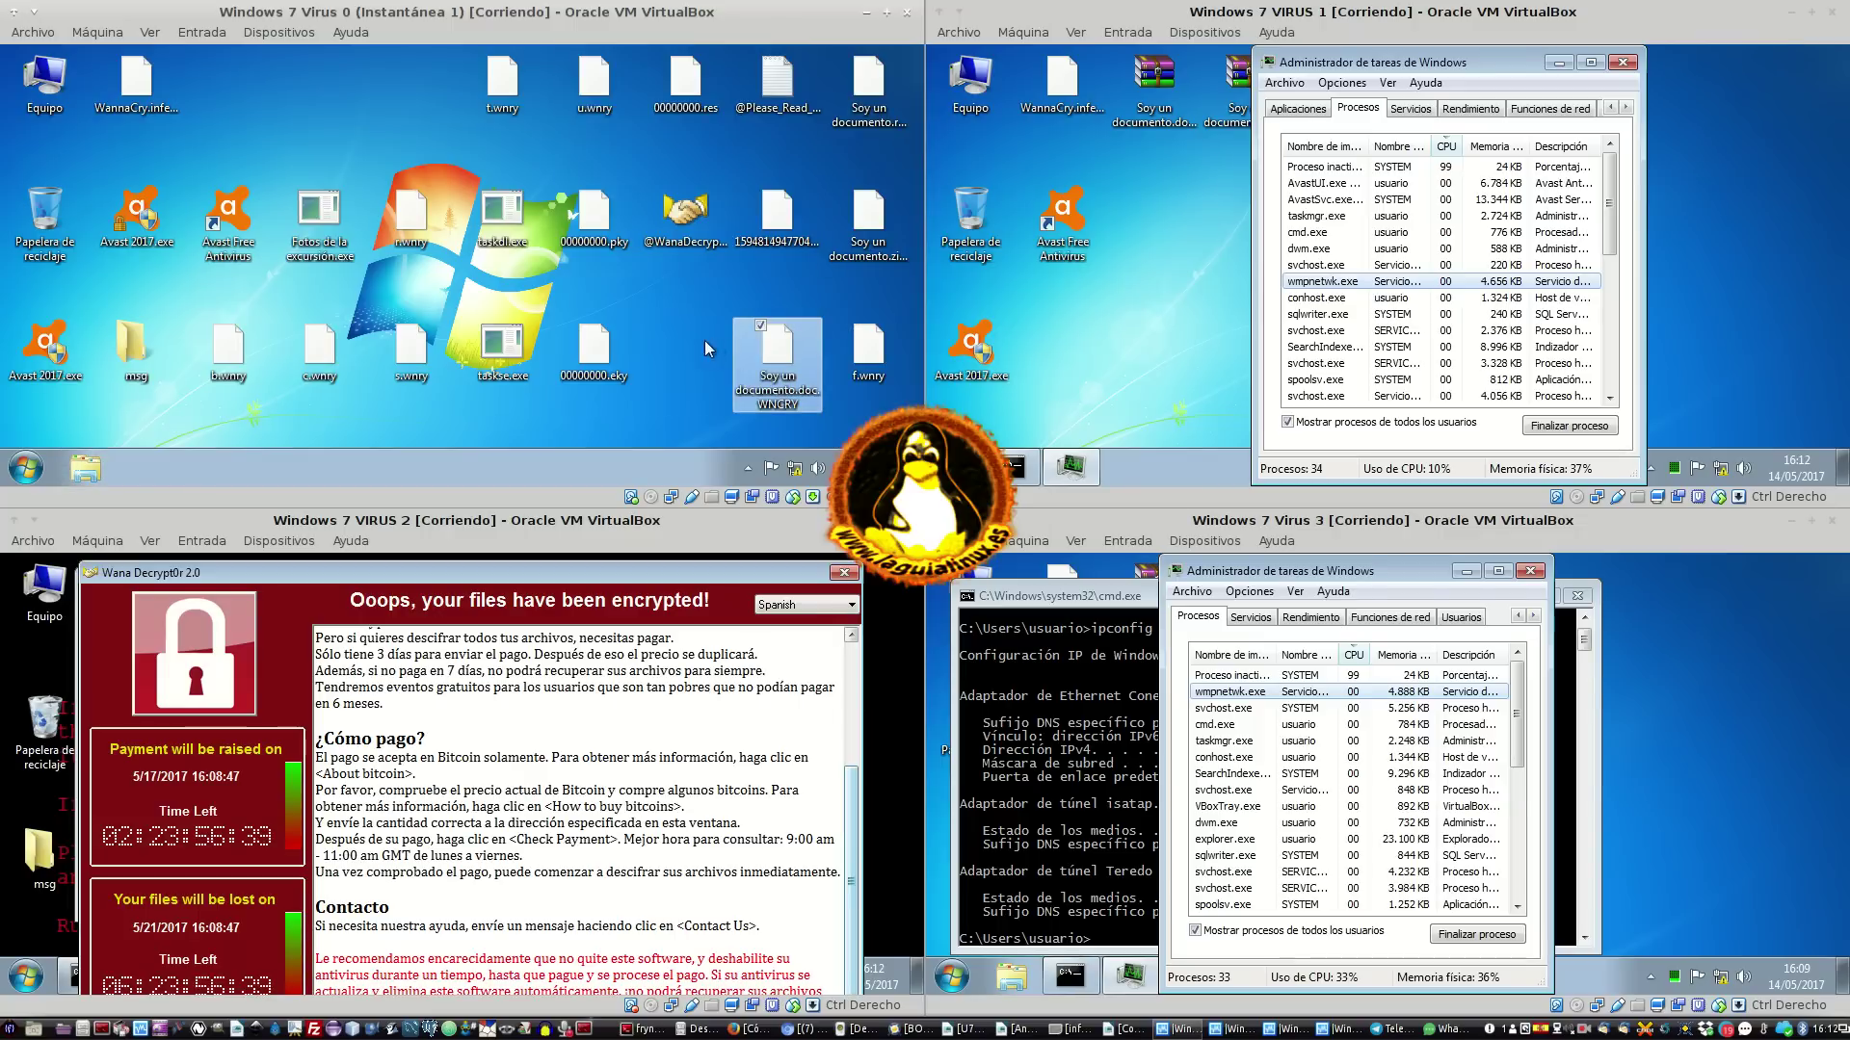
left_click_drag(705, 342, 724, 337)
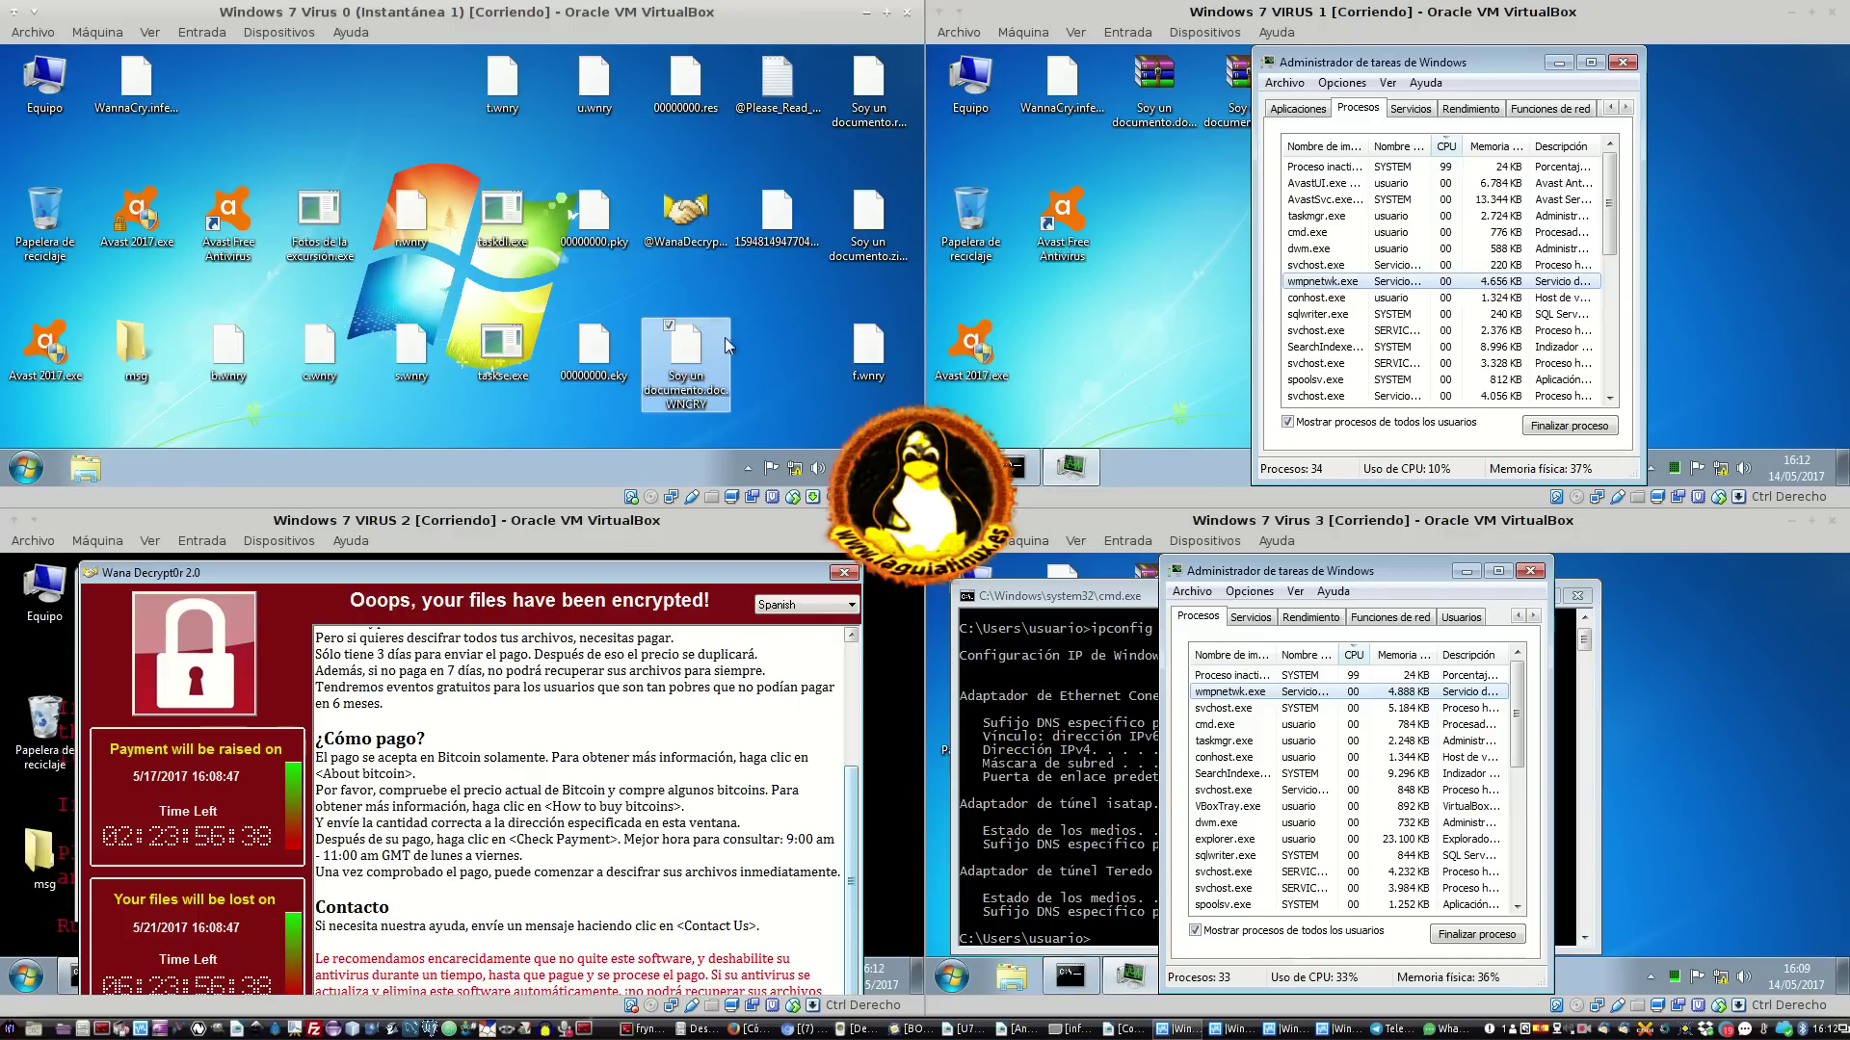
Rename the encrypted file to Soy un documento.zip, accepting the extension-change warning
left_click(891, 196)
key("Up")
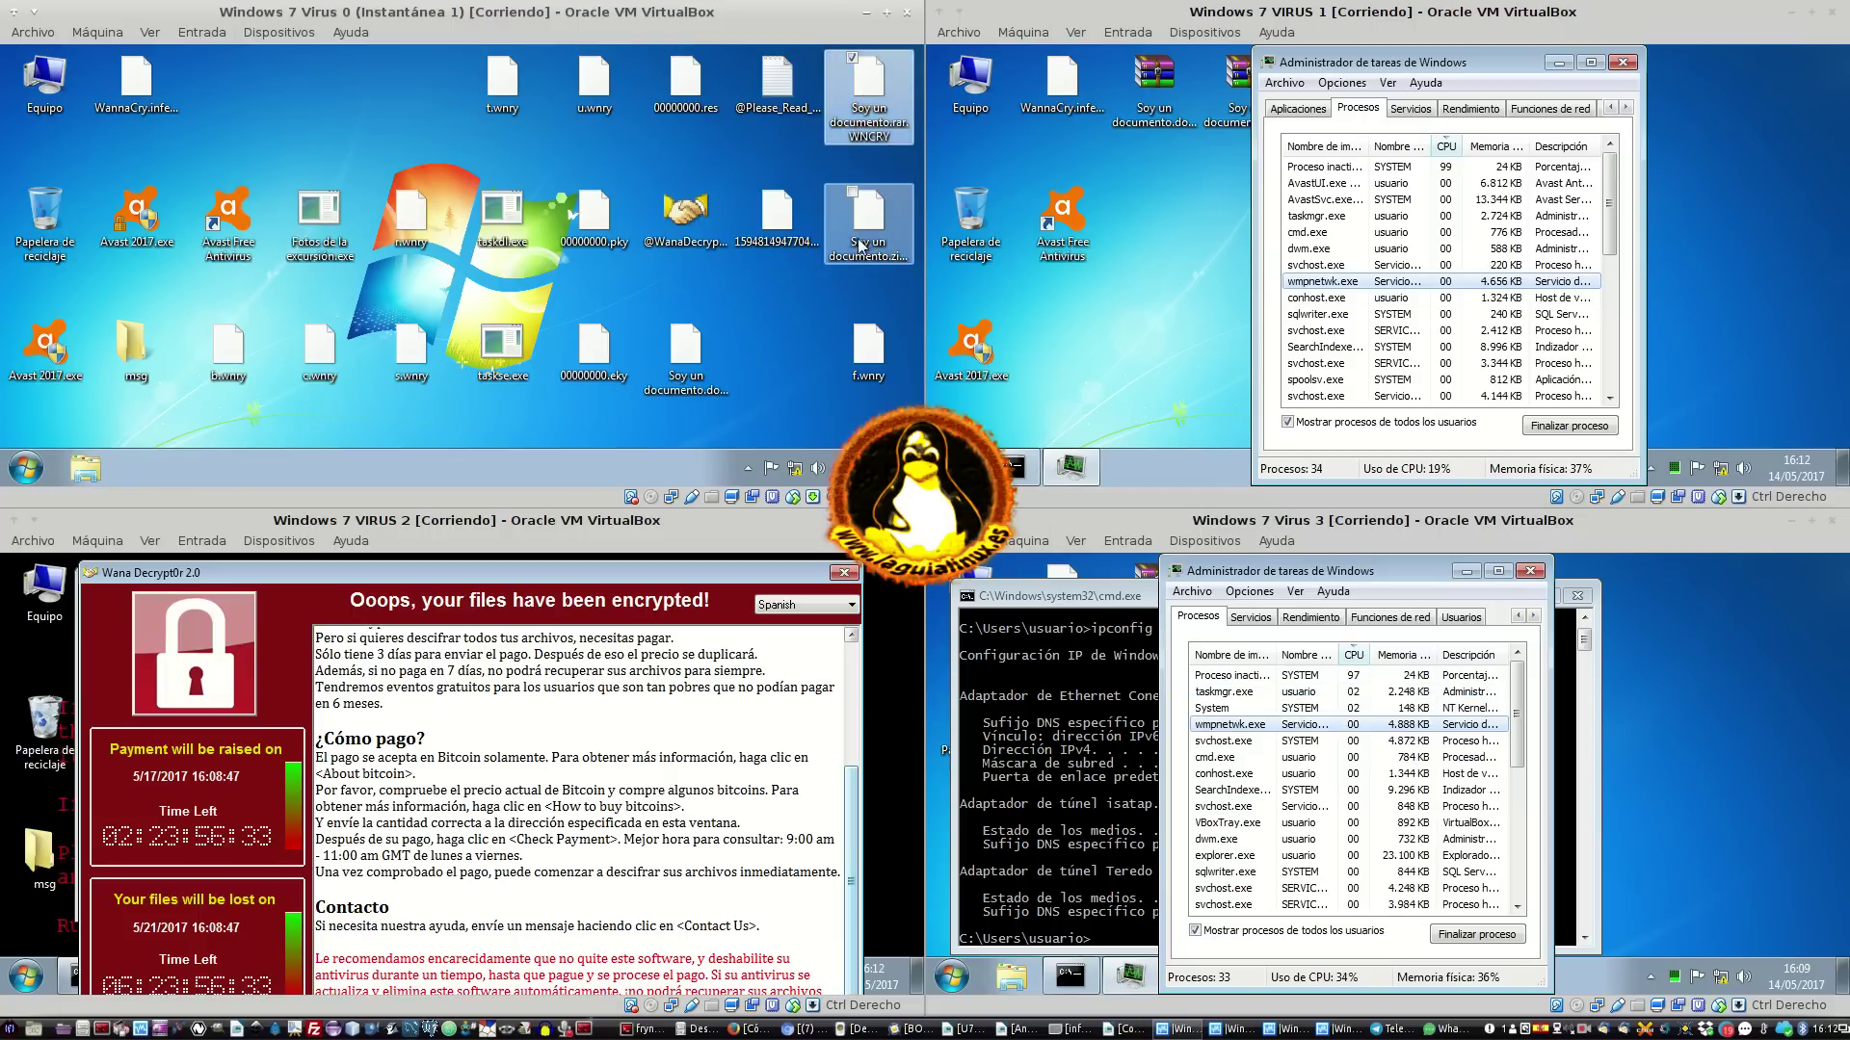
right_click(861, 244)
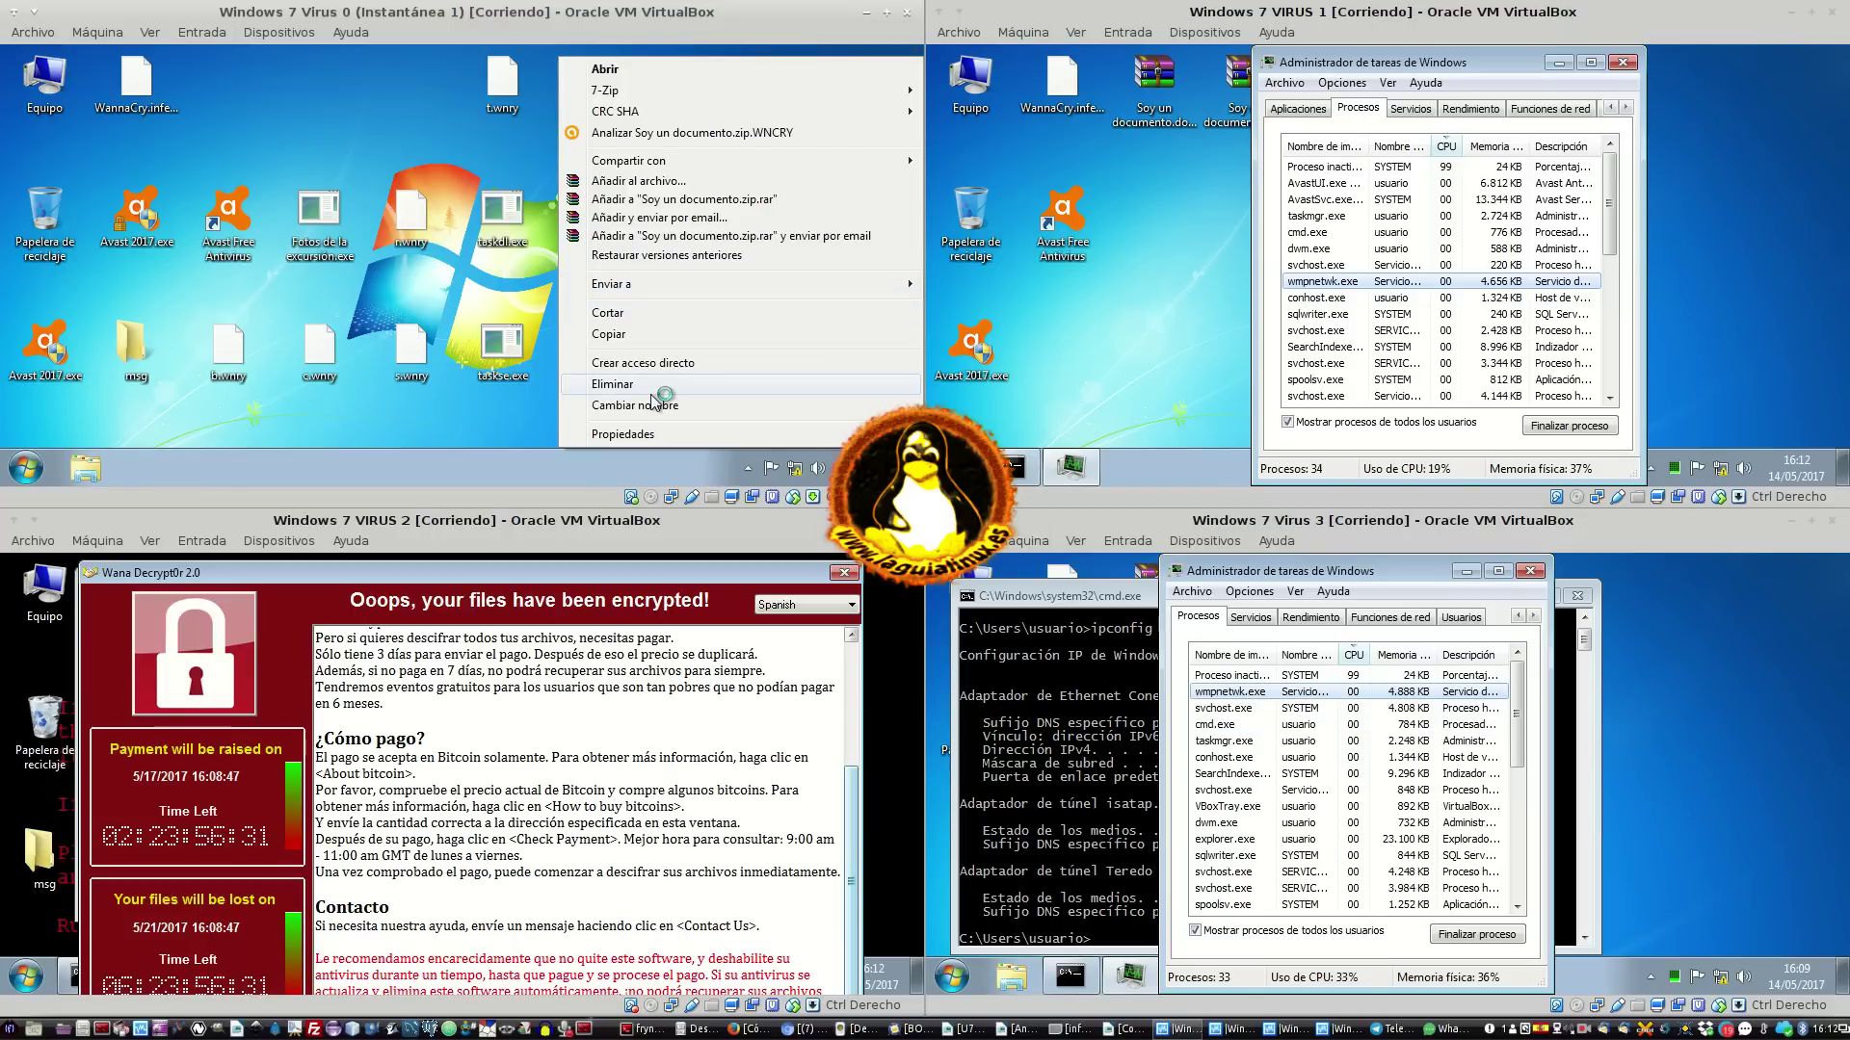
left_click(656, 406)
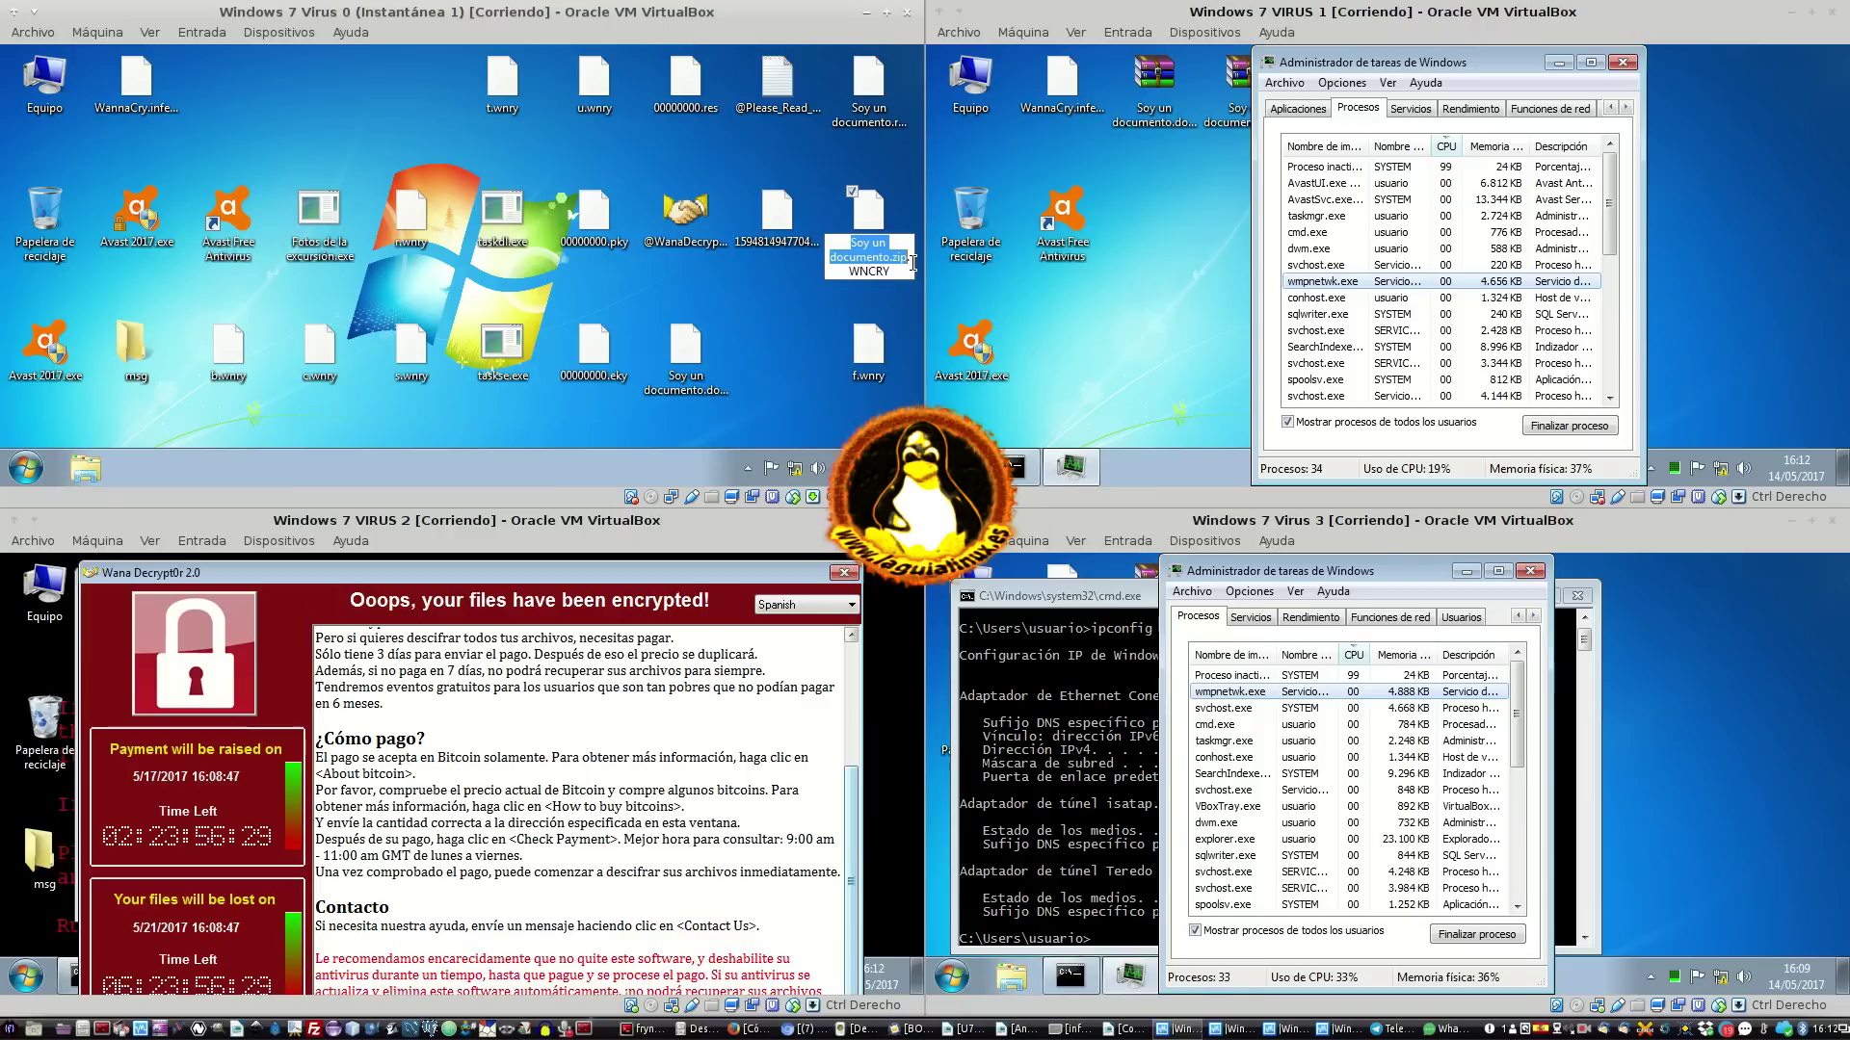
key("End")
key("BackSpace")
key("BackSpace")
key("BackSpace")
key("BackSpace")
key("BackSpace")
key("BackSpace")
key("Return")
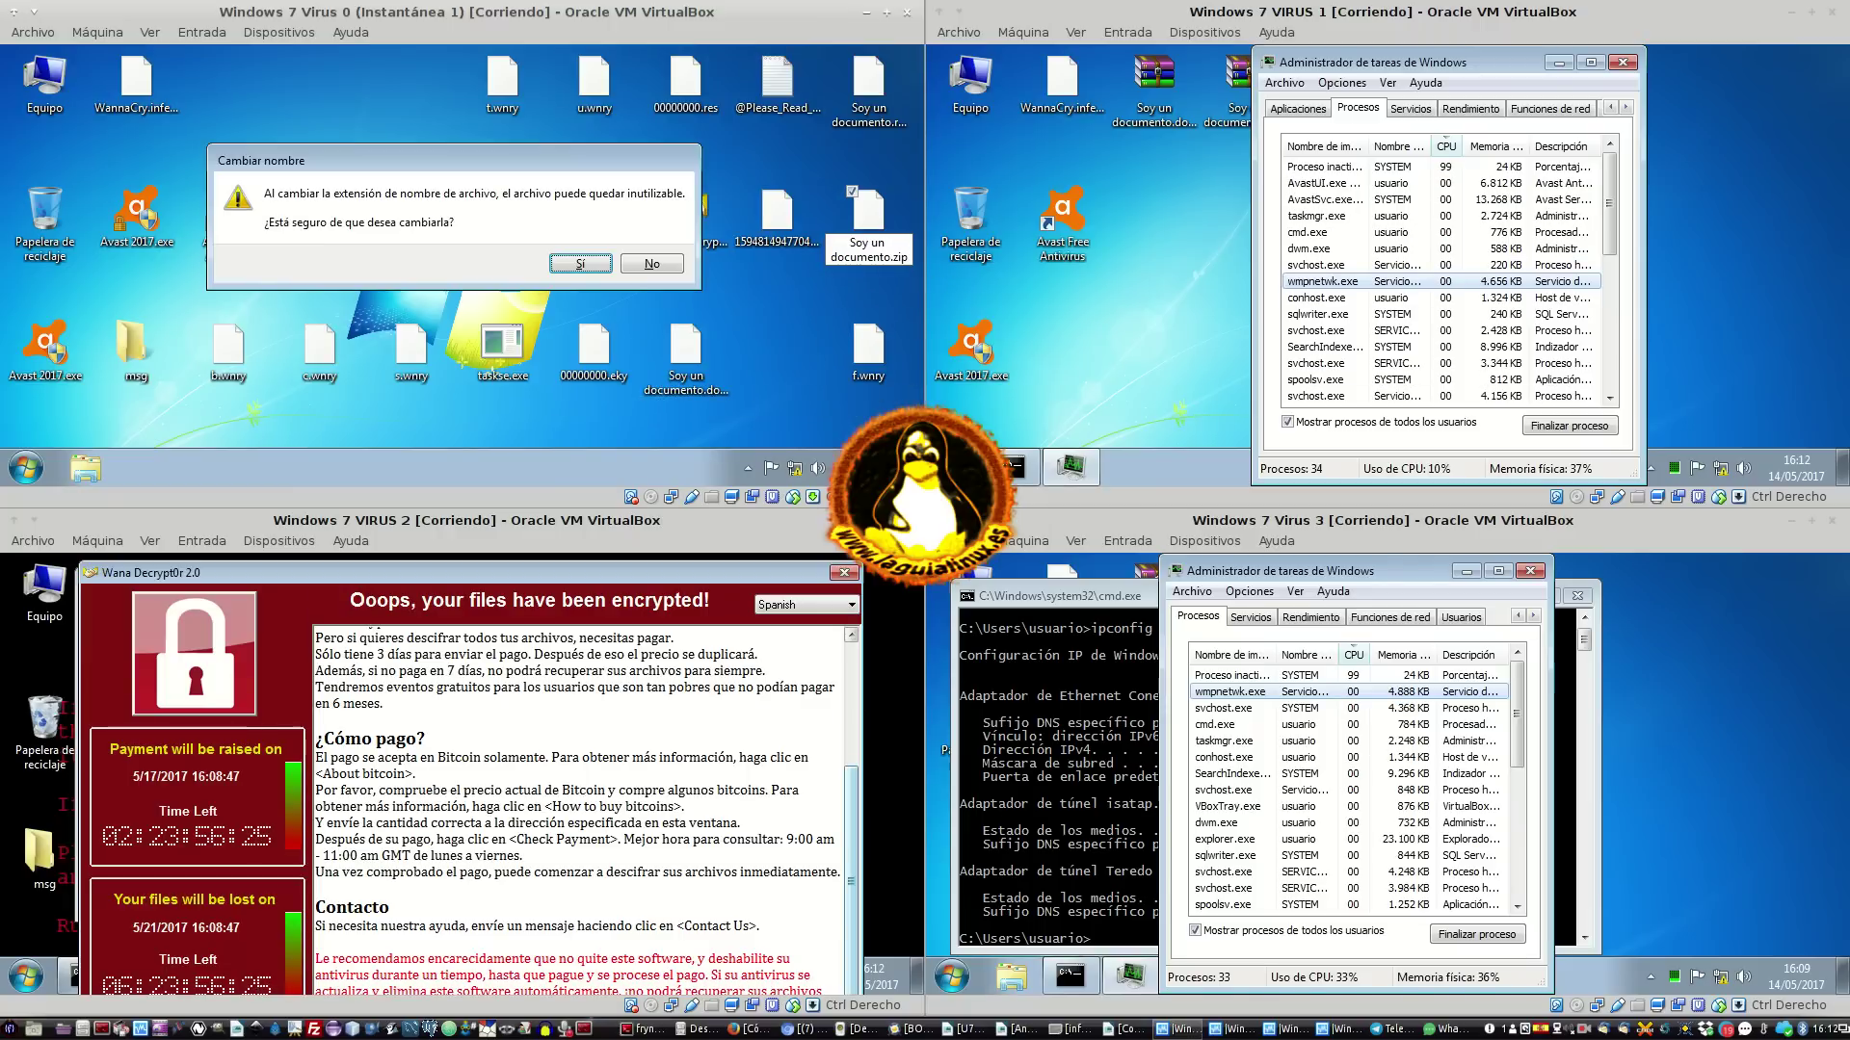
key("Return")
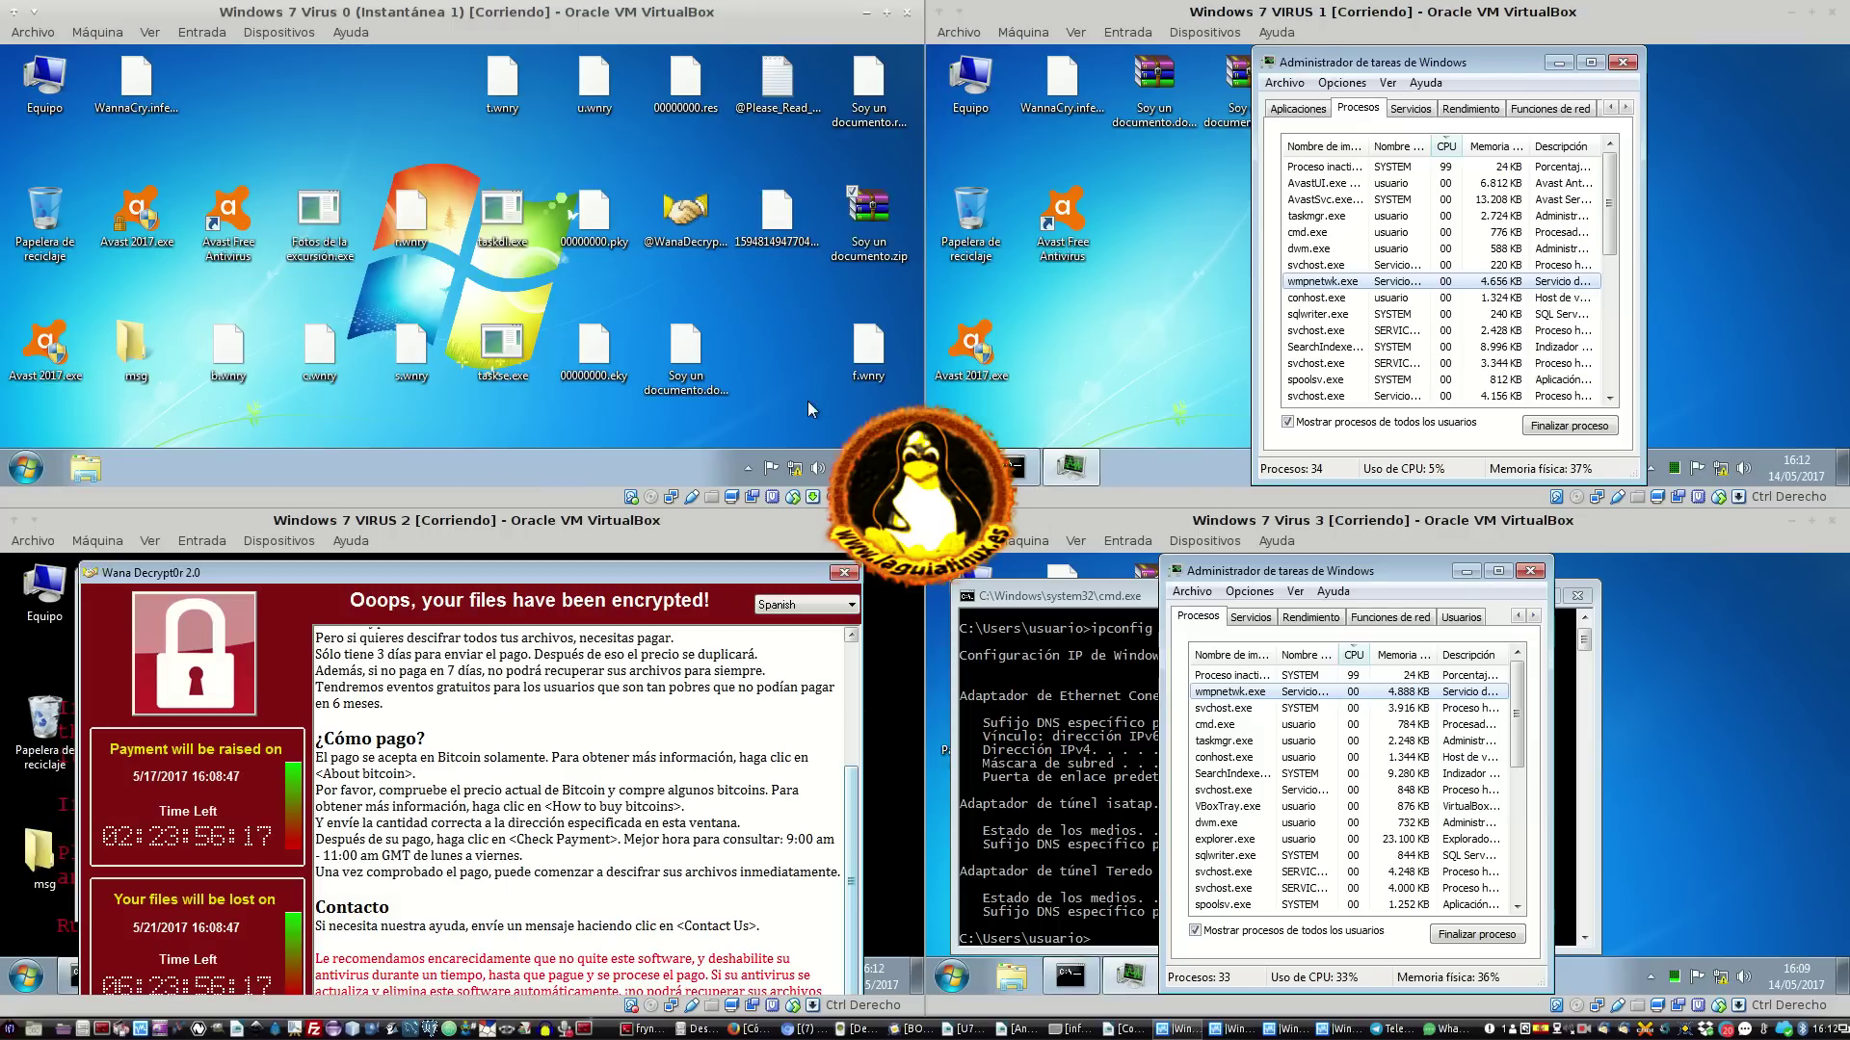
left_click(603, 322)
Compute the SHA-256 checksum of Soy un documento.zip via CRC SHA and close the result
right_click(884, 203)
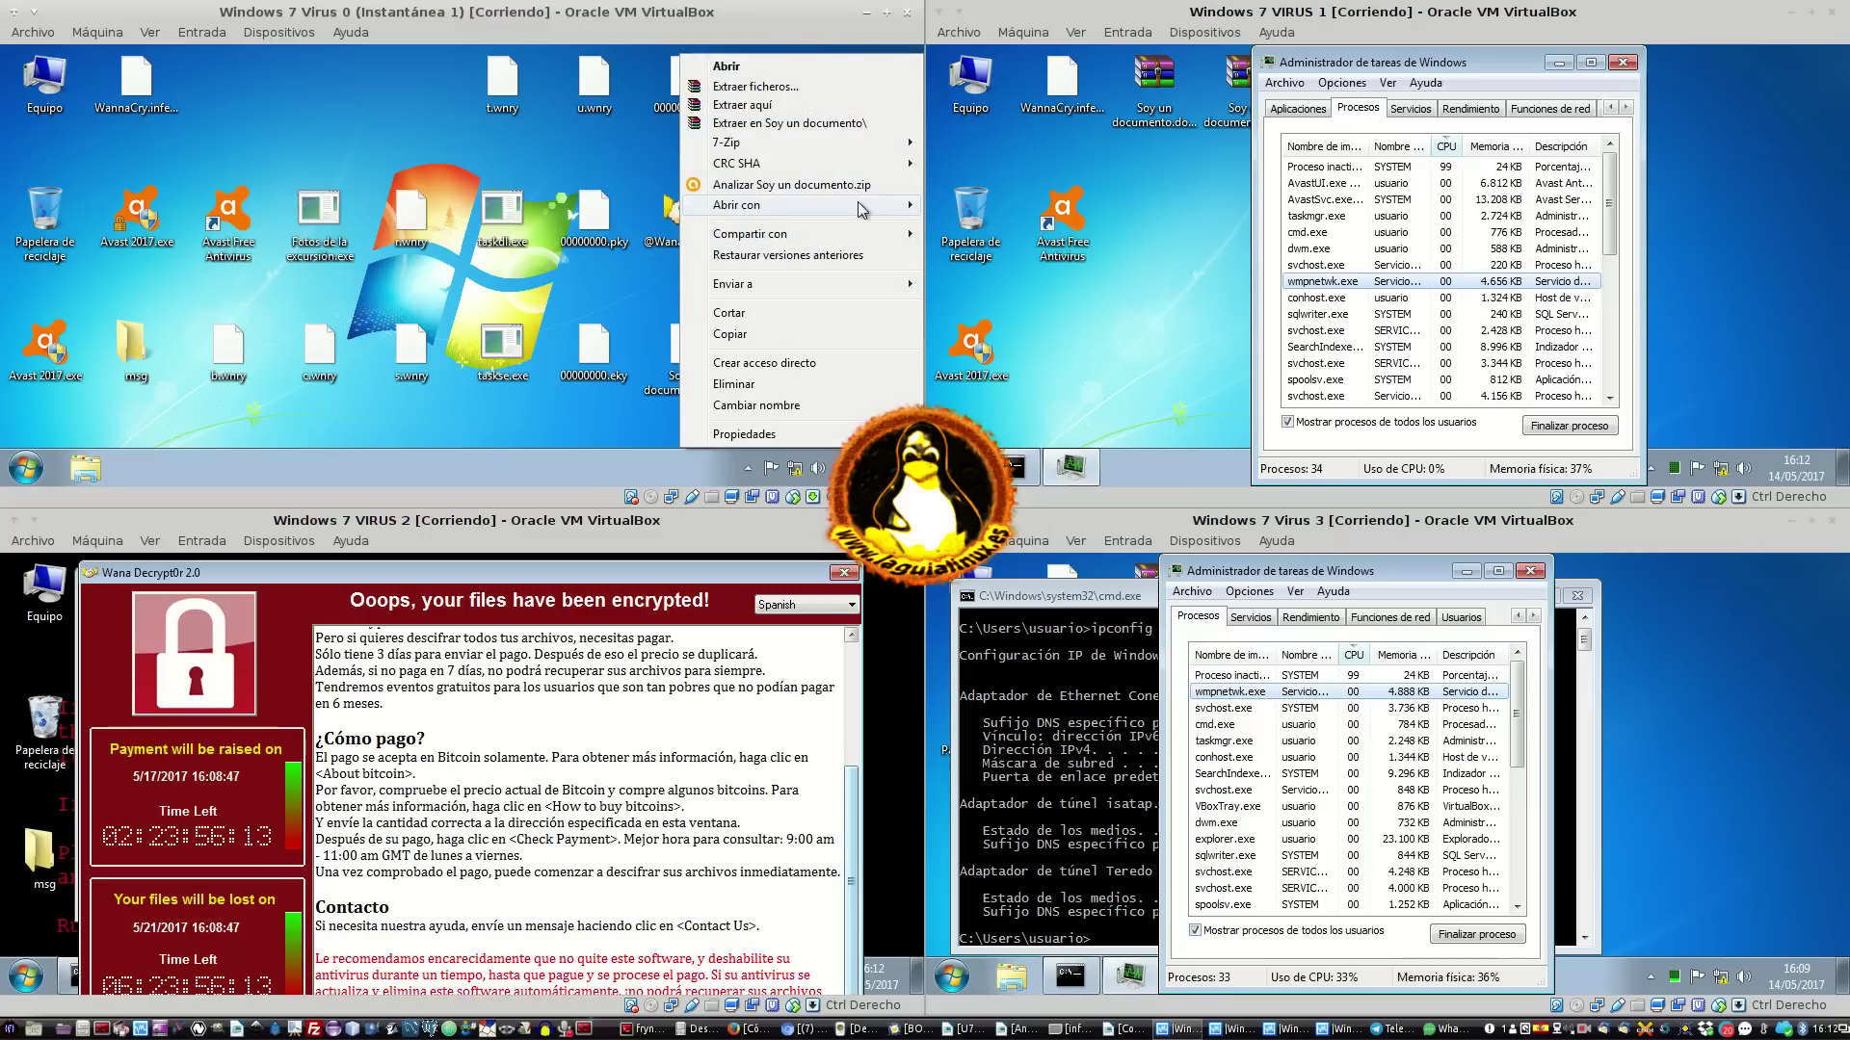
mouse_move(812, 168)
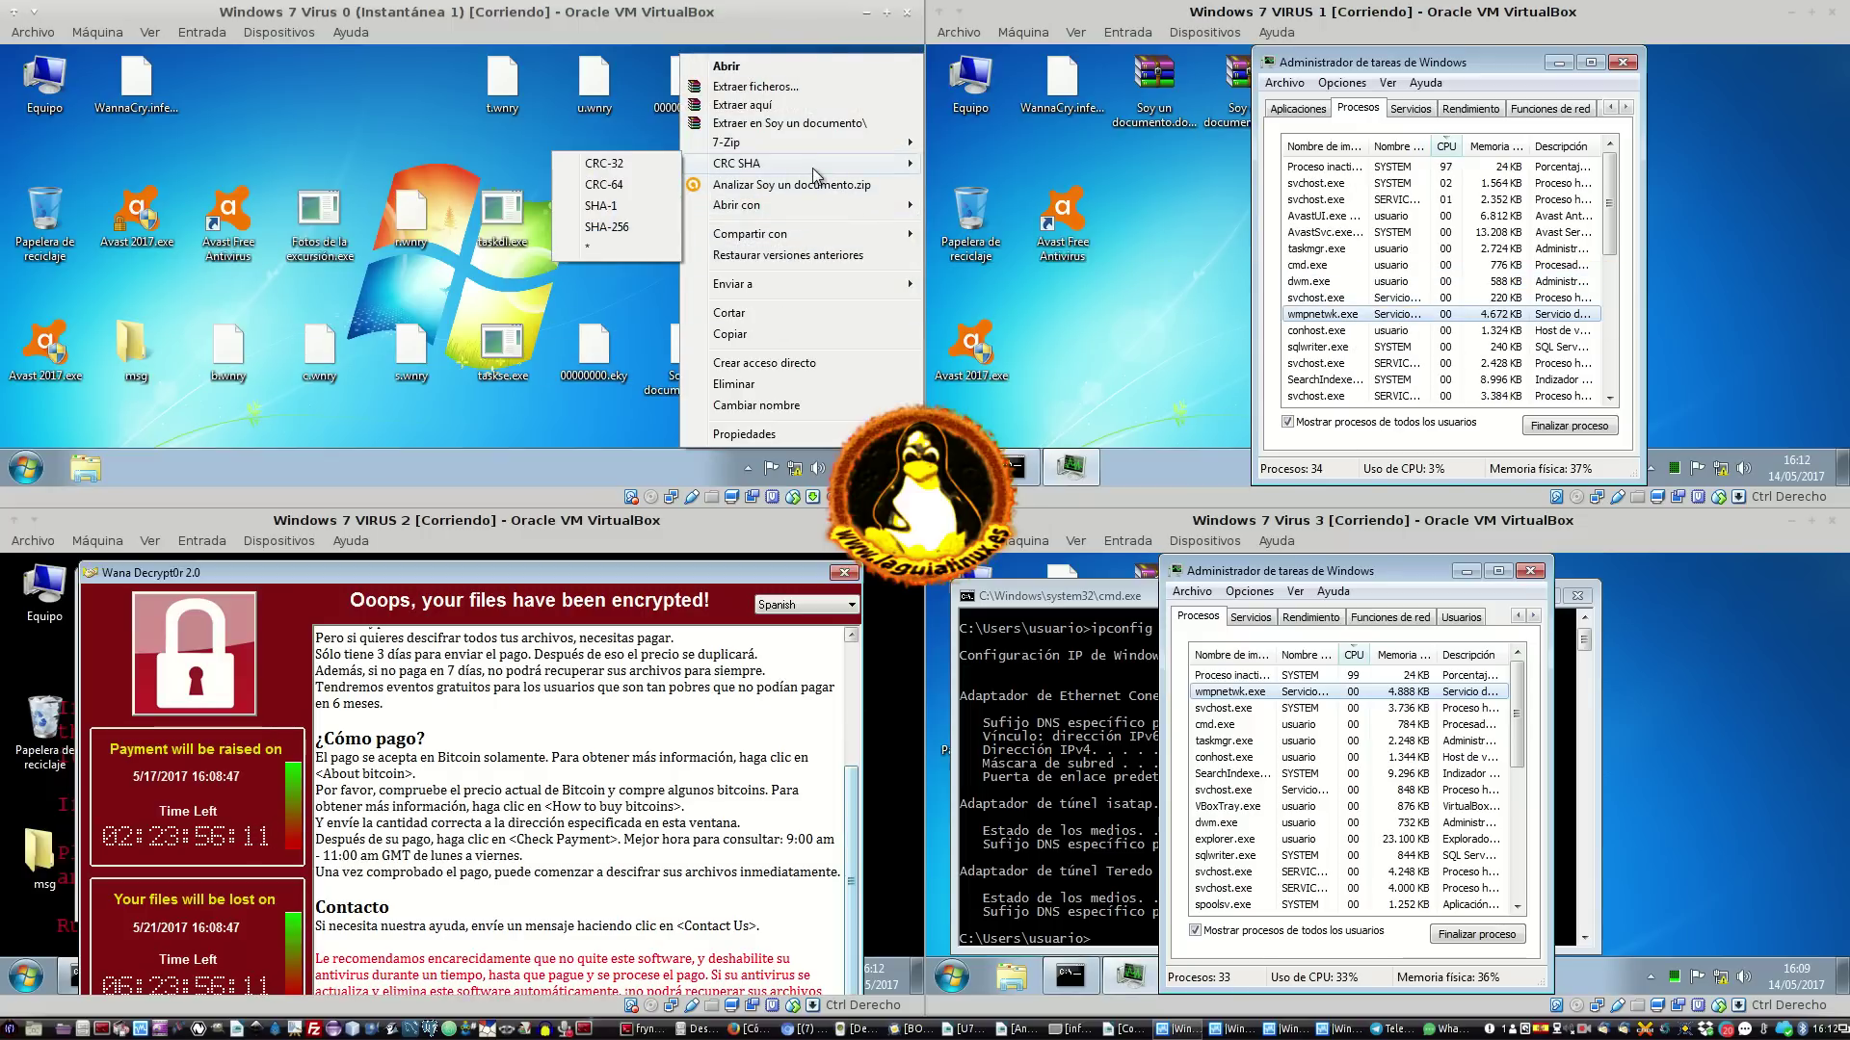
left_click(624, 226)
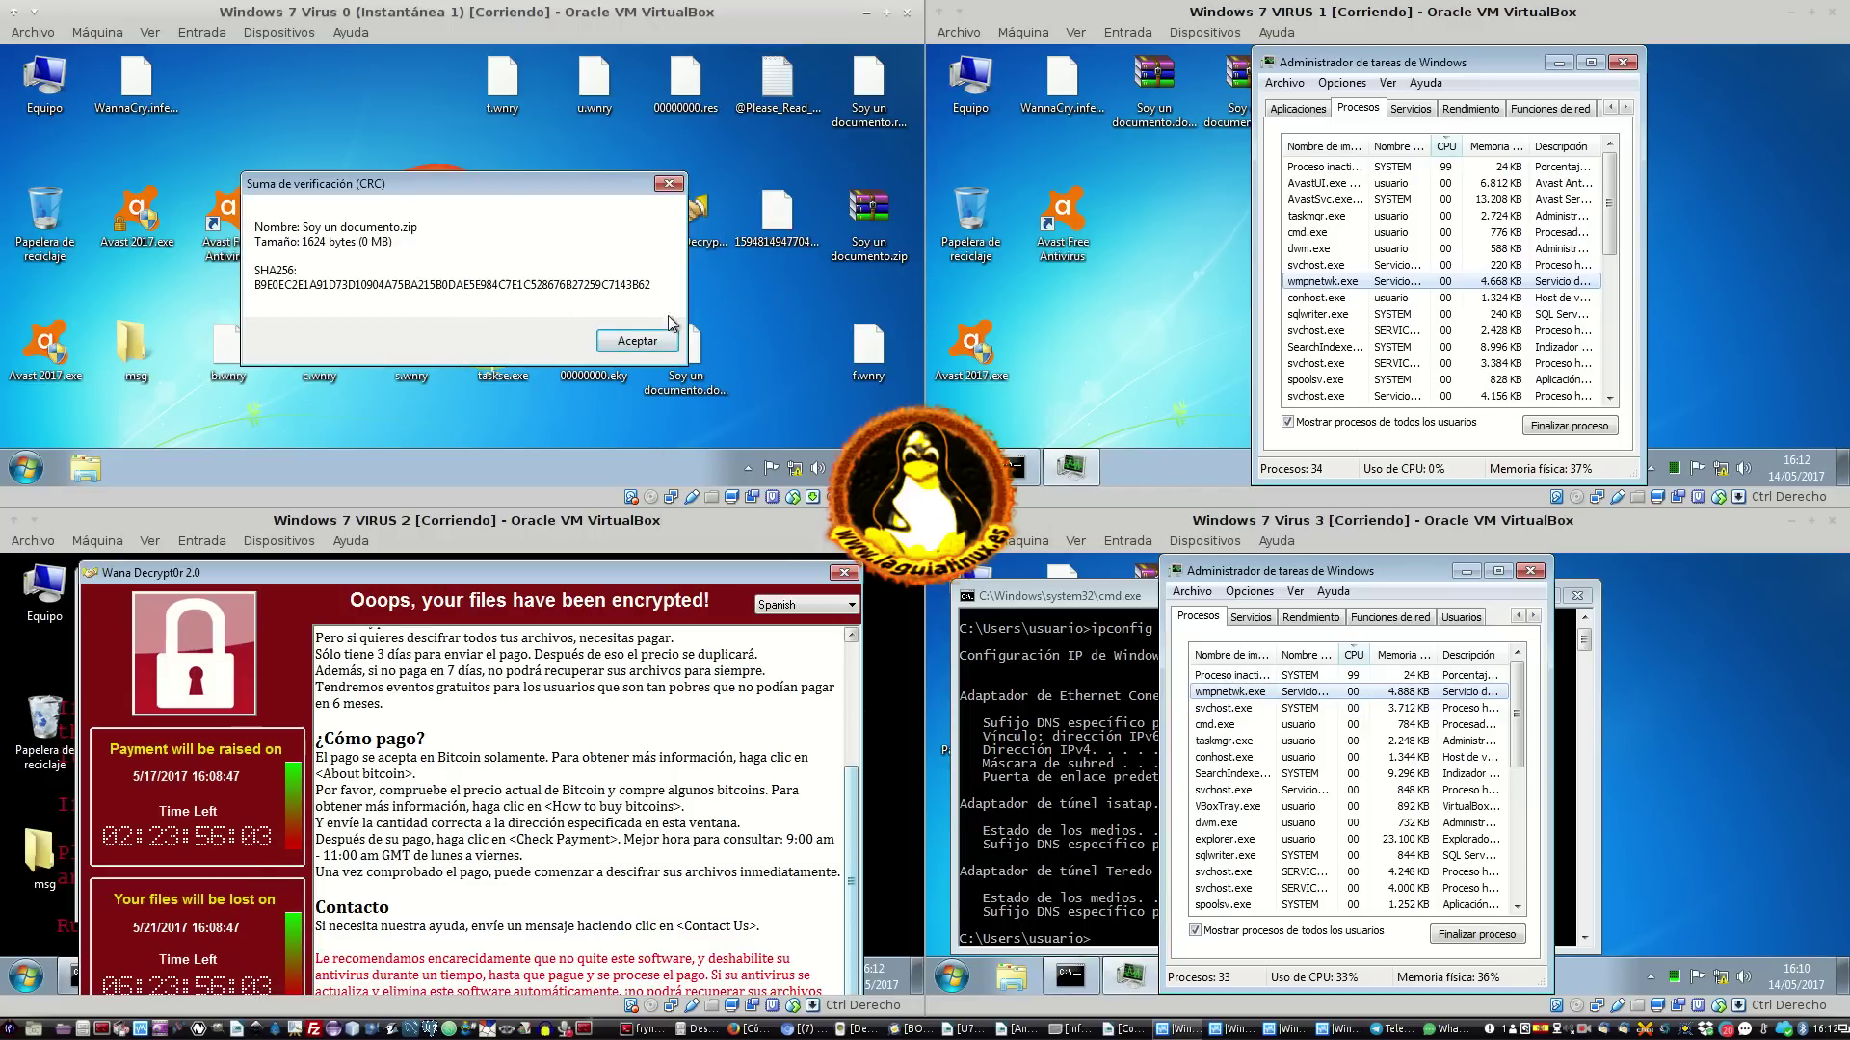
left_click(636, 341)
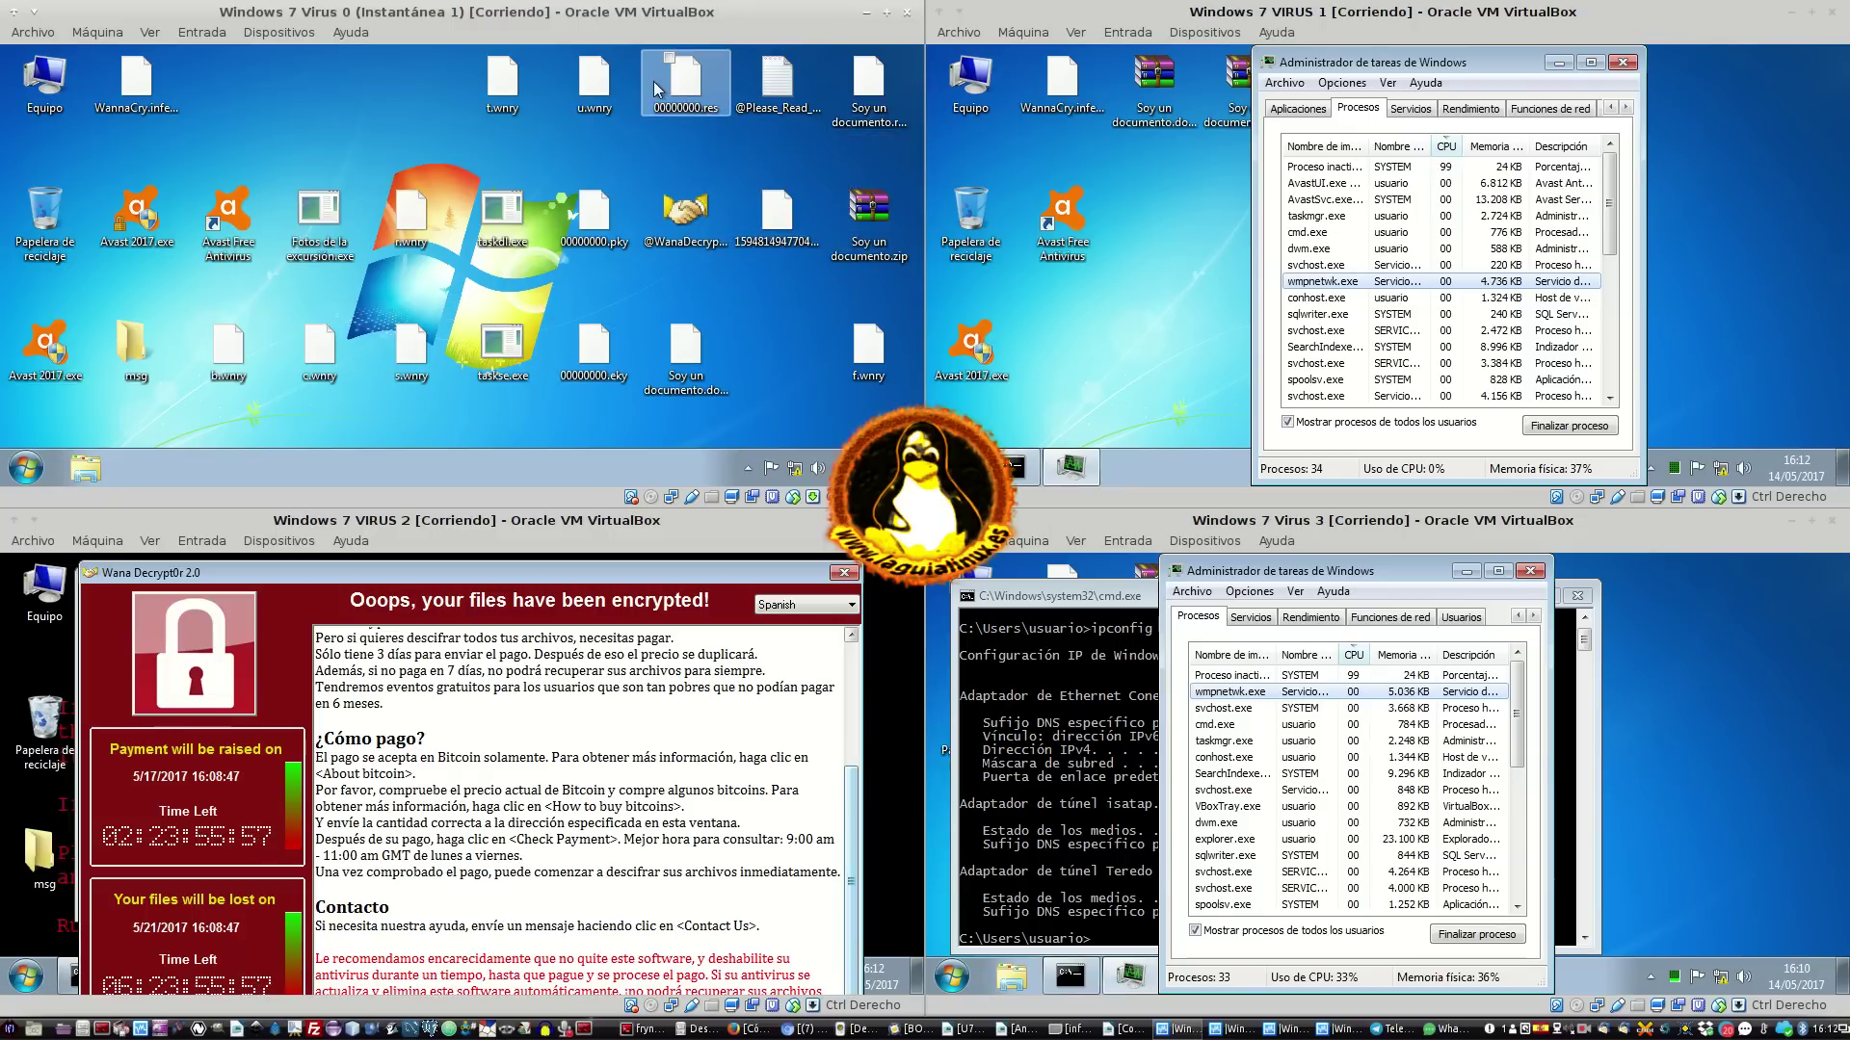
left_click(770, 83)
double_click(770, 85)
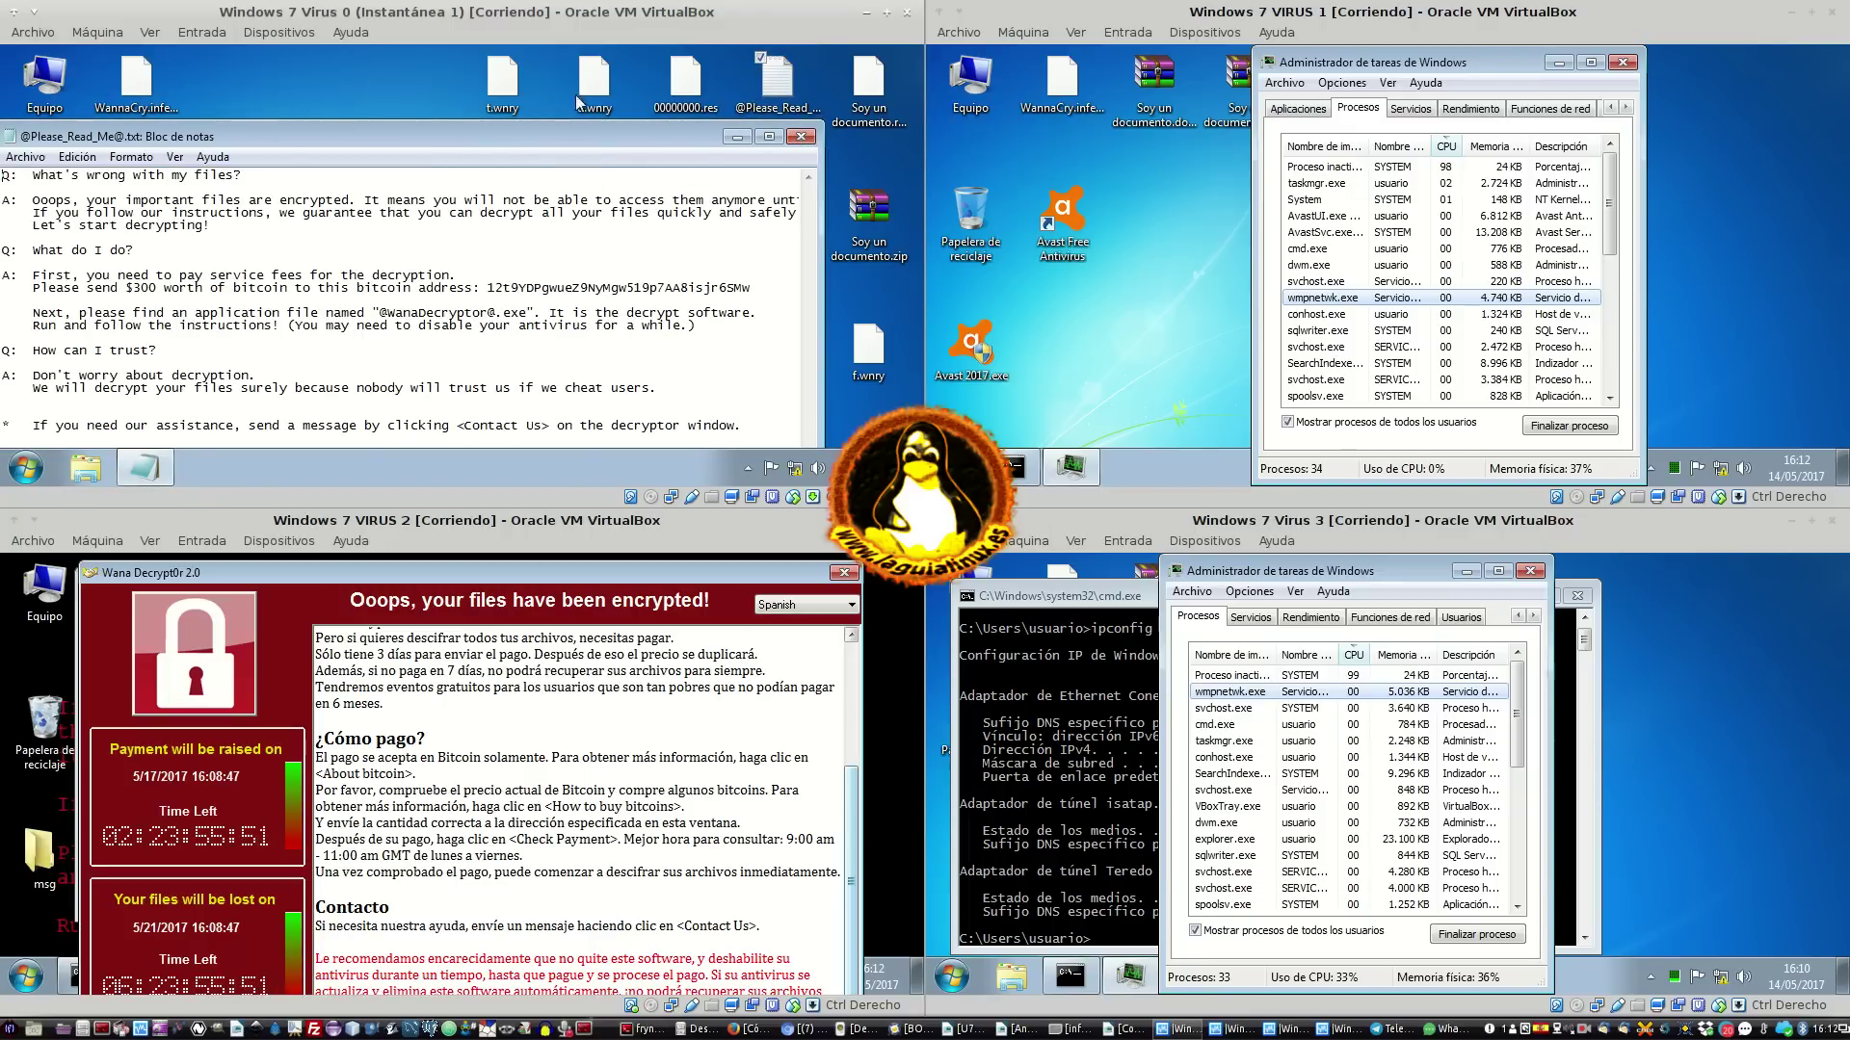
left_click_drag(501, 139, 576, 102)
left_click(875, 99)
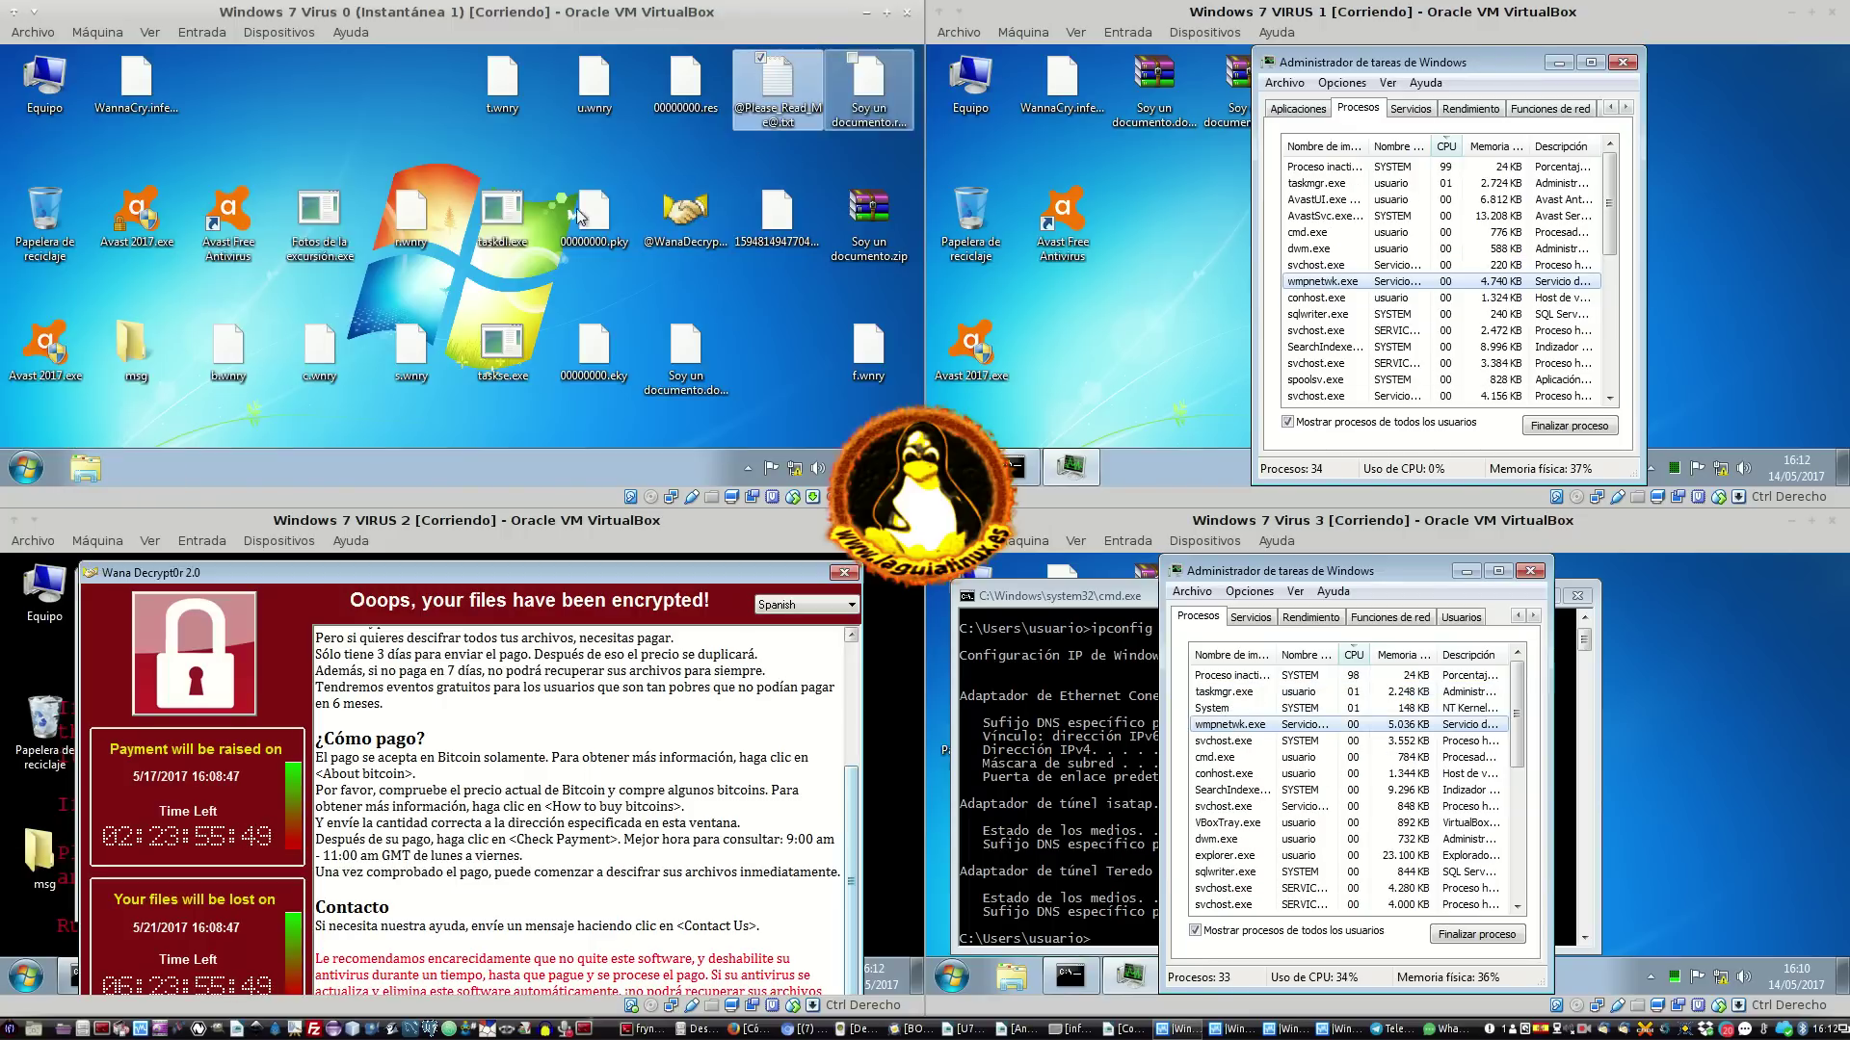
left_click(63, 89)
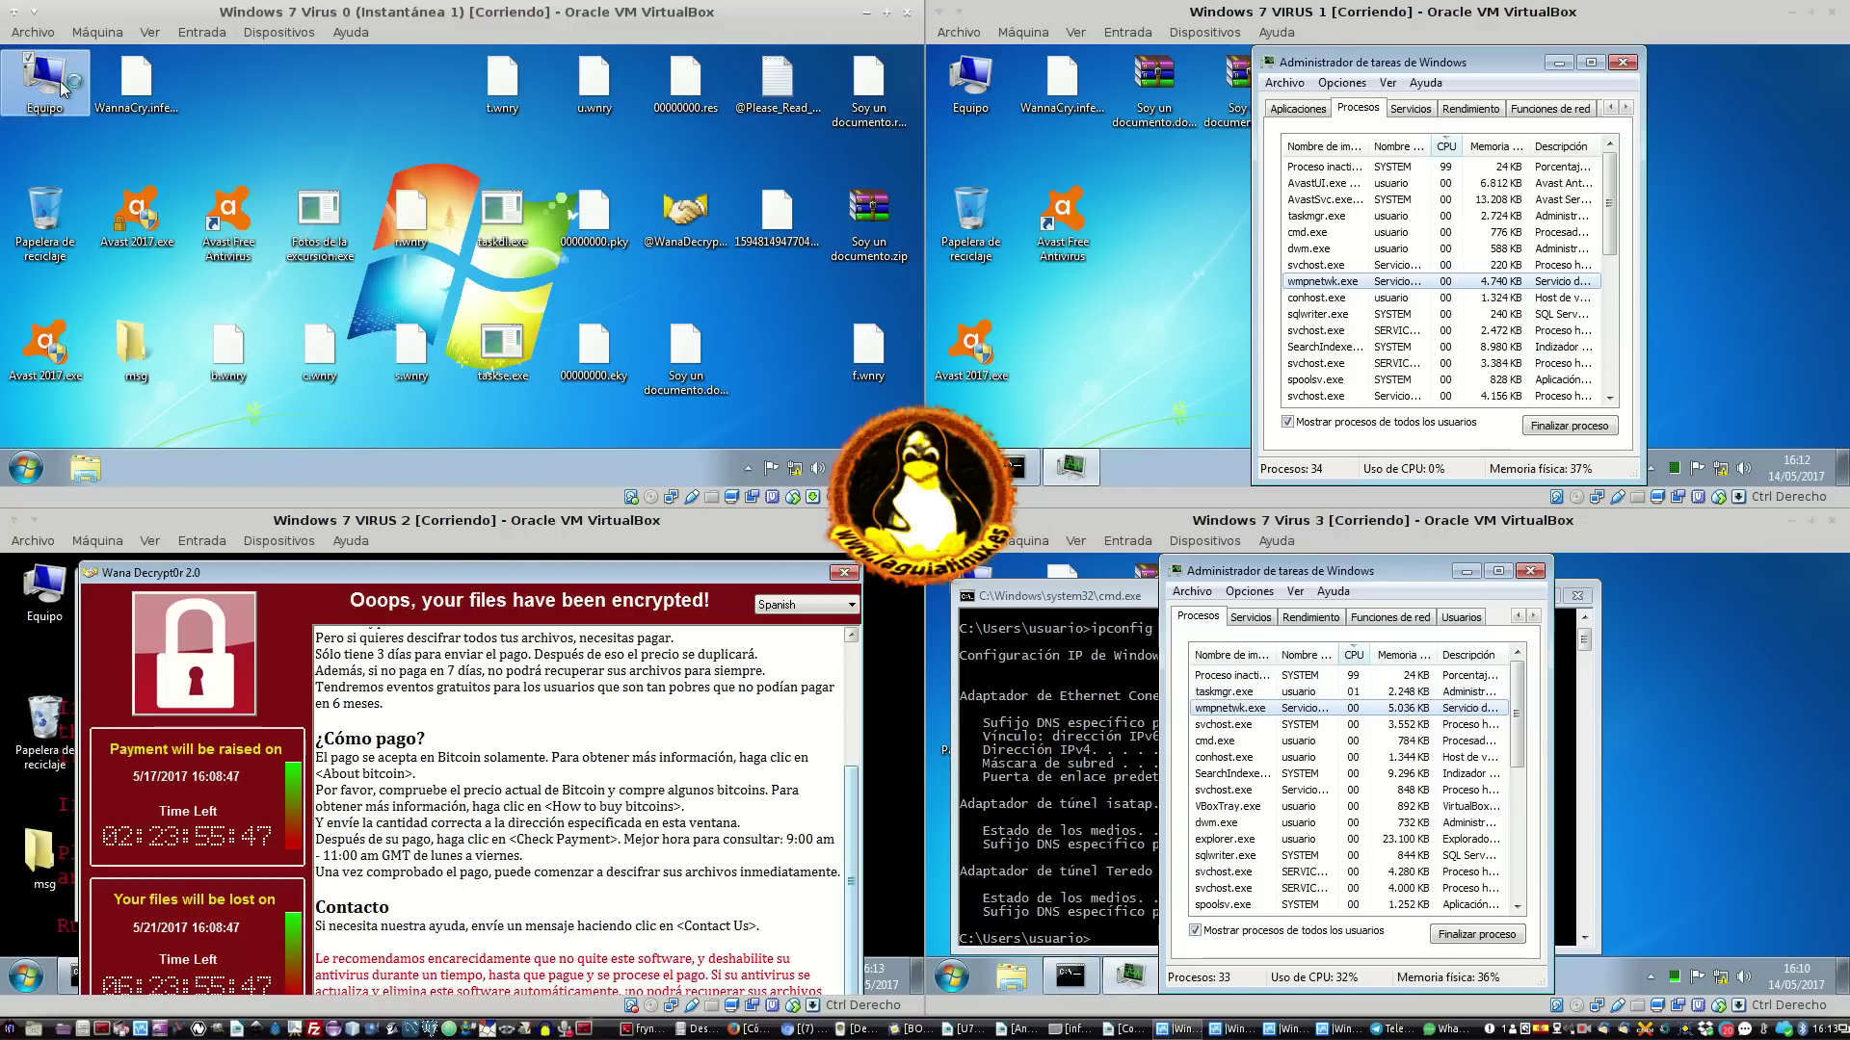
Close VM 2's ransomware windows and restart it via Start > Reiniciar
left_click(844, 572)
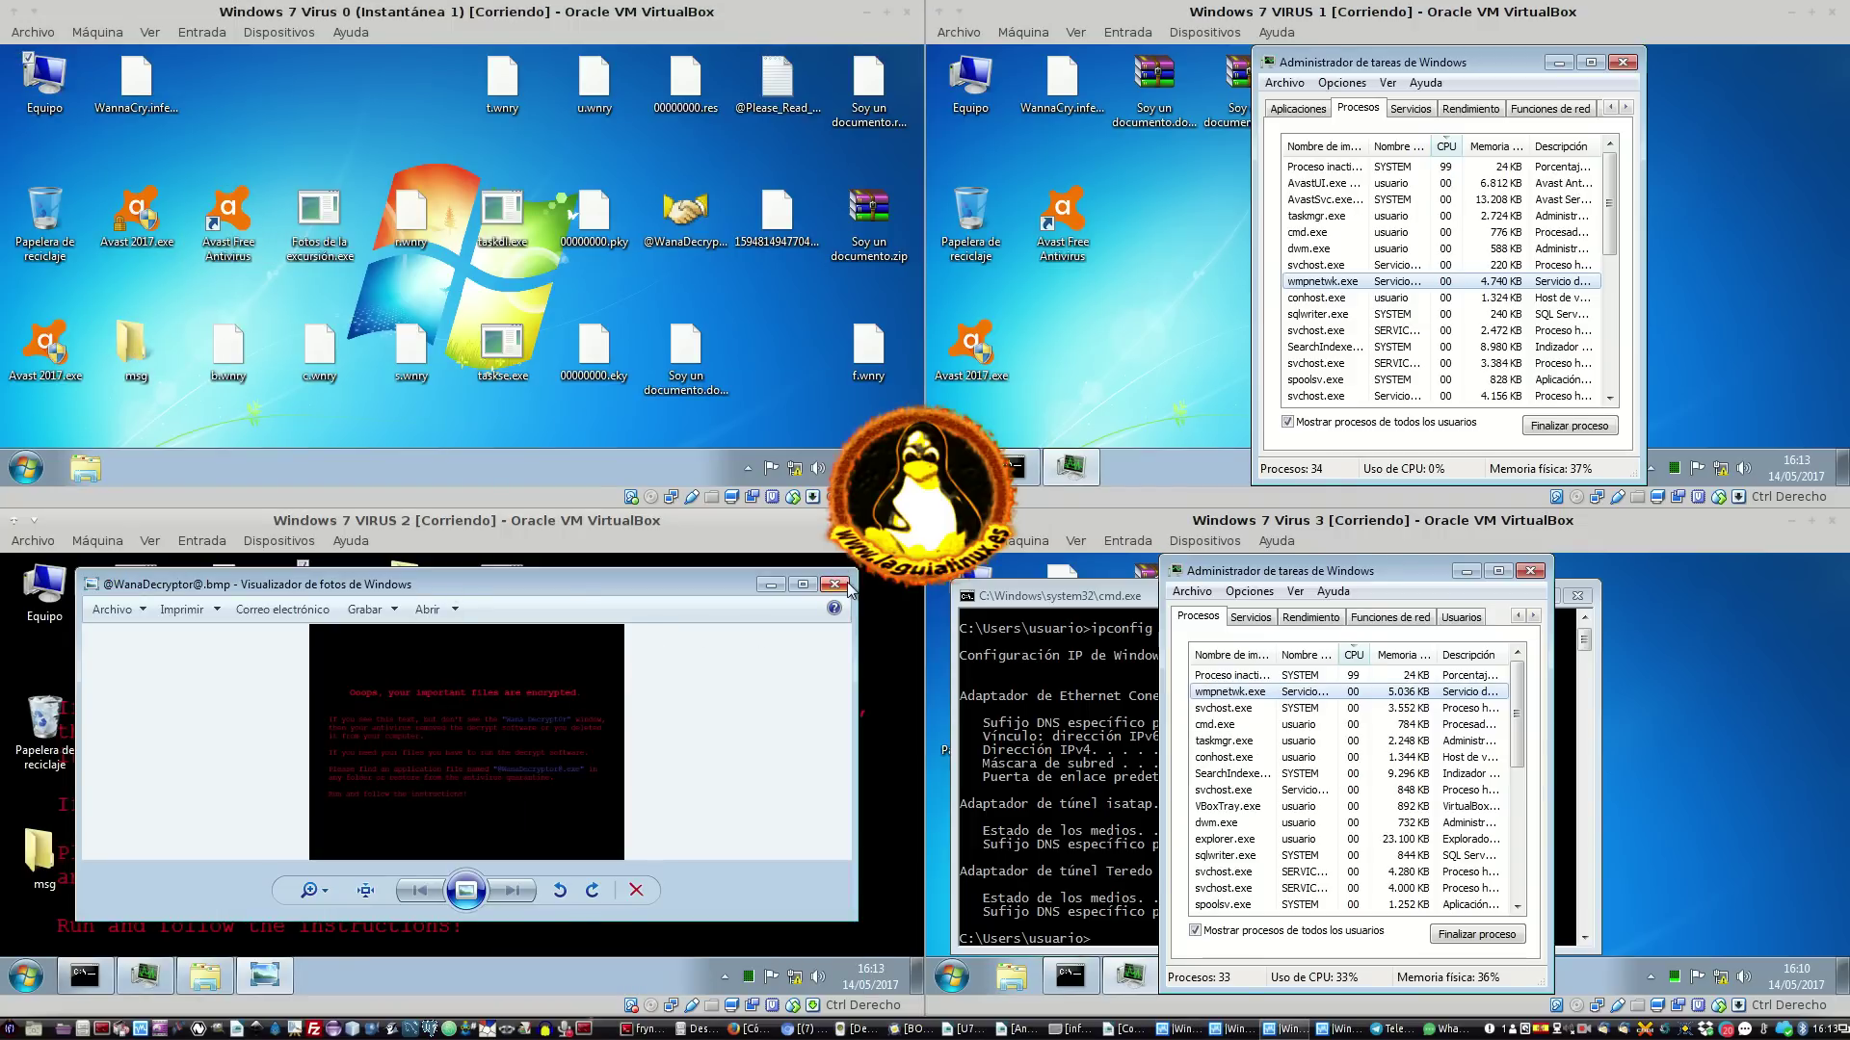
left_click(836, 584)
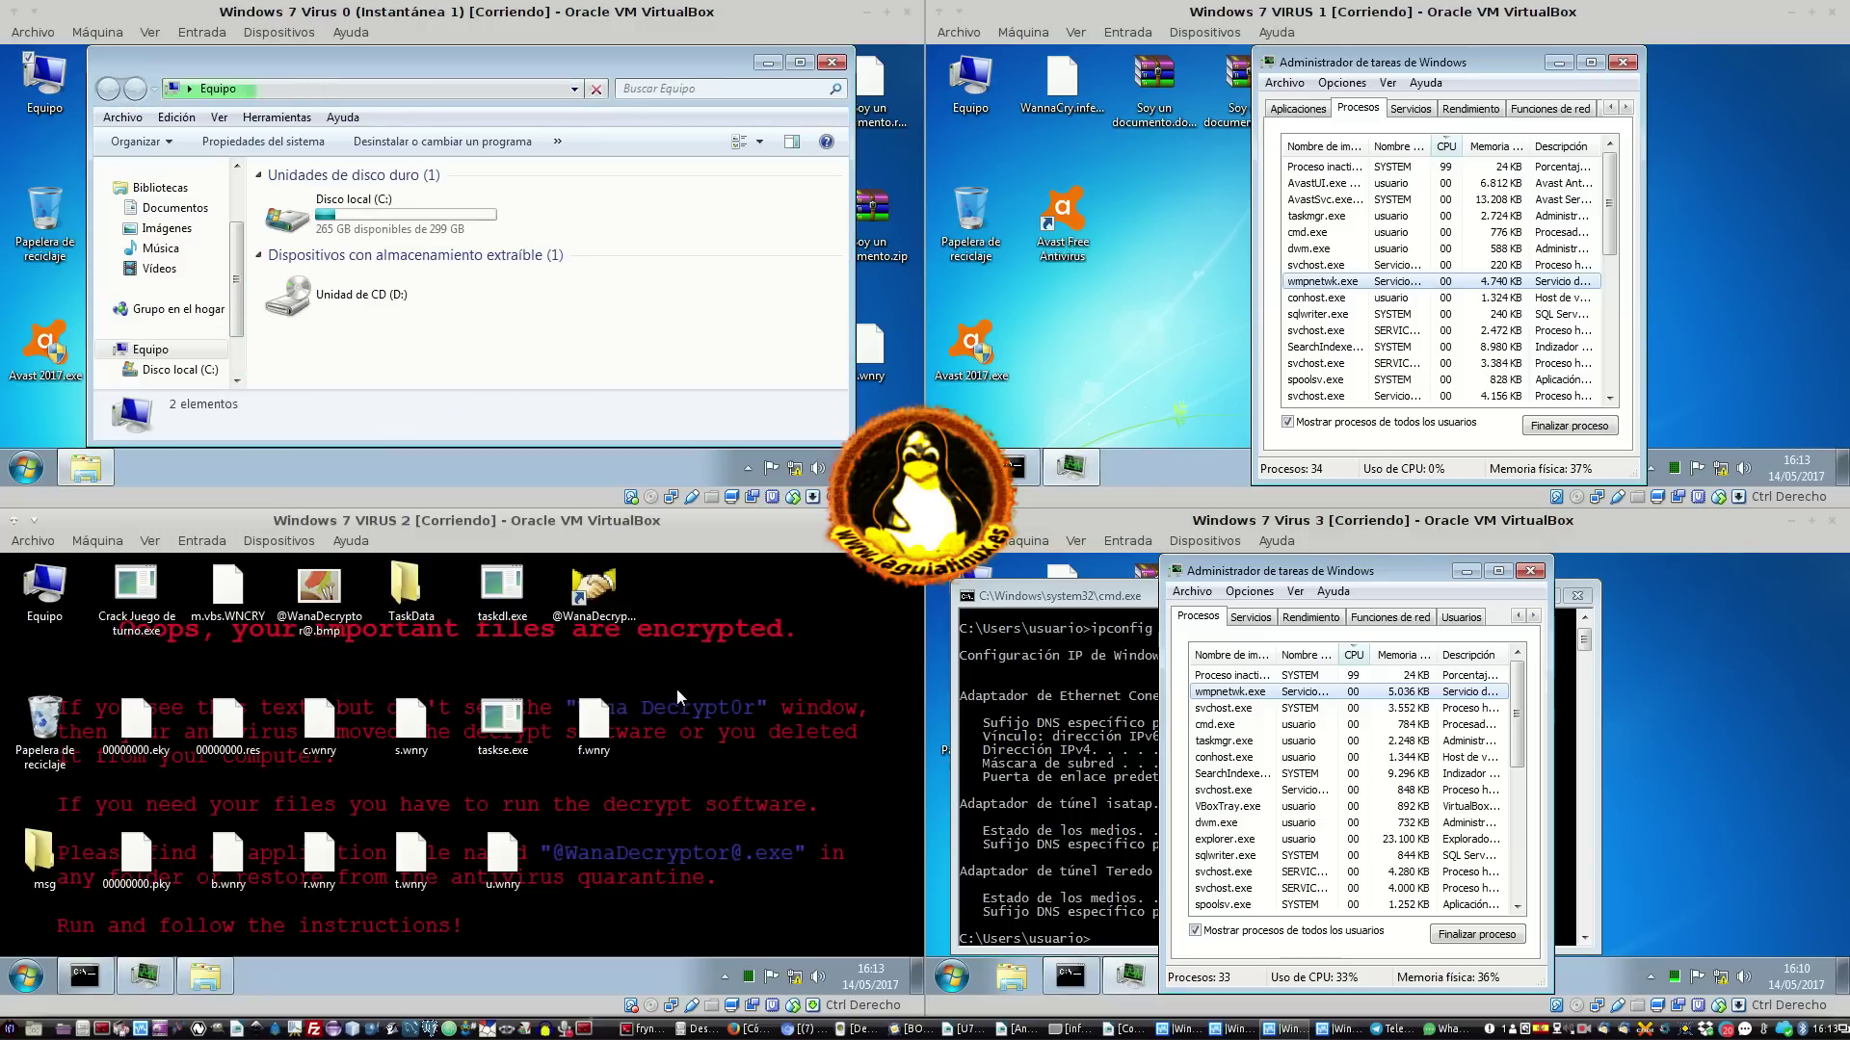
left_click(7, 981)
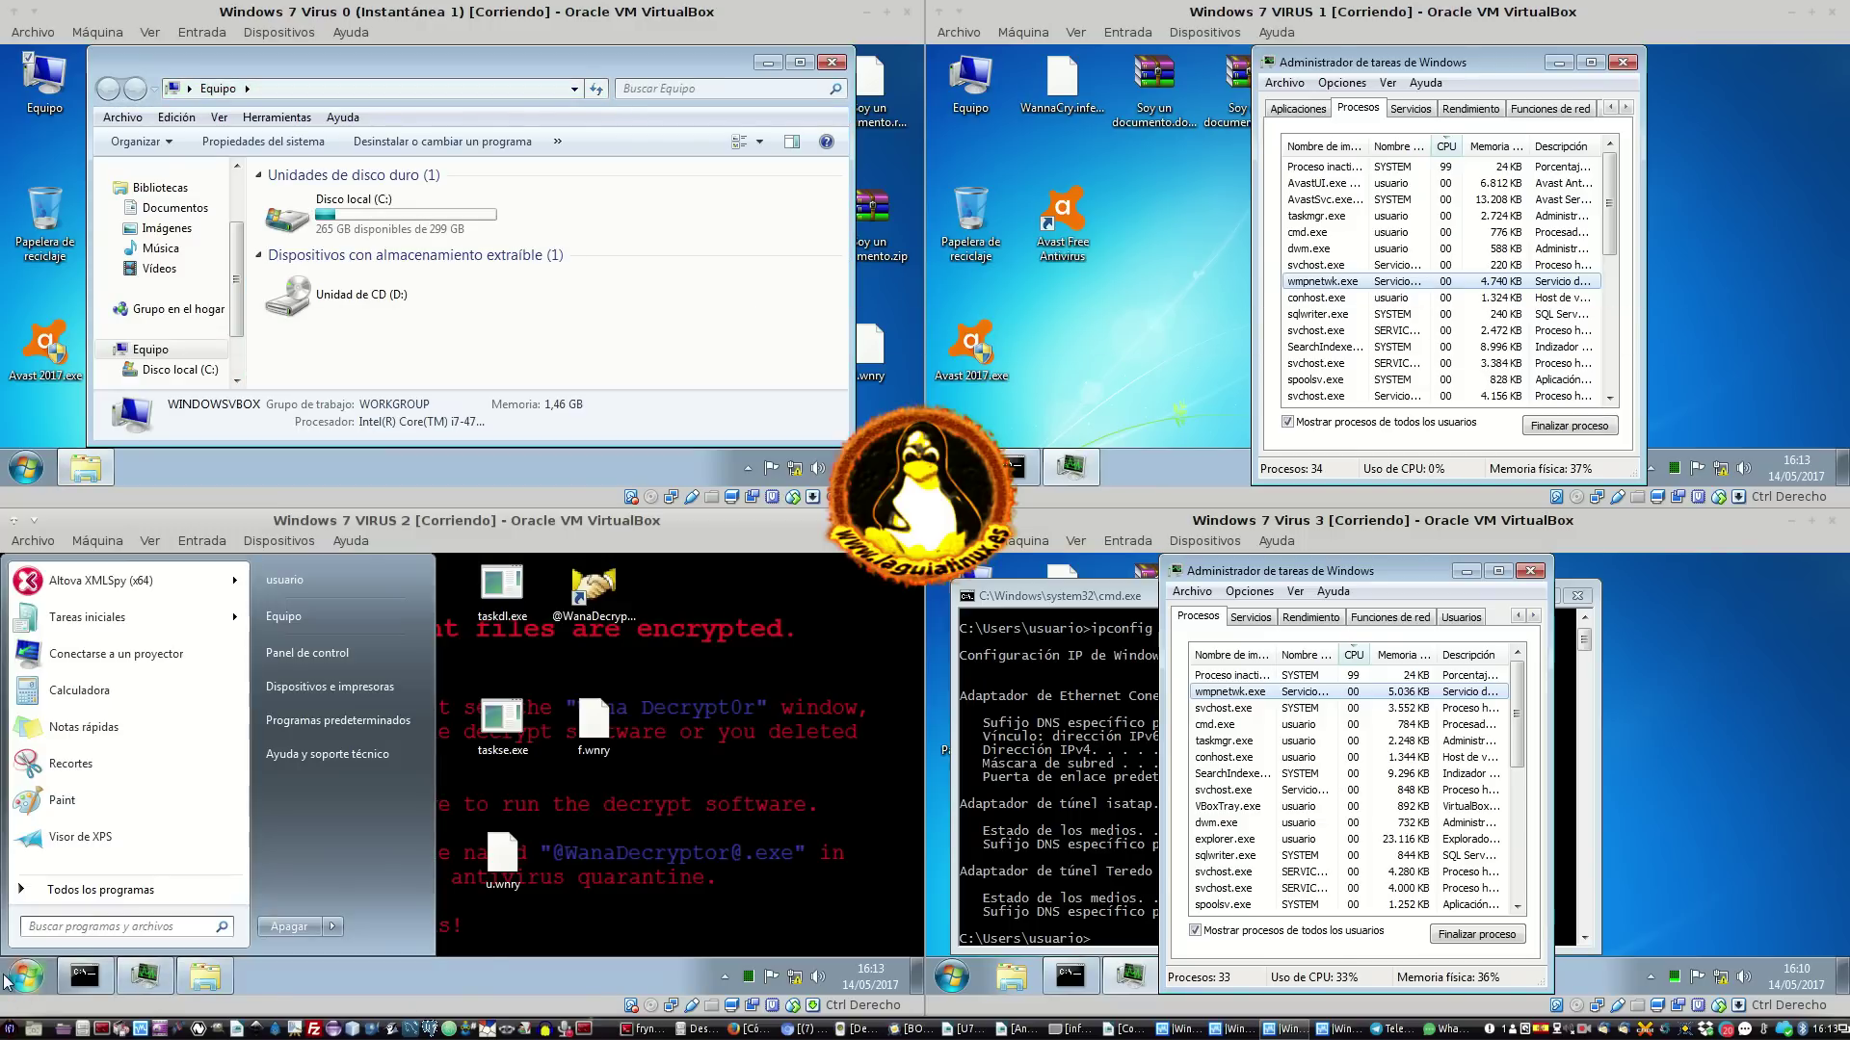
left_click(333, 928)
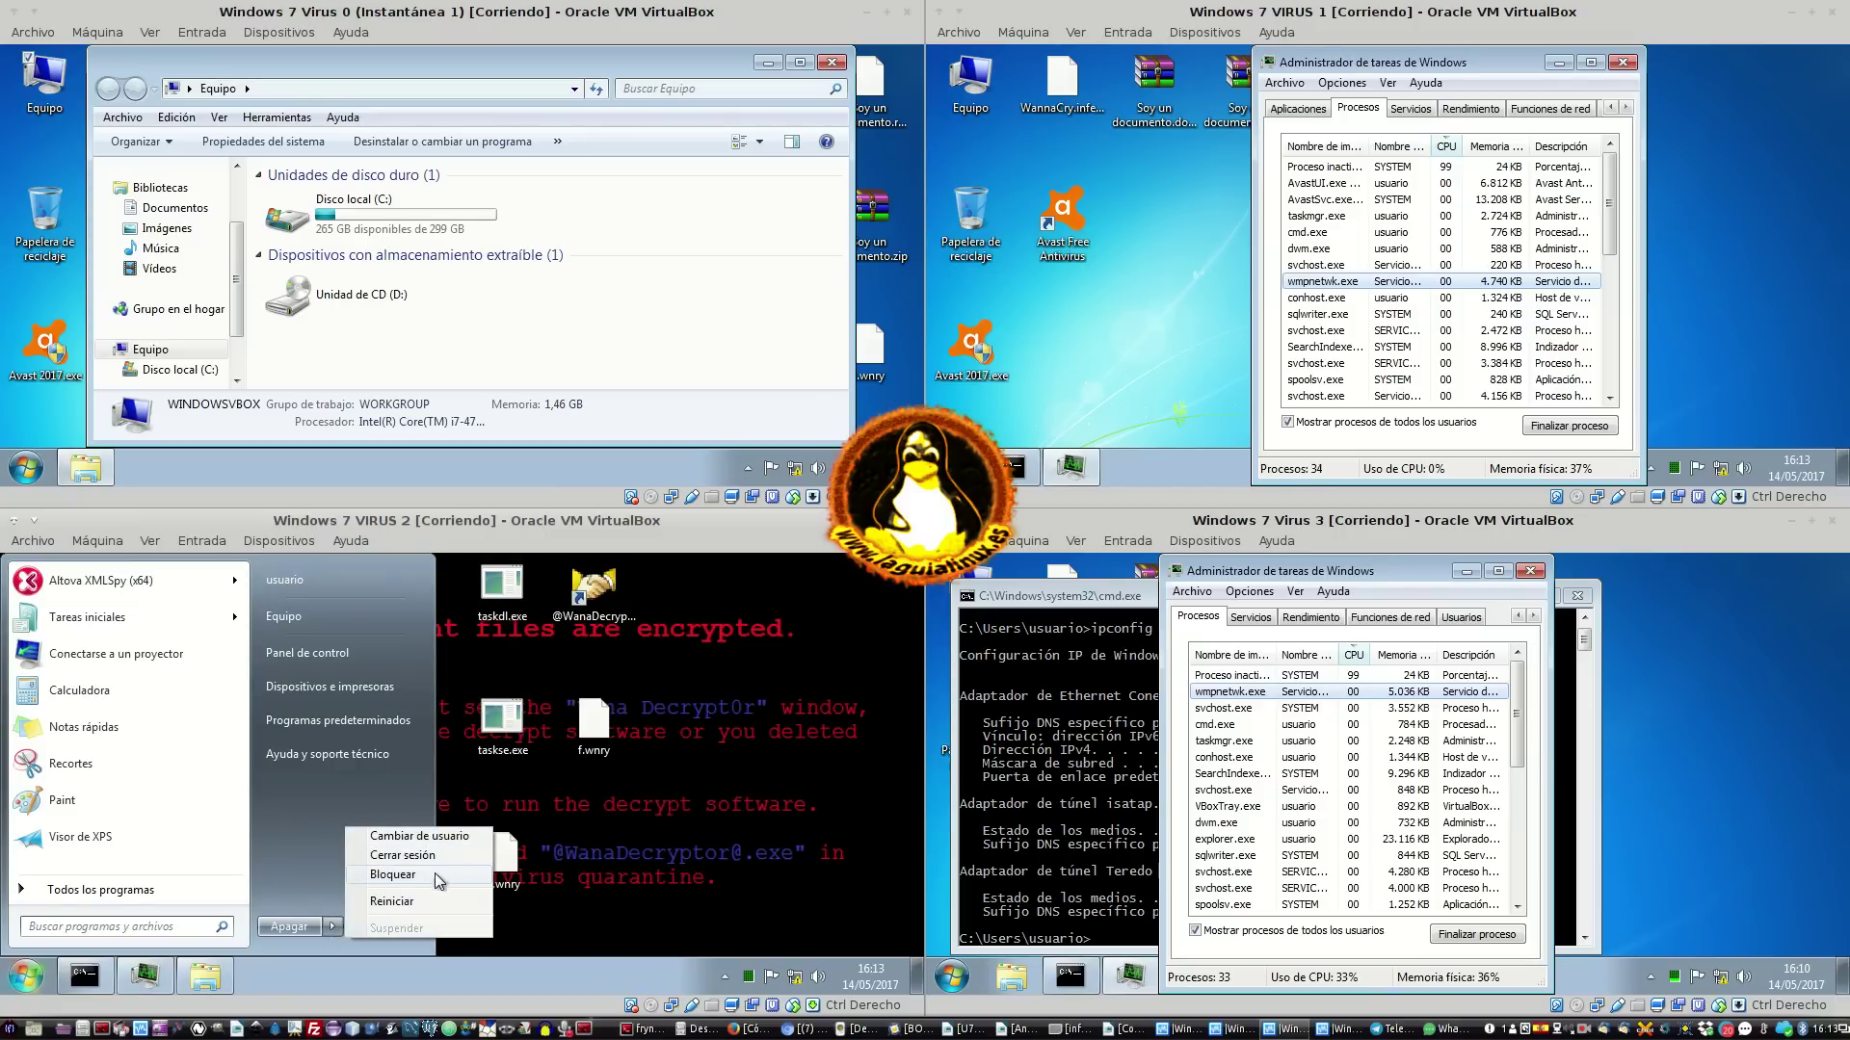
left_click(416, 898)
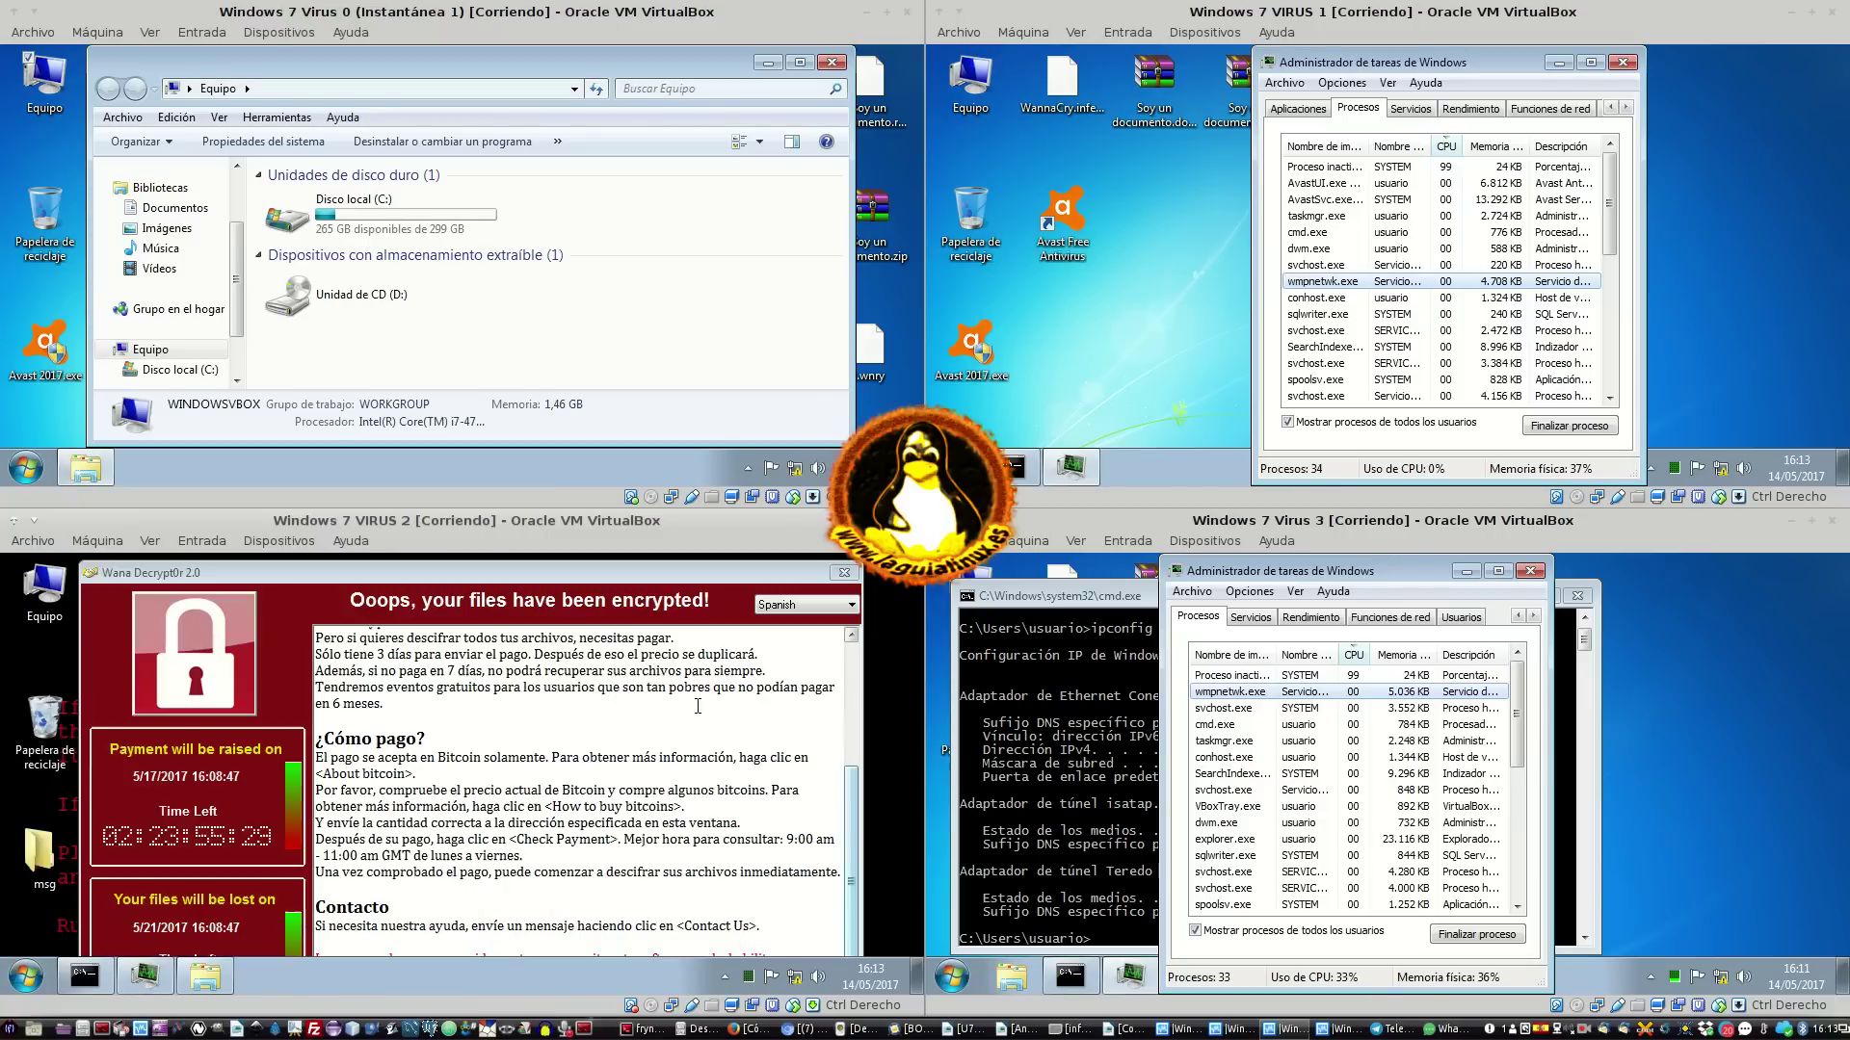
Close the reappearing ransom window and drag VM 2's ransomware files and msg folder to the Papelera
left_click(846, 573)
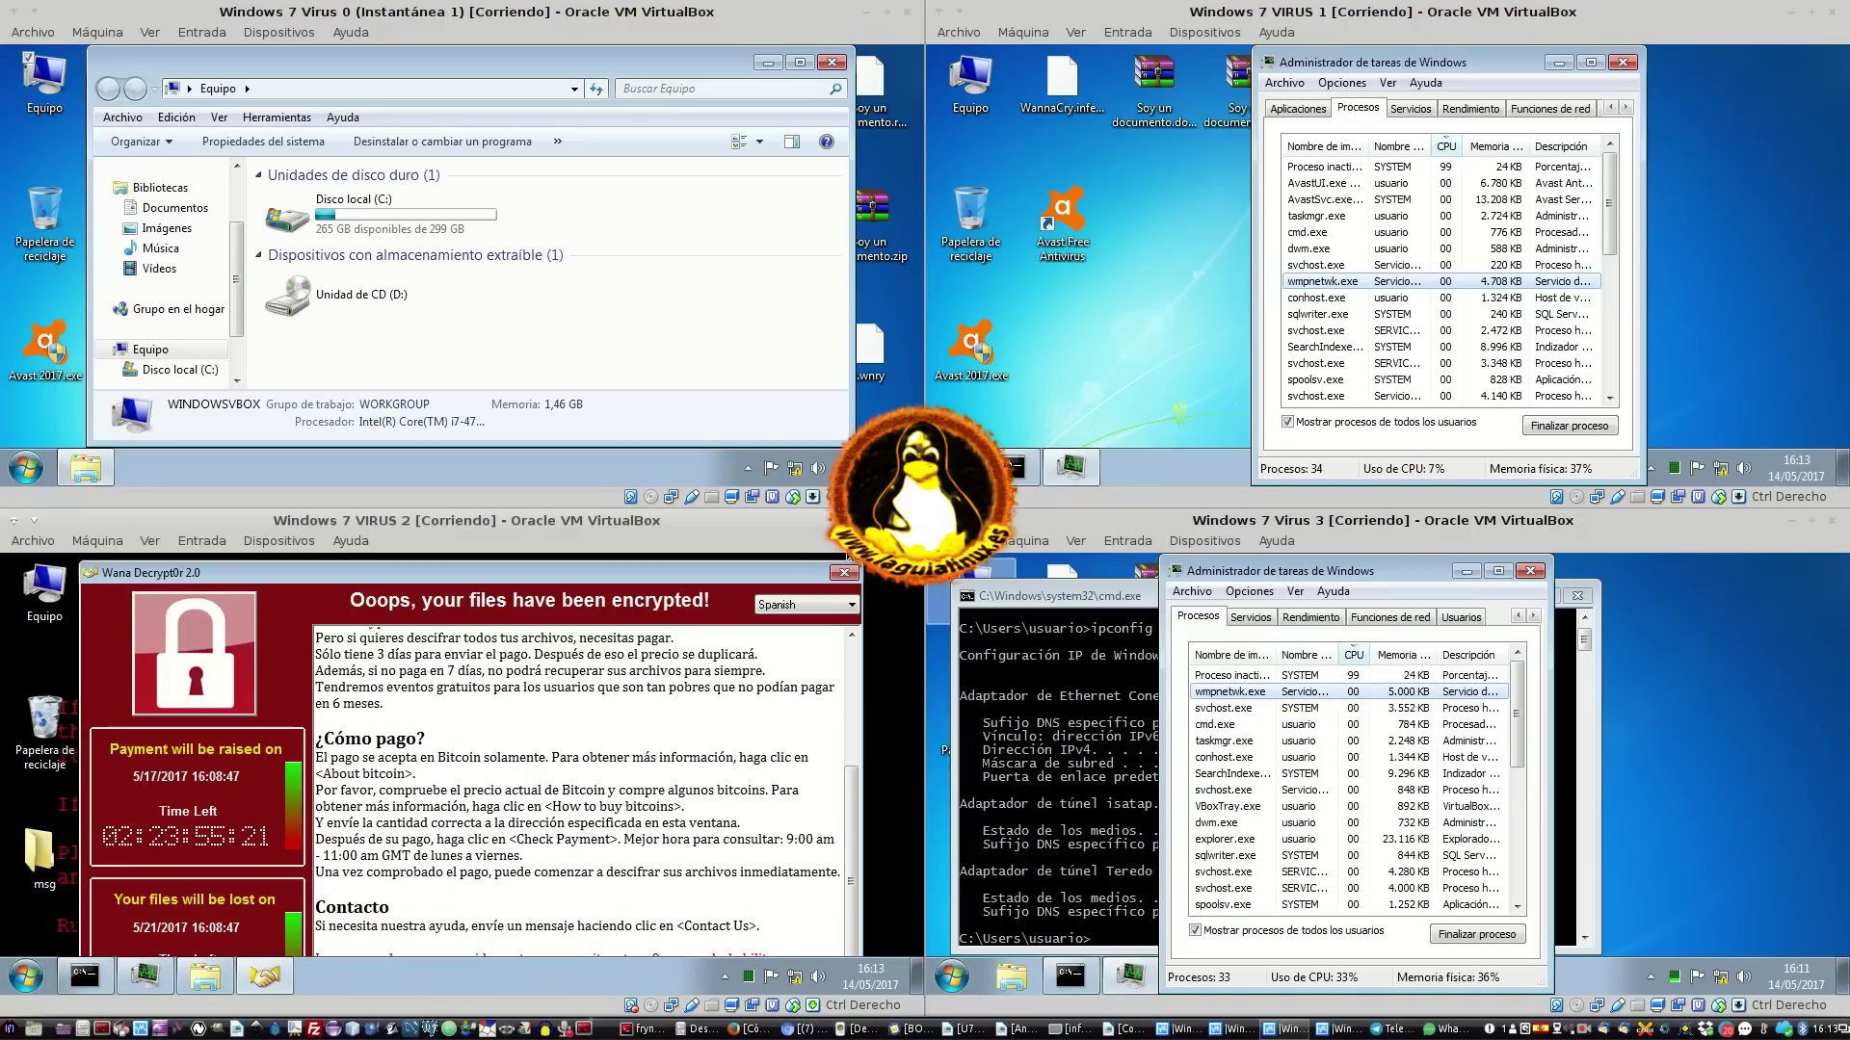
left_click(844, 572)
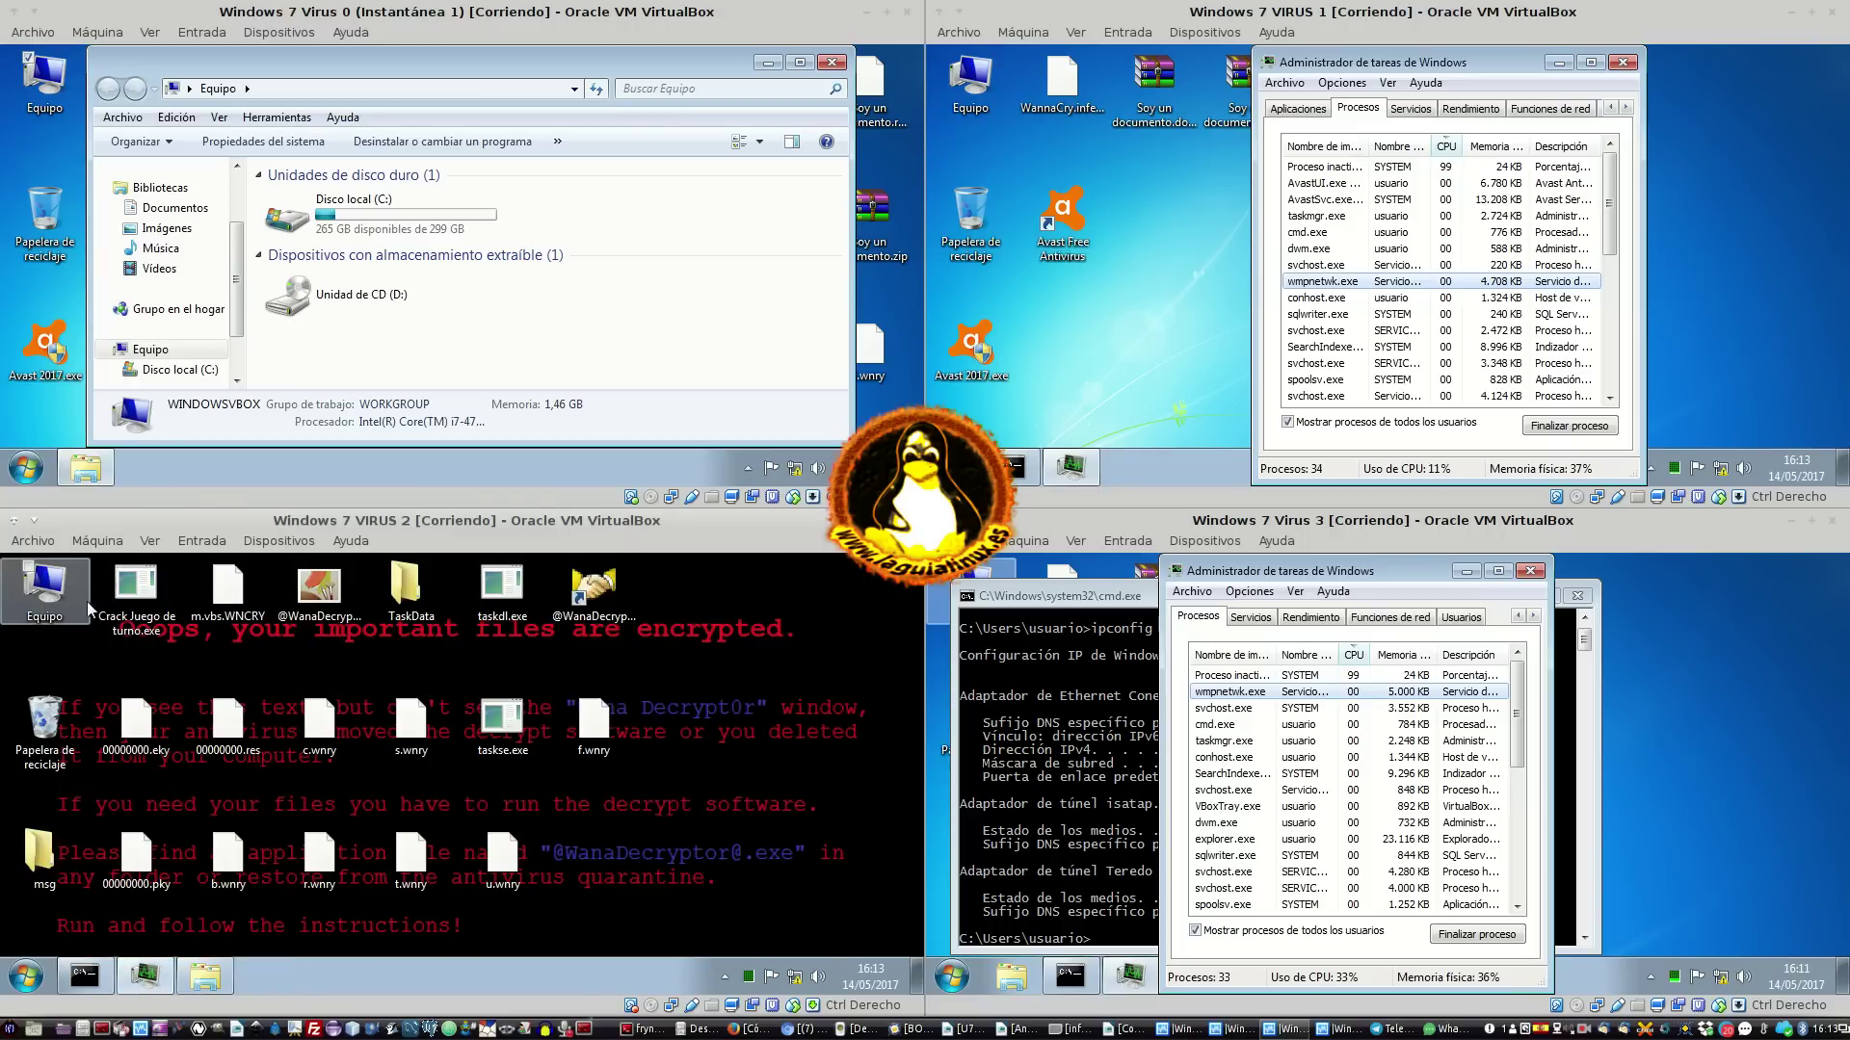
left_click_drag(698, 922, 100, 531)
left_click(39, 852, "ctrl")
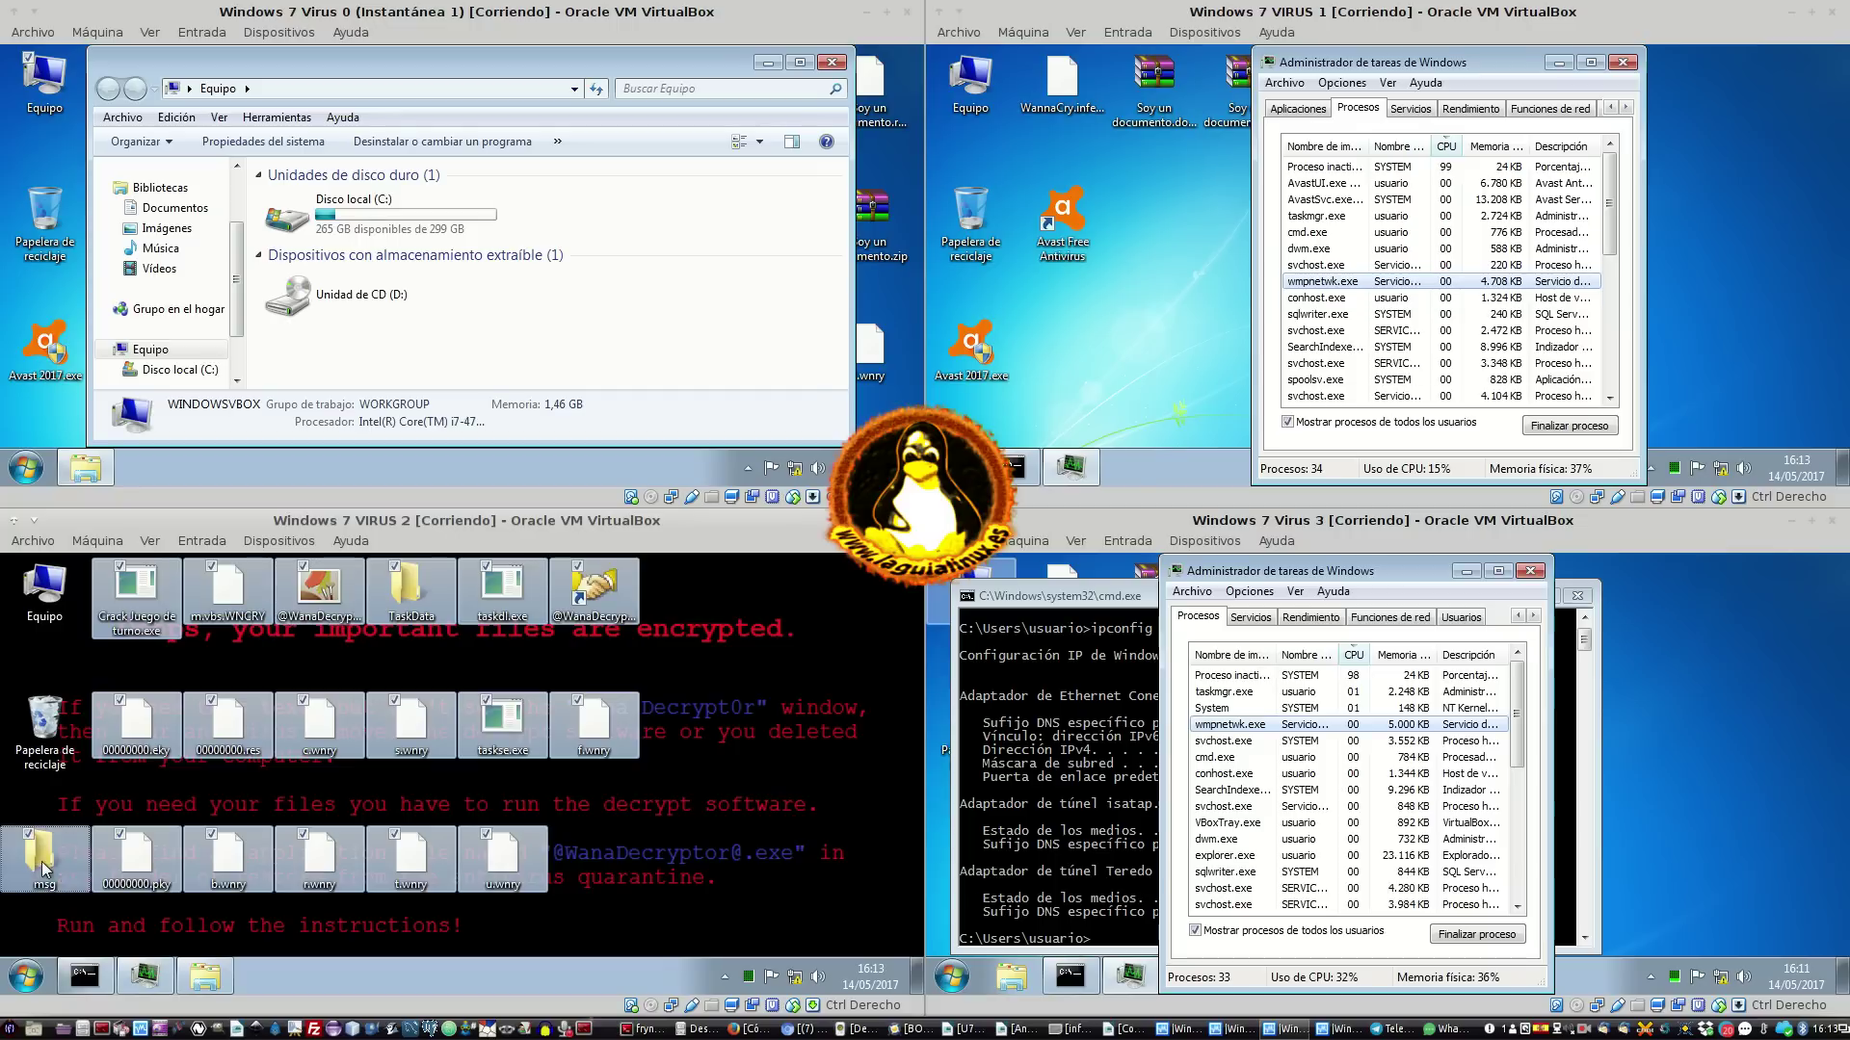
left_click_drag(129, 730, 37, 715)
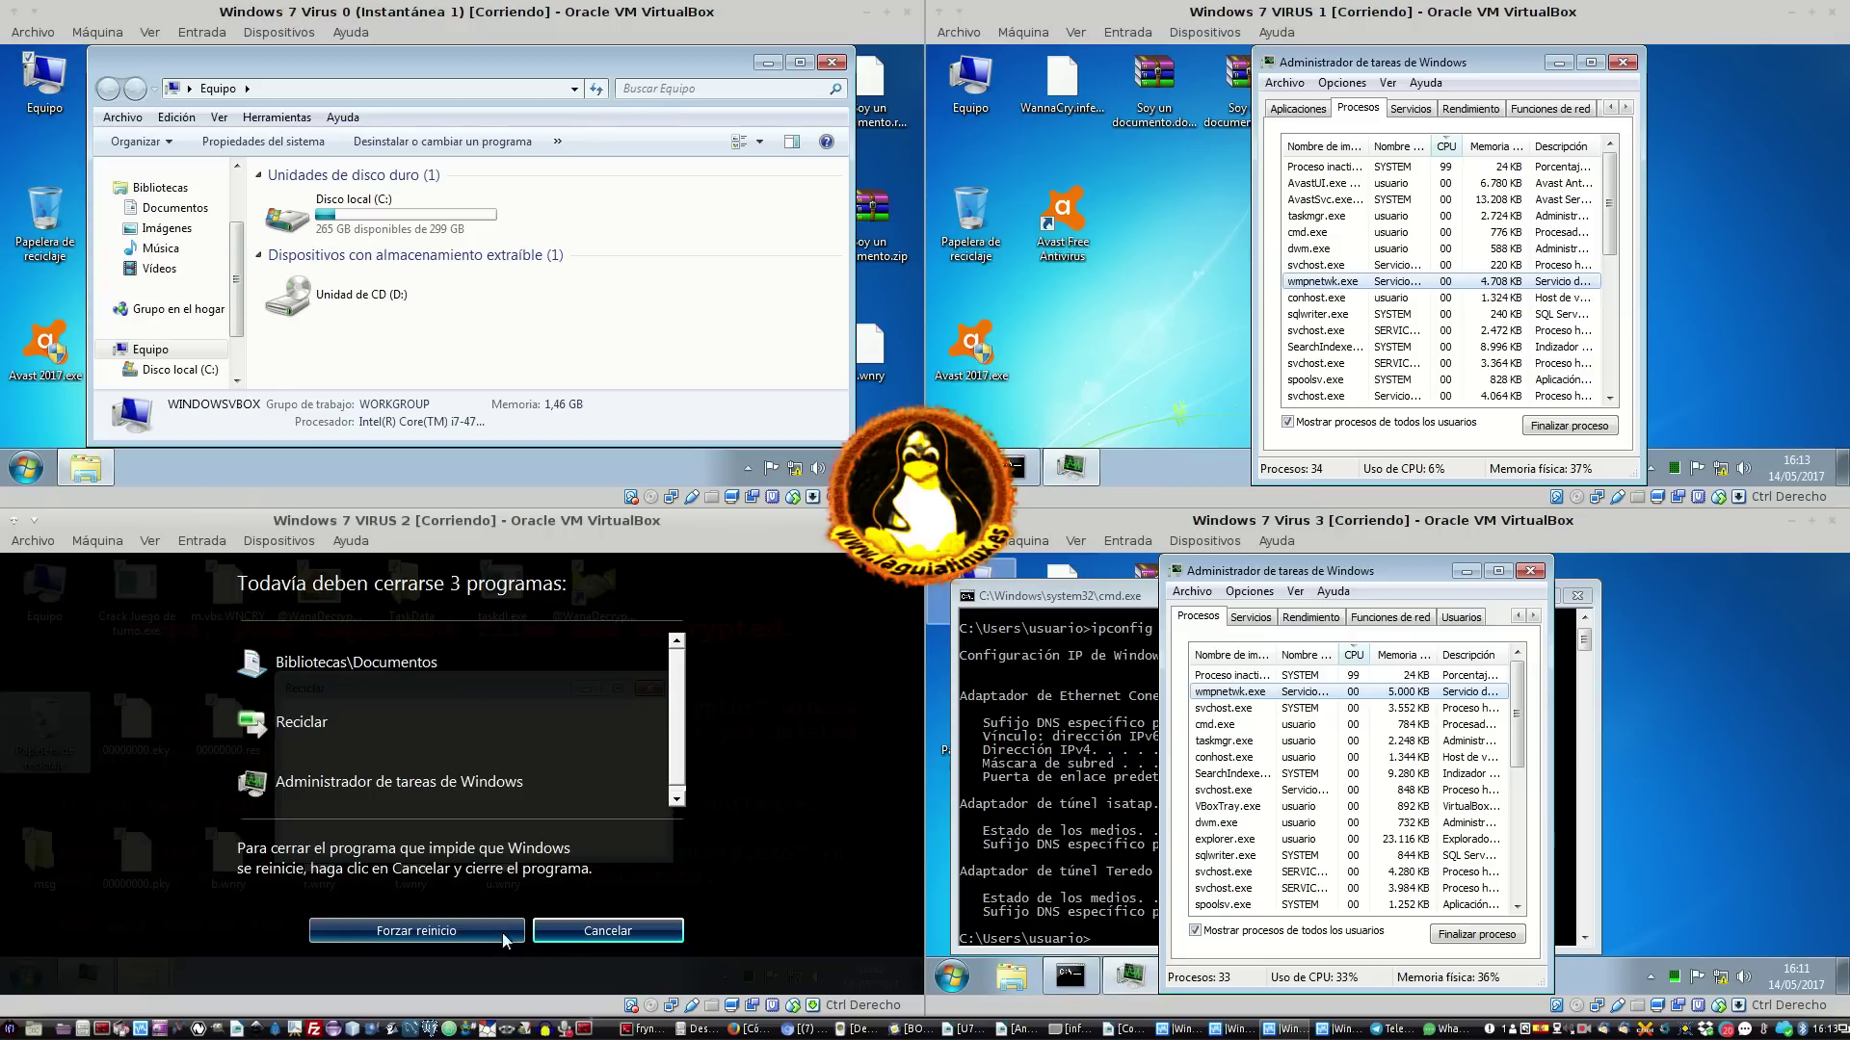
Force VM 2's restart with Forzar reinicio and Sí, then focus VM 1 and VM 3
left_click(424, 927)
left_click(438, 931)
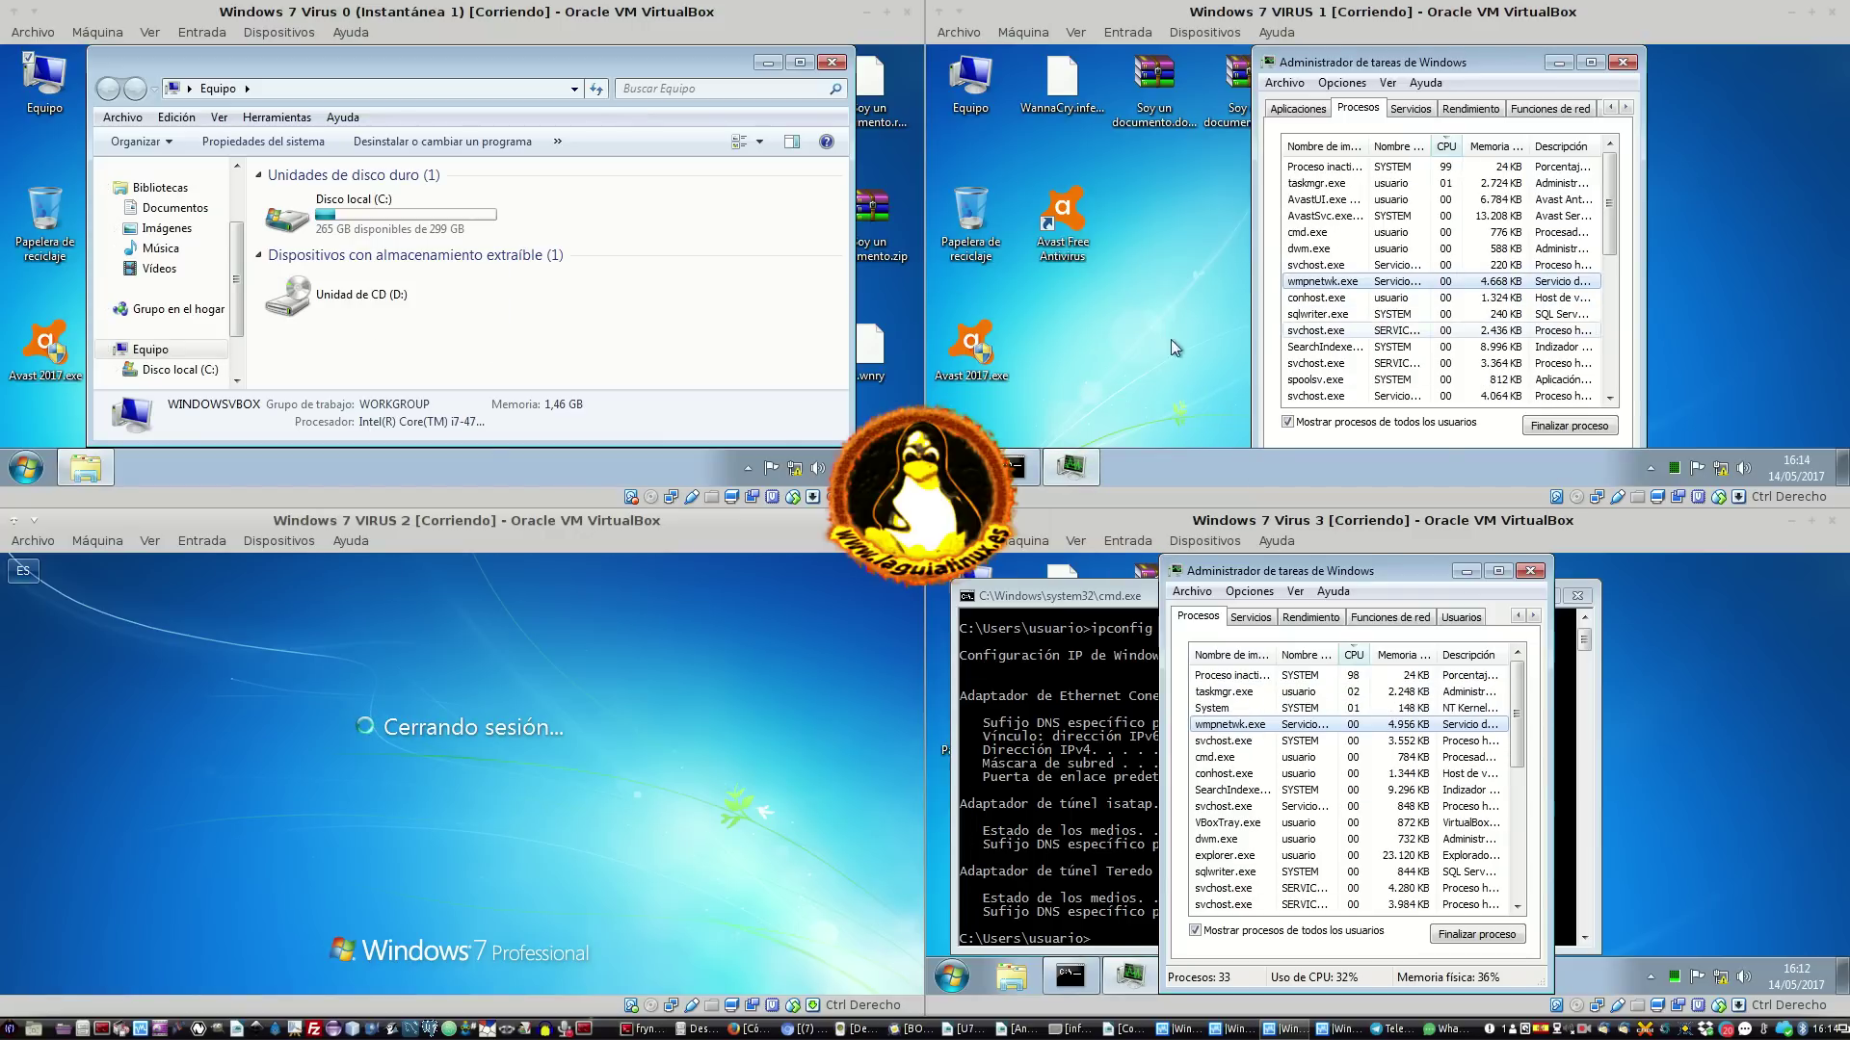
left_click(1036, 356)
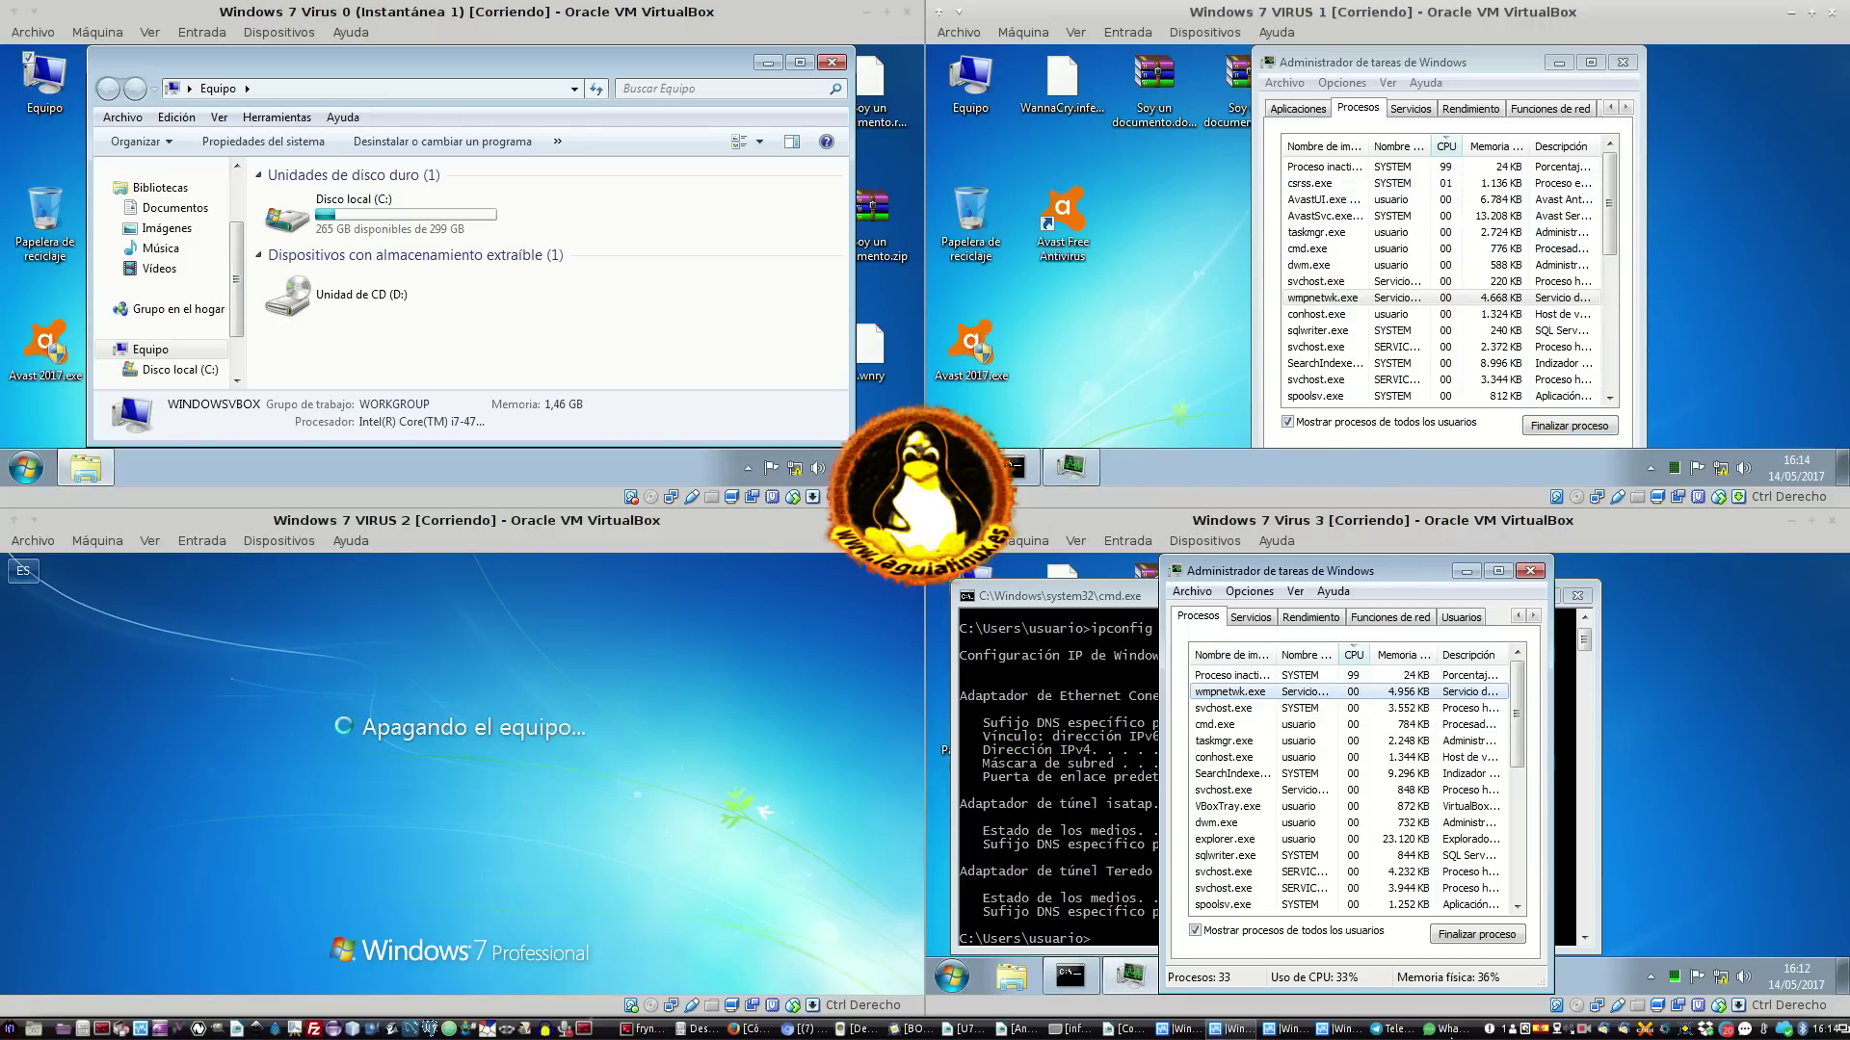
left_click(1264, 428)
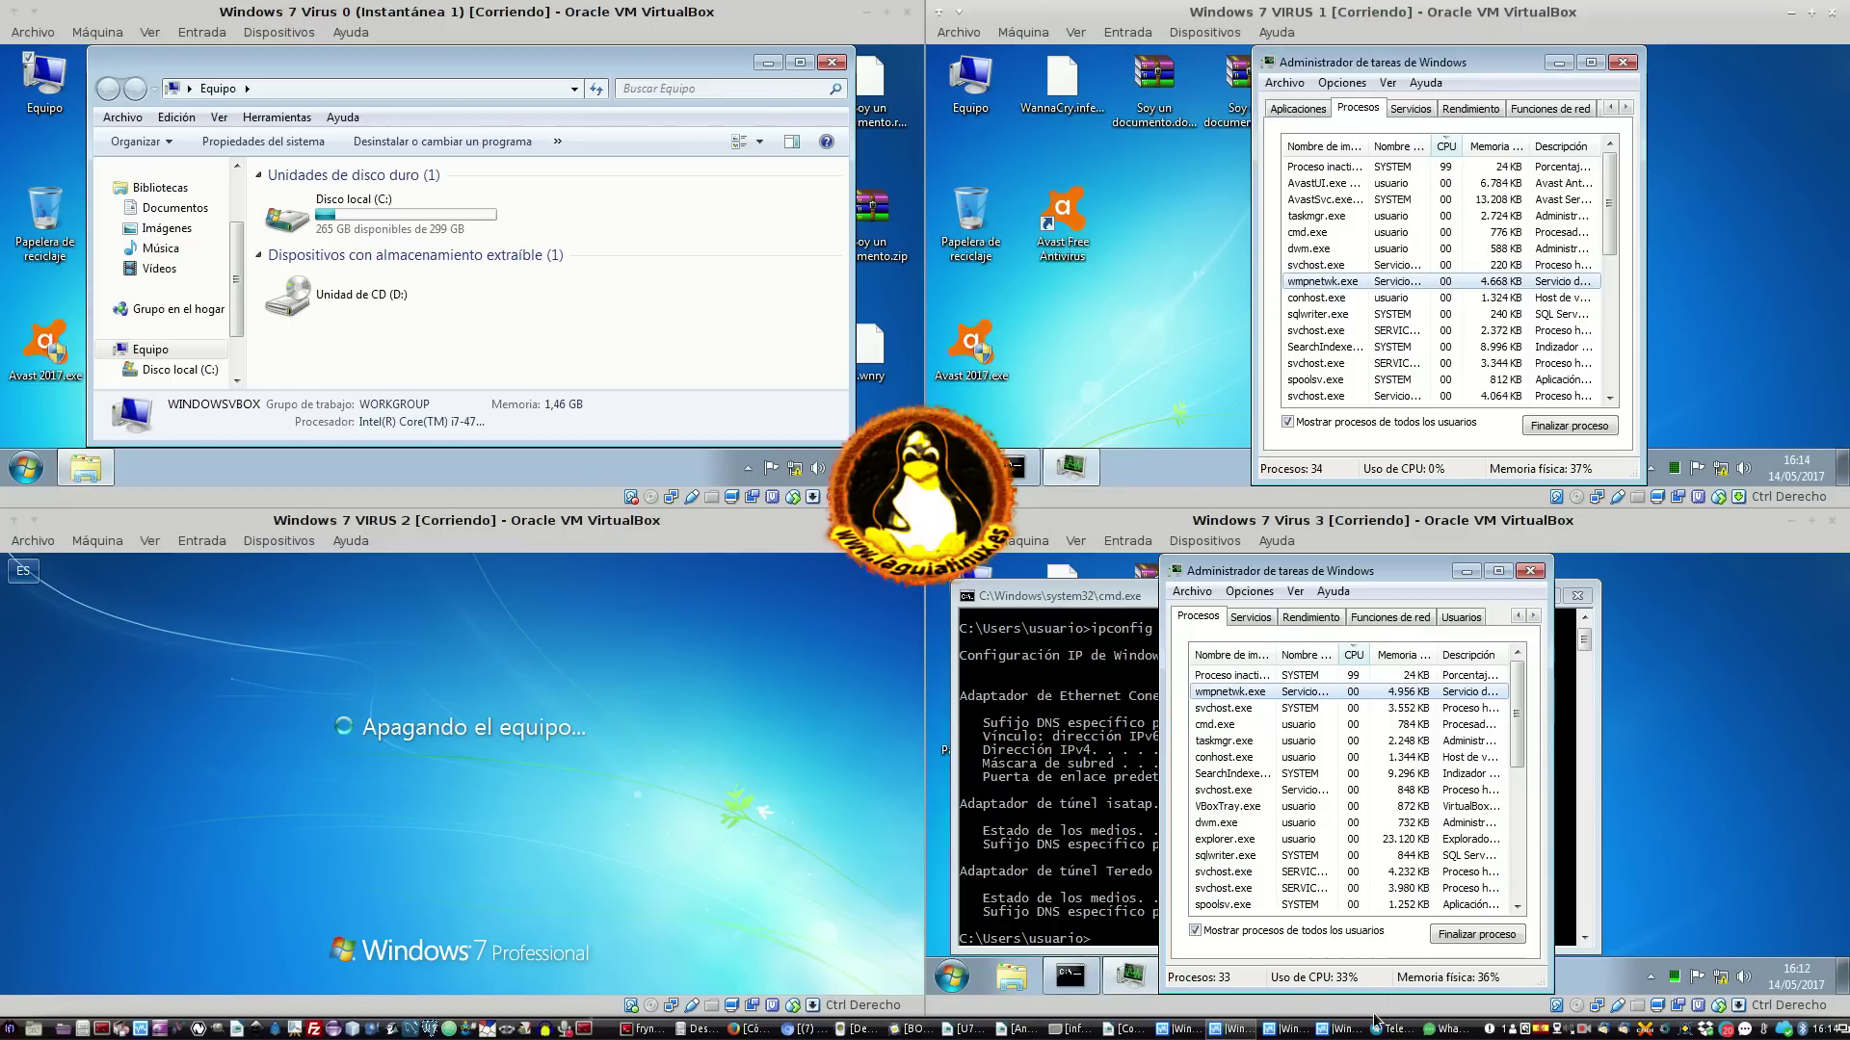
left_click(1302, 982)
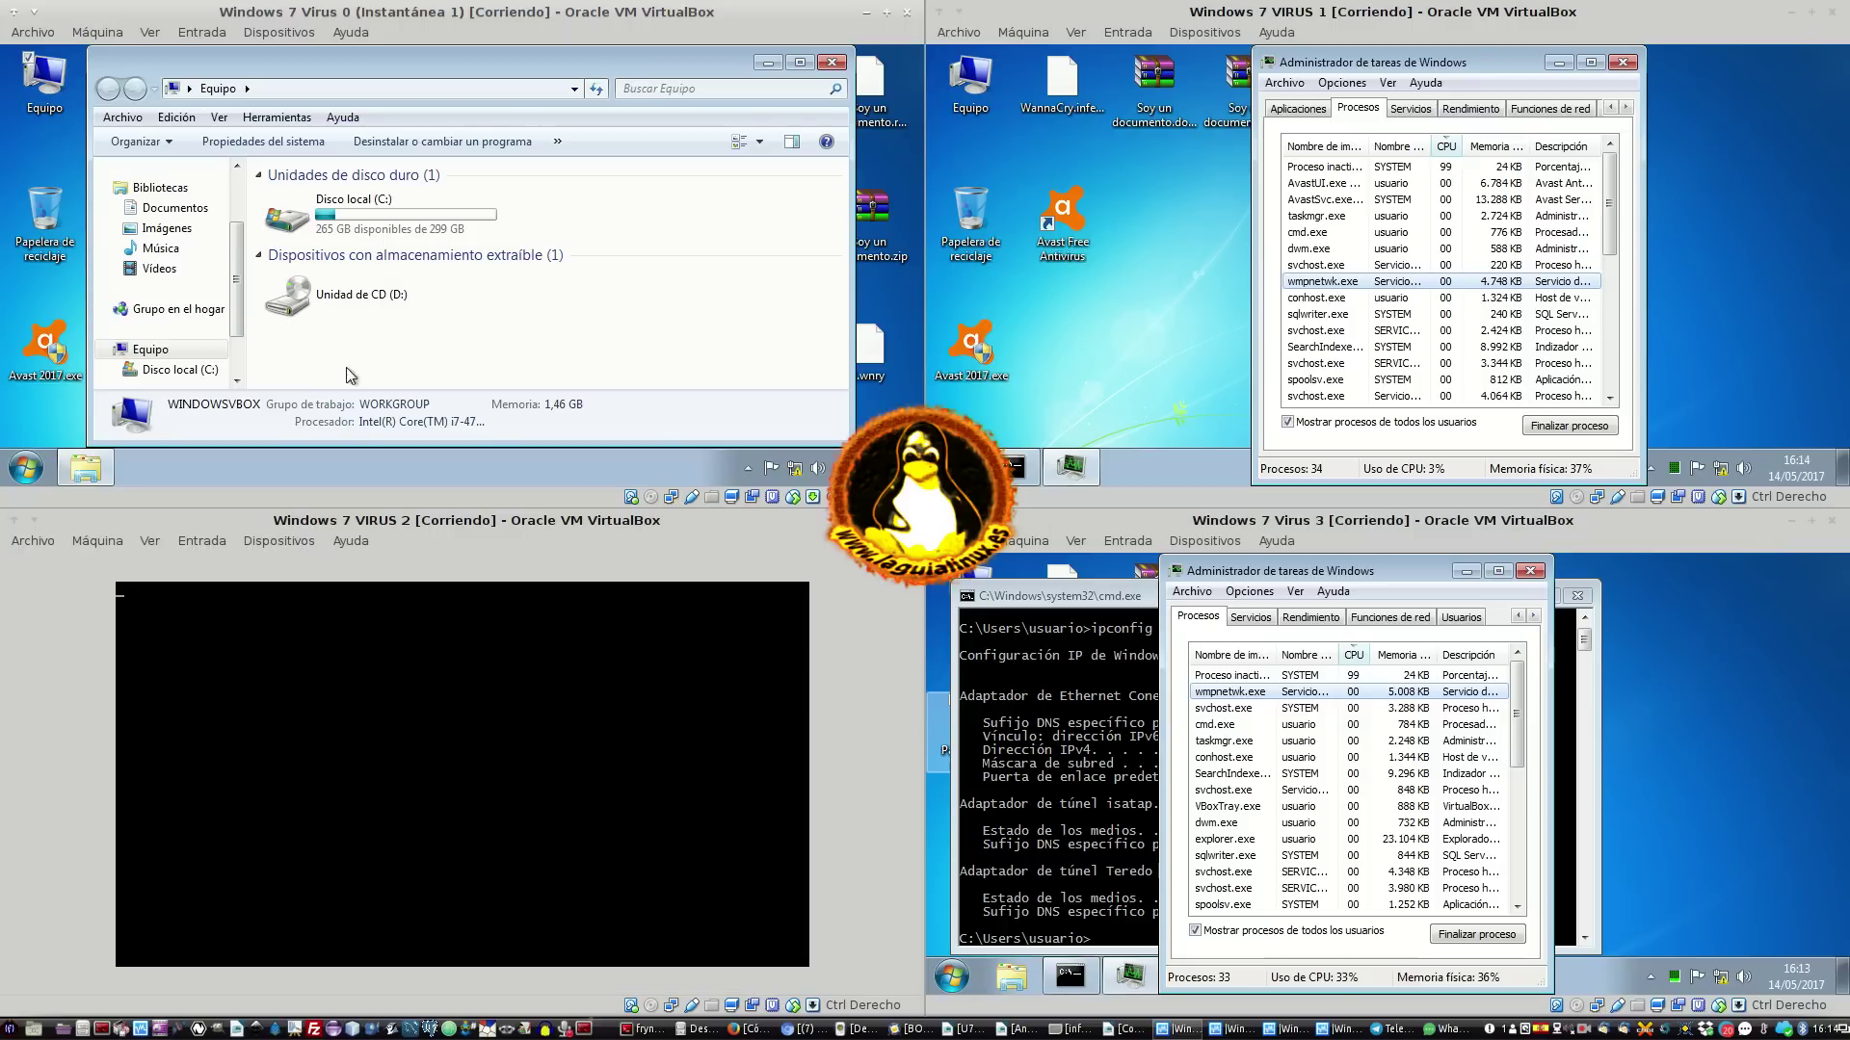
Browse VM 0's Disco local (C:) folders, then minimize the Explorer window
left_click(344, 212)
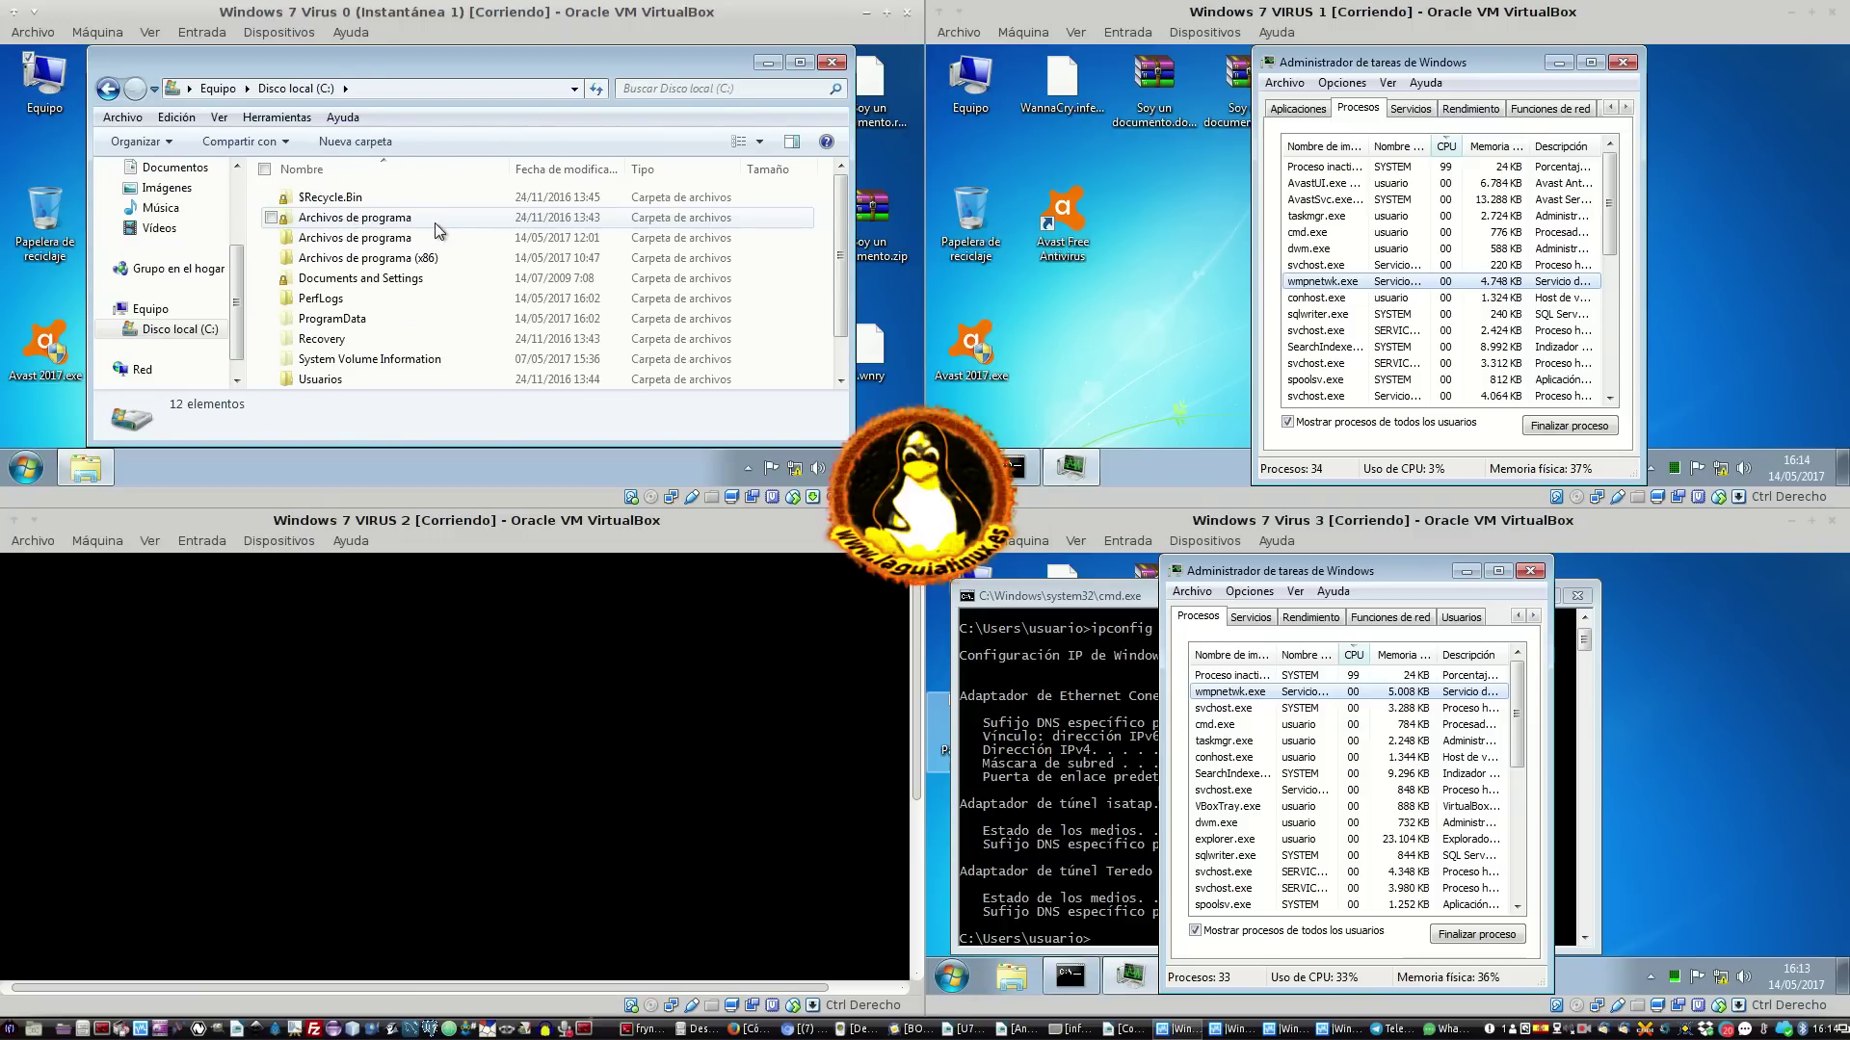
scroll(415, 289, "down", 1)
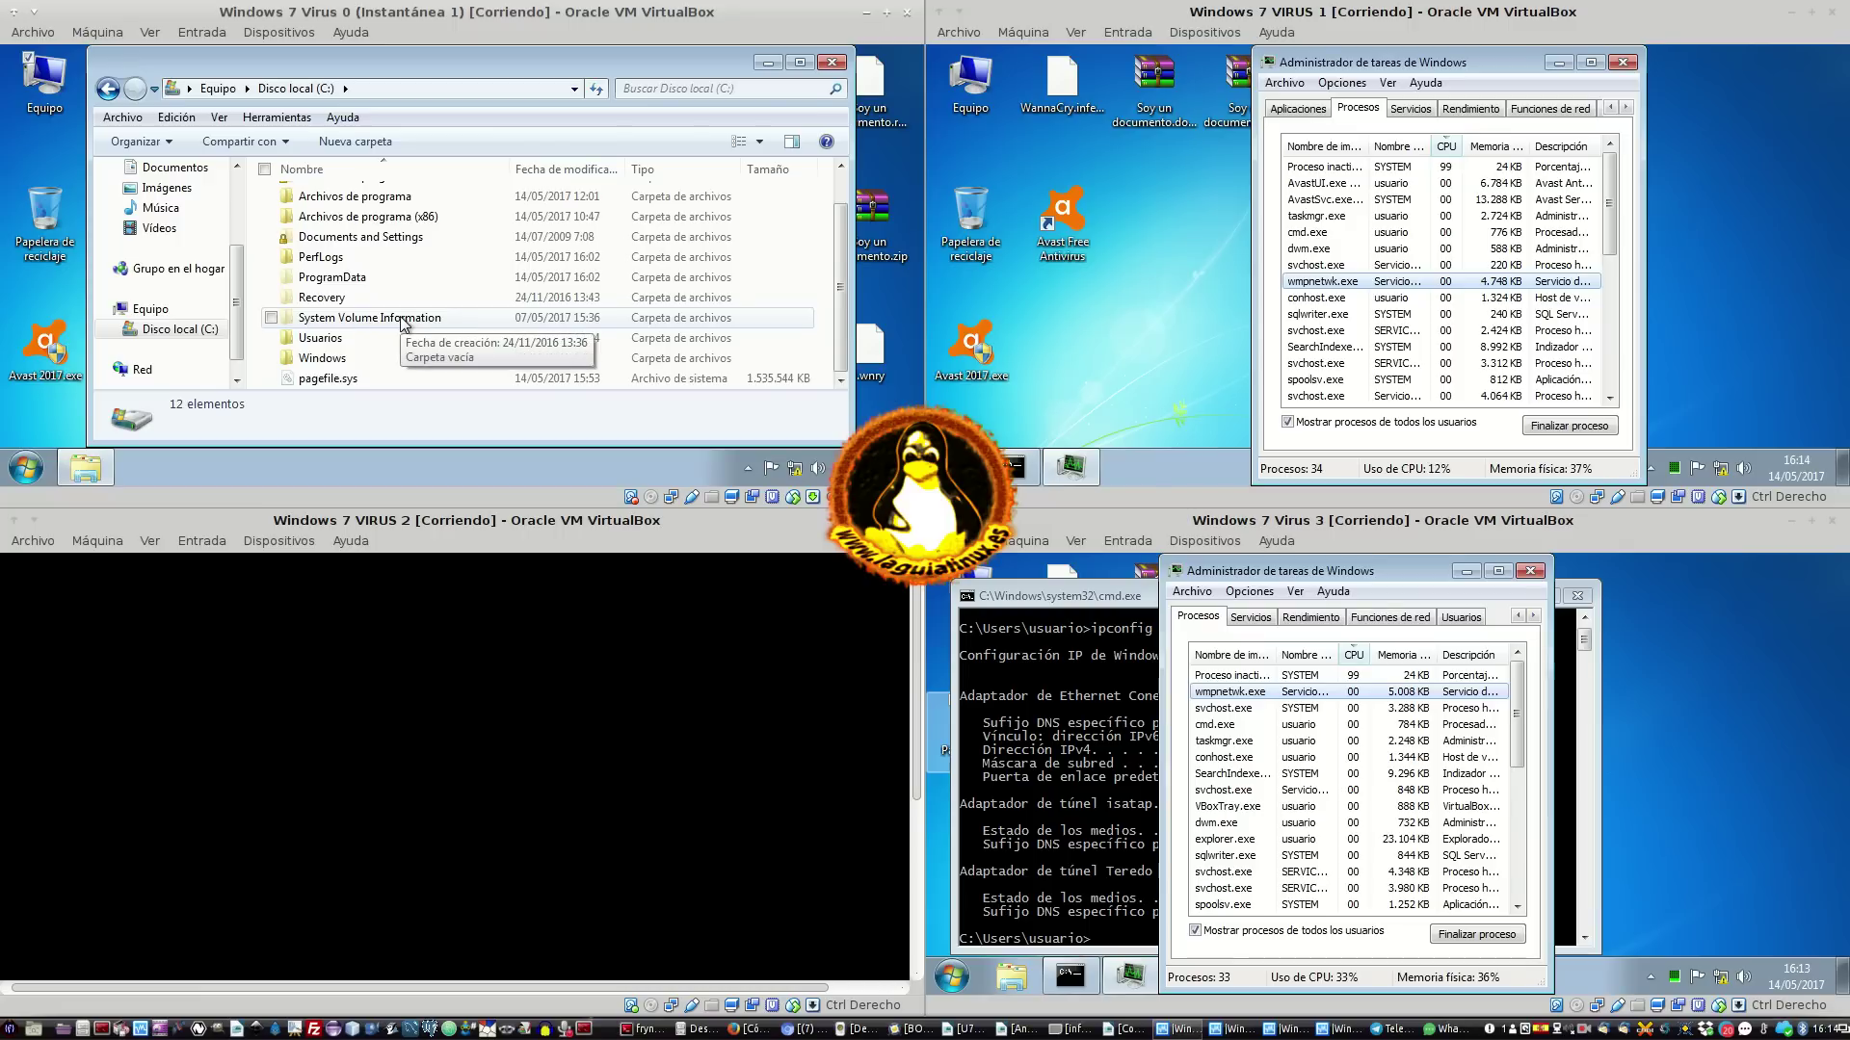
scroll(417, 222, "up", 1)
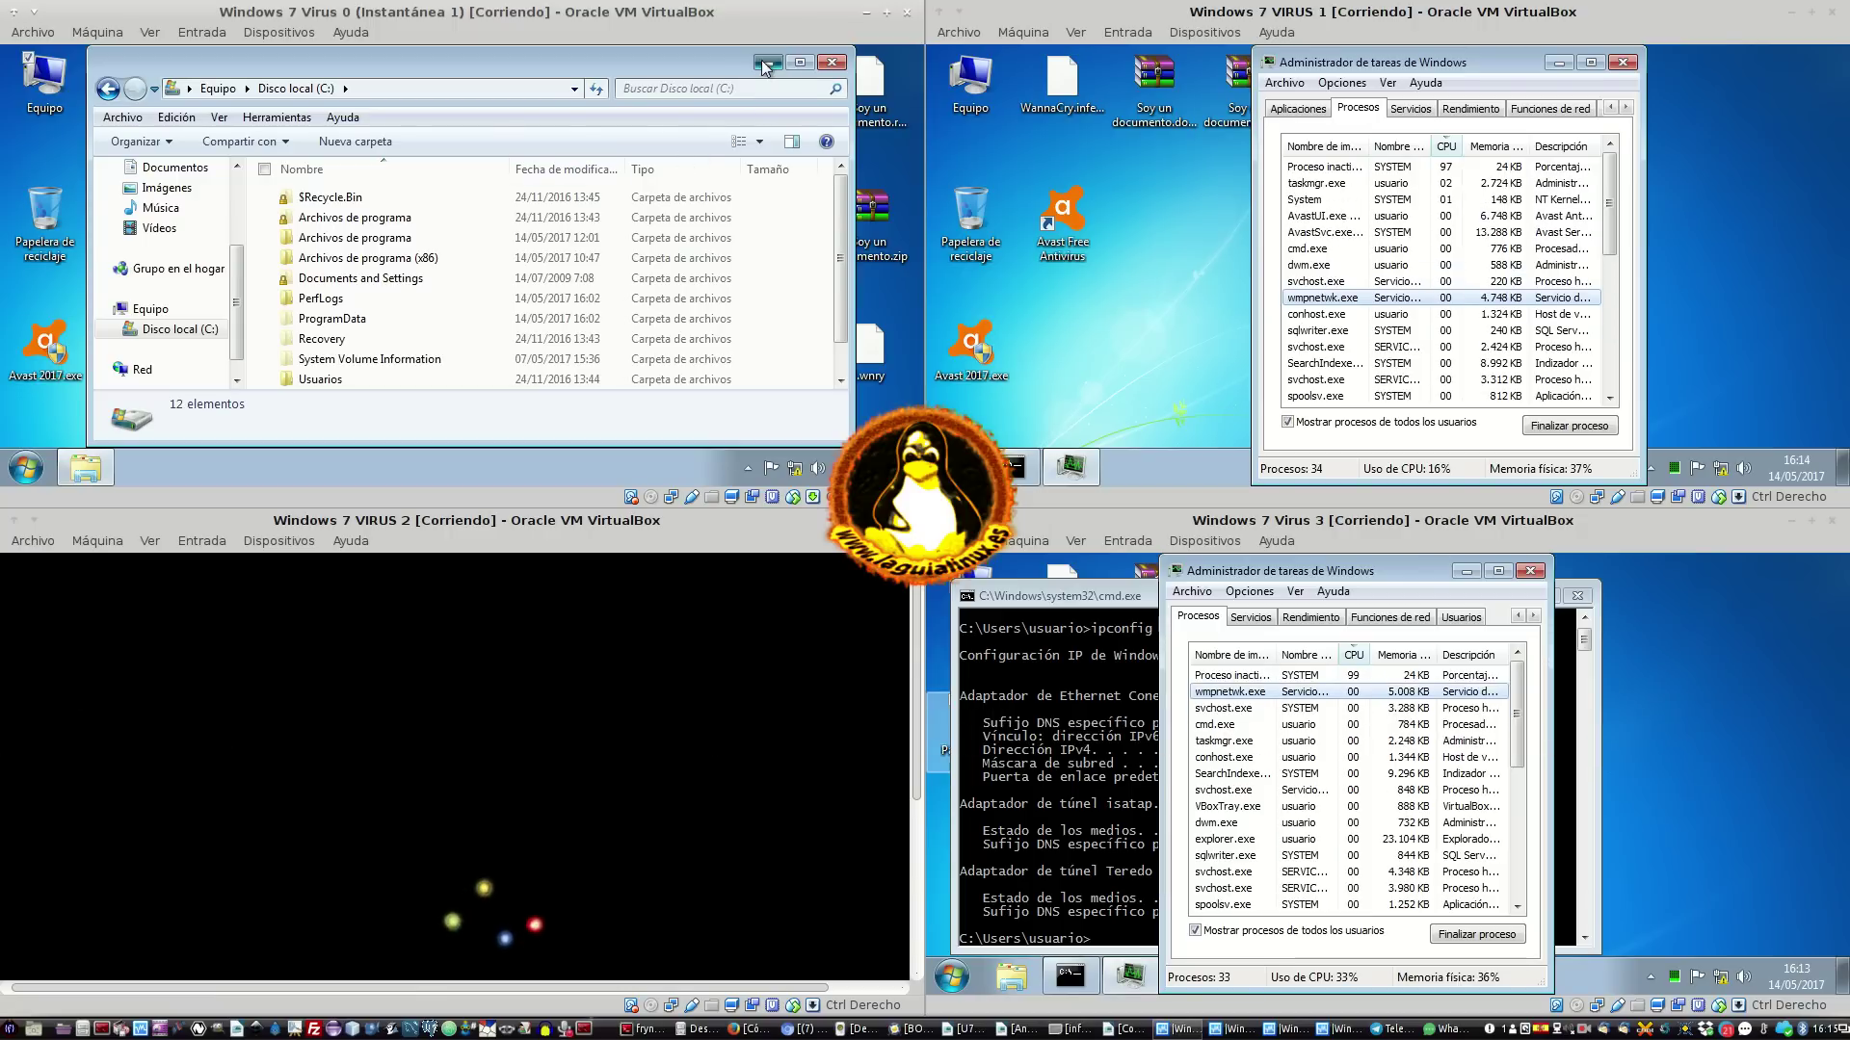
left_click(767, 63)
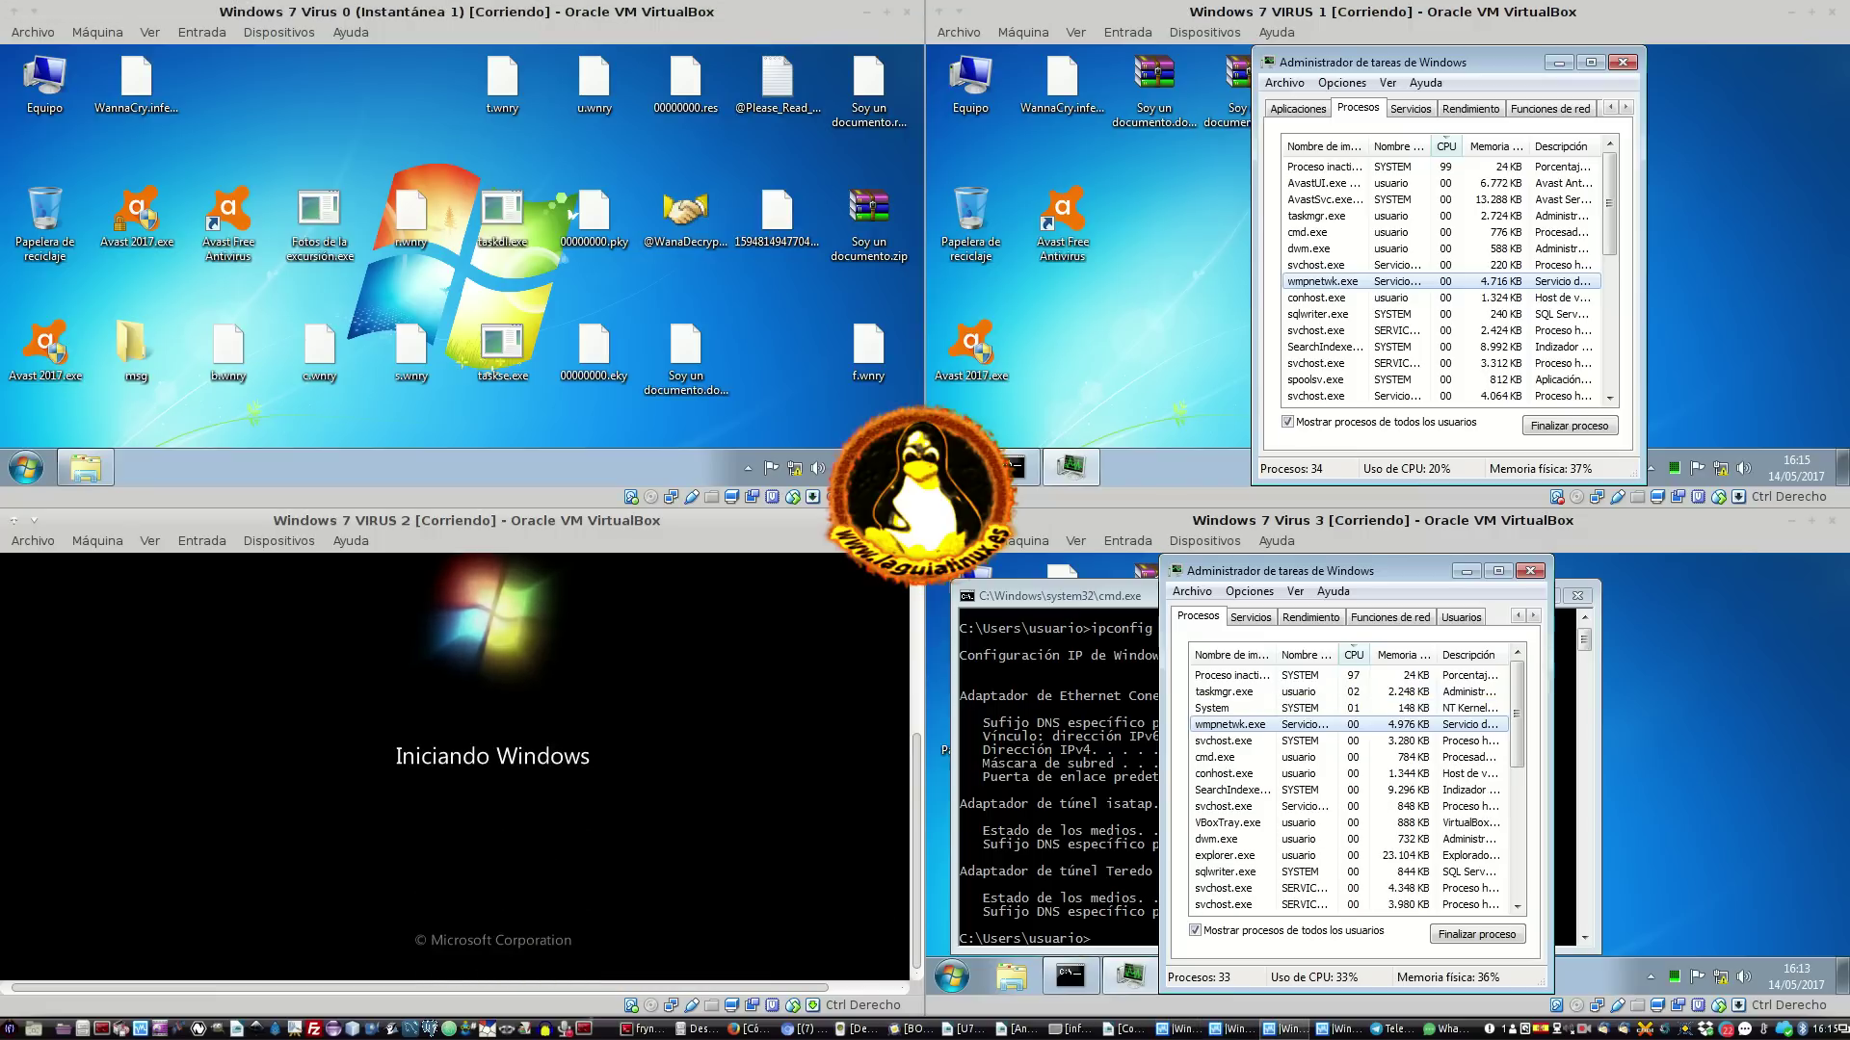
Run ping 10.0.2.15 in VM 3's command prompt
left_click(748, 468)
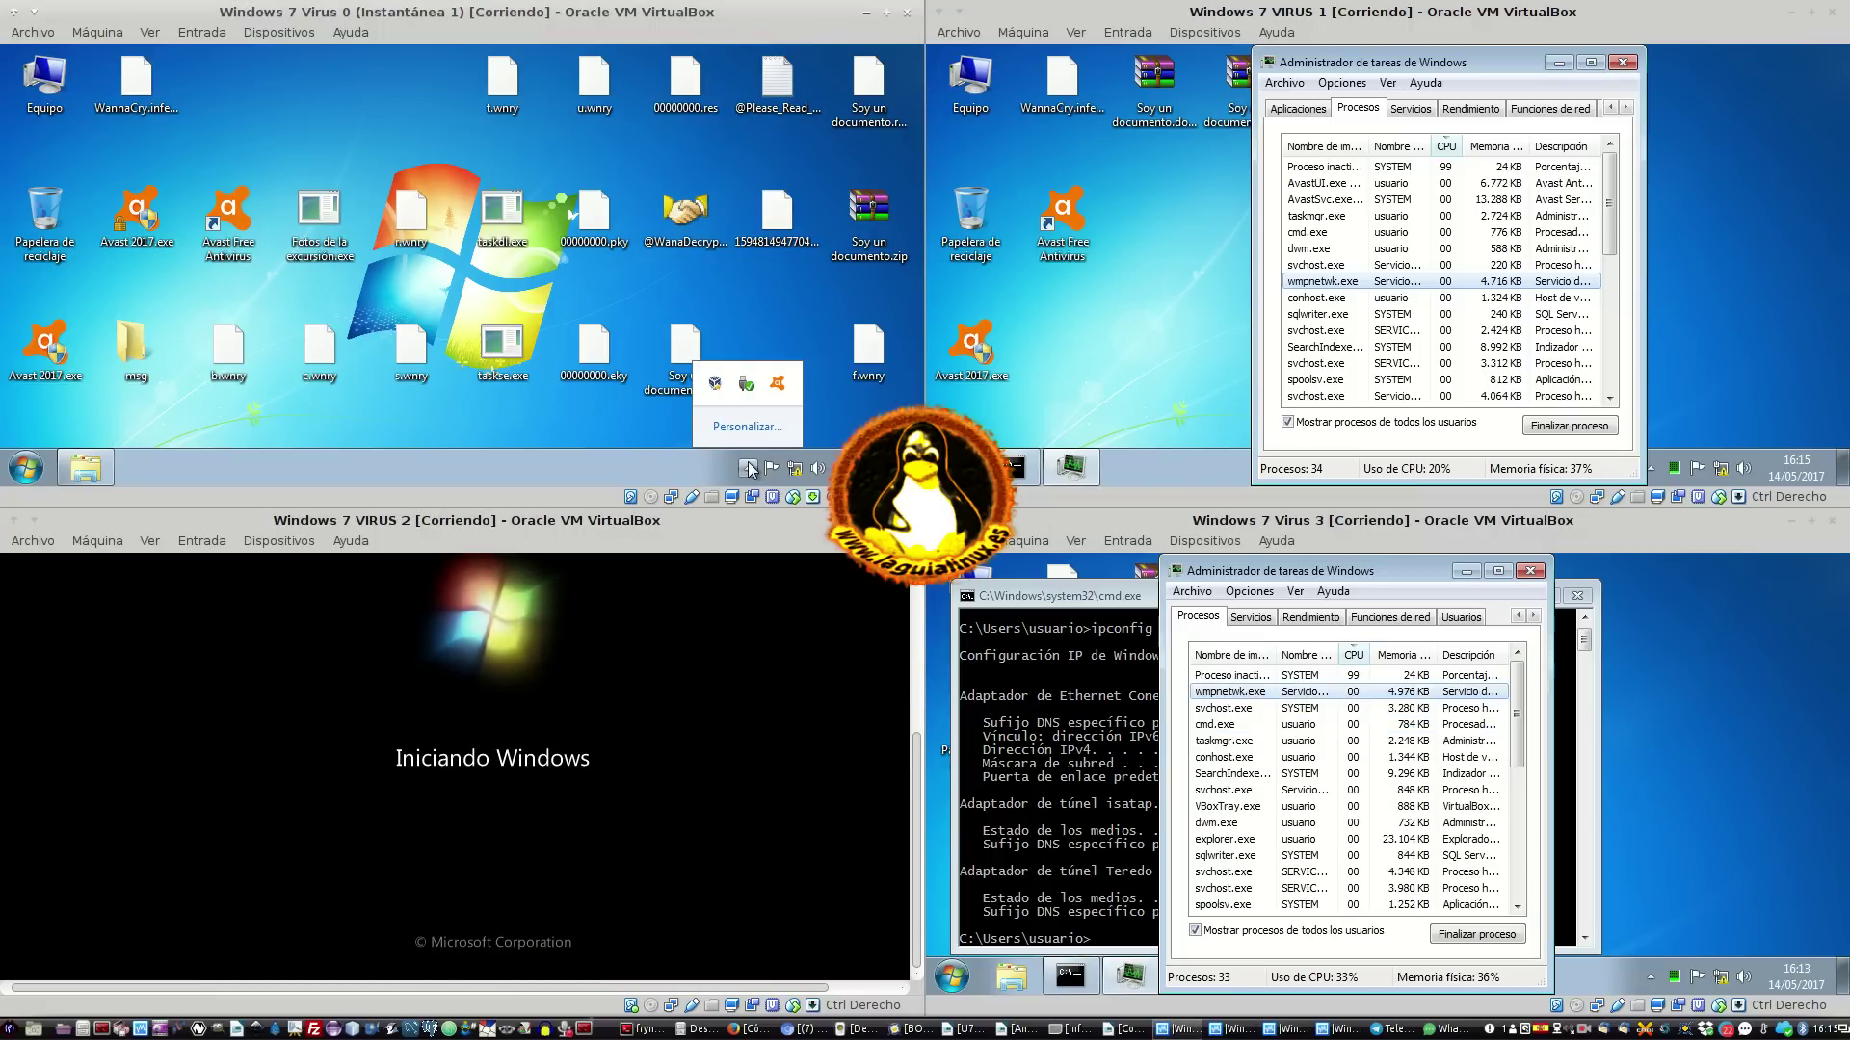
left_click(750, 468)
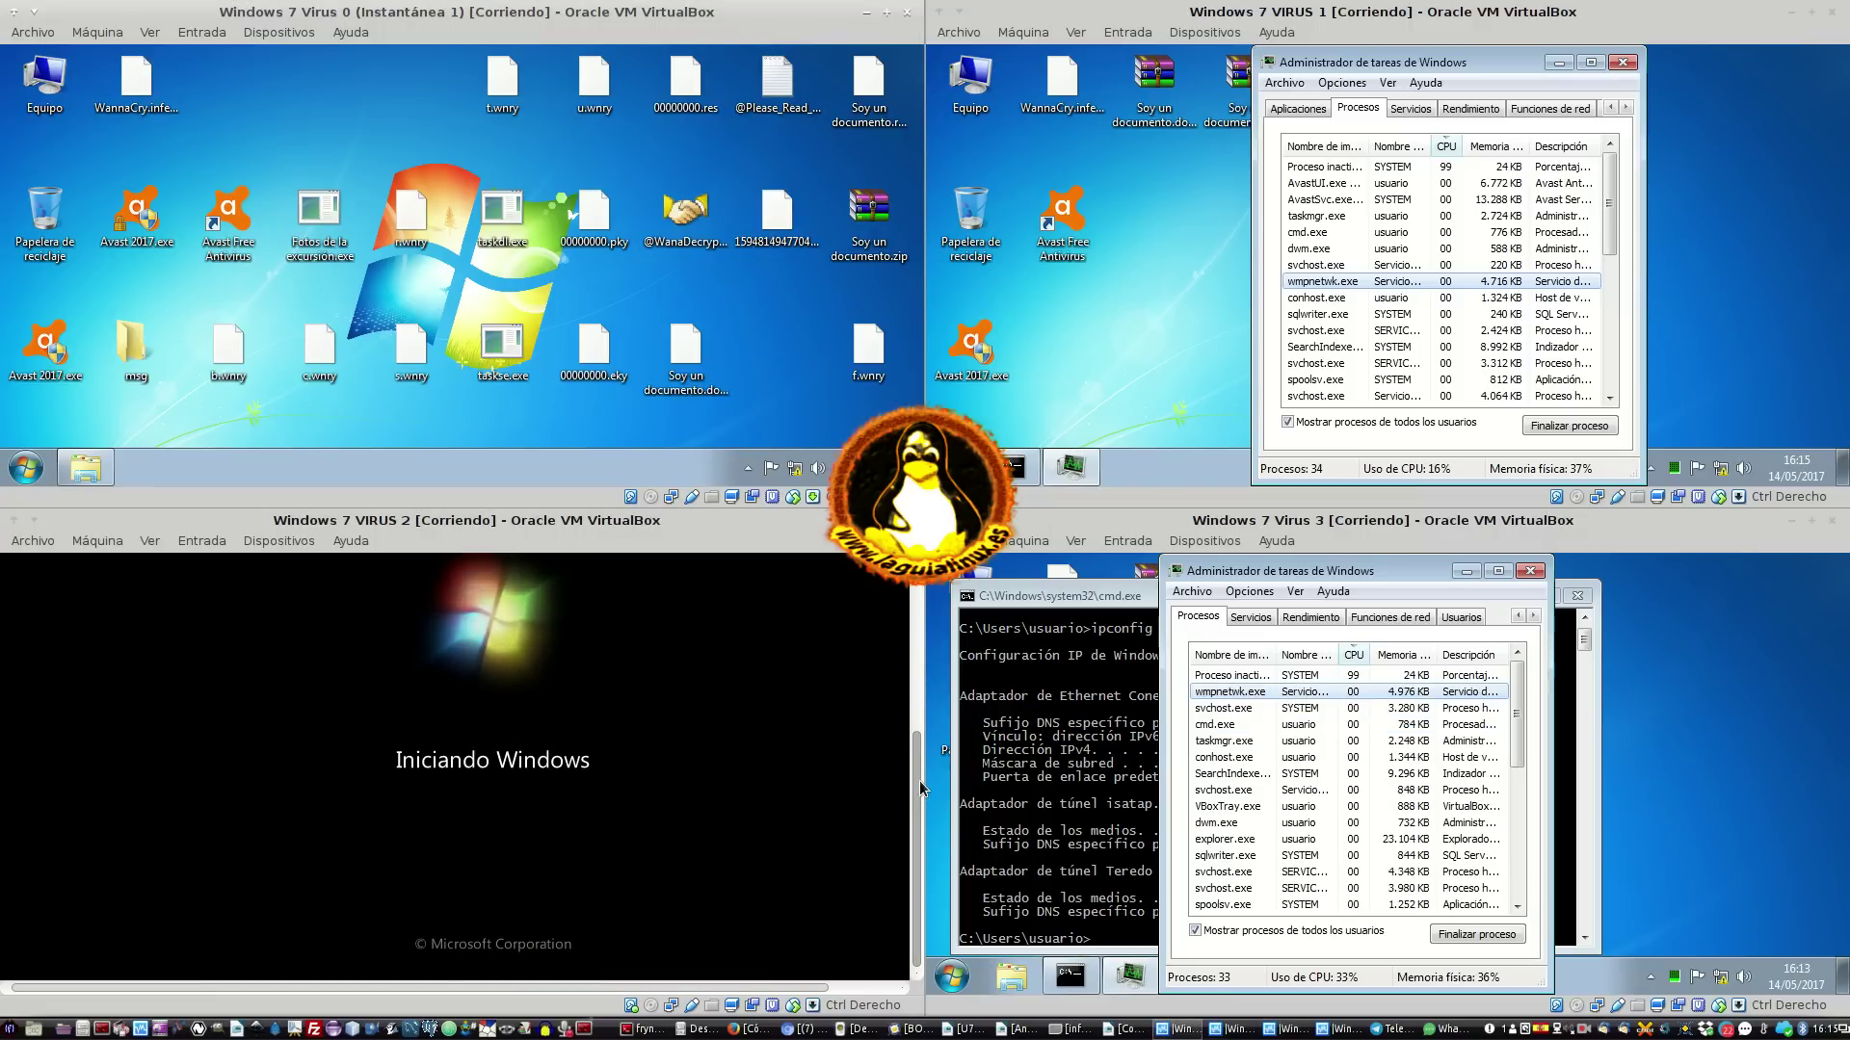
left_click_drag(919, 780, 900, 654)
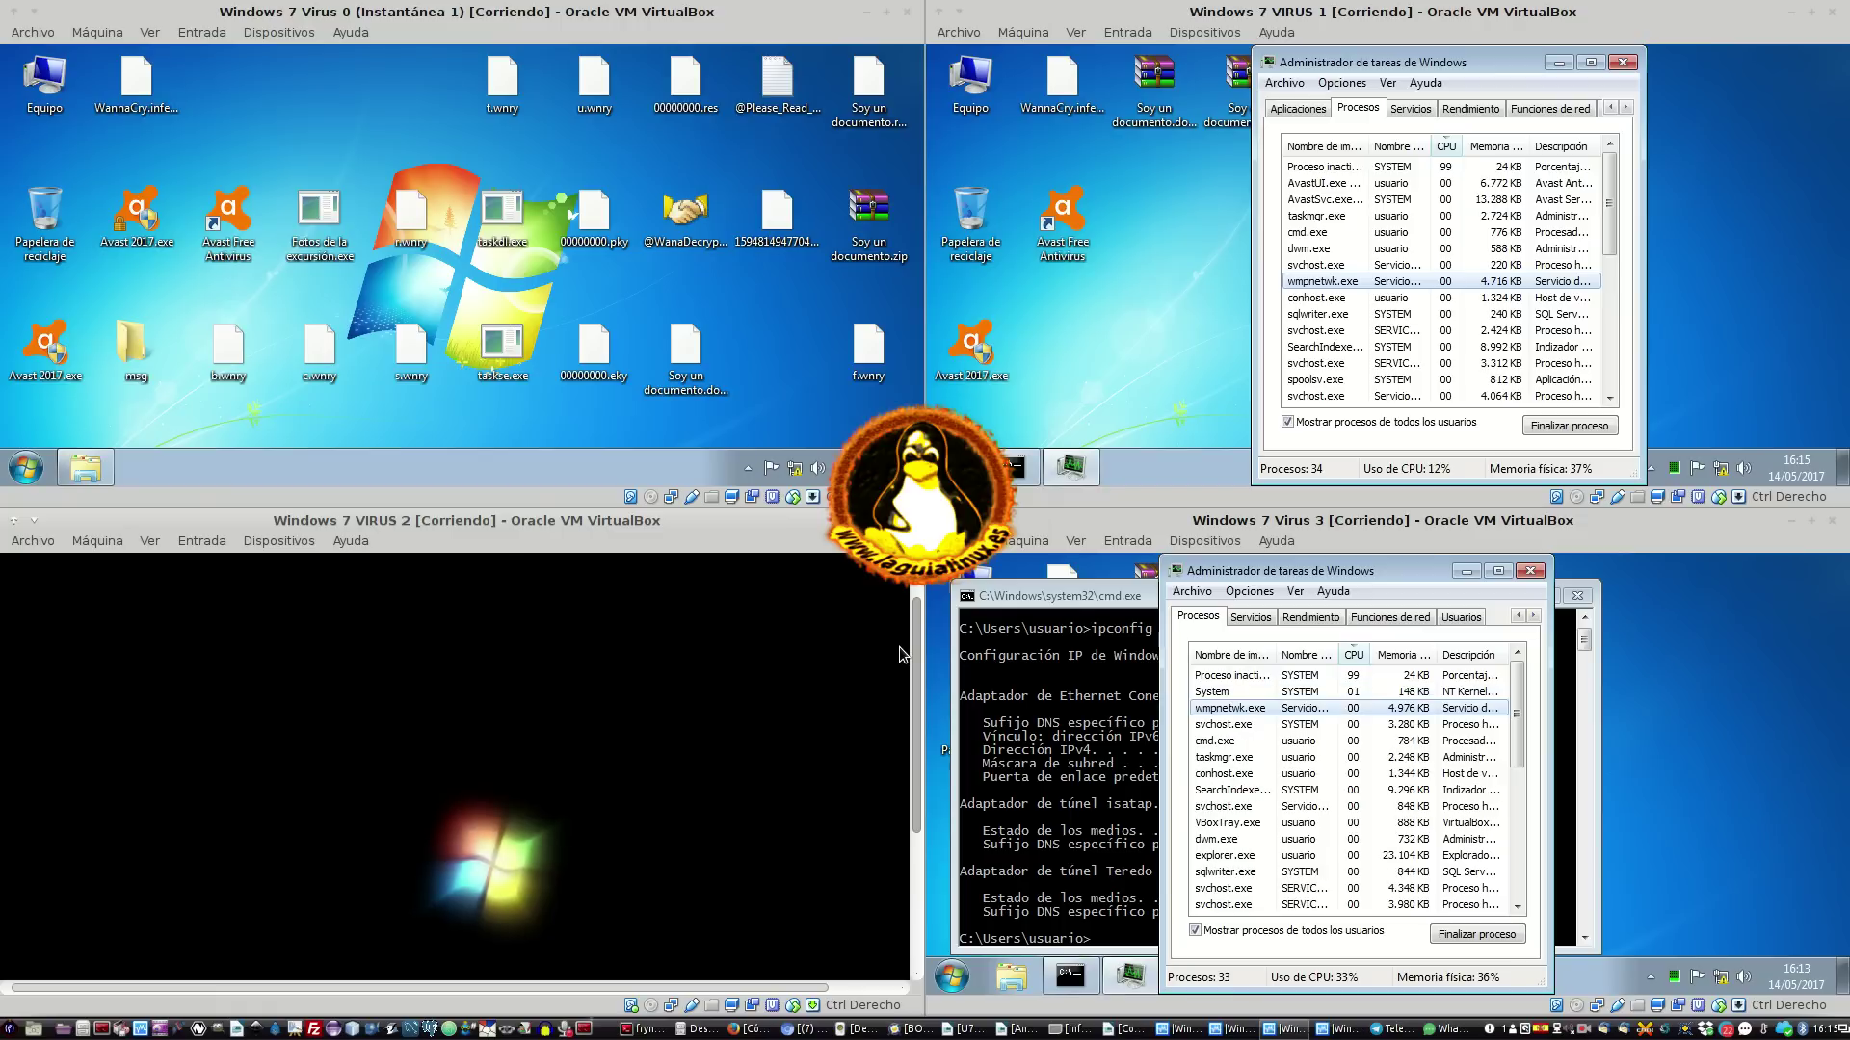
left_click(1044, 759)
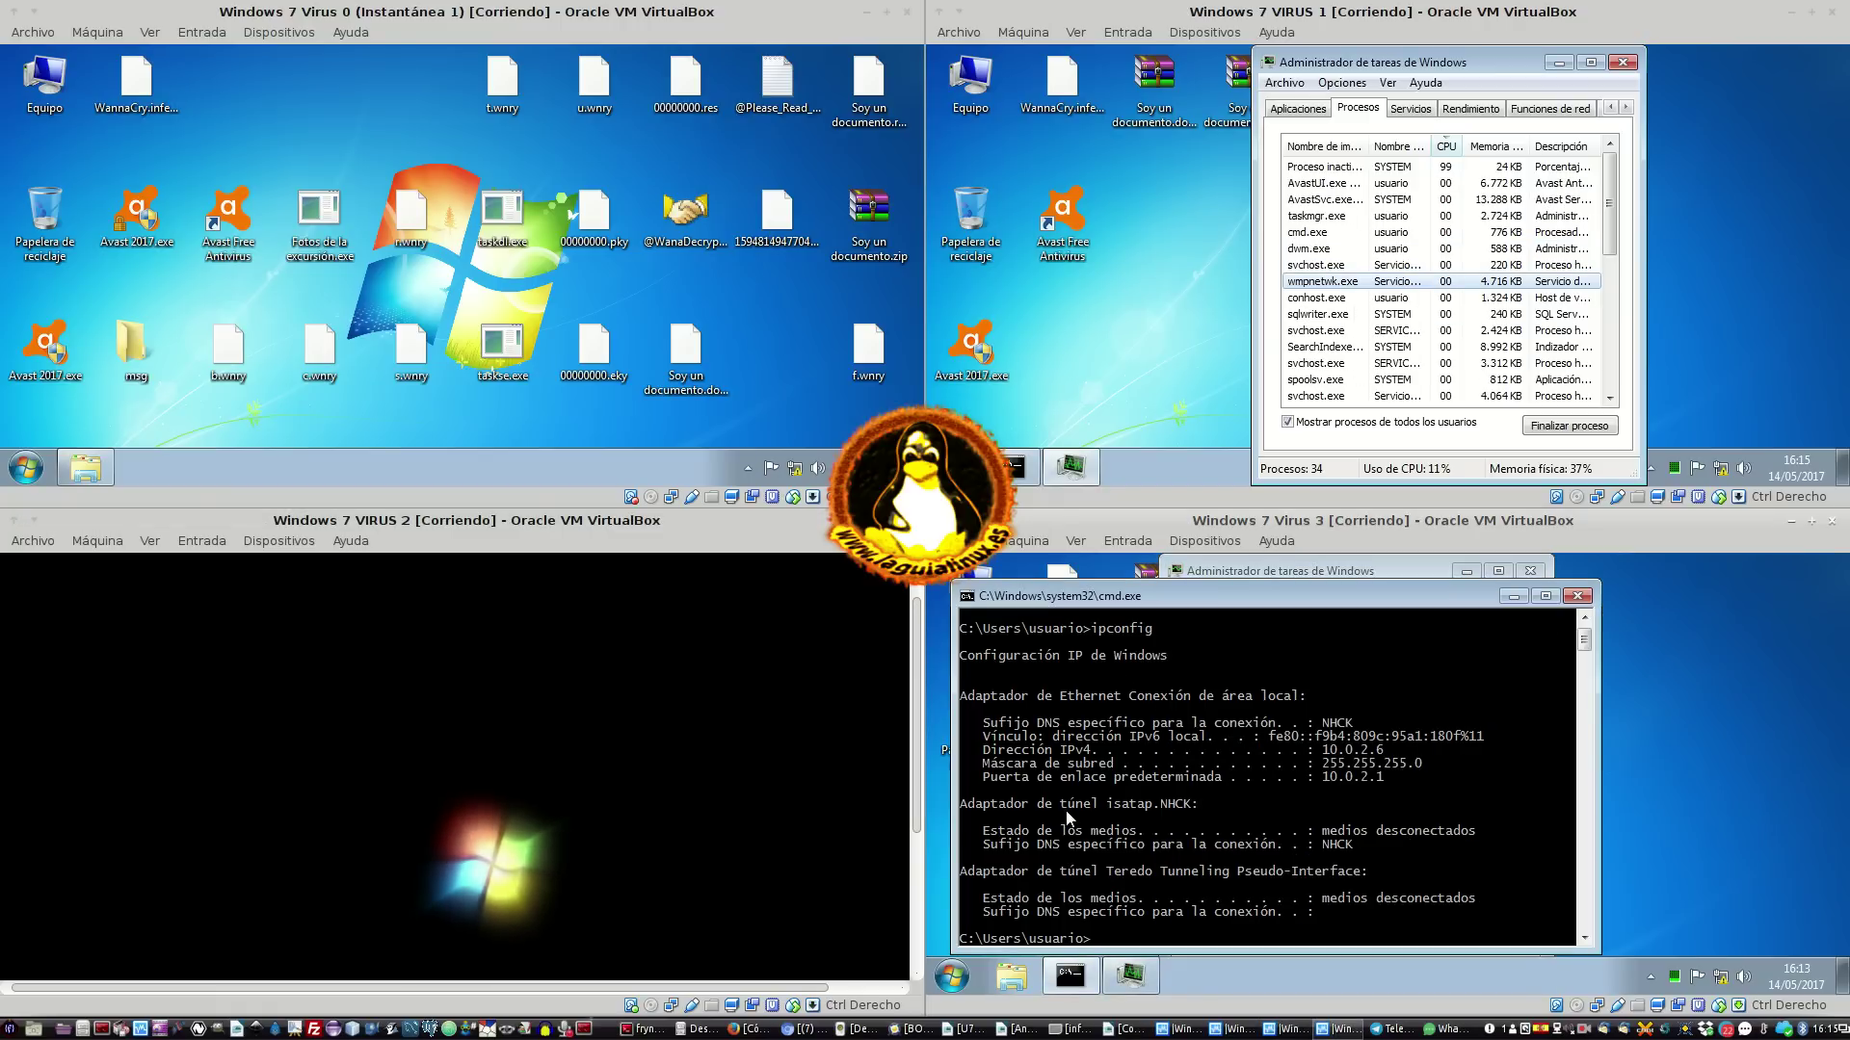
type("ping 19")
key("BackSpace")
type("0")
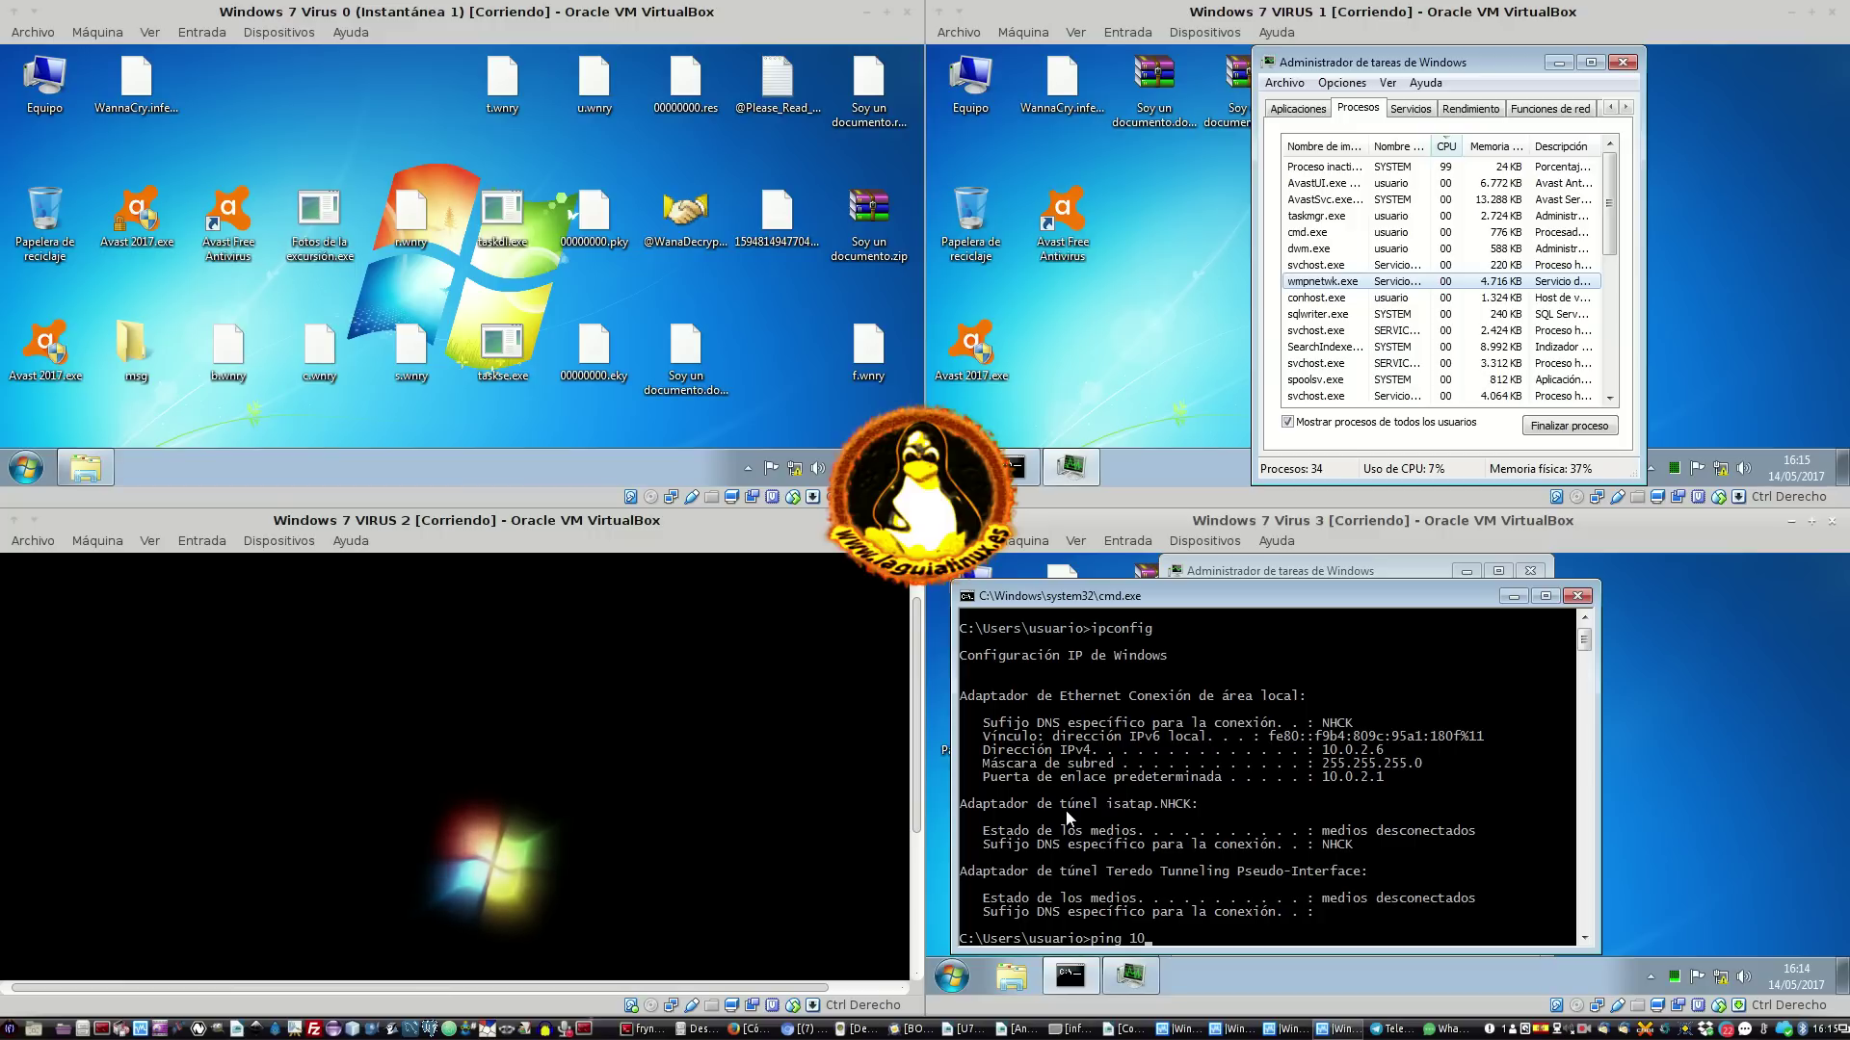
type(".0")
type(".2.15")
key("Return")
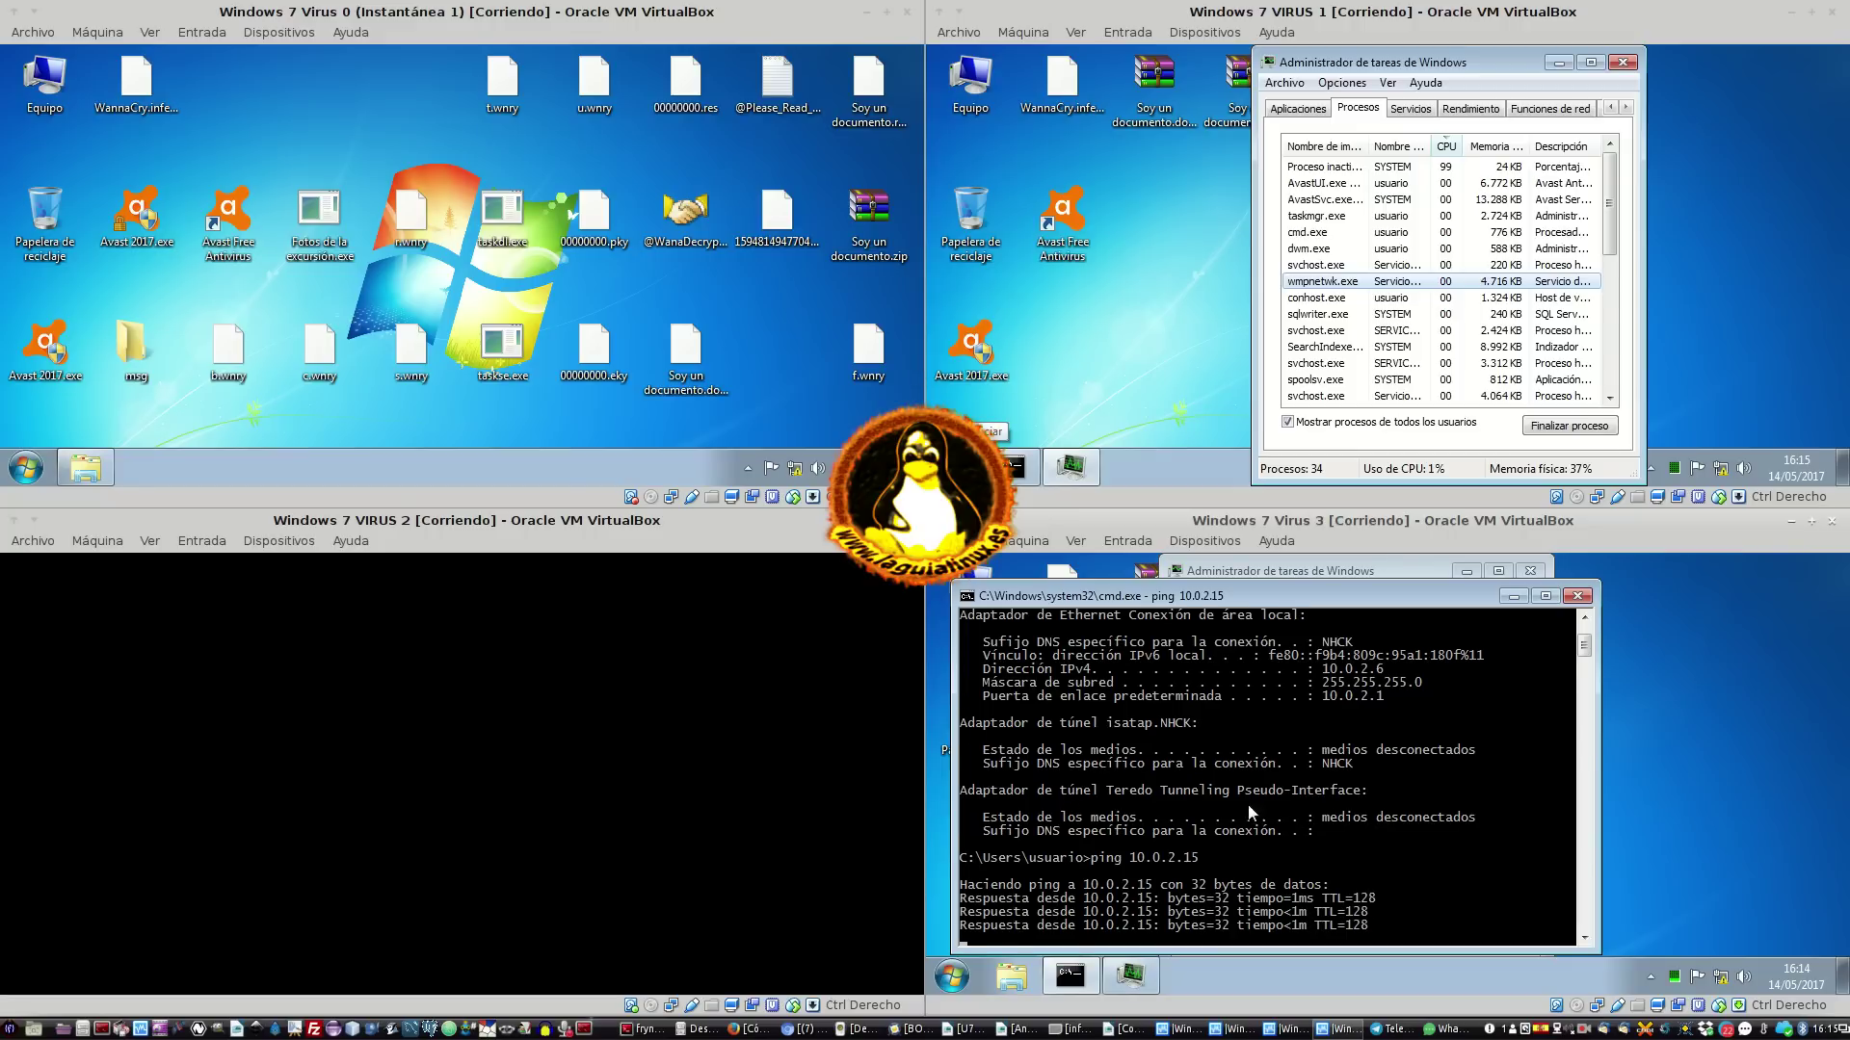
On VM 3, open Equipo, browse the Red network, and open VBOXSVR
left_click_drag(1164, 603, 1373, 582)
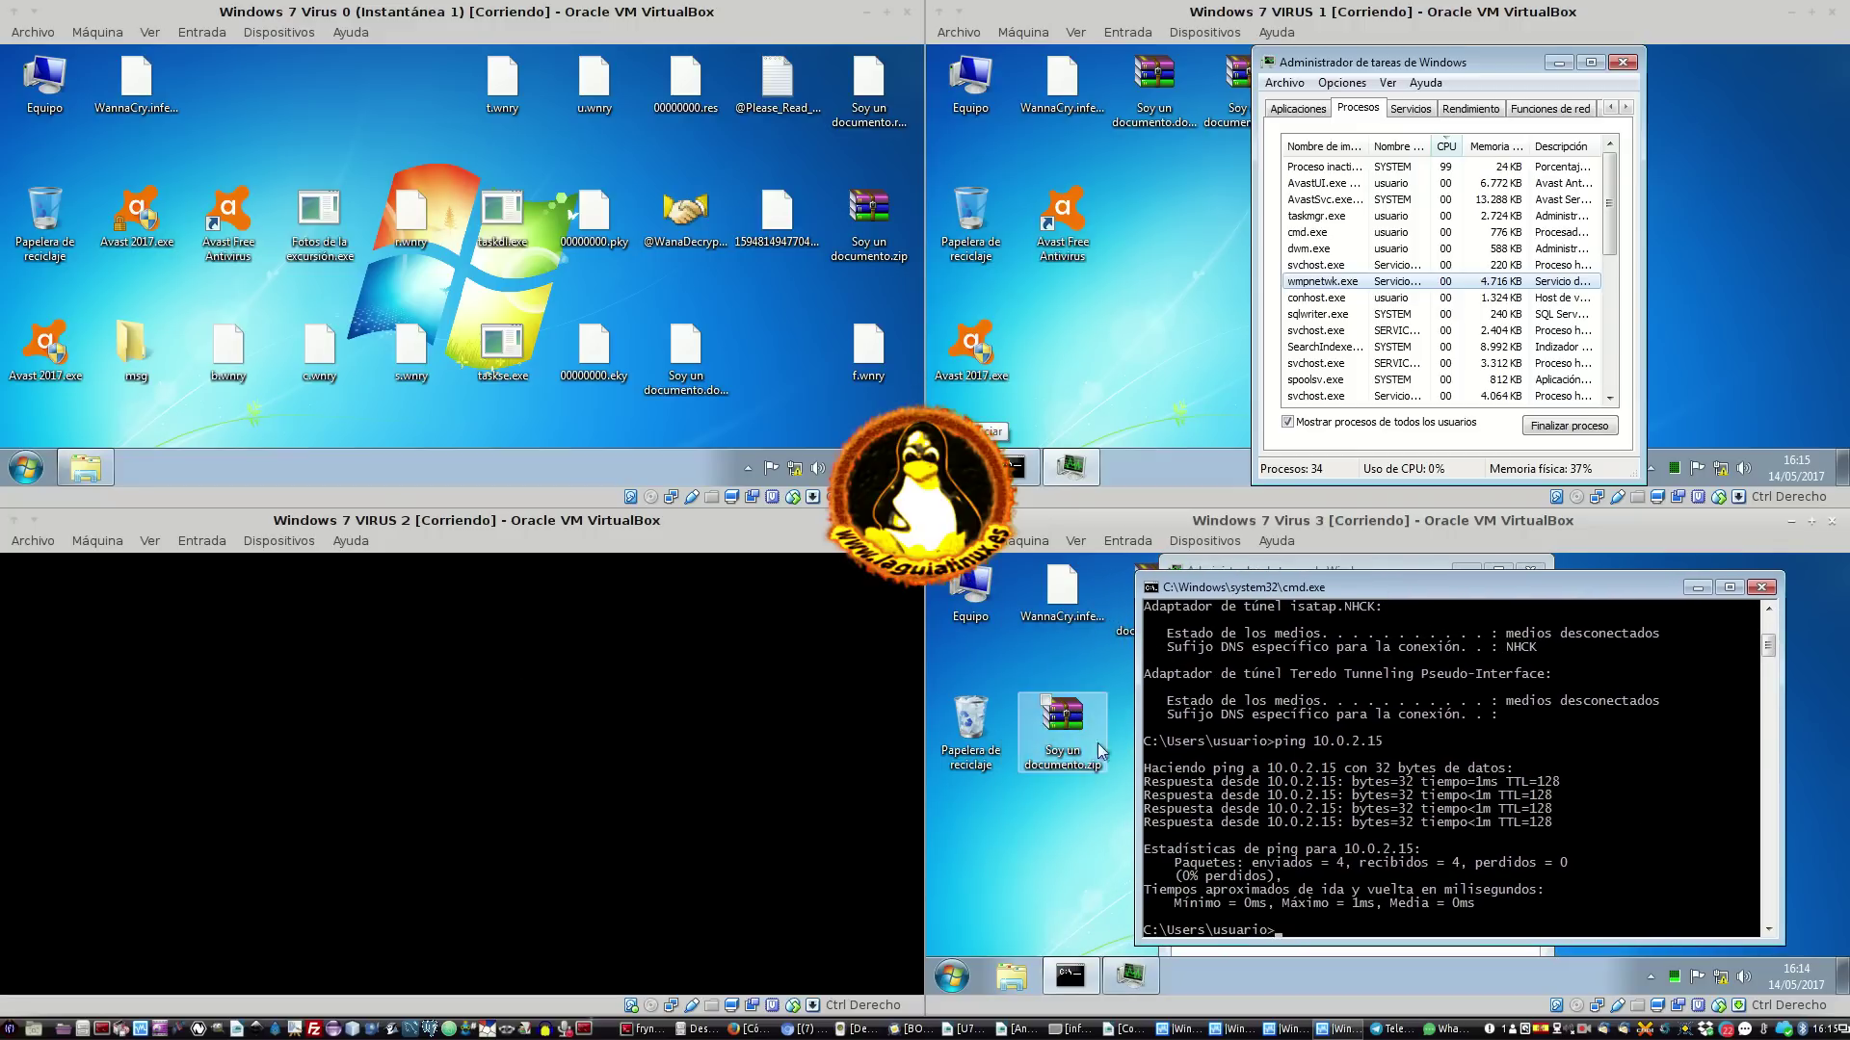
double_click(984, 590)
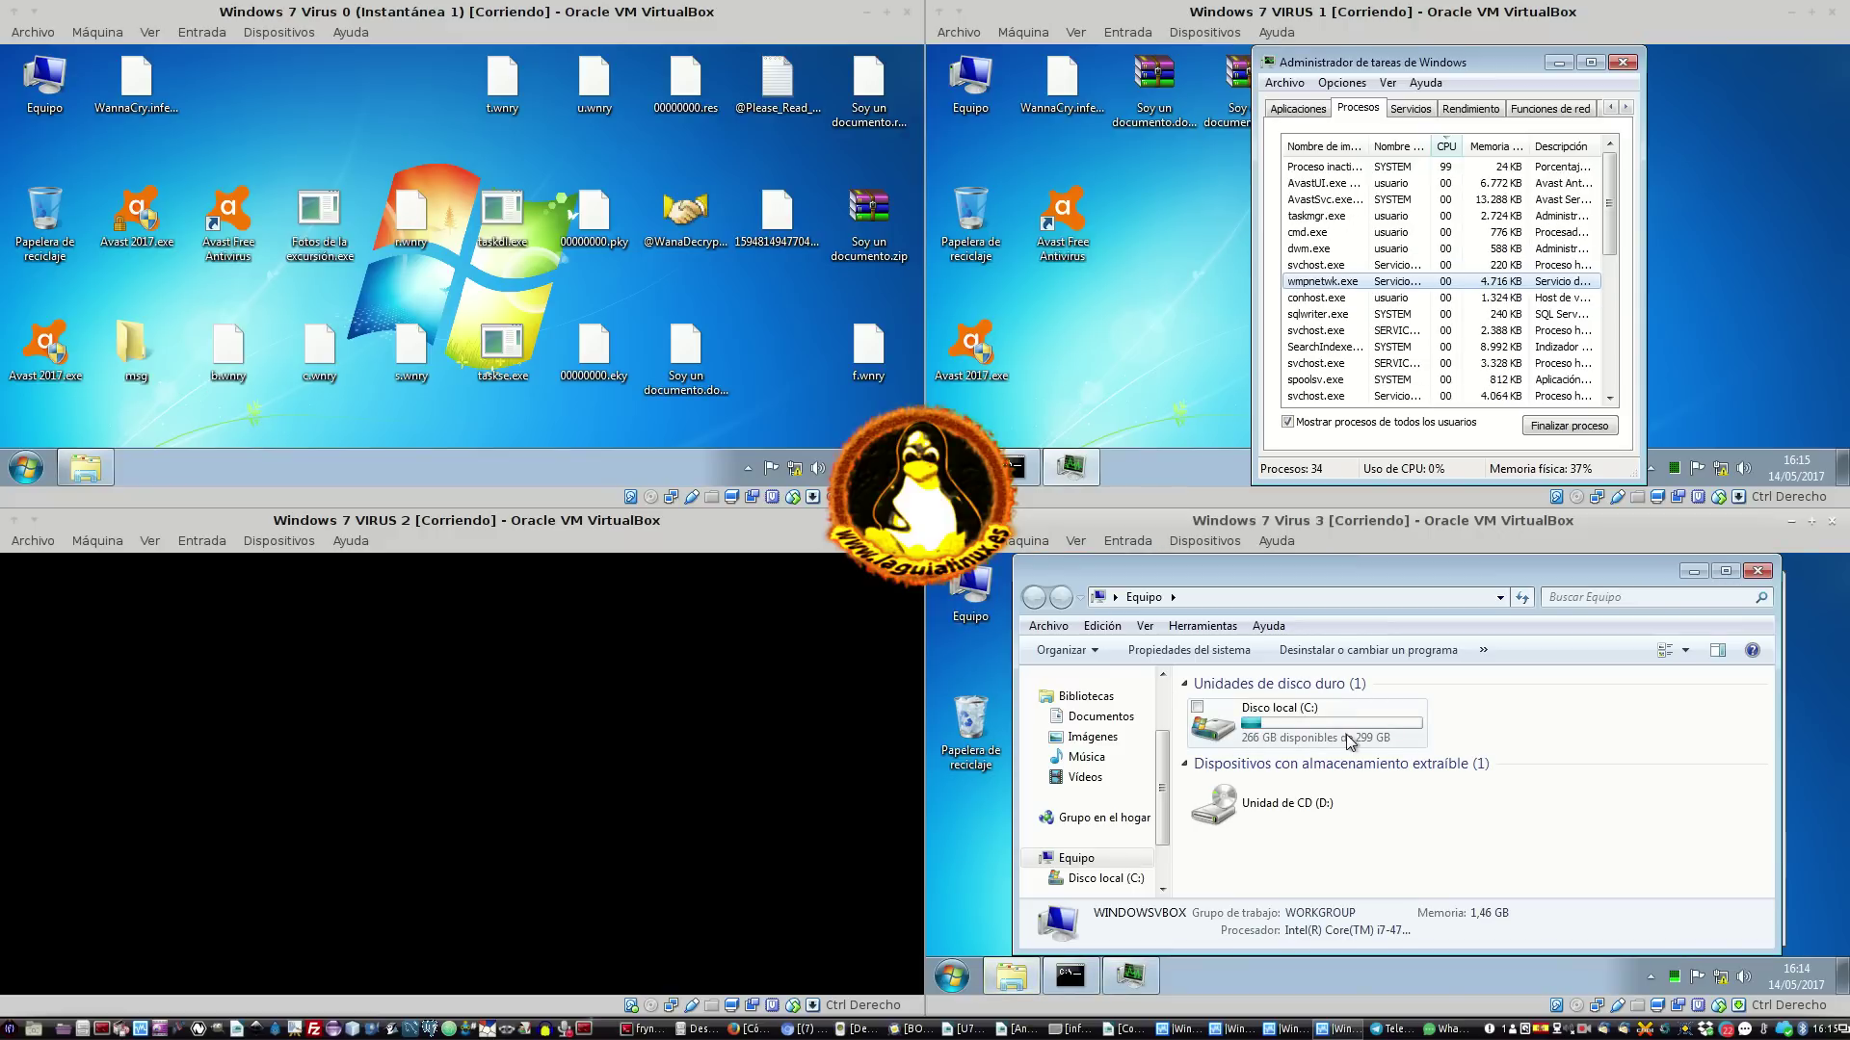
scroll(1168, 829, "down", 1)
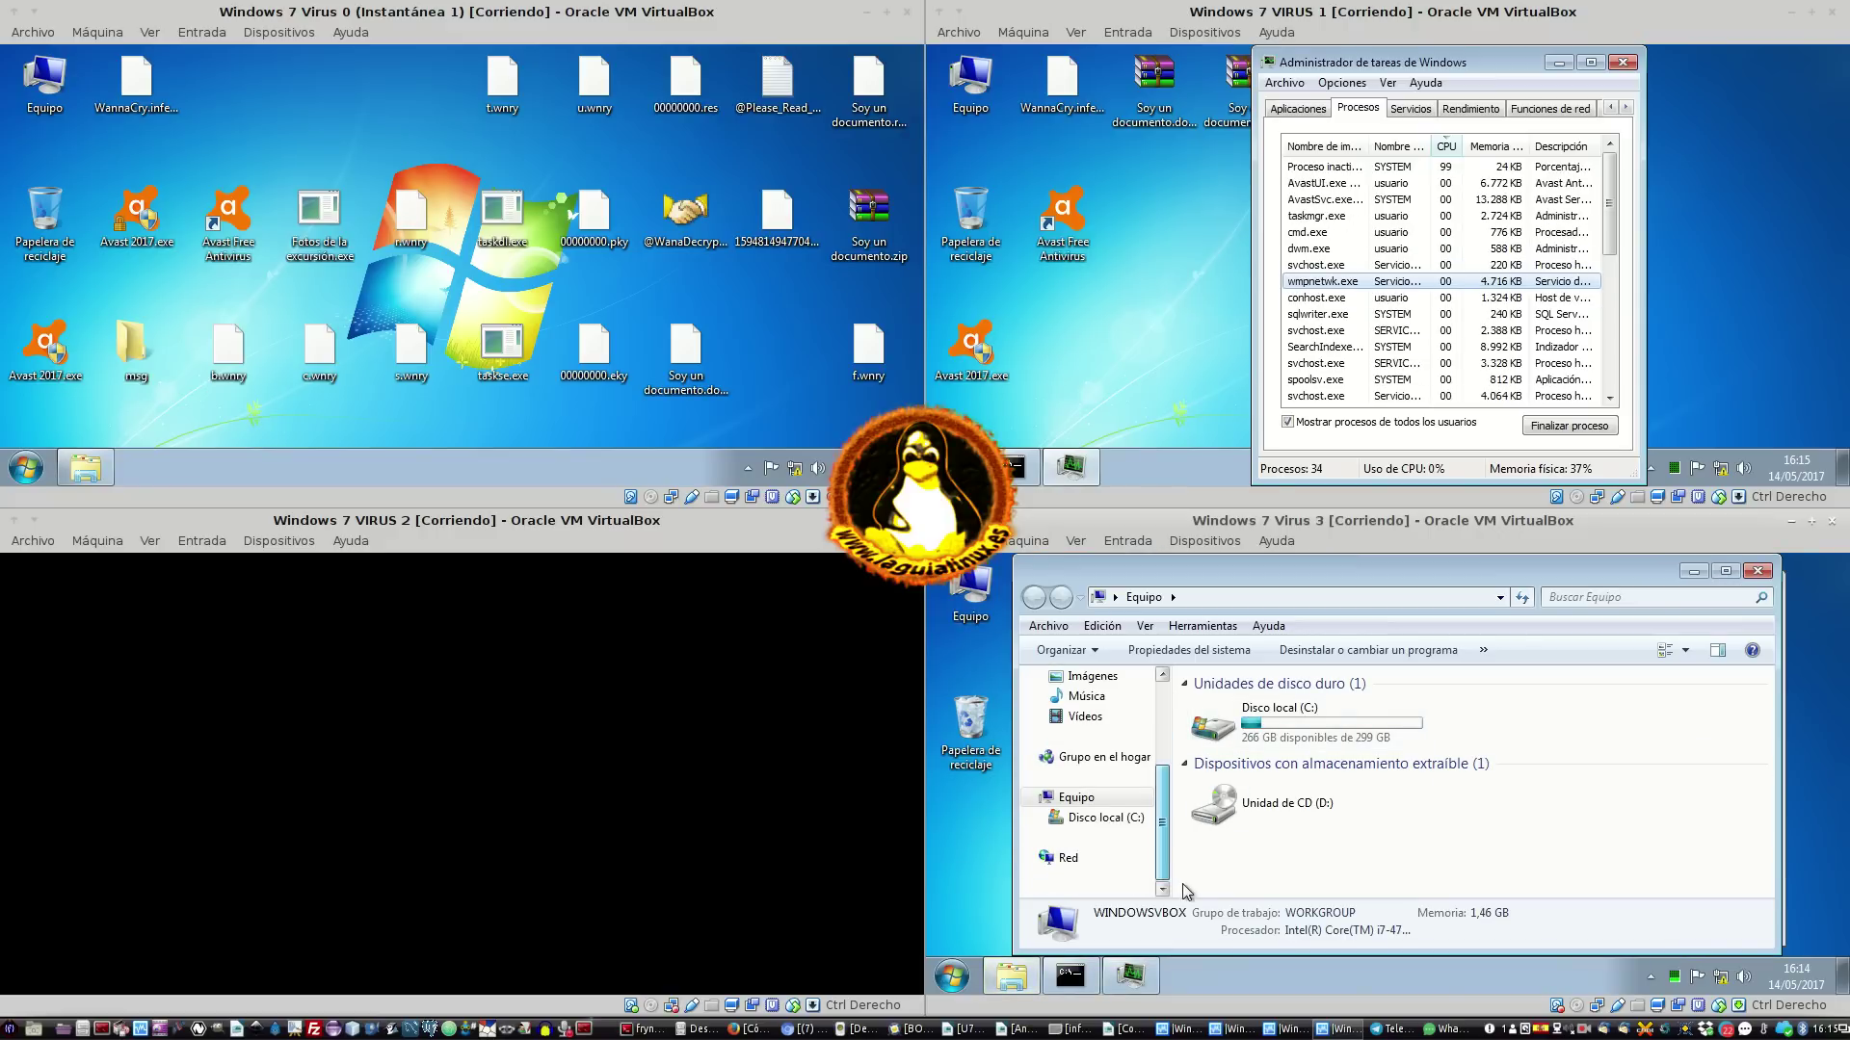
left_click(1086, 857)
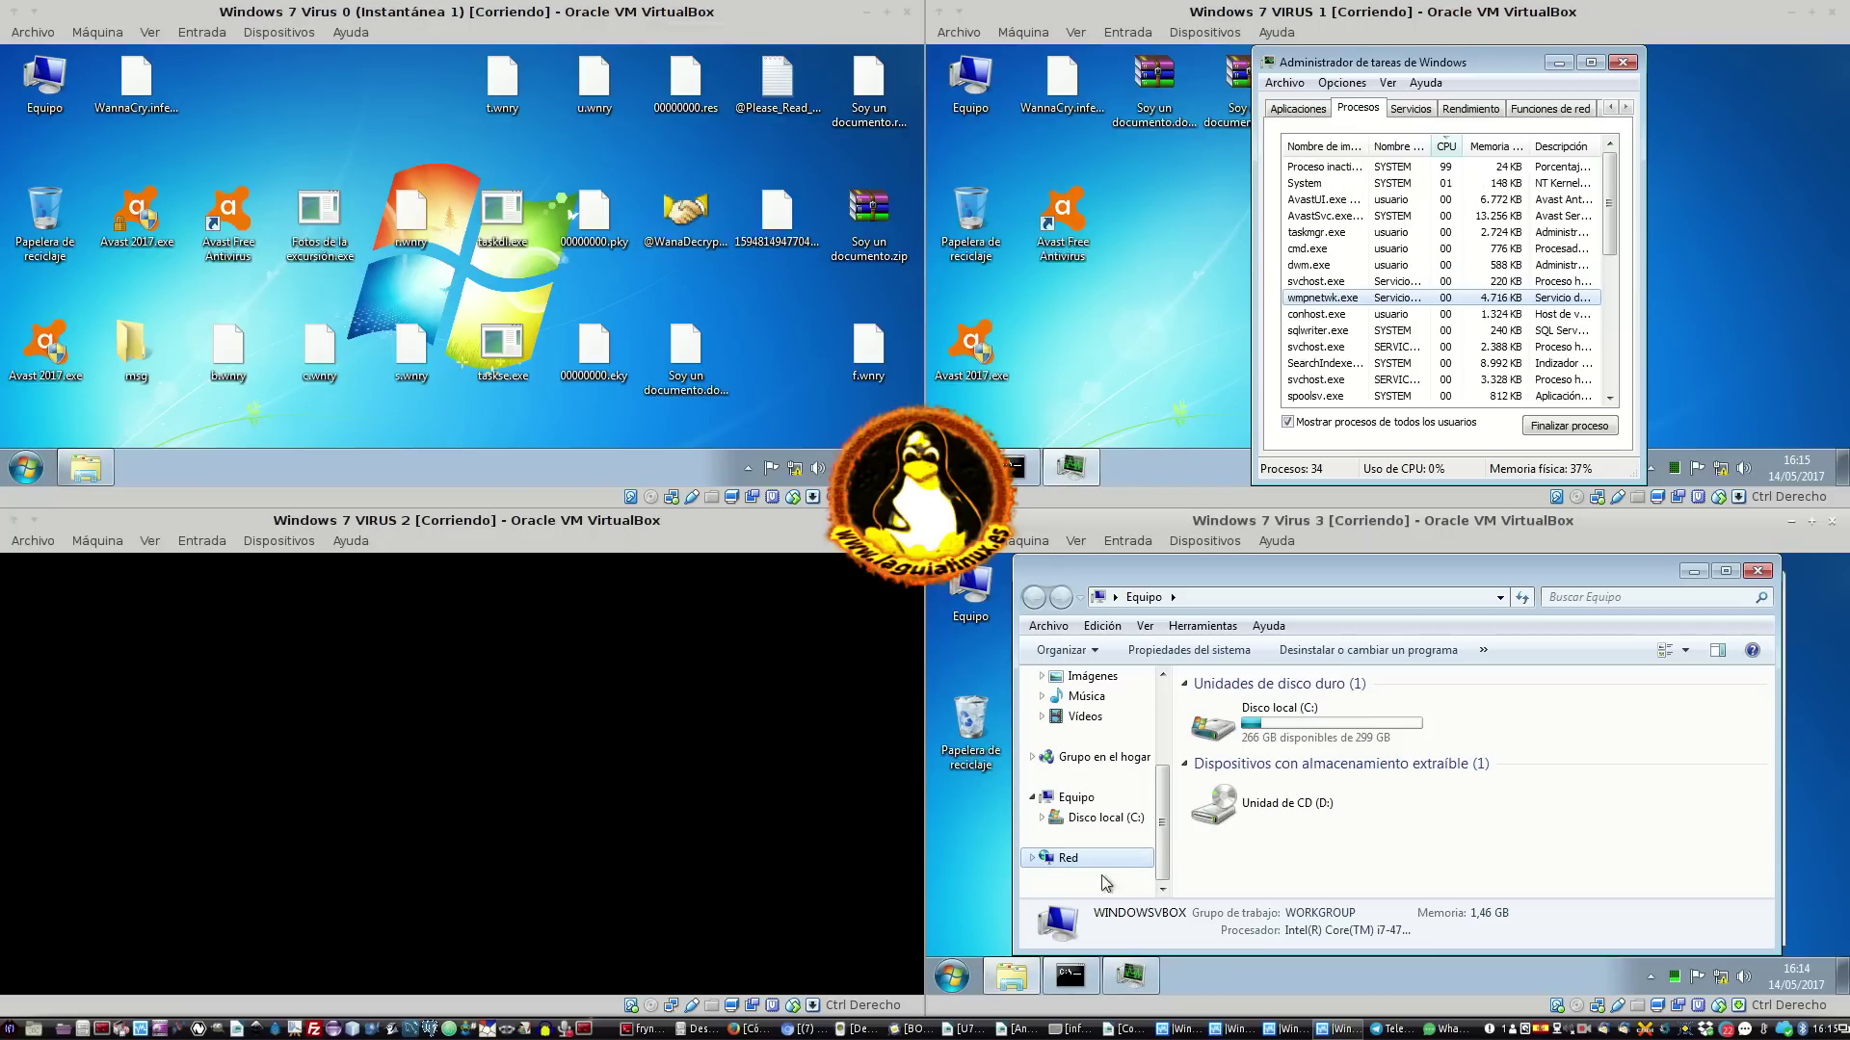
left_click(1068, 857)
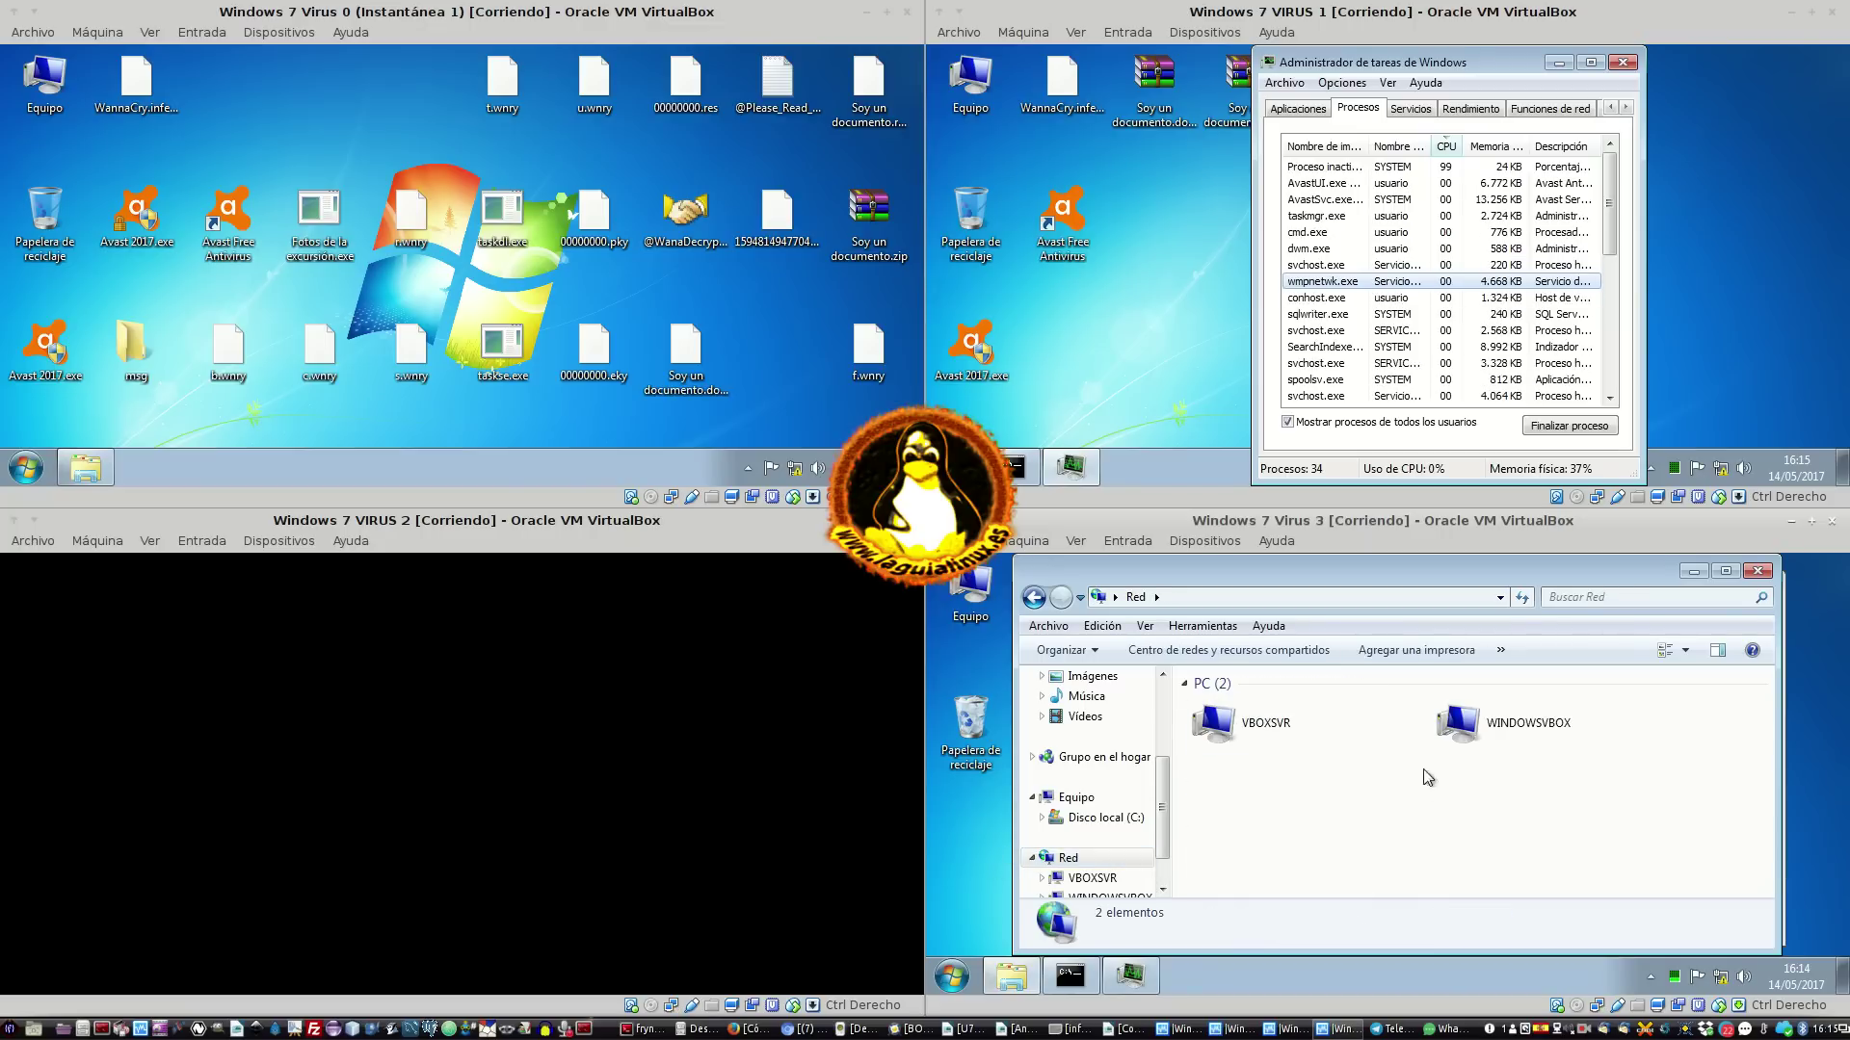
left_click(1297, 739)
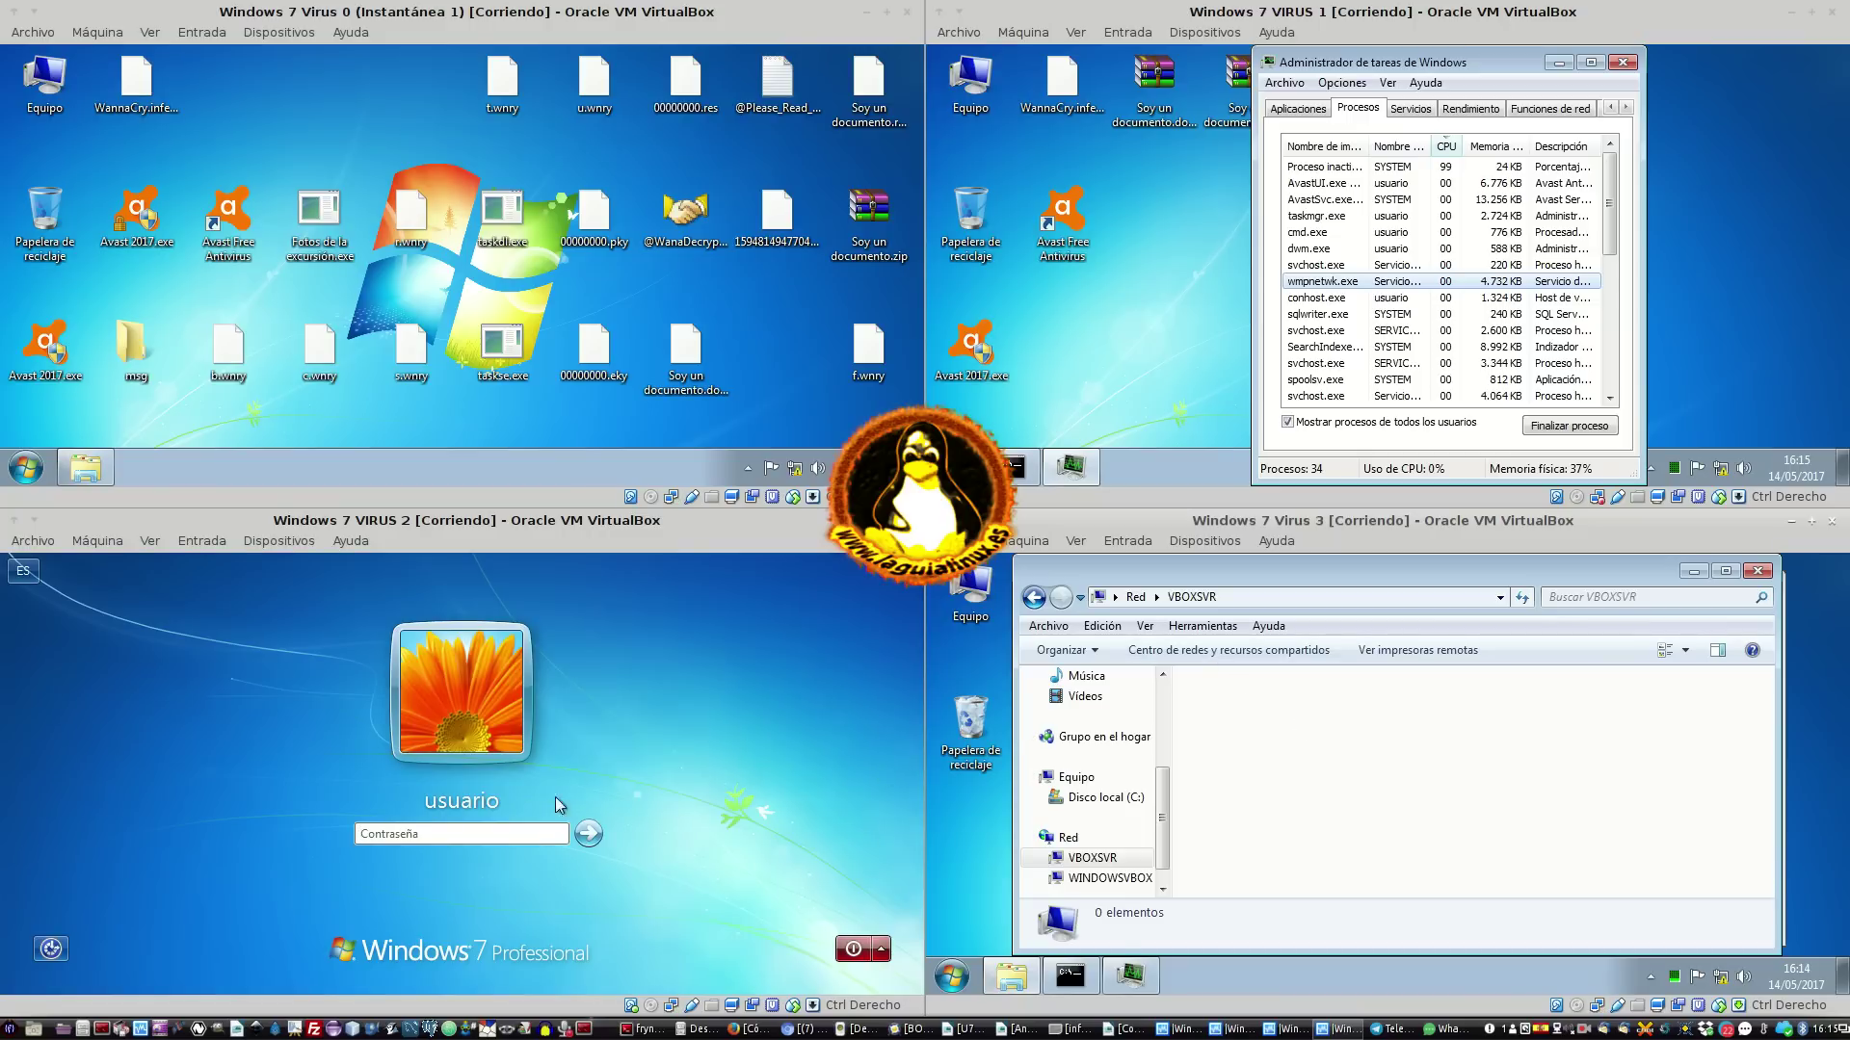
Log into VM 2 with its account password
left_click(501, 844)
type("•••")
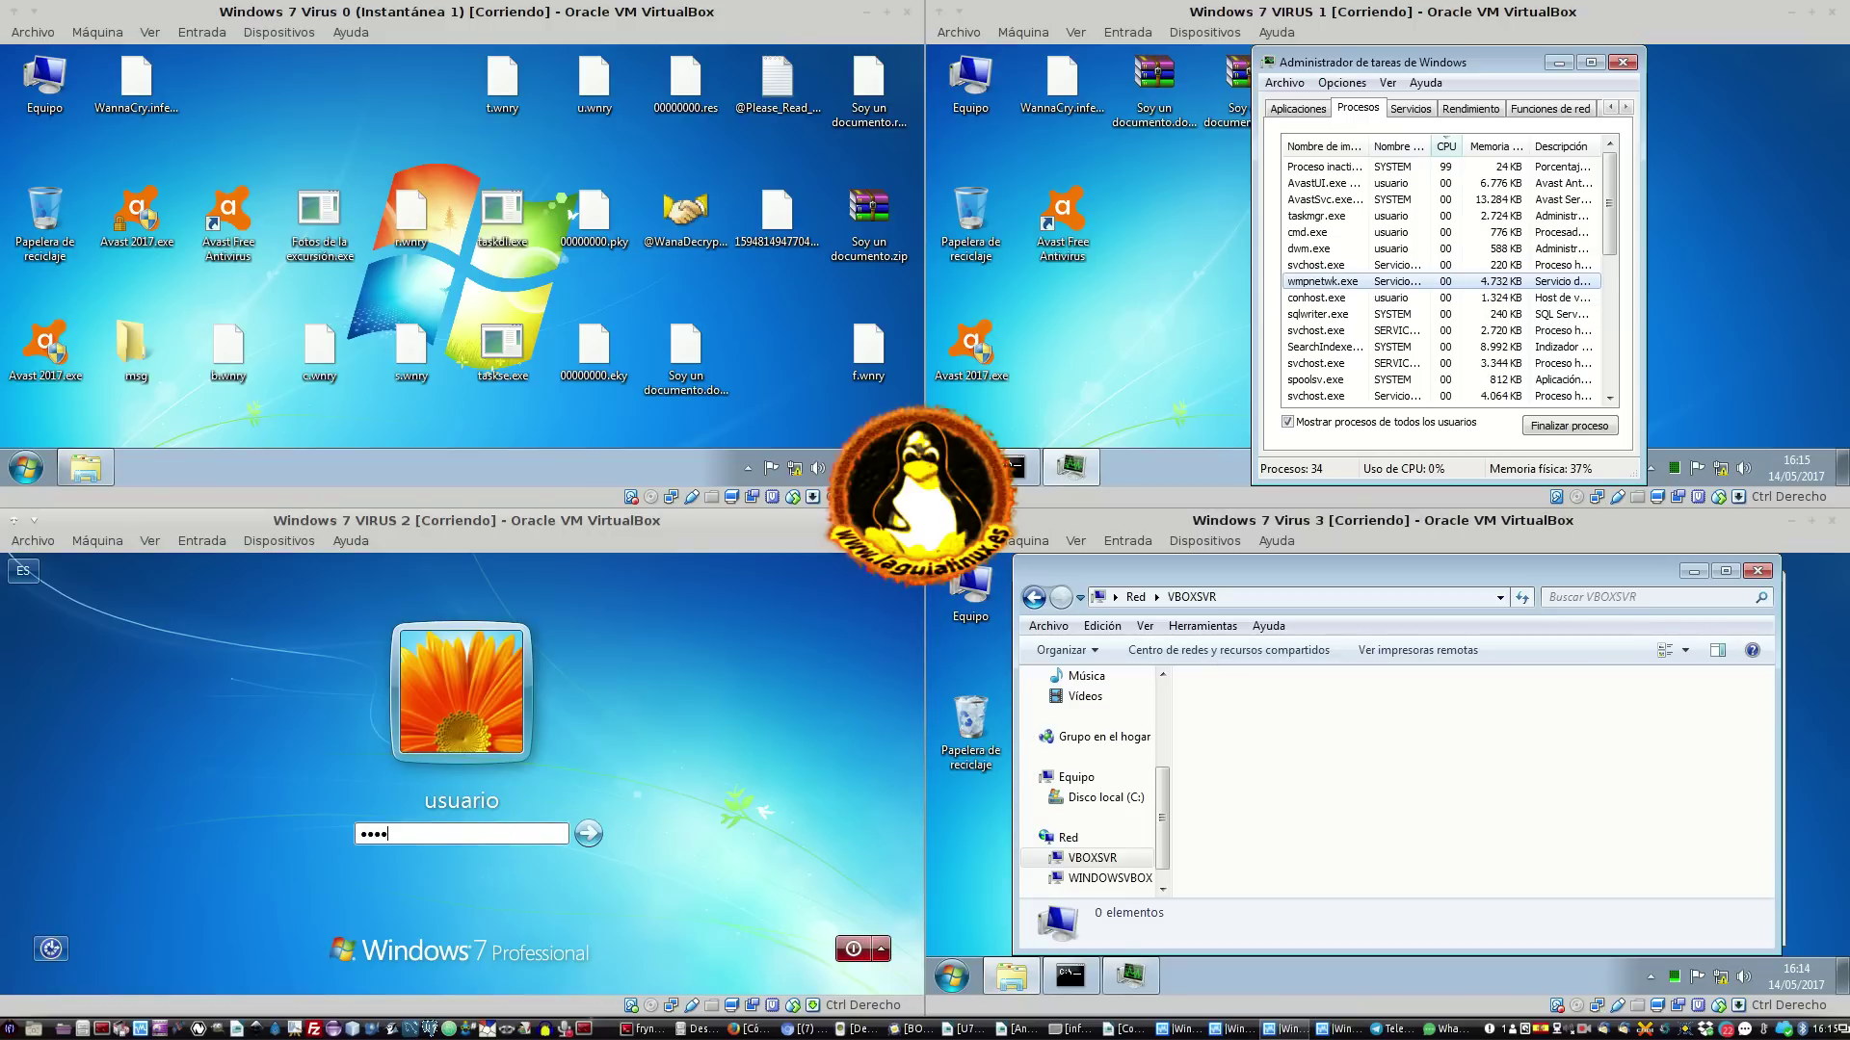
type("•")
key("Return")
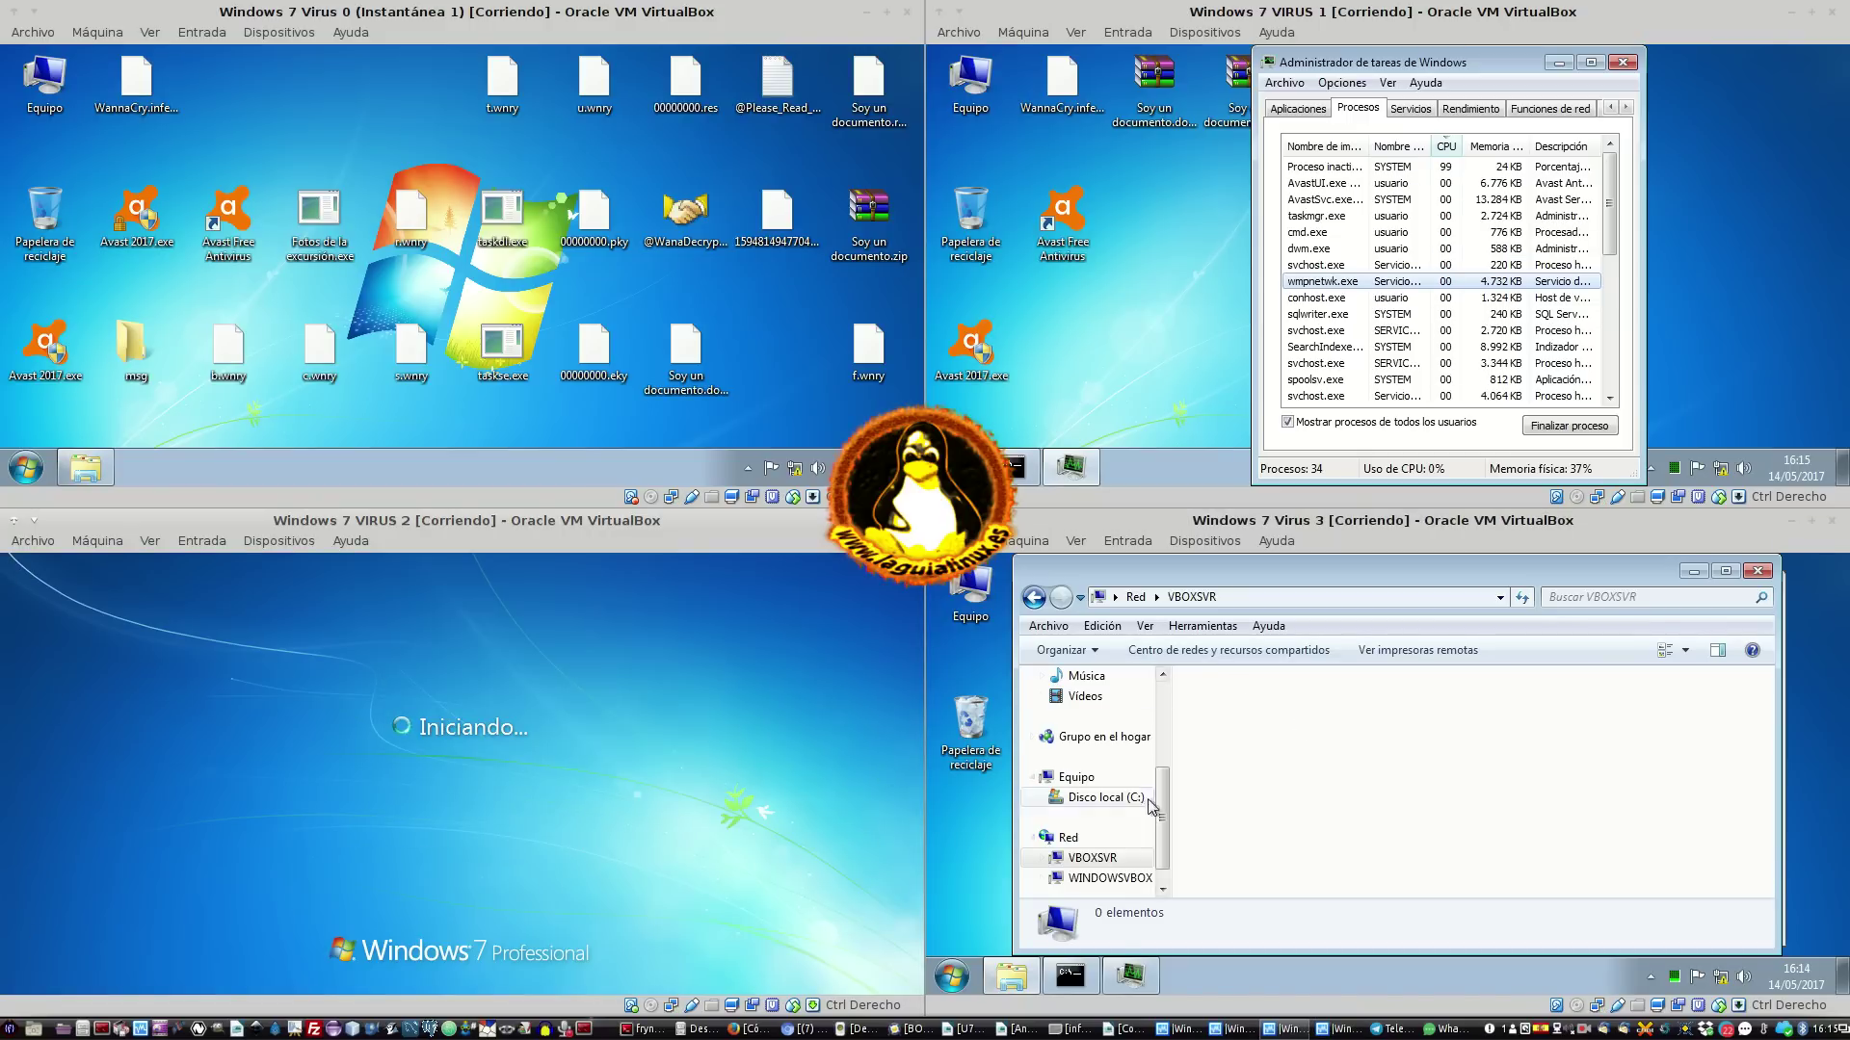
Browse WINDOWSVBOX > Users > Acceso público on VM 3, then close Explorer
left_click(1117, 878)
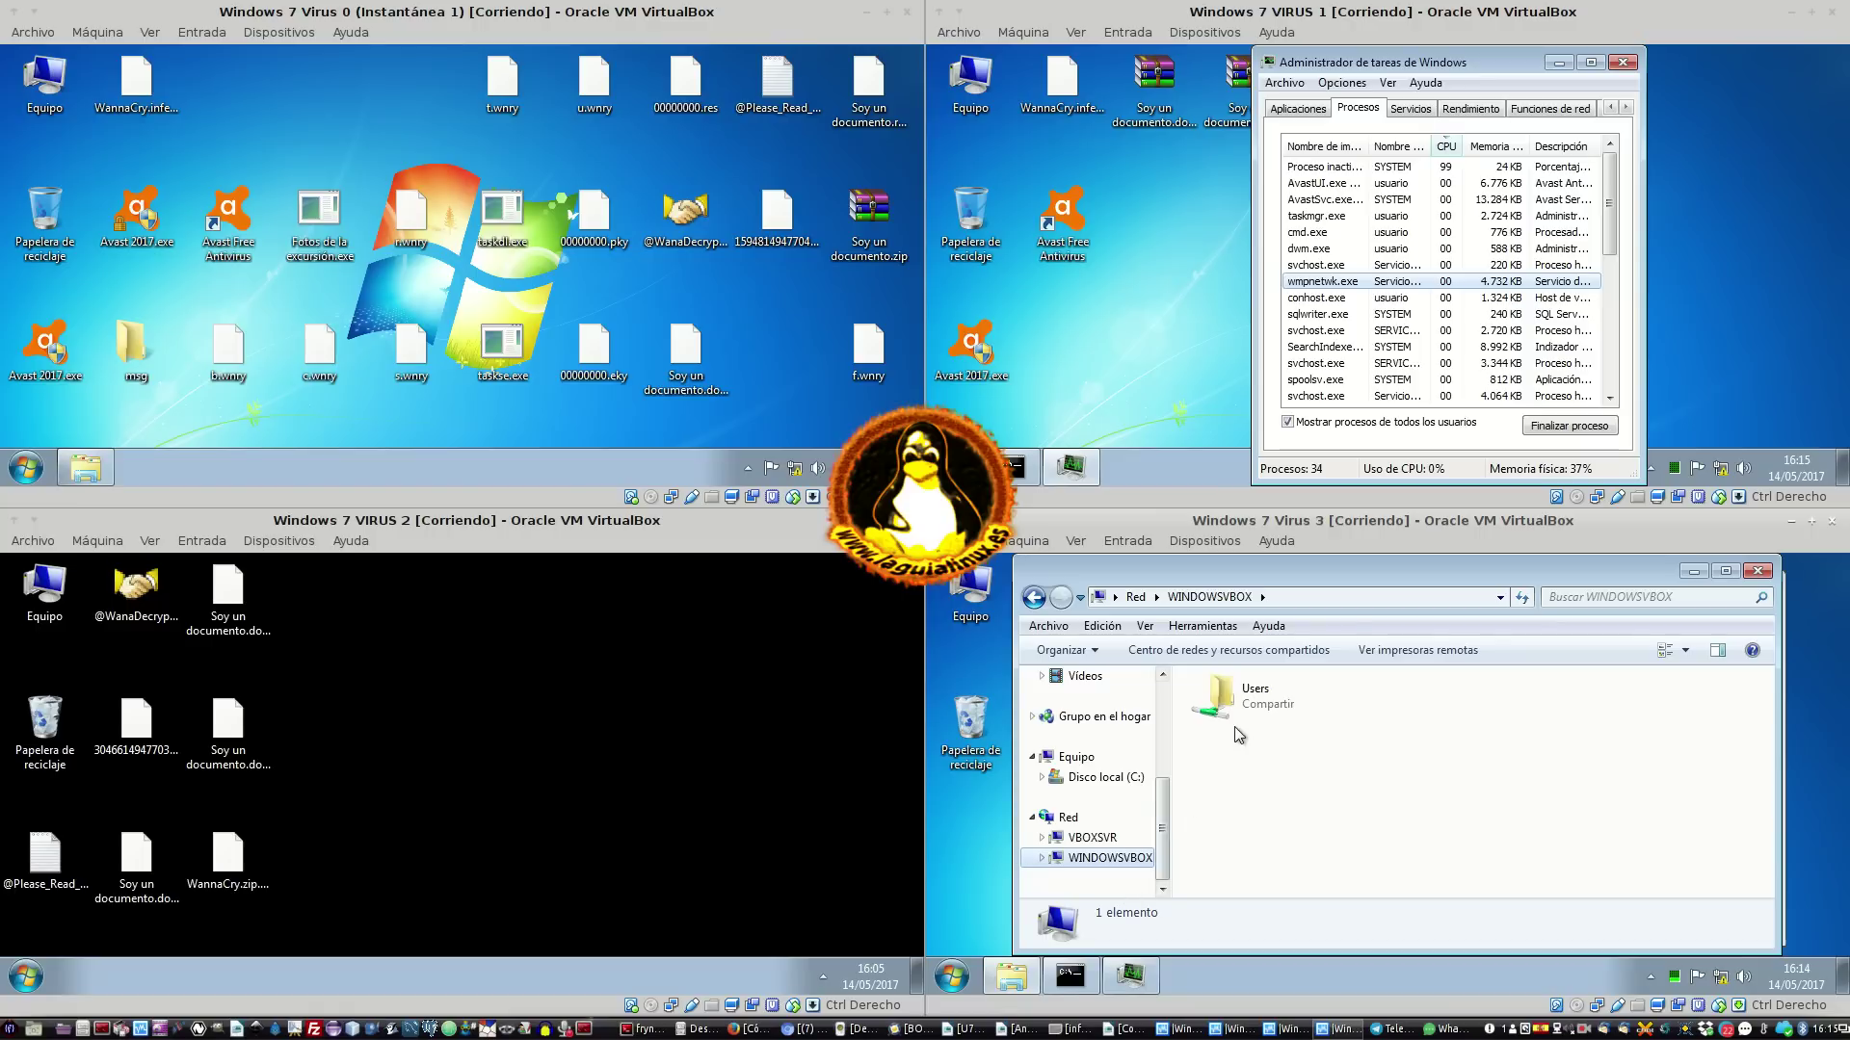
left_click(1099, 837)
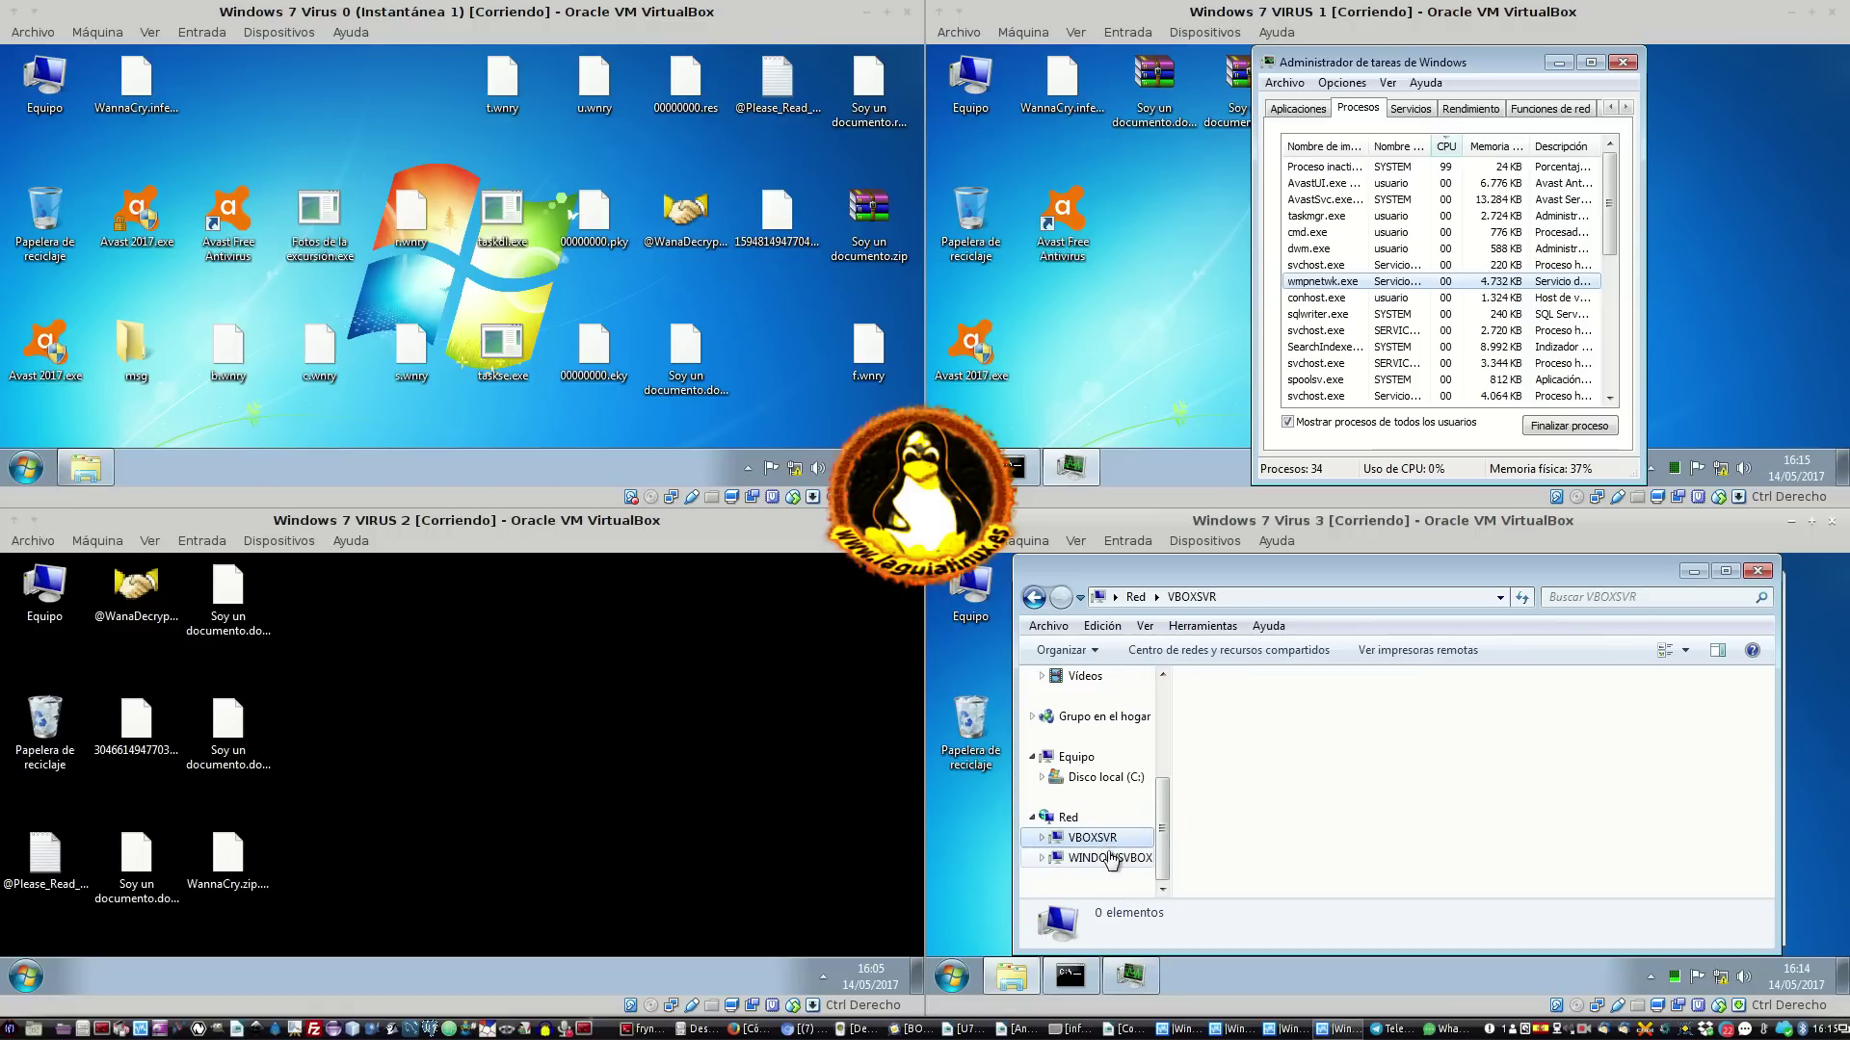
left_click(1113, 860)
double_click(1209, 695)
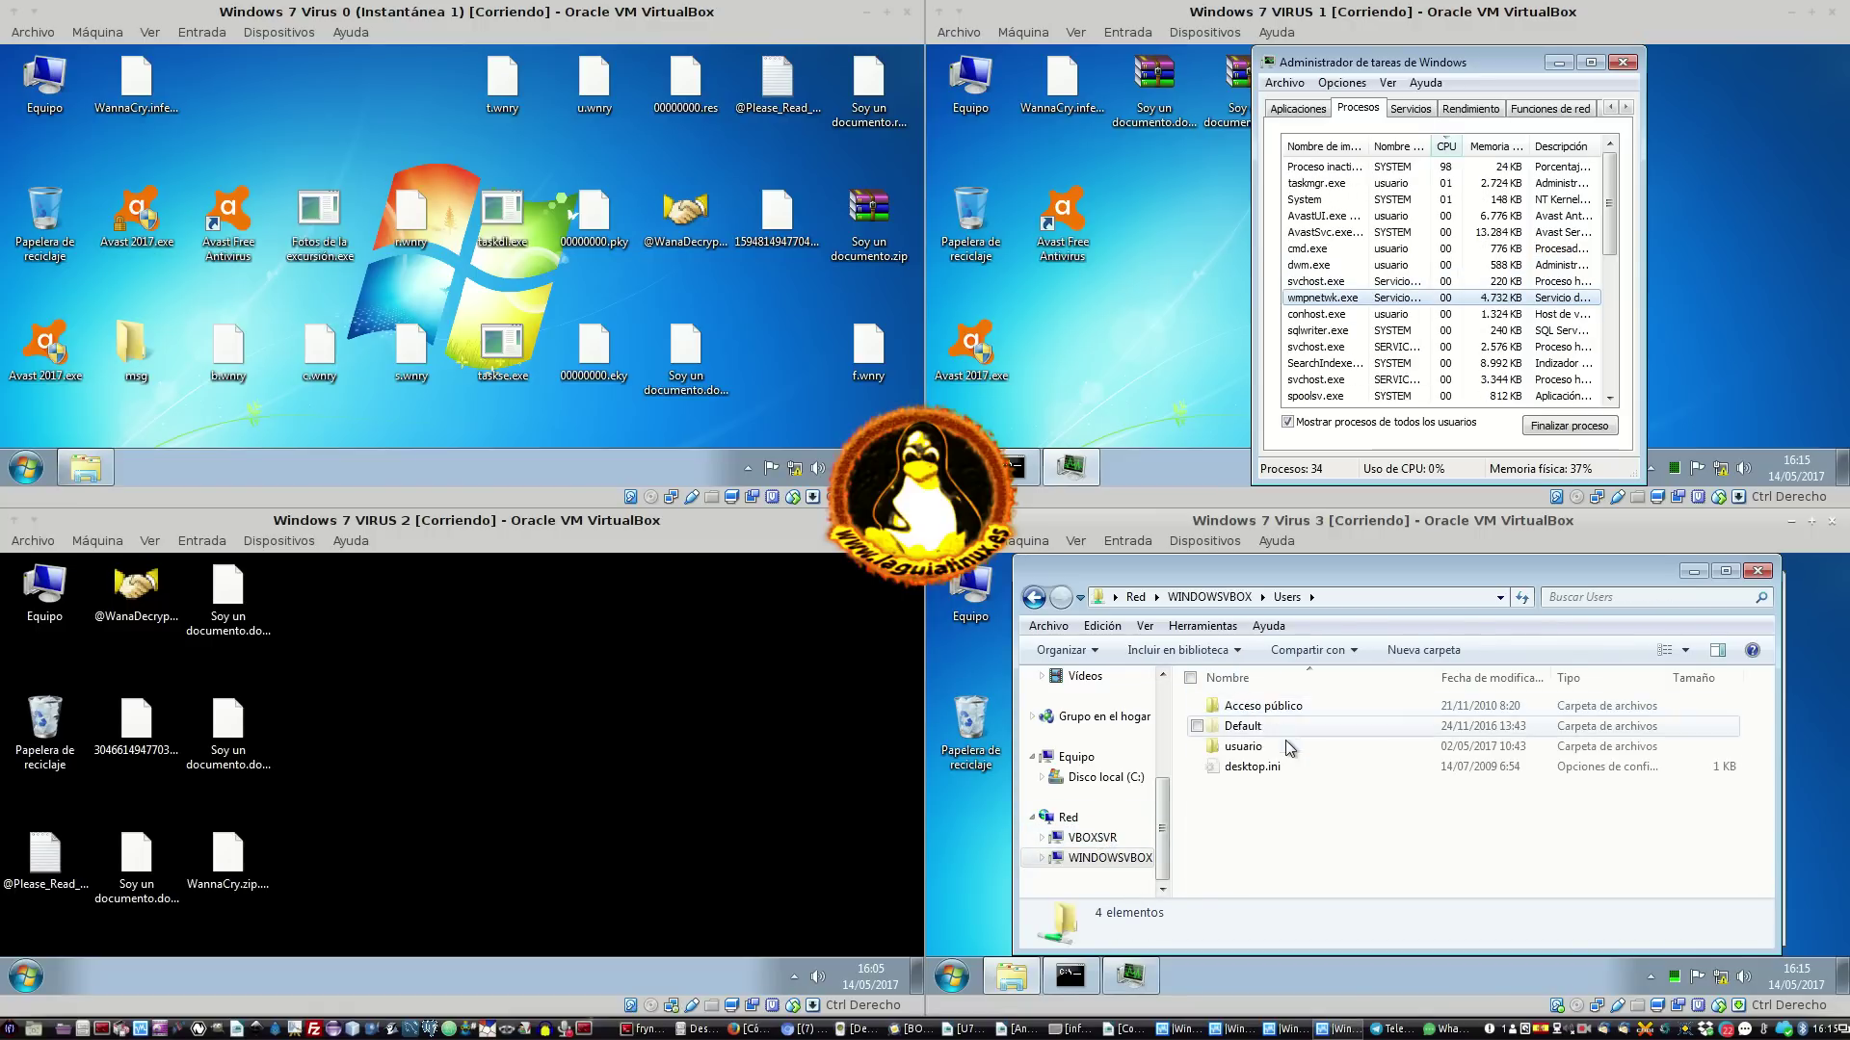
double_click(1303, 708)
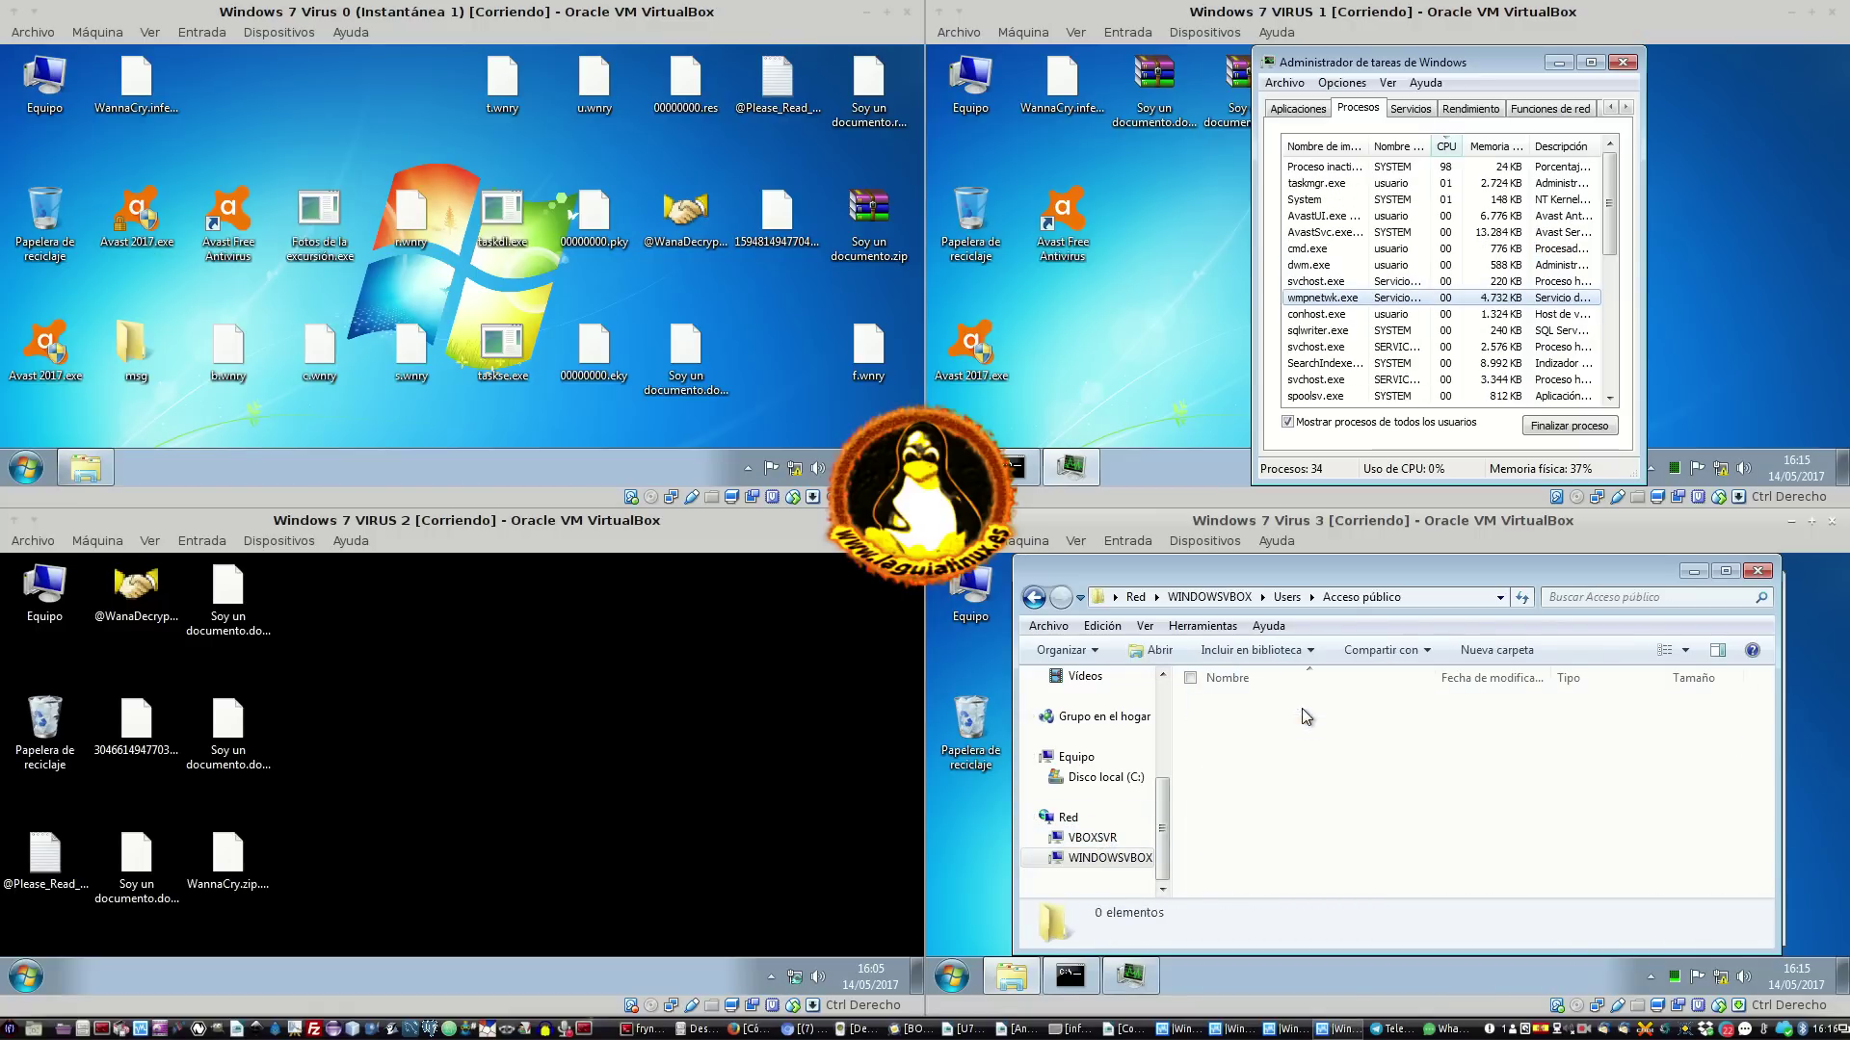
left_click(1758, 574)
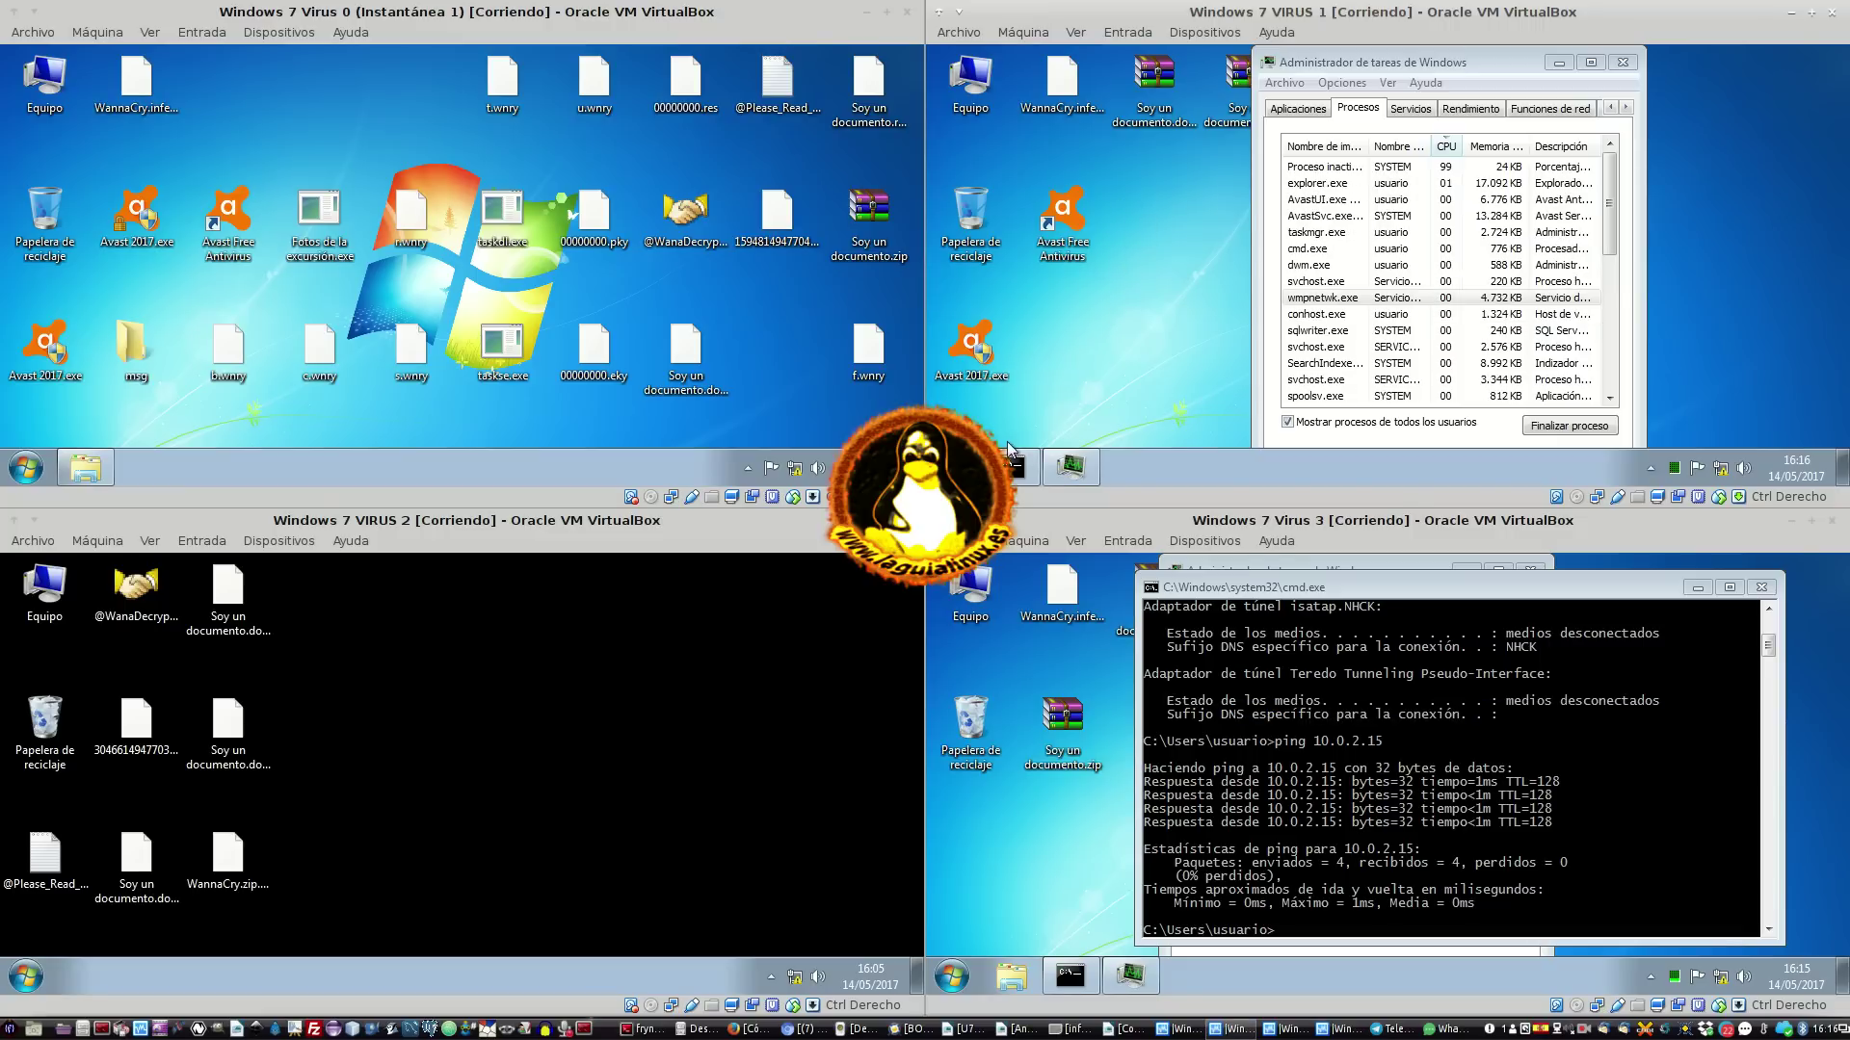
Create a new folder named COMPARTIDO on VM 1's desktop and move it lower
right_click(1149, 205)
mouse_move(1275, 356)
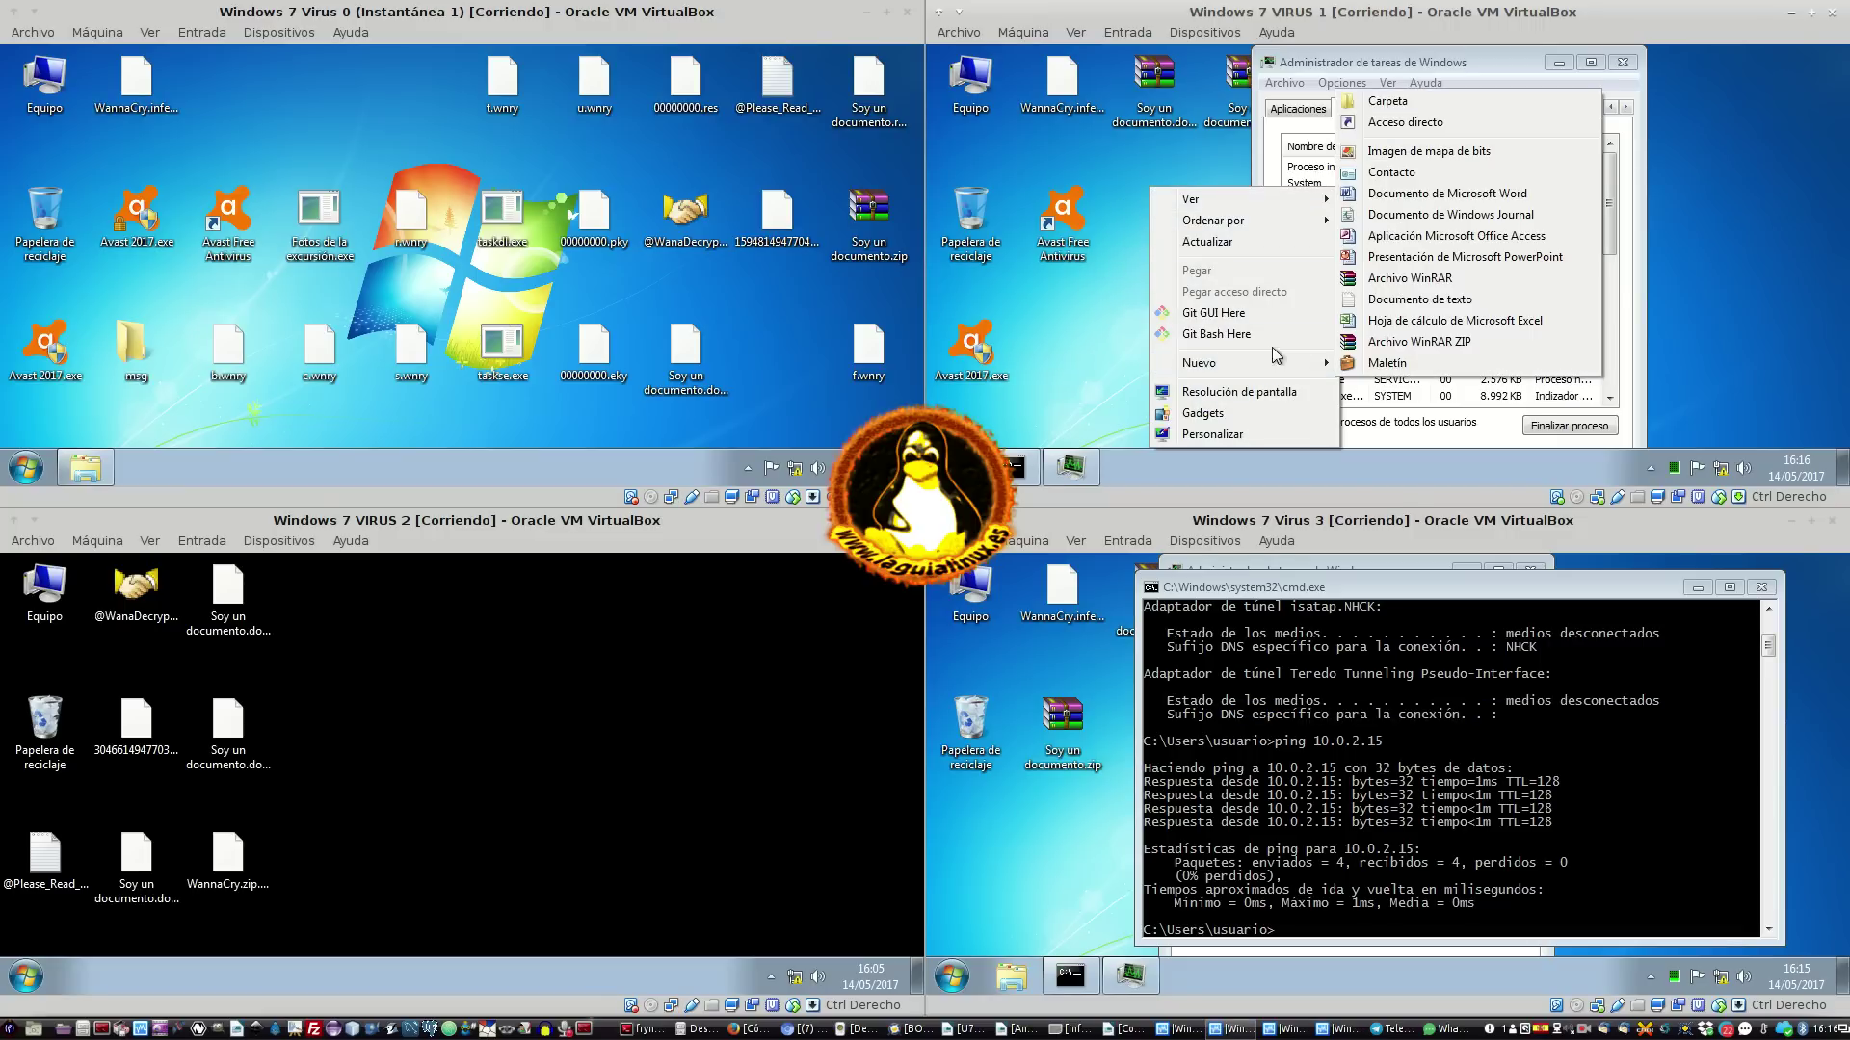
left_click(1388, 101)
type("COMPARTIDO")
key("Return")
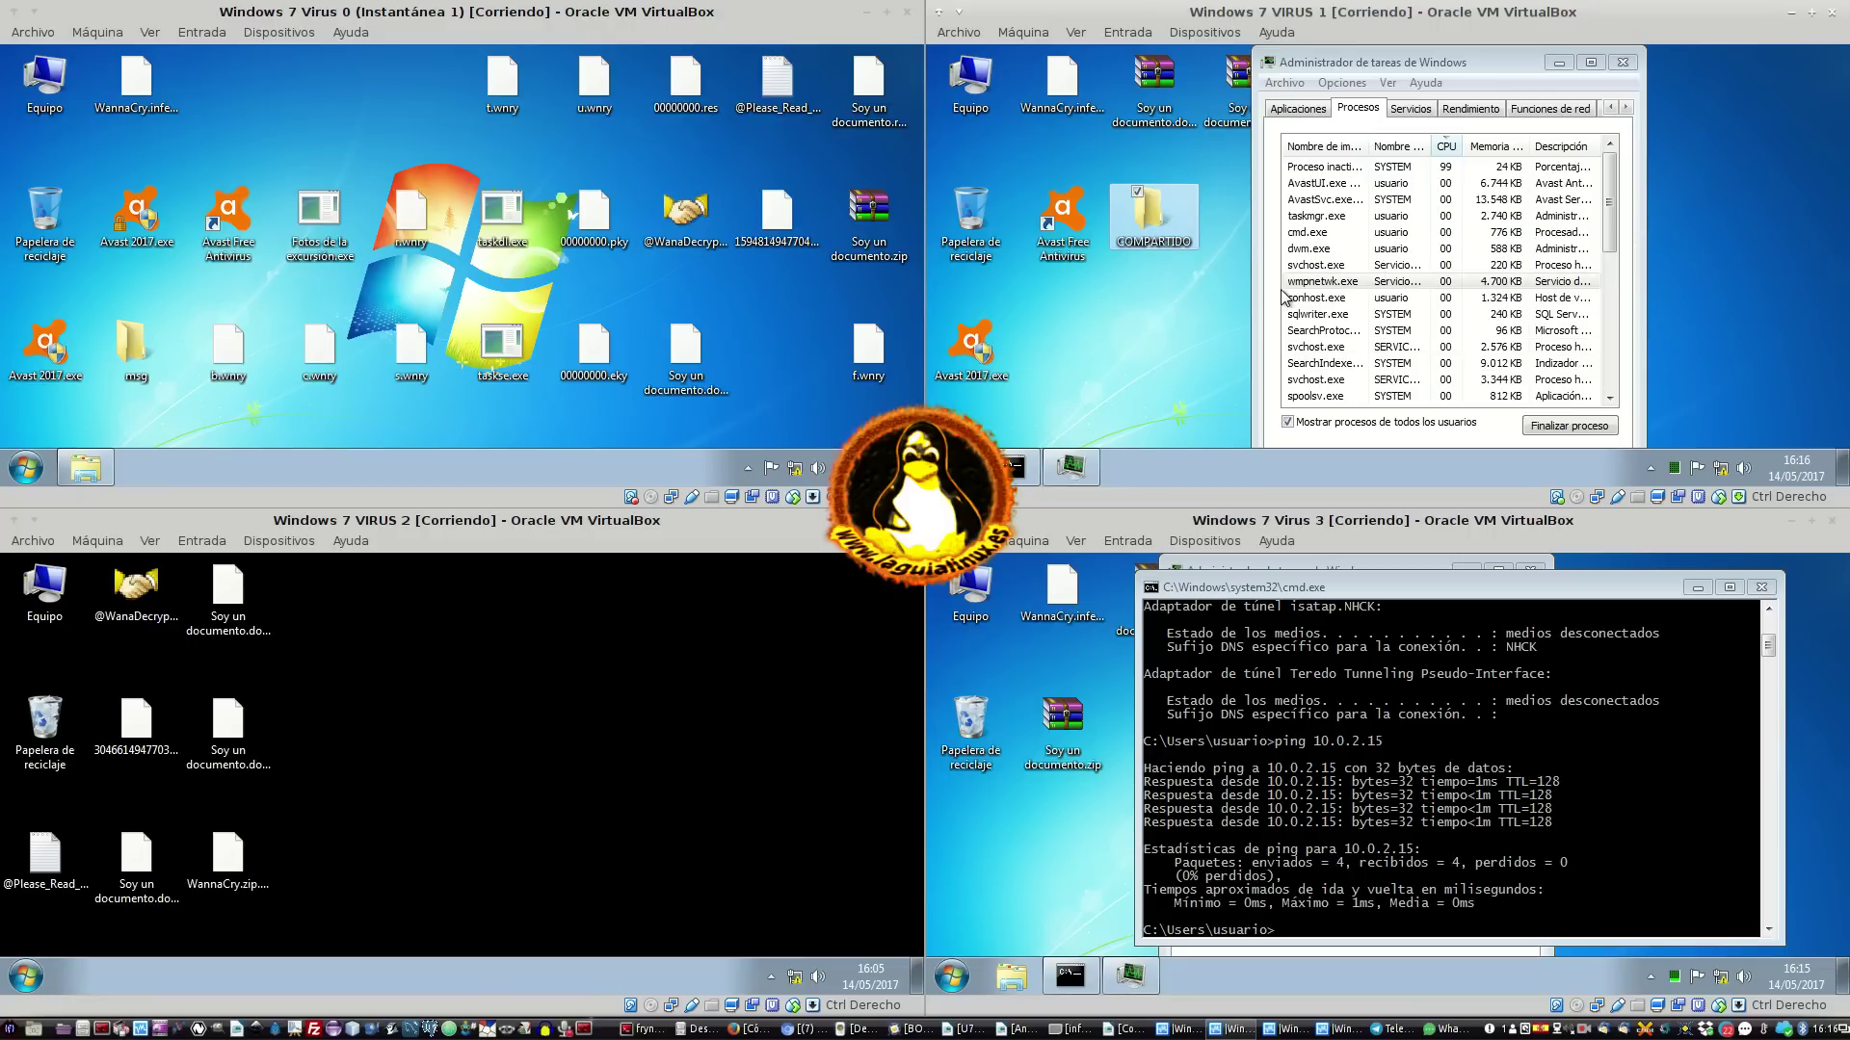
left_click(1138, 309)
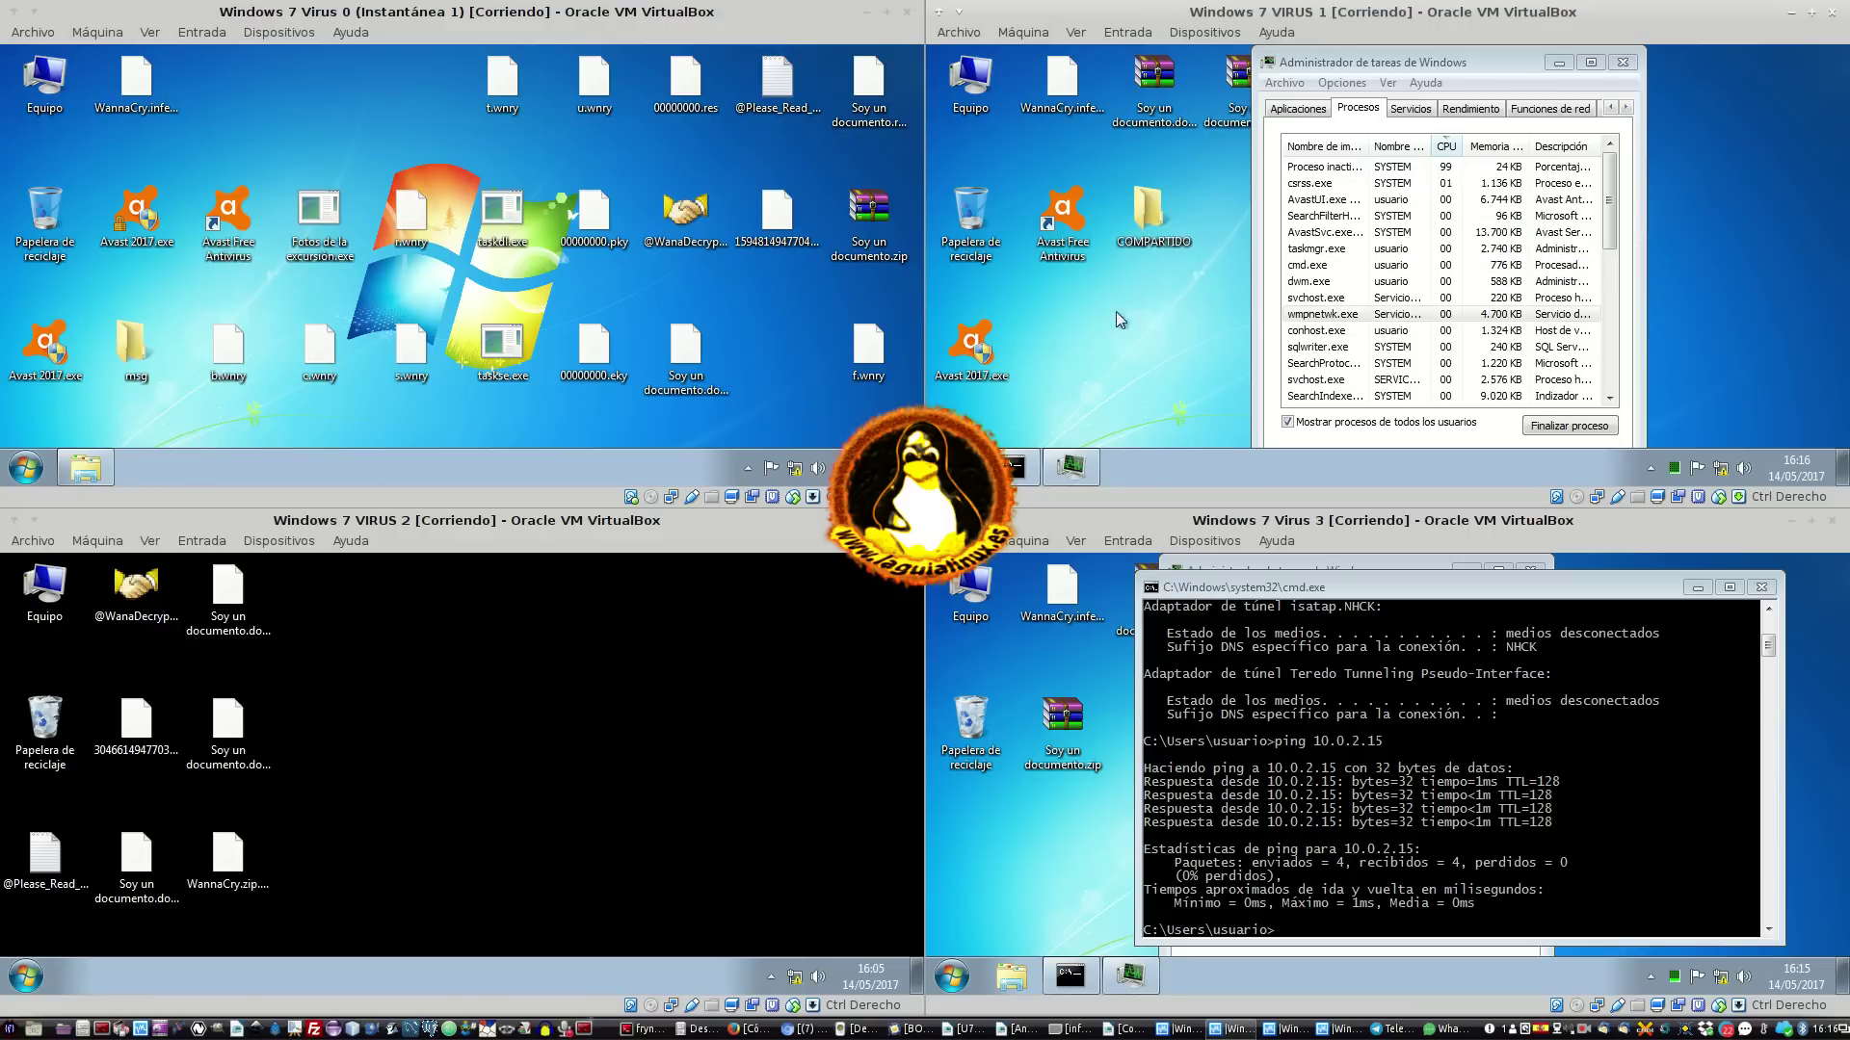
left_click_drag(1153, 247, 1152, 377)
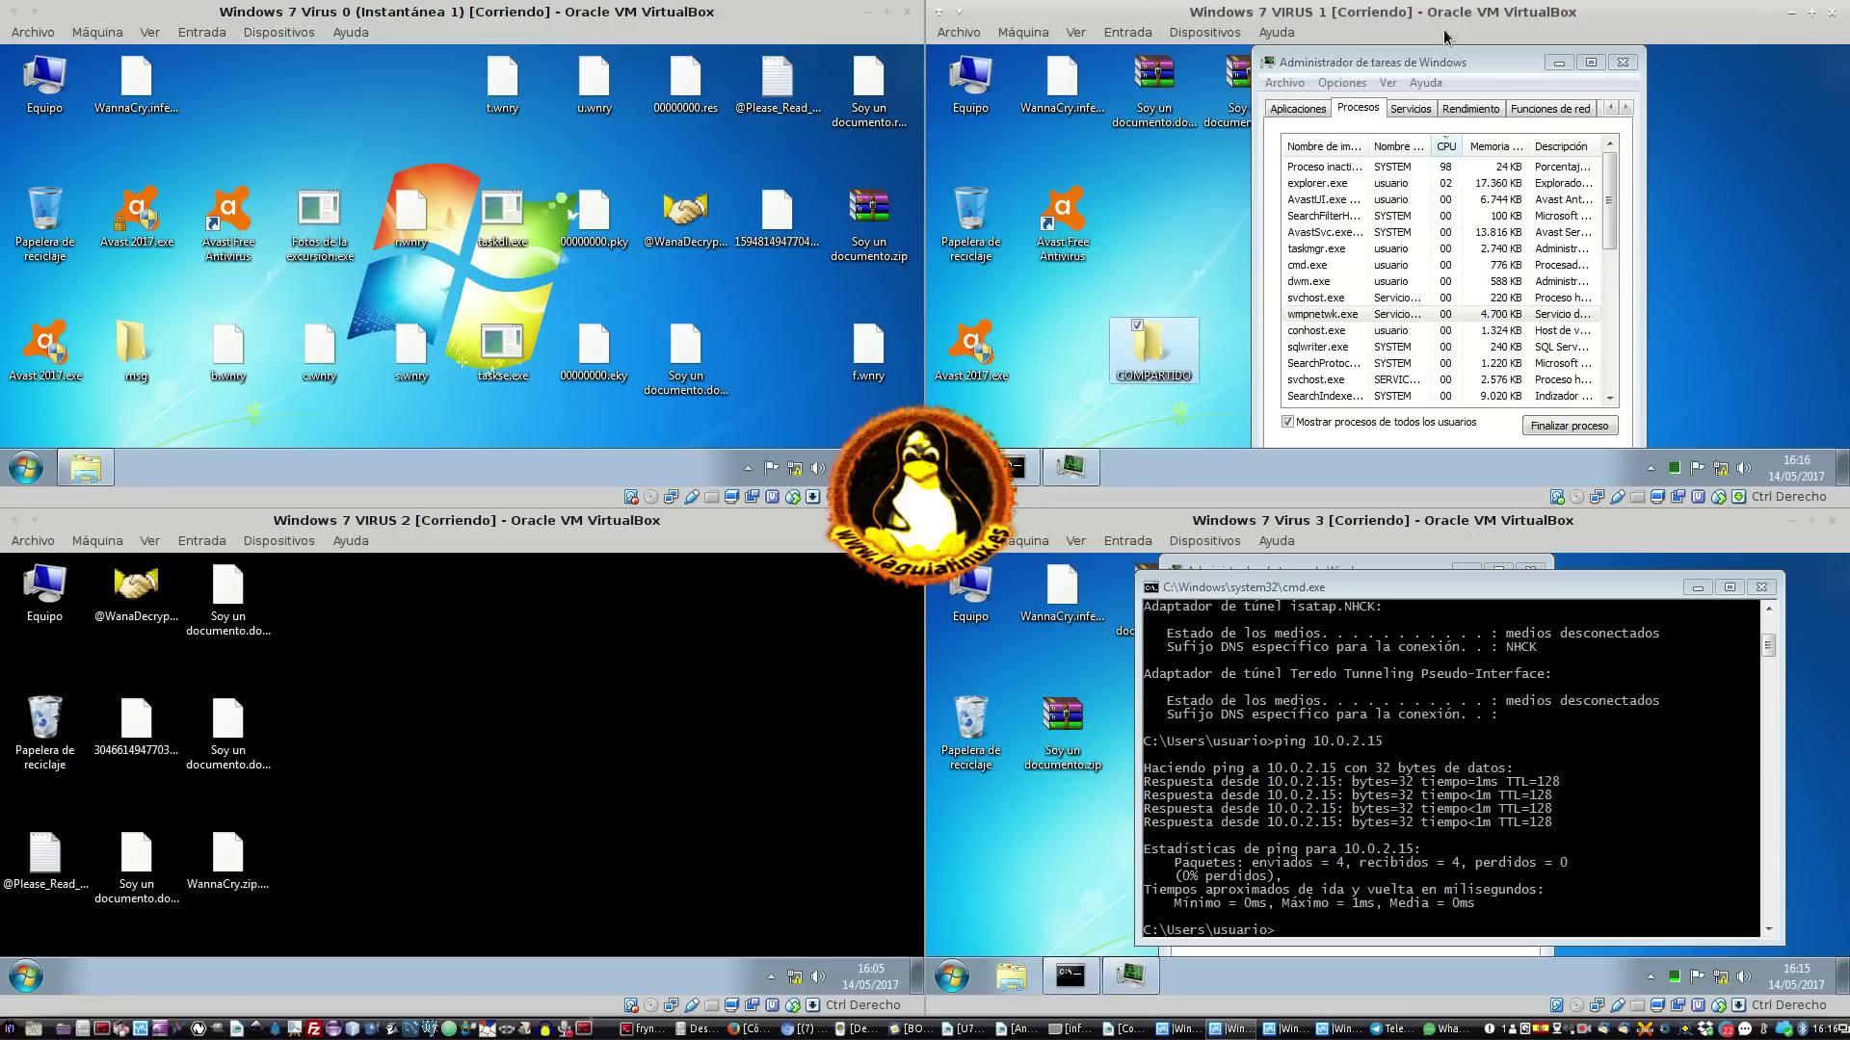
Paste the three Soy un documento files into COMPARTIDO, close it, and reselect the folder
left_click_drag(1402, 62, 1581, 62)
left_click_drag(1117, 200, 1379, 76)
double_click(1153, 337)
key("ctrl+v")
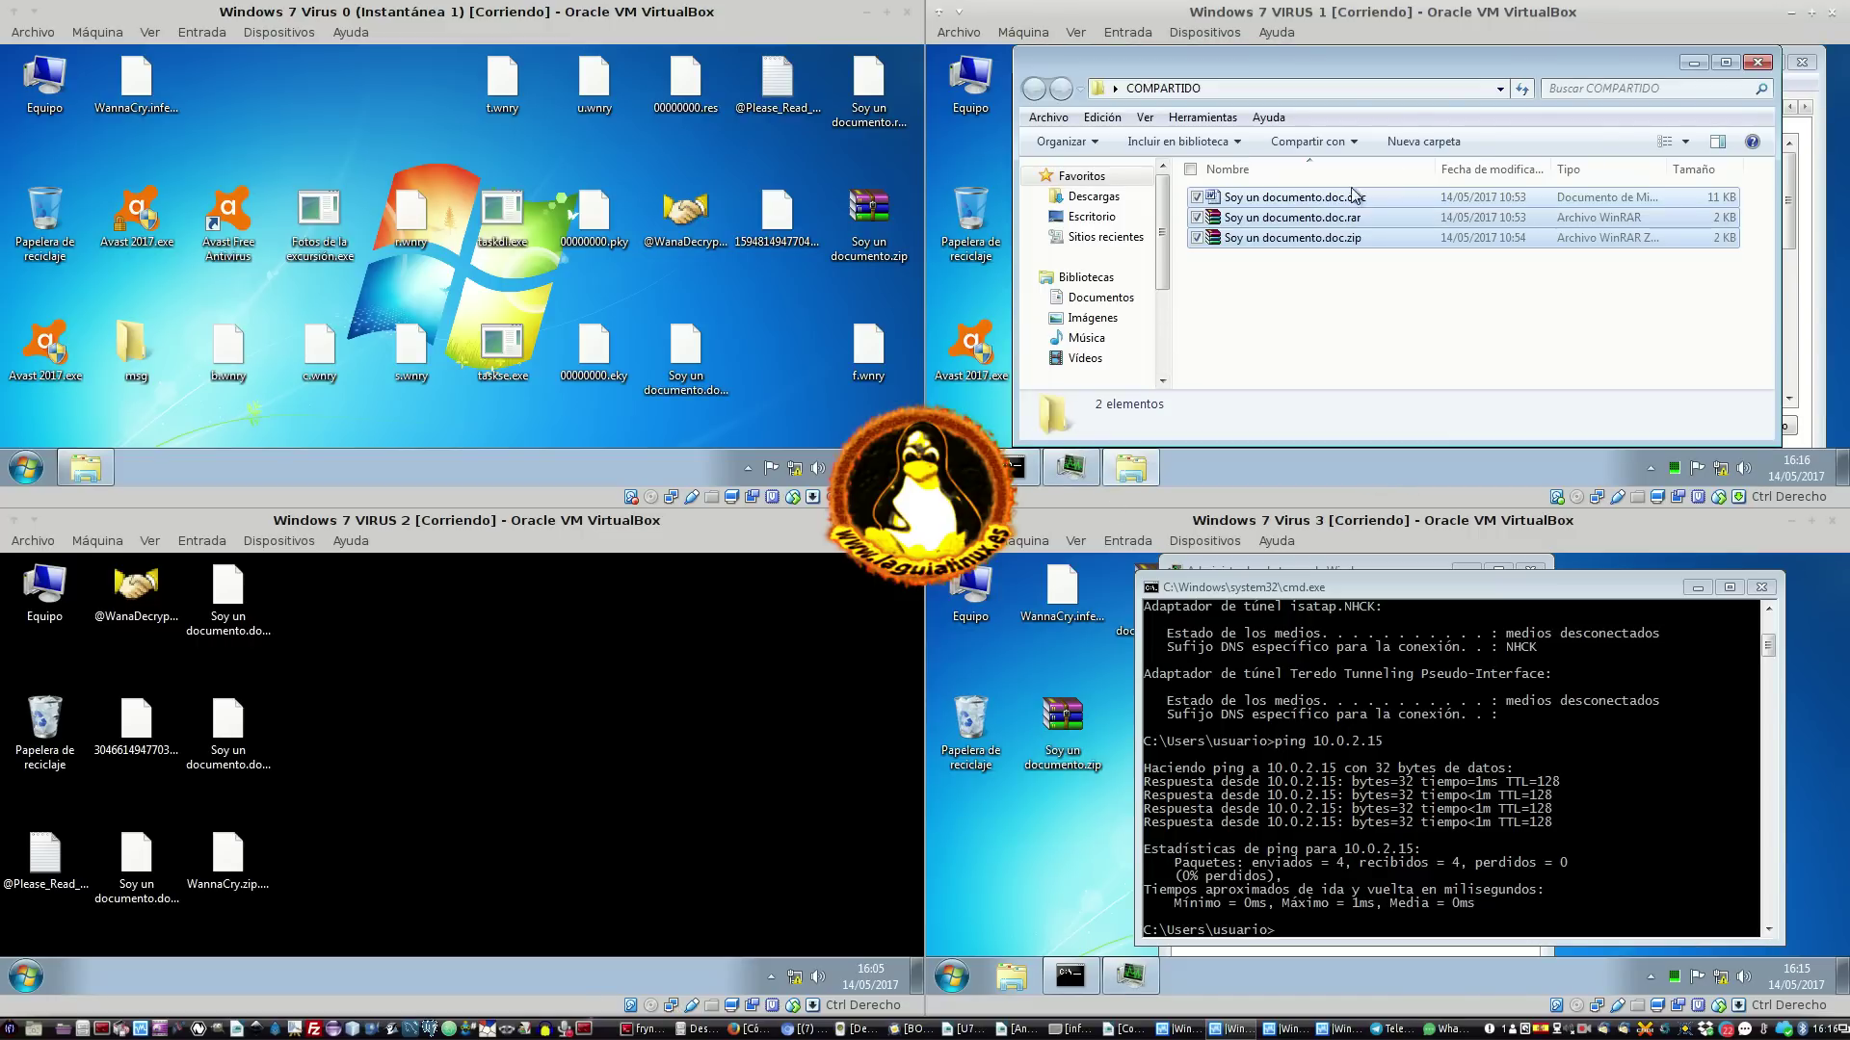
left_click(1760, 63)
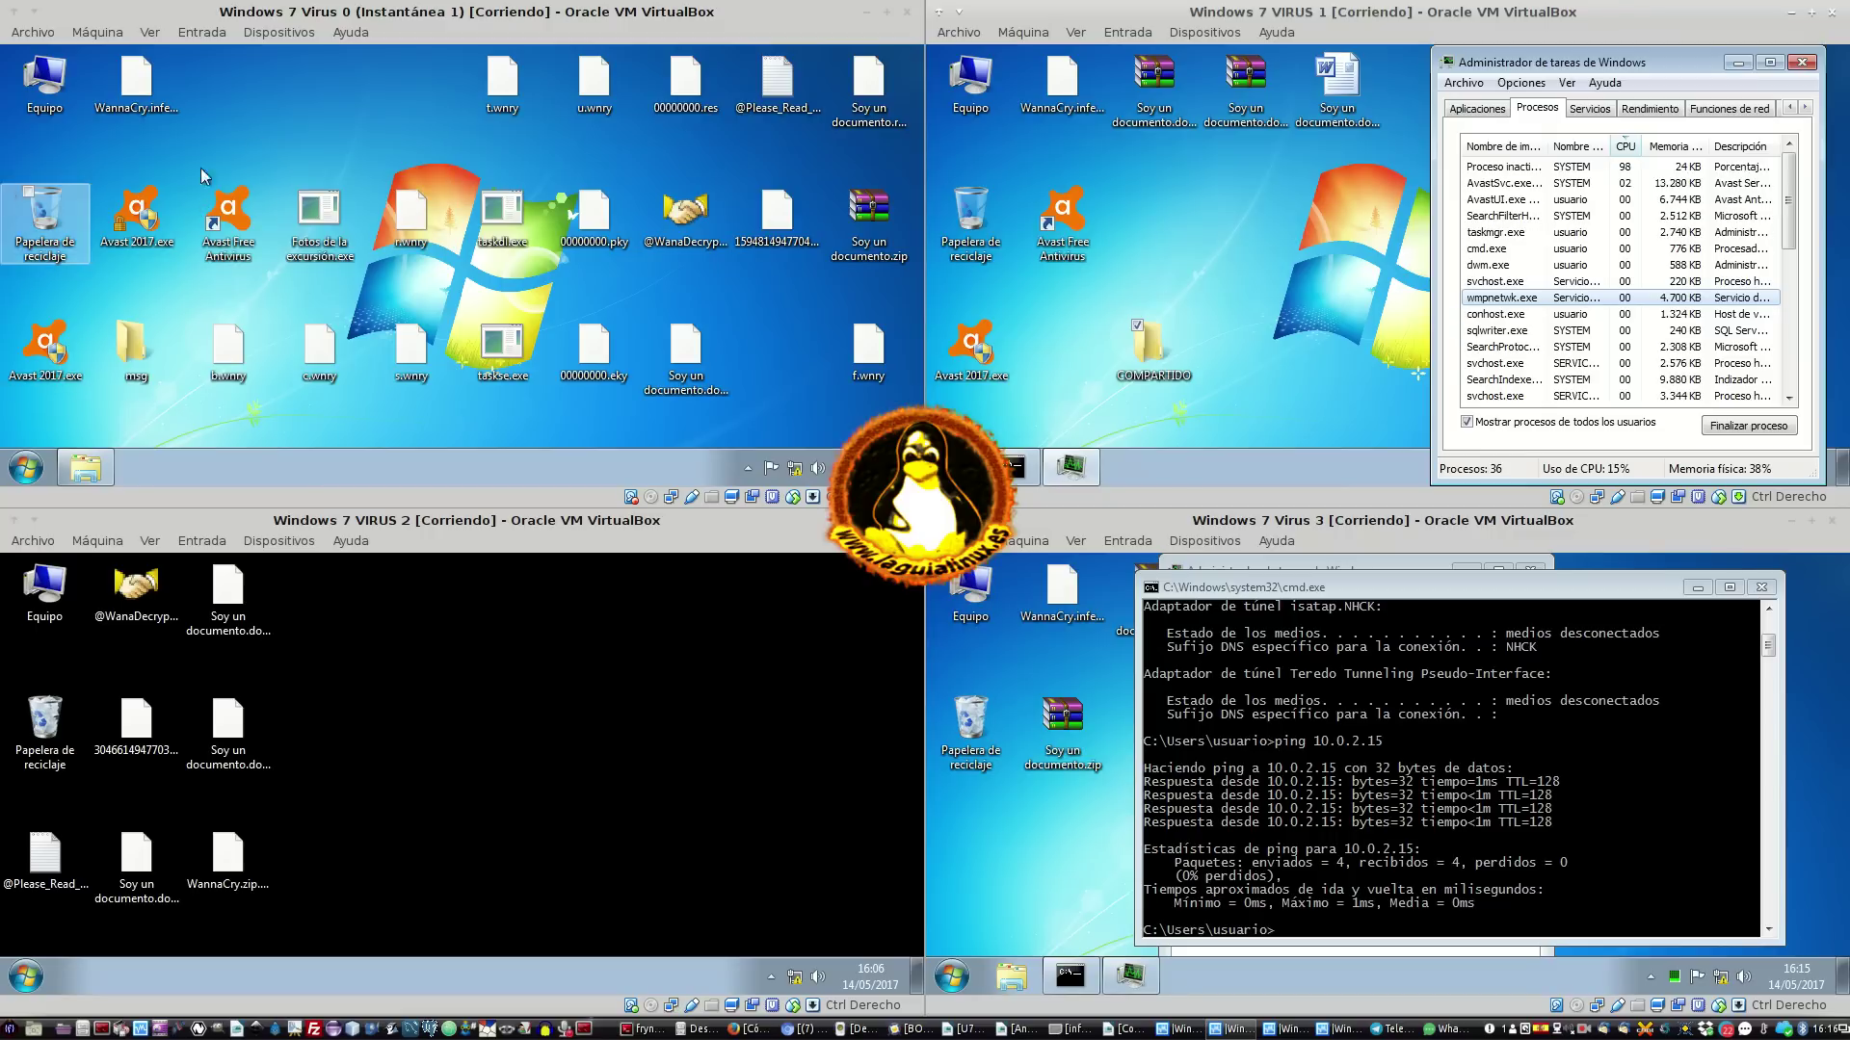
left_click(1171, 327)
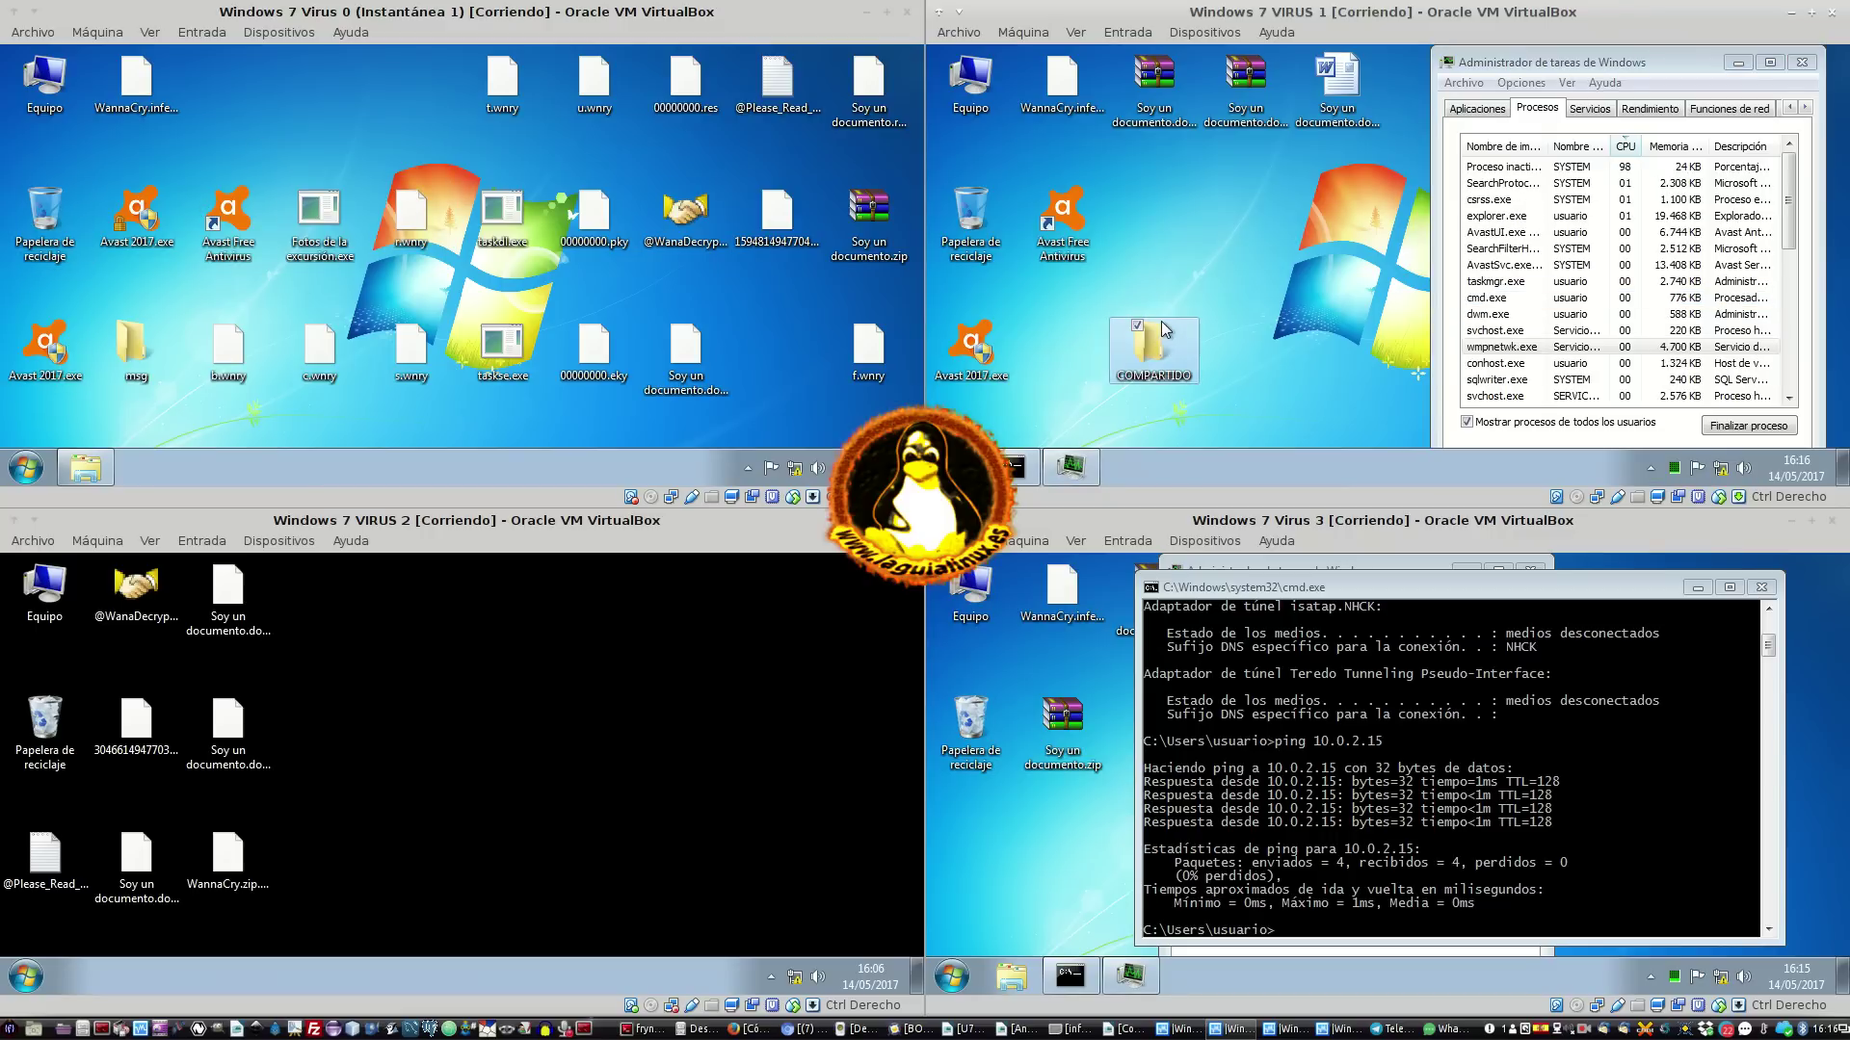
mouse_move(1162, 325)
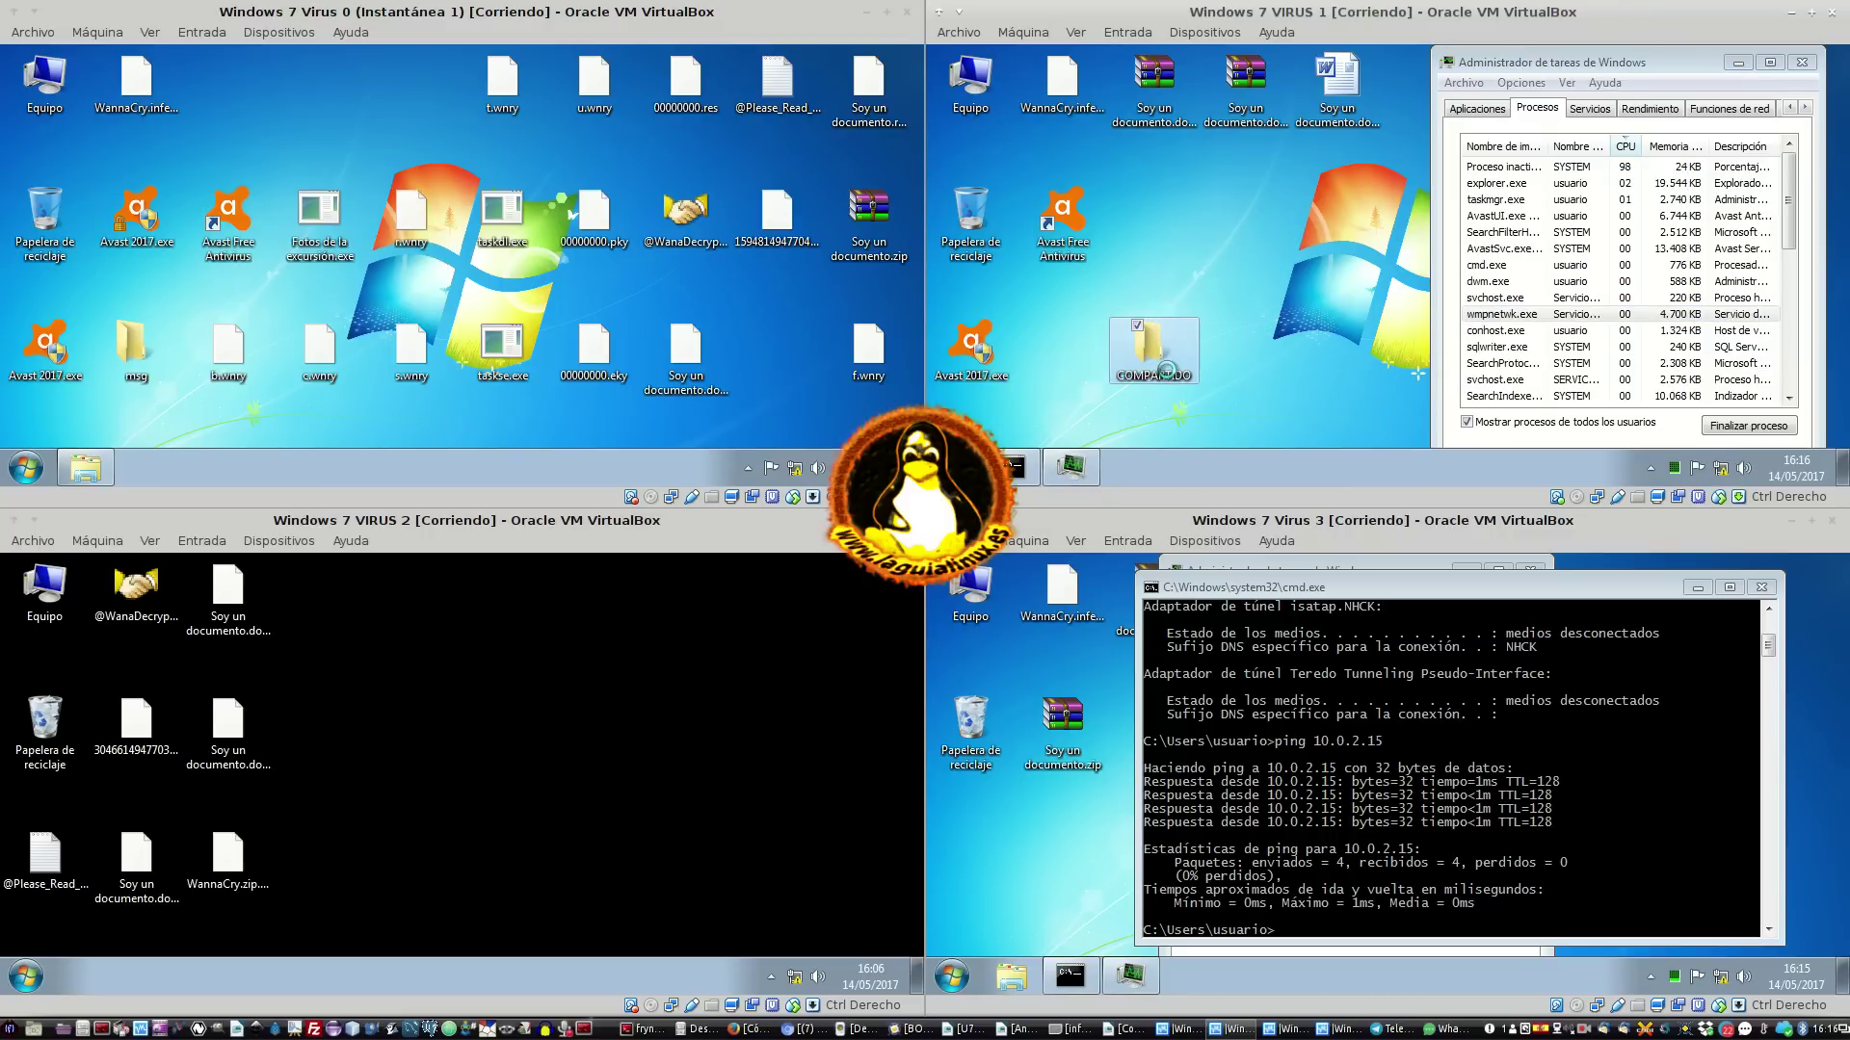
Share COMPARTIDO with Todos from the Compartir tab of its Propiedades
right_click(1168, 373)
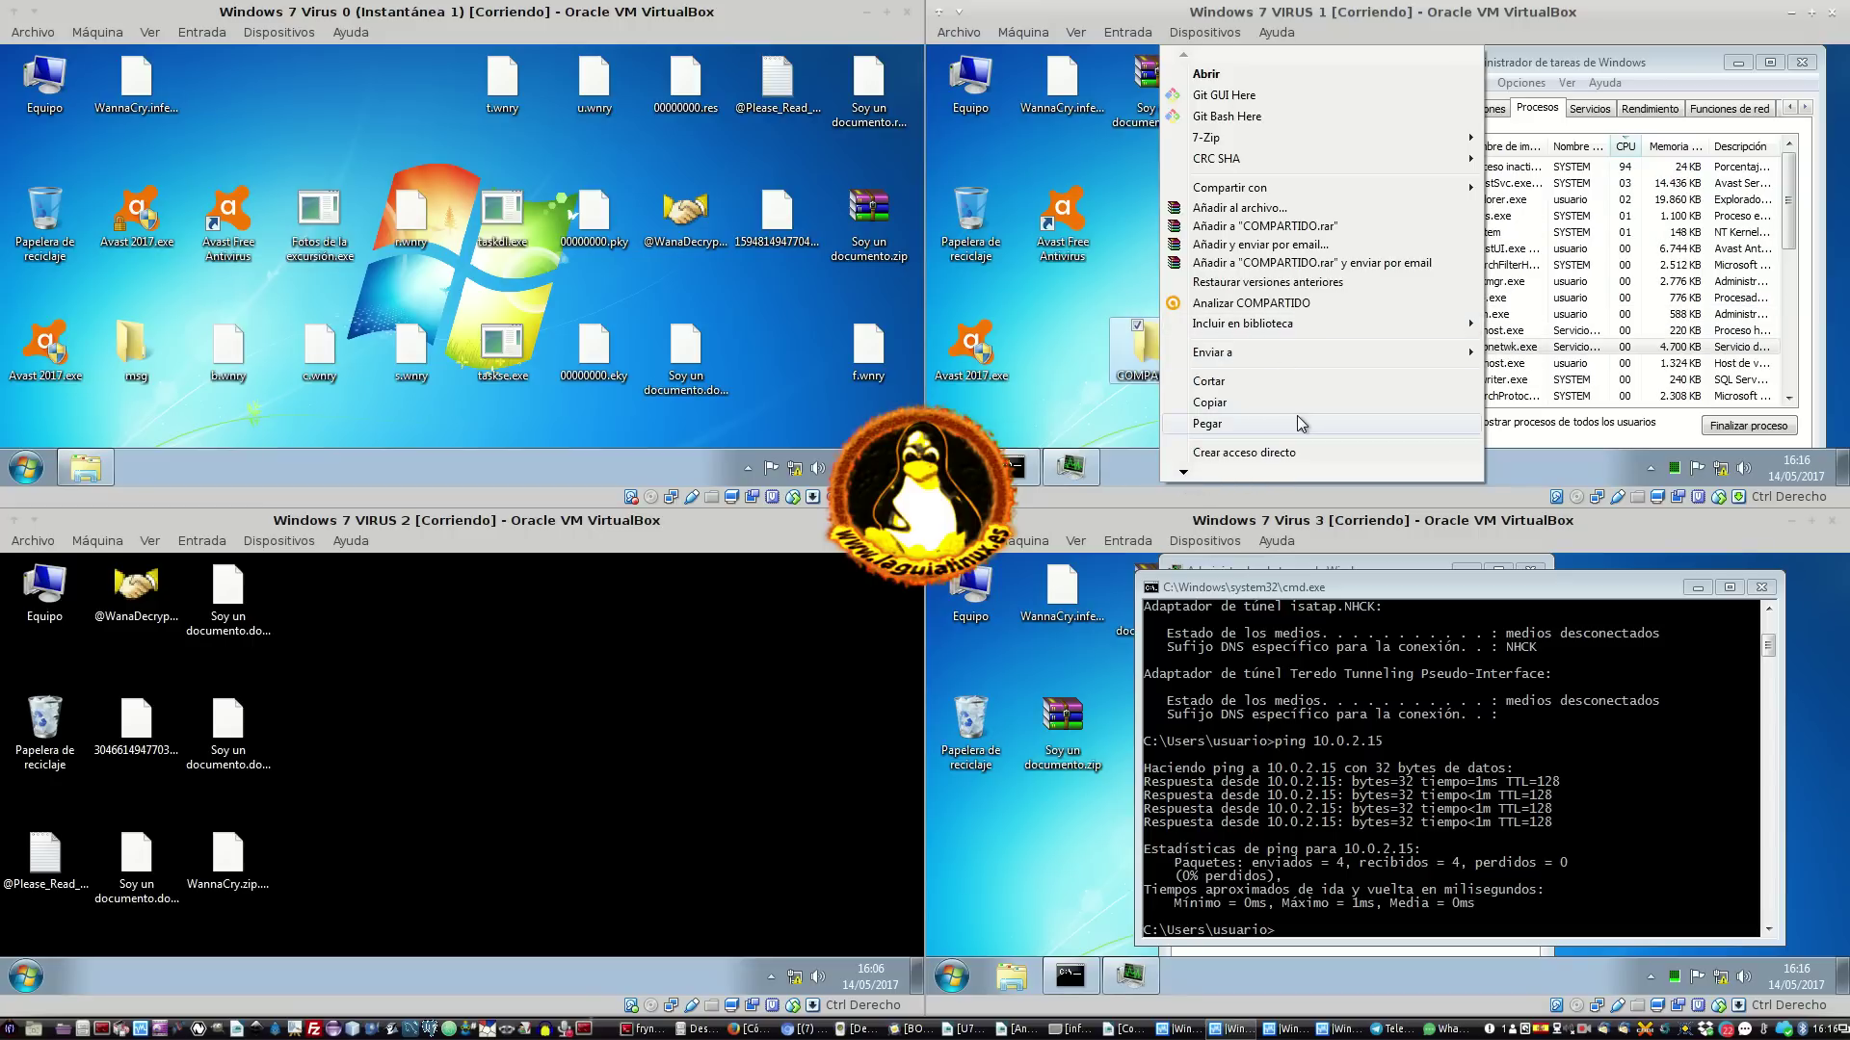
mouse_move(1182, 473)
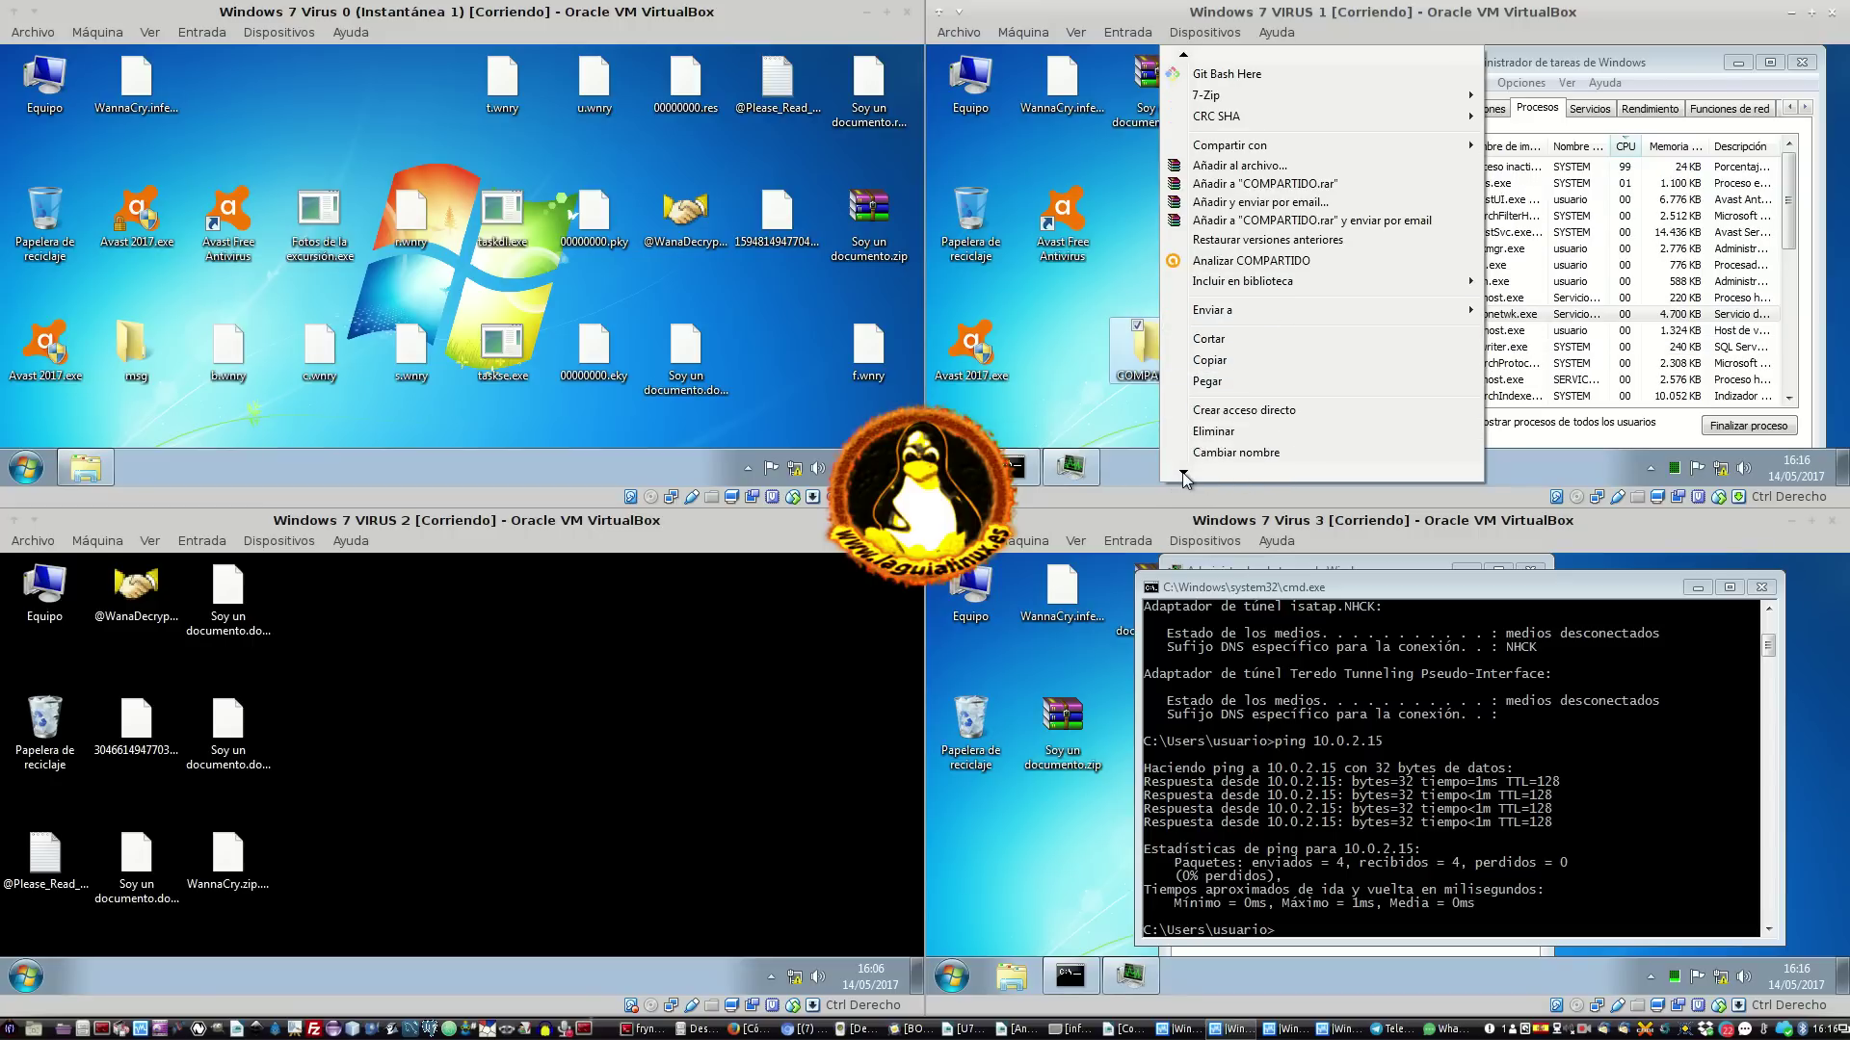
left_click(1221, 440)
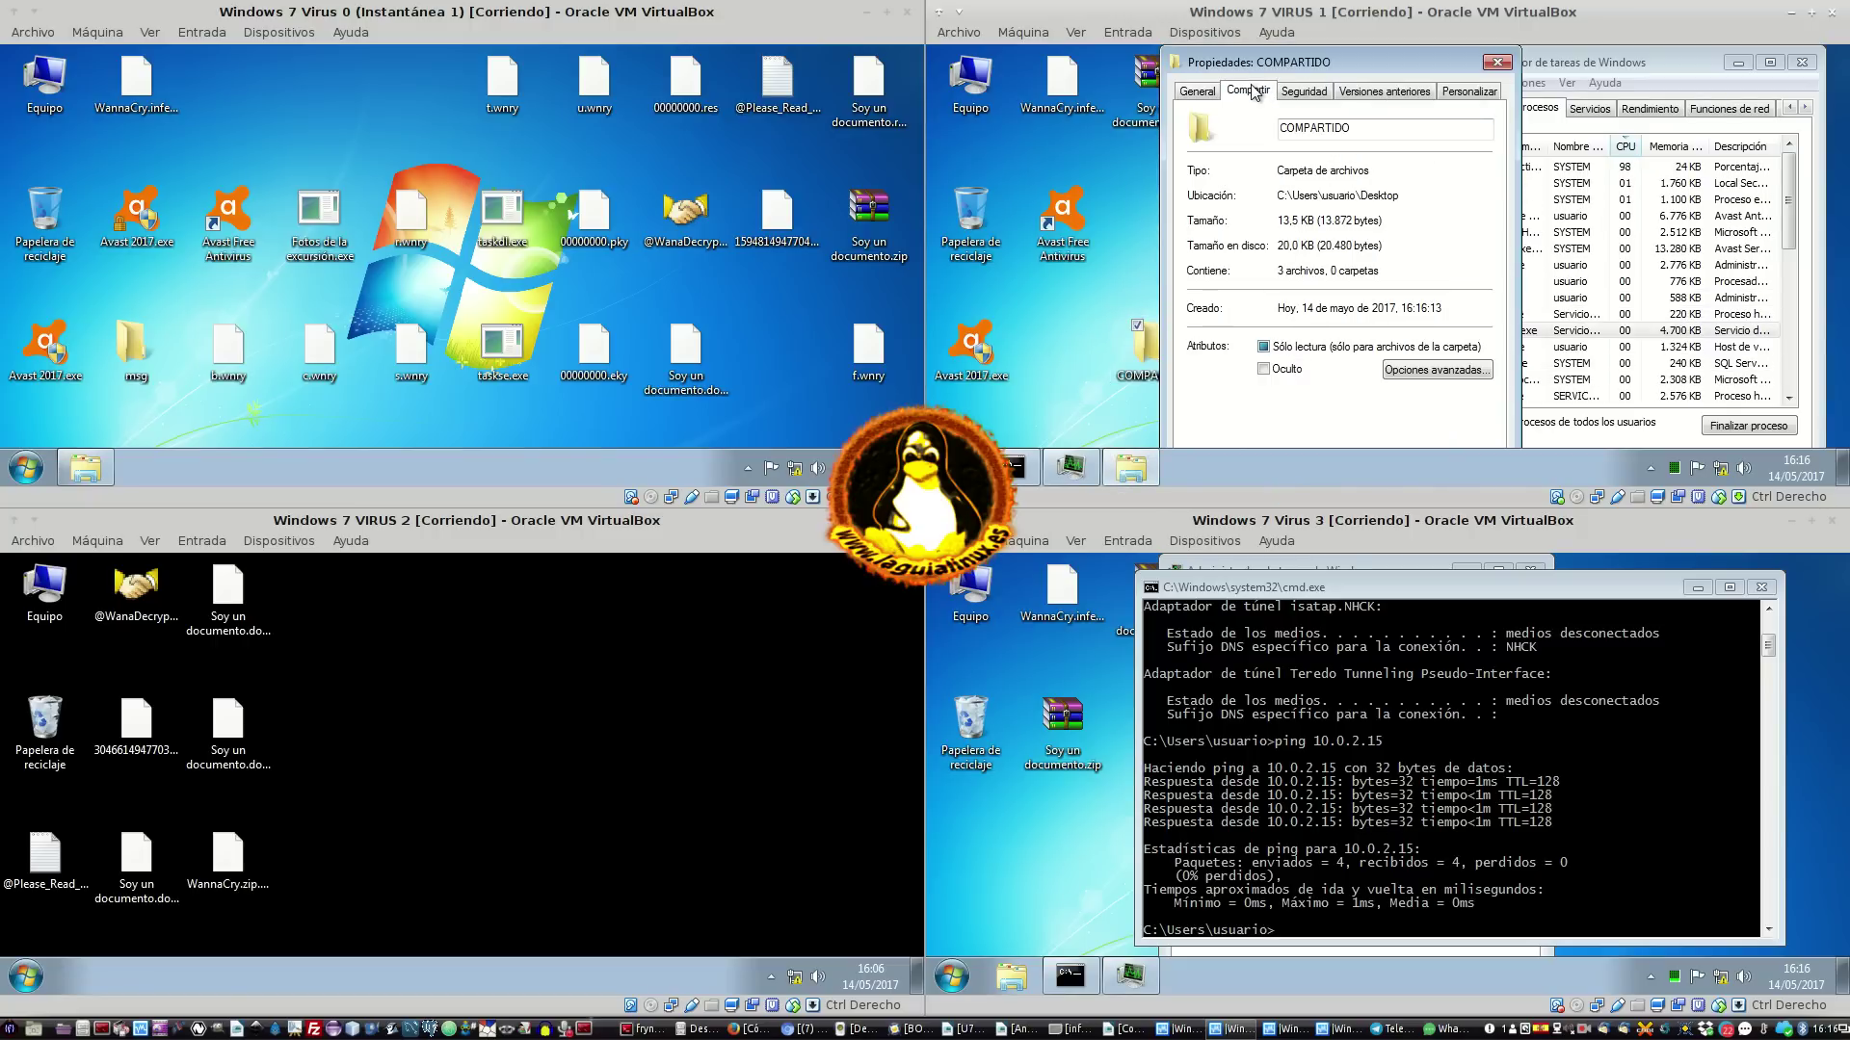
left_click(1251, 90)
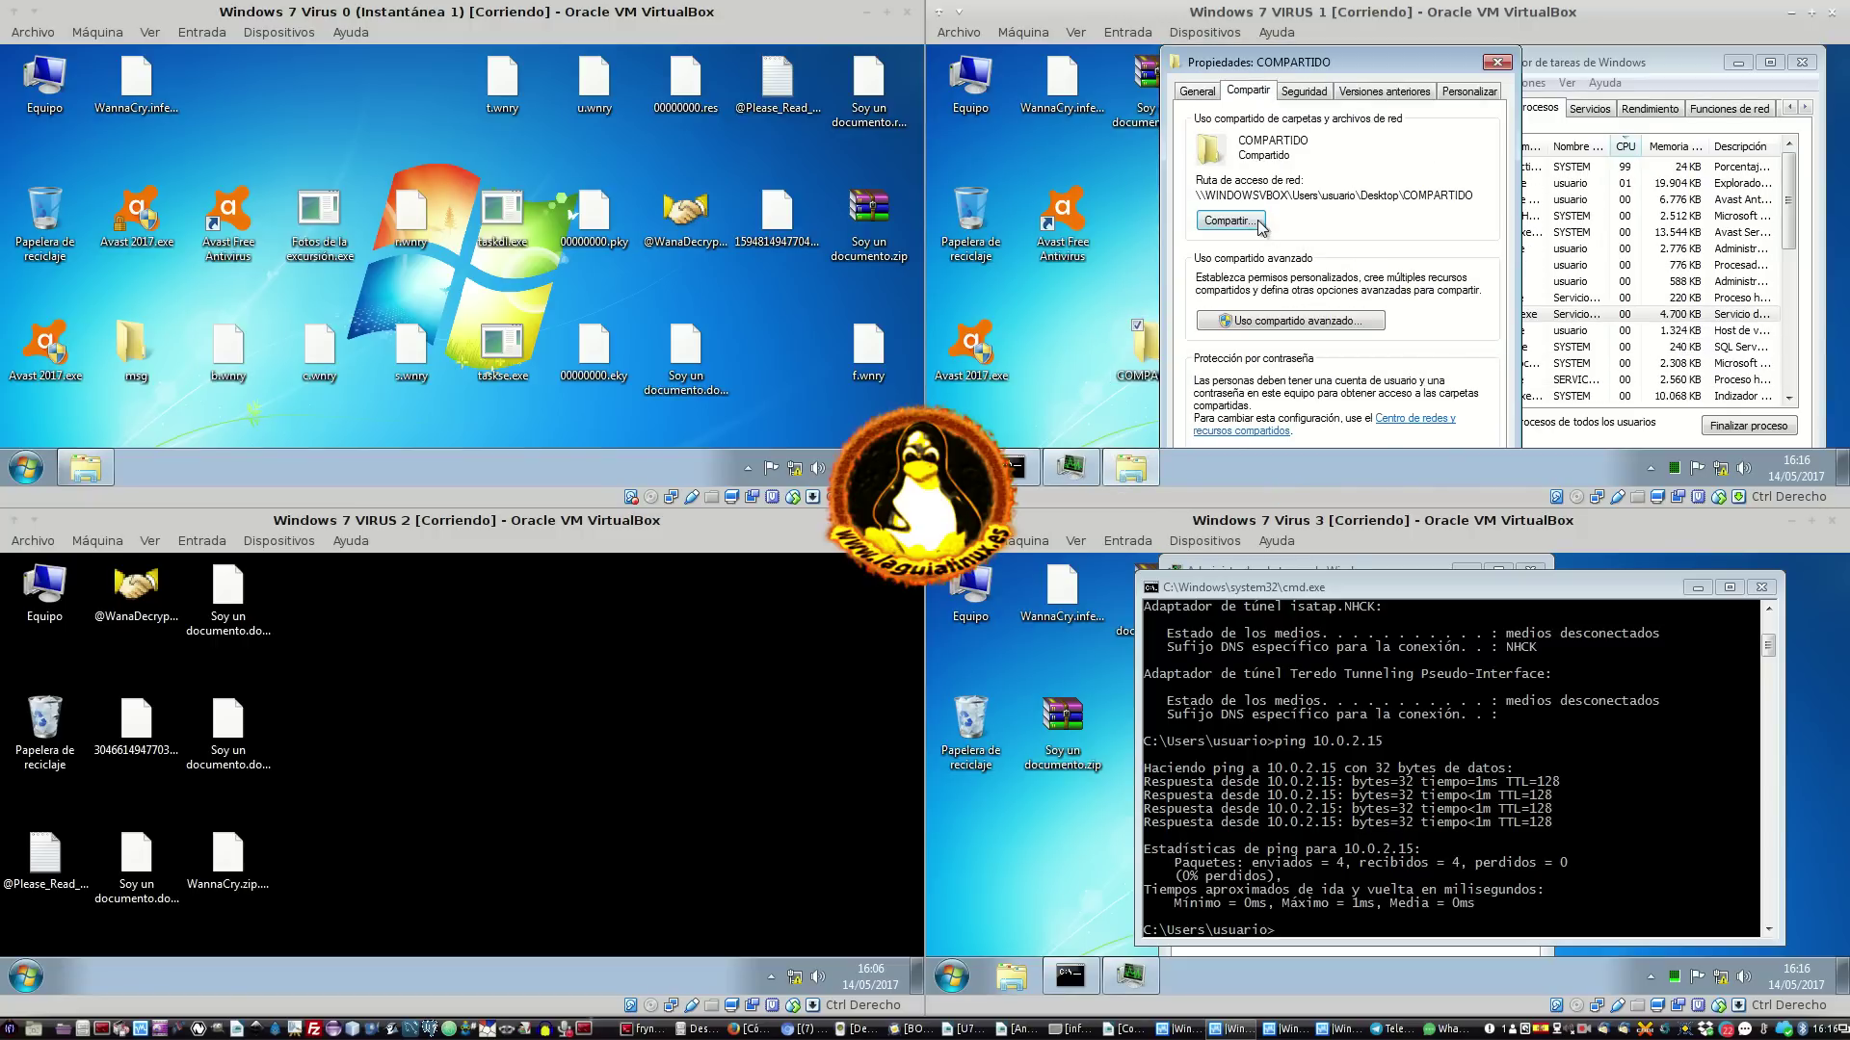
left_click(1245, 222)
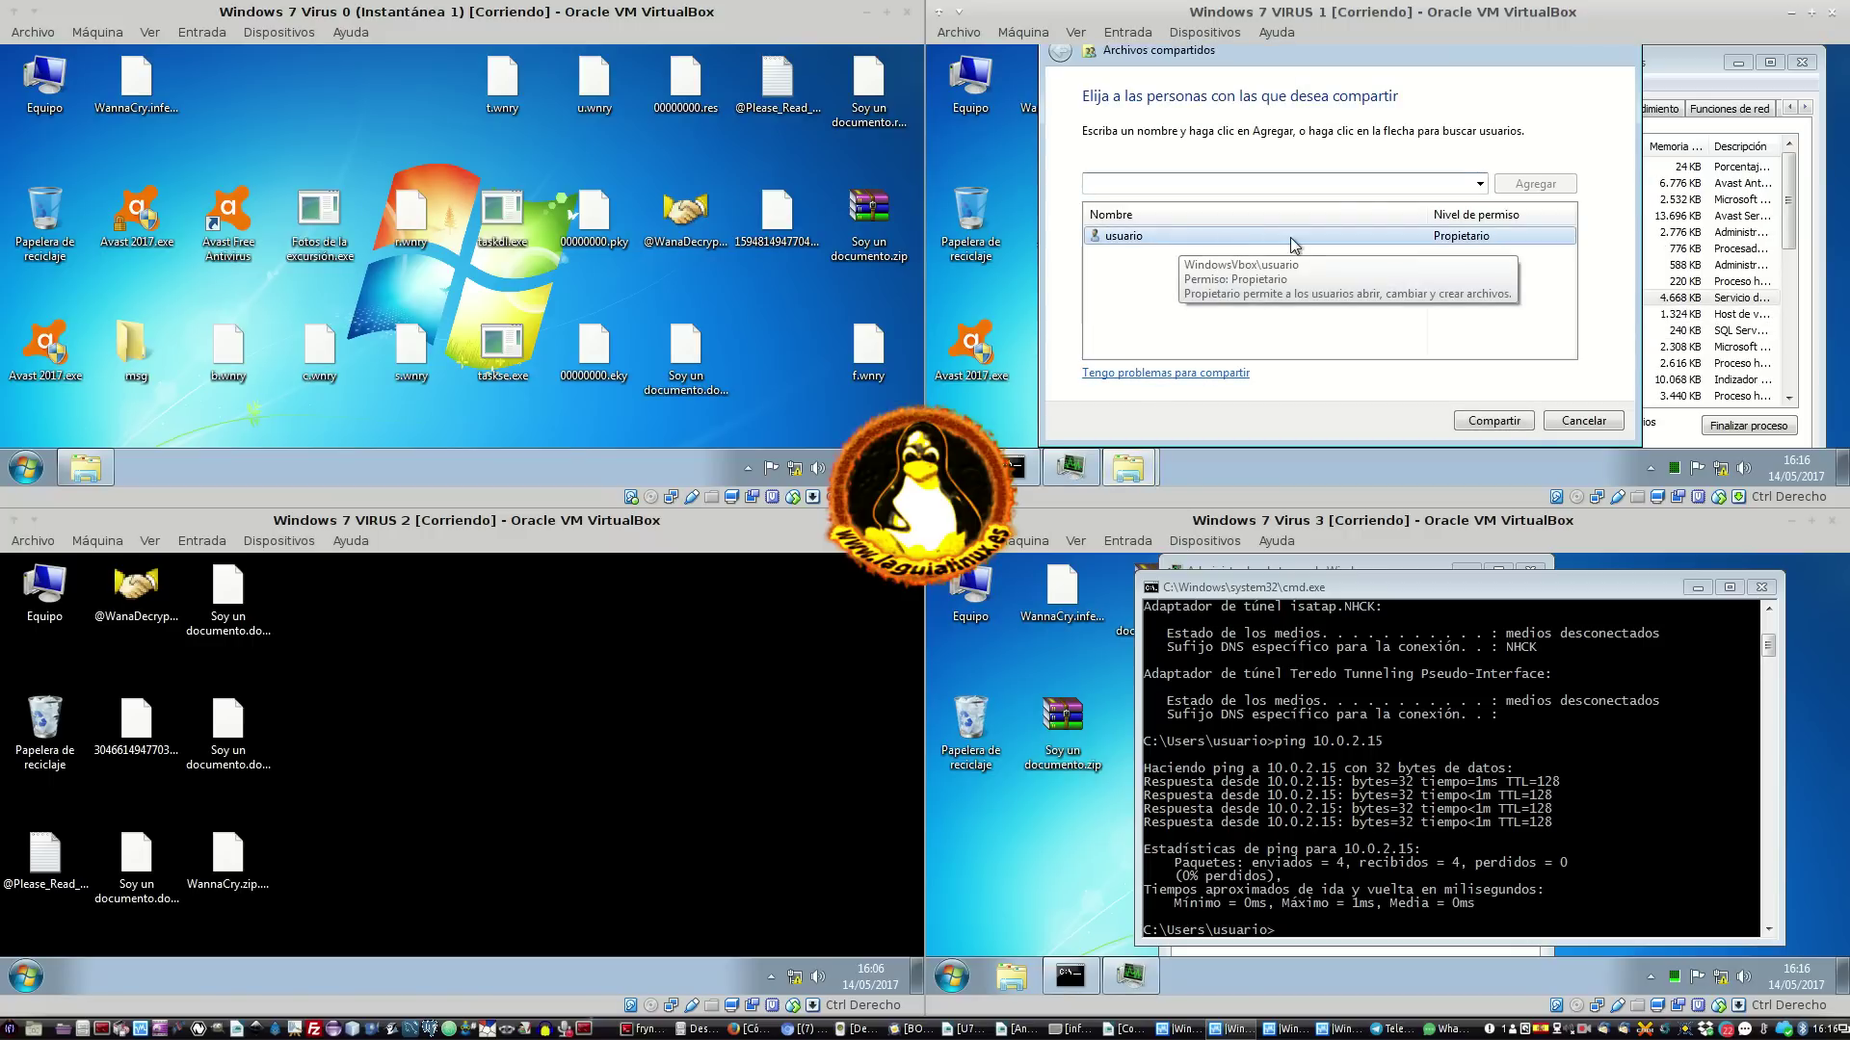
left_click(1479, 184)
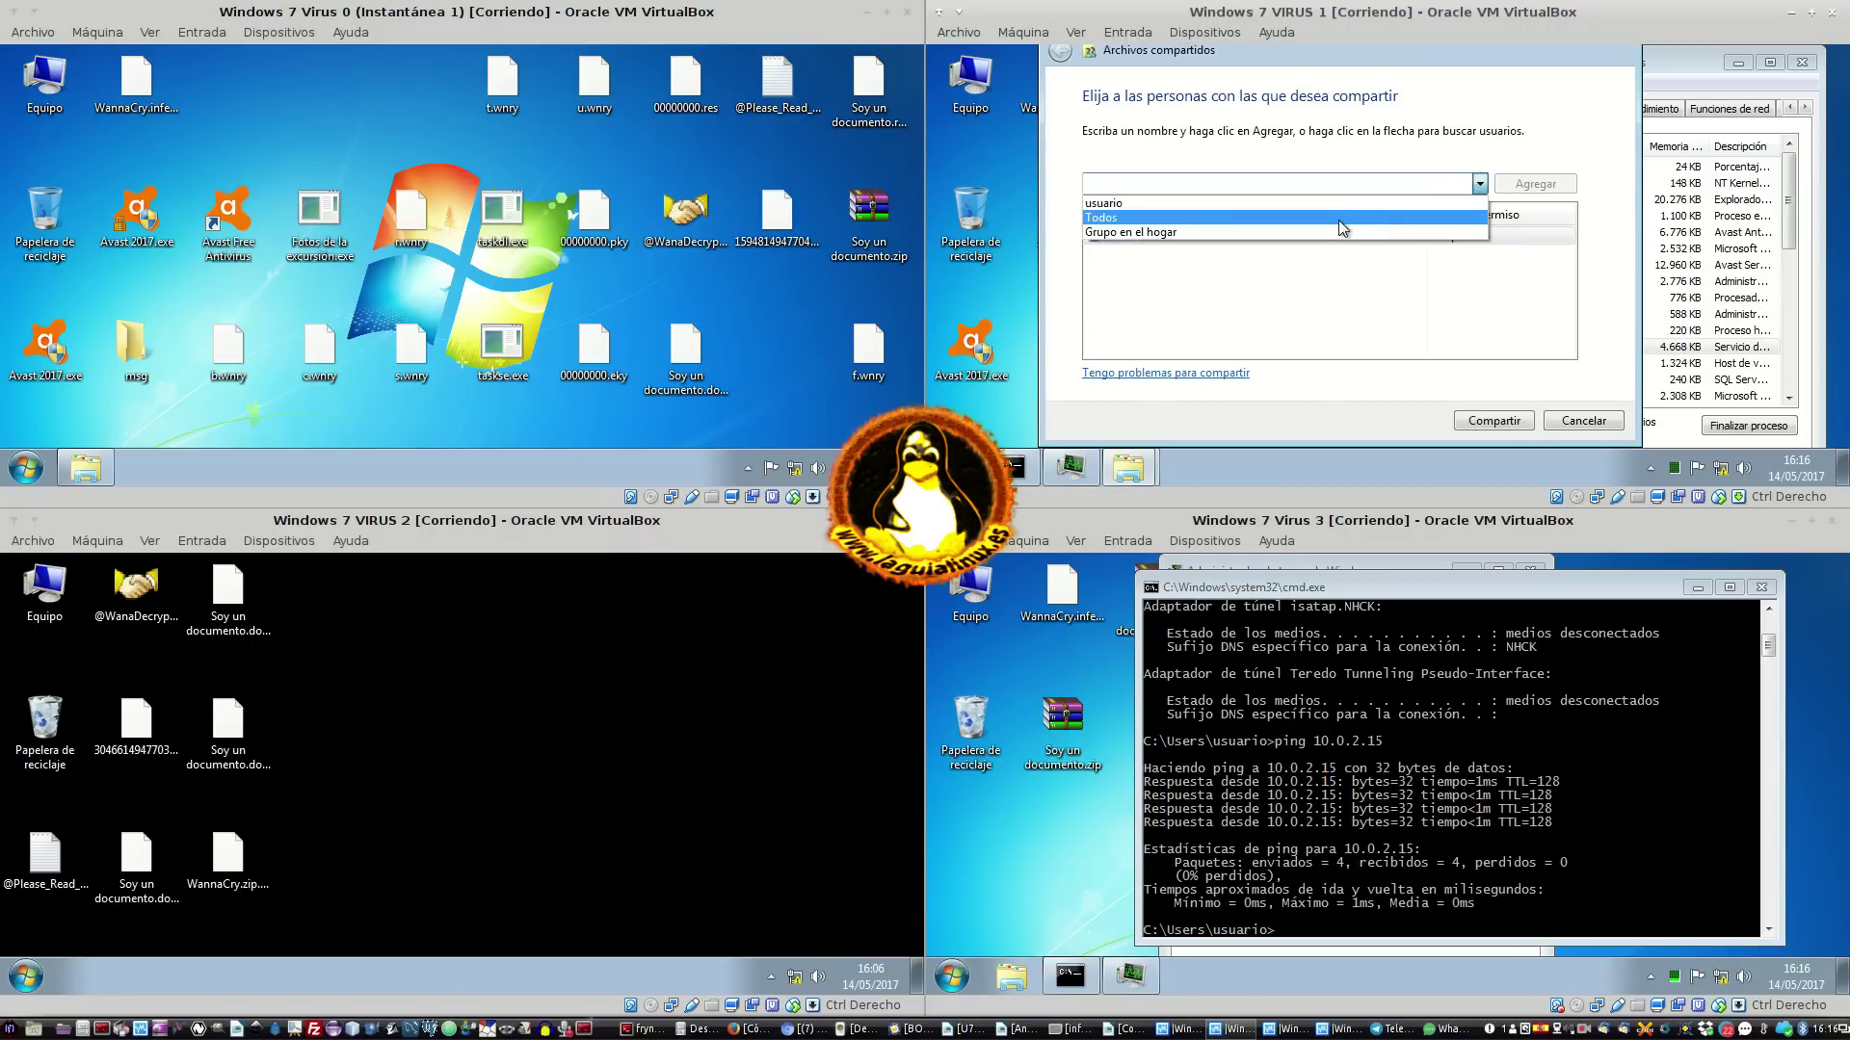
left_click(1330, 202)
left_click(1504, 417)
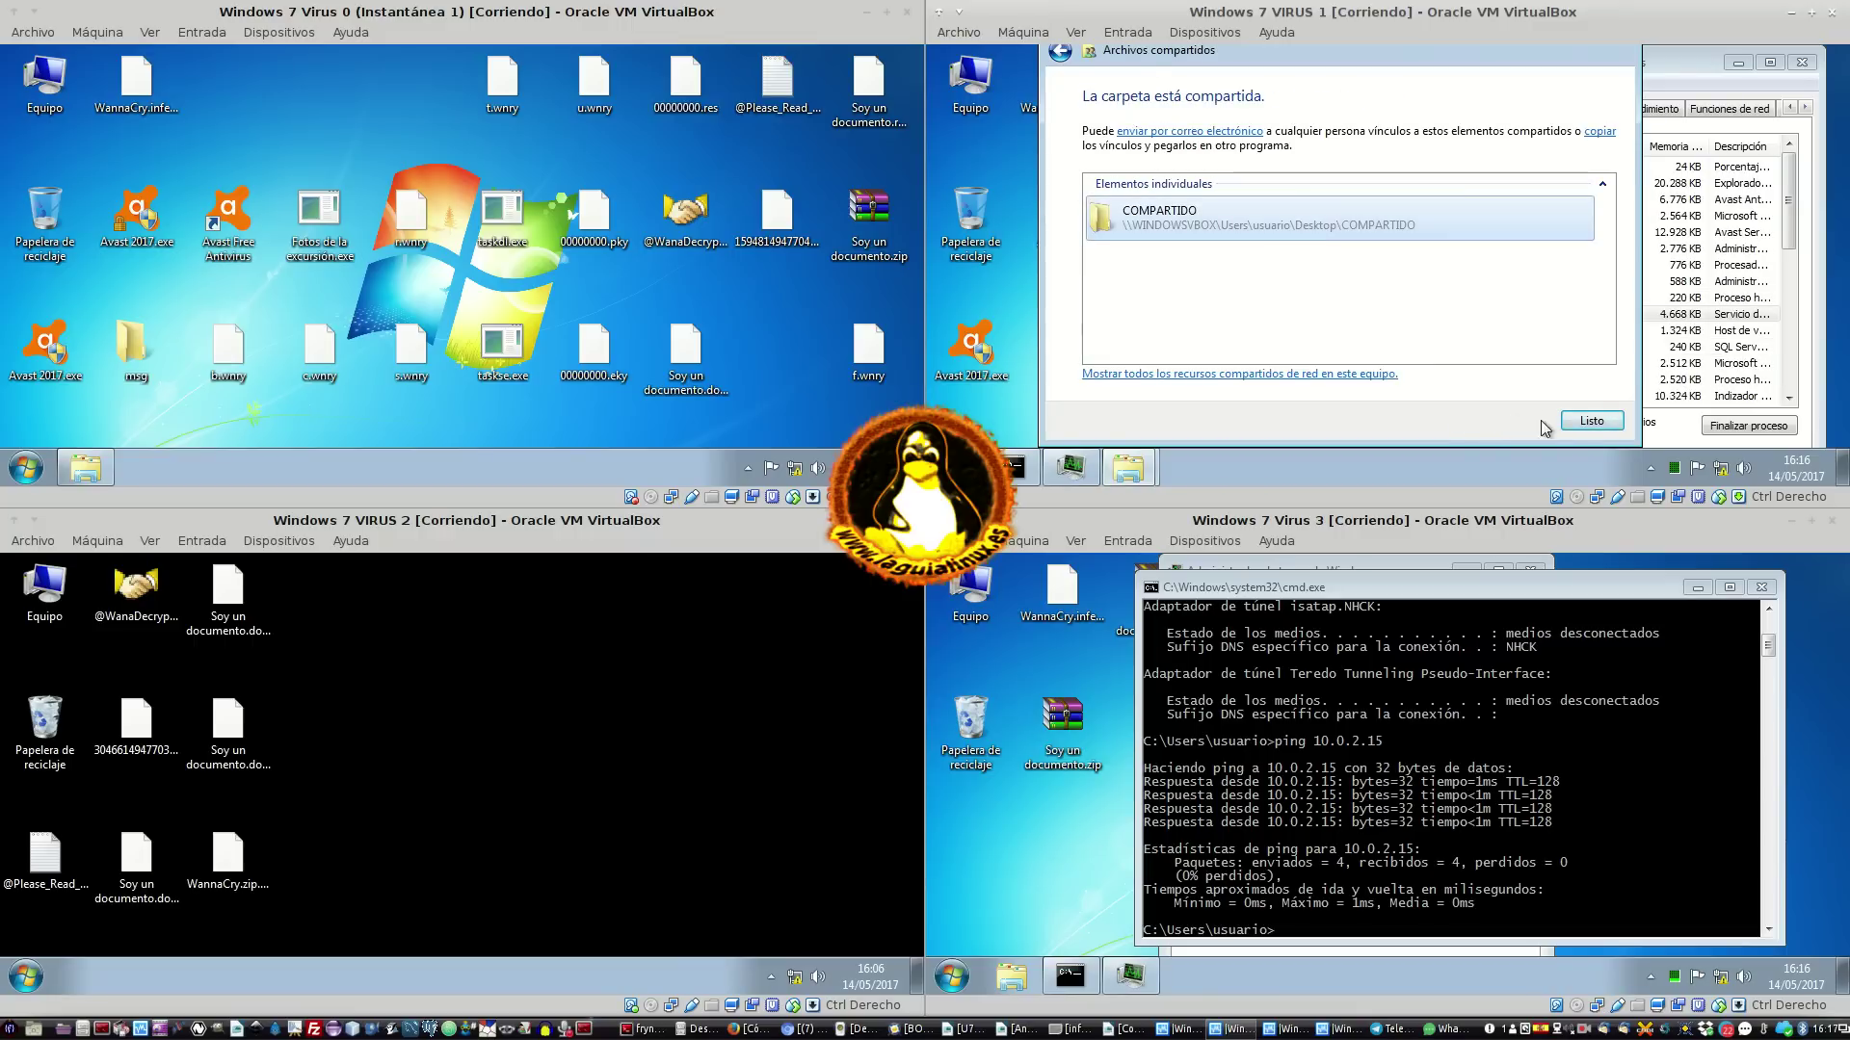
left_click(1579, 423)
Enable advanced sharing for COMPARTIDO and grant Todos Control total and Cambiar permissions
left_click(1355, 323)
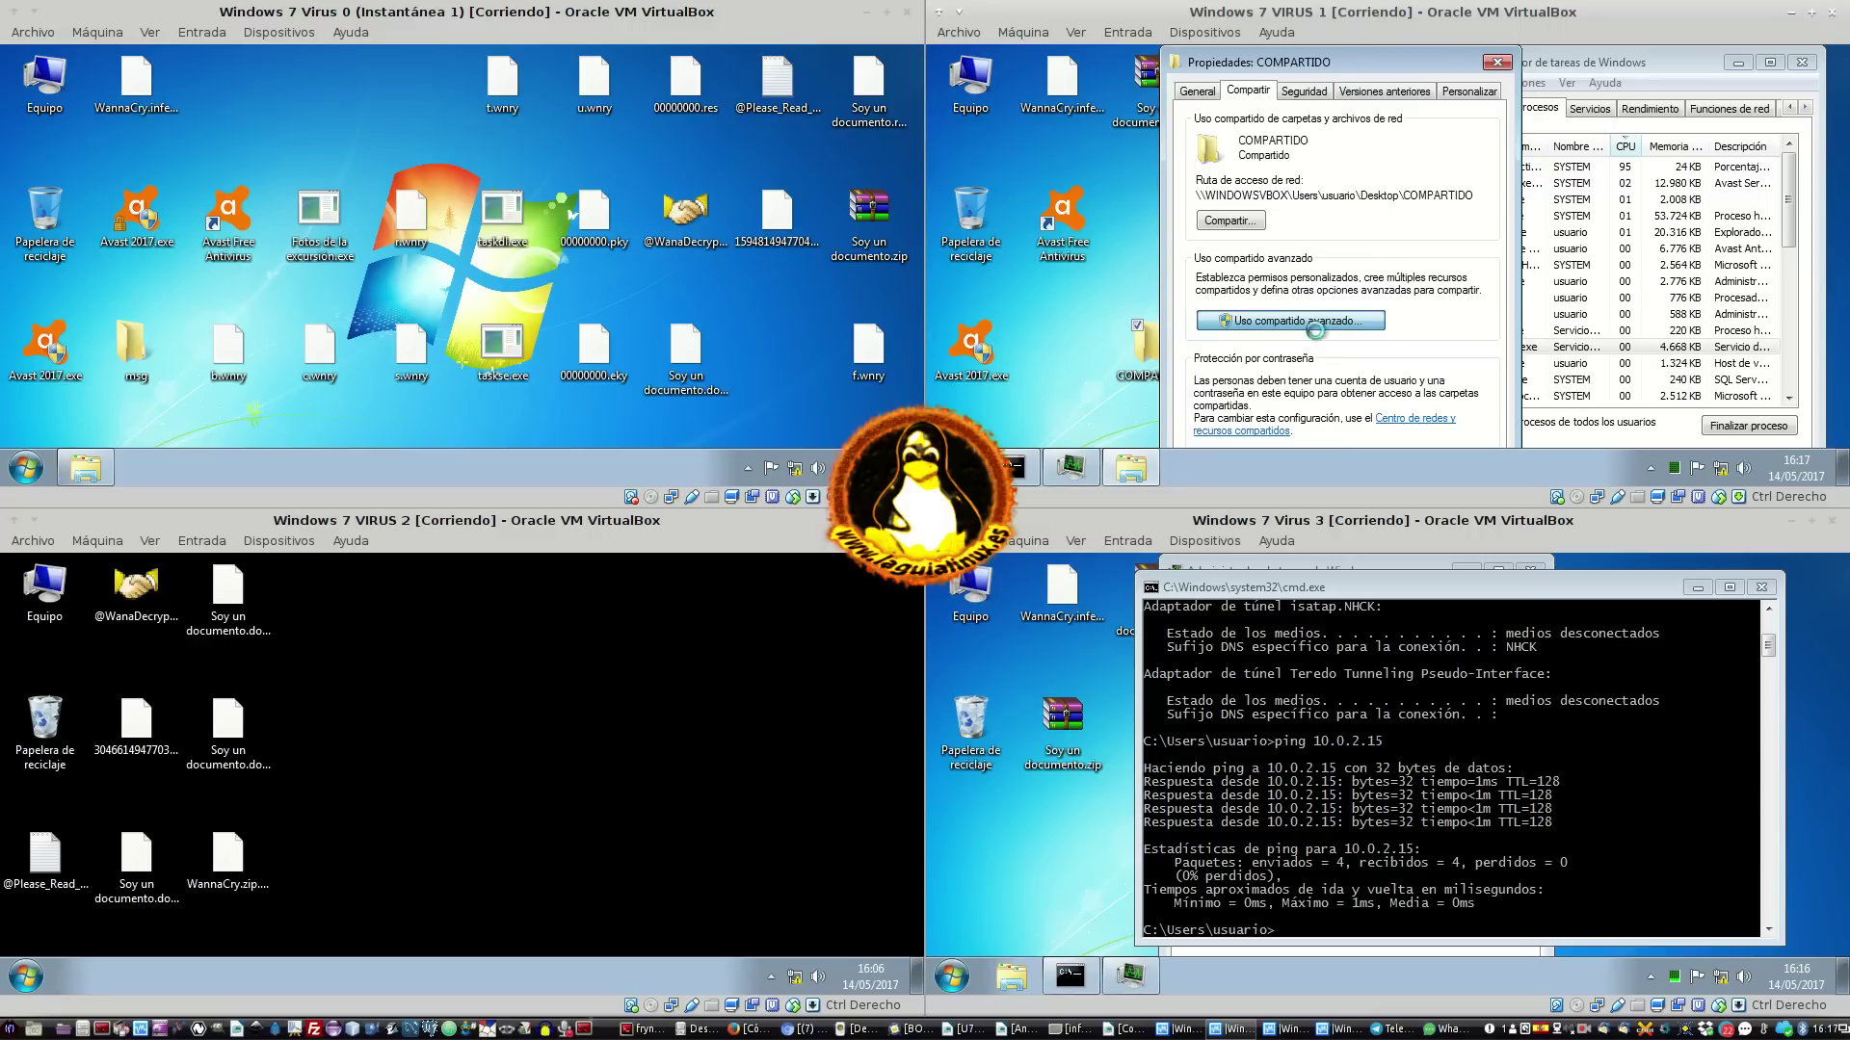
left_click(1266, 126)
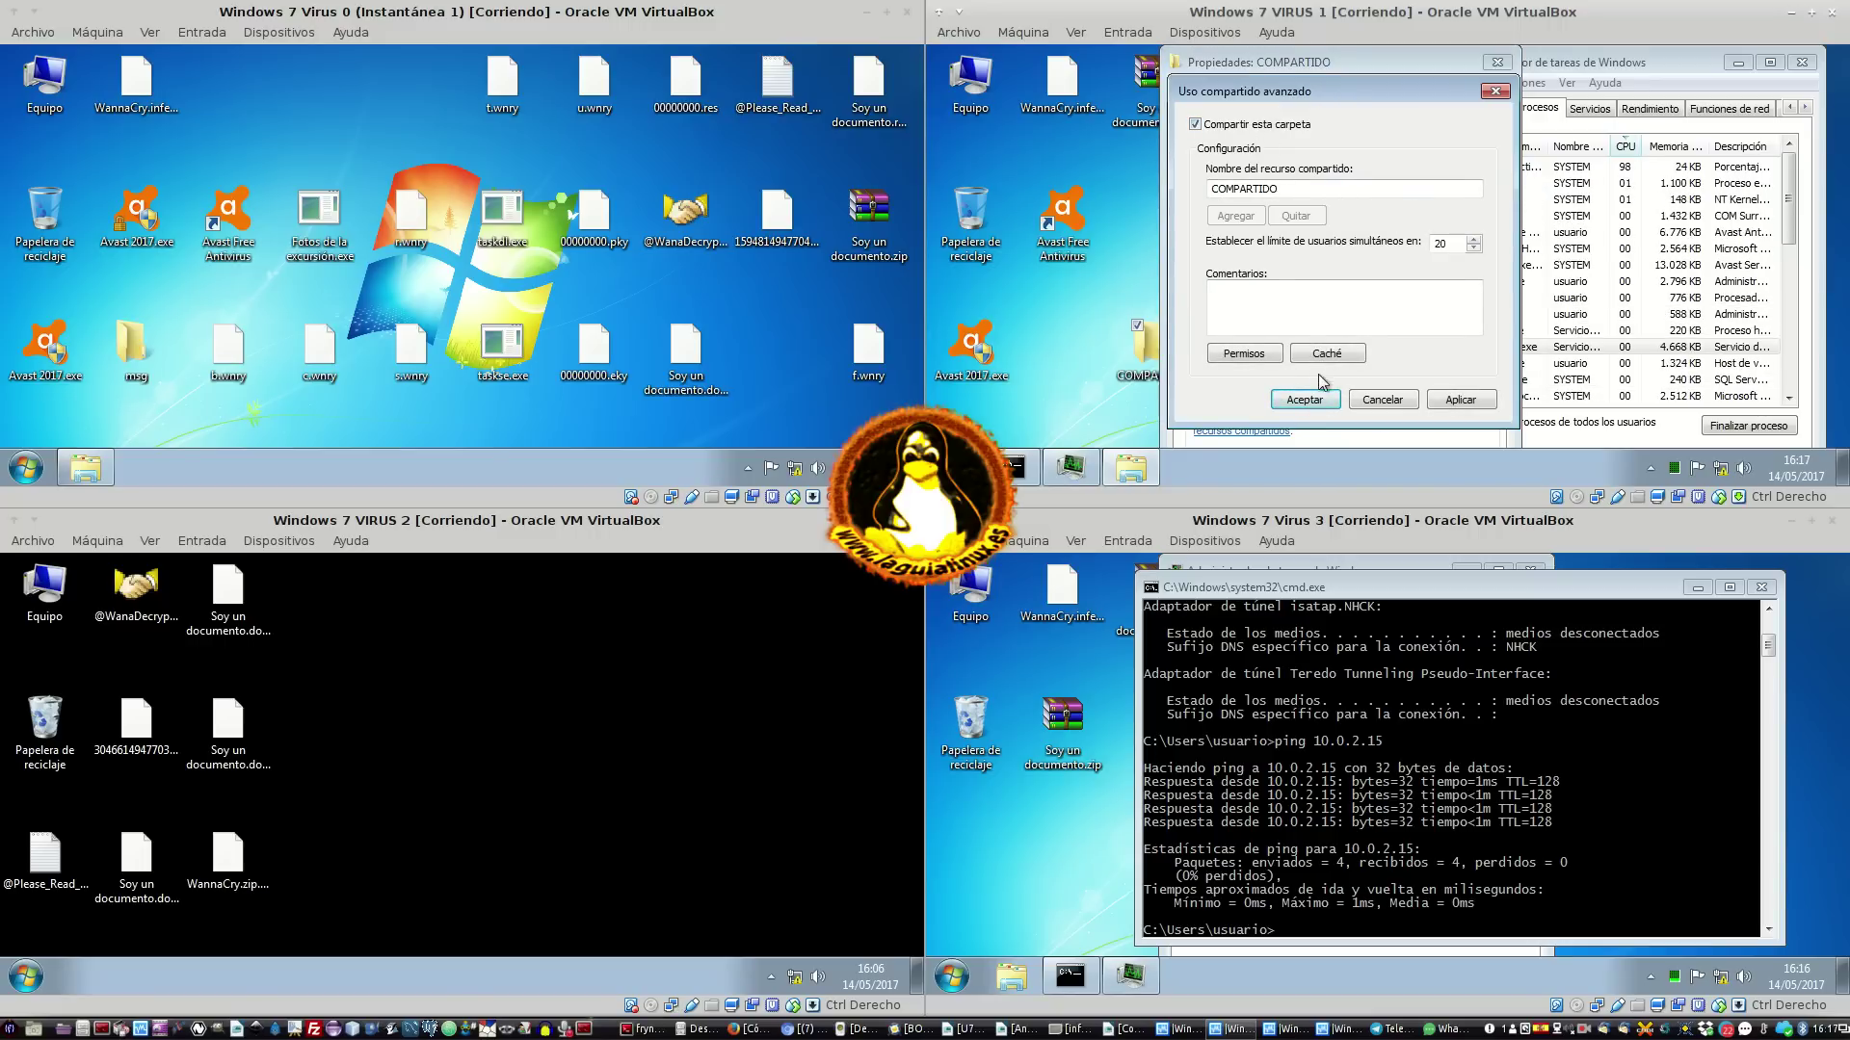
left_click(1266, 357)
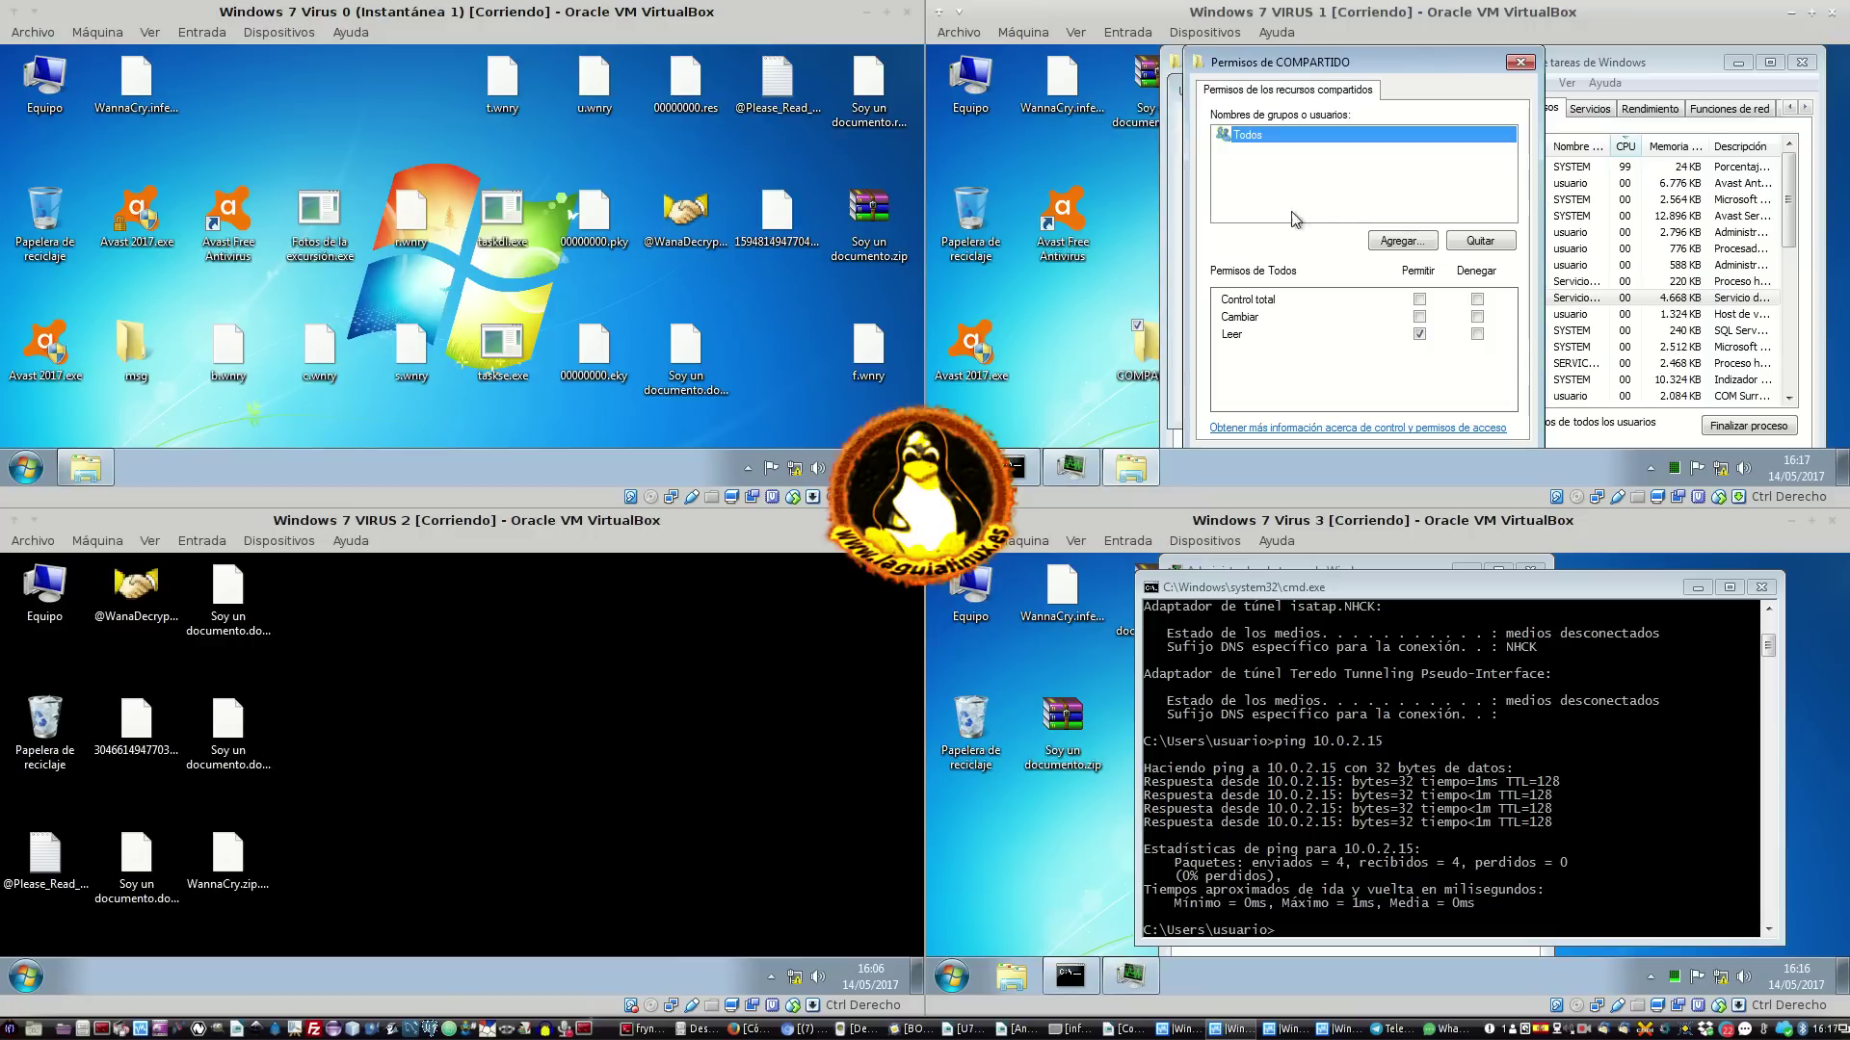
left_click(1419, 299)
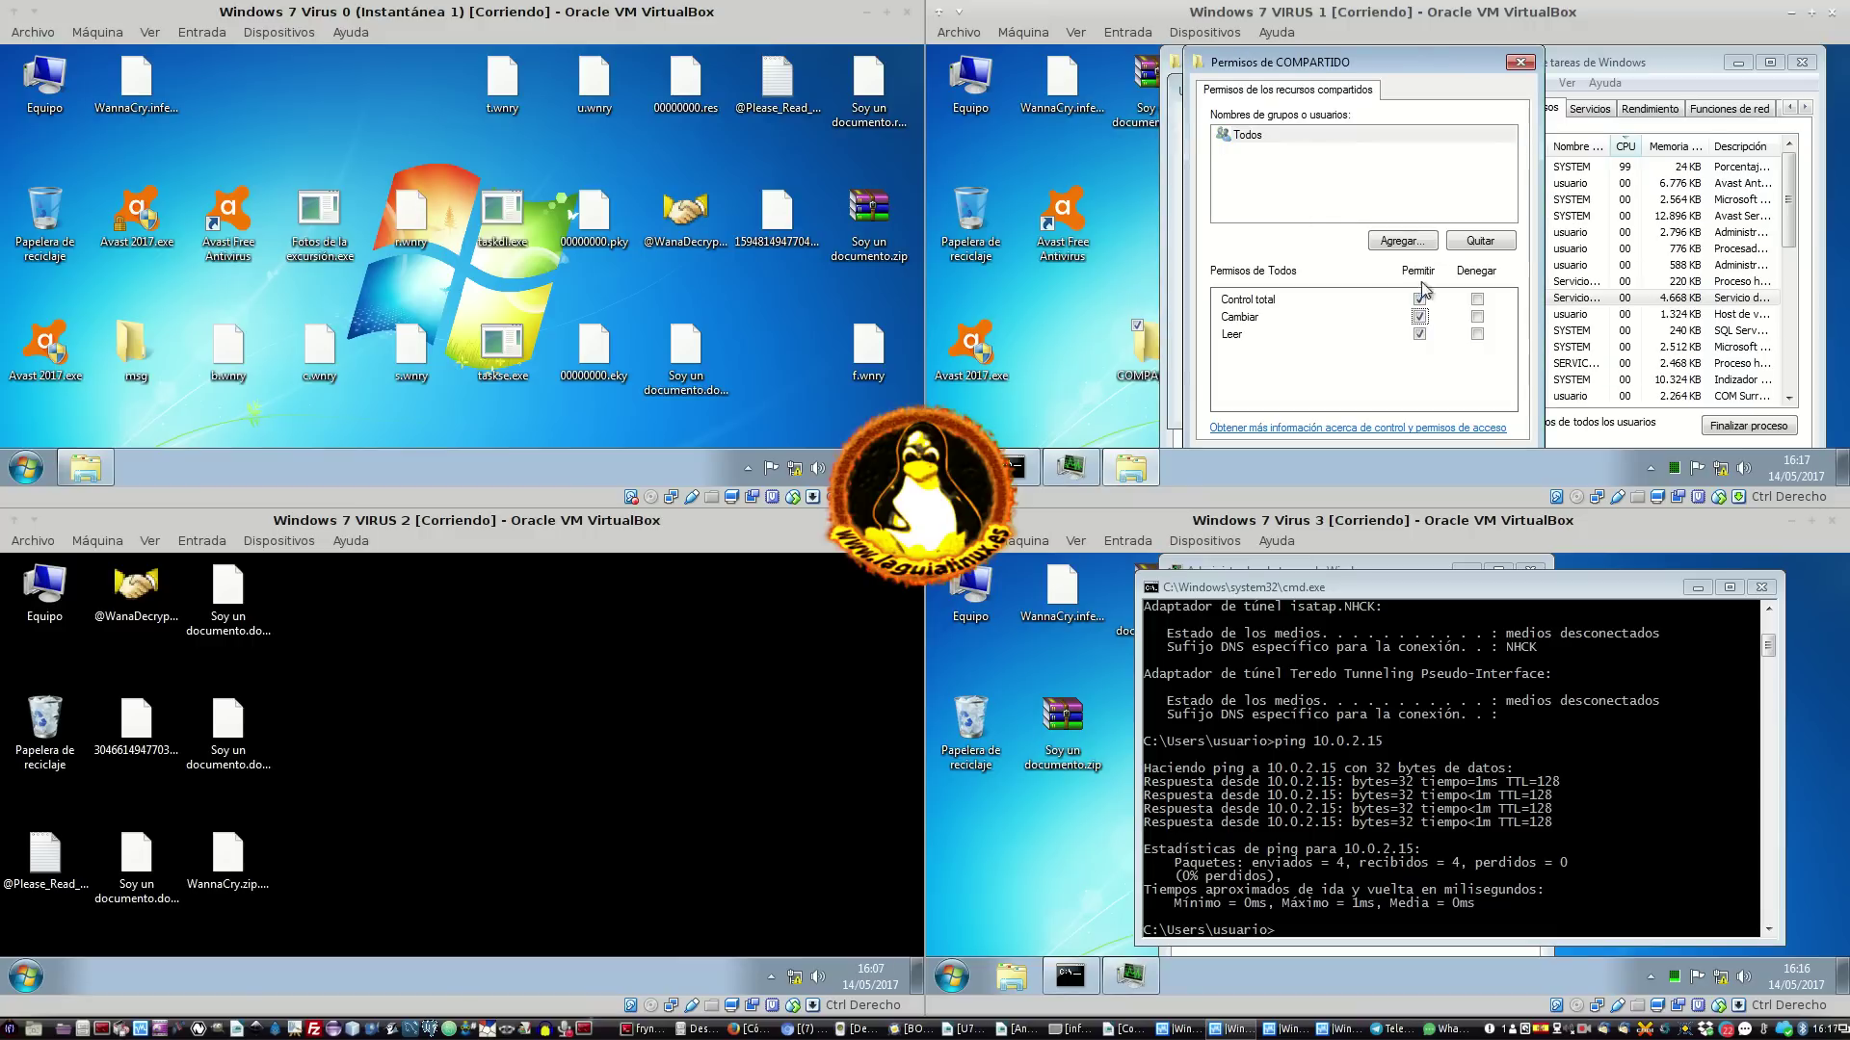
left_click(1521, 63)
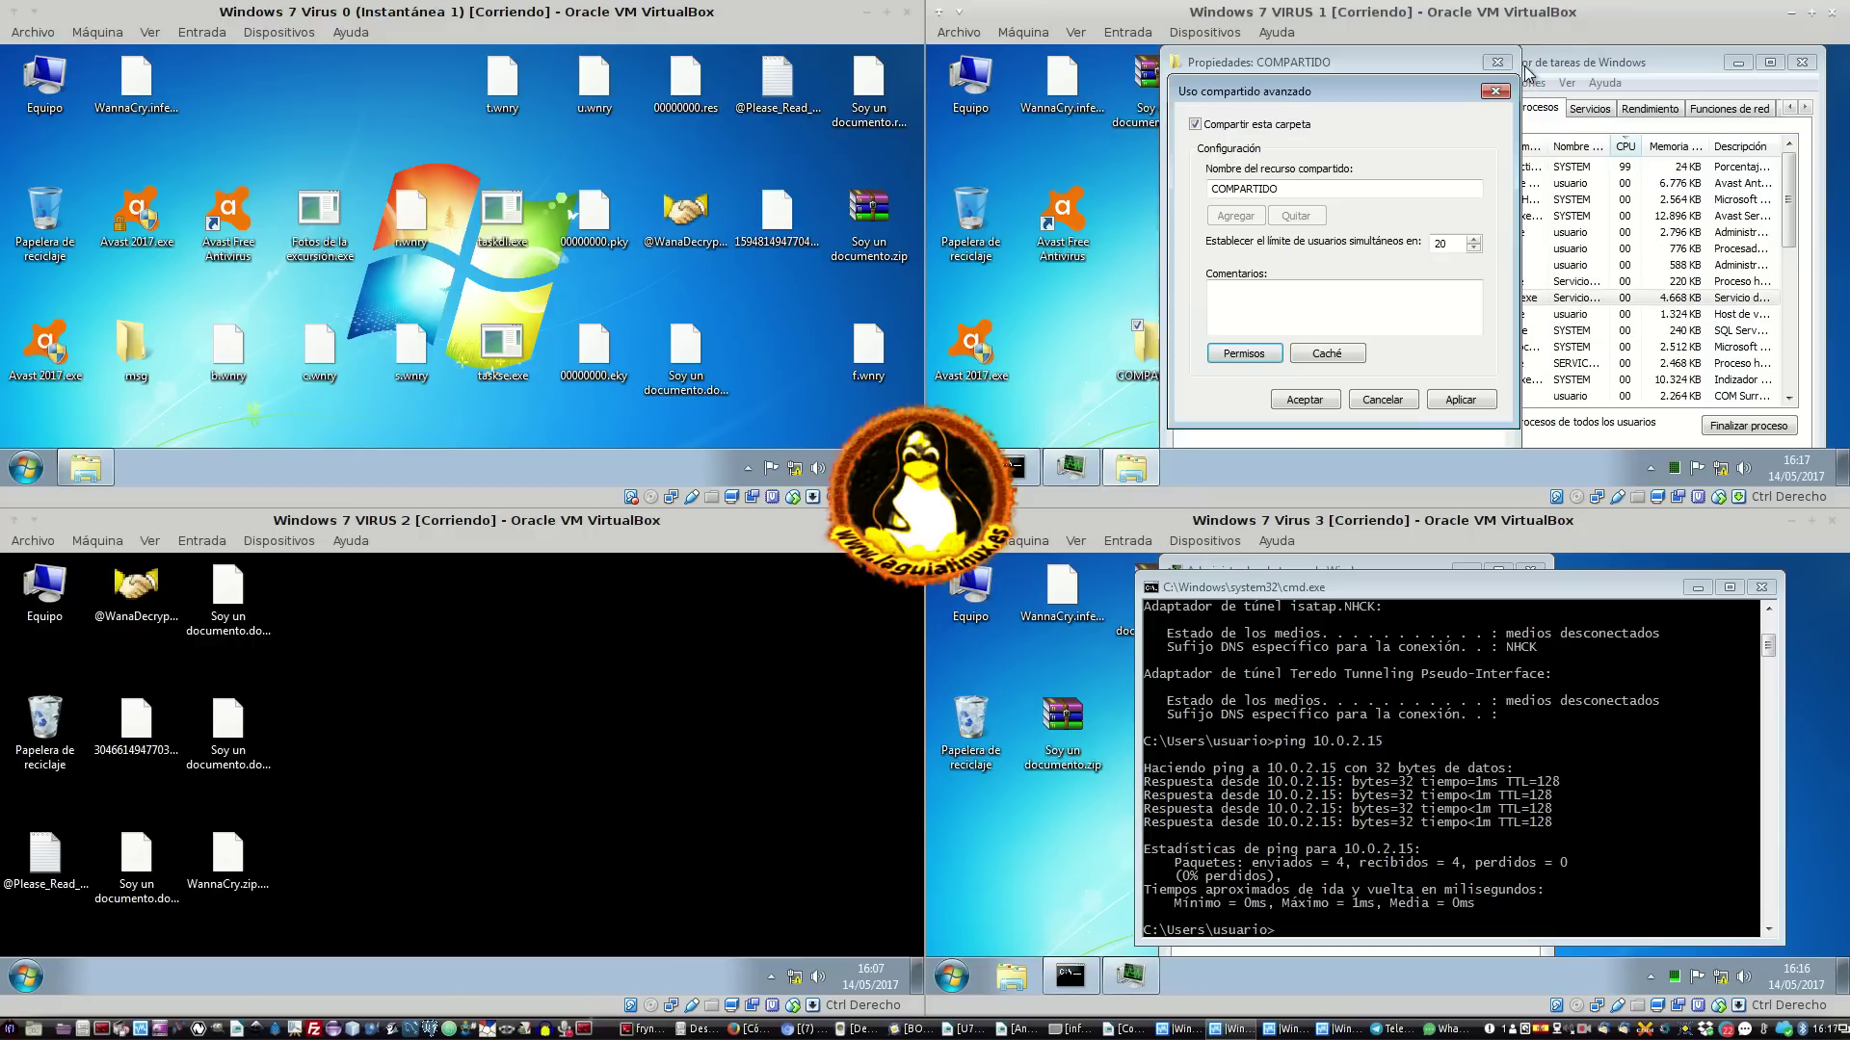
left_click(1303, 401)
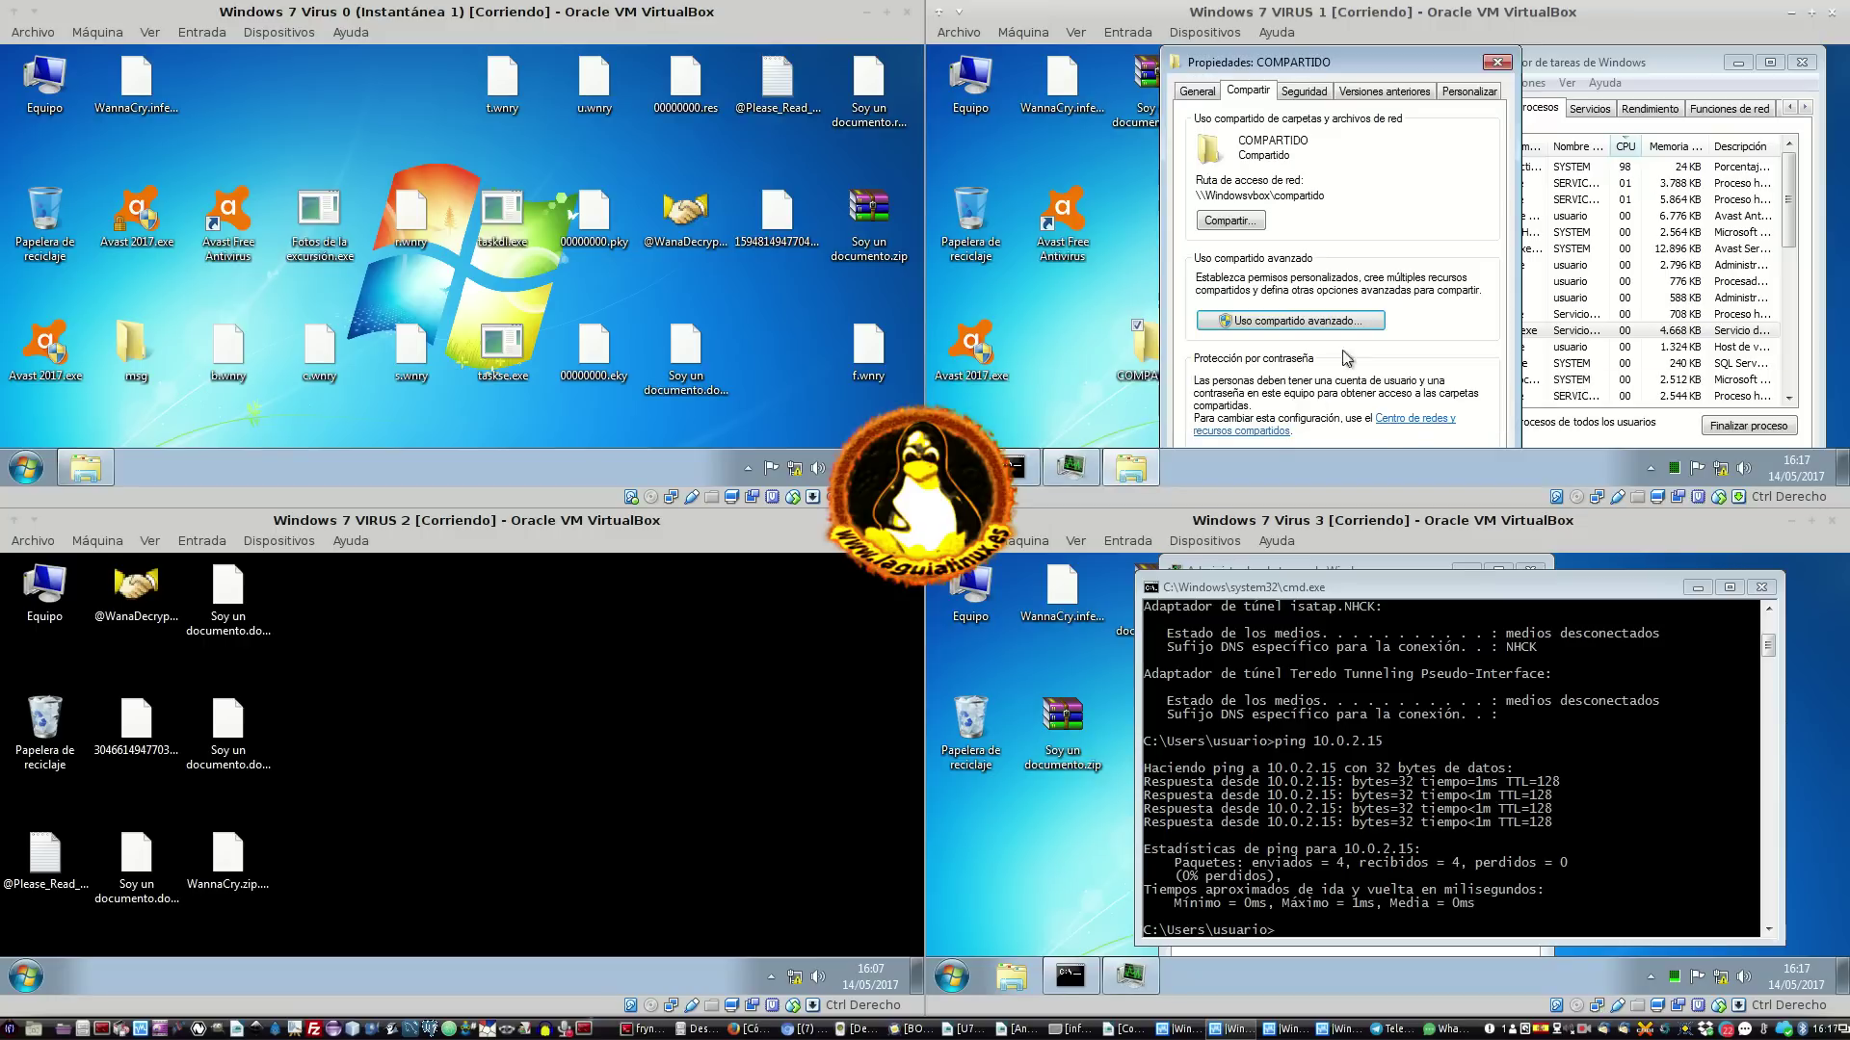
Review the folder's Seguridad, previous versions and customization tabs, then close its properties
left_click_drag(1362, 65, 1333, 35)
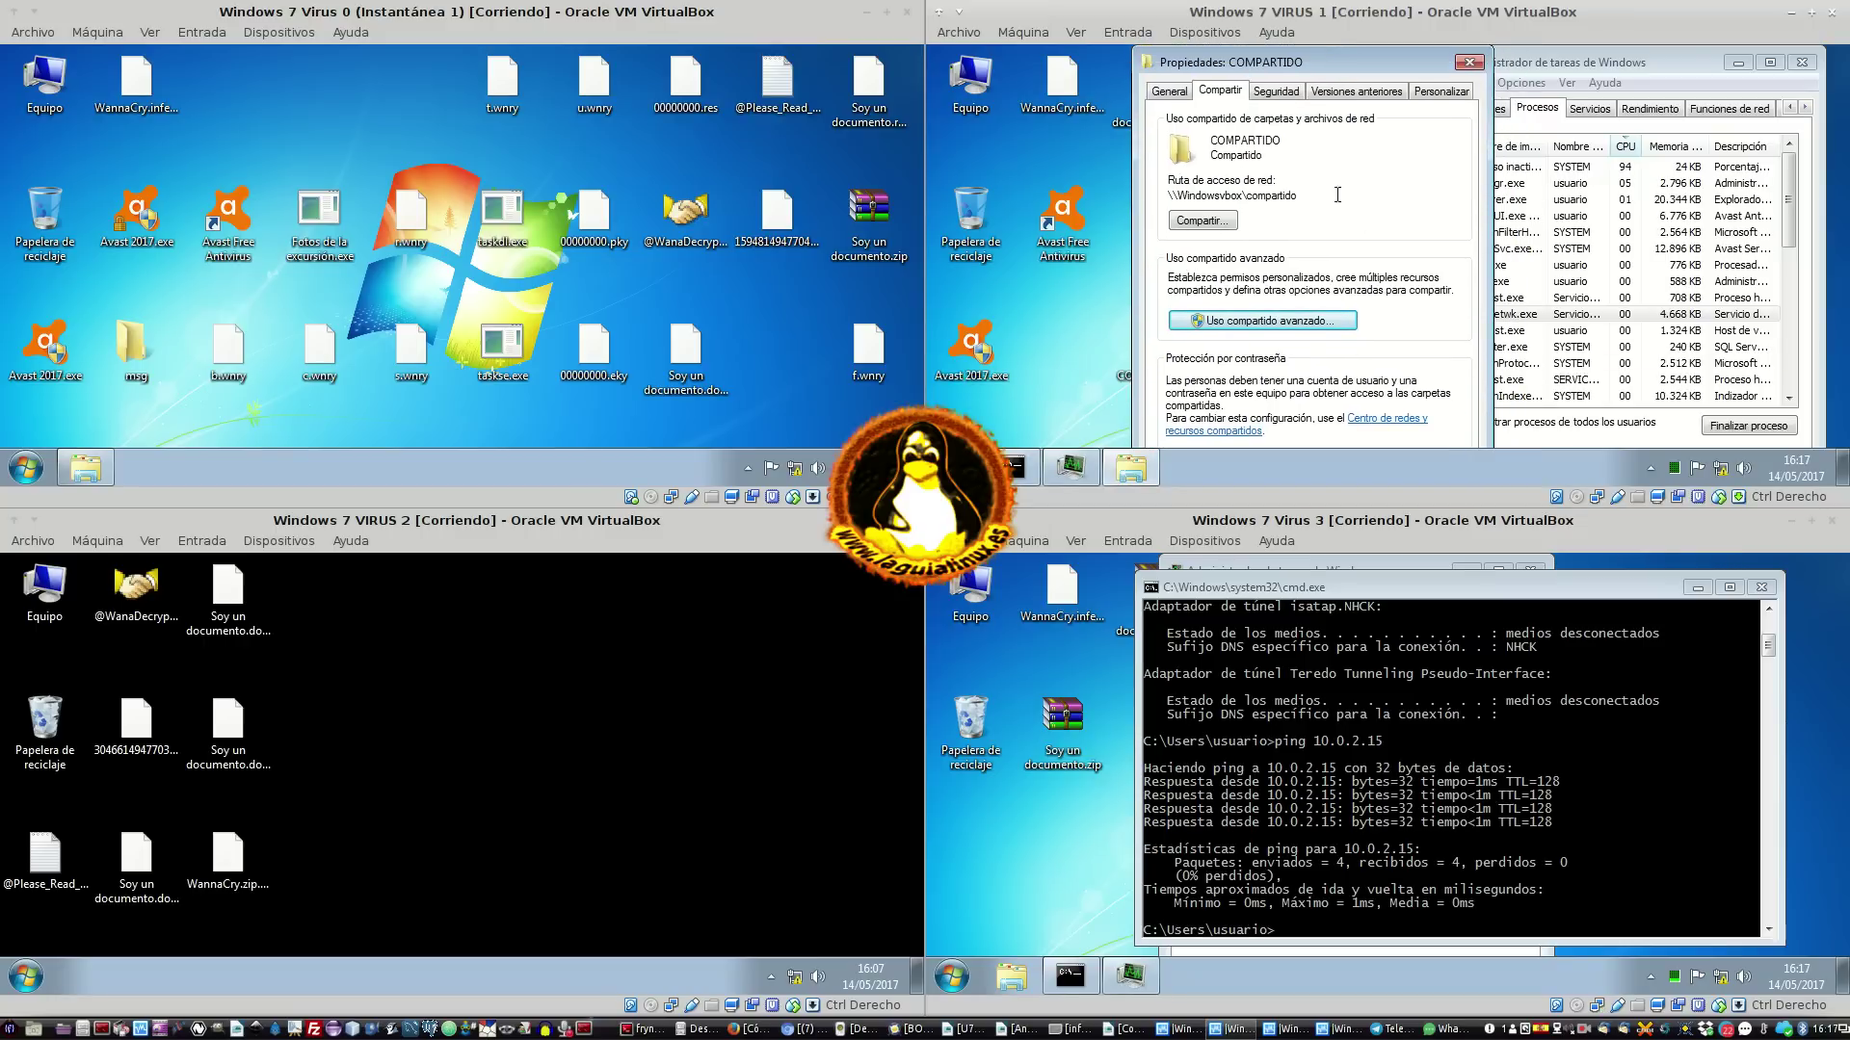
left_click(1276, 91)
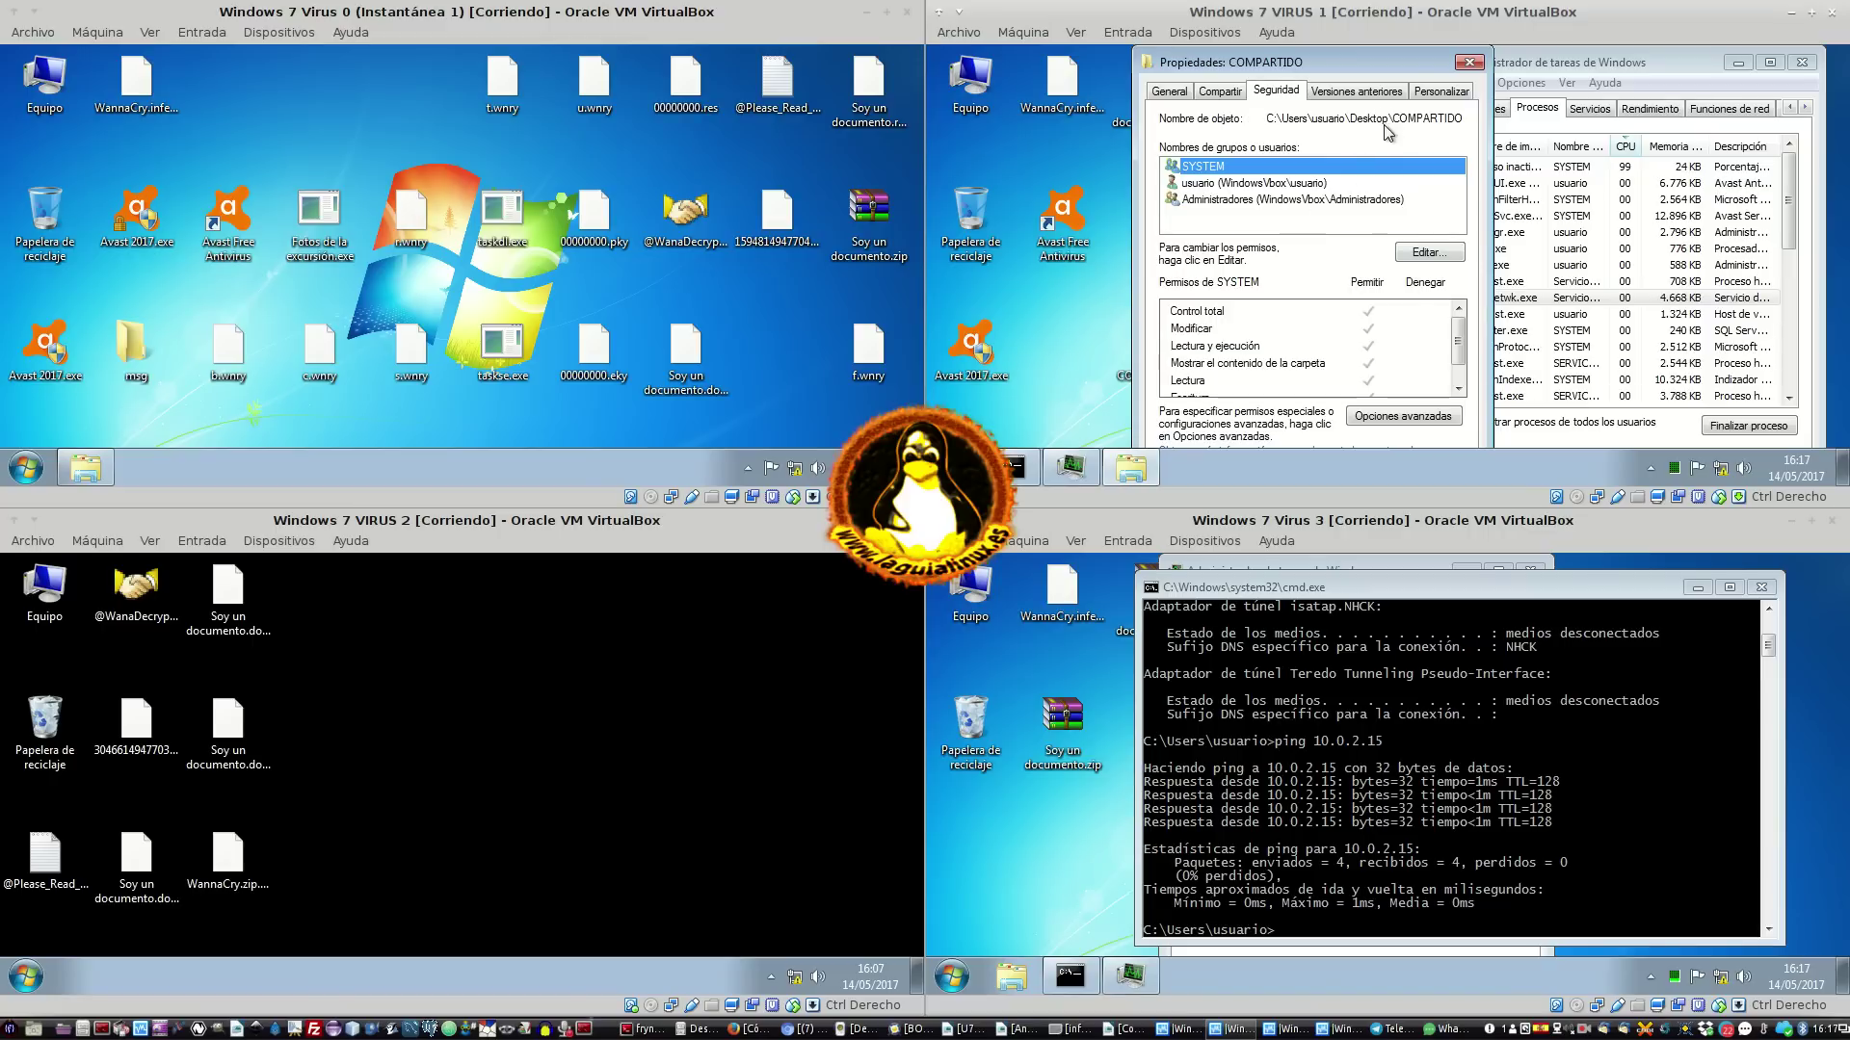
left_click(1388, 92)
left_click(1440, 91)
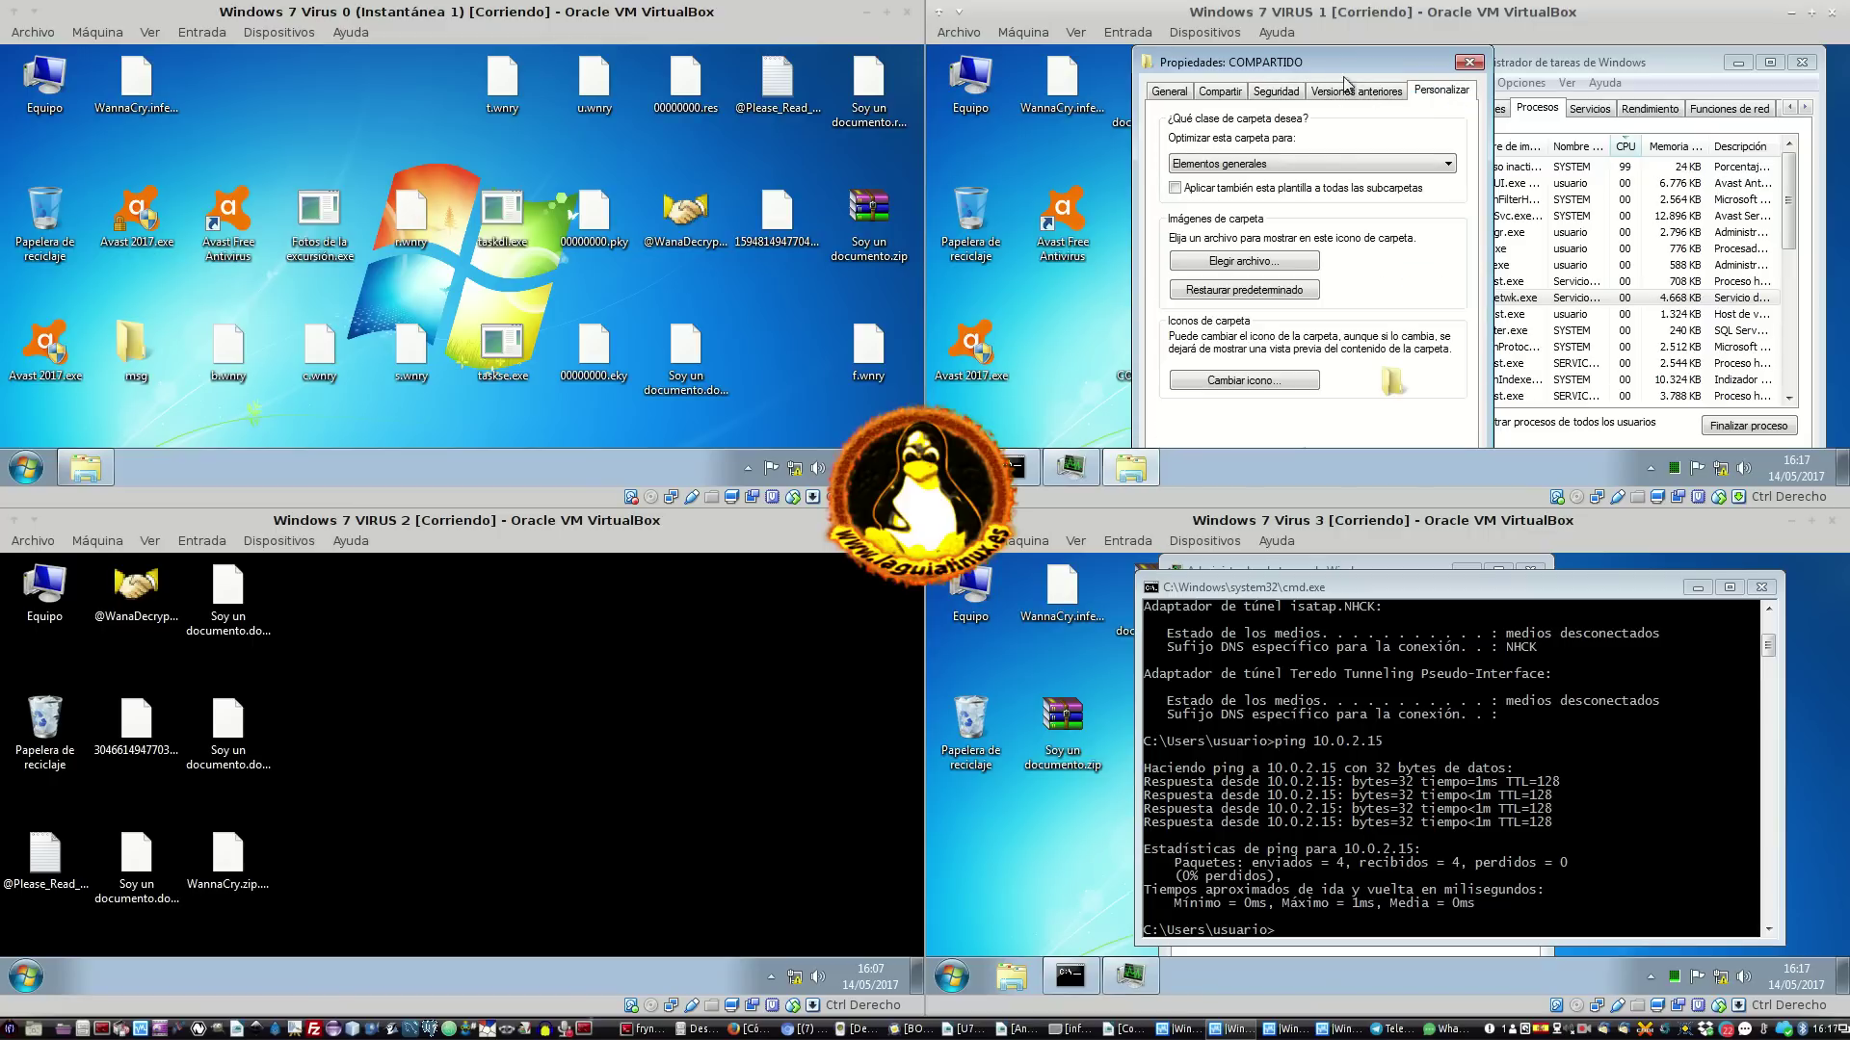
left_click(1170, 91)
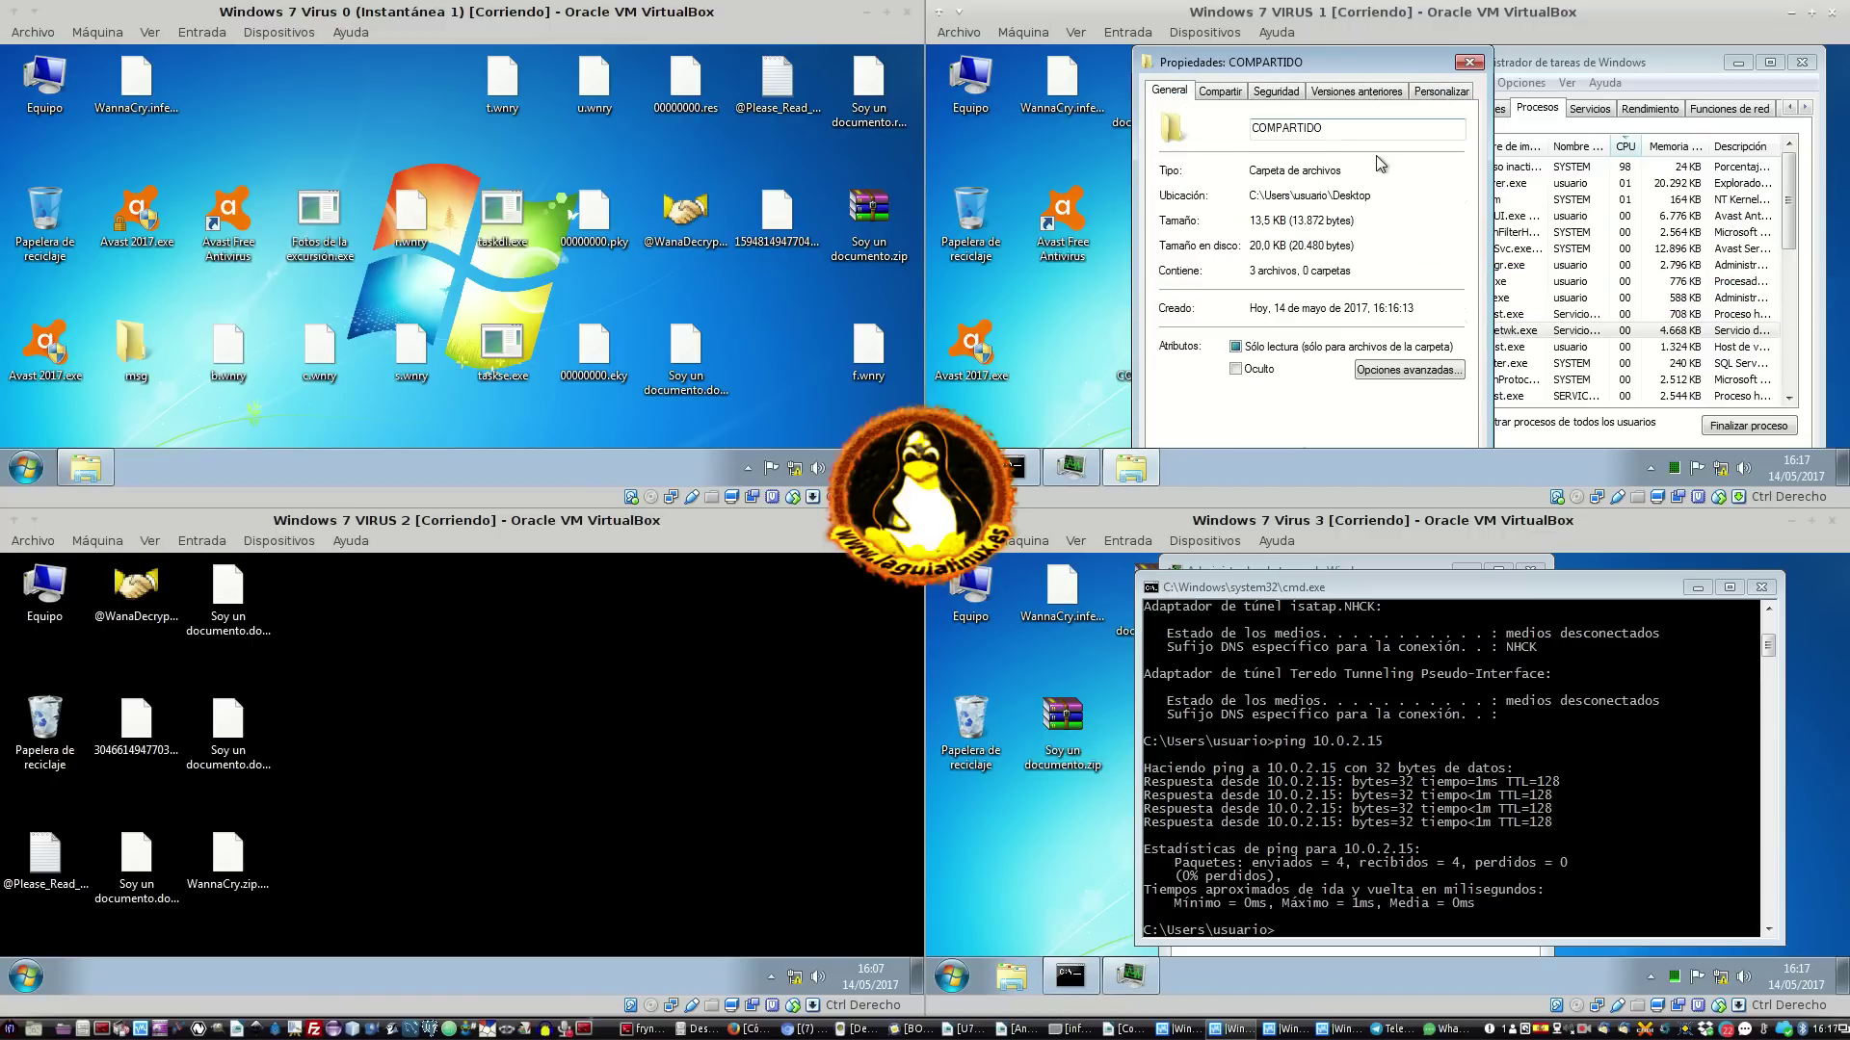
left_click(1469, 62)
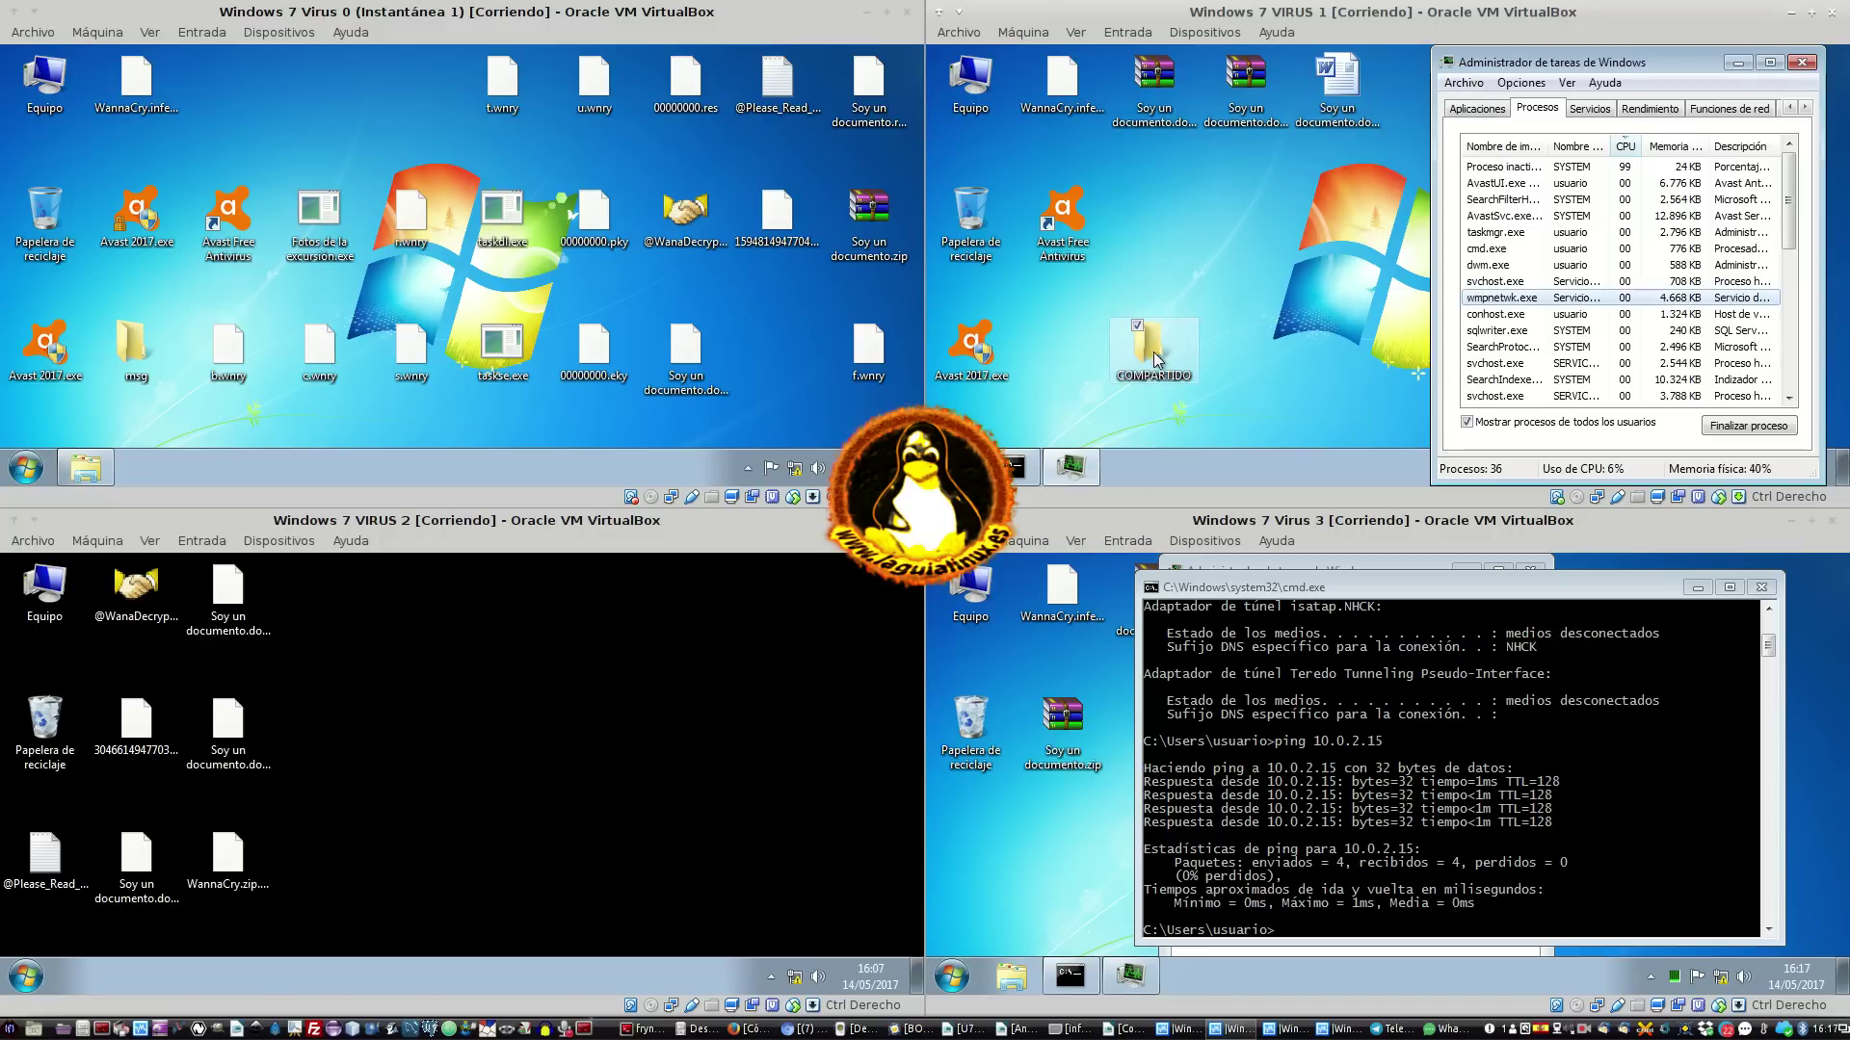
Open Equipo on VIRUS 2, and on VIRUS 1 search 'compar' to open the Network and Sharing Center
left_click_drag(1153, 351, 1176, 223)
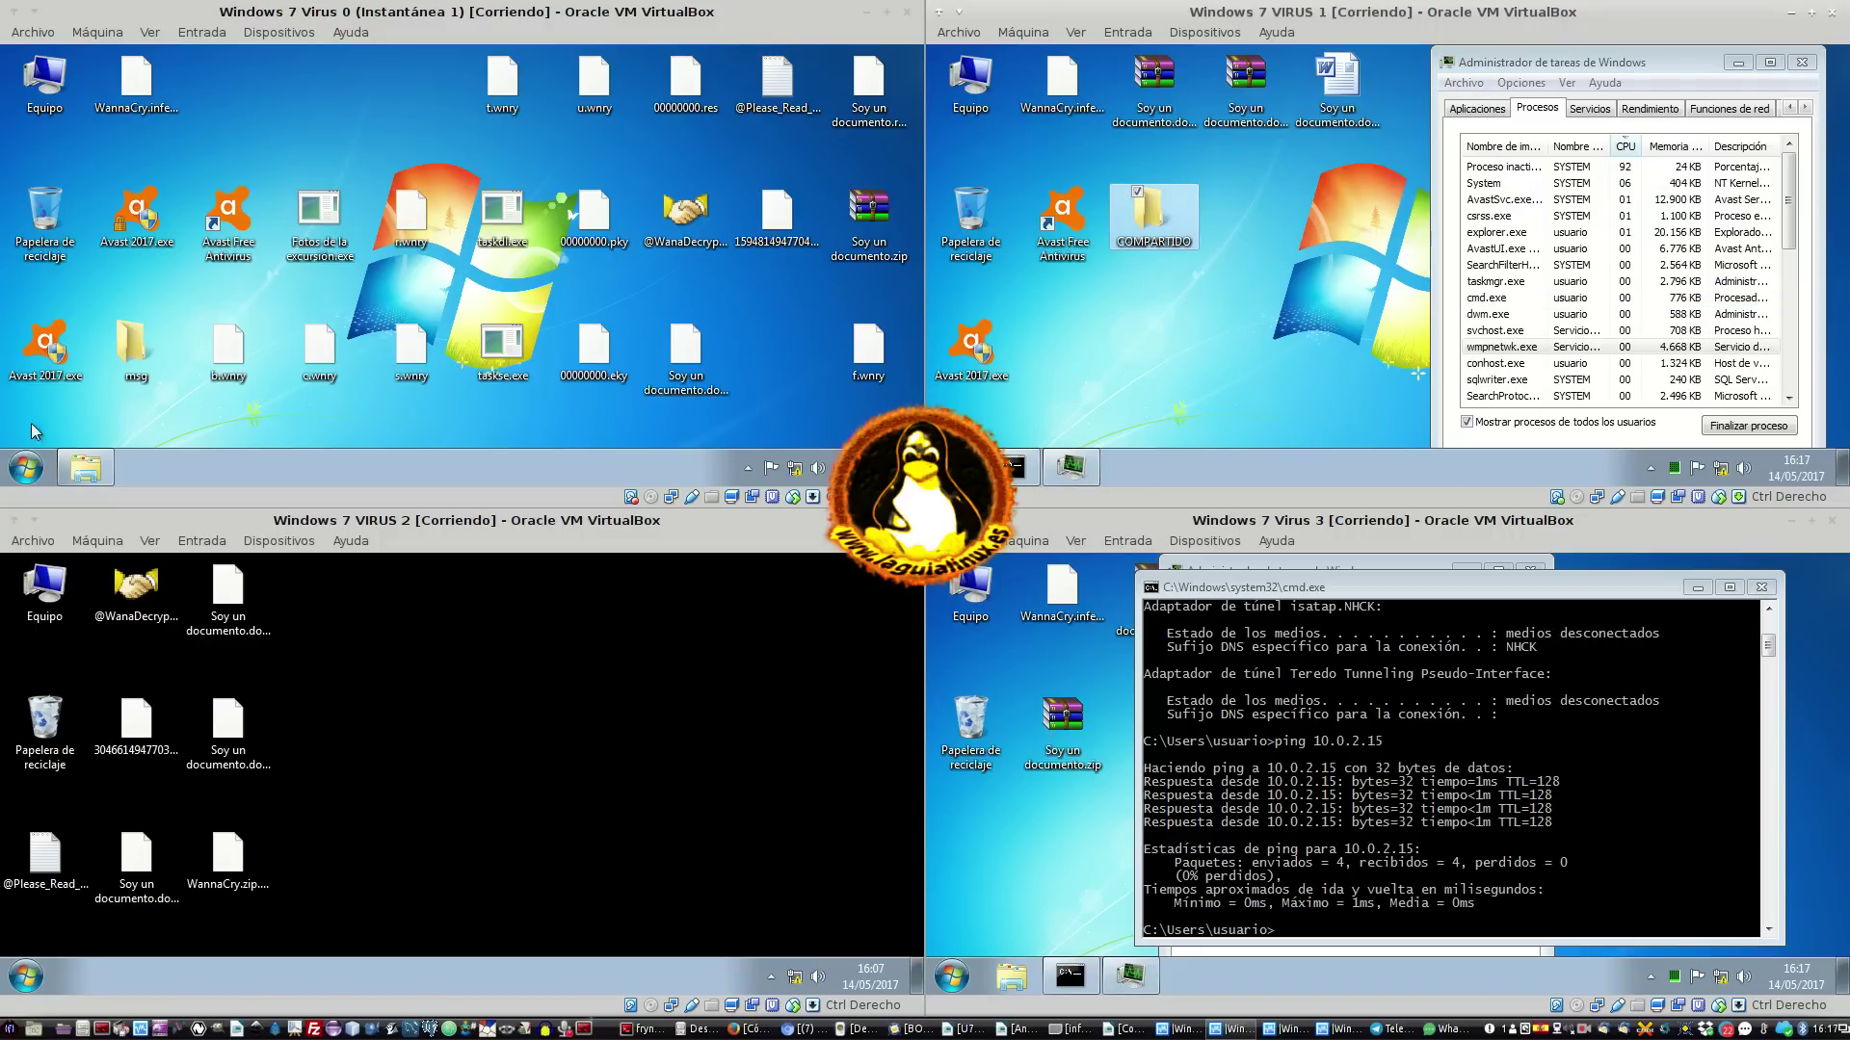
left_click(50, 610)
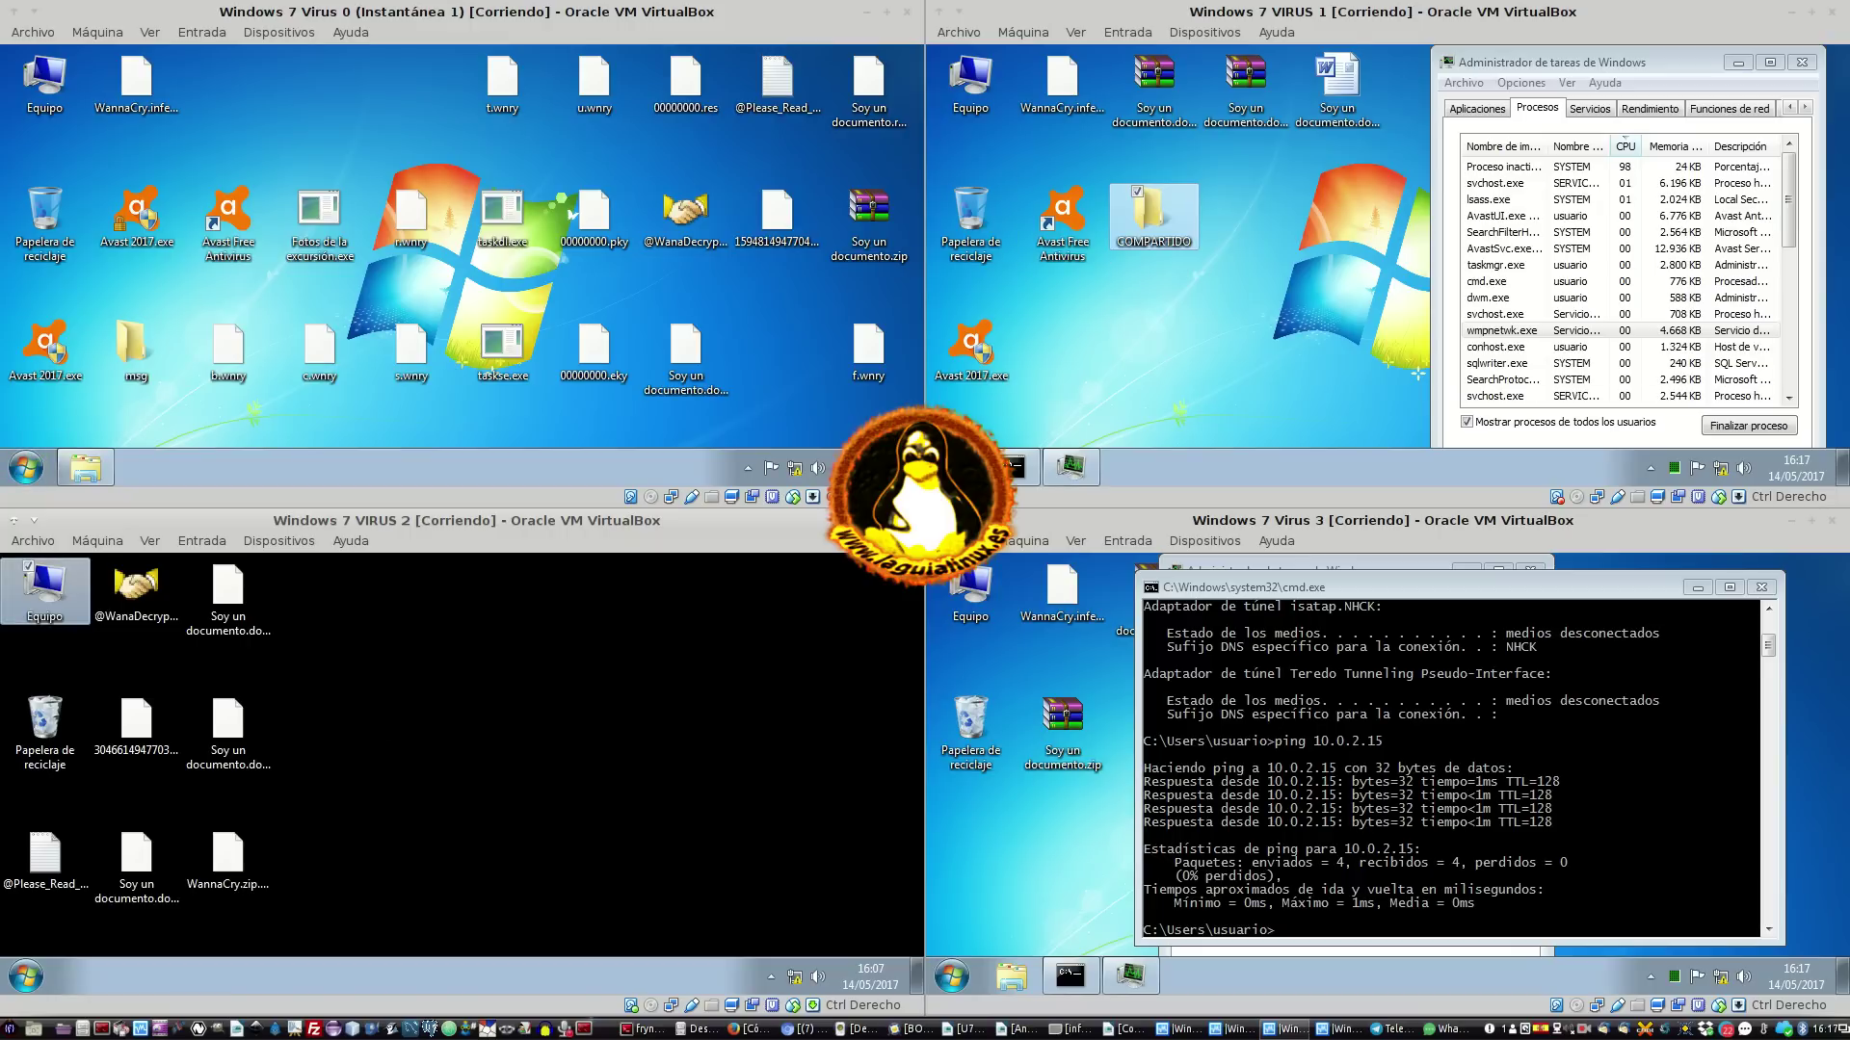
left_click(952, 469)
type("compar")
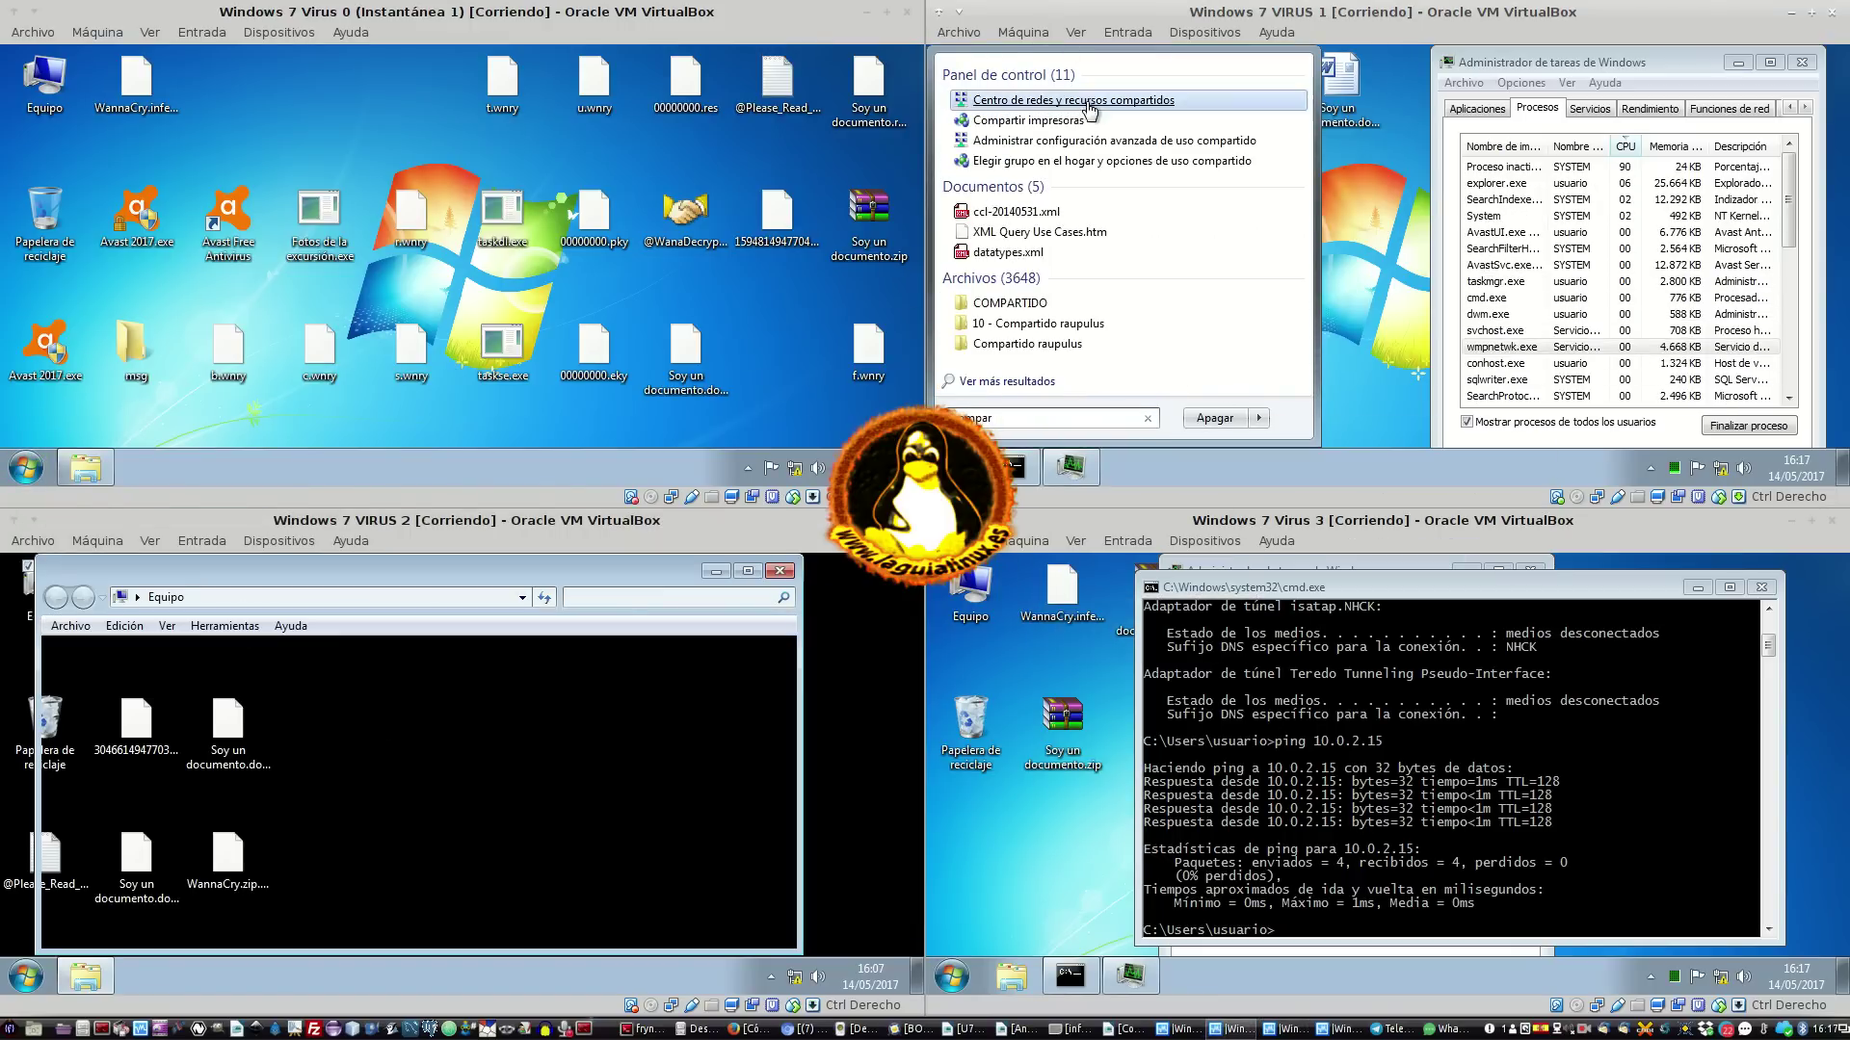
key("Return")
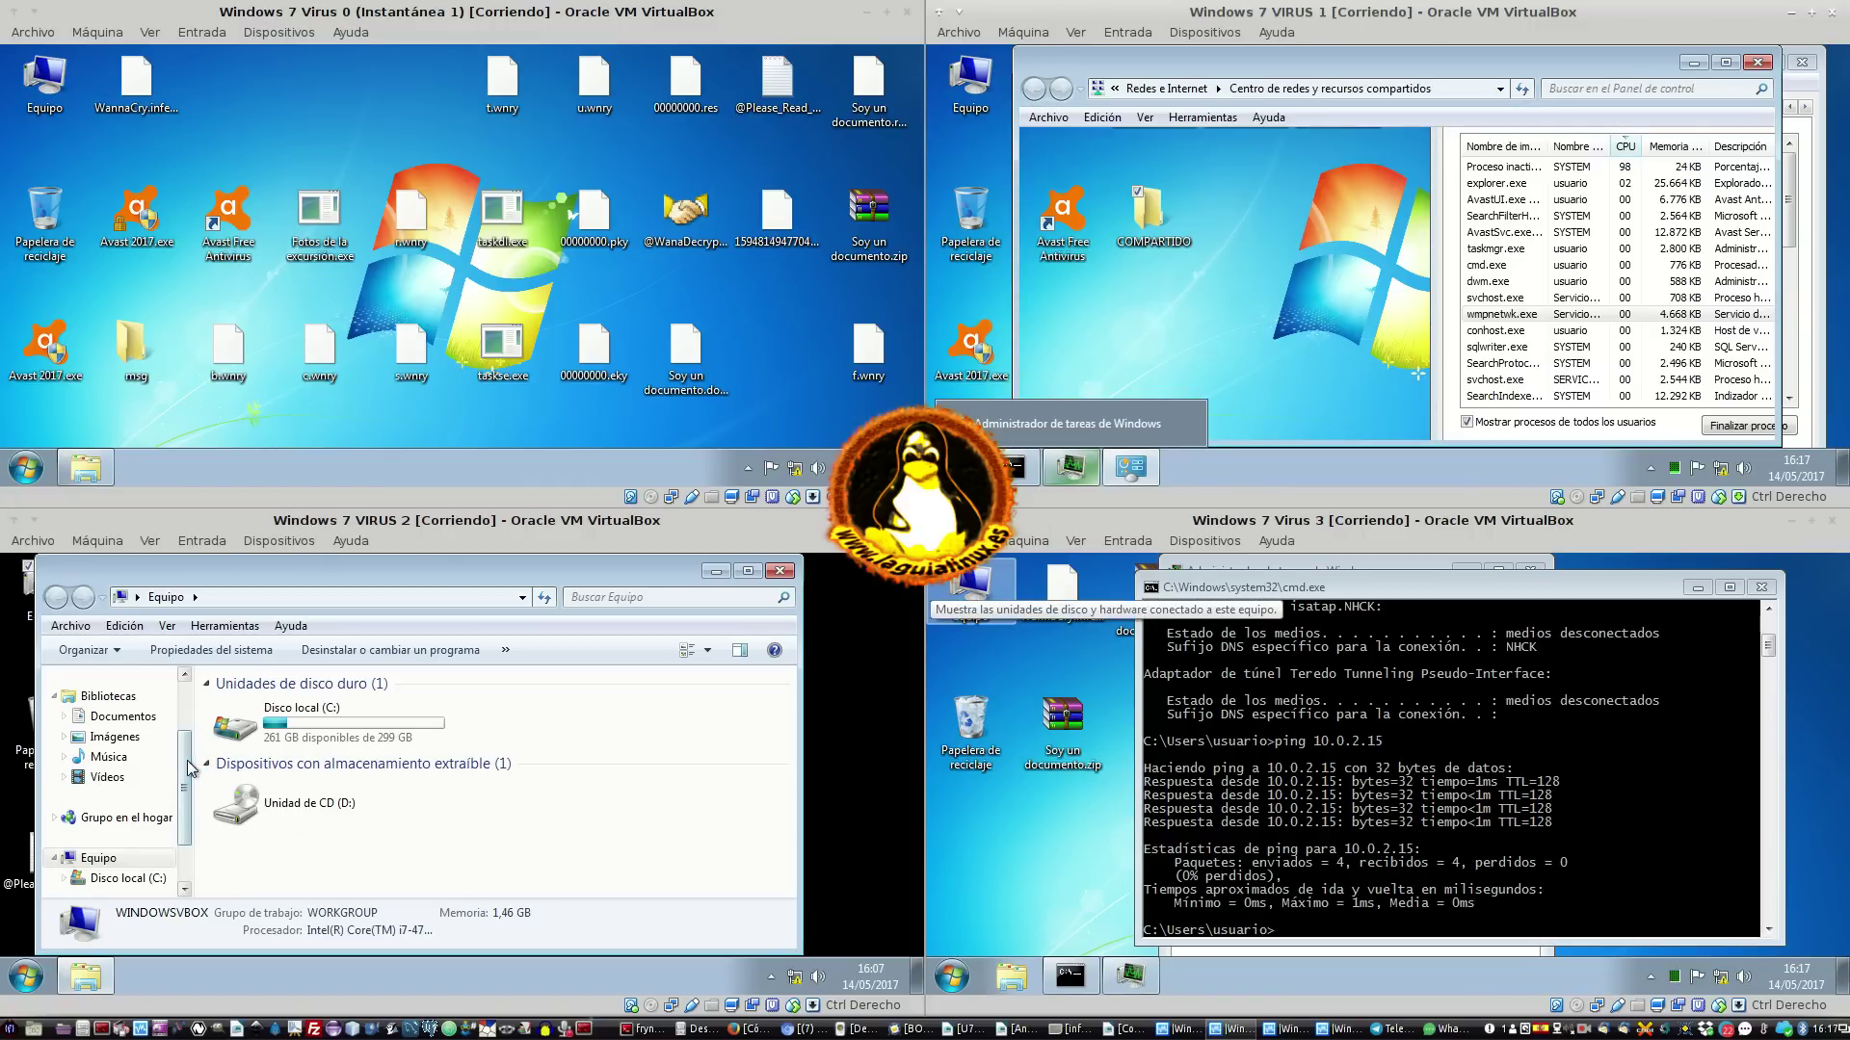
scroll(186, 760, "down", 1)
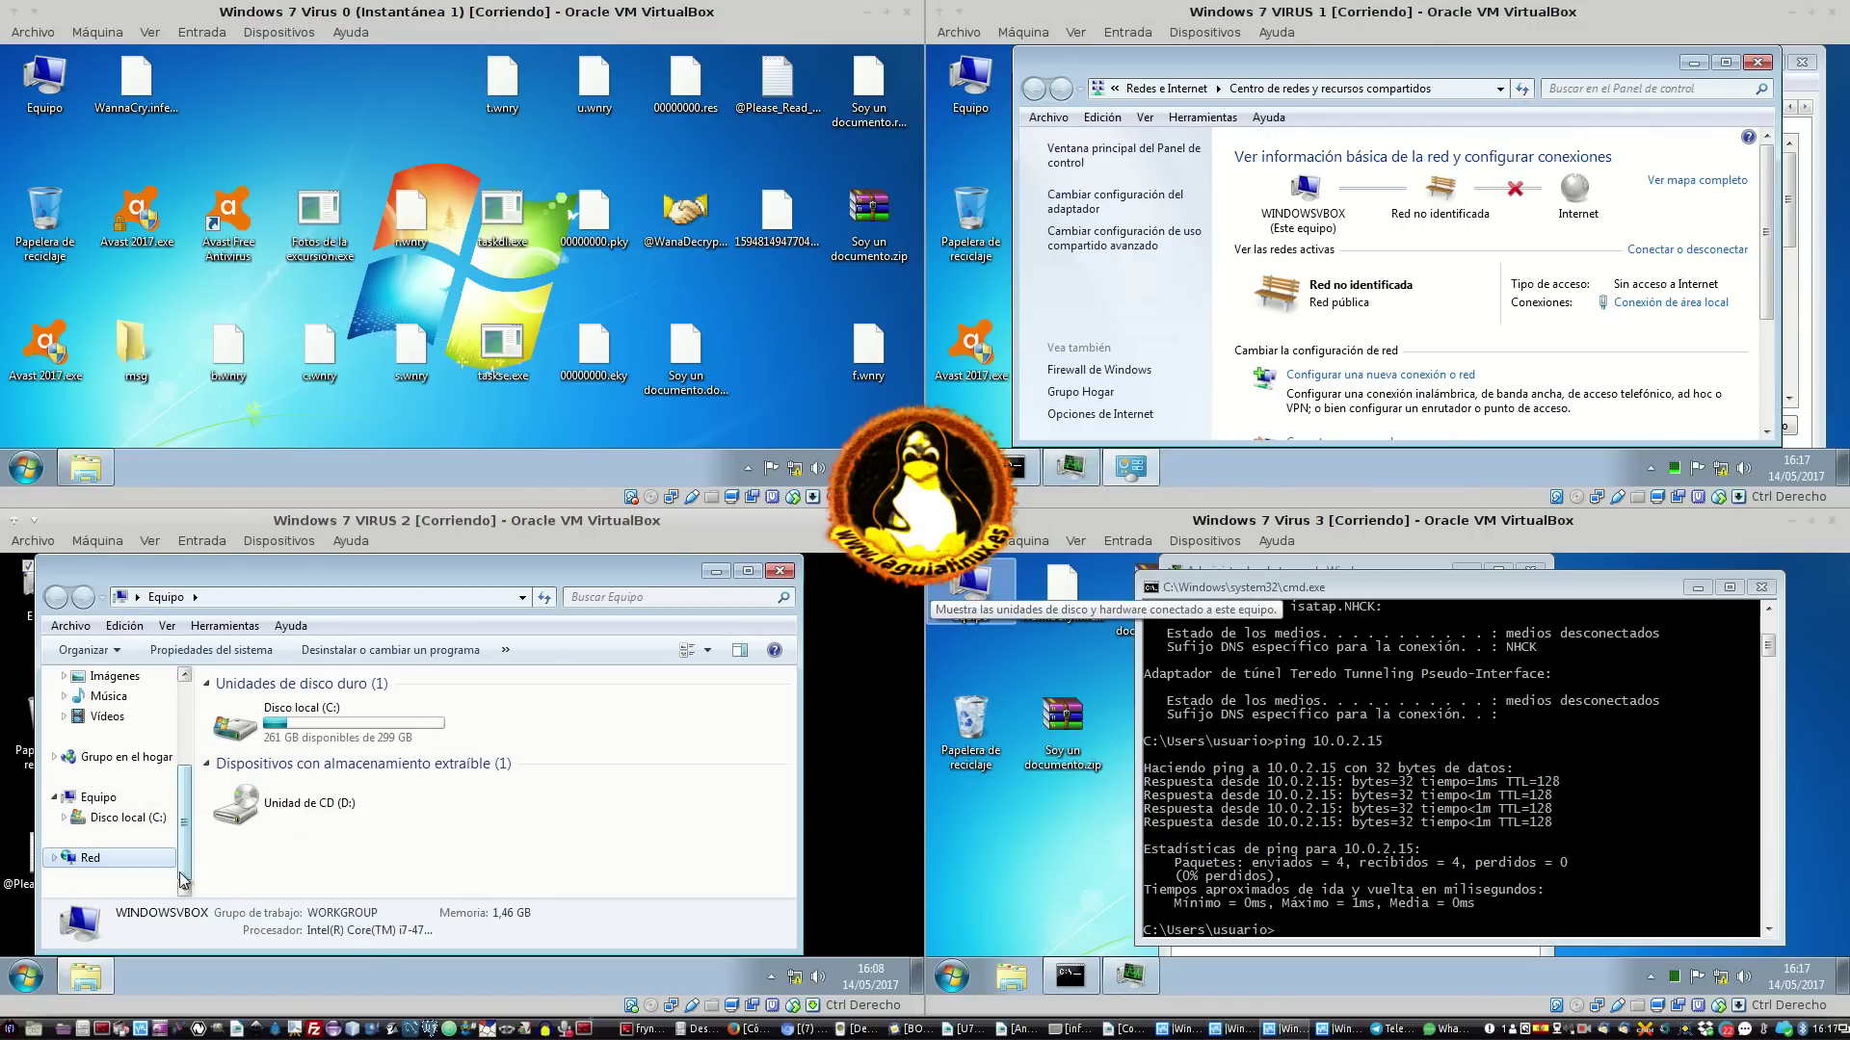
Browse VIRUS 2's network to the empty VBOXSVR location and open VIRUS 1's advanced sharing settings
left_click(149, 860)
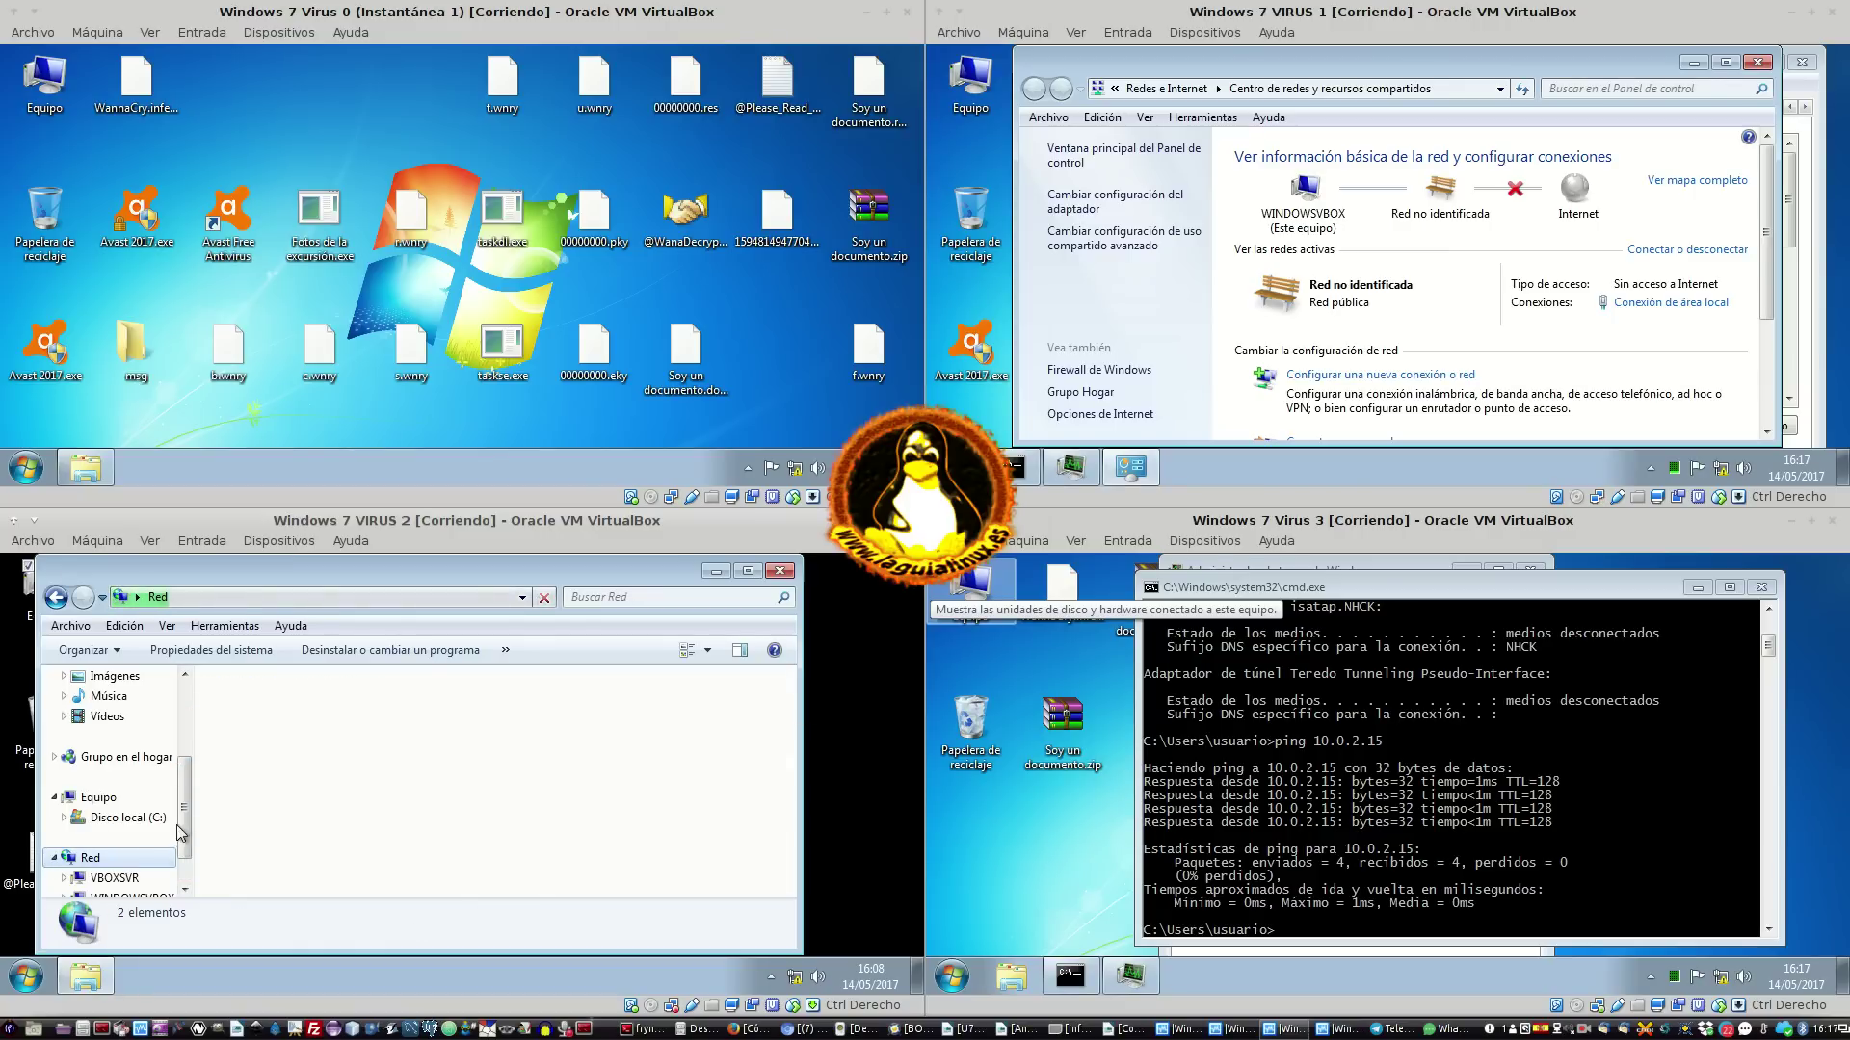
left_click(87, 894)
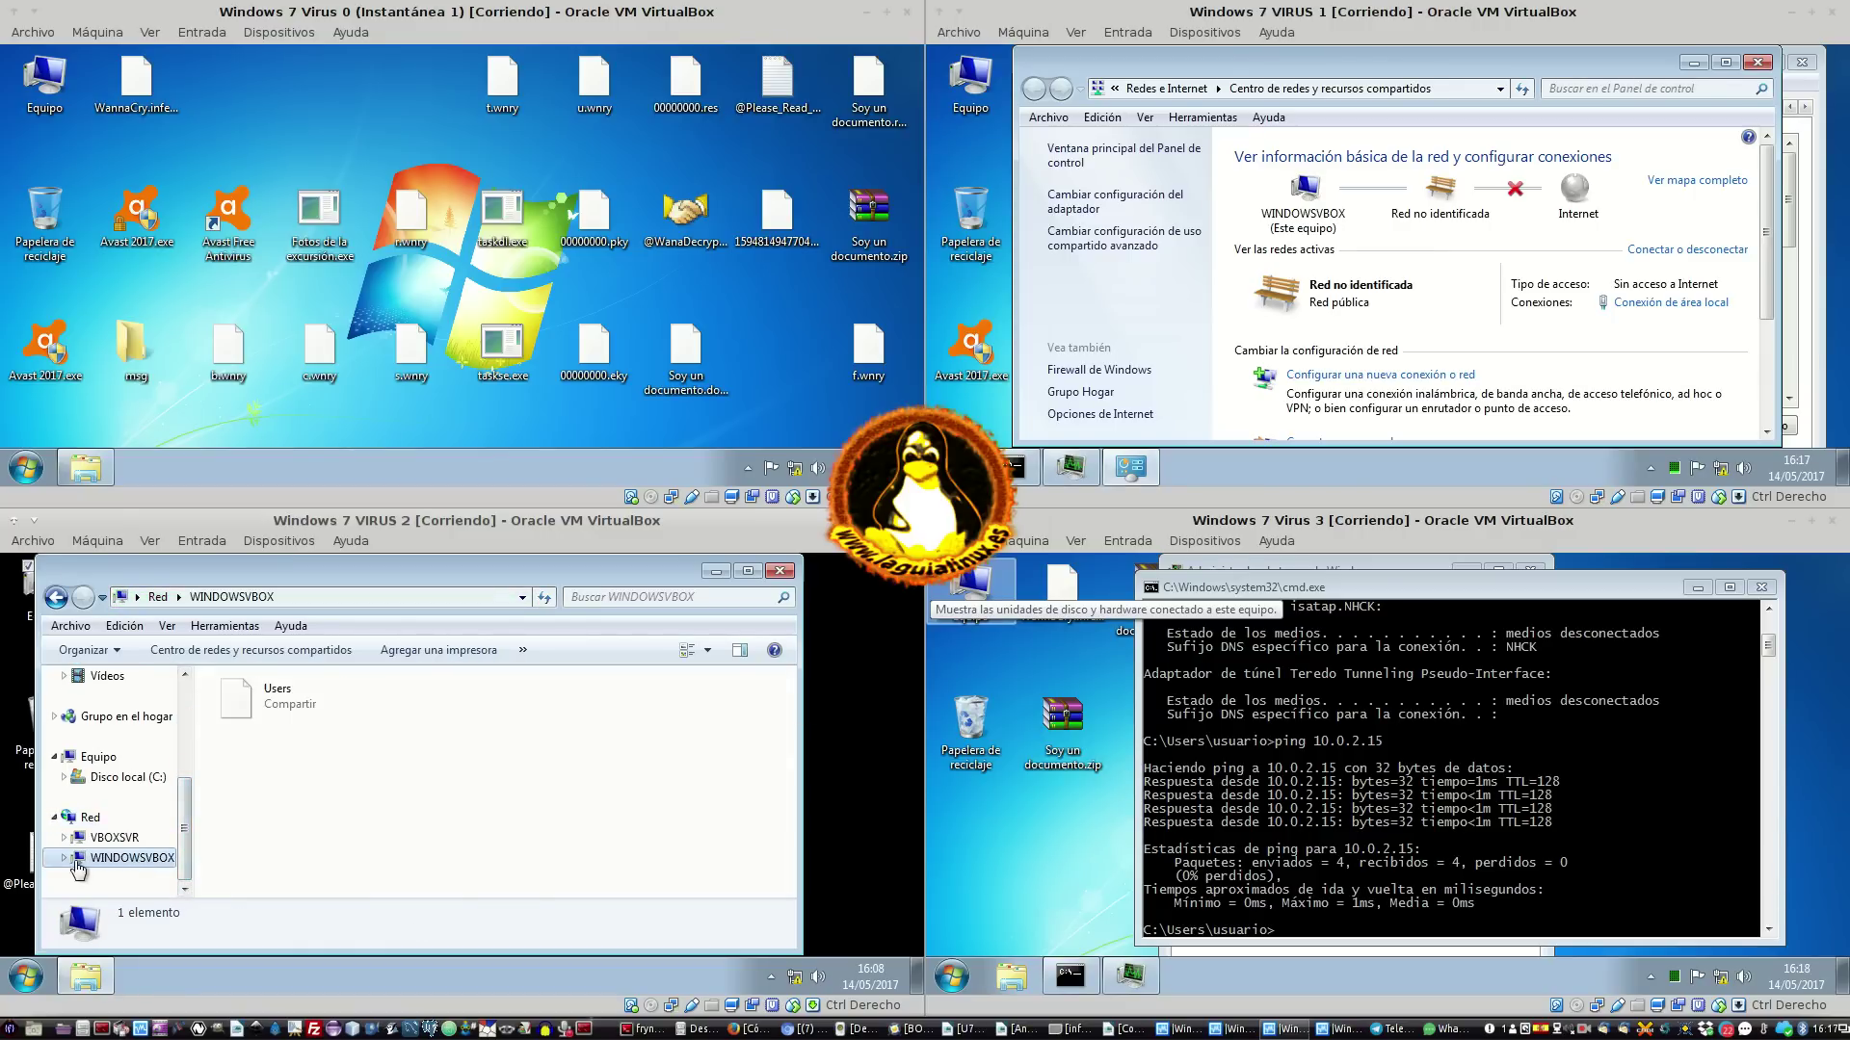
left_click(136, 840)
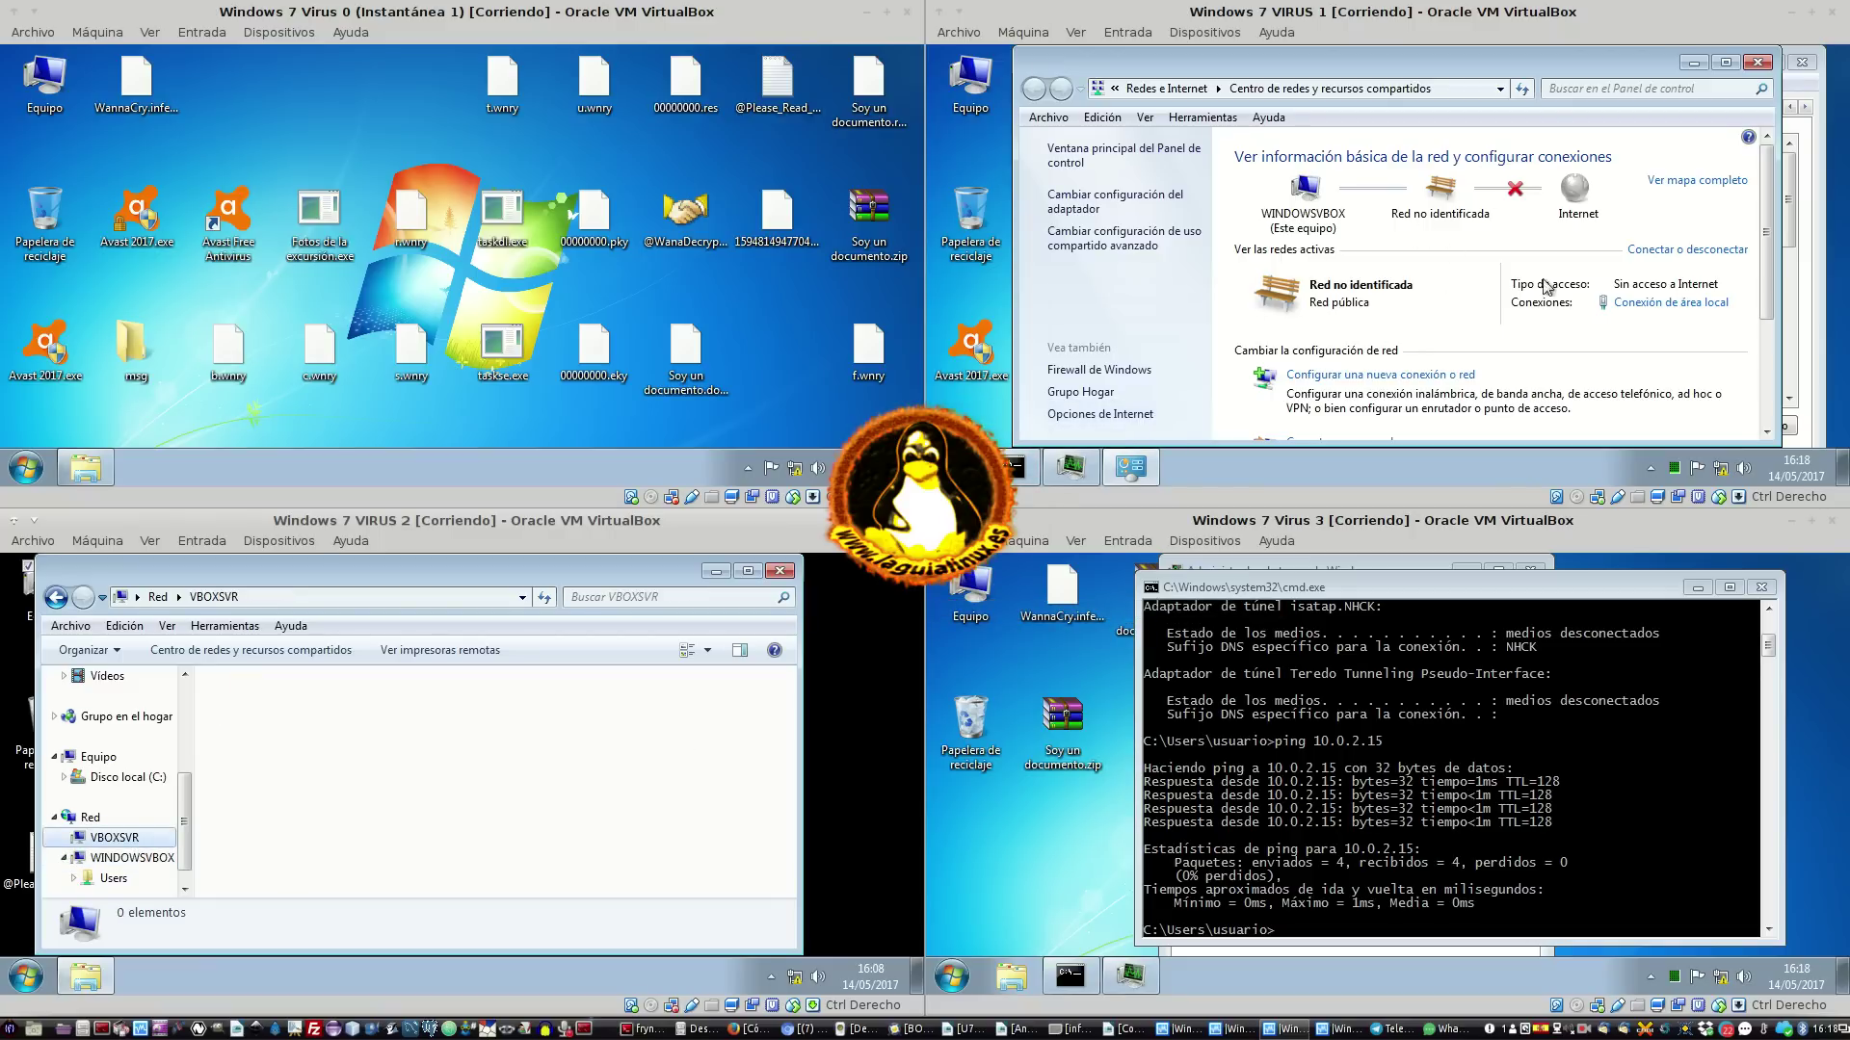
left_click_drag(1767, 231, 1769, 145)
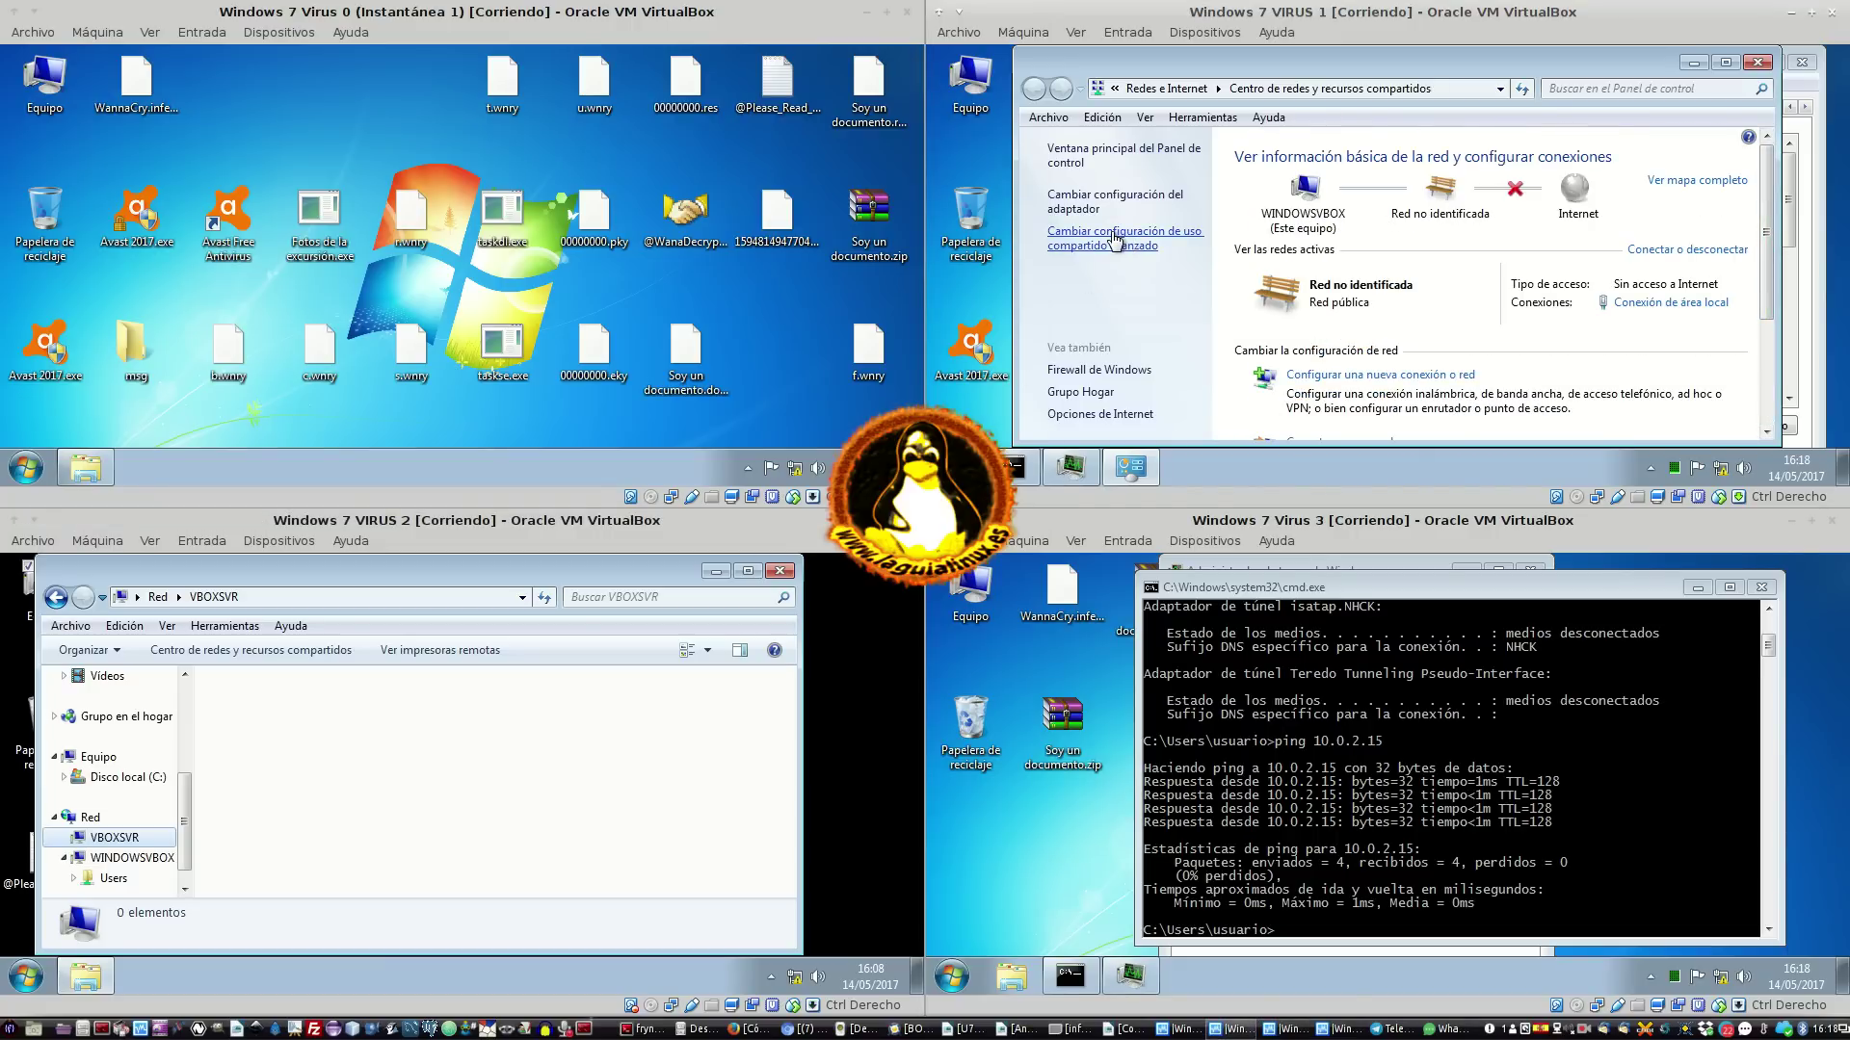
left_click(1117, 241)
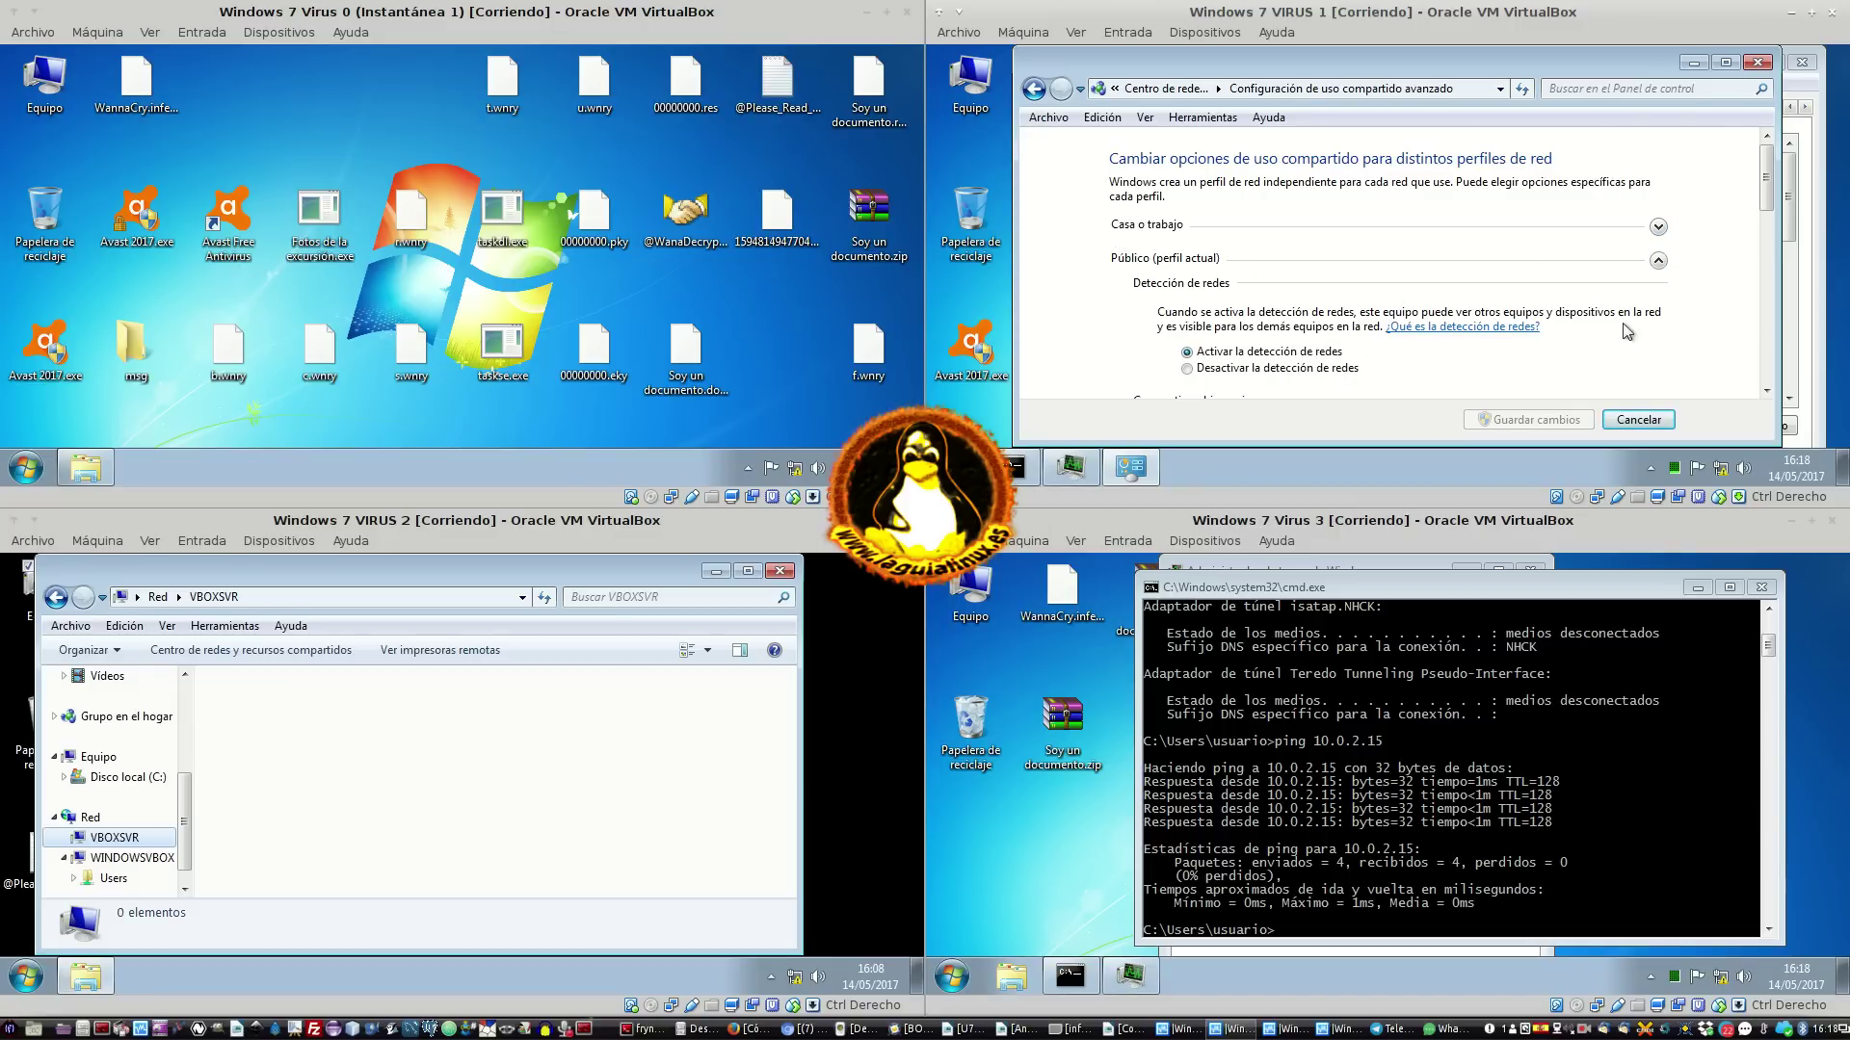
Review VIRUS 1's sharing settings, toggling network discovery off and on and expanding Casa o trabajo
left_click_drag(1767, 193, 1713, 388)
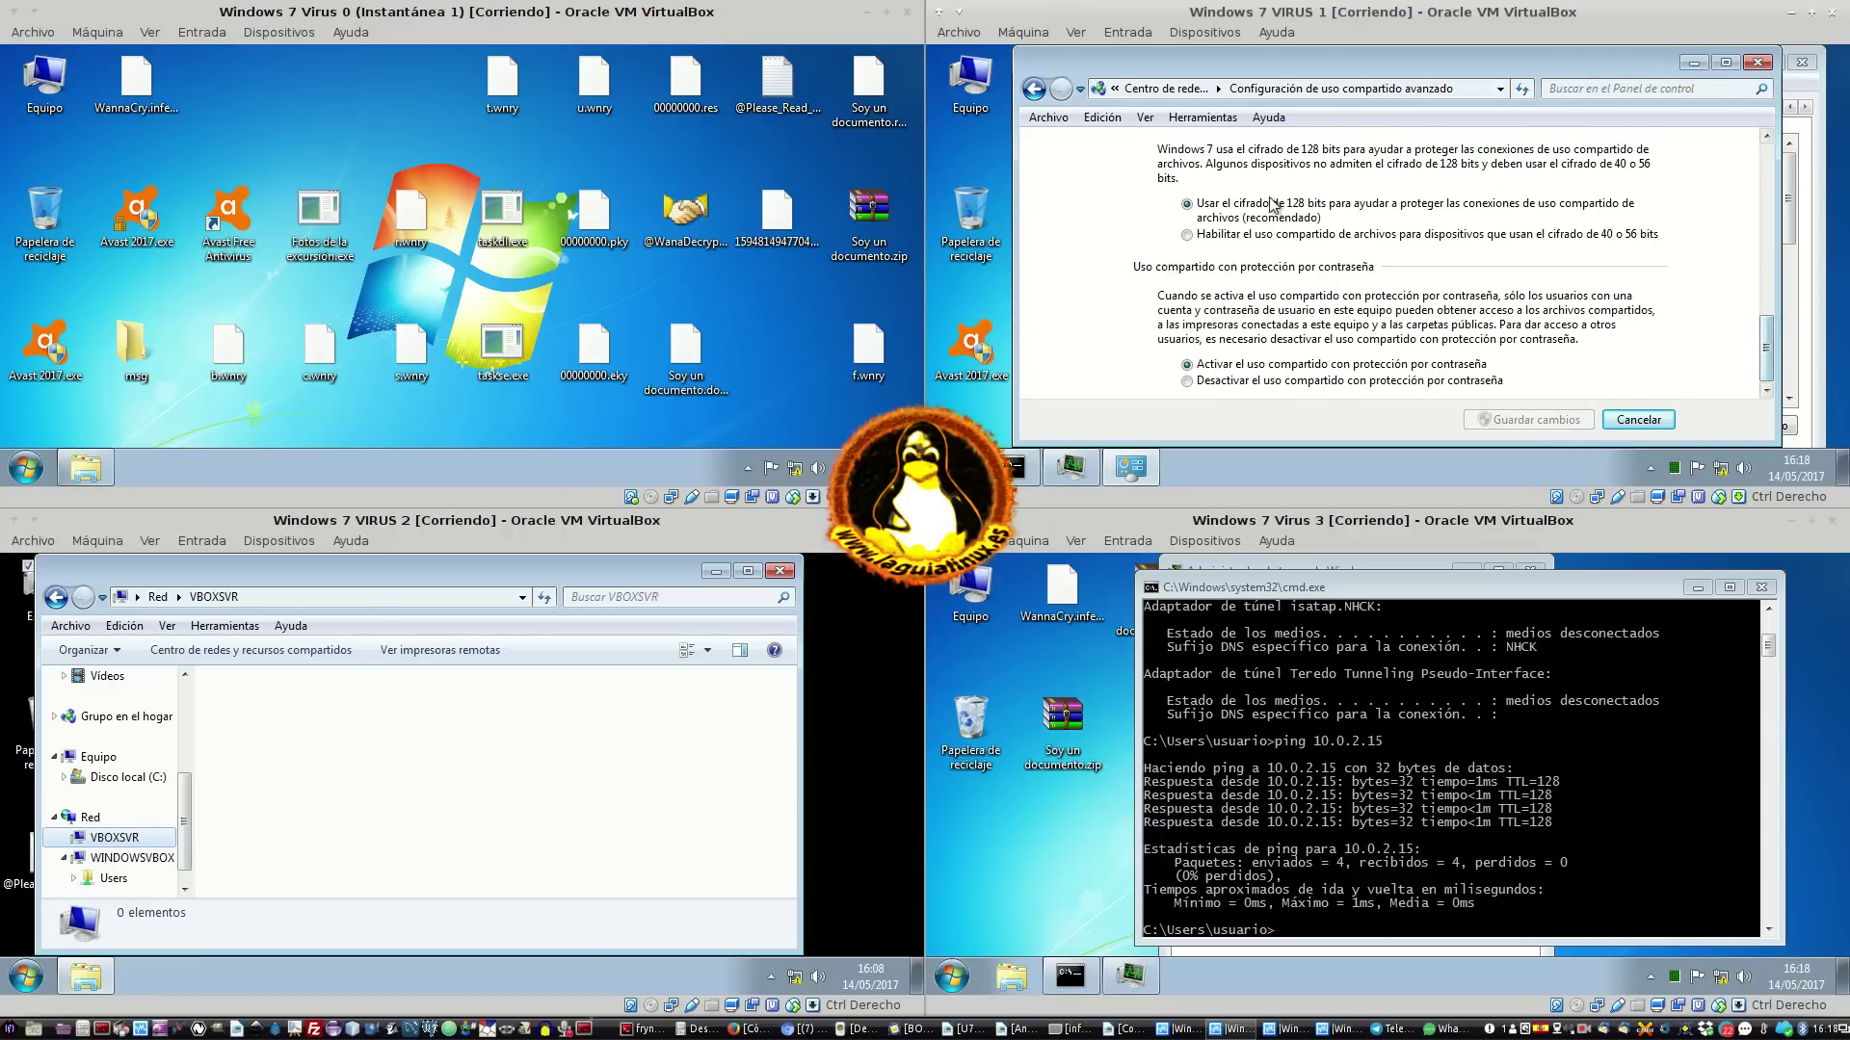
left_click_drag(1760, 328, 1772, 27)
left_click_drag(1769, 318, 1751, 131)
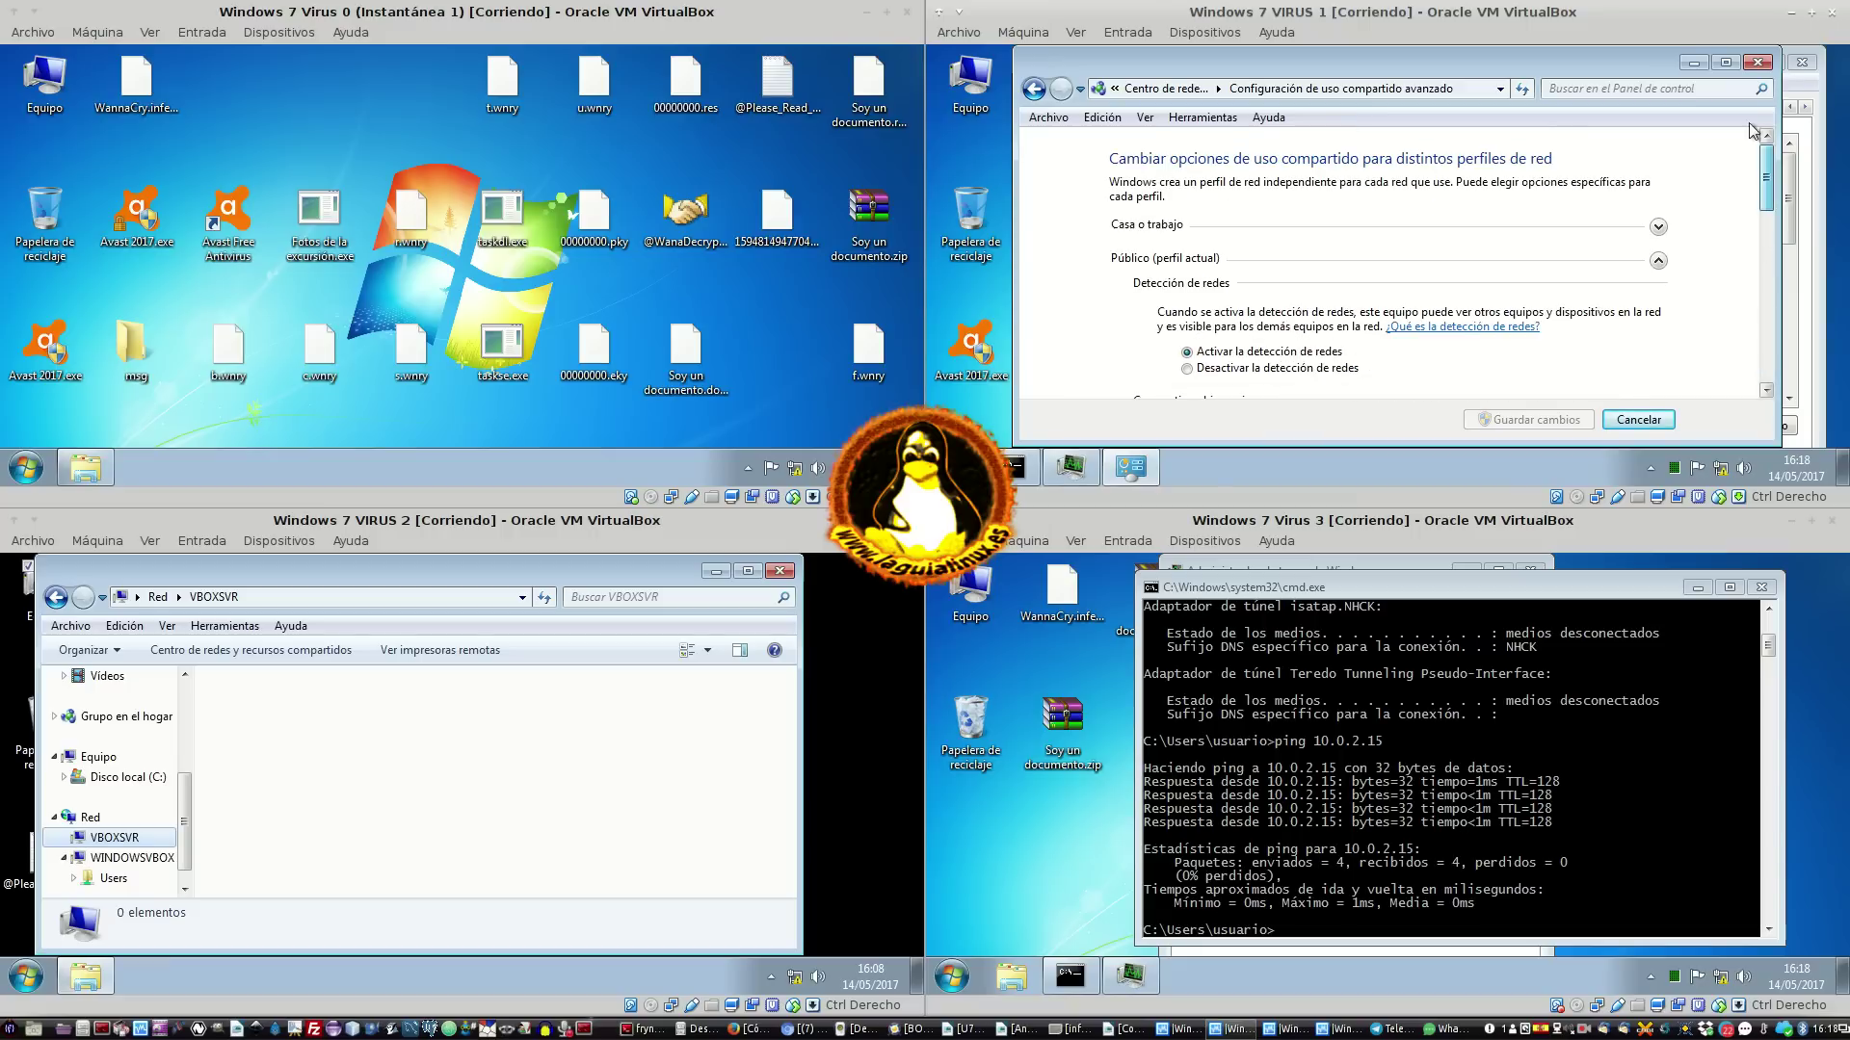
left_click(1212, 368)
left_click(1216, 353)
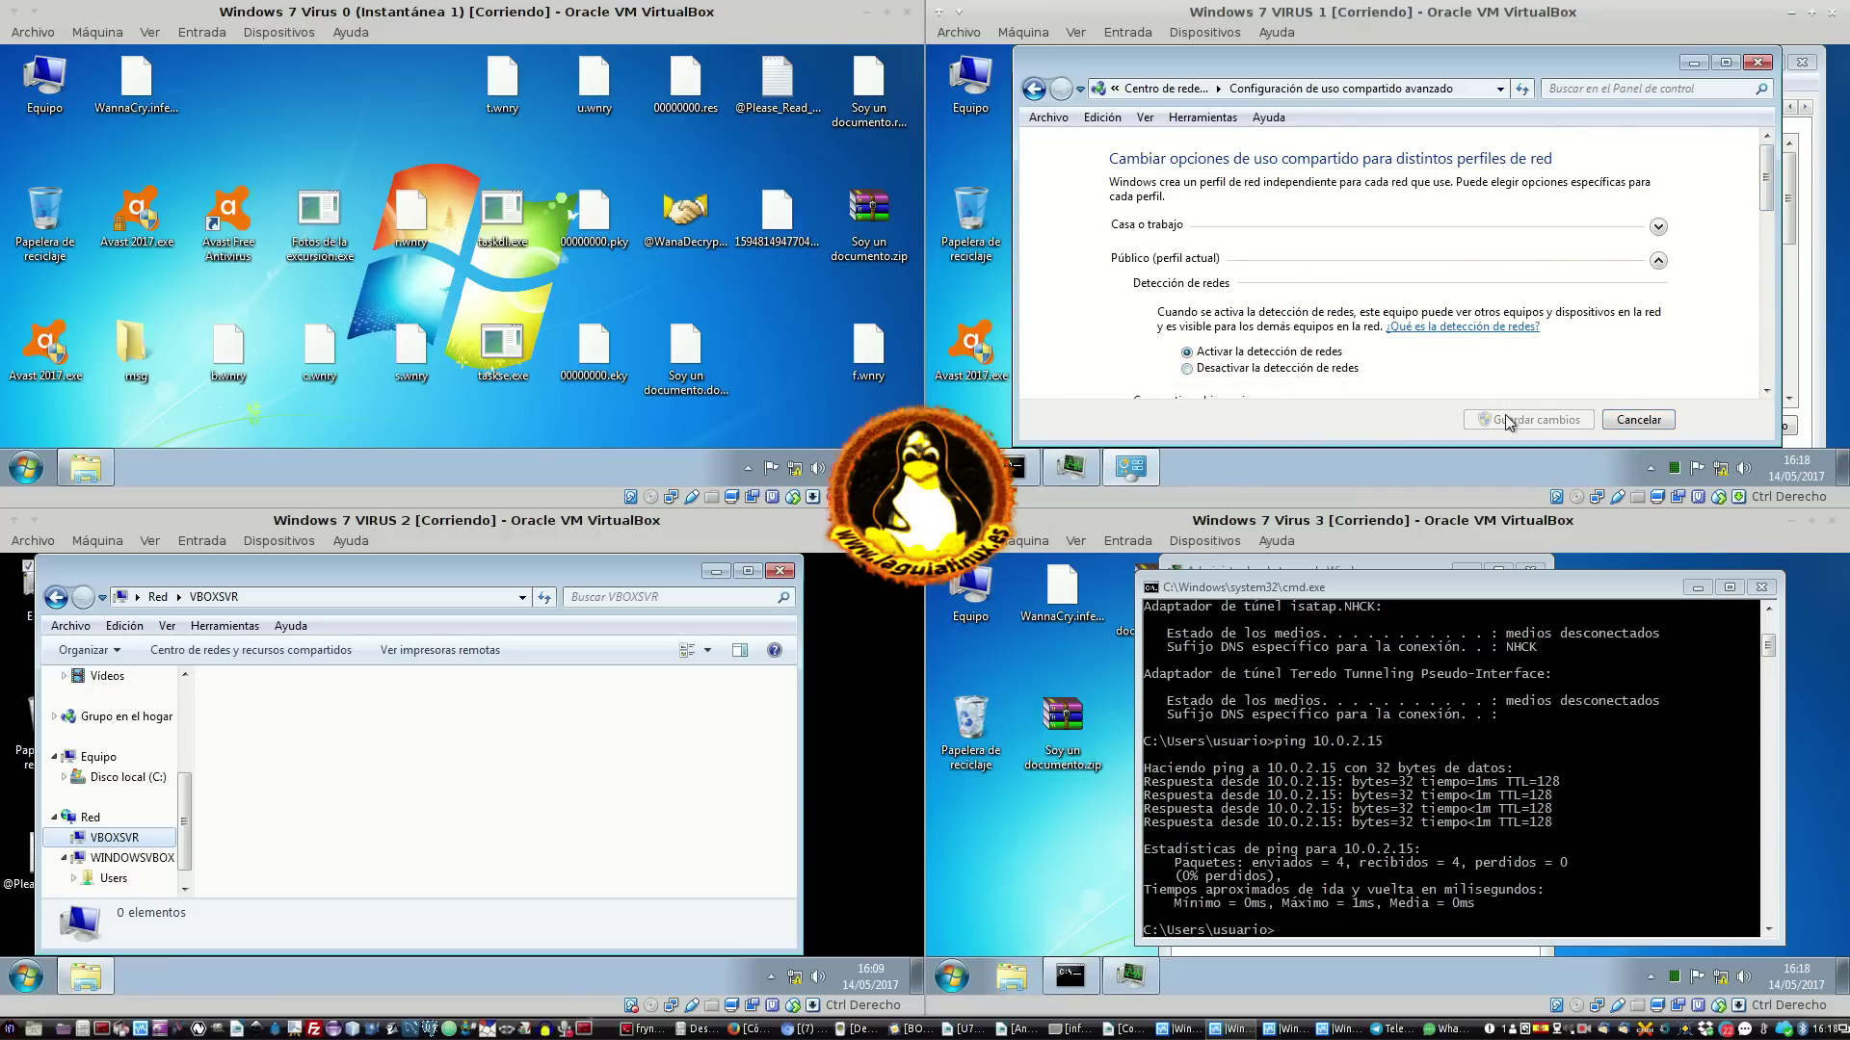
left_click(1657, 229)
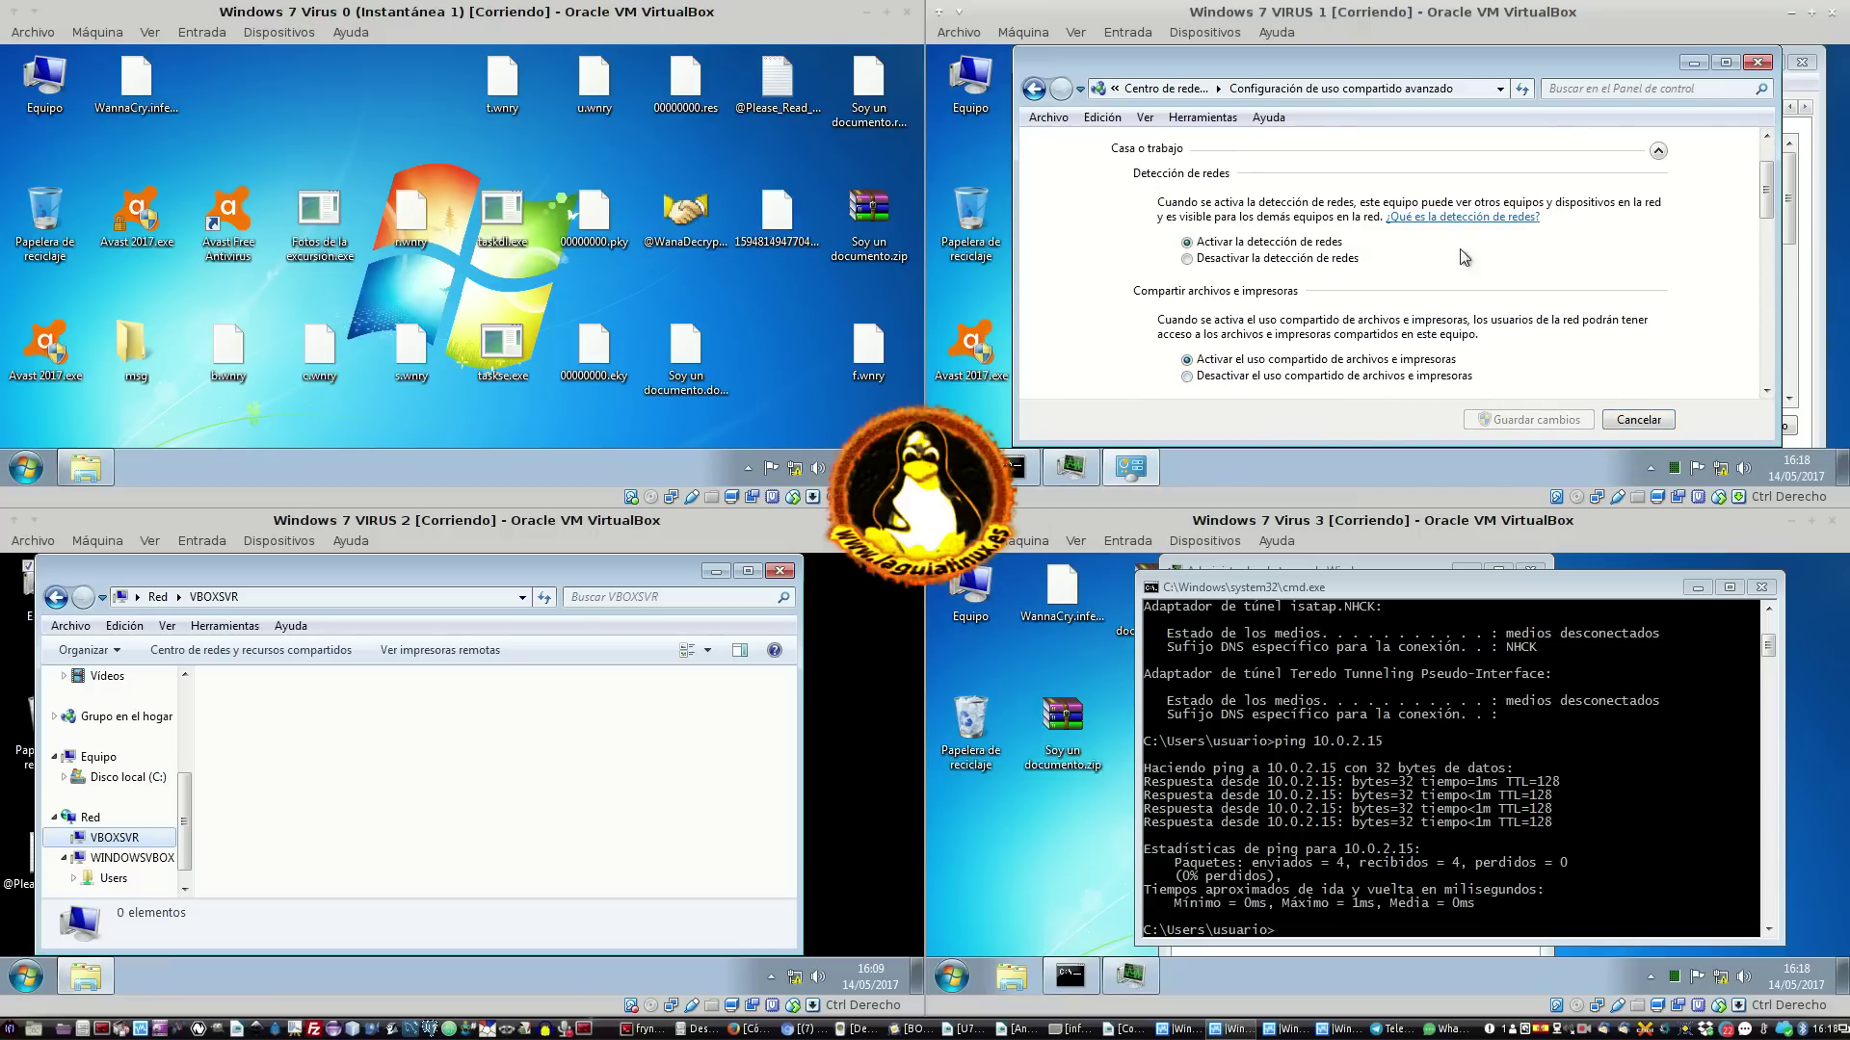
scroll(1474, 349, "up", 2)
scroll(1643, 231, "down", 10)
scroll(1637, 246, "down", 5)
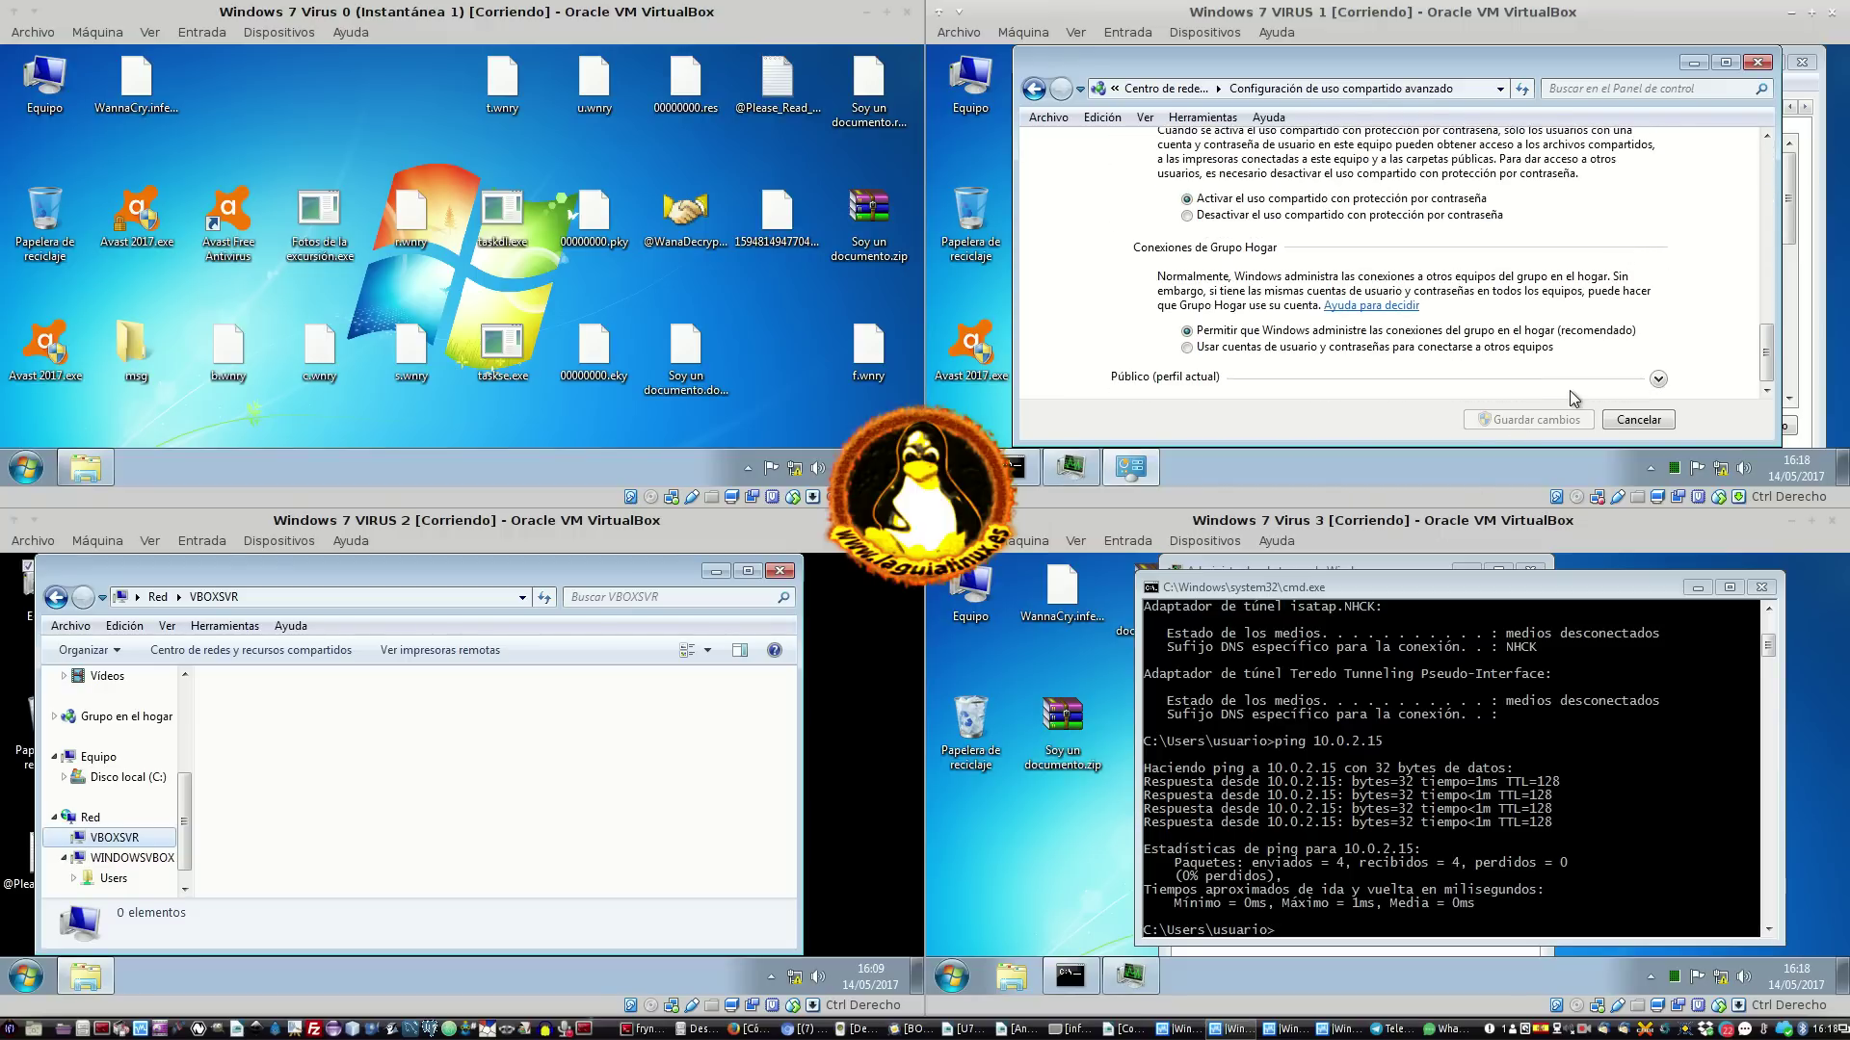
Cancel the sharing settings without saving, then open Equipo and the Red network view on VIRUS 1
left_click(1626, 421)
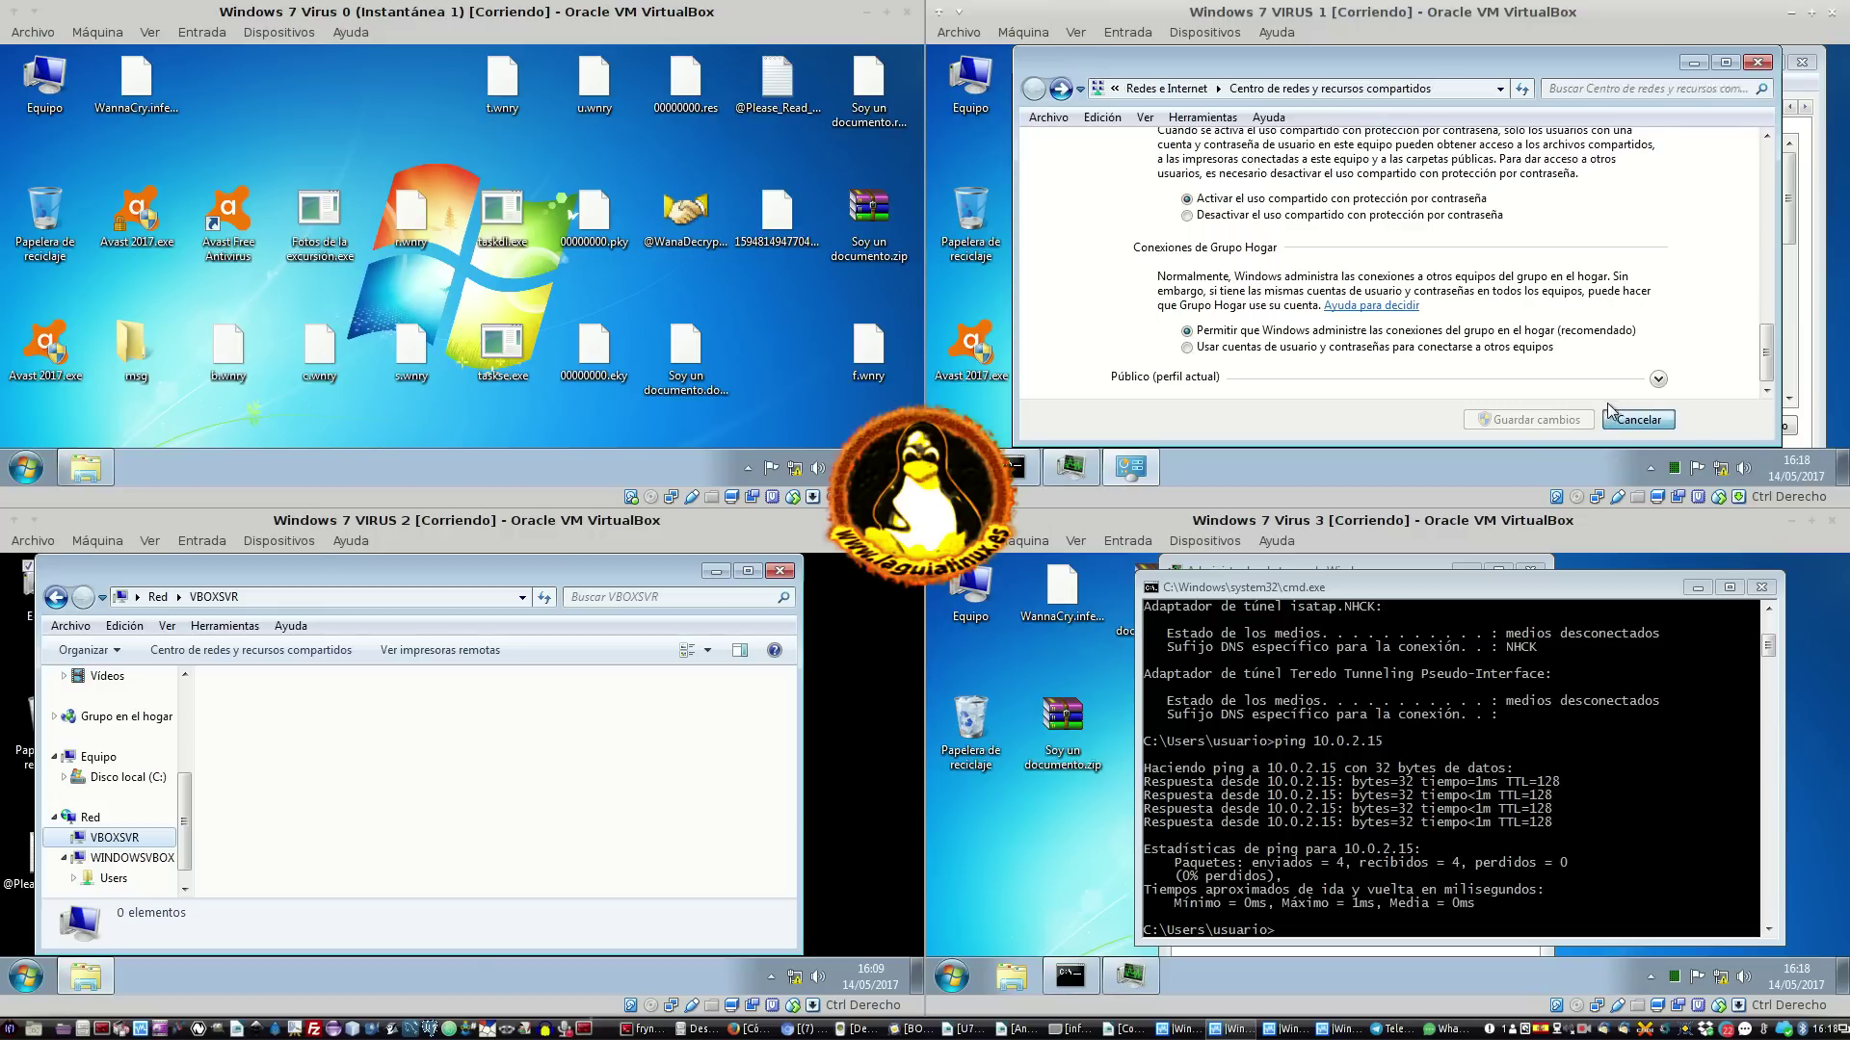
left_click(1108, 238)
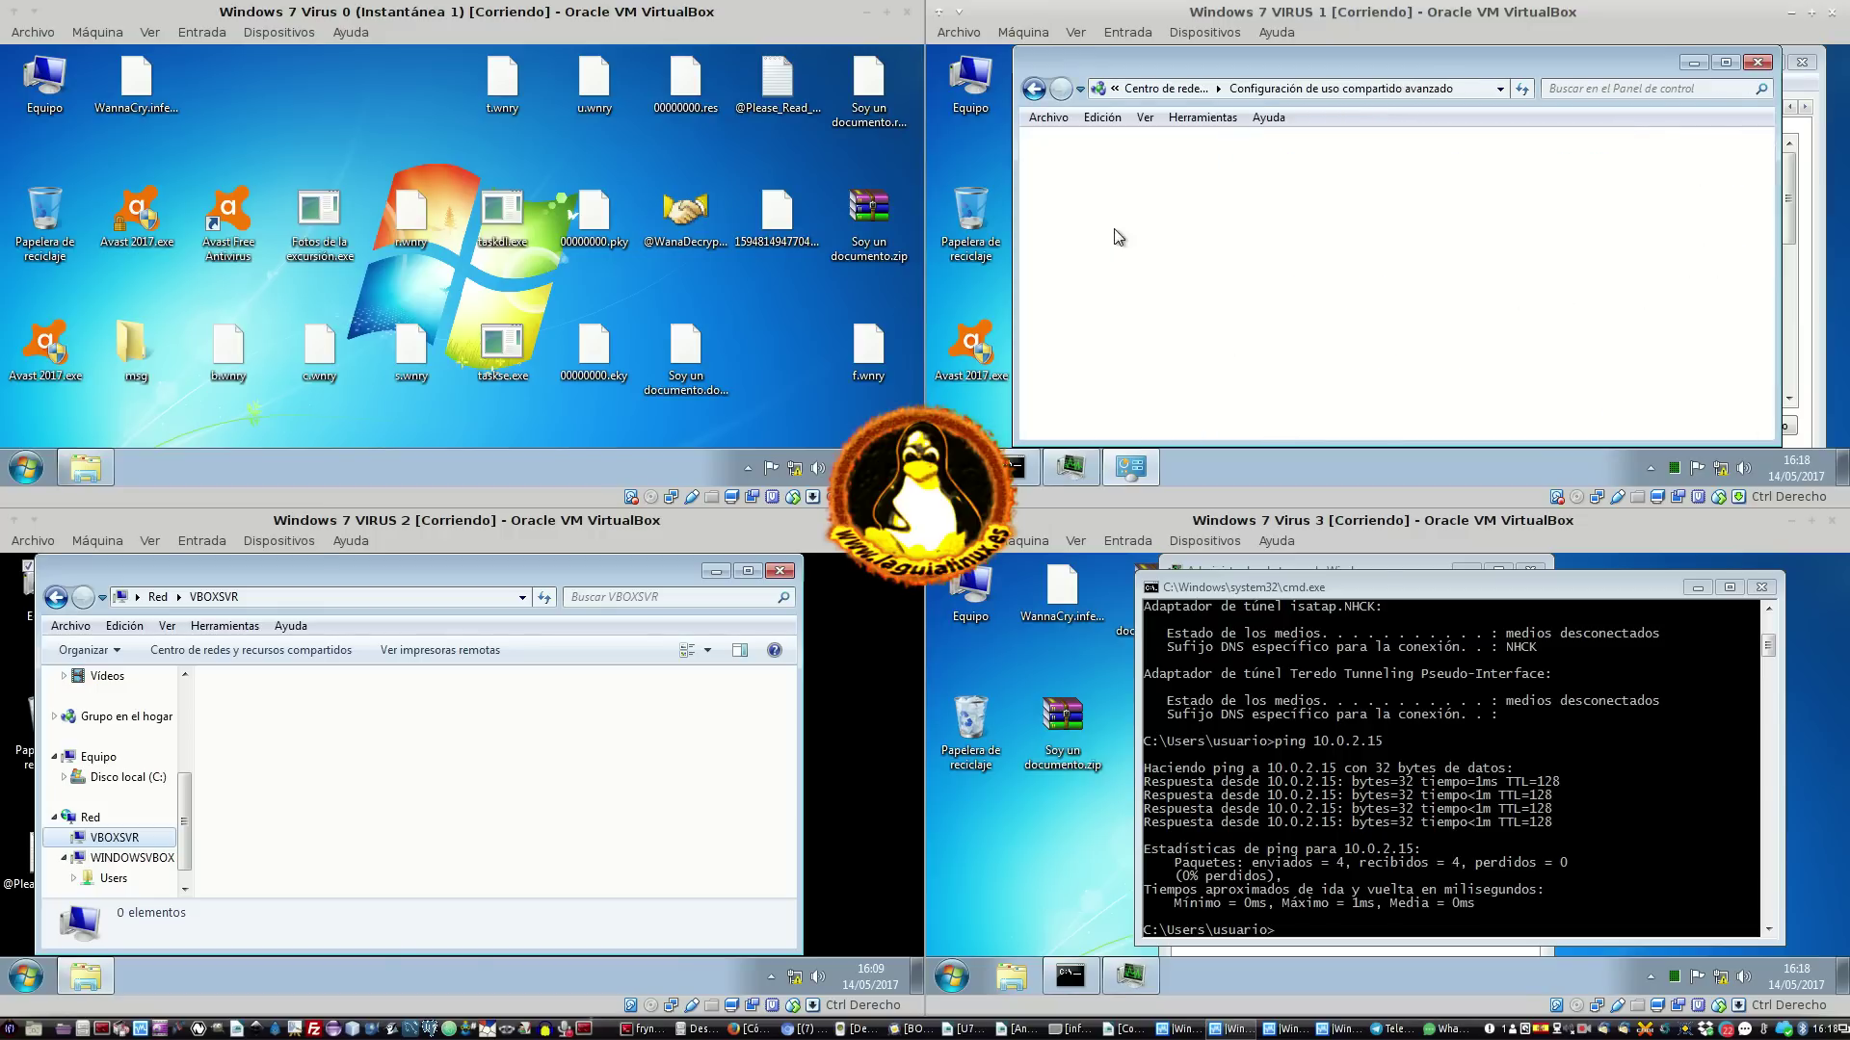
left_click(1630, 421)
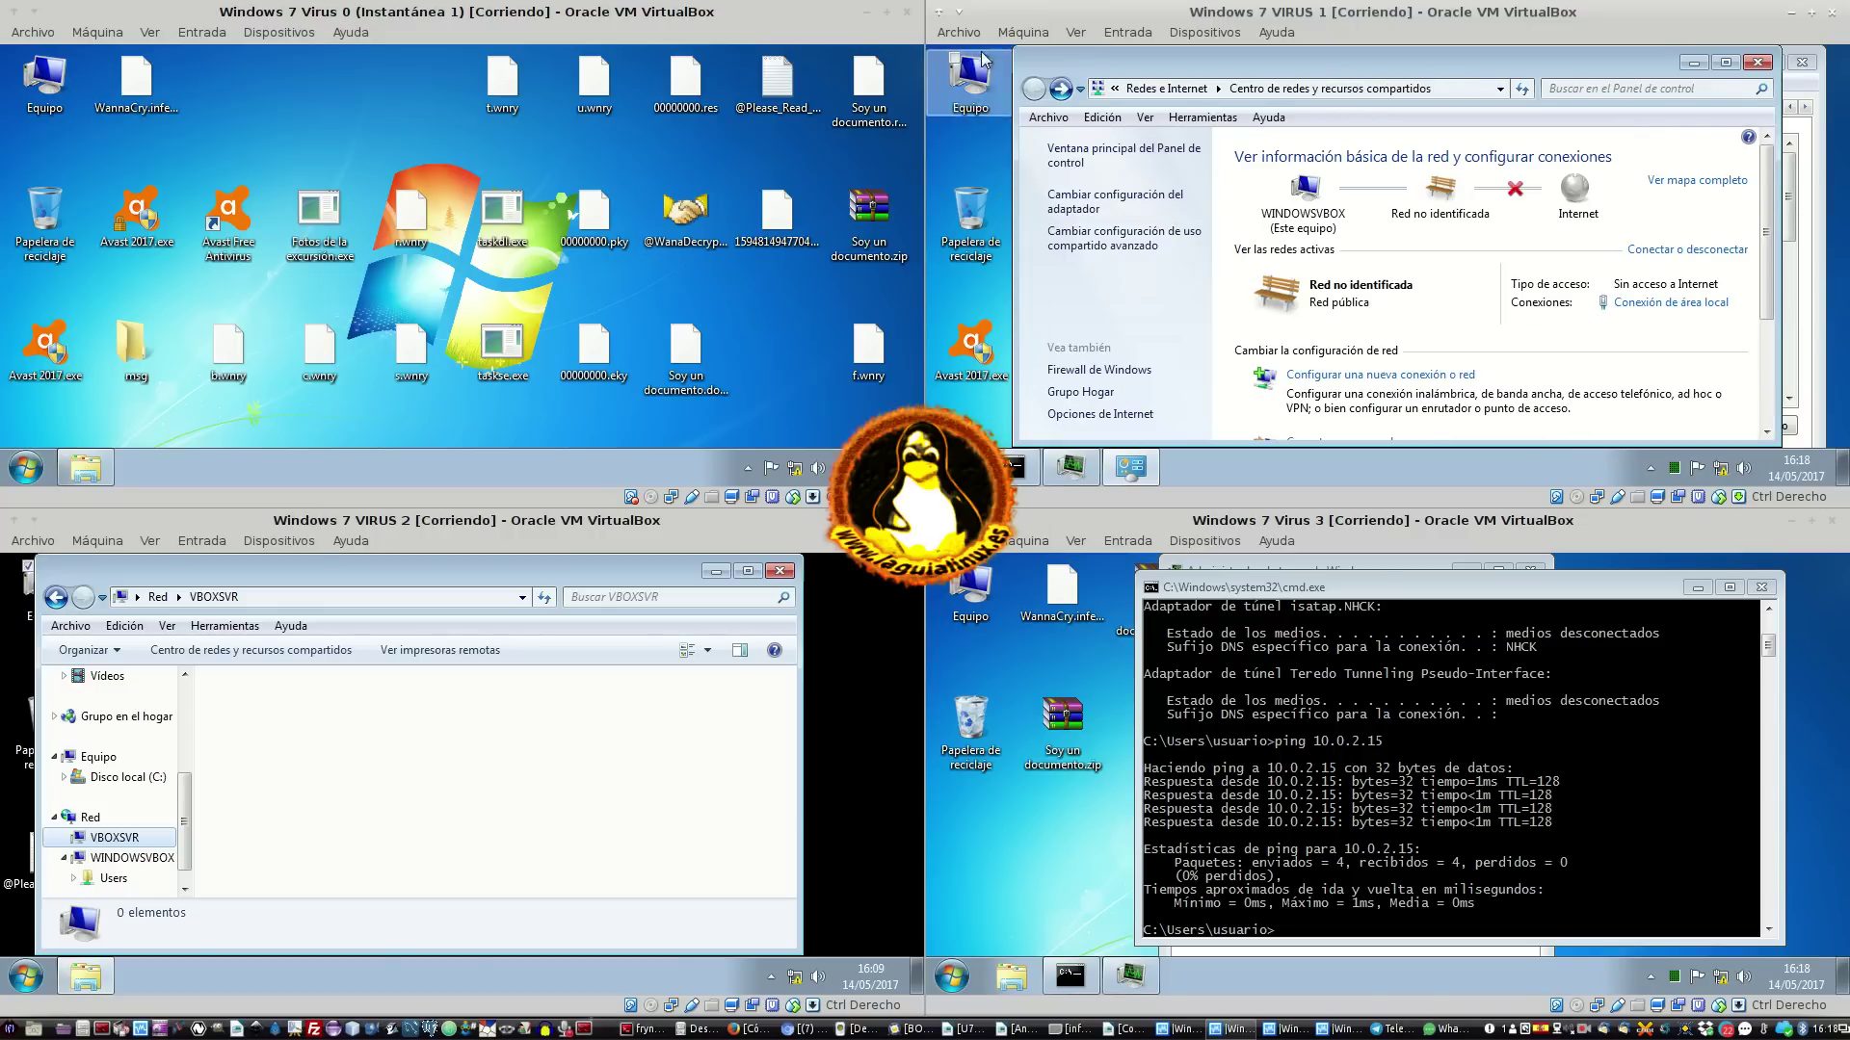
double_click(971, 82)
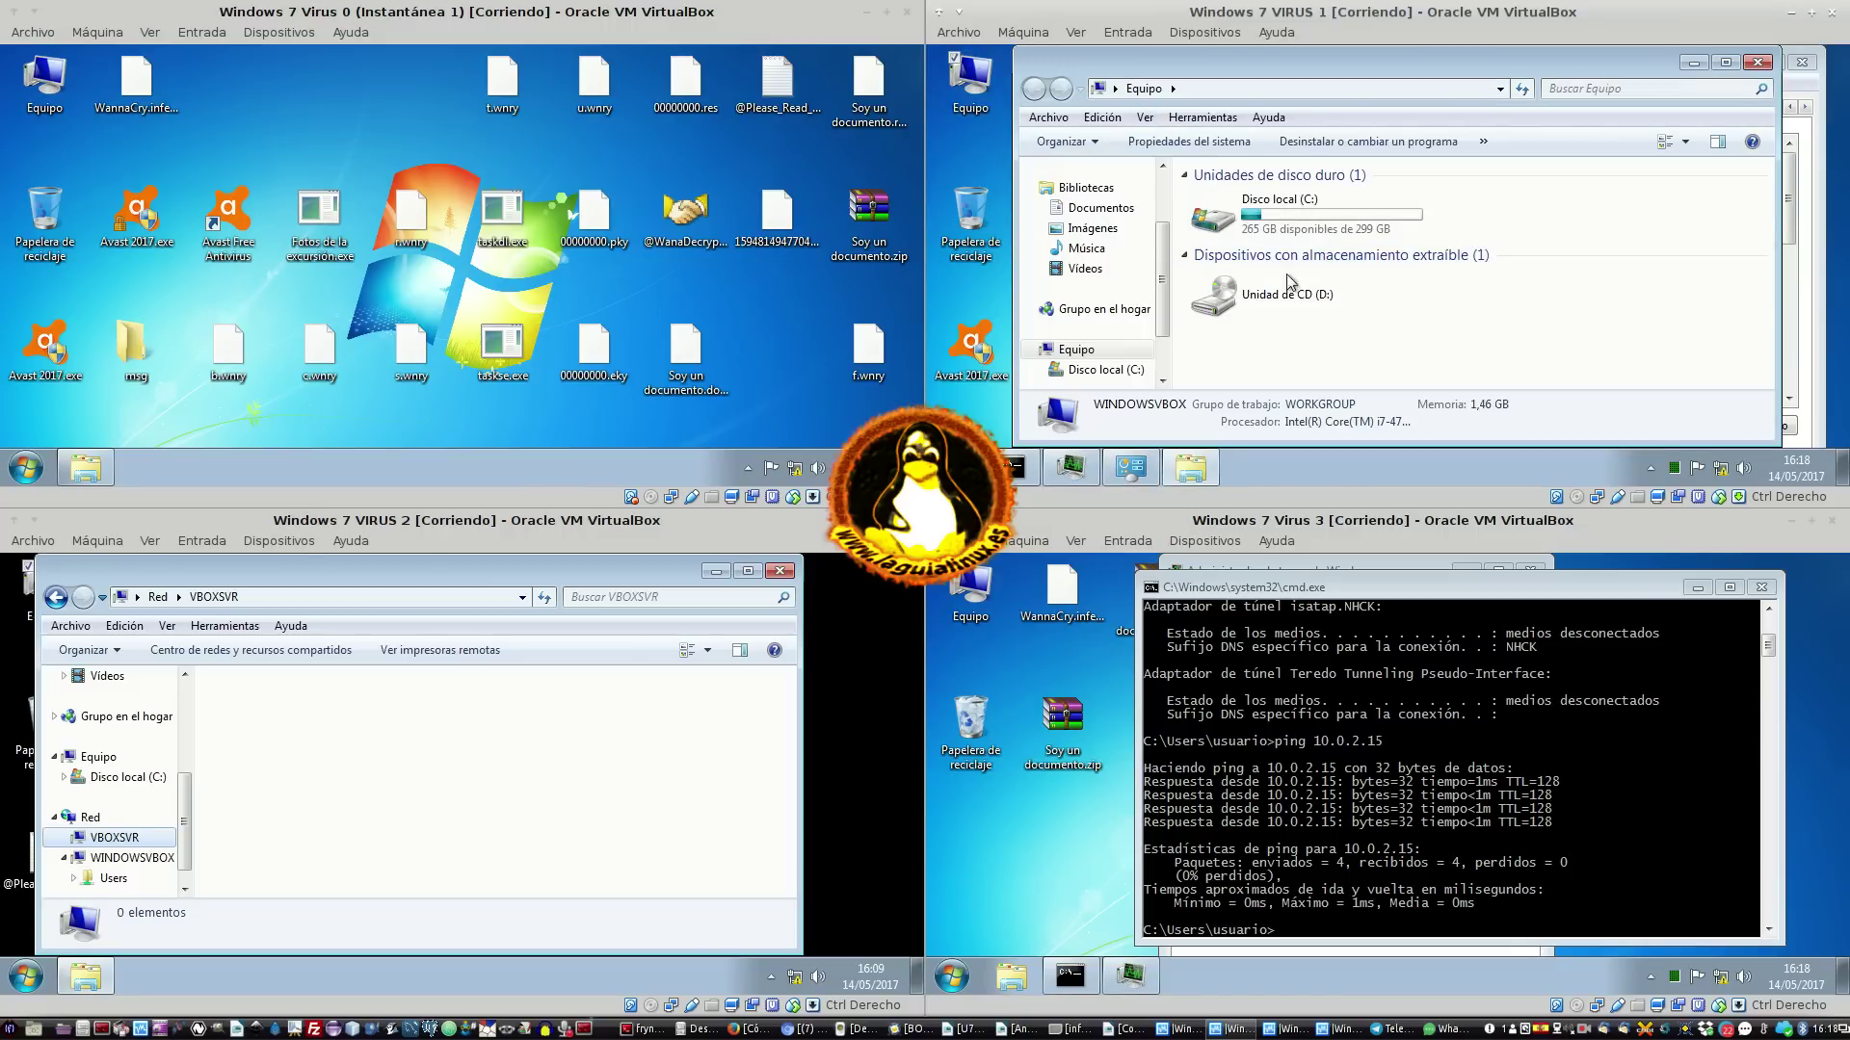
scroll(1164, 347, "down", 1)
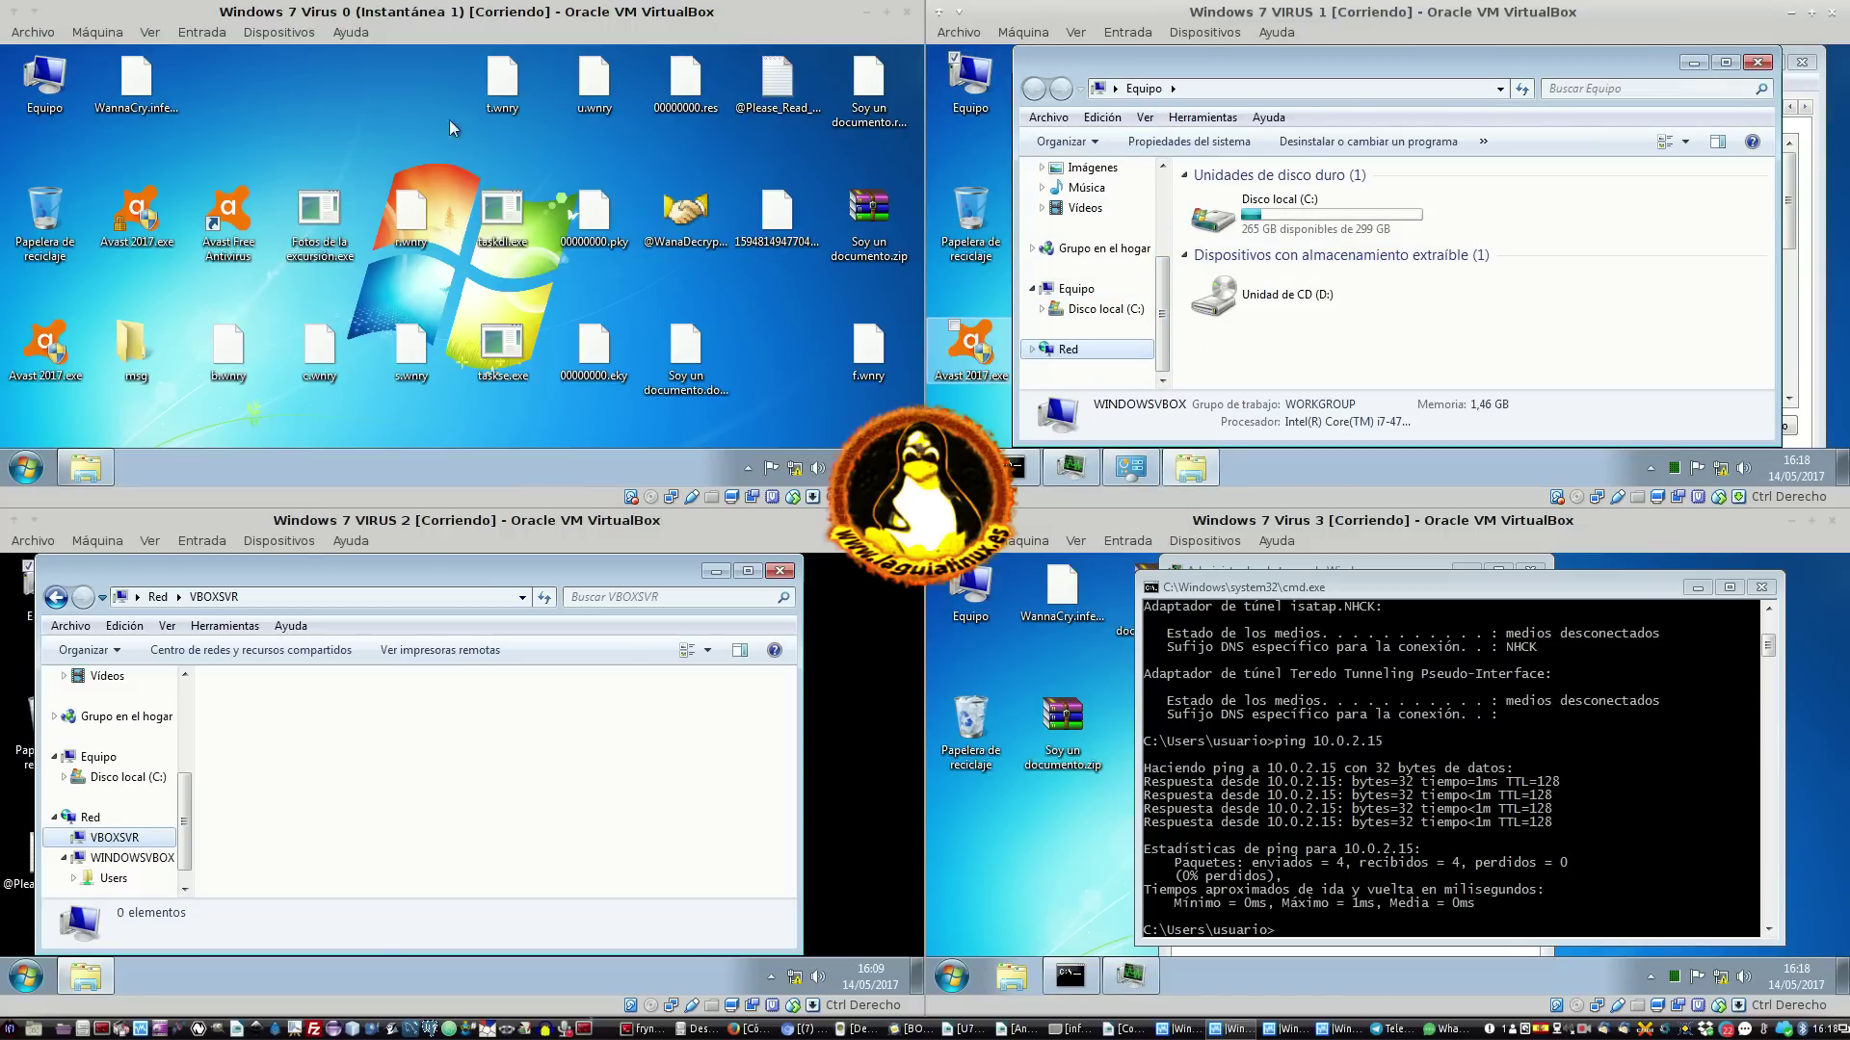
left_click(353, 144)
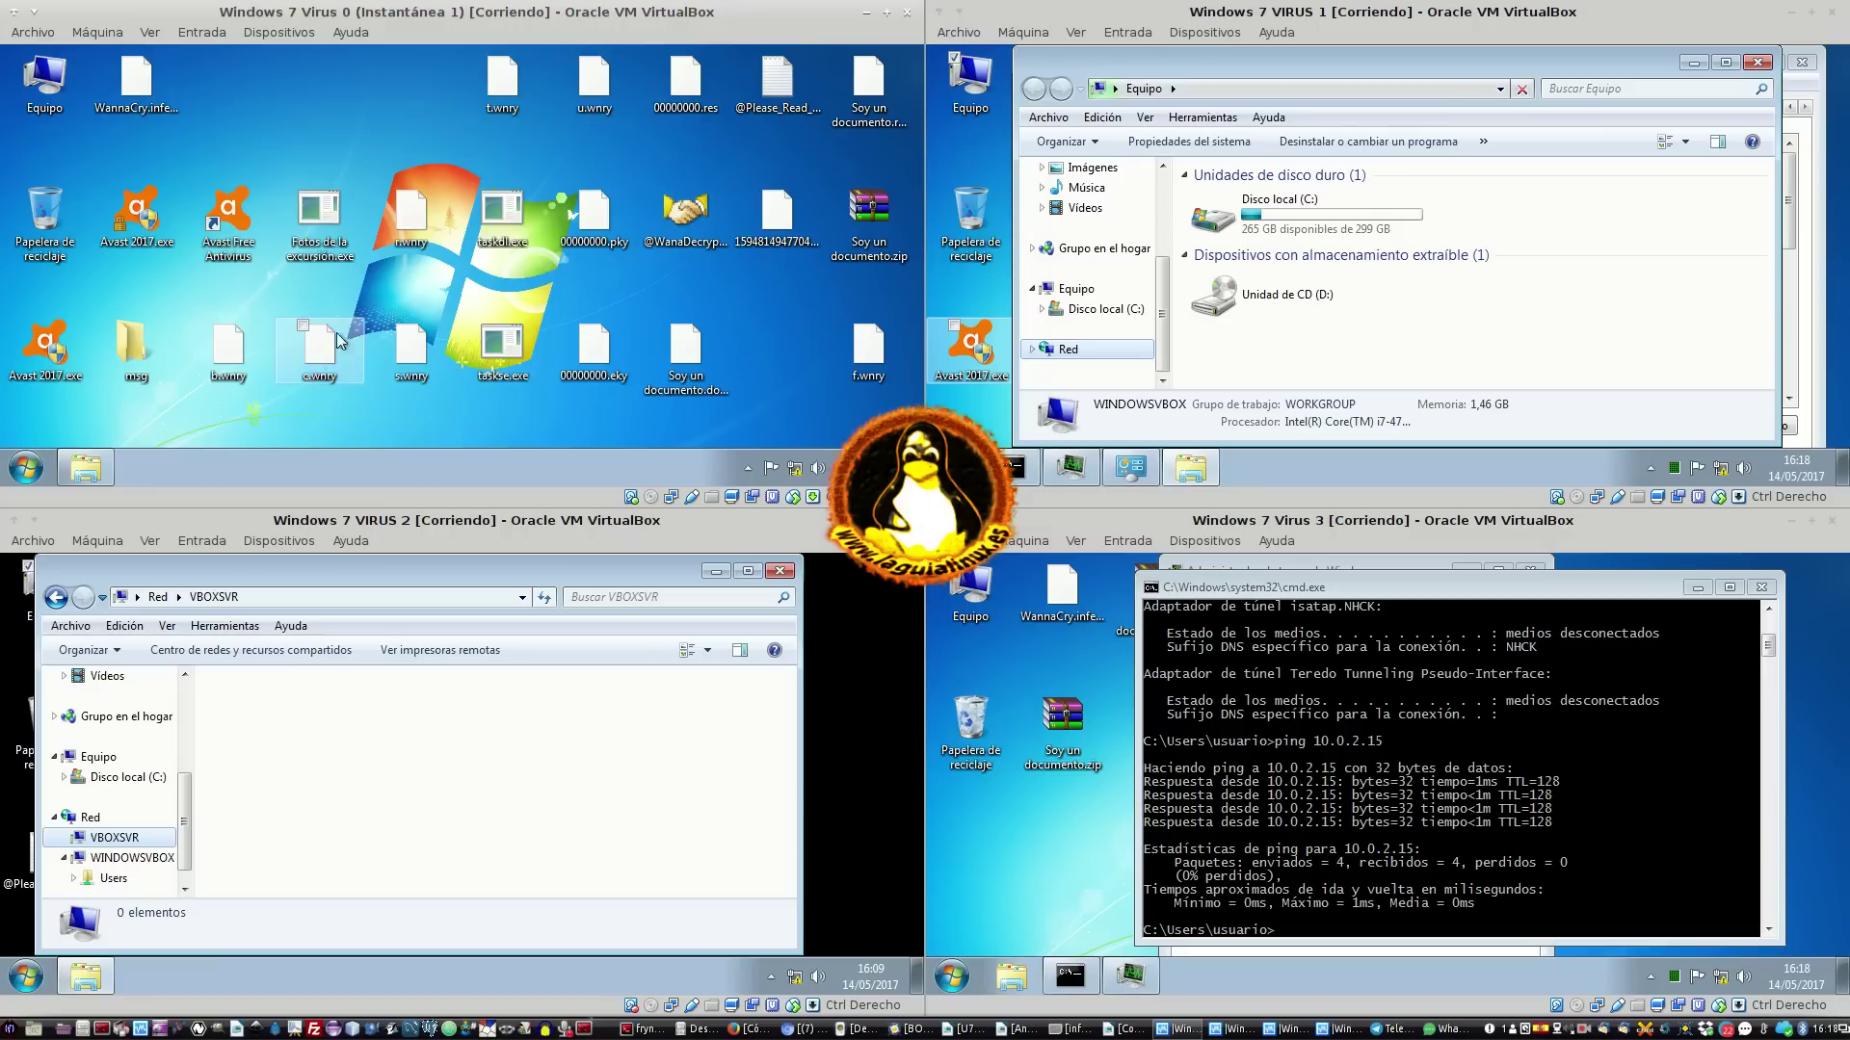
Select the WannaCry files, b.wnry and the msg folder on Virus 0 and delete them to the Recycle Bin
left_click_drag(319, 426, 915, 48)
left_click(253, 344, "ctrl")
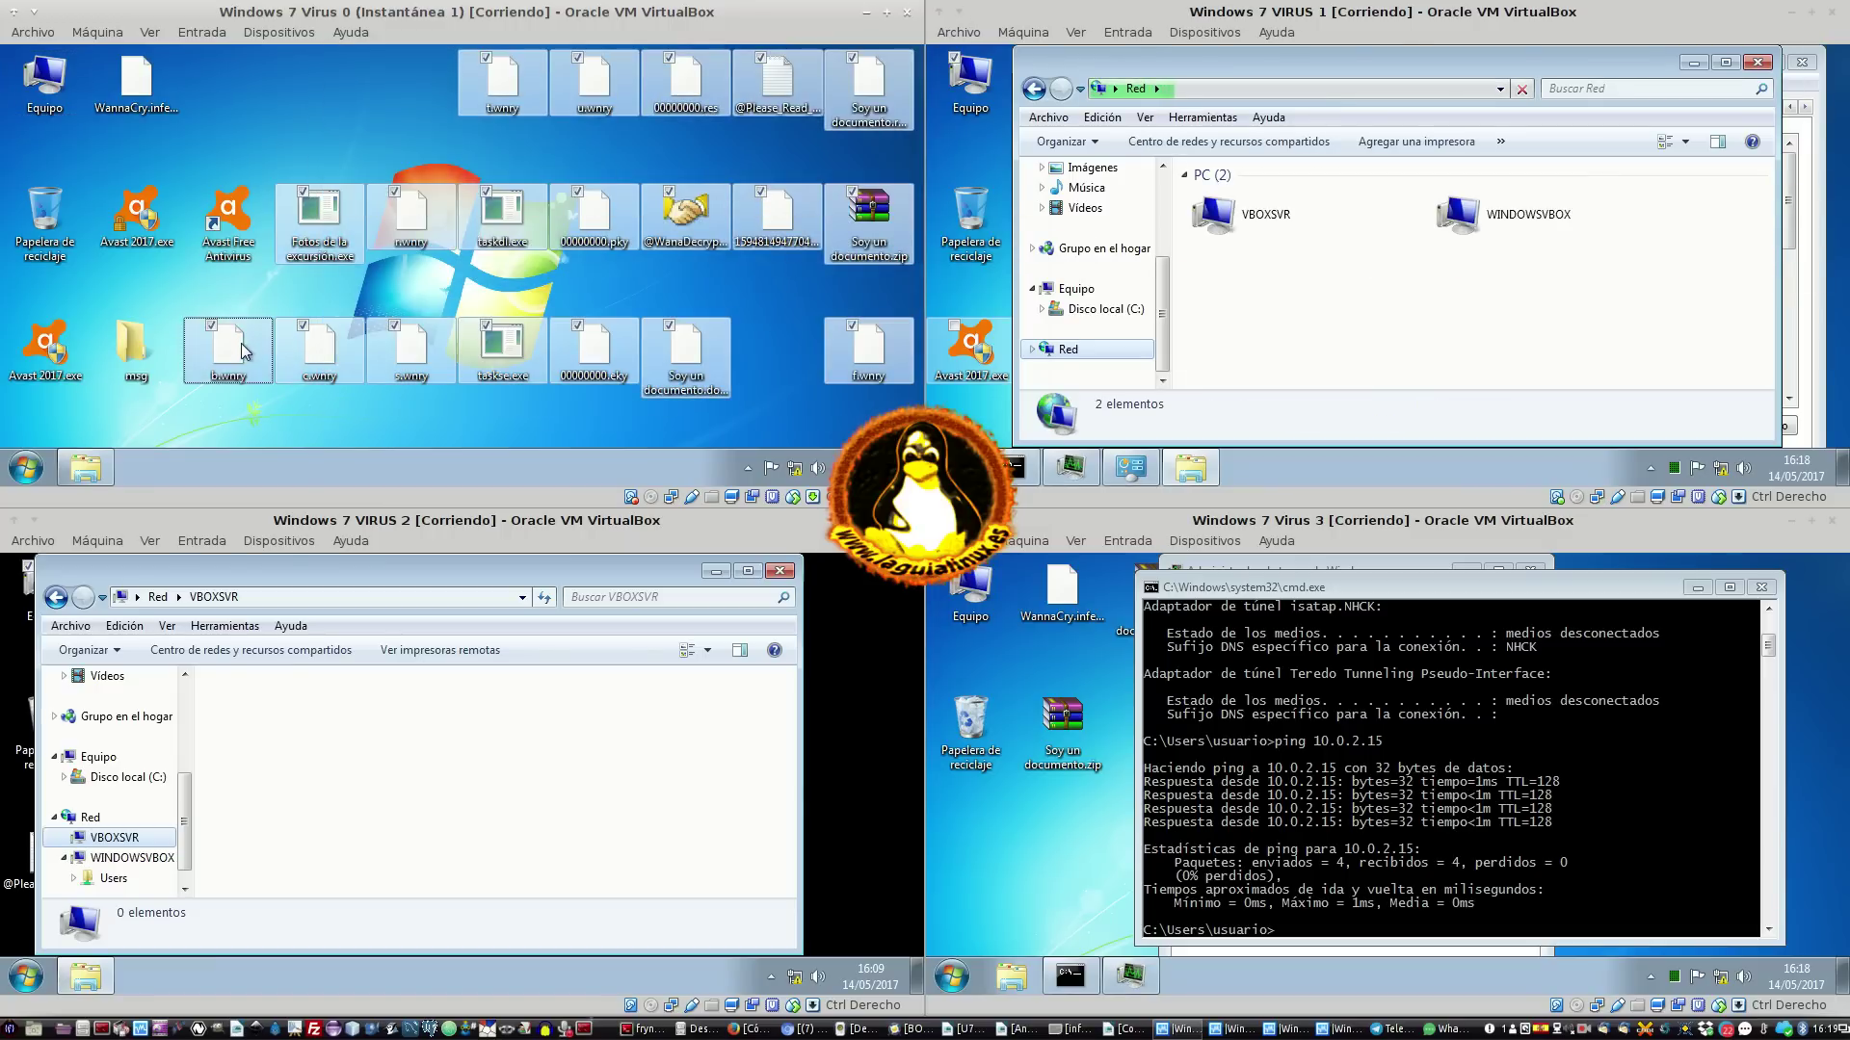
left_click(135, 349, "ctrl")
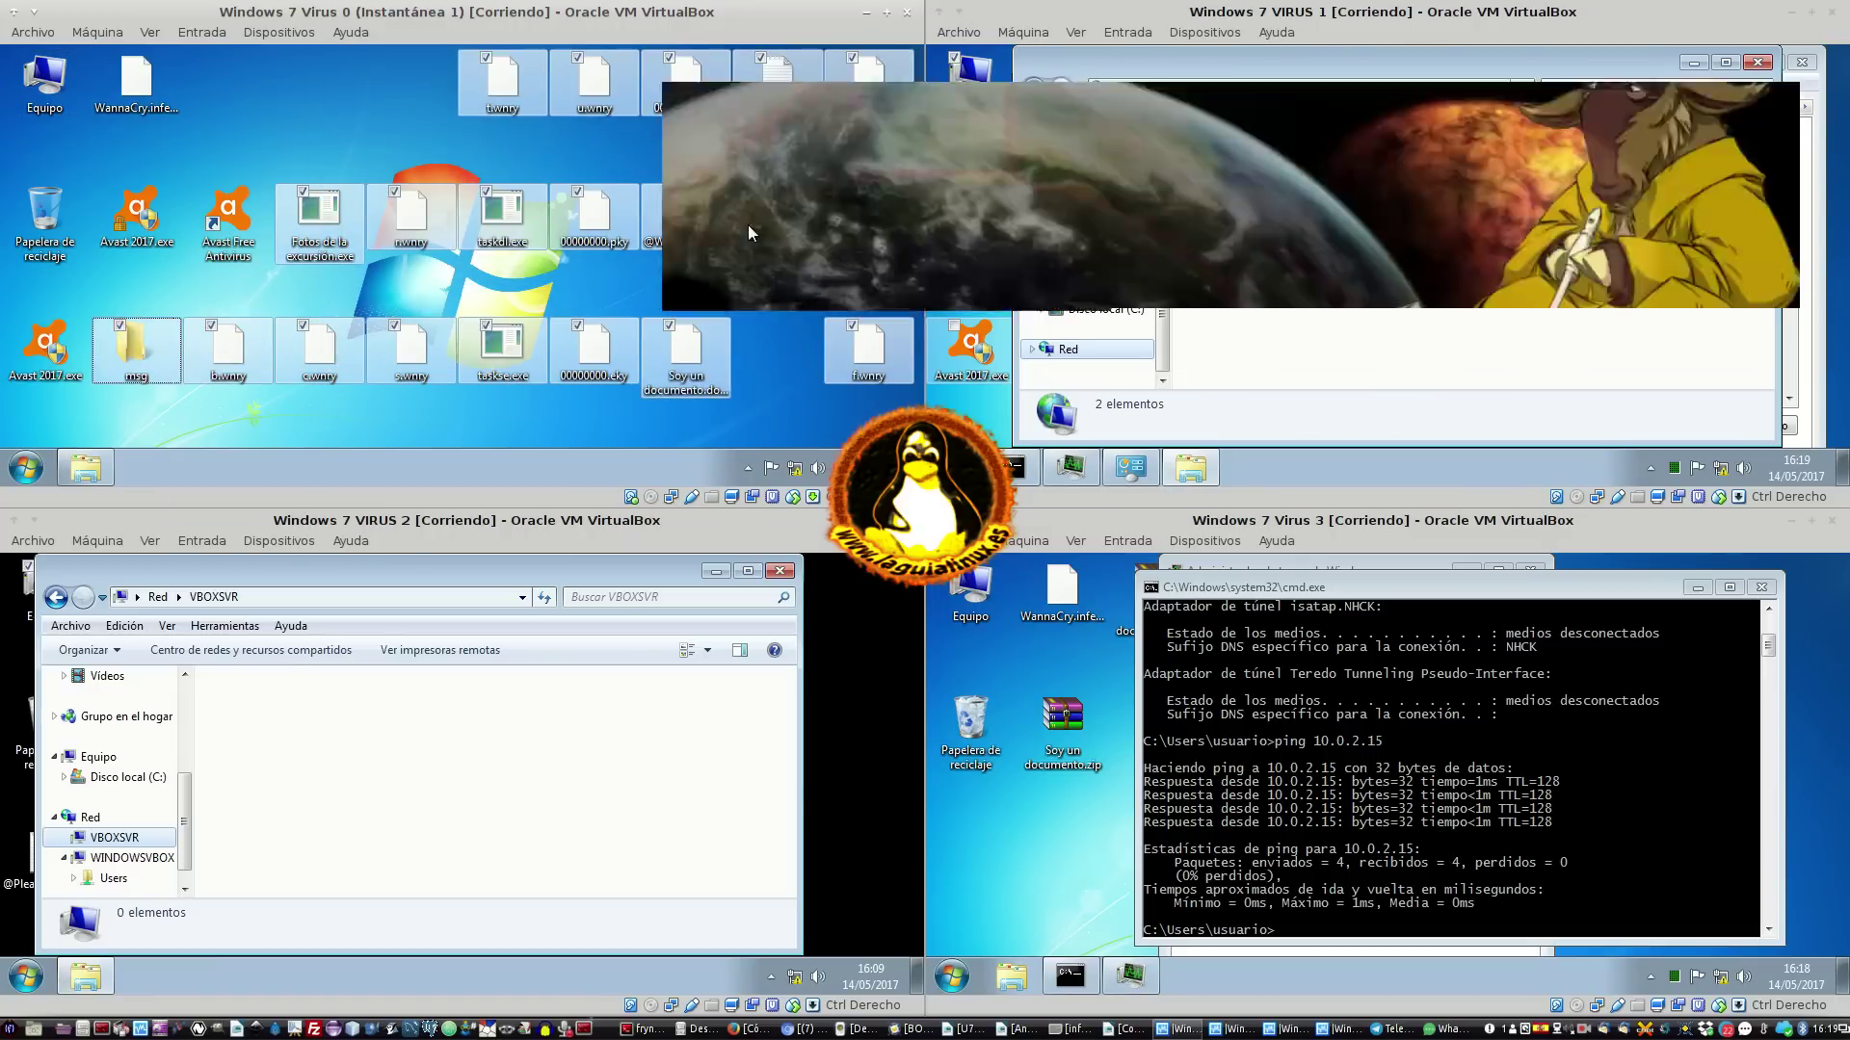
right_click(664, 220)
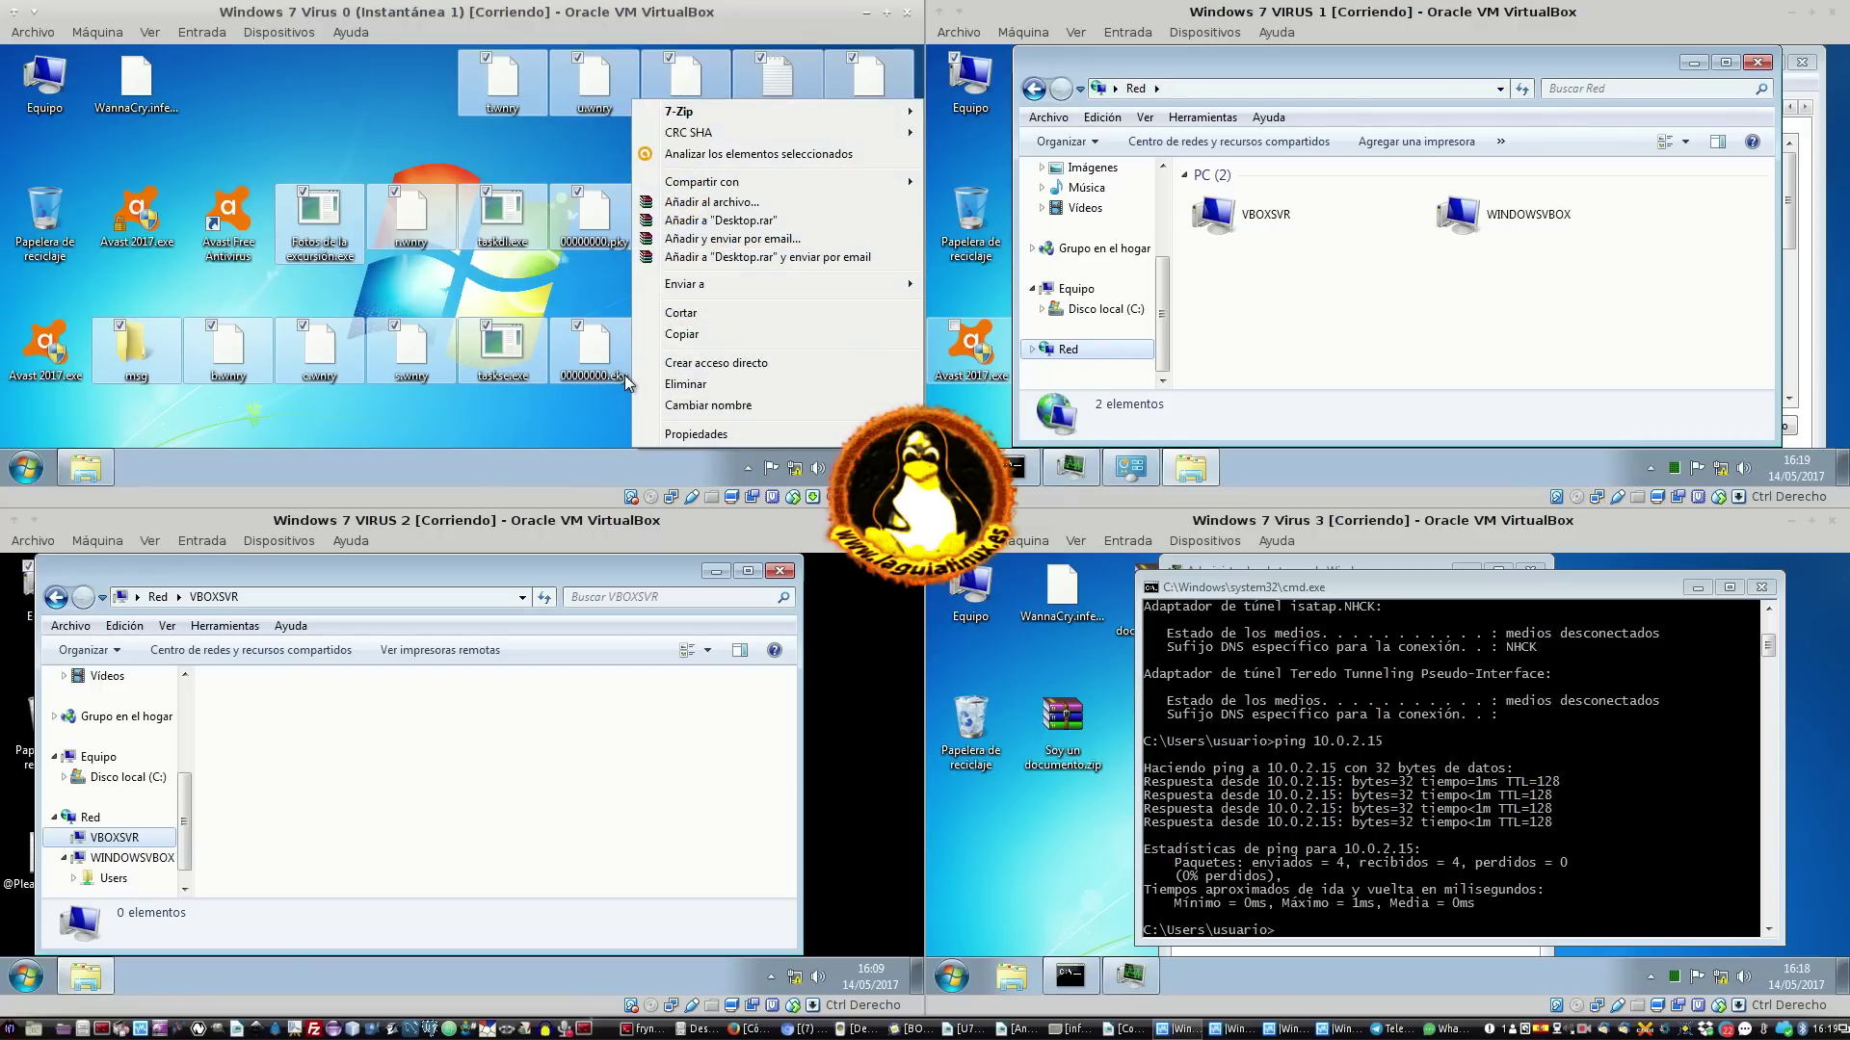
left_click(719, 378)
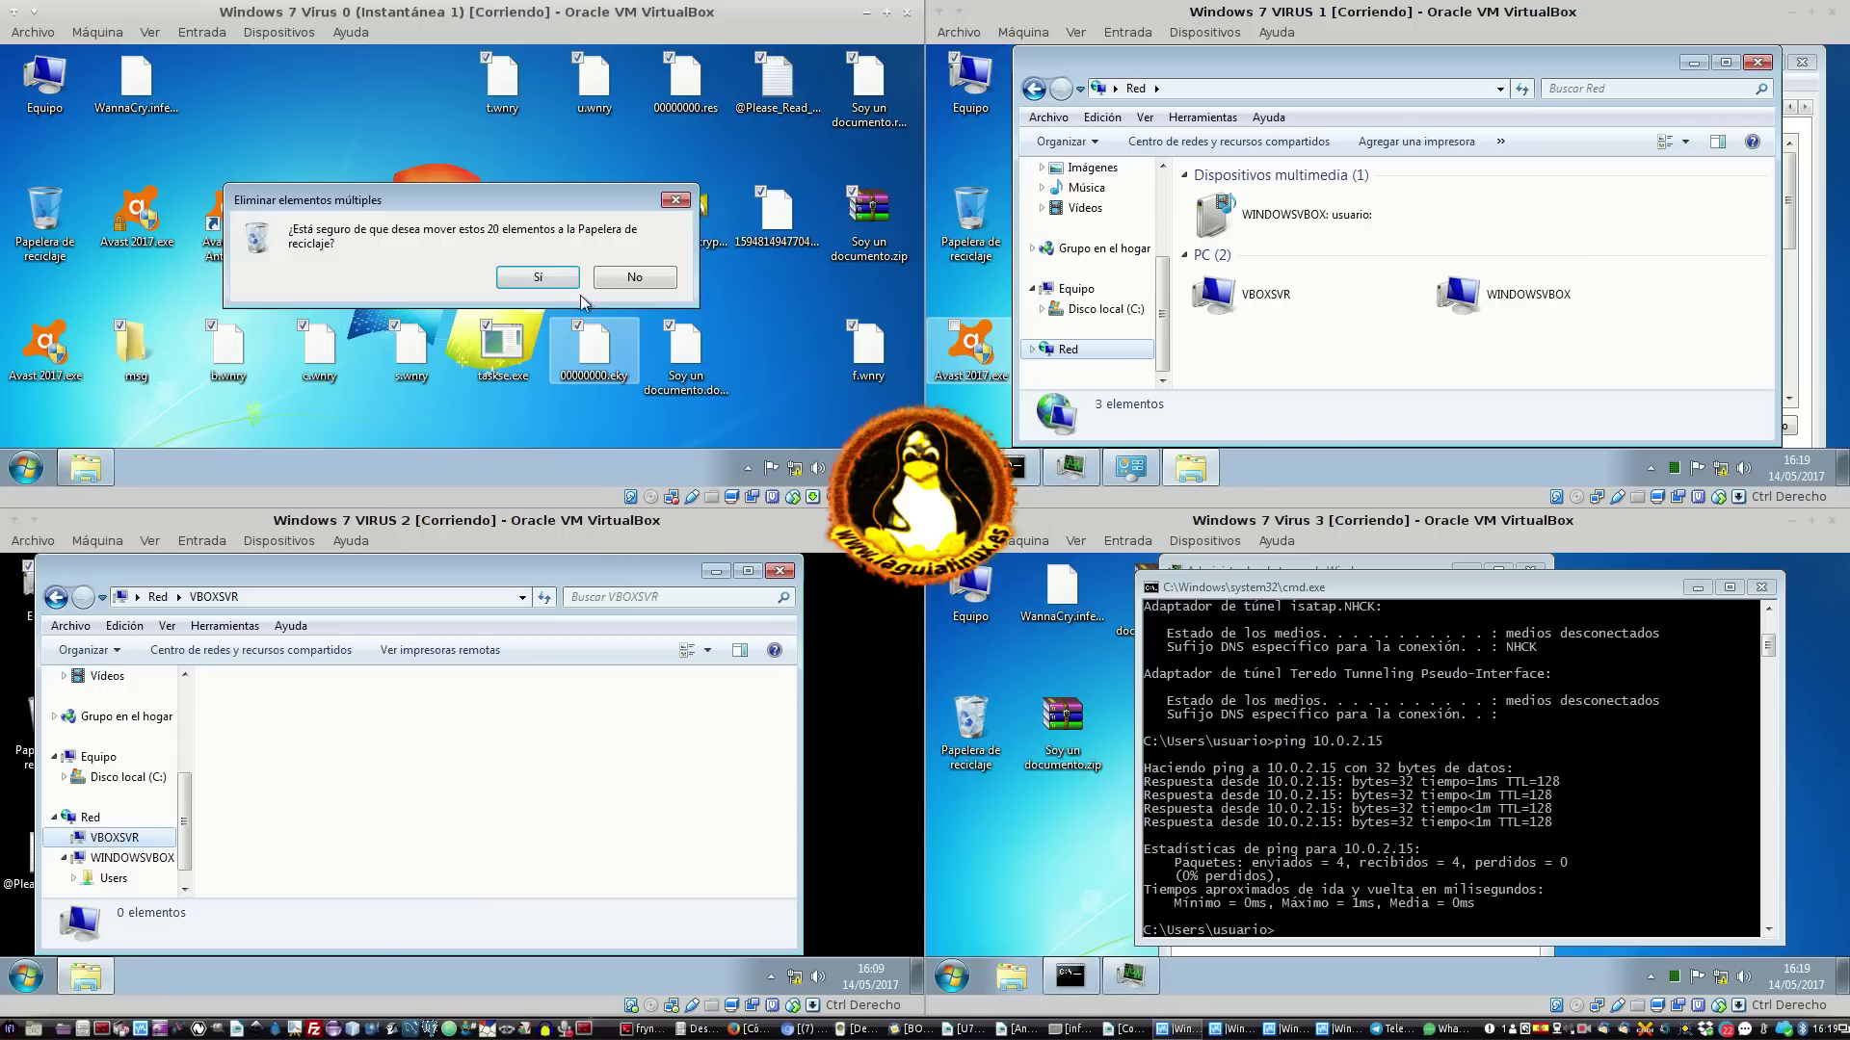
left_click(544, 281)
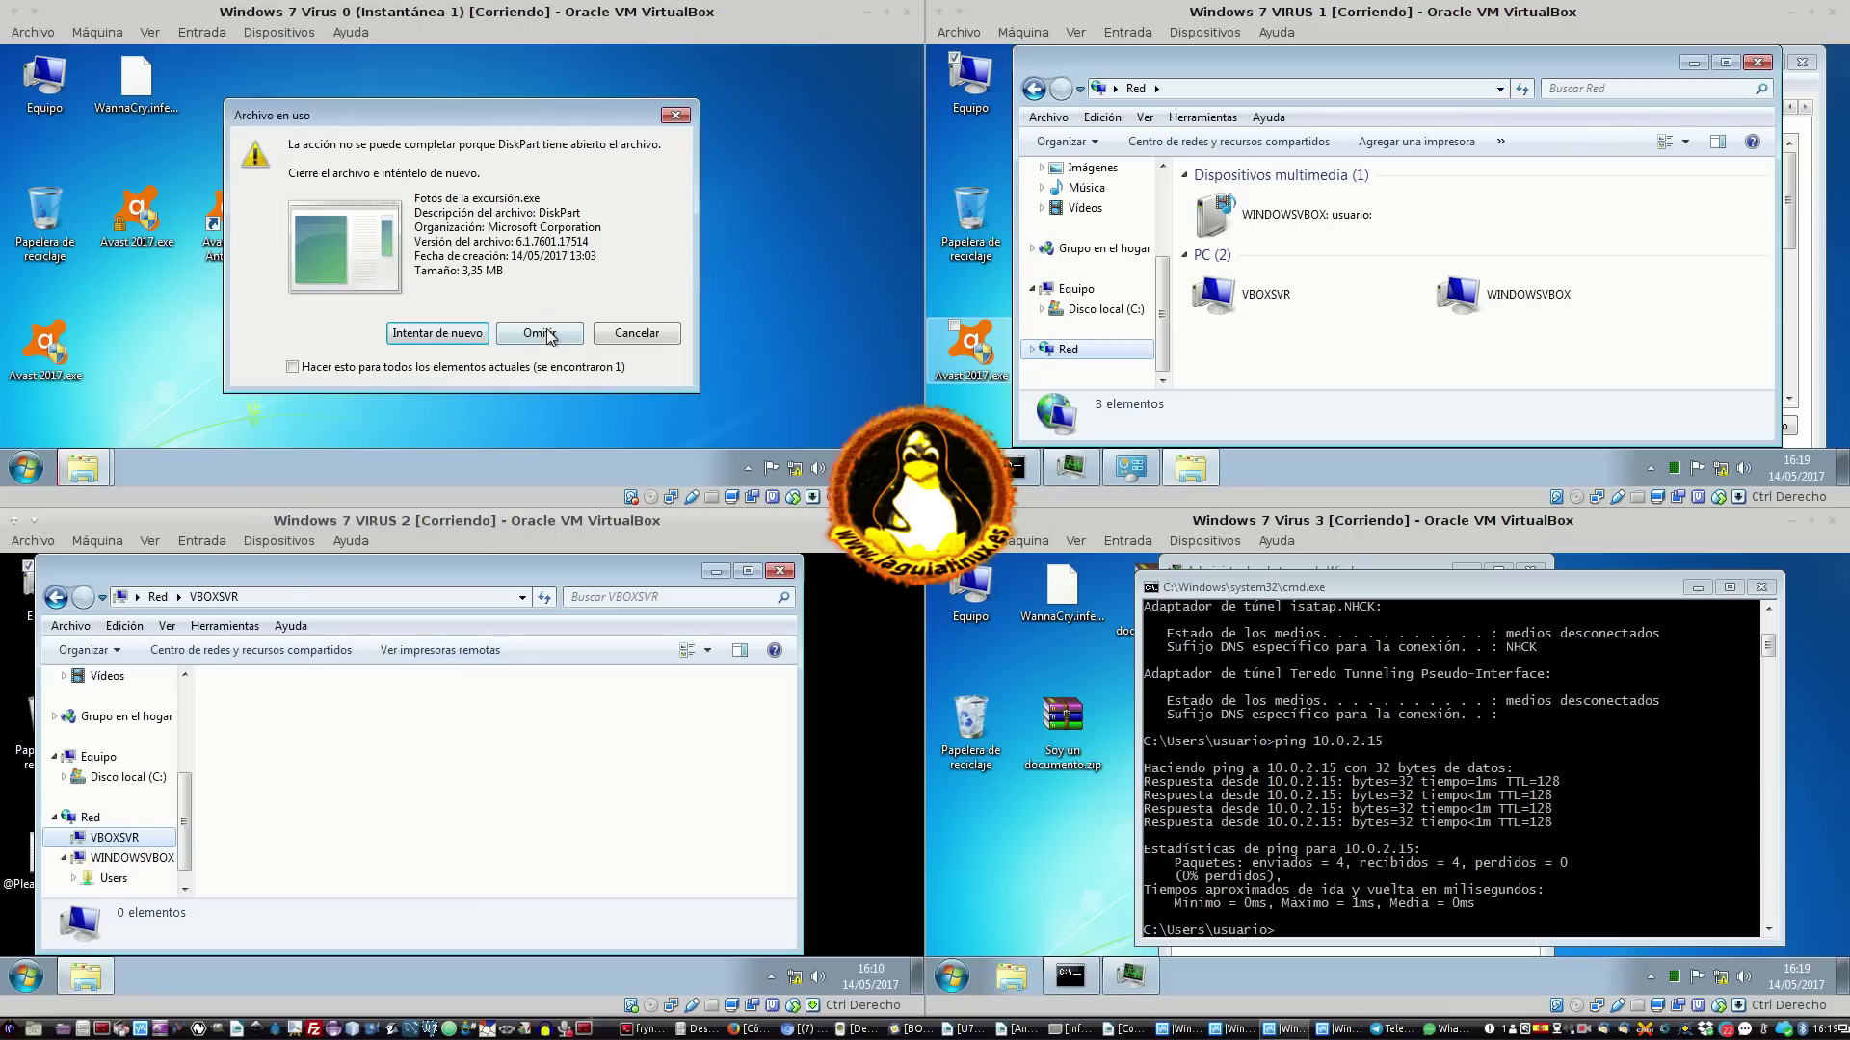
Retry recycling the in-use file several times, then skip it to finish the deletion
left_click(477, 339)
left_click(477, 333)
left_click(477, 334)
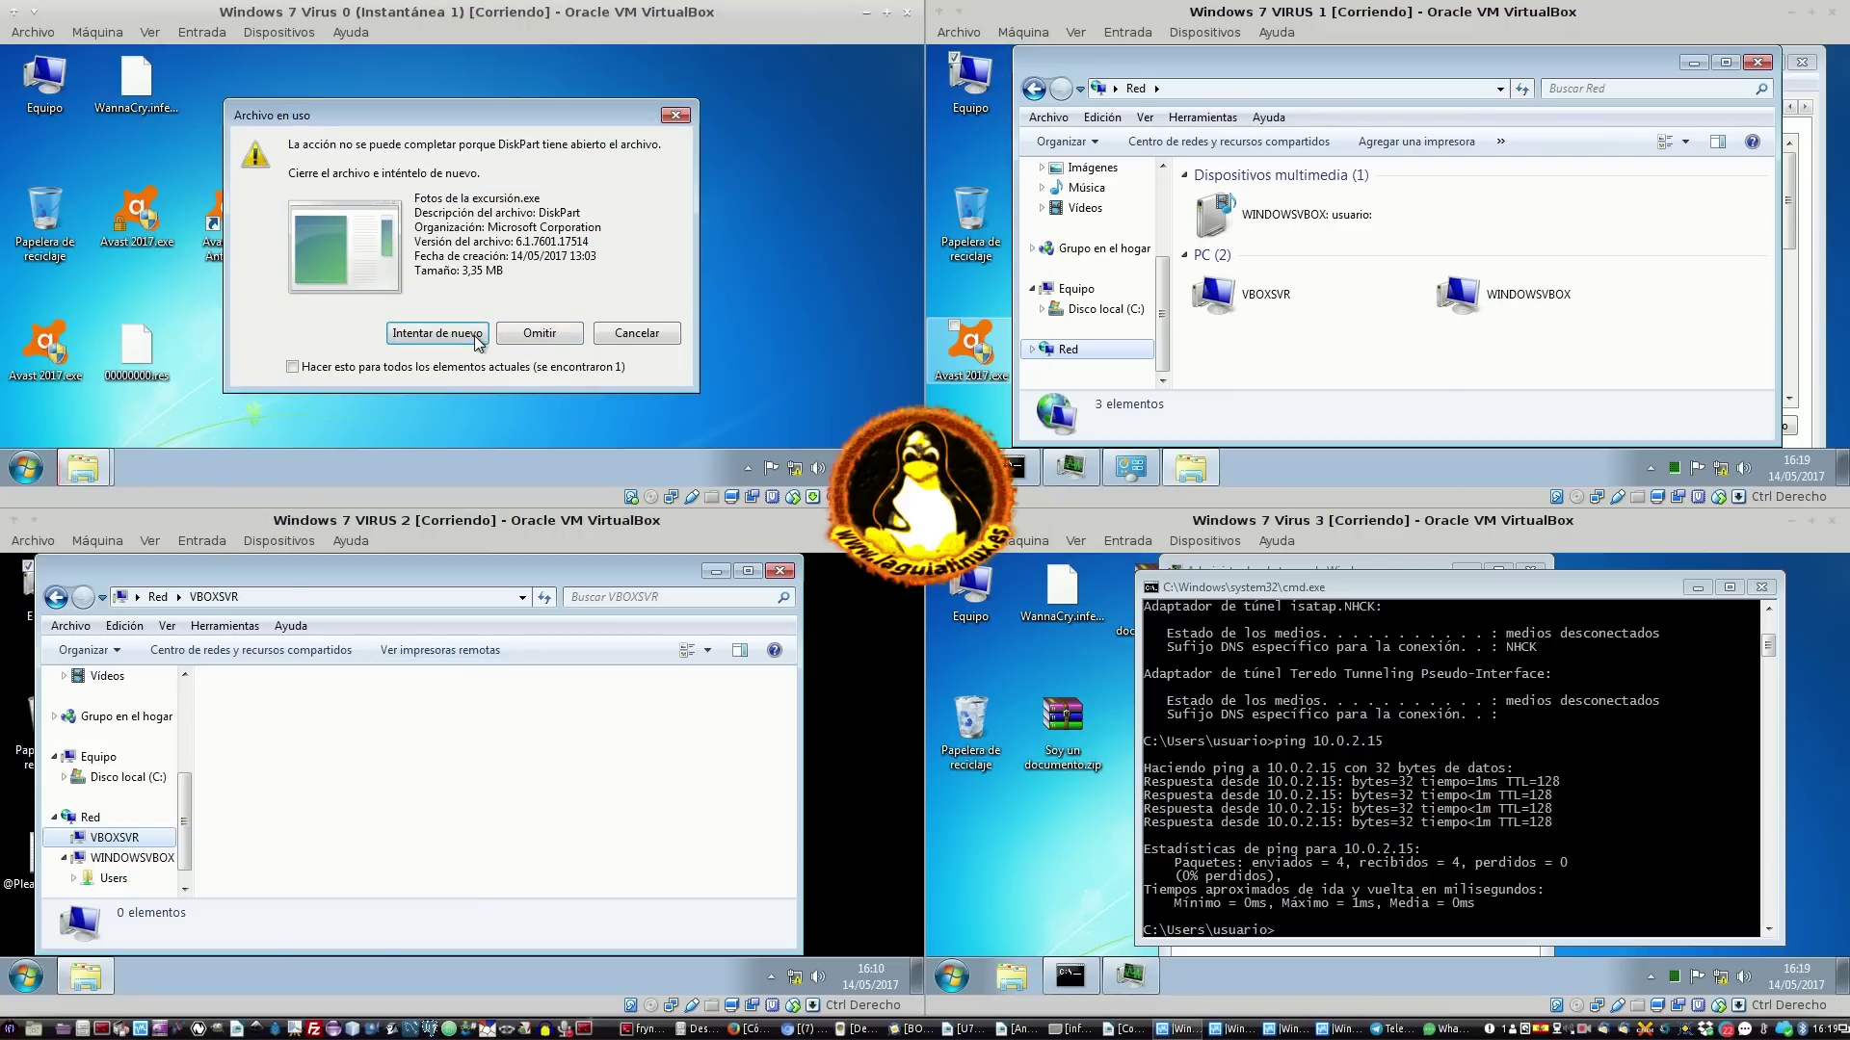
left_click(475, 334)
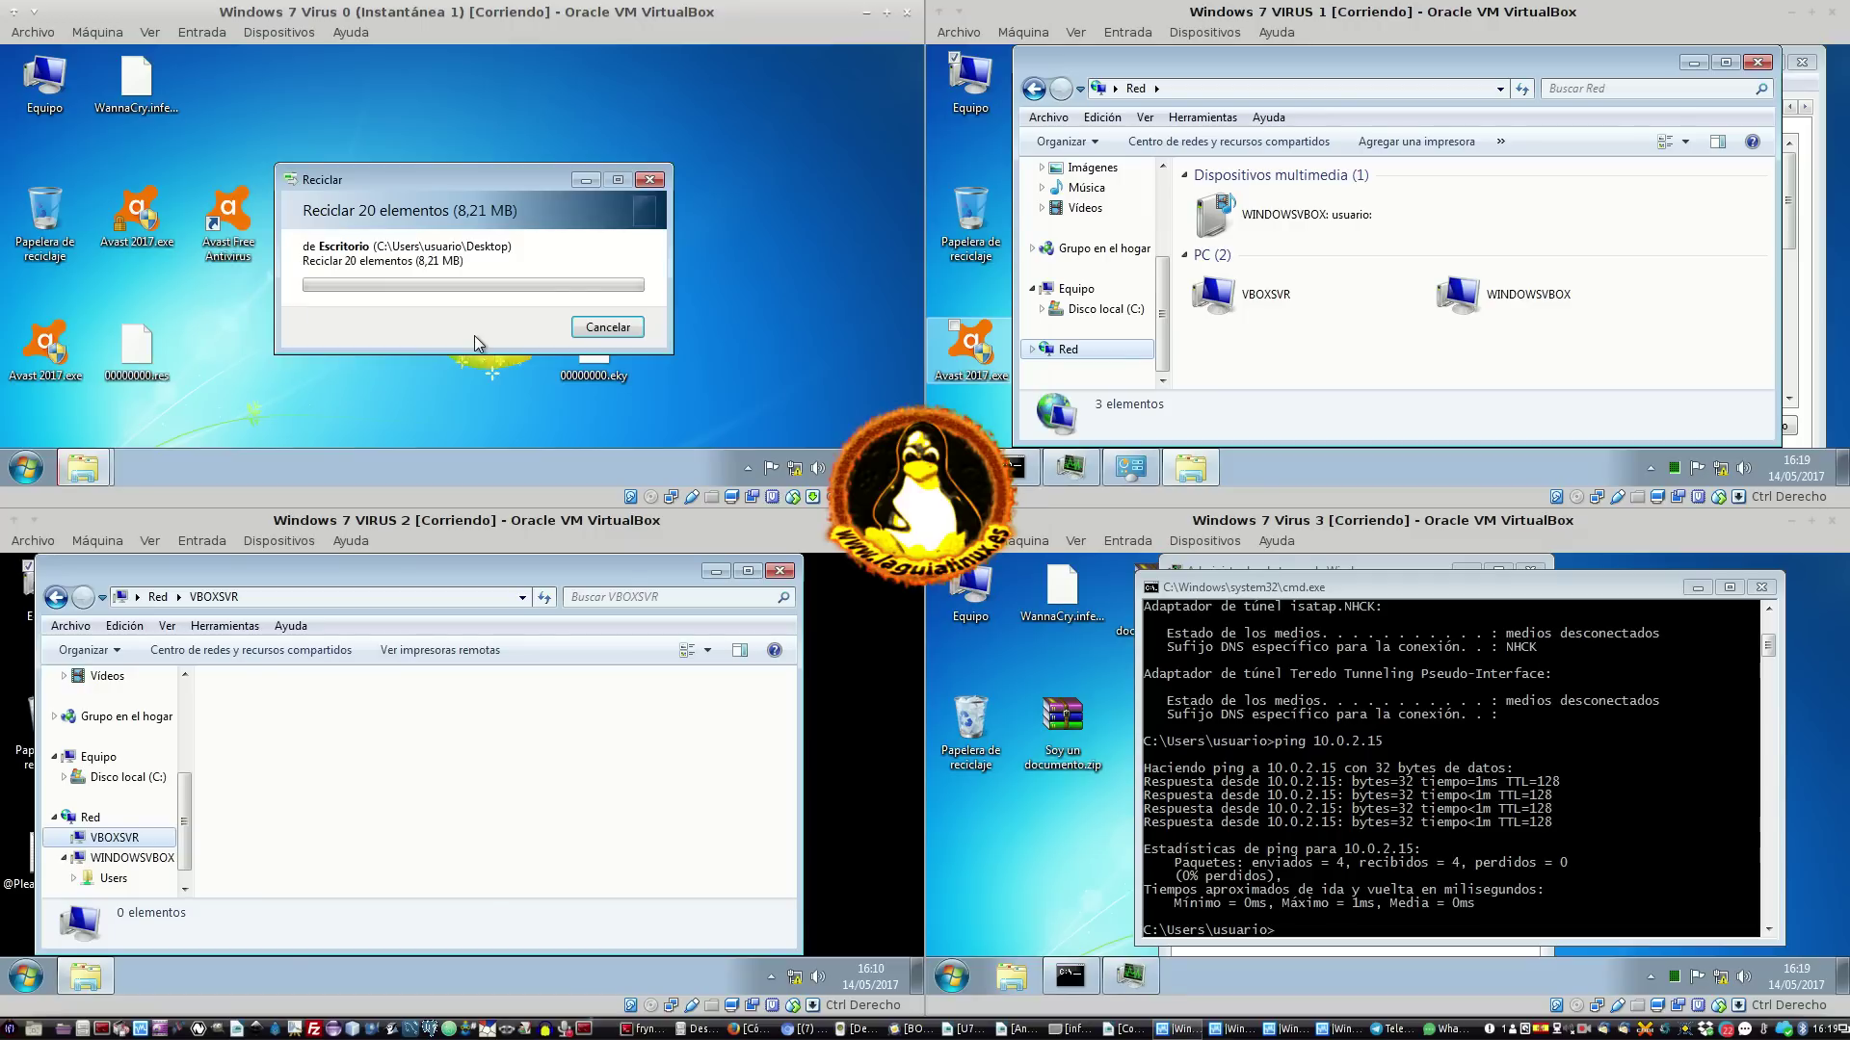
left_click(440, 335)
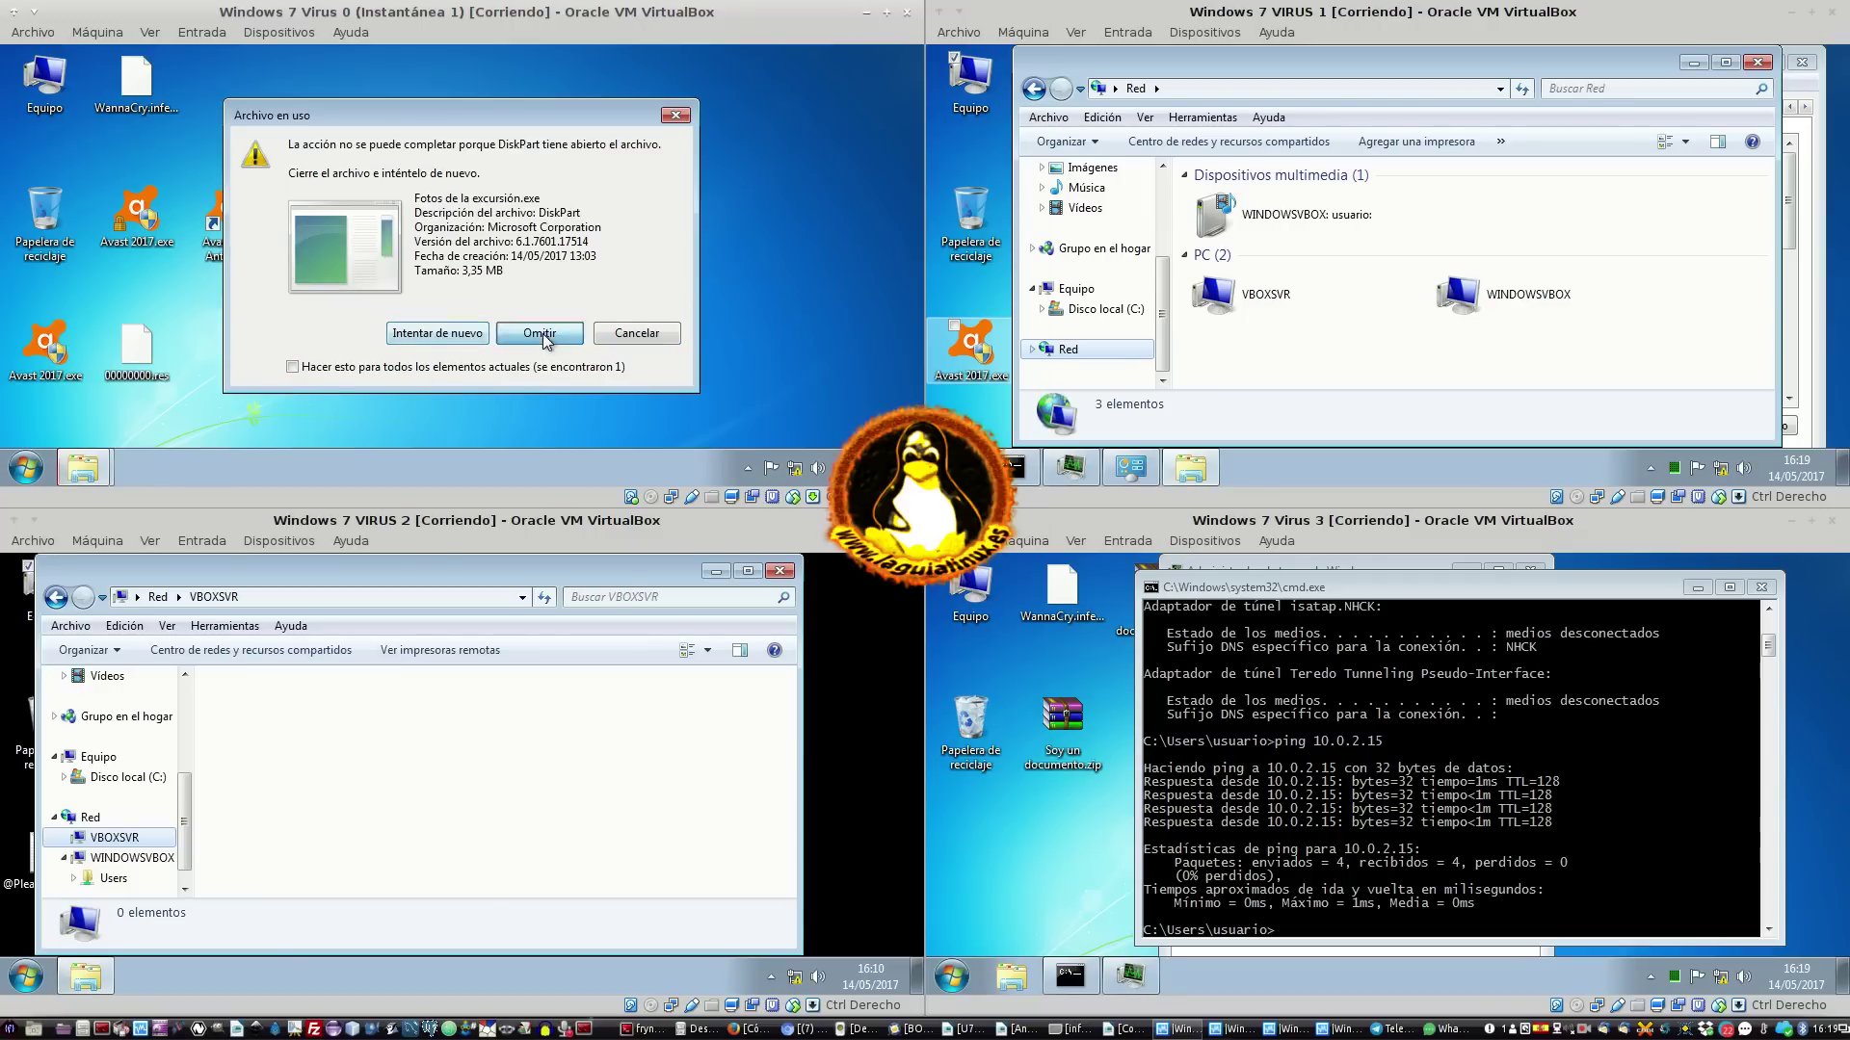
left_click(541, 334)
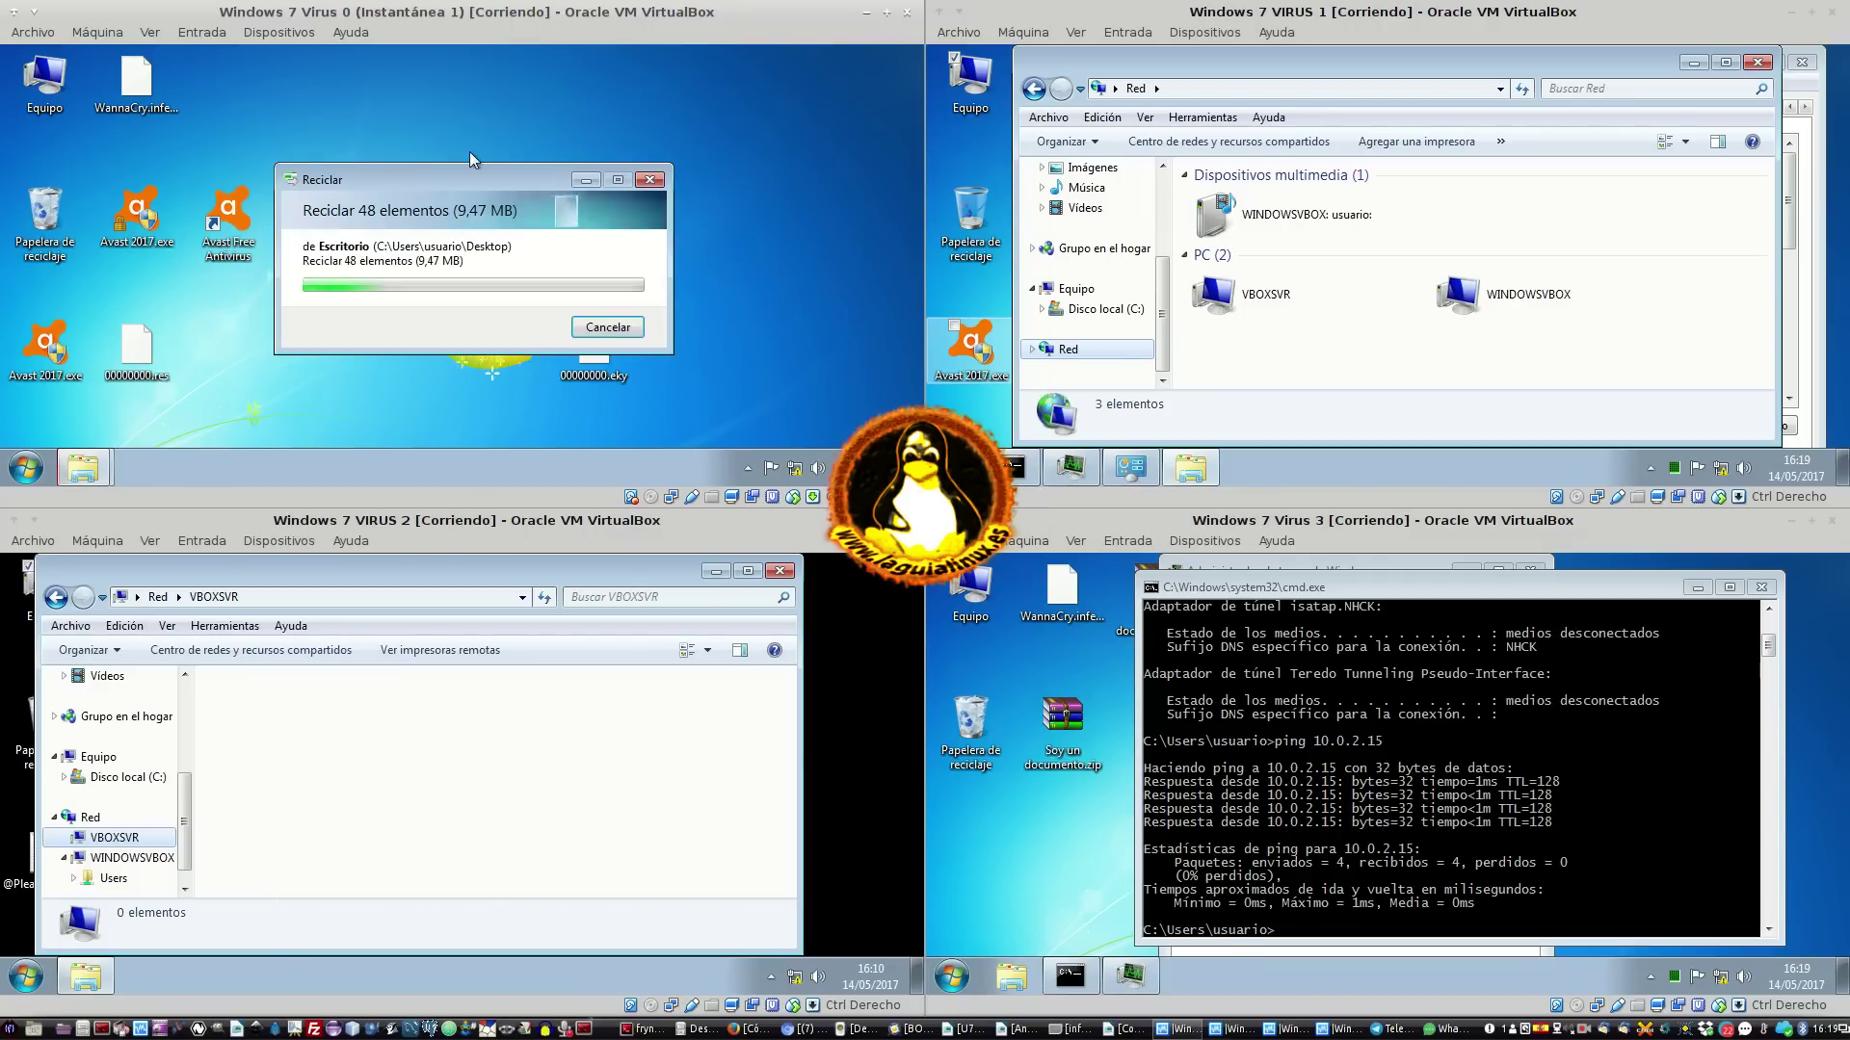
Move 00000000.eky and 00000000.res aside and bring up the context menu for Fotos de la excursión.exe
left_click_drag(589, 347, 315, 331)
left_click_drag(149, 339, 240, 332)
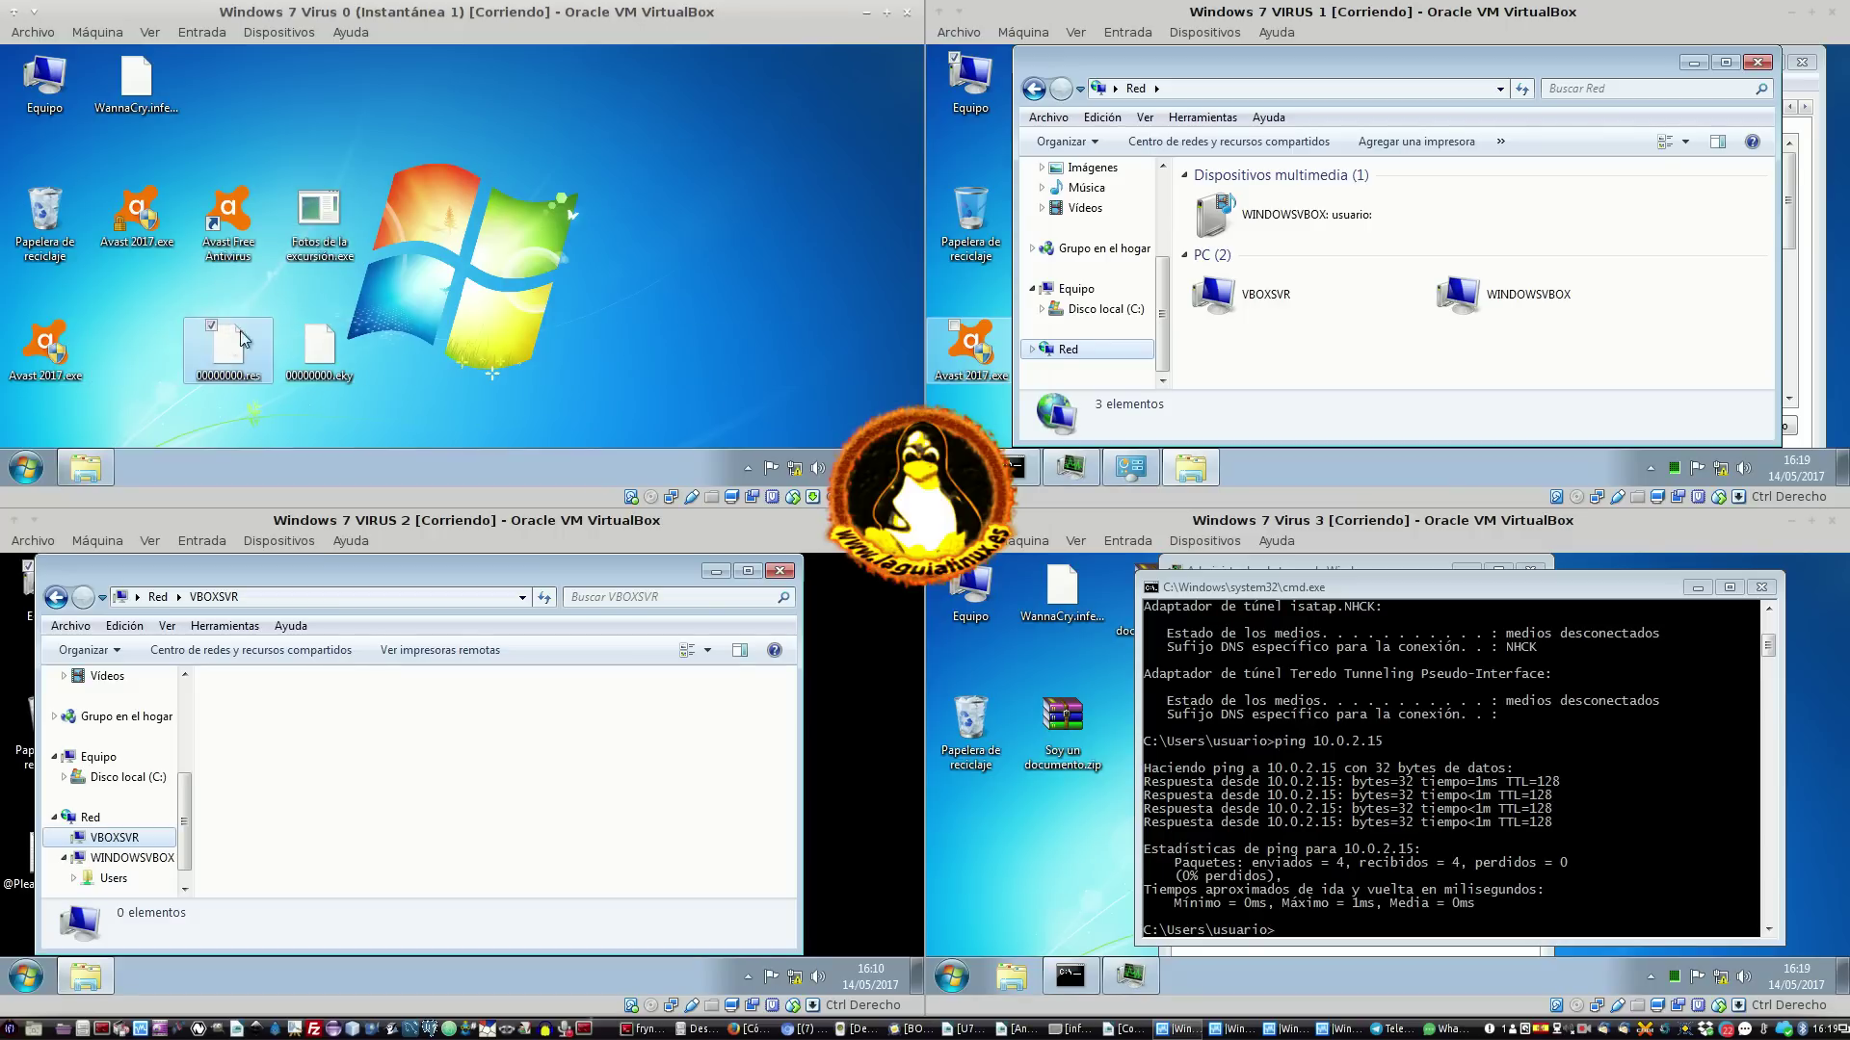
left_click(321, 227)
right_click(321, 237)
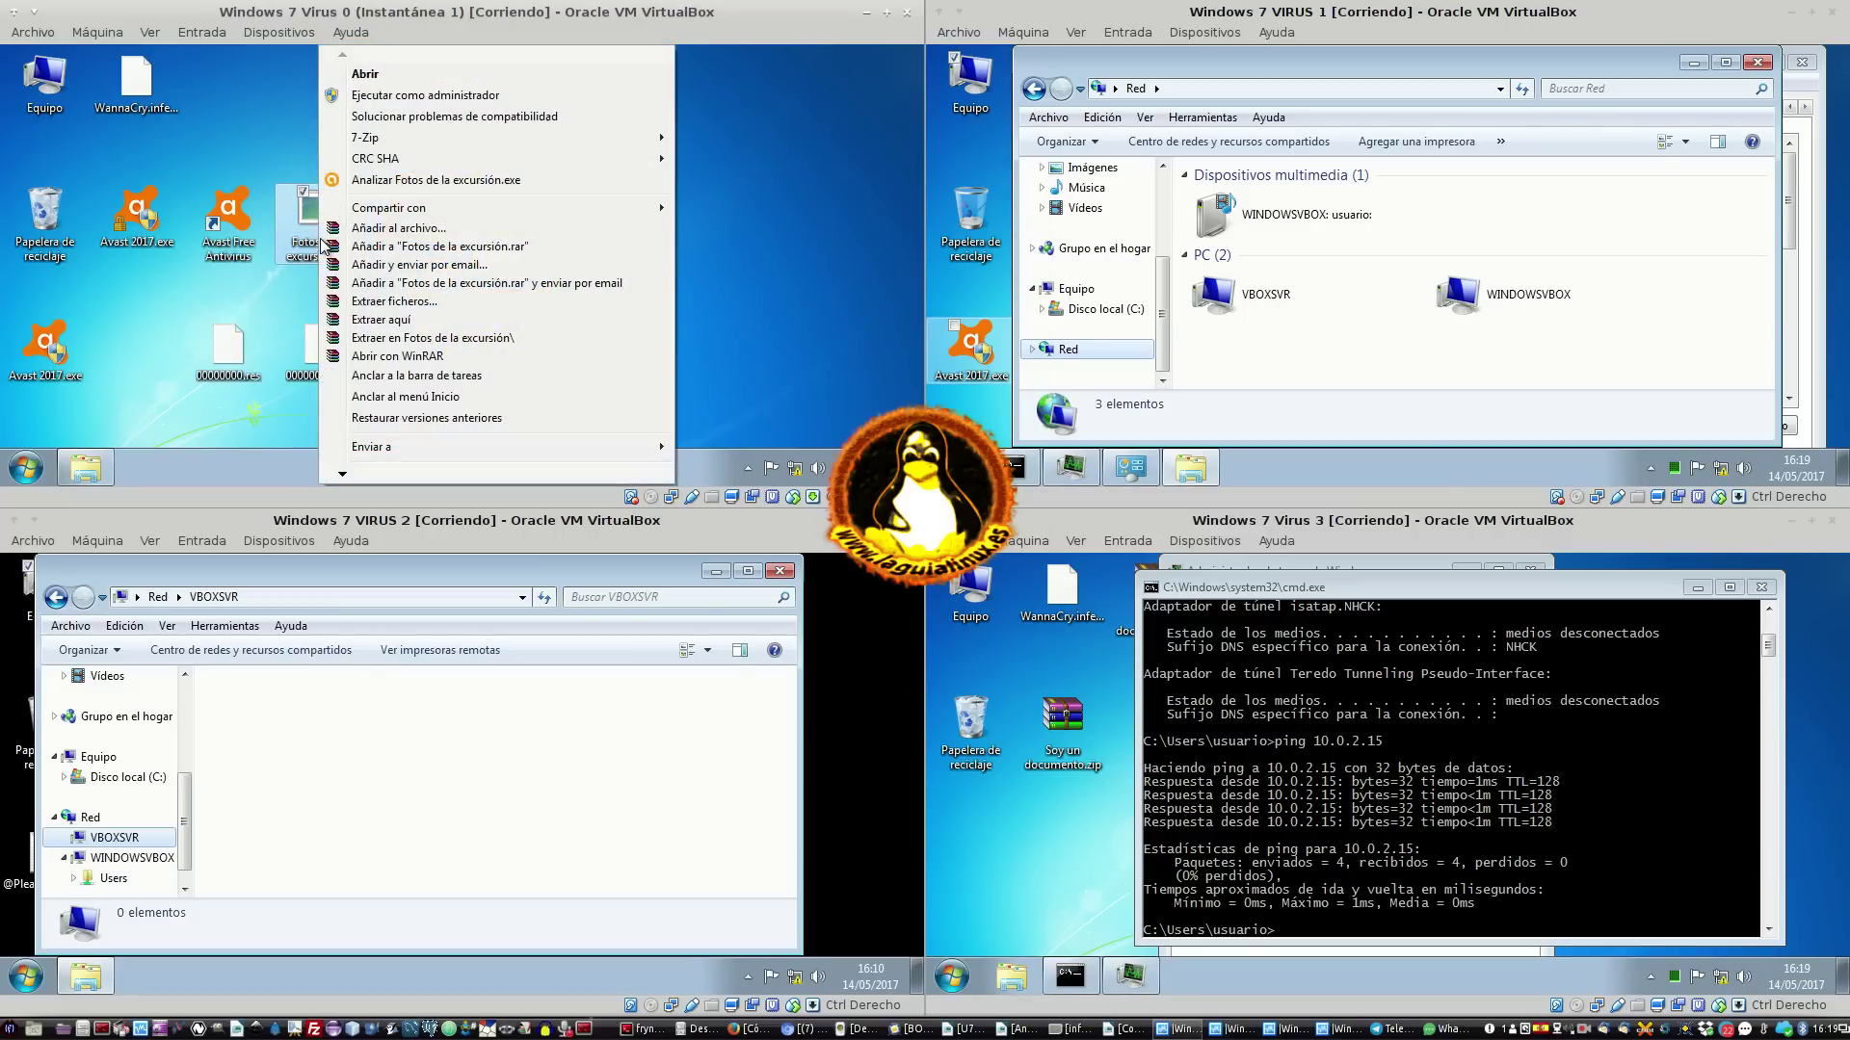
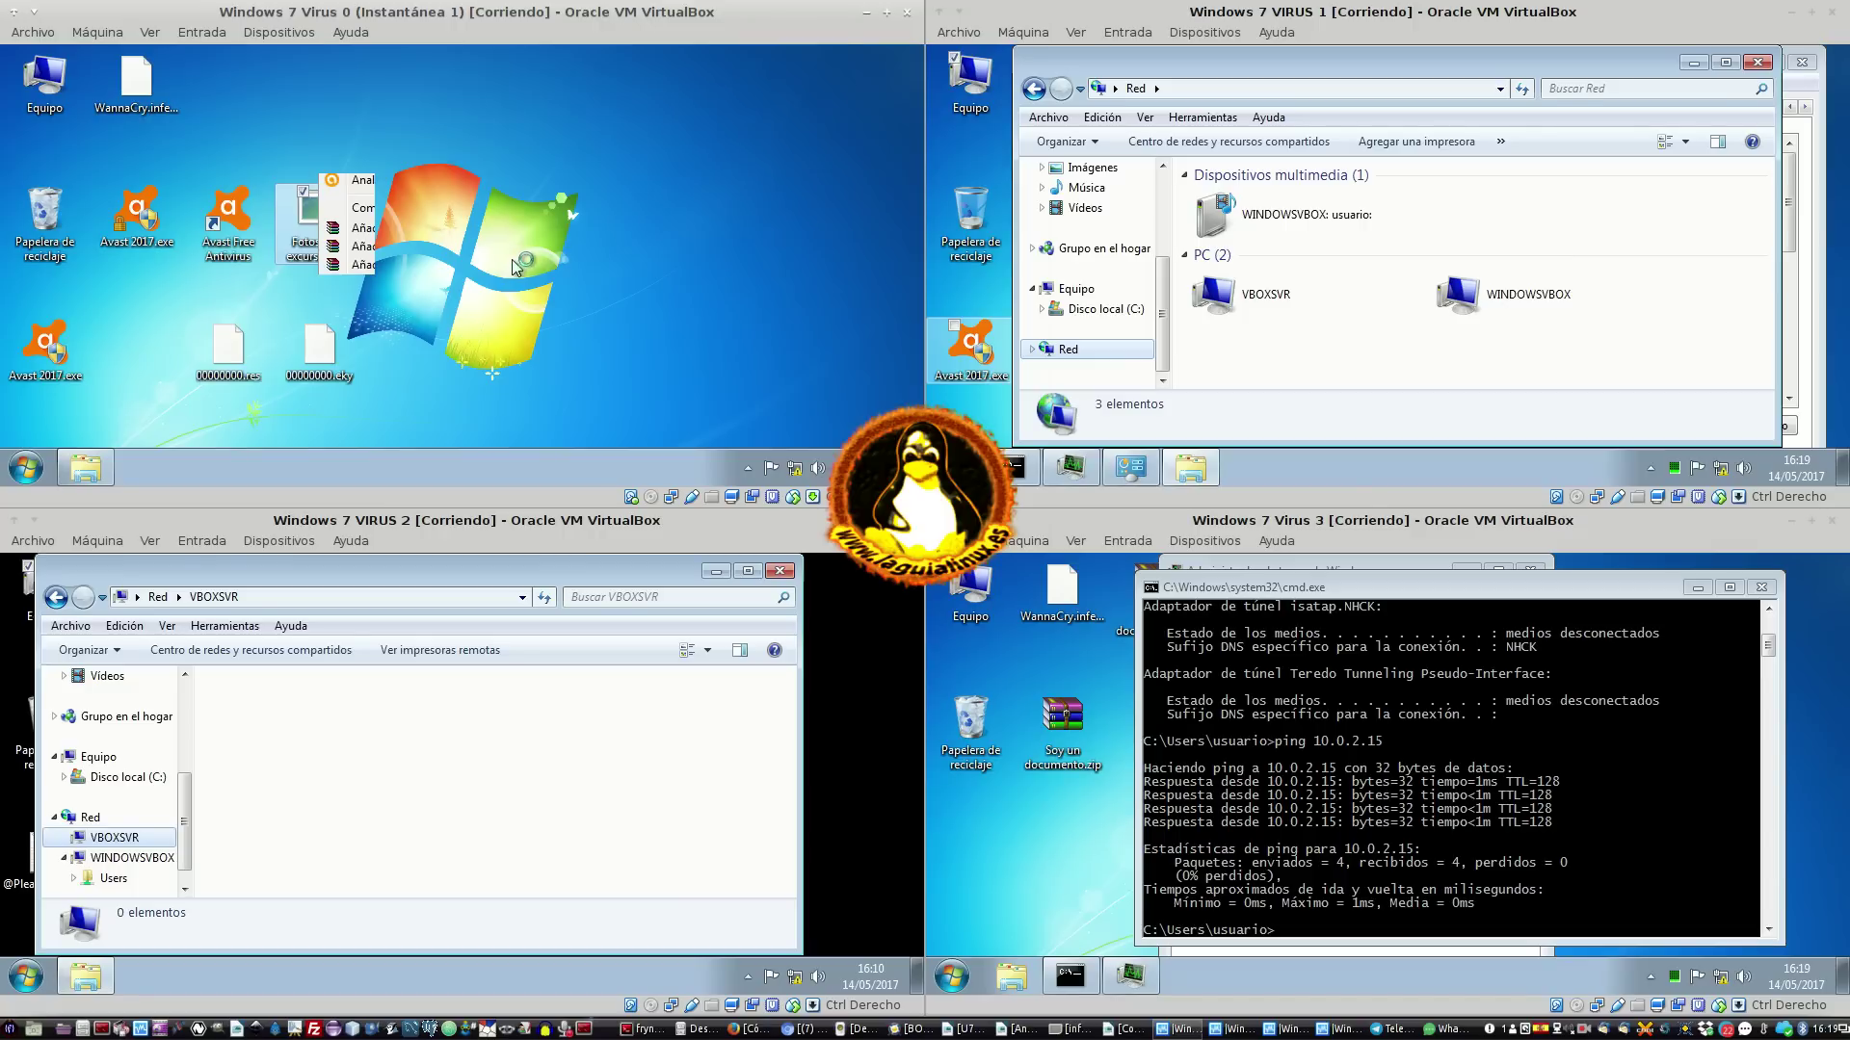
On VIRUS 2, browse Red past VBOXSVR to WINDOWSVBOX's Users share and check Herramientas
left_click(404, 754)
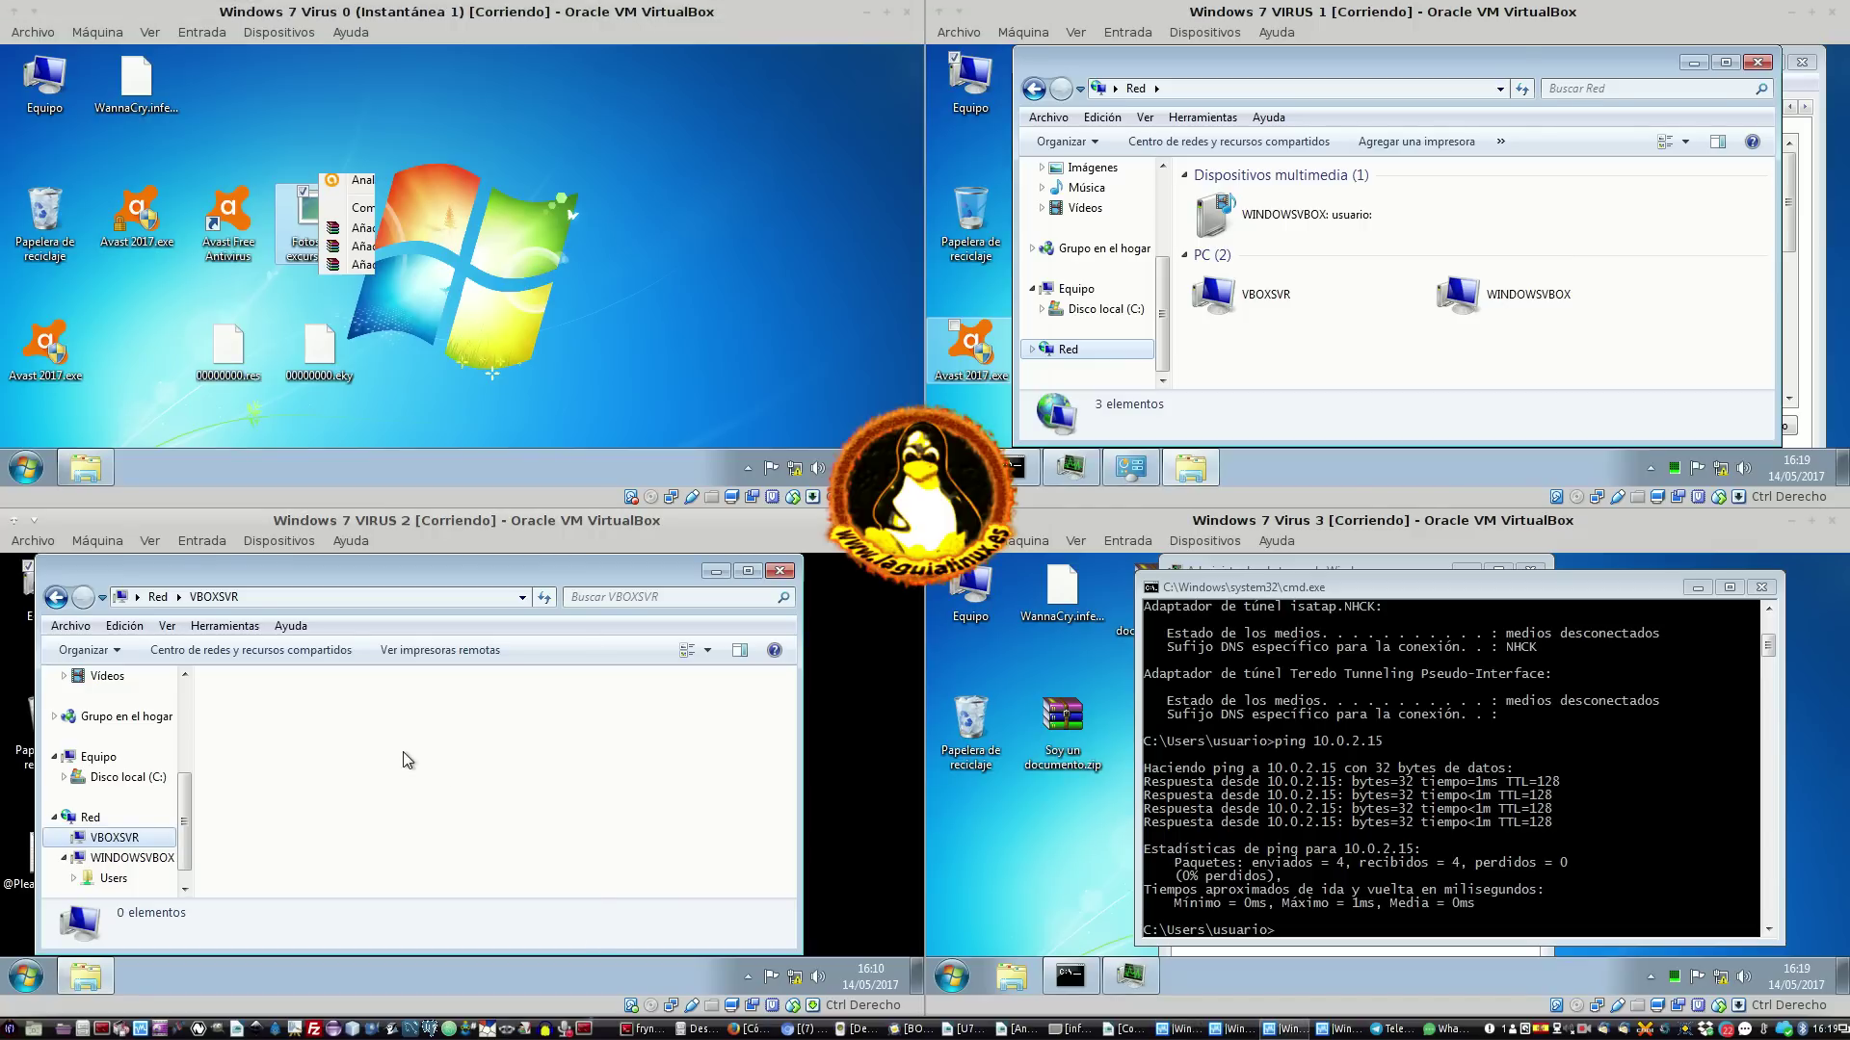
left_click(91, 818)
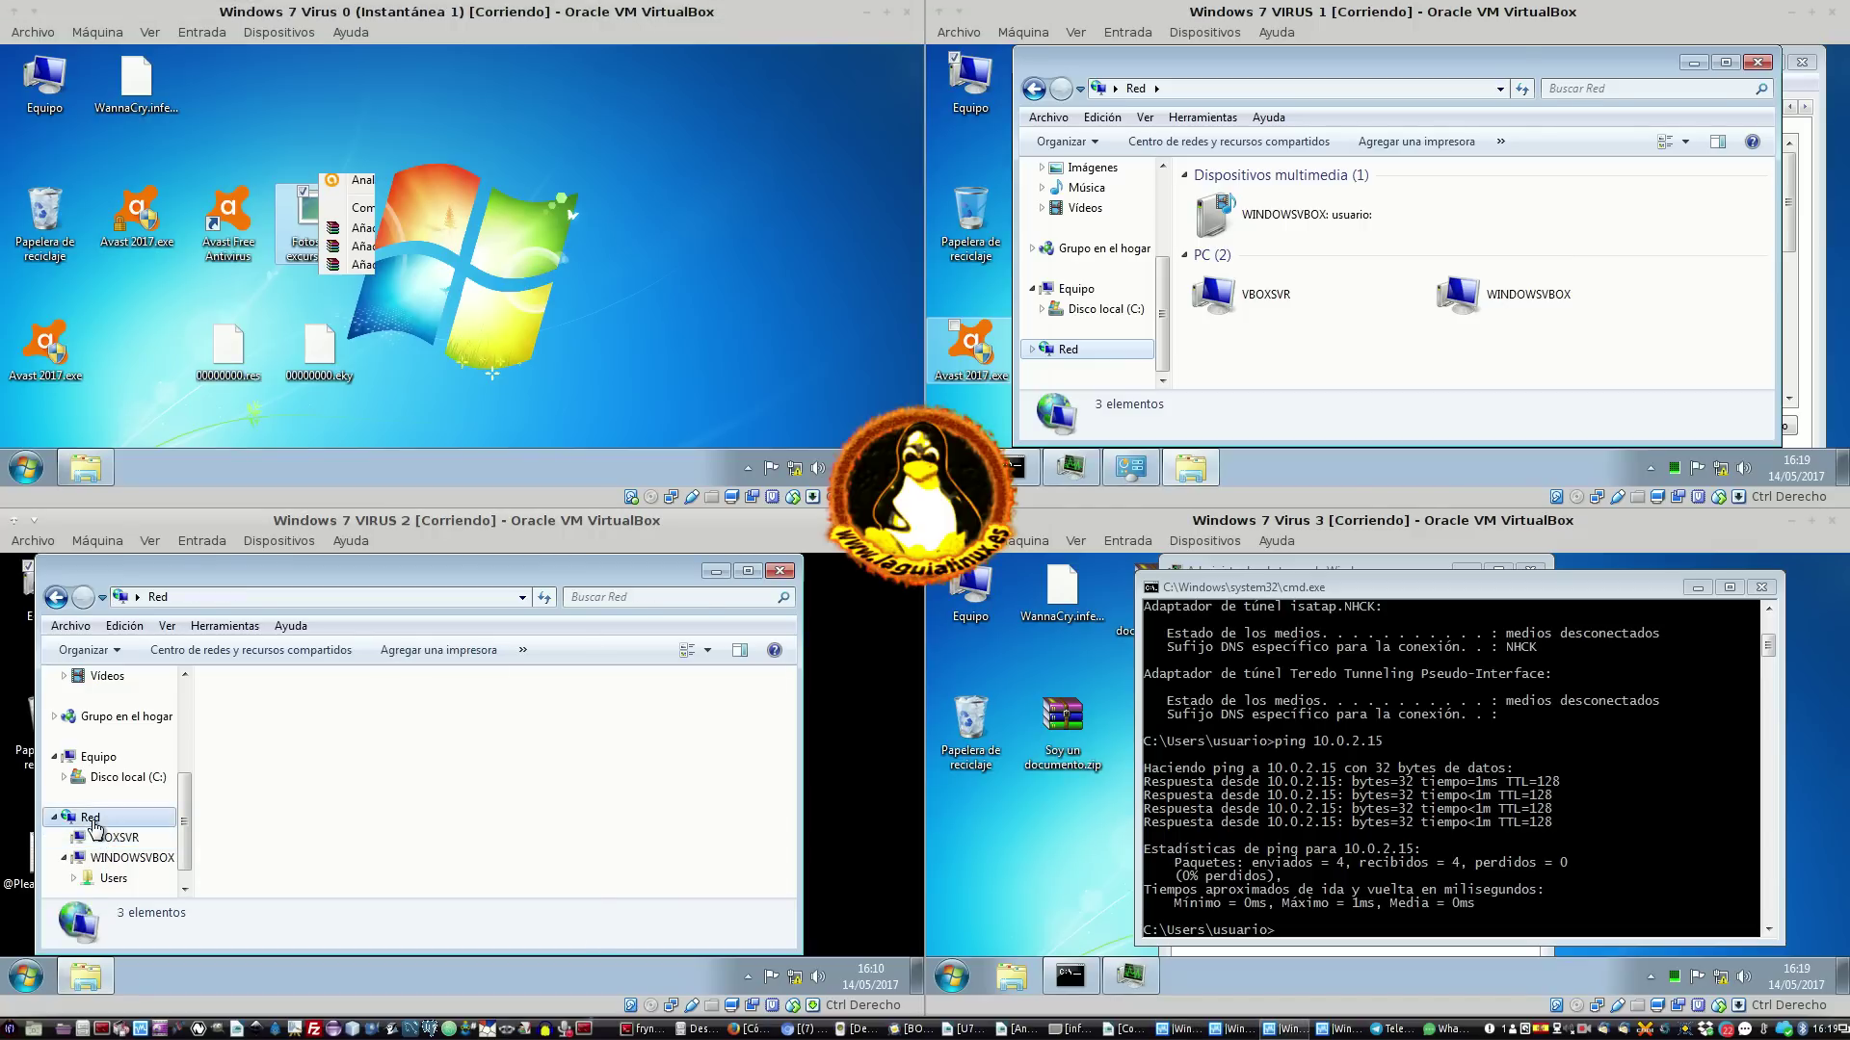
left_click(337, 817)
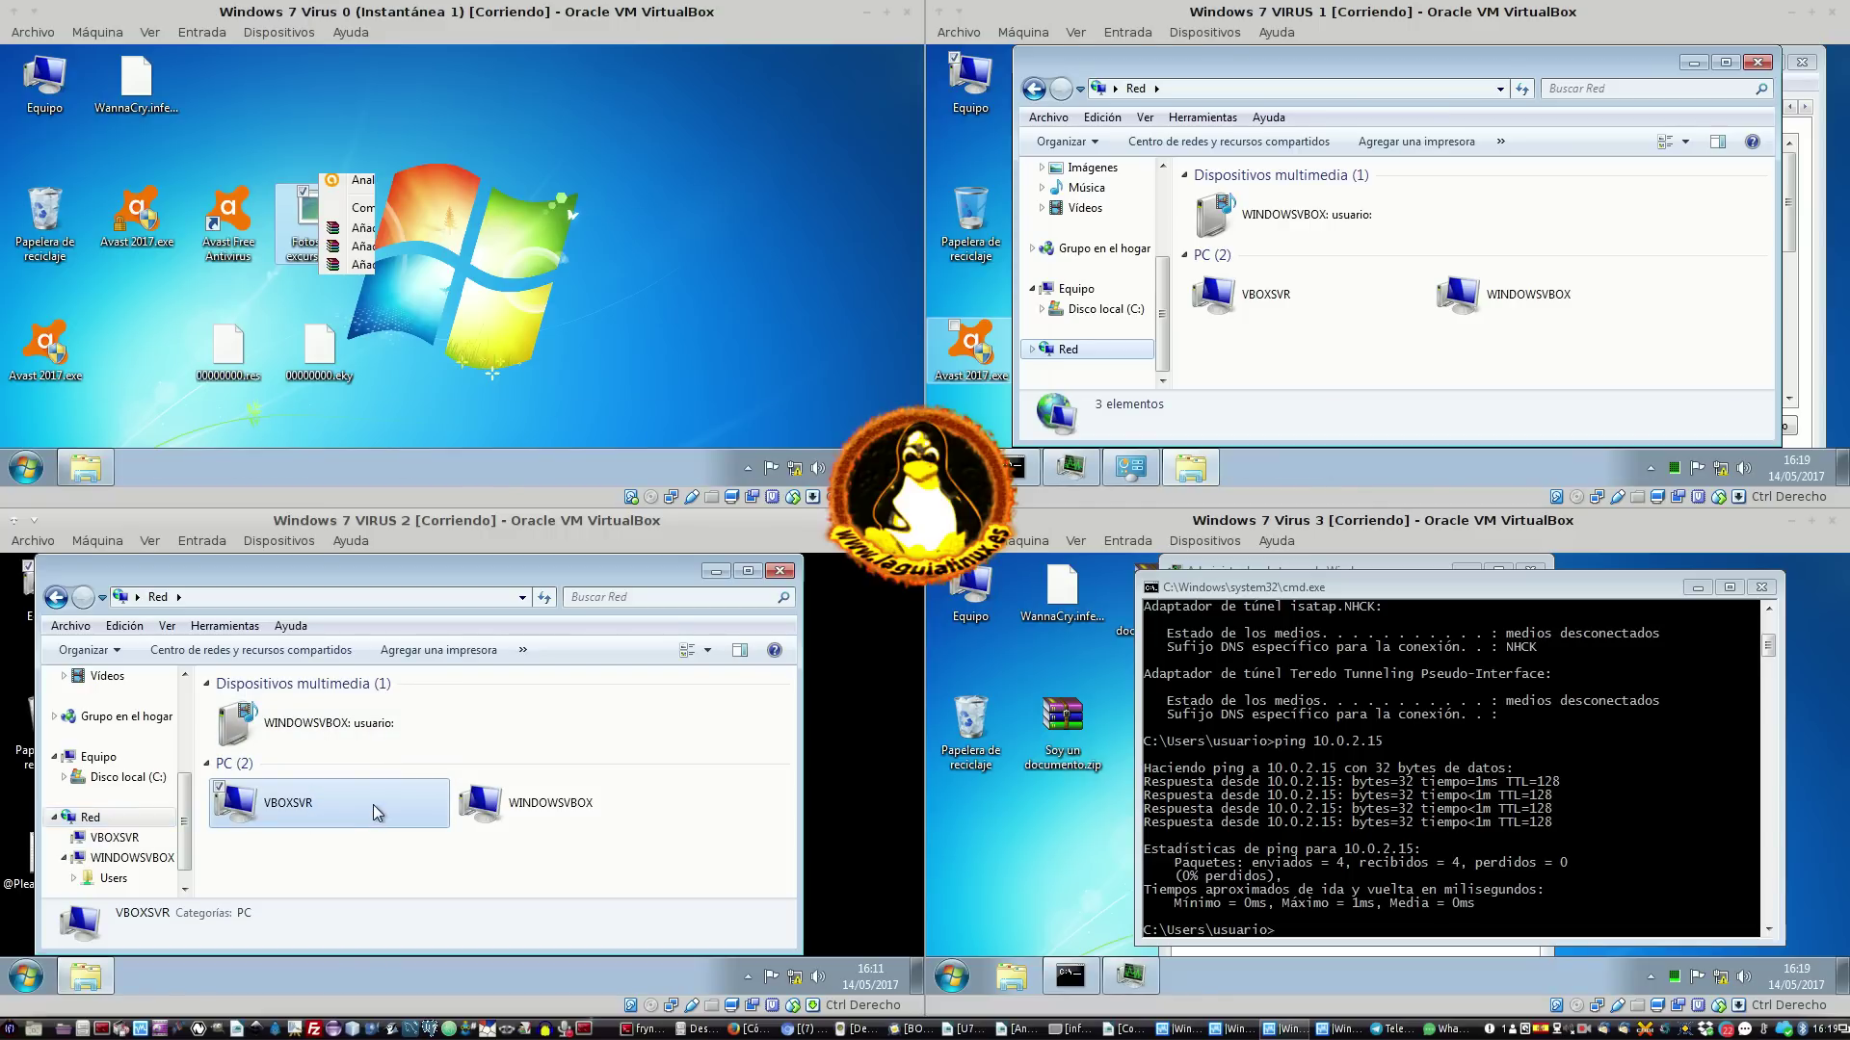
double_click(356, 805)
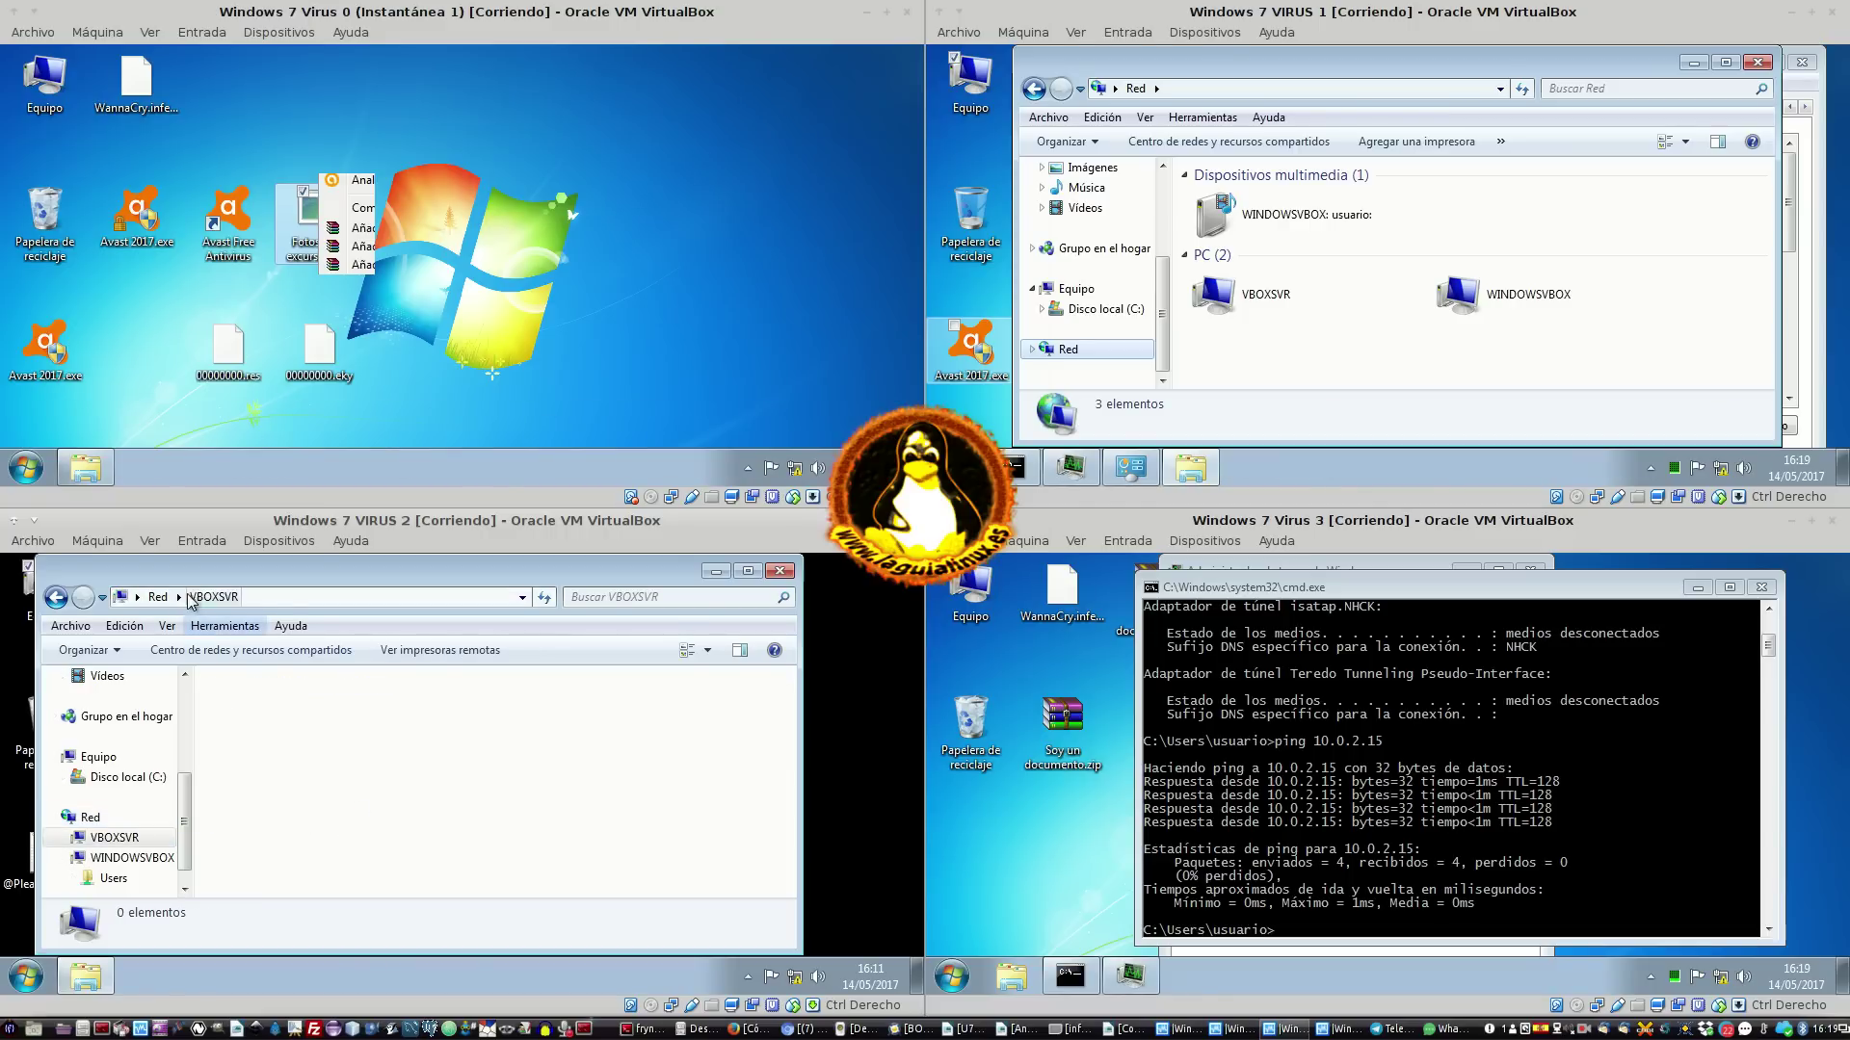
left_click(157, 598)
double_click(542, 818)
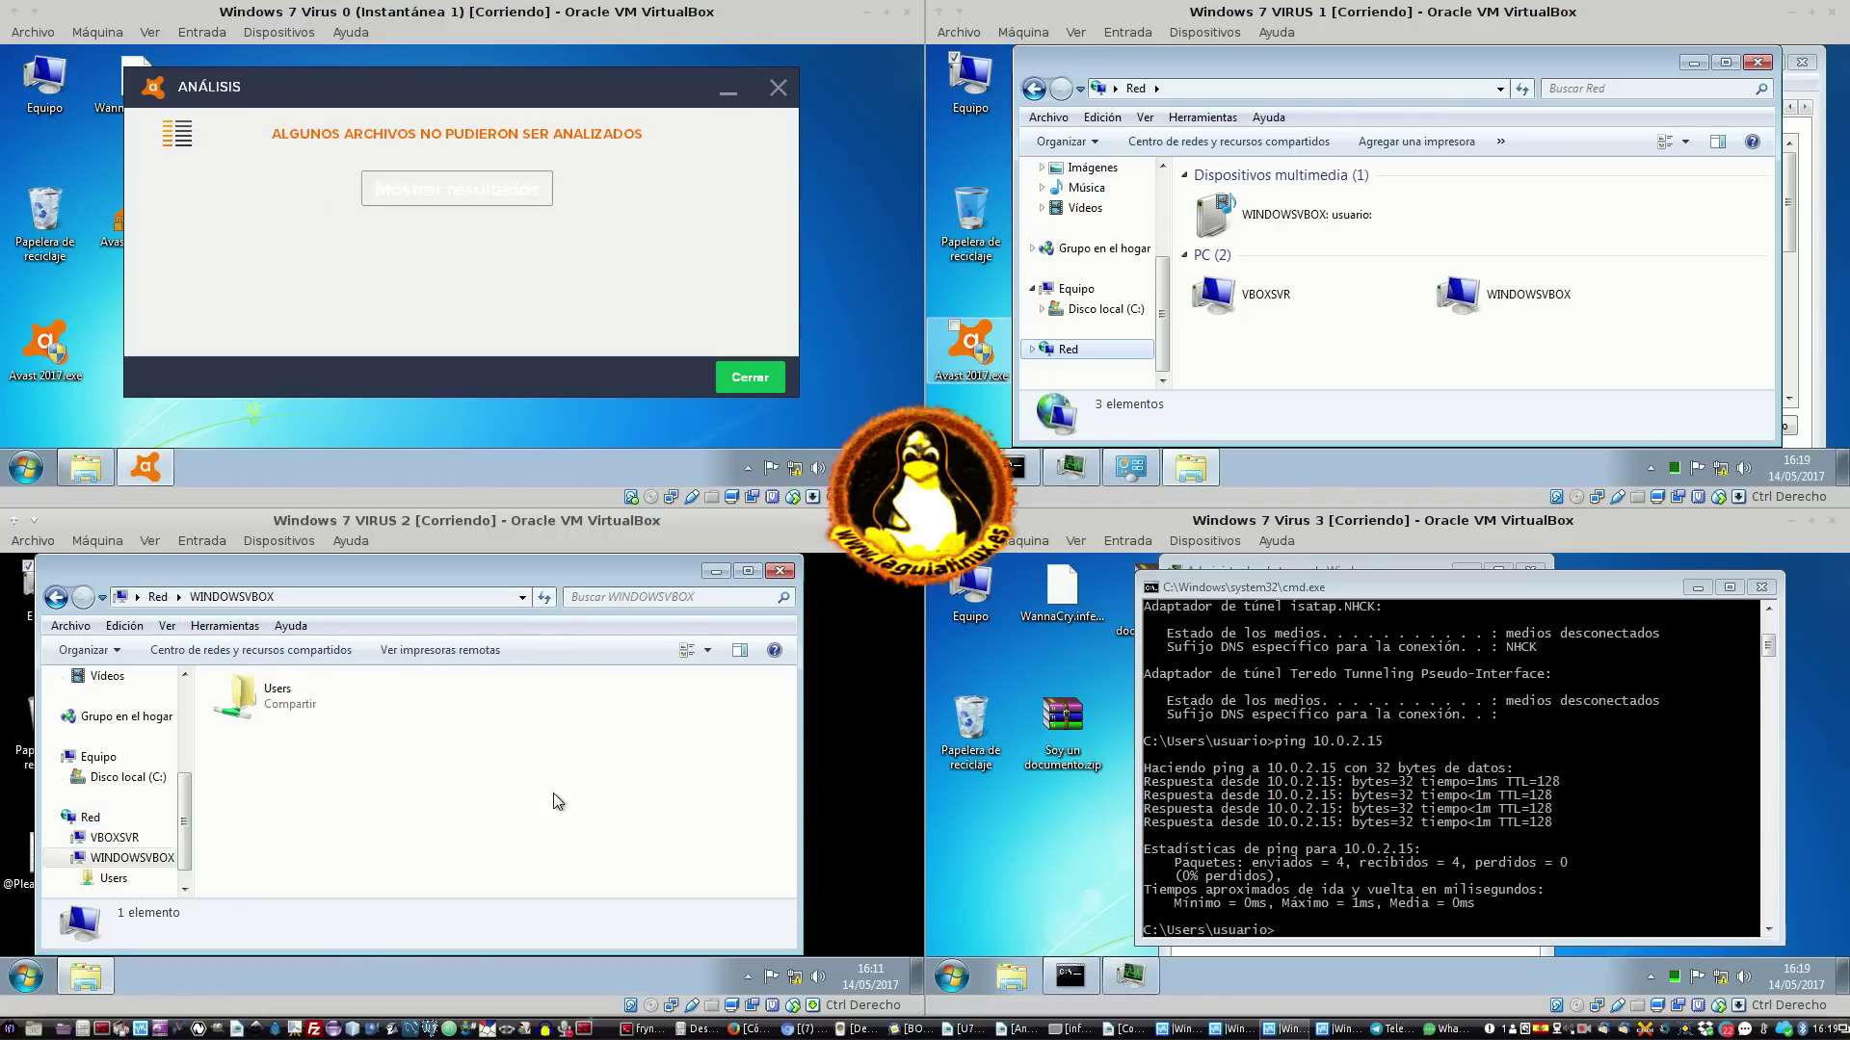
double_click(289, 698)
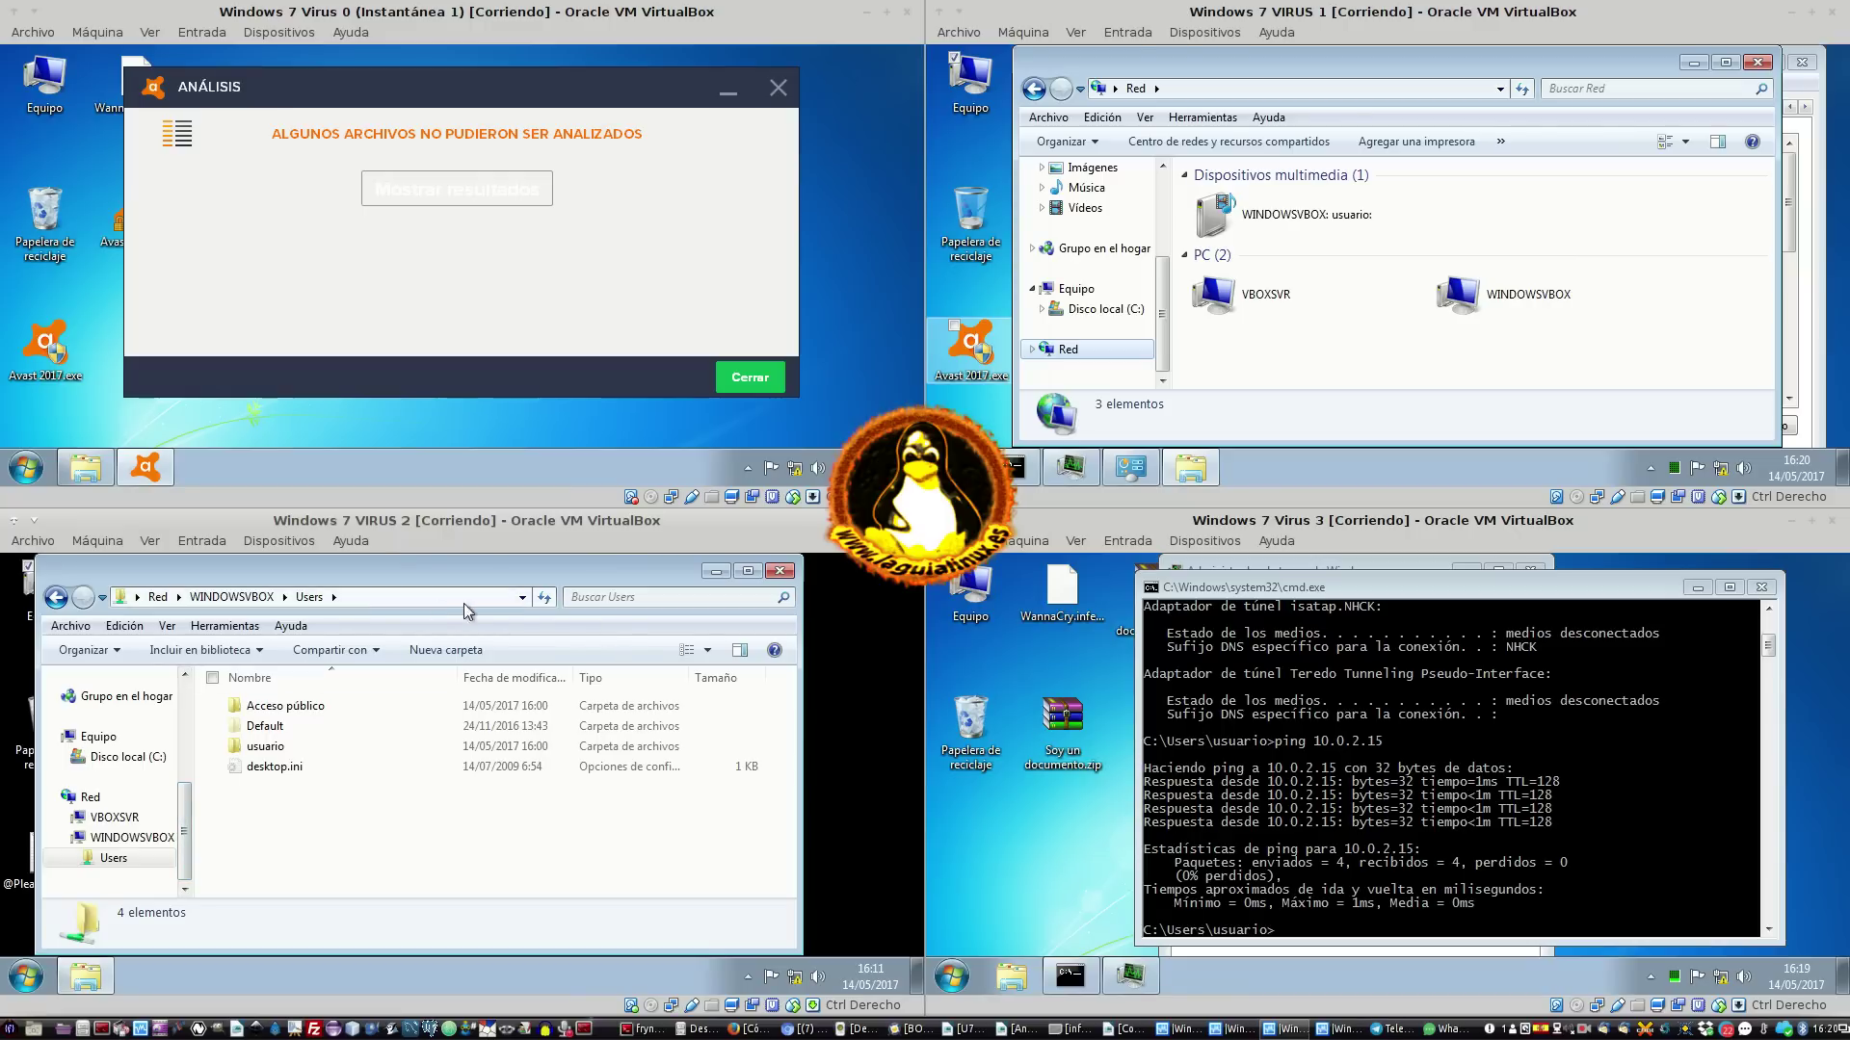
left_click(240, 628)
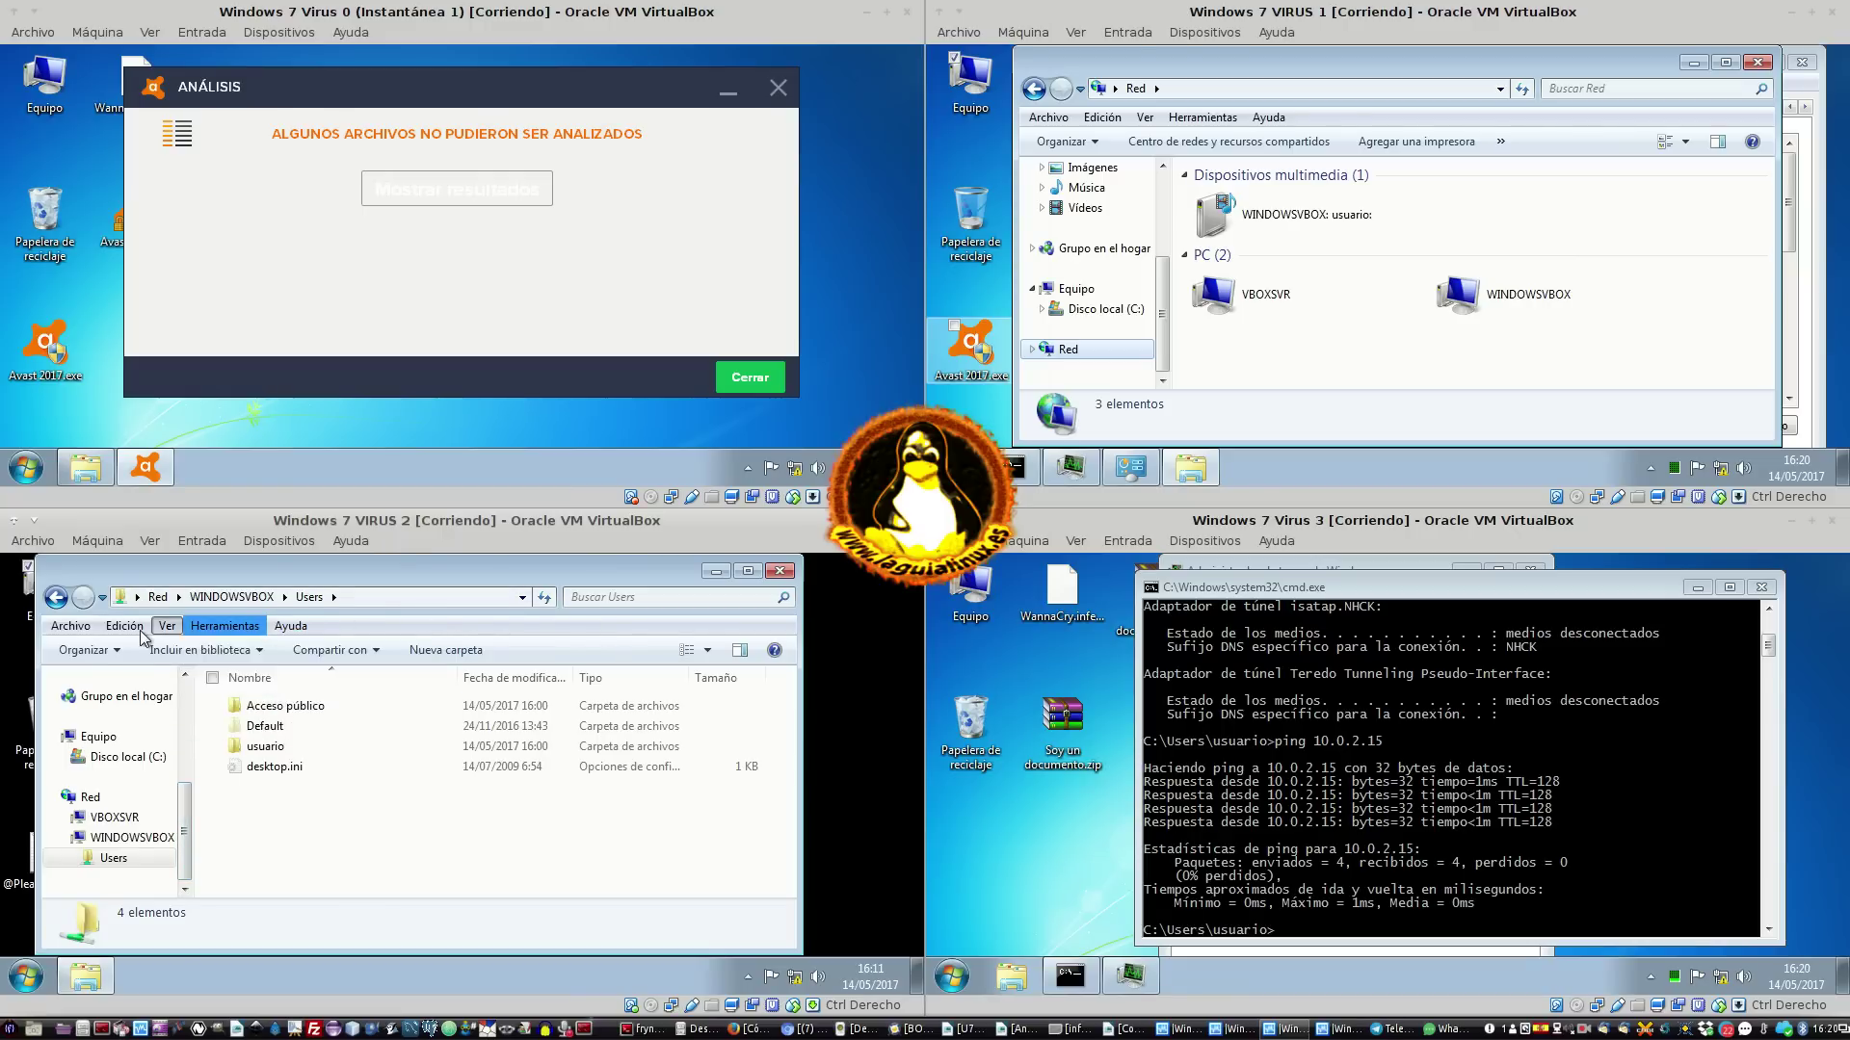
left_click(174, 628)
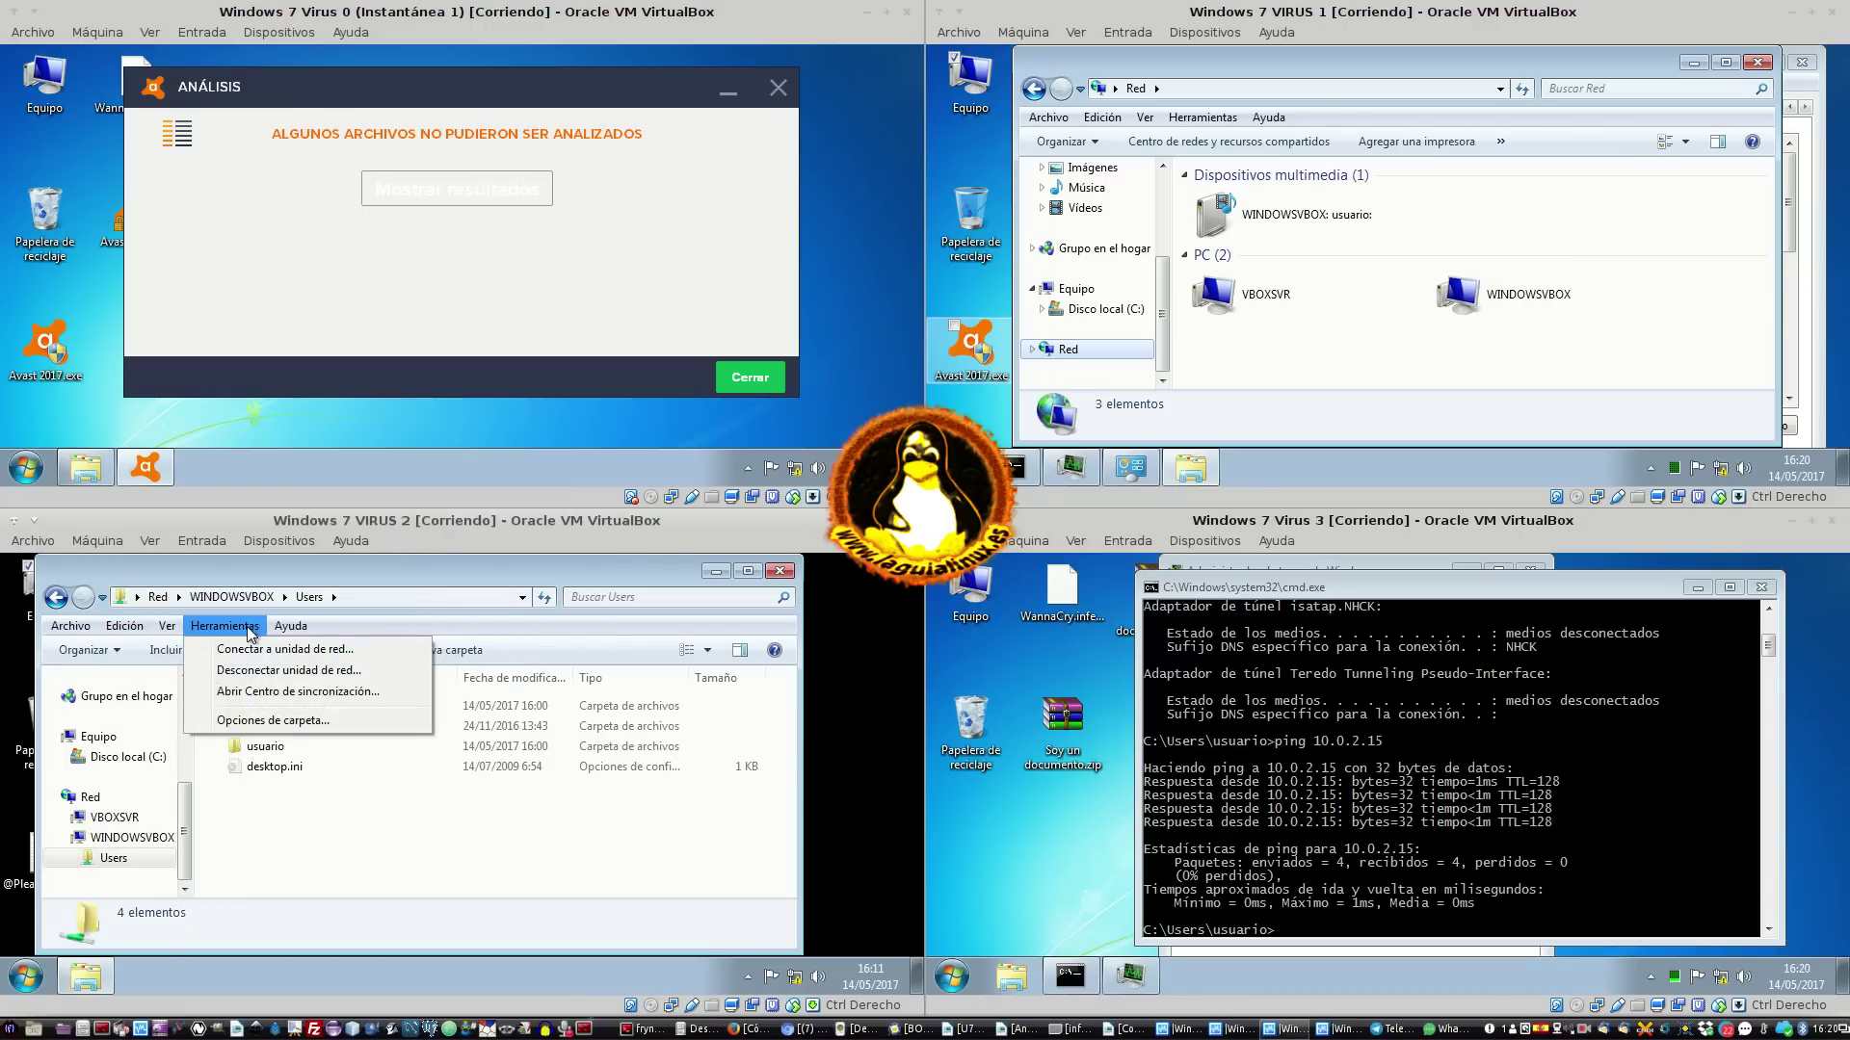
Start mapping a network drive on VIRUS 2 while checking VIRUS 1's IP address and shares
left_click(242, 650)
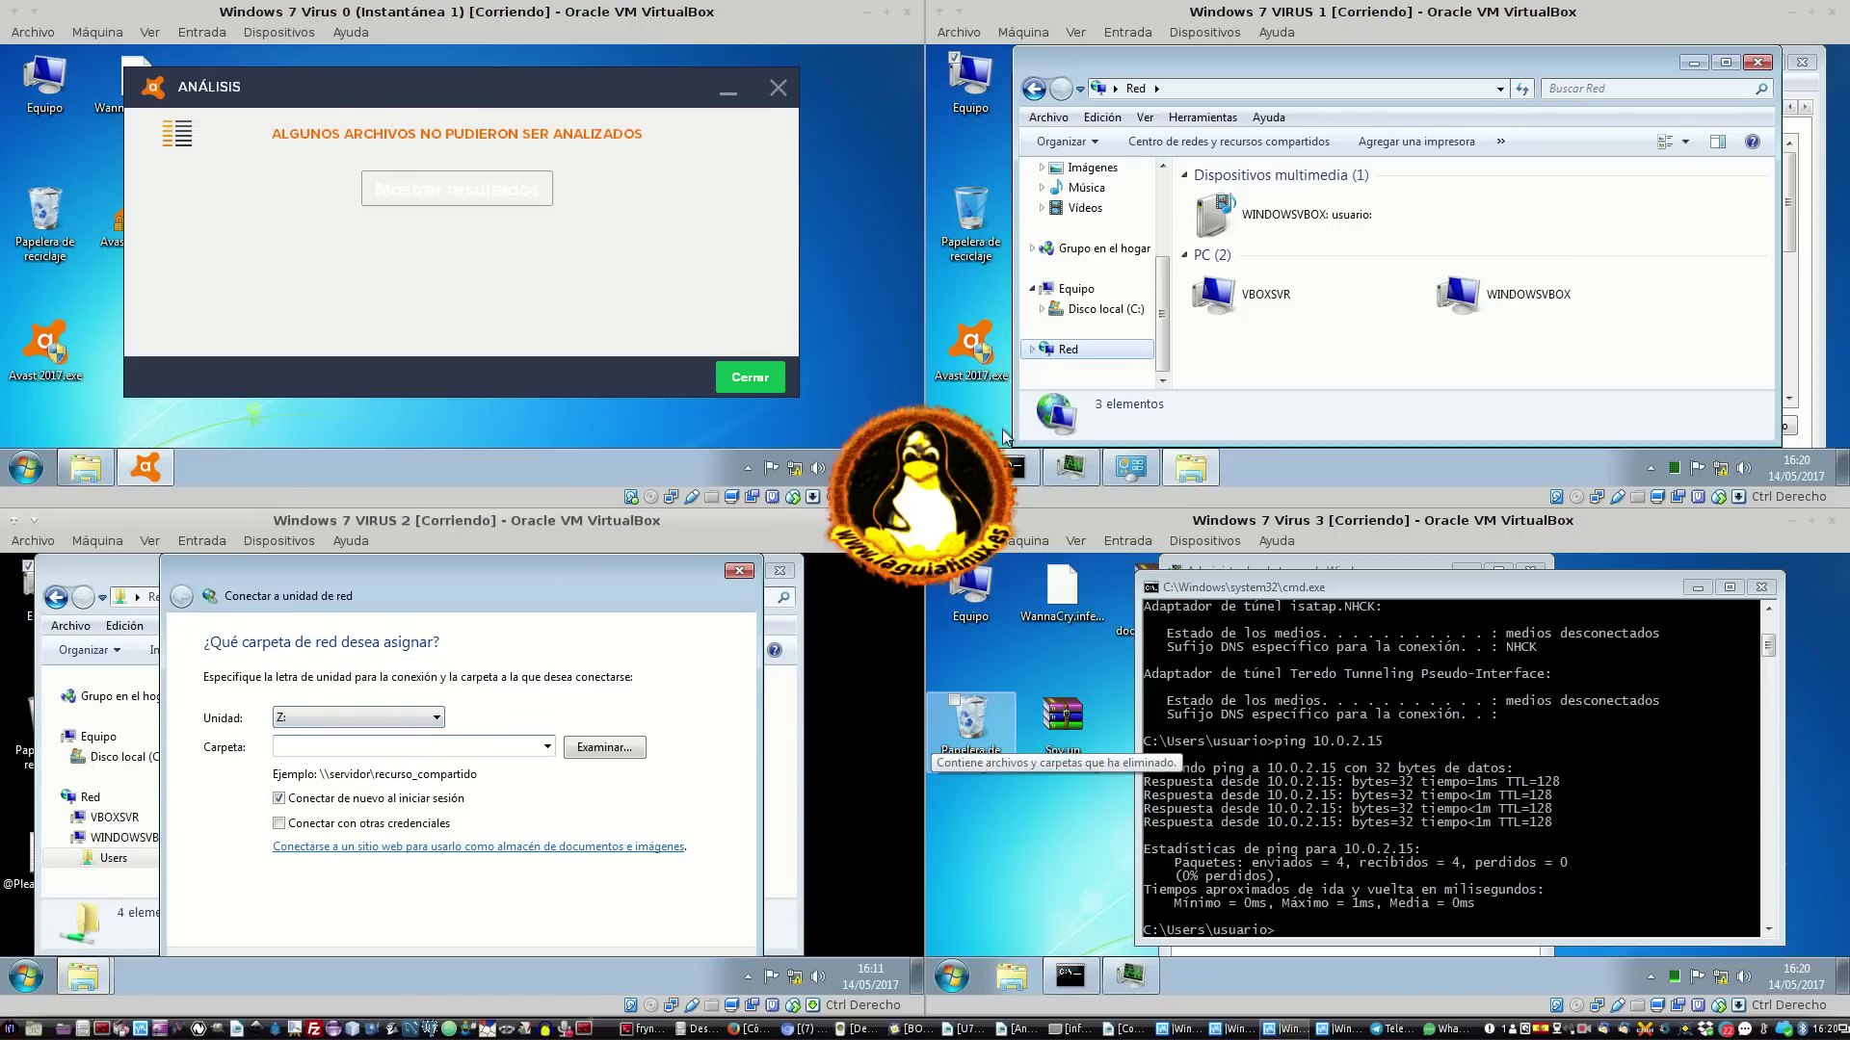
left_click(1011, 467)
left_click(463, 747)
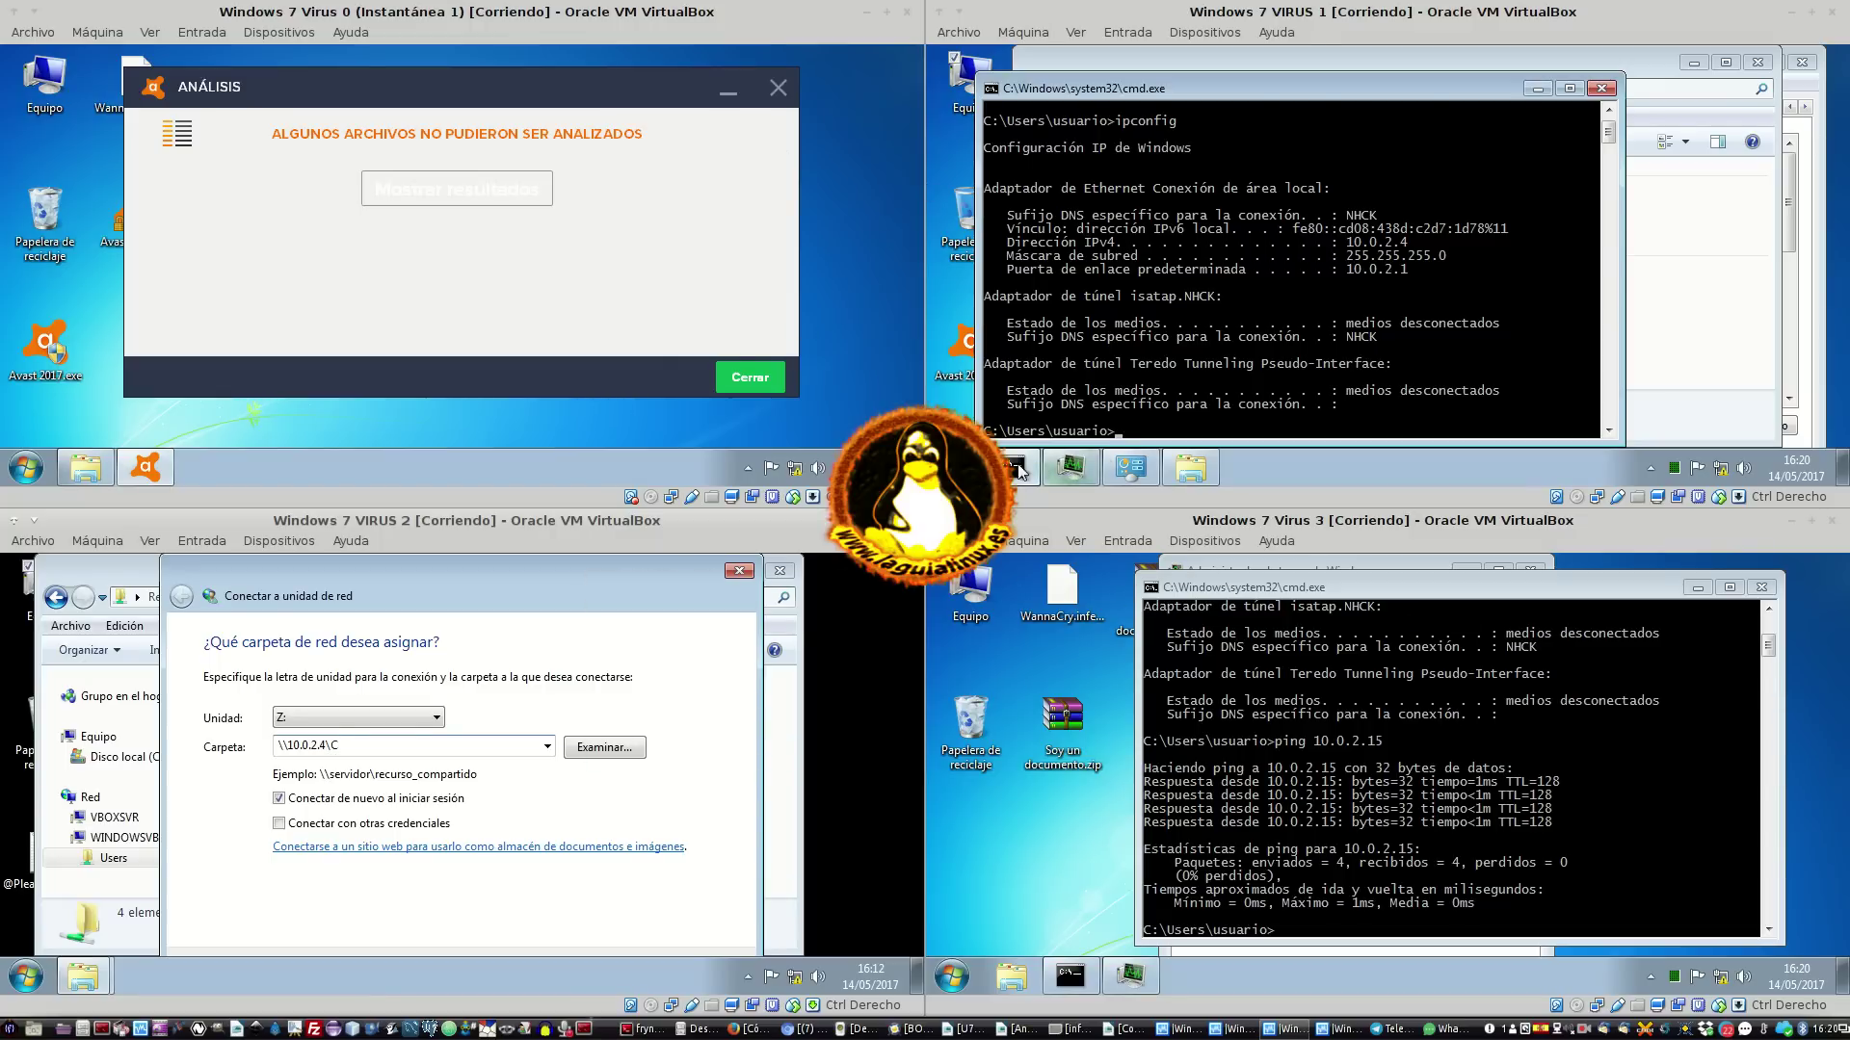
left_click(1191, 468)
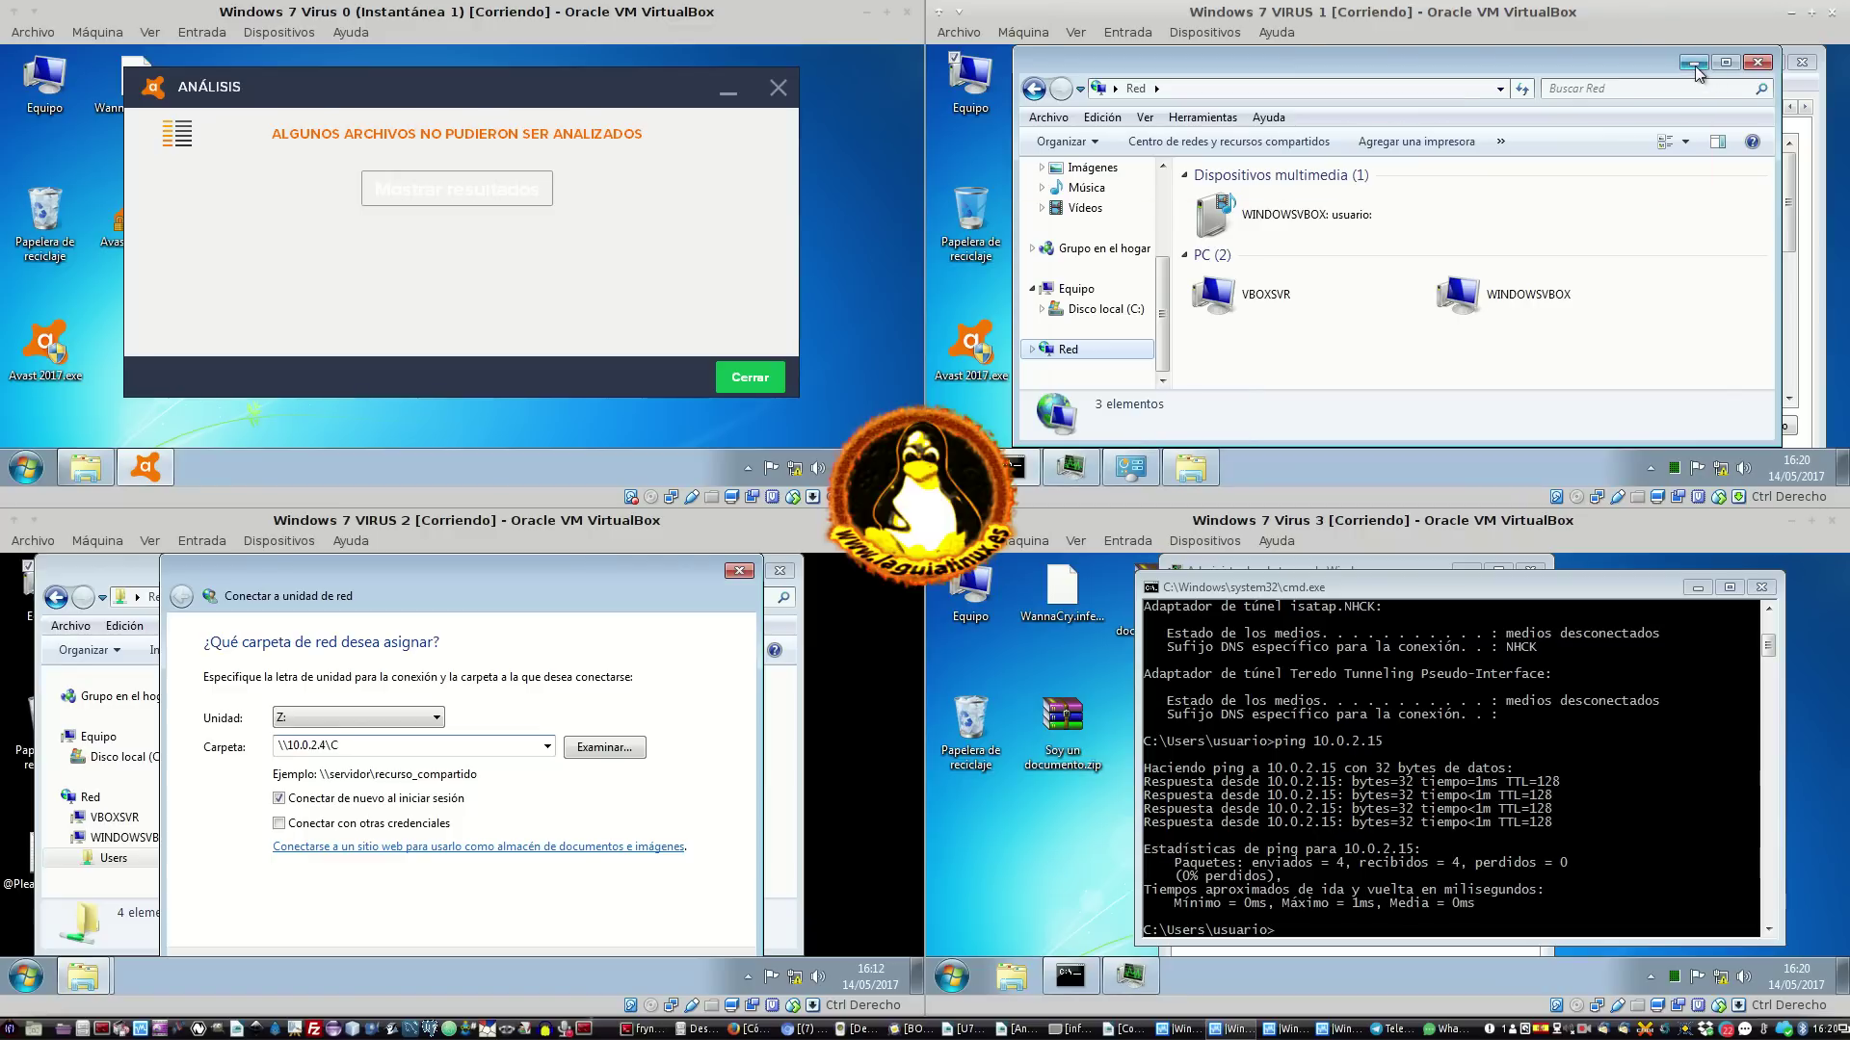
double_click(1302, 291)
left_click_drag(1345, 64, 1638, 63)
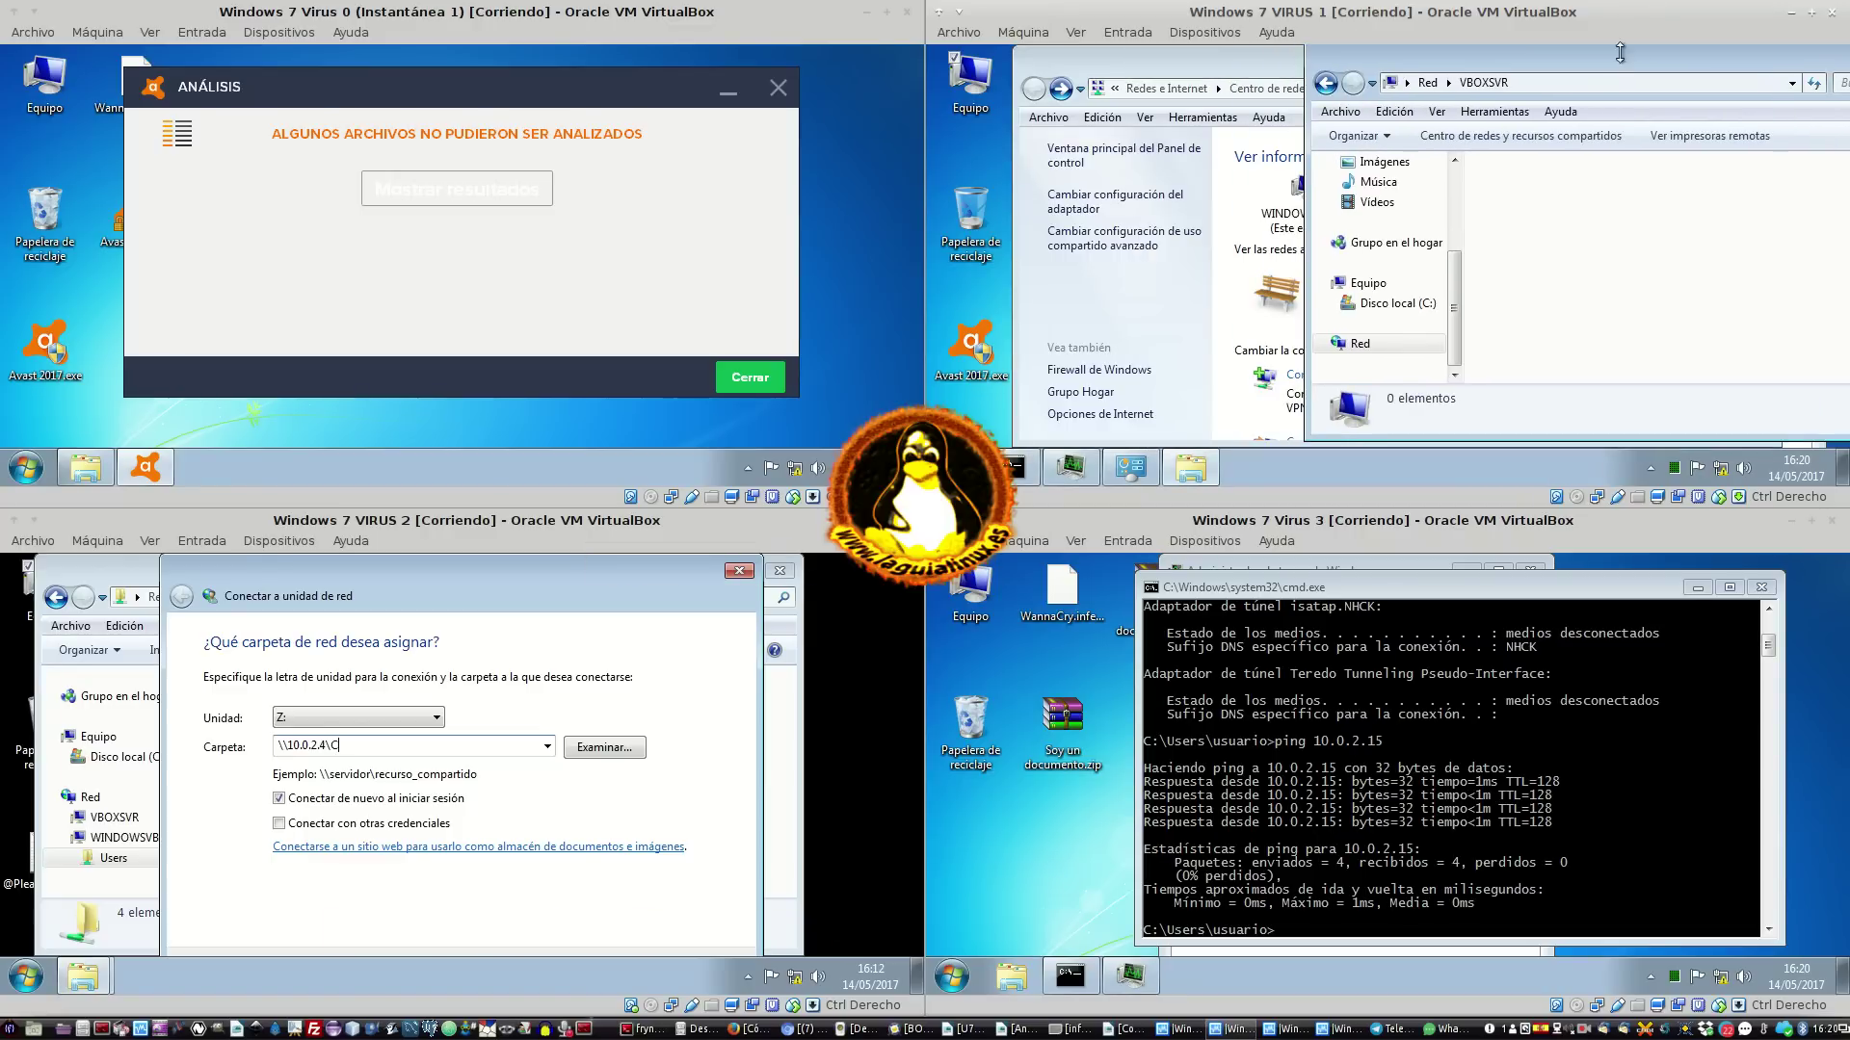
left_click(1263, 77)
left_click_drag(1269, 62, 1511, 76)
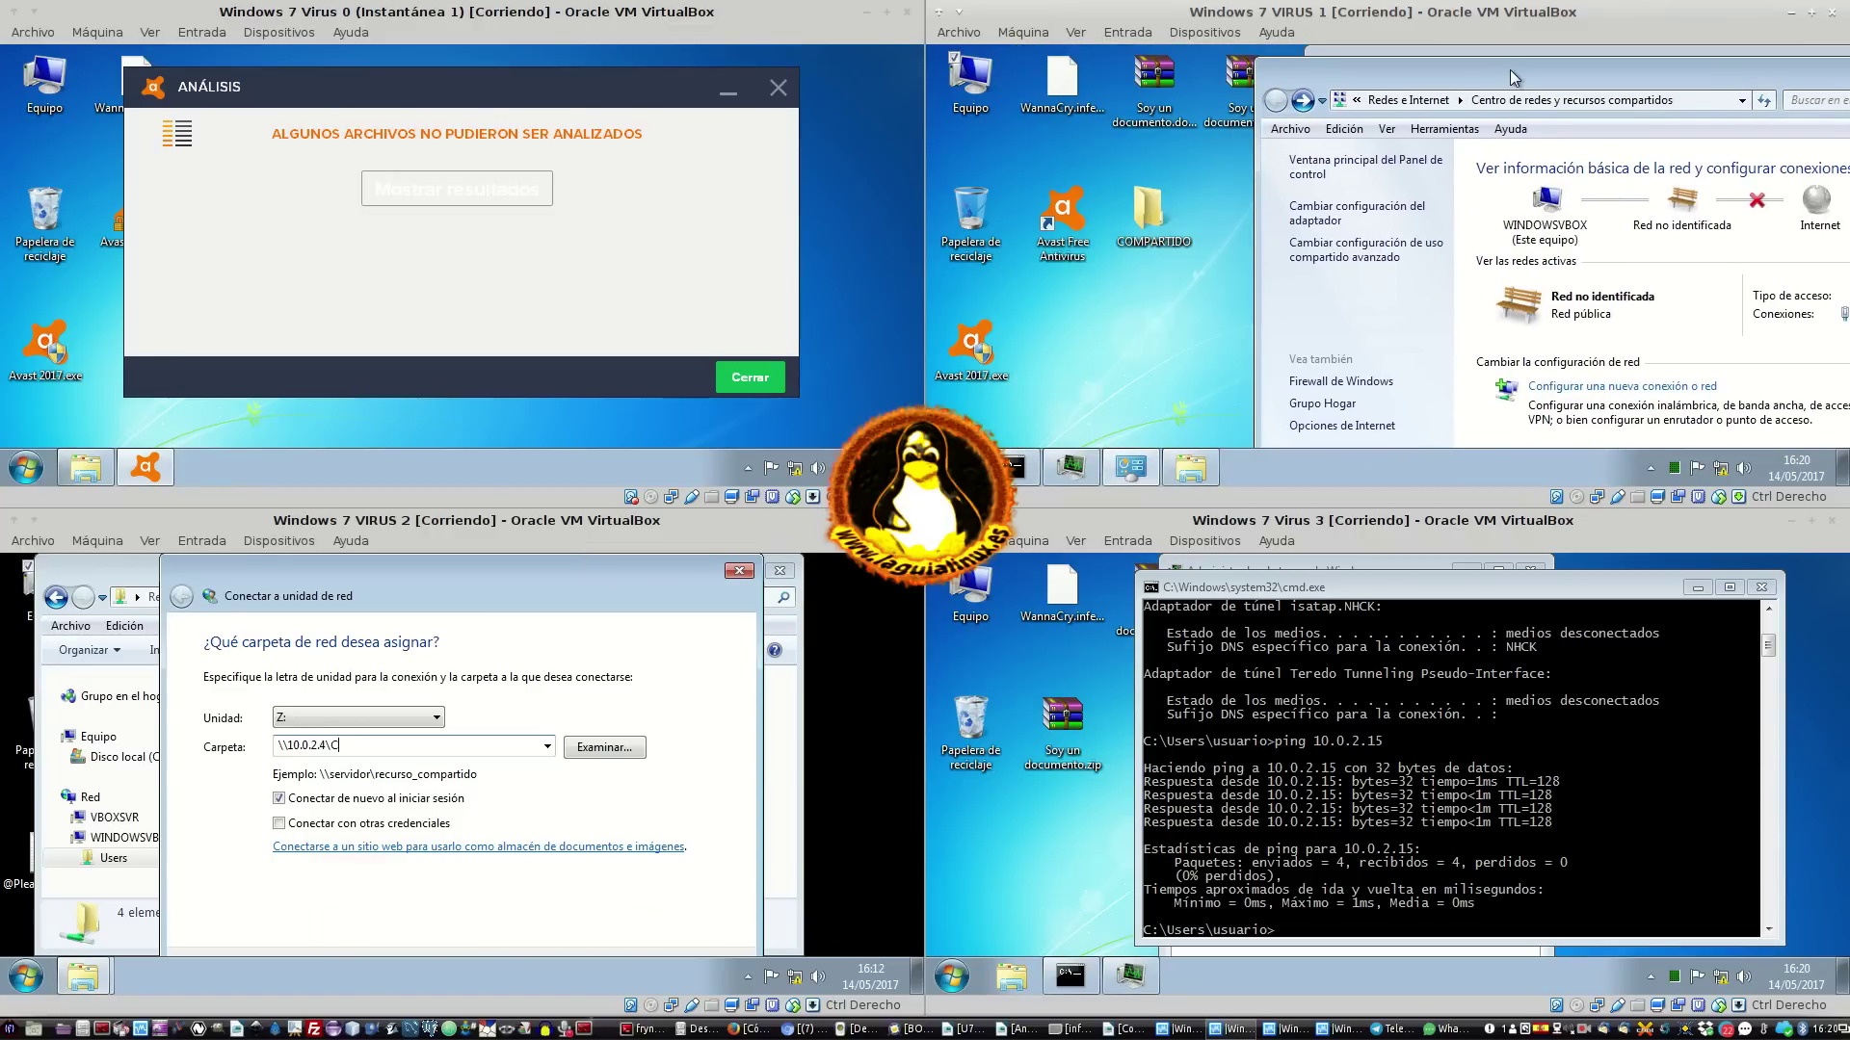
Map \\10.0.2.4\compartido as drive Z:, picking the share through Examinar
left_click(501, 750)
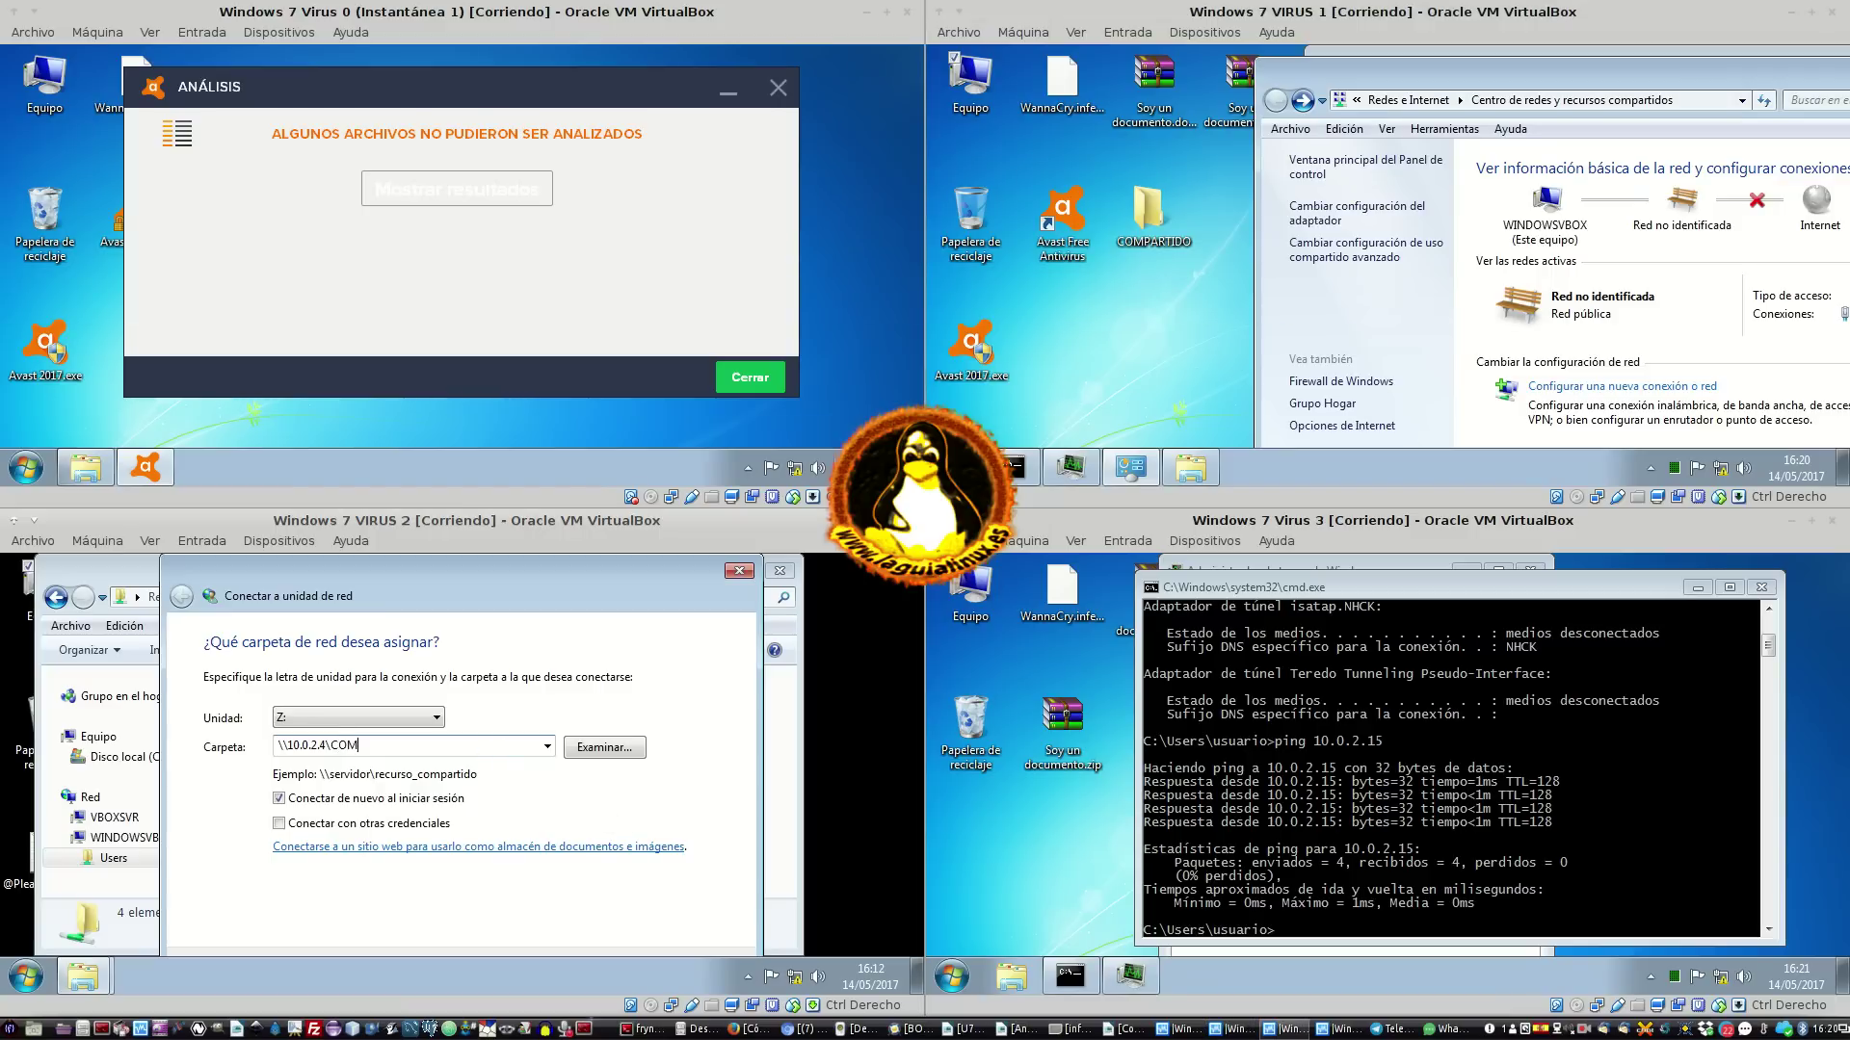
type("PARTIDO")
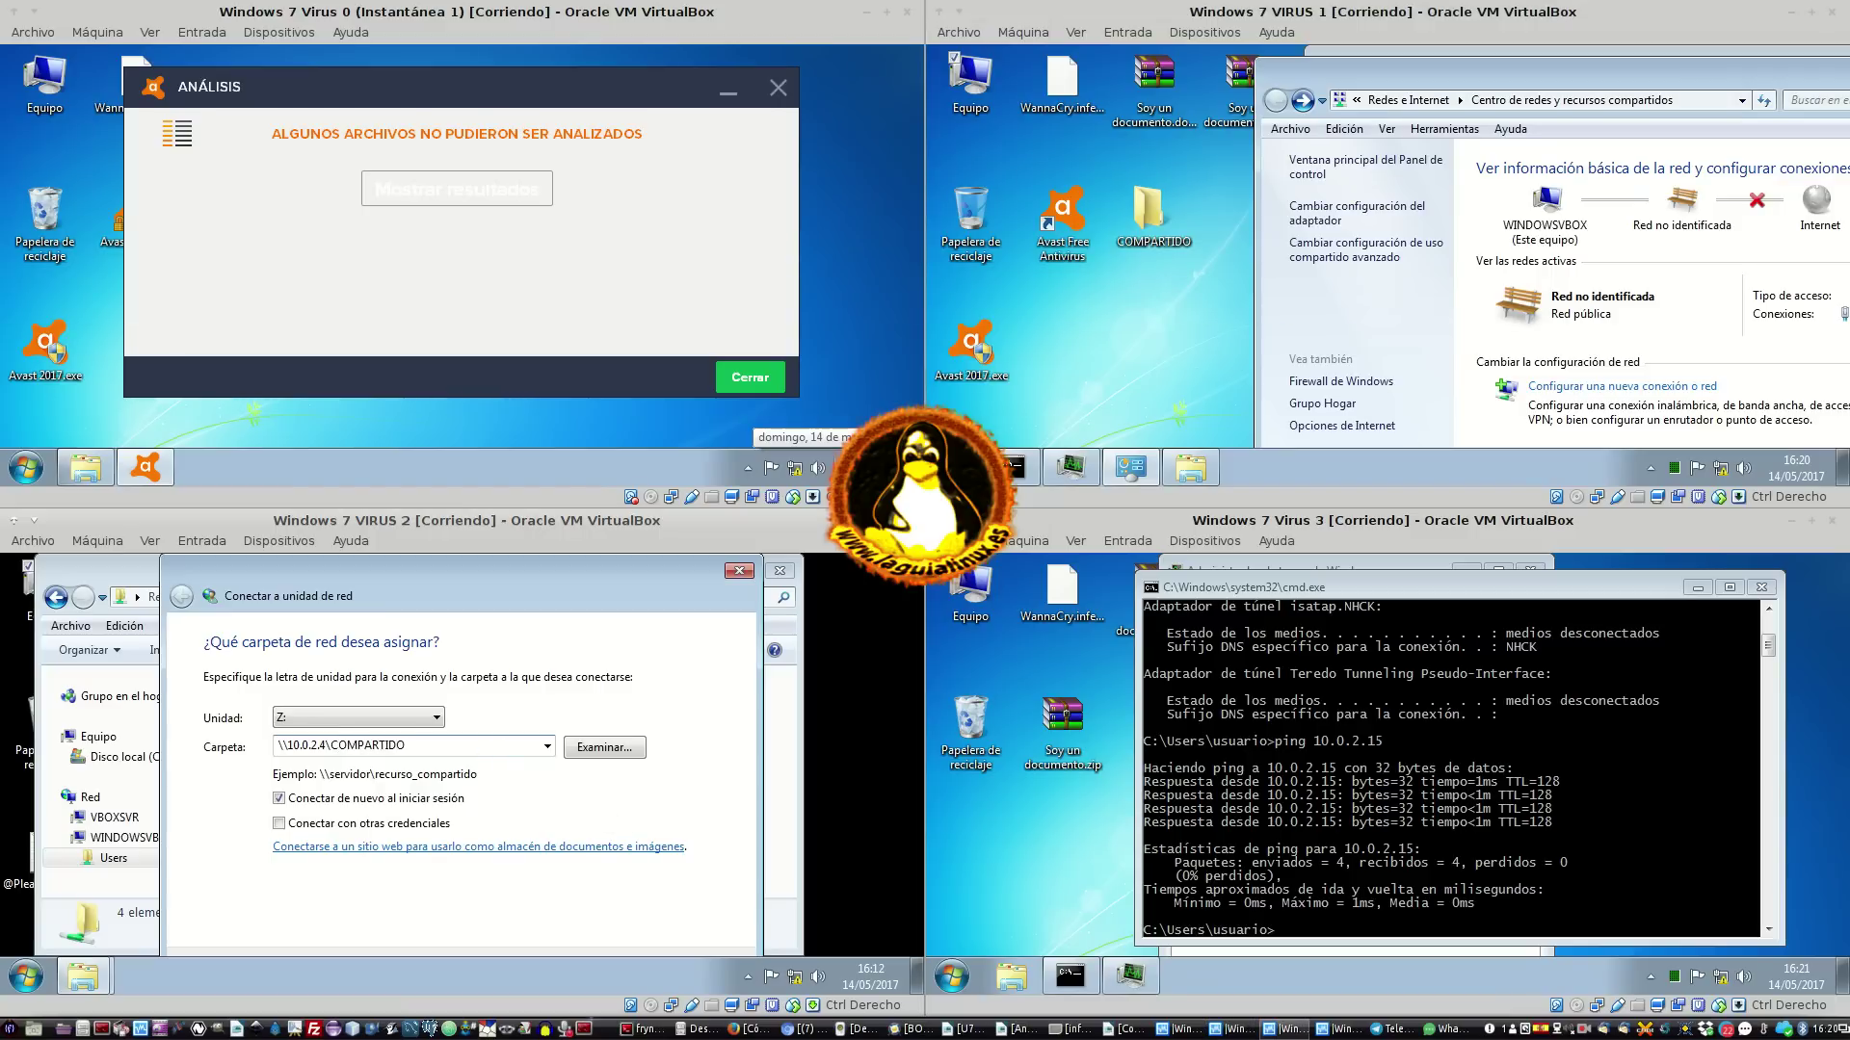
left_click_drag(440, 744, 145, 746)
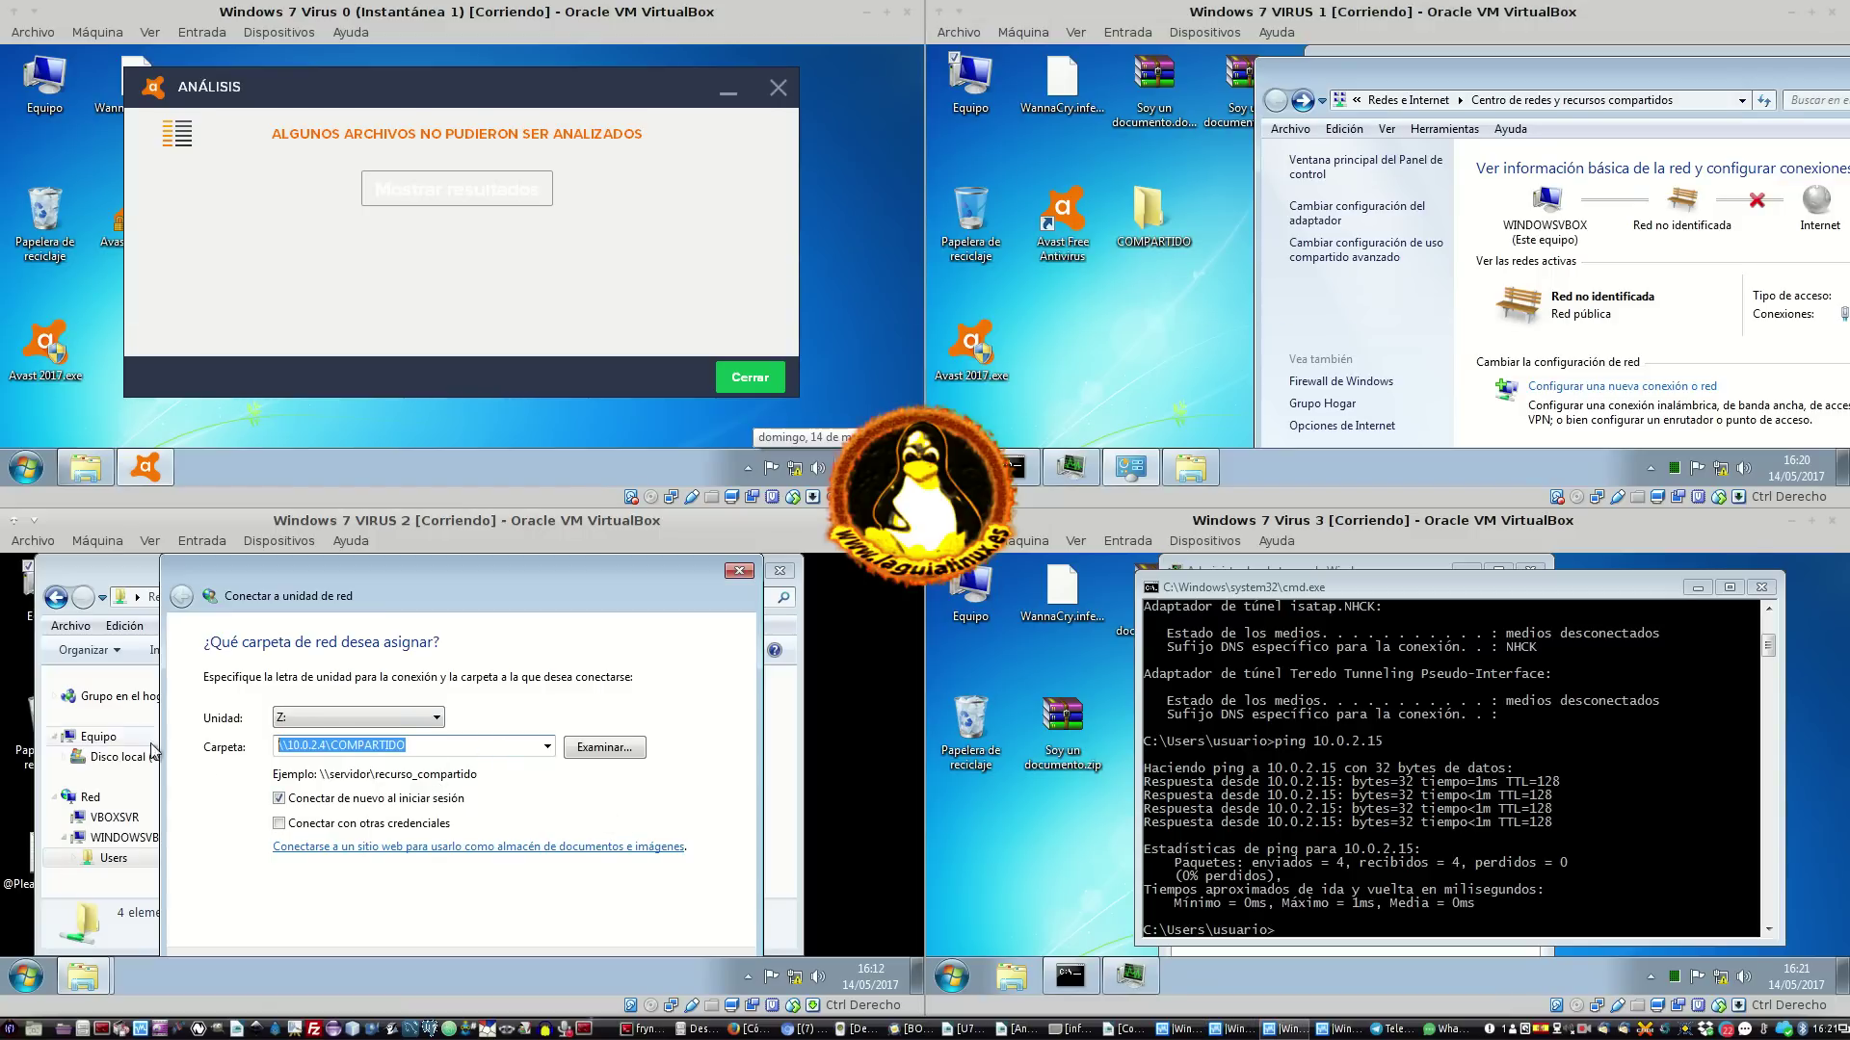
right_click(348, 740)
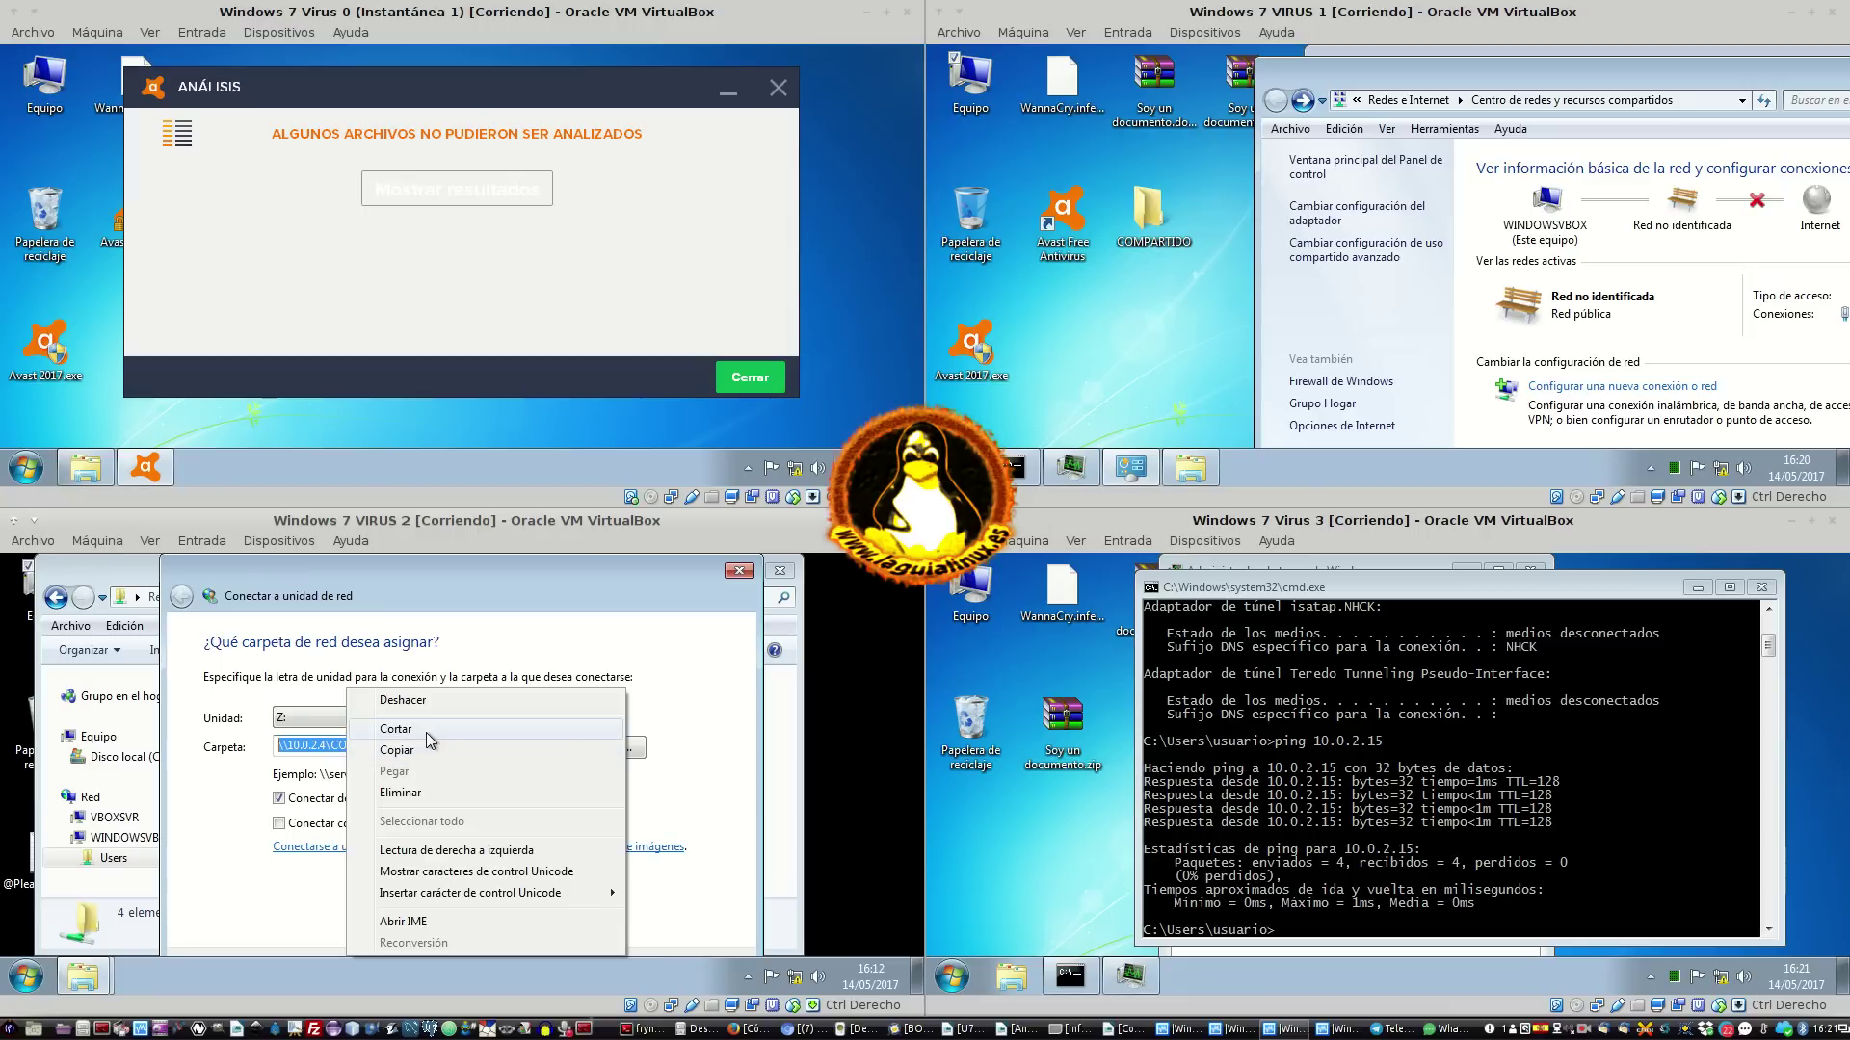
left_click(429, 751)
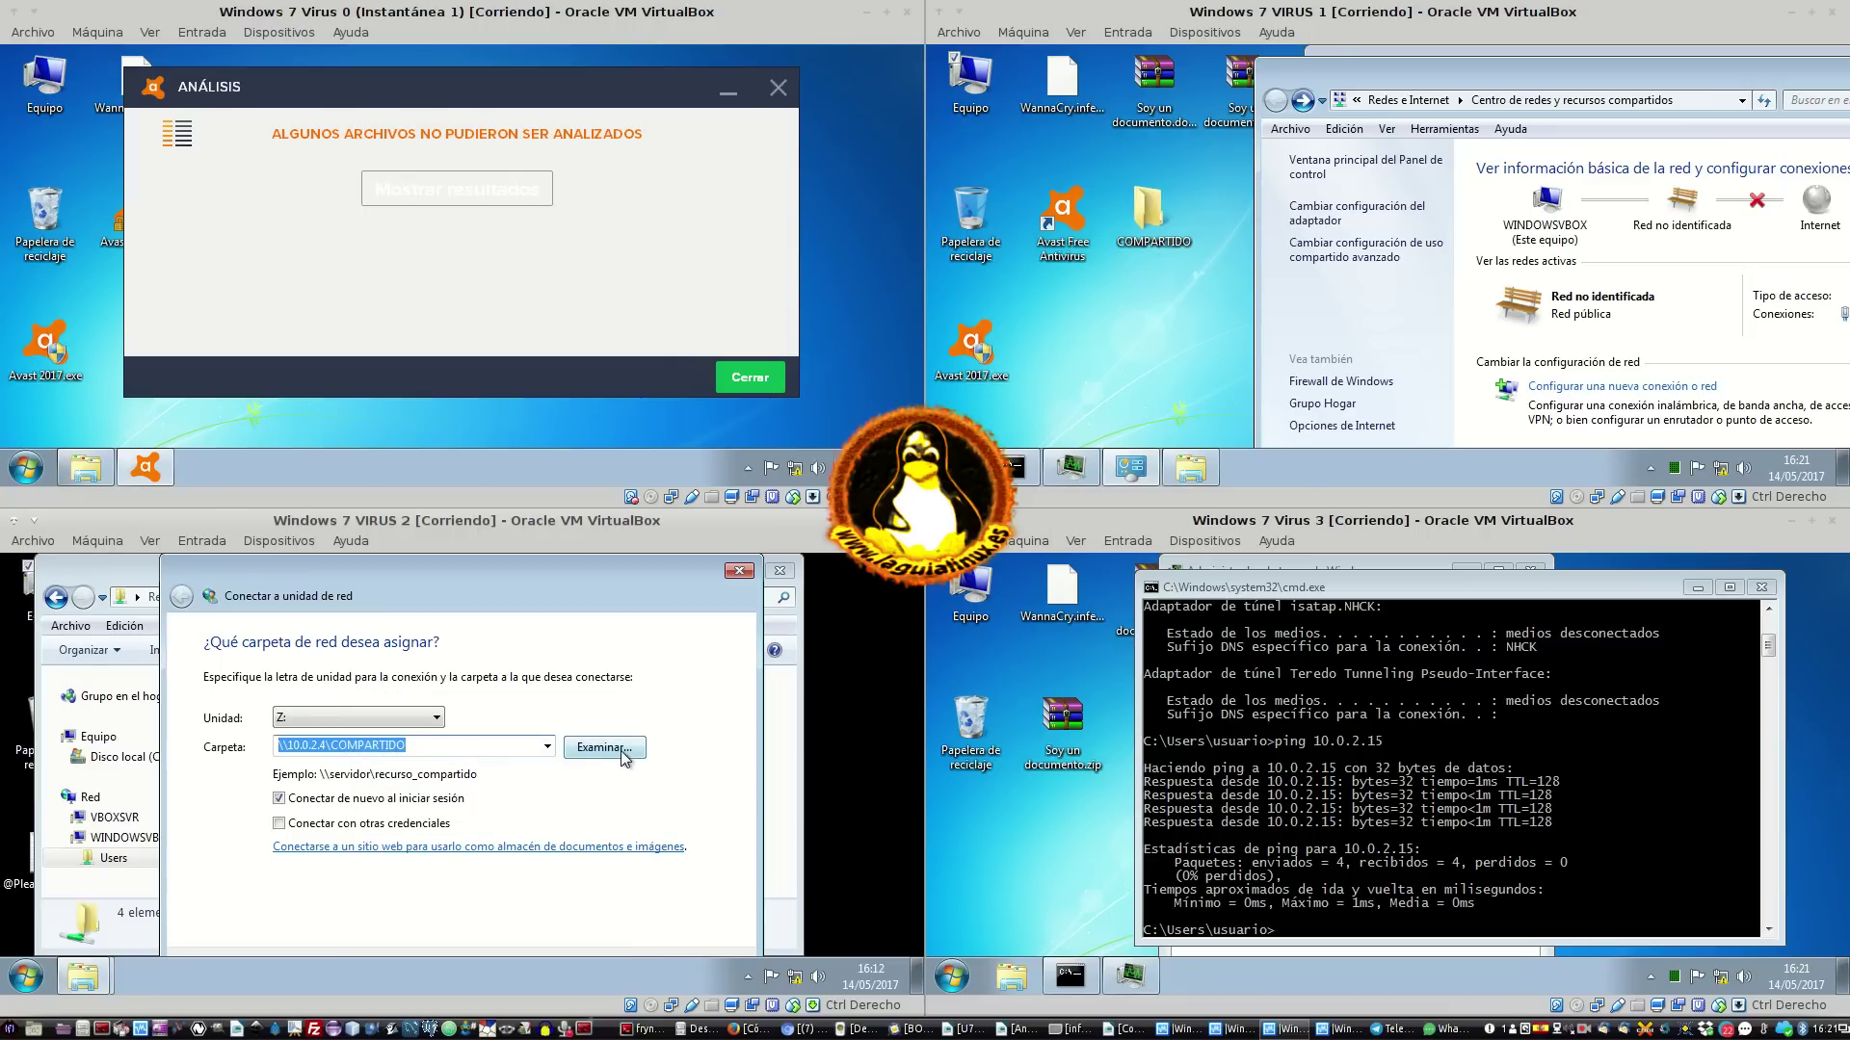
left_click(591, 750)
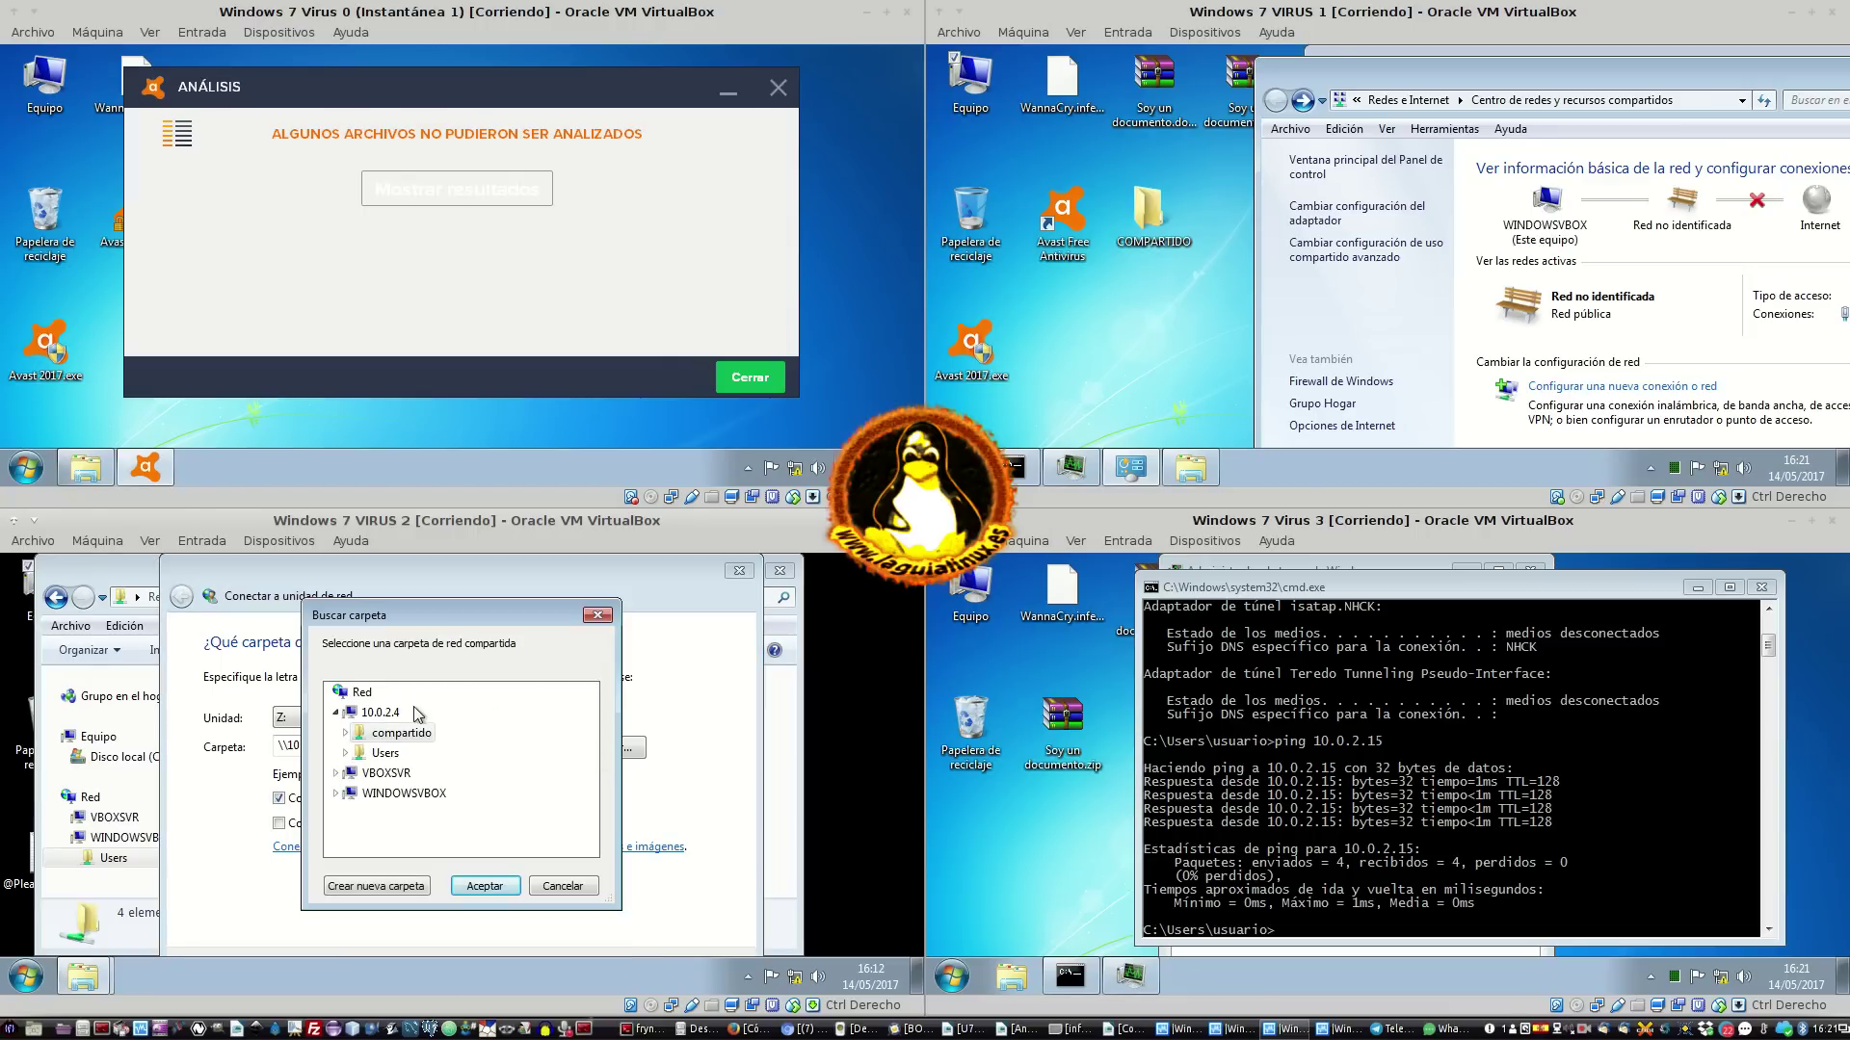
left_click(485, 886)
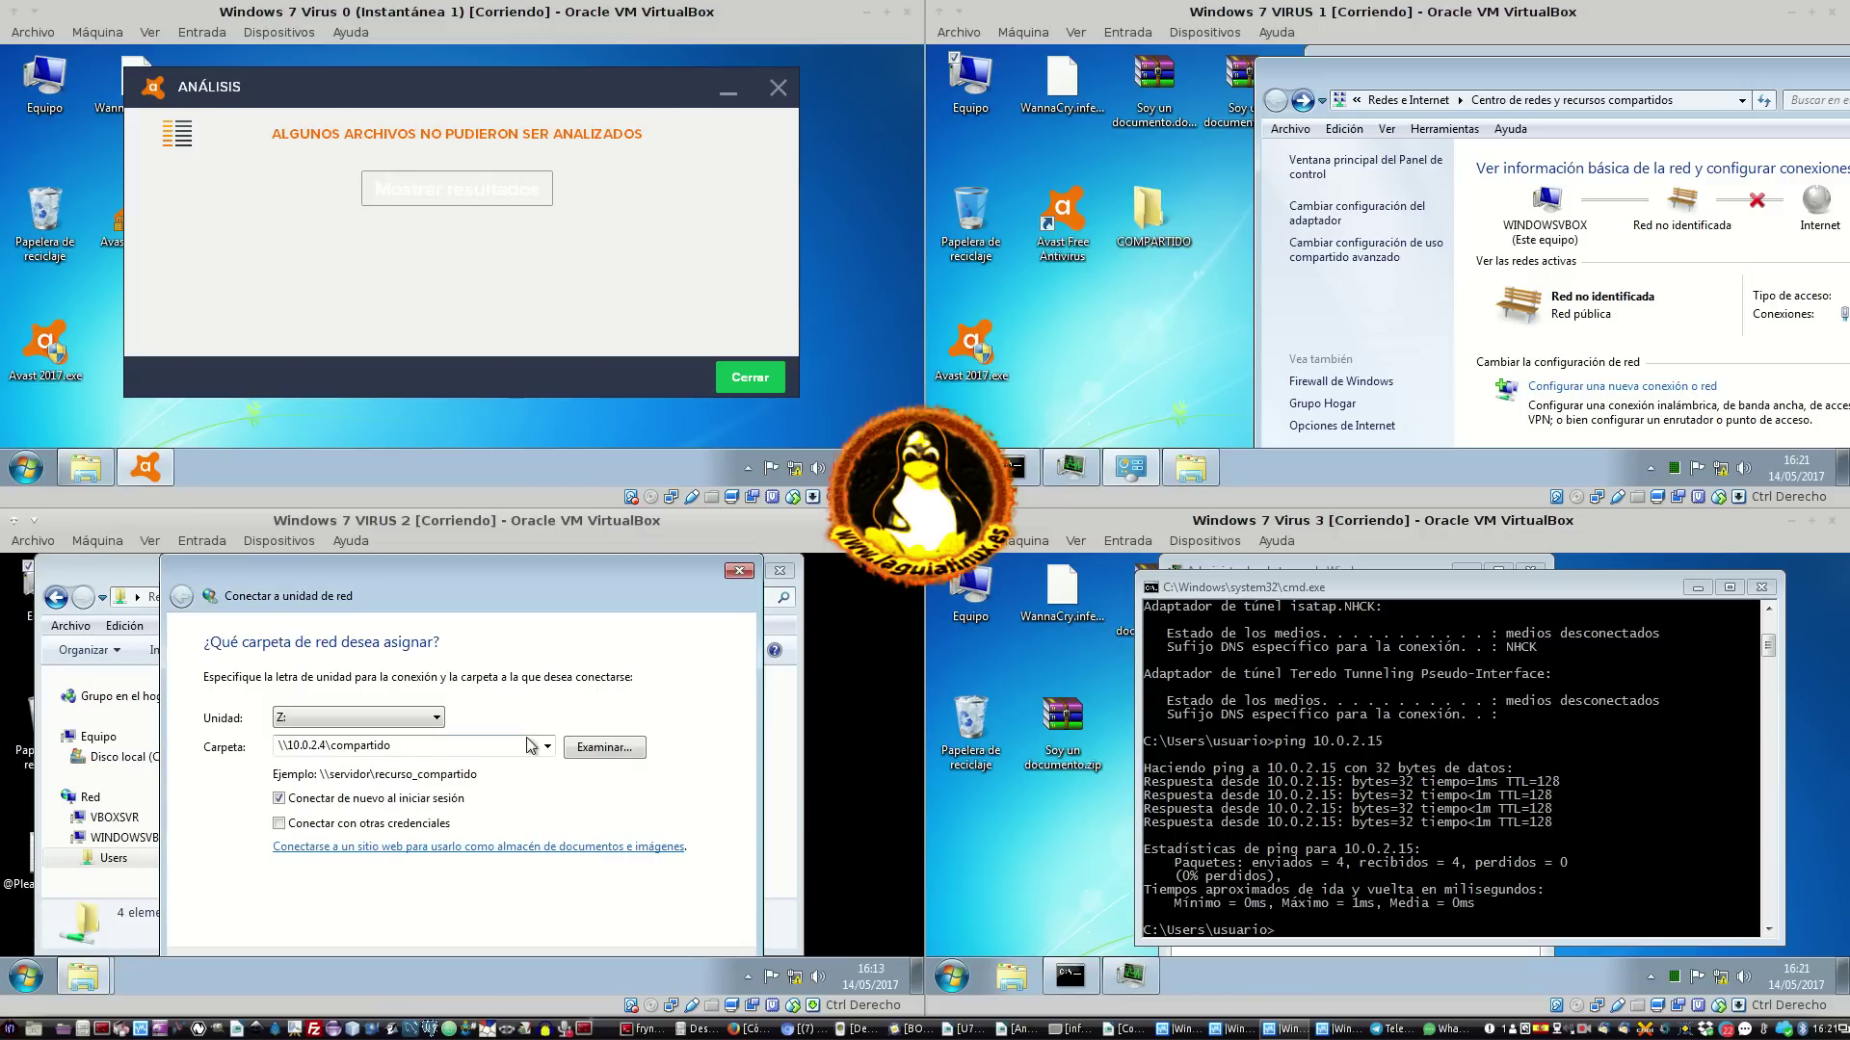
left_click(501, 753)
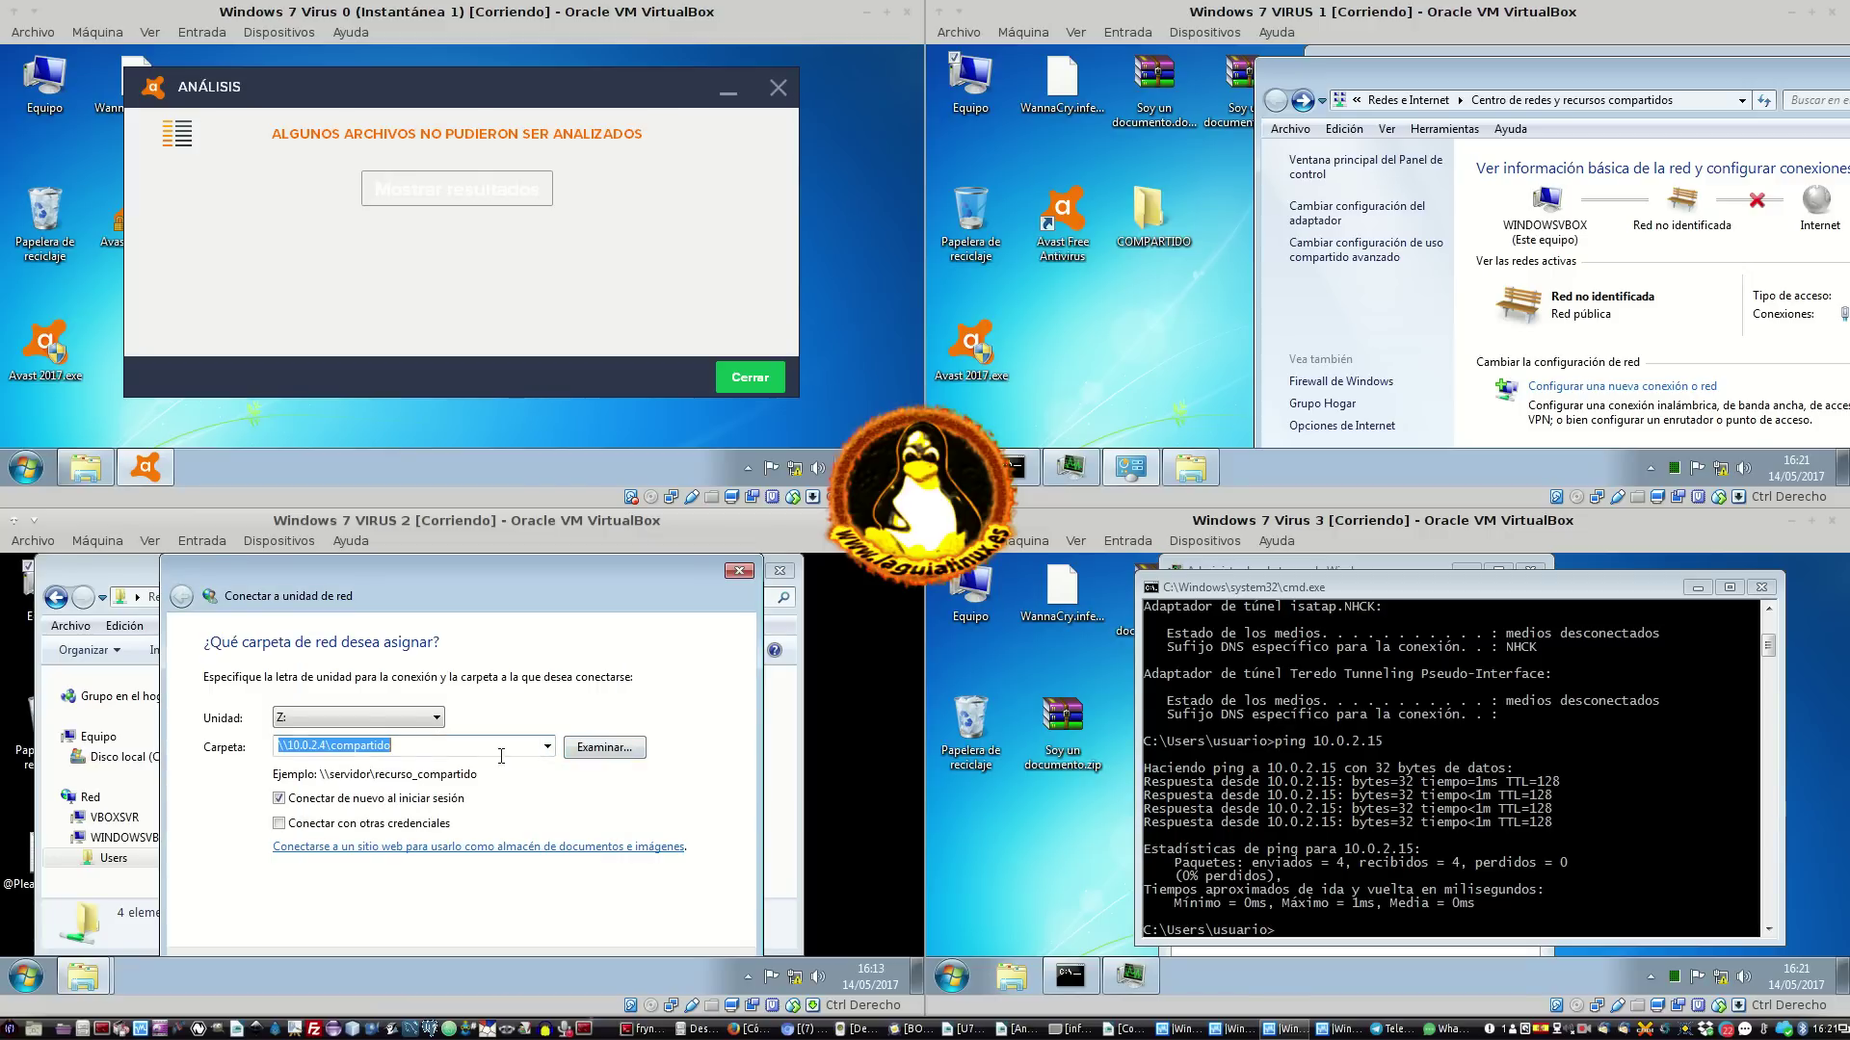
key("Return")
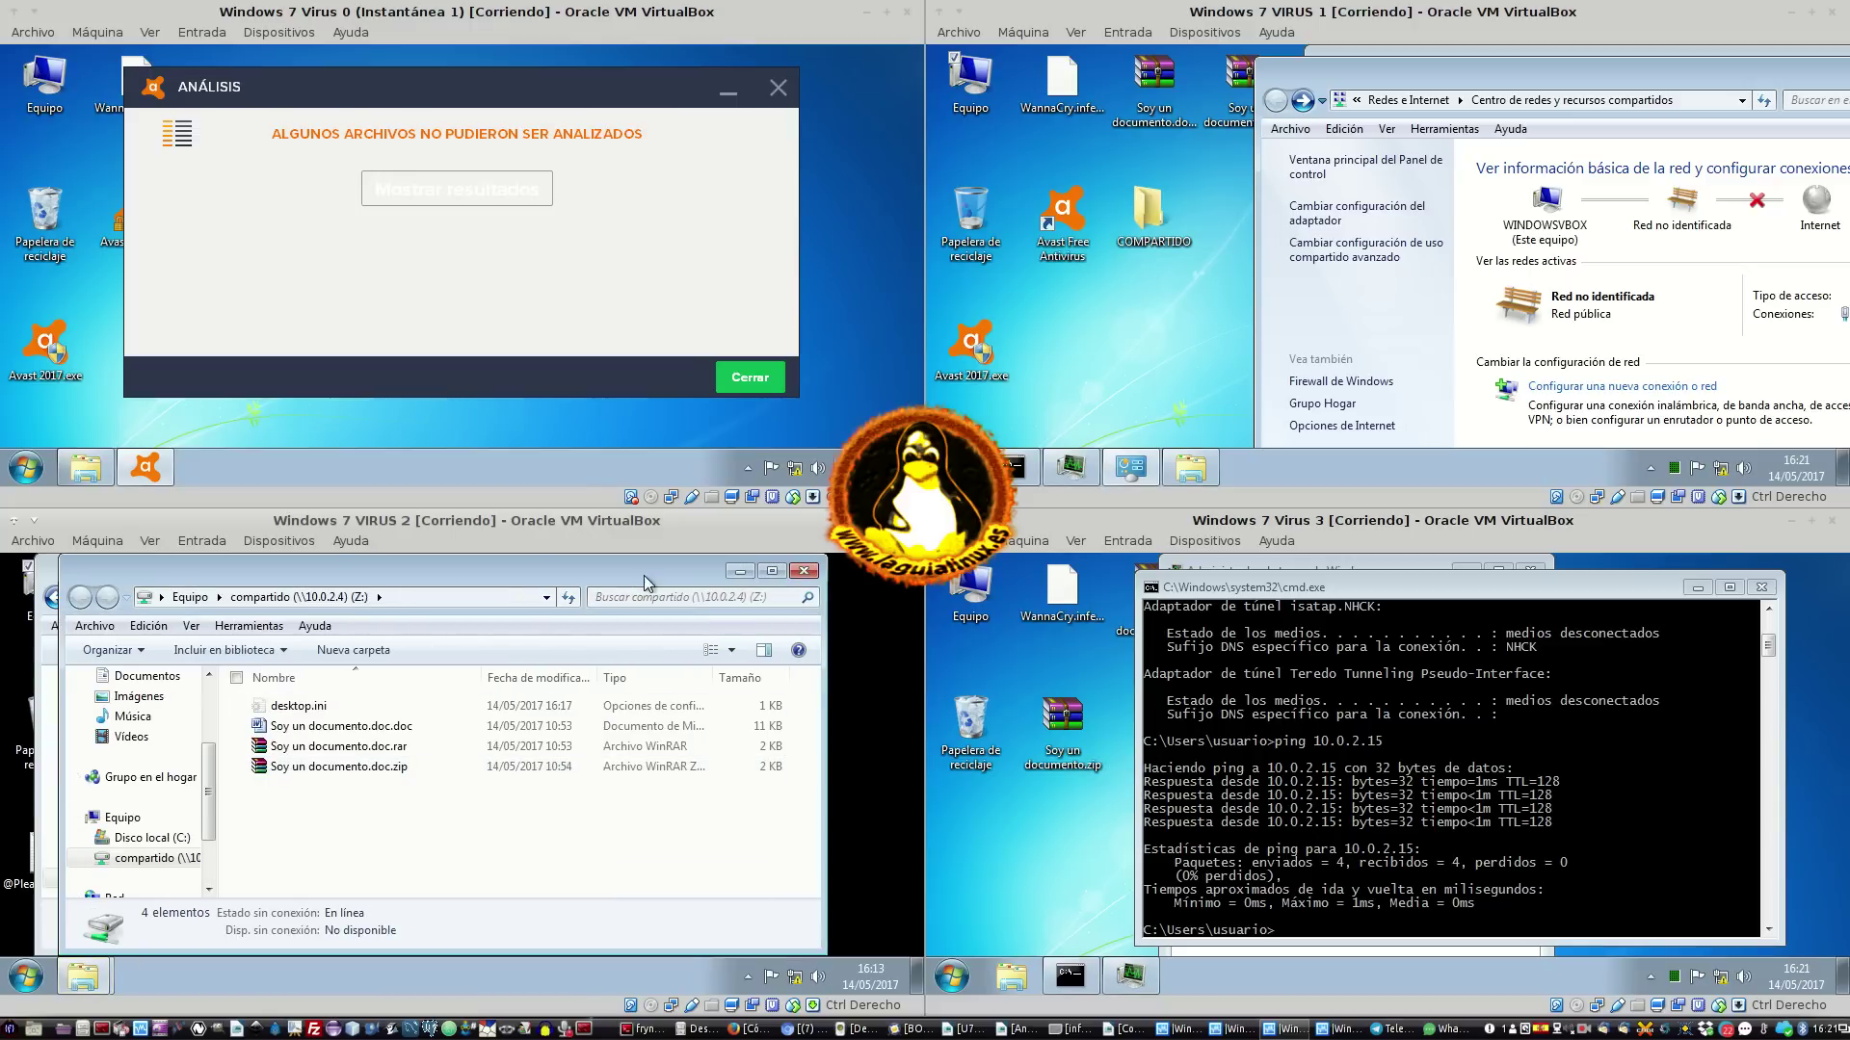
Close the compartido (Z:) and Users windows and reopen COMPARTIDO on VIRUS 1
double_click(1154, 212)
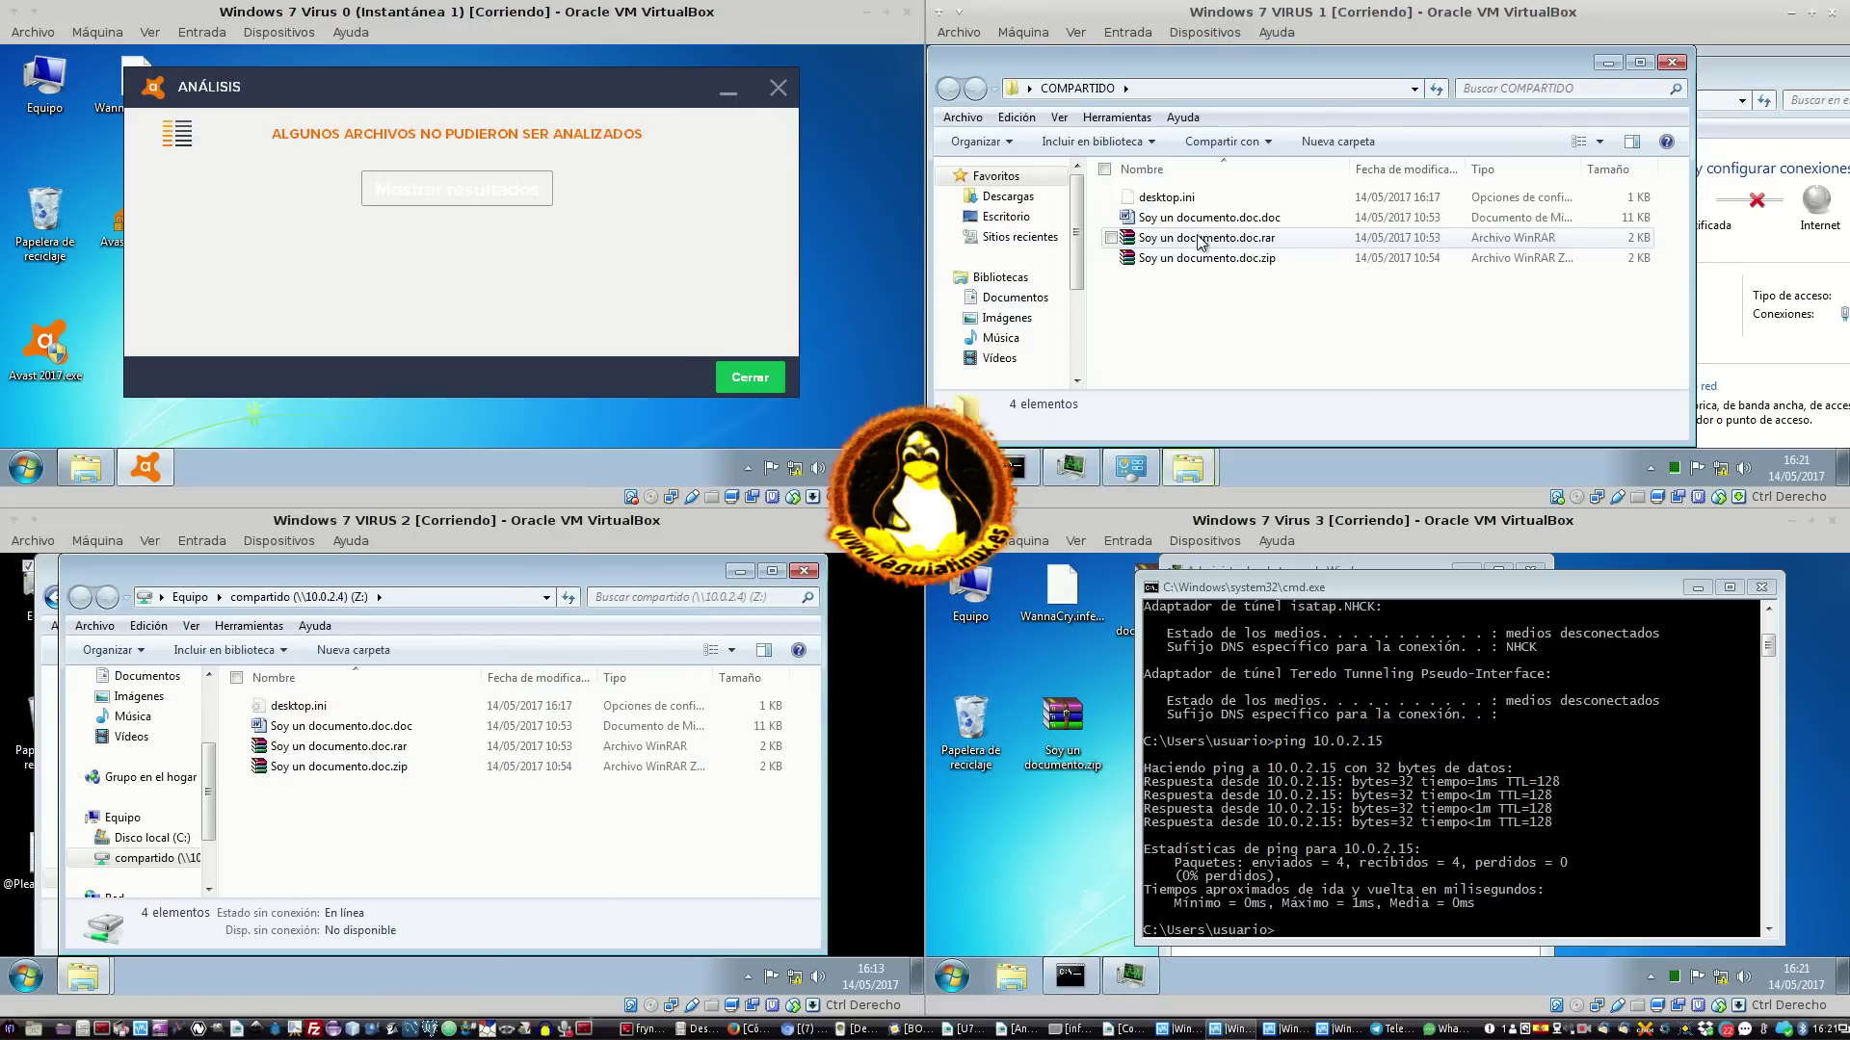
left_click(1681, 64)
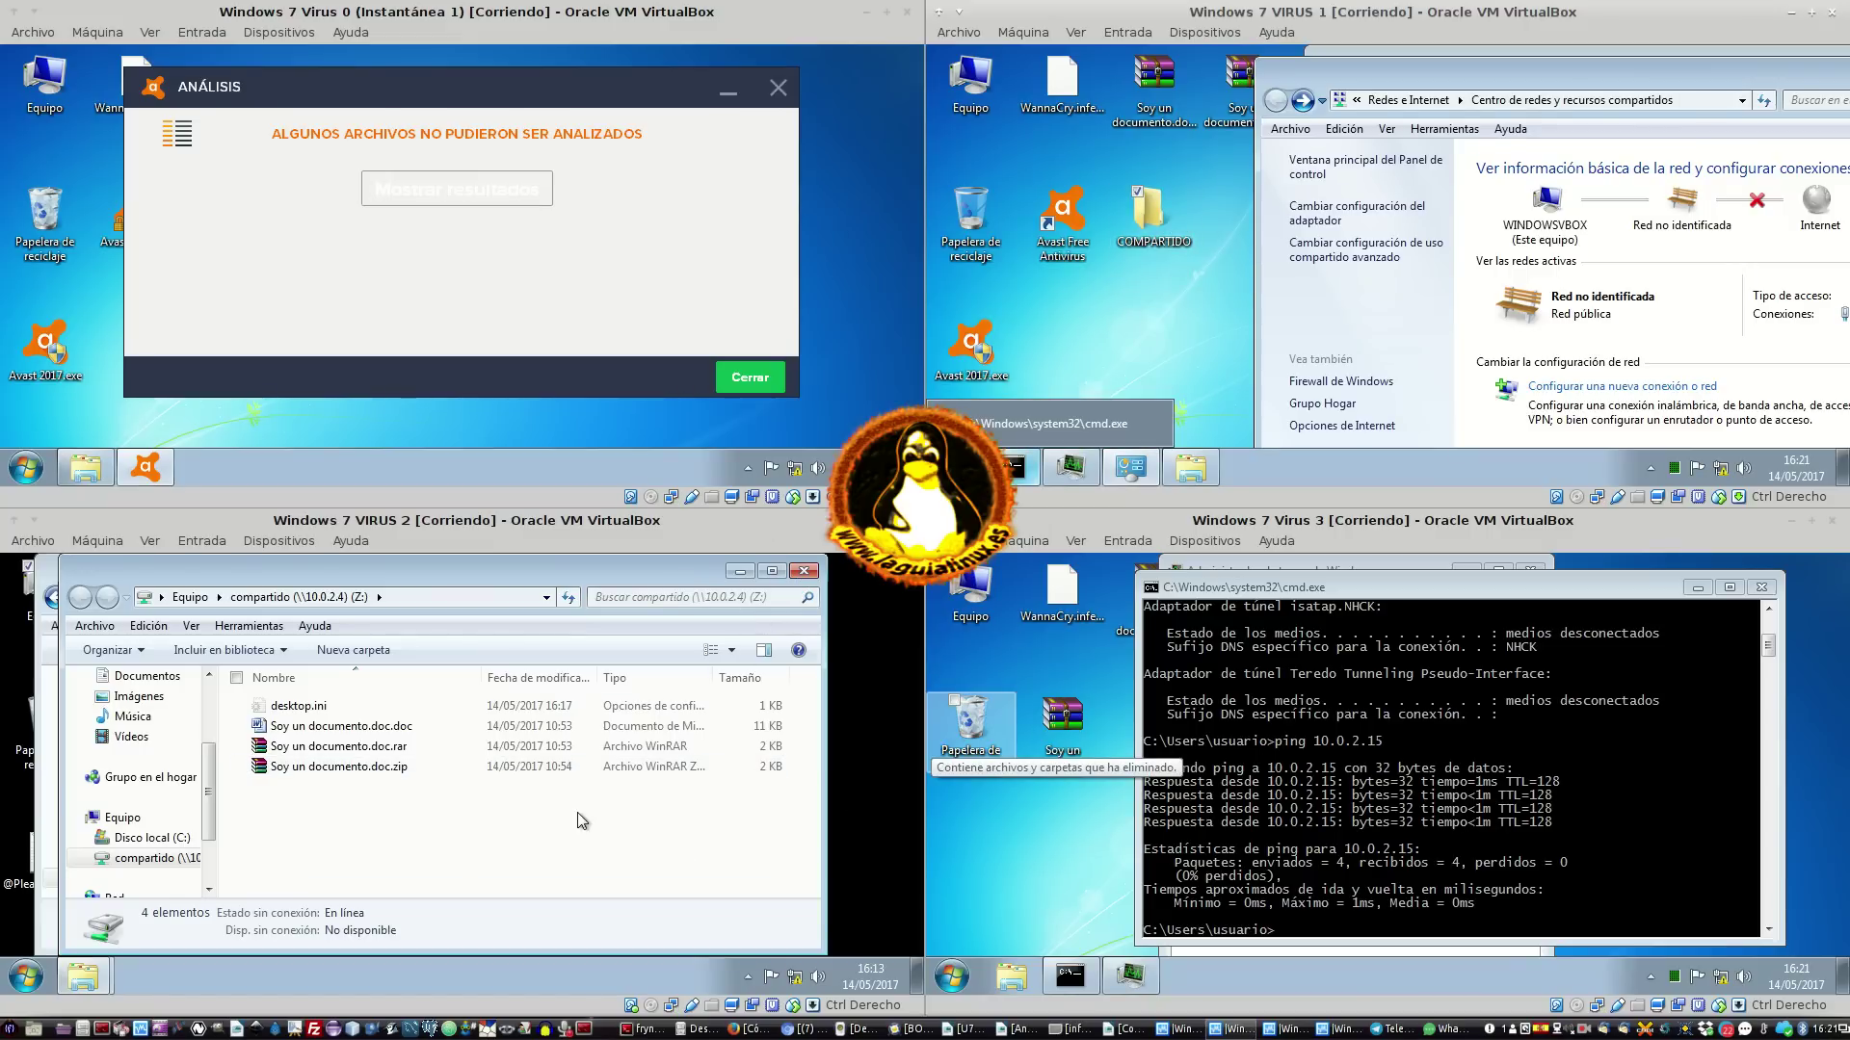
left_click(805, 571)
left_click(780, 570)
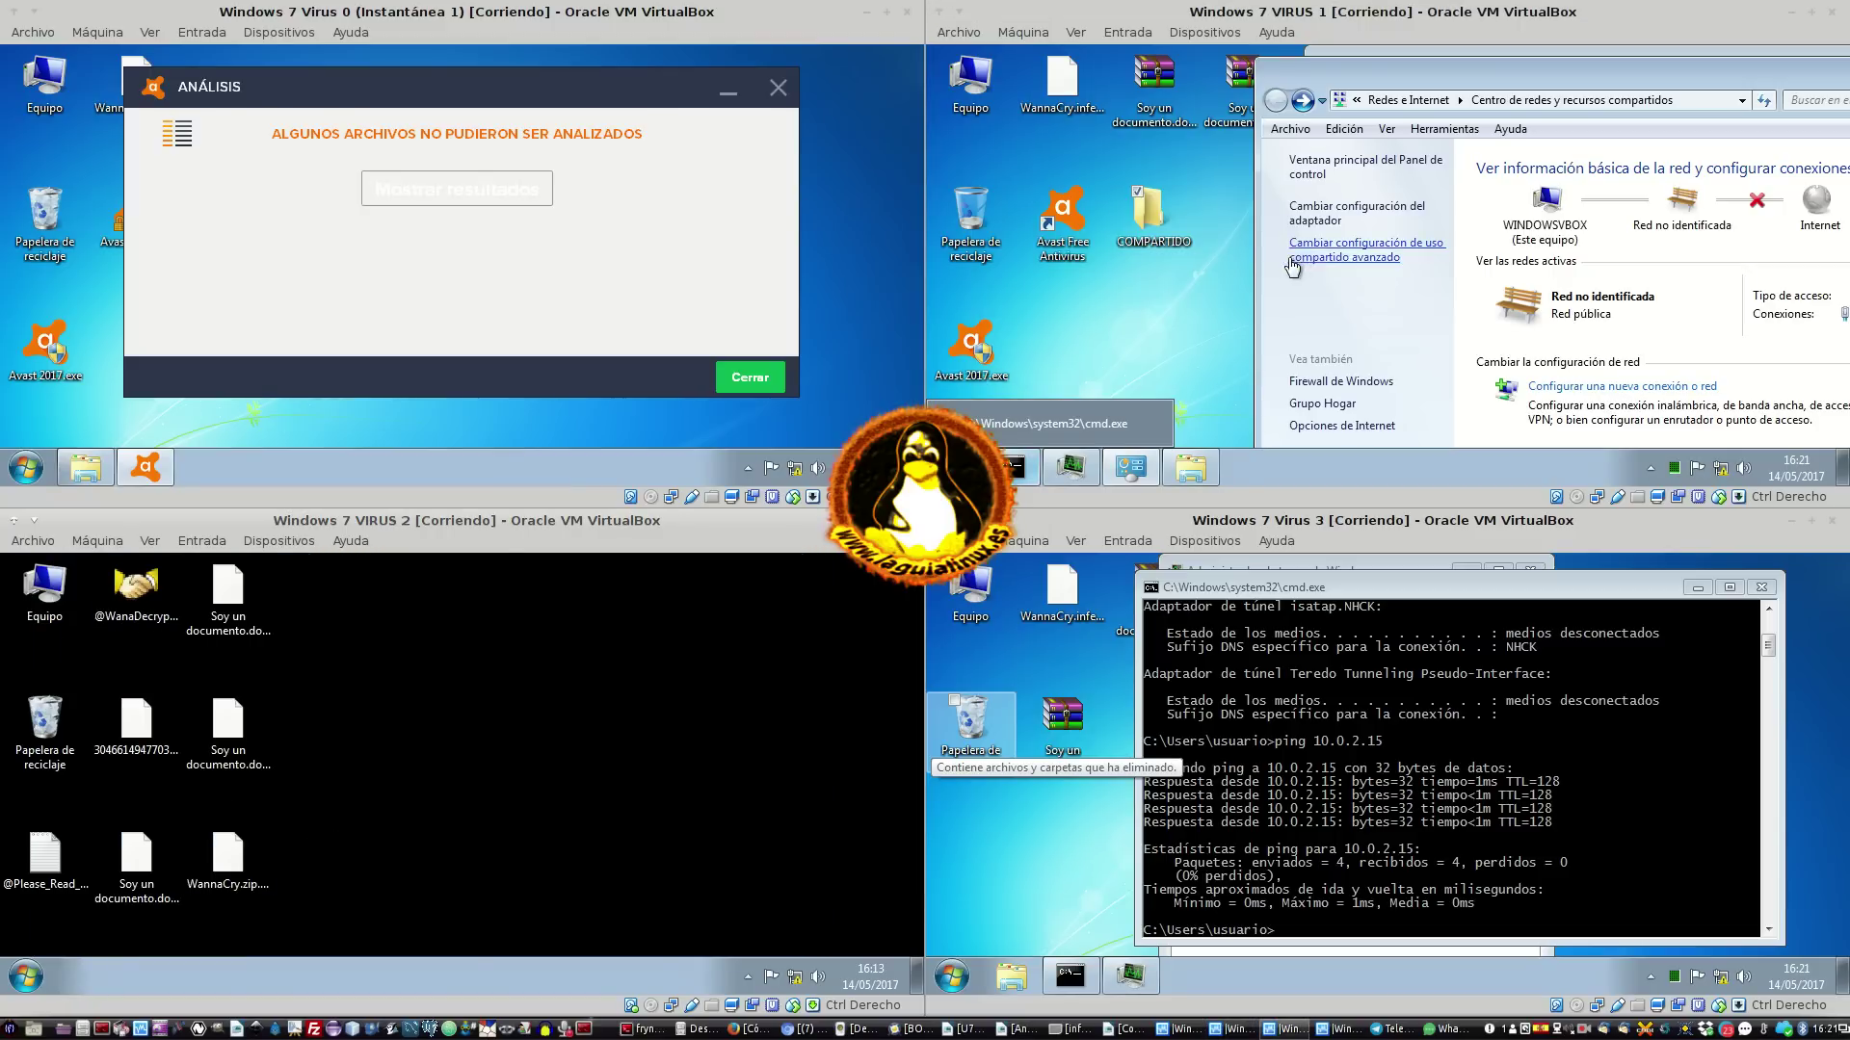
double_click(1143, 204)
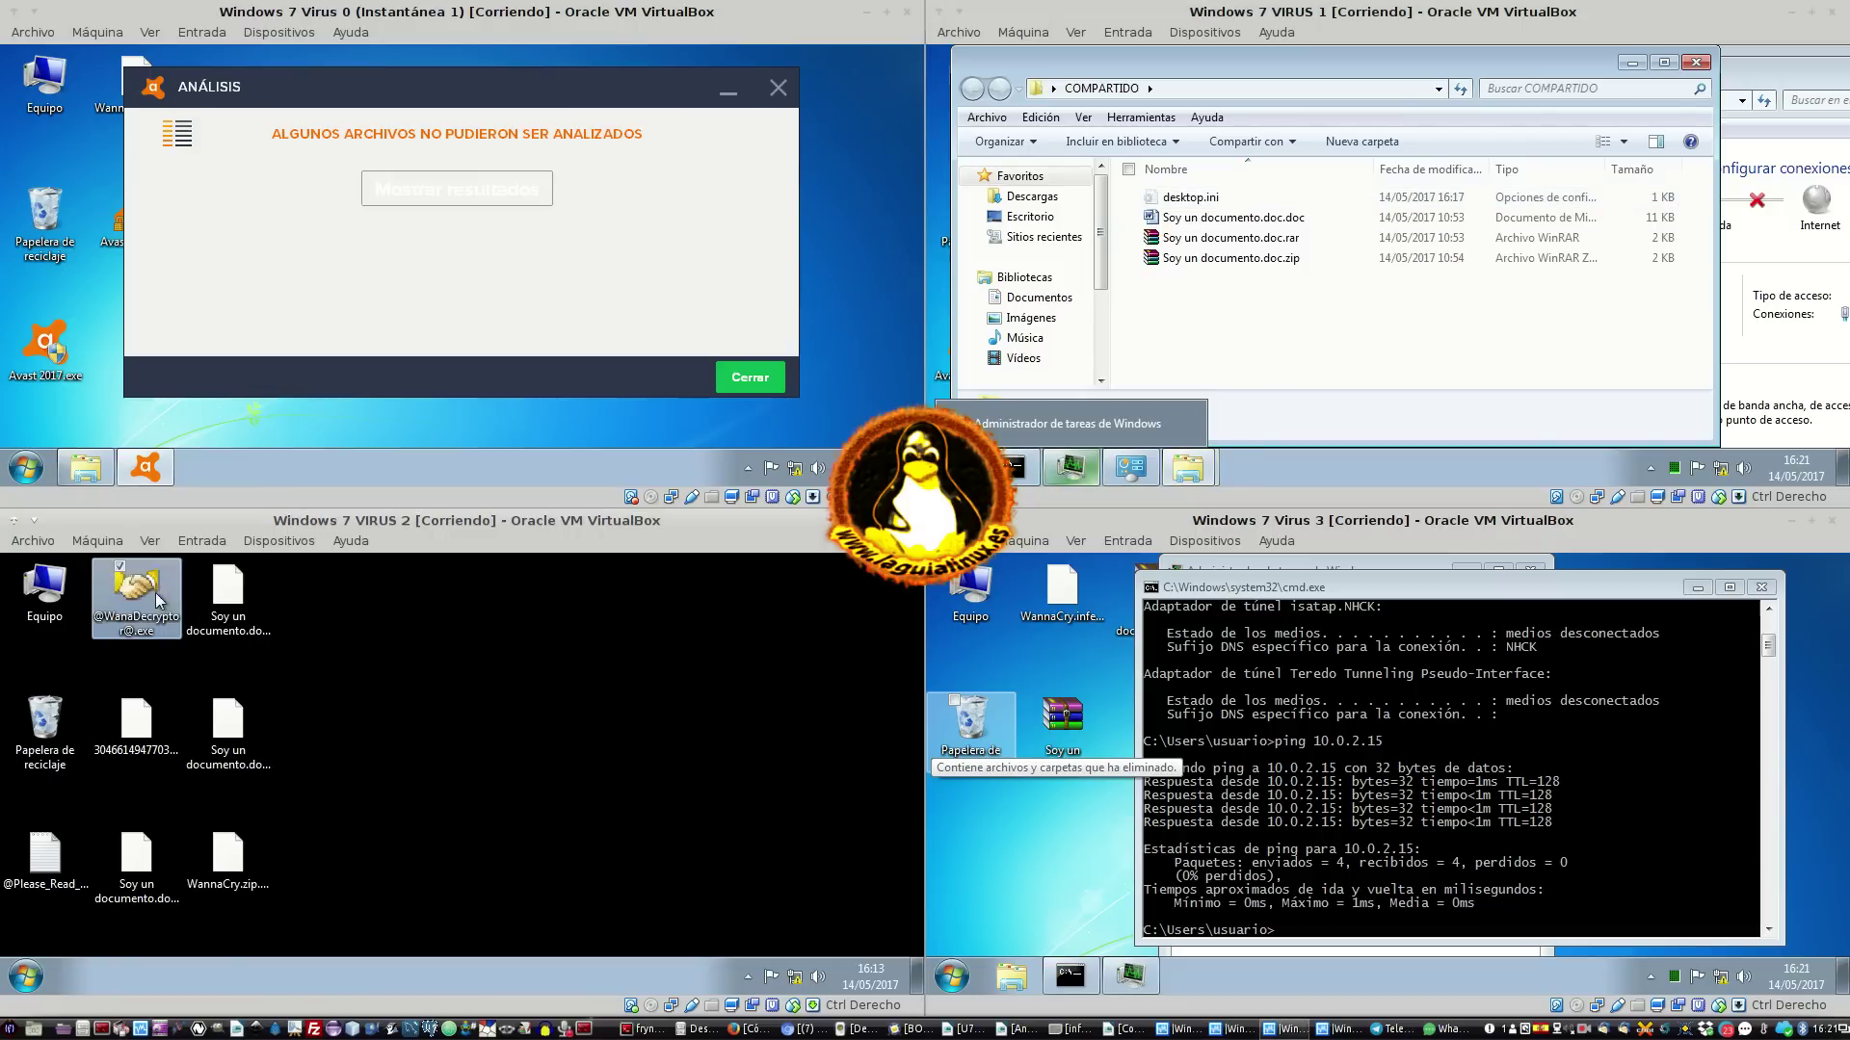
Delete the seven VIRUS 2 desktop items, leaving the Recycle Bin out of the selection
left_click(203, 870, "shift")
left_click(45, 728, "ctrl")
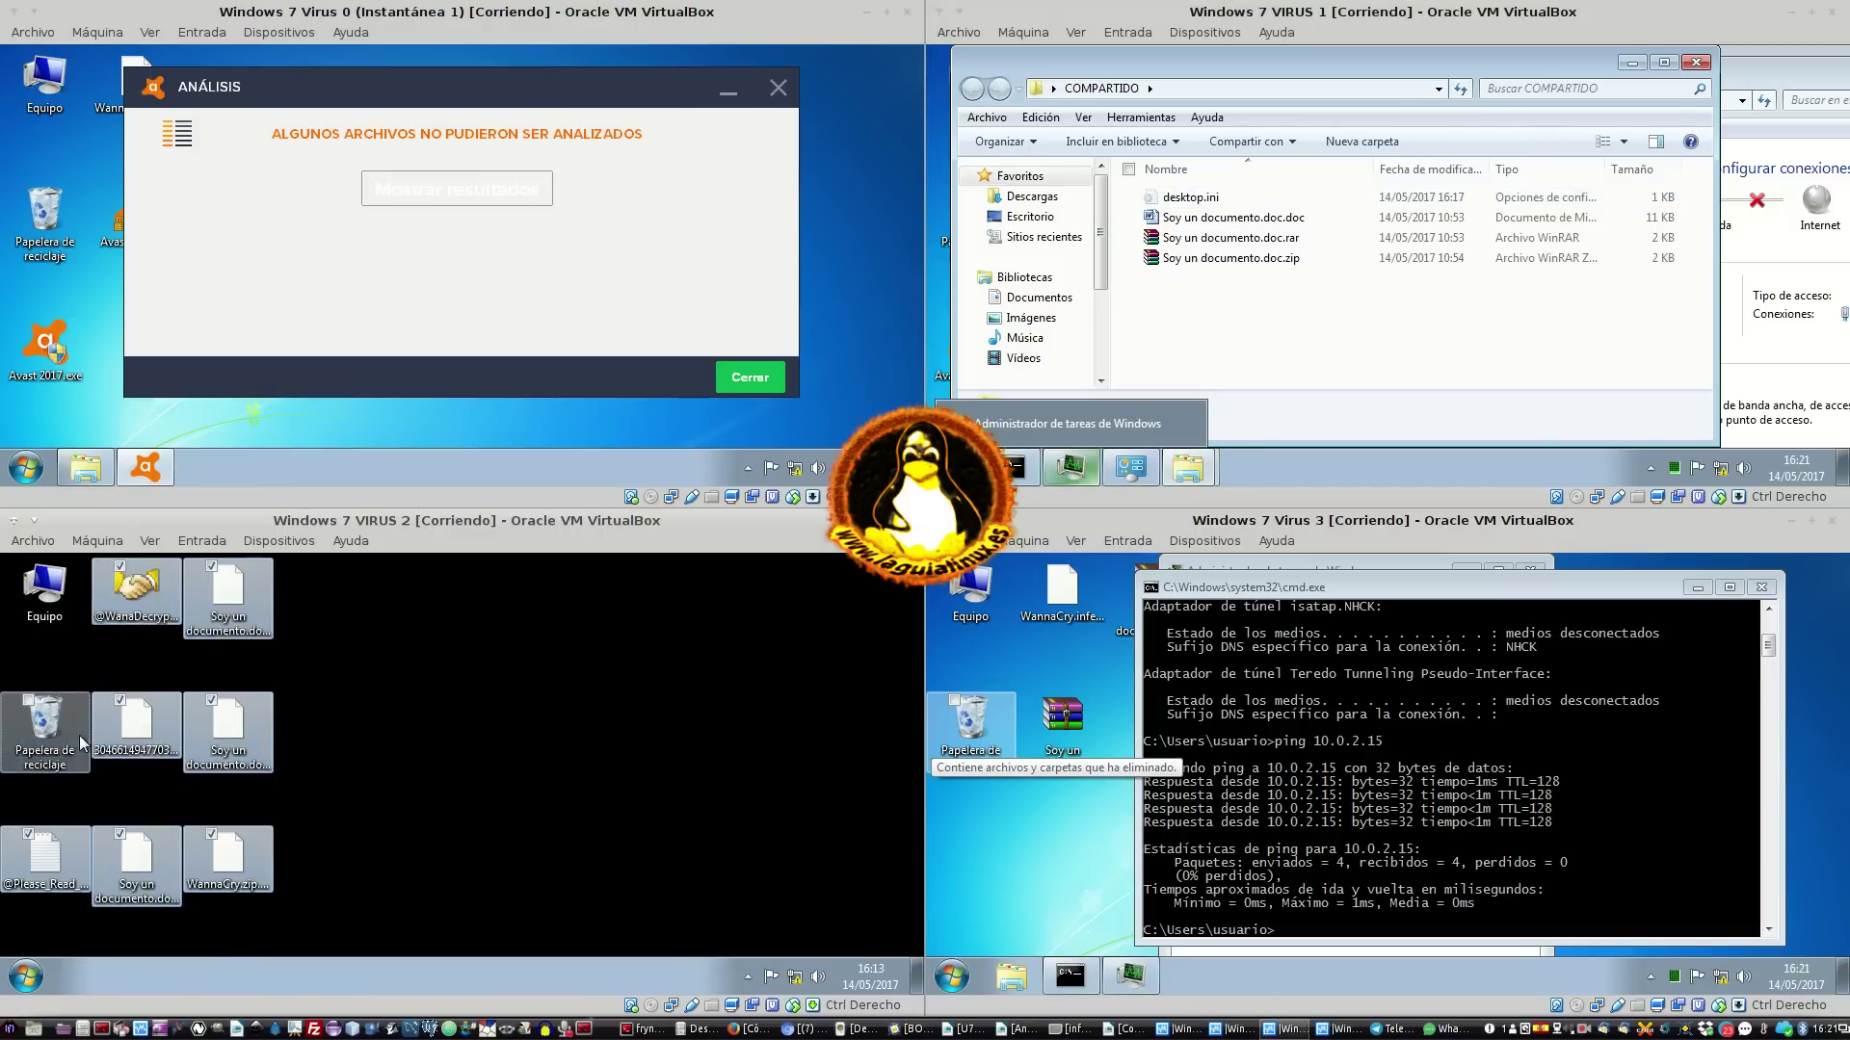
left_click(238, 720)
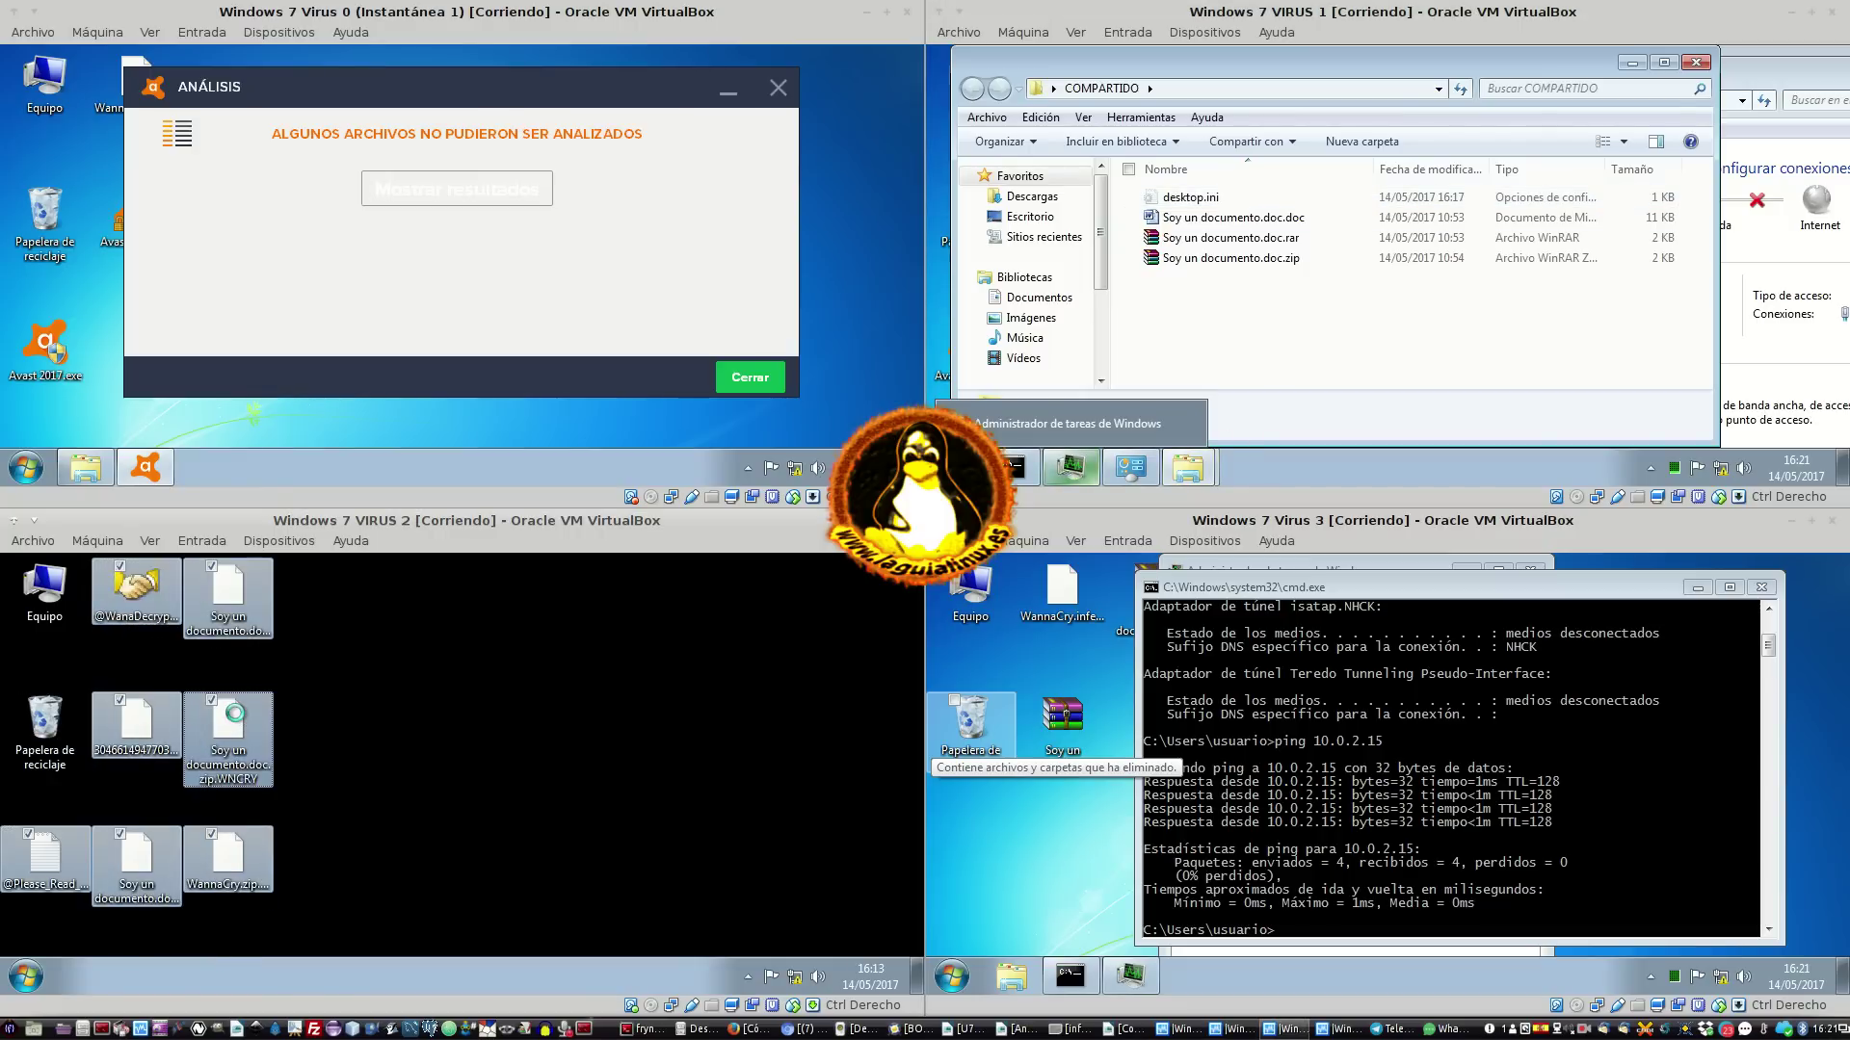
right_click(238, 721)
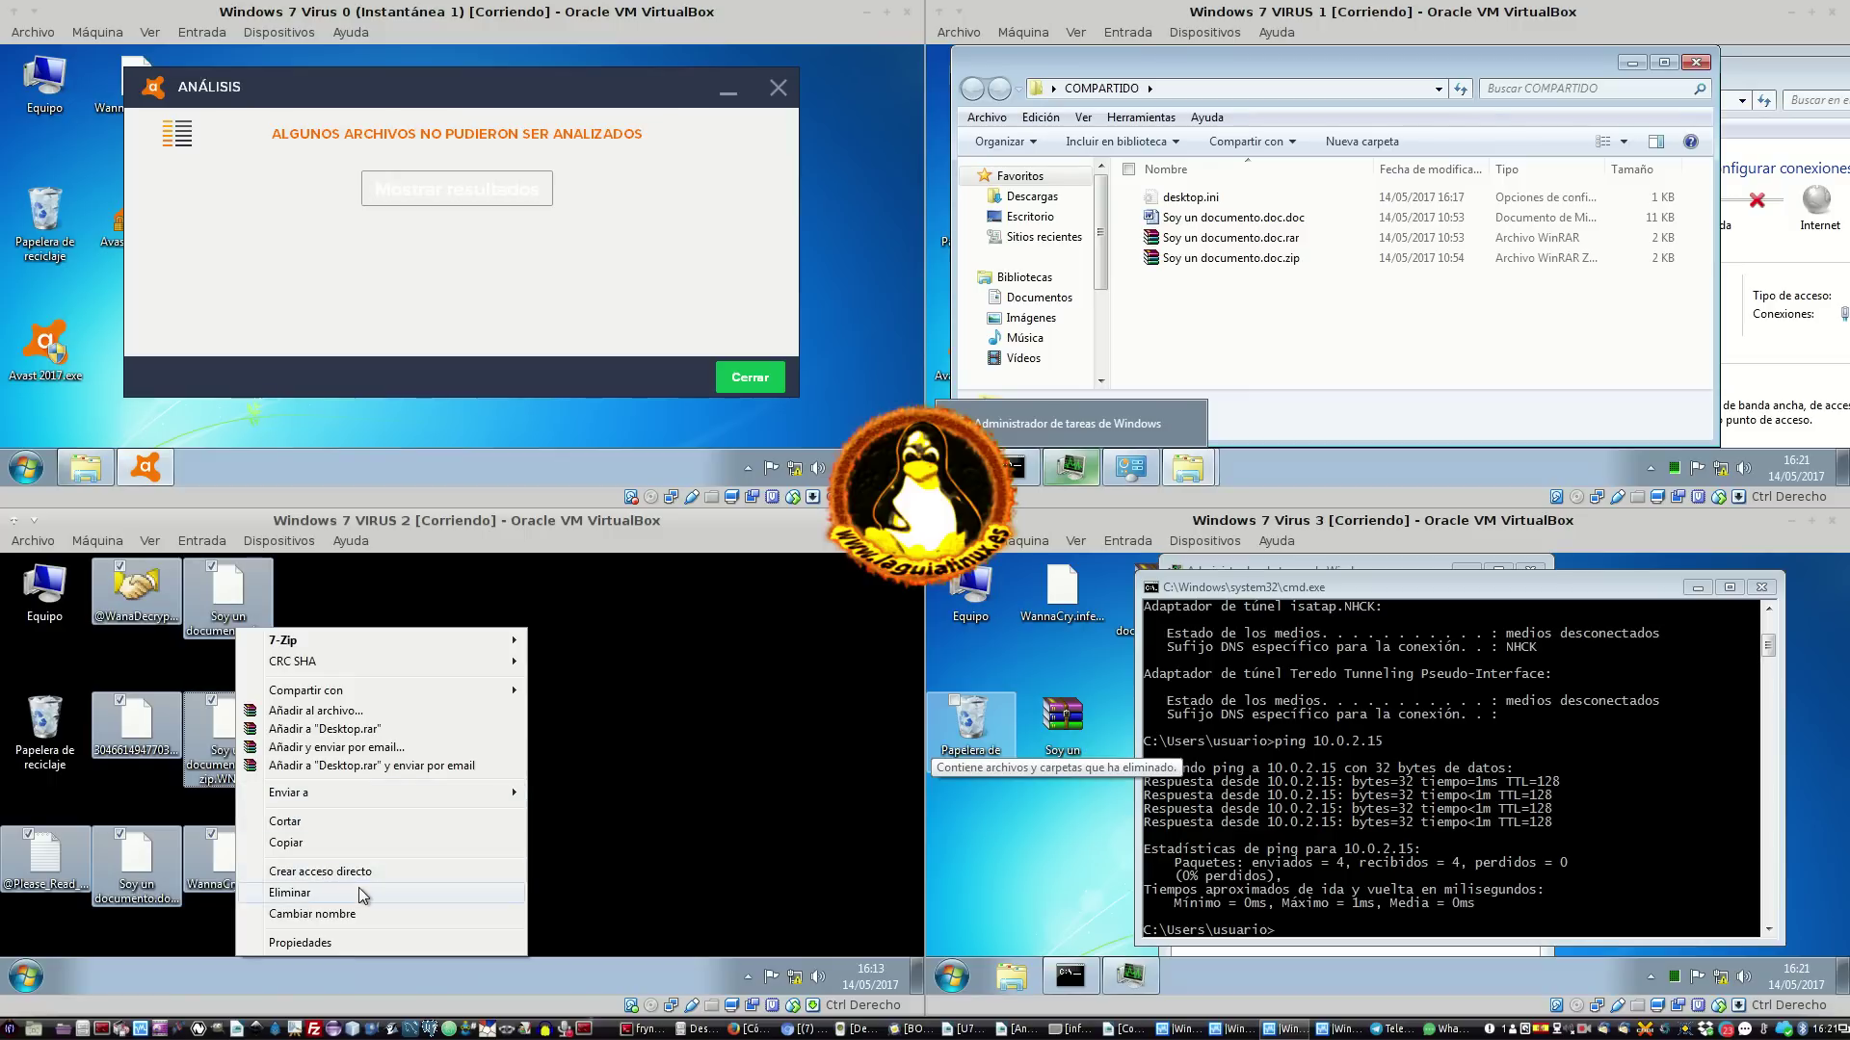
left_click(289, 895)
left_click(520, 780)
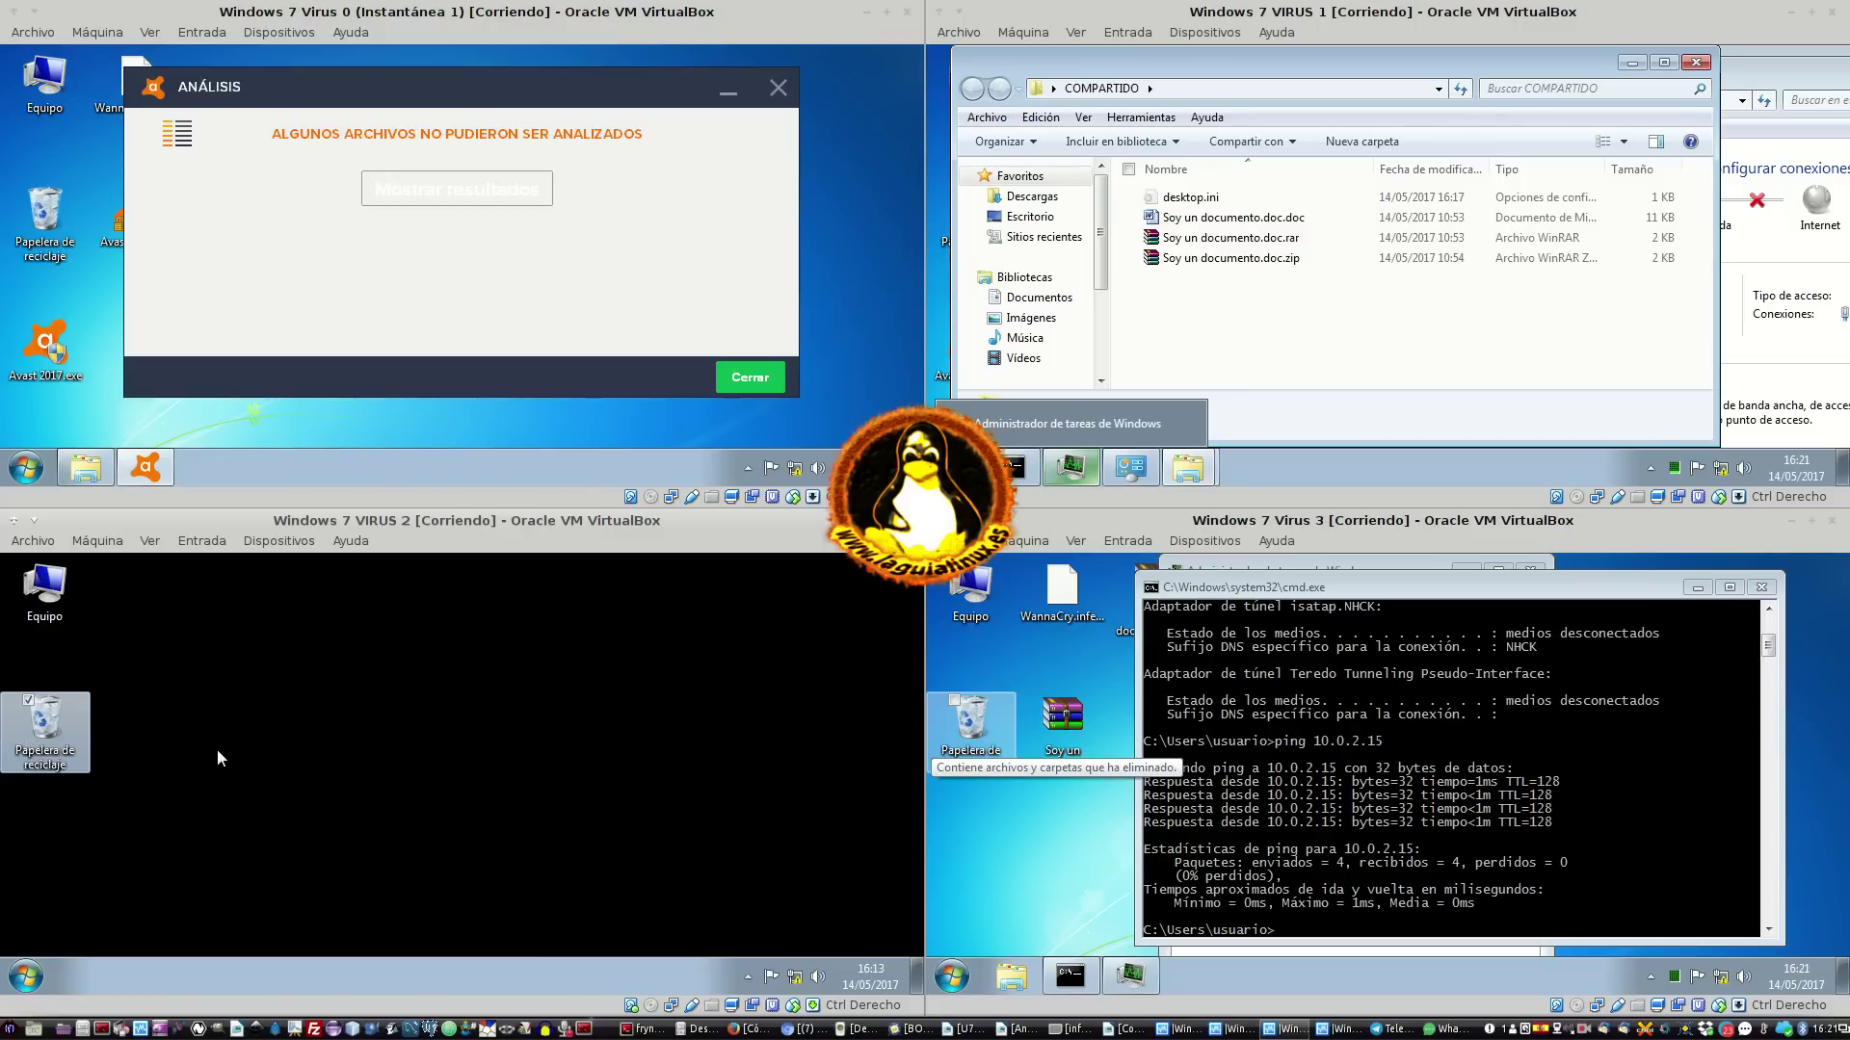
Launch Task Manager on VIRUS 2 and show processes from all users
right_click(401, 975)
left_click(476, 908)
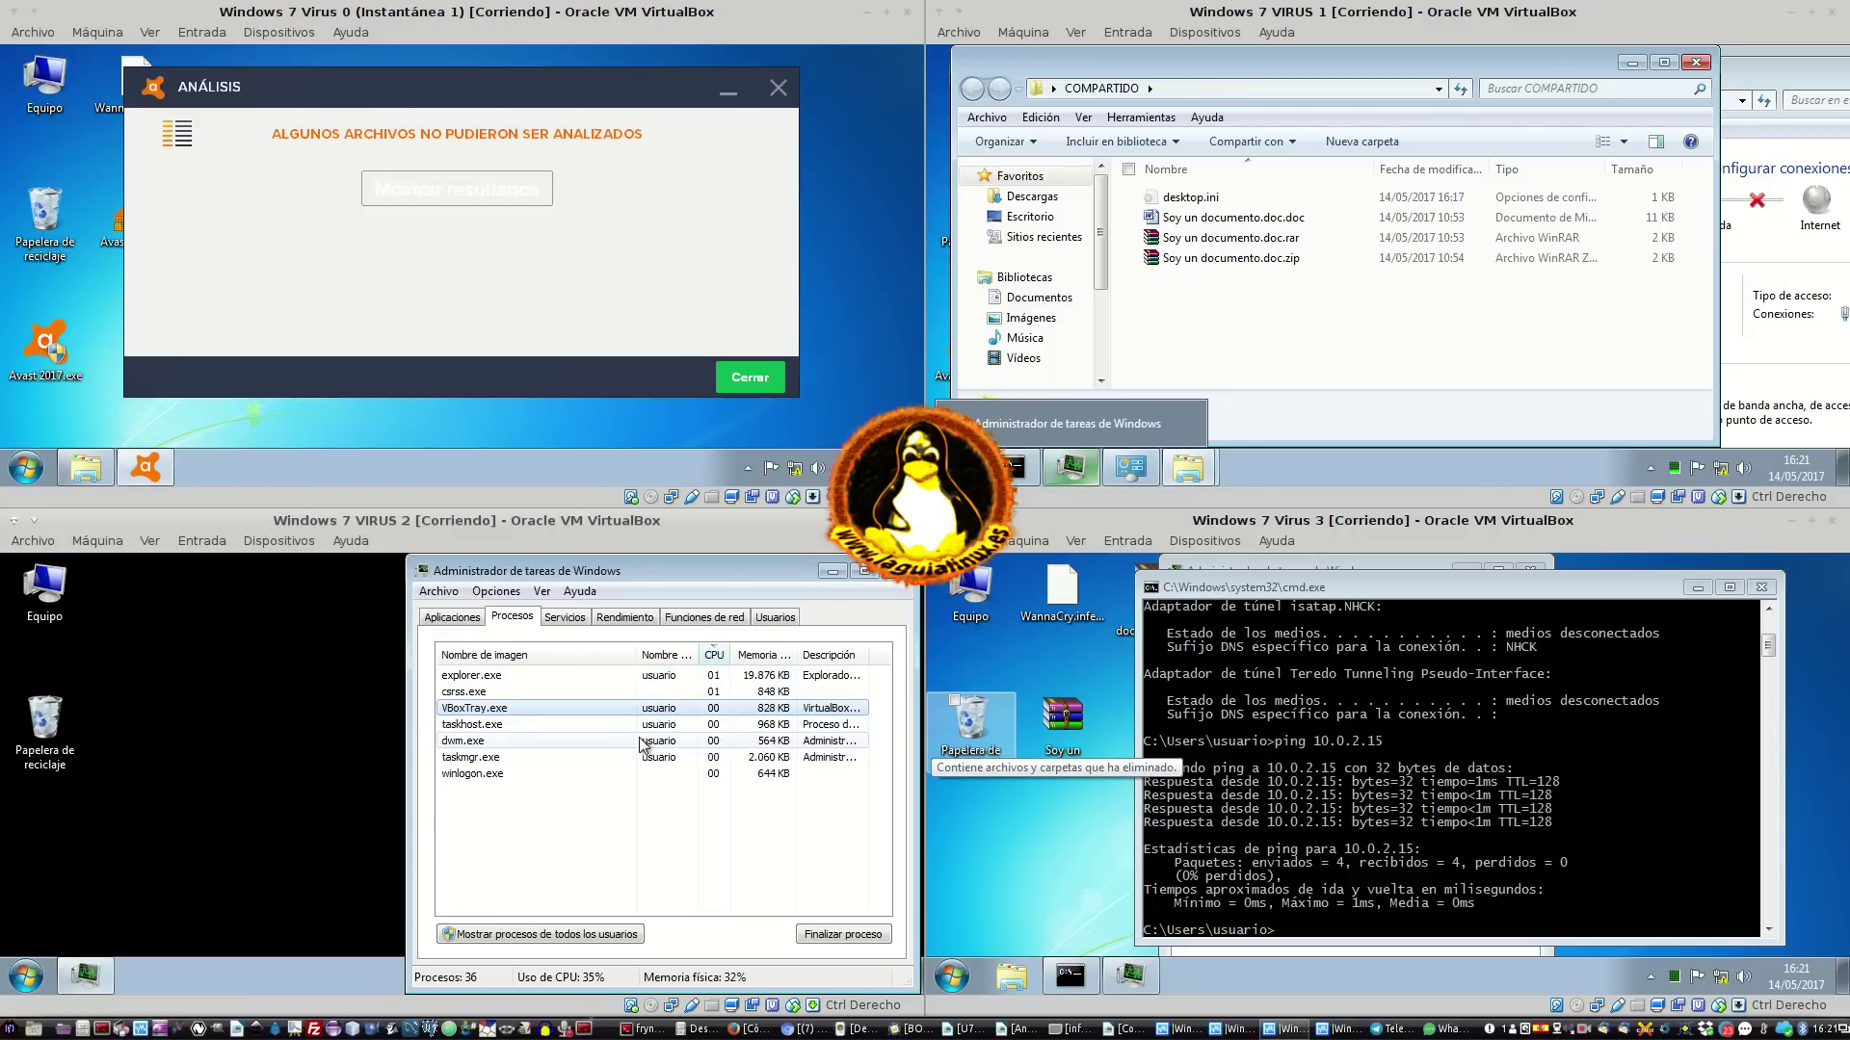
left_click(540, 624)
left_click(523, 628)
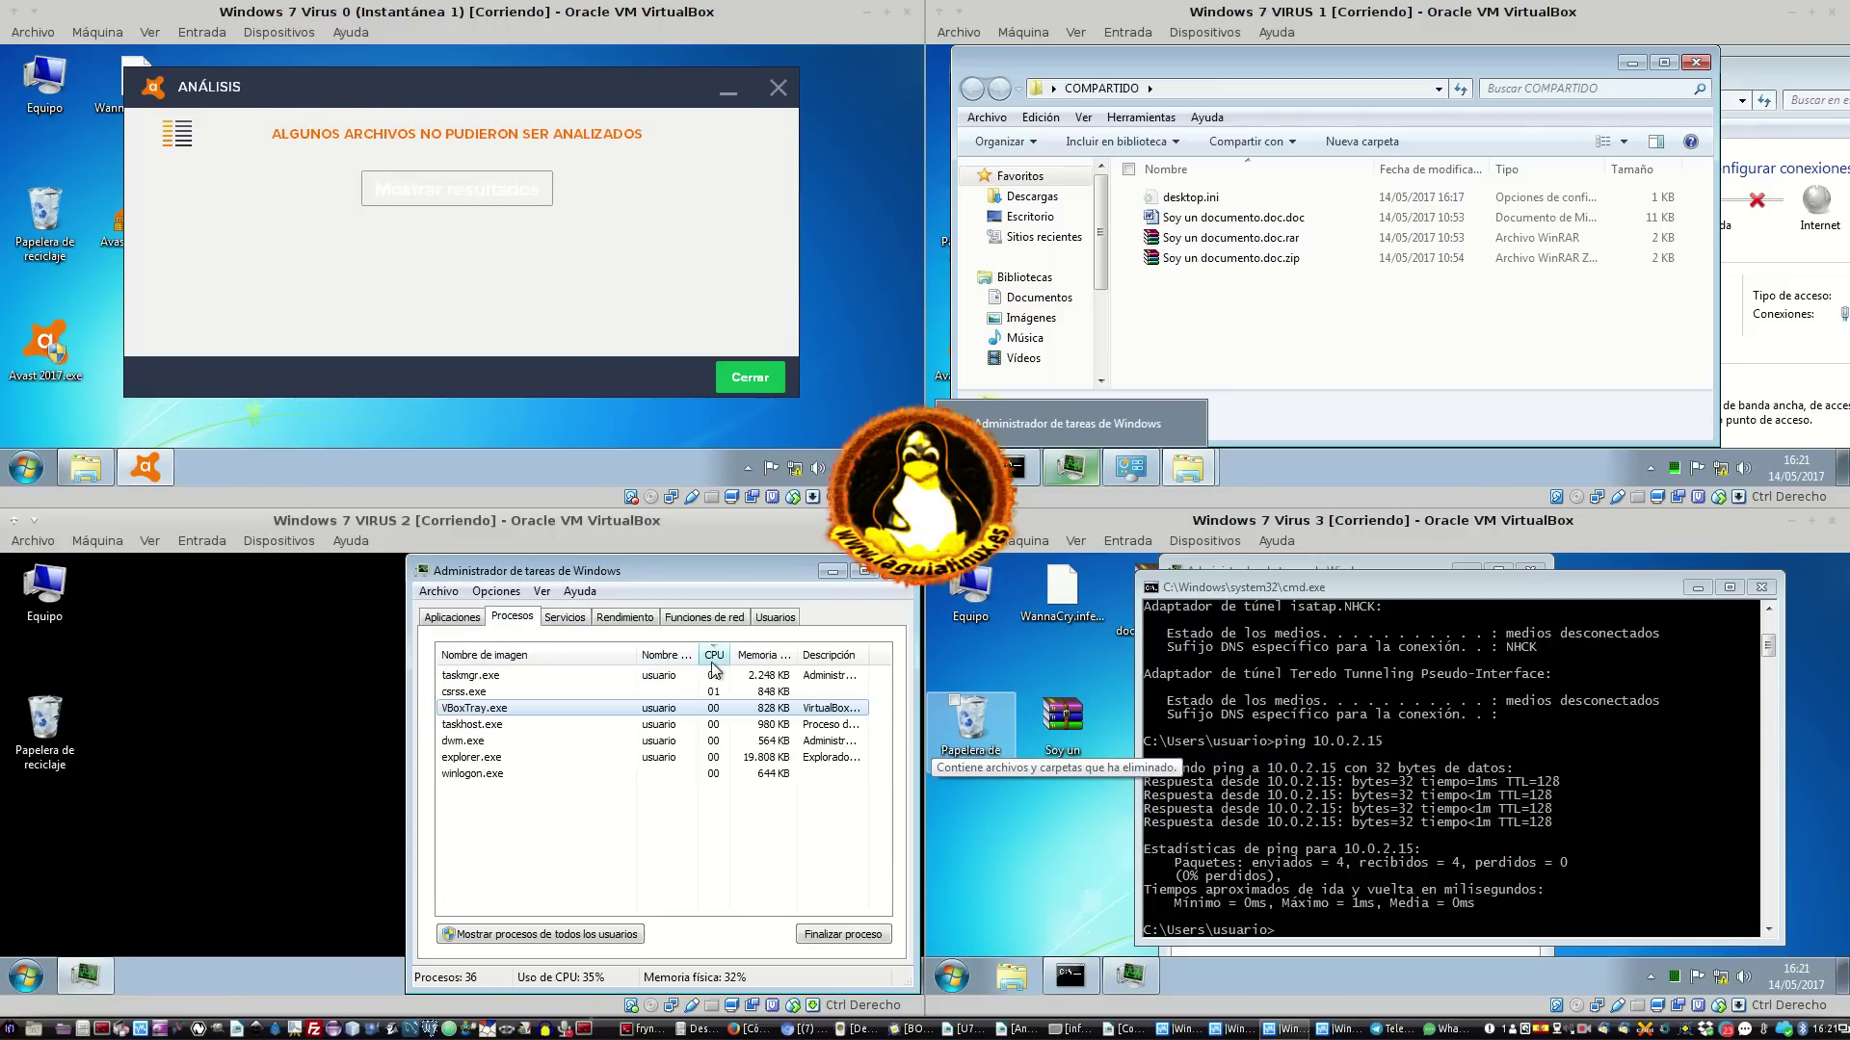
left_click(549, 932)
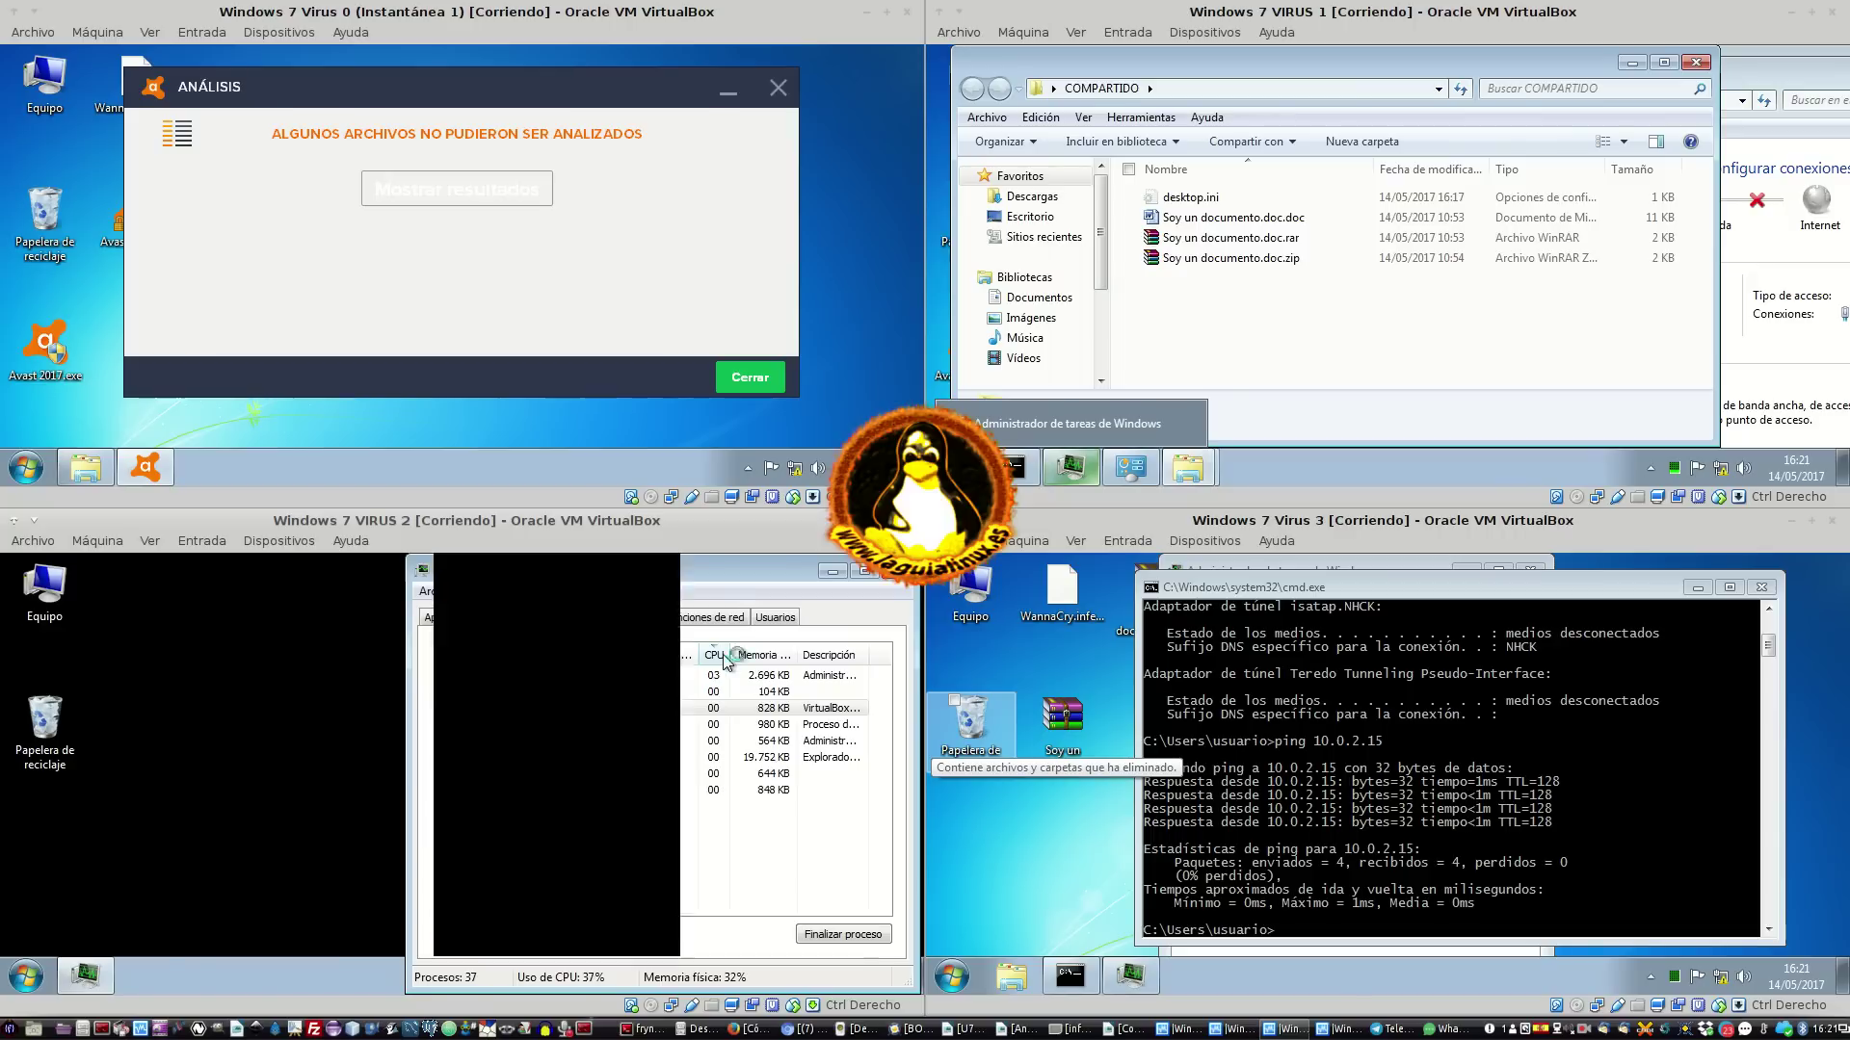
left_click_drag(634, 661, 659, 661)
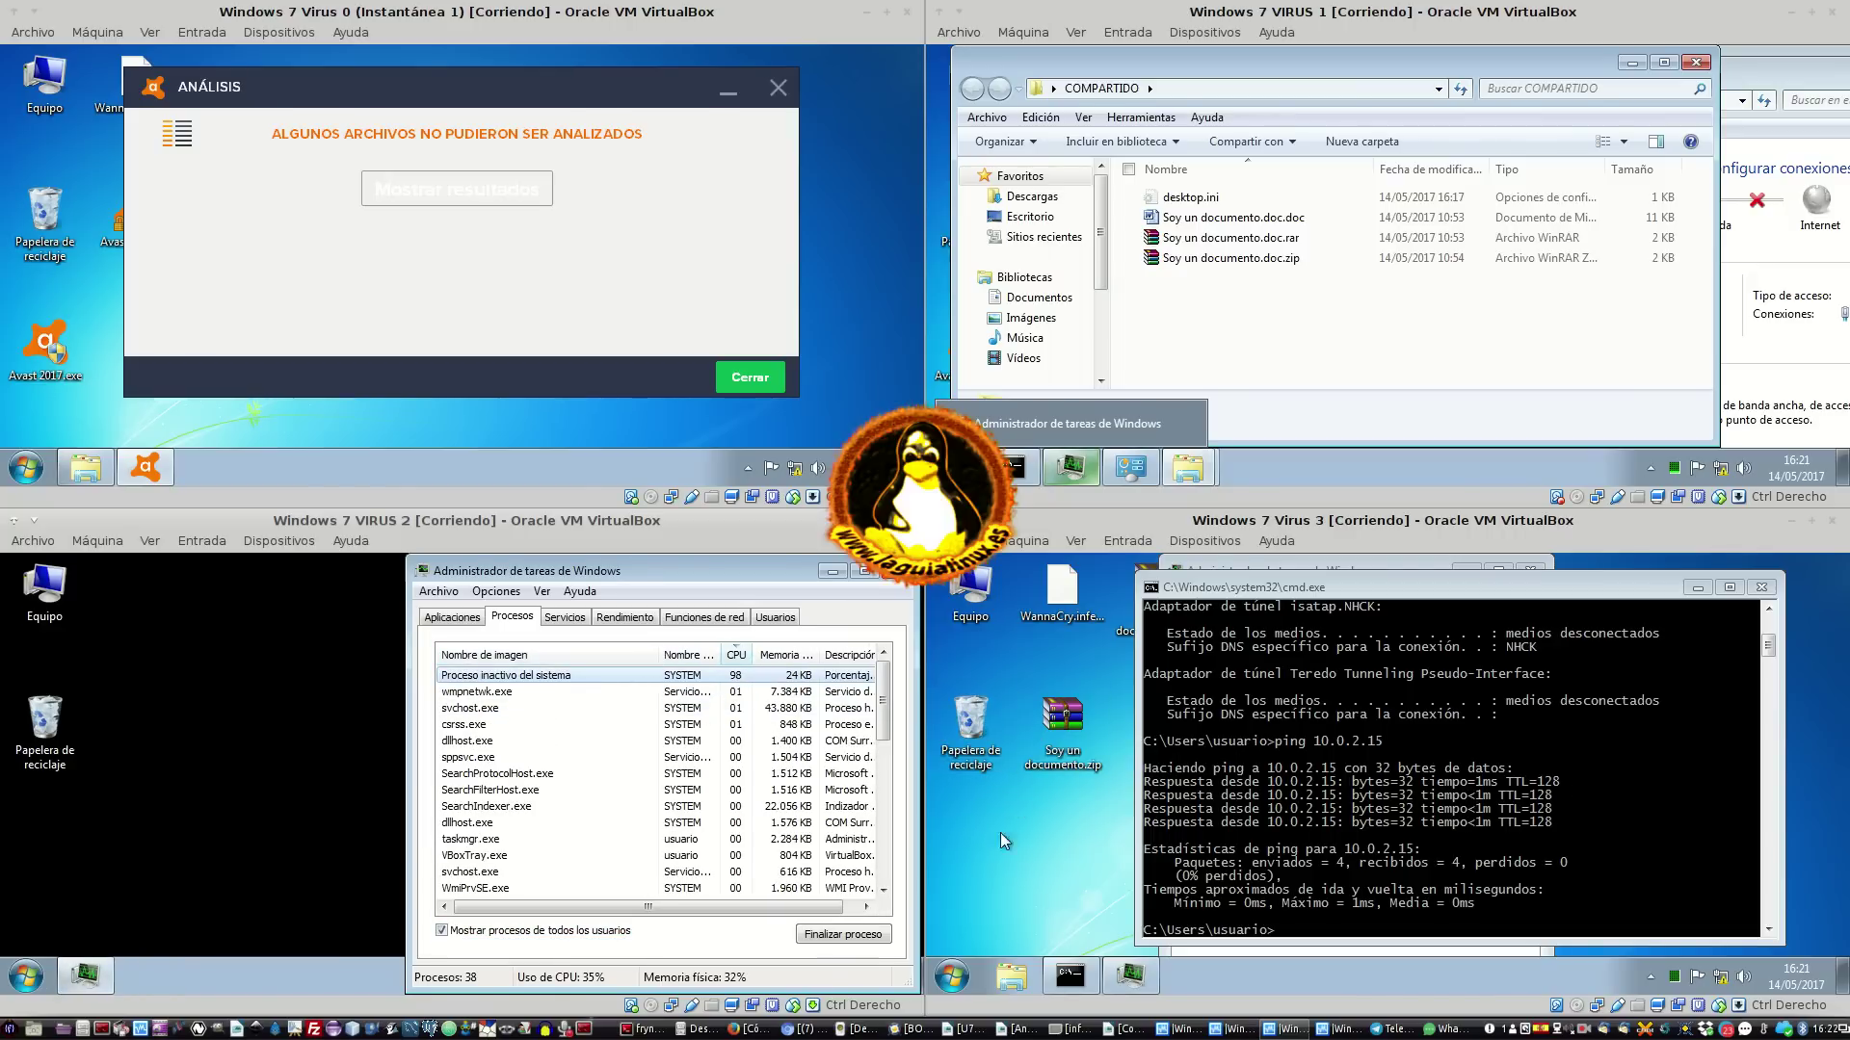
Bring VIRUS 3's Task Manager forward and close VM0's Avast analysis results
mouse_move(1208, 590)
left_mouse_down()
mouse_move(1185, 591)
mouse_move(1213, 591)
left_mouse_up()
left_click(1265, 571)
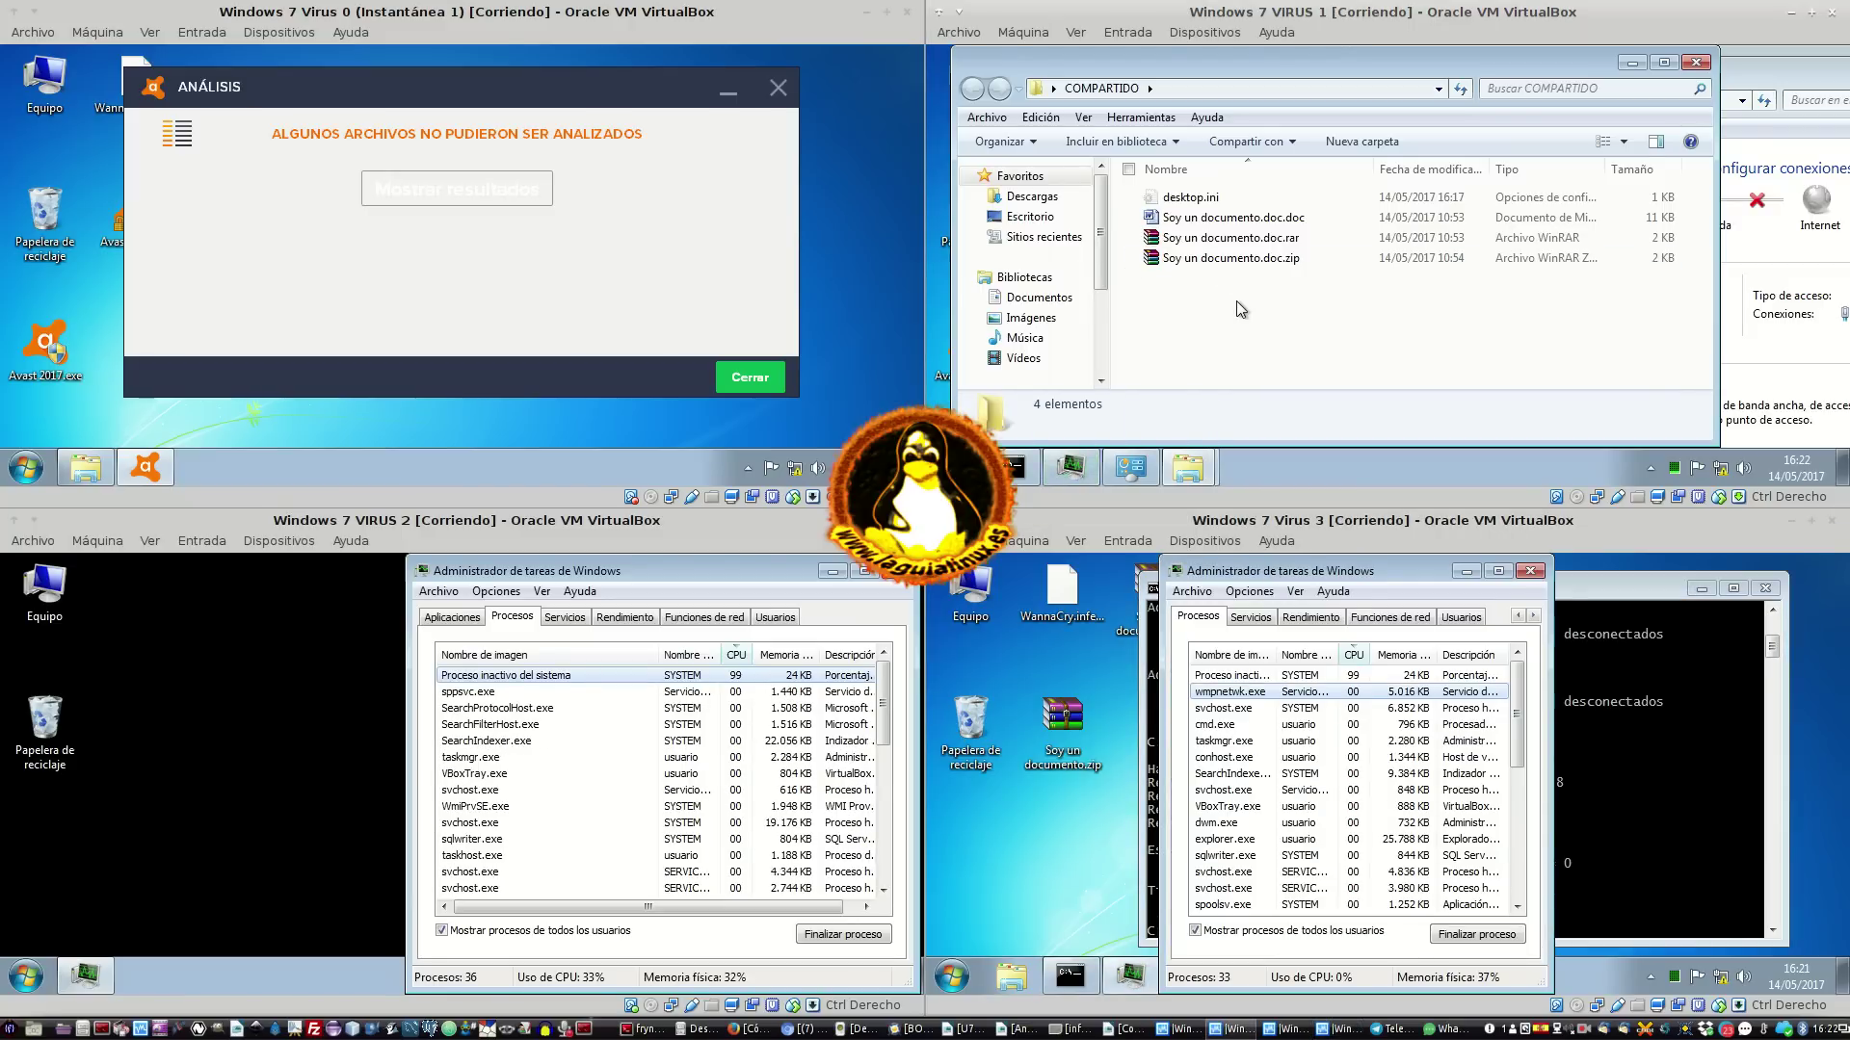
left_click(750, 378)
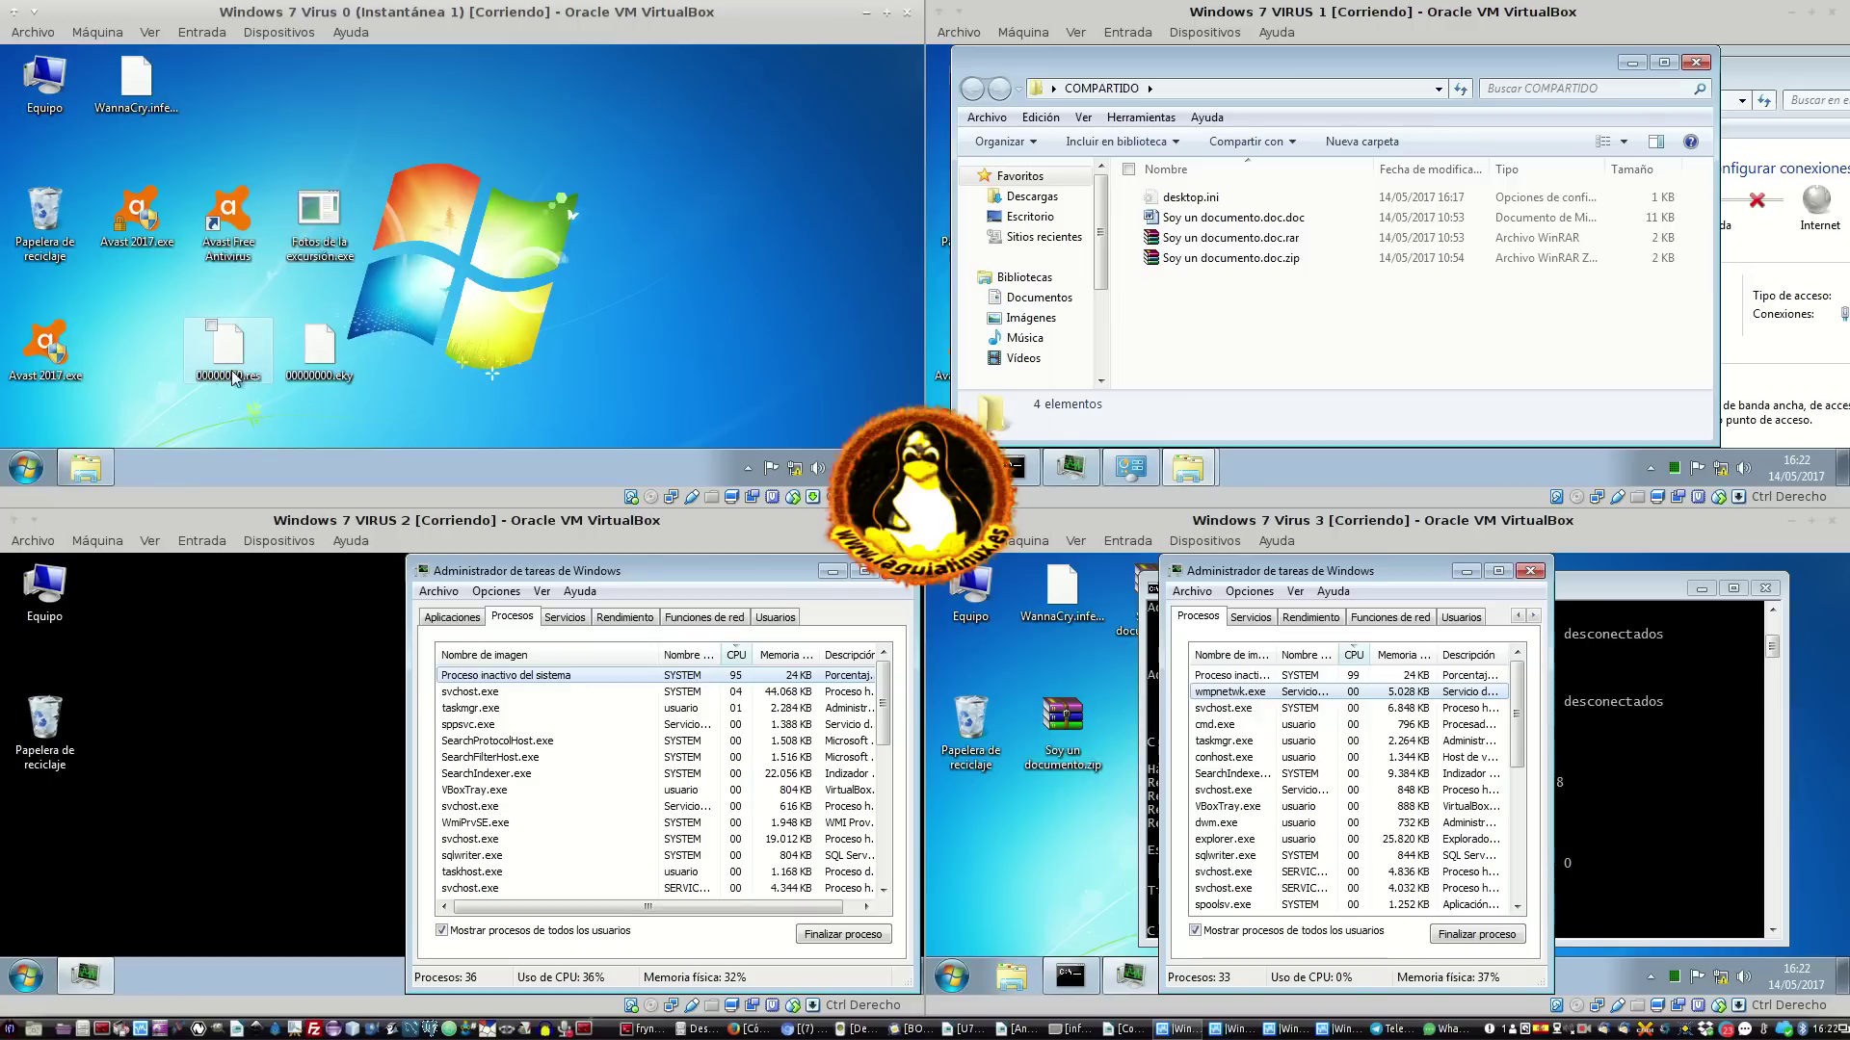
Delete 00000000.res, 00000000.eky and Fotos de la excursión.exe on VM0, skipping the two locked files
left_click_drag(218, 411, 447, 330)
left_click(321, 232, "ctrl")
right_click(321, 232)
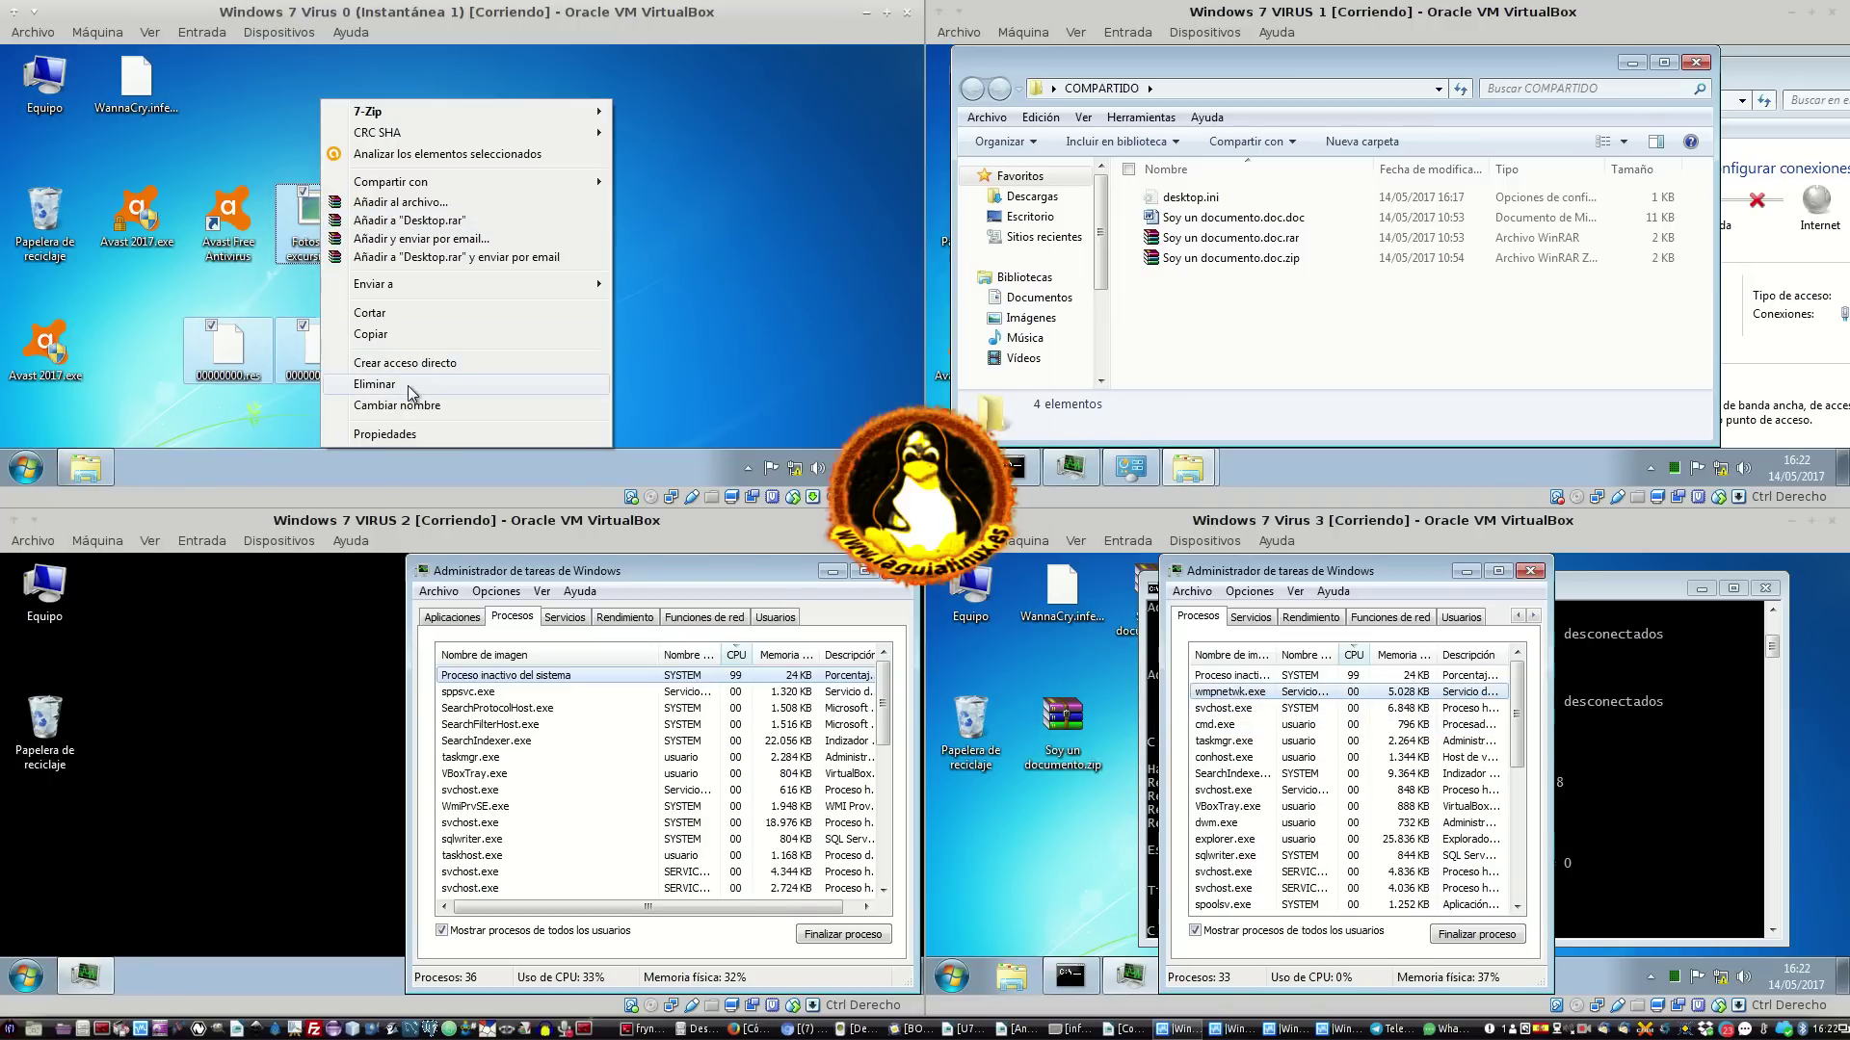
left_click(408, 386)
left_click(526, 269)
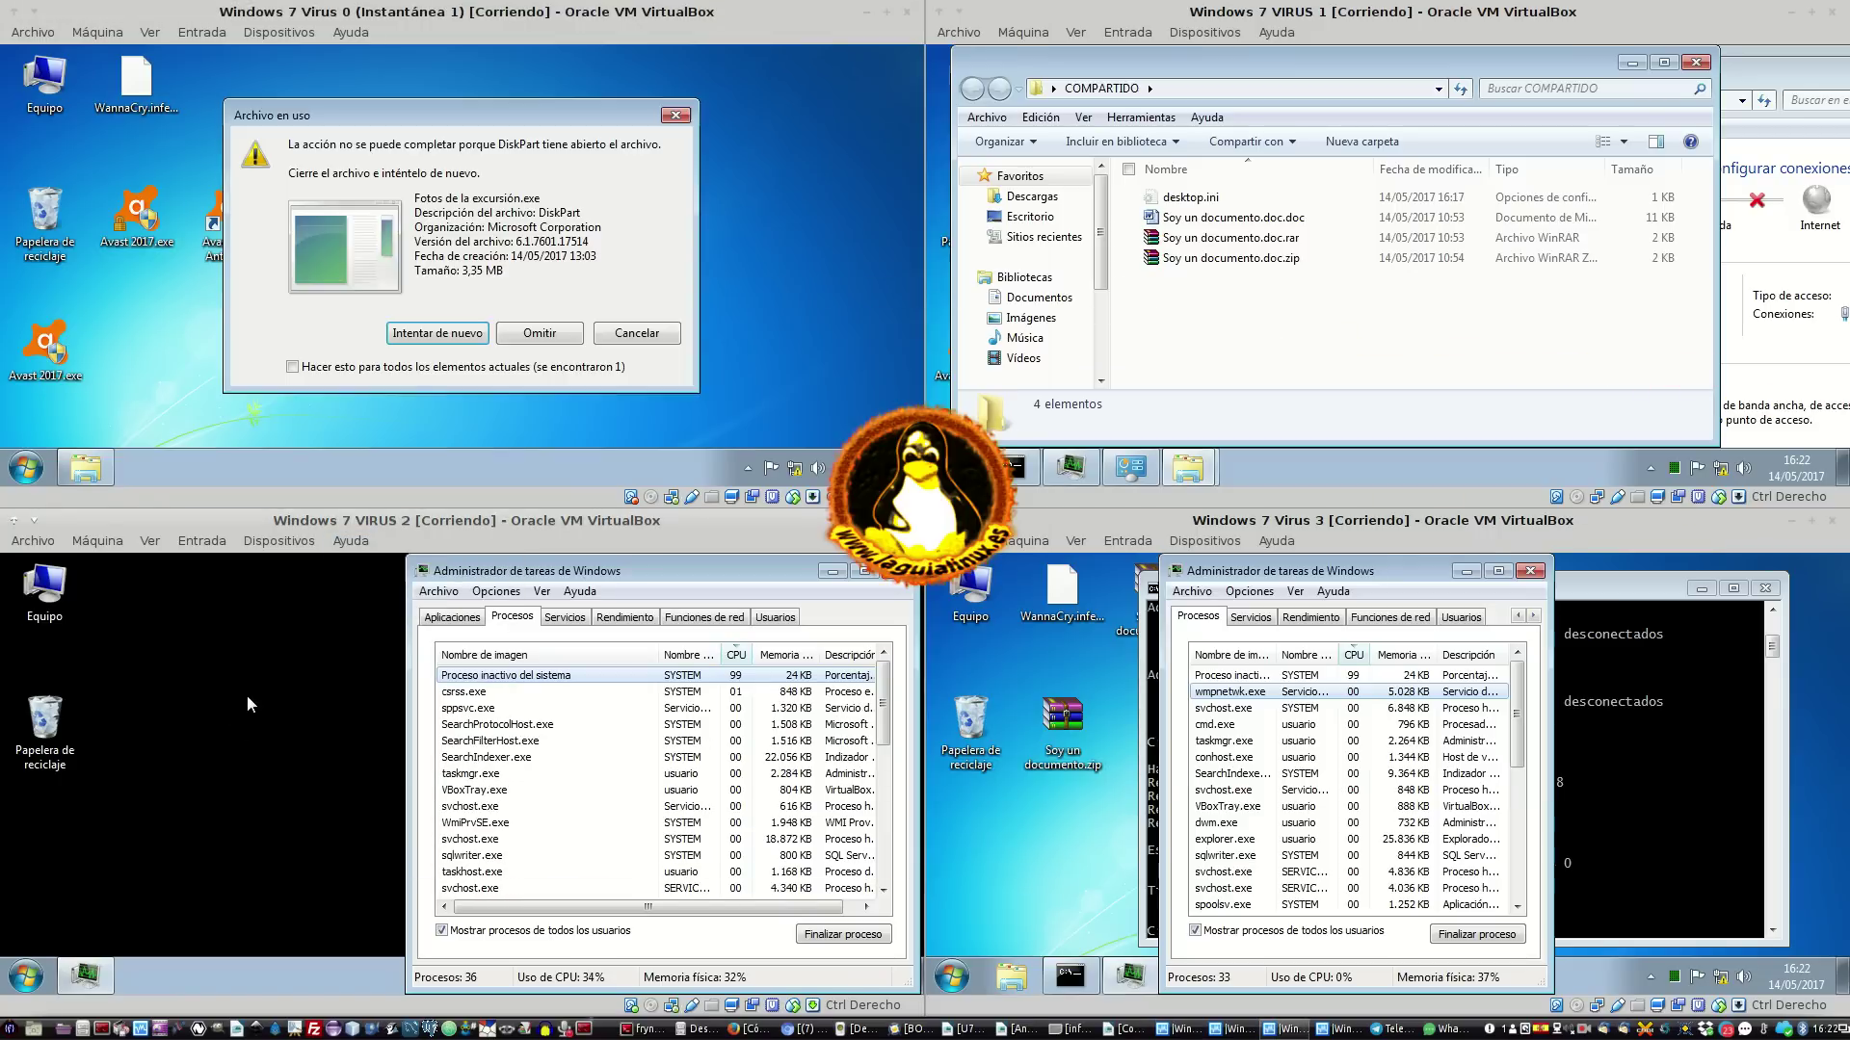
left_click(549, 337)
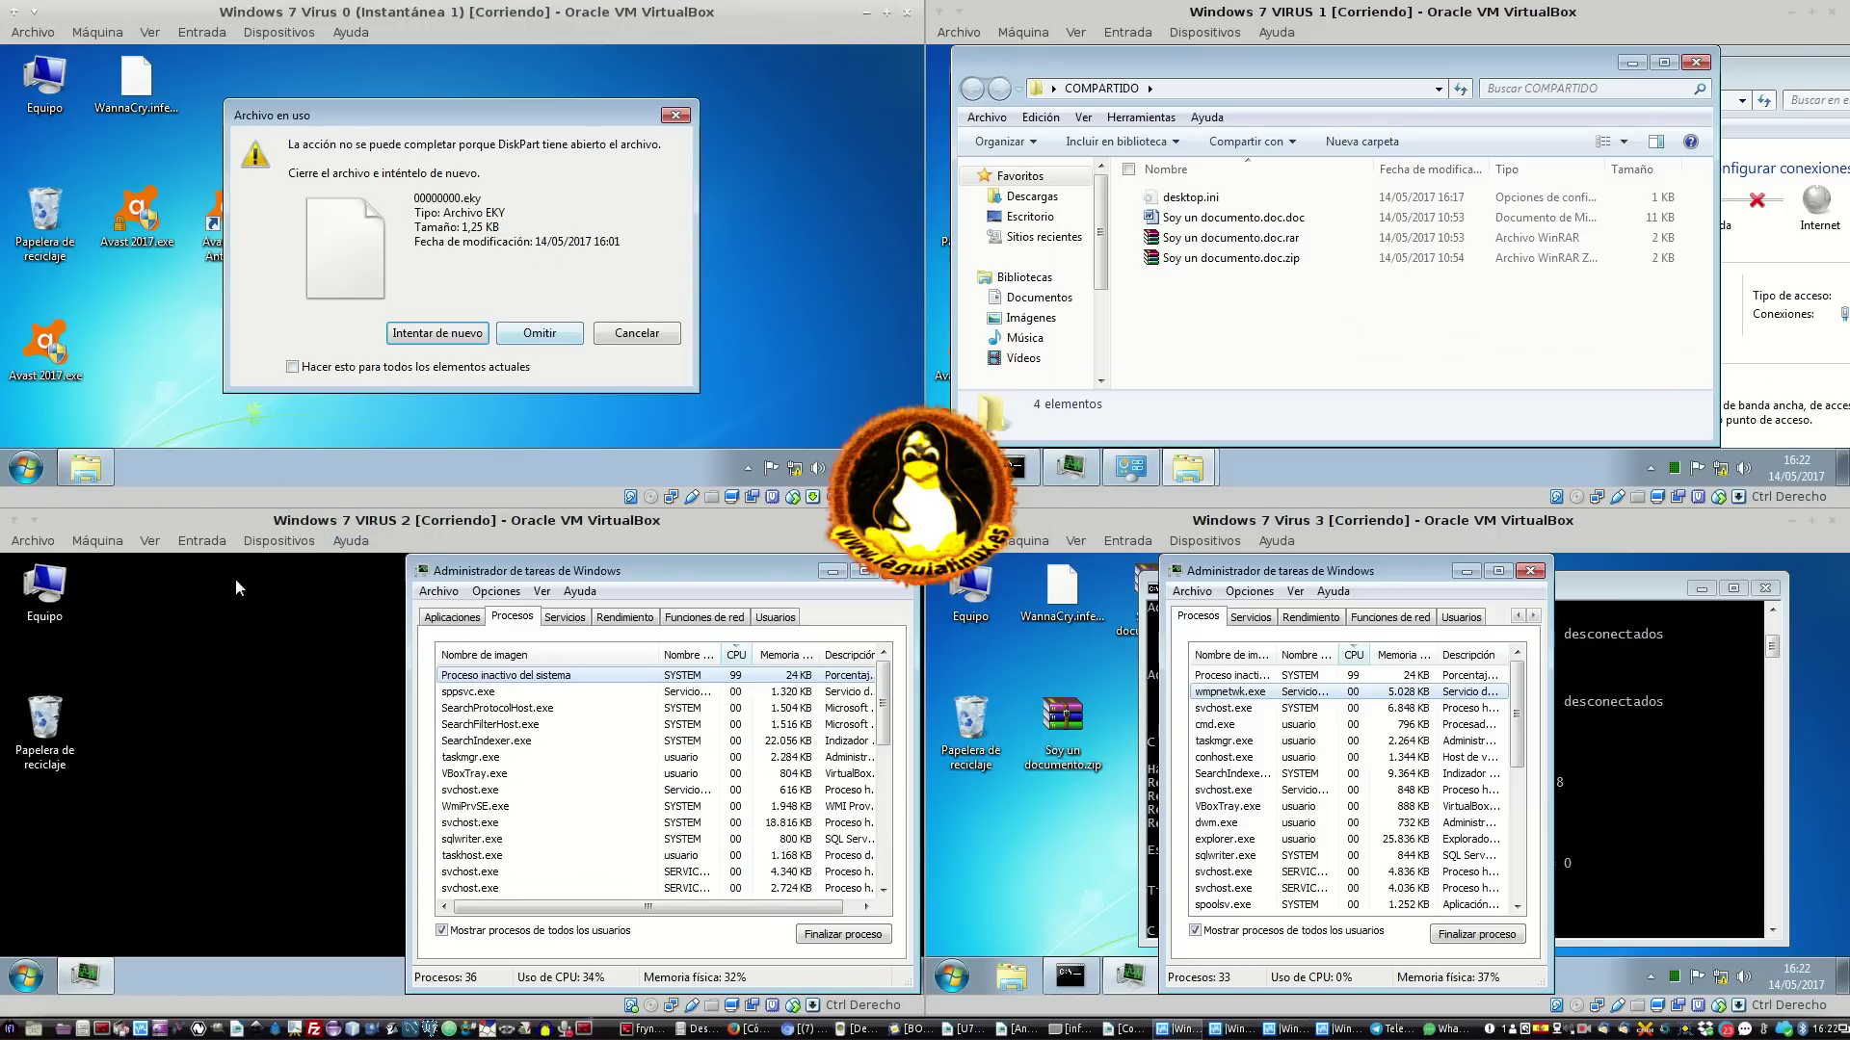
left_click(570, 332)
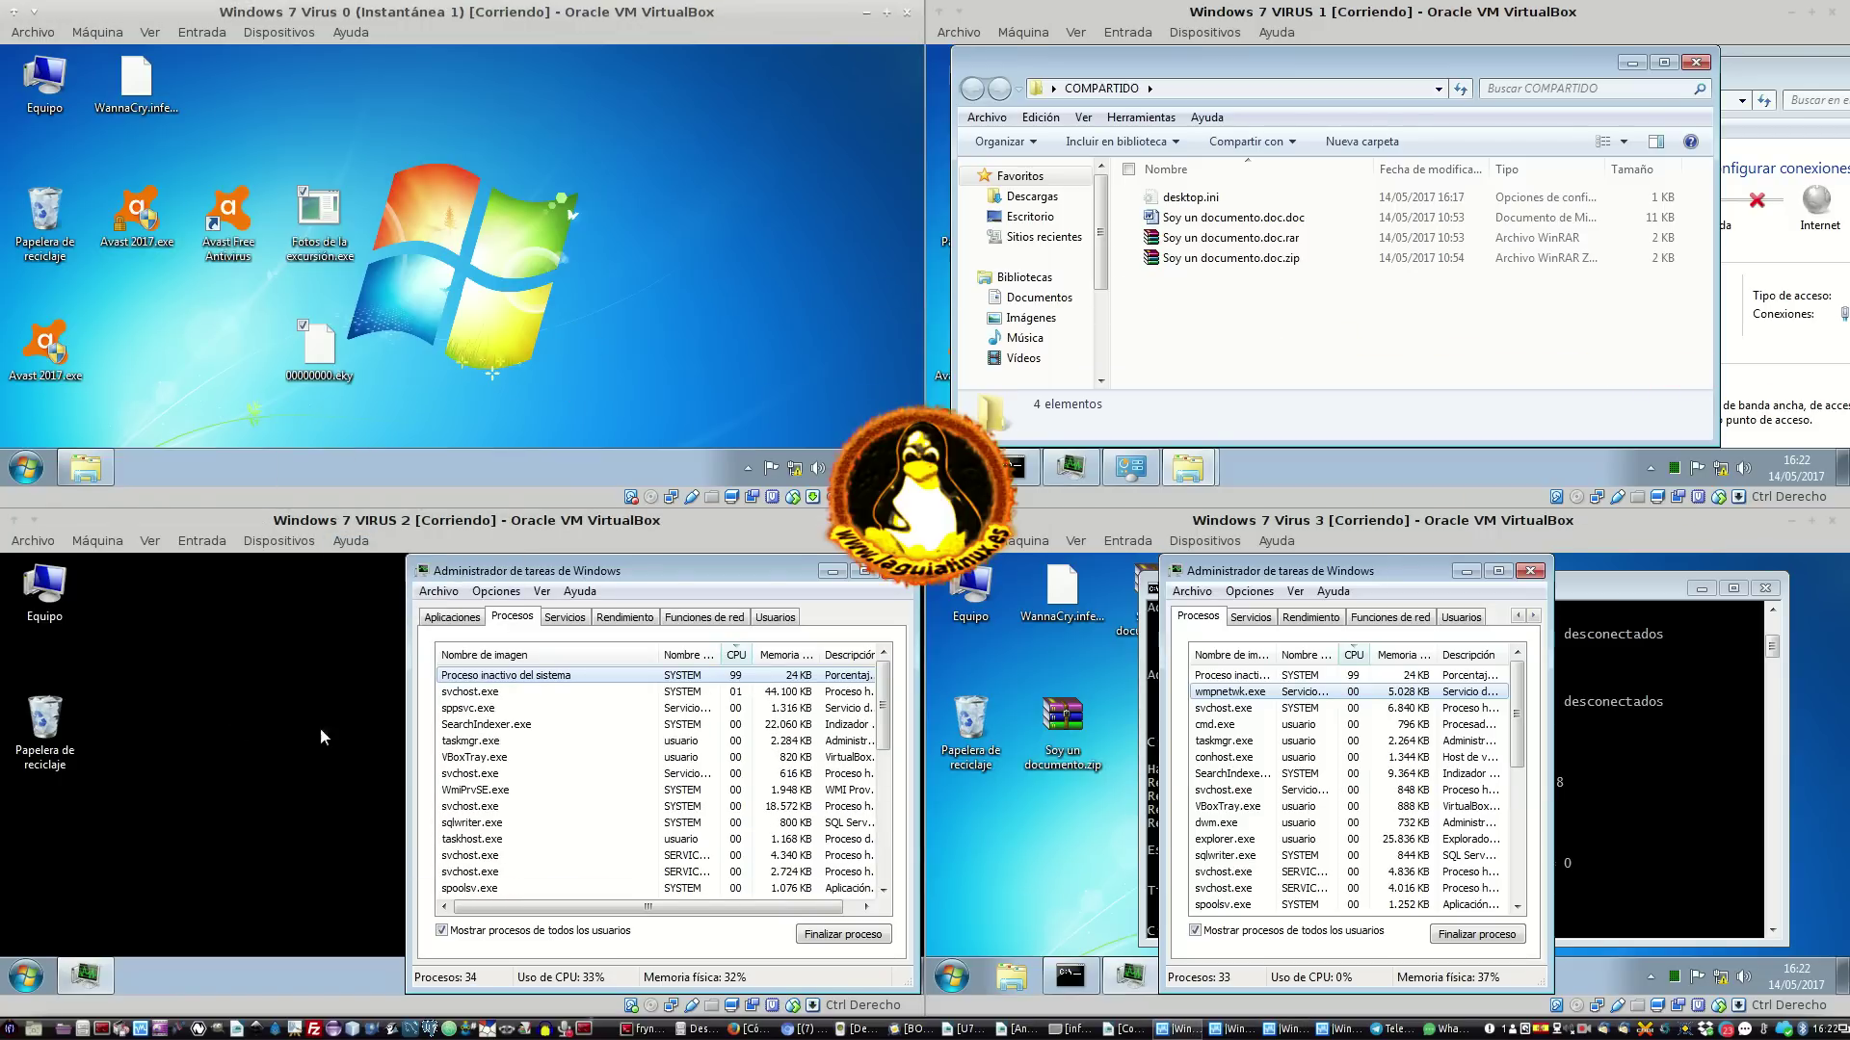
left_click(112, 830)
left_click(26, 976)
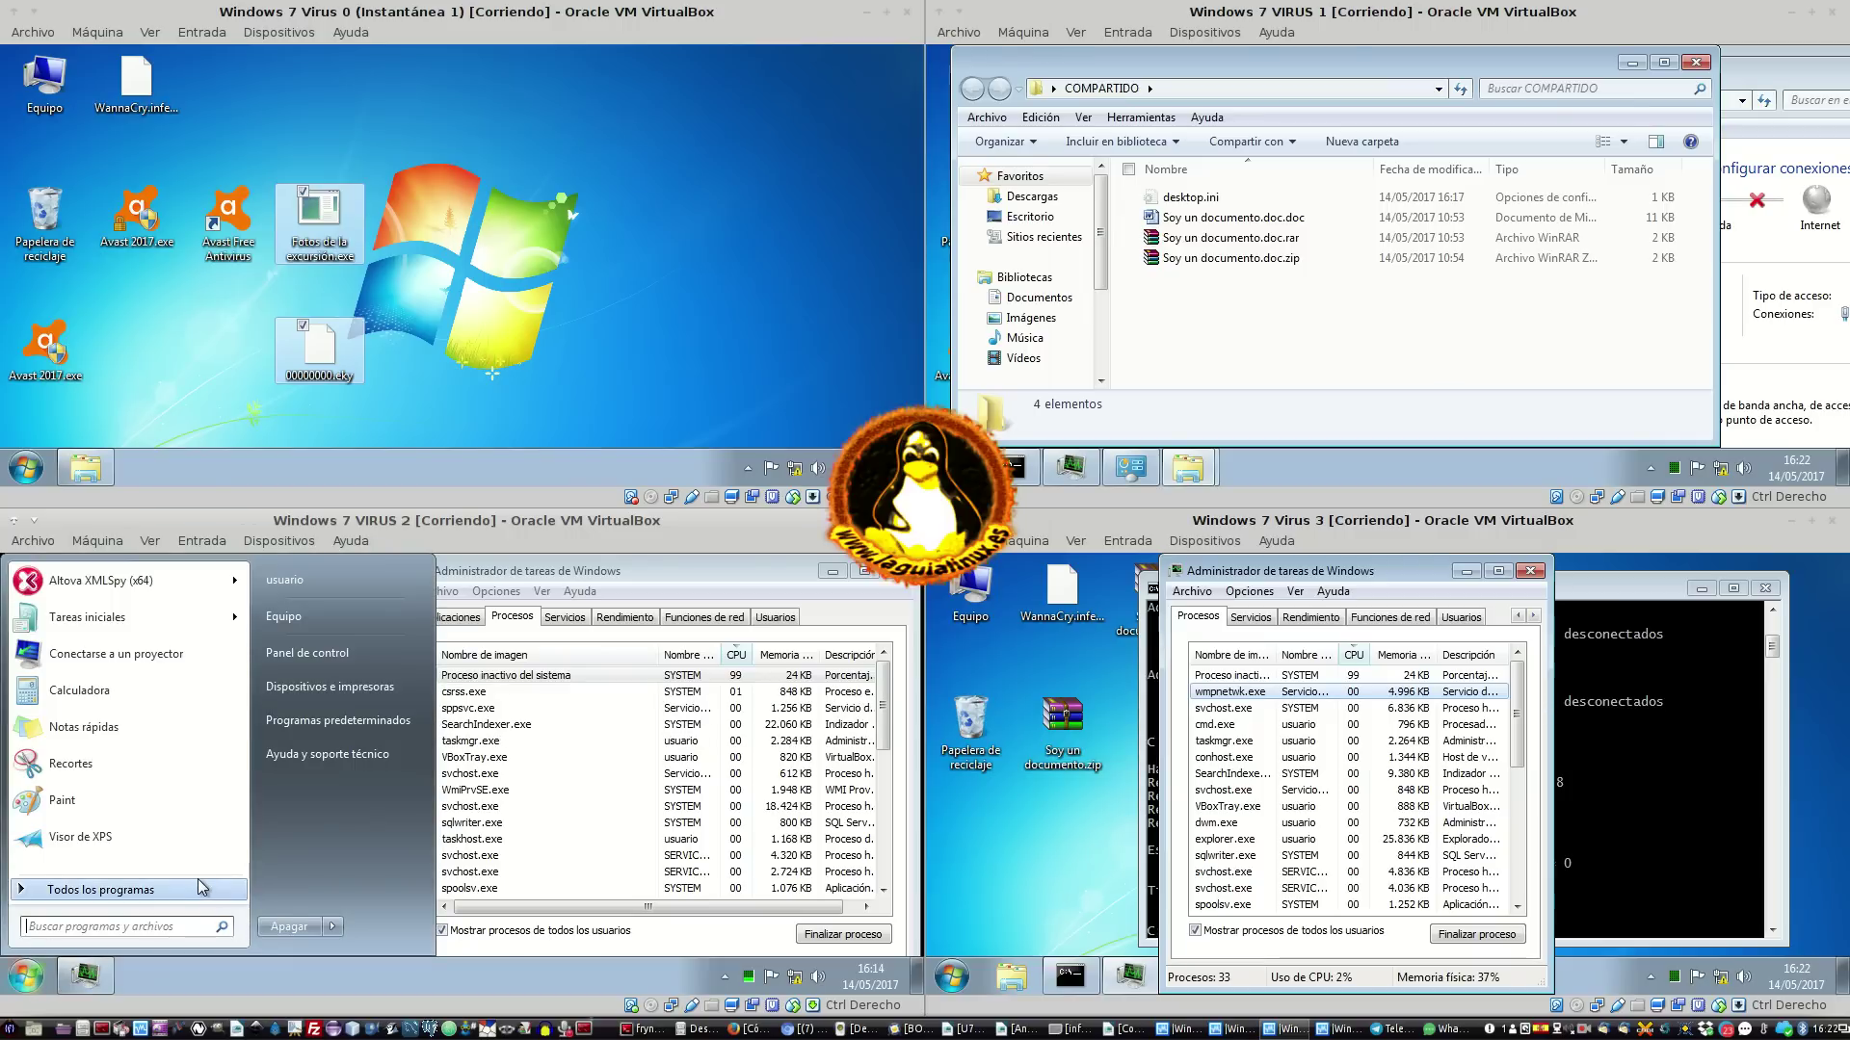
left_click(332, 615)
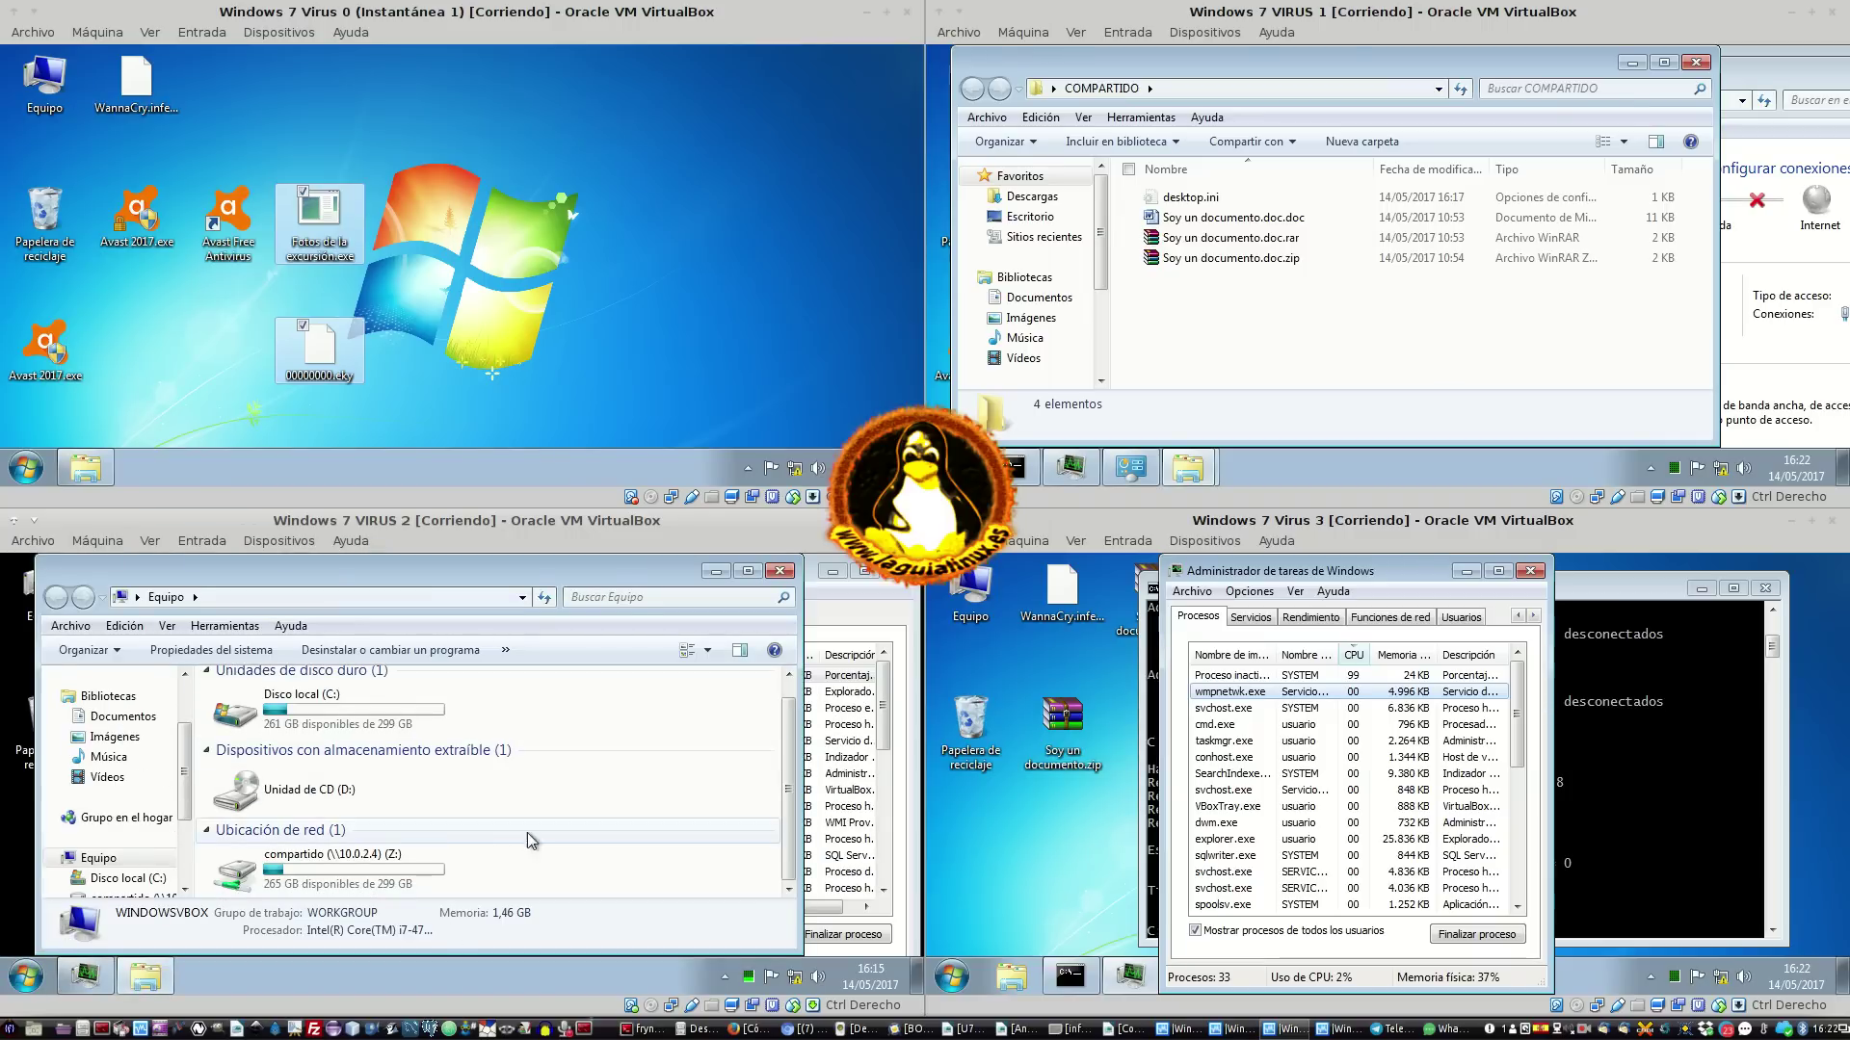
double_click(402, 856)
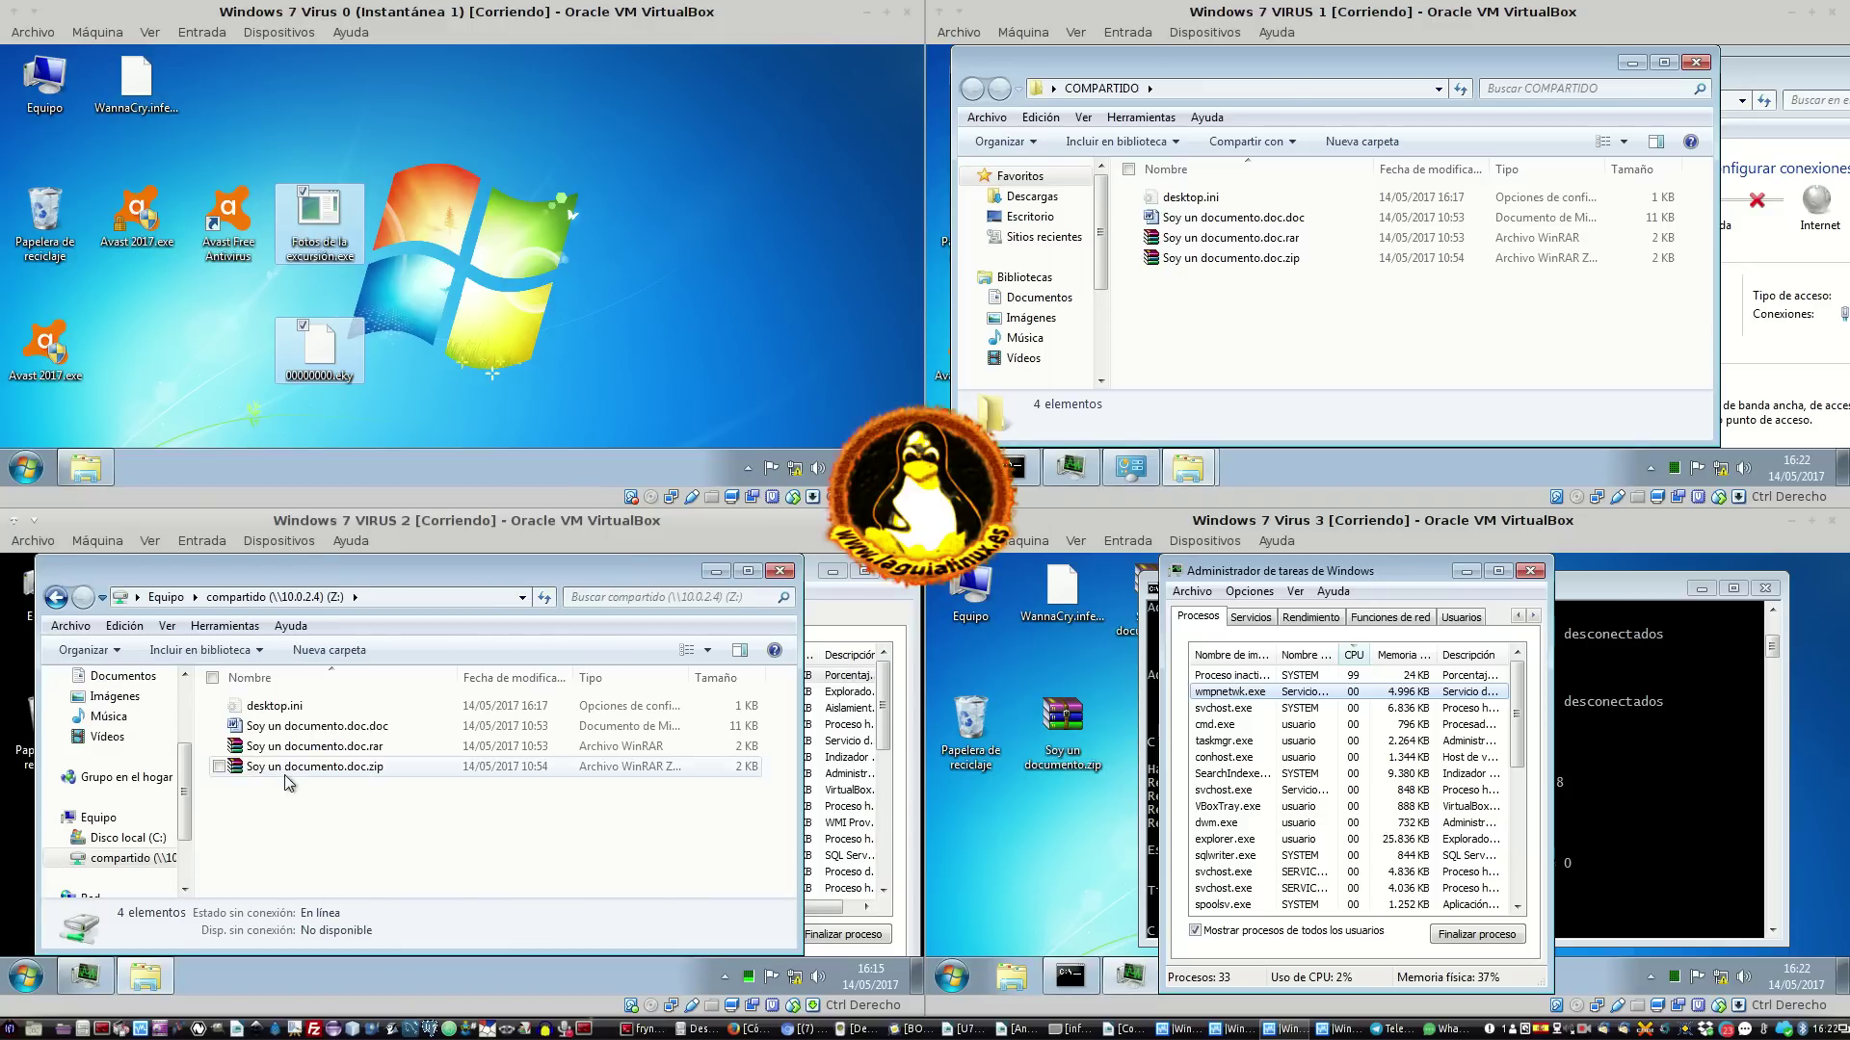
double_click(318, 747)
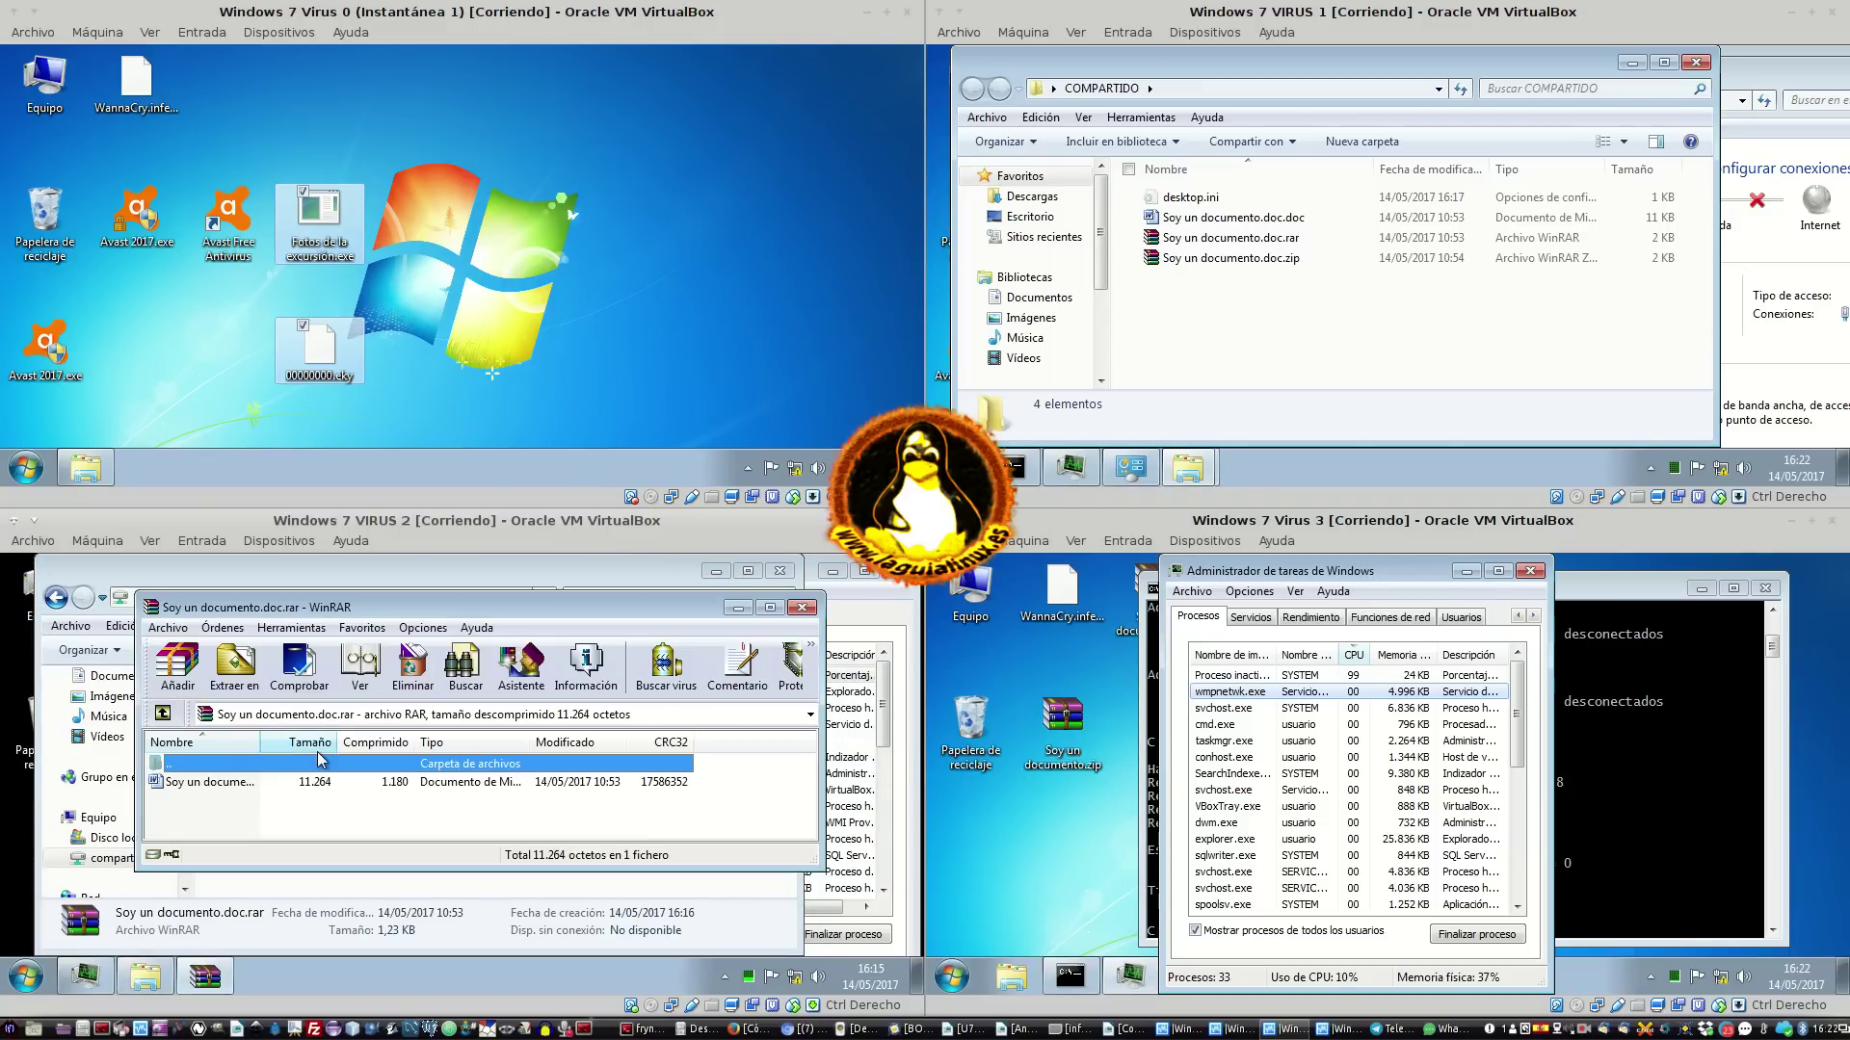
left_click(802, 607)
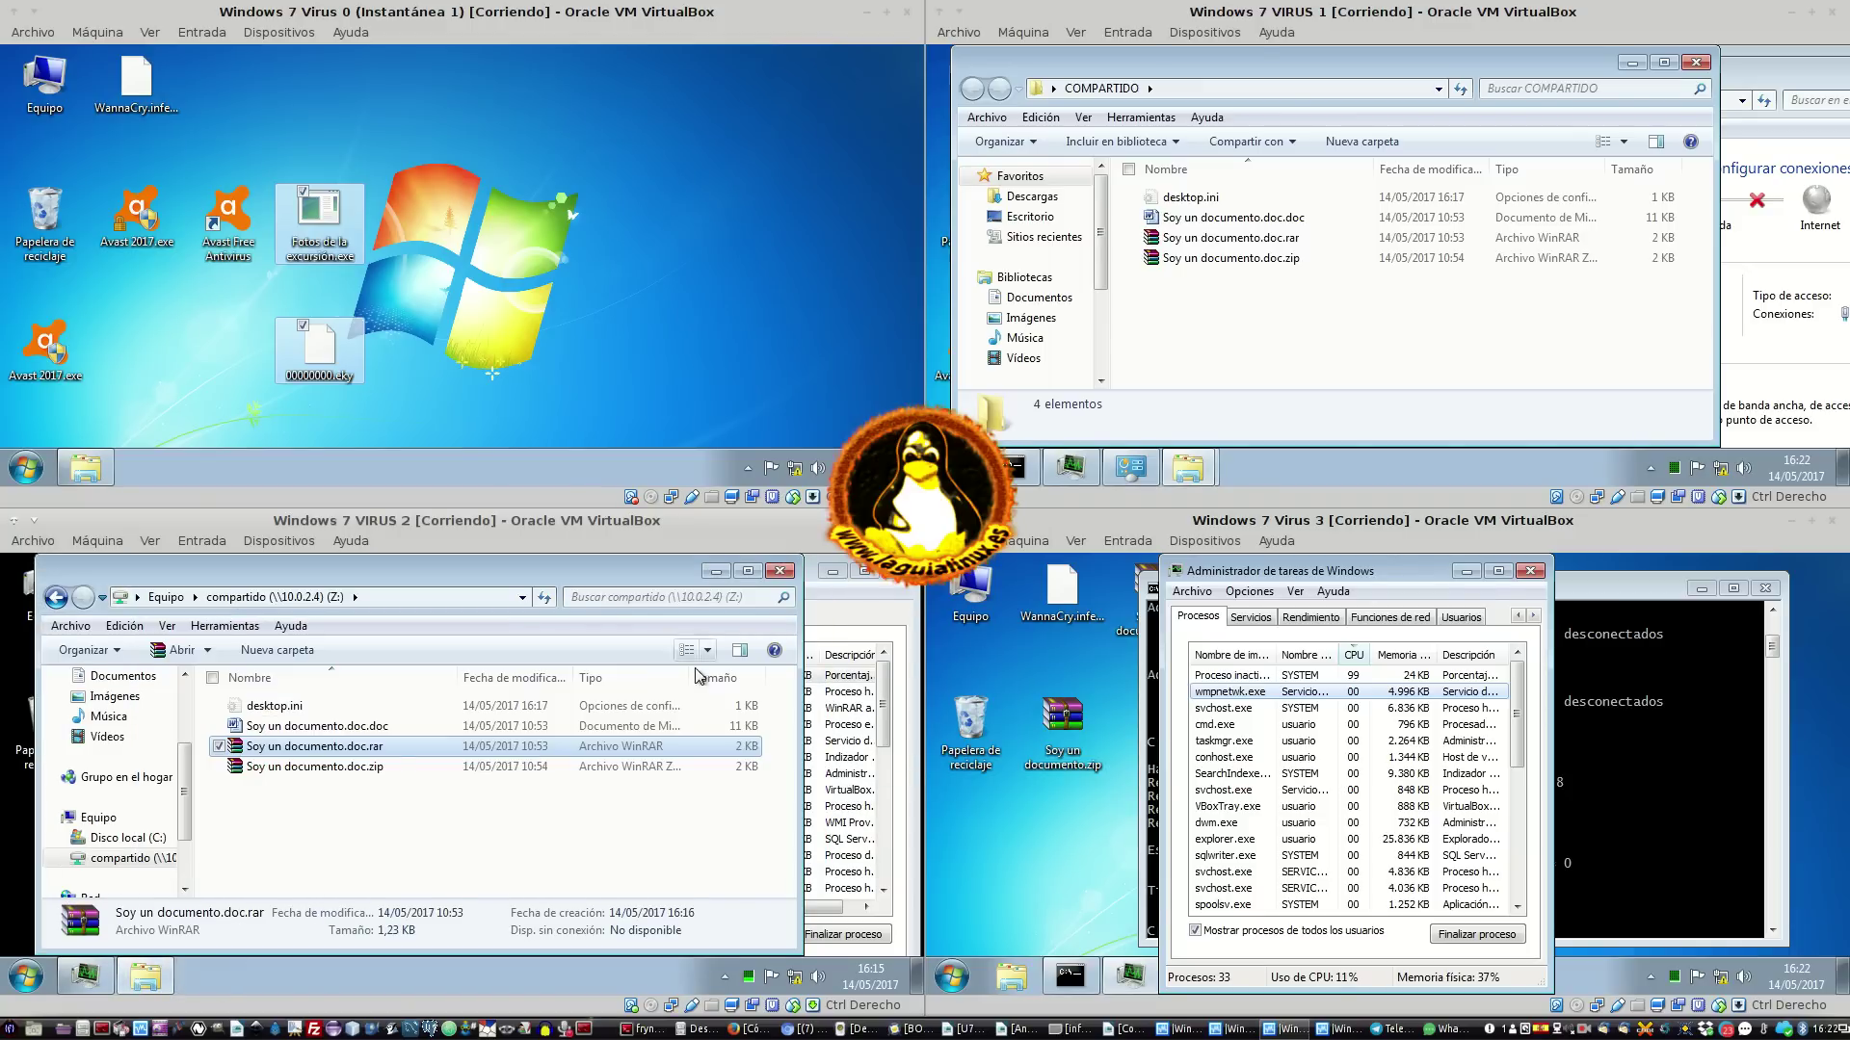
left_click_drag(179, 812, 188, 695)
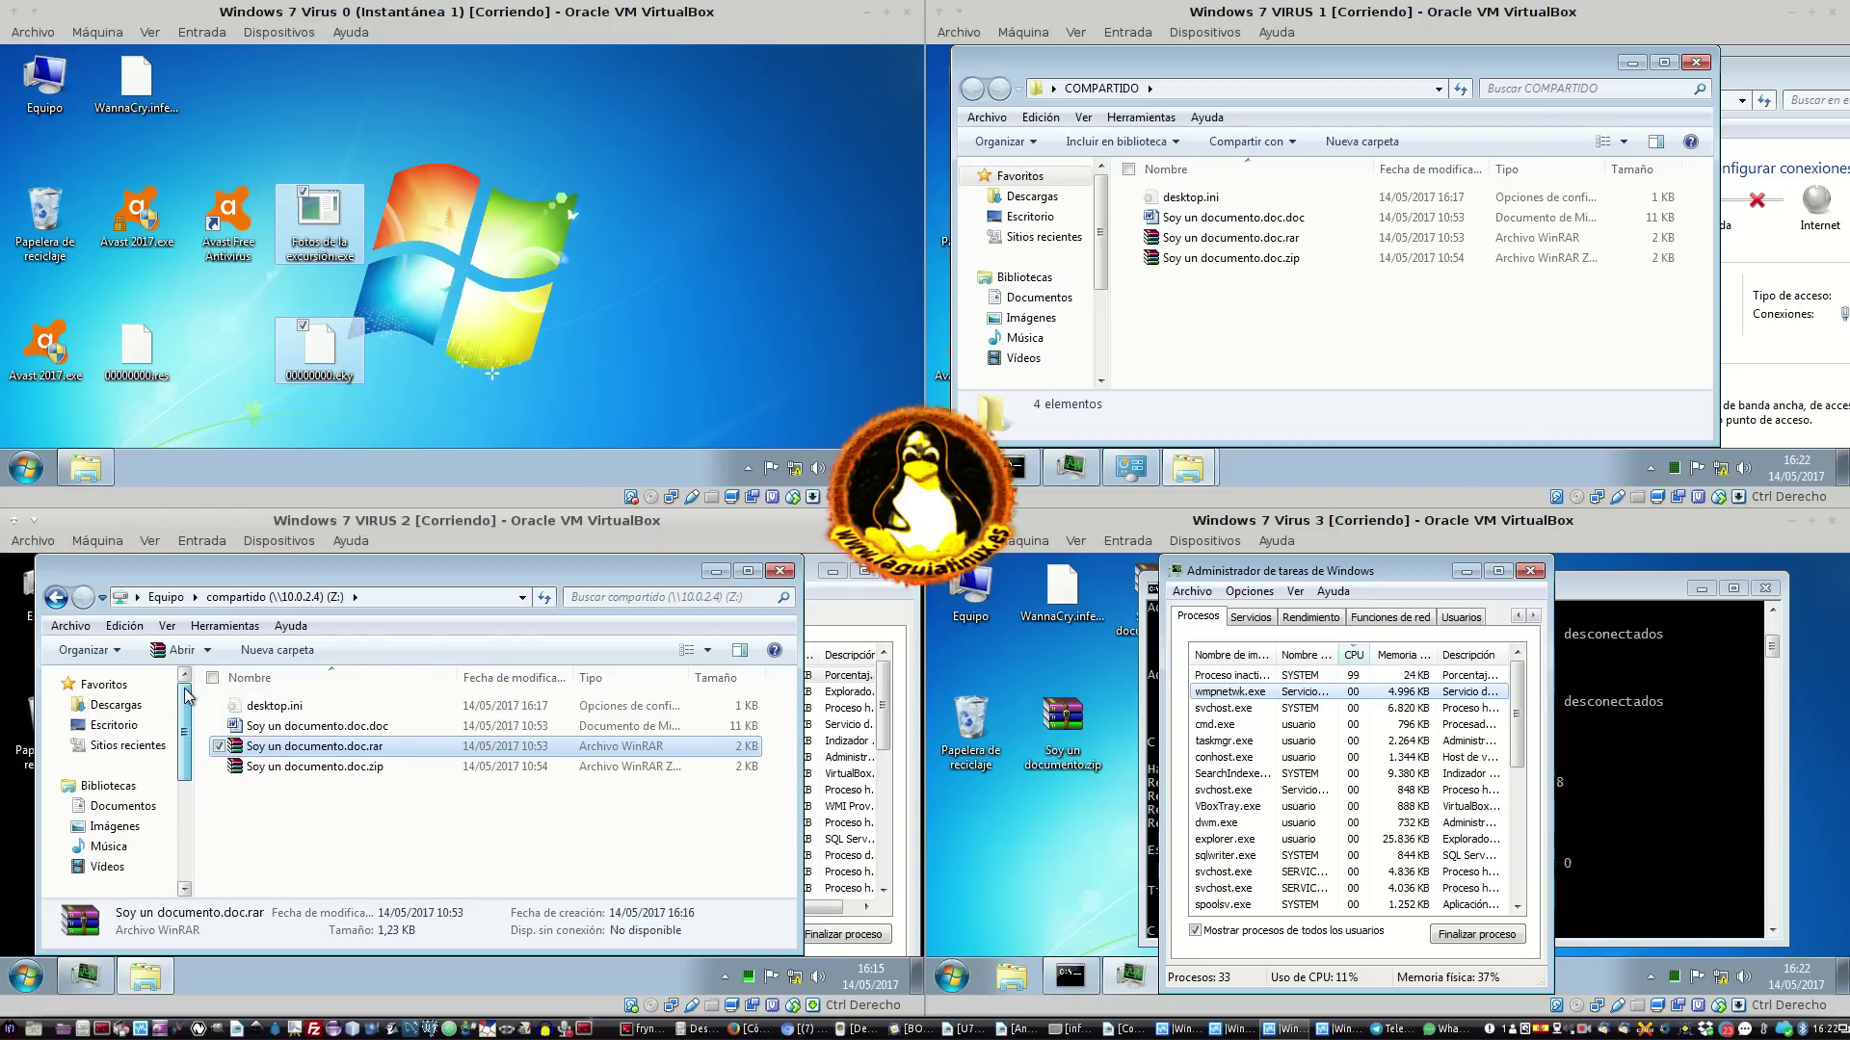
left_click(783, 570)
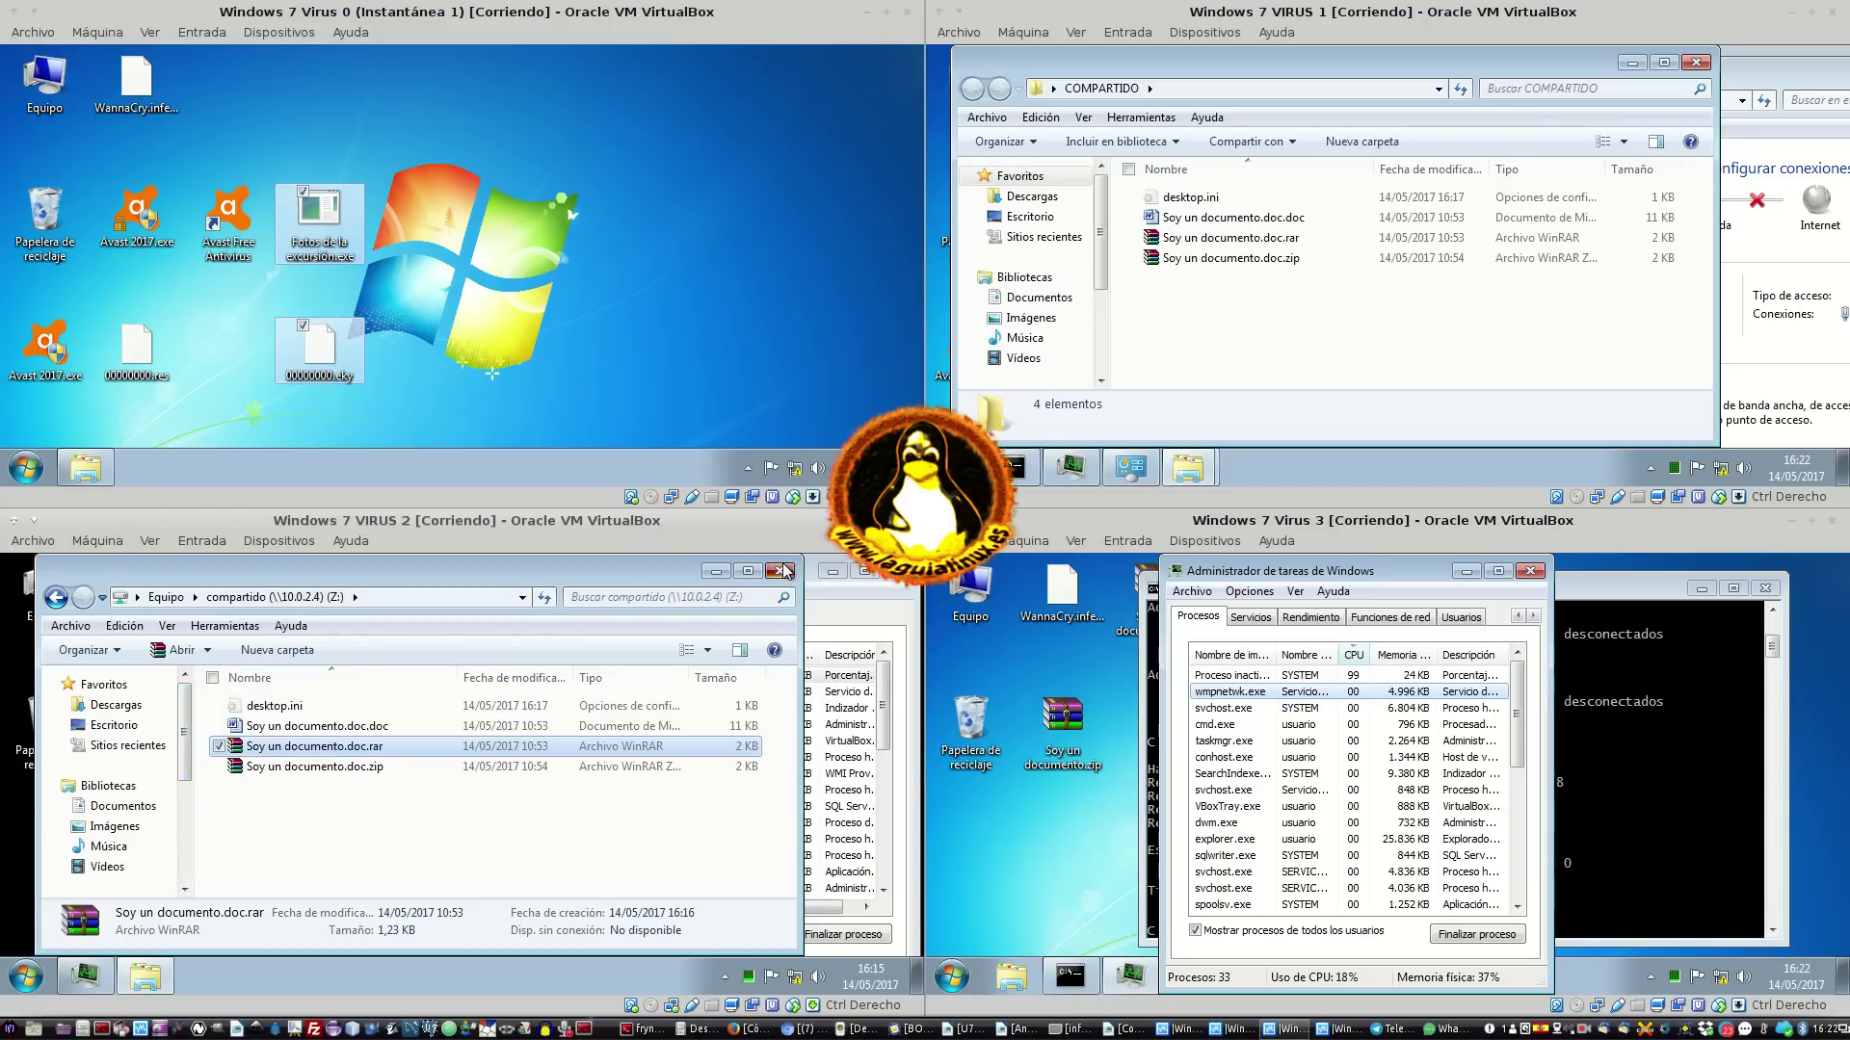
Start Task Manager on VM0 from its taskbar menu to inspect the DiskPart process
right_click(422, 467)
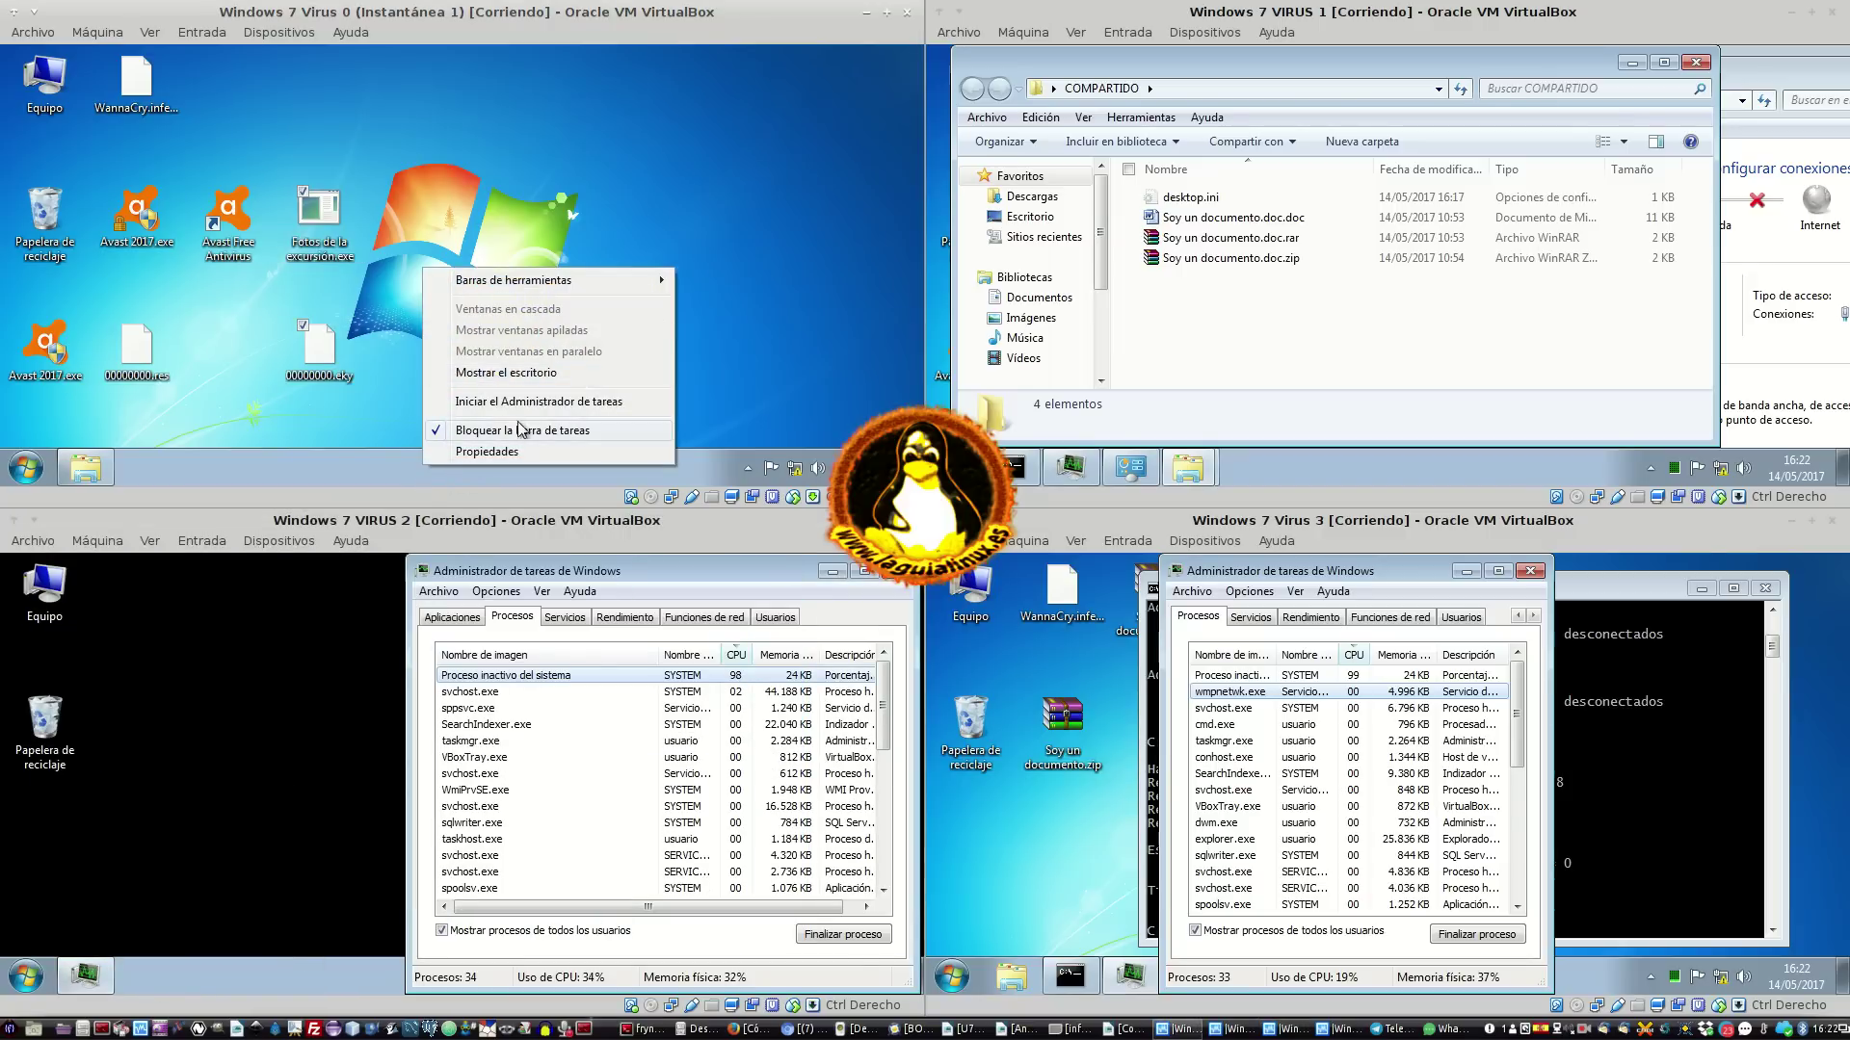
left_click(749, 320)
left_click(747, 468)
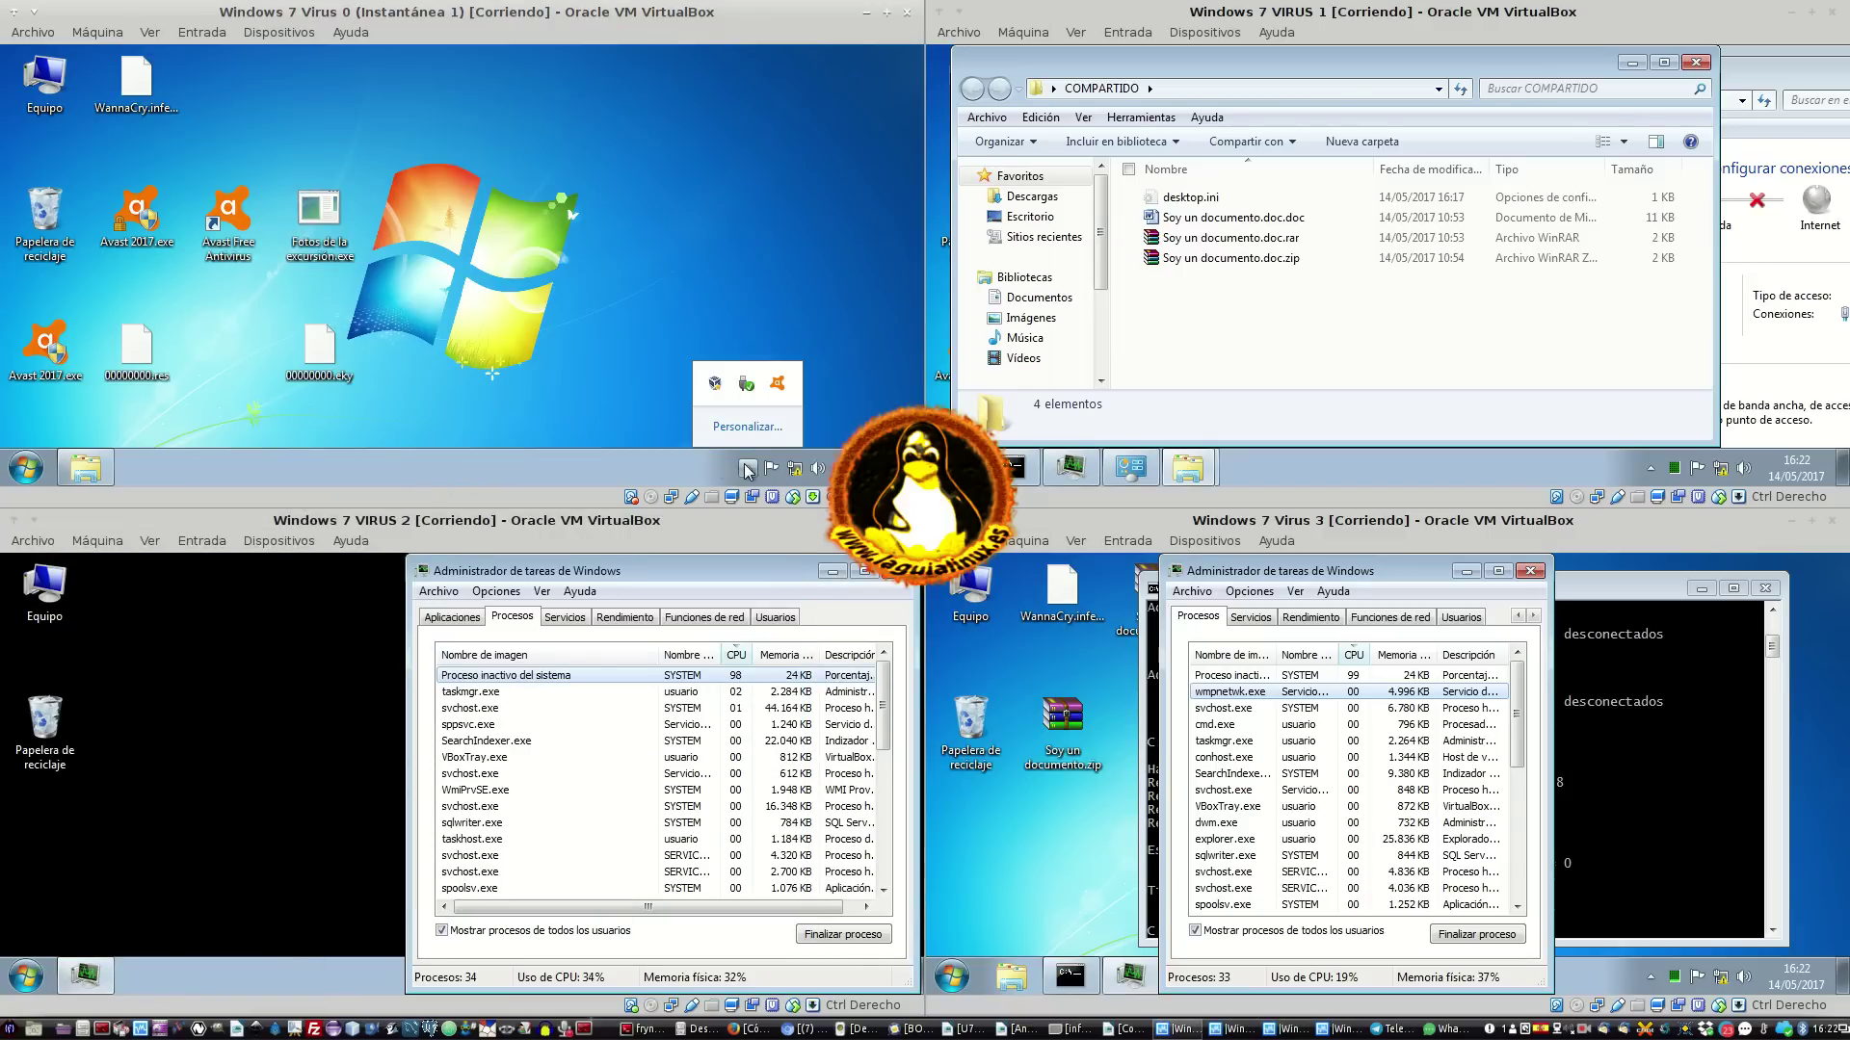
left_click(748, 468)
right_click(472, 470)
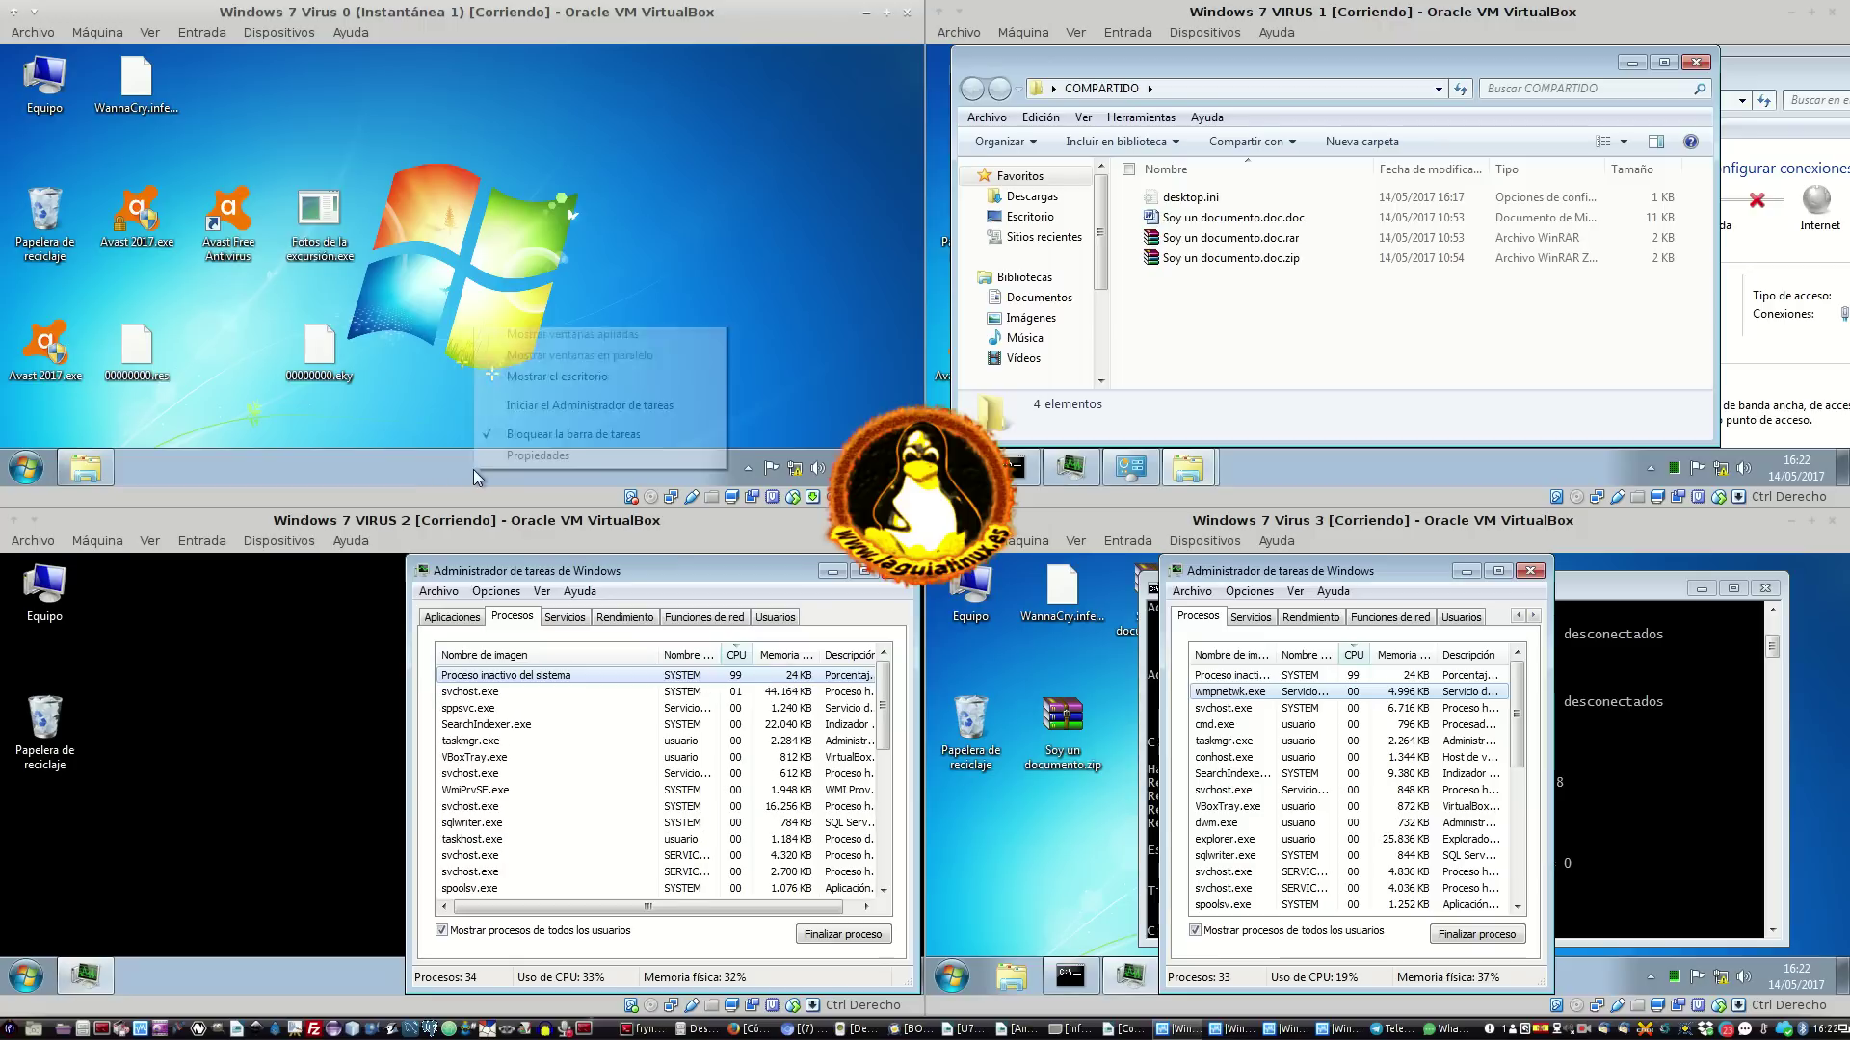
left_click(602, 412)
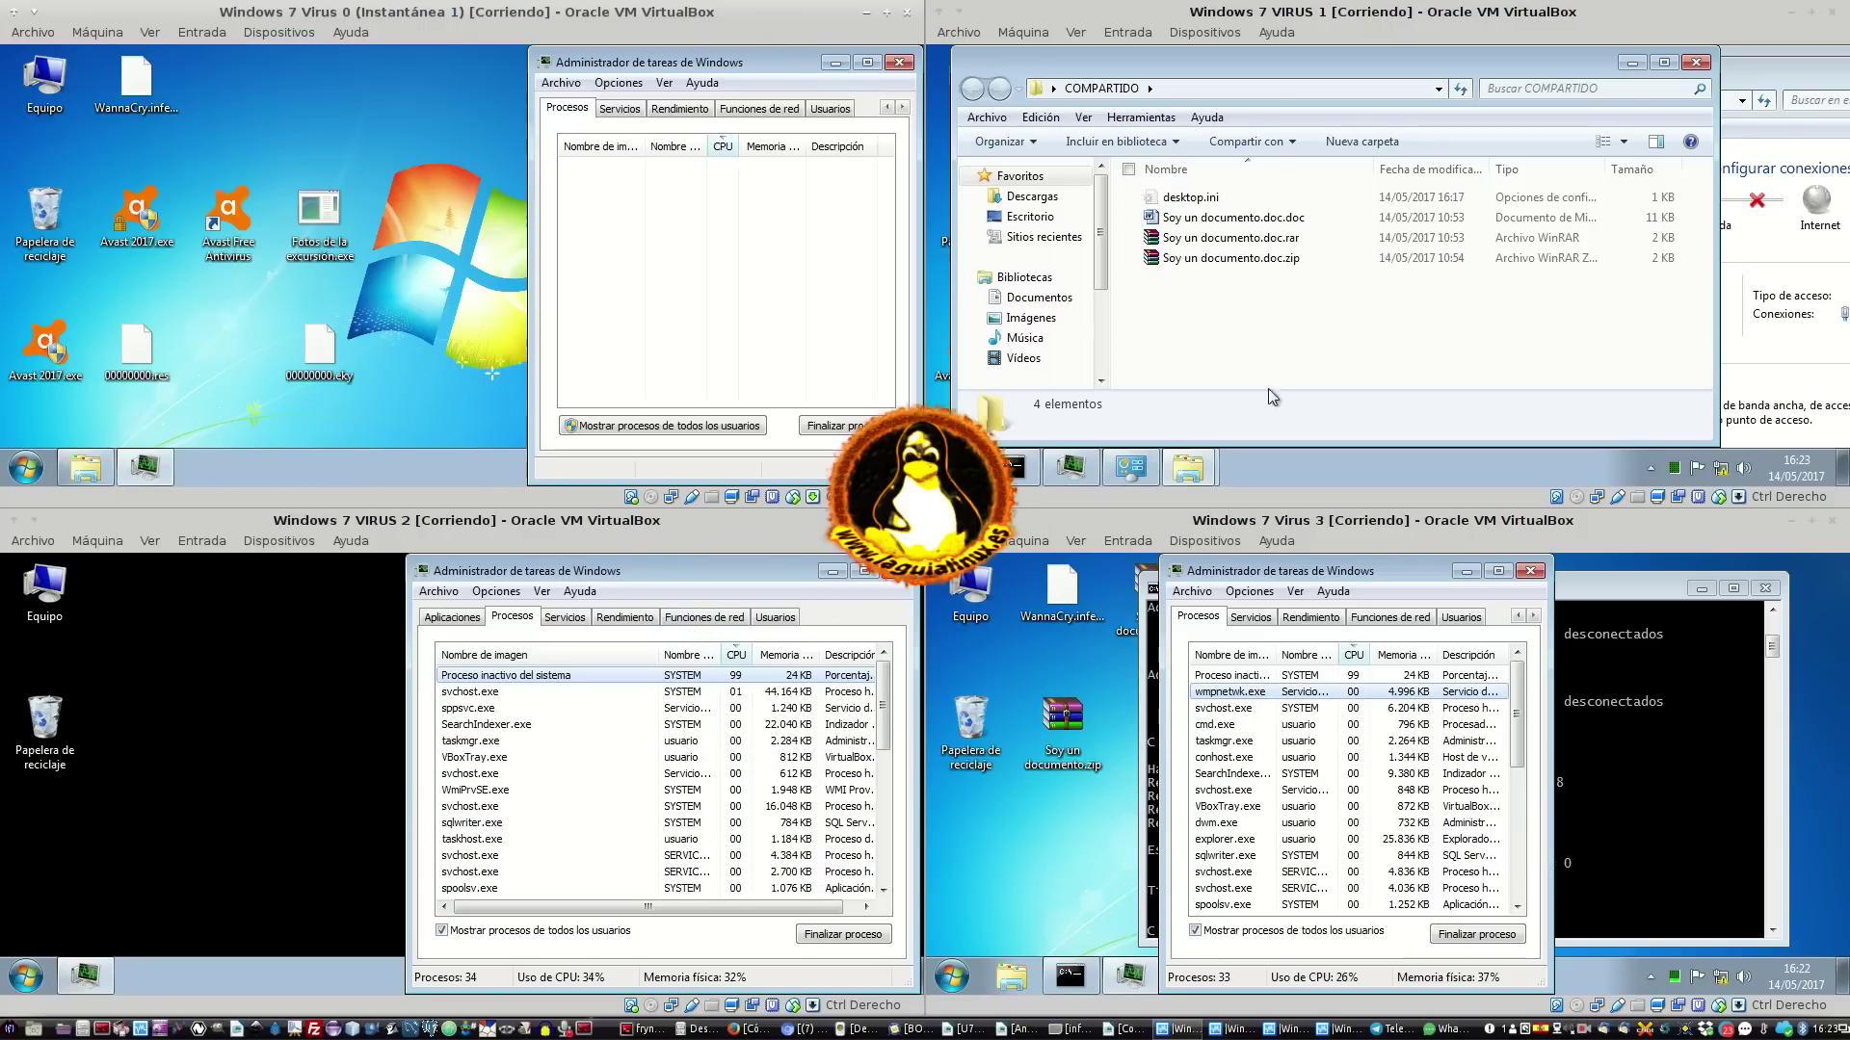
left_click(288, 366)
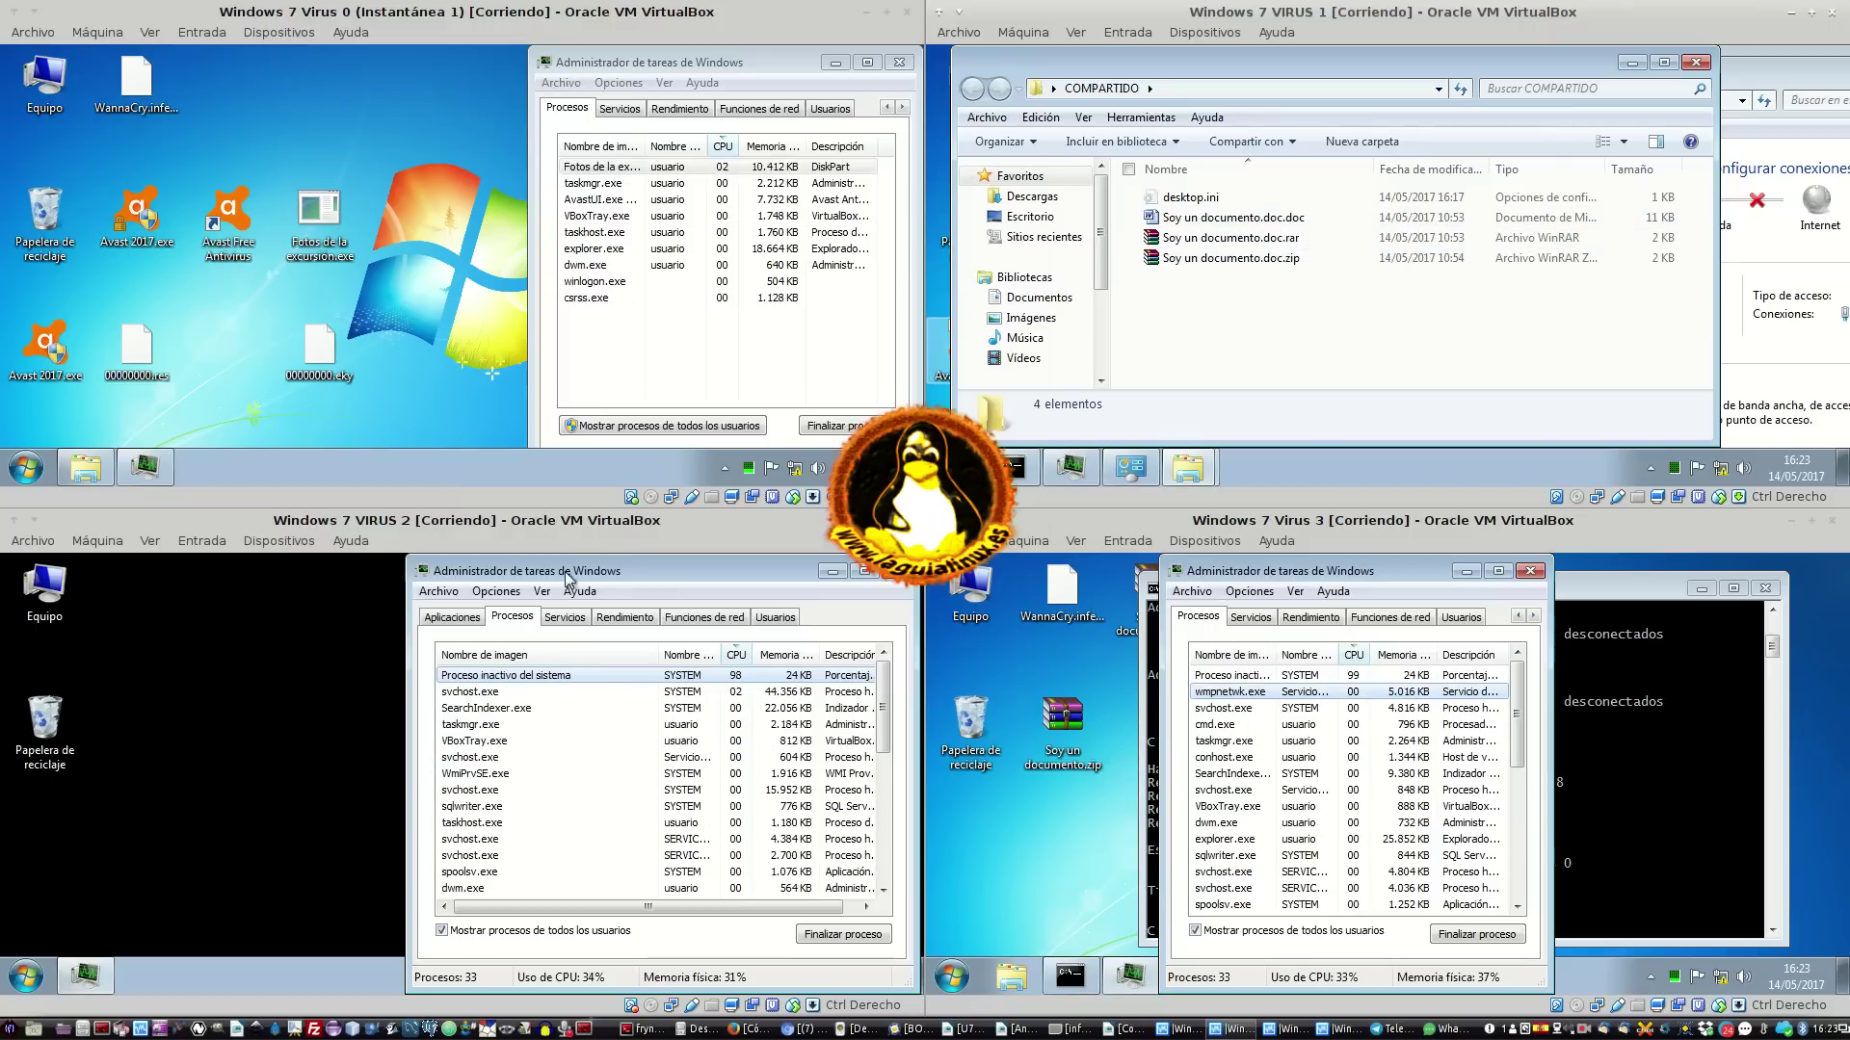
left_click(366, 740)
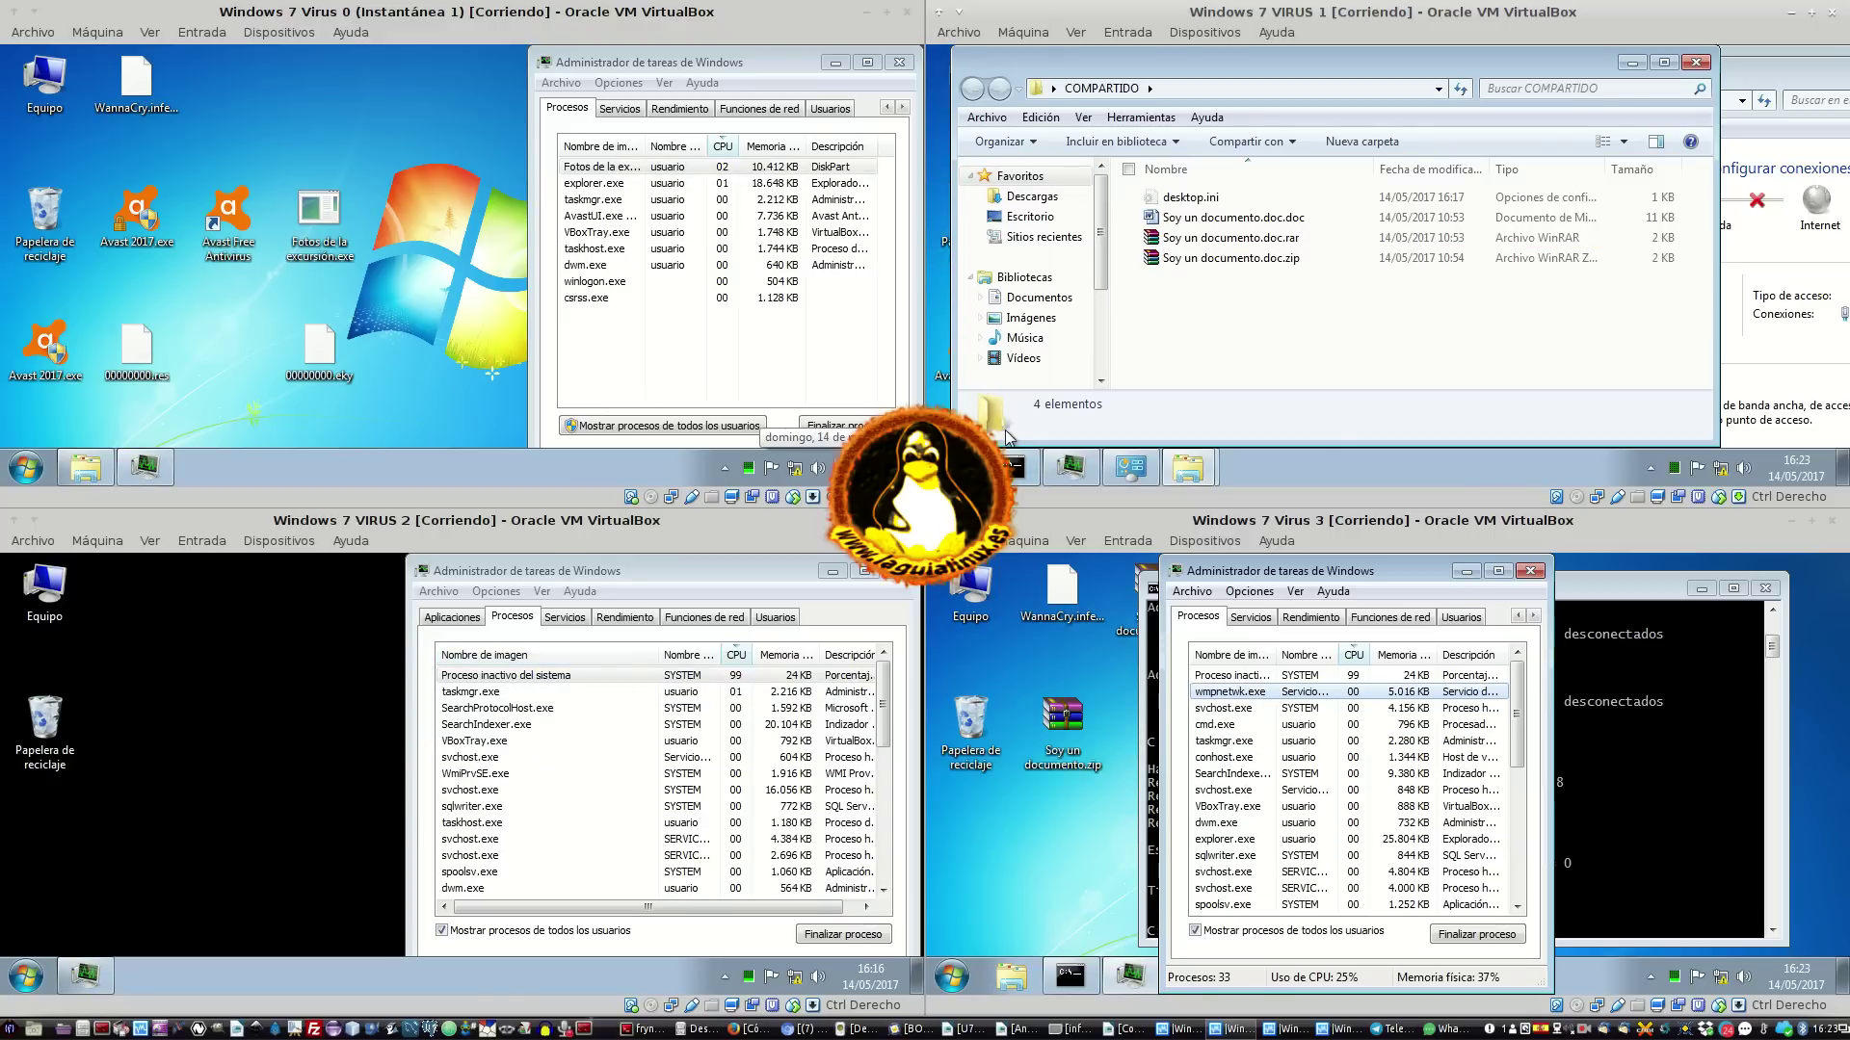
left_click(1628, 665)
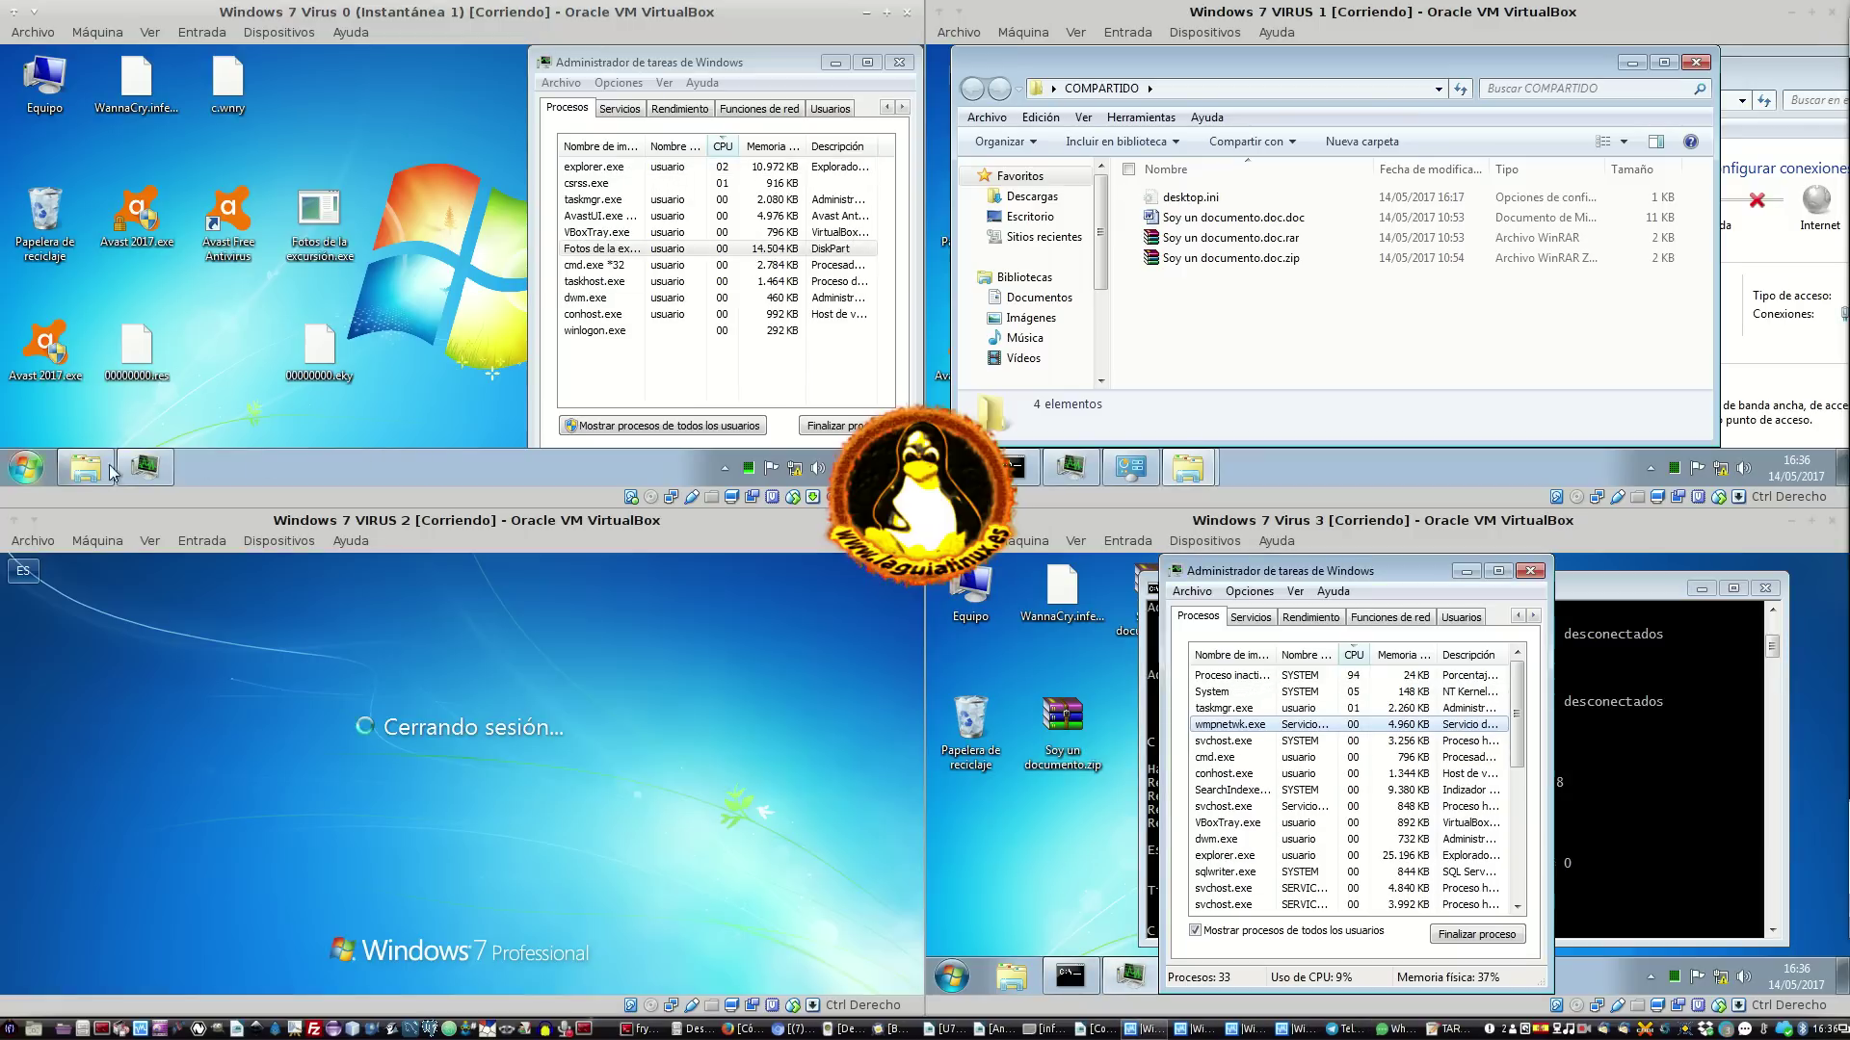
Choose Reiniciar from VM0's Start menu shutdown options
left_click(21, 470)
left_click(20, 470)
left_click(19, 470)
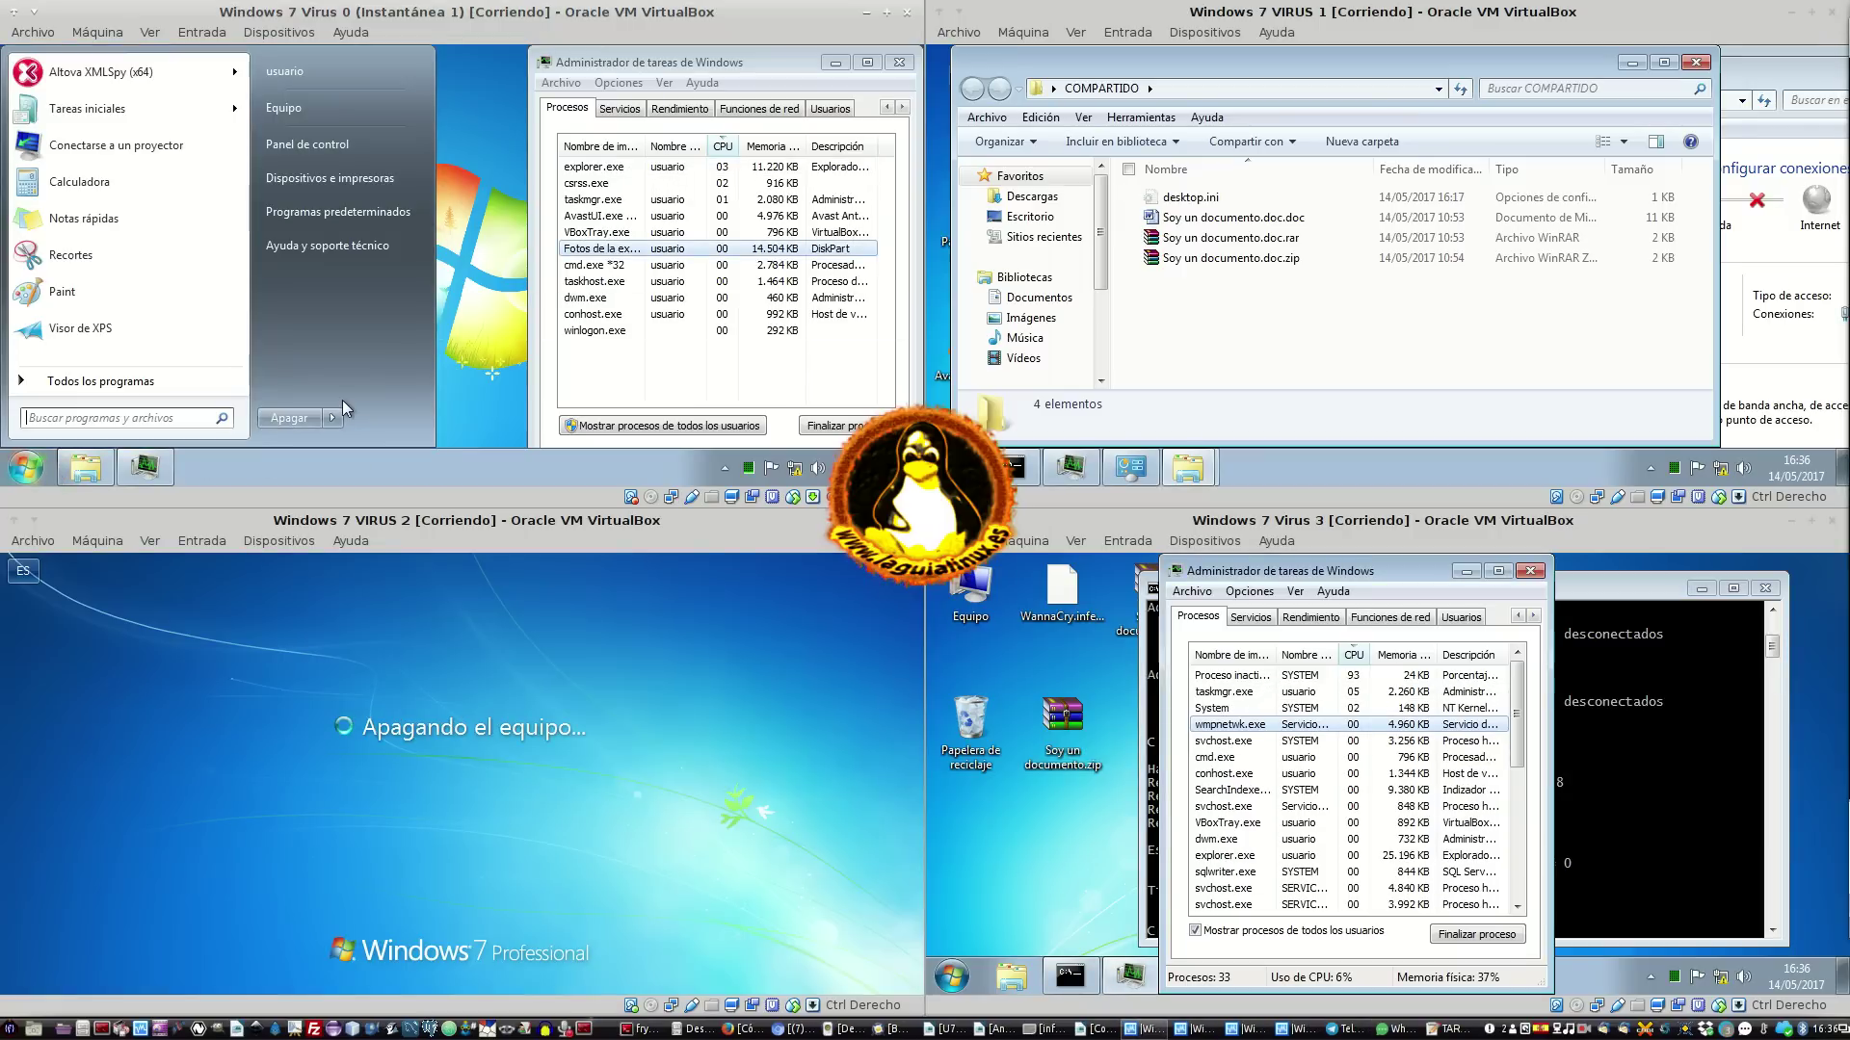
left_click(334, 418)
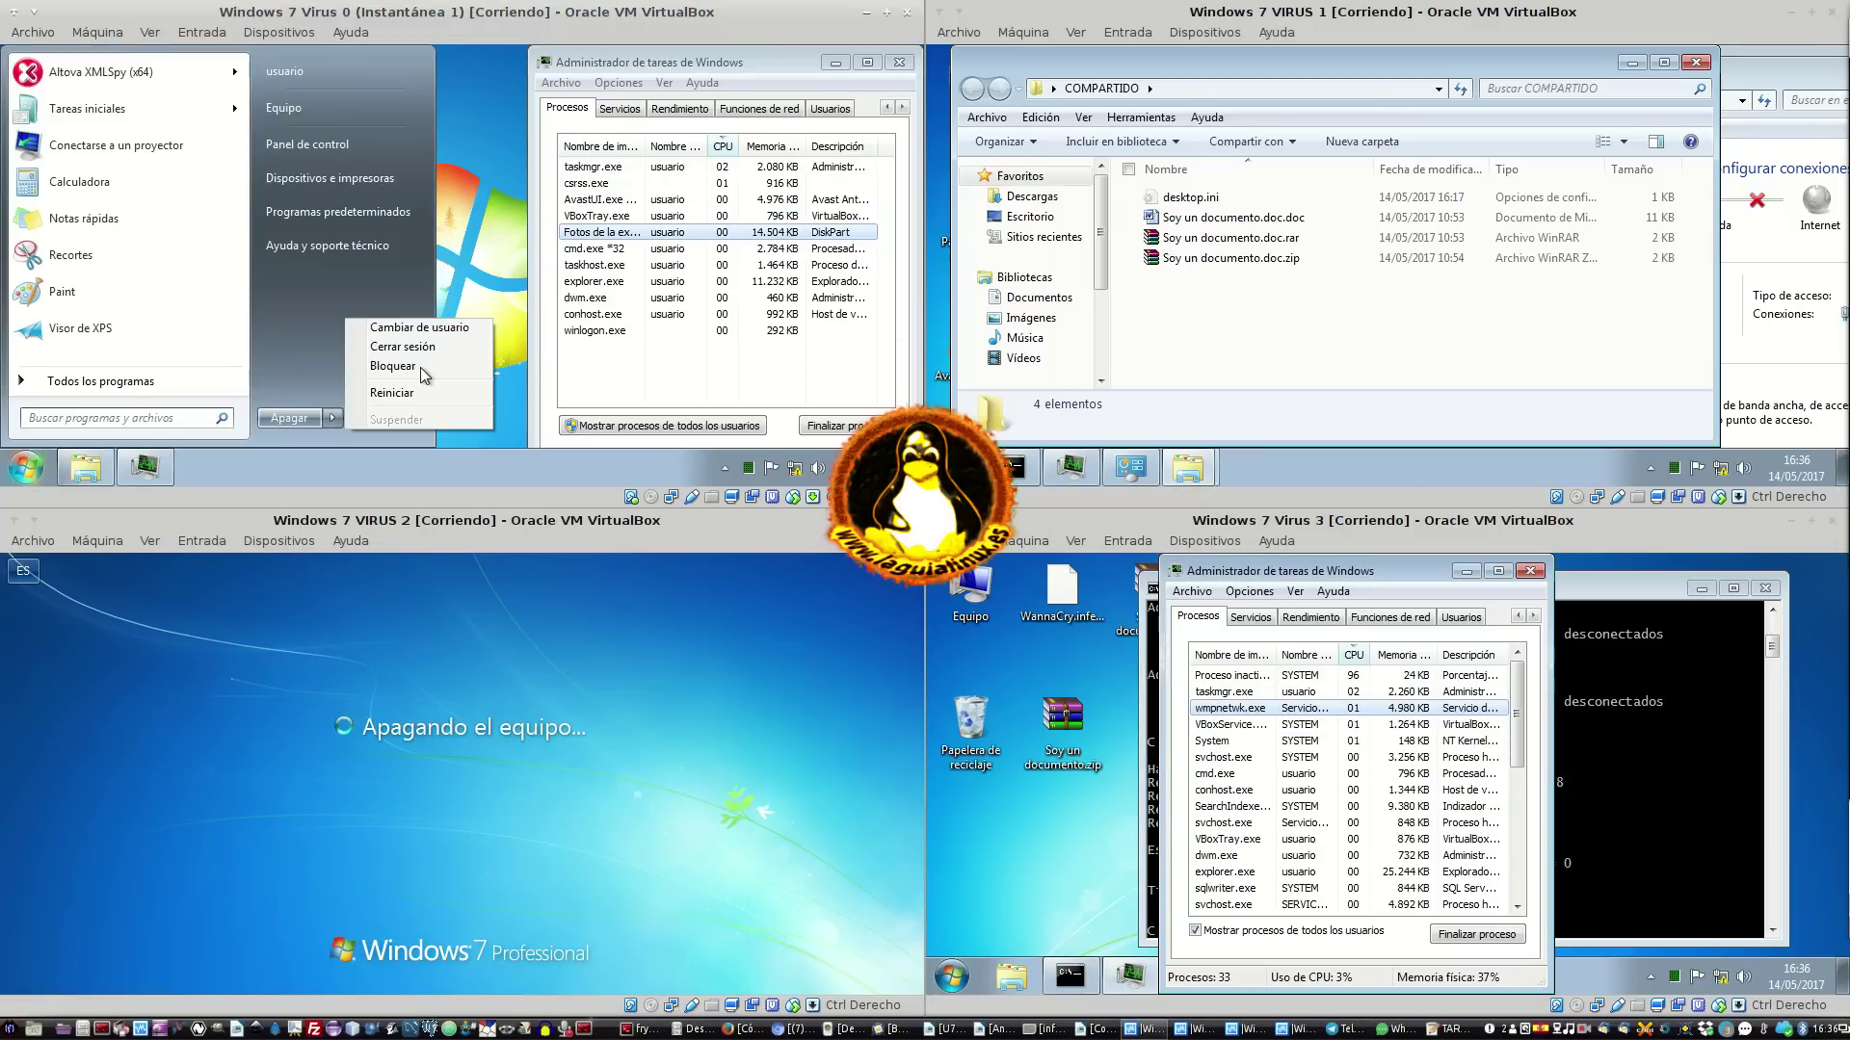
left_click(408, 397)
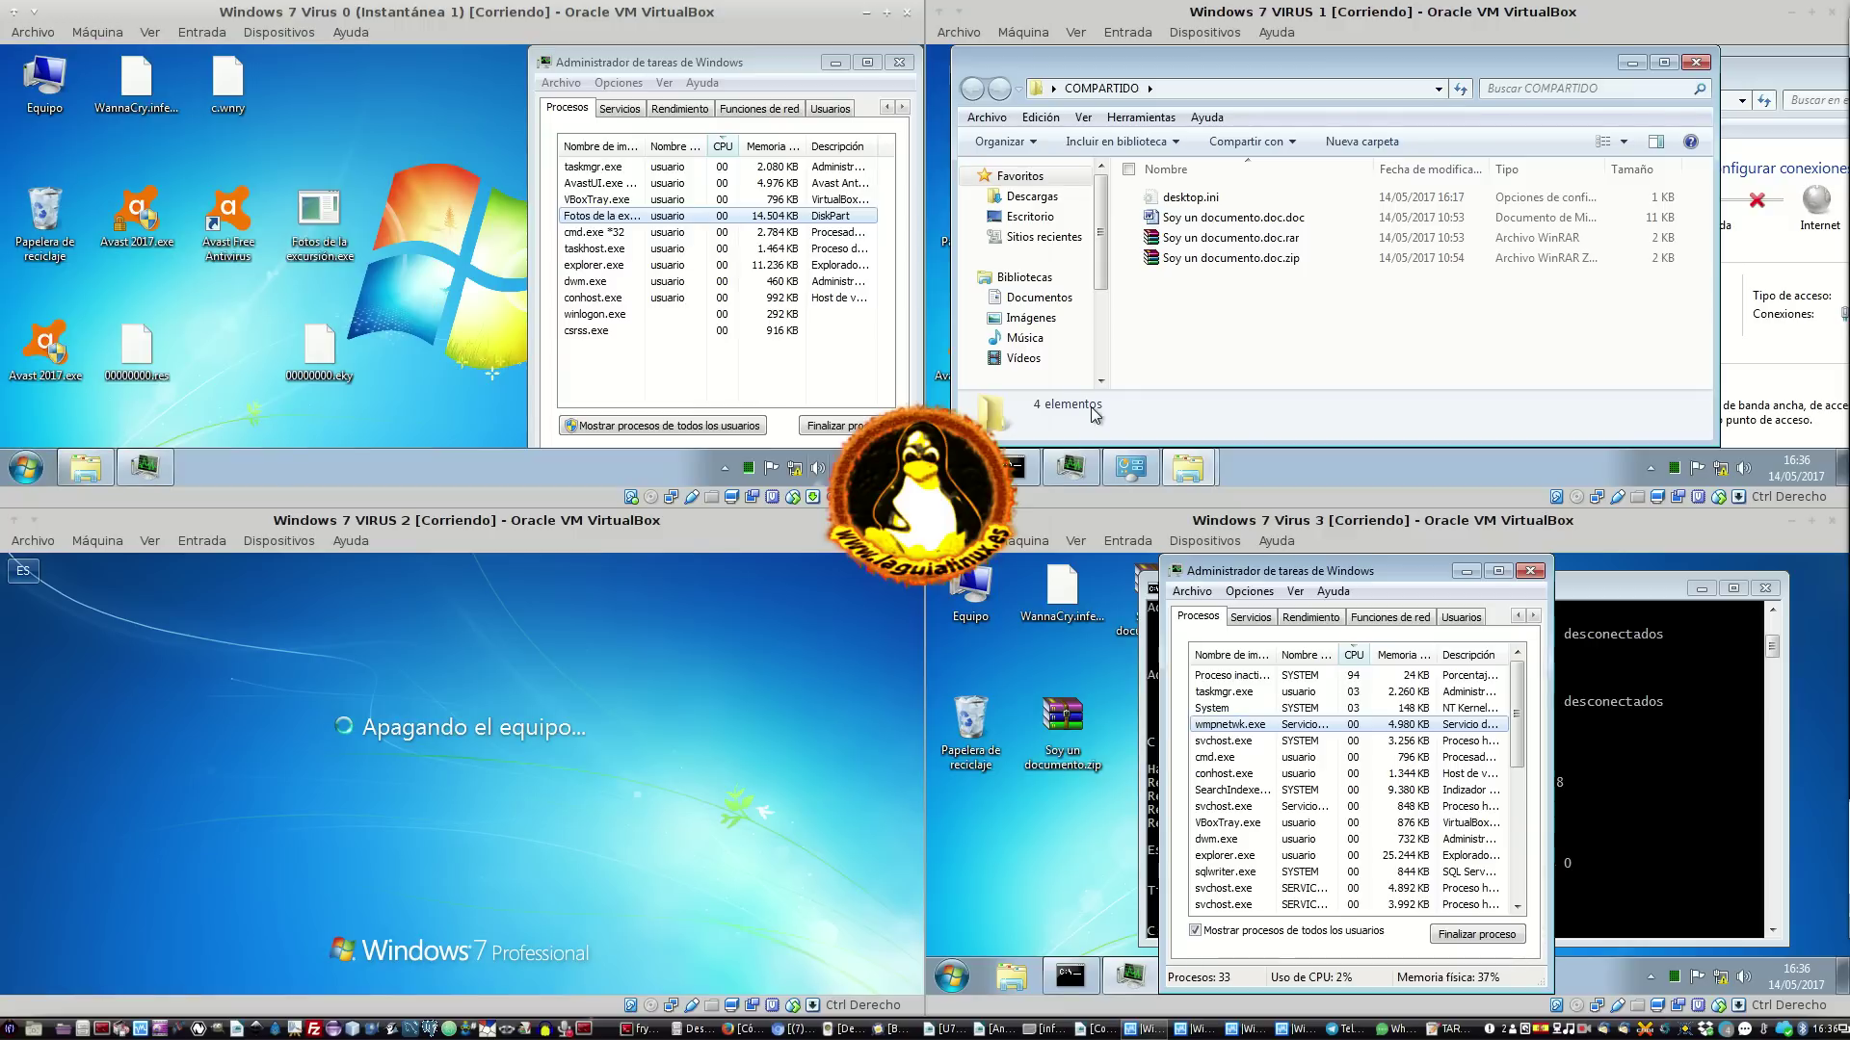
Restart VIRUS 1 and VIRUS 3, then force VM0's restart despite open programs
left_click(951, 468)
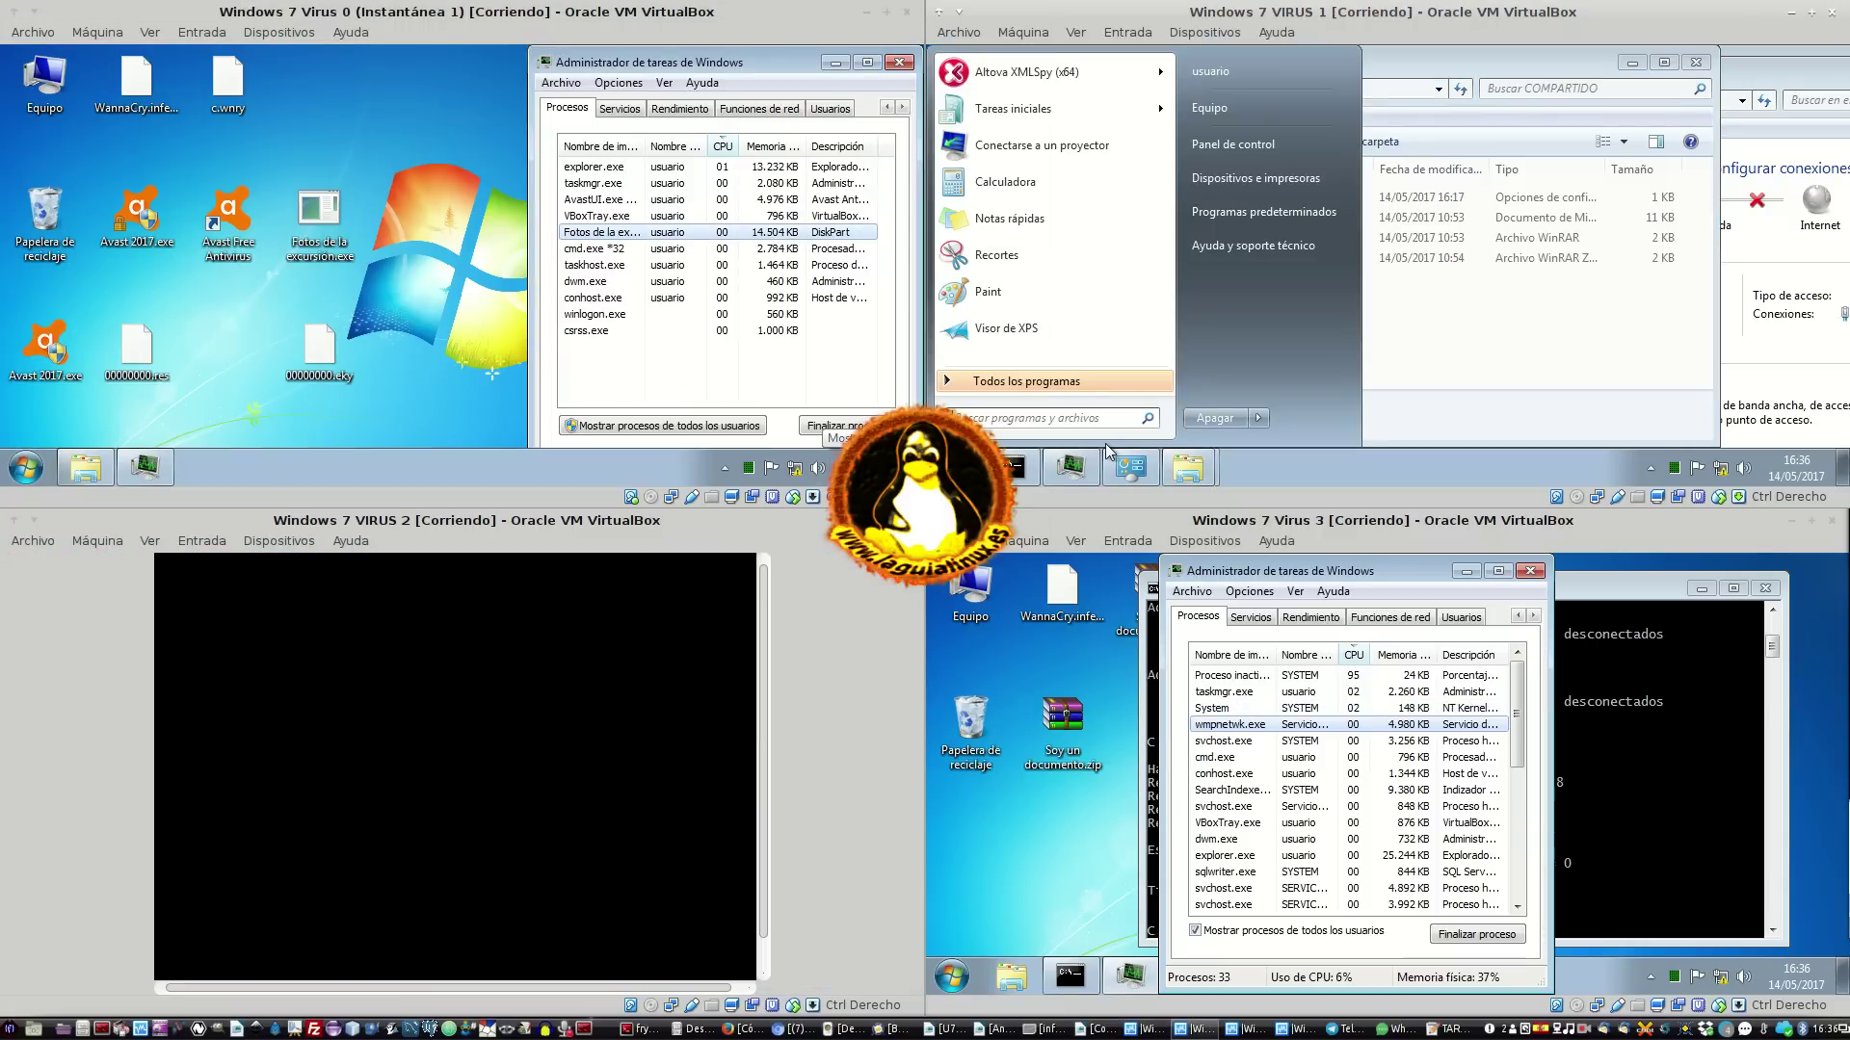
left_click(1260, 417)
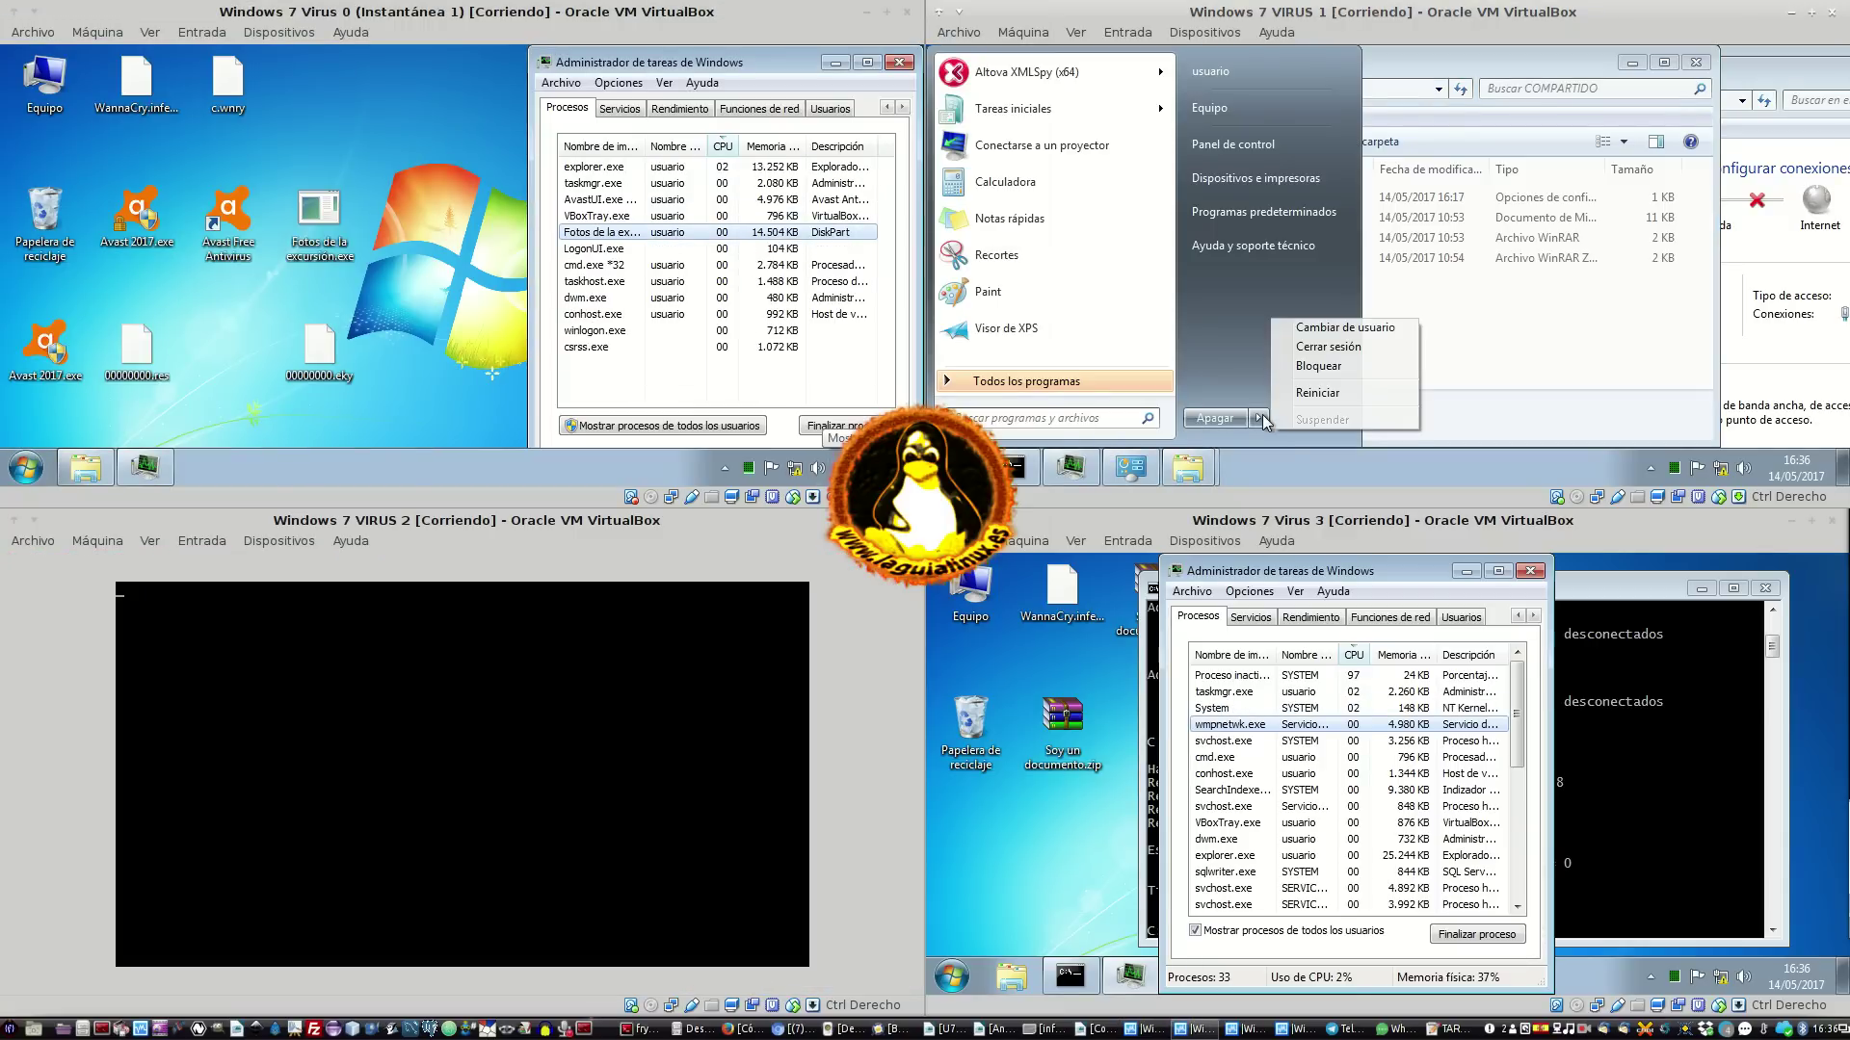
left_click(1334, 394)
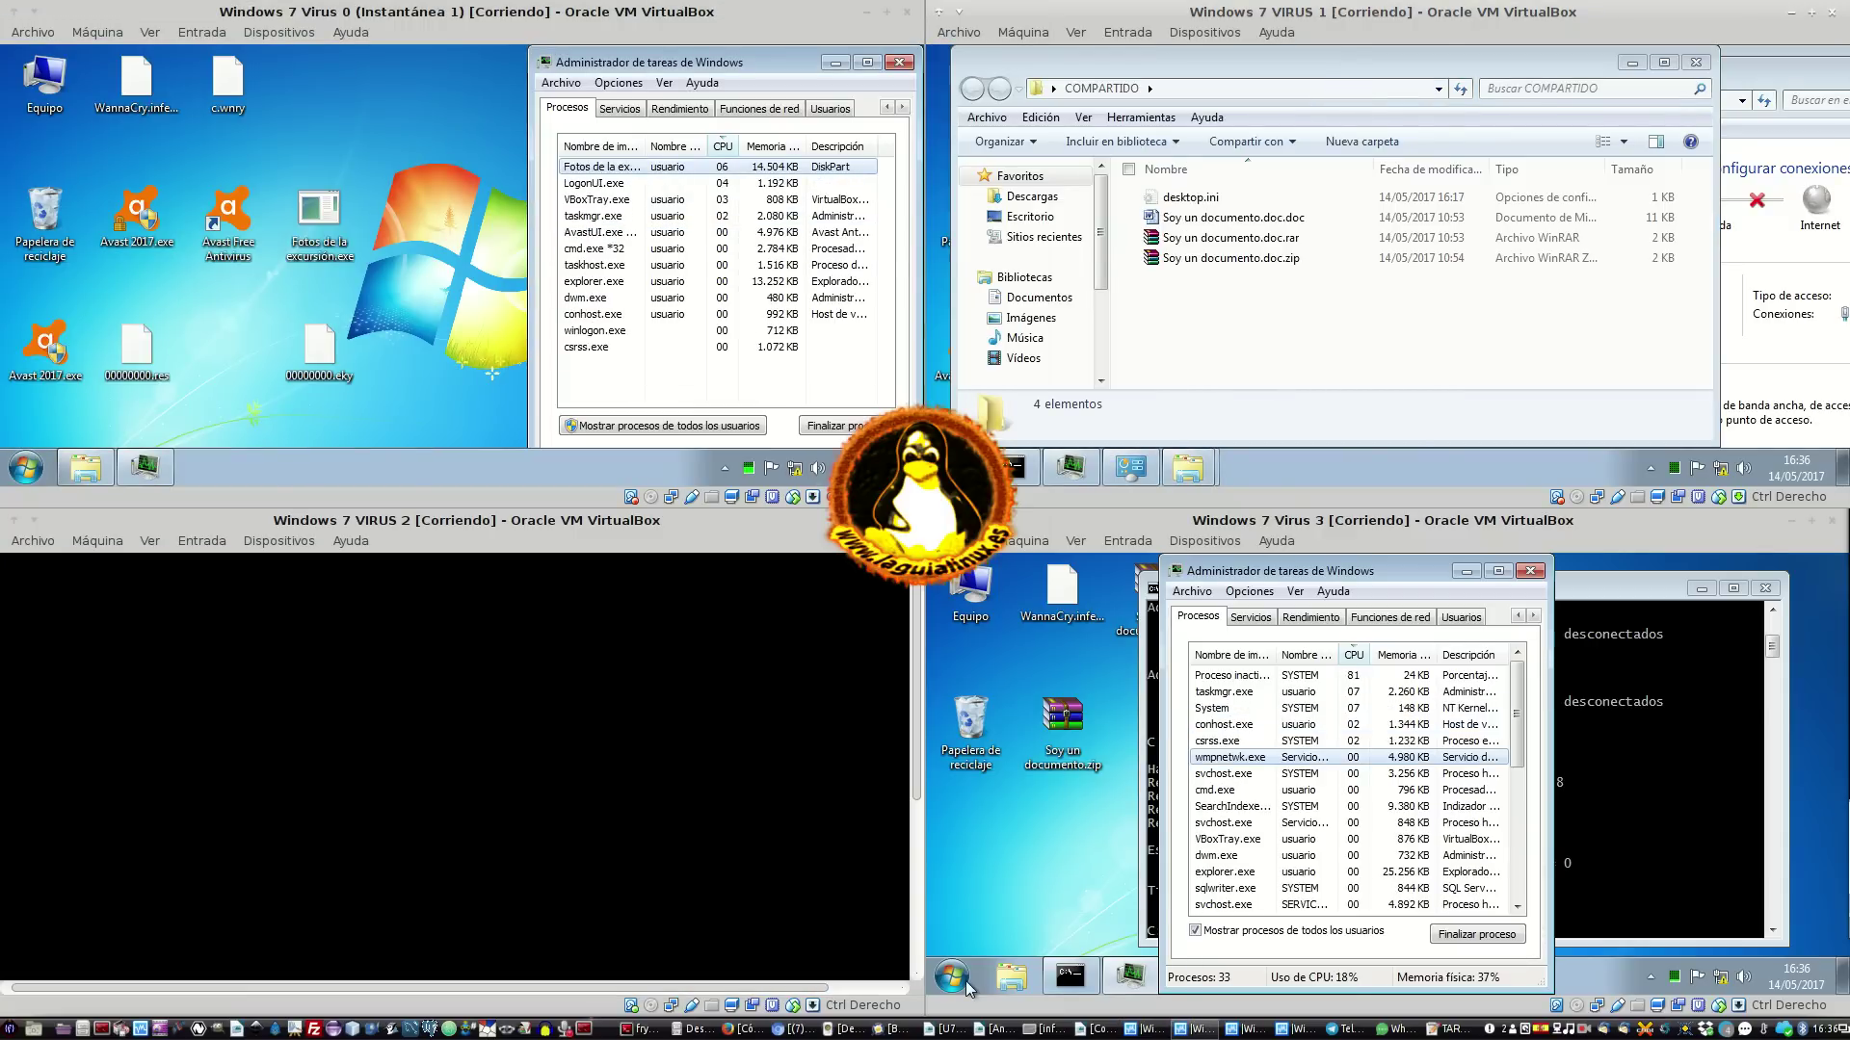
left_click(966, 985)
left_click(1260, 927)
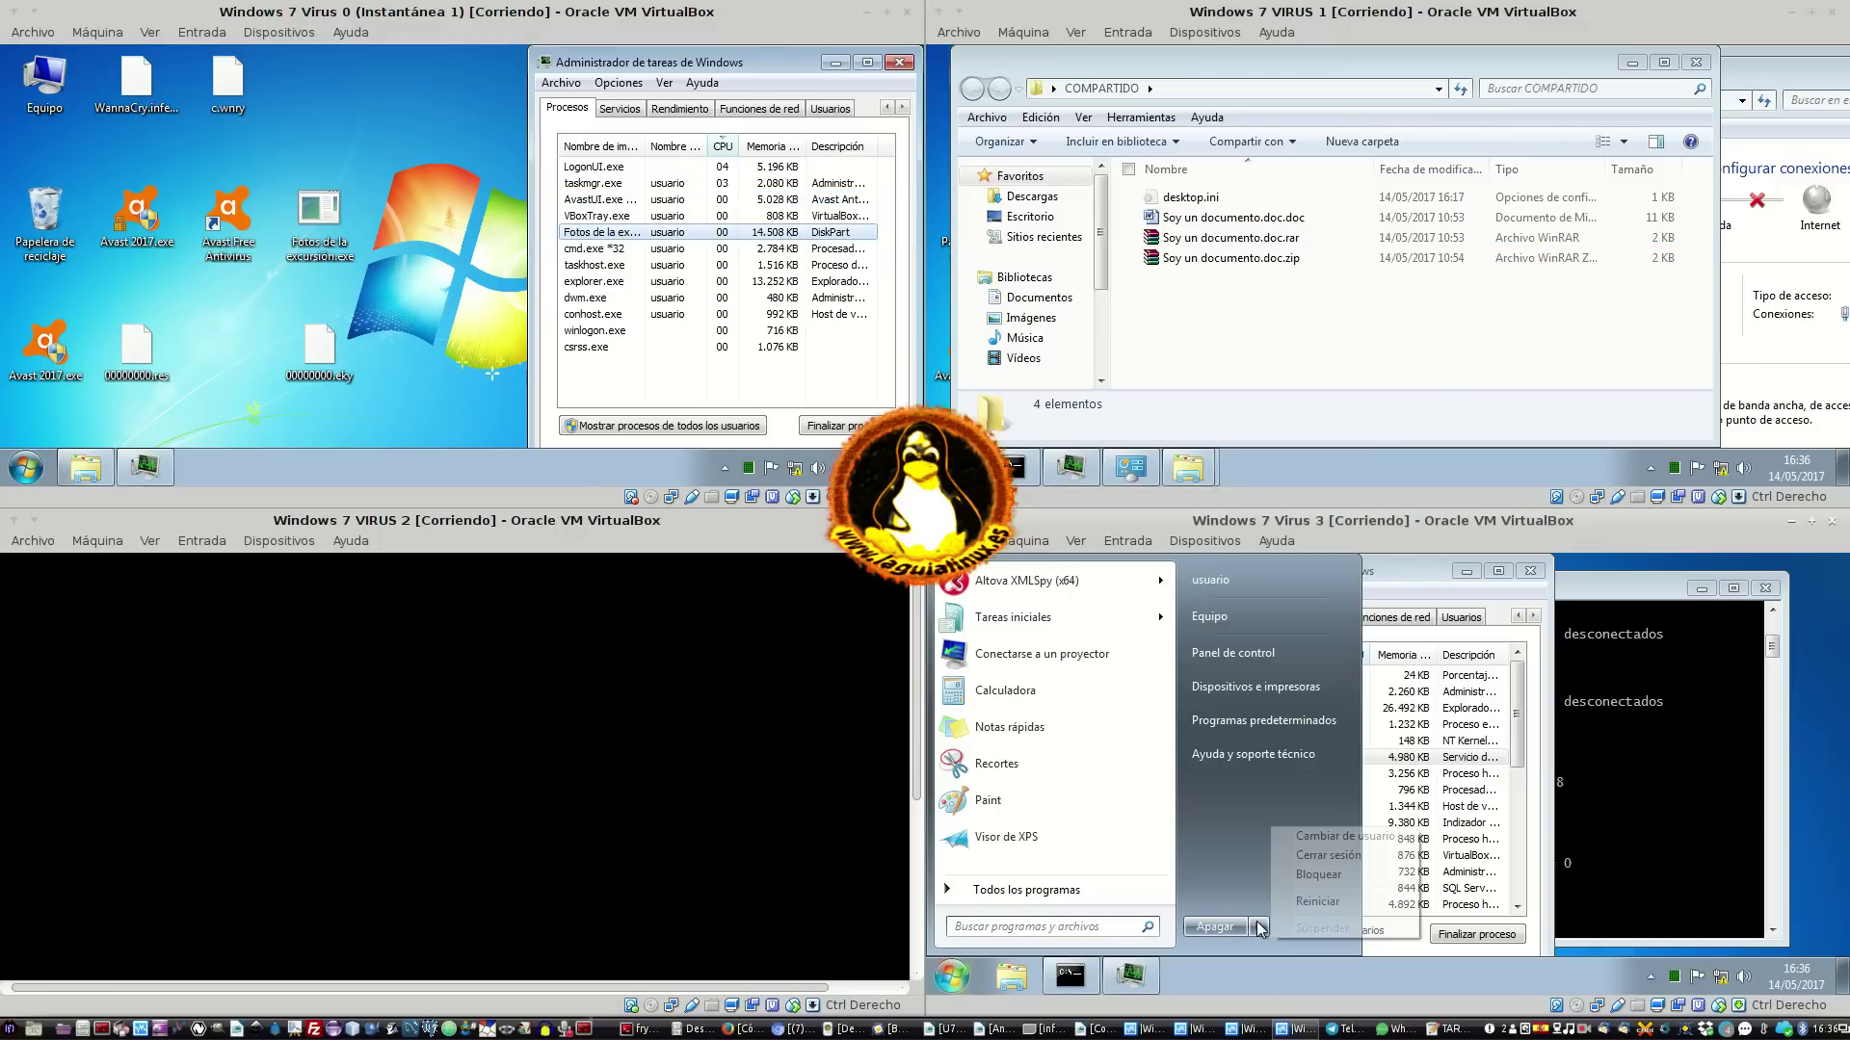
left_click(1307, 901)
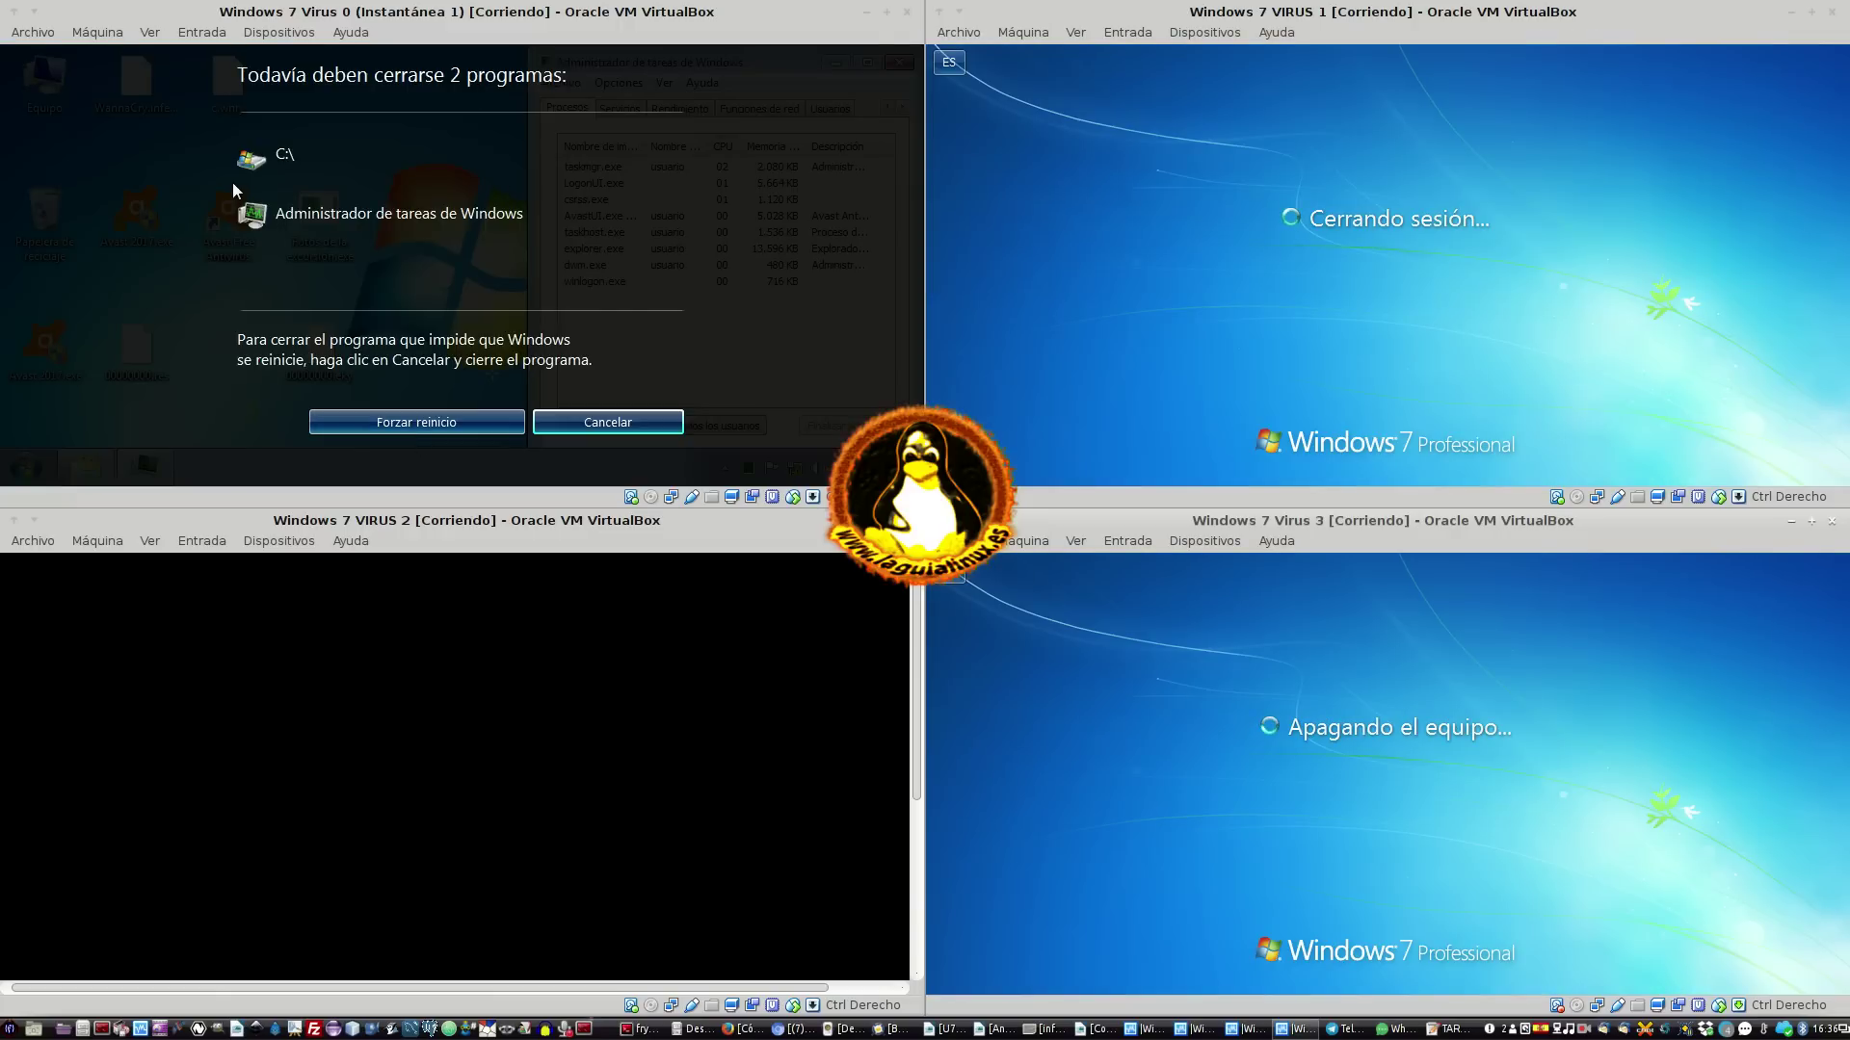
left_click(405, 424)
Confirm Forzar reinicio on VM 0 and let the machines reboot
left_click(474, 432)
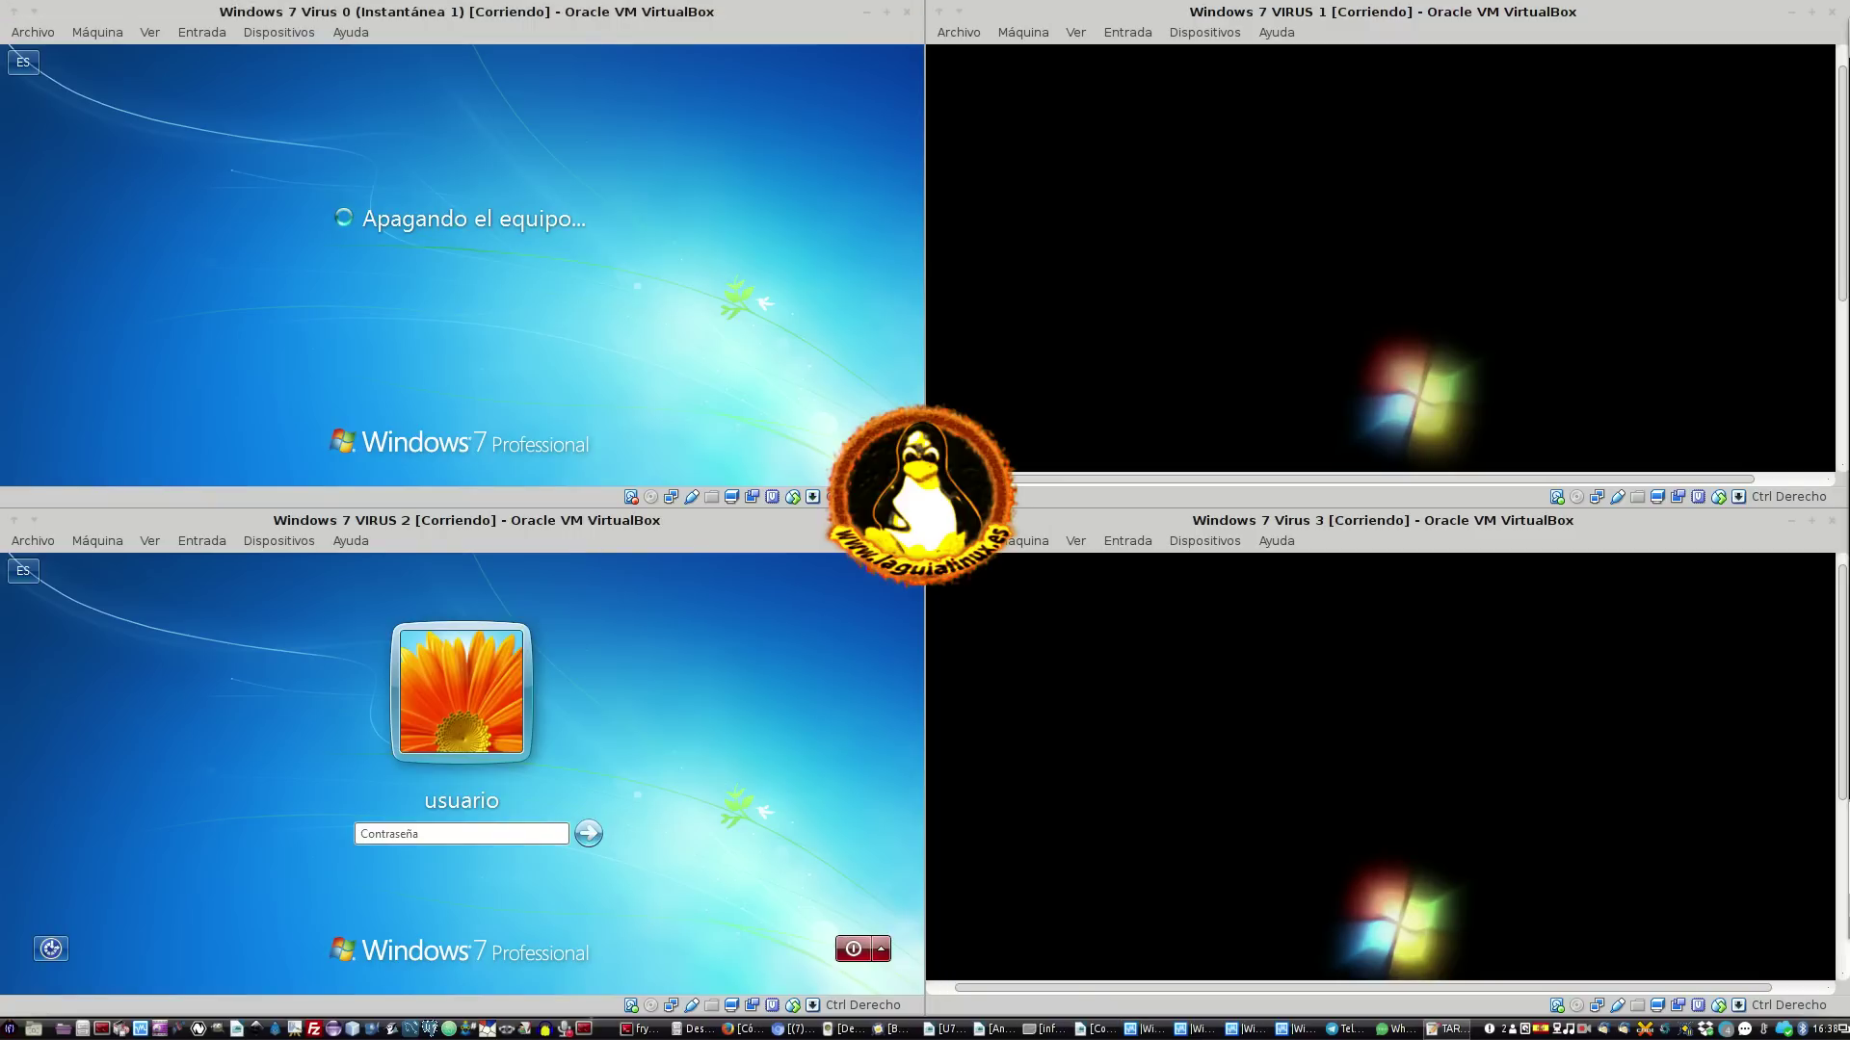
Log in to VIRUS 2 by submitting its password
key("Return")
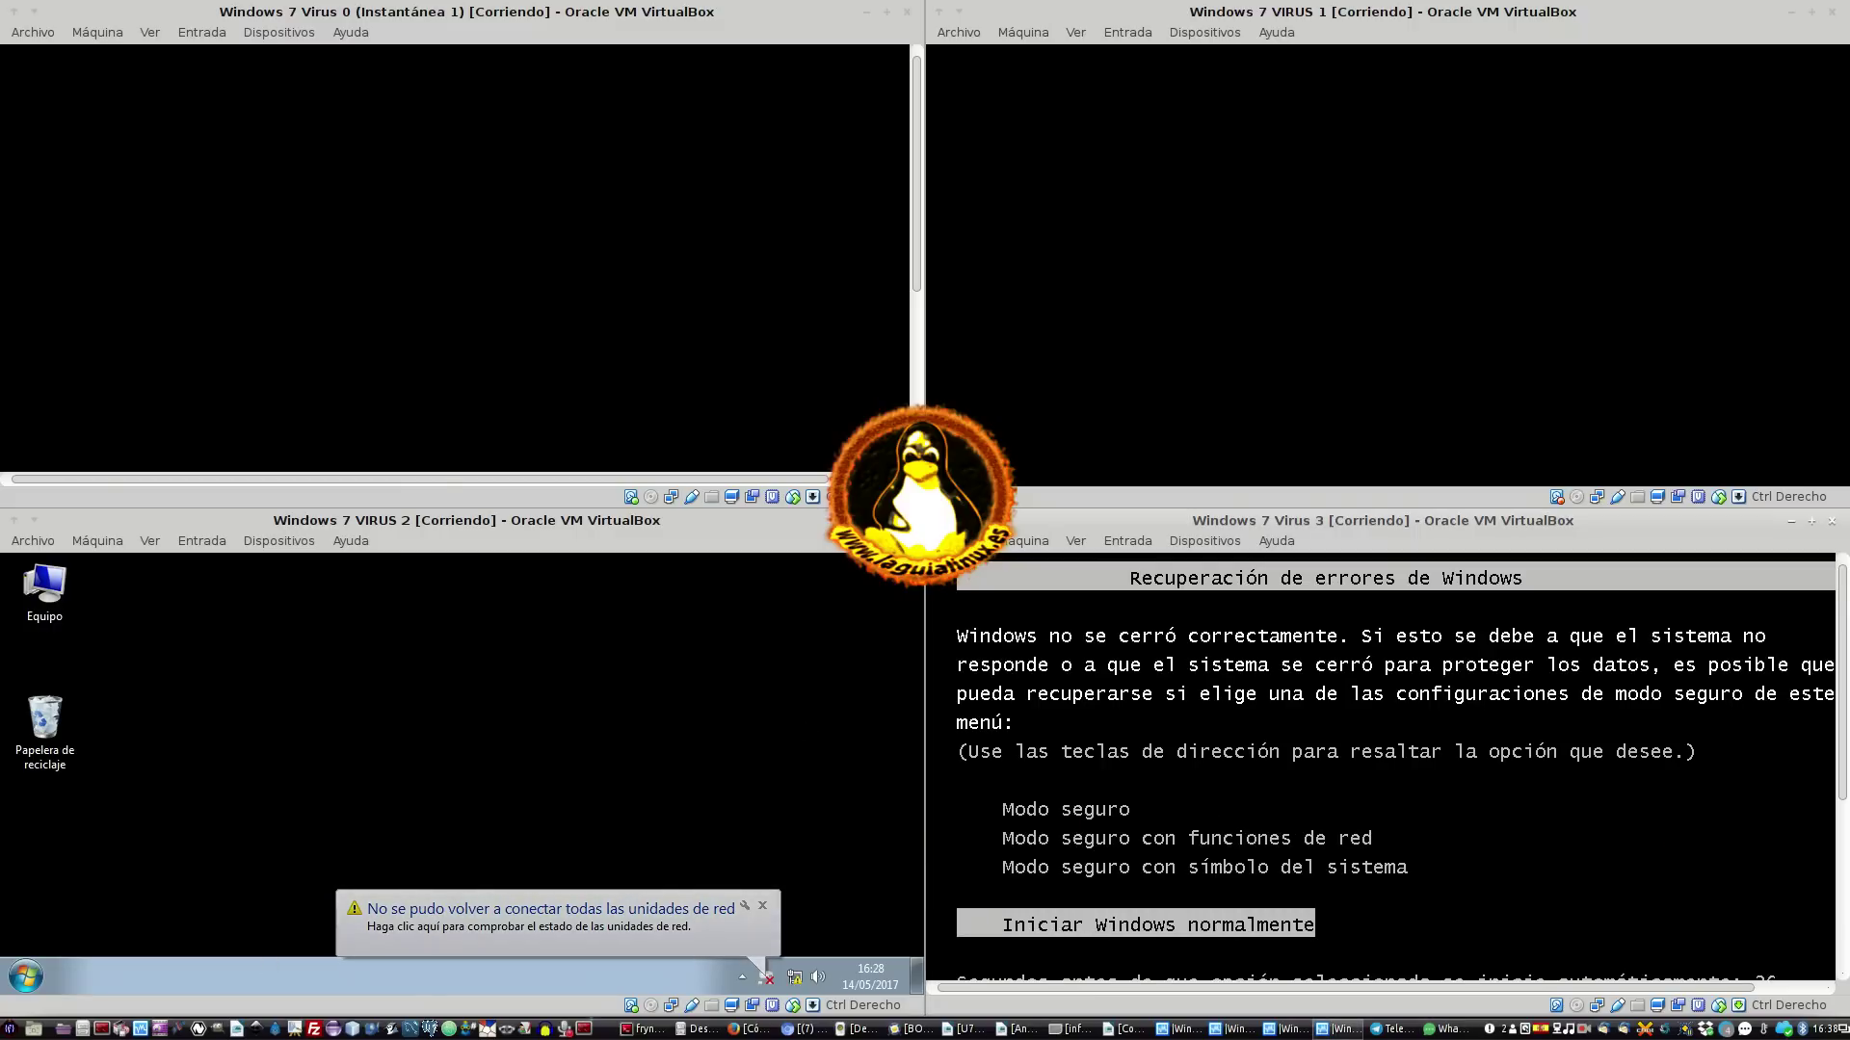
Boot VM 3 with 'Iniciar Windows normalmente' and bring the VM 2 window forward
key("Return")
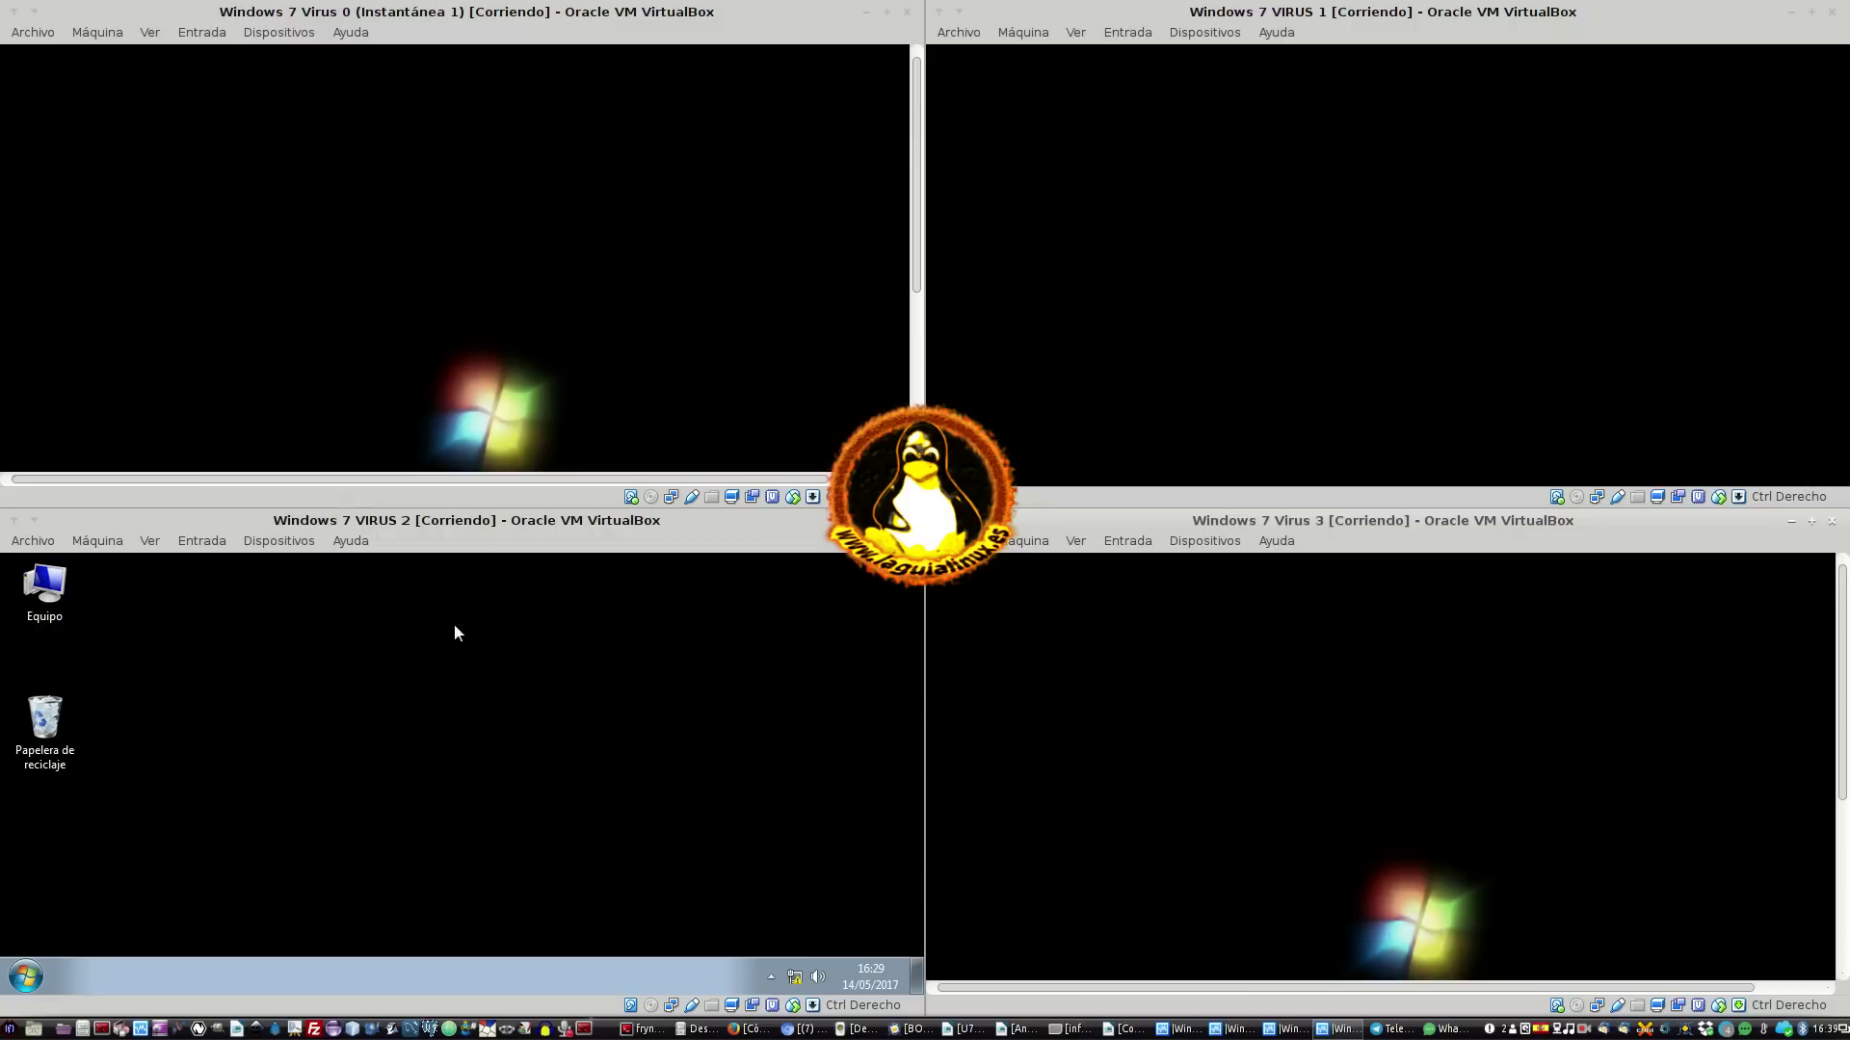
left_click(453, 683)
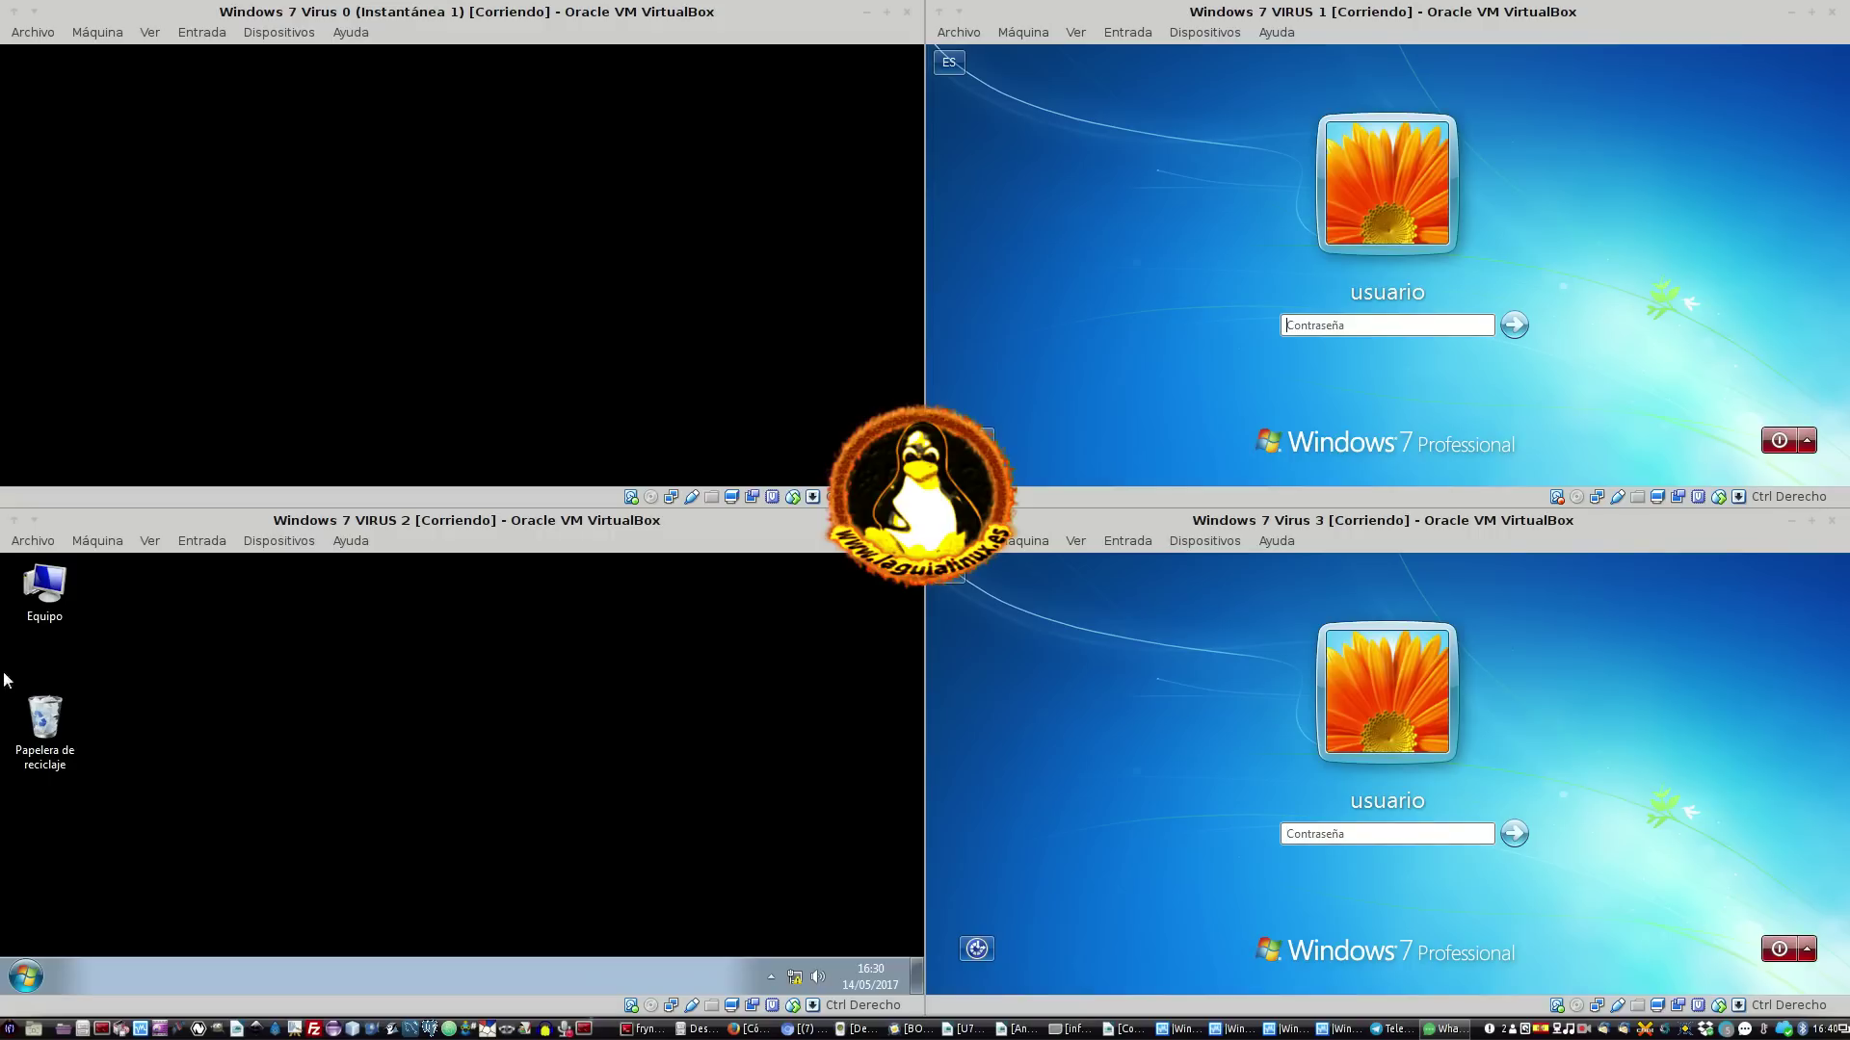
Sign in to VM 3 and VM 1 with their passwords, then bring VM 0's logon screen forward
left_click(1356, 841)
key("Return")
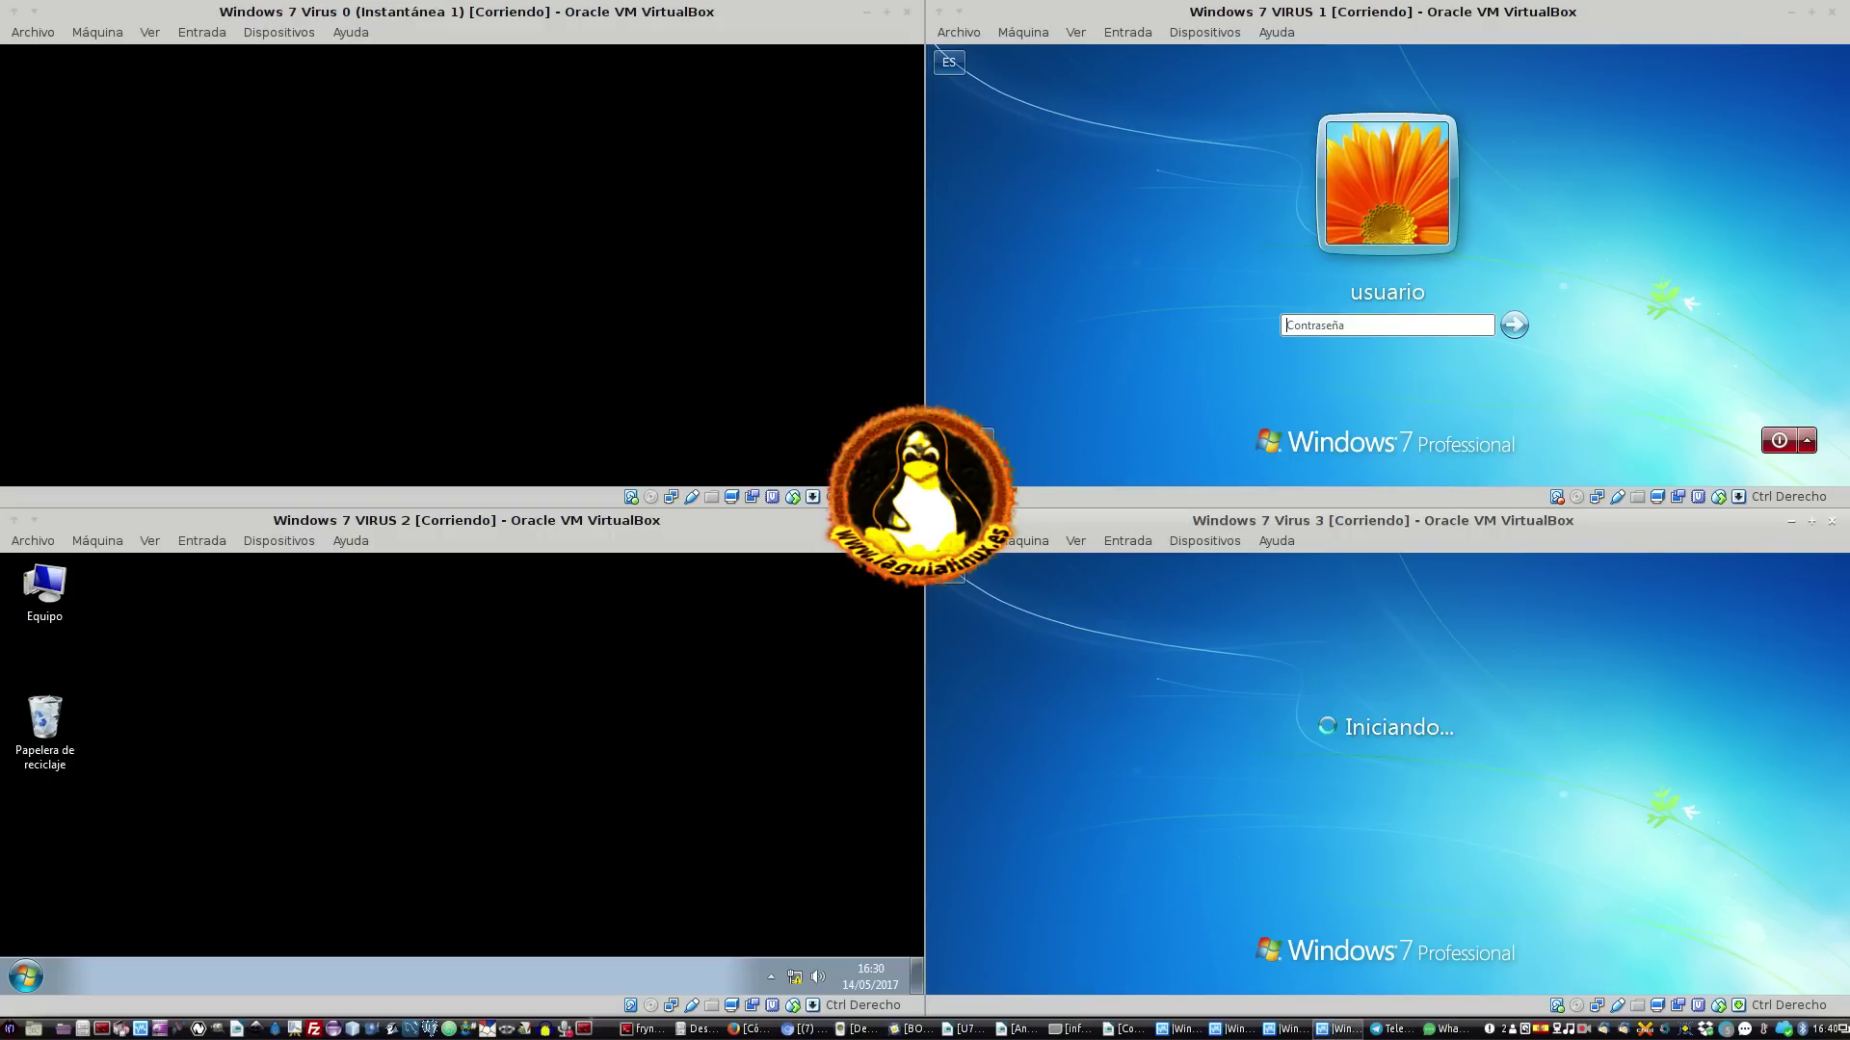
left_click(1350, 330)
type("1234")
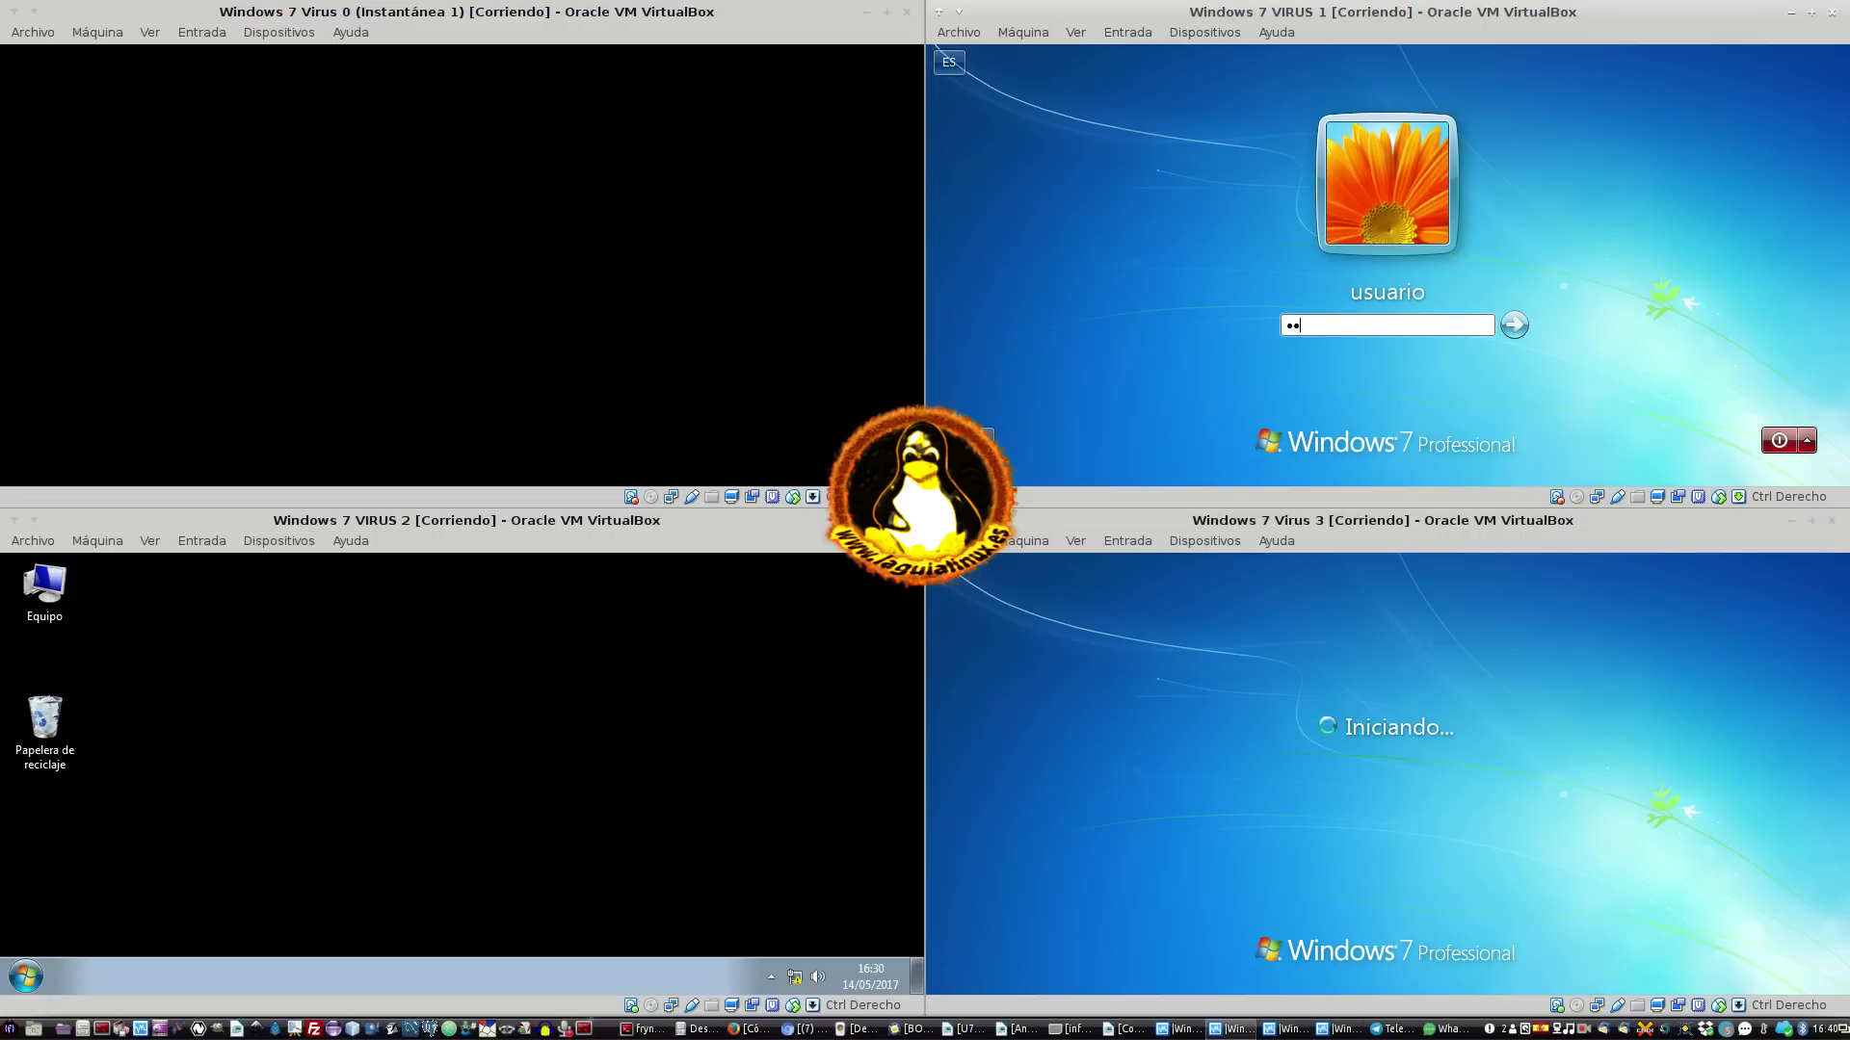
key("Return")
left_click(395, 230)
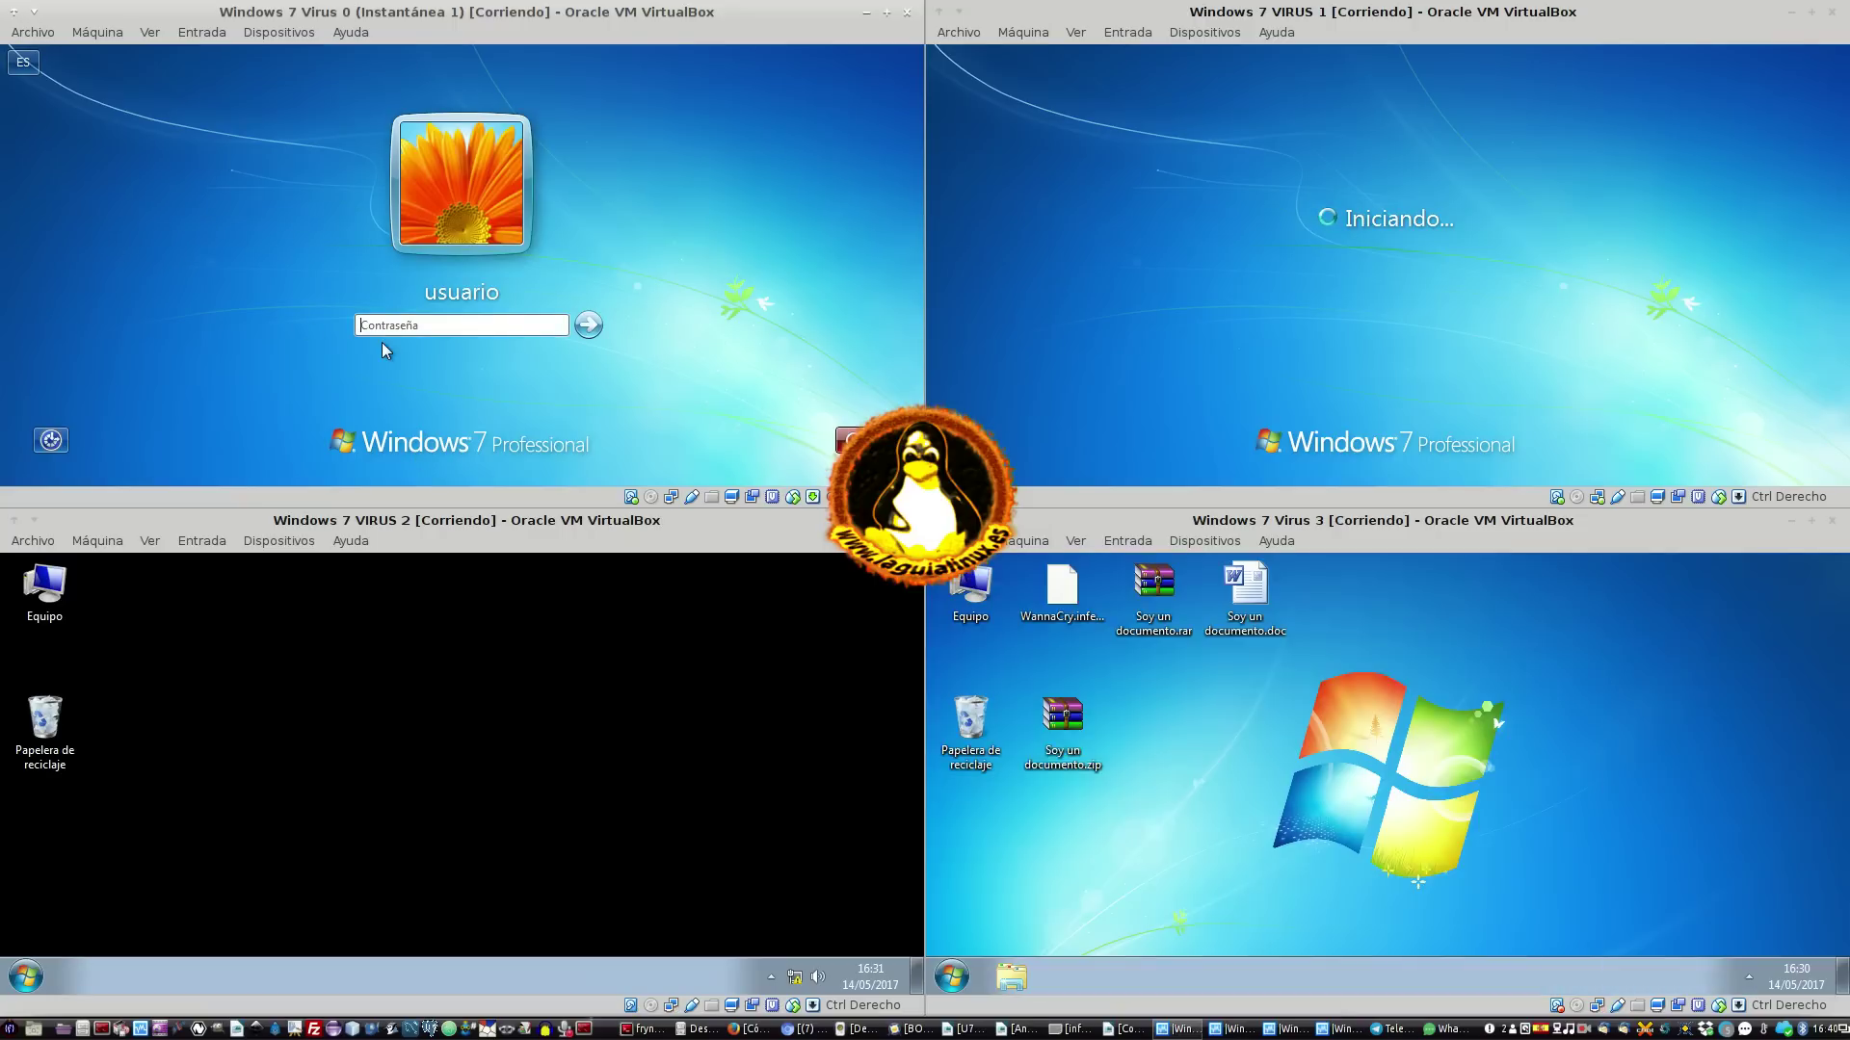
Submit VM 0's login password, then bring up VM 2's Start menu
left_click(466, 329)
key("Return")
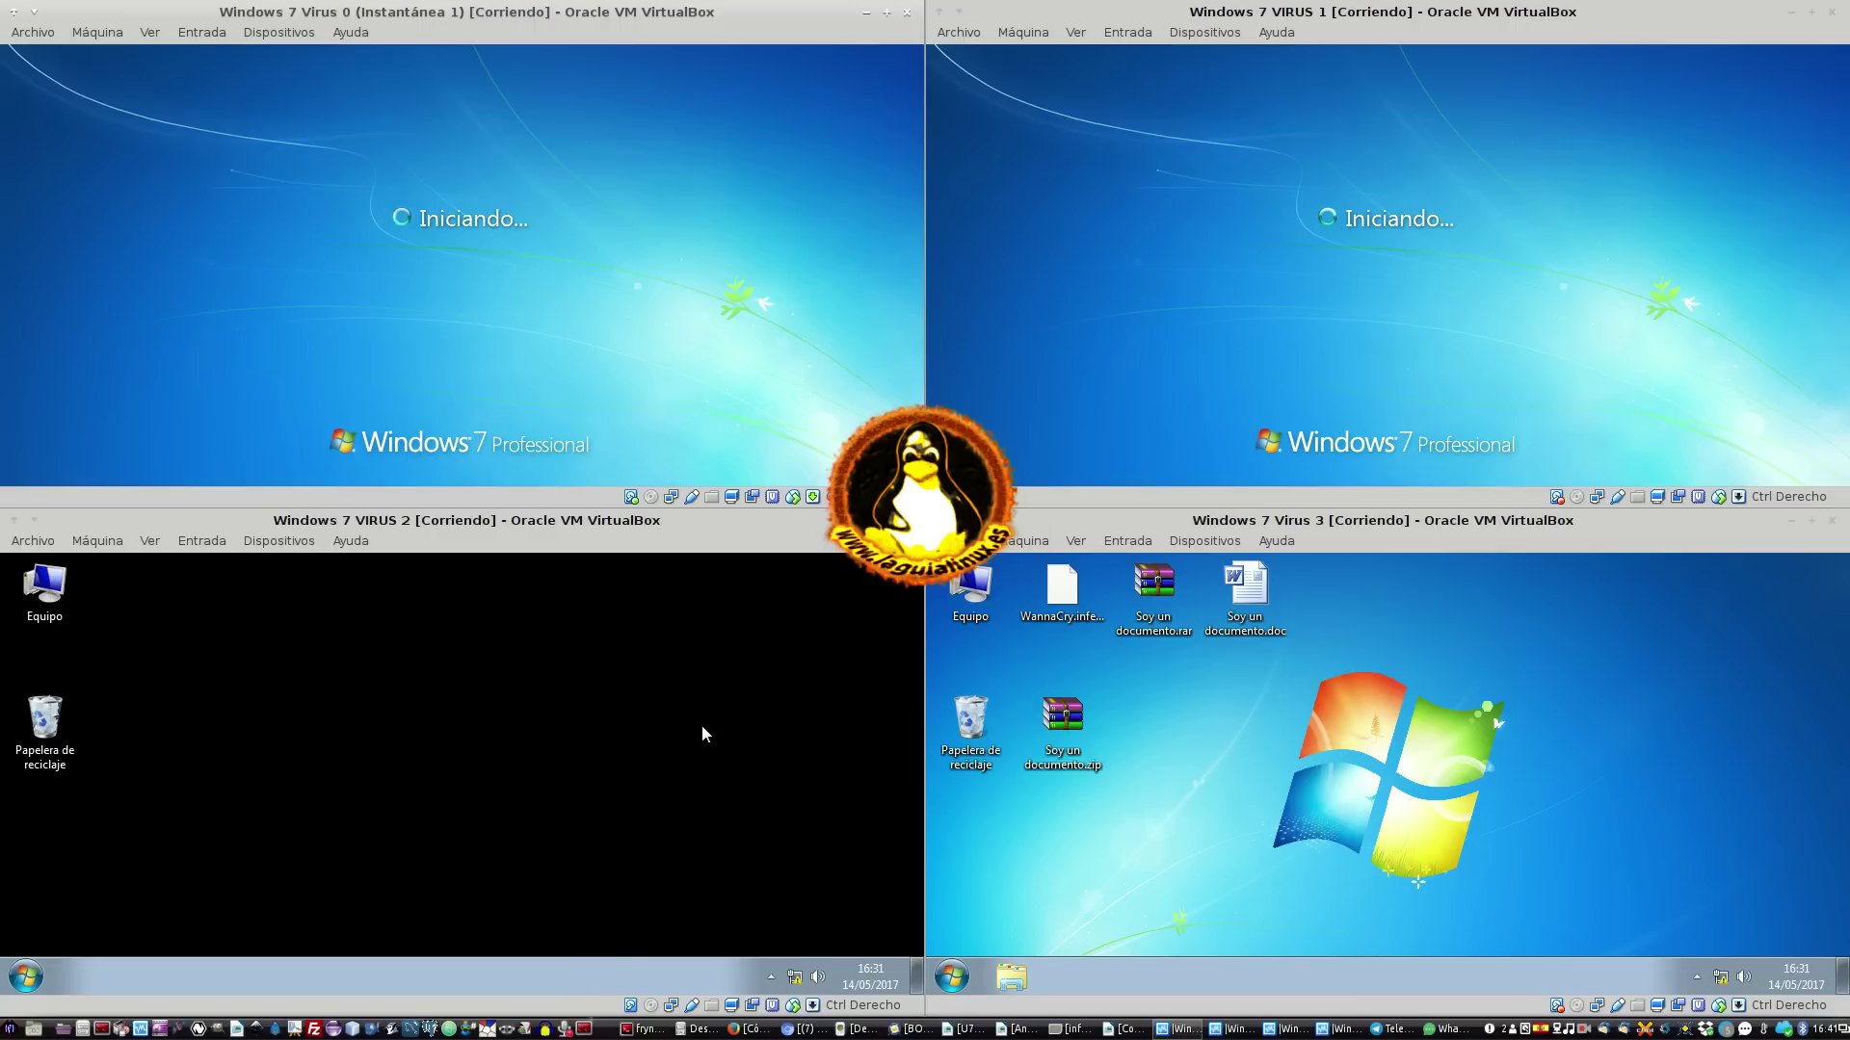
left_click(418, 693)
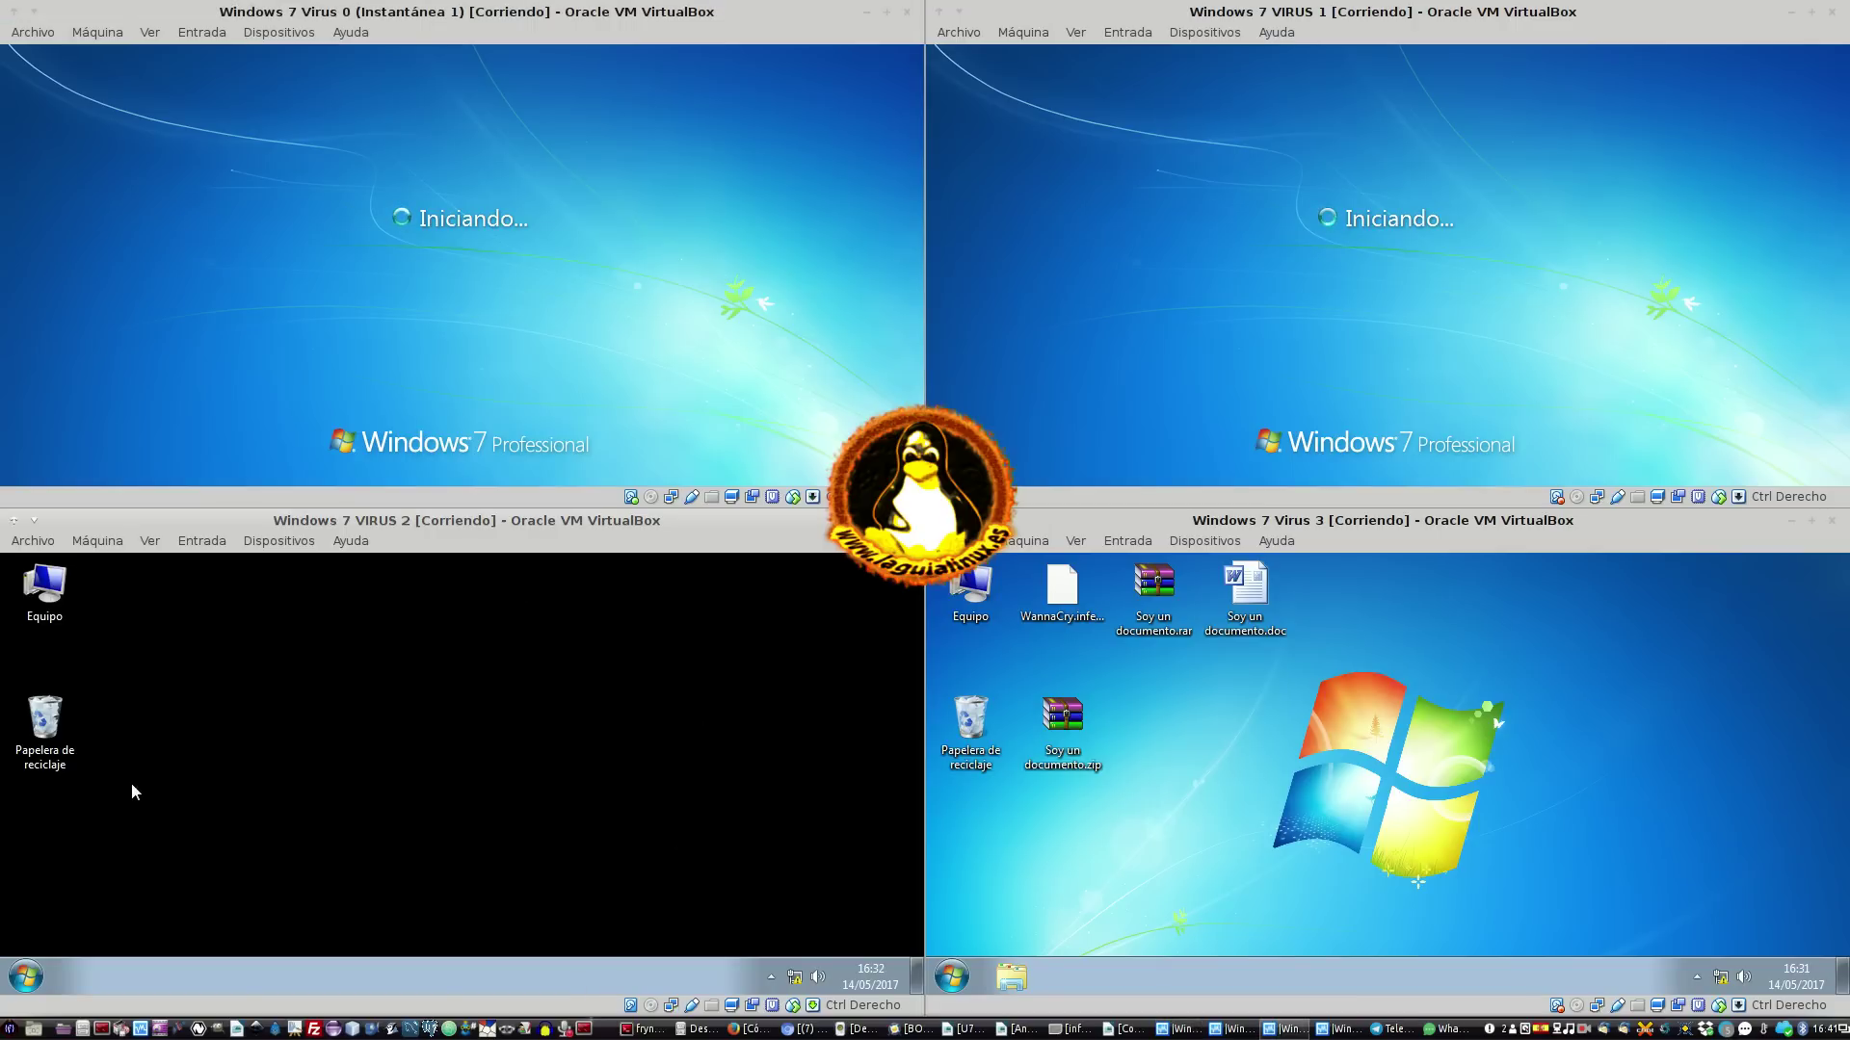
left_click(22, 981)
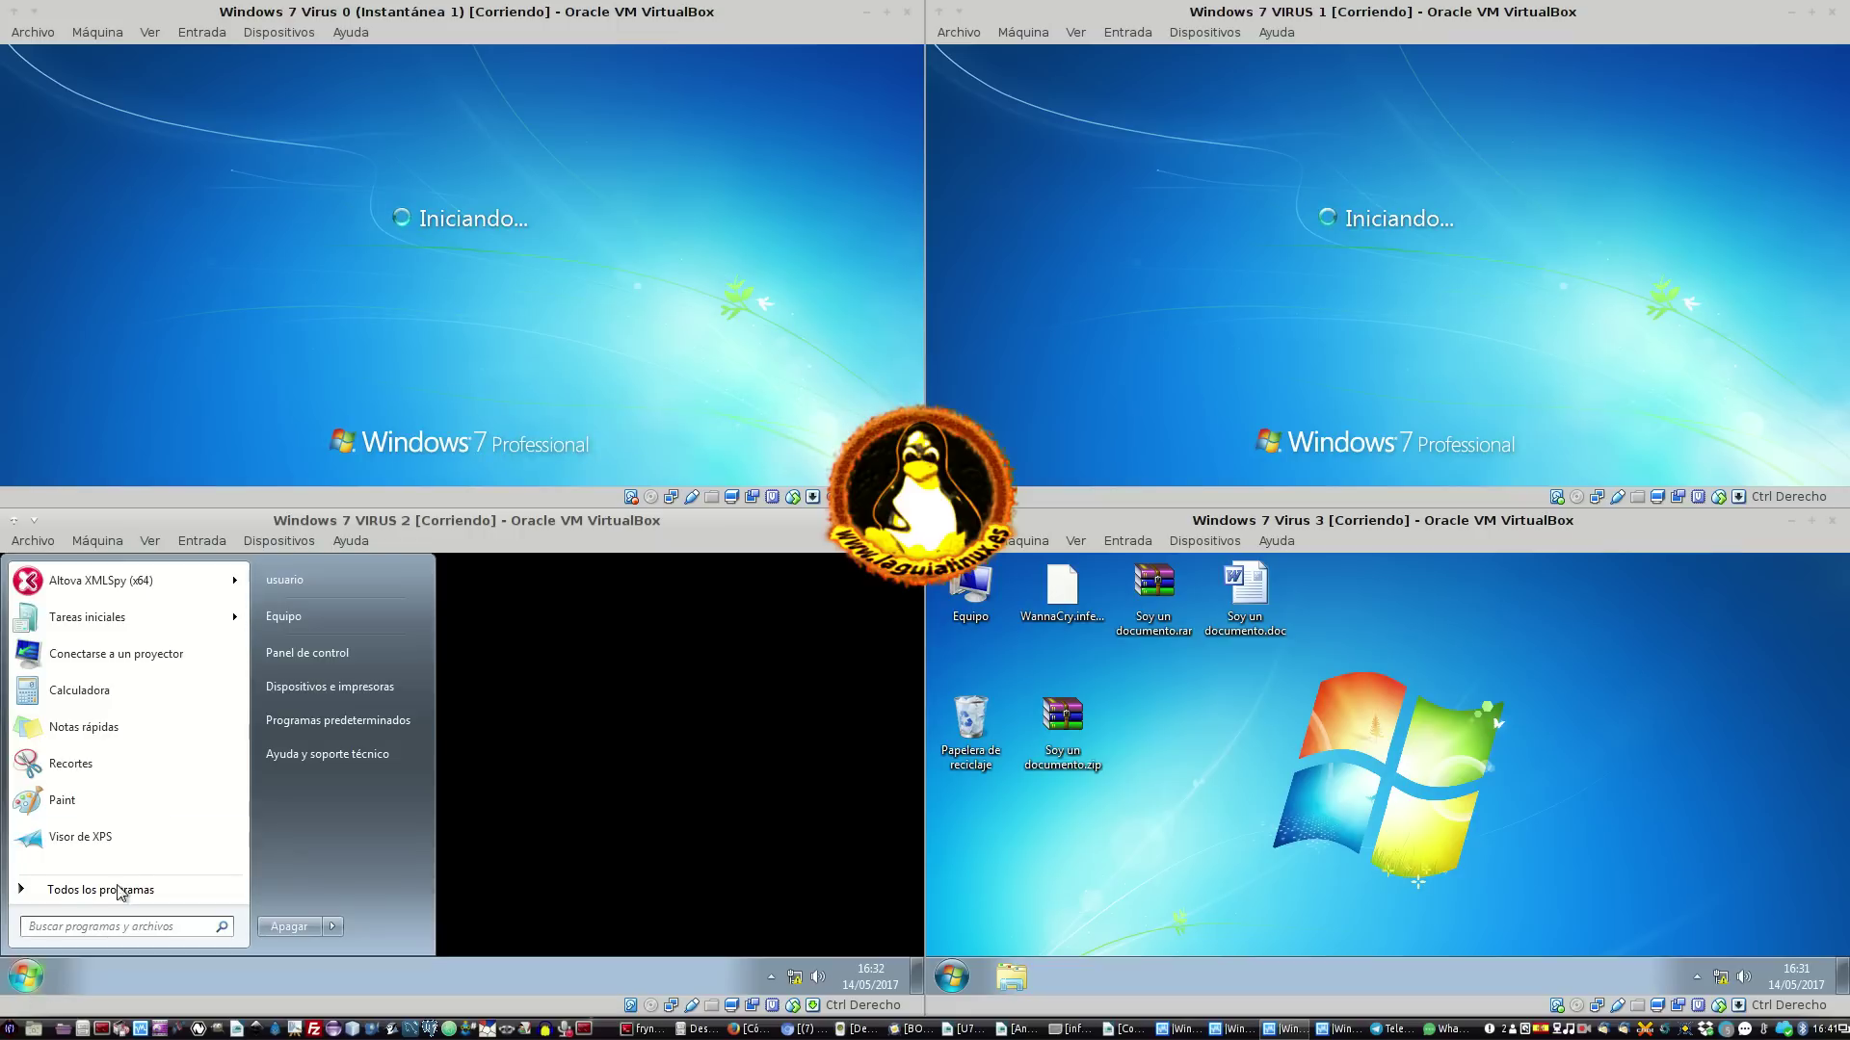
In VM 2, browse Equipo into the compartido (Z:) drive, then close it
left_click(314, 619)
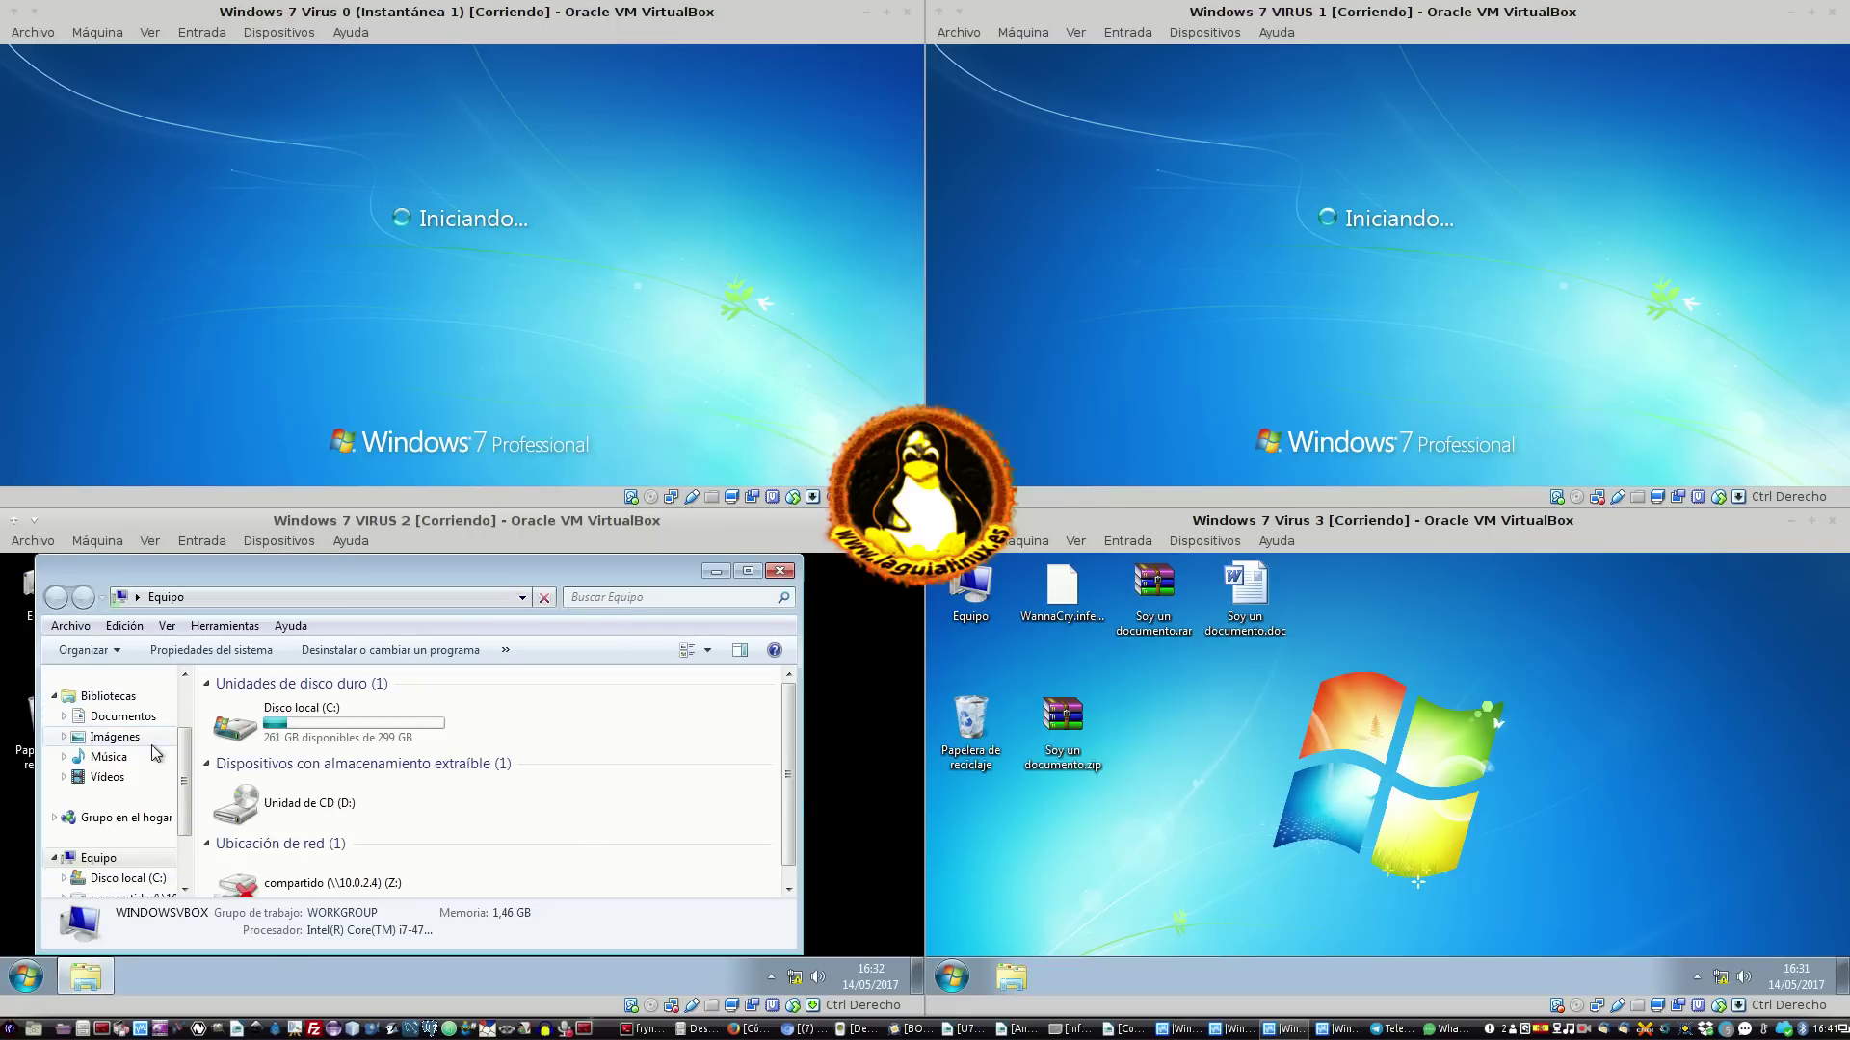
left_click(326, 883)
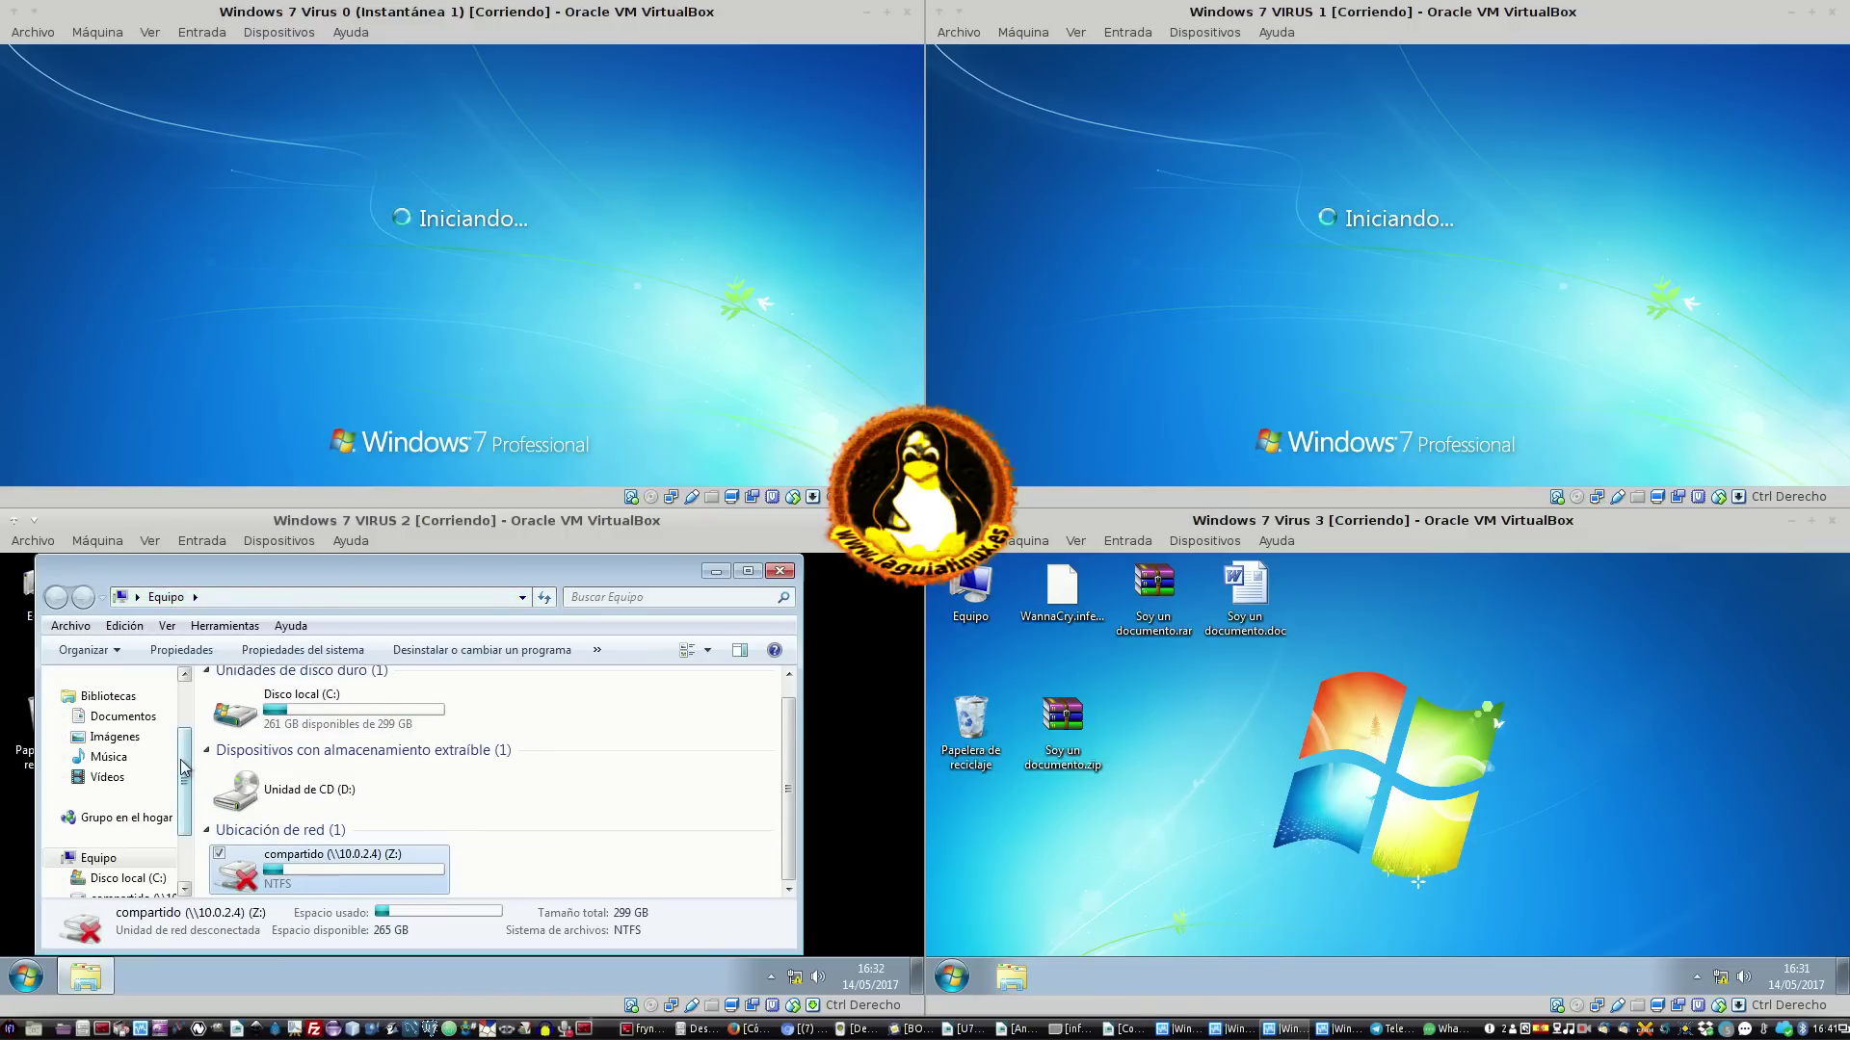
left_click(108, 697)
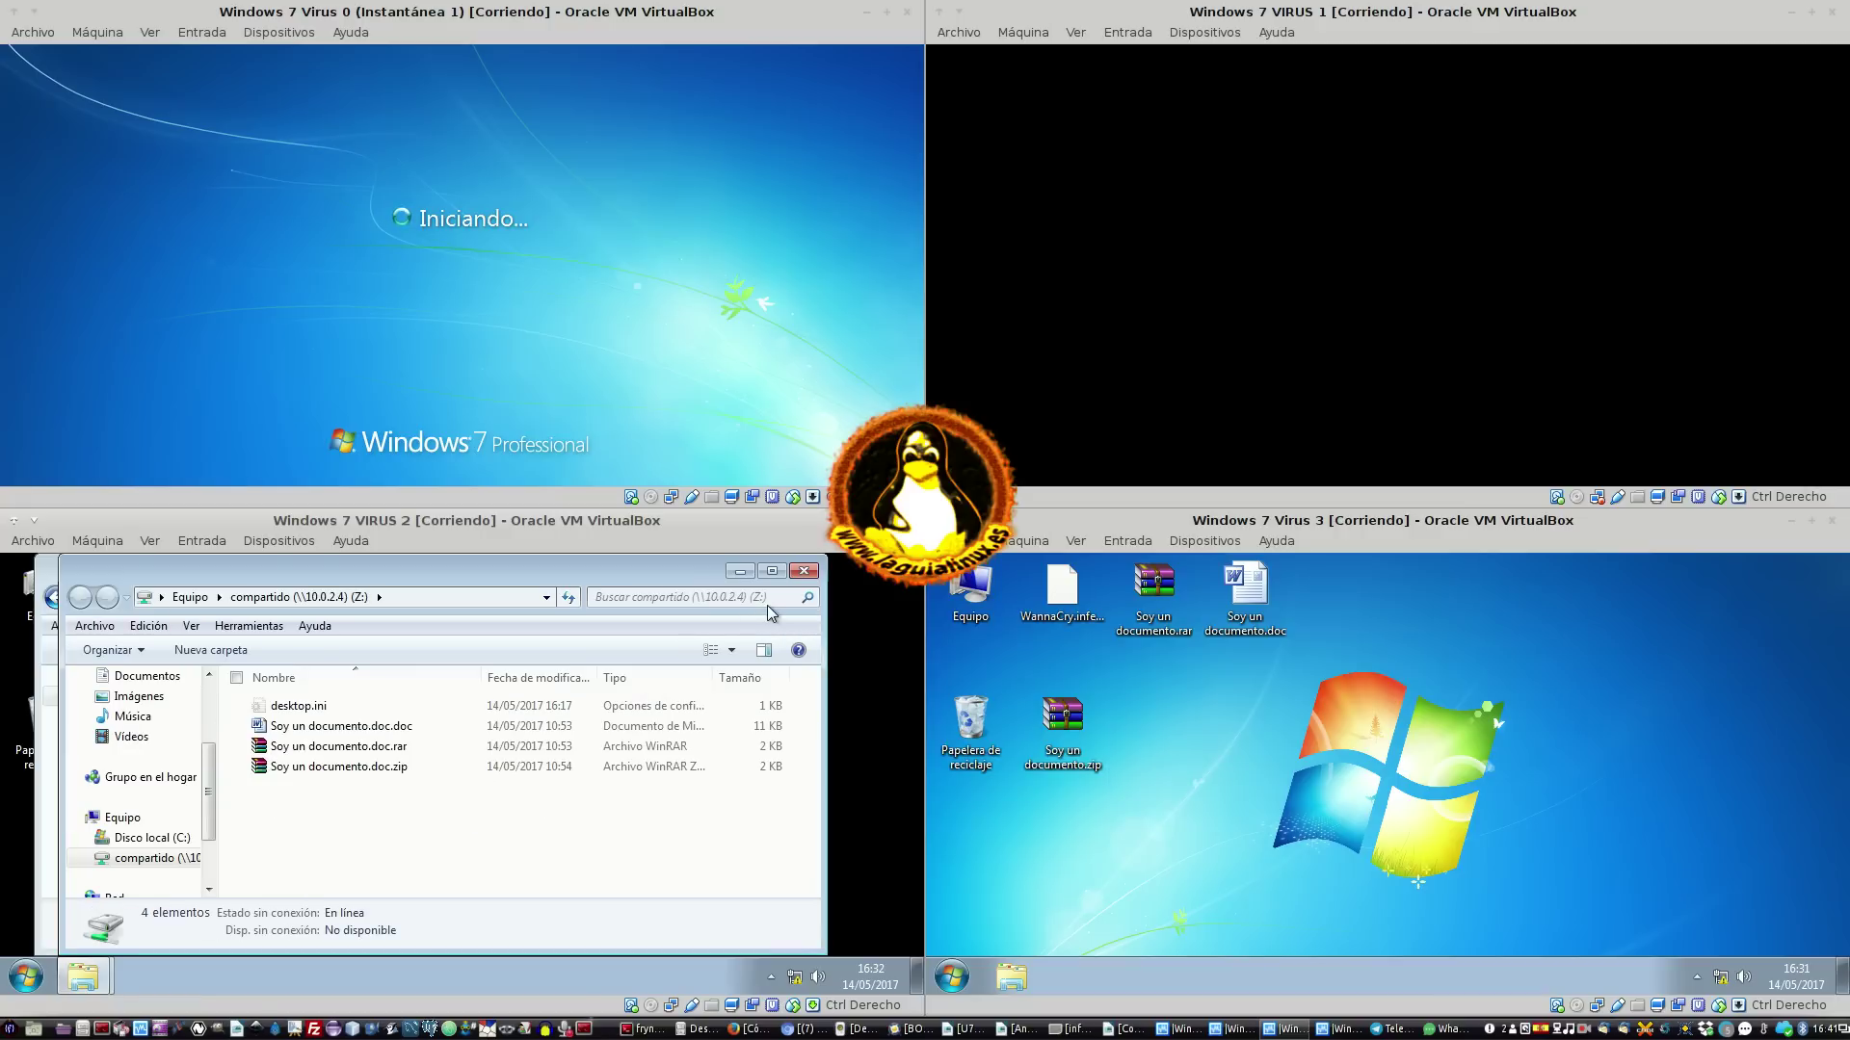
left_click(803, 572)
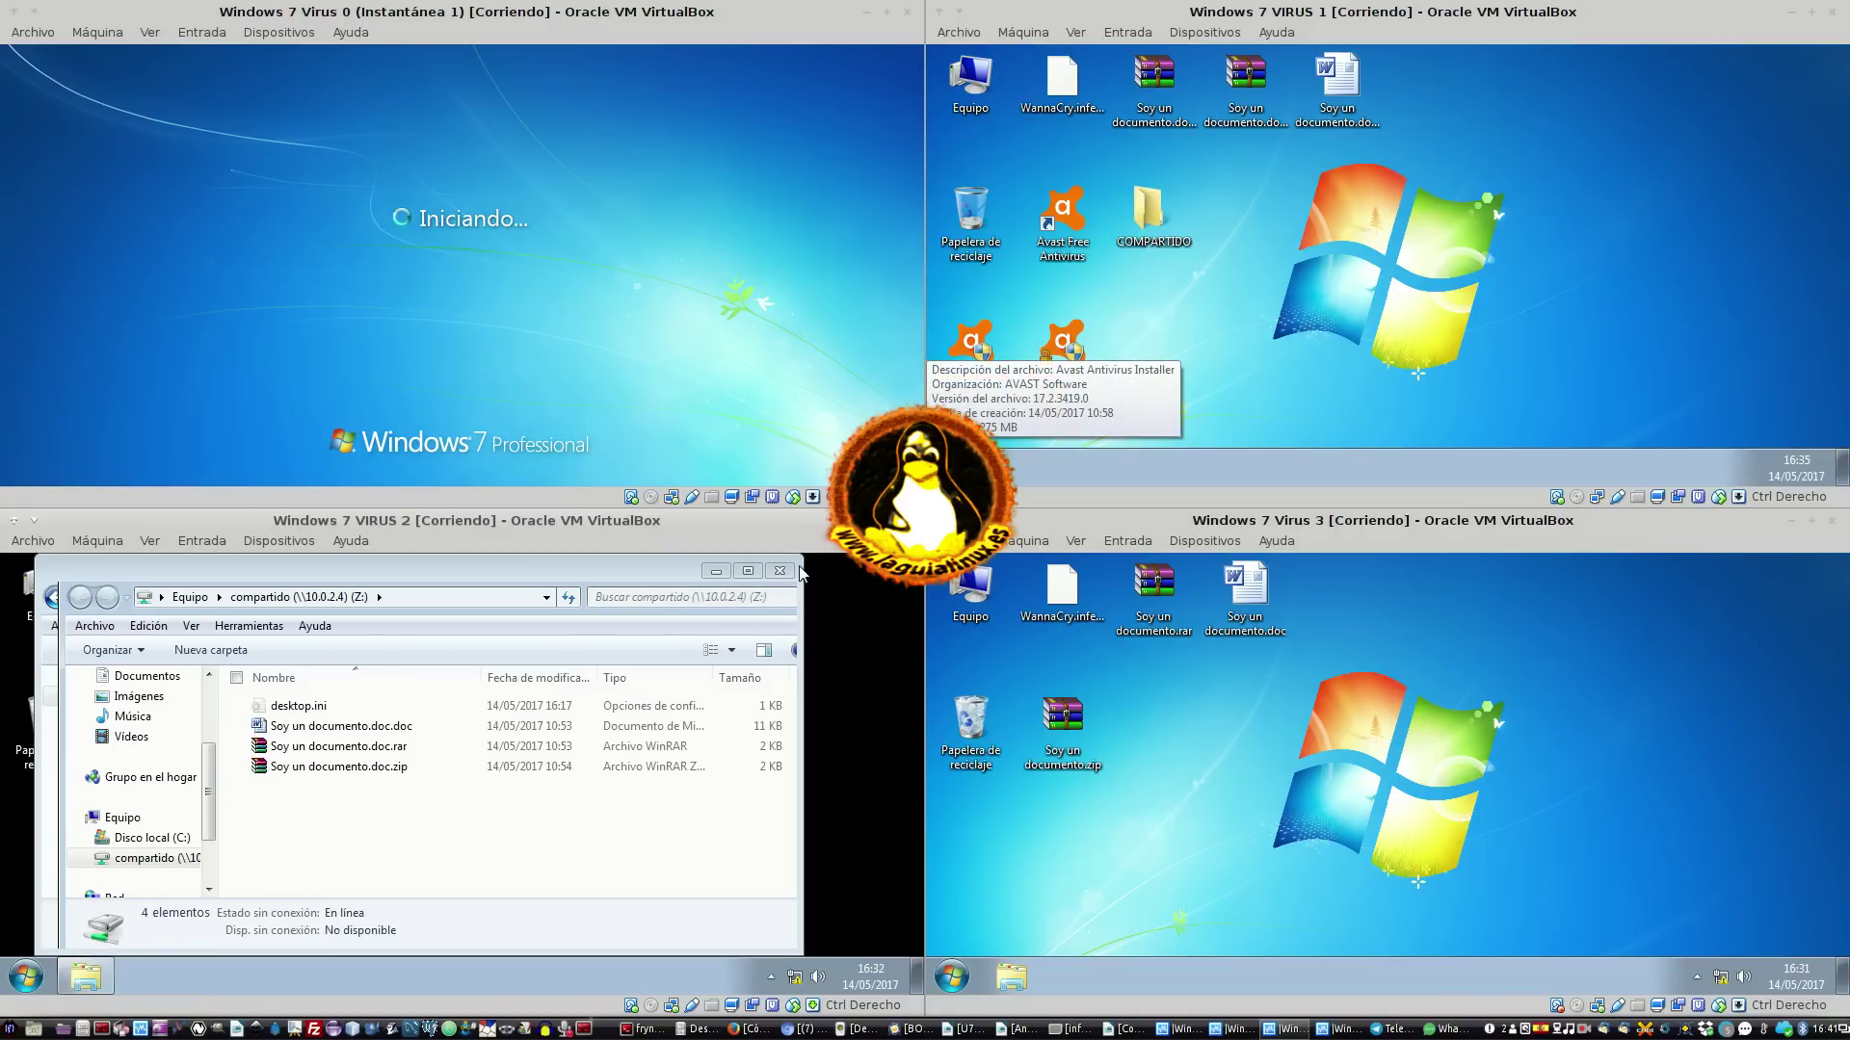
Open the COMPARTIDO folder on VM 1's desktop, and select Fotos and 00000000.eky on VM 0
left_click(1156, 207)
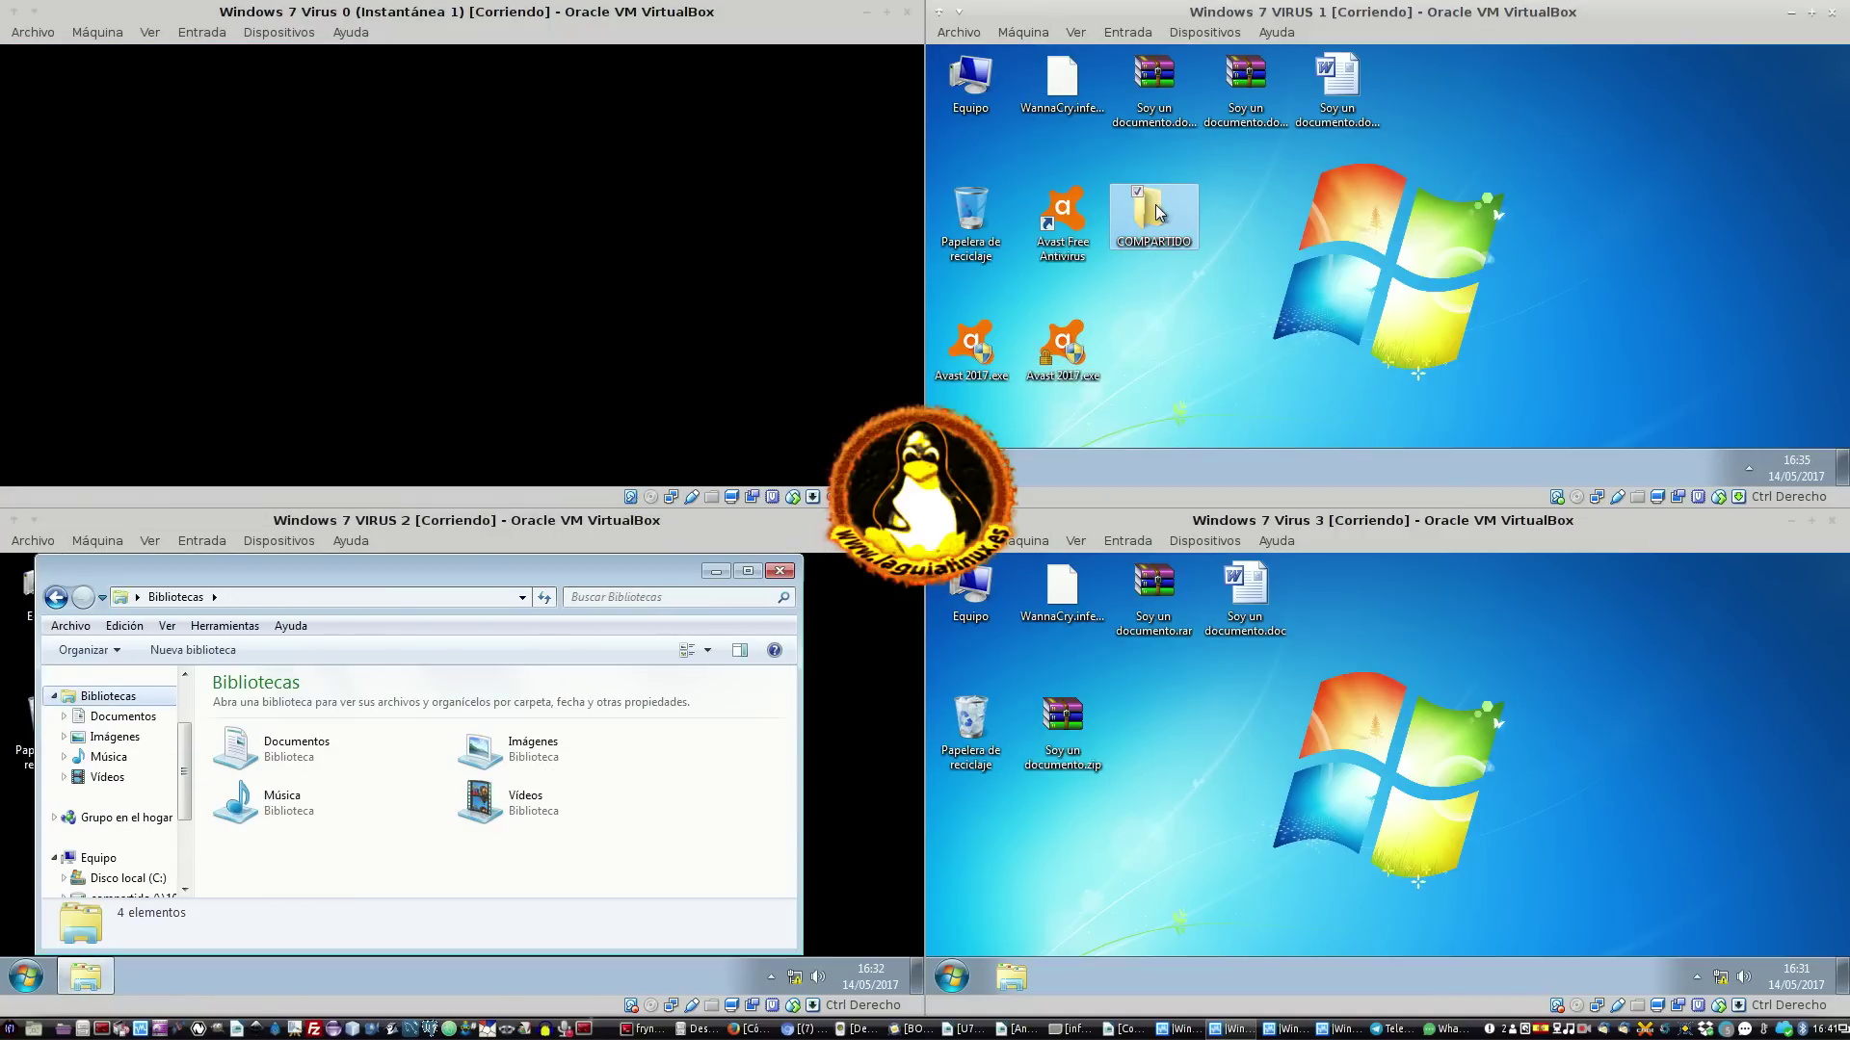
double_click(1158, 240)
left_click_drag(183, 799, 179, 867)
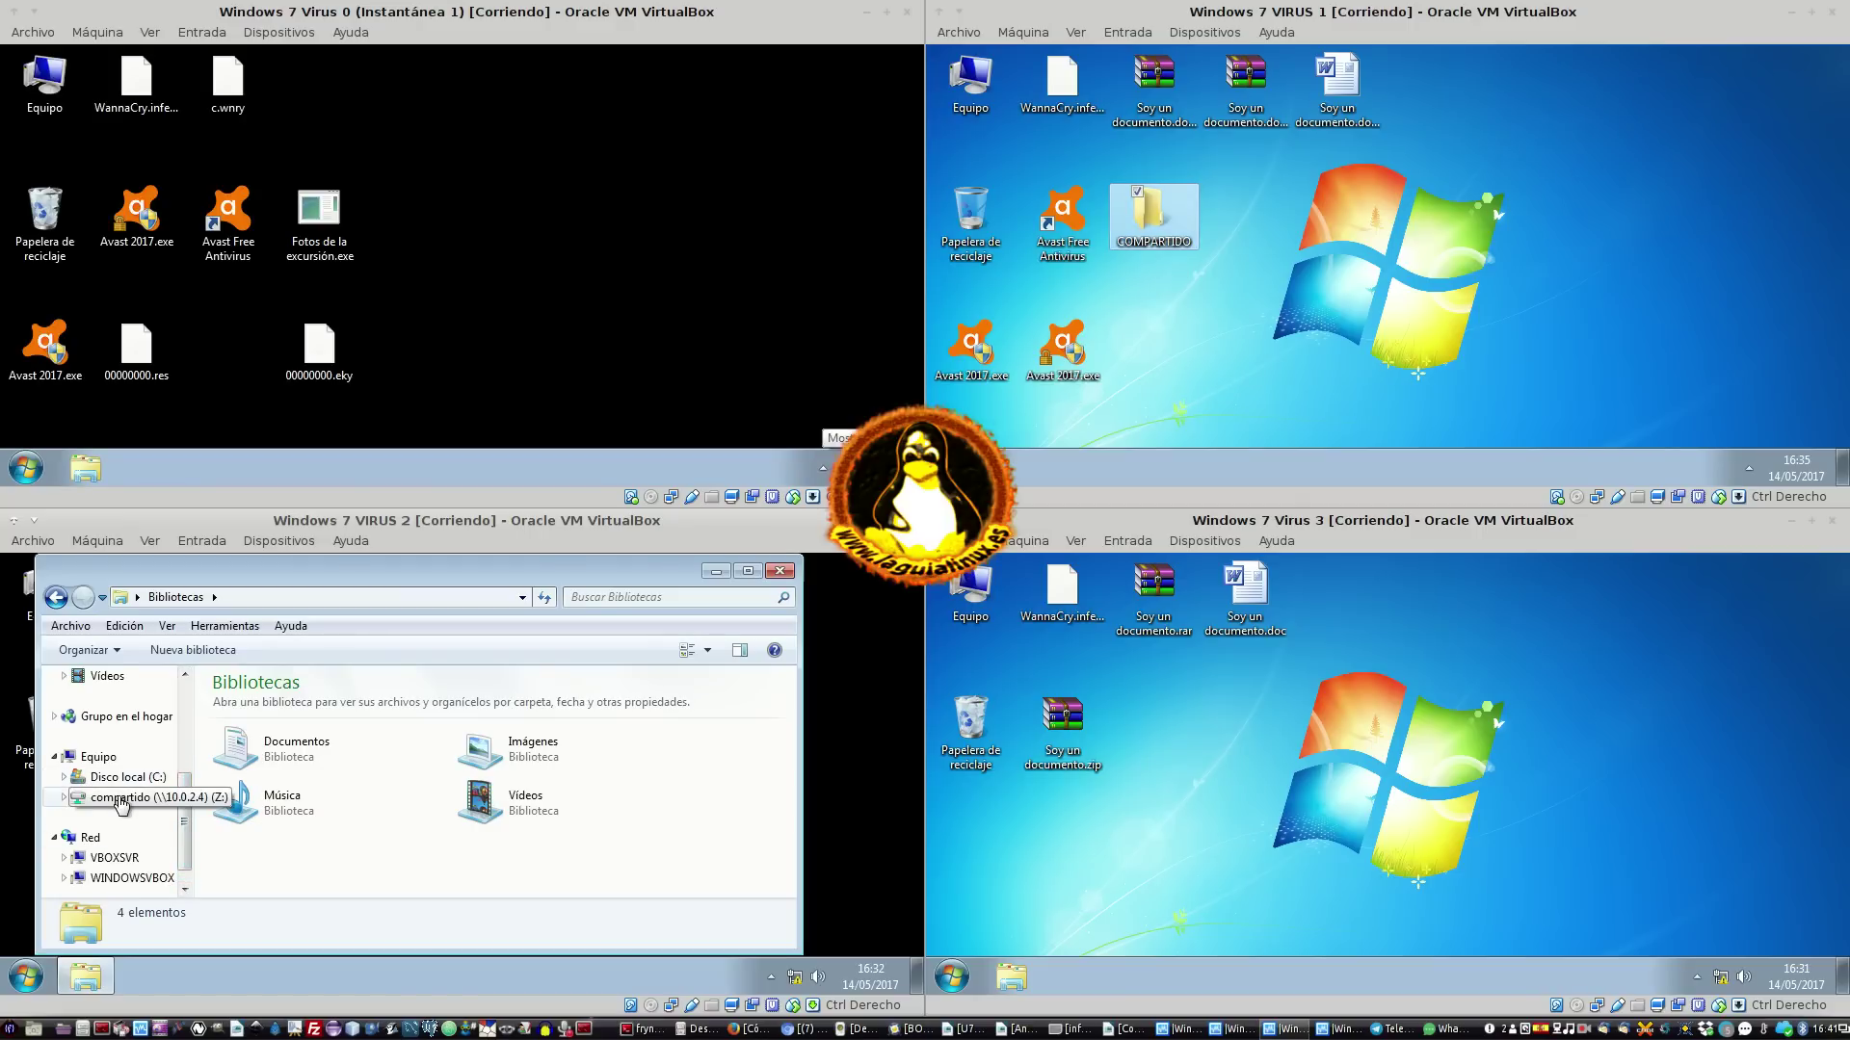
left_click_drag(181, 770, 181, 674)
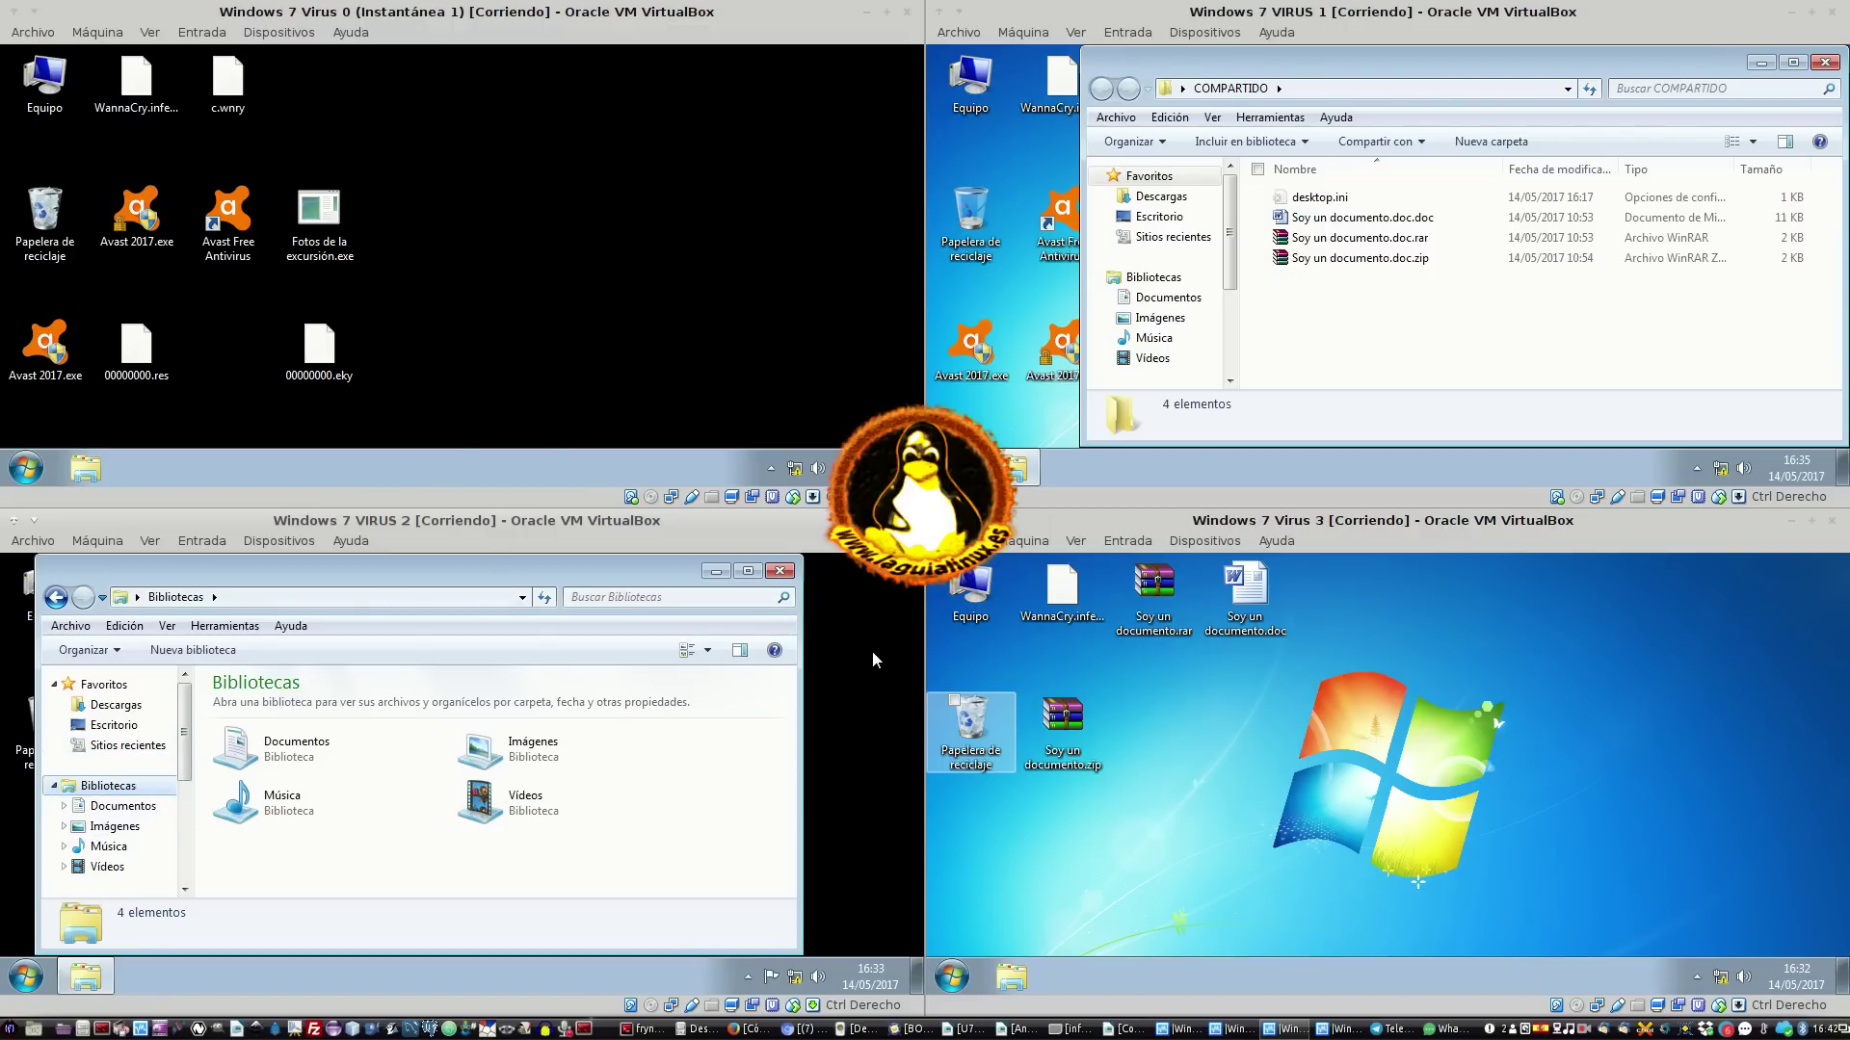
left_click_drag(503, 204, 322, 378)
Delete the four selected files from Virus 0's desktop, including 00000000.res and c.wnry
left_click(116, 351, "ctrl")
left_click(115, 350, "ctrl")
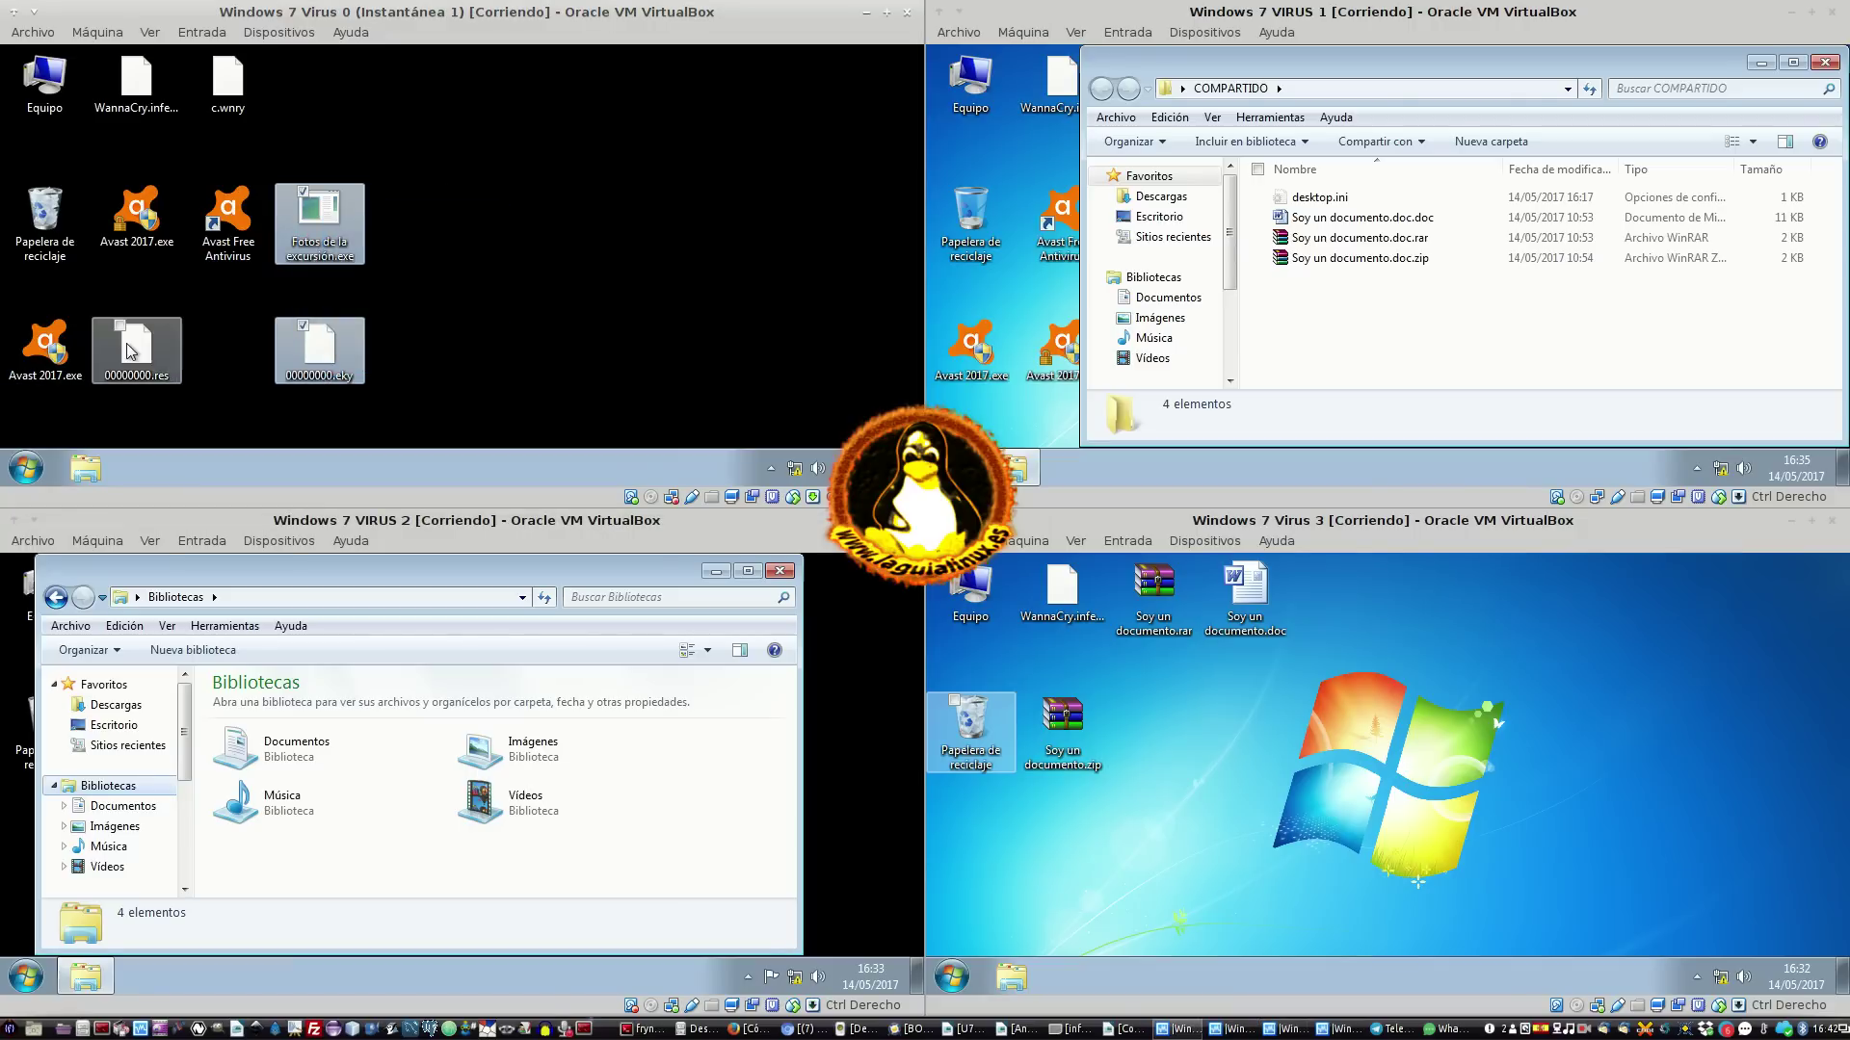
right_click(329, 341)
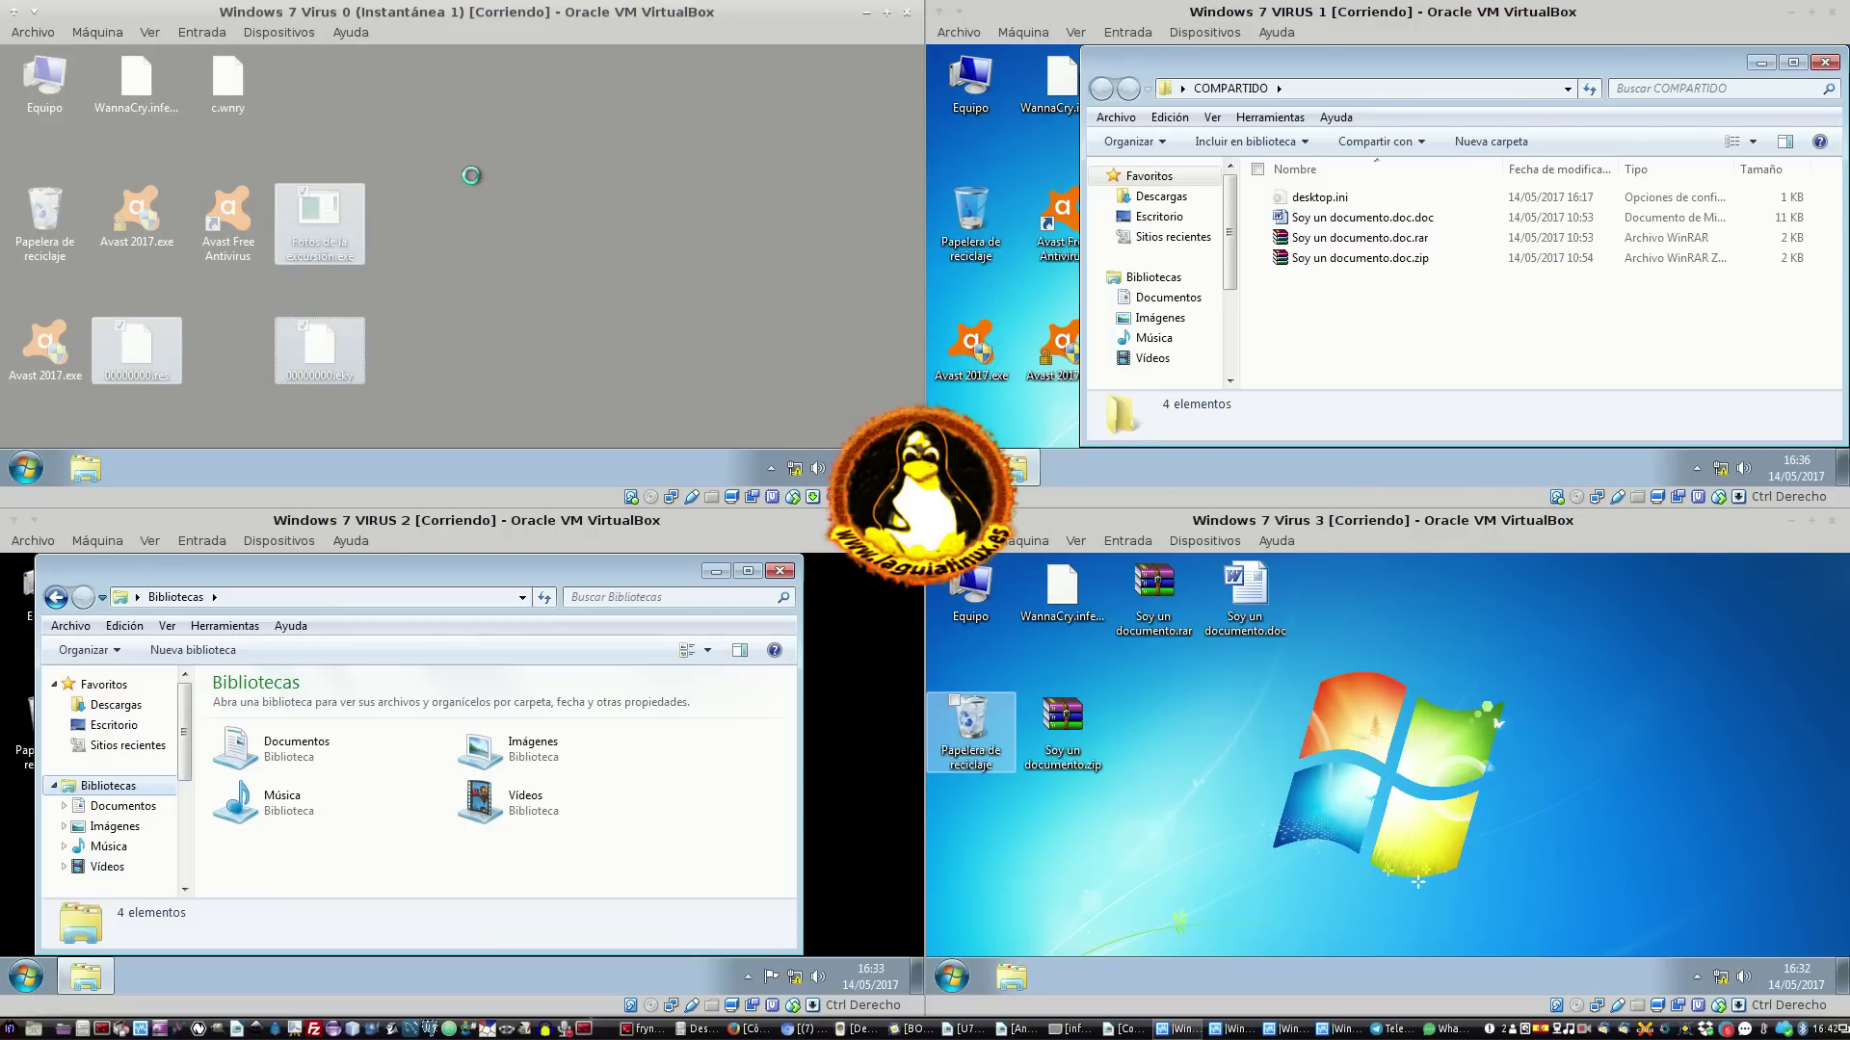
right_click(247, 104)
left_click(367, 383)
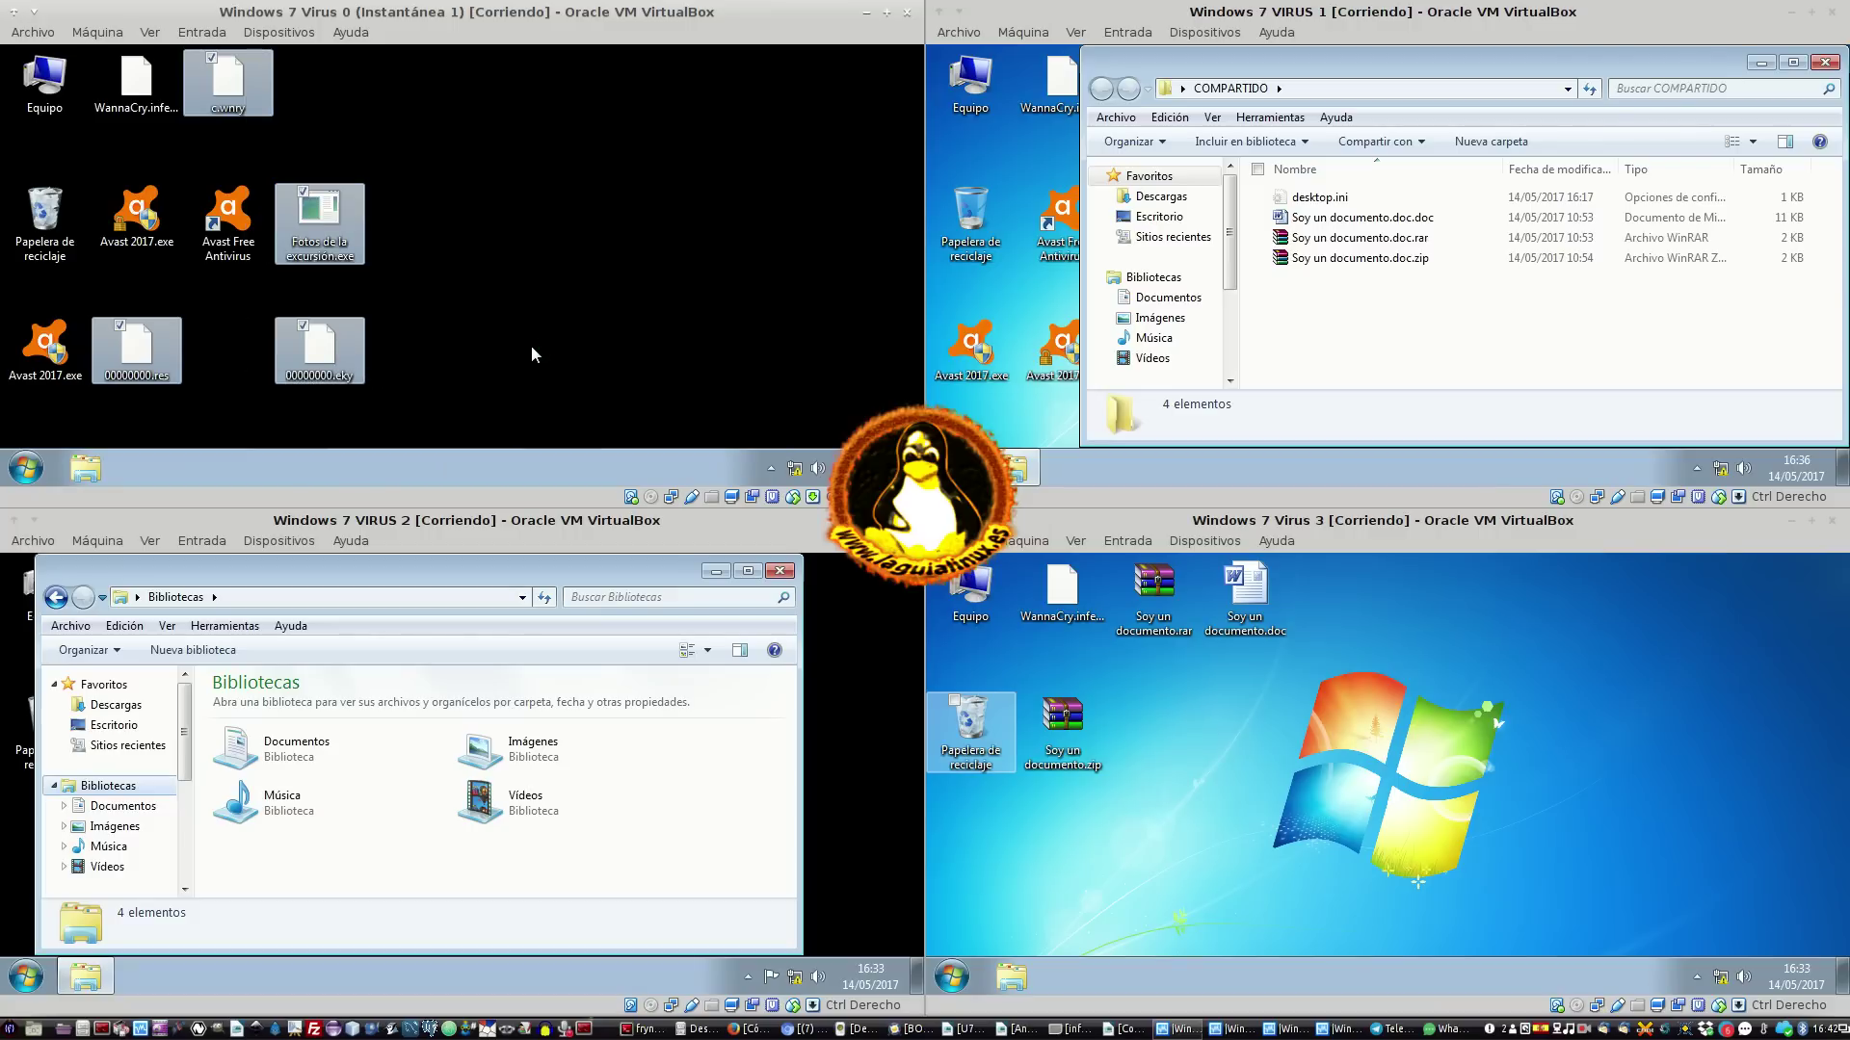
left_click(538, 273)
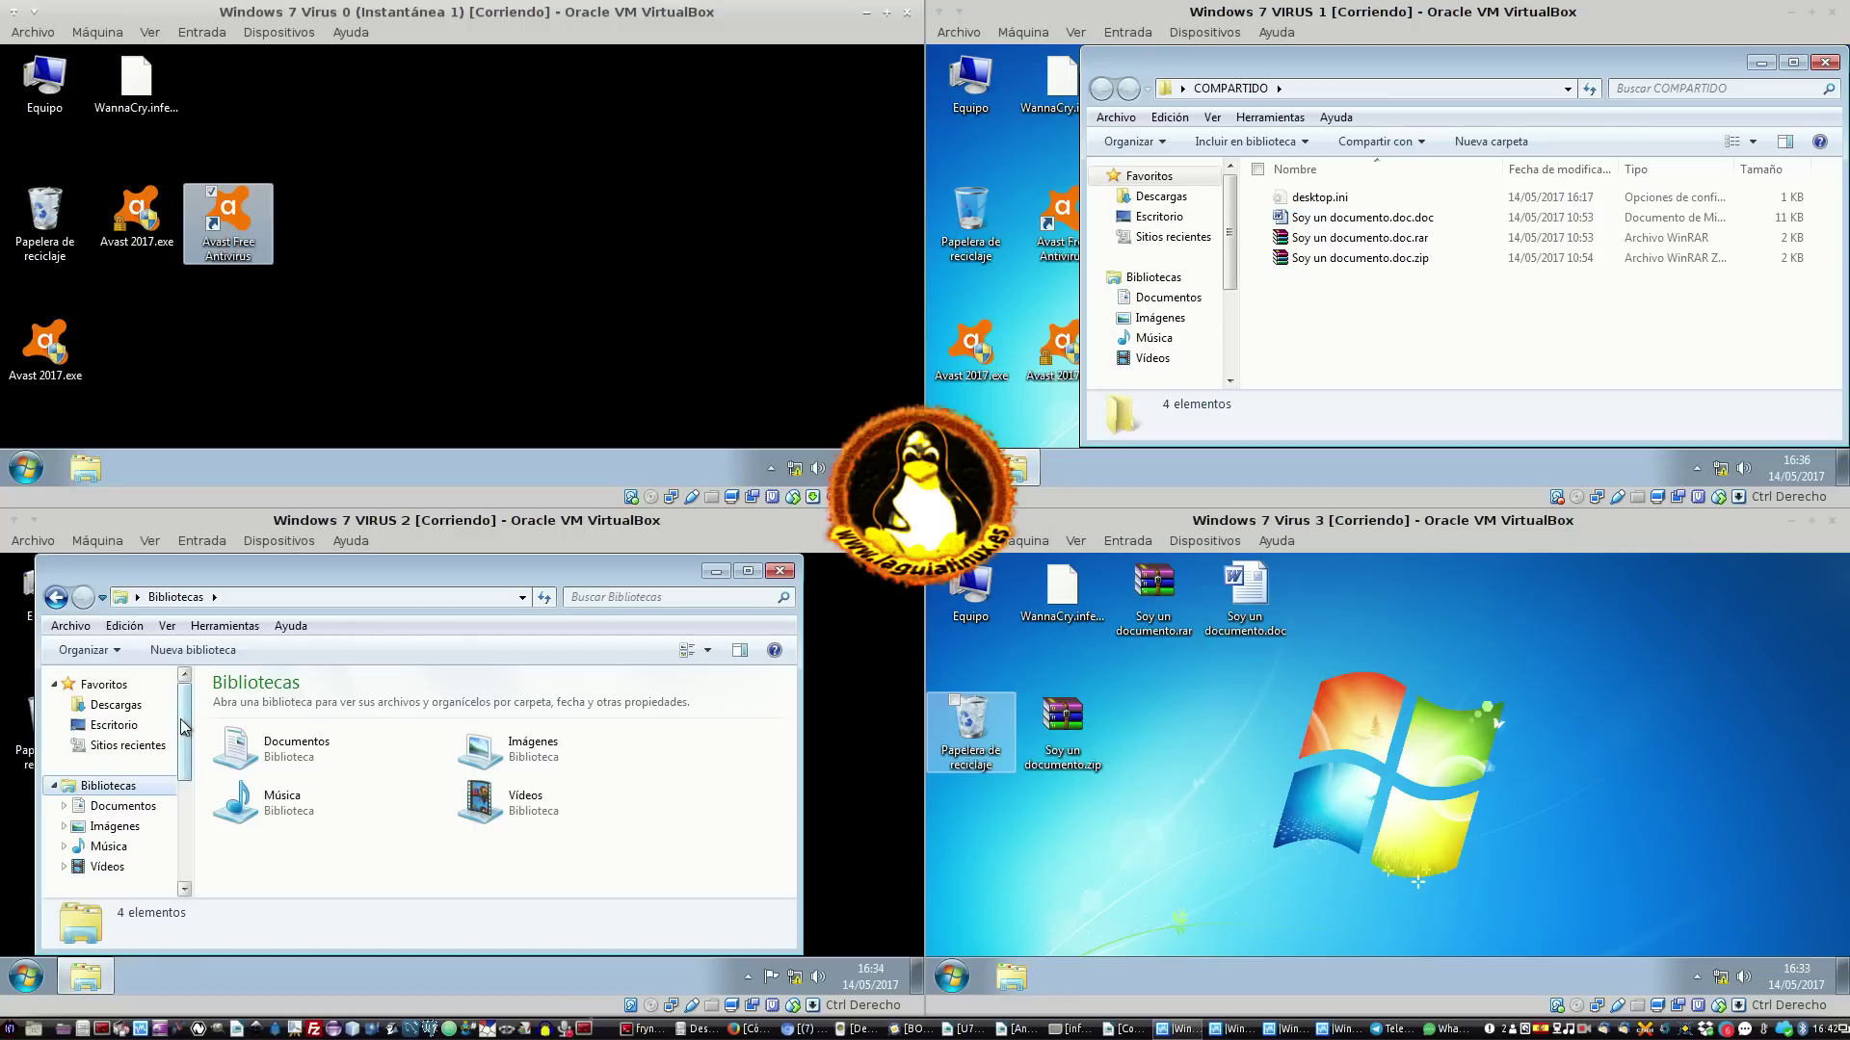
Empty Virus 0's Papelera de reciclaje, permanently deleting its 23 items
double_click(61, 228)
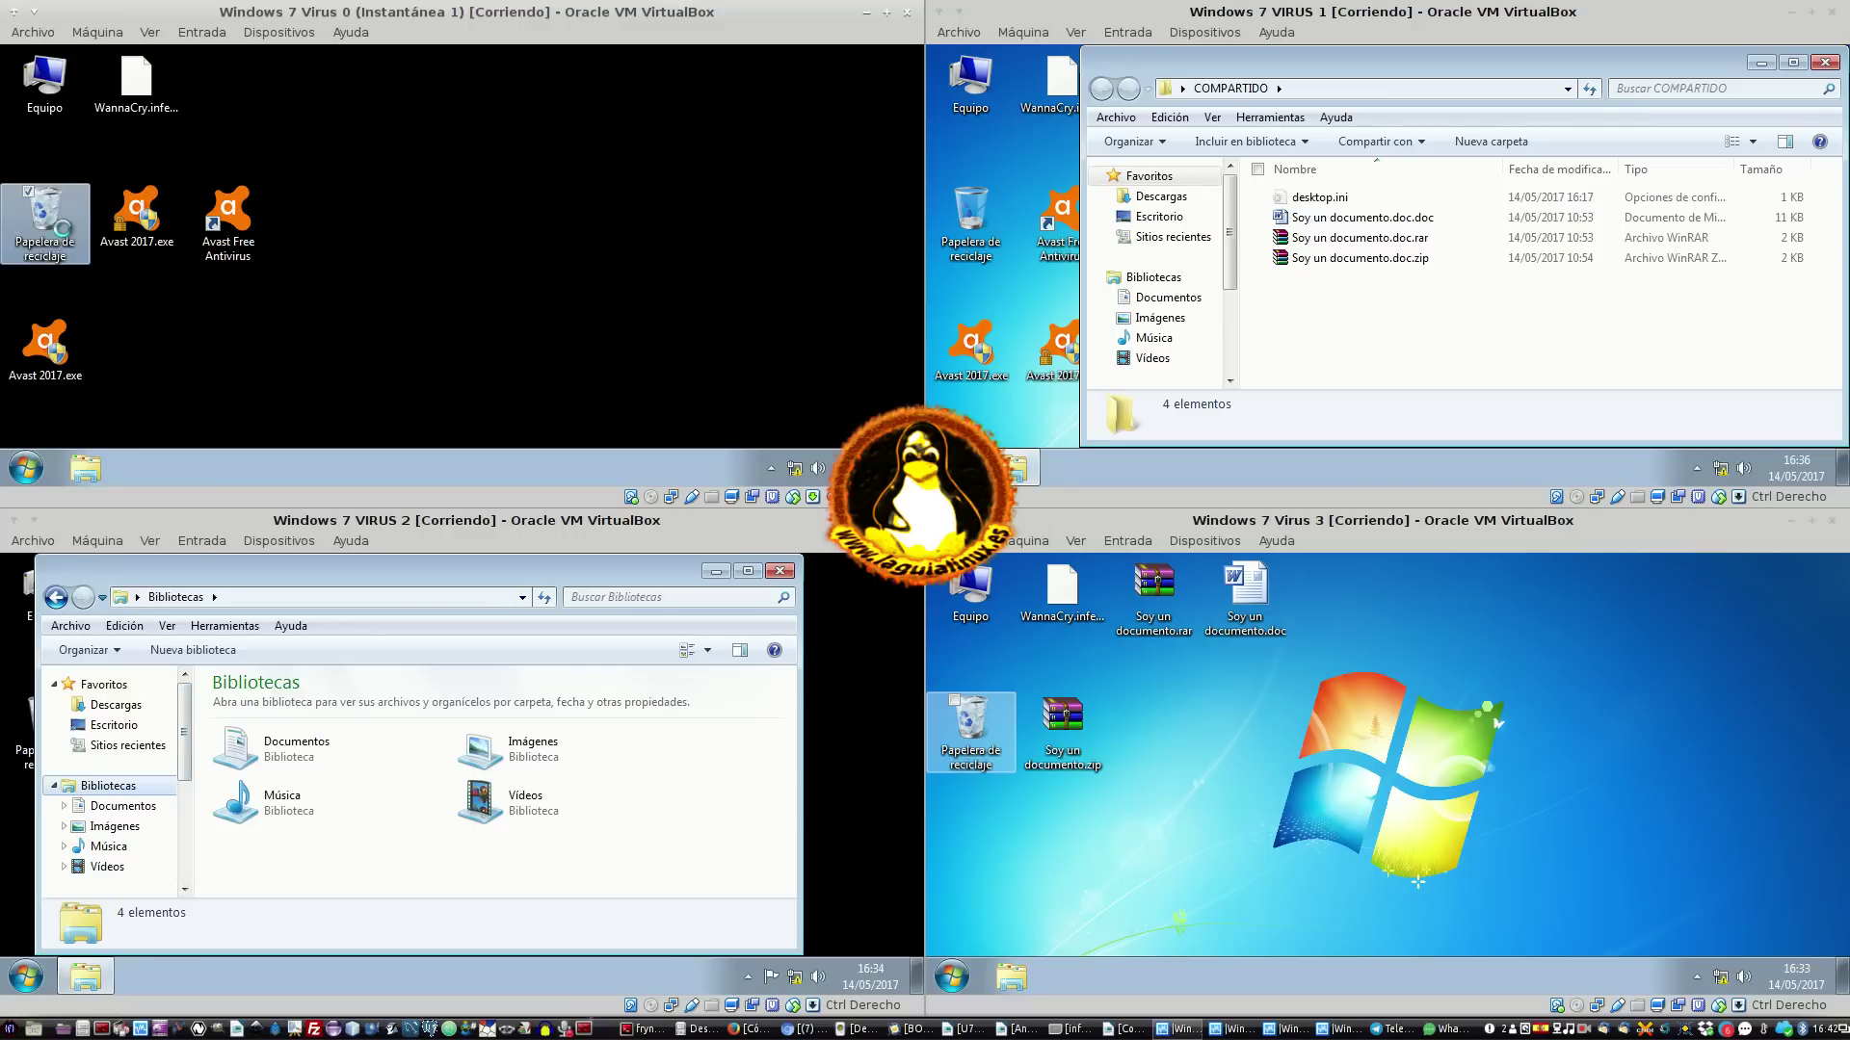
right_click(63, 228)
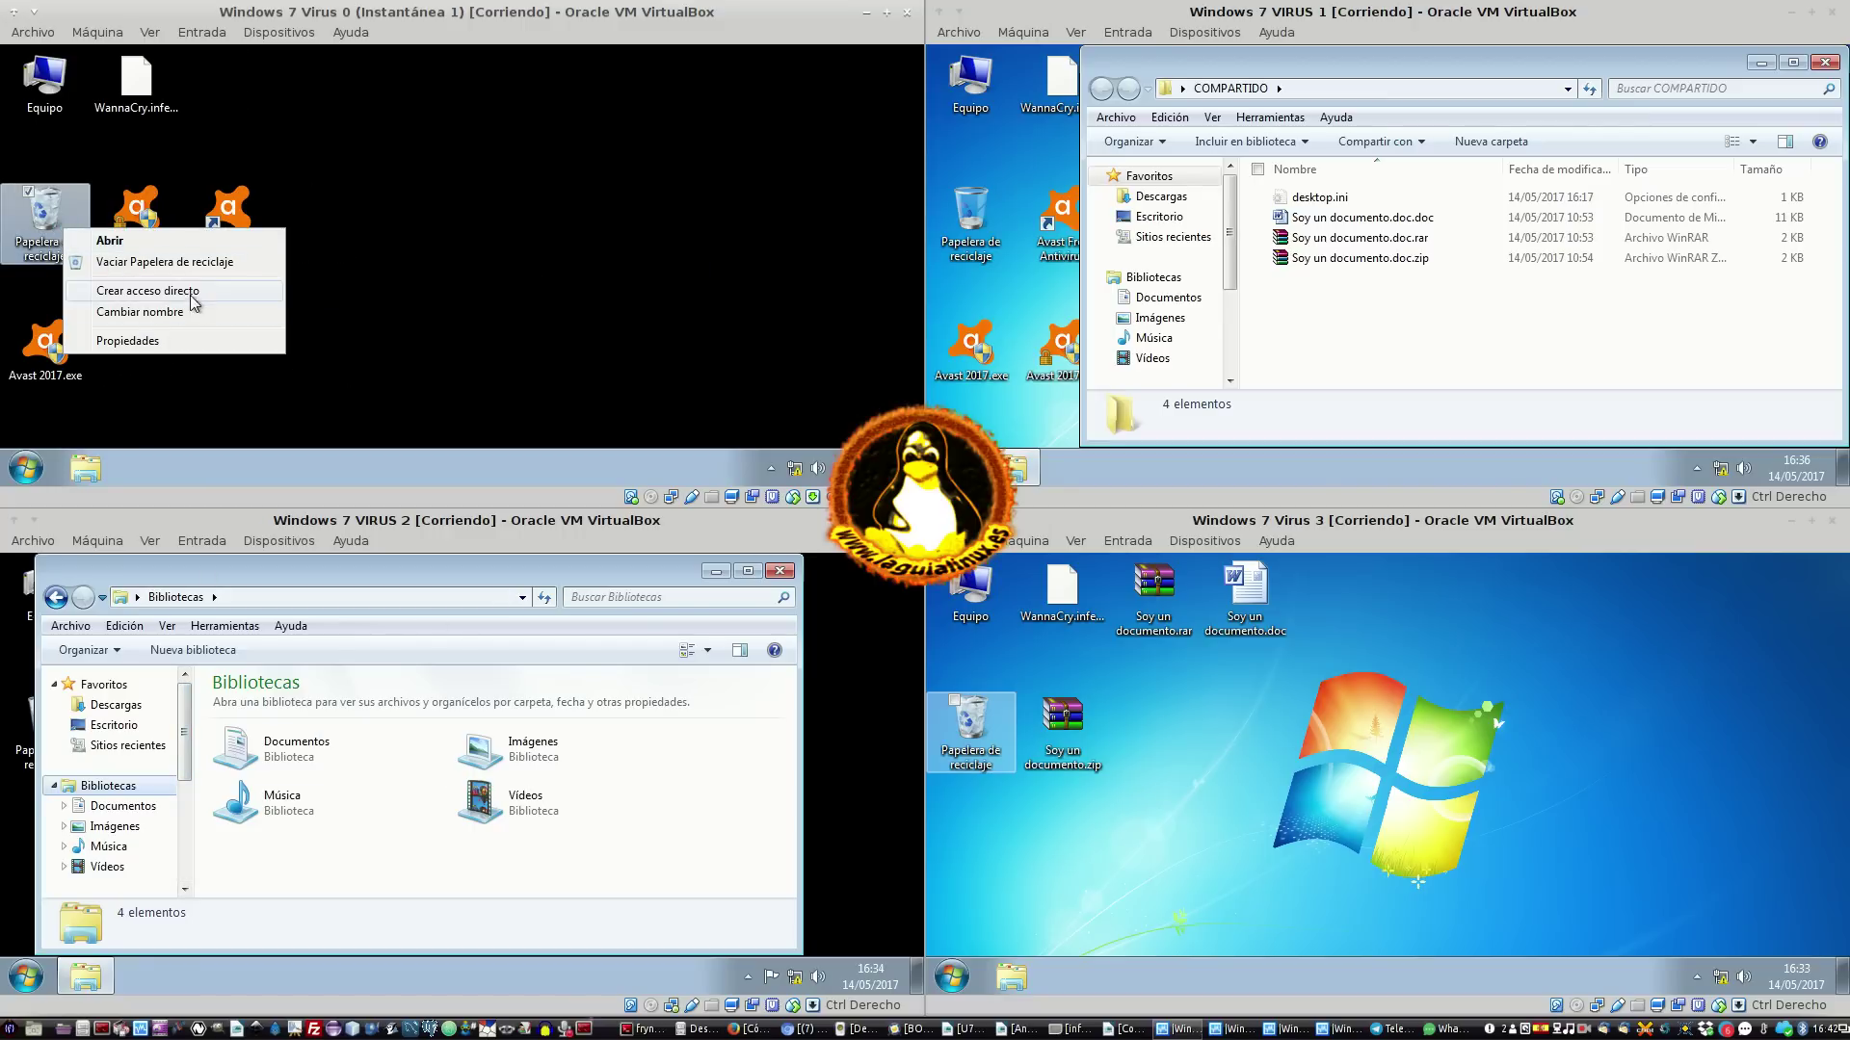
left_click(192, 262)
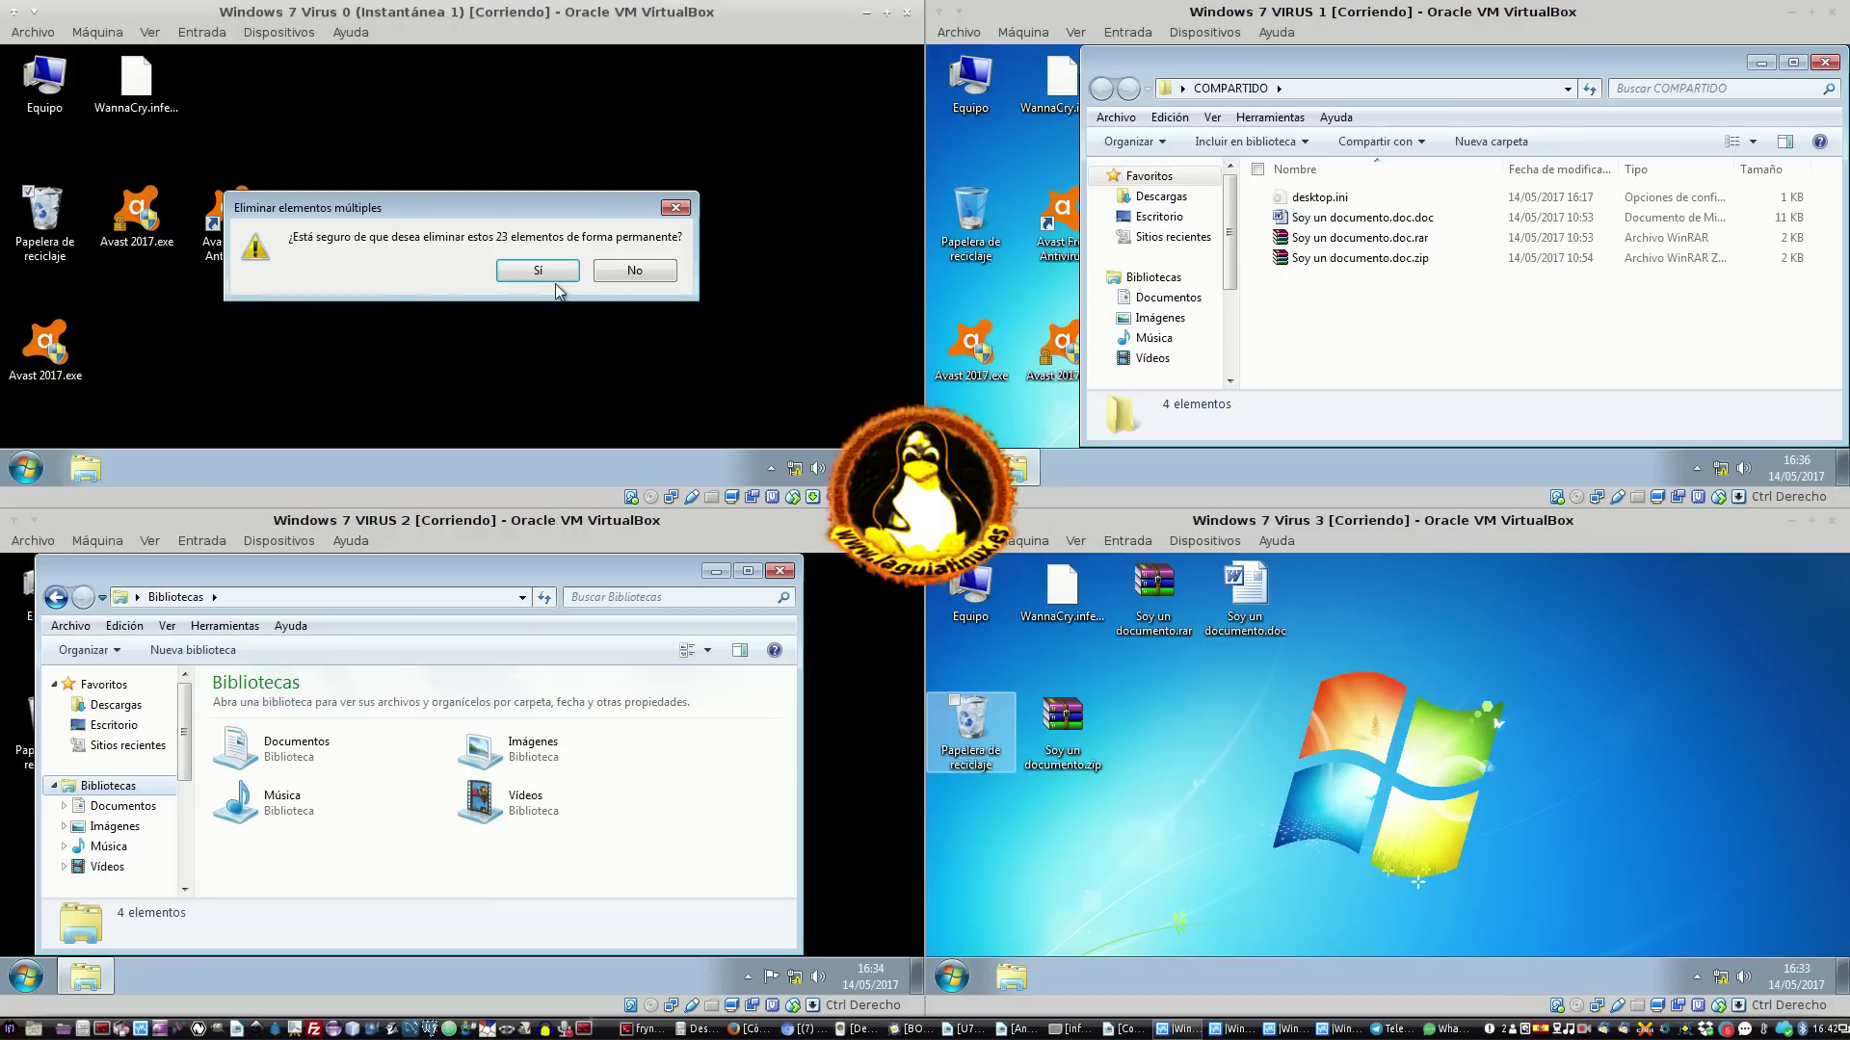
left_click(545, 274)
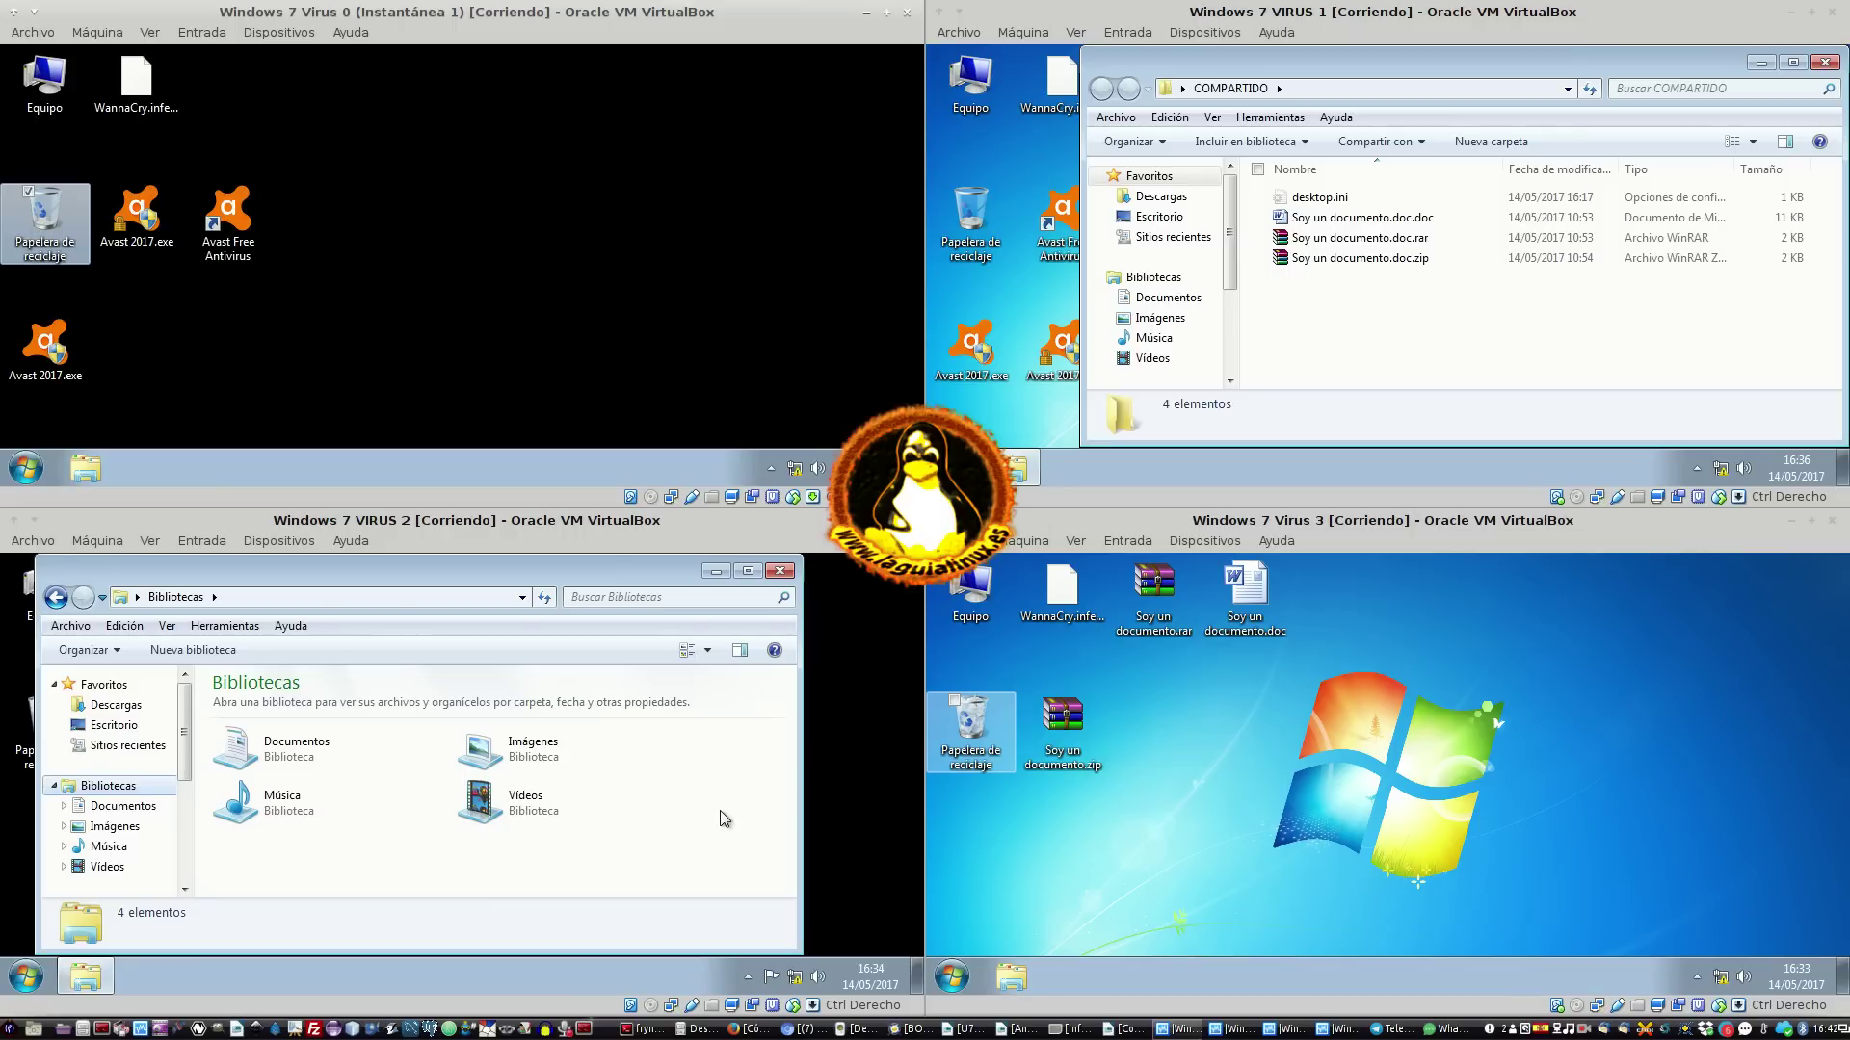
left_click(92, 463)
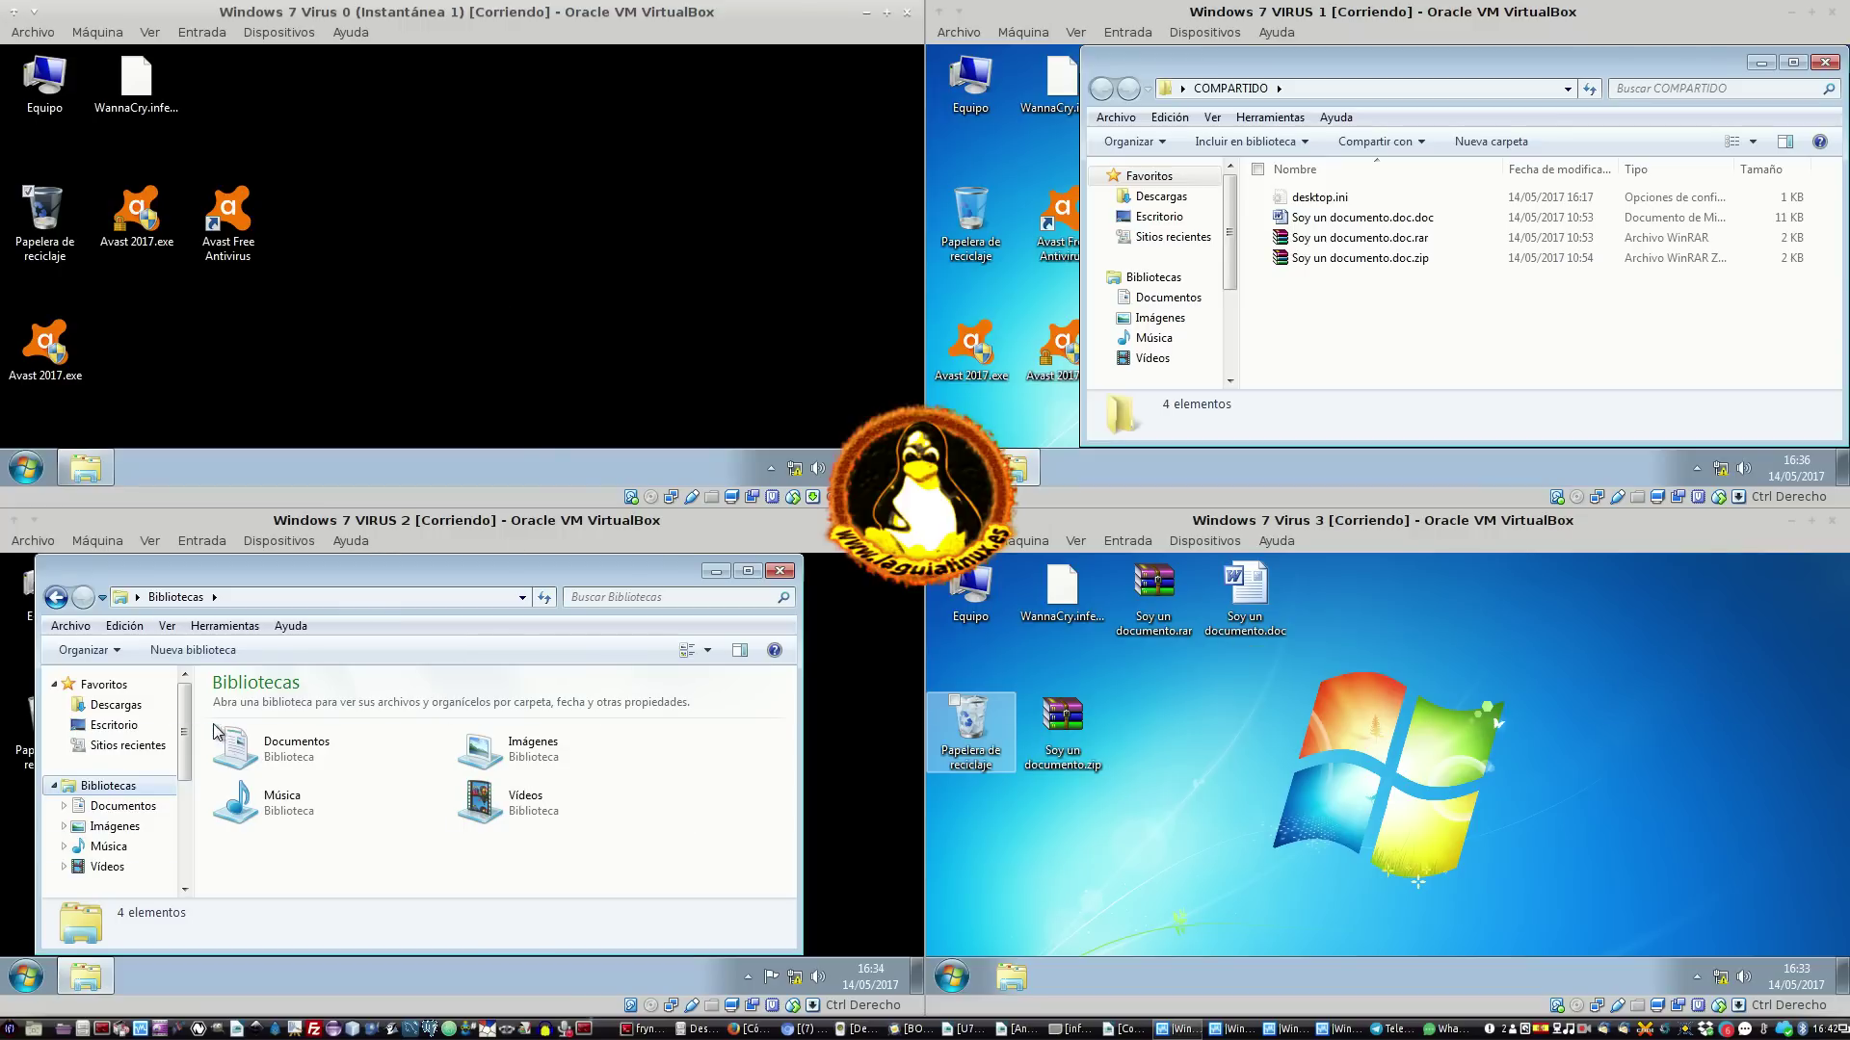
In VIRUS 2's Explorer, browse Documentos through Altova and into Visual Studio 2015 > Settings
left_click(123, 805)
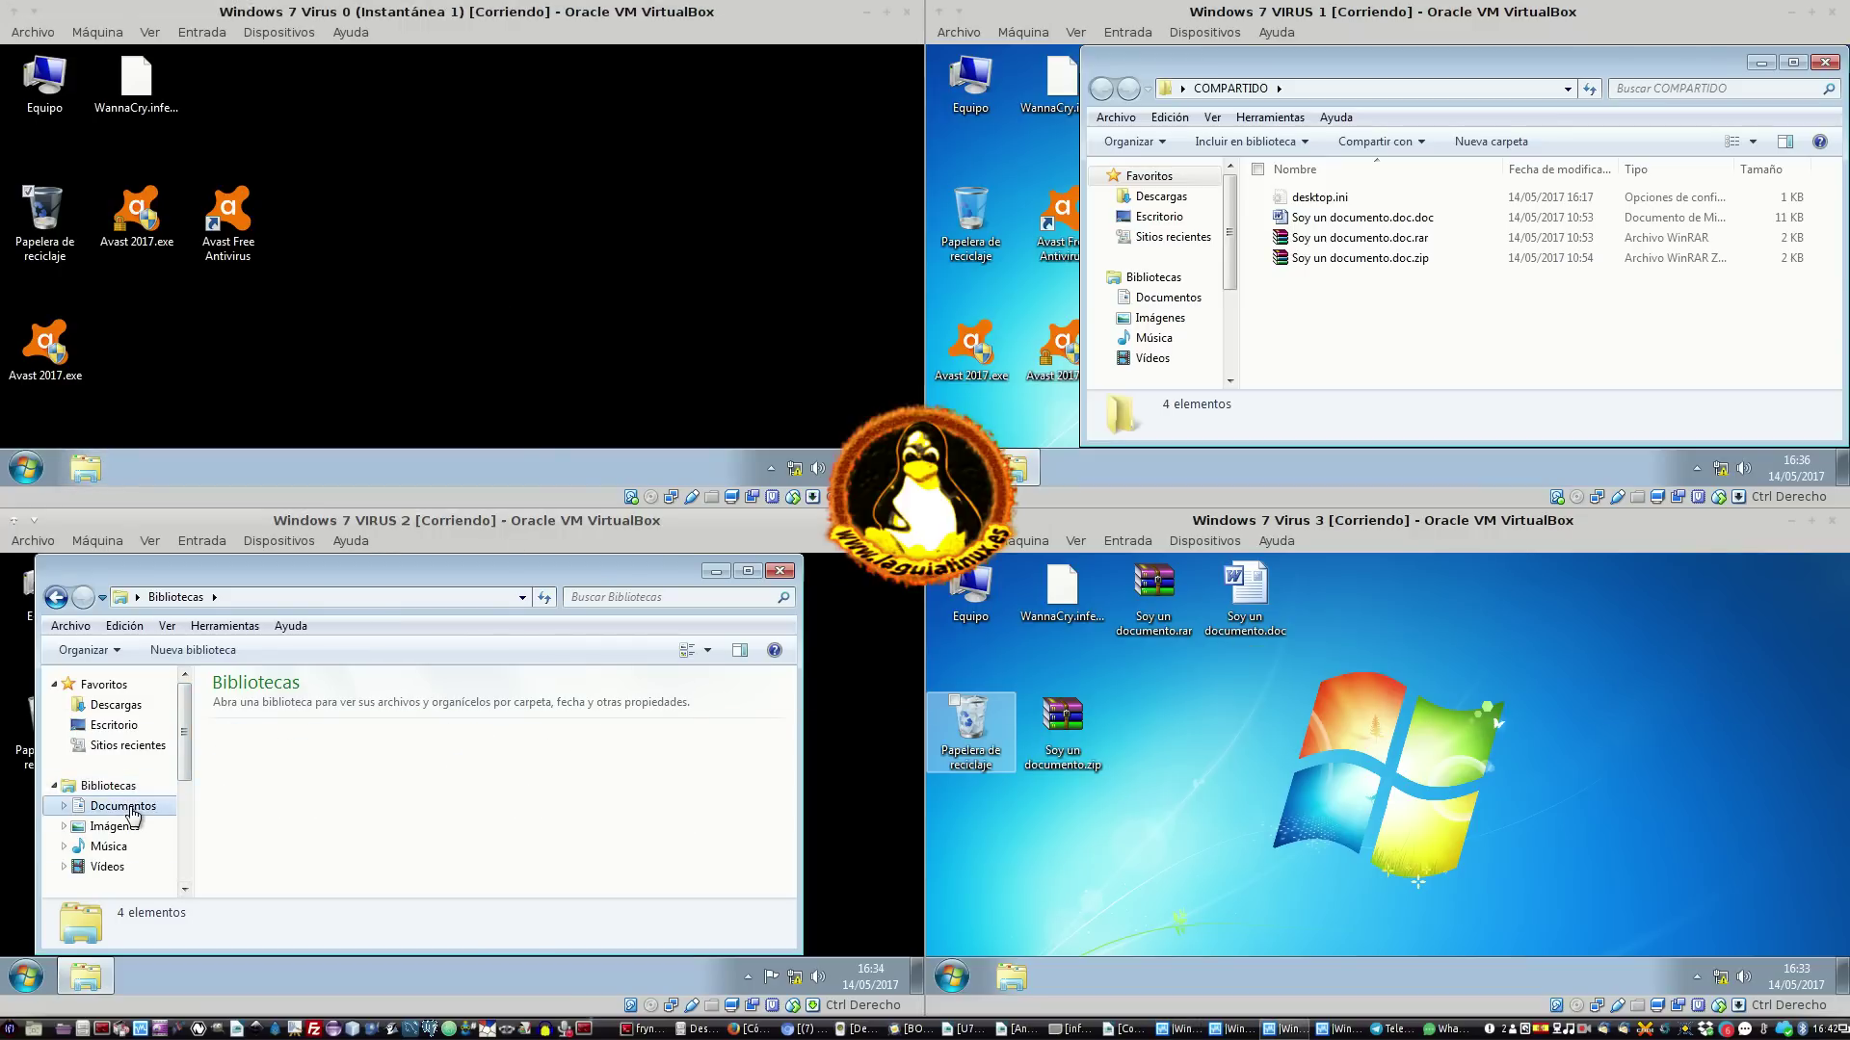
double_click(558, 759)
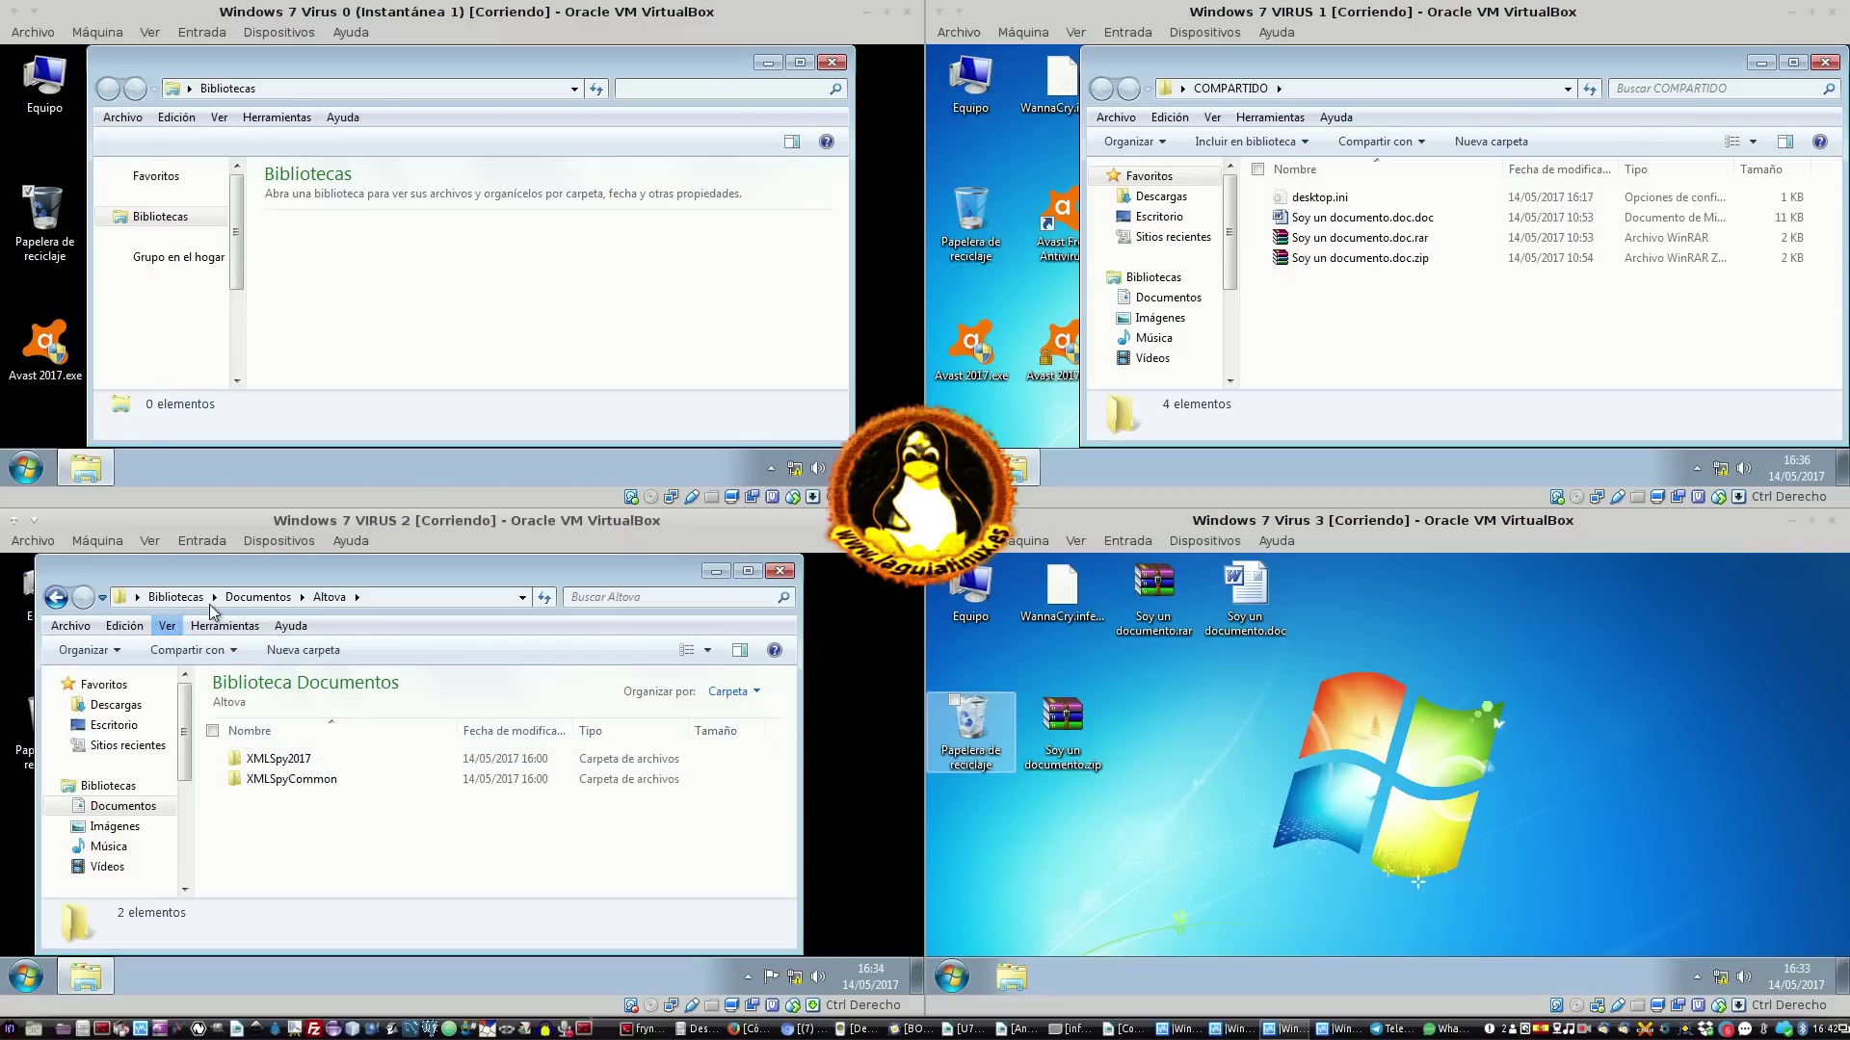
left_click(241, 597)
scroll(443, 768, "down", 2)
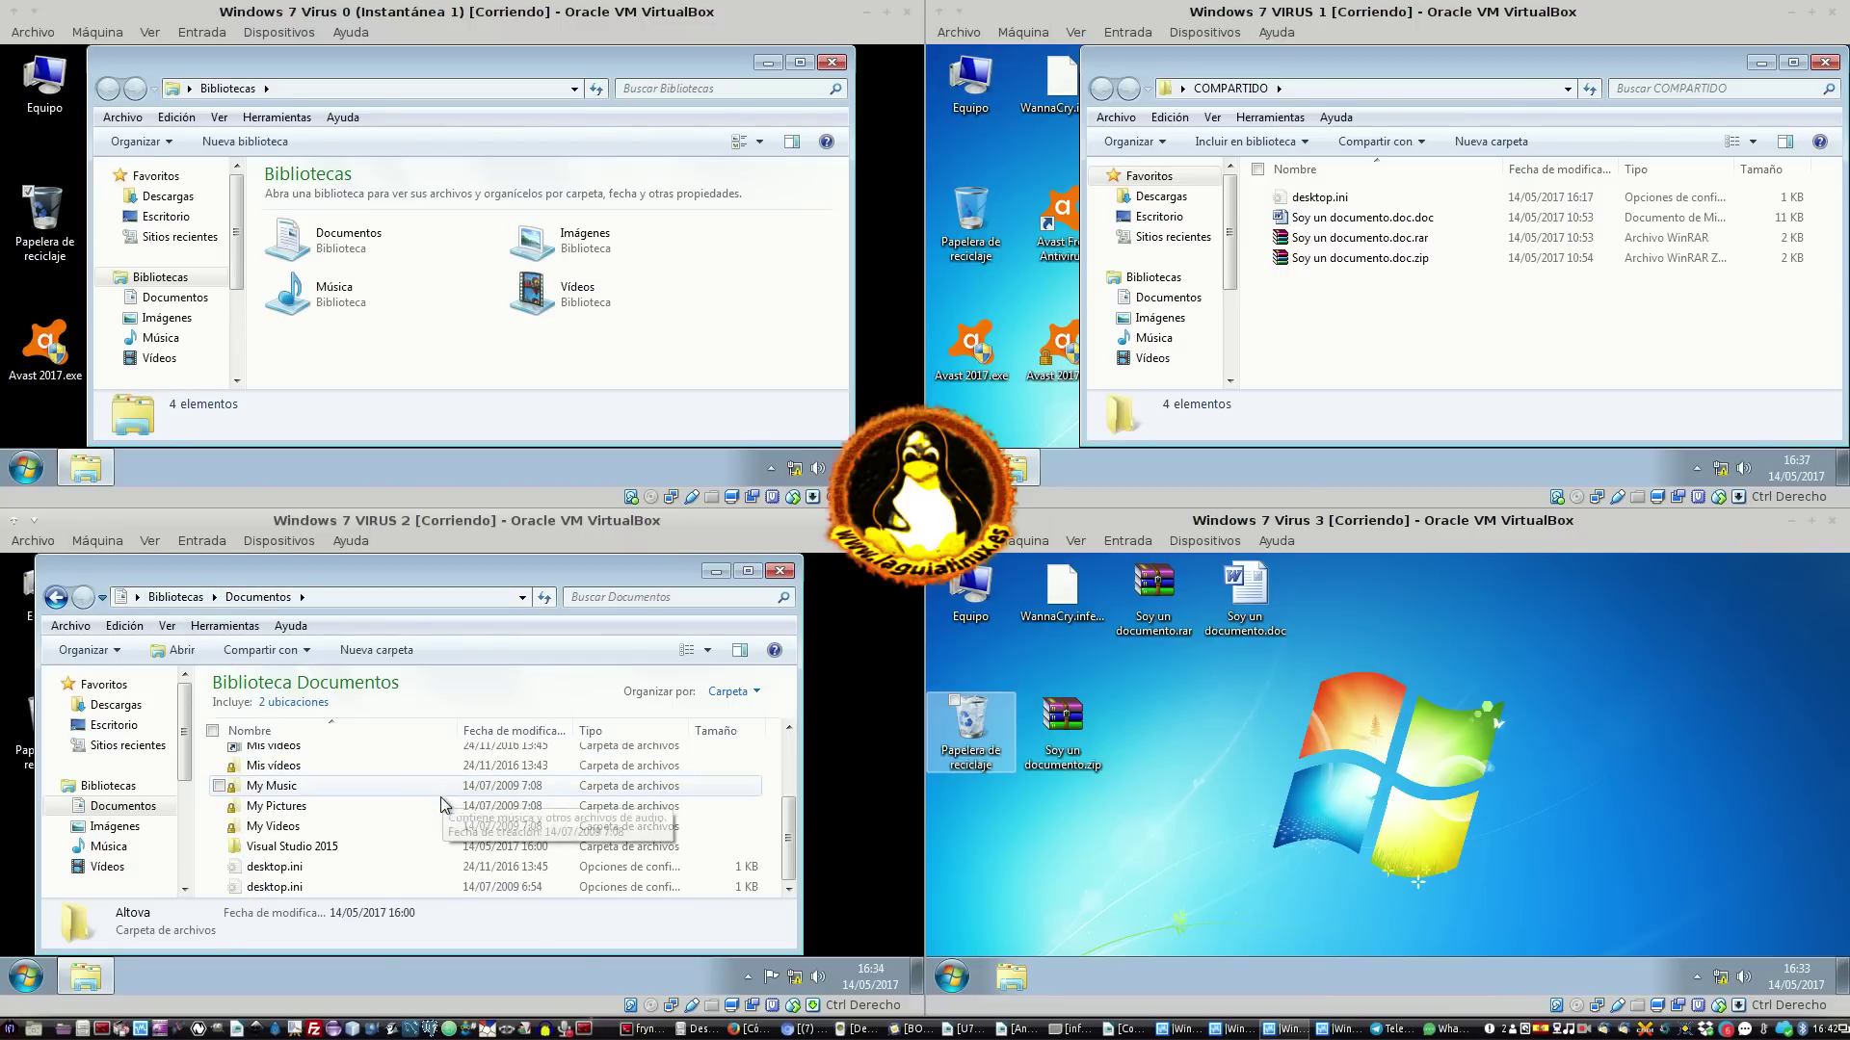
double_click(347, 847)
double_click(318, 815)
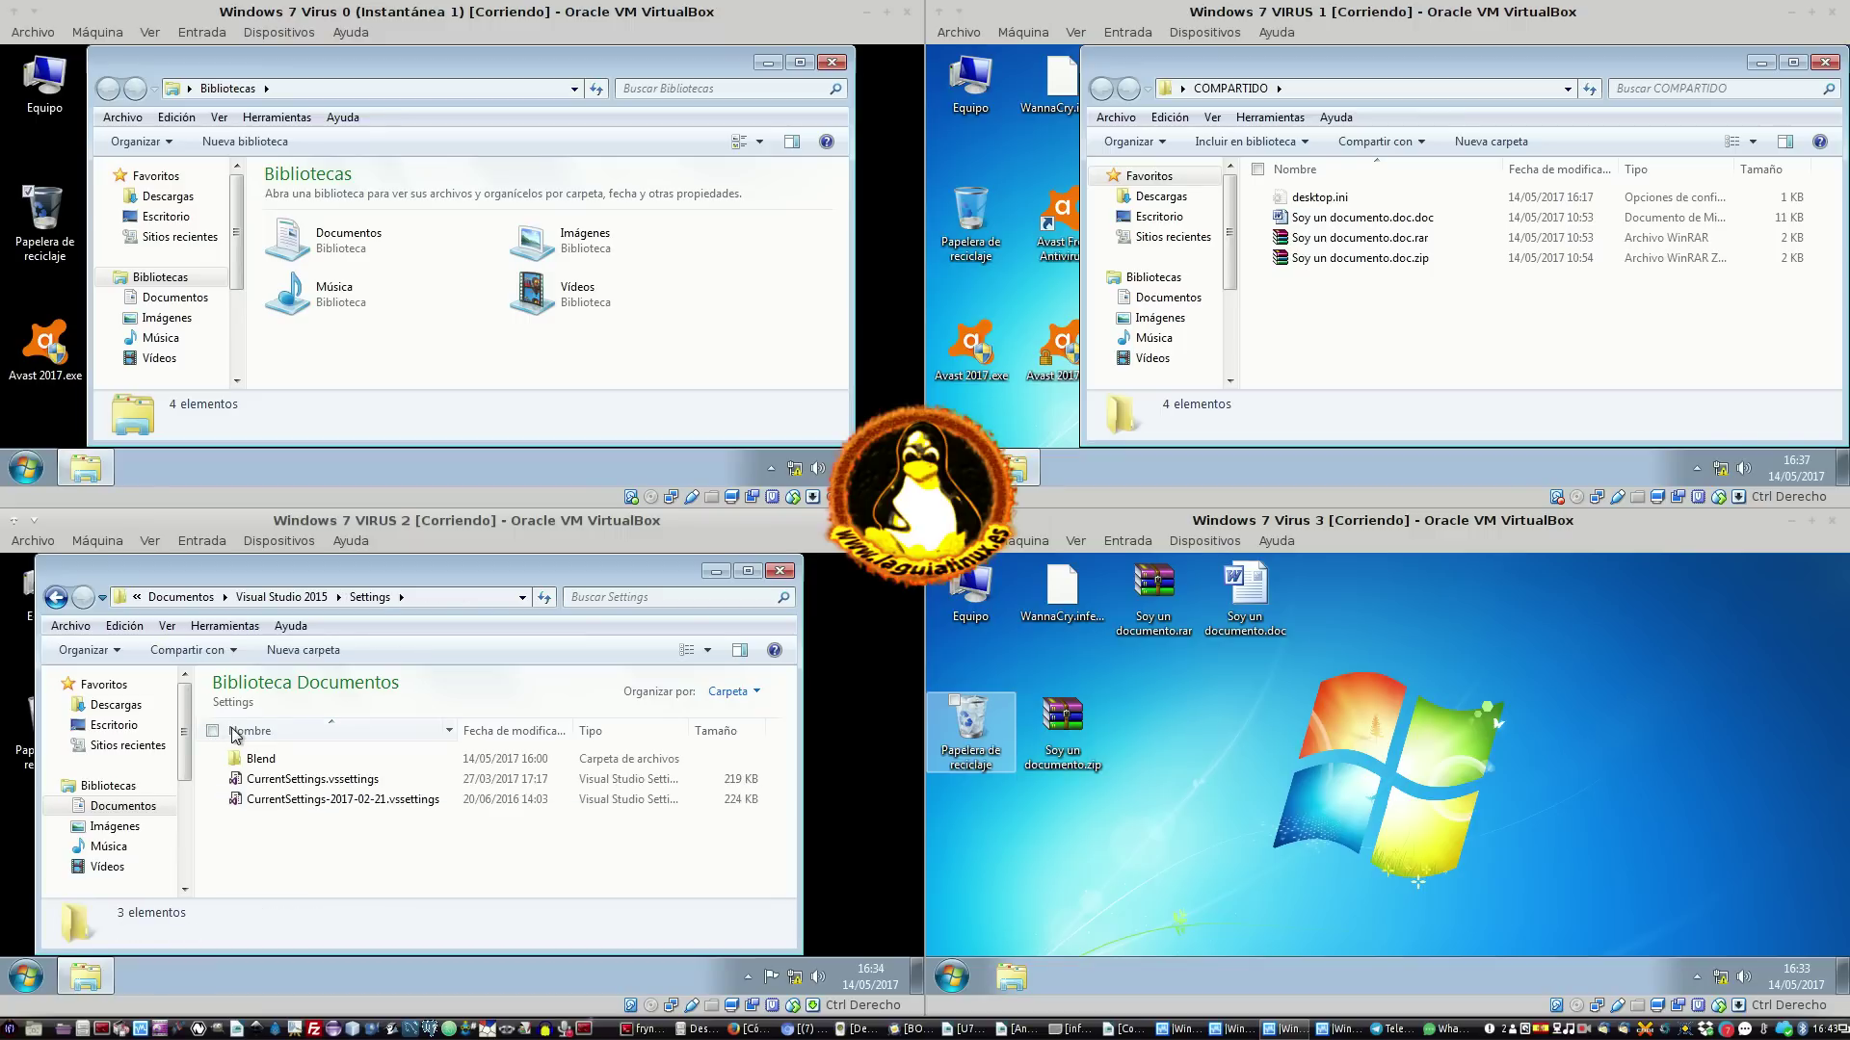
Open Imágenes > Imágenes de muestra and look over the pictures encrypted as .WNCRY
left_click(114, 825)
double_click(252, 779)
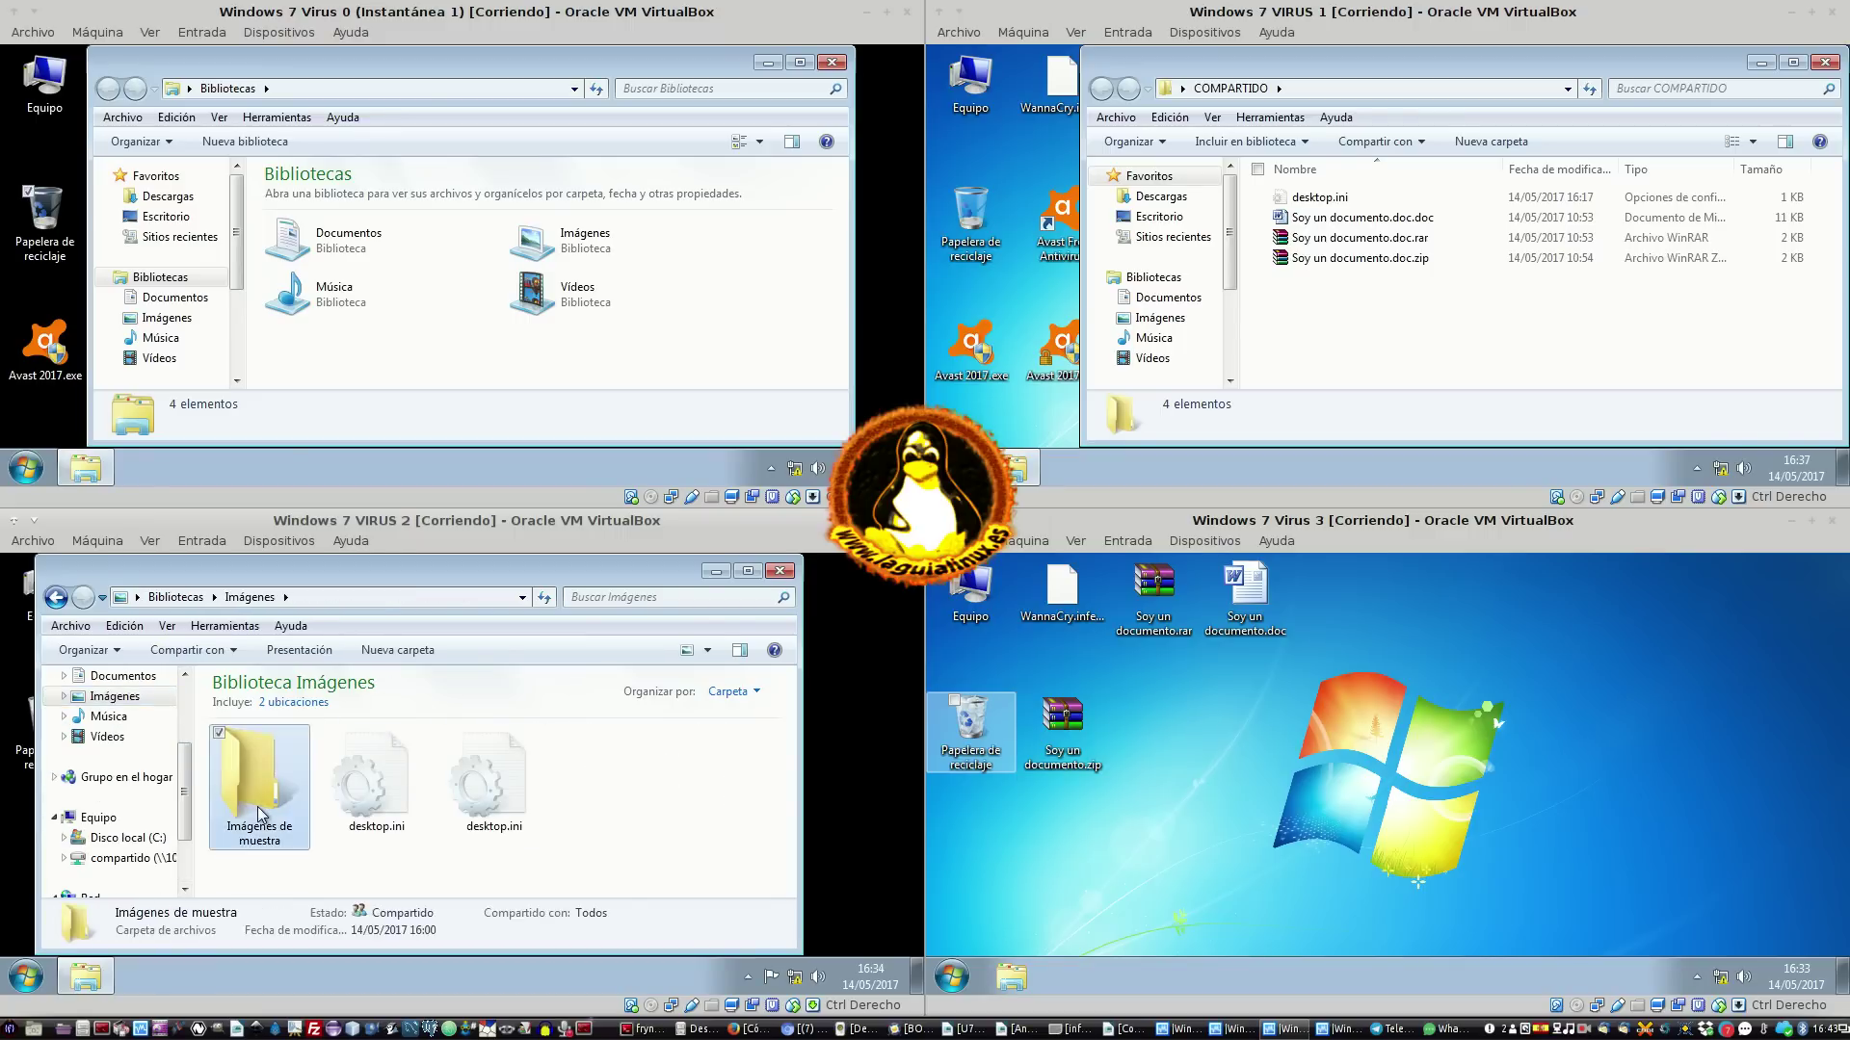
scroll(595, 790, "down", 3)
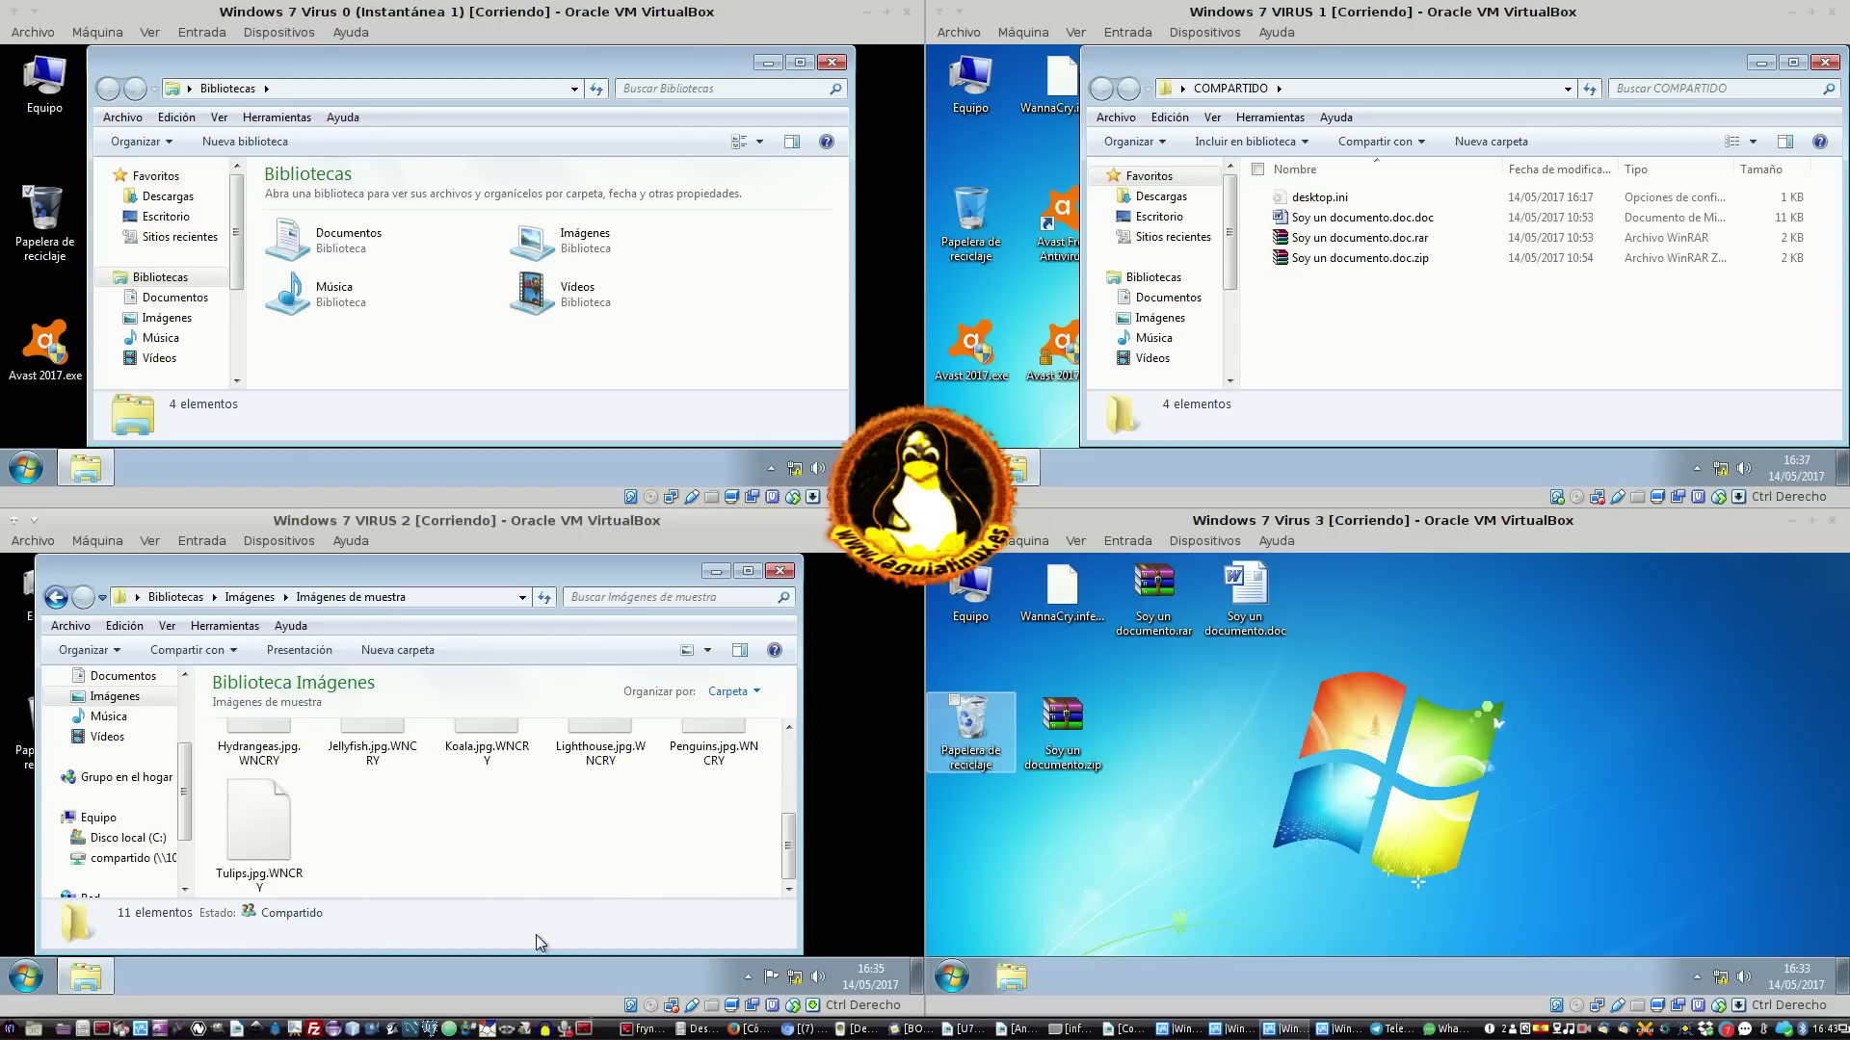
scroll(500, 852, "up", 3)
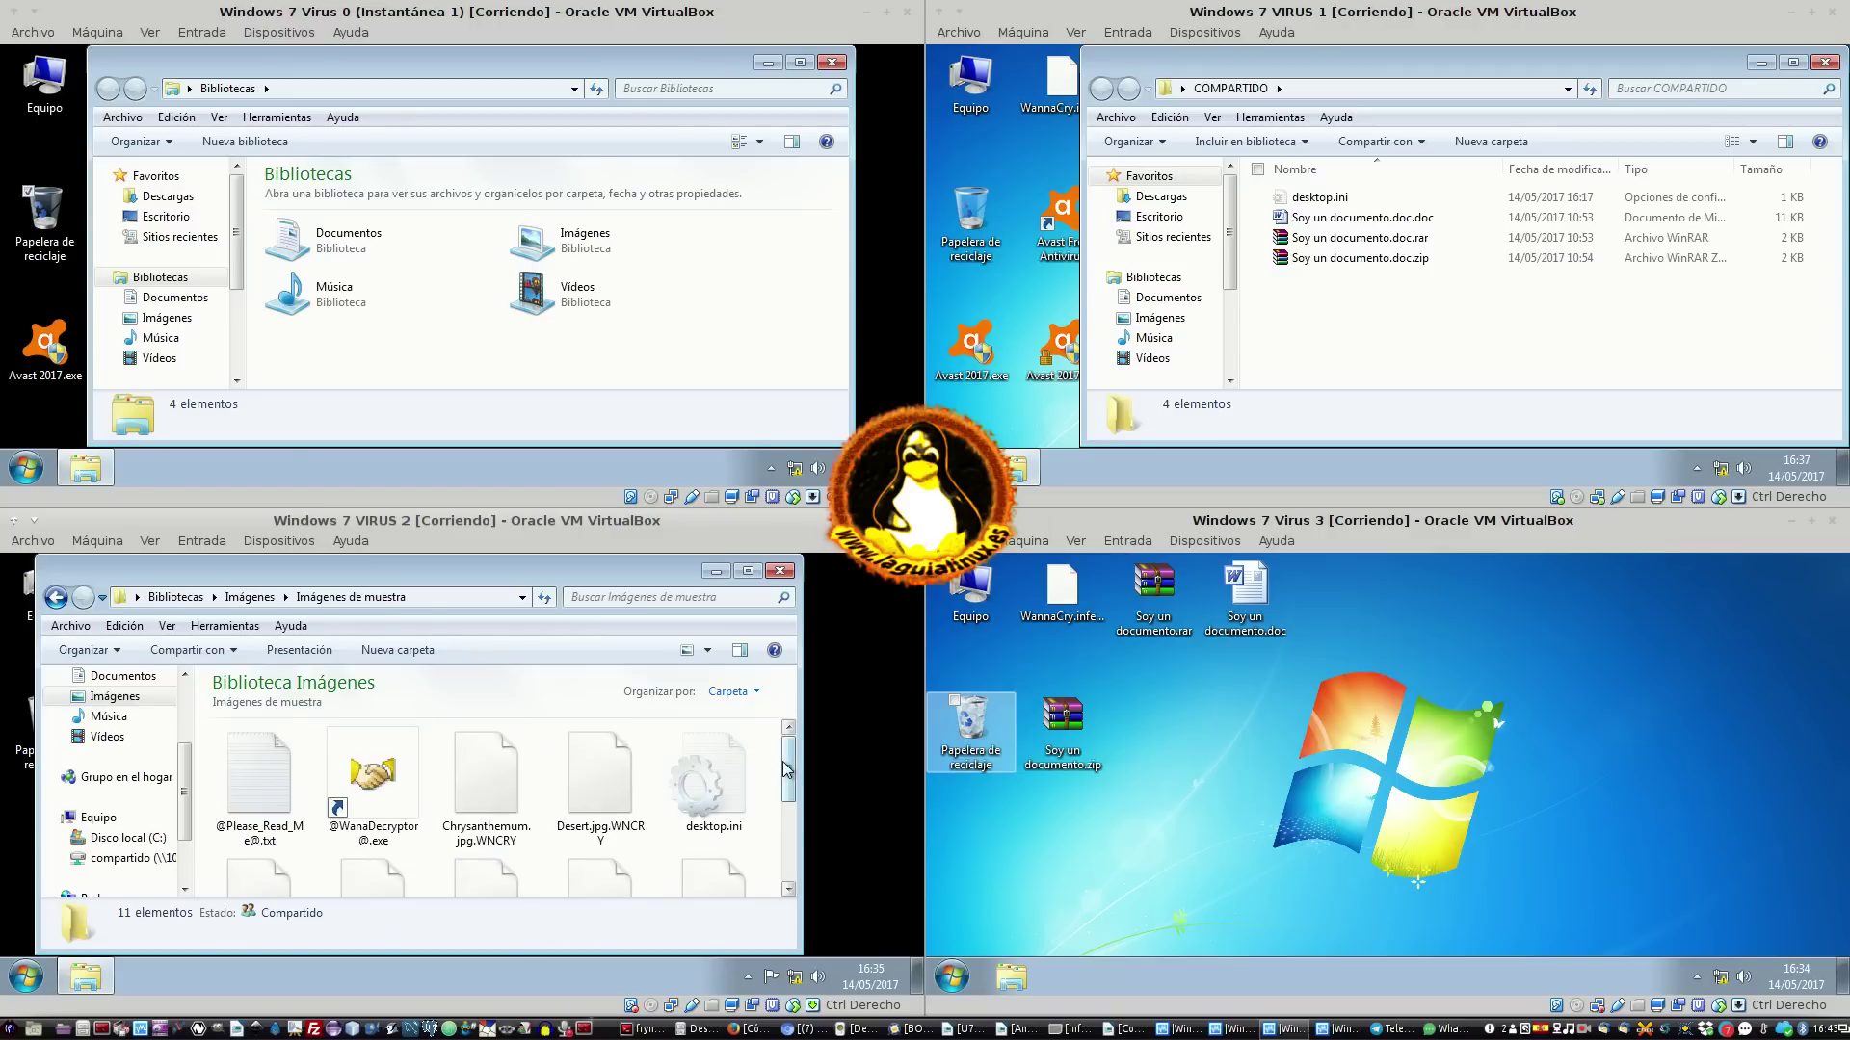
left_click_drag(783, 763, 679, 857)
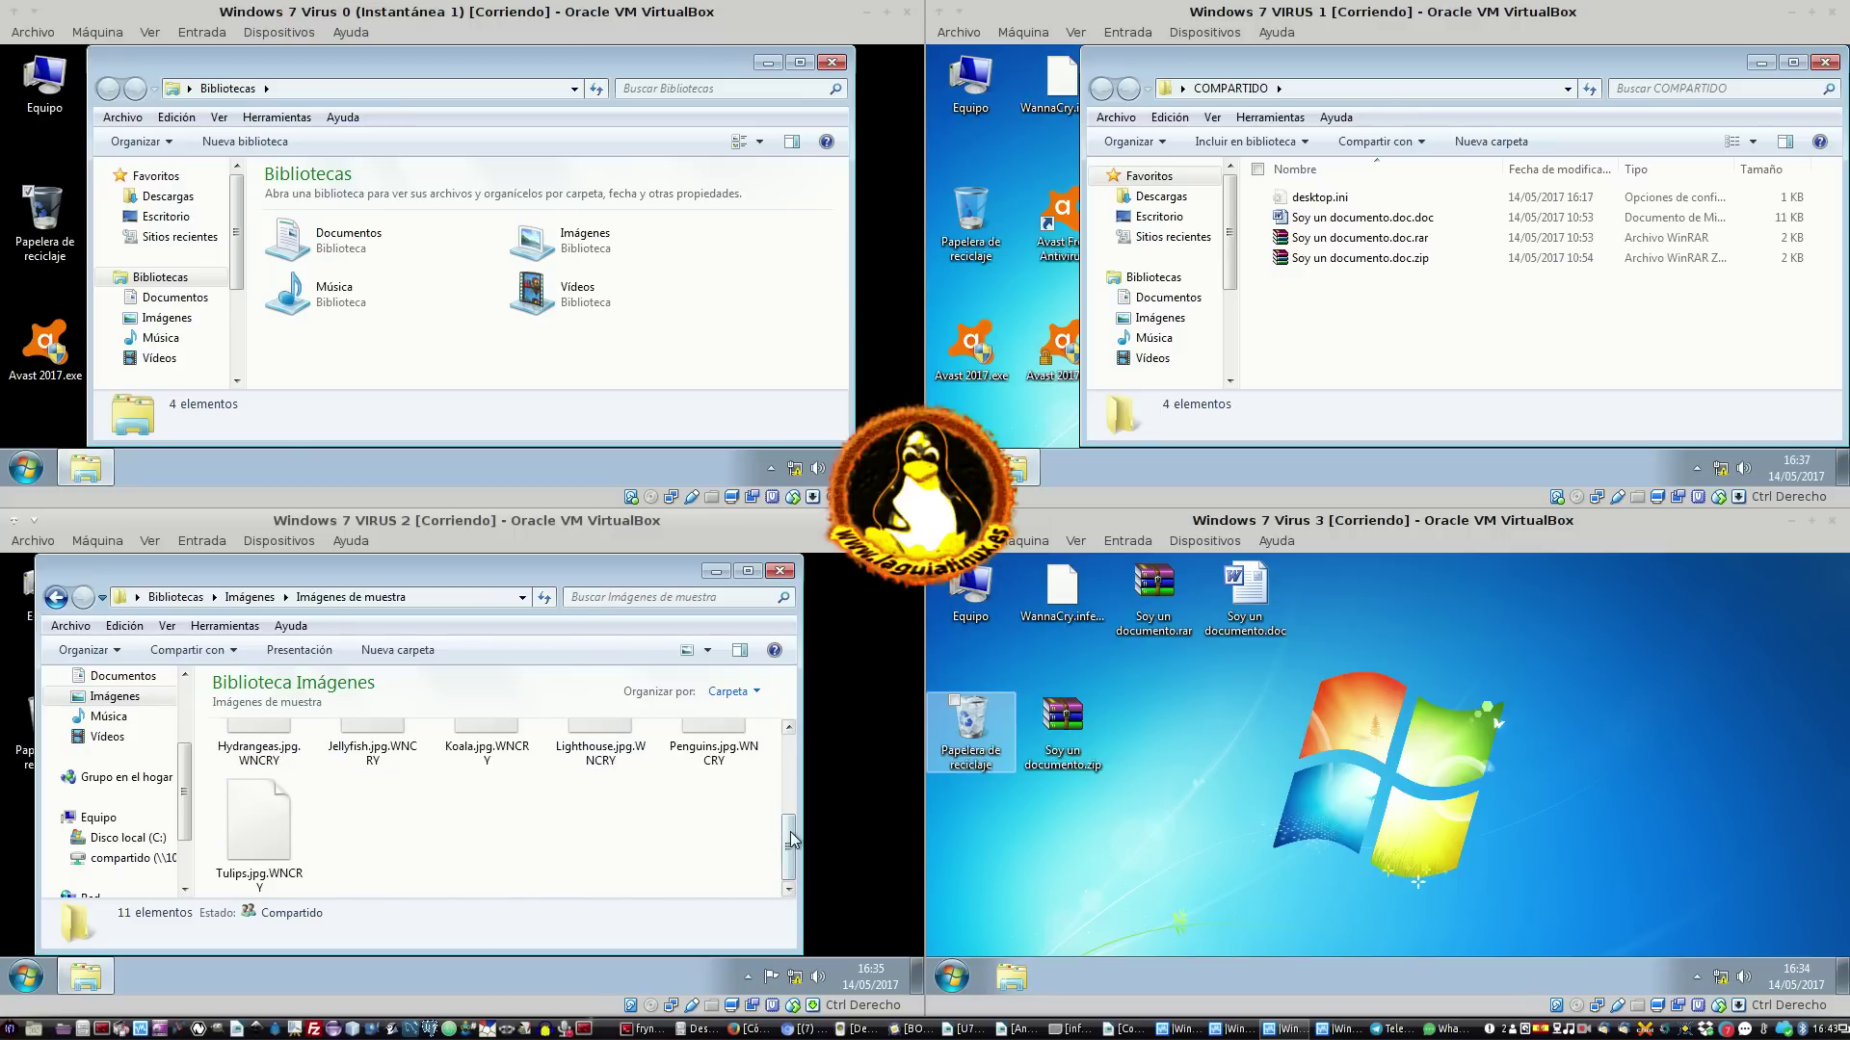
left_click_drag(787, 844, 786, 756)
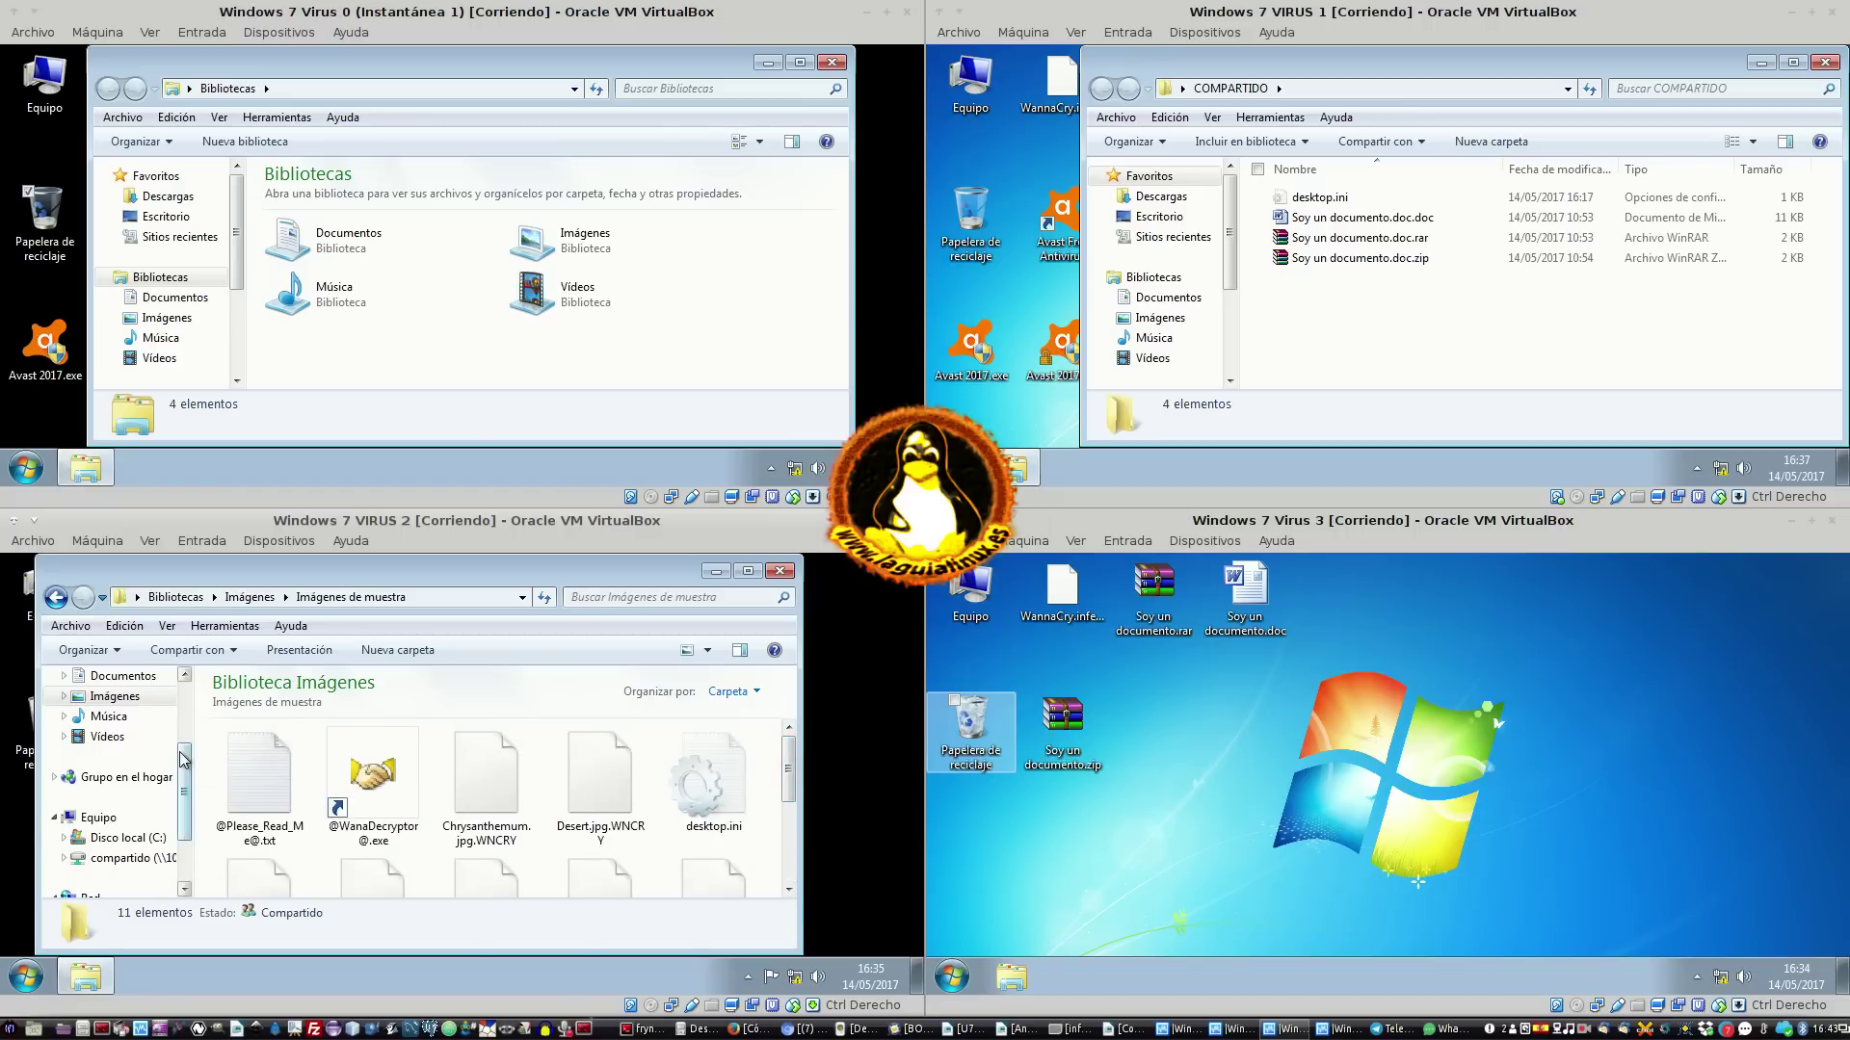
left_click_drag(187, 761, 189, 826)
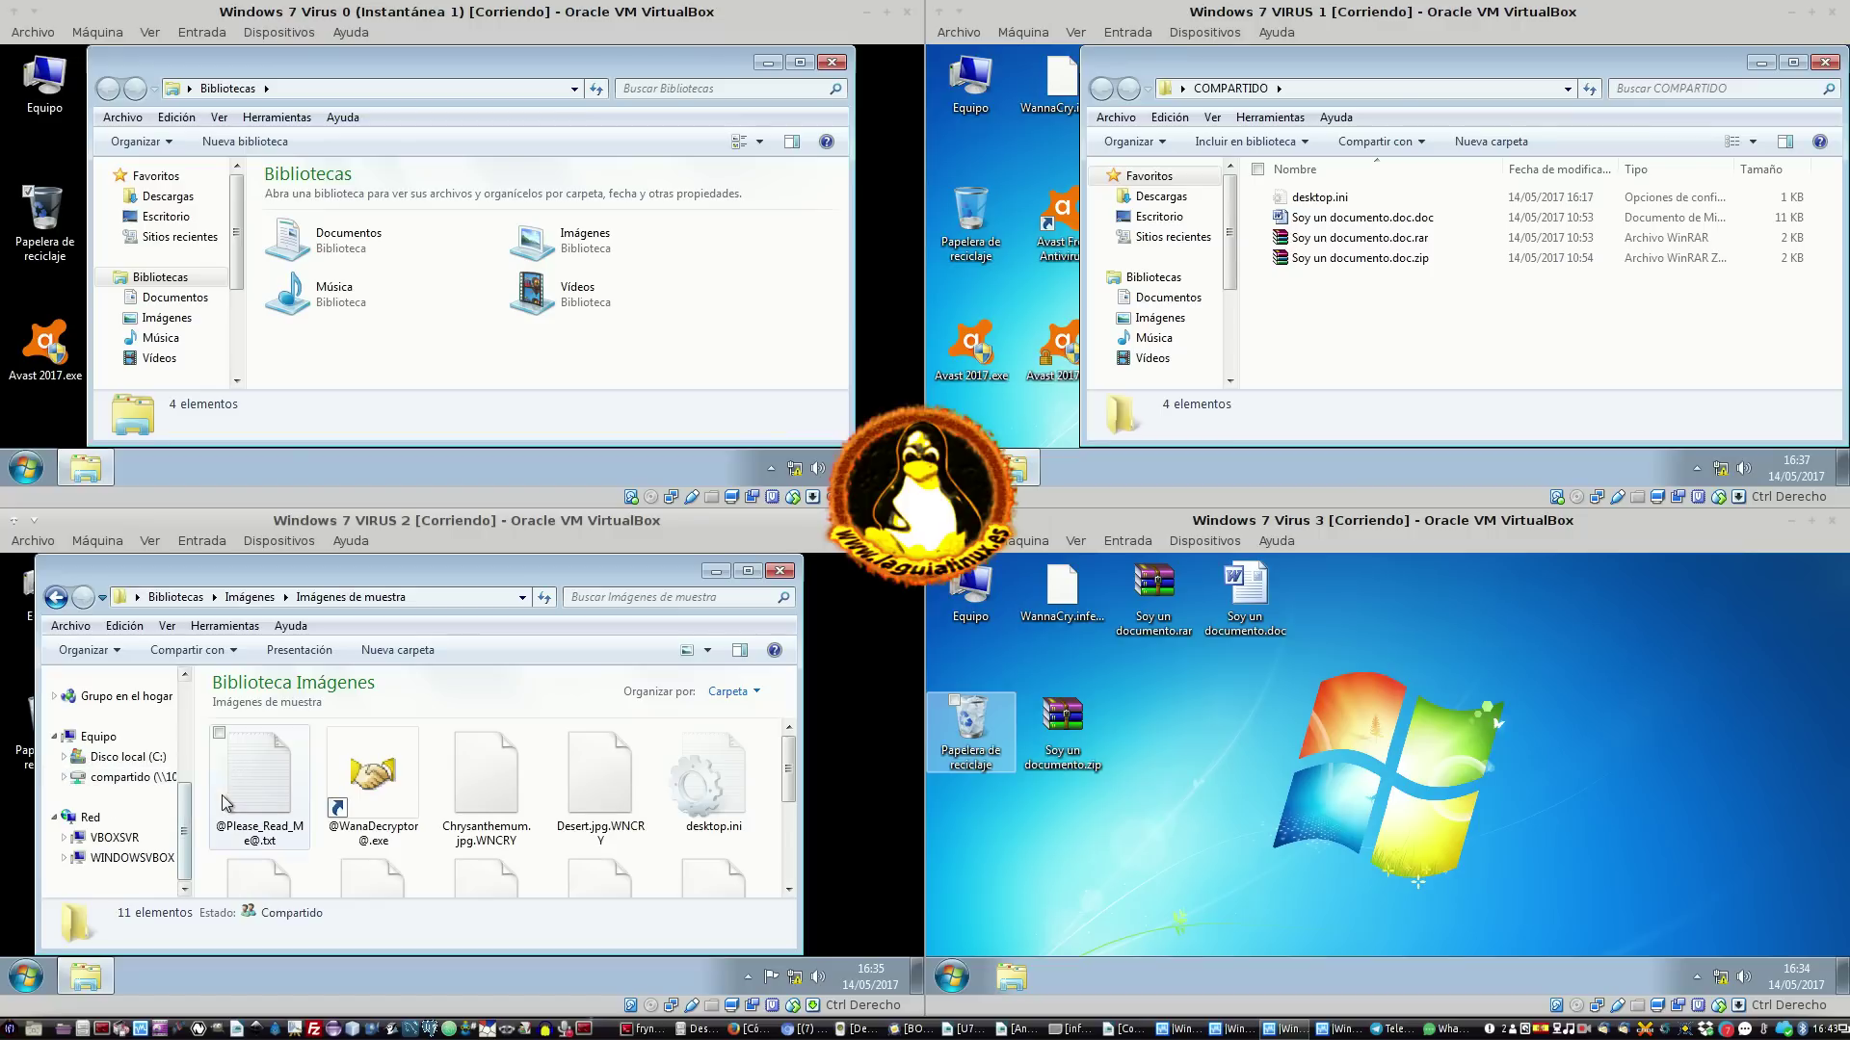
Open the compartido (Z:) share in VIRUS 2 and look at Soy un documento.doc.zip
left_click(70, 780)
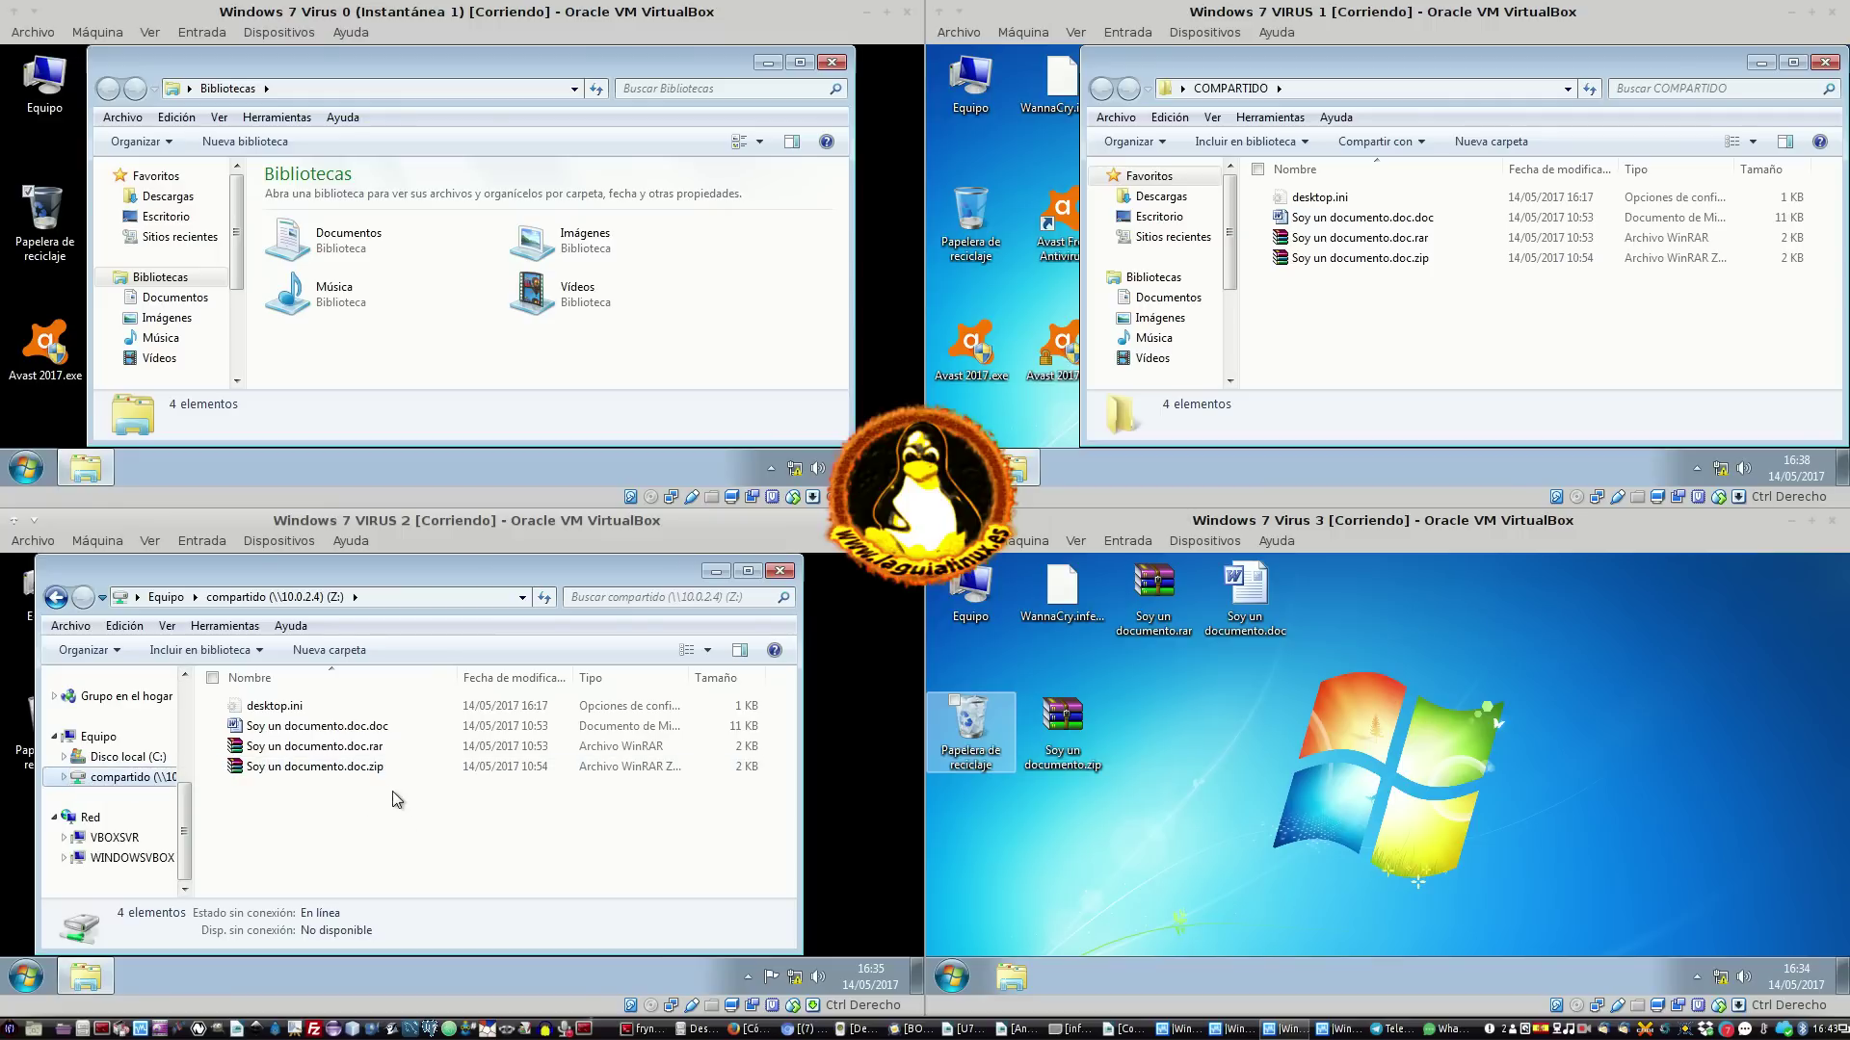
left_click(472, 766)
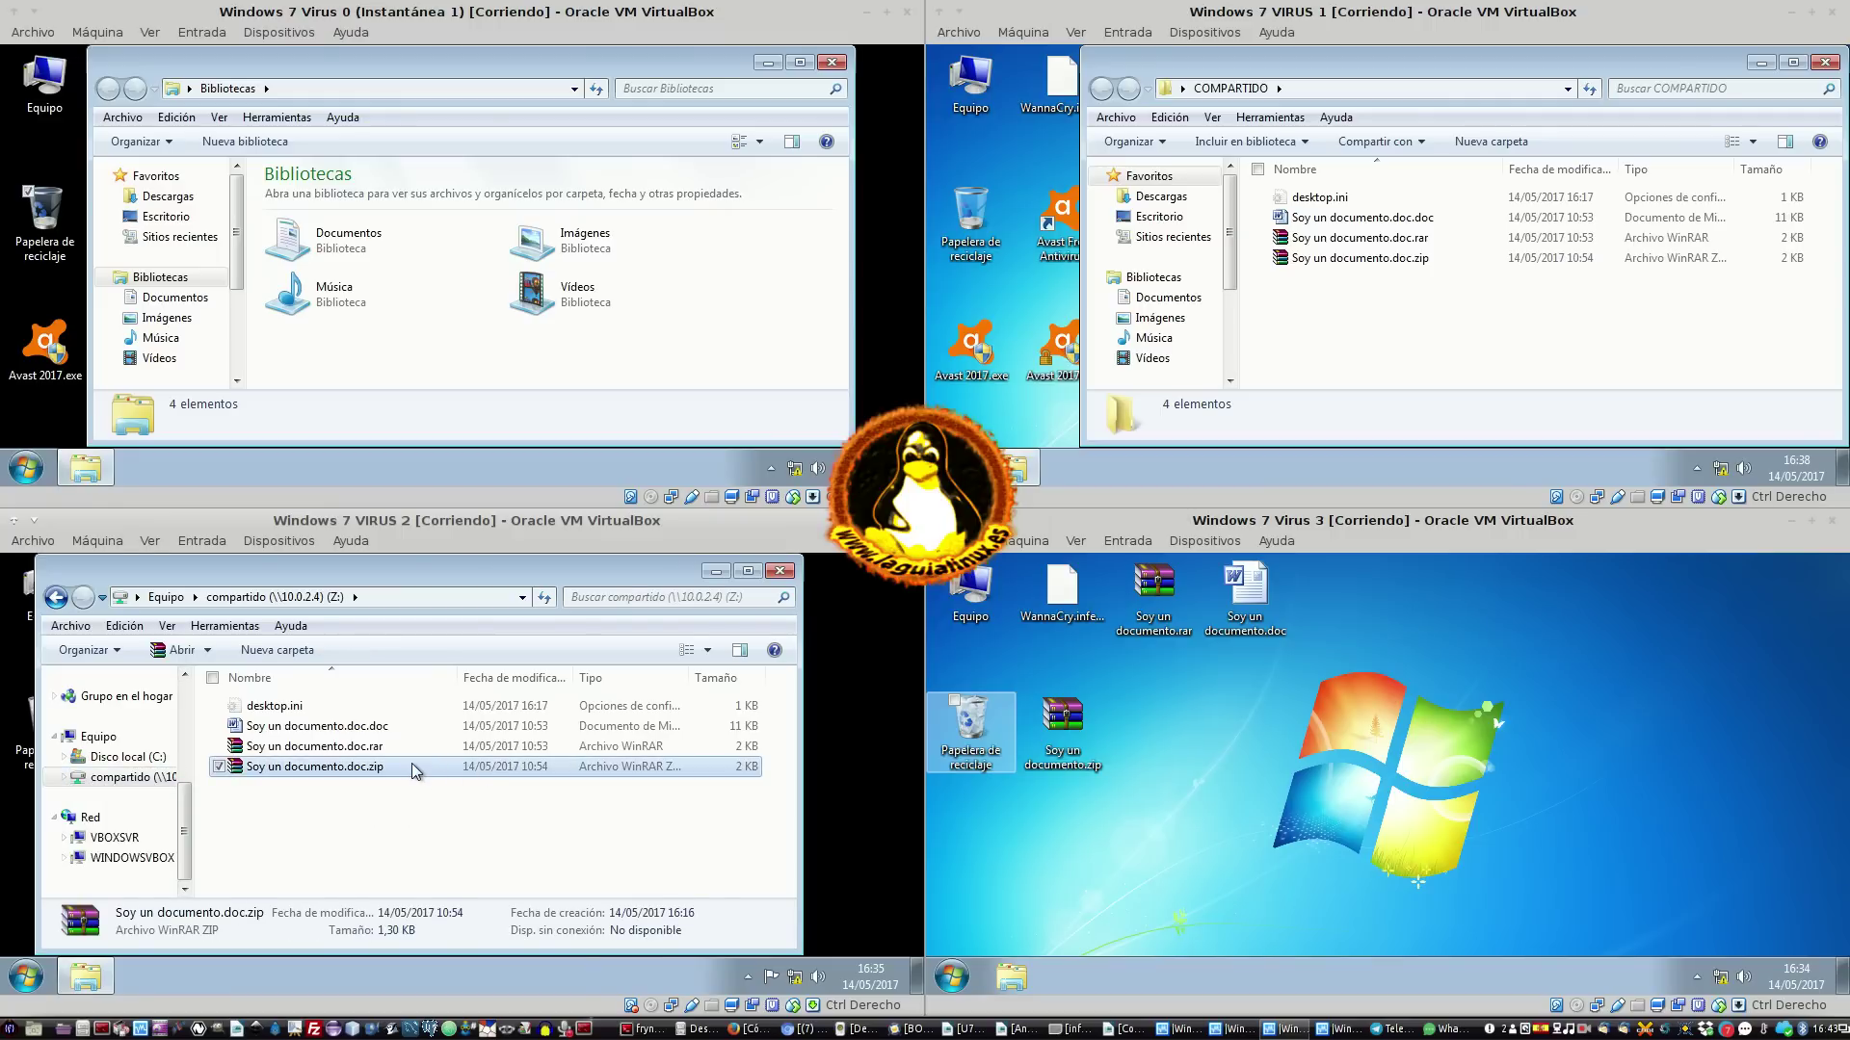
left_click(465, 796)
left_click(995, 681)
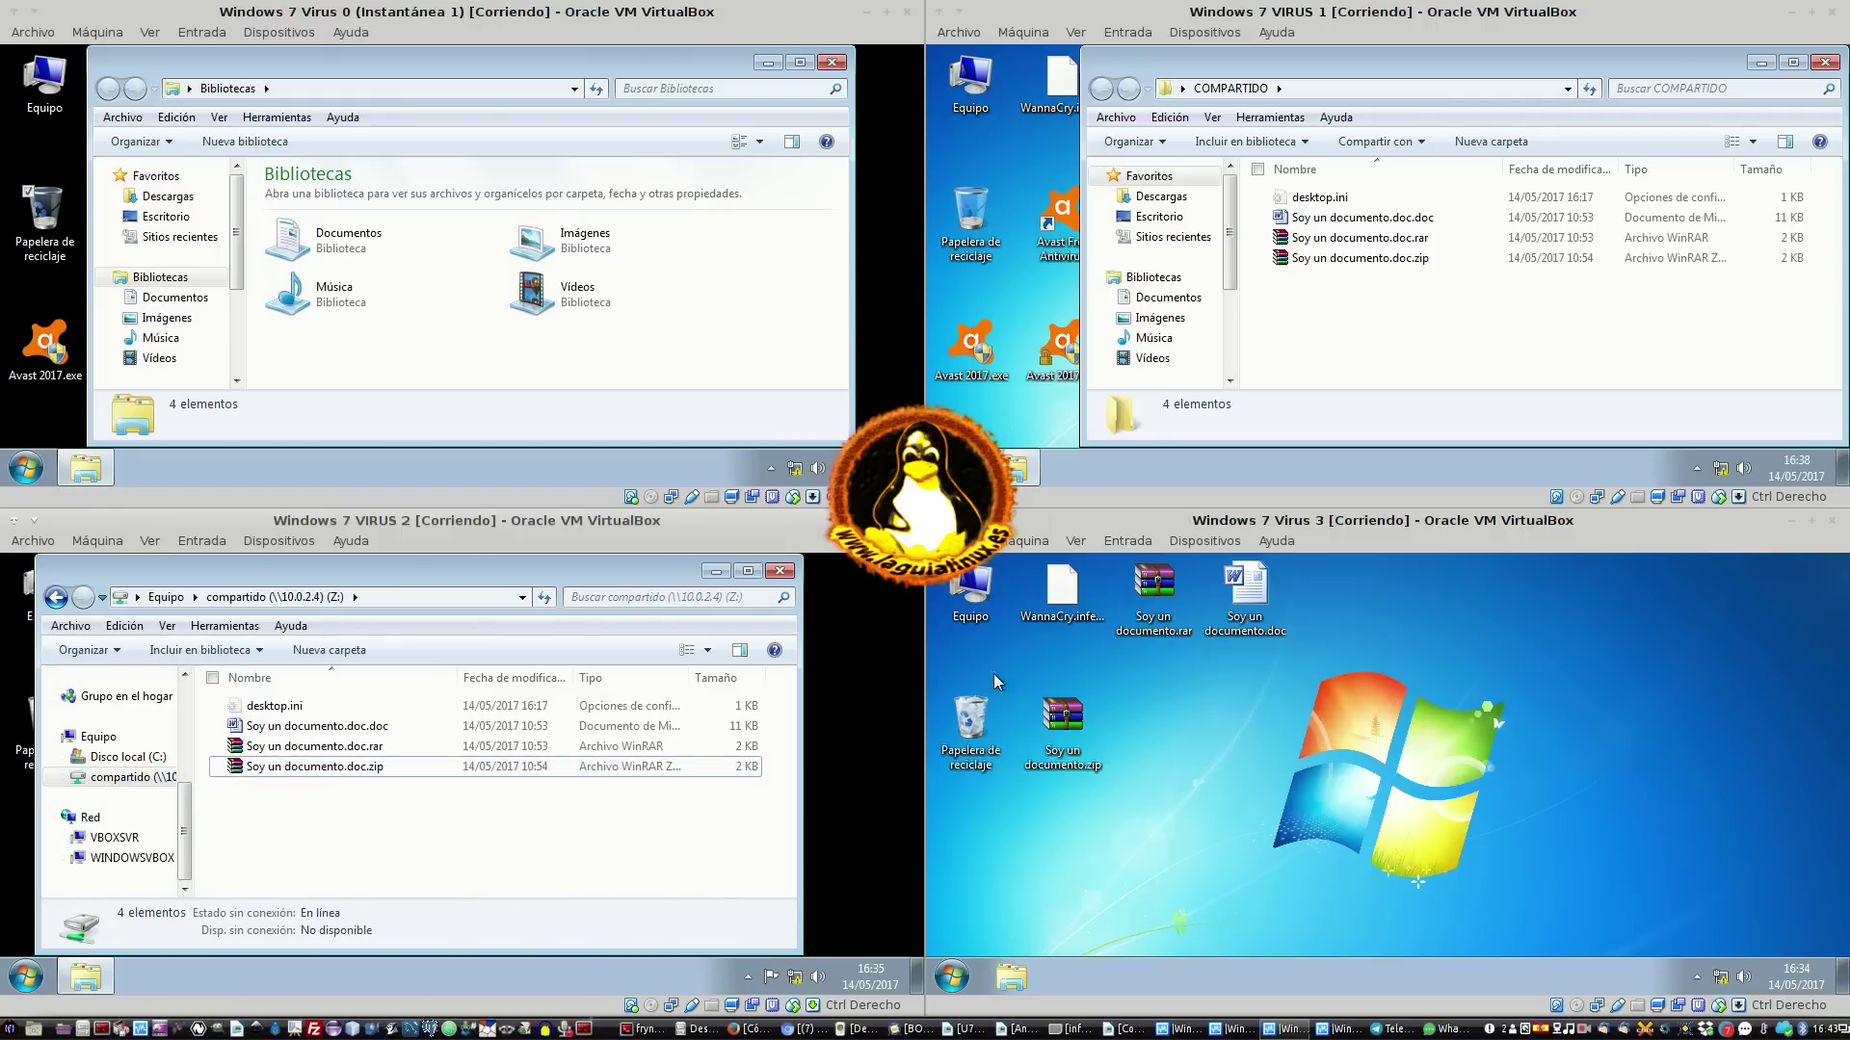
In VIRUS 1's COMPARTIDO, paste a copy named Soy un documento.doc - copia.zip, keeping the default name
left_click(1030, 306)
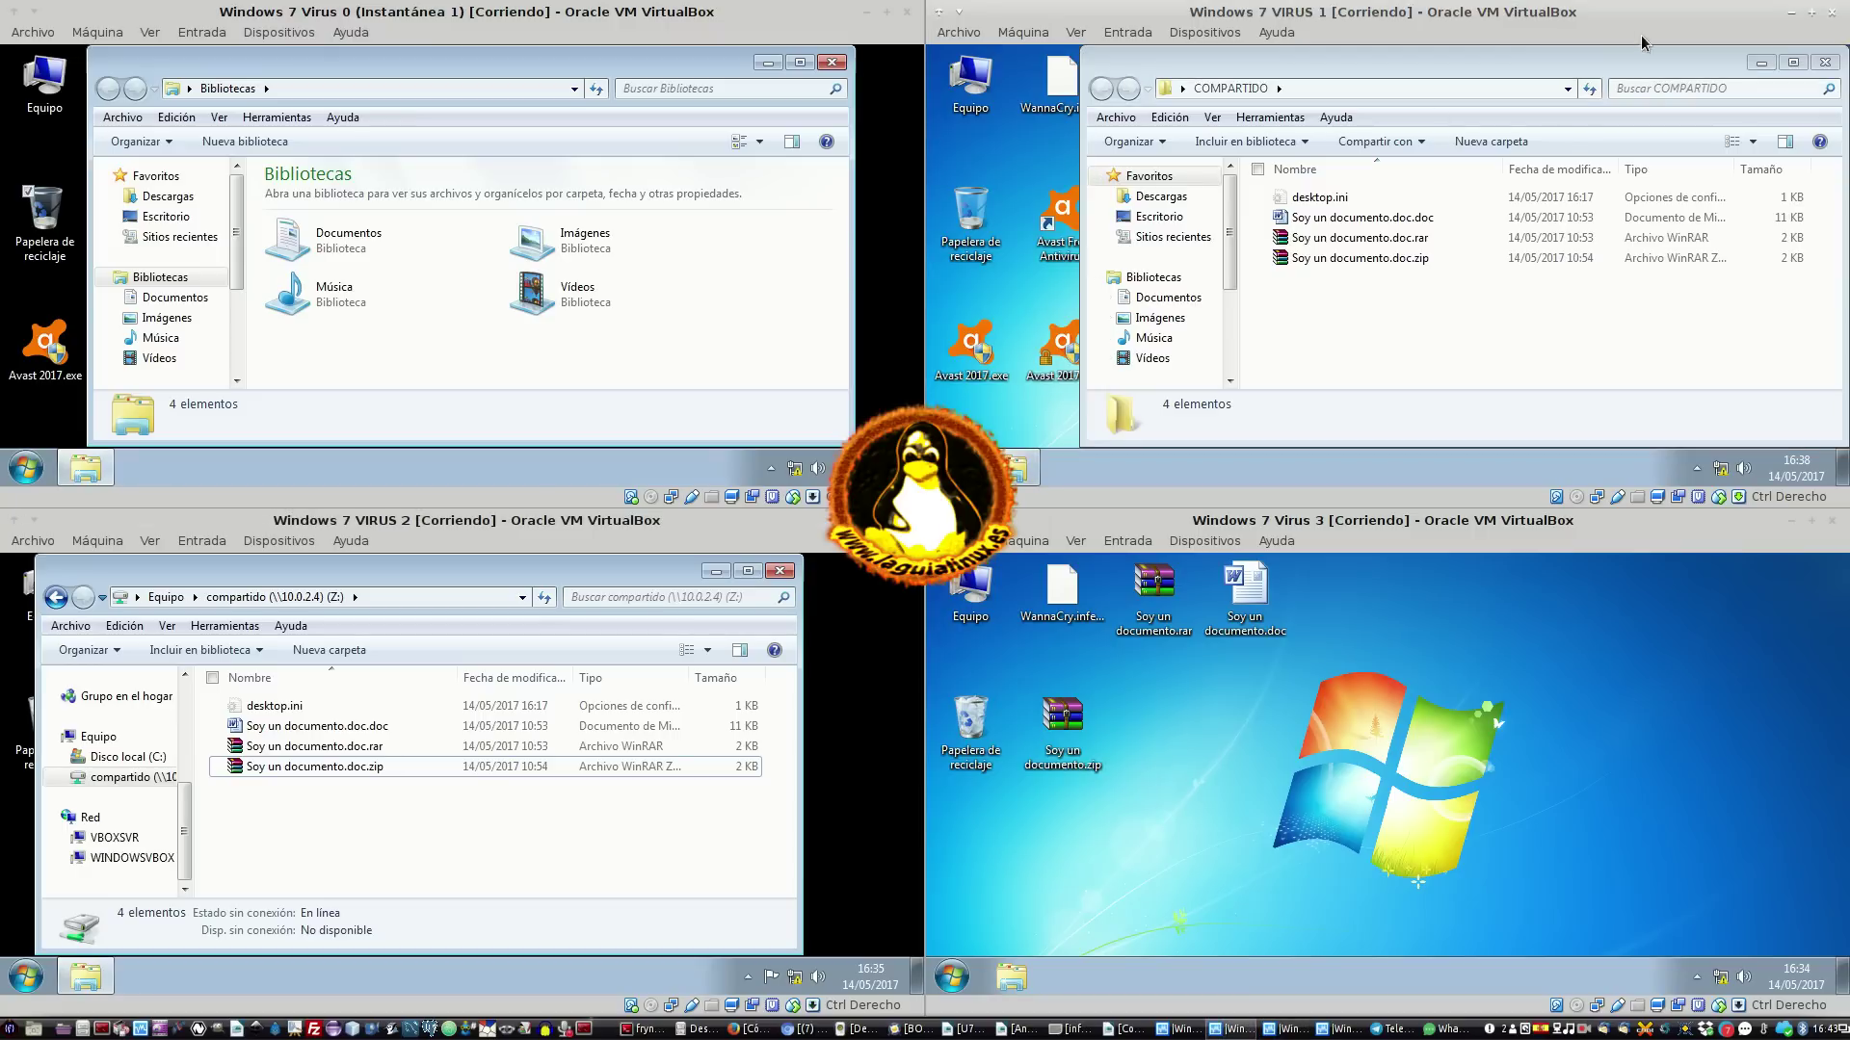
left_click(1344, 258)
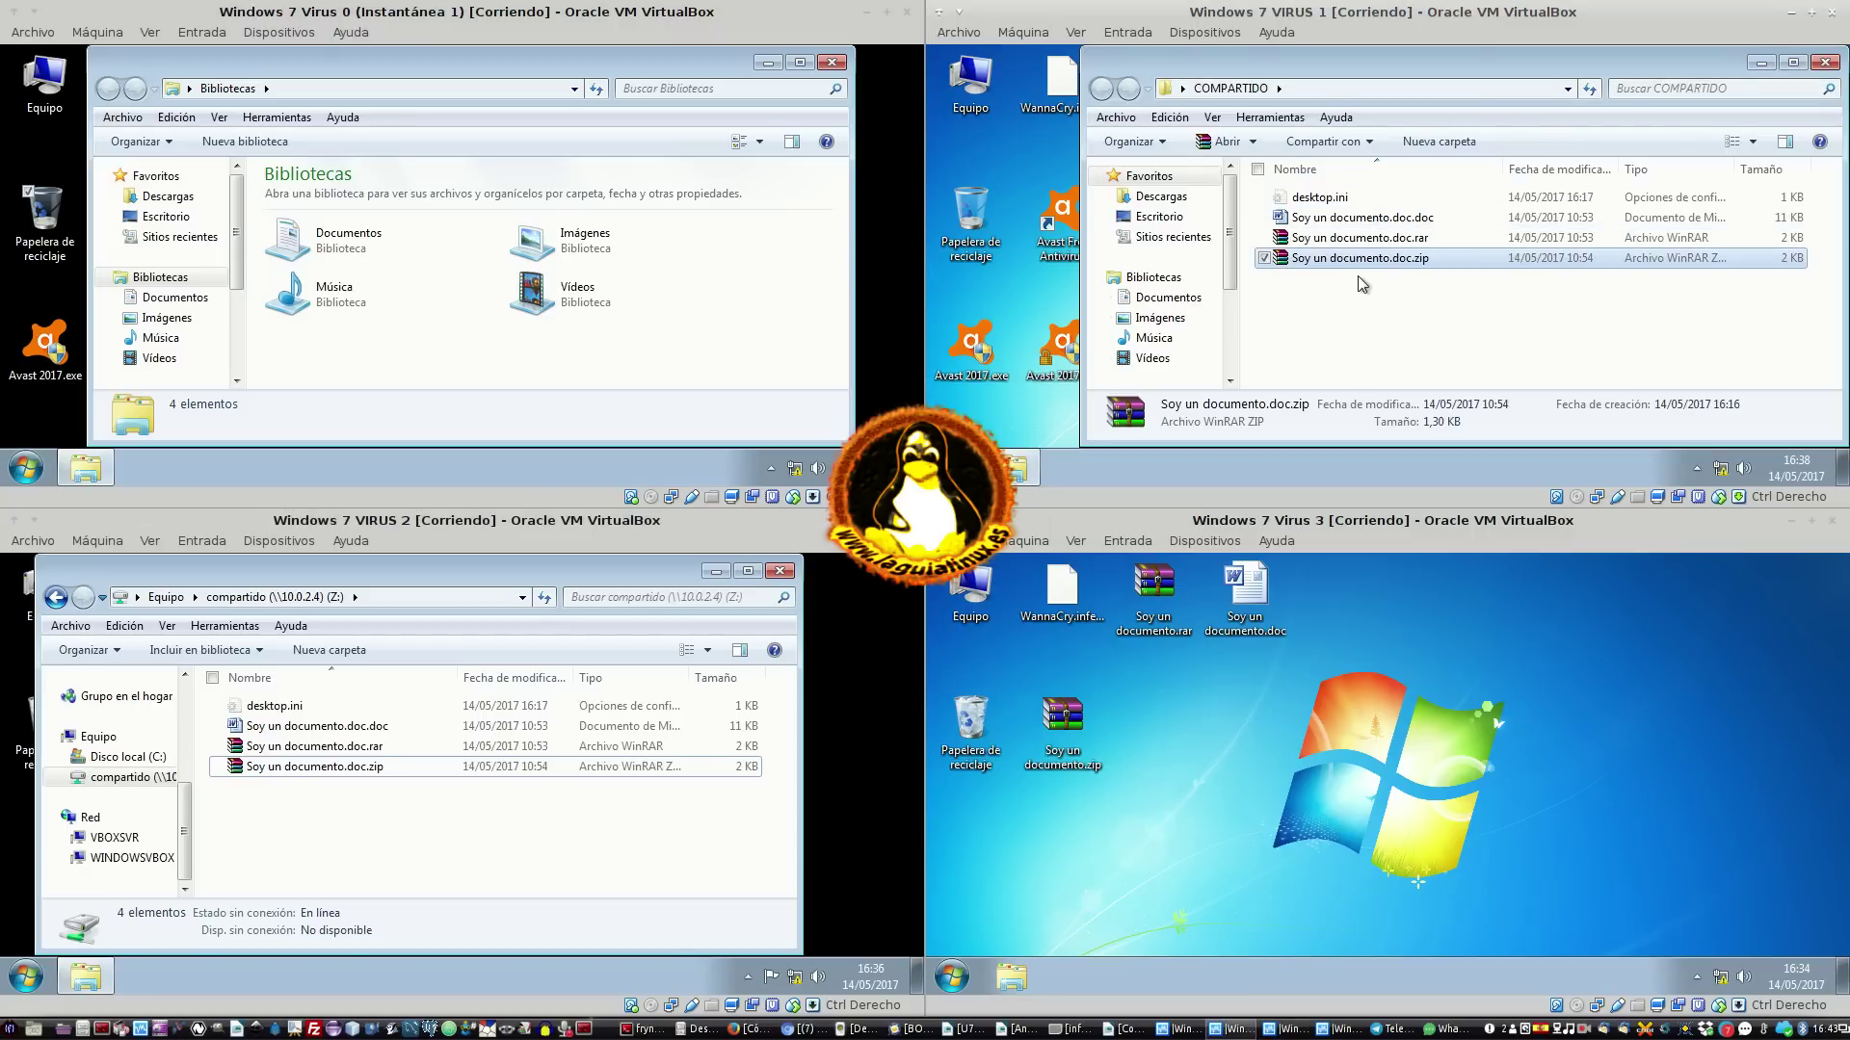
left_click(1371, 314)
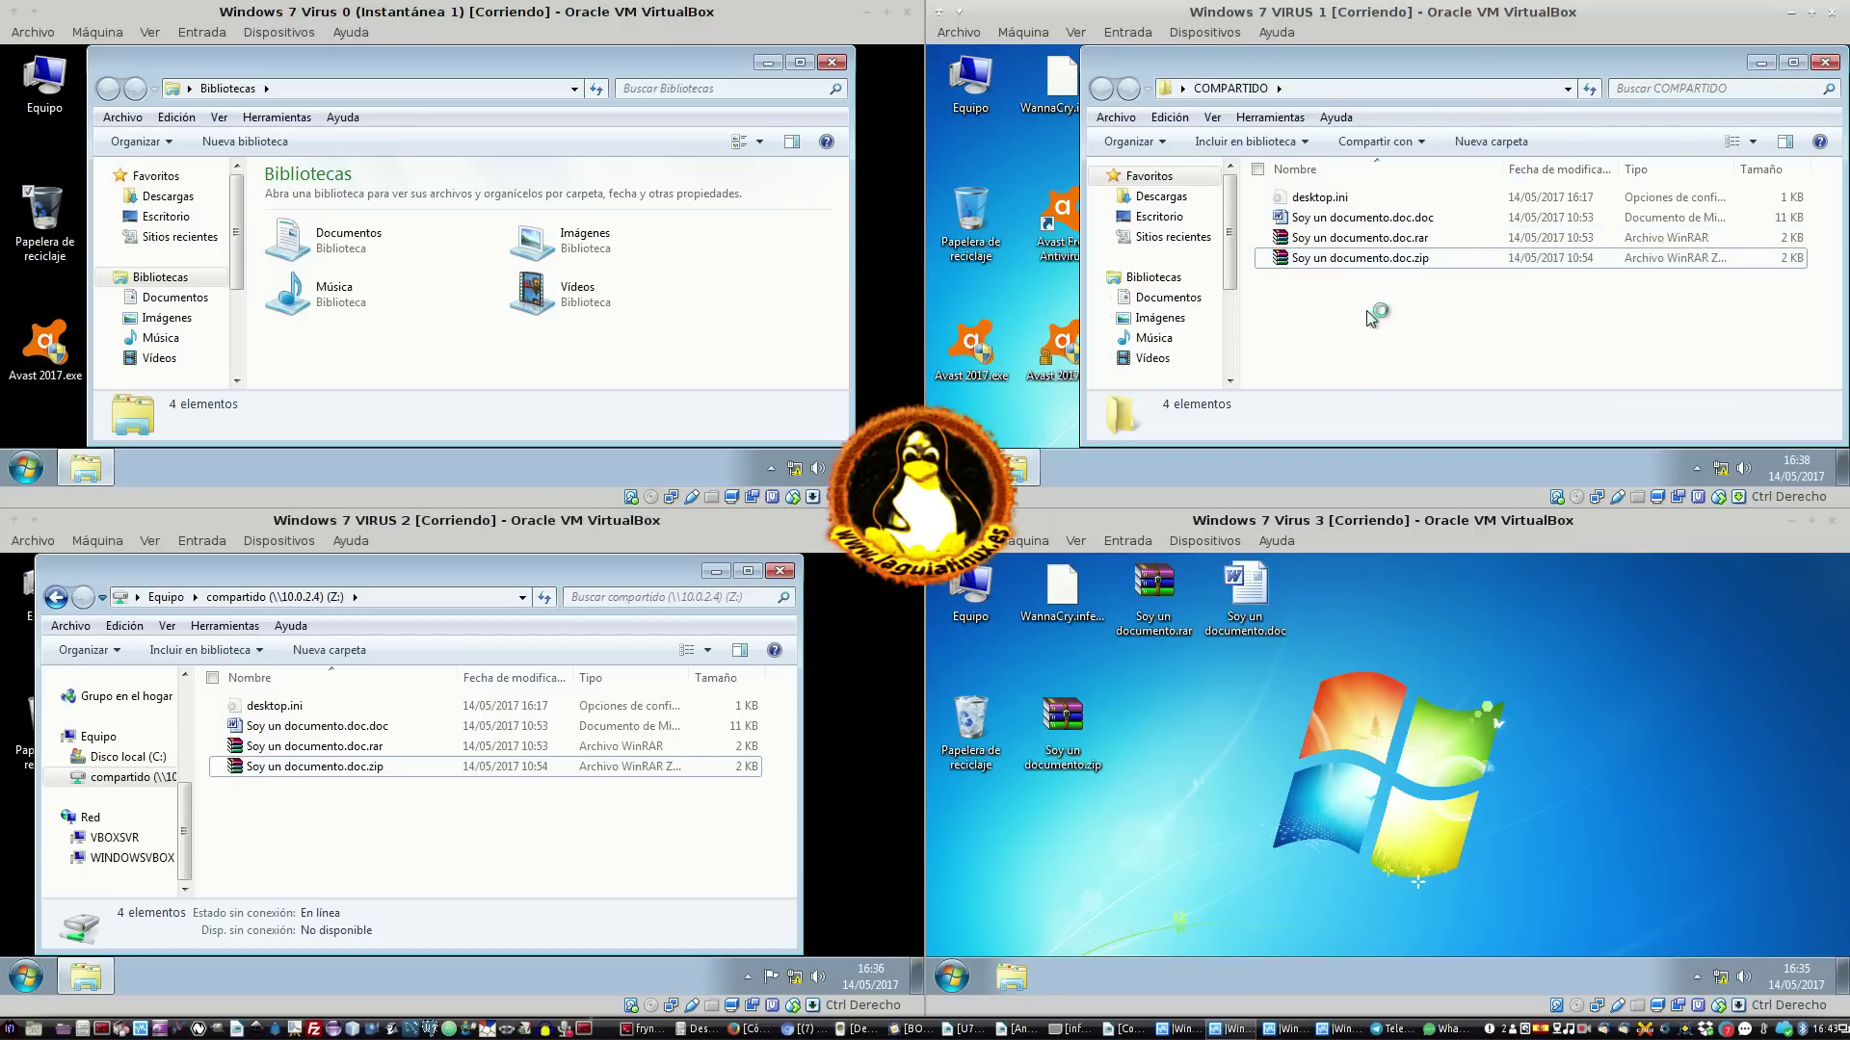
key("ctrl+v")
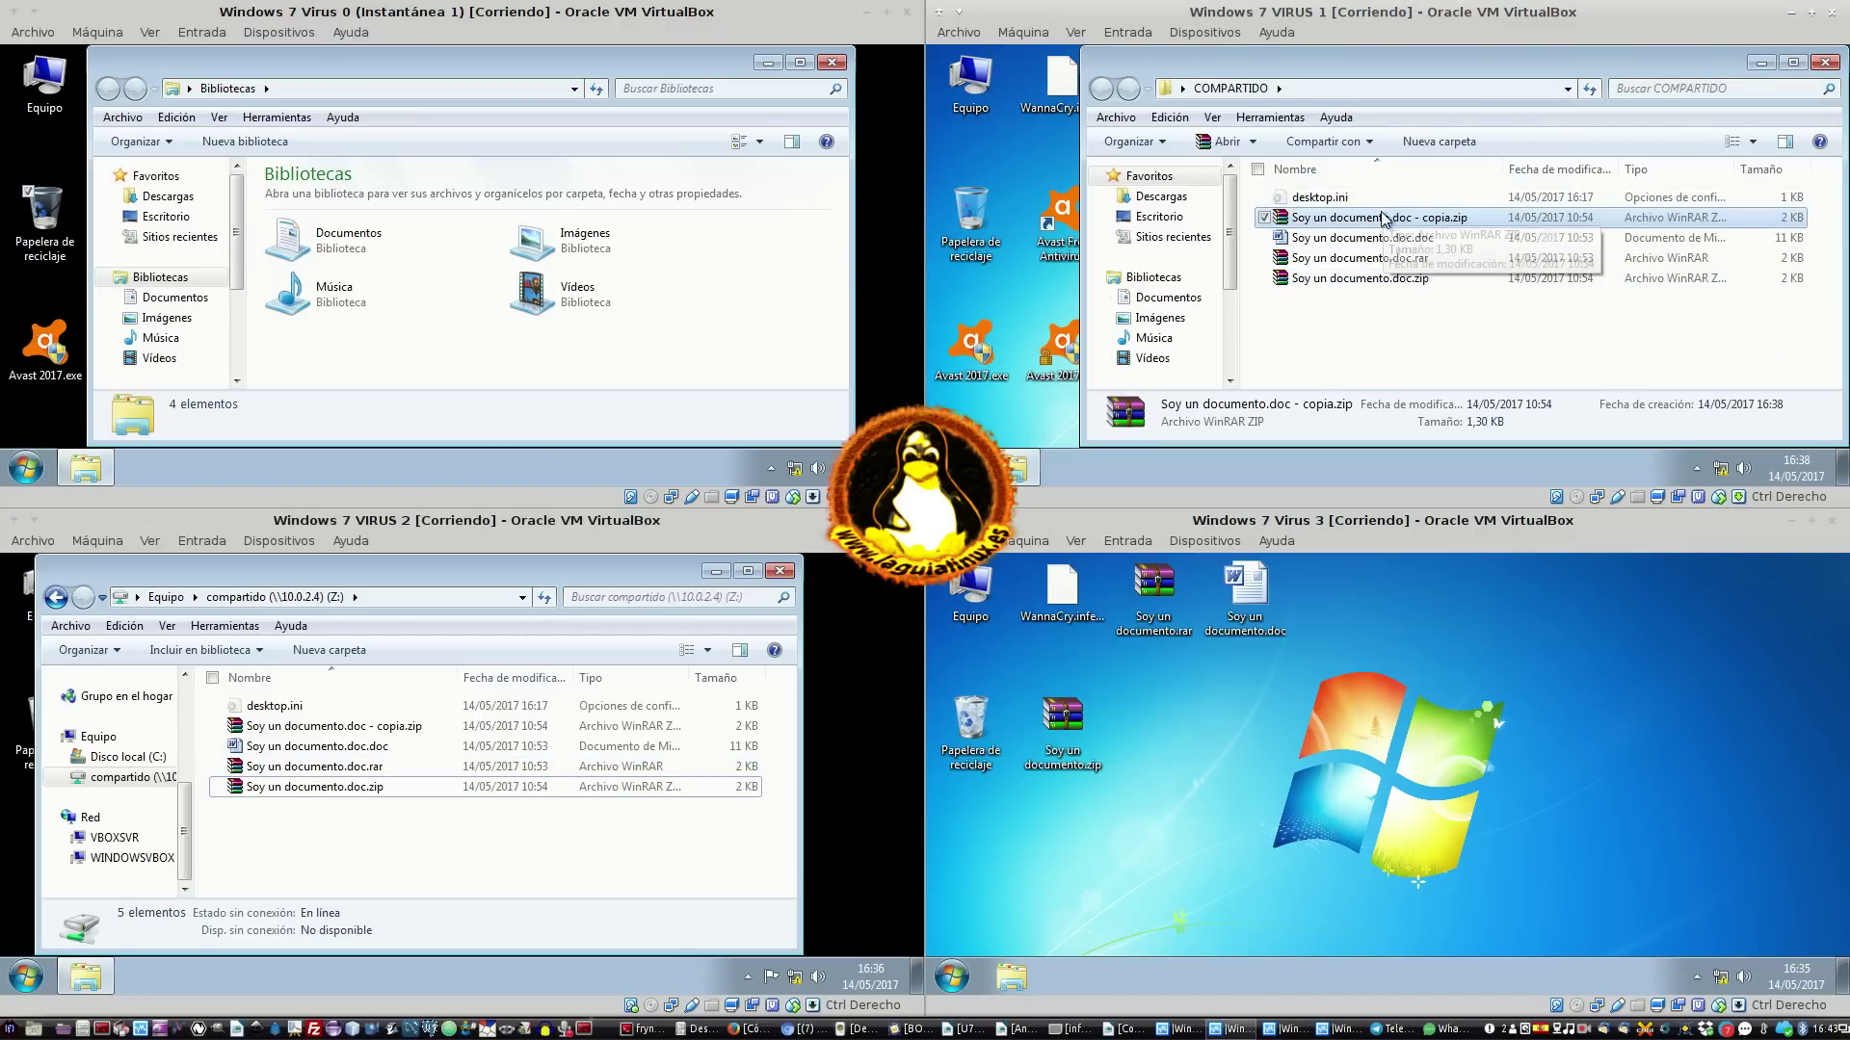
right_click(1375, 224)
left_click(1488, 405)
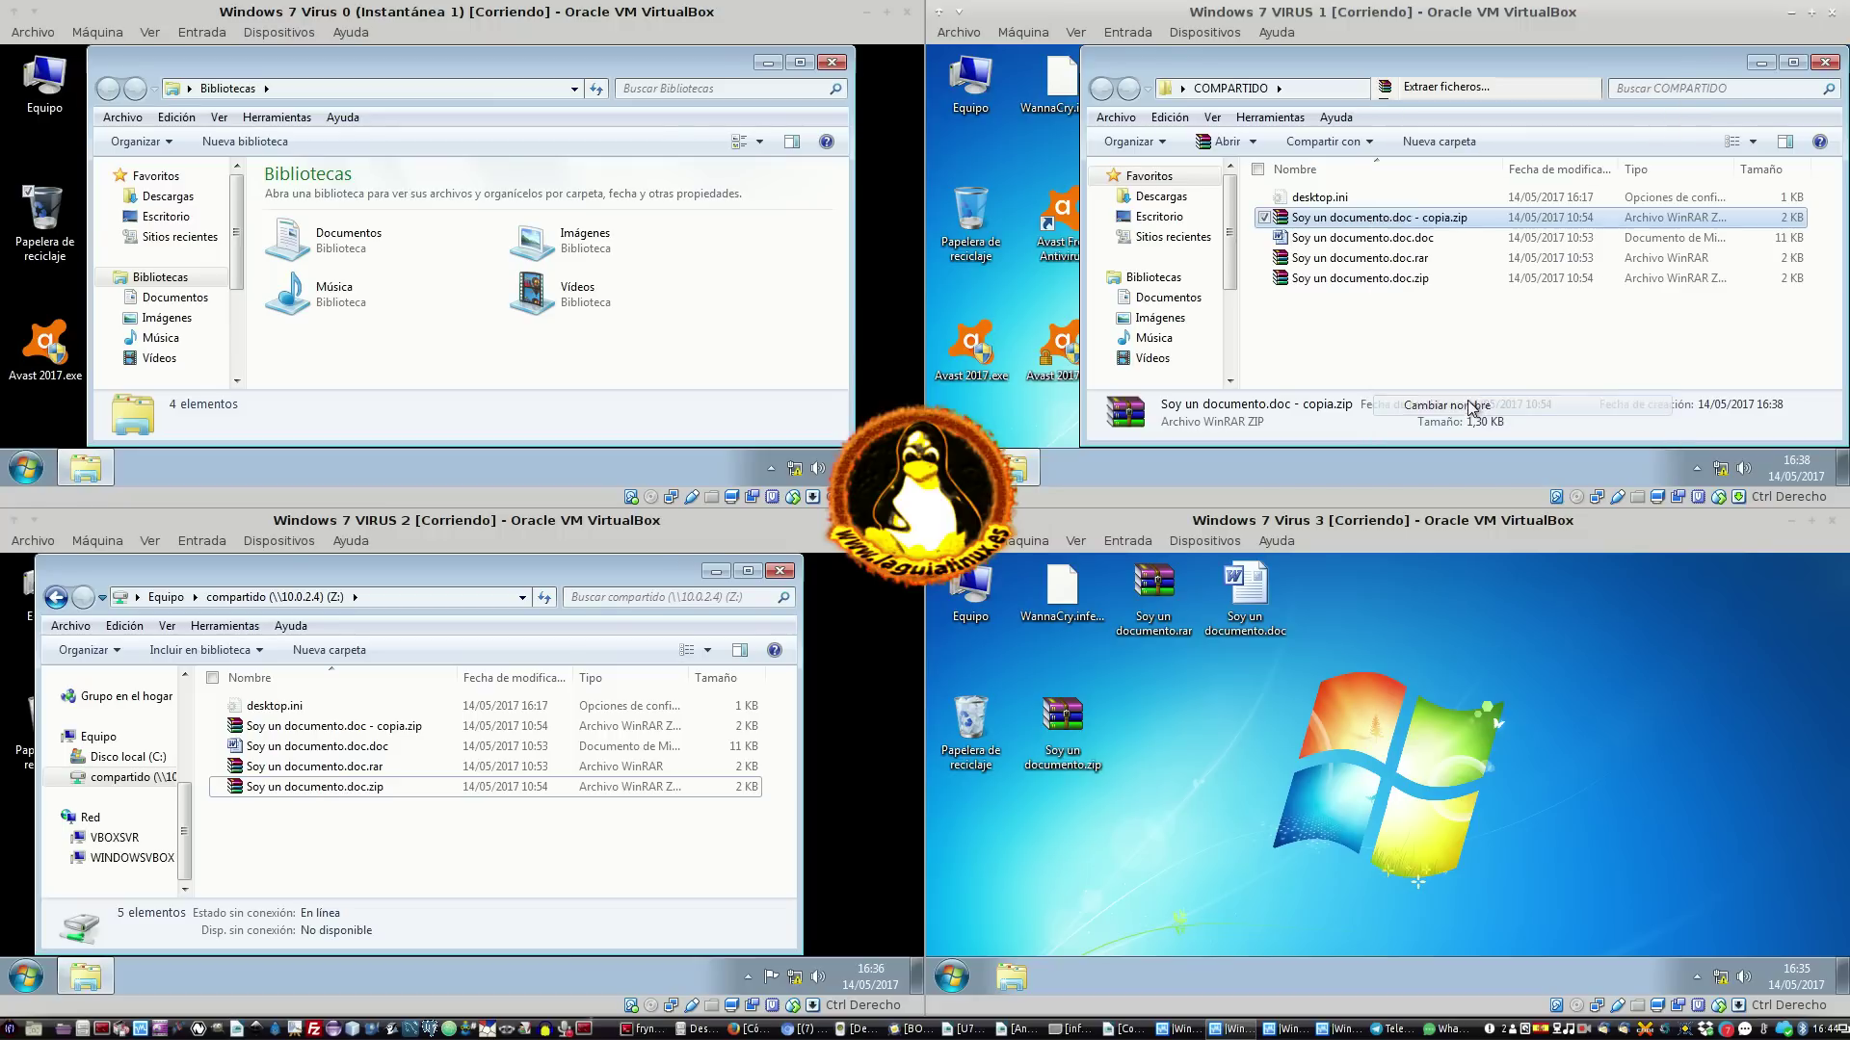
left_click(1373, 240)
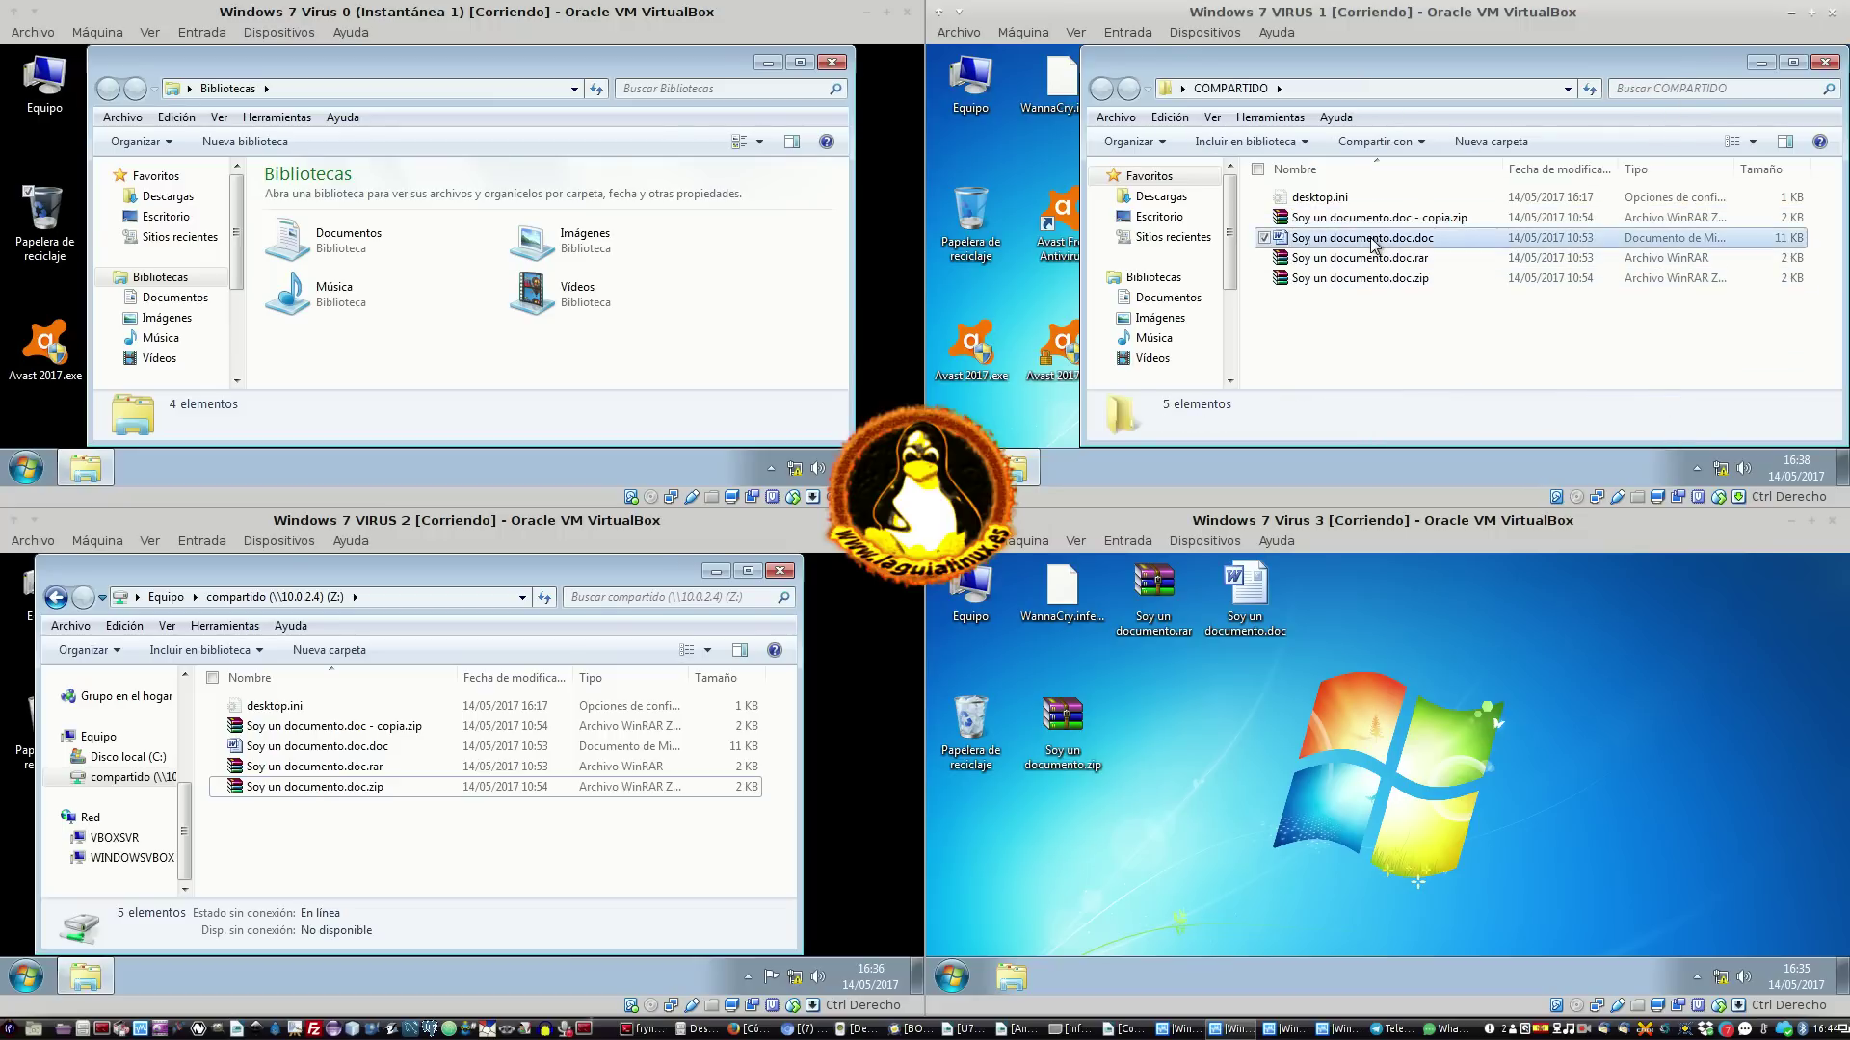
right_click(1370, 345)
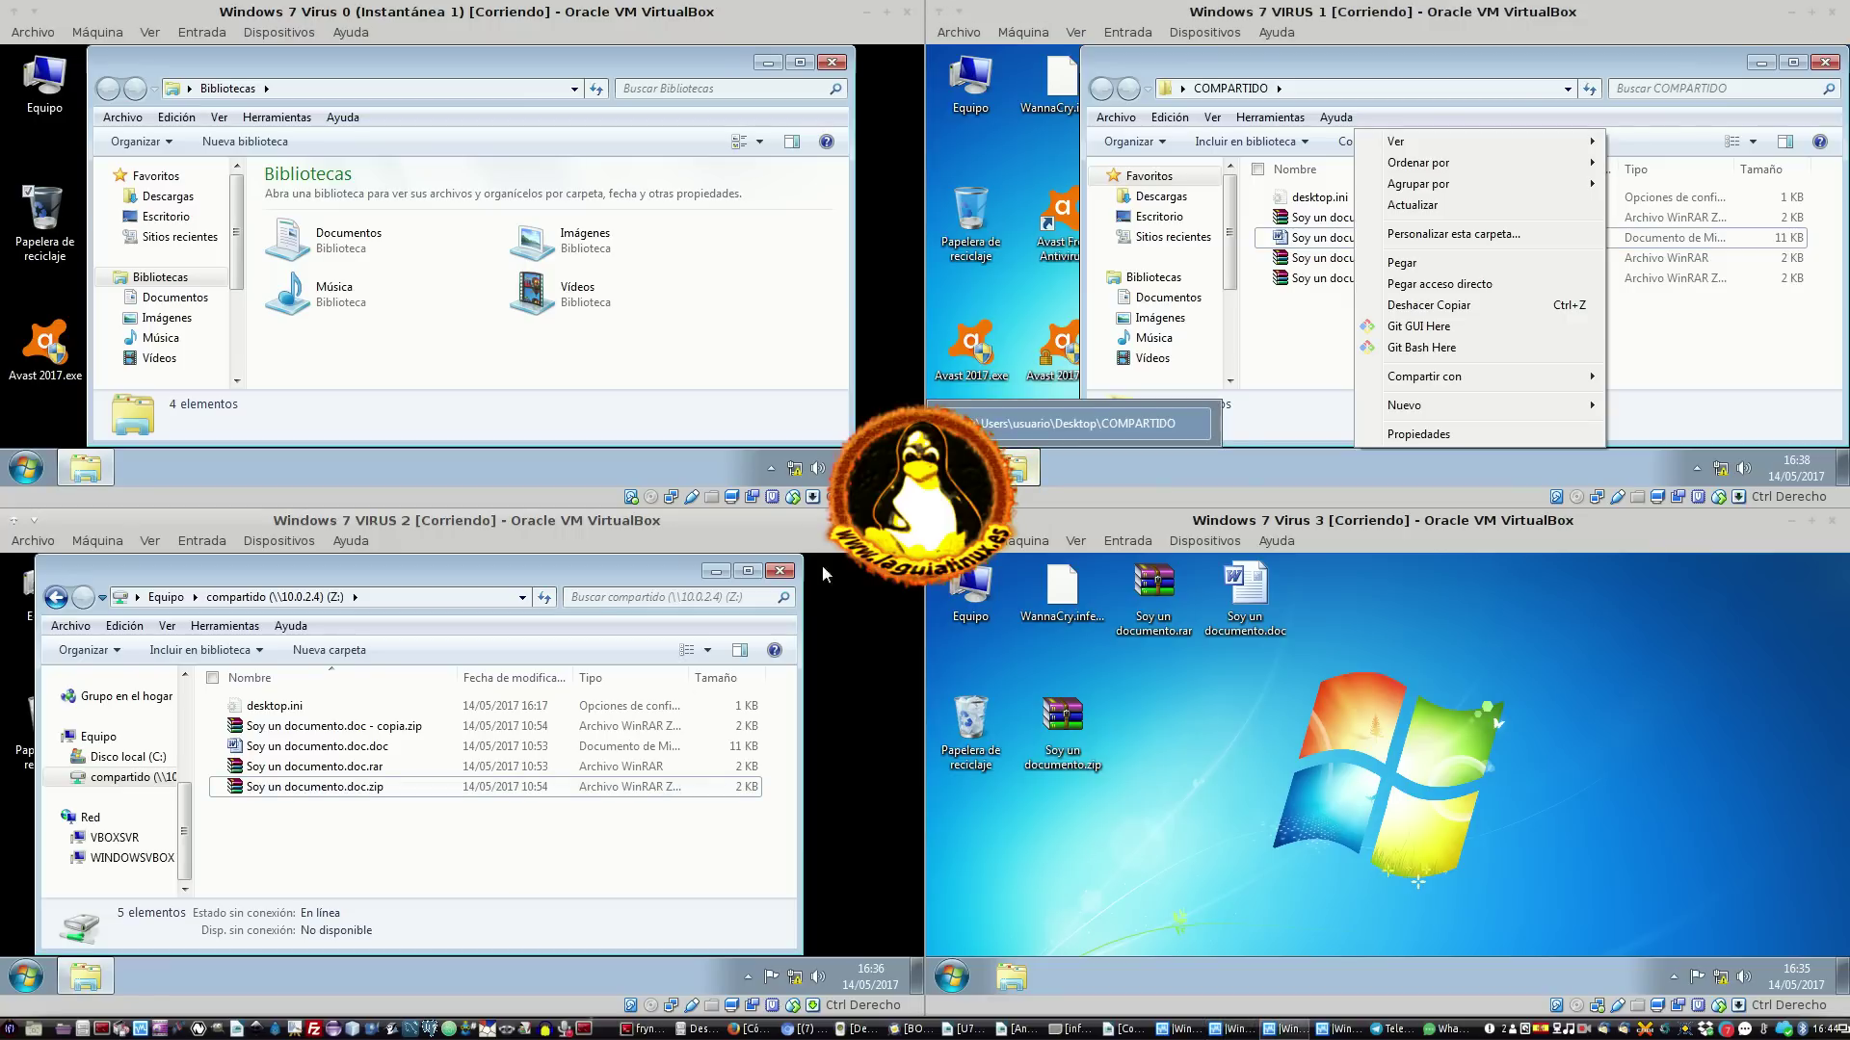
left_click(791, 570)
Create a new text document on VIRUS 2's desktop named HOLA SOY TEXTO.txt
right_click(400, 681)
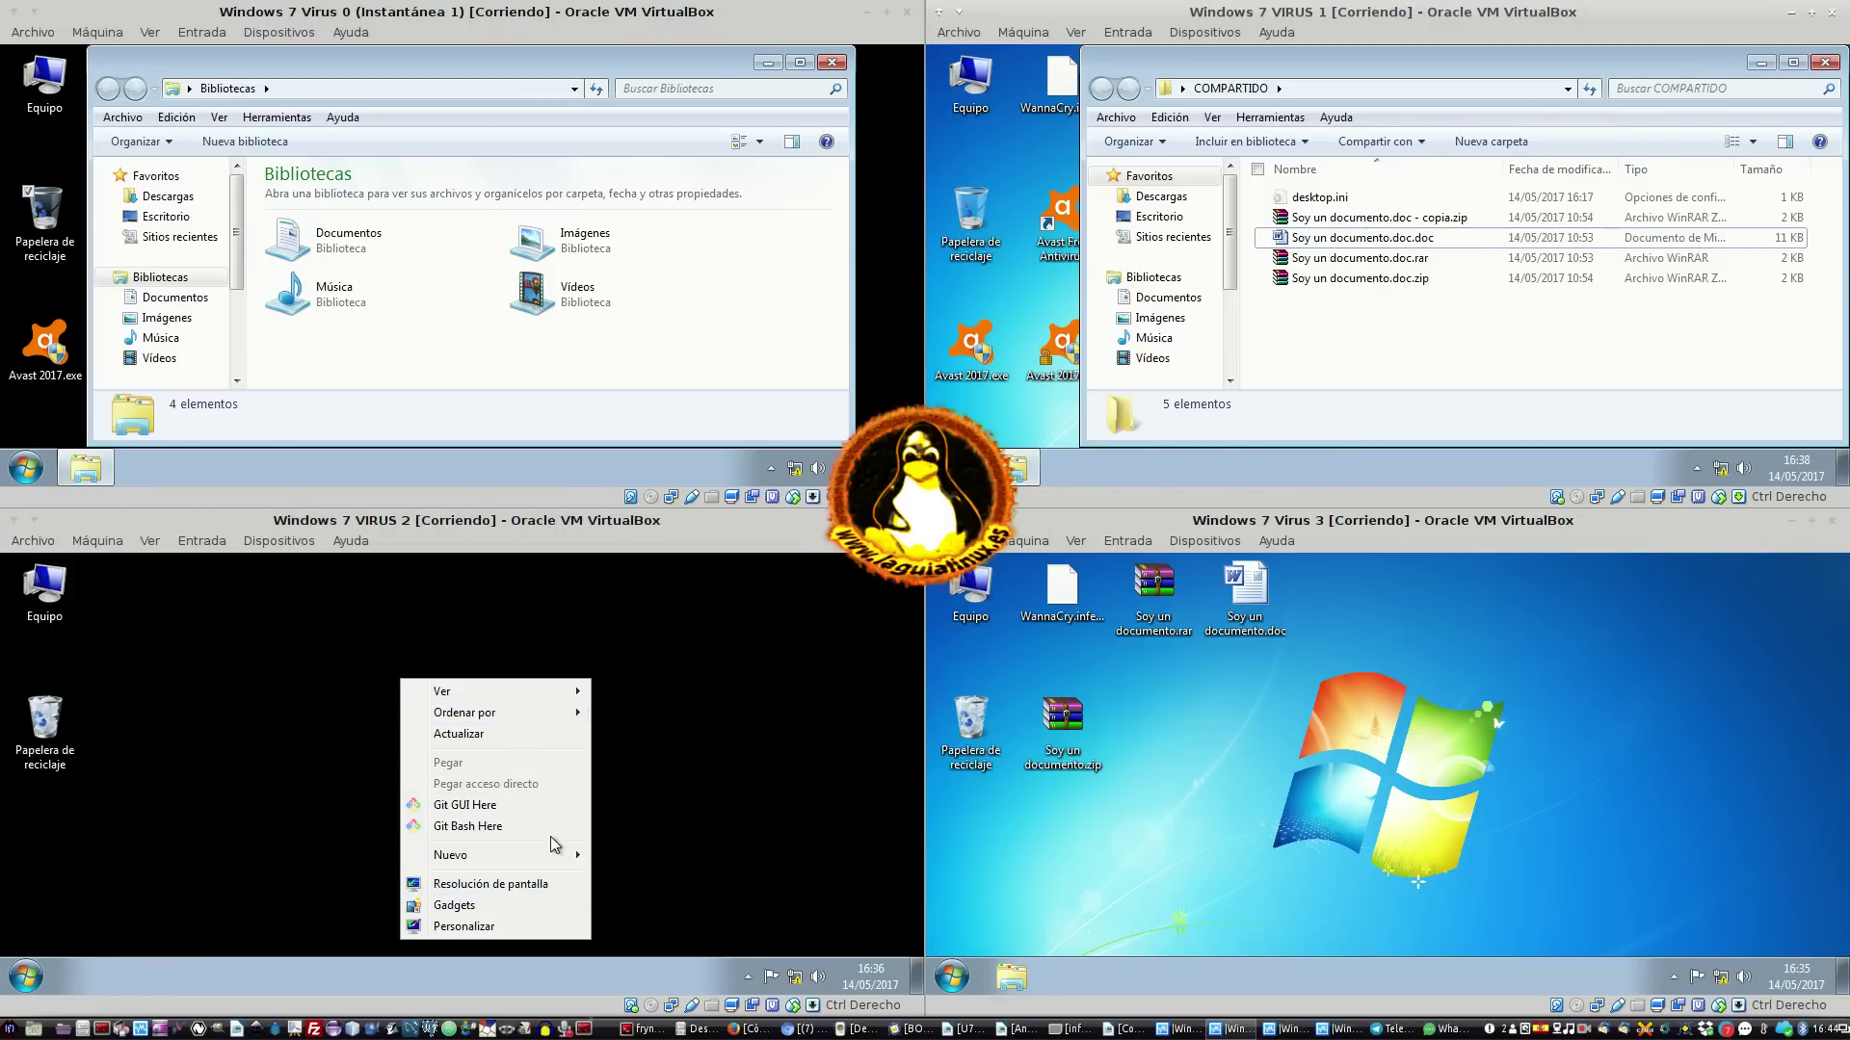
mouse_move(546, 857)
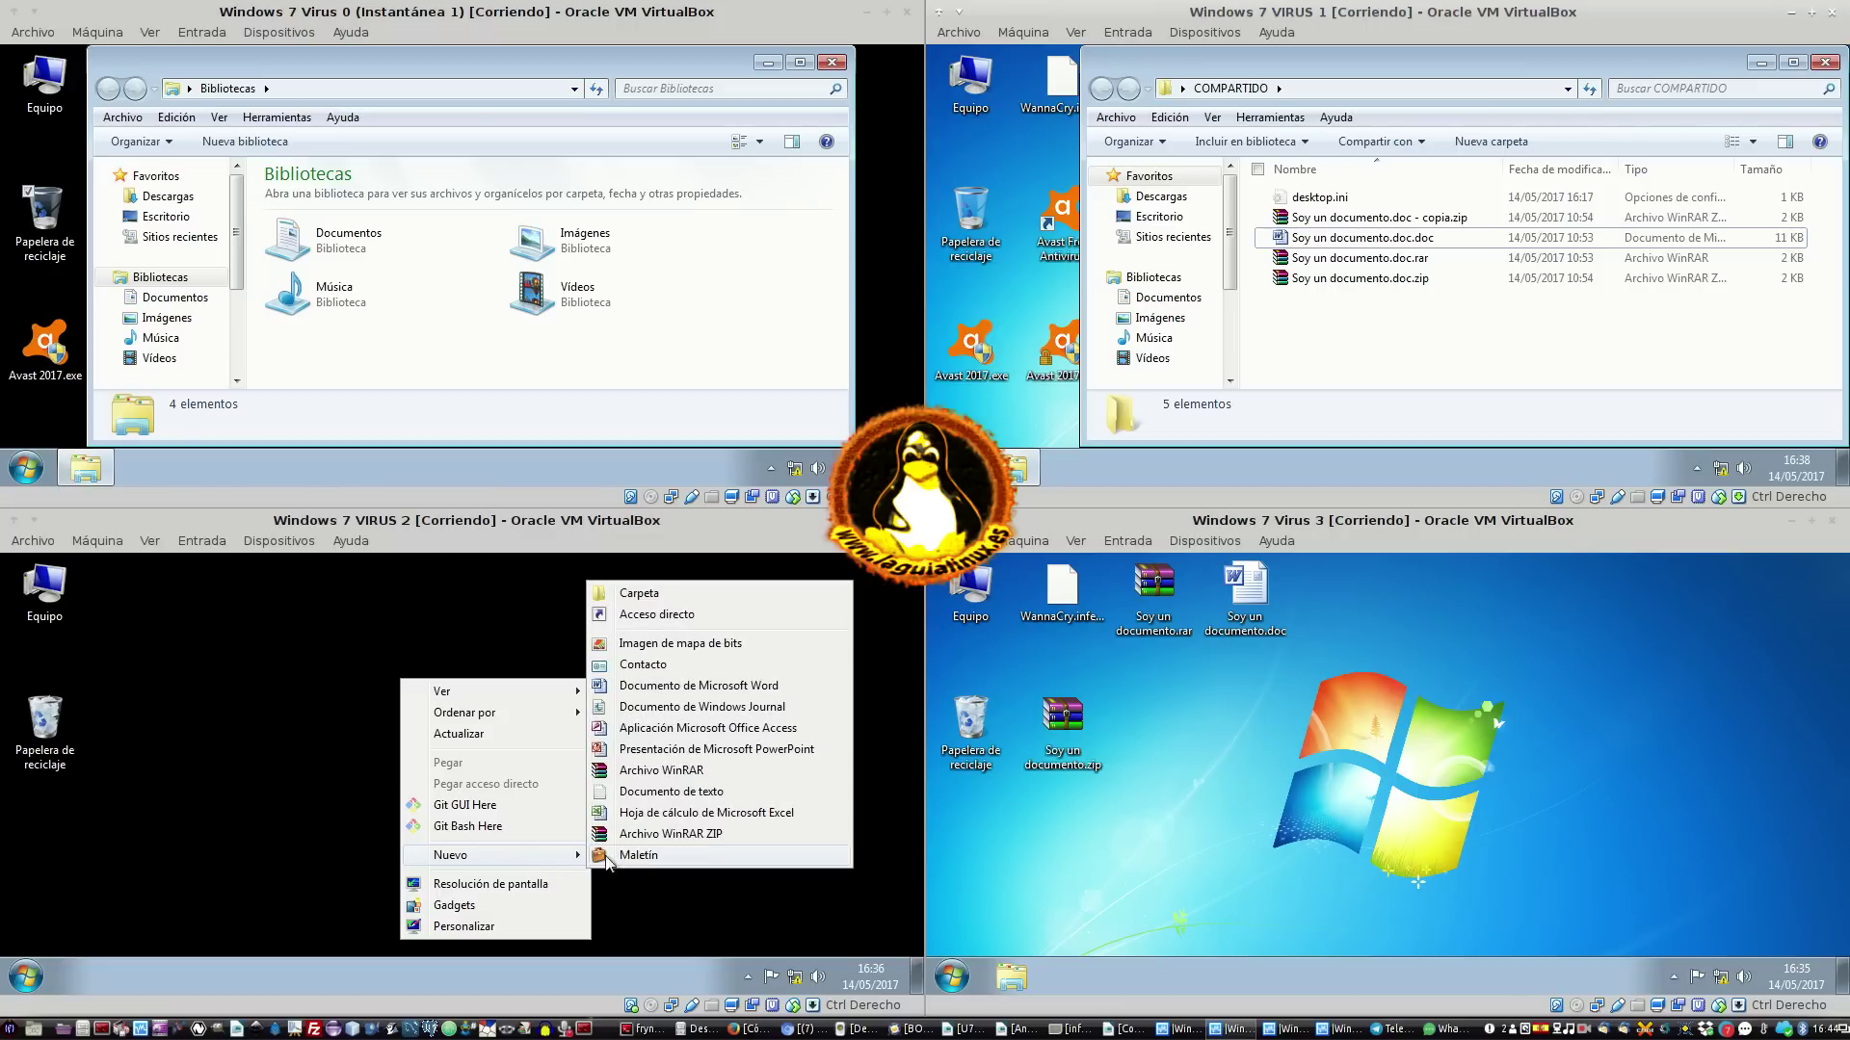
left_click(713, 792)
type("HOLA SOY T")
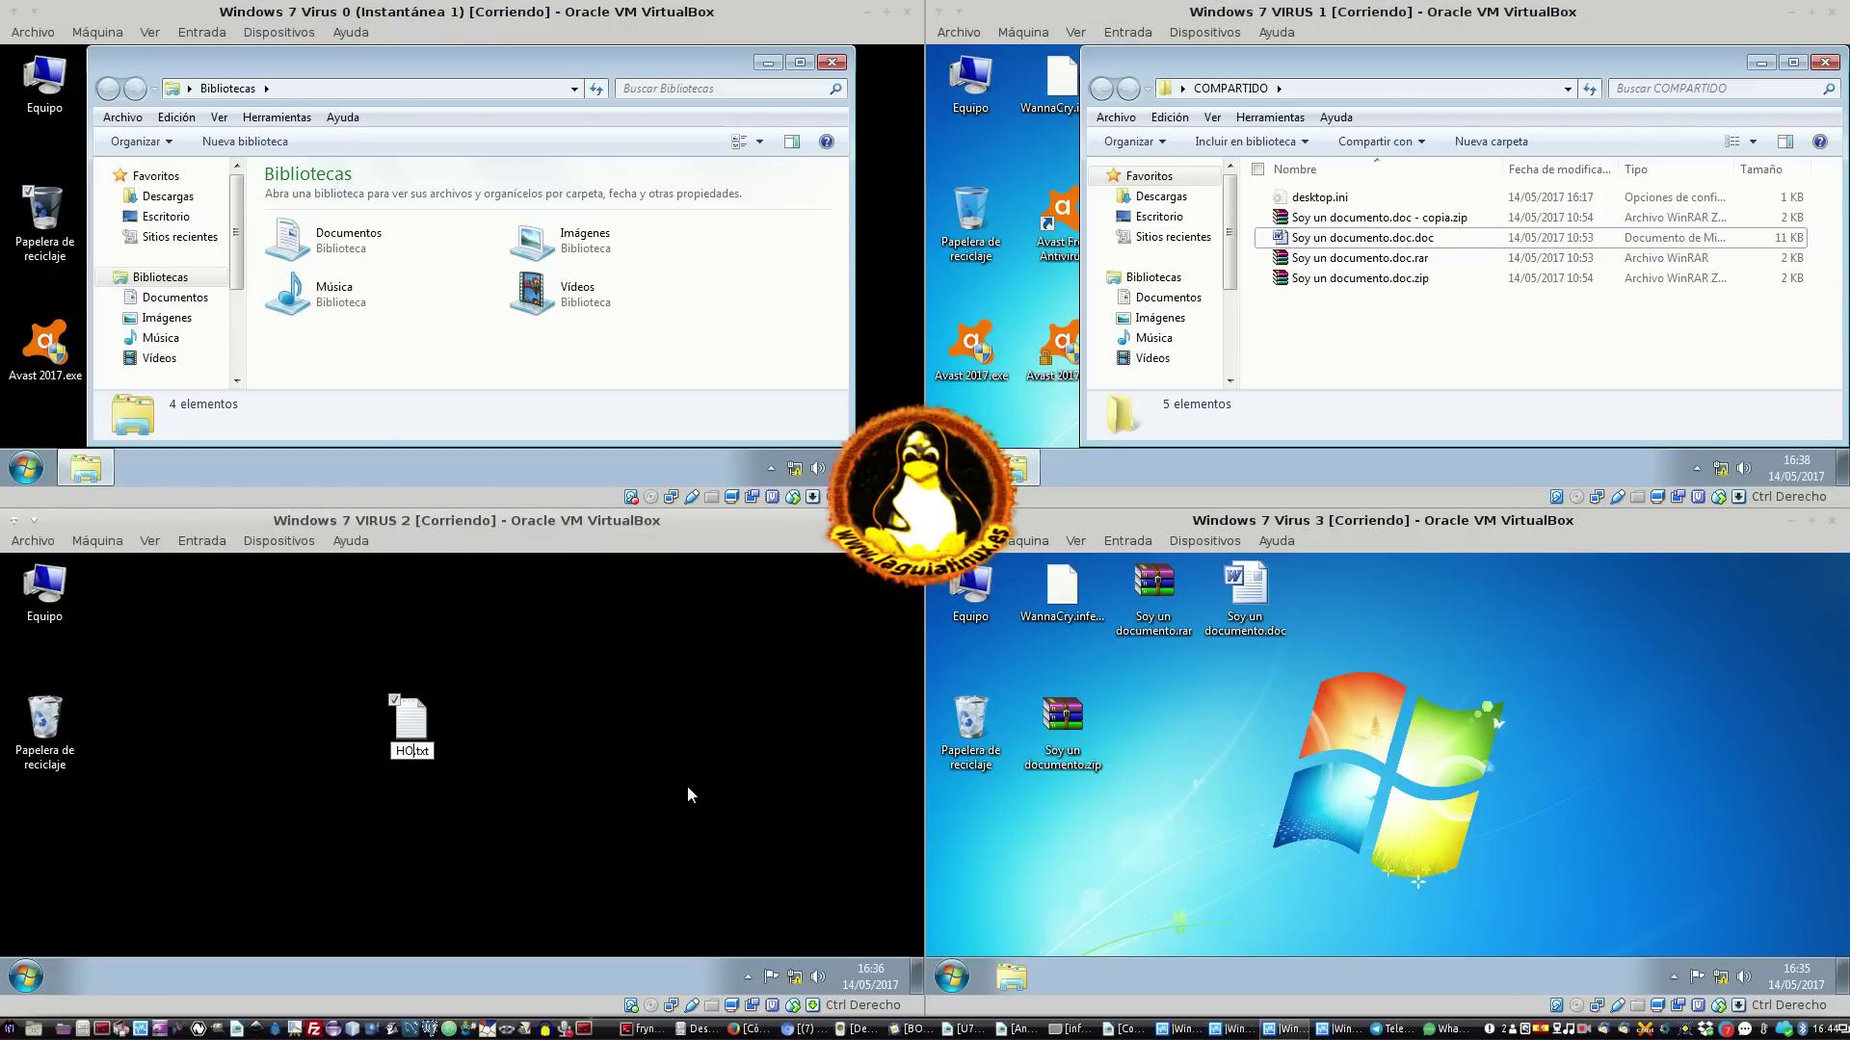
type("EXTO")
key("Return")
key("Return")
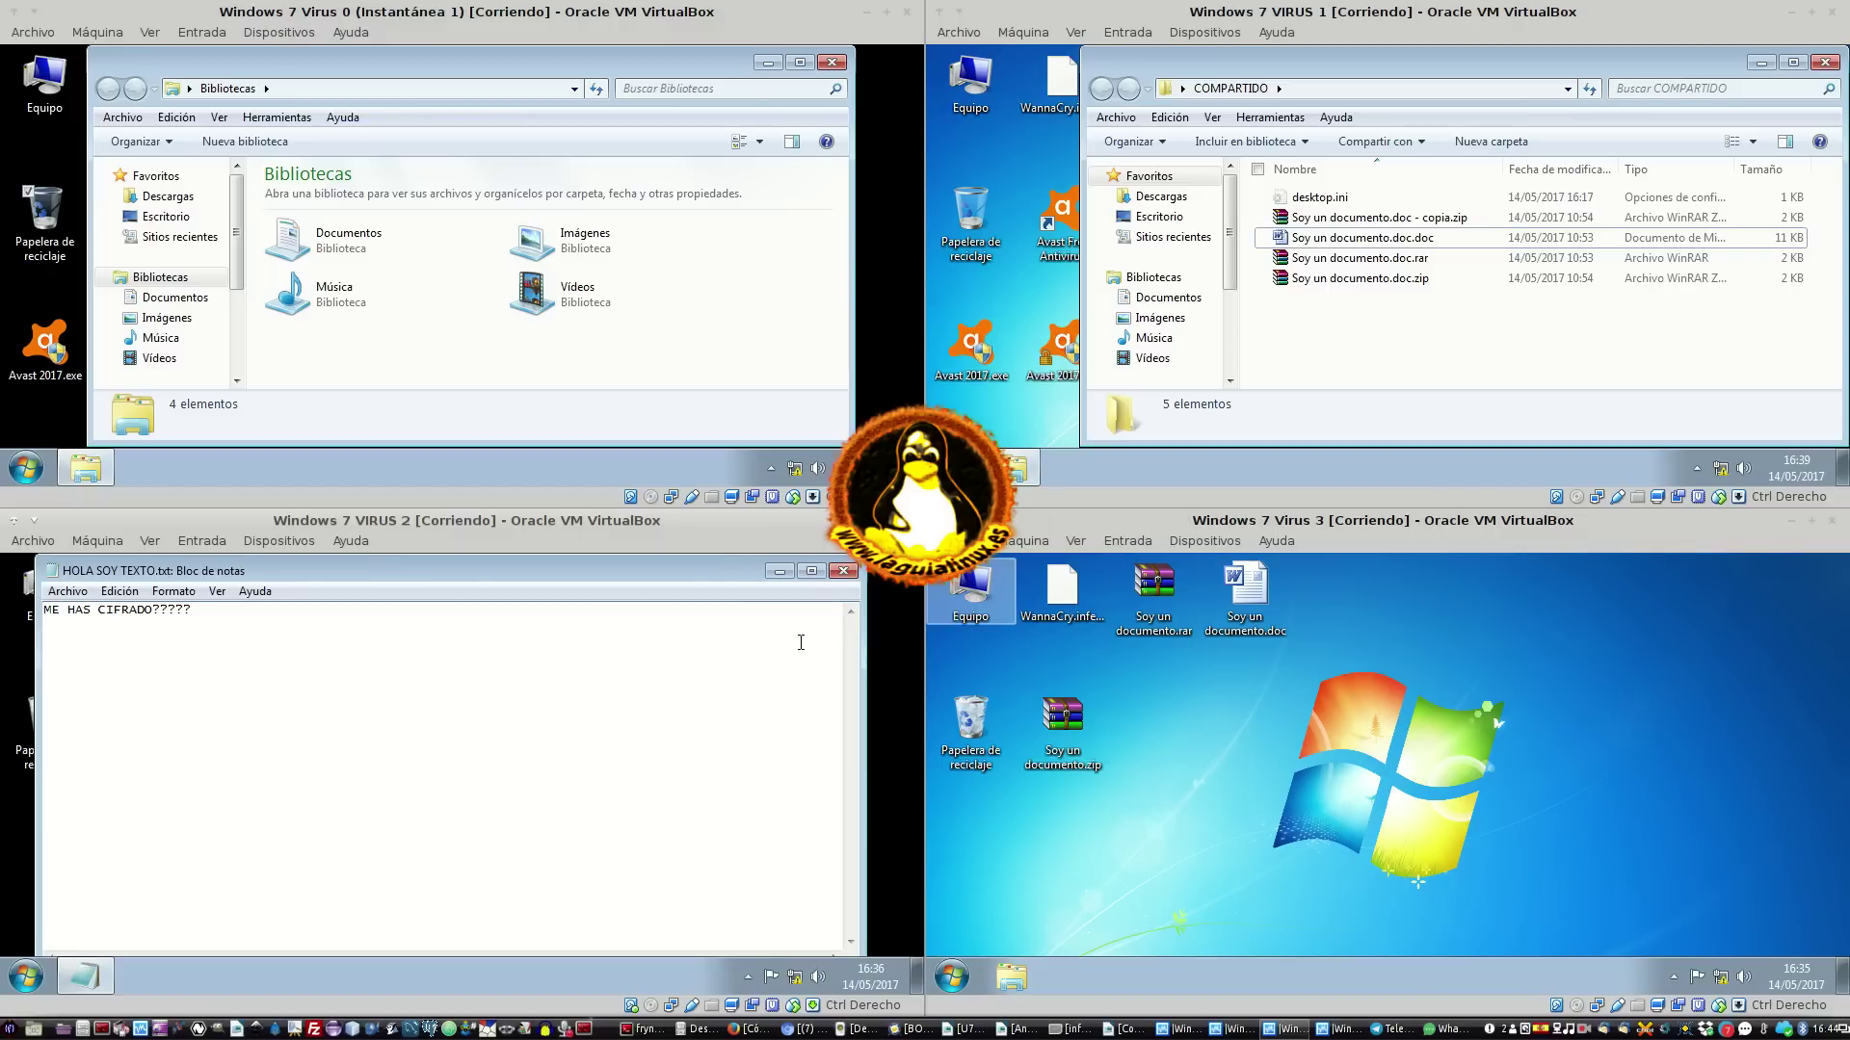
Reopen HOLA SOY TEXTO.txt in Notepad, close it, and reposition its desktop icon
left_click(843, 570)
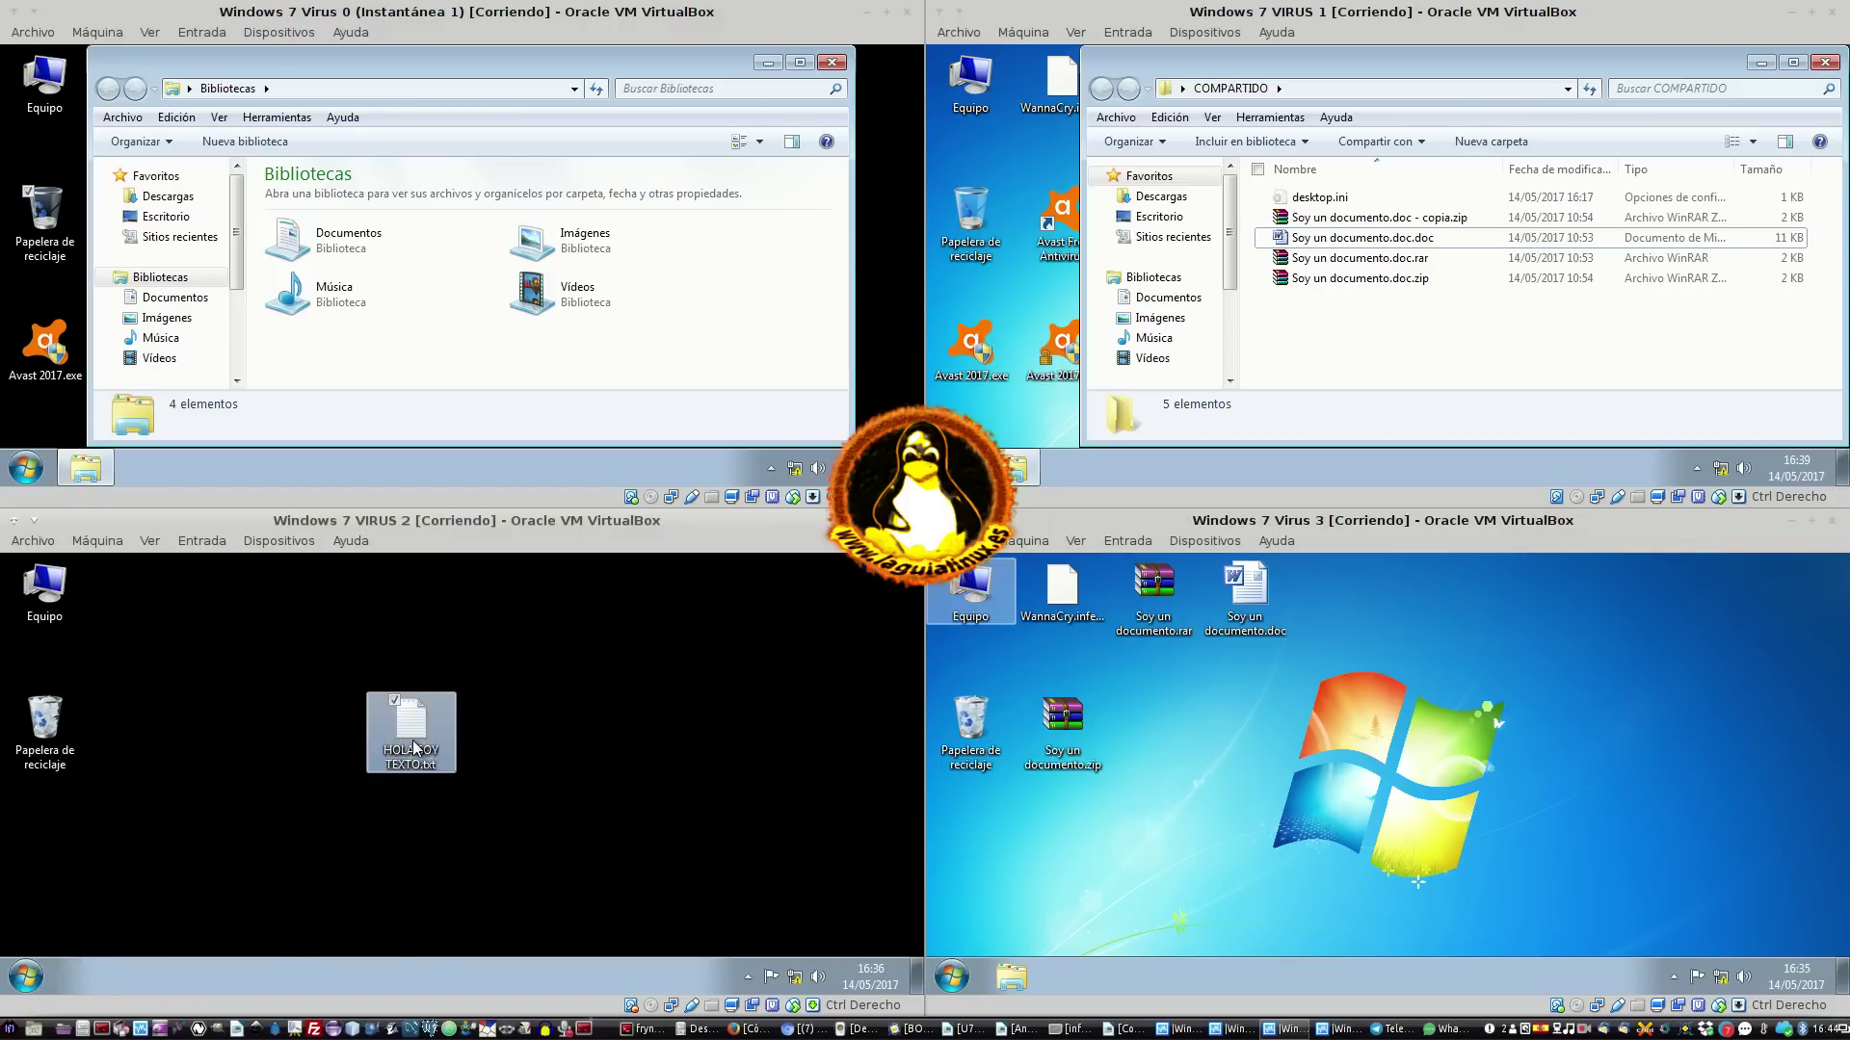
double_click(416, 748)
left_click(844, 573)
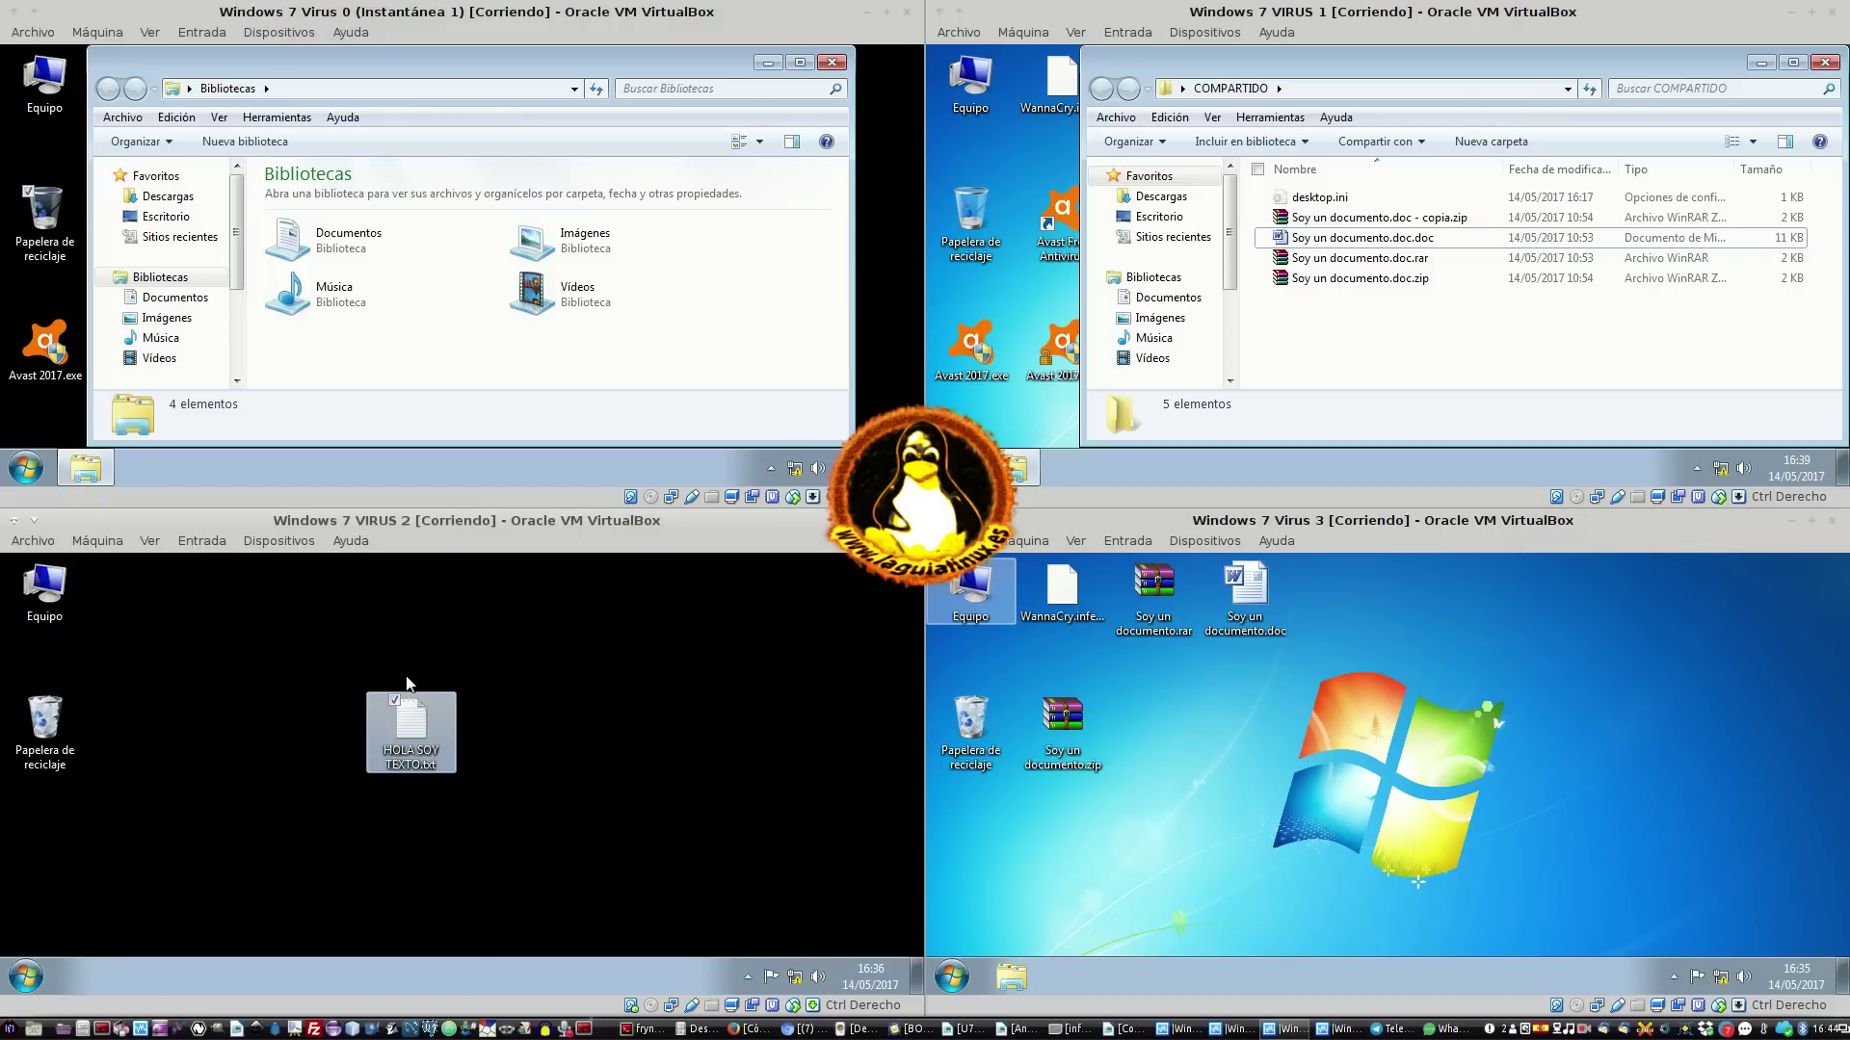
left_click_drag(411, 732, 415, 770)
right_click(411, 761)
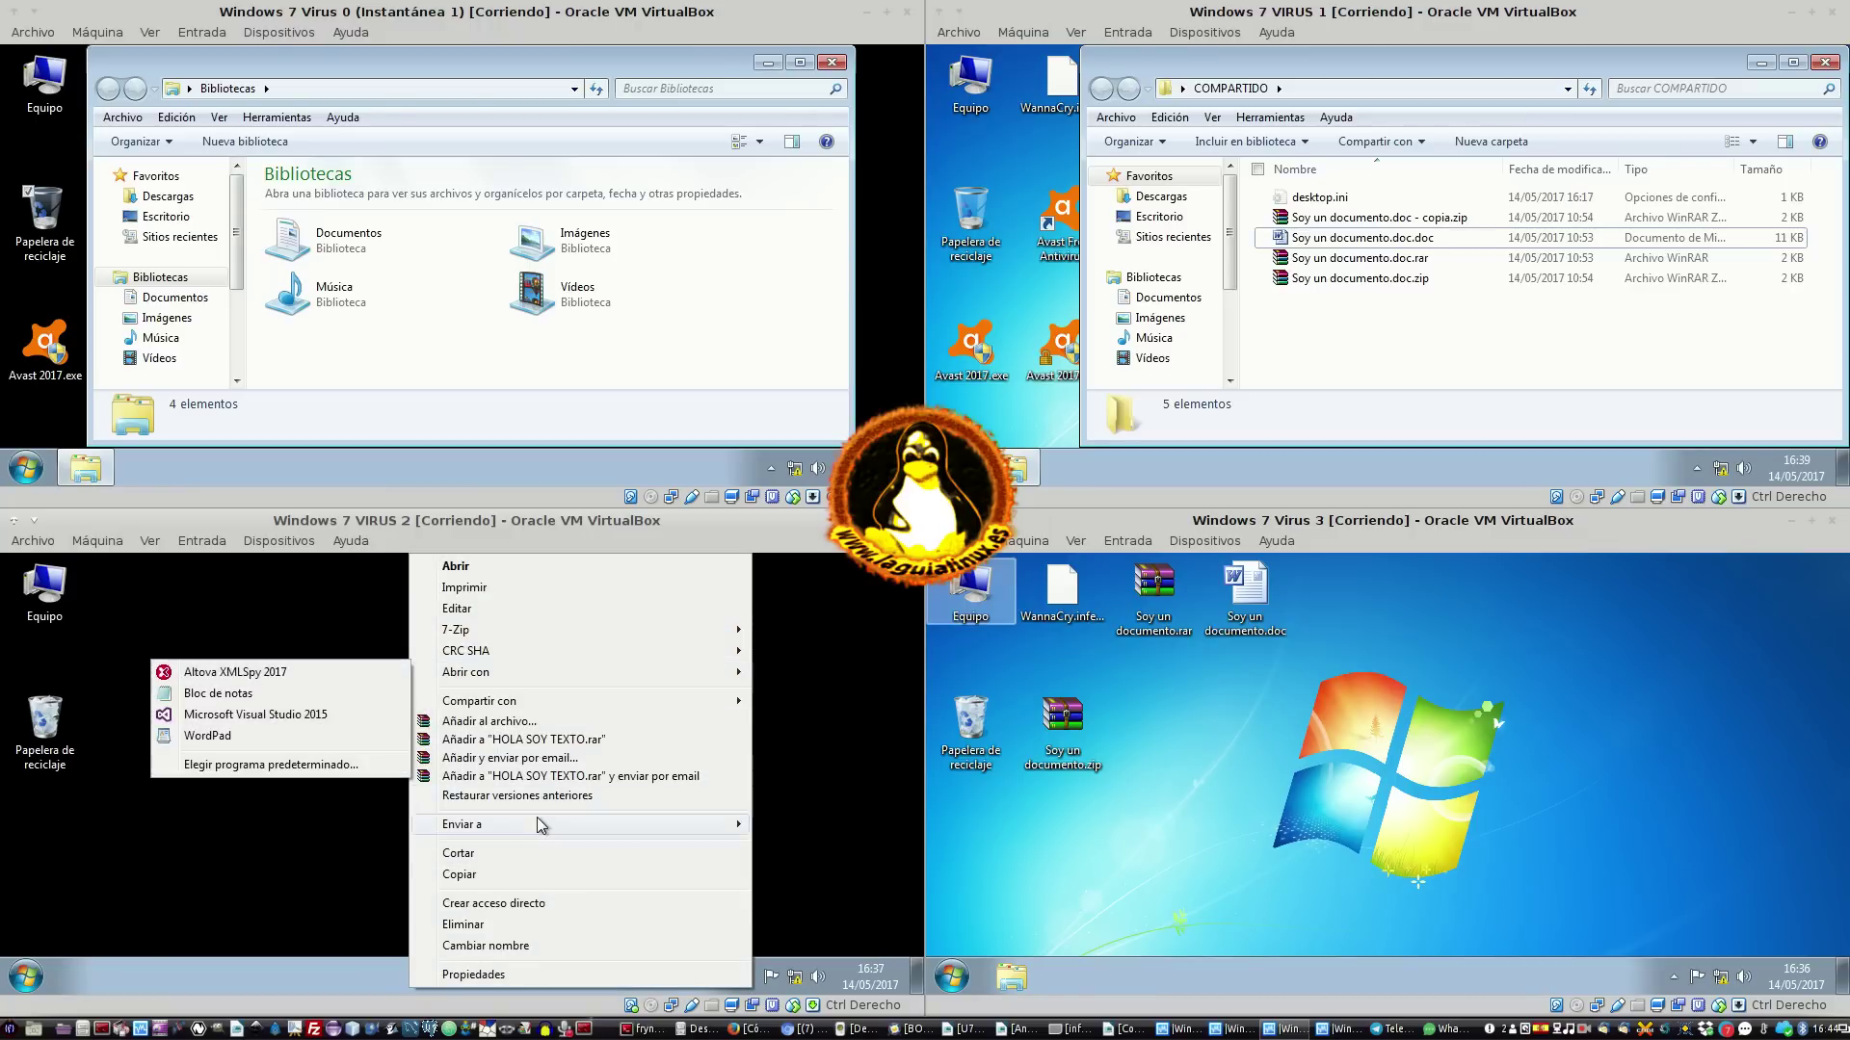
left_click(26, 721)
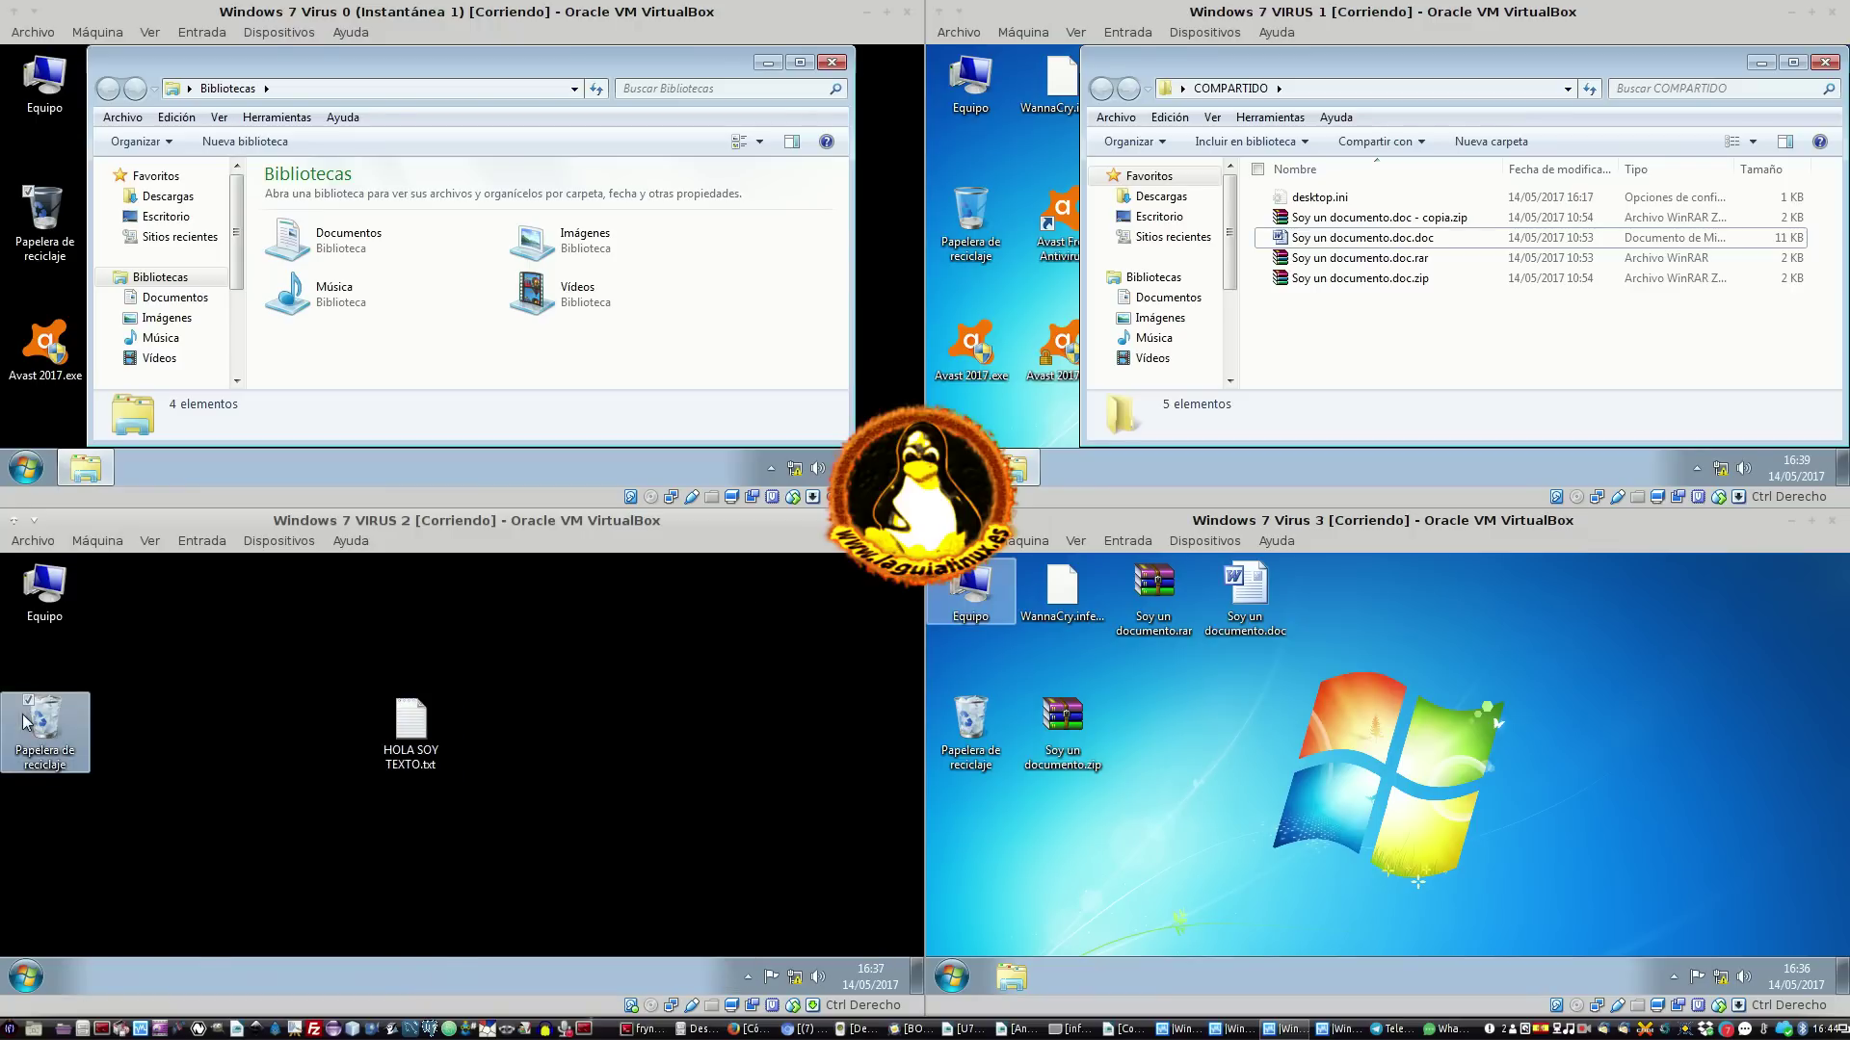
double_click(26, 723)
Paste a copy of HOLA SOY TEXTO.txt onto VIRUS 2's desktop beside the original
scroll(655, 789, "down", 5)
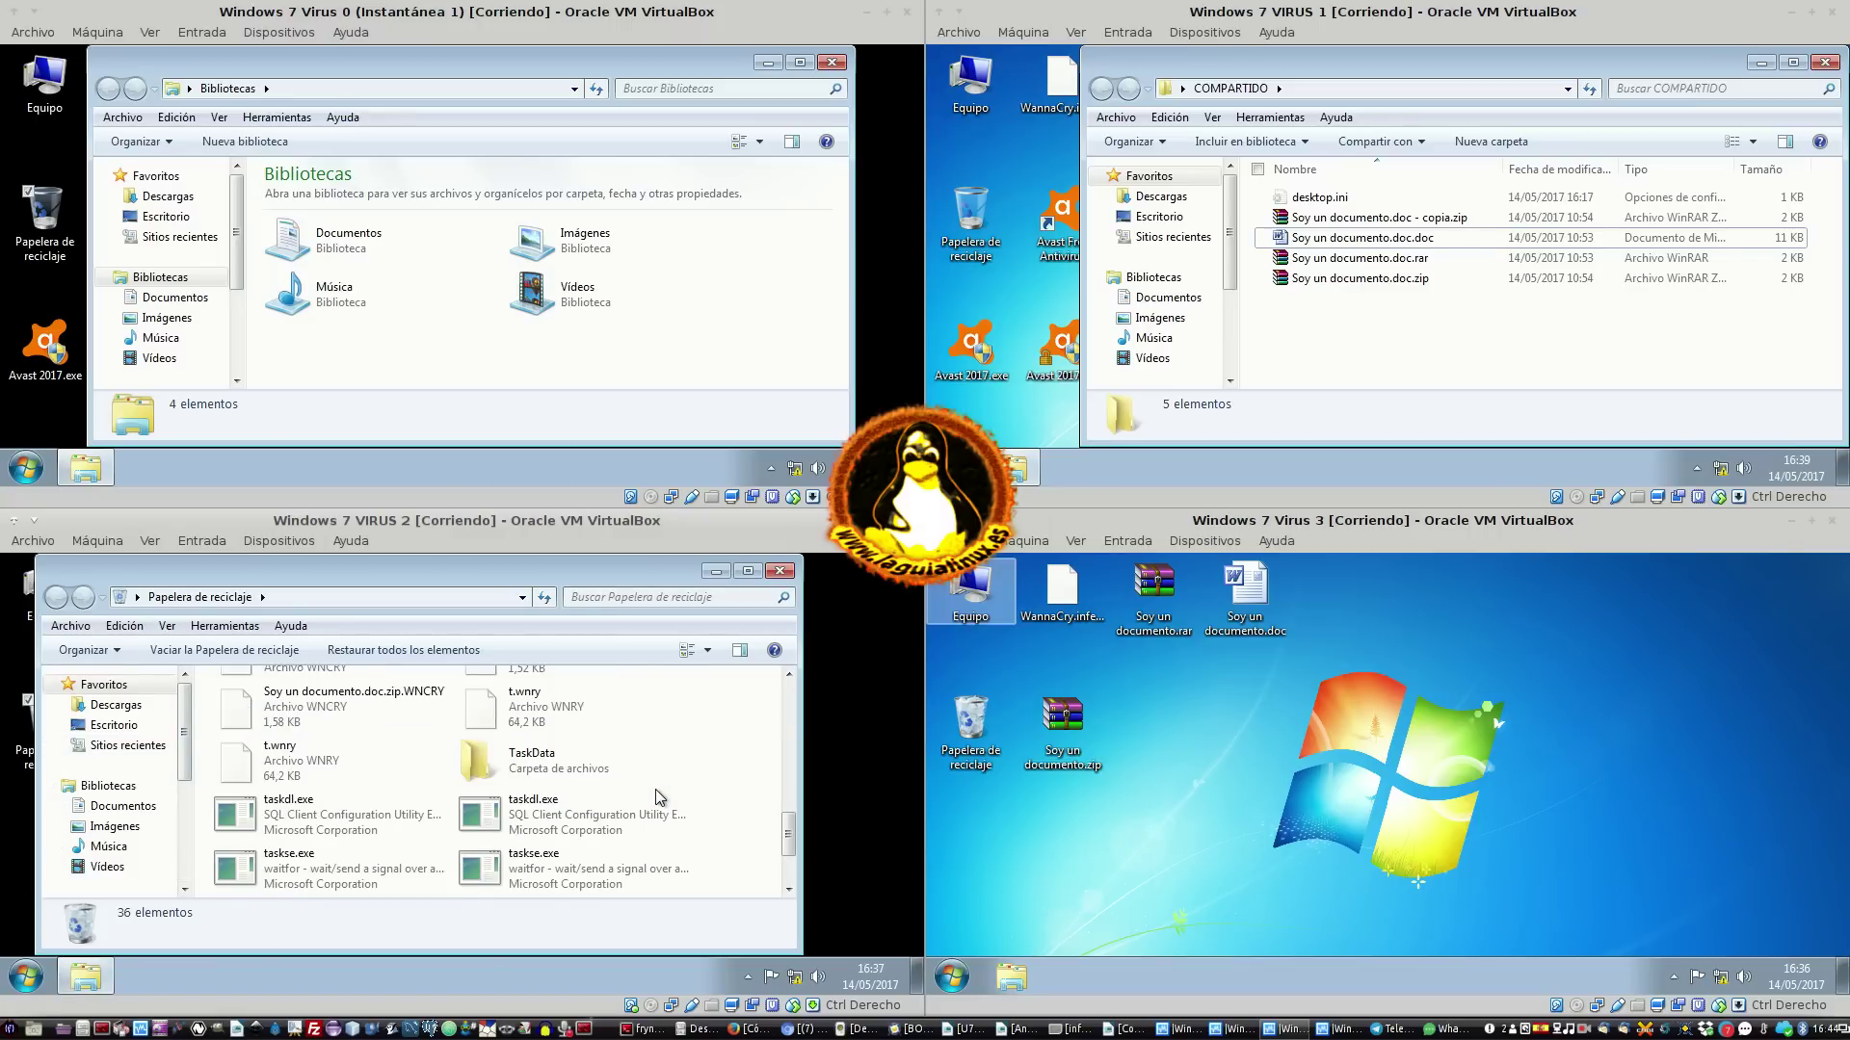
scroll(656, 789, "up", 3)
scroll(656, 789, "up", 3)
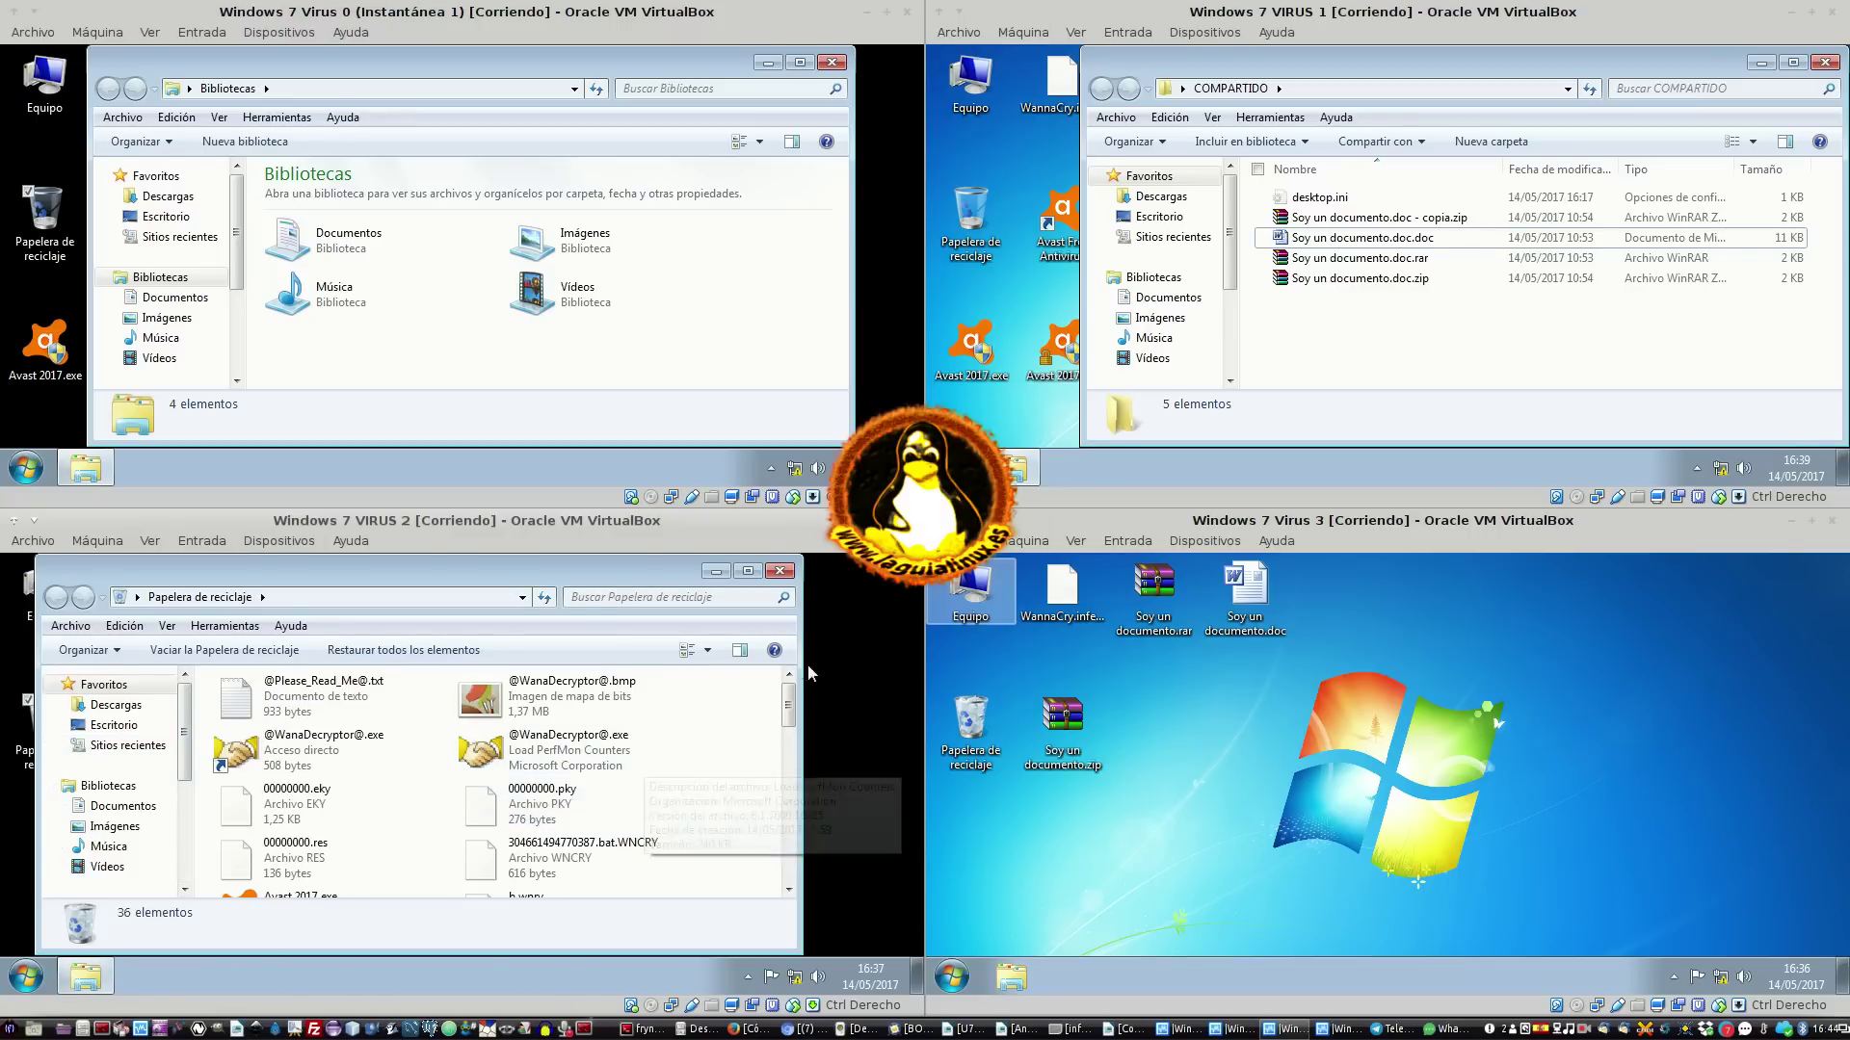
left_click(716, 570)
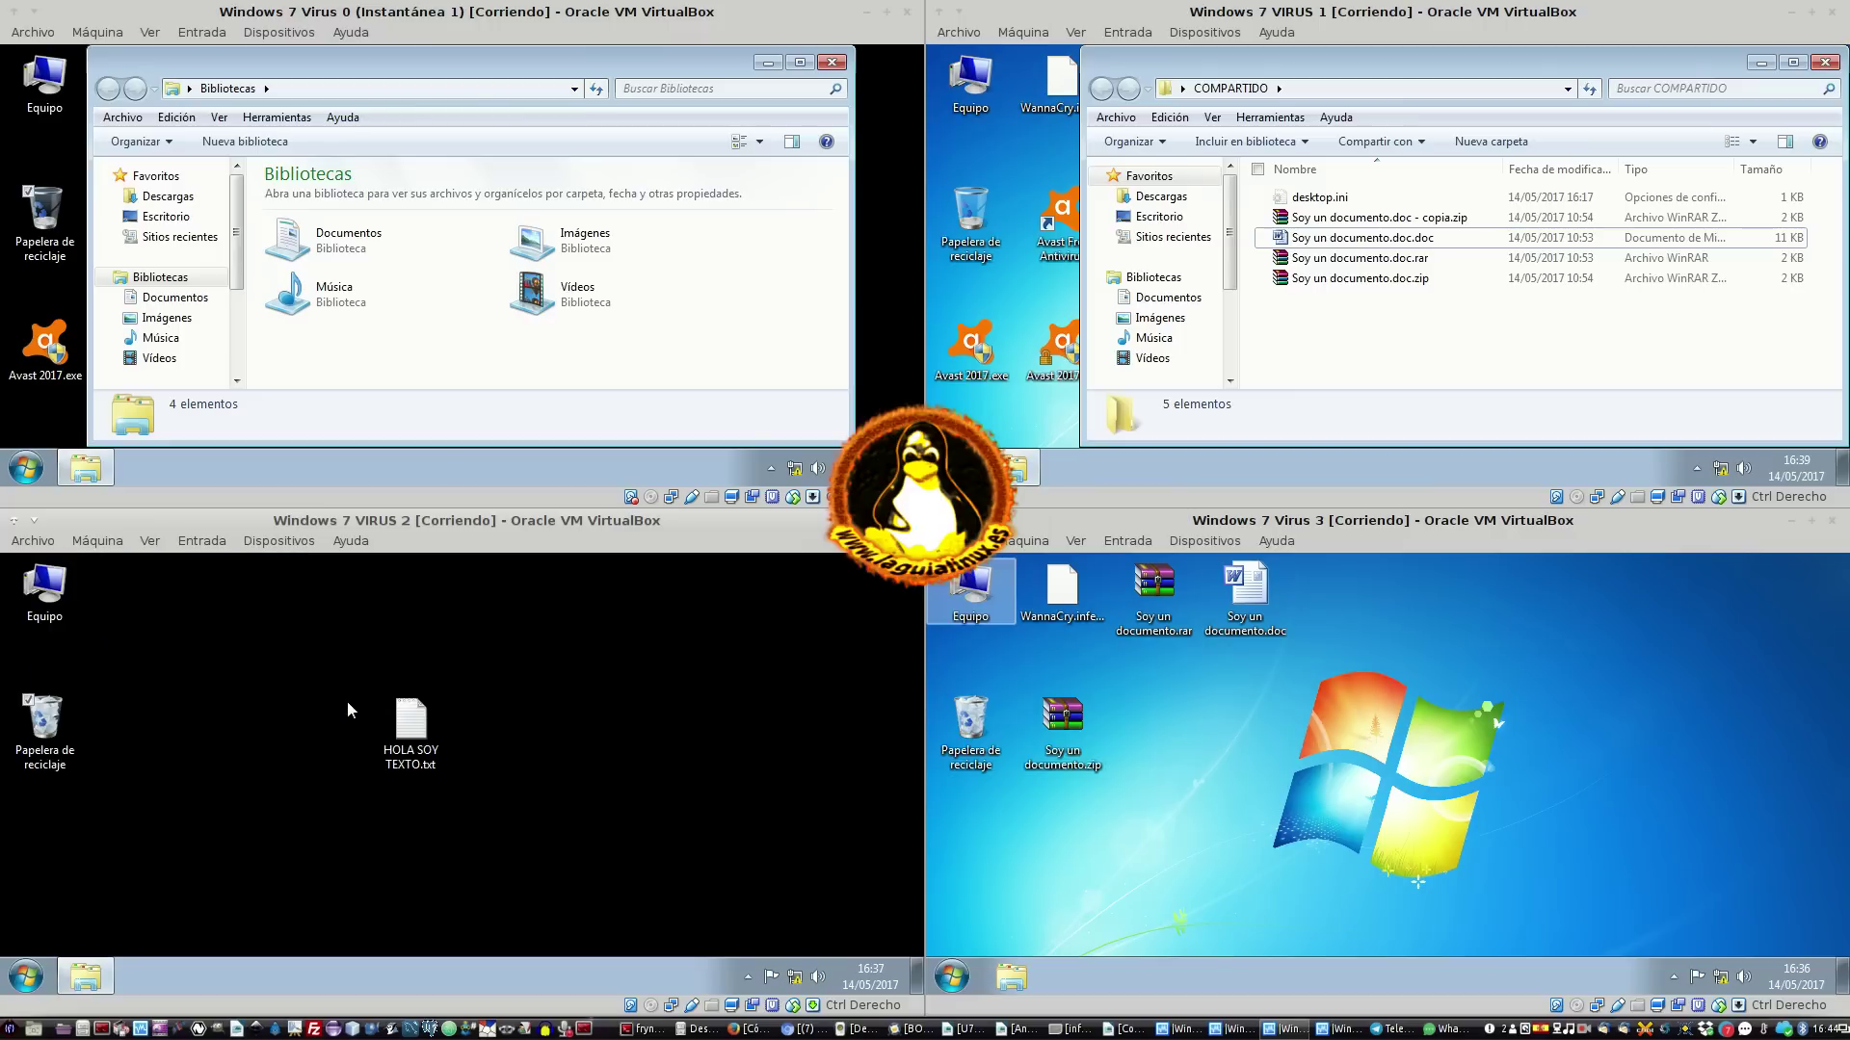
right_click(413, 737)
left_click(312, 801)
left_click(618, 711)
key("ctrl+v")
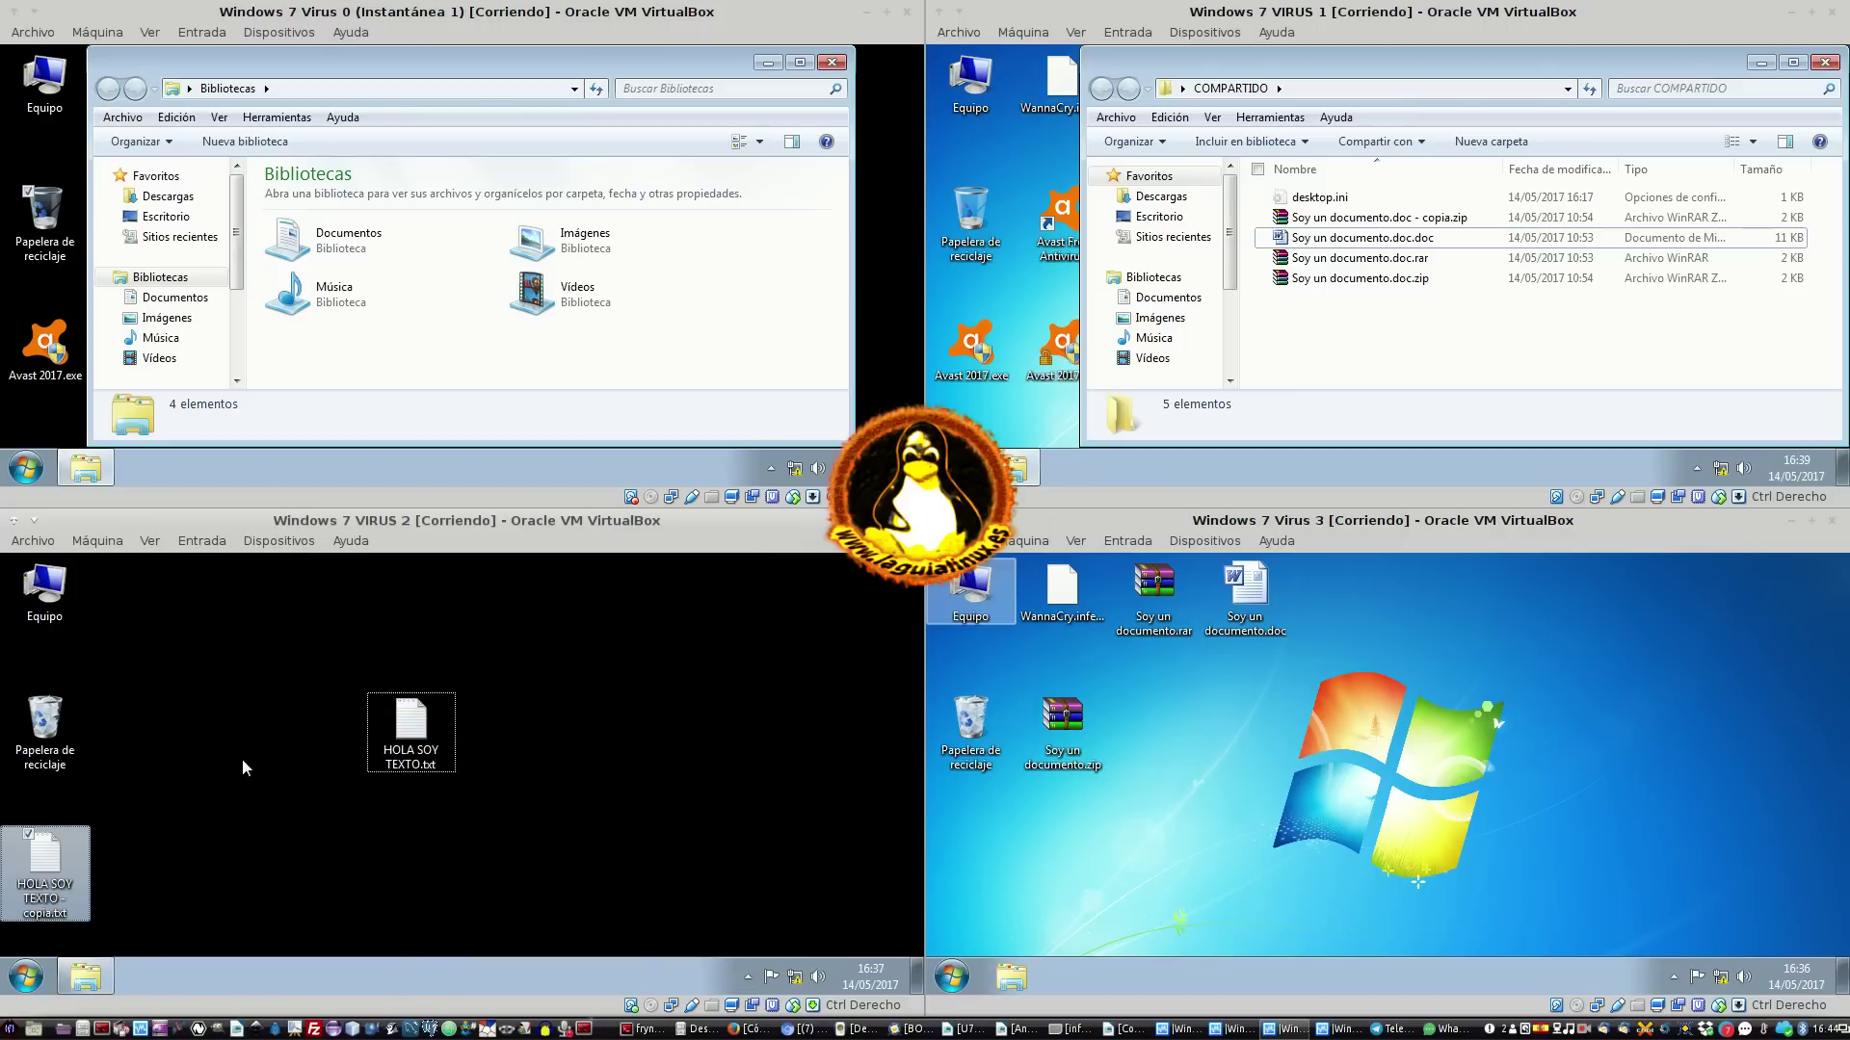
left_click_drag(53, 862, 492, 712)
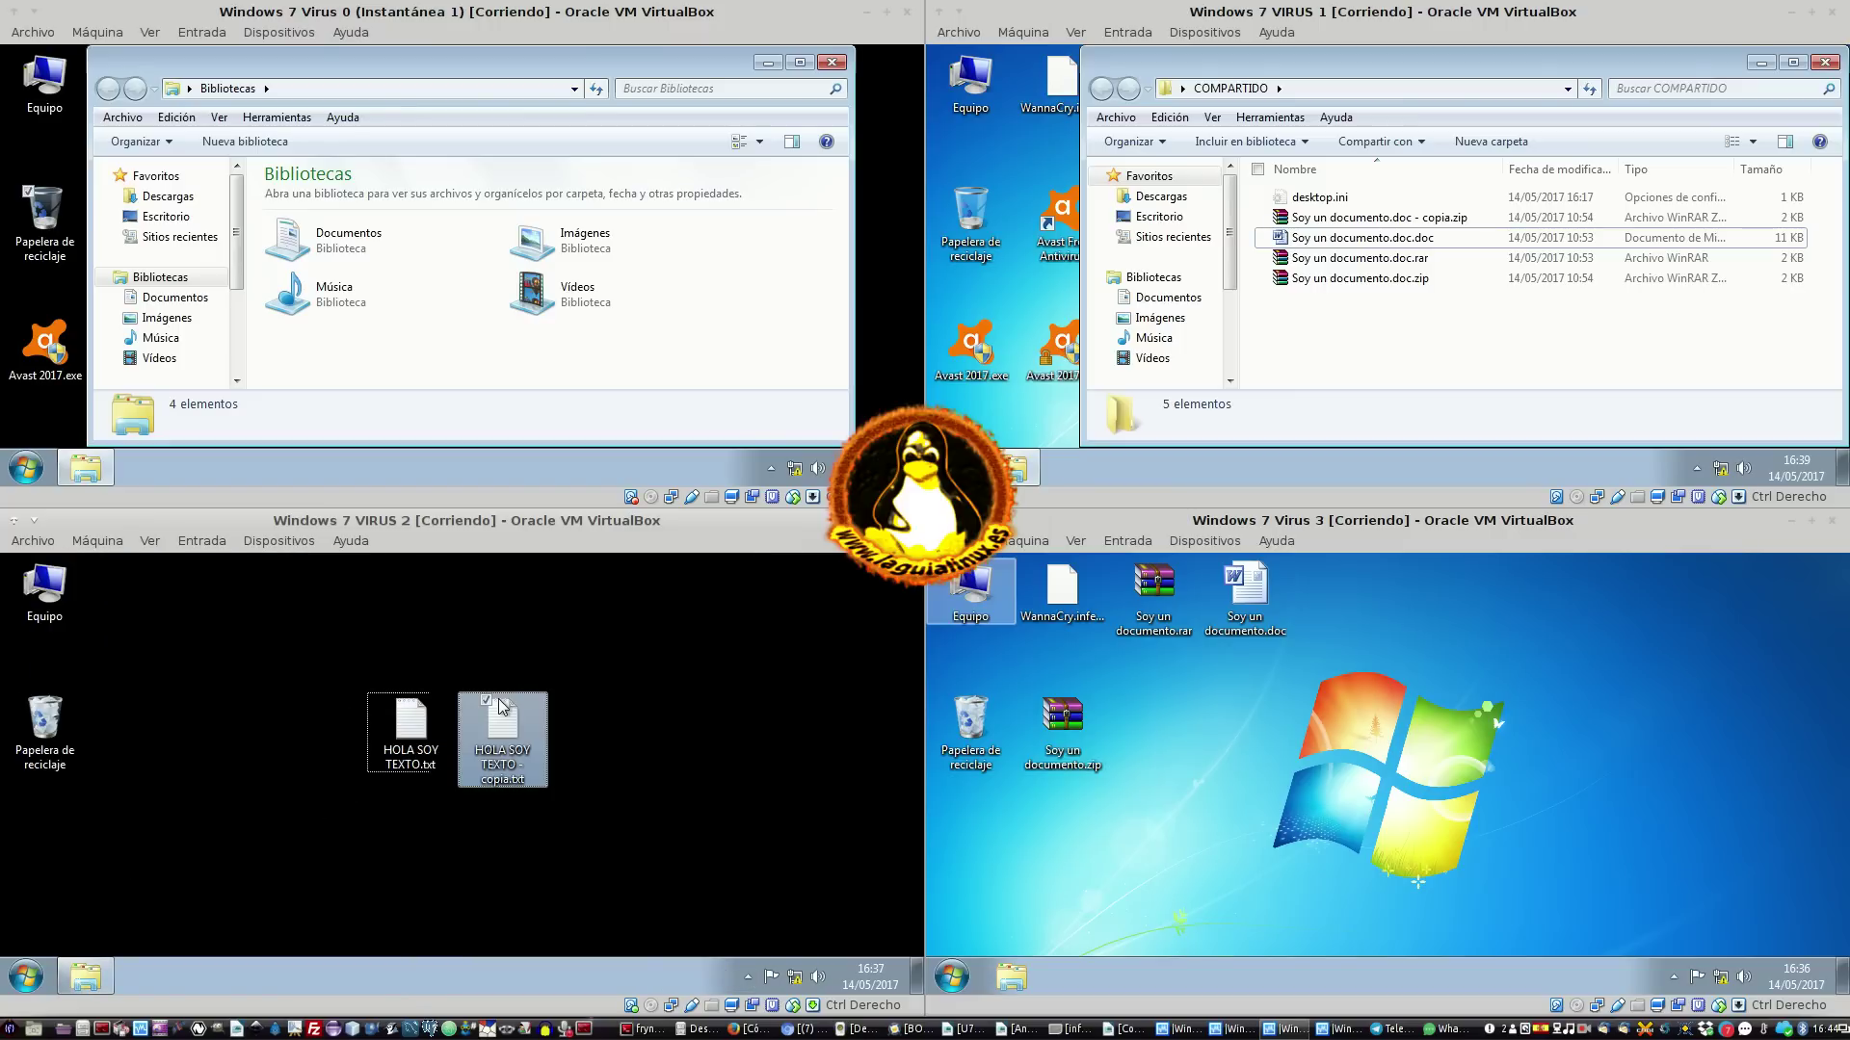
Rename the copy to HOLA SOY TEXTO, dropping both '- copia' and the .txt extension
right_click(517, 741)
left_click(591, 945)
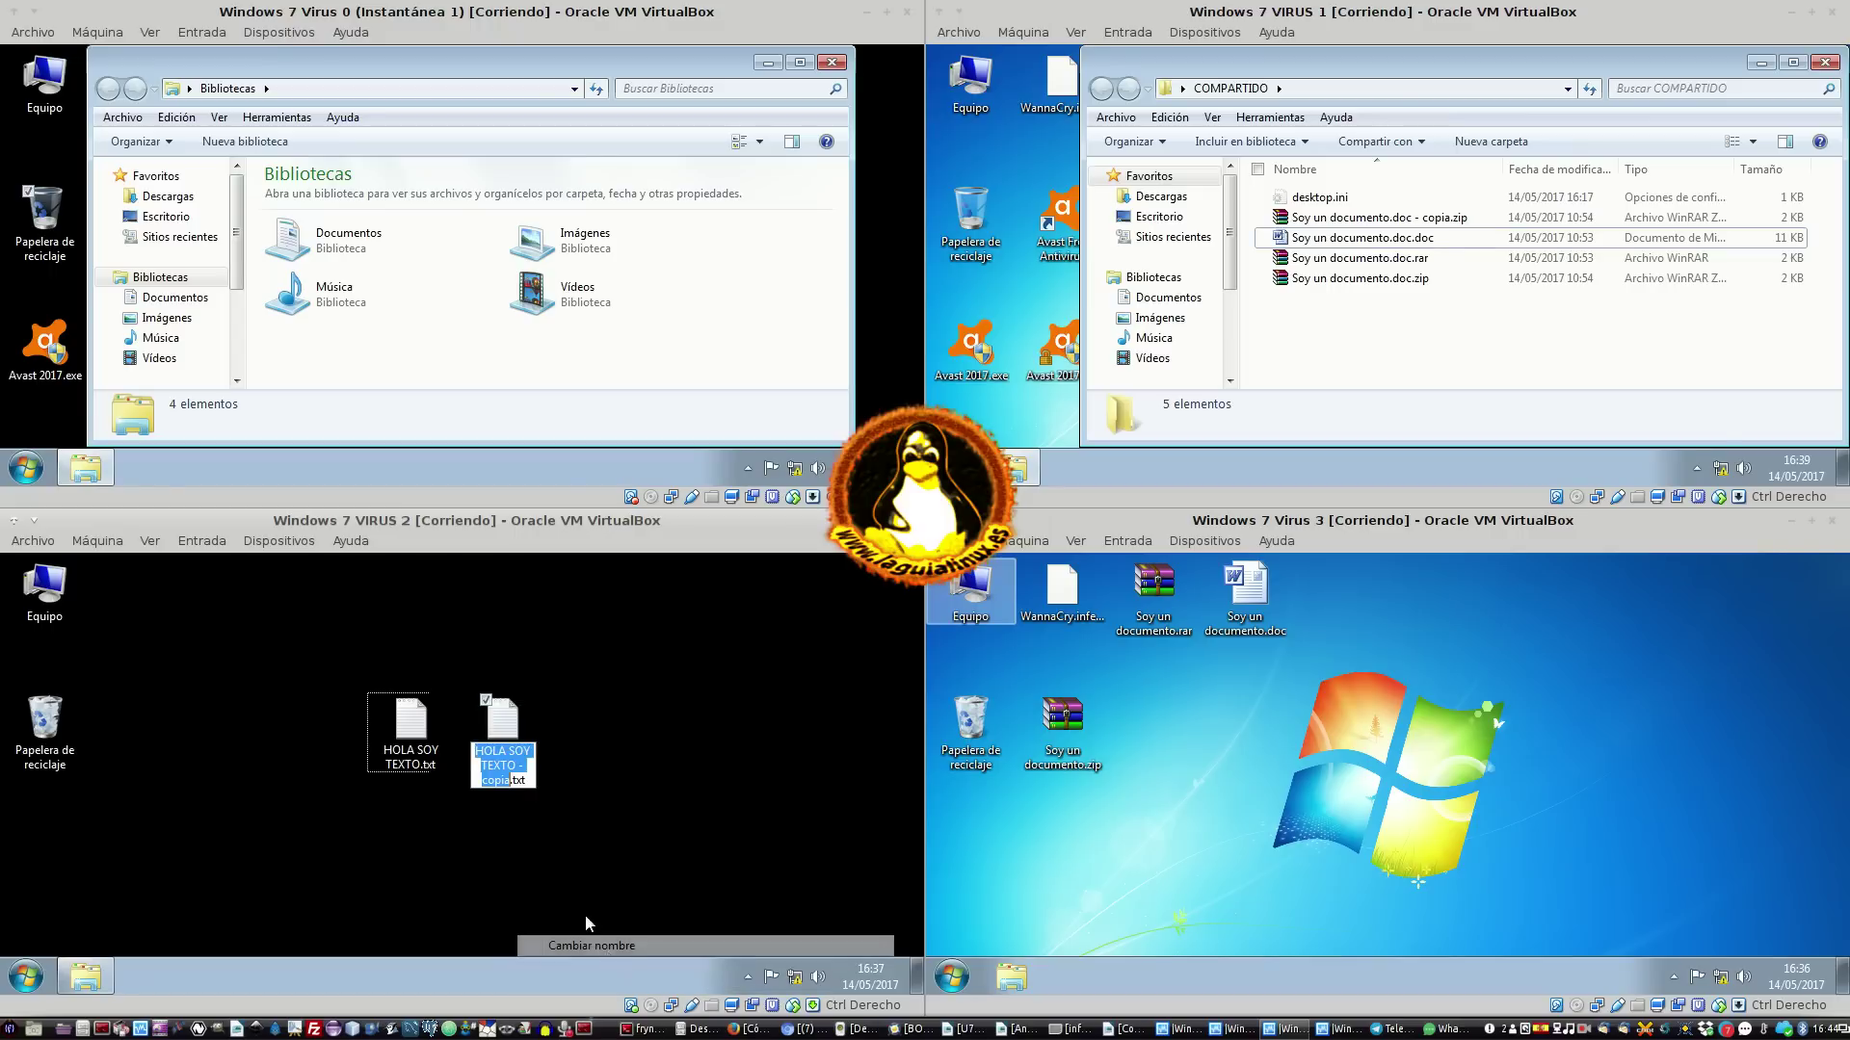
left_click_drag(509, 785, 604, 777)
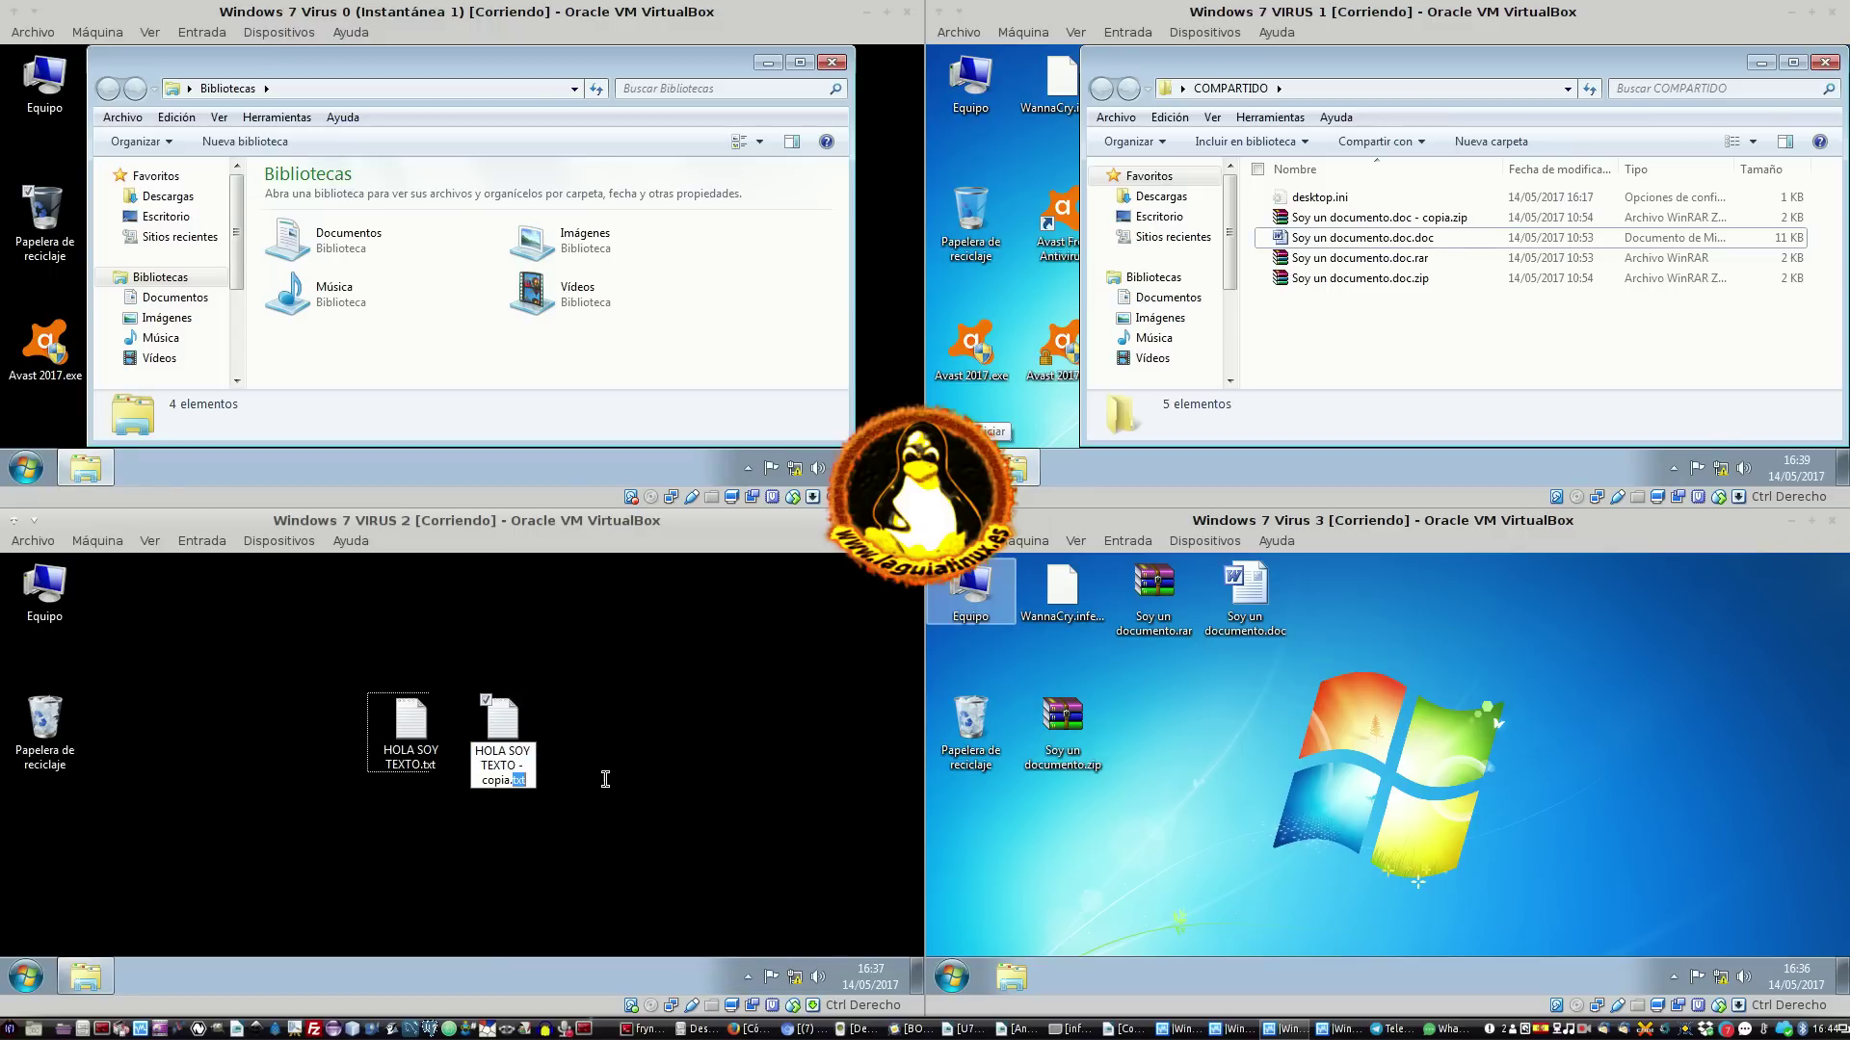
key("BackSpace")
key("Return")
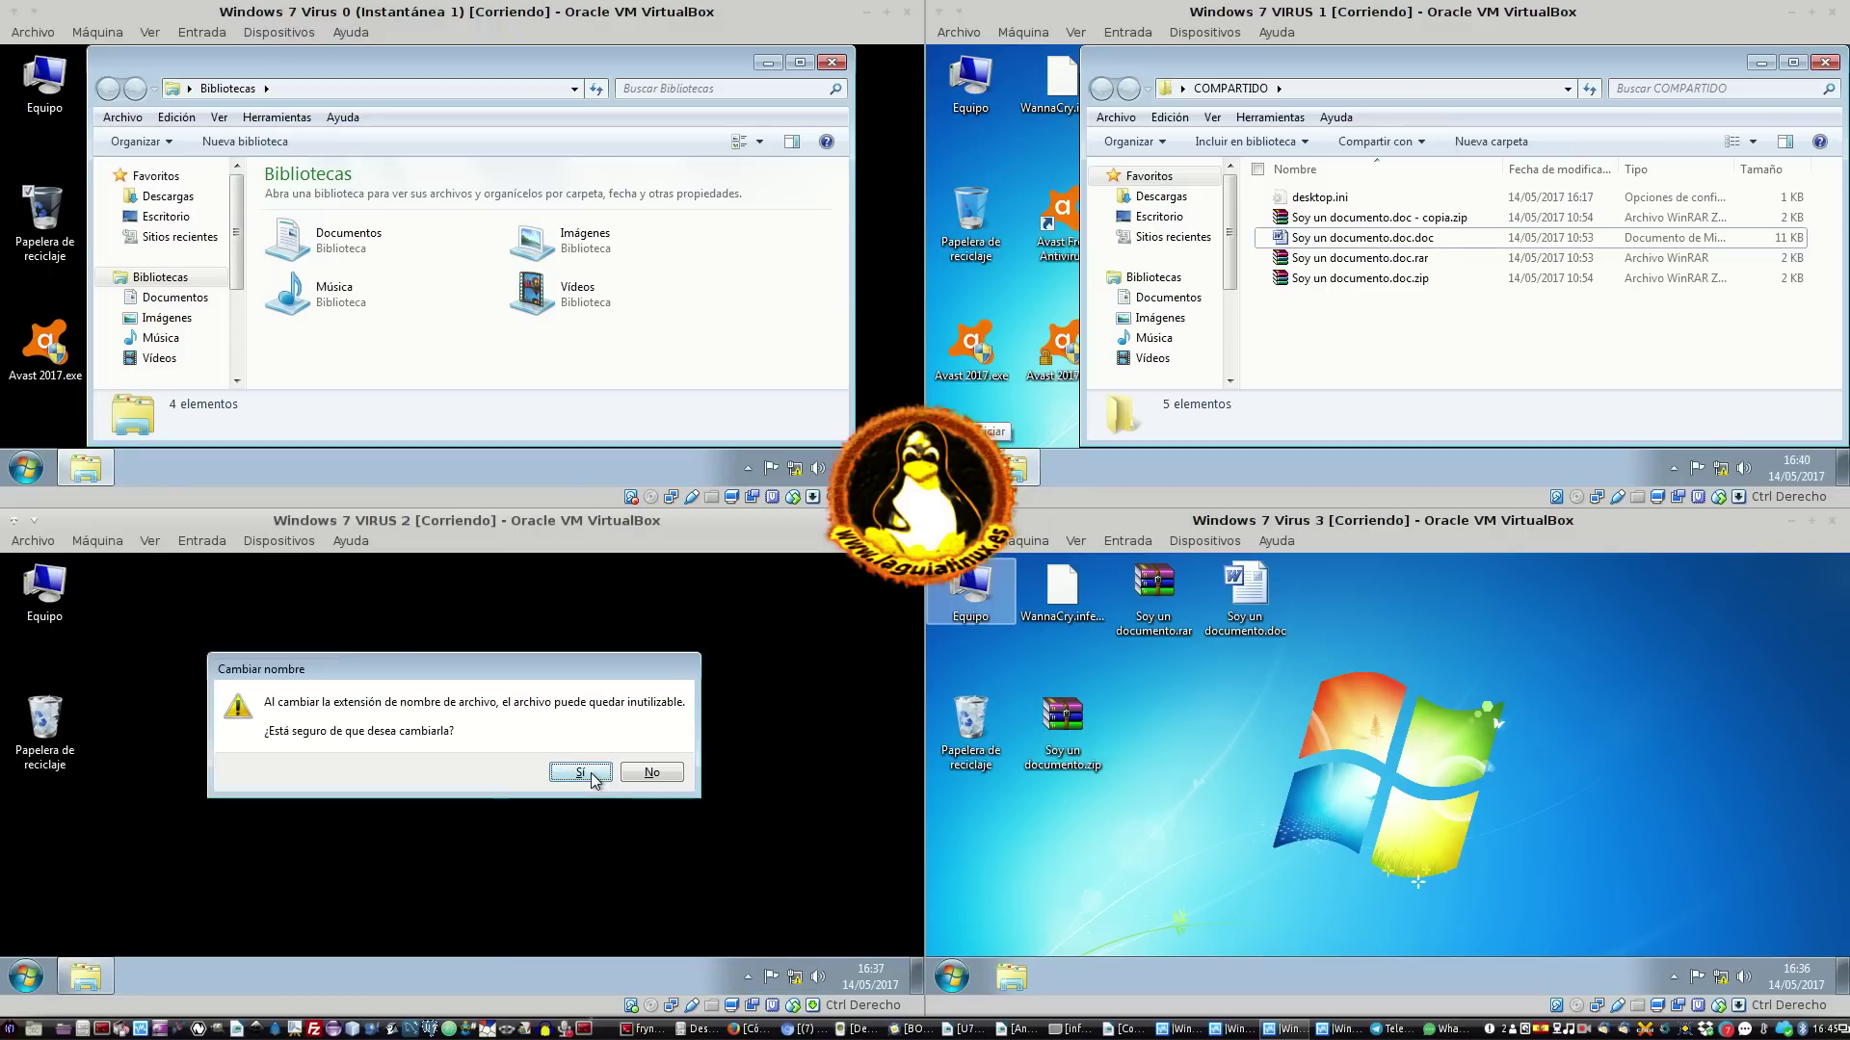
left_click(623, 776)
right_click(503, 761)
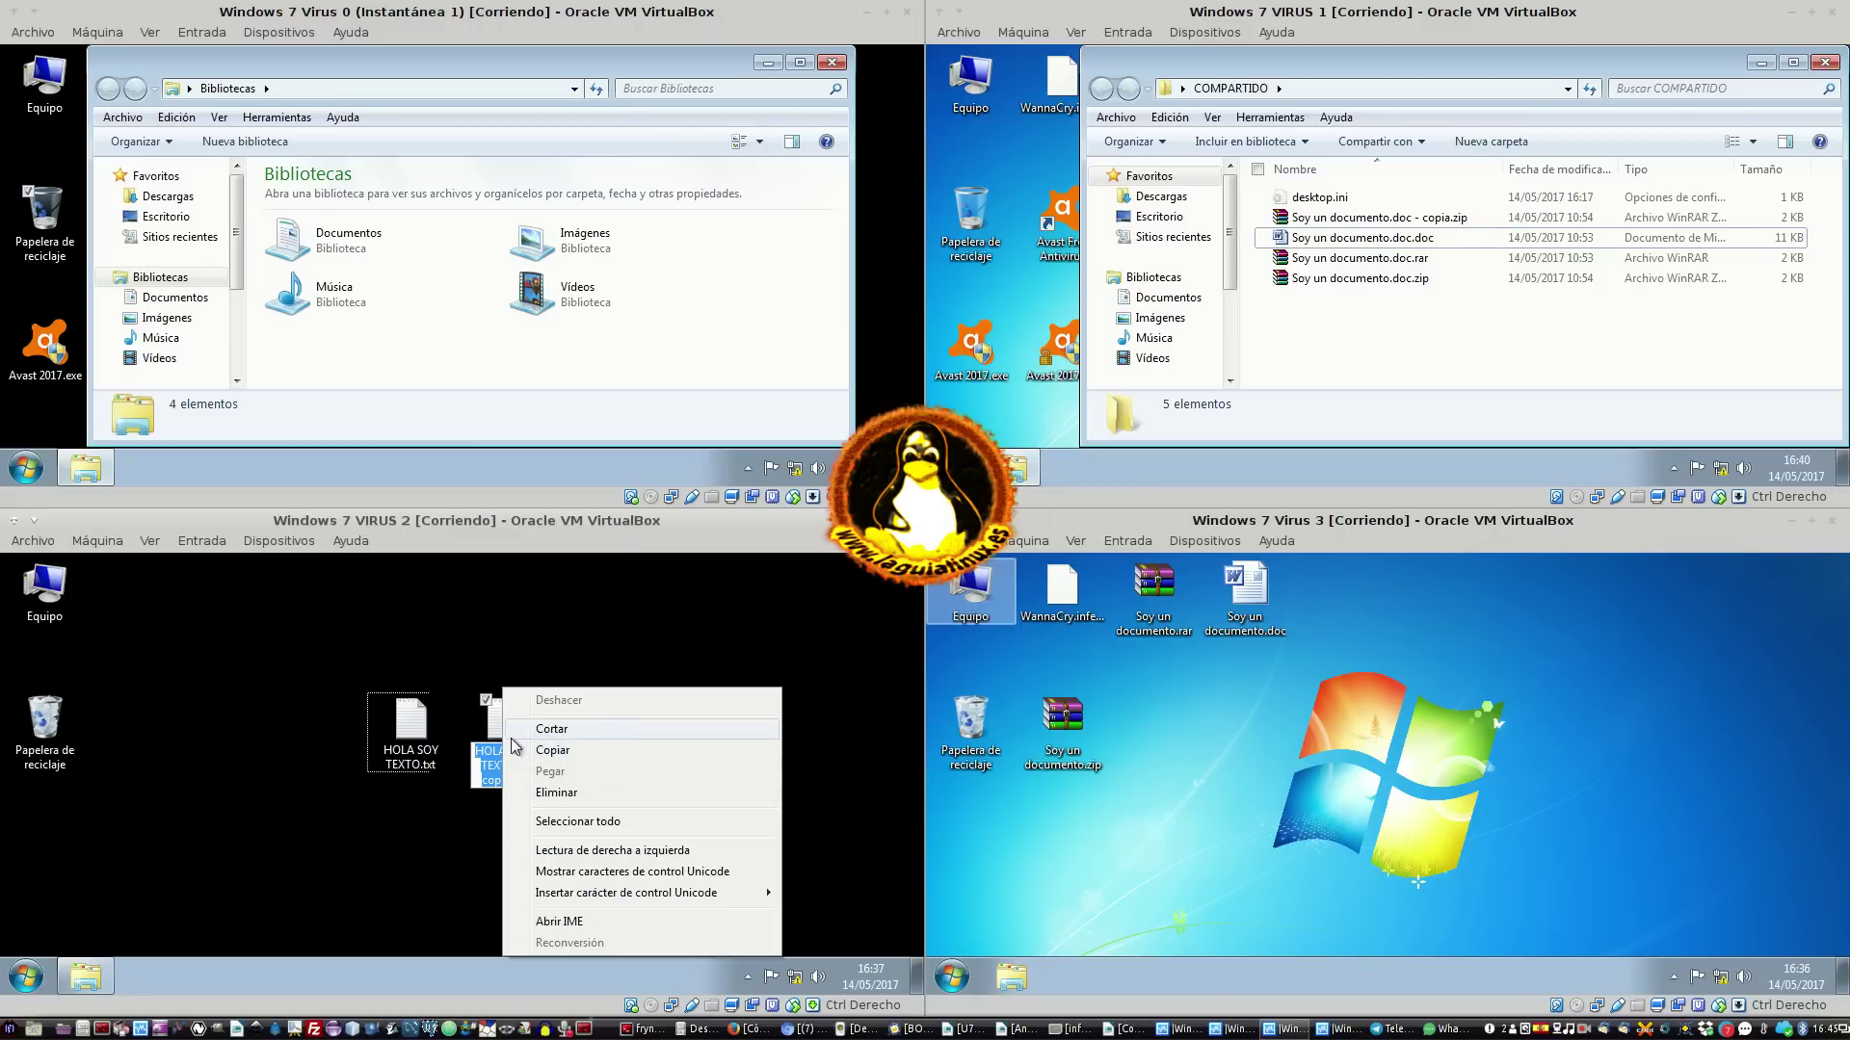
left_click(490, 764)
key("End")
key("BackSpace")
key("BackSpace")
key("BackSpace")
key("BackSpace")
key("BackSpace")
key("BackSpace")
key("BackSpace")
key("BackSpace")
key("BackSpace")
key("BackSpace")
key("BackSpace")
key("Return")
key("Return")
left_click_drag(488, 744, 323, 746)
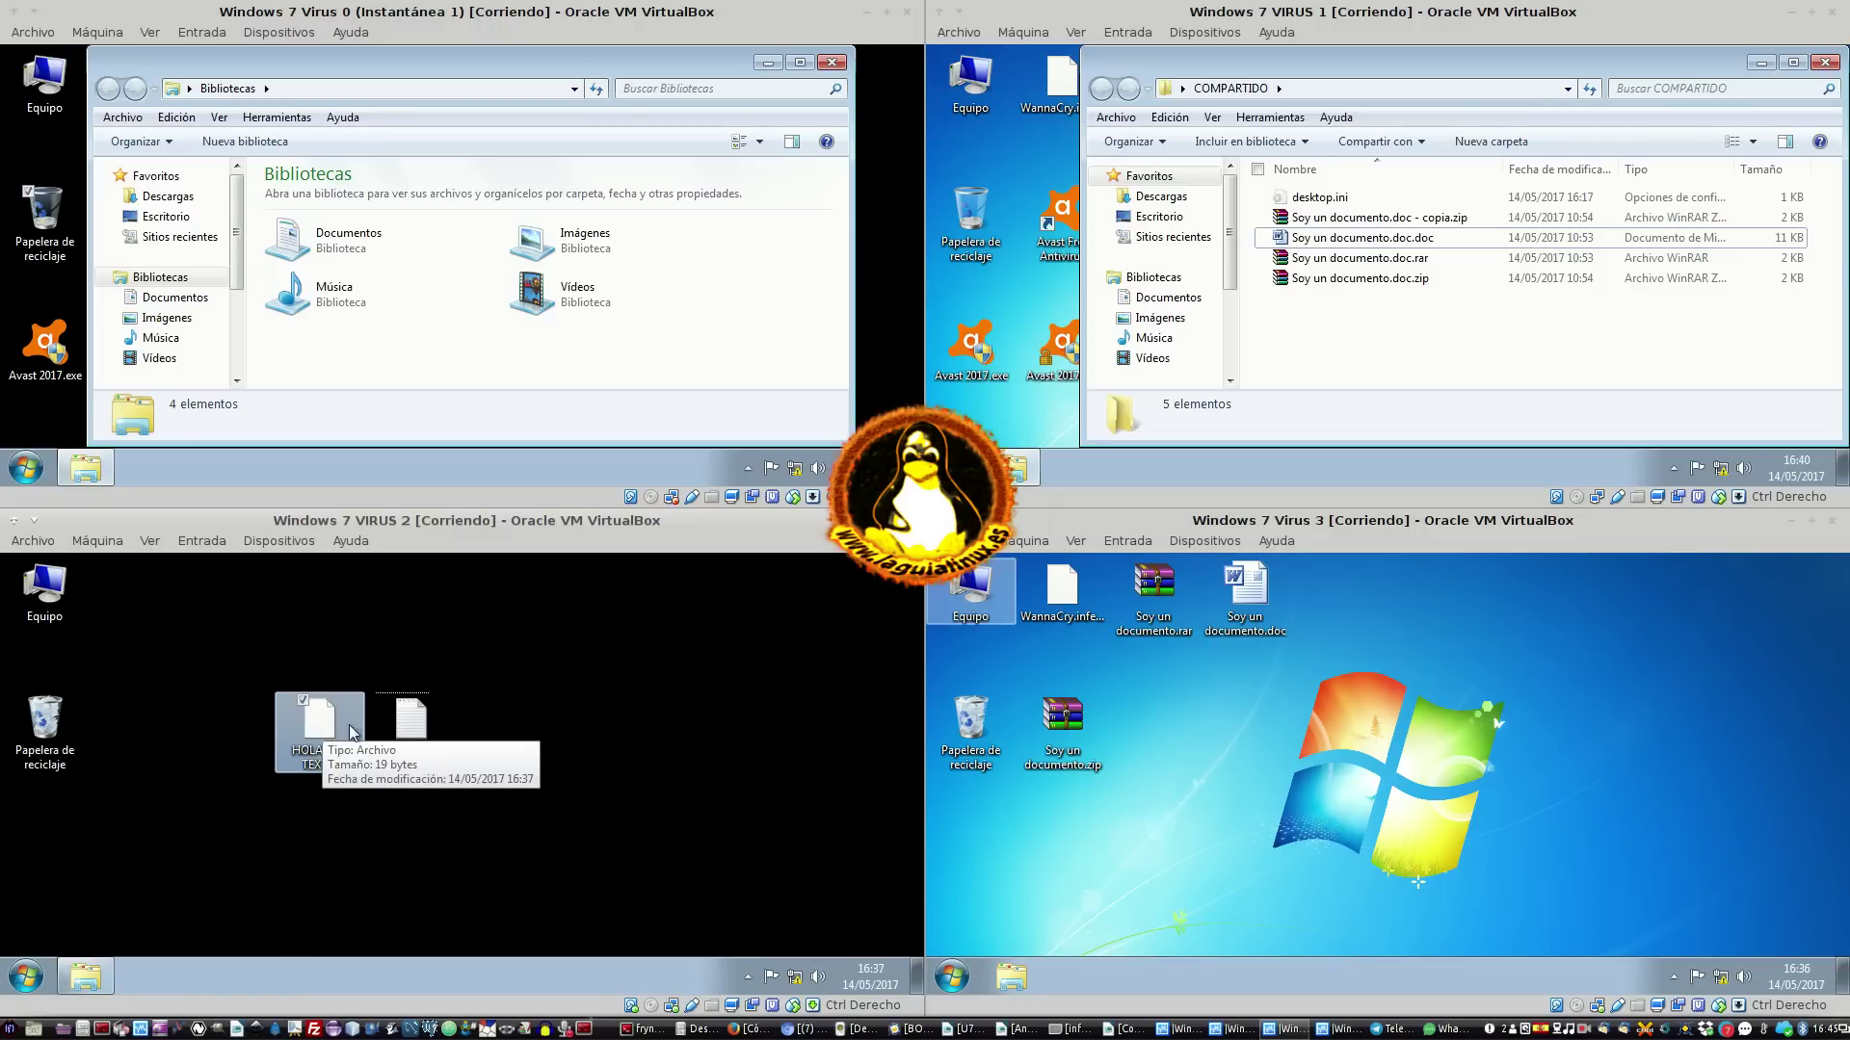
Open the extensionless HOLA SOY TEXTO in Bloc de notas, showing ME HAS CIFRADO?????, then close it
left_click(417, 728)
mouse_move(429, 769)
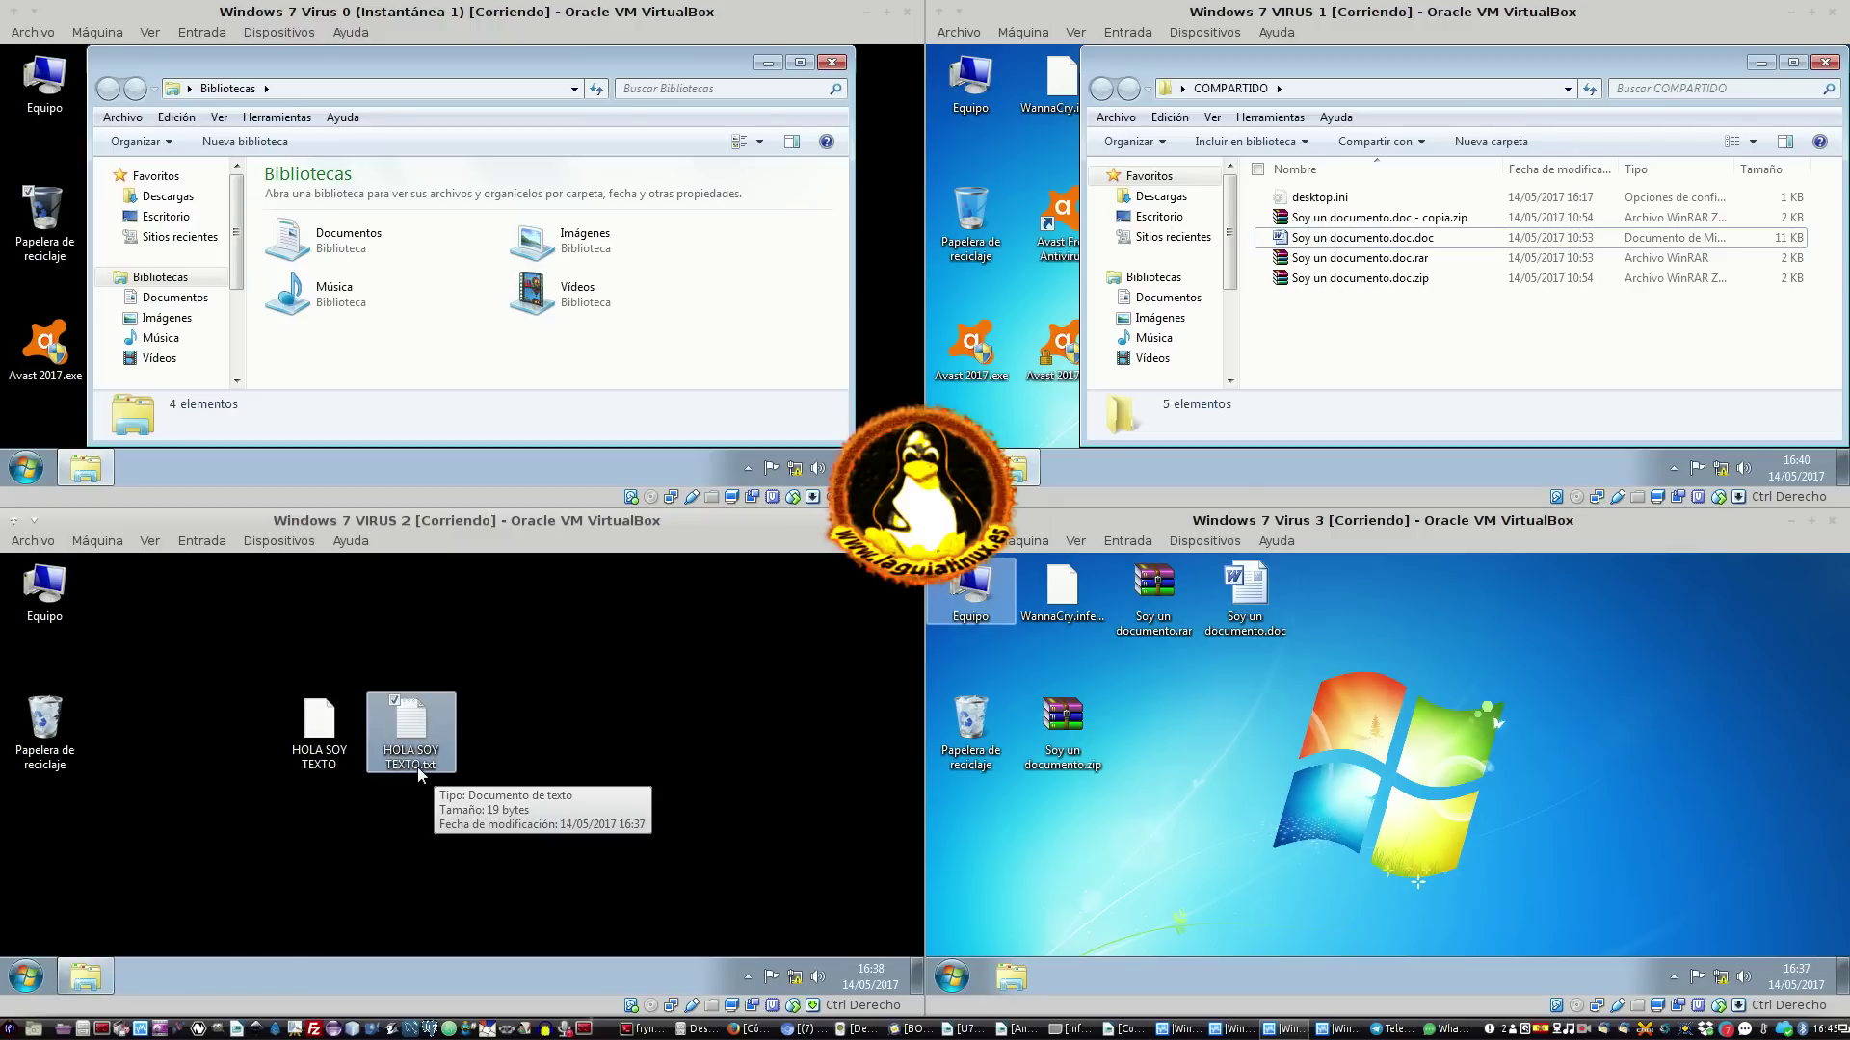
double_click(332, 725)
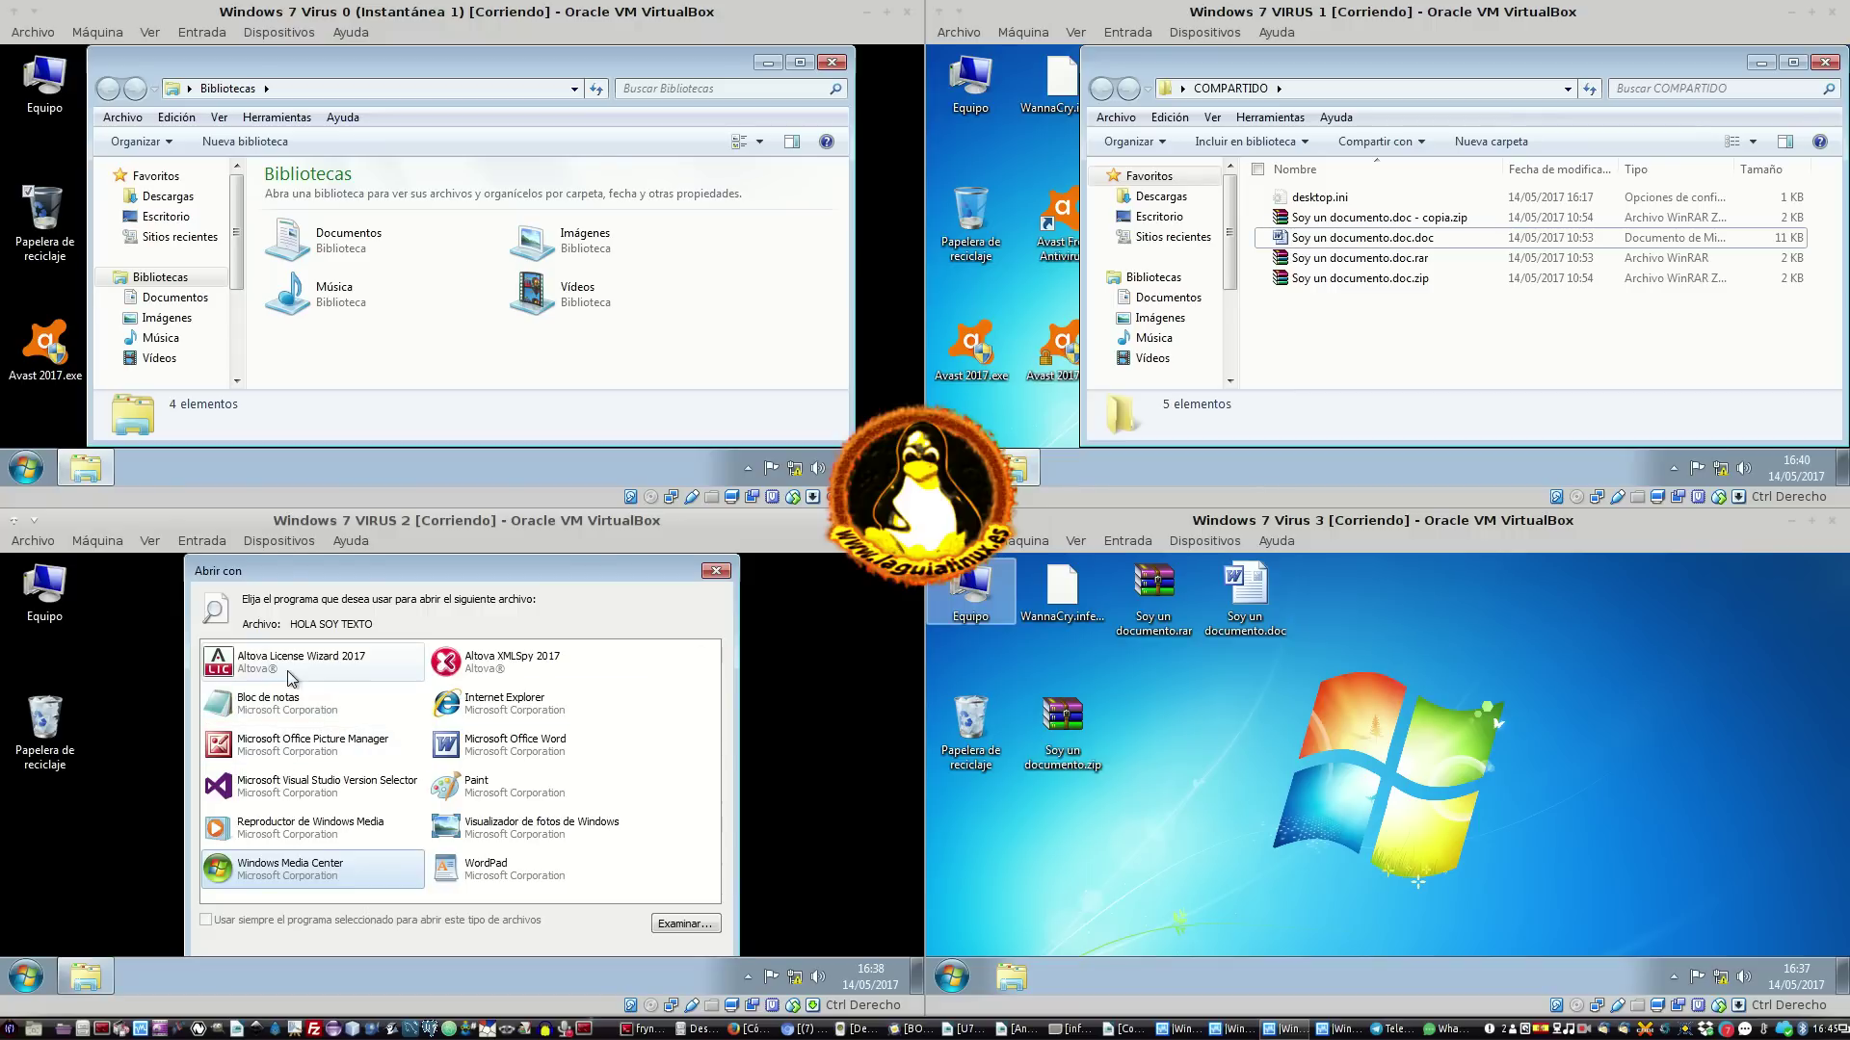
double_click(318, 704)
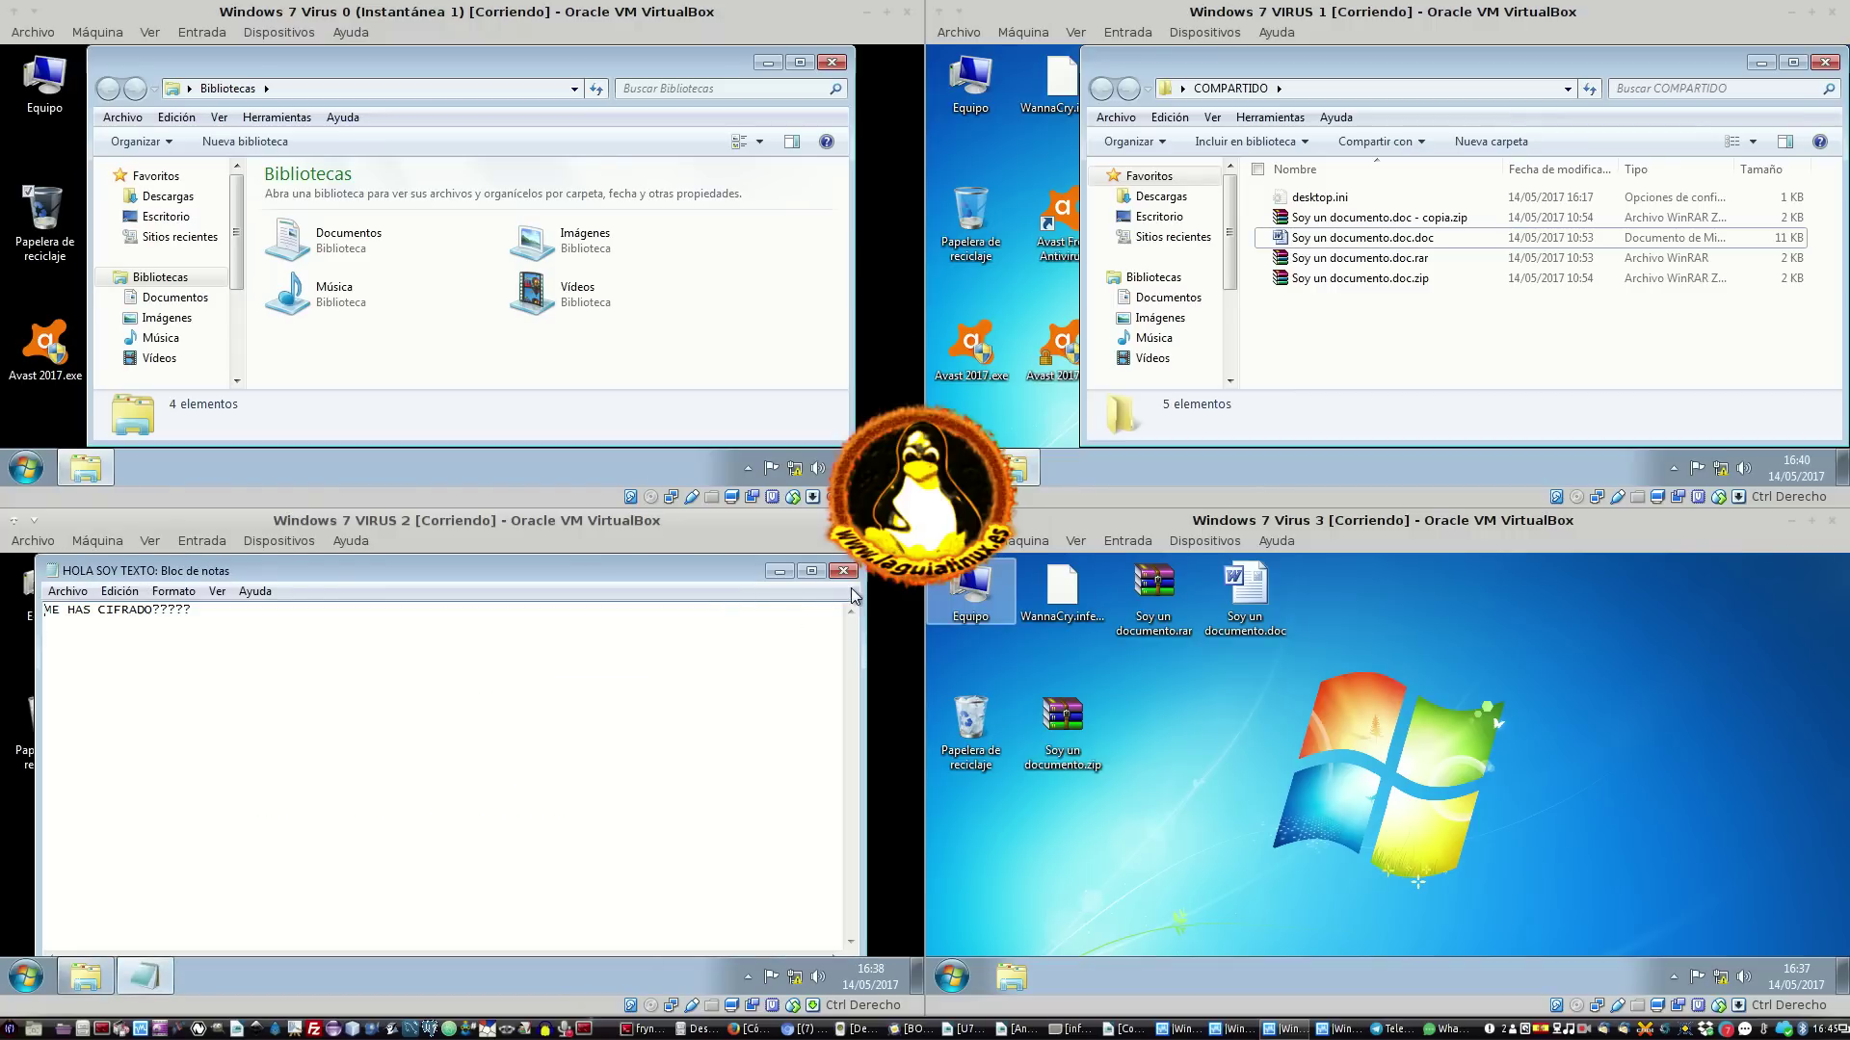
left_click(843, 571)
double_click(45, 723)
scroll(448, 808, "down", 3)
scroll(448, 808, "up", 5)
double_click(571, 751)
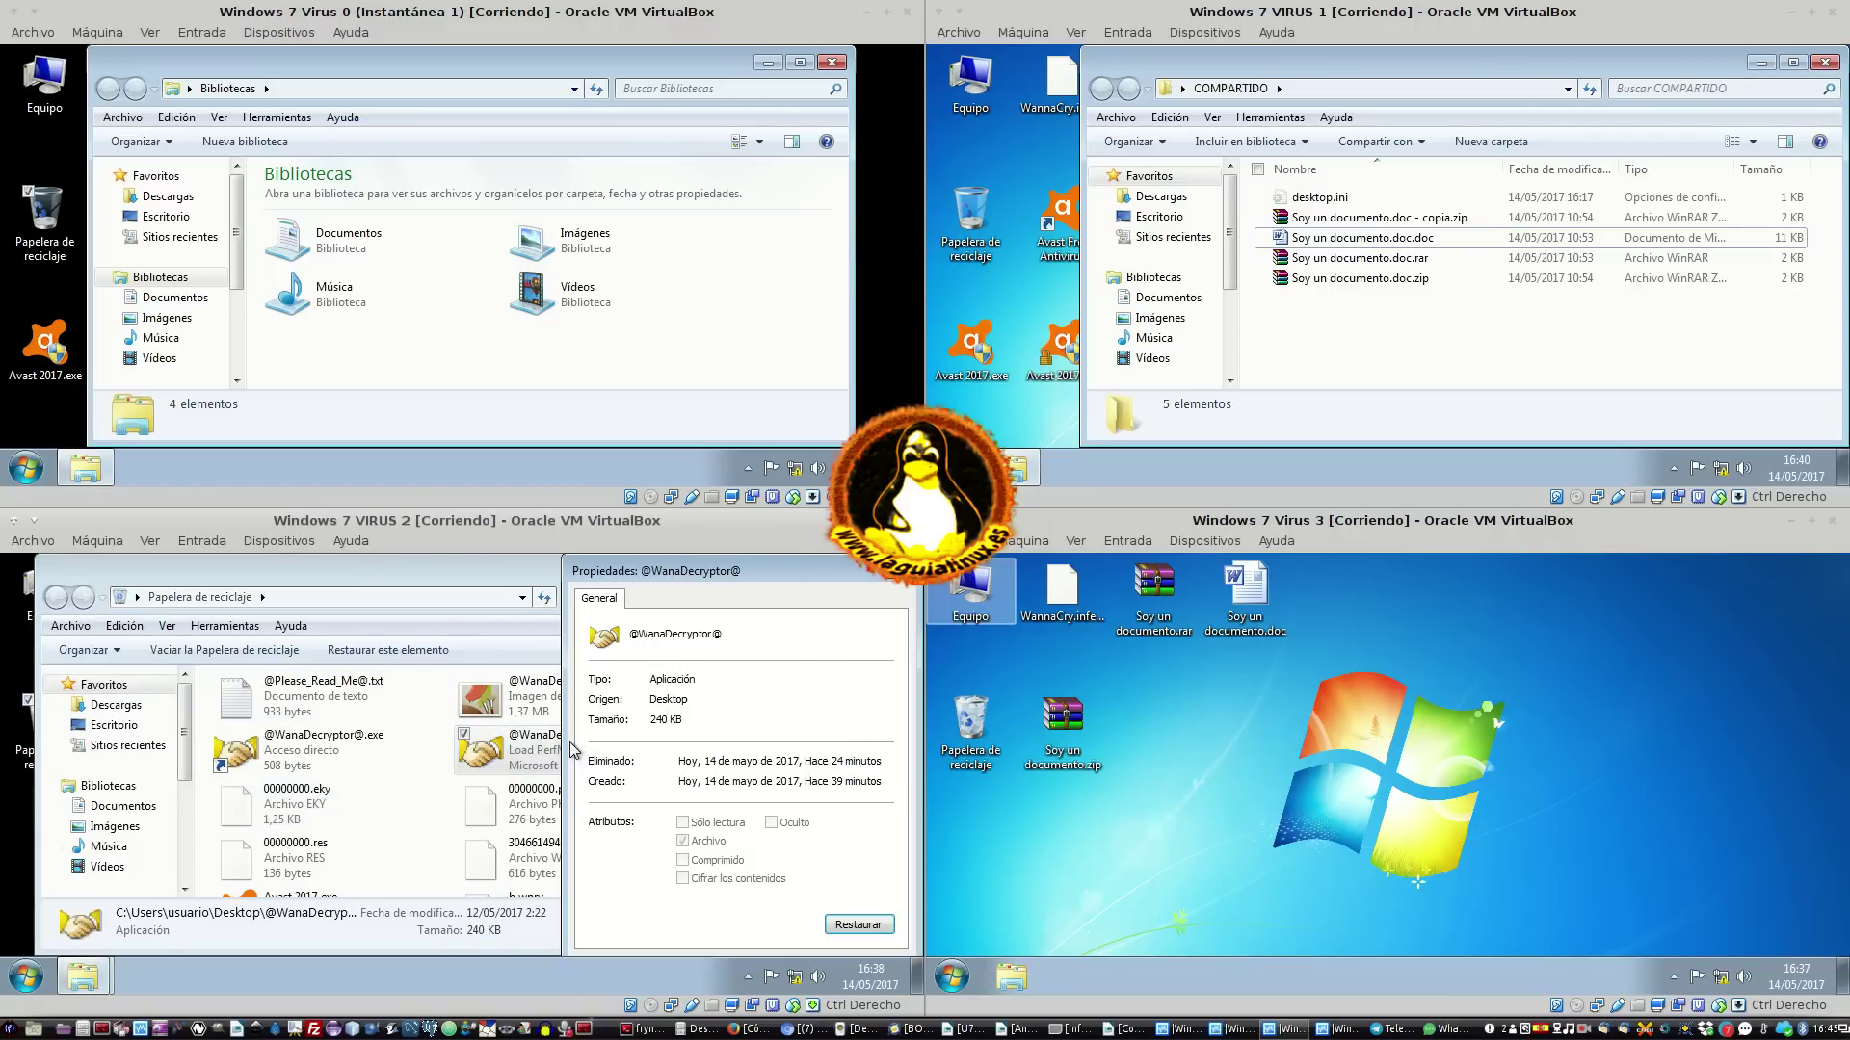
left_click(903, 582)
left_click_drag(534, 754, 870, 592)
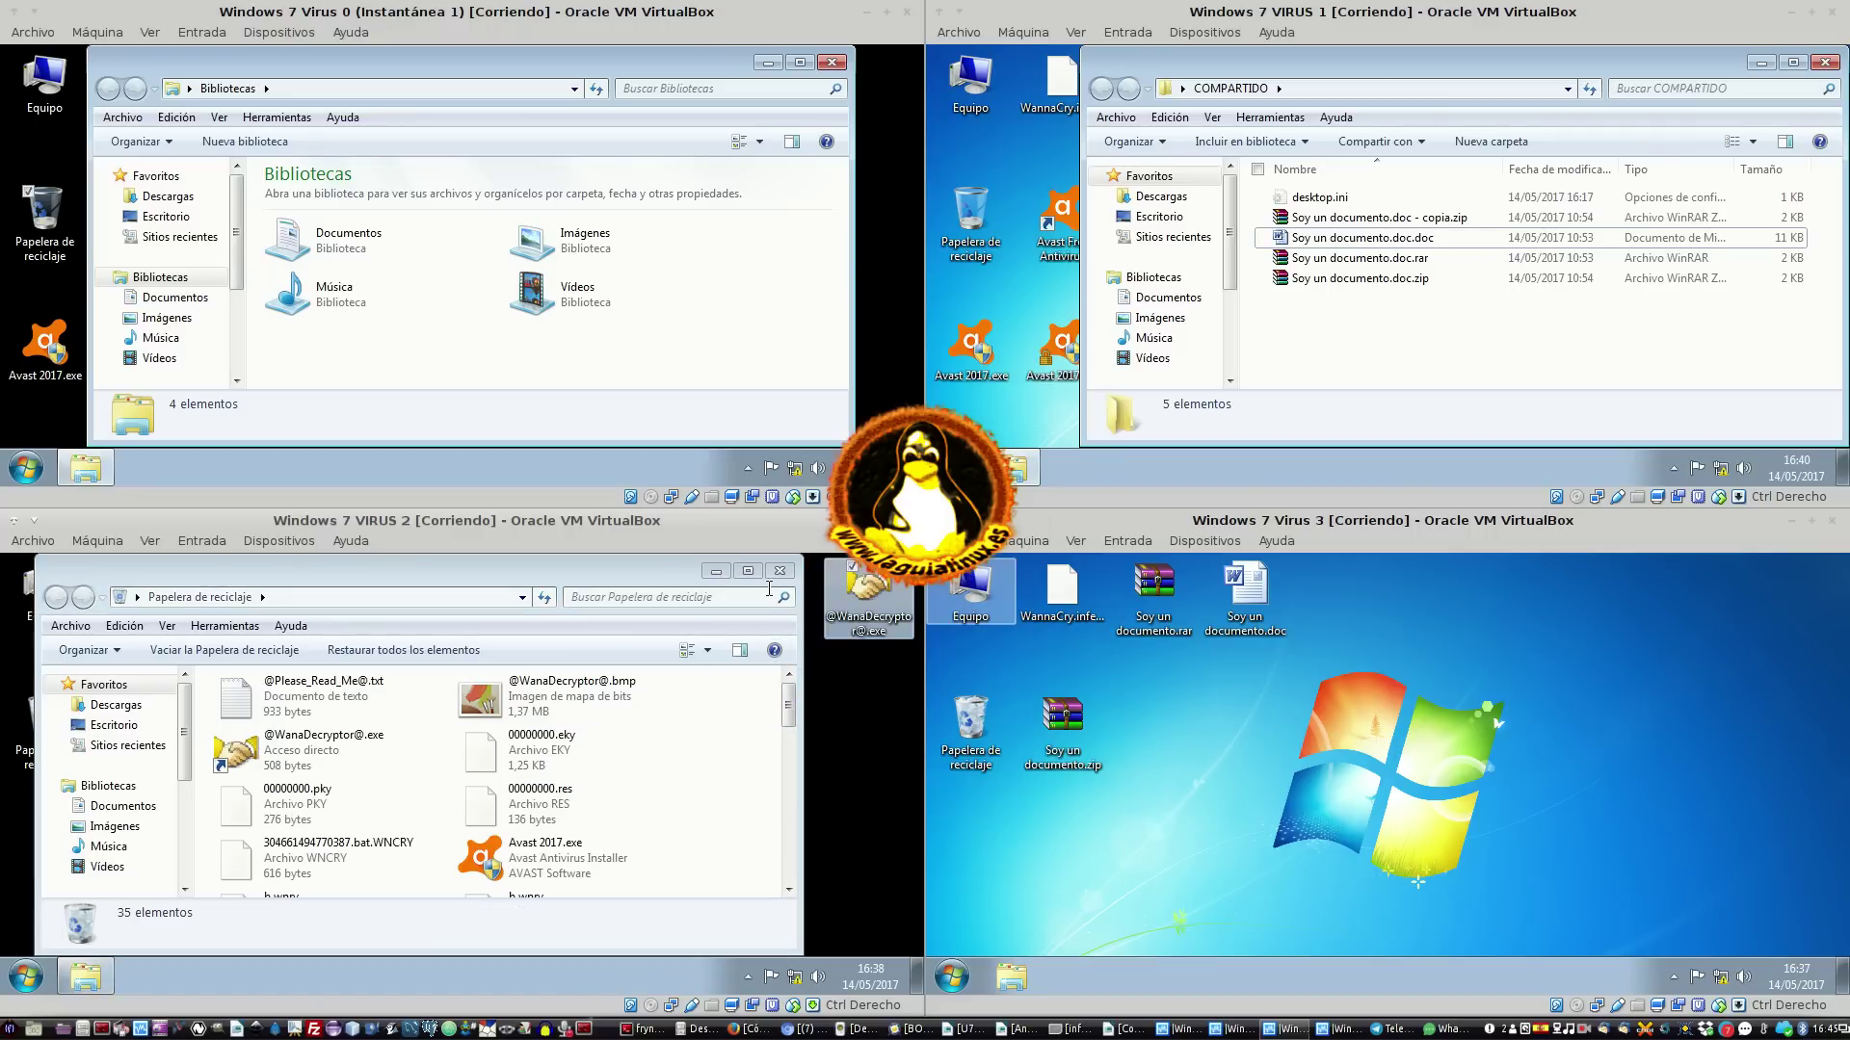
double_click(870, 592)
left_click(584, 807)
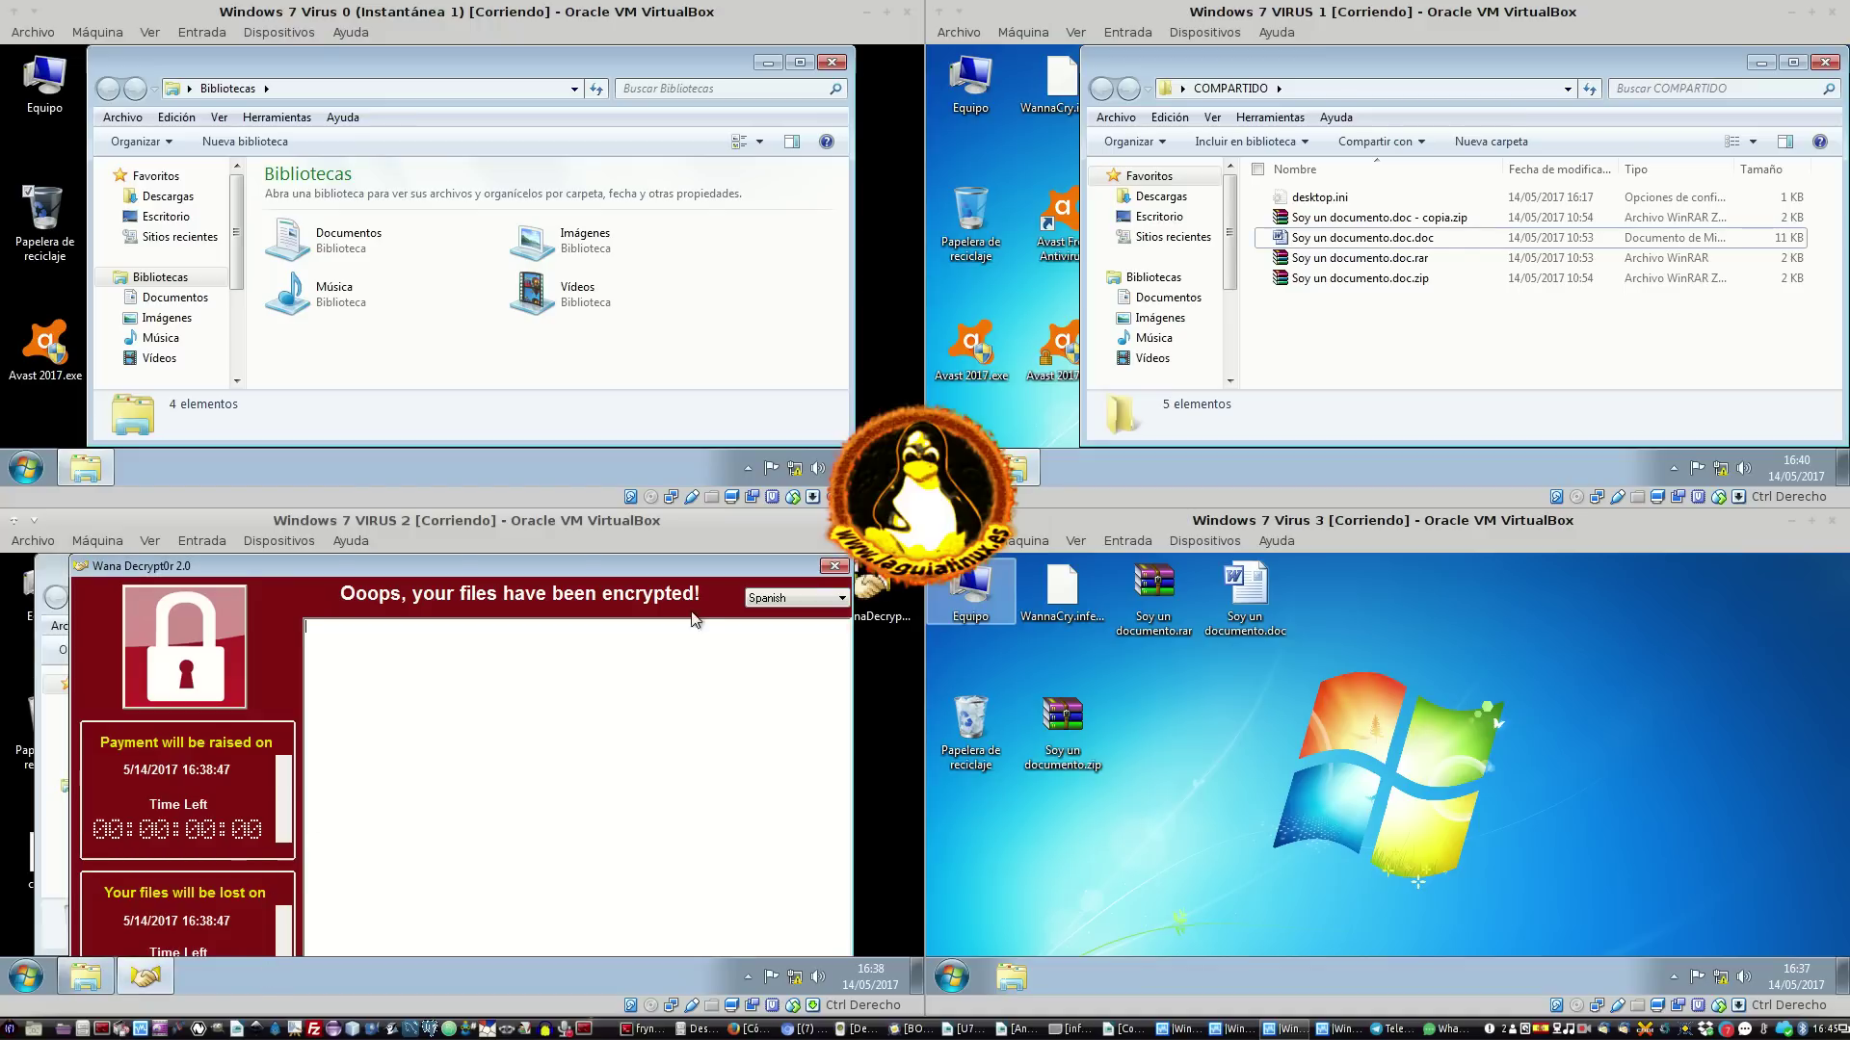
left_click_drag(650, 570, 660, 626)
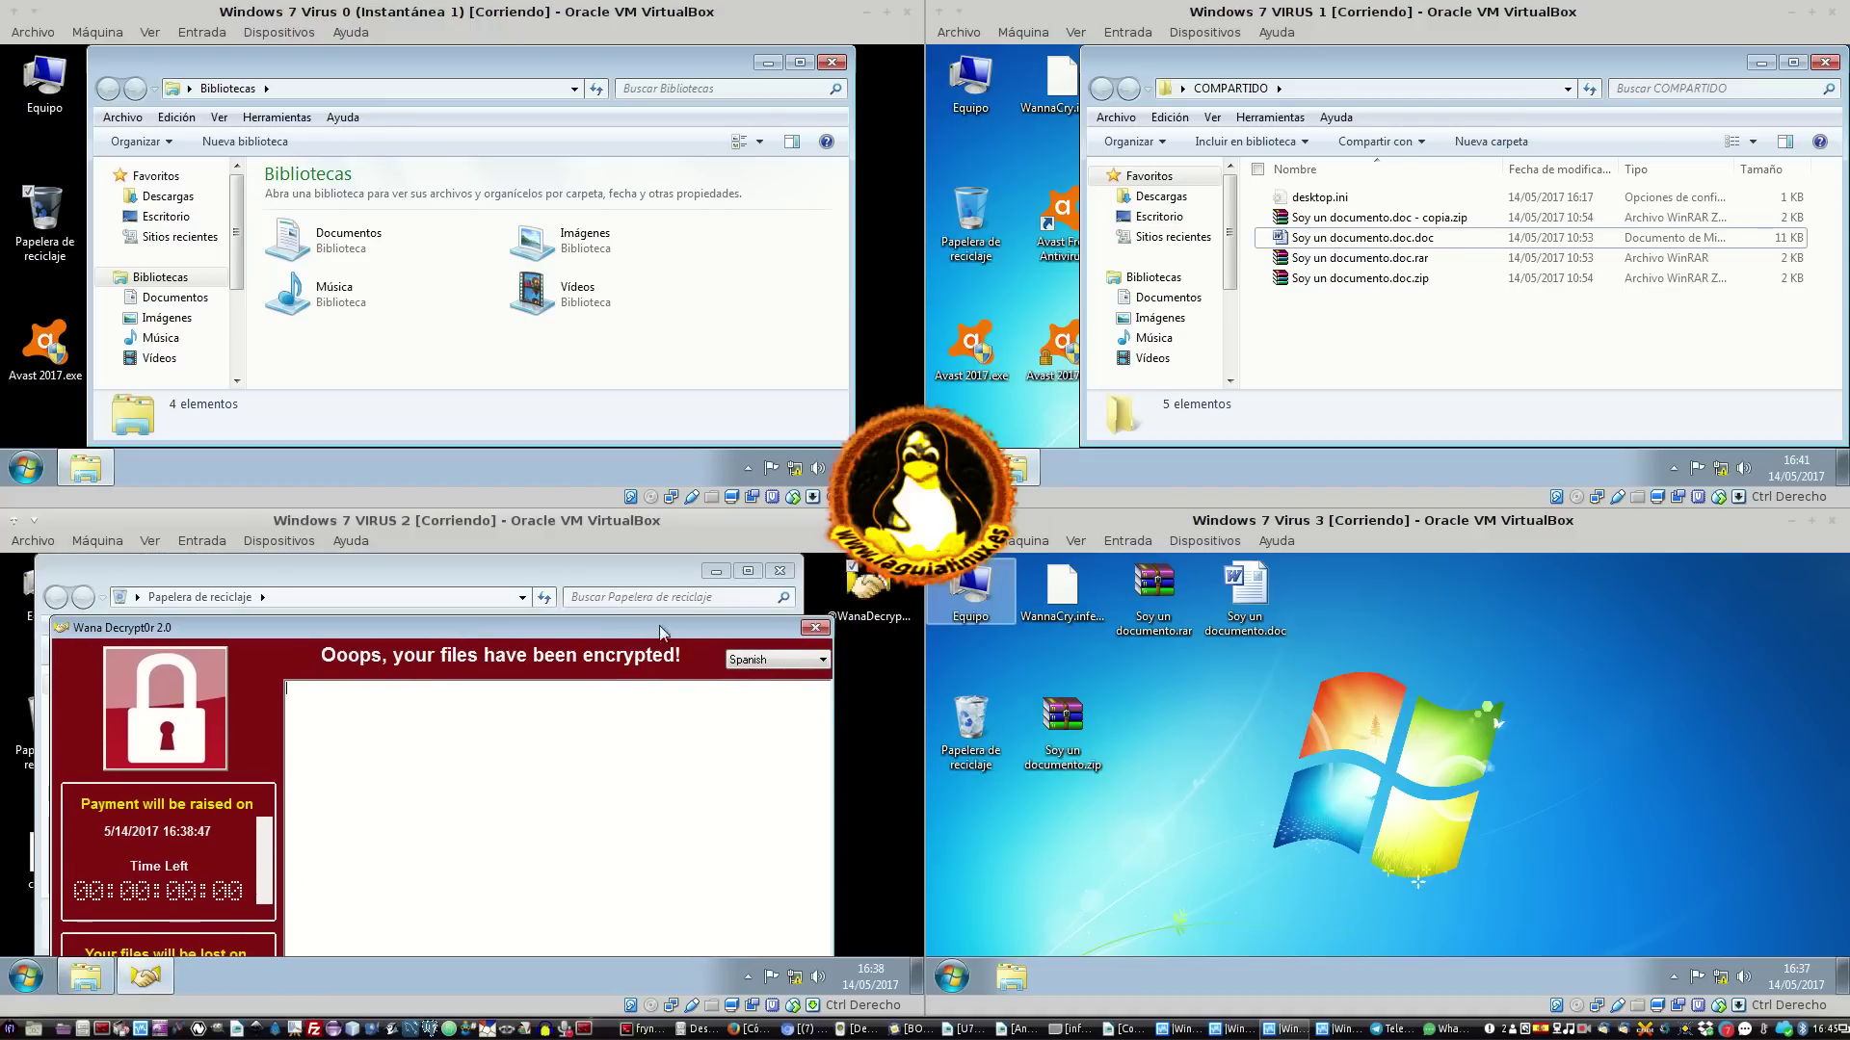
left_click(815, 627)
right_click(868, 585)
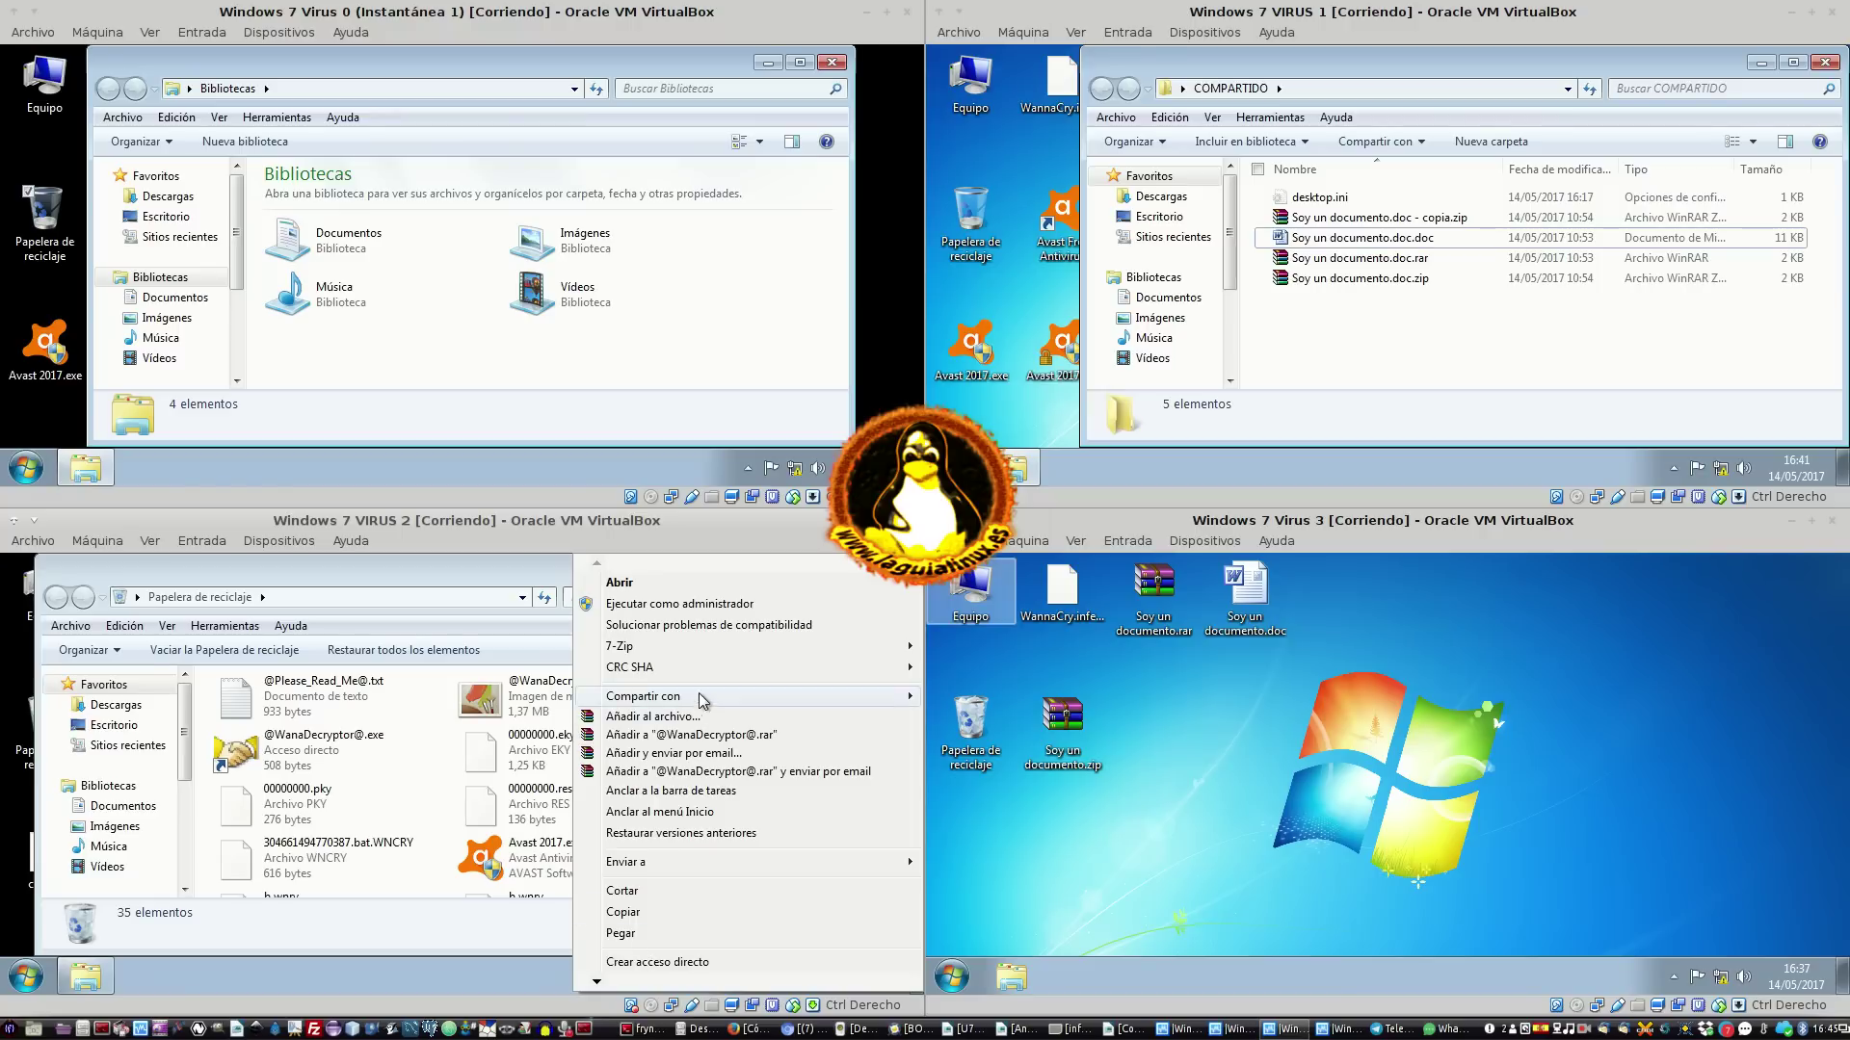
left_click(511, 750)
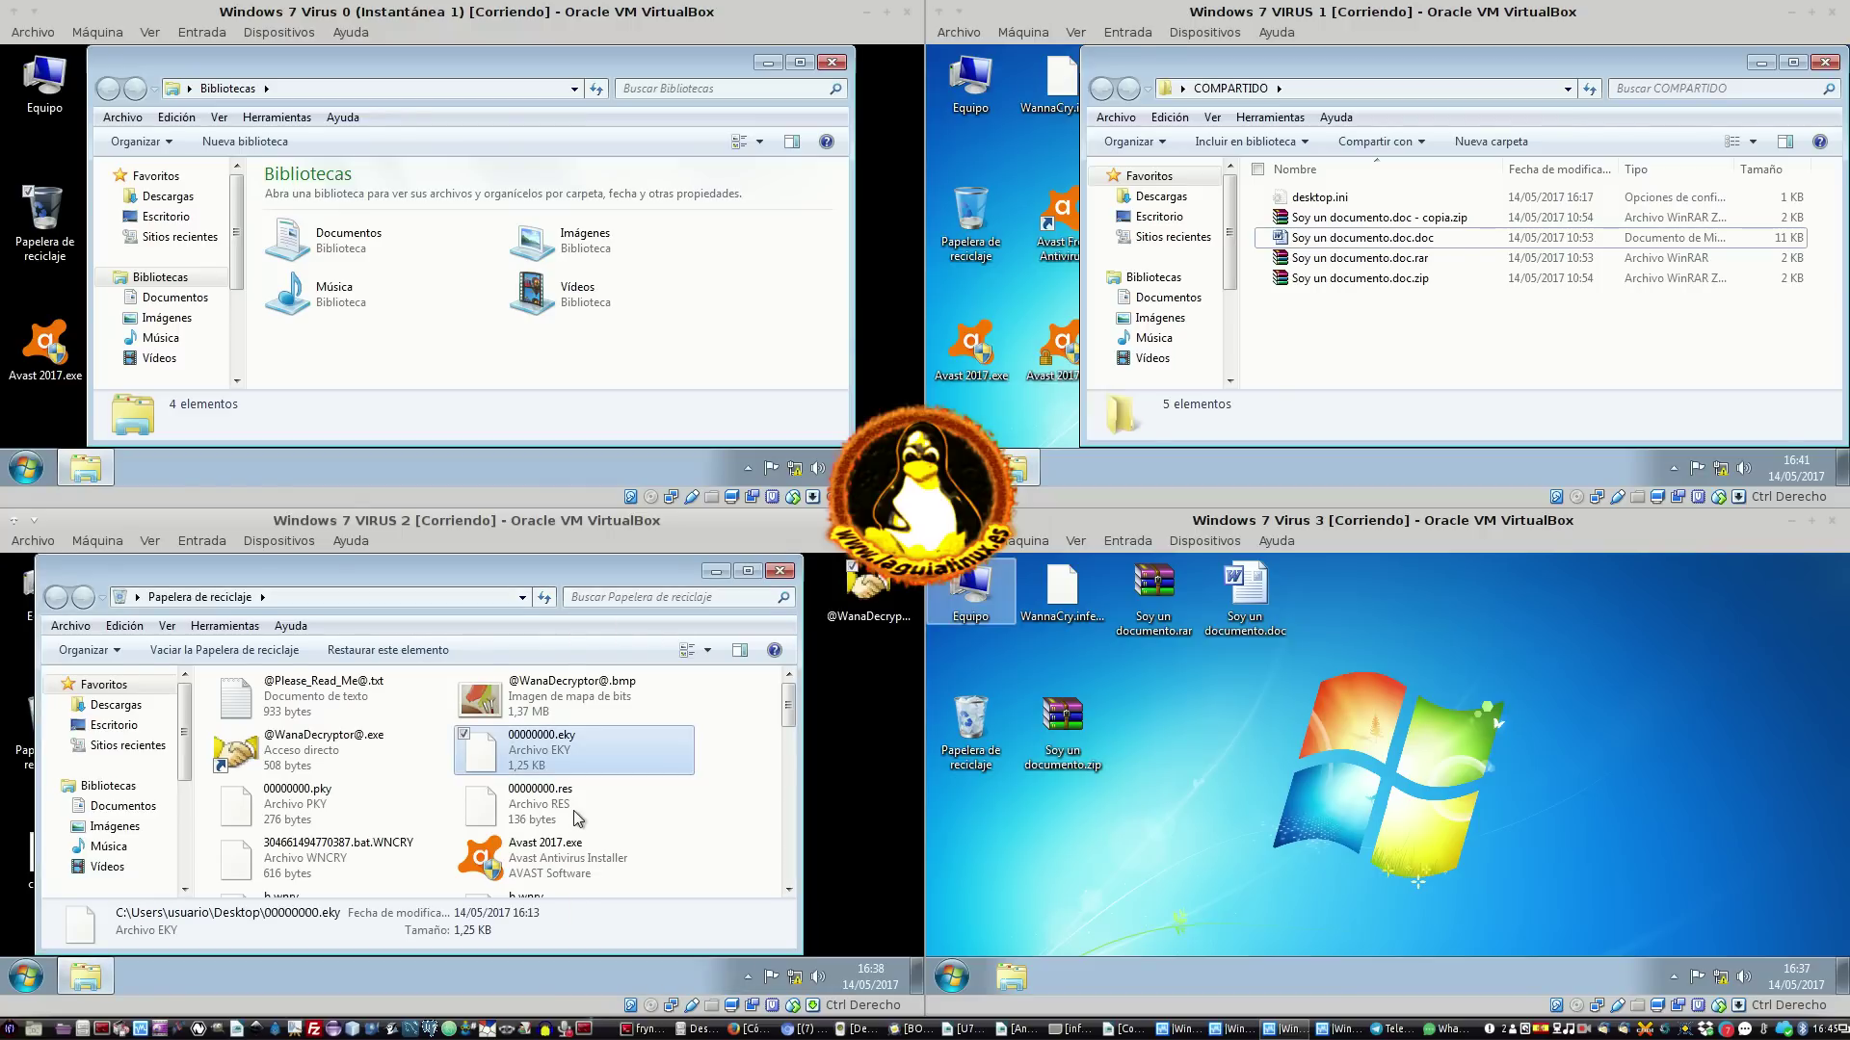
scroll(585, 816, "down", 5)
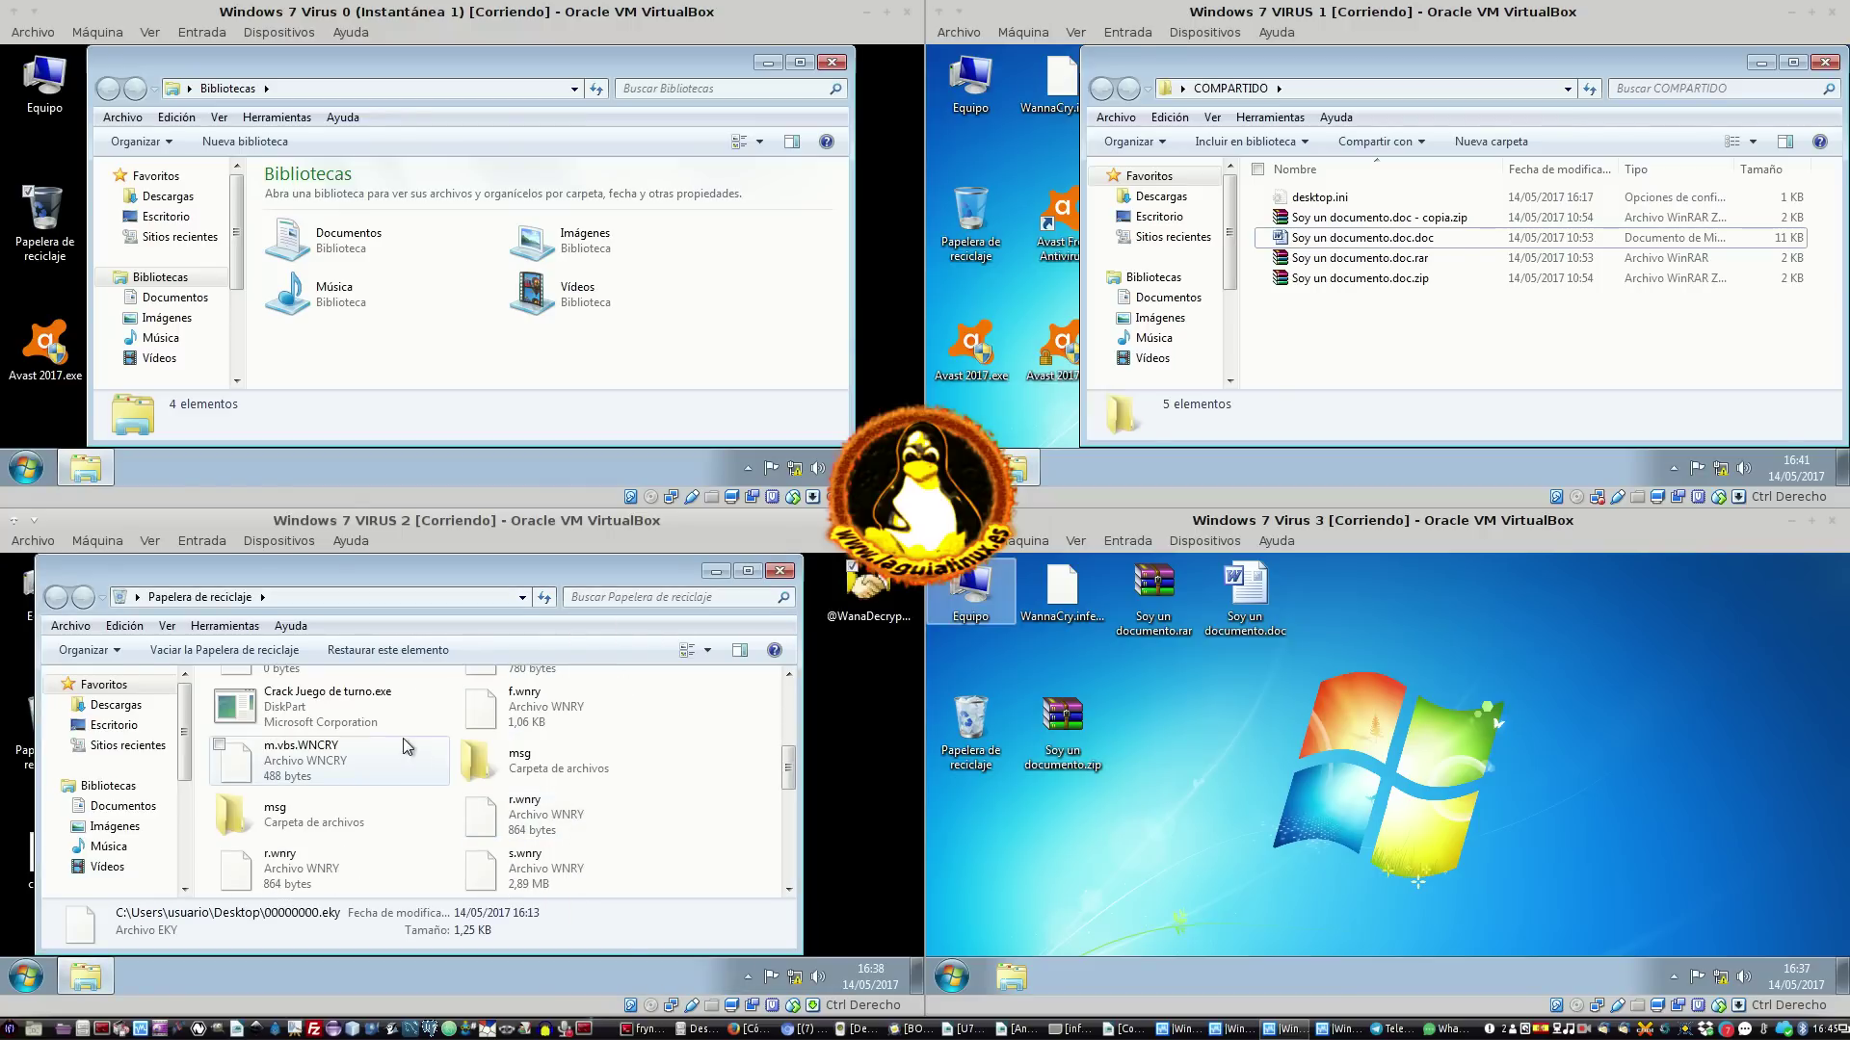
left_click_drag(330, 704, 796, 730)
left_click(780, 571)
right_click(669, 674)
left_click(647, 670)
left_click_drag(736, 790, 835, 688)
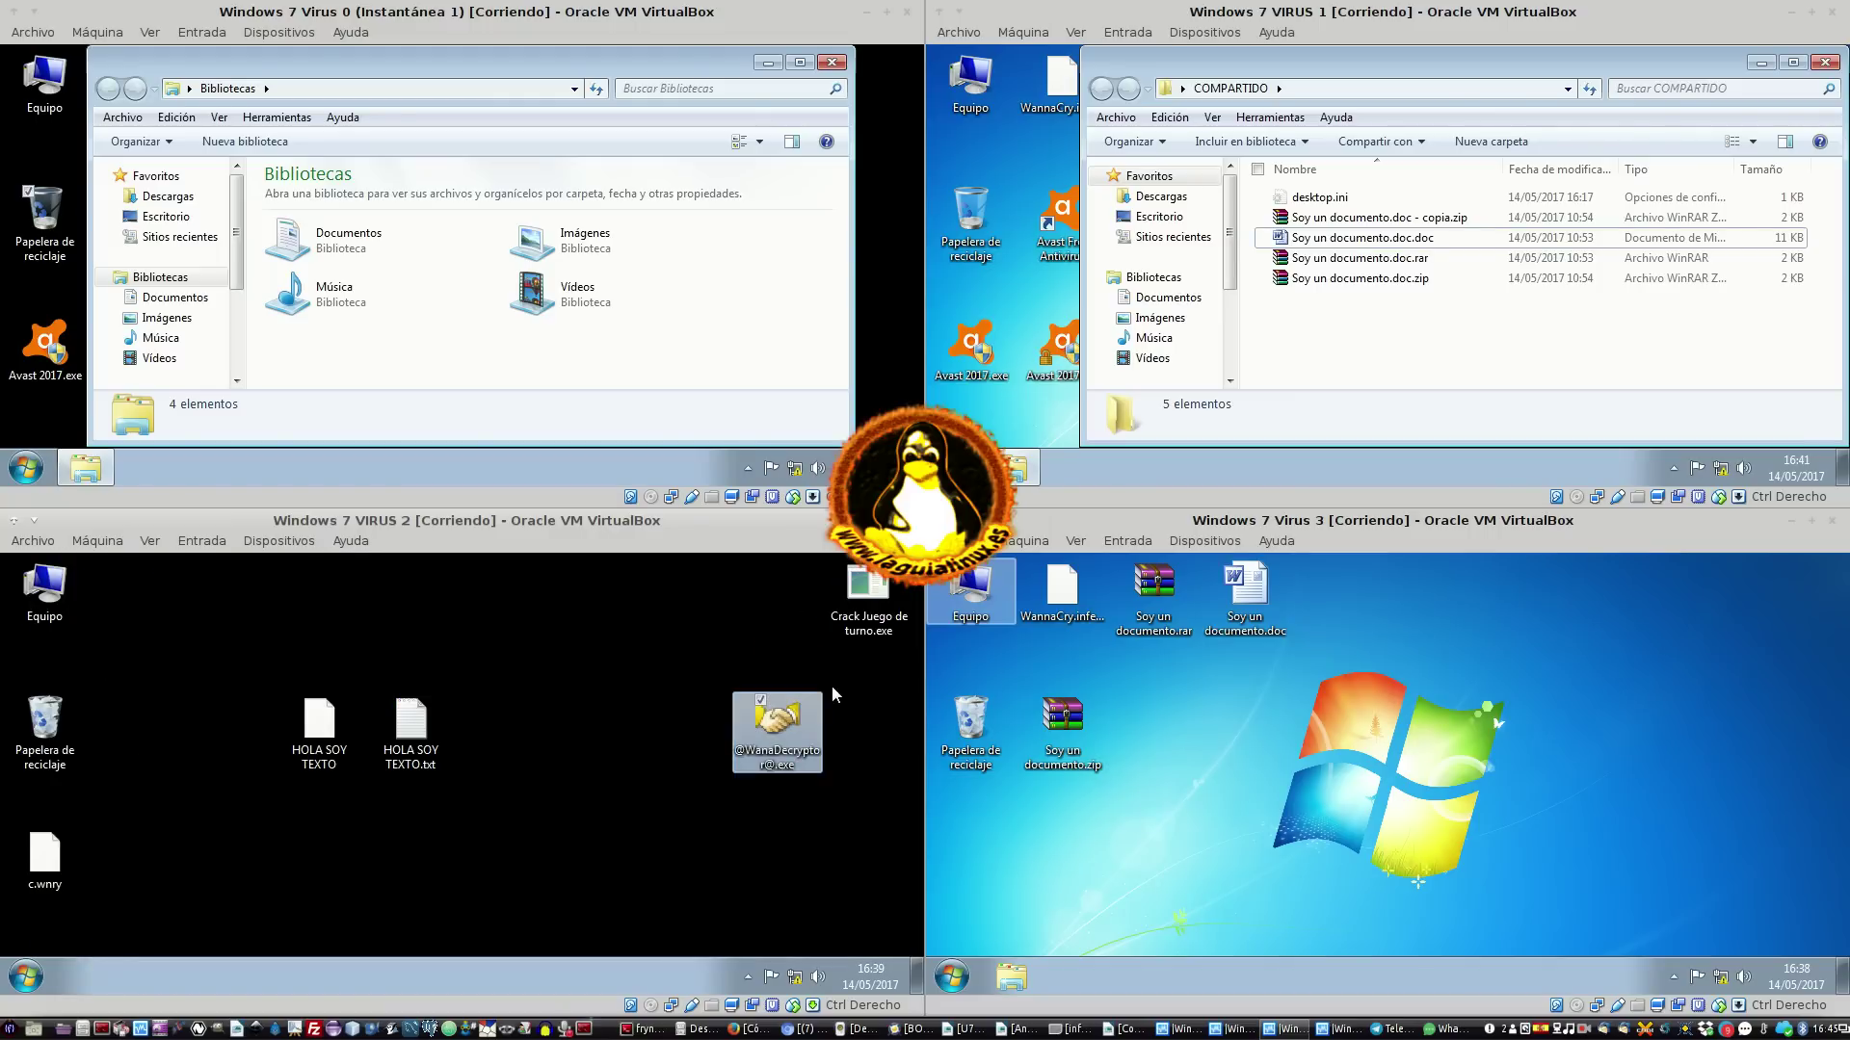
key("Delete")
Dismiss the Archivo en uso error and select the four documents in VIRUS 1's COMPARTIDO
left_click(530, 842)
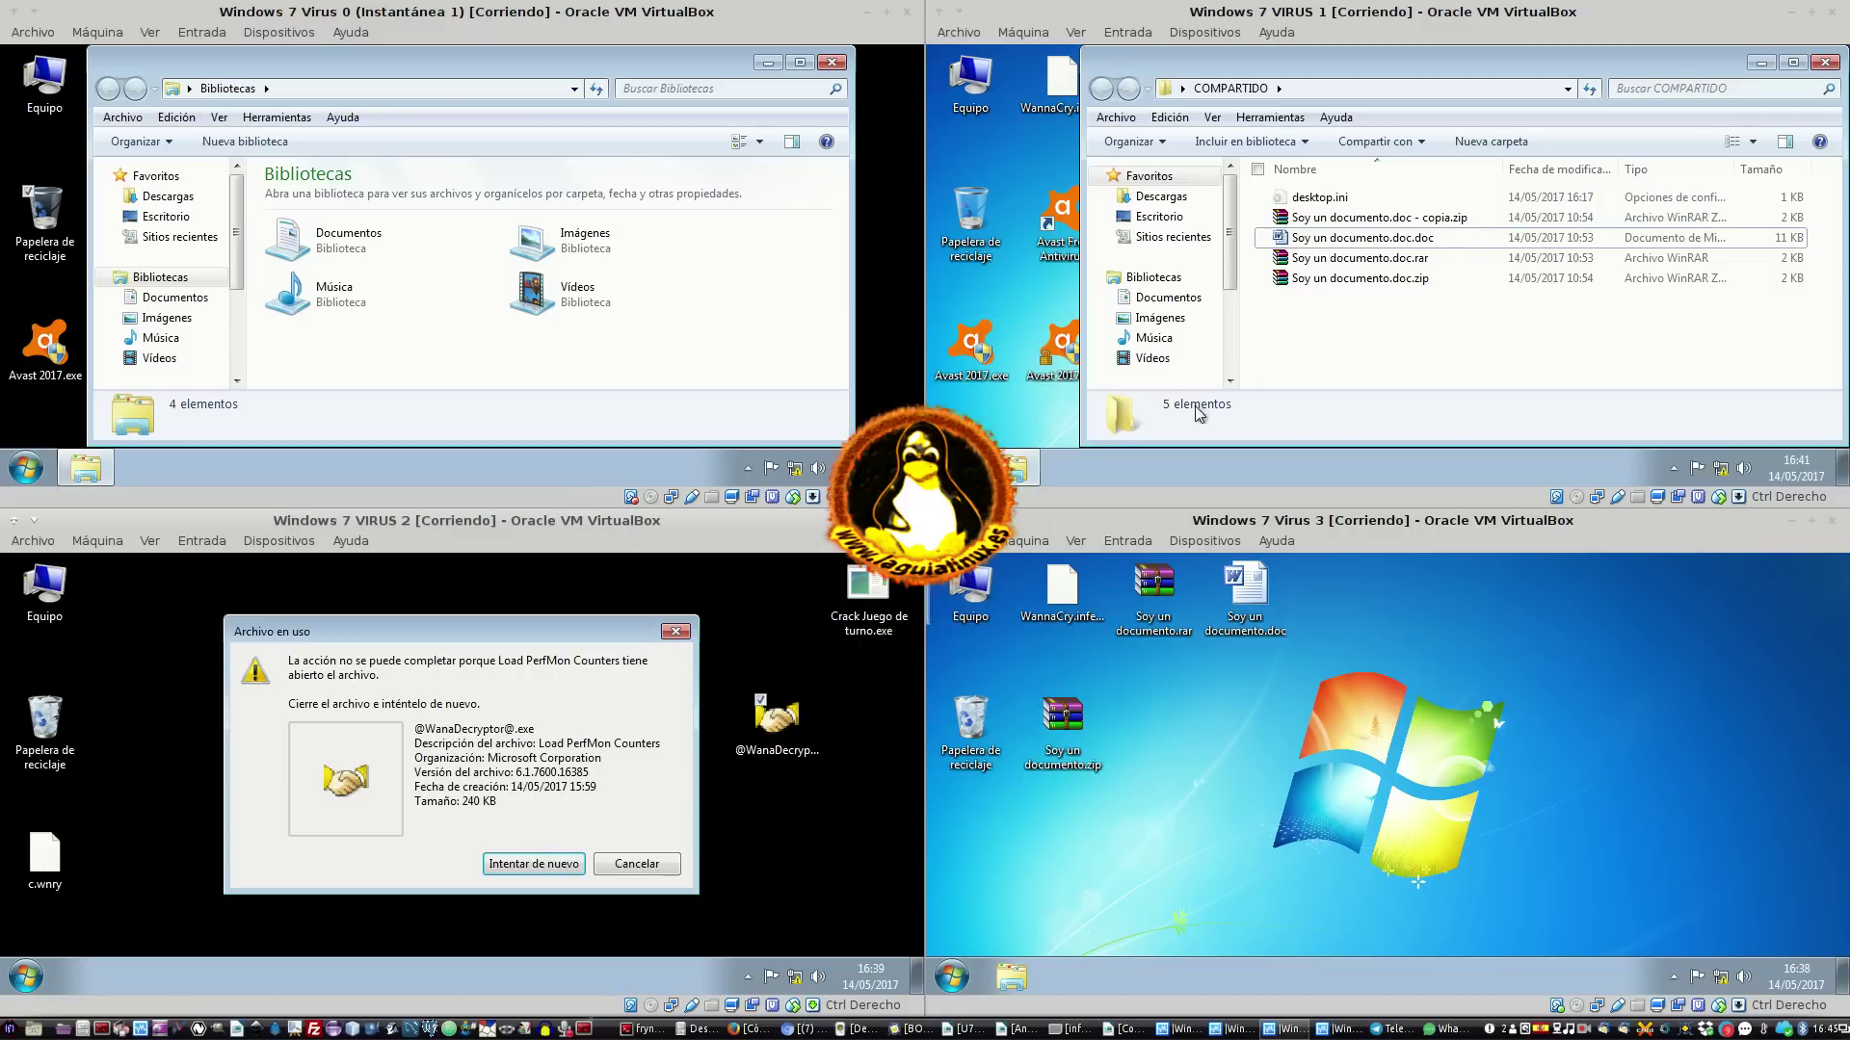
left_click(636, 863)
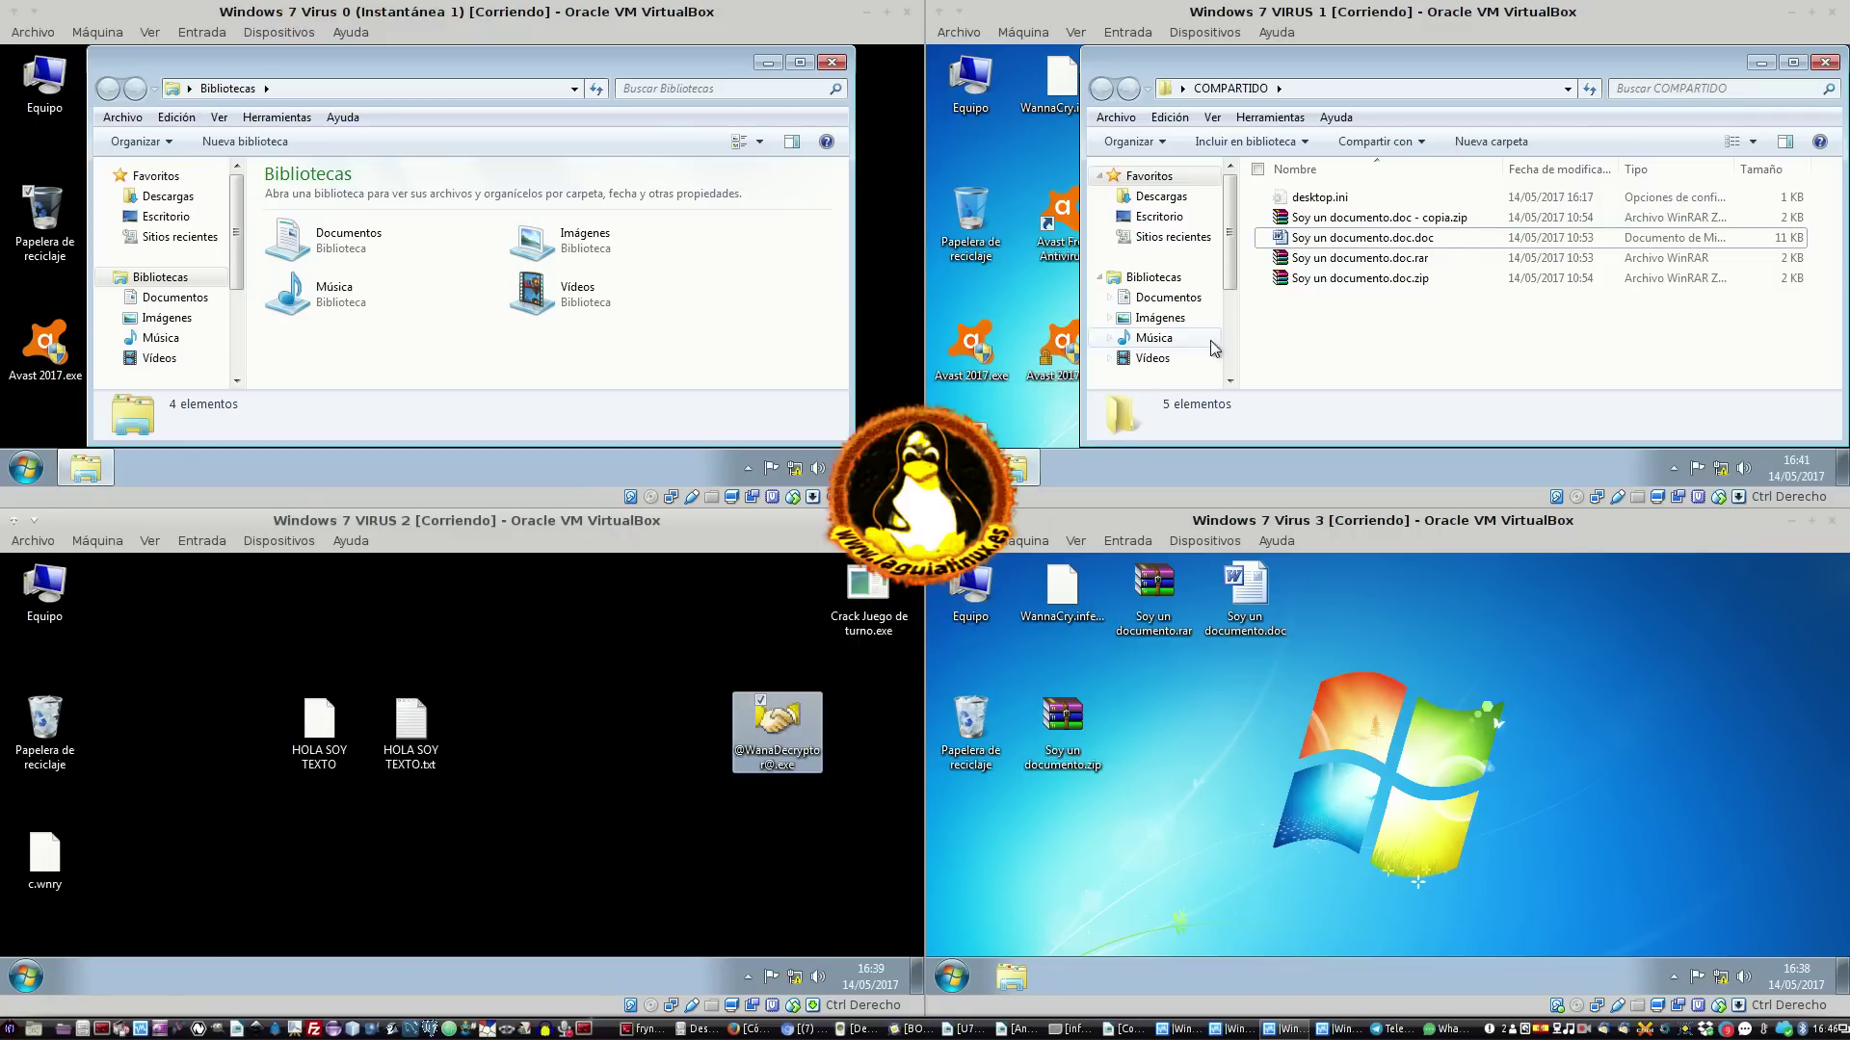
left_click(1356, 223)
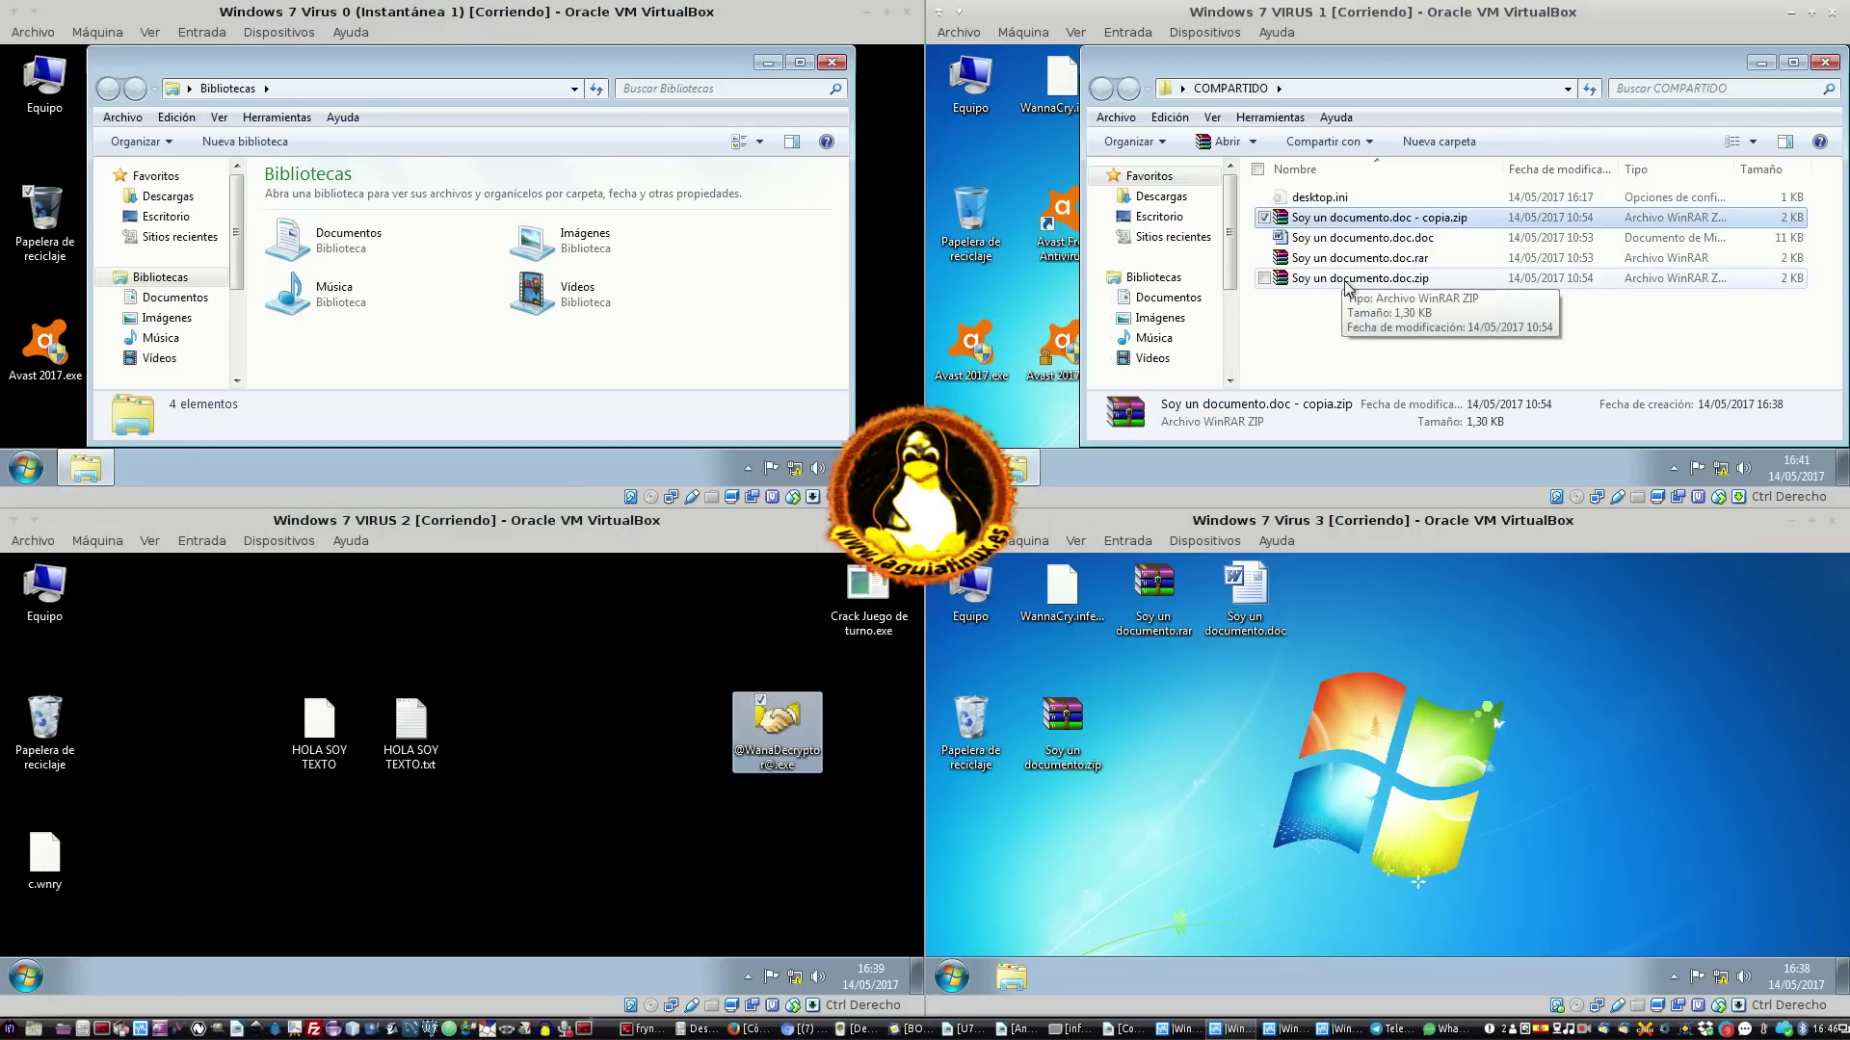
left_click(1352, 280)
left_click(1359, 217)
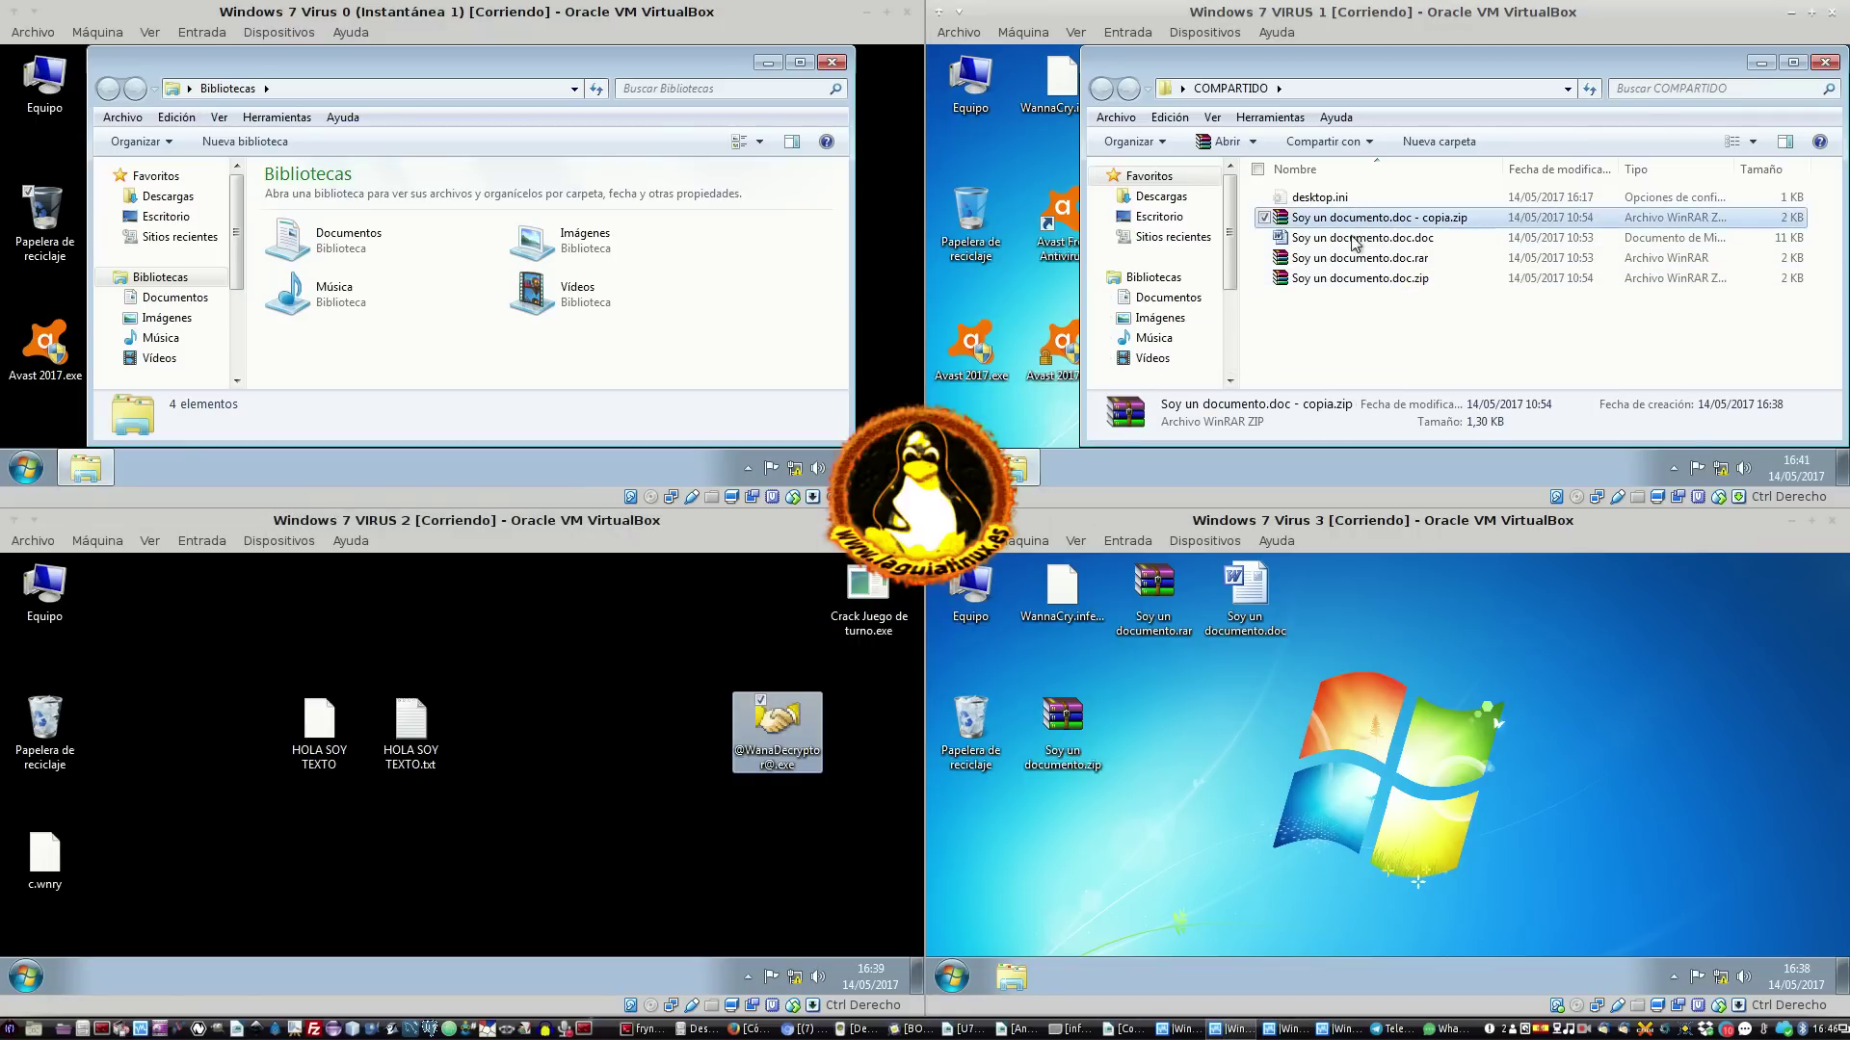
left_click(1330, 279, "shift")
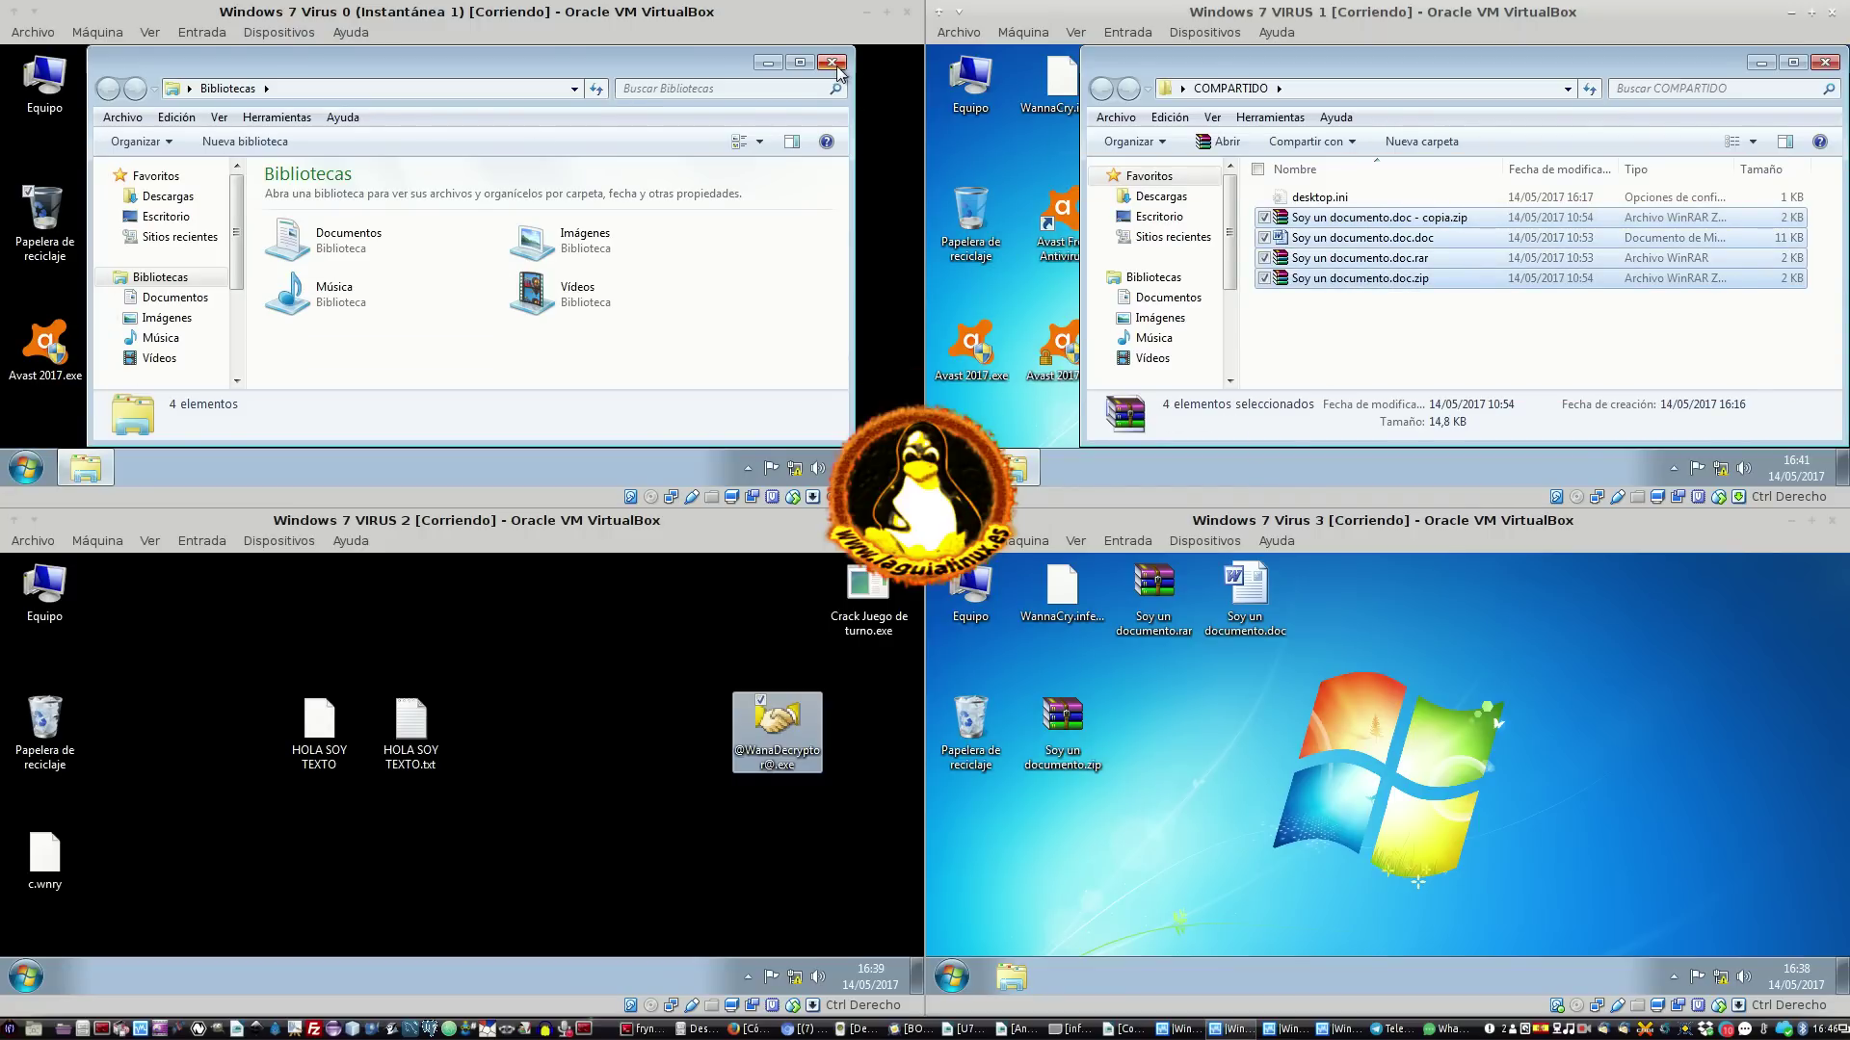
Browse Virus 0's Imágenes de muestra folder, then close Explorer
left_click(167, 317)
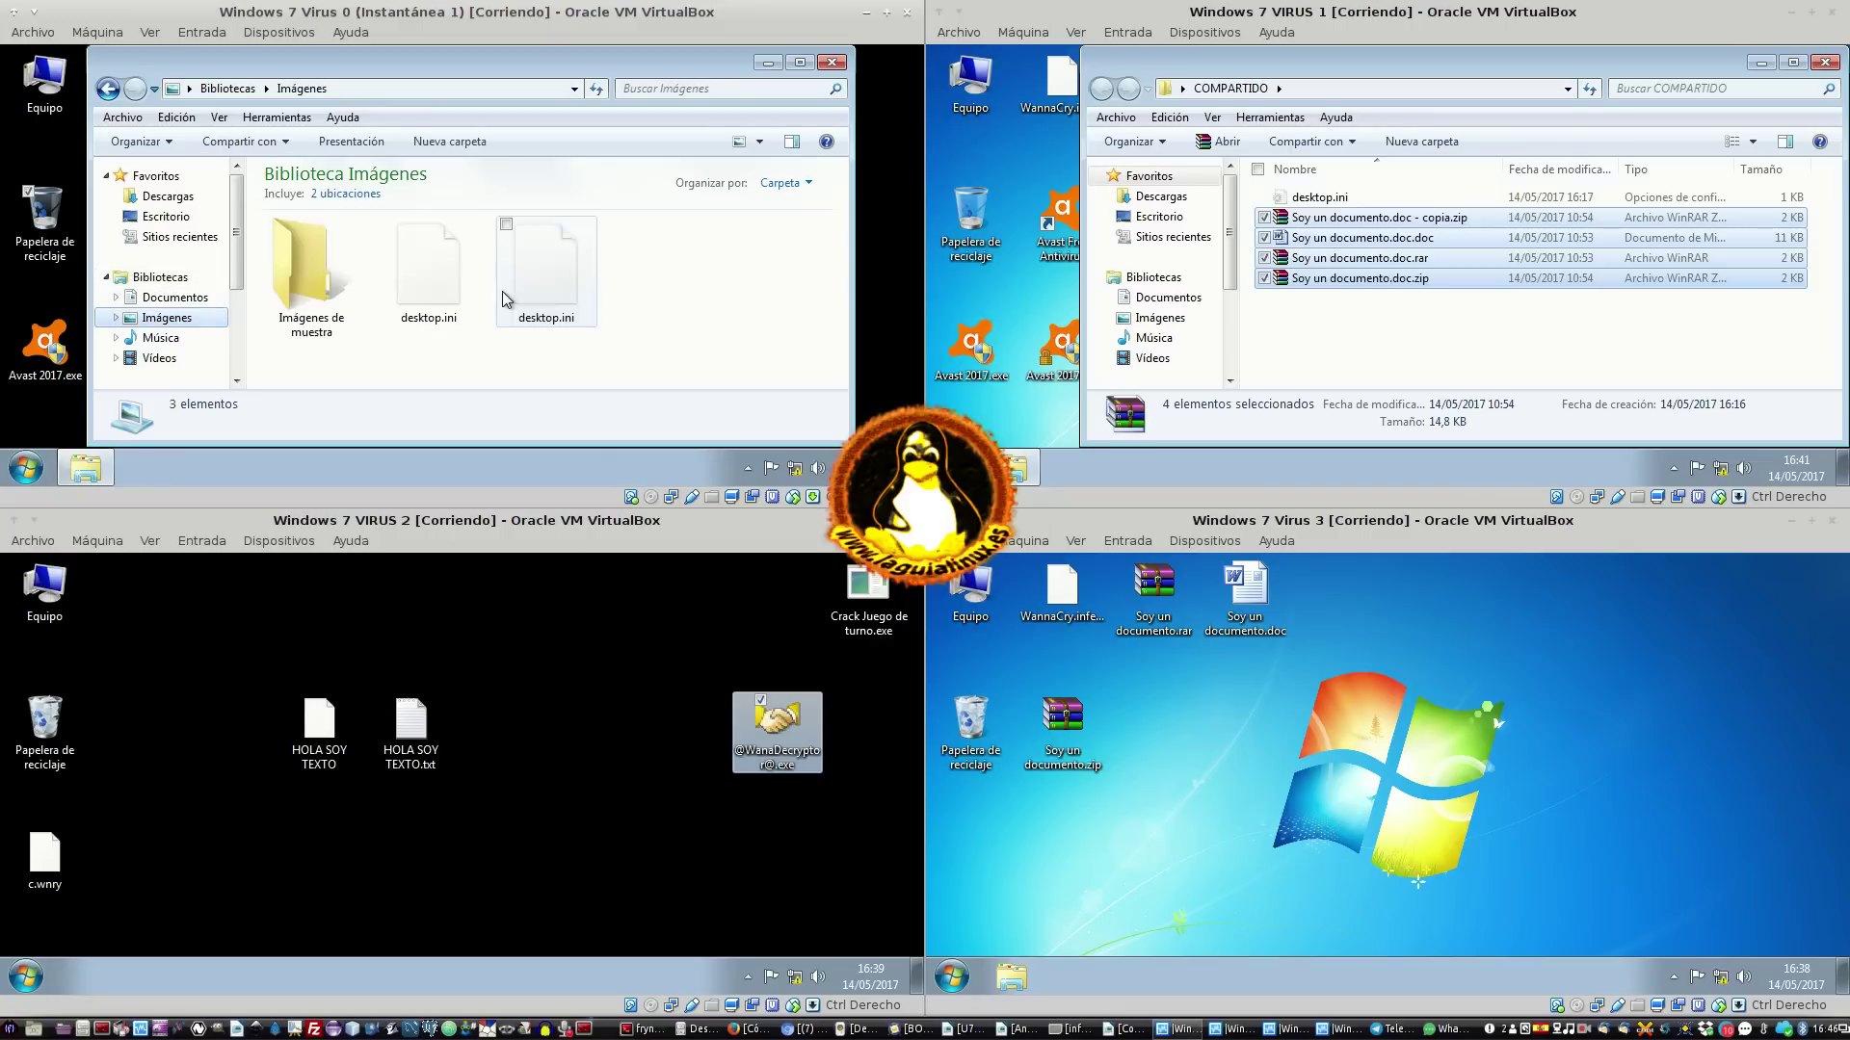
double_click(337, 279)
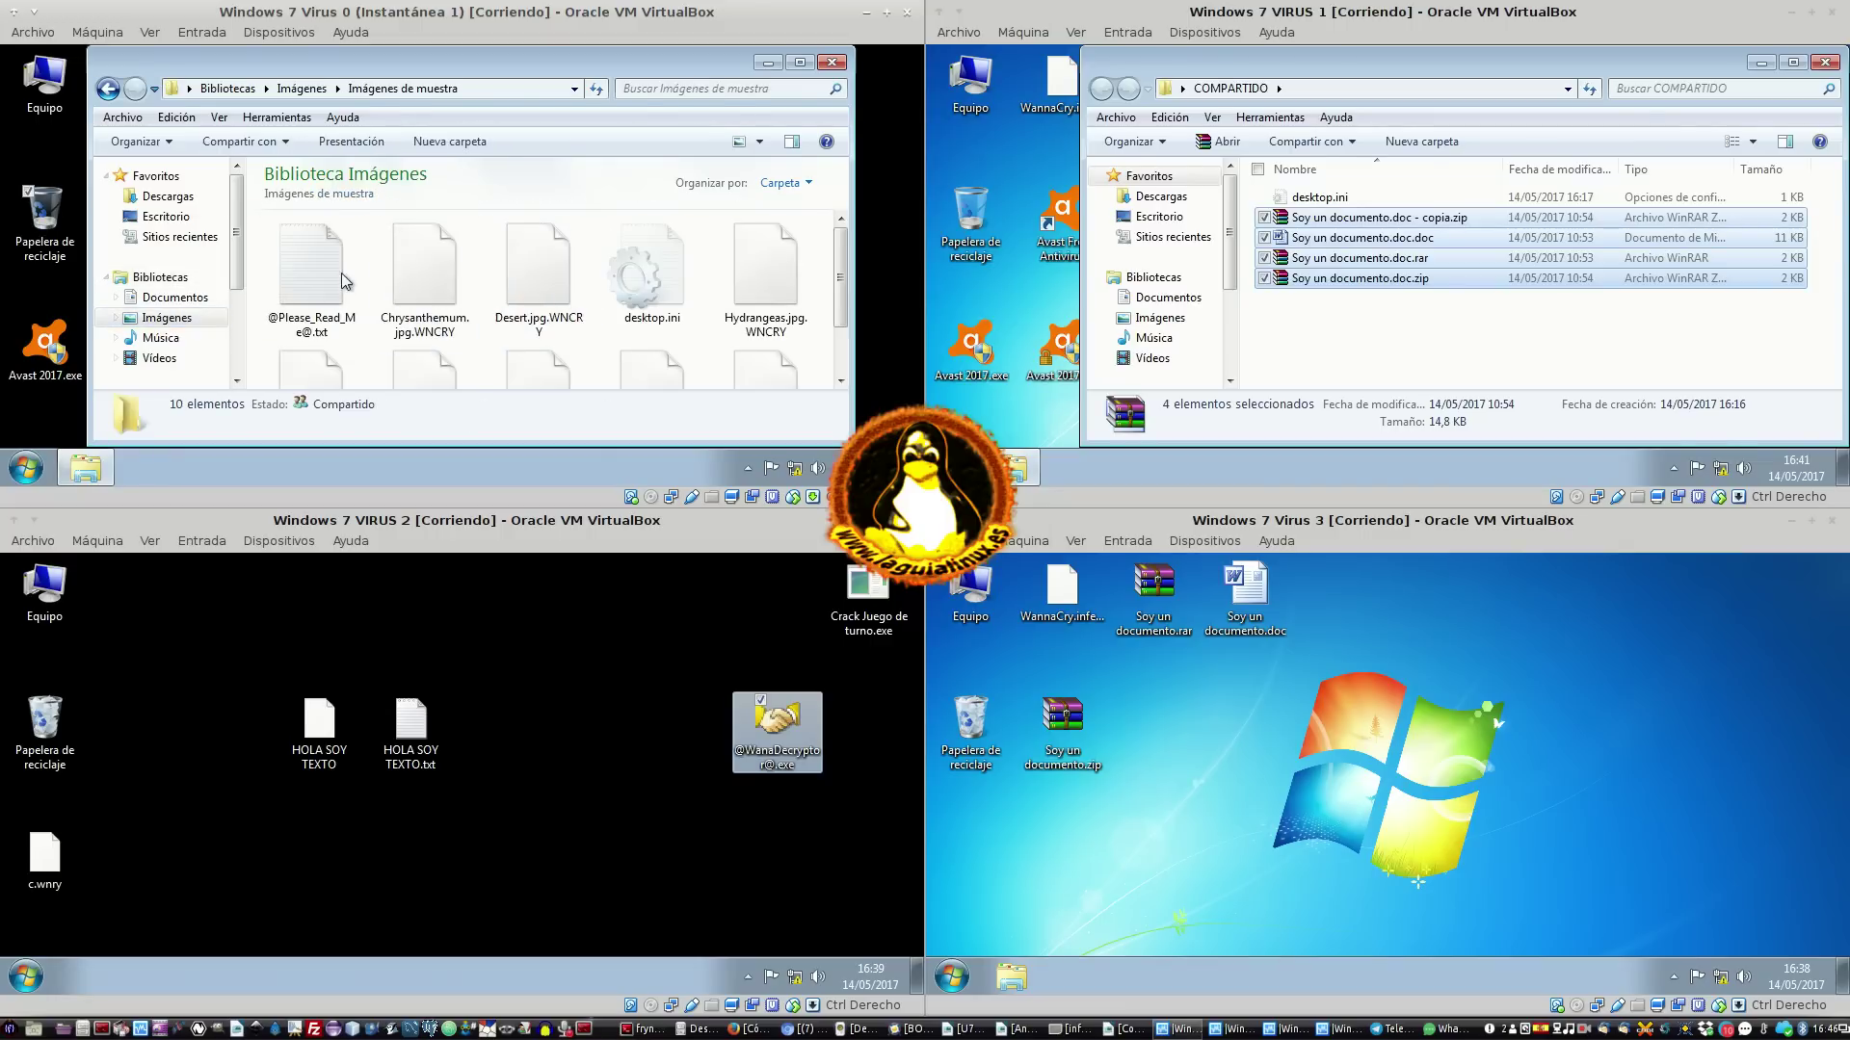
left_click(832, 62)
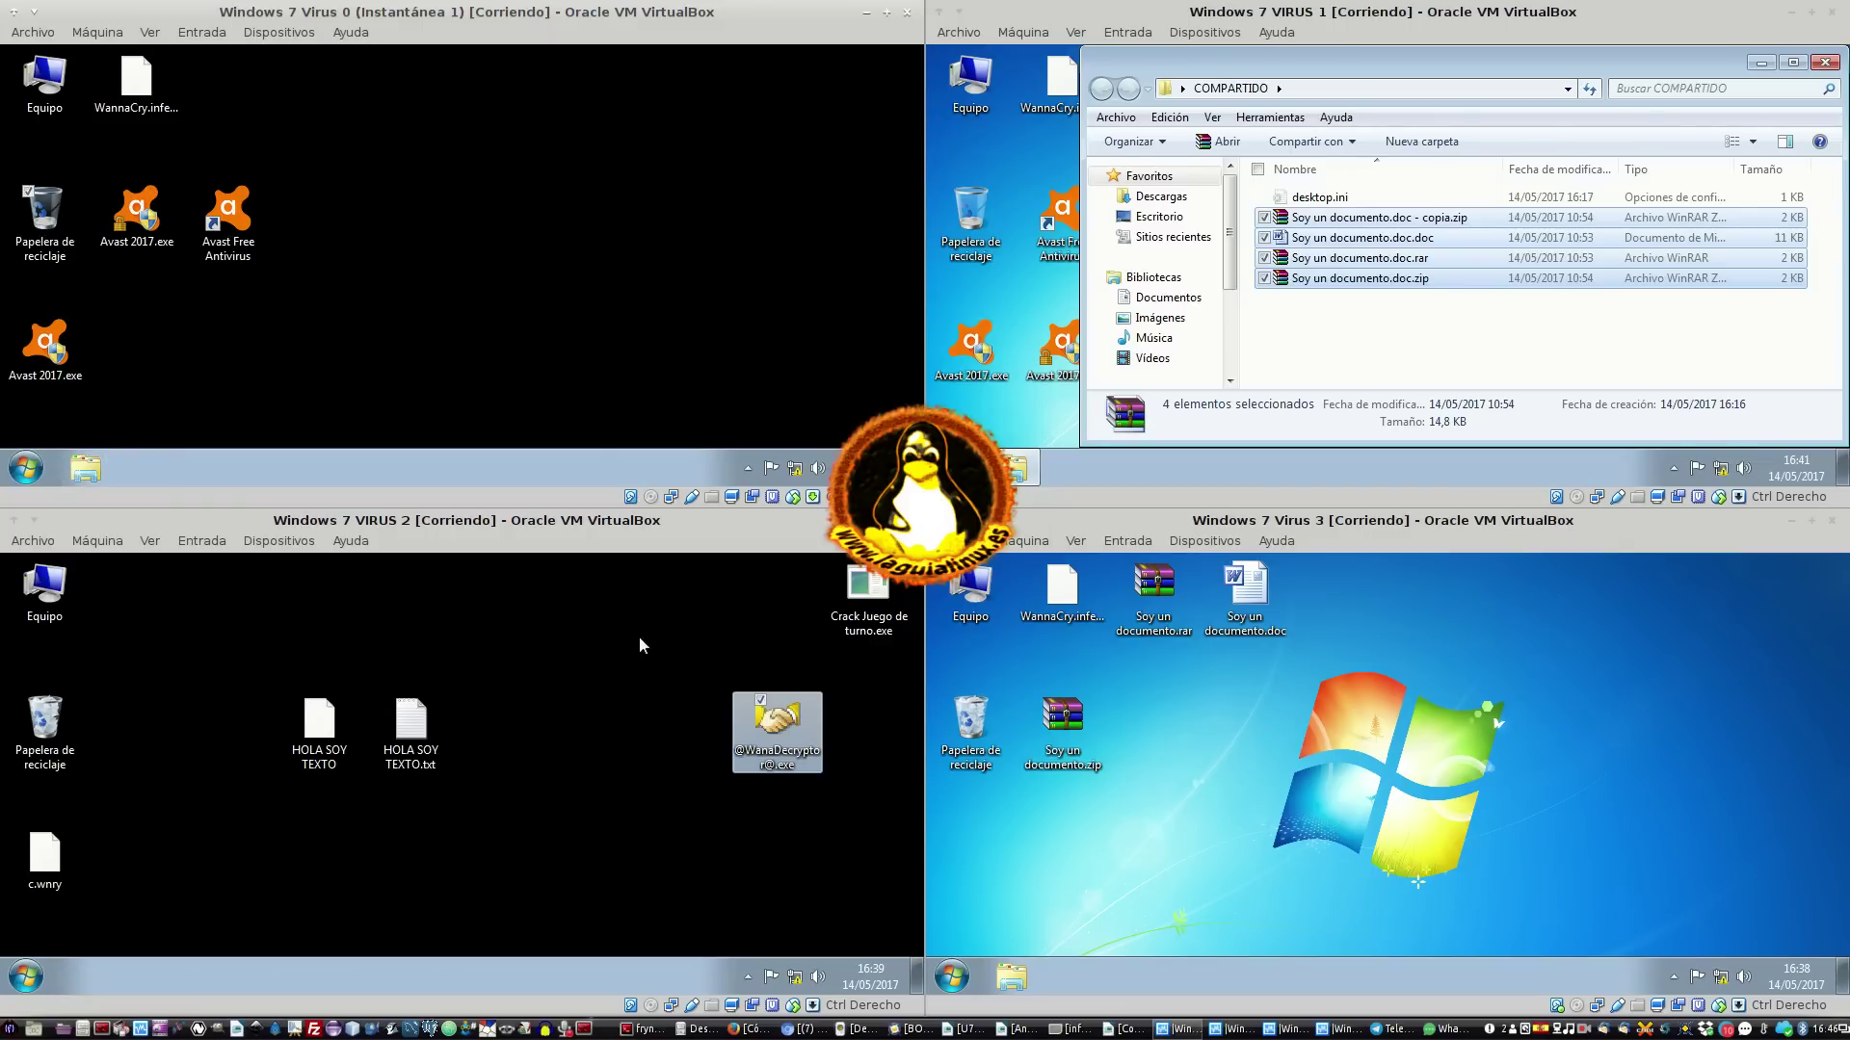
Reposition and close the Wana Decrypt0r window, selecting Crack Juego de turno.exe and HOLA SOY TEXTO.txt along the way
left_click(728, 690)
left_click(881, 590)
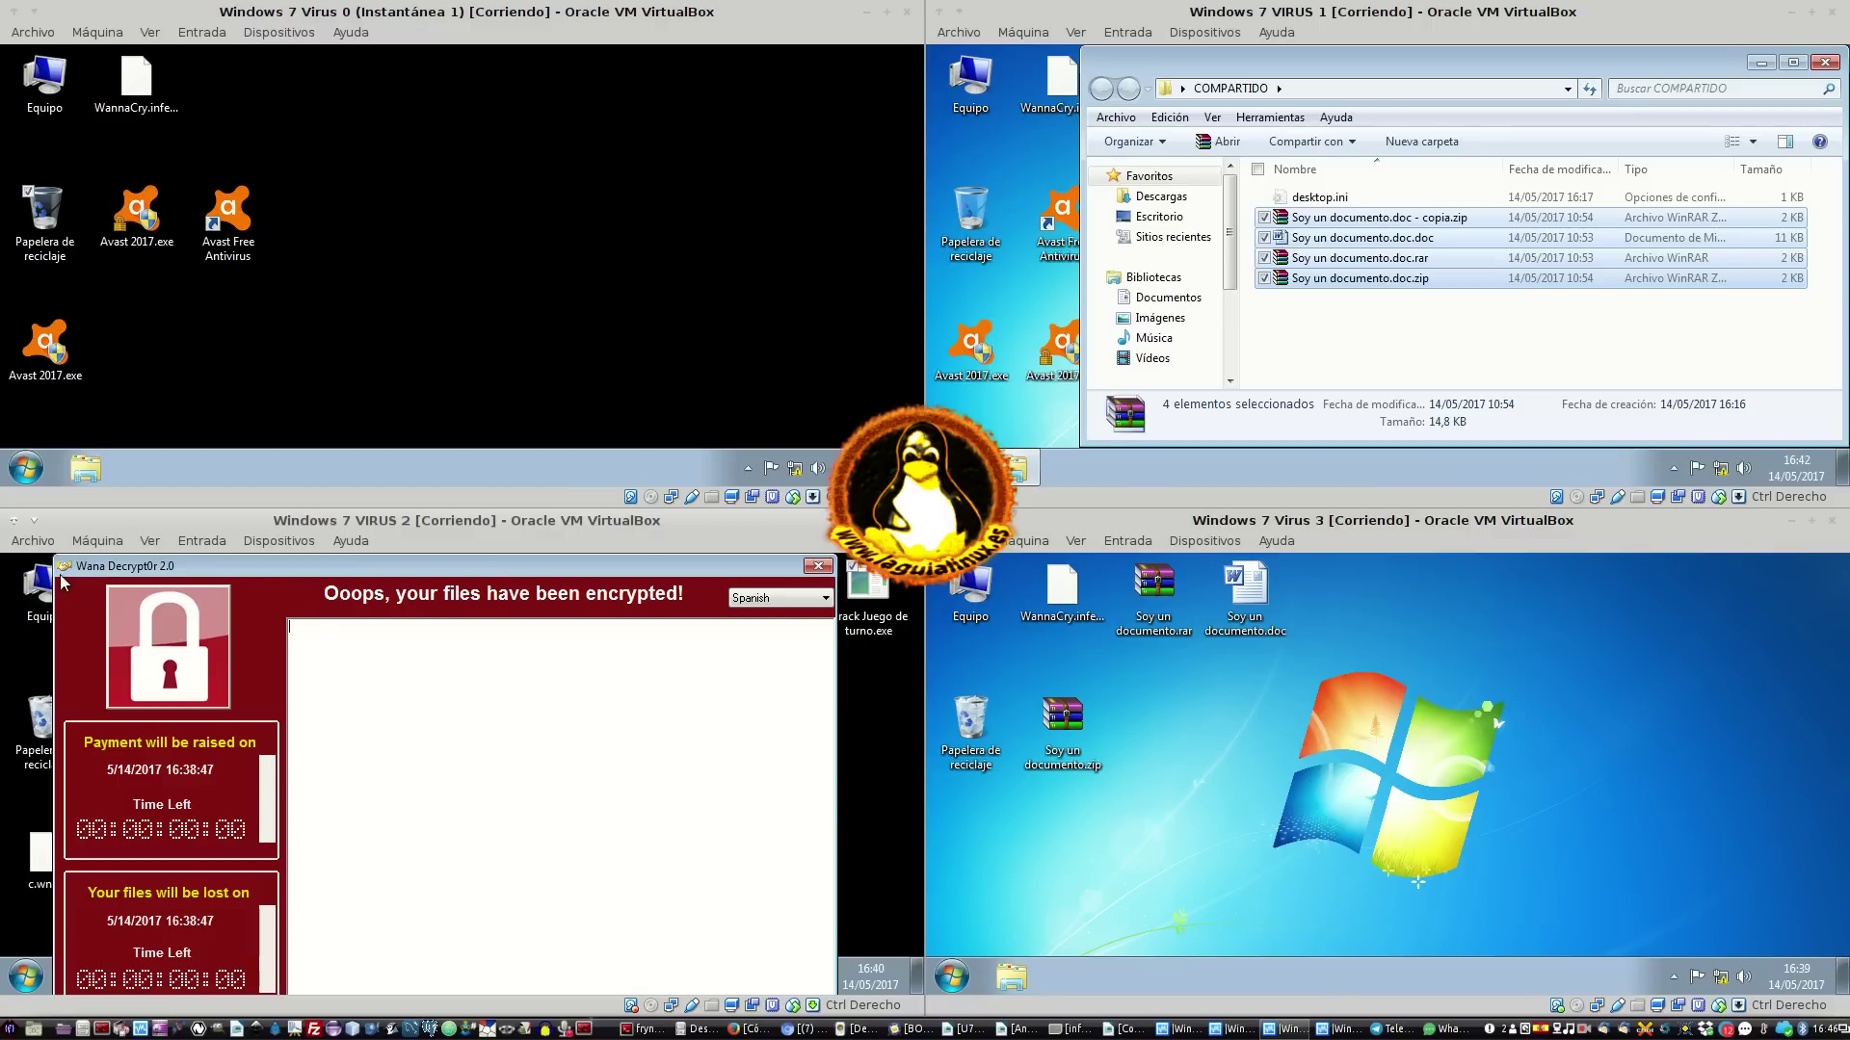
left_click_drag(92, 564, 127, 963)
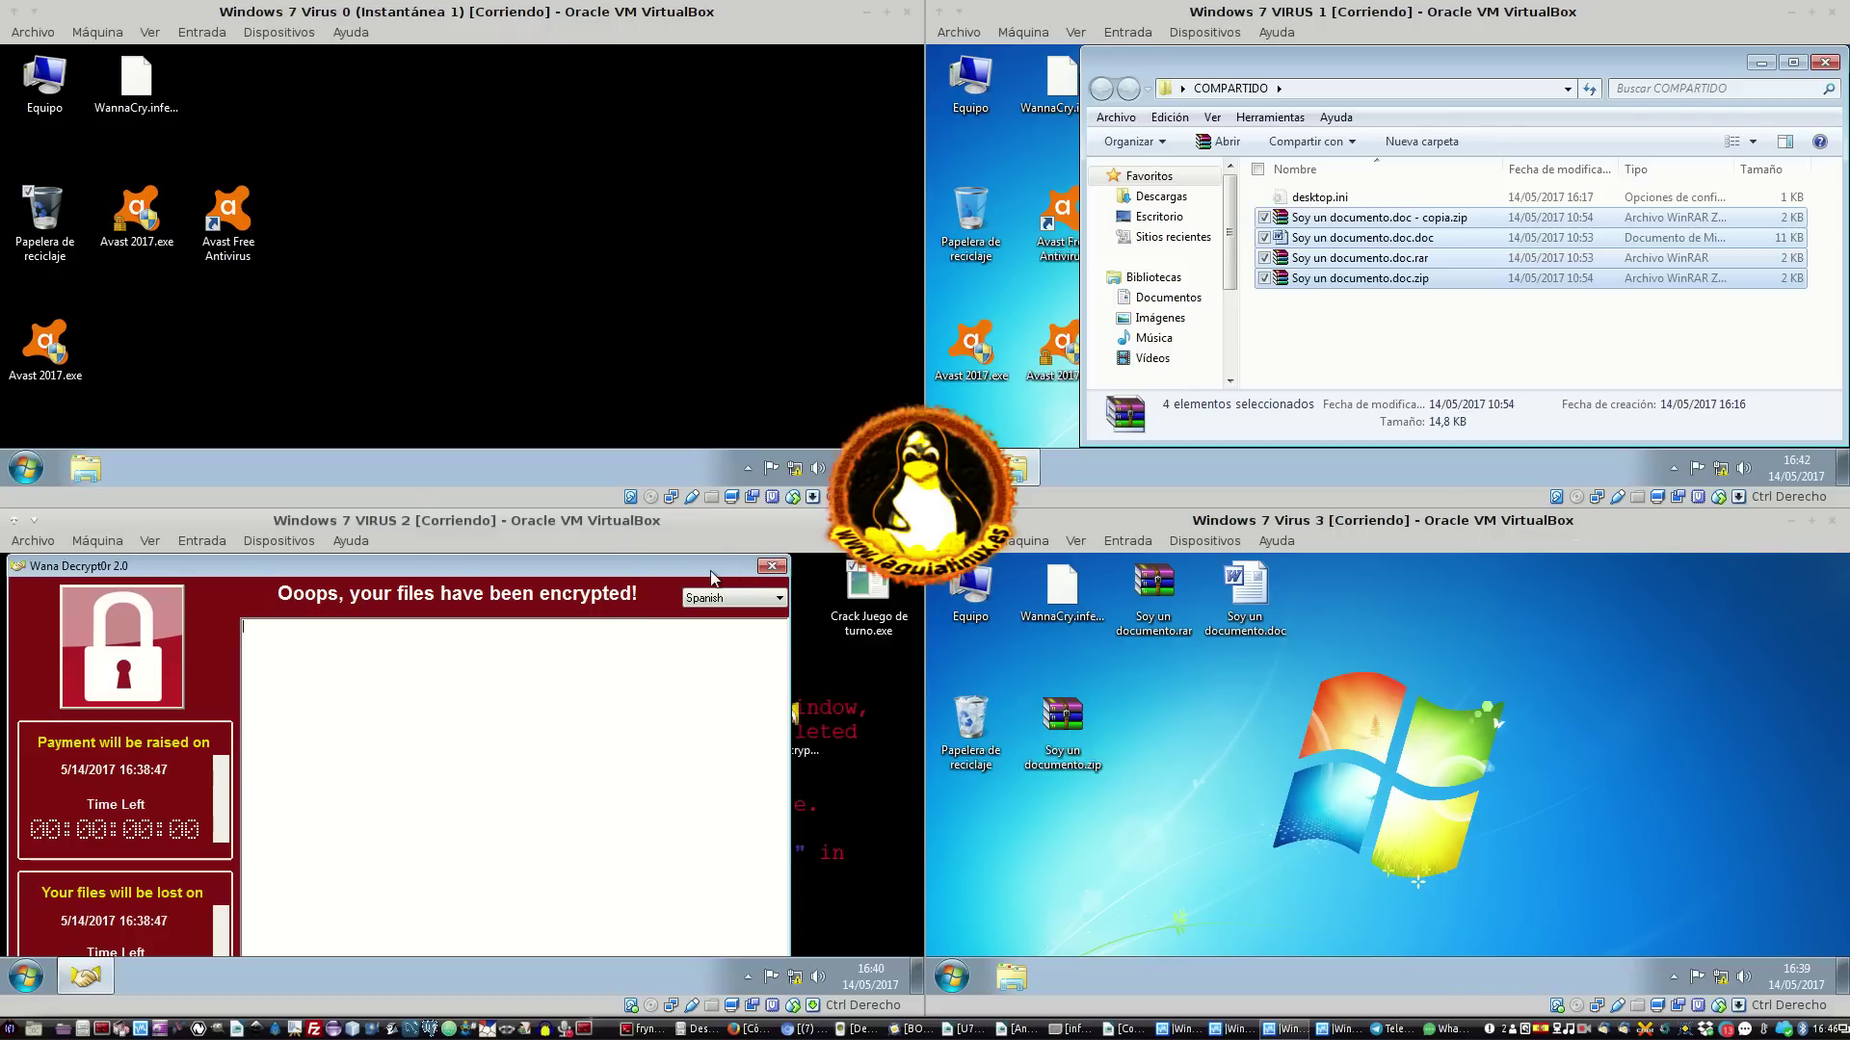
left_click_drag(695, 556, 745, 568)
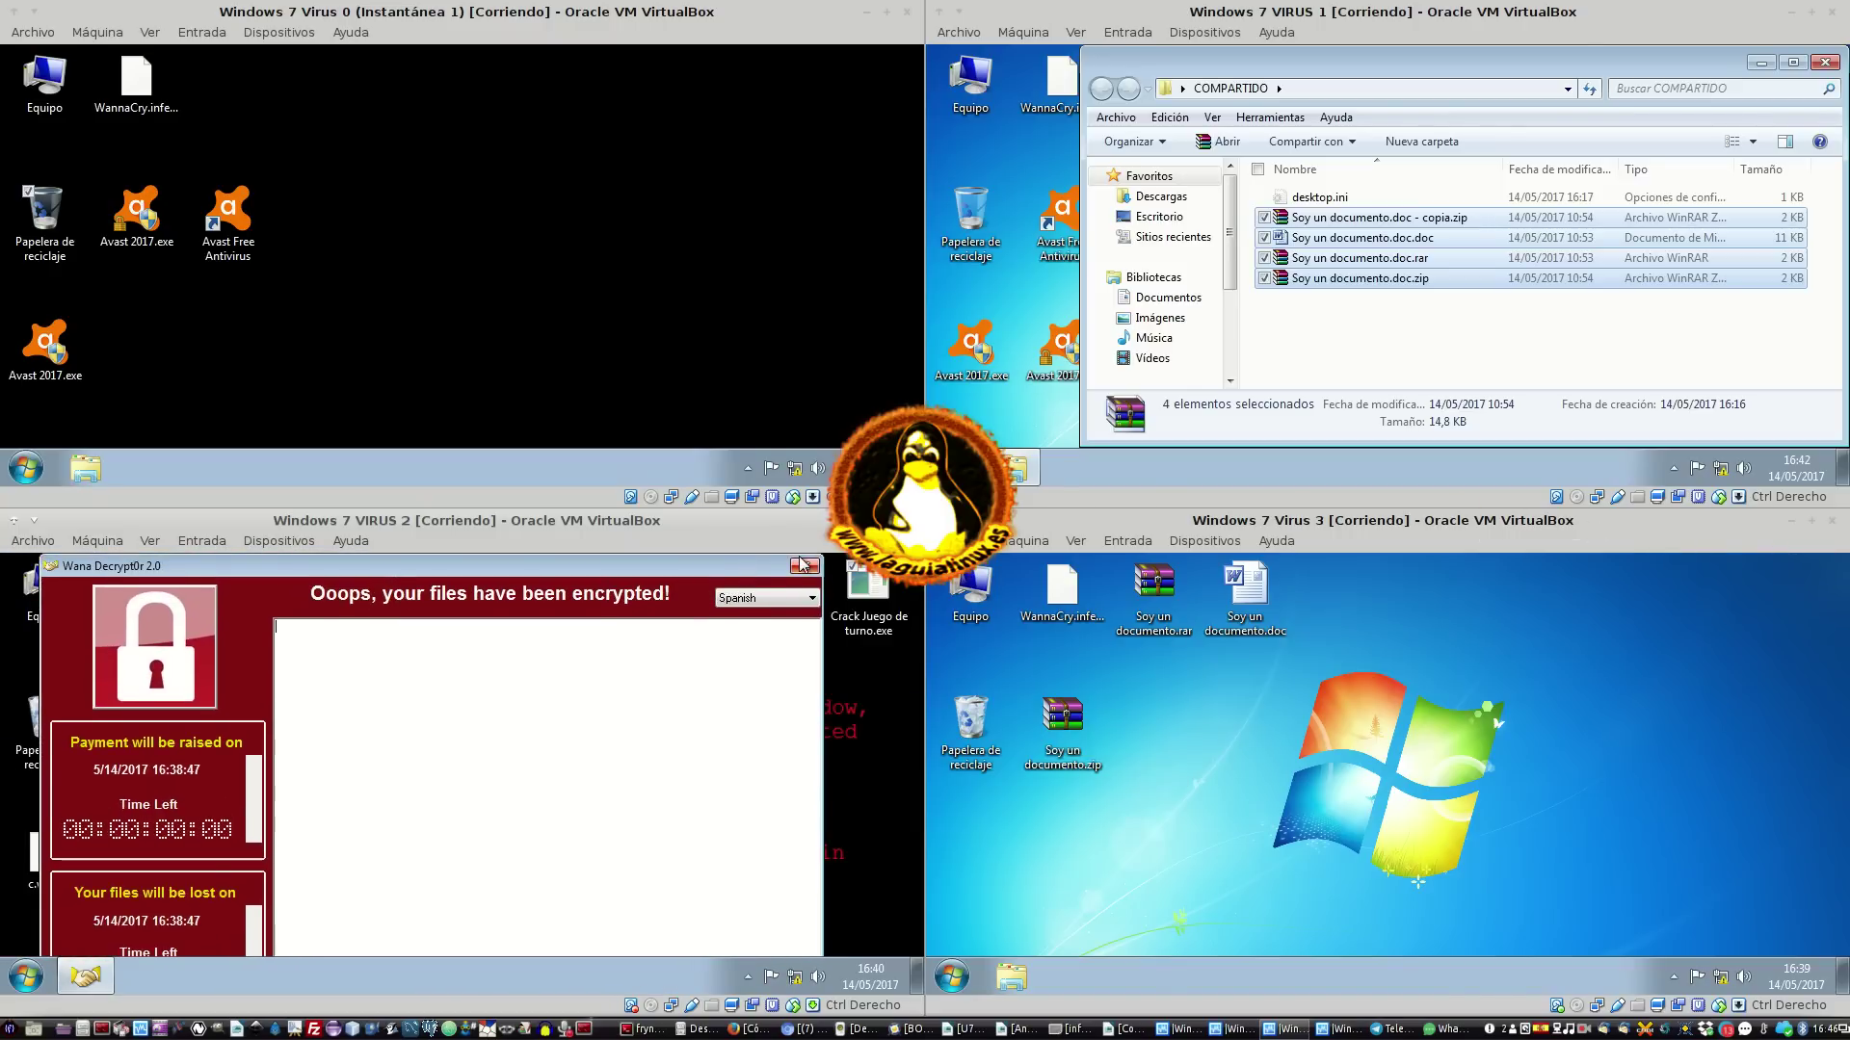
left_click(806, 565)
left_click(410, 732)
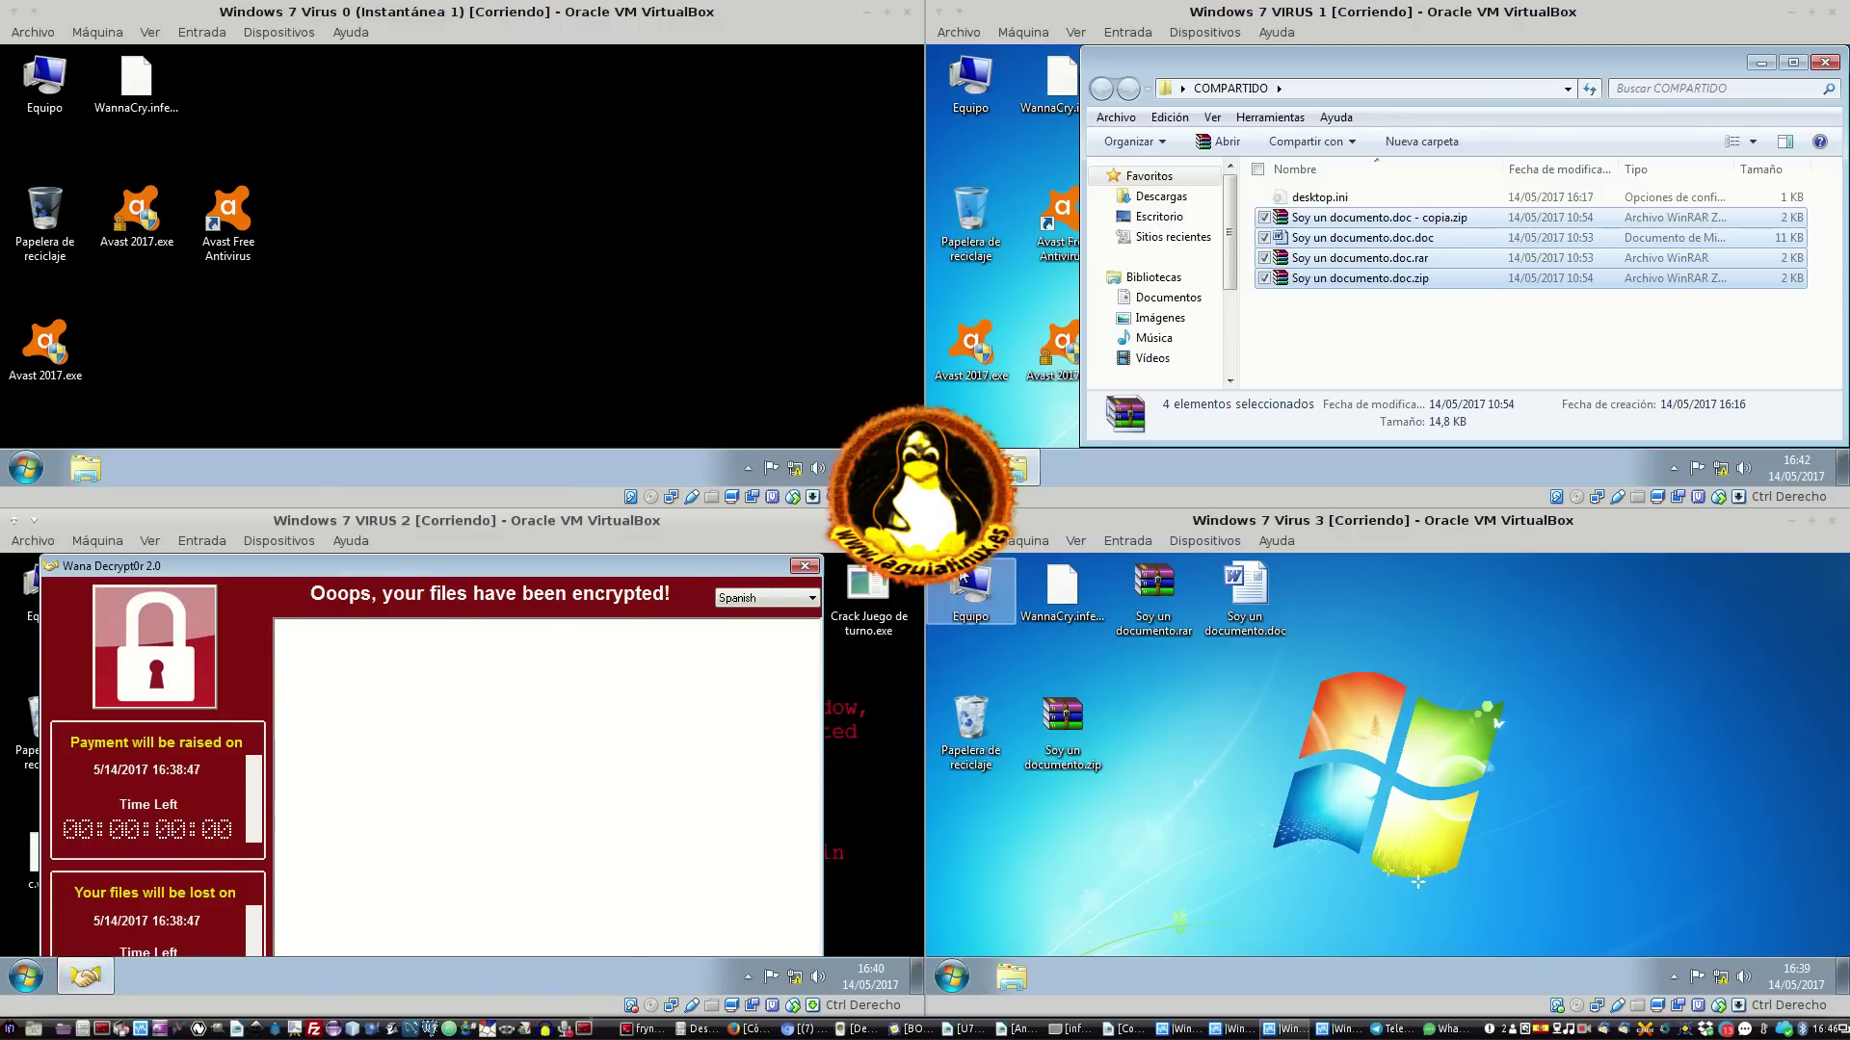
left_click(804, 566)
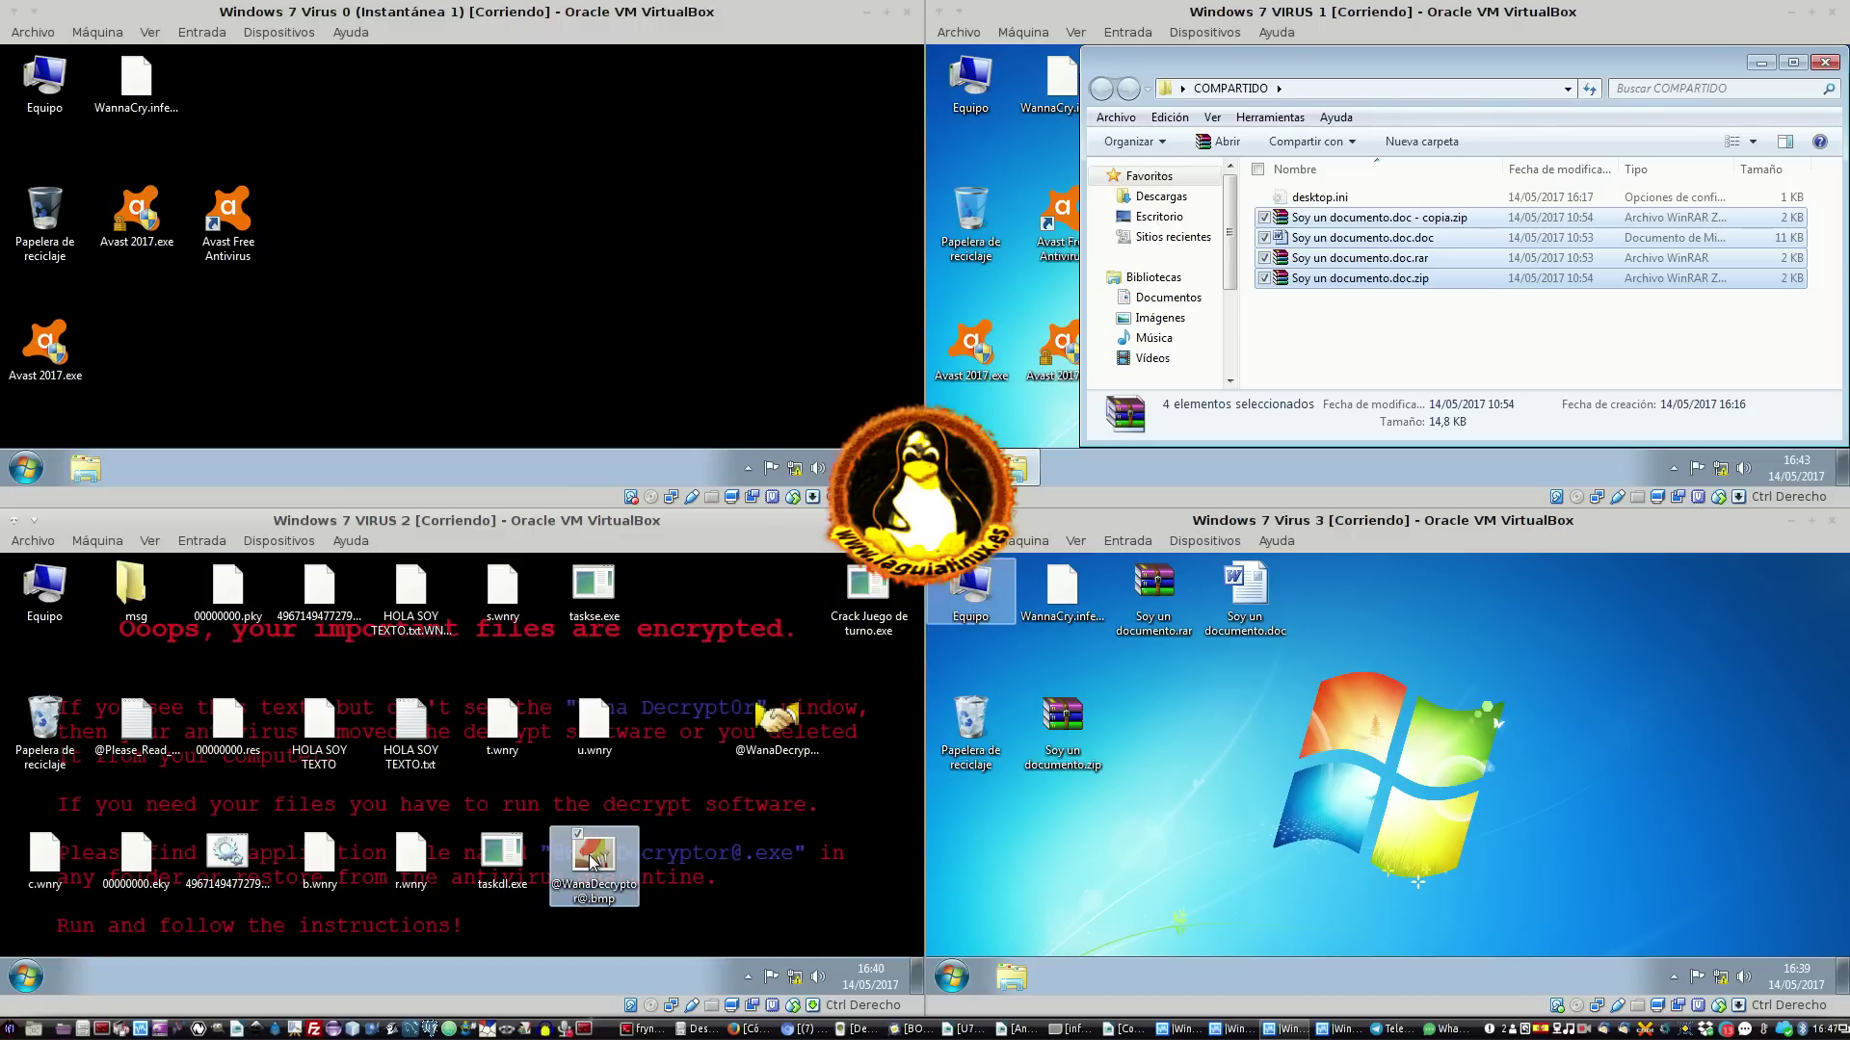
left_click(510, 862)
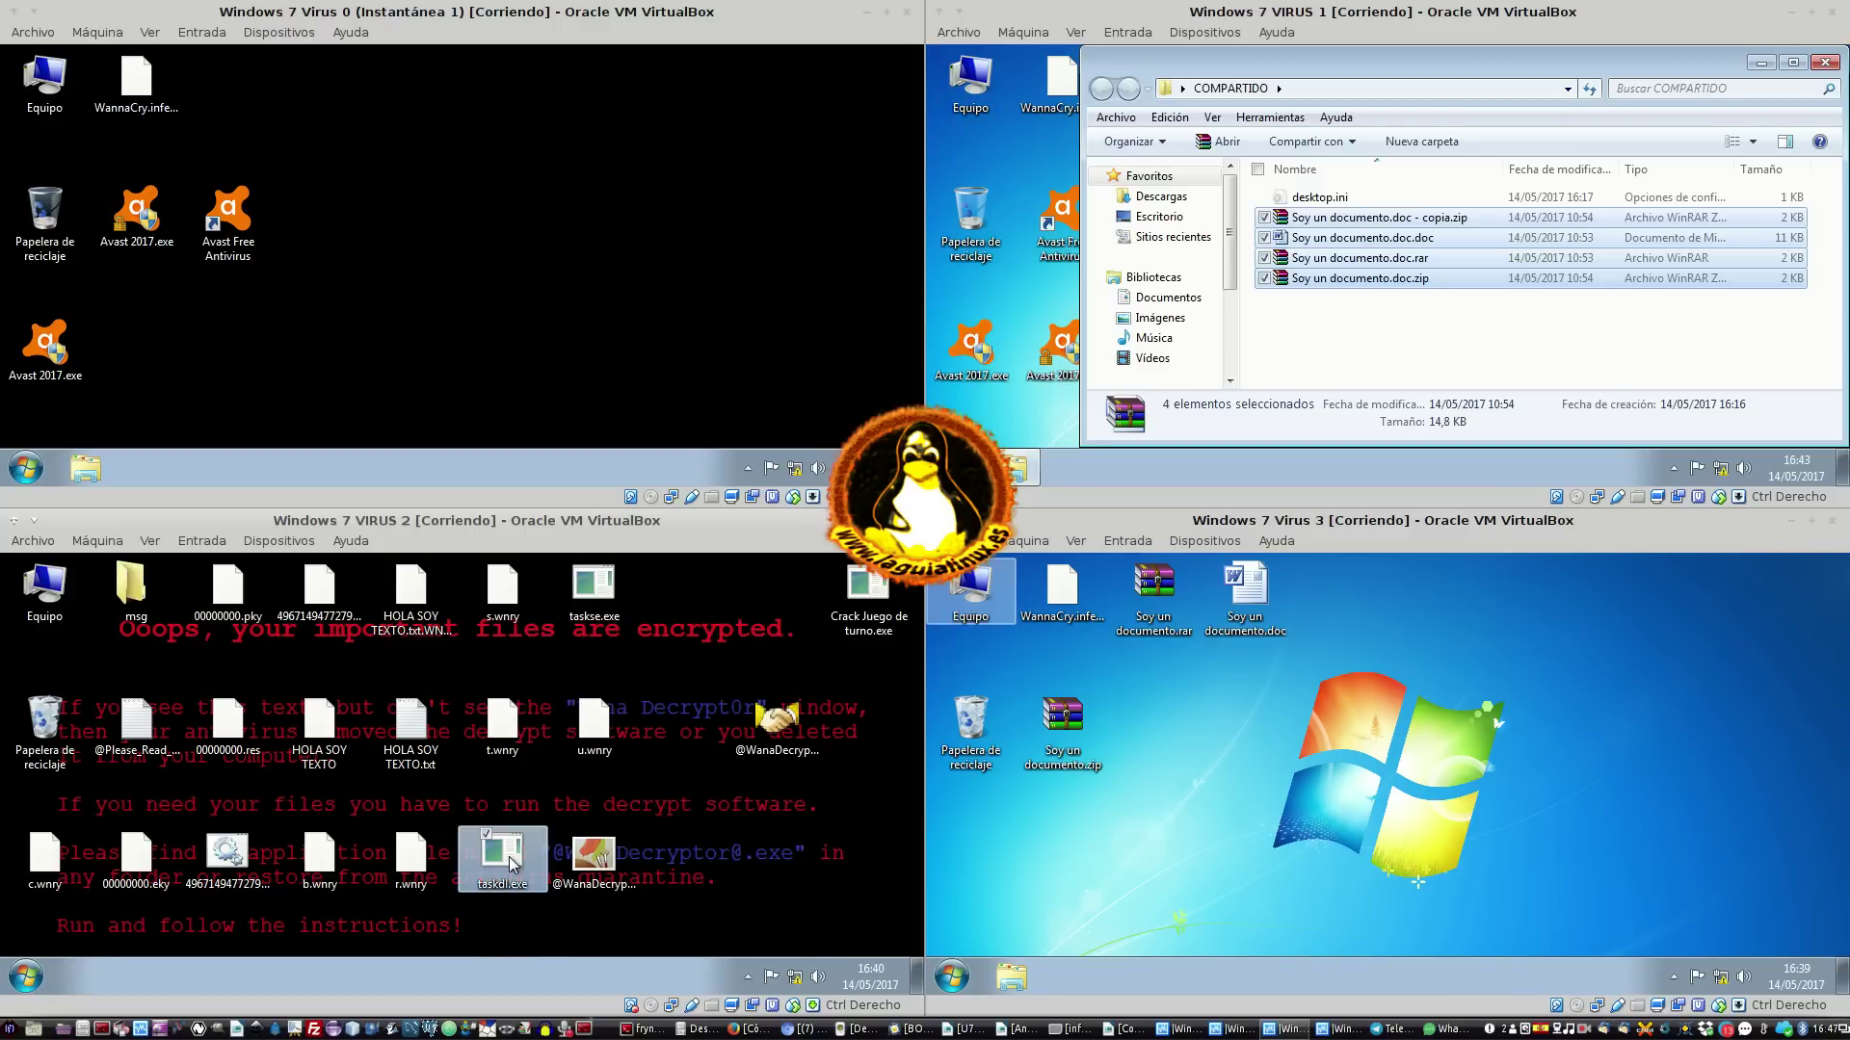
left_click(597, 601)
double_click(778, 717)
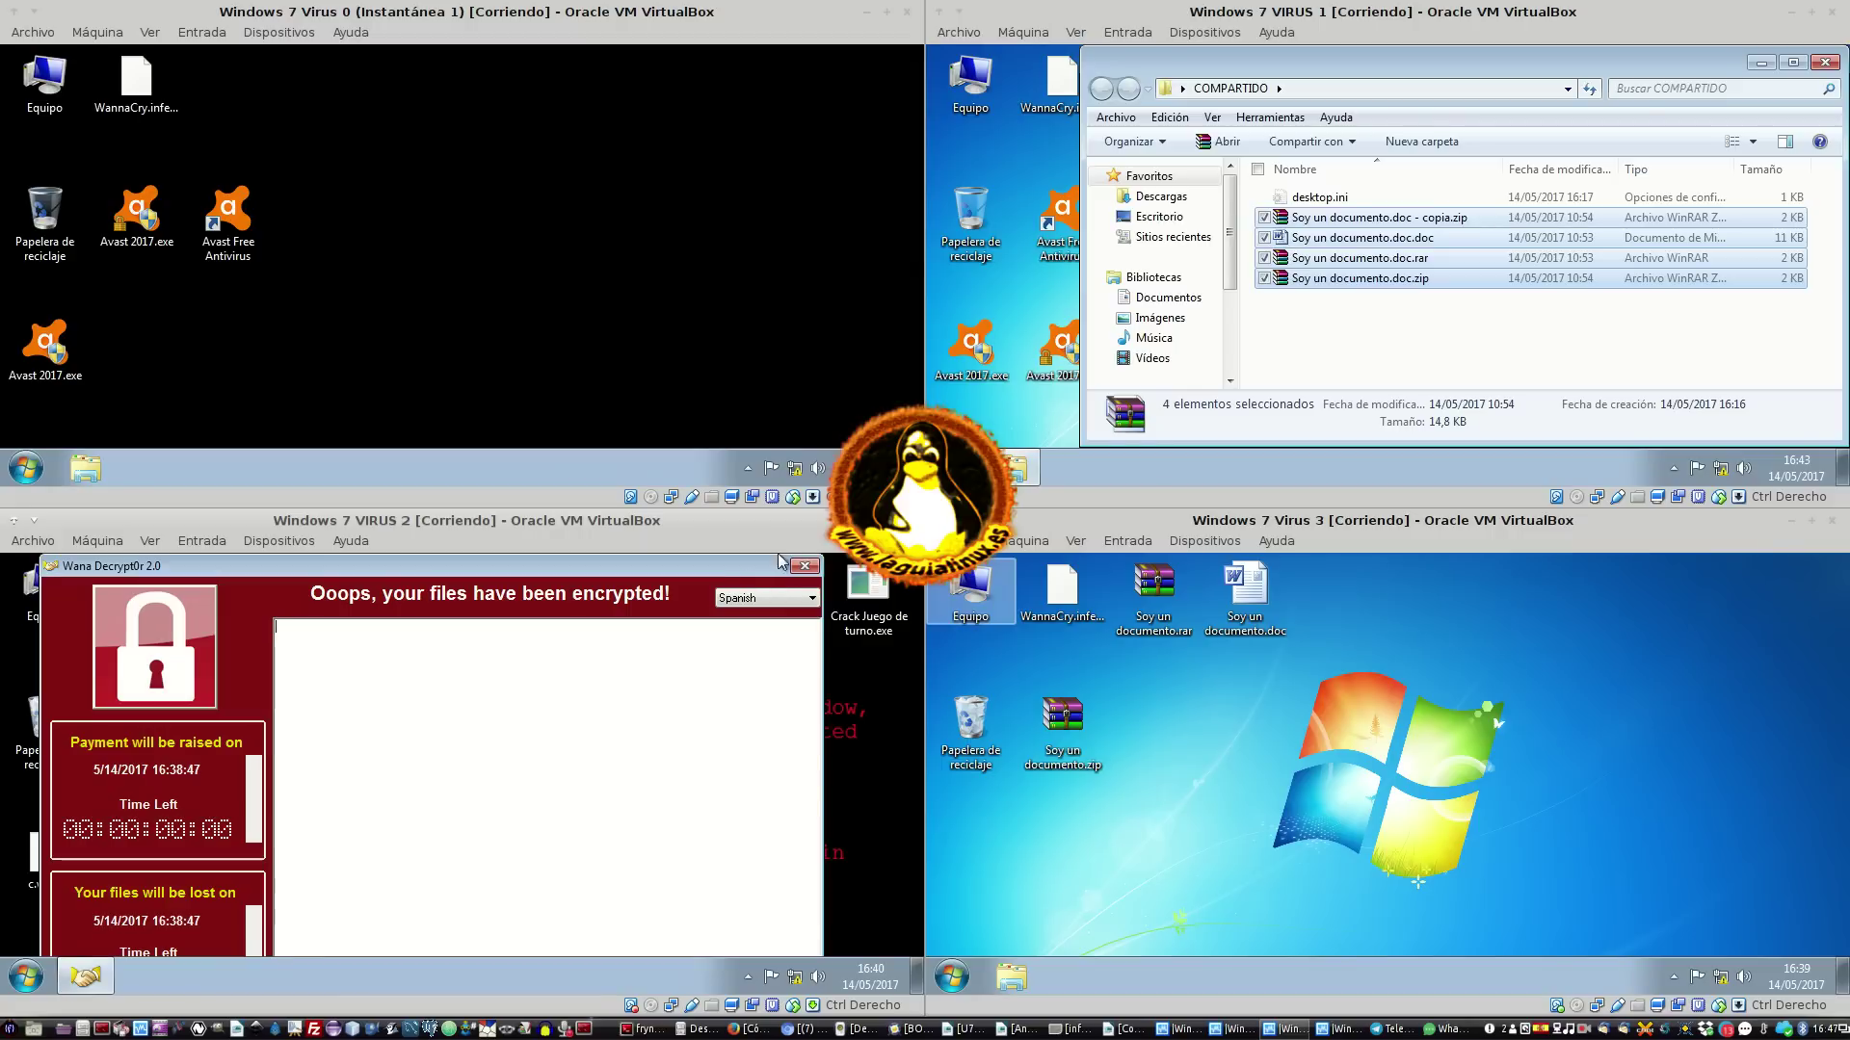
left_click(804, 566)
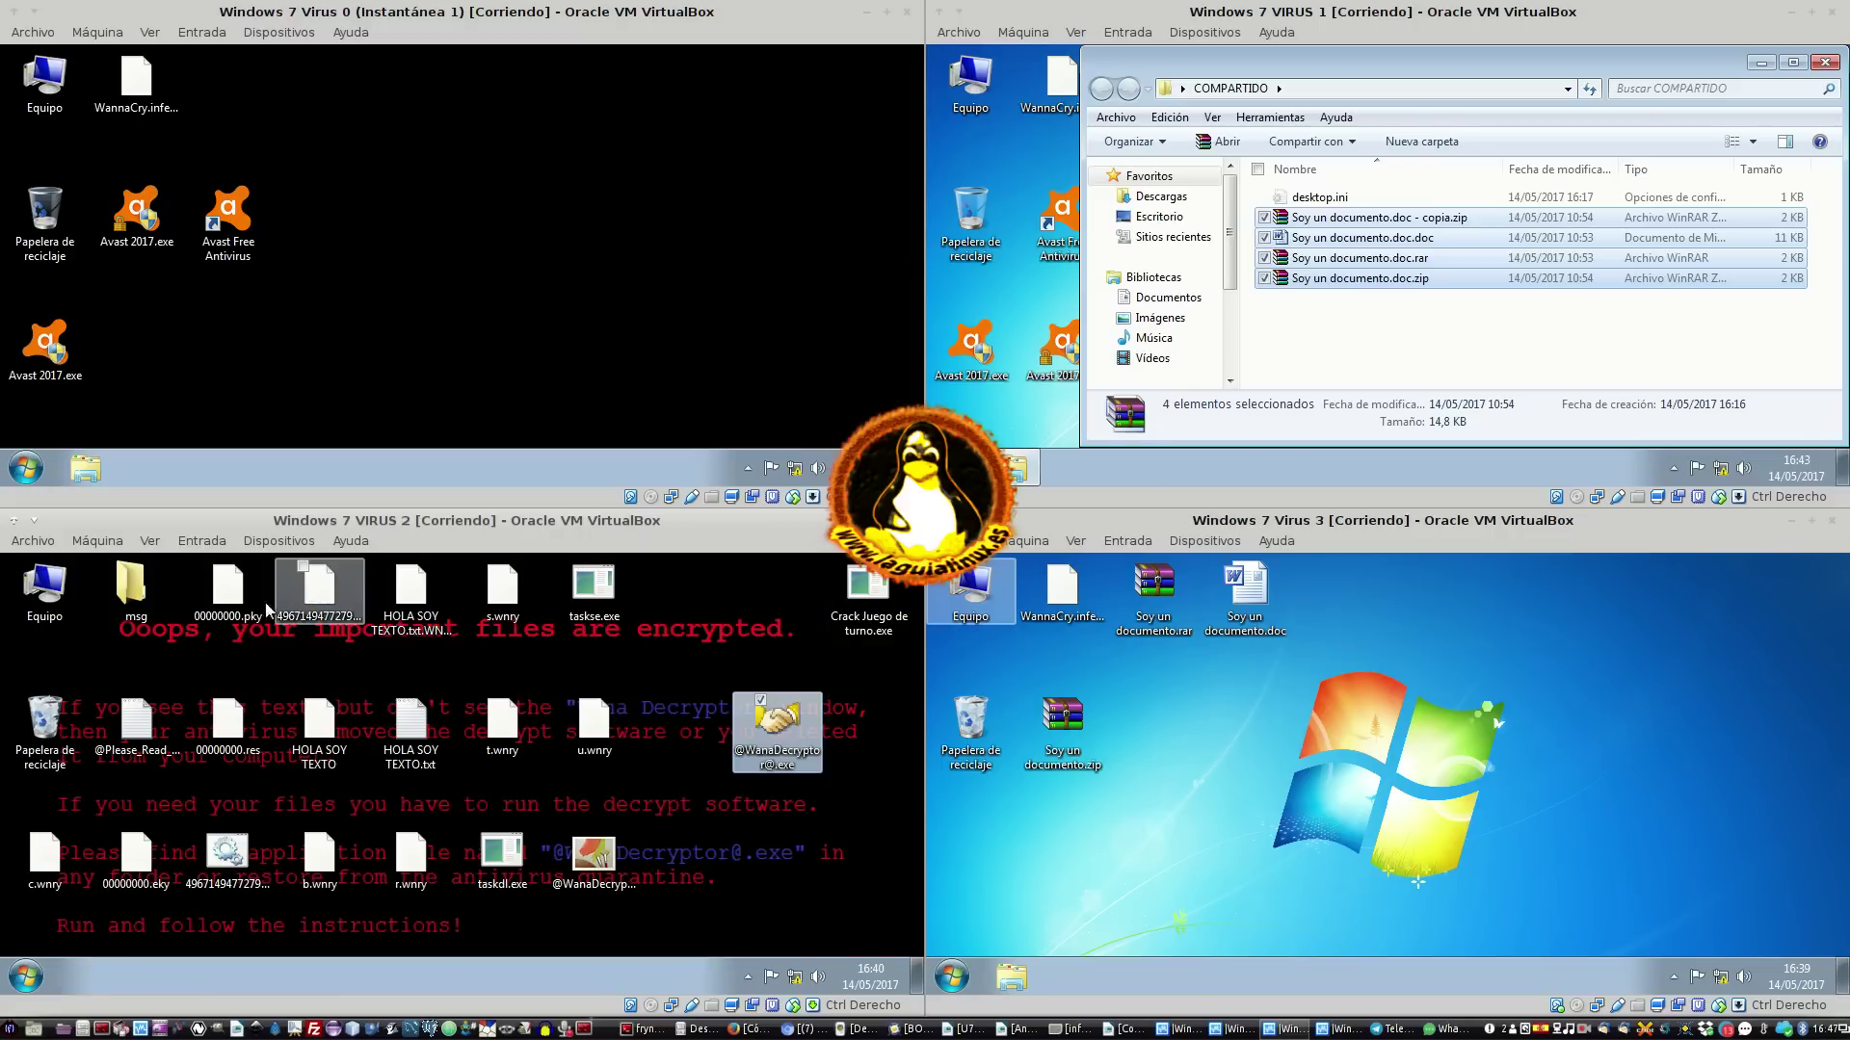
Open and close the msg folder, then run the numbered .bat script
double_click(136, 592)
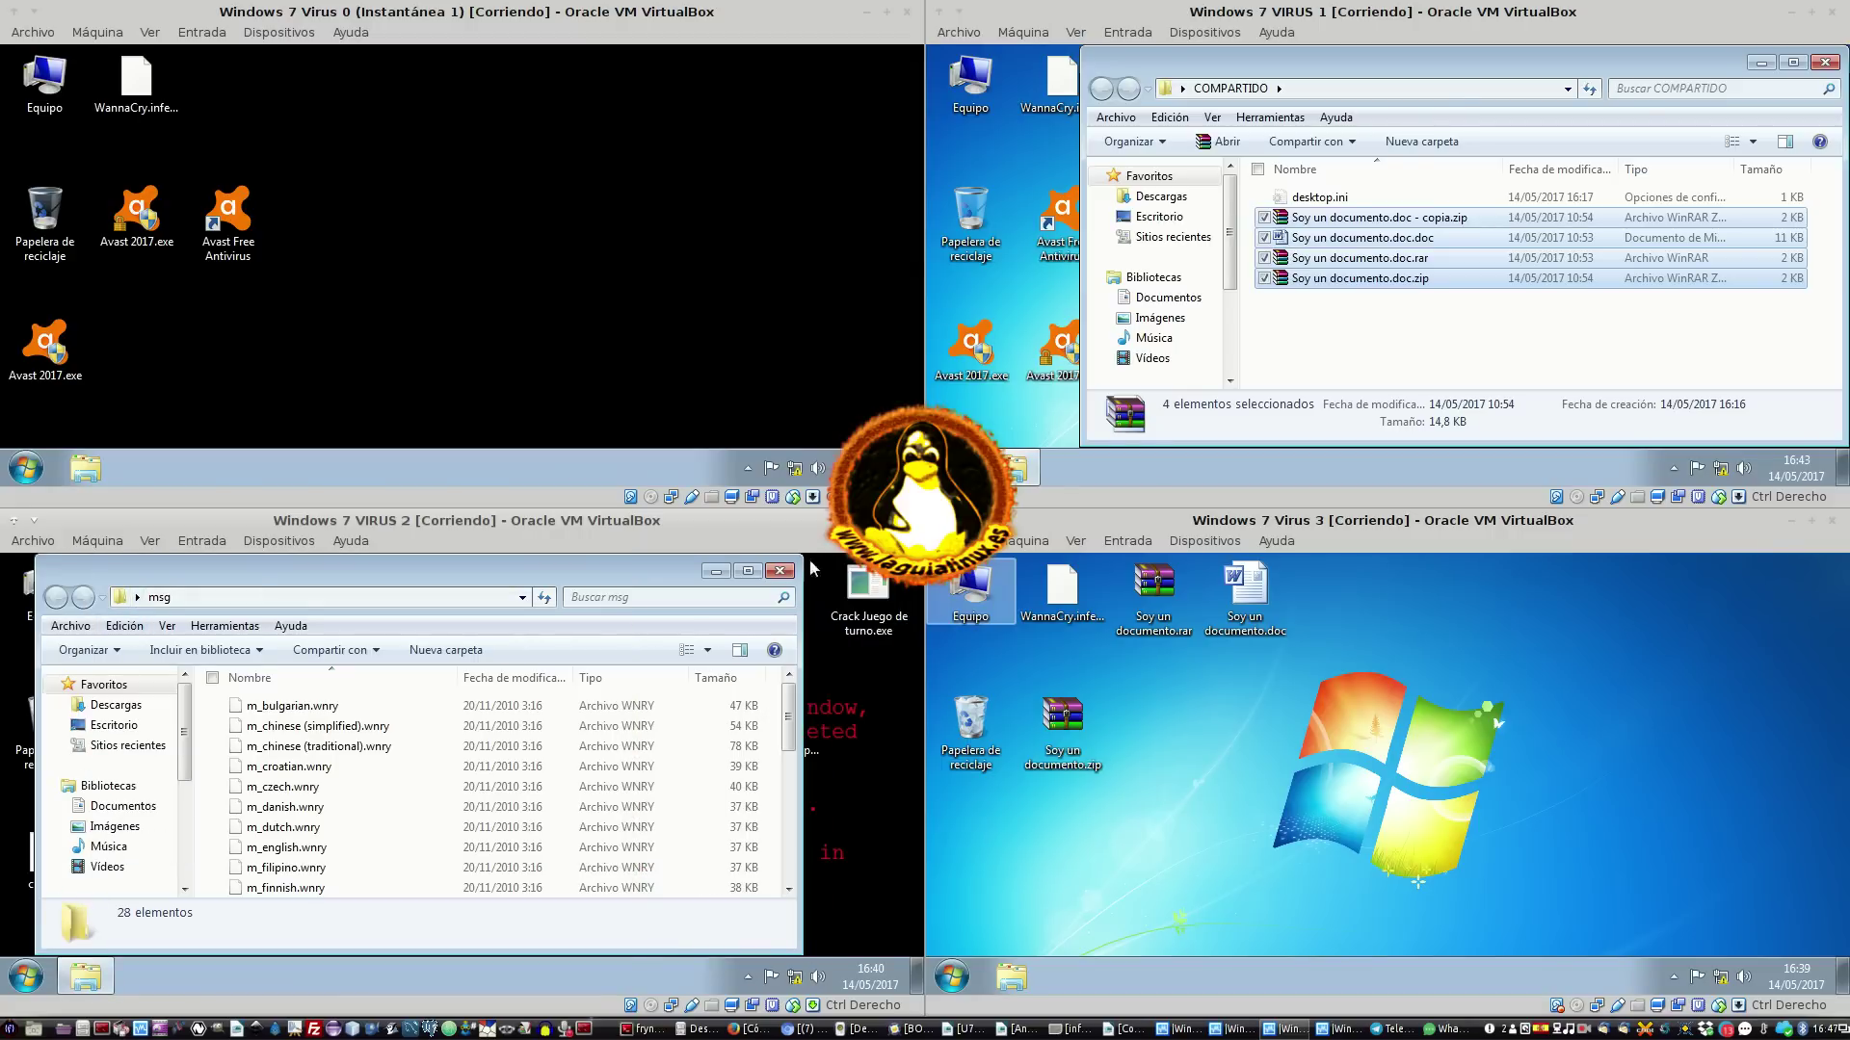
left_click(779, 571)
left_click(226, 853)
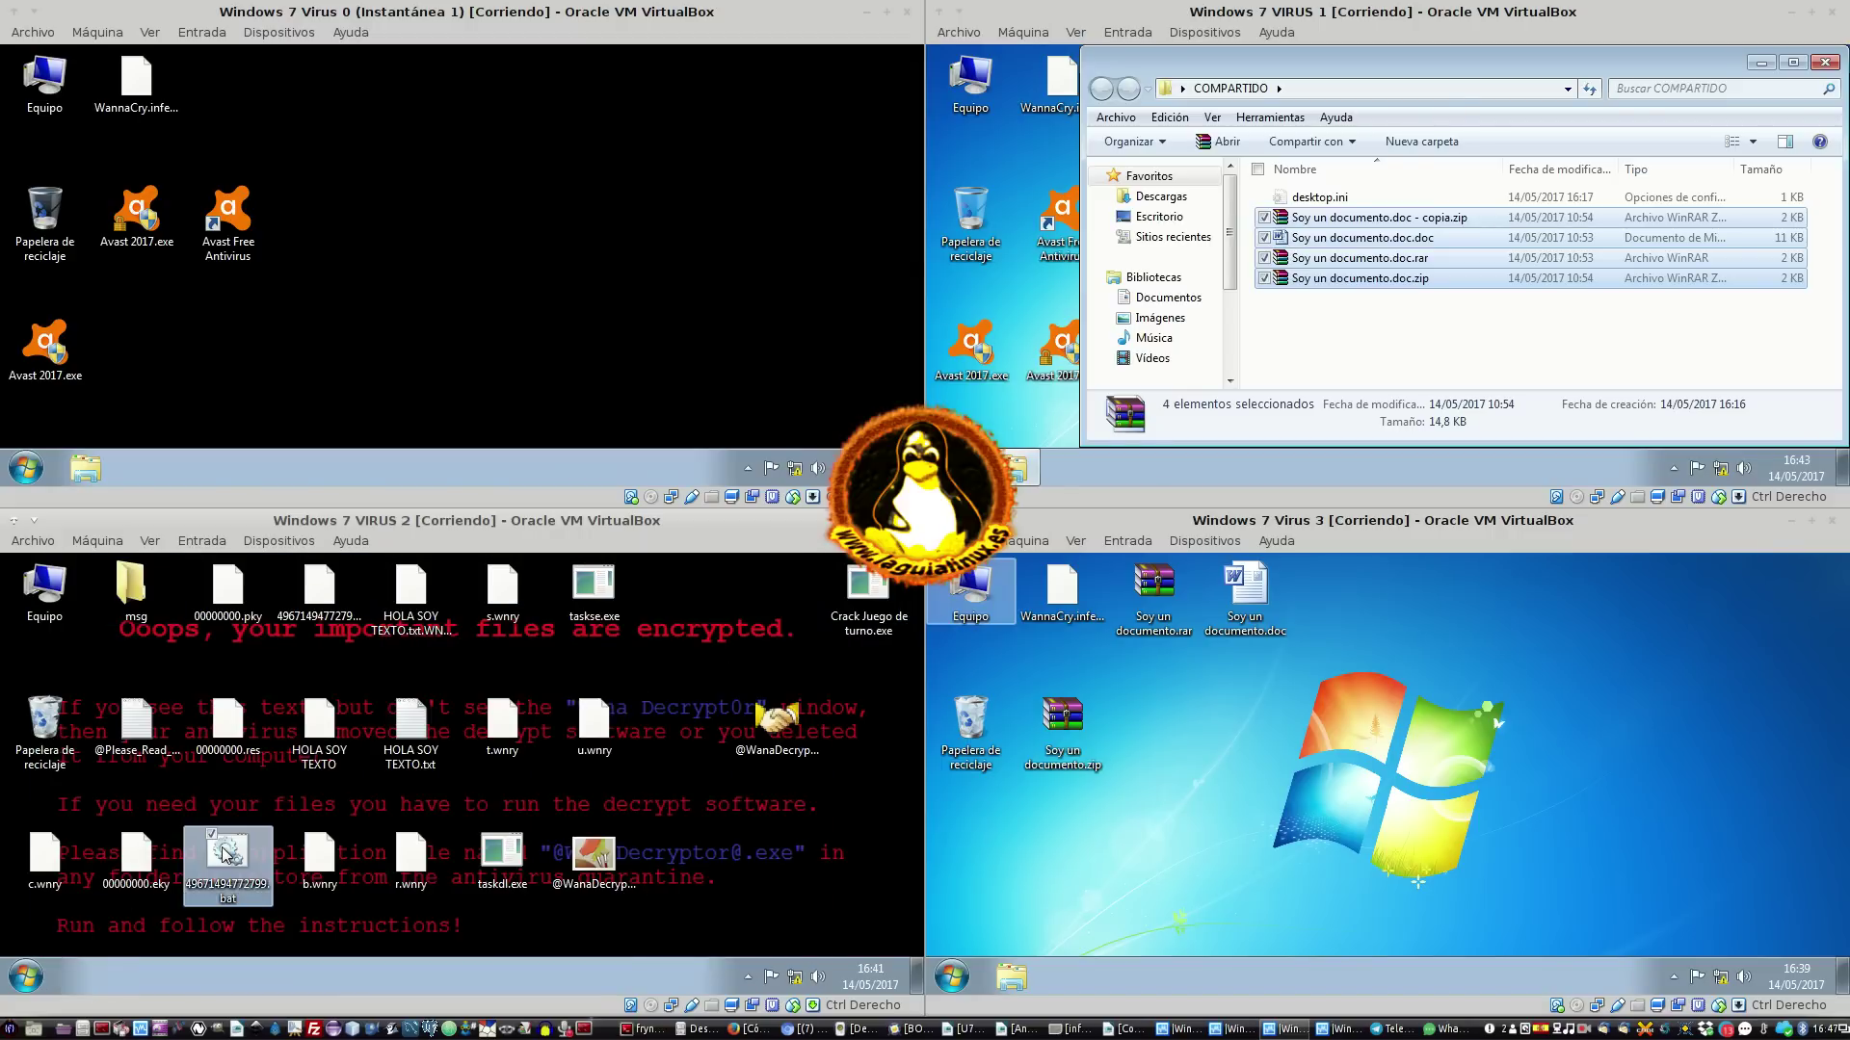
double_click(228, 872)
Rerun the .bat script, then open it for editing in Notepad and move that window aside
double_click(222, 867)
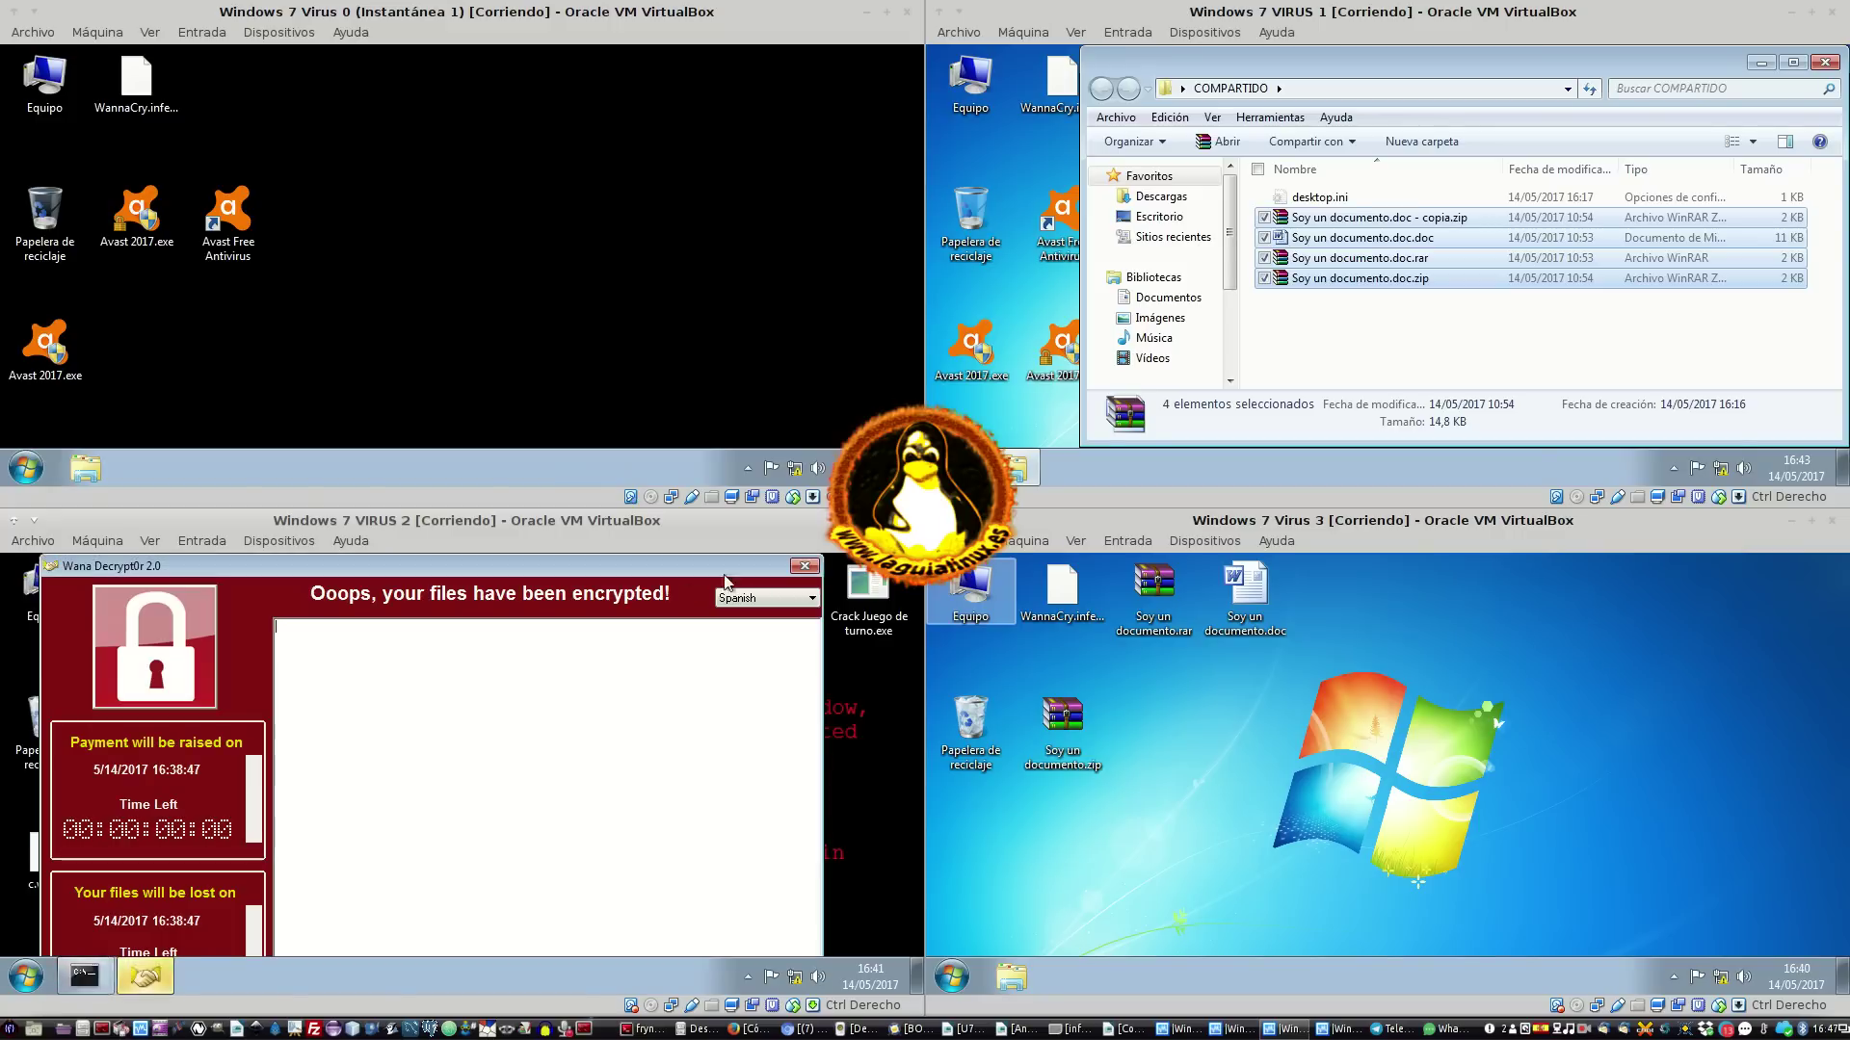
left_click(805, 567)
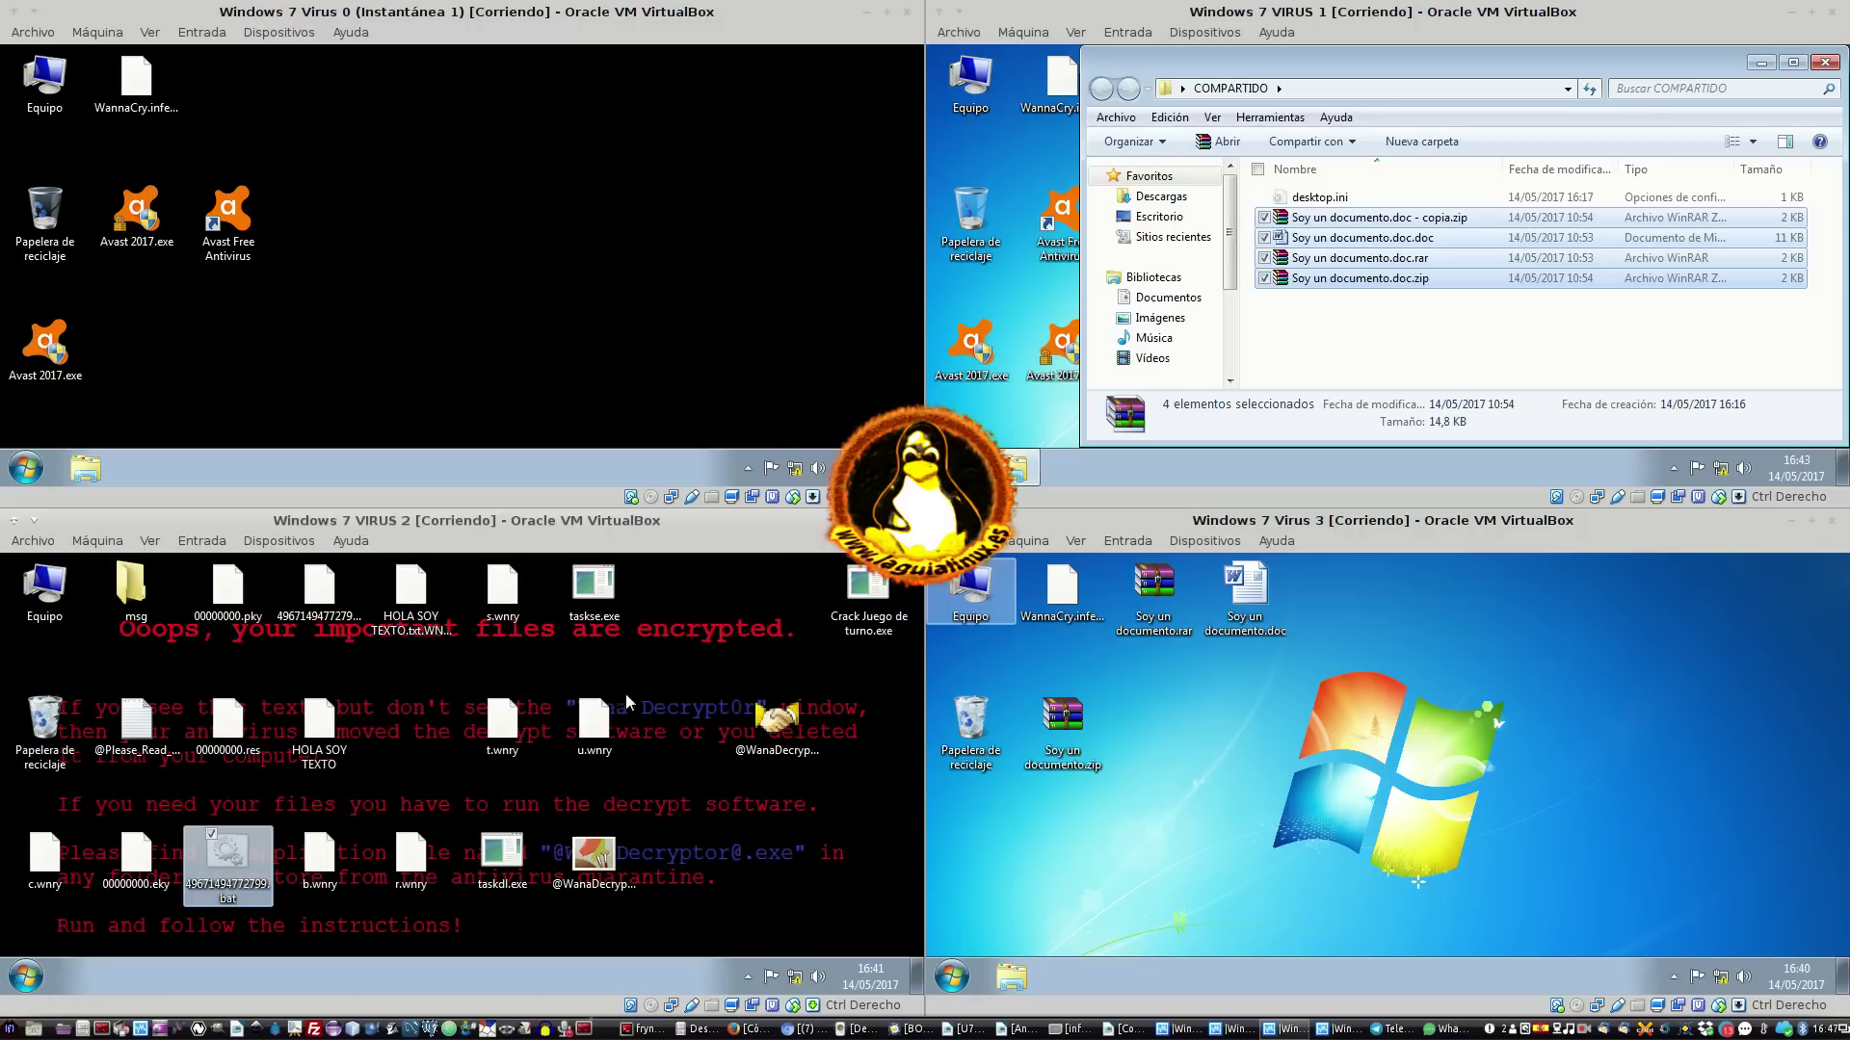
right_click(231, 888)
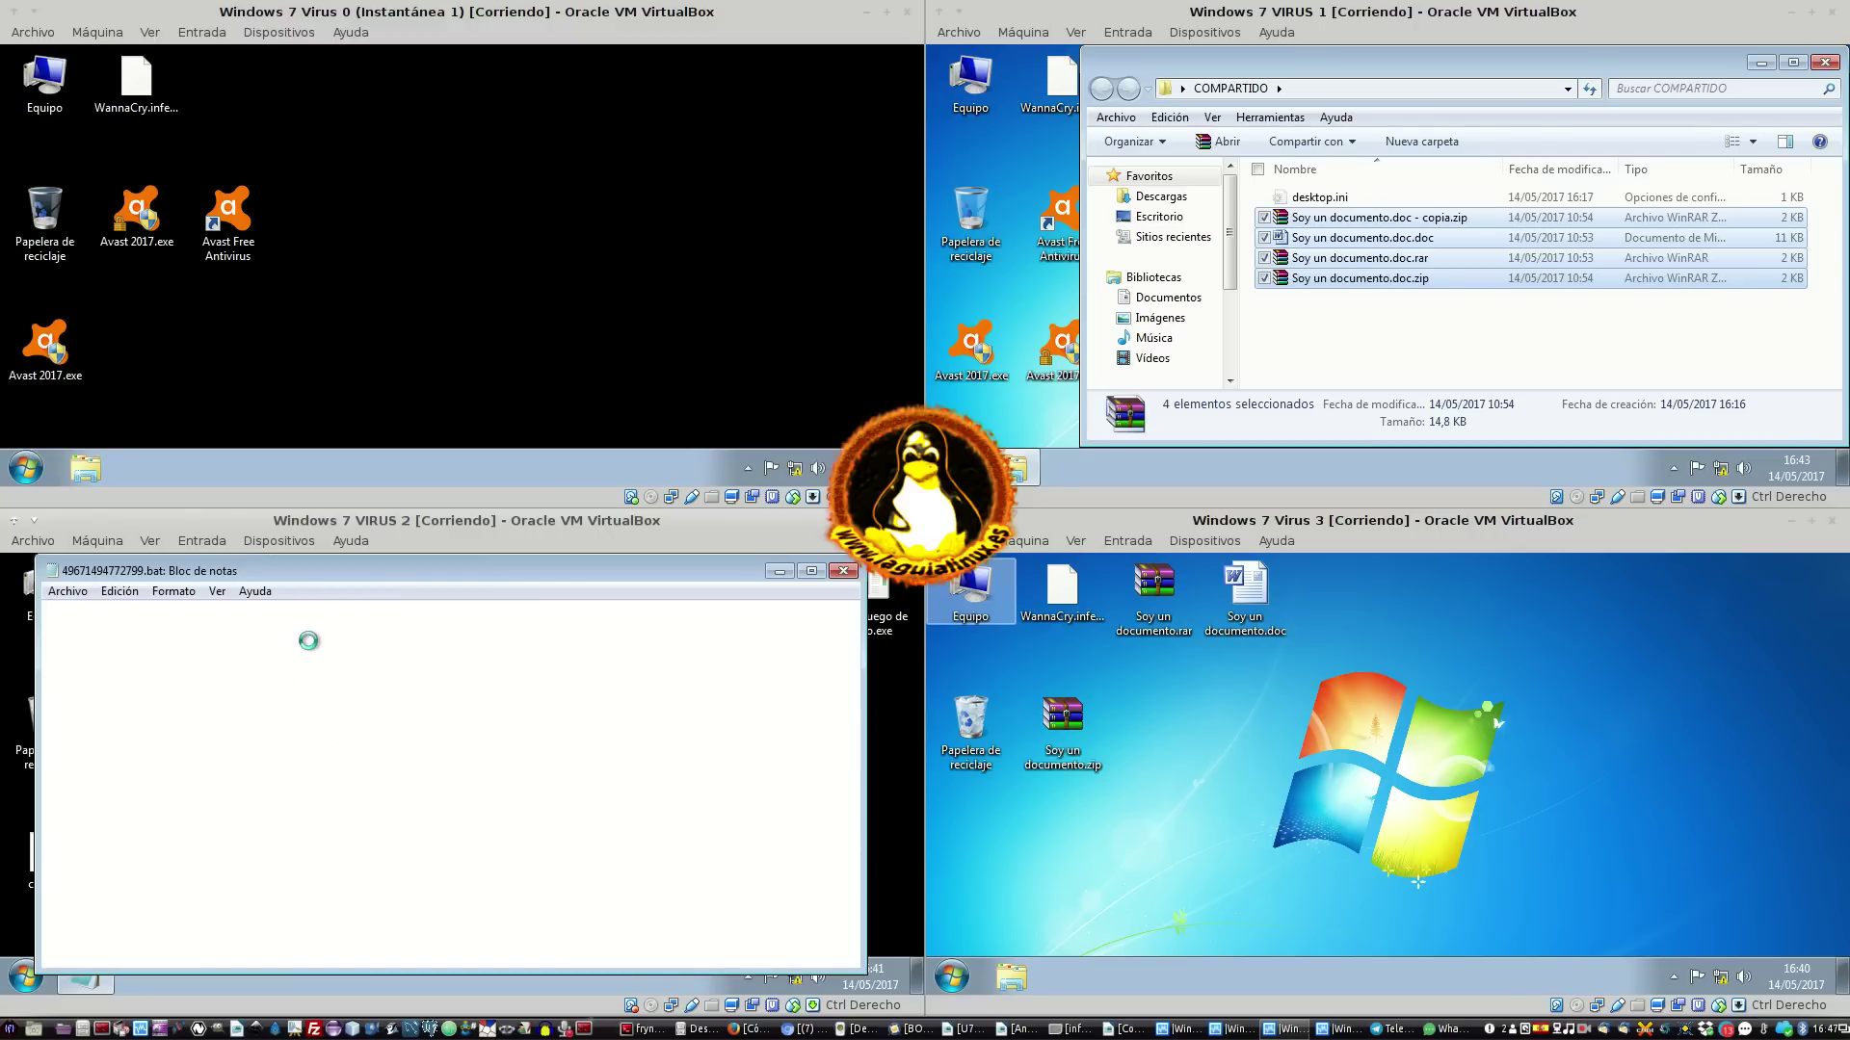
left_click_drag(368, 574, 412, 574)
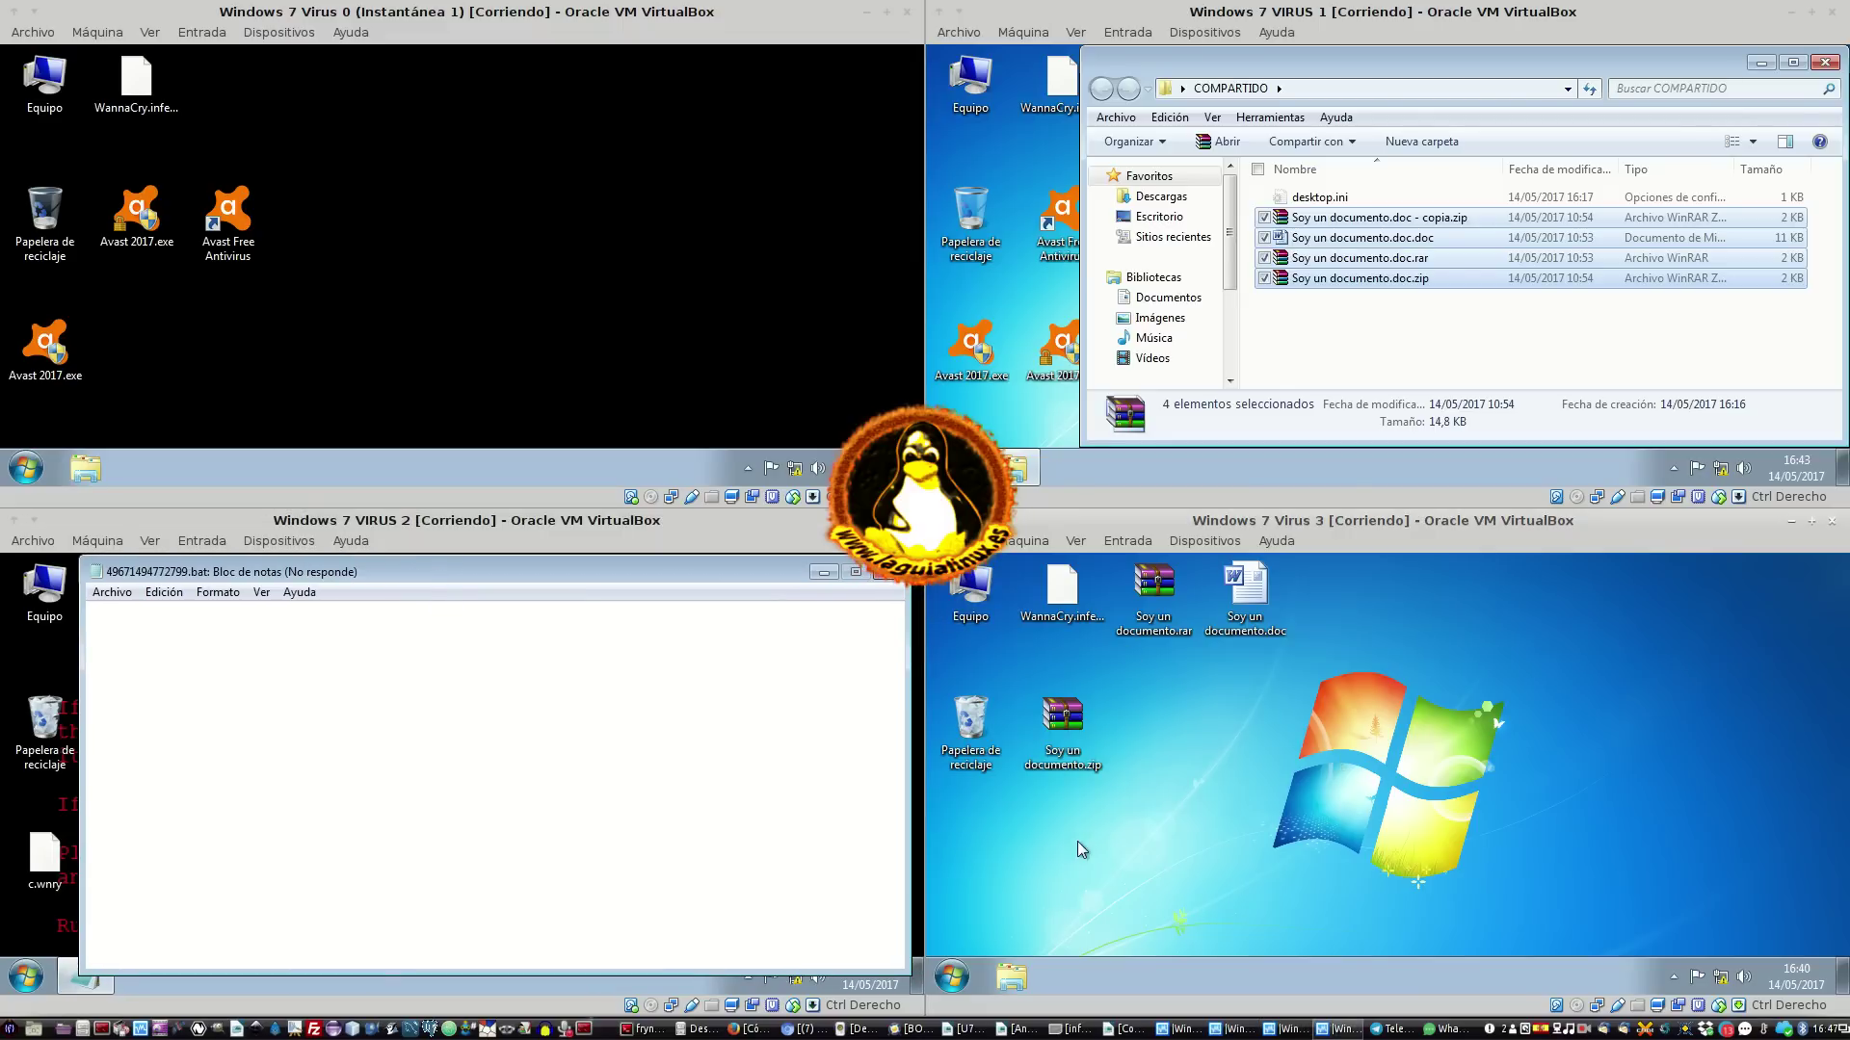
Refresh VM 3's desktop and reopen VM 1's COMPARTIDO folder with no files selected
right_click(1354, 696)
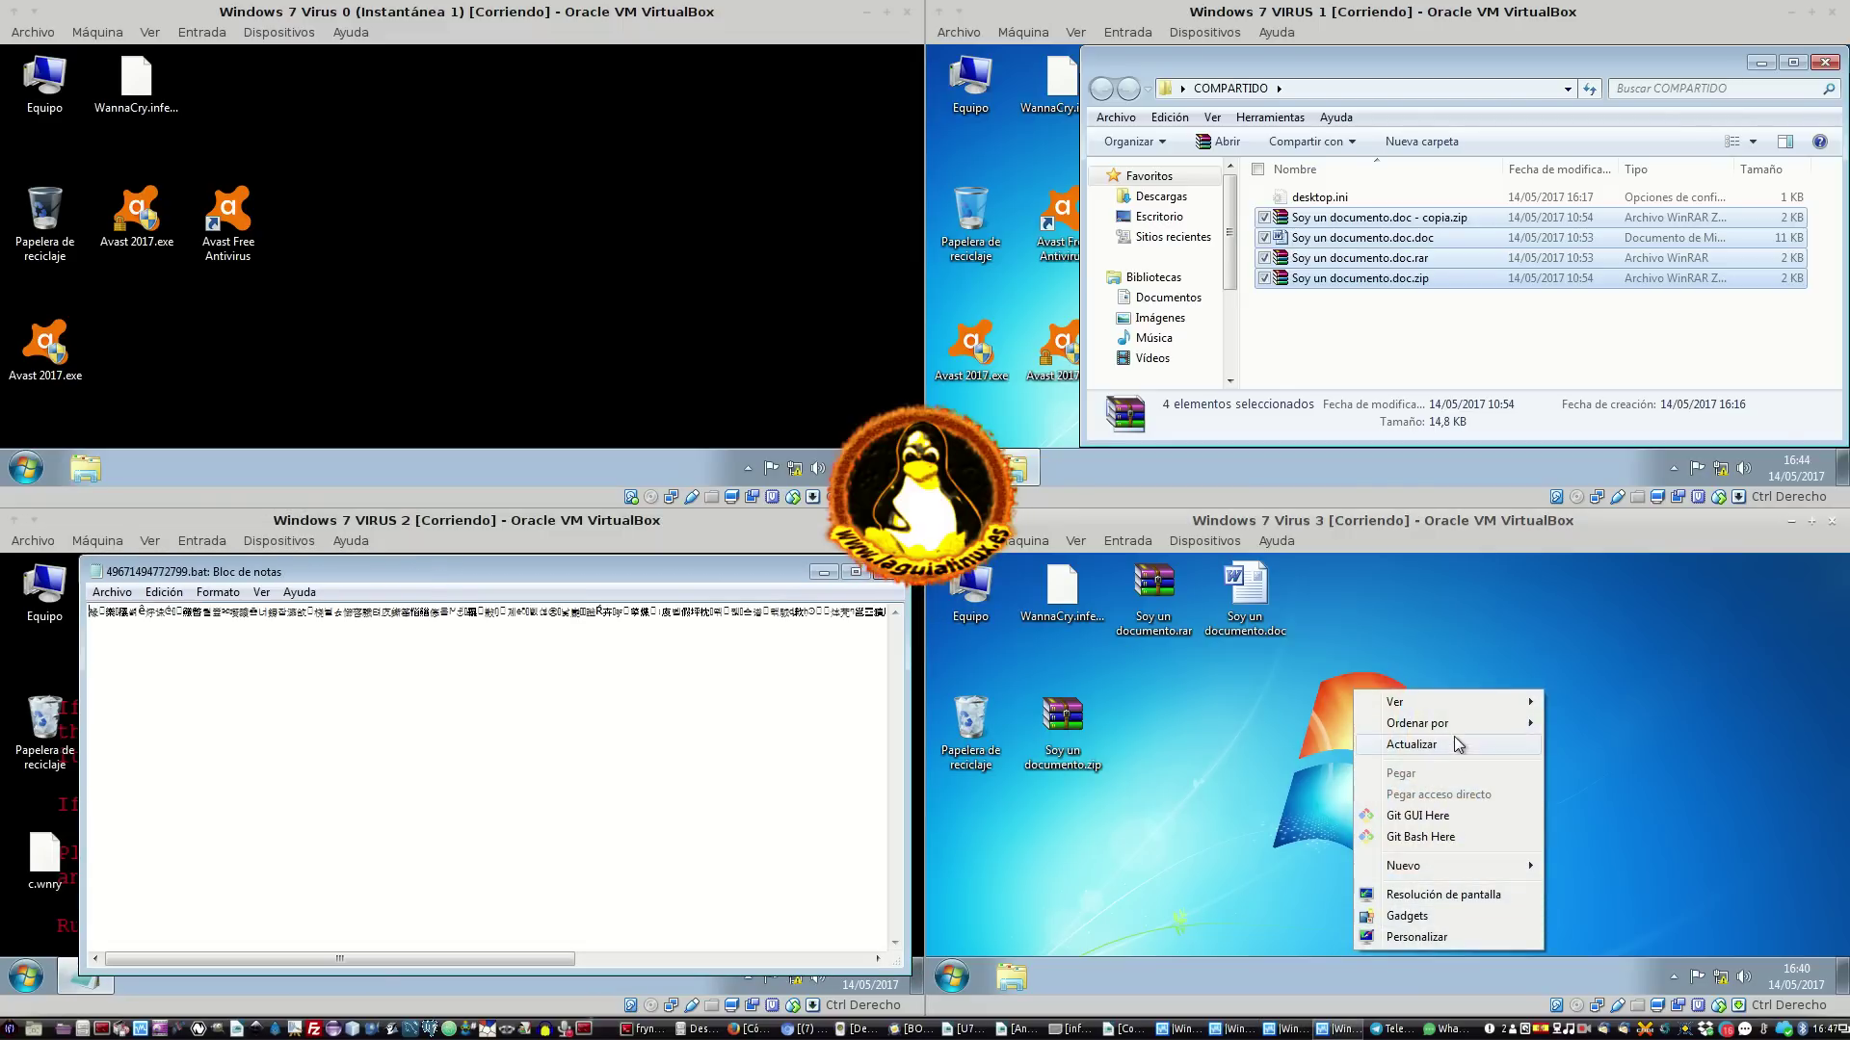
left_click(1381, 735)
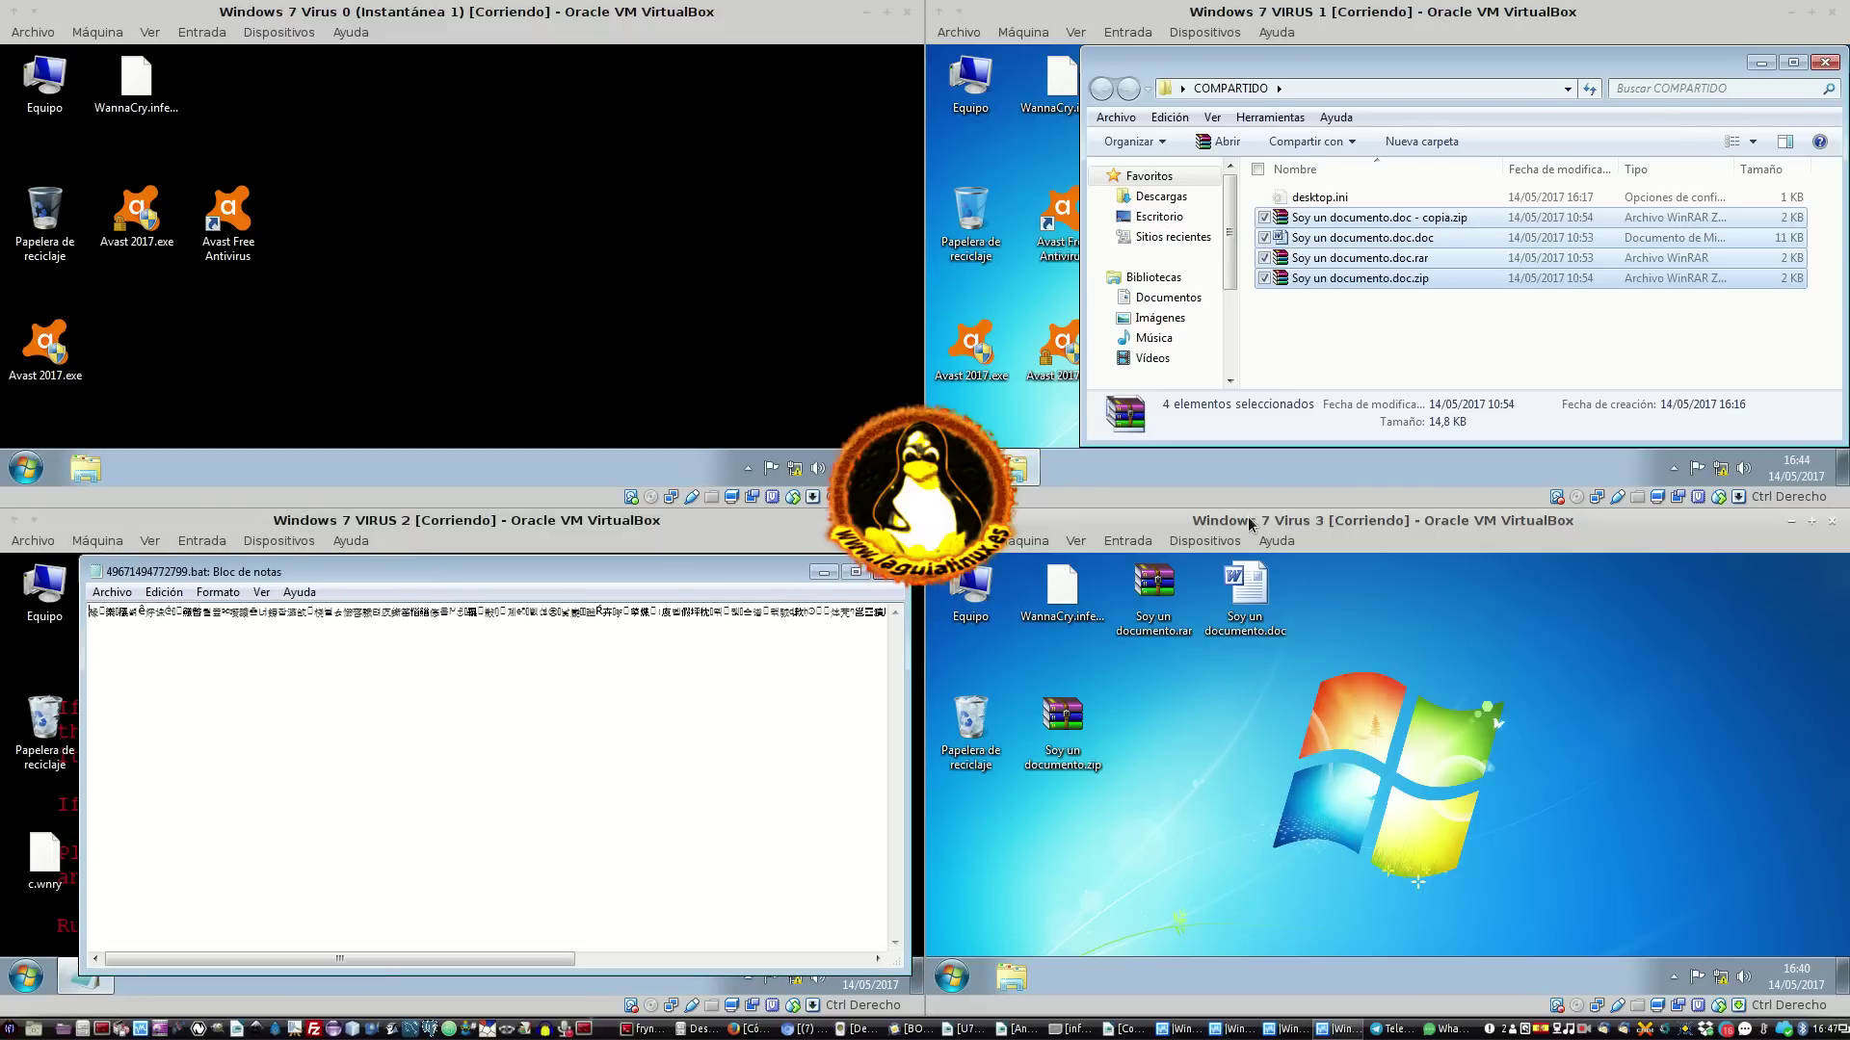
right_click(1328, 742)
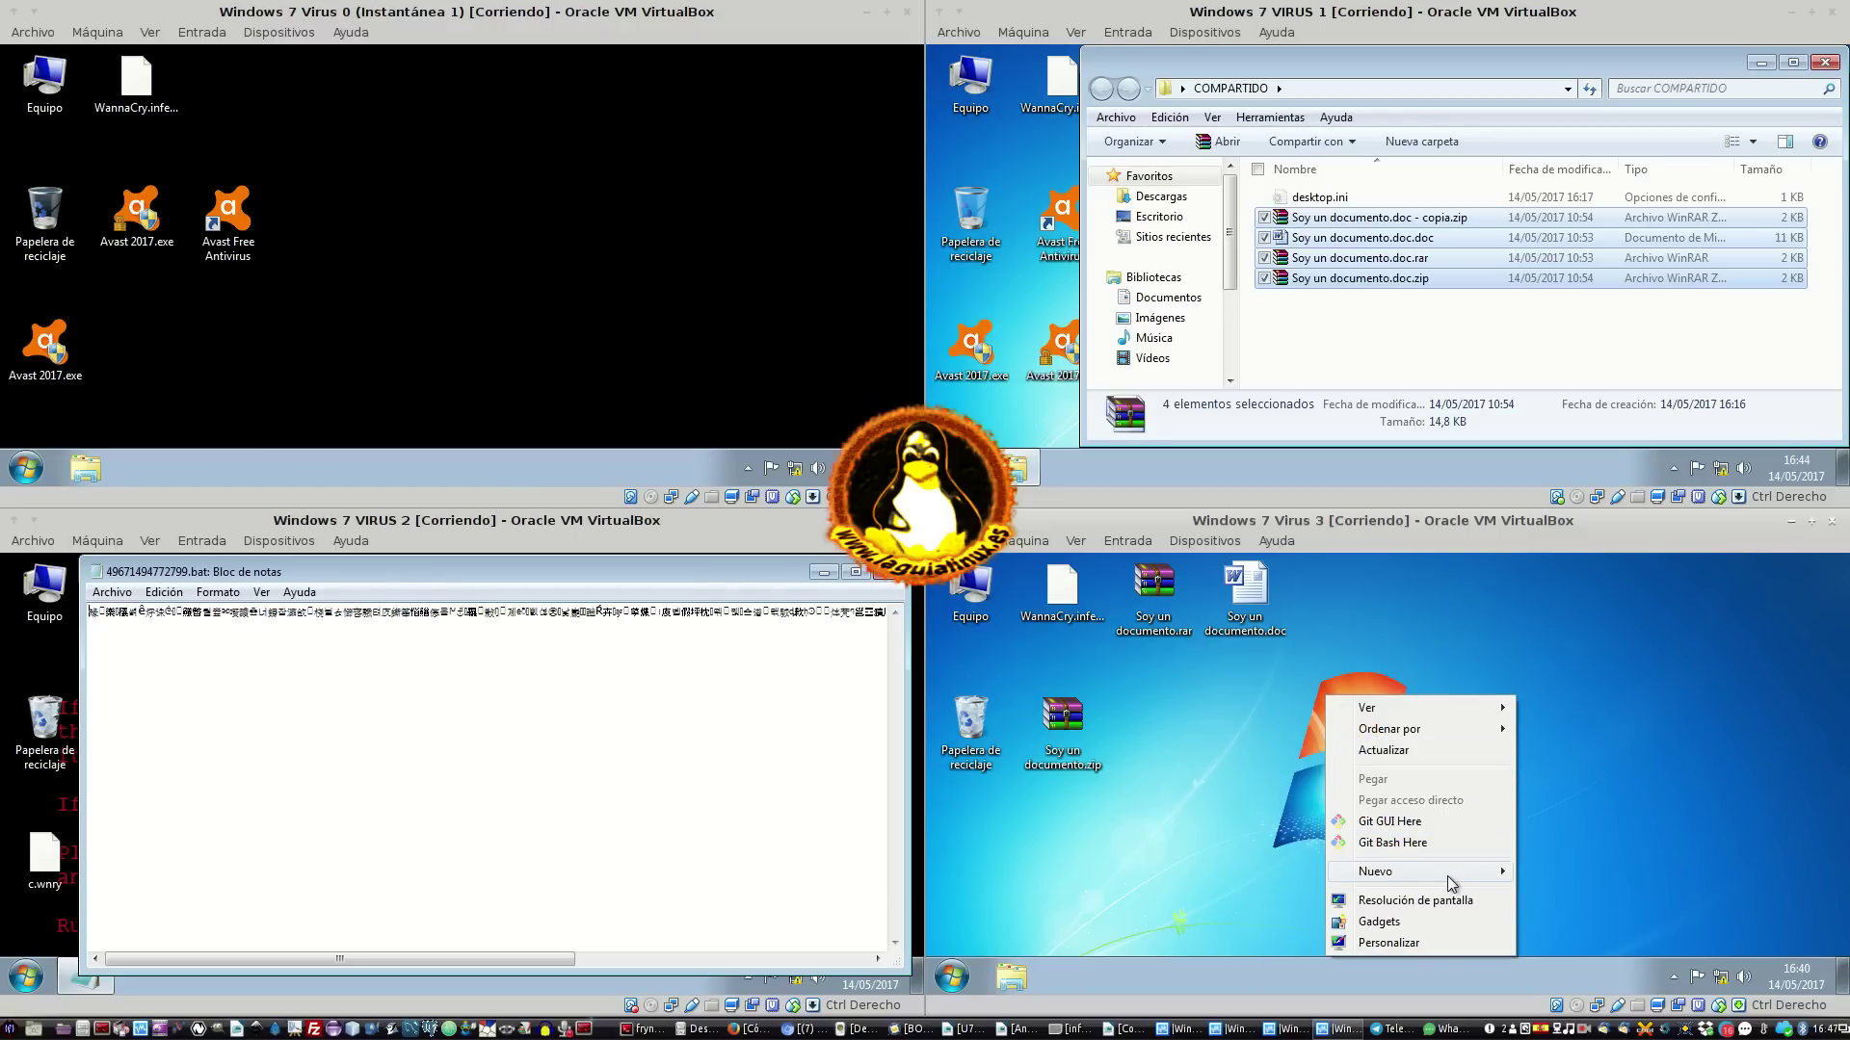
mouse_move(1450, 881)
left_click(1394, 368)
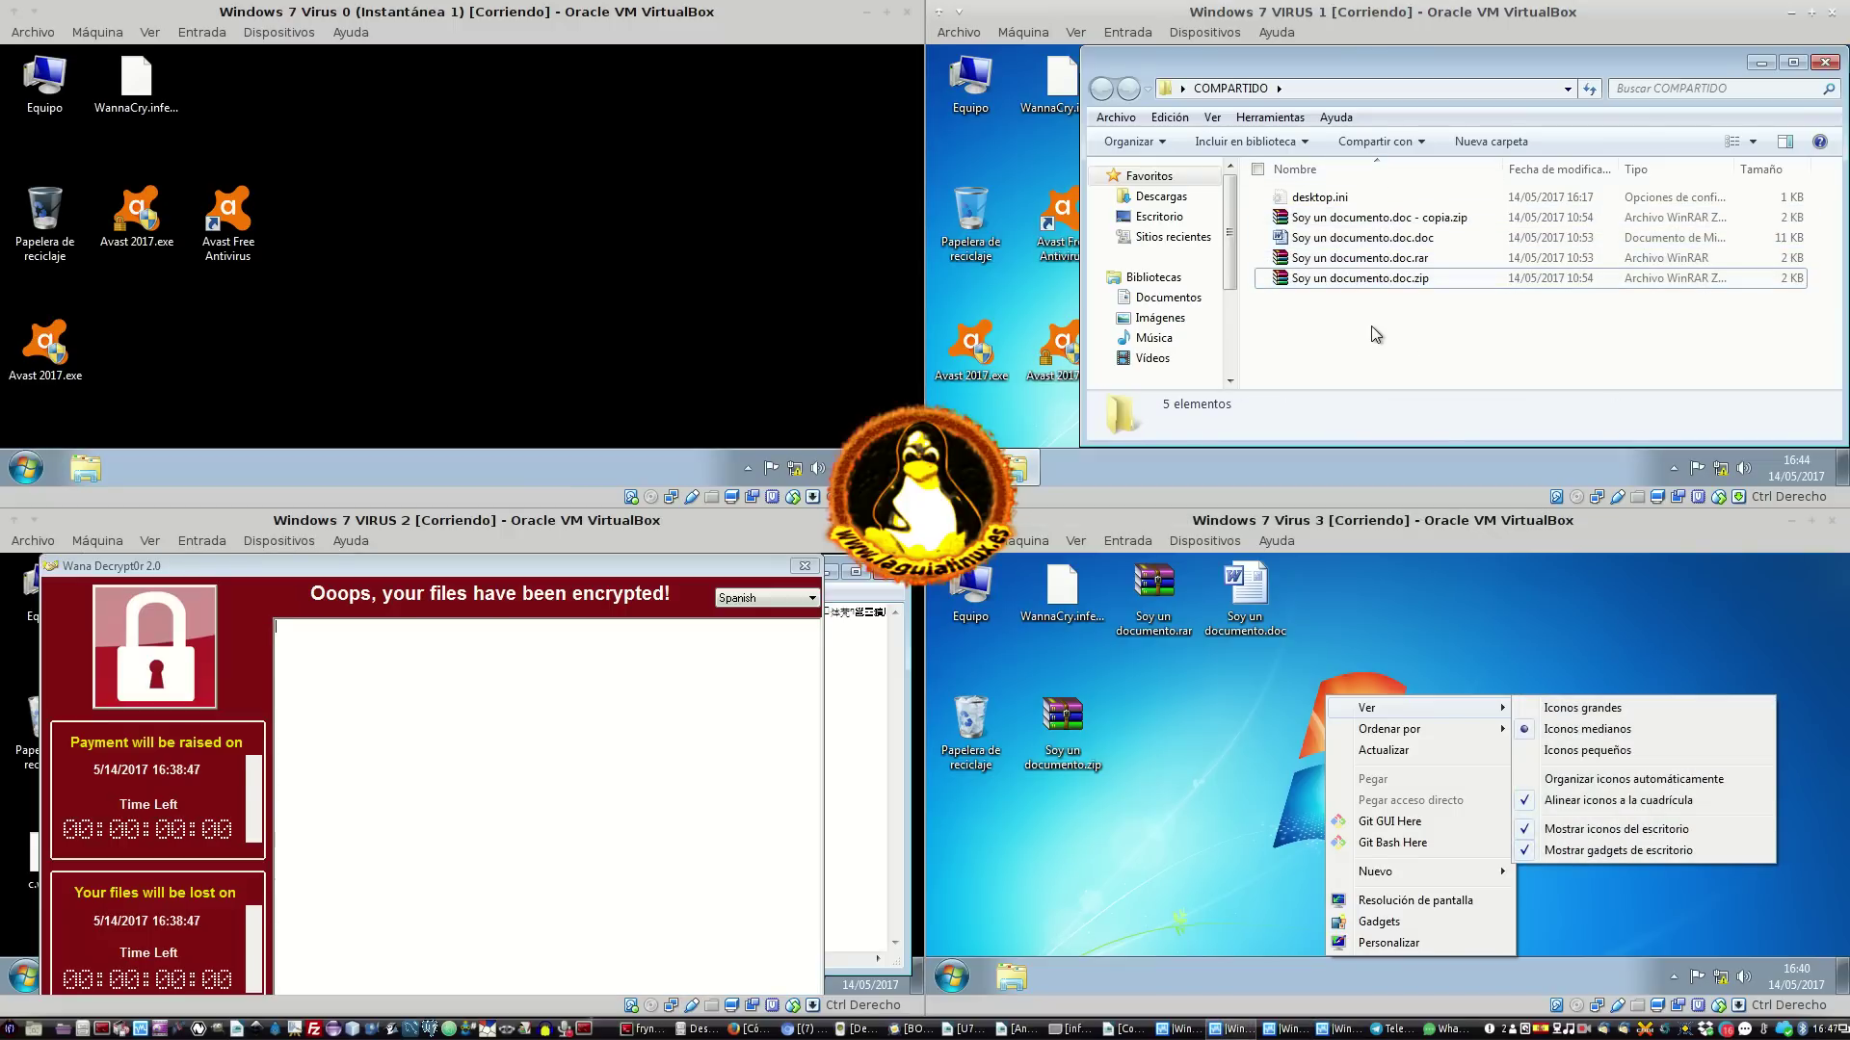
left_click(1368, 238)
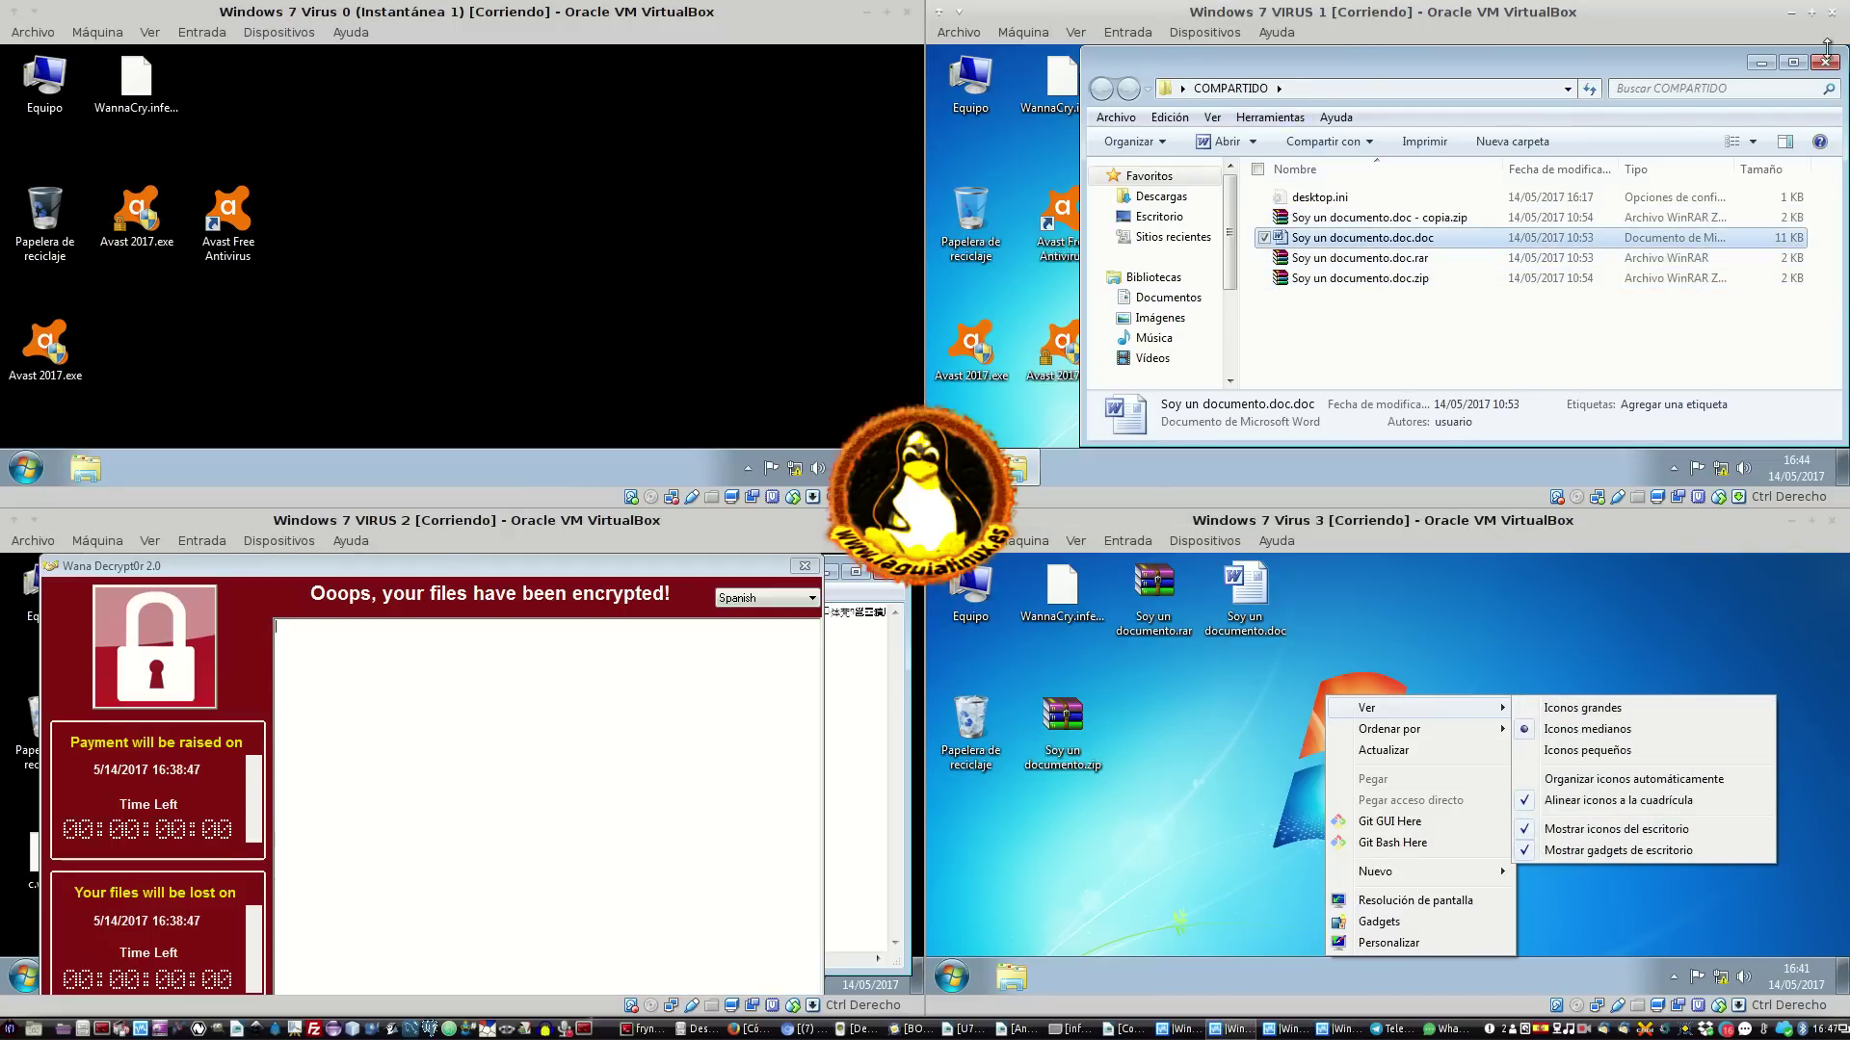
left_click(1823, 61)
double_click(1141, 224)
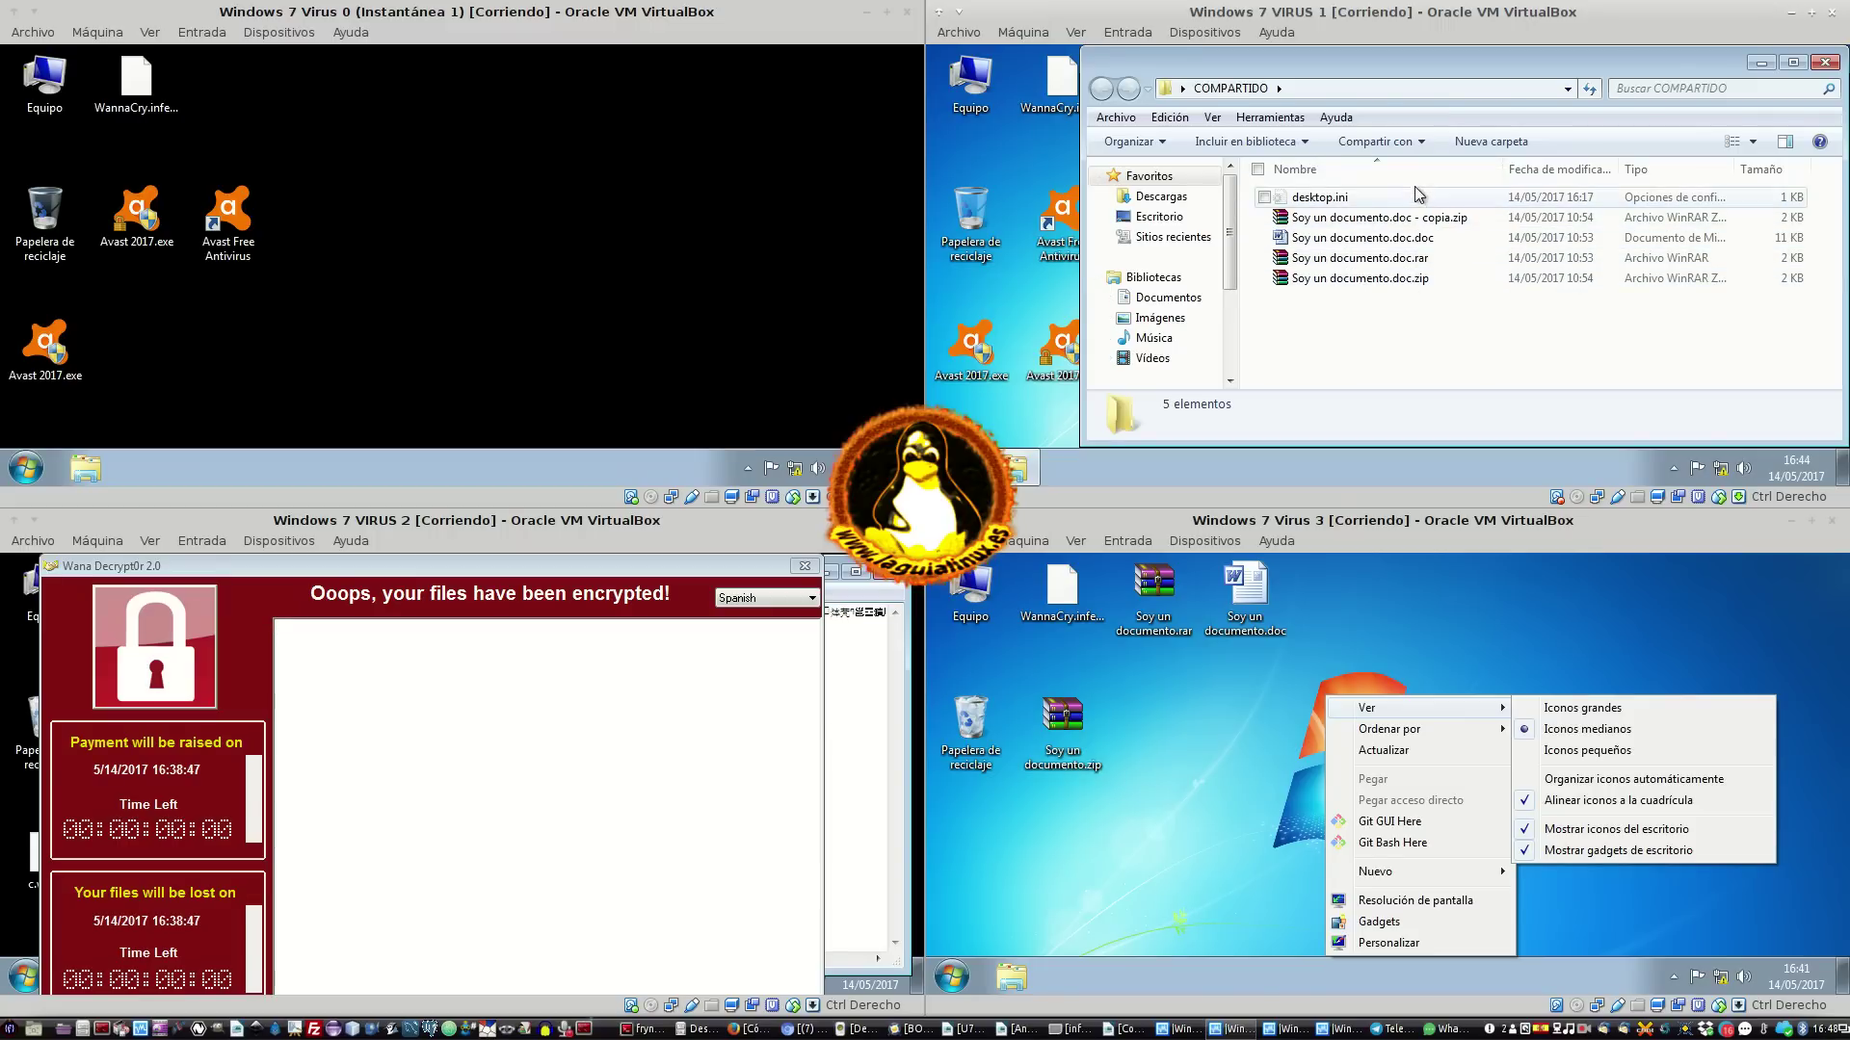
left_click(1079, 827)
Close the Wana Decrypt0r window and split three garbled lines in the .bat file's Notepad view
left_click(773, 695)
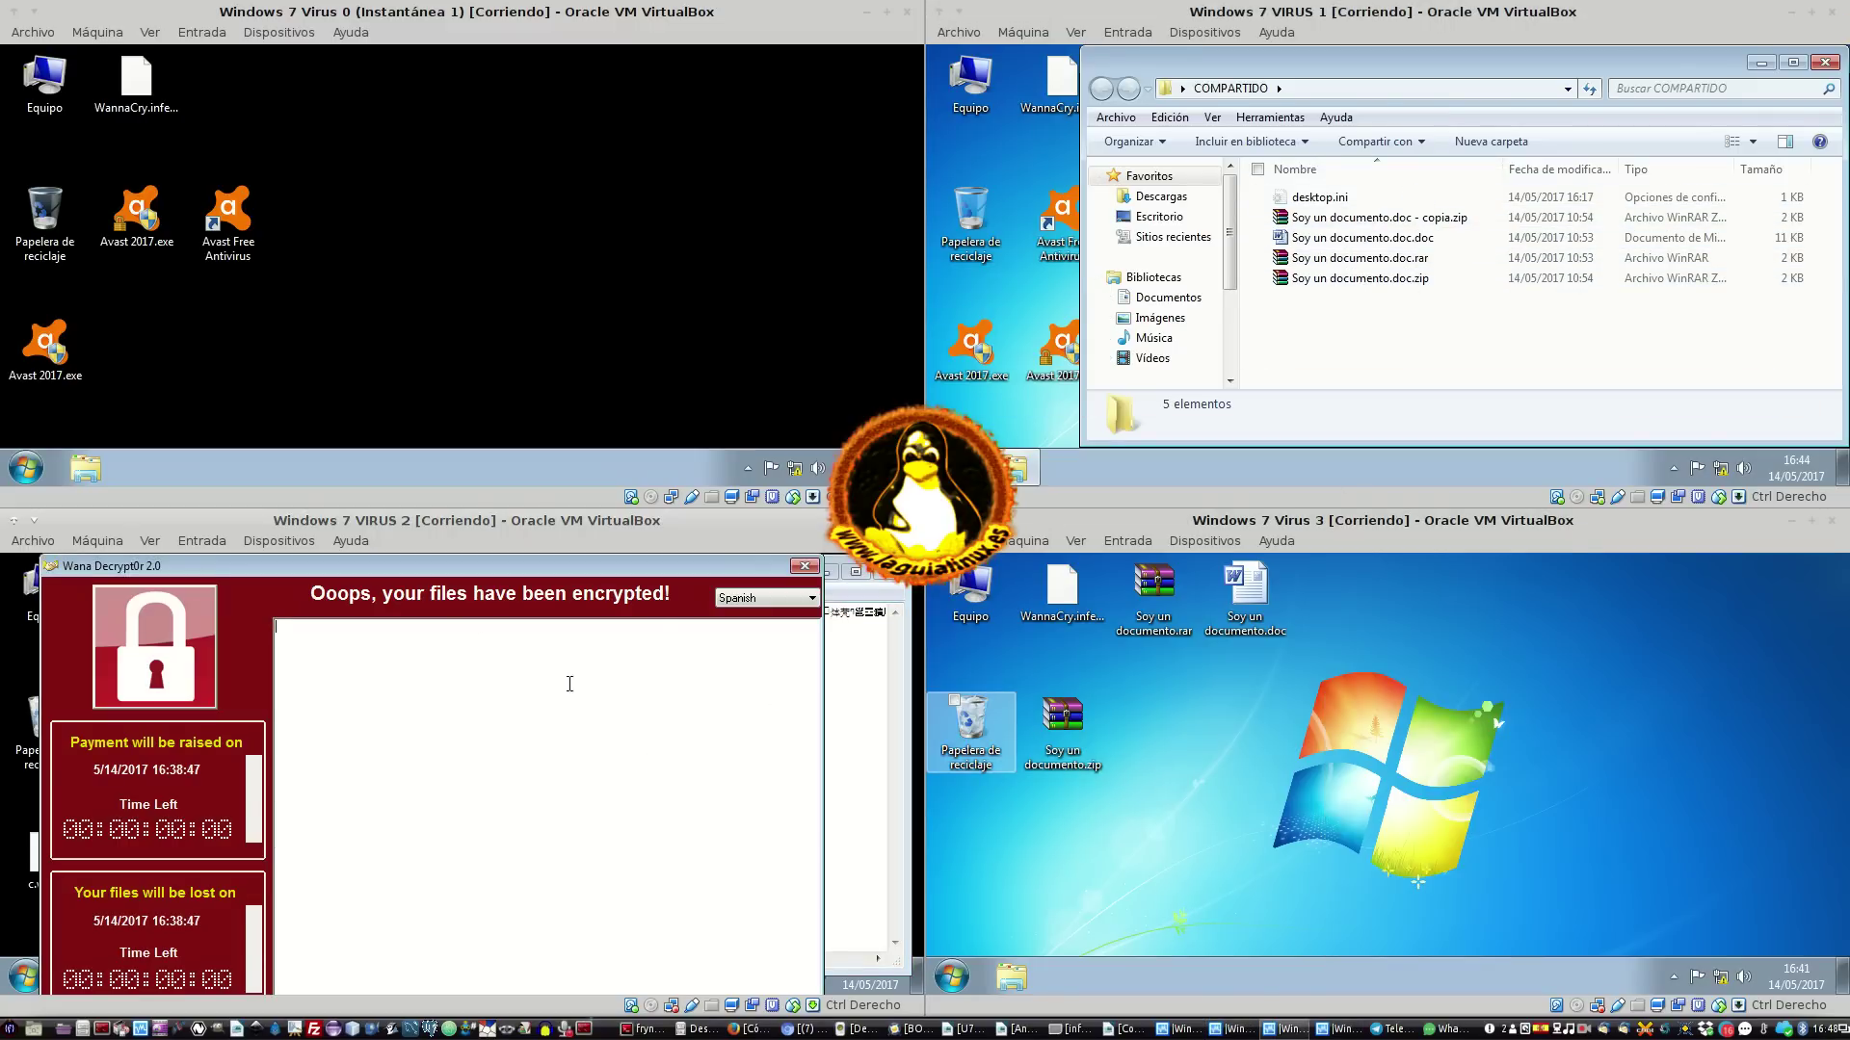
left_click(804, 565)
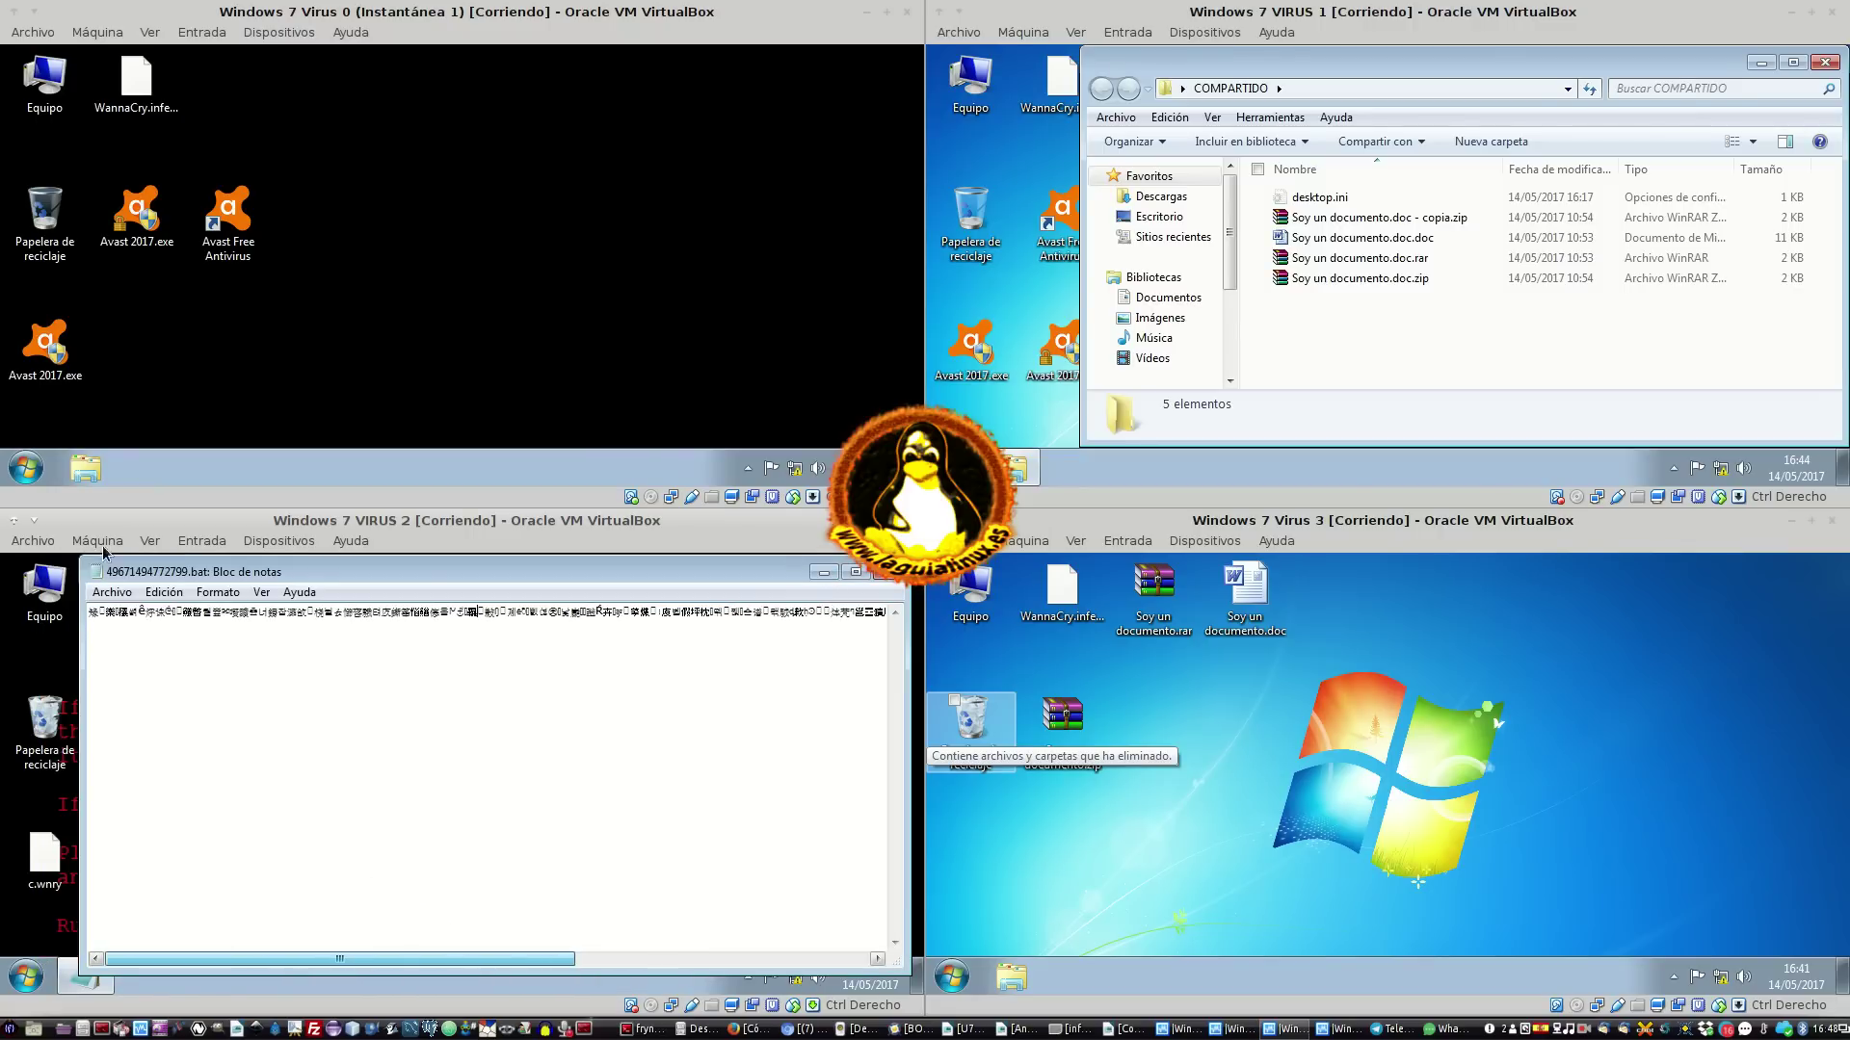
key("Return")
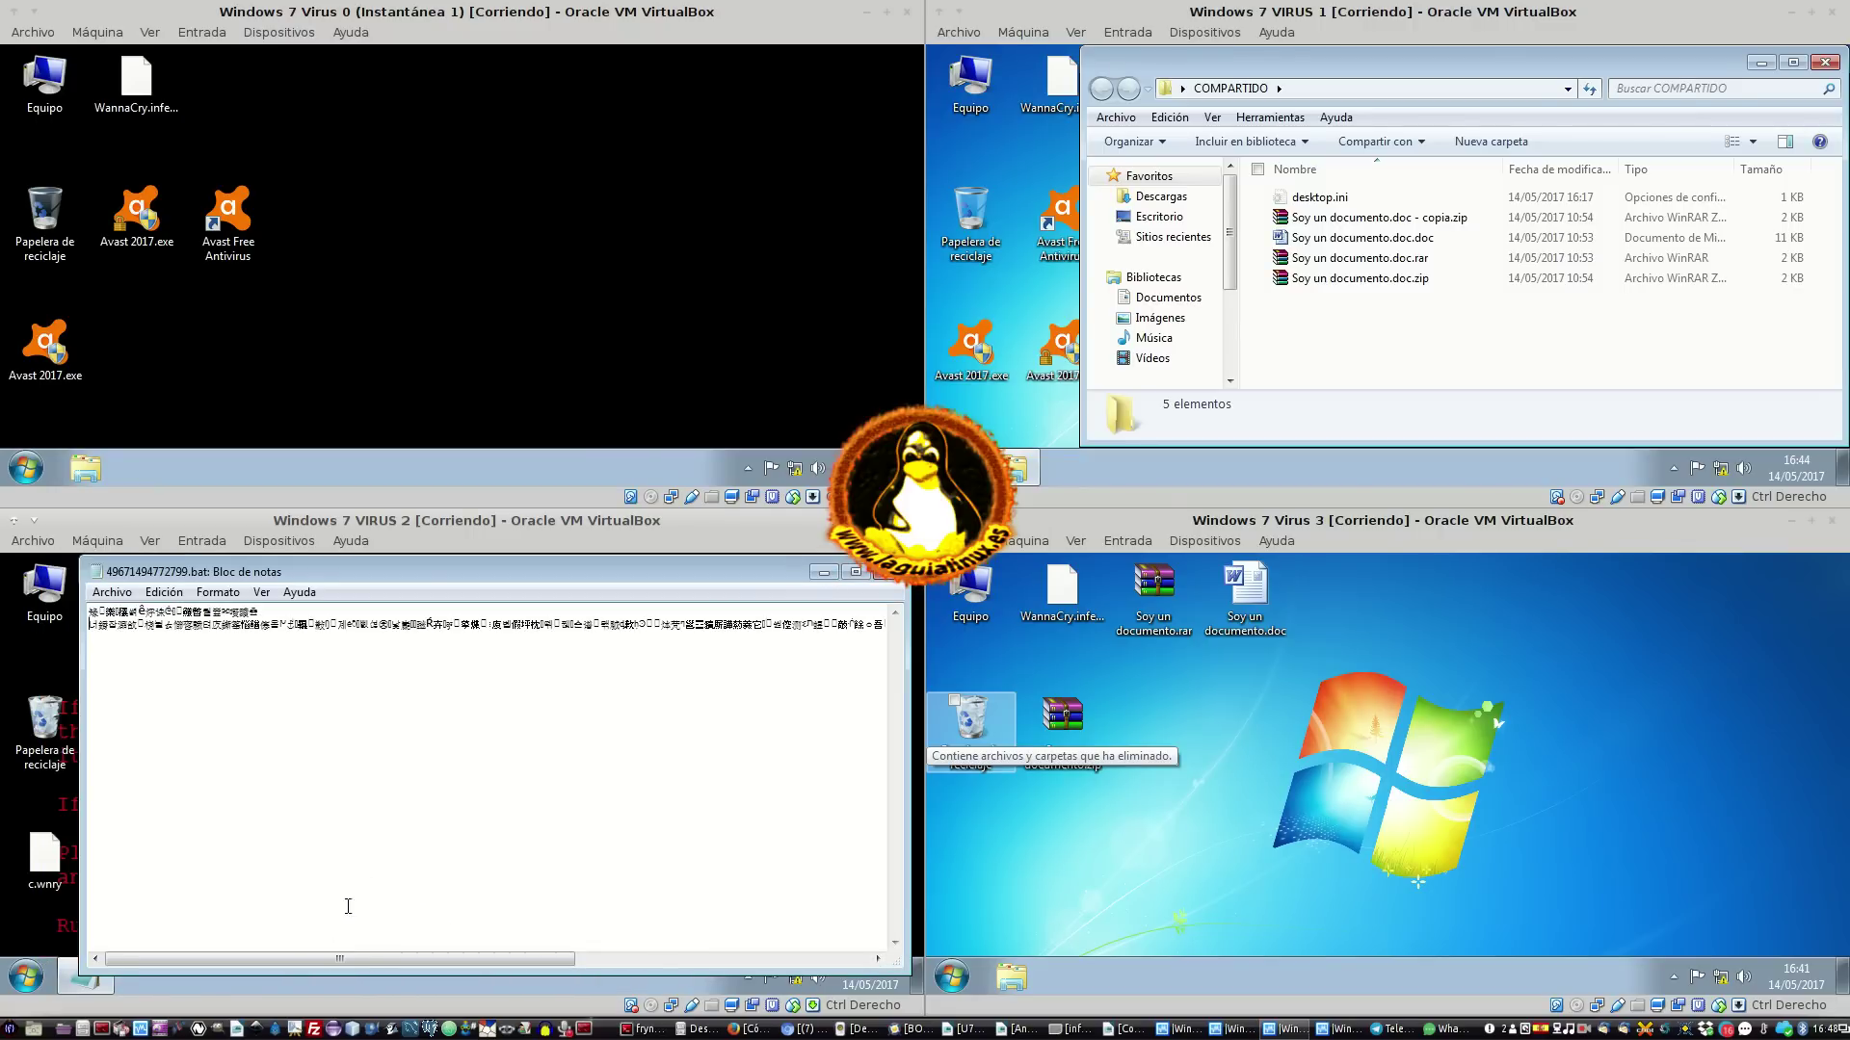
left_click(410, 641)
key("Return")
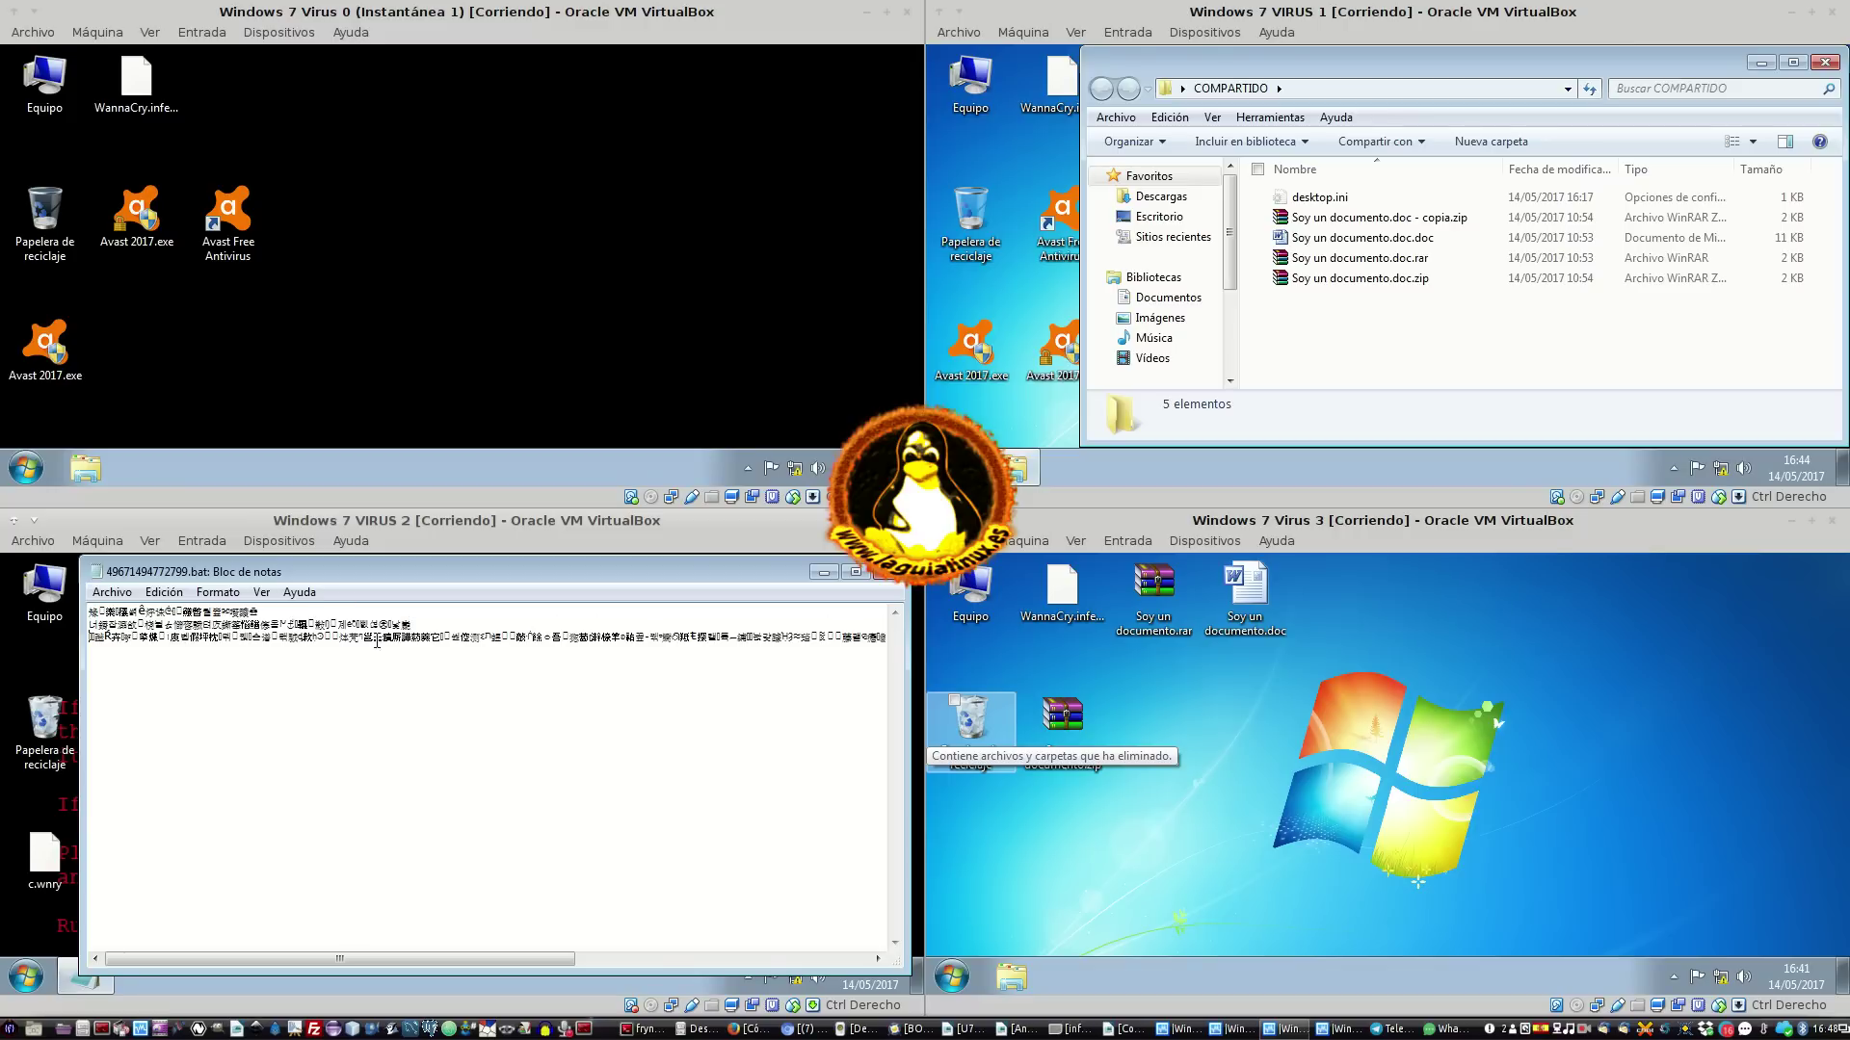
key("Return")
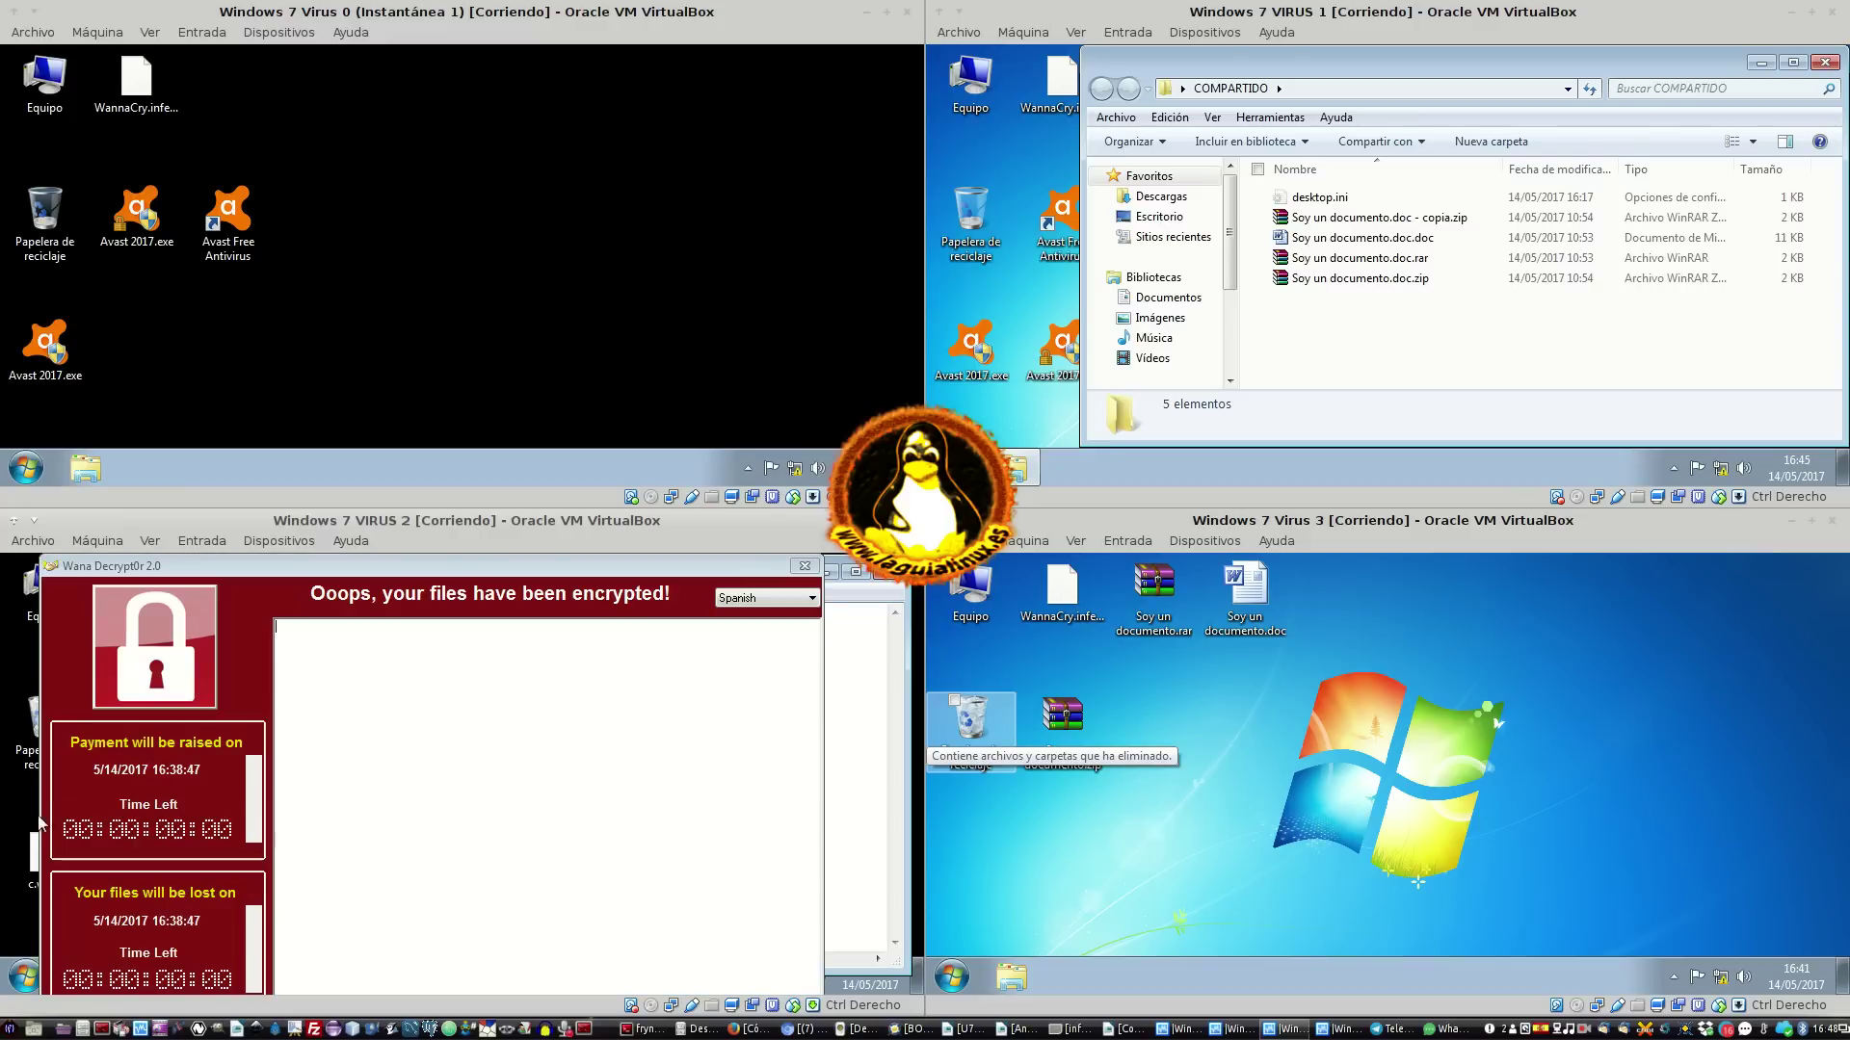
Close Wana Decrypt0r and the .bat Notepad window, discarding the changes with No guardar
left_click(134, 836)
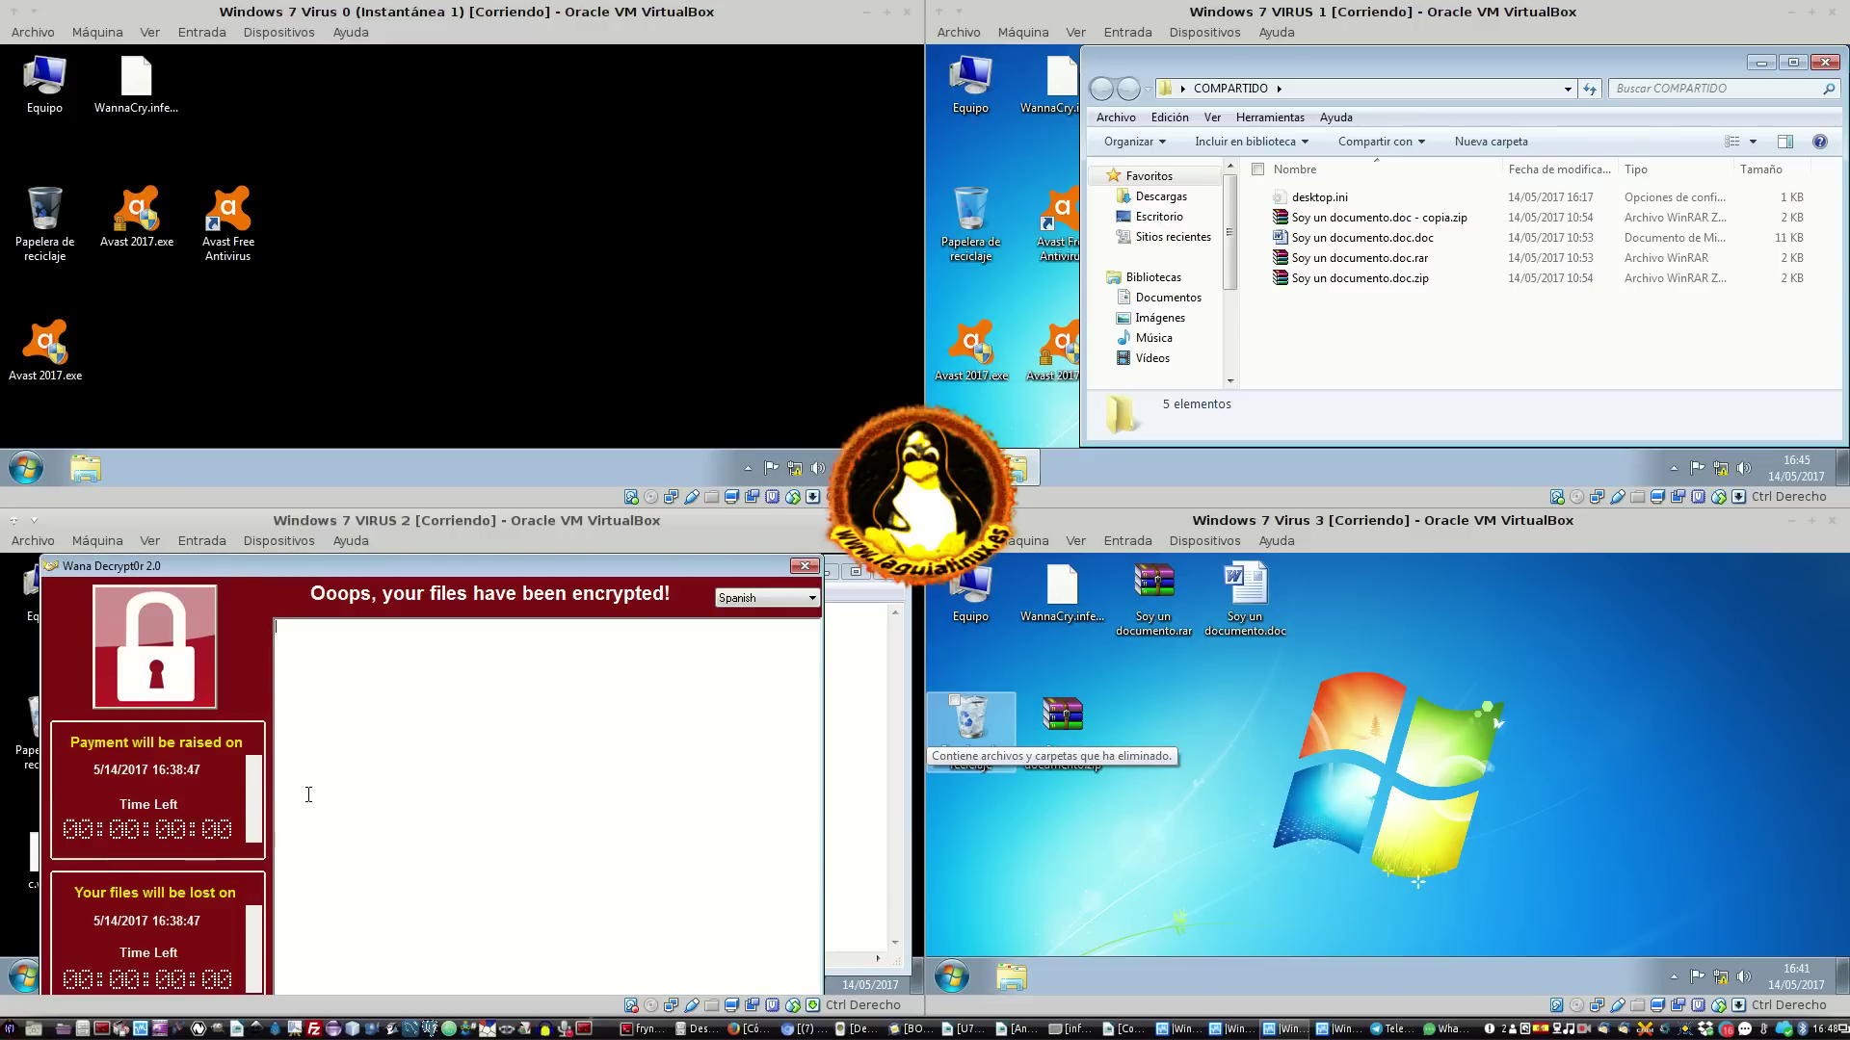
left_click(806, 566)
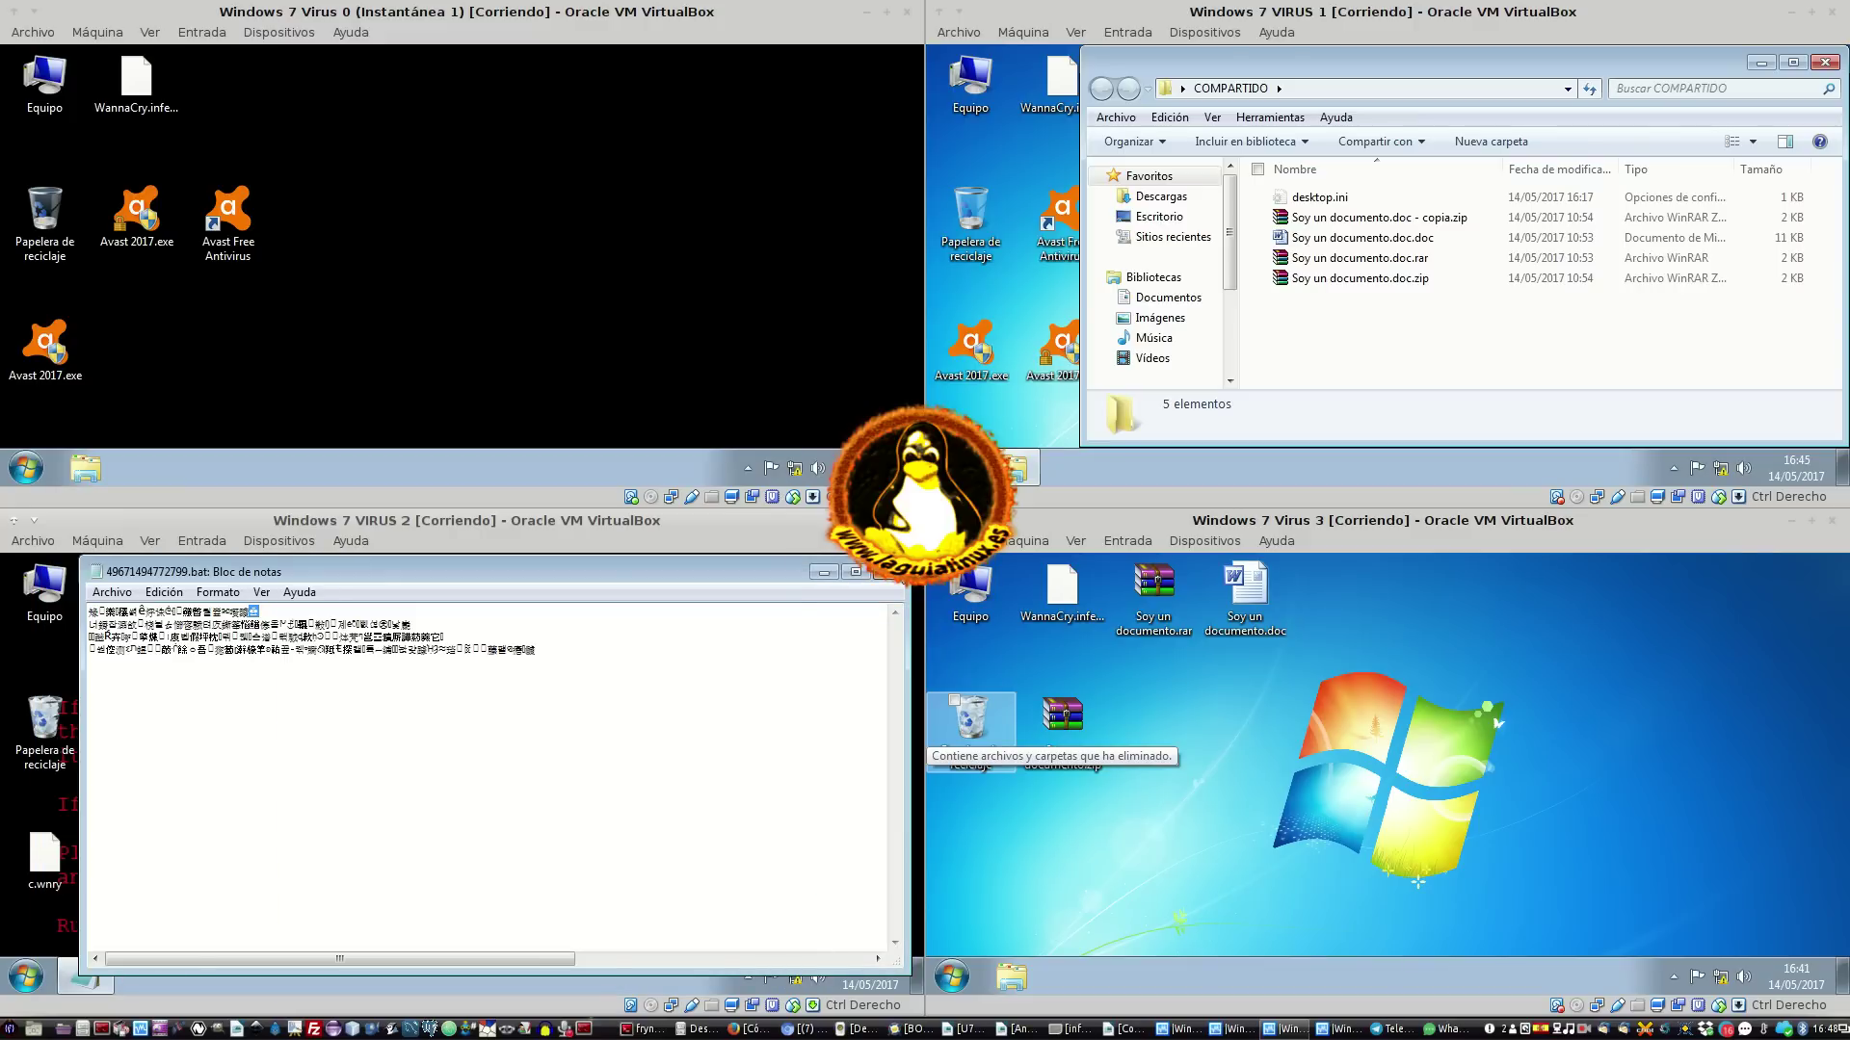
left_click(884, 572)
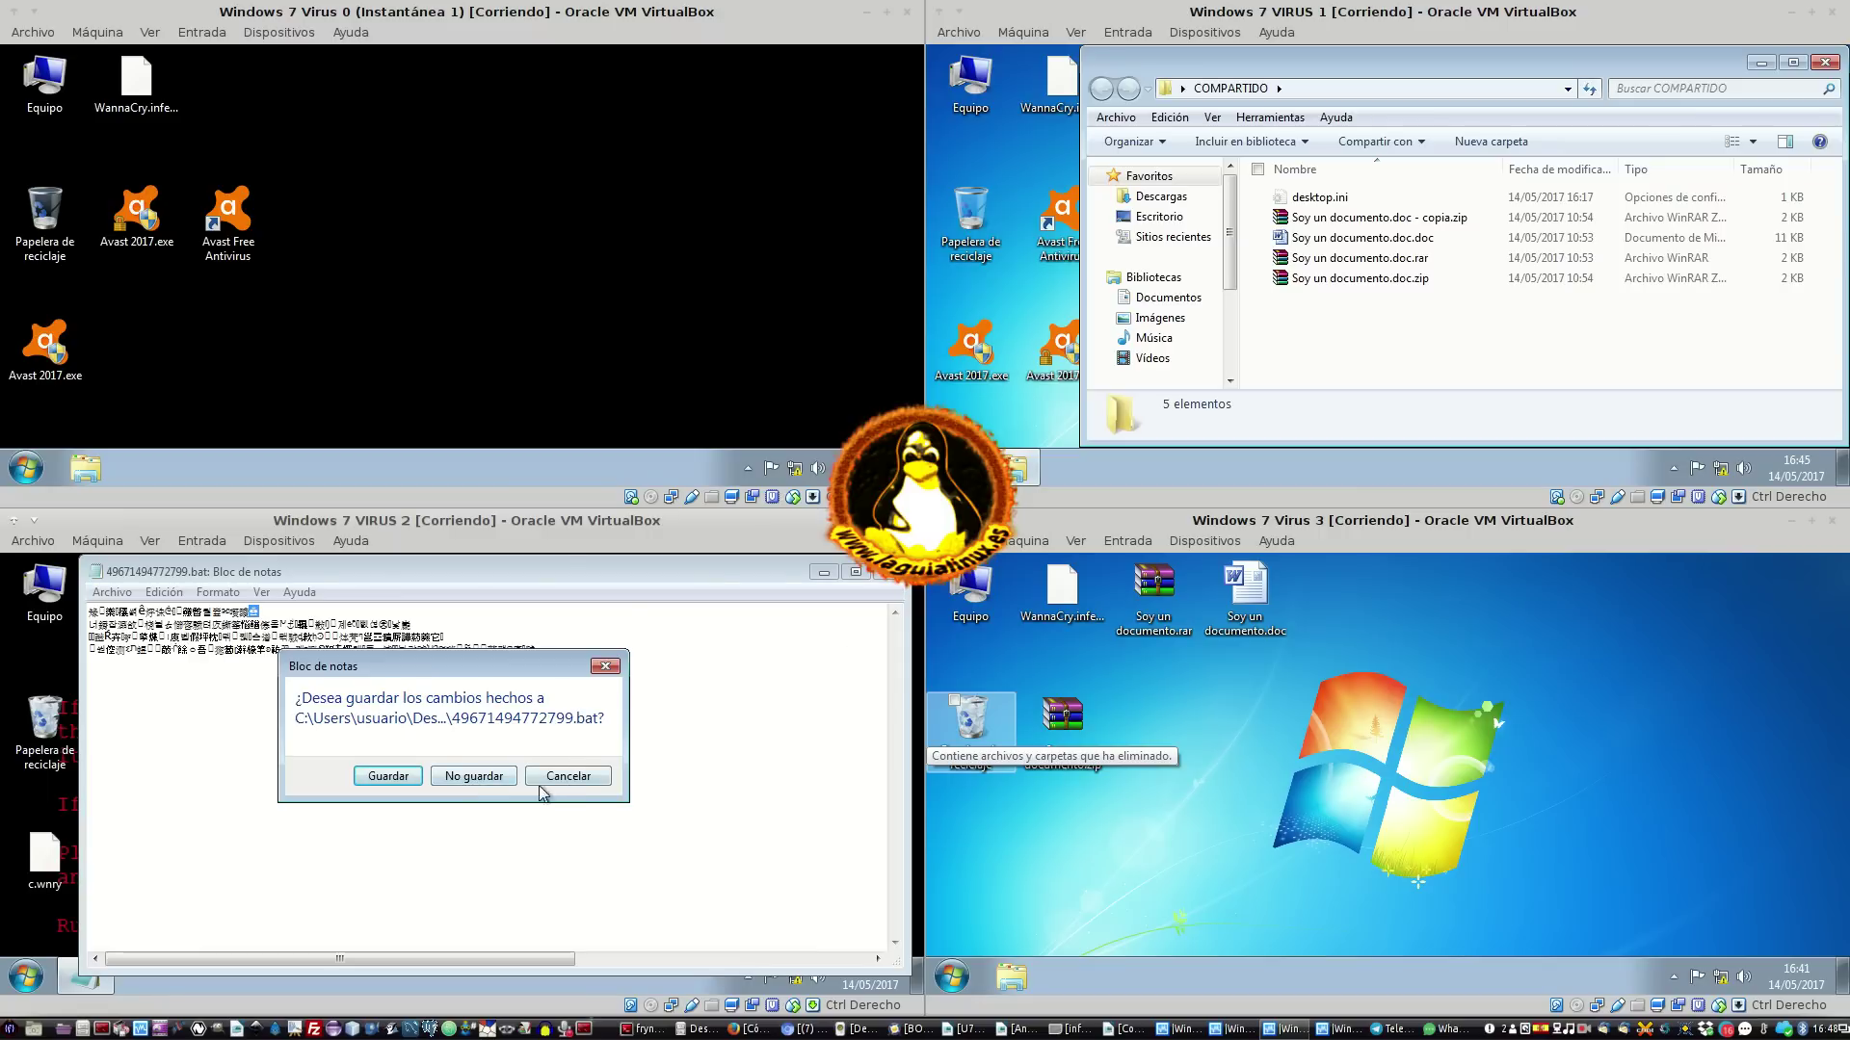
left_click(509, 778)
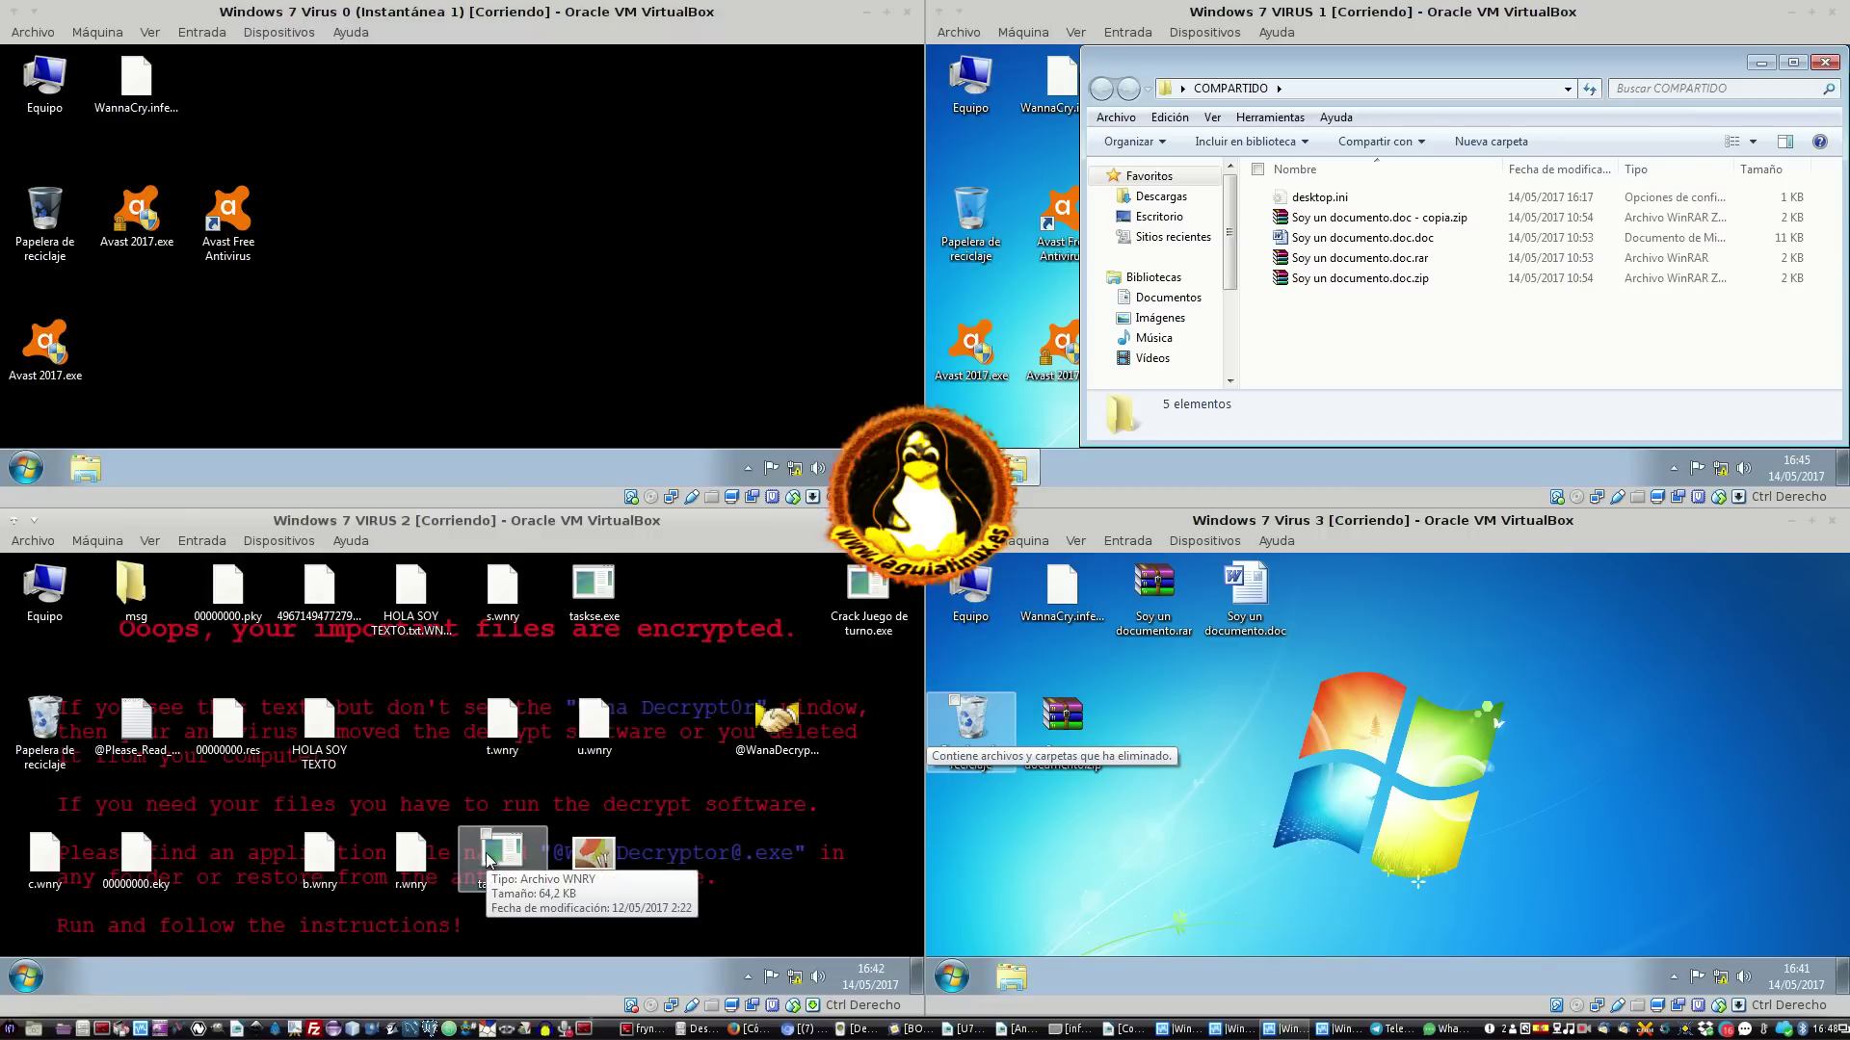
Try to open the encrypted HOLA SOY TEXTO.txt.WNCRY and dismiss the cannot-open message
left_click(427, 589)
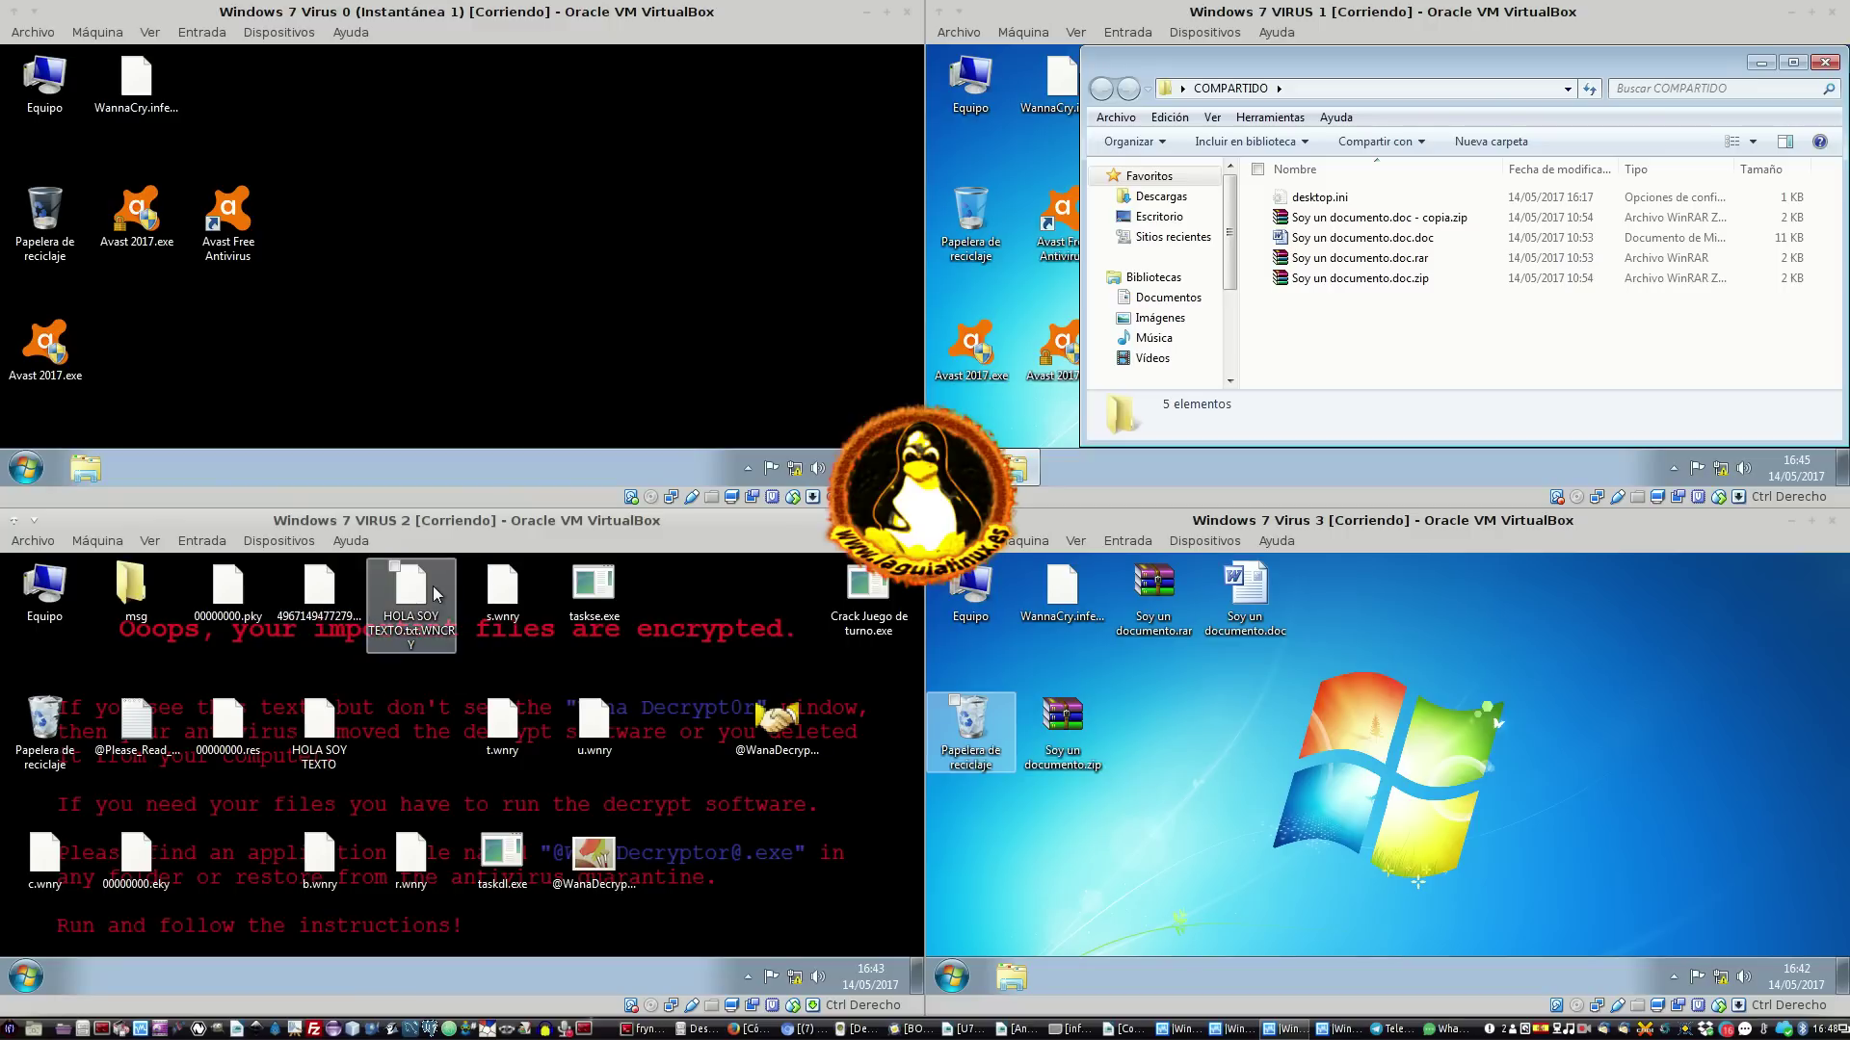
left_click(401, 622)
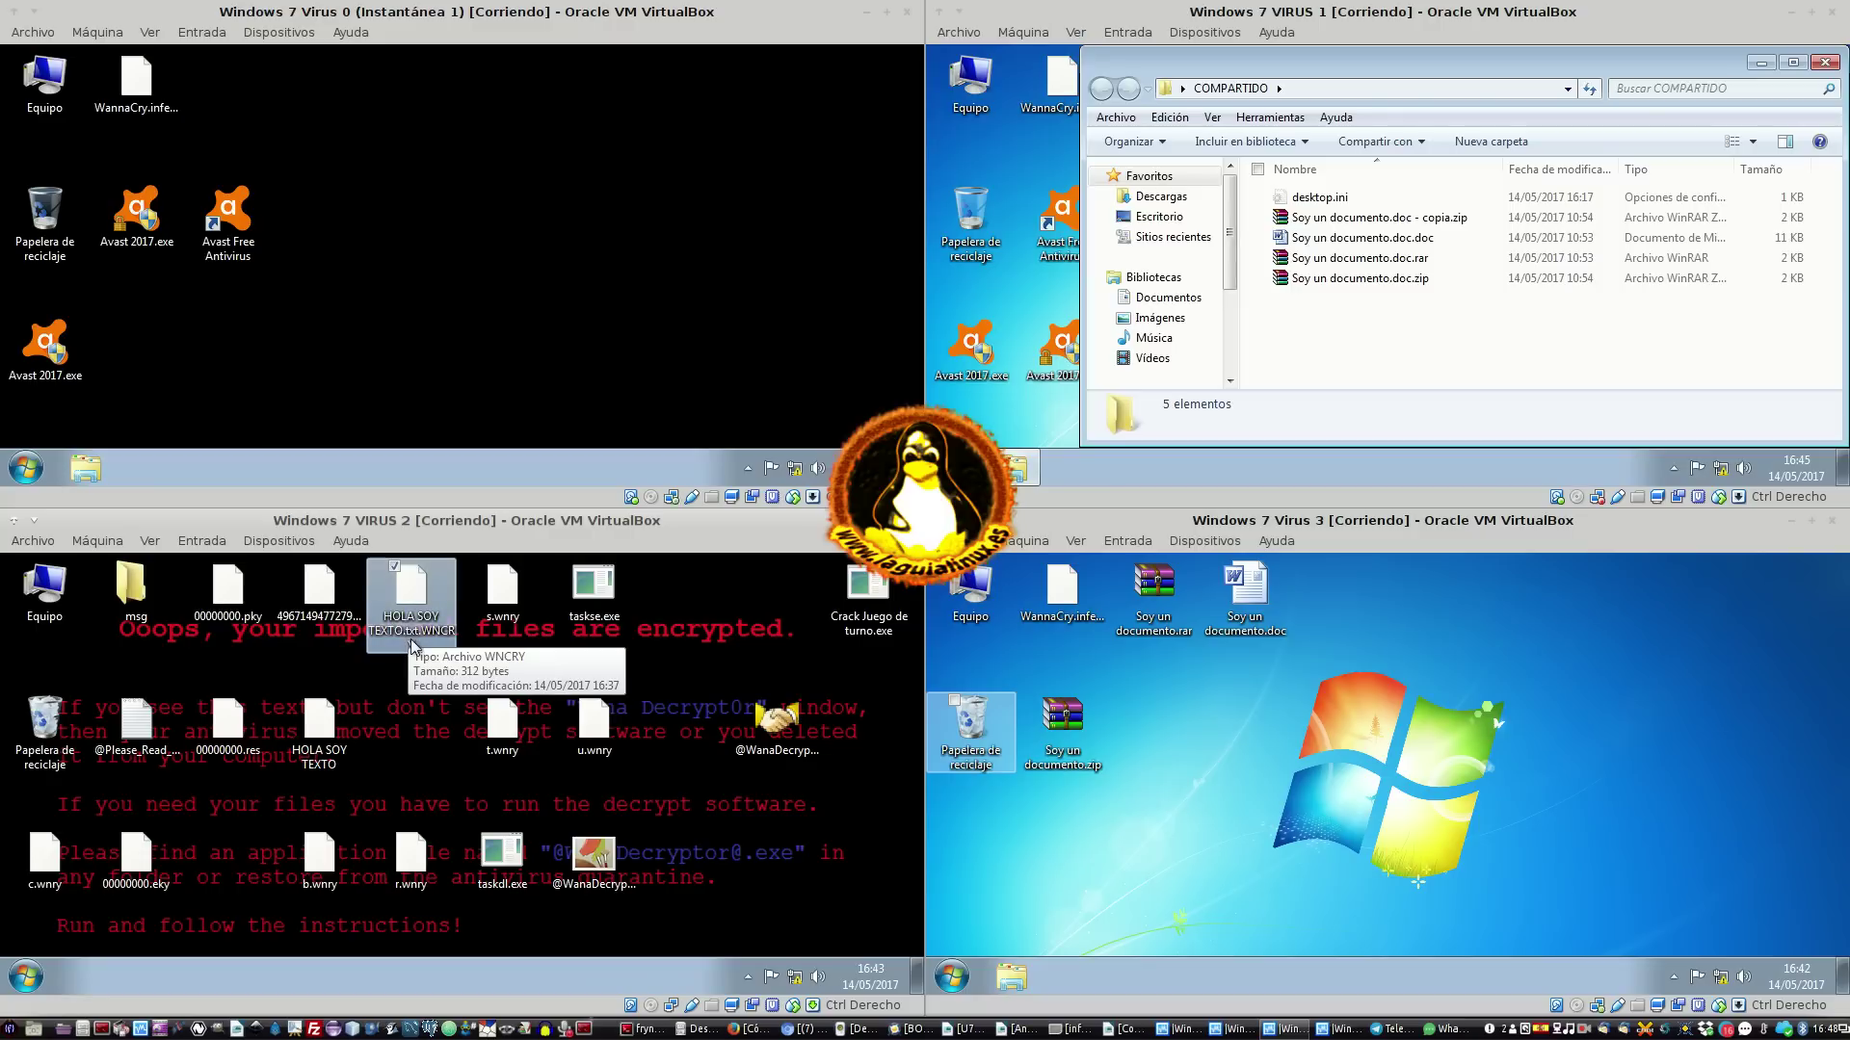
double_click(414, 637)
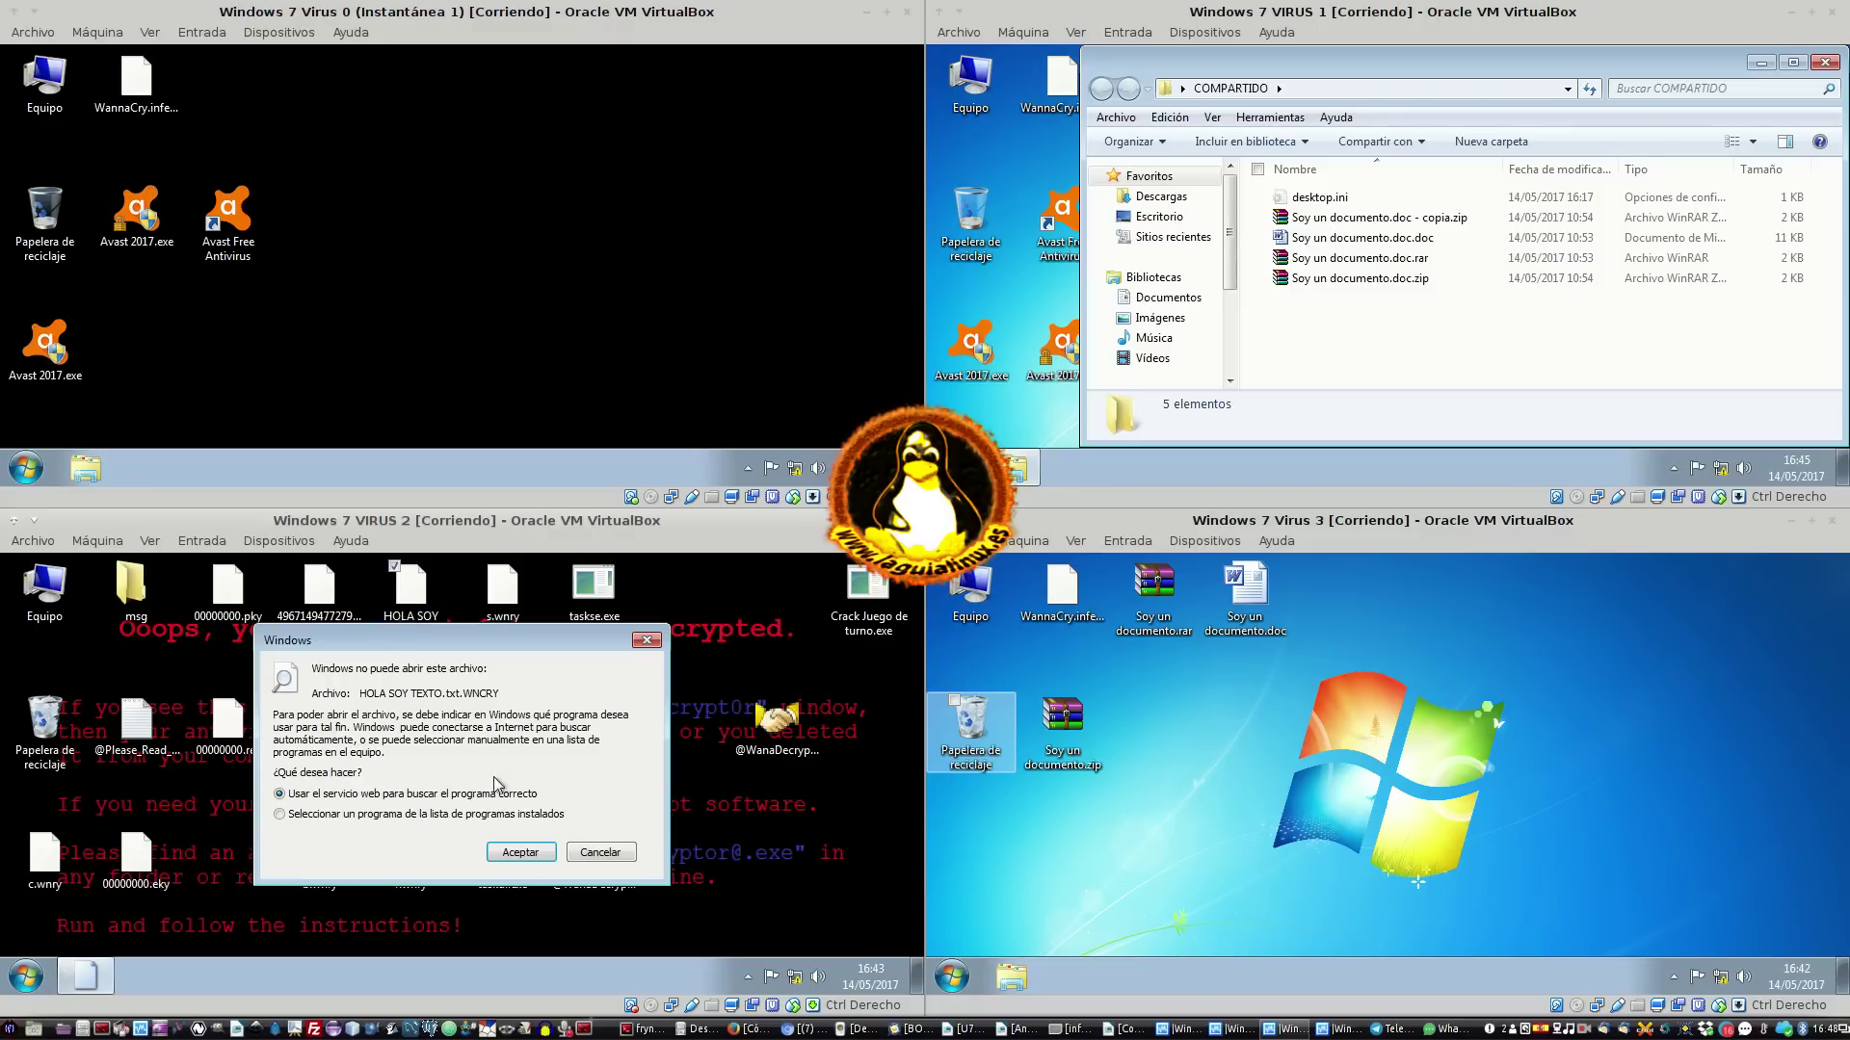
left_click(603, 852)
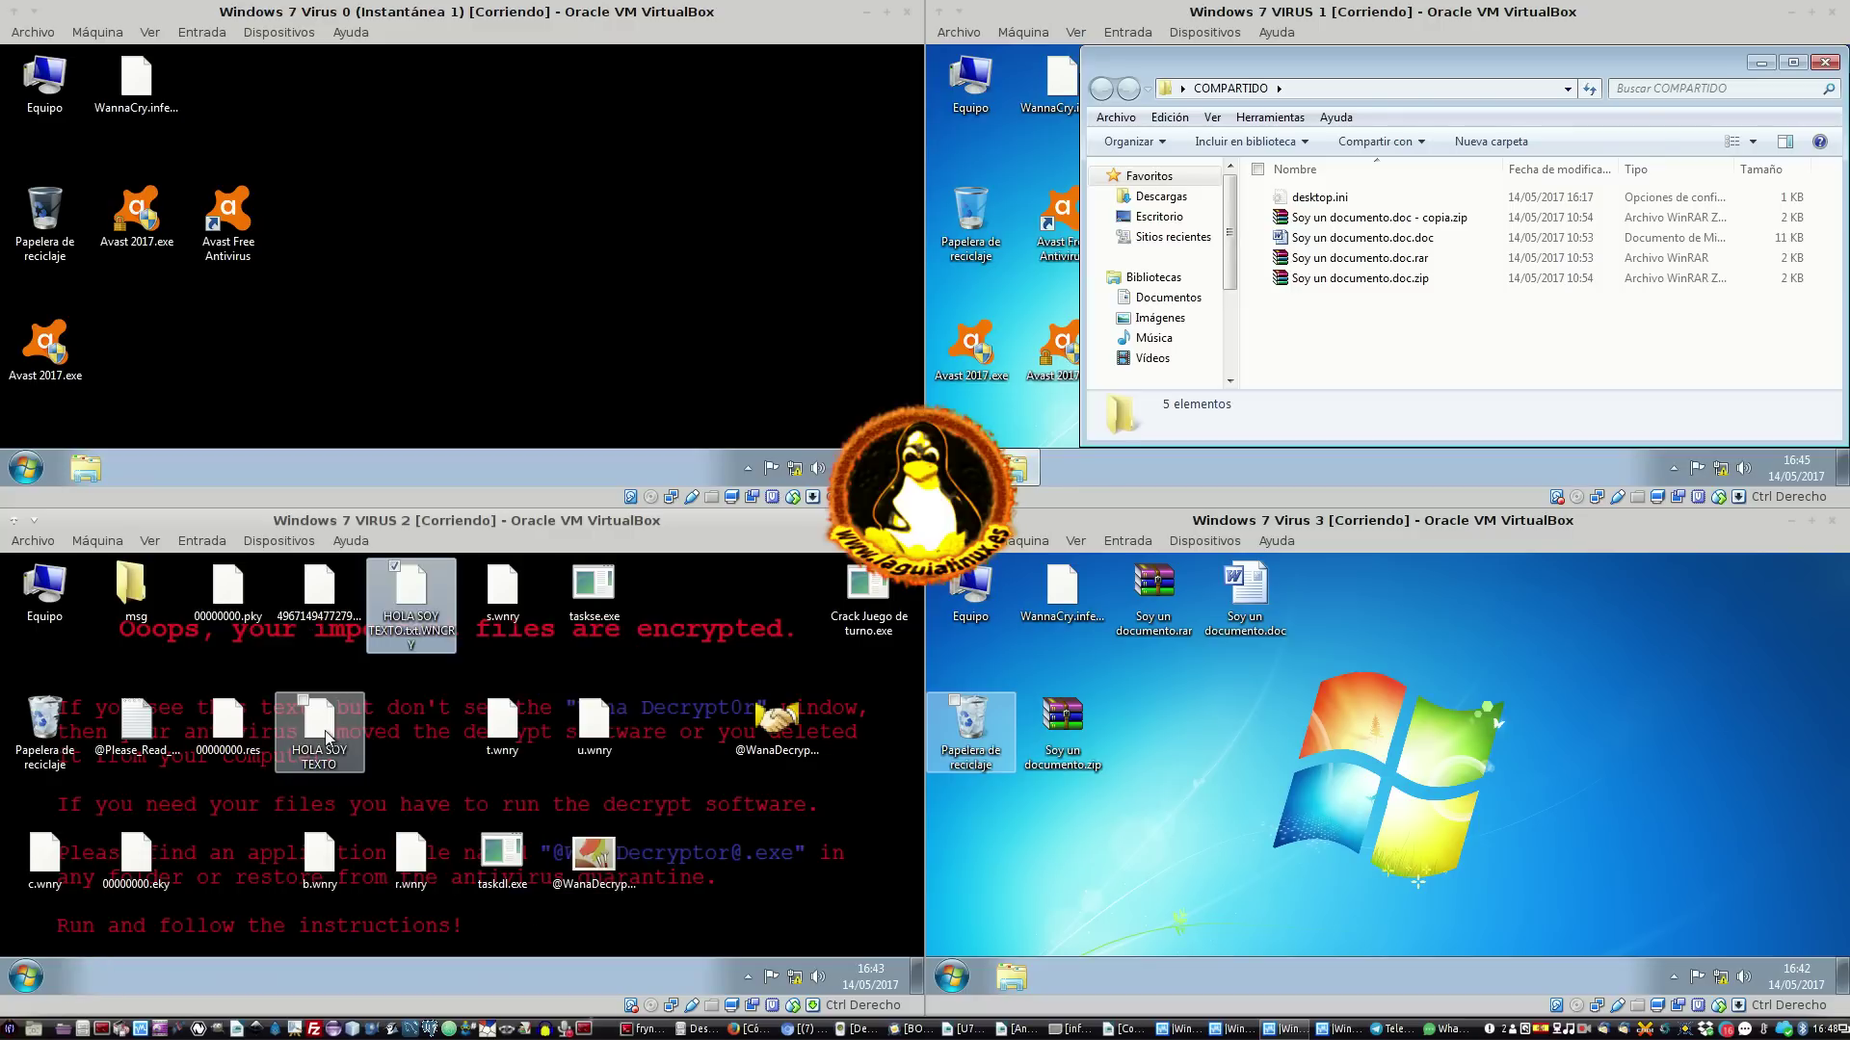
Open the extensionless HOLA SOY TEXTO in Notepad, then close it and the ransom window
left_click(327, 740)
double_click(327, 740)
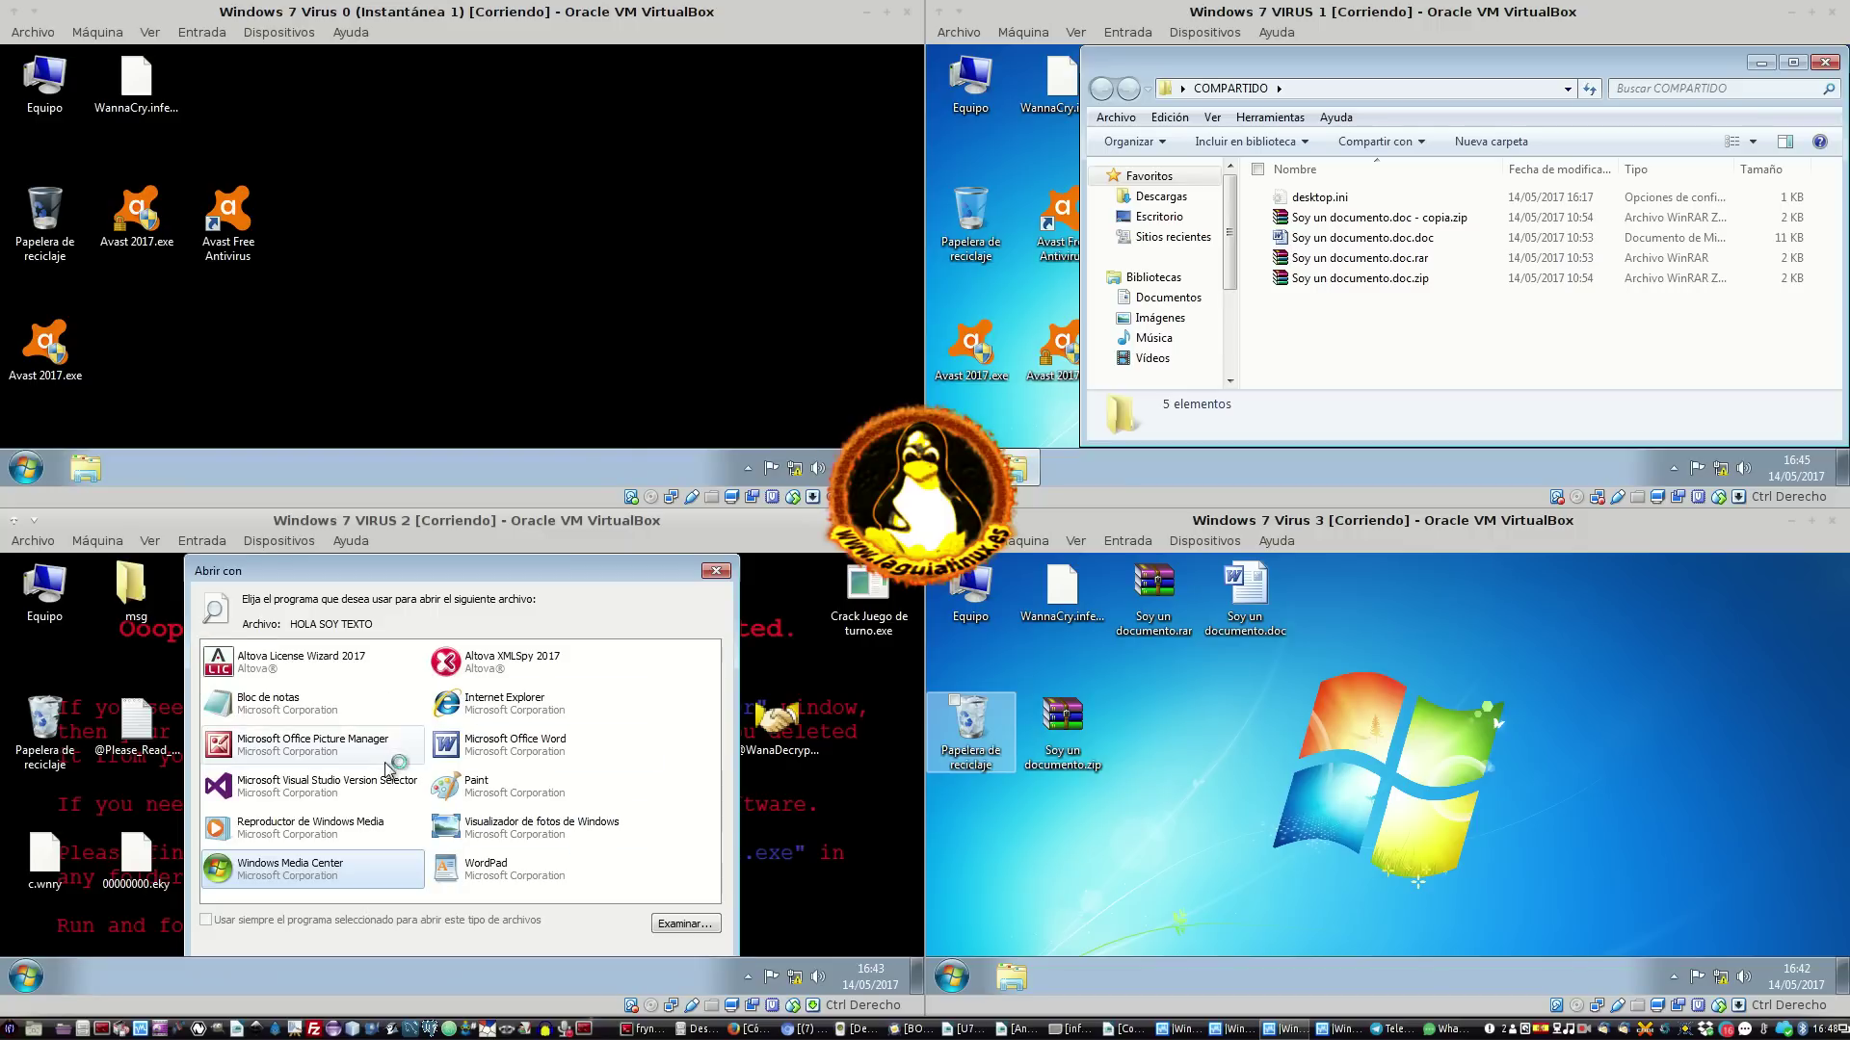
double_click(289, 694)
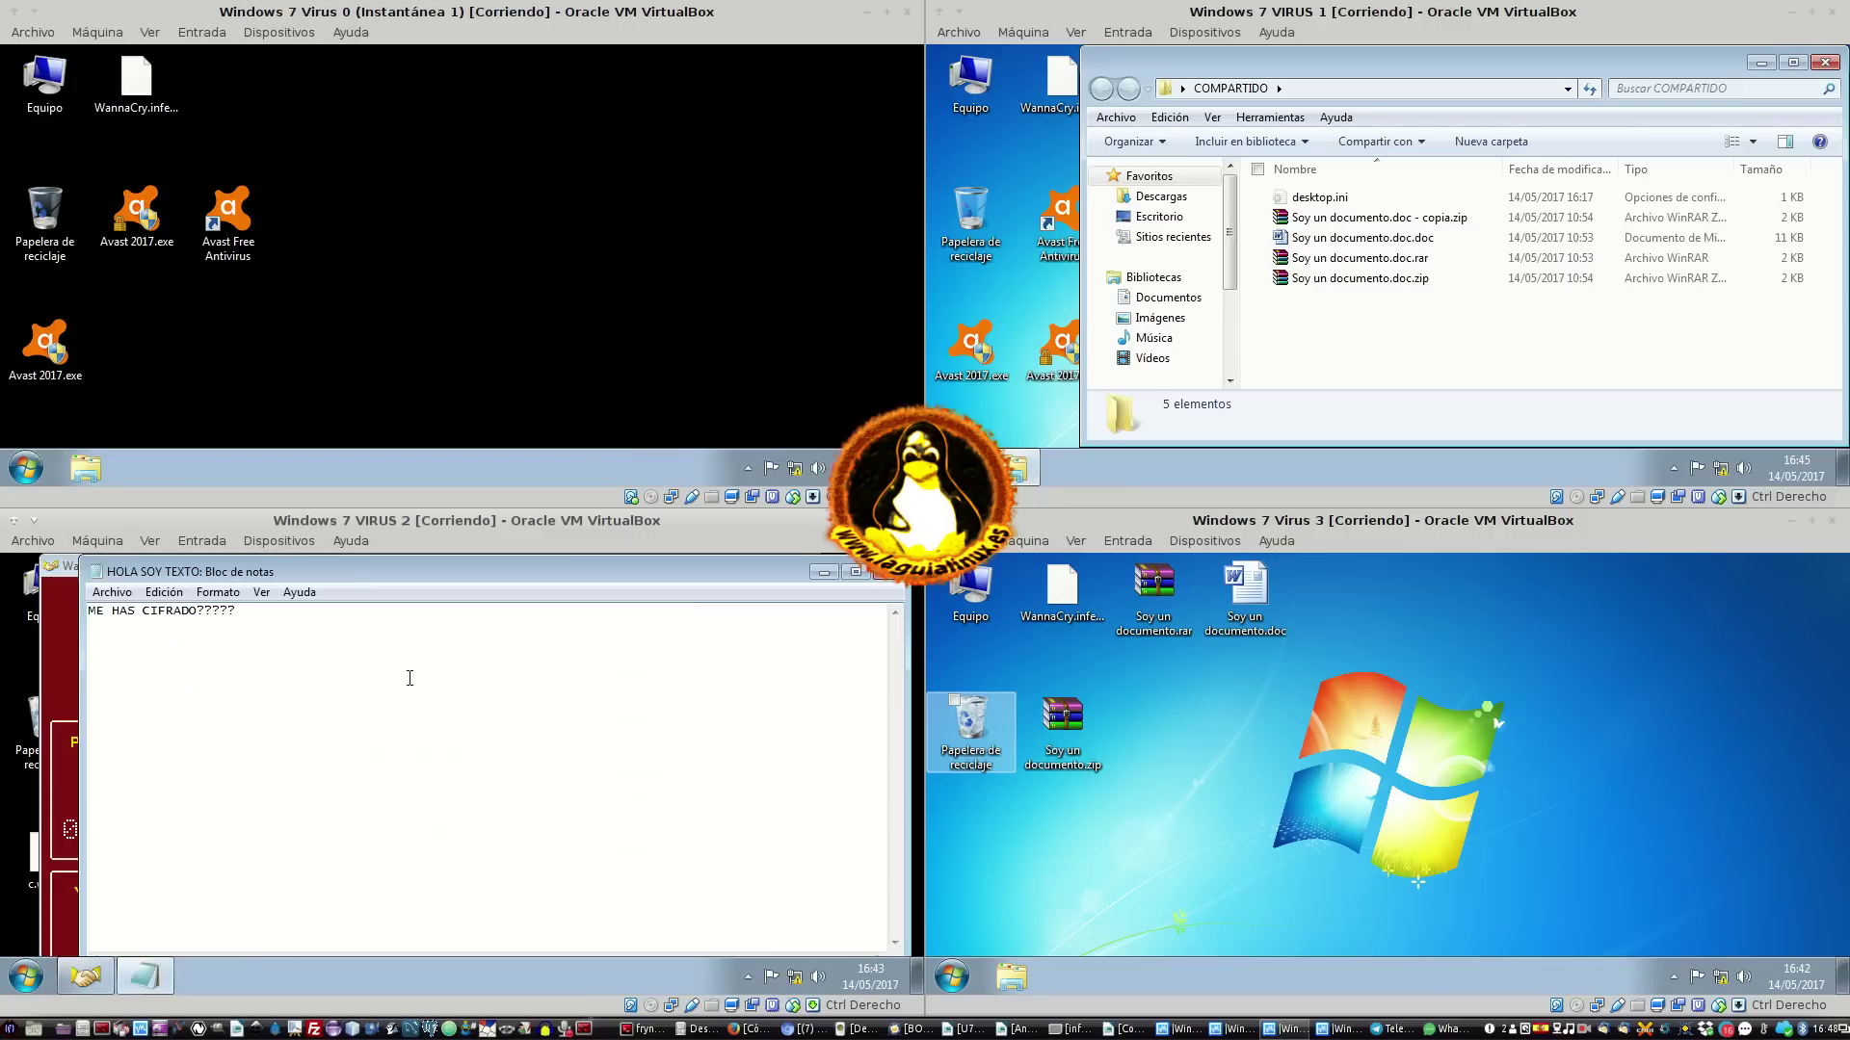
left_click(896, 574)
left_click(808, 569)
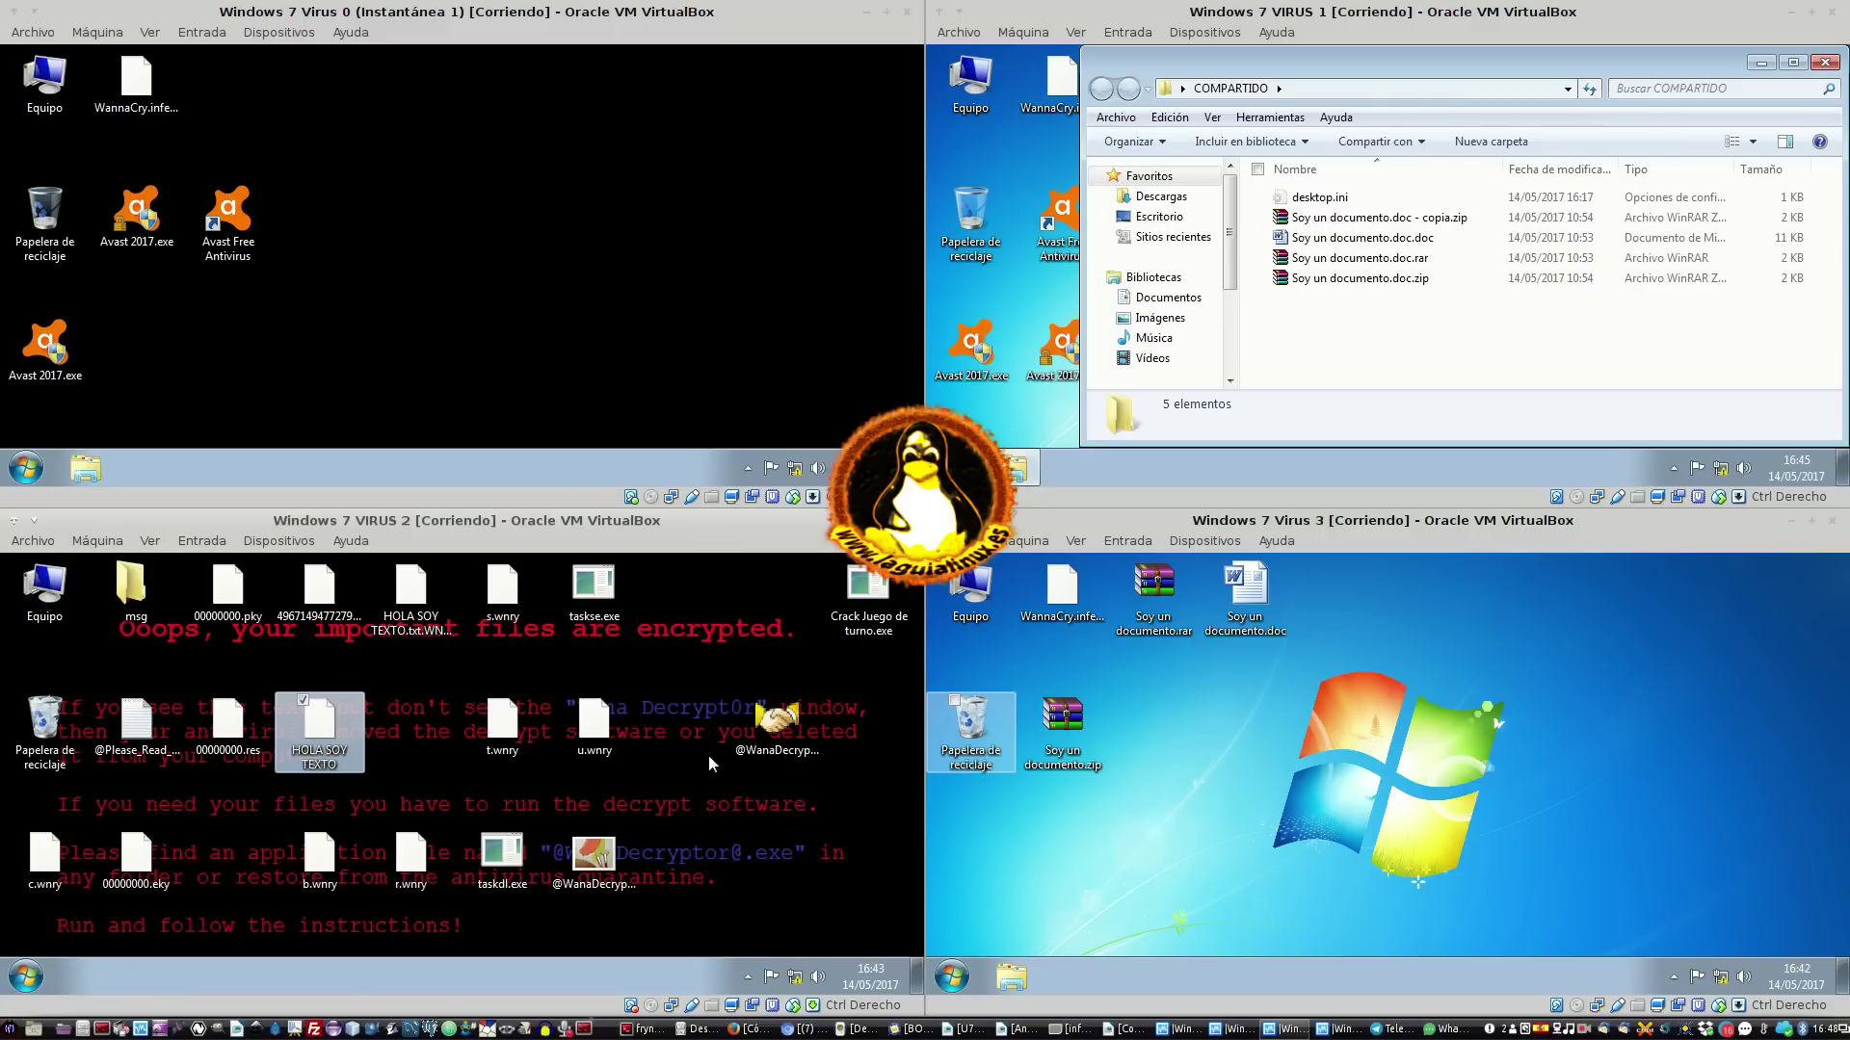
left_click(720, 771)
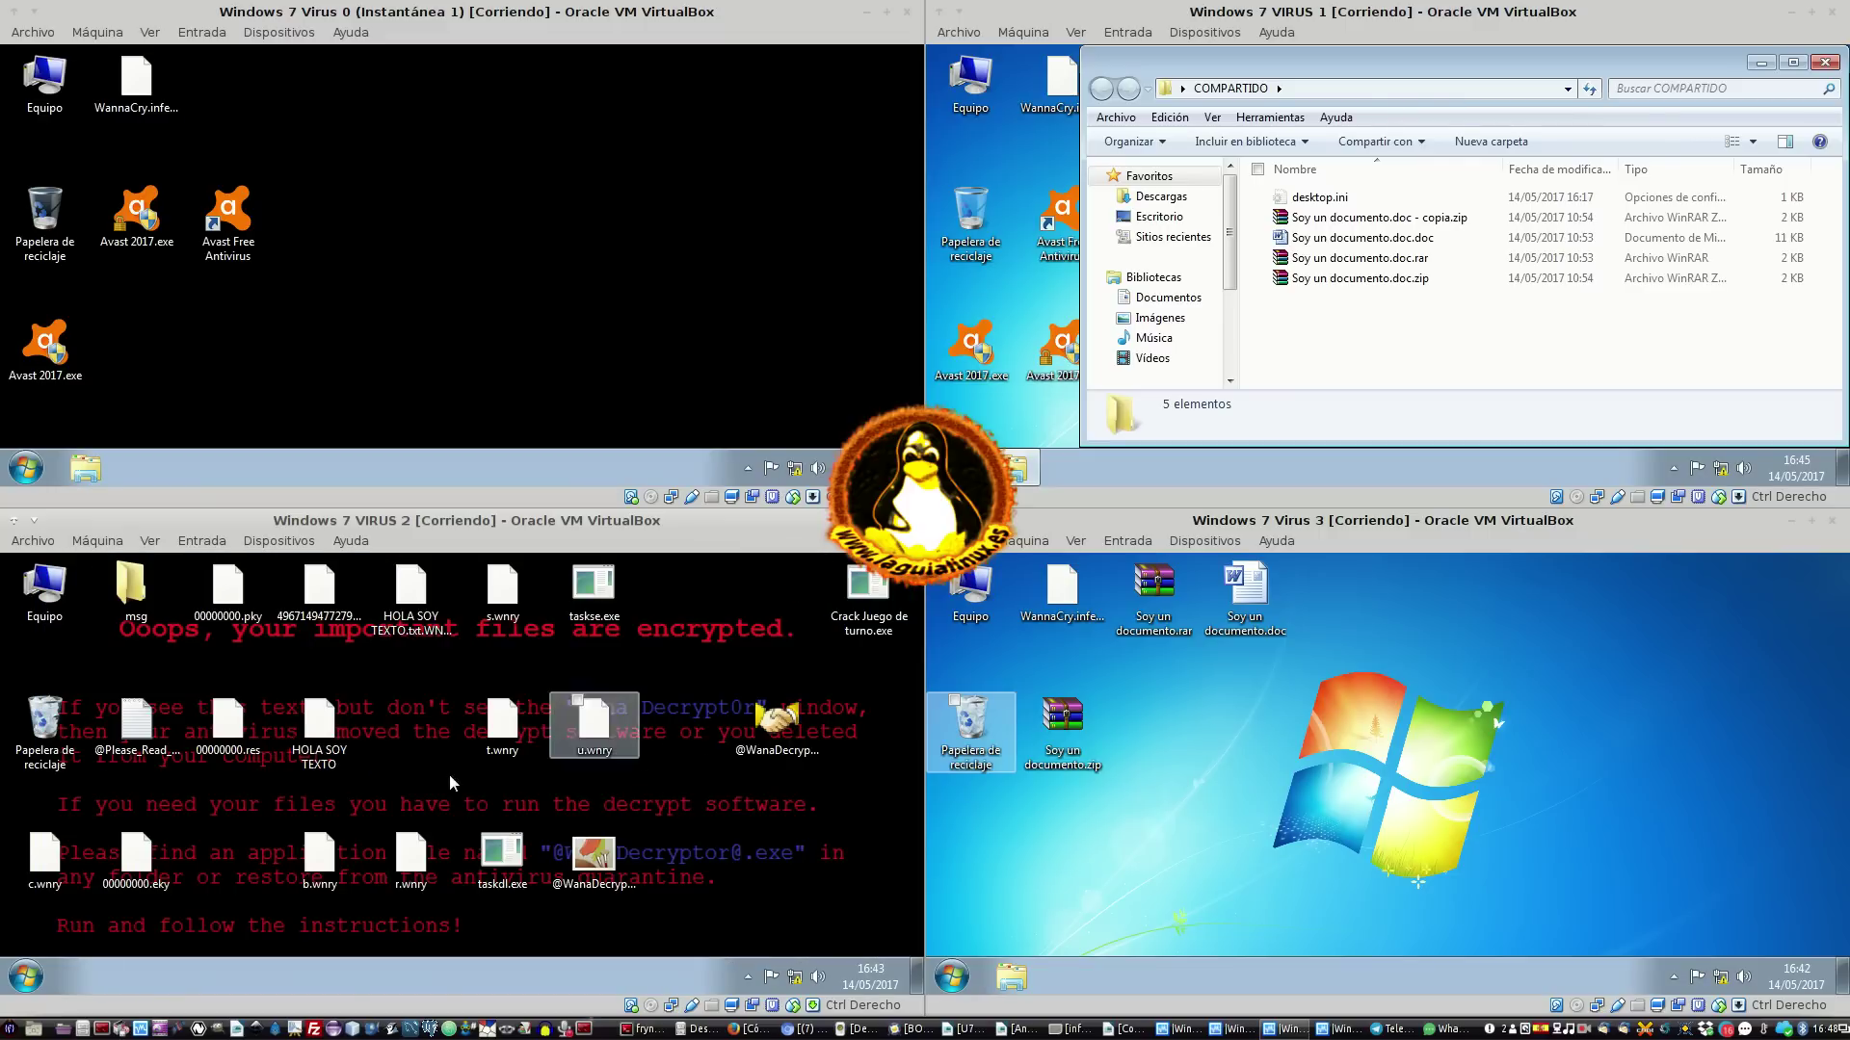
Compress HOLA SOY TEXTO into HOLA SOY TEXTO.rar and make a copy of the archive
right_click(333, 751)
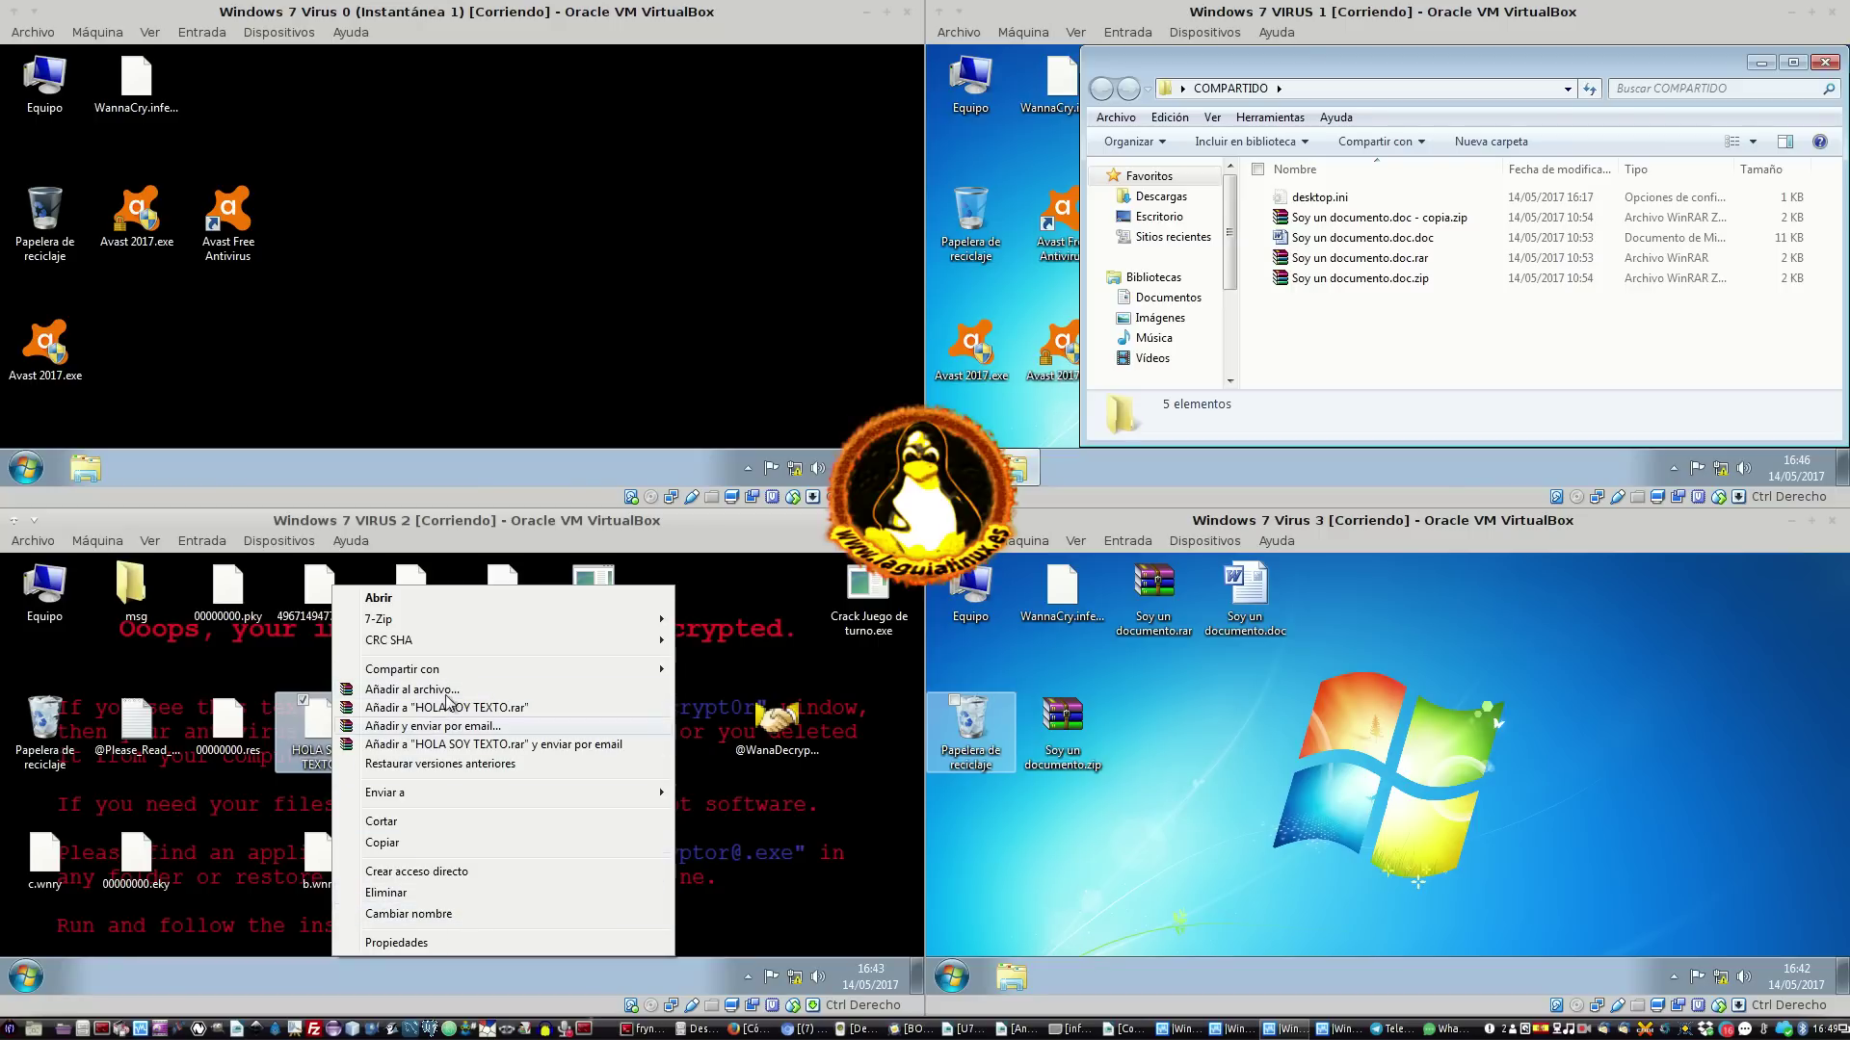
left_click(461, 709)
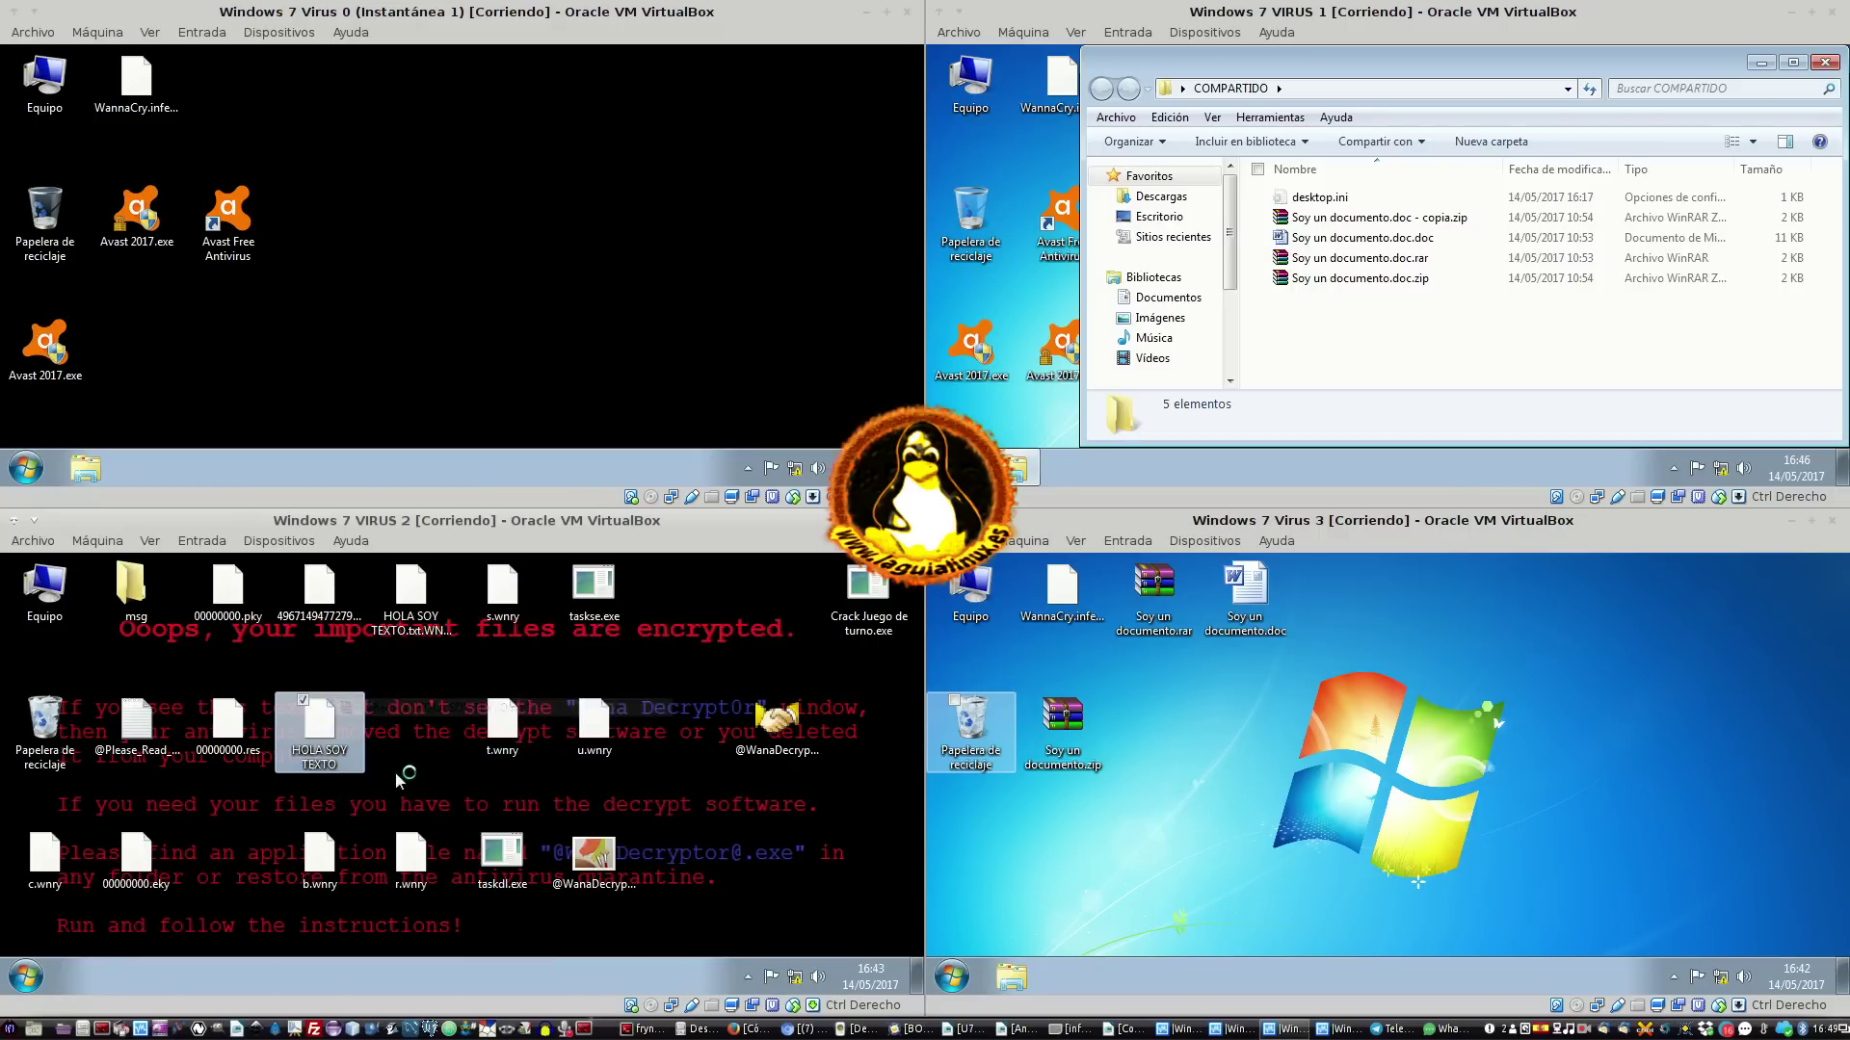
left_click_drag(234, 861, 423, 758)
Rename the archive copy to HOLA SOY TEXTO (2), dropping its copy suffix and extension
right_click(424, 757)
left_click(482, 915)
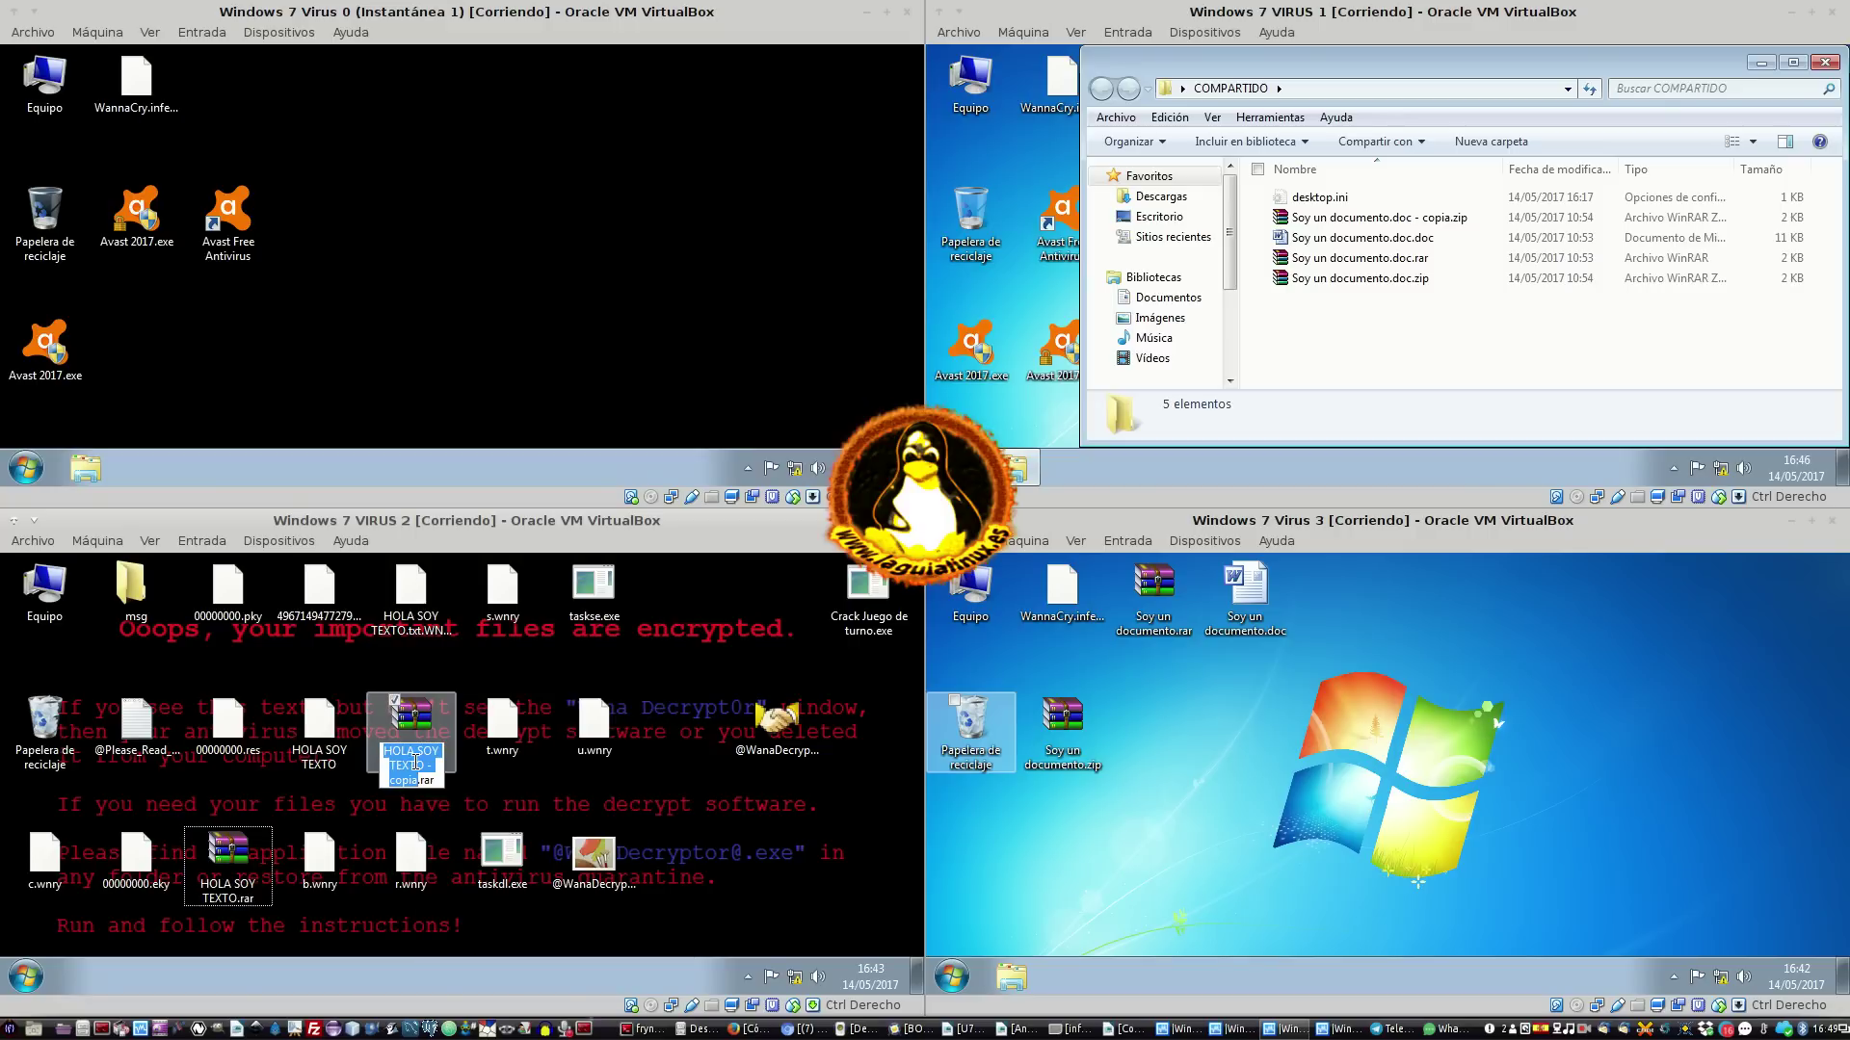
left_click_drag(424, 765, 453, 782)
key("BackSpace")
key("Return")
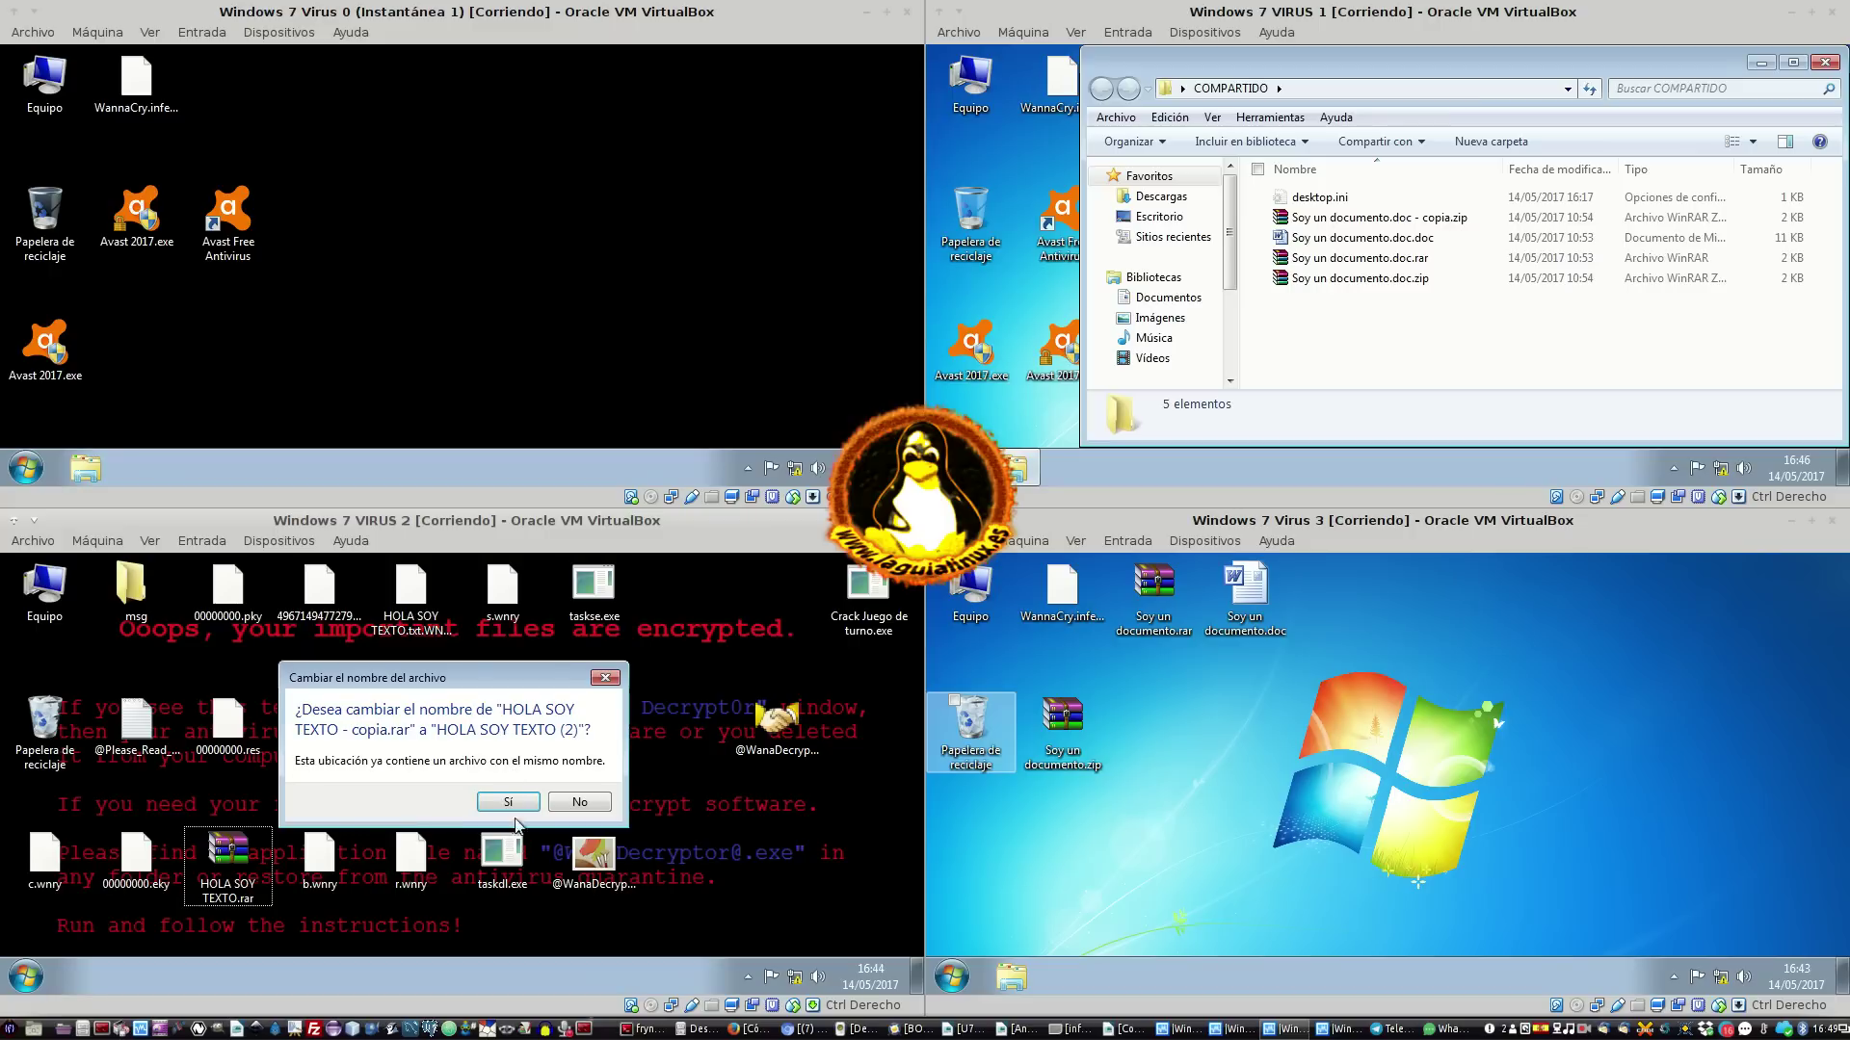
left_click(501, 800)
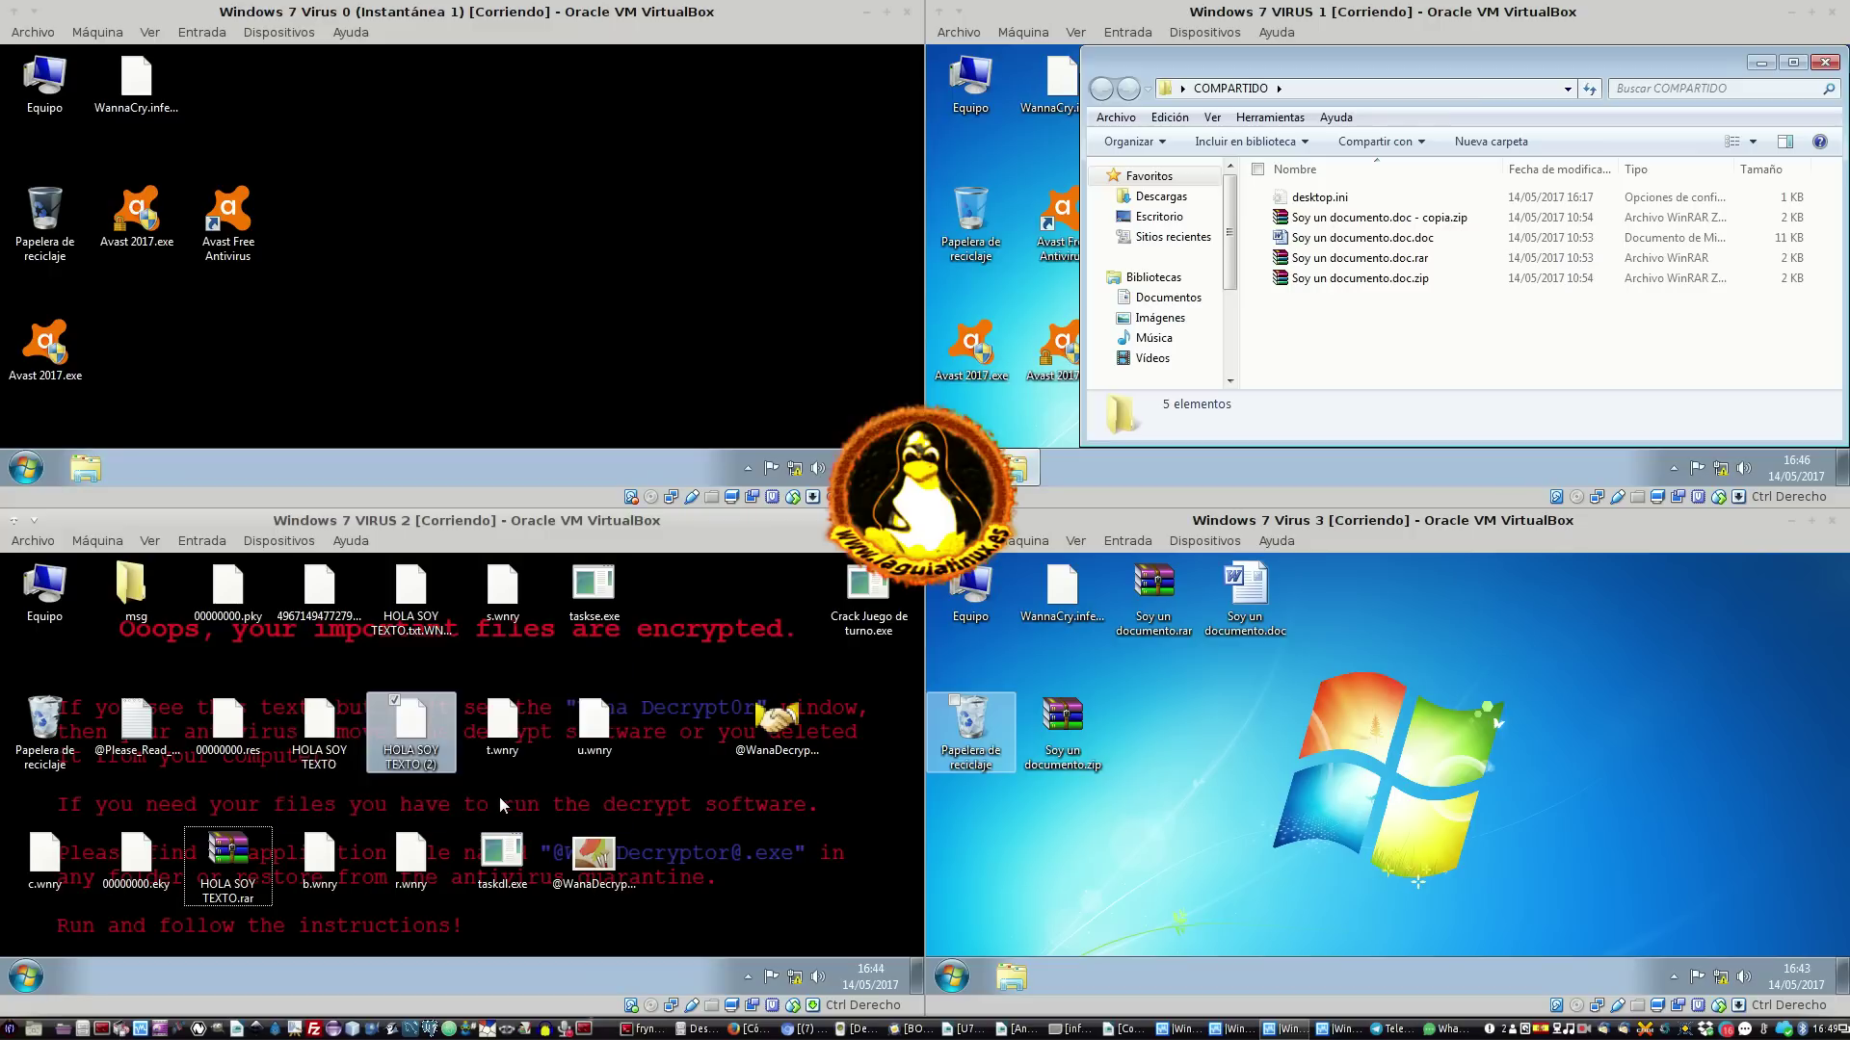
Rename the copy to HOLA SOY TEXTO COMPRIMIDO, closing the Wana Decrypt0r window in between
right_click(426, 761)
left_click(568, 919)
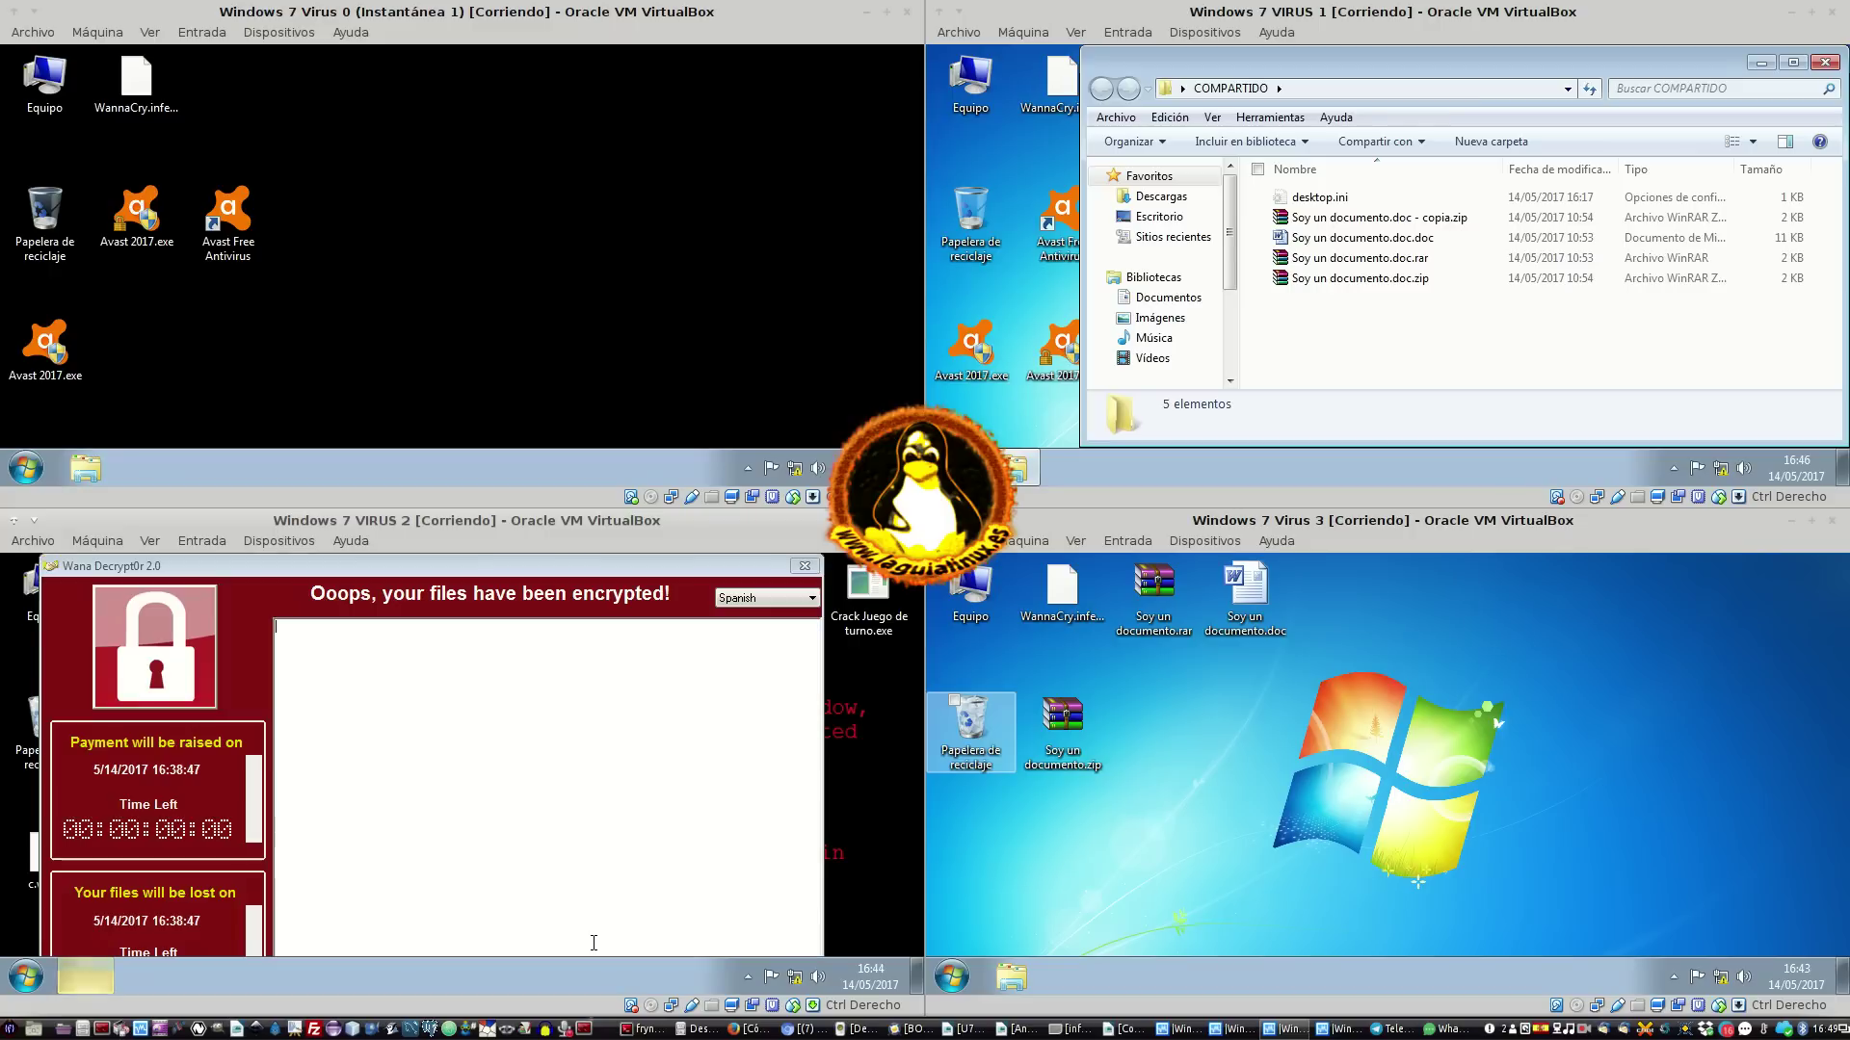
left_click(804, 565)
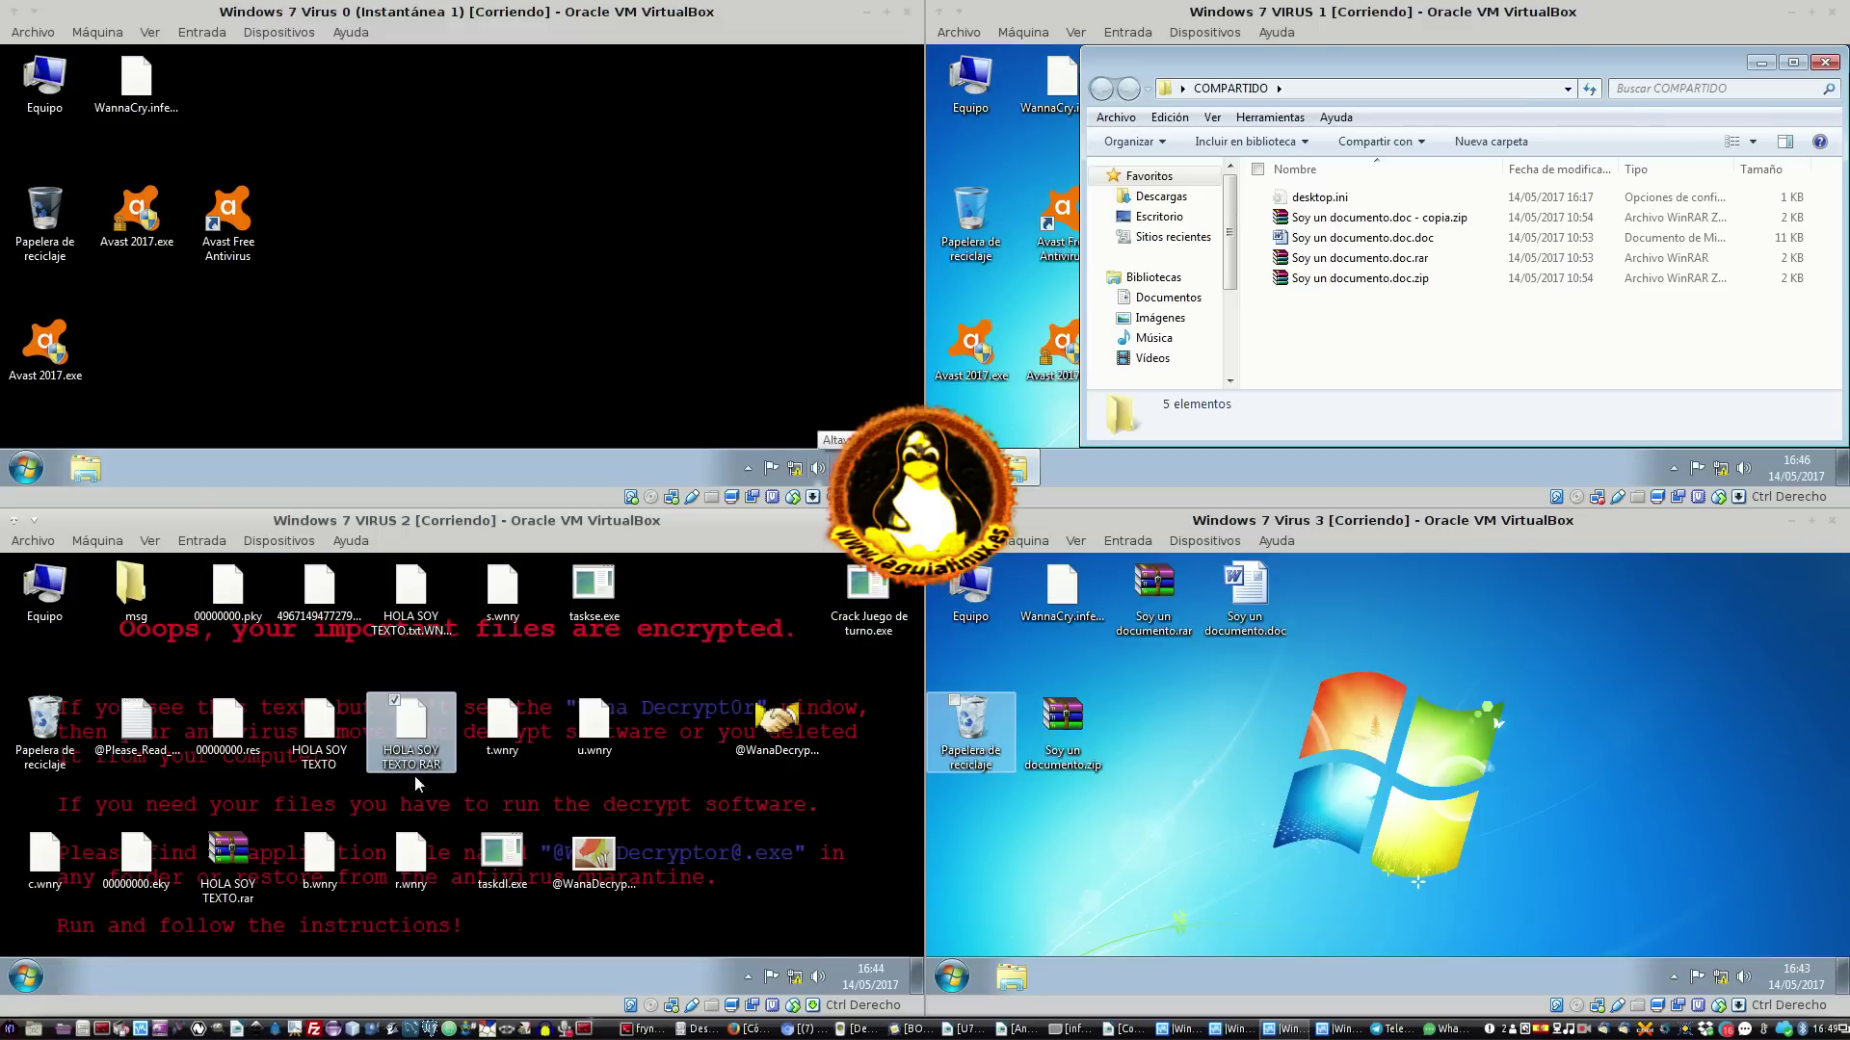
right_click(430, 737)
left_click(506, 915)
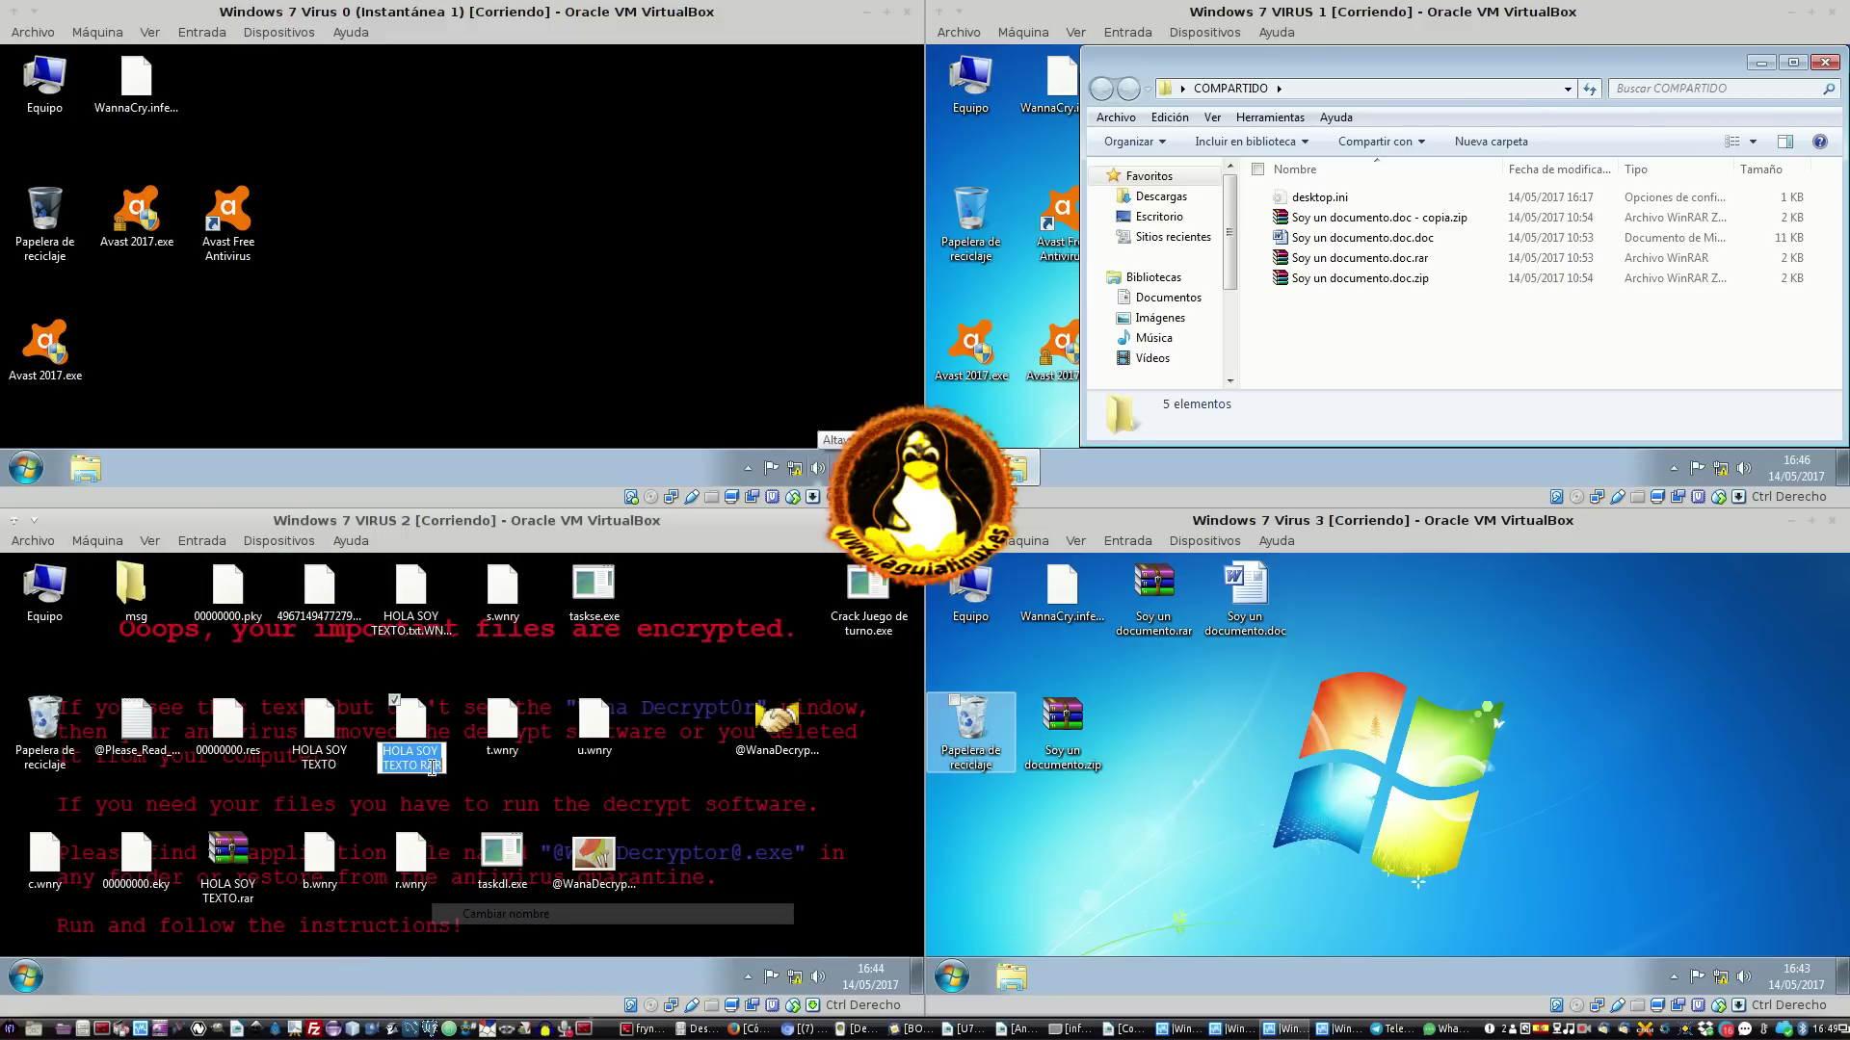
double_click(430, 764)
type("COMPRIMIDO")
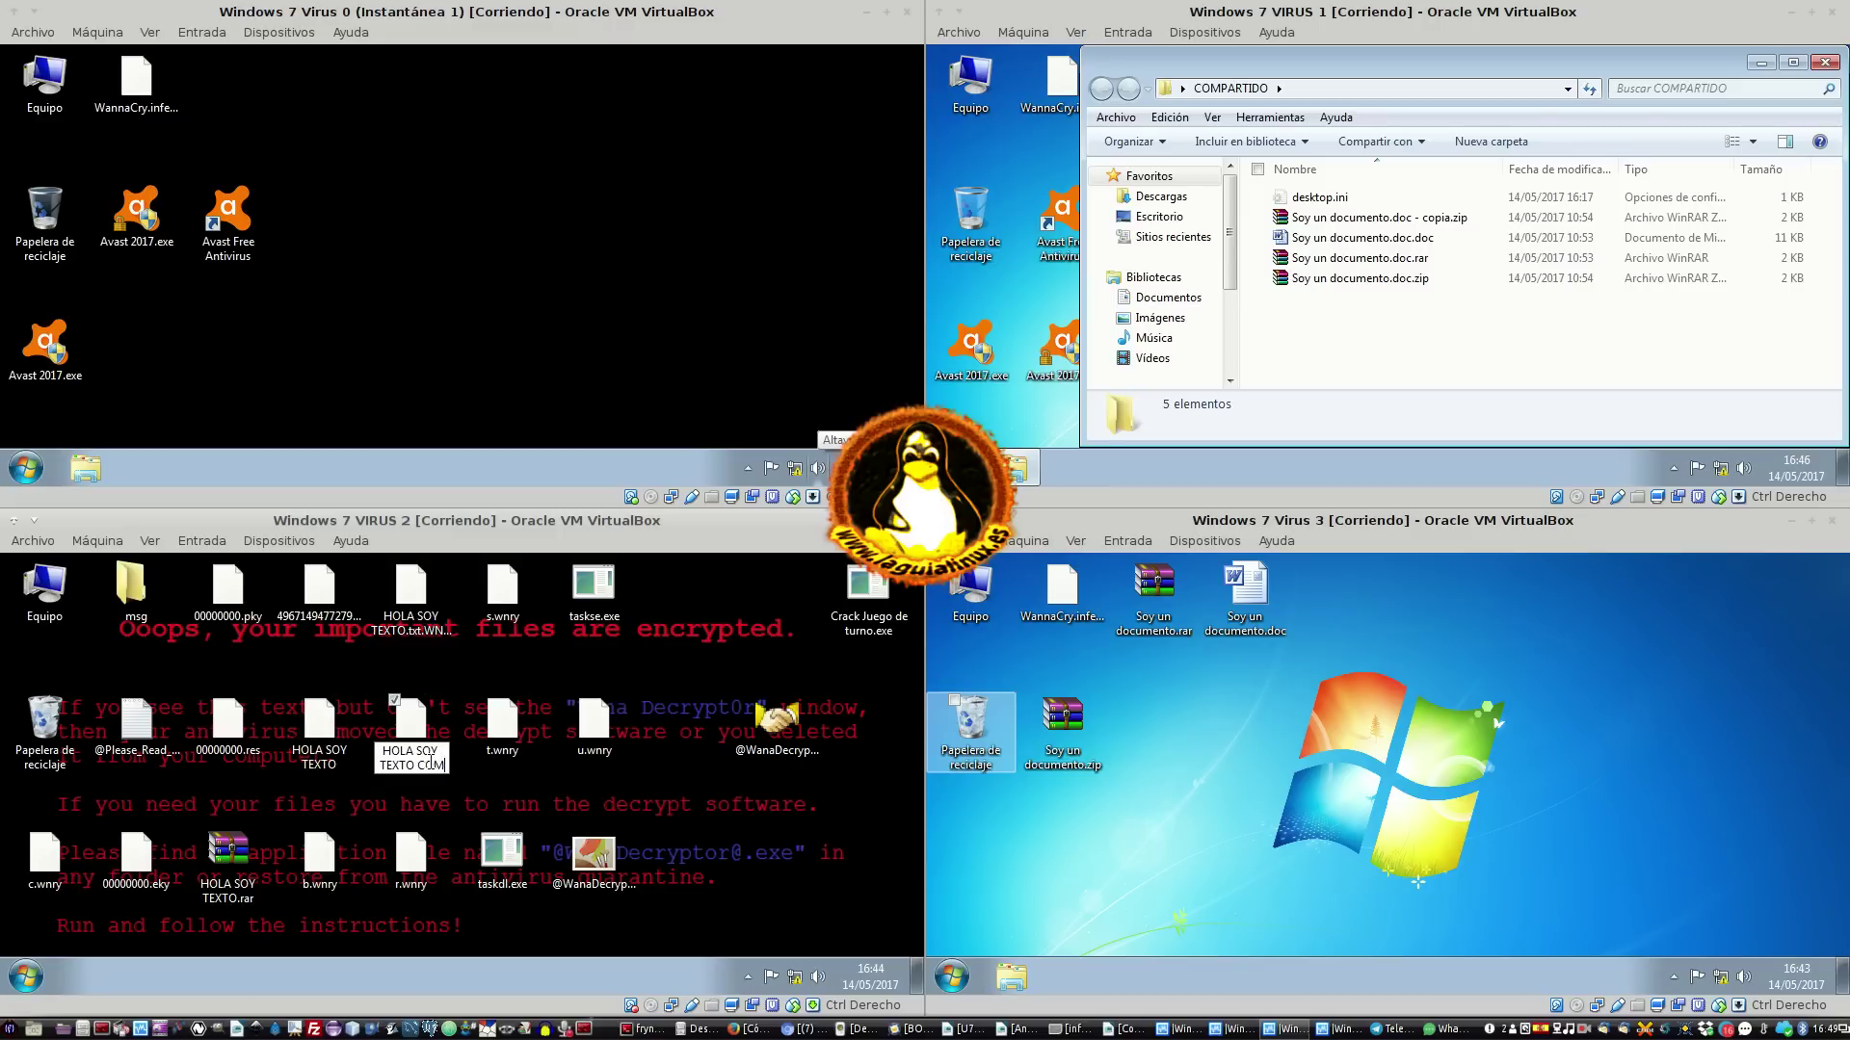
key("Return")
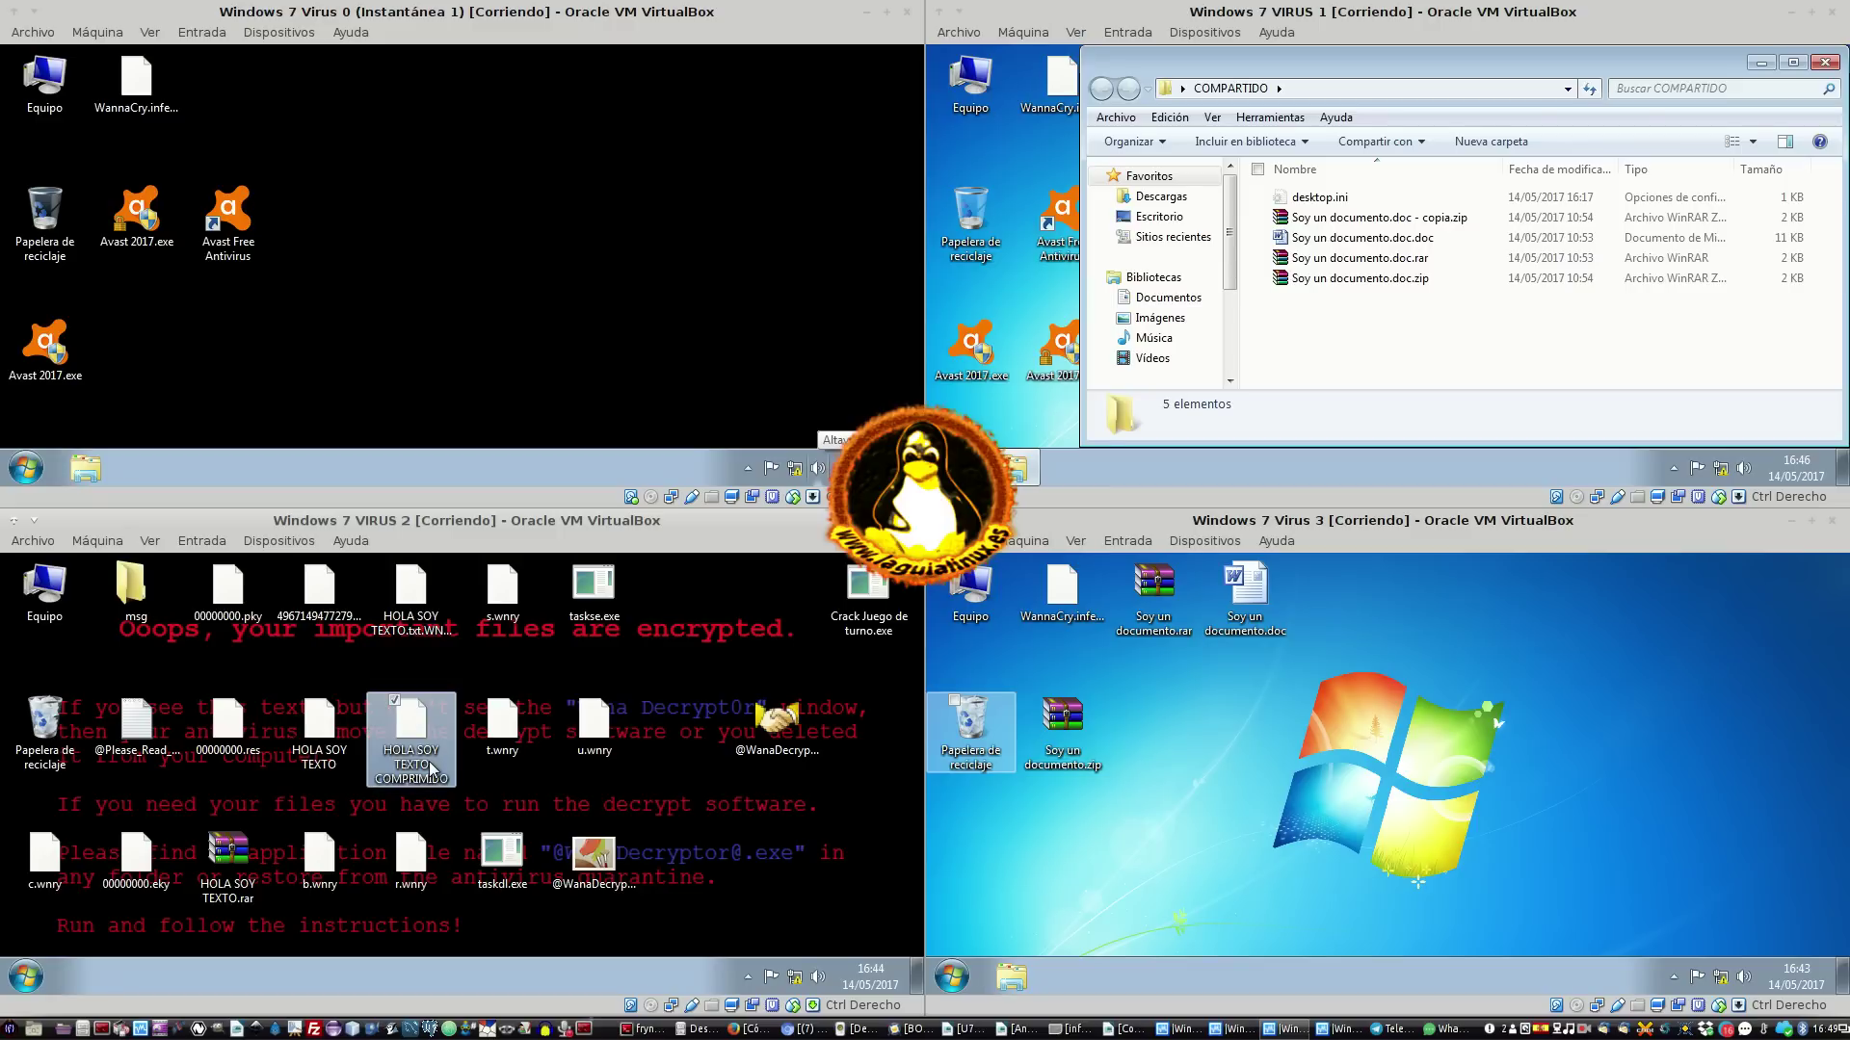
Move t.wnry and u.wnry up to the top row and HOLA SOY TEXTO.rar into the middle row
left_click_drag(309, 929, 723, 823)
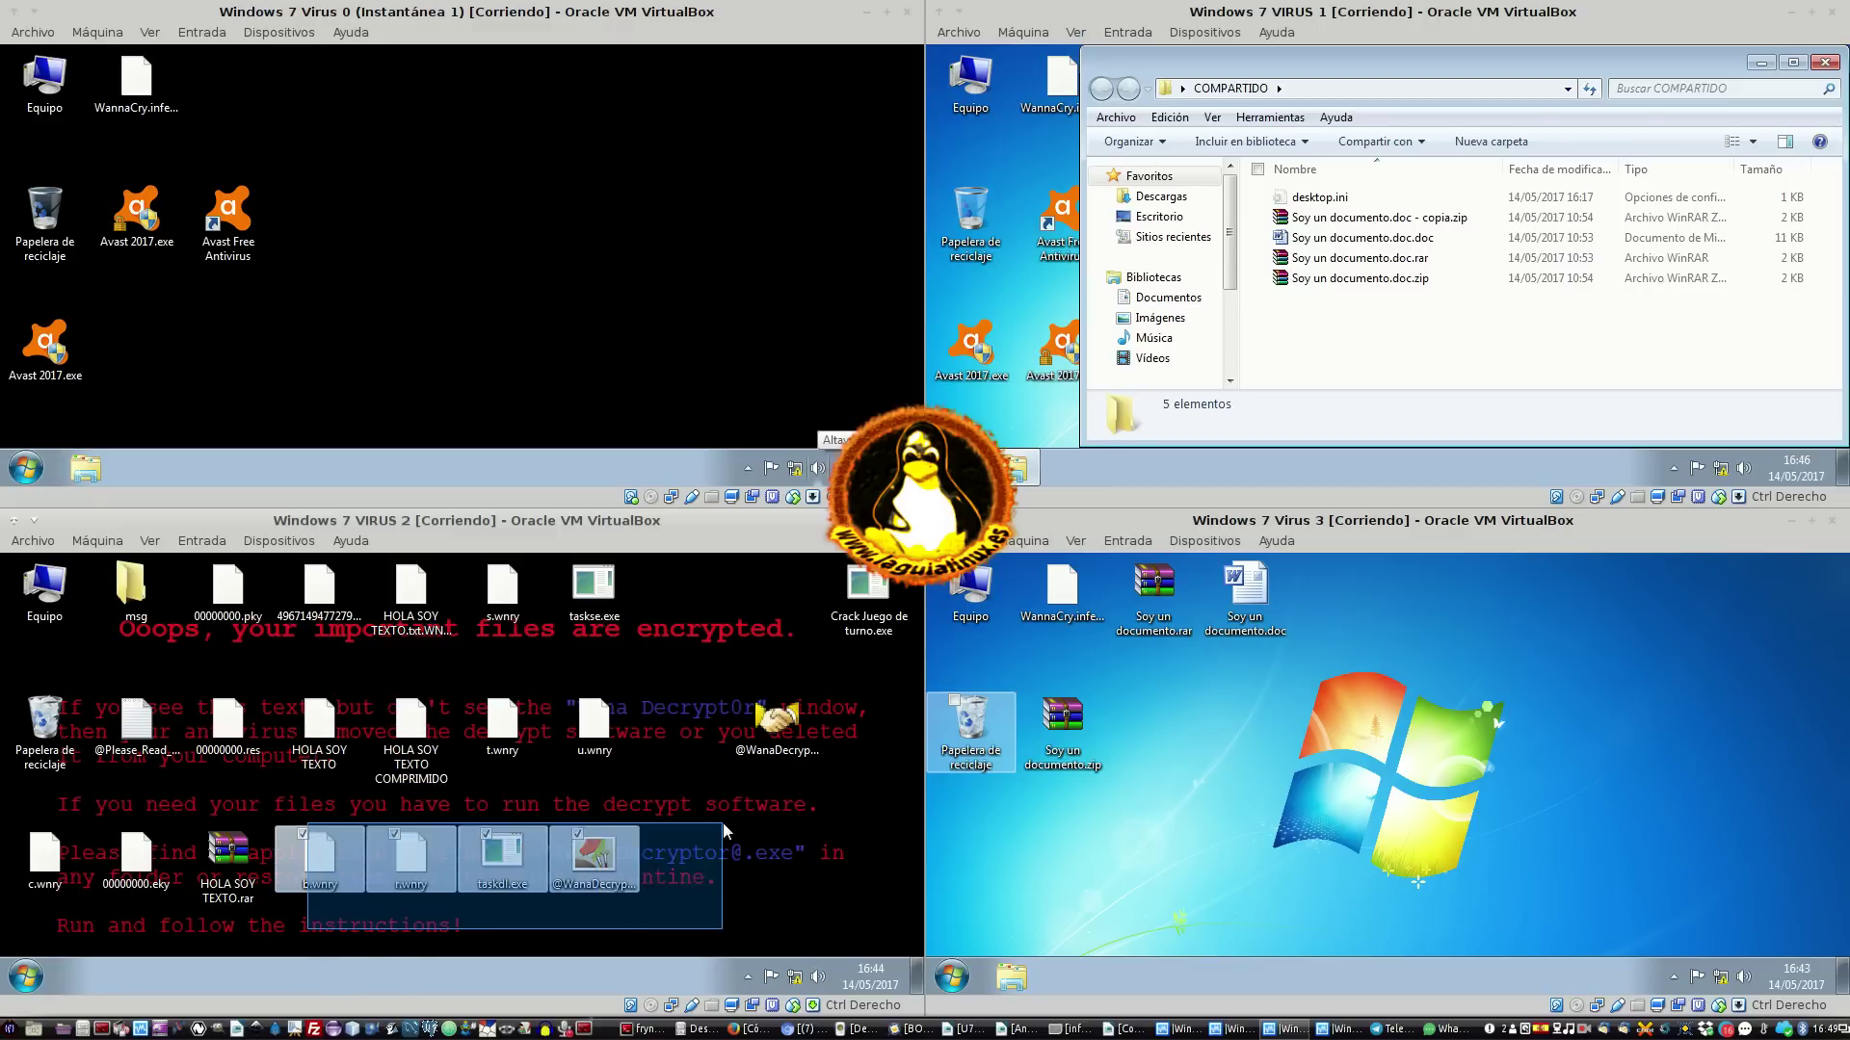
left_click(517, 730)
left_click_drag(518, 731, 688, 609)
left_click_drag(599, 729, 776, 617)
left_click_drag(228, 858, 490, 725)
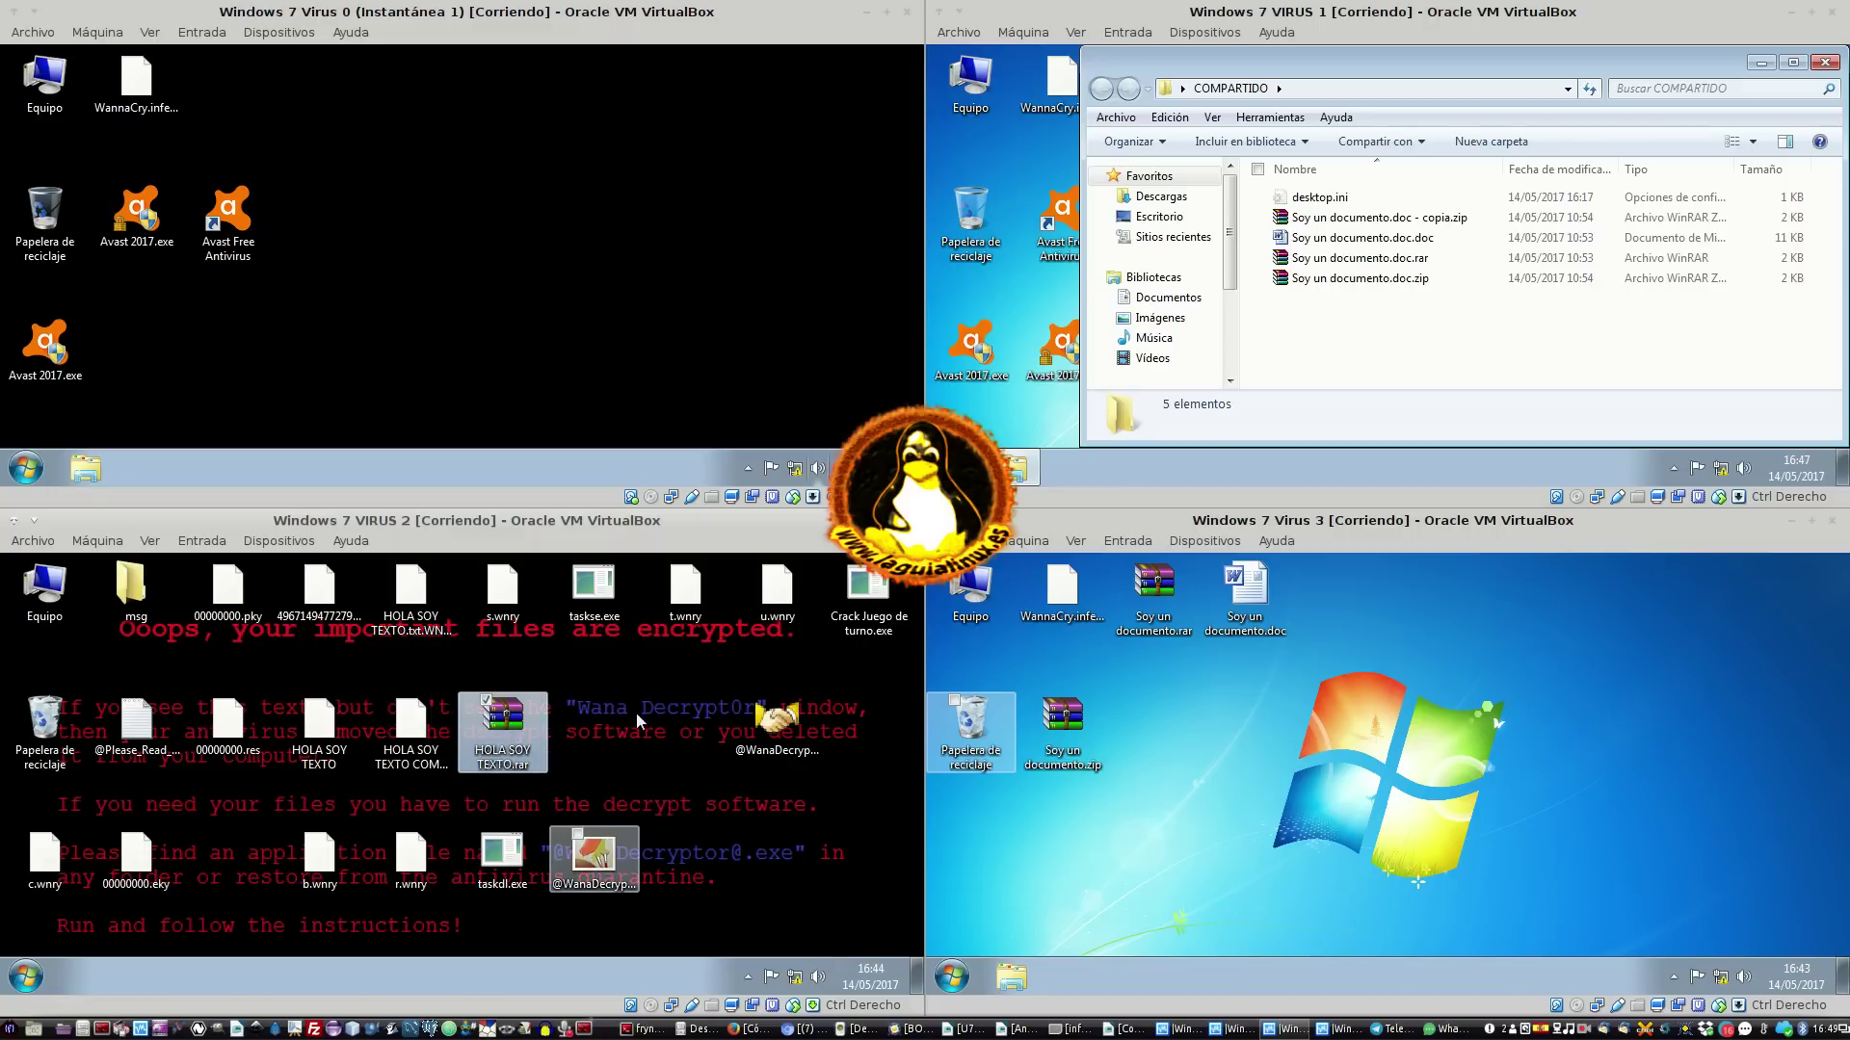
Close the Wana Decrypt0r window and select the HOLA SOY TEXTO files
left_click(325, 758)
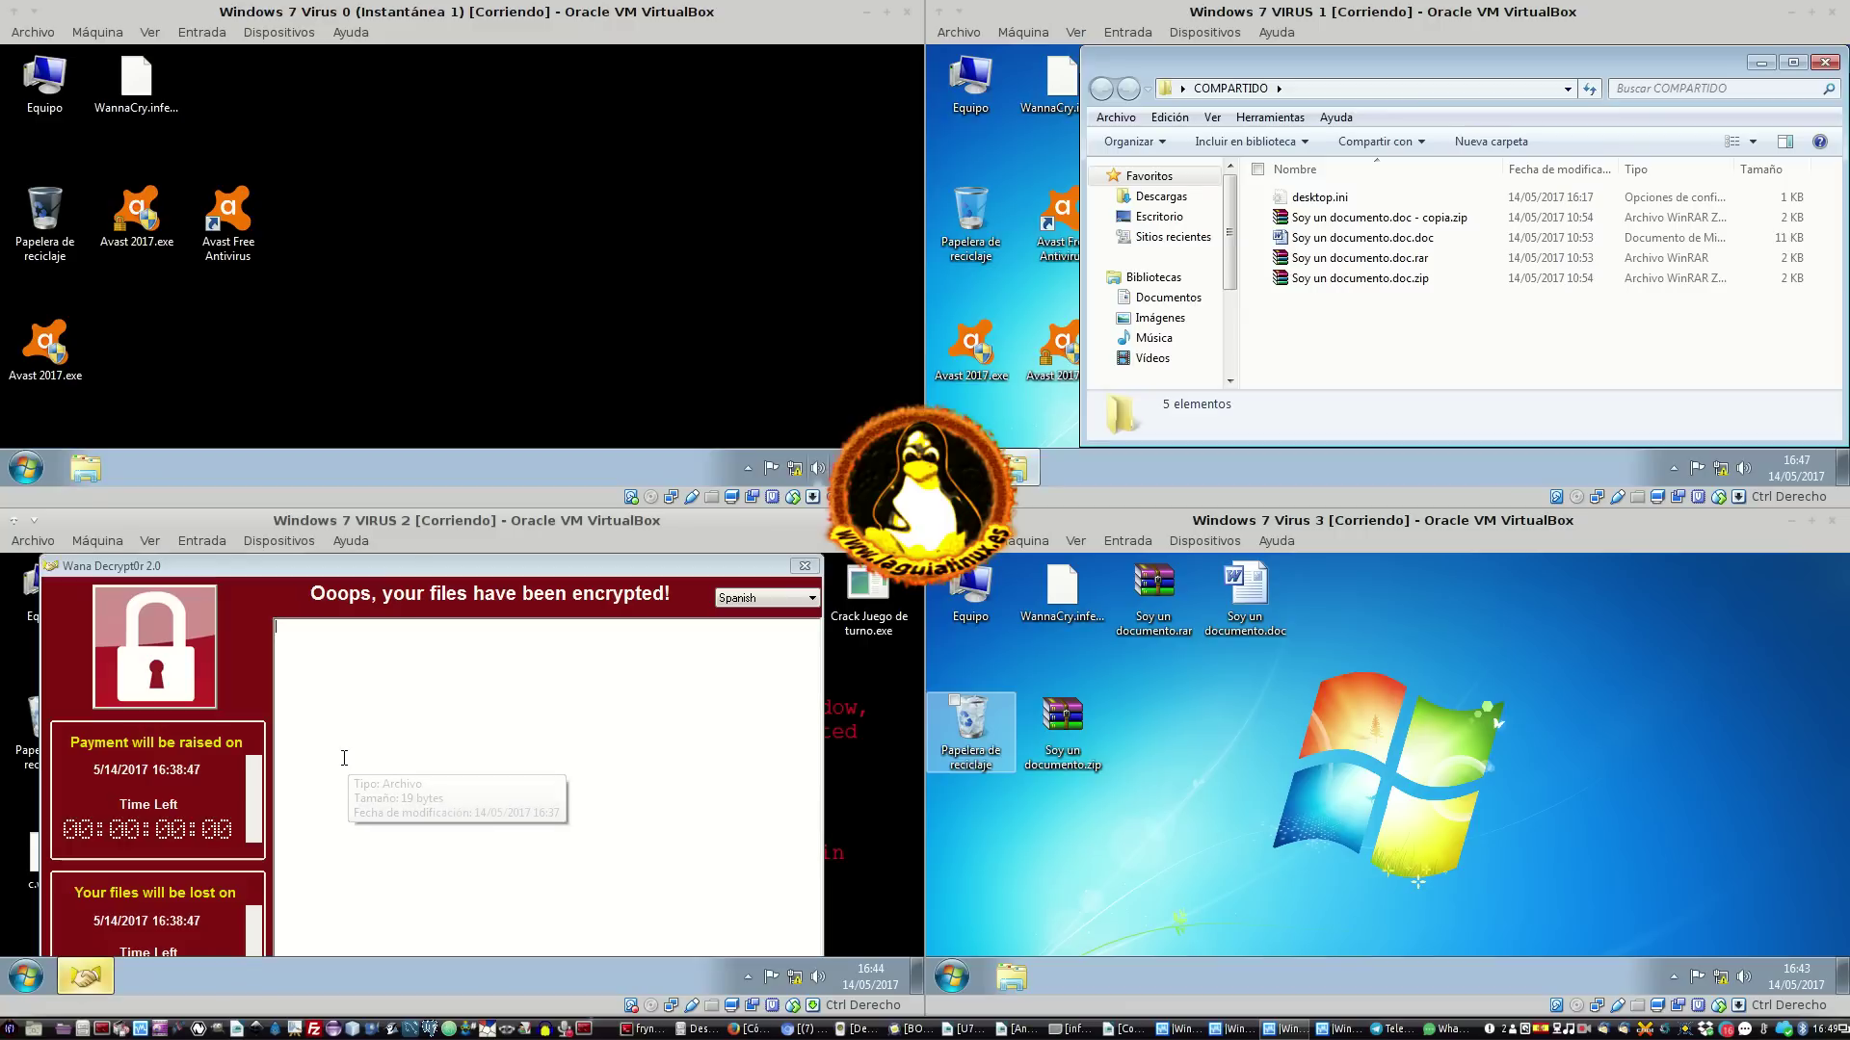
left_click(804, 566)
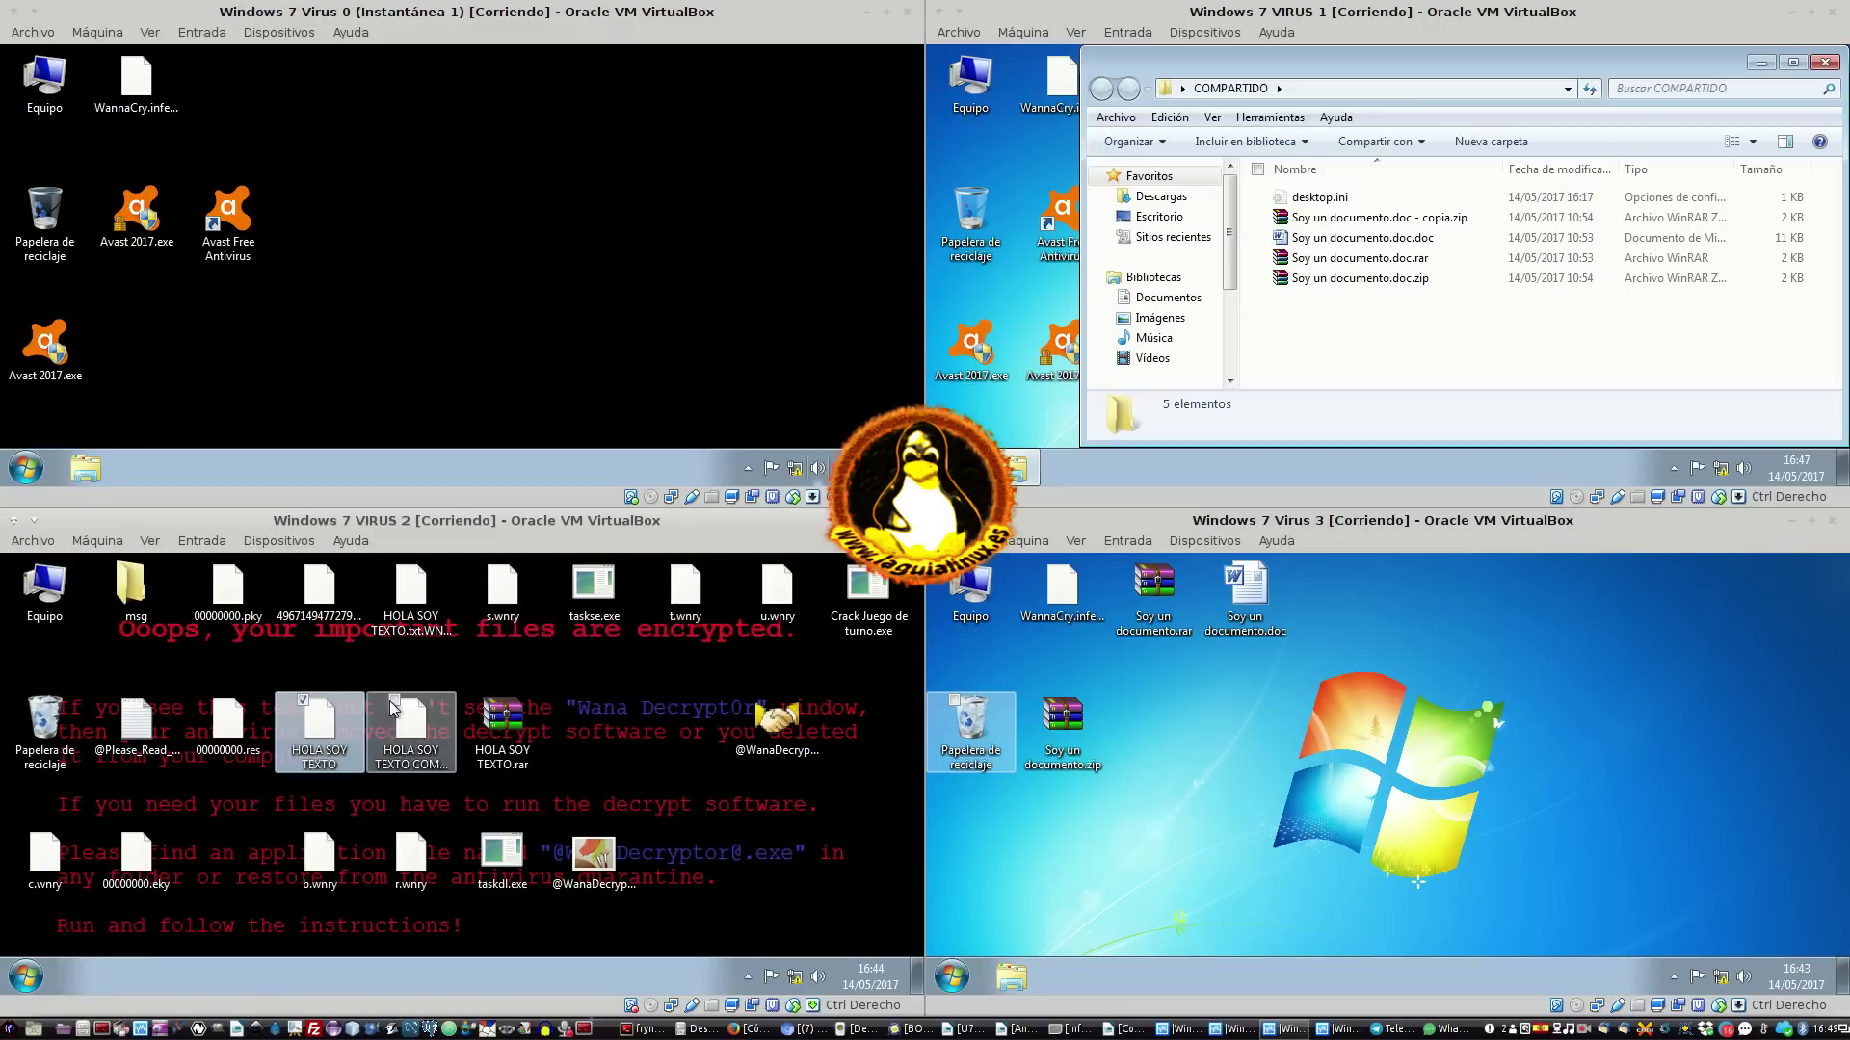
left_click(402, 729)
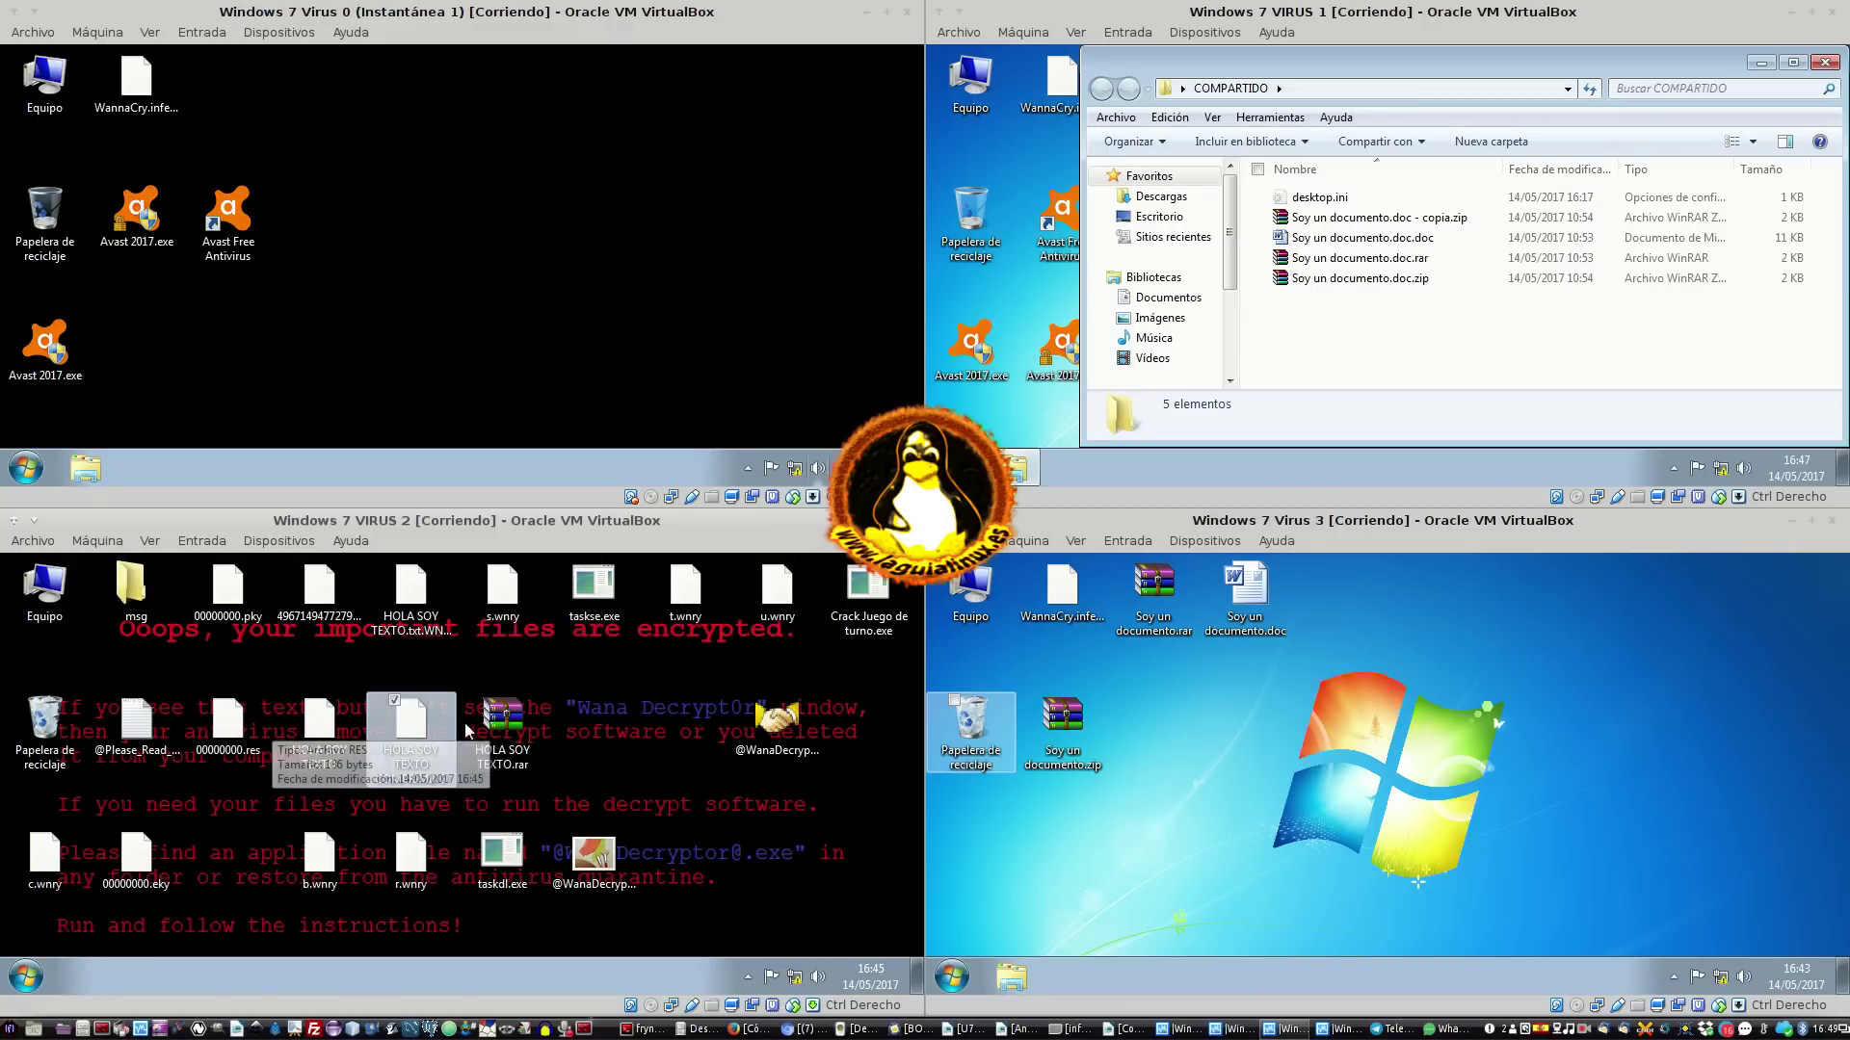
left_click(505, 716)
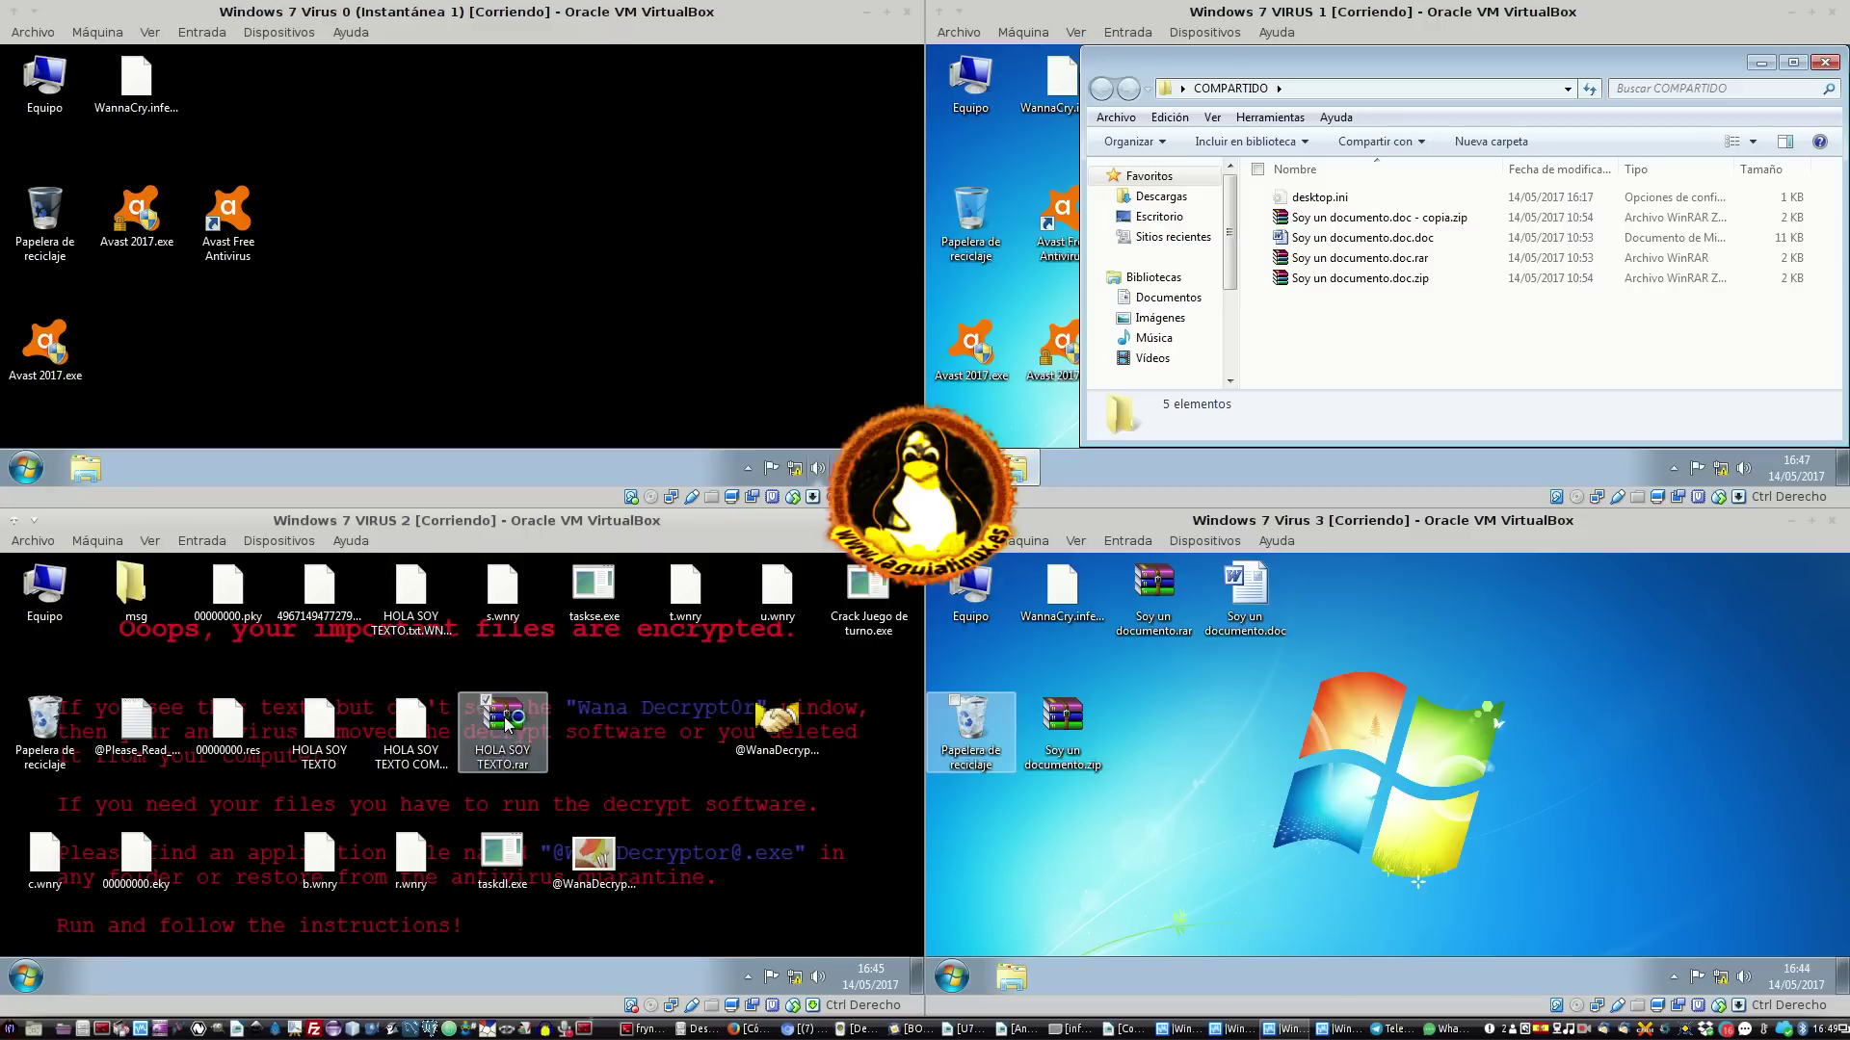
Open and close HOLA SOY TEXTO.rar, then launch Crack Juego de turno.exe and HOLA SOY TEXTO COMPRIMIDO
double_click(504, 720)
left_click(800, 608)
double_click(872, 593)
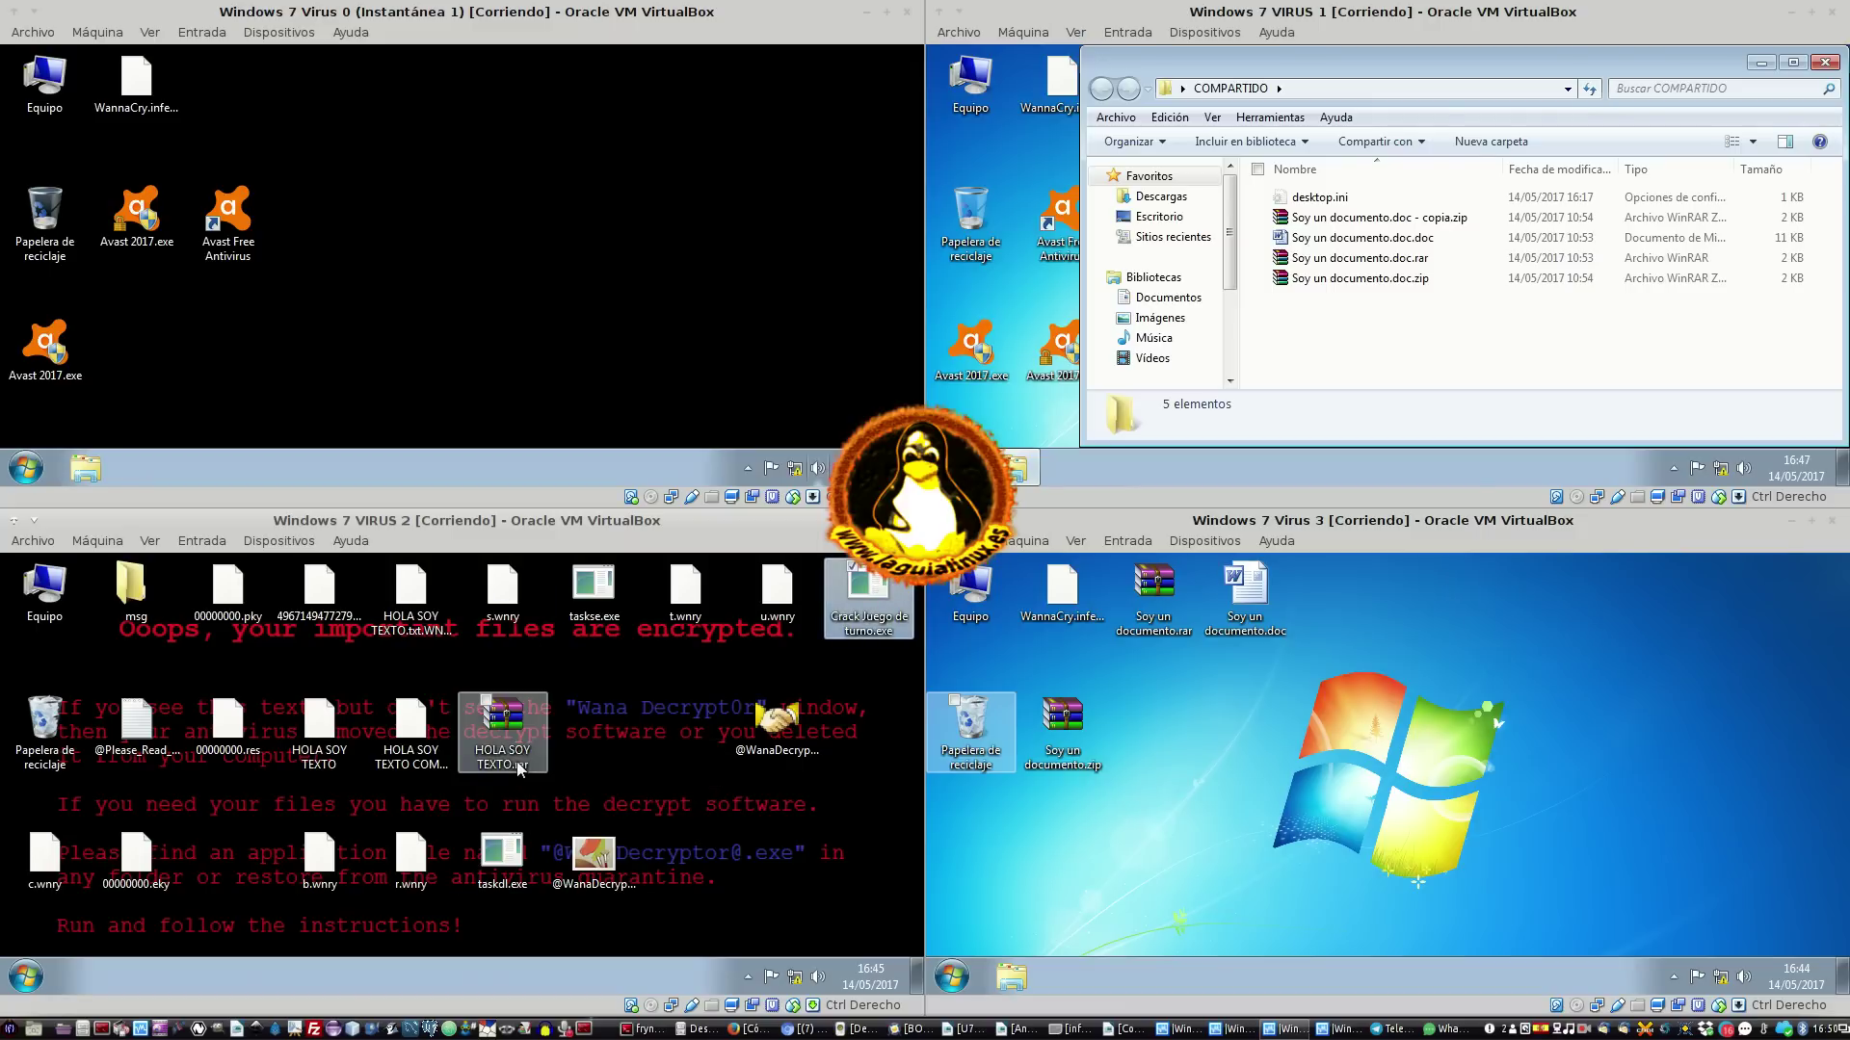
double_click(433, 769)
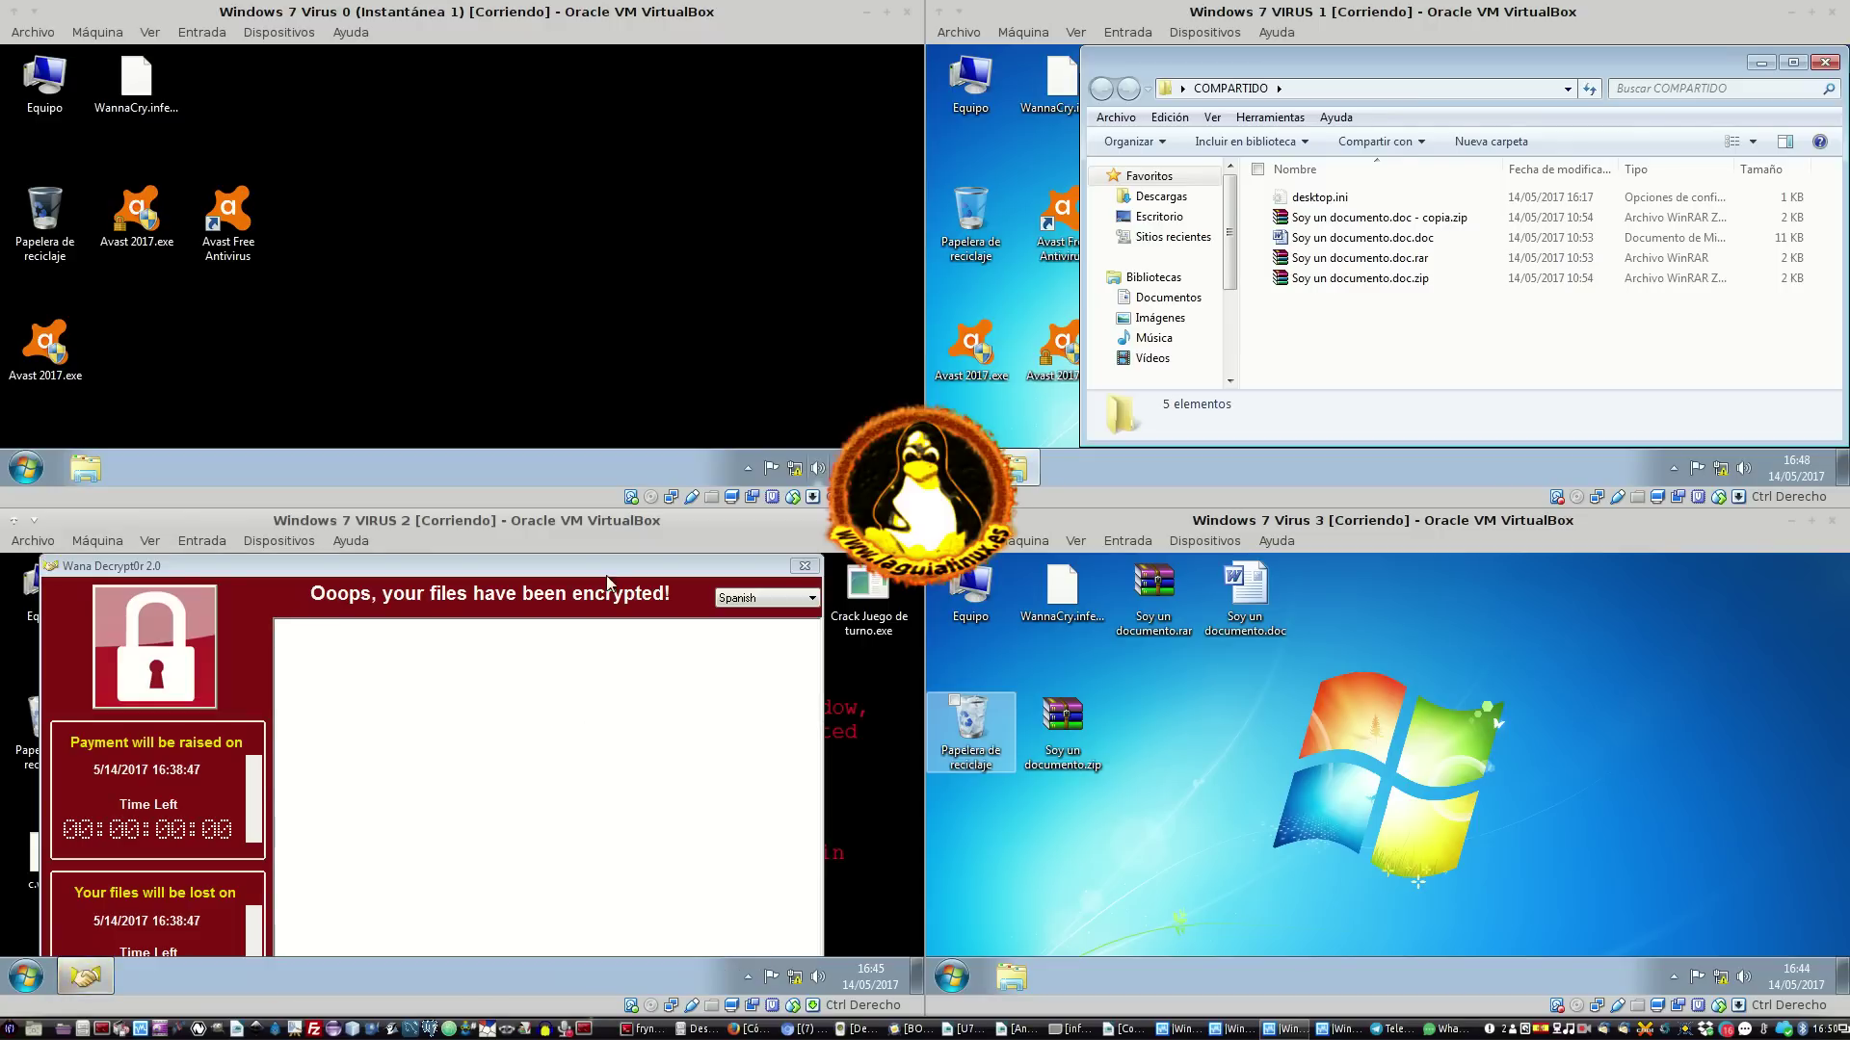
left_click(802, 569)
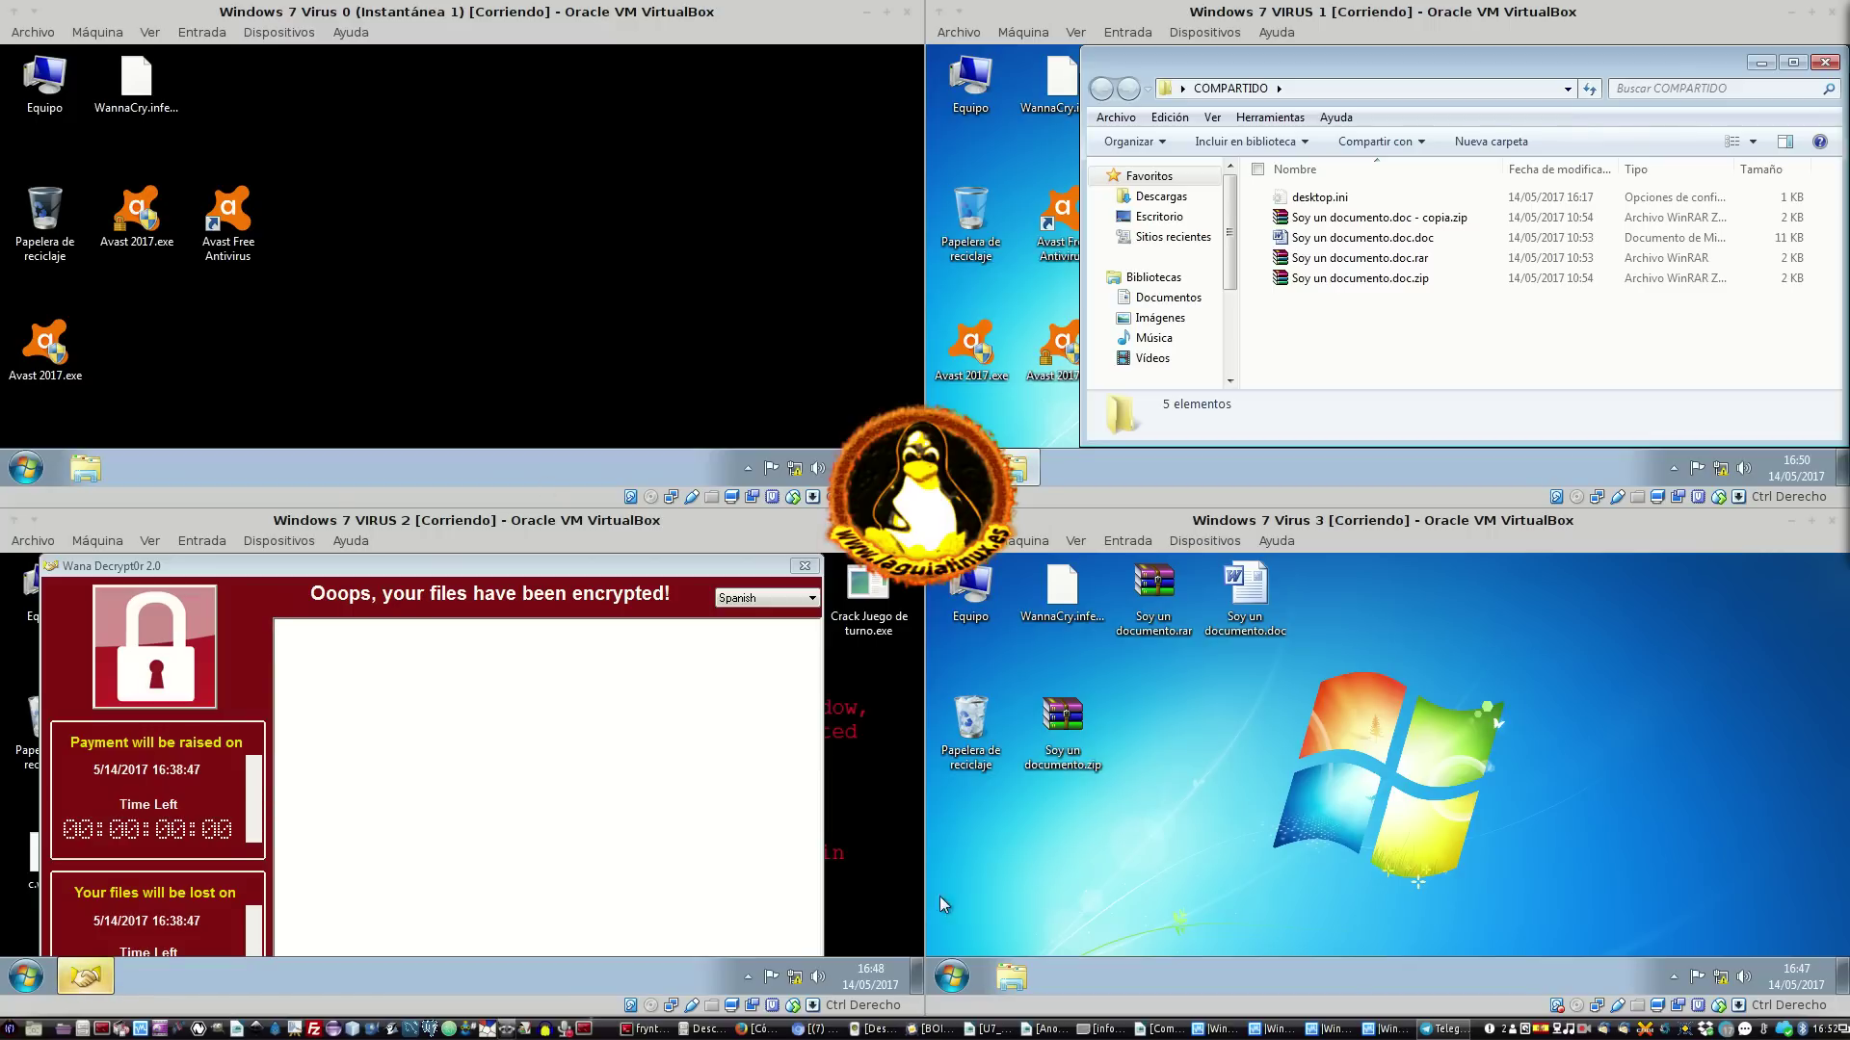
Close VIRUS 2's Wana Decrypt0r and clear the file selection in VIRUS 1's COMPARTIDO folder
left_click(446, 698)
left_click(805, 569)
left_click(502, 728)
left_click(1498, 358)
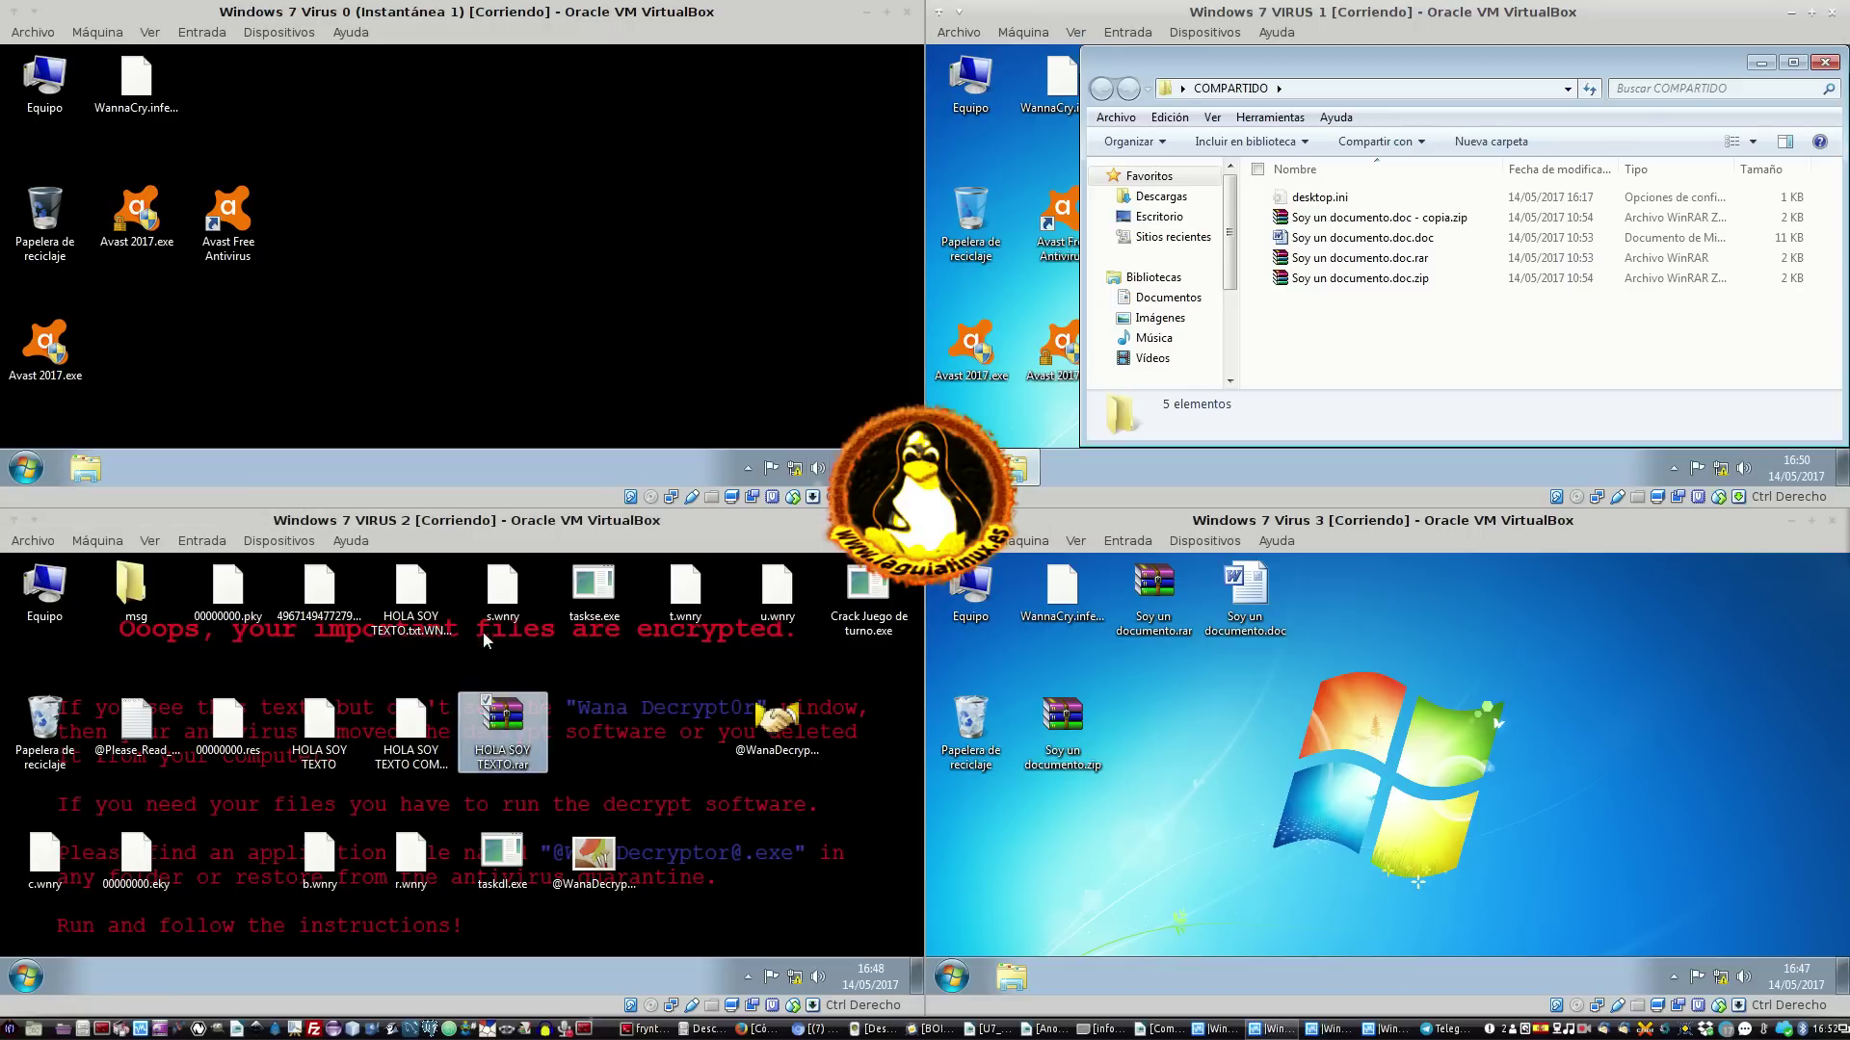
left_click(1286, 279)
left_click(1358, 220)
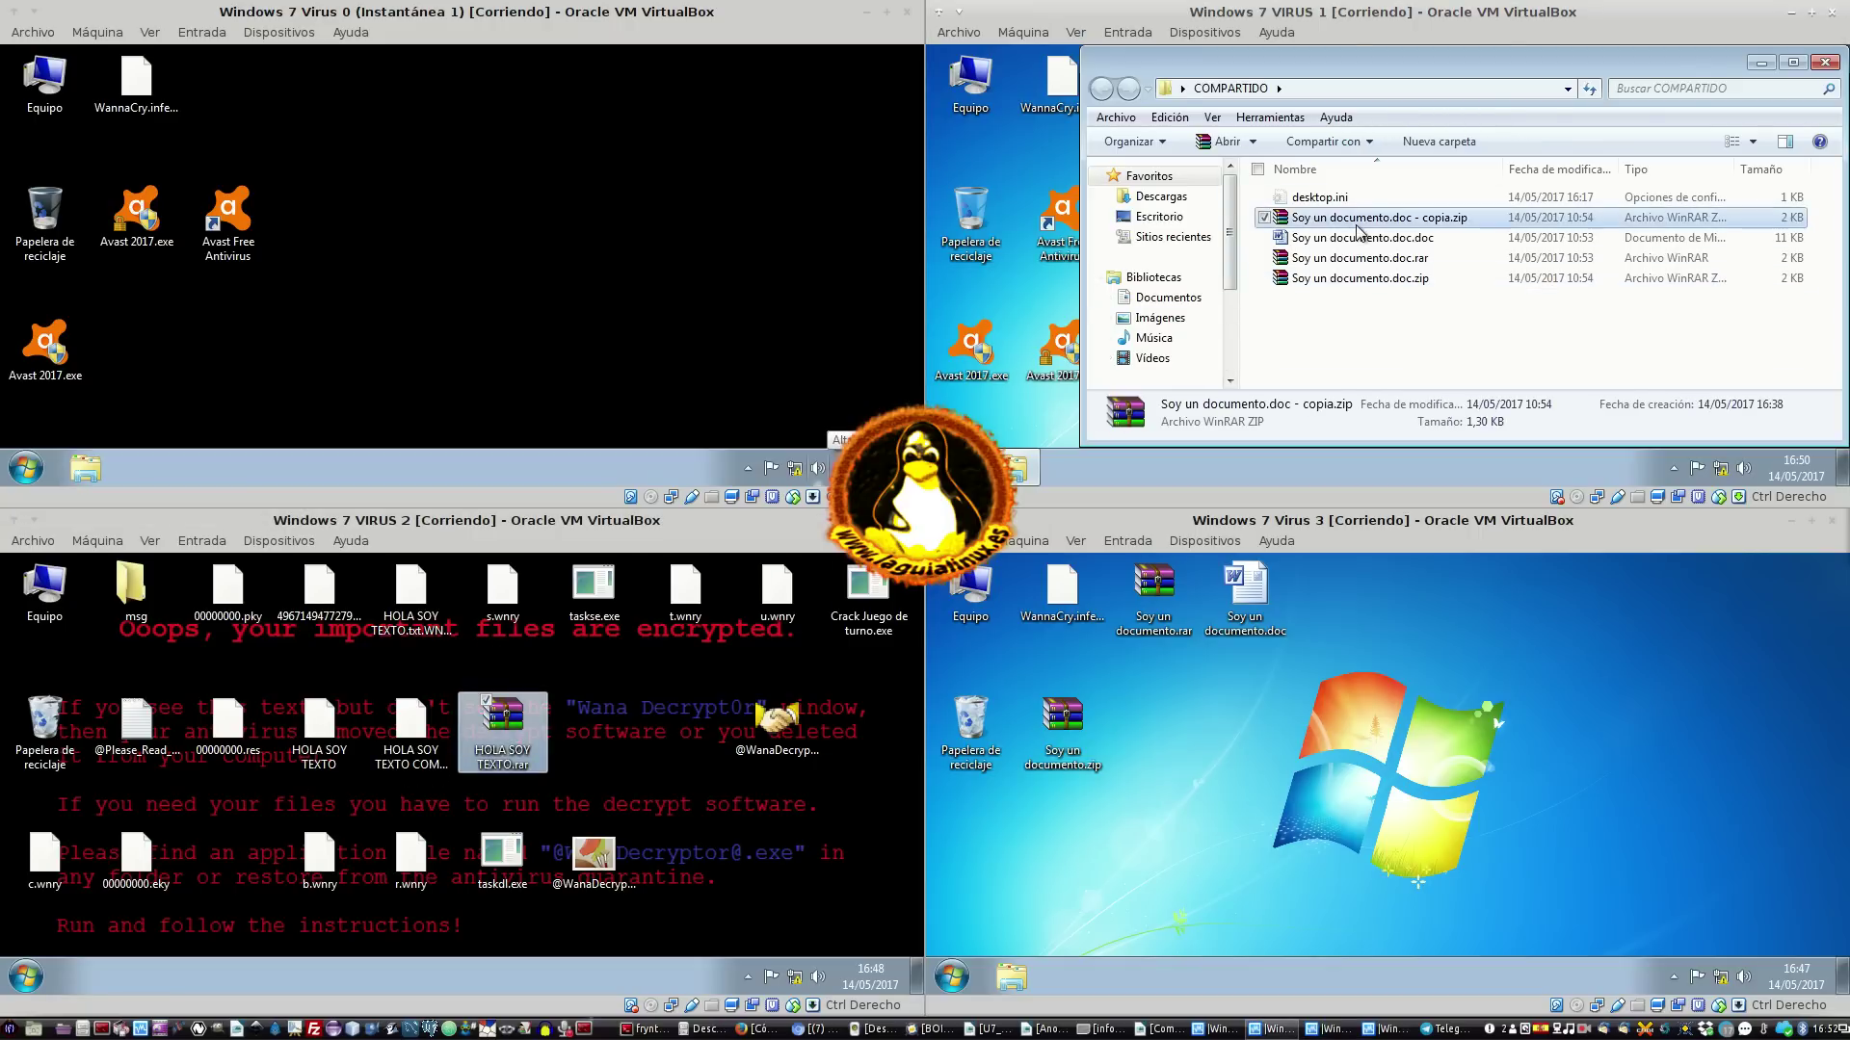
left_click(1352, 331)
left_click(639, 748)
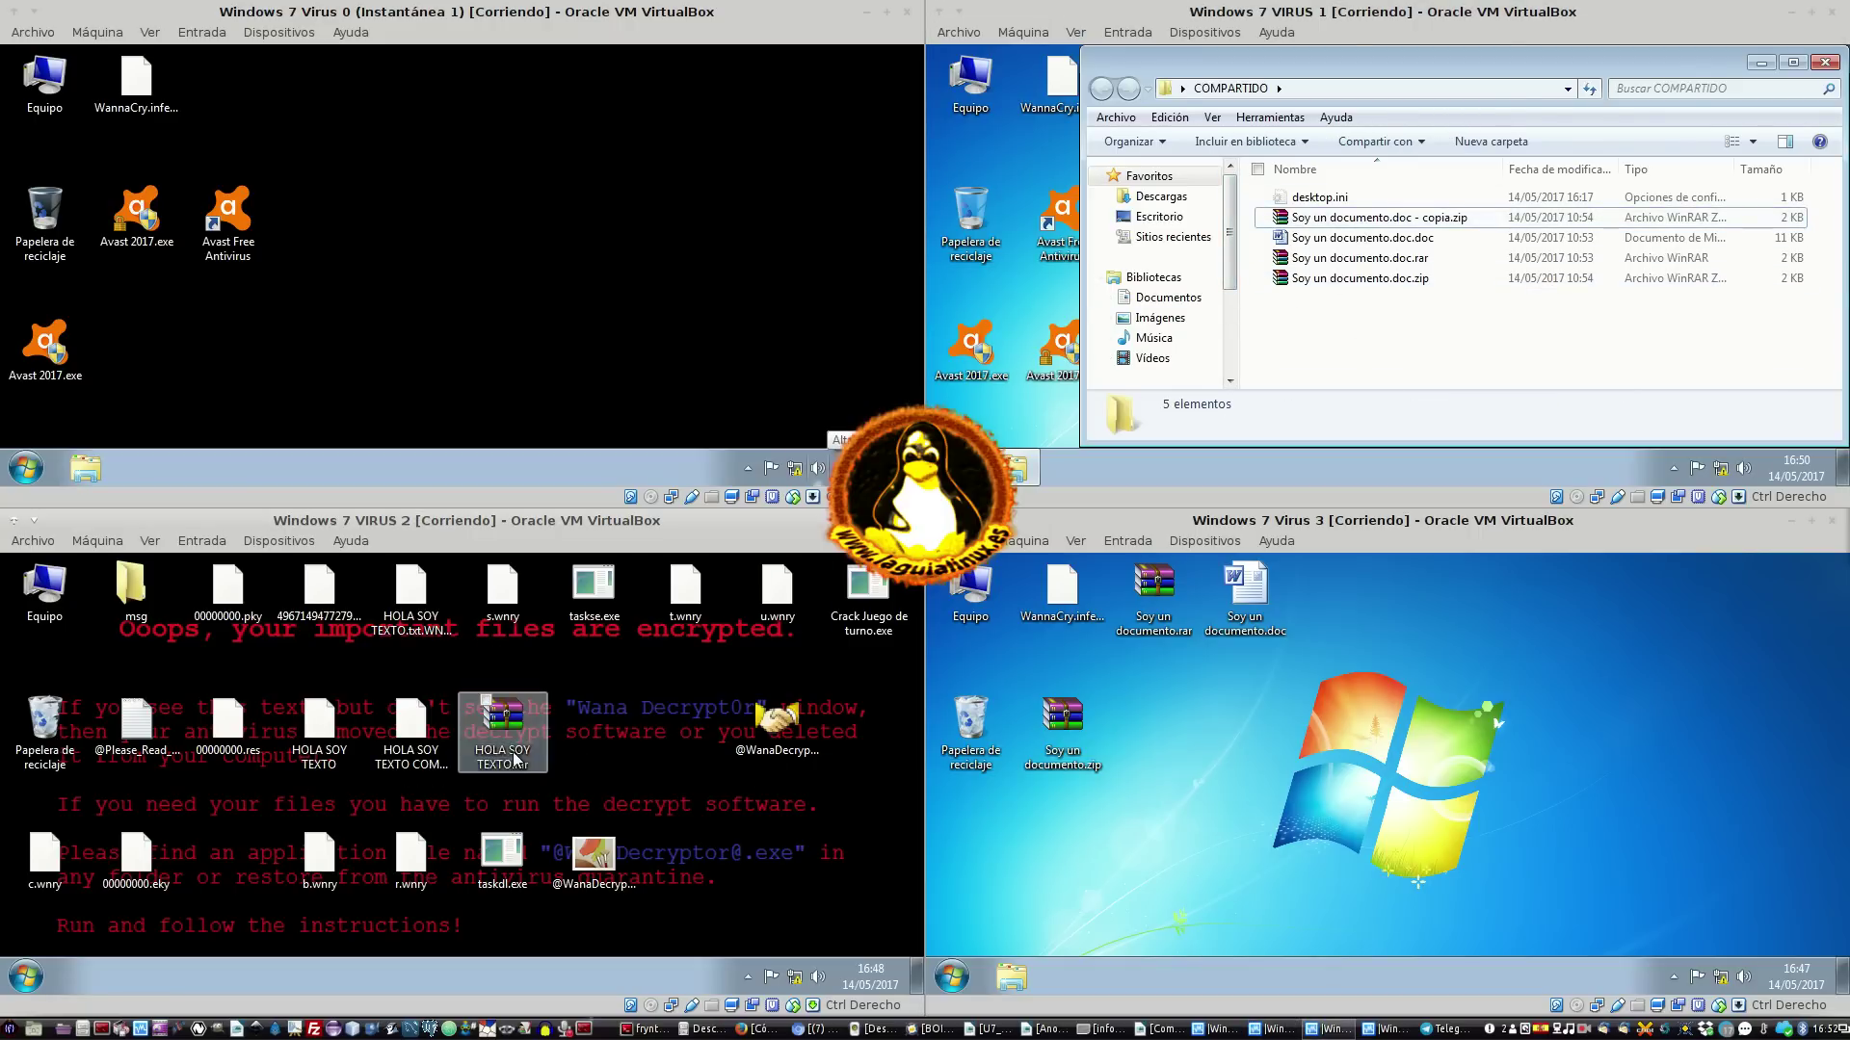
Marquee-select the top row of VIRUS 2's desktop icons and close Wana Decrypt0r
left_click(487, 850)
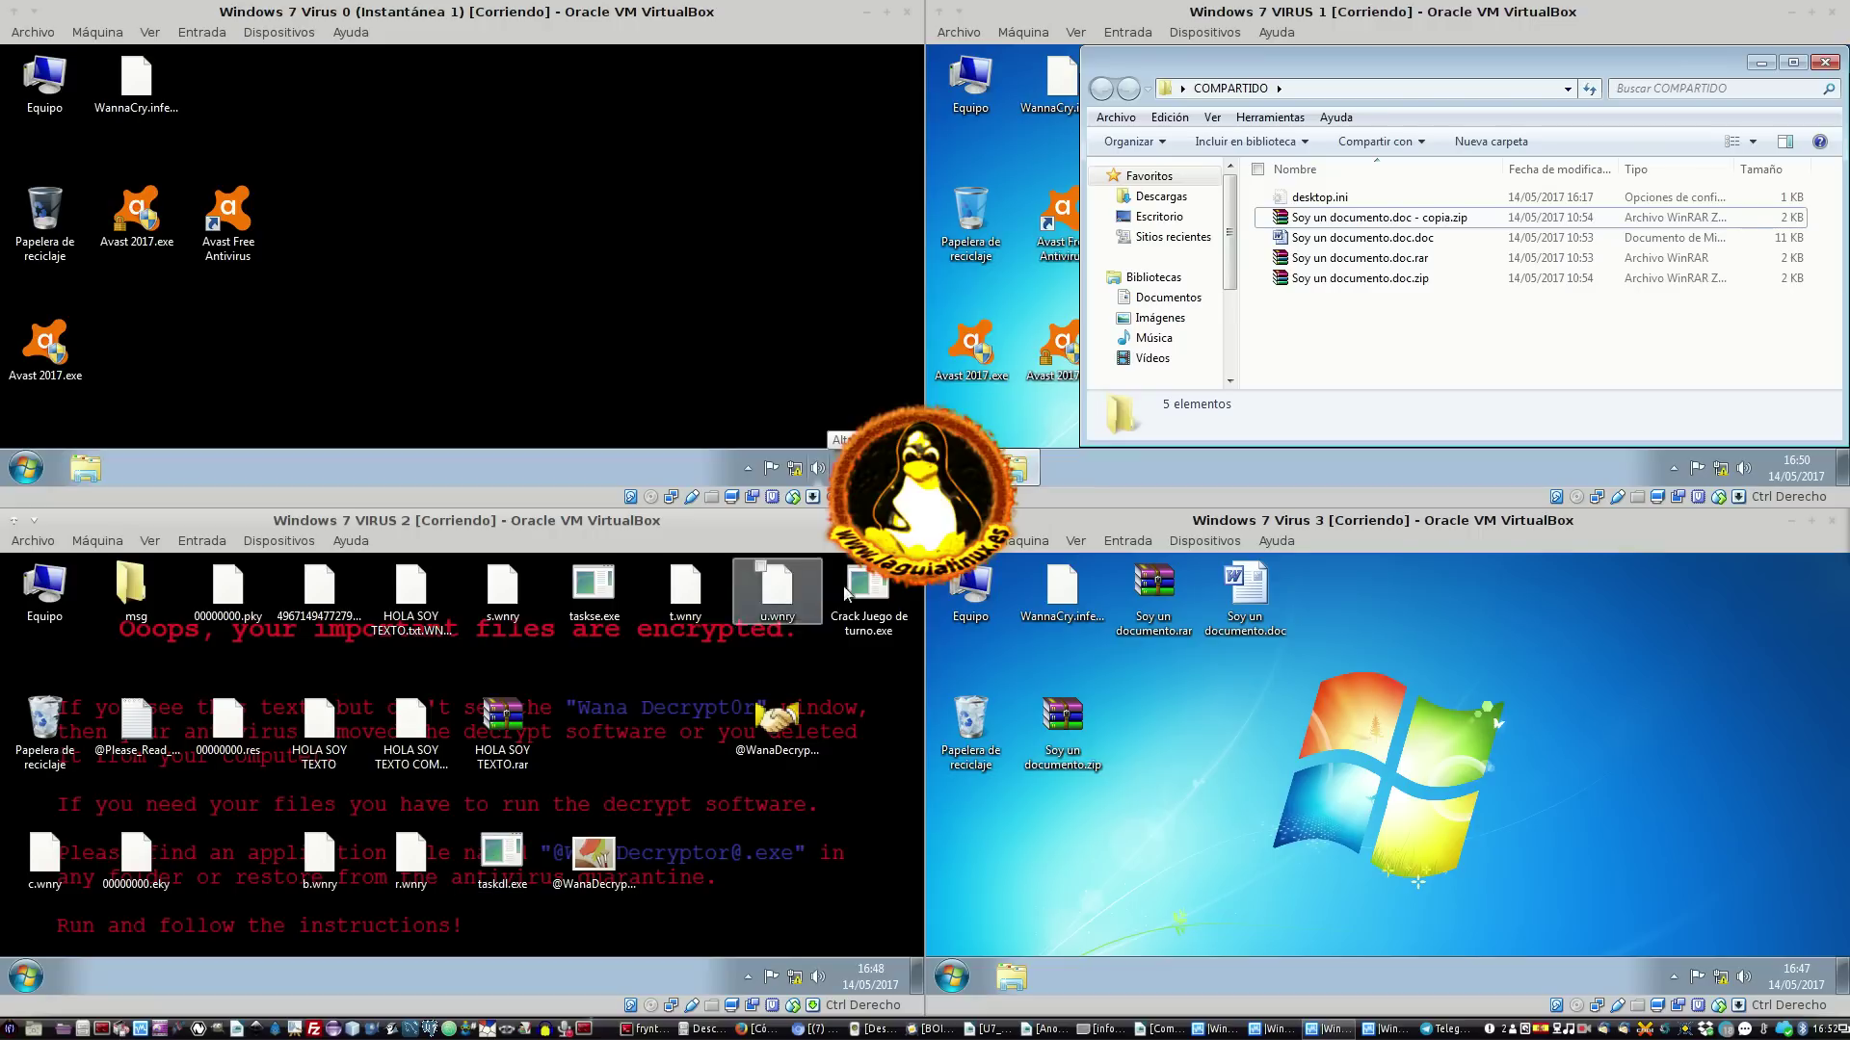
left_click_drag(119, 657, 786, 611)
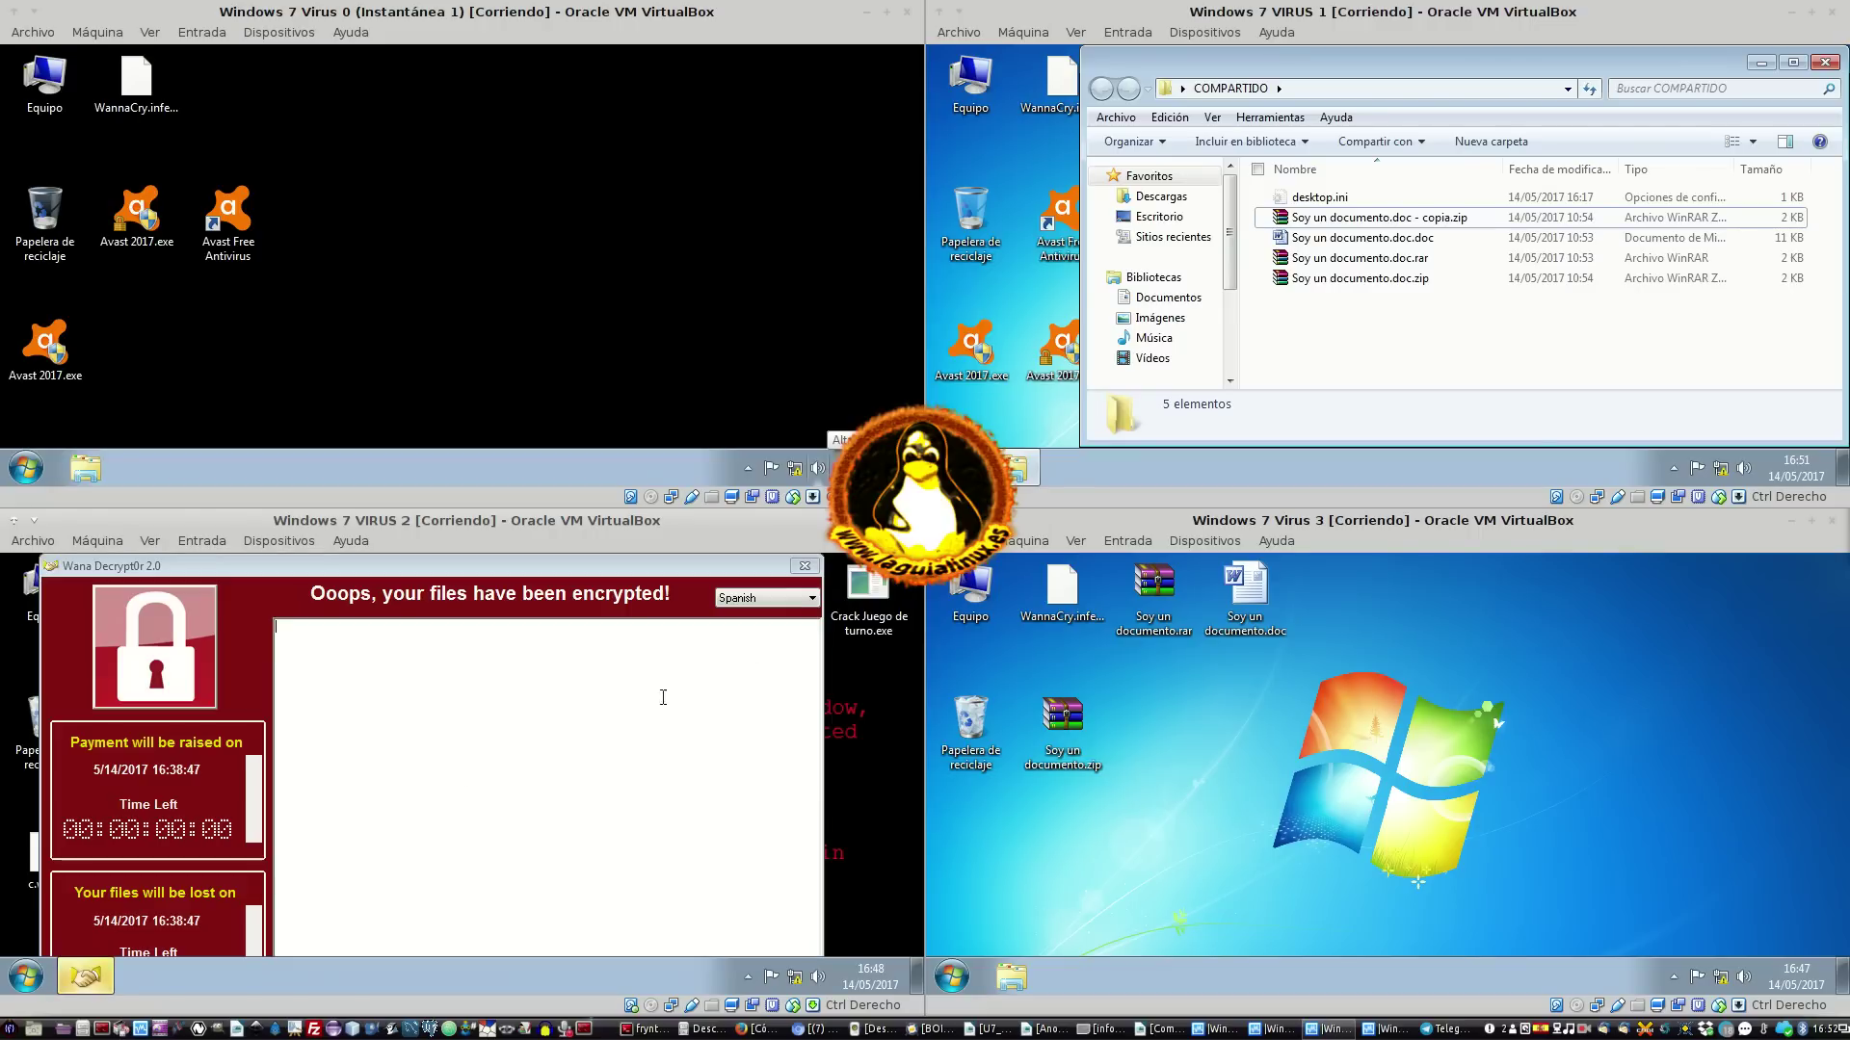
left_click(804, 566)
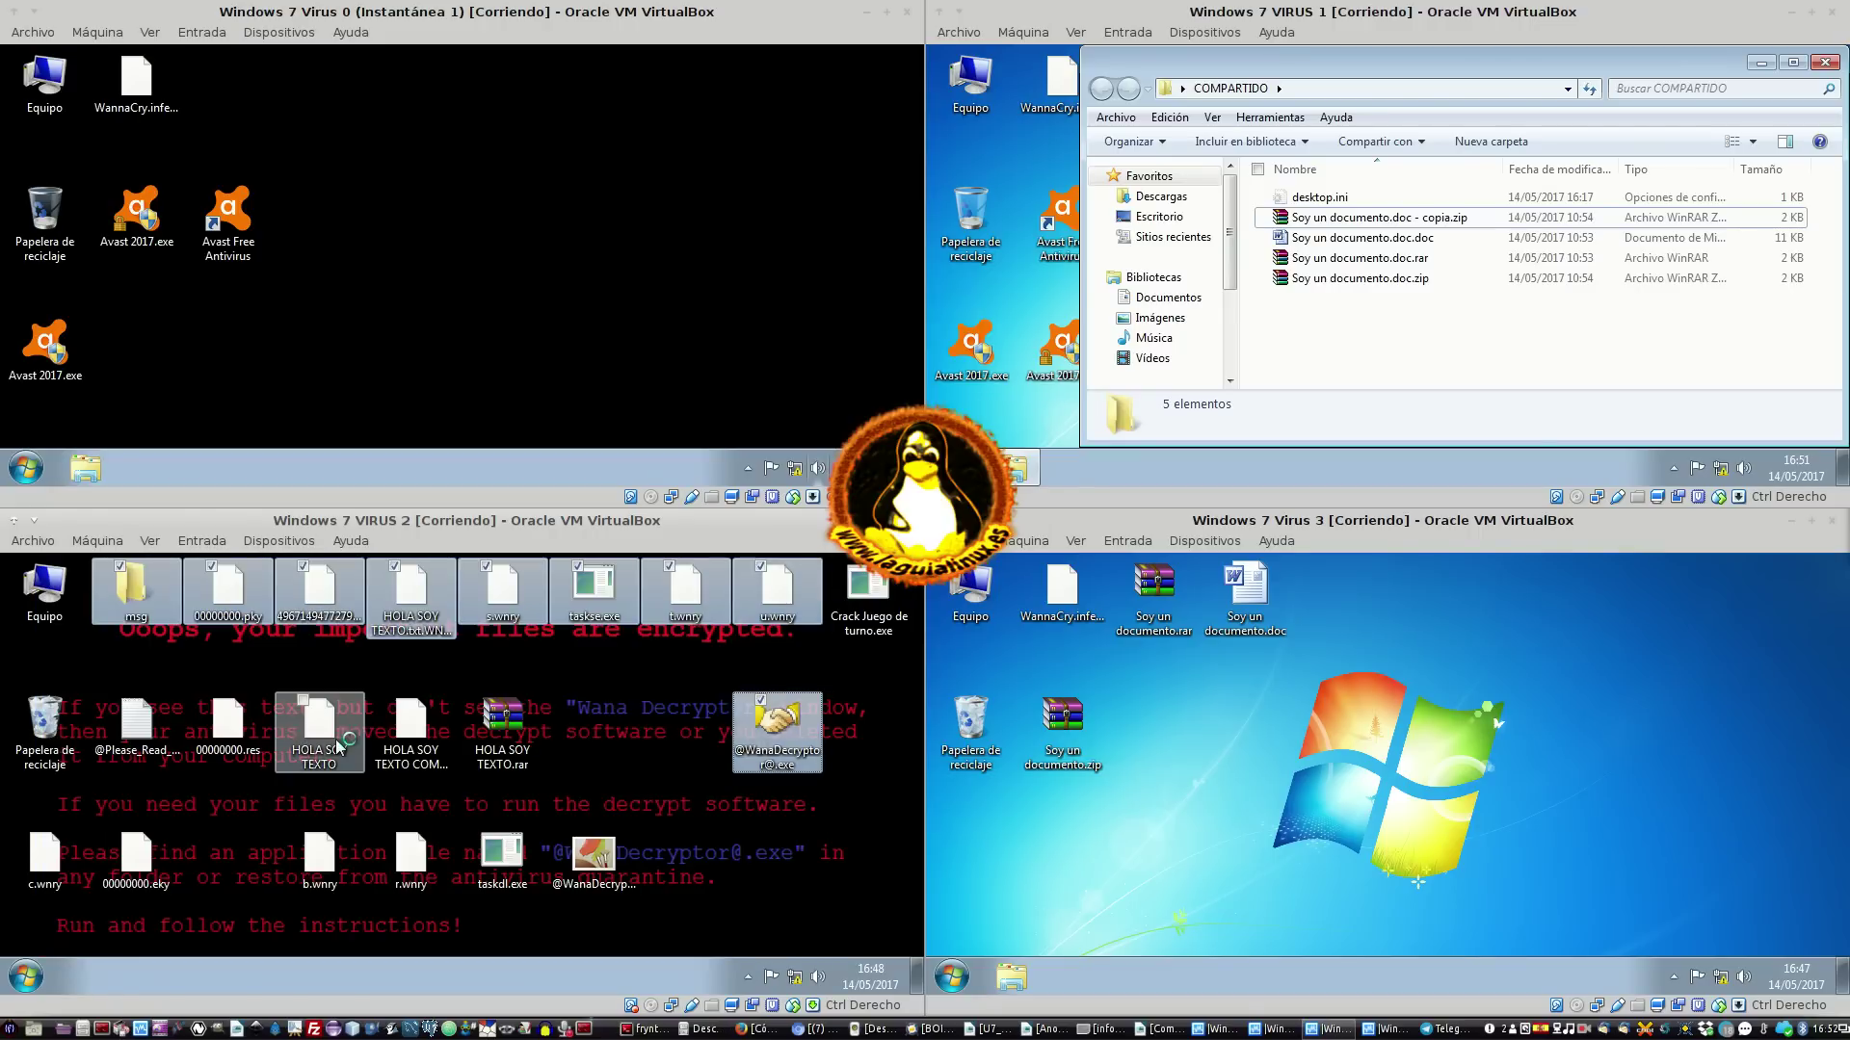
left_click(227, 727, "ctrl")
left_click(137, 730, "ctrl")
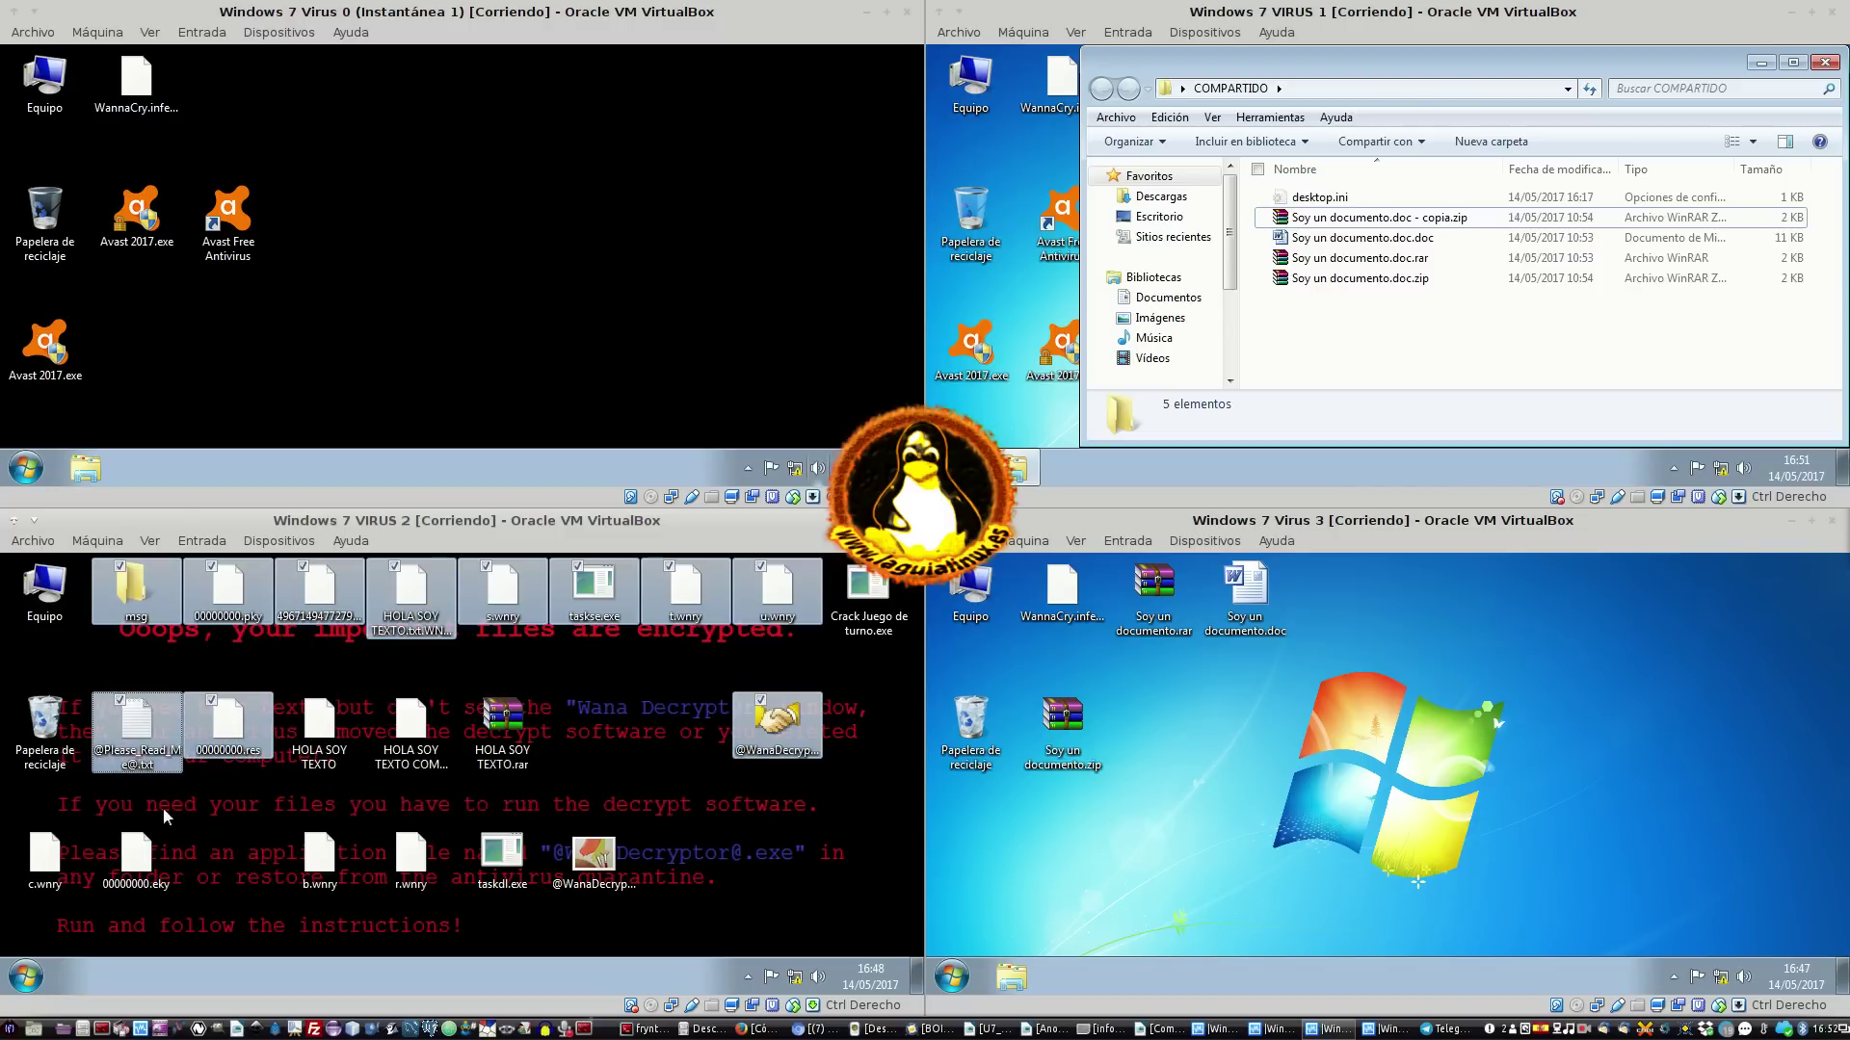
left_click(145, 852, "ctrl")
left_click(75, 865, "ctrl")
left_click(318, 857, "ctrl")
left_click(410, 858, "ctrl")
left_click(502, 853, "ctrl")
left_click(598, 877, "ctrl")
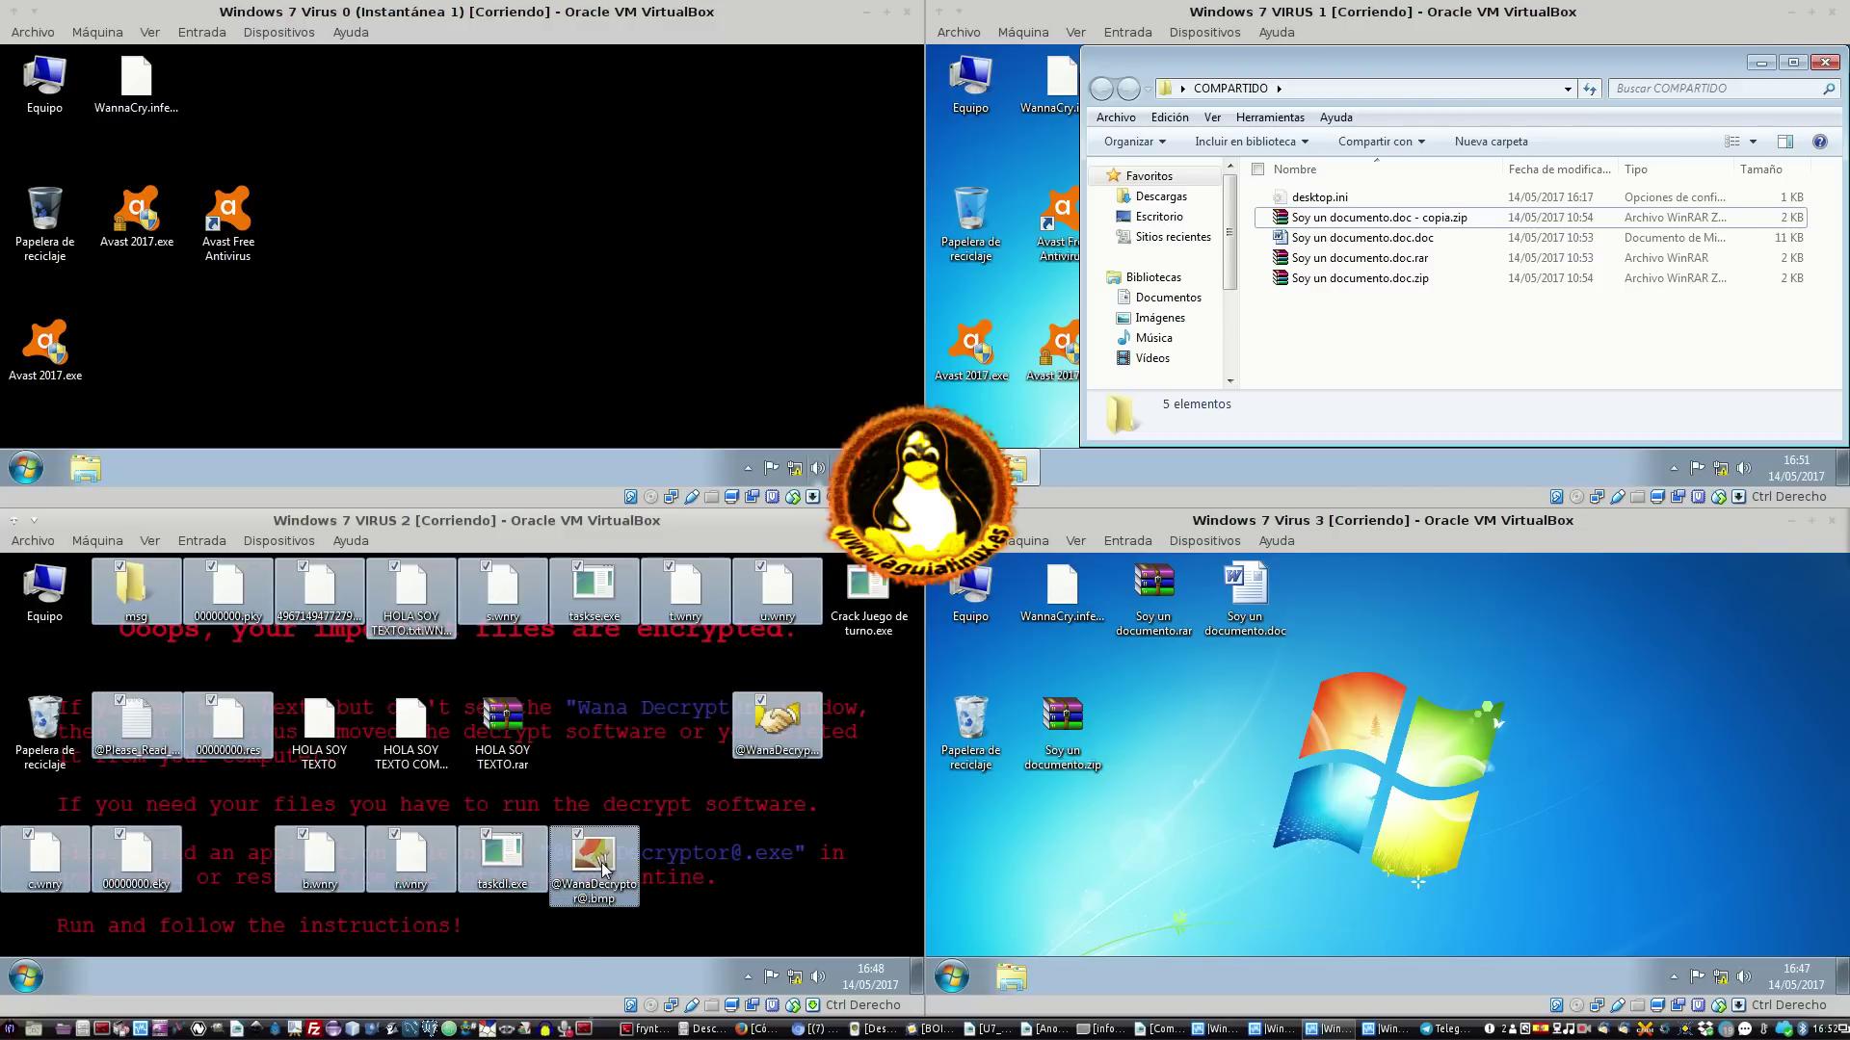
Delete the selected ransomware files, skipping the locked file and dismissing the file-in-use warning
right_click(600, 866)
left_click(673, 956)
left_click(555, 787)
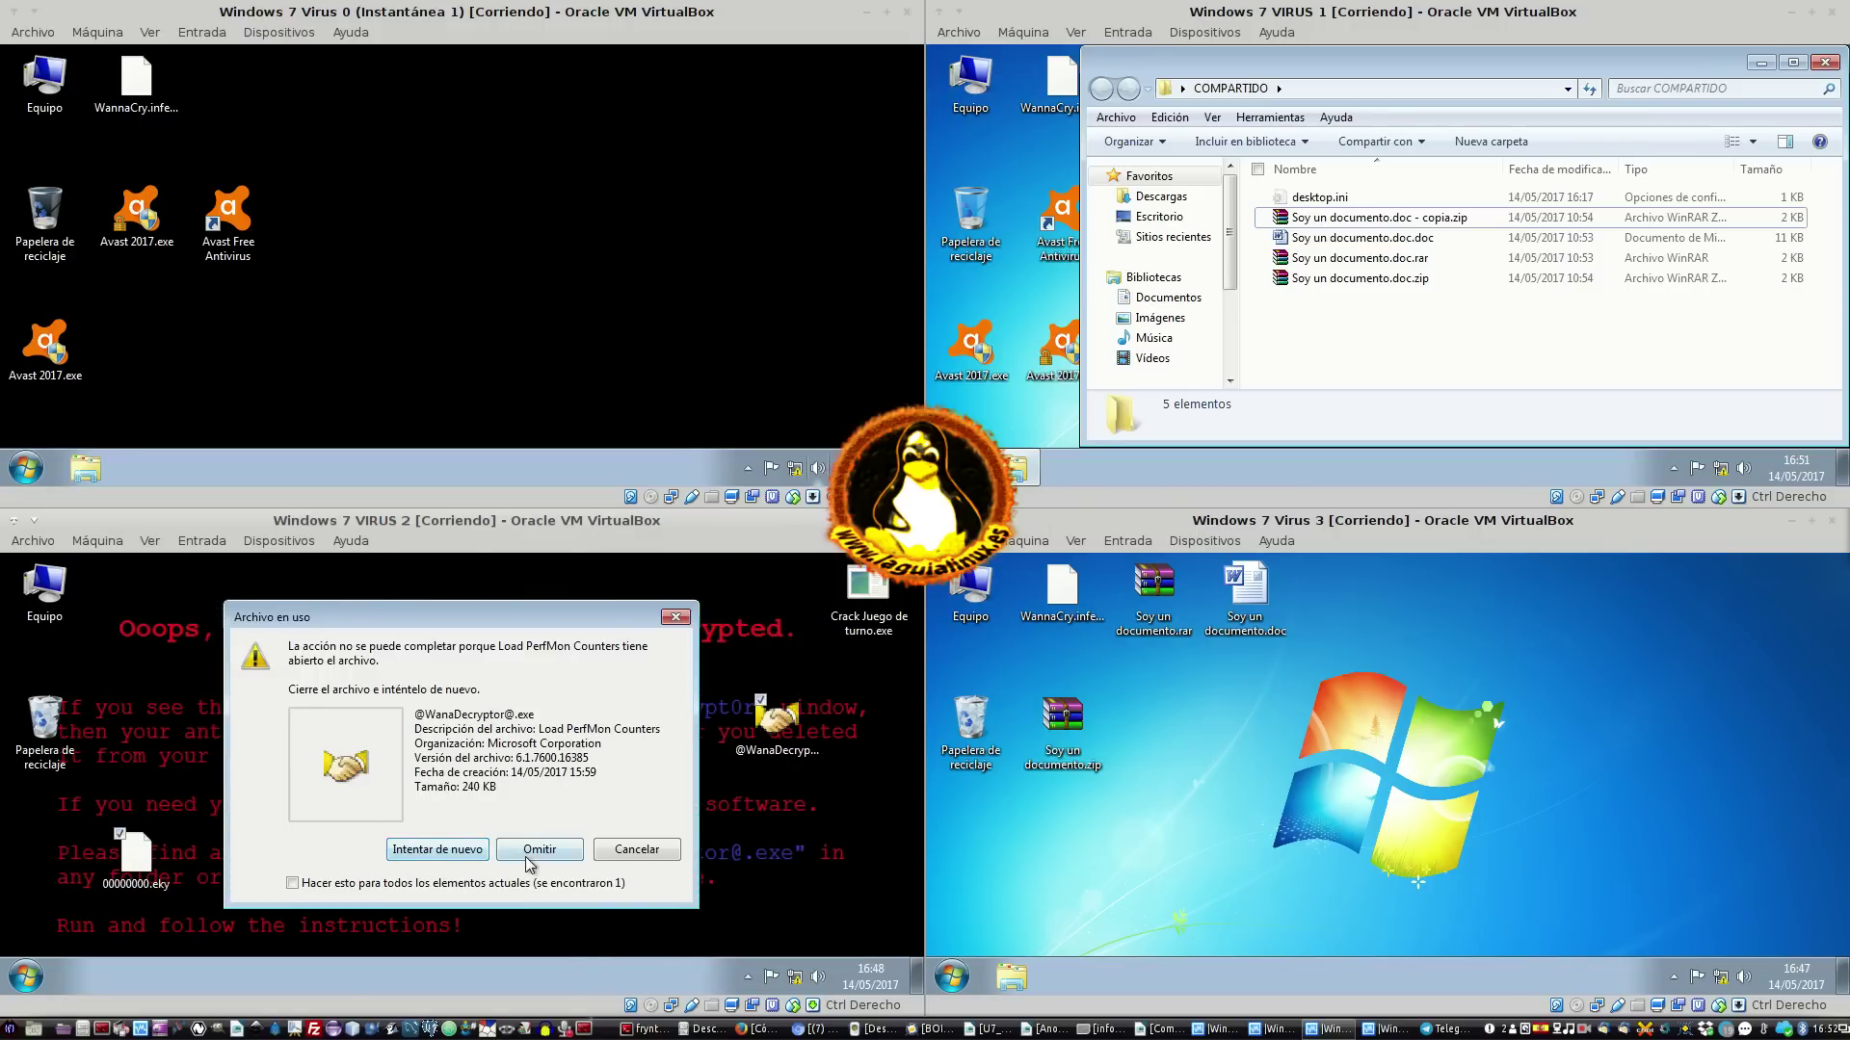
left_click(556, 852)
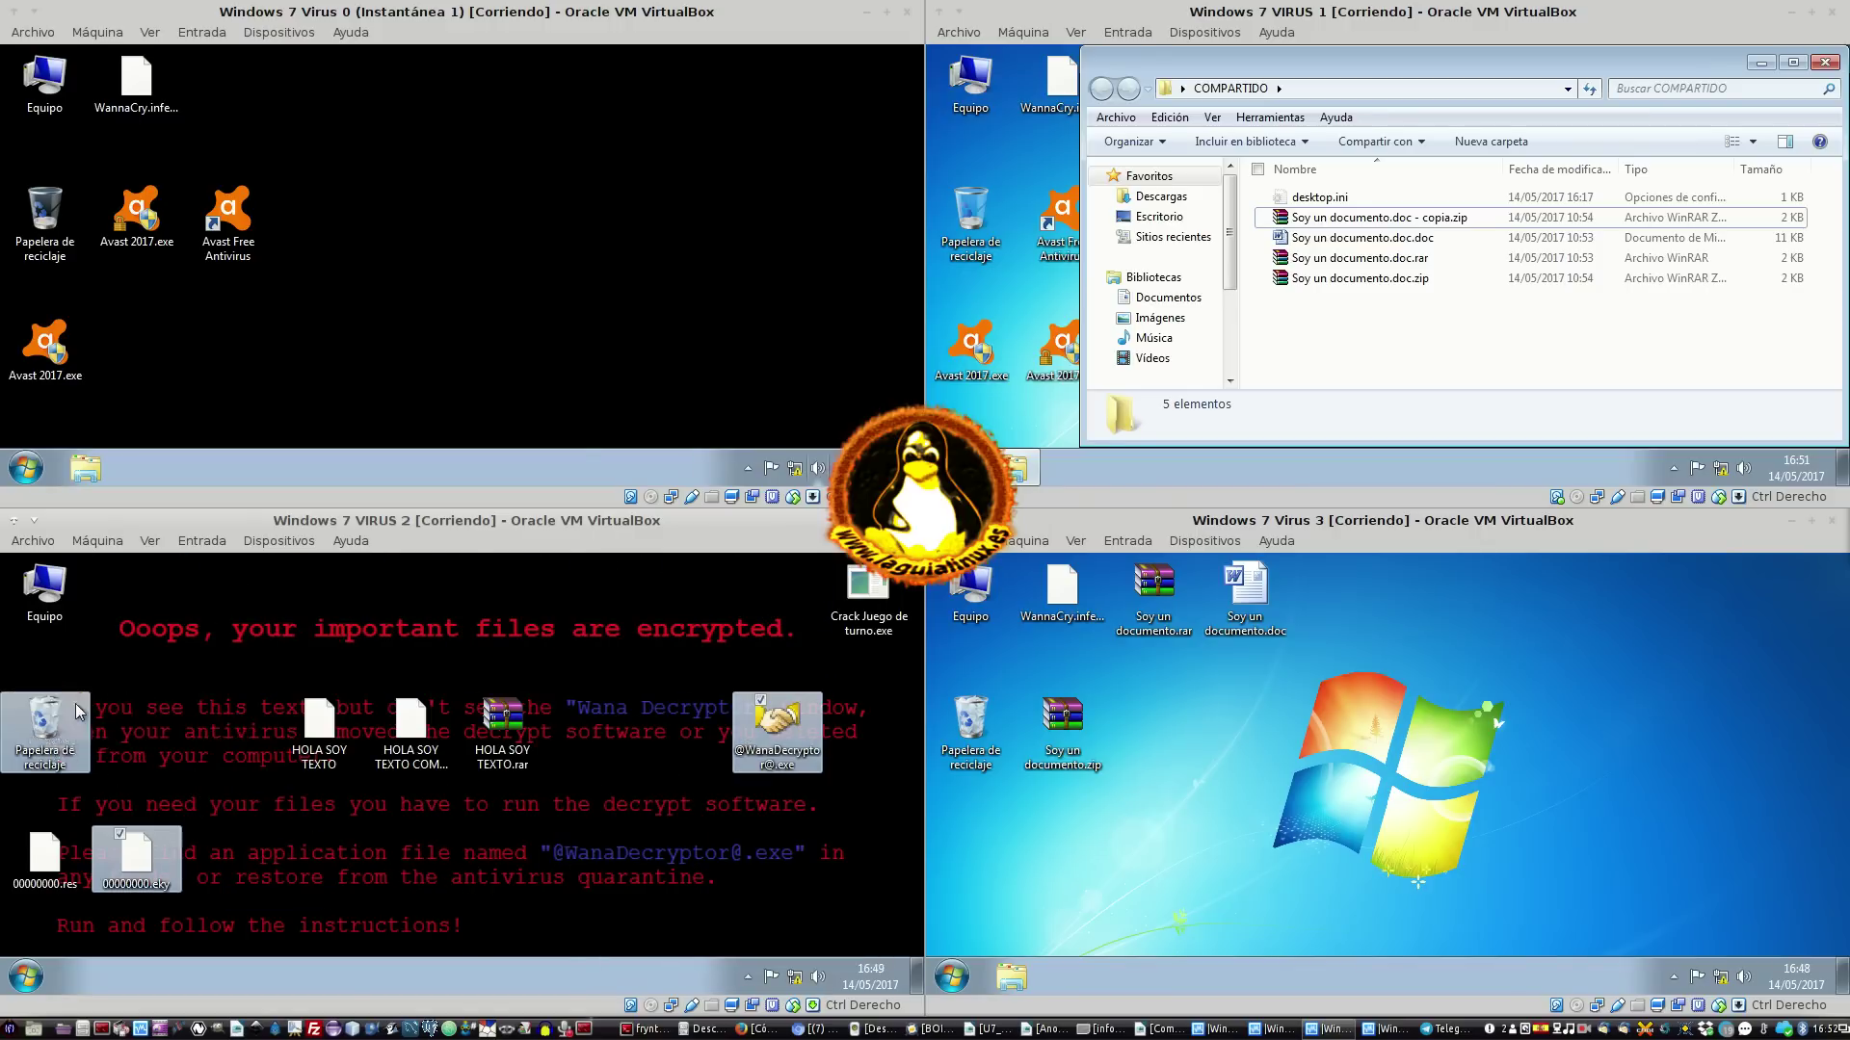
left_click_drag(79, 711, 79, 711)
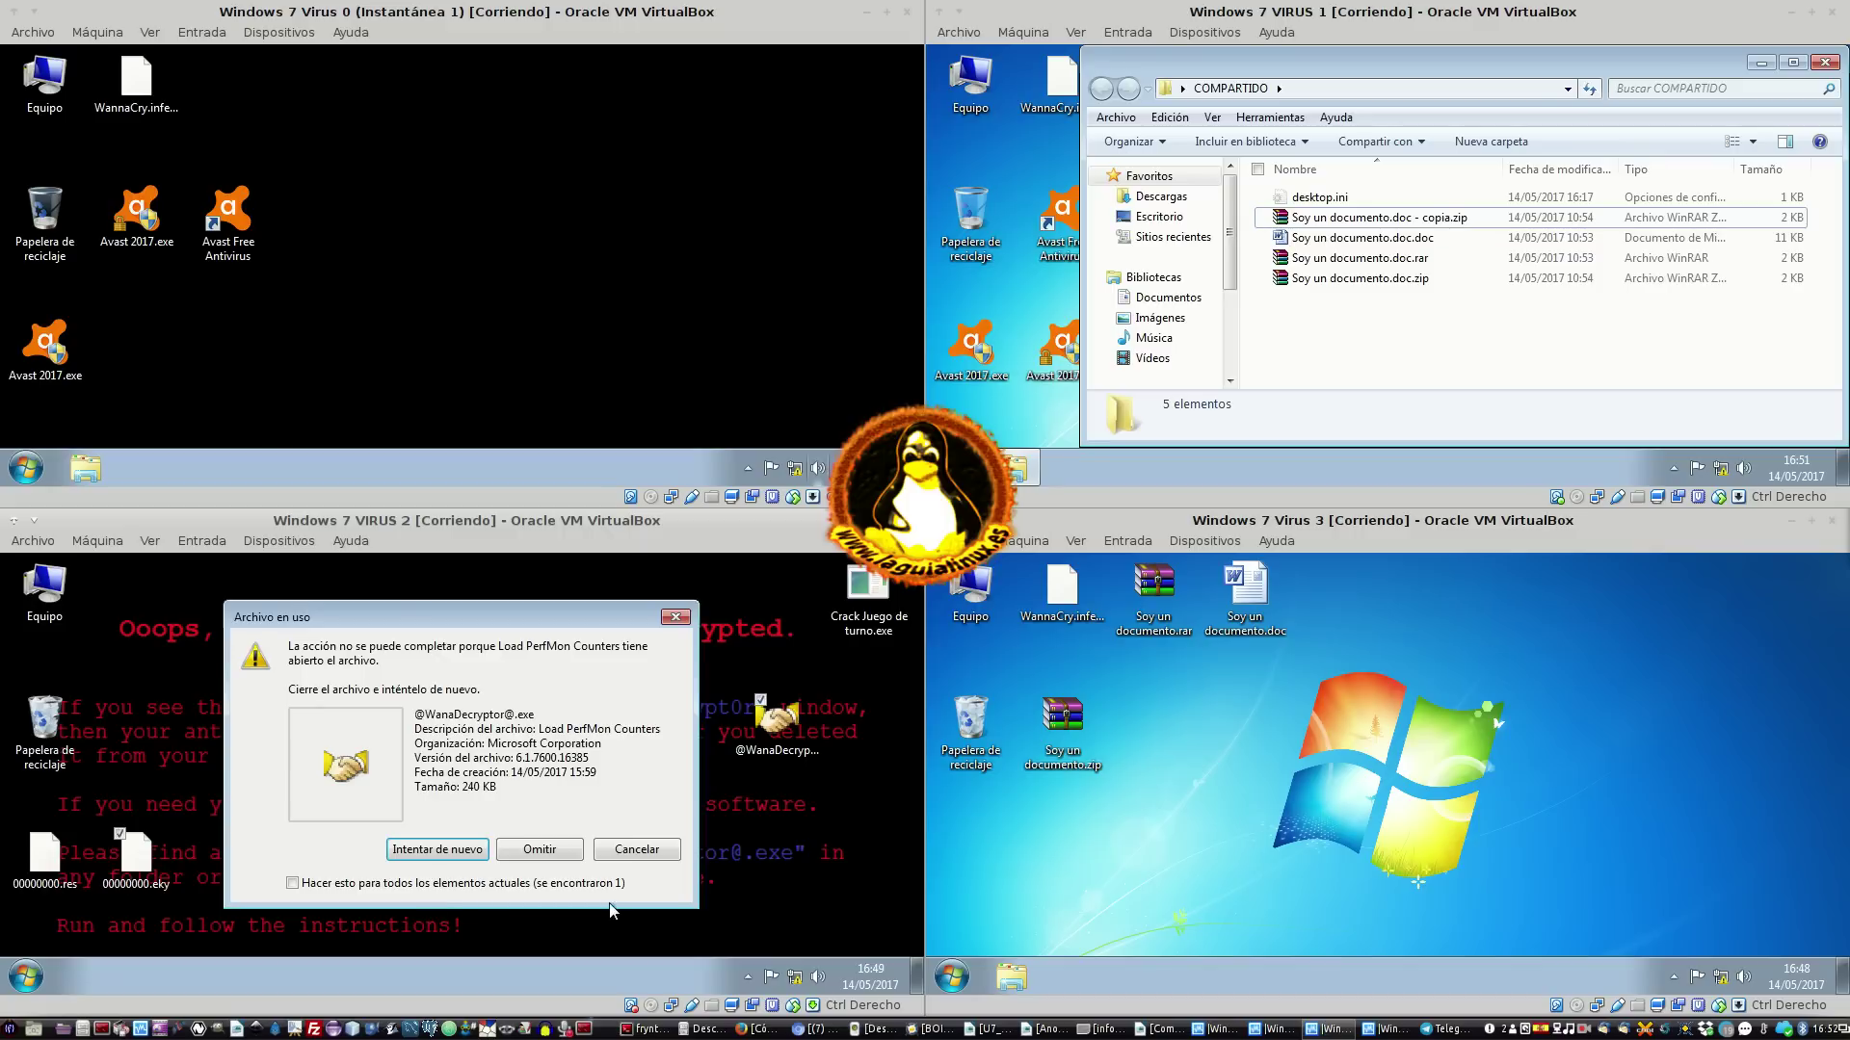
left_click(676, 623)
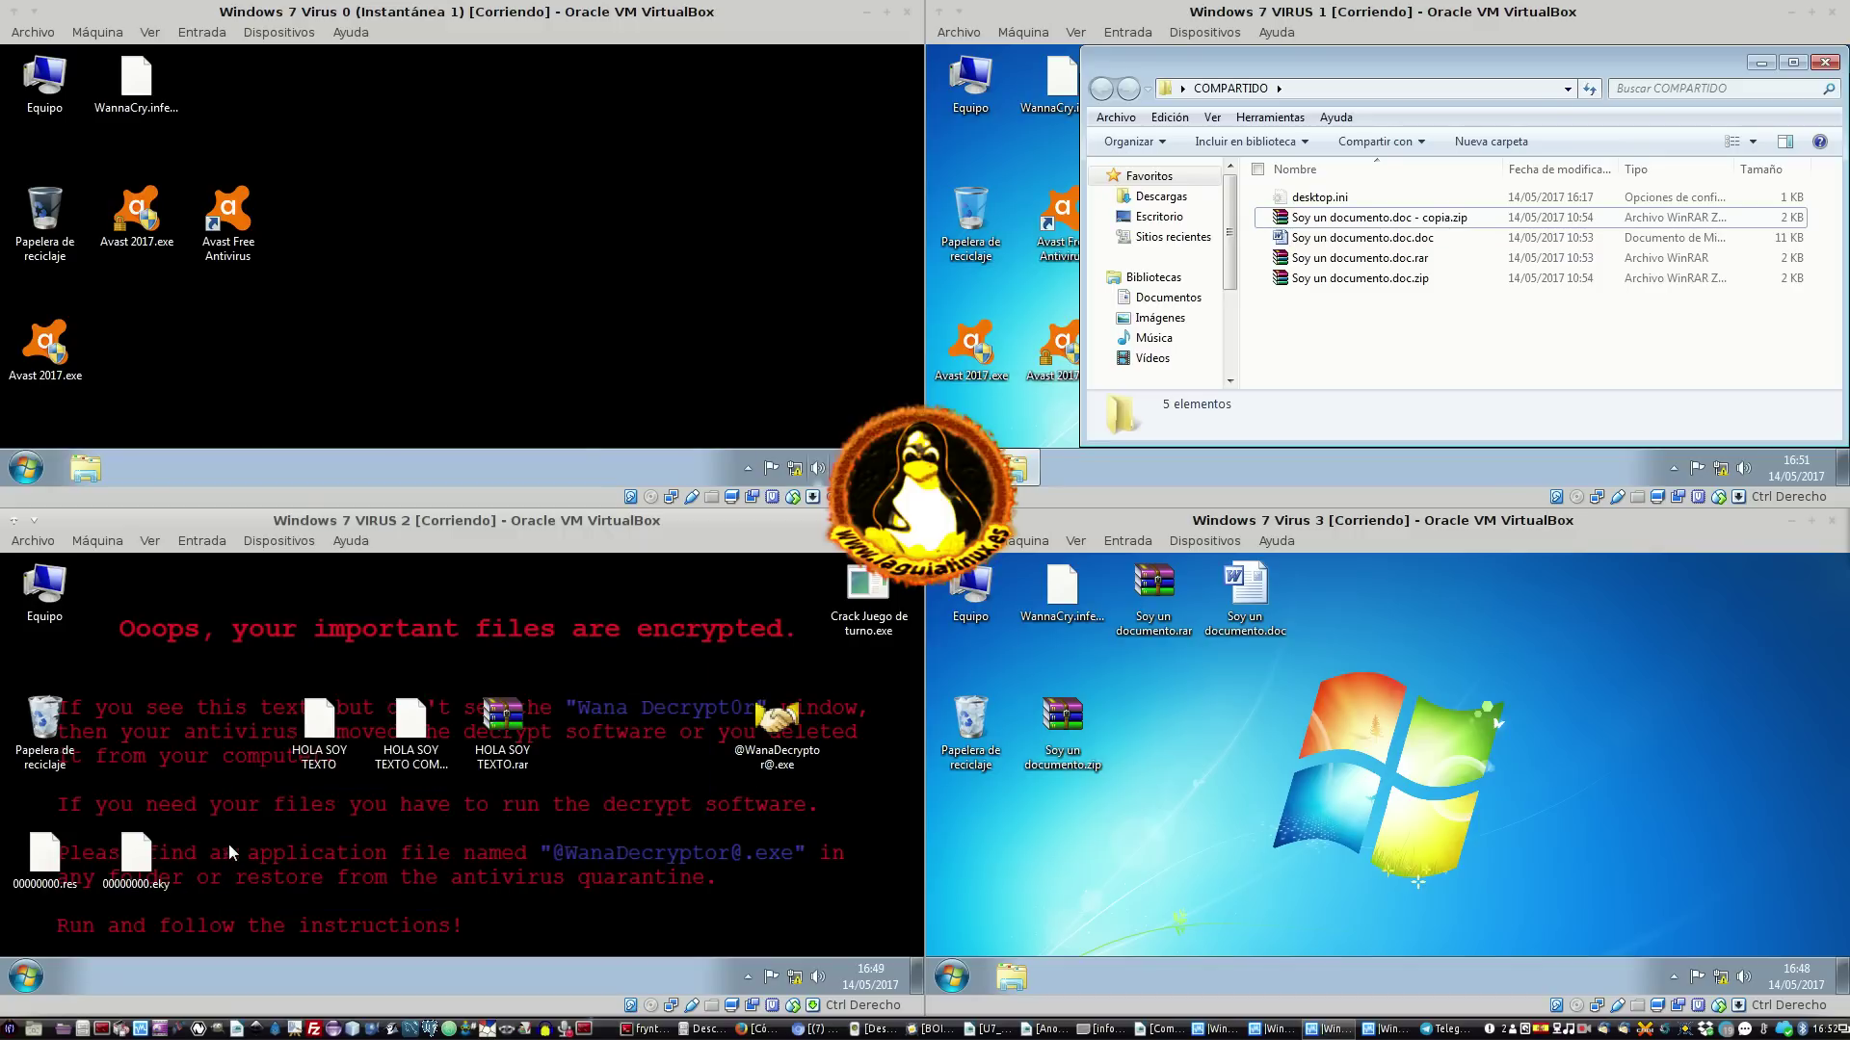
Move the three HOLA SOY TEXTO files to the top row and launch Crack Juego de turno.exe
left_click_drag(228, 844, 611, 678)
left_click_drag(510, 724, 322, 592)
left_click(416, 665)
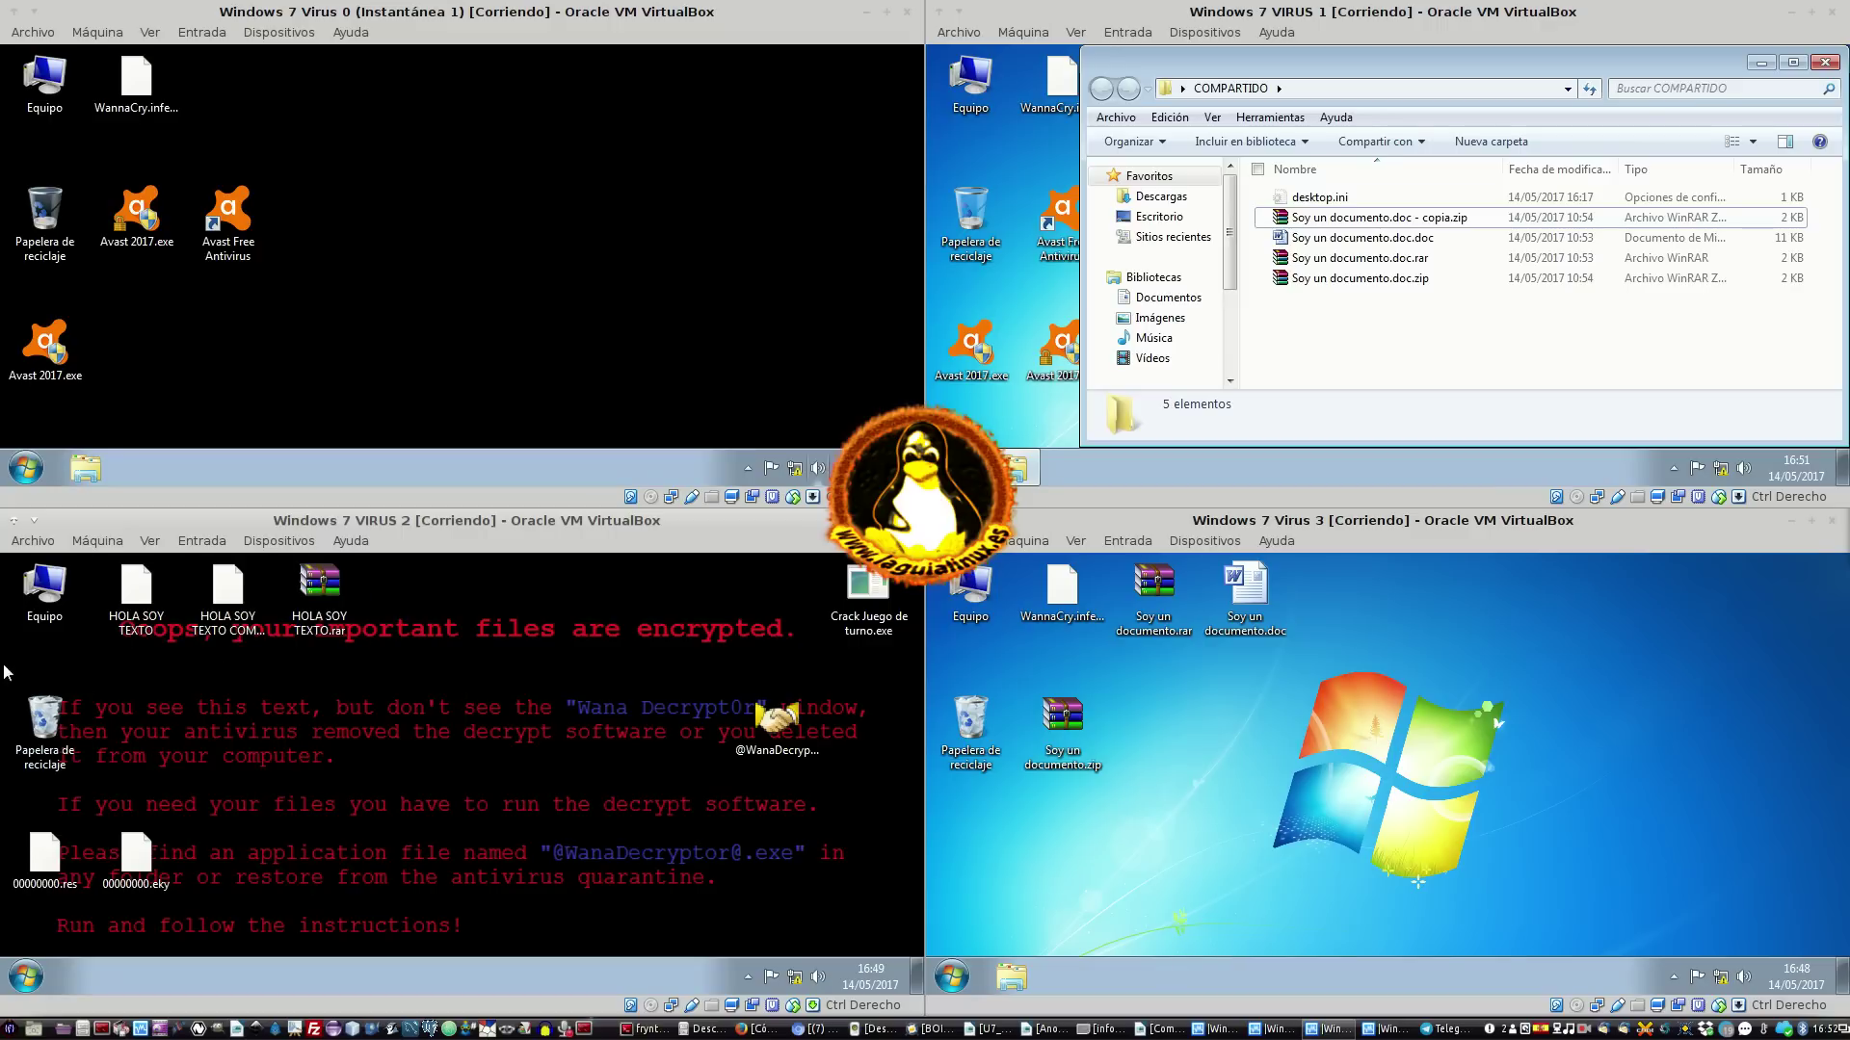
double_click(867, 603)
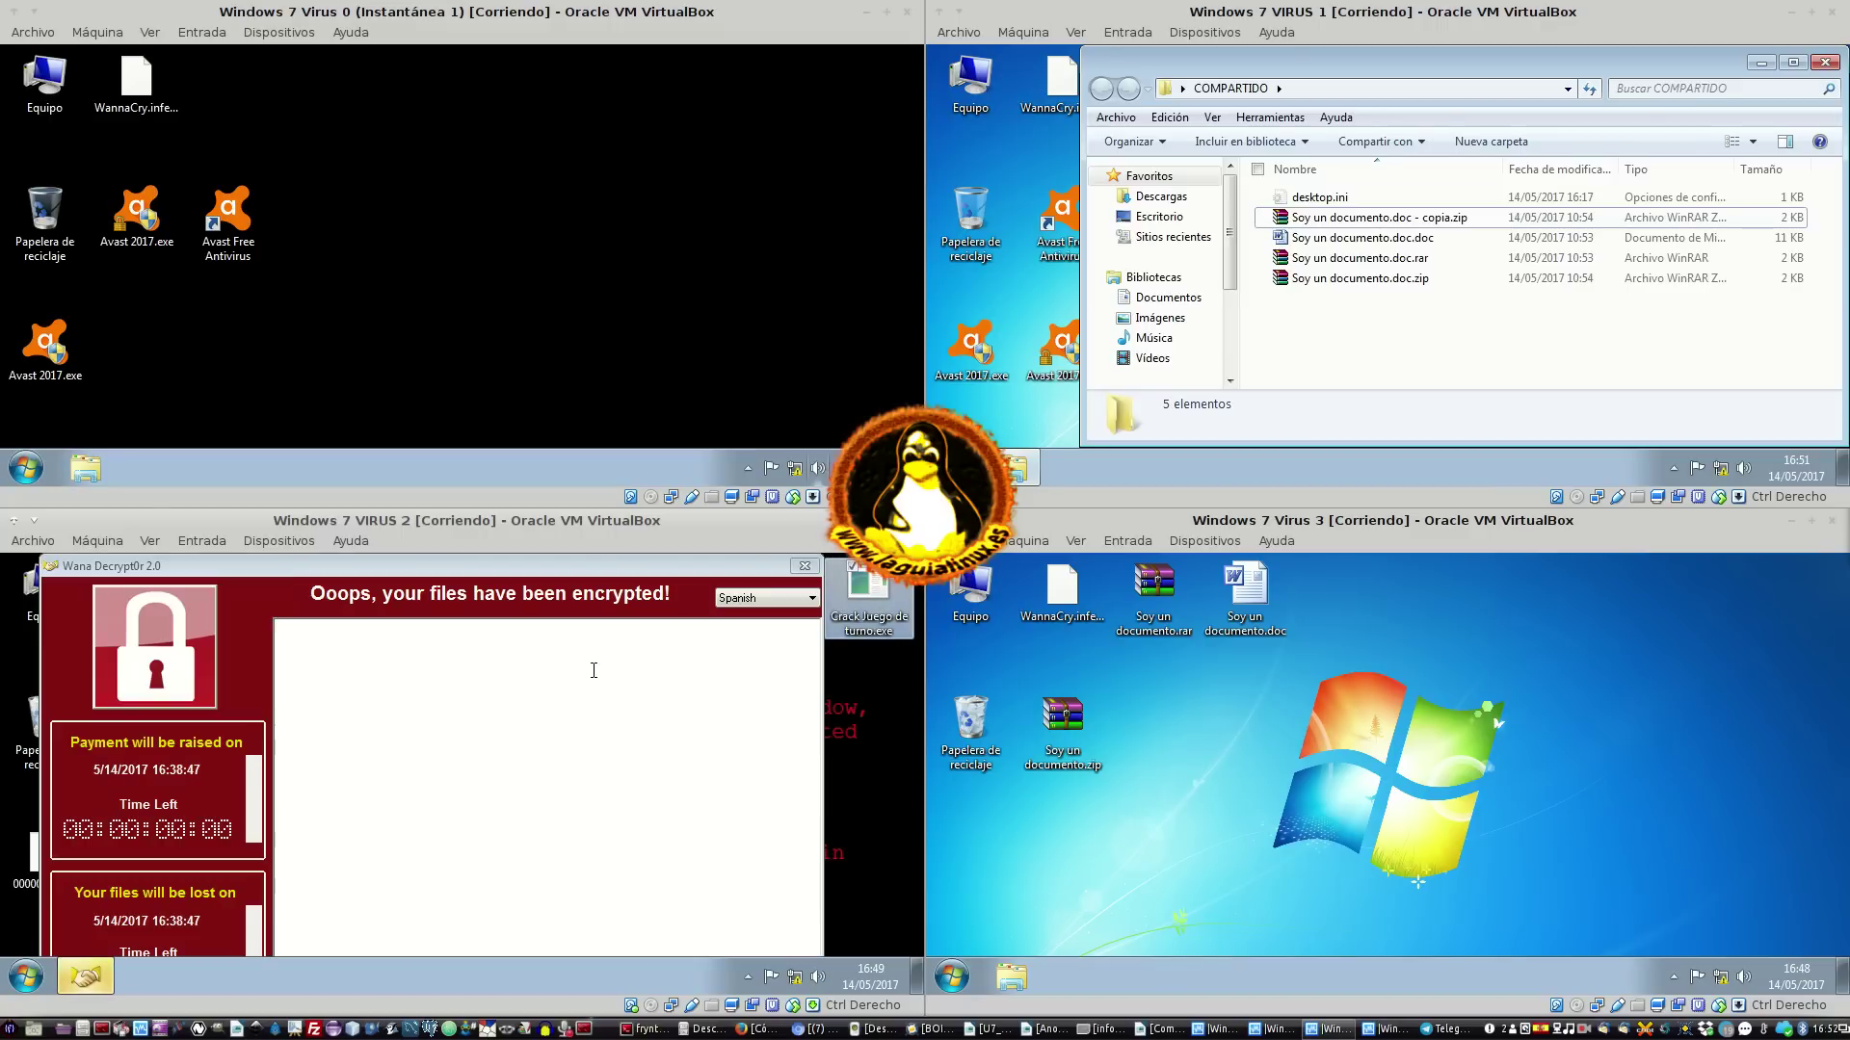
Close Wana Decrypt0r 2.0, then select HOLA SOY TEXTO COMPRIMIDO and HOLA SOY TEXTO.rar before deselecting
left_click(804, 565)
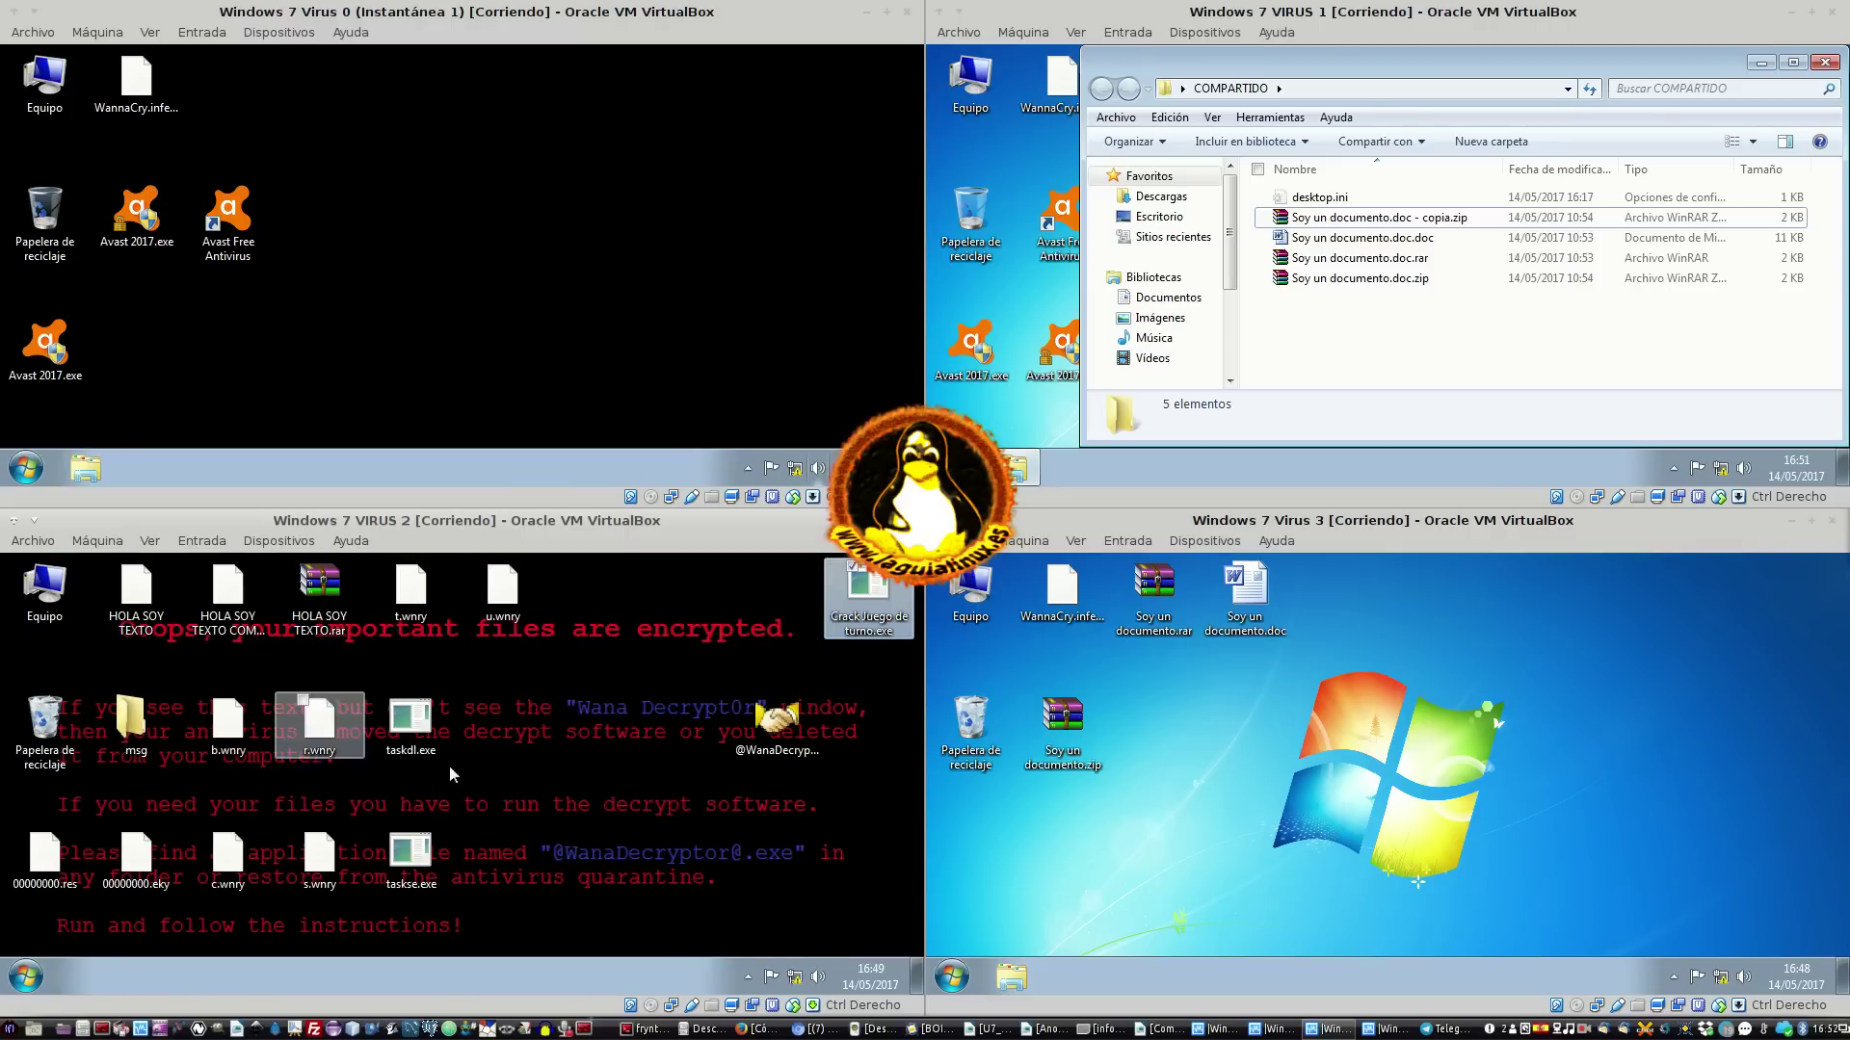
left_click_drag(376, 662, 131, 598)
left_click(228, 590)
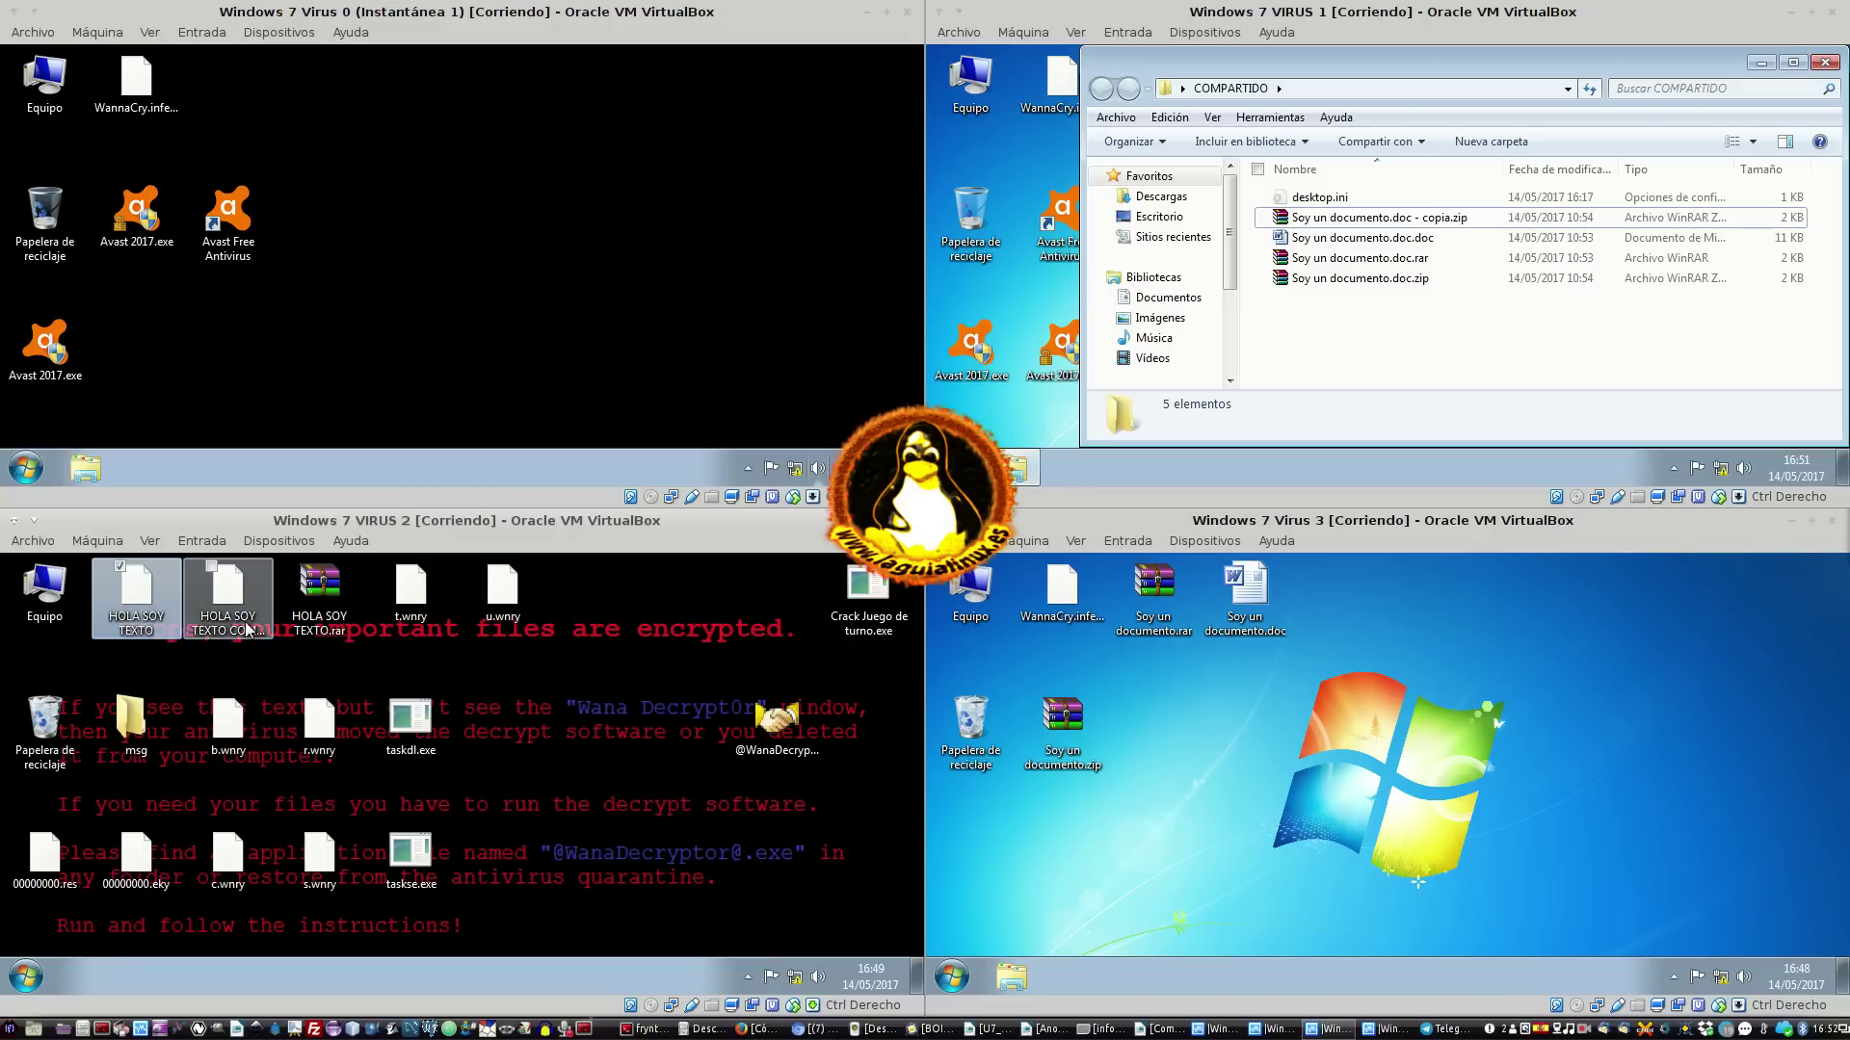
left_click(324, 621)
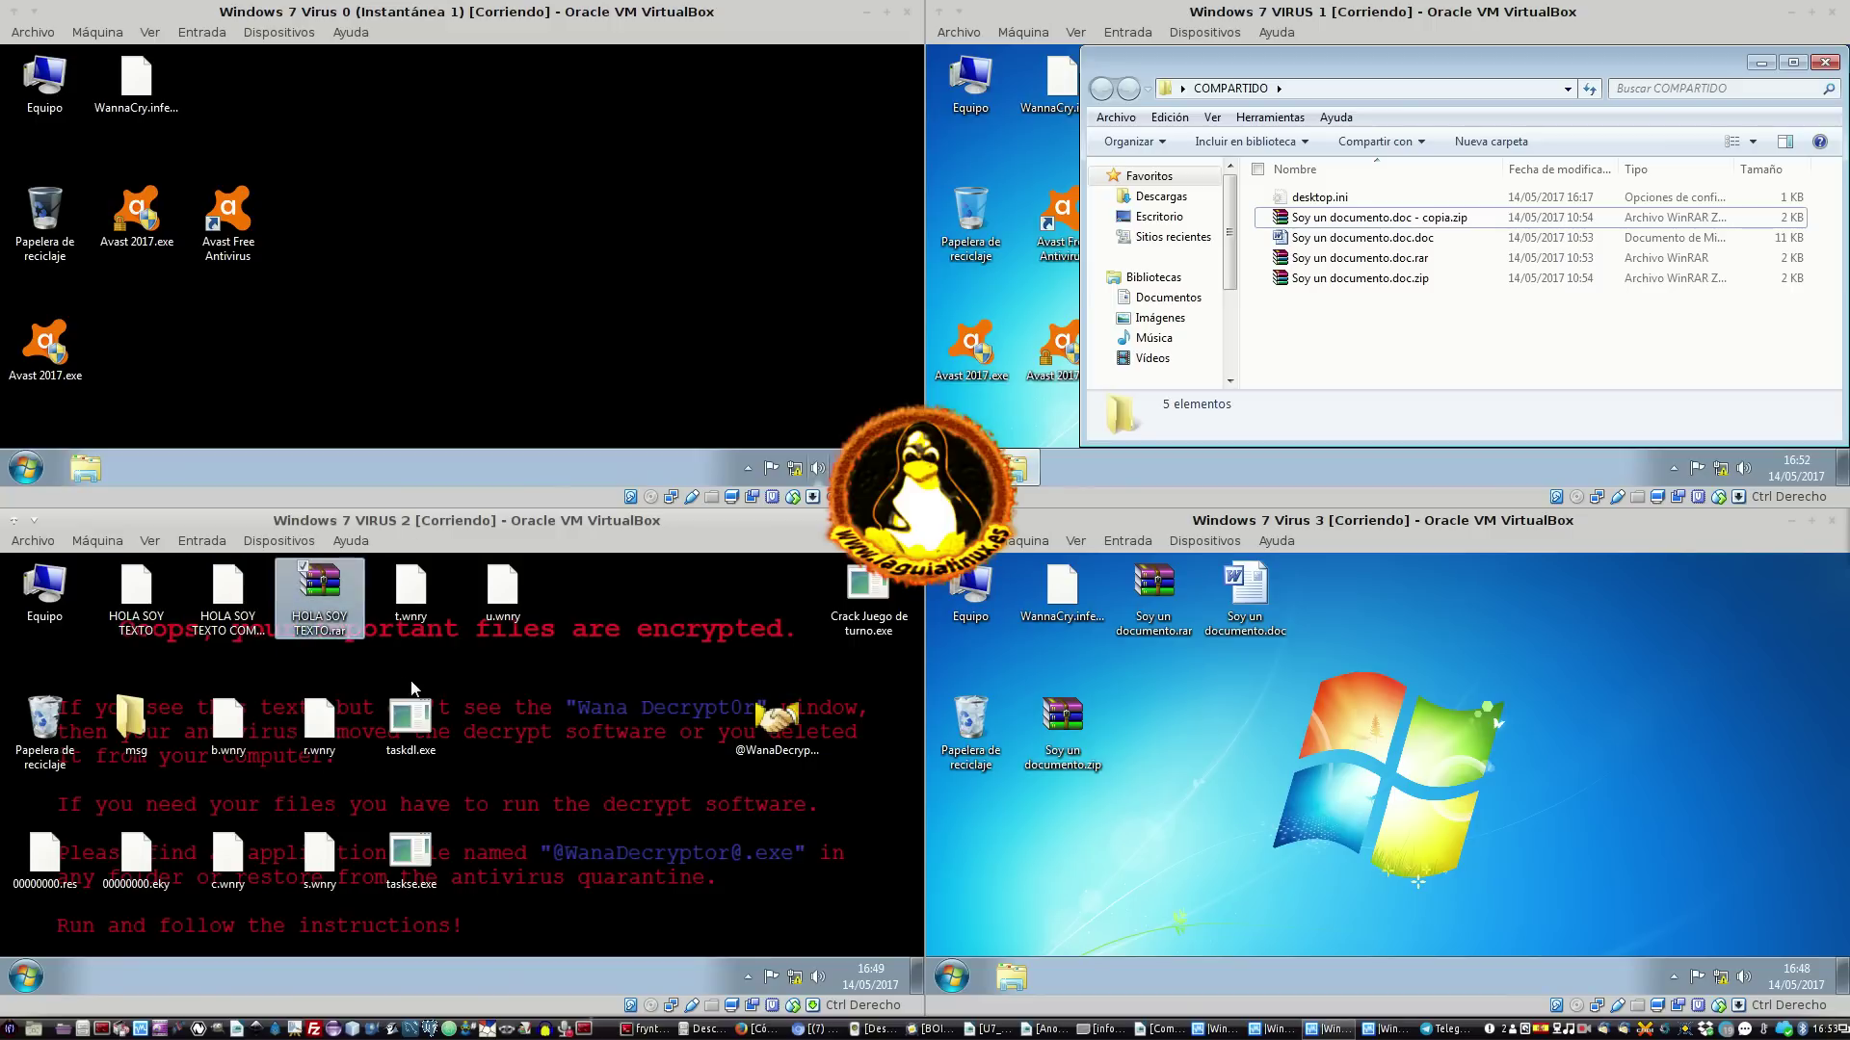
left_click(499, 650)
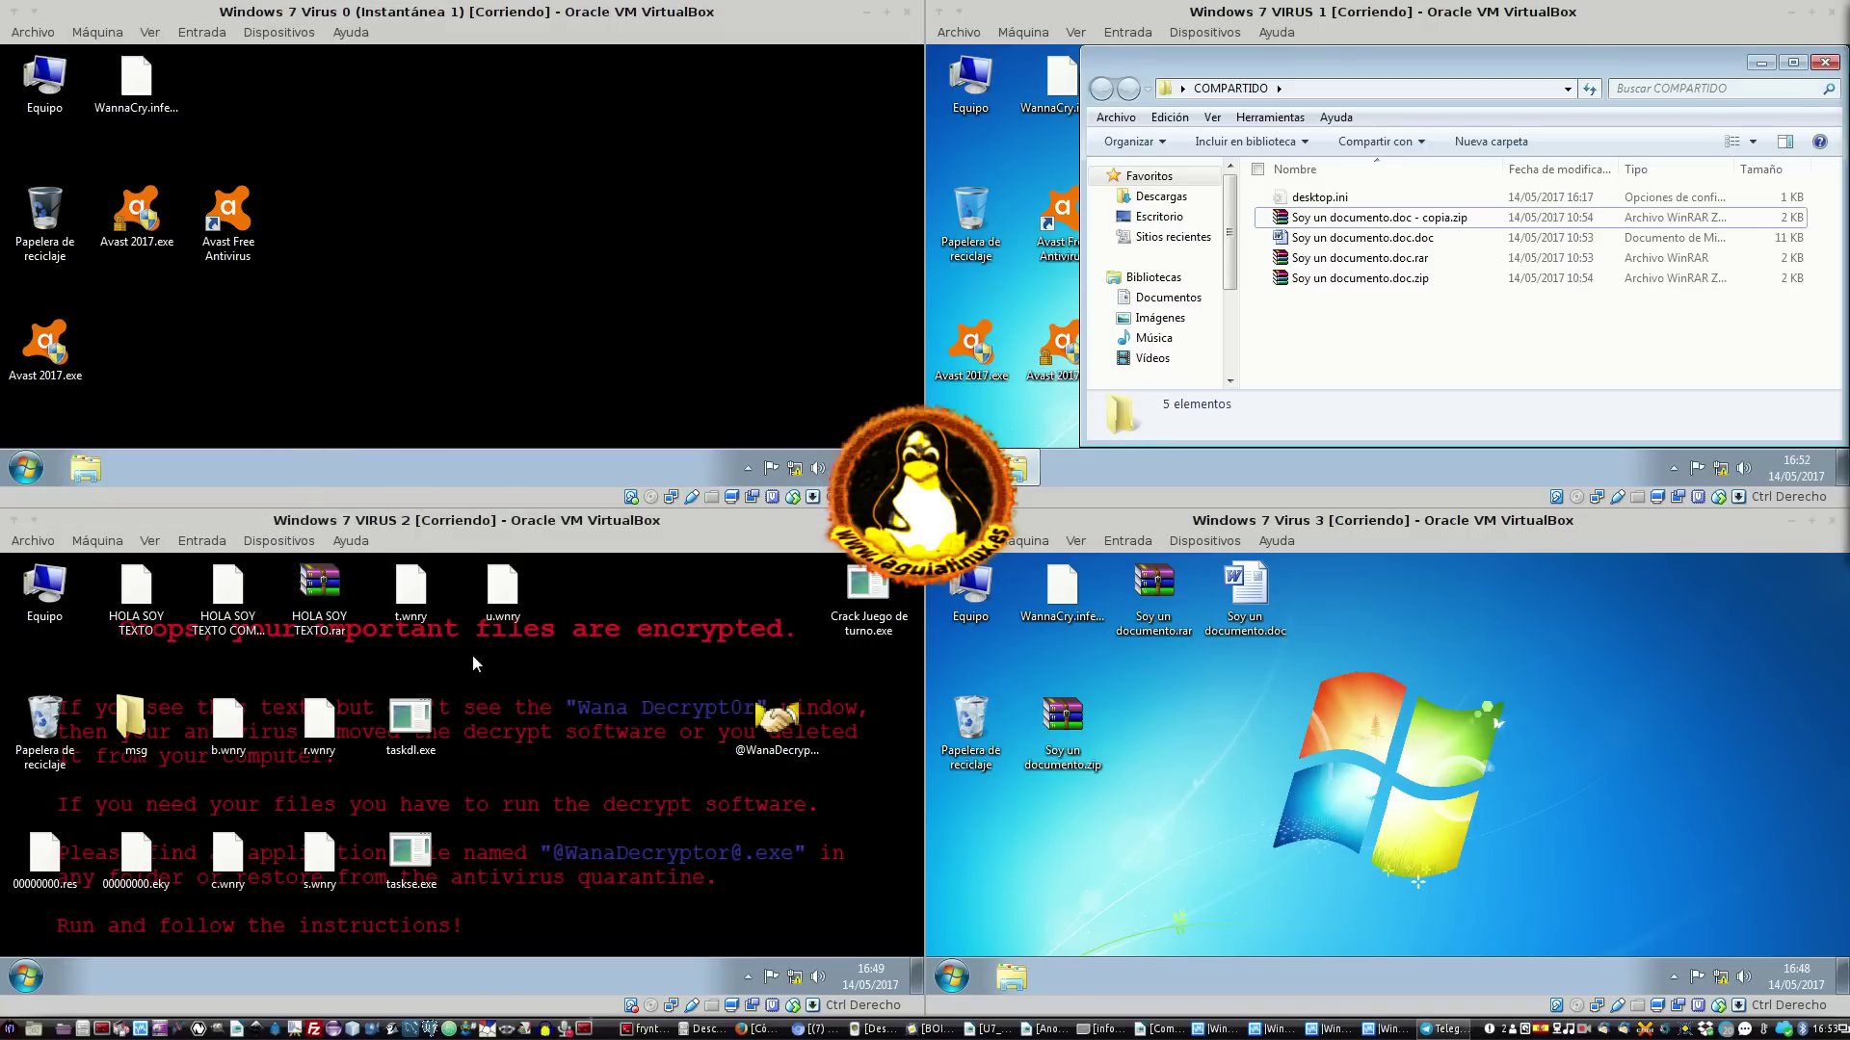
On the Virus 0 desktop, create a new bitmap image named IMPORTANTE.bmp
left_click(367, 278)
right_click(401, 254)
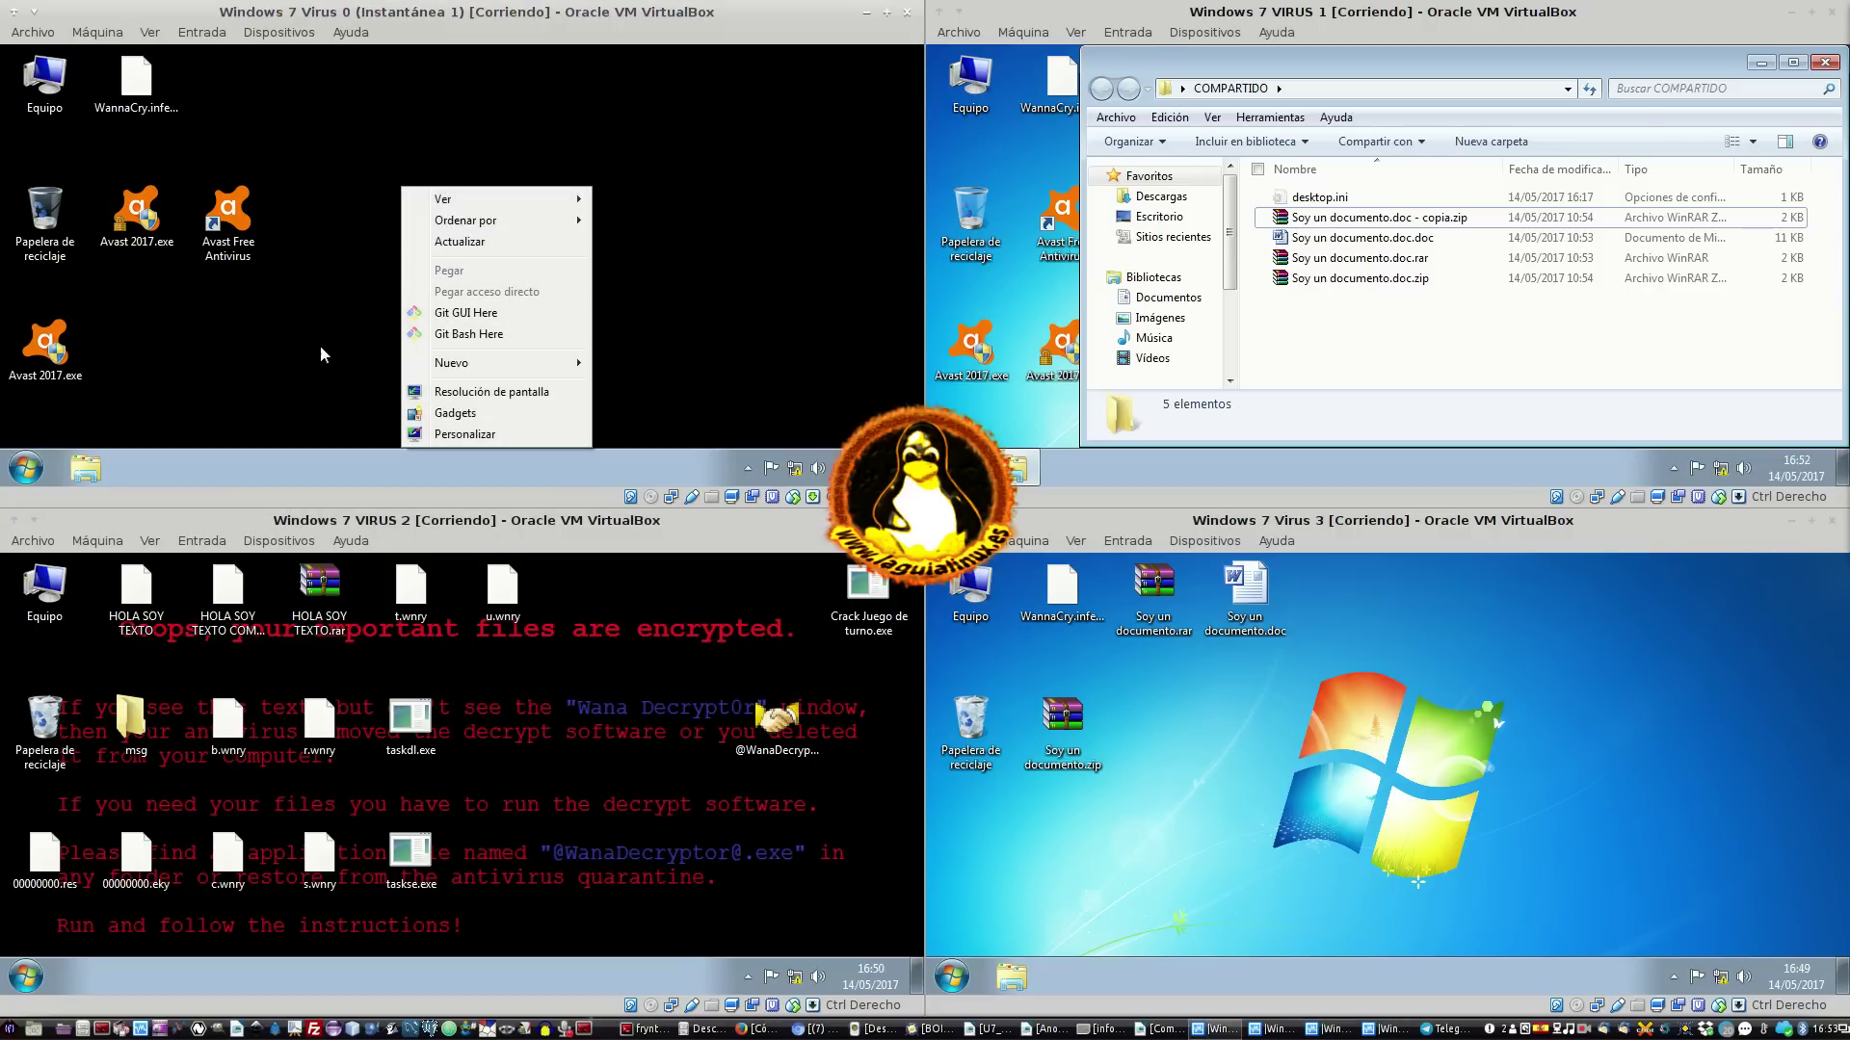
left_click(320, 345)
right_click(326, 158)
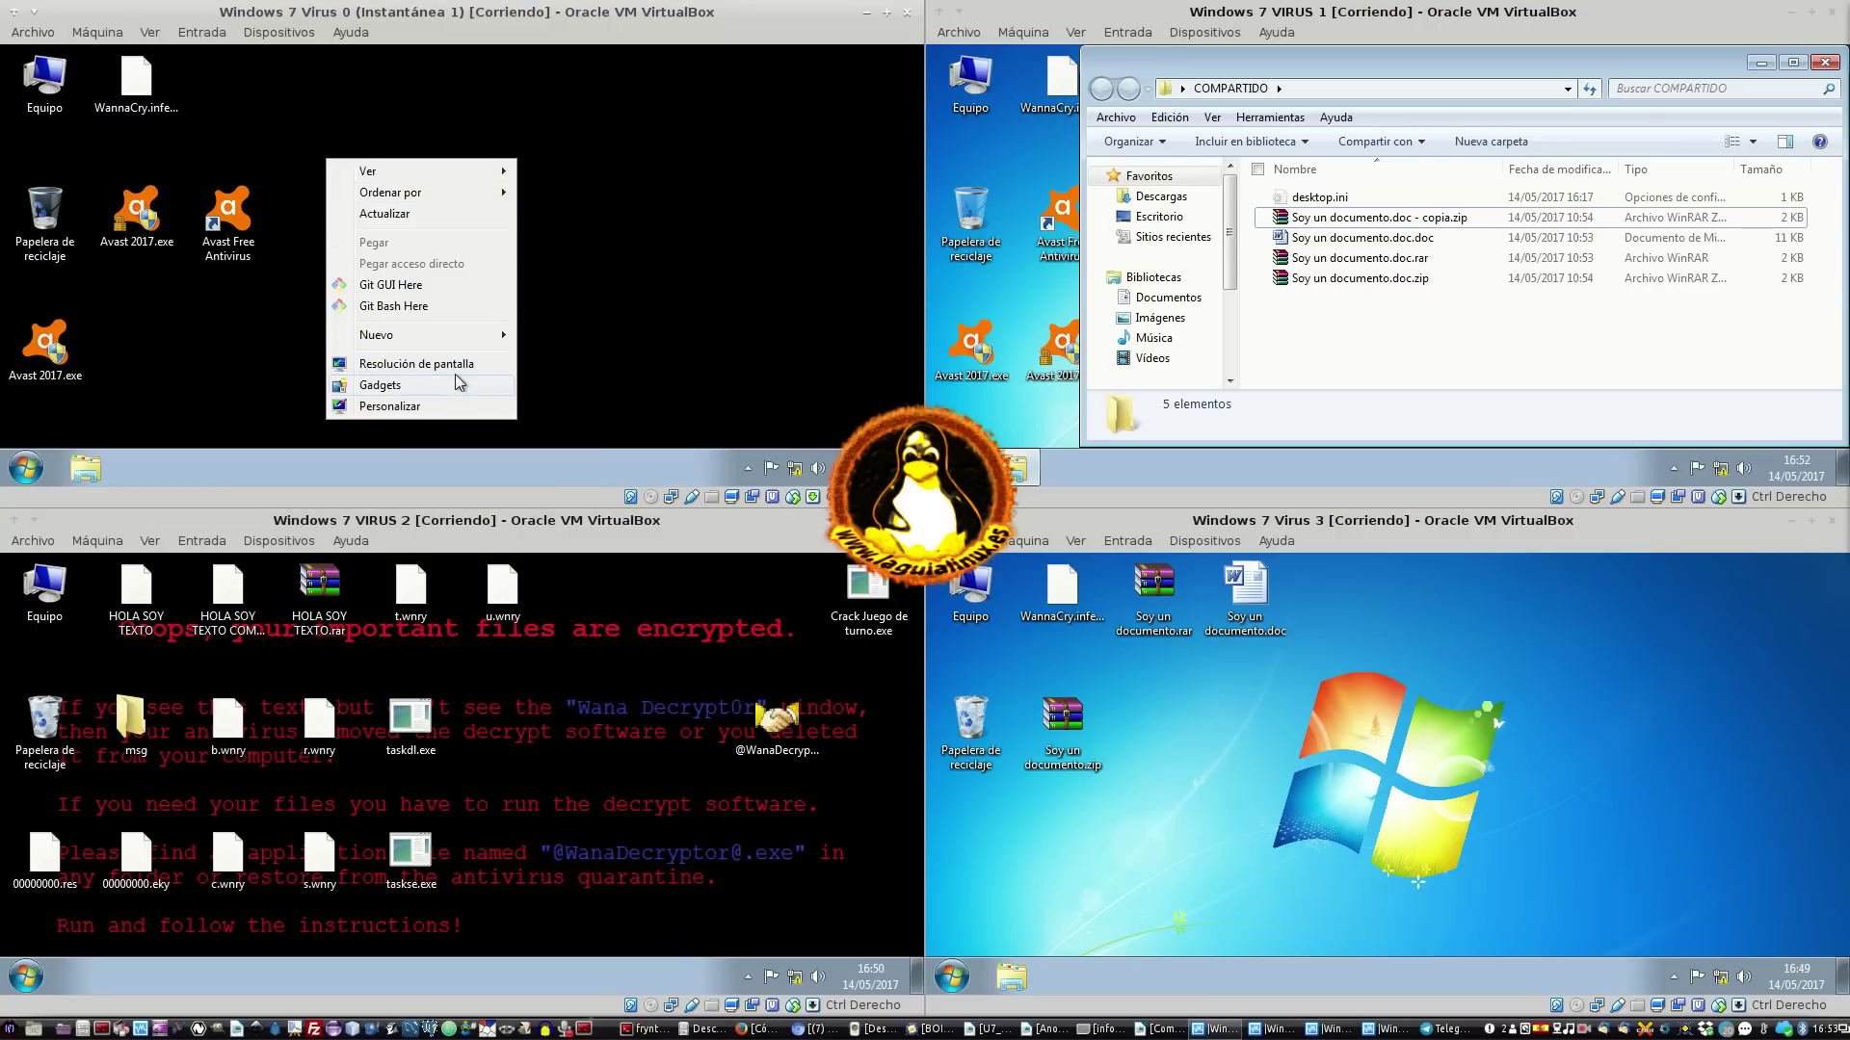
mouse_move(455, 338)
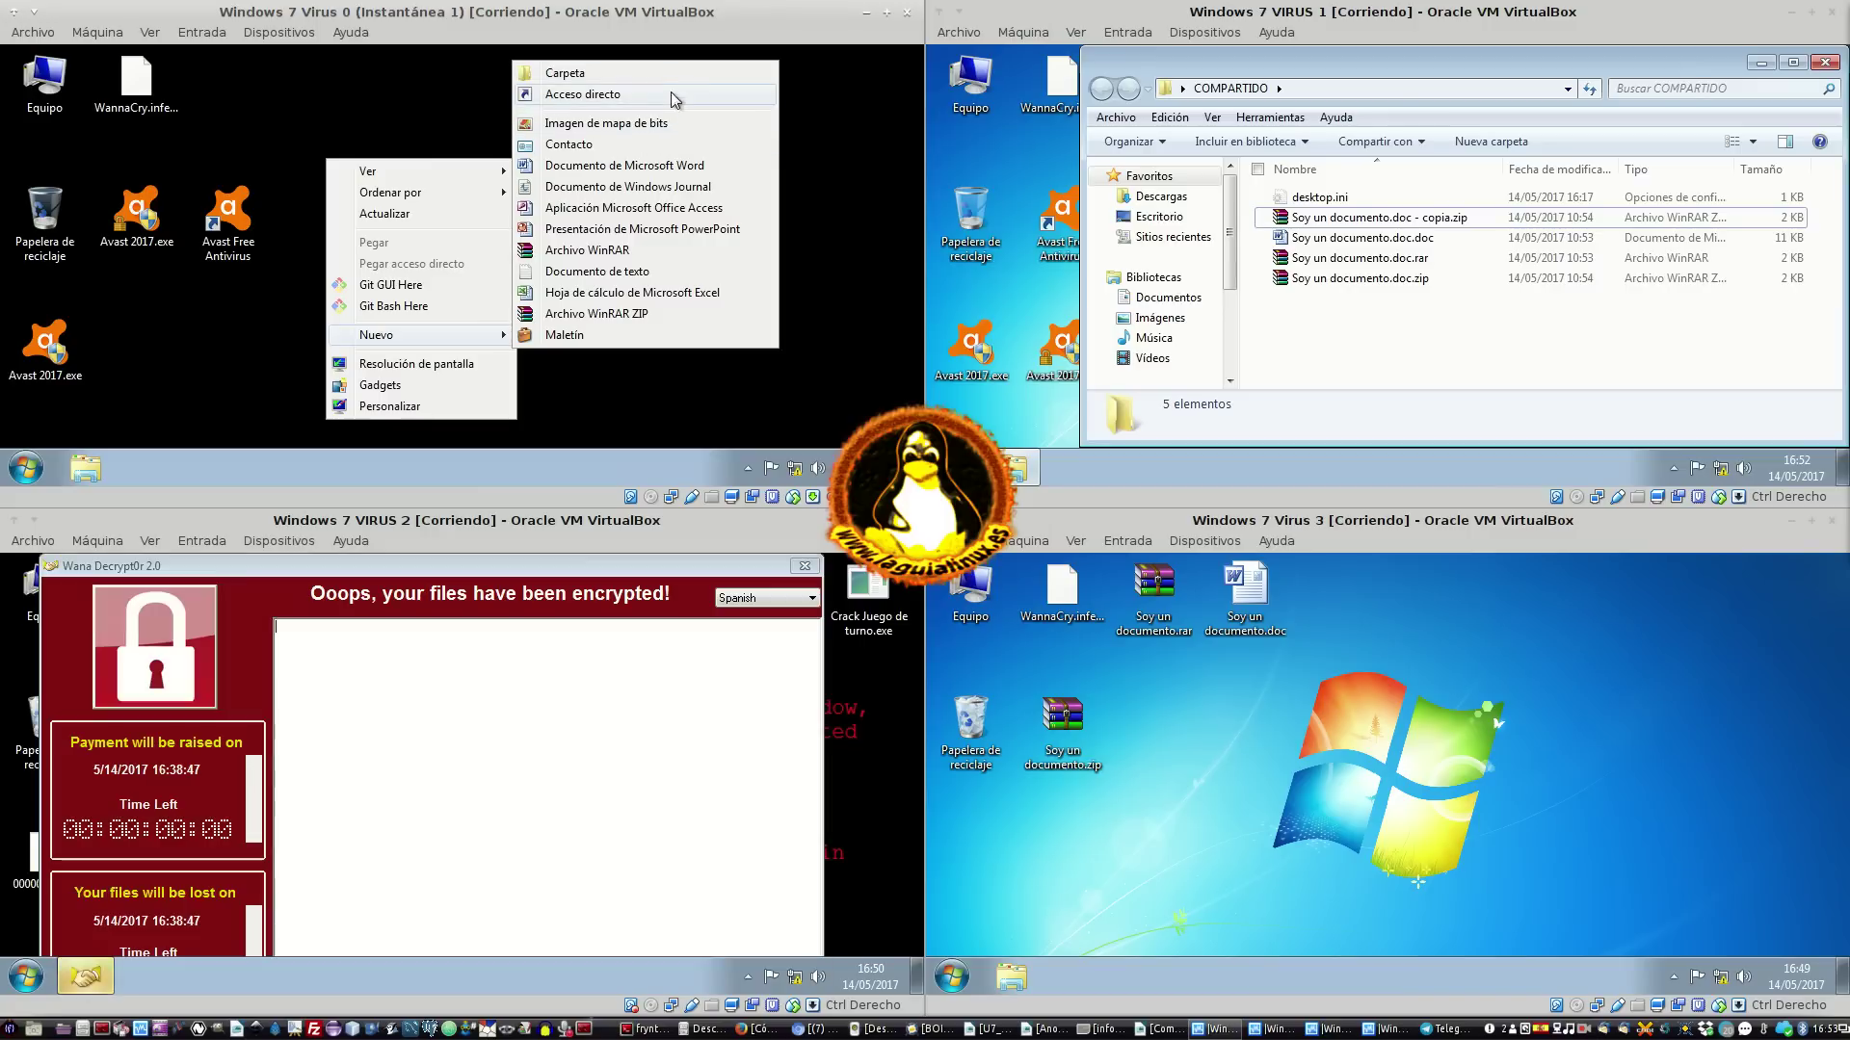
left_click(641, 123)
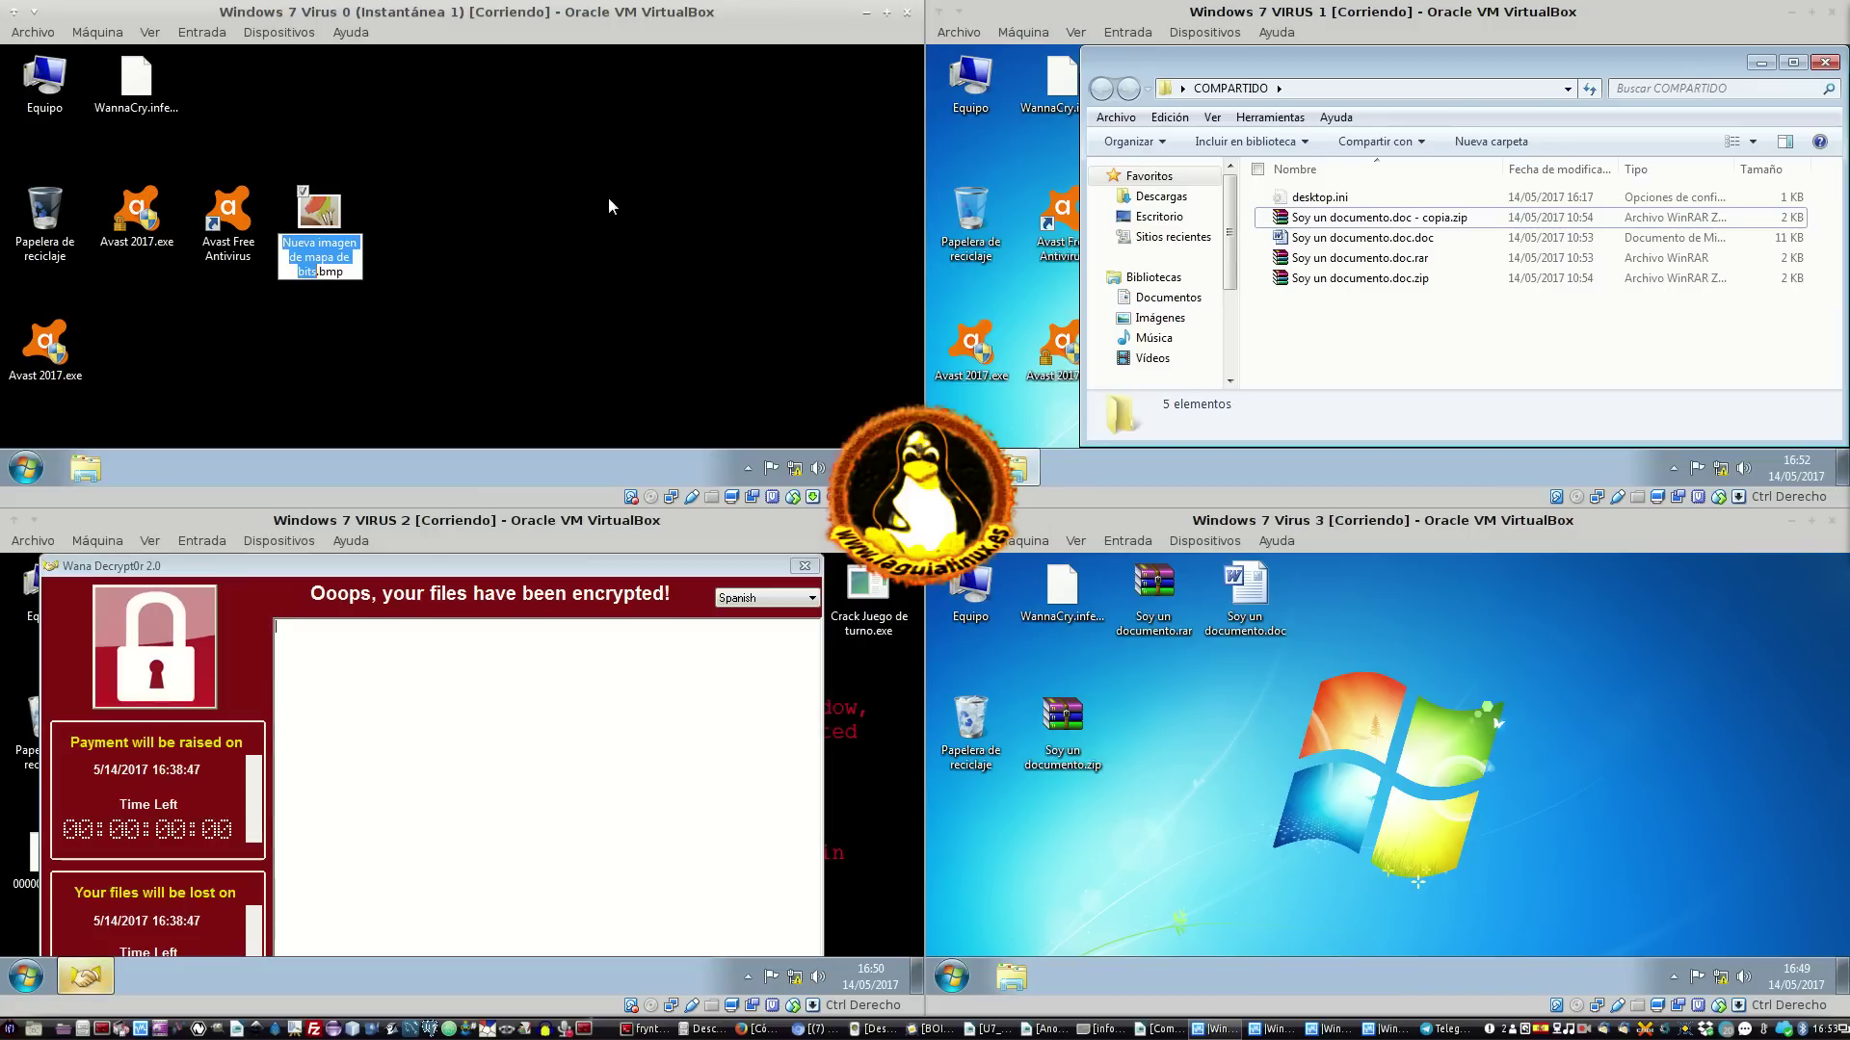
type("IMPORTANT")
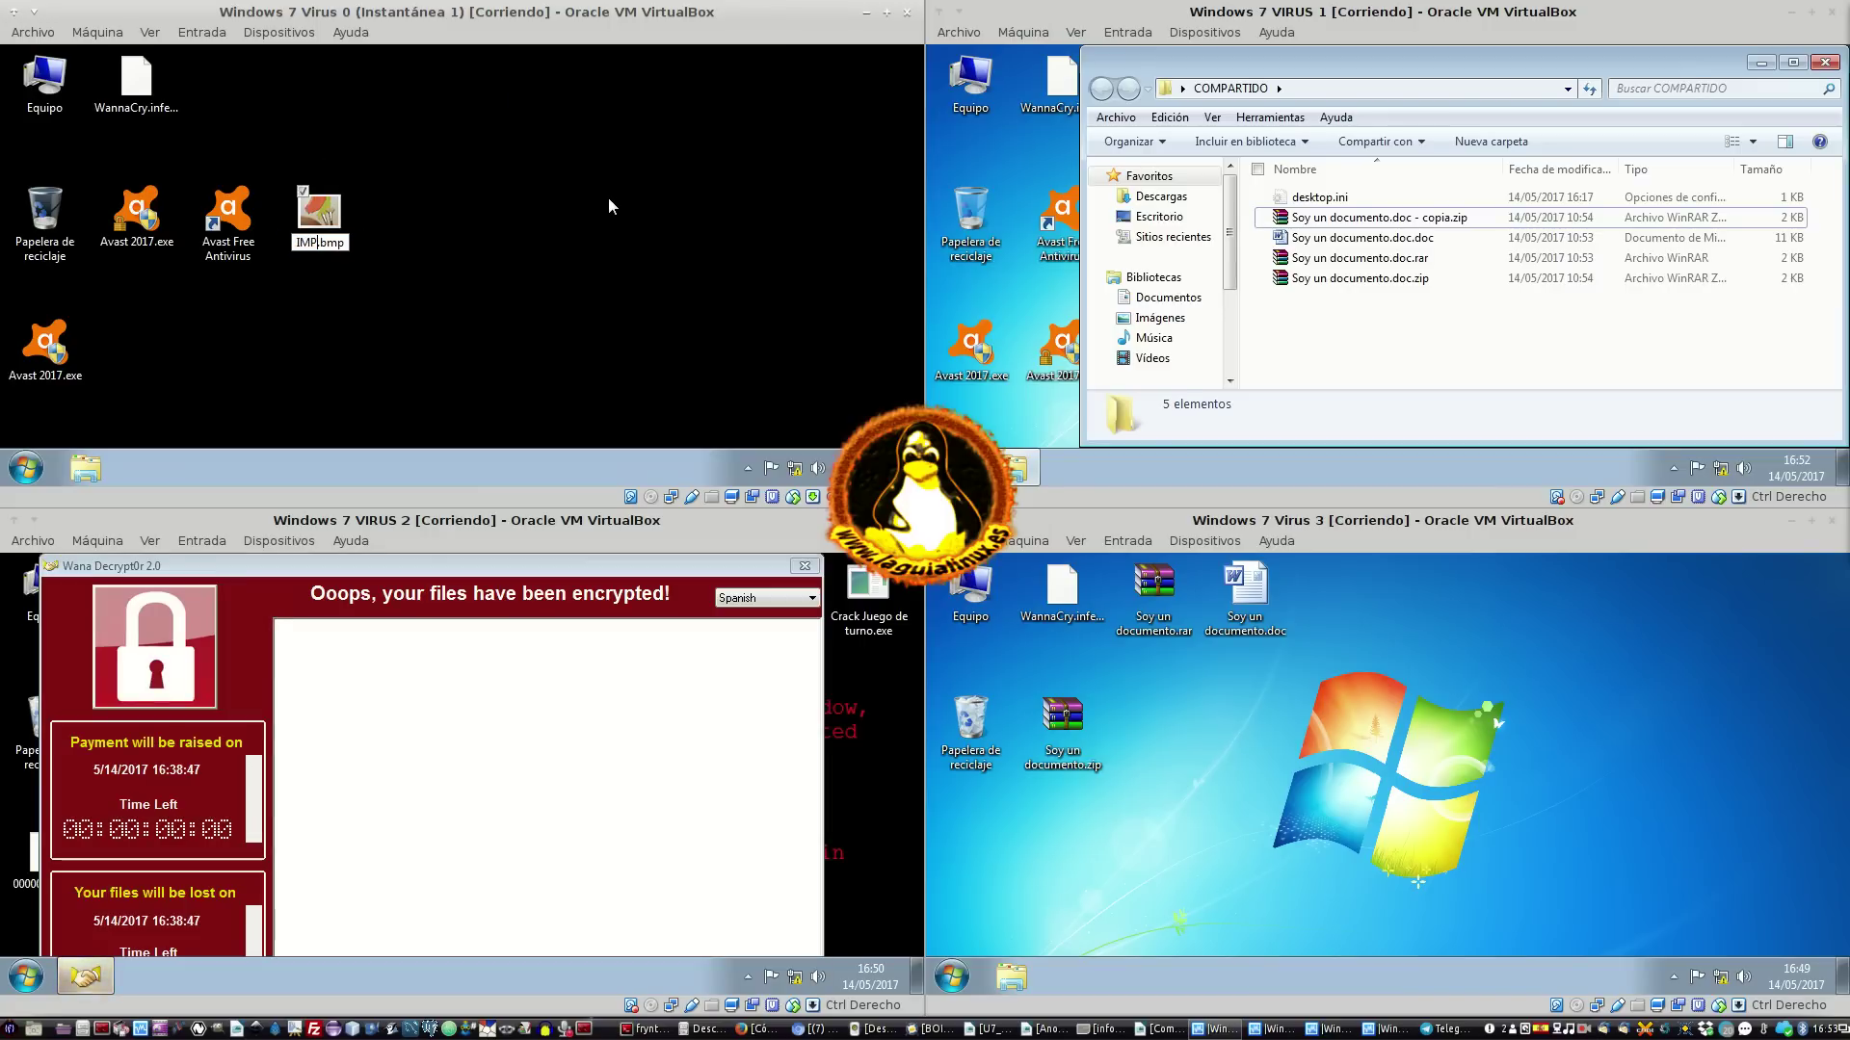
type("E")
key("Return")
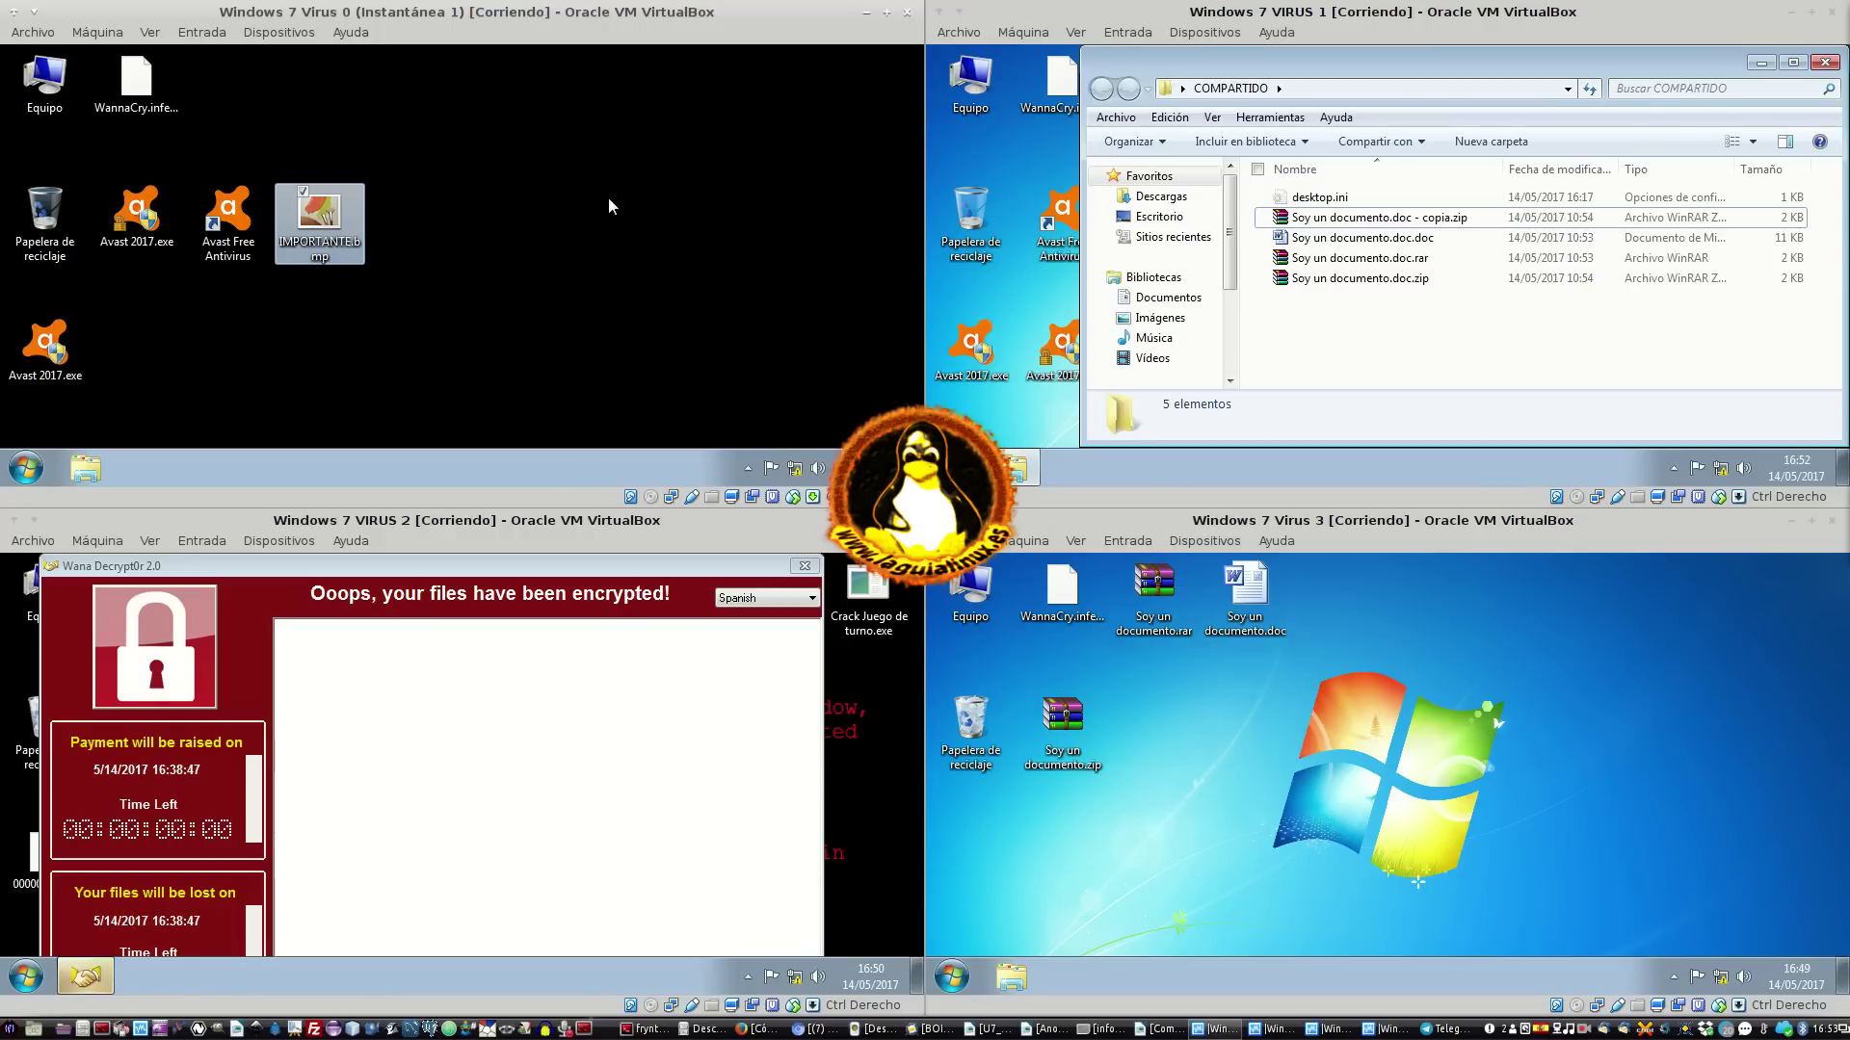
Create a new PowerPoint presentation named IMPORTANTE.ppt
right_click(601, 201)
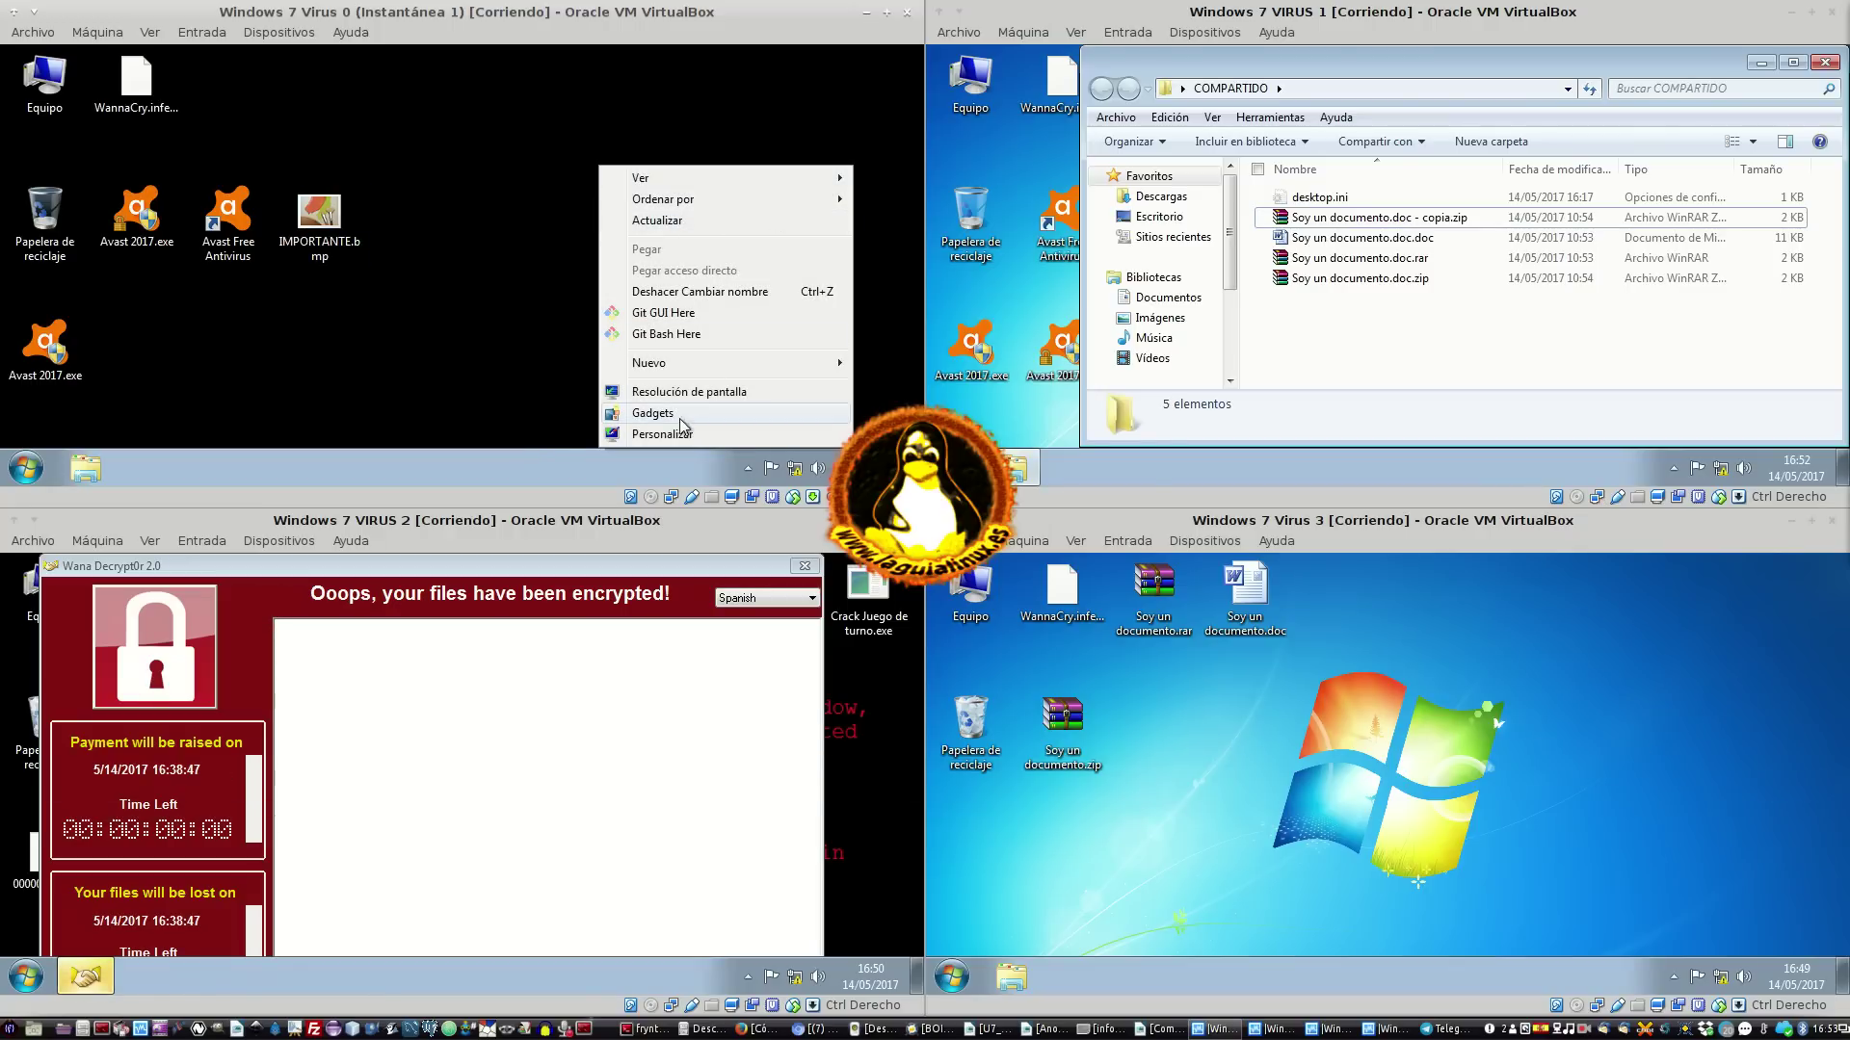
mouse_move(742, 363)
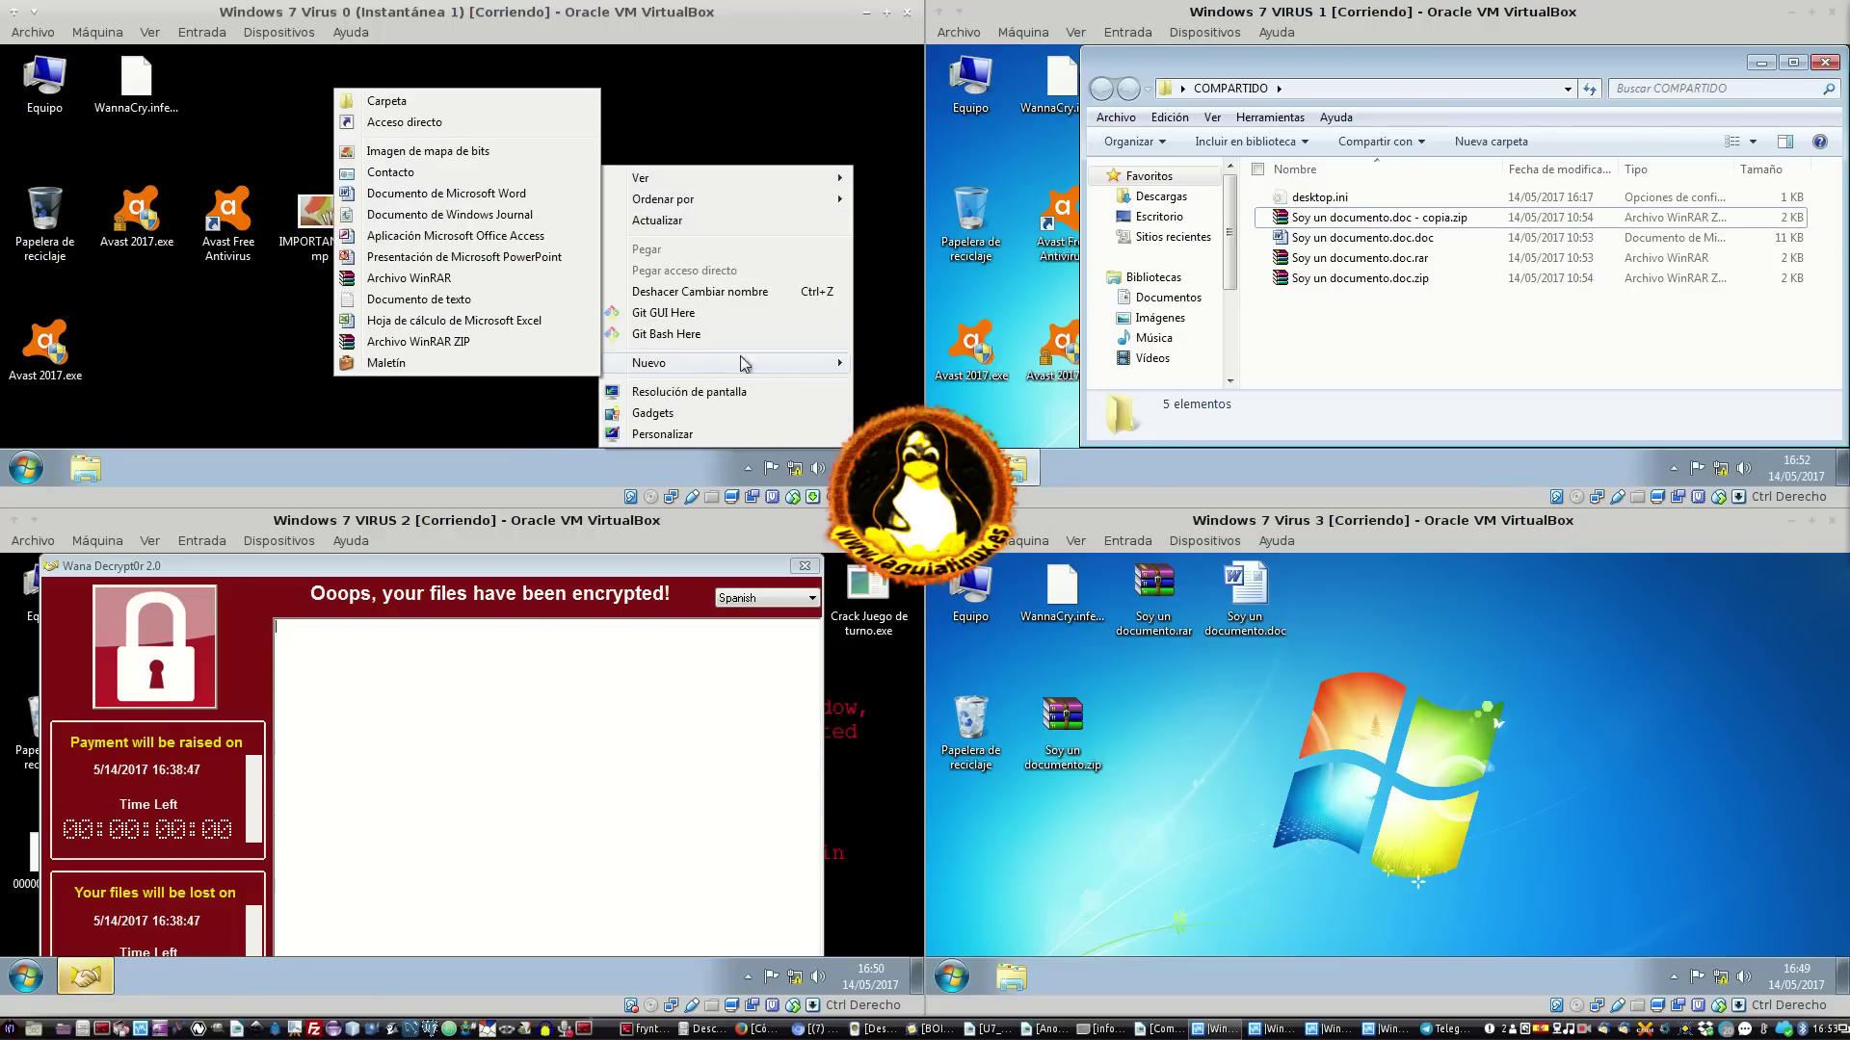
left_click(468, 262)
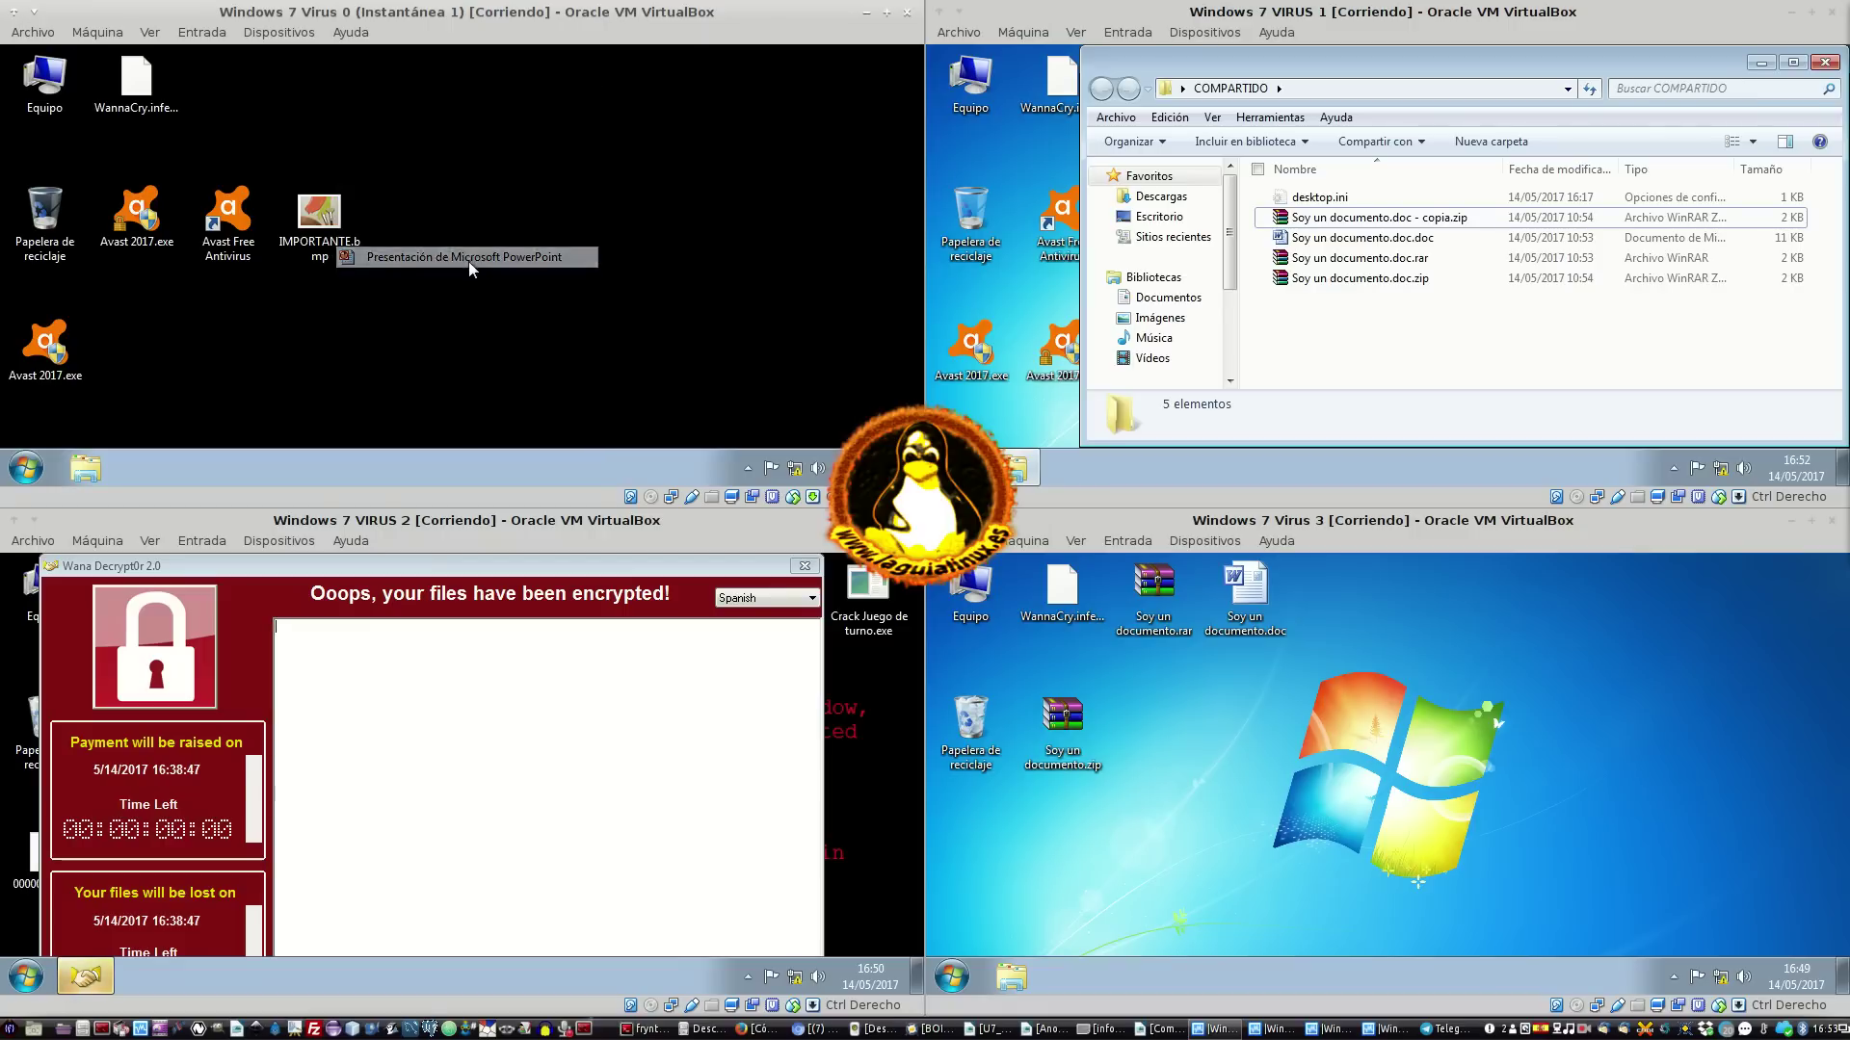
type("IMPORTANTE.ppt")
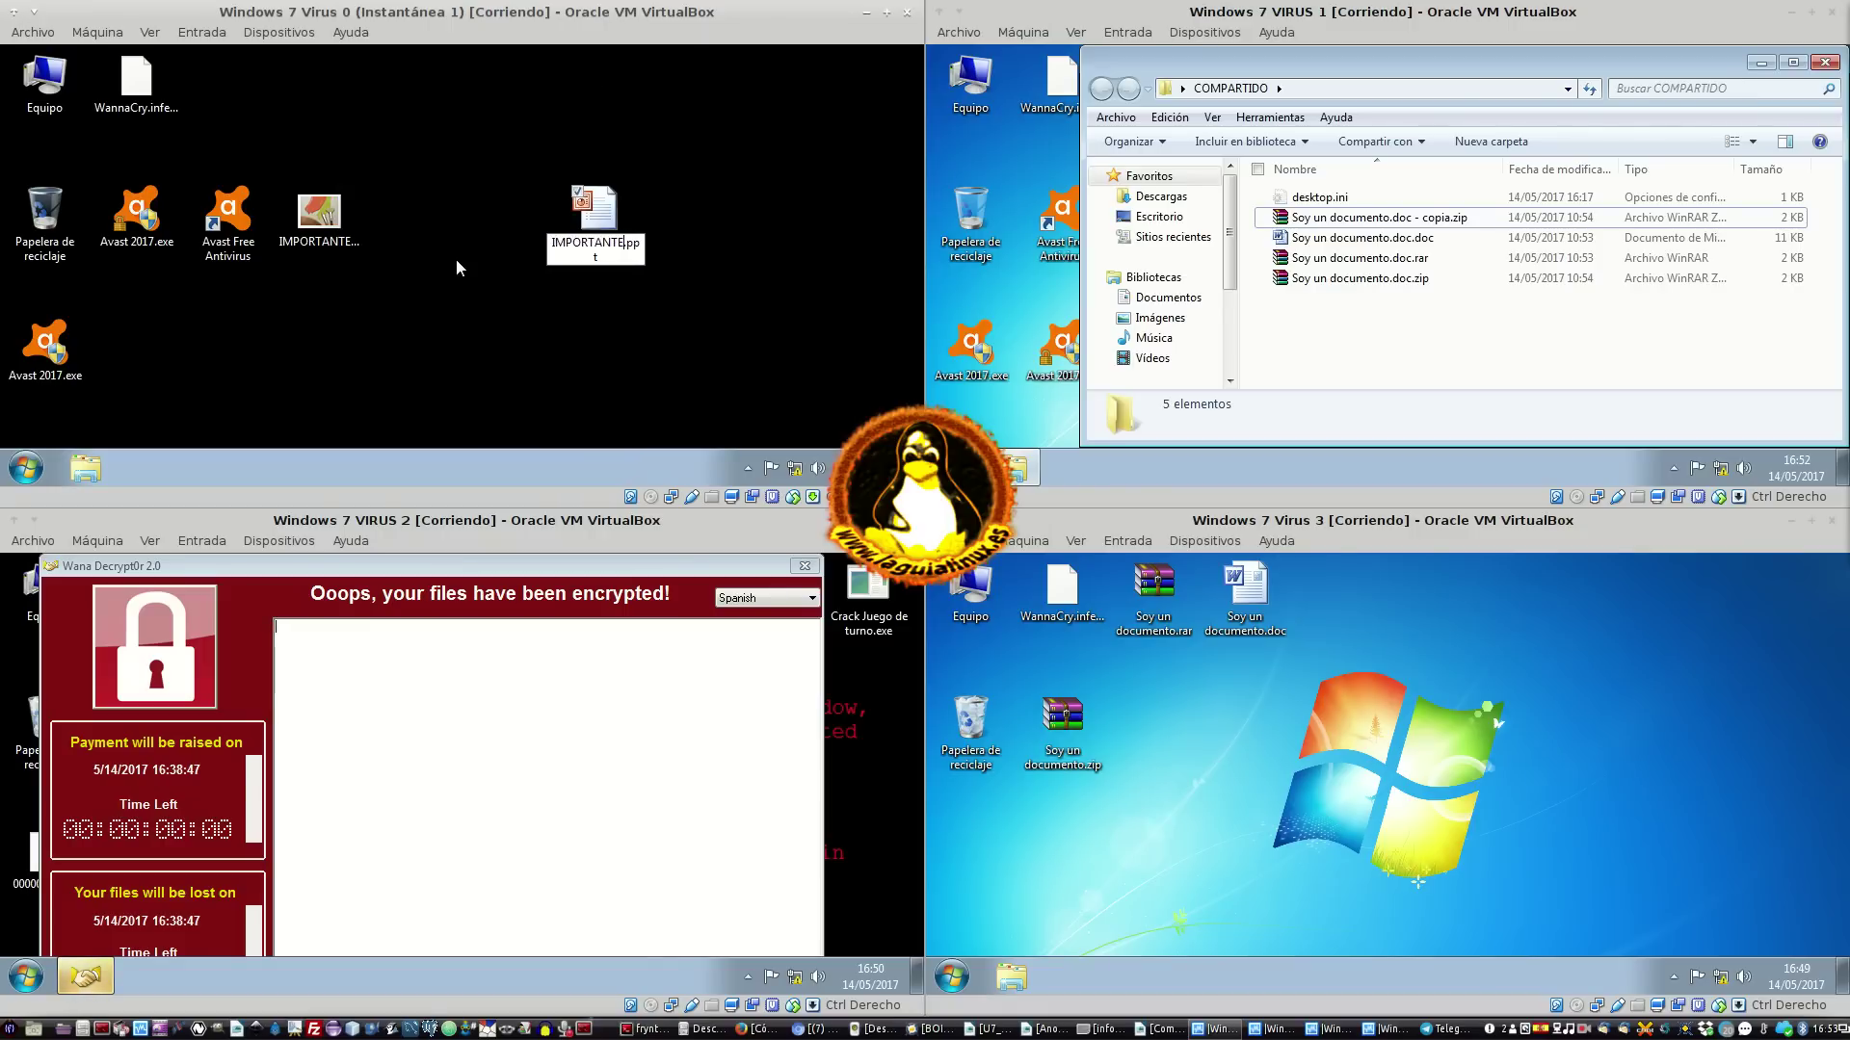
double_click(603, 235)
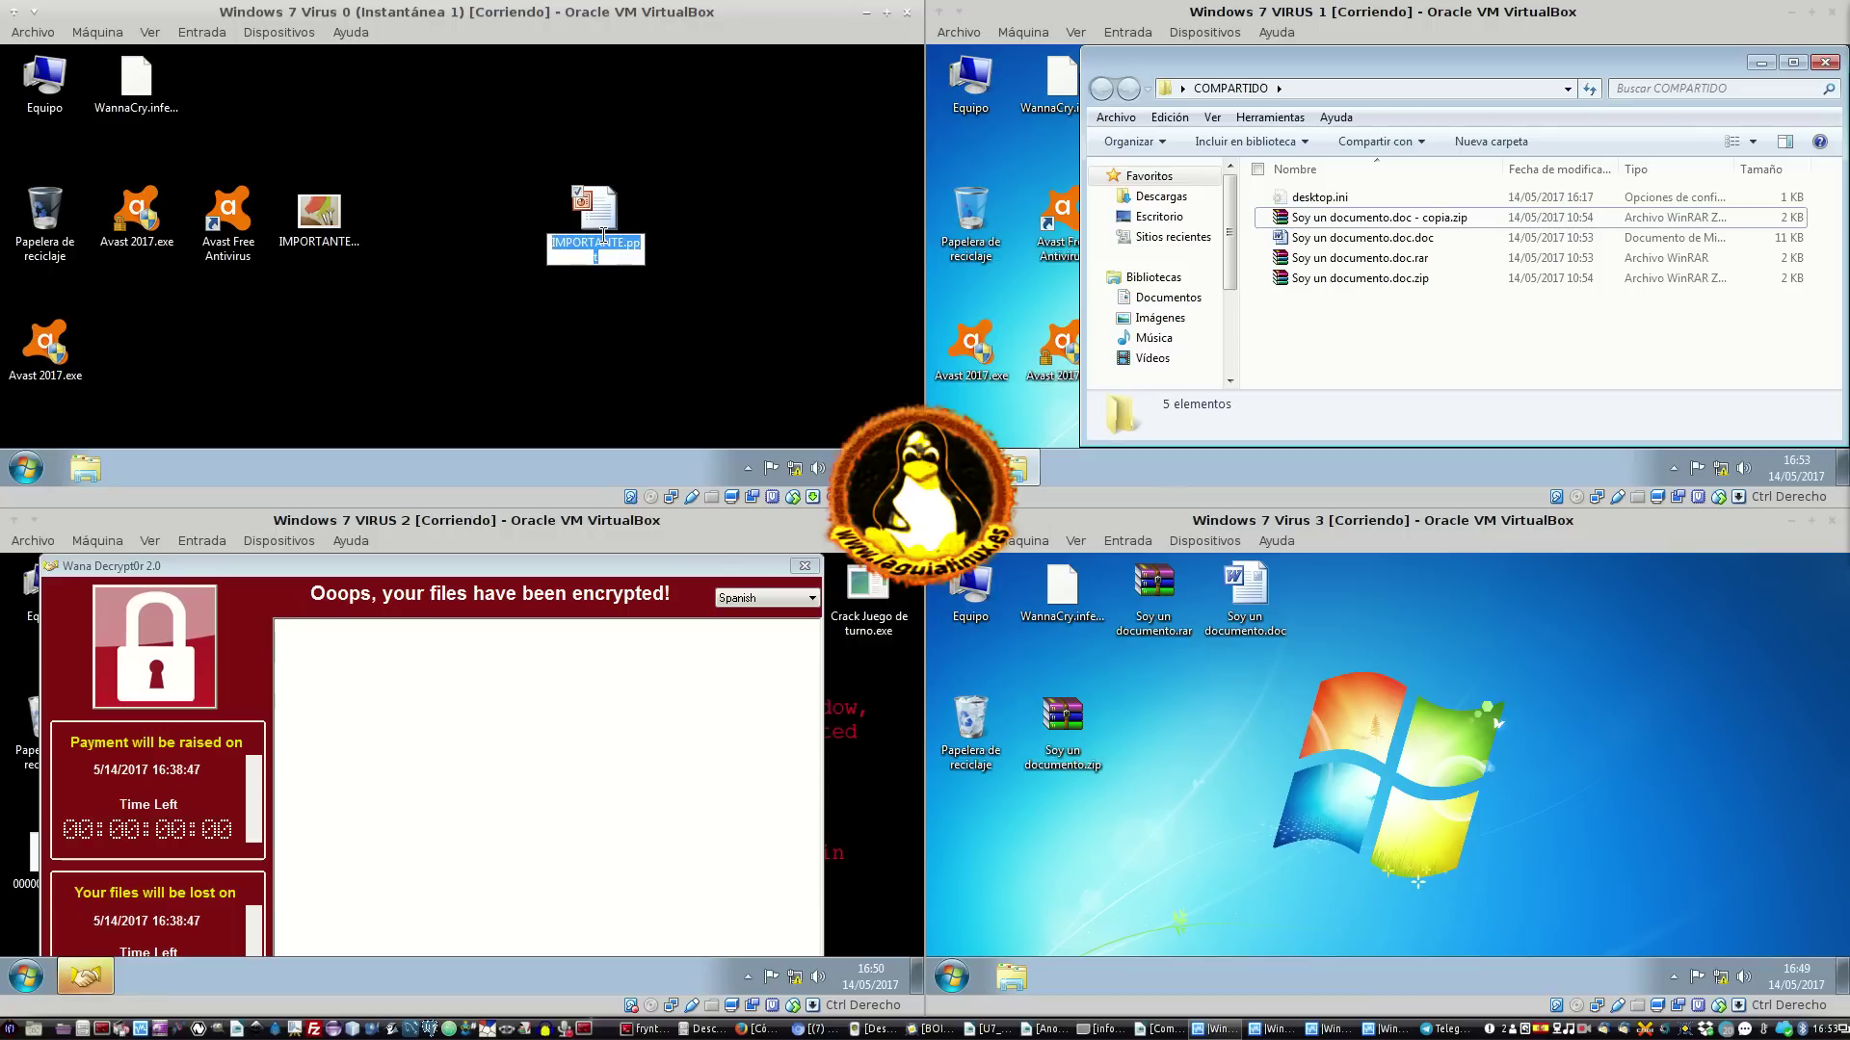
double_click(605, 239)
left_click_drag(624, 244, 511, 252)
key("Return")
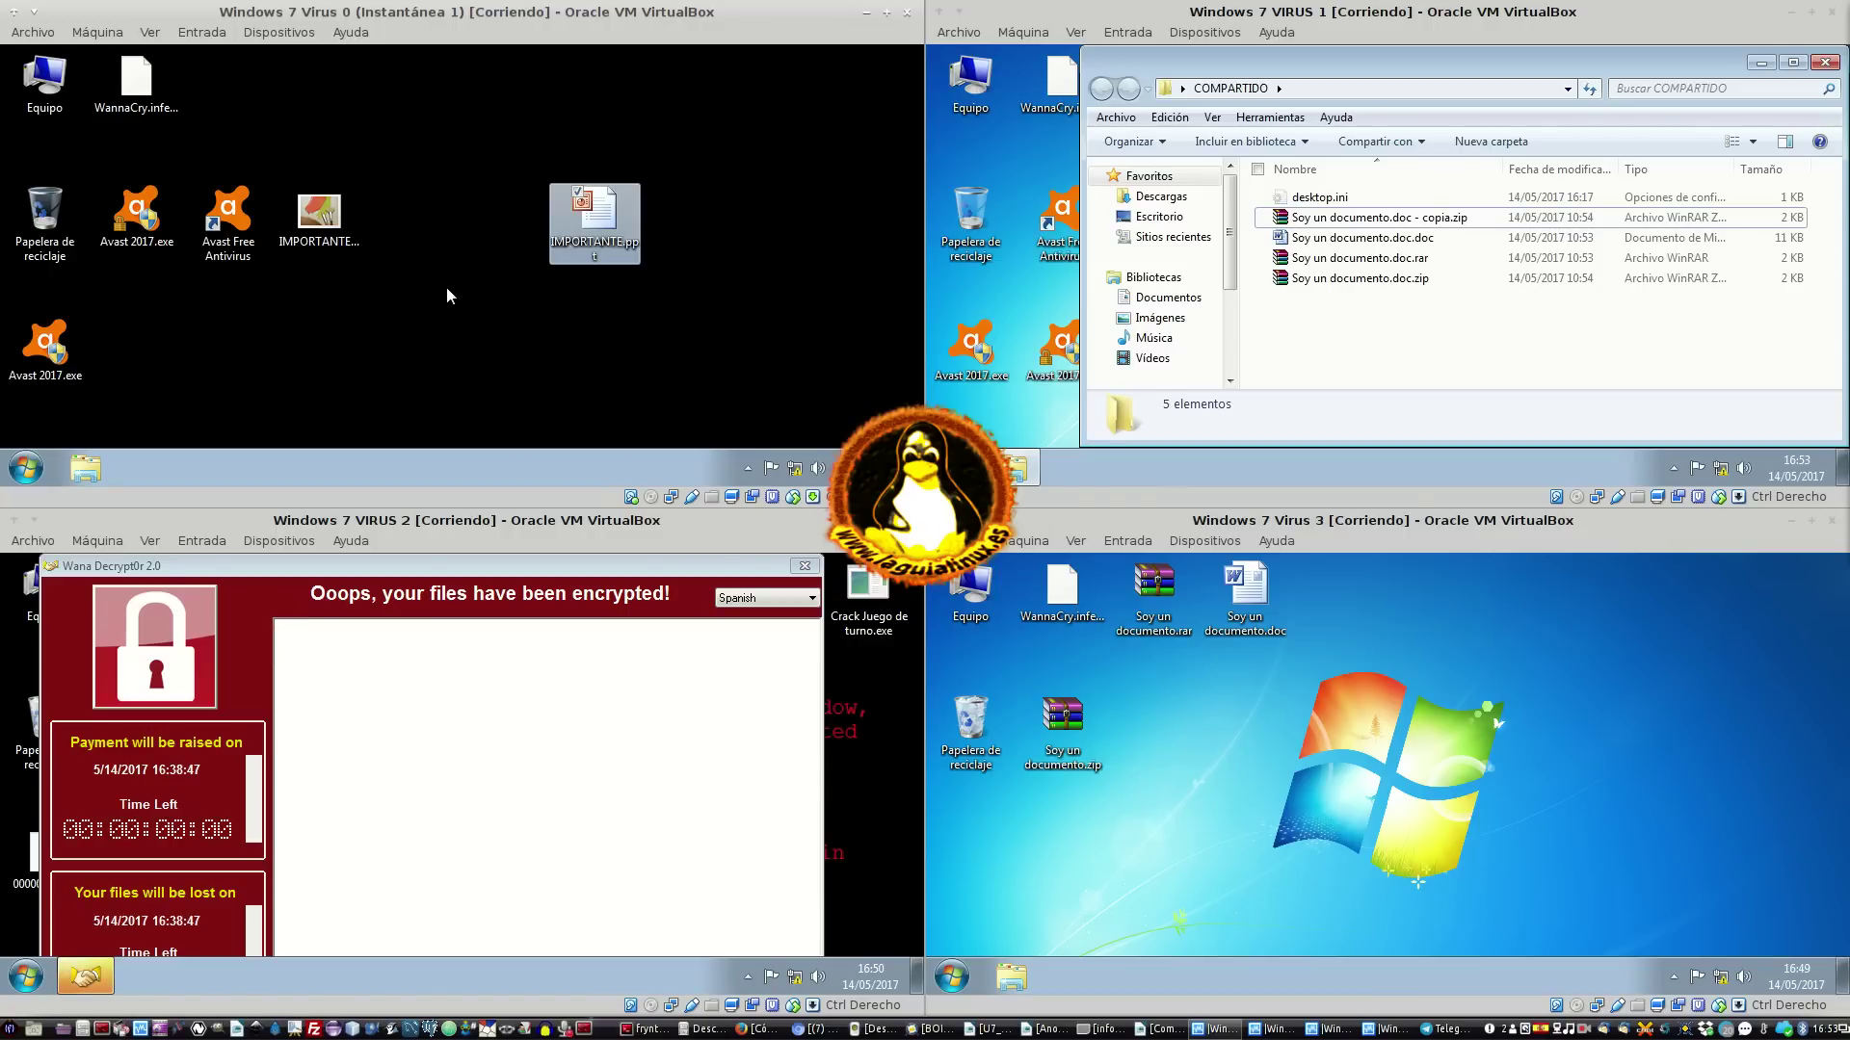
Create a new desktop folder named IMPORTANTE
right_click(447, 287)
mouse_move(603, 364)
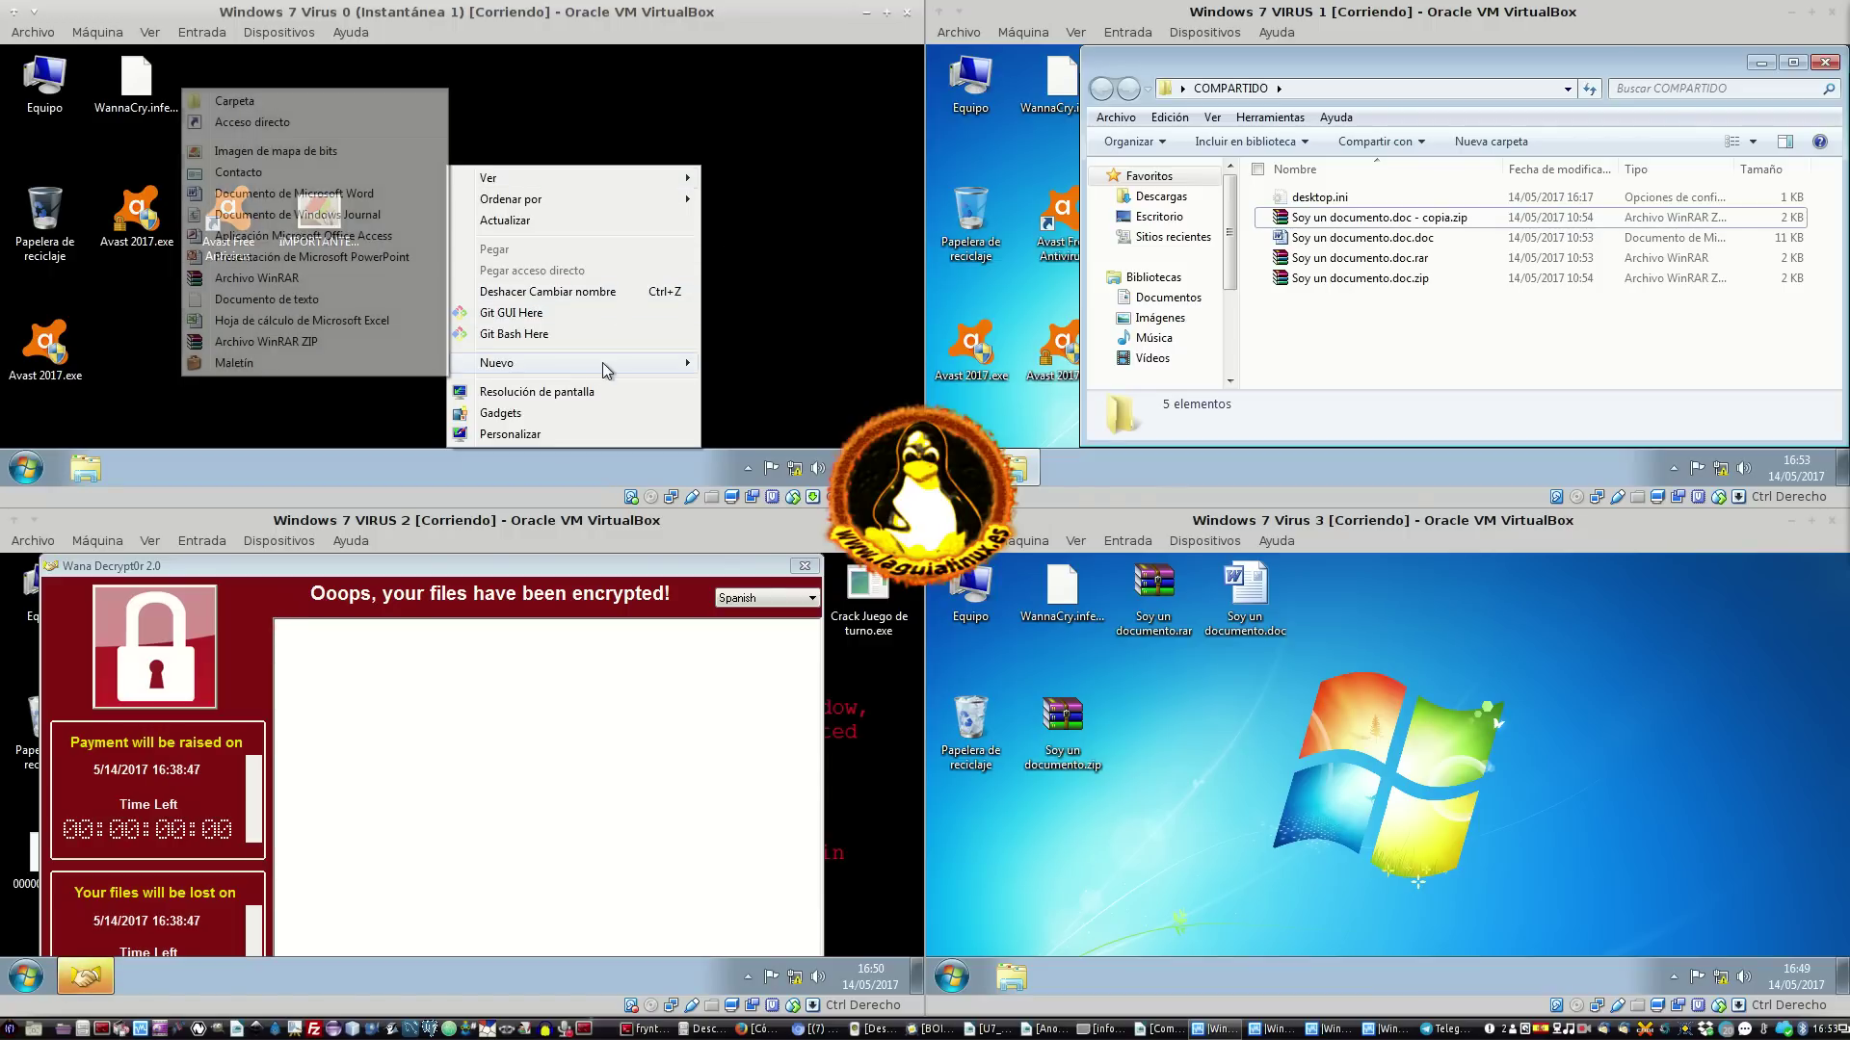
left_click(234, 101)
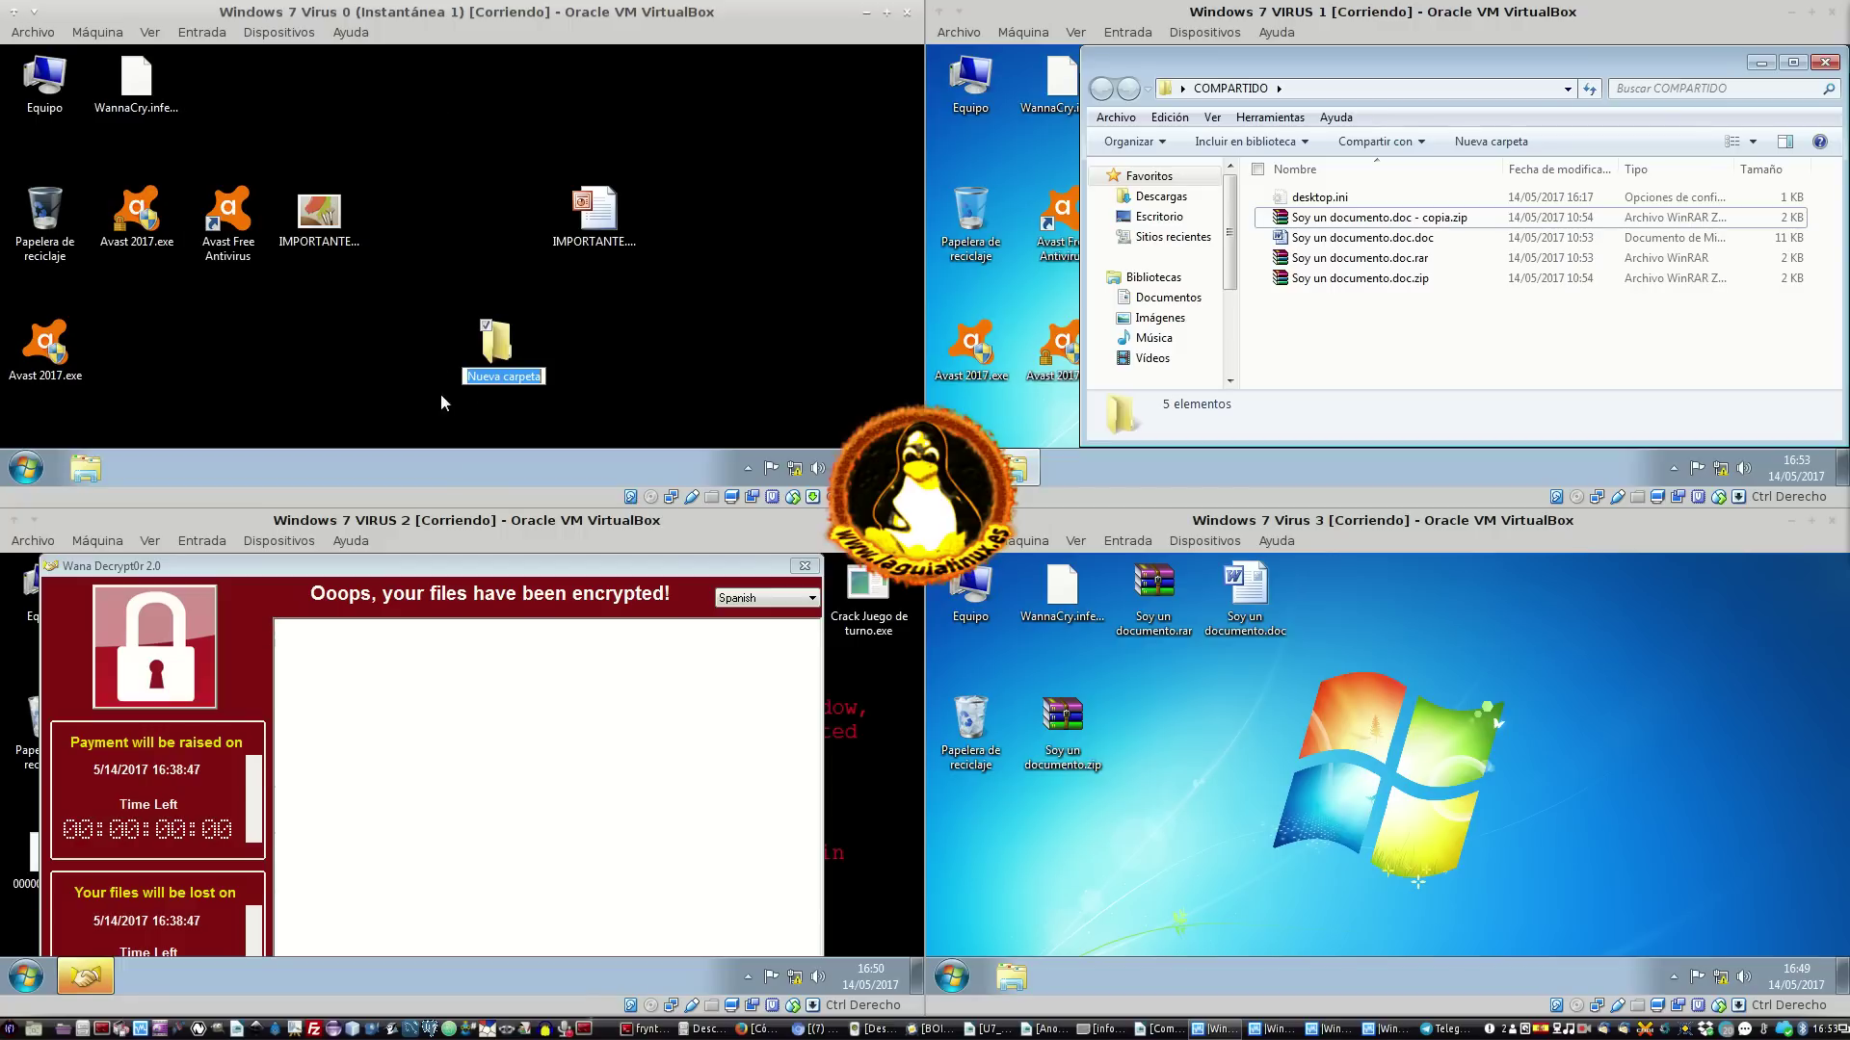
type("IMPORTANTE")
key("Return")
Create a new Word document named IMPORTANTE.doc
right_click(631, 337)
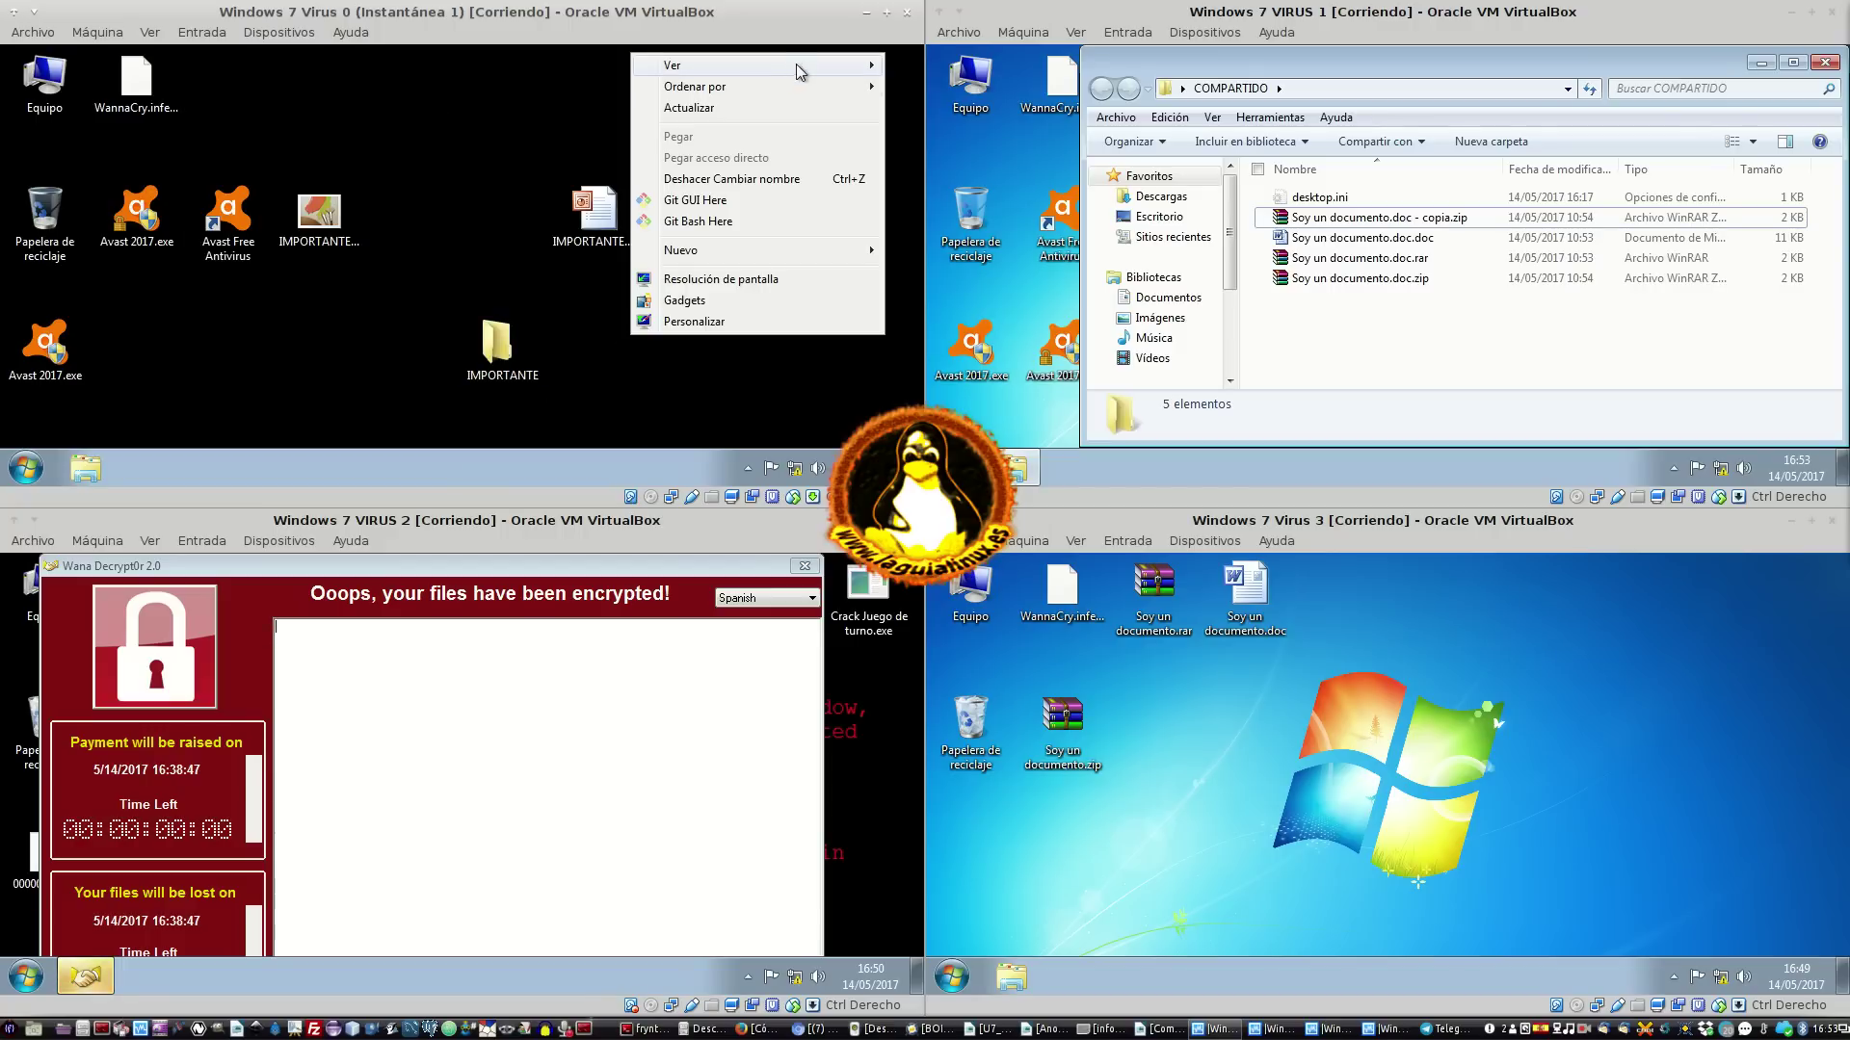
mouse_move(759, 248)
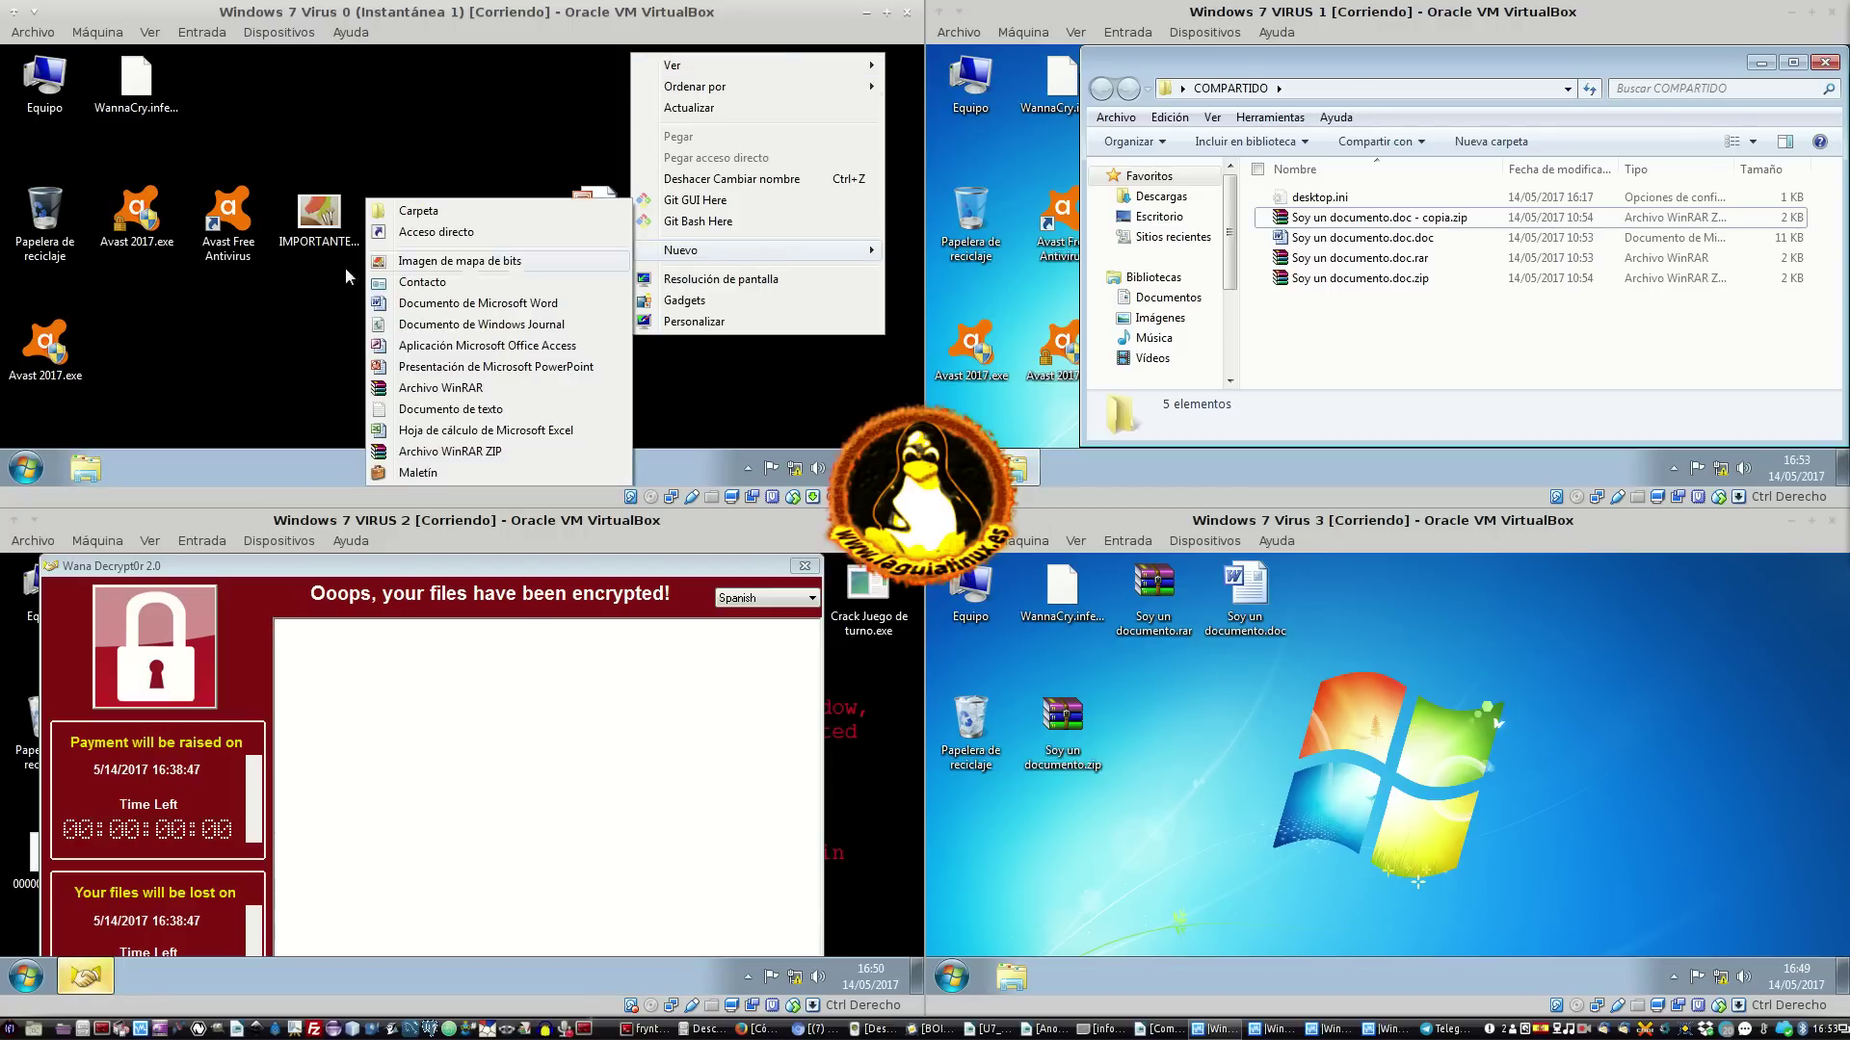
left_click(473, 305)
type("IMPORTANTE")
key("Return")
Create a new Excel spreadsheet named IMPORTANTE.xls
right_click(776, 263)
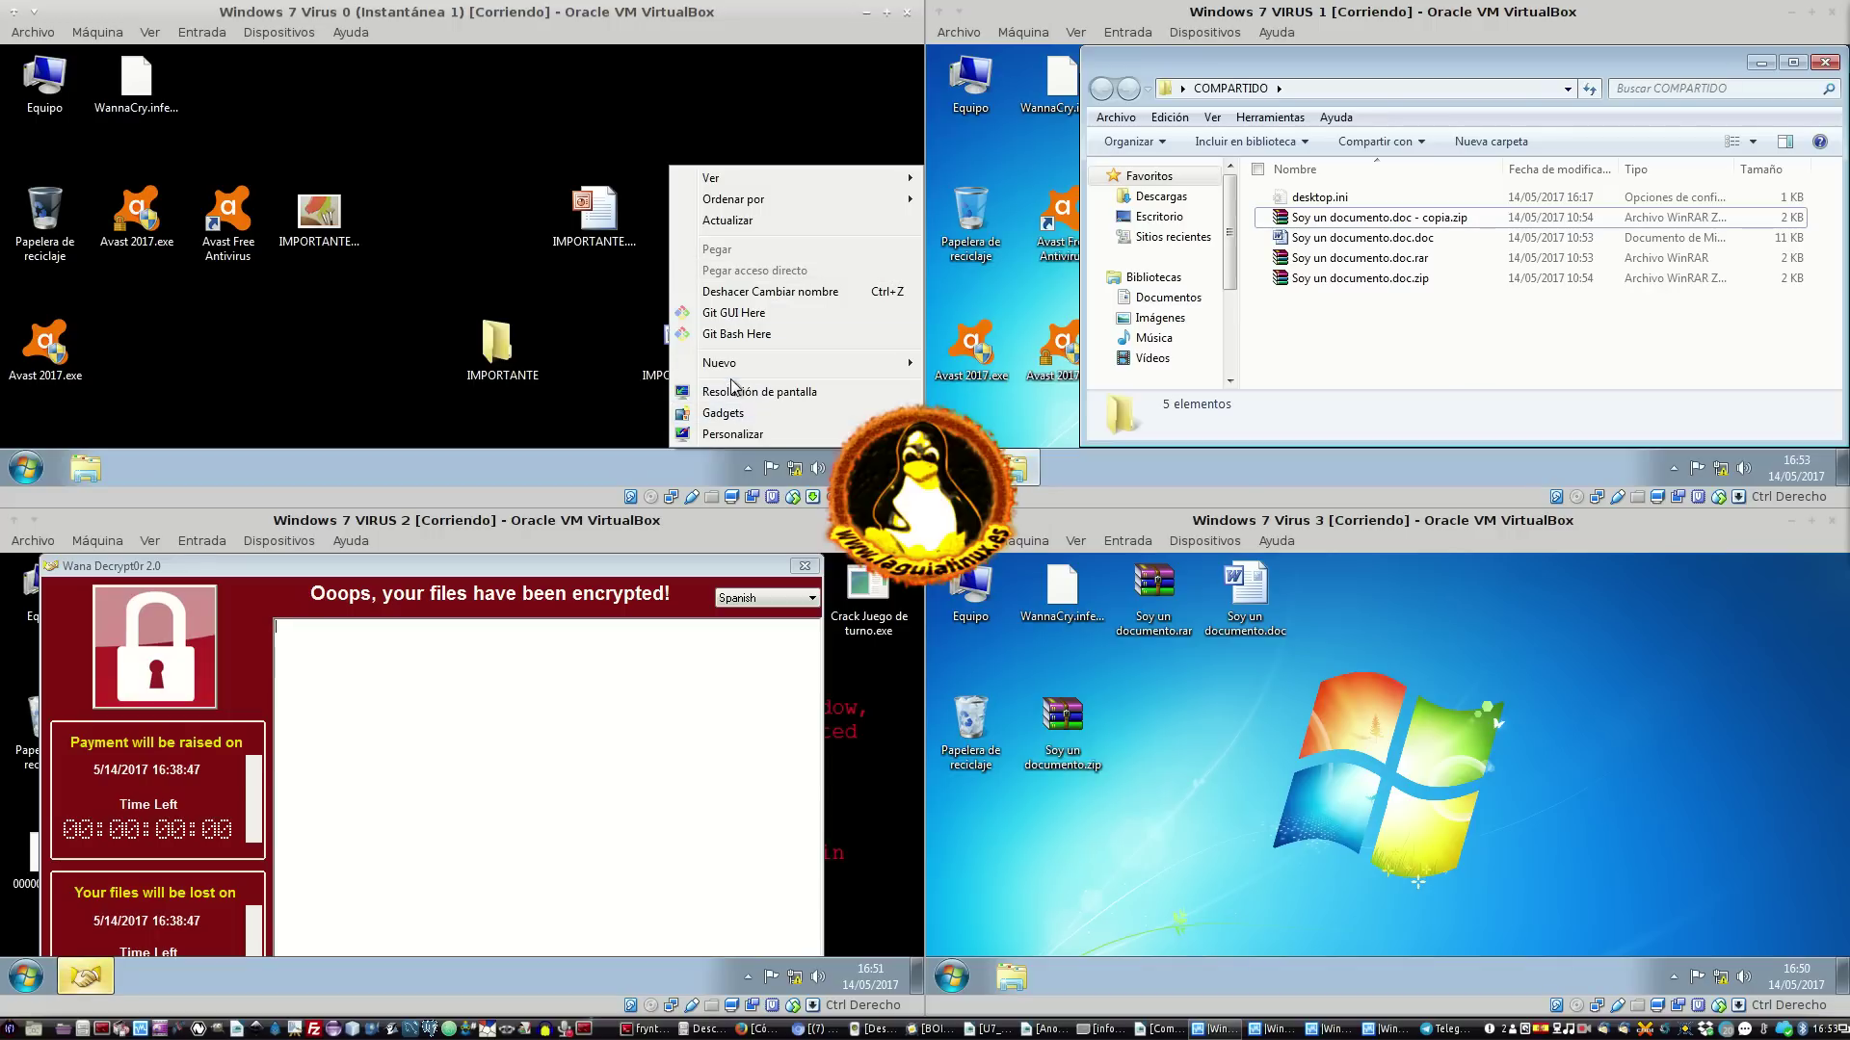
mouse_move(732, 362)
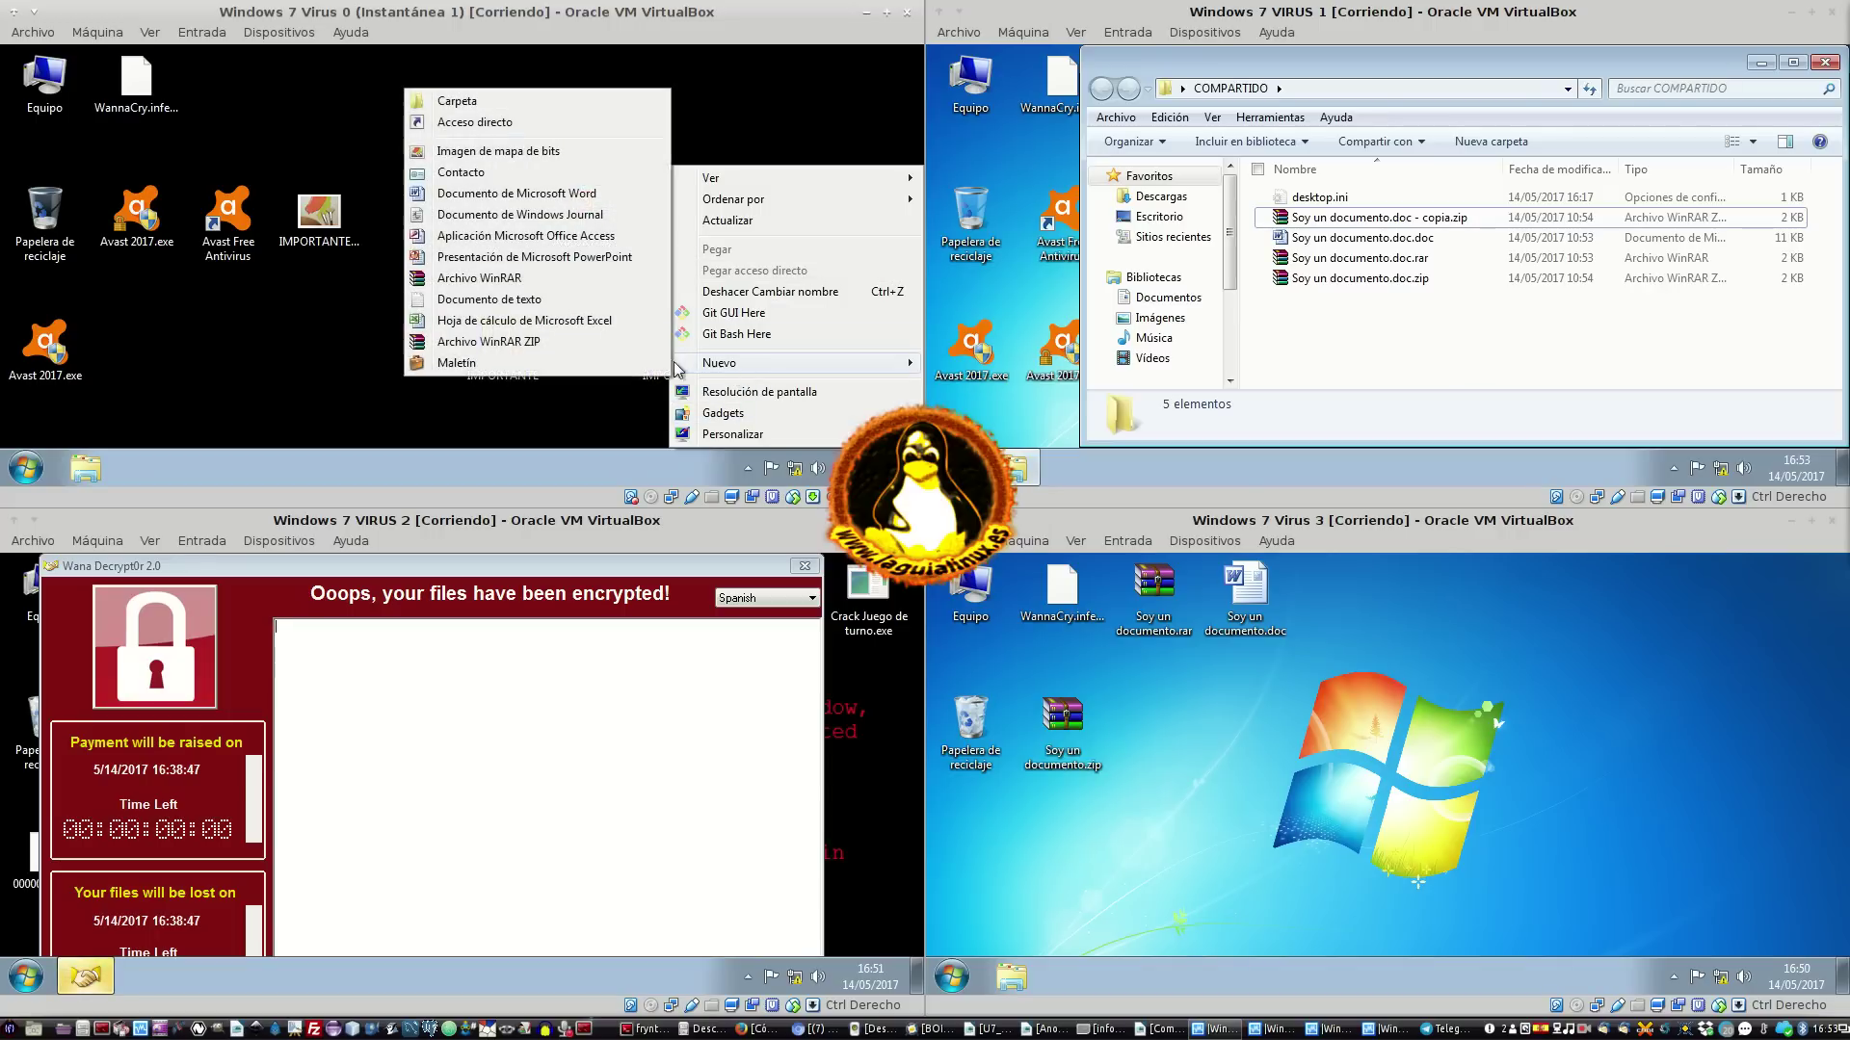
left_click(473, 328)
type("IMPORTANTE.xls")
key("Return")
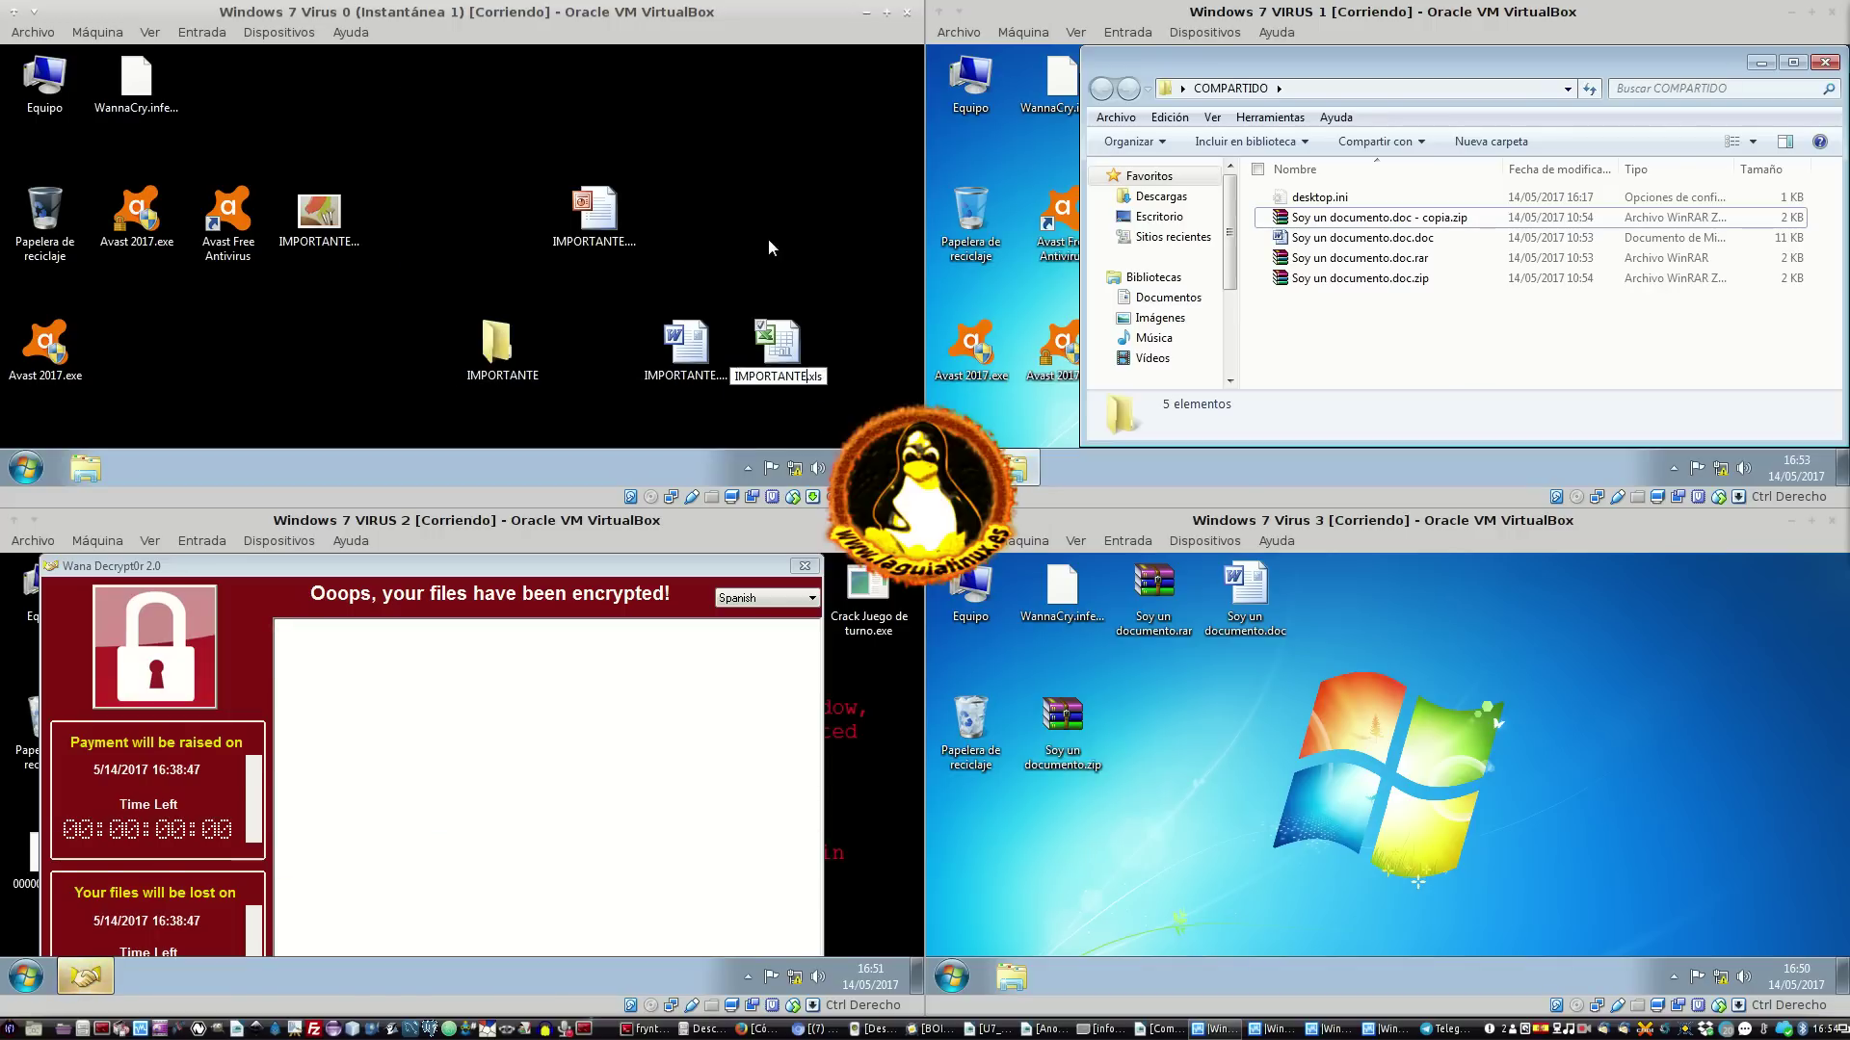
Create a new empty text document via Nuevo > Documento de texto
right_click(767, 243)
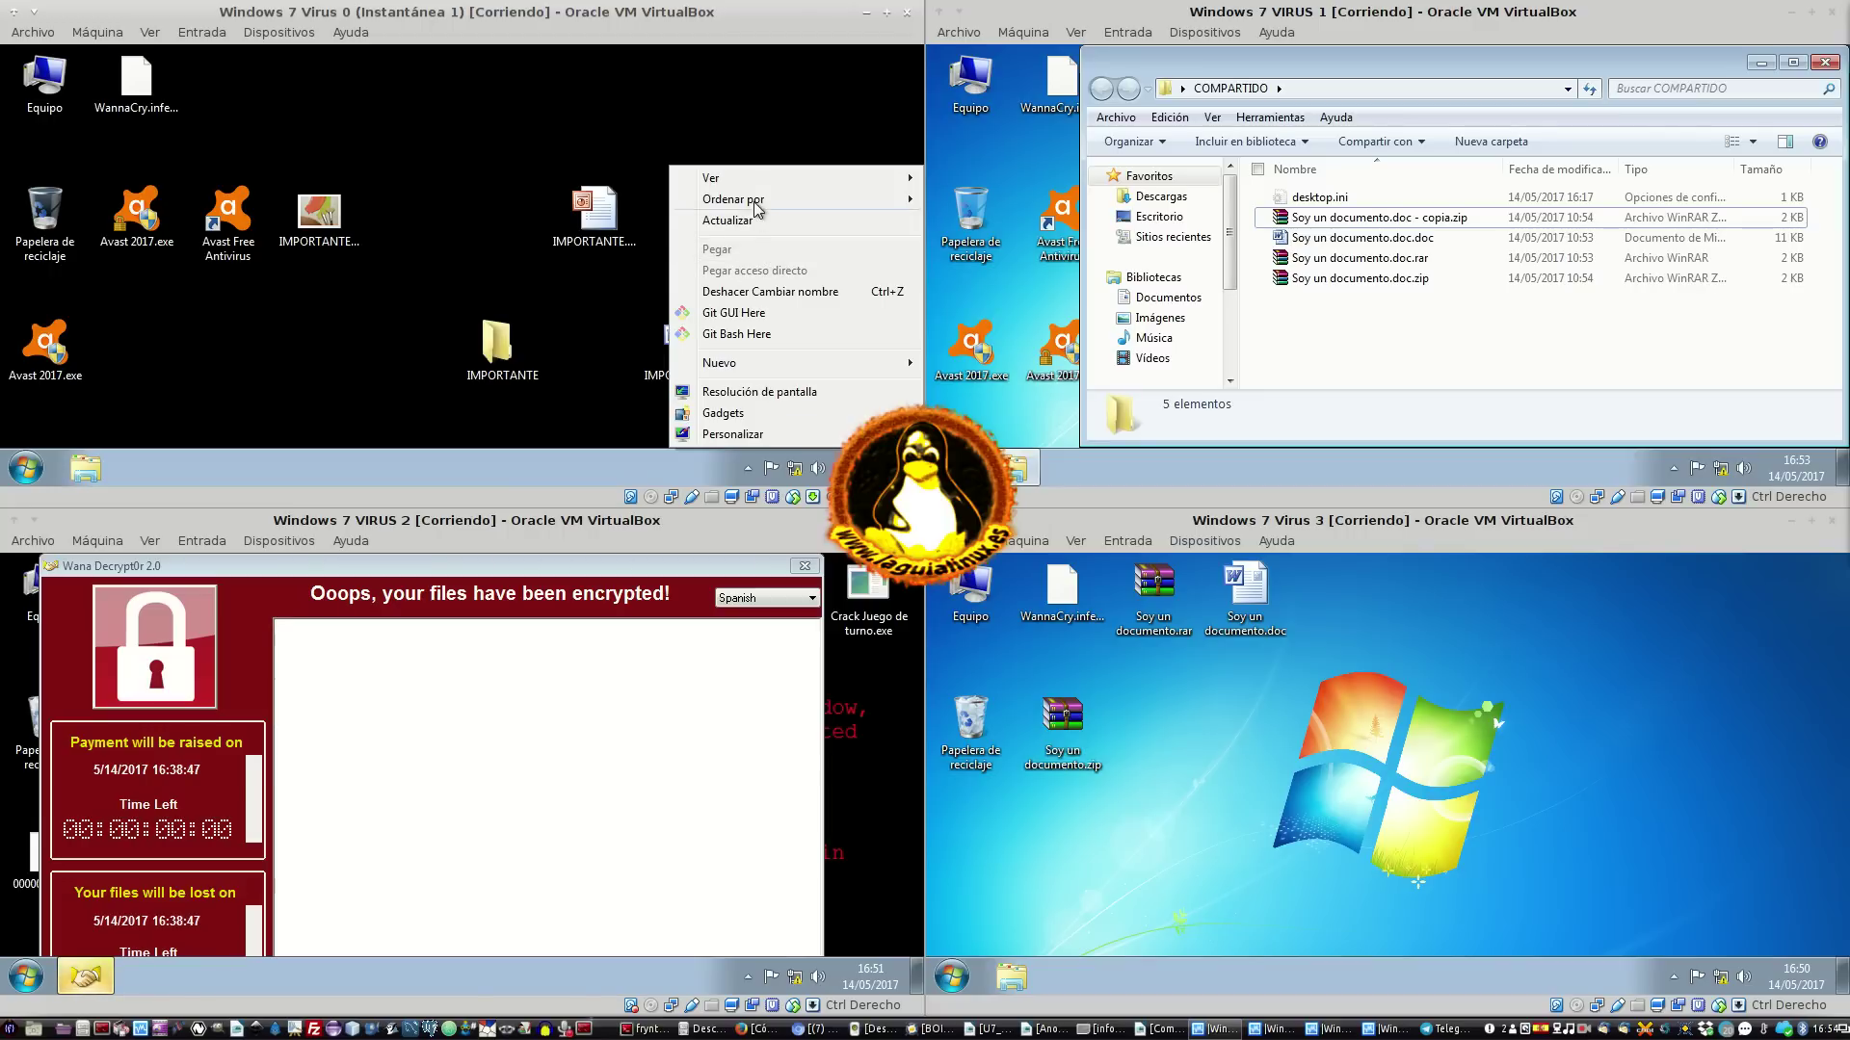
mouse_move(750, 366)
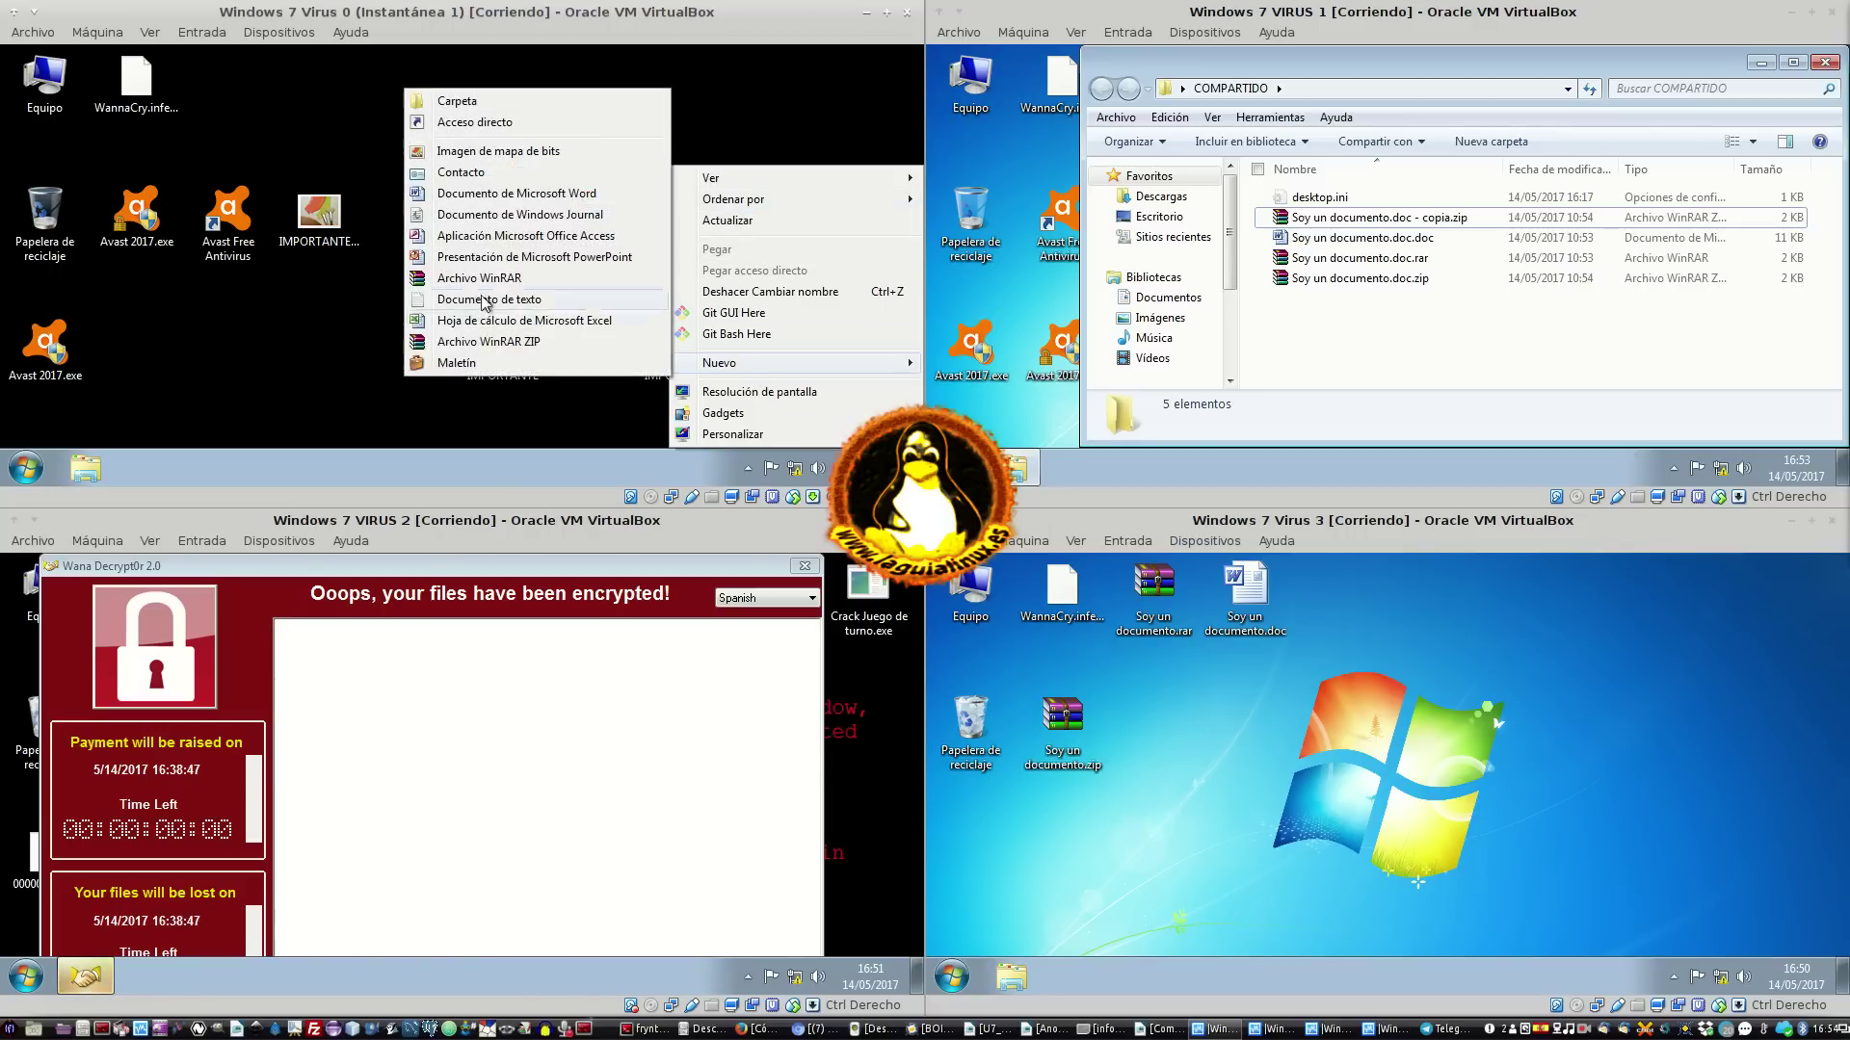
left_click(516, 301)
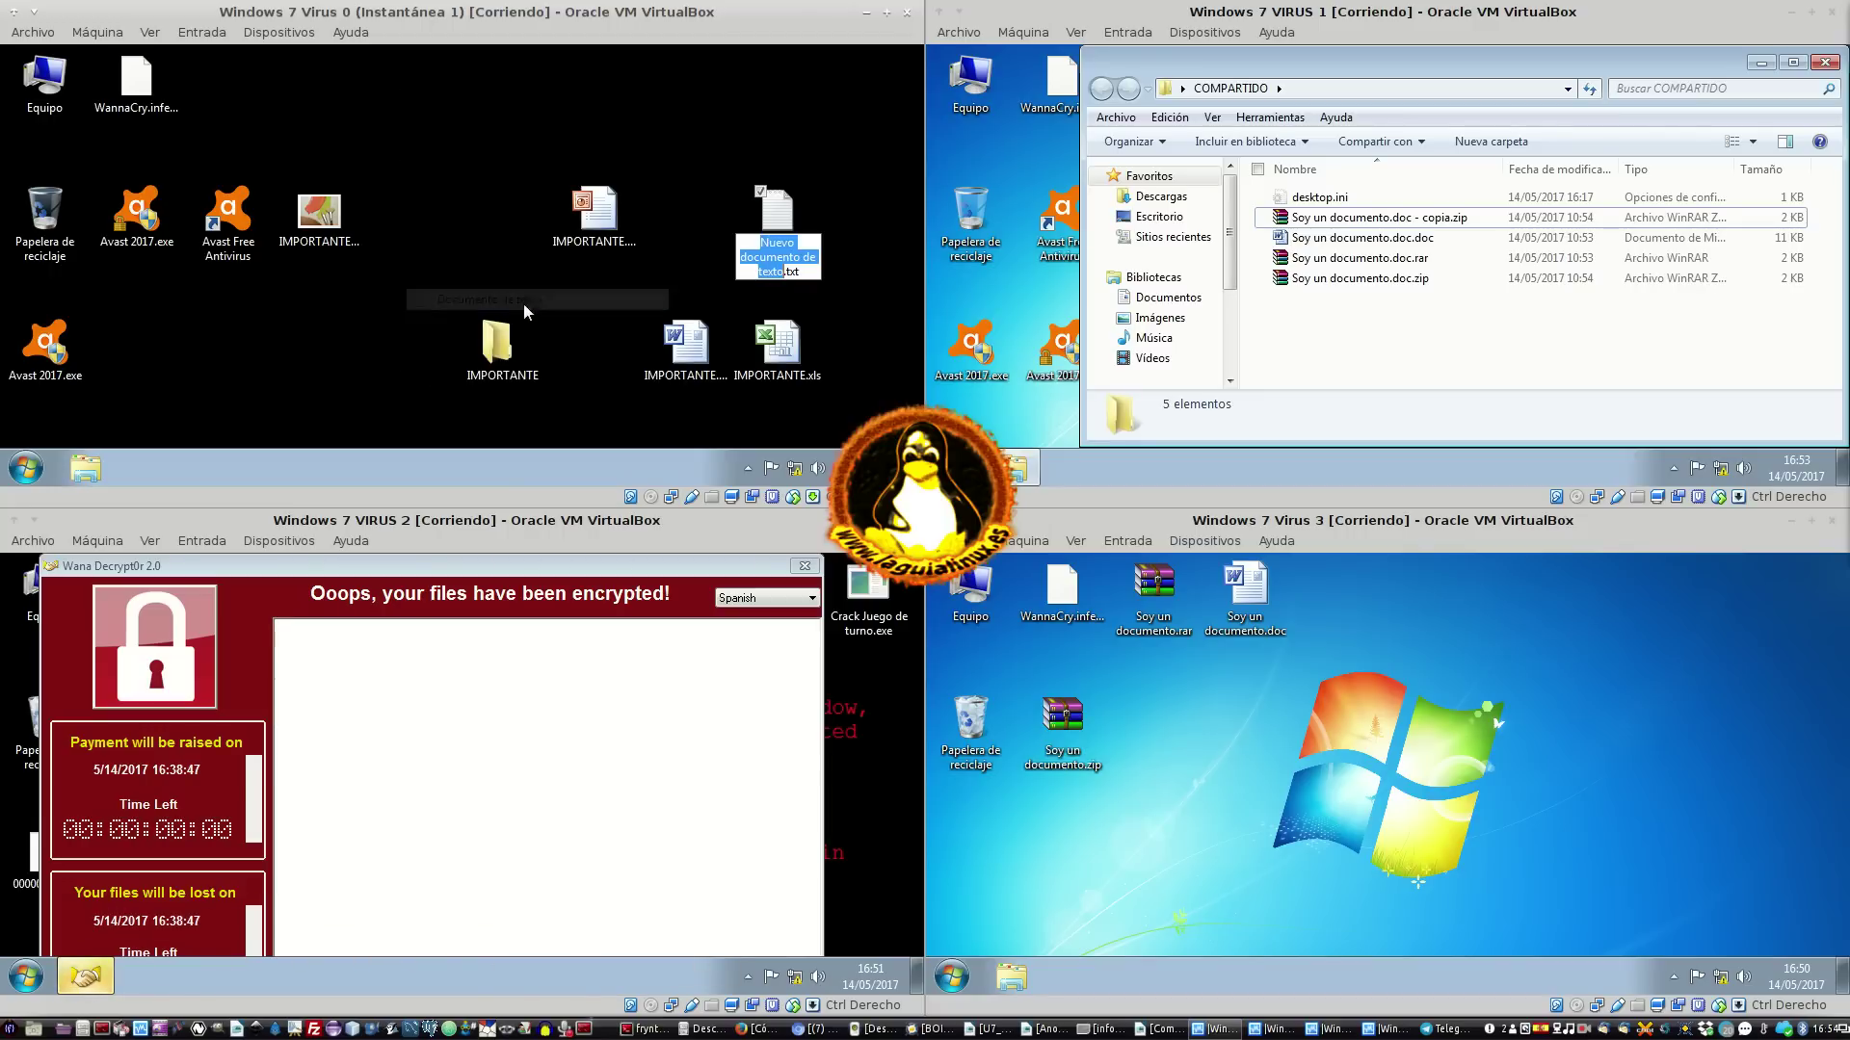
Select the five IMPORTANTE bait files and paste copies into the IMPORTANTE folder
left_click_drag(302, 329, 863, 146)
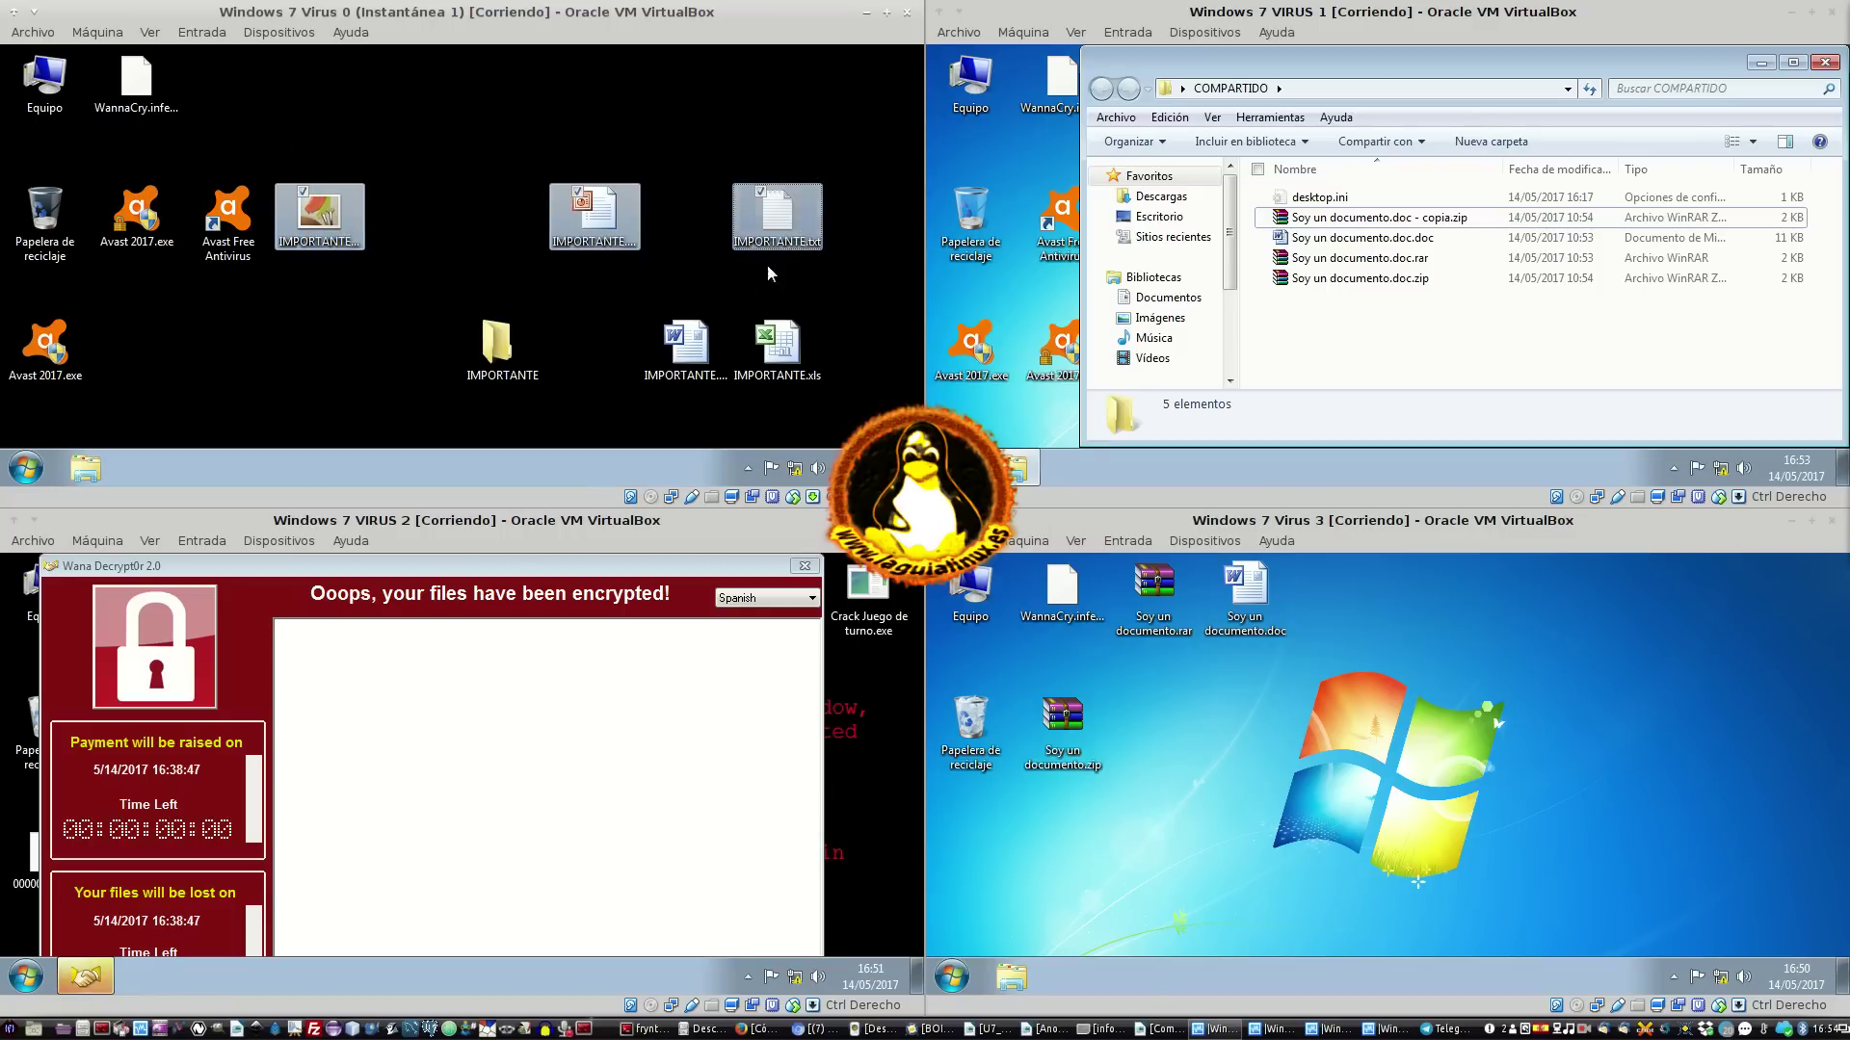
left_click(744, 355, "ctrl")
left_click(685, 349, "ctrl")
left_click(520, 371, "ctrl")
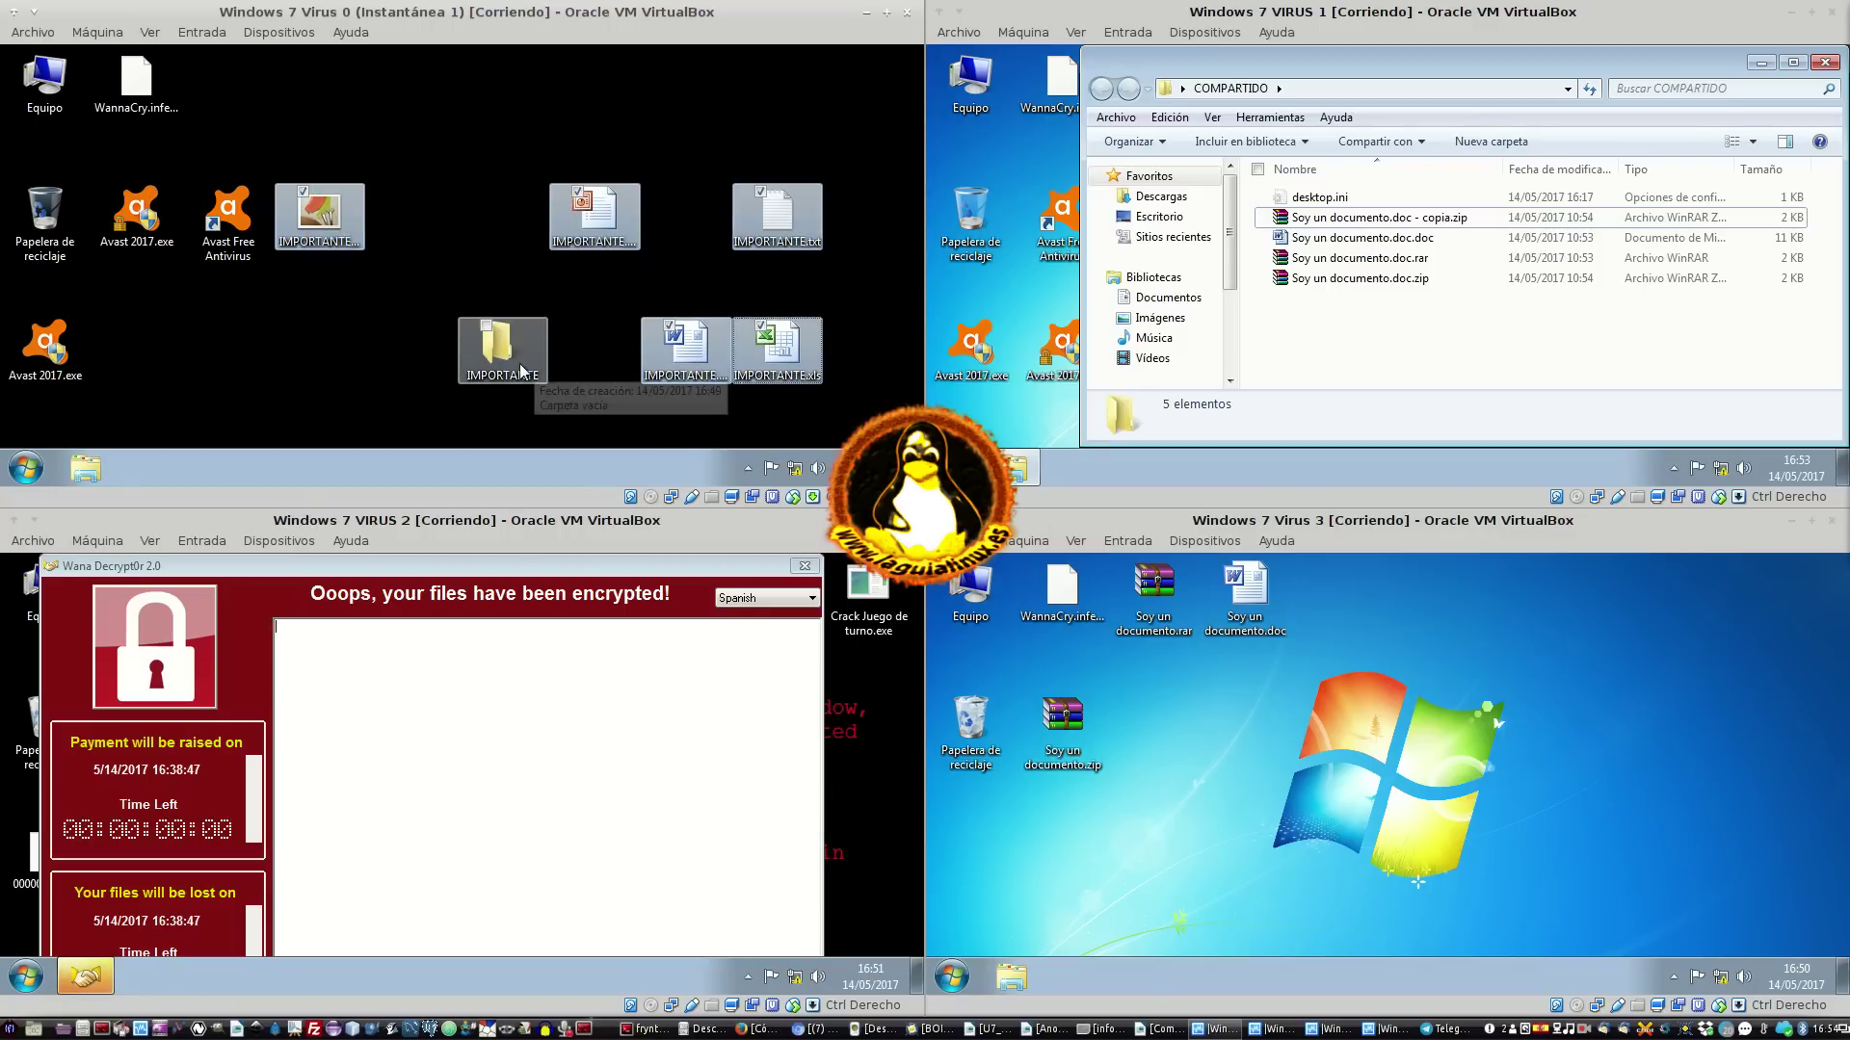
double_click(501, 343)
key("ctrl+v")
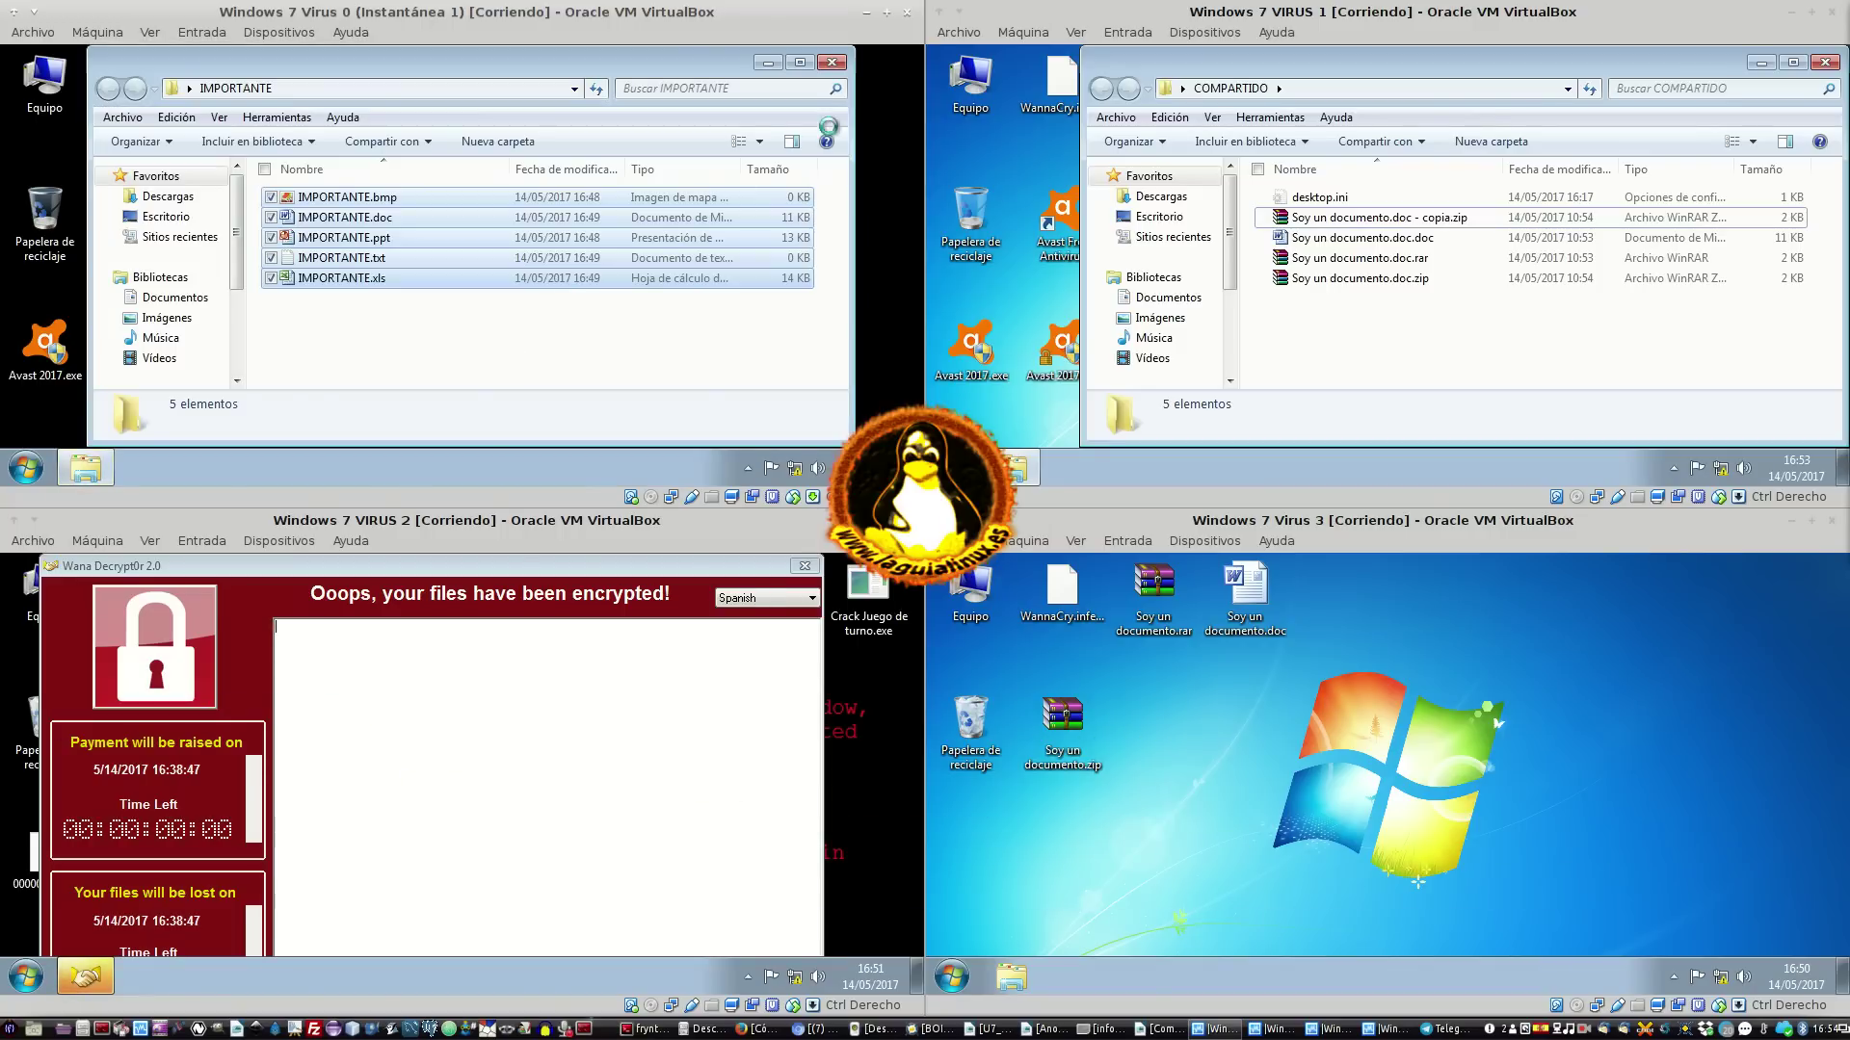
left_click(832, 63)
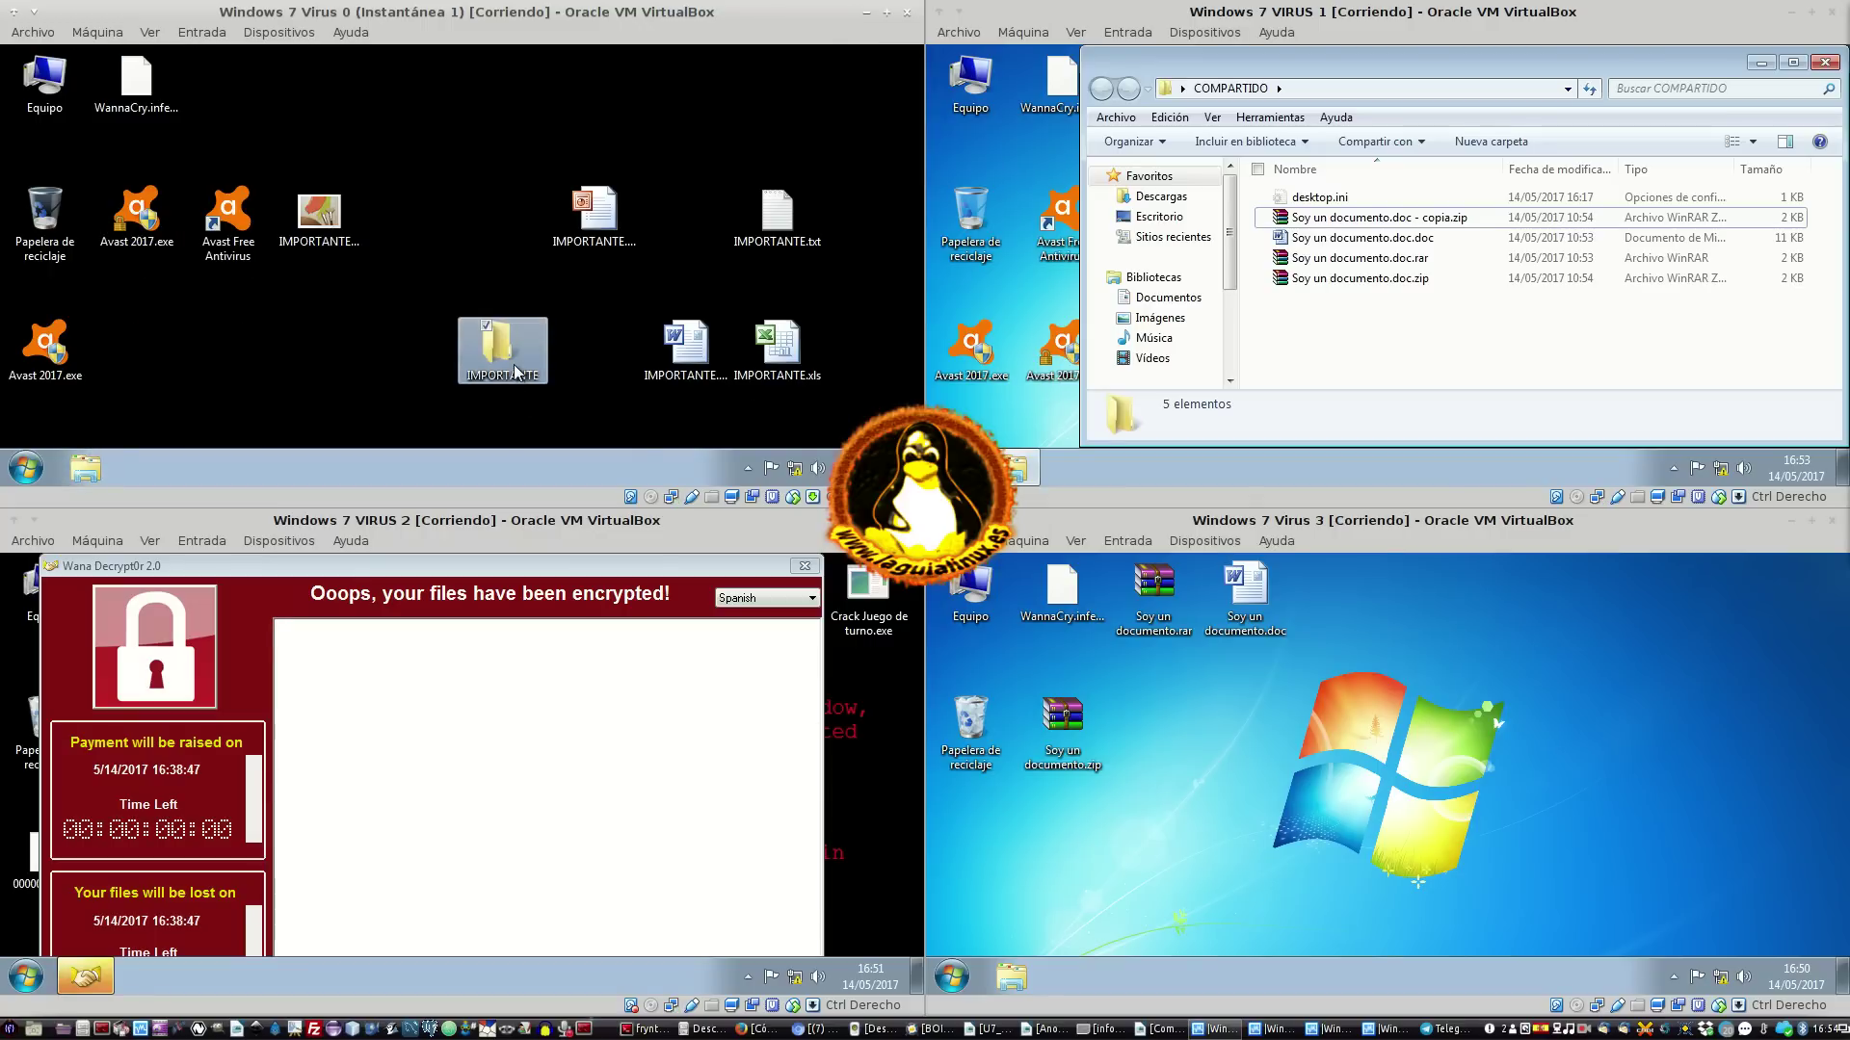
Compress the IMPORTANTE folder into IMPORTANTE.rar from its context menu
right_click(511, 354)
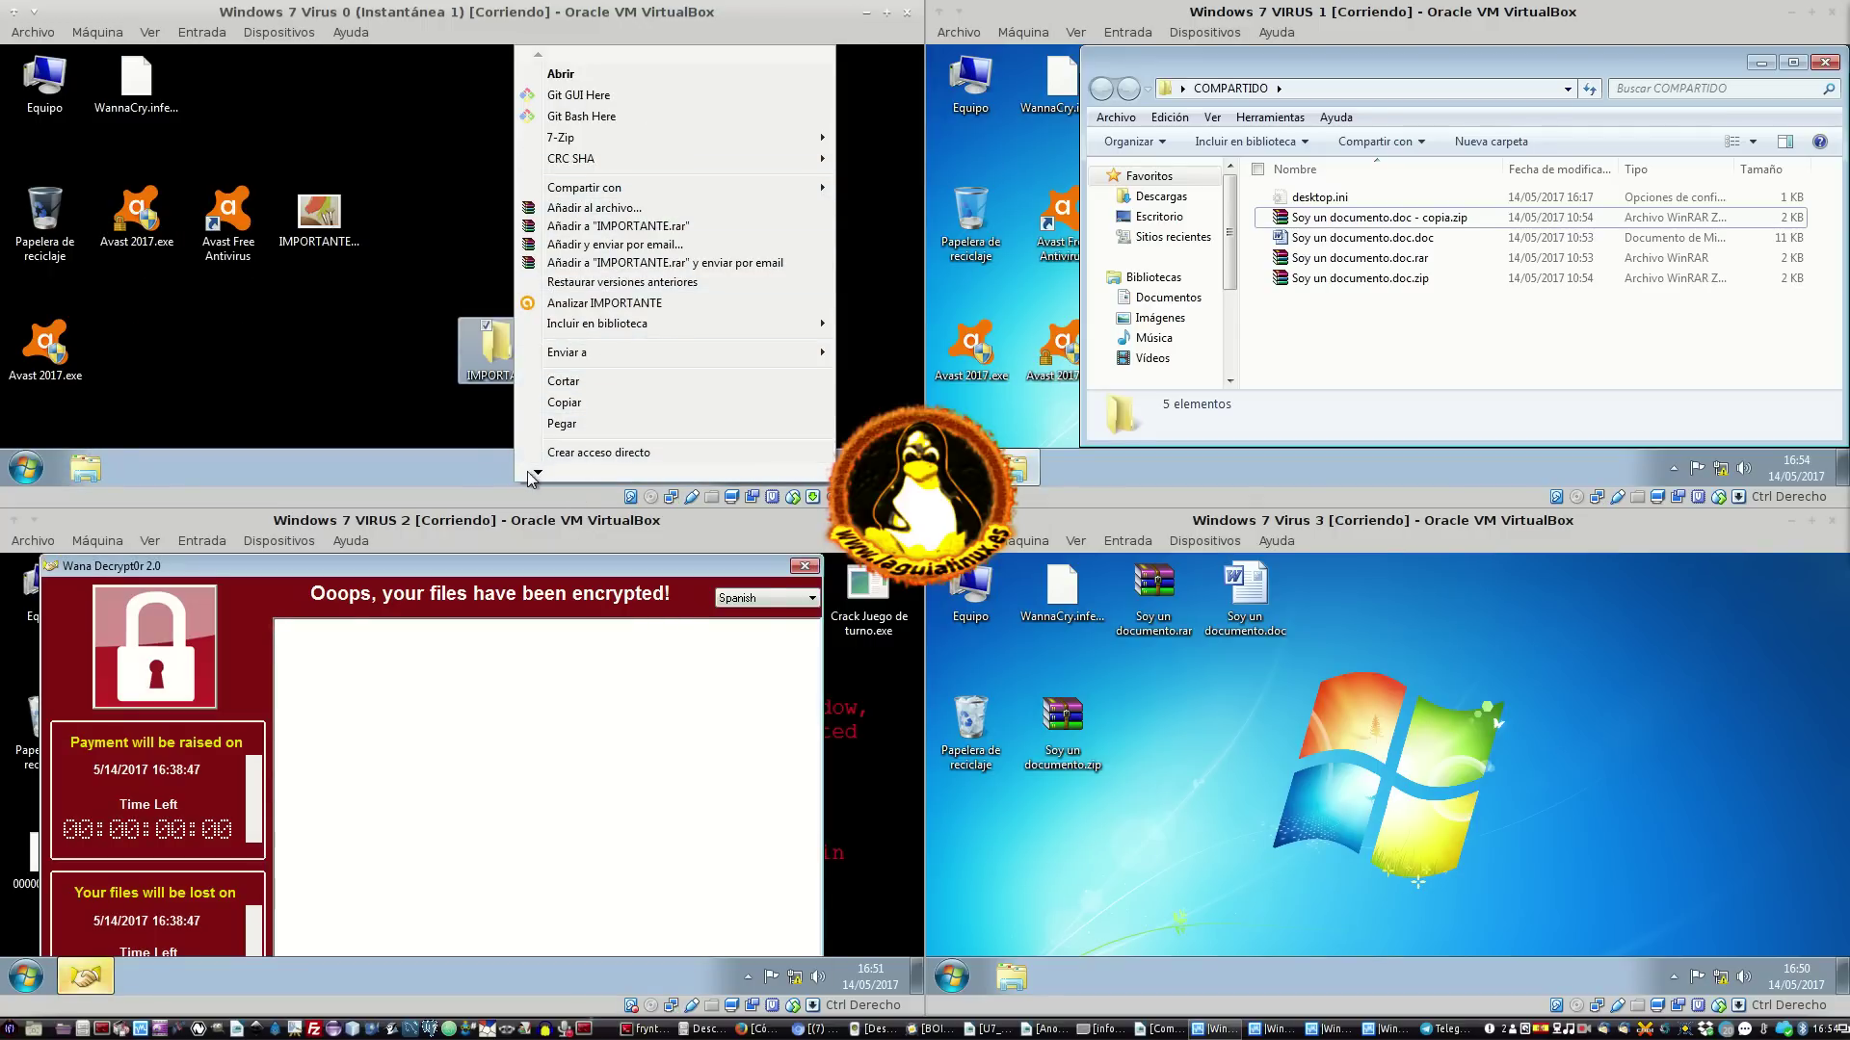
key("Escape")
right_click(526, 376)
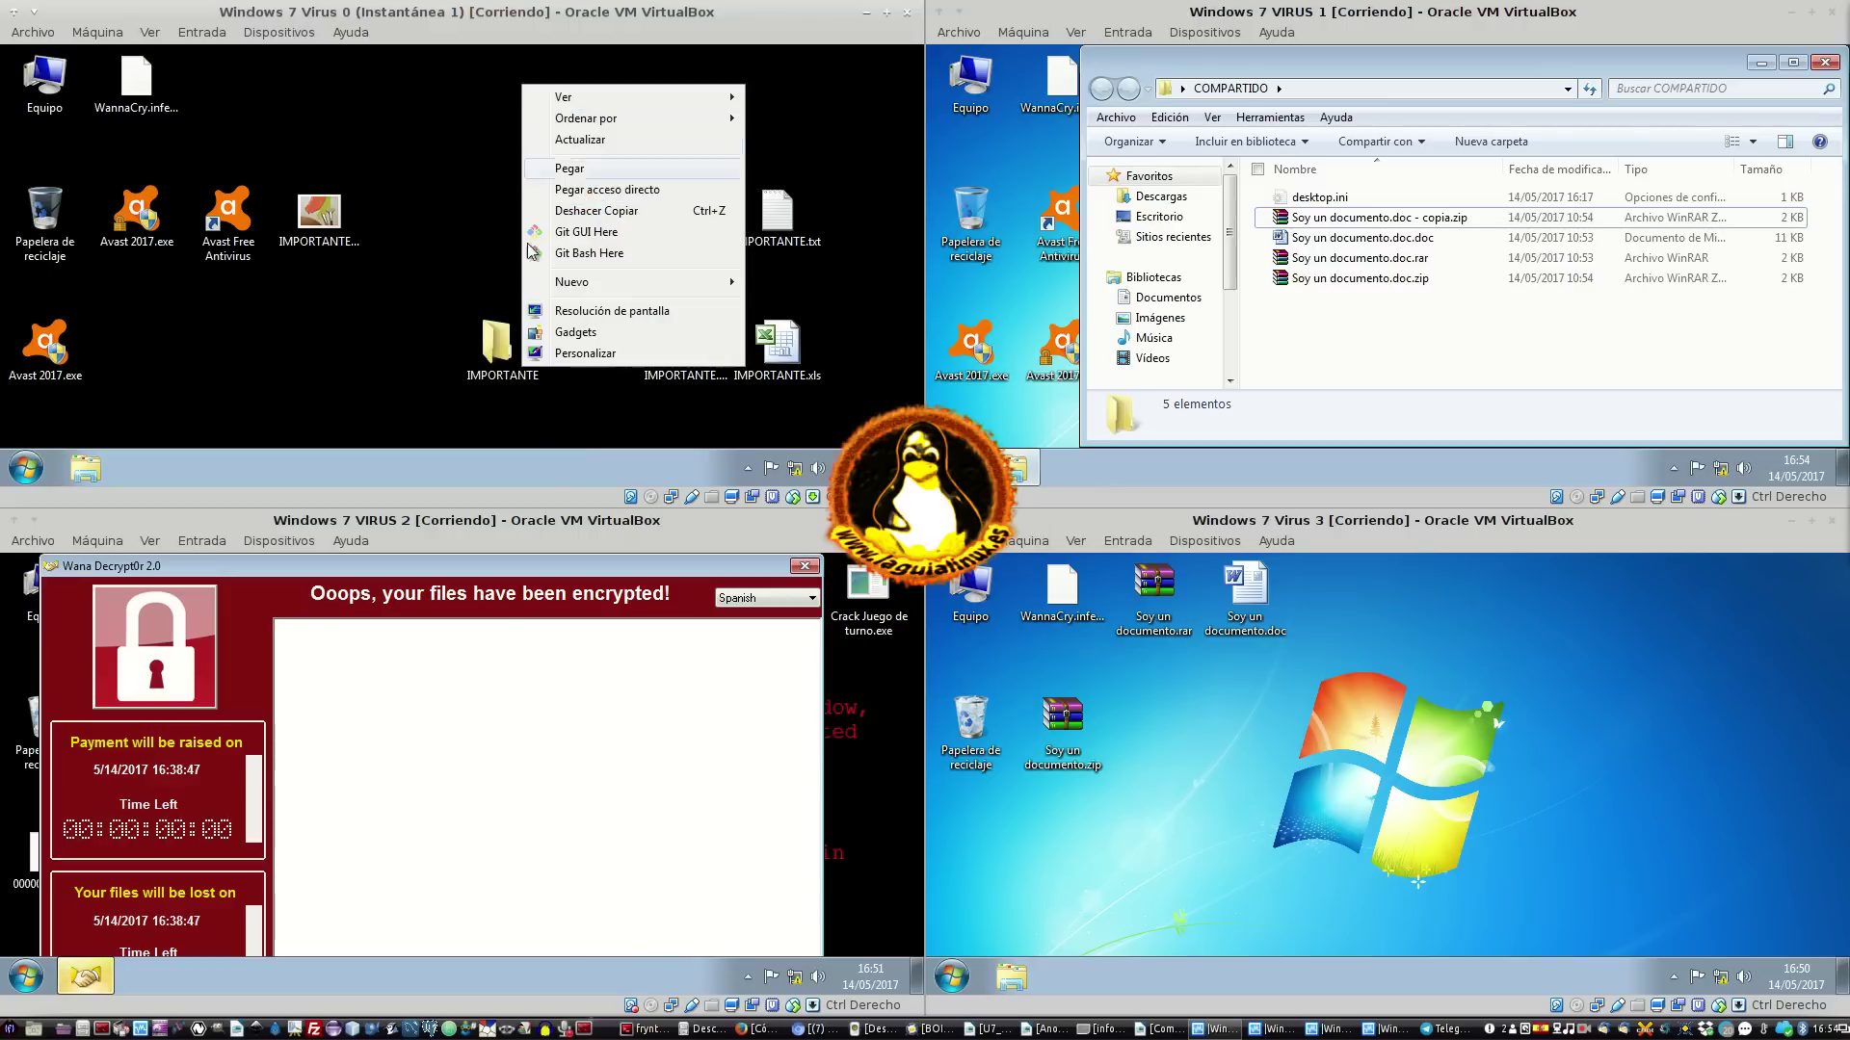
key("Escape")
right_click(487, 345)
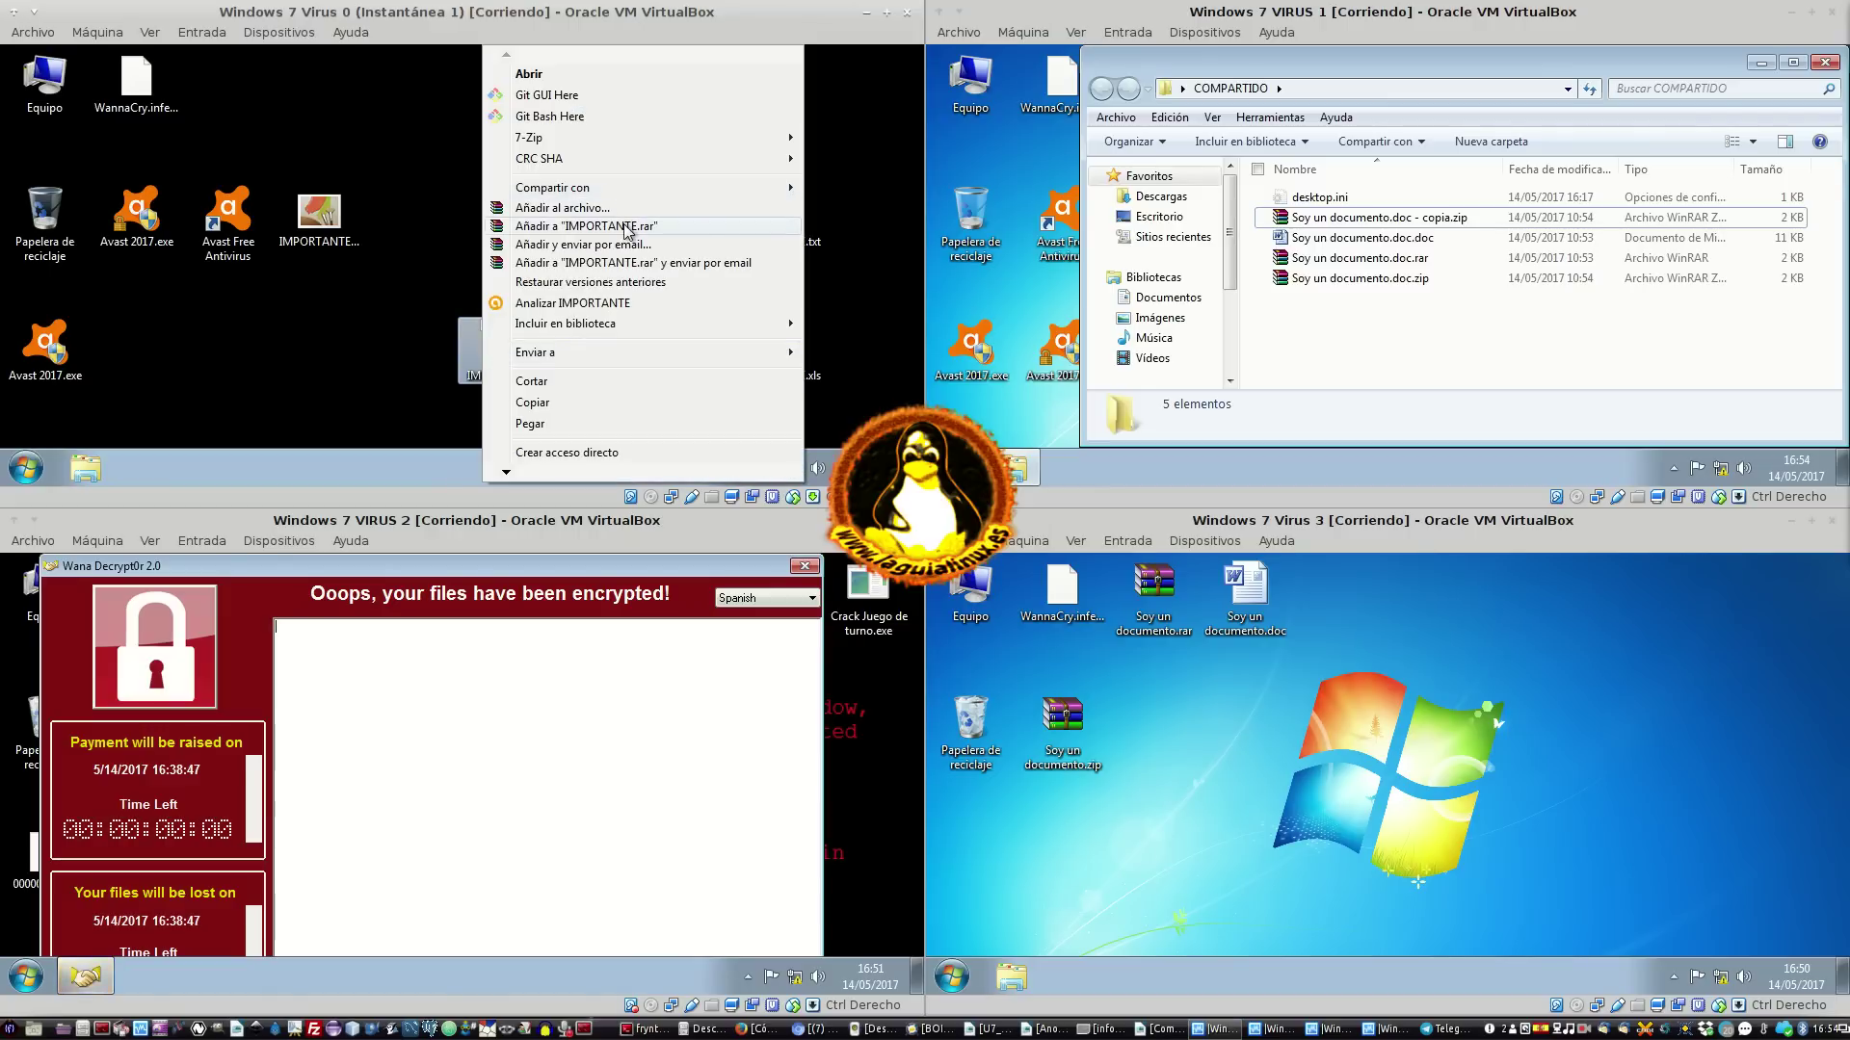
key("Escape")
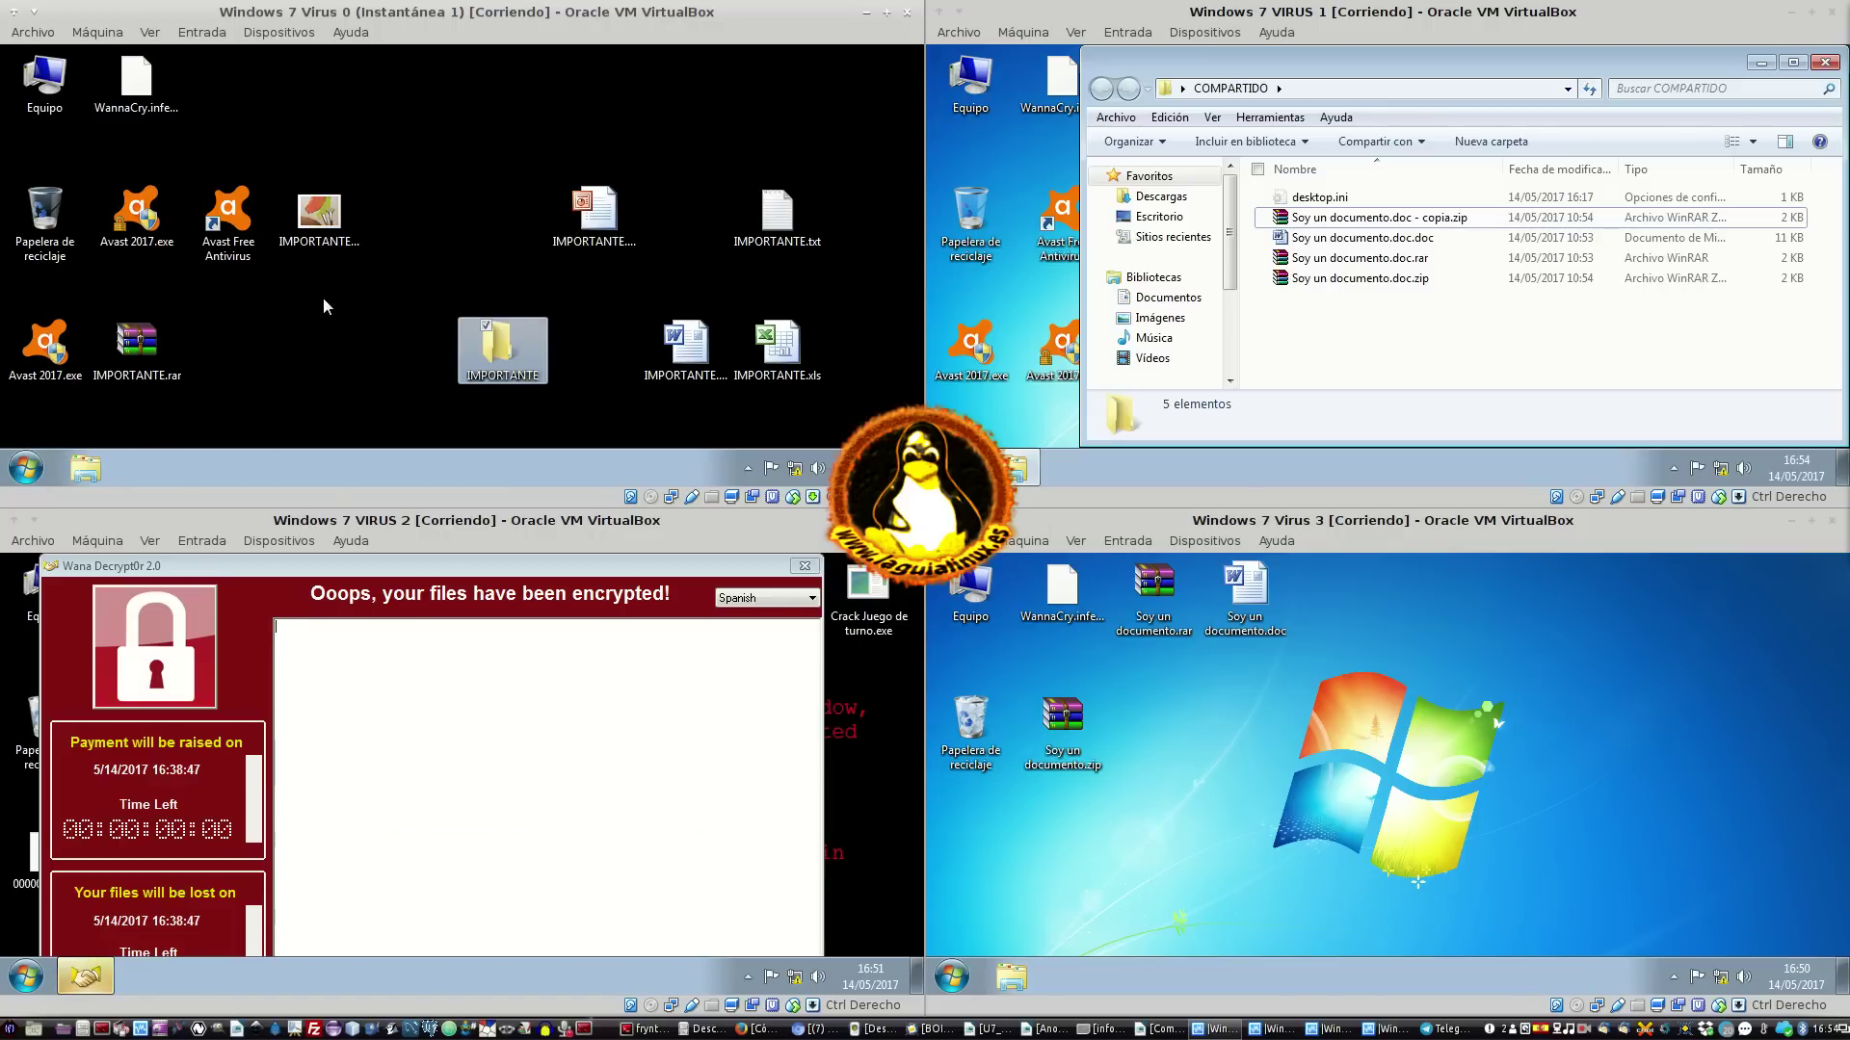
Arrange IMPORTANTE.bmp, .ppt, .doc, .txt and .xls along the desktop's top row
left_click_drag(137, 342, 591, 306)
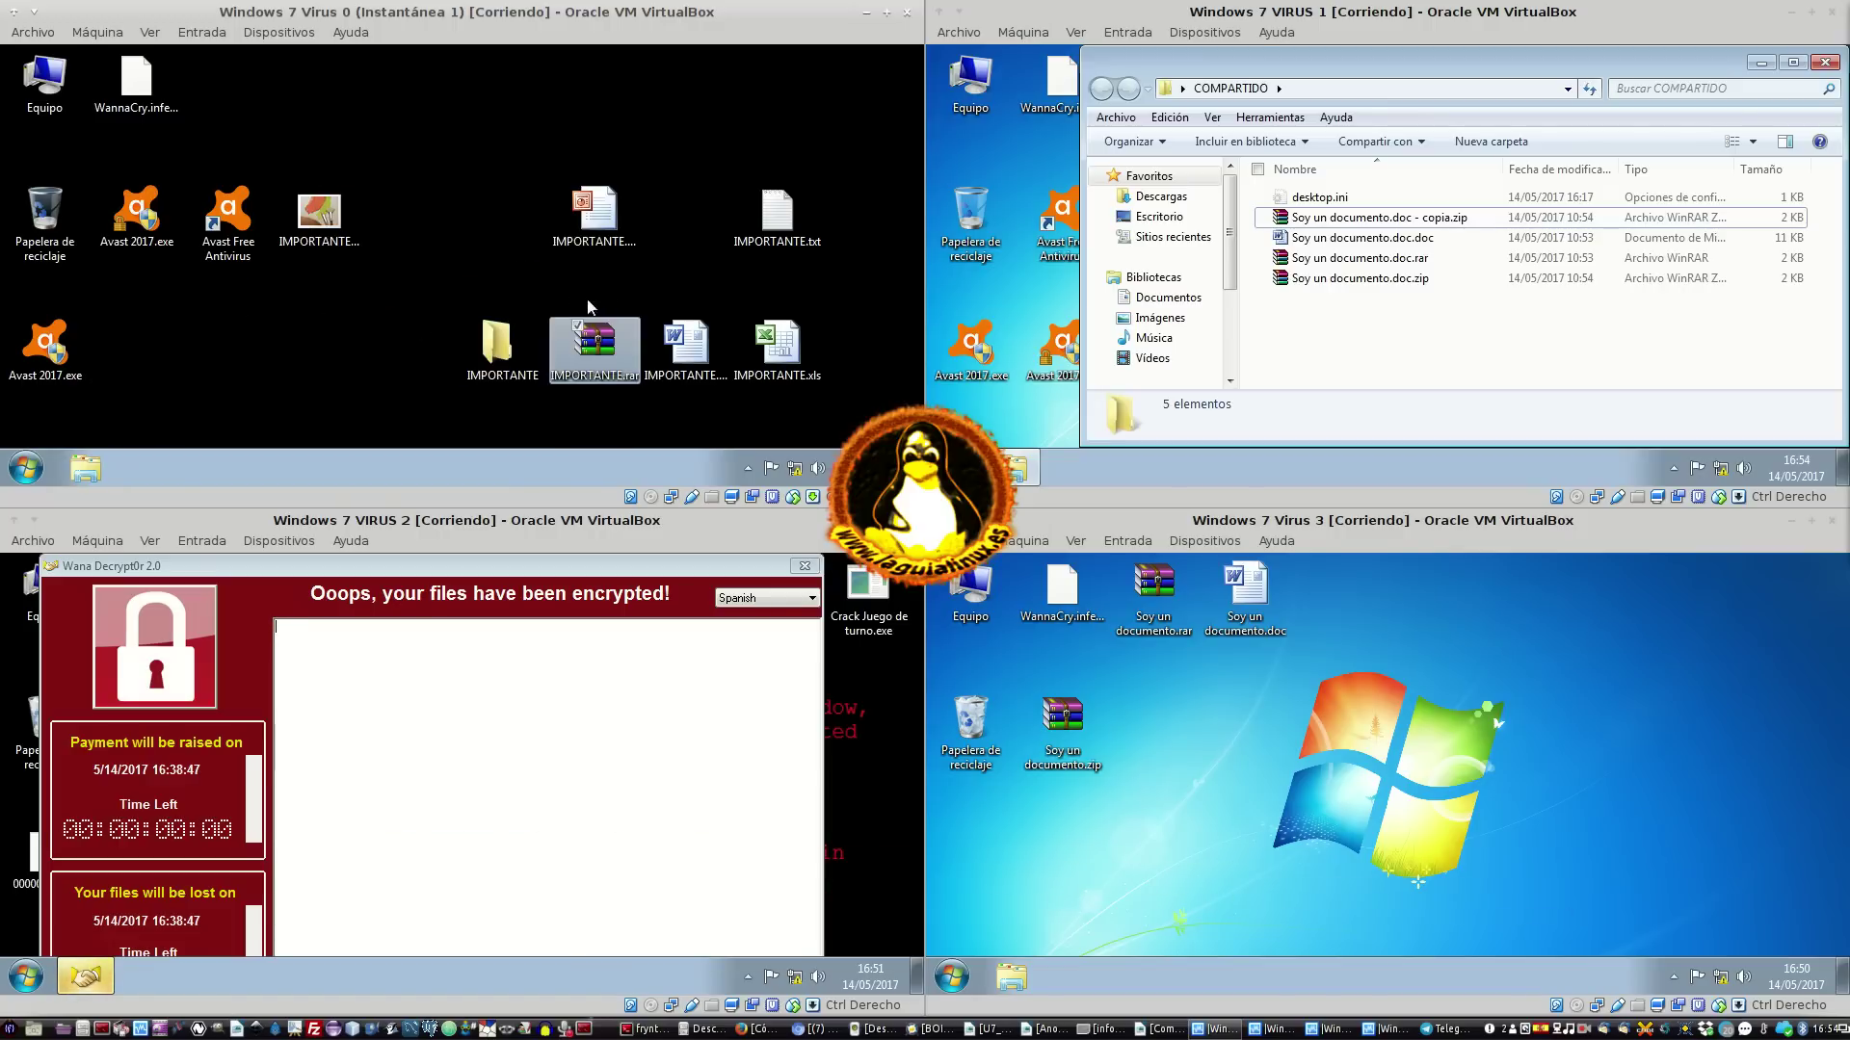
left_click_drag(331, 239, 240, 108)
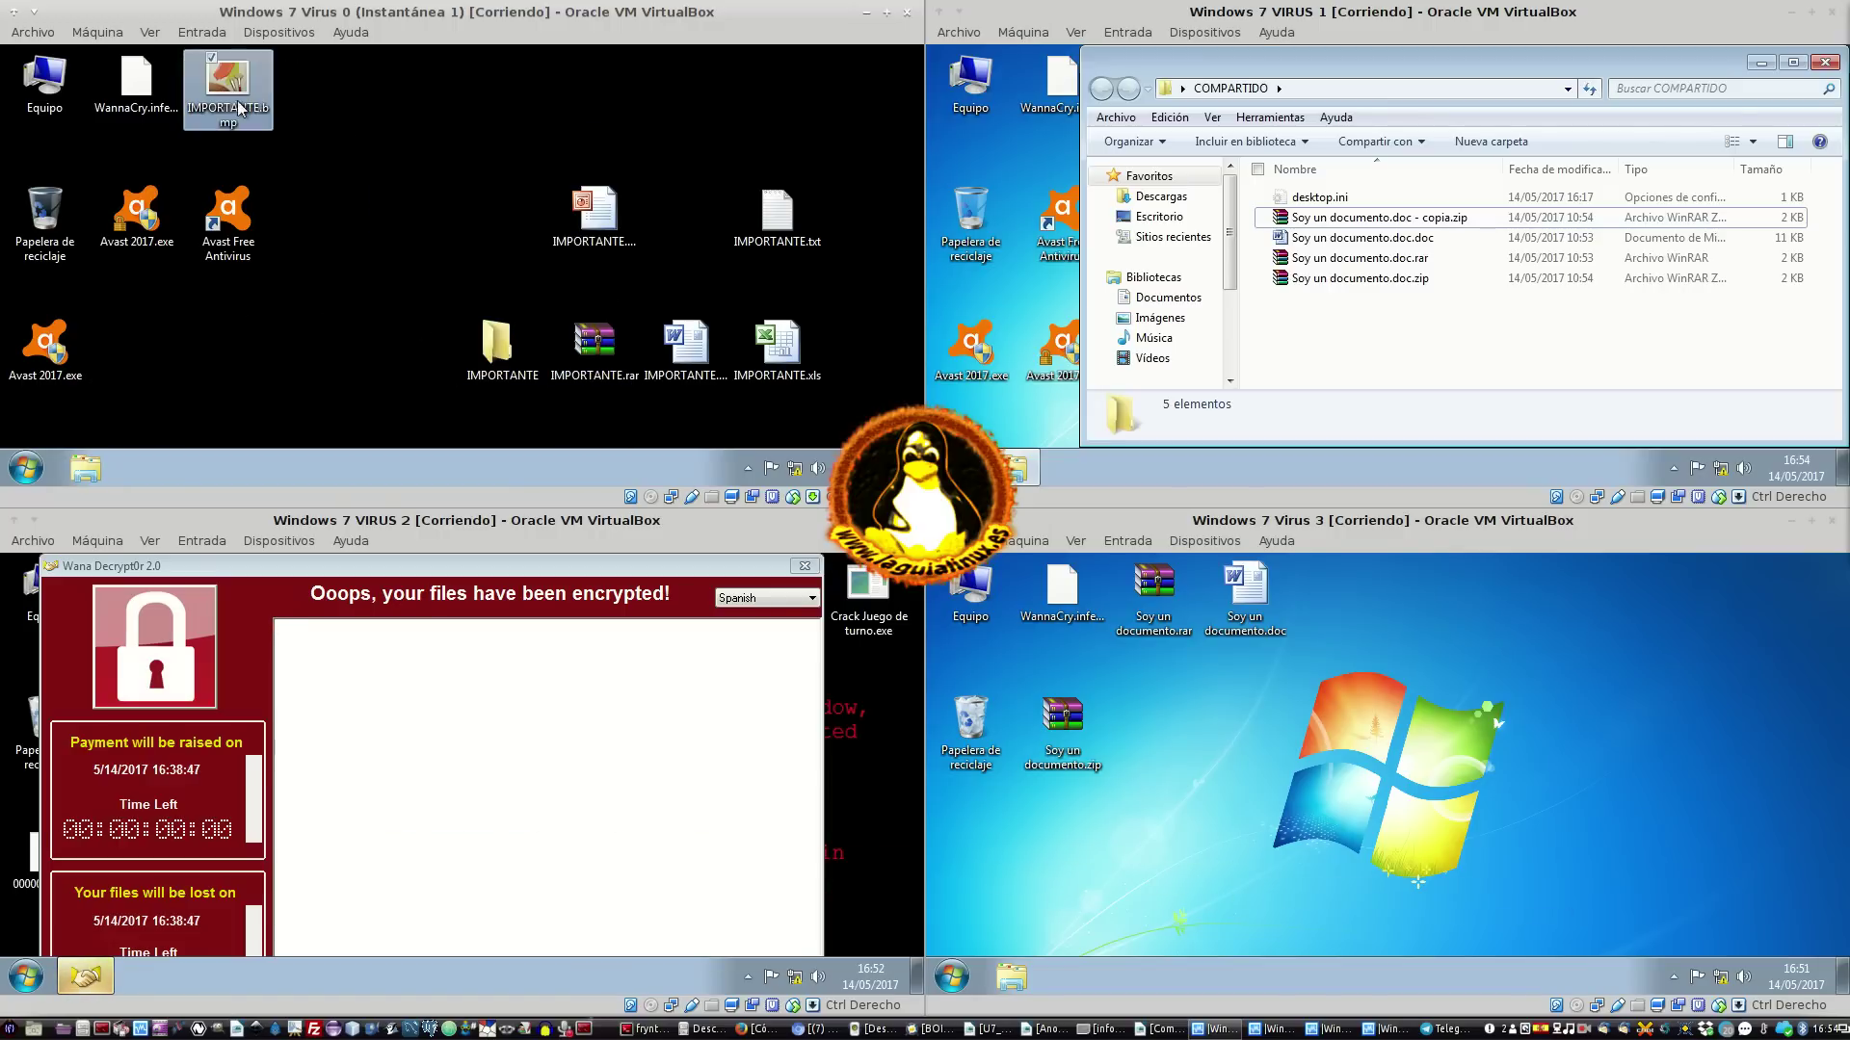
left_click_drag(595, 217, 322, 96)
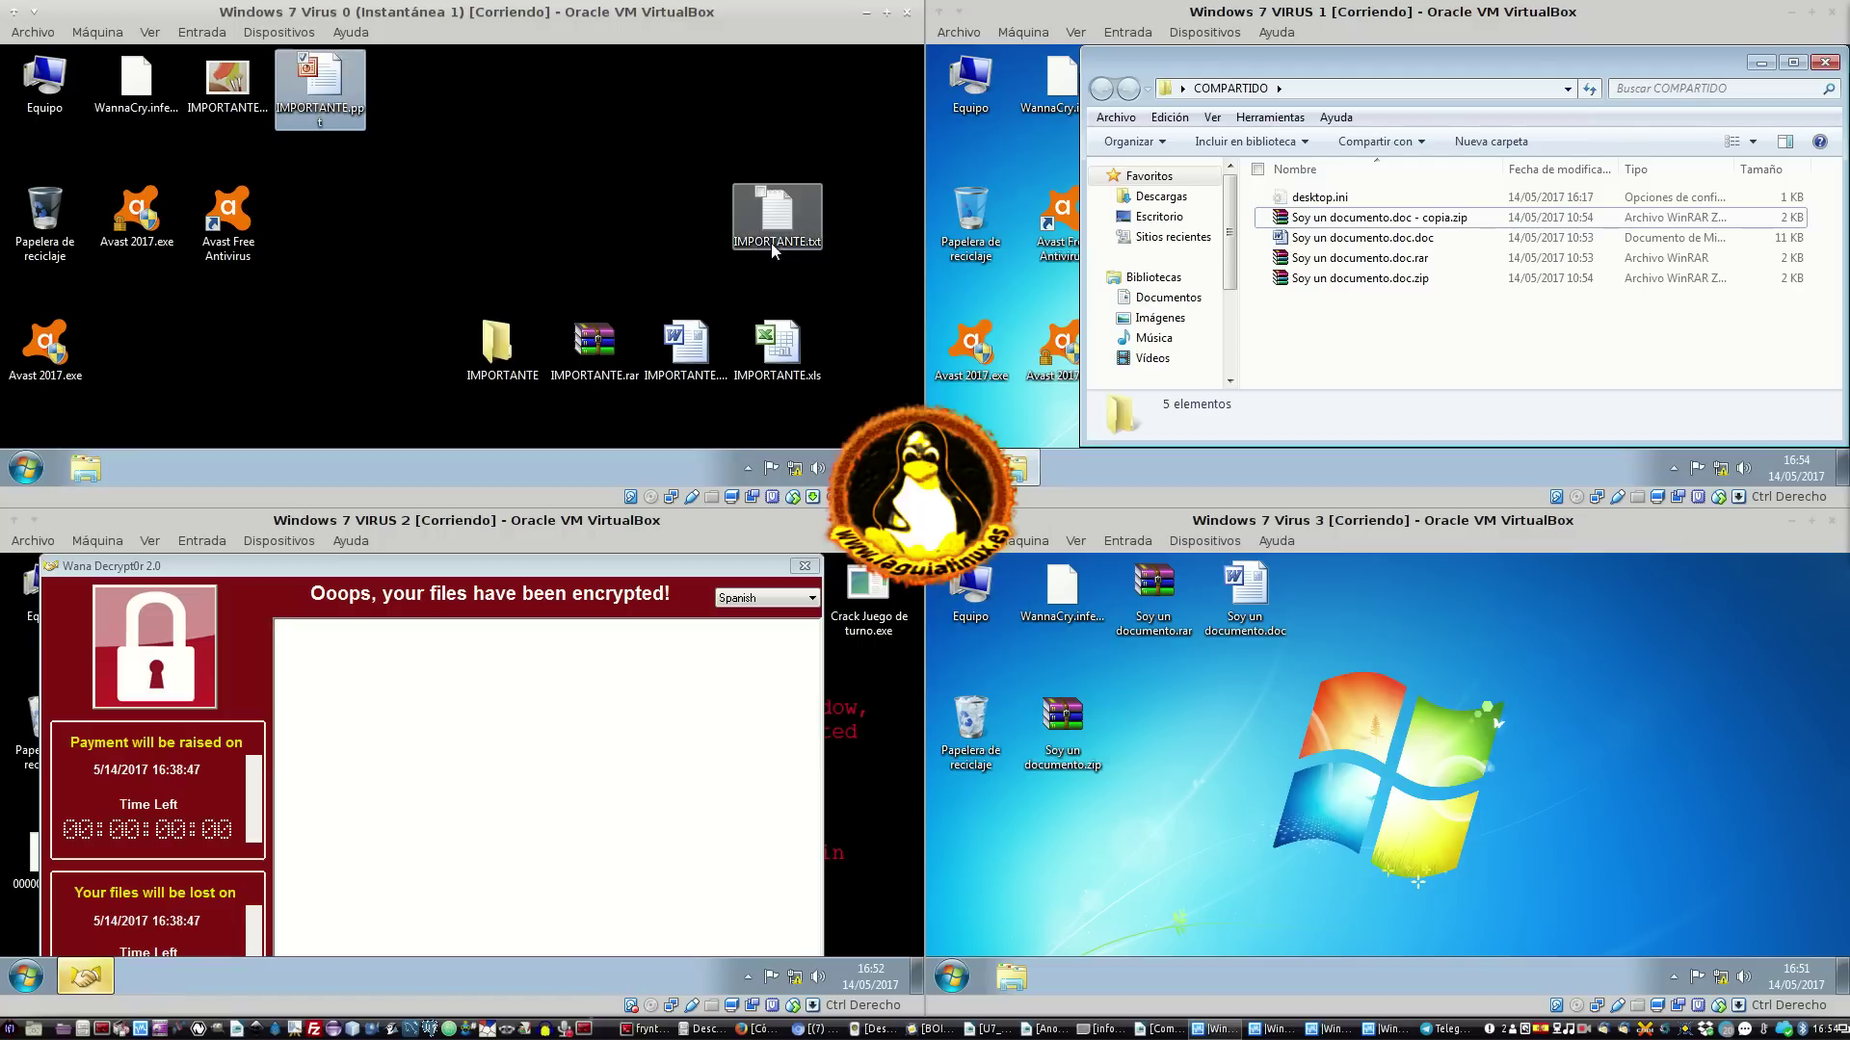
left_click_drag(686, 339, 413, 96)
left_click_drag(766, 220, 503, 96)
left_click_drag(766, 339, 612, 123)
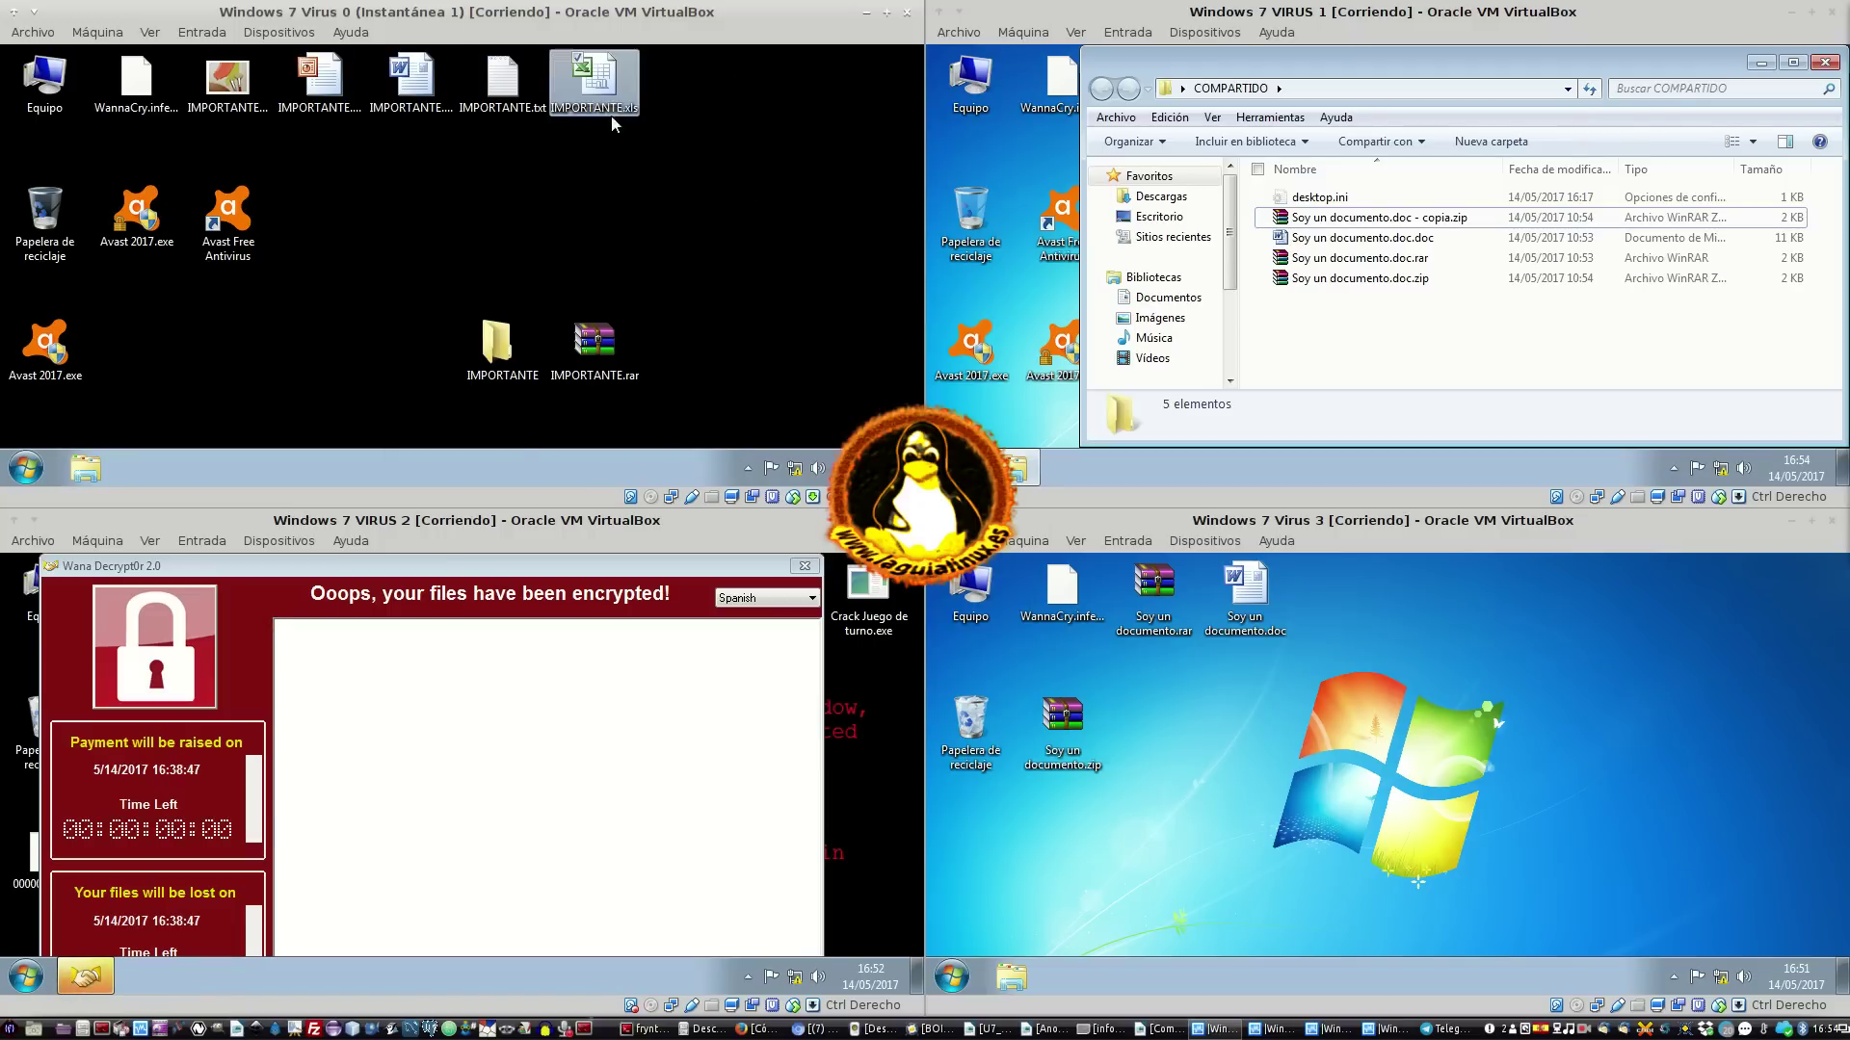
Duplicate IMPORTANTE.rar and rename the copy to IMPORTANTE - copia without the .rar extension
mouse_move(590, 347)
left_mouse_down()
mouse_move(655, 218)
mouse_move(575, 369)
left_mouse_up()
key("ctrl+c")
key("ctrl+v")
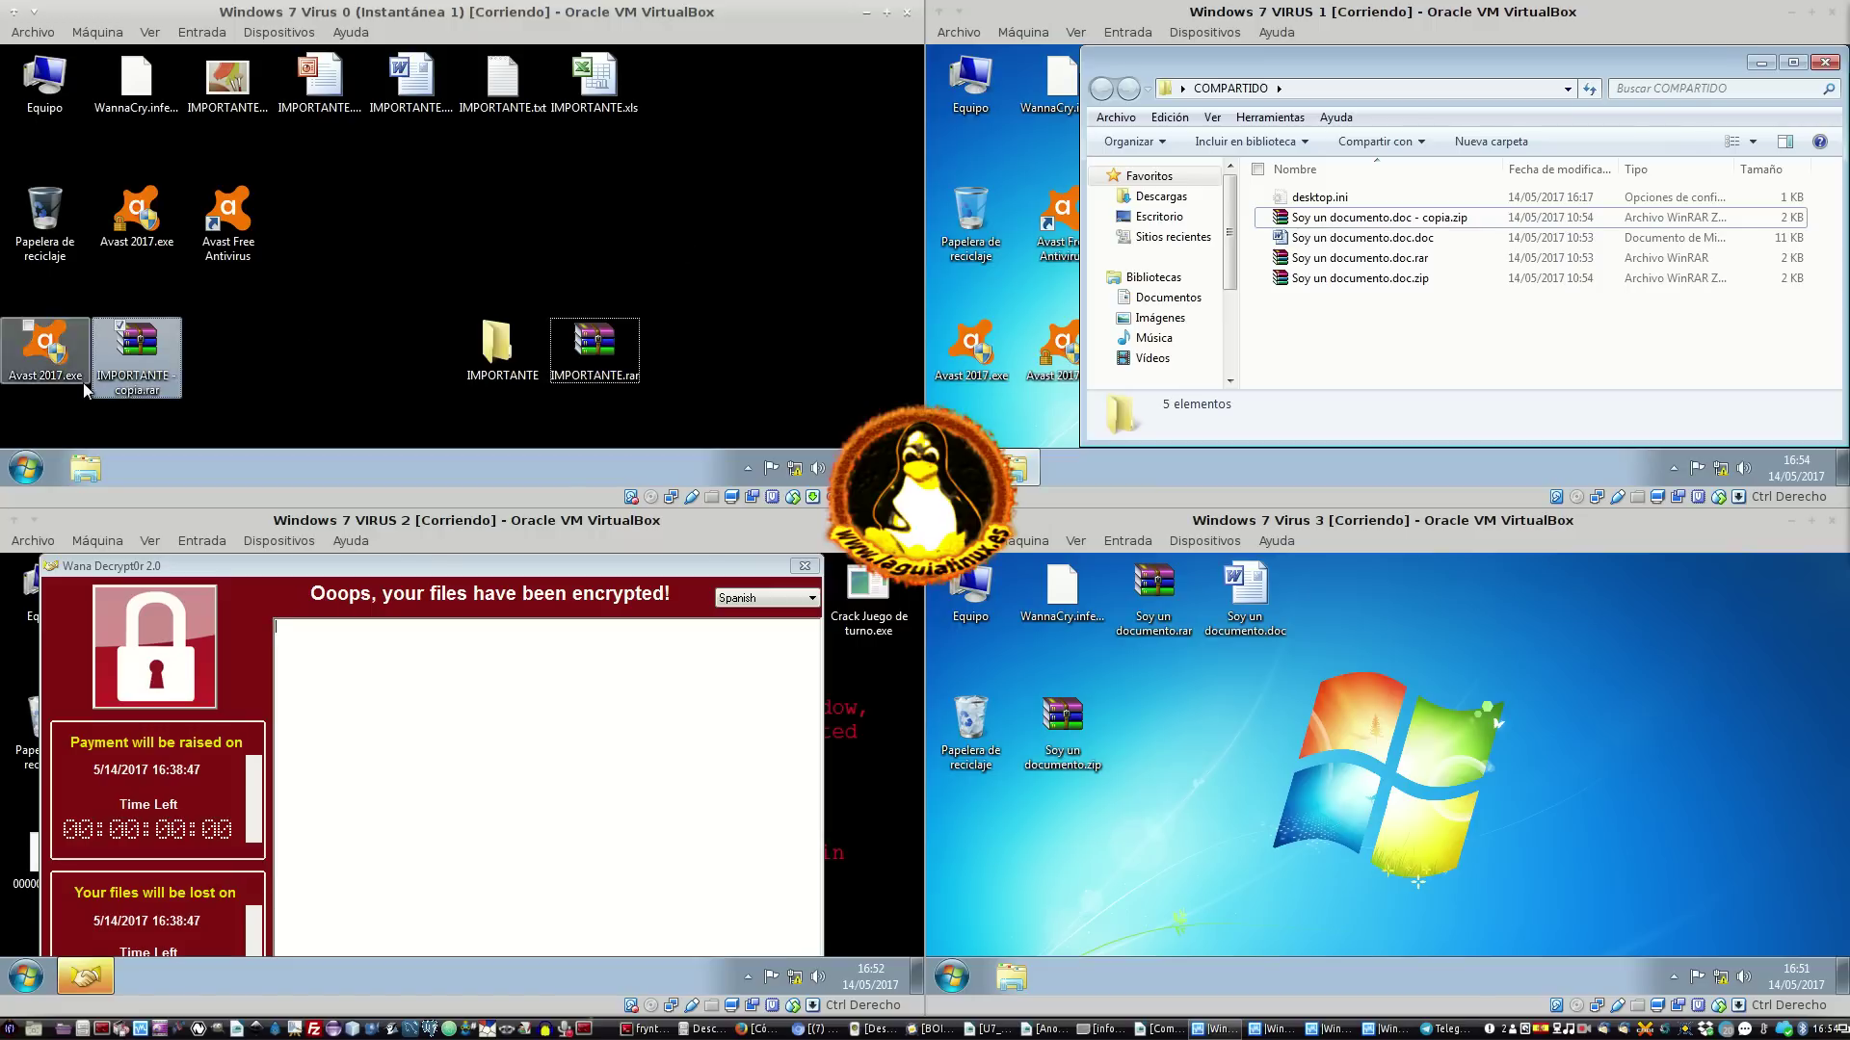
right_click(97, 384)
left_click(231, 409)
left_click(179, 393)
key("BackSpace")
key("BackSpace")
key("BackSpace")
key("BackSpace")
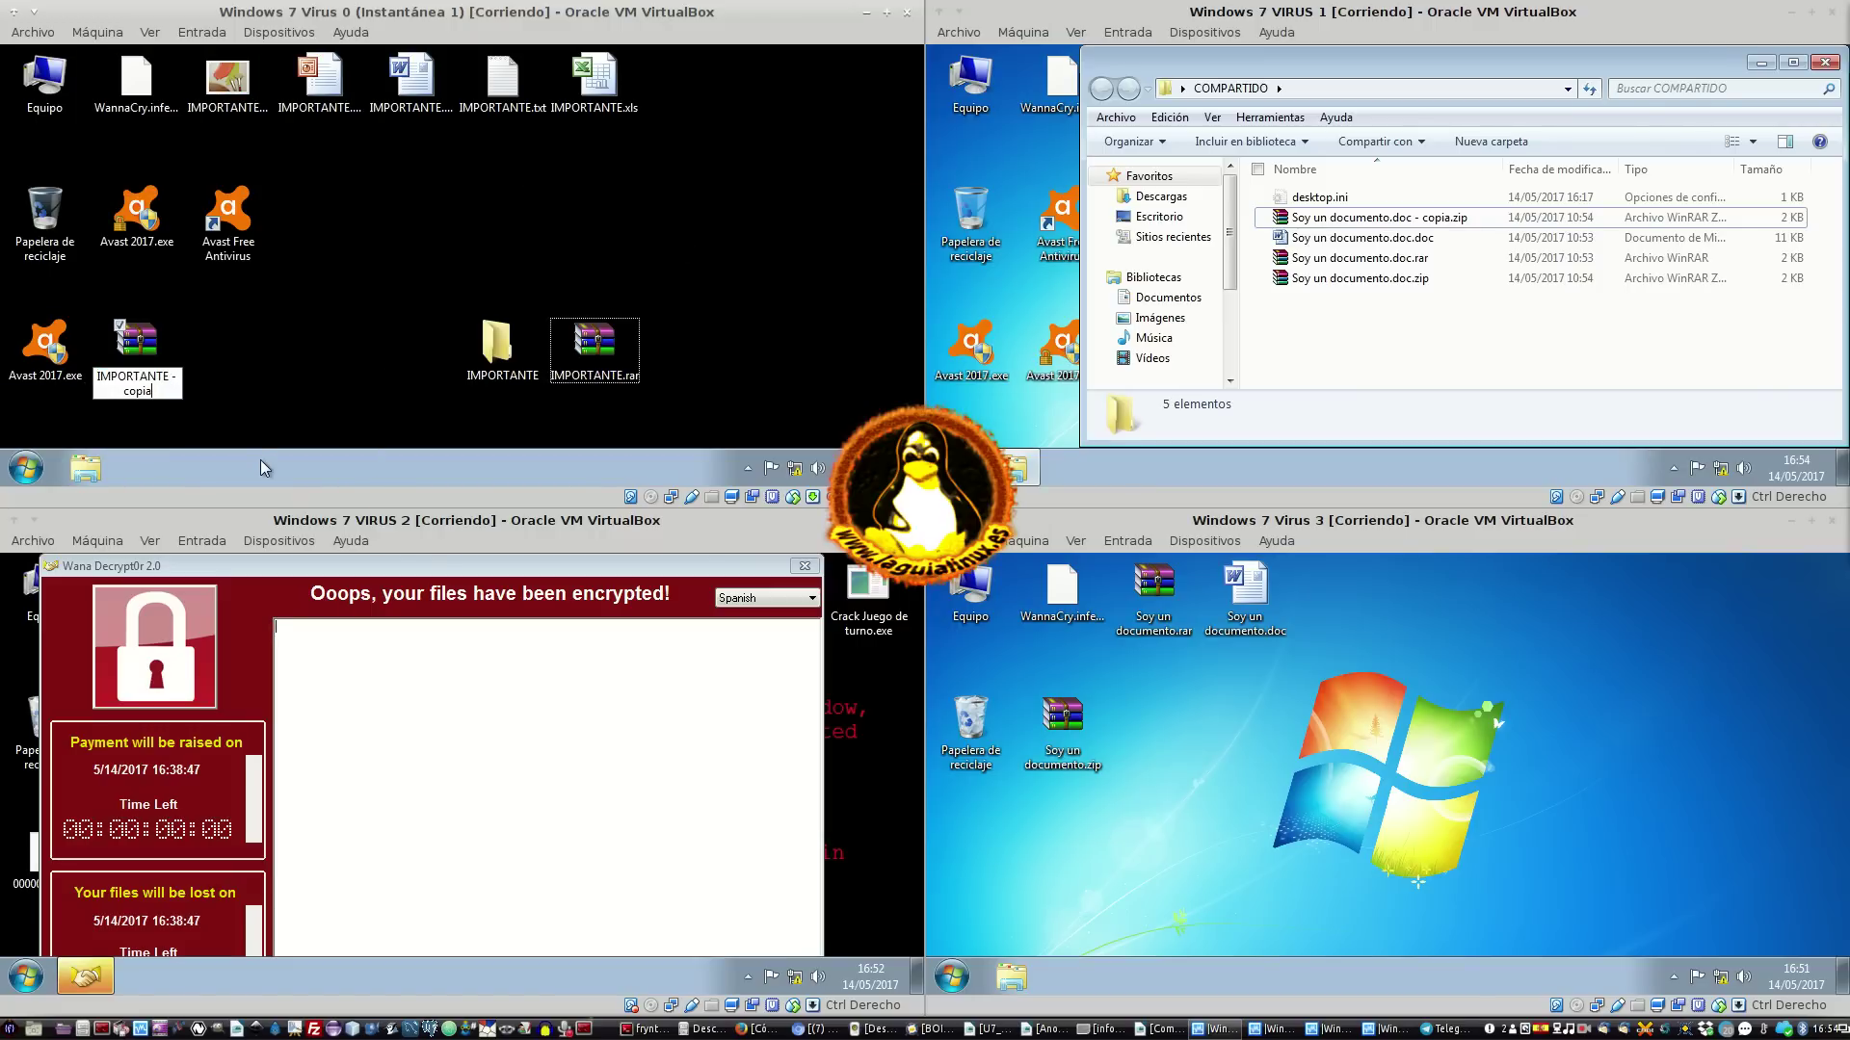
key("Return")
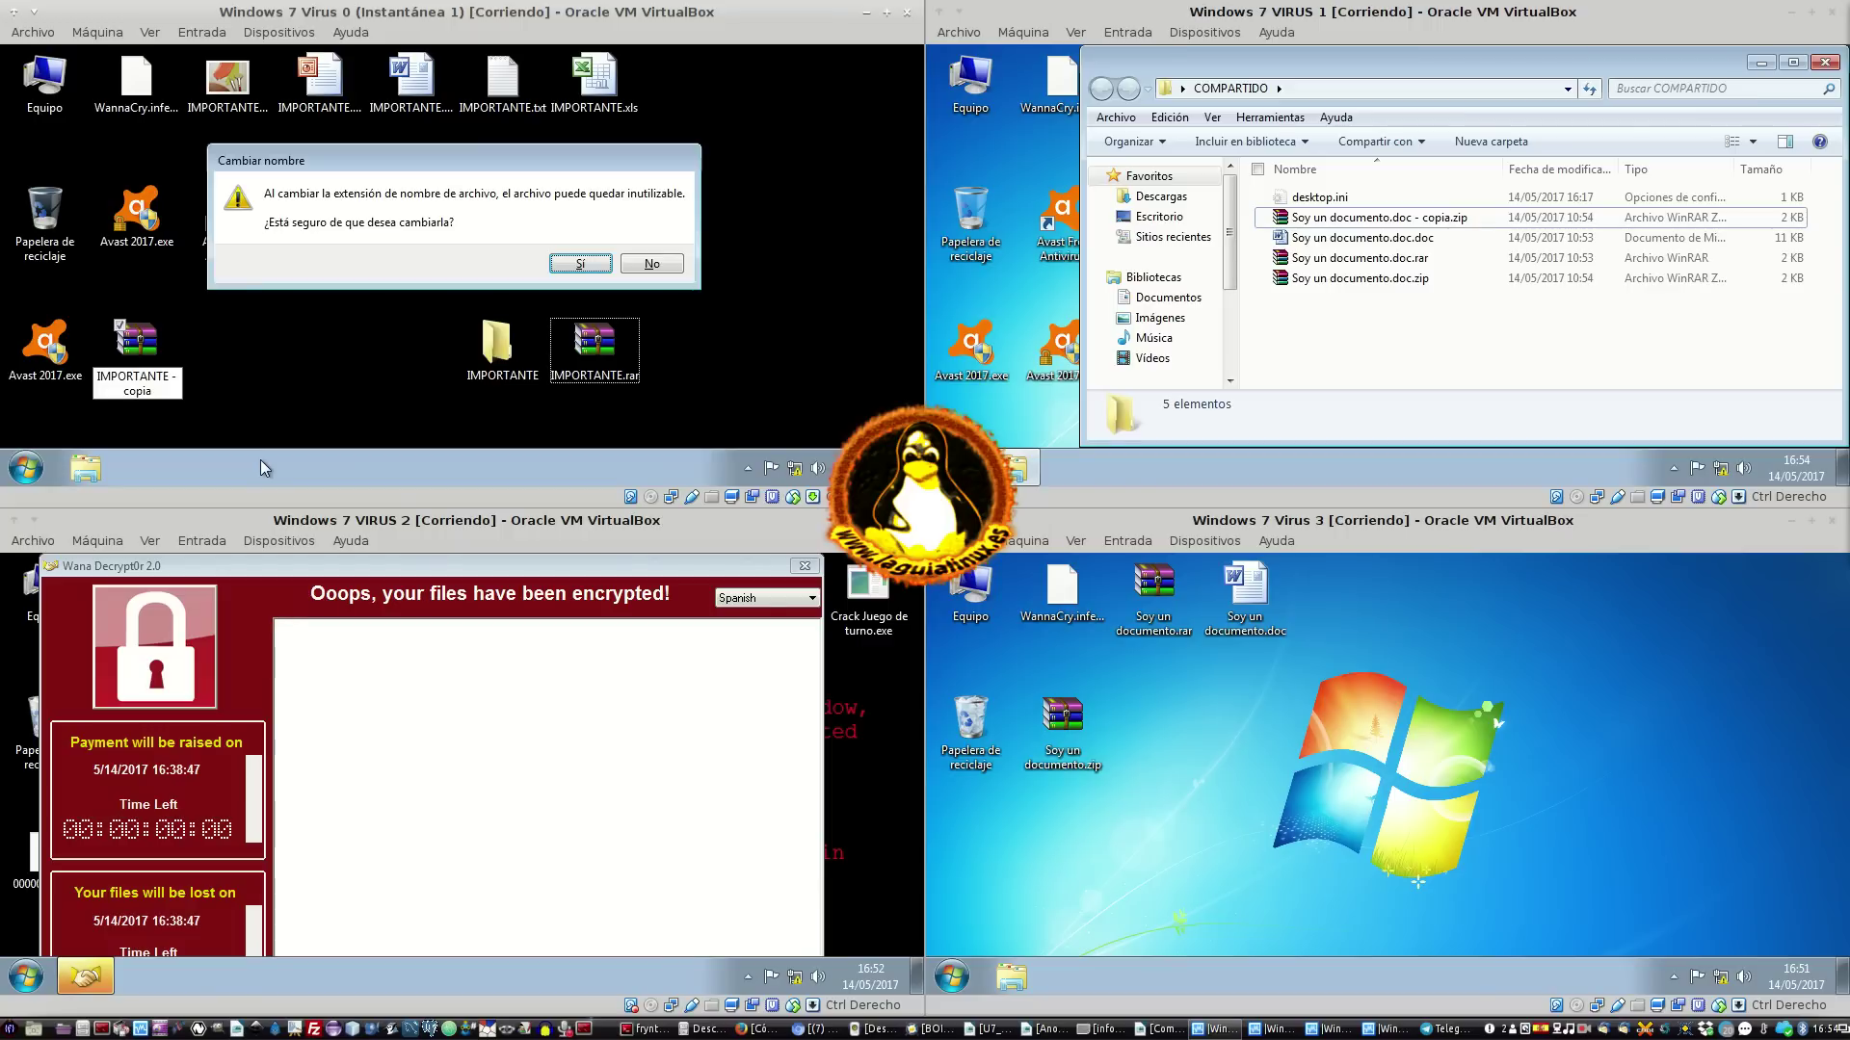
key("Return")
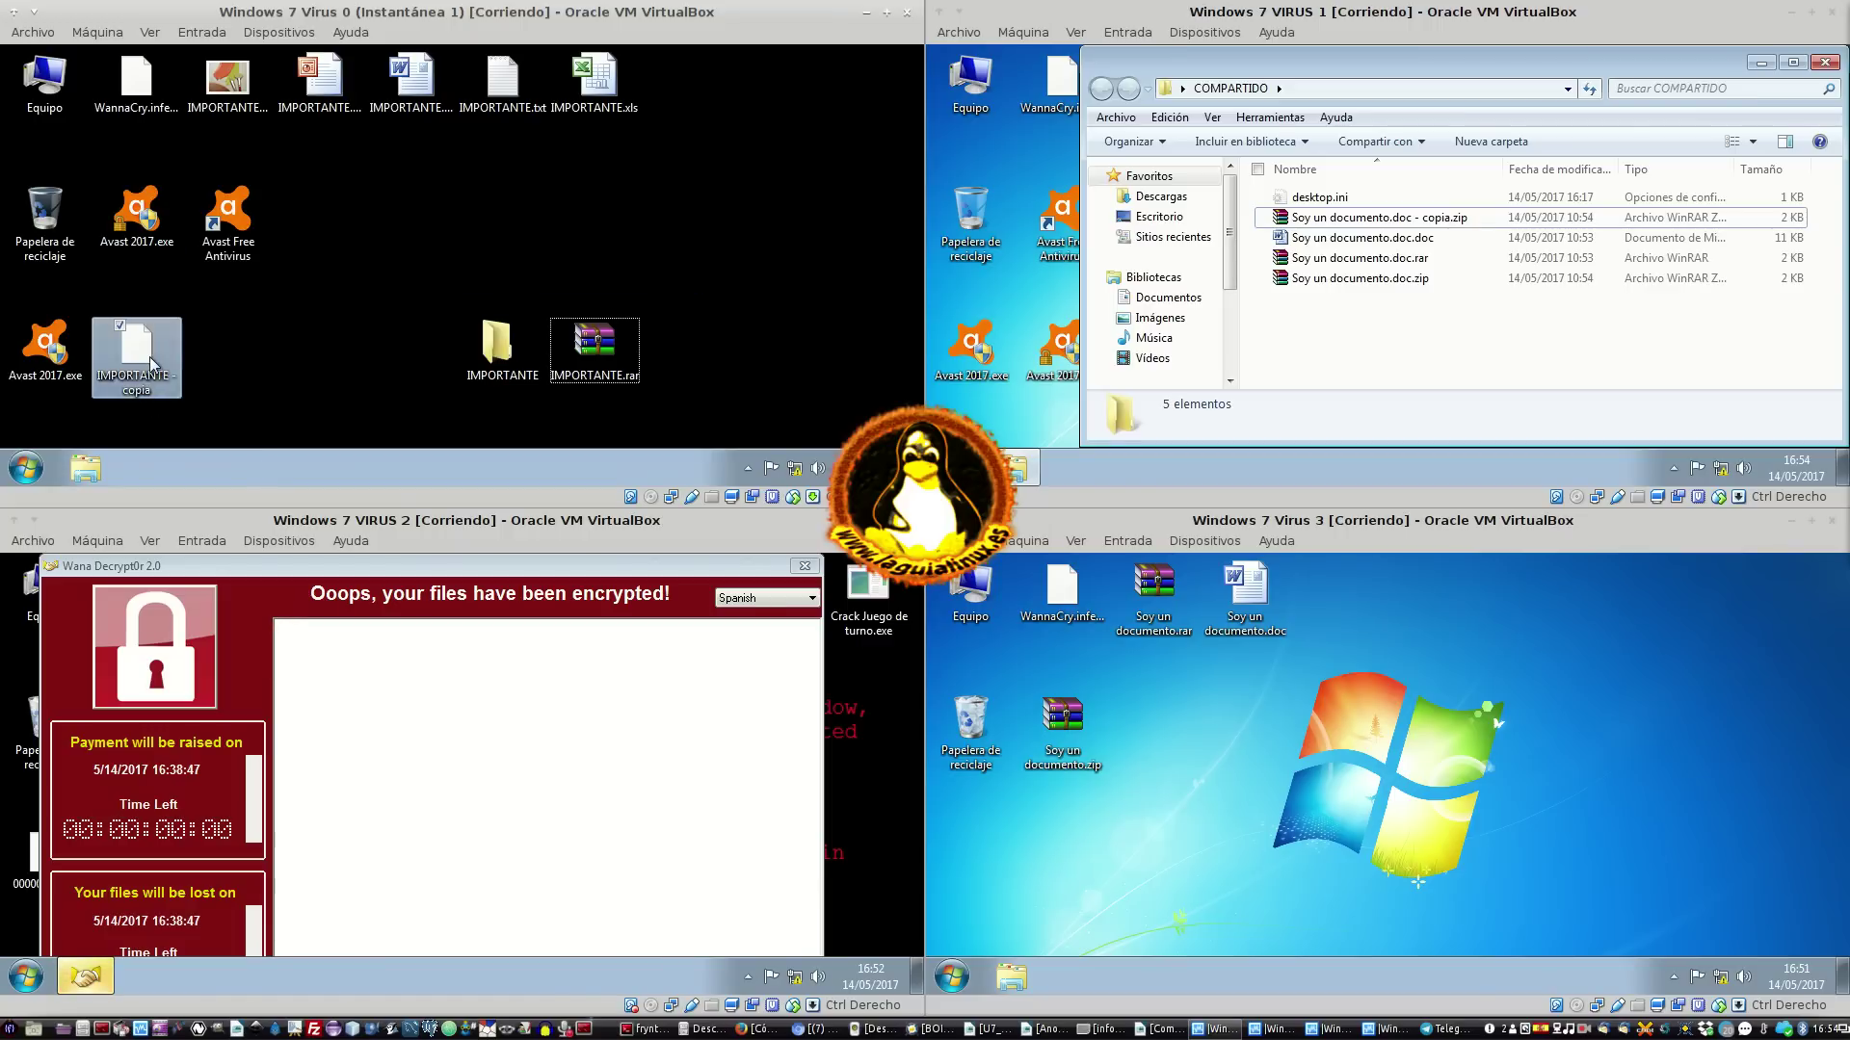
Move IMPORTANTE - copia, IMPORTANTE.rar and the IMPORTANTE folder up into the top row
left_click_drag(120, 351, 709, 90)
left_click_drag(576, 350, 756, 84)
left_click_drag(500, 343, 833, 121)
Paste IMPORTANTE - copia and IMPORTANTE.rar into the IMPORTANTE folder, giving seven items
left_click(833, 124)
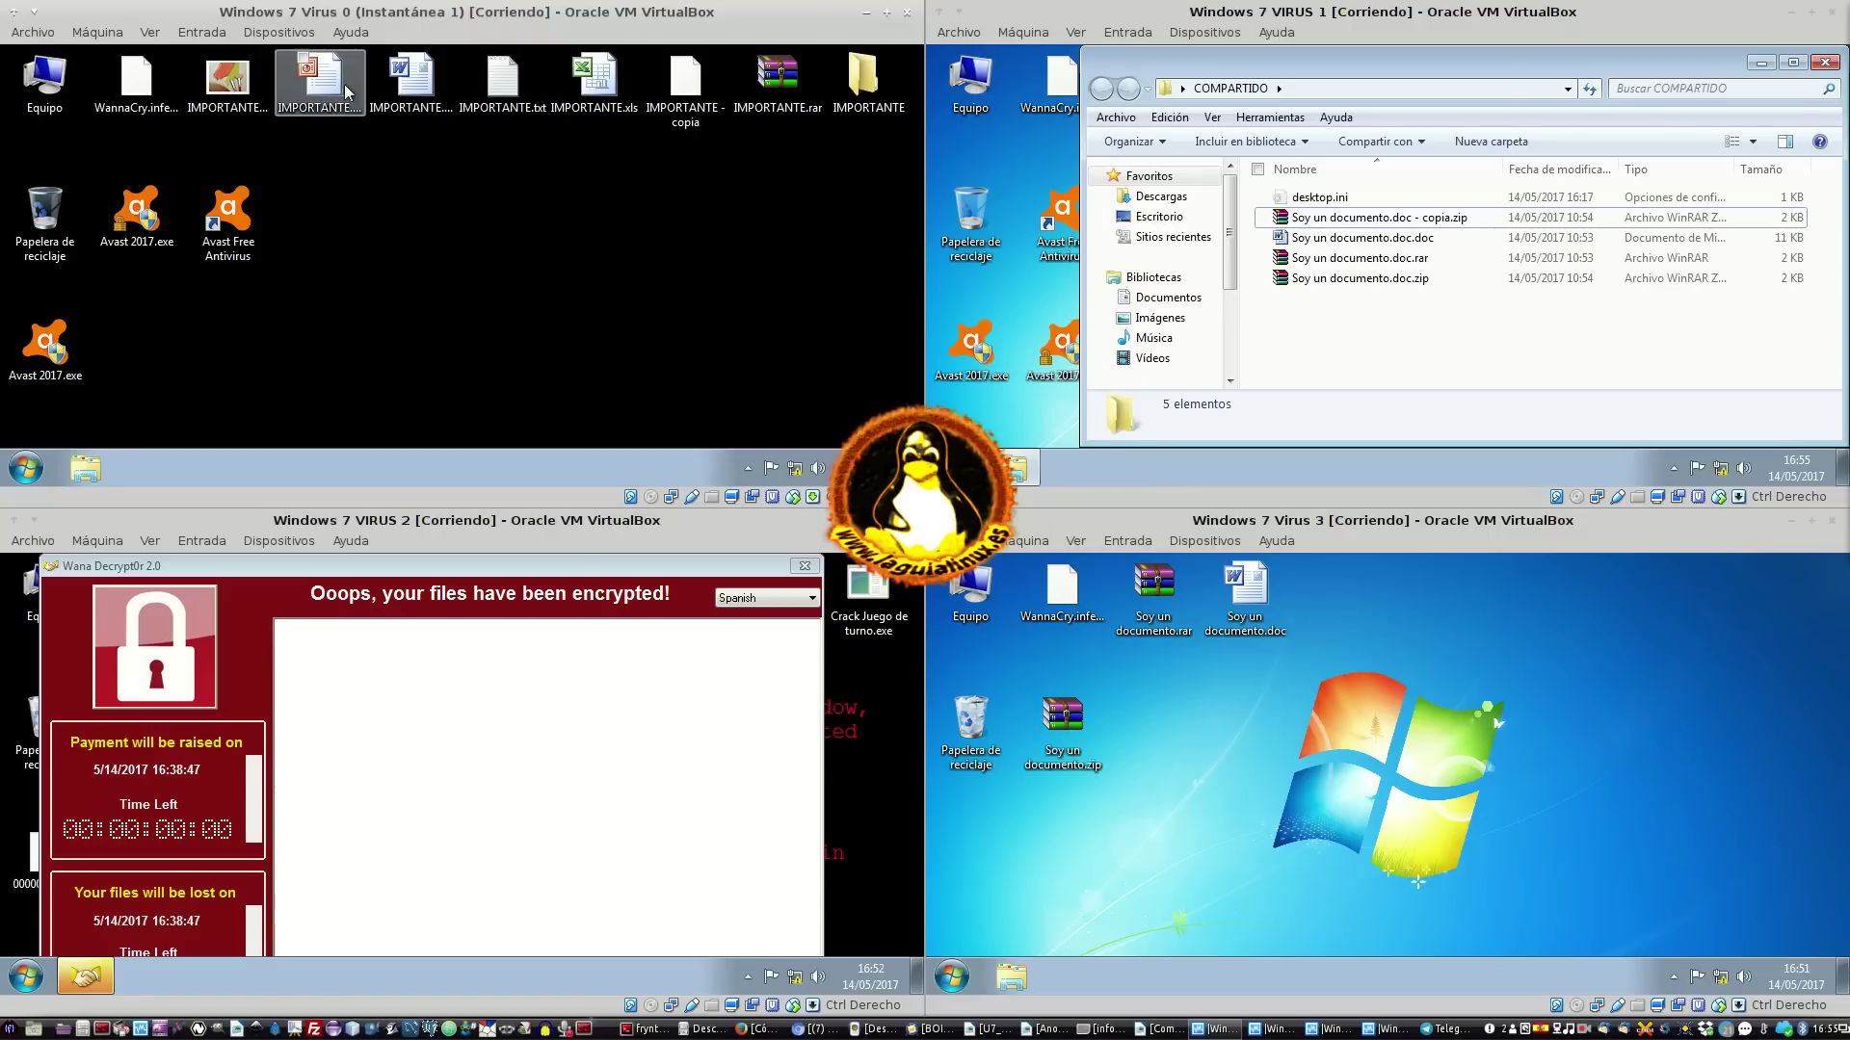
left_click(411, 85)
left_click(679, 92)
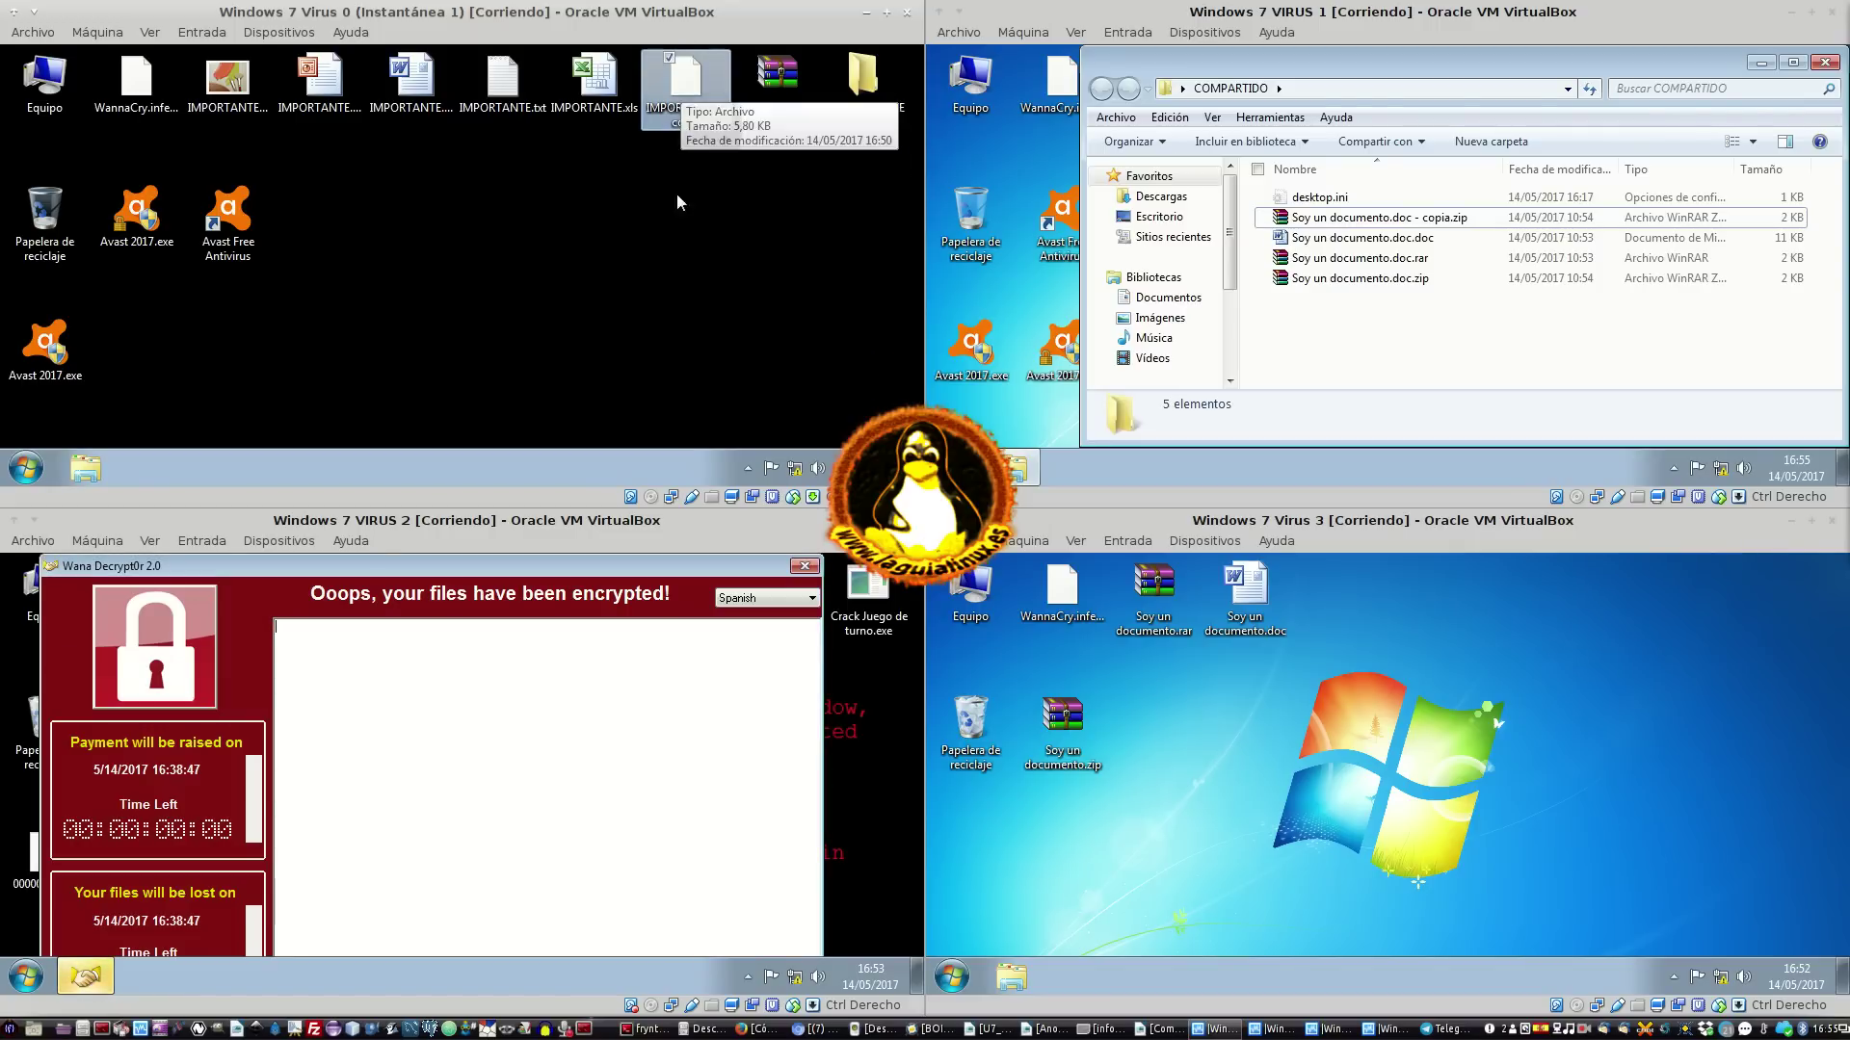
double_click(835, 108)
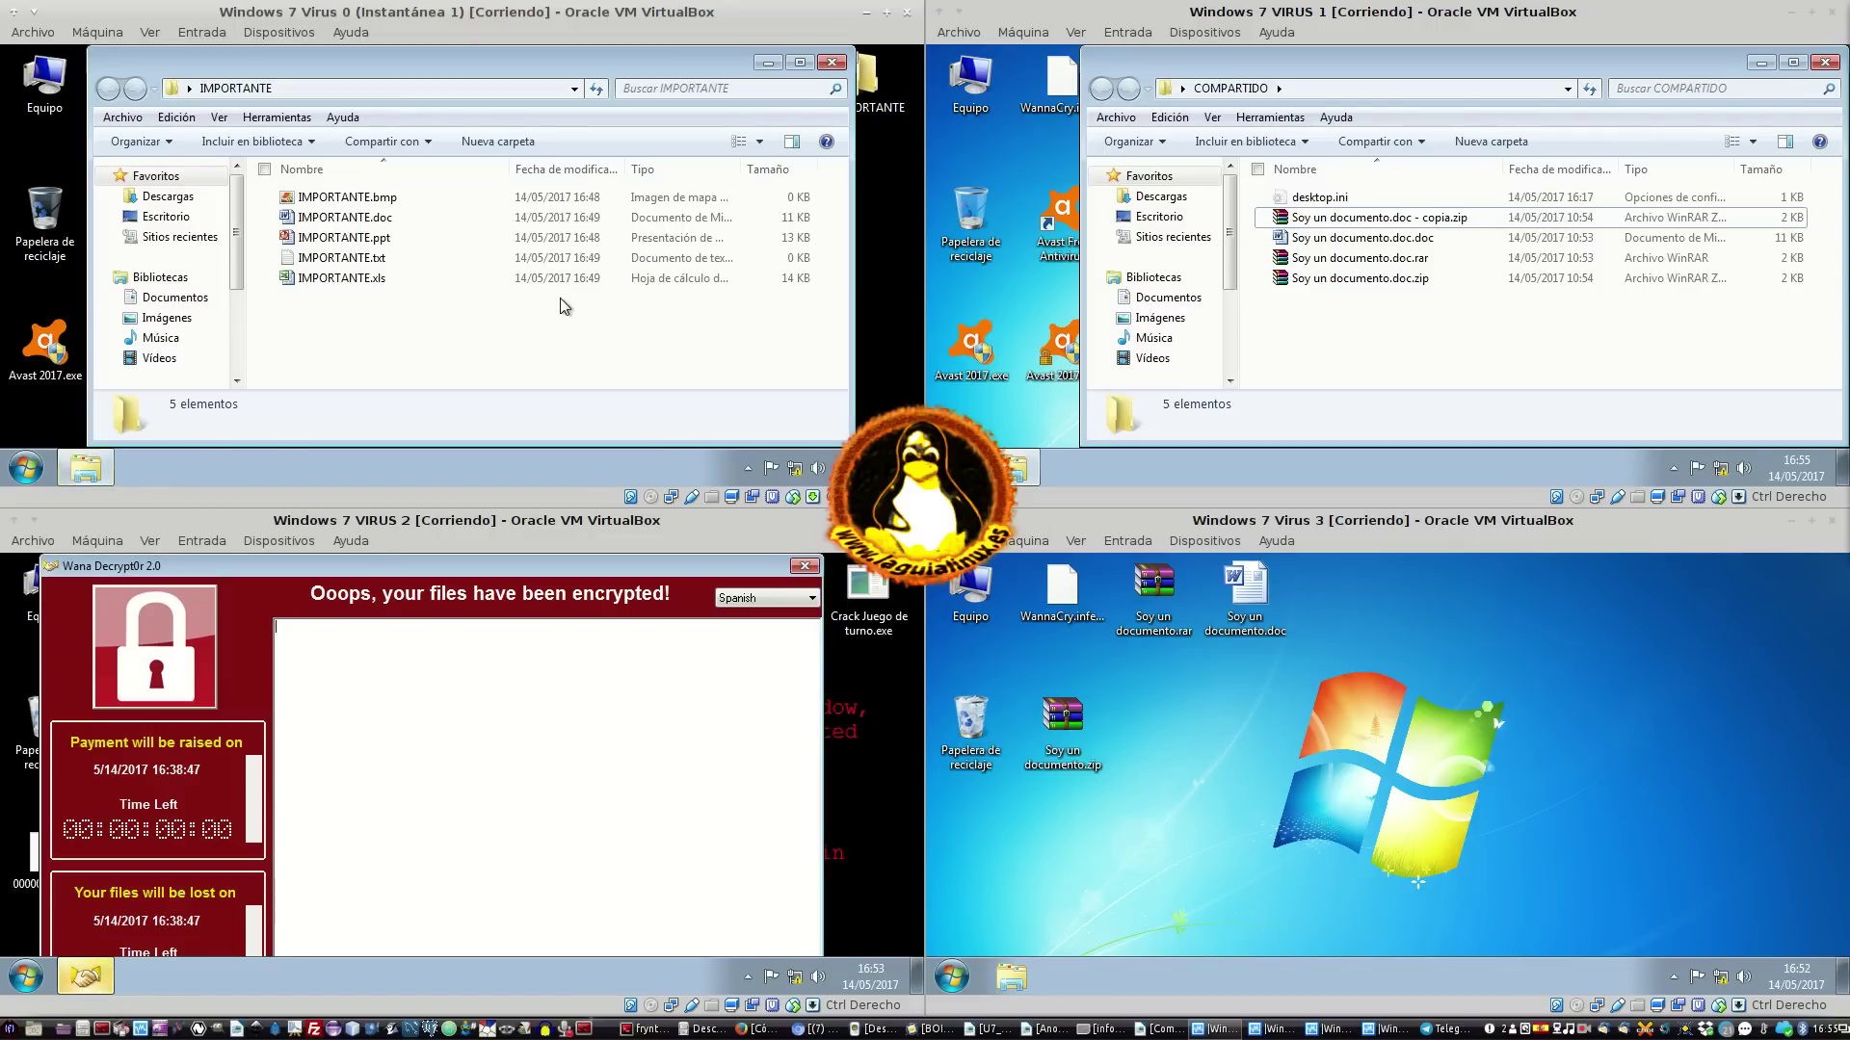
left_click(831, 62)
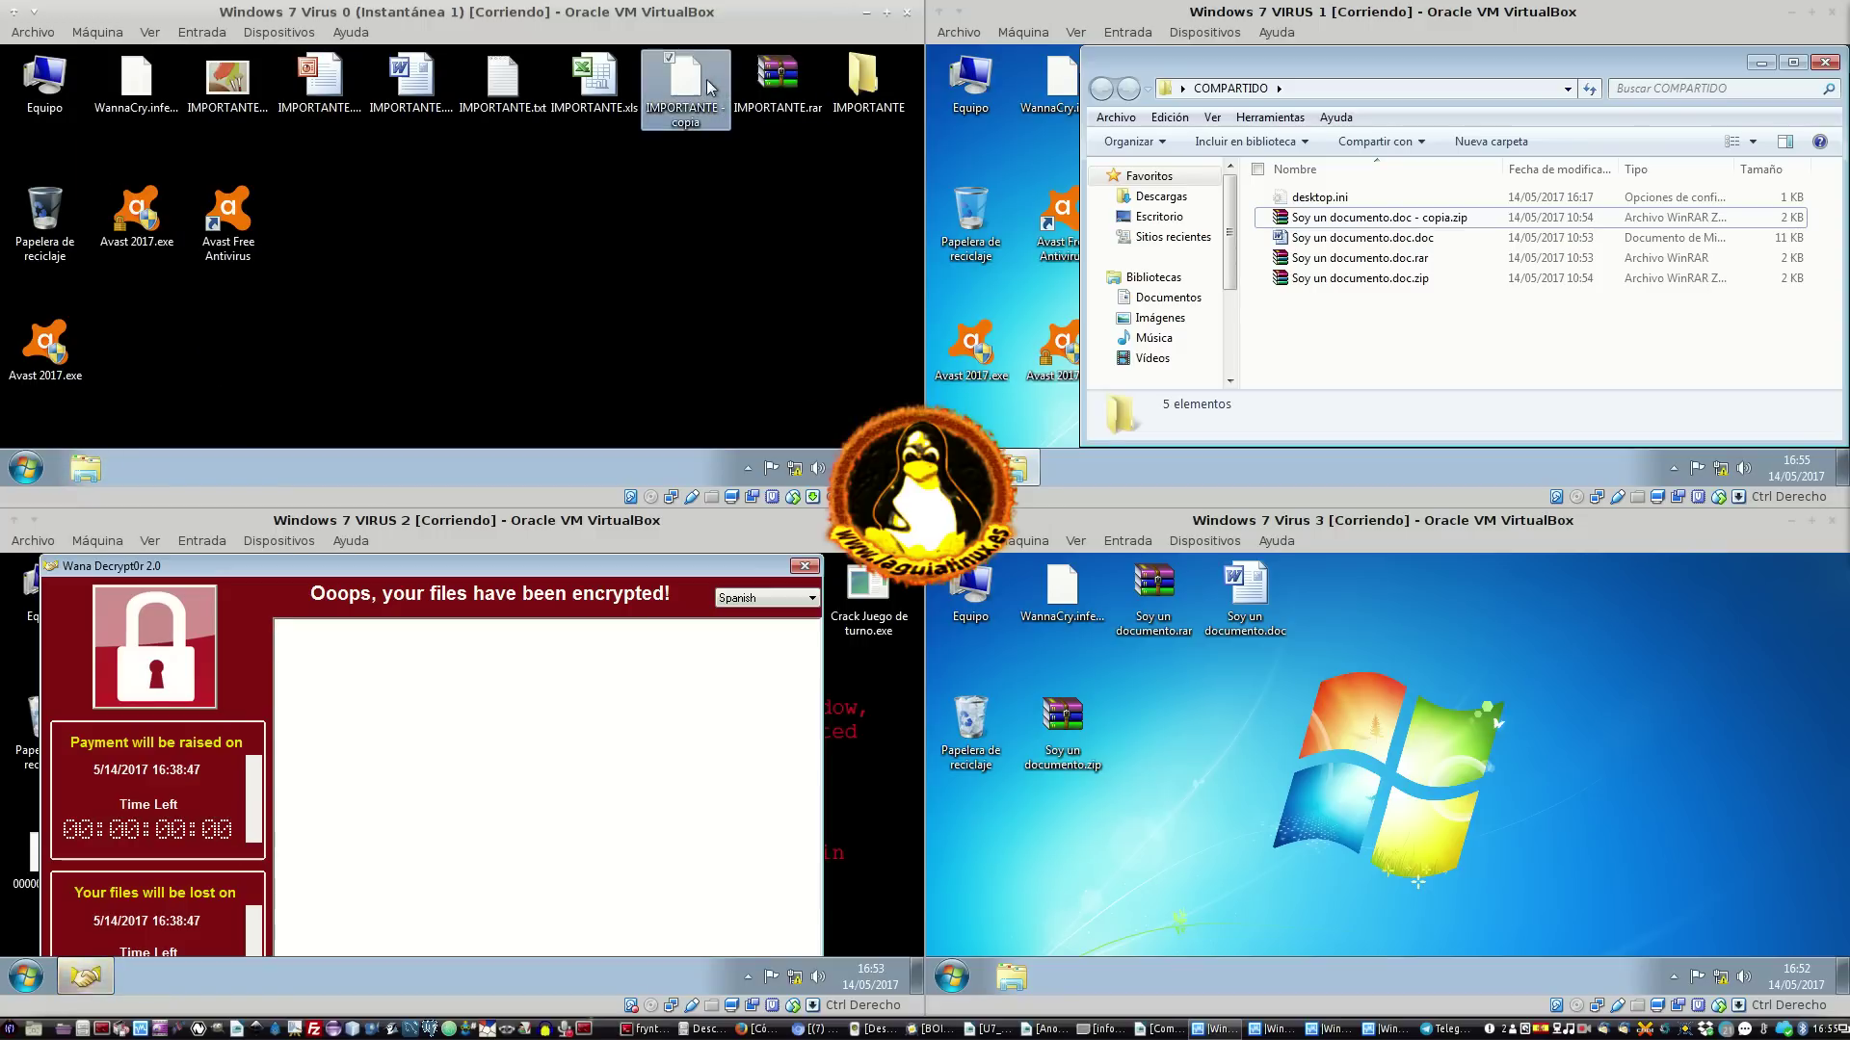
double_click(862, 85)
key("ctrl+v")
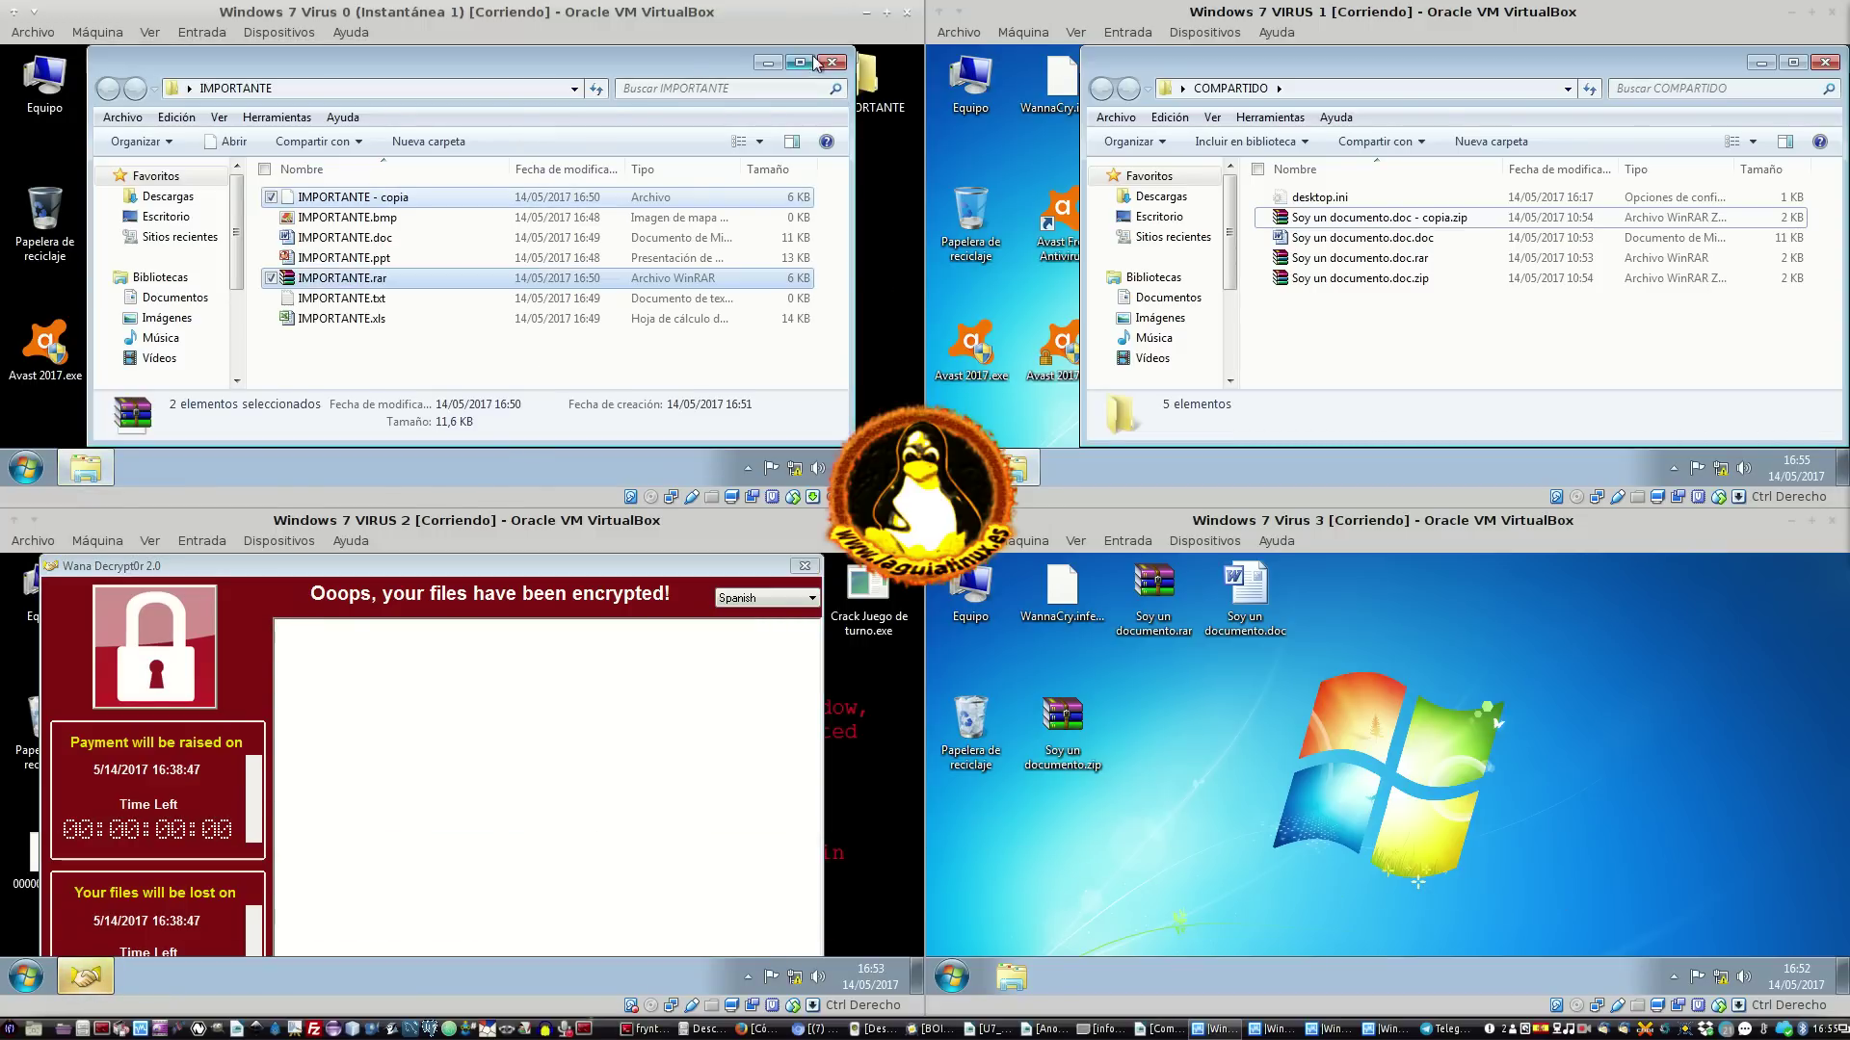
left_click(832, 62)
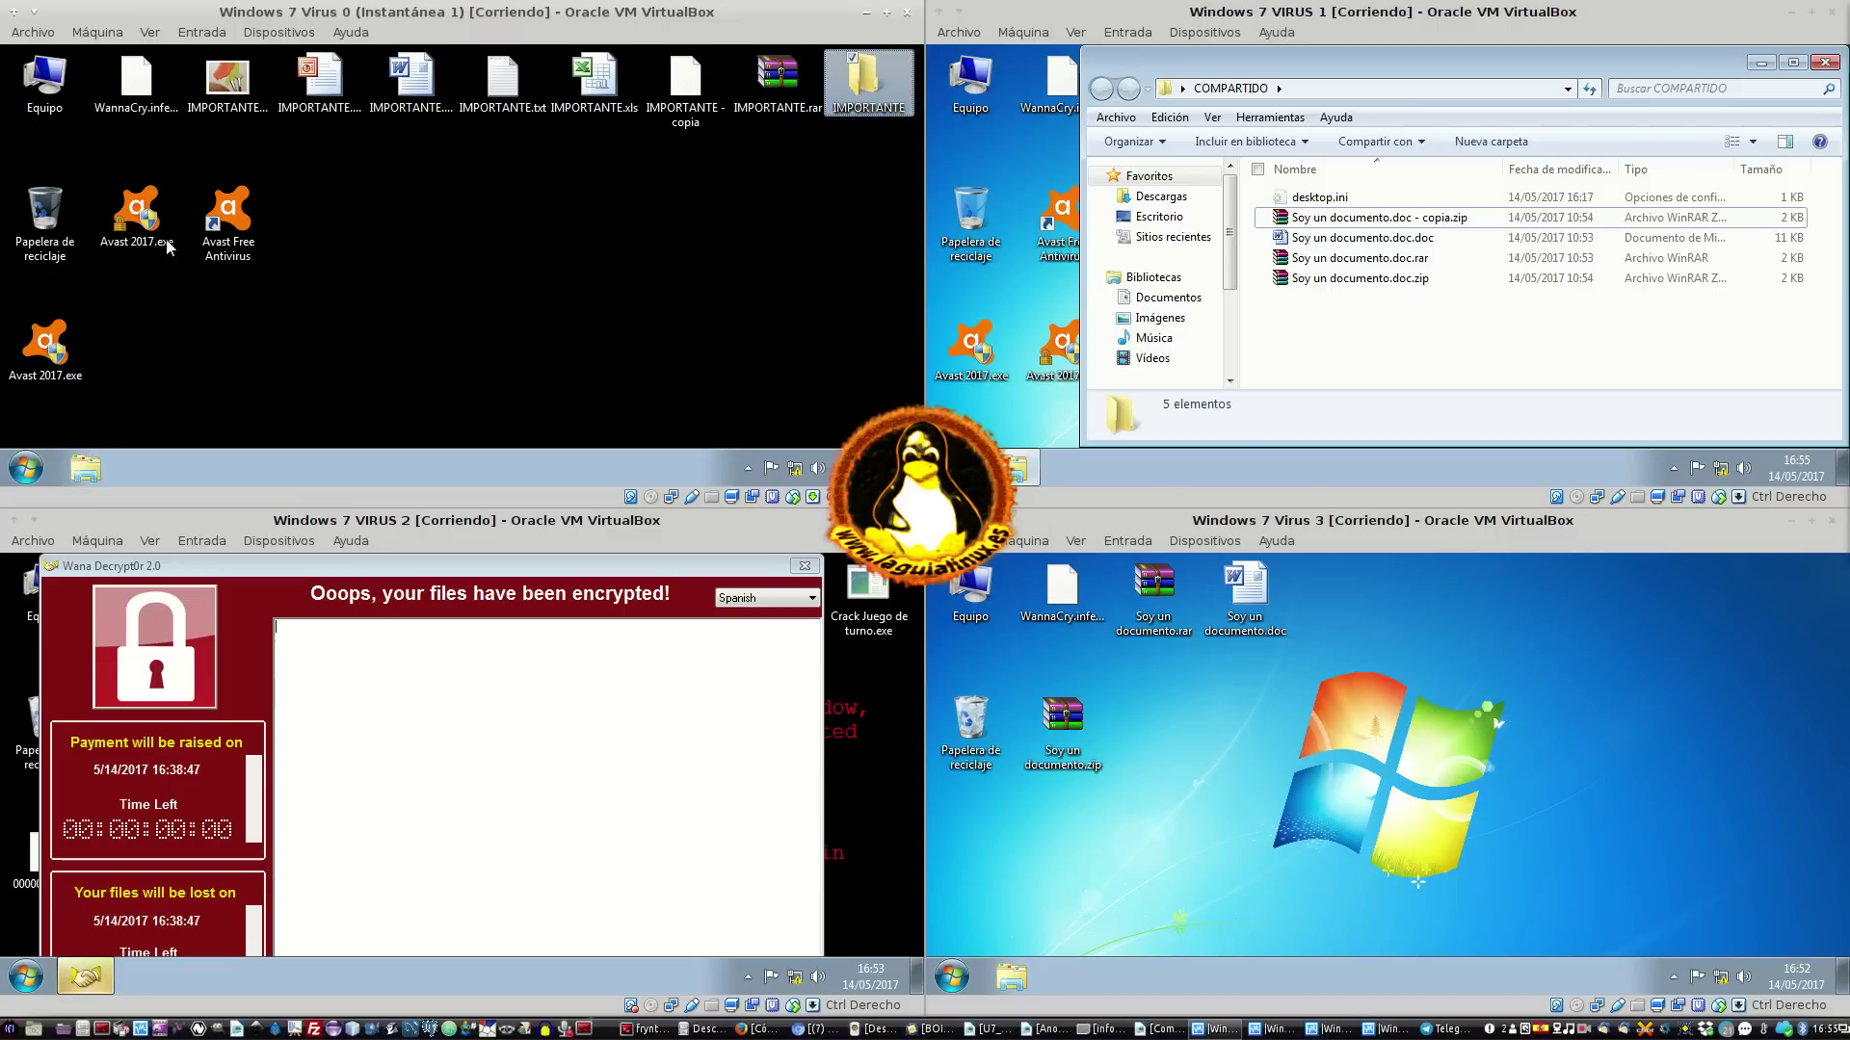
Paste the copied desktop items into C:\Archivos de programa, granting administrator permission
double_click(60, 96)
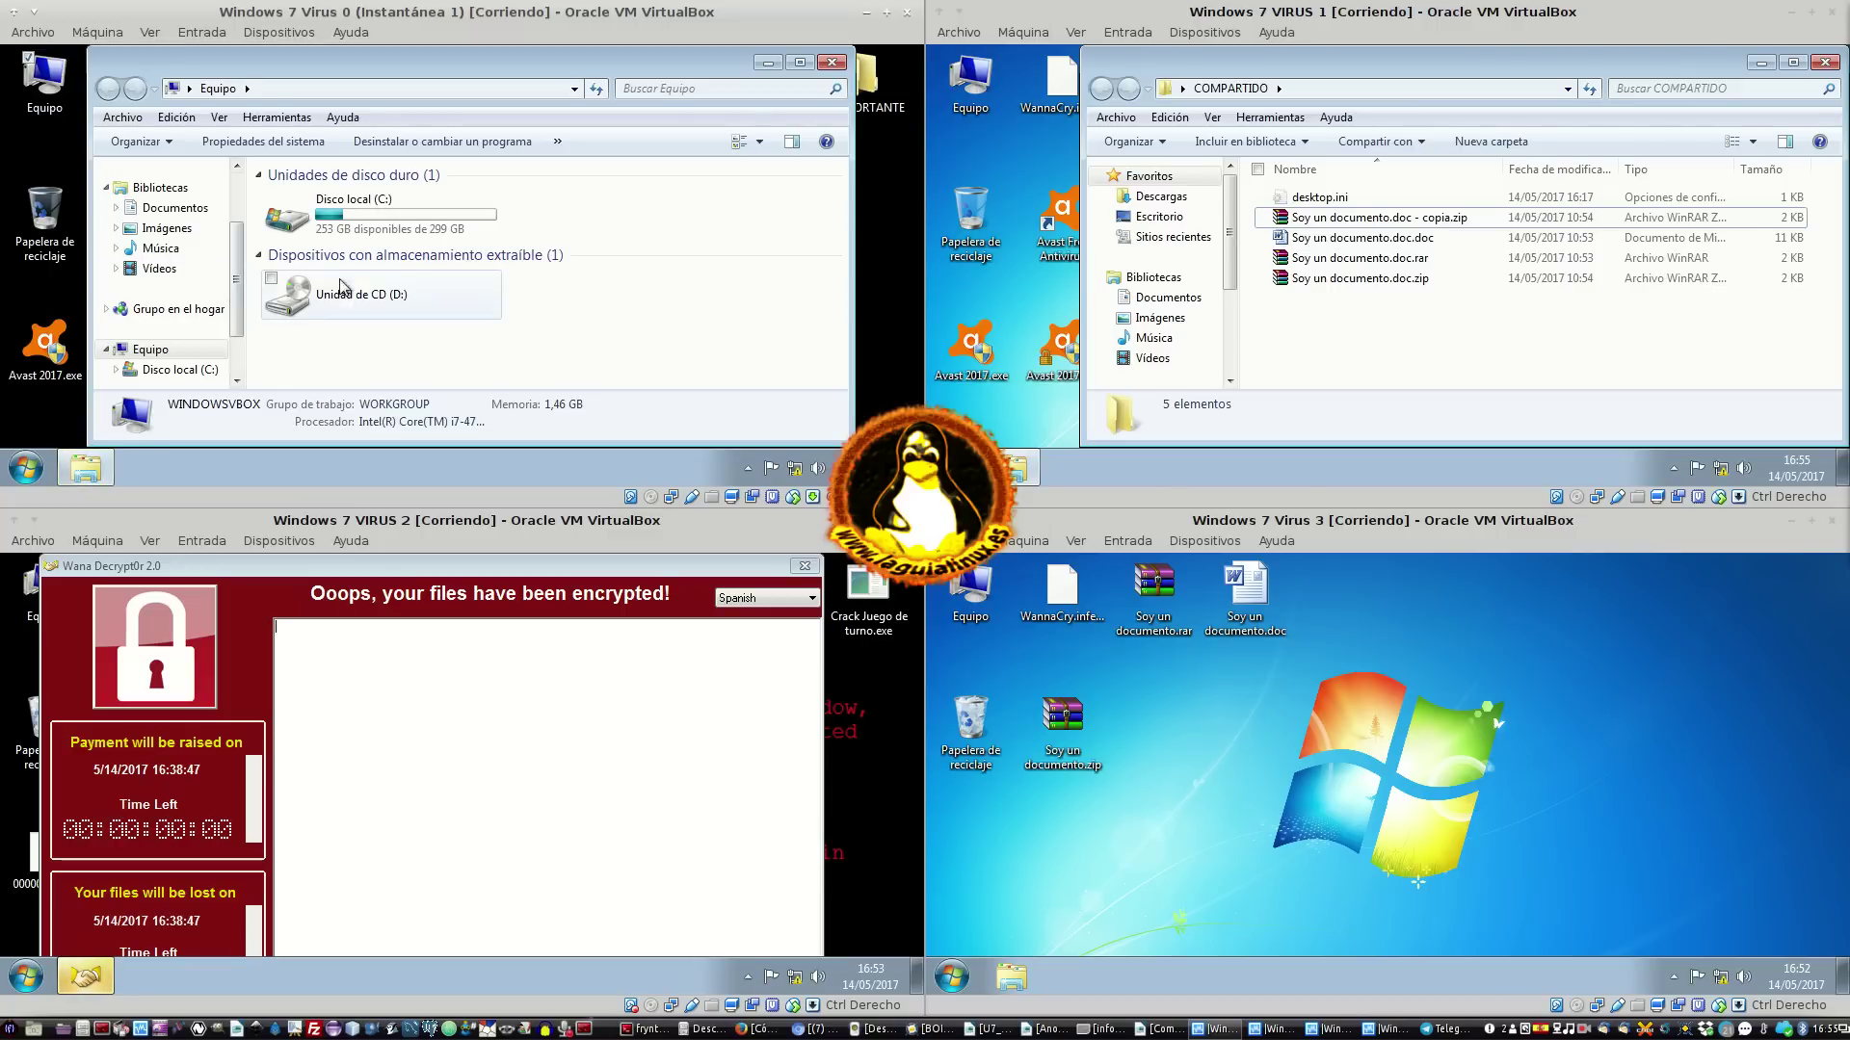
double_click(397, 213)
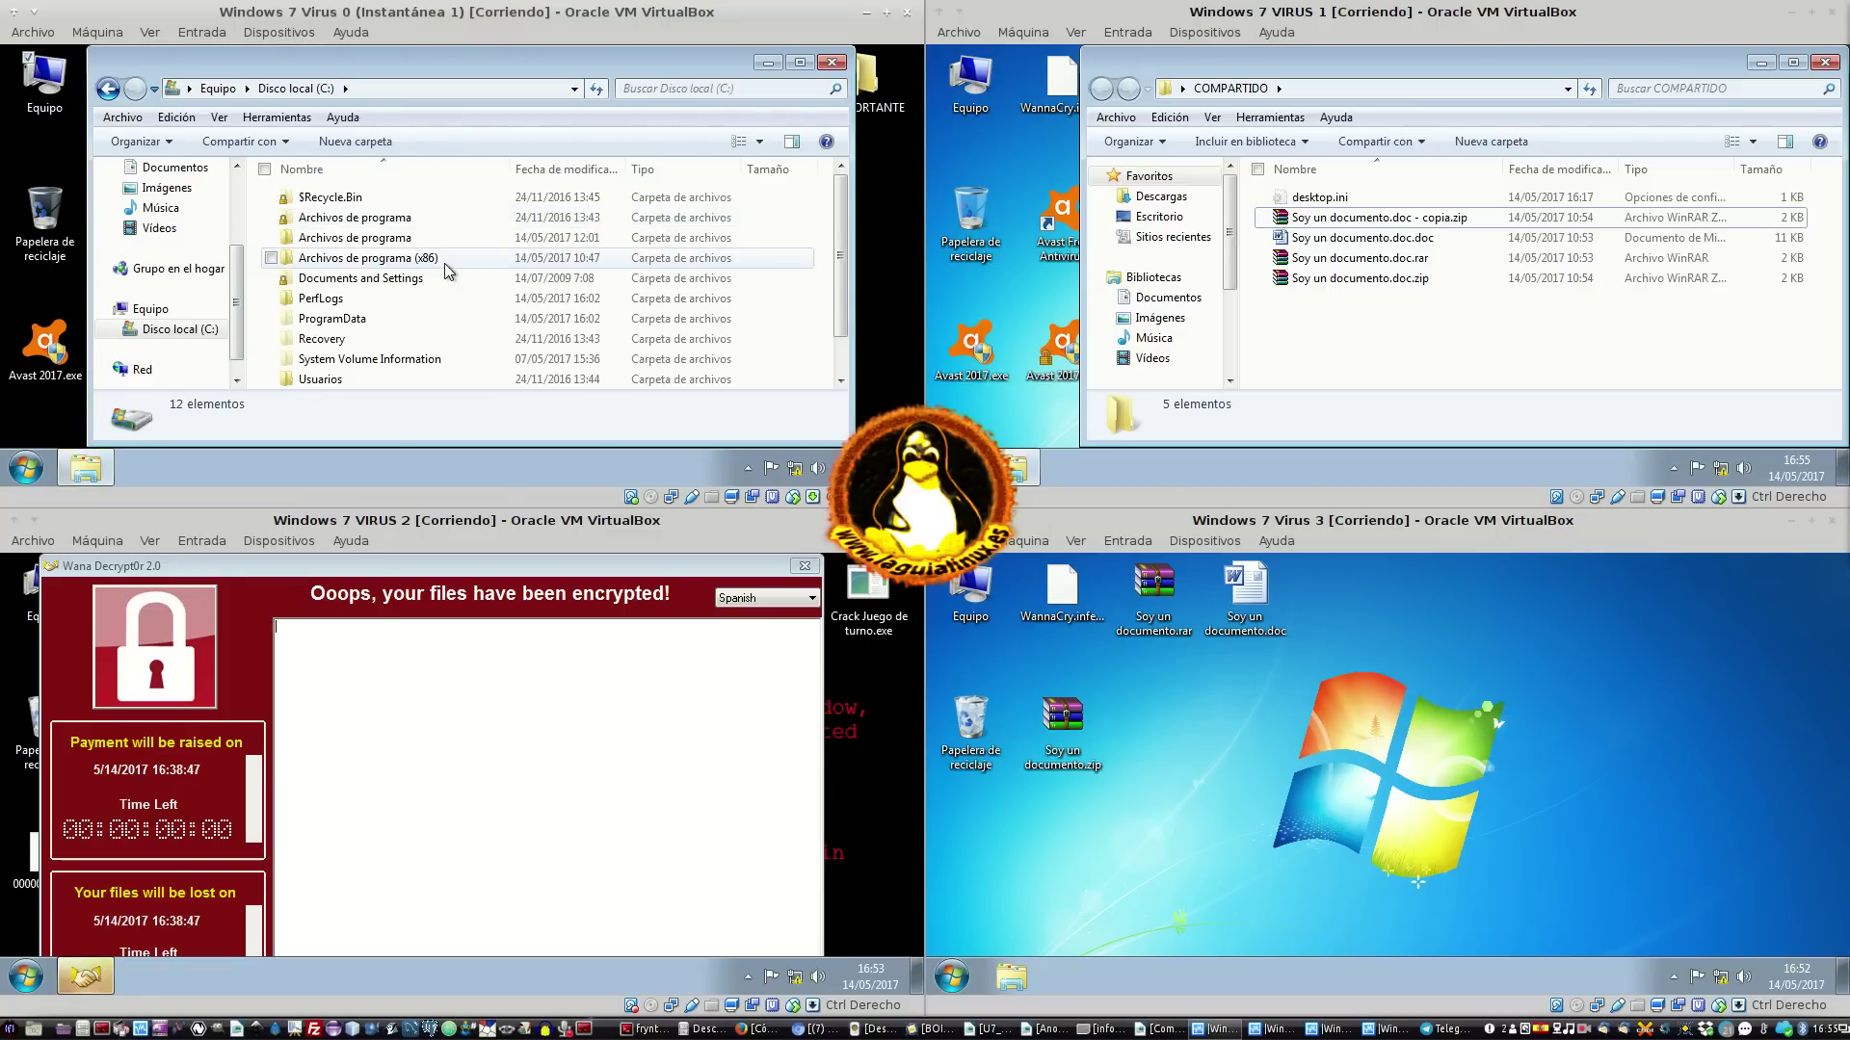
scroll(463, 270, "down", 1)
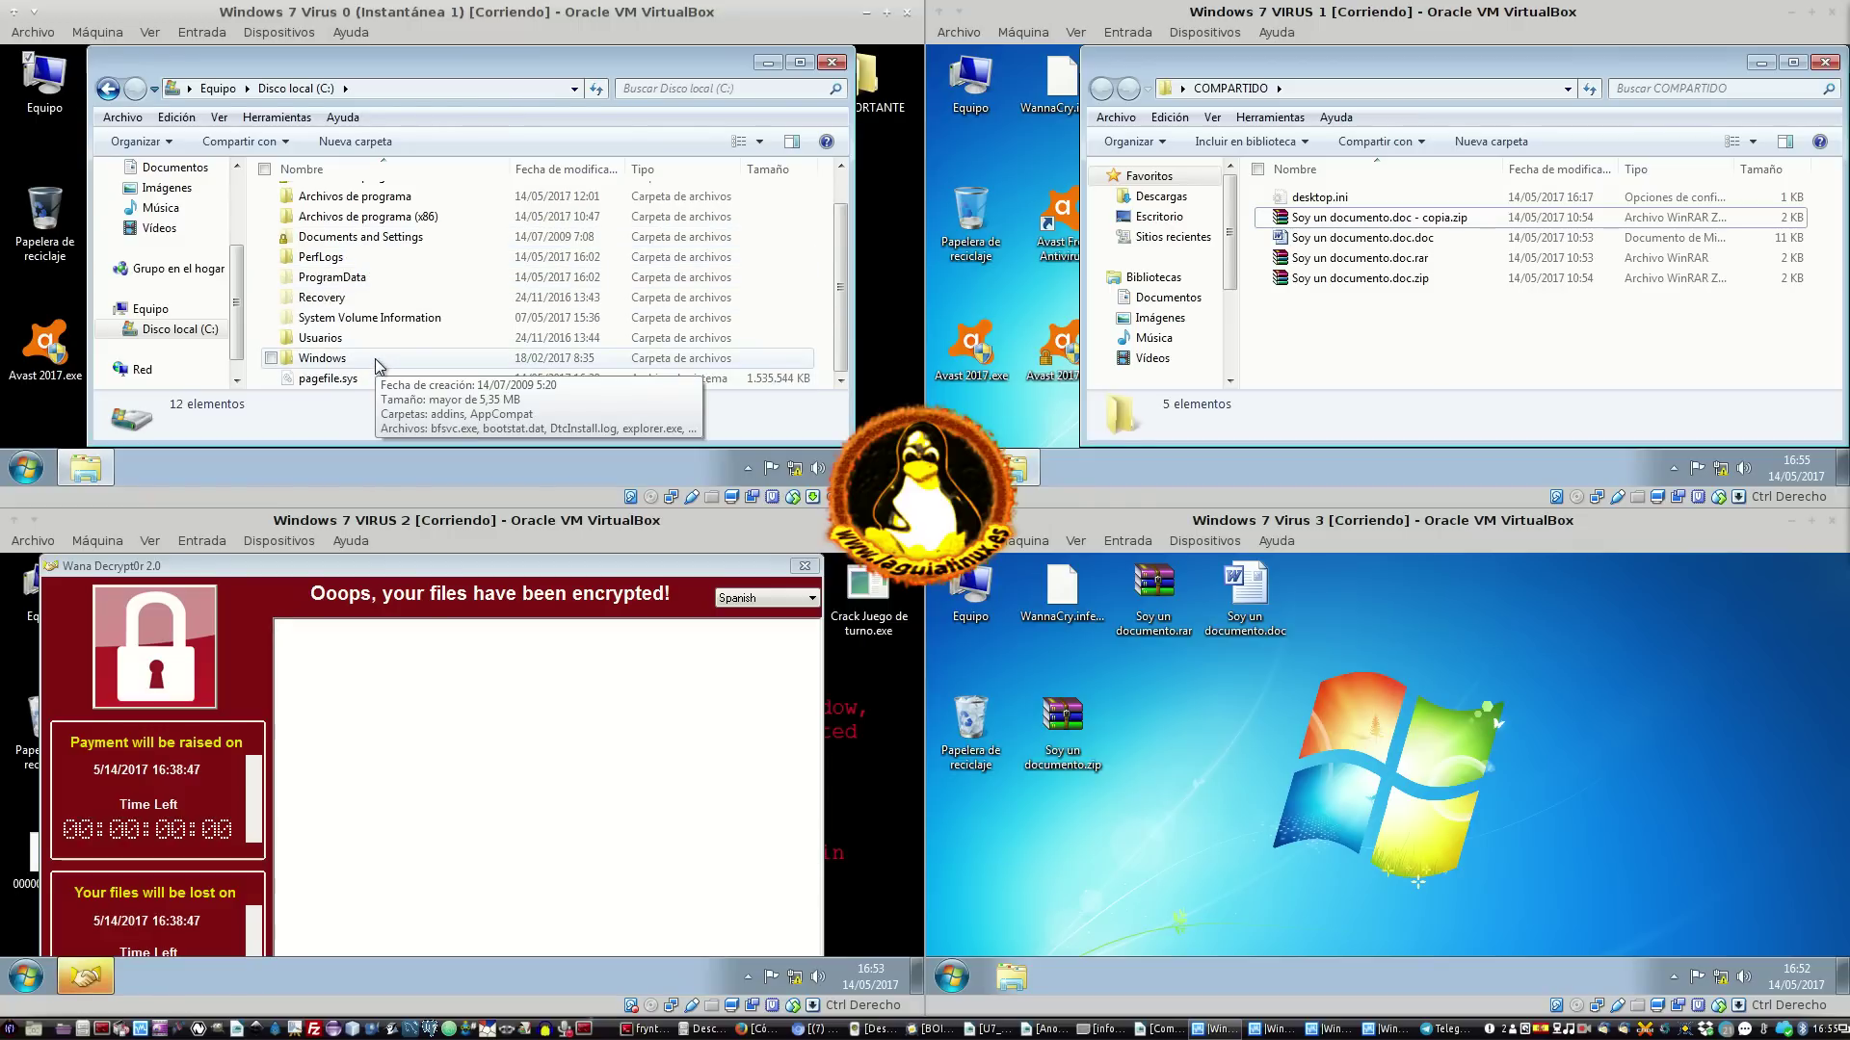
scroll(425, 289, "up", 1)
double_click(425, 239)
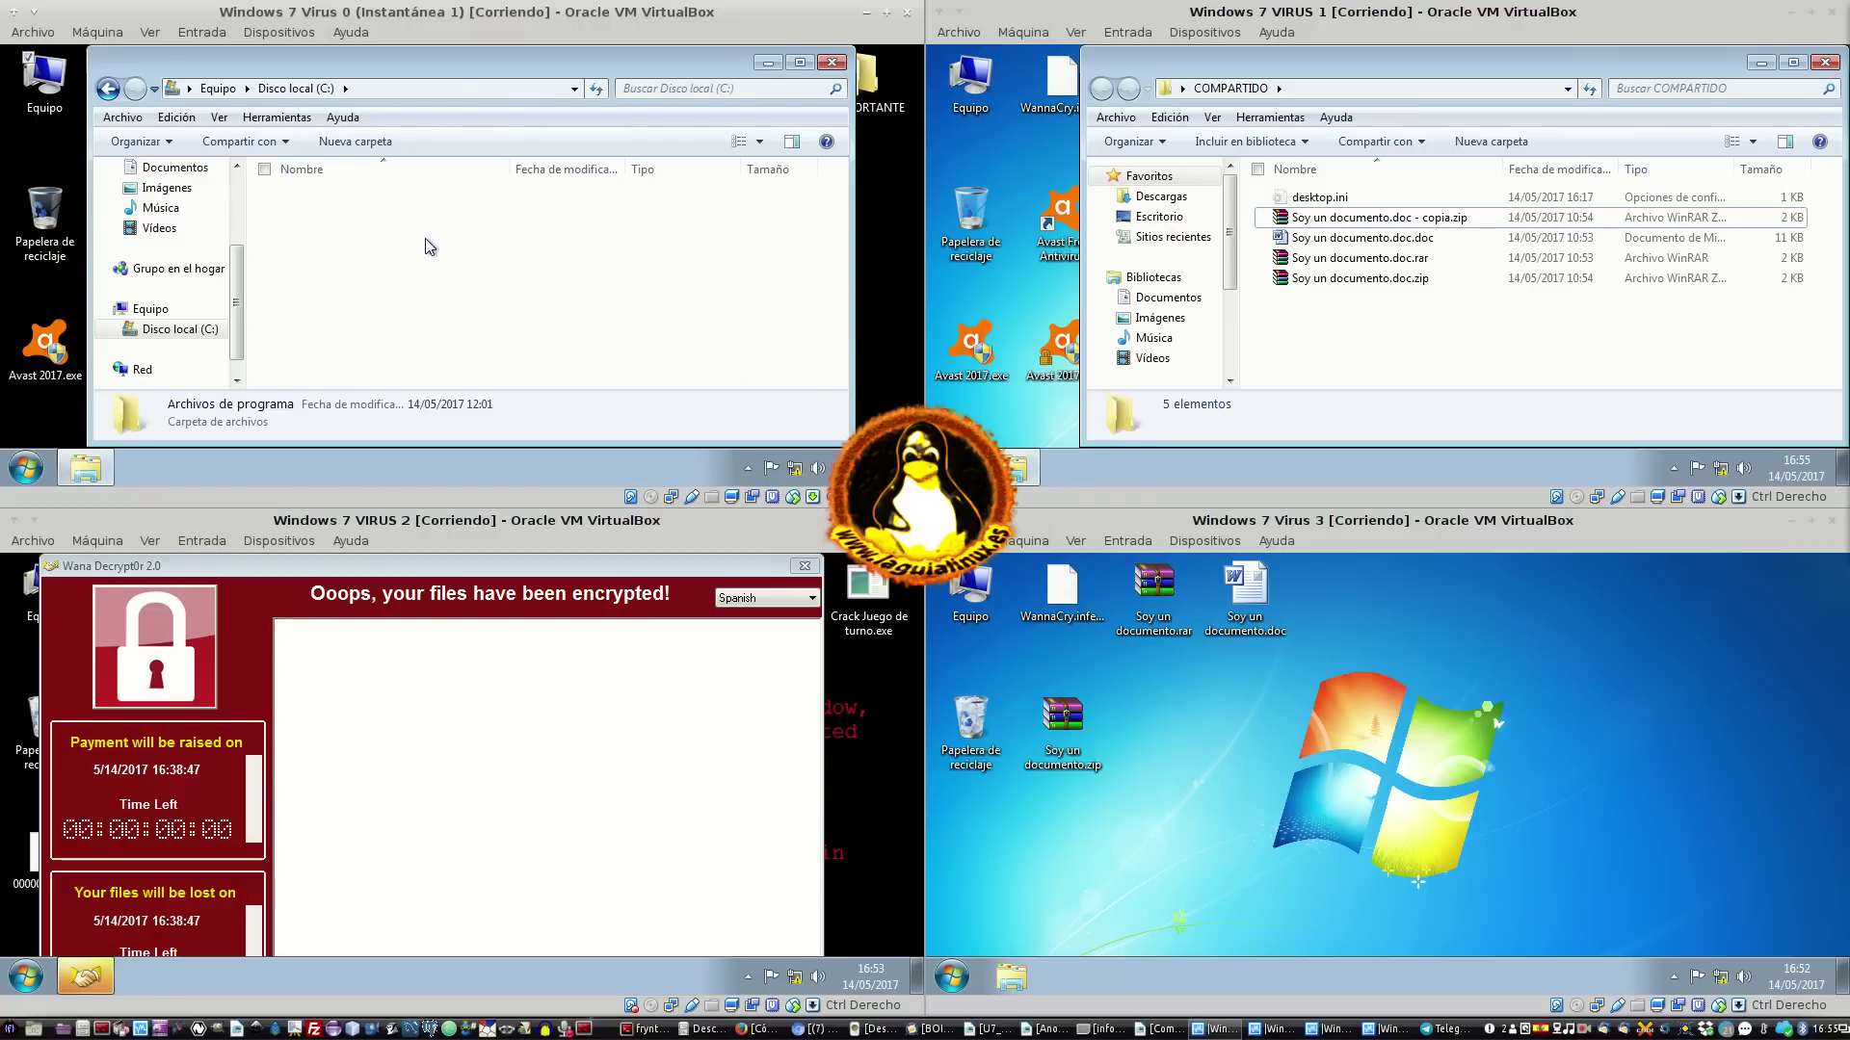
scroll(434, 289, "down", 6)
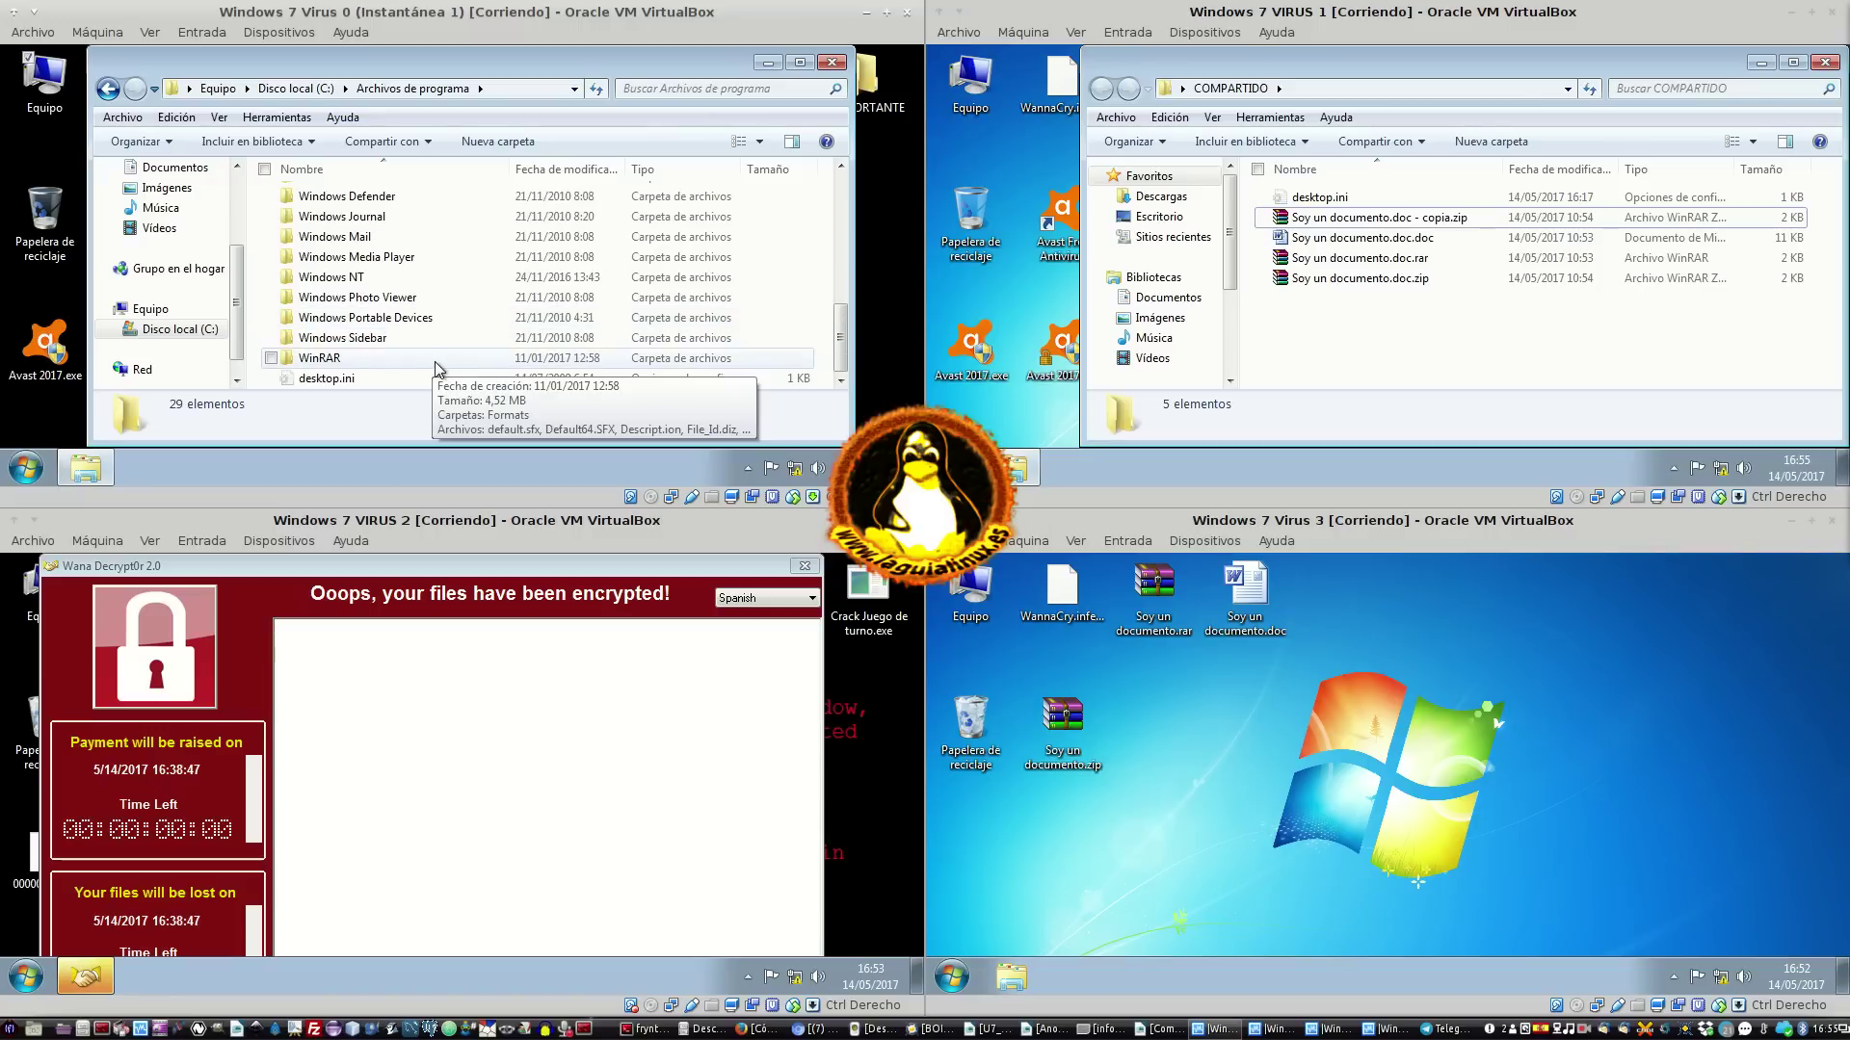
left_click(409, 375)
key("ctrl+c")
key("ctrl+v")
left_click(434, 339)
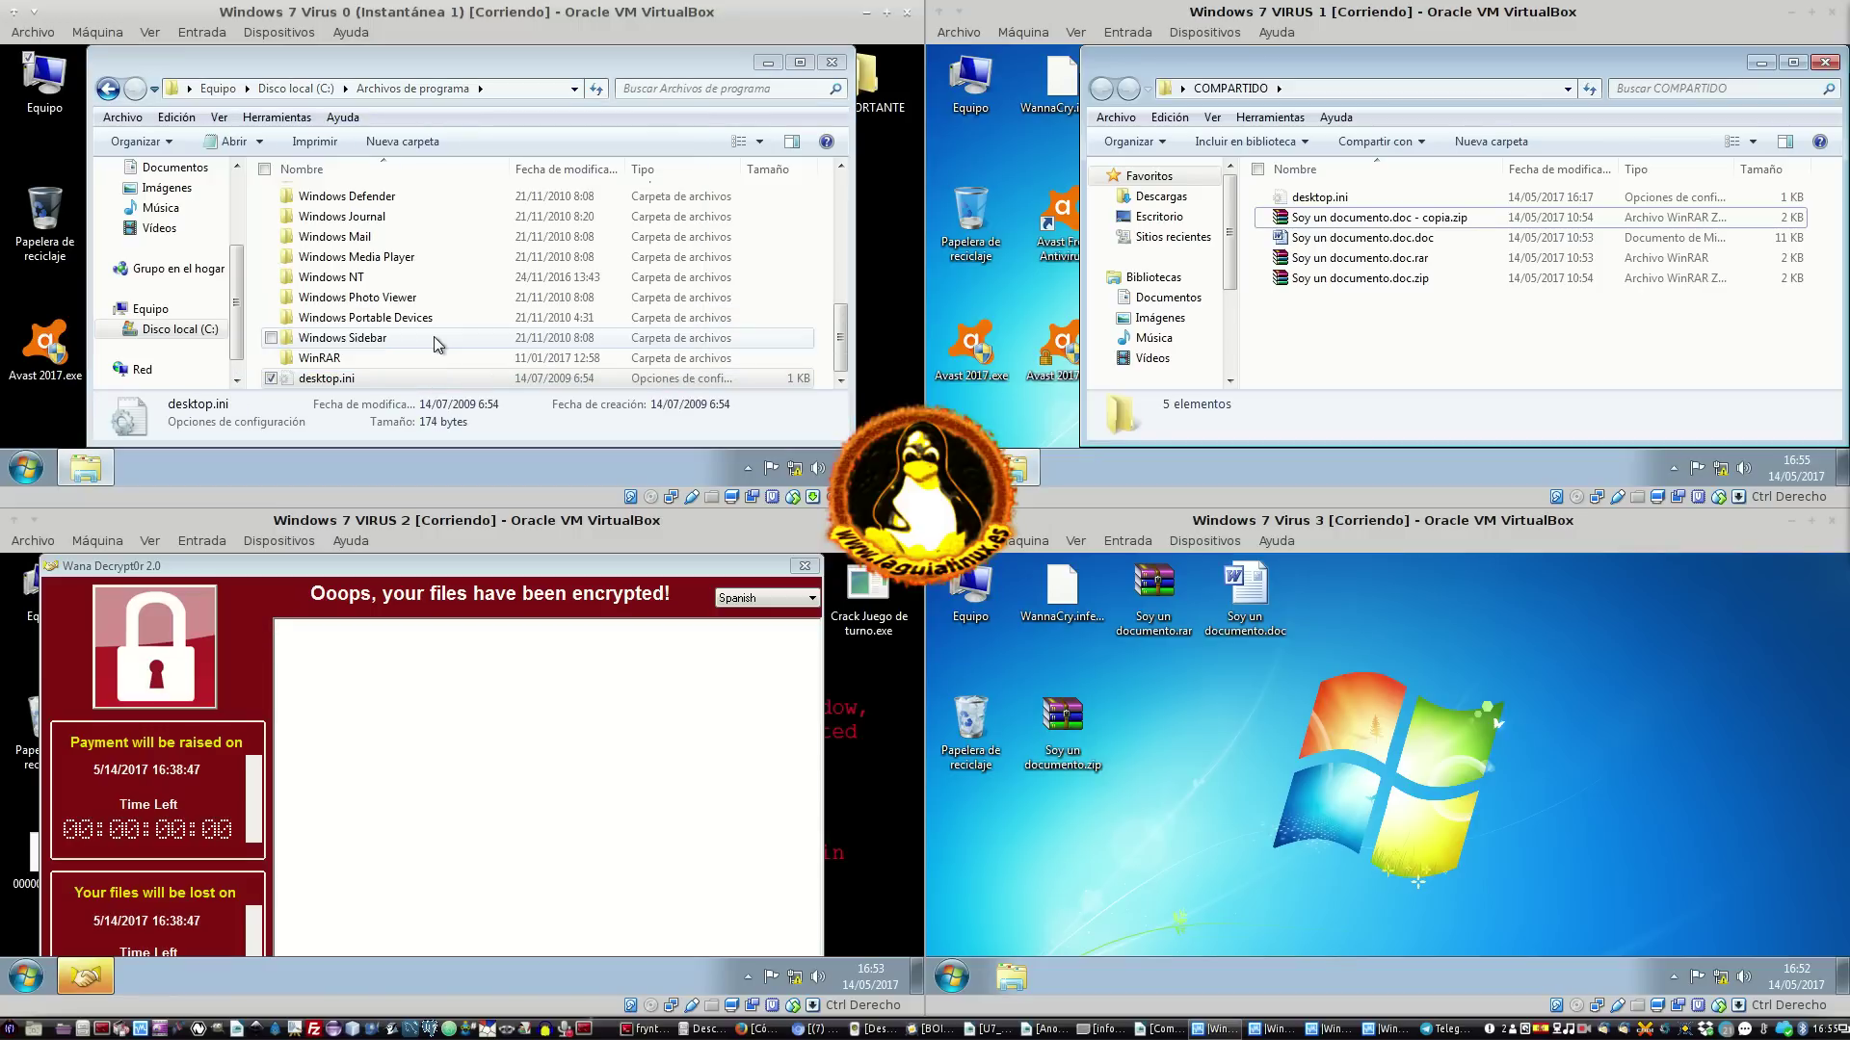
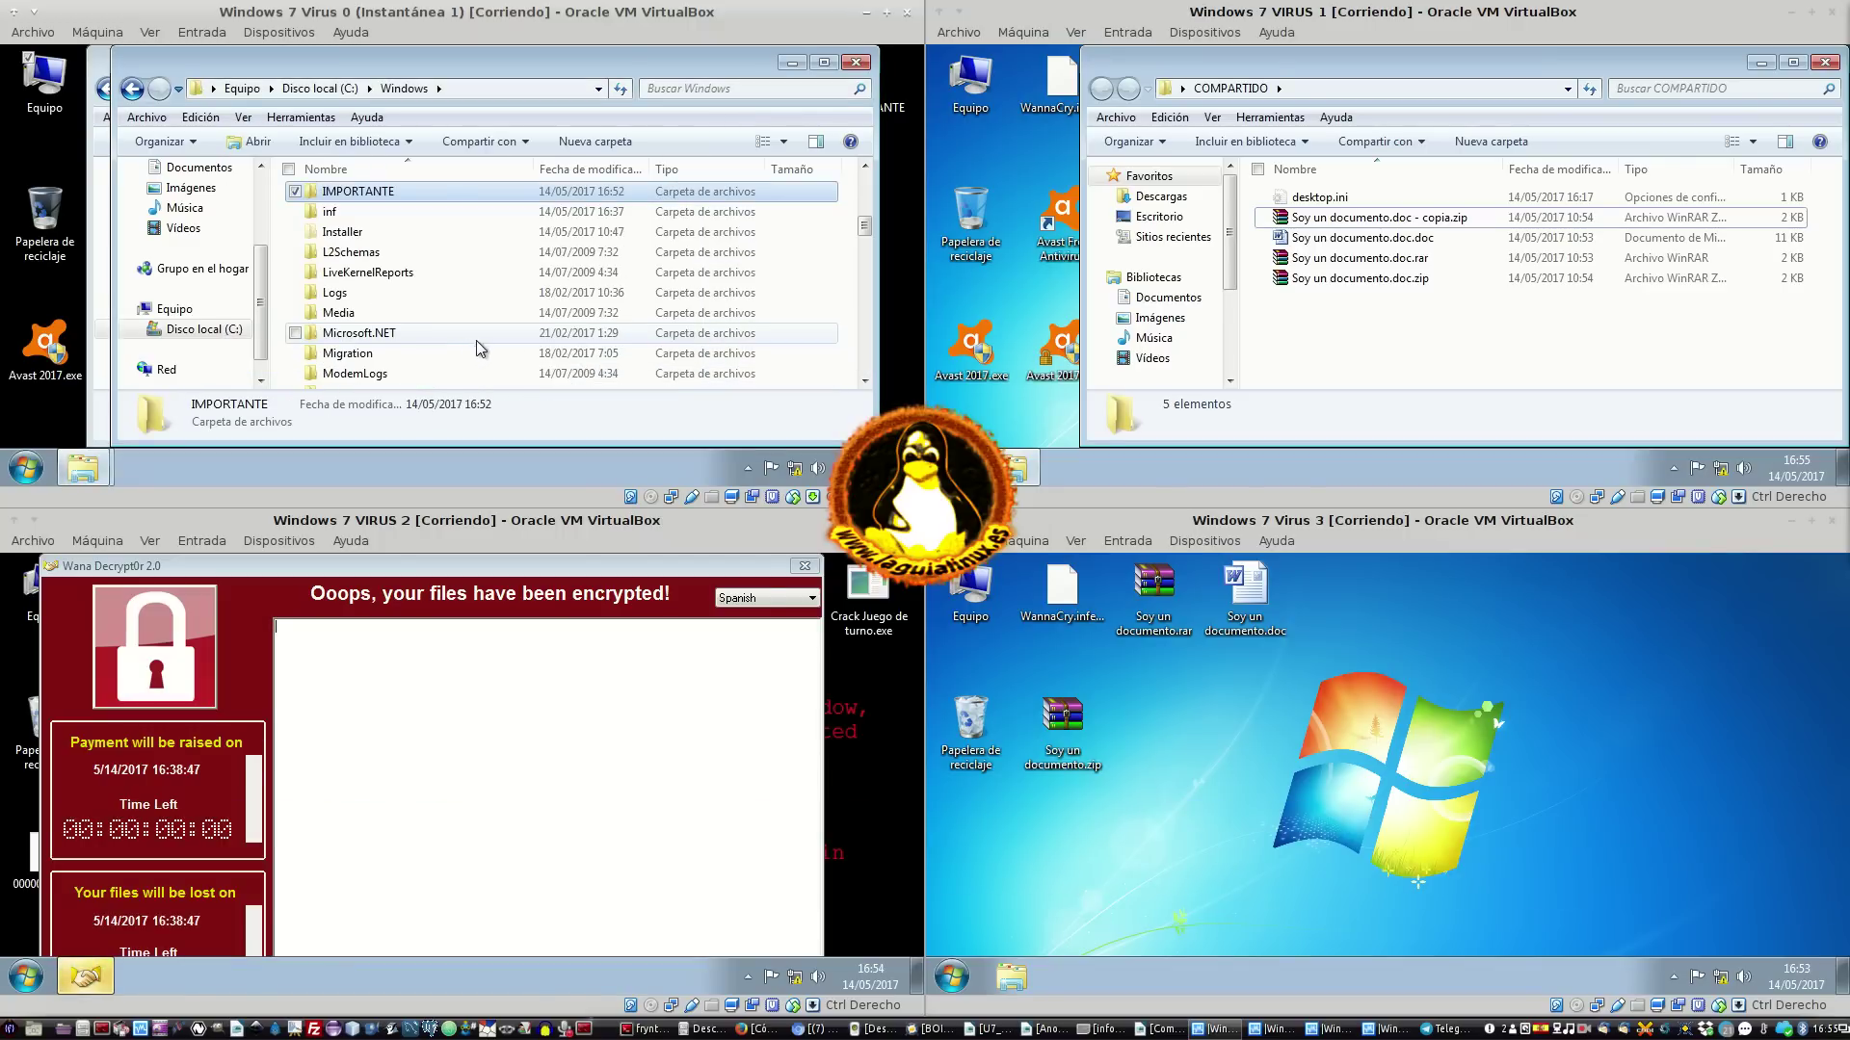
Minimize the C:\Windows window, then shift the Archivos de programa window left and narrow it
scroll(479, 348, "up", 2)
left_click_drag(472, 63, 601, 64)
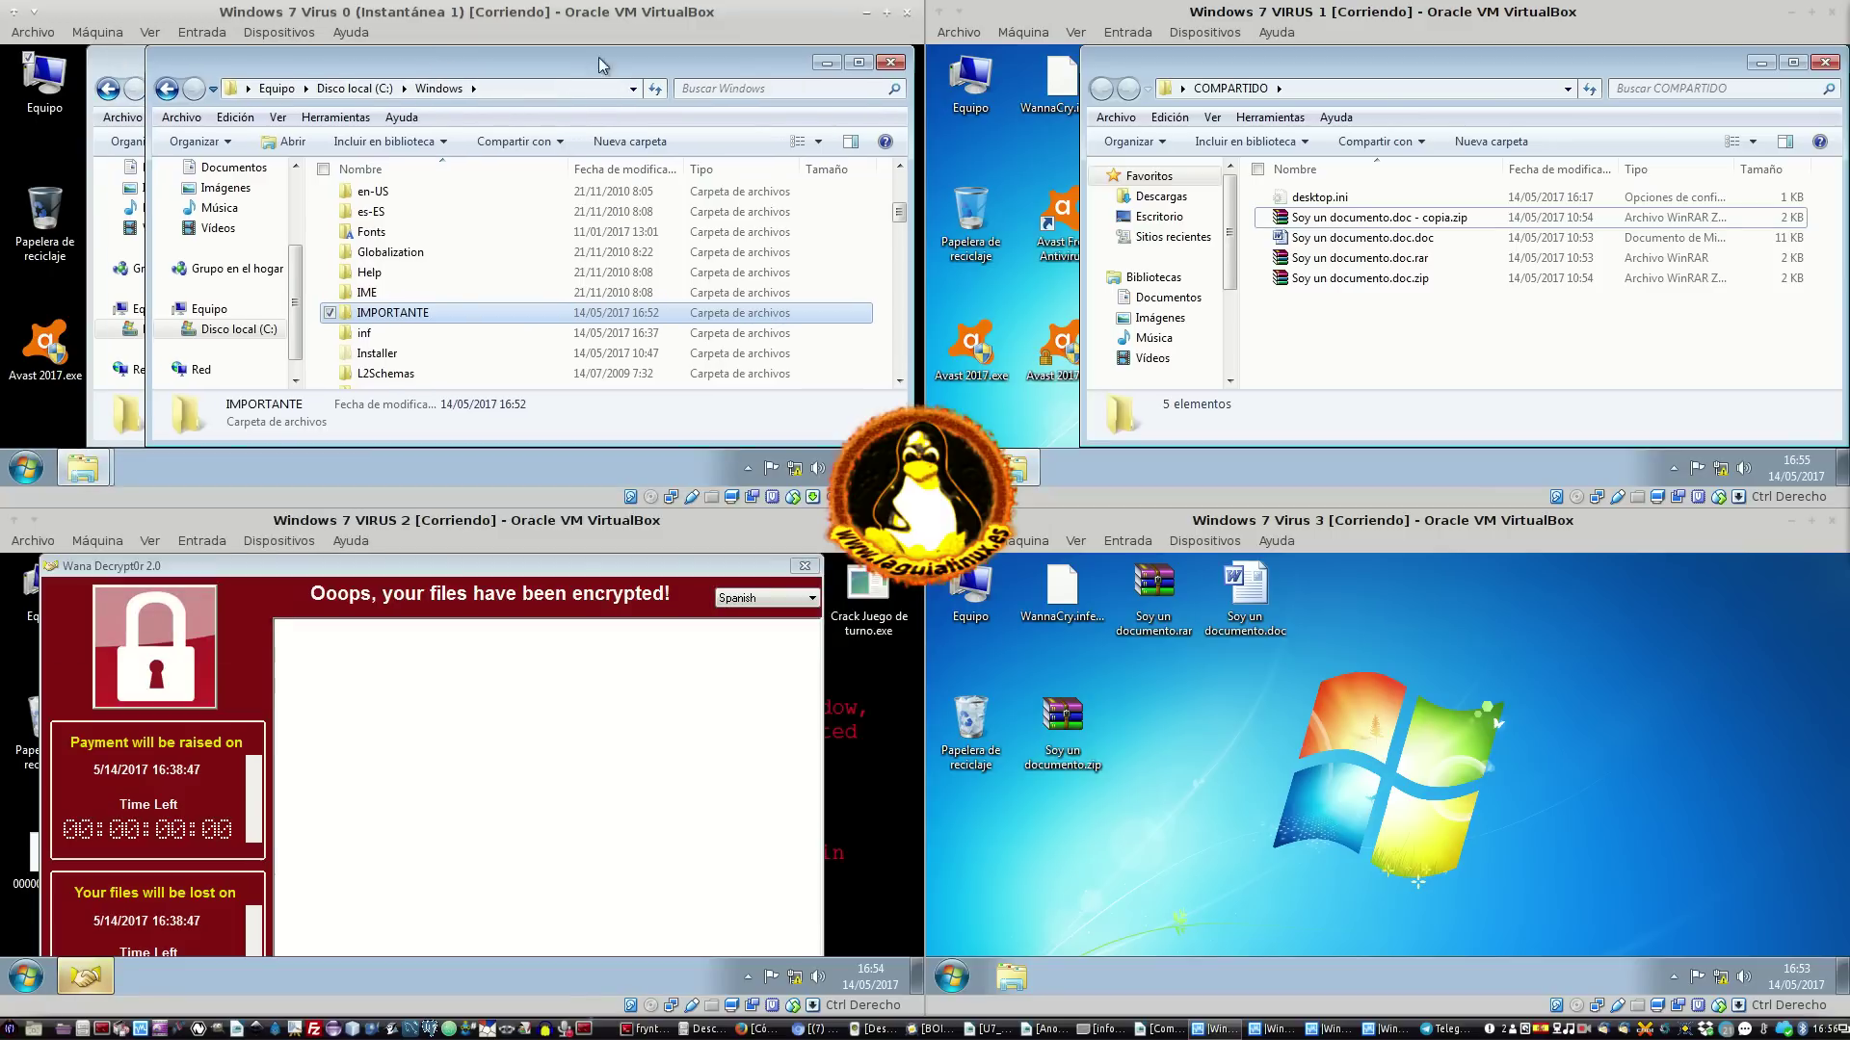
left_click(831, 65)
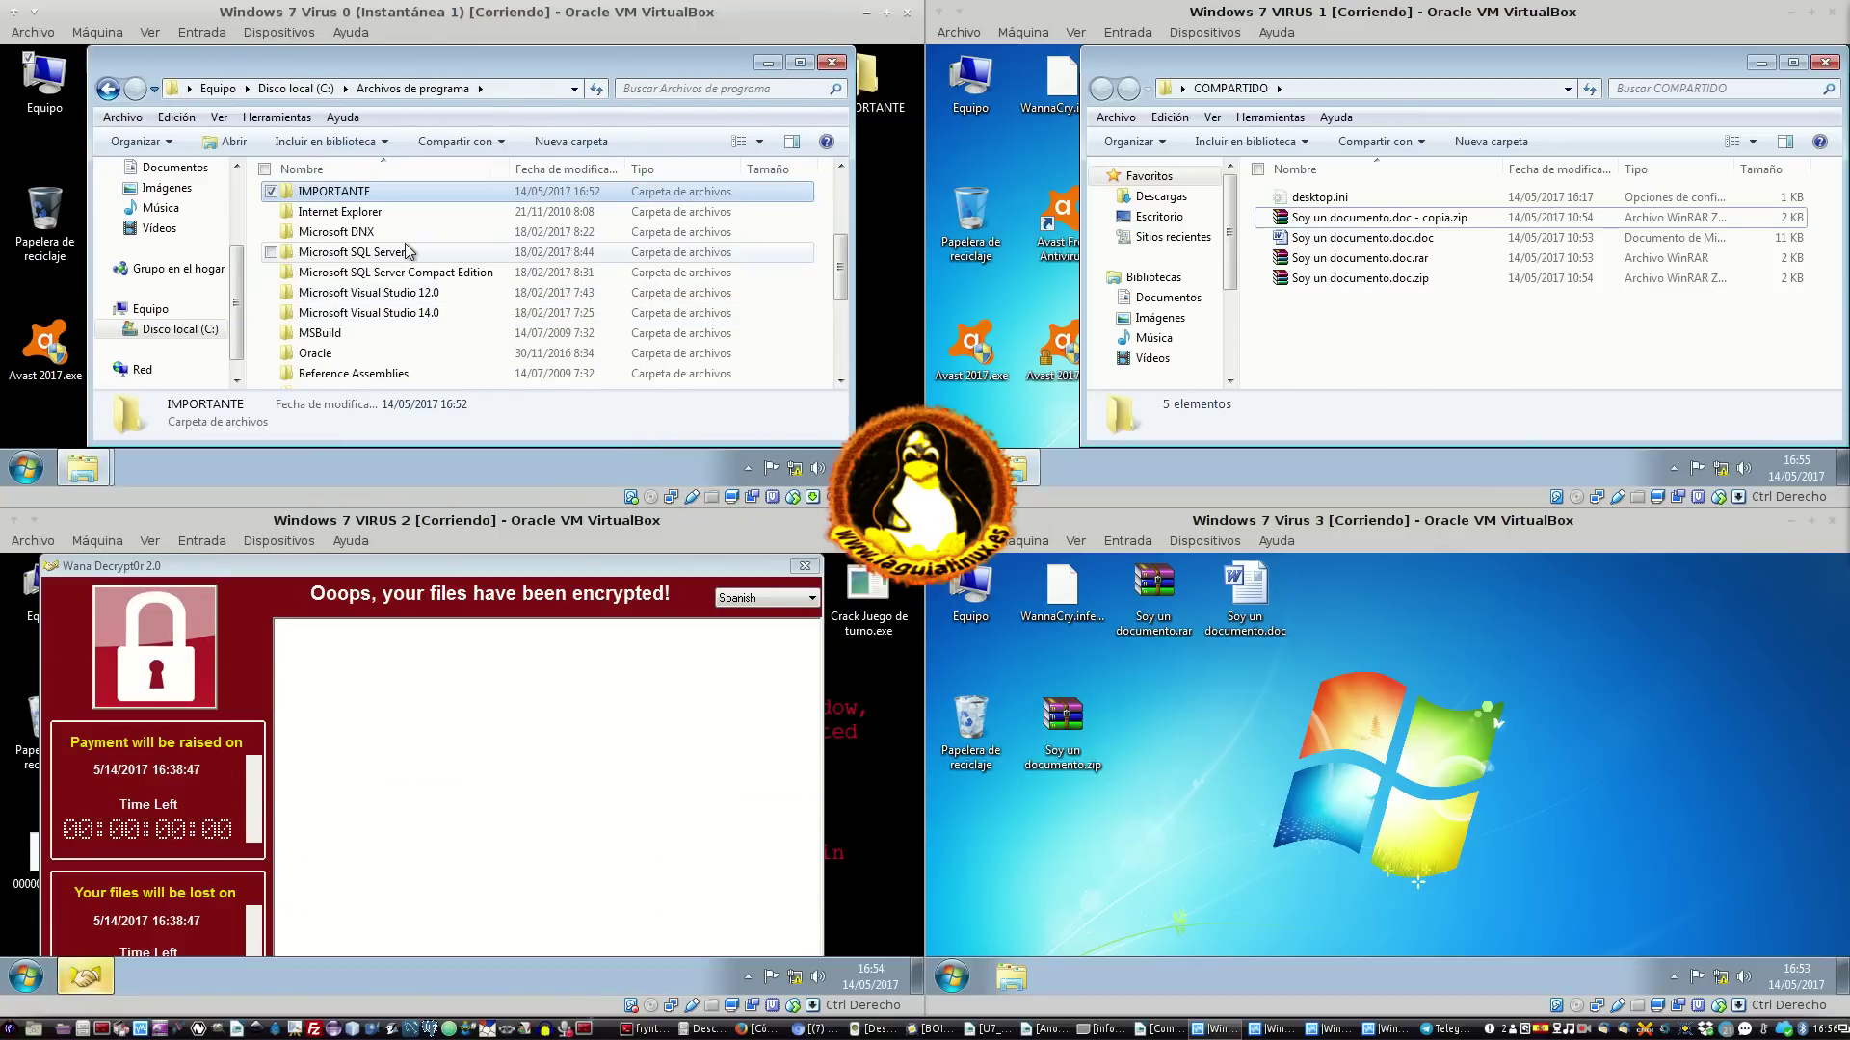
scroll(415, 280, "up", 3)
scroll(408, 269, "down", 2)
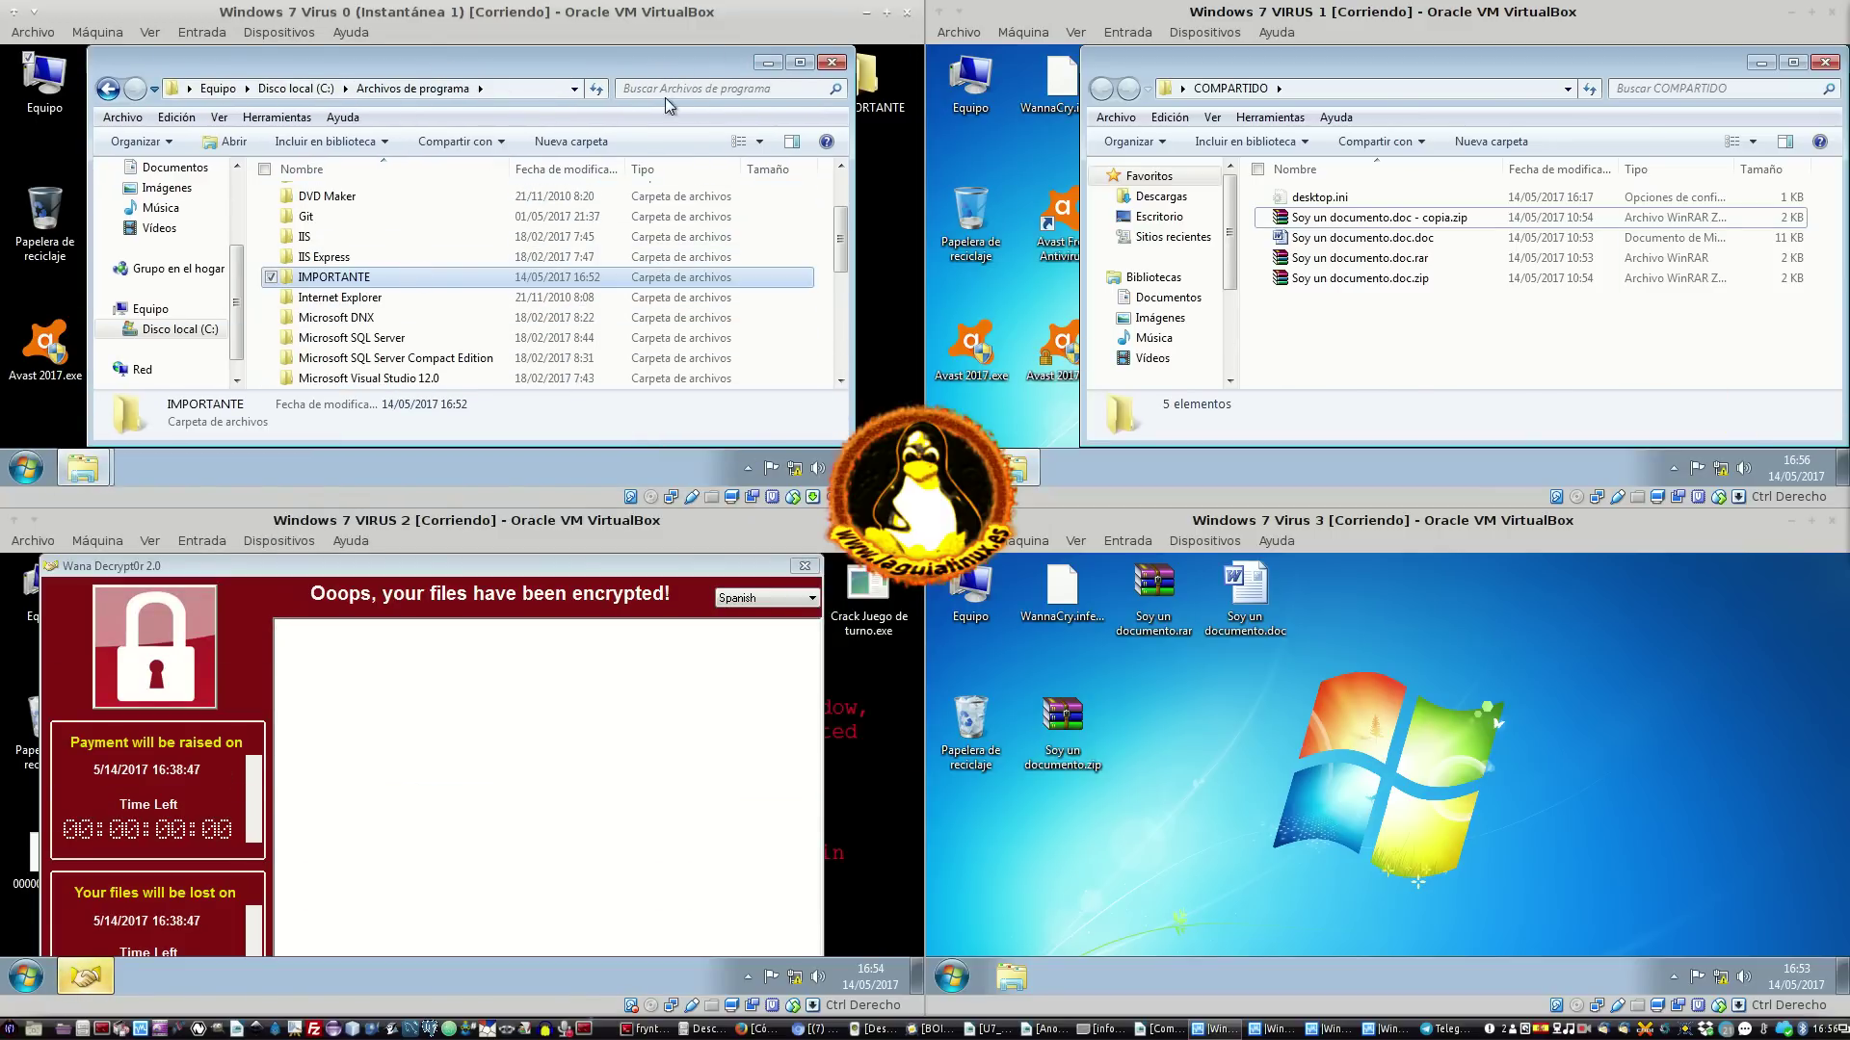
left_click_drag(656, 71, 576, 71)
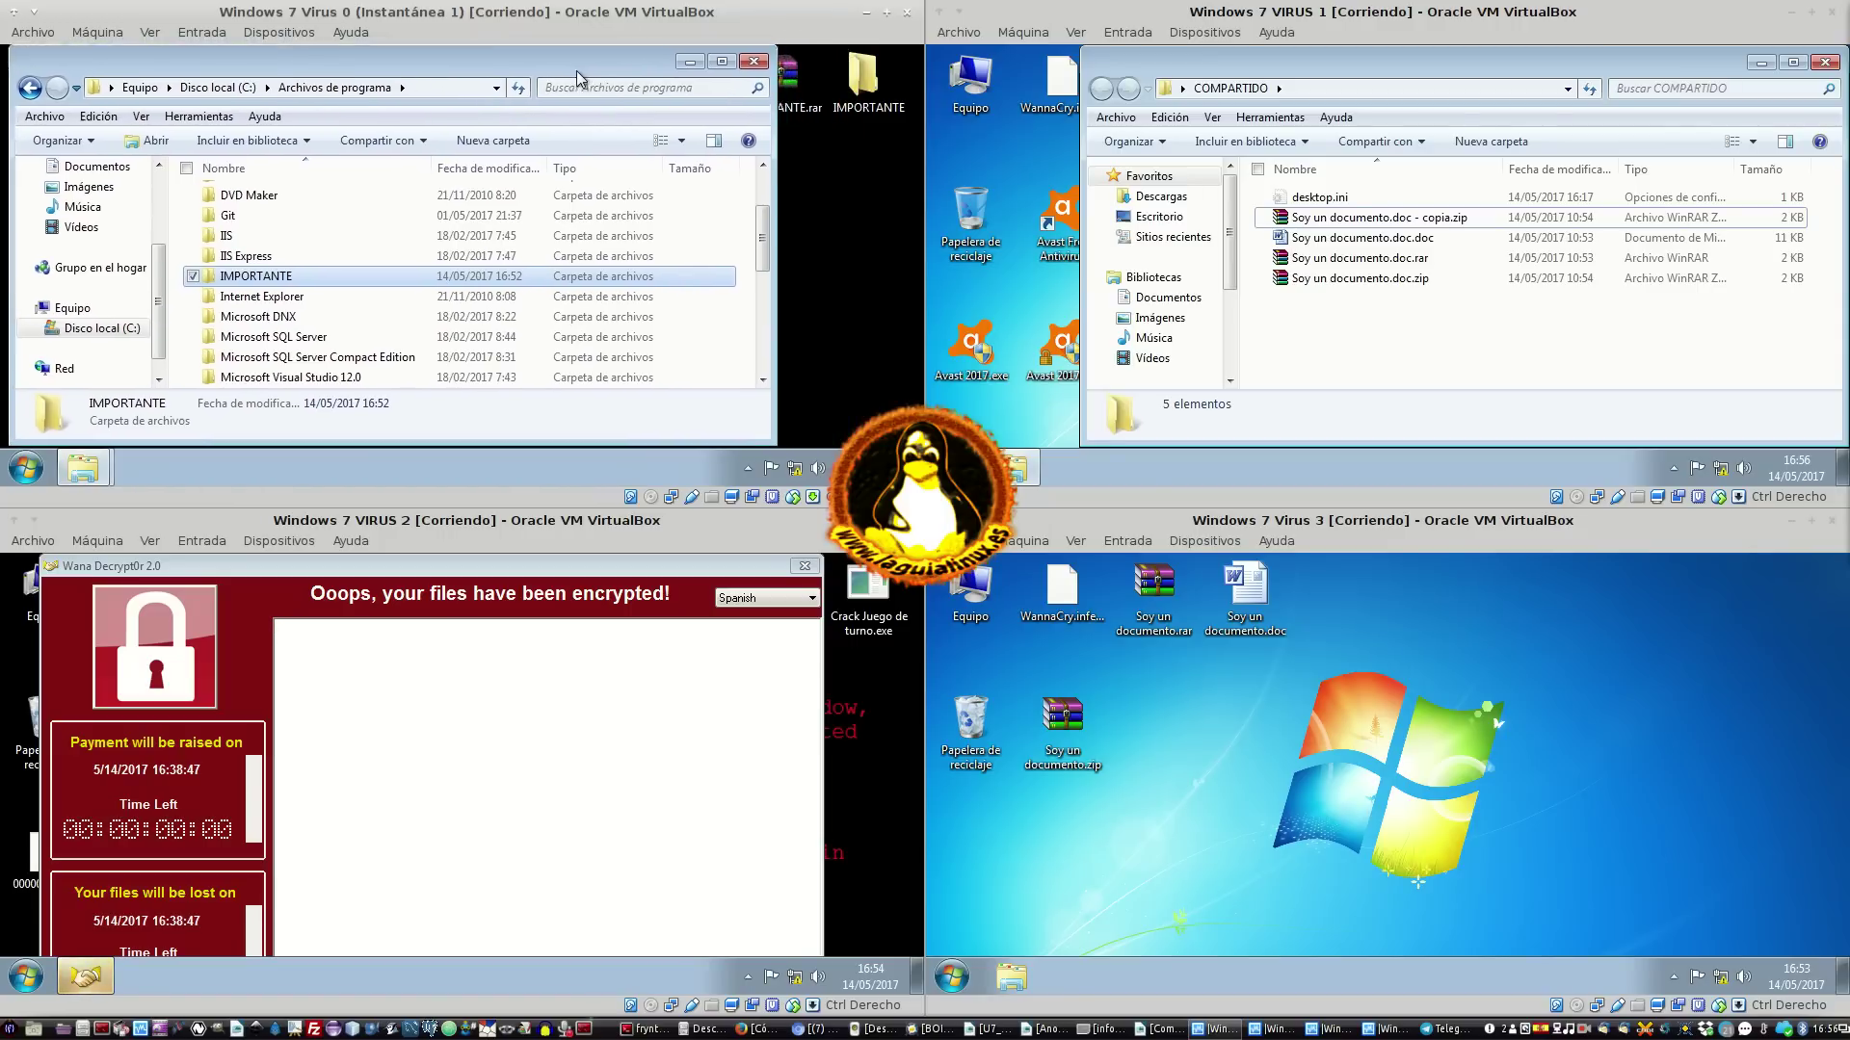
left_click_drag(773, 224, 403, 233)
Restore and narrow the Windows folder window, then minimize both folder windows to reveal the desktop
left_click(100, 469)
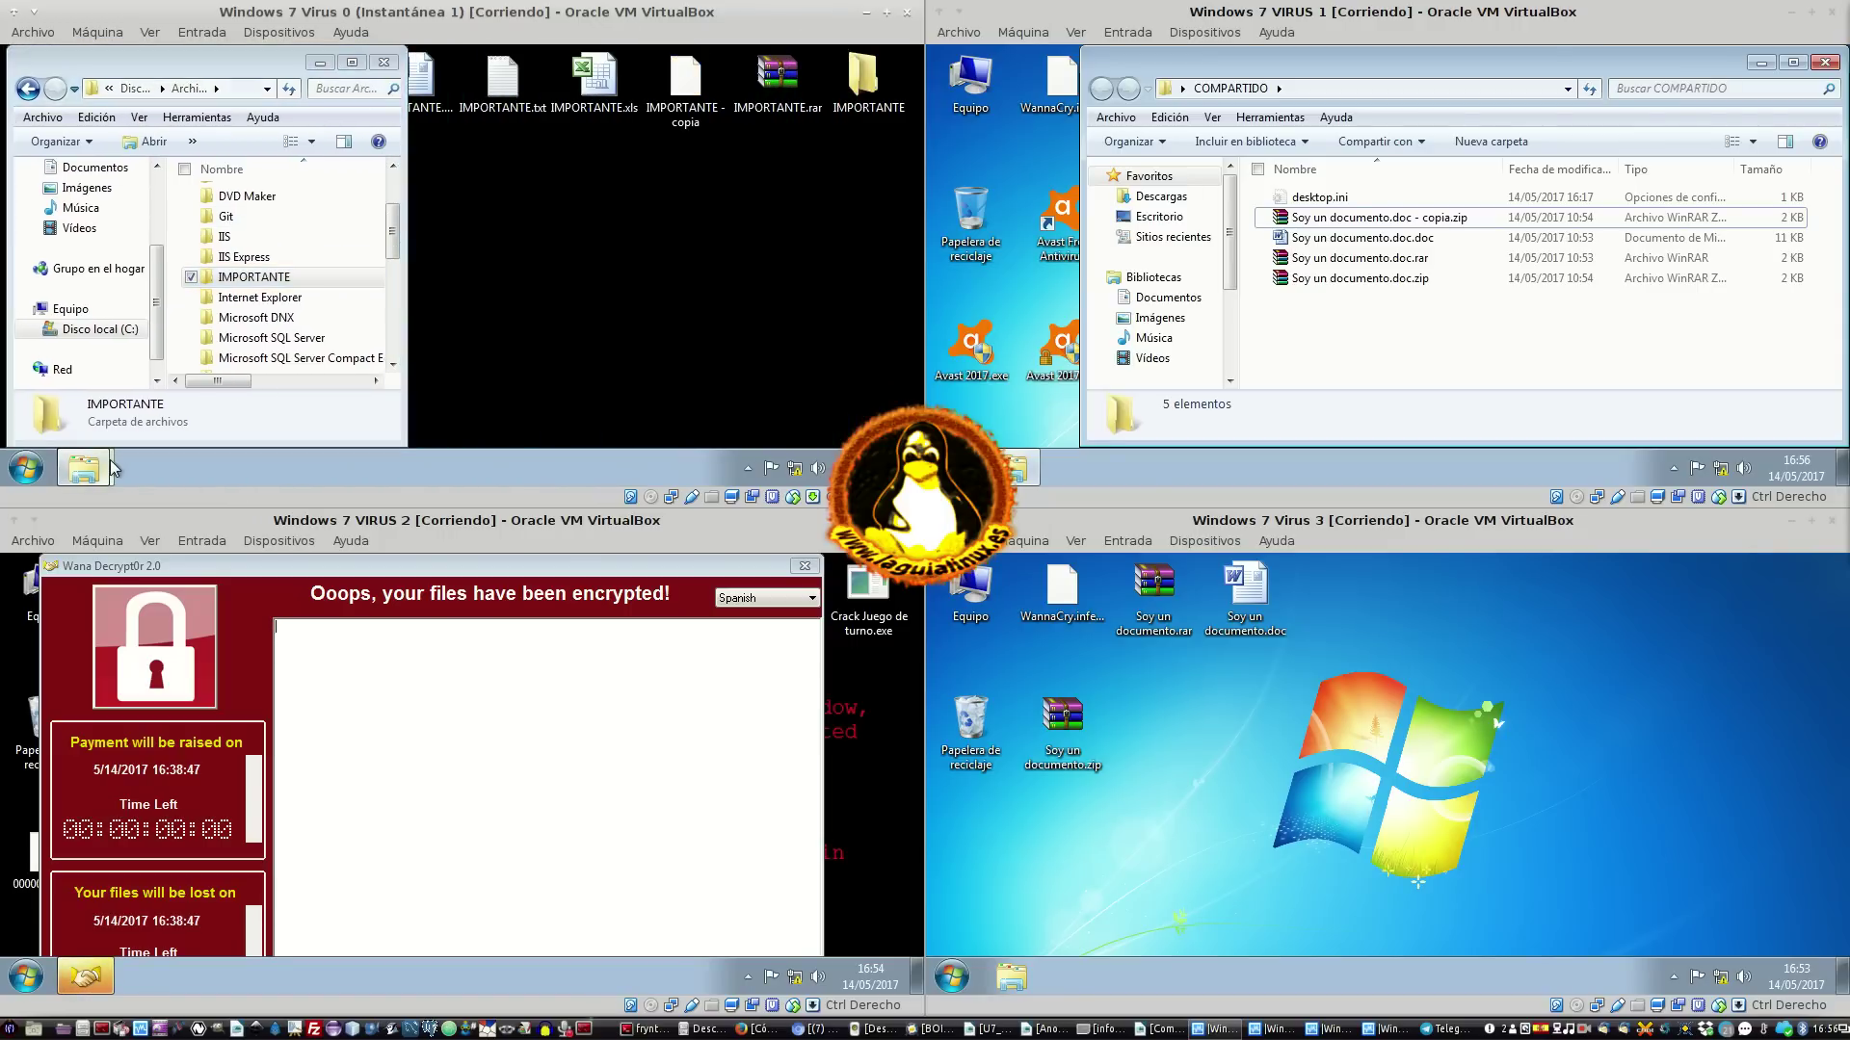
left_click(96, 426)
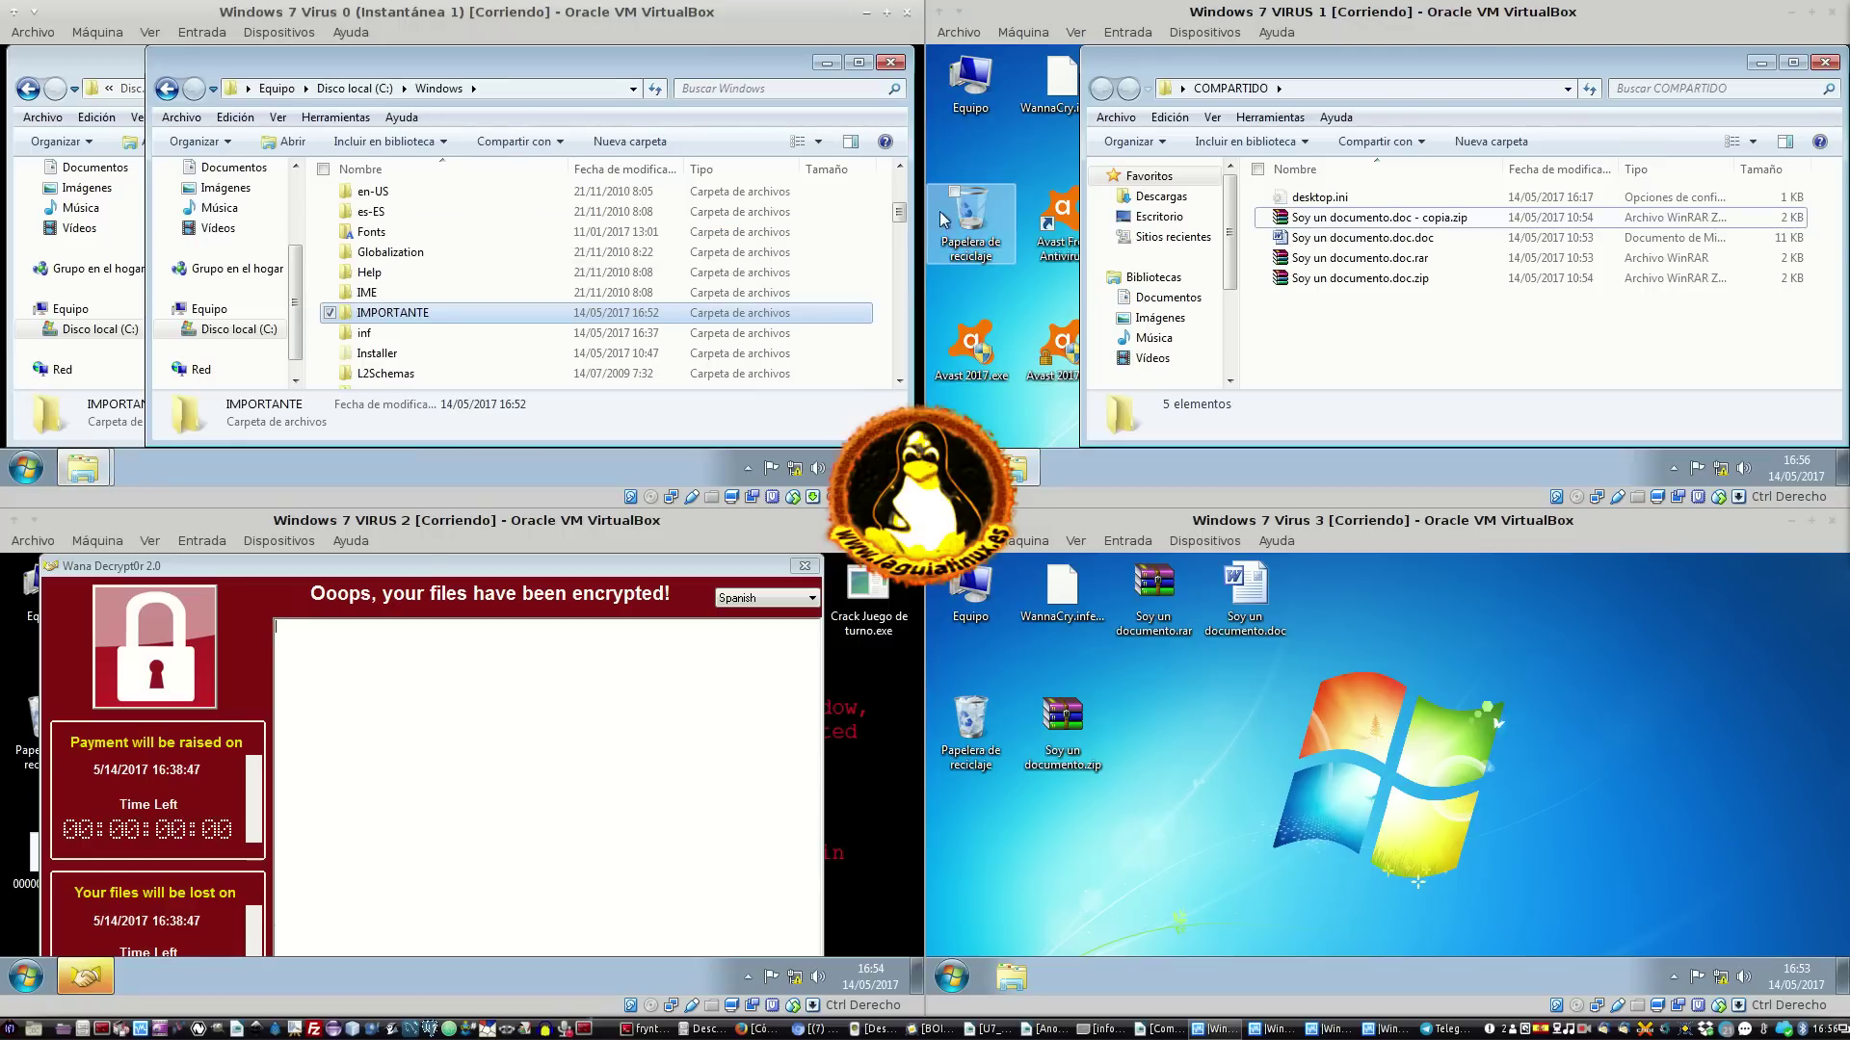
left_click_drag(146, 241, 419, 253)
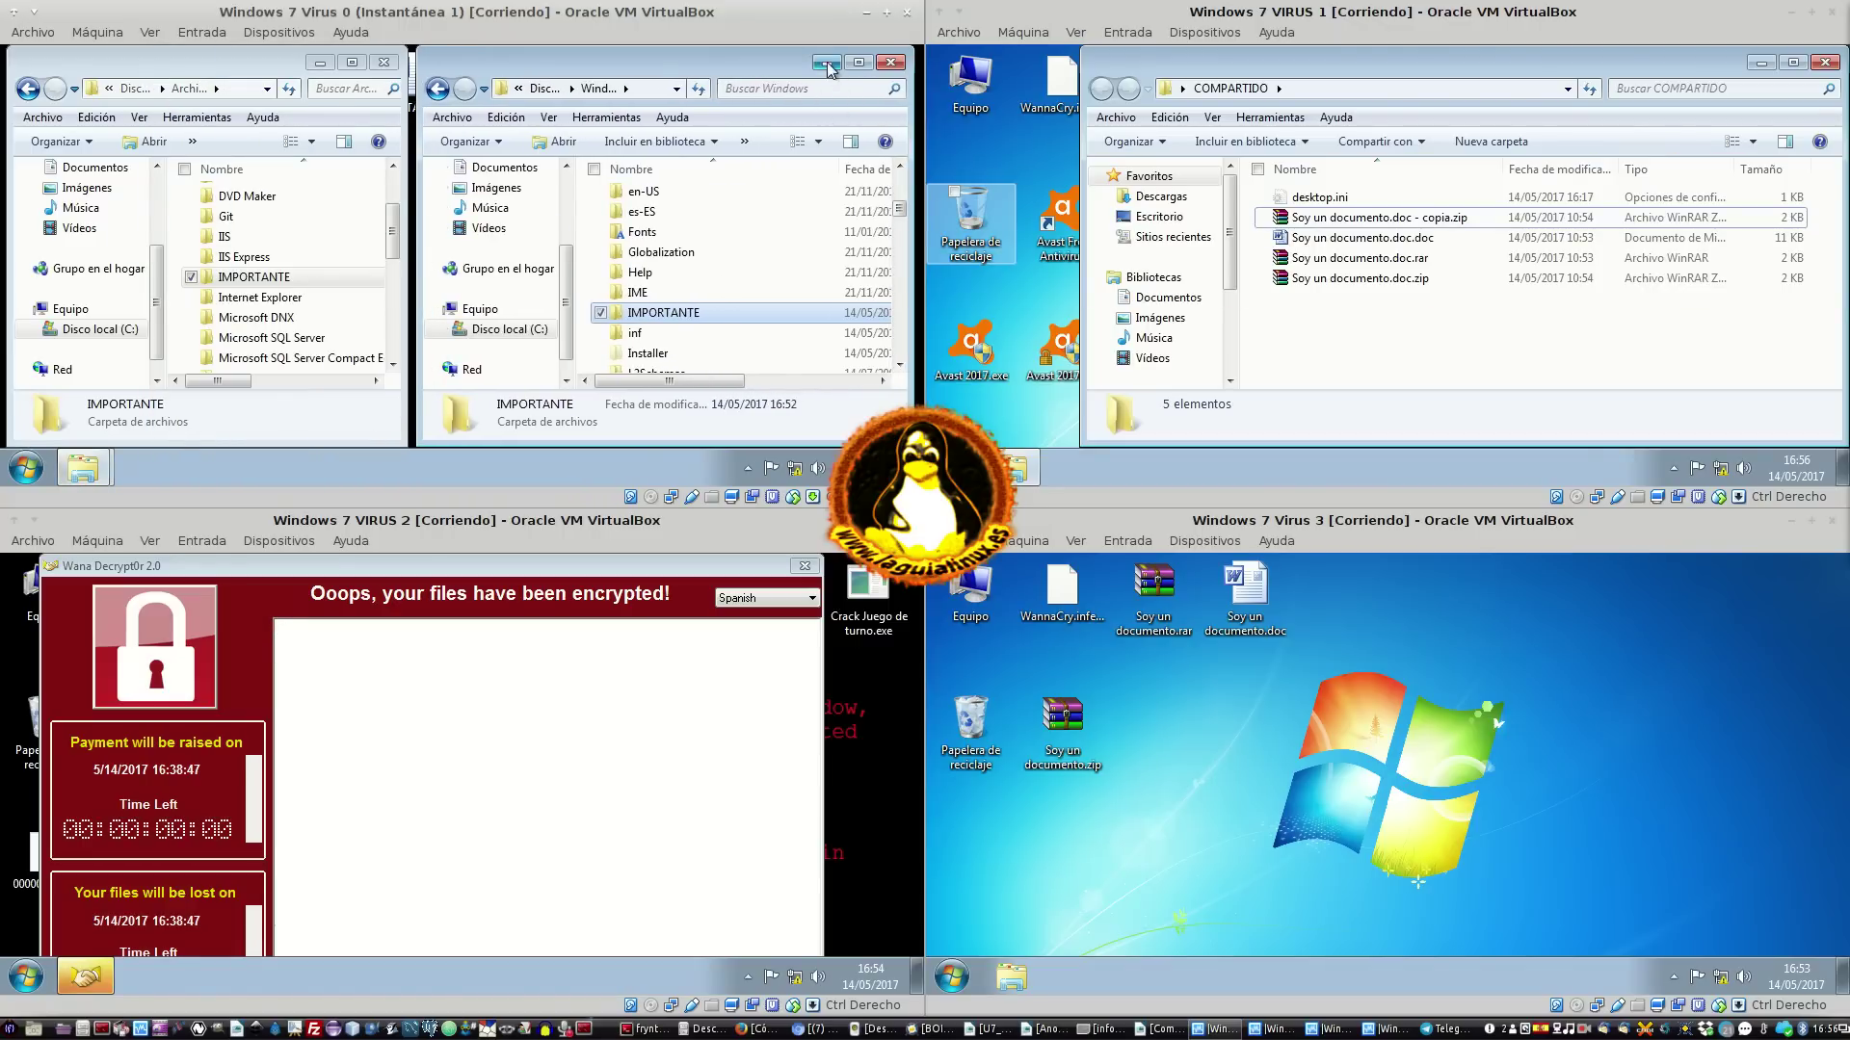
left_click(827, 64)
left_click(330, 63)
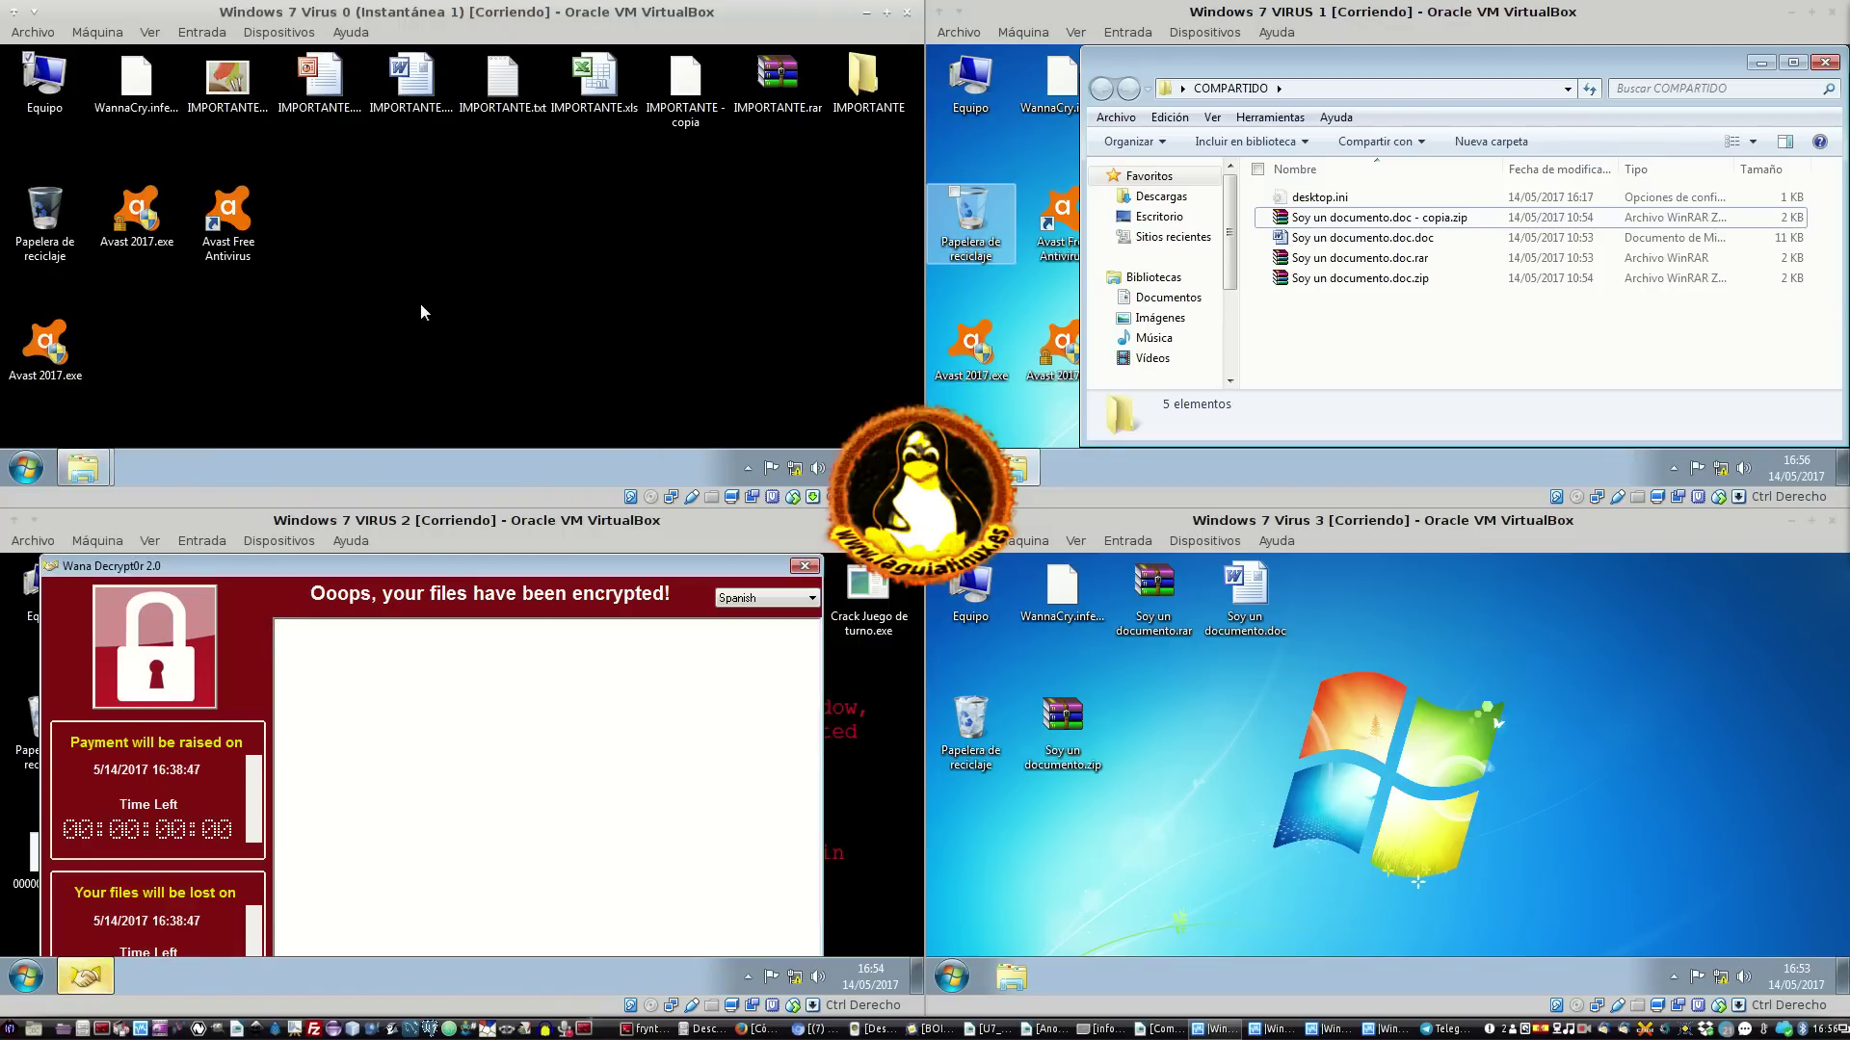
Duplicate WannaCry.infected on the desktop and rename the copy 'Crack Photoshop'
left_click(127, 104)
key("ctrl+c")
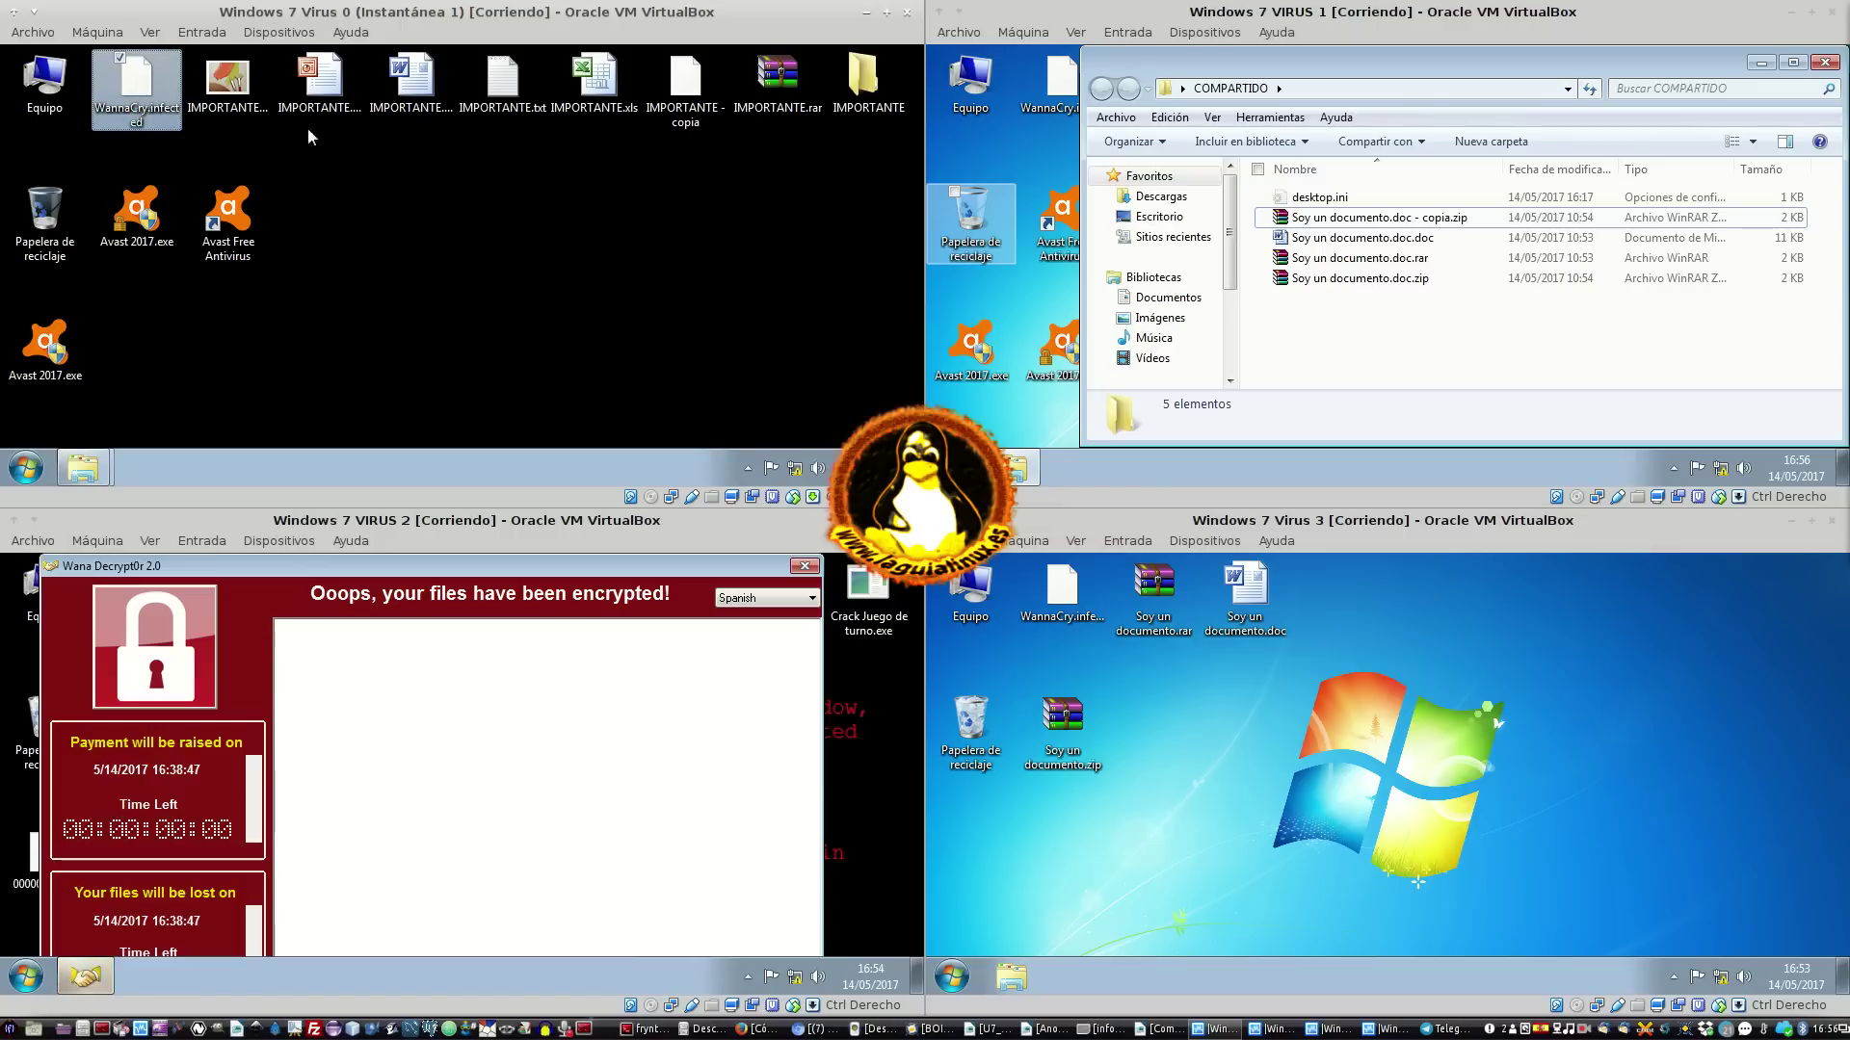
key("ctrl+v")
left_click_drag(137, 352, 493, 219)
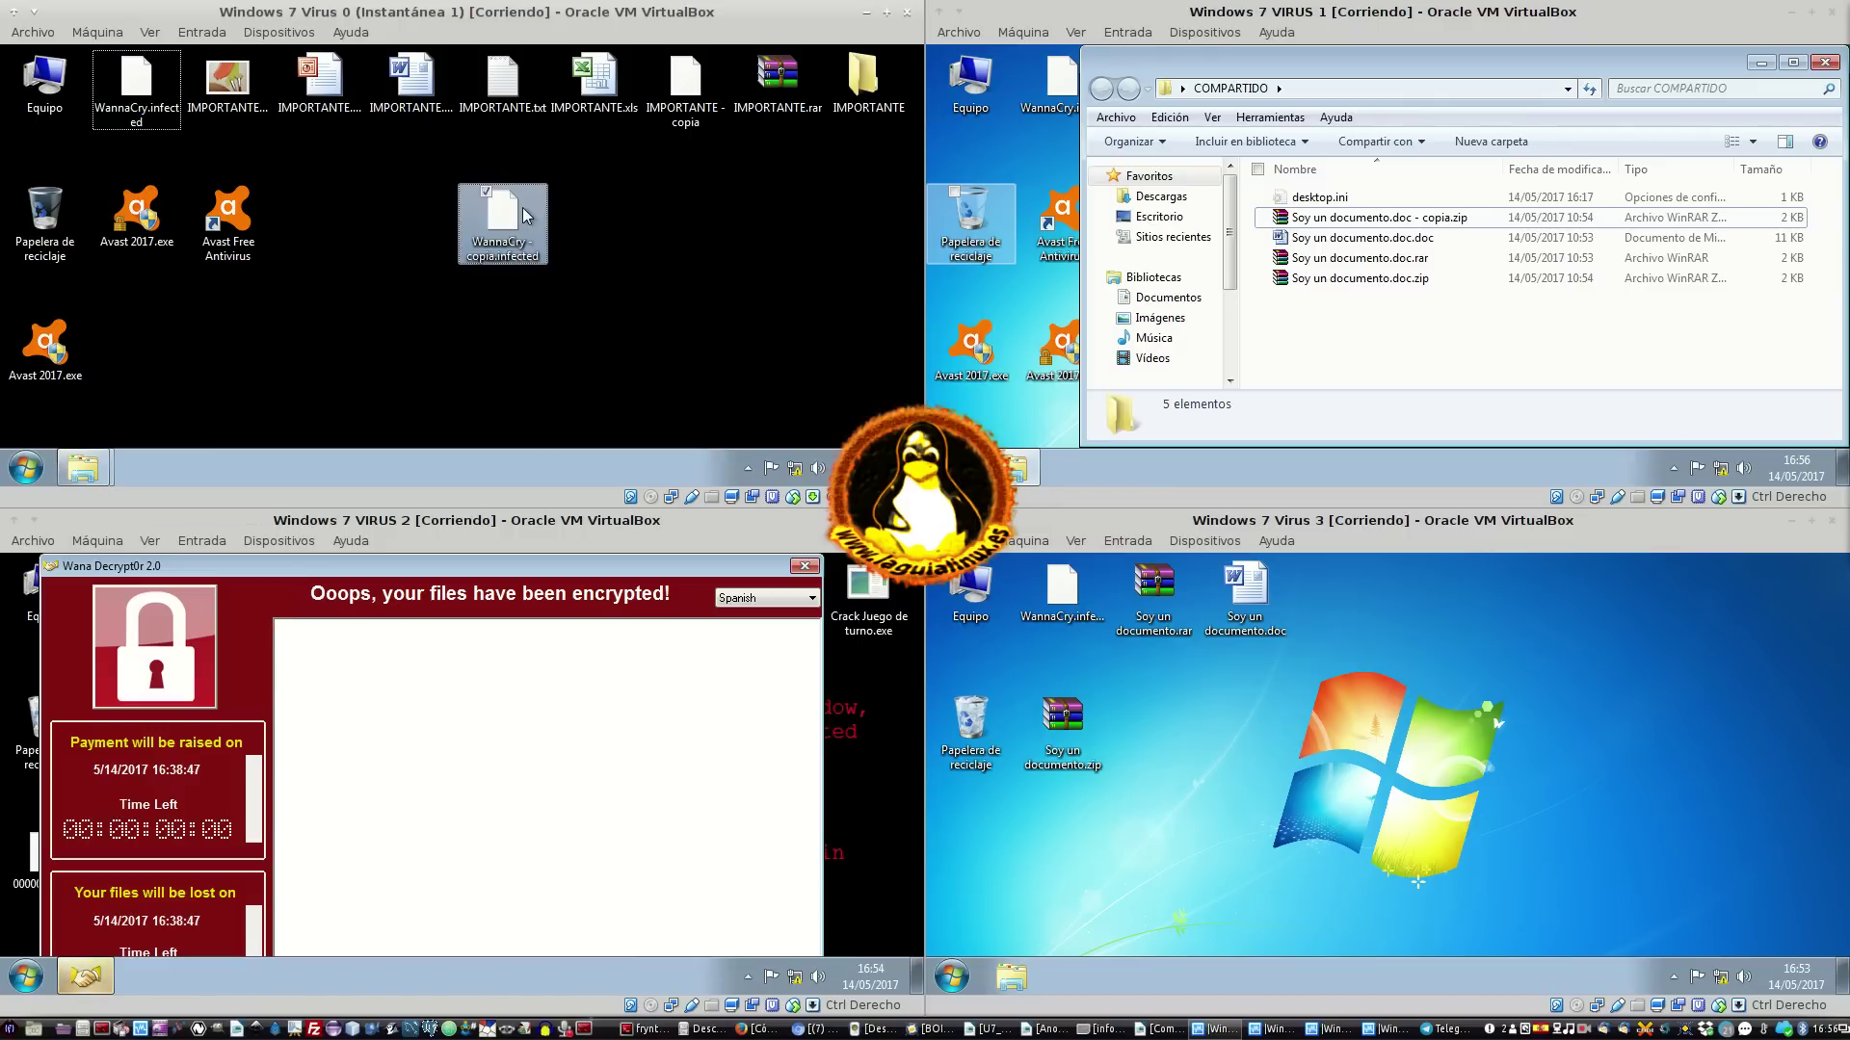
right_click(523, 219)
left_click(592, 404)
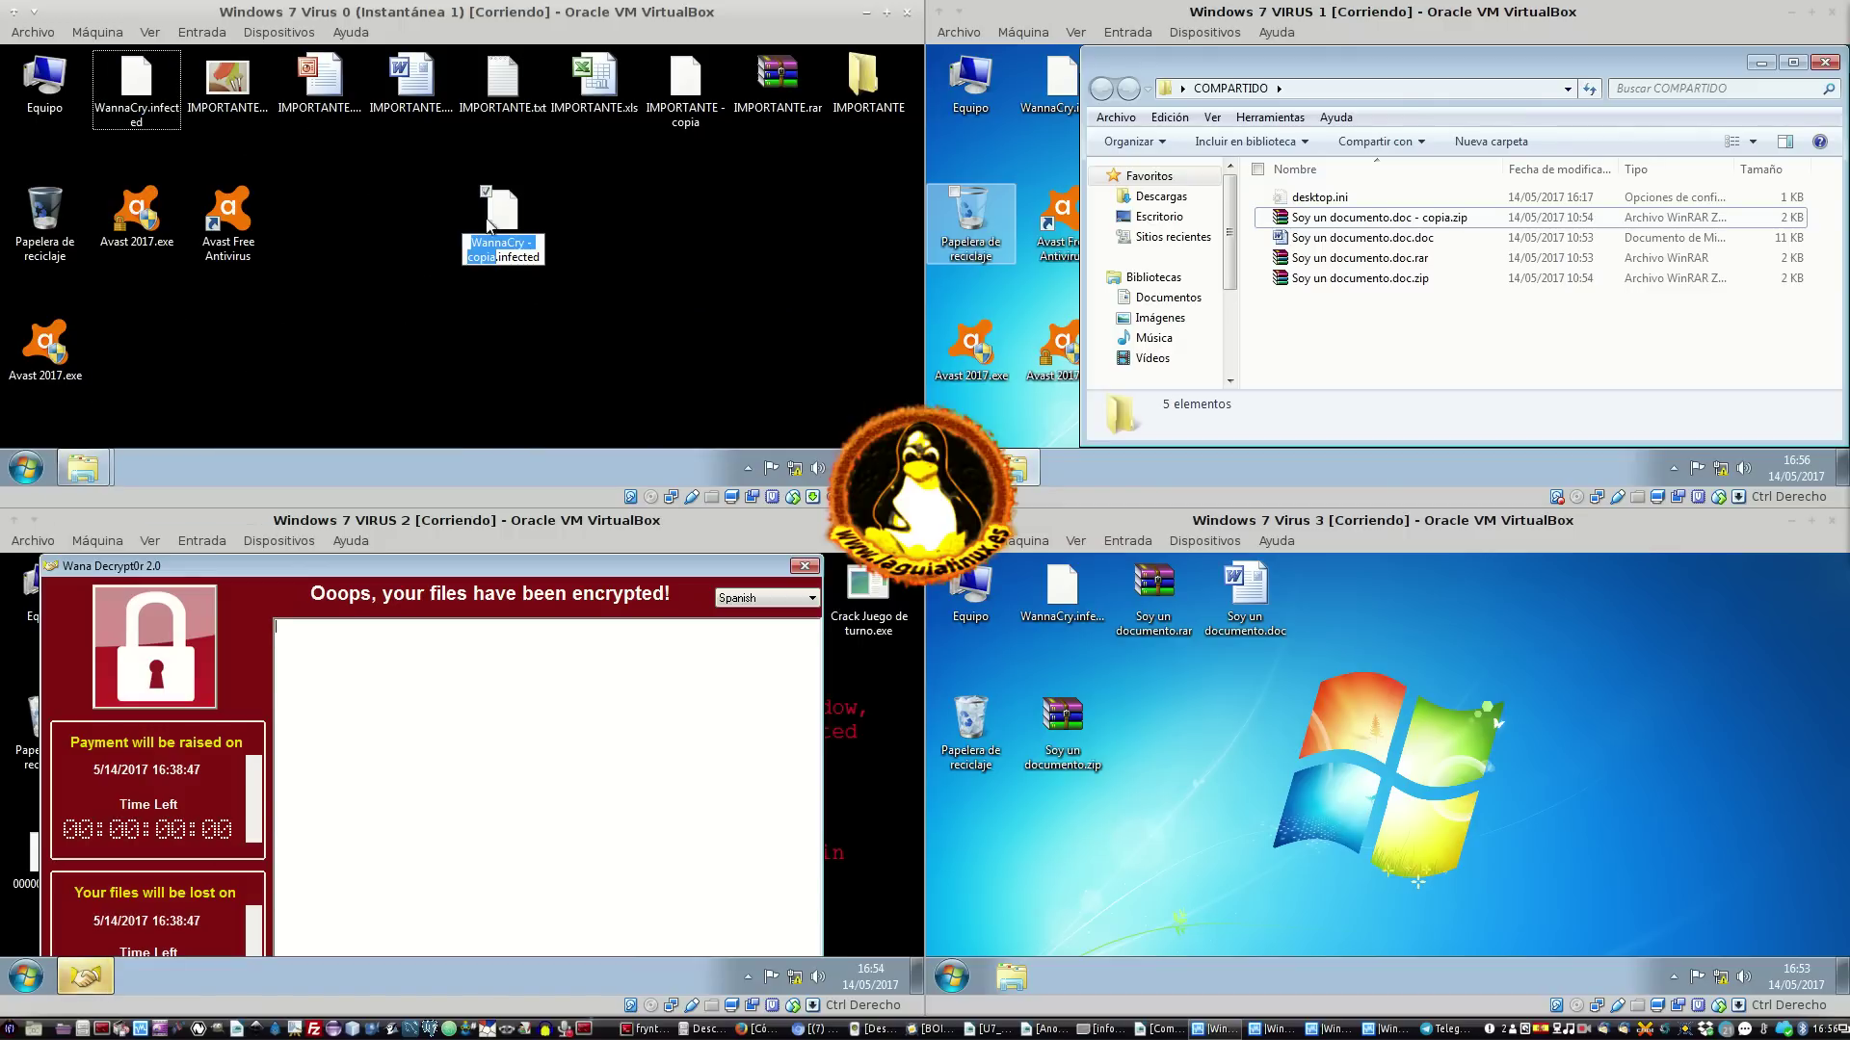
key("Home")
key("Return")
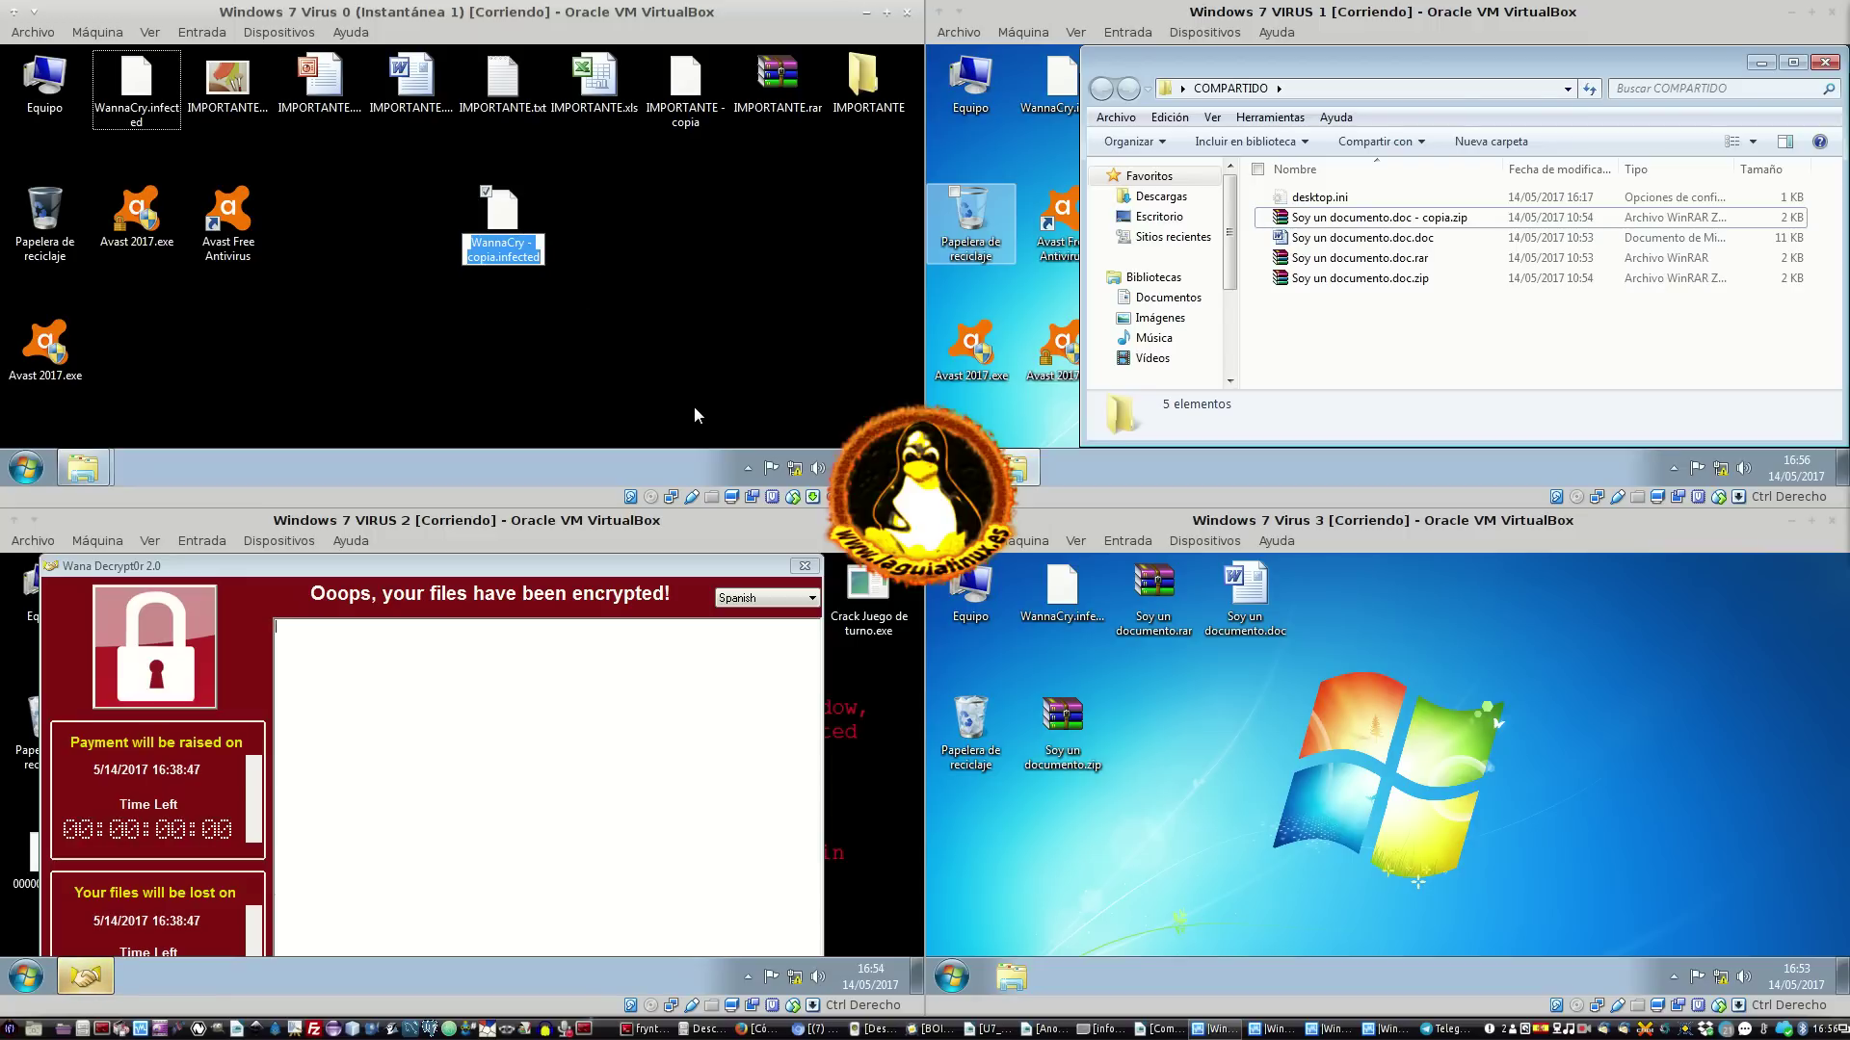
type("Crack")
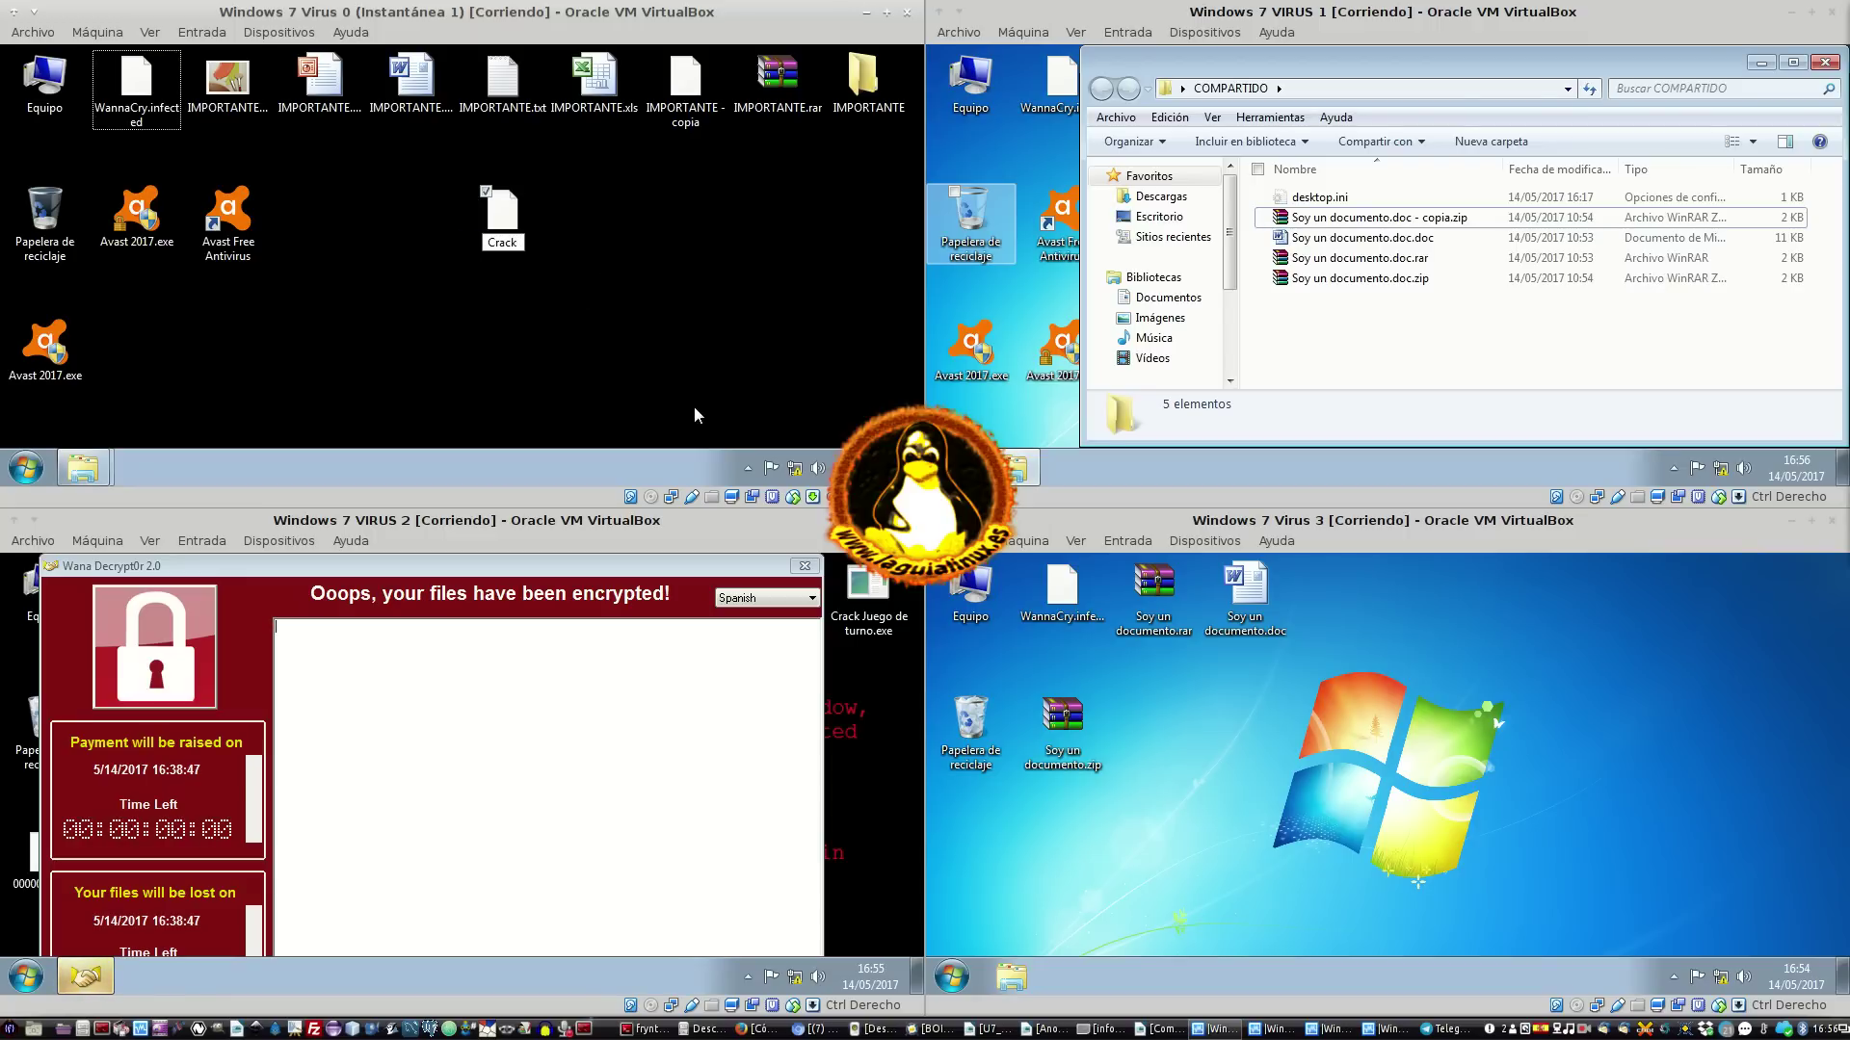
type(" Photoshop")
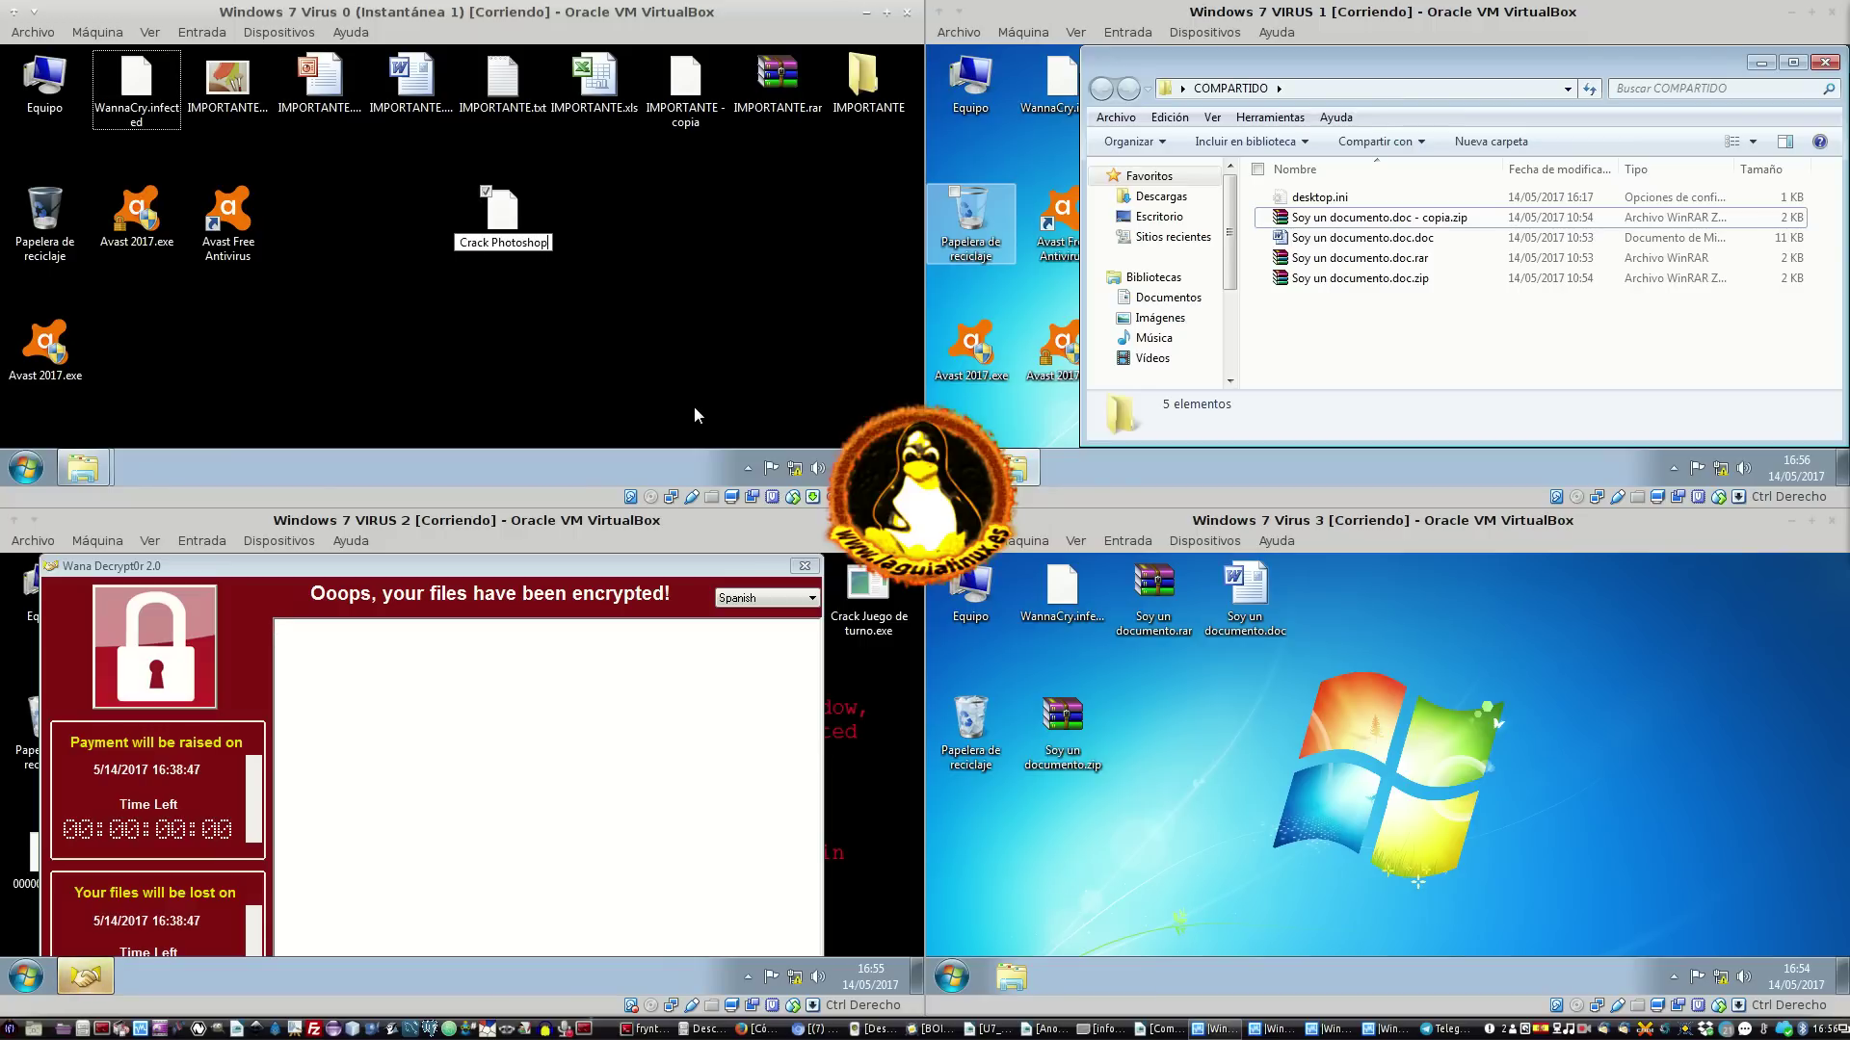
key("Return")
key("Return")
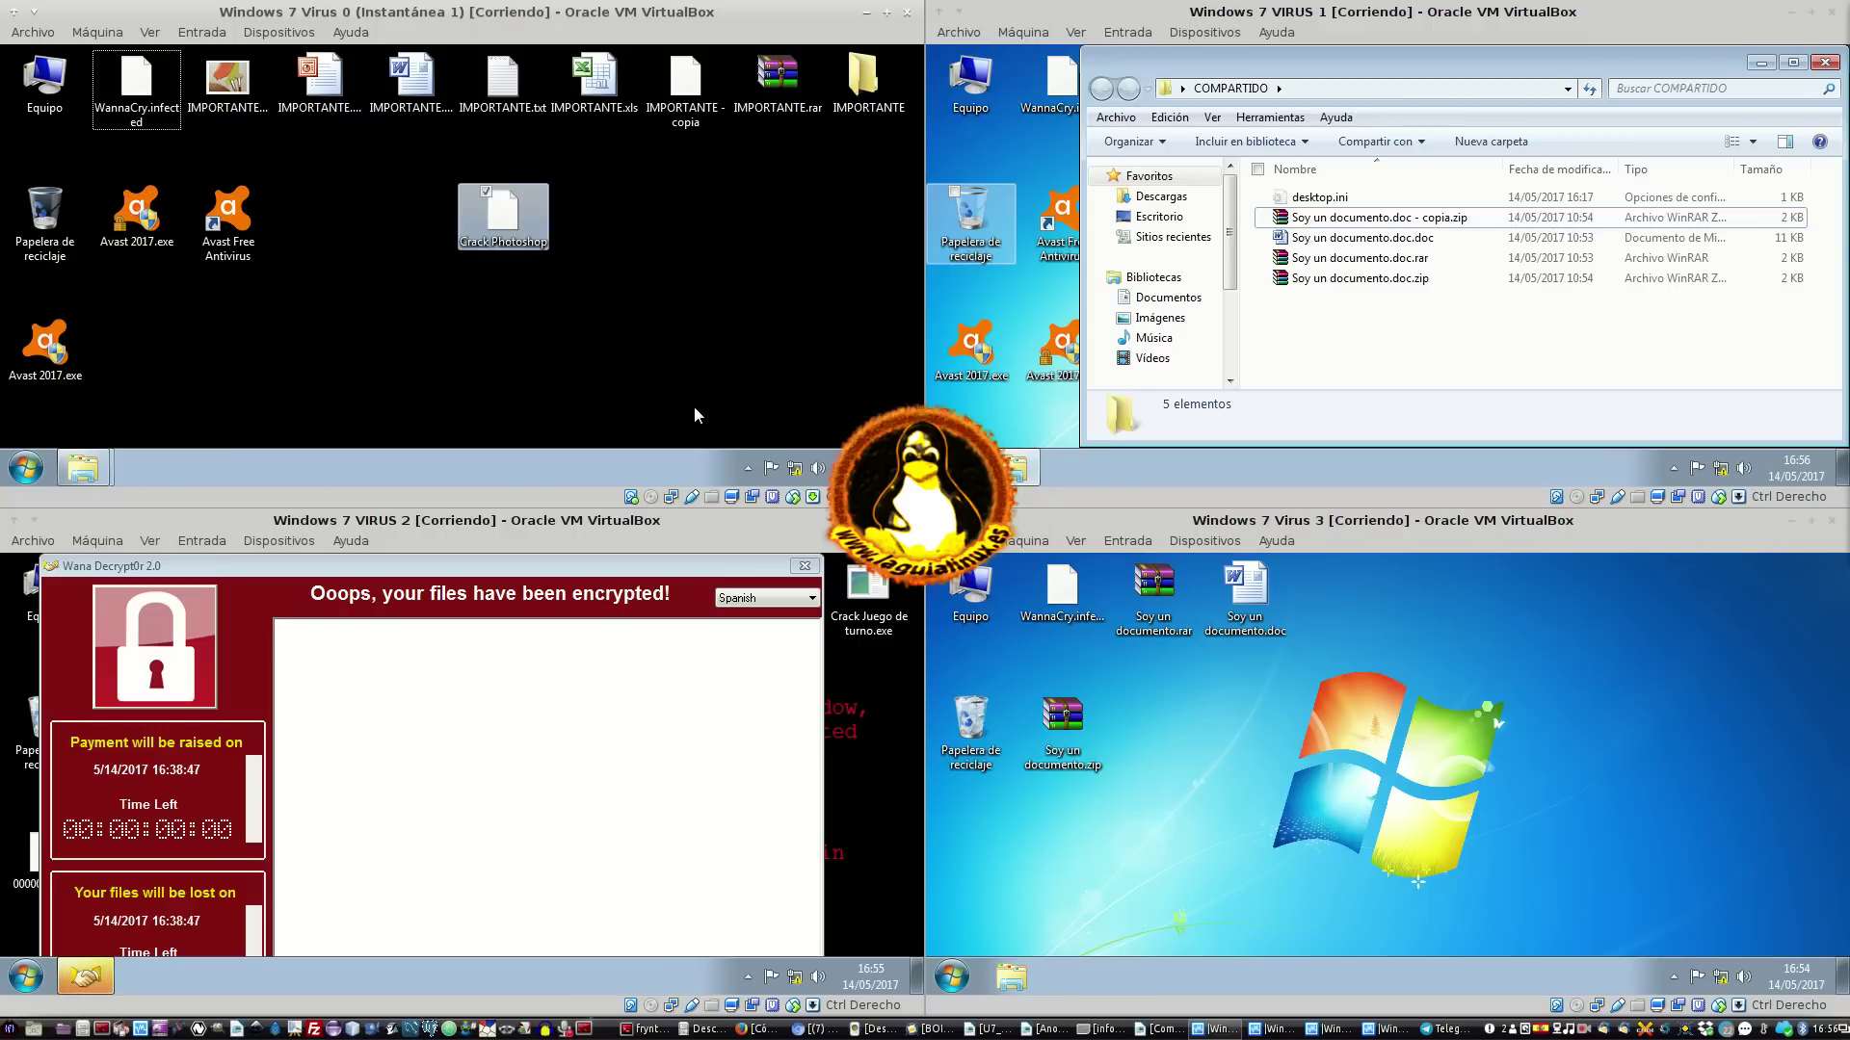
Append '.exe' so the copy is named 'Crack Photoshop.exe'
right_click(472, 230)
left_click(551, 405)
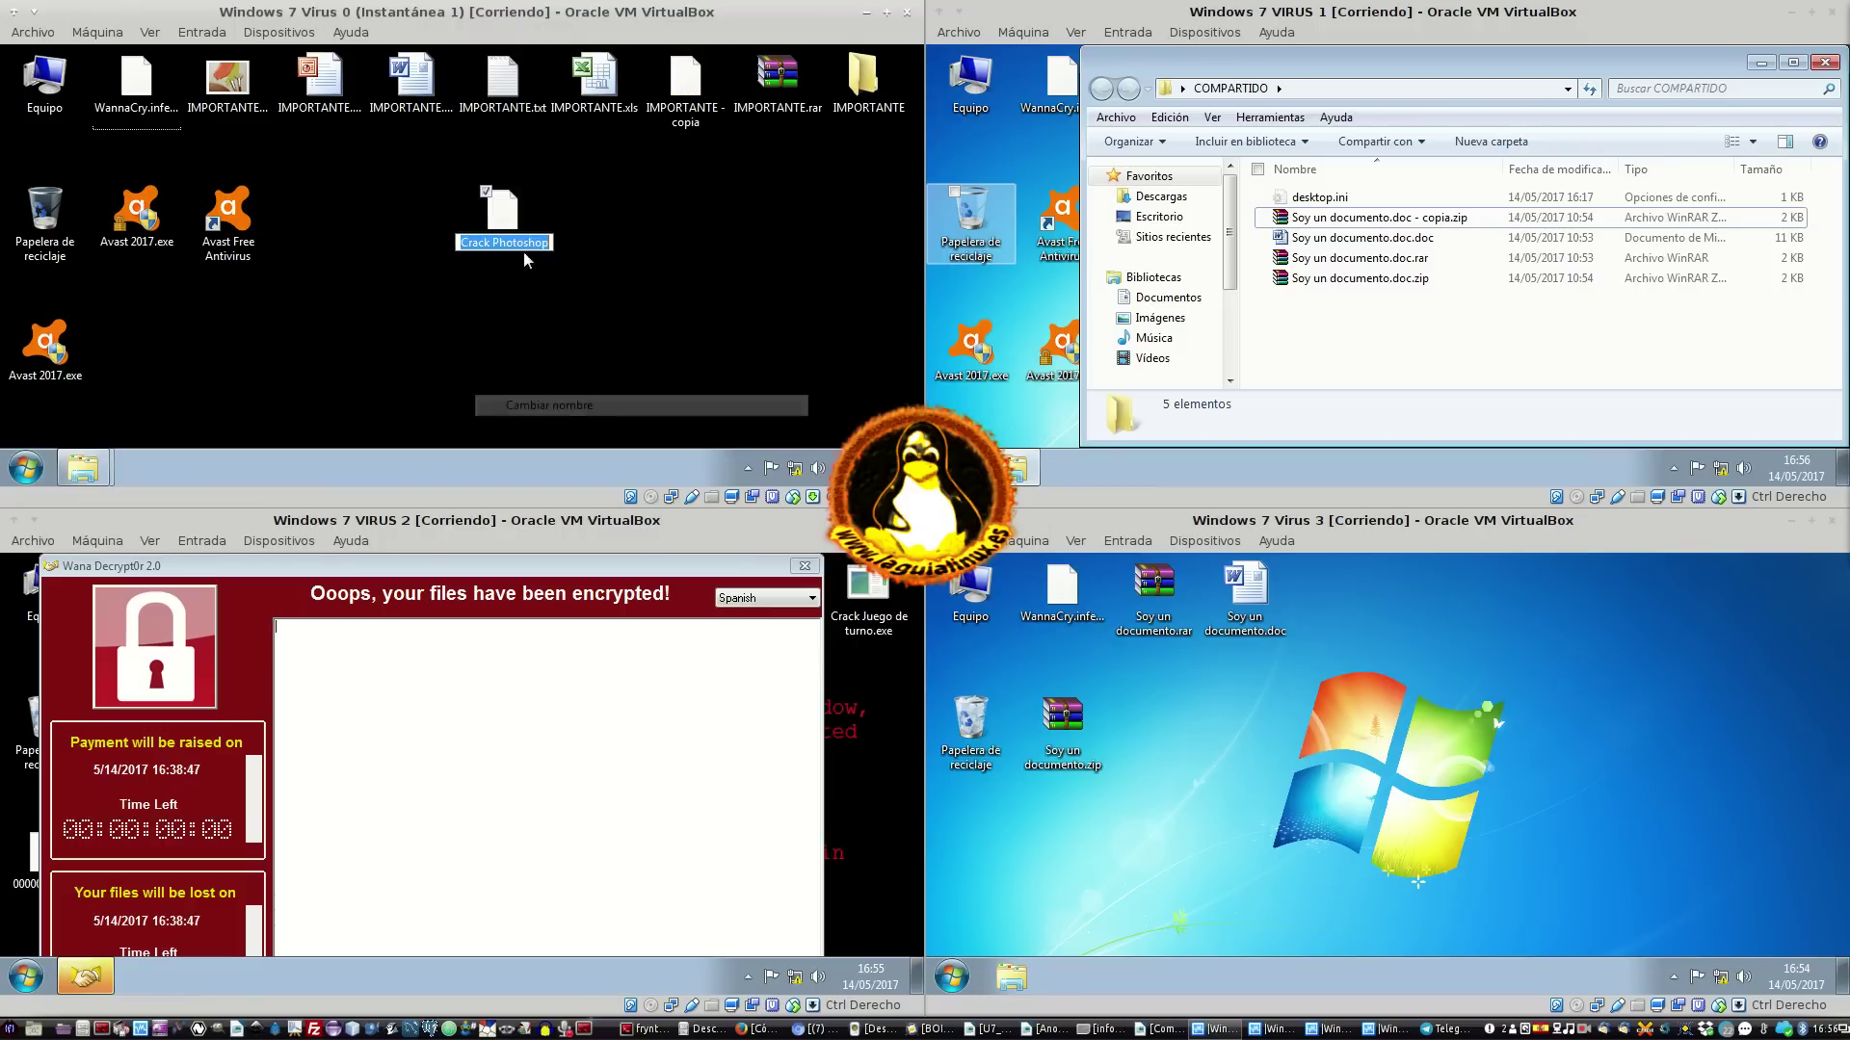
left_click(546, 258)
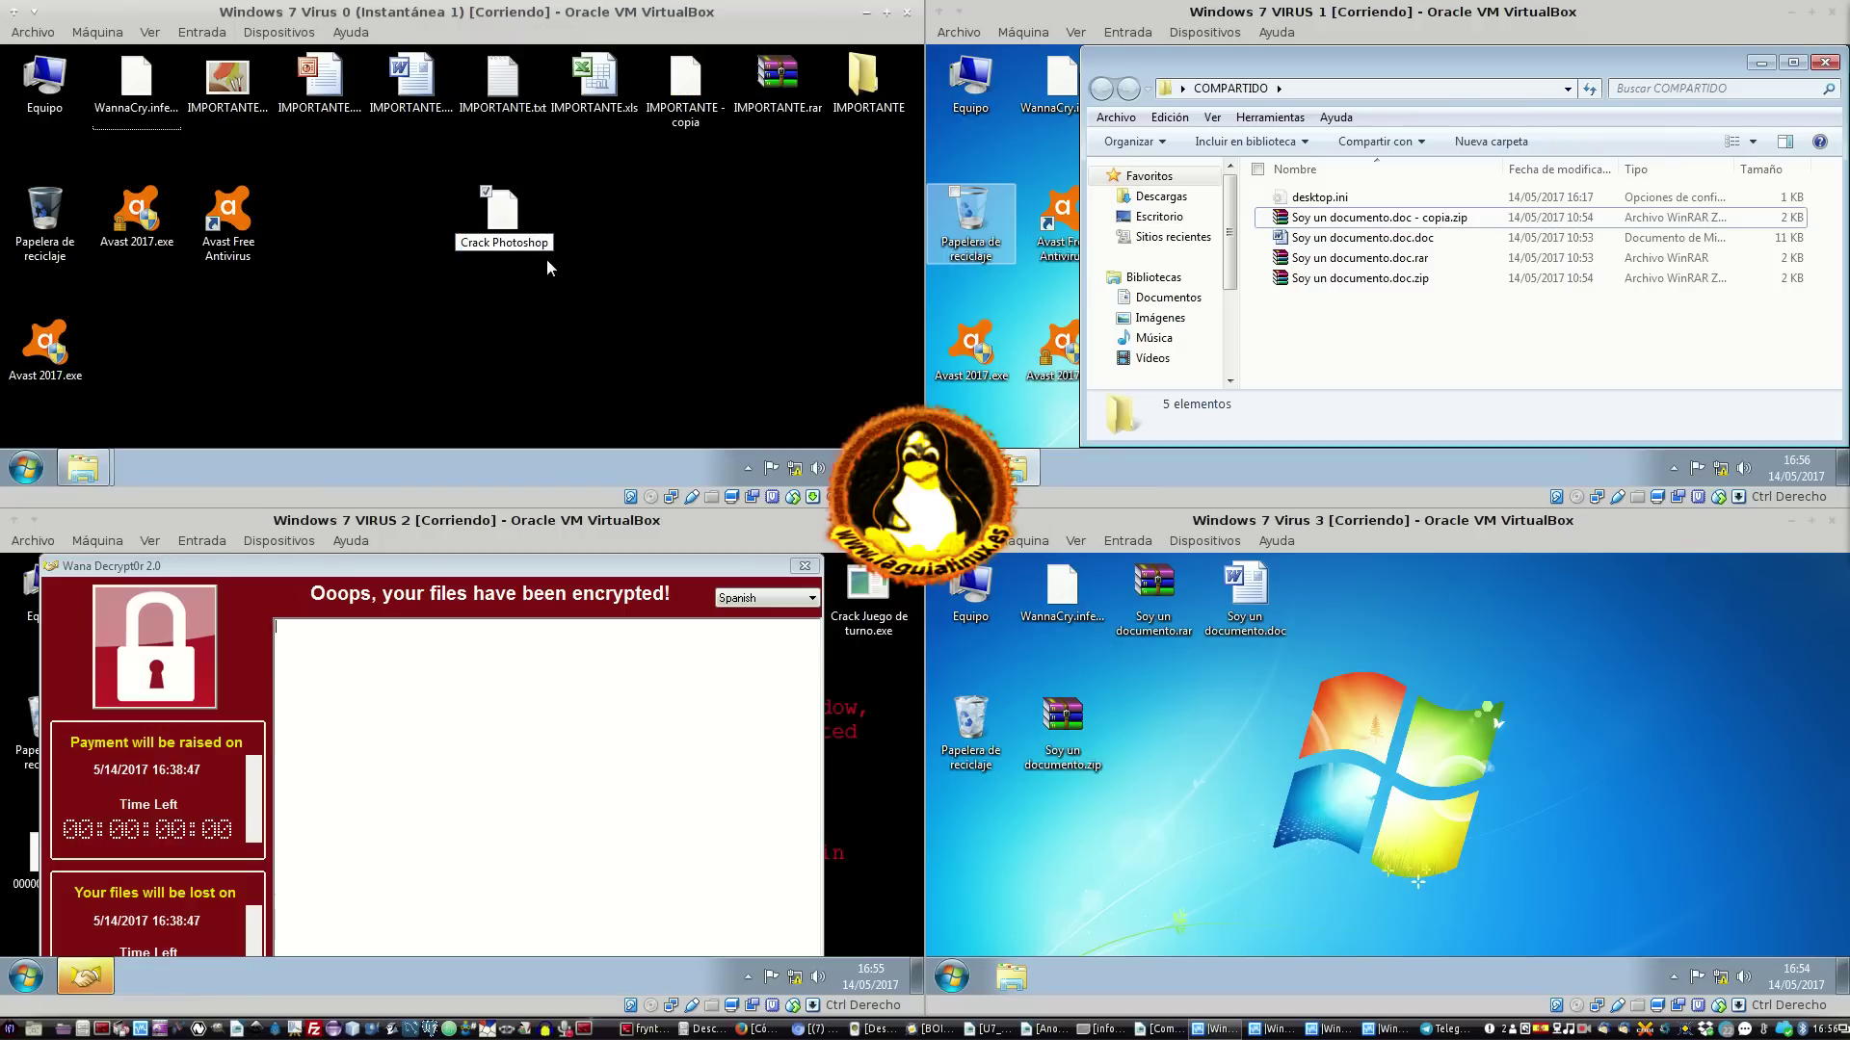
type(".exe")
key("Return")
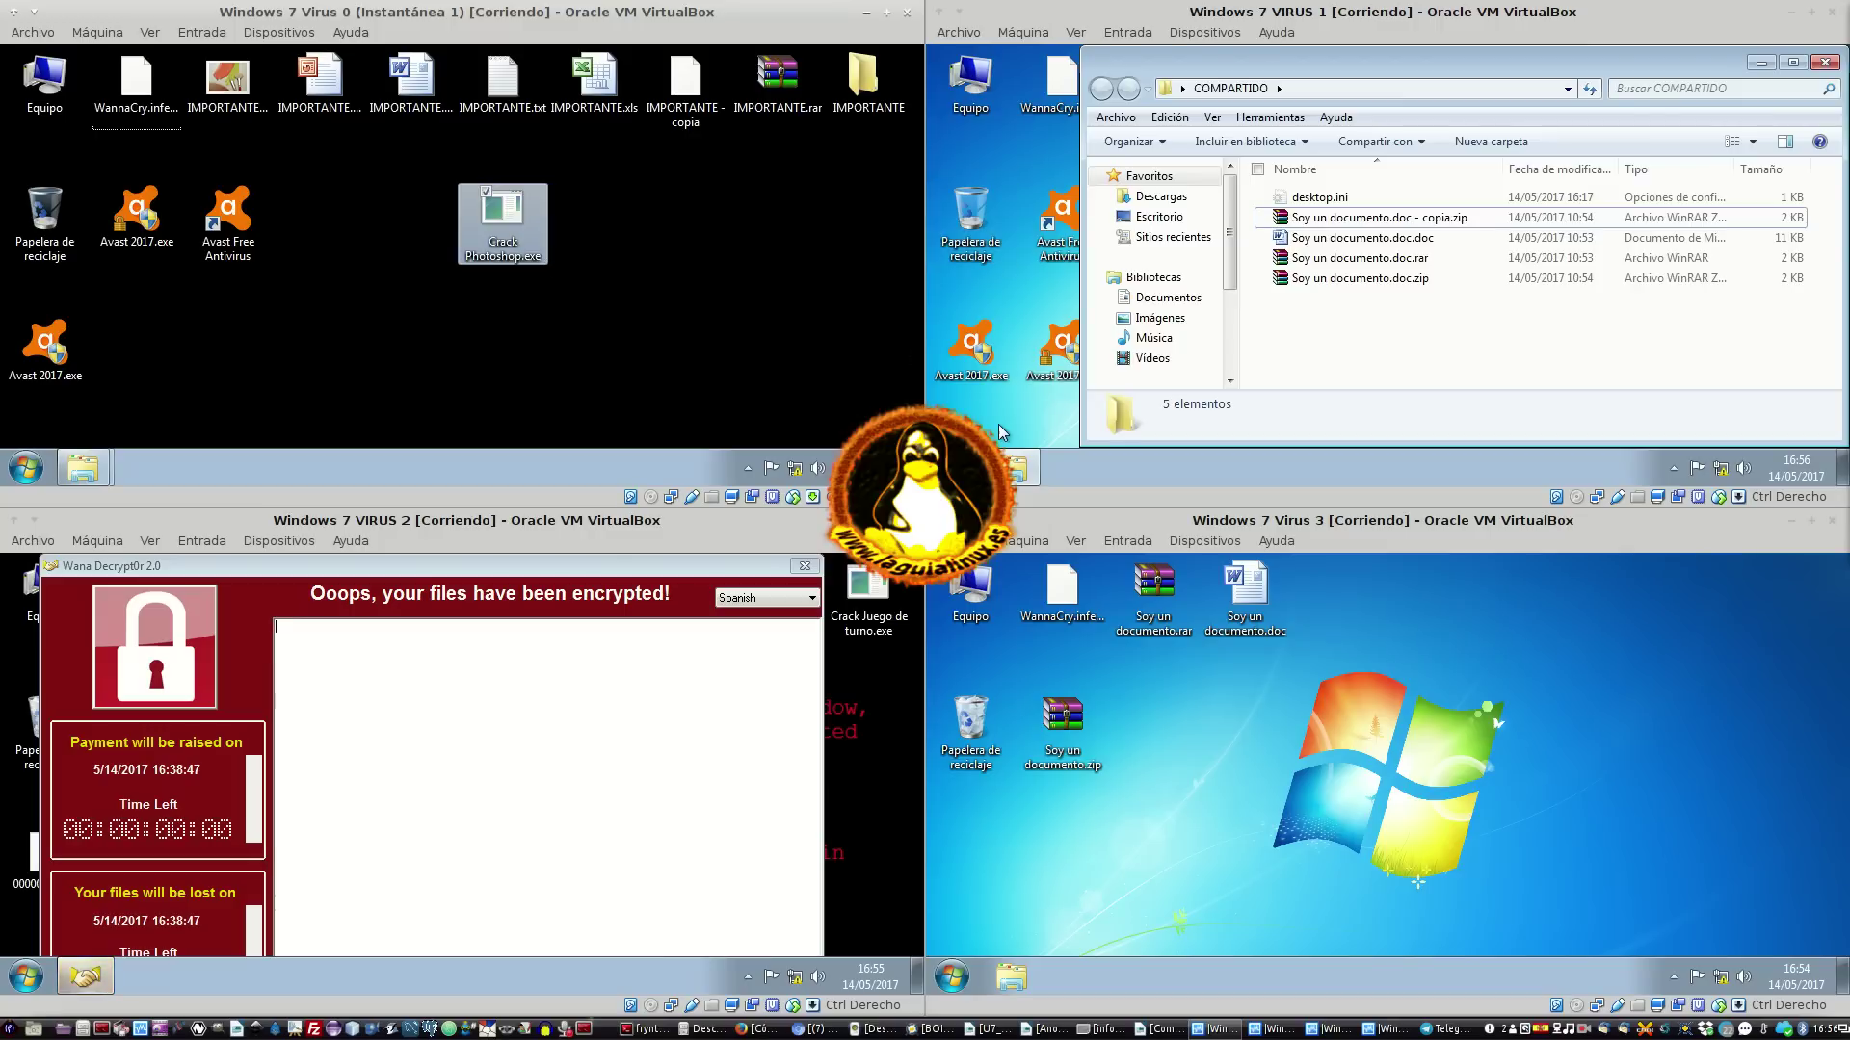
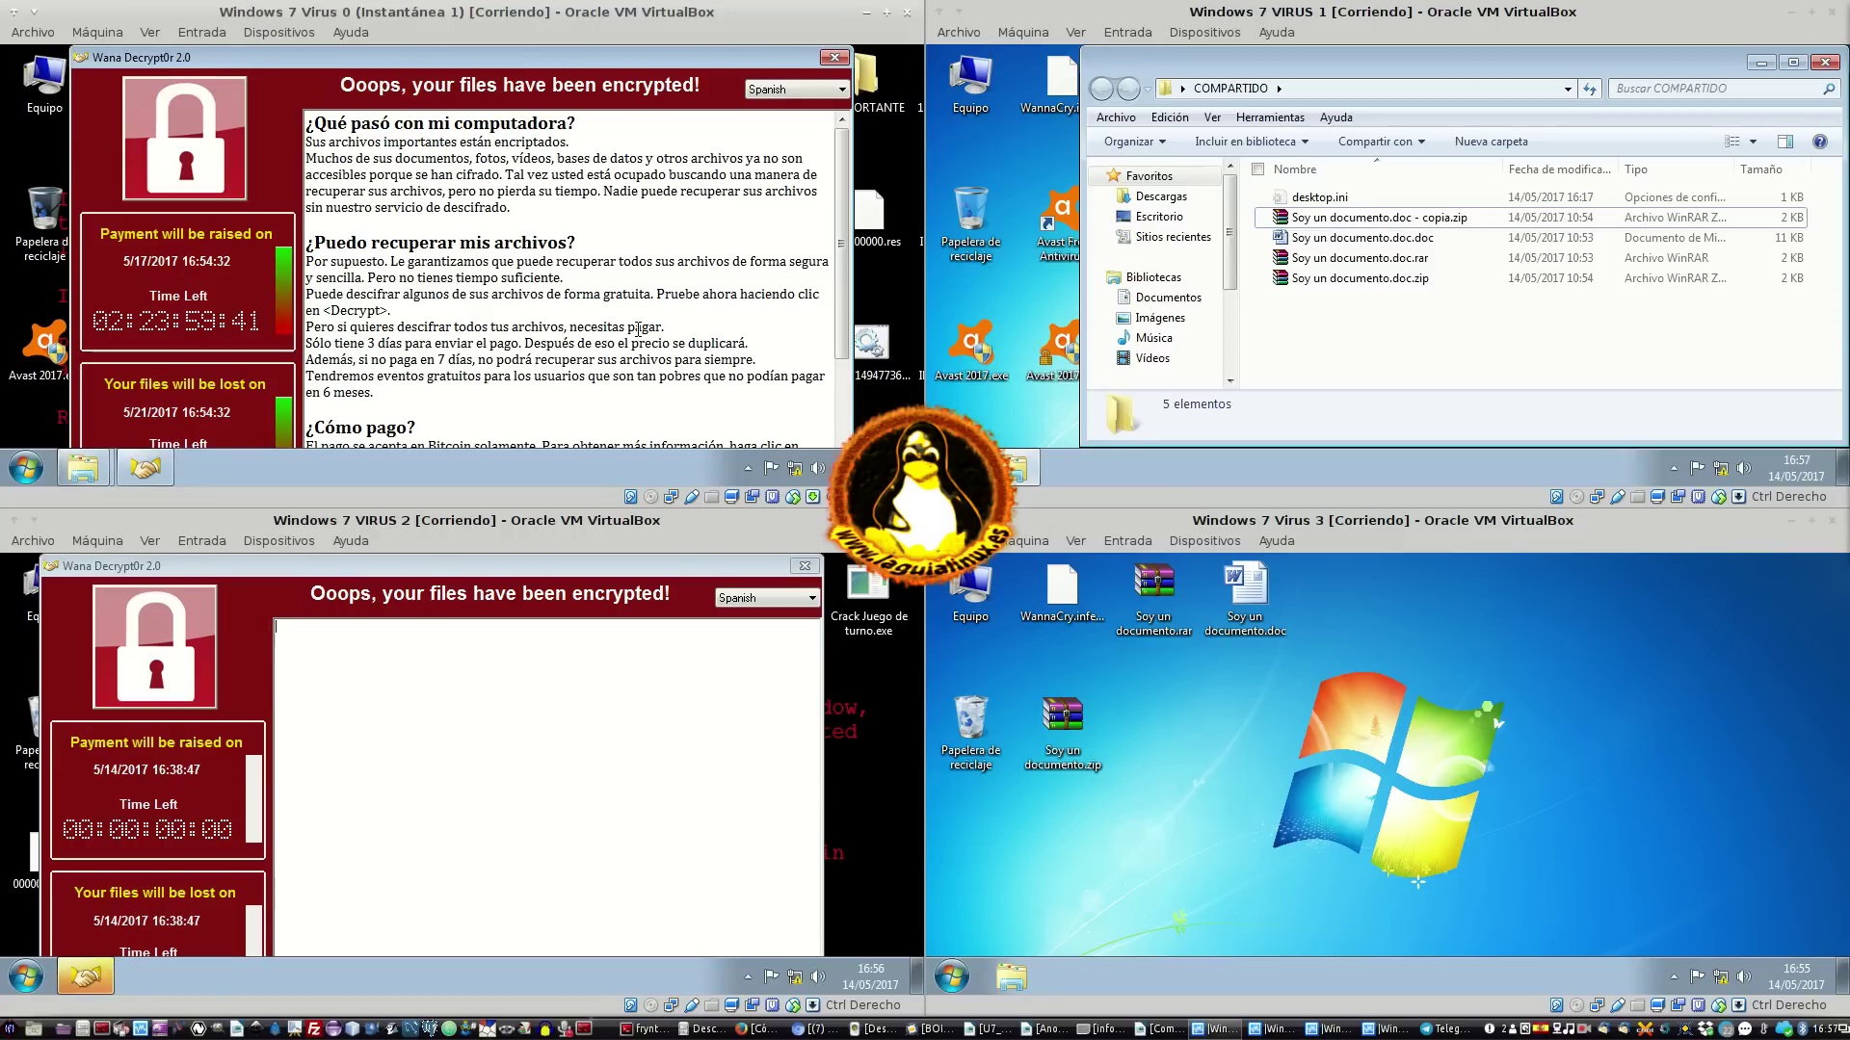
Keep the ransom note in Spanish, then close VM 2's Wana Decrypt0r window
left_click(770, 91)
left_click(770, 92)
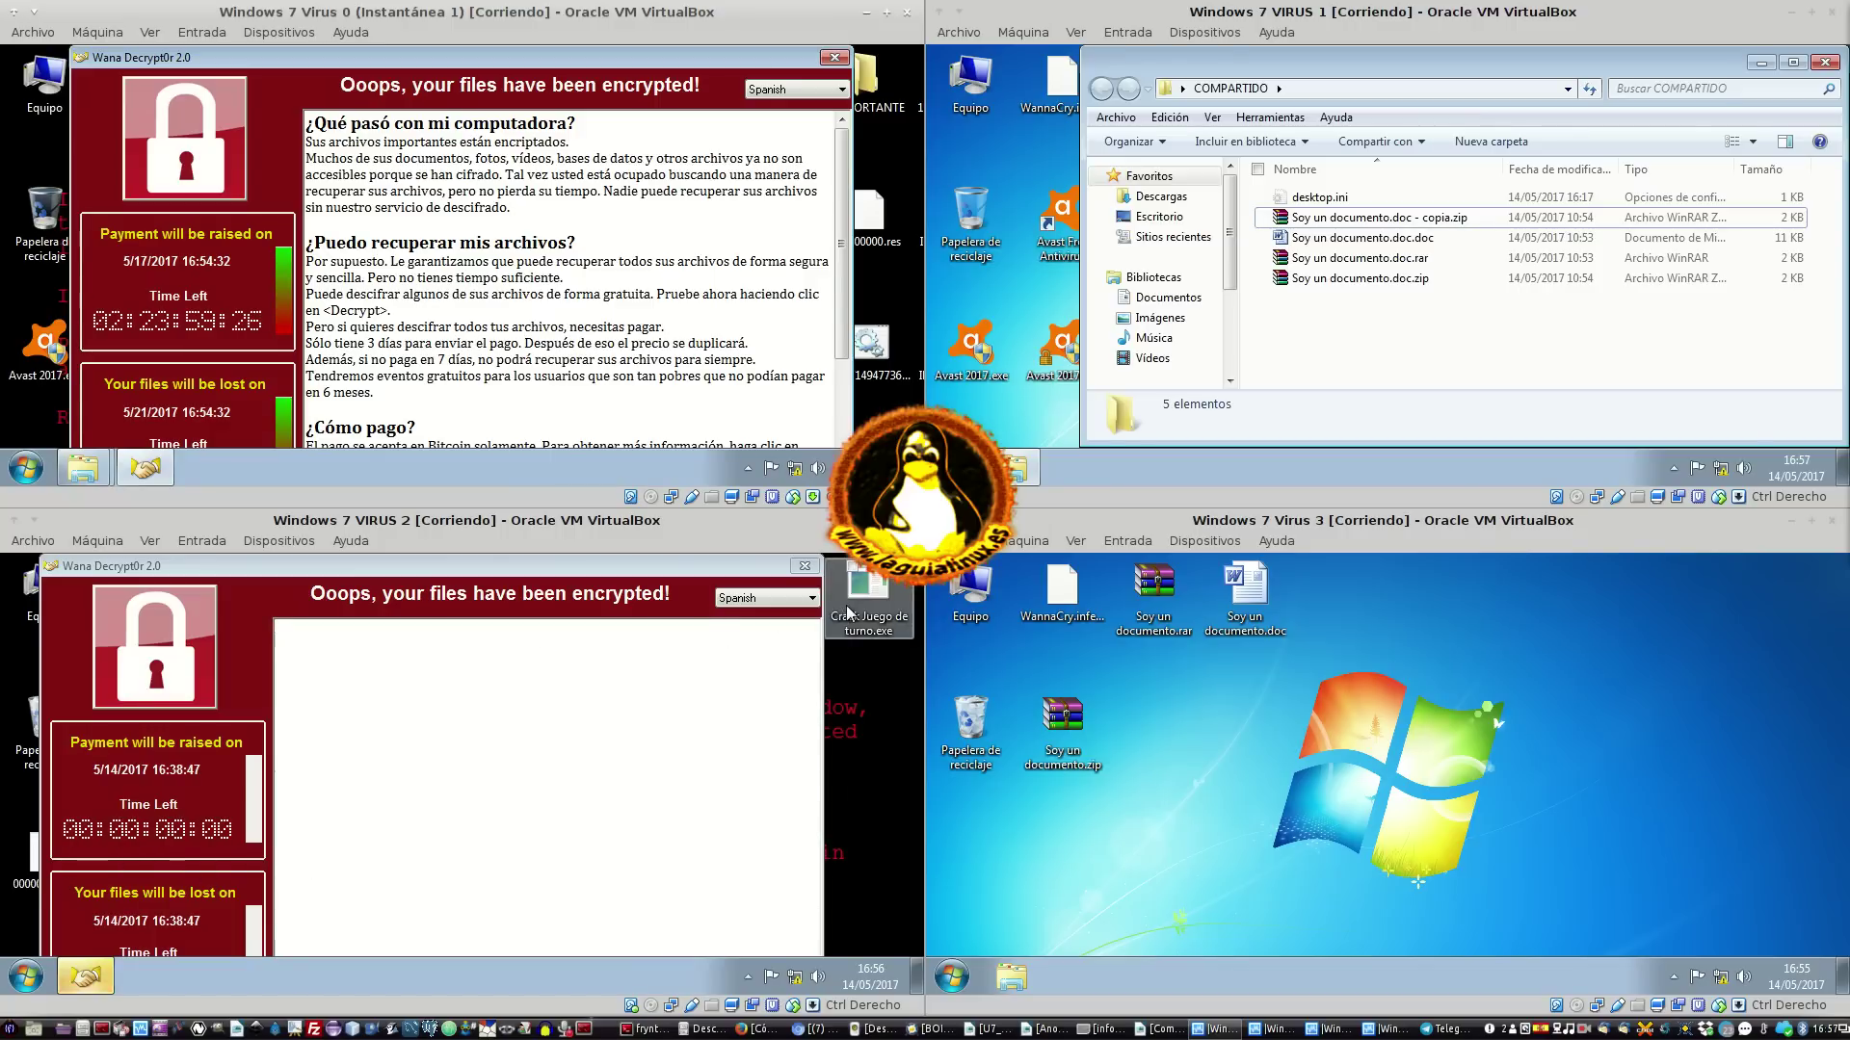
mouse_move(863, 604)
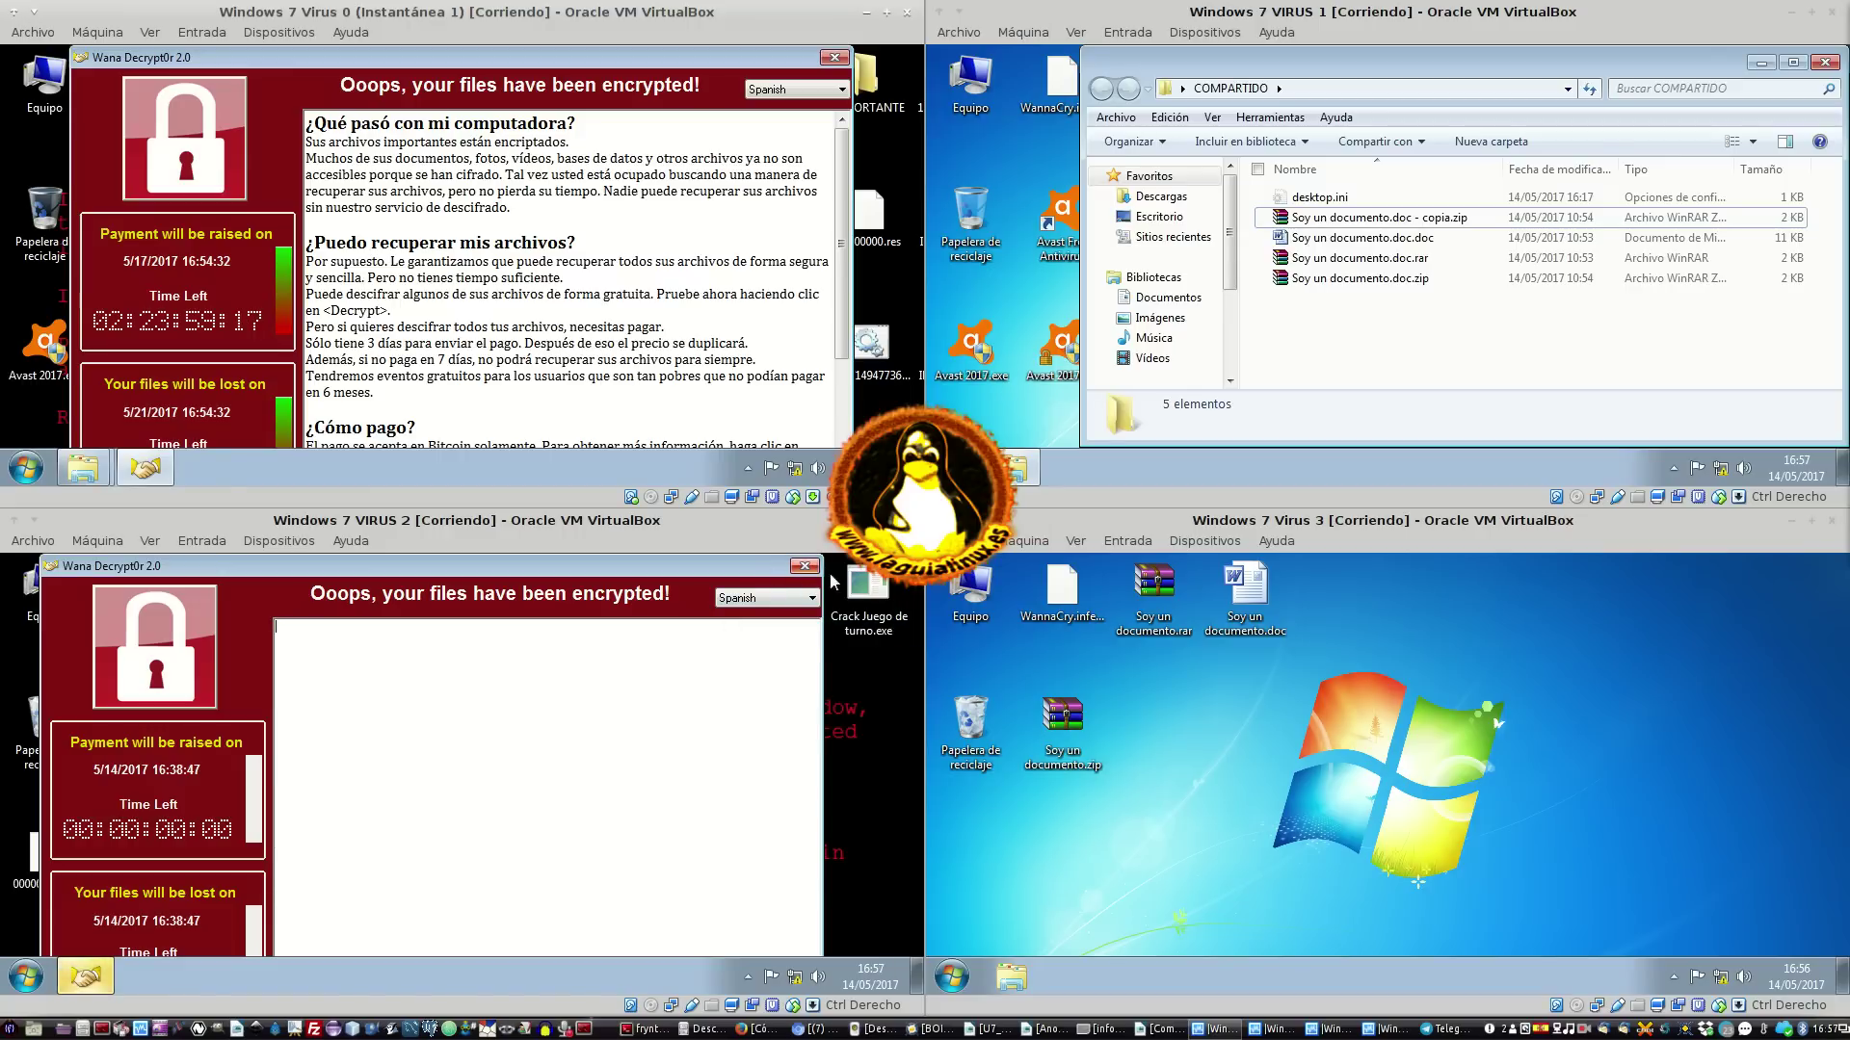
right_click(843, 589)
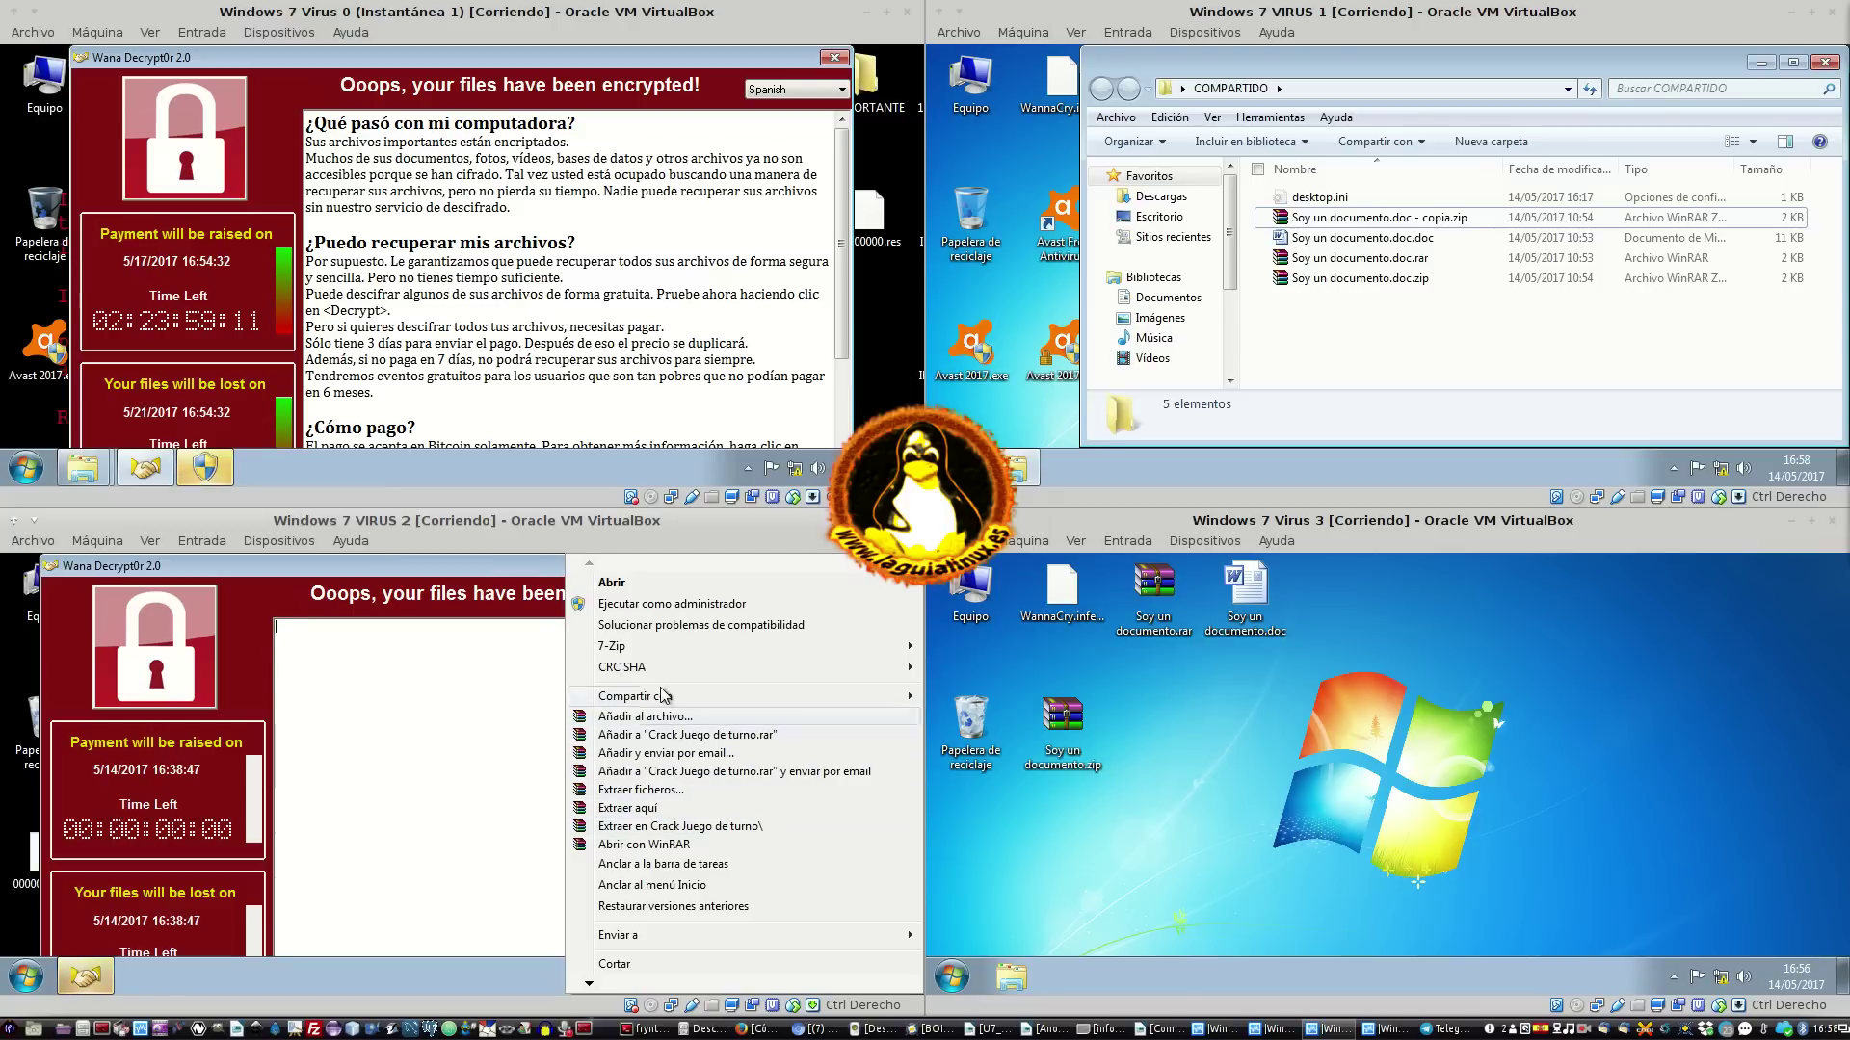
mouse_move(640, 648)
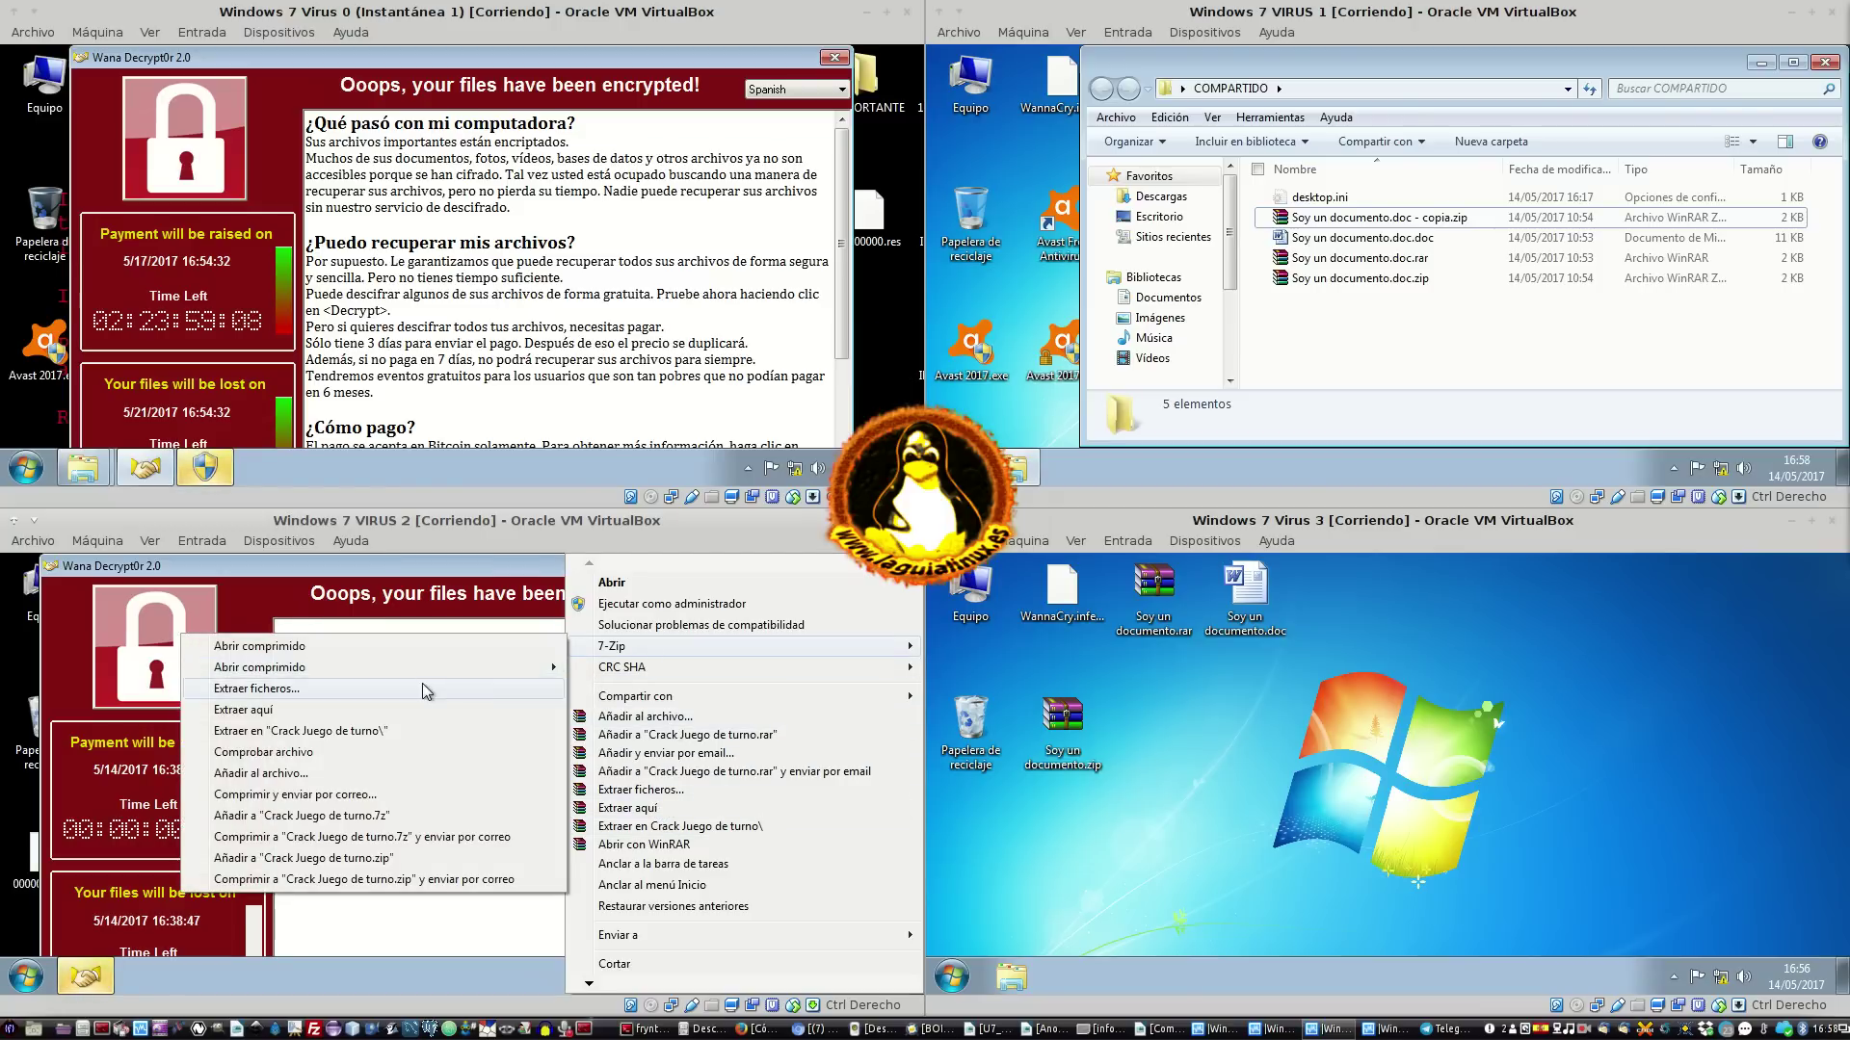
left_click(422, 689)
left_click(805, 566)
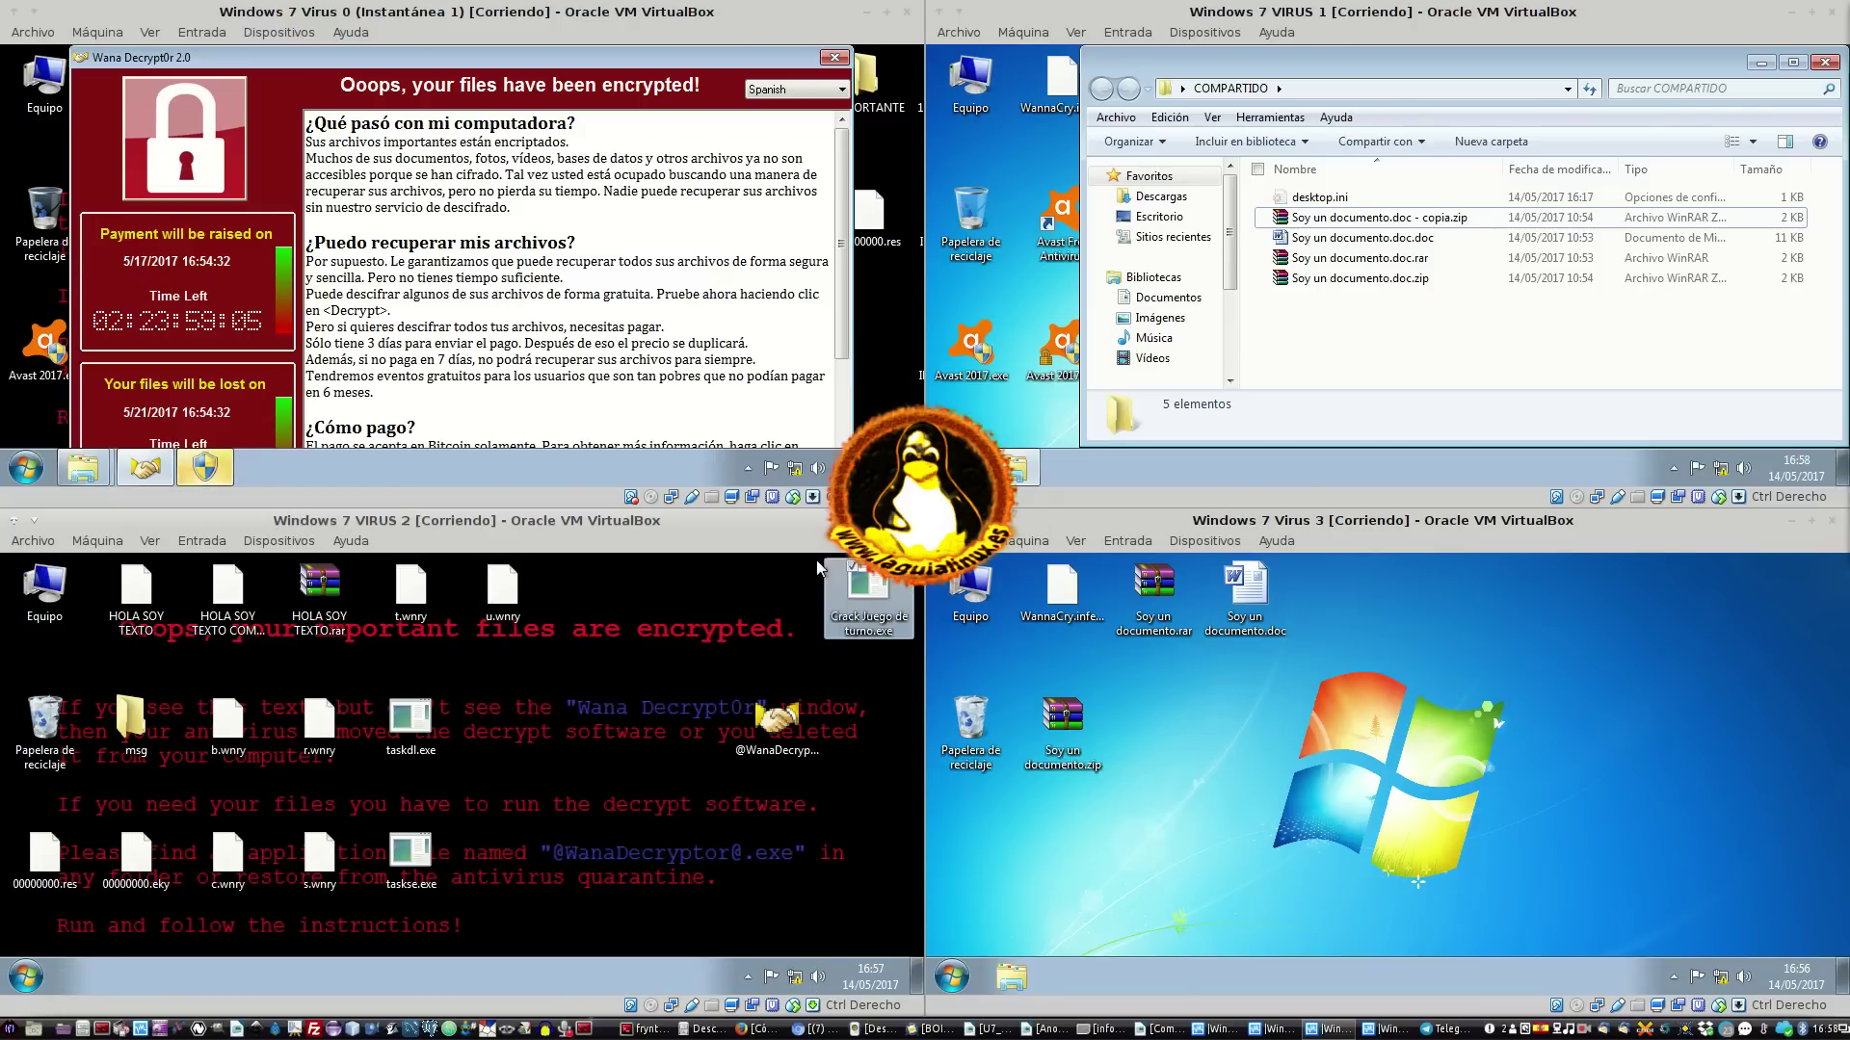
Choose Cambiar nombre for Crack Juego de turno.exe on VM 2's desktop
right_click(866, 626)
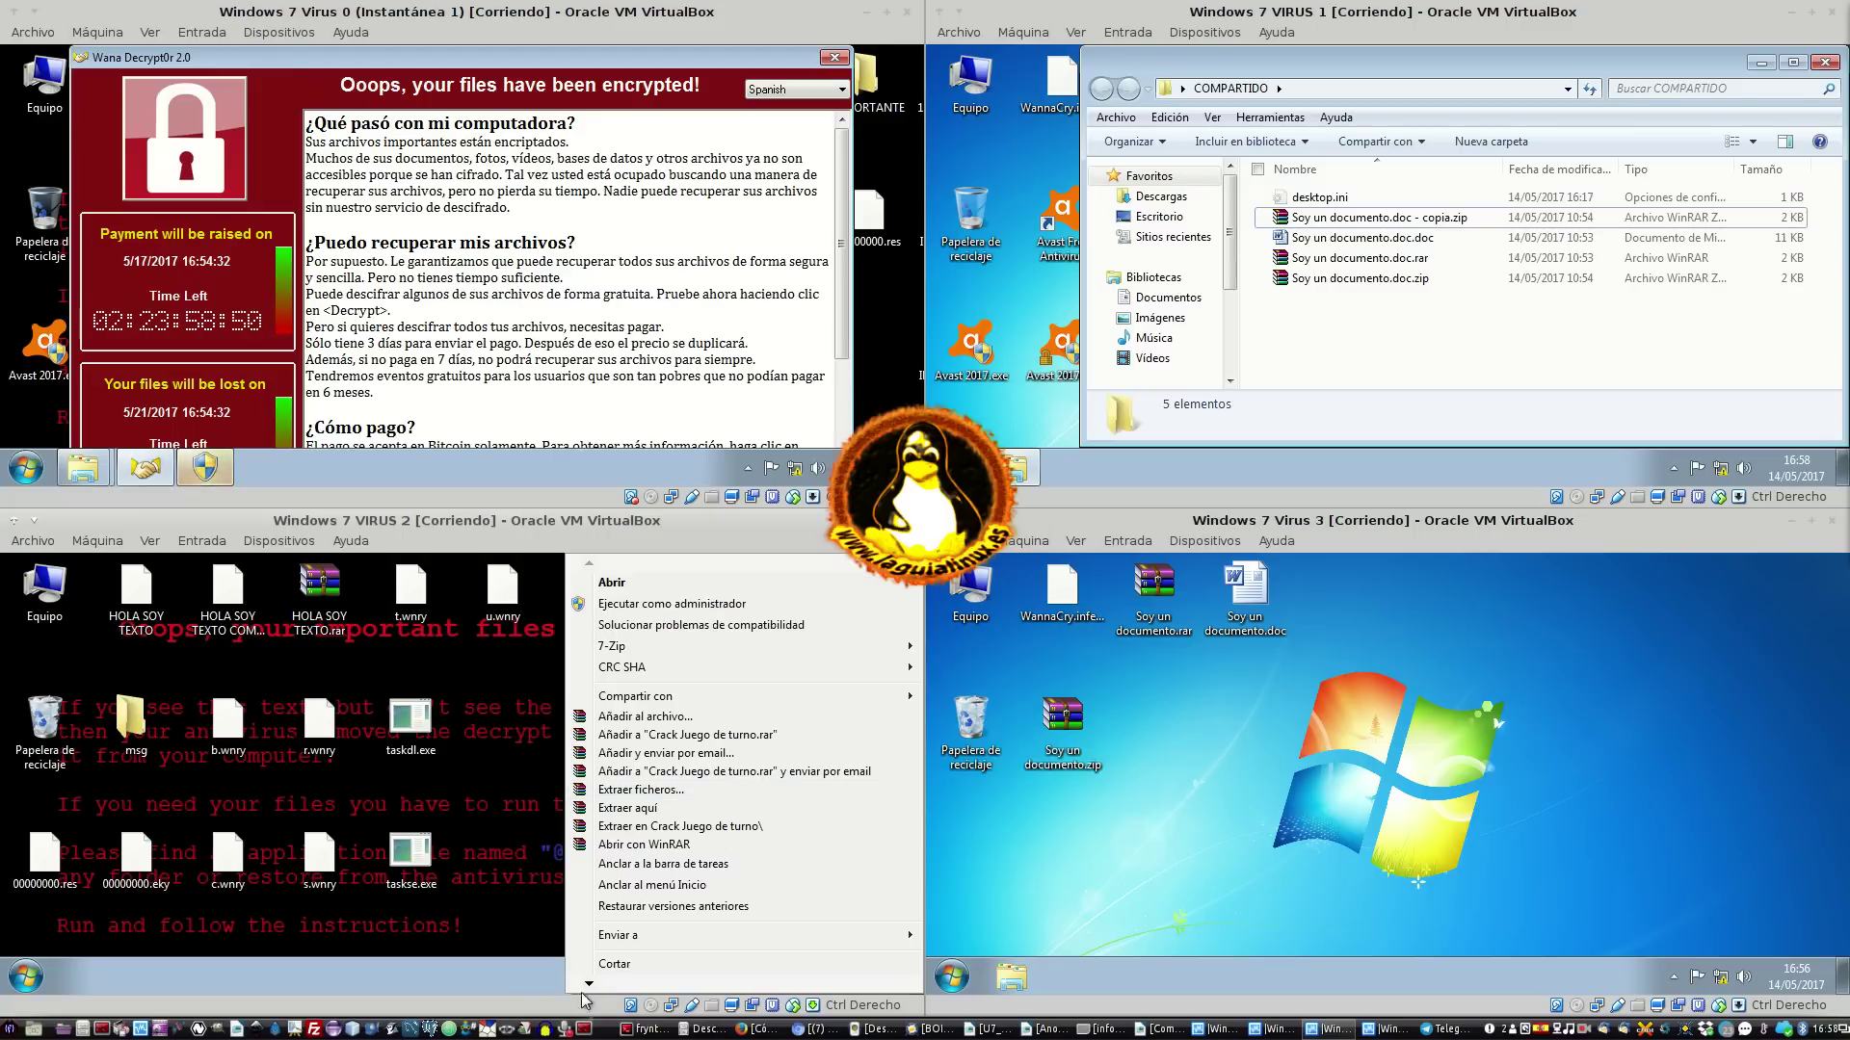
mouse_move(588, 985)
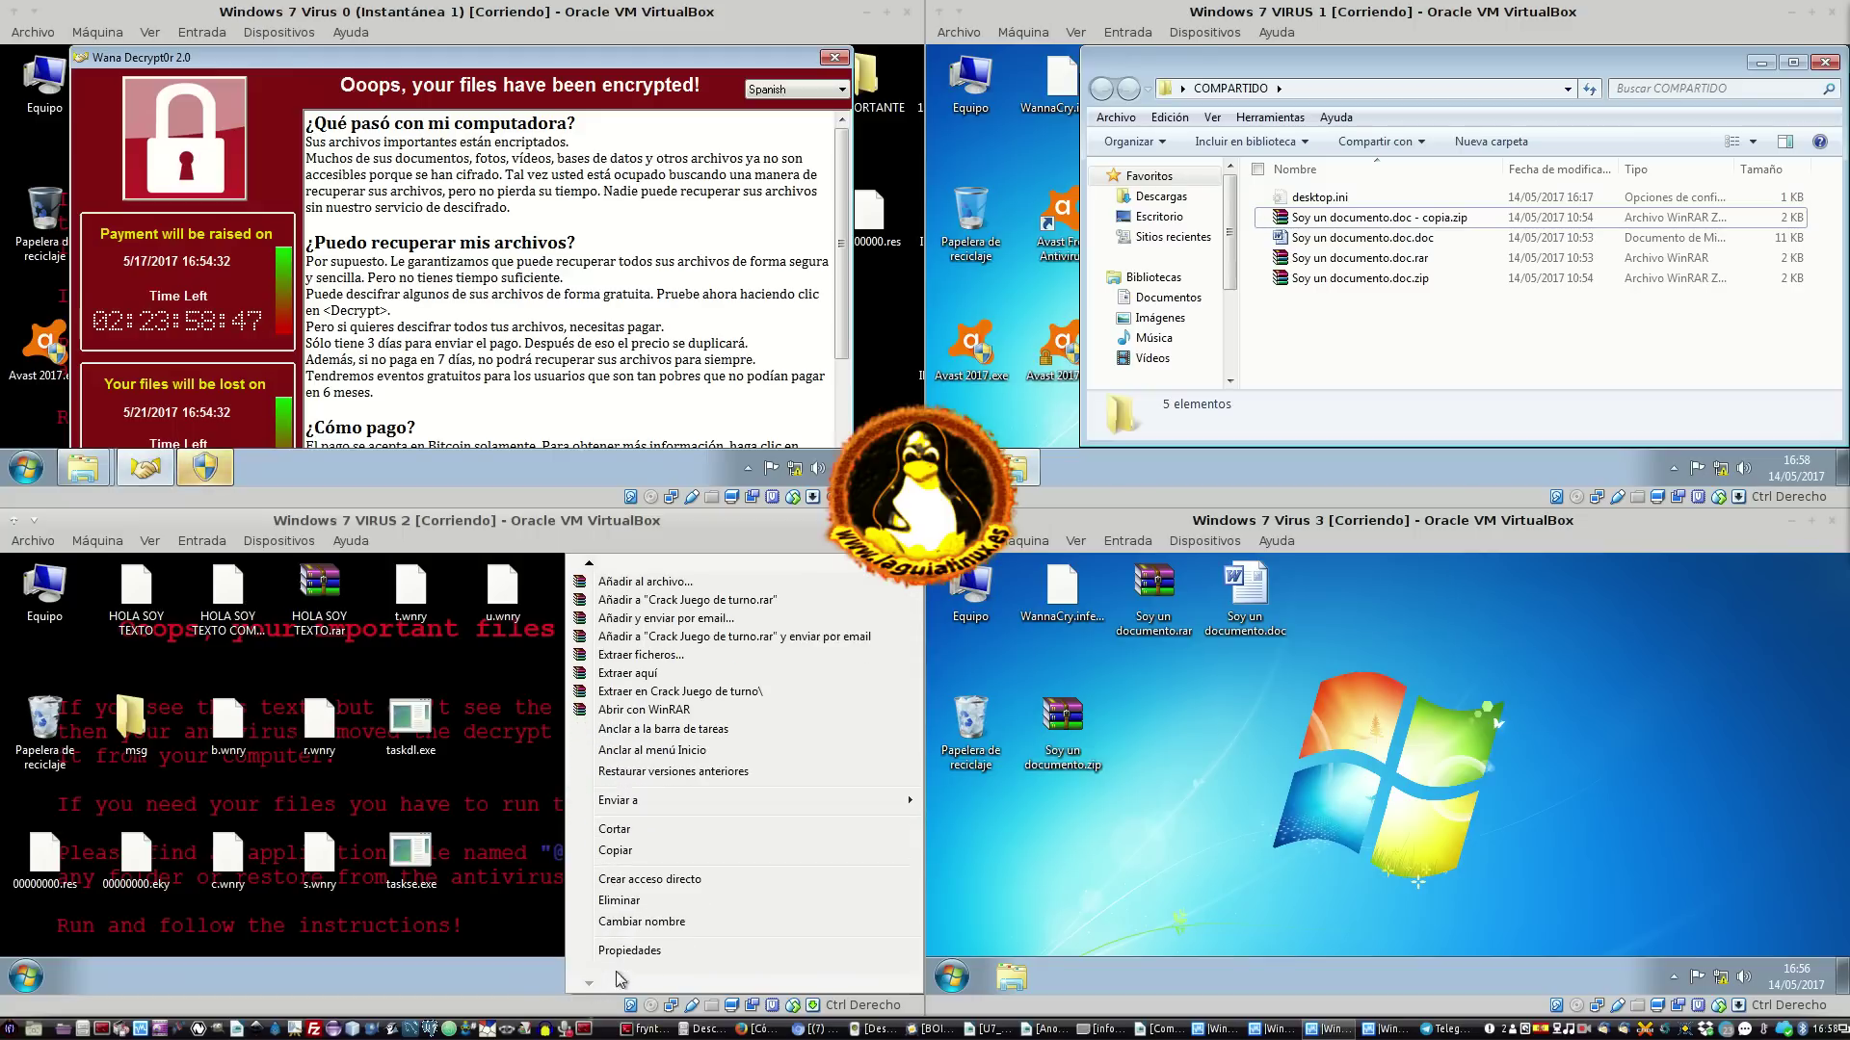
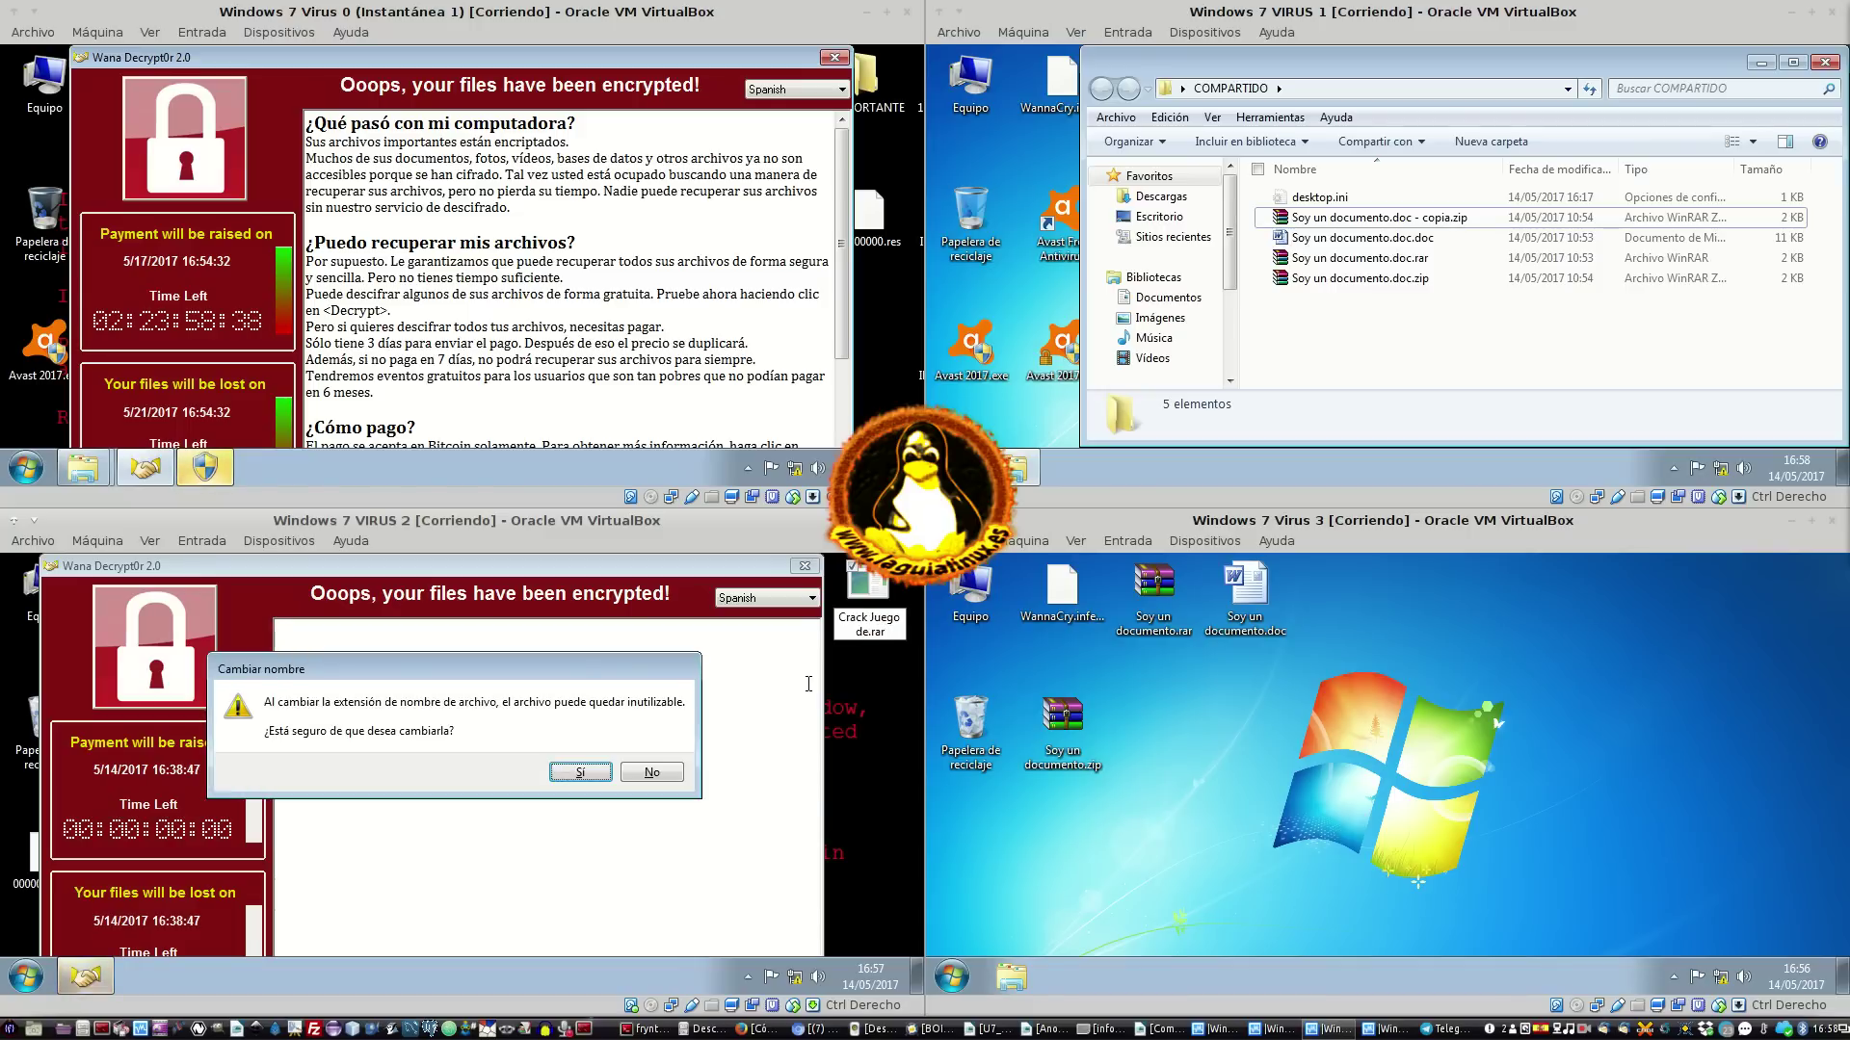
key("Return")
key("Return")
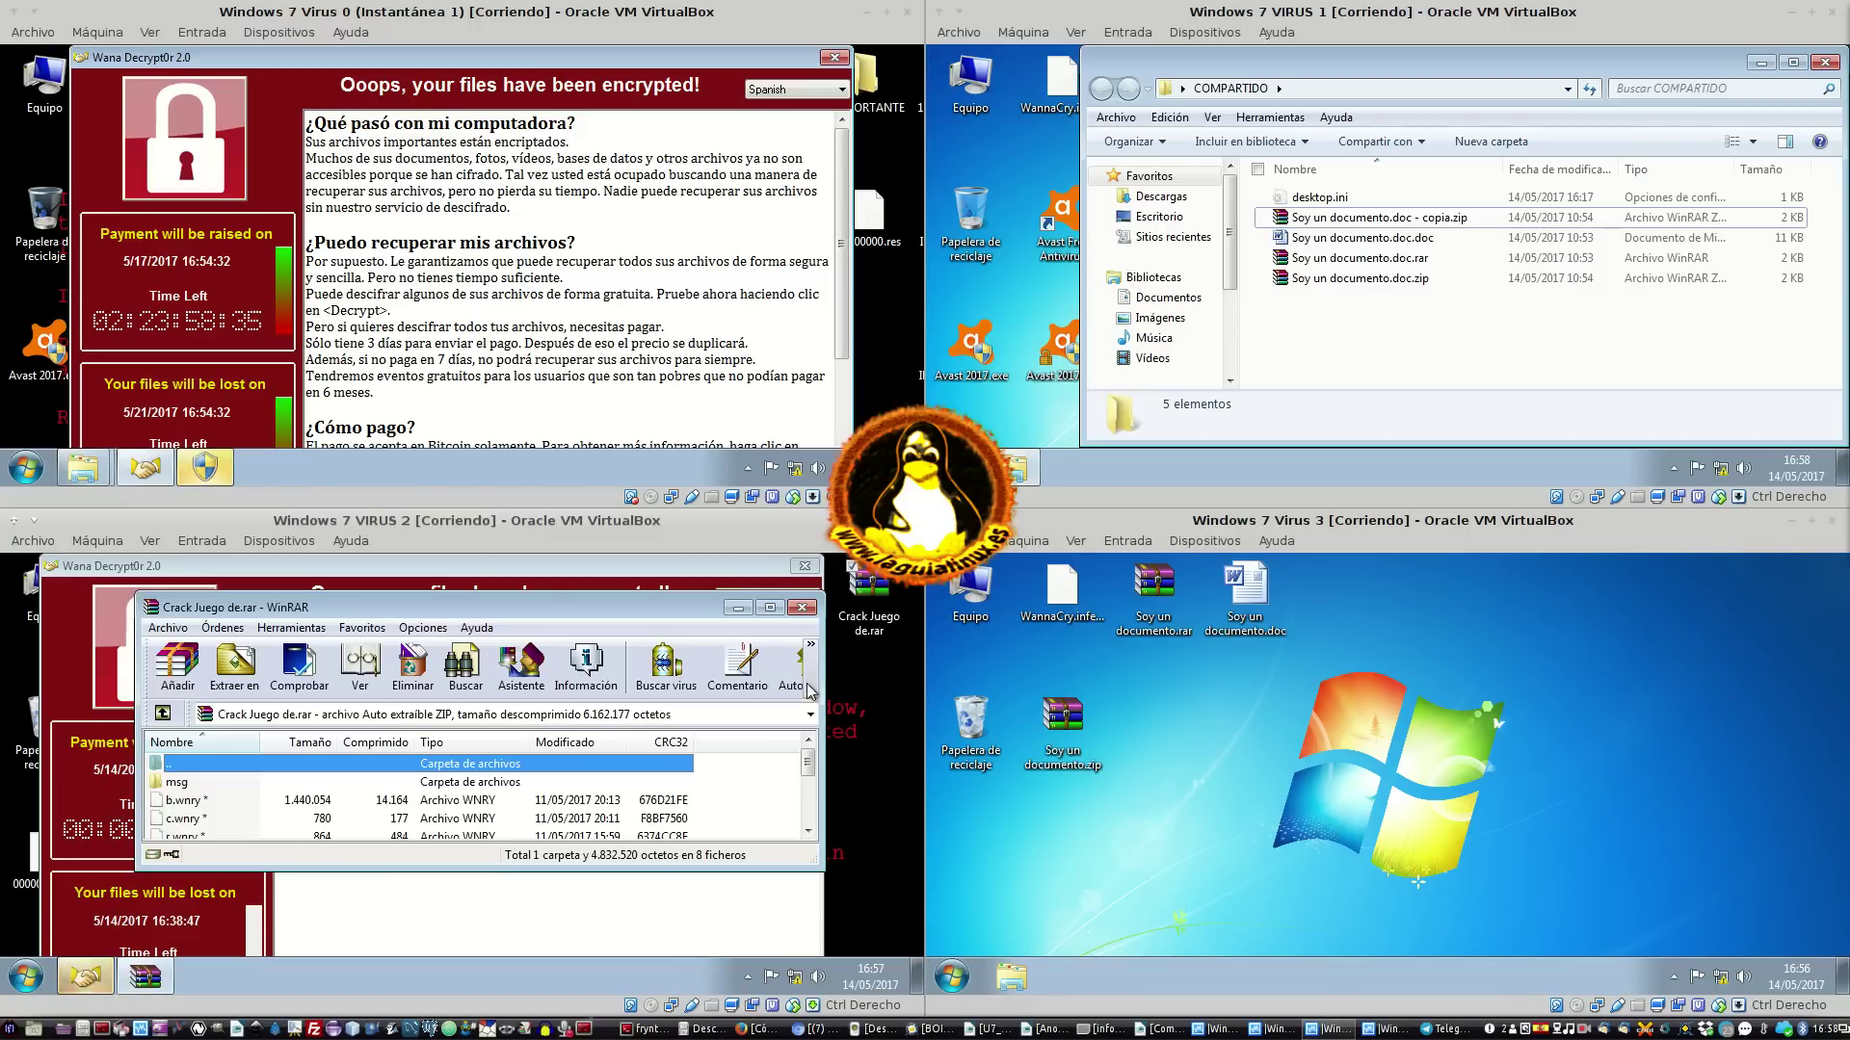
Confirm renaming the file to Crack Juego de.rar and browse its WannaCry contents in WinRAR
left_click(333, 819)
scroll(334, 821, "down", 2)
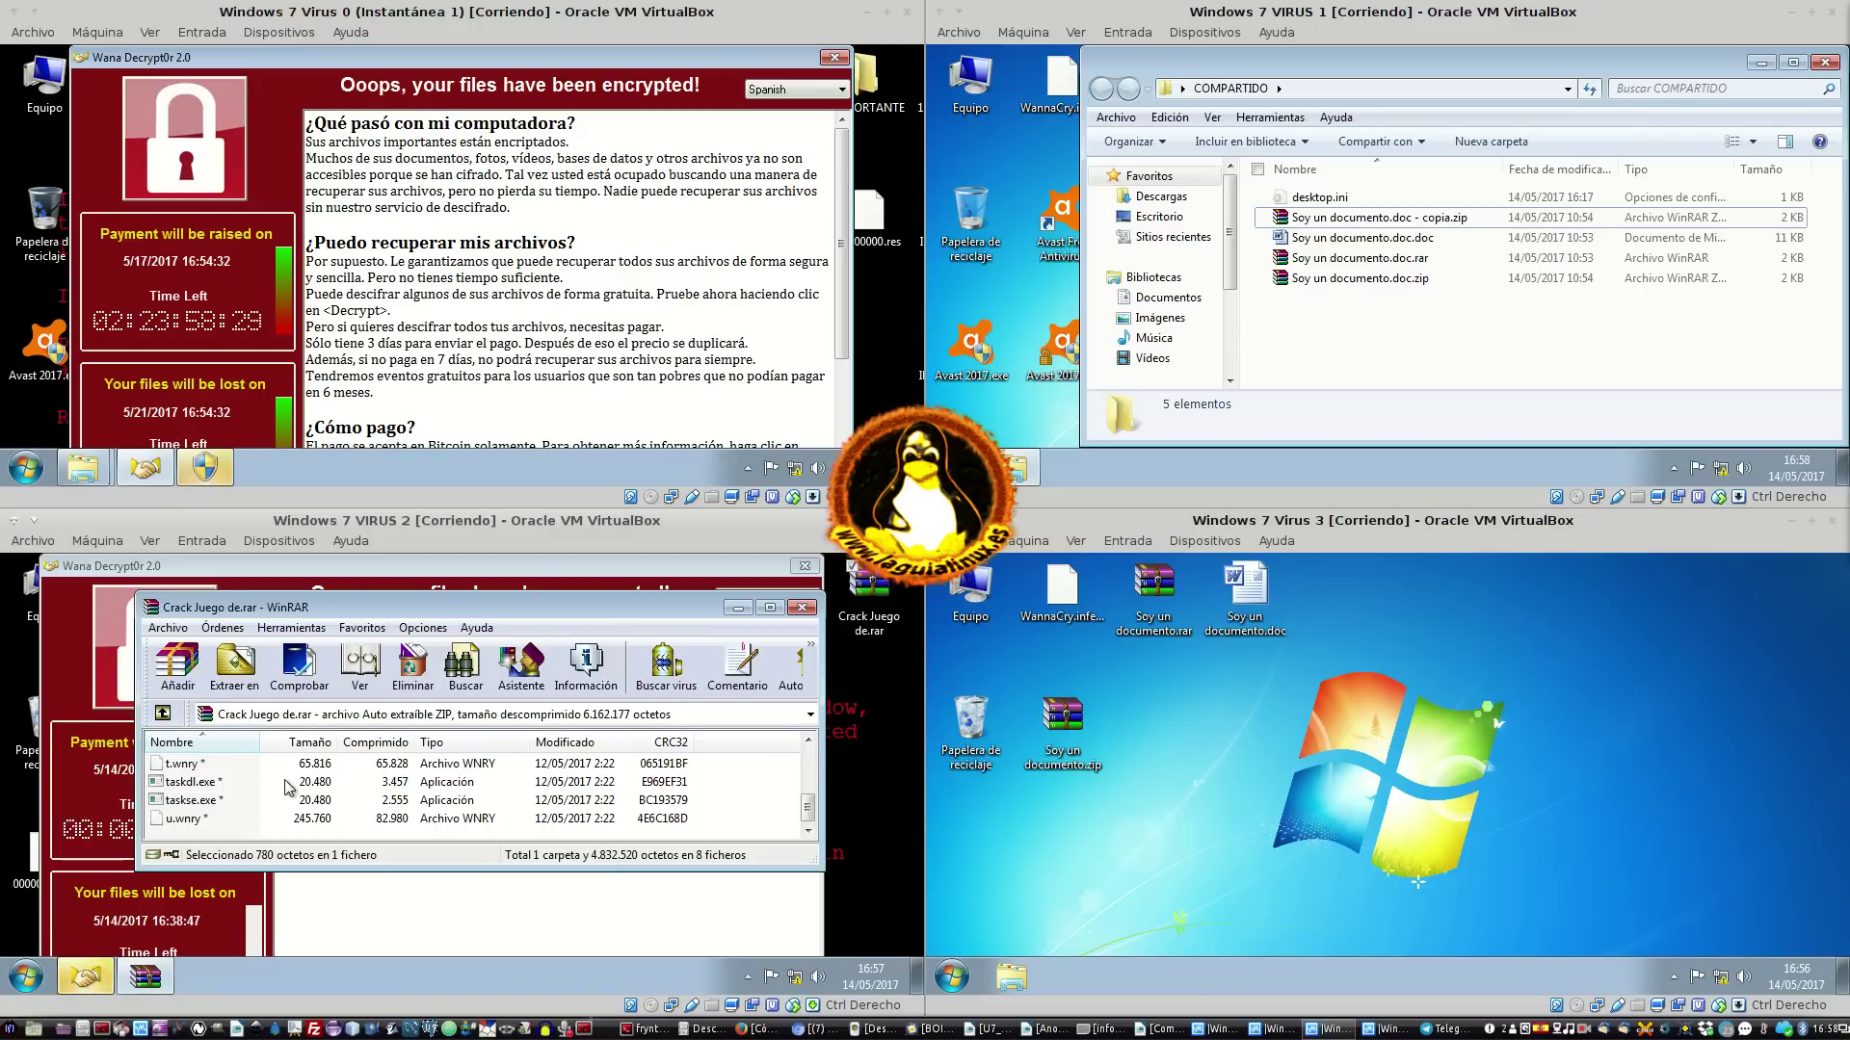
scroll(292, 815, "up", 2)
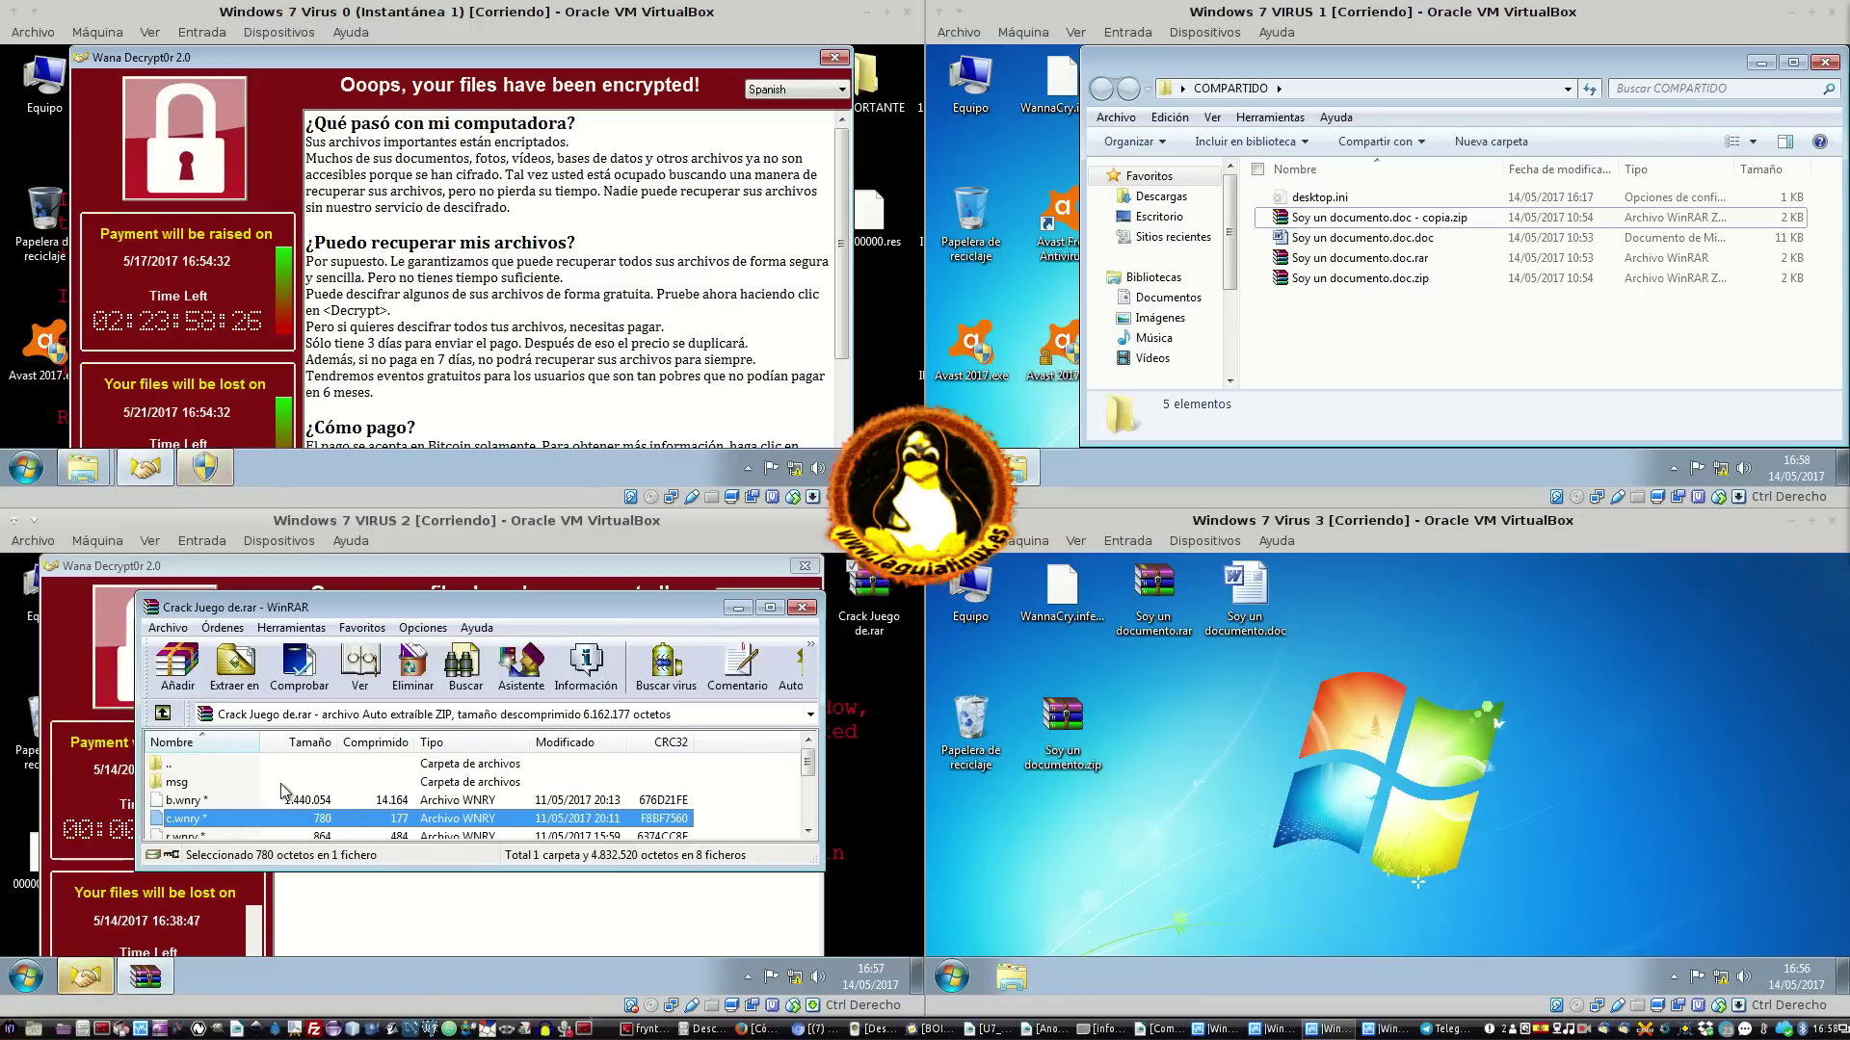
scroll(289, 800, "down", 2)
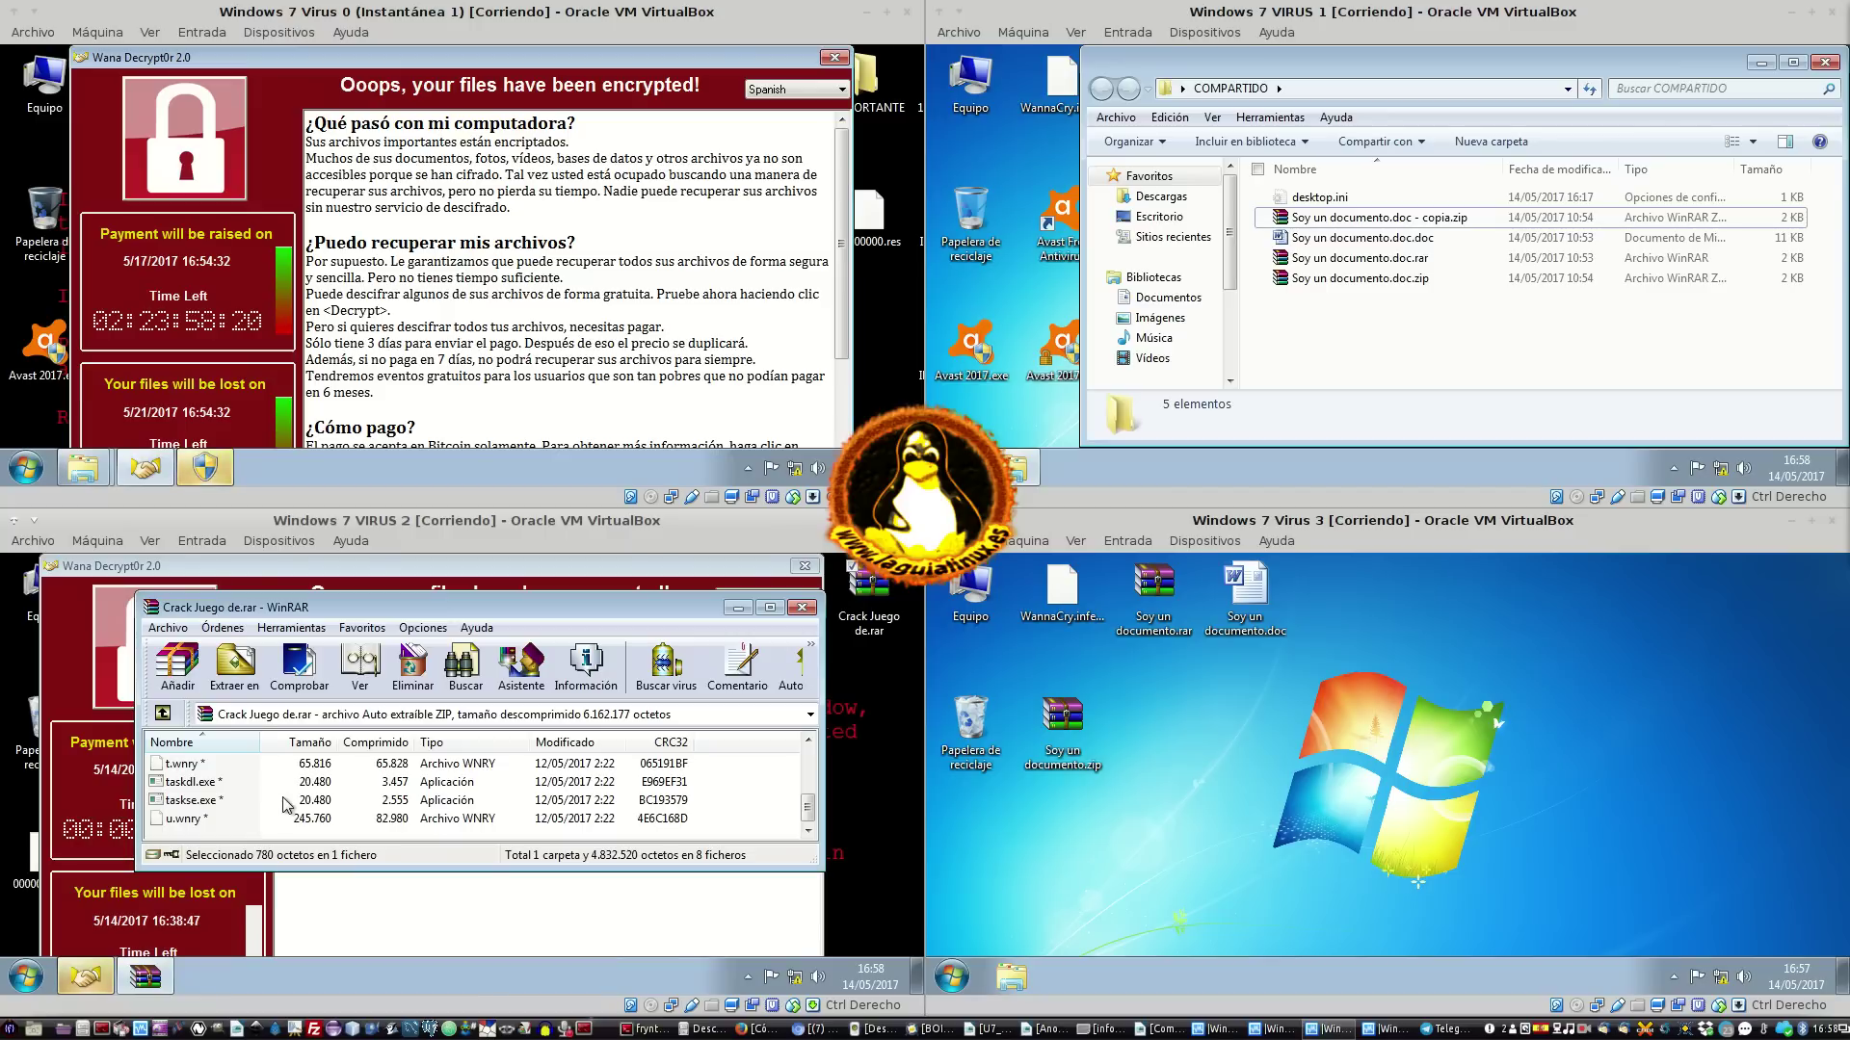
scroll(284, 805, "up", 2)
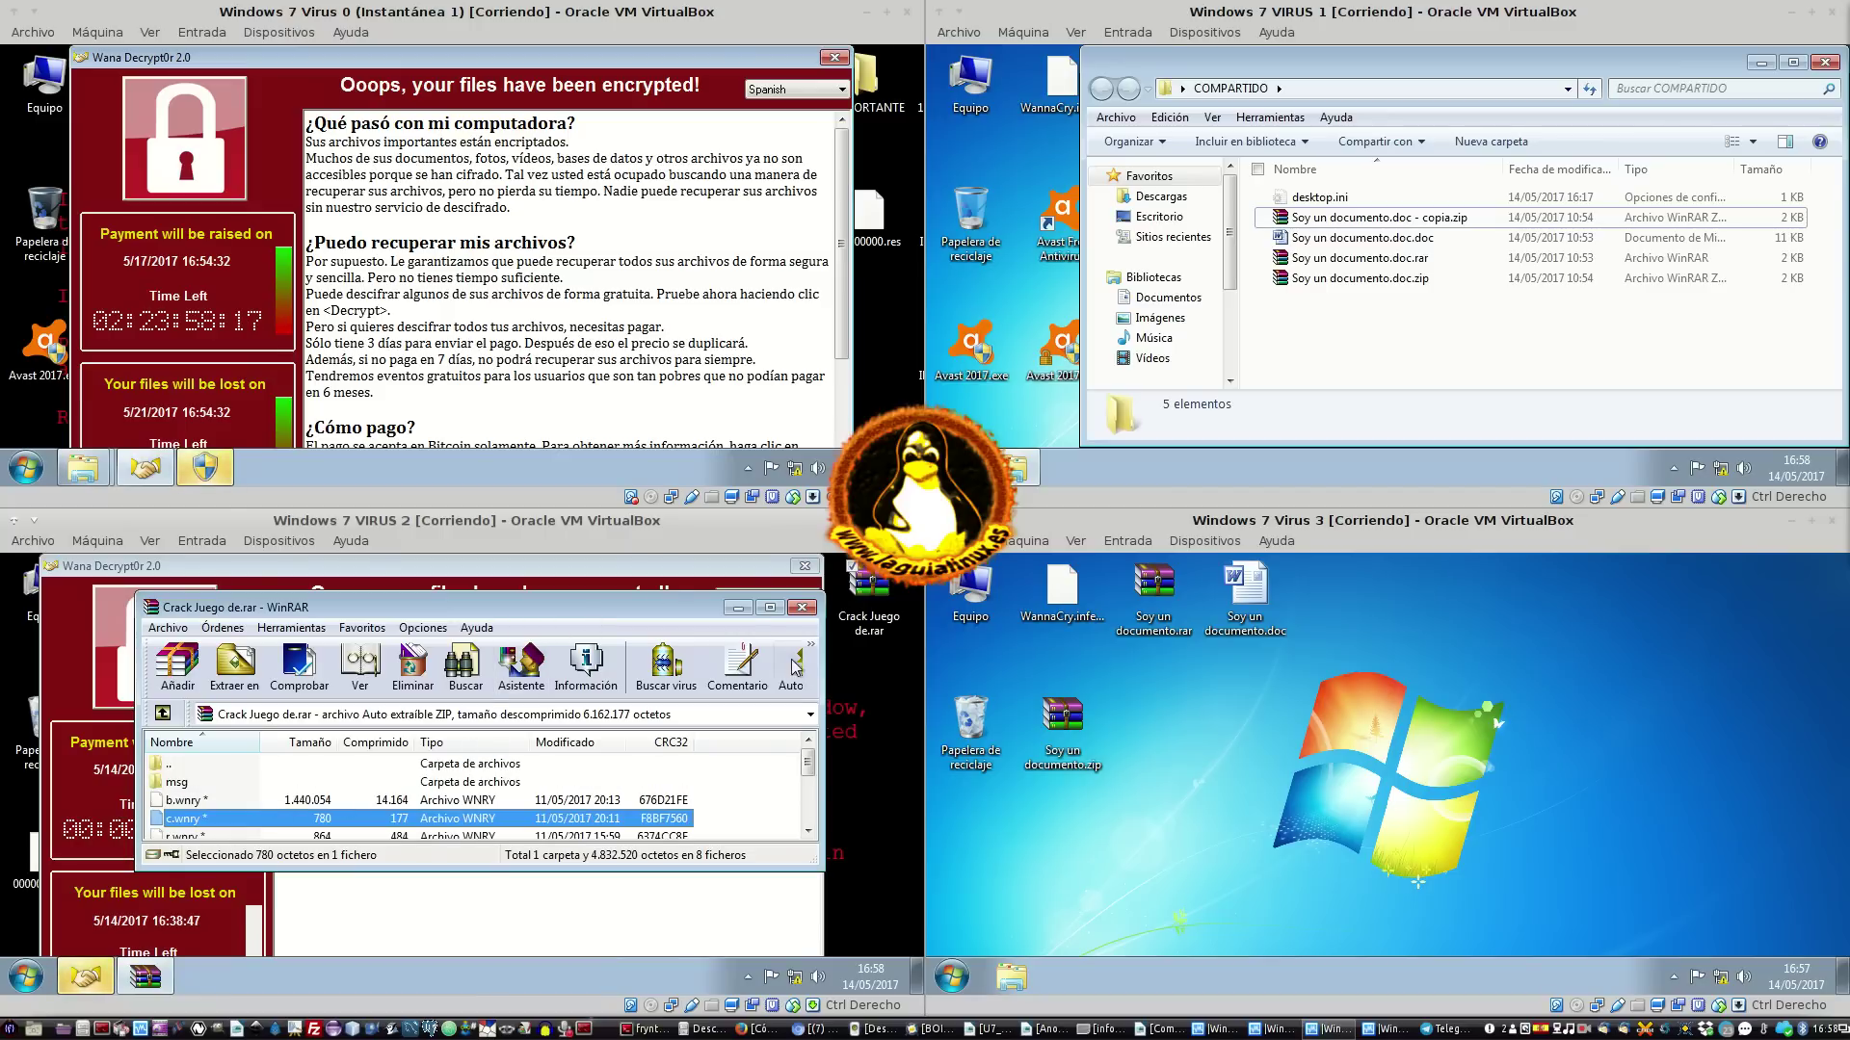
Review the archive's Comentario, Info and Auto extraíble tabs, close the dialog, and widen WinRAR
left_click(737, 665)
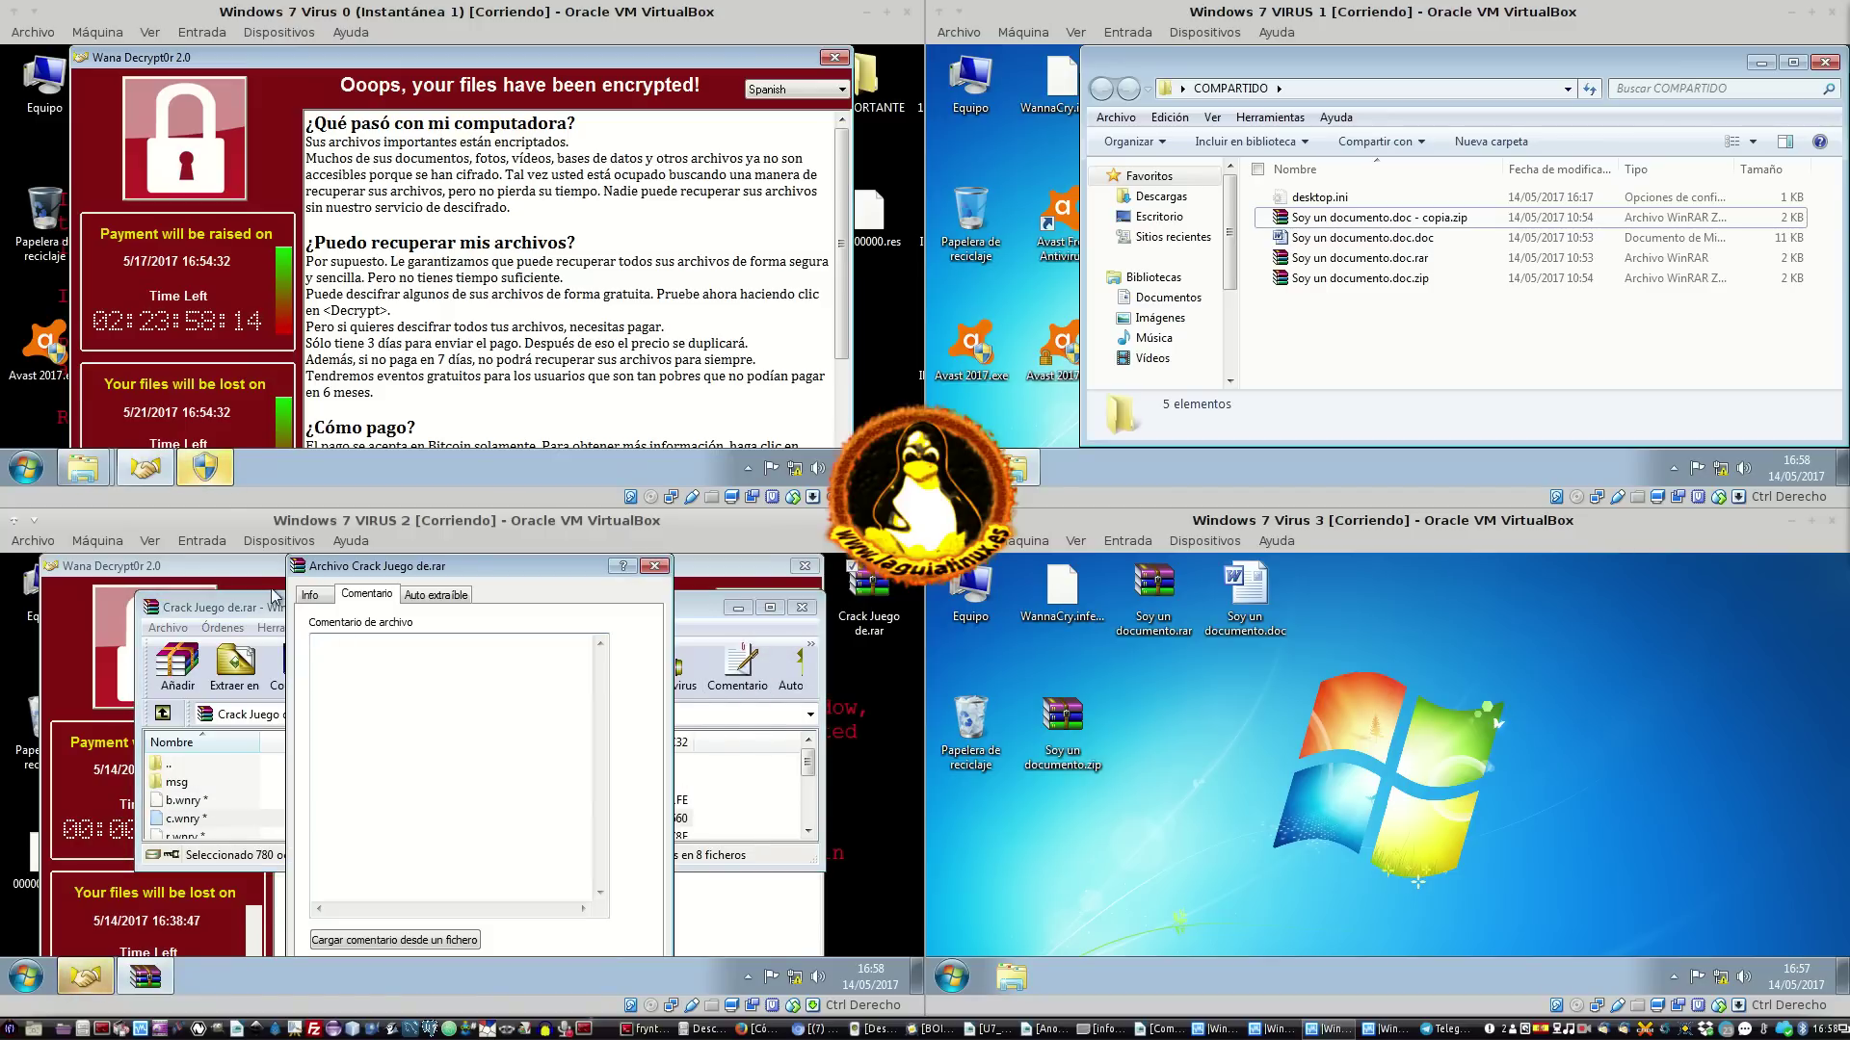
left_click(313, 594)
left_click(435, 596)
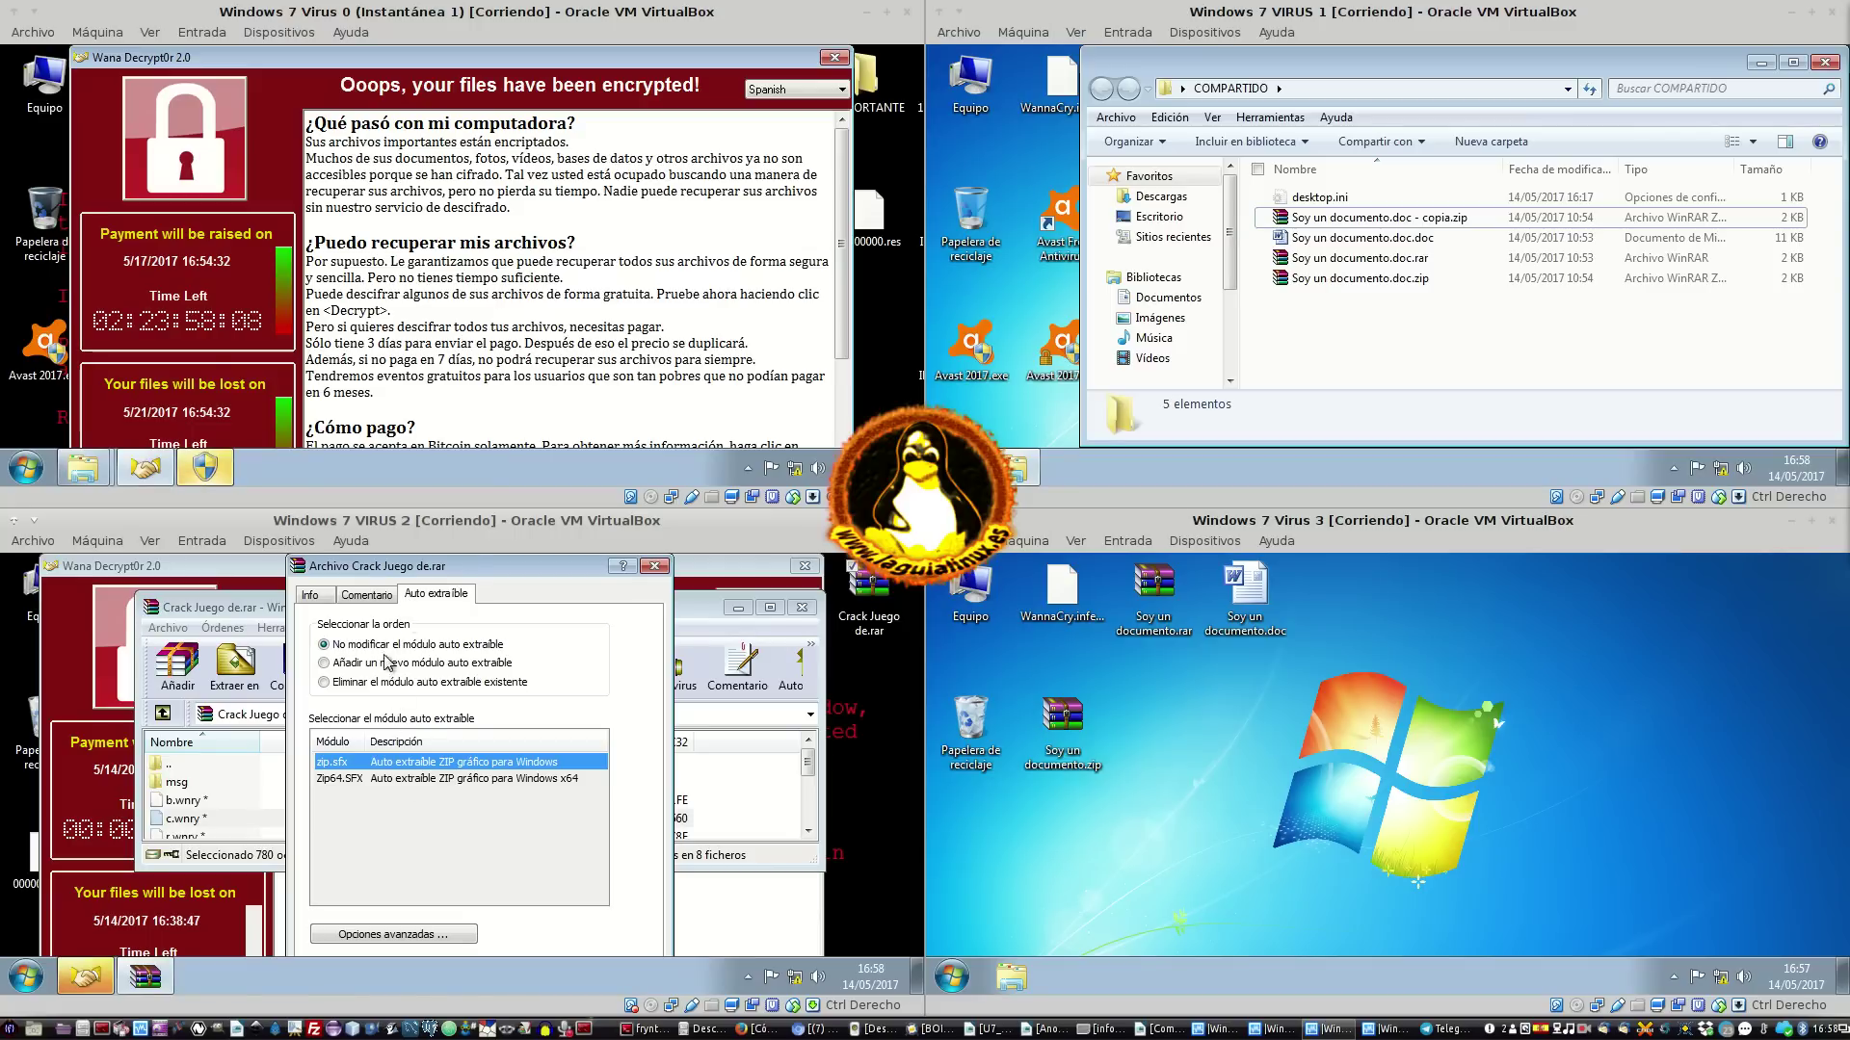
left_click(378, 597)
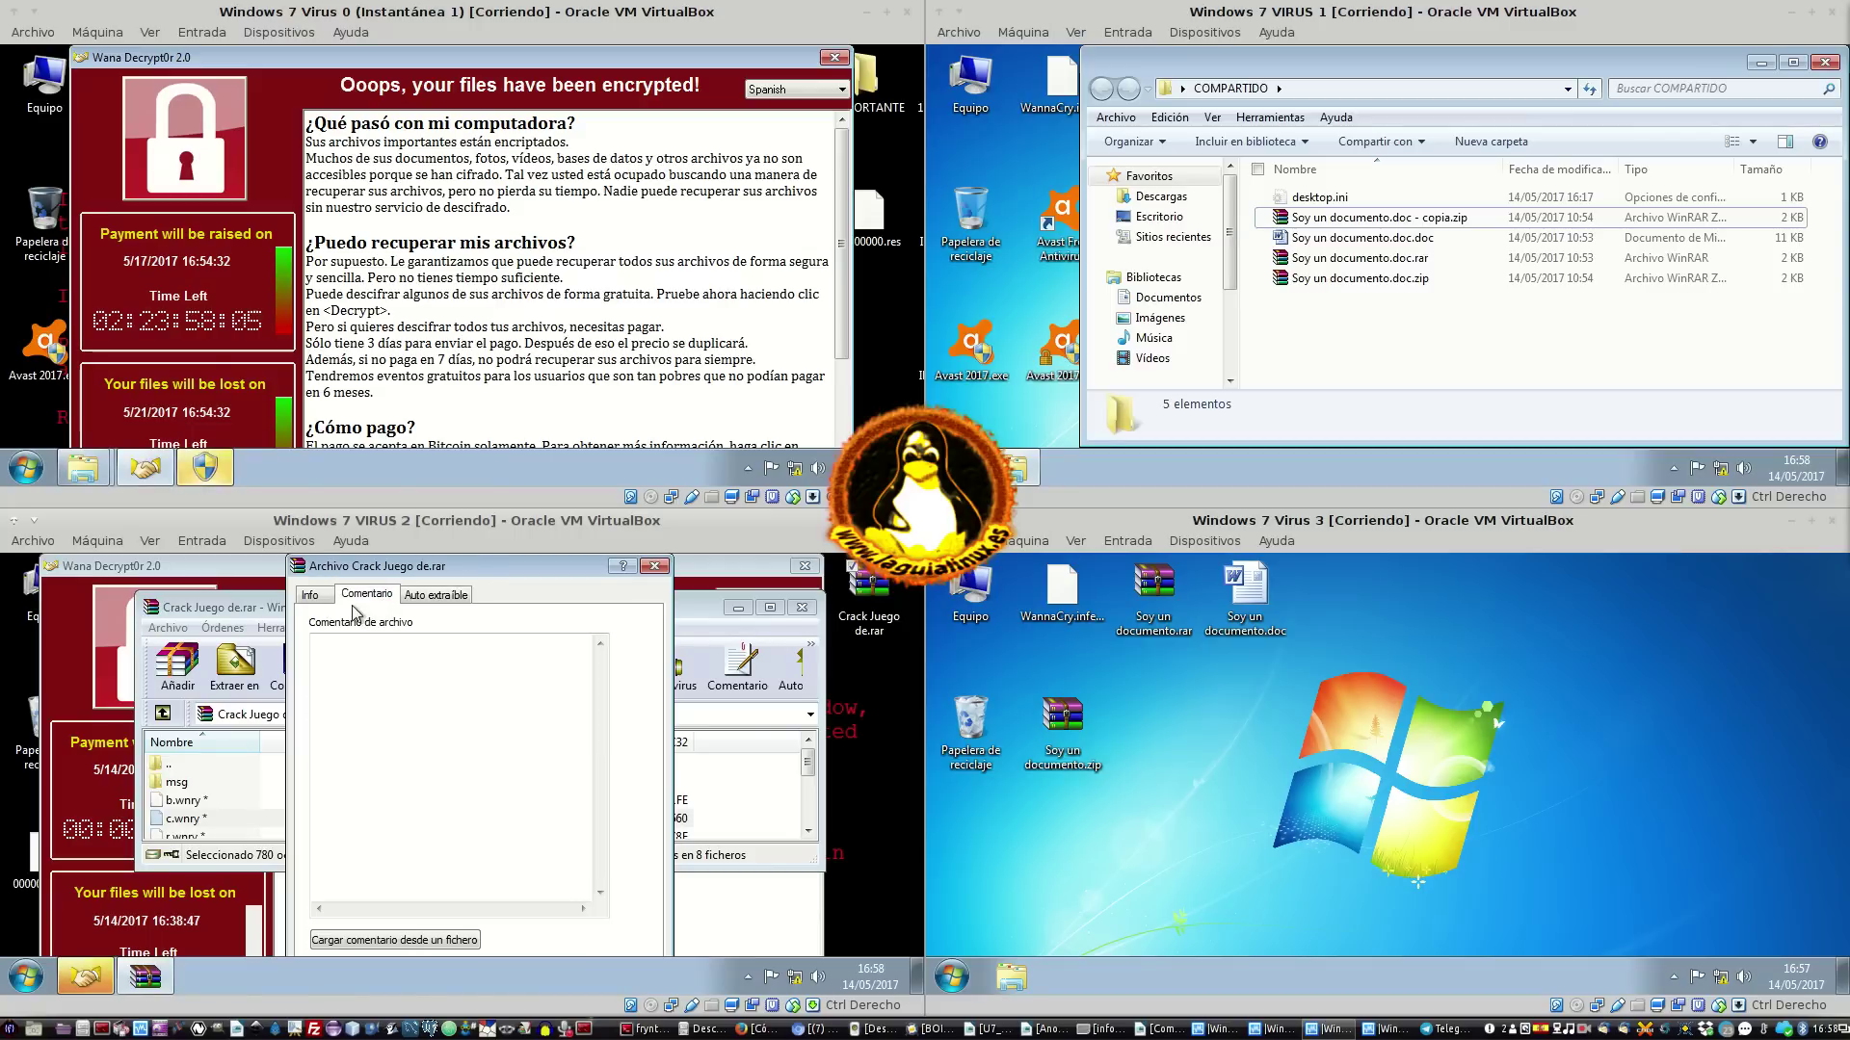
left_click(313, 595)
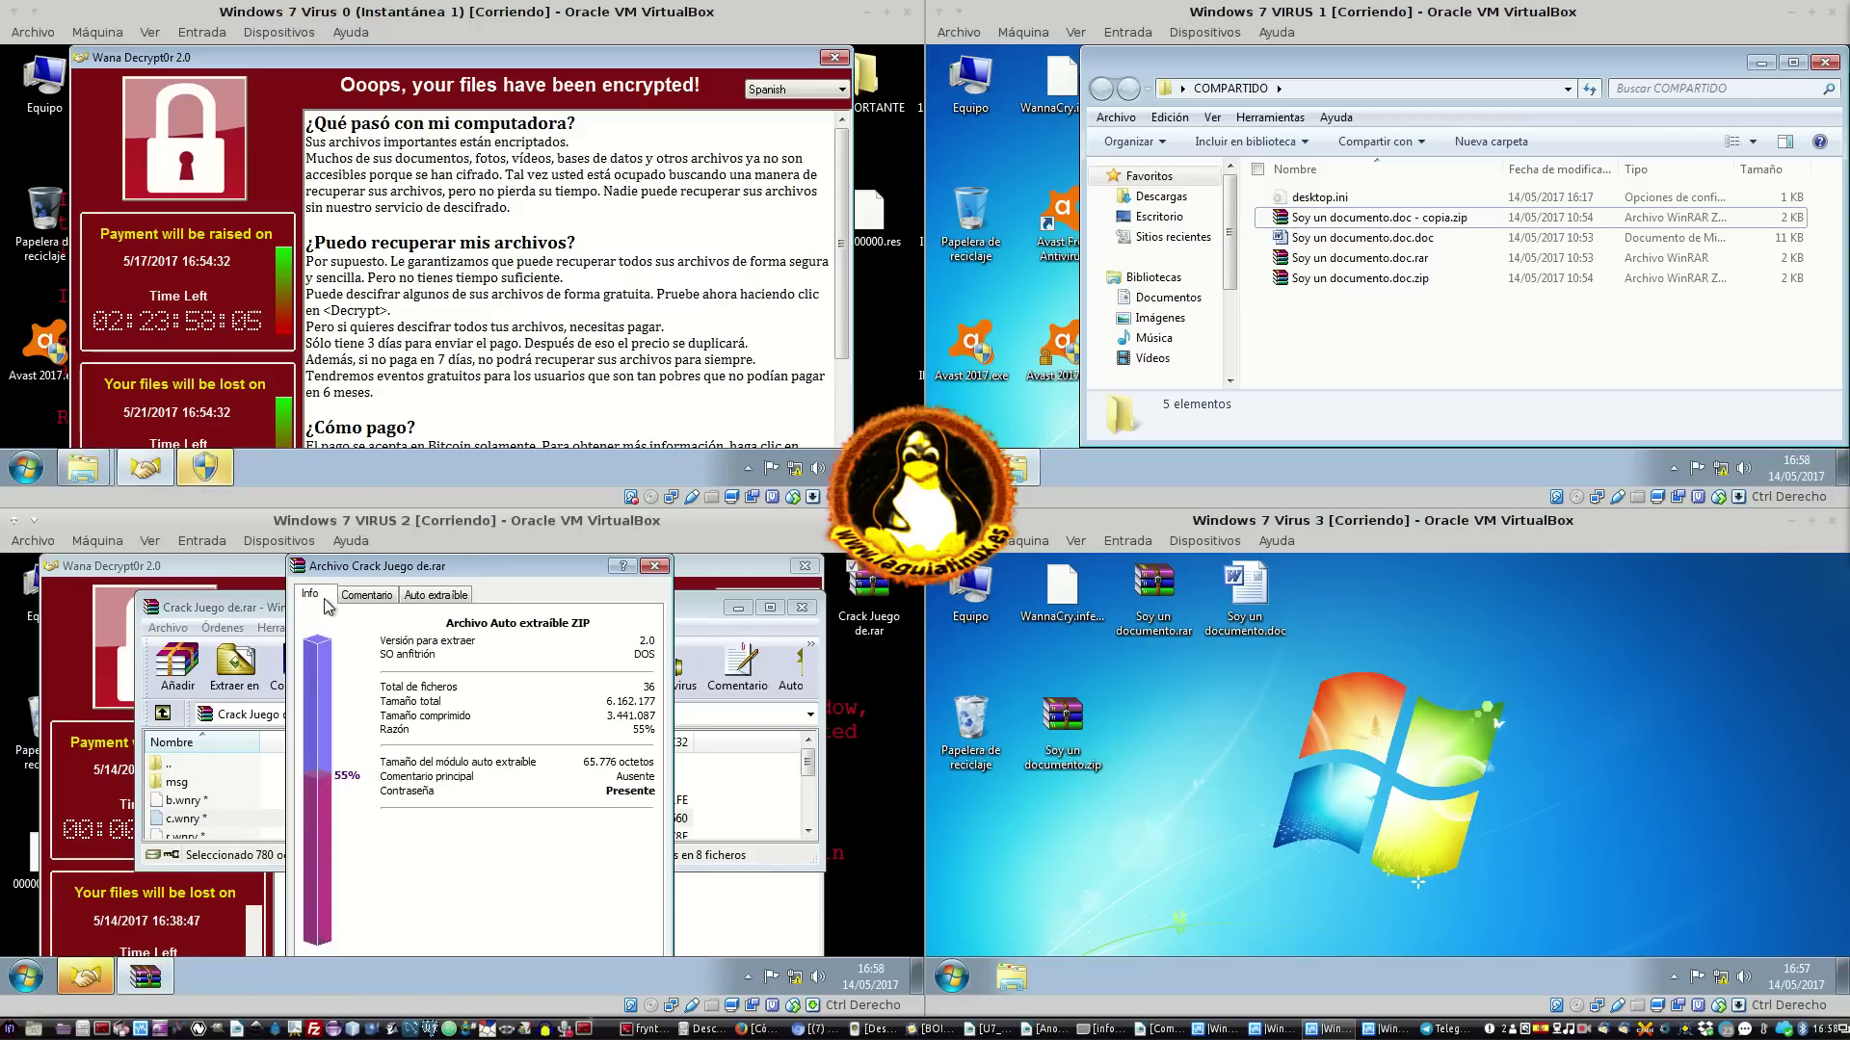
left_click(665, 568)
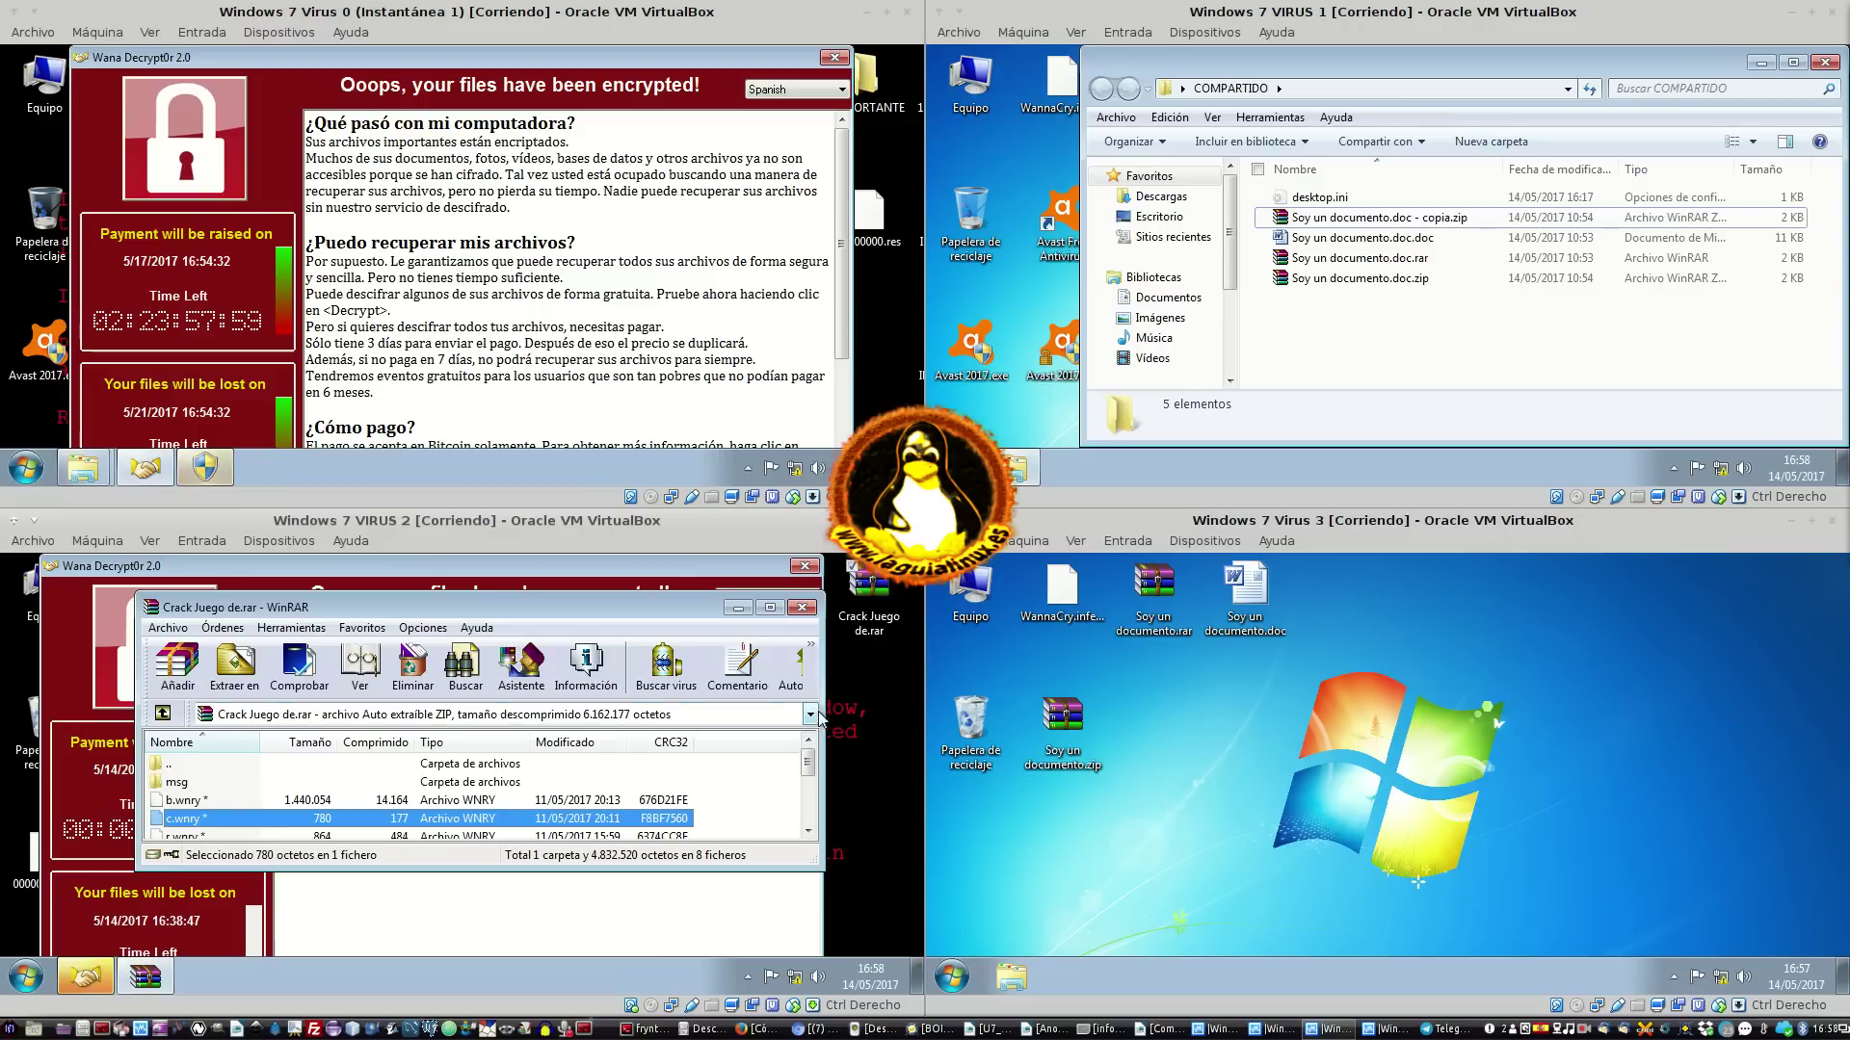
left_click_drag(823, 718, 879, 695)
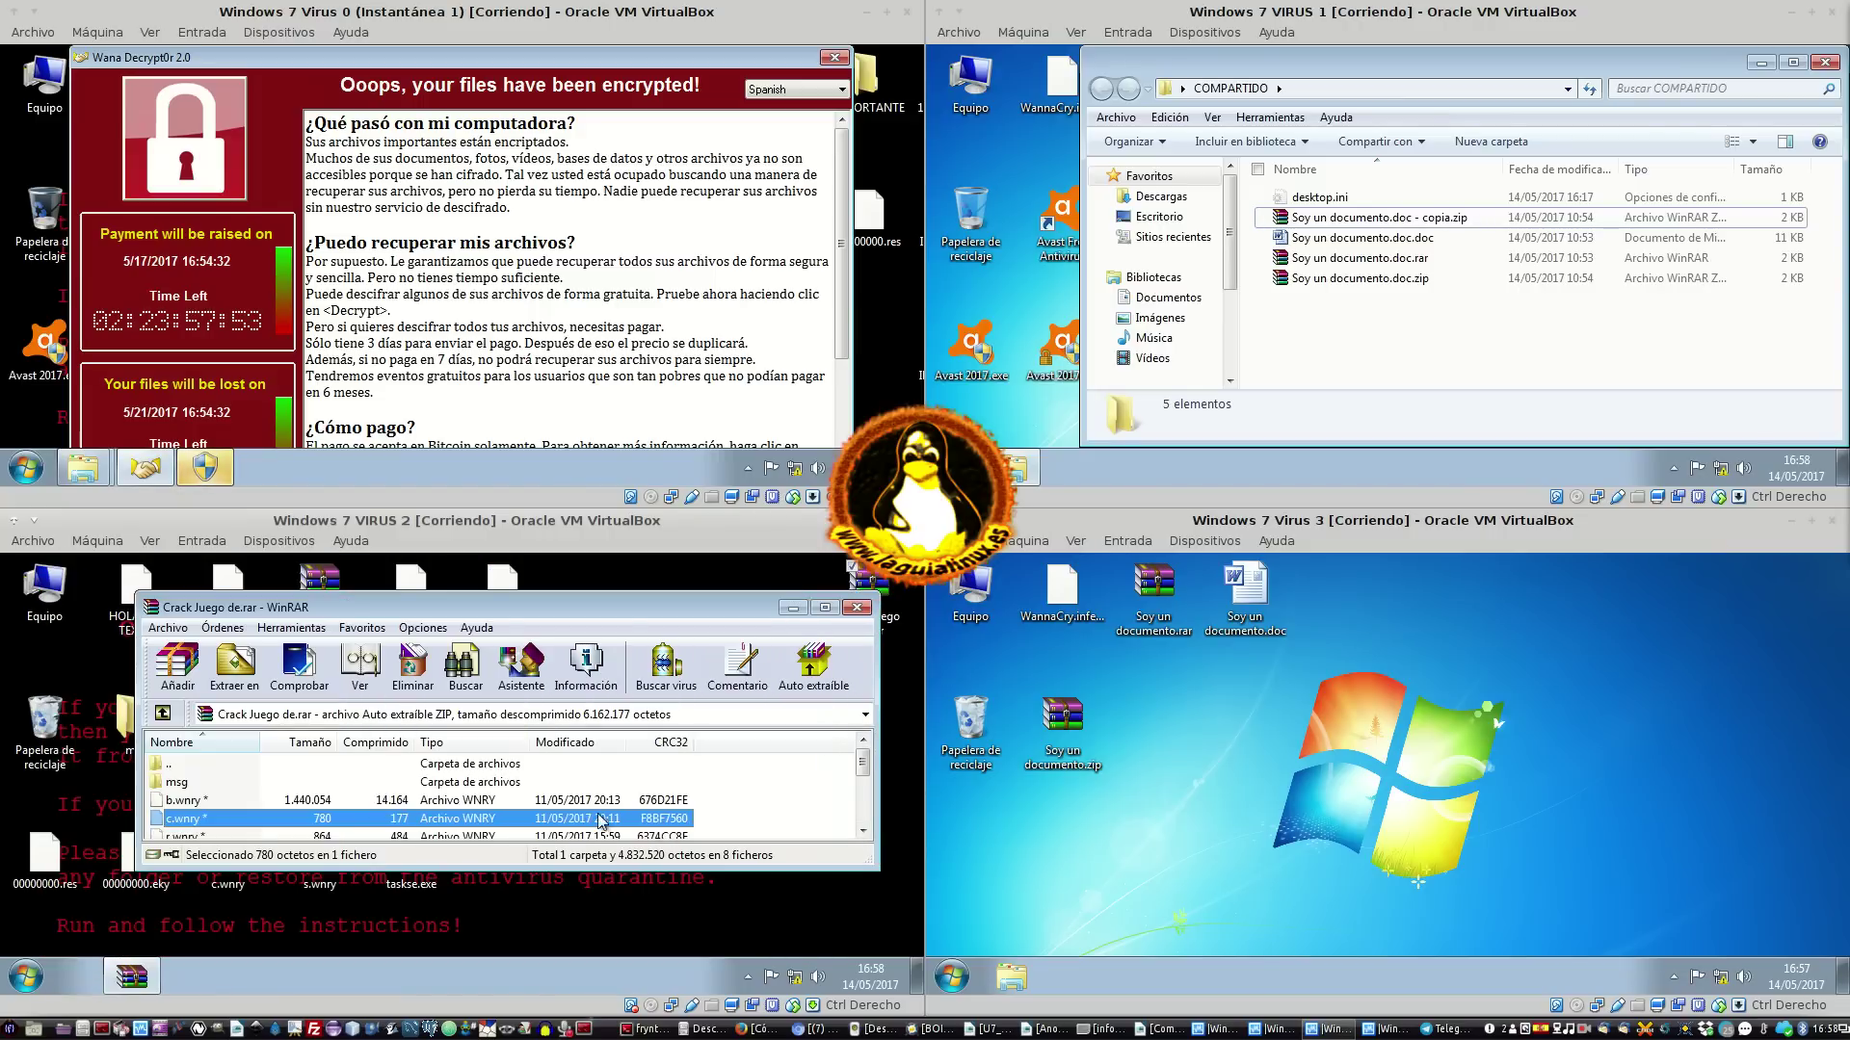
Stretch WinRAR to full screen height and look inside the archive's msg folder
double_click(534, 872)
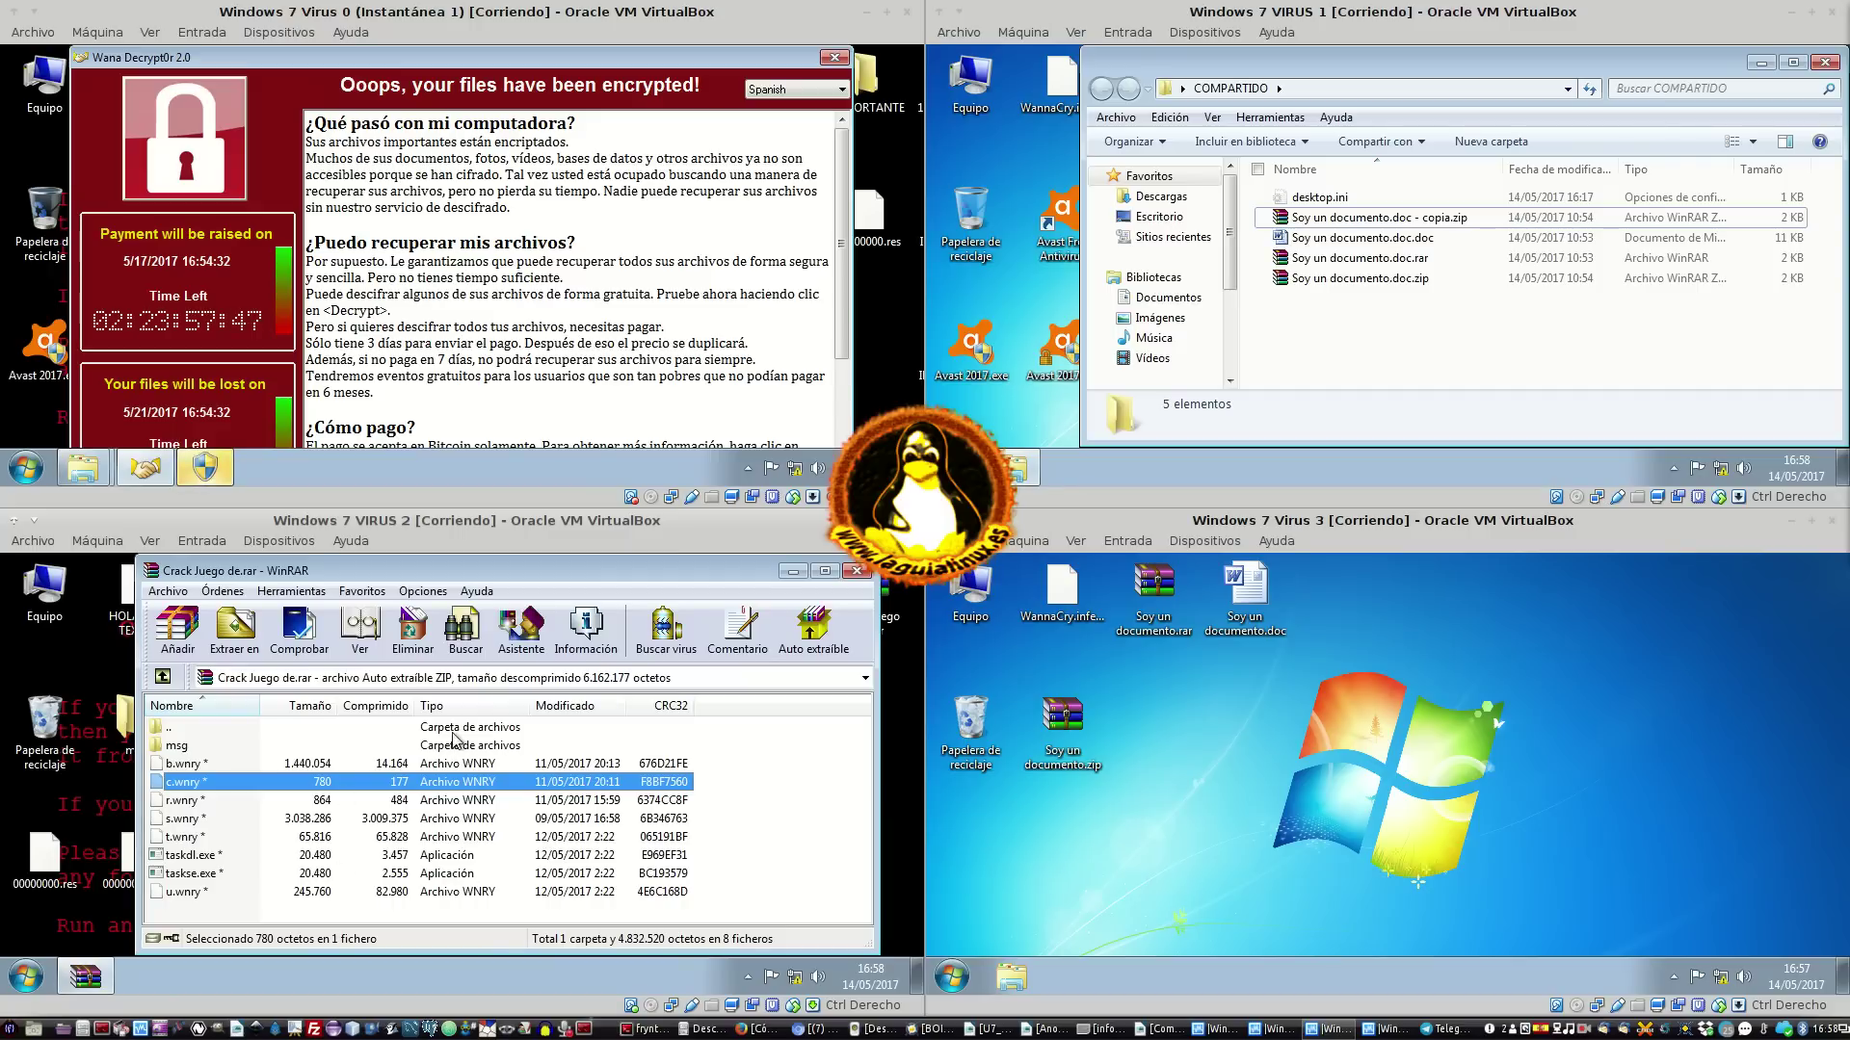
double_click(213, 747)
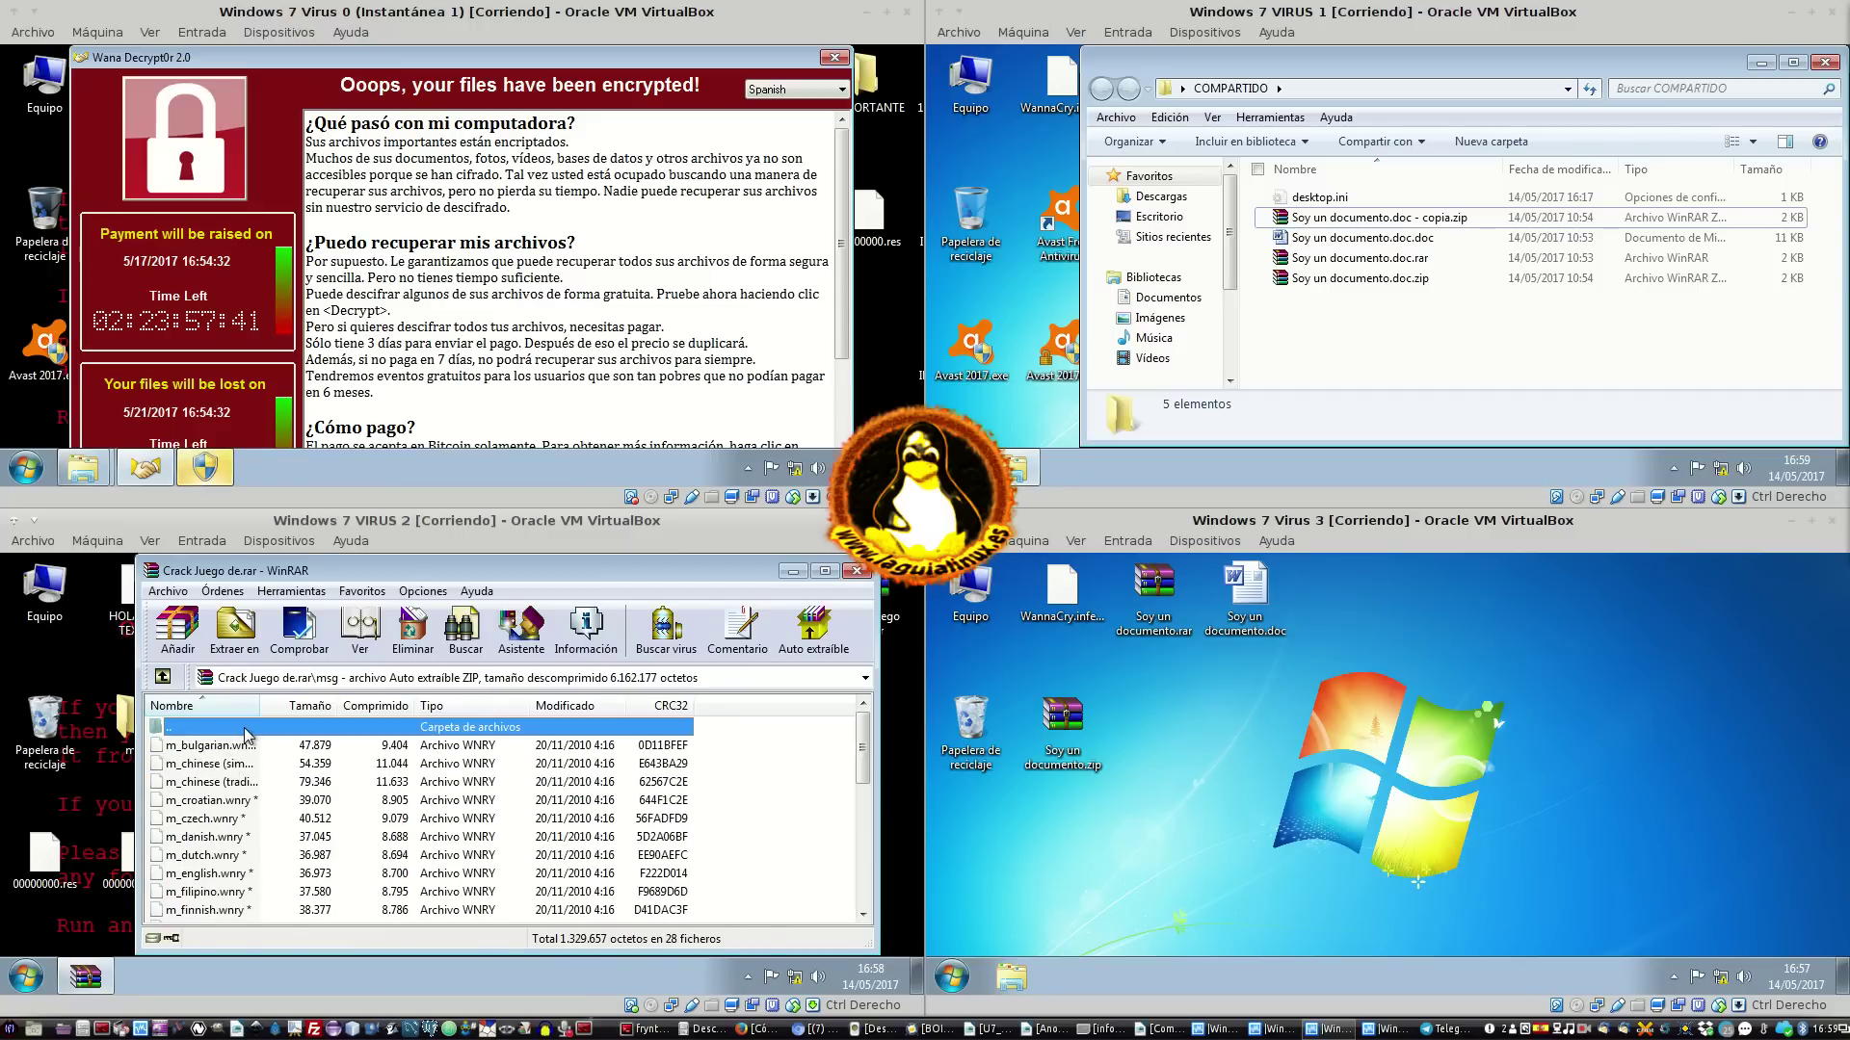
key("BackSpace")
Check the archive information with r.wnry selected, then start the Comprobar integrity test
left_click(225, 794)
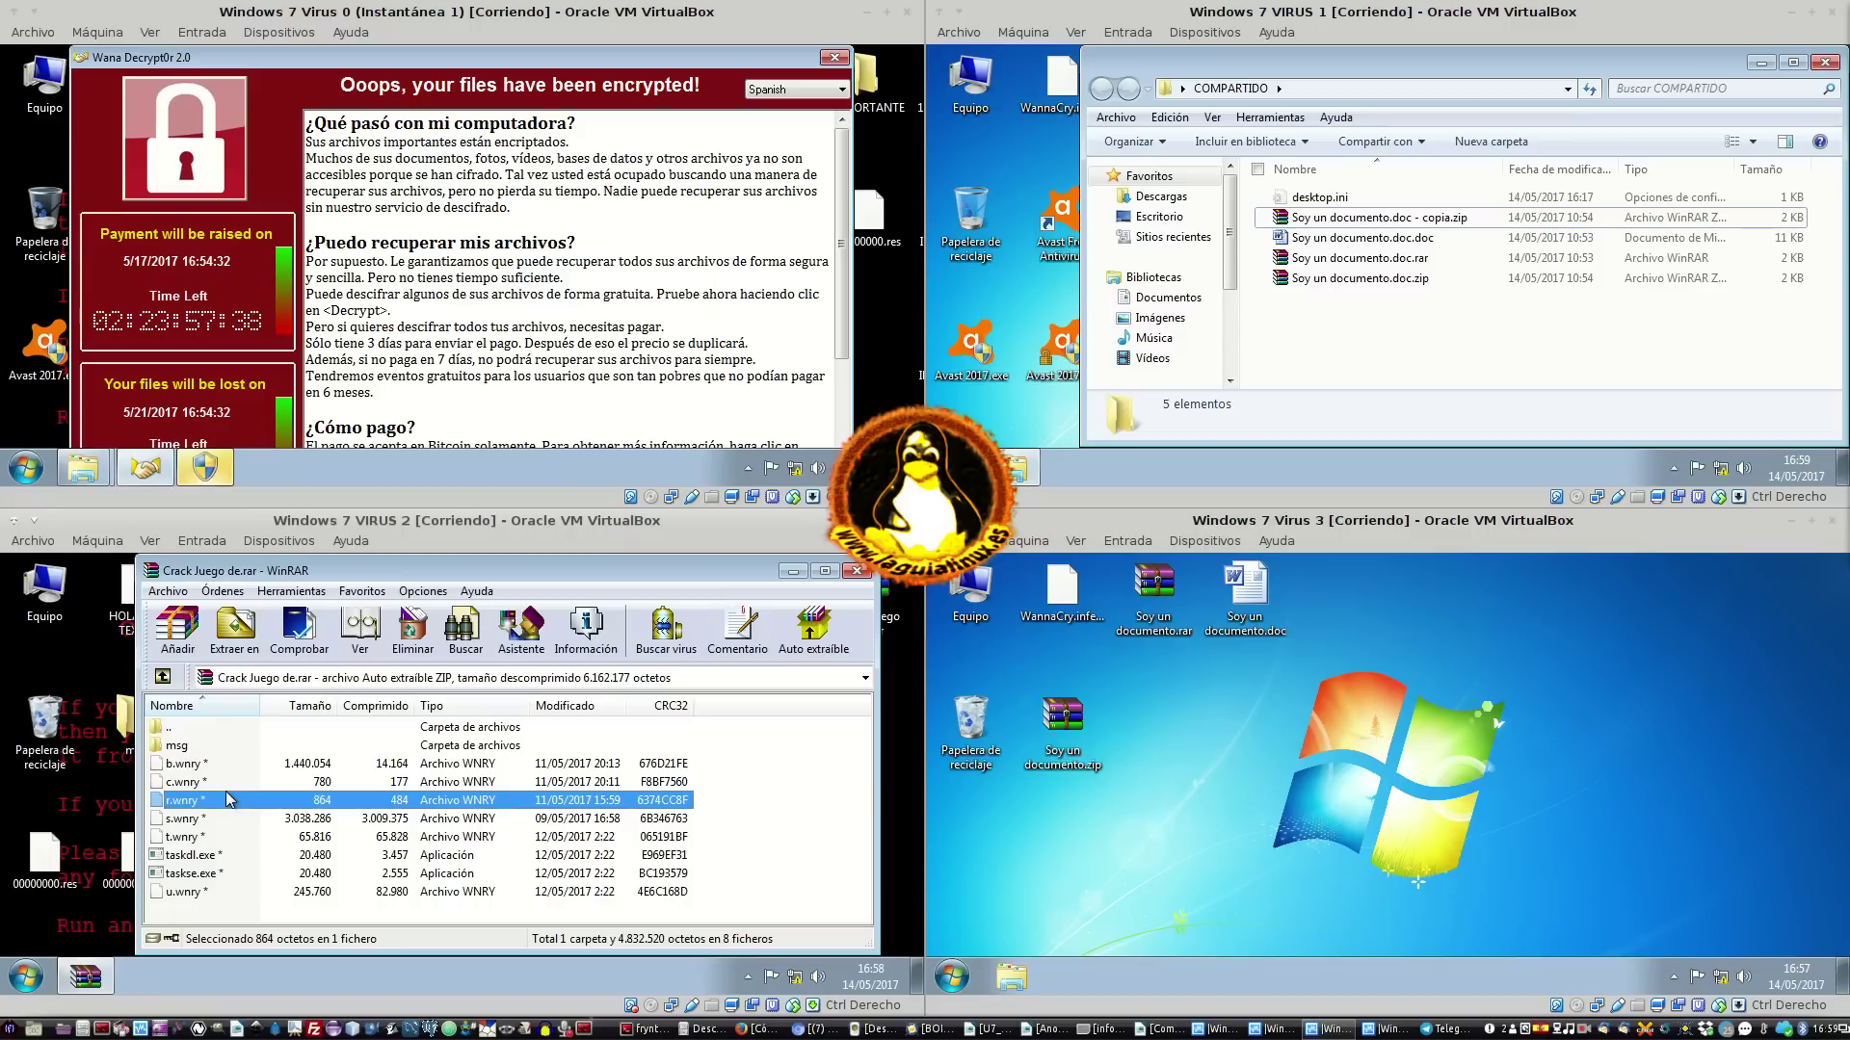
left_click(591, 630)
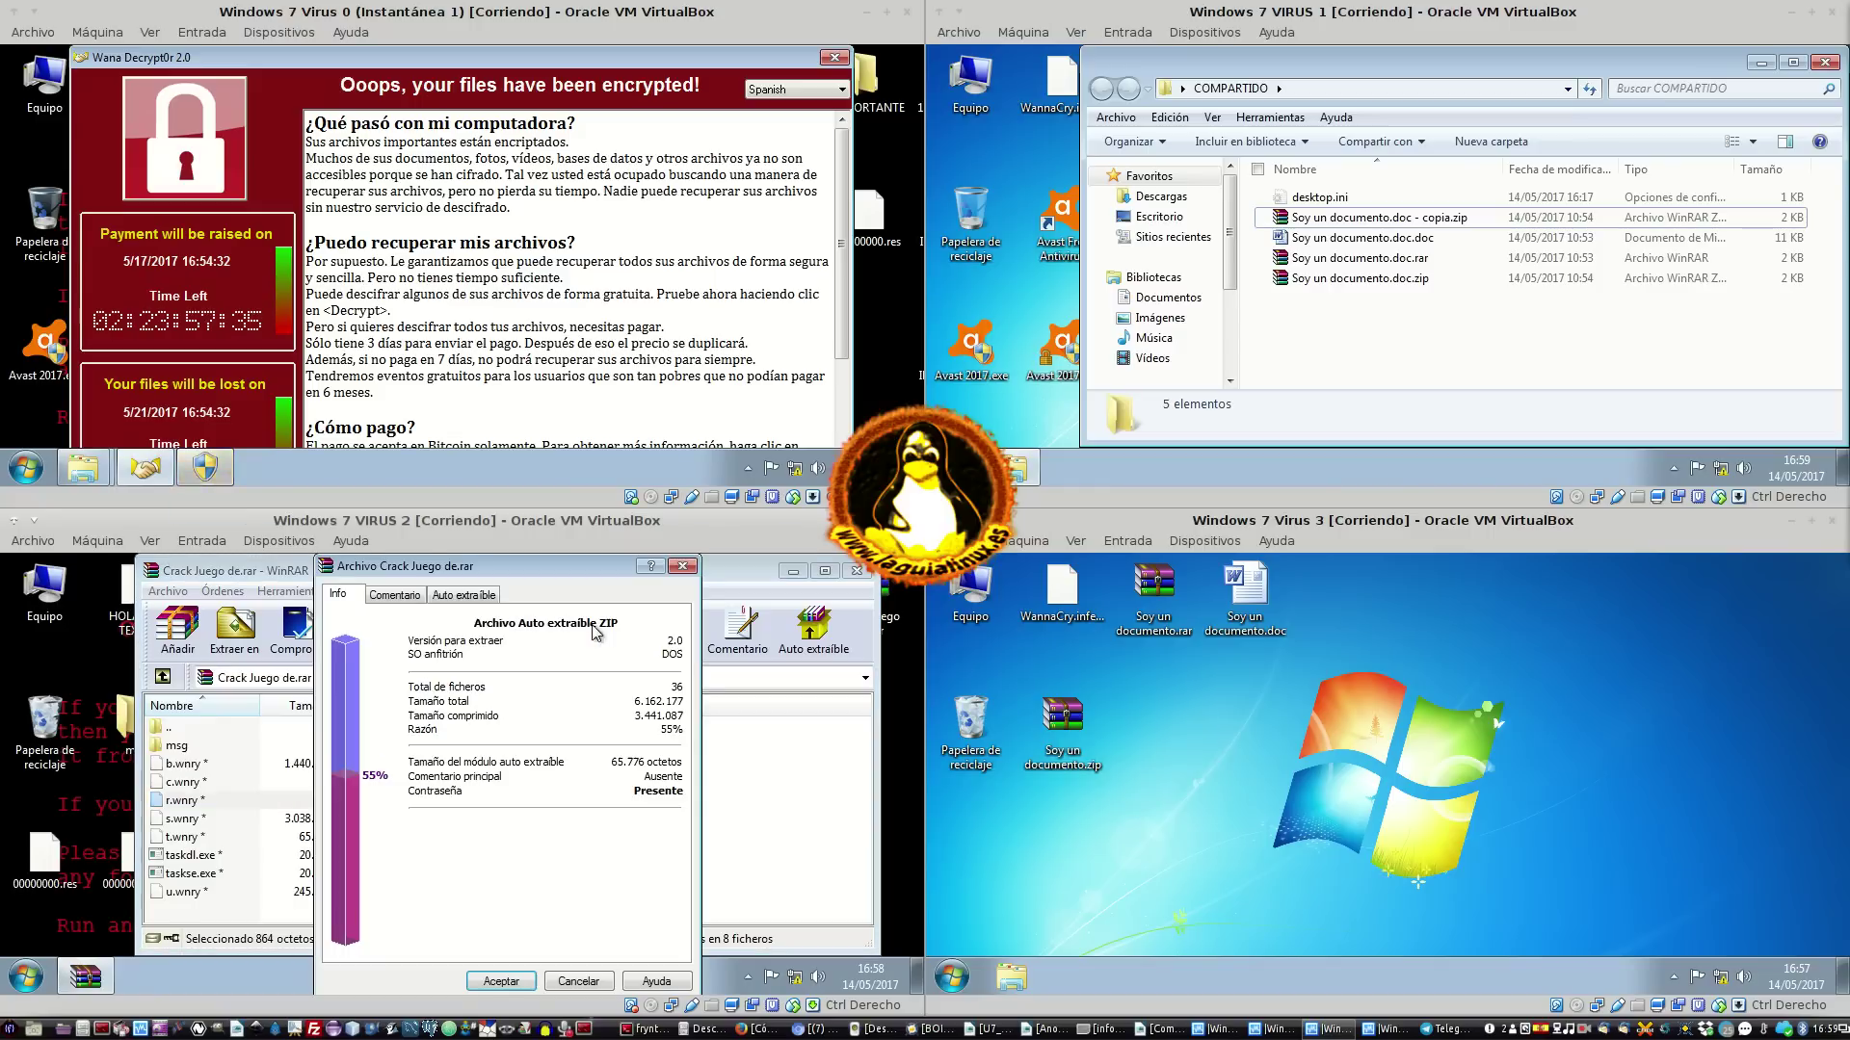
left_click(689, 572)
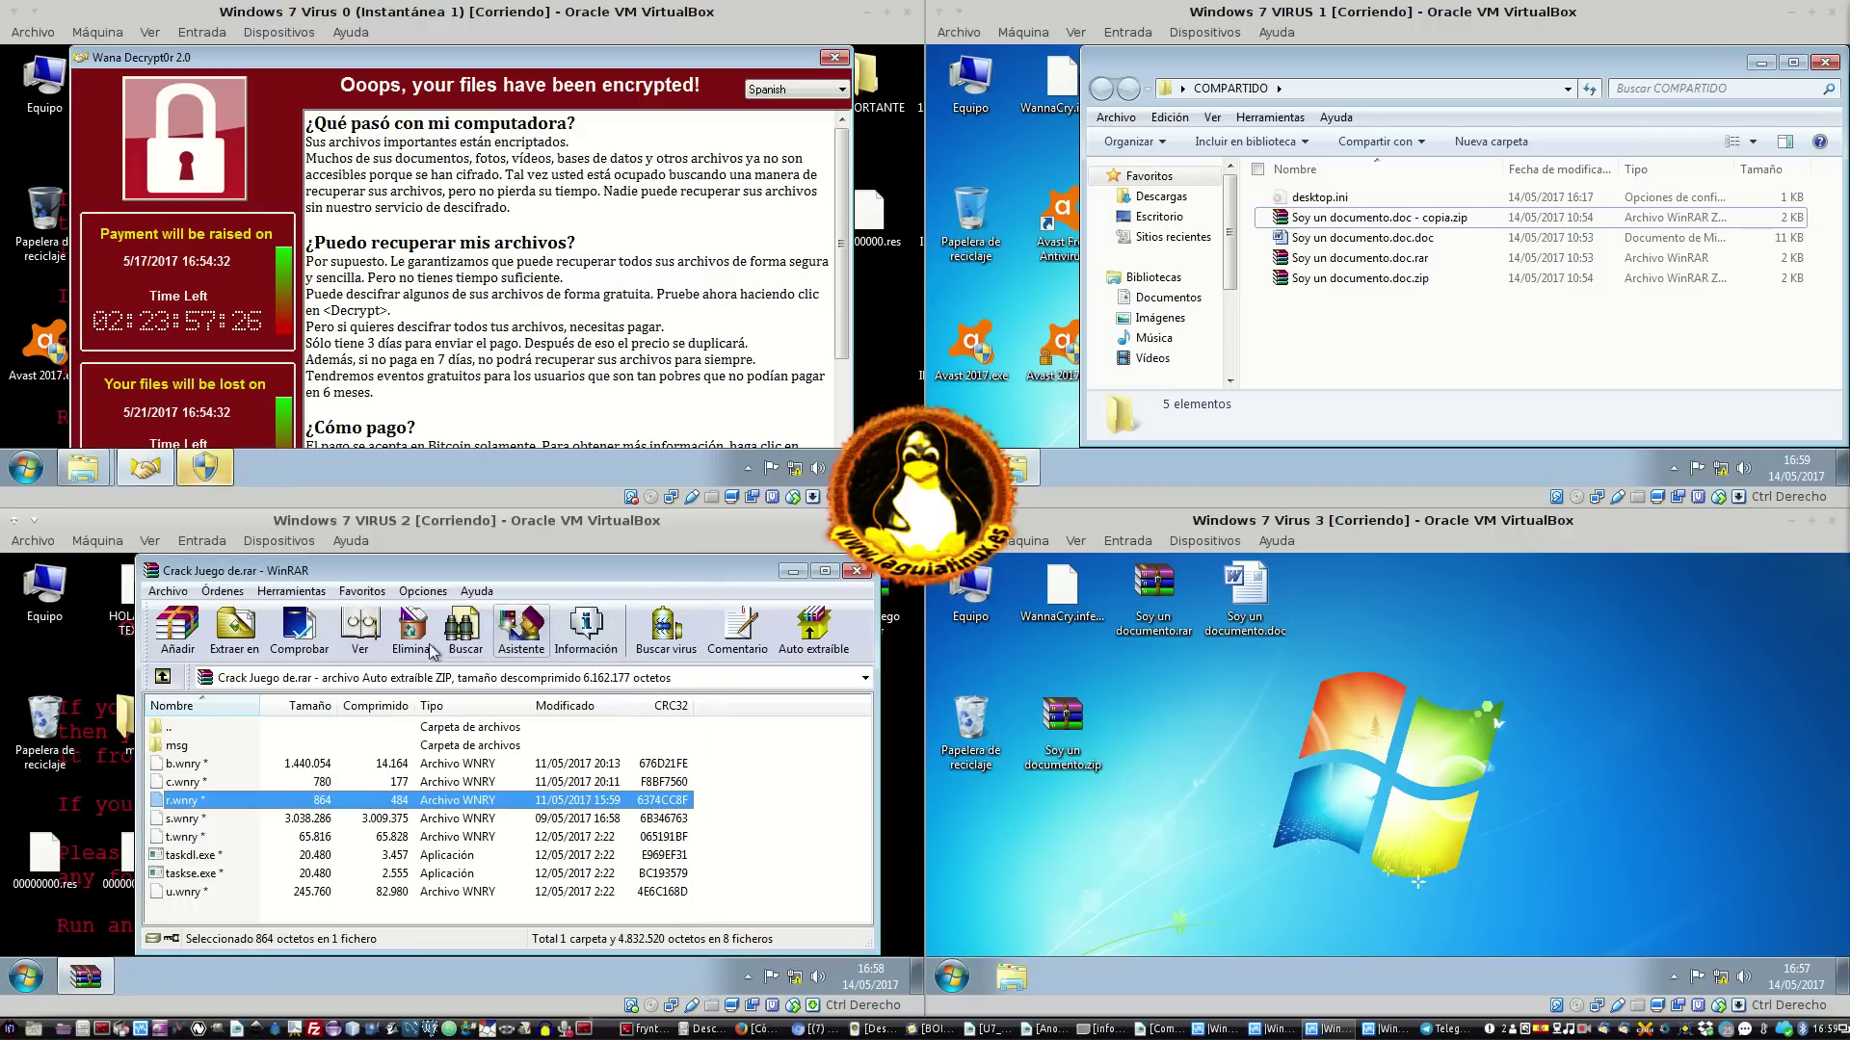
left_click(299, 642)
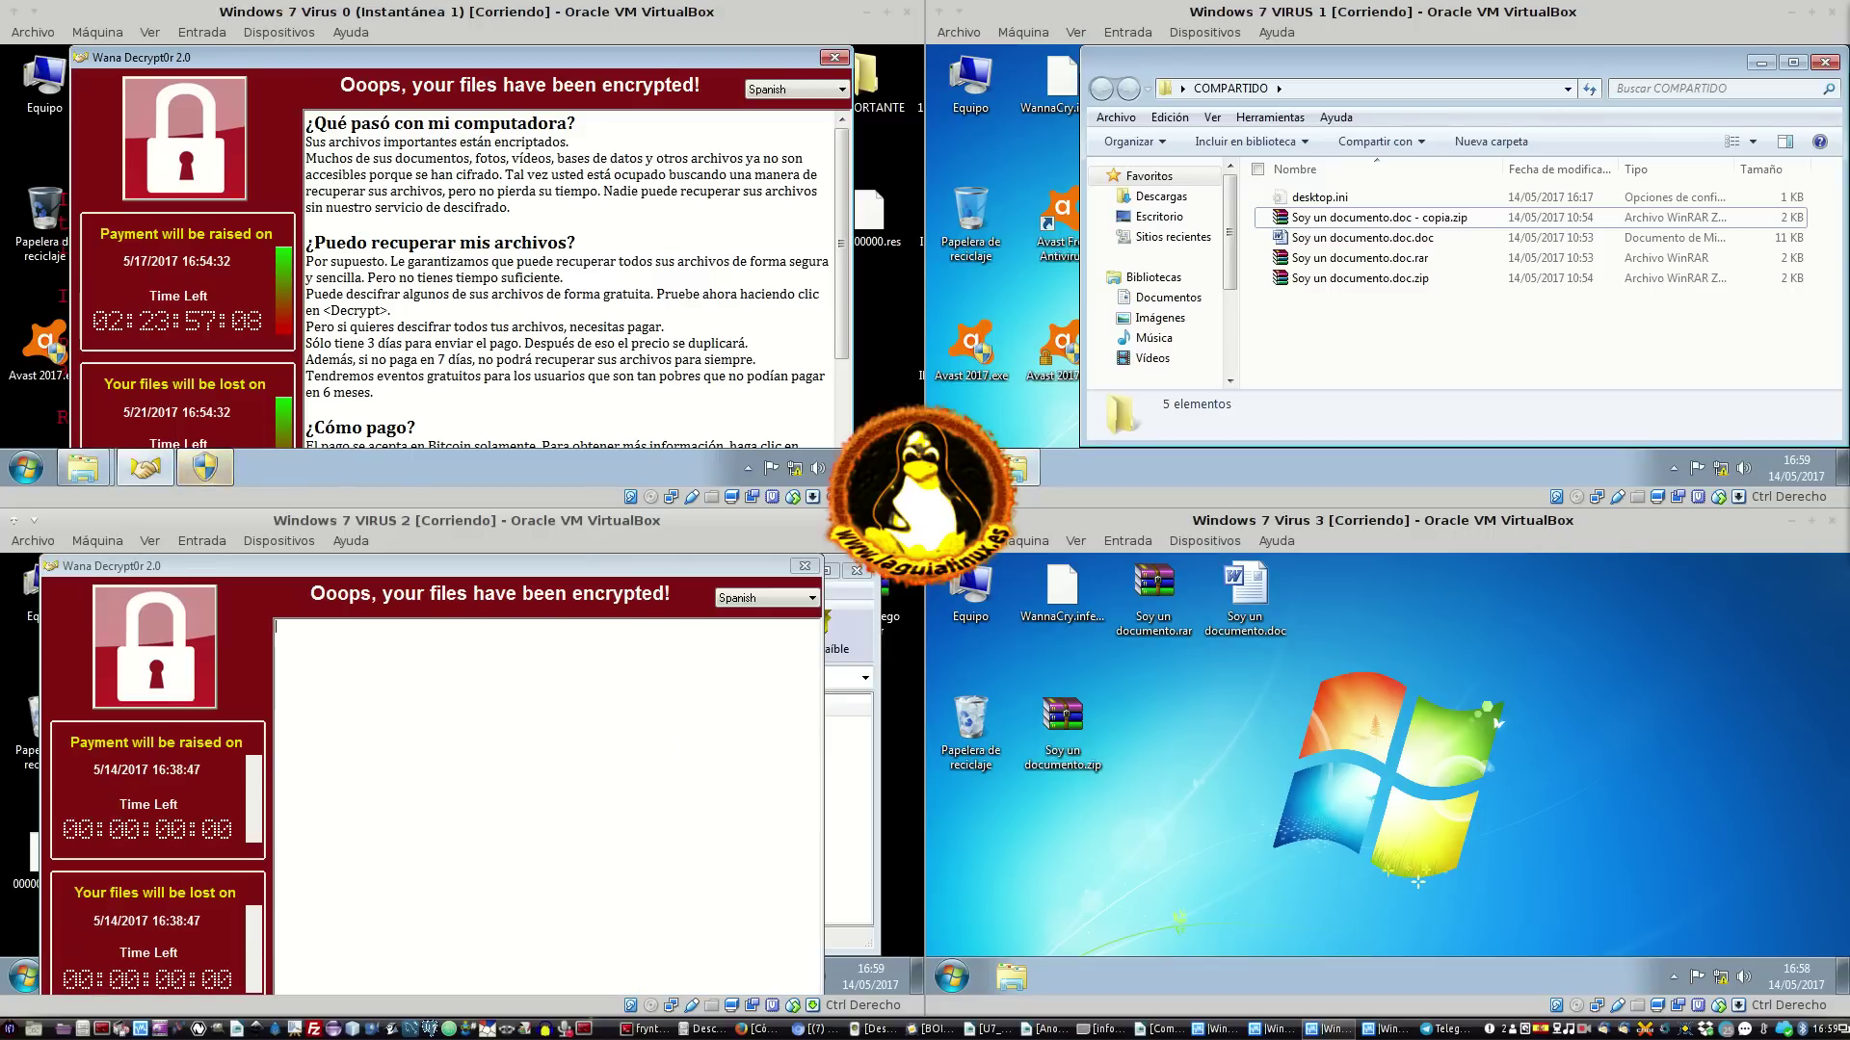
Close the ransom window, guess r.wnry's password, dismiss diagnostics, and try running taskse.exe
left_click(804, 566)
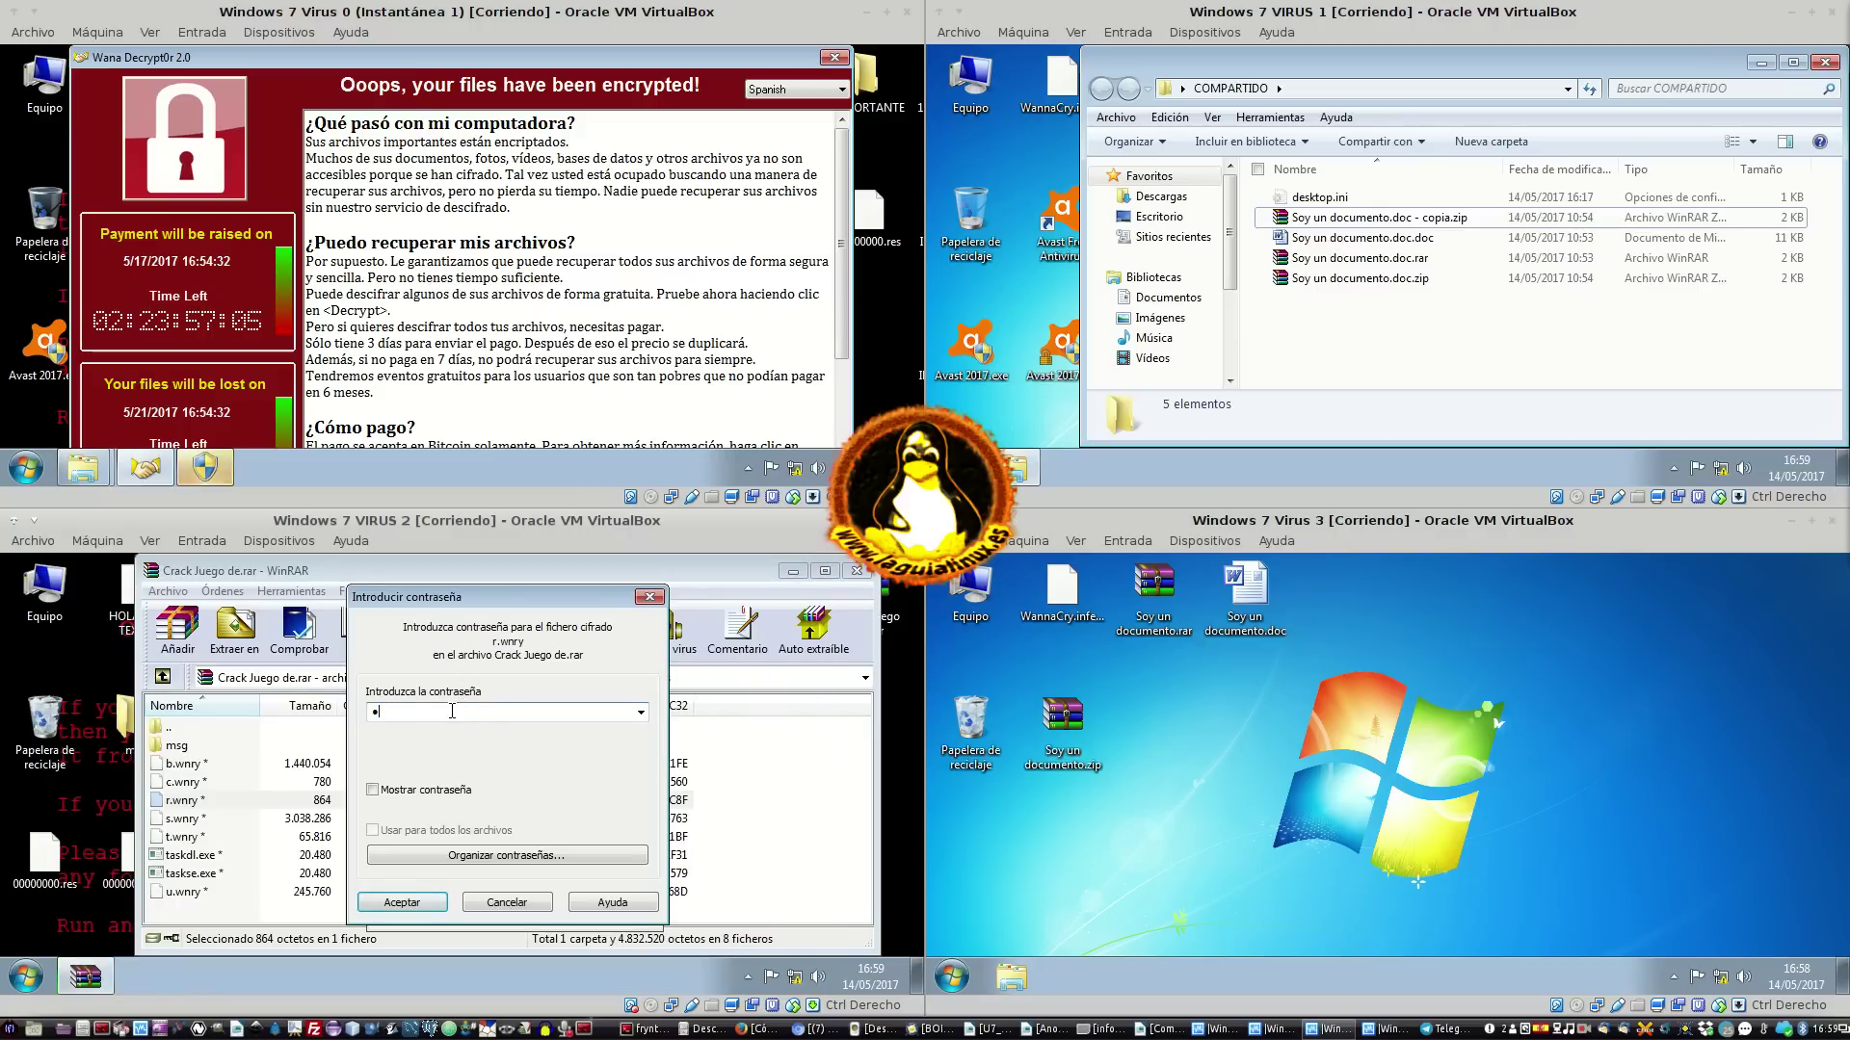
key("Return")
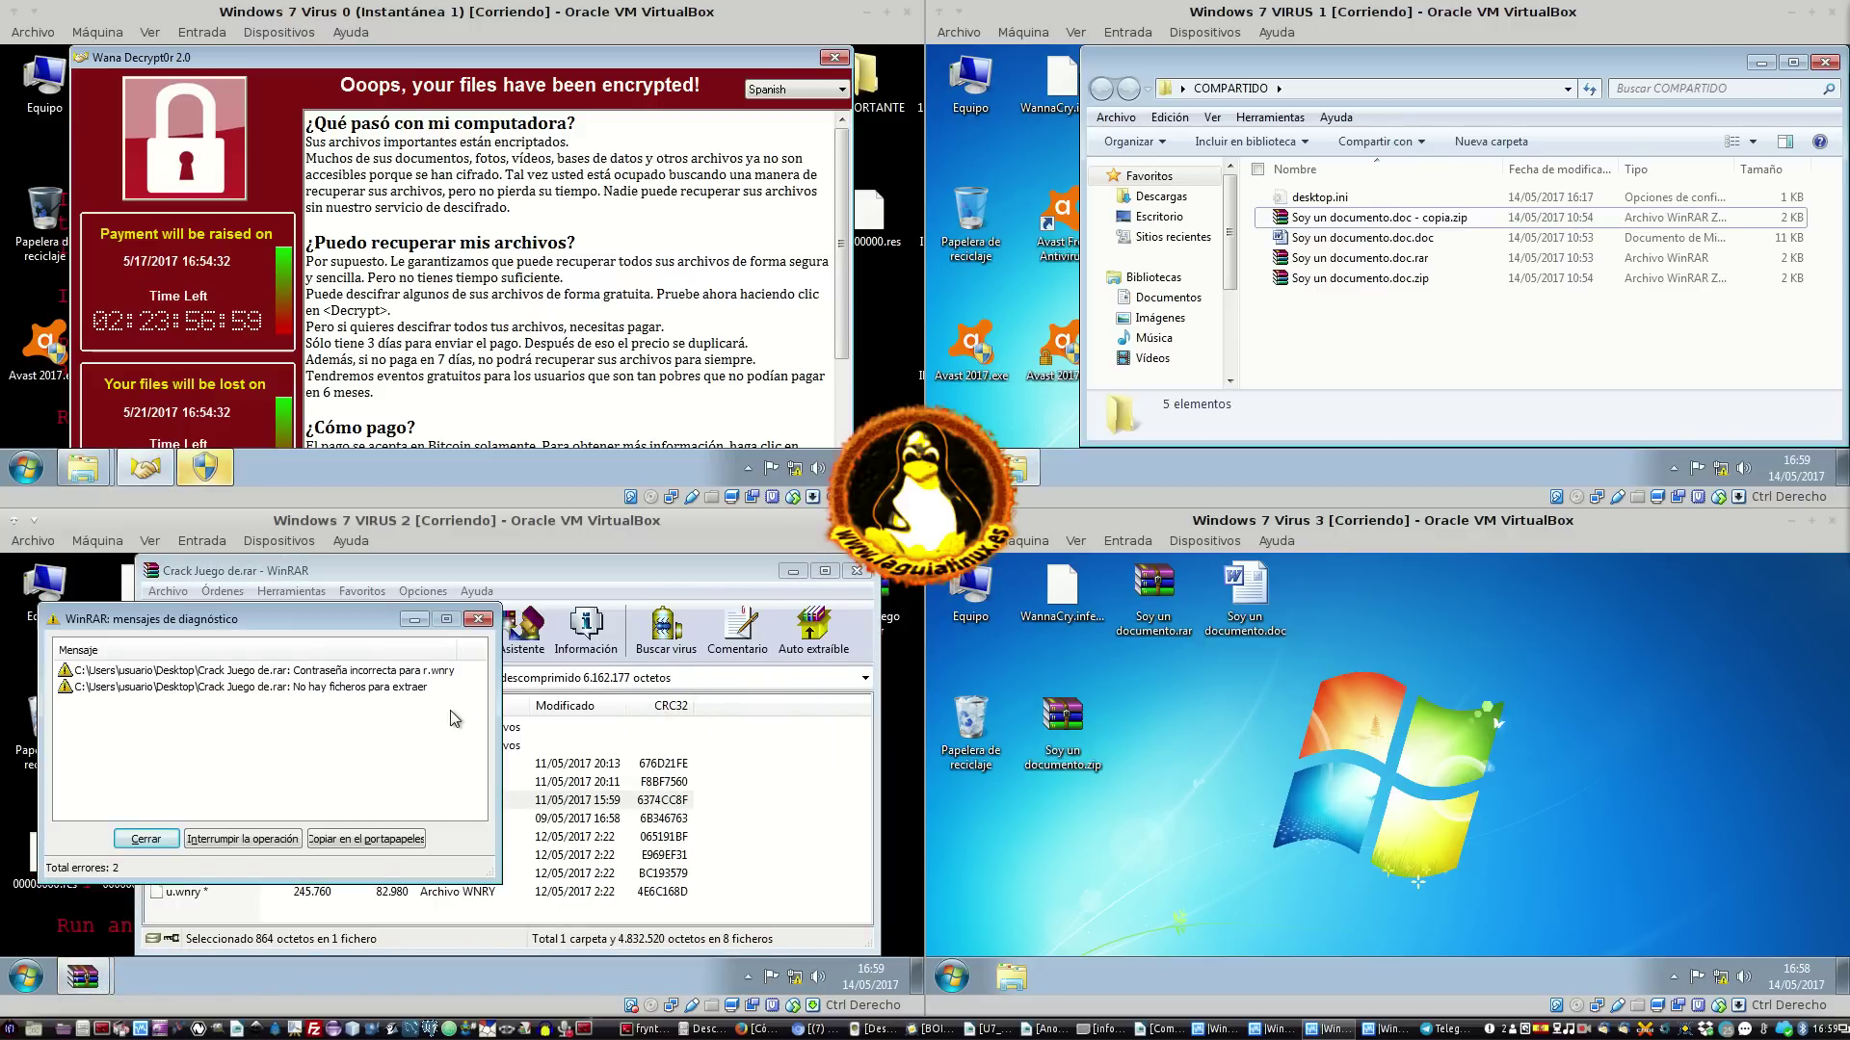
left_click(153, 841)
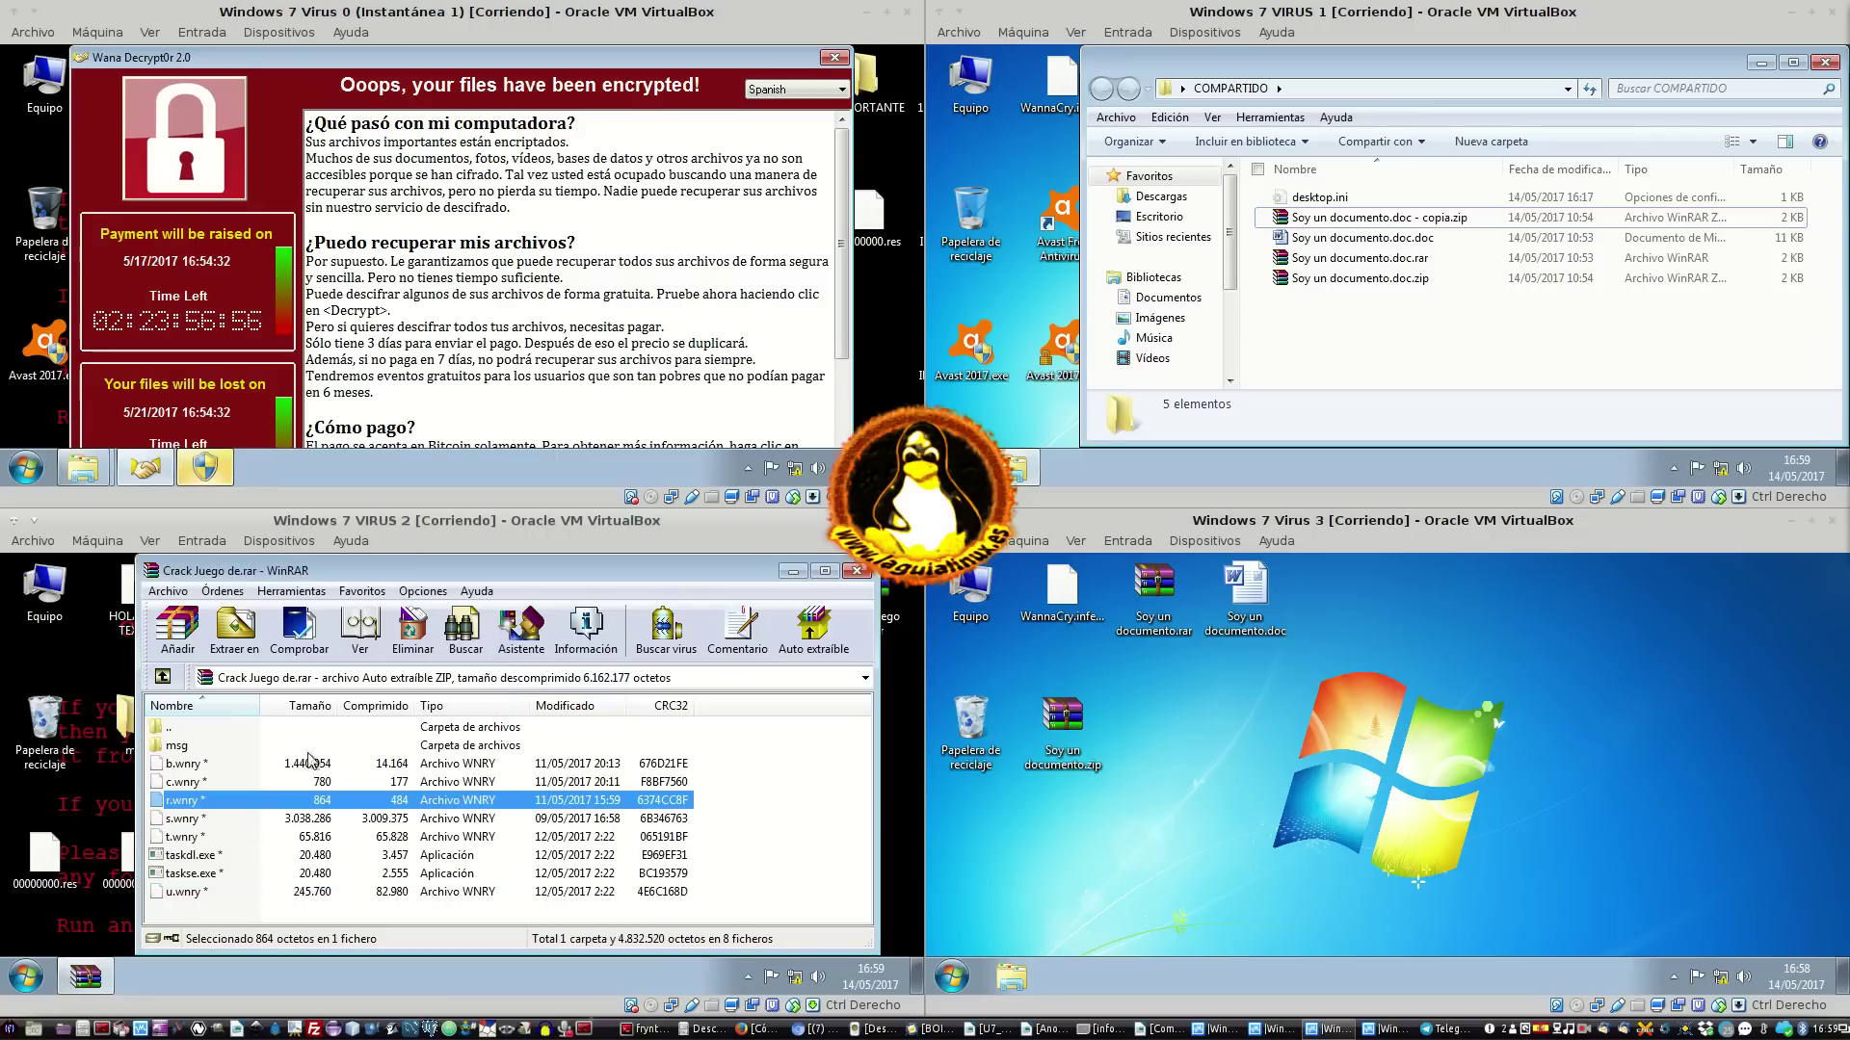
double_click(239, 877)
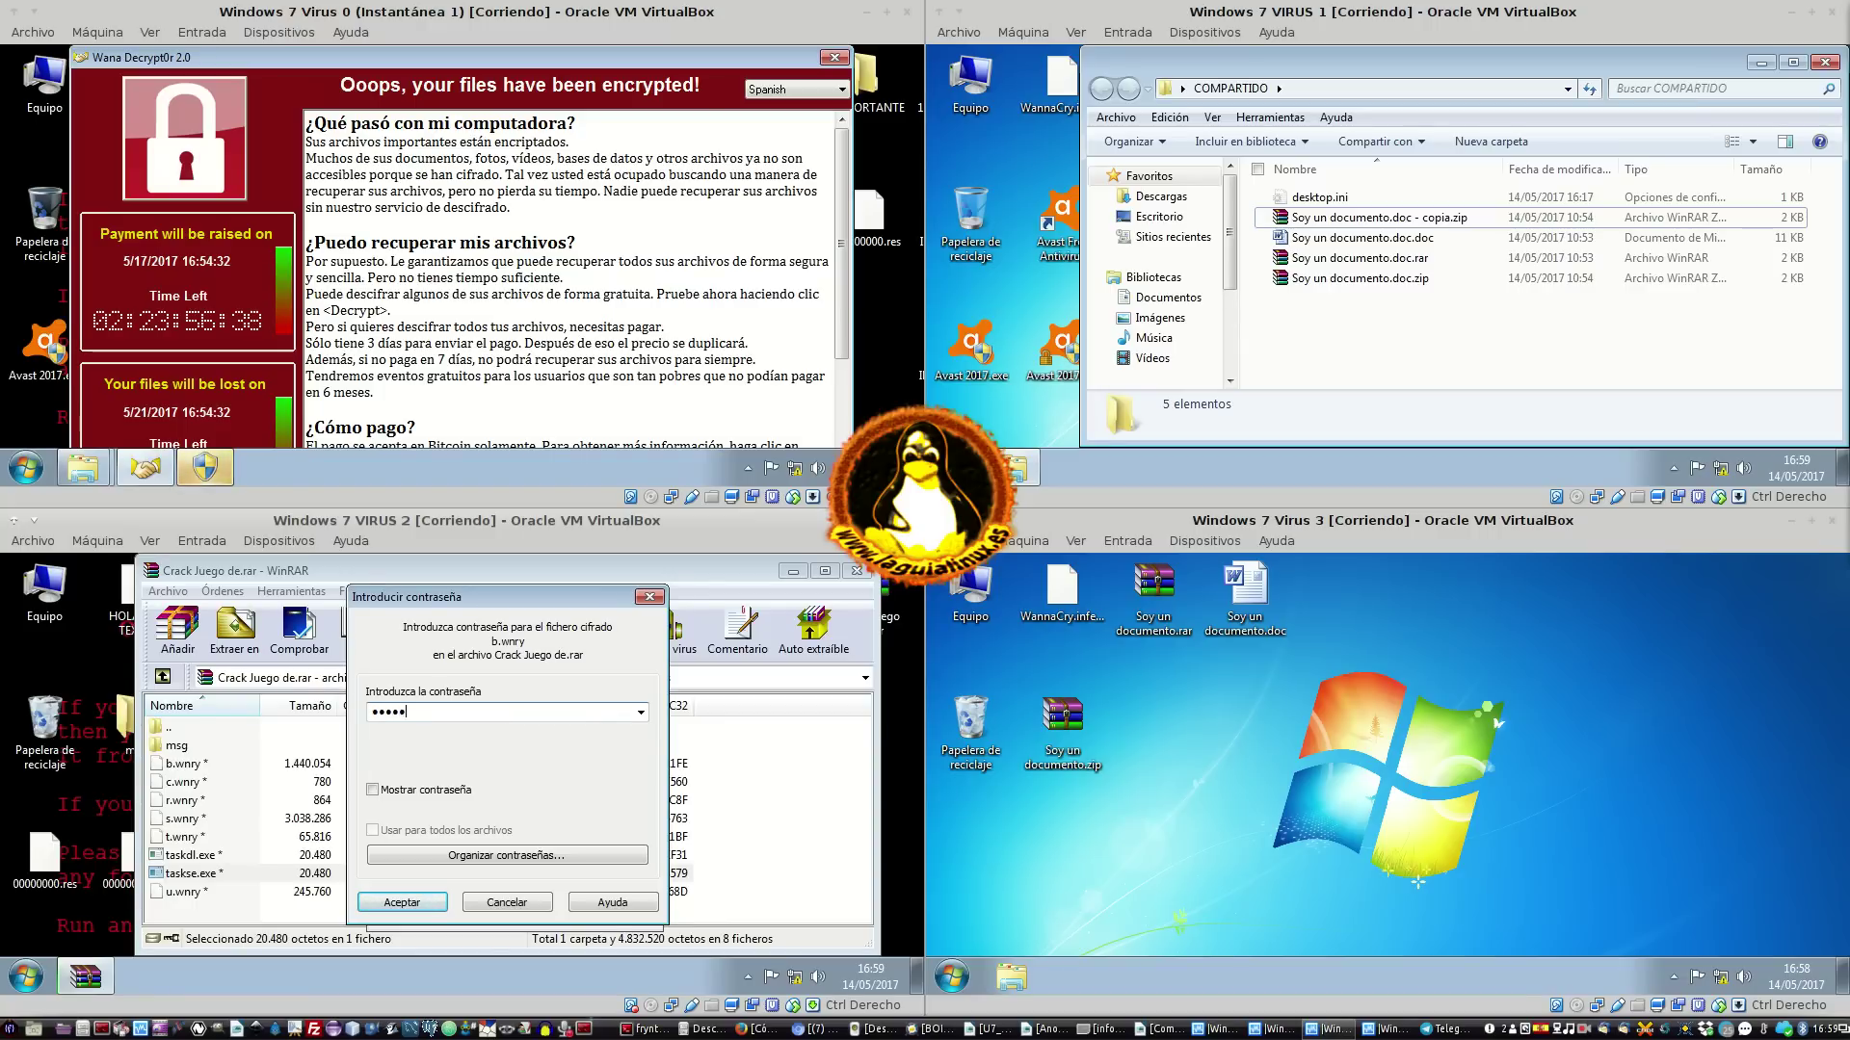
Submit guessed passwords for b.wnry, c.wnry, m_bulgarian.wnry and m_chinese (simplified).wnry
key("Return")
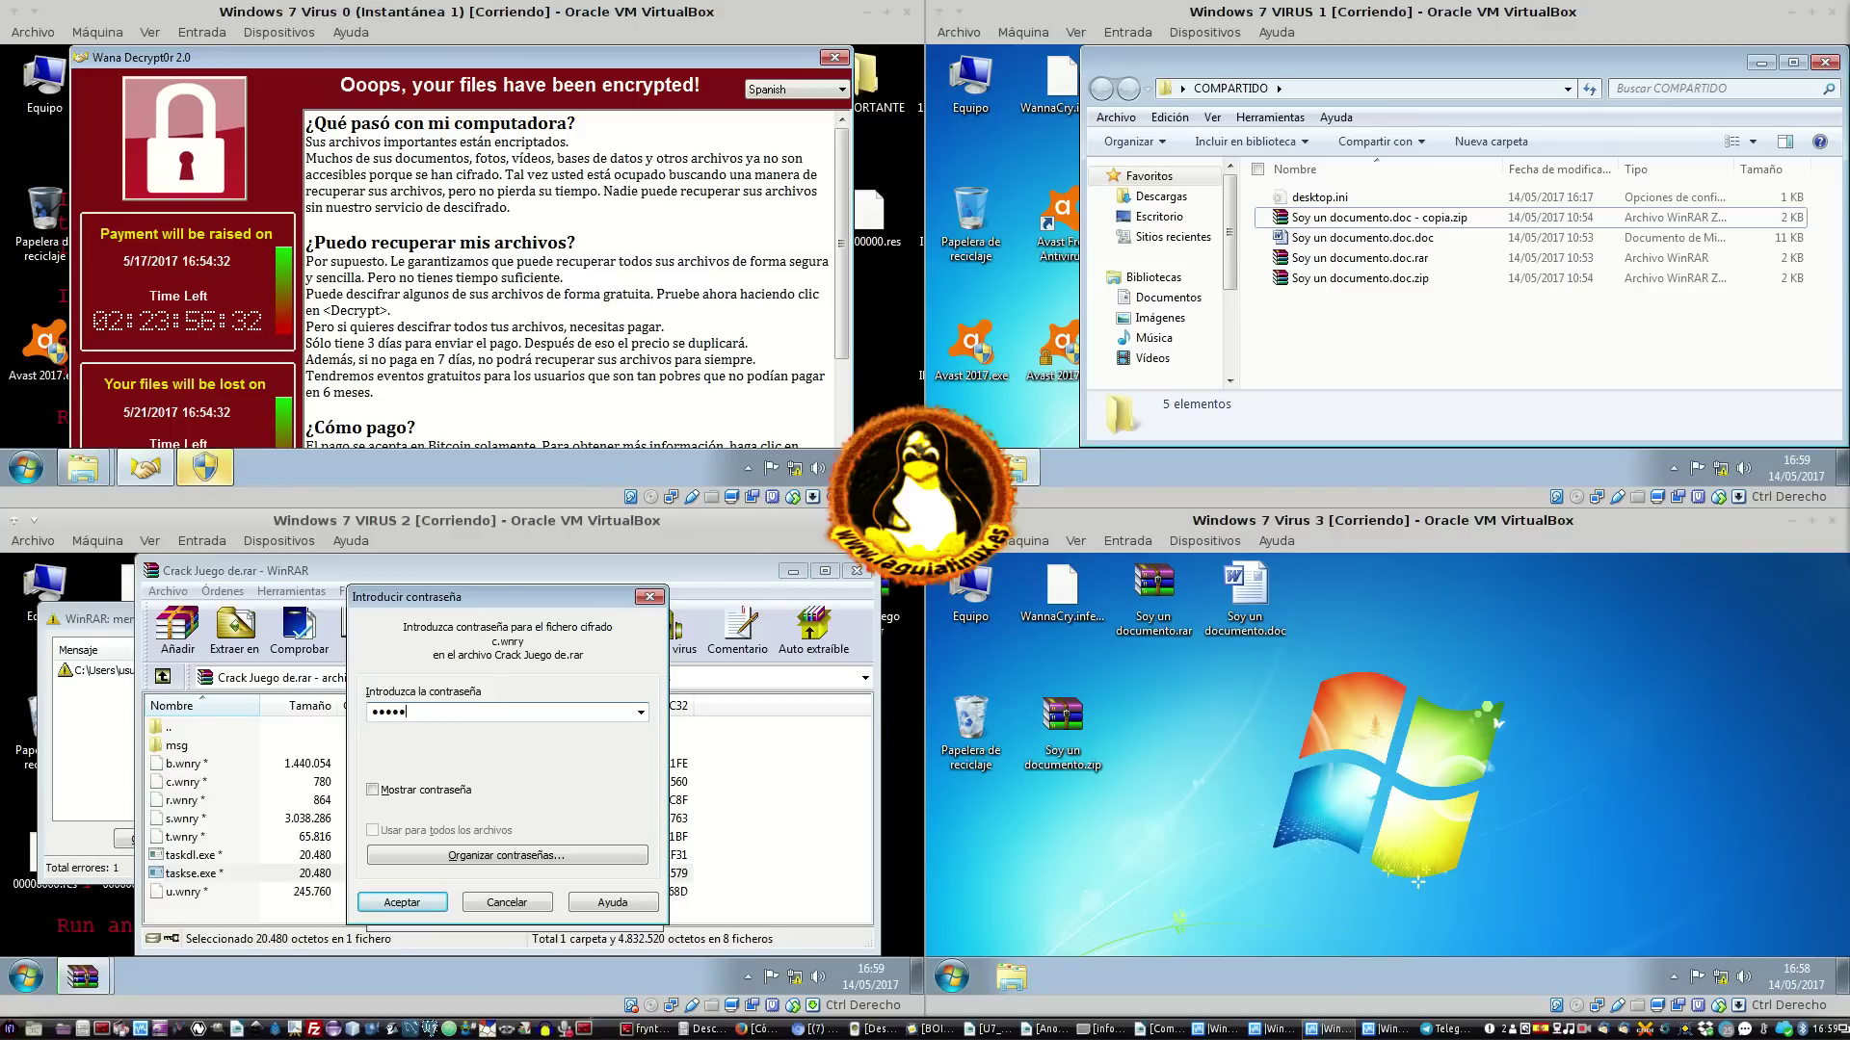
key("Return")
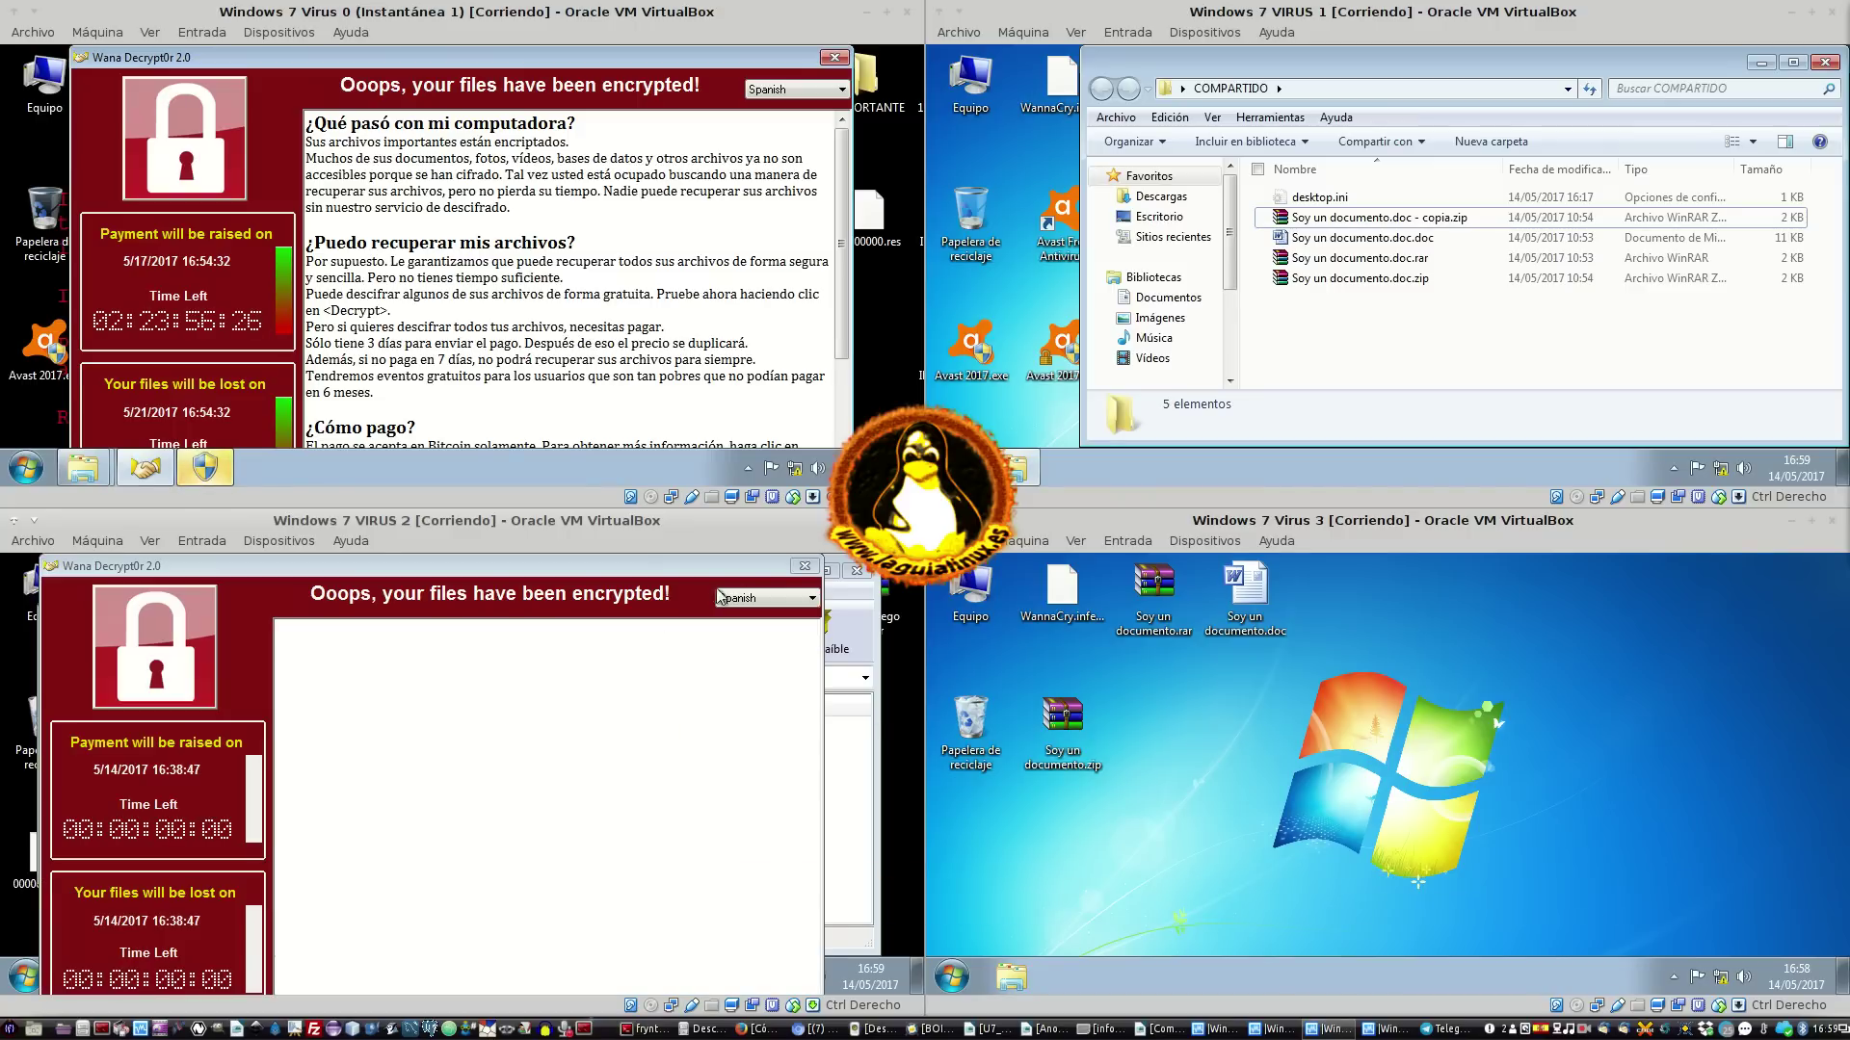
left_click(808, 567)
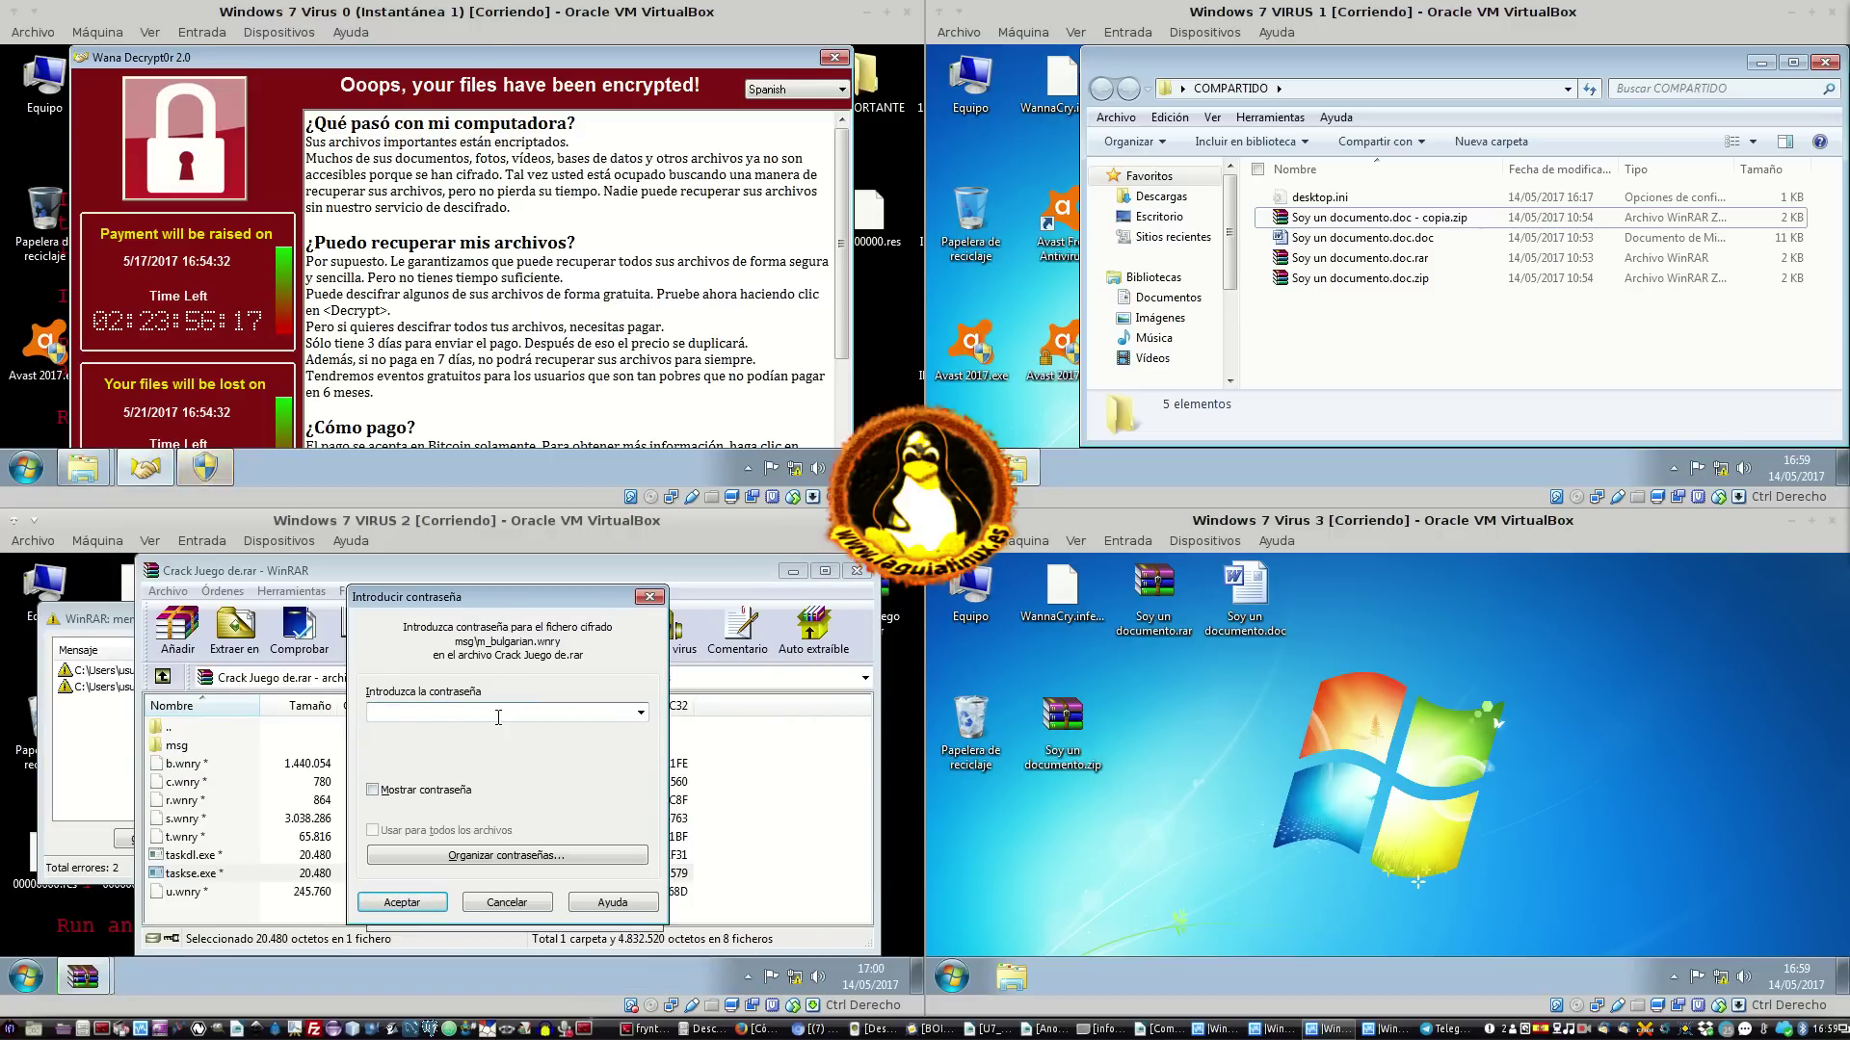
key("Return")
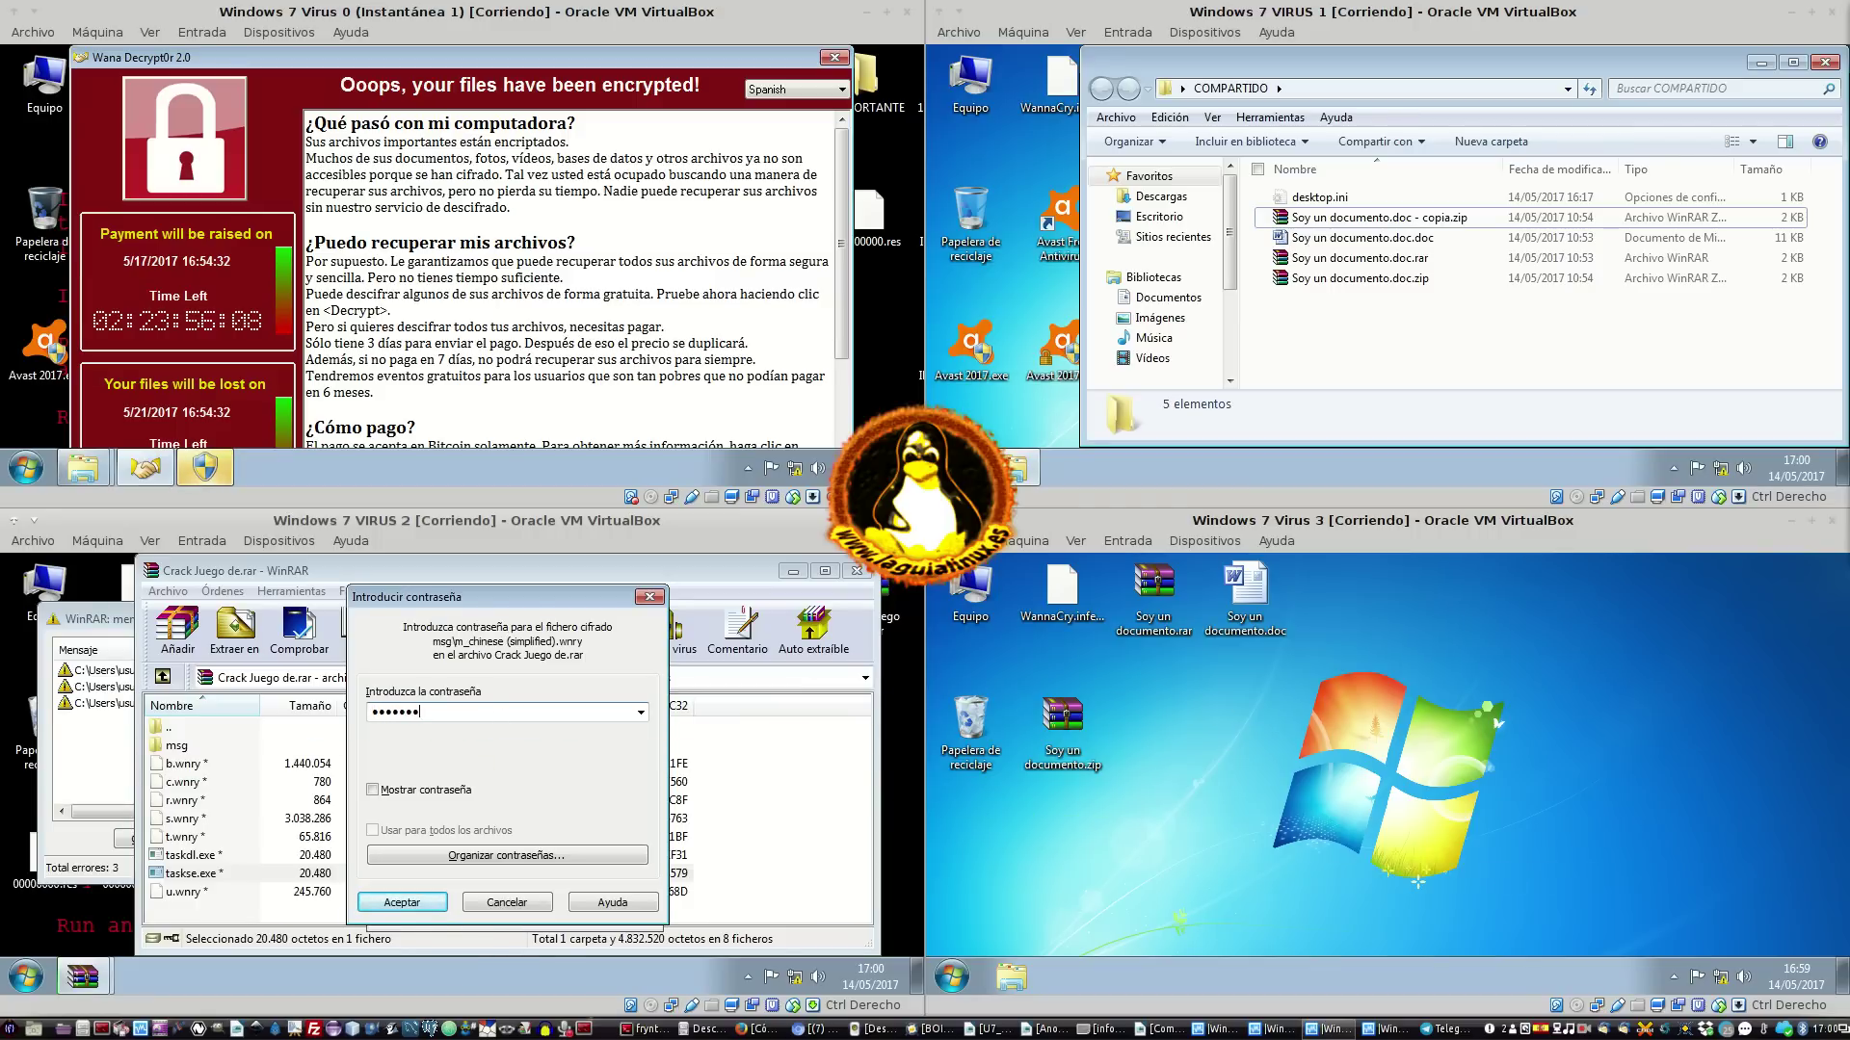
key("Return")
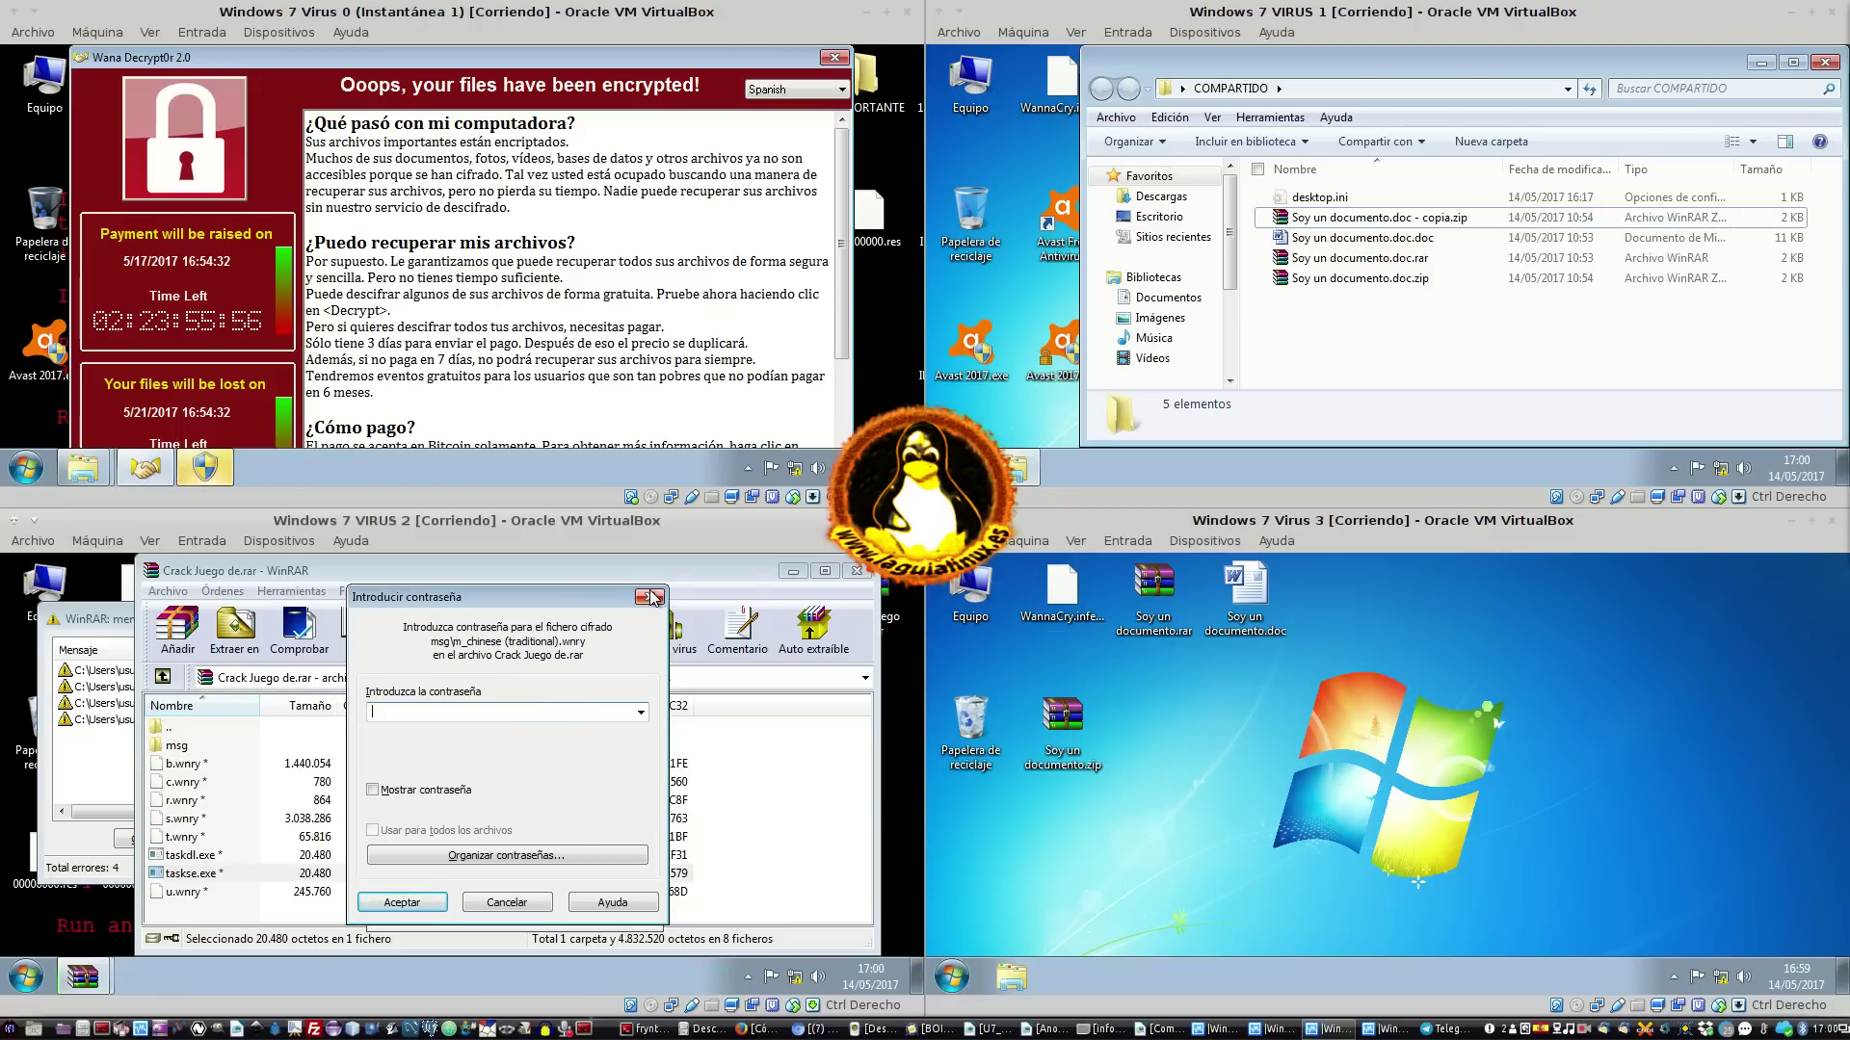
Guess a password for m_chinese (traditional).wnry, then cancel the prompts and close diagnostics
type("•••")
key("Return")
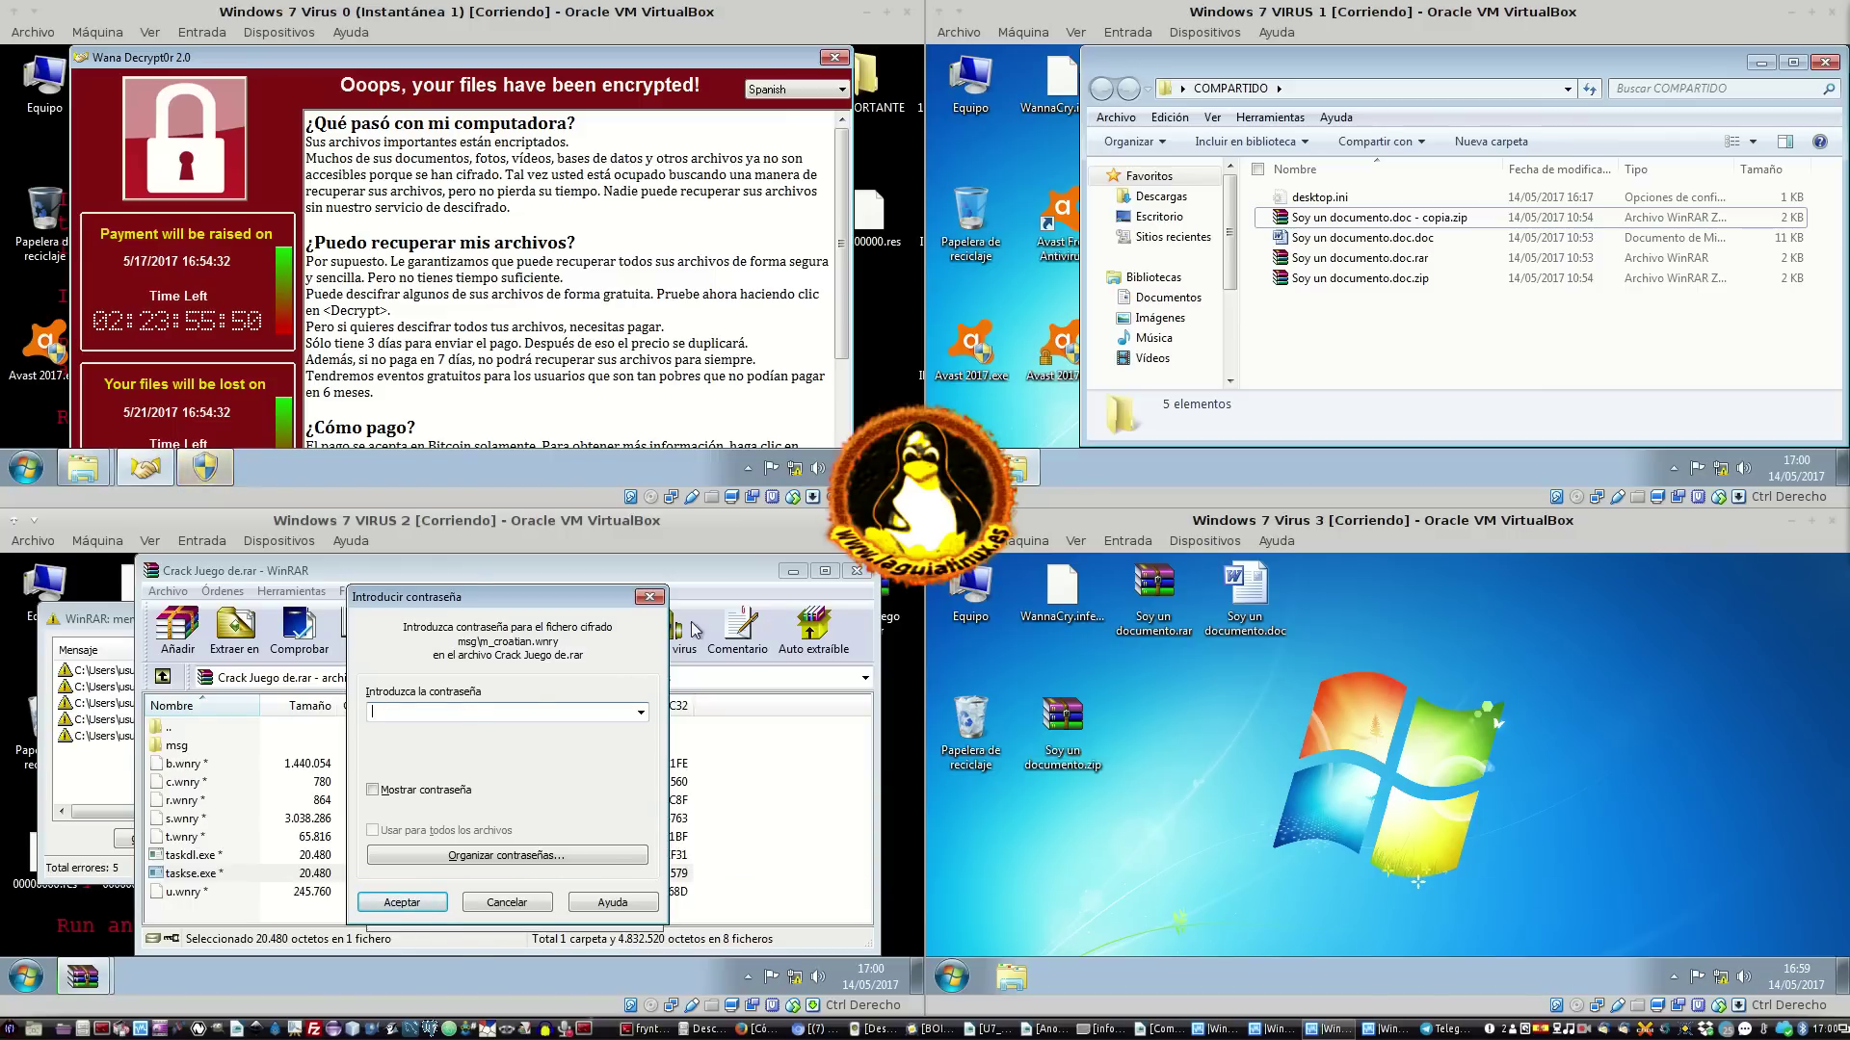
left_click(649, 597)
left_click(479, 623)
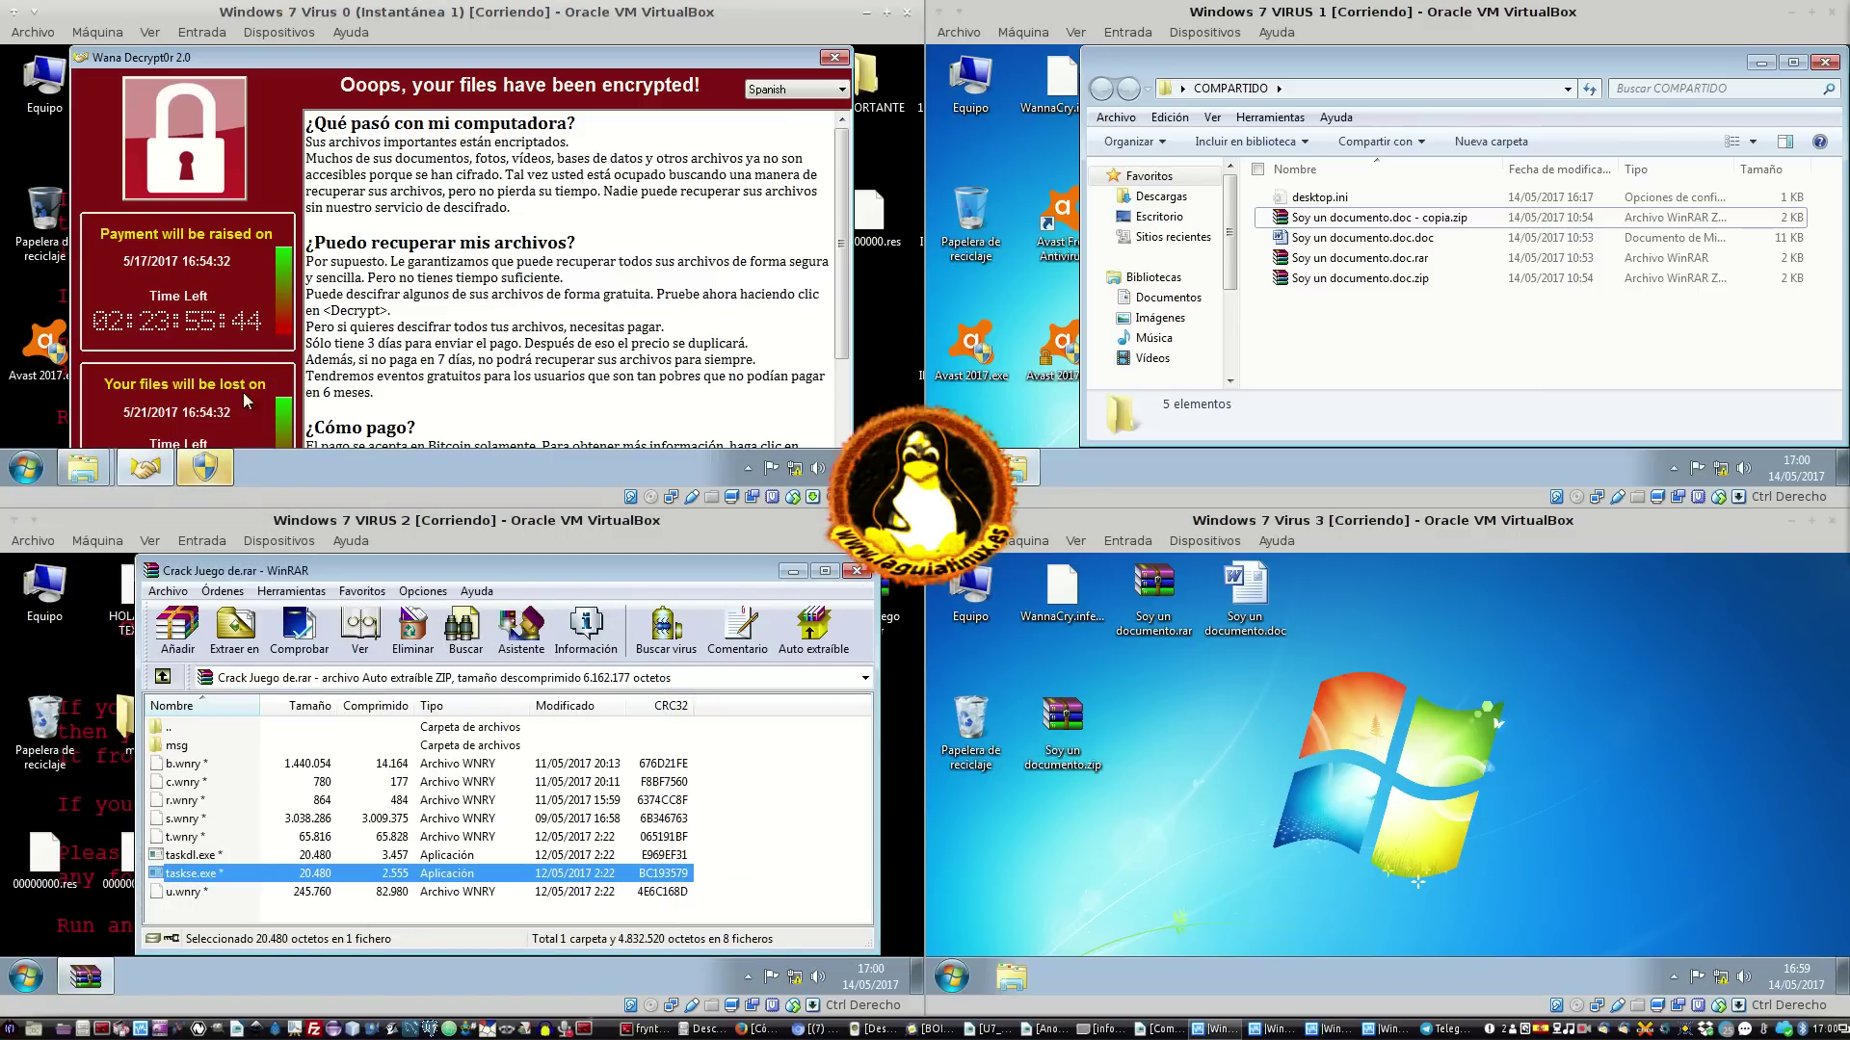
left_click(206, 467)
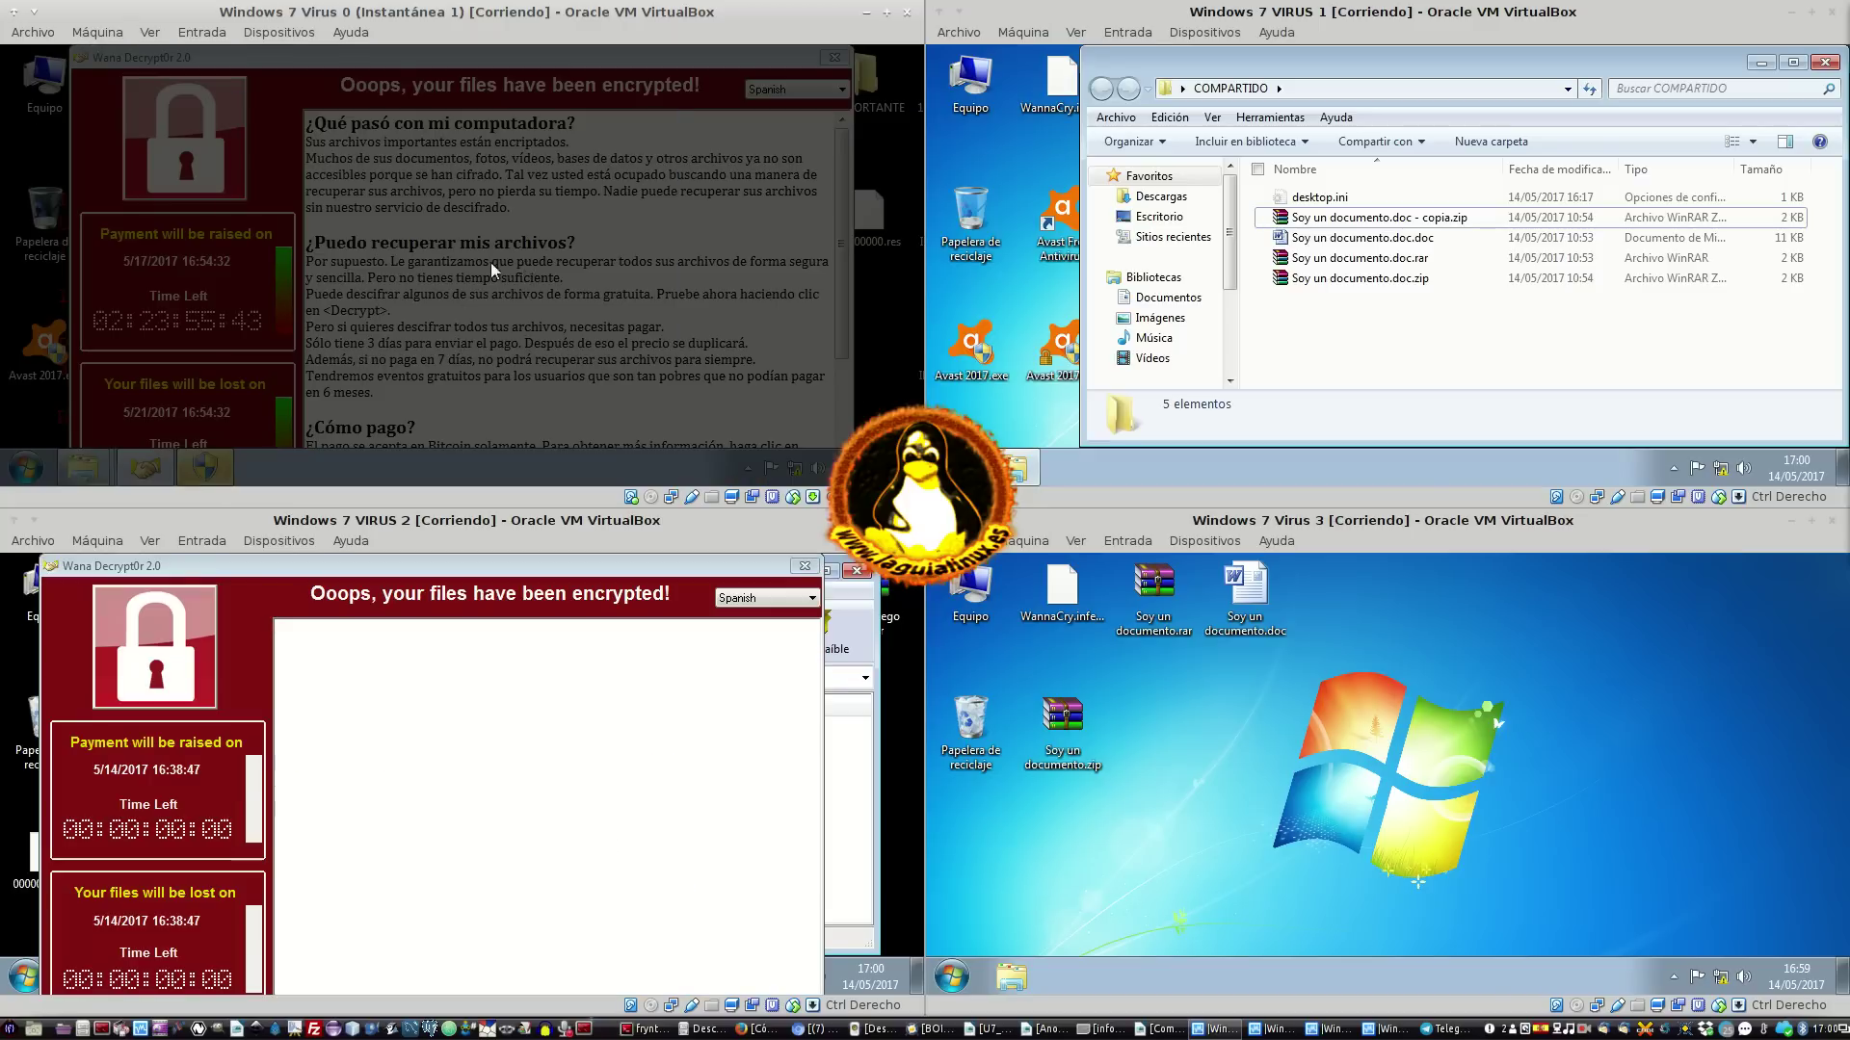
Approve the administrator prompt, close VM0's ransom window, and select several desktop icons
left_click(555, 276)
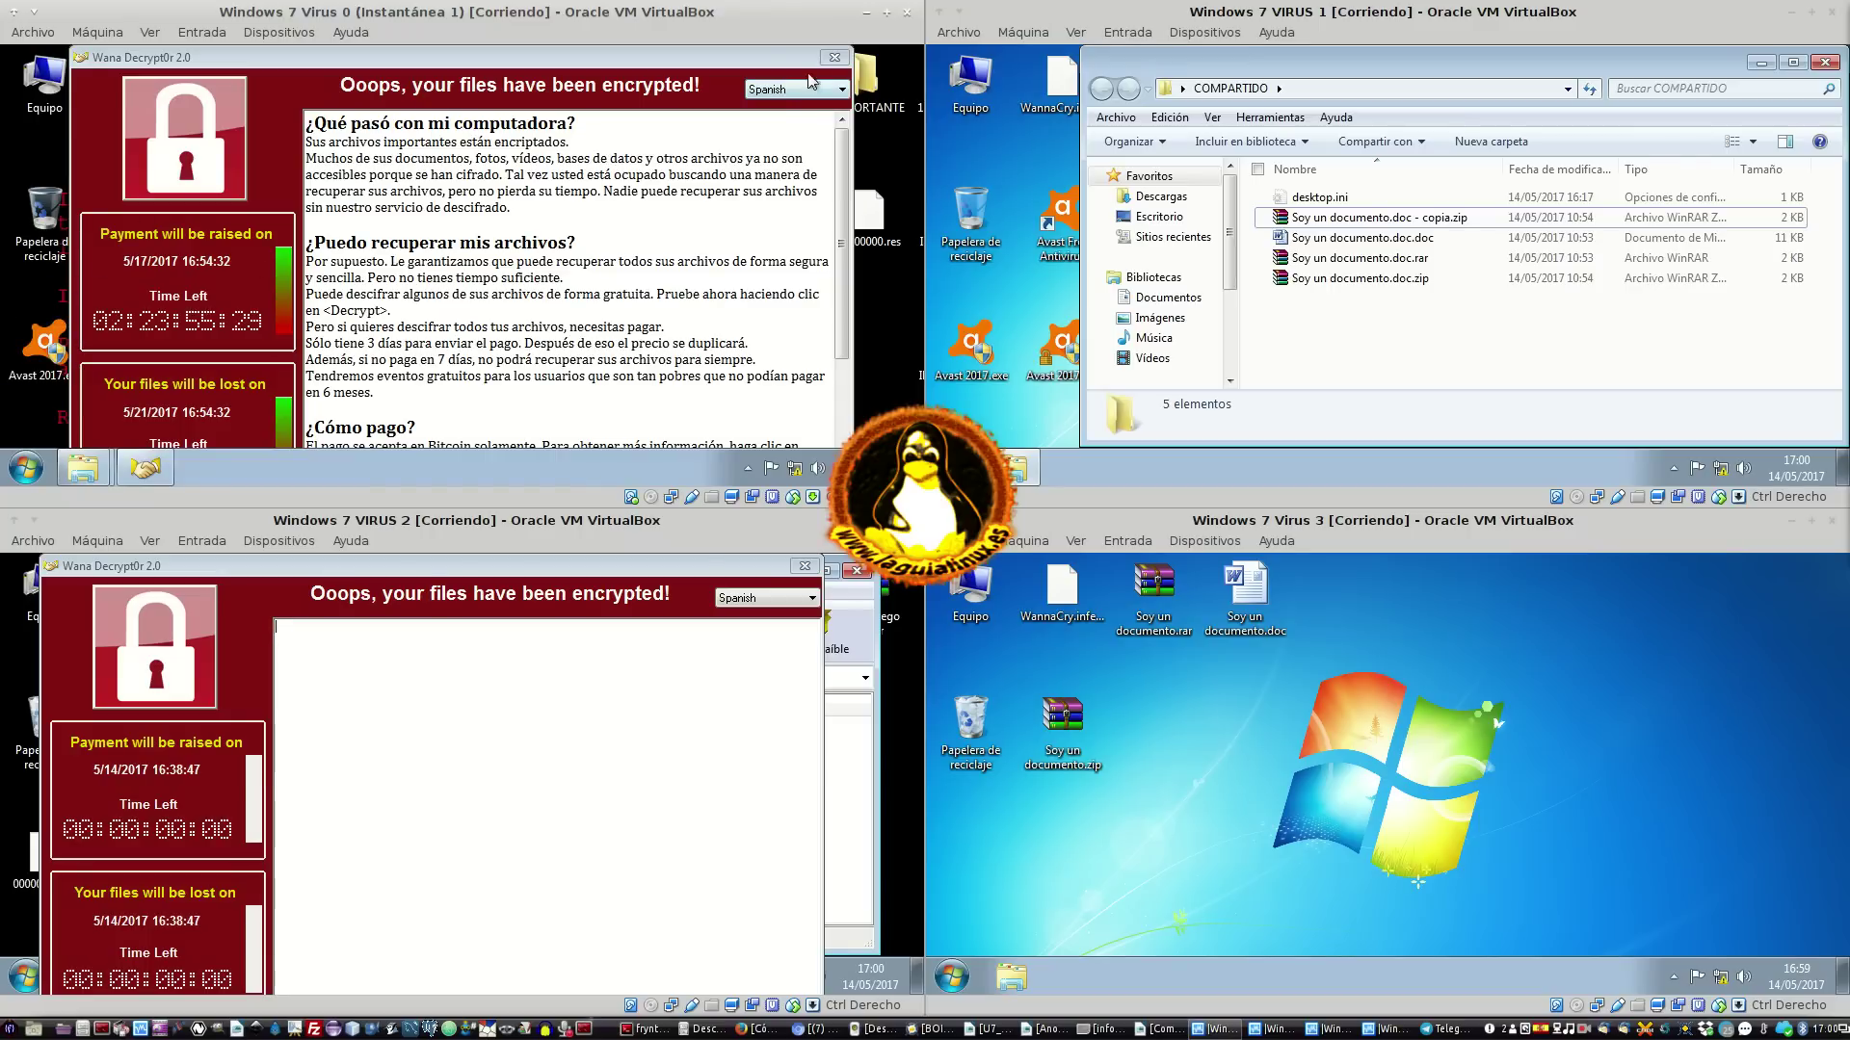
left_click(836, 57)
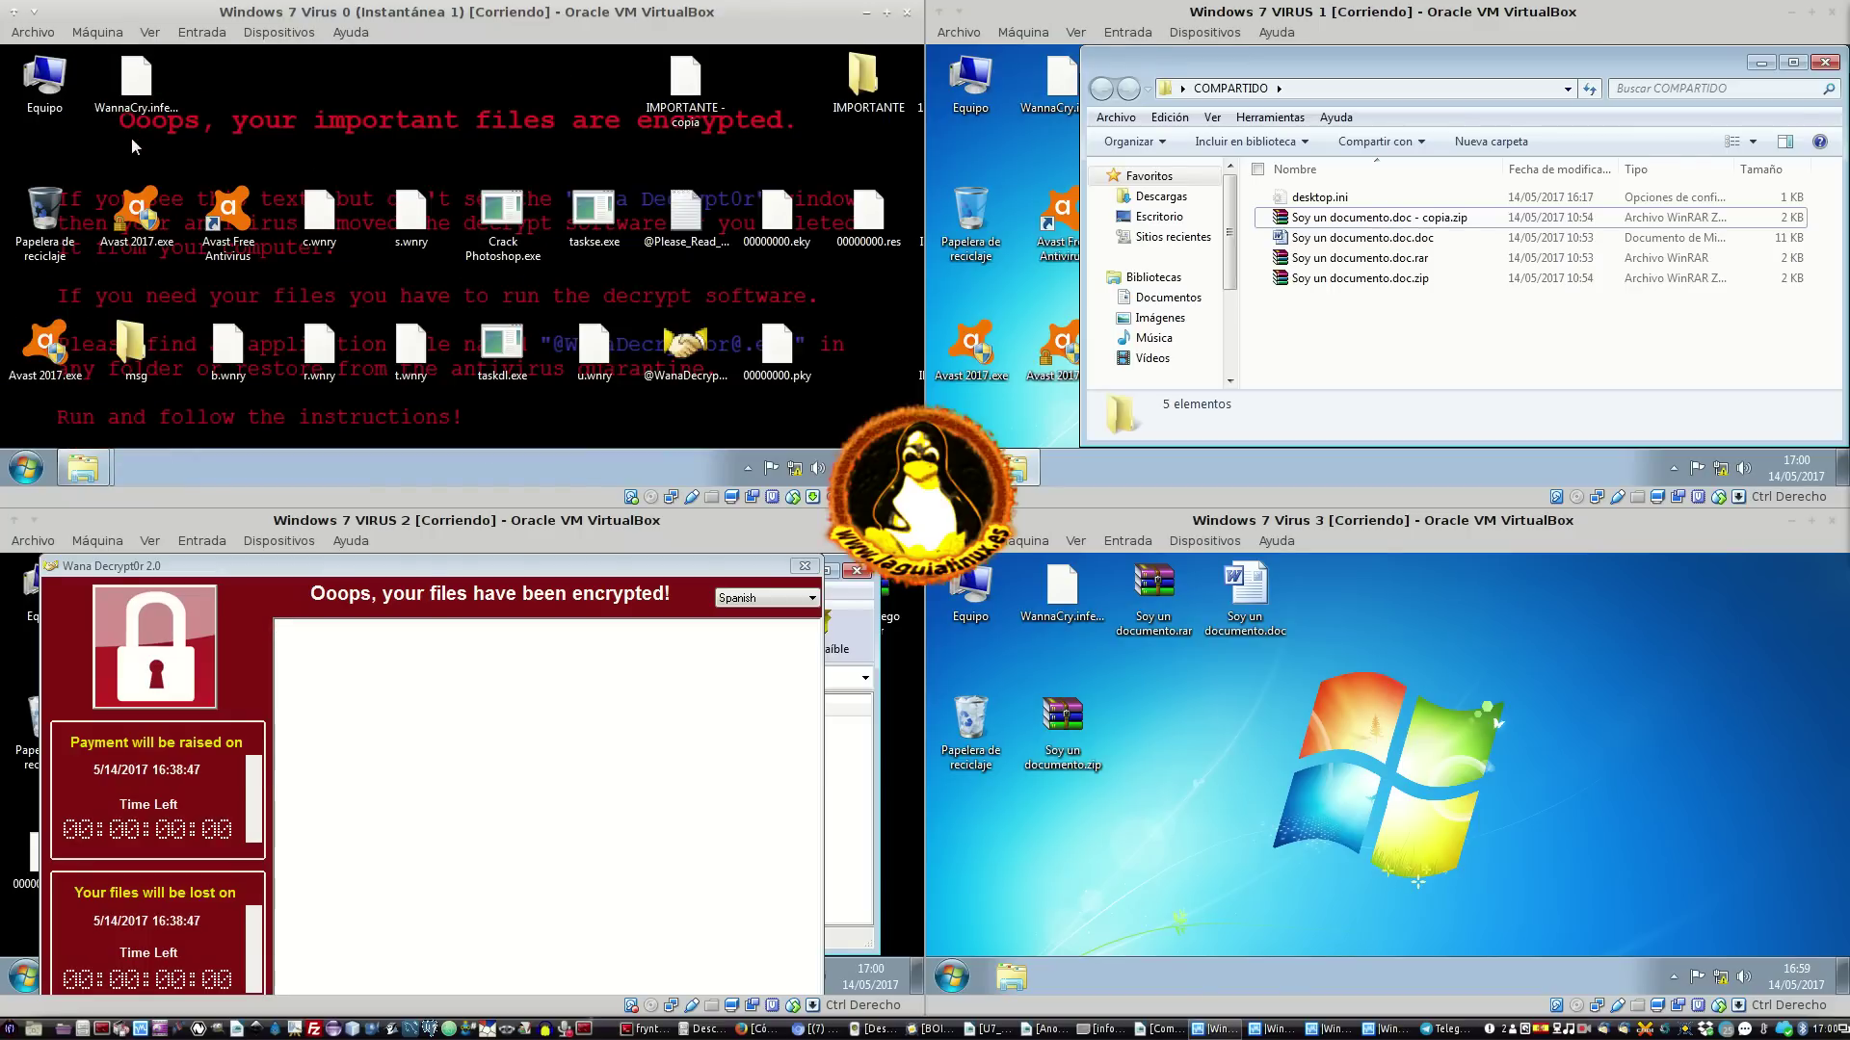
left_click_drag(229, 126, 605, 30)
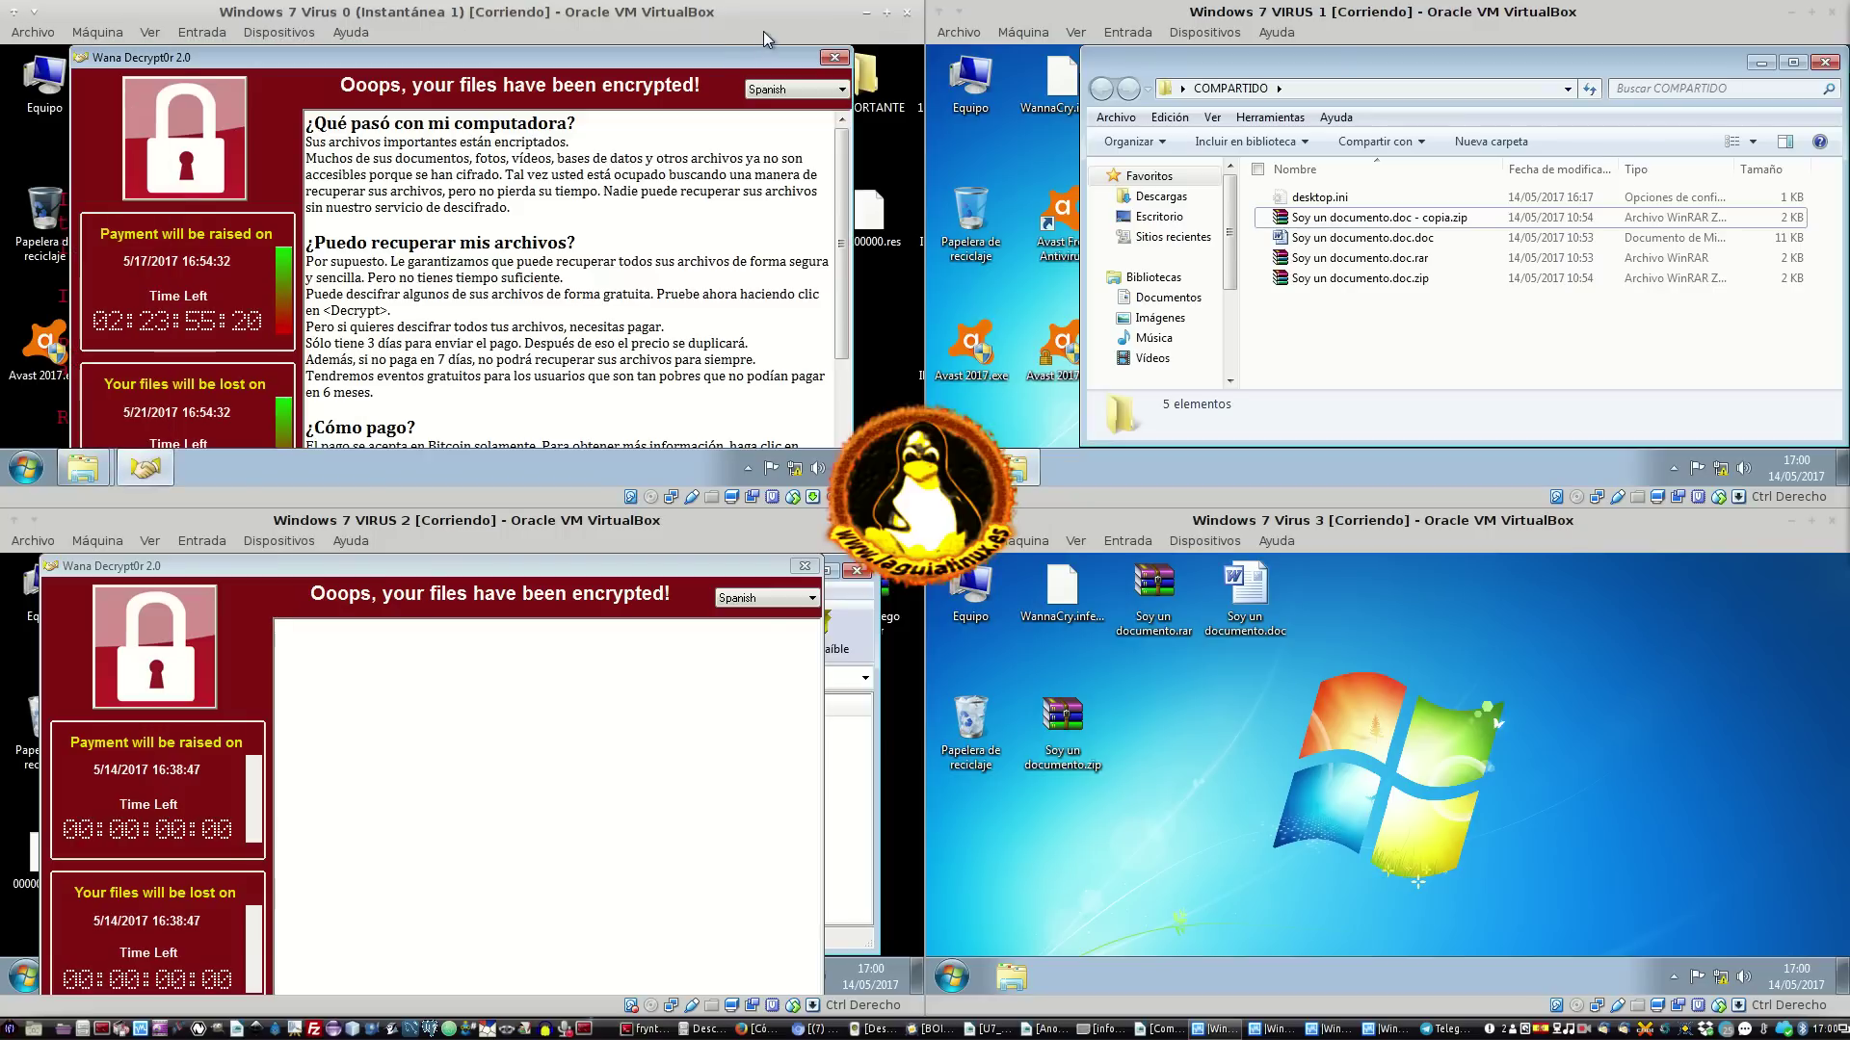
left_click(834, 57)
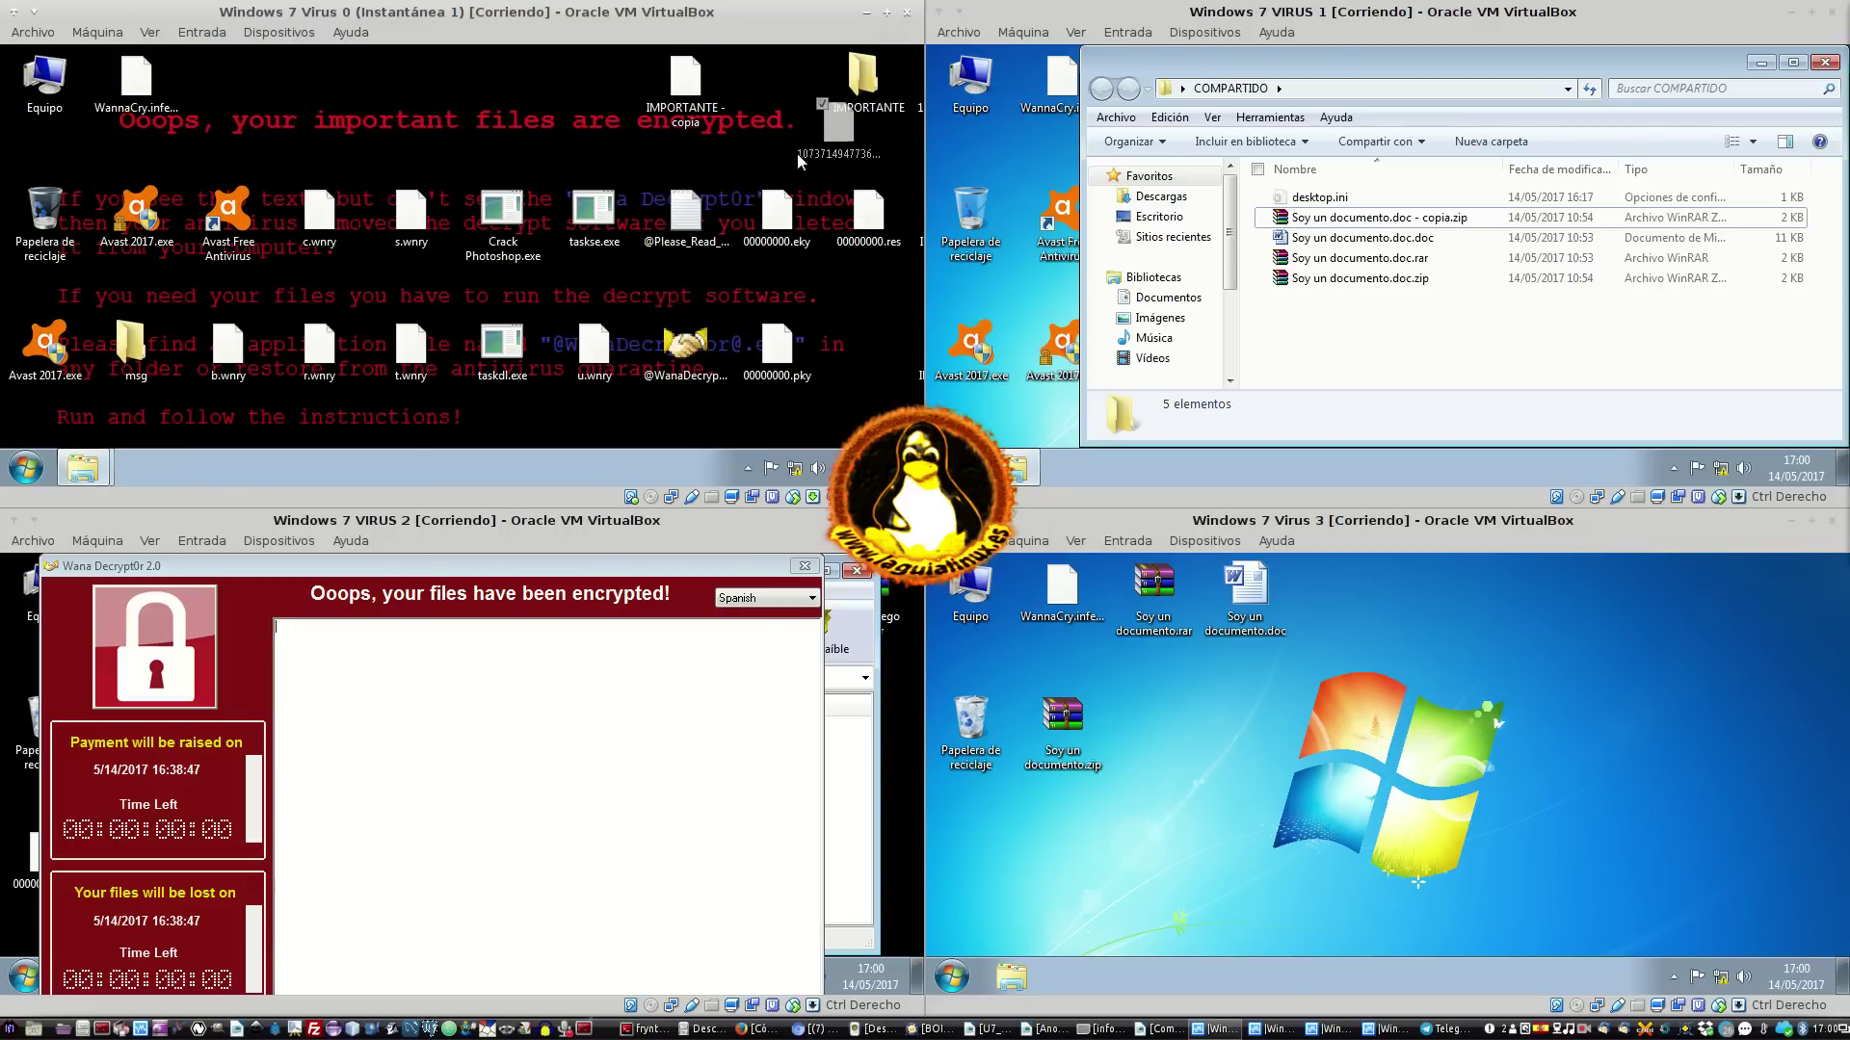
Move the IMPORTANTE folder and .WNCRY file to the right edge of VM0's desktop
left_click(870, 208, "ctrl")
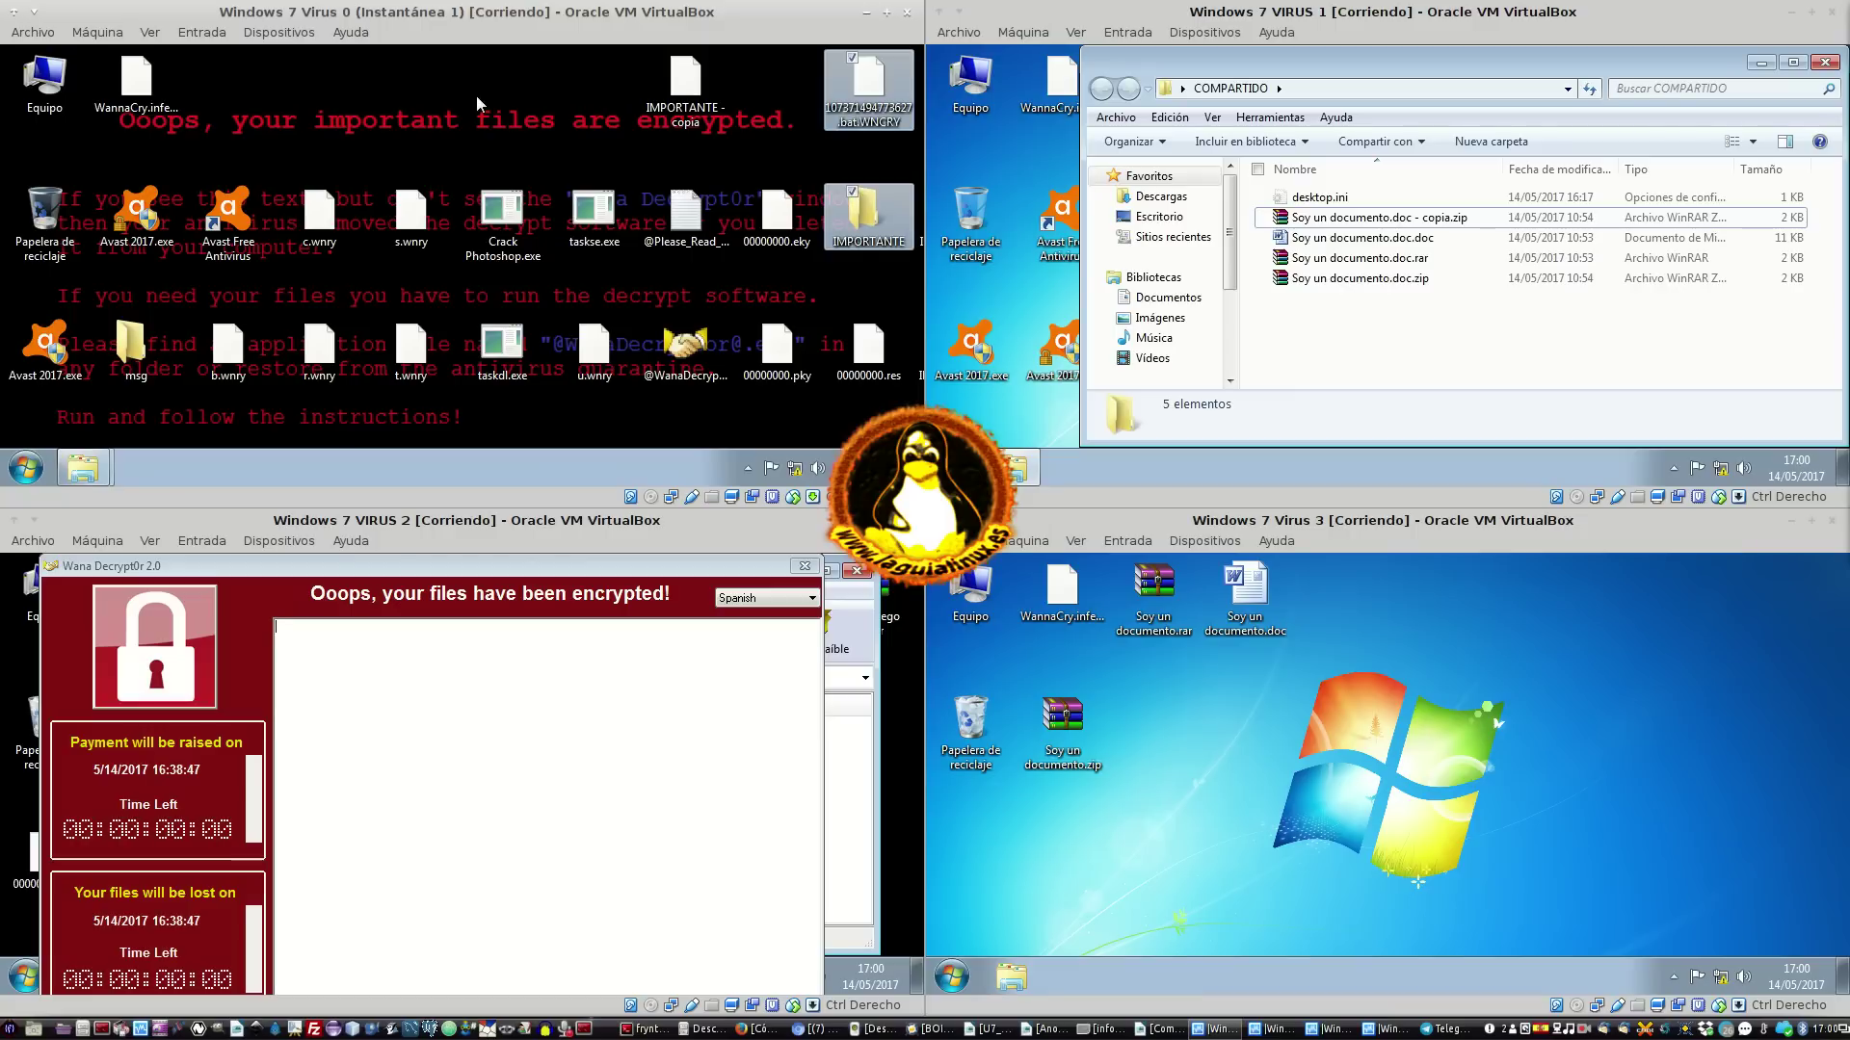
left_click_drag(864, 198, 477, 214)
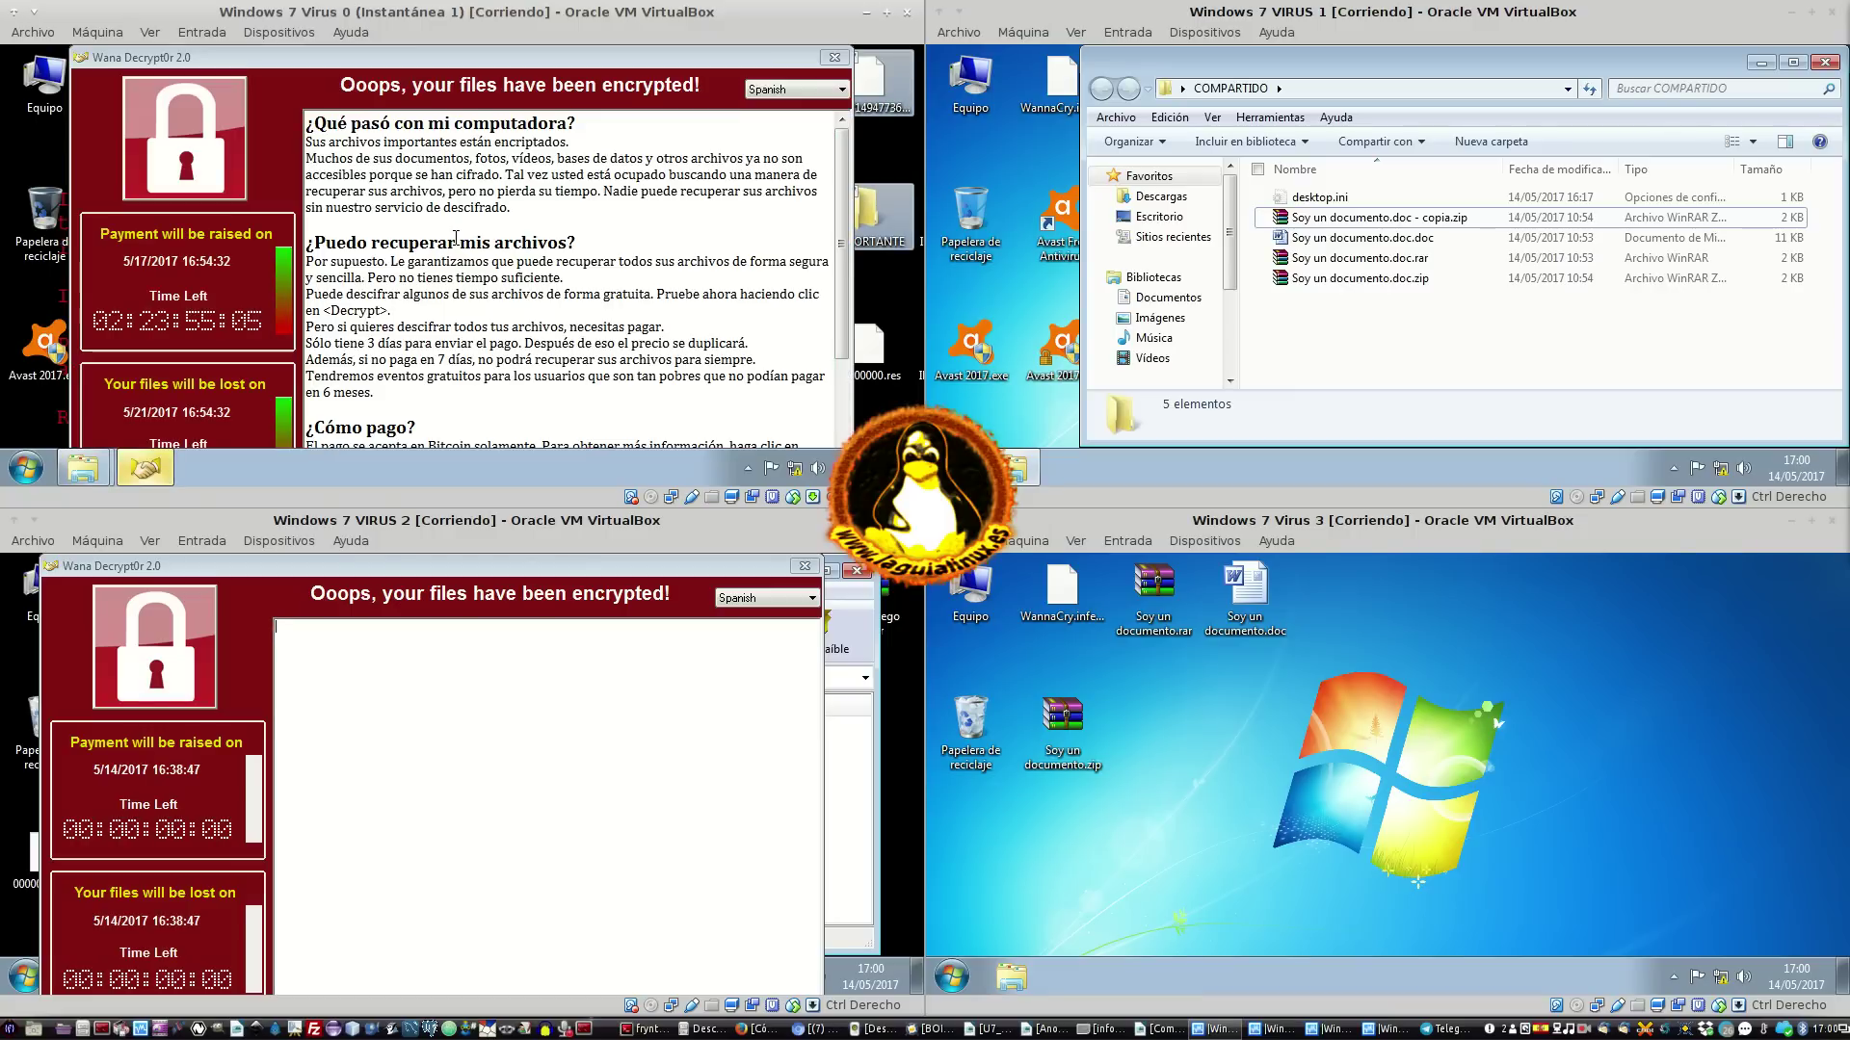
left_click(837, 58)
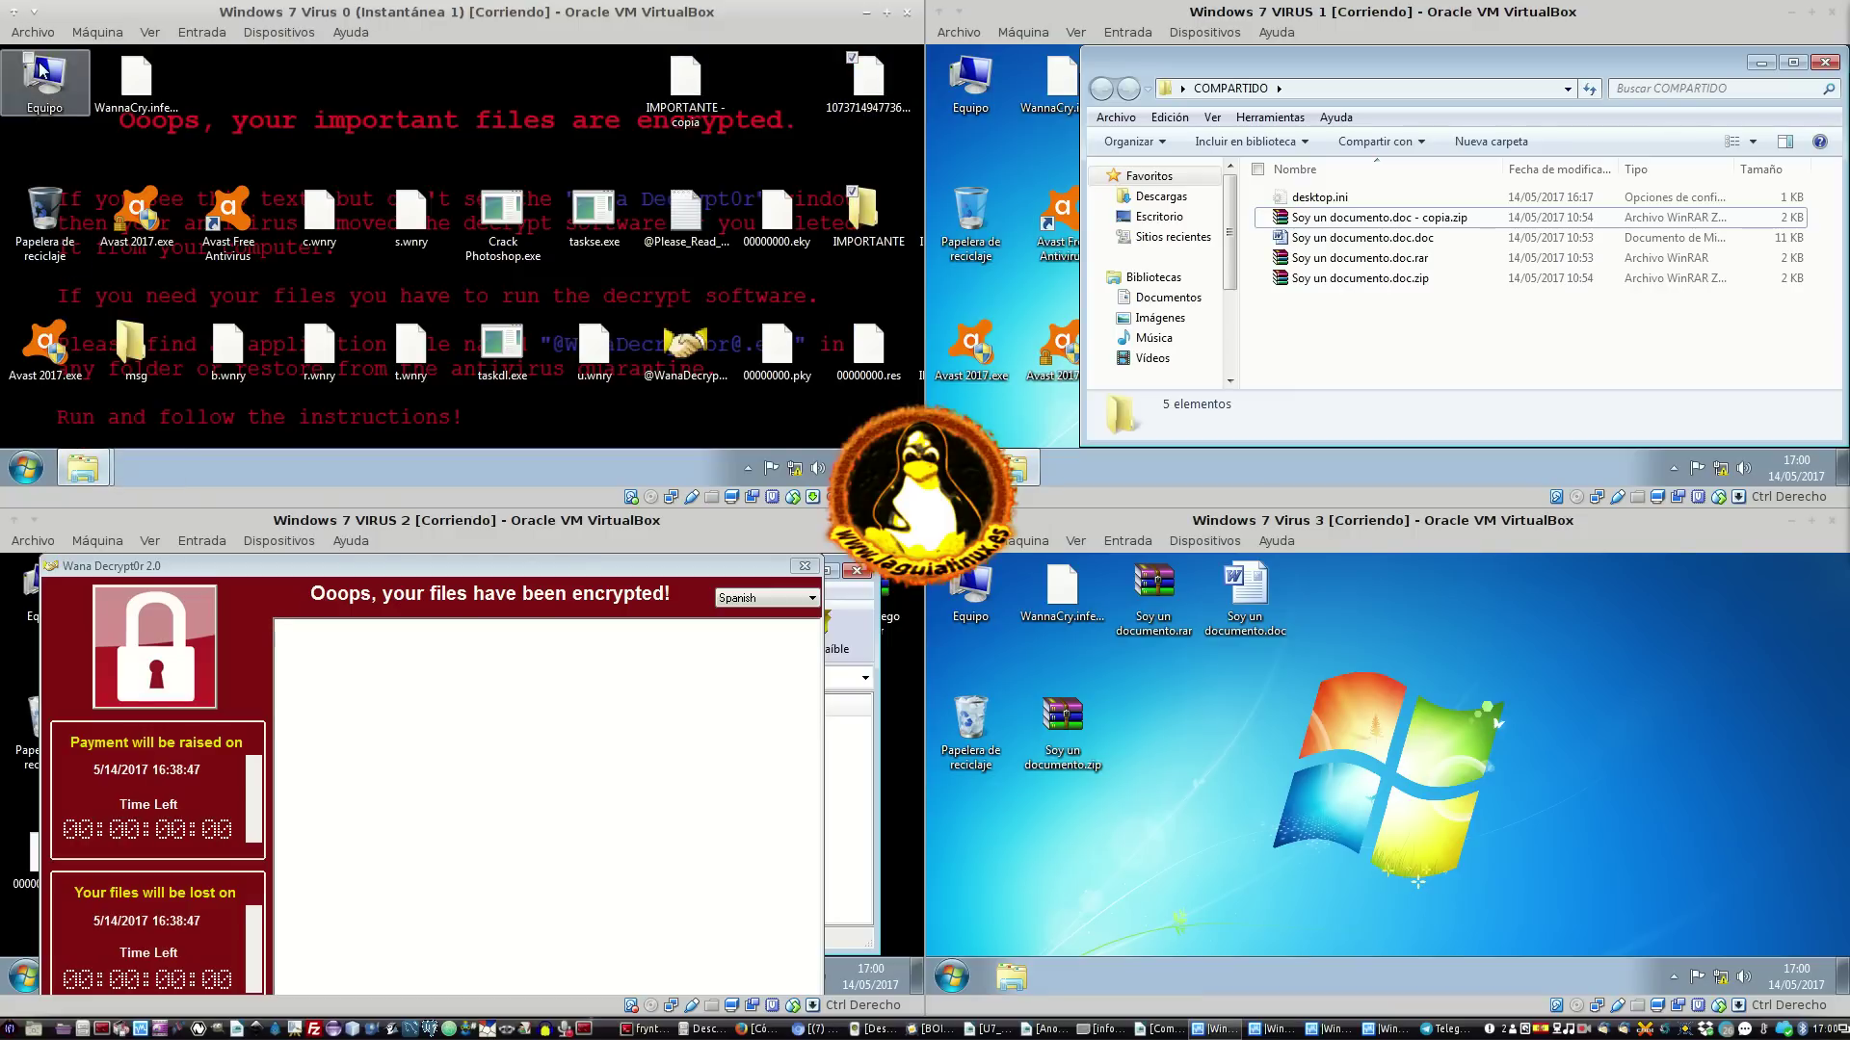
double_click(45, 79)
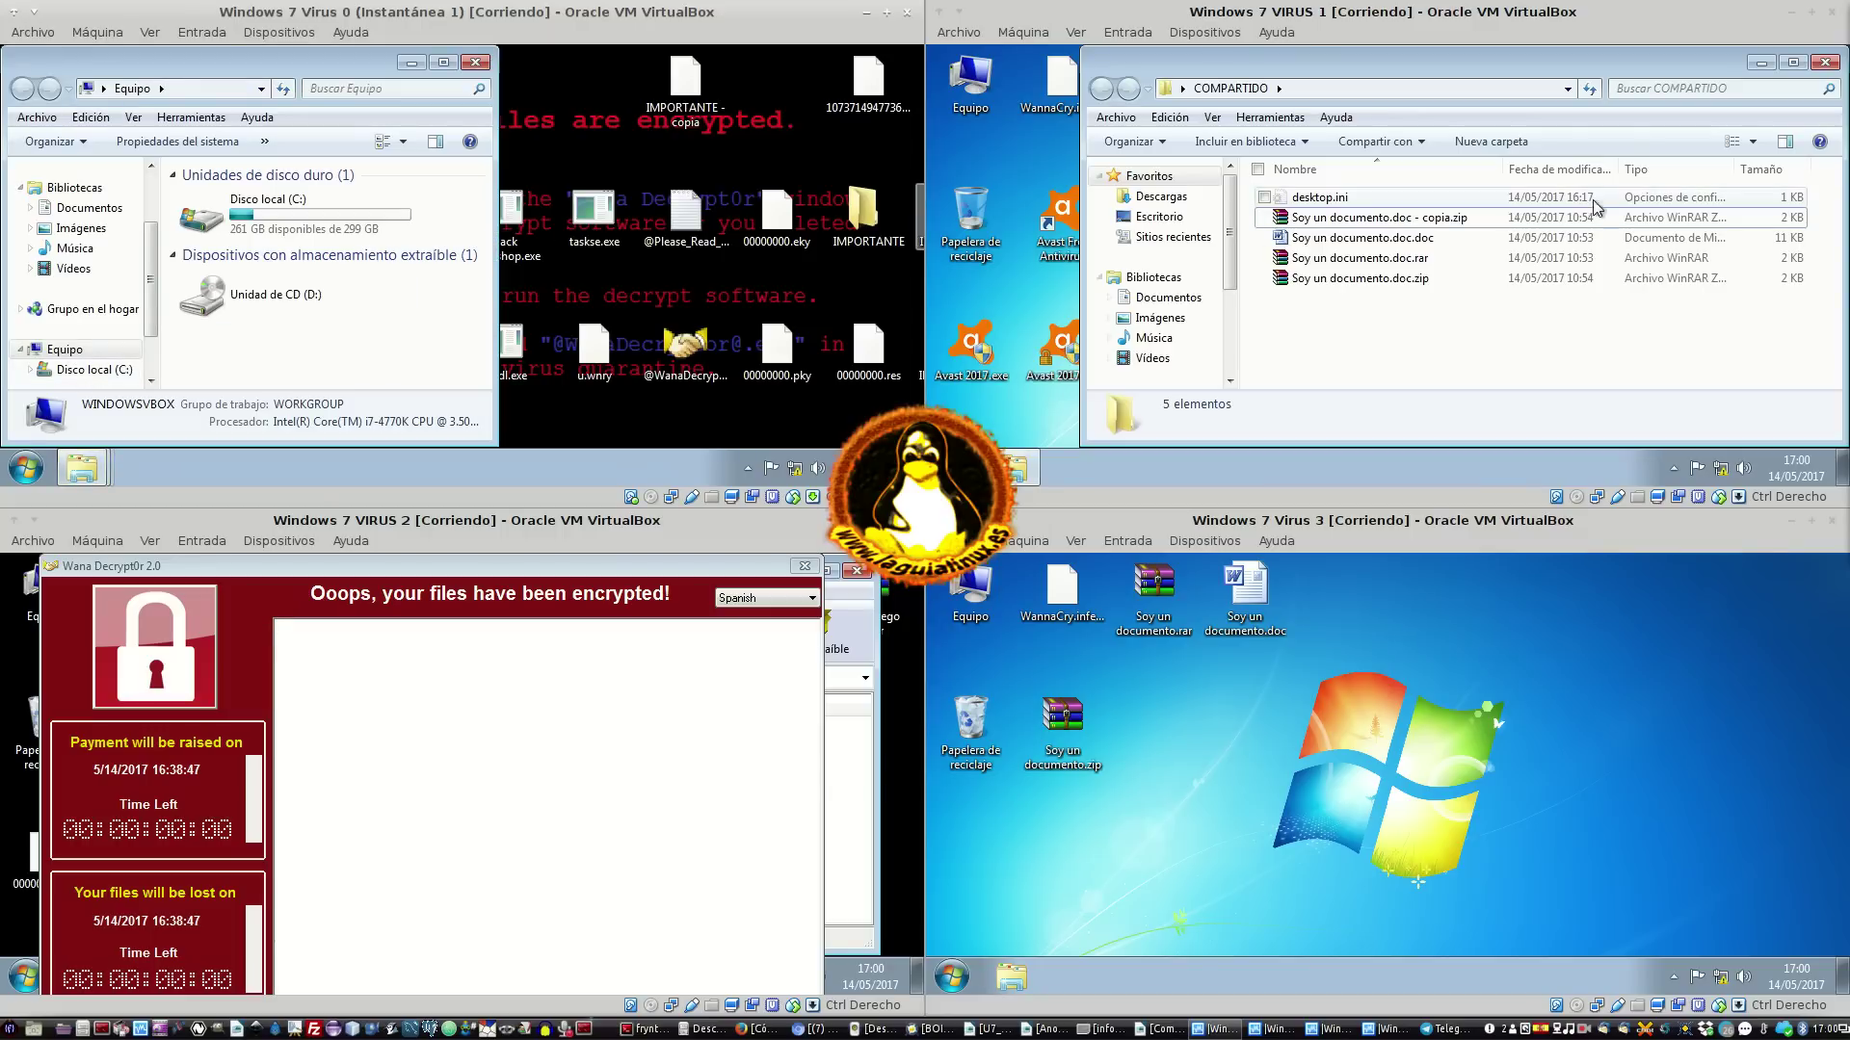
scroll(150, 272, "down", 1)
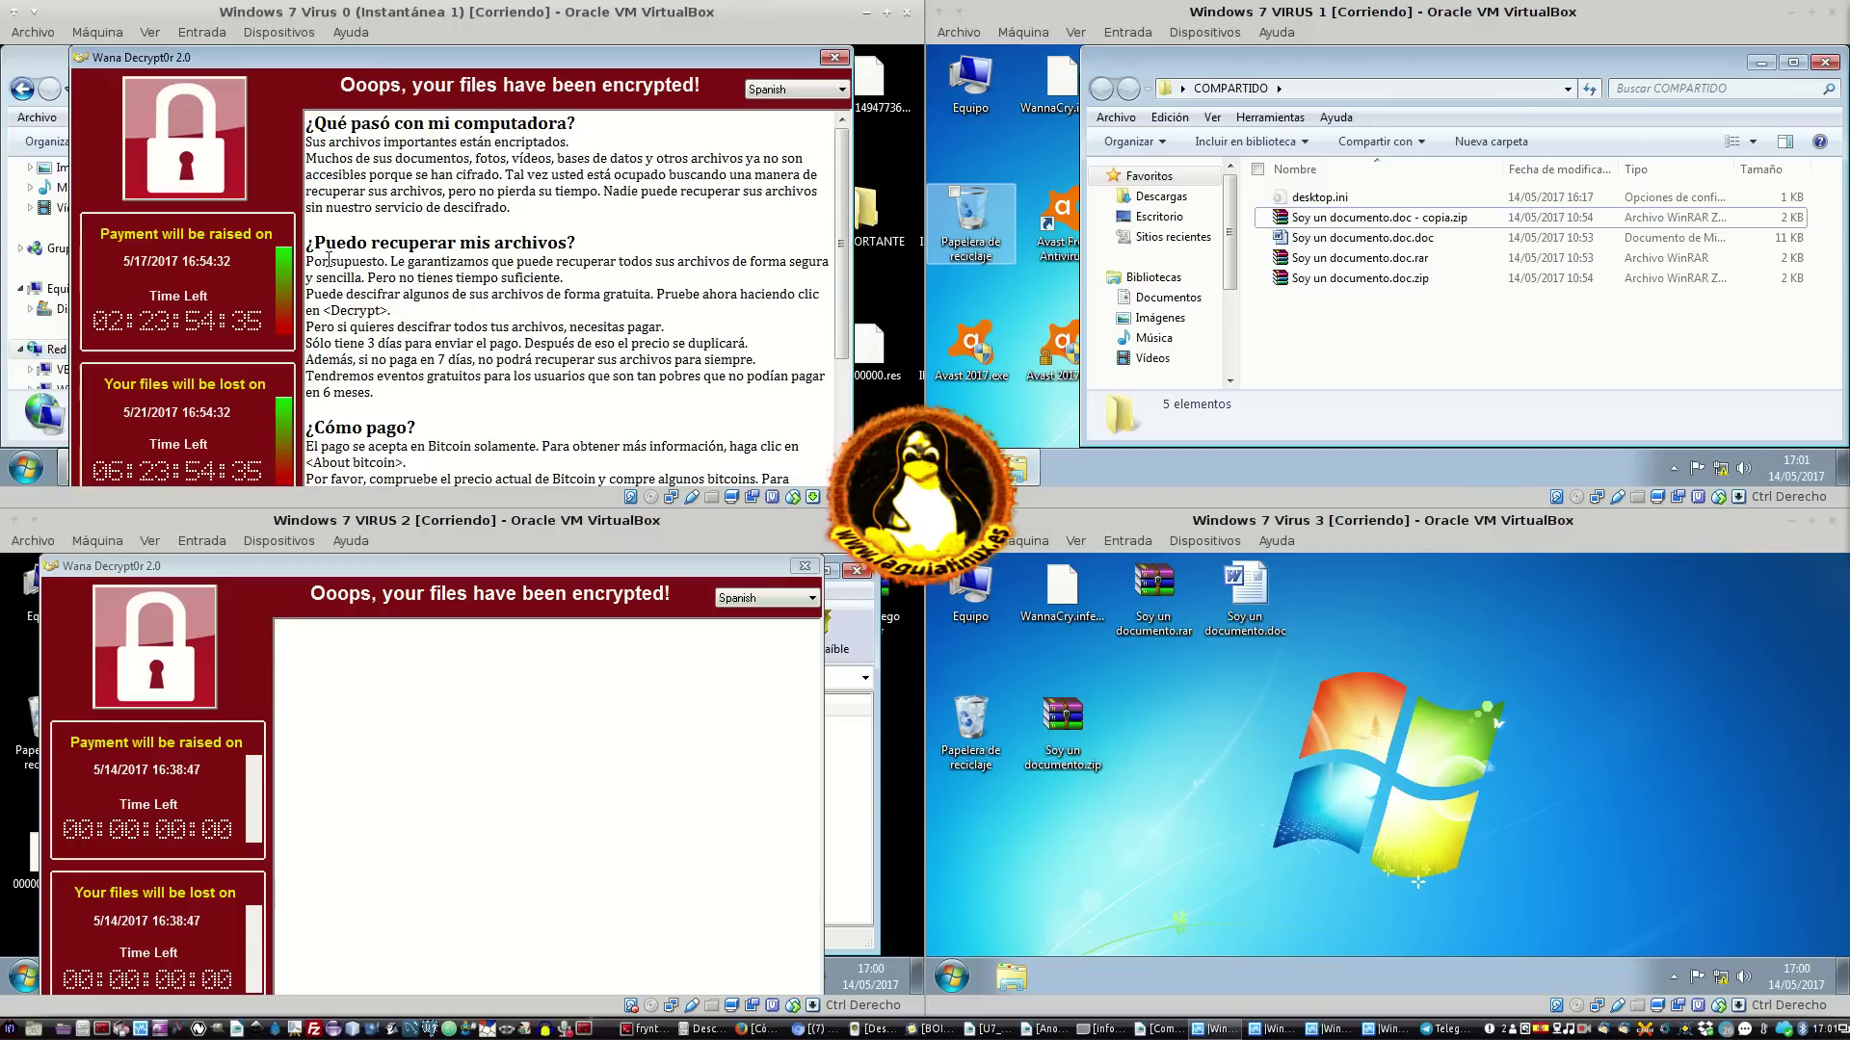
left_click(842, 59)
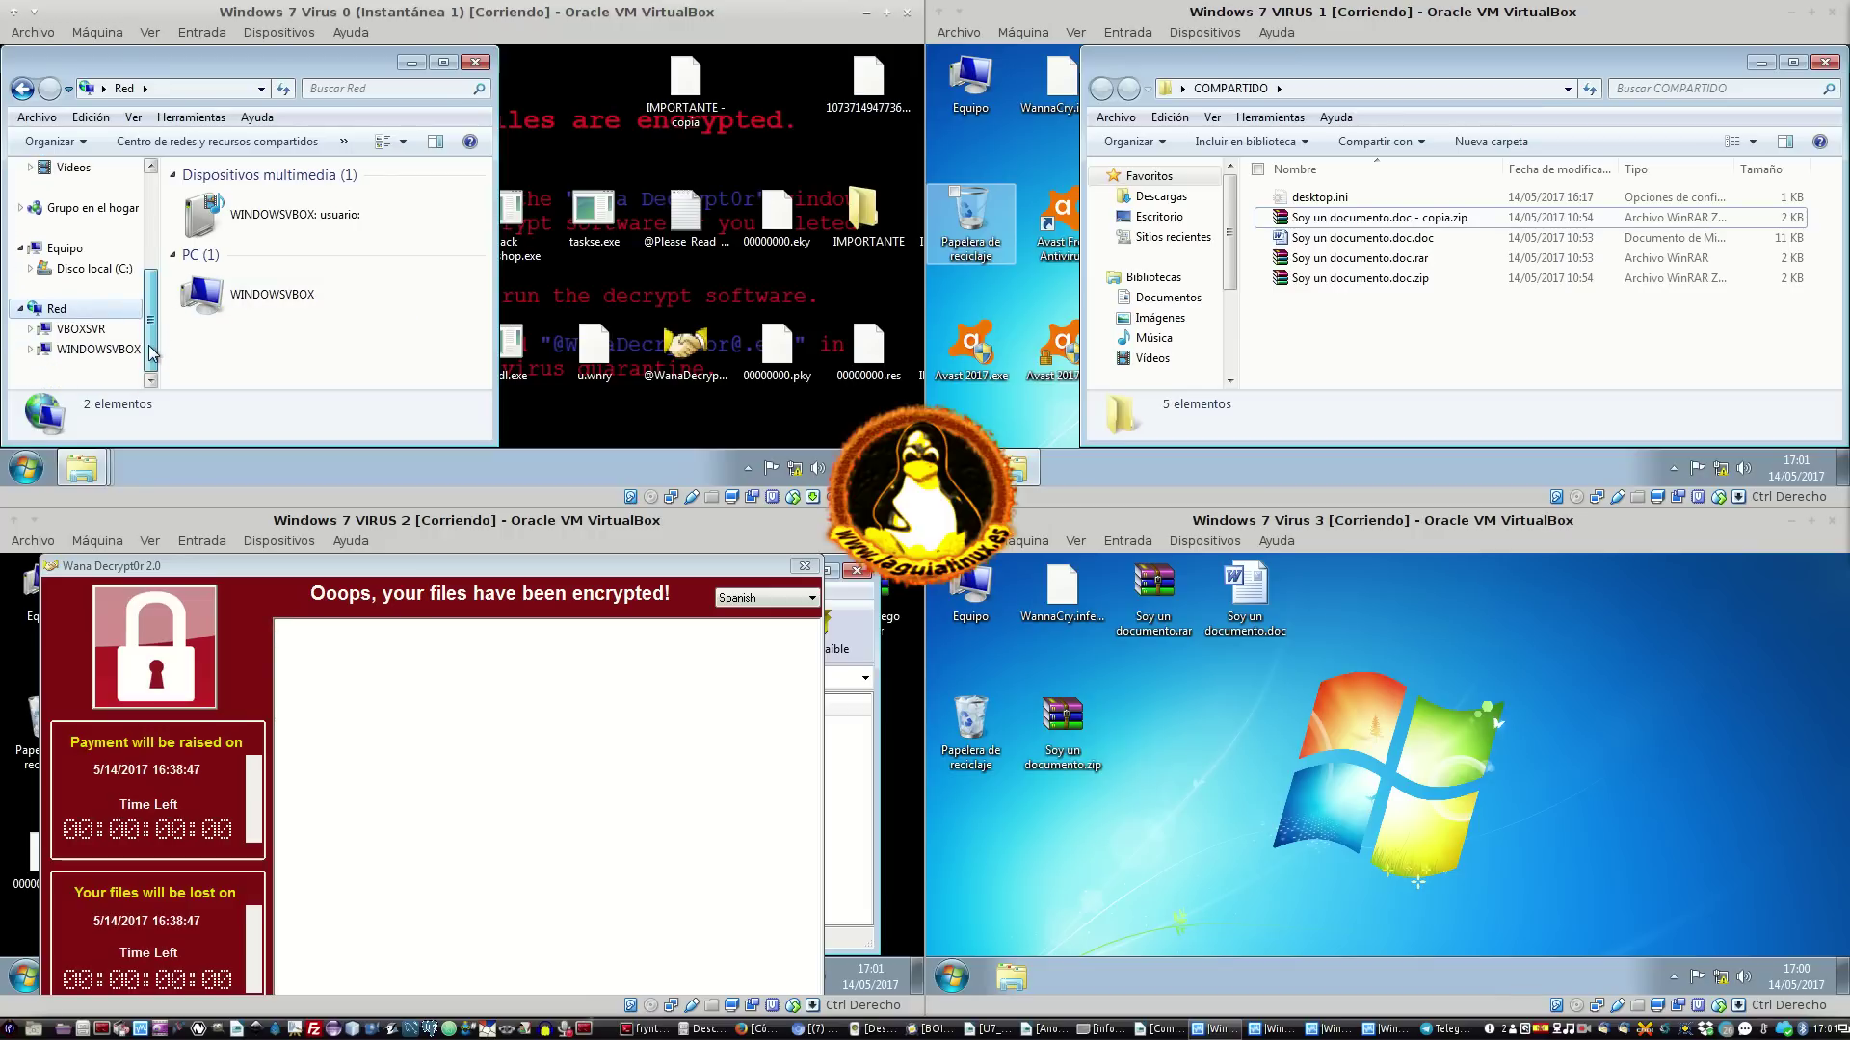
left_click(327, 154)
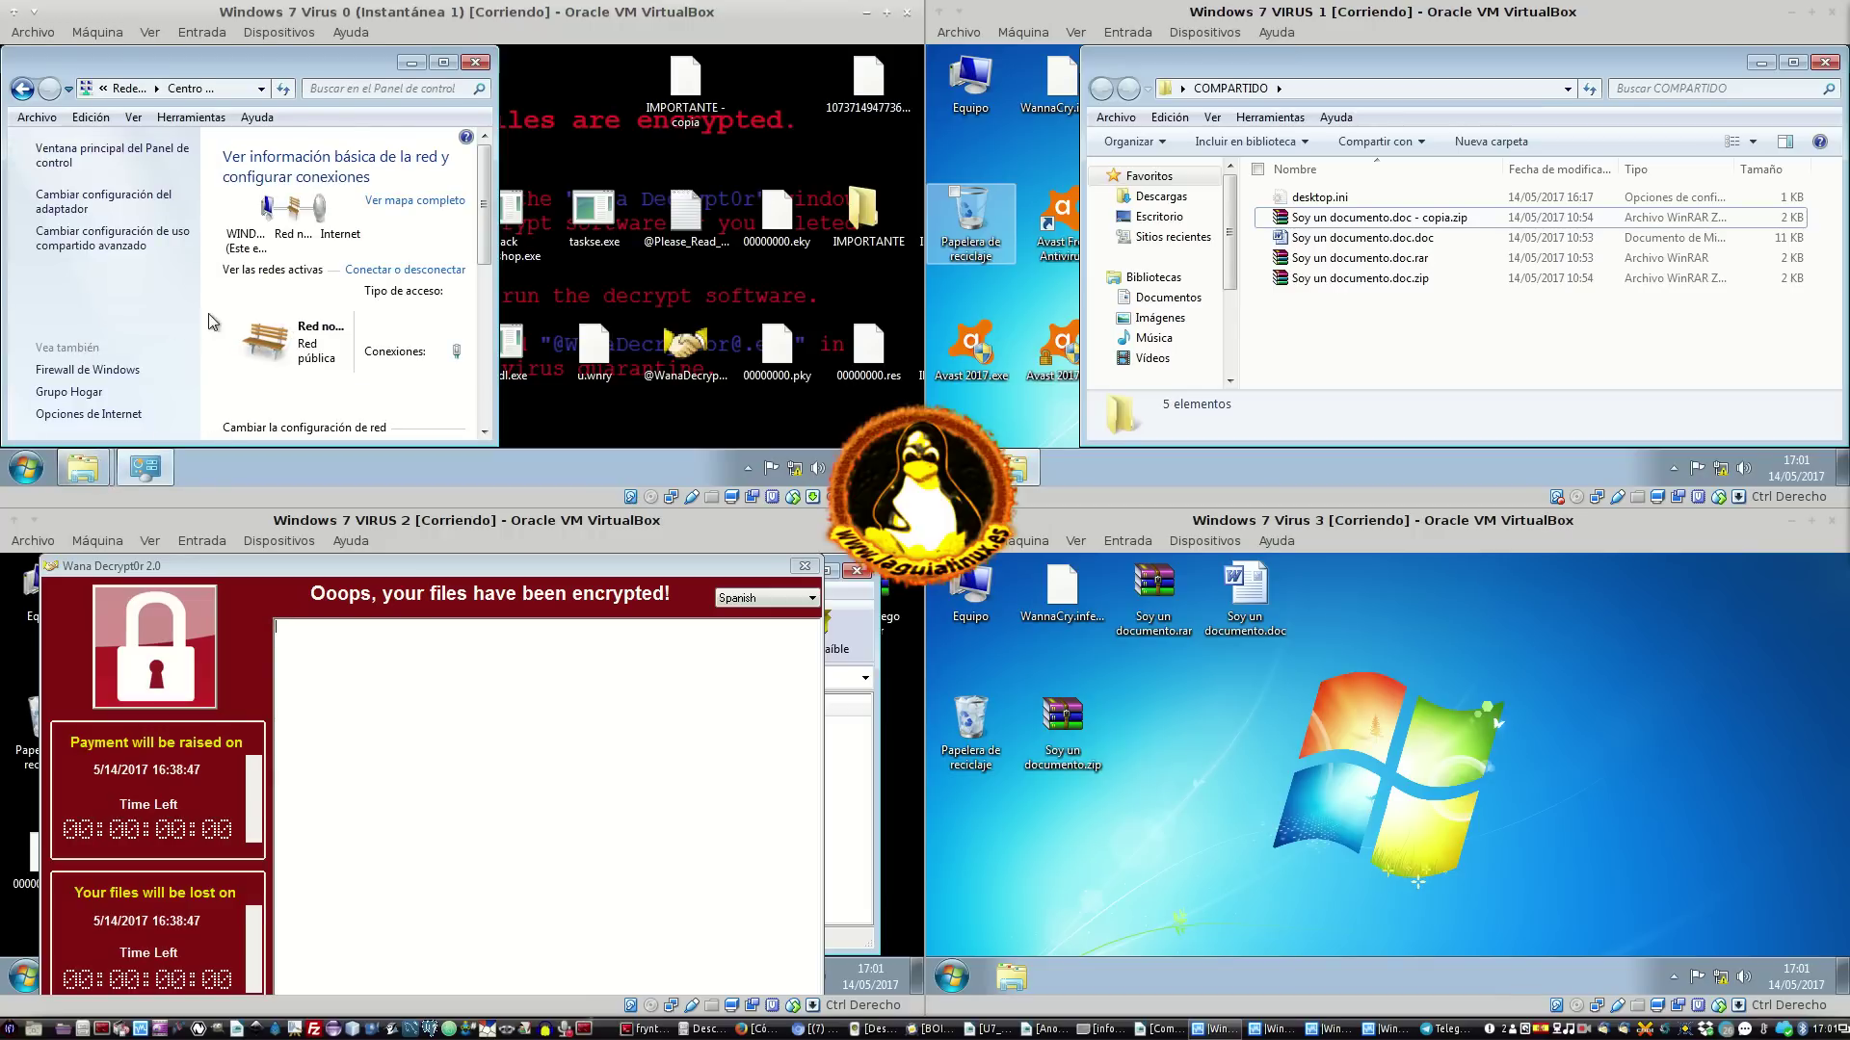
left_click(42, 59)
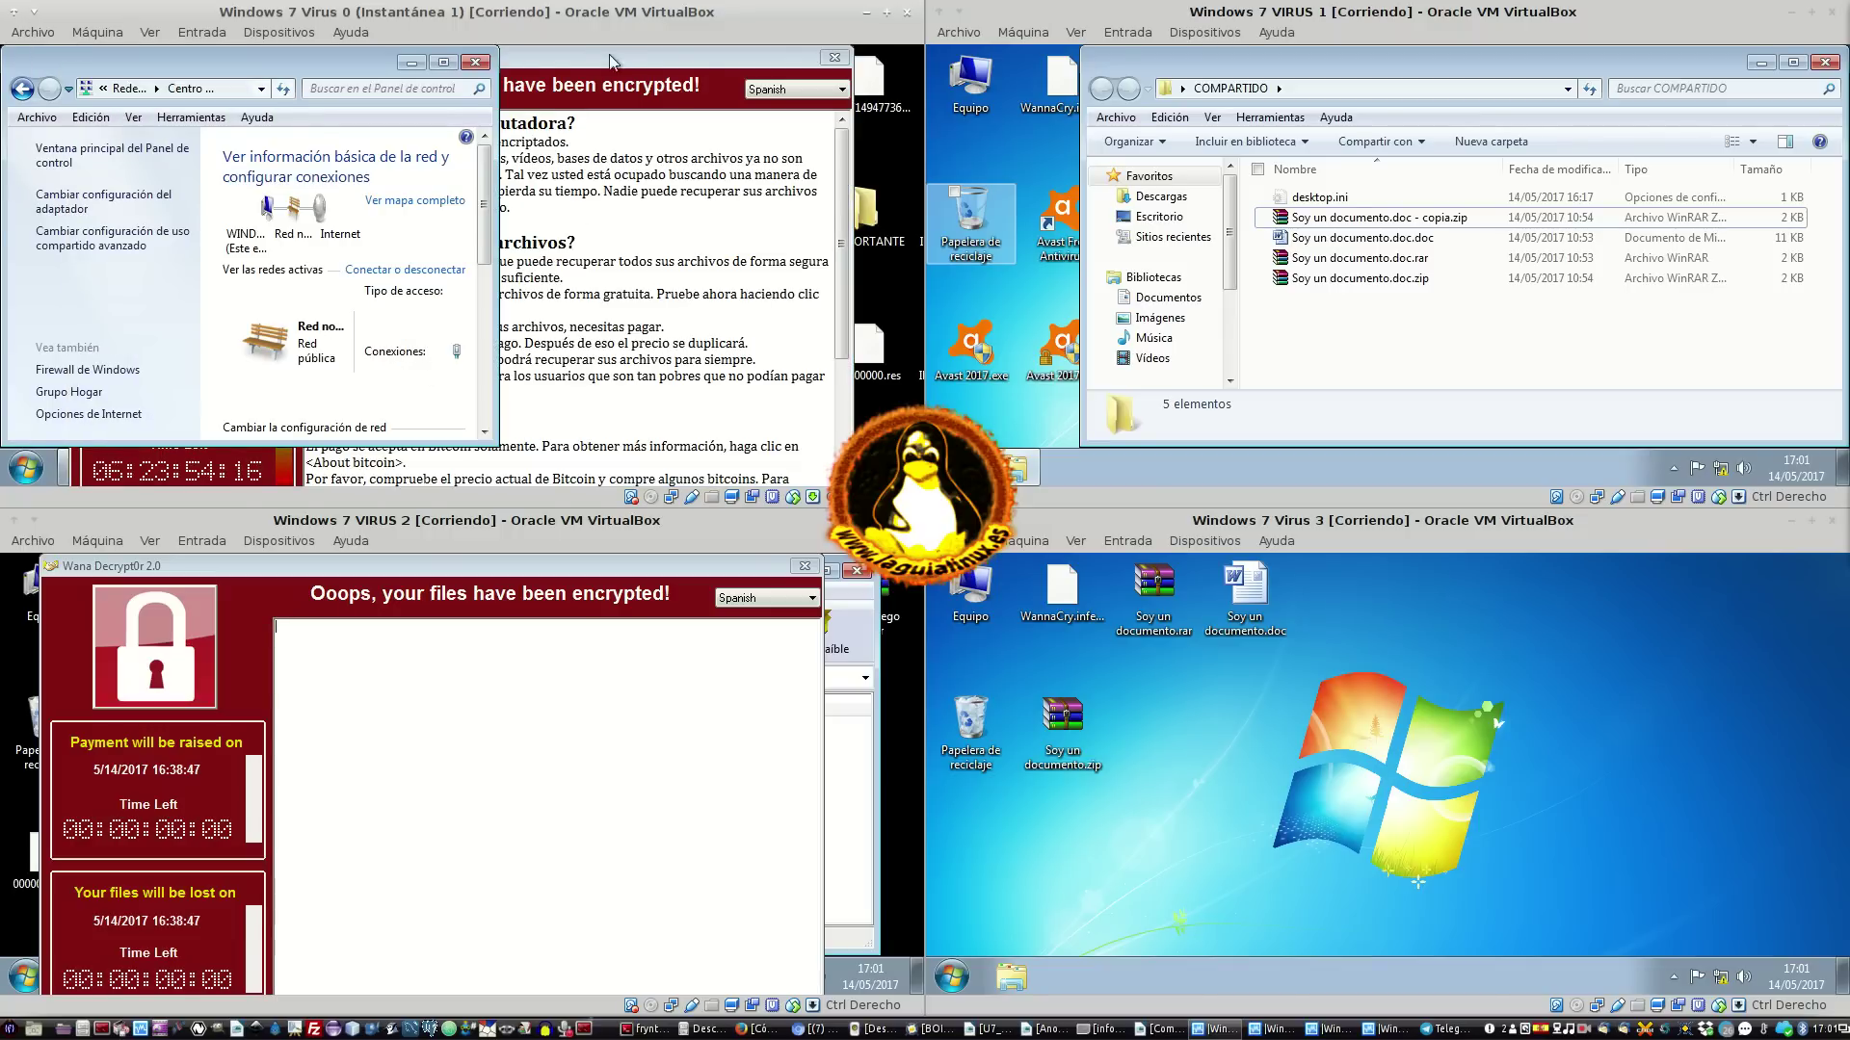
double_click(445, 66)
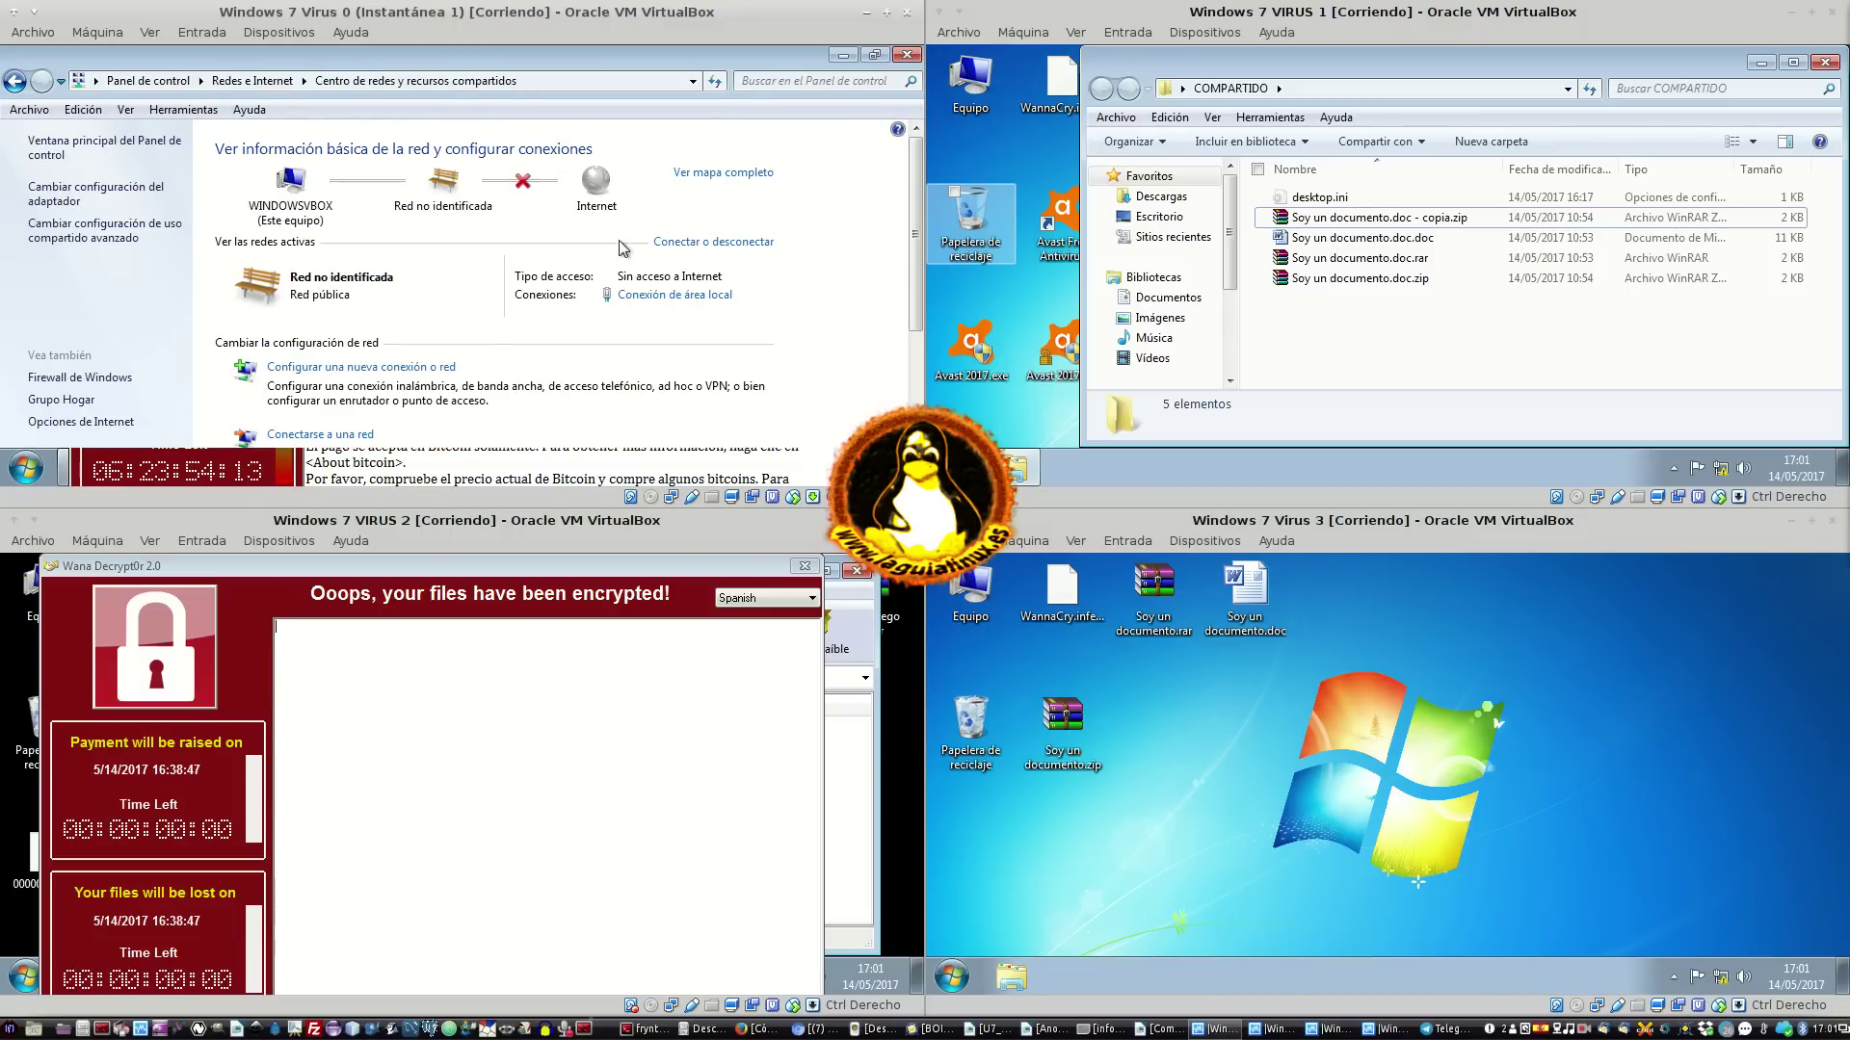
left_click(120, 240)
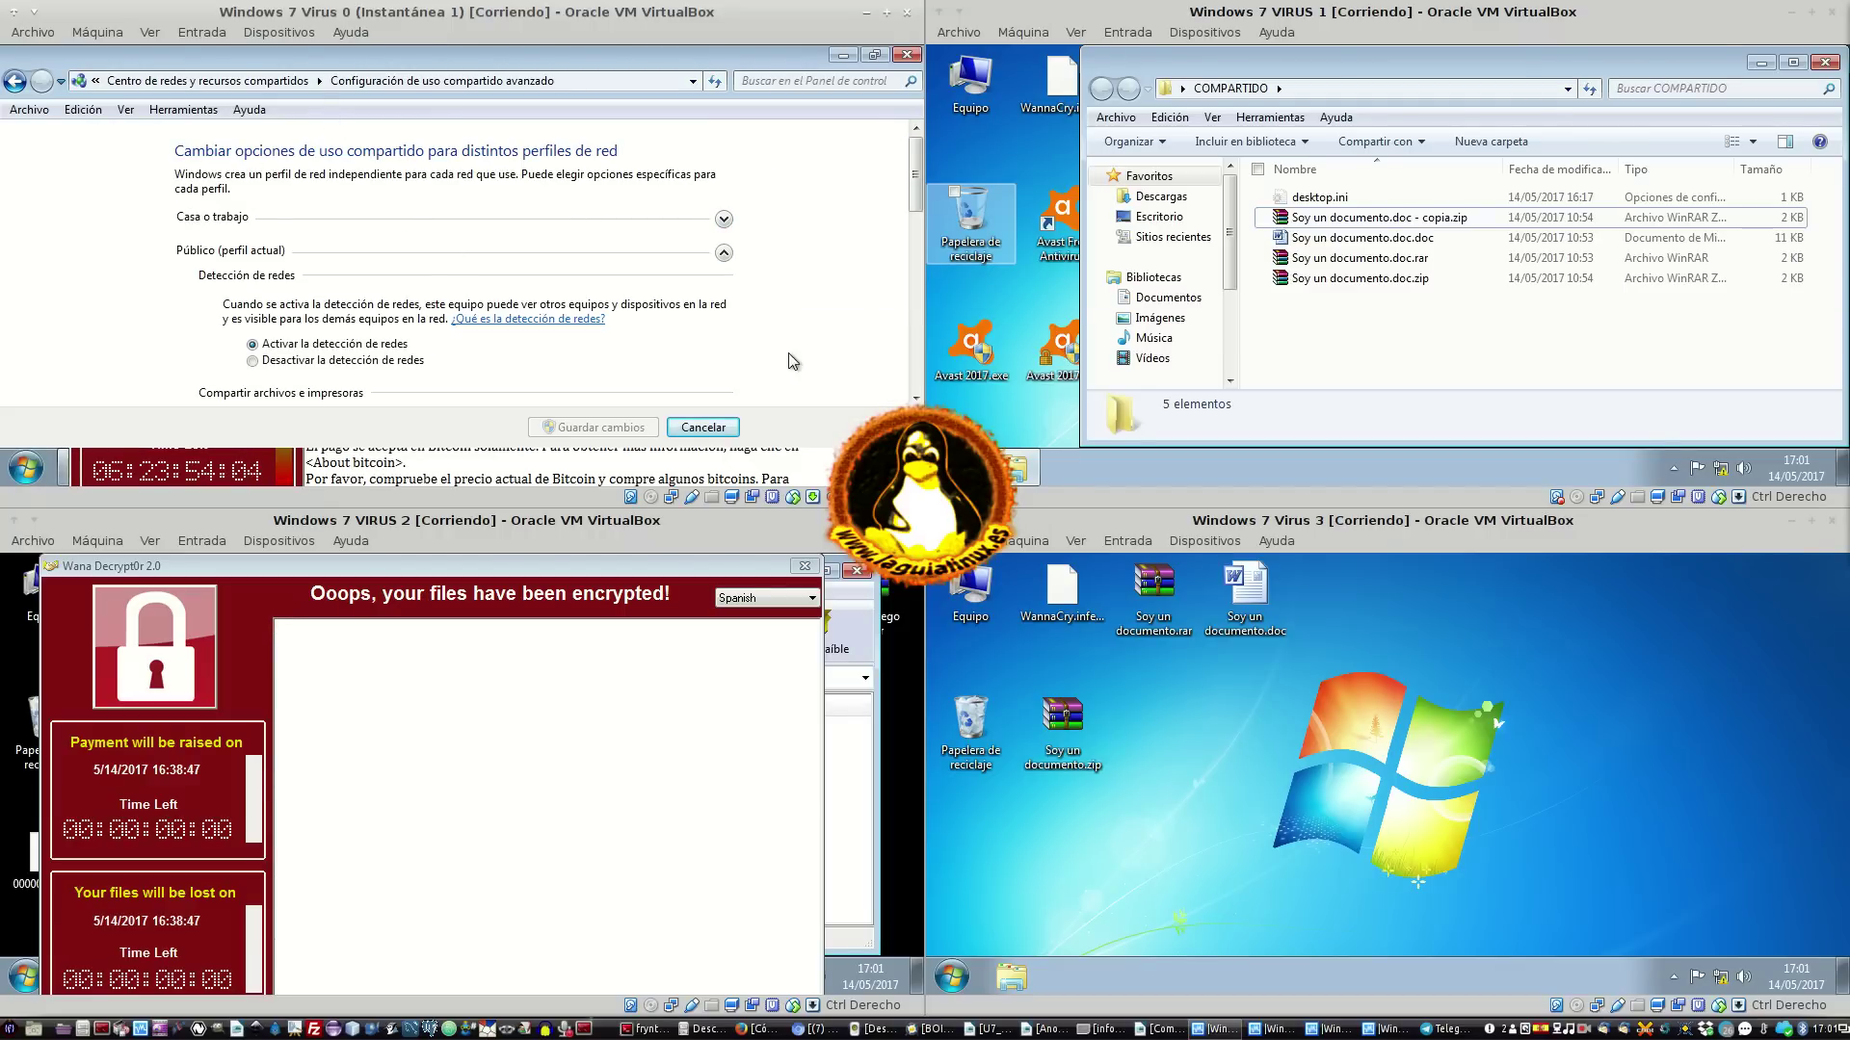
left_click(705, 427)
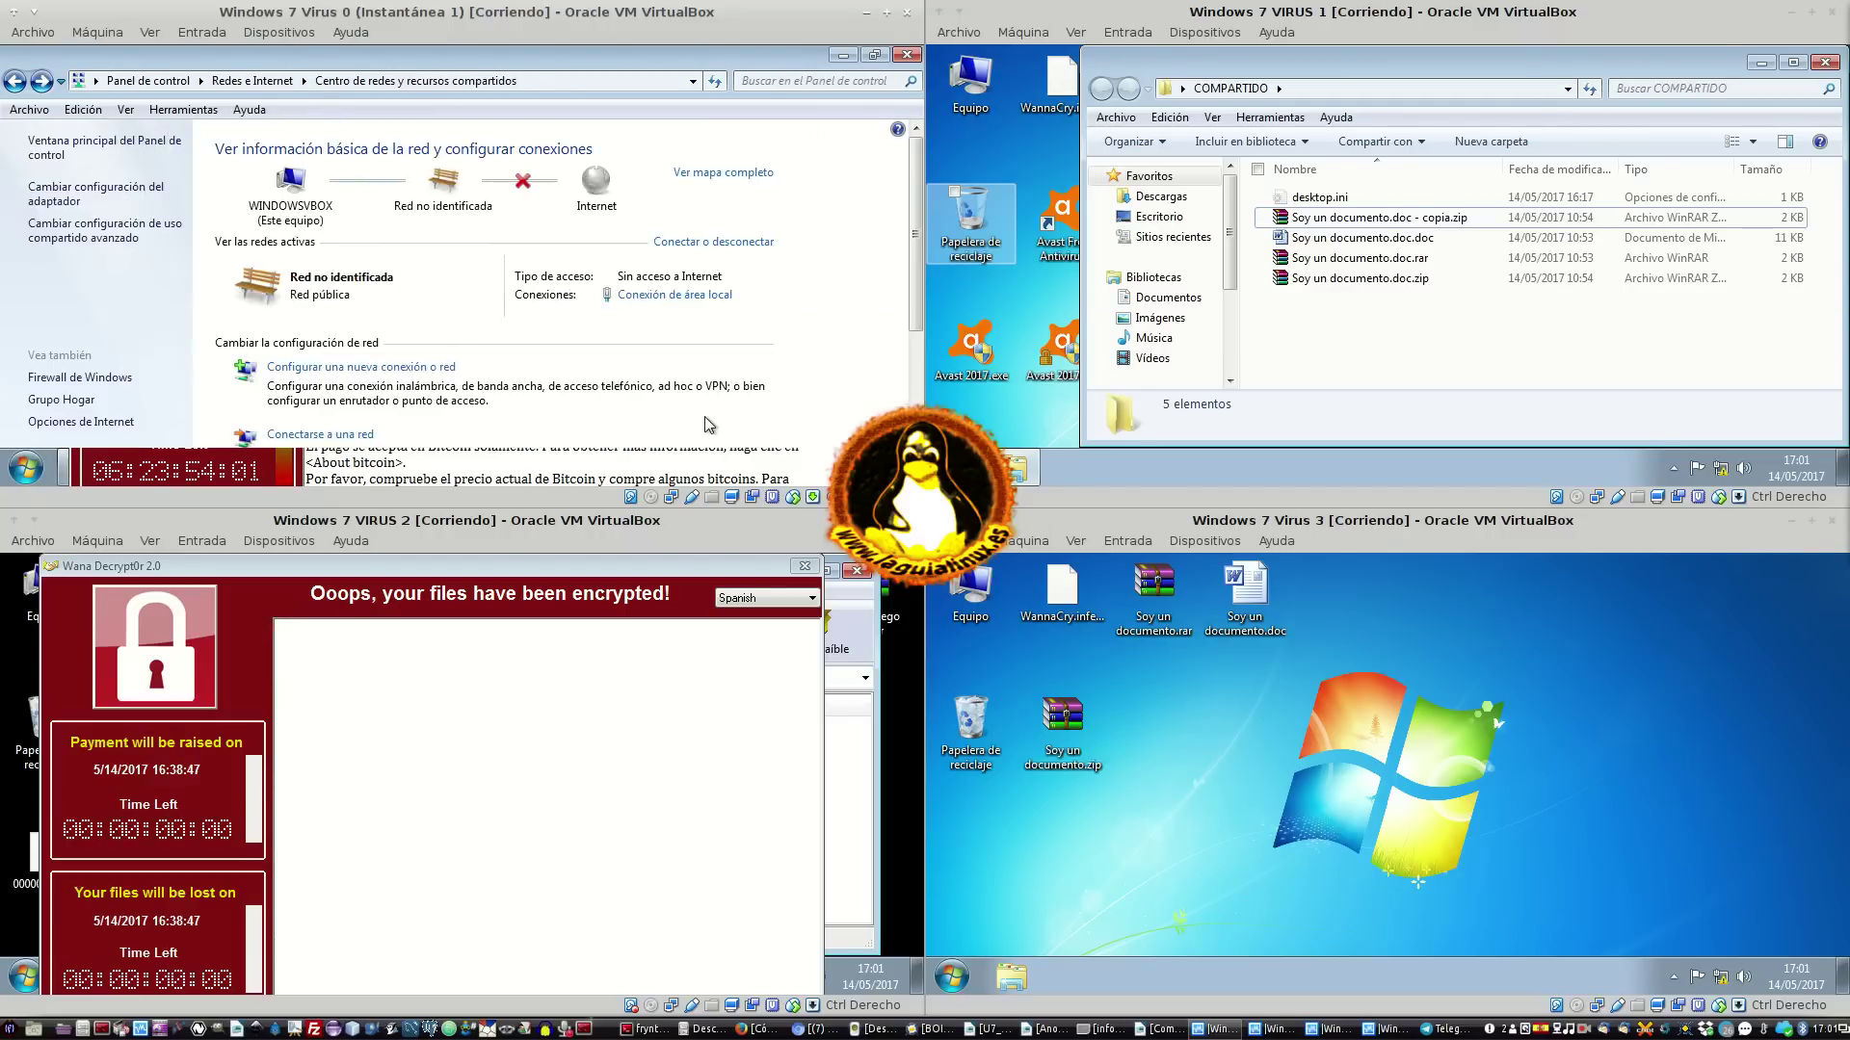
left_click(907, 54)
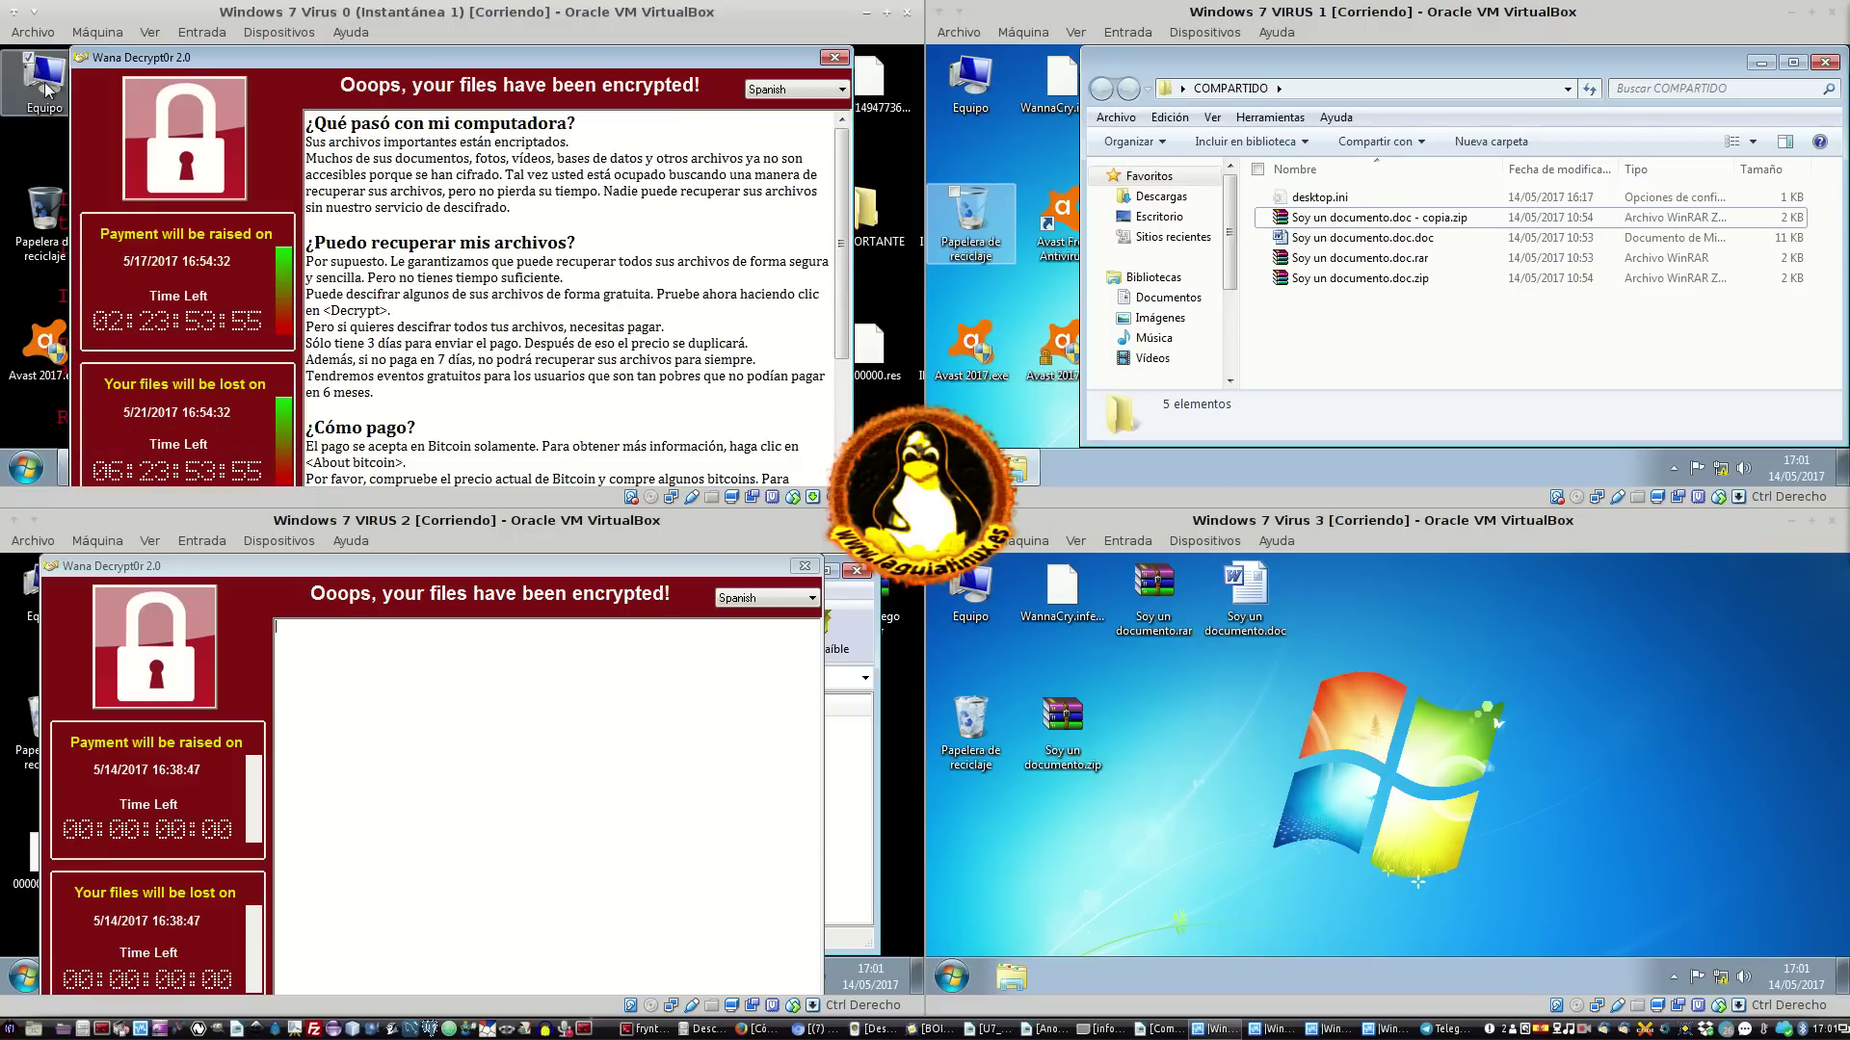
Open Equipo in VM0 and browse the WINDOWSVBOX and VBOXSVR network computers
double_click(44, 77)
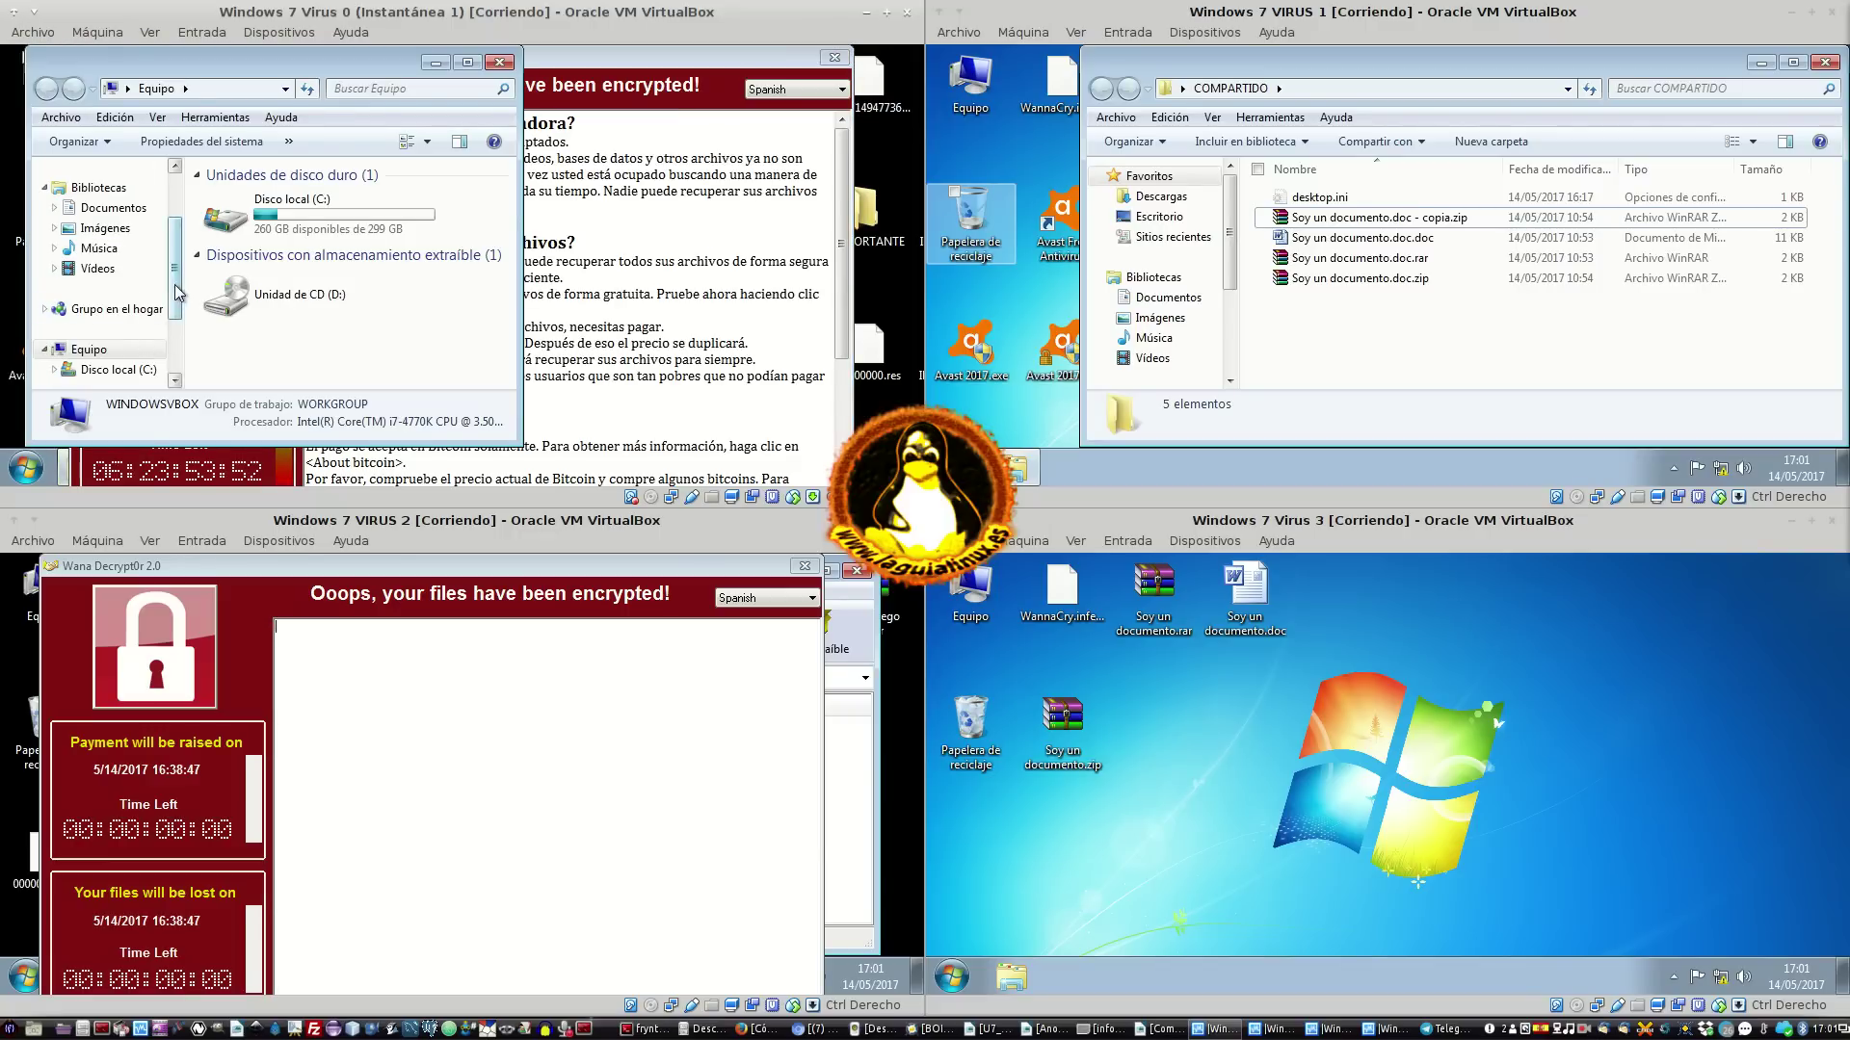
left_click(834, 58)
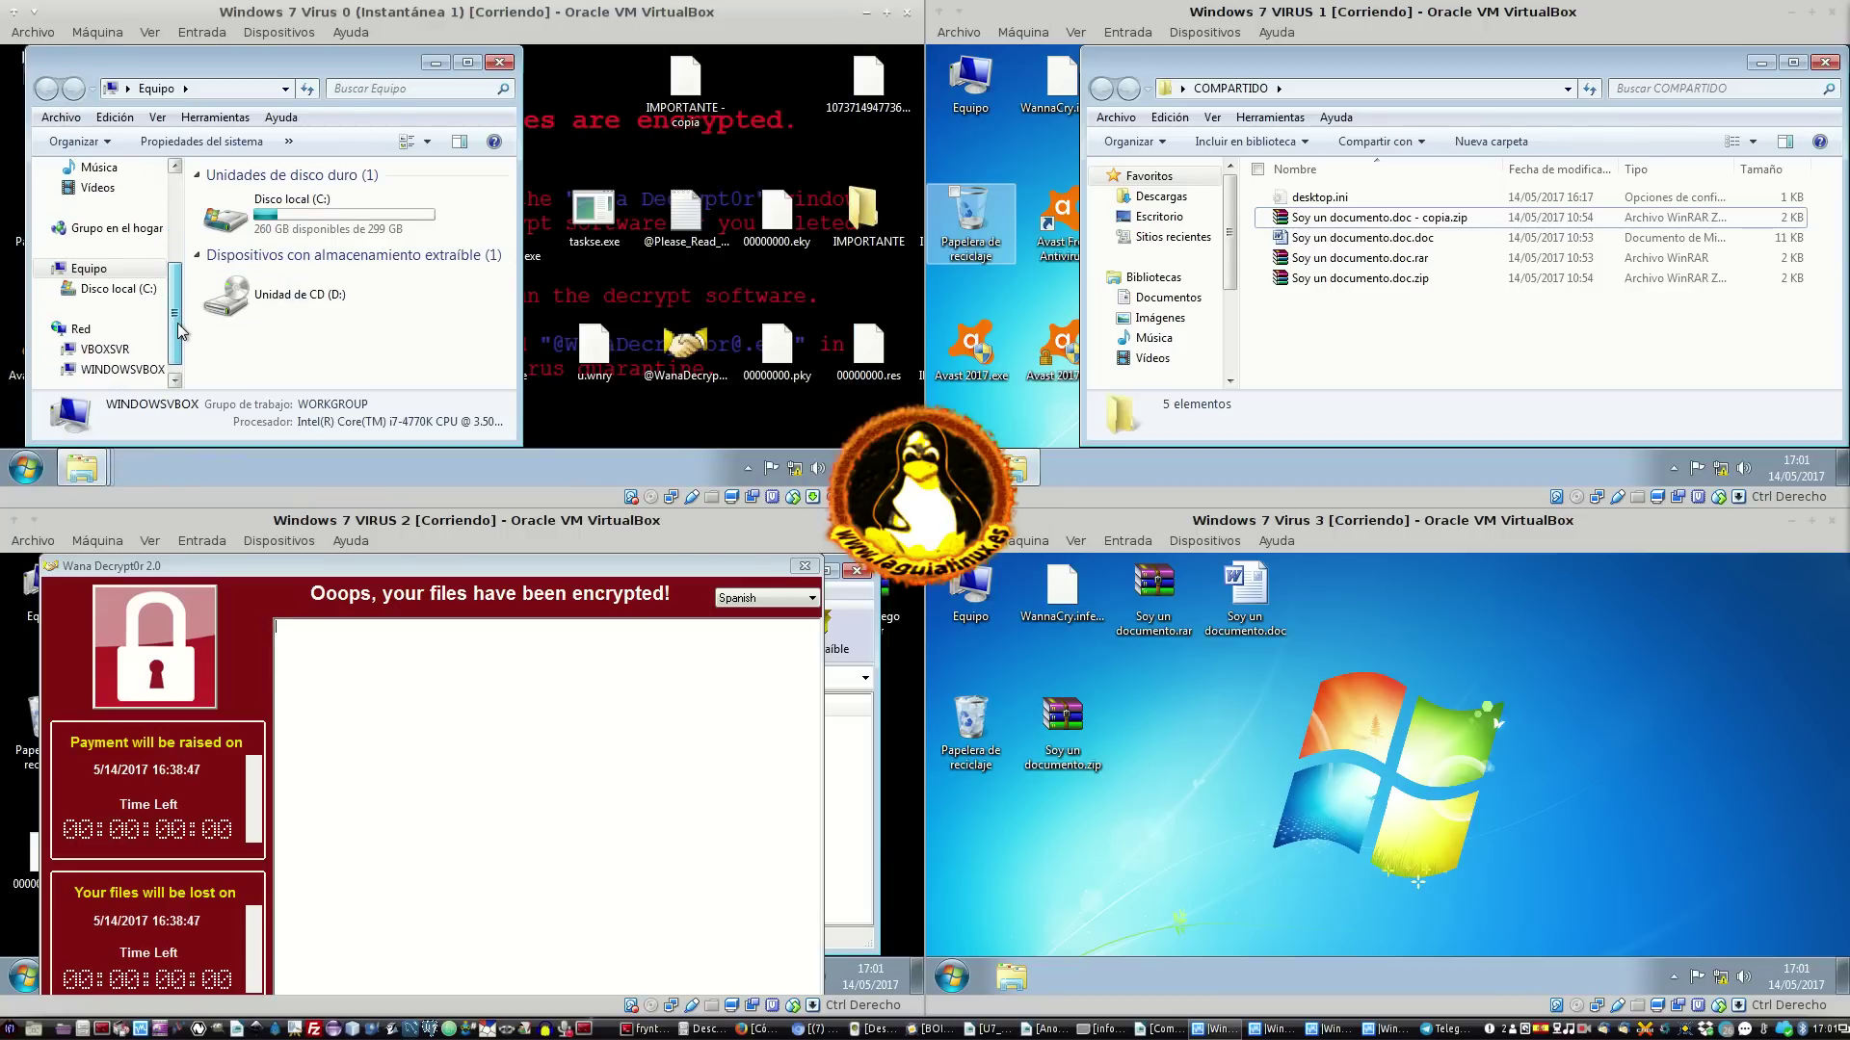
scroll(177, 322, "down", 1)
left_click(119, 351)
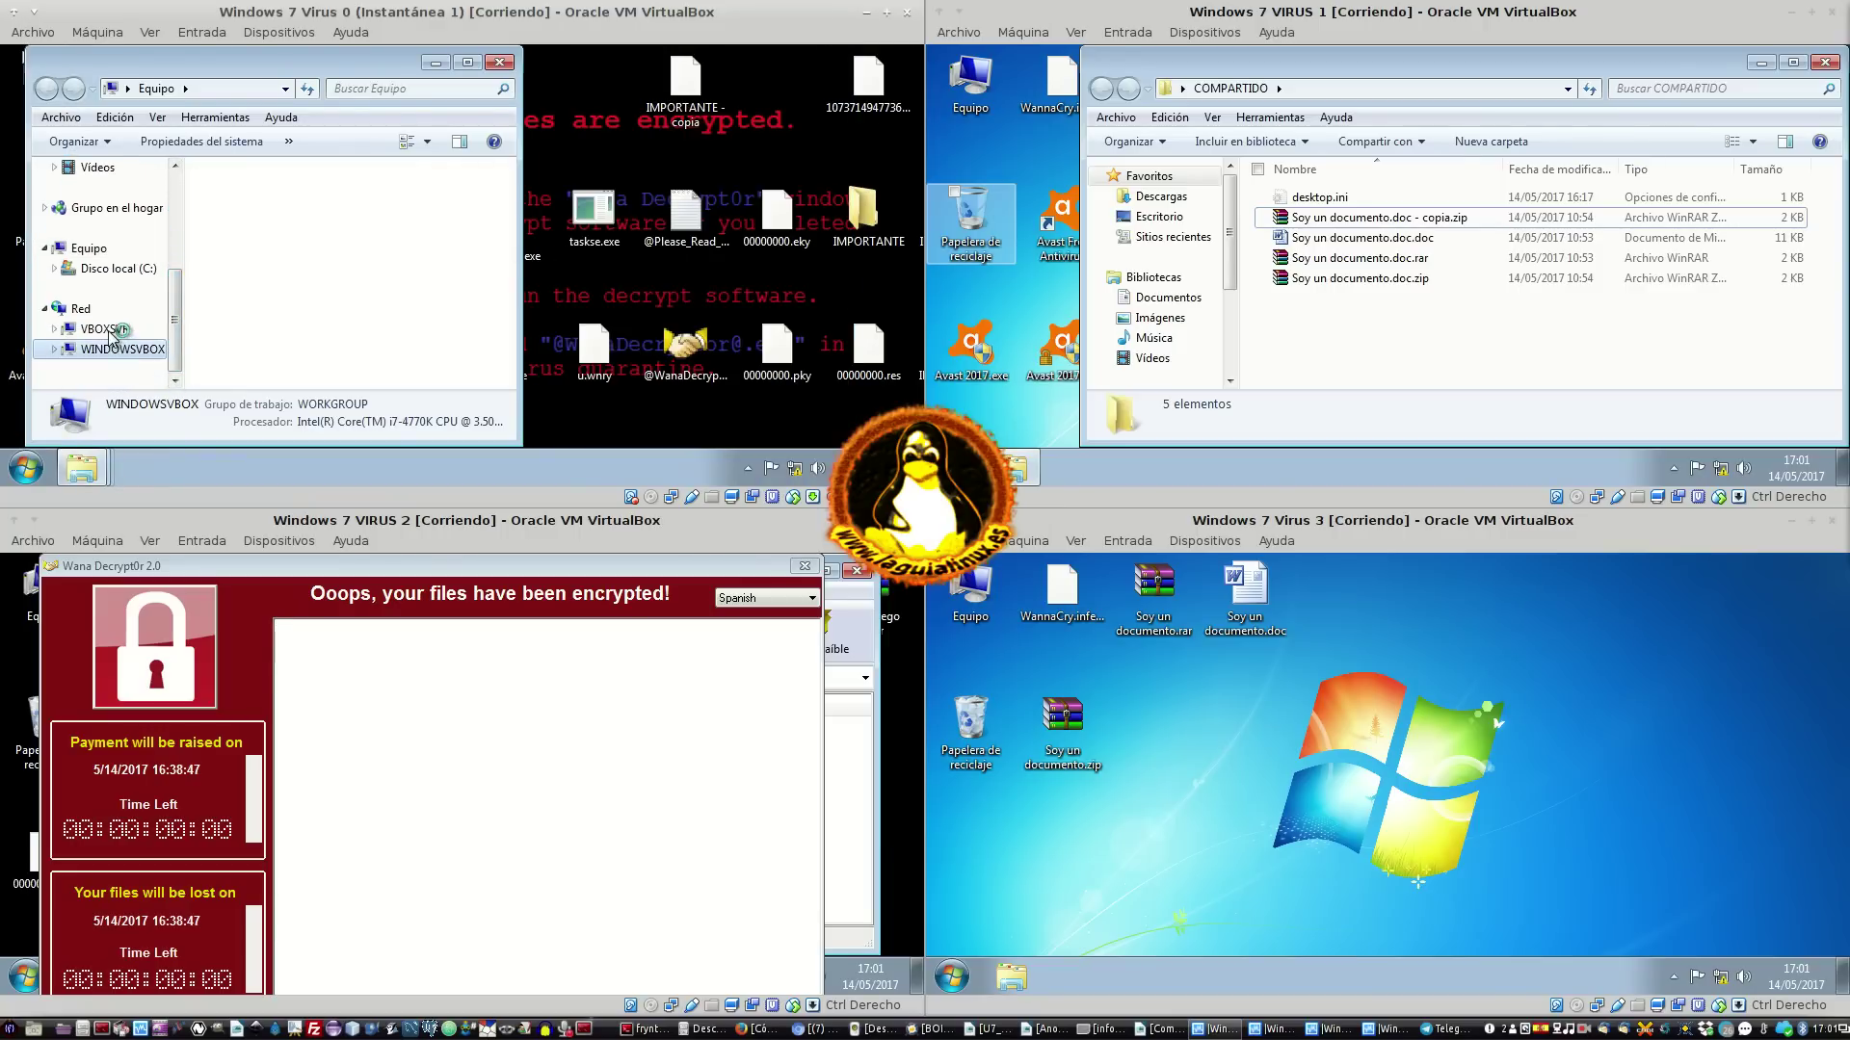
left_click(106, 331)
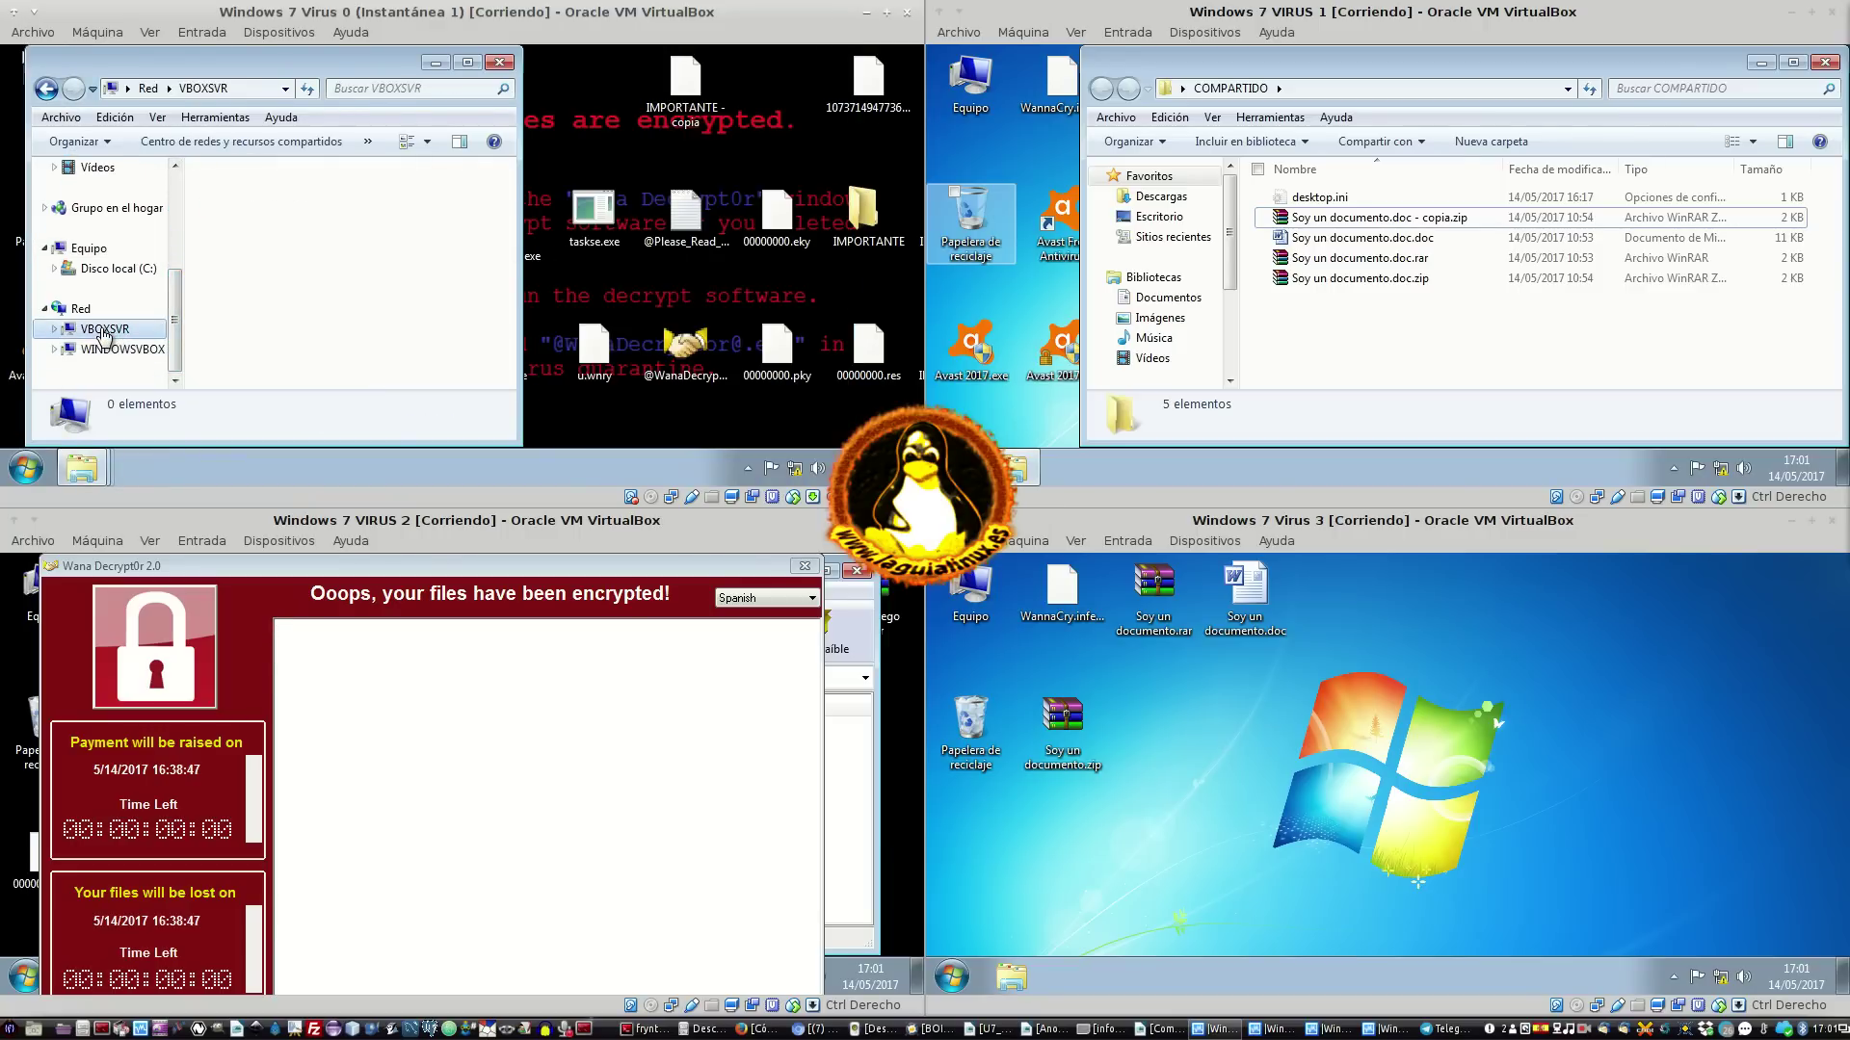
left_click(54, 330)
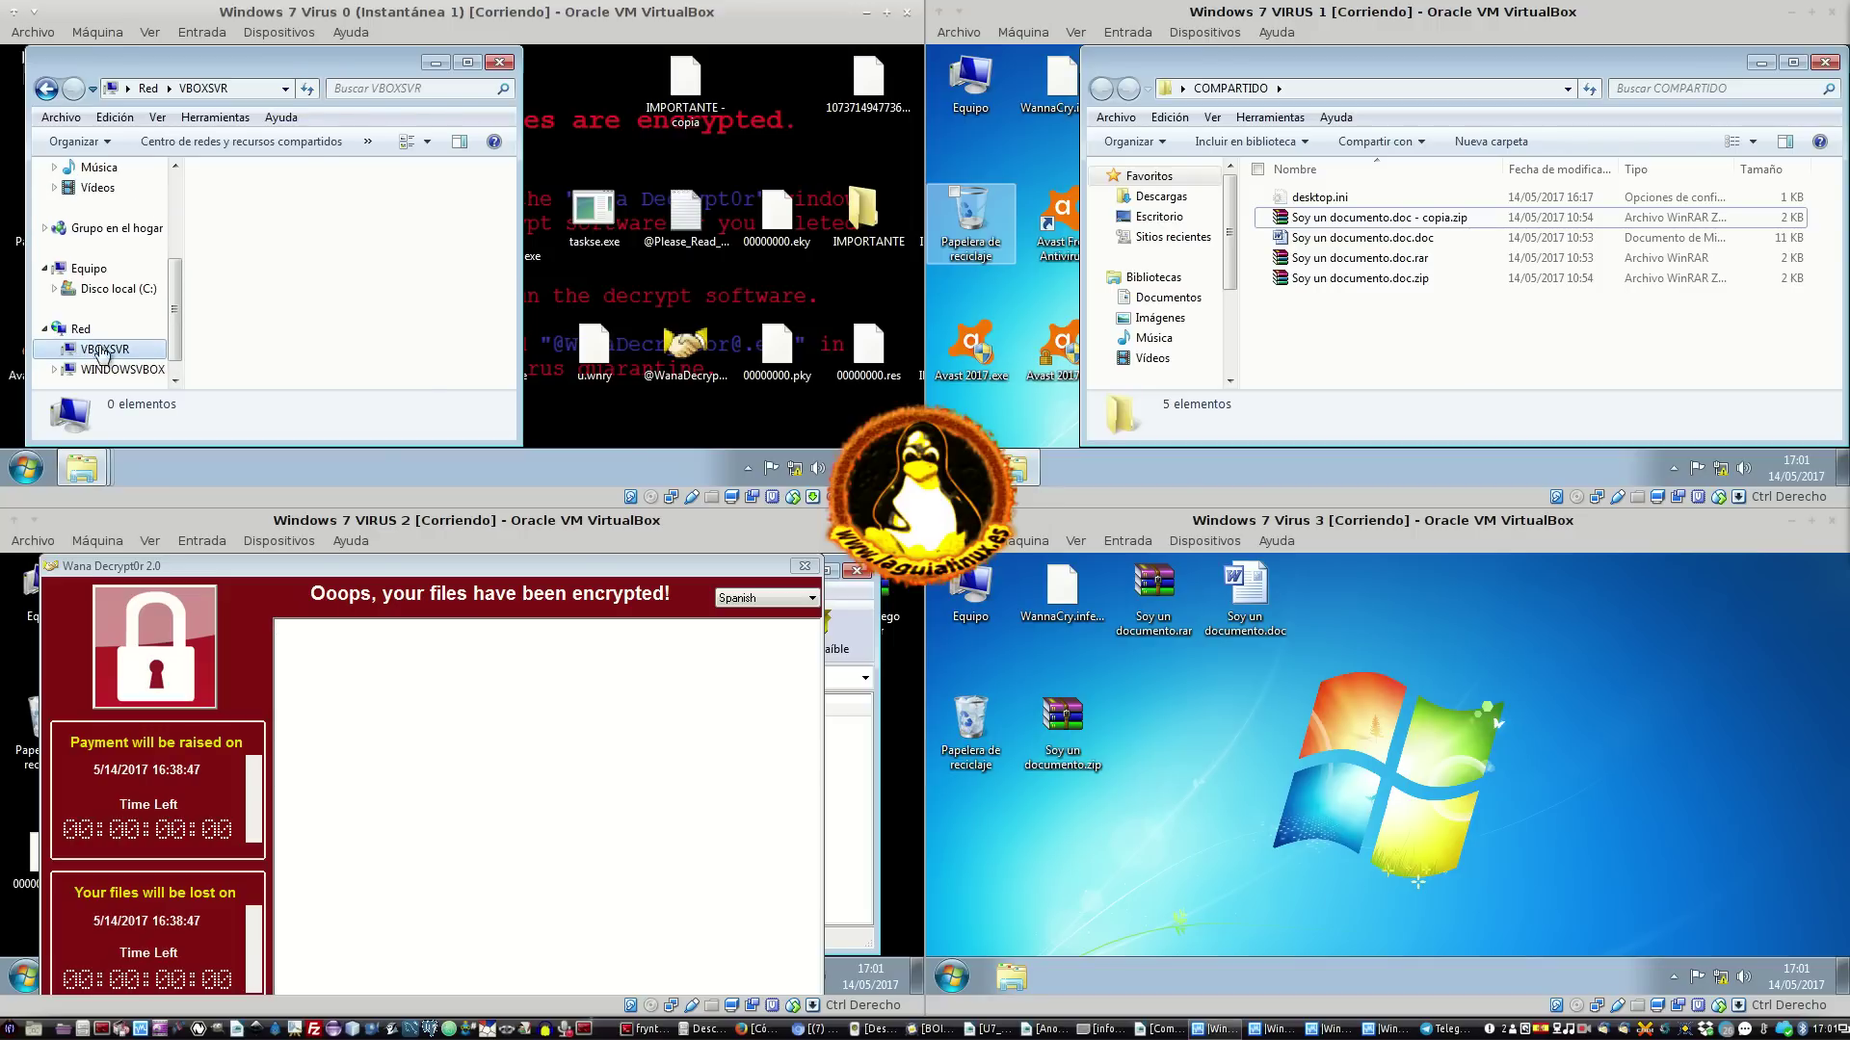
left_click(835, 57)
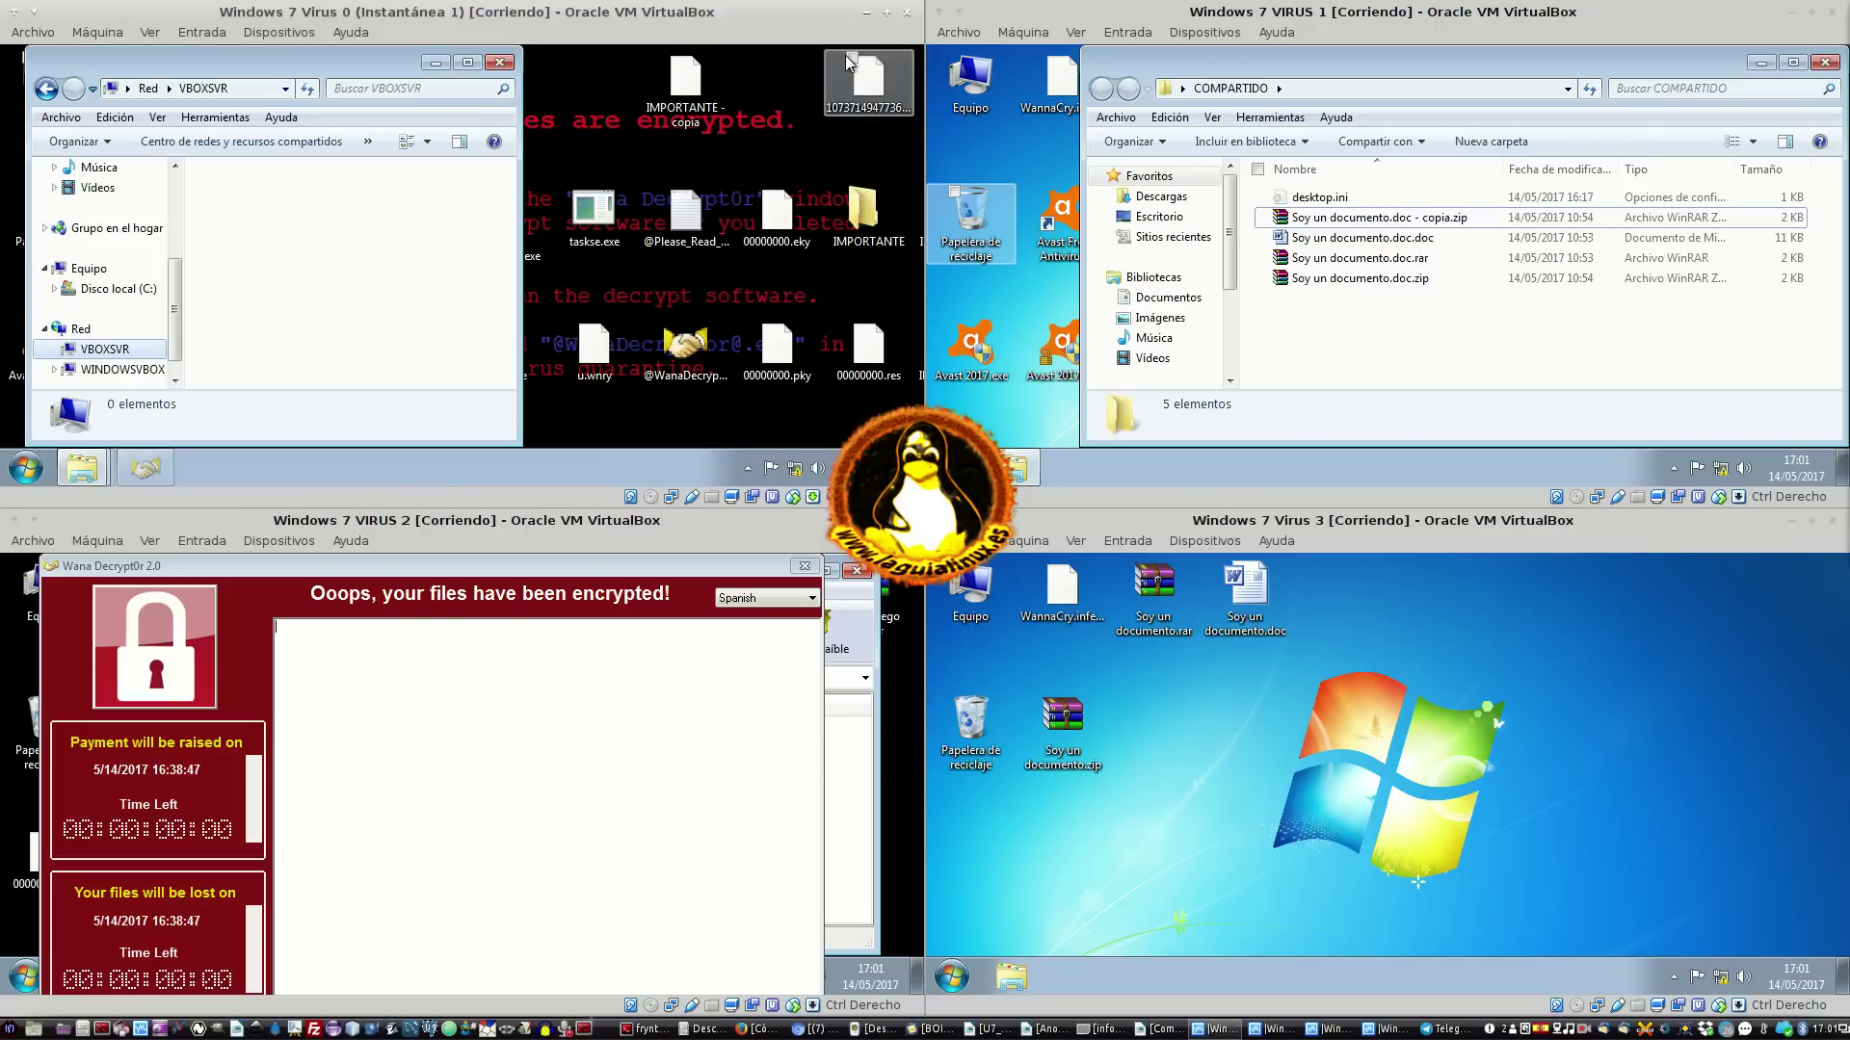
Return to the Equipo drive view and check this computer's system properties
left_click(101, 267)
right_click(279, 344)
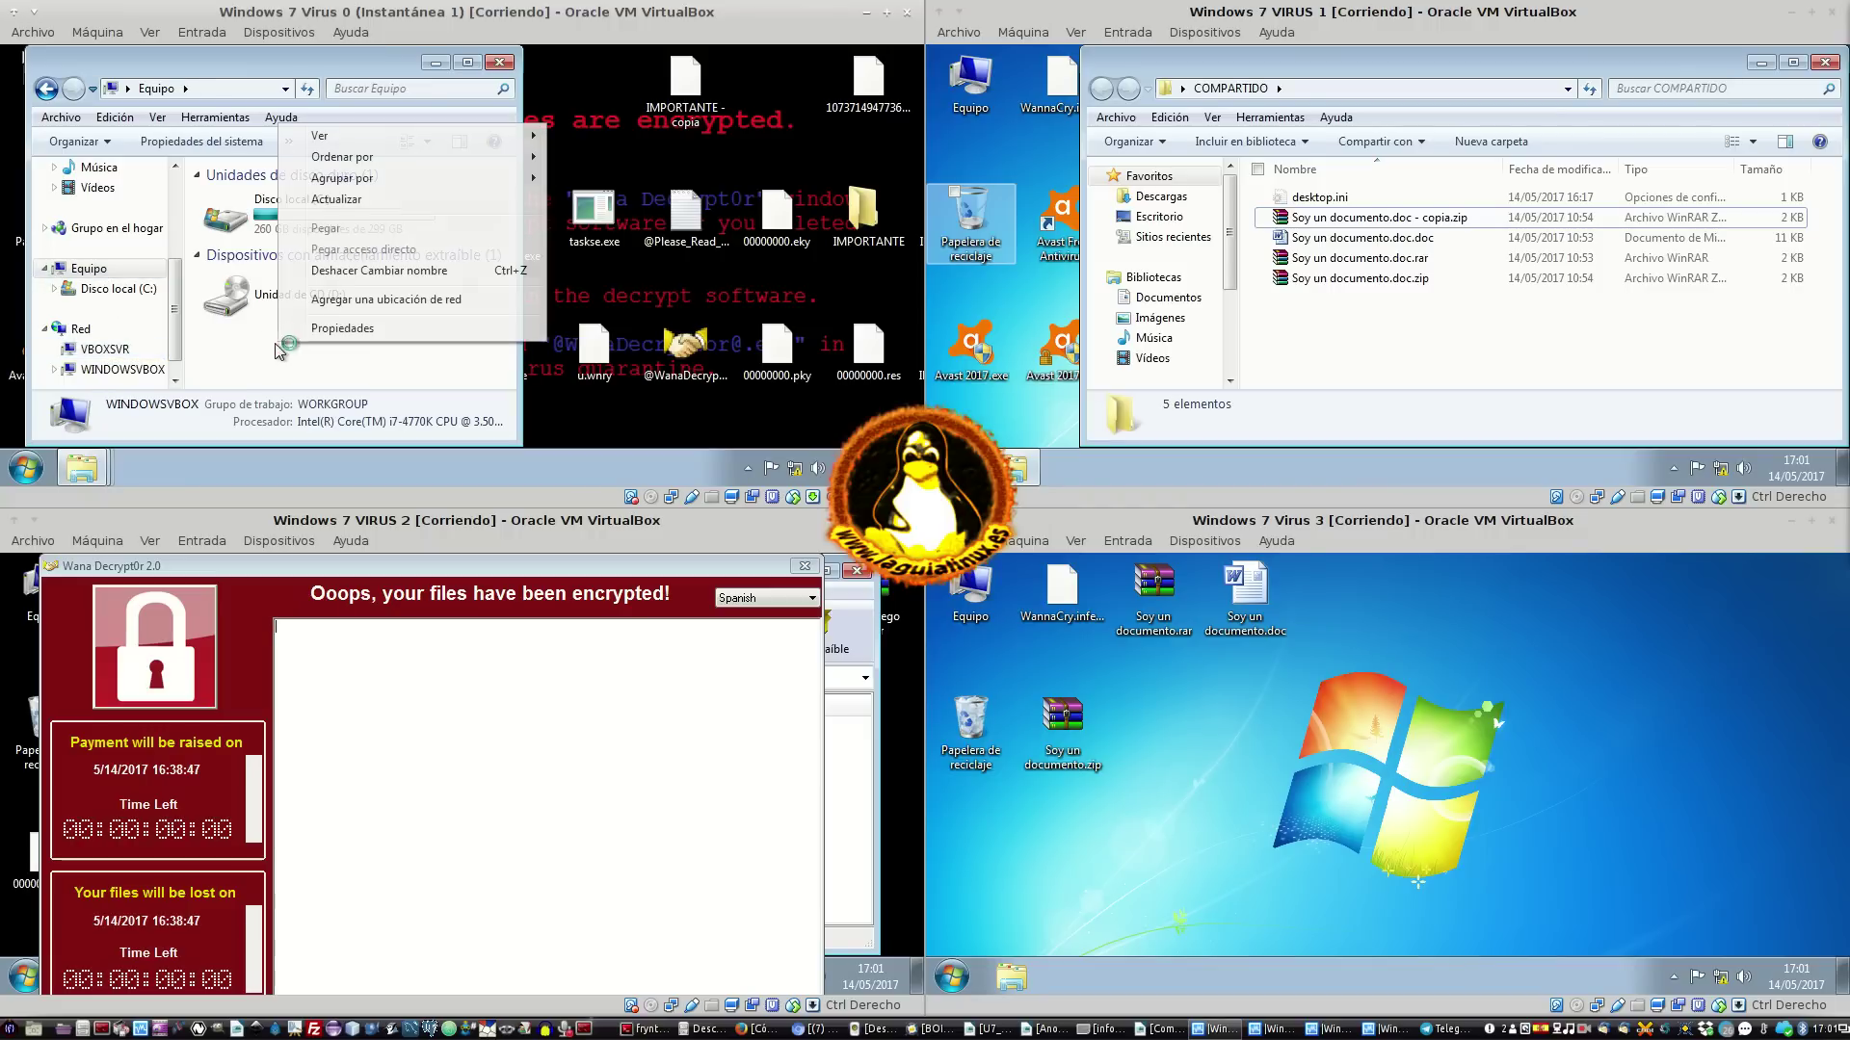
left_click(164, 152)
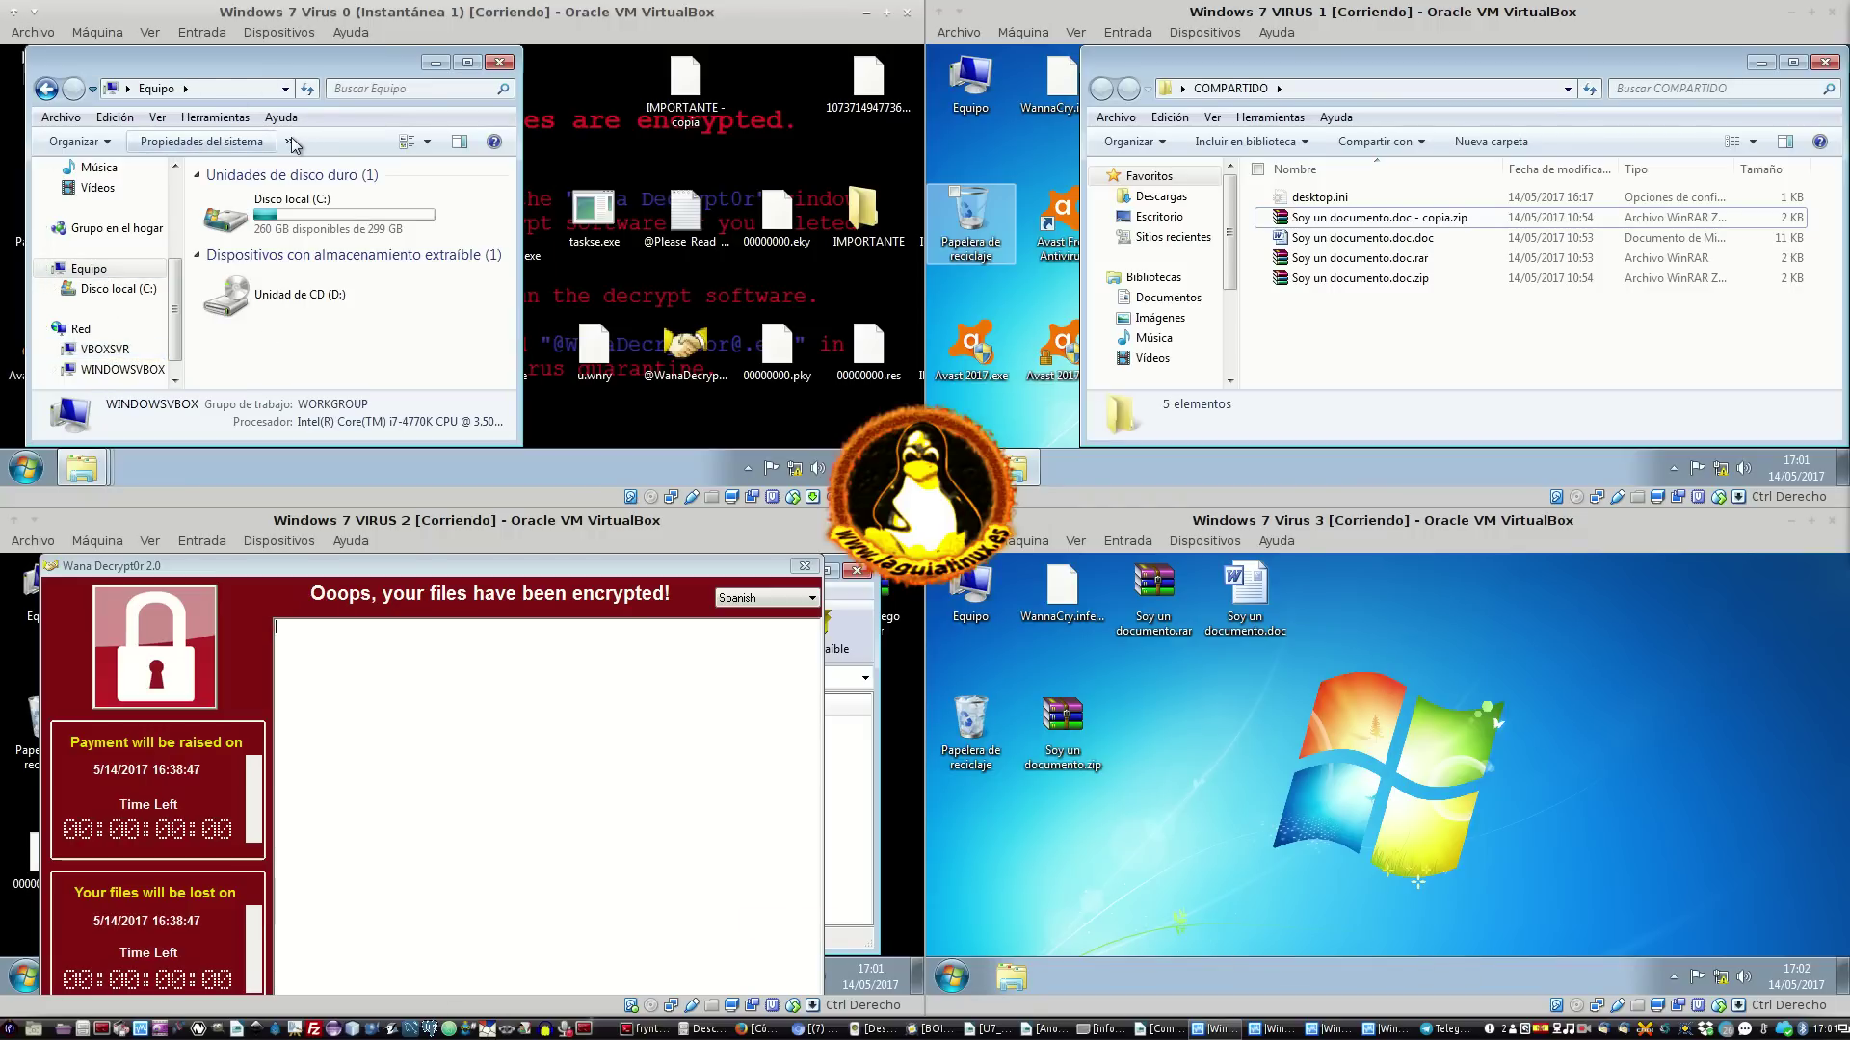
left_click(493, 69)
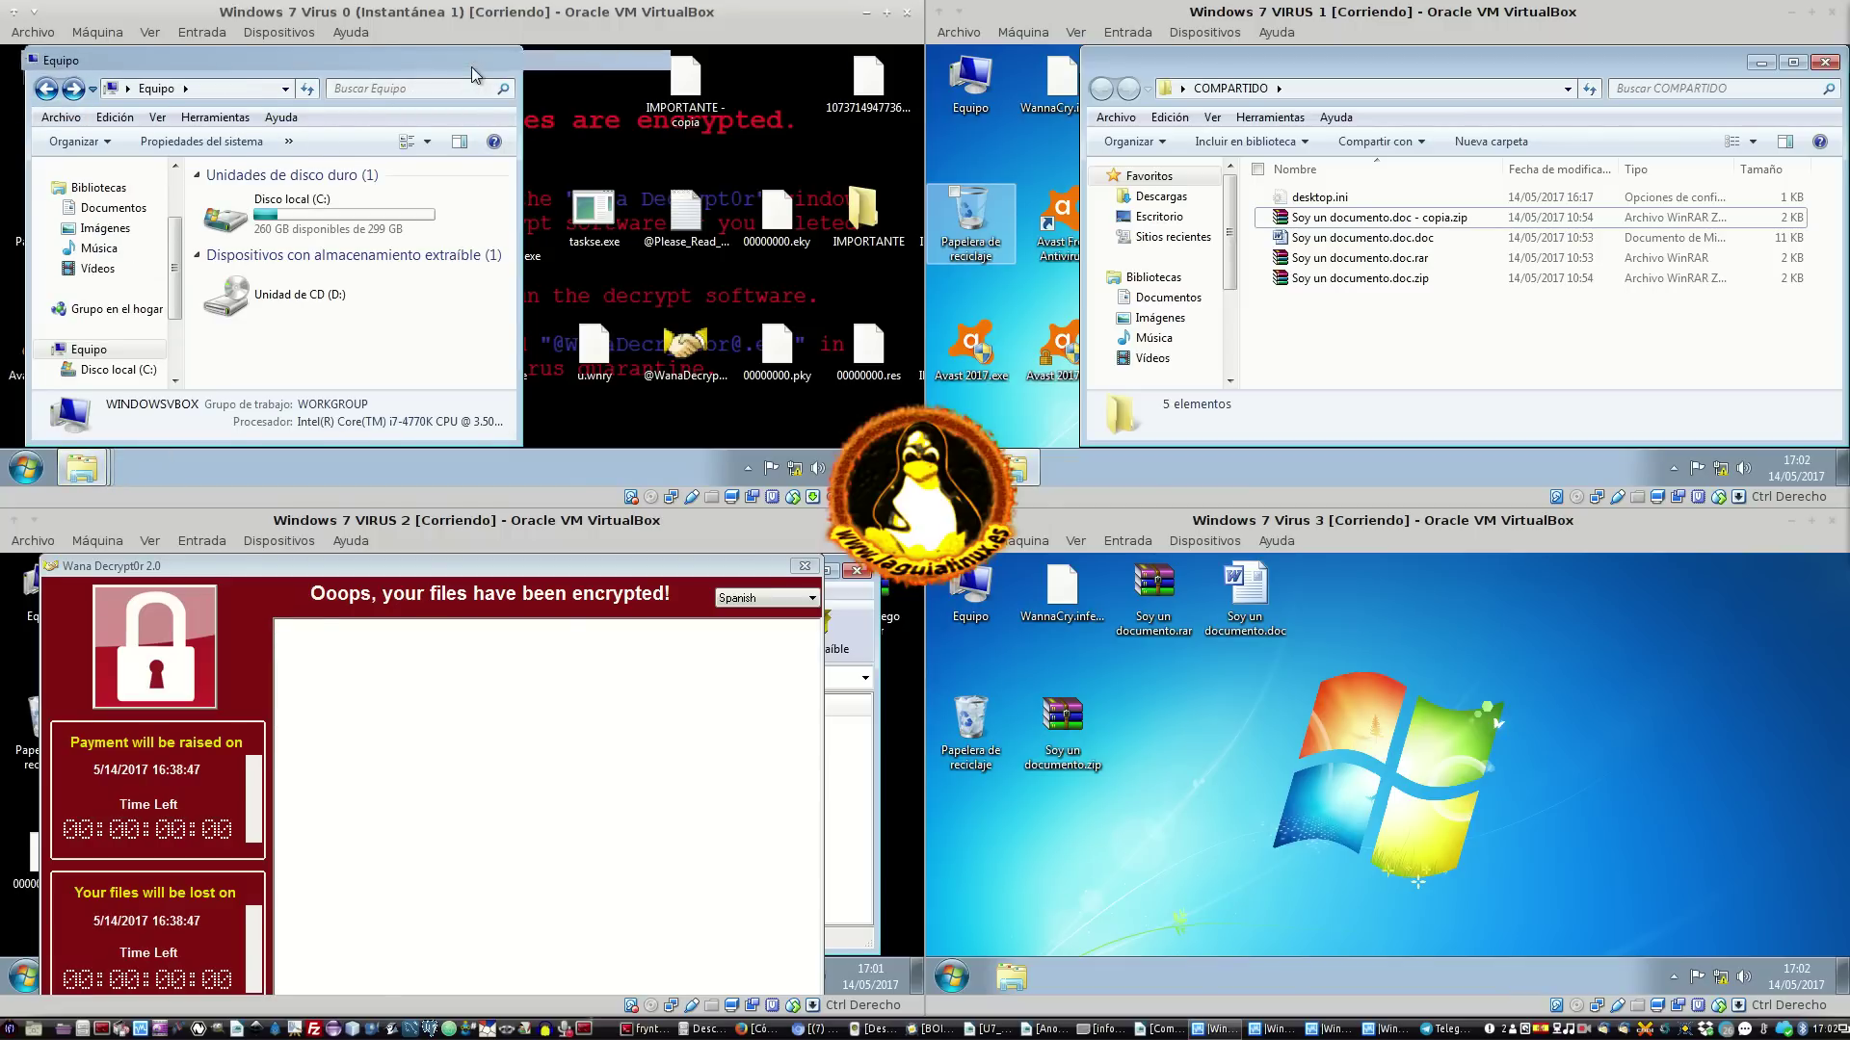
Maximize Equipo and map a network drive to folder \\10.0.2.4\
left_click(469, 62)
left_click(549, 135)
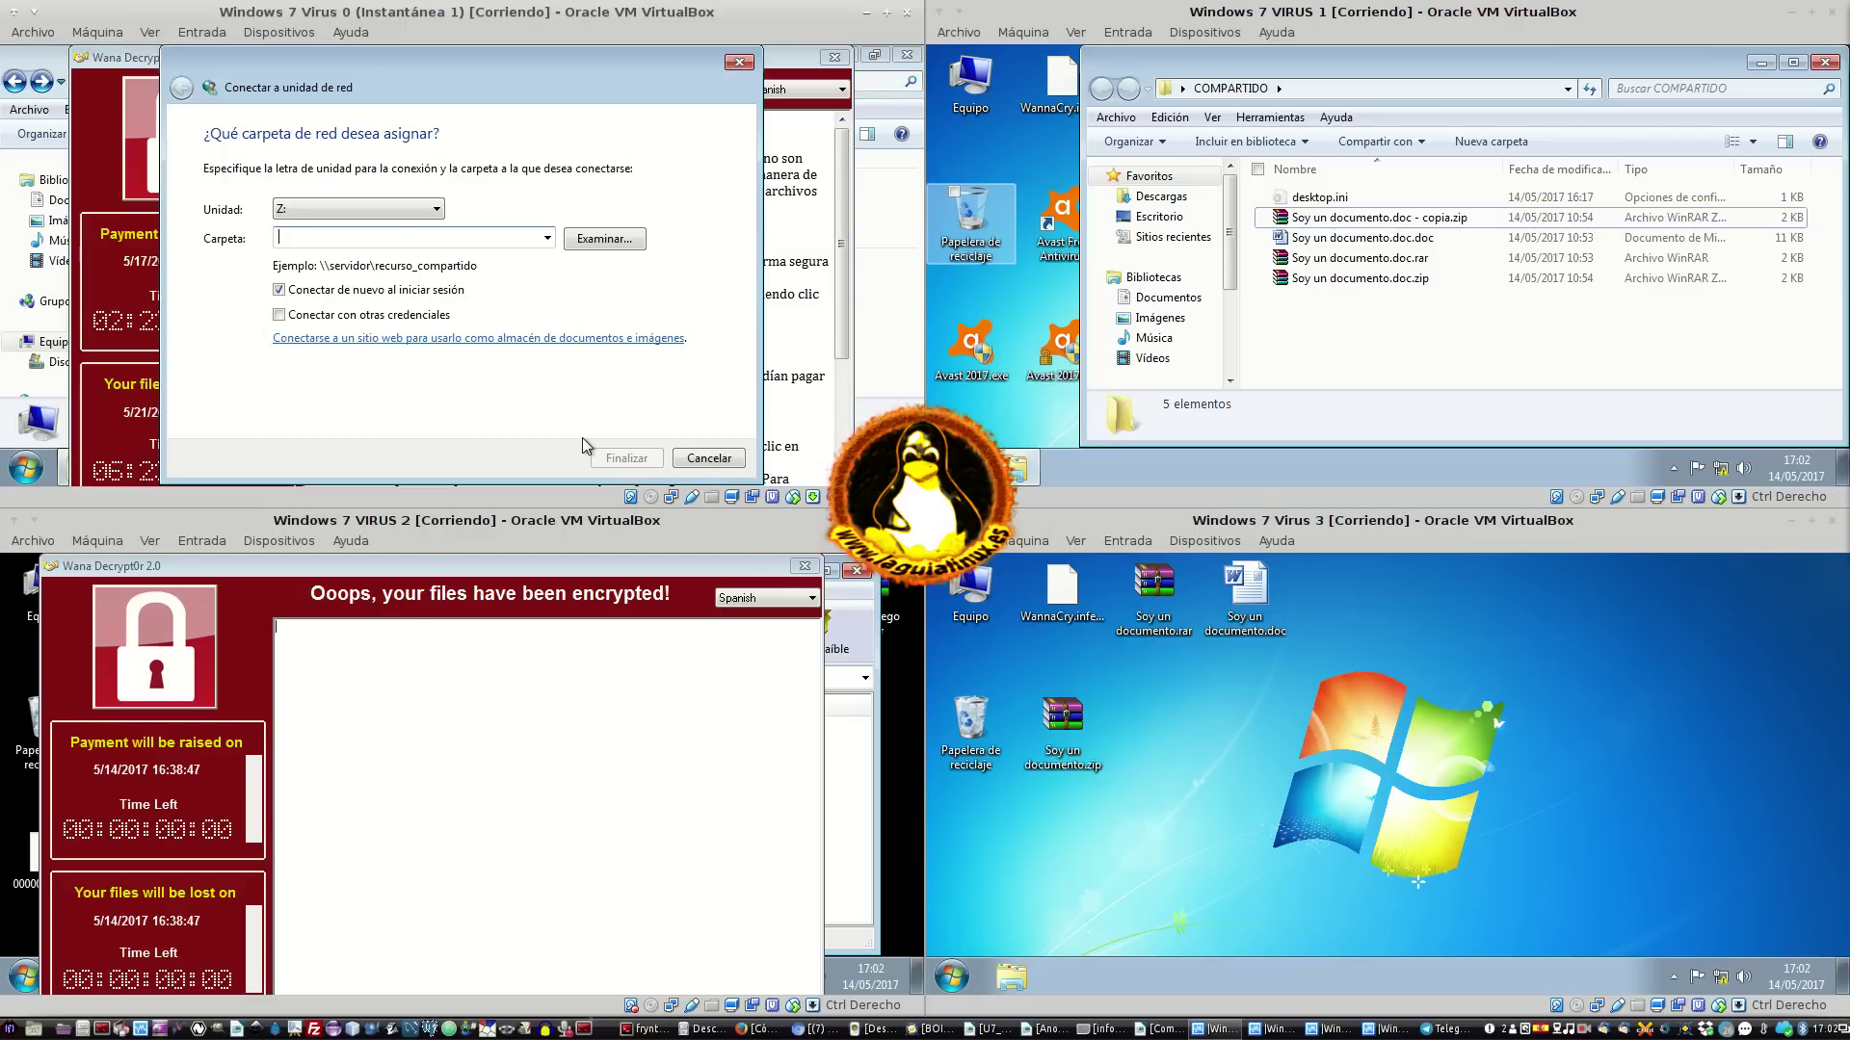
type("\\\\10.0.2.4\\COMPARTIDO")
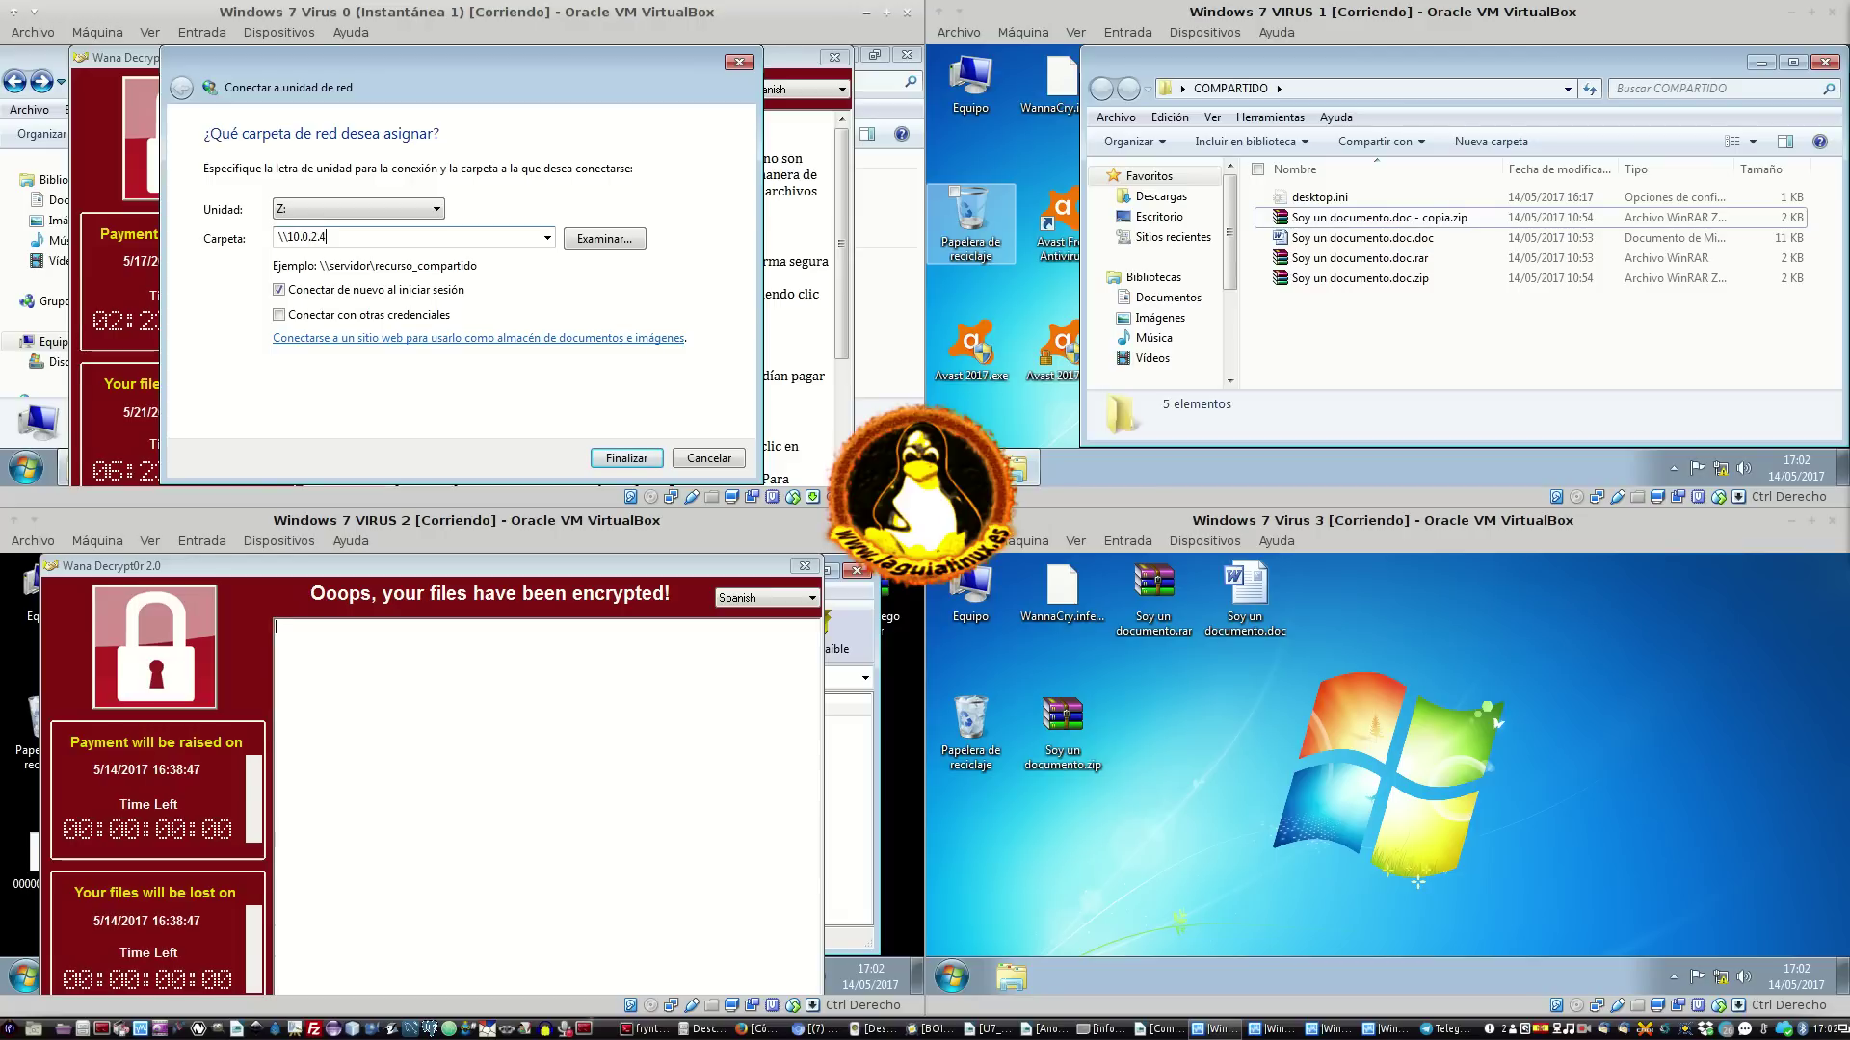
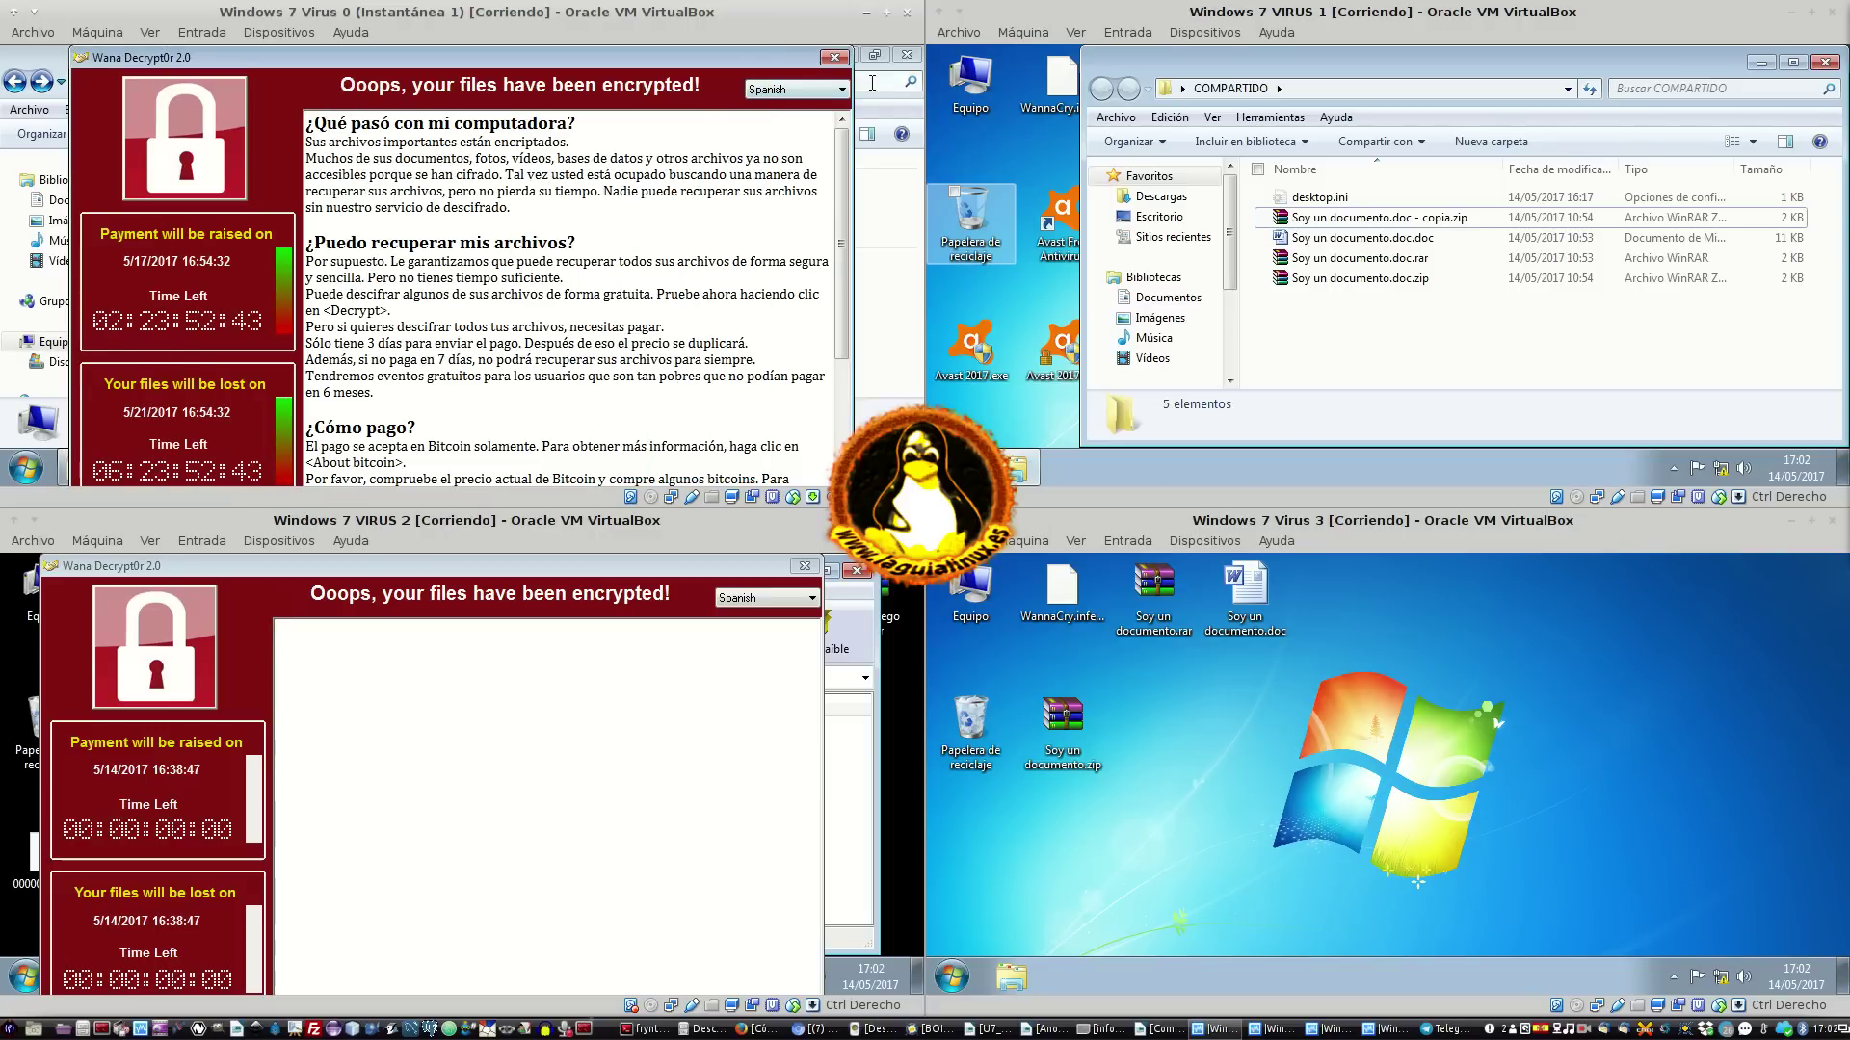
Close the Wana Decryptor note, begin mapping drive letter Z:, then cancel the wizard
left_click(834, 59)
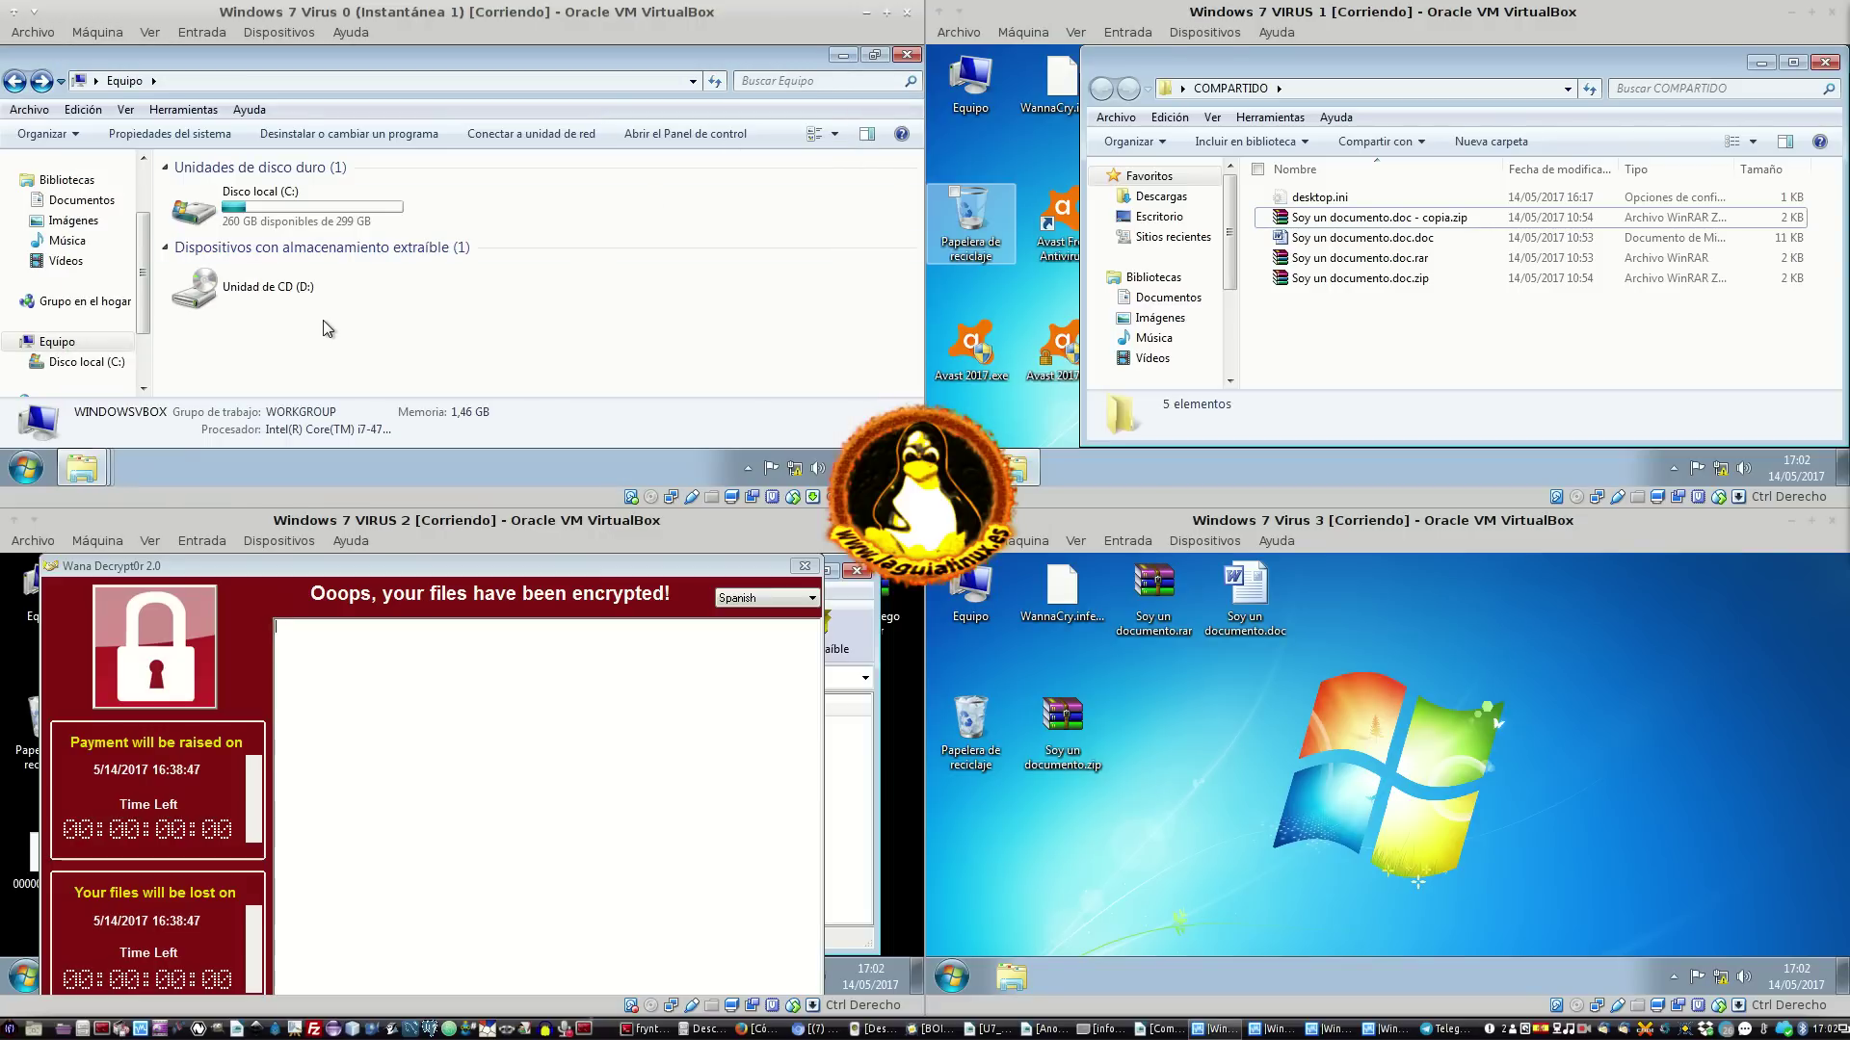
scroll(145, 279, "down", 2)
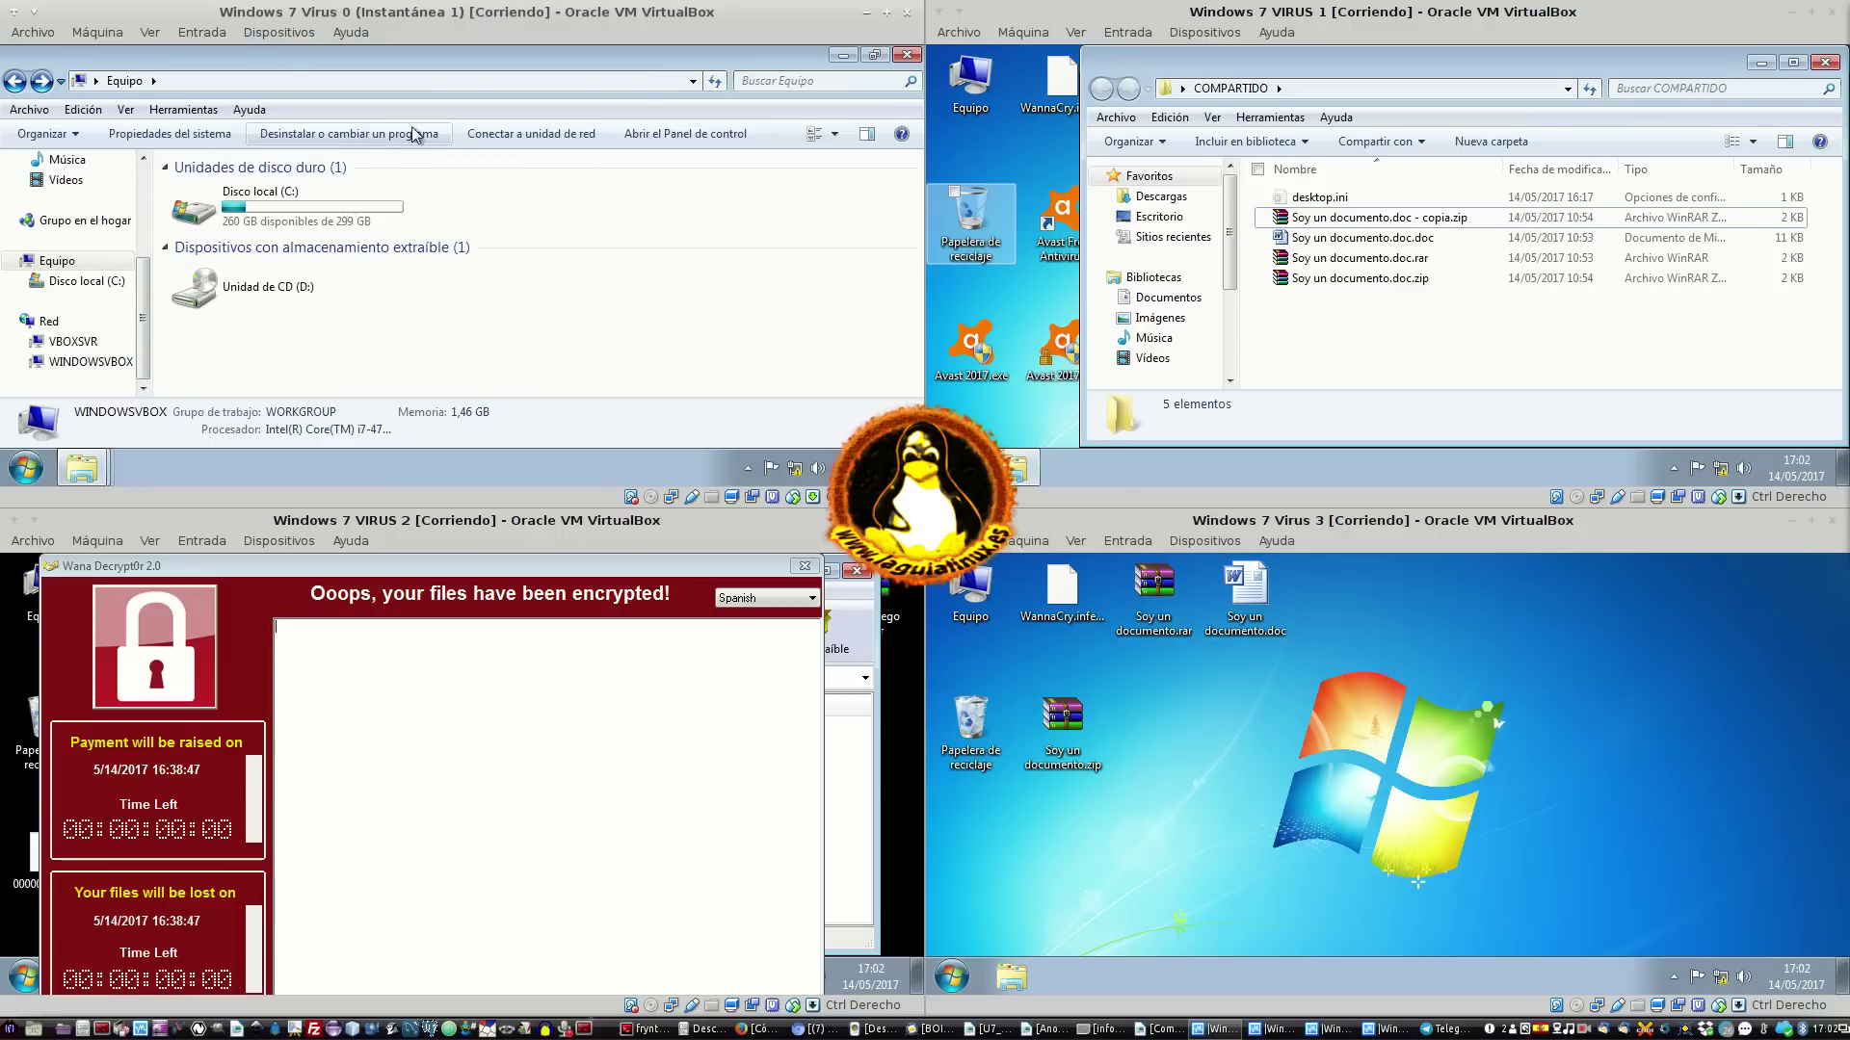
left_click(538, 124)
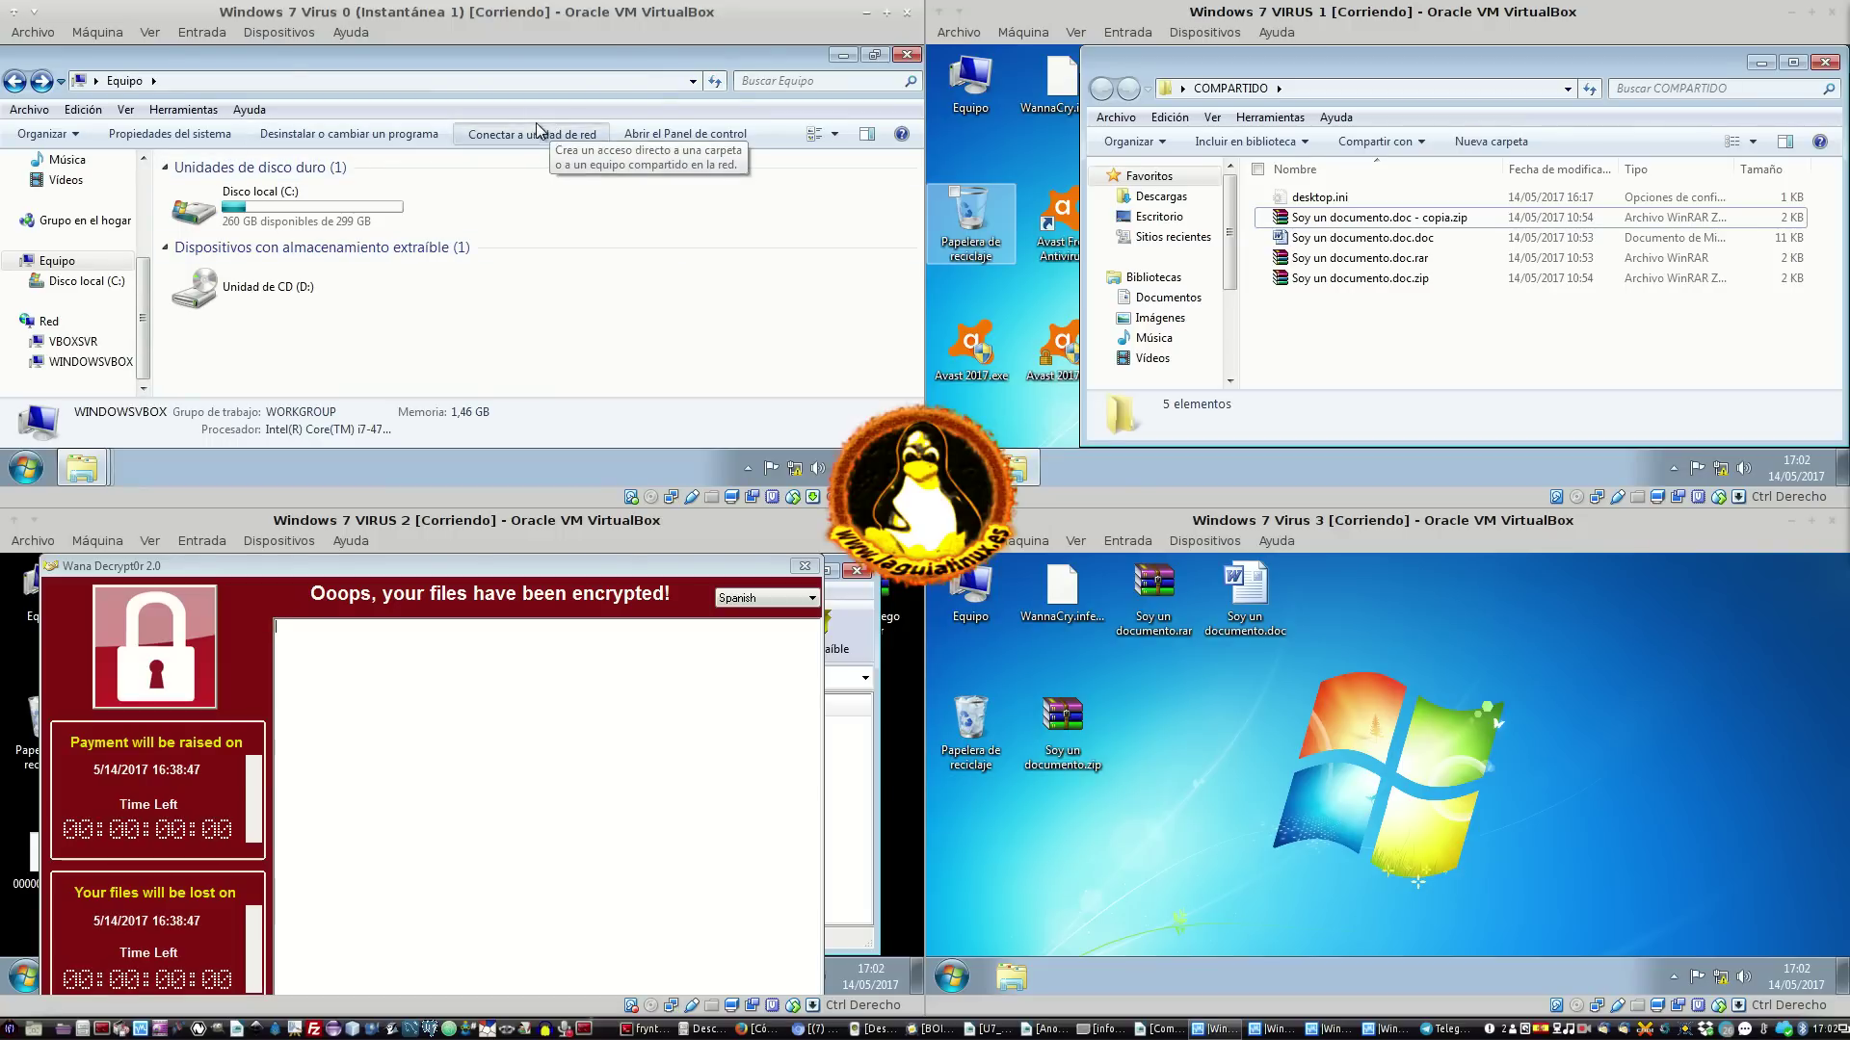
left_click(405, 216)
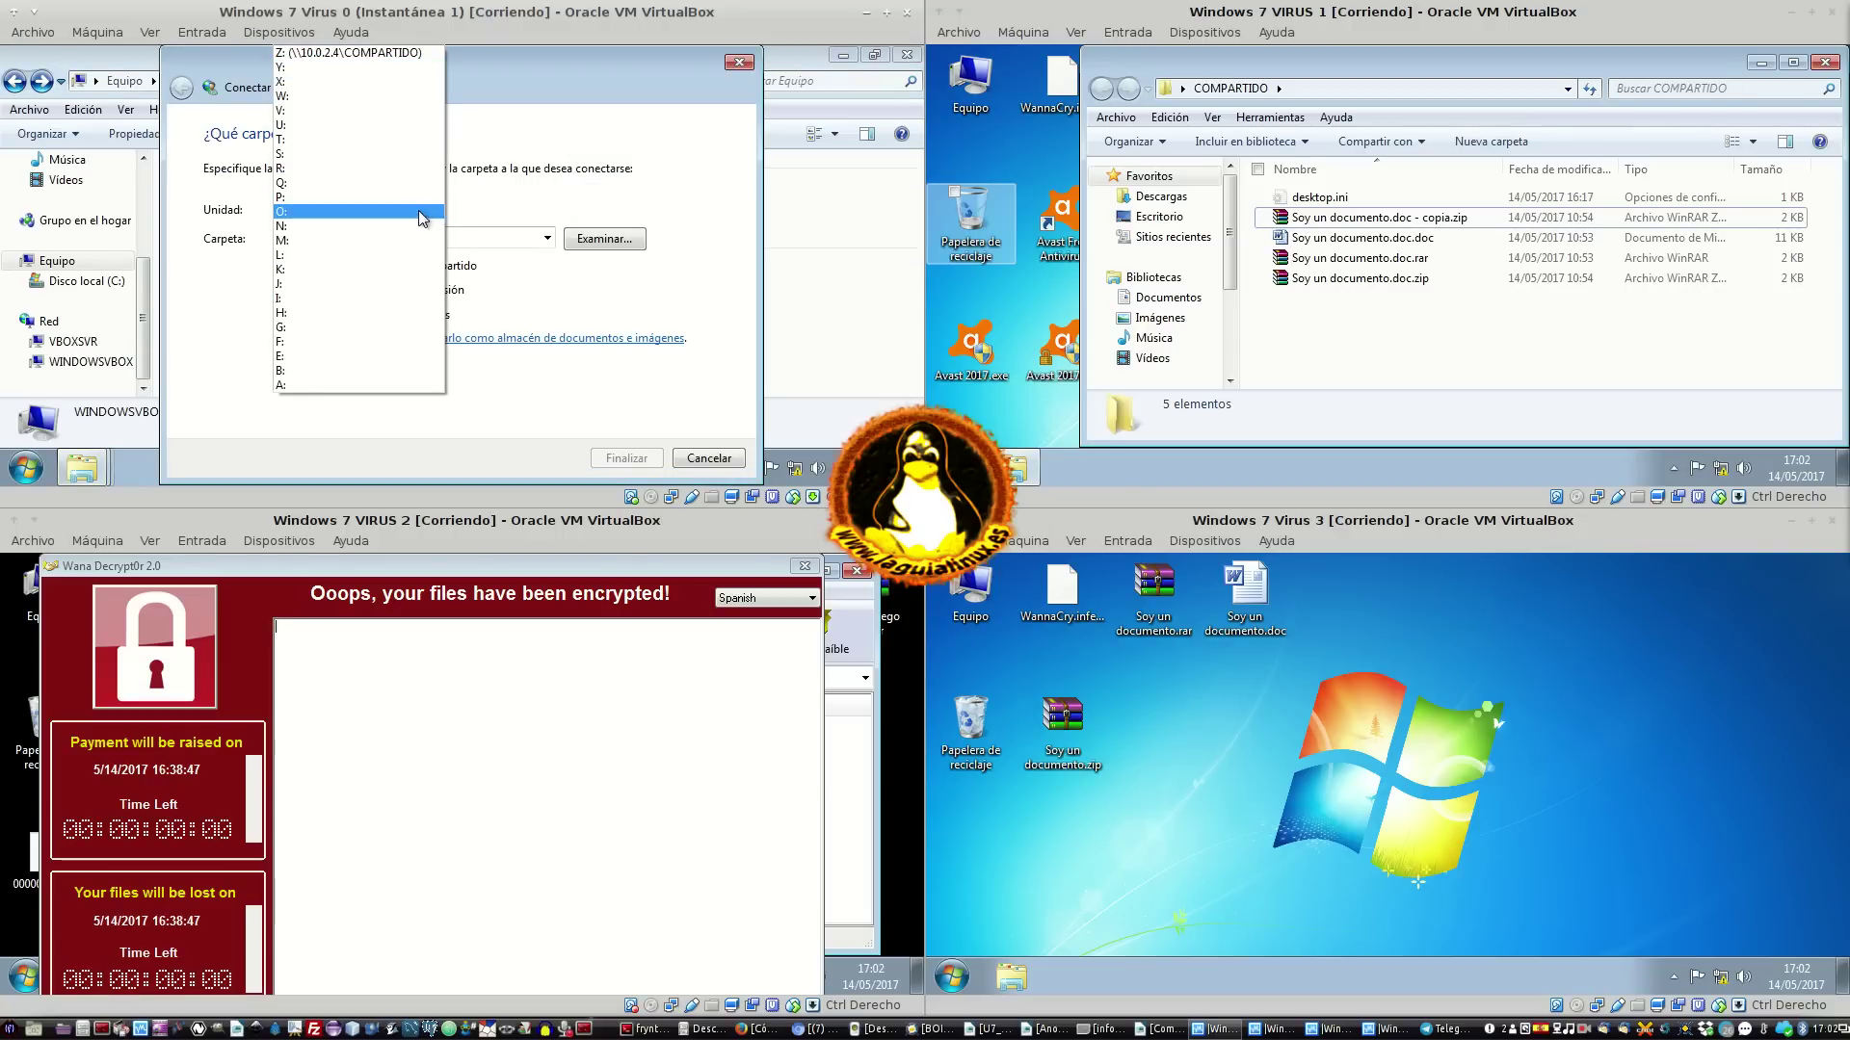
left_click(398, 56)
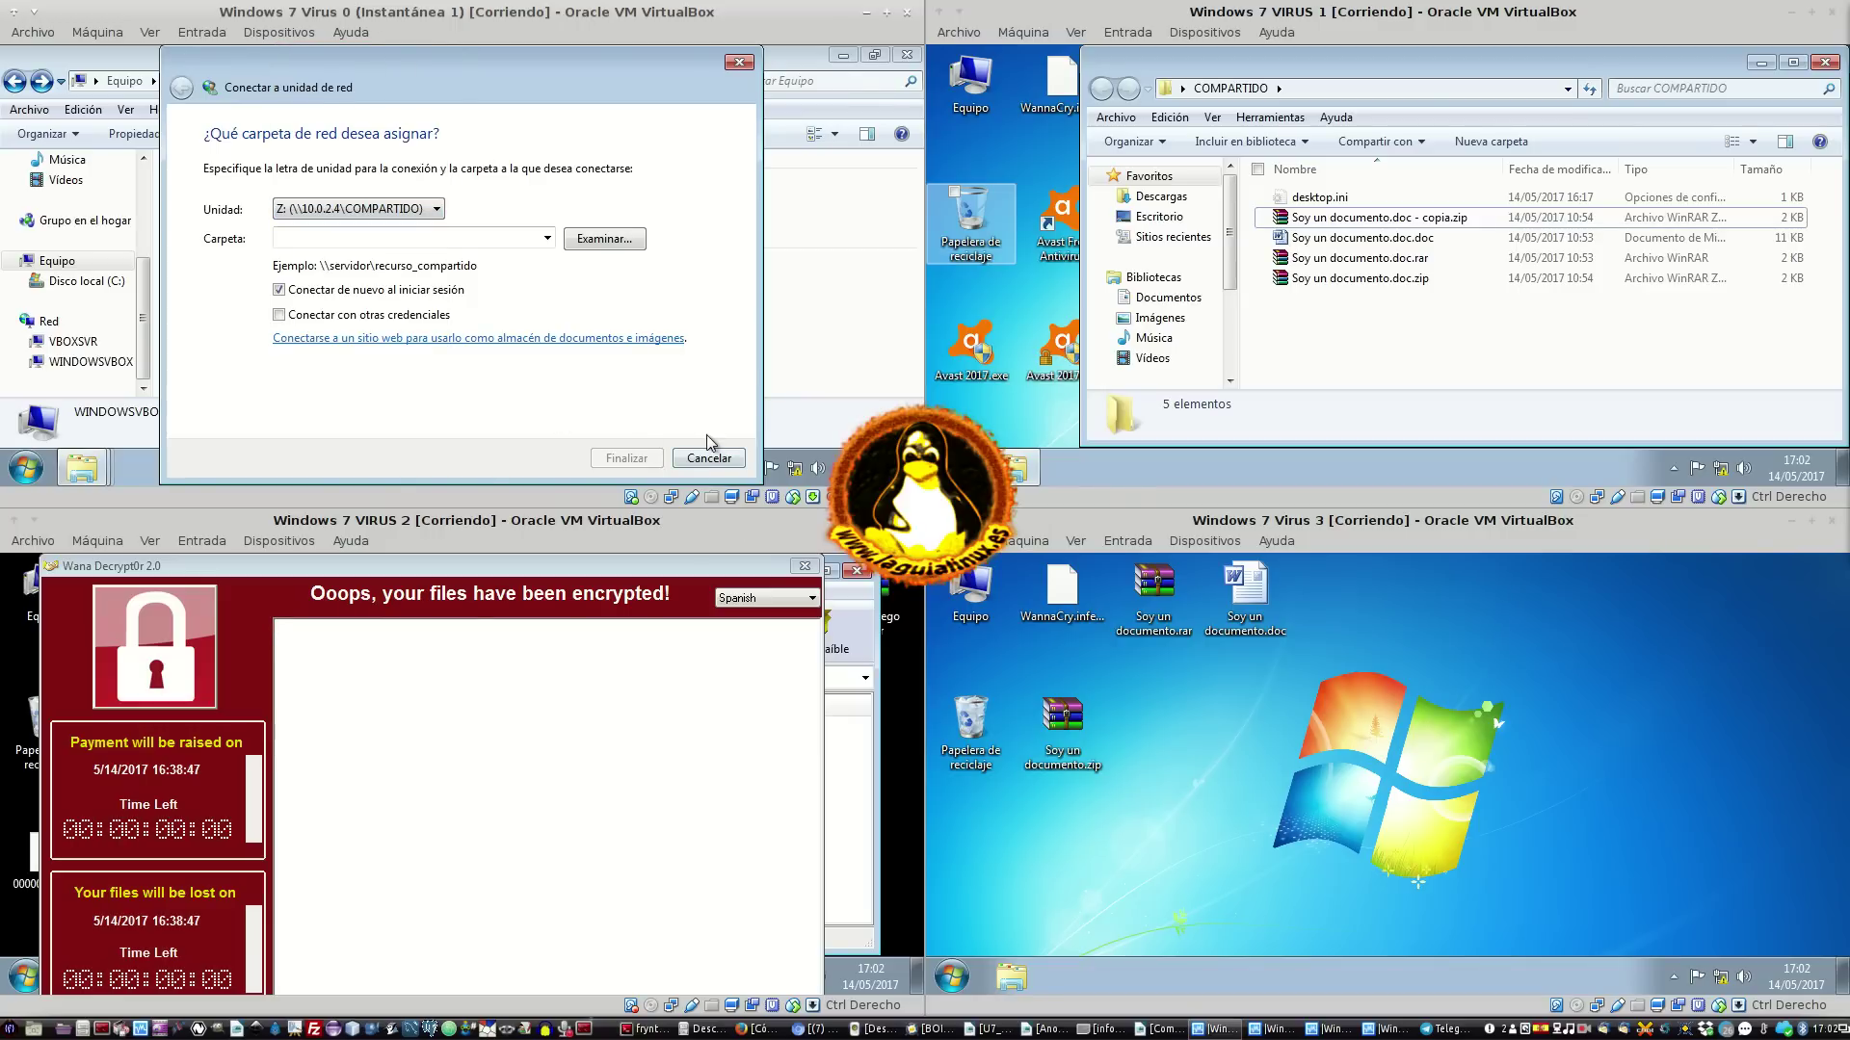
left_click(830, 59)
left_click(738, 62)
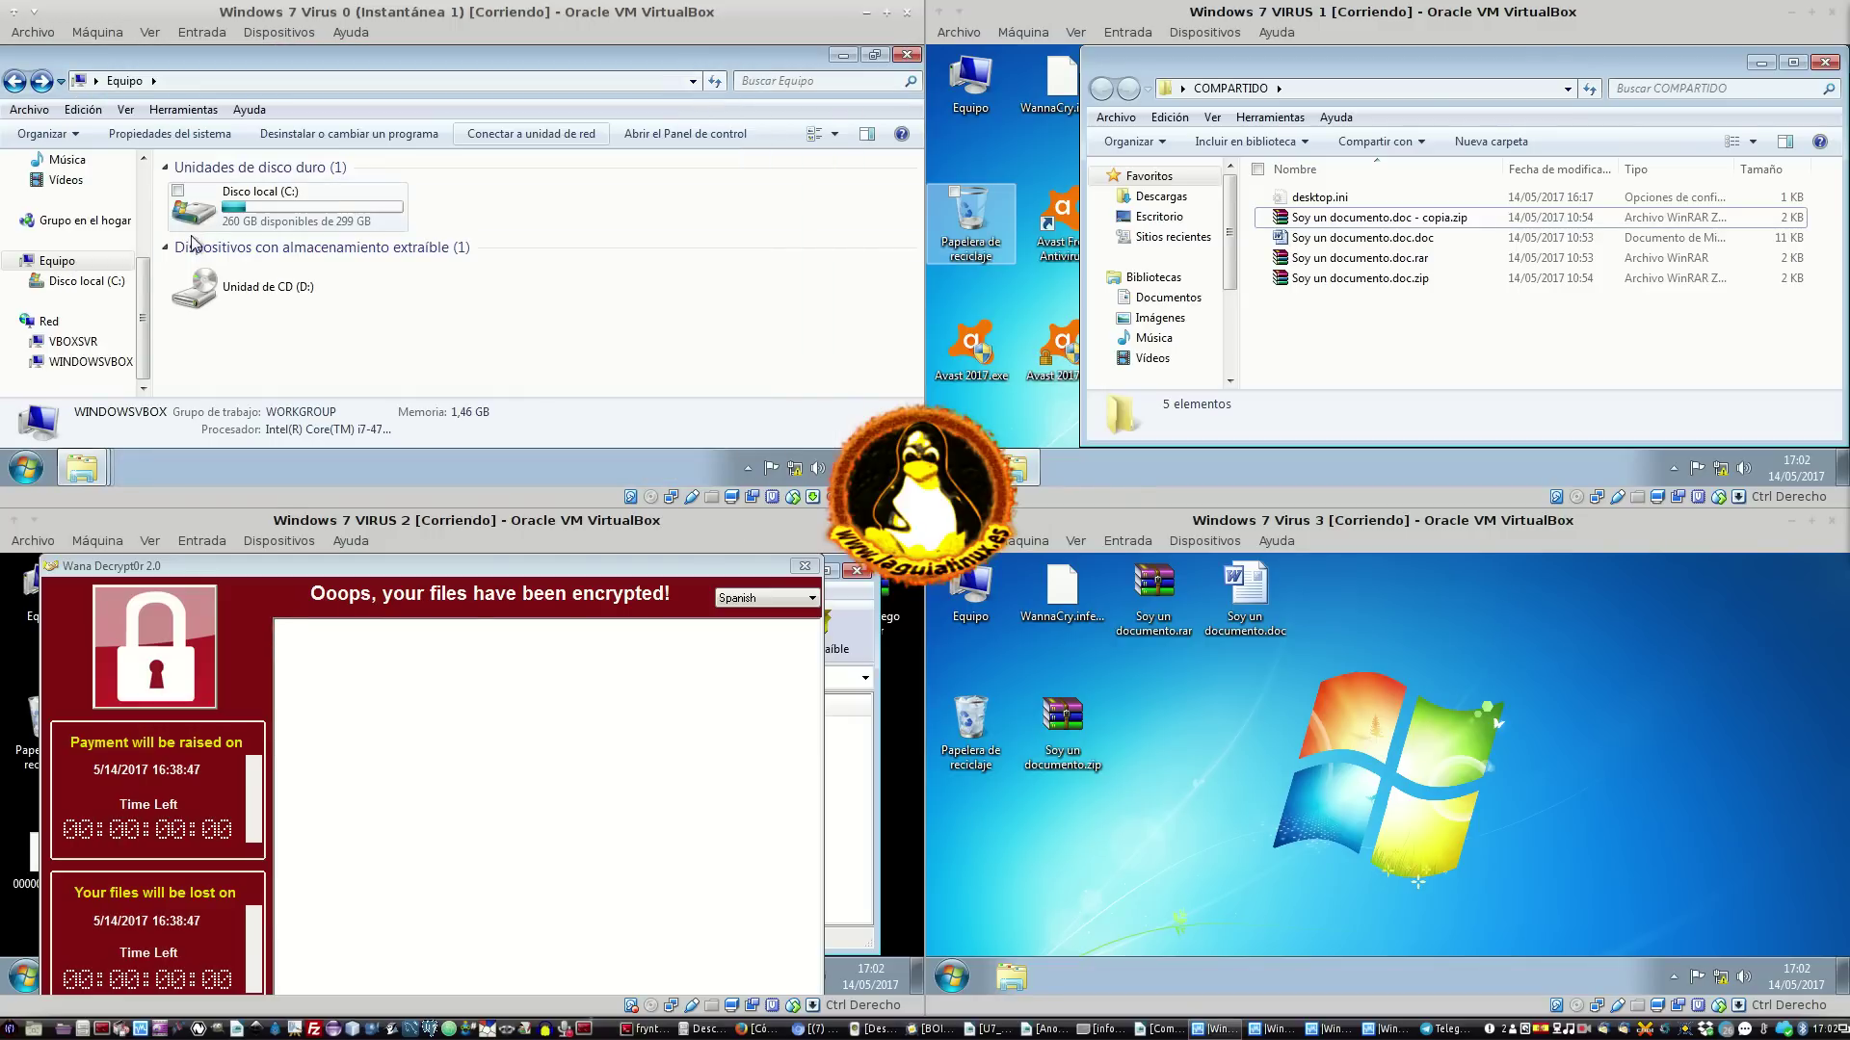
Browse VBOXSVR under Red, then return to Equipo listing only C: and the CD drive
scroll(87, 279, "down", 3)
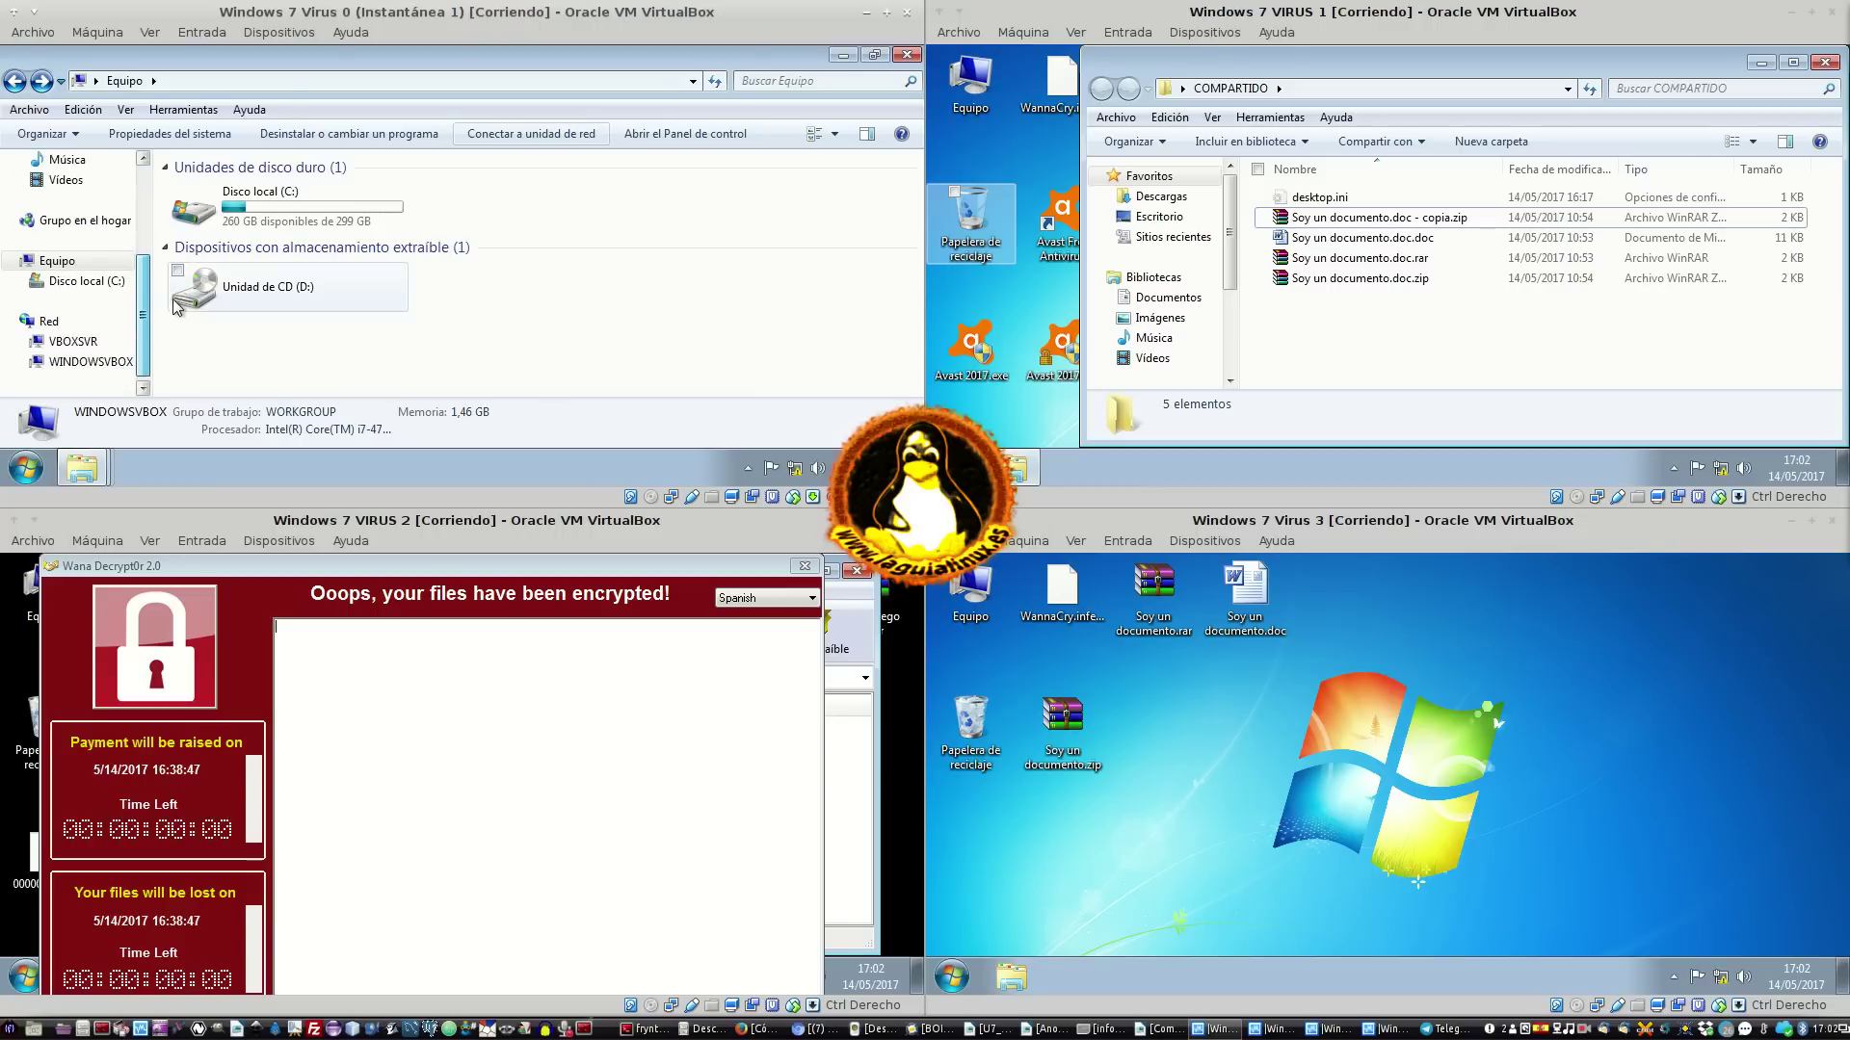
left_click(72, 342)
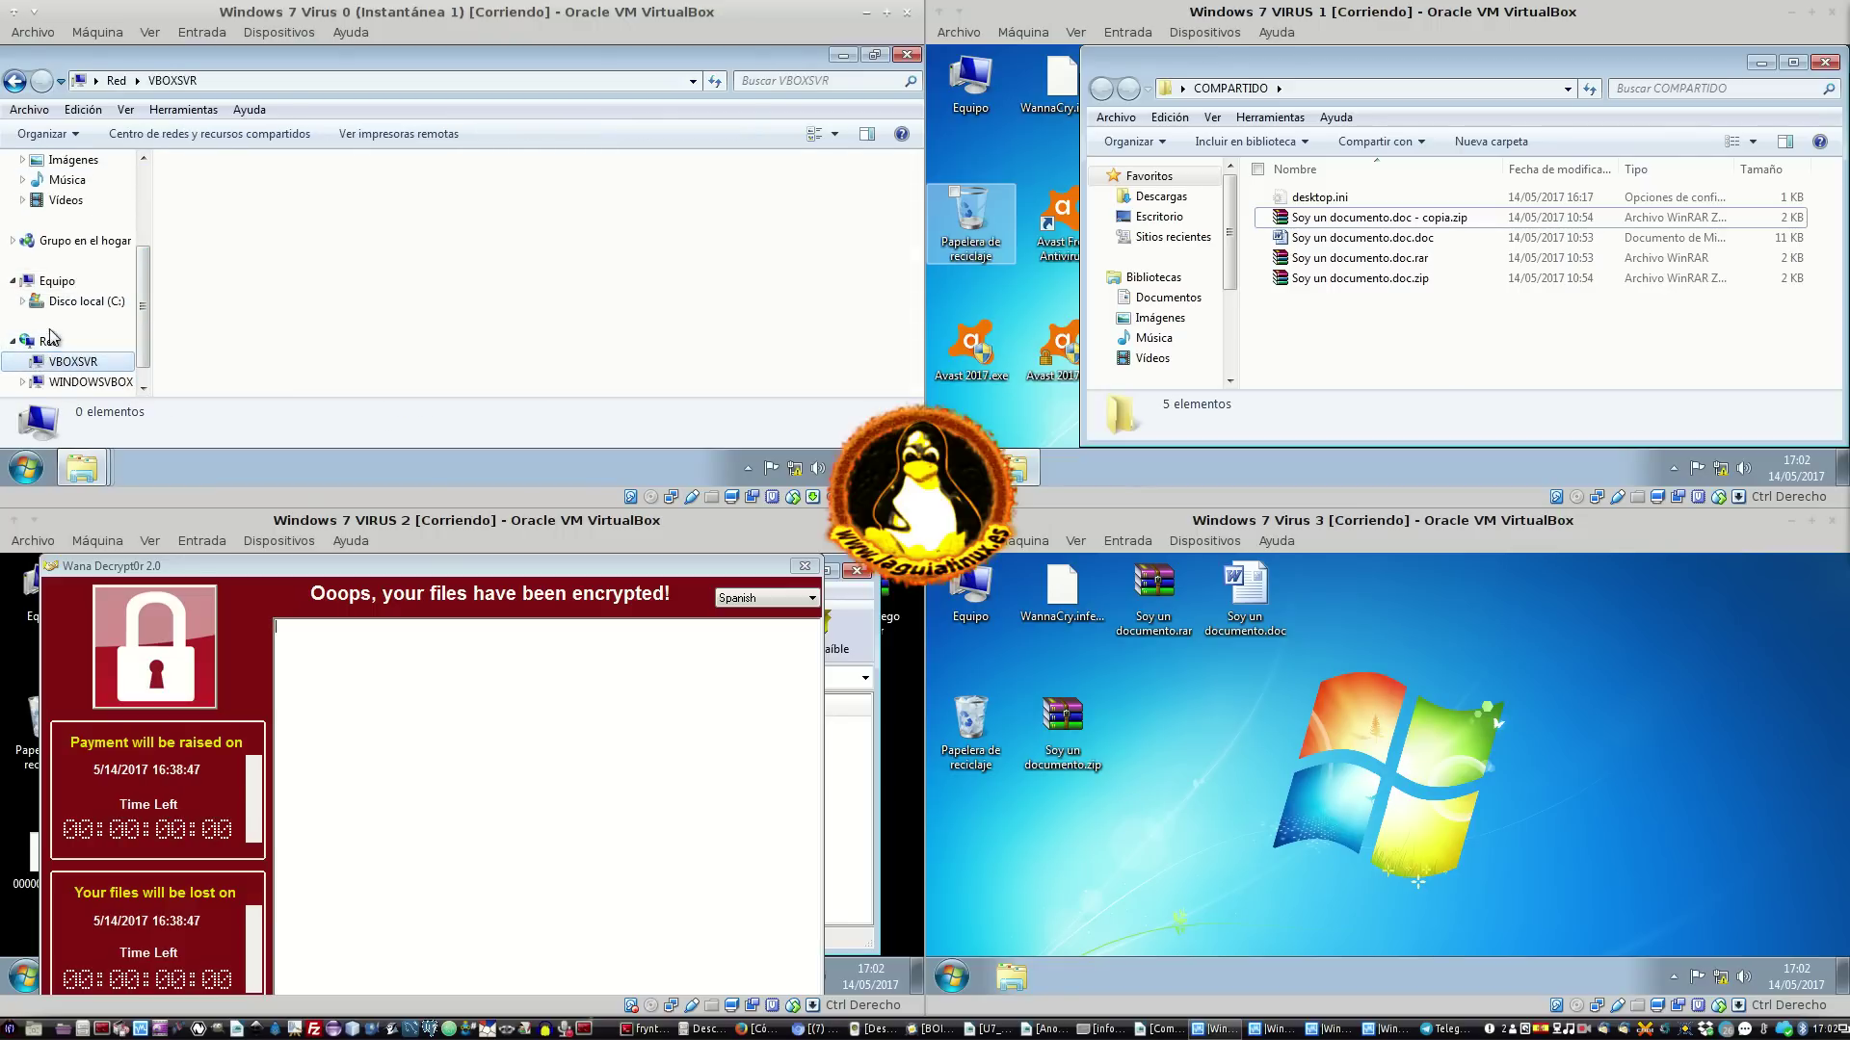
left_click(58, 281)
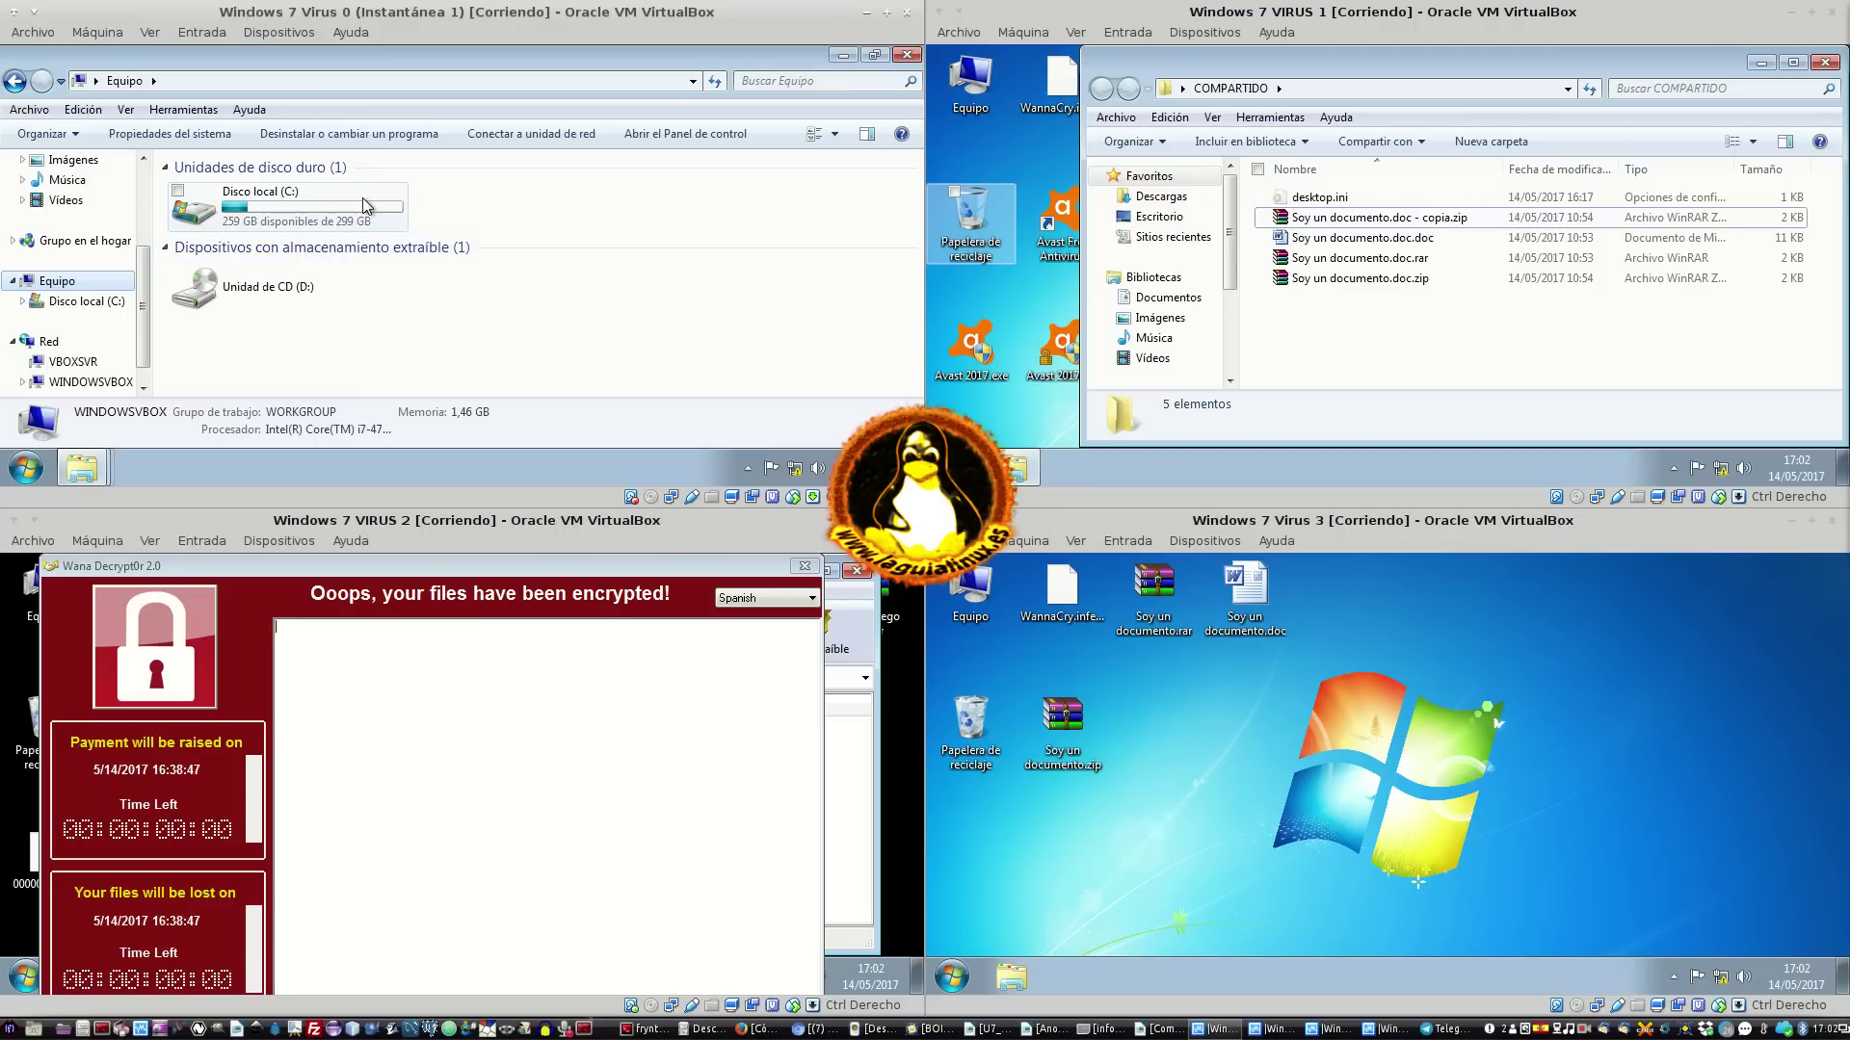
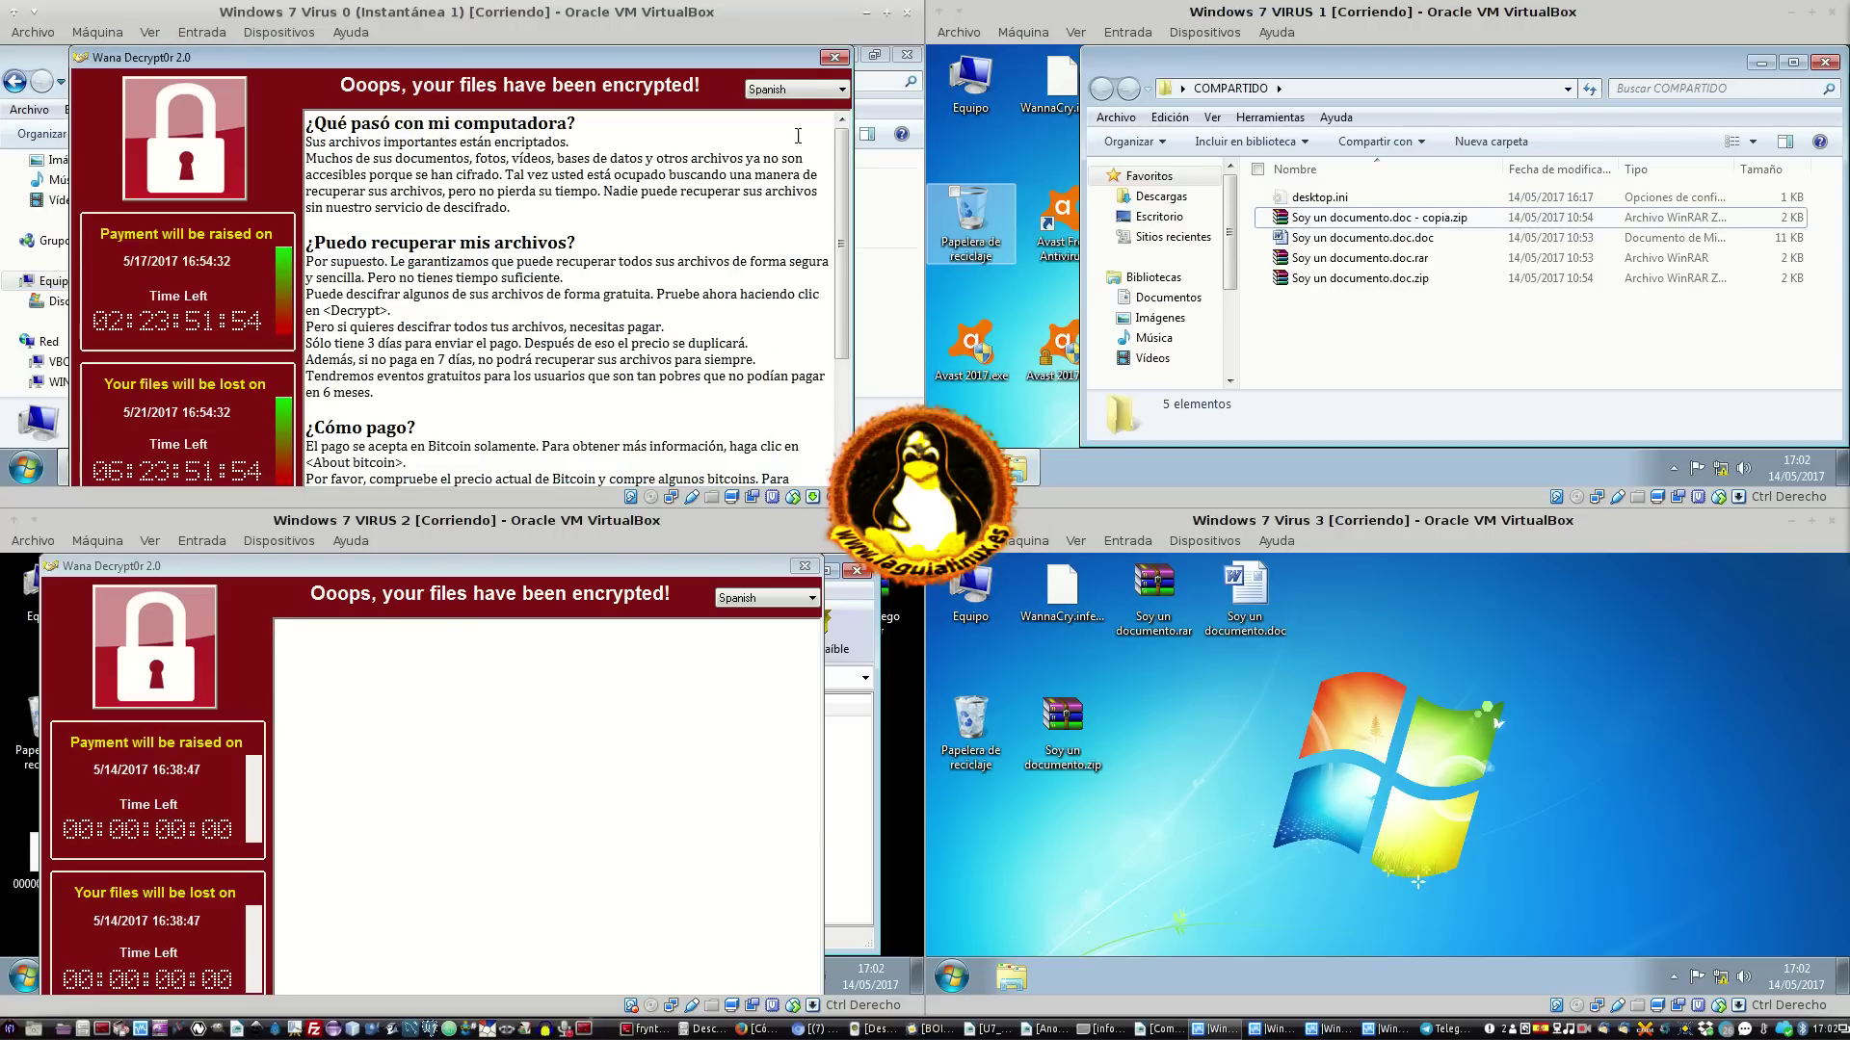
Close VM 0's ransom note, leaving drive Y: mapped to \\10.0.2.4\COMPARTIDO, then open VM 1's program list
left_click(830, 58)
left_click(444, 238)
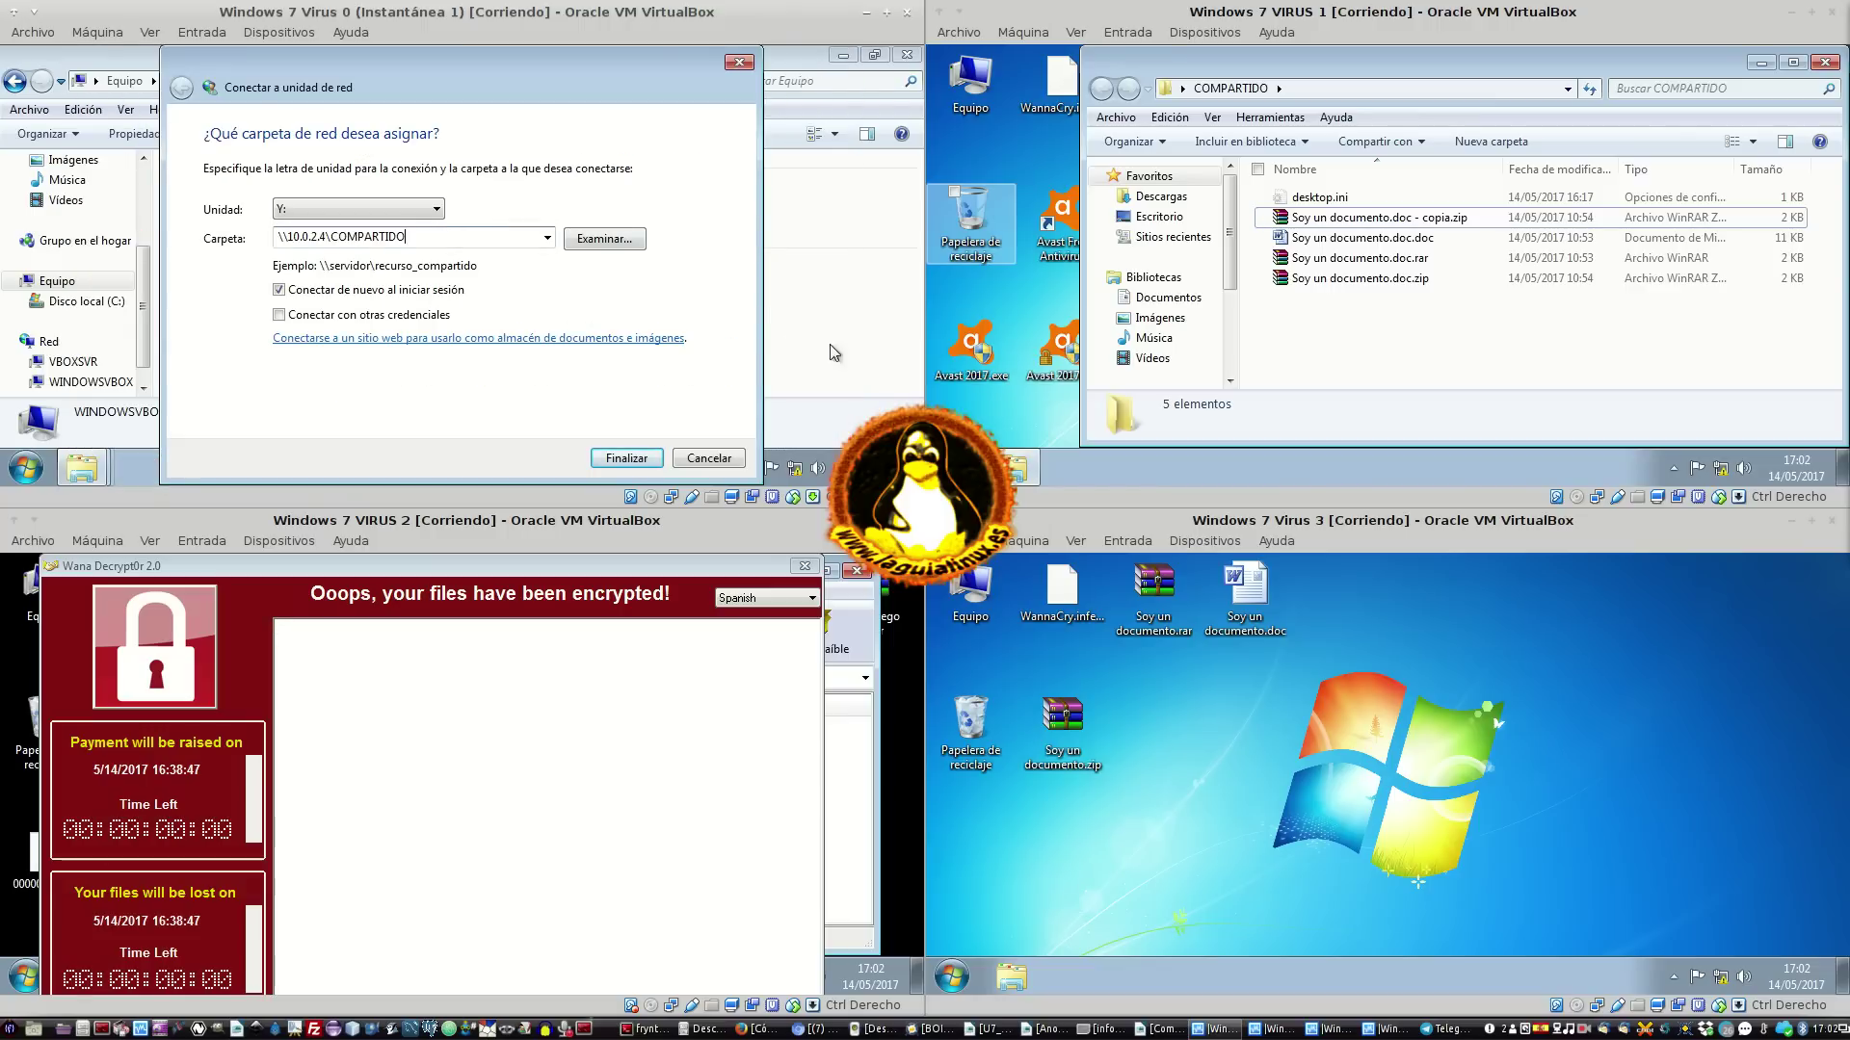
left_click(952, 468)
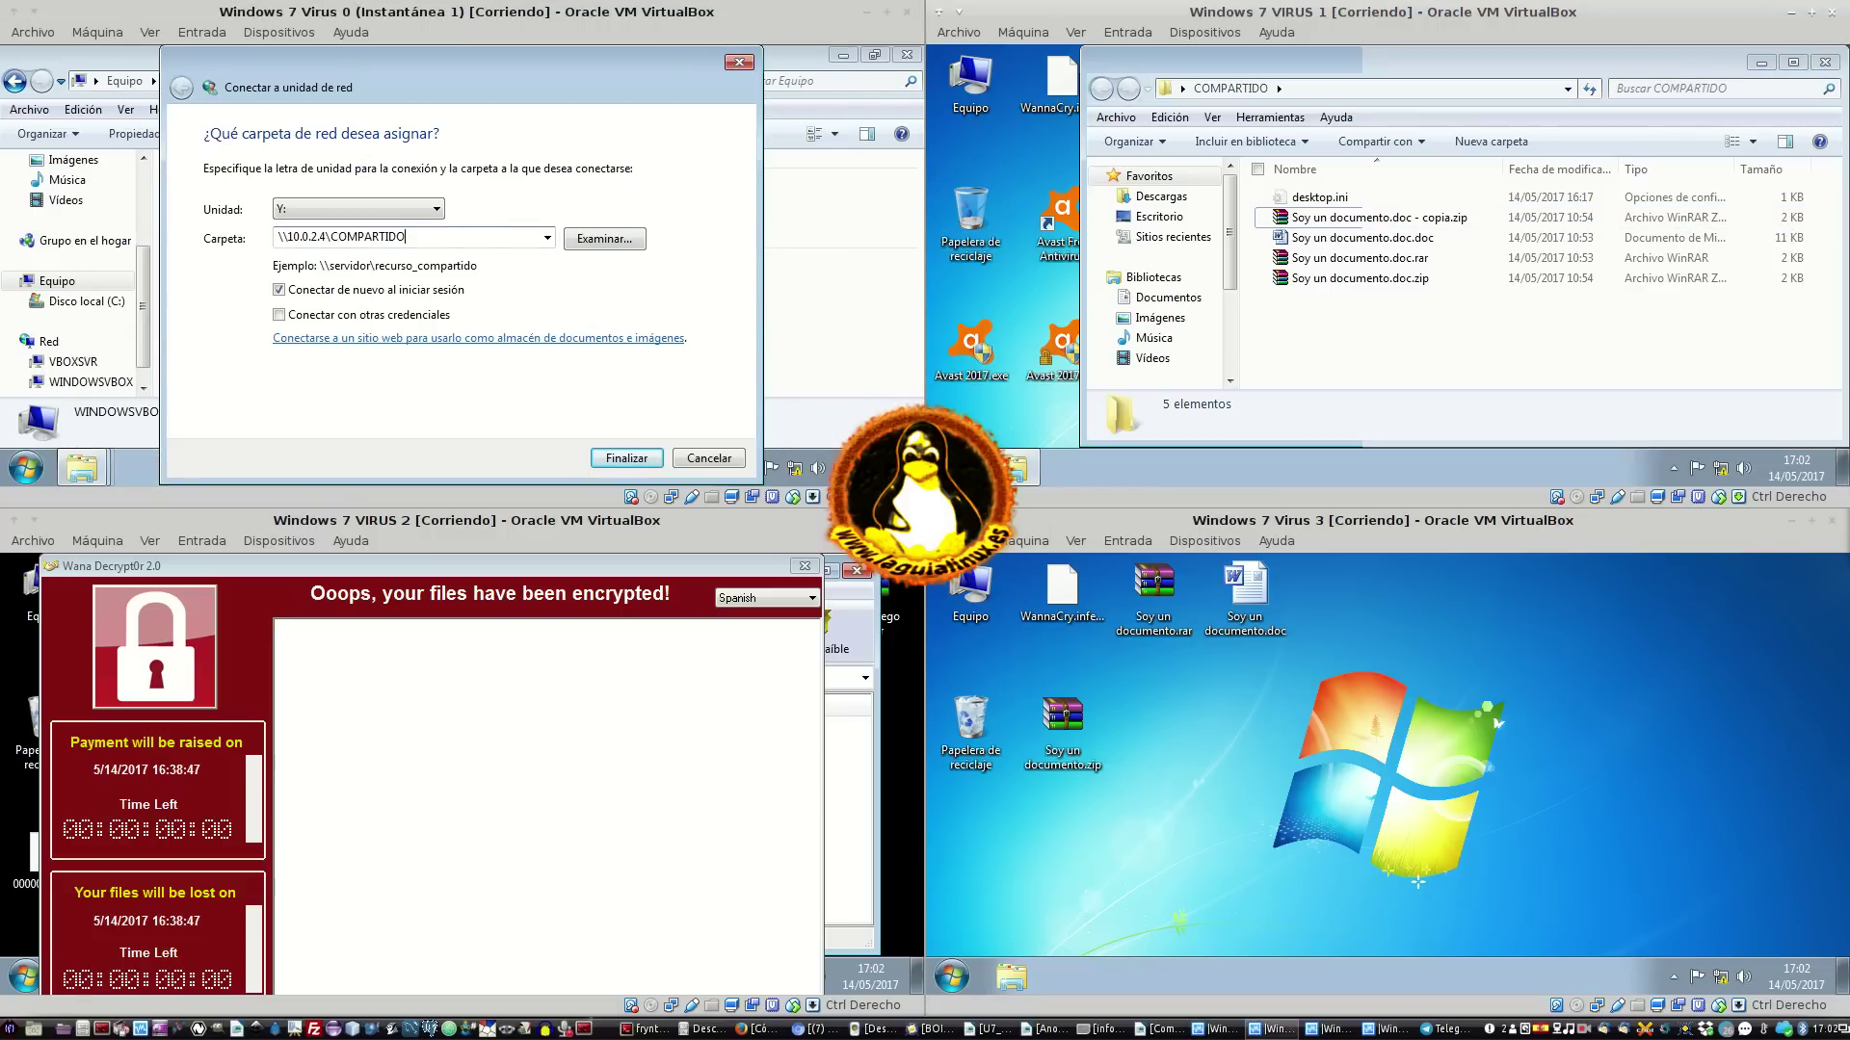
left_click(951, 468)
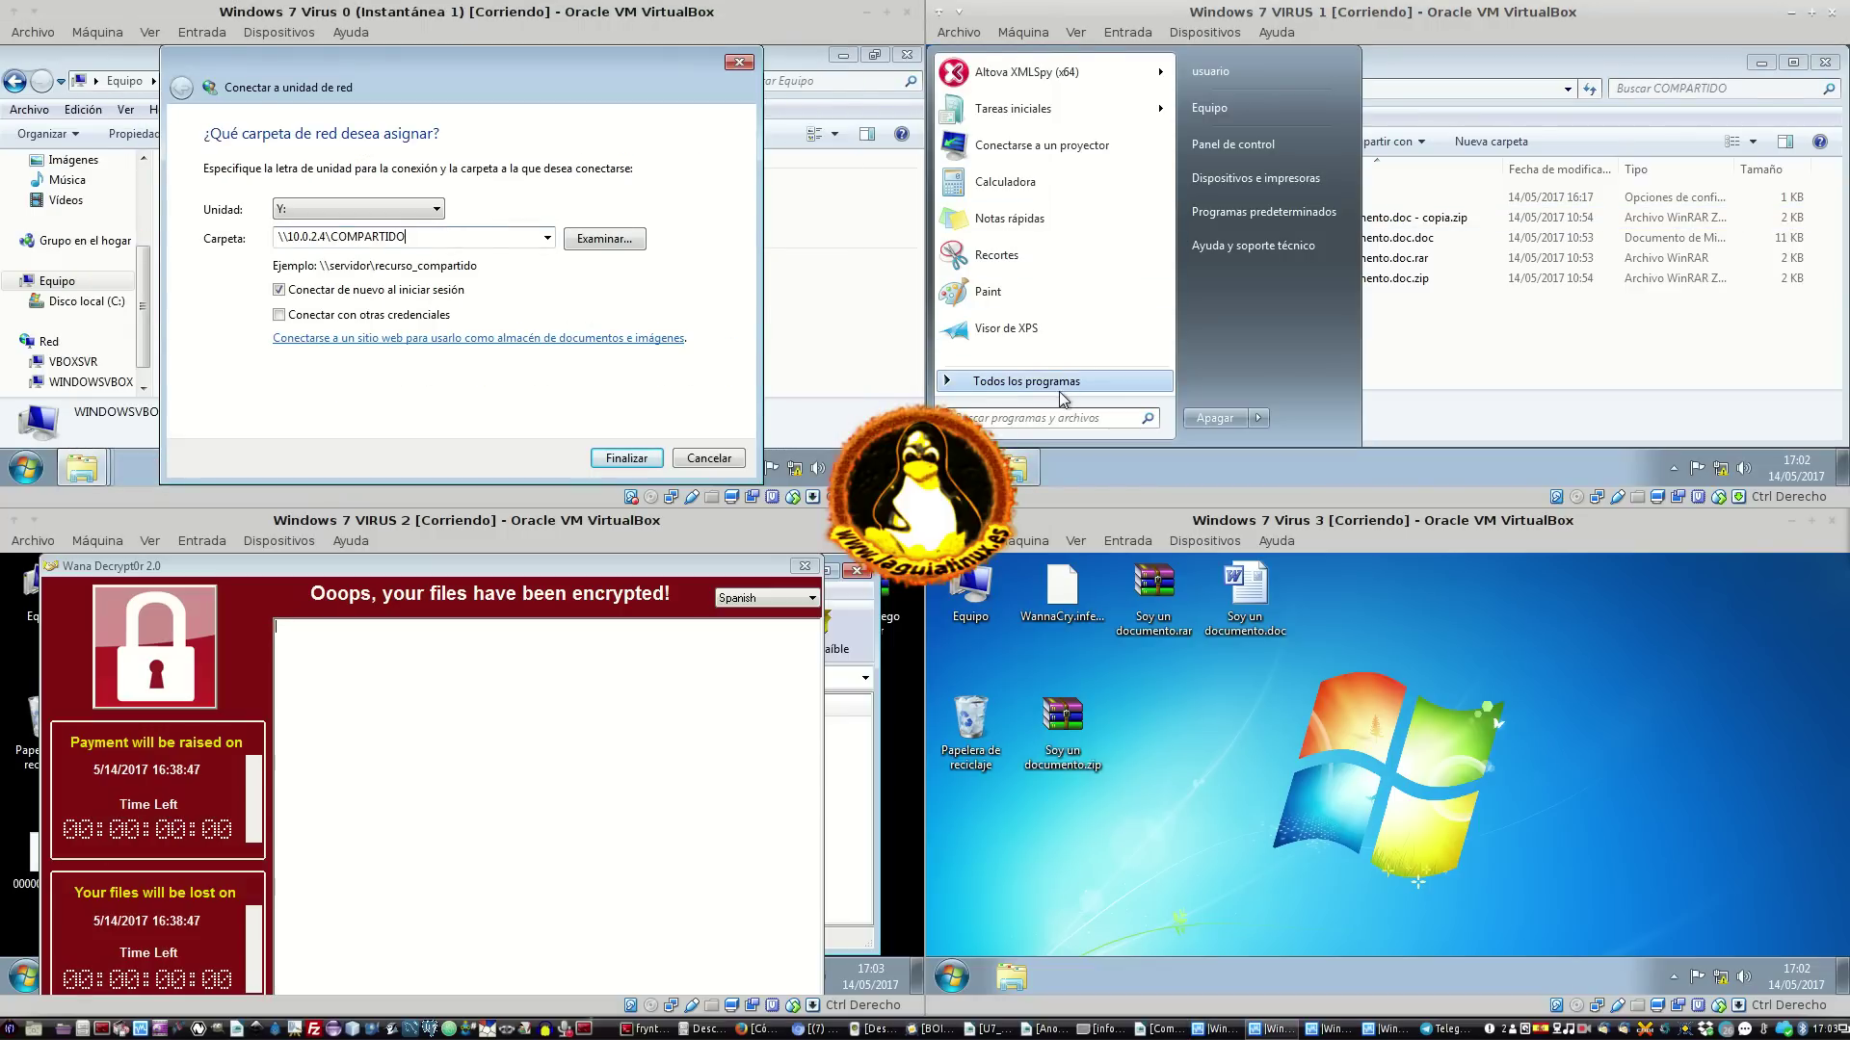
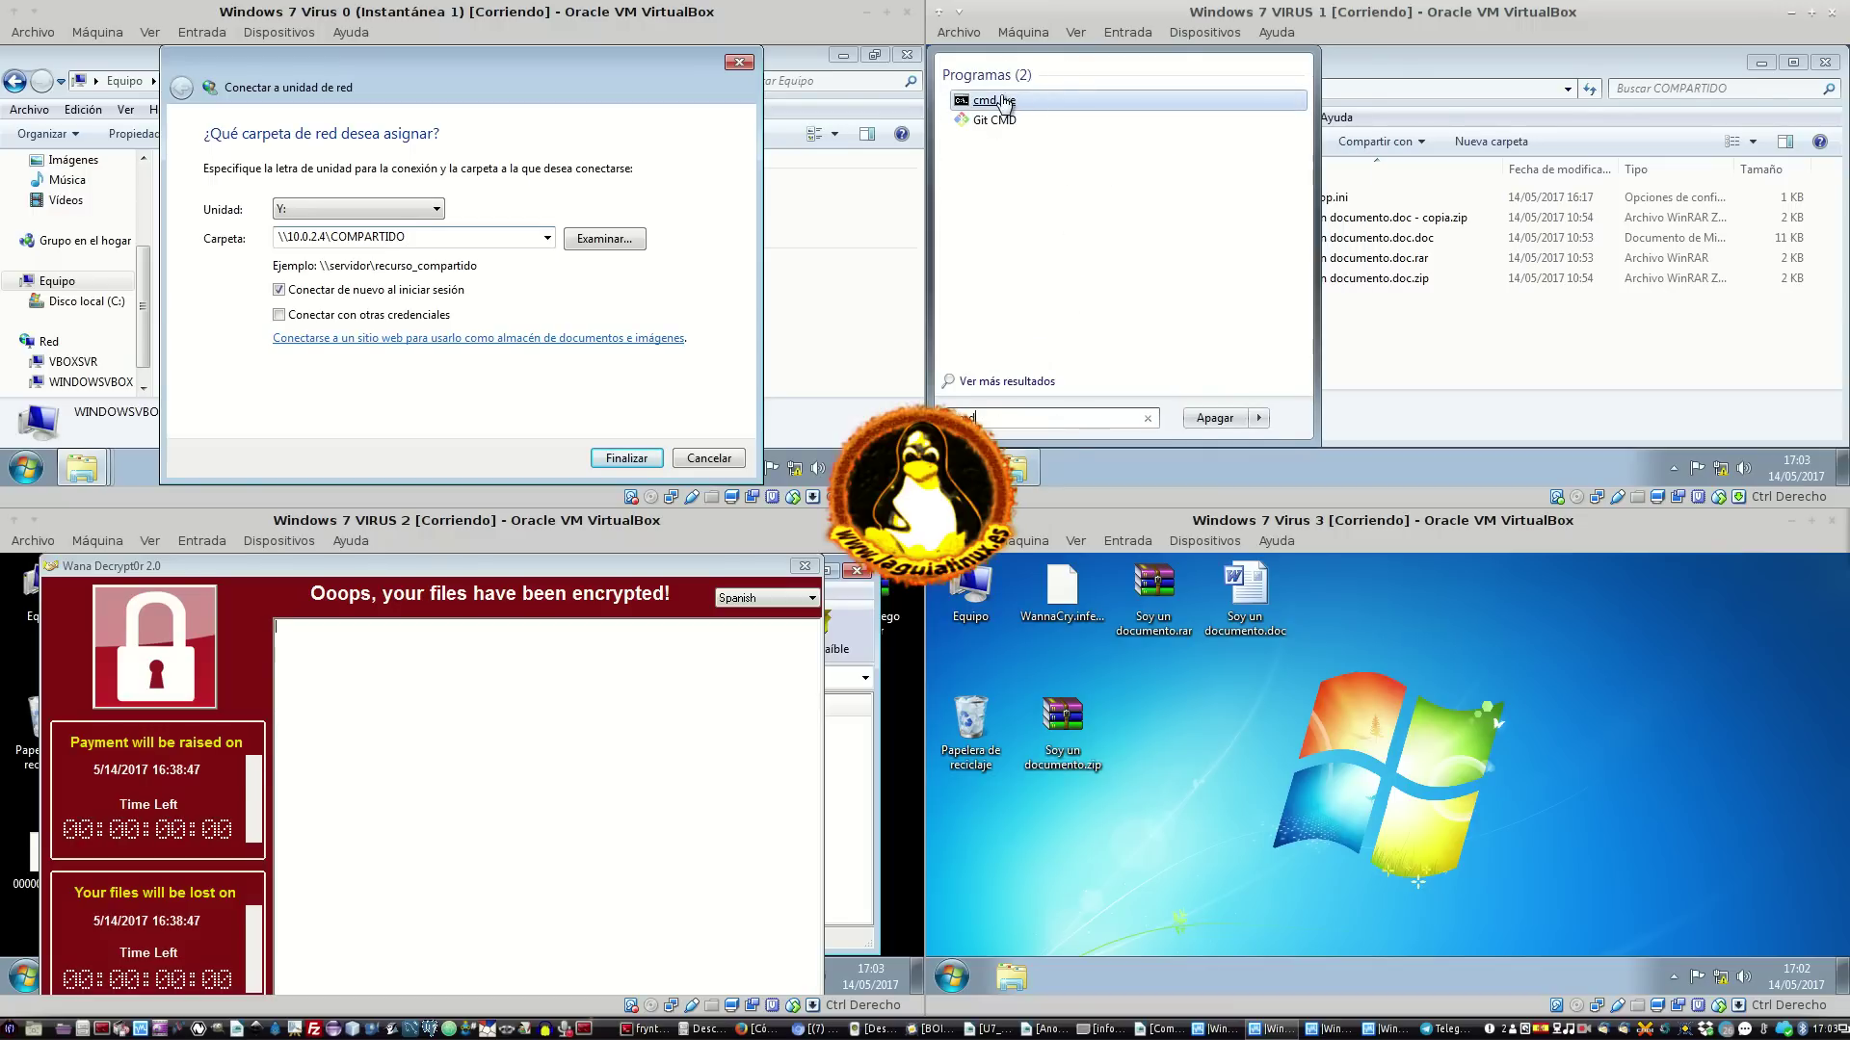
Run ipconfig in VIRUS 1's command prompt (IPv4 10.0.2.4) and close Virus 0's ransom note
left_click(993, 100)
type("ipconfig")
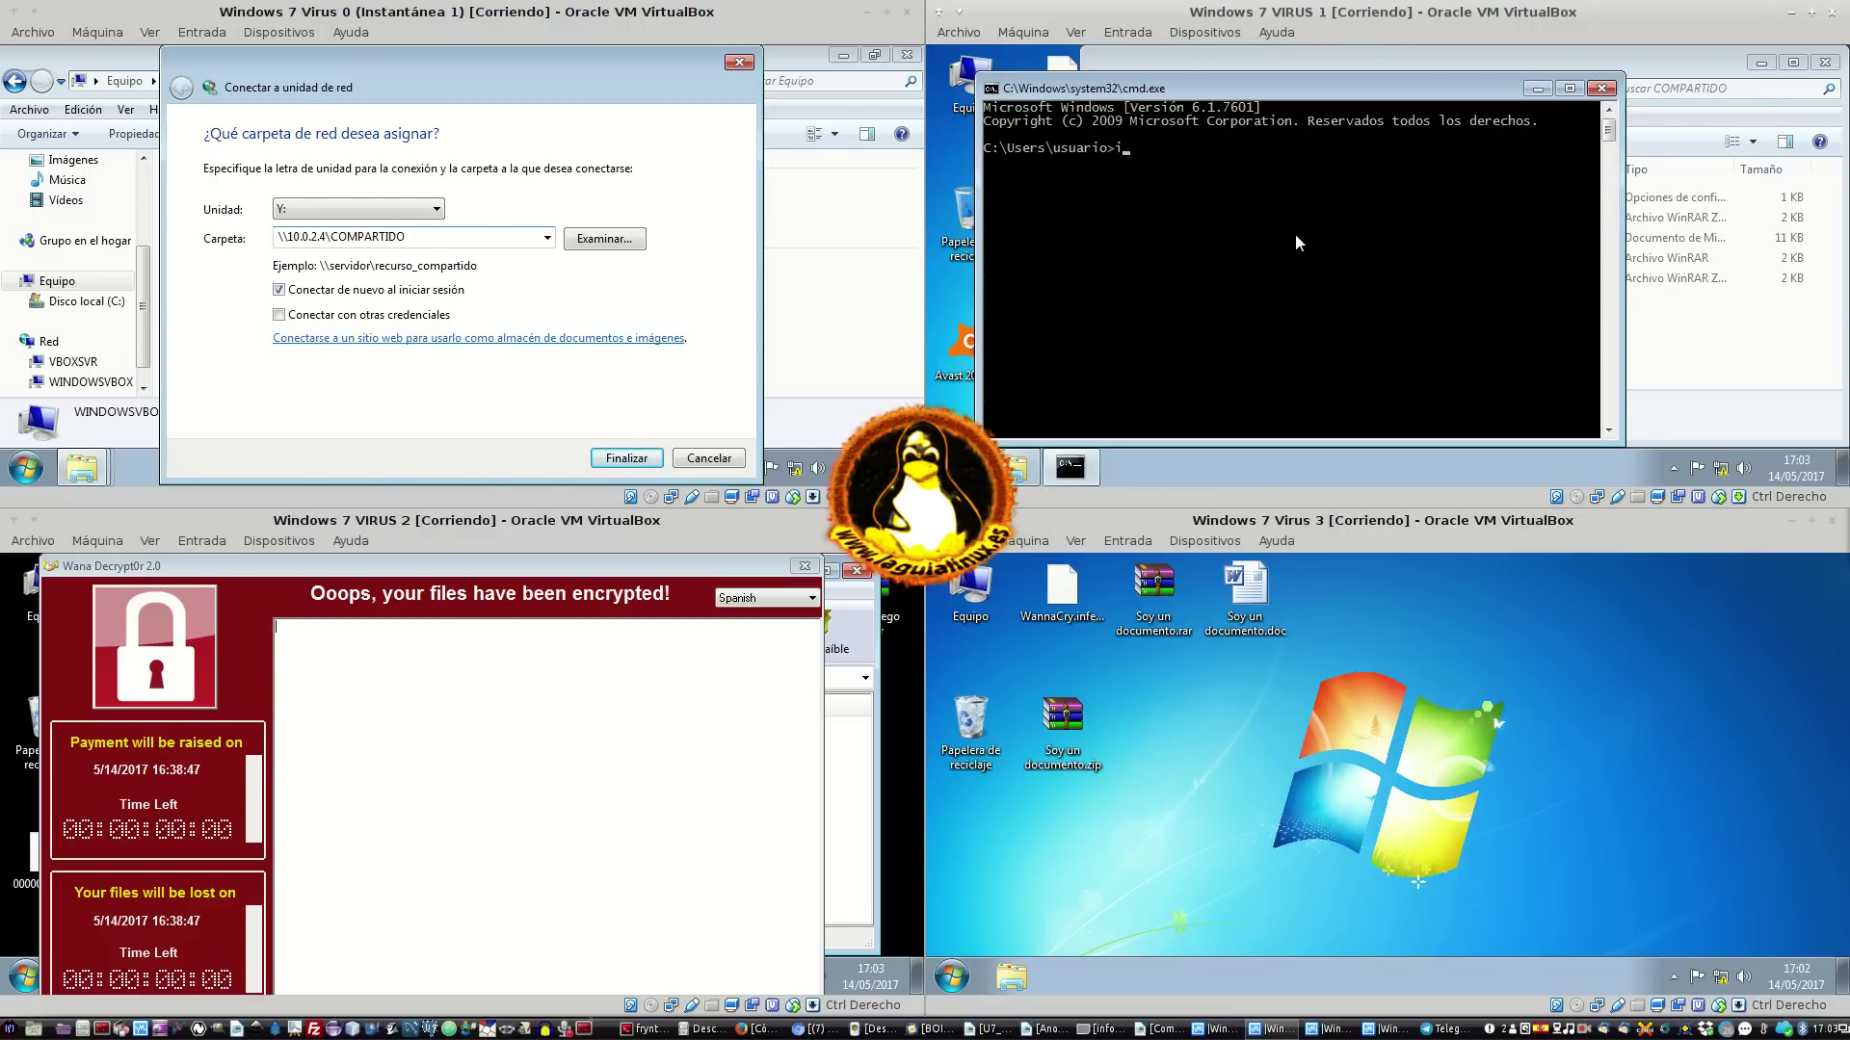
key("Return")
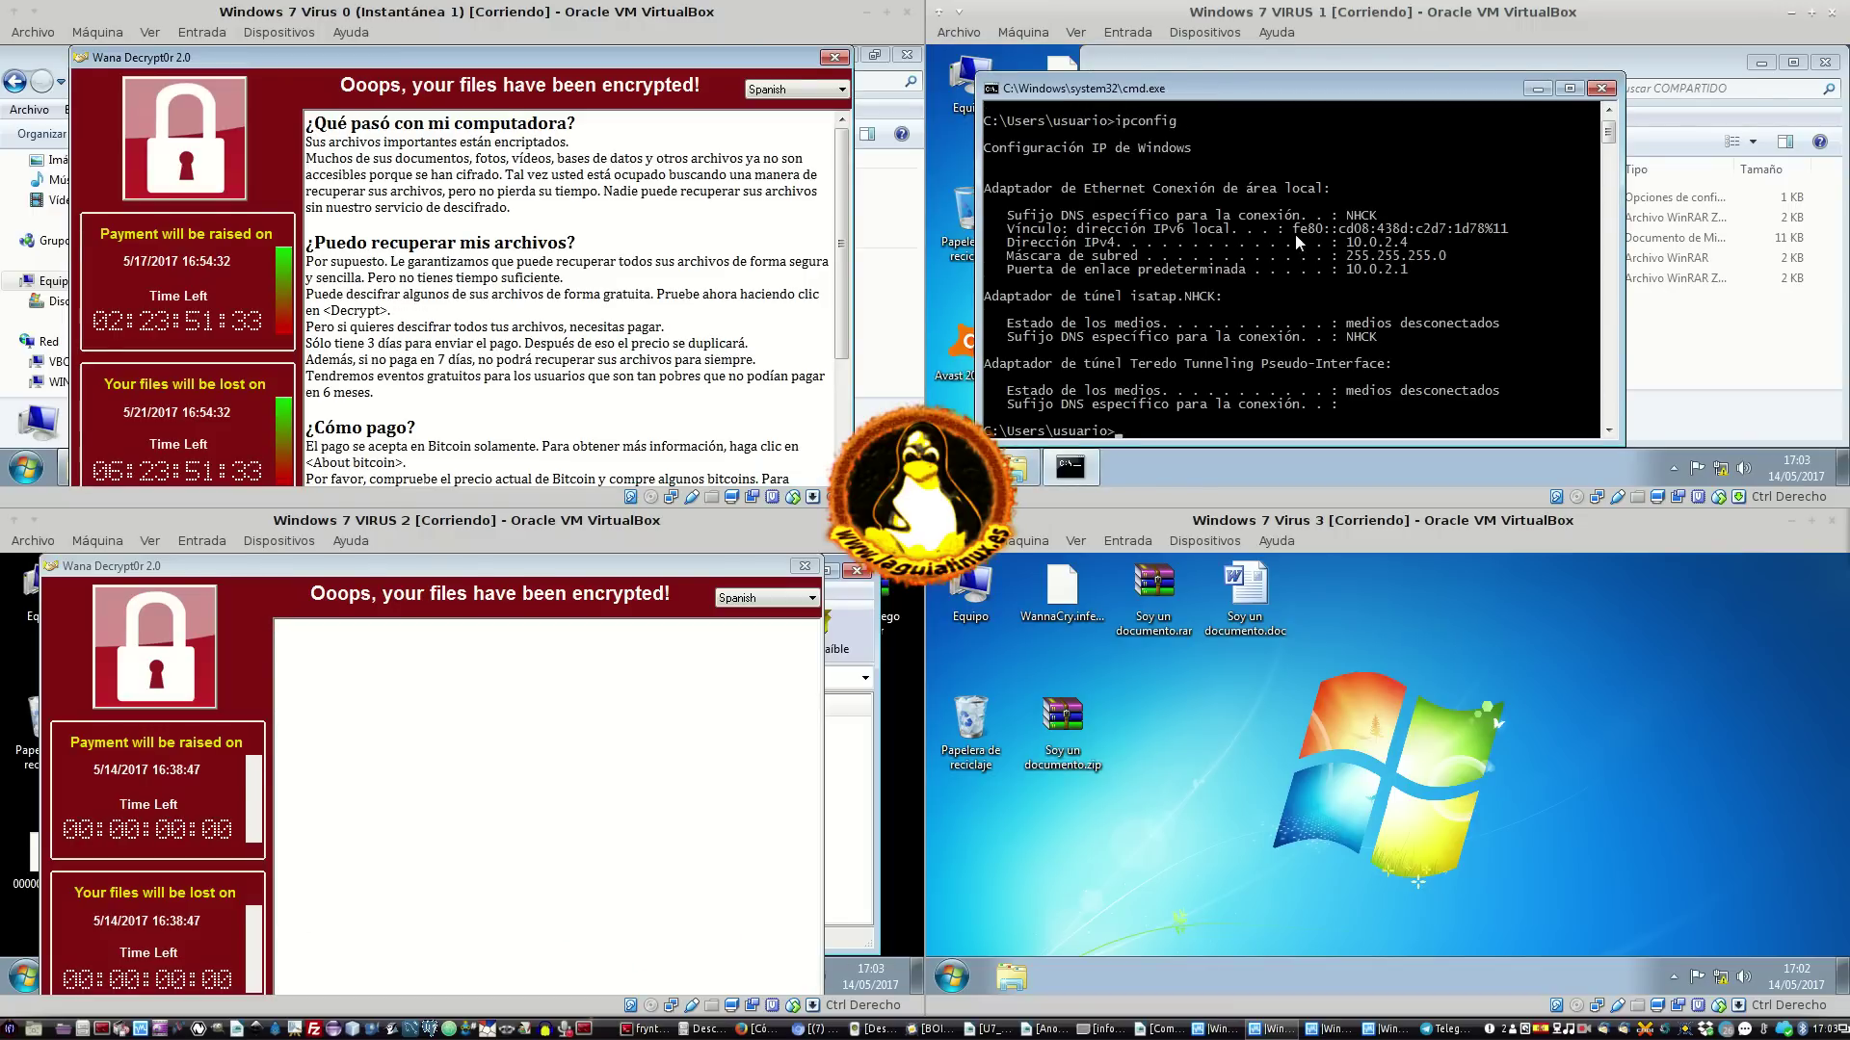
left_click(835, 57)
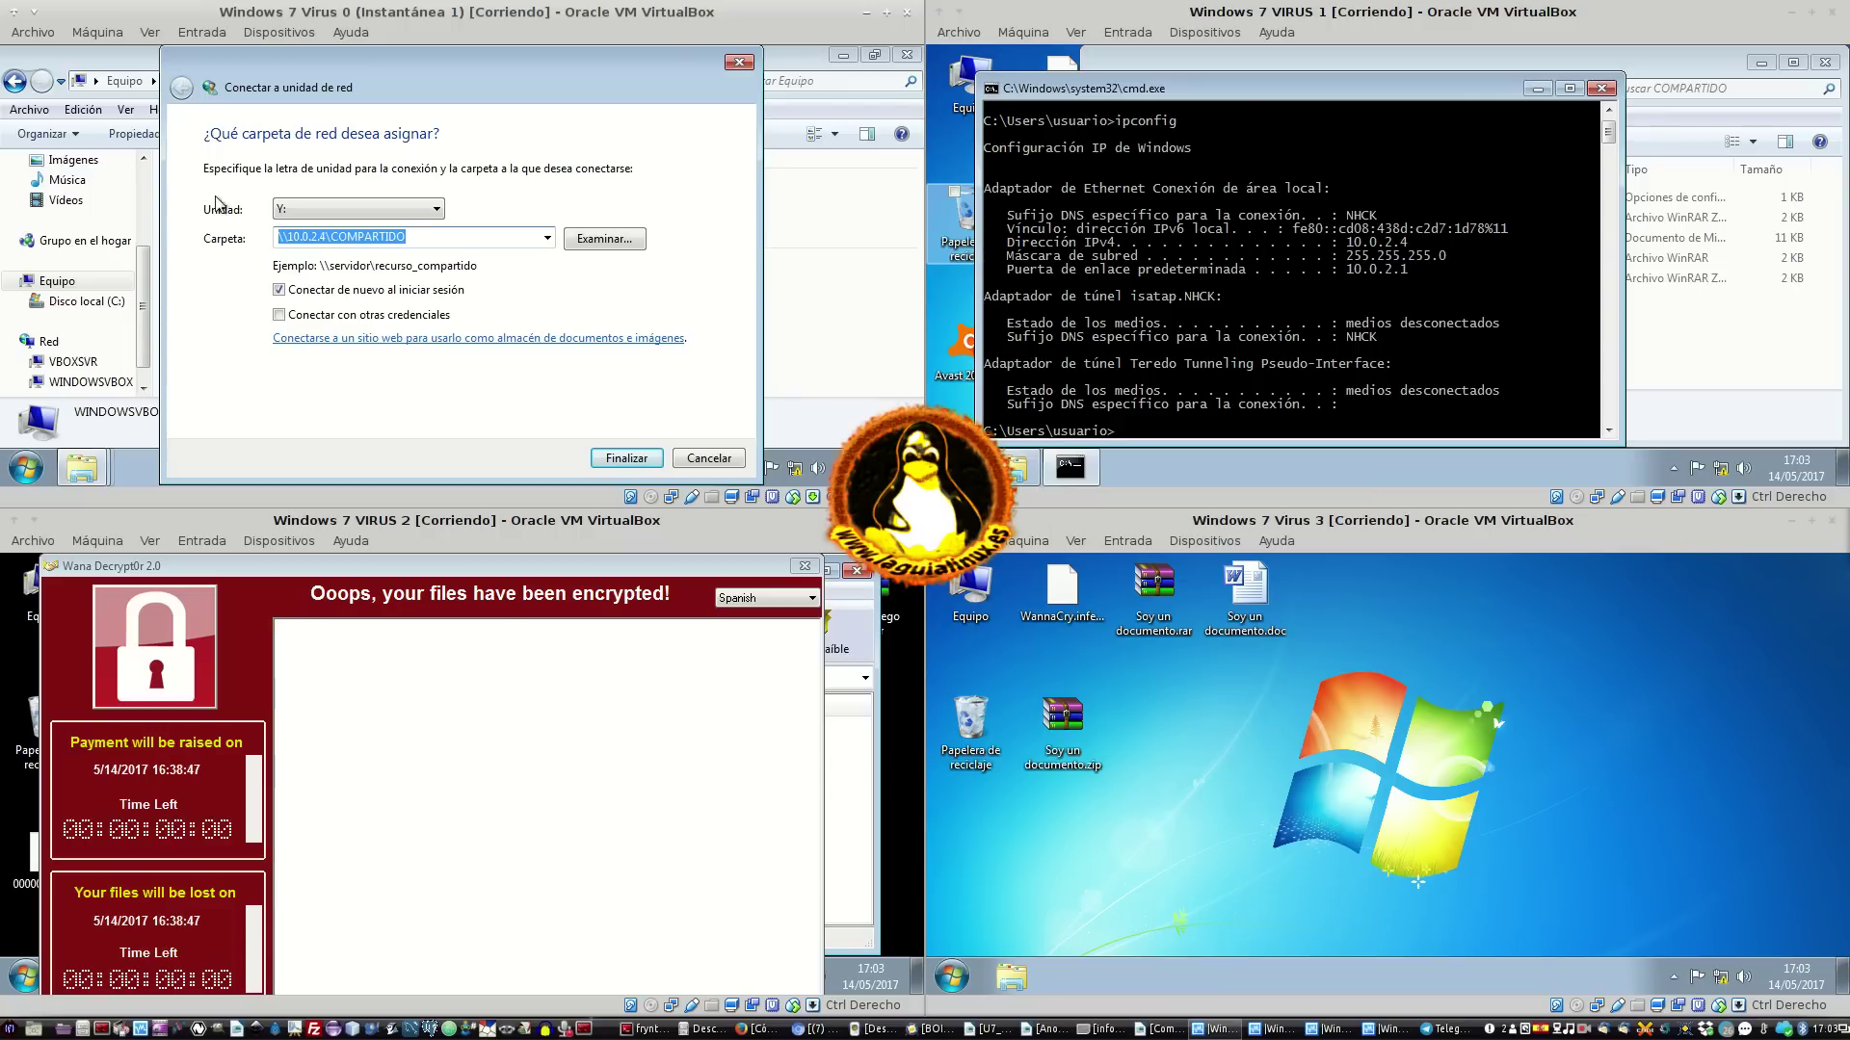
Browse the network for the drive mapping and select the 10.0.2.4 host
left_click(605, 238)
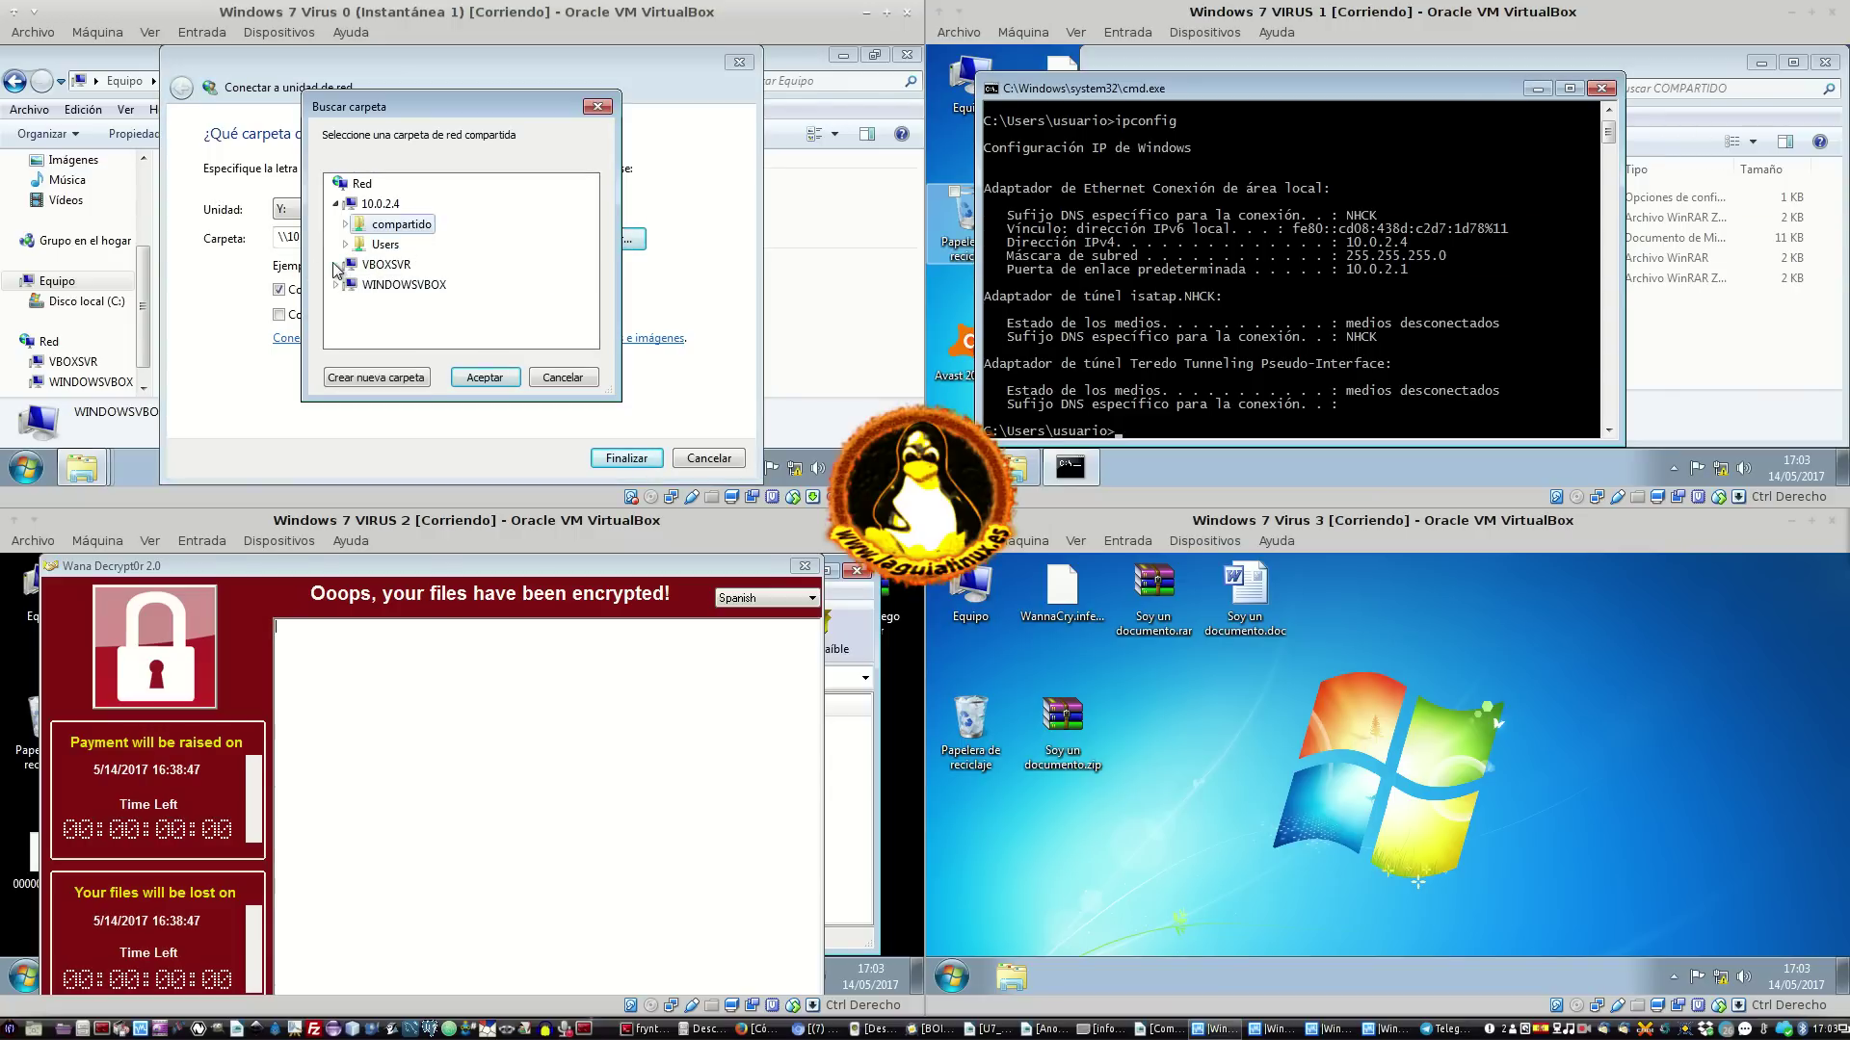
left_click(356, 269)
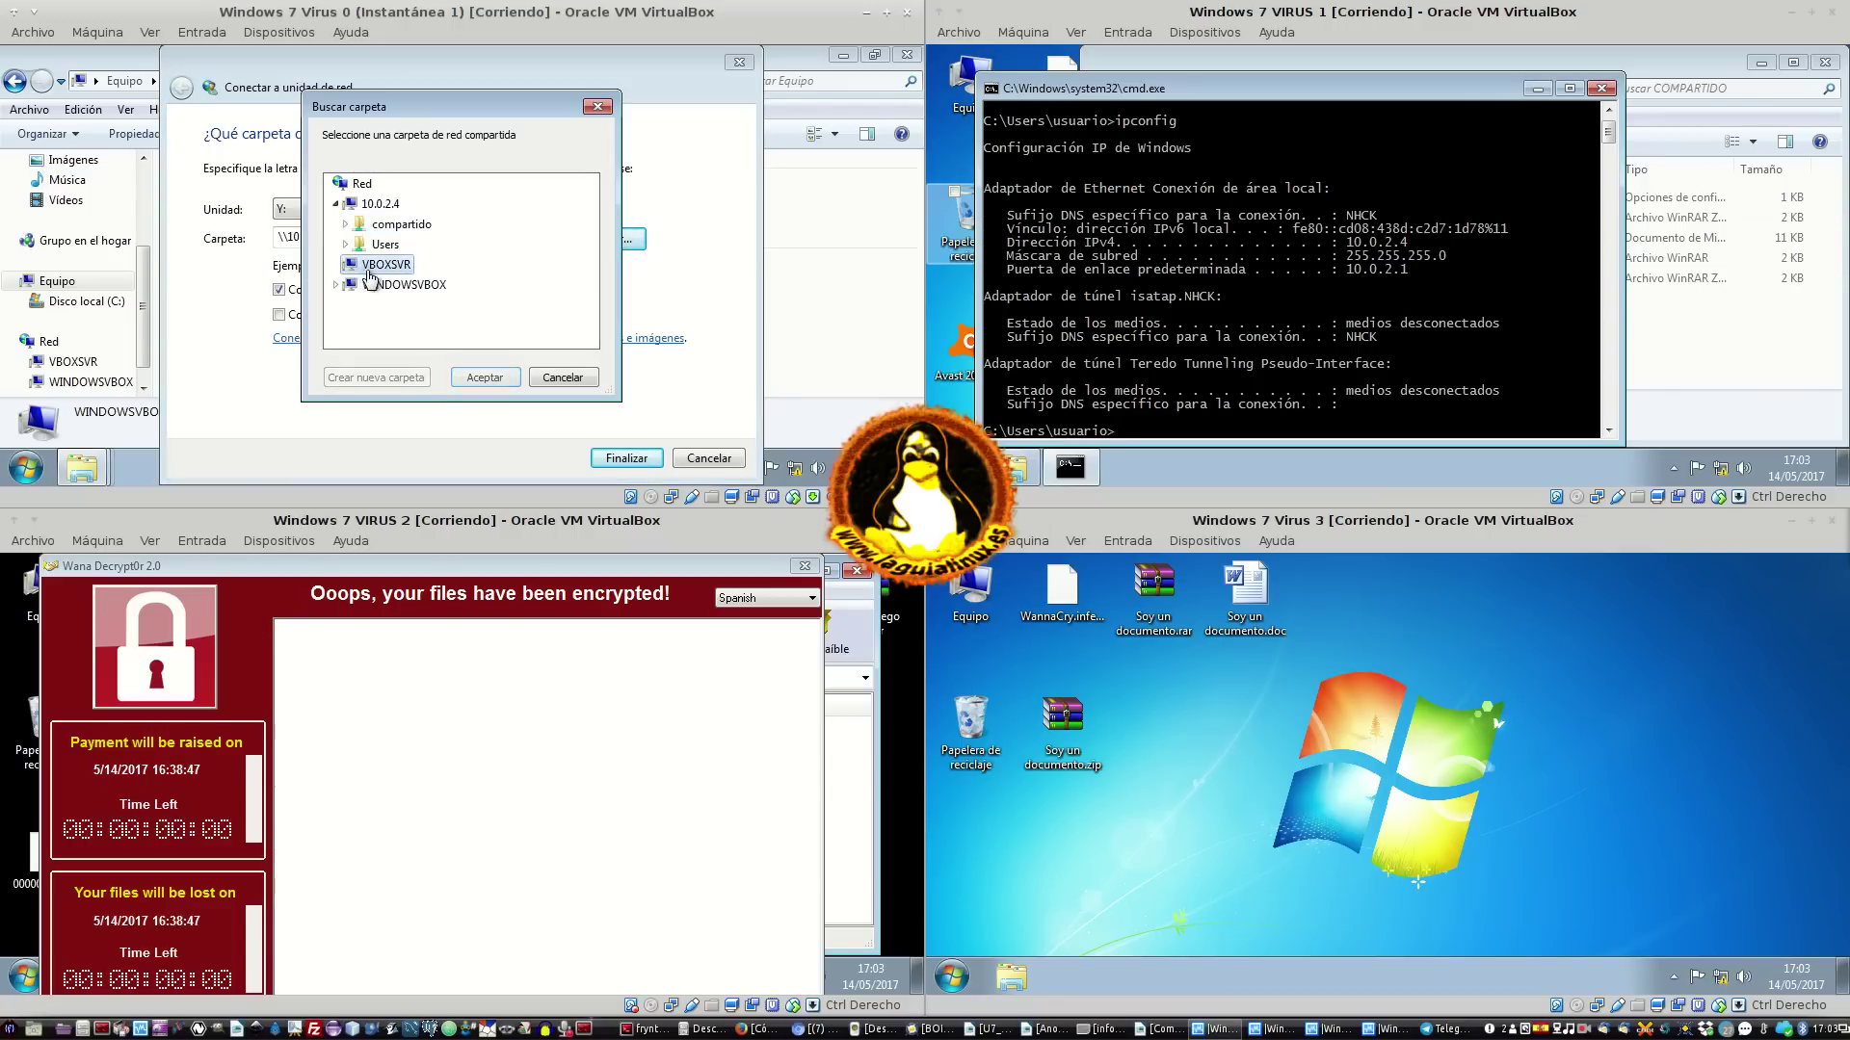
left_click(336, 285)
double_click(403, 243)
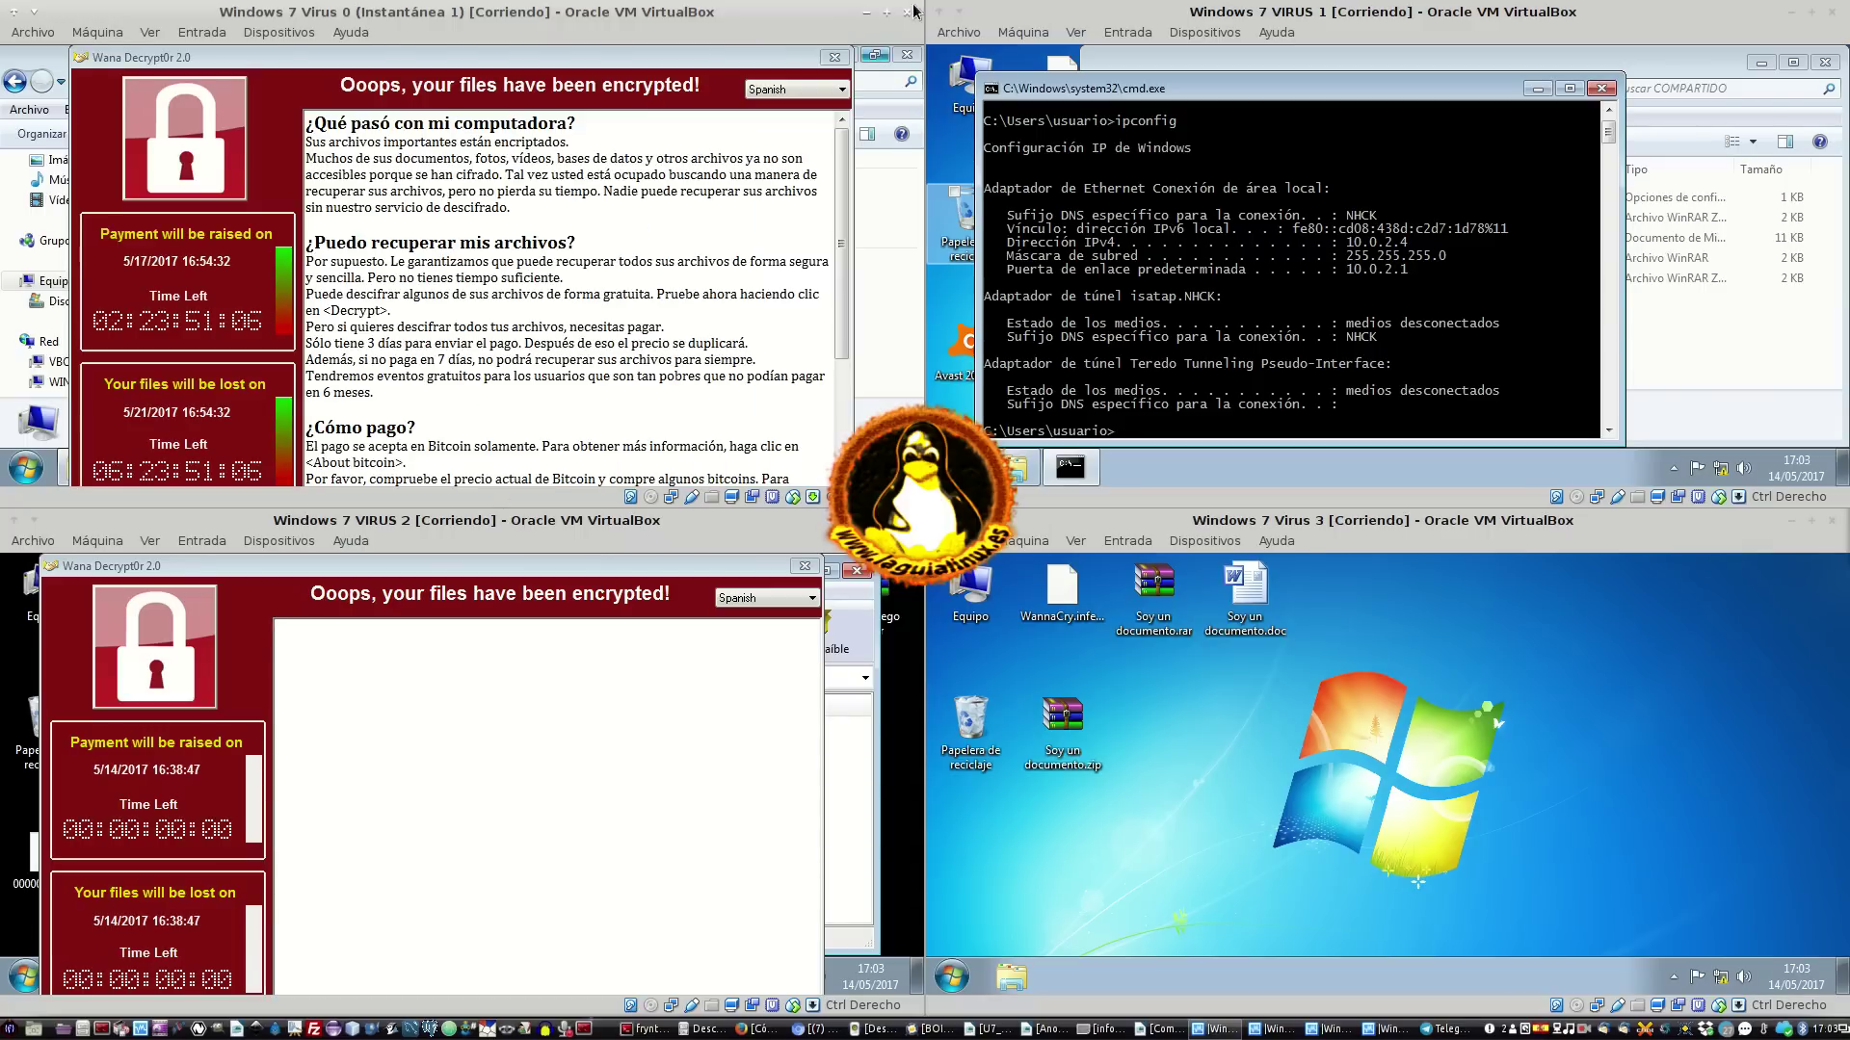
left_click(834, 57)
left_click(388, 206)
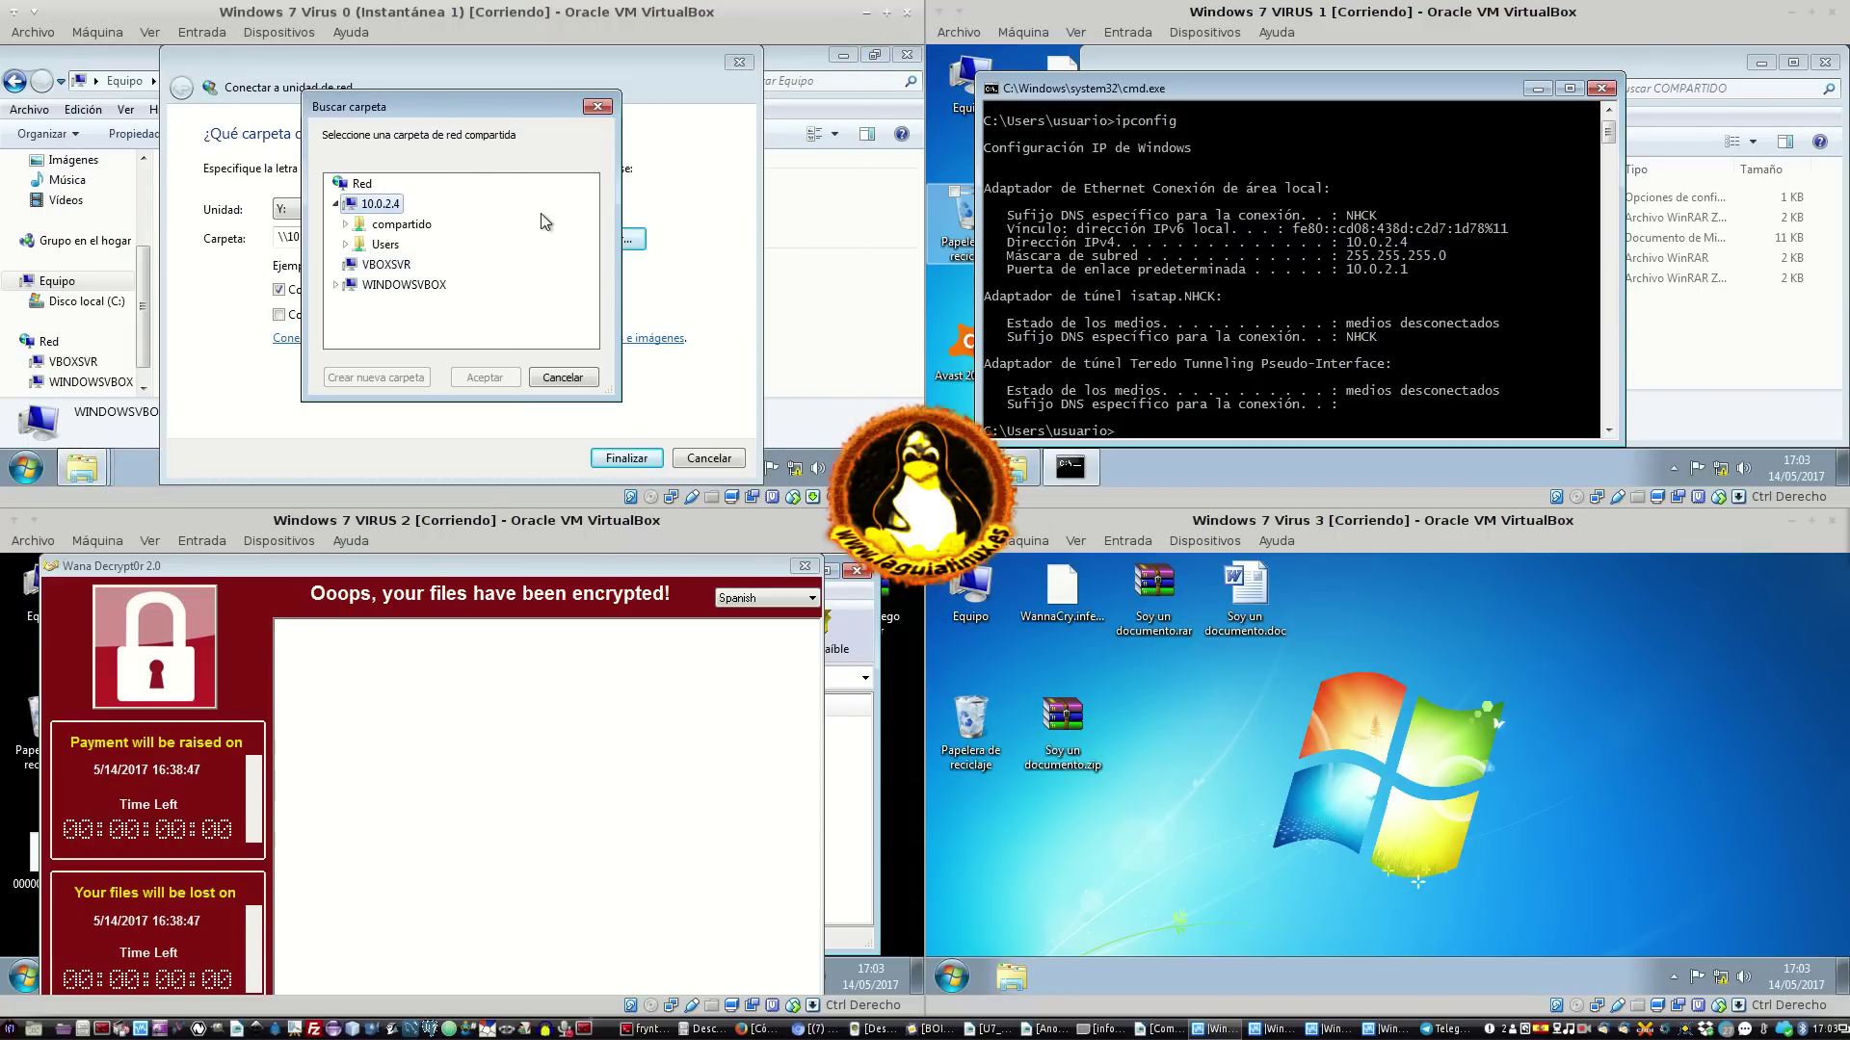
Pick the compartido share on 10.0.2.4 and finish mapping it as drive Y:
left_click(147, 283)
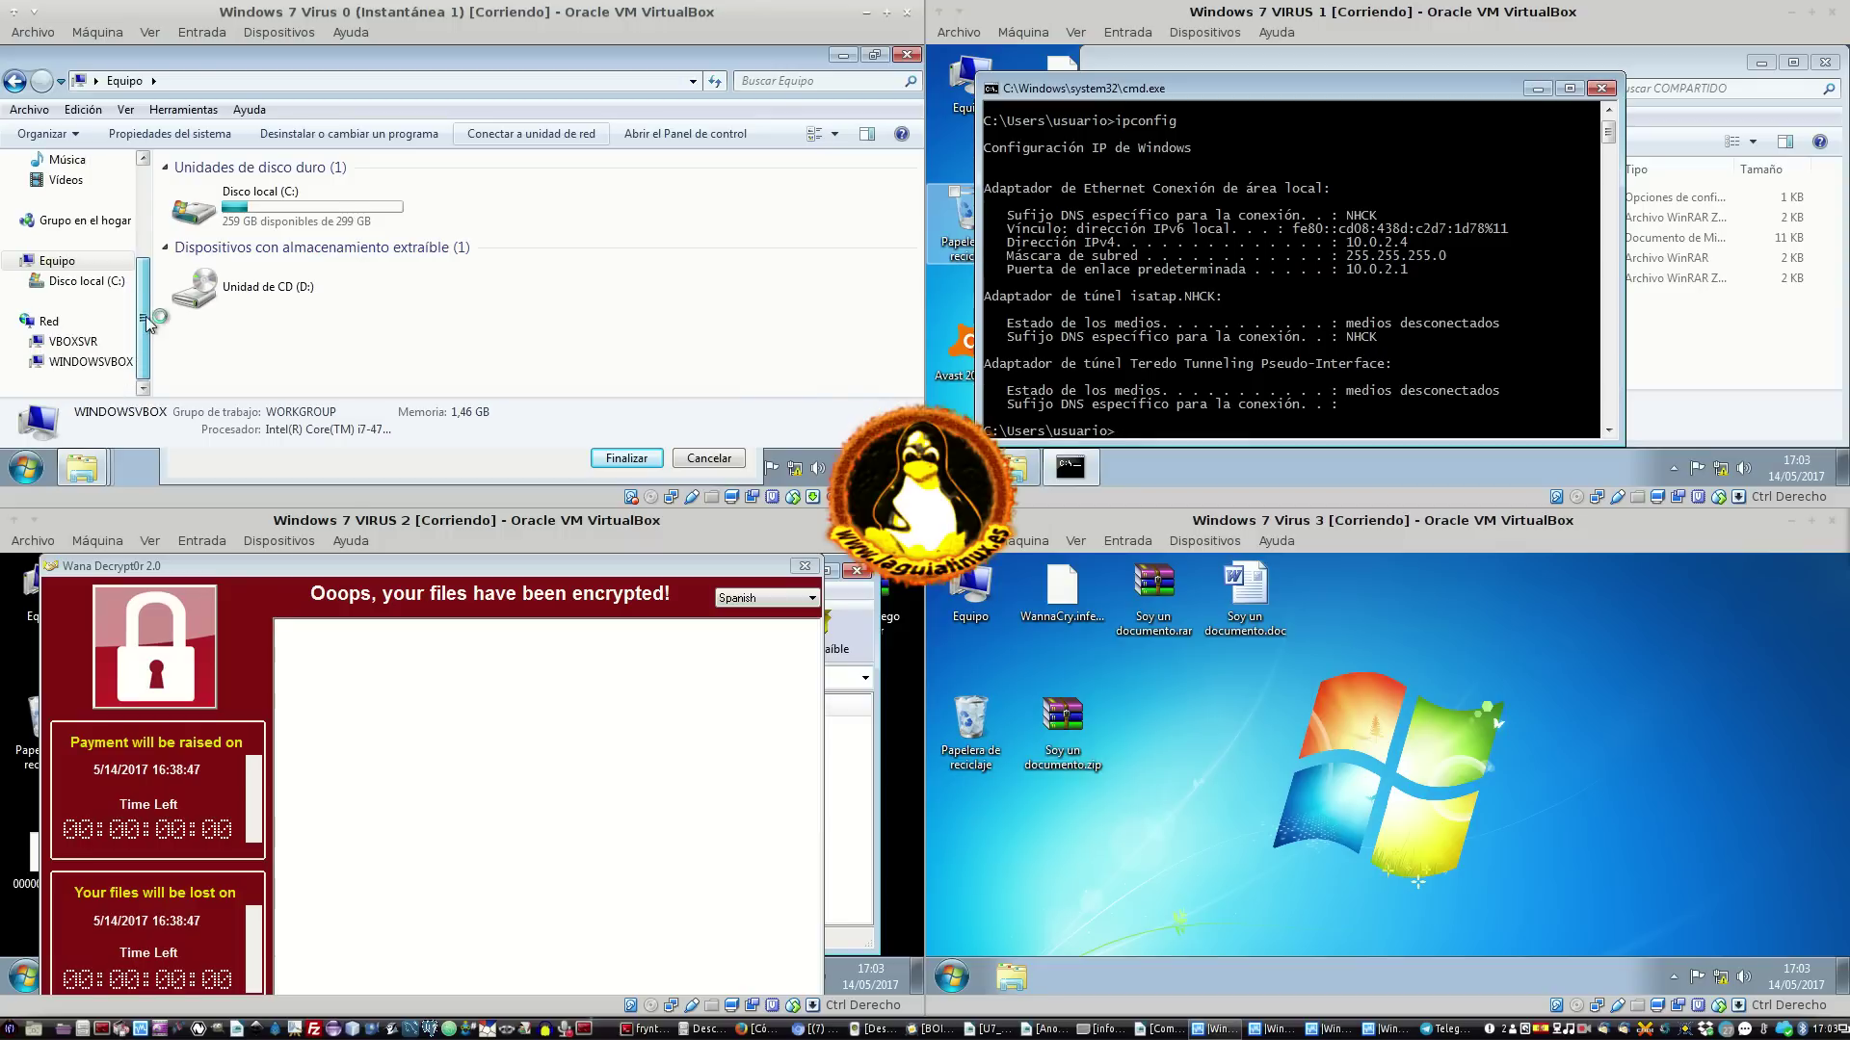
left_click(48, 324)
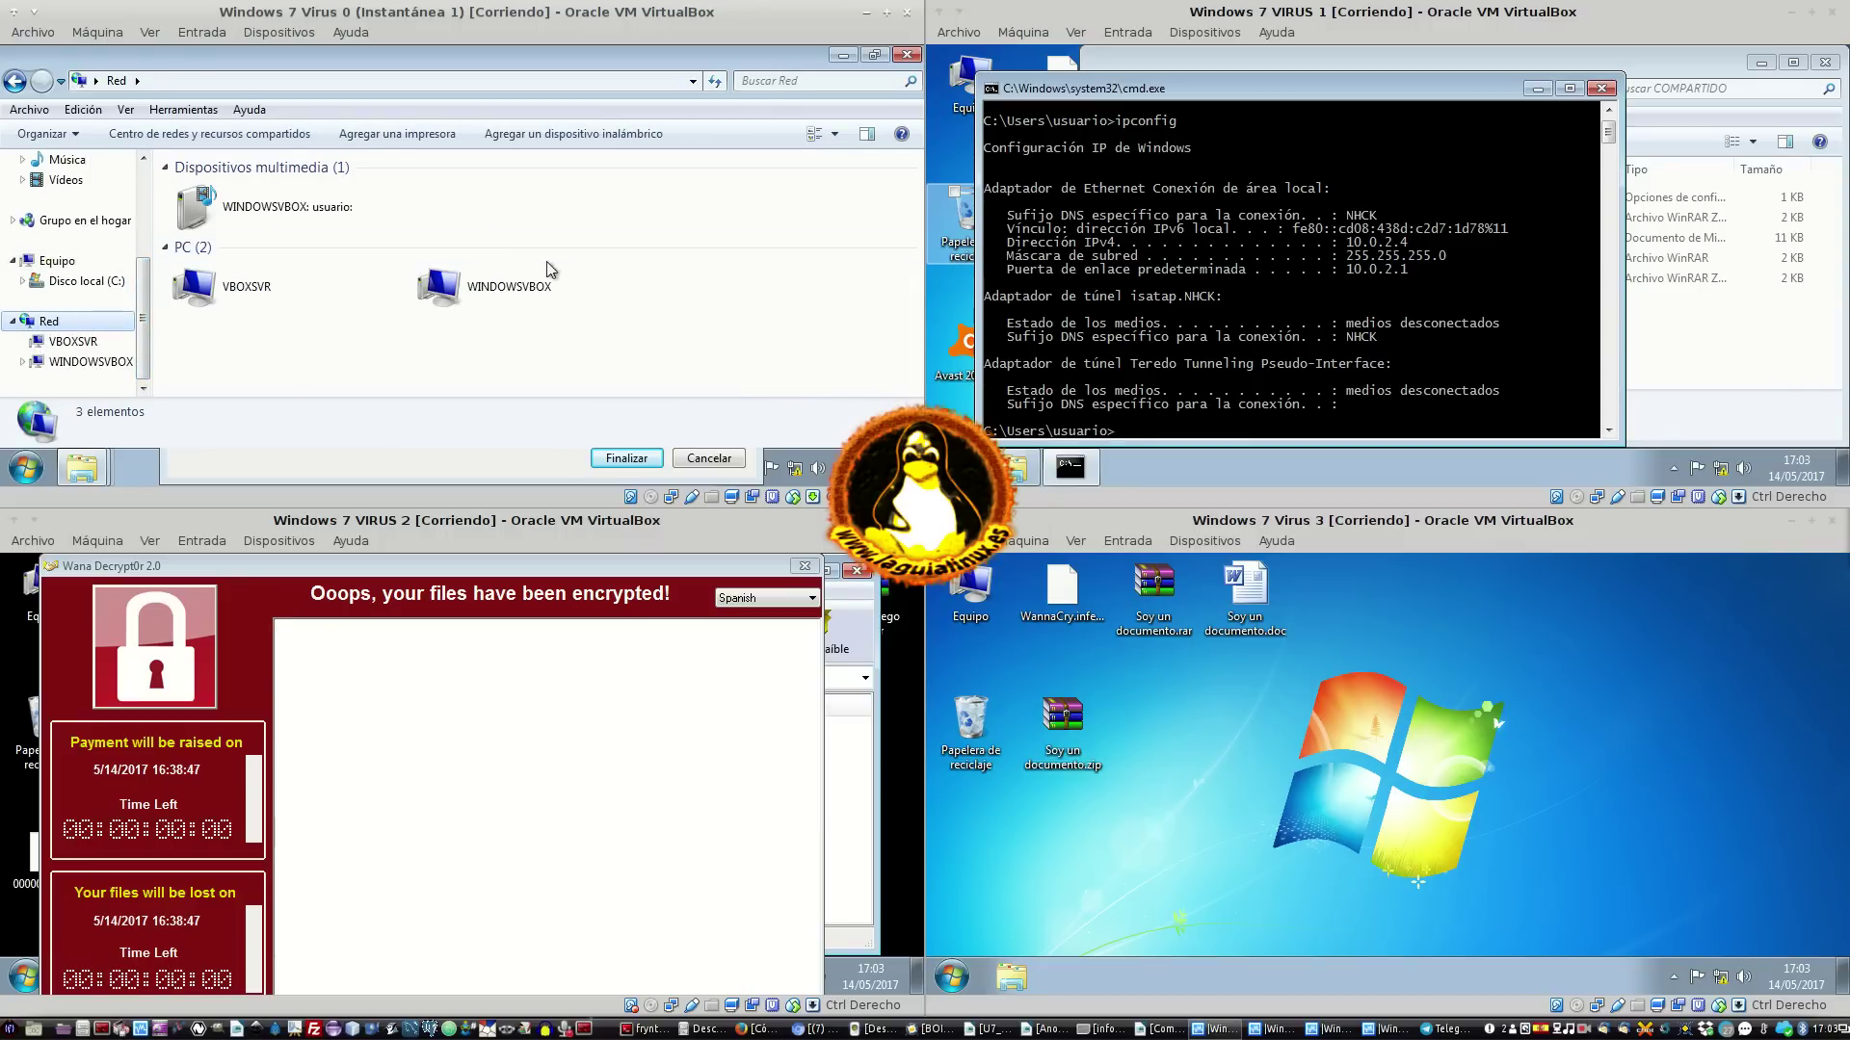
left_click(490, 456)
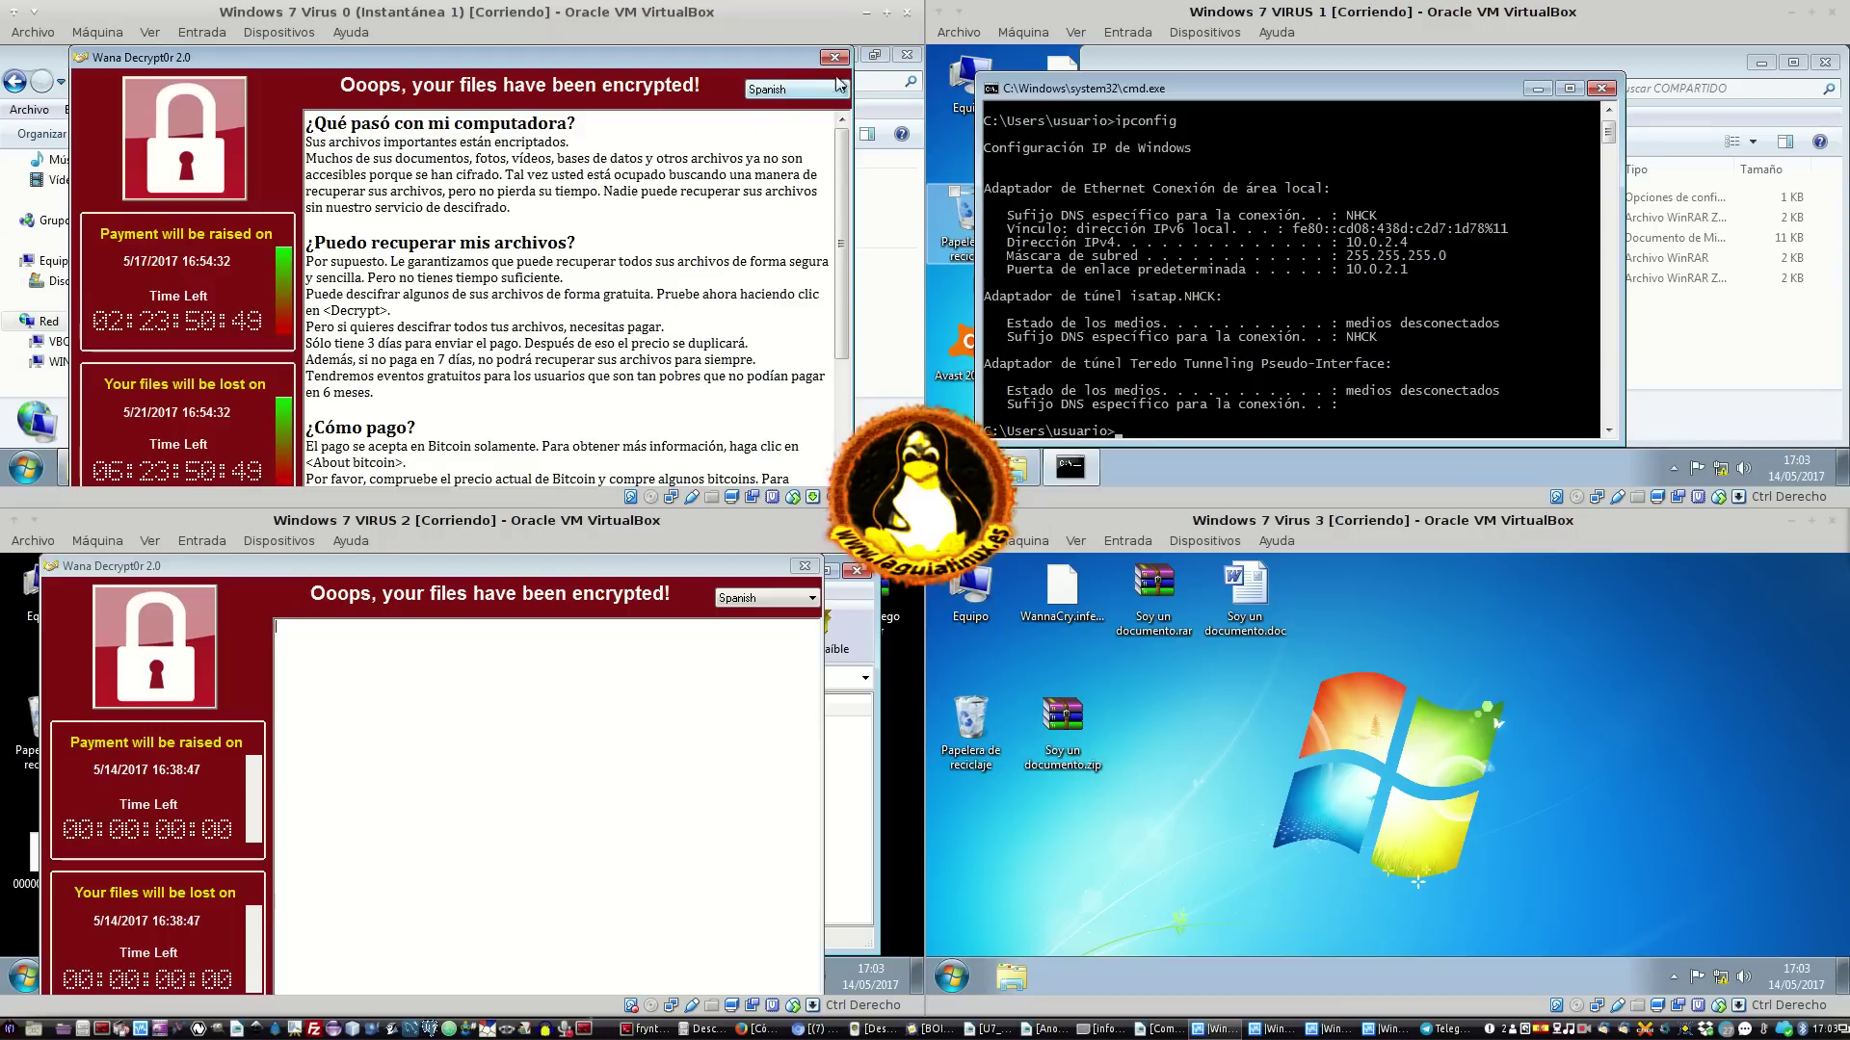
left_click(834, 58)
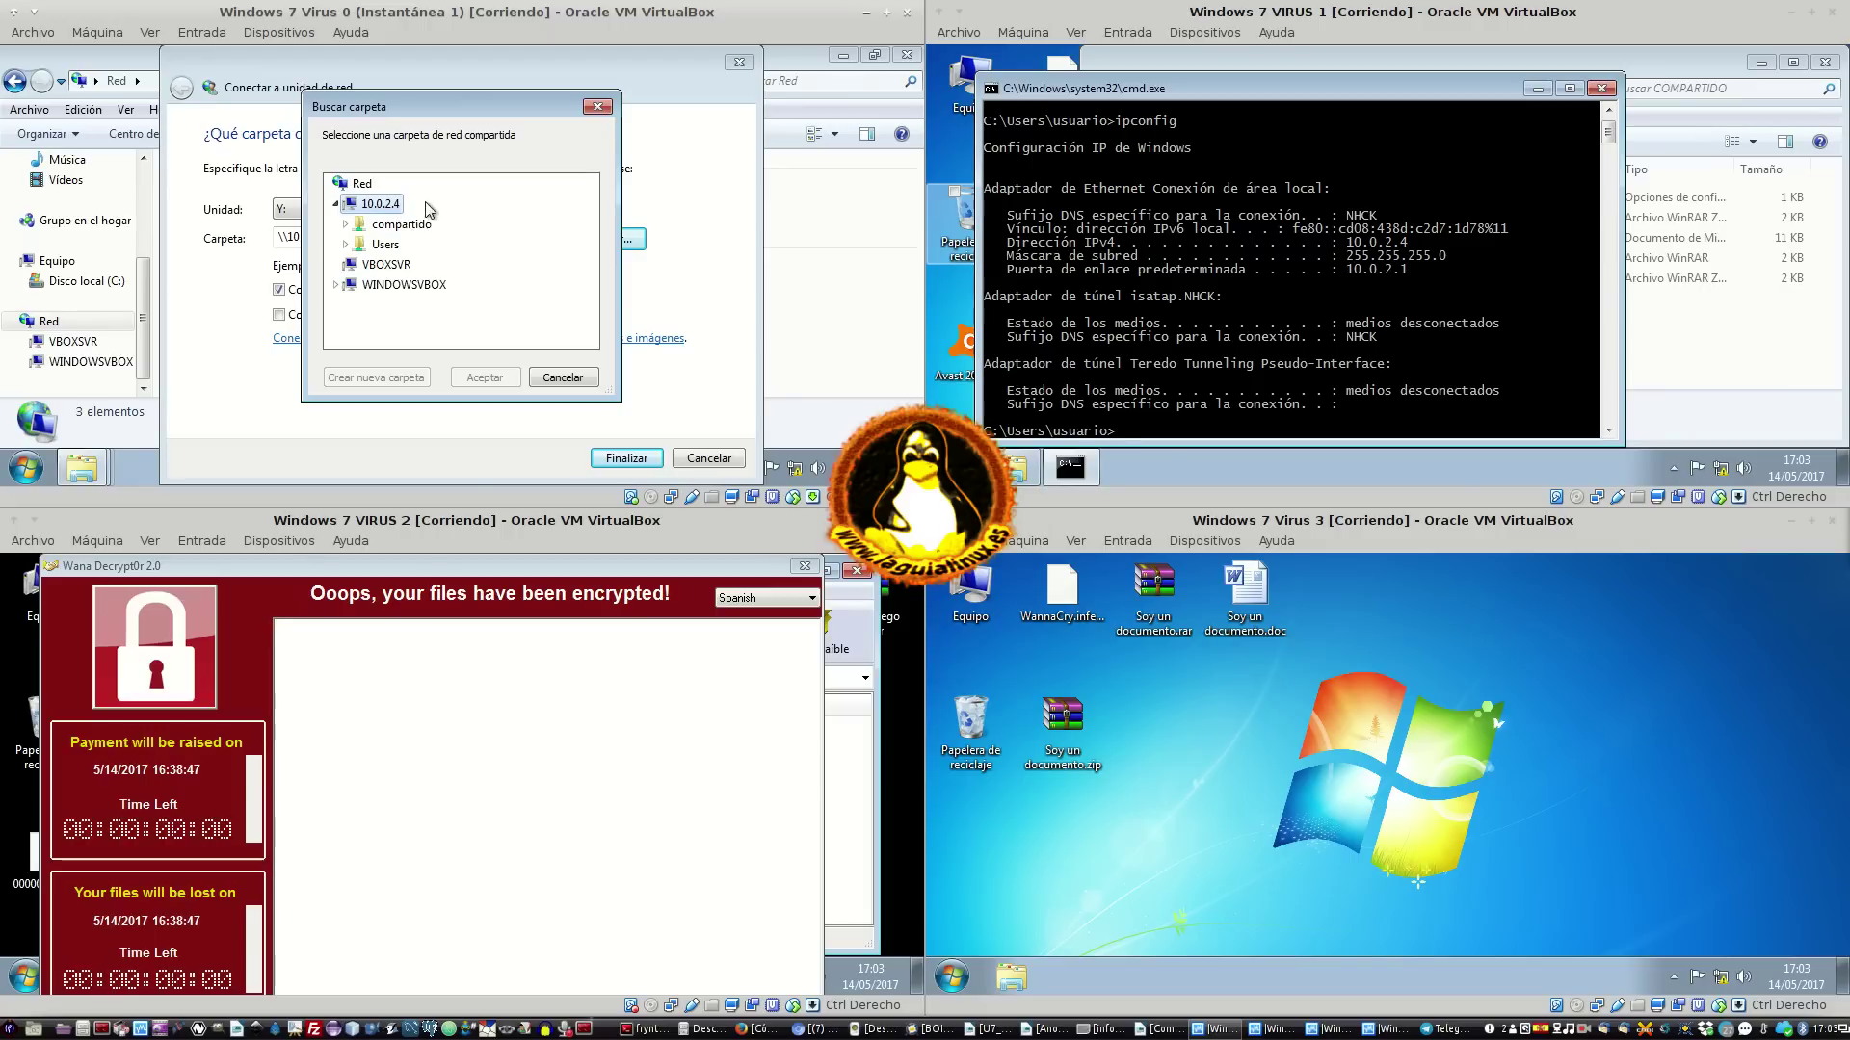
left_click(346, 223)
left_click(402, 225)
left_click(485, 377)
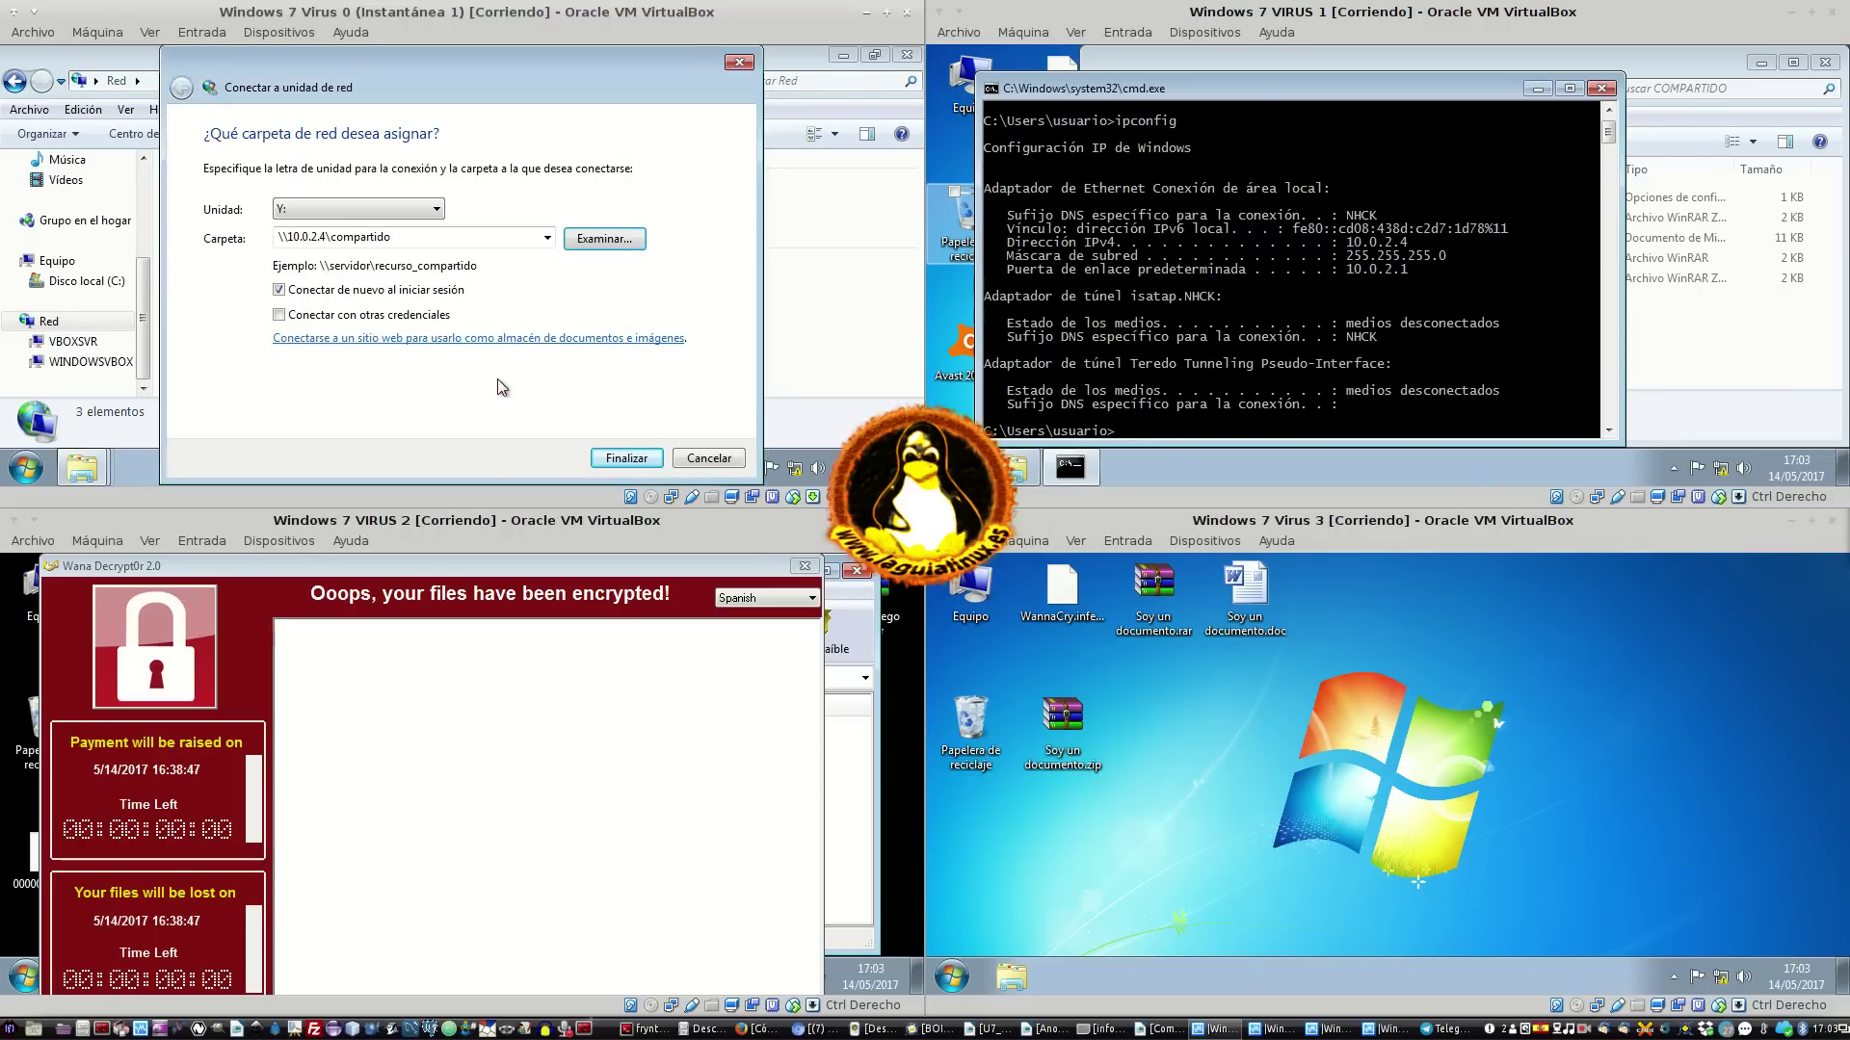
left_click(636, 462)
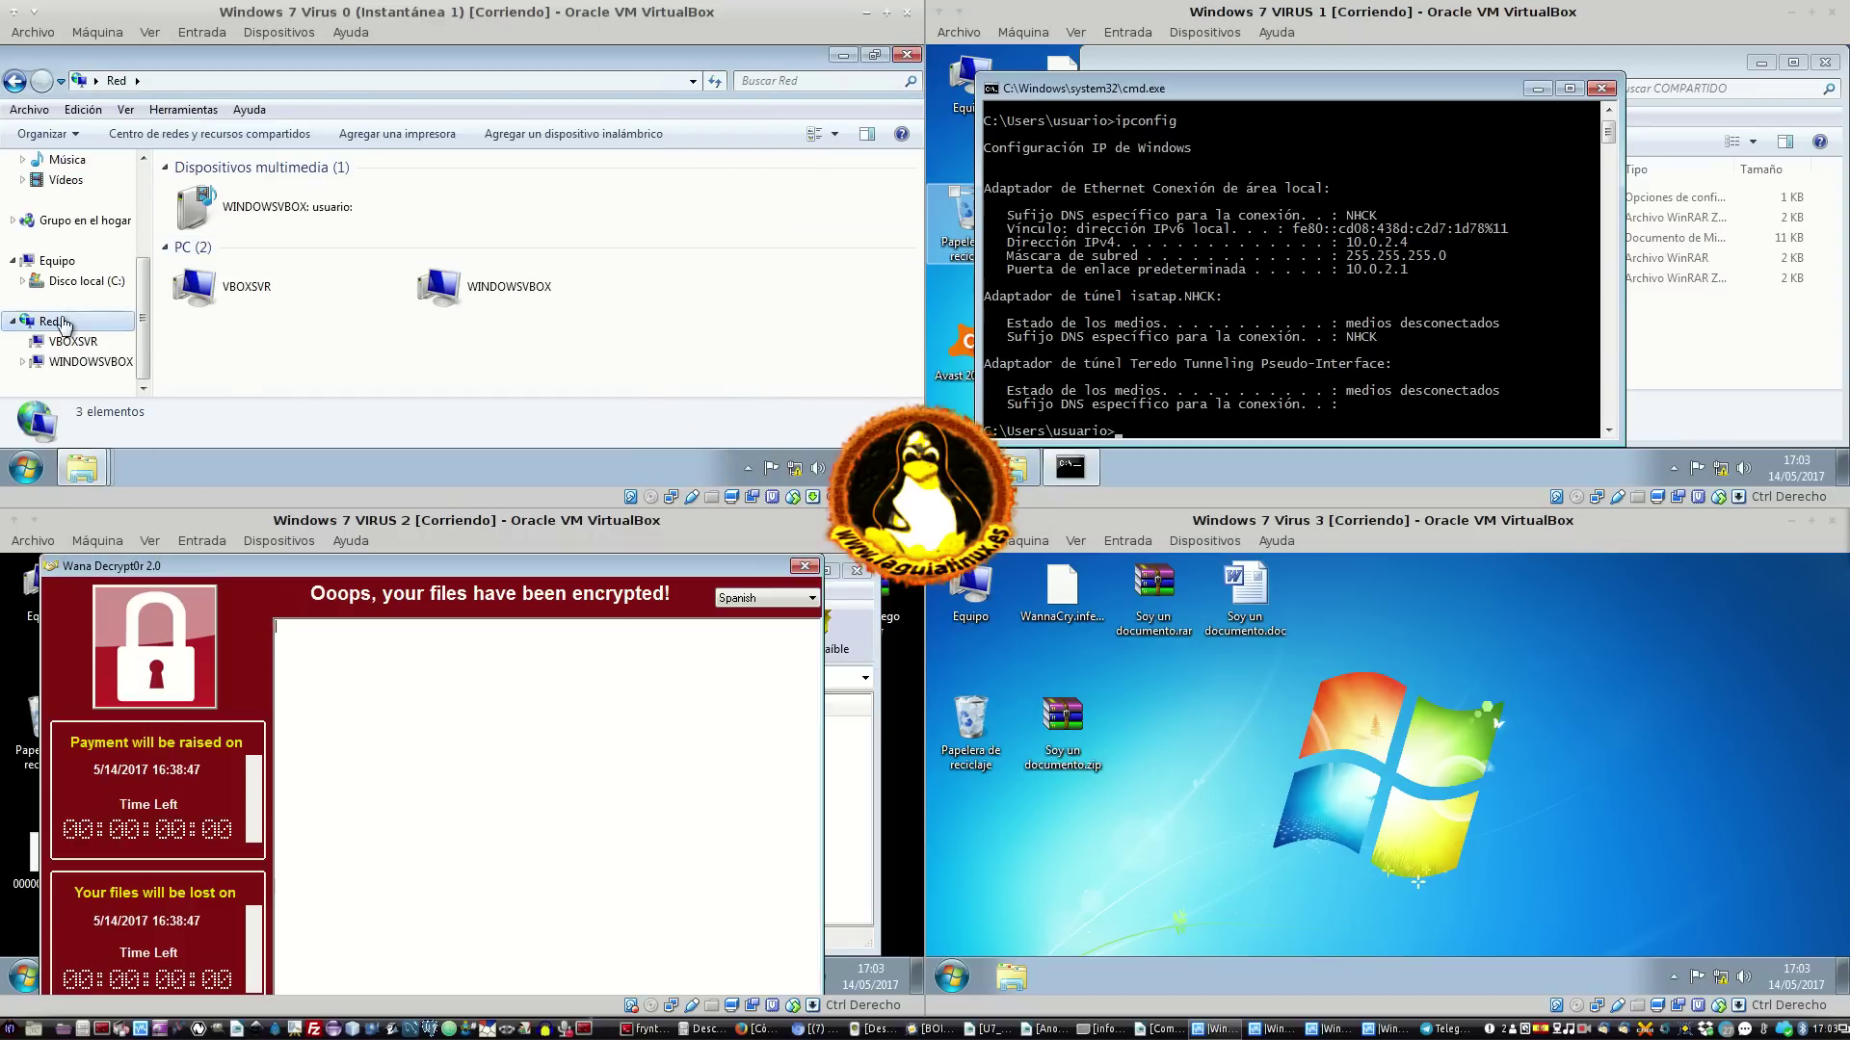
Look over Virus 0's drives and close the open ransom notes and WinRAR archive window
left_click(58, 260)
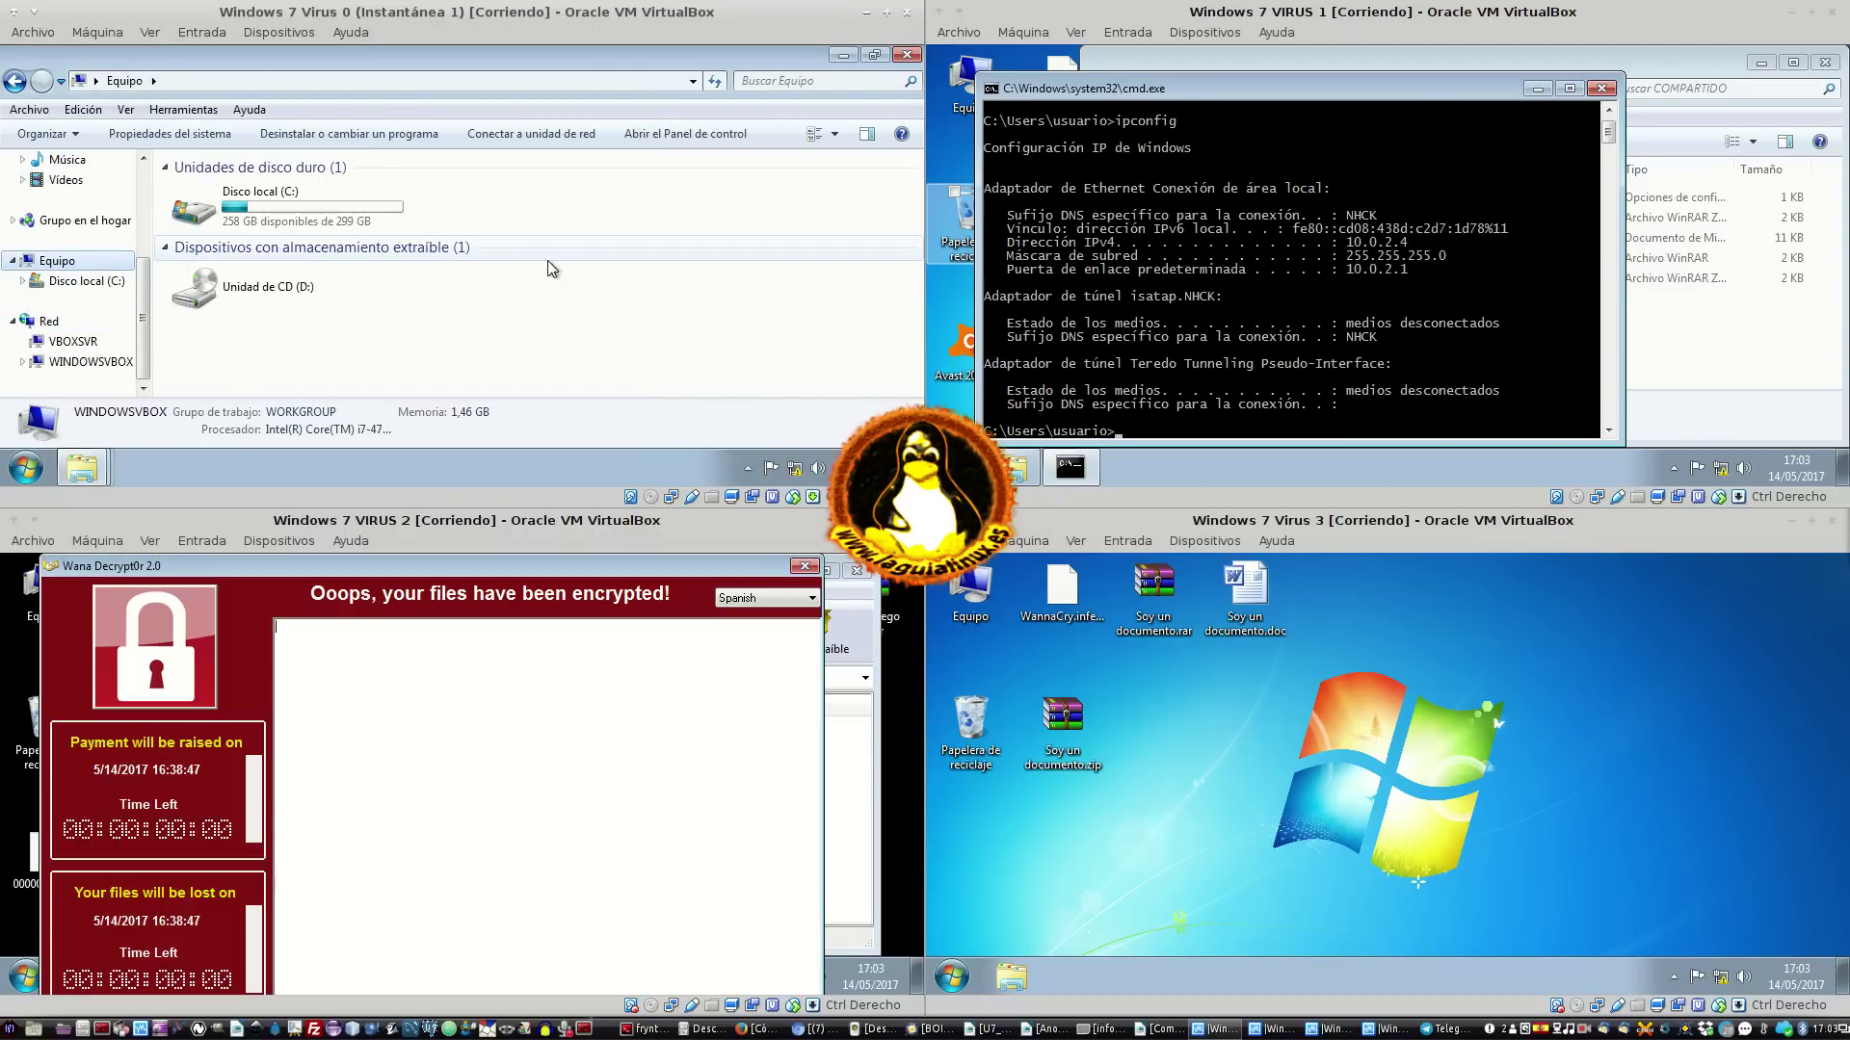
left_click(547, 257)
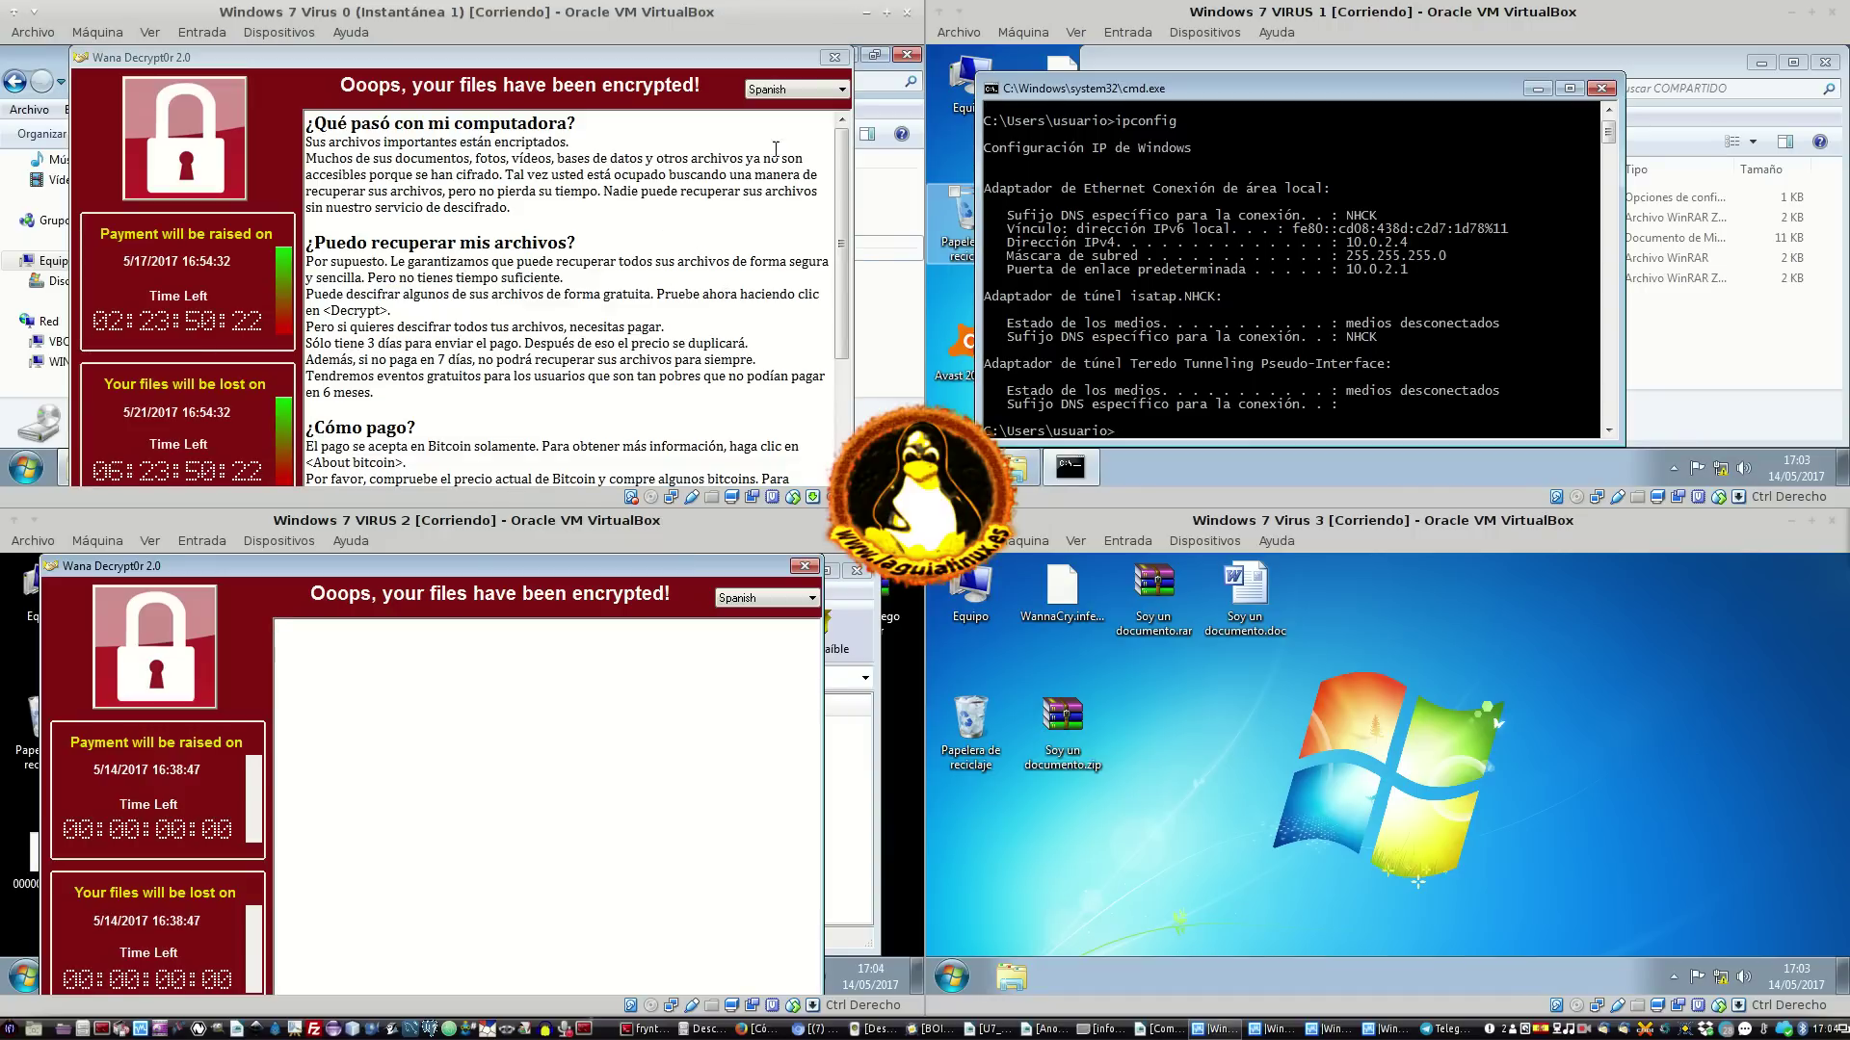
left_click(835, 57)
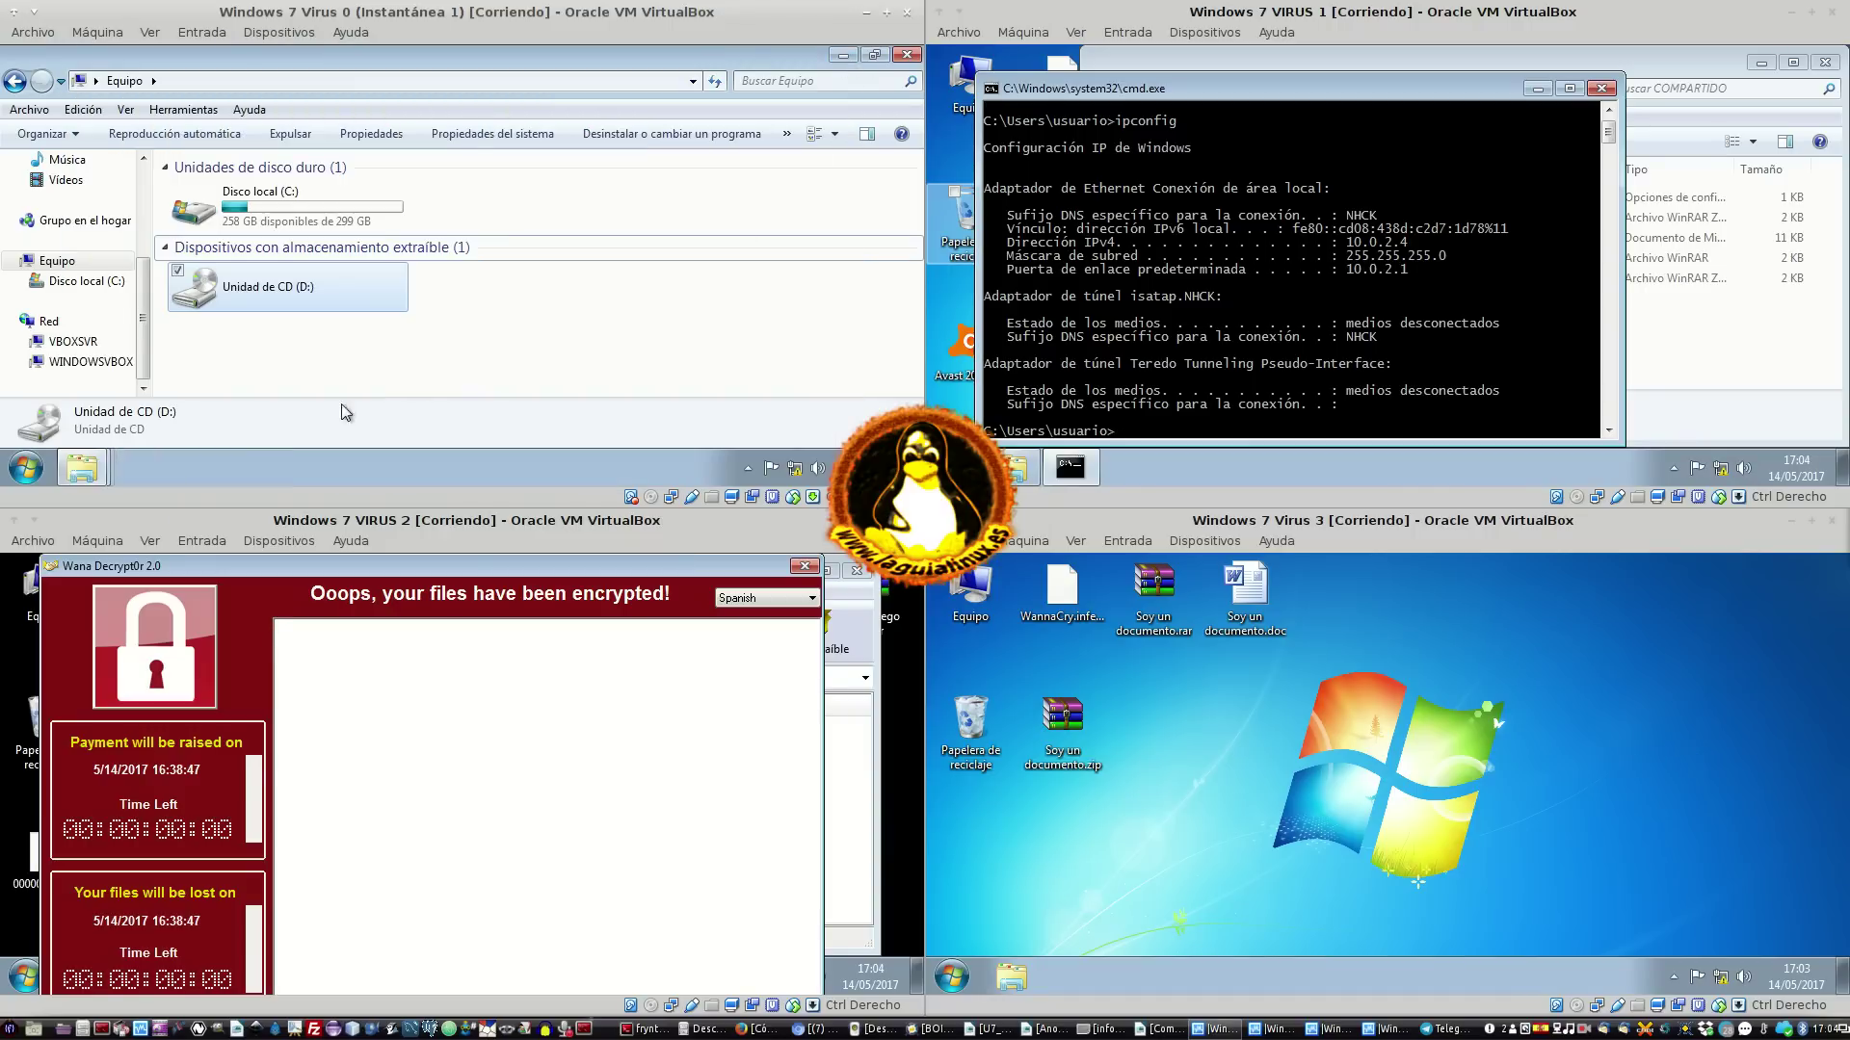
left_click(580, 297)
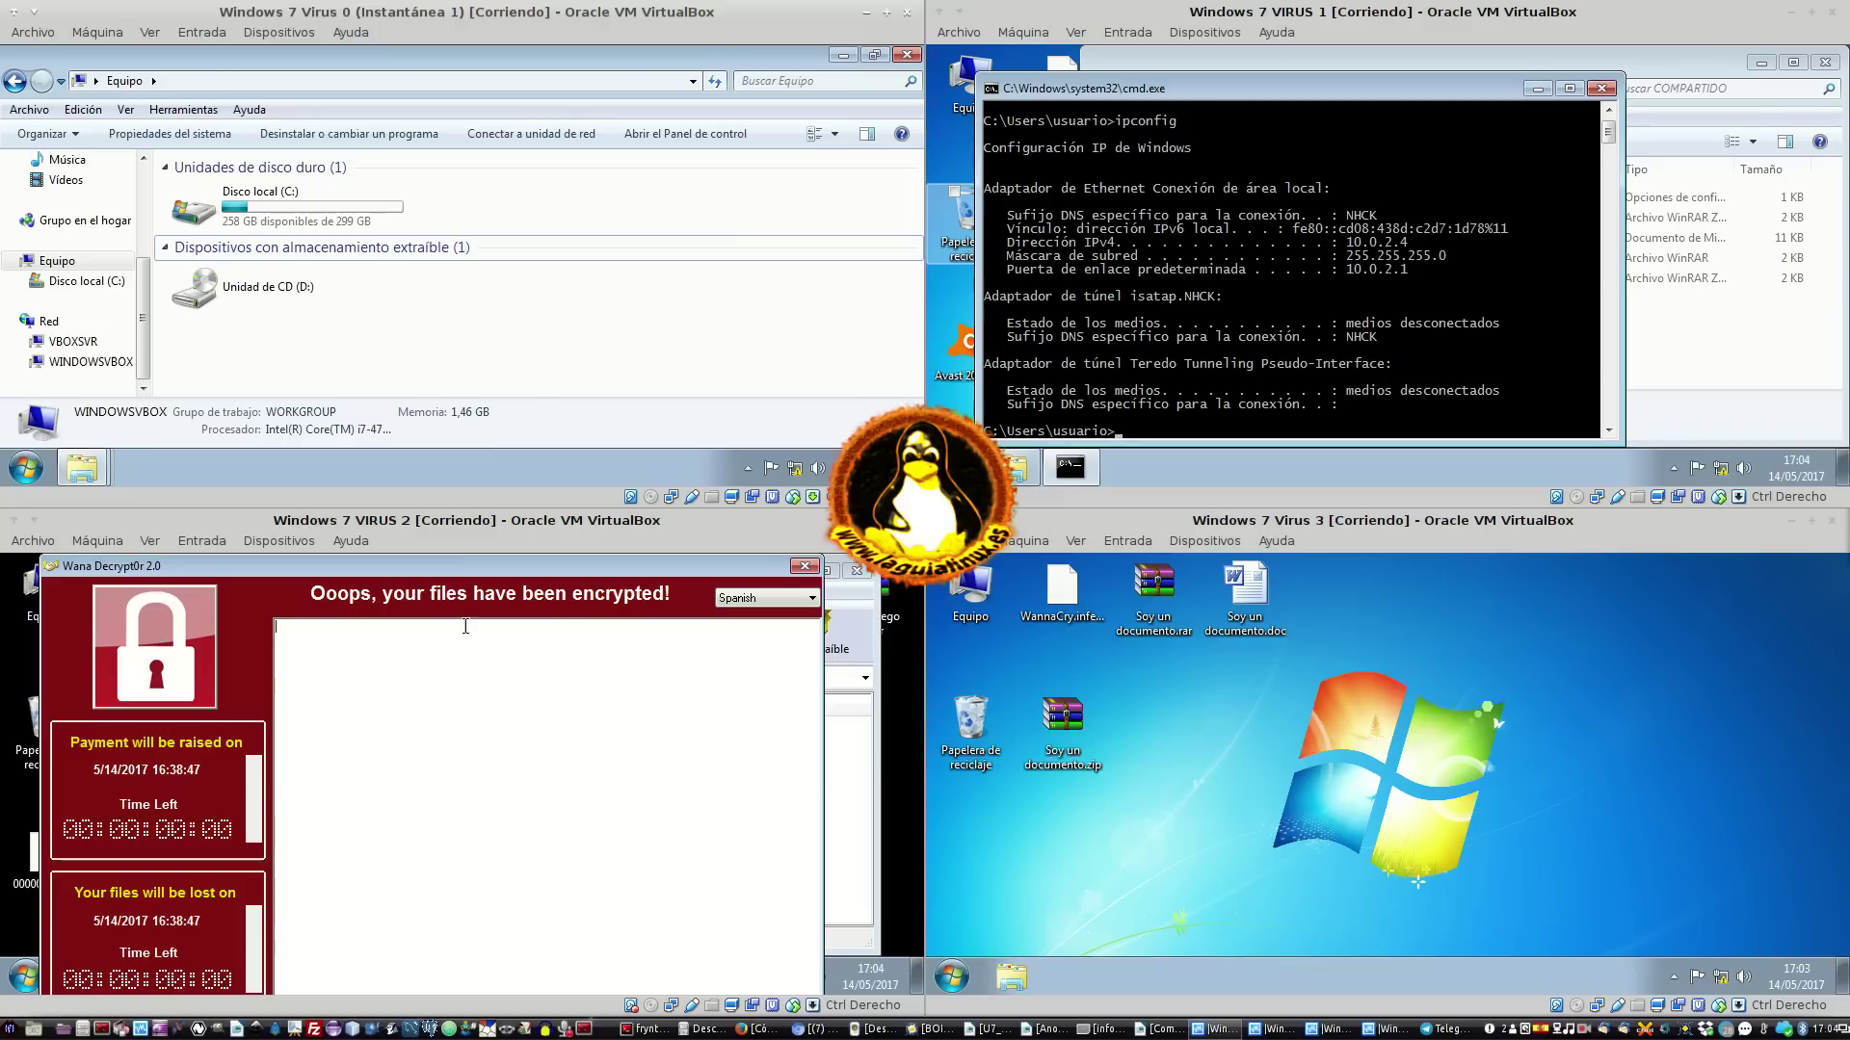
left_click(804, 566)
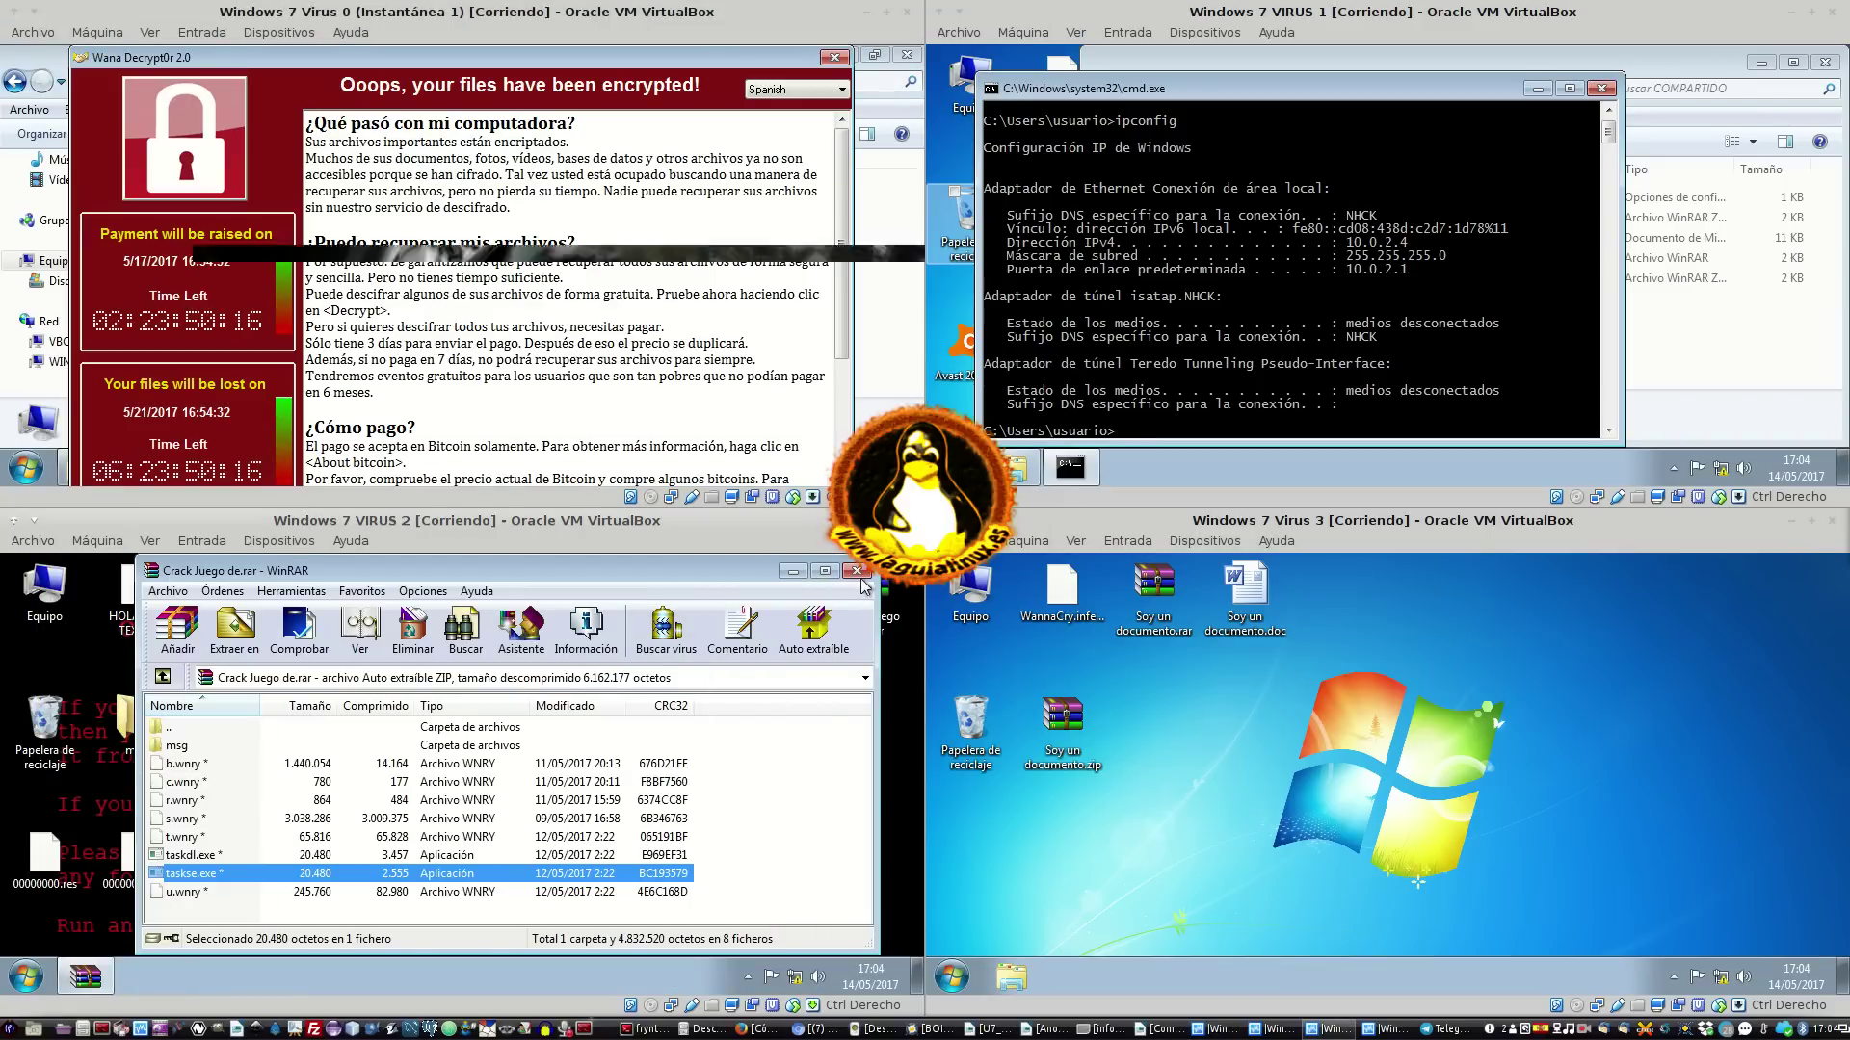
left_click(857, 570)
left_click(833, 58)
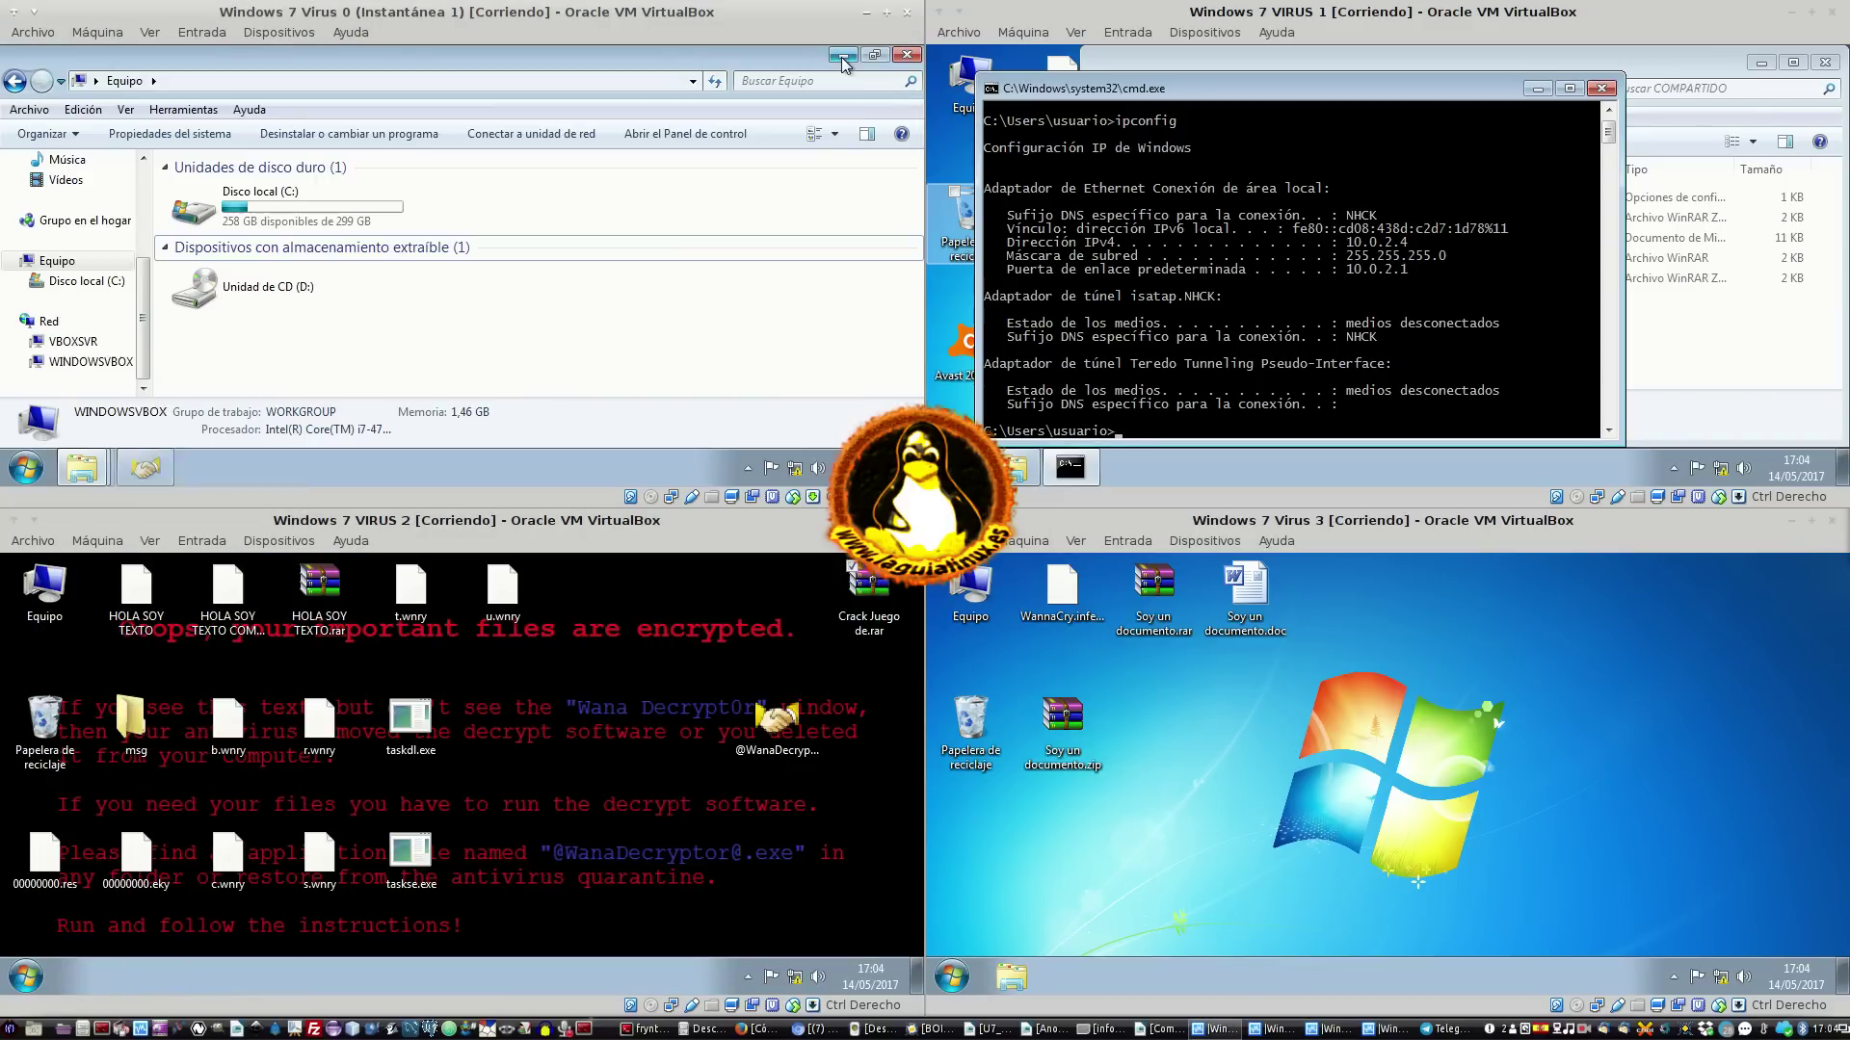
Resize the Explorer window and browse the WINDOWSVBOX Users share under VBOXSVR
left_click(874, 55)
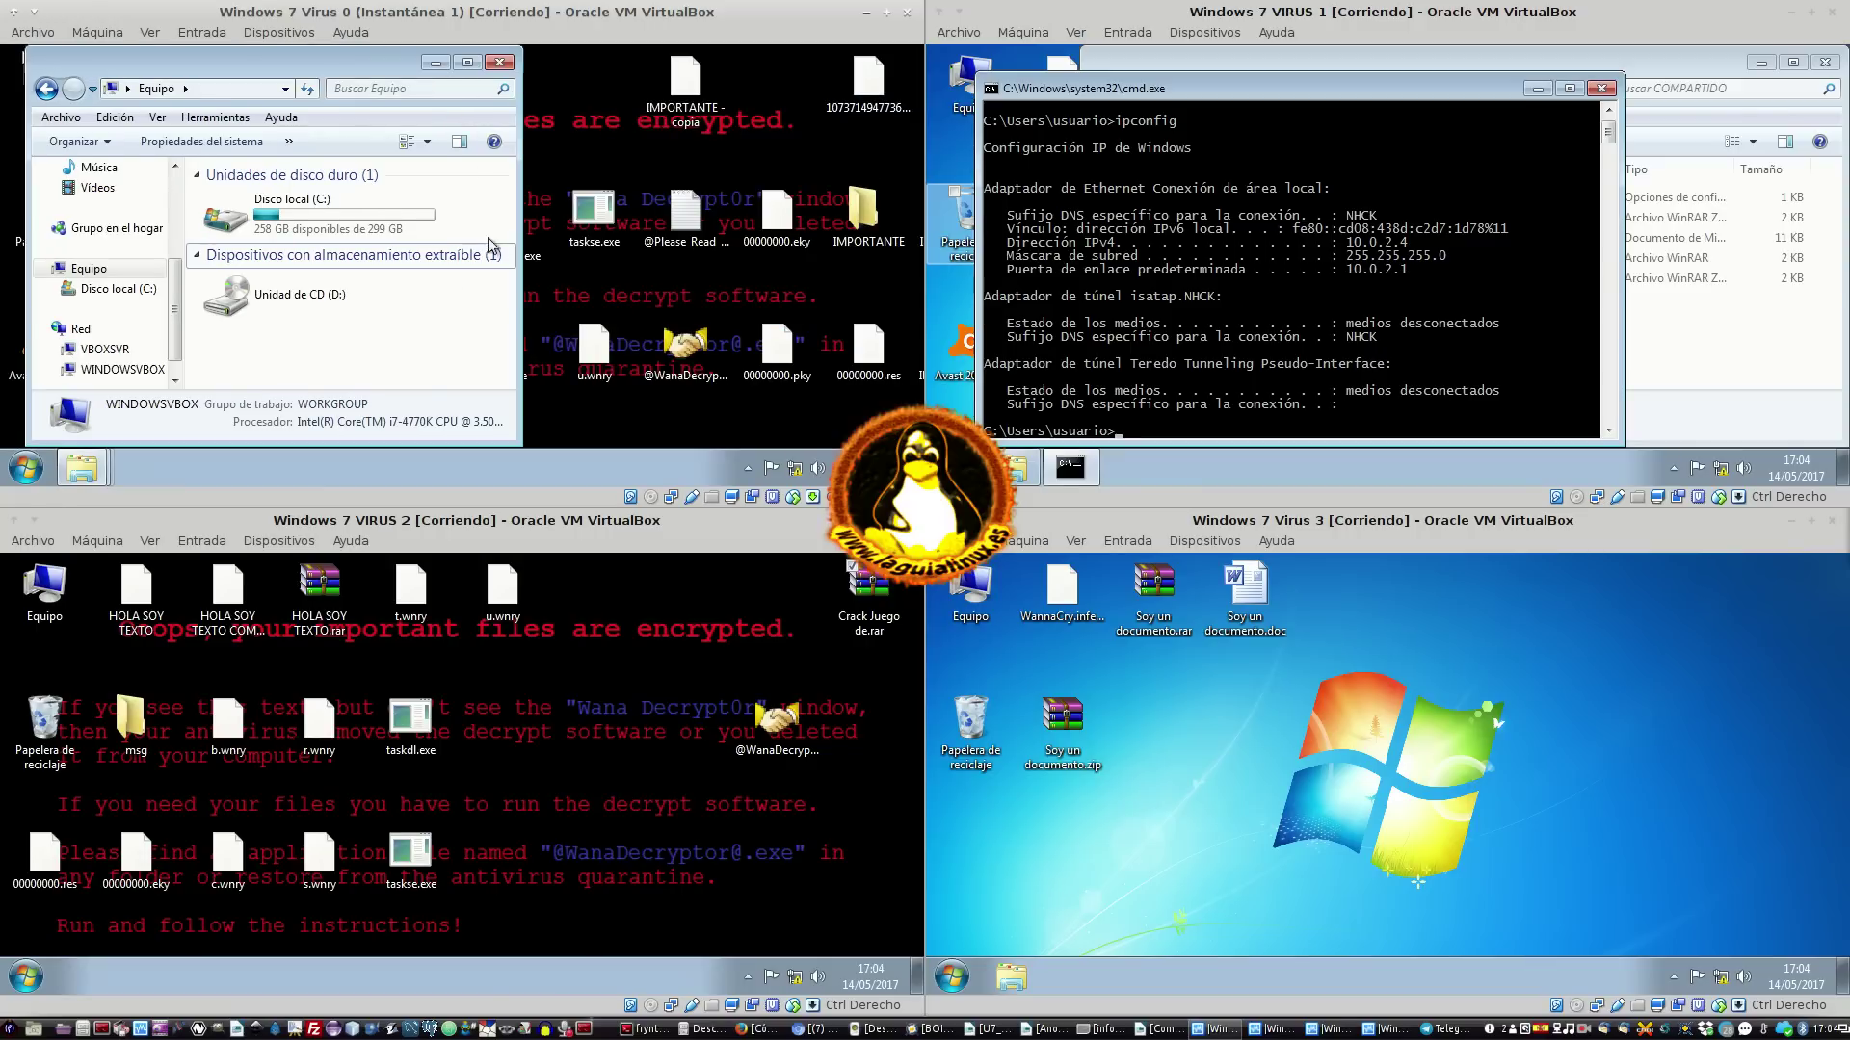
left_click(466, 63)
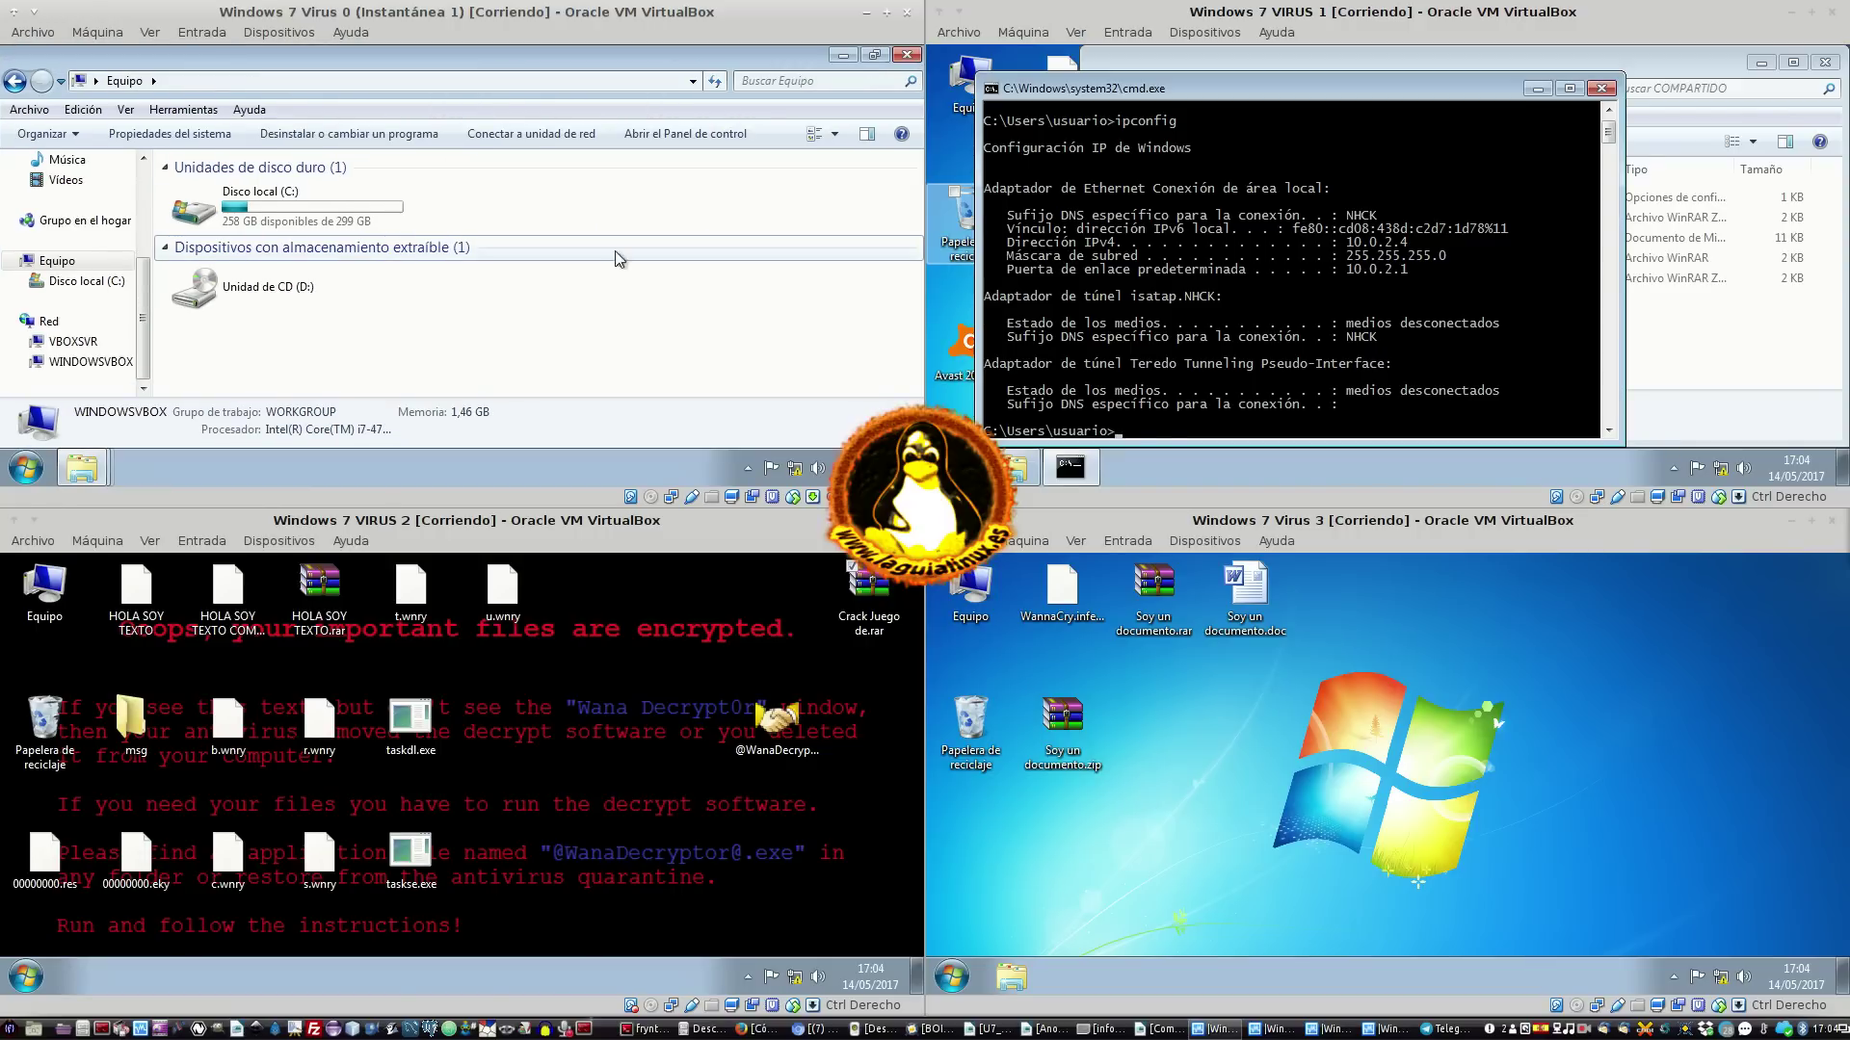
left_click(72, 341)
left_click(23, 362)
left_click(38, 367)
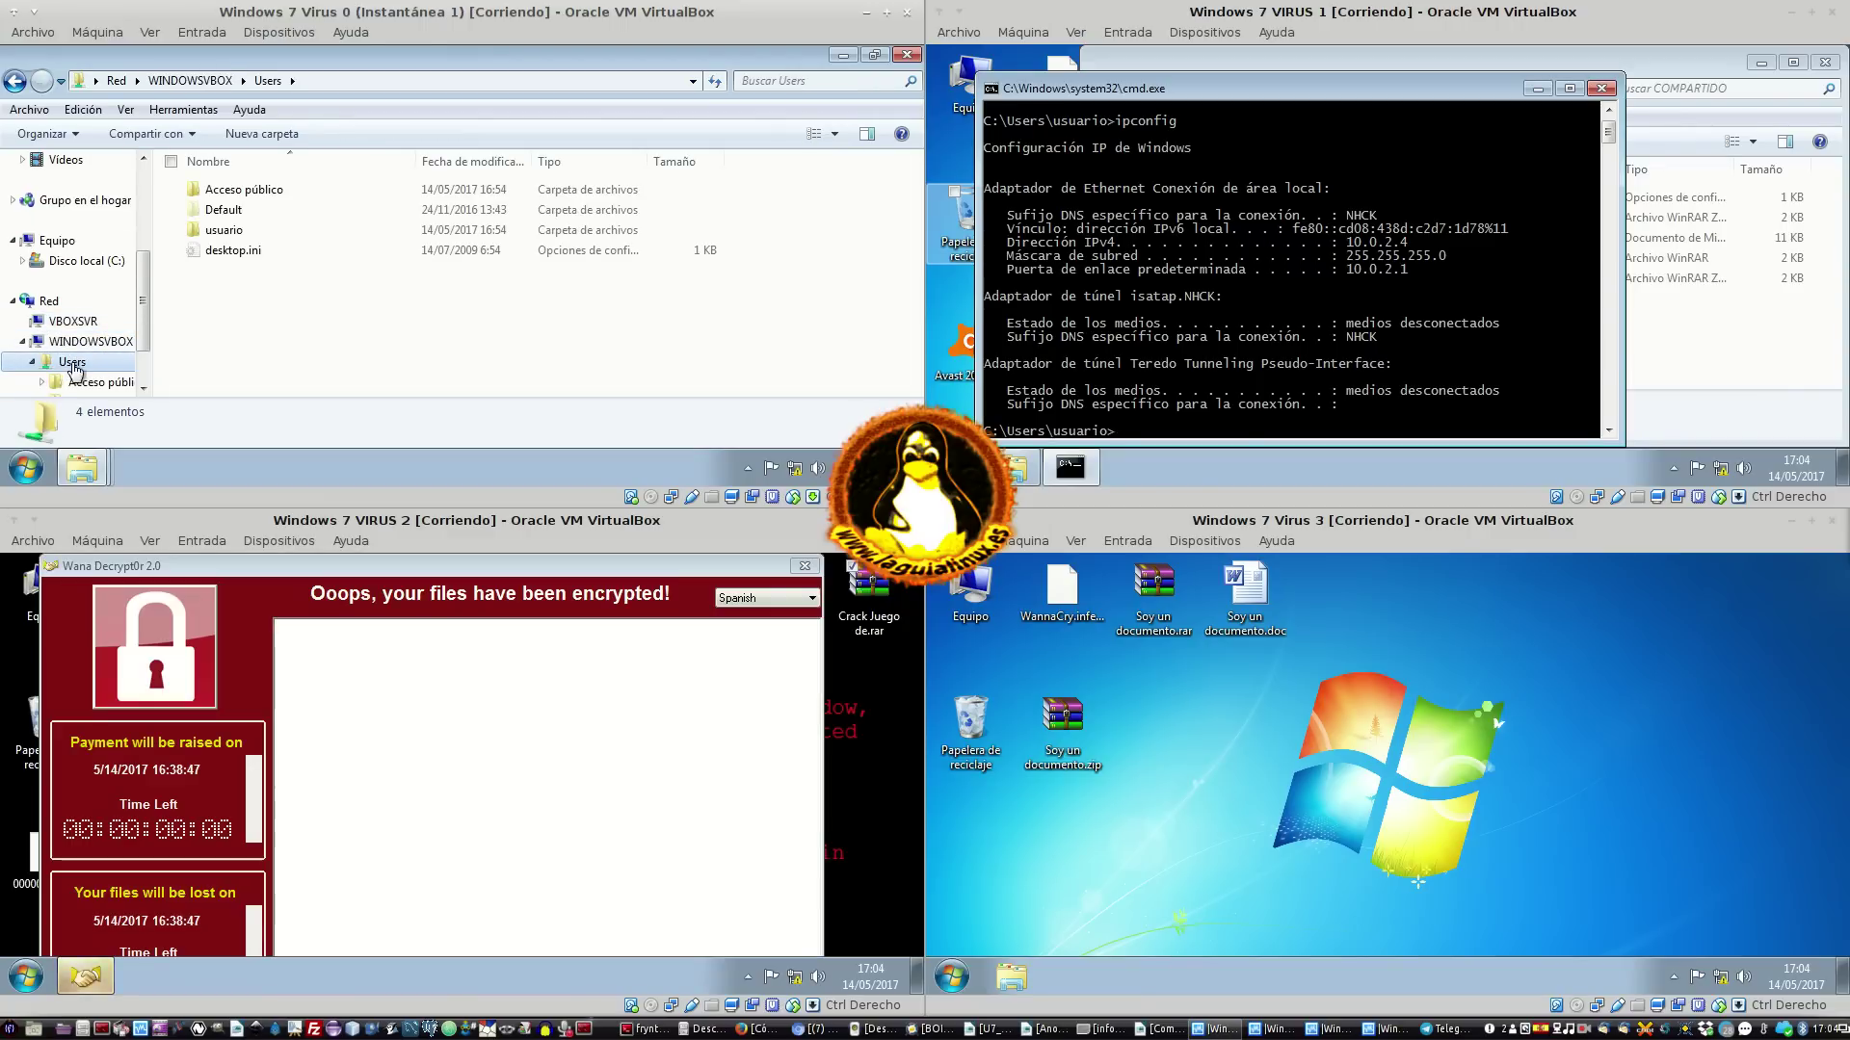
scroll(103, 322, "up", 5)
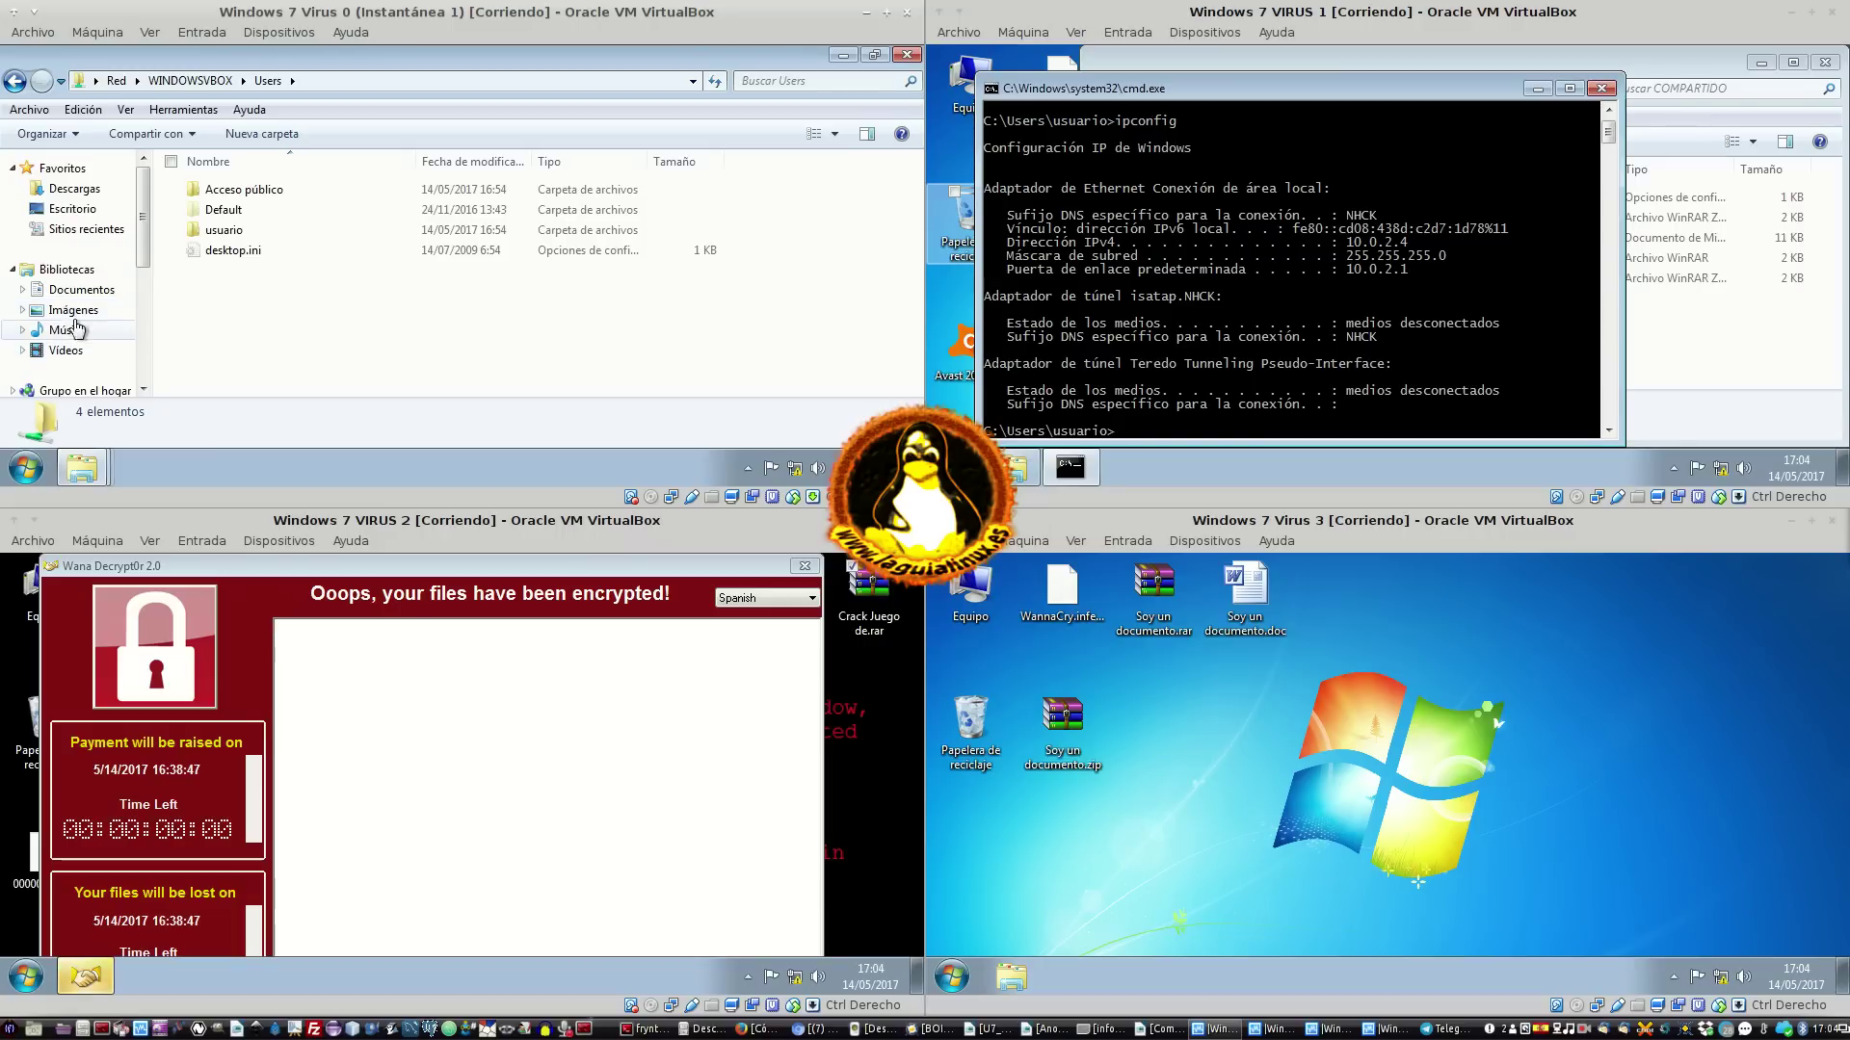
scroll(81, 250, "down", 2)
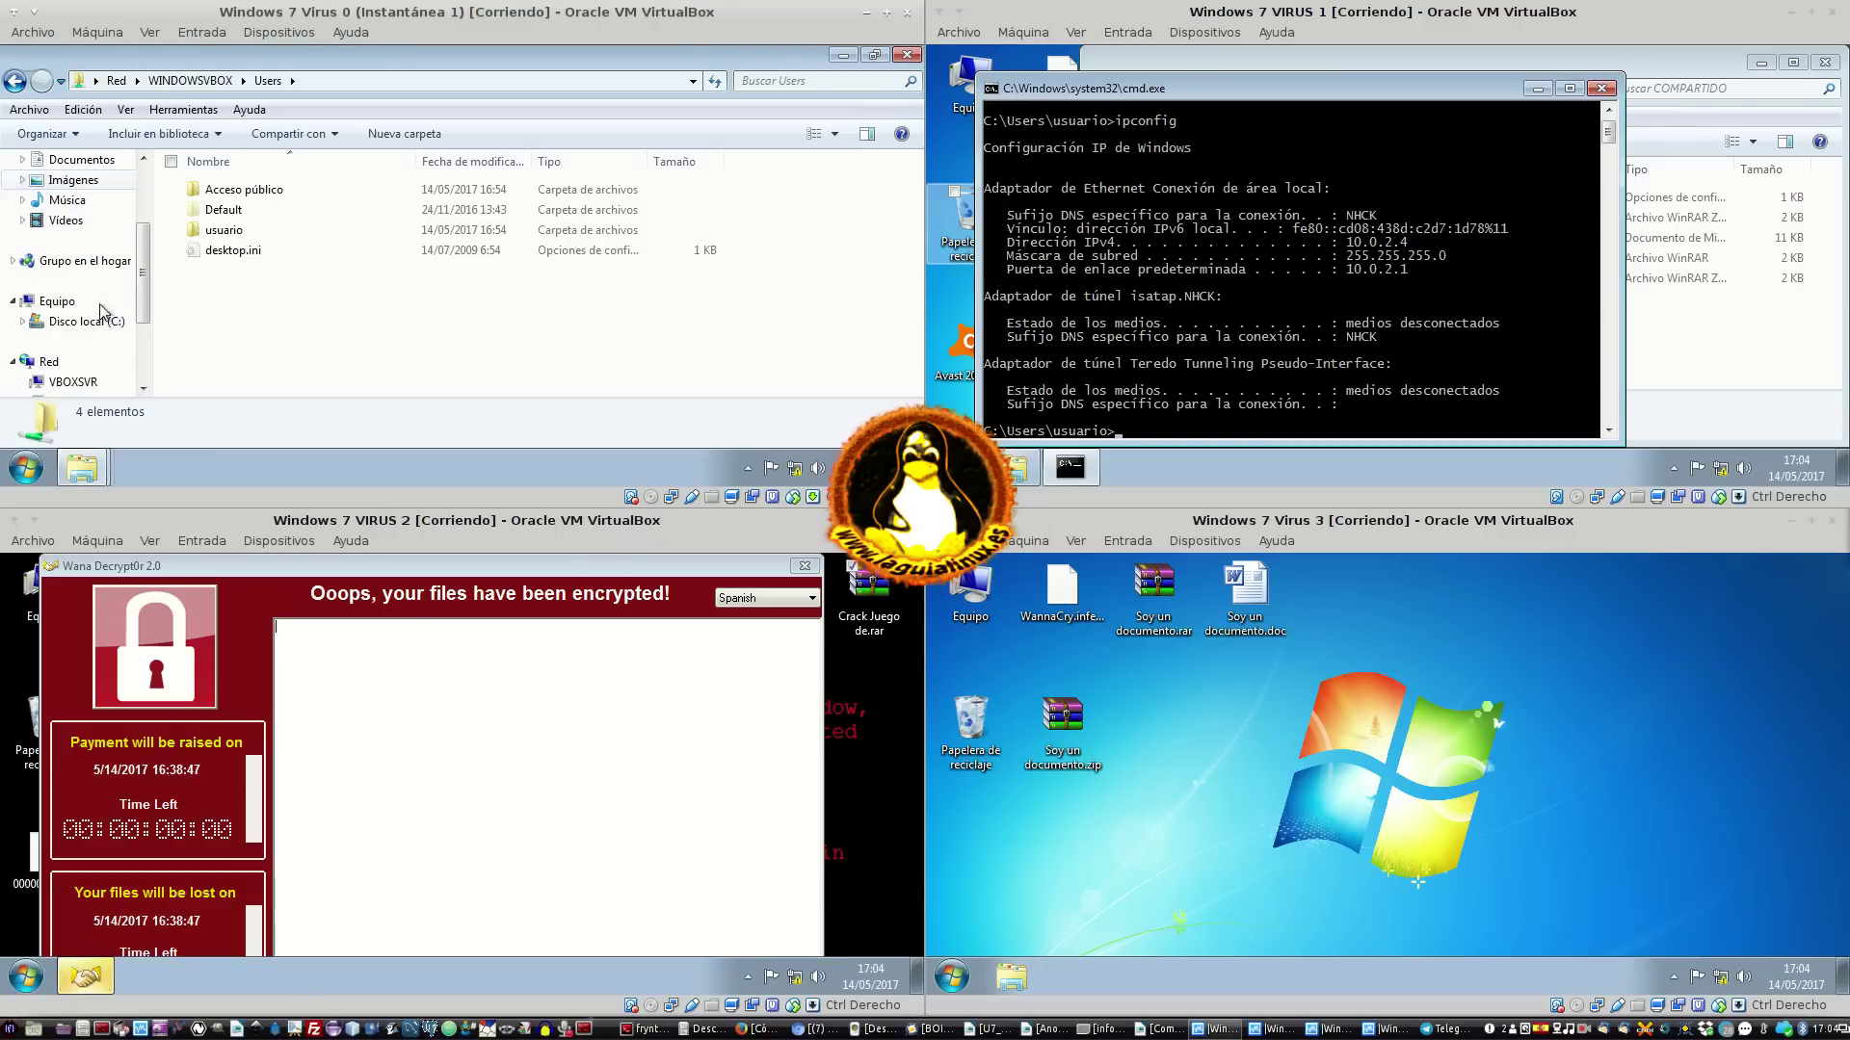
Visit the Homegroup page, close the decryptor and minimise Explorer to reveal the infected desktop
left_click(80, 268)
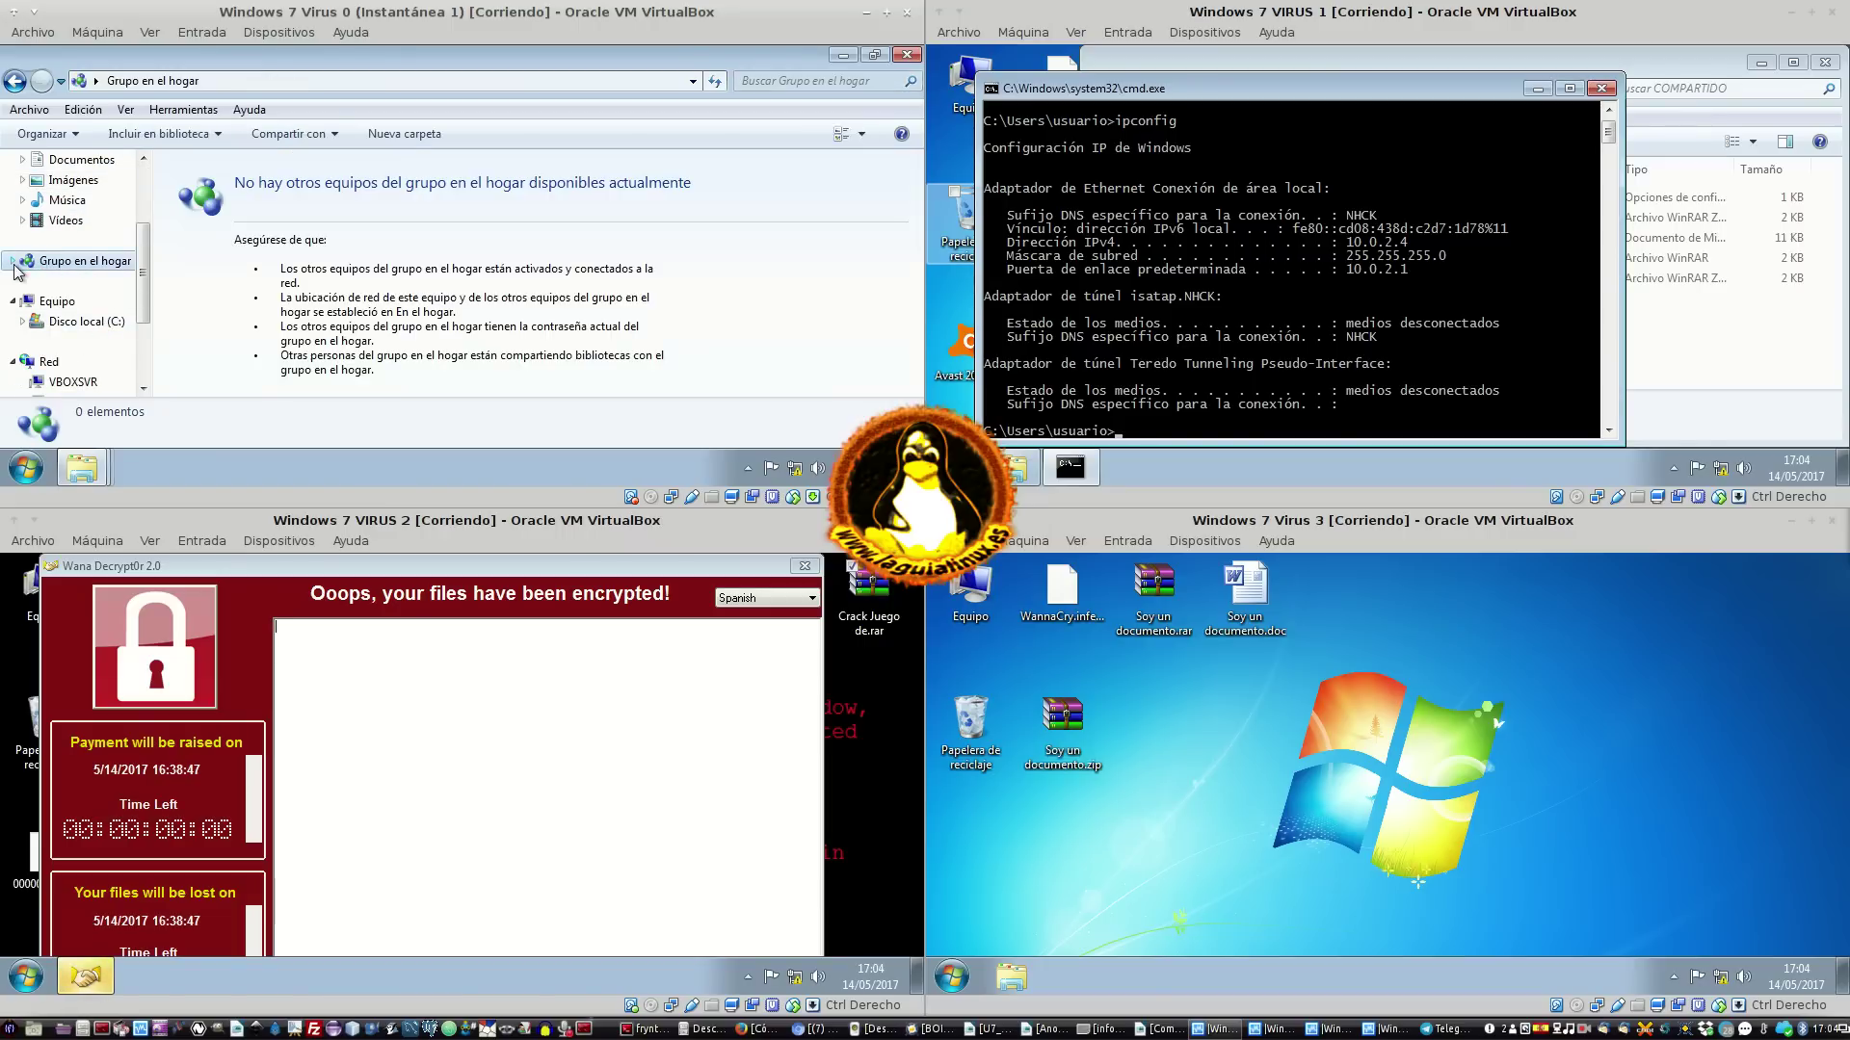
scroll(99, 323, "down", 3)
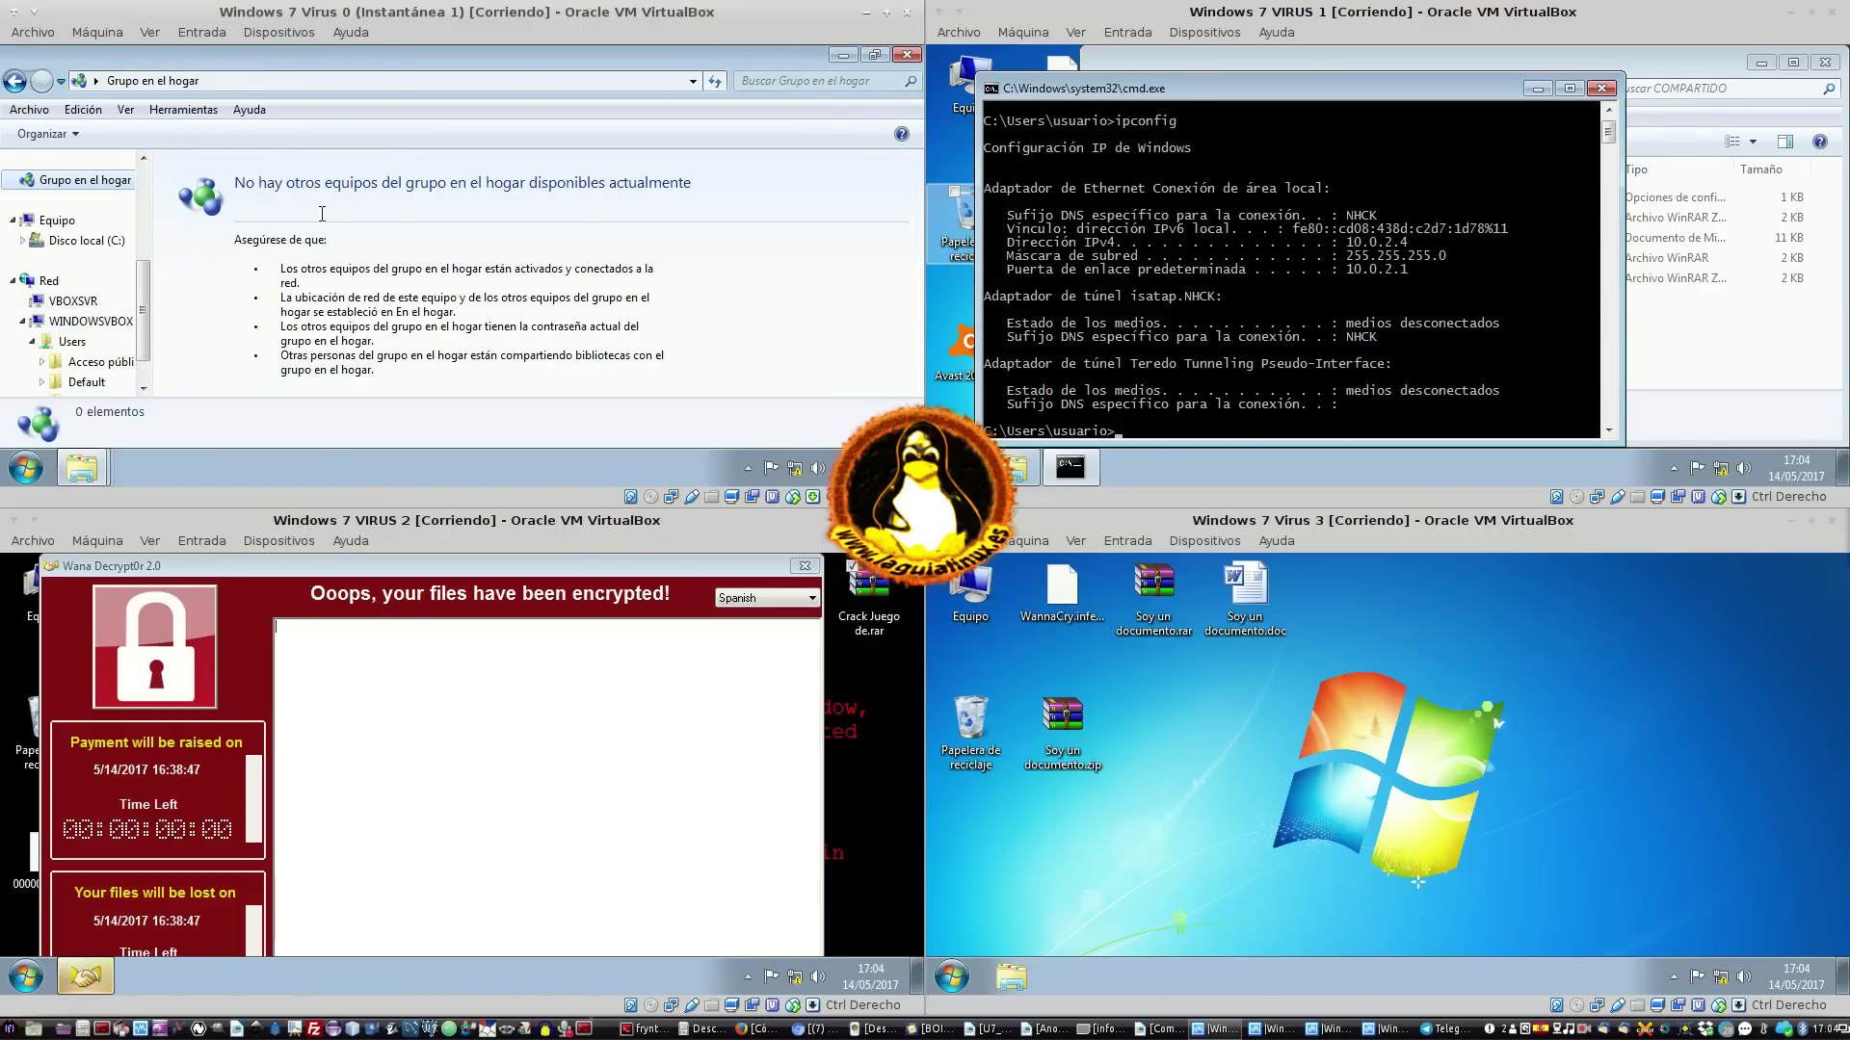
left_click(835, 57)
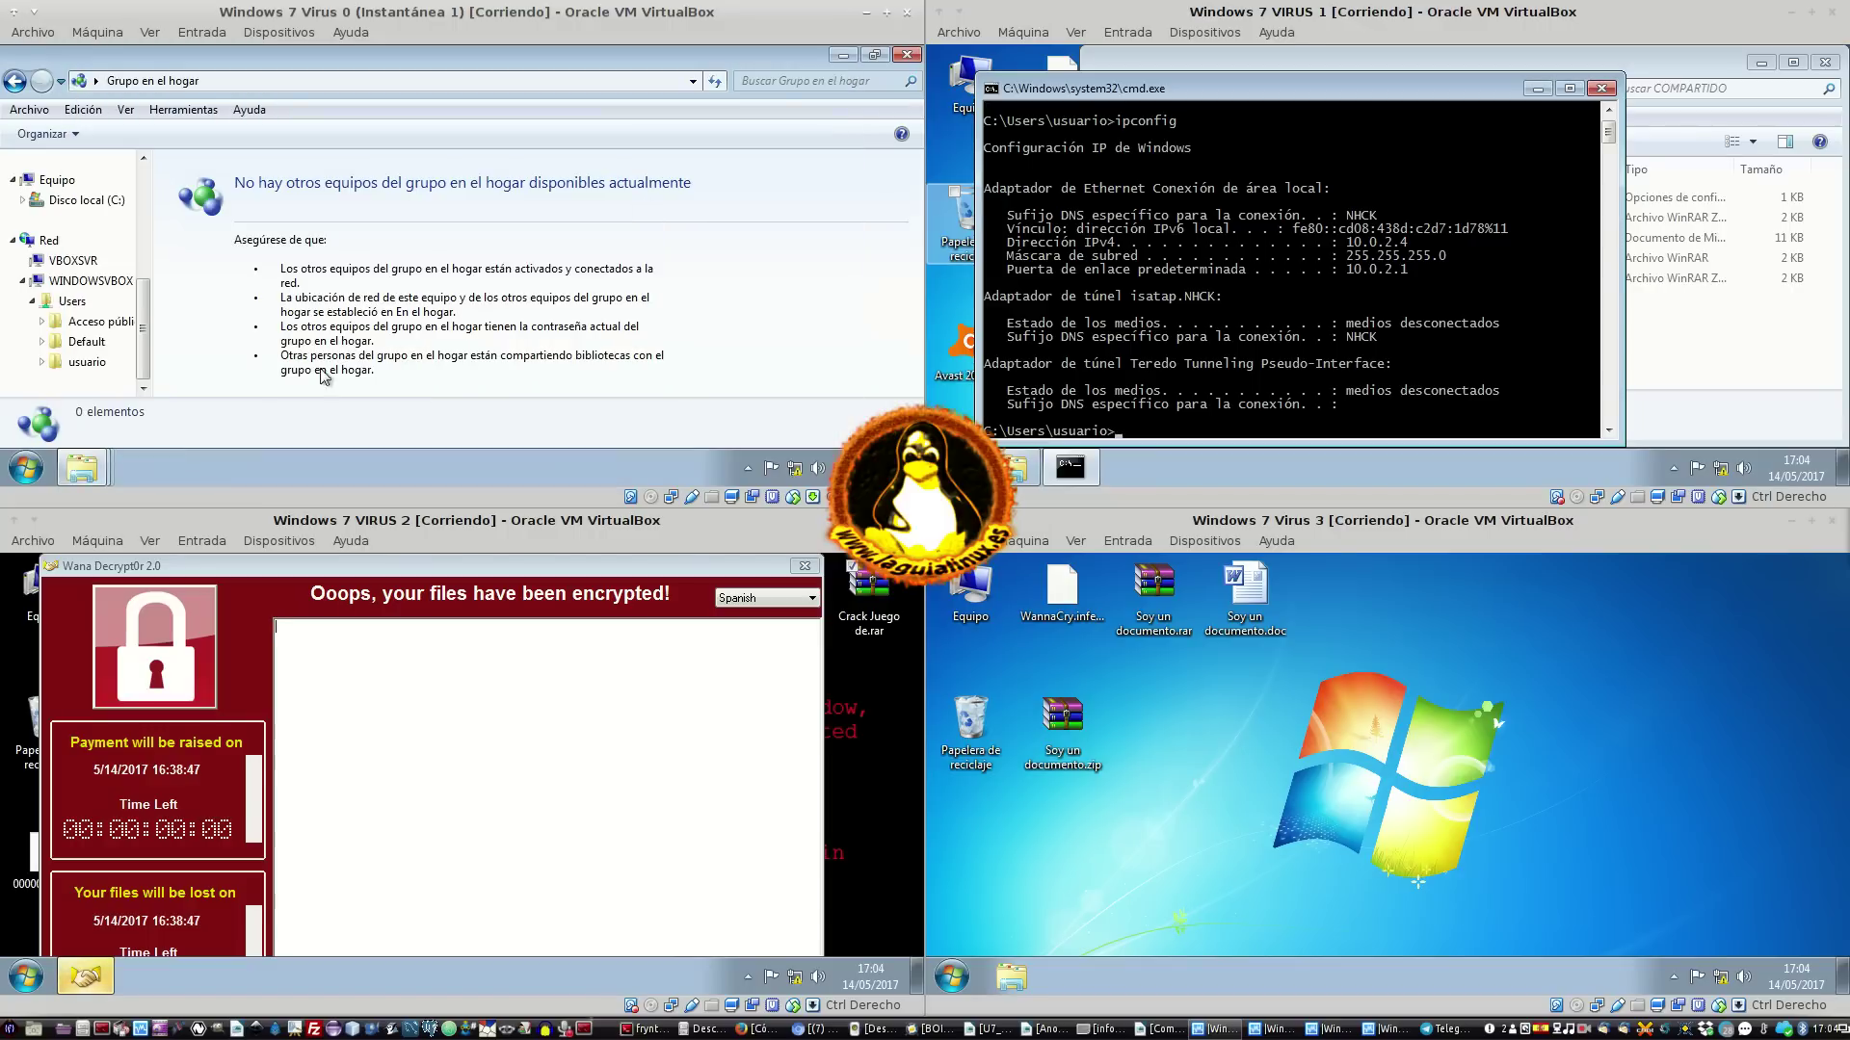
scroll(60, 278, "up", 2)
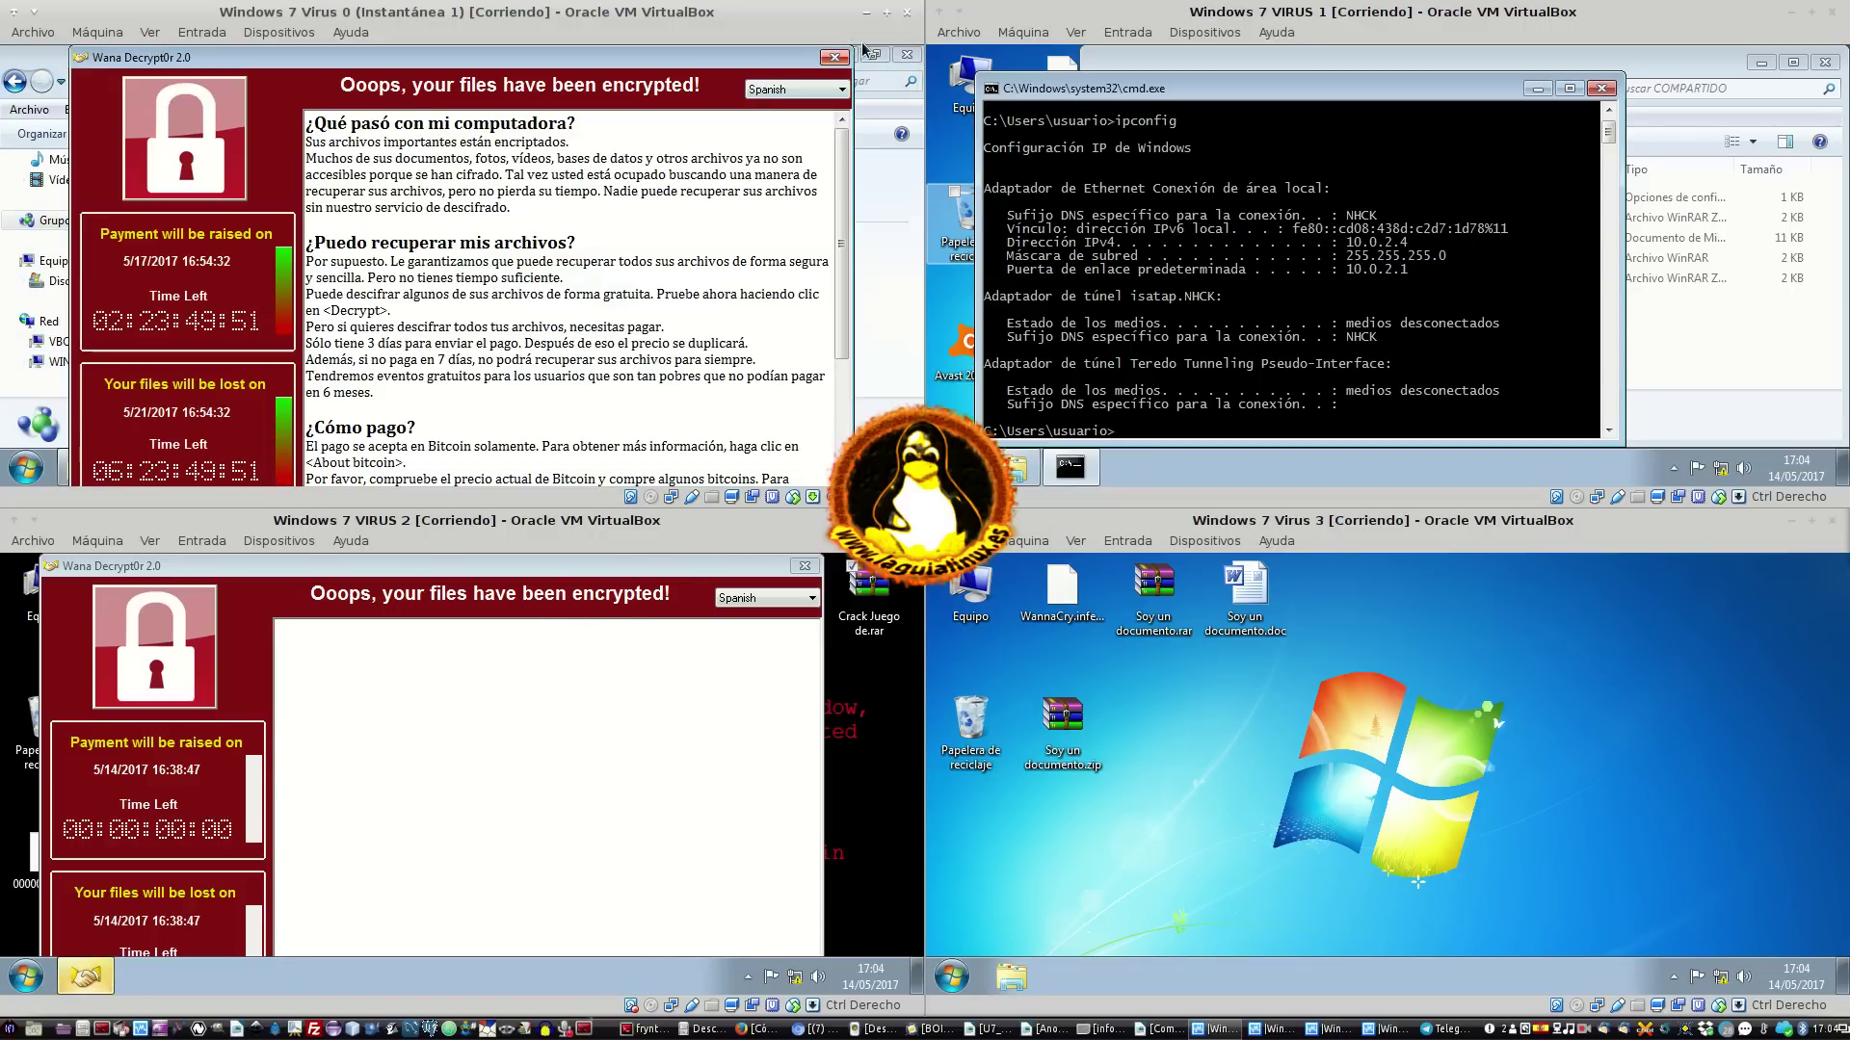
left_click(834, 57)
left_click(845, 54)
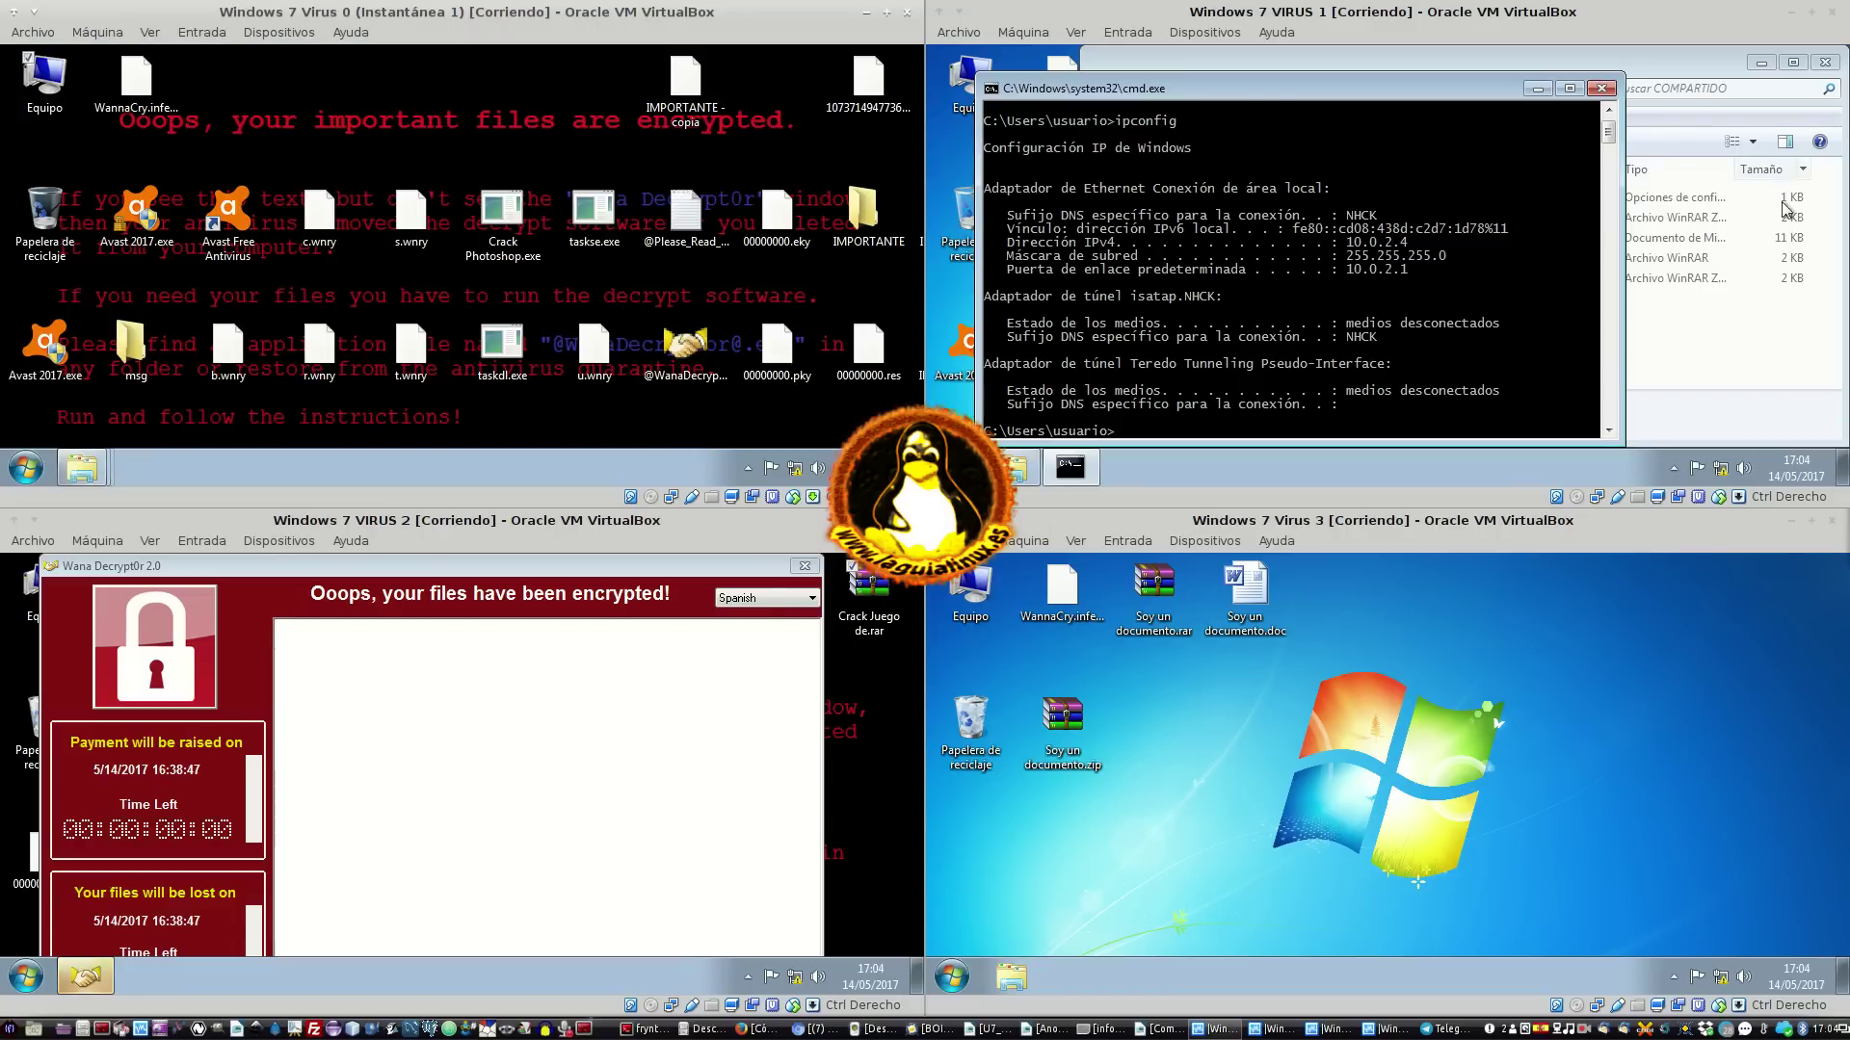
Refresh VIRUS 1's COMPARTIDO listing and close VIRUS 2's Wana Decrypt0r window
left_click(1703, 310)
key("F5")
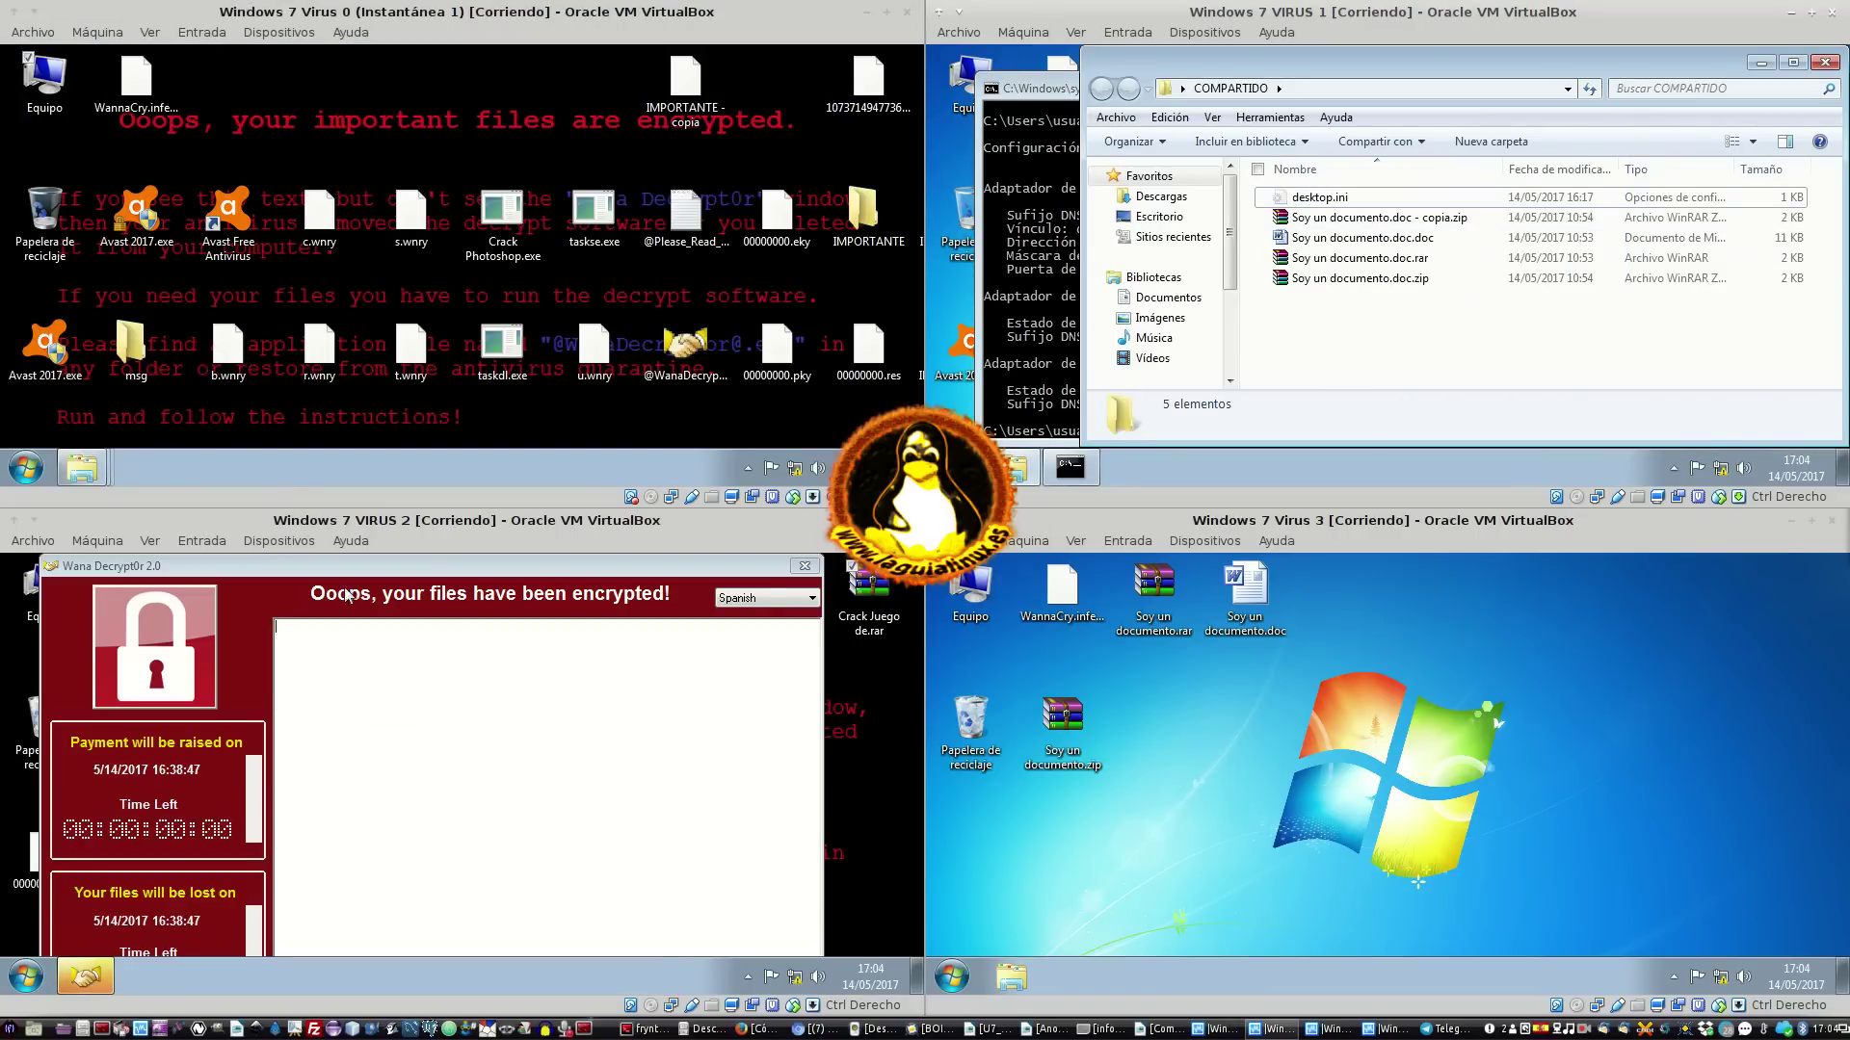
left_click(784, 676)
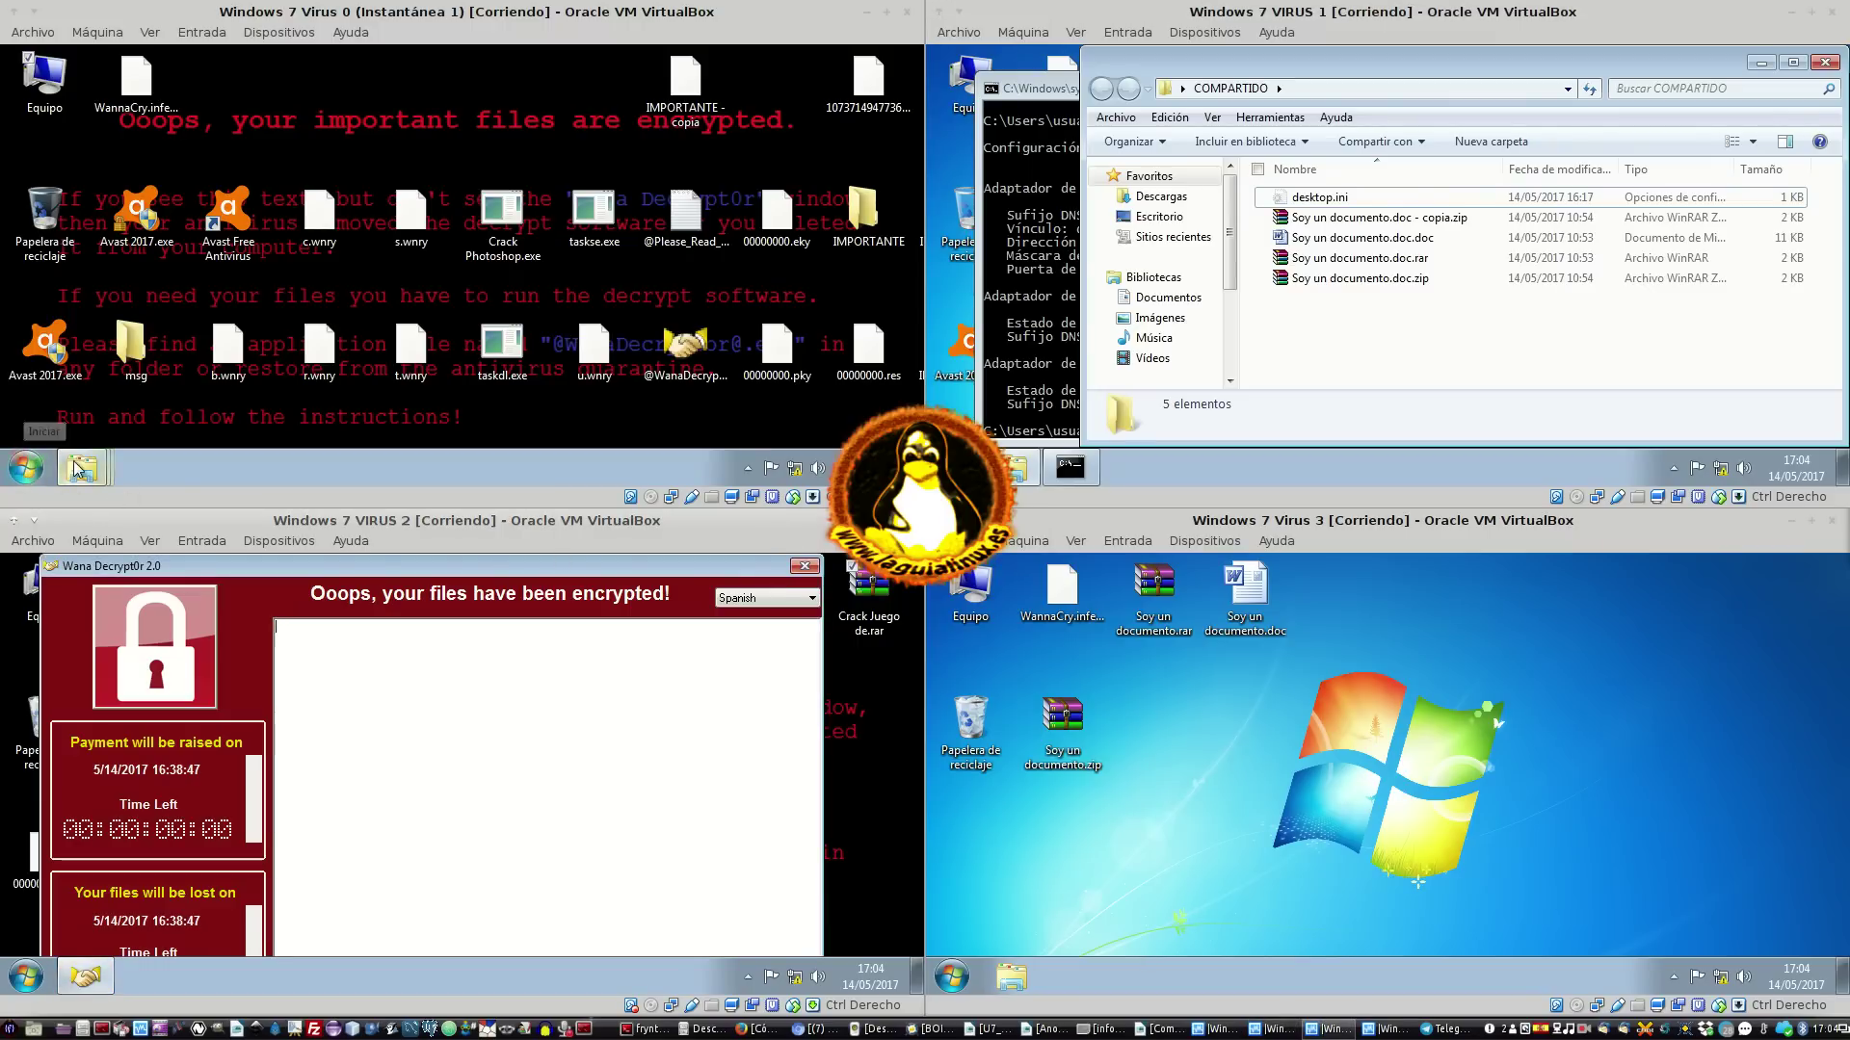
left_click(804, 567)
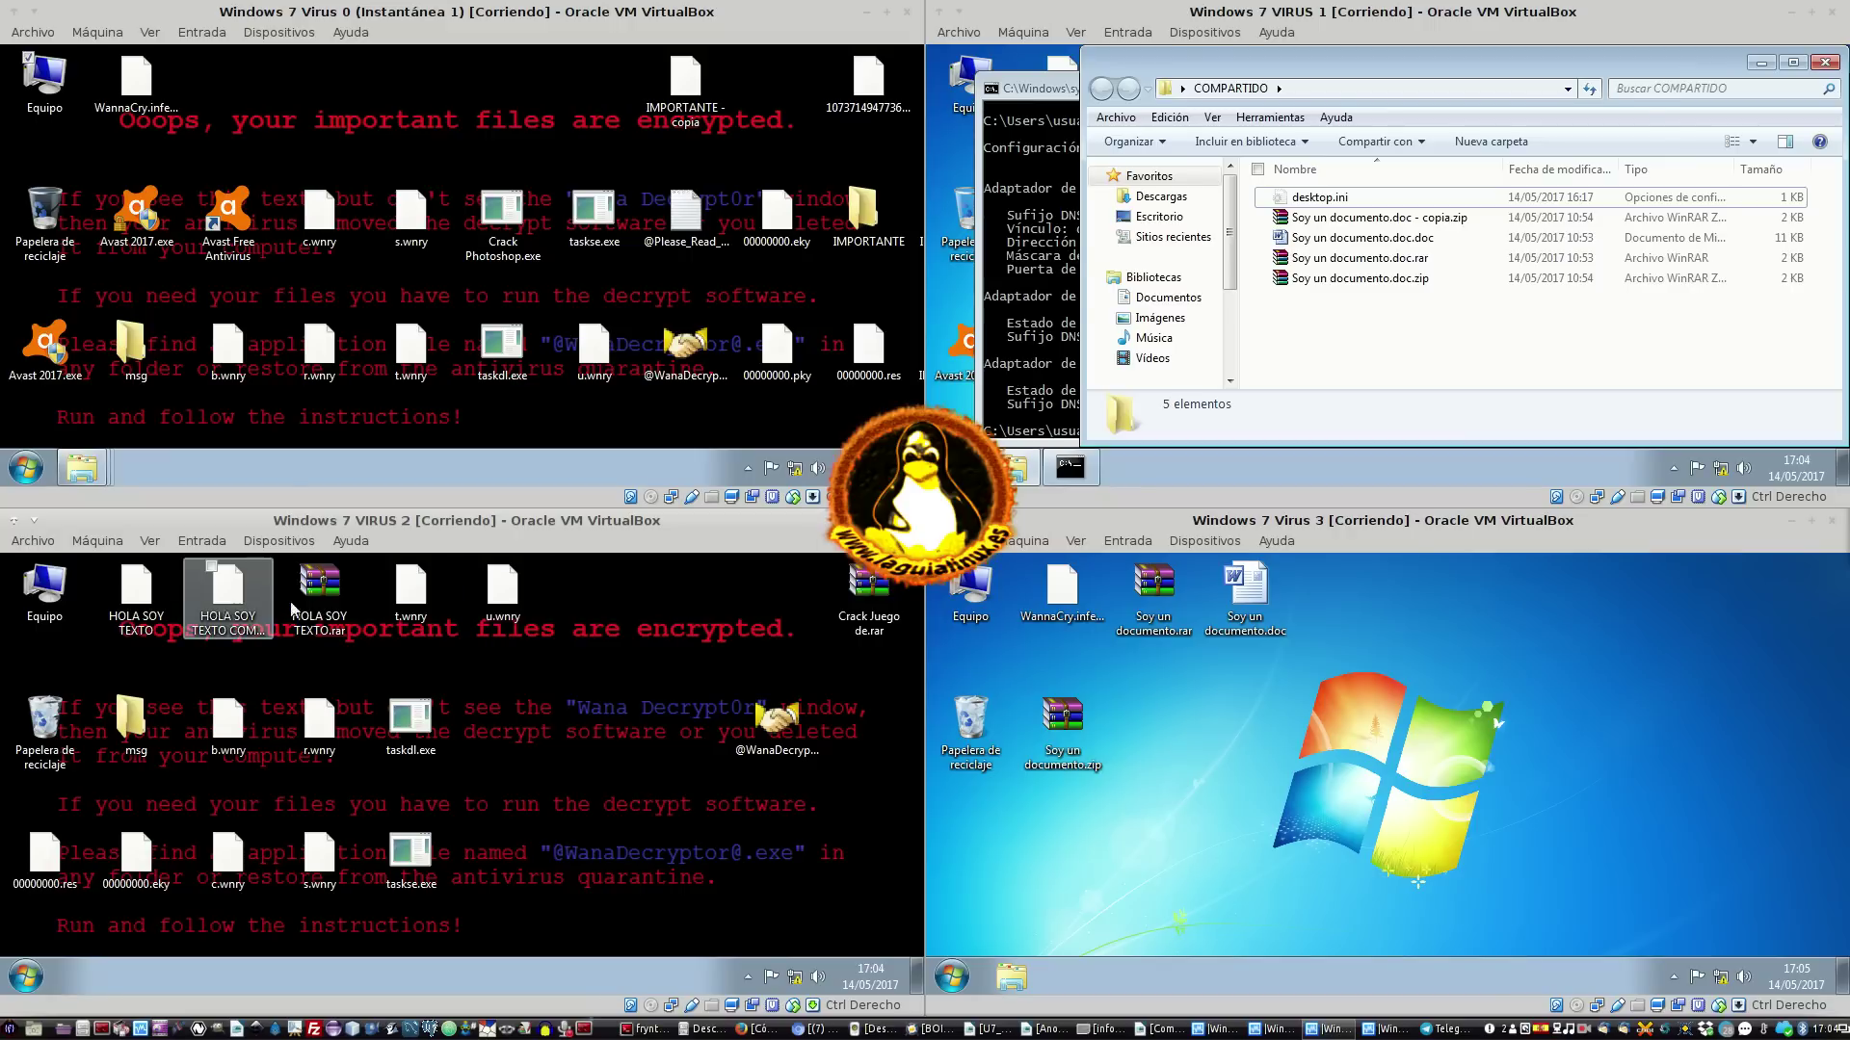
left_click(323, 589)
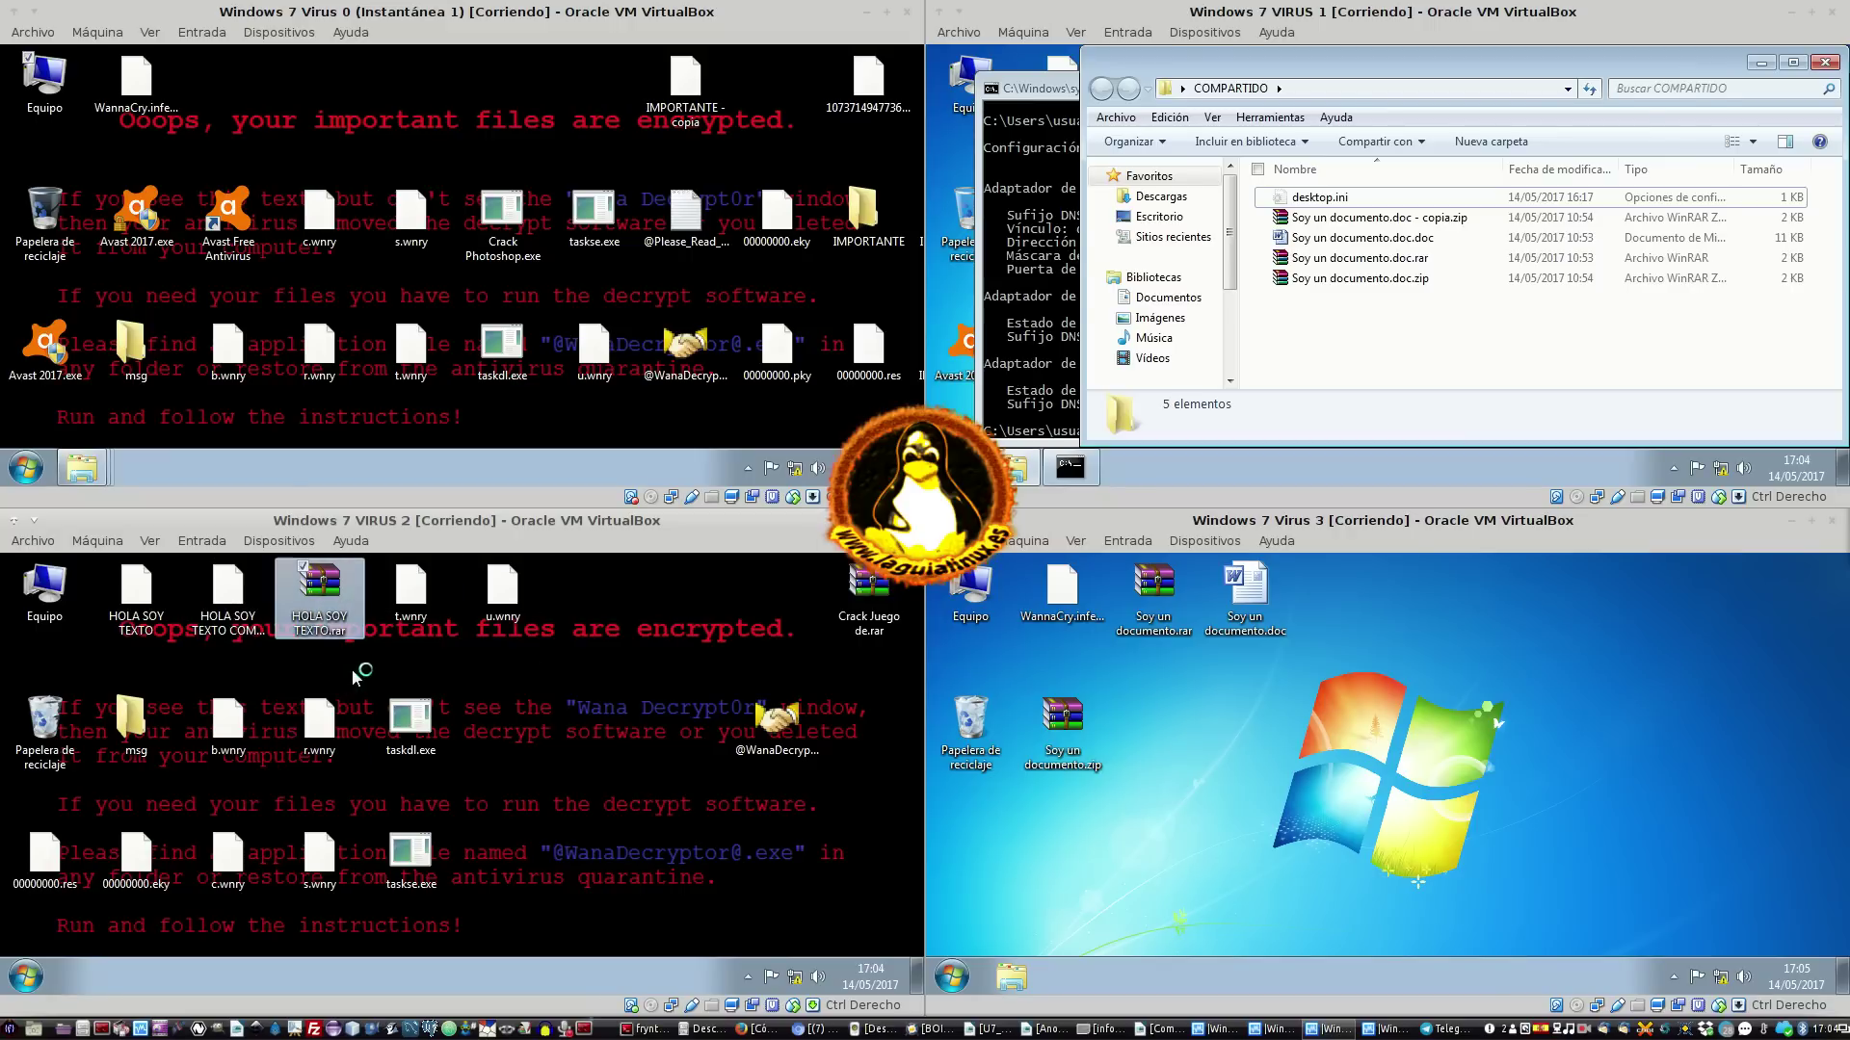
left_click(25, 976)
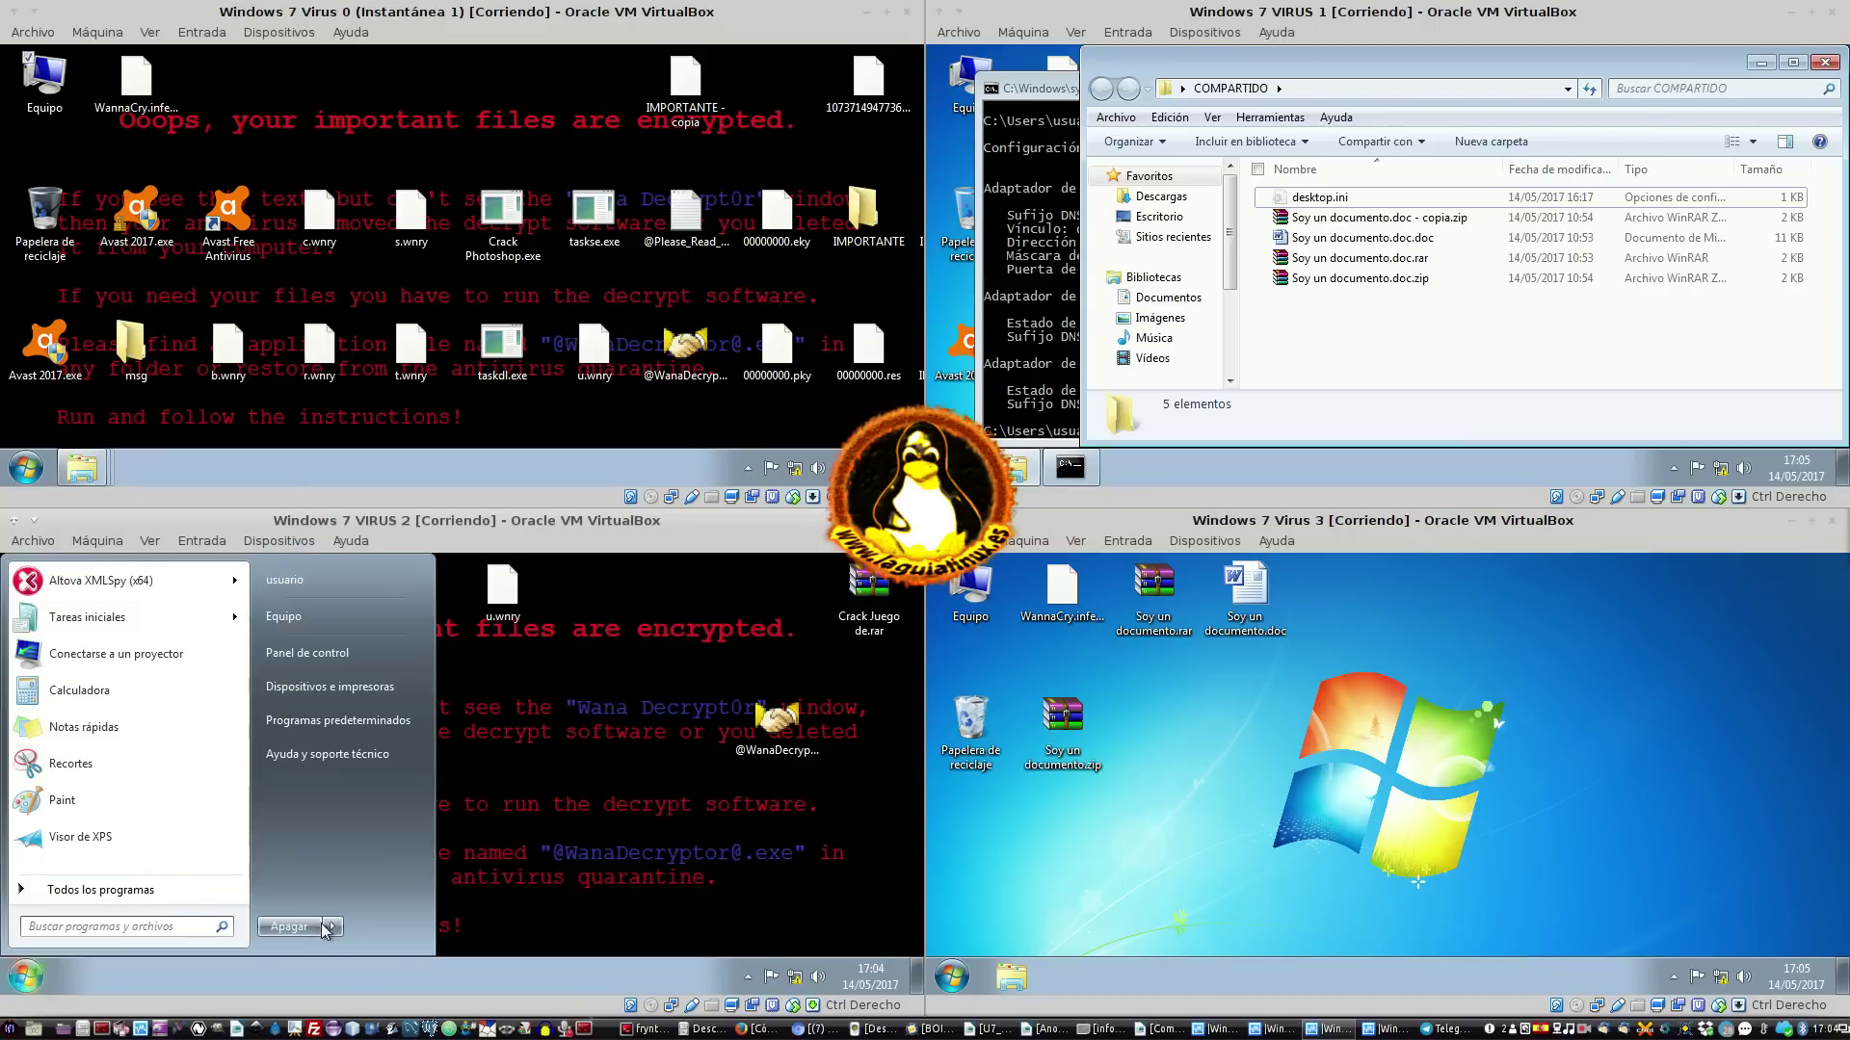
key("Escape")
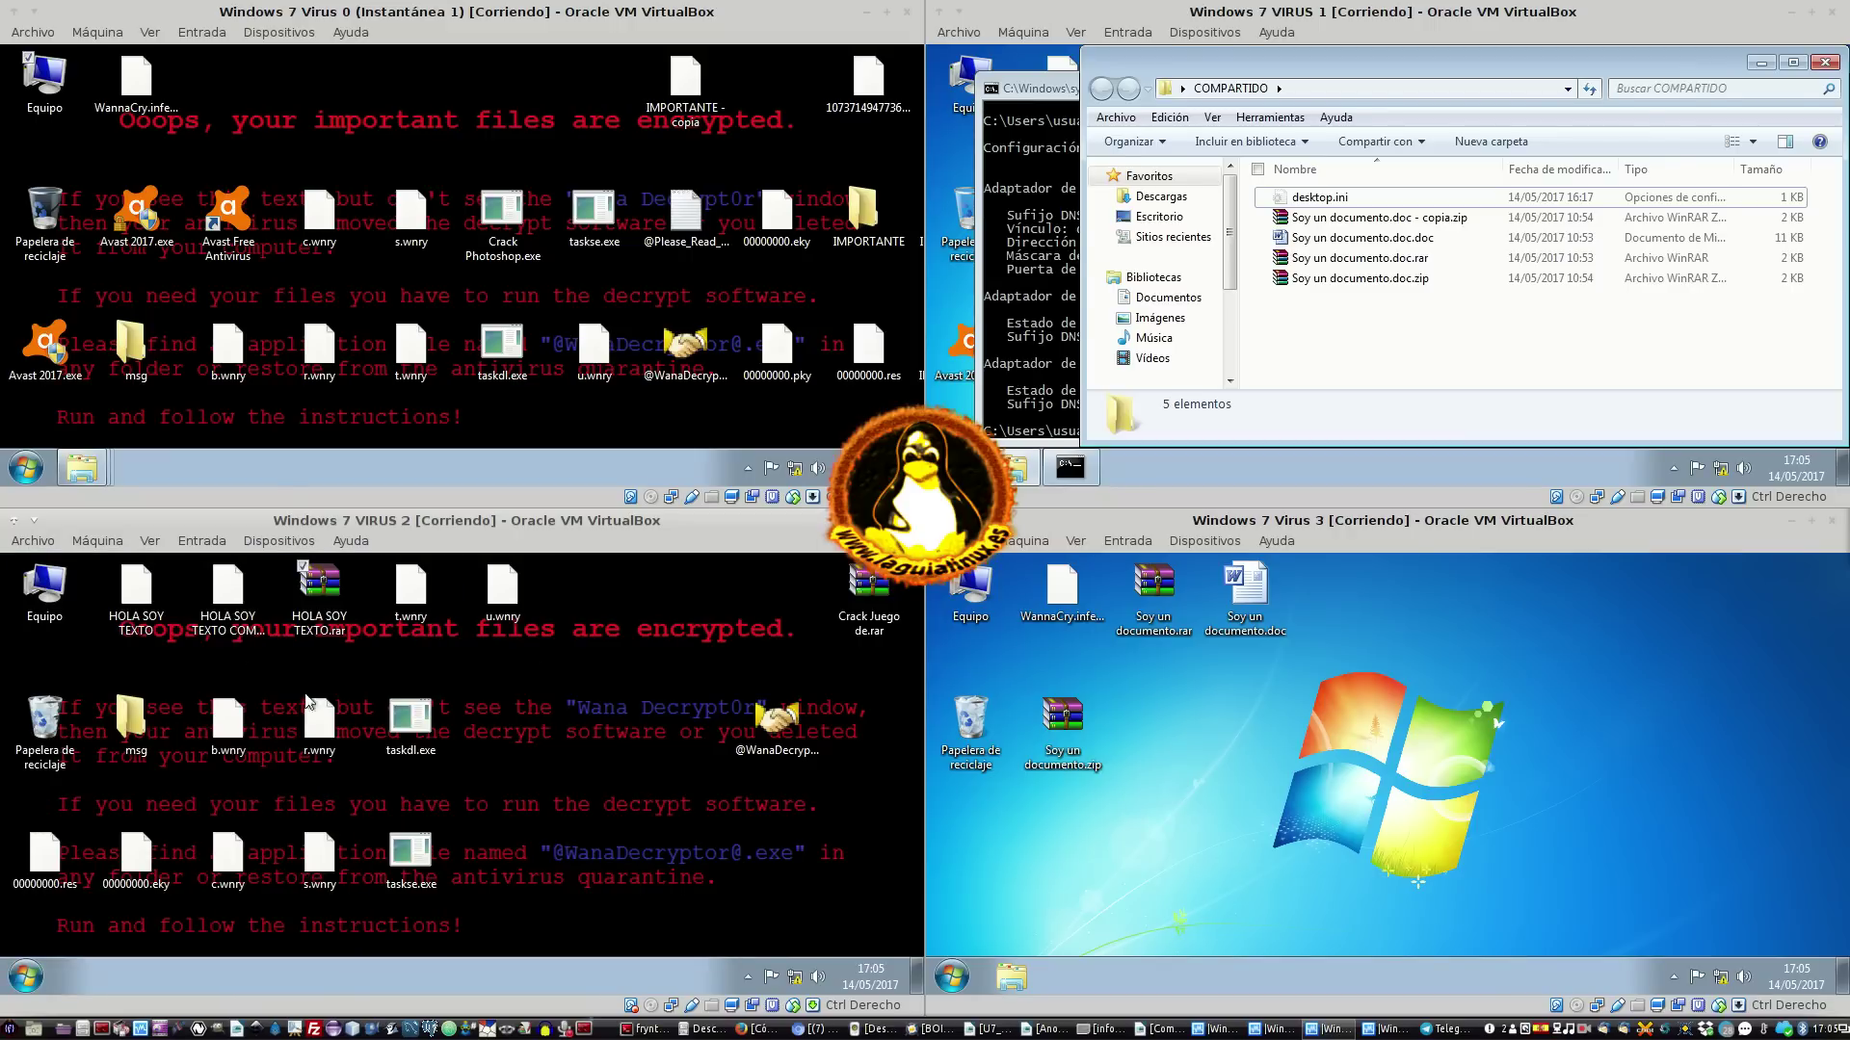
Log off Virus 0 using the Start menu's shutdown options (Cerrar sesión)
left_click(25, 468)
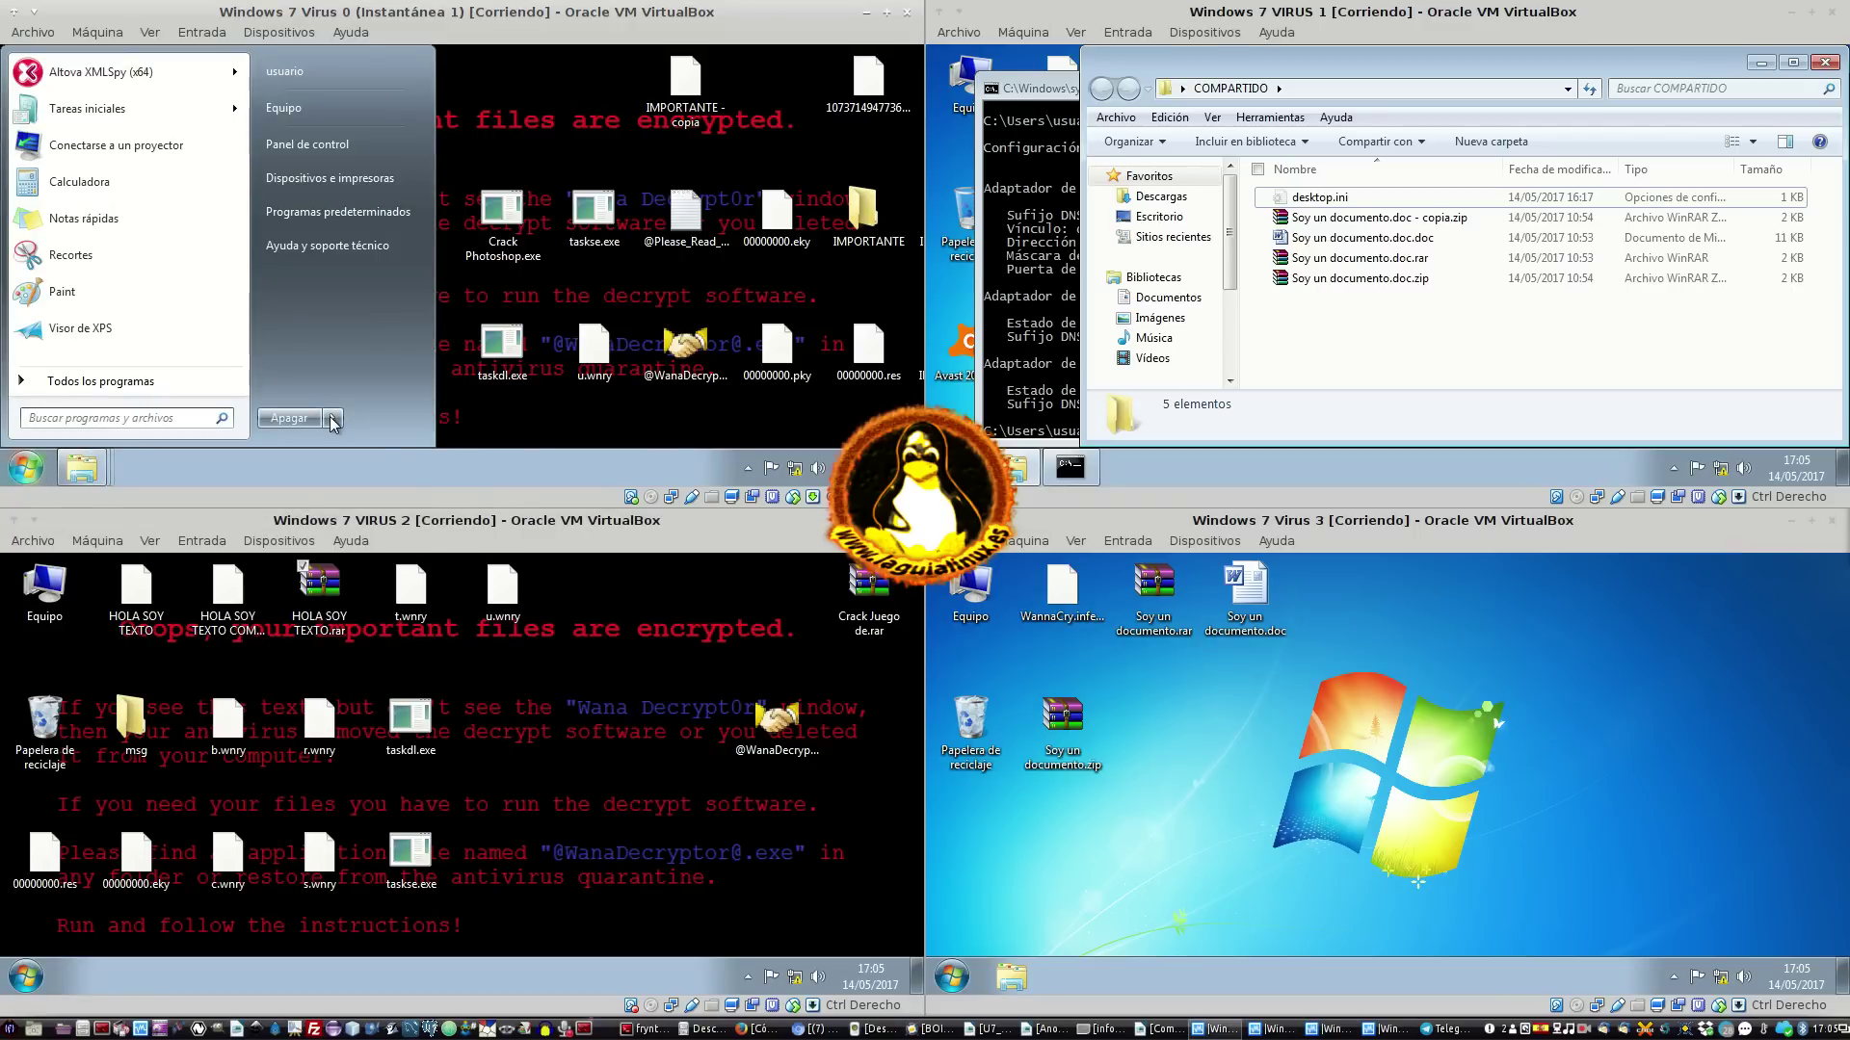
mouse_move(332, 422)
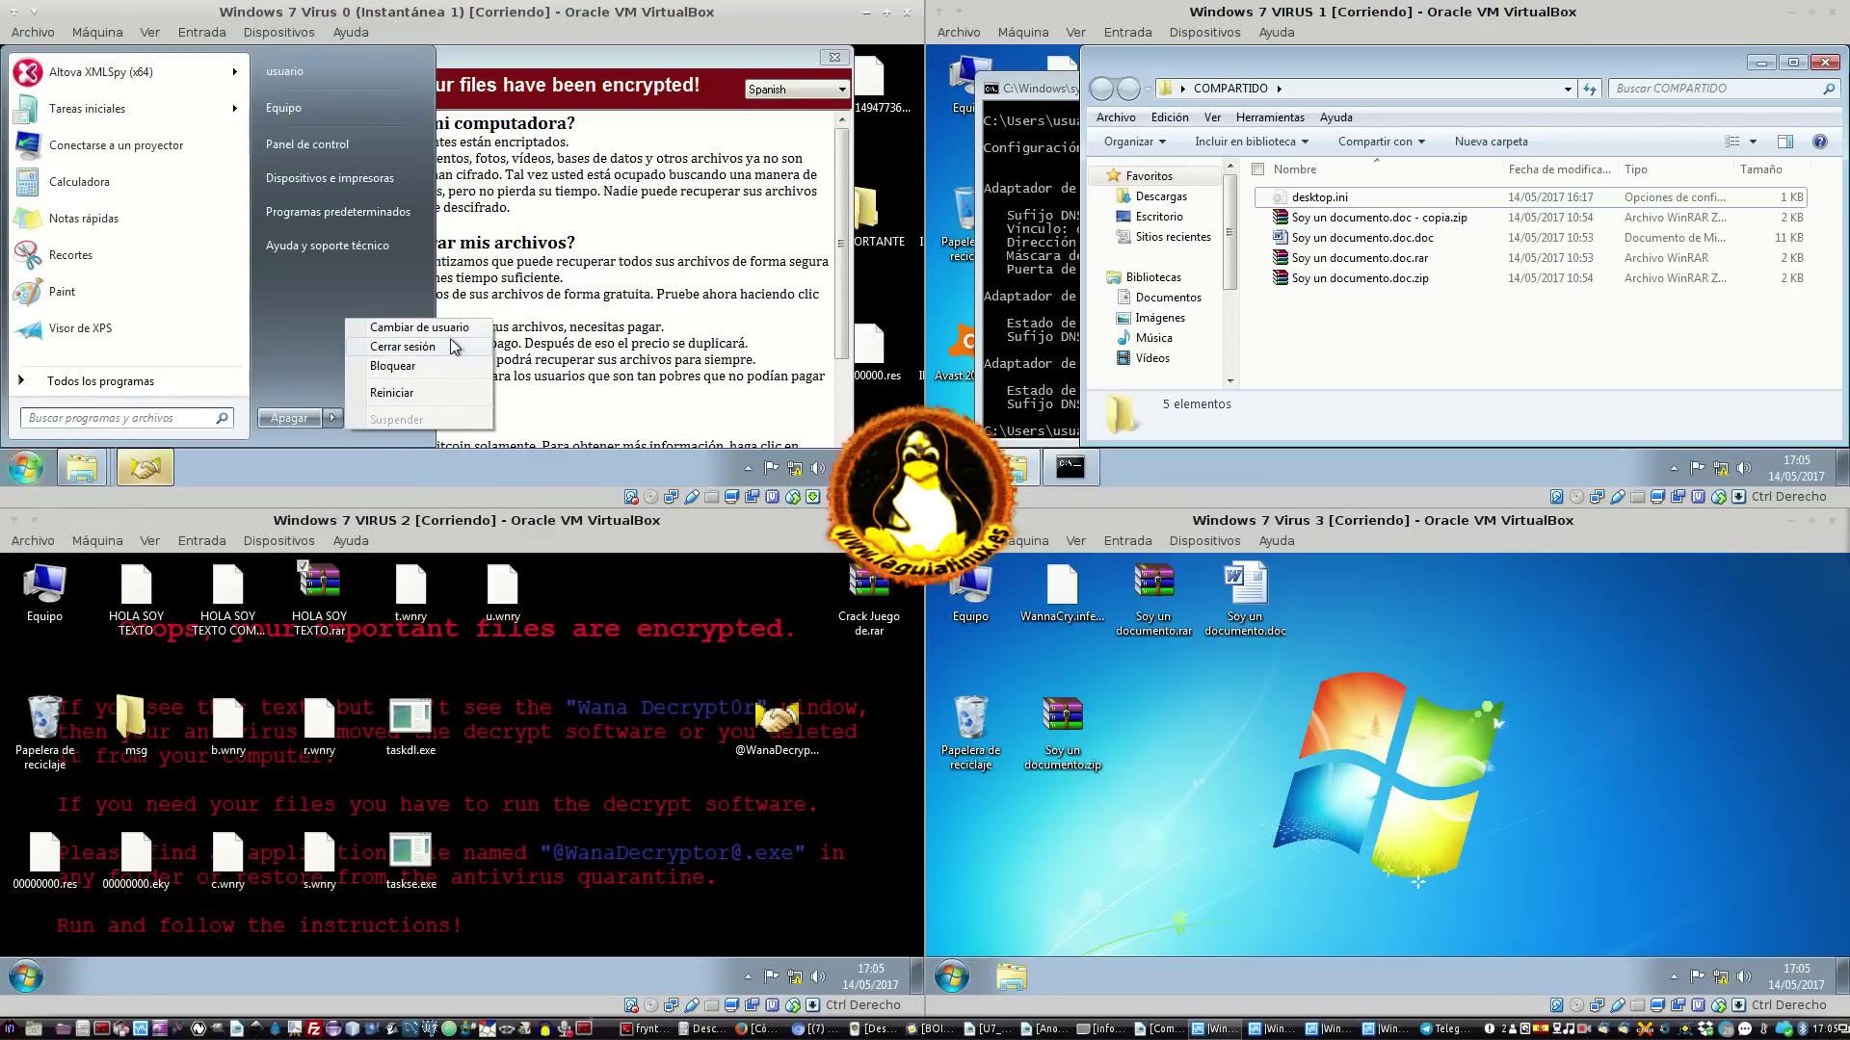
left_click(145, 469)
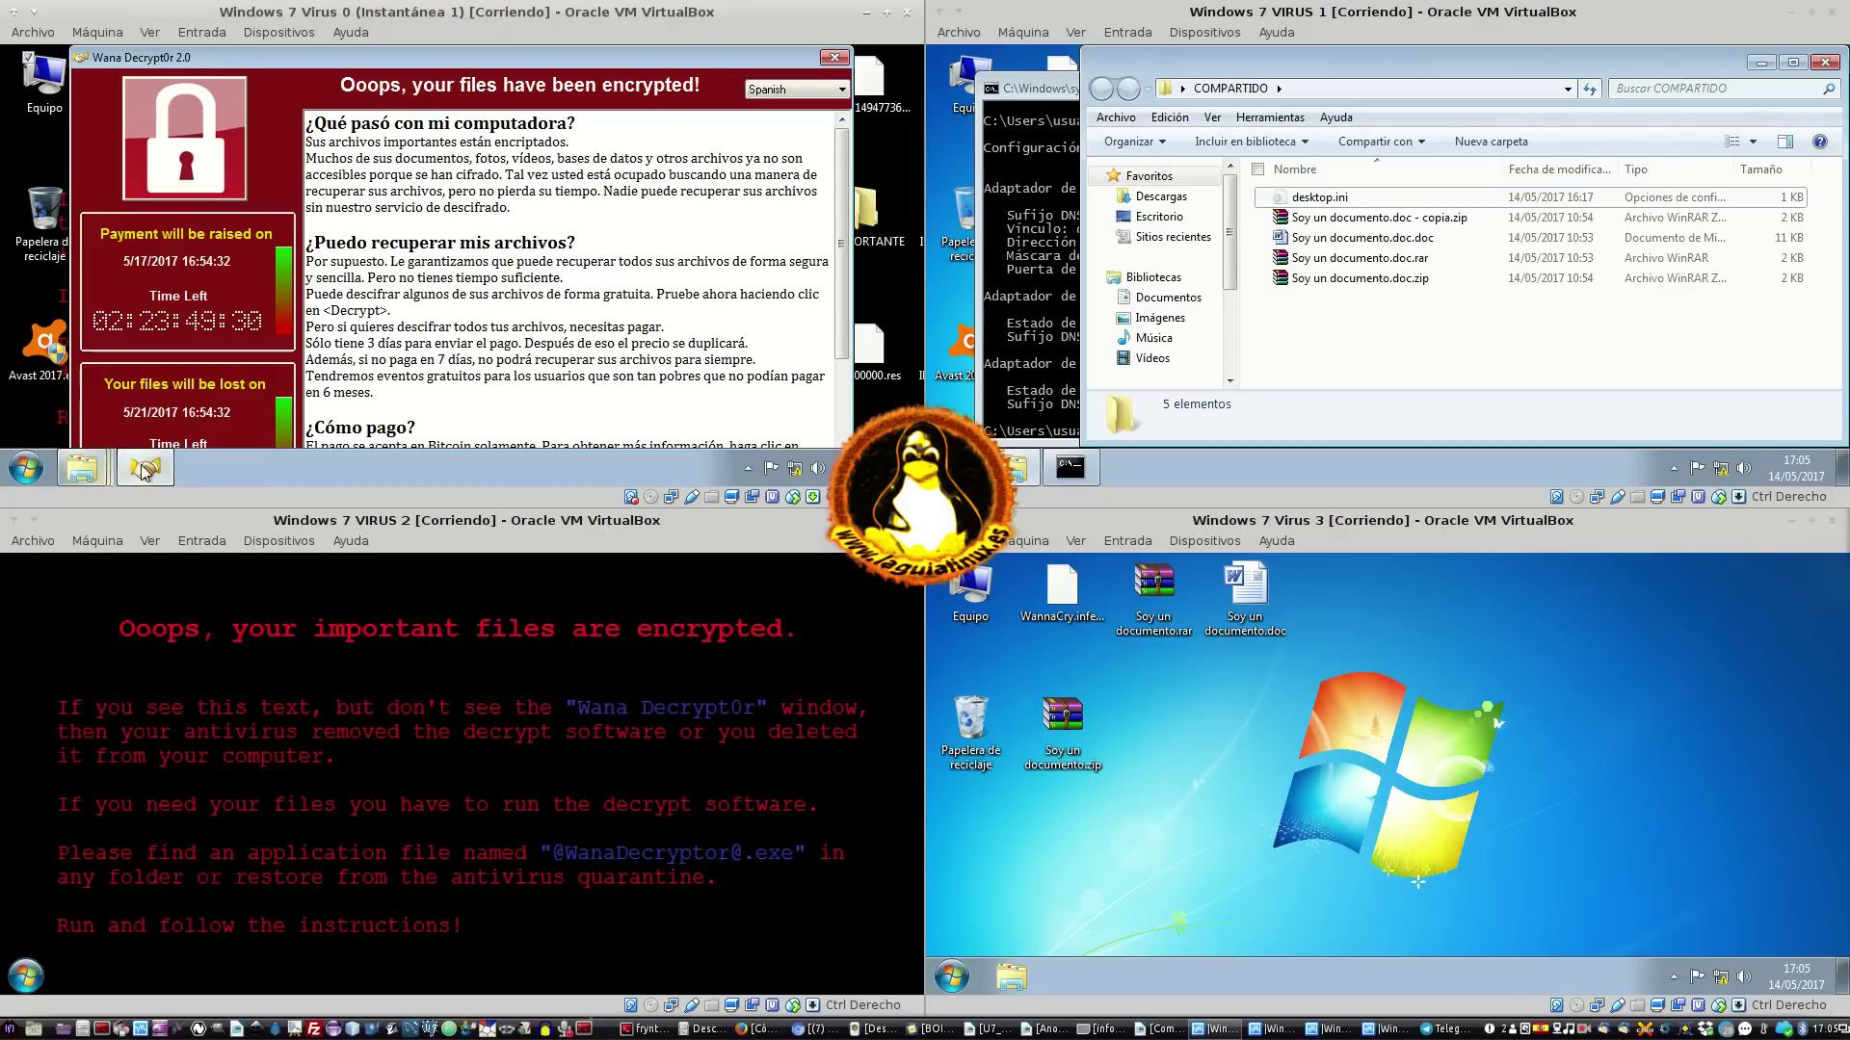
mouse_move(82, 468)
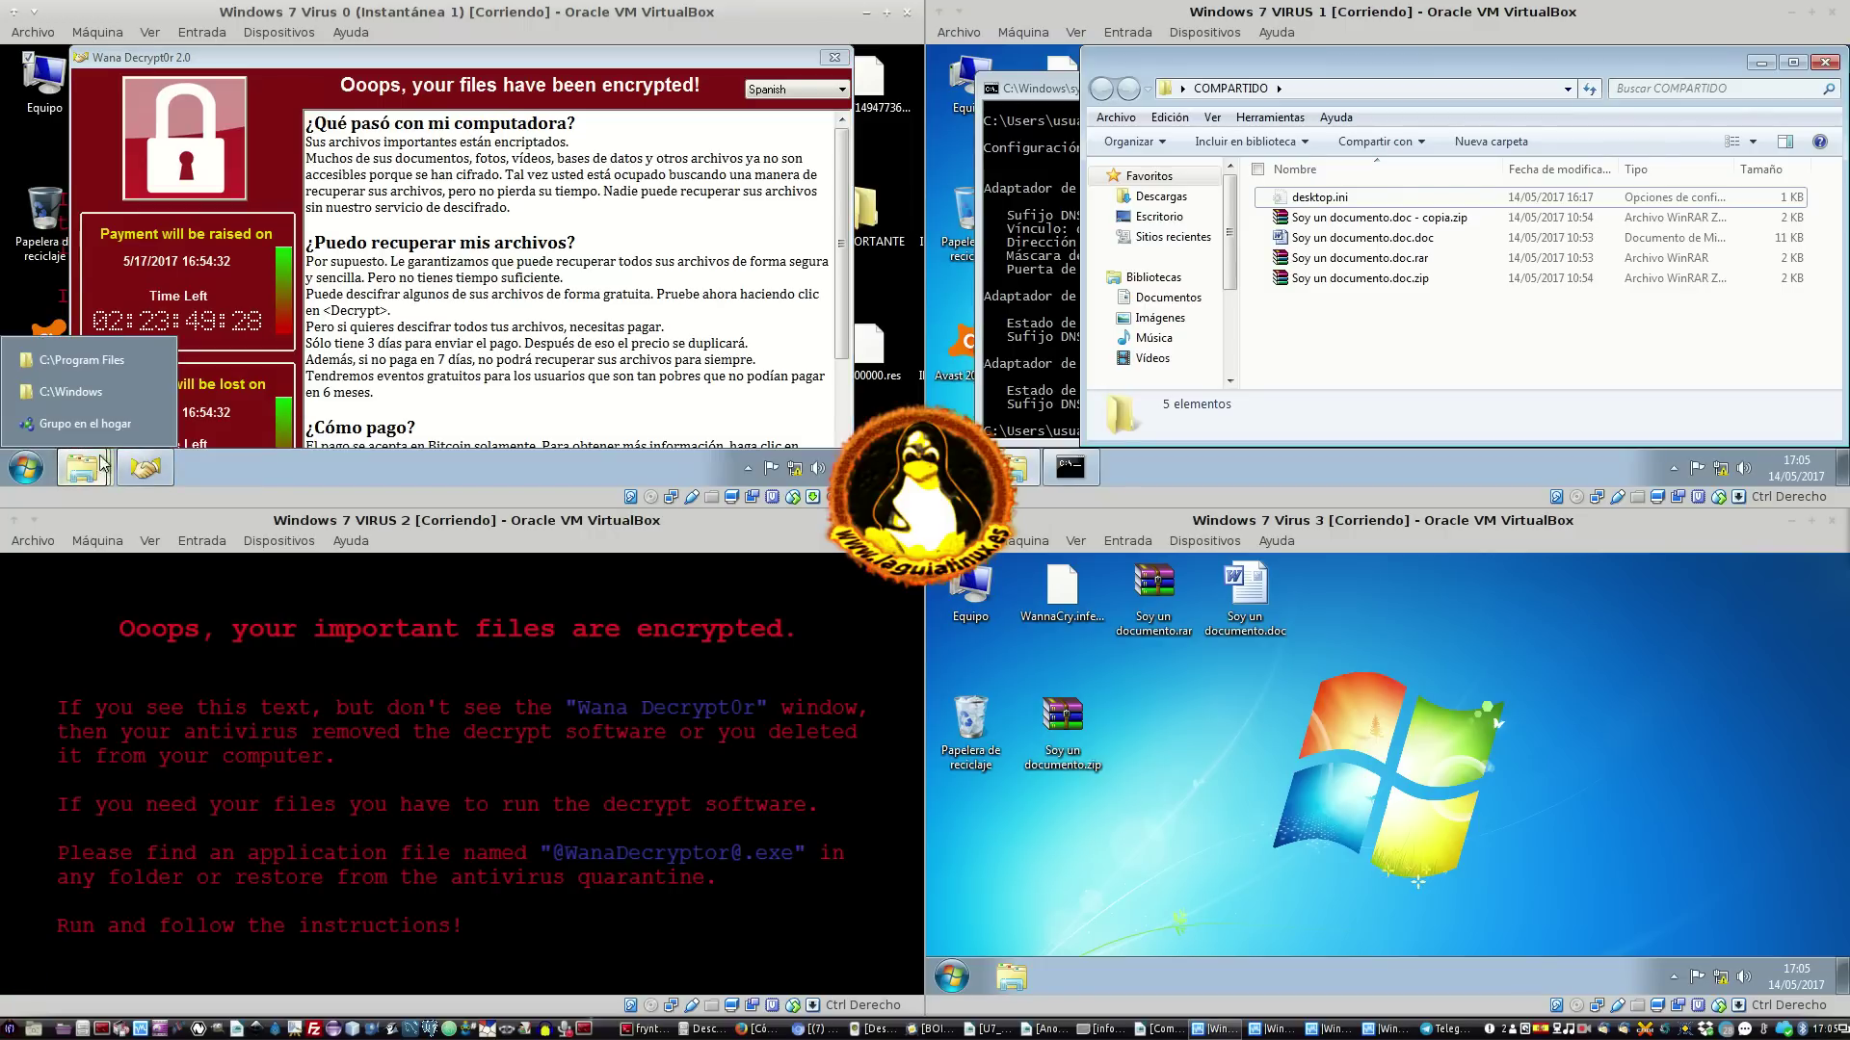
left_click(108, 403)
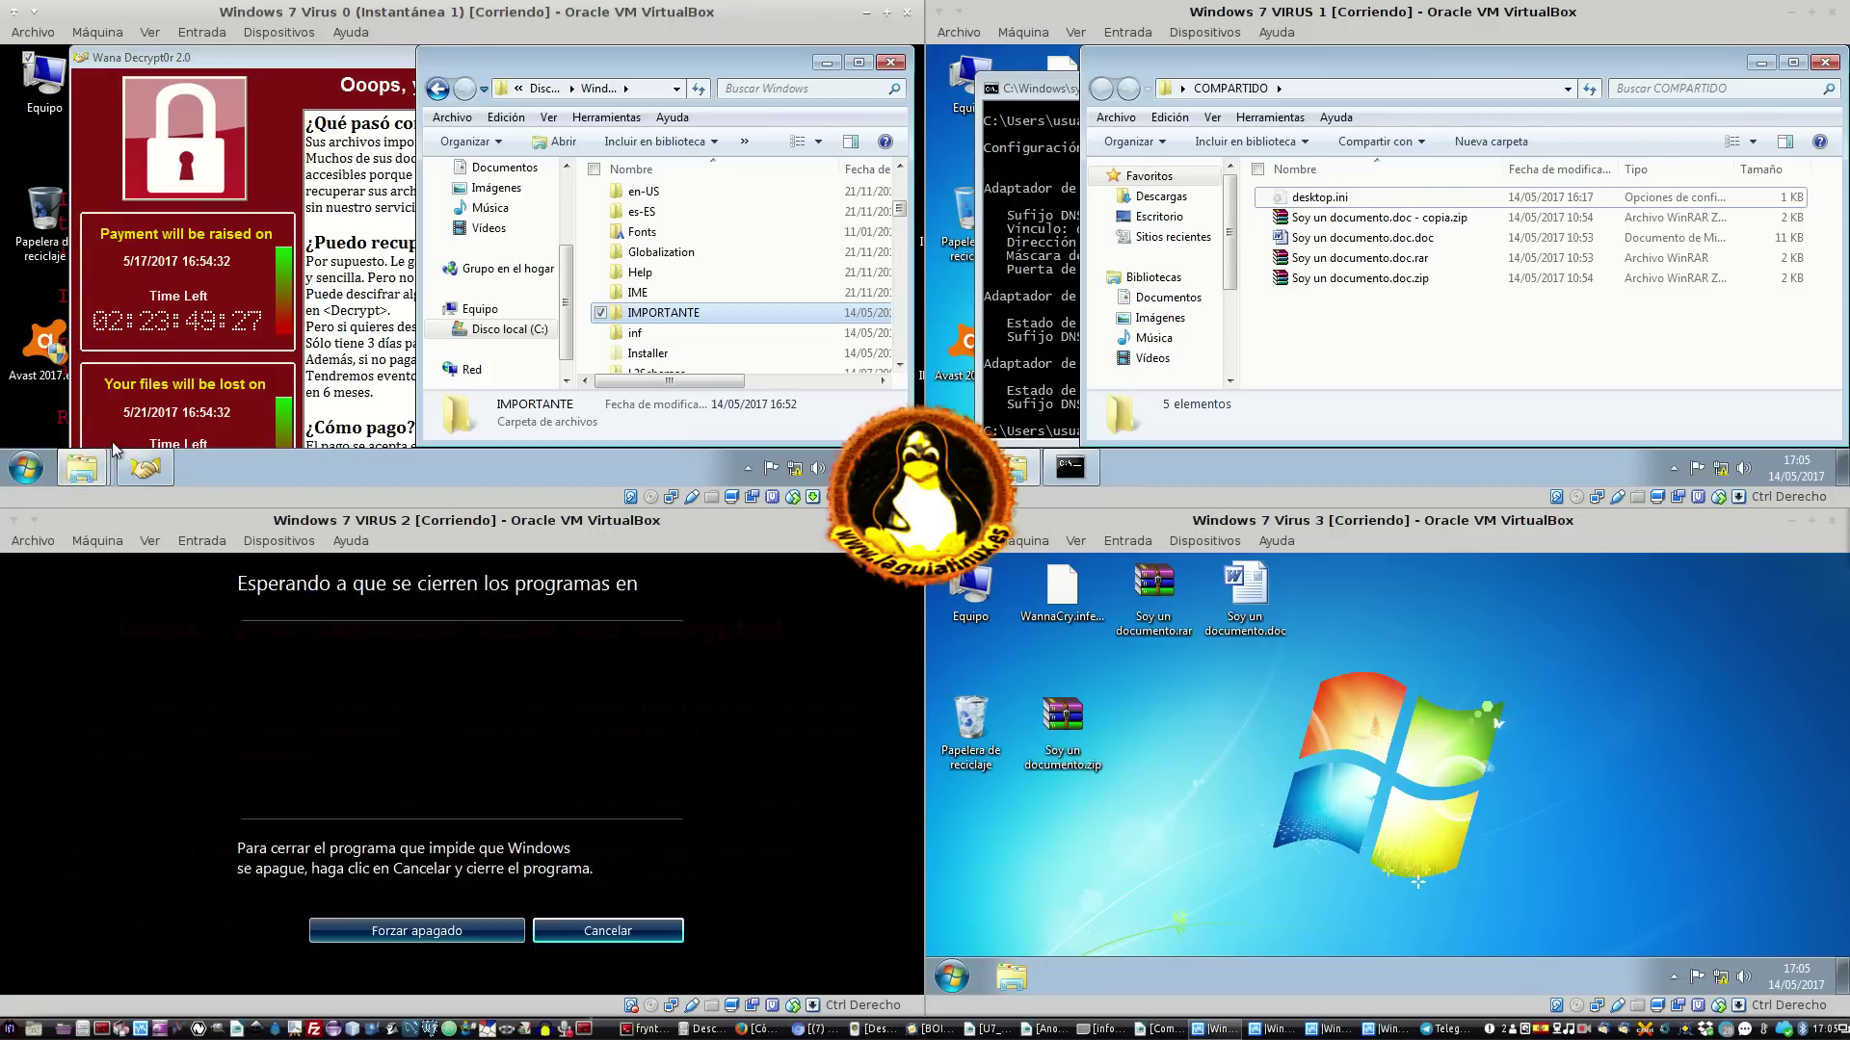
left_click(26, 468)
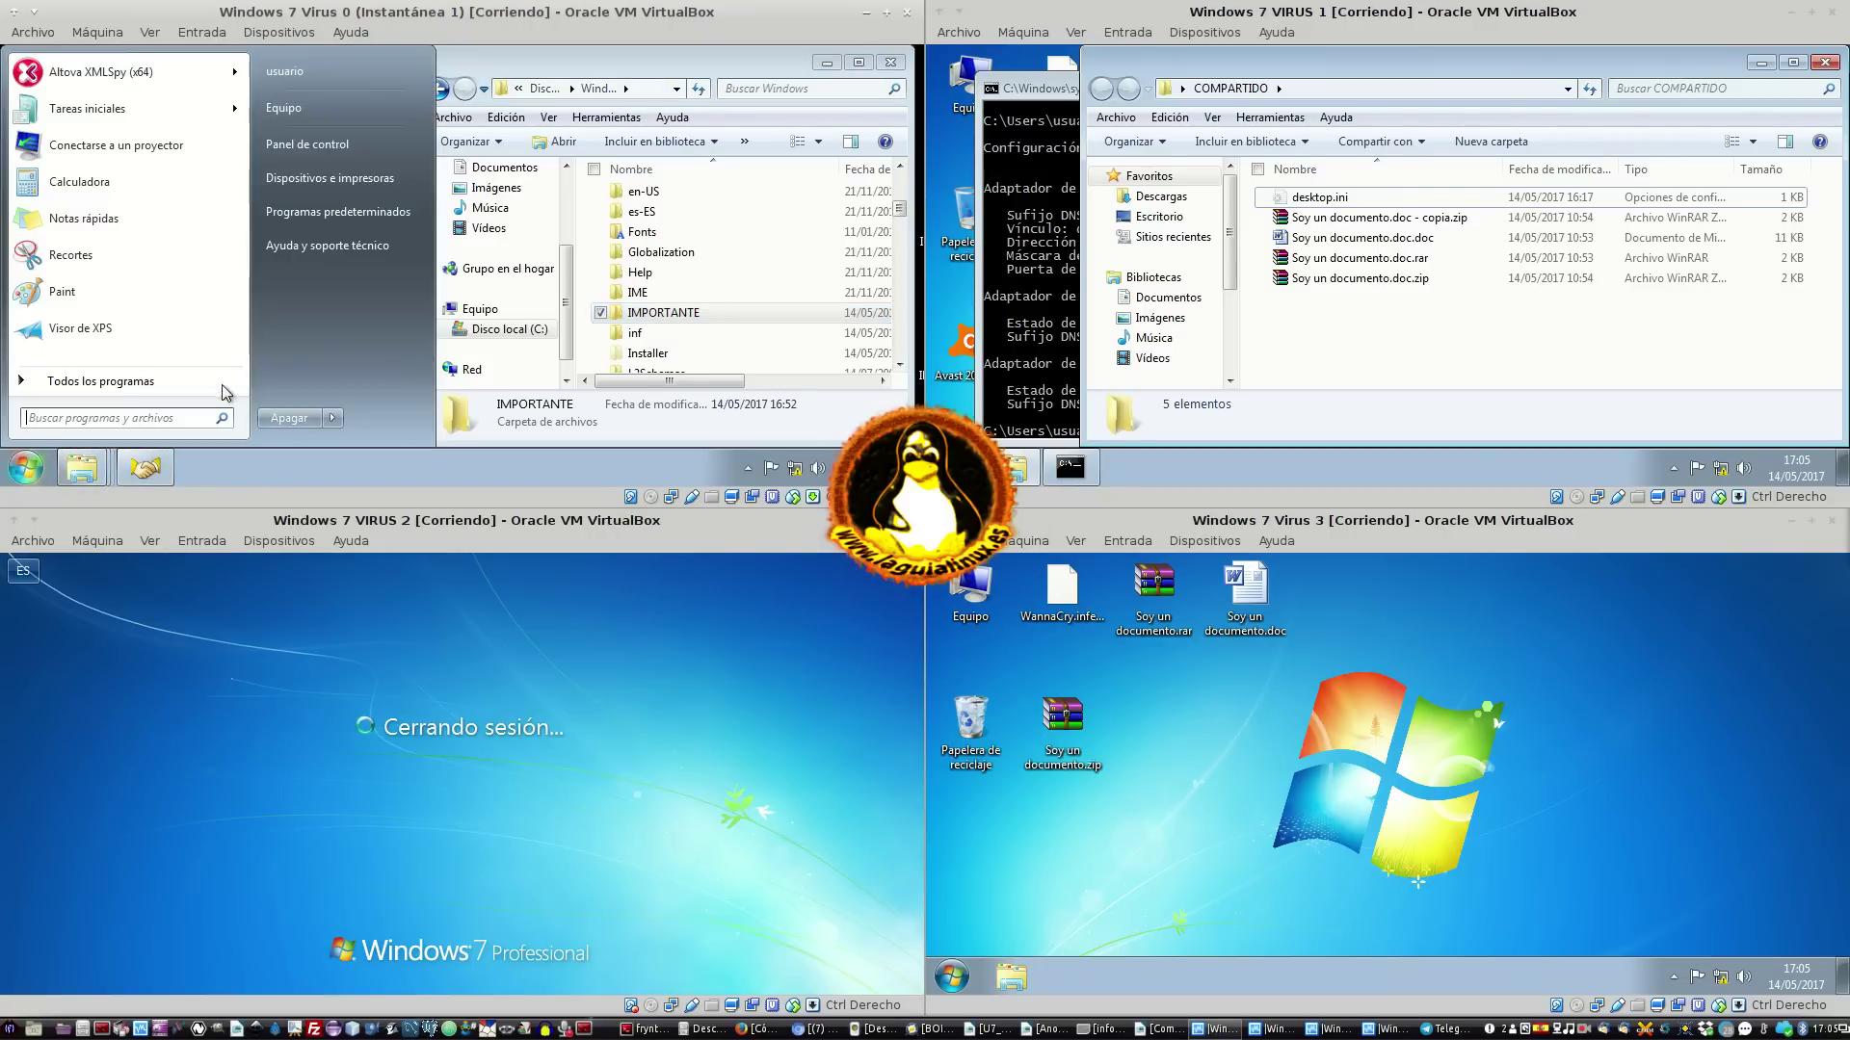
left_click(335, 415)
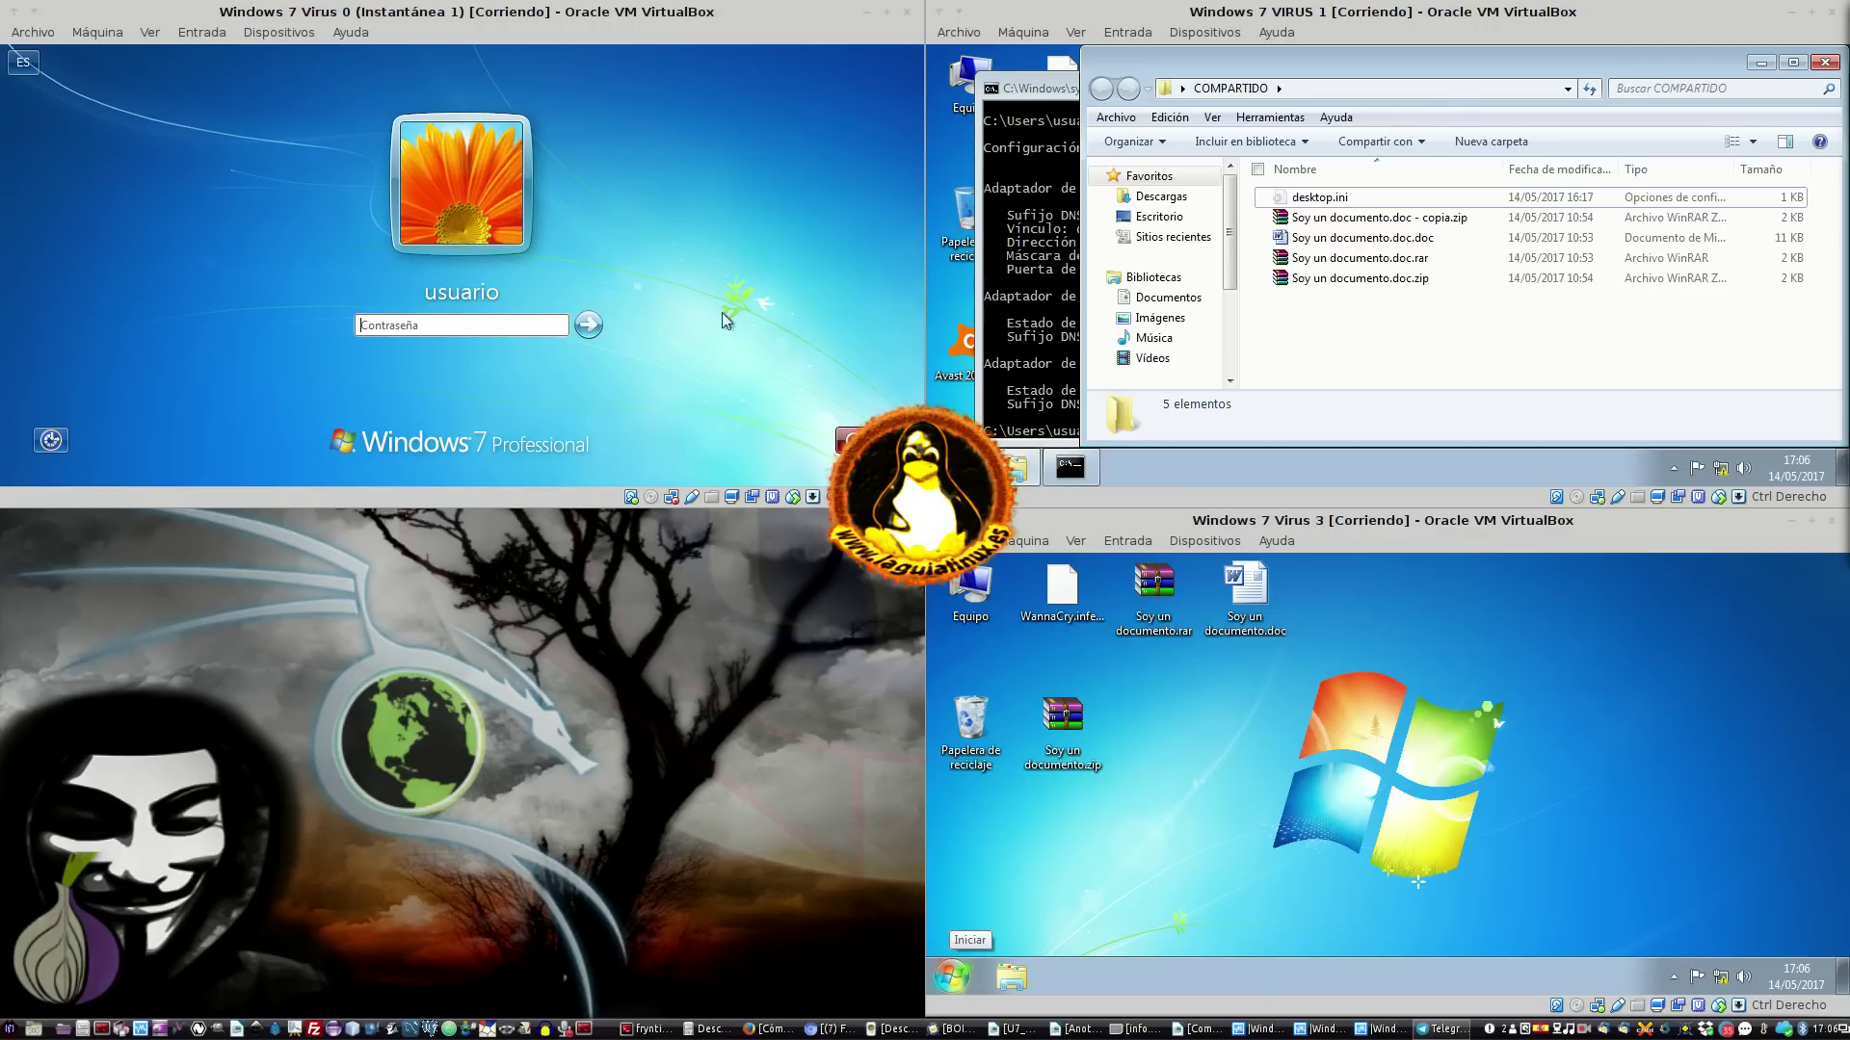
Log back into Virus 0 with its account password and bring its window forward
left_click(433, 324)
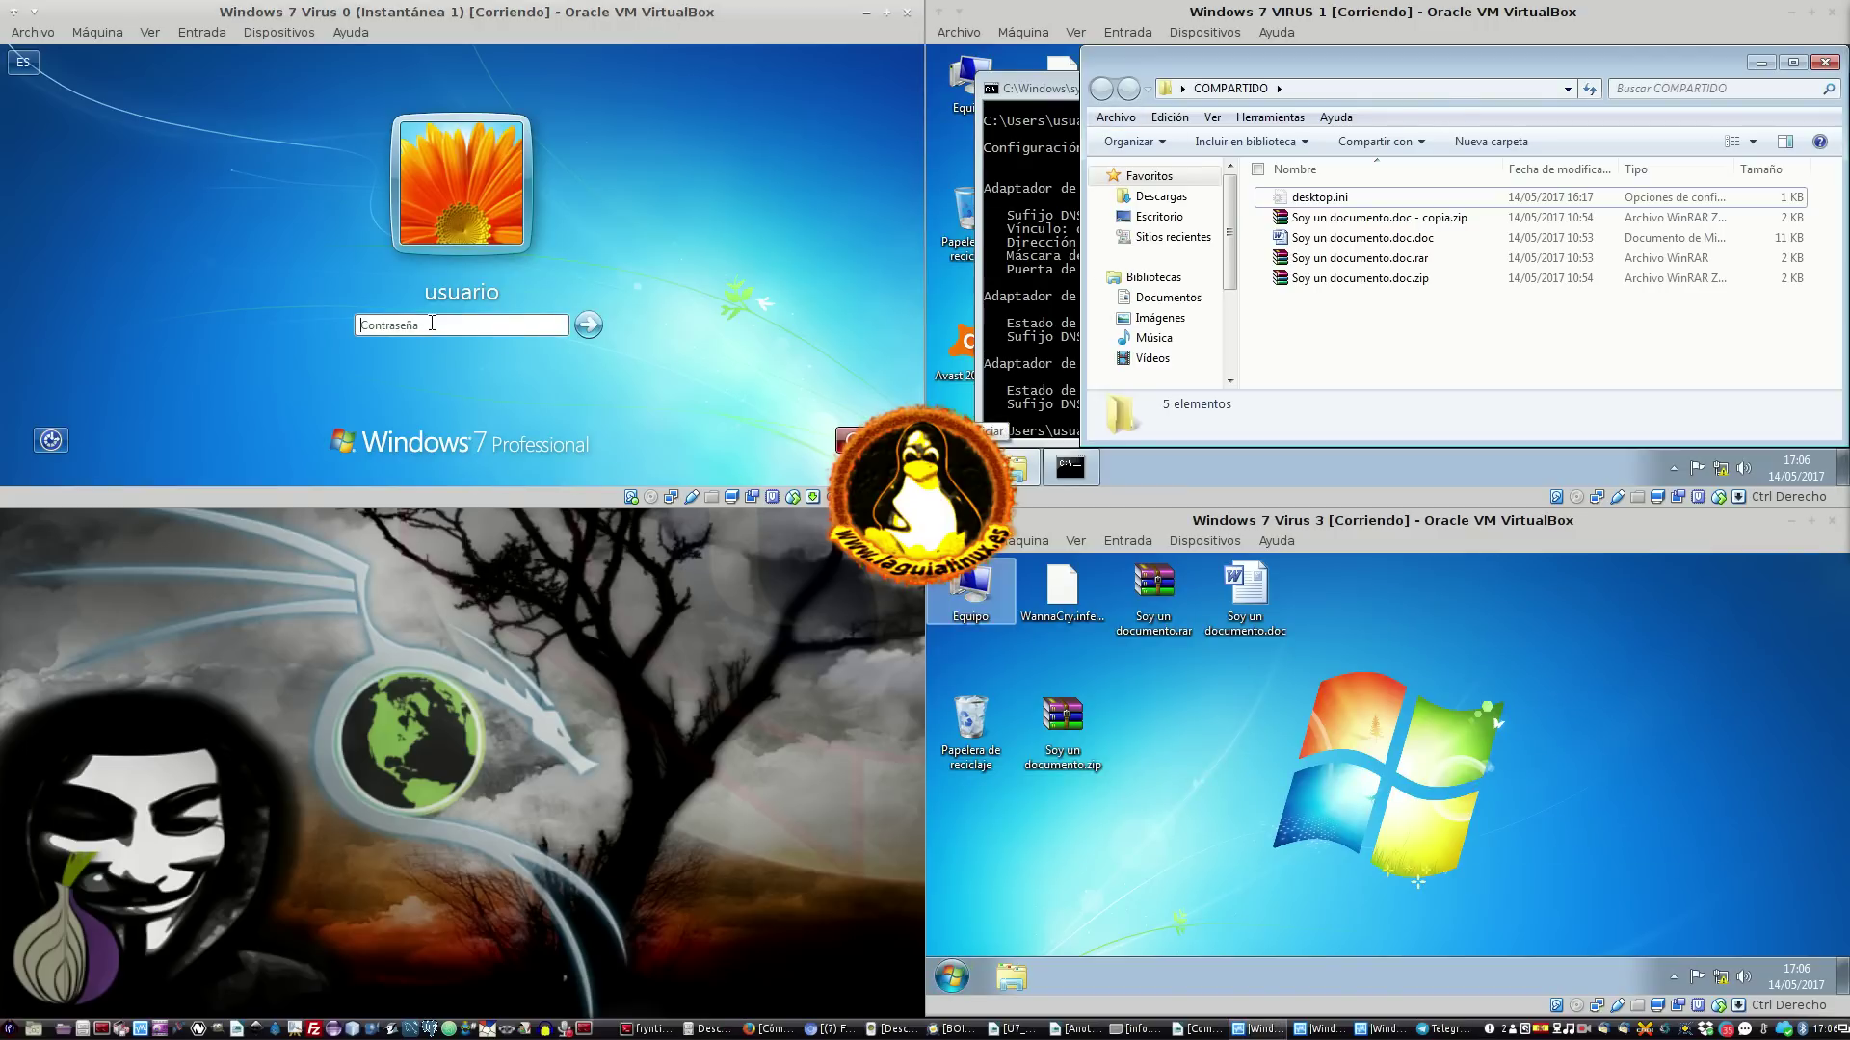
type("1234")
key("Return")
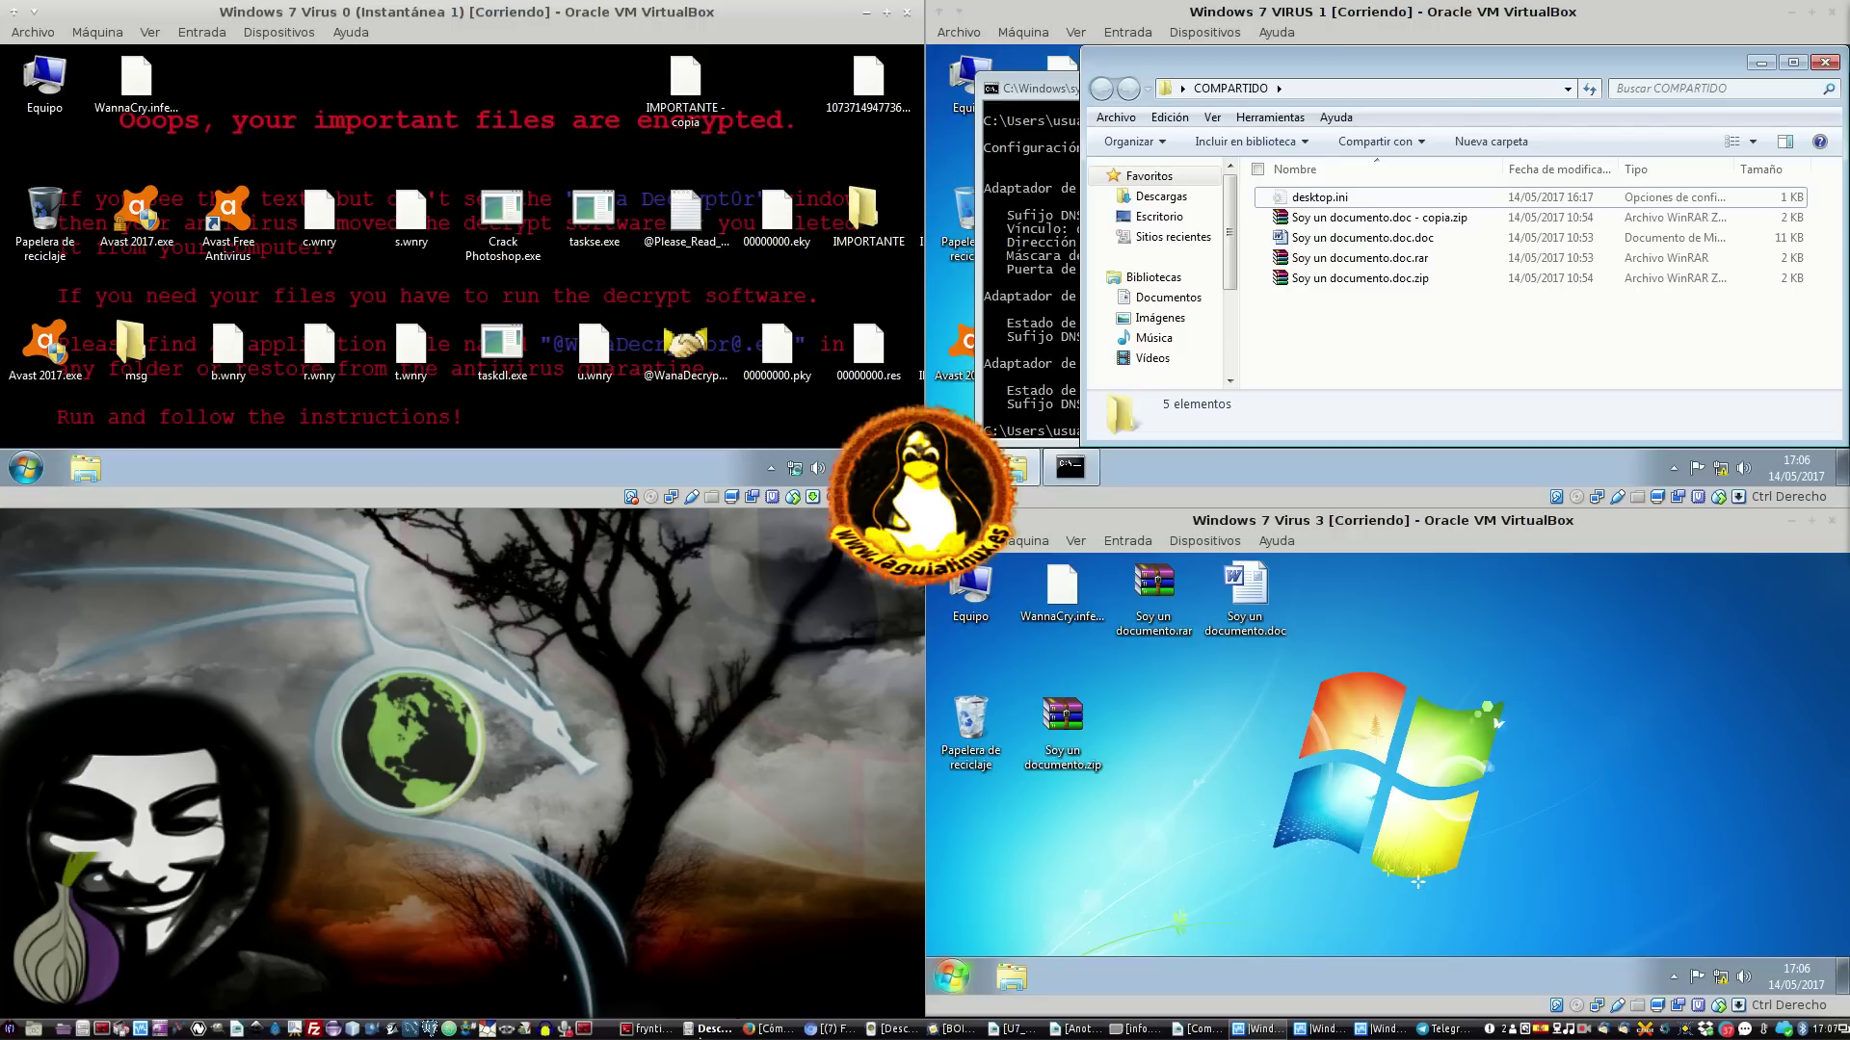
left_click(701, 1029)
Start Windows 7 VIRUS 2 from the VirtualBox Manager, then close the Manager
left_click(140, 1029)
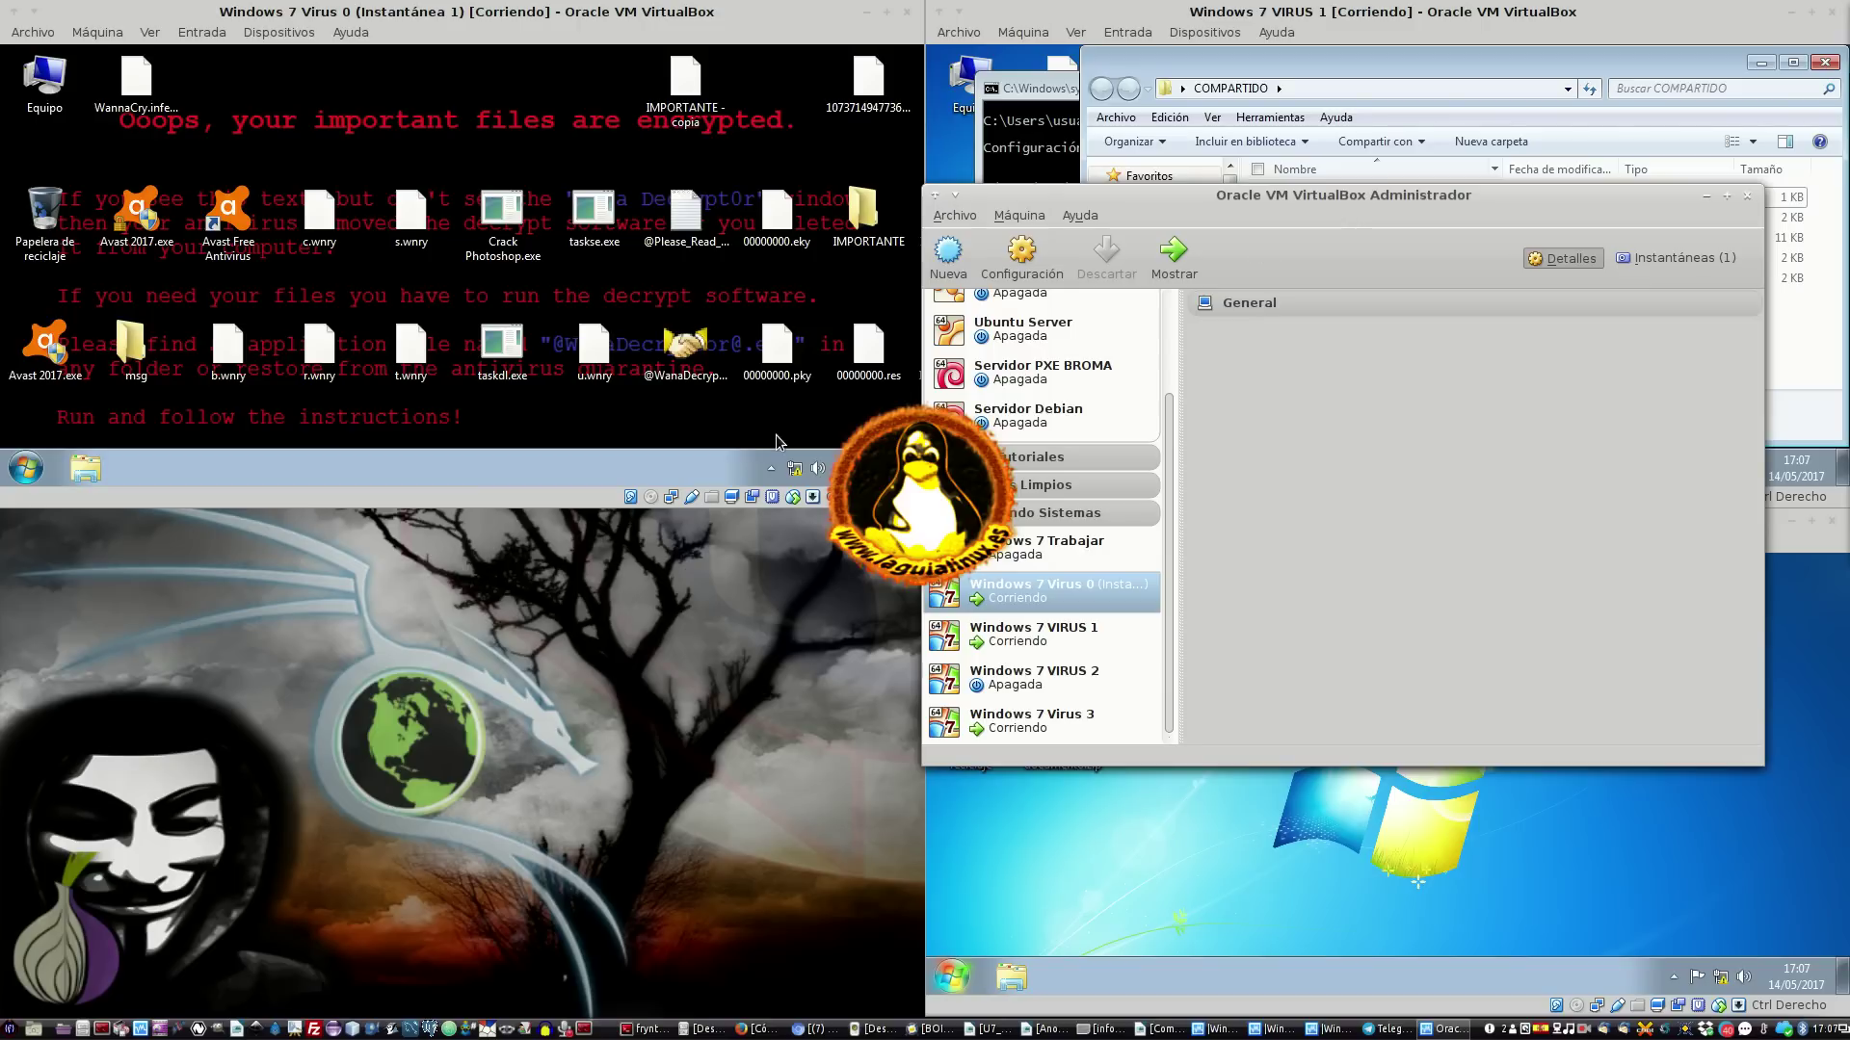
left_click(1071, 673)
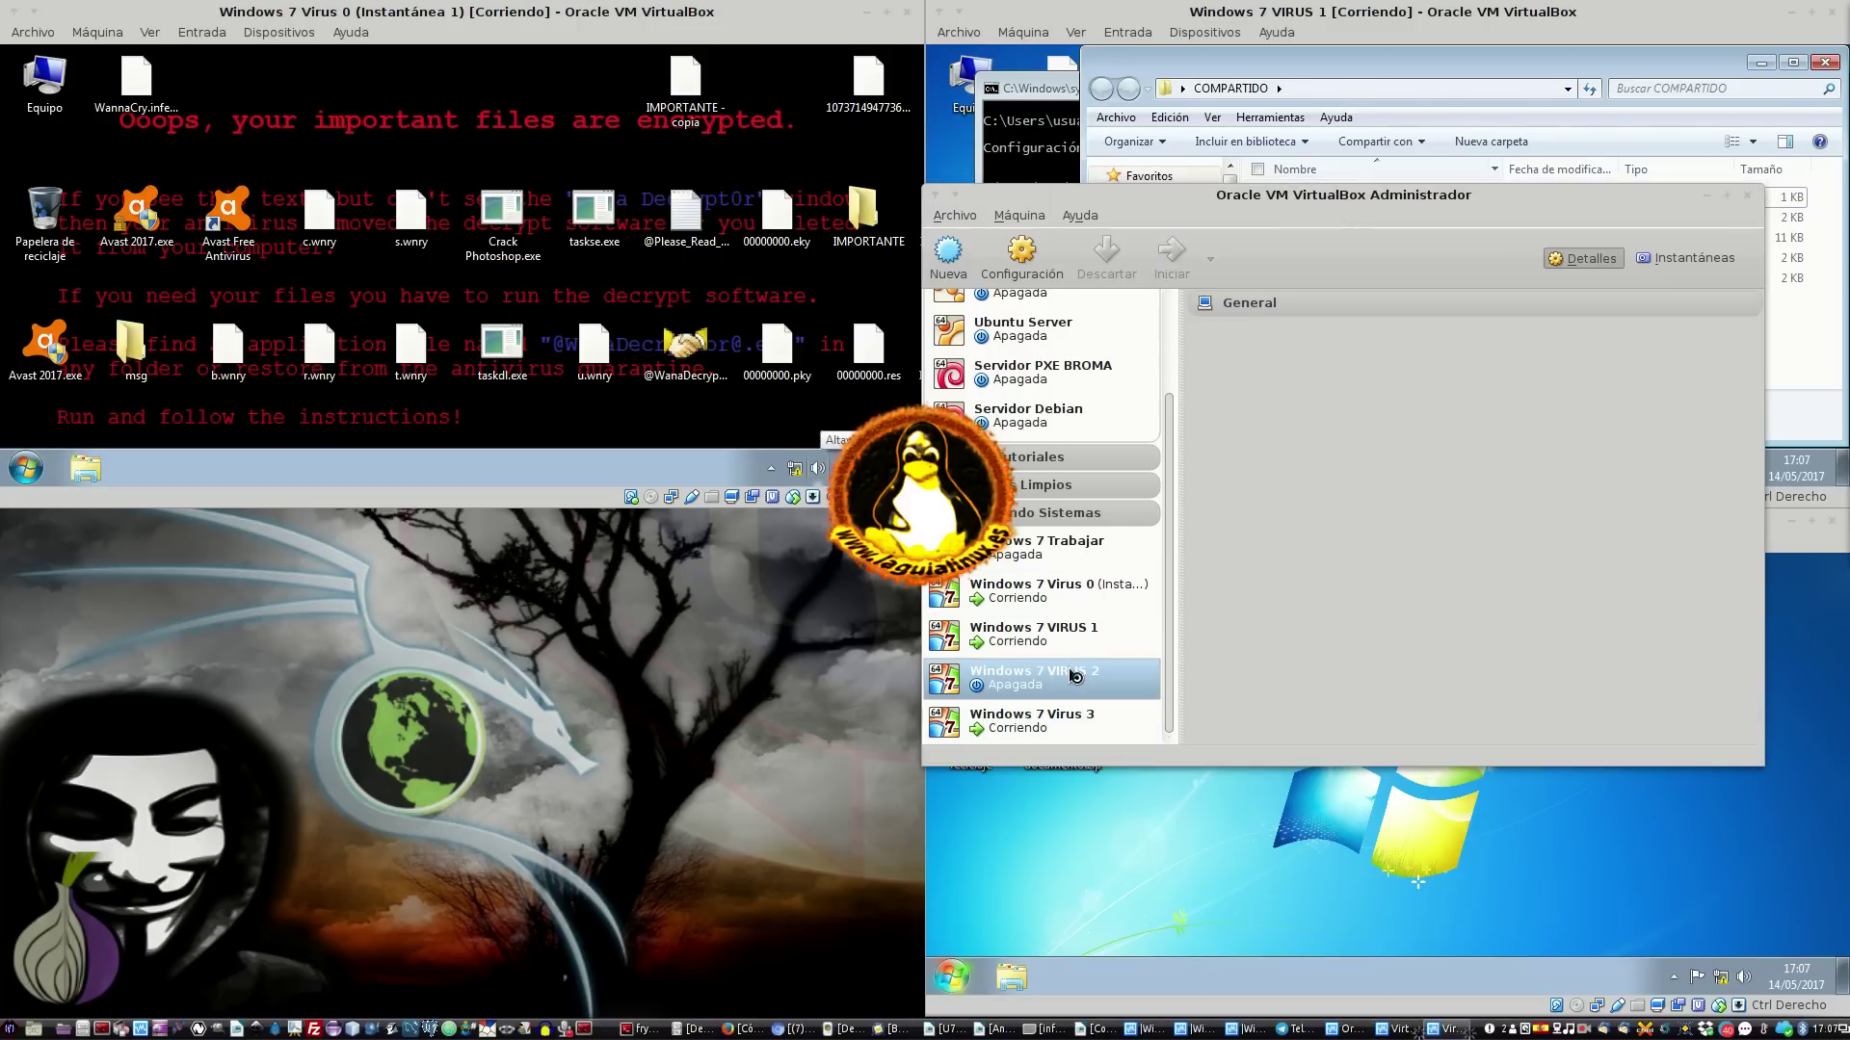
left_click(1746, 197)
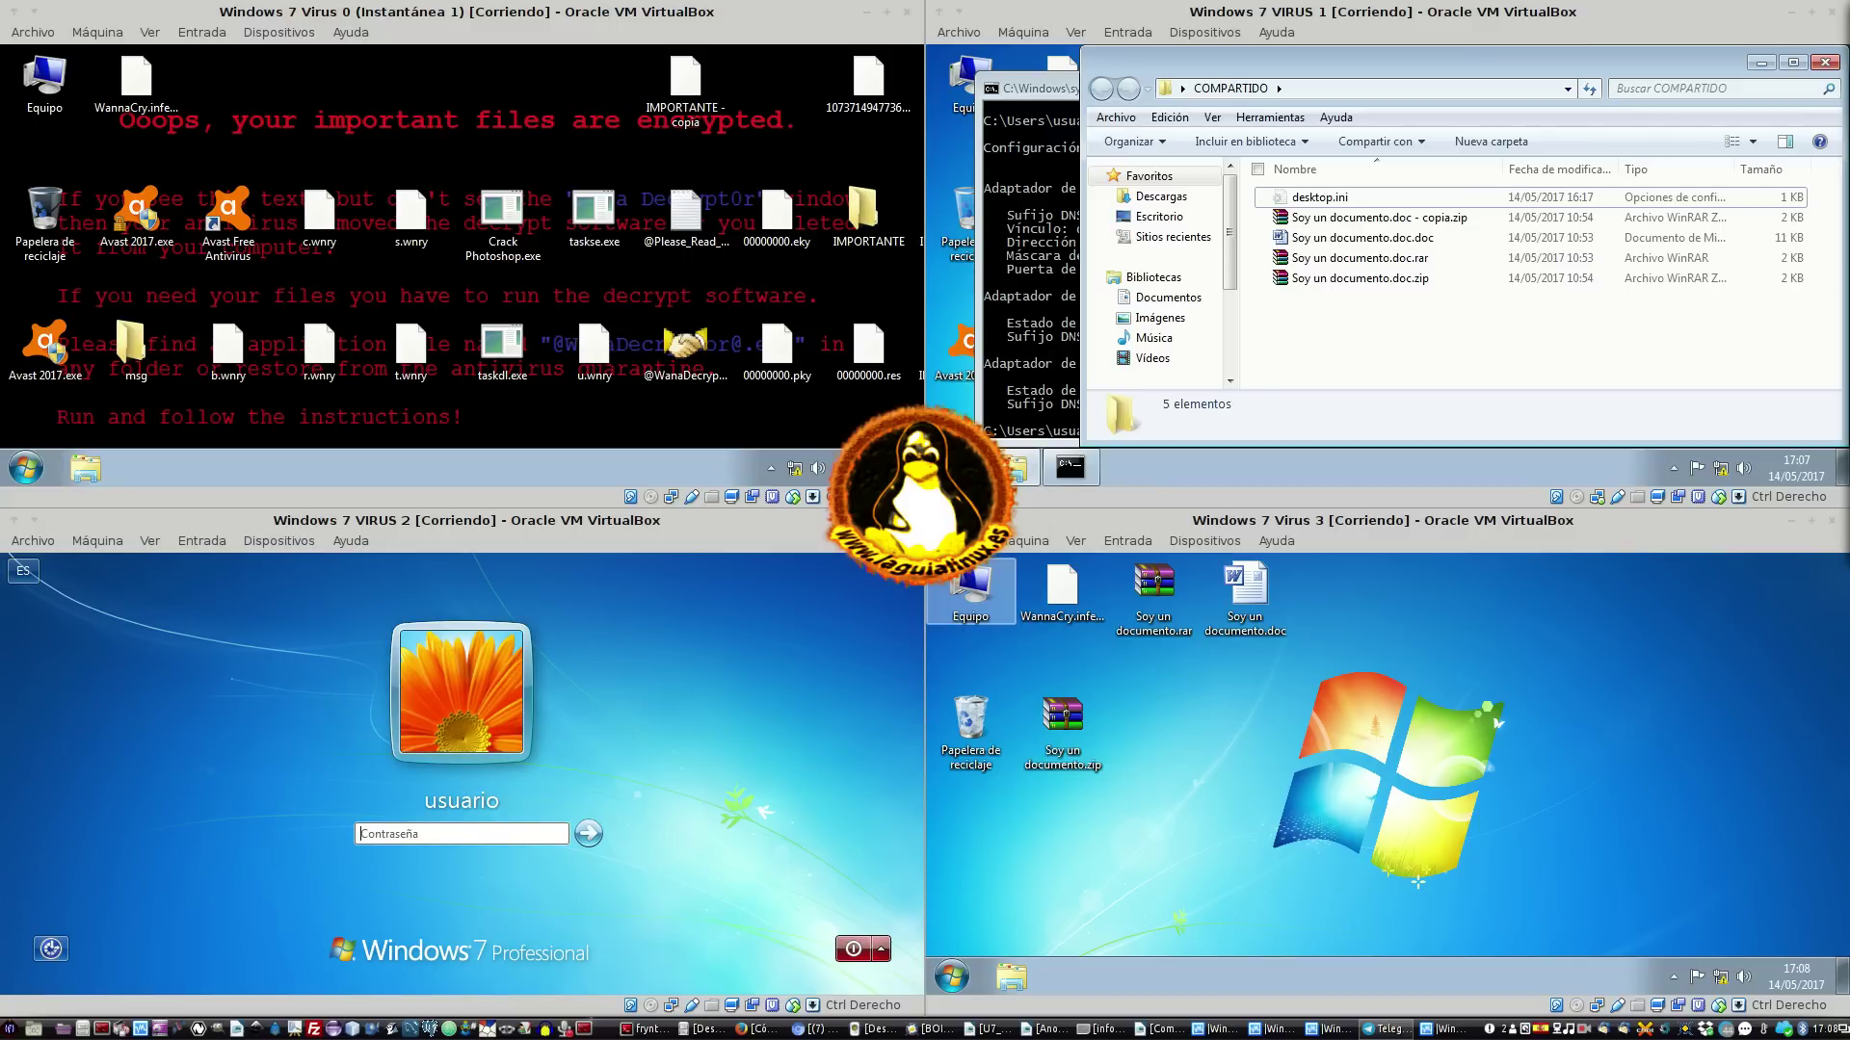
Log into VIRUS 2 with its account password, then return to the VIRUS 2 window
left_click(484, 834)
type("1234")
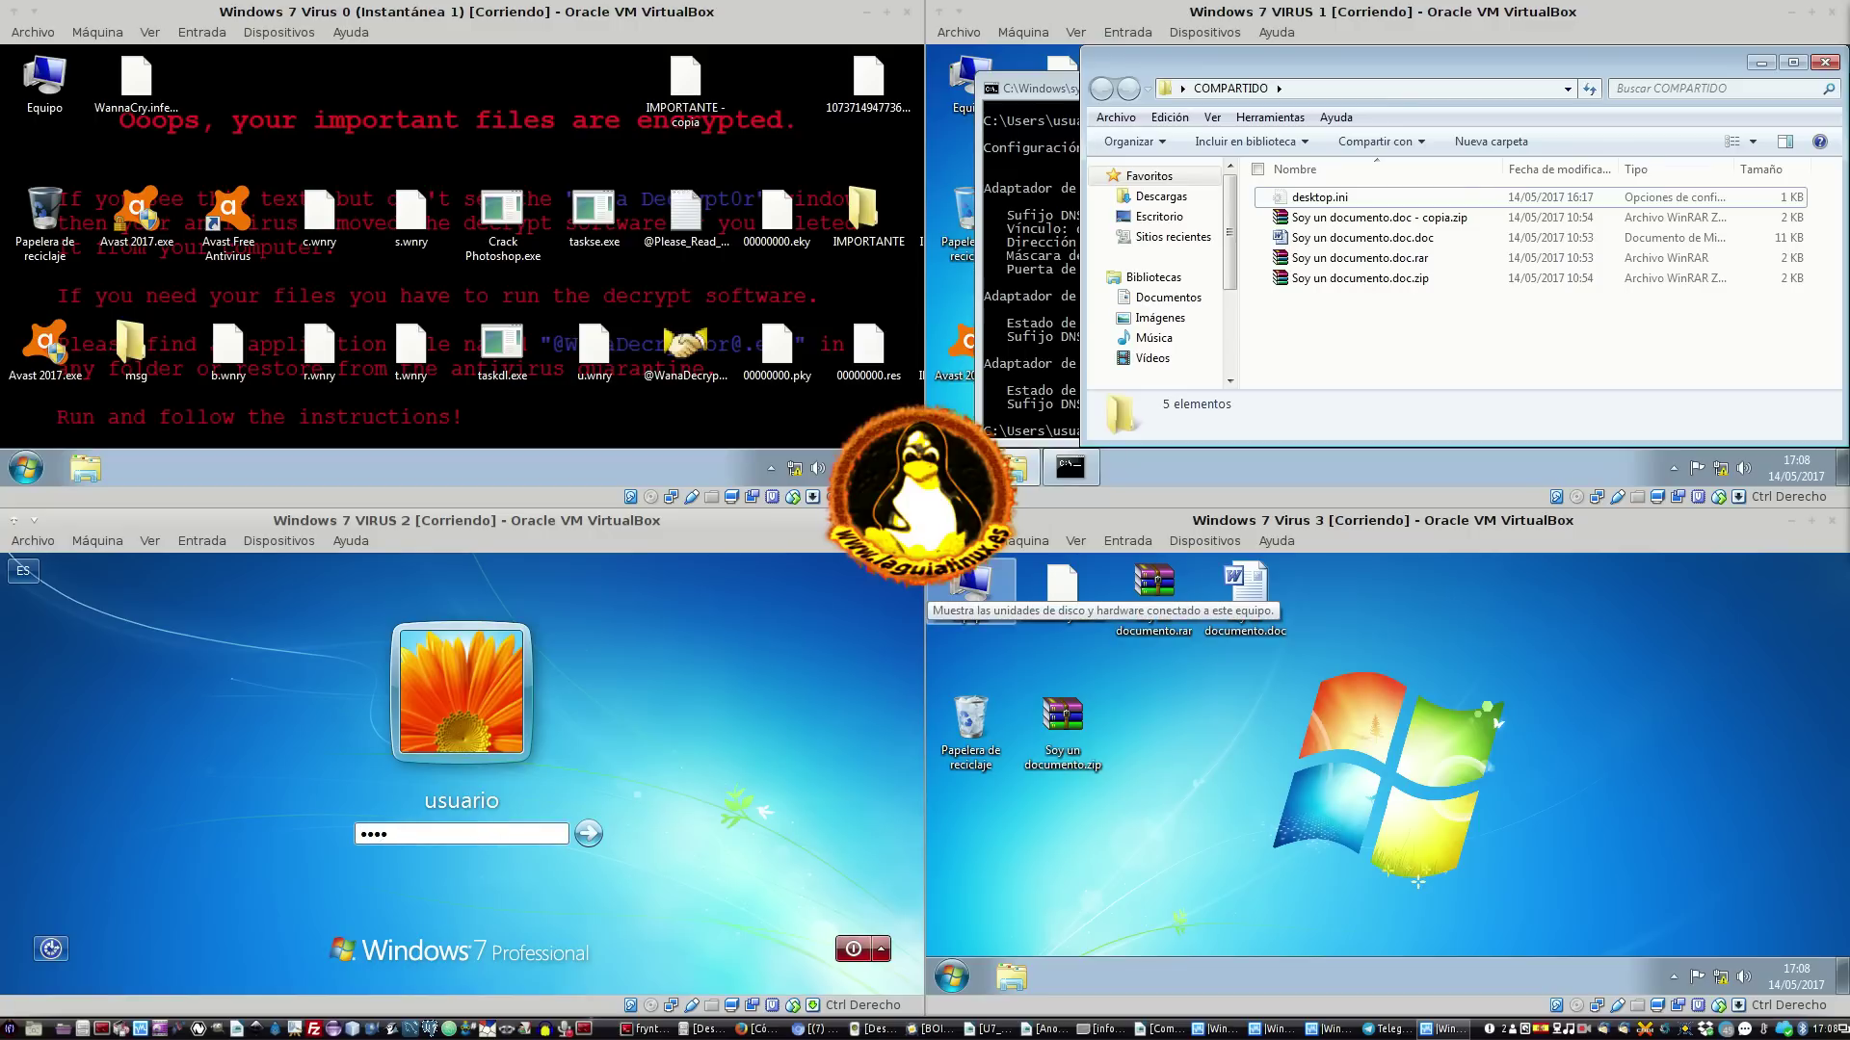
key("Return")
left_click(457, 274)
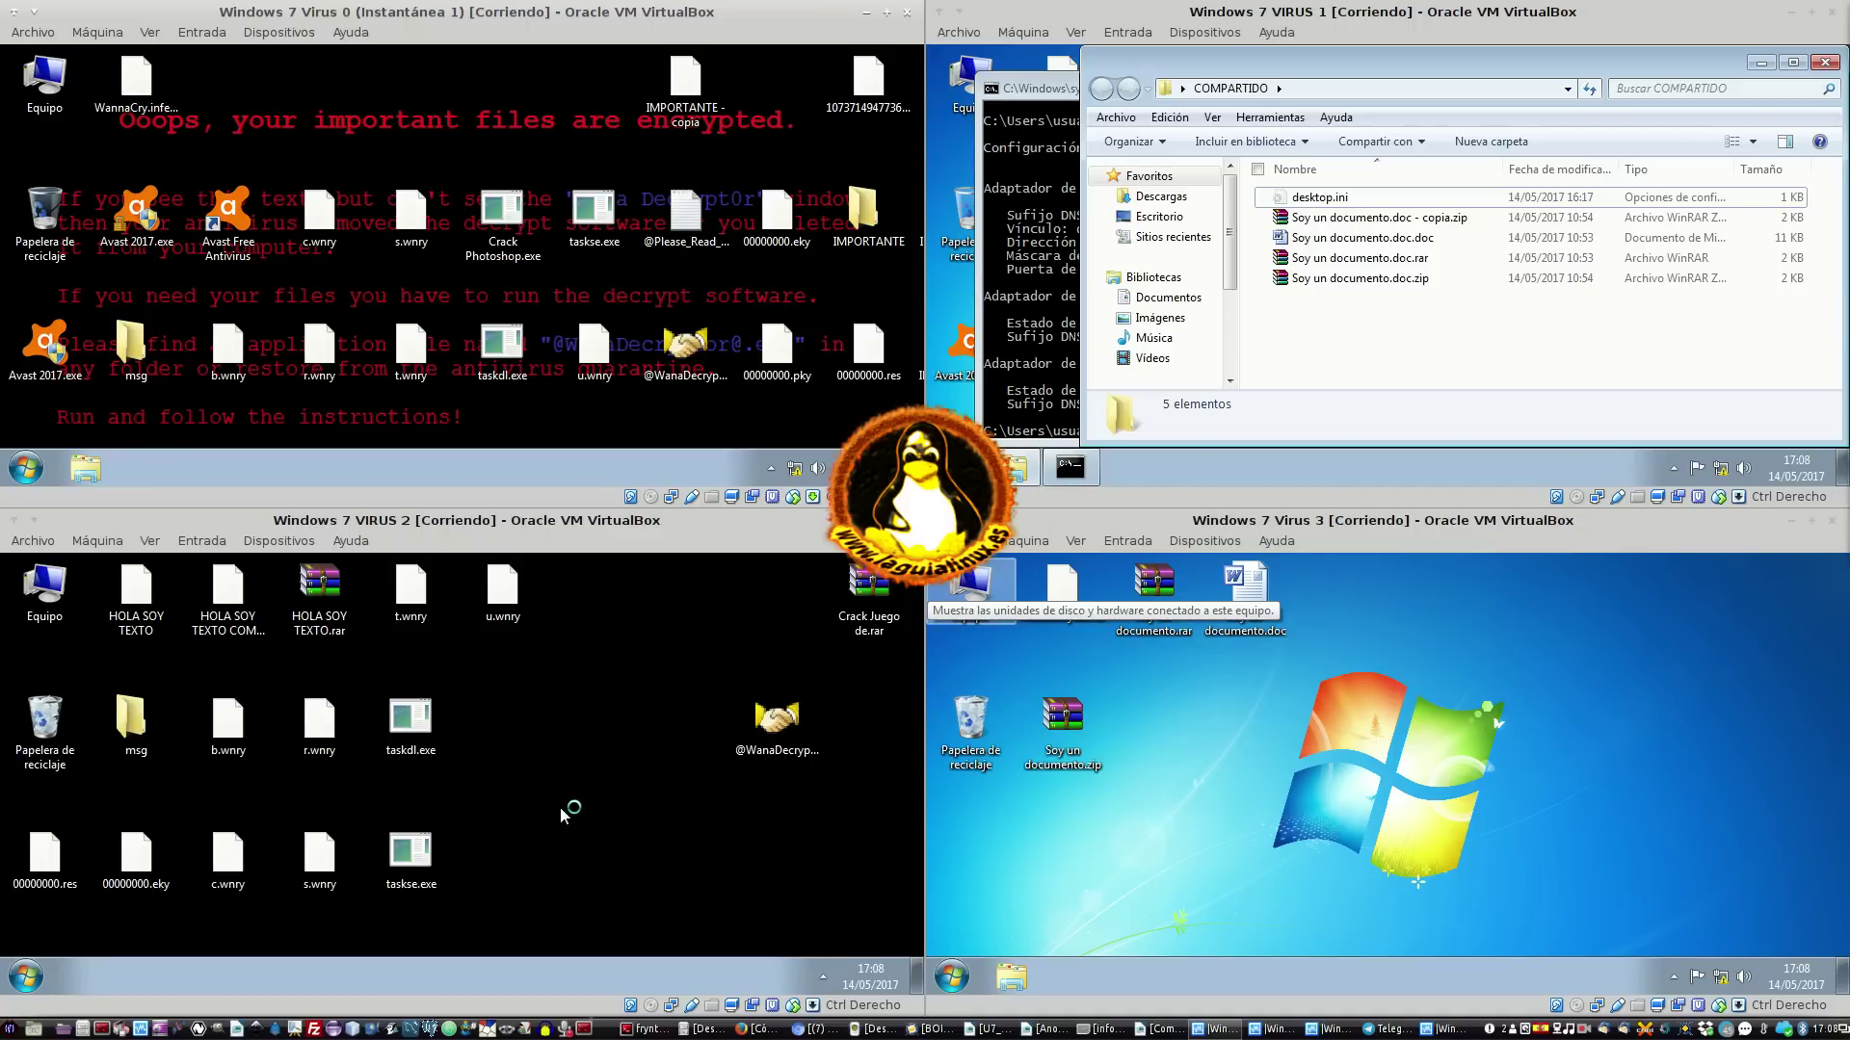
left_click(535, 742)
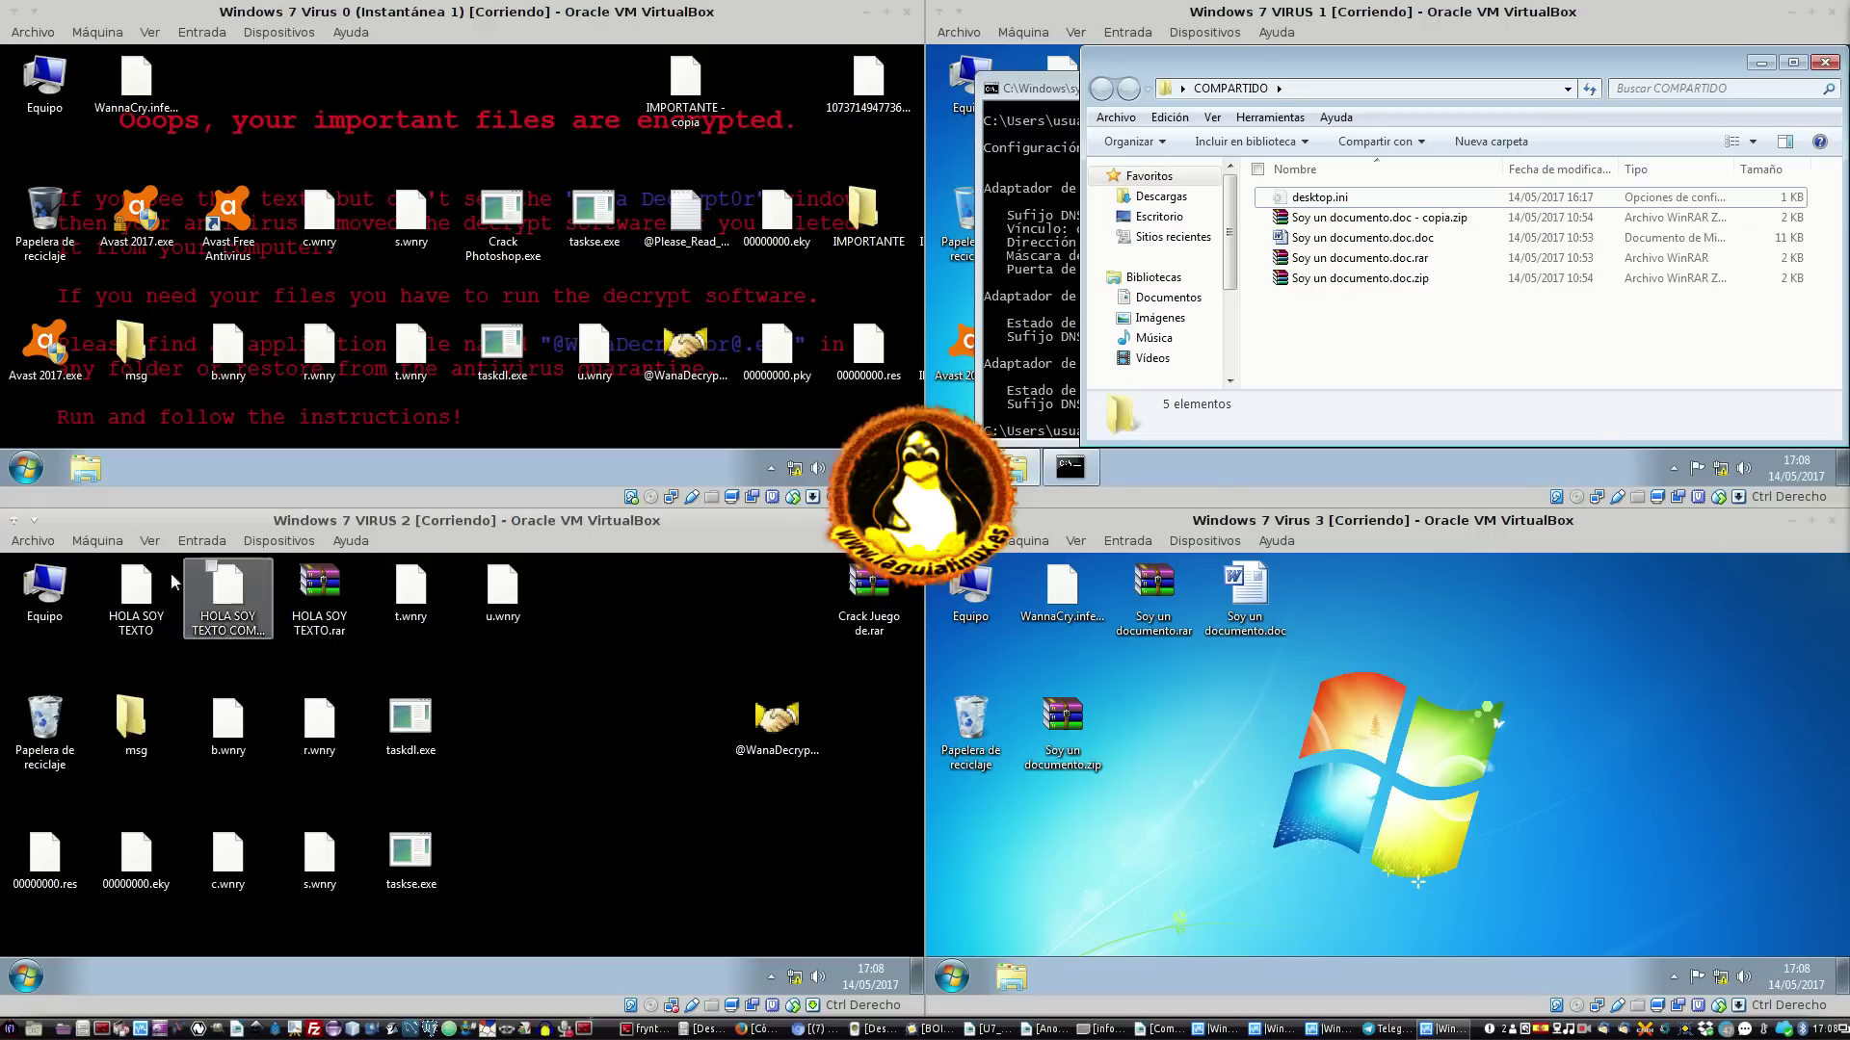
Rename 'IMPORTANTE - copia' on Virus 0's desktop to 'IMPORTANTE - copia.rar'
left_click(698, 106)
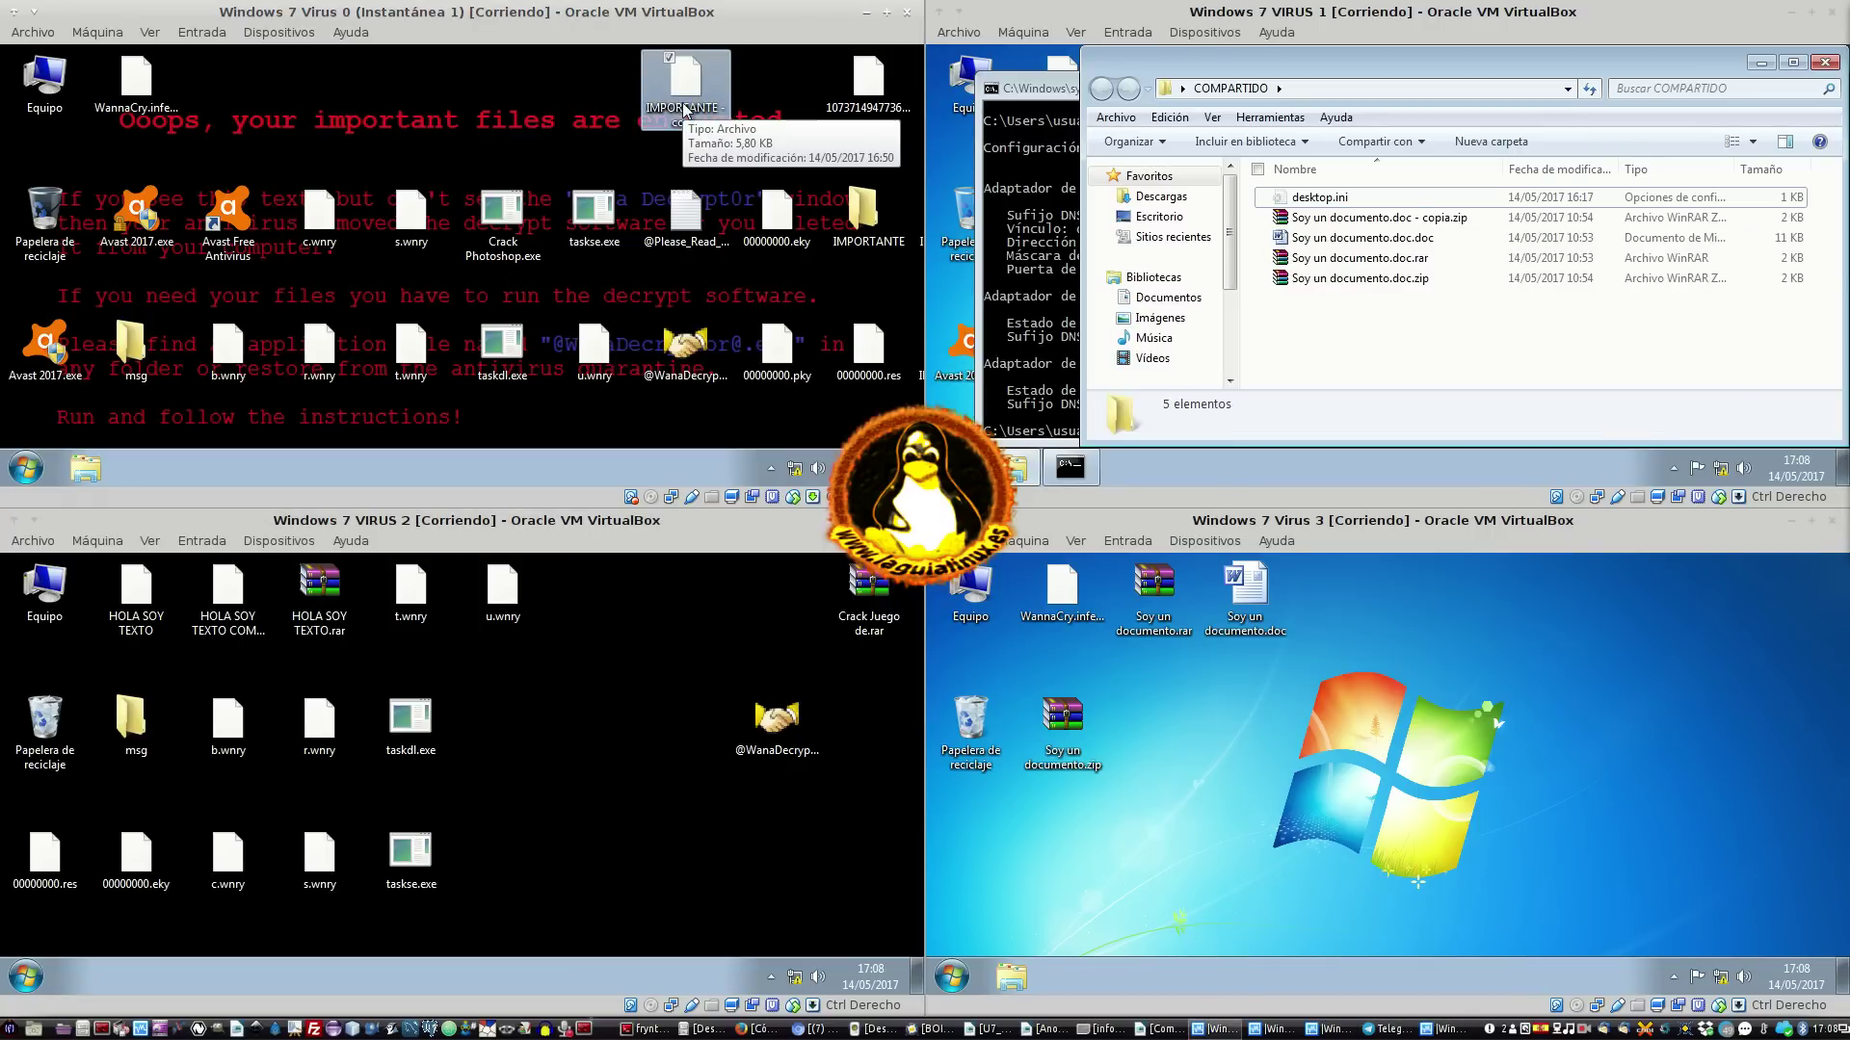
right_click(684, 106)
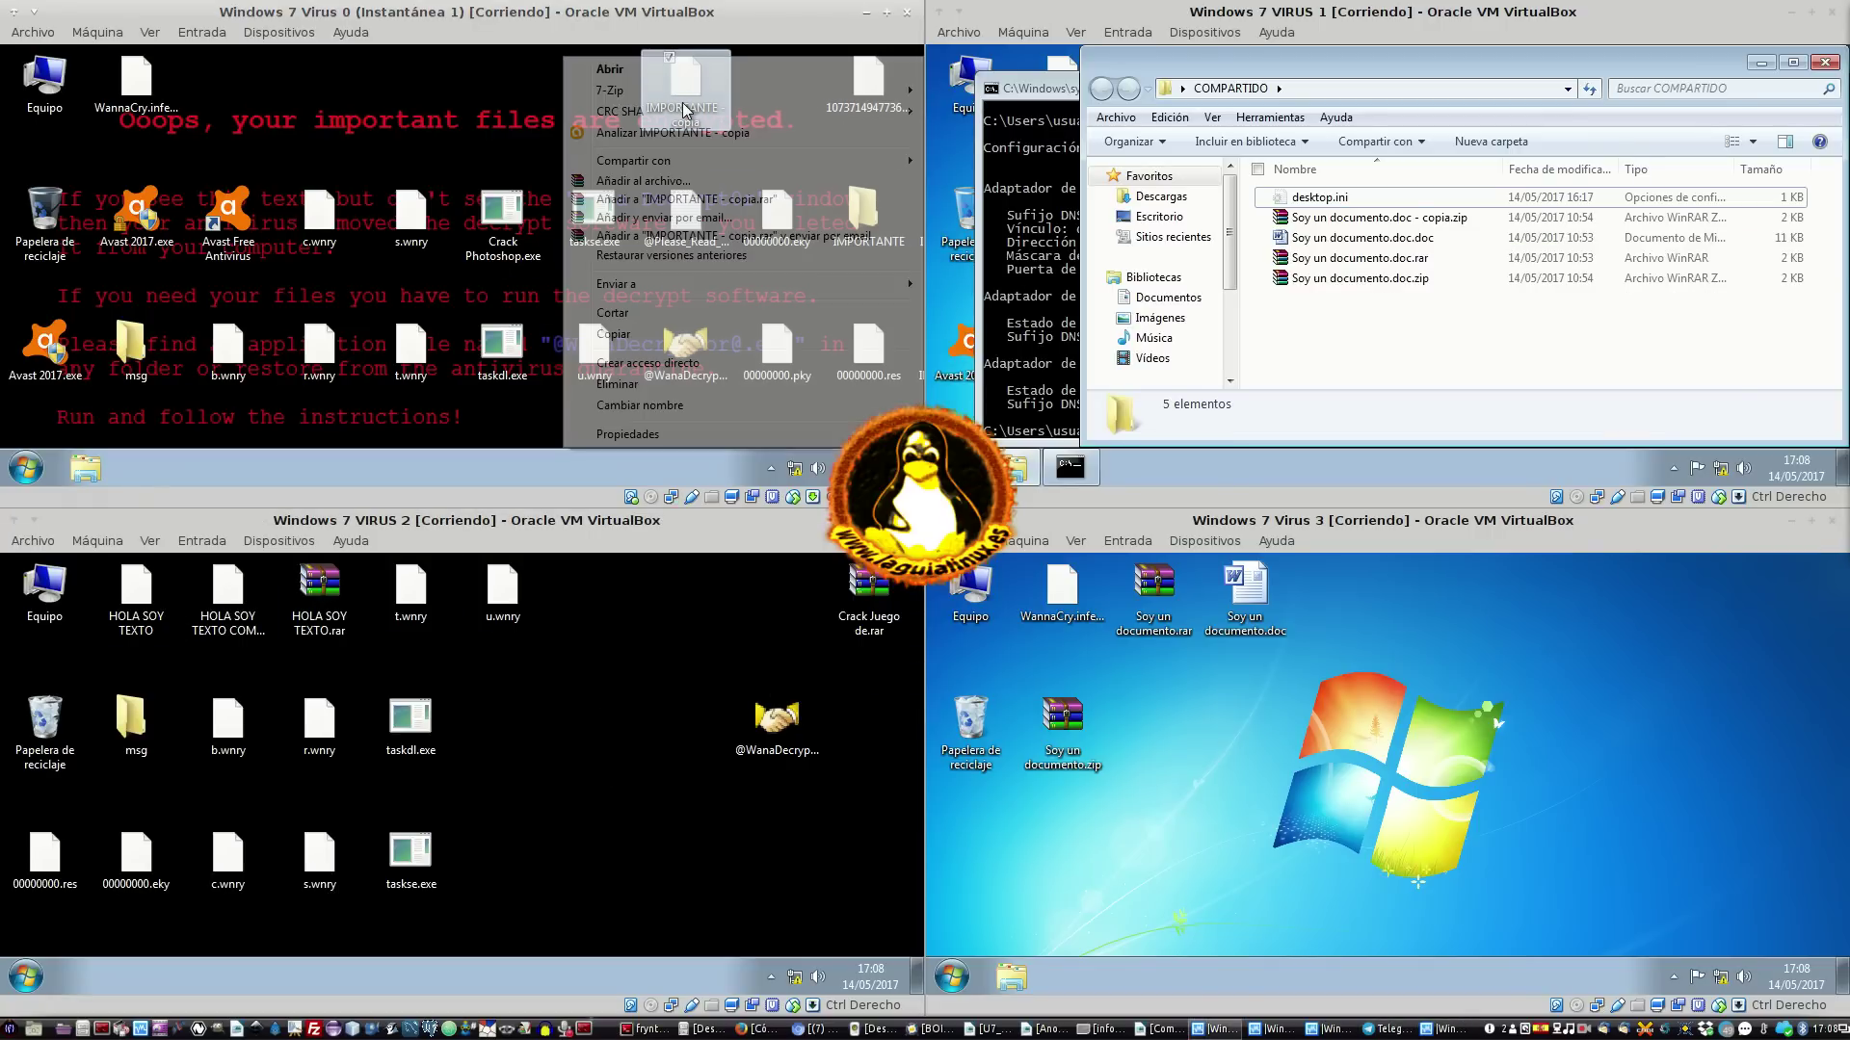
left_click(647, 414)
key("Return")
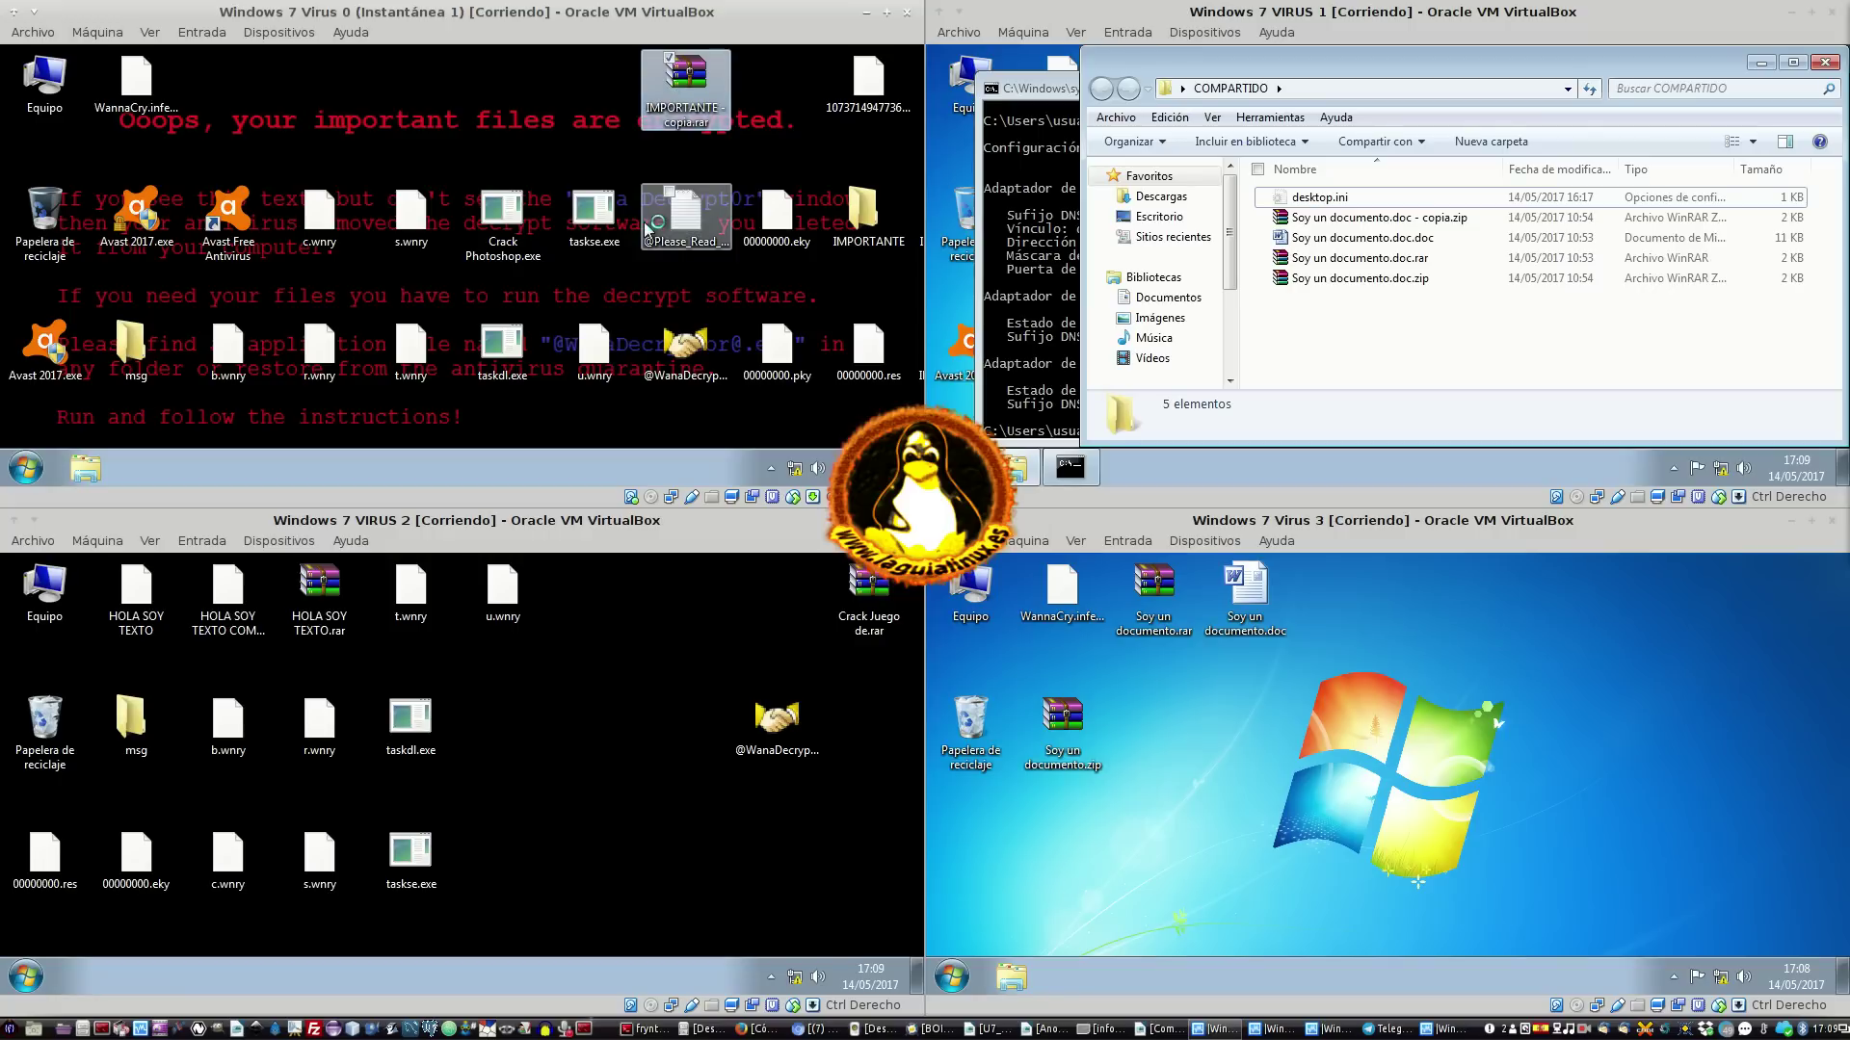
left_click(629, 190)
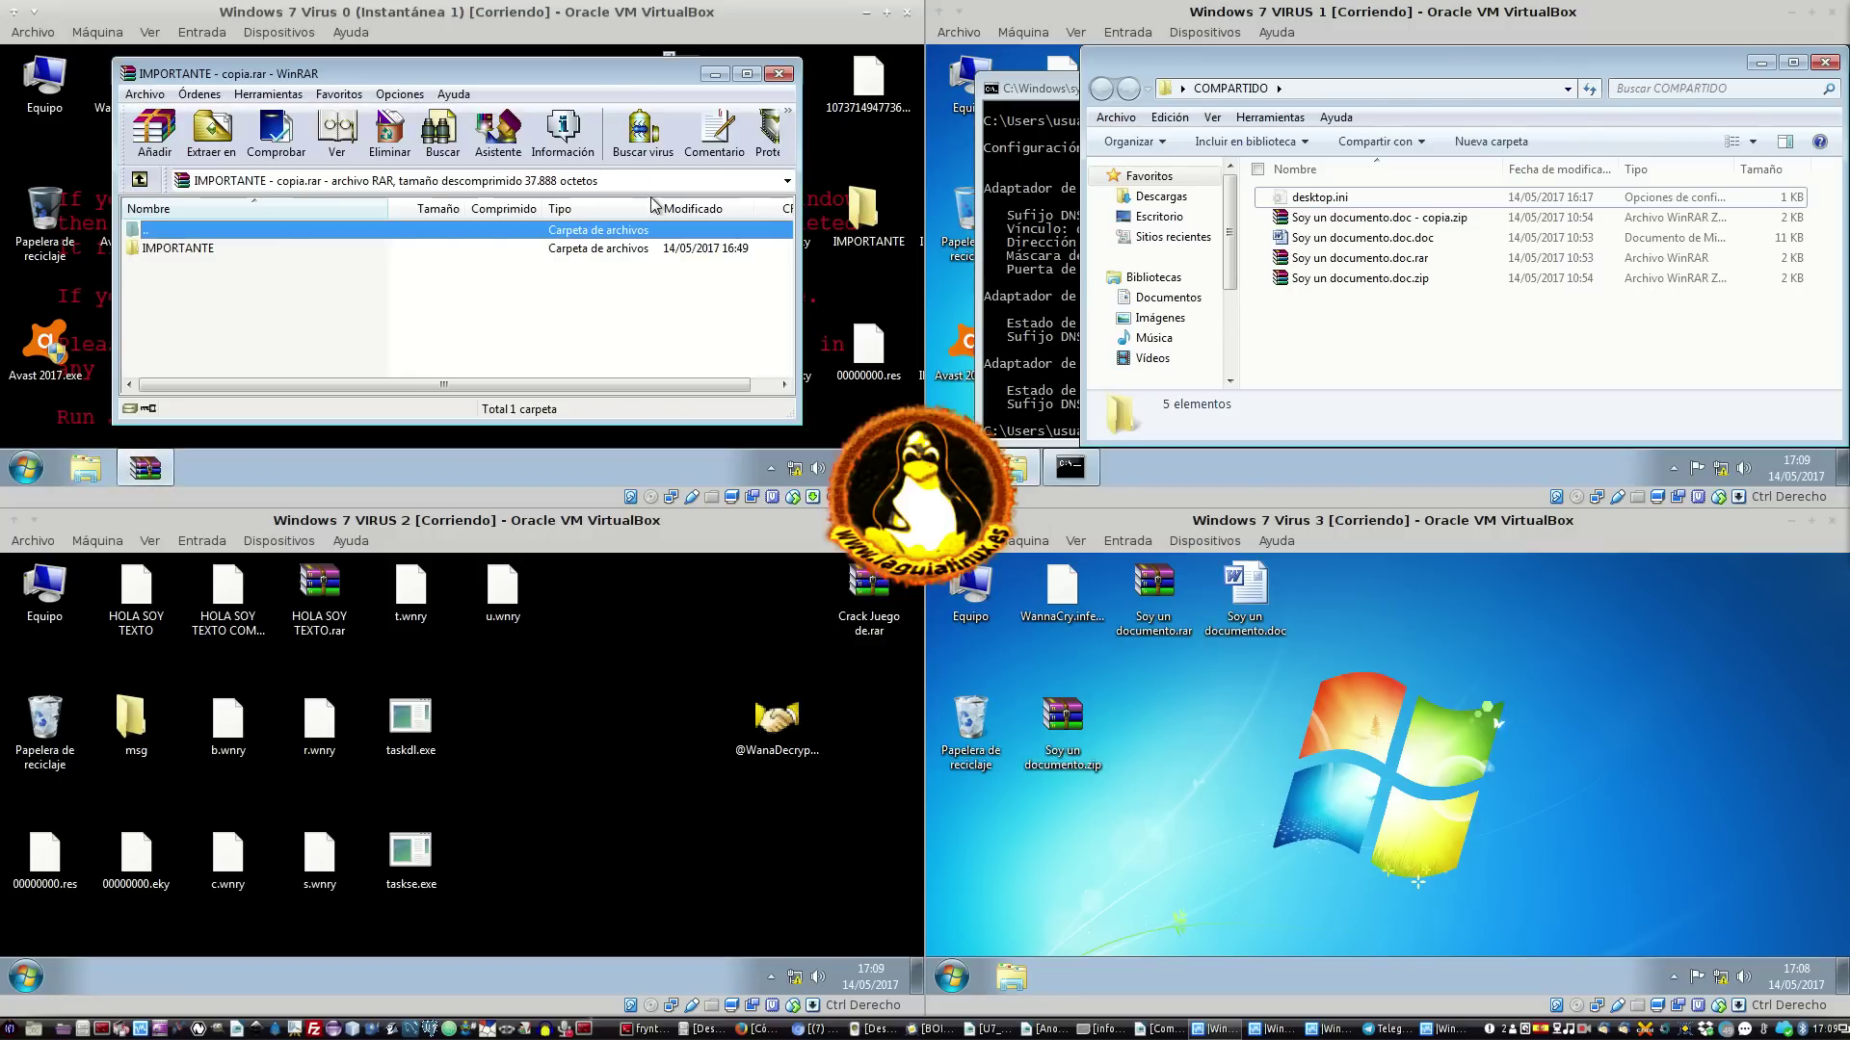
Open the archive in WinRAR, preview IMPORTANTE.bmp, inspect the other files, and close WinRAR
double_click(187, 249)
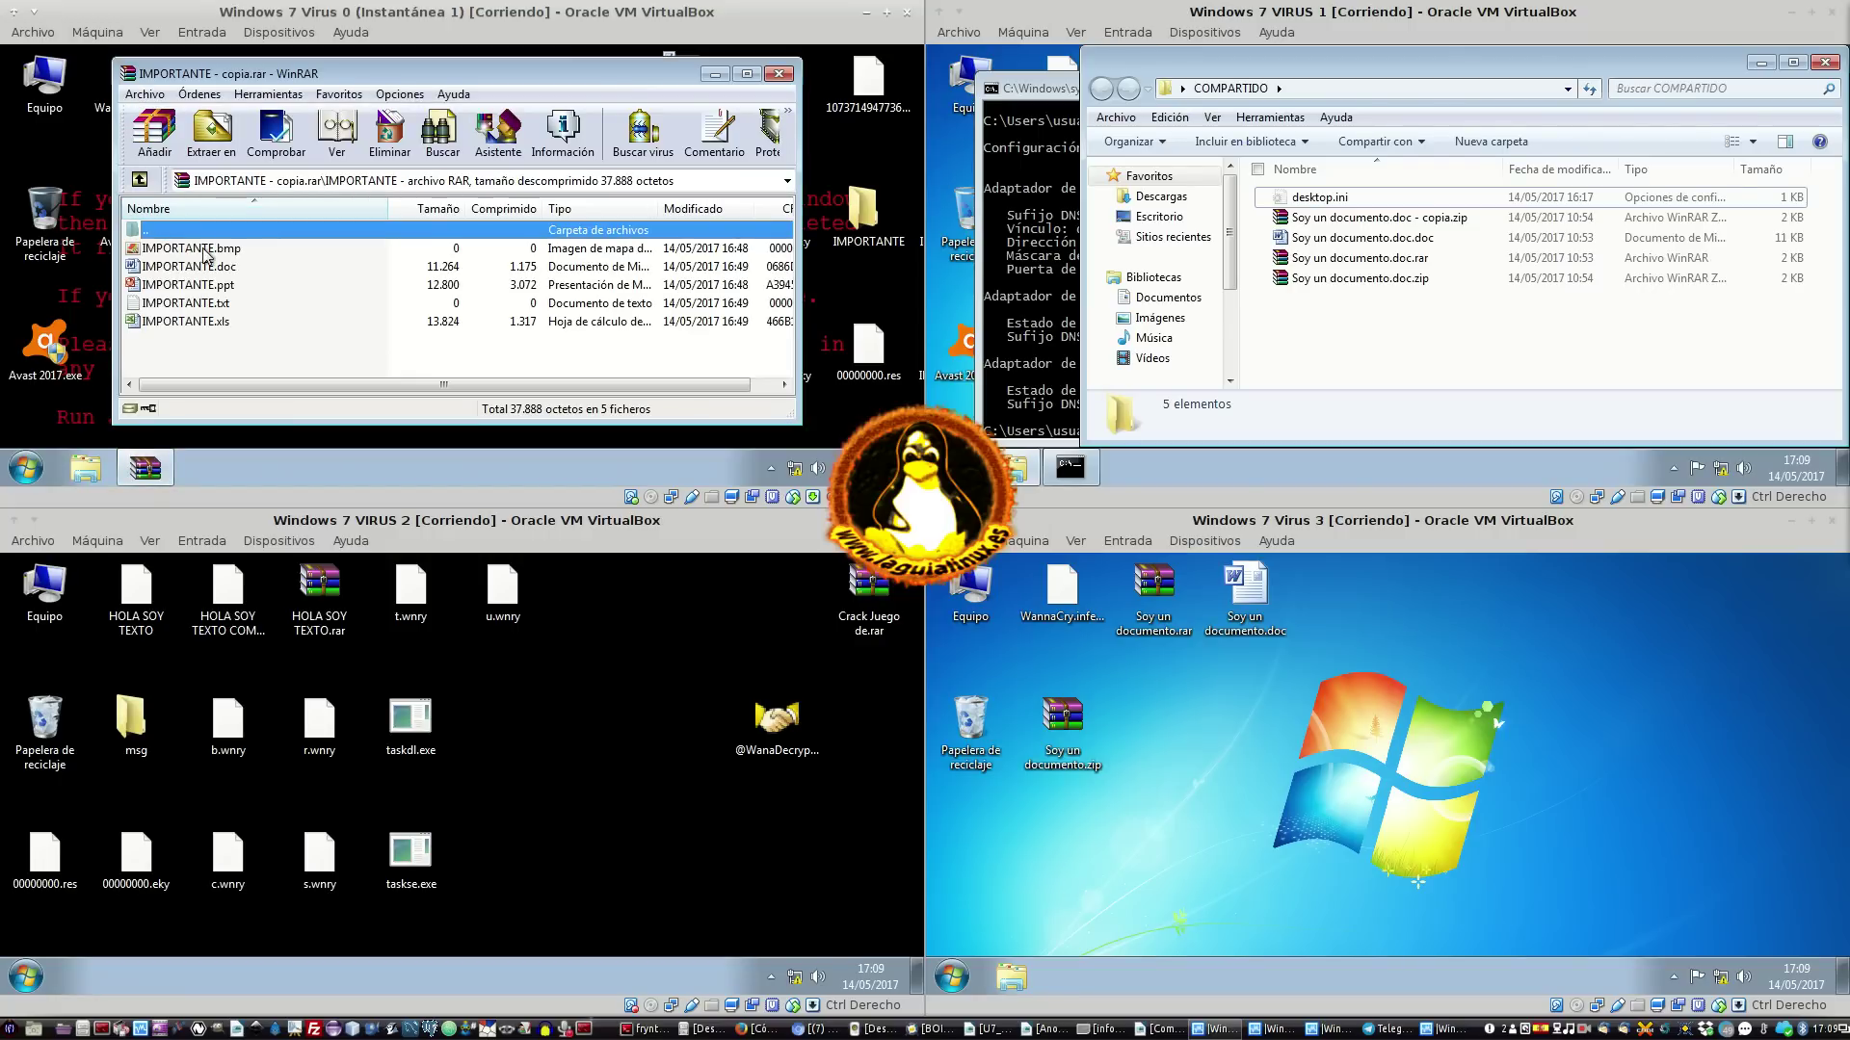
double_click(188, 250)
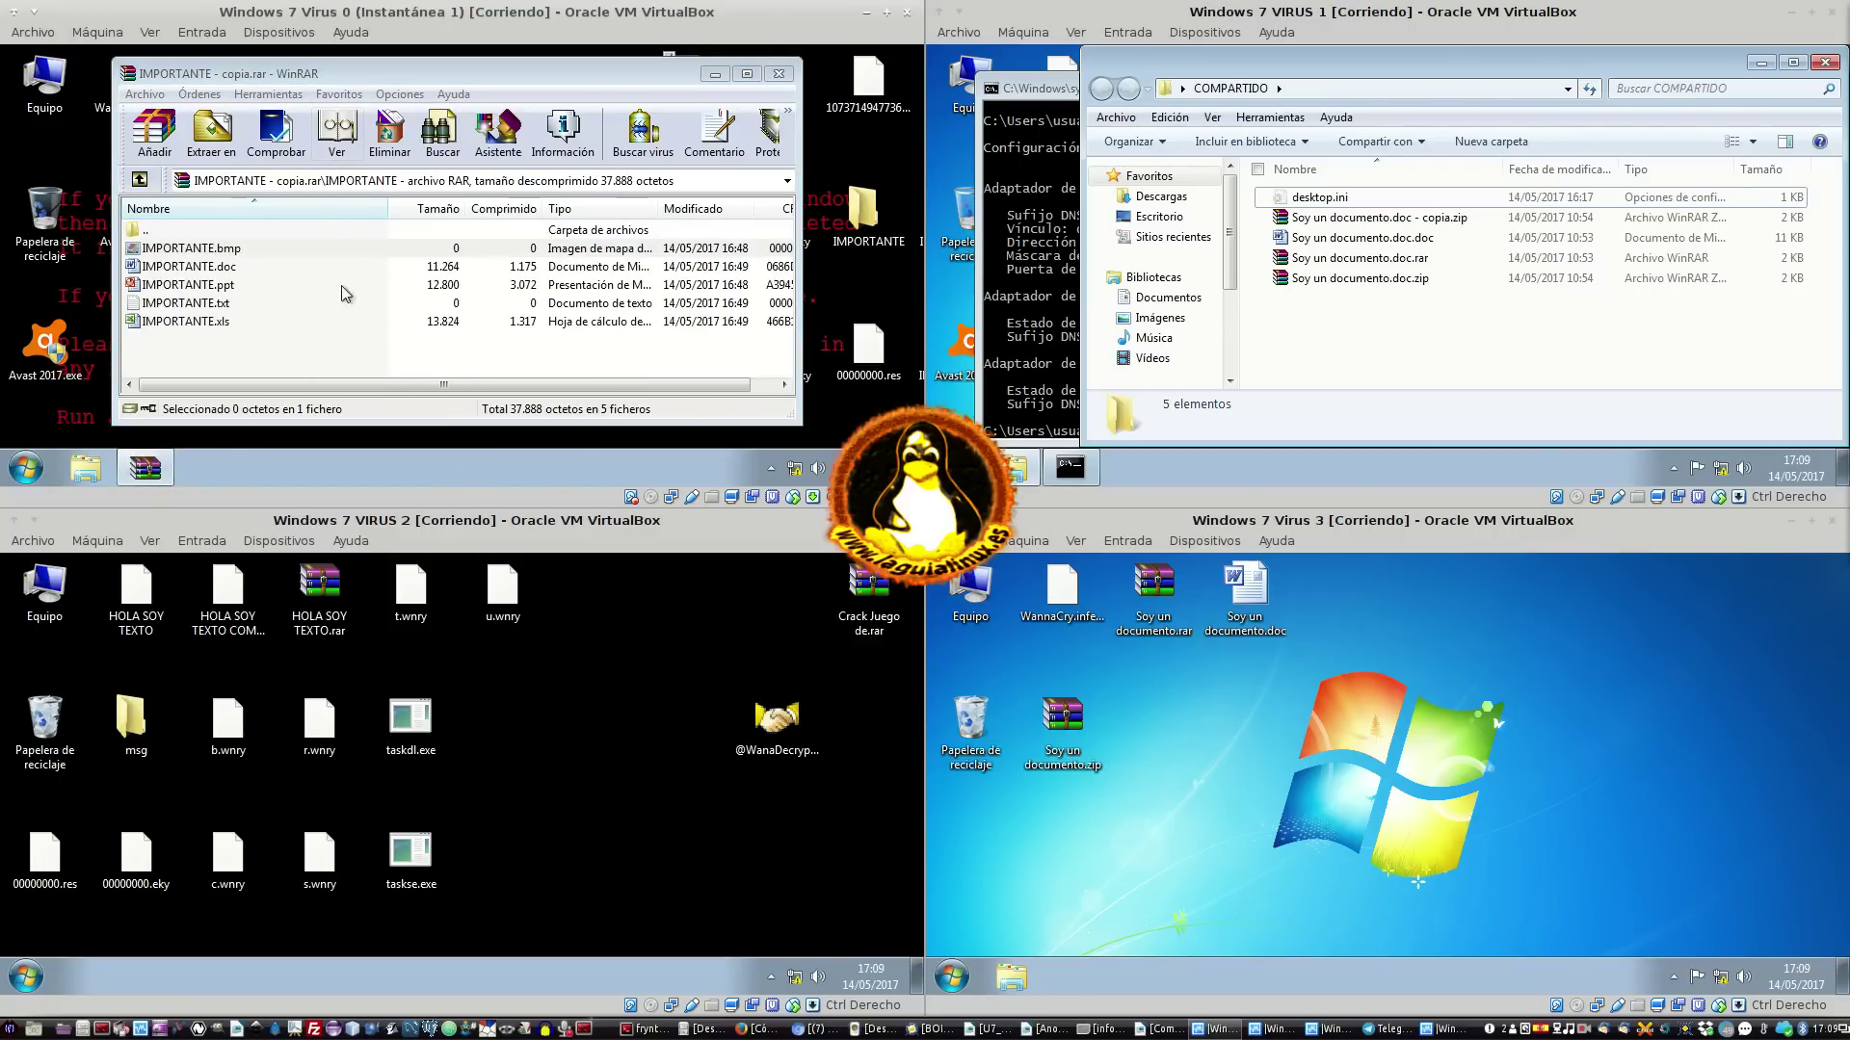
left_click(829, 86)
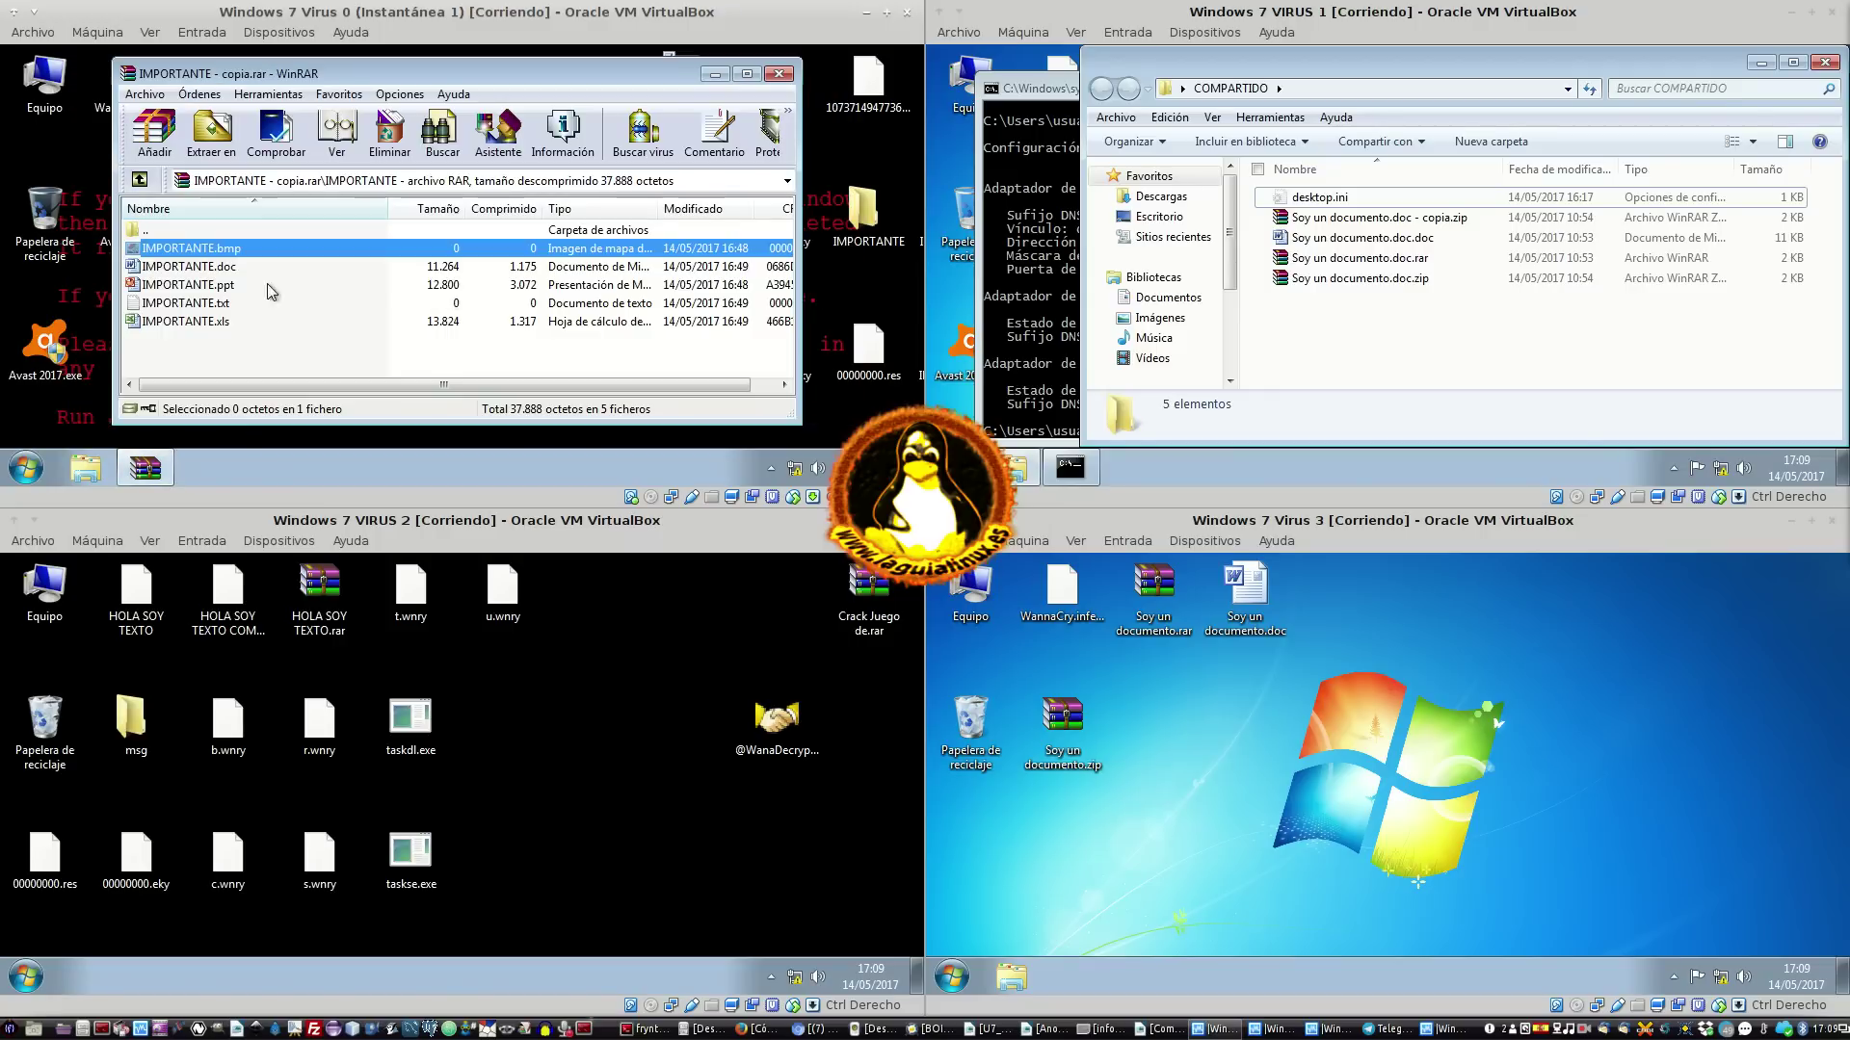
left_click(222, 306)
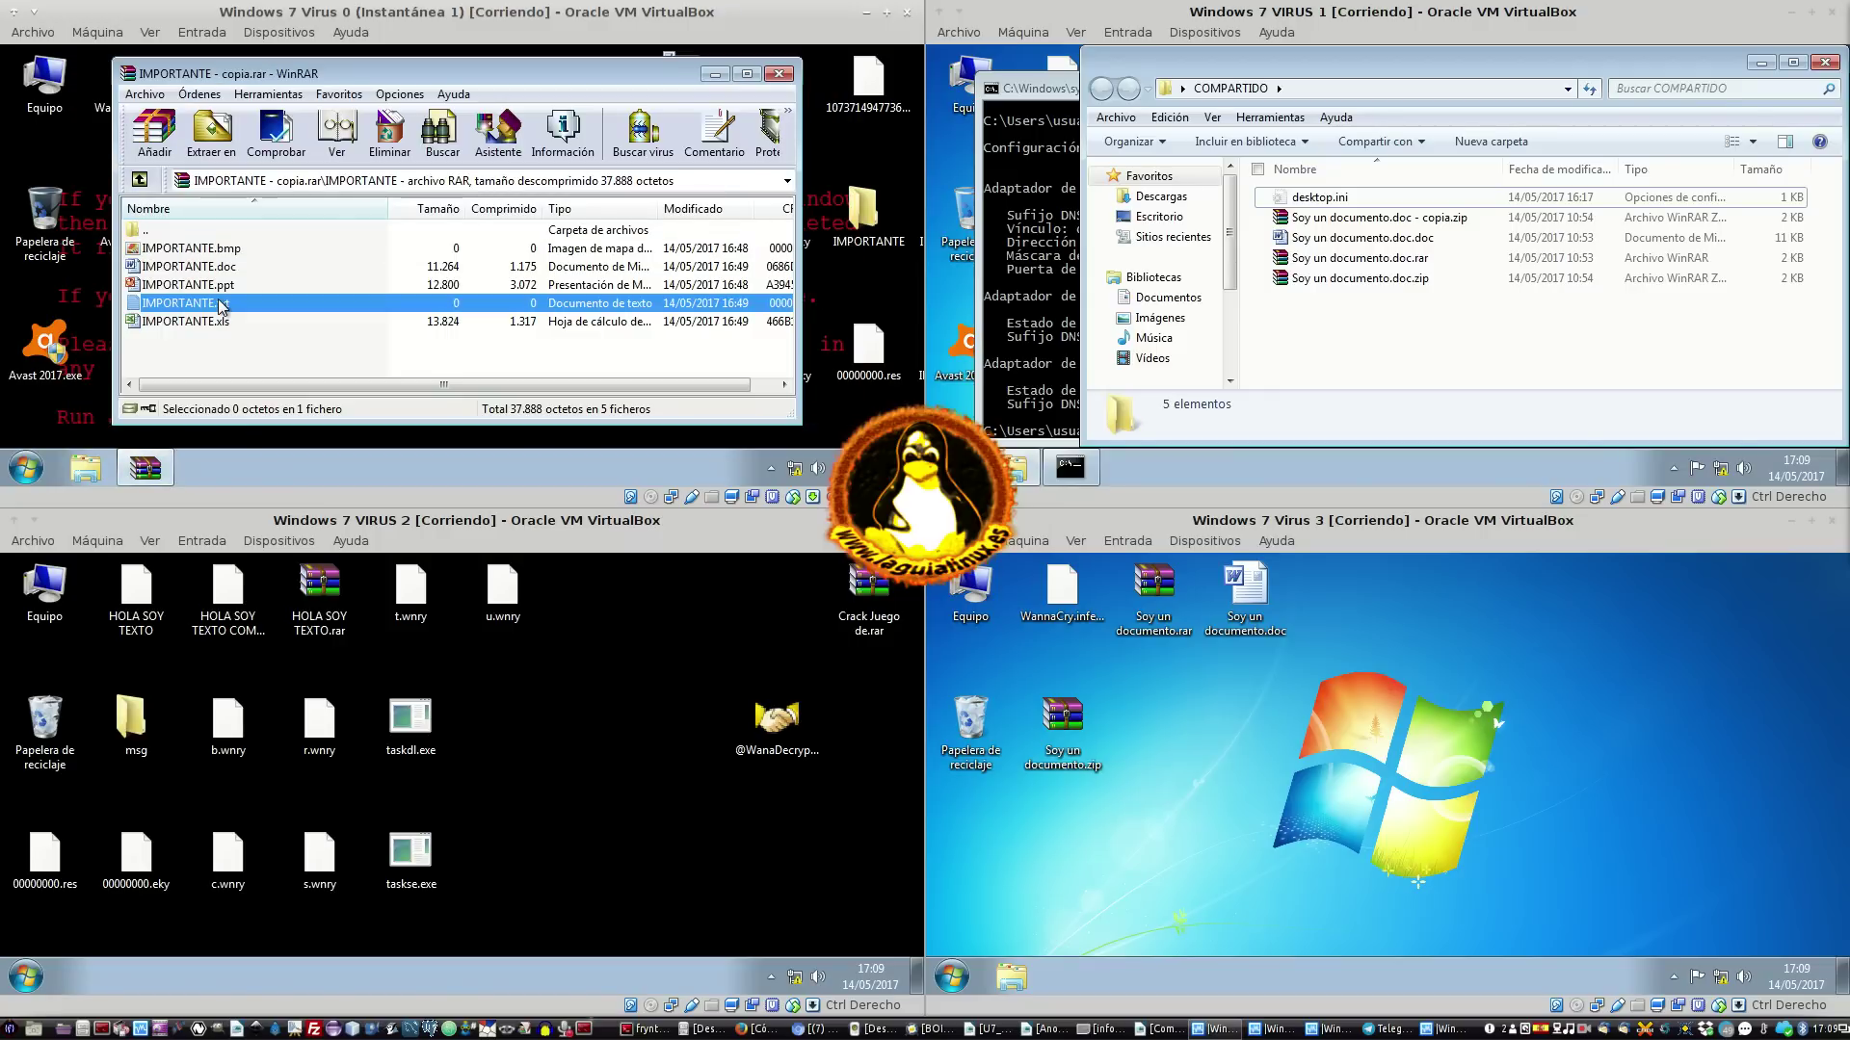
left_click(379, 269)
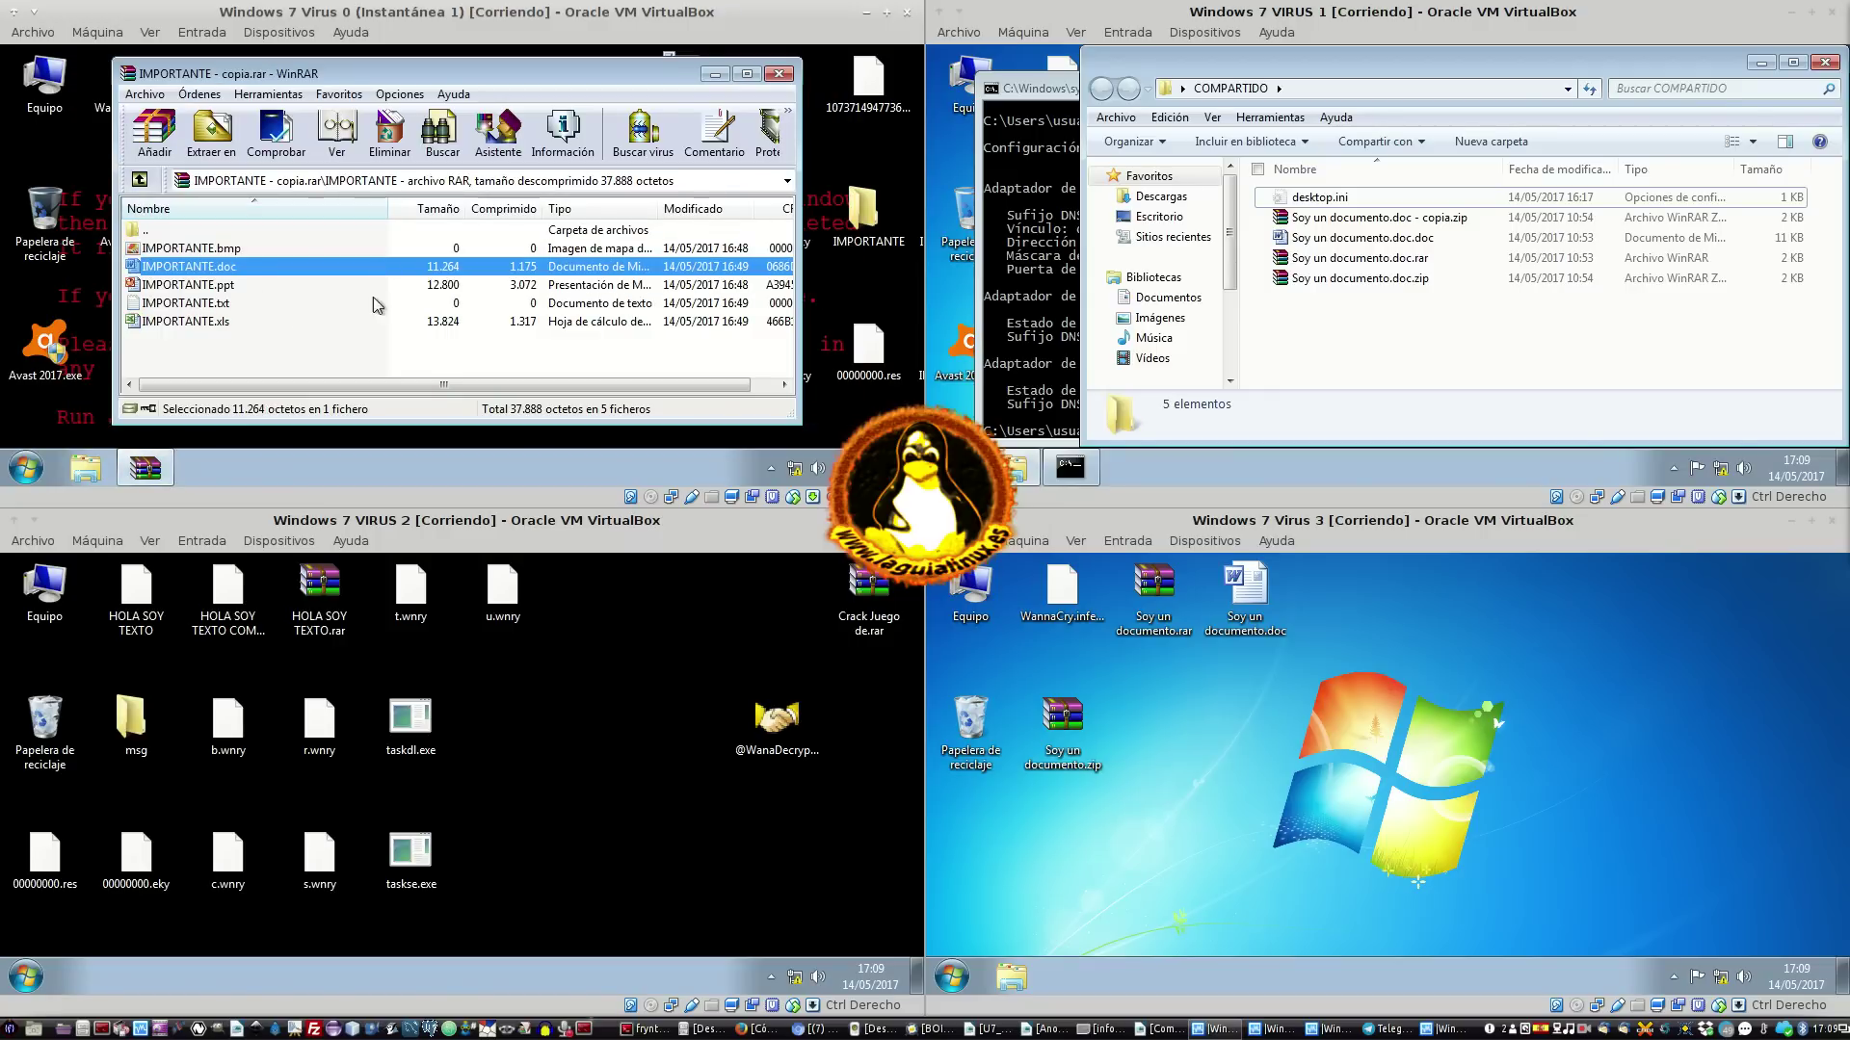
left_click(373, 302)
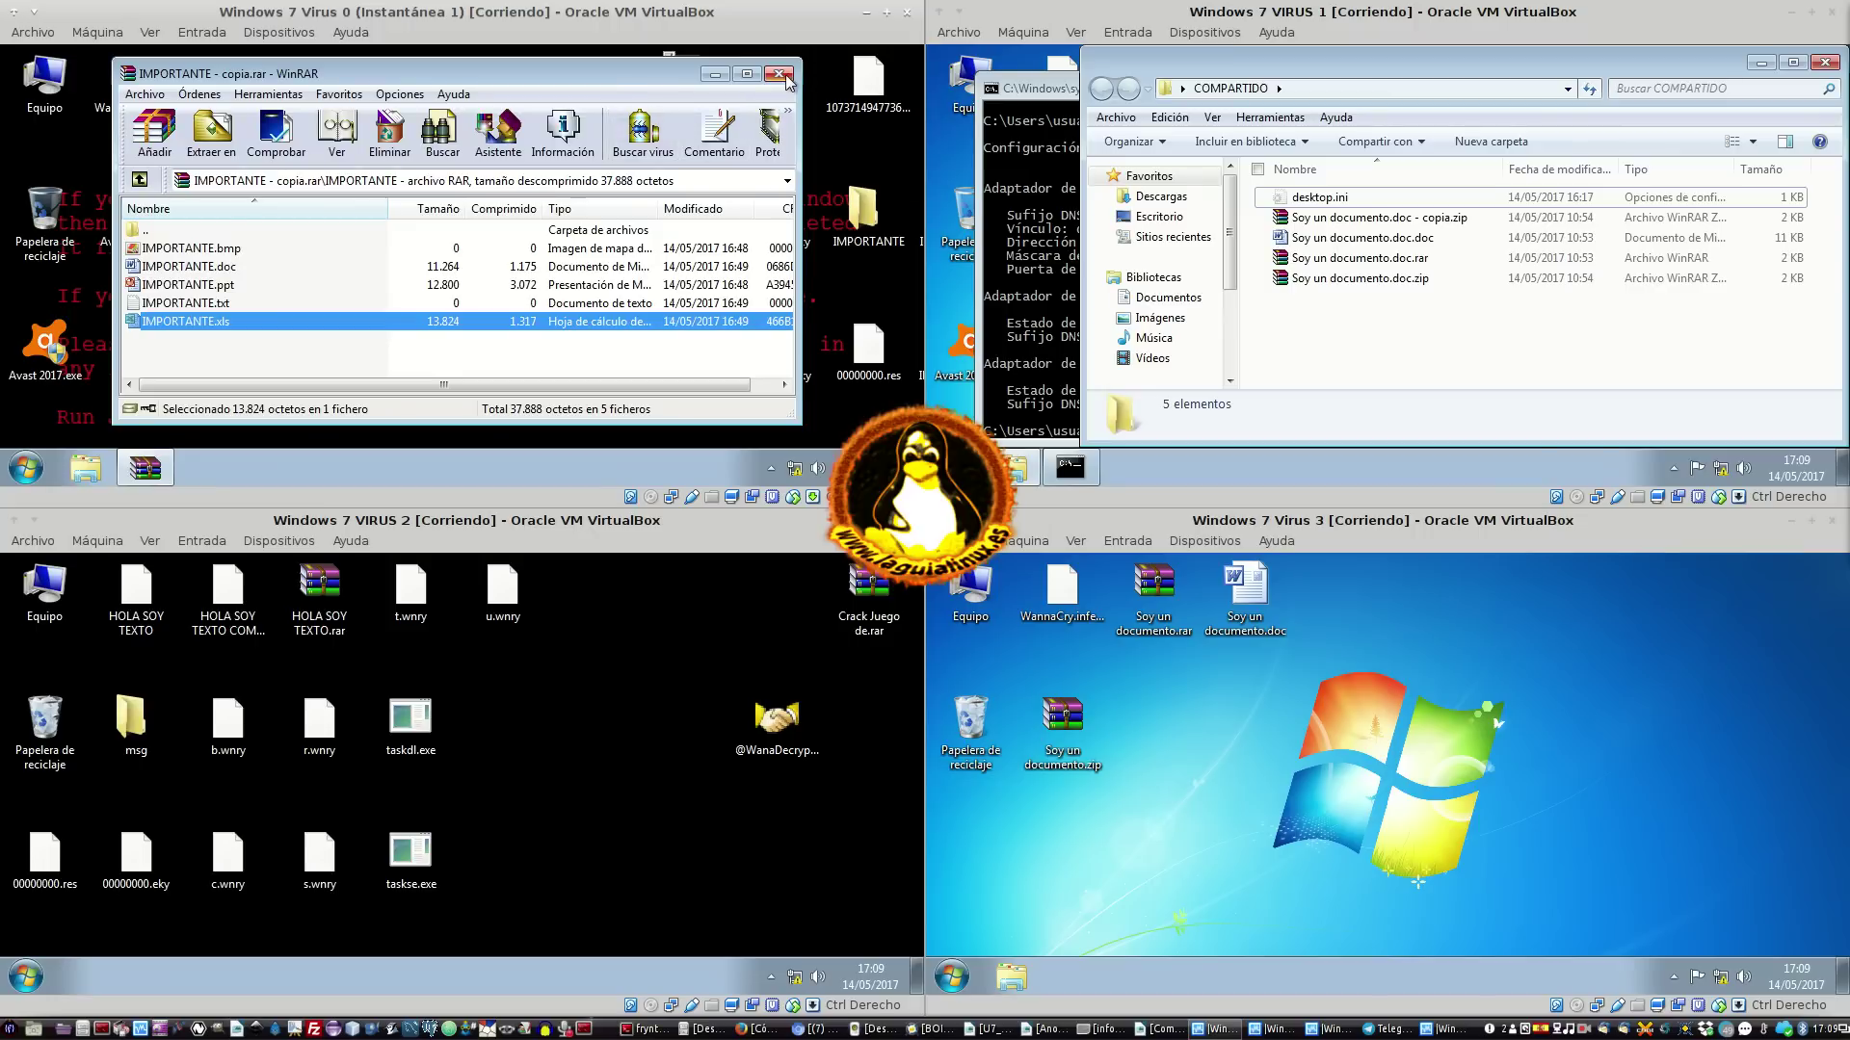
left_click(778, 74)
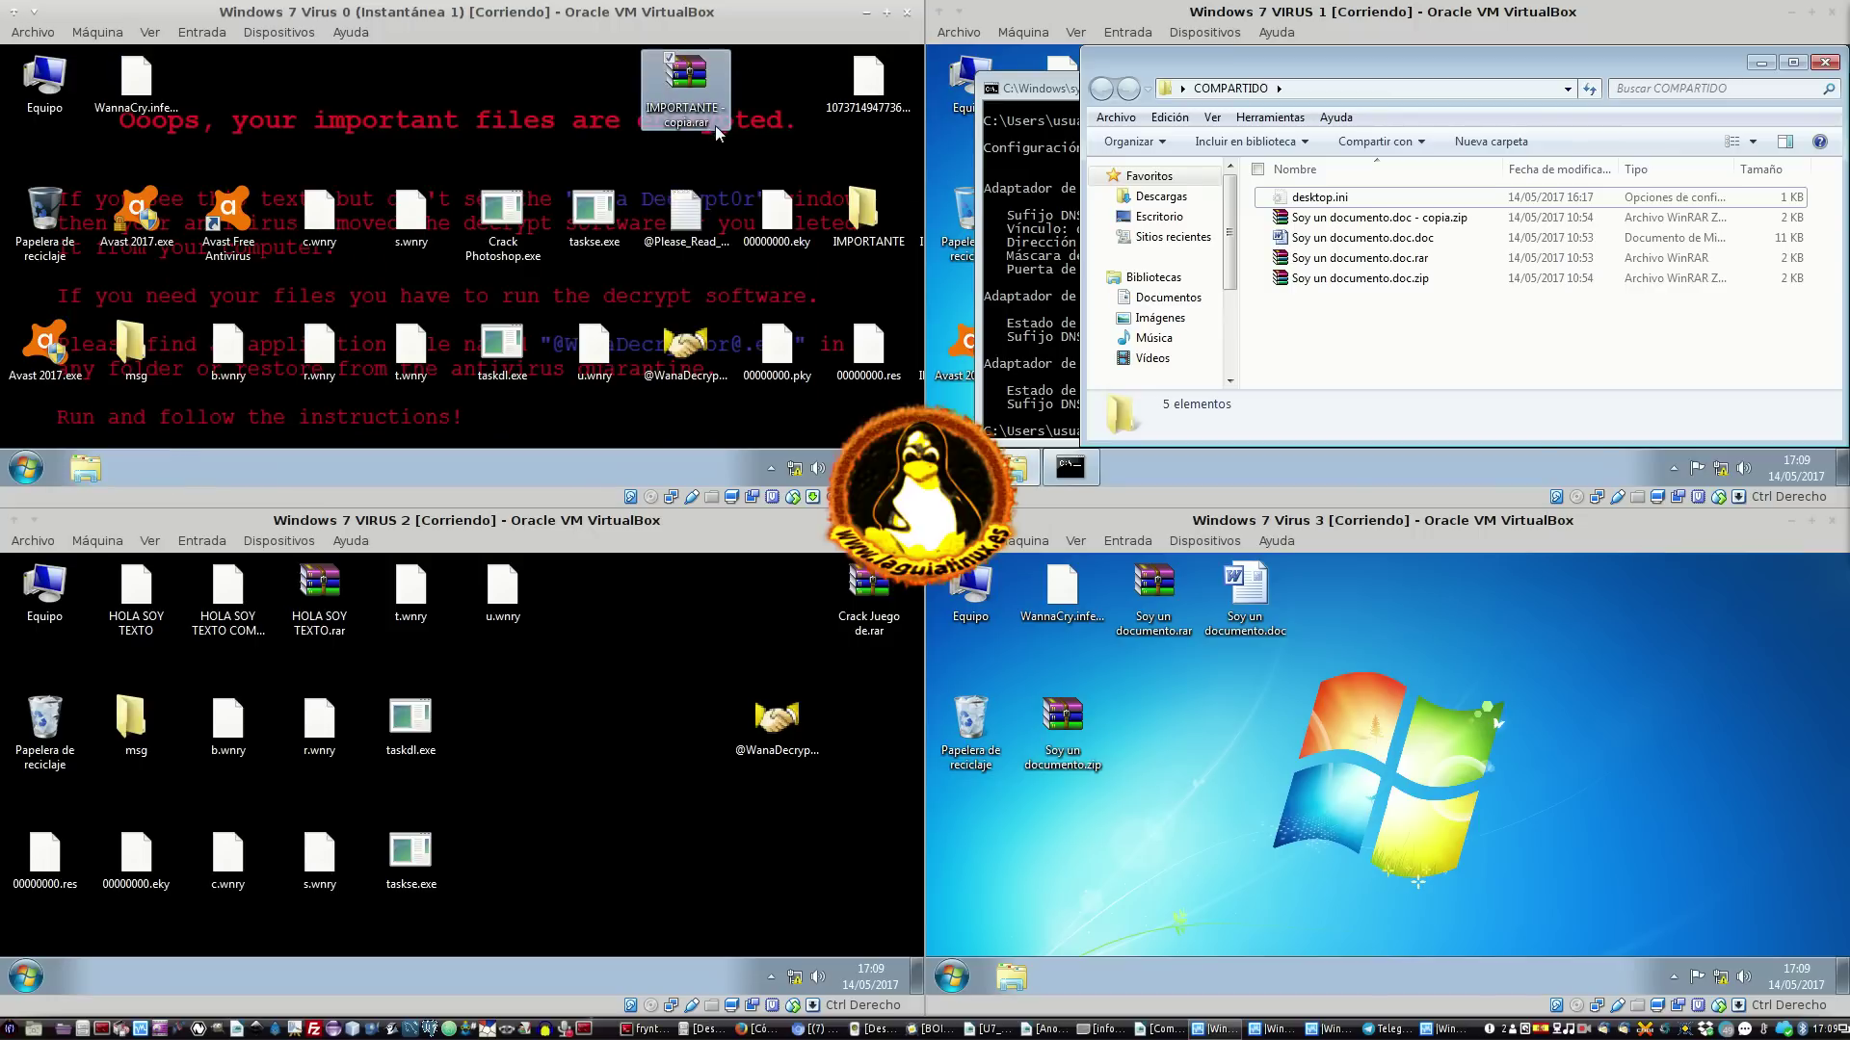
Open the desktop IMPORTANTE folder and its 'IMPORTANTE - copia' file
double_click(853, 210)
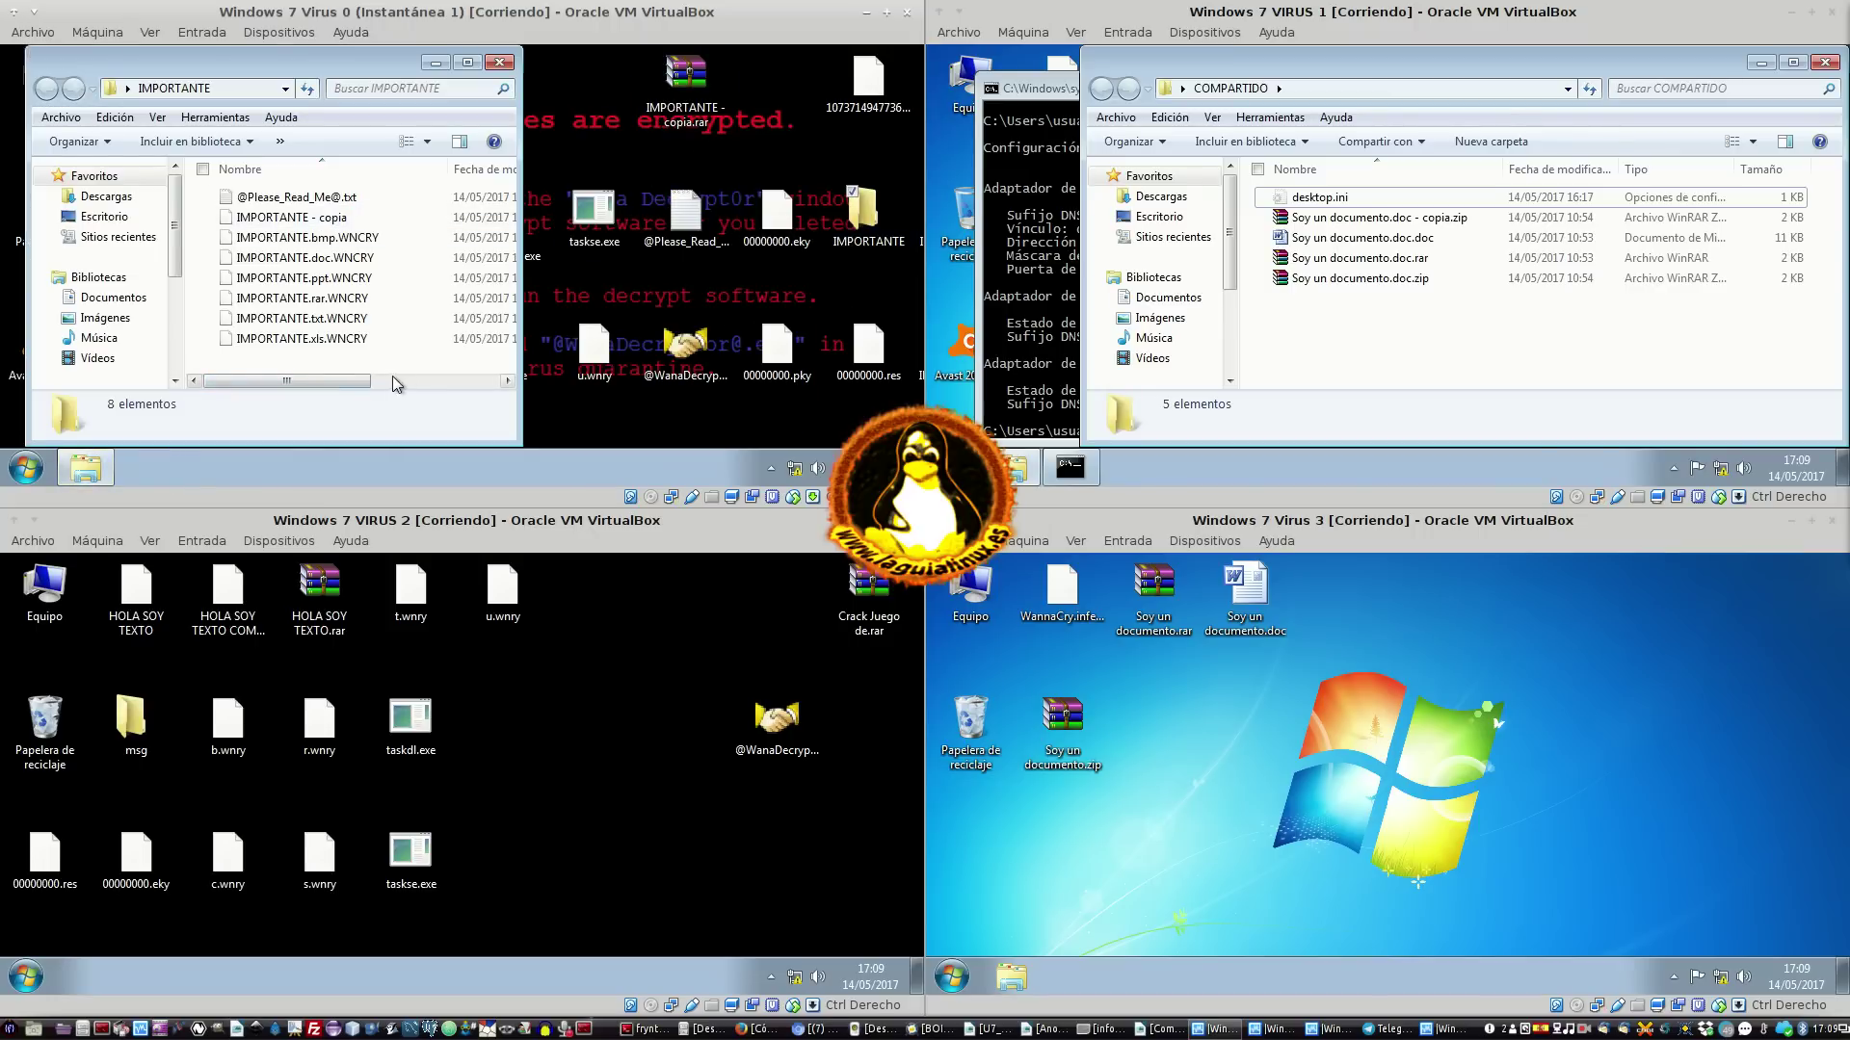
left_click_drag(350, 384, 228, 384)
left_click(295, 223)
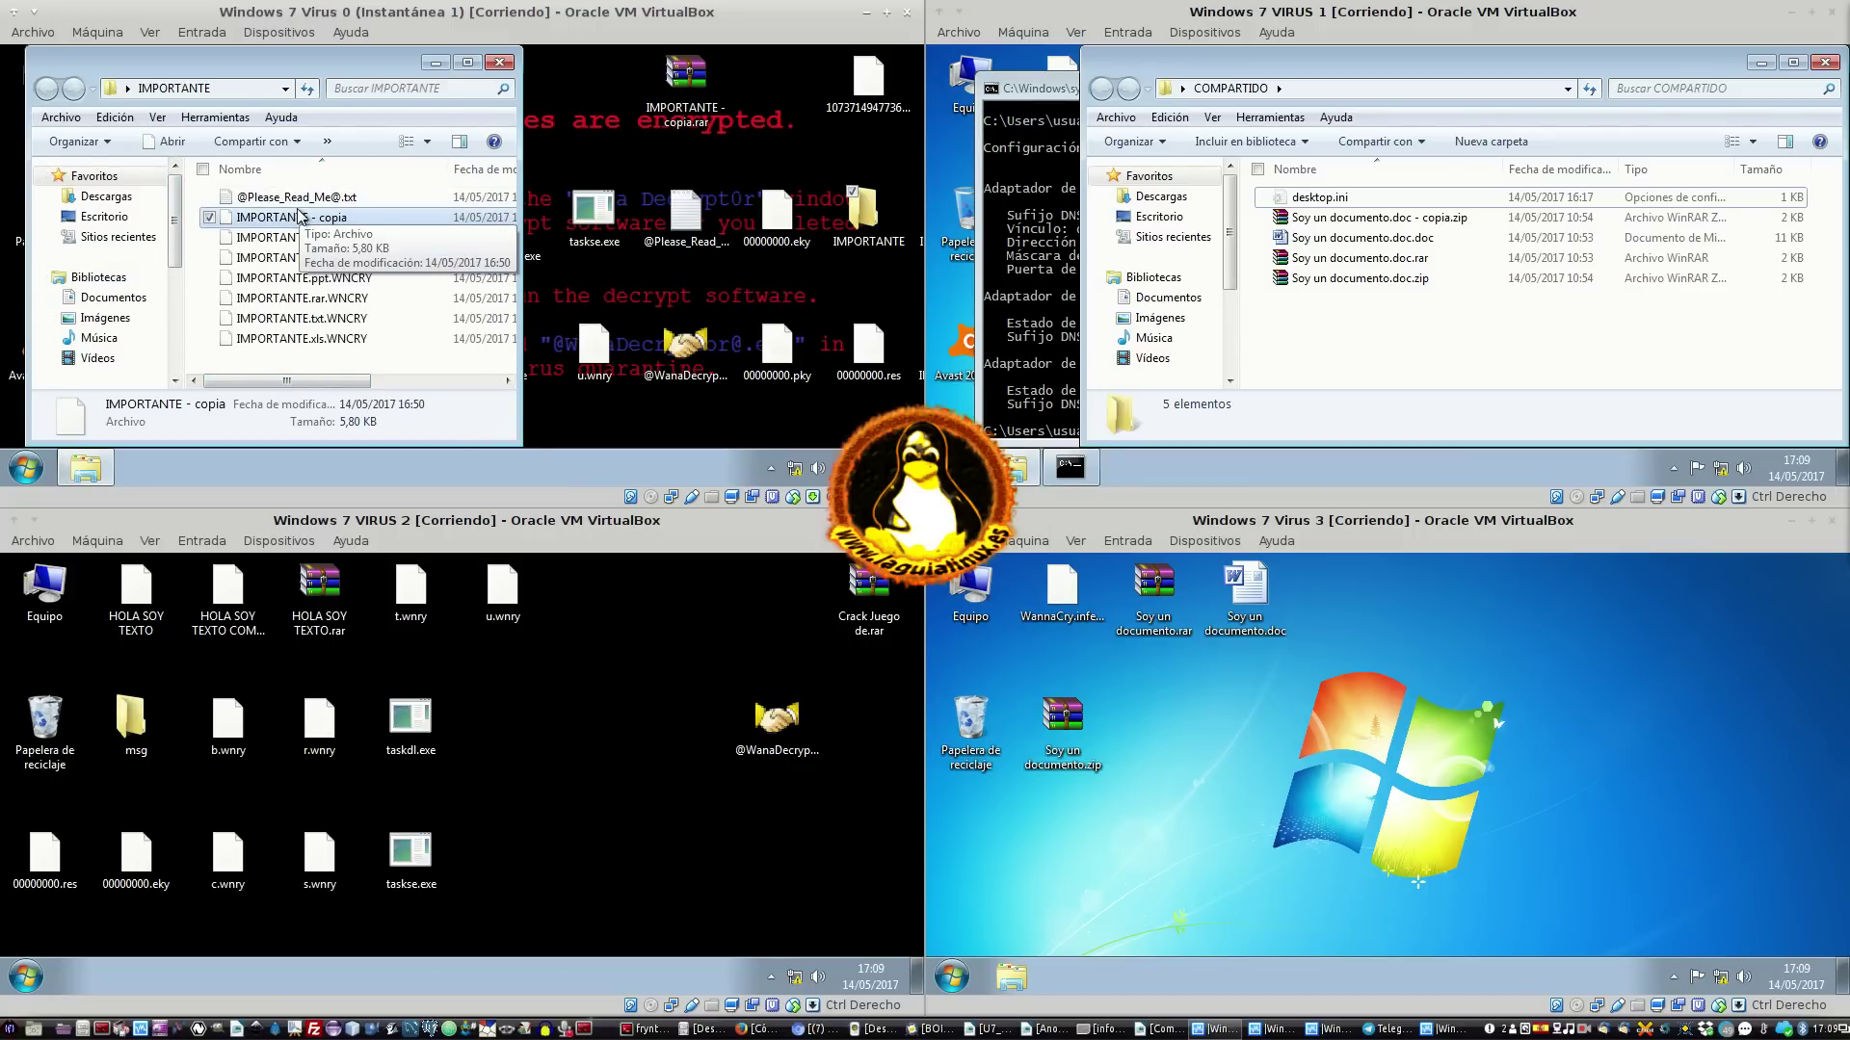
double_click(315, 230)
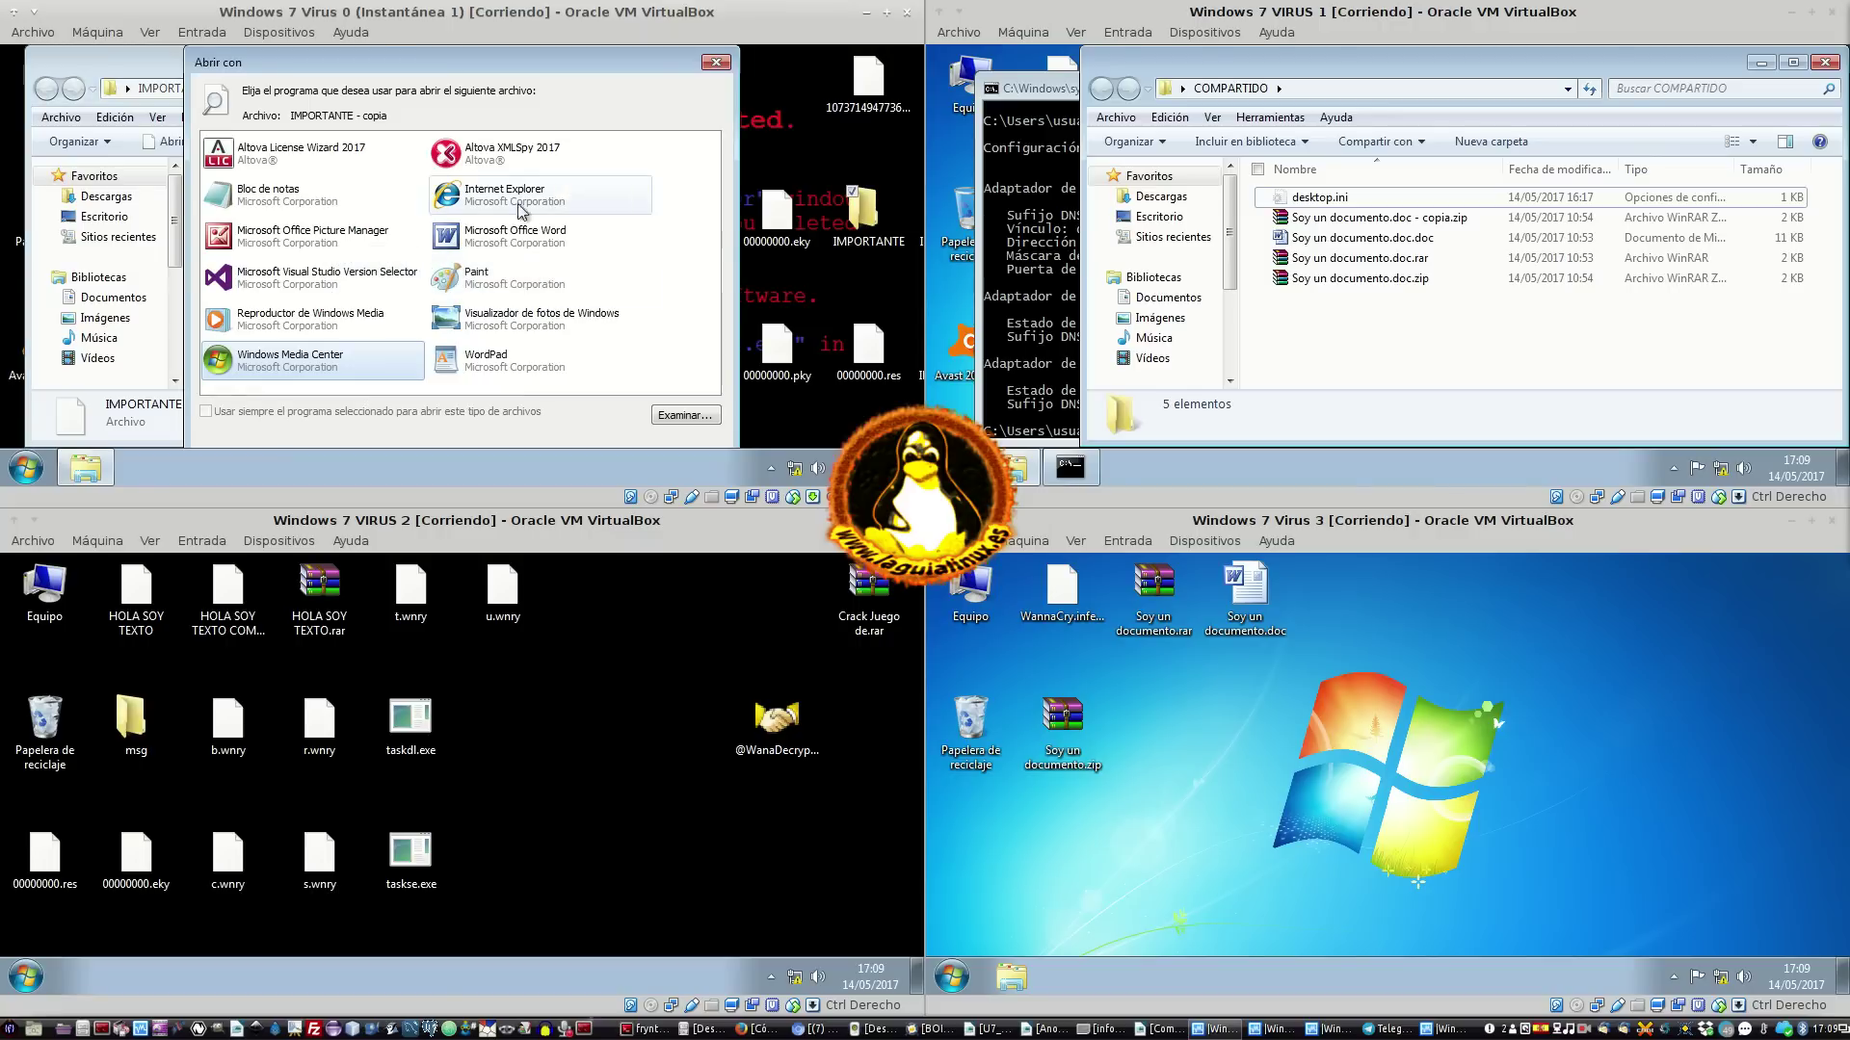
View the copy's garbled text in Bloc de notas, close it and the folder, open Bibliotecas
left_click(257, 190)
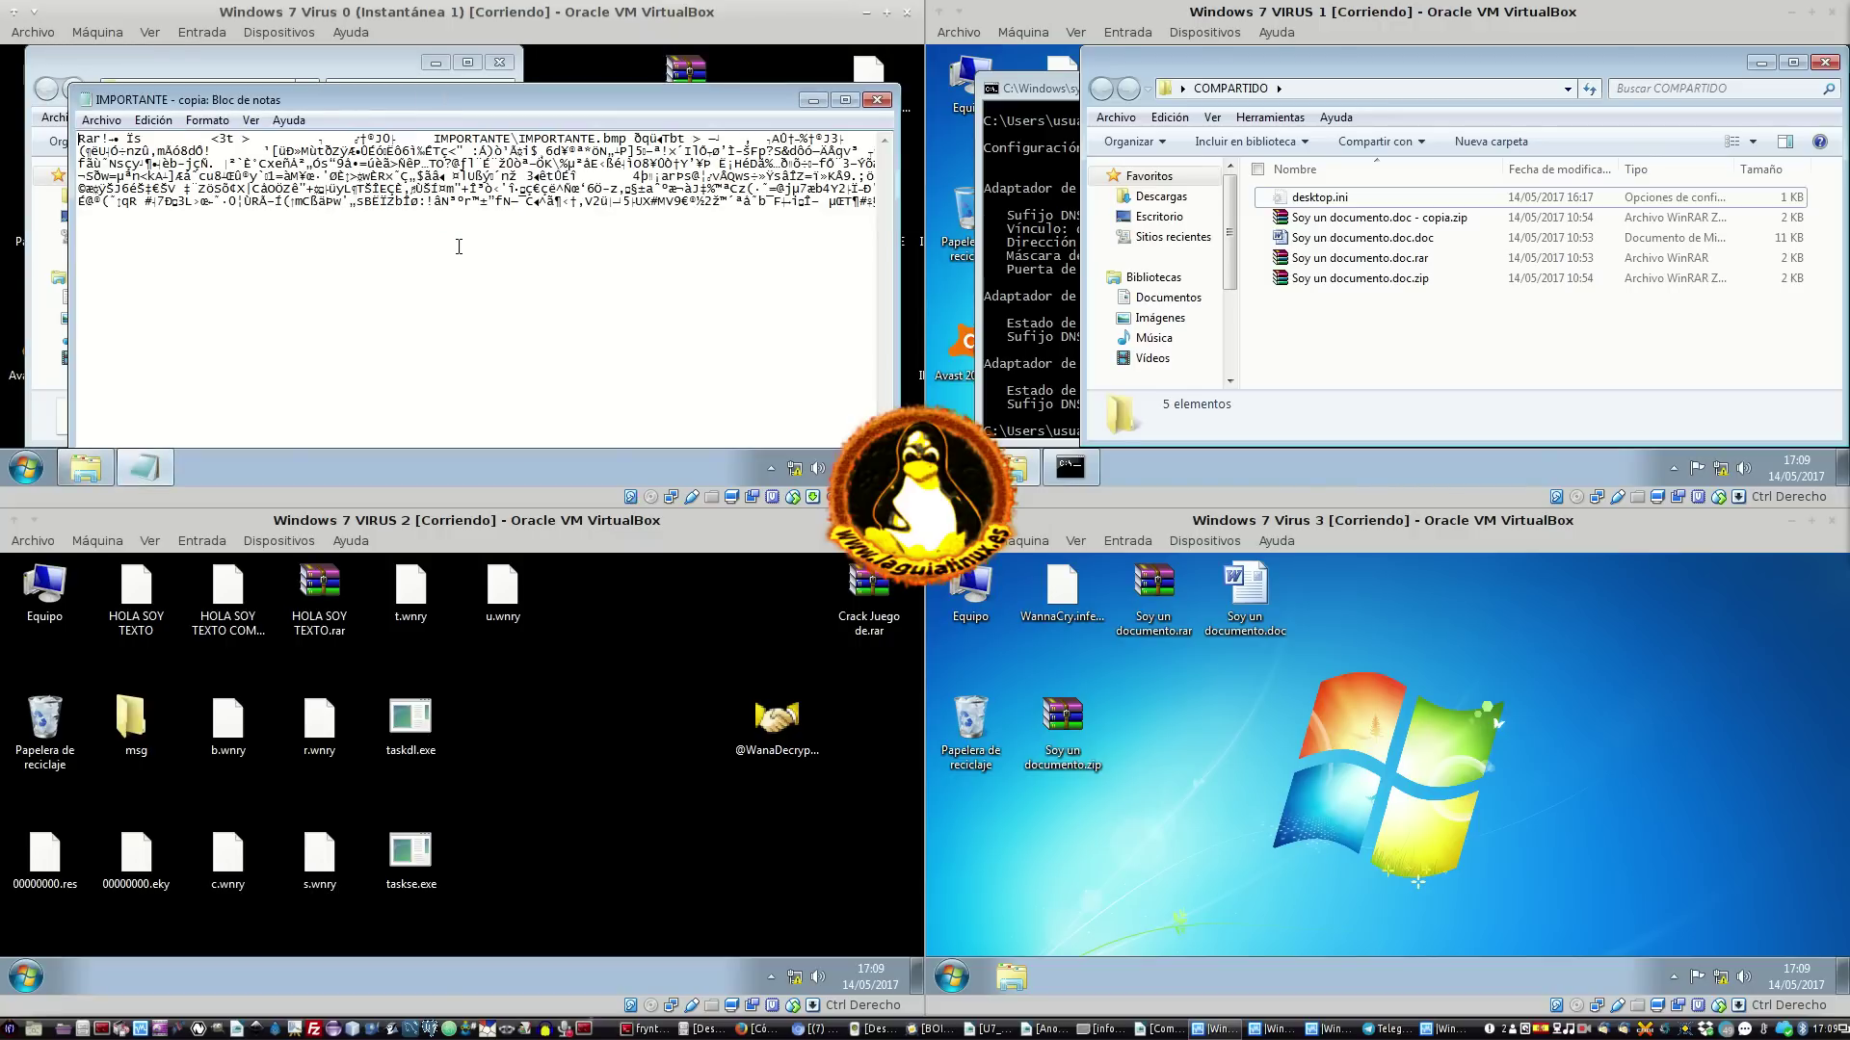
left_click(876, 100)
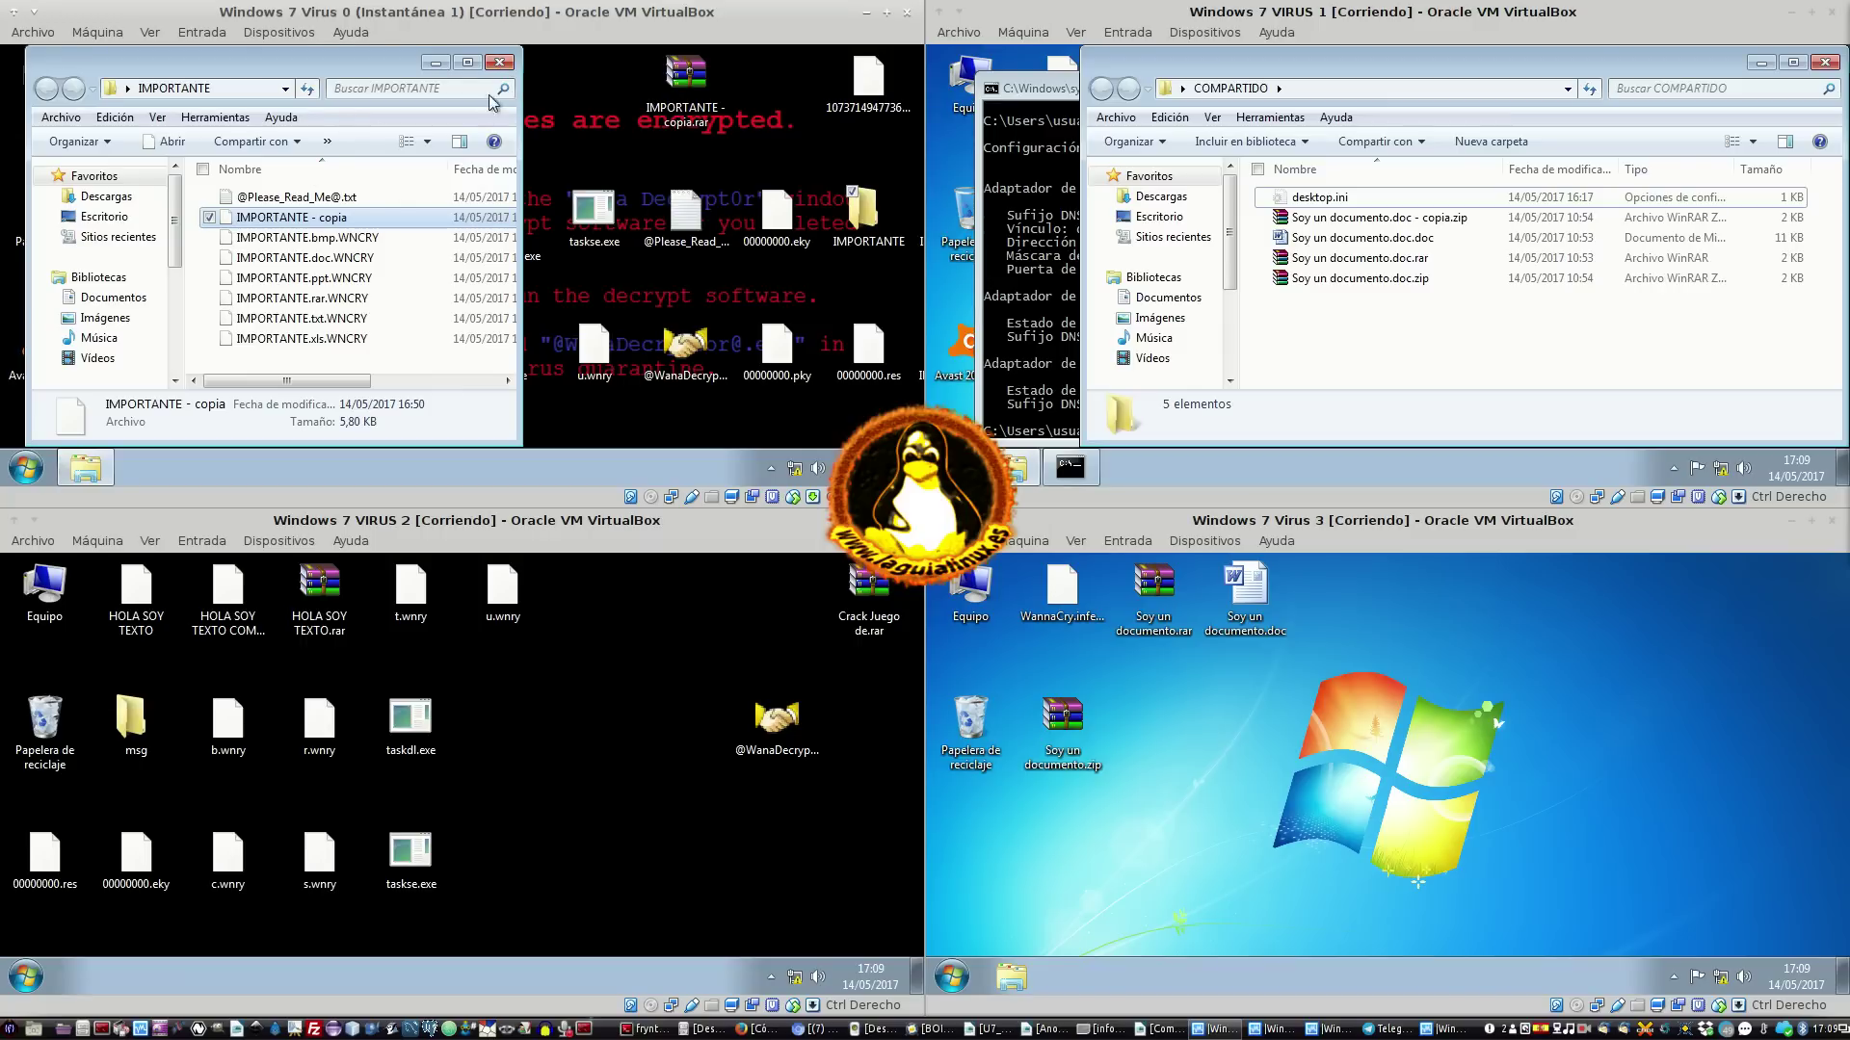
left_click(500, 63)
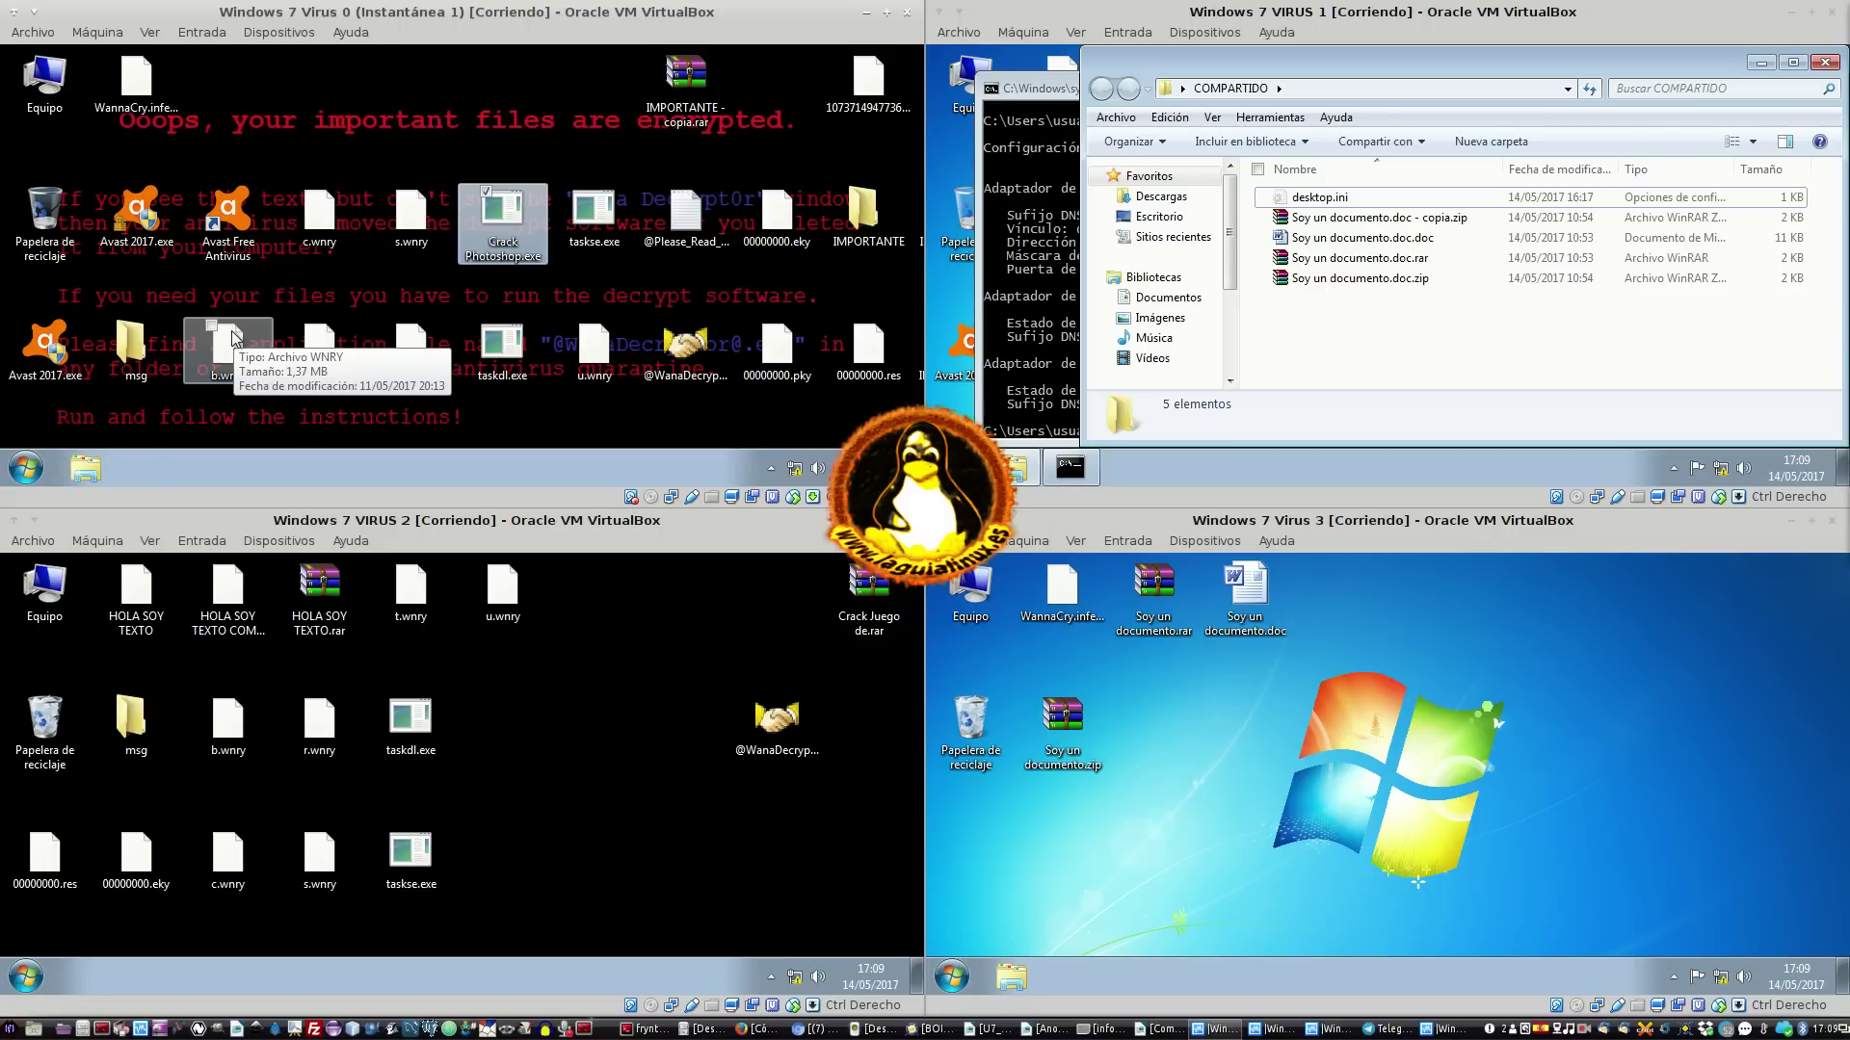
left_click(81, 476)
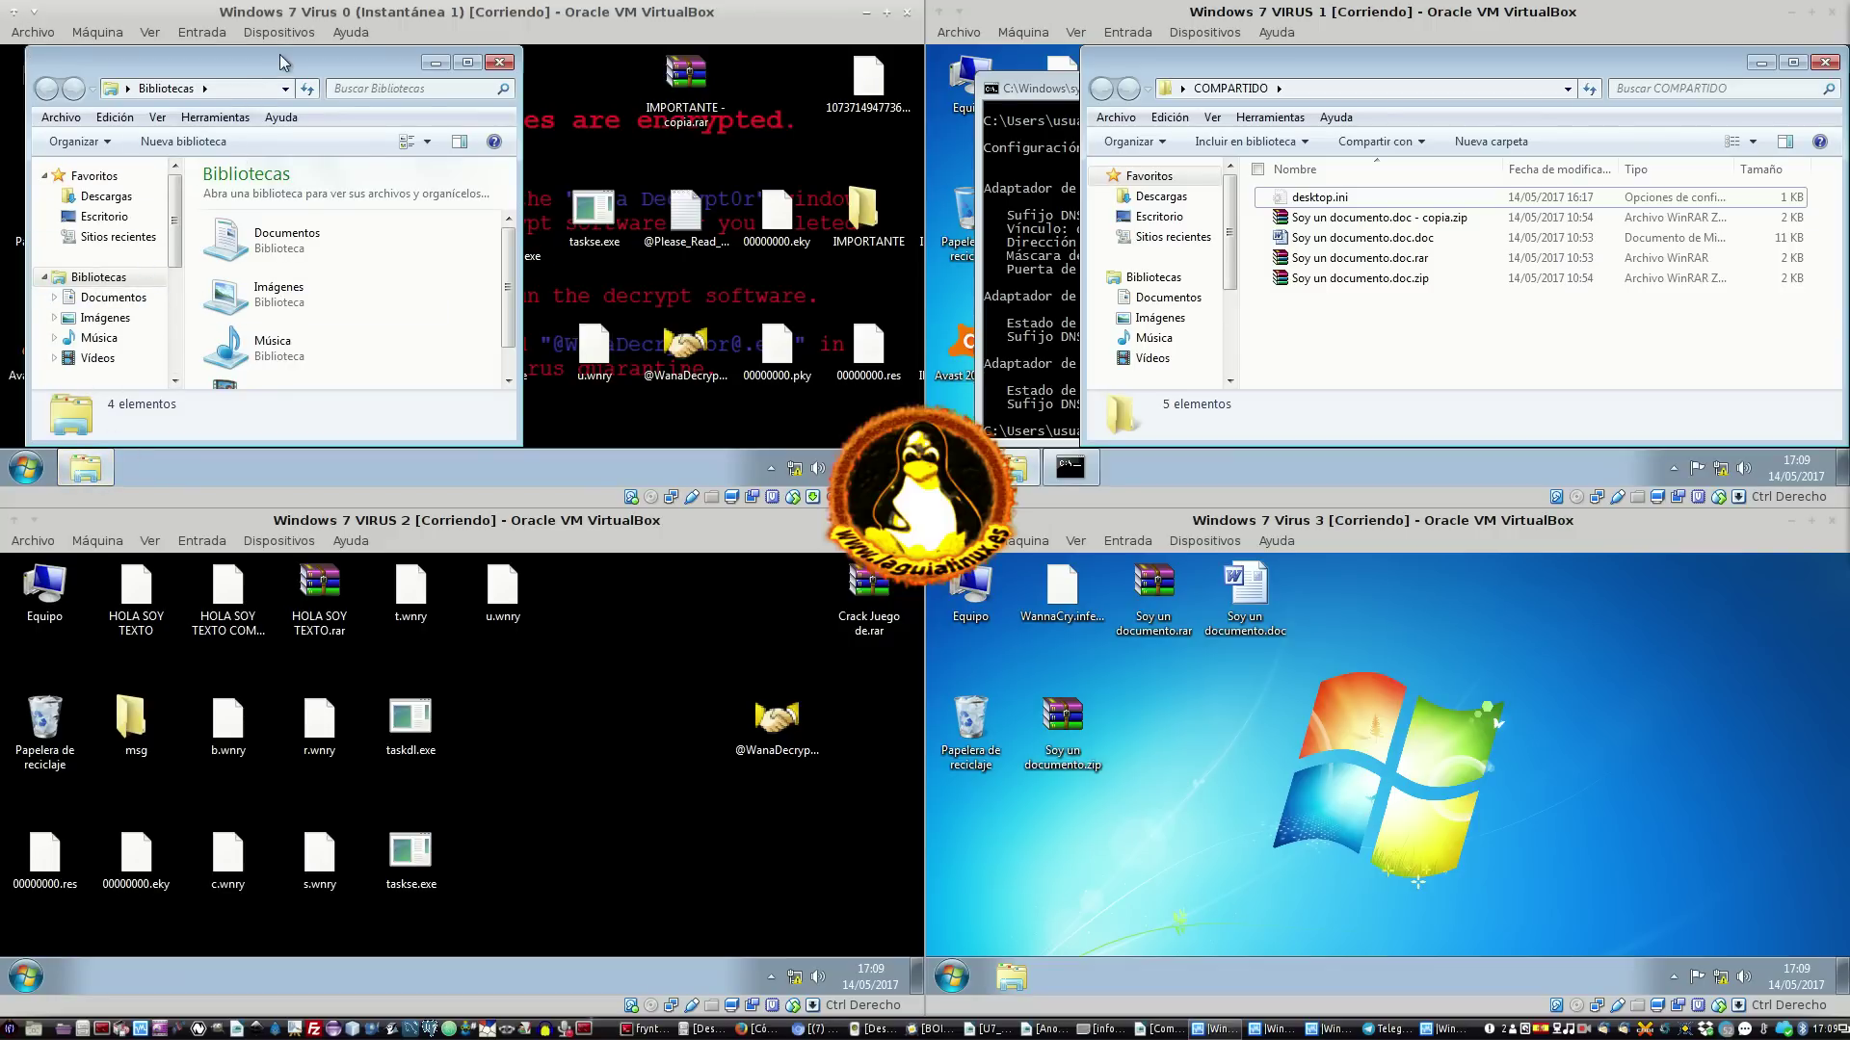
Maximise the Libraries window and look at the compartido Z: and Y: network shares
double_click(286, 62)
left_click_drag(142, 253, 139, 333)
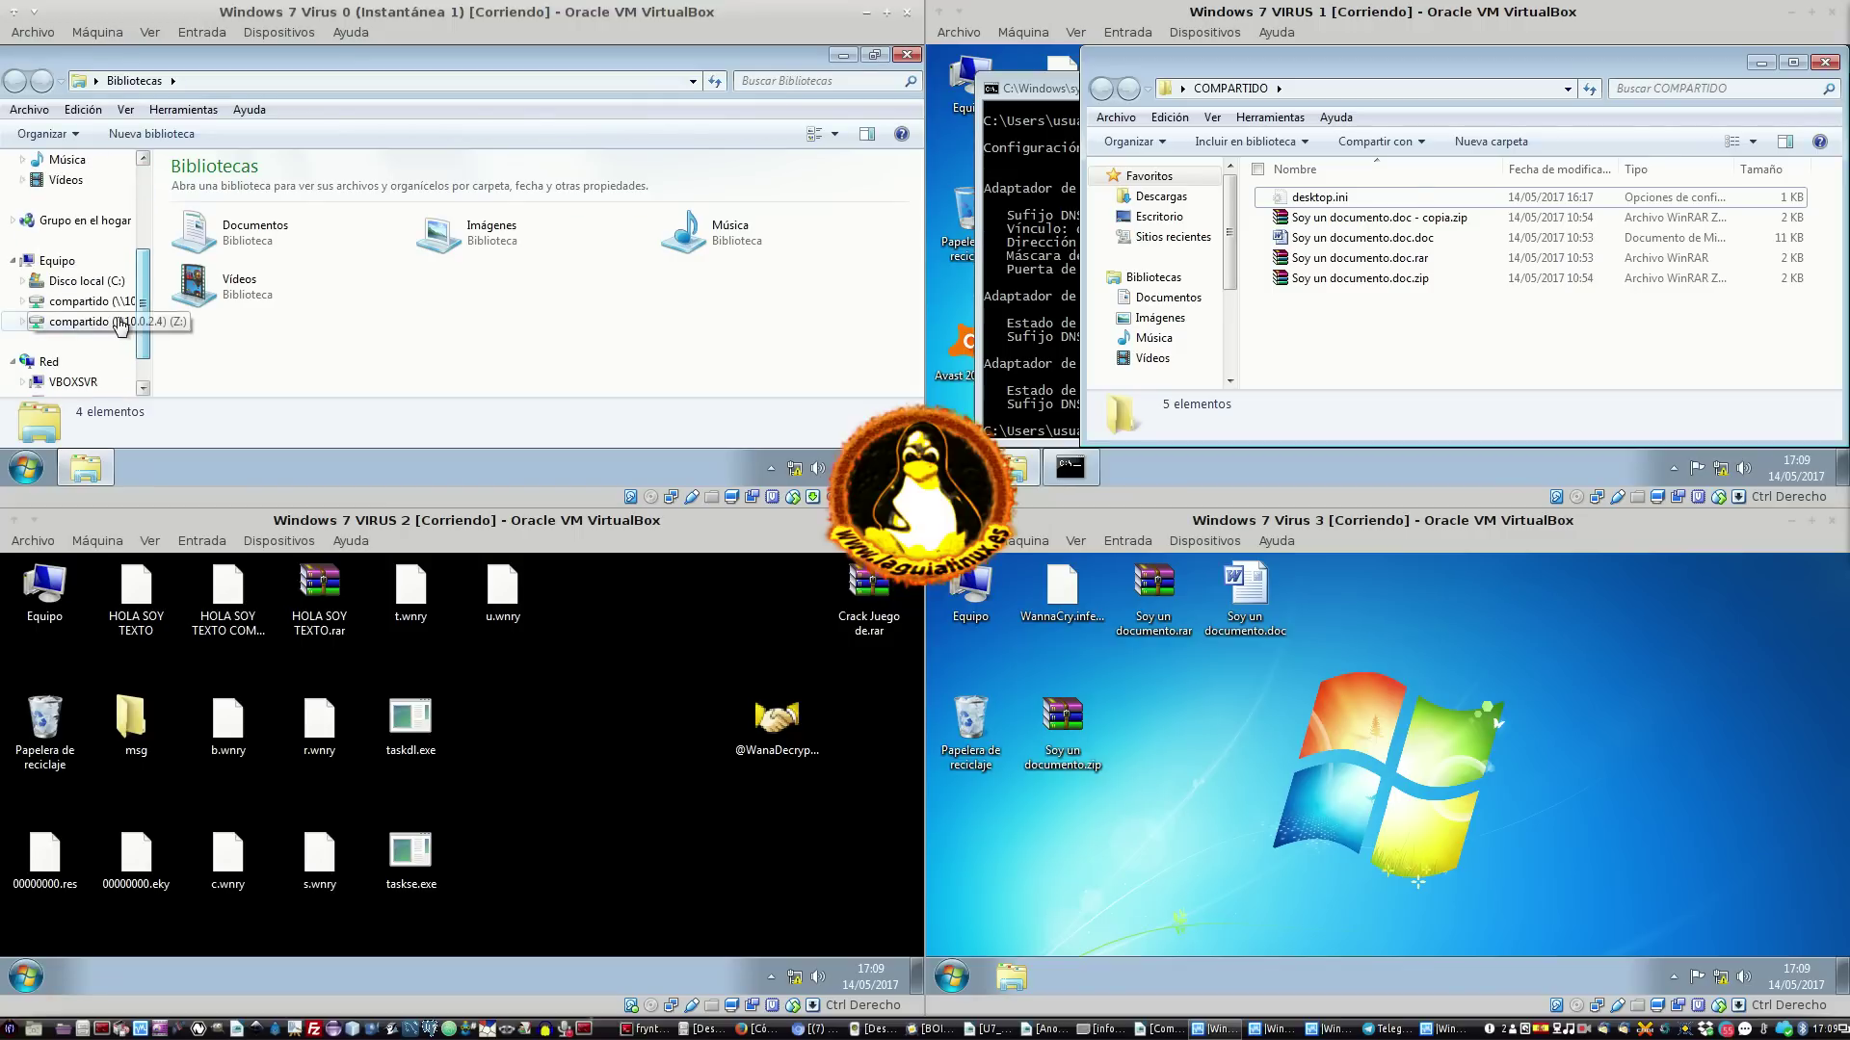
left_click(111, 321)
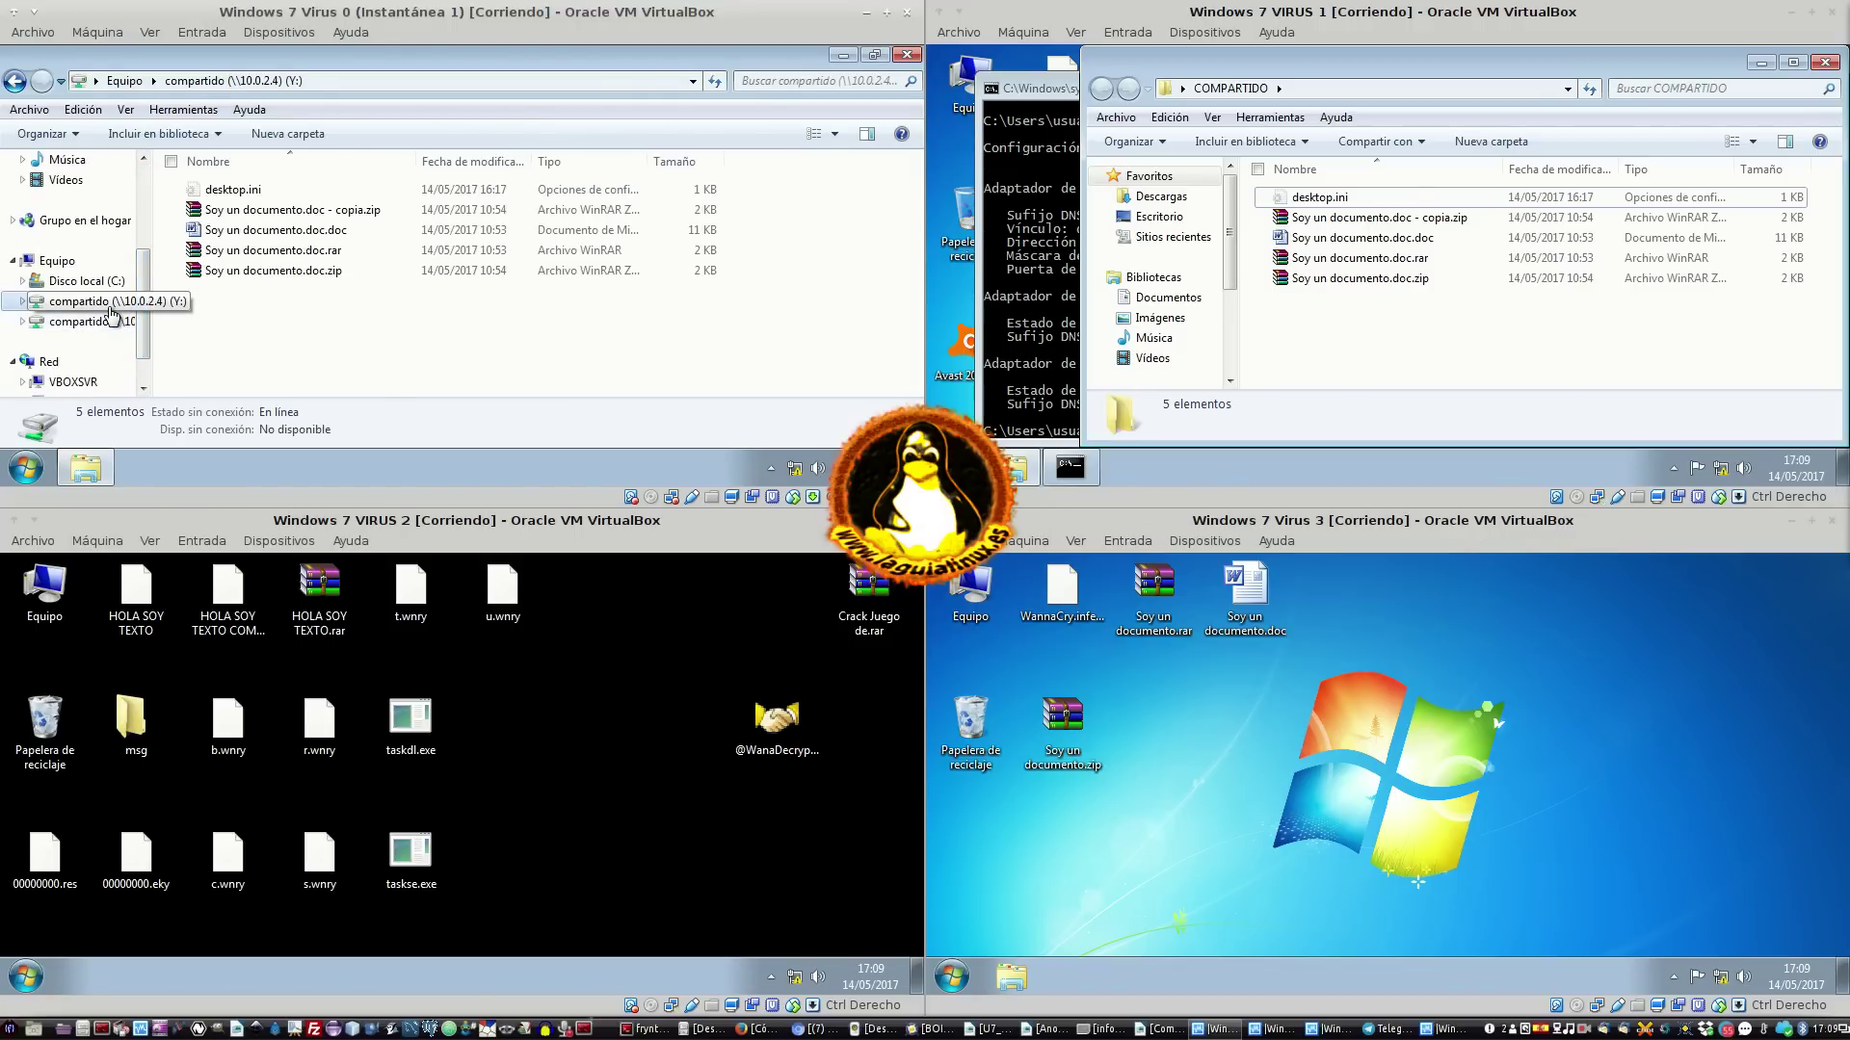
left_click(85, 305)
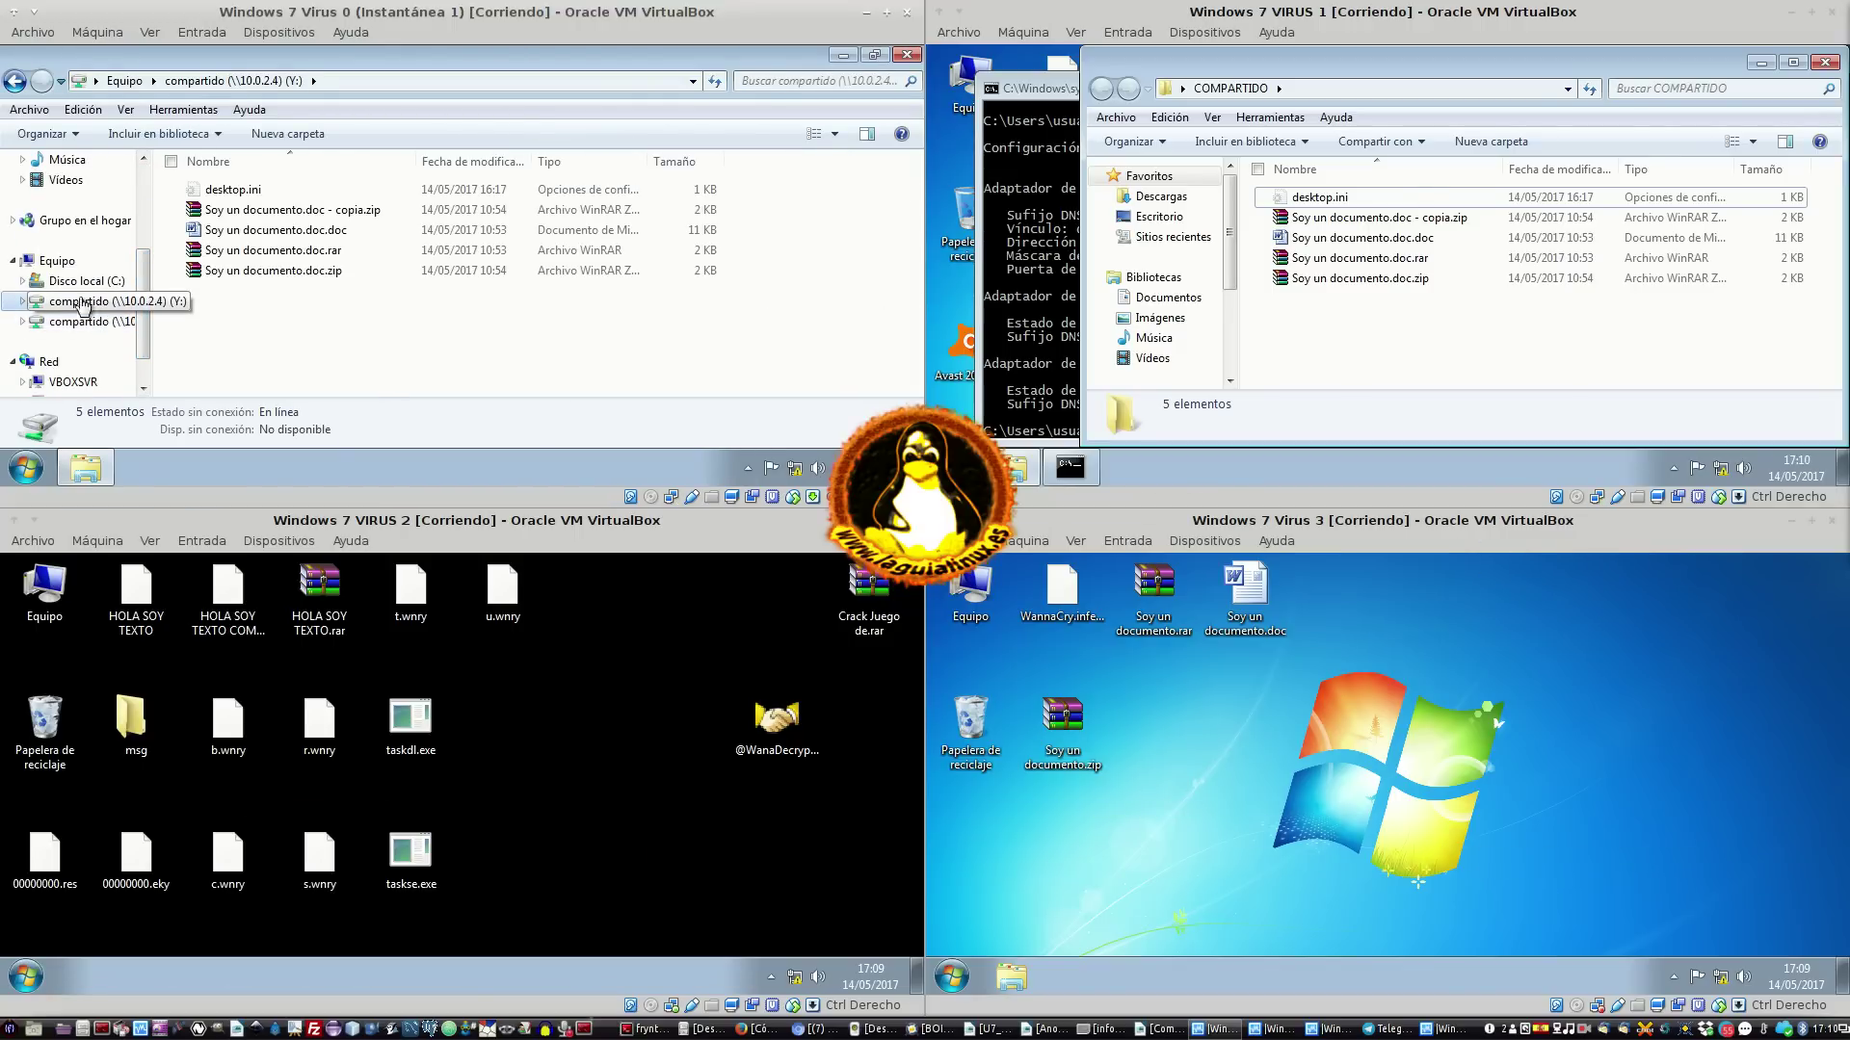
scroll(73, 334, "up", 3)
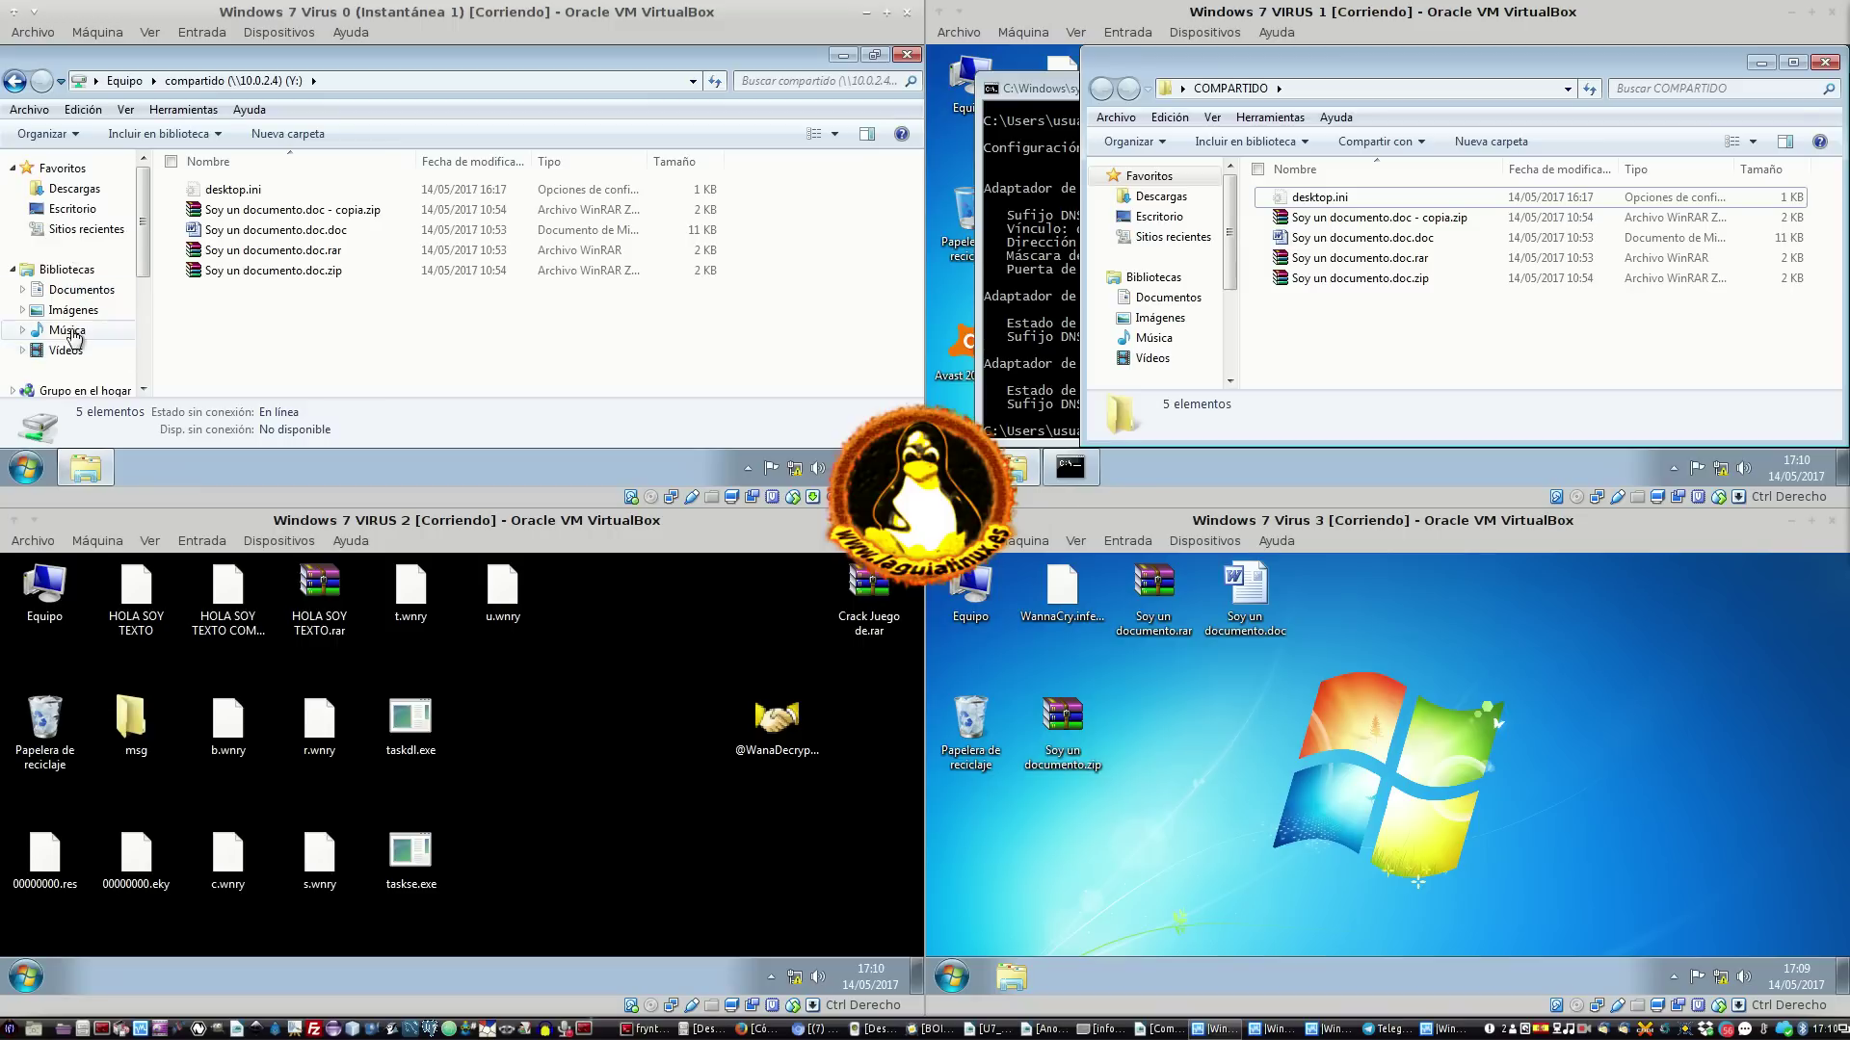
scroll(74, 335, "down", 3)
Browse C:\Archivos de programa\IMPORTANTE and inspect its IMPORTANTE files
left_click(135, 262)
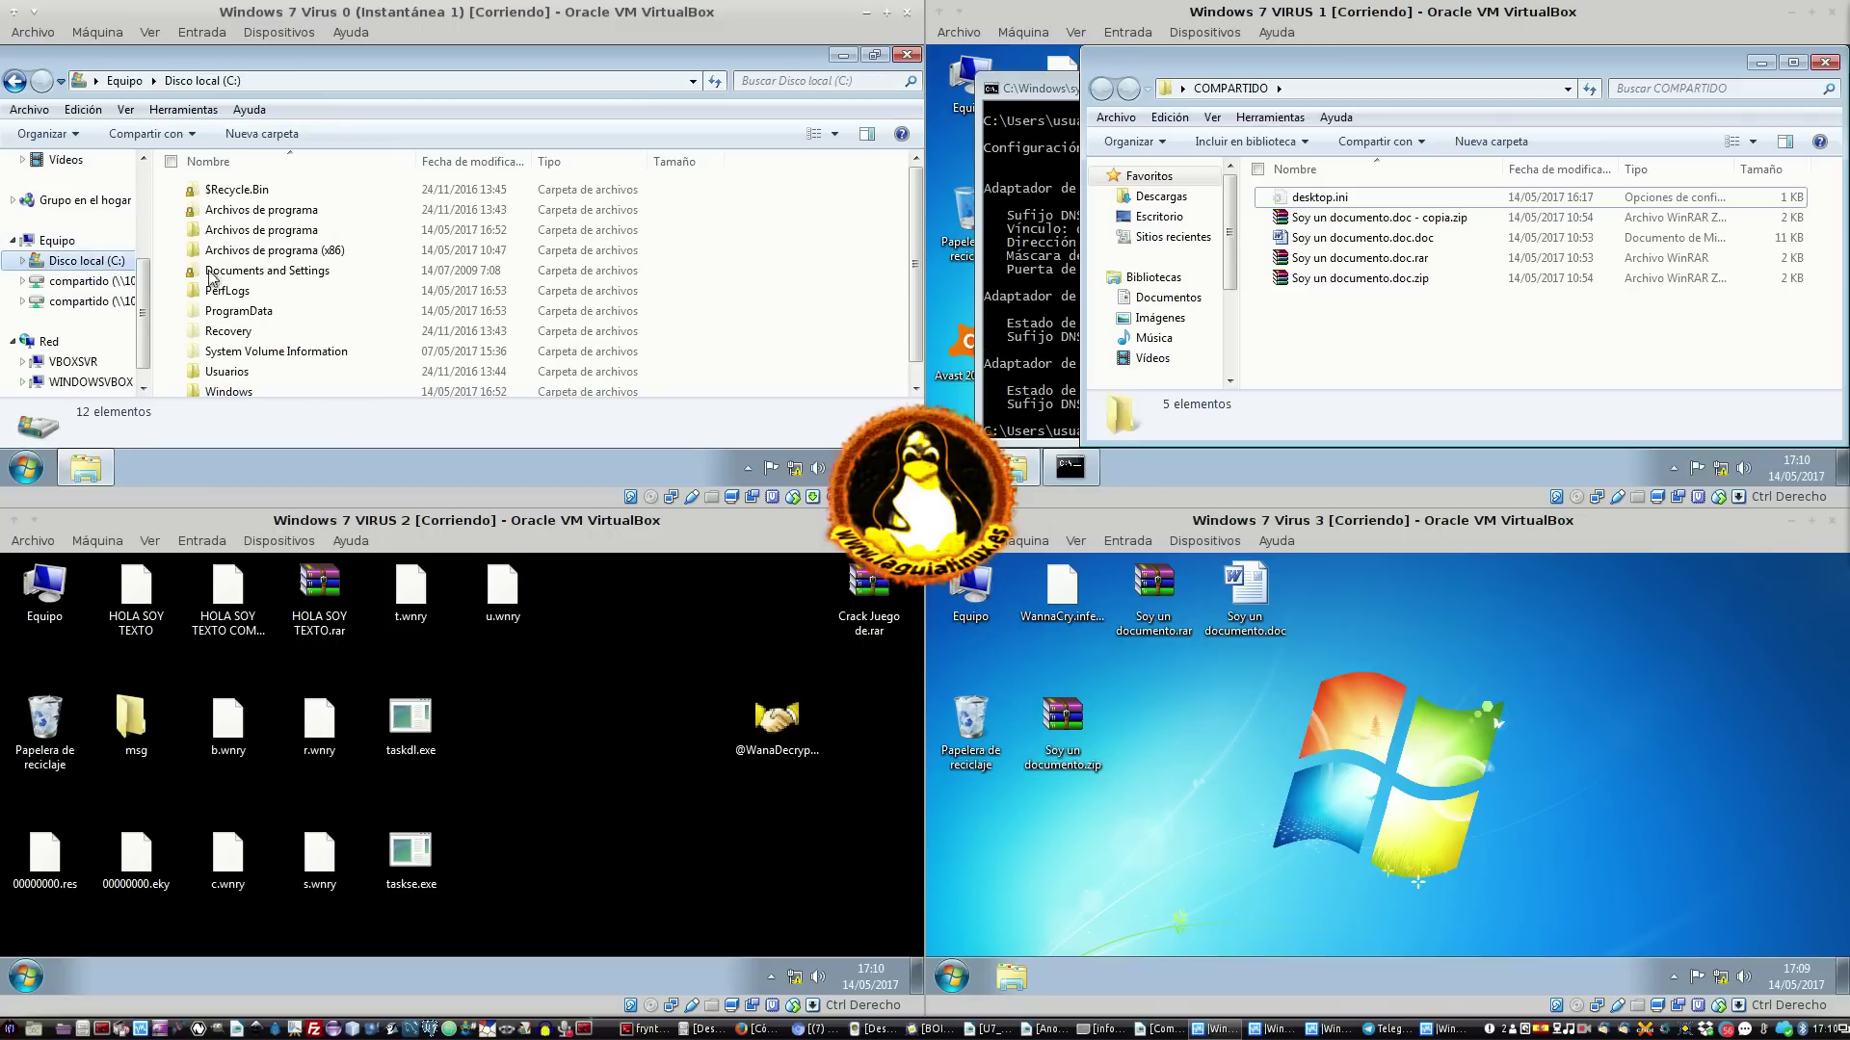
double_click(294, 235)
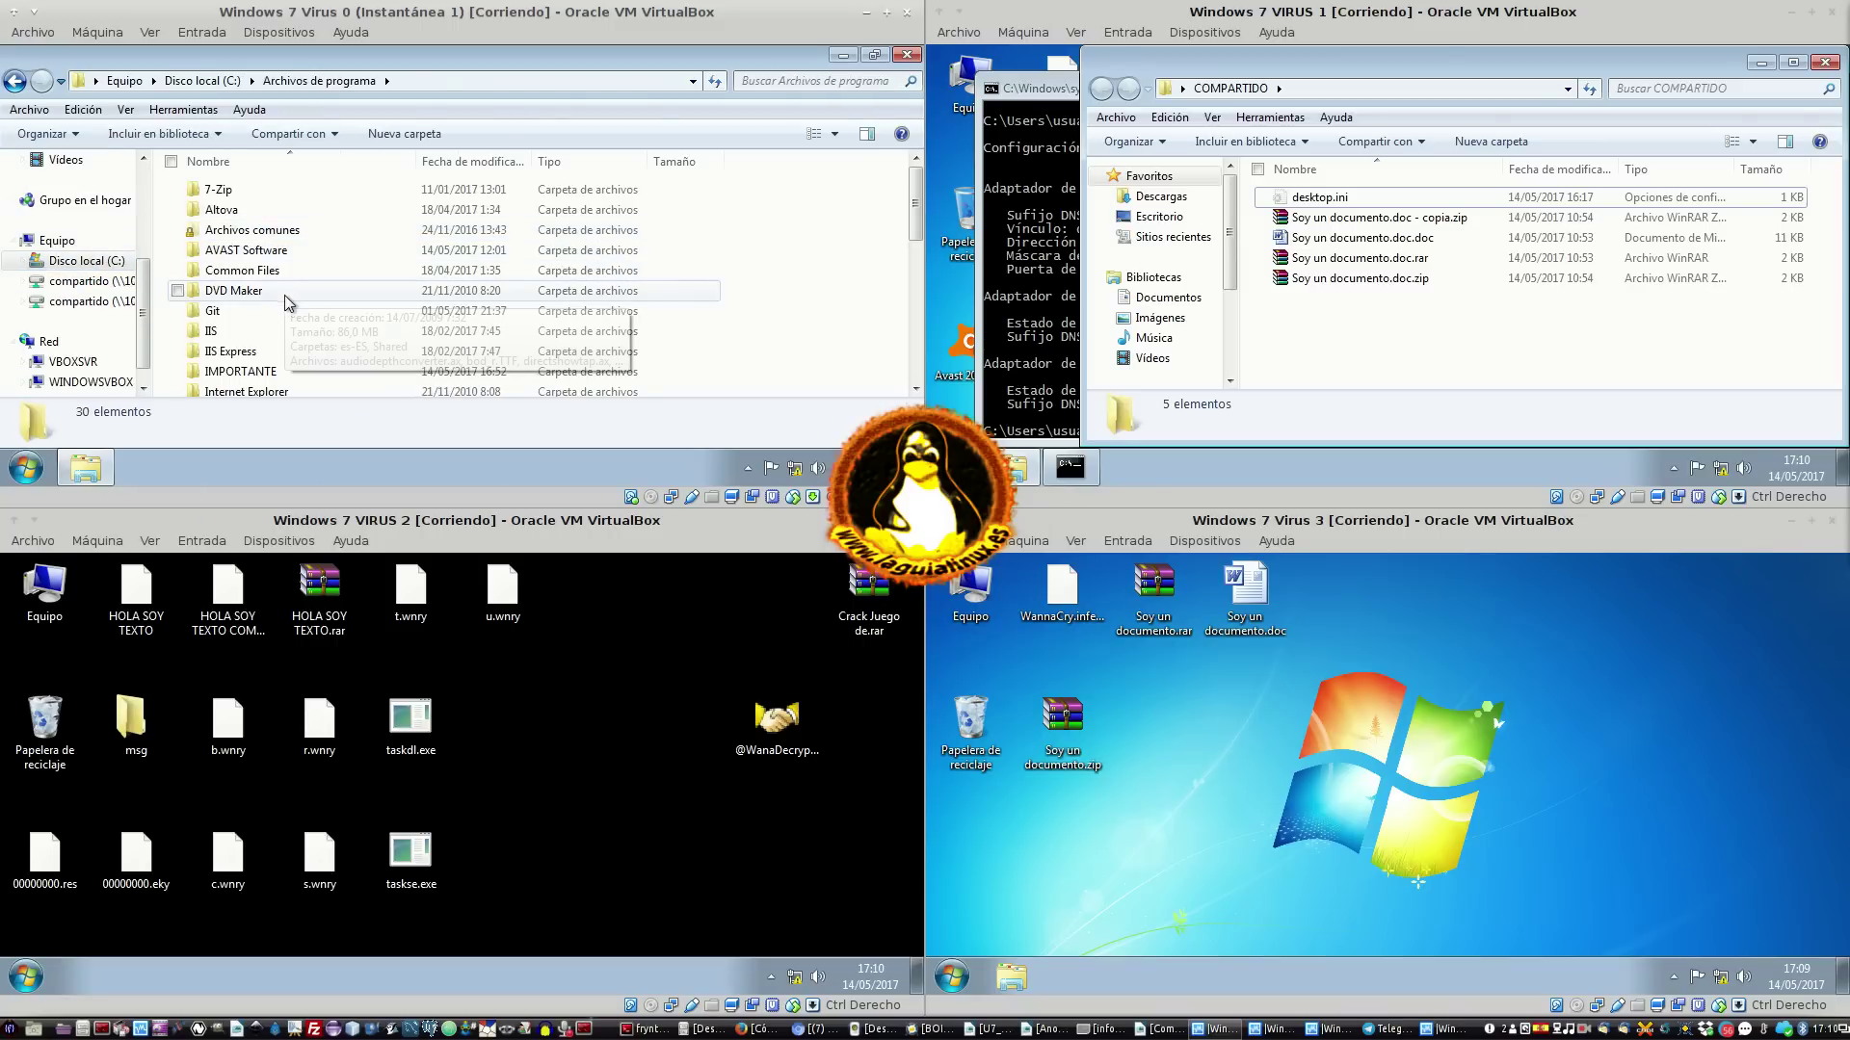
scroll(286, 303, "down", 2)
double_click(269, 272)
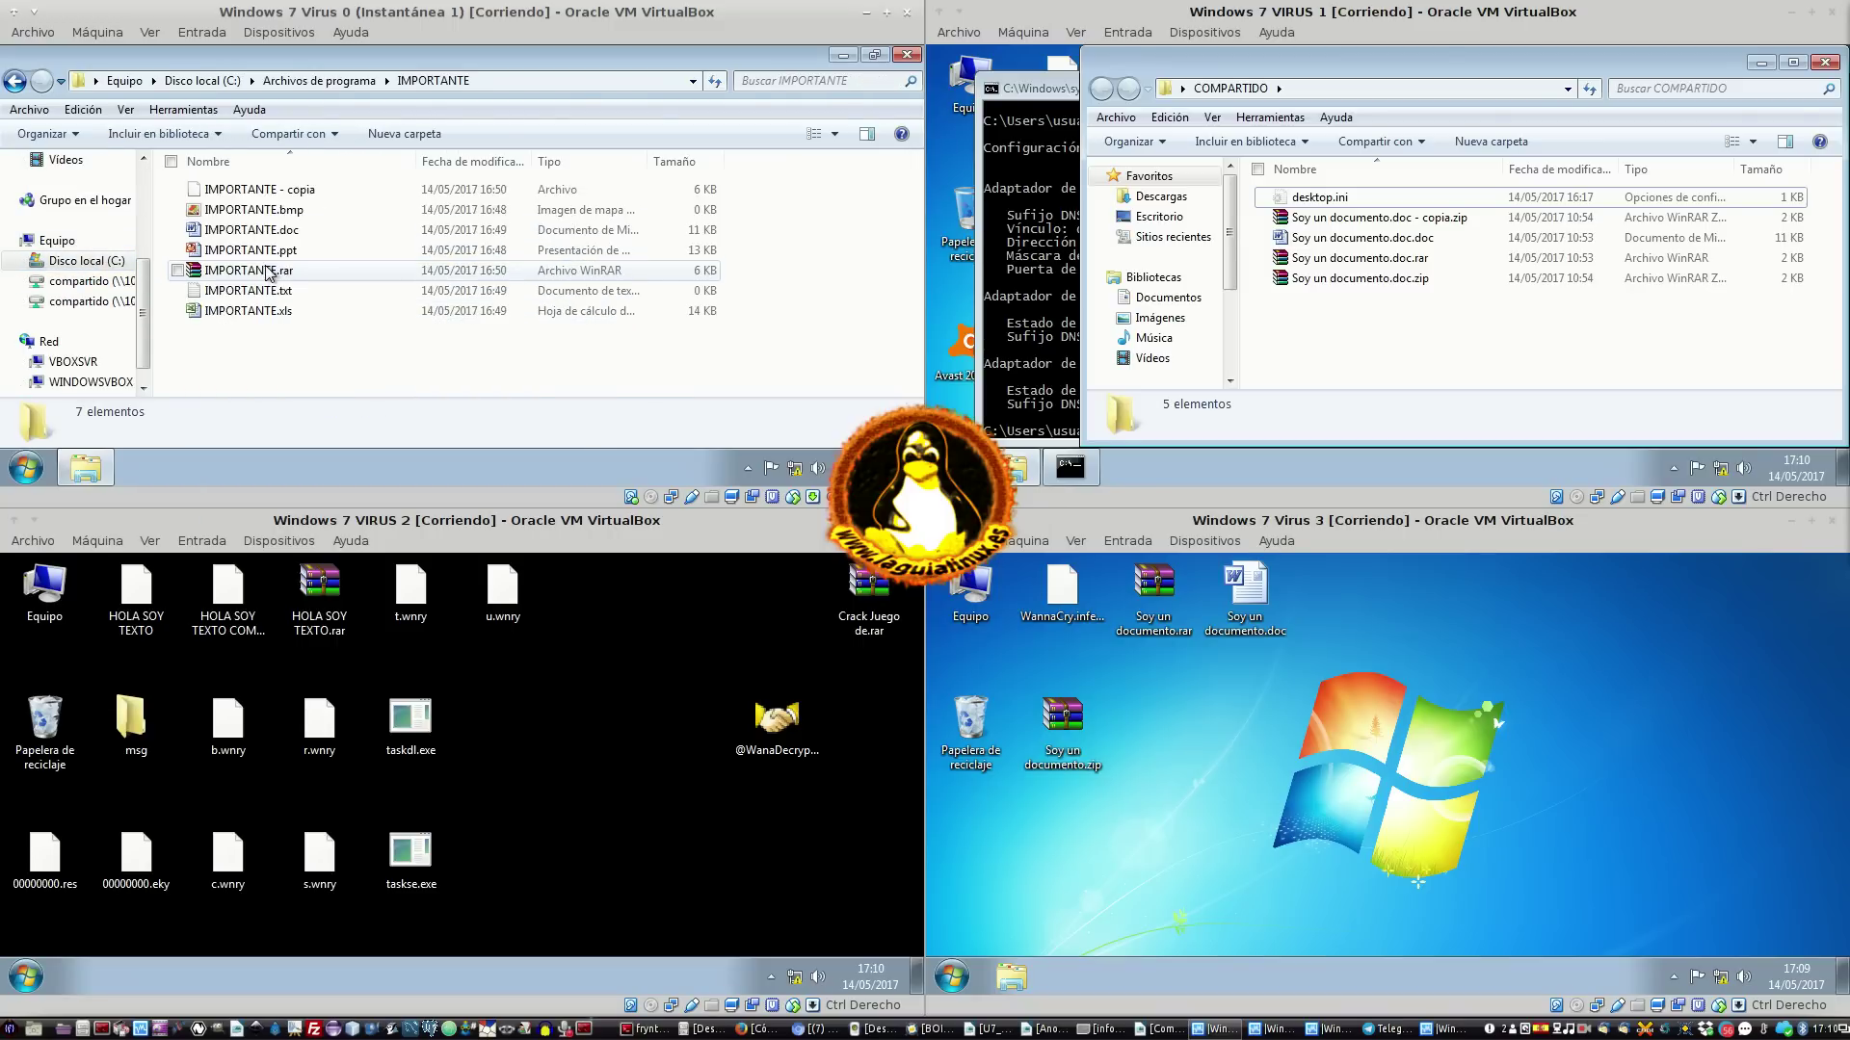
left_click(290, 193)
left_click(280, 252)
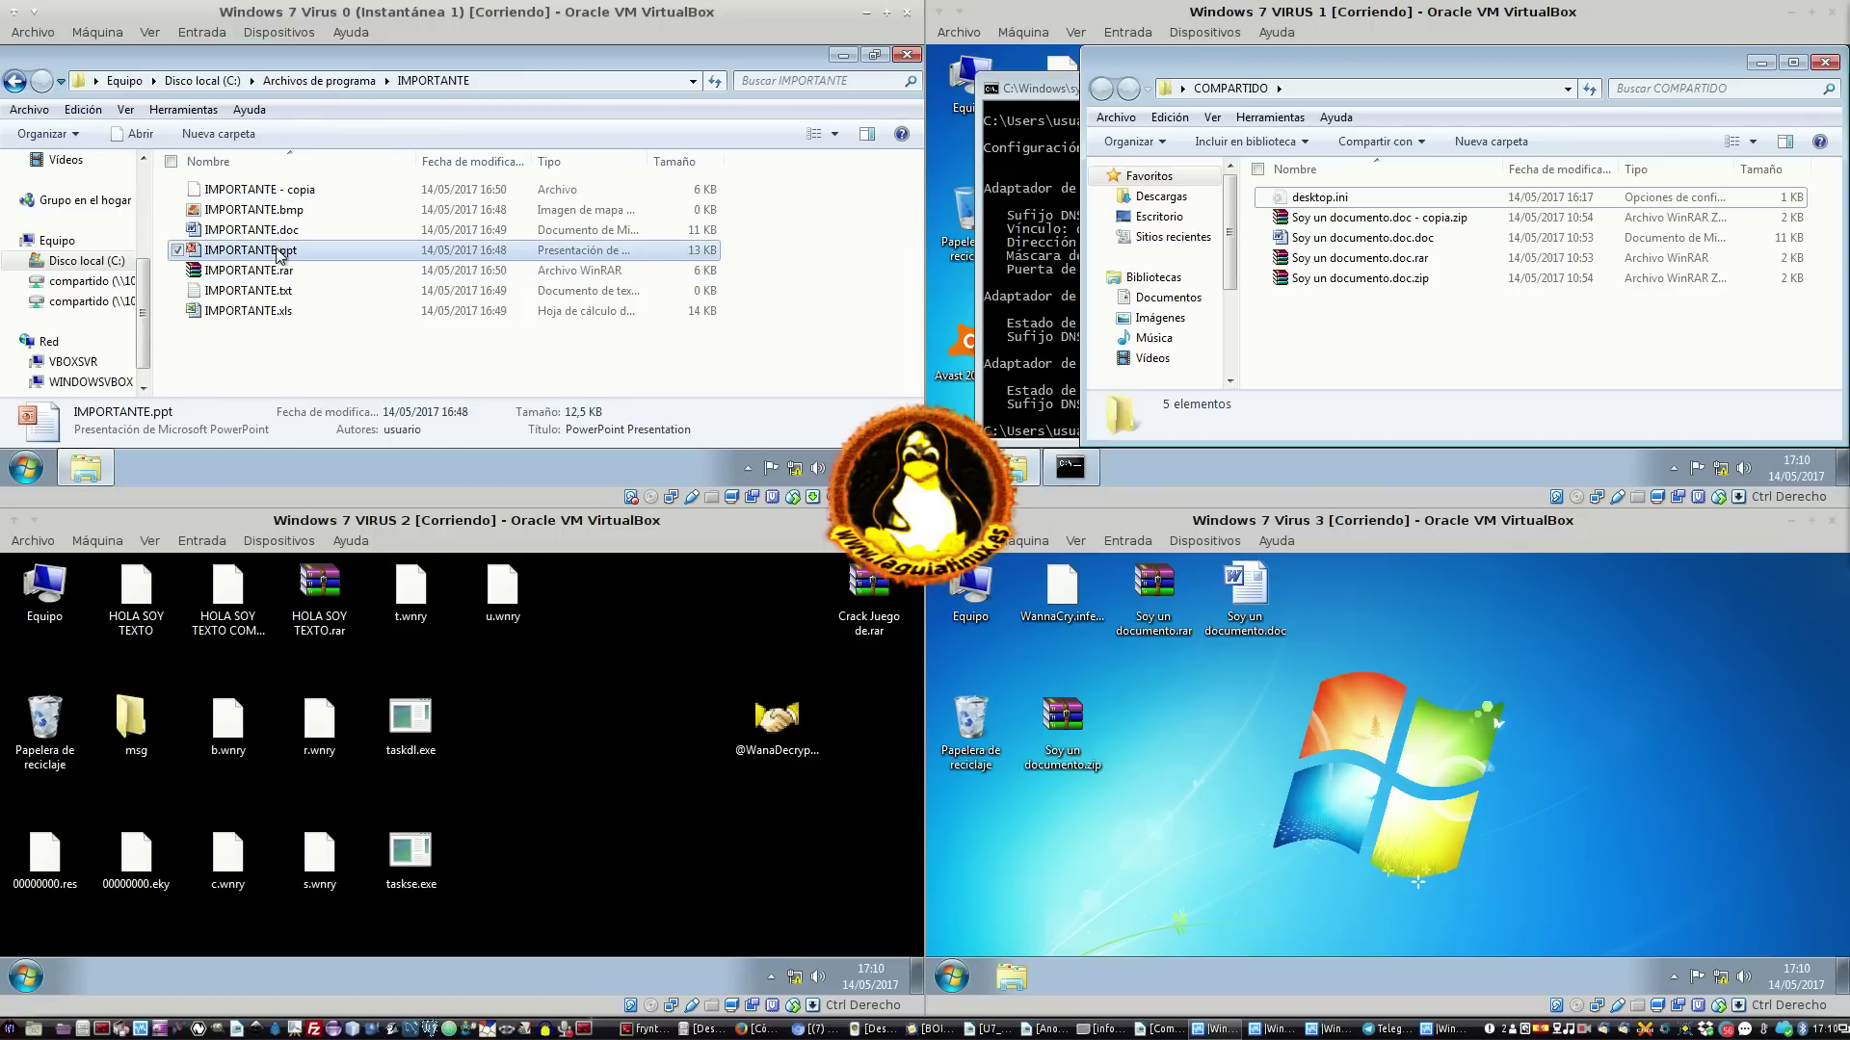
left_click(278, 314)
key("Up")
key("Up")
key("Up")
key("Up")
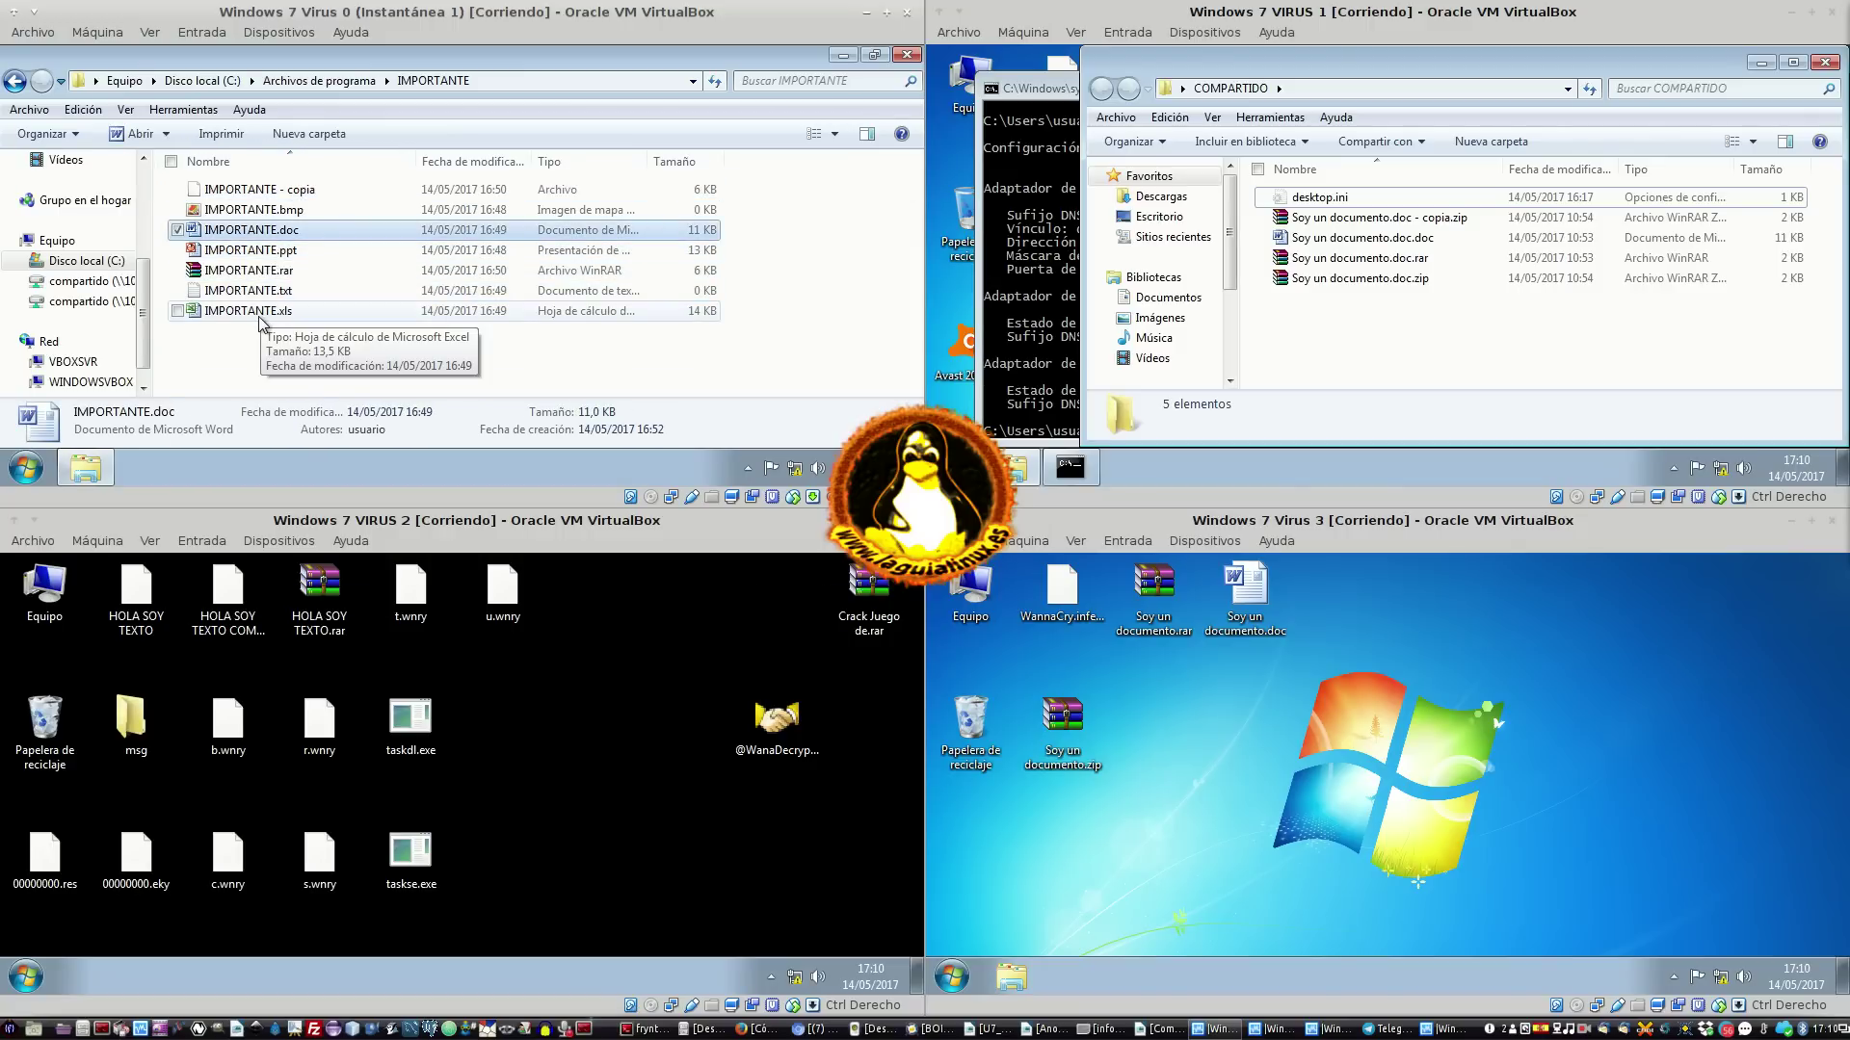
scroll(122, 321, "down", 1)
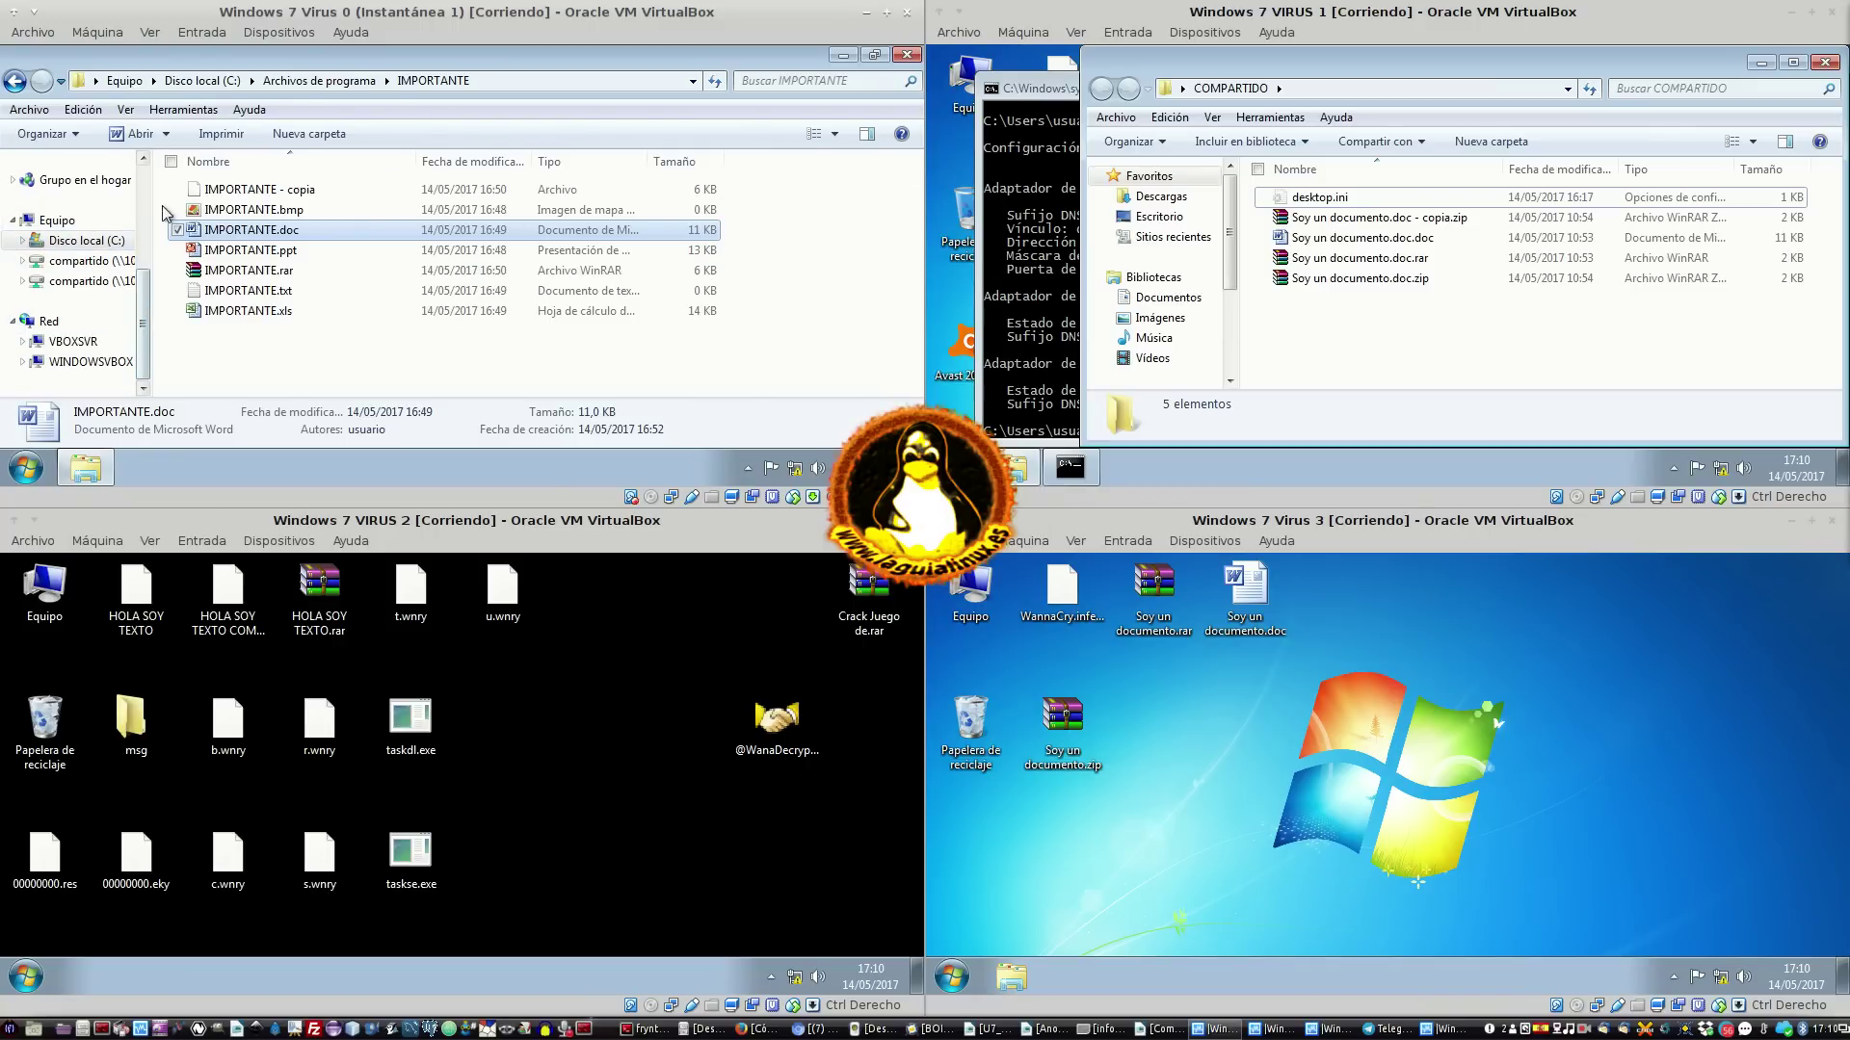
Inspect the files in C:\Windows\IMPORTANTE, then restore the Explorer window down
left_click(299, 80)
left_click(202, 80)
scroll(339, 354, "down", 1)
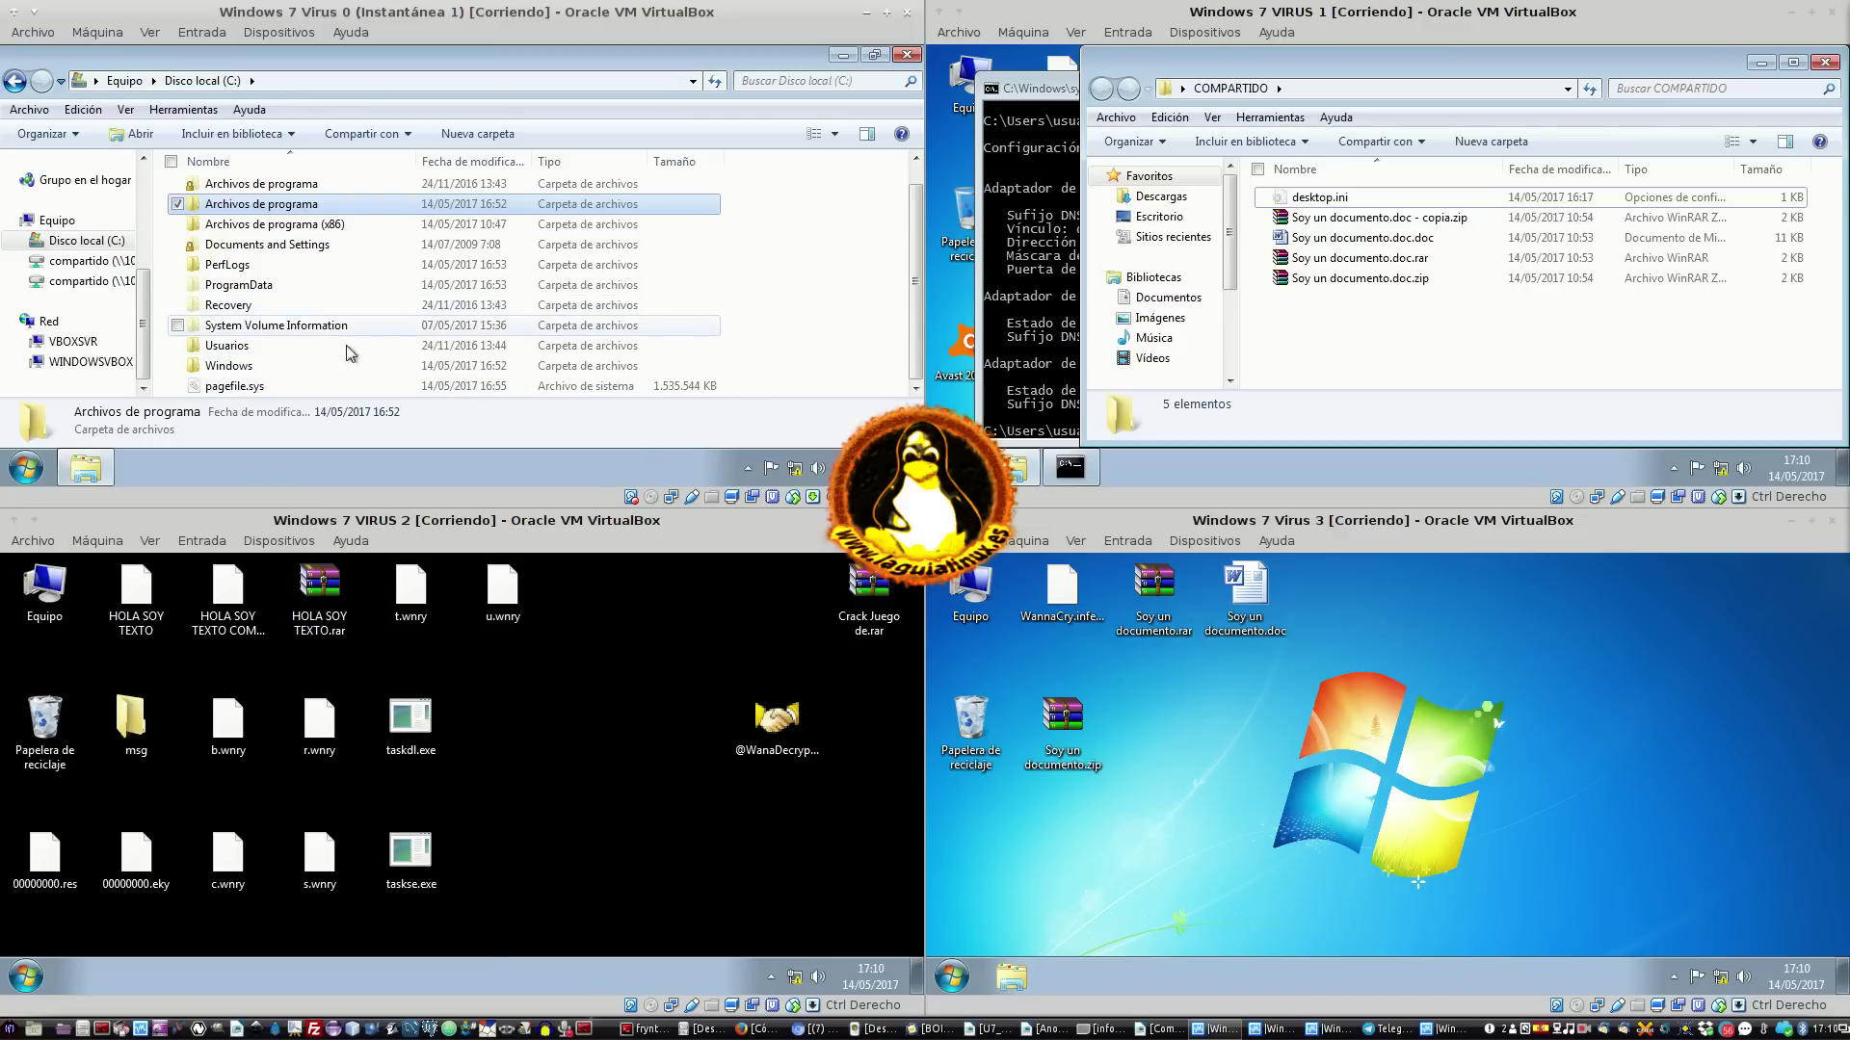
double_click(266, 372)
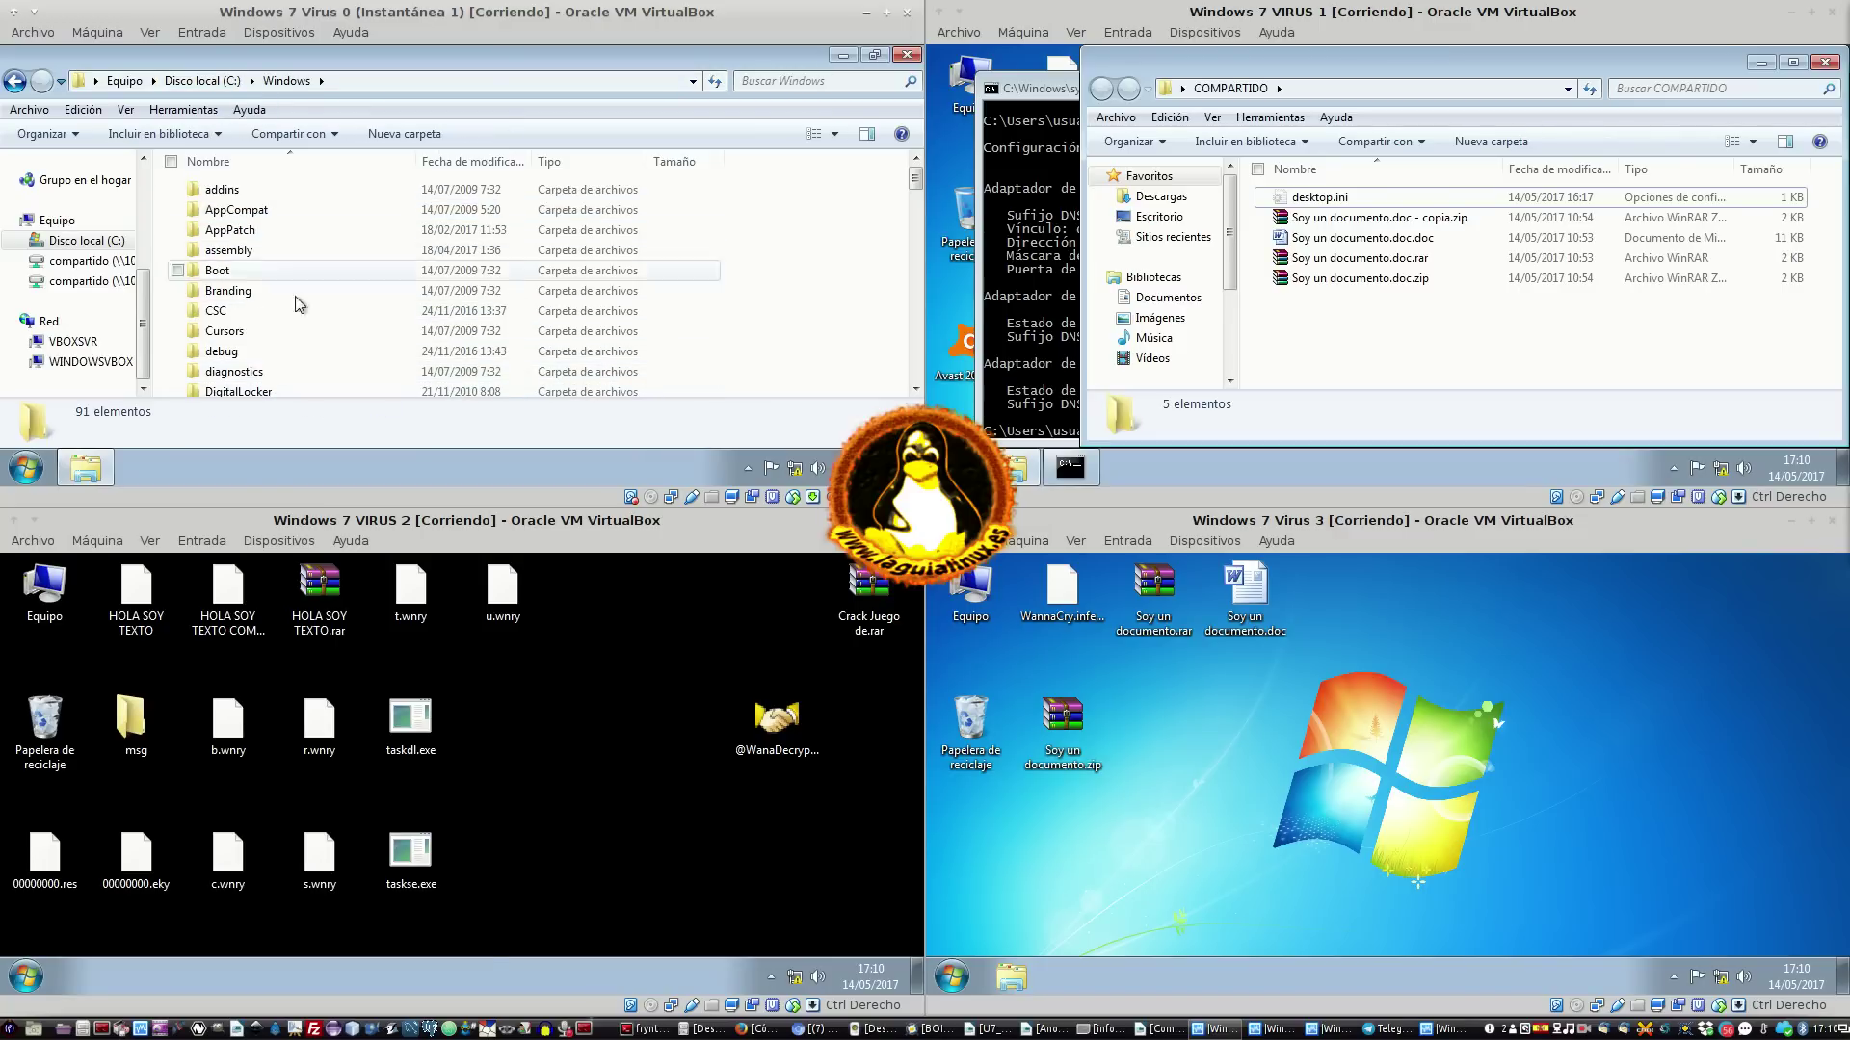
scroll(269, 332, "down", 2)
scroll(271, 318, "down", 3)
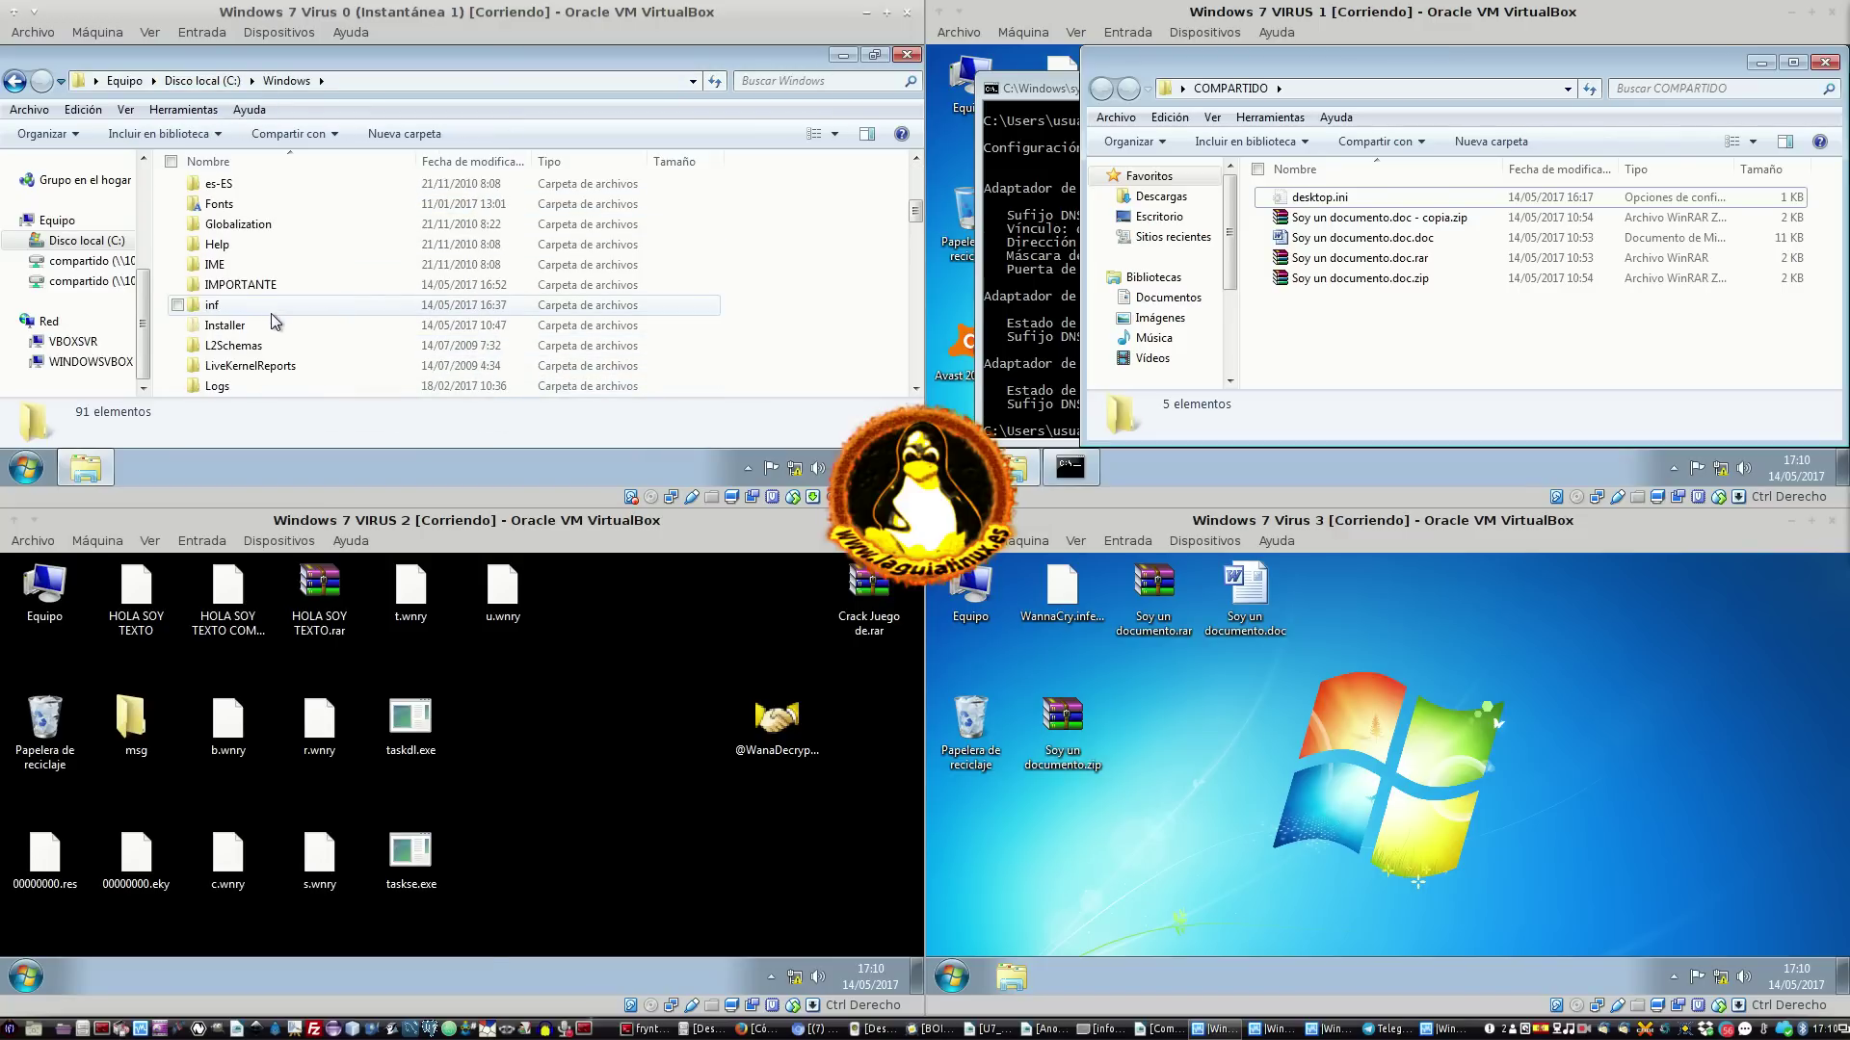
double_click(268, 289)
key("Down")
key("Down")
key("Down")
key("Down")
key("Down")
key("Down")
key("Down")
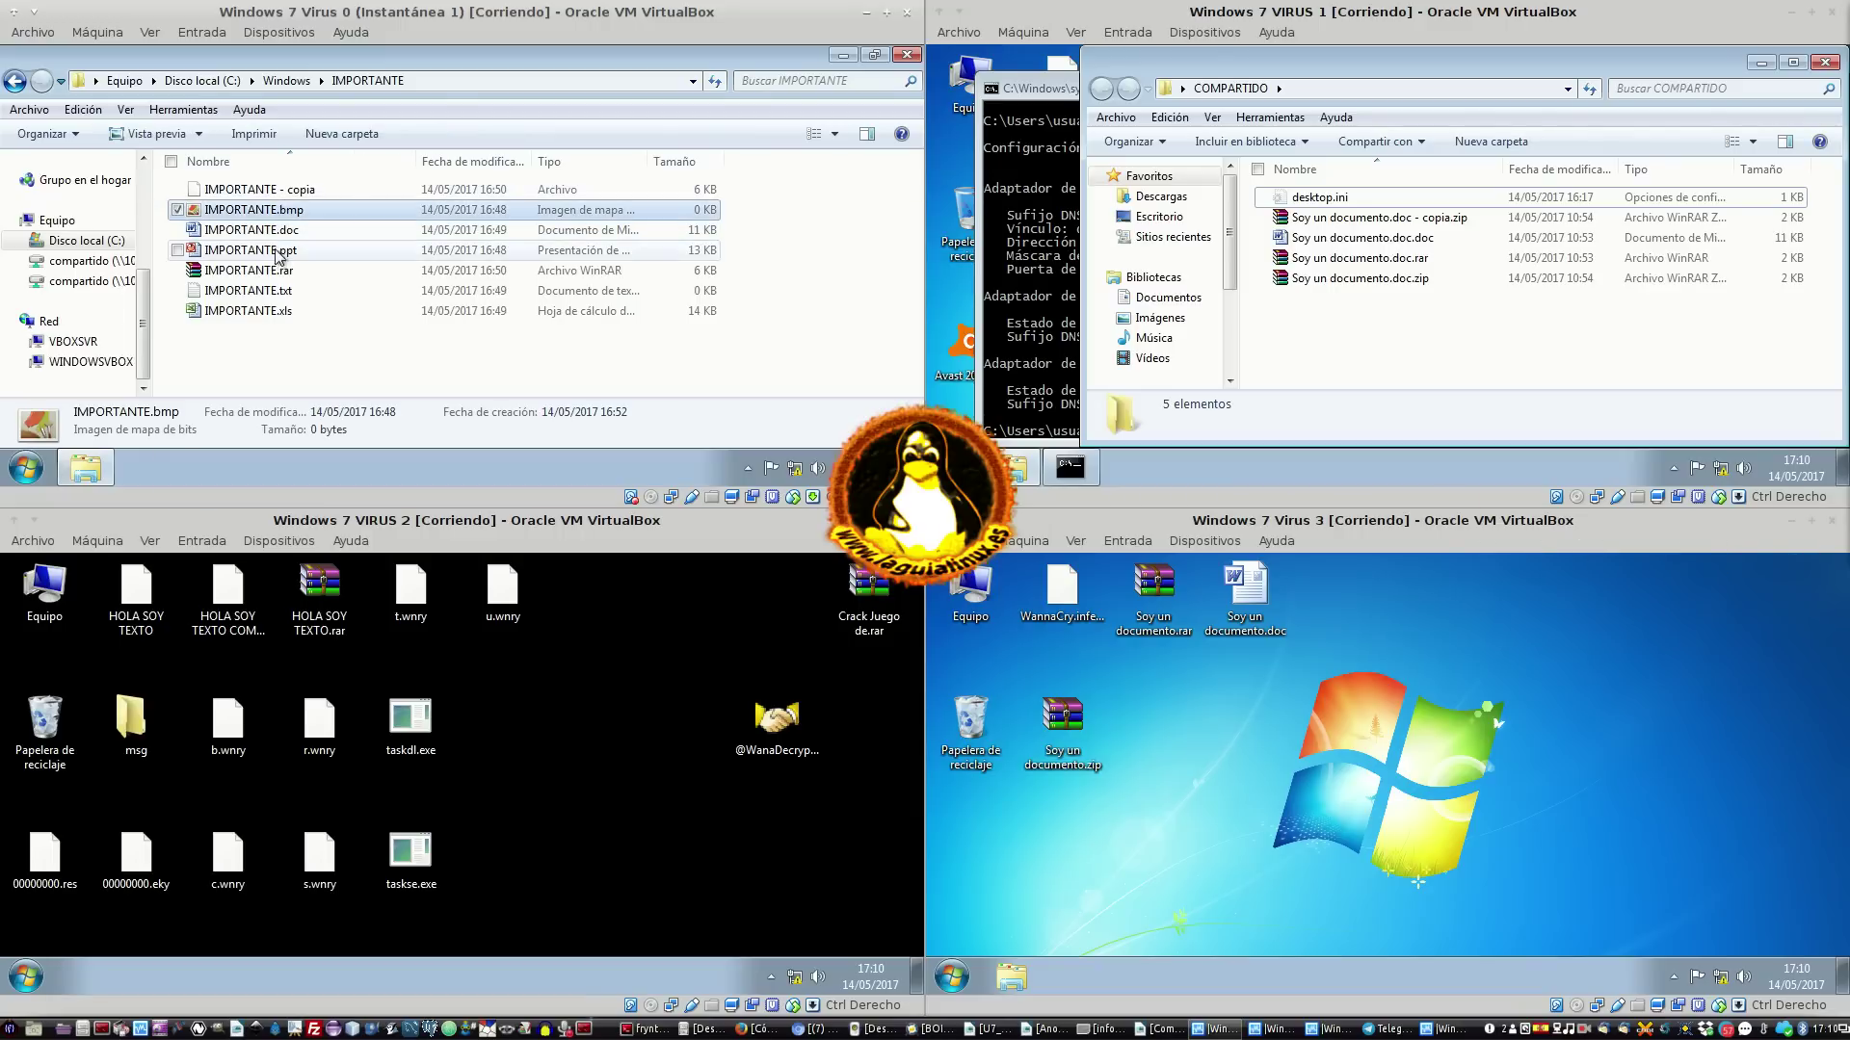
key("Up")
key("Up")
key("Up")
key("Up")
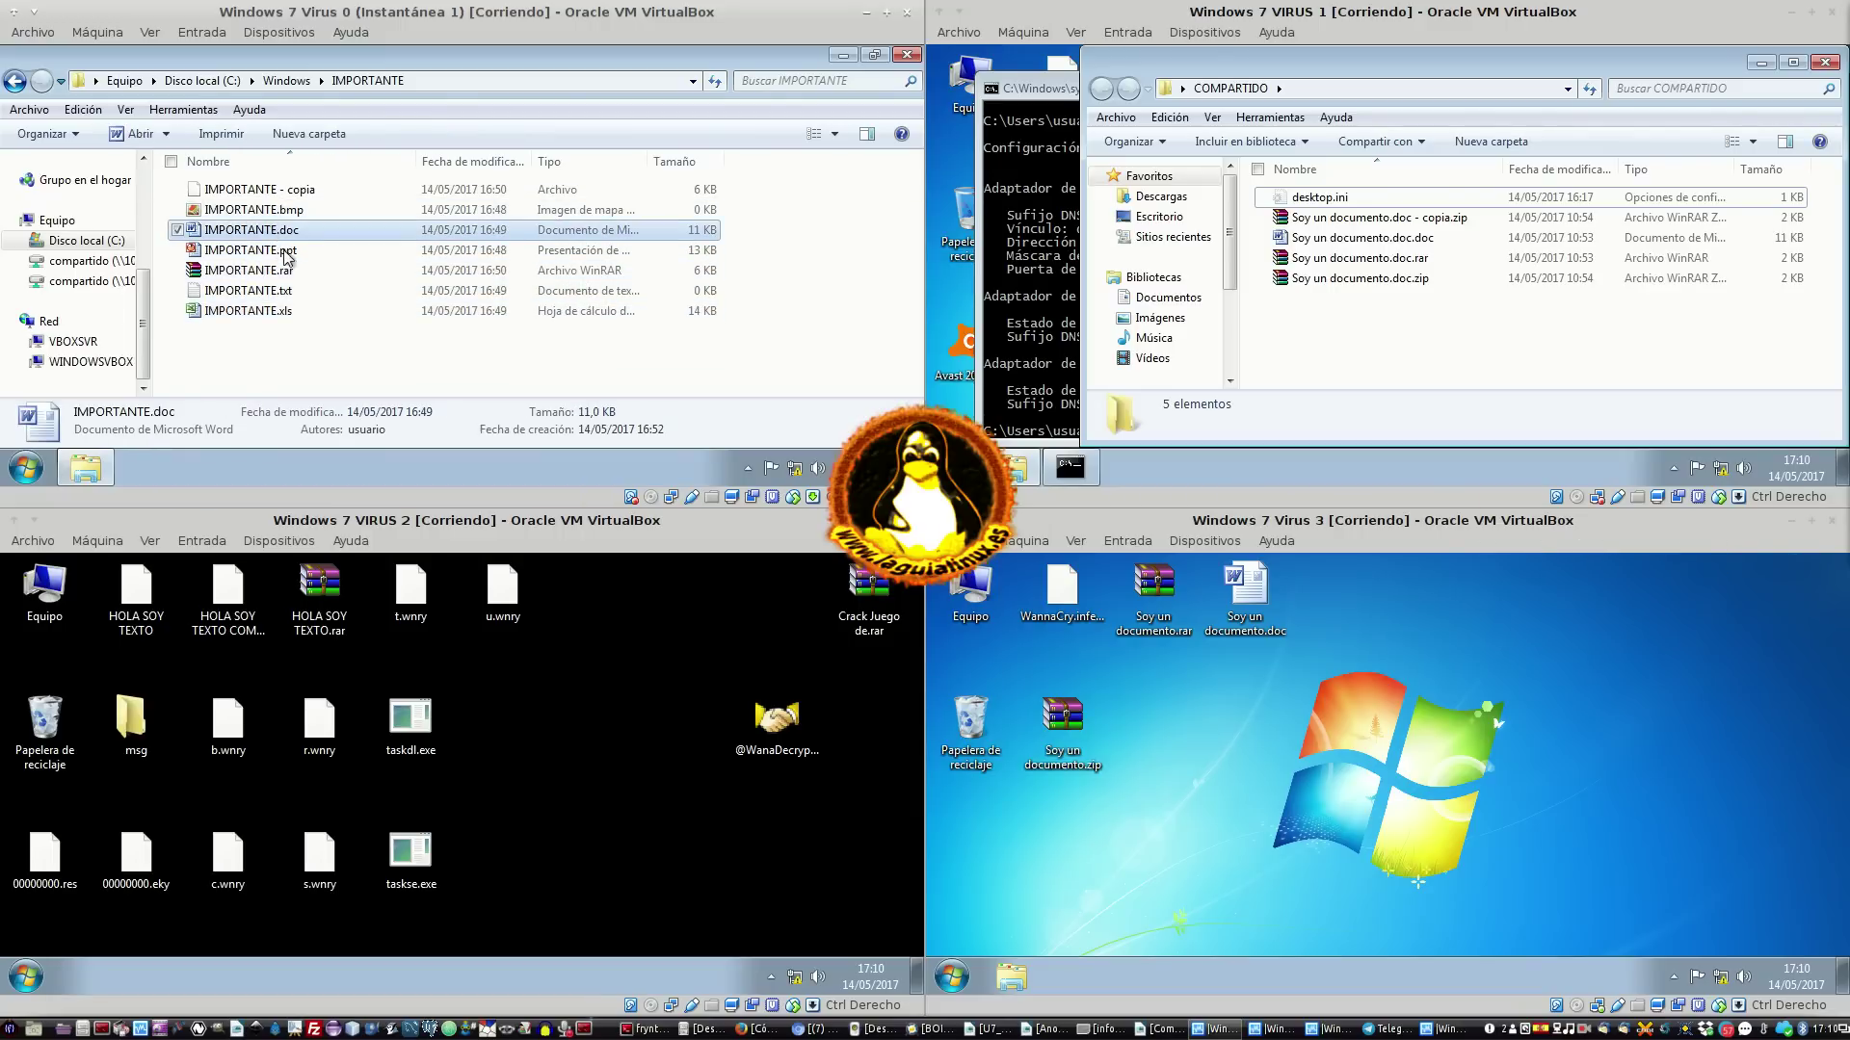
key("Down")
key("Down")
key("Down")
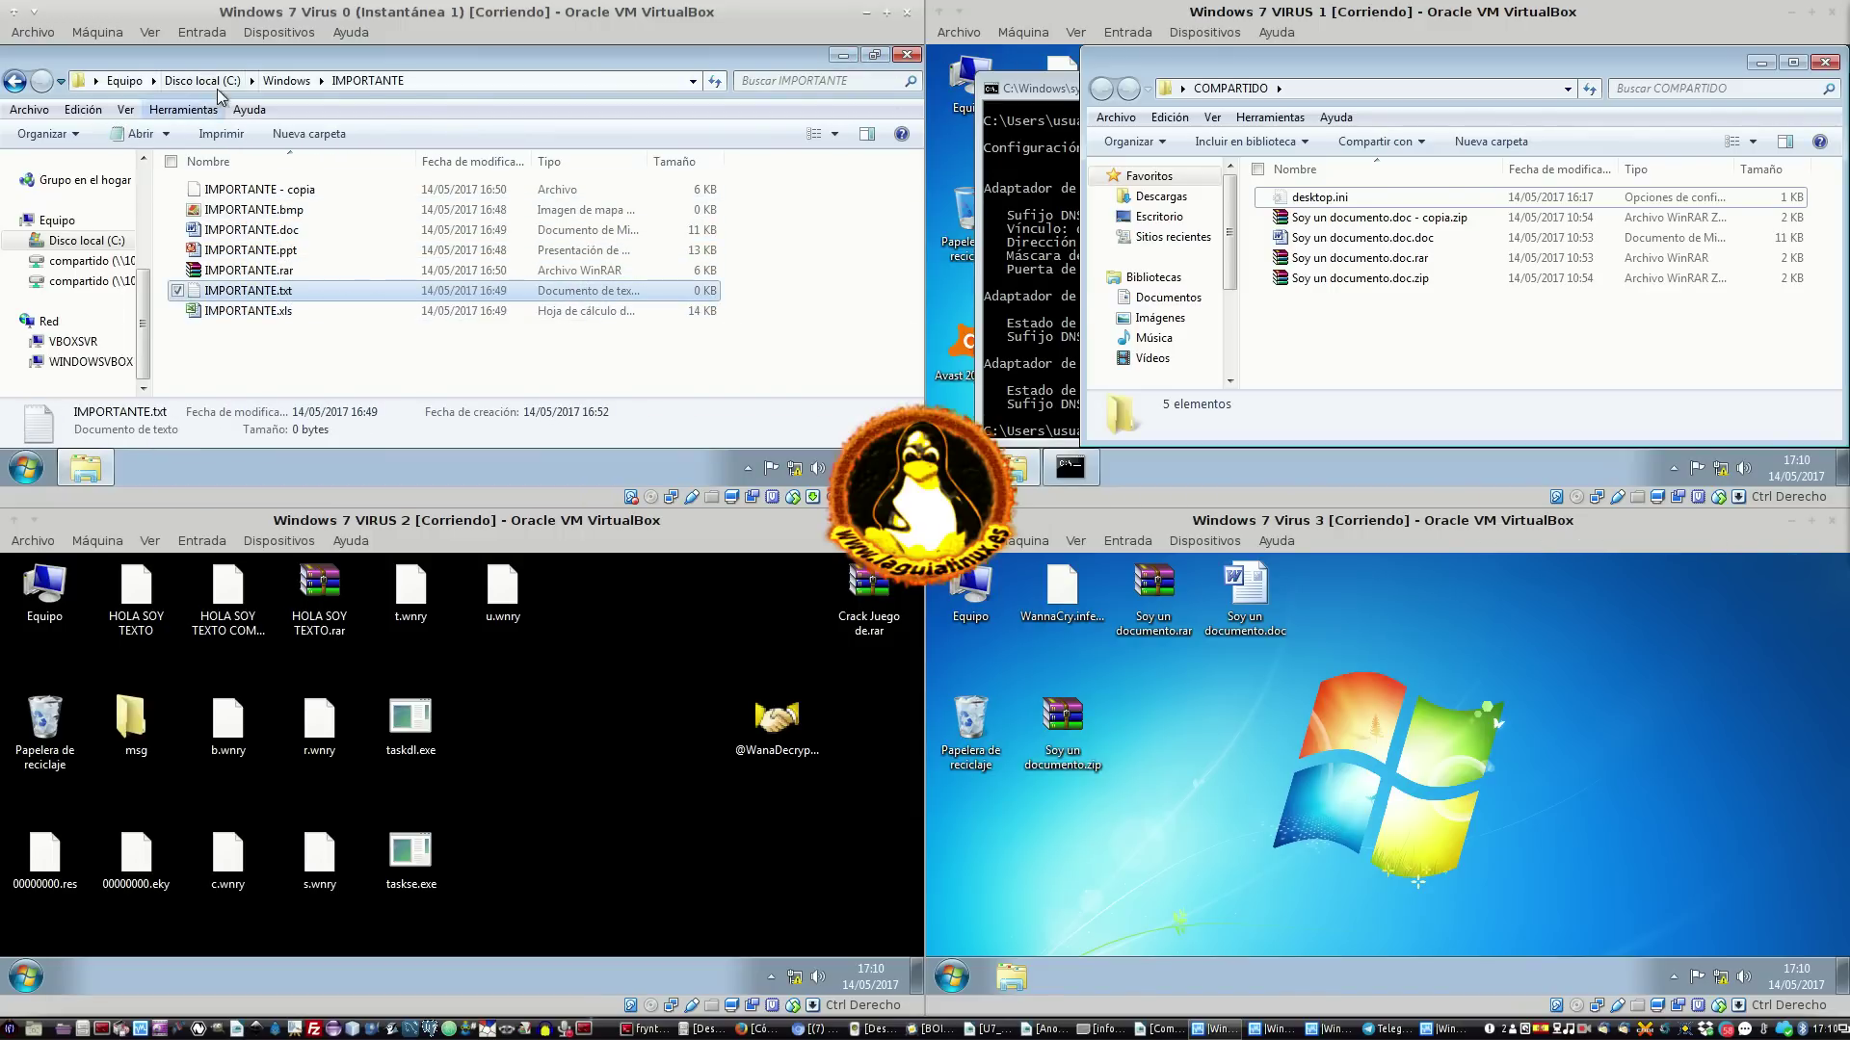
left_click(877, 60)
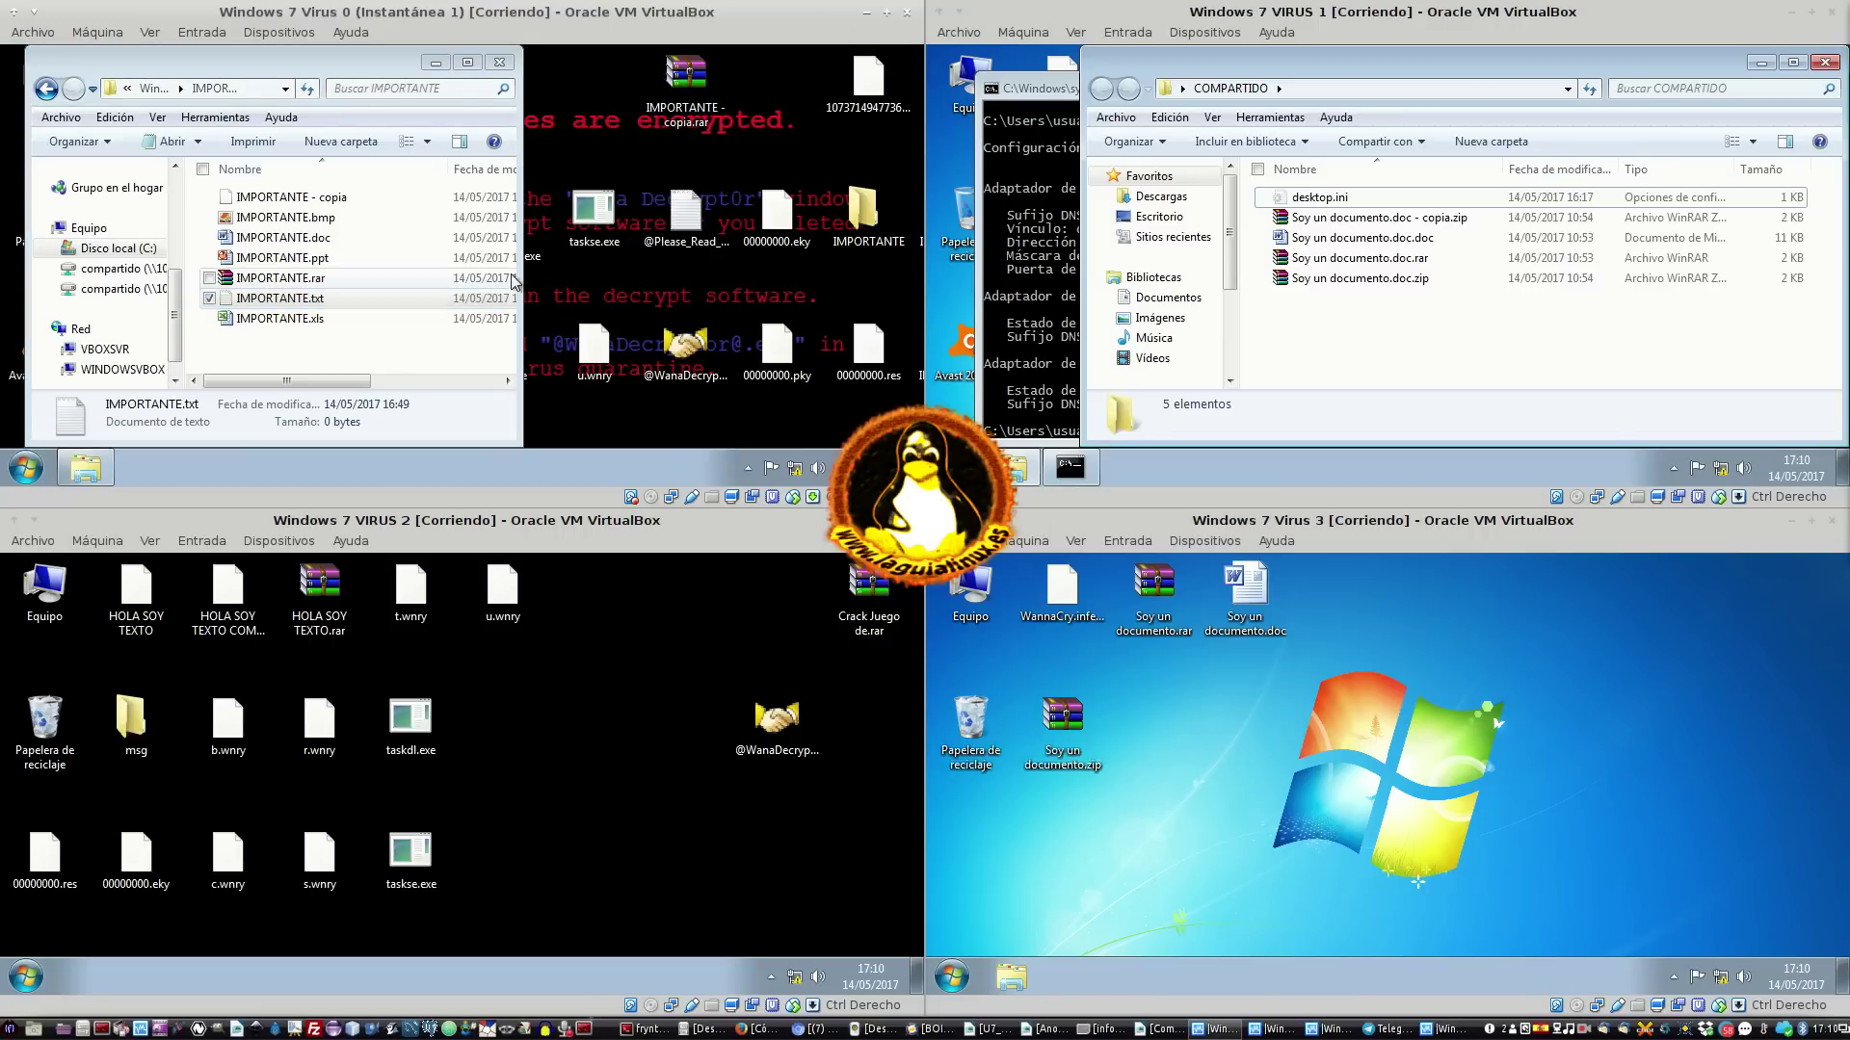
mouse_move(324, 54)
left_mouse_down()
mouse_move(210, 64)
mouse_move(308, 160)
mouse_move(236, 92)
mouse_move(326, 85)
mouse_move(320, 62)
left_mouse_up()
left_click(503, 202)
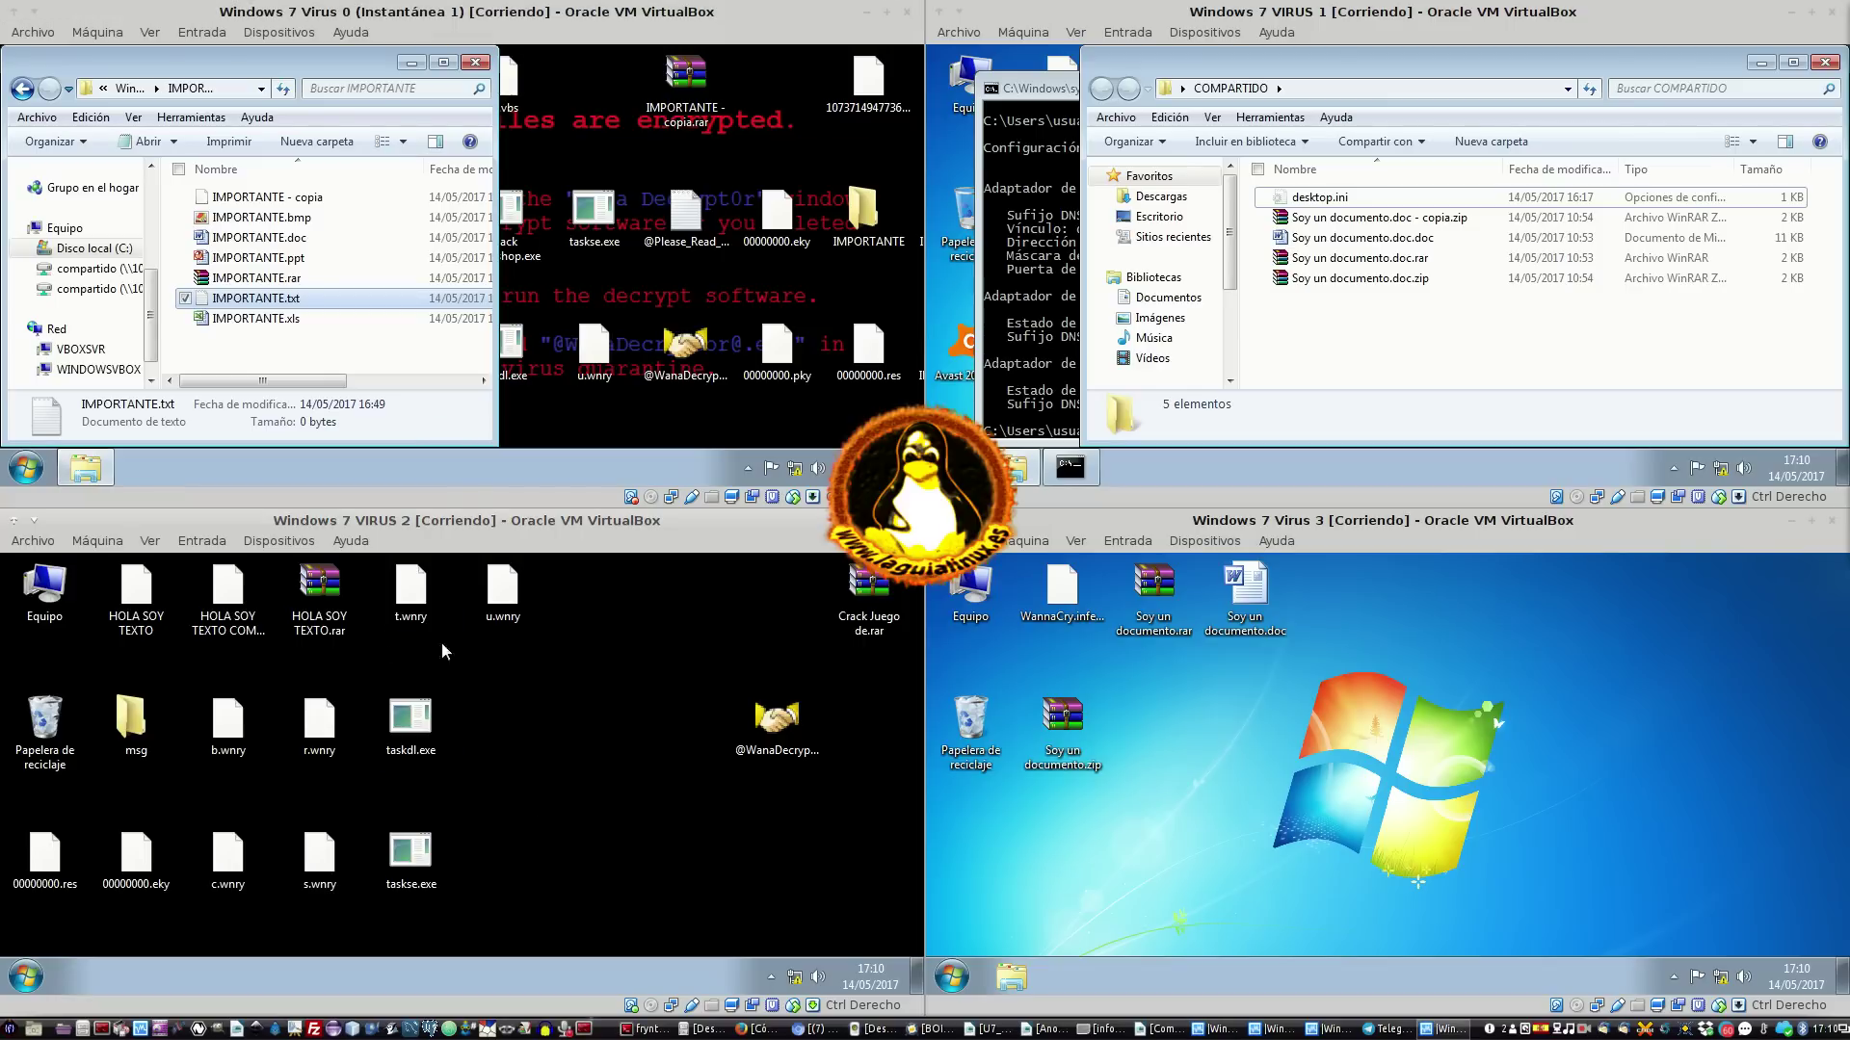
double_click(794, 731)
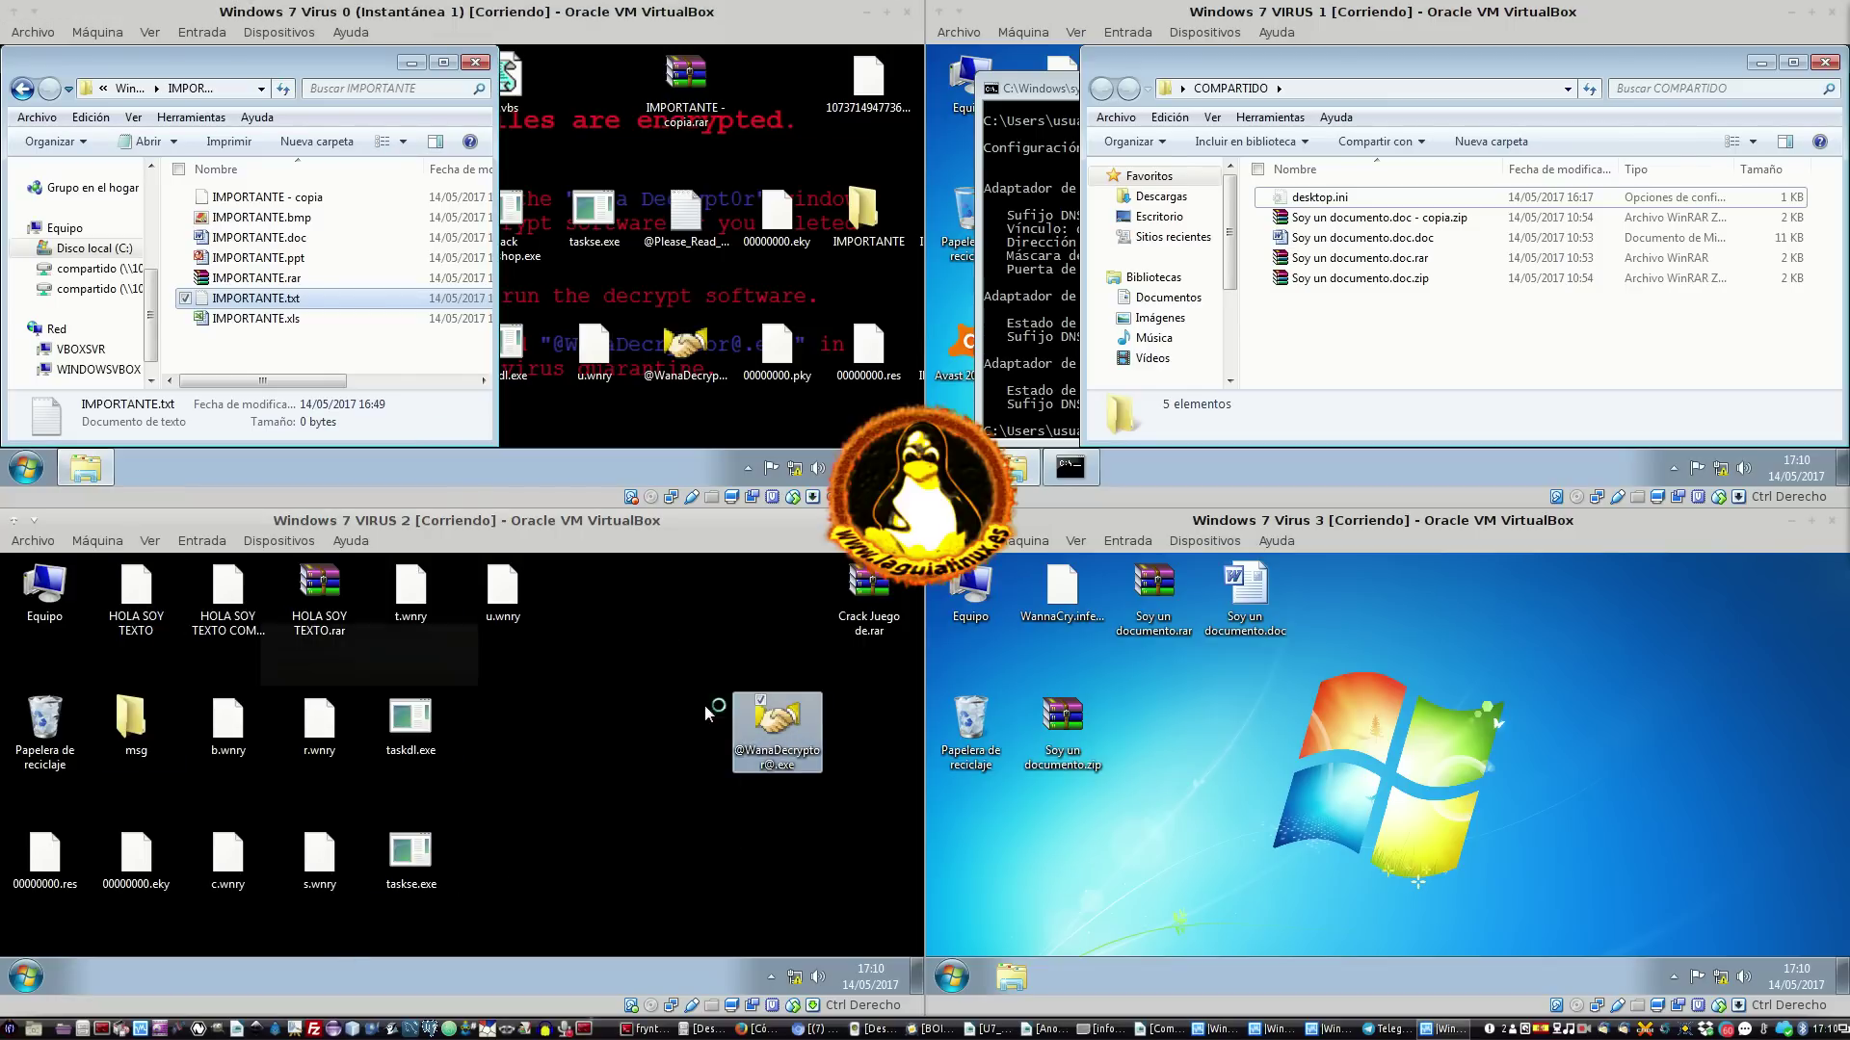
double_click(395, 858)
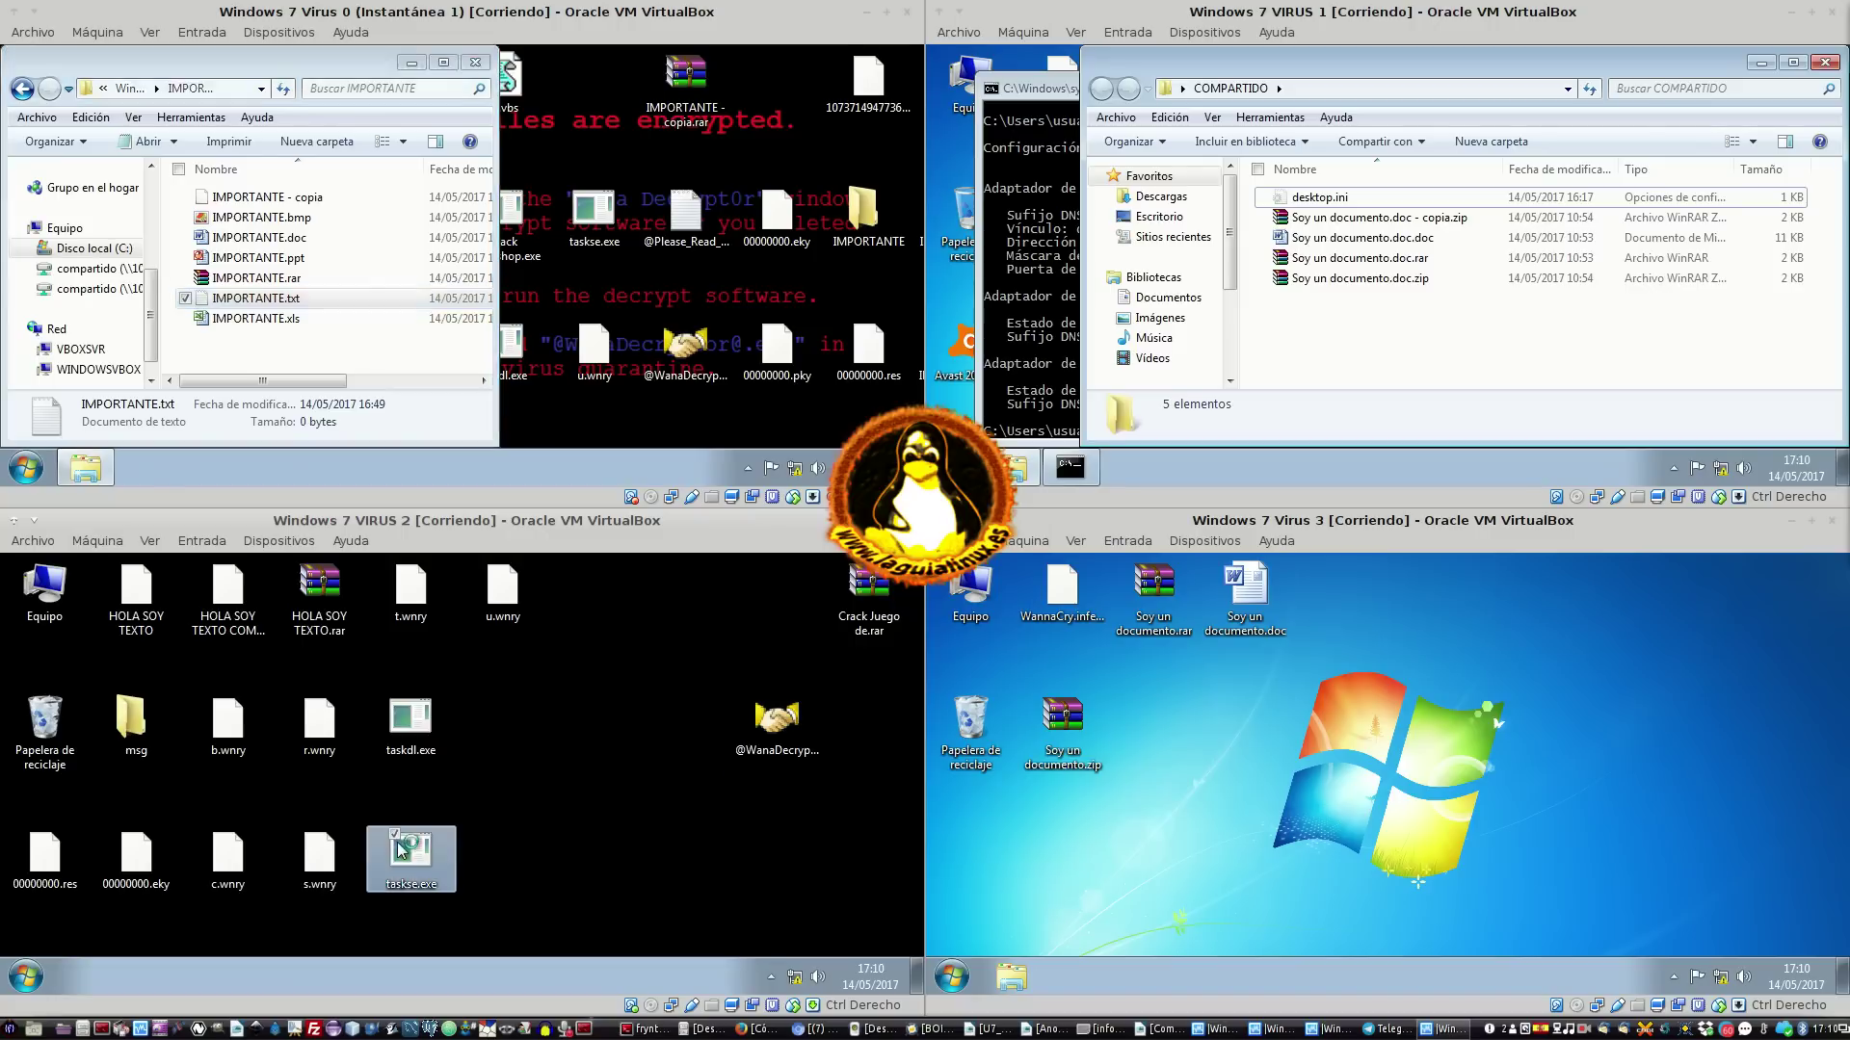
double_click(409, 736)
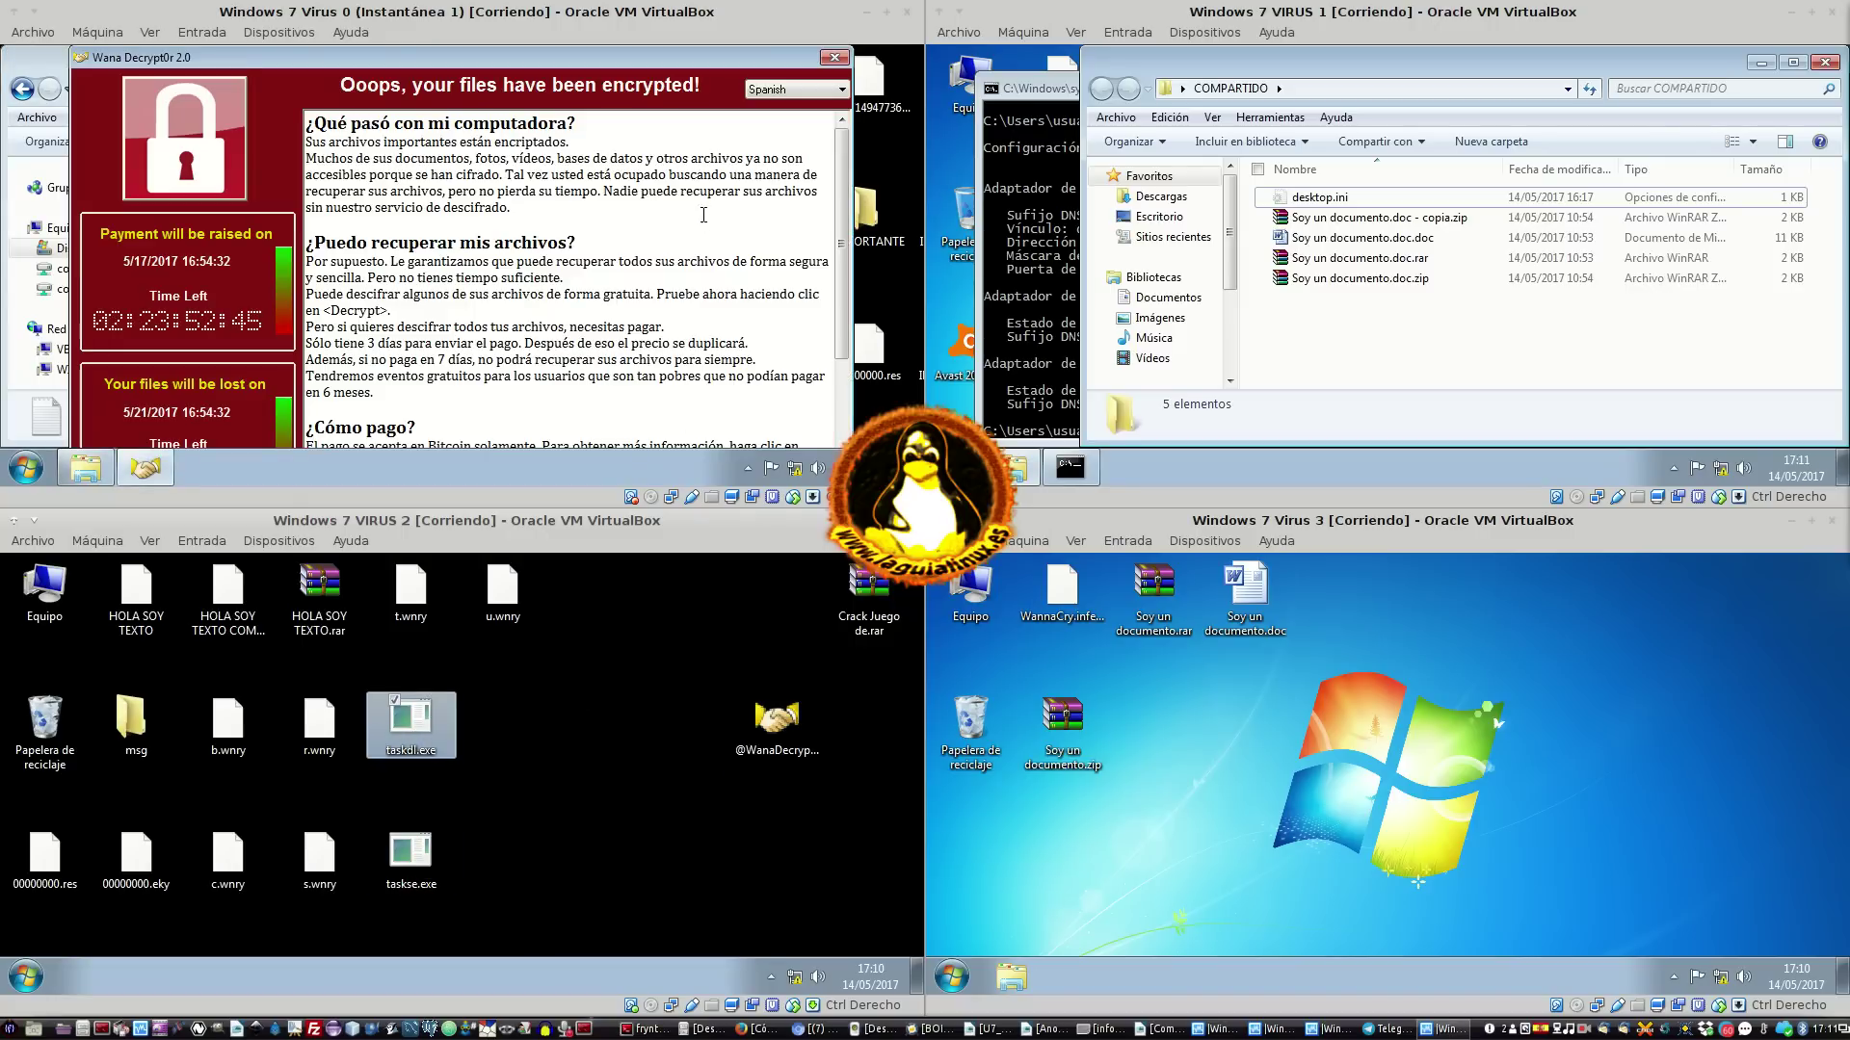
On Virus 0, close the ransom window and open the compartido (Y:) share from Equipo
left_click(831, 61)
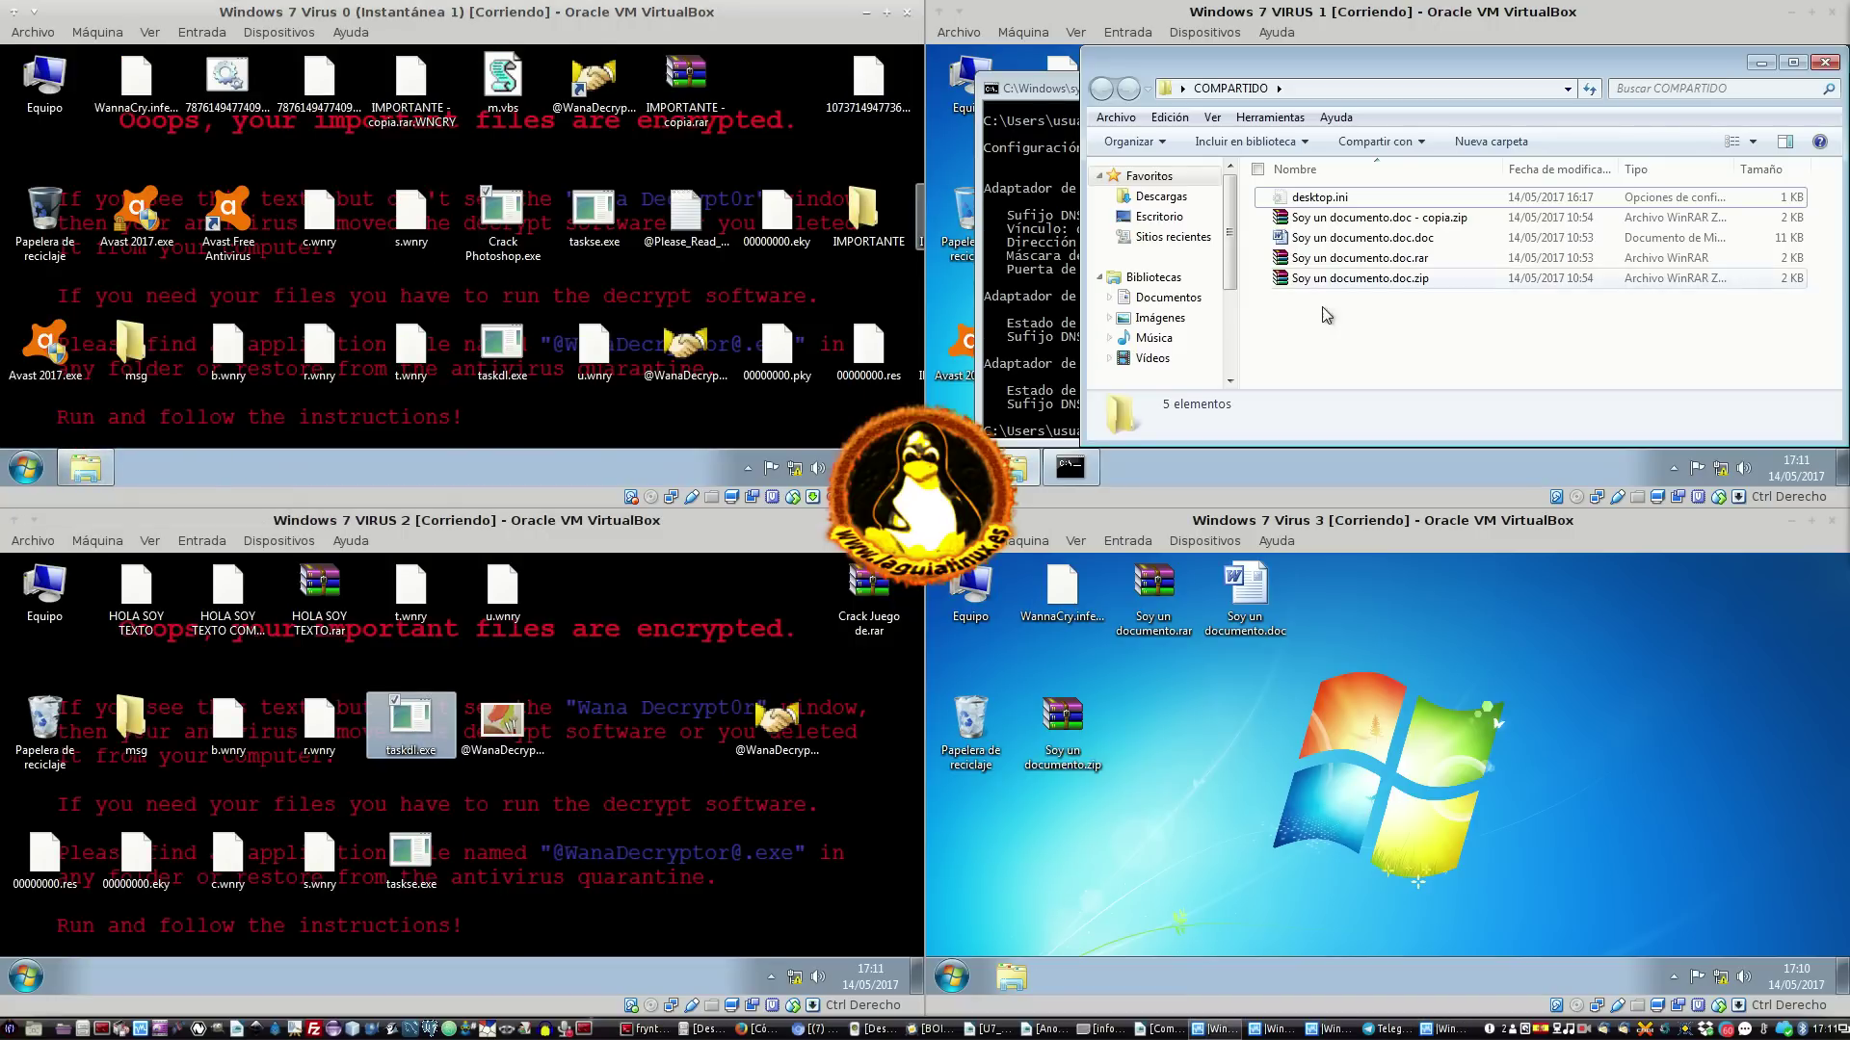
left_click(411, 61)
double_click(44, 79)
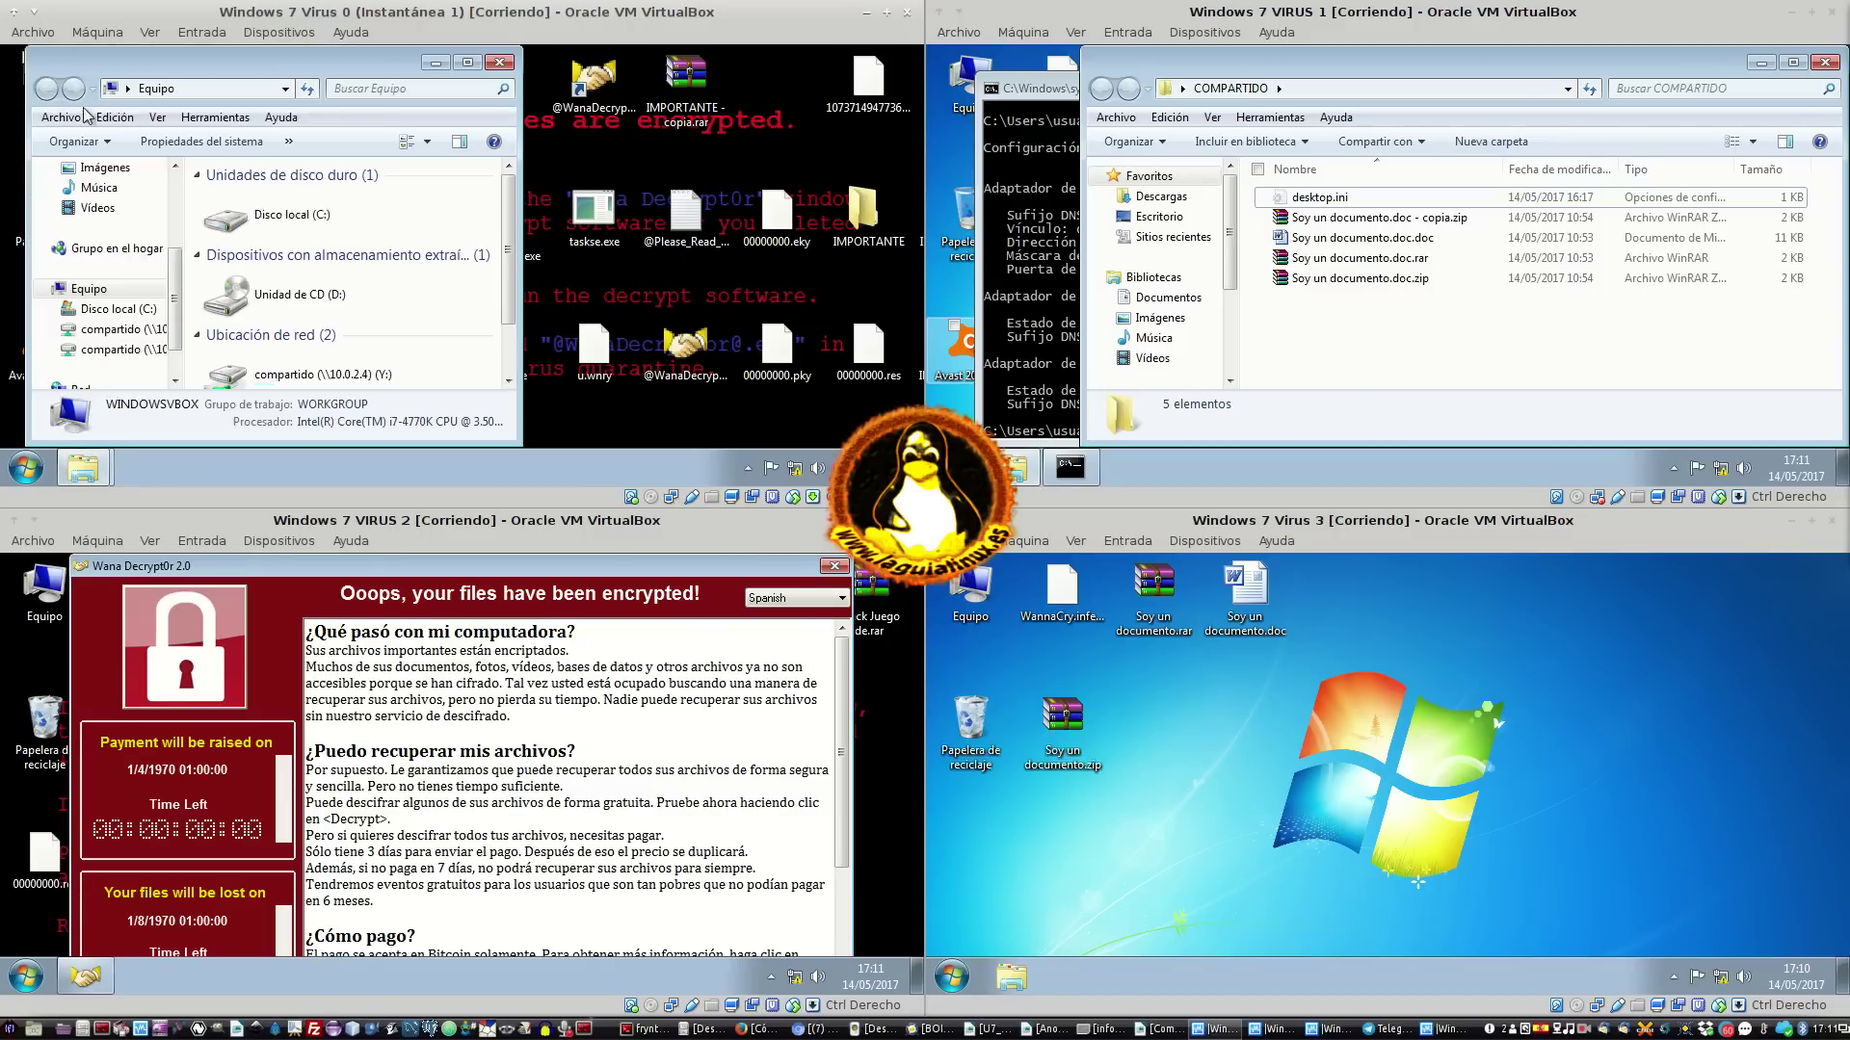
scroll(394, 328, "down", 1)
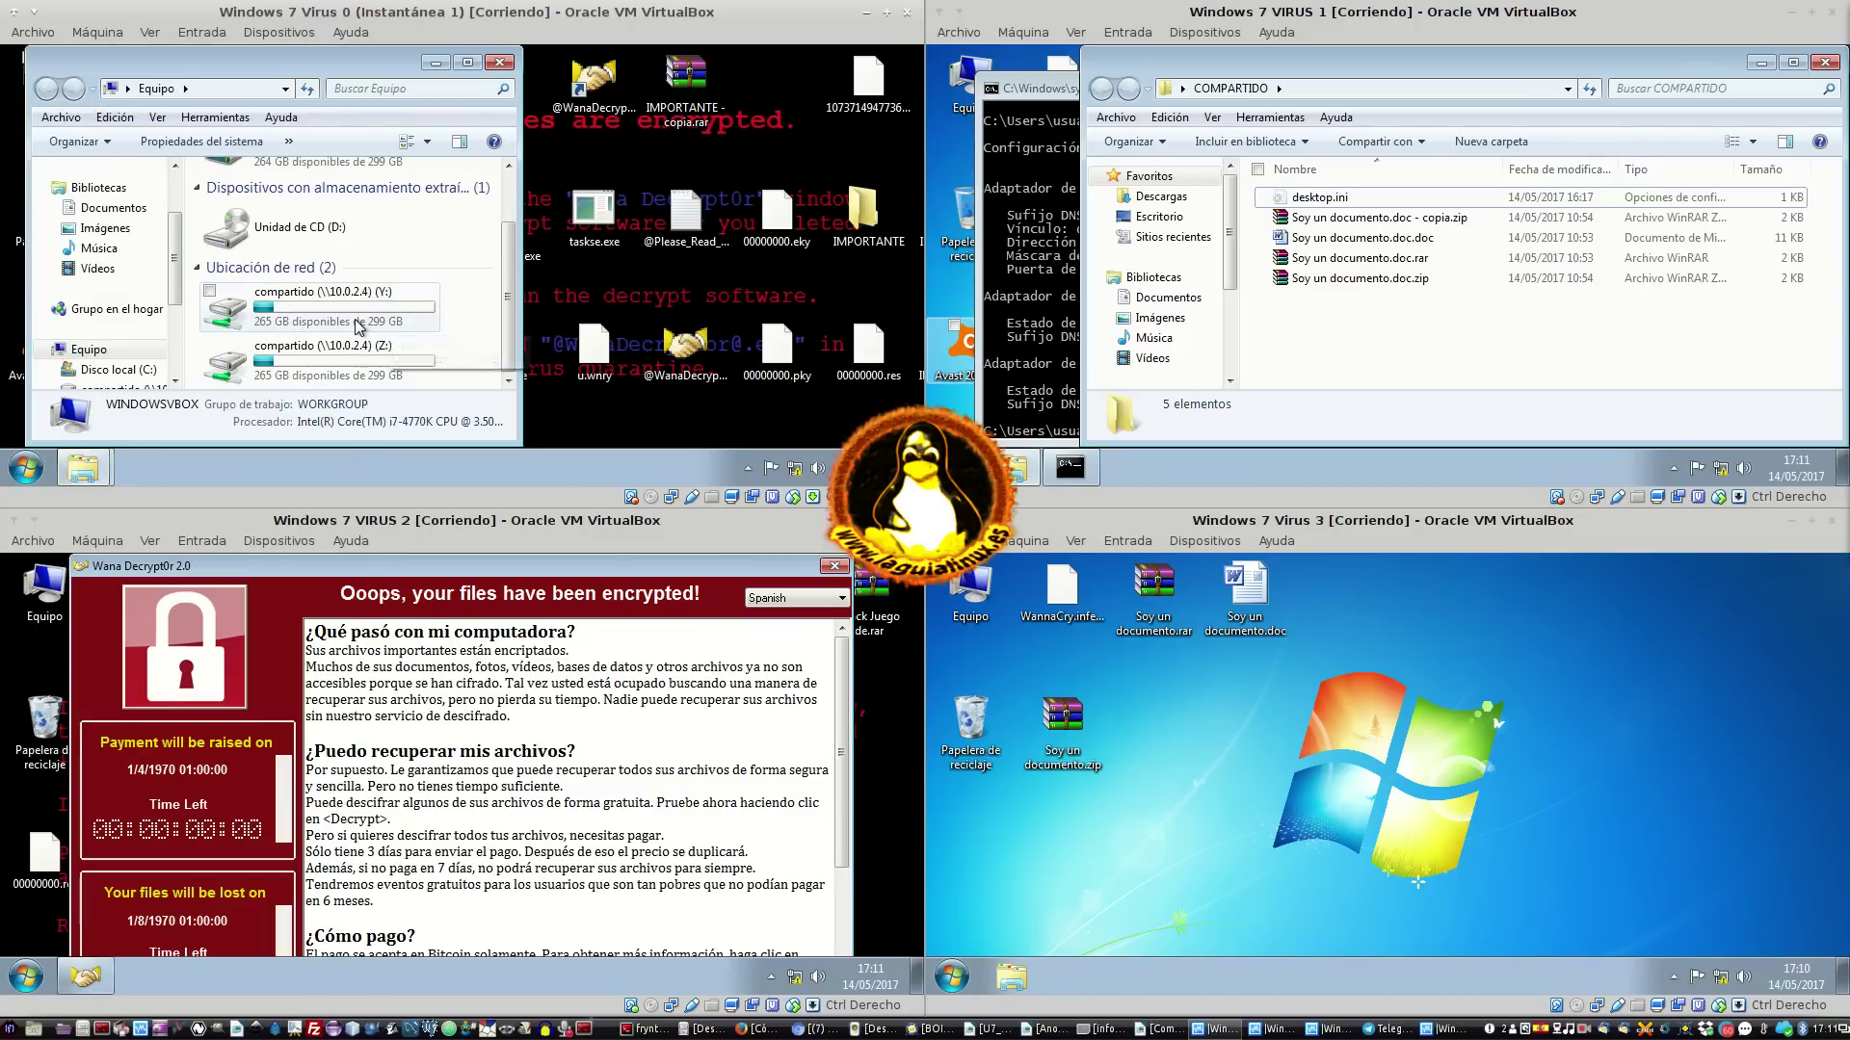
double_click(364, 322)
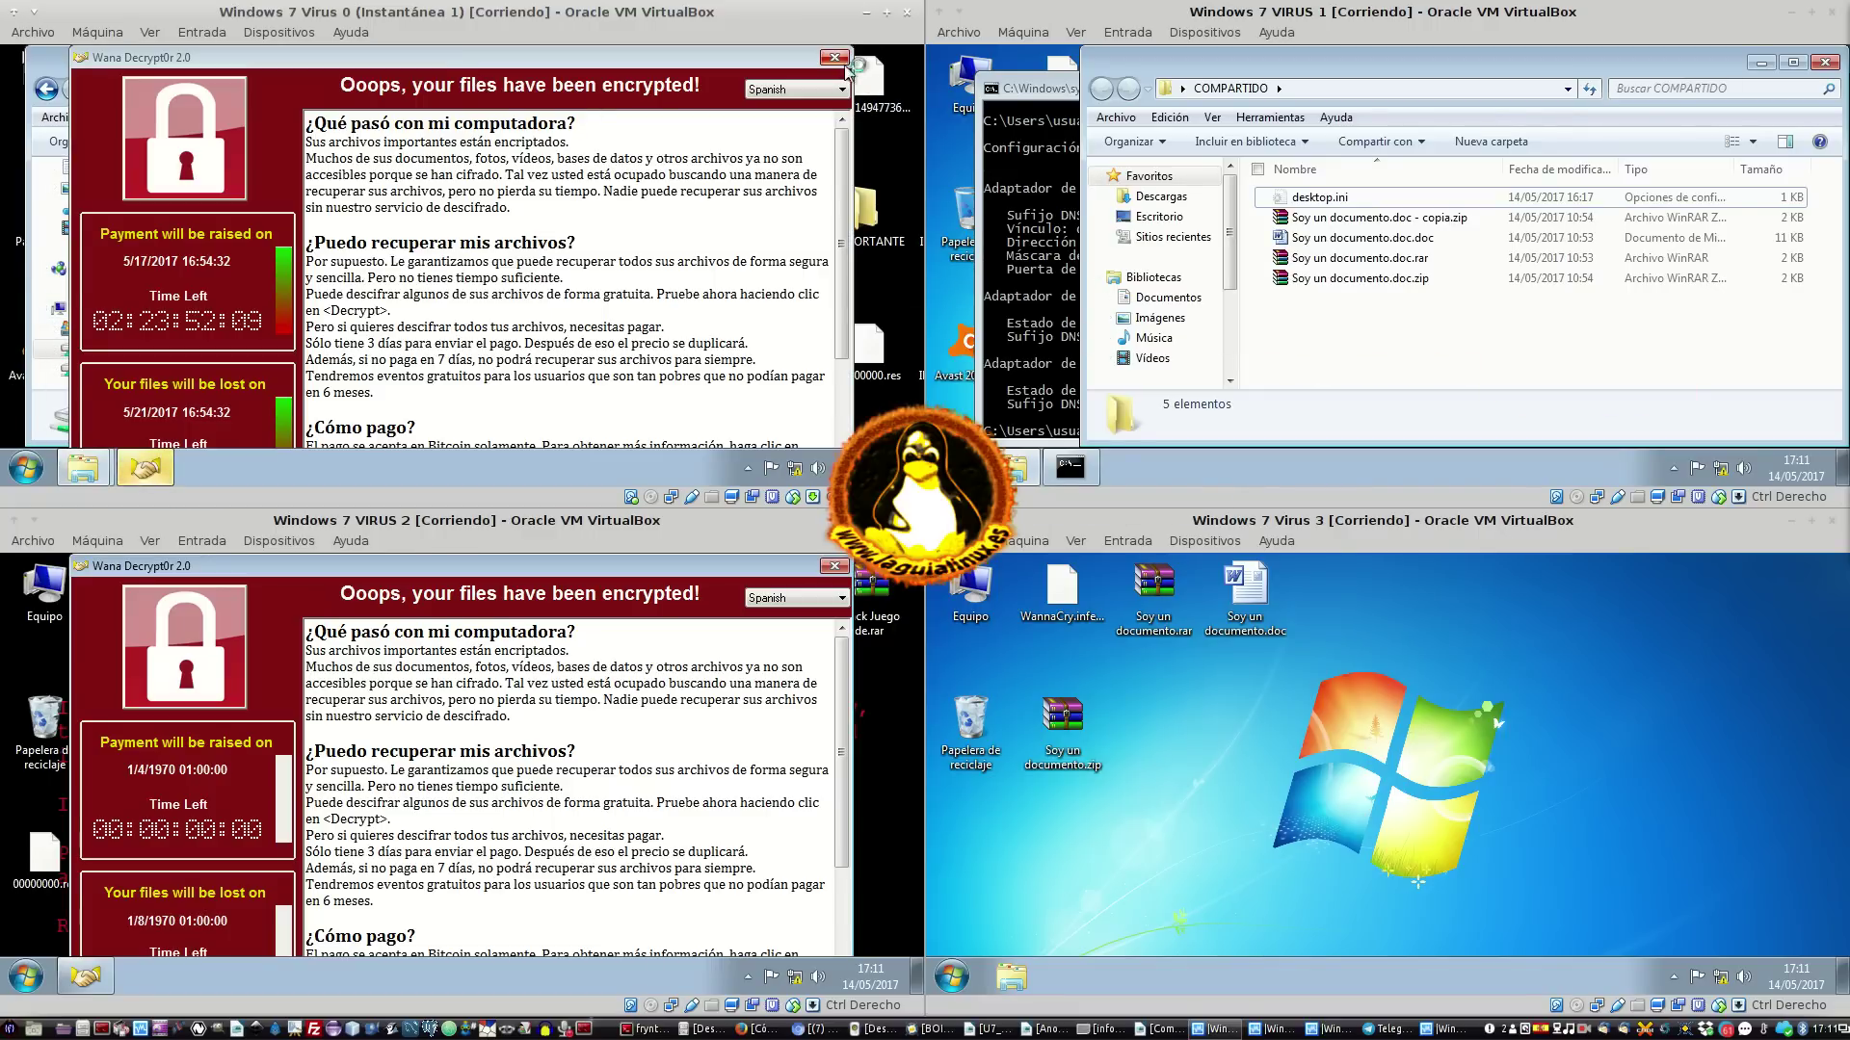
Close the compartido folder and the Wana Decrypt0r windows on Virus 0 and VIRUS 2
left_click(835, 57)
left_click(514, 60)
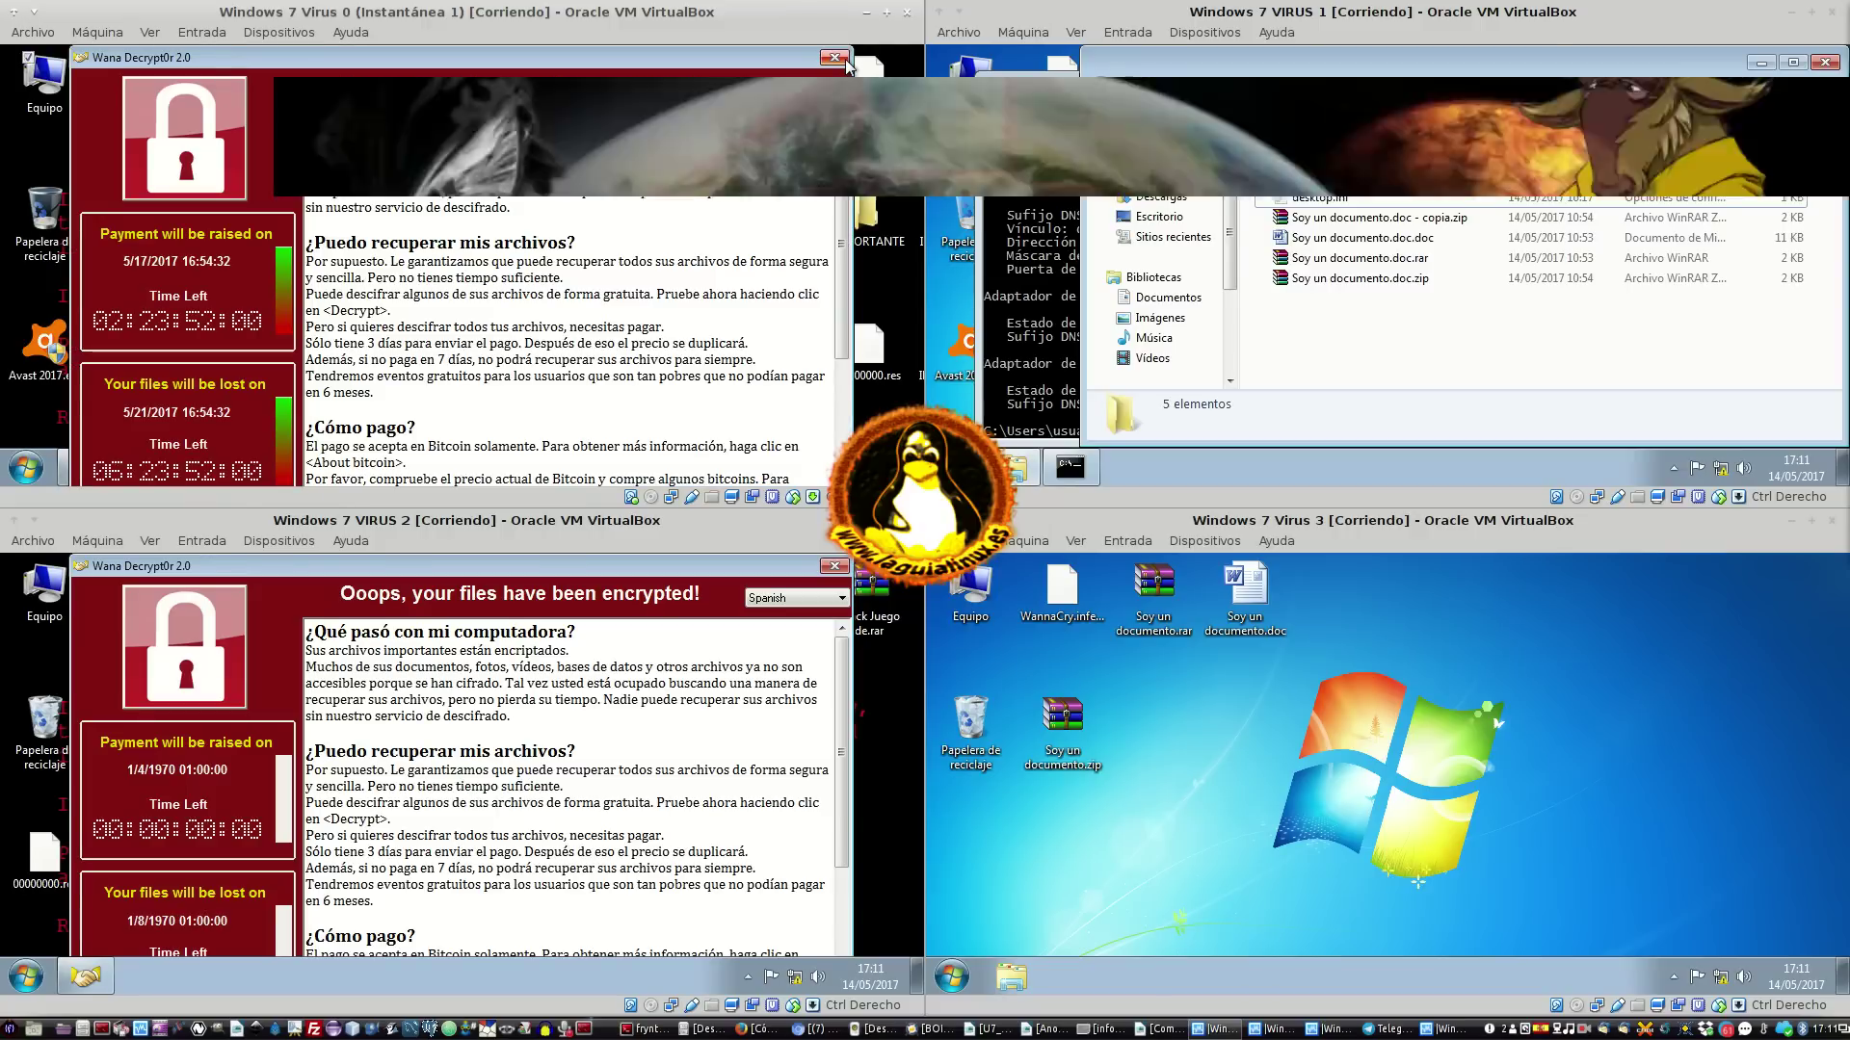
left_click(835, 57)
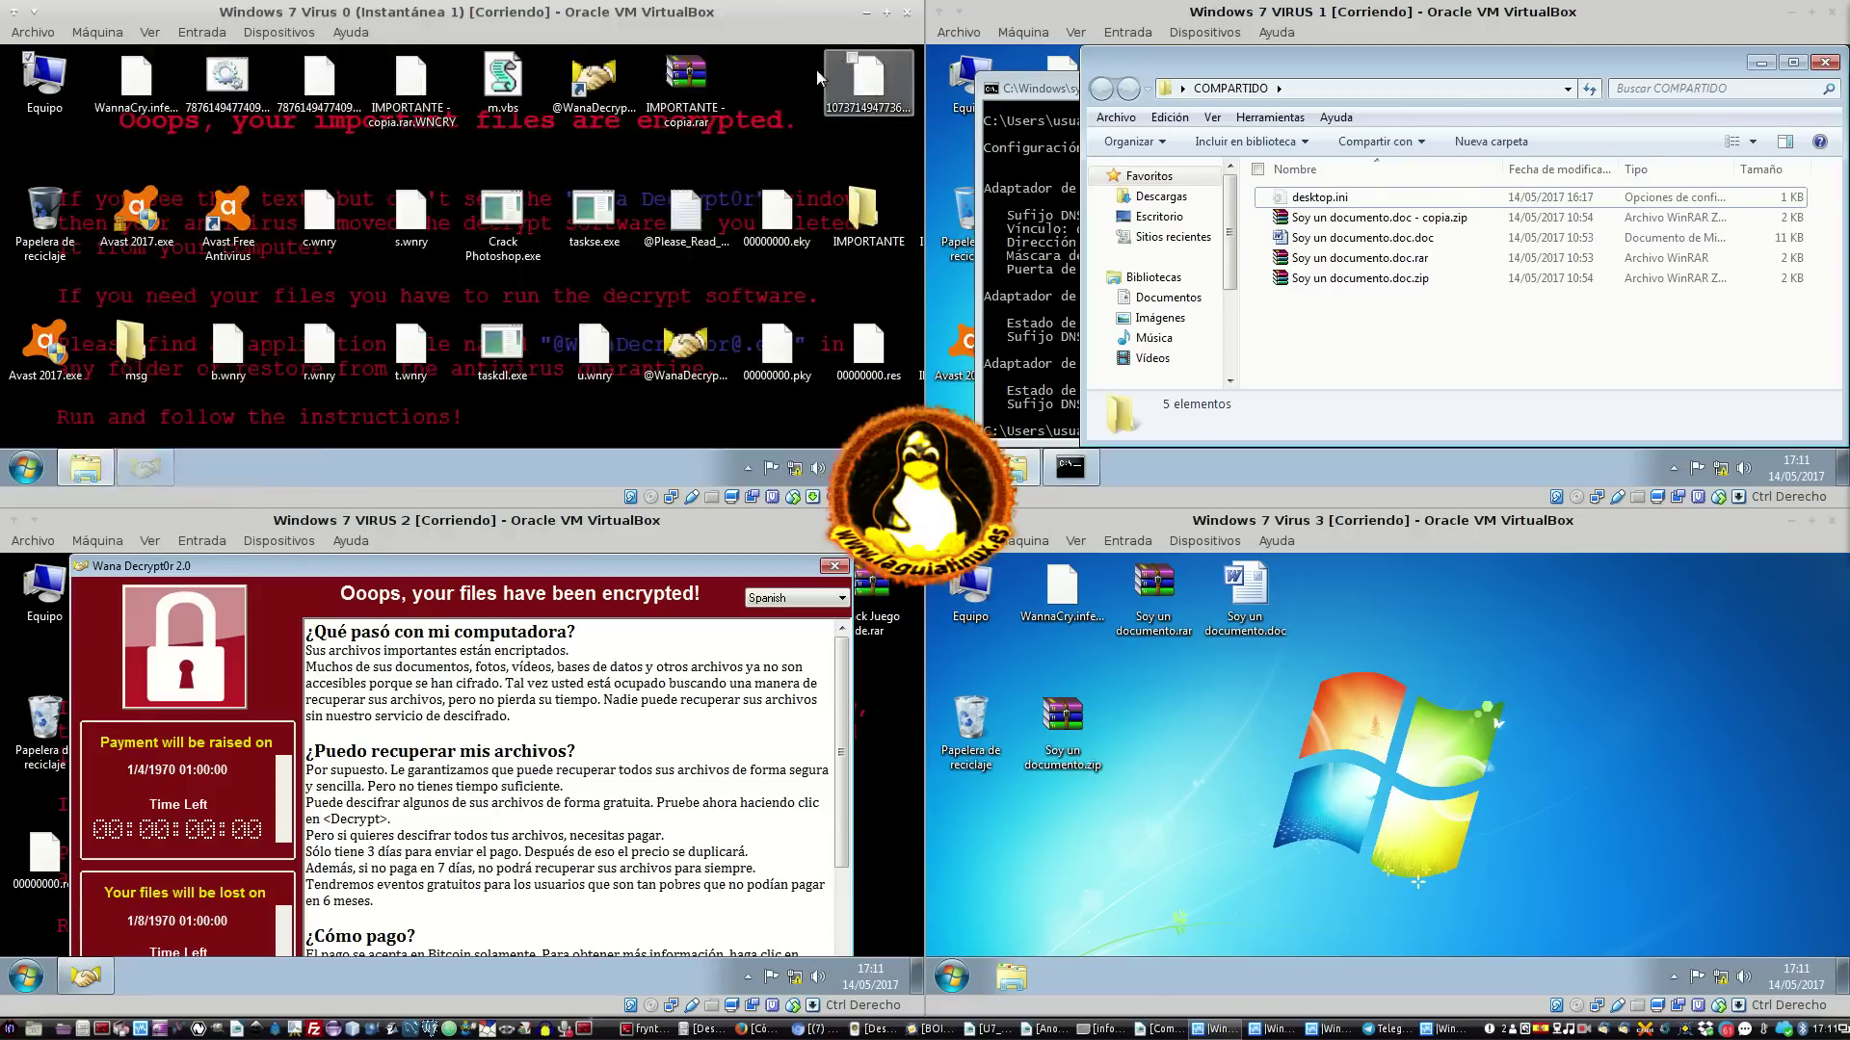
left_click(835, 565)
left_click(589, 823)
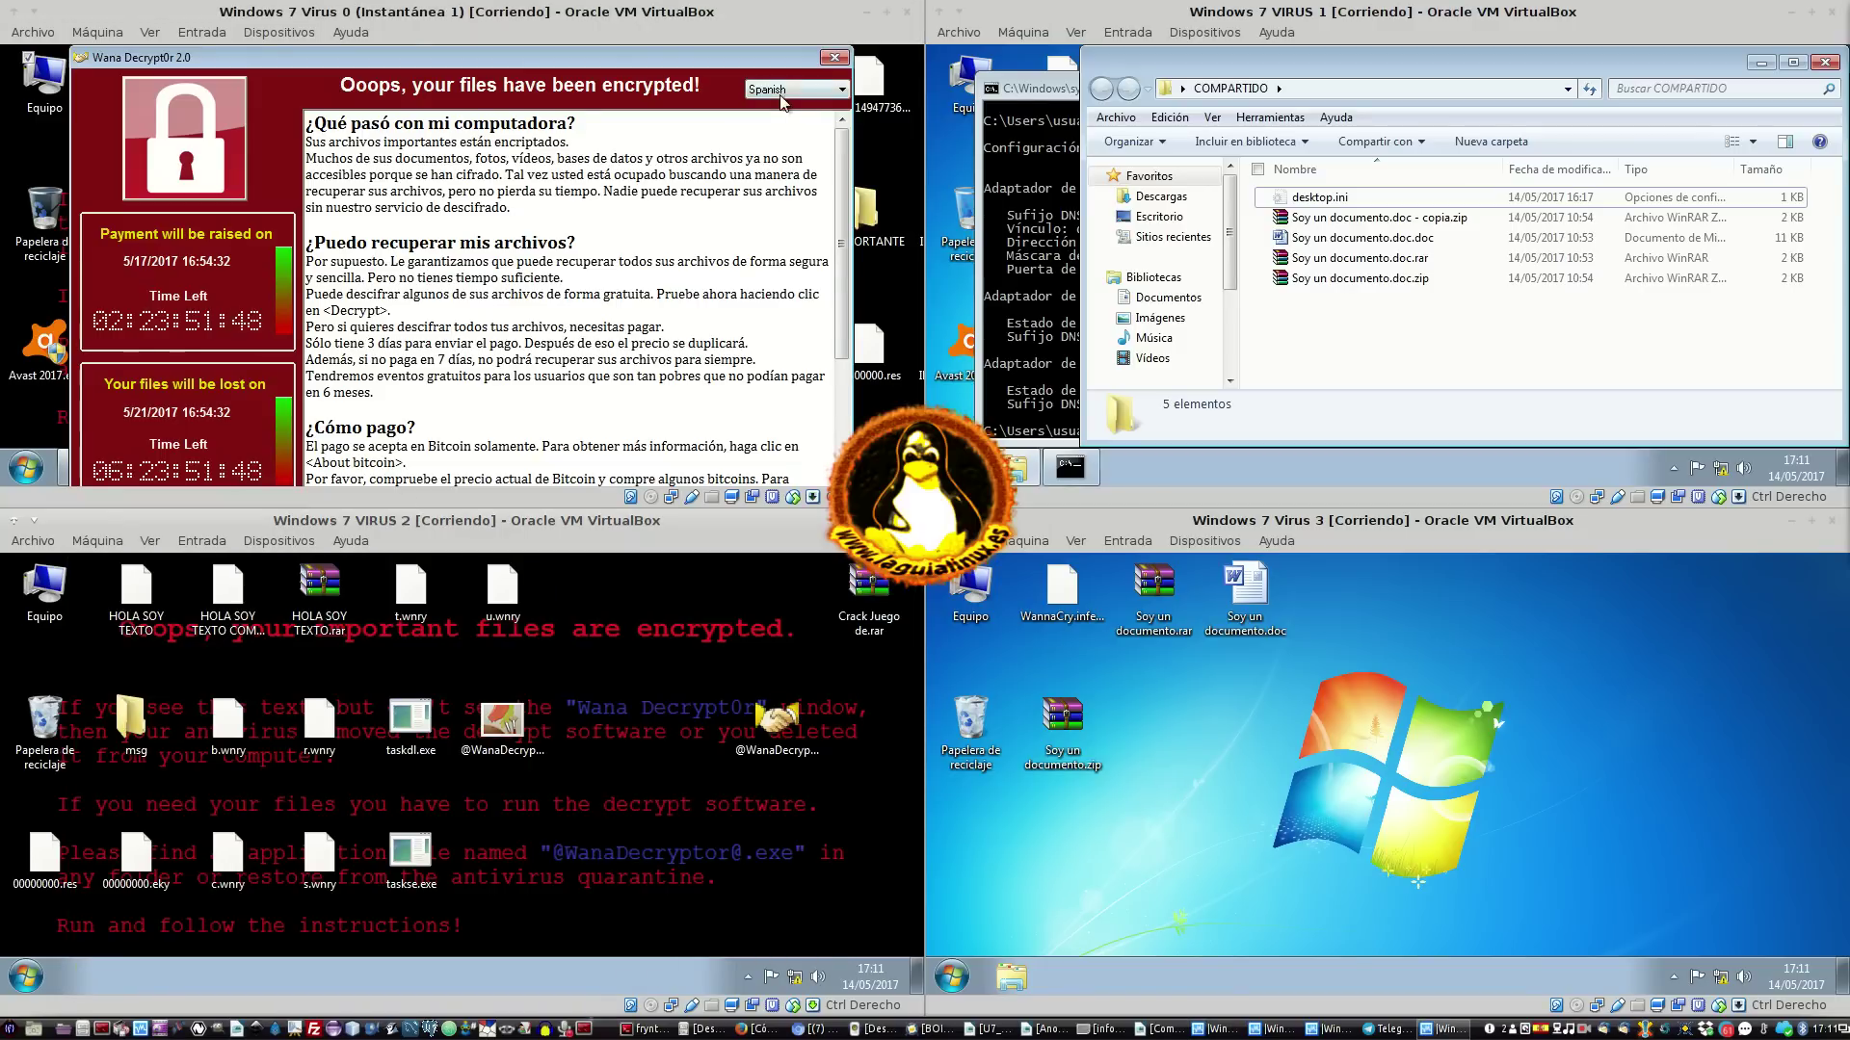
left_click(834, 57)
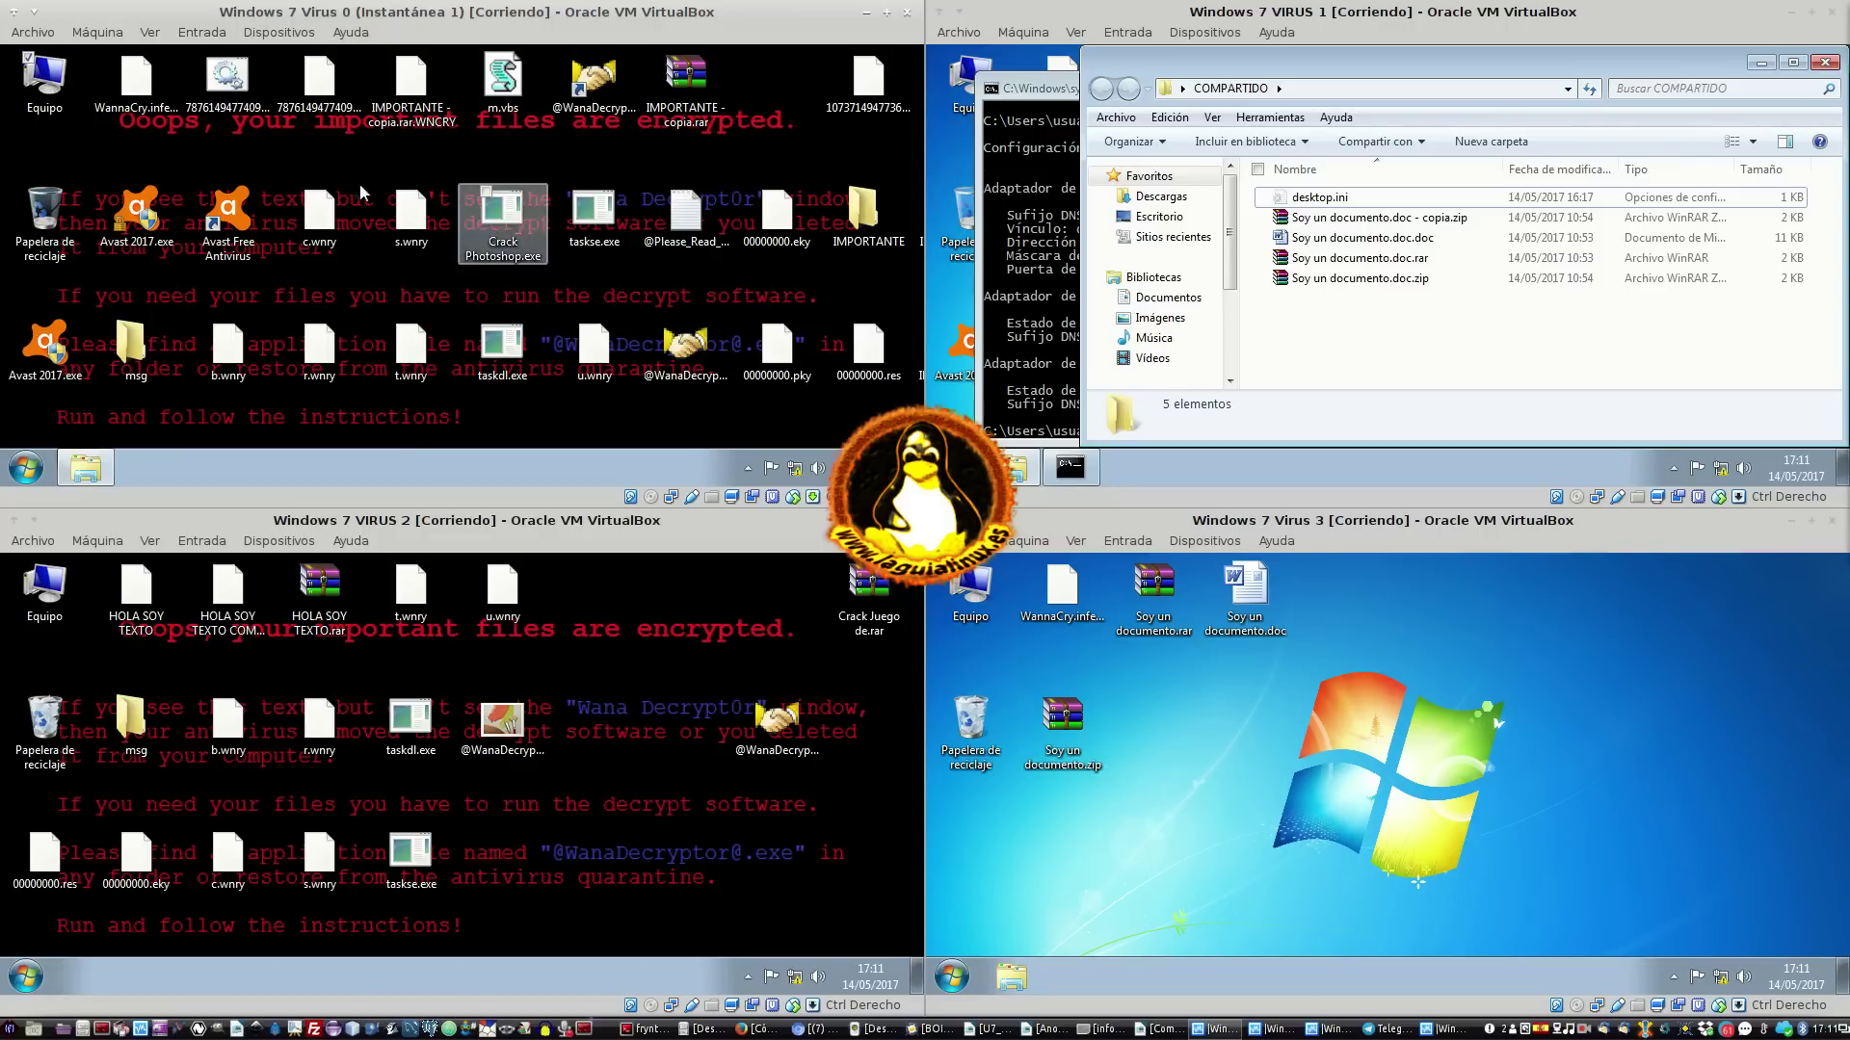
Close the reopened Virus 0 ransom window, move it lower, and launch Crack Photoshop.exe
left_click(246, 84)
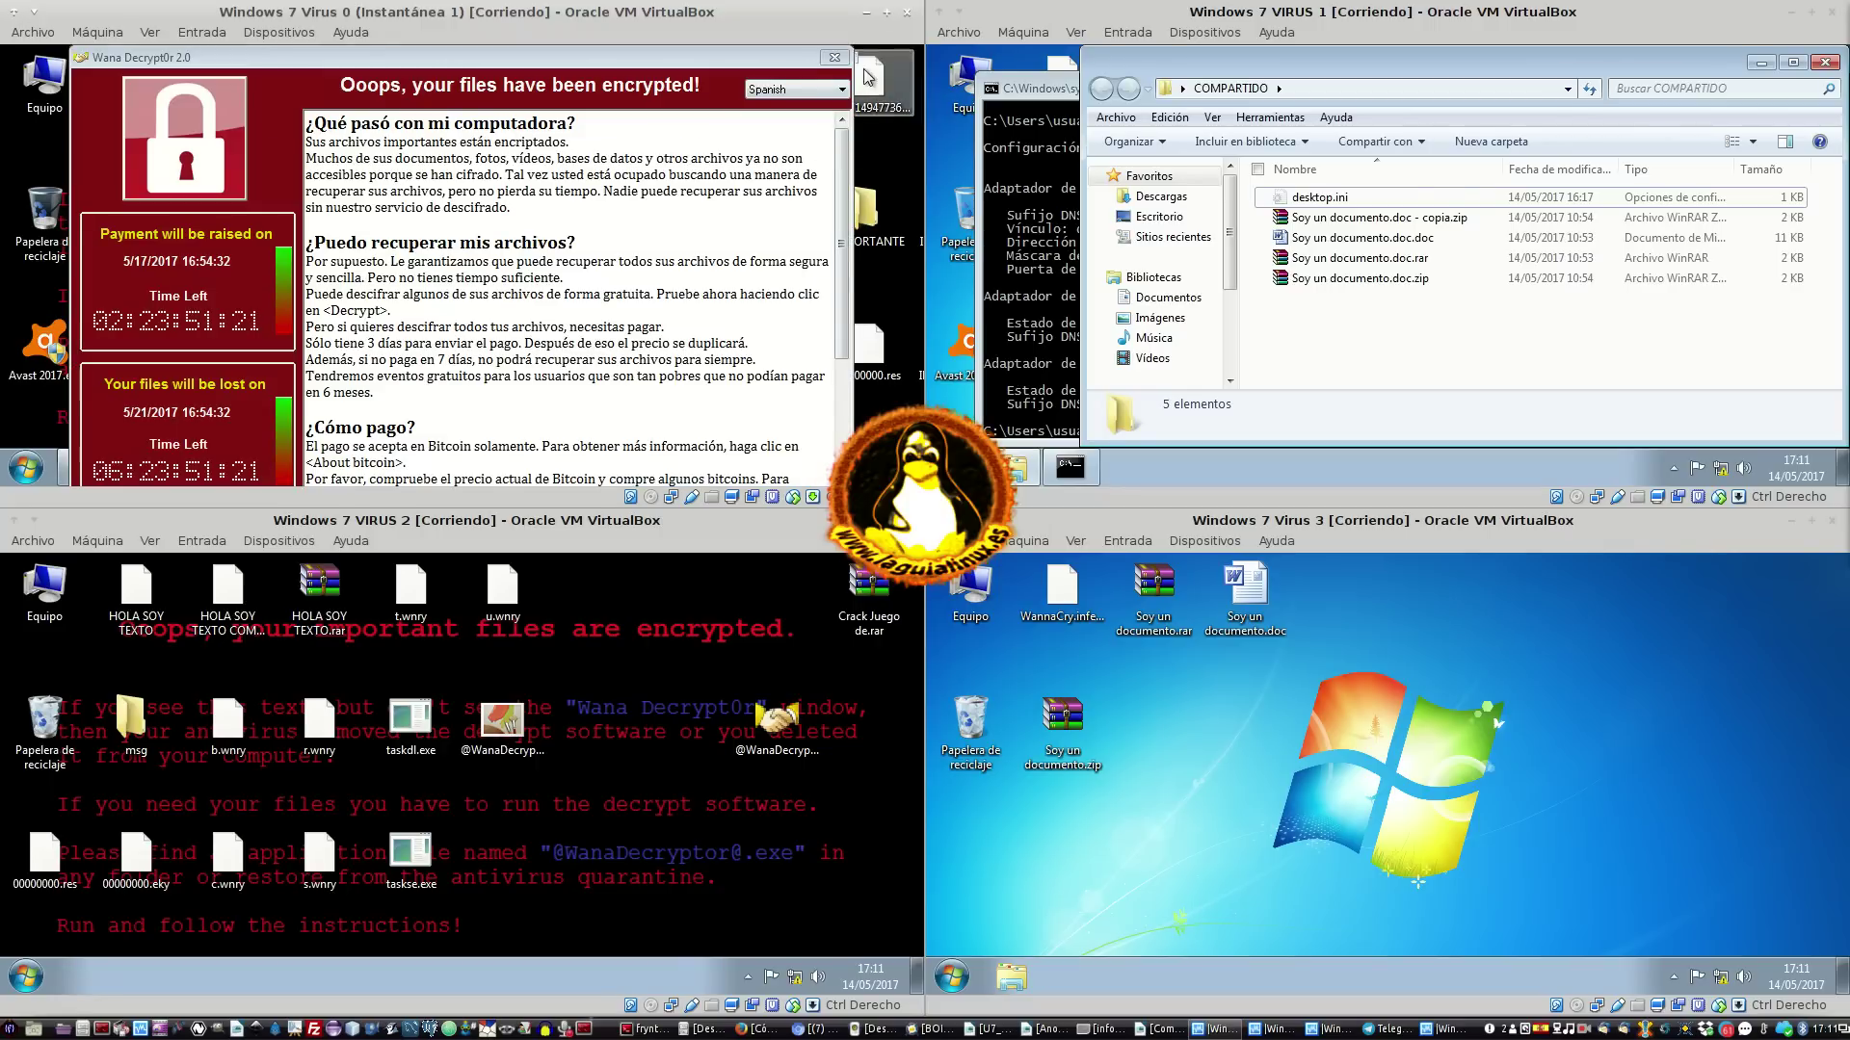
left_click(834, 57)
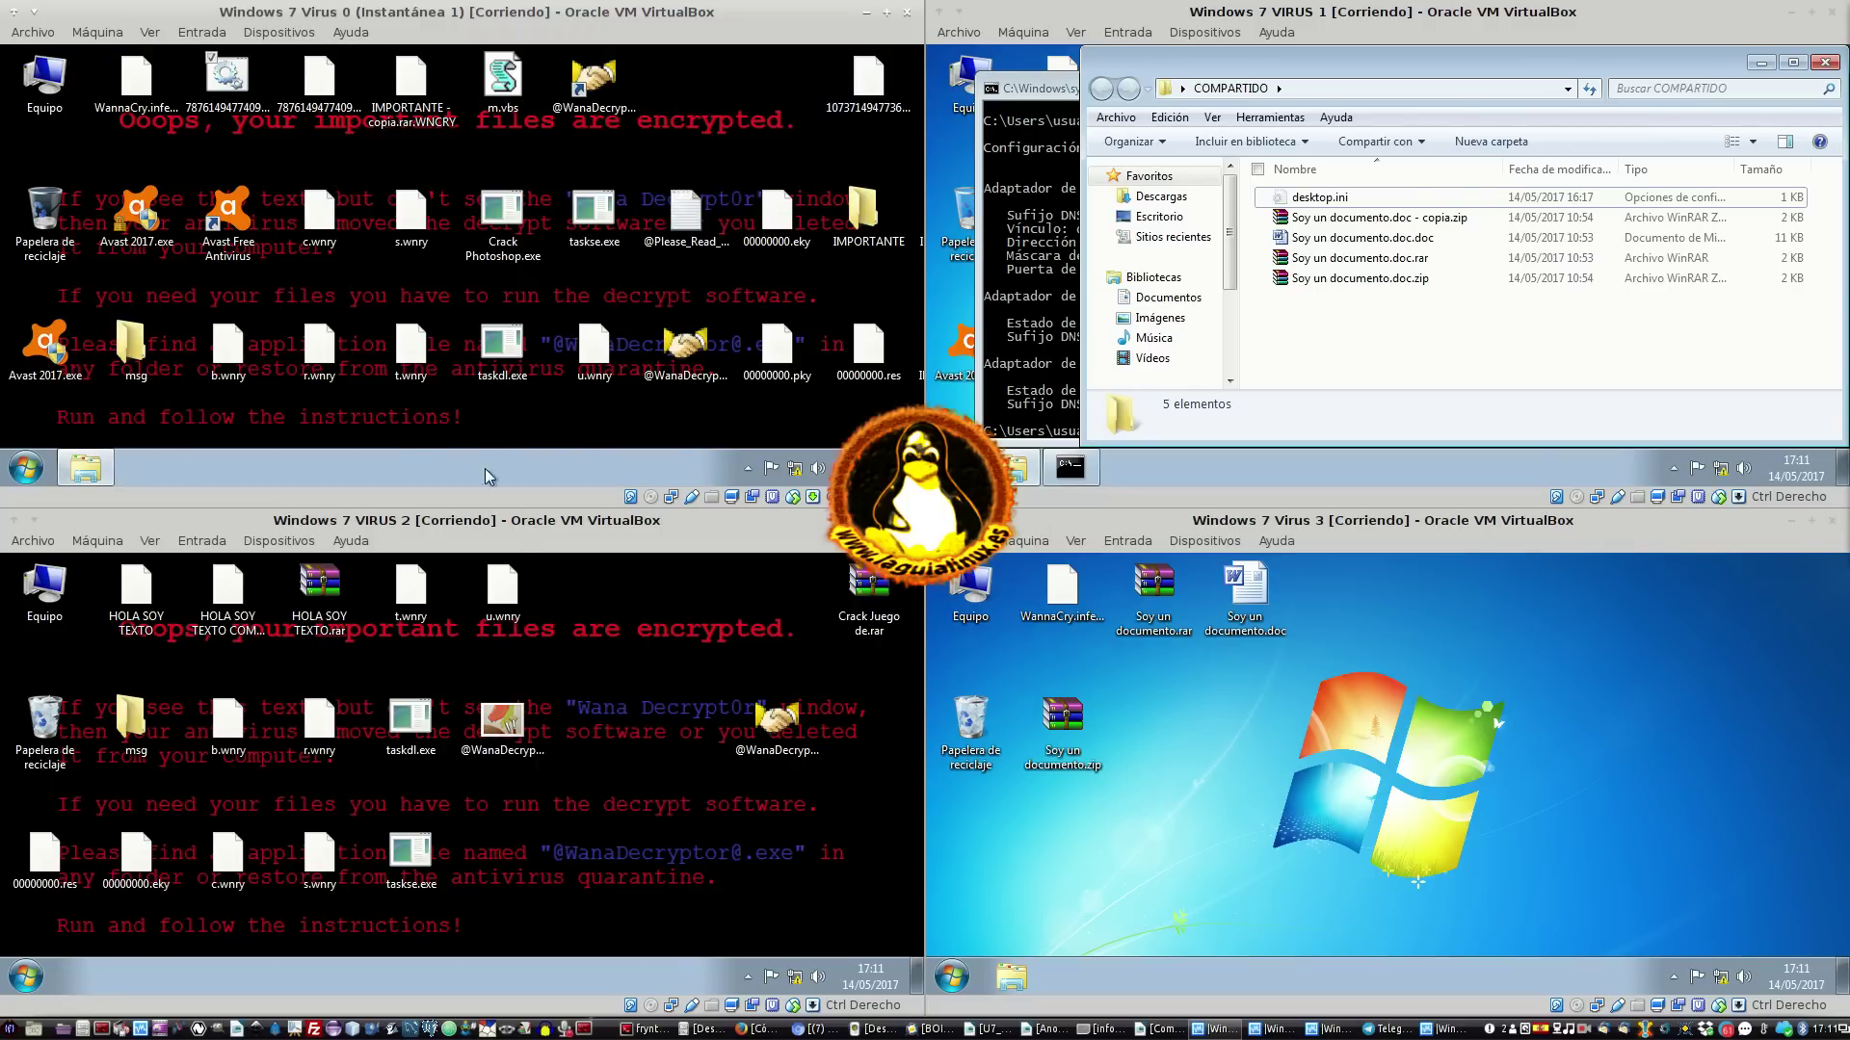
left_click_drag(503, 62, 561, 336)
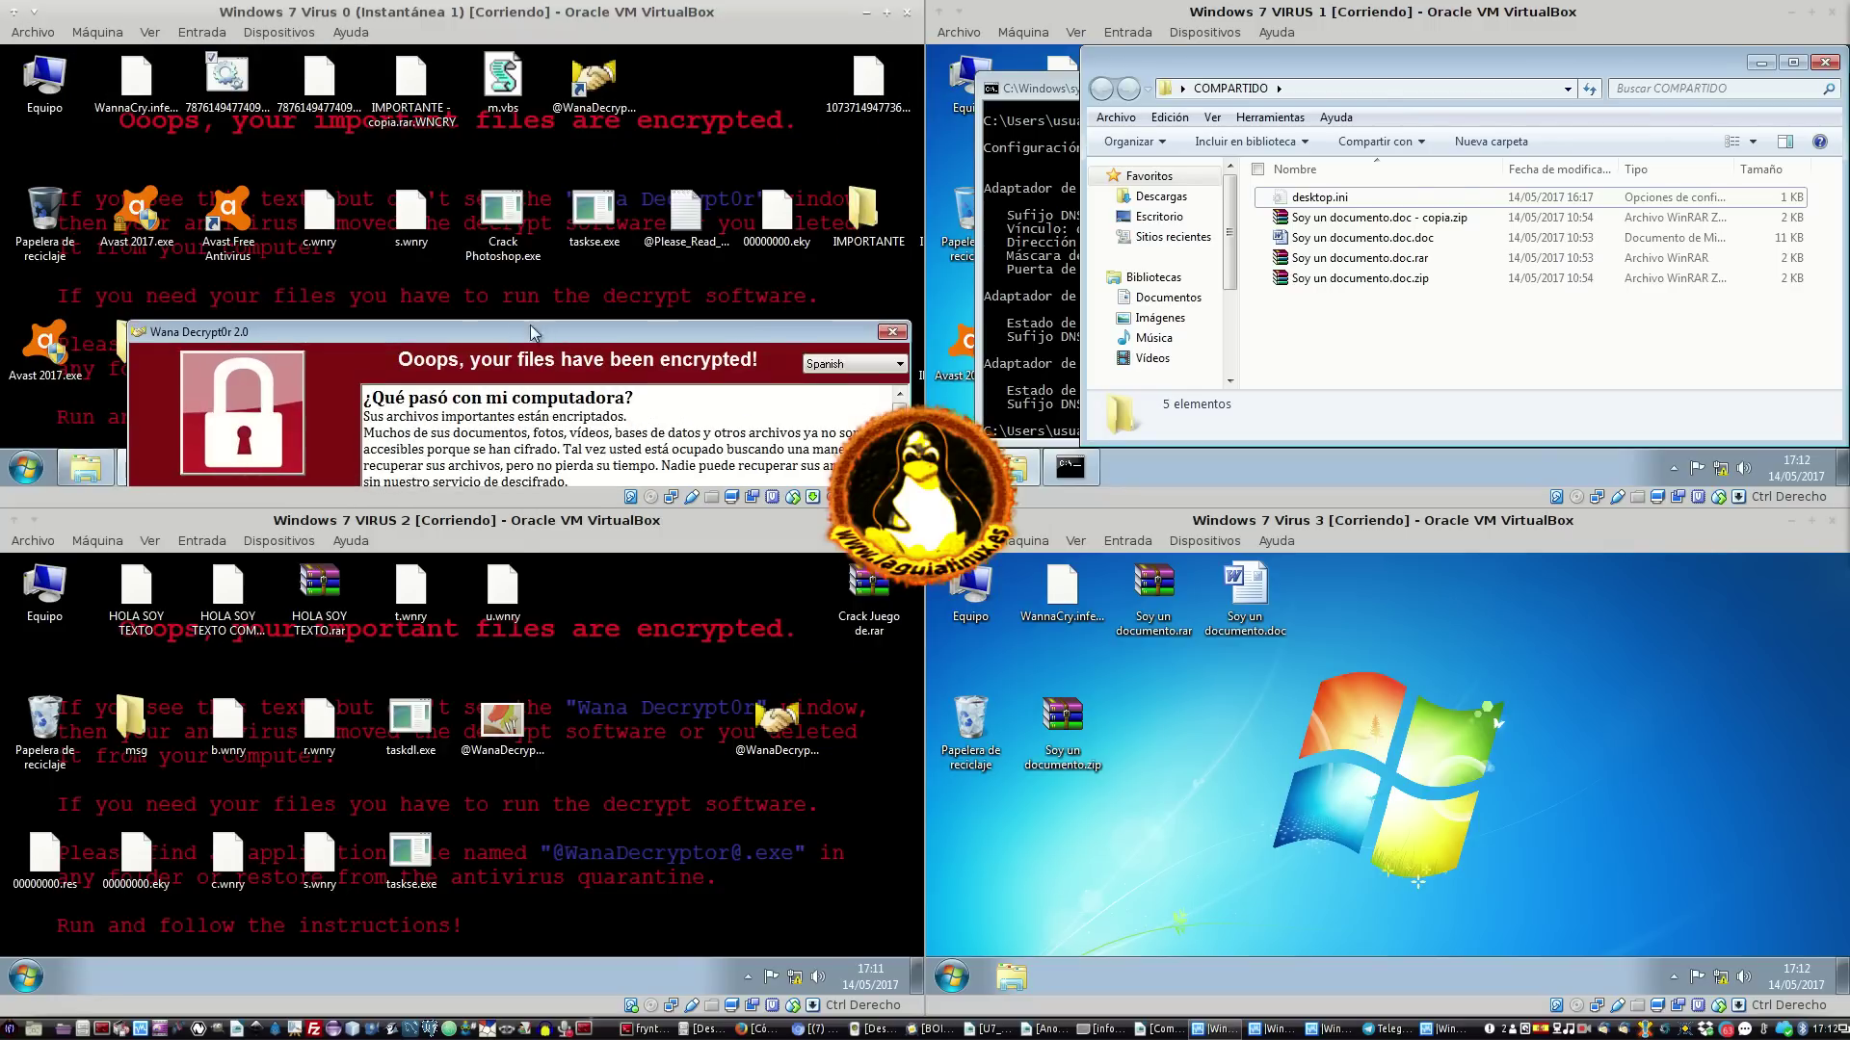
left_click(505, 206)
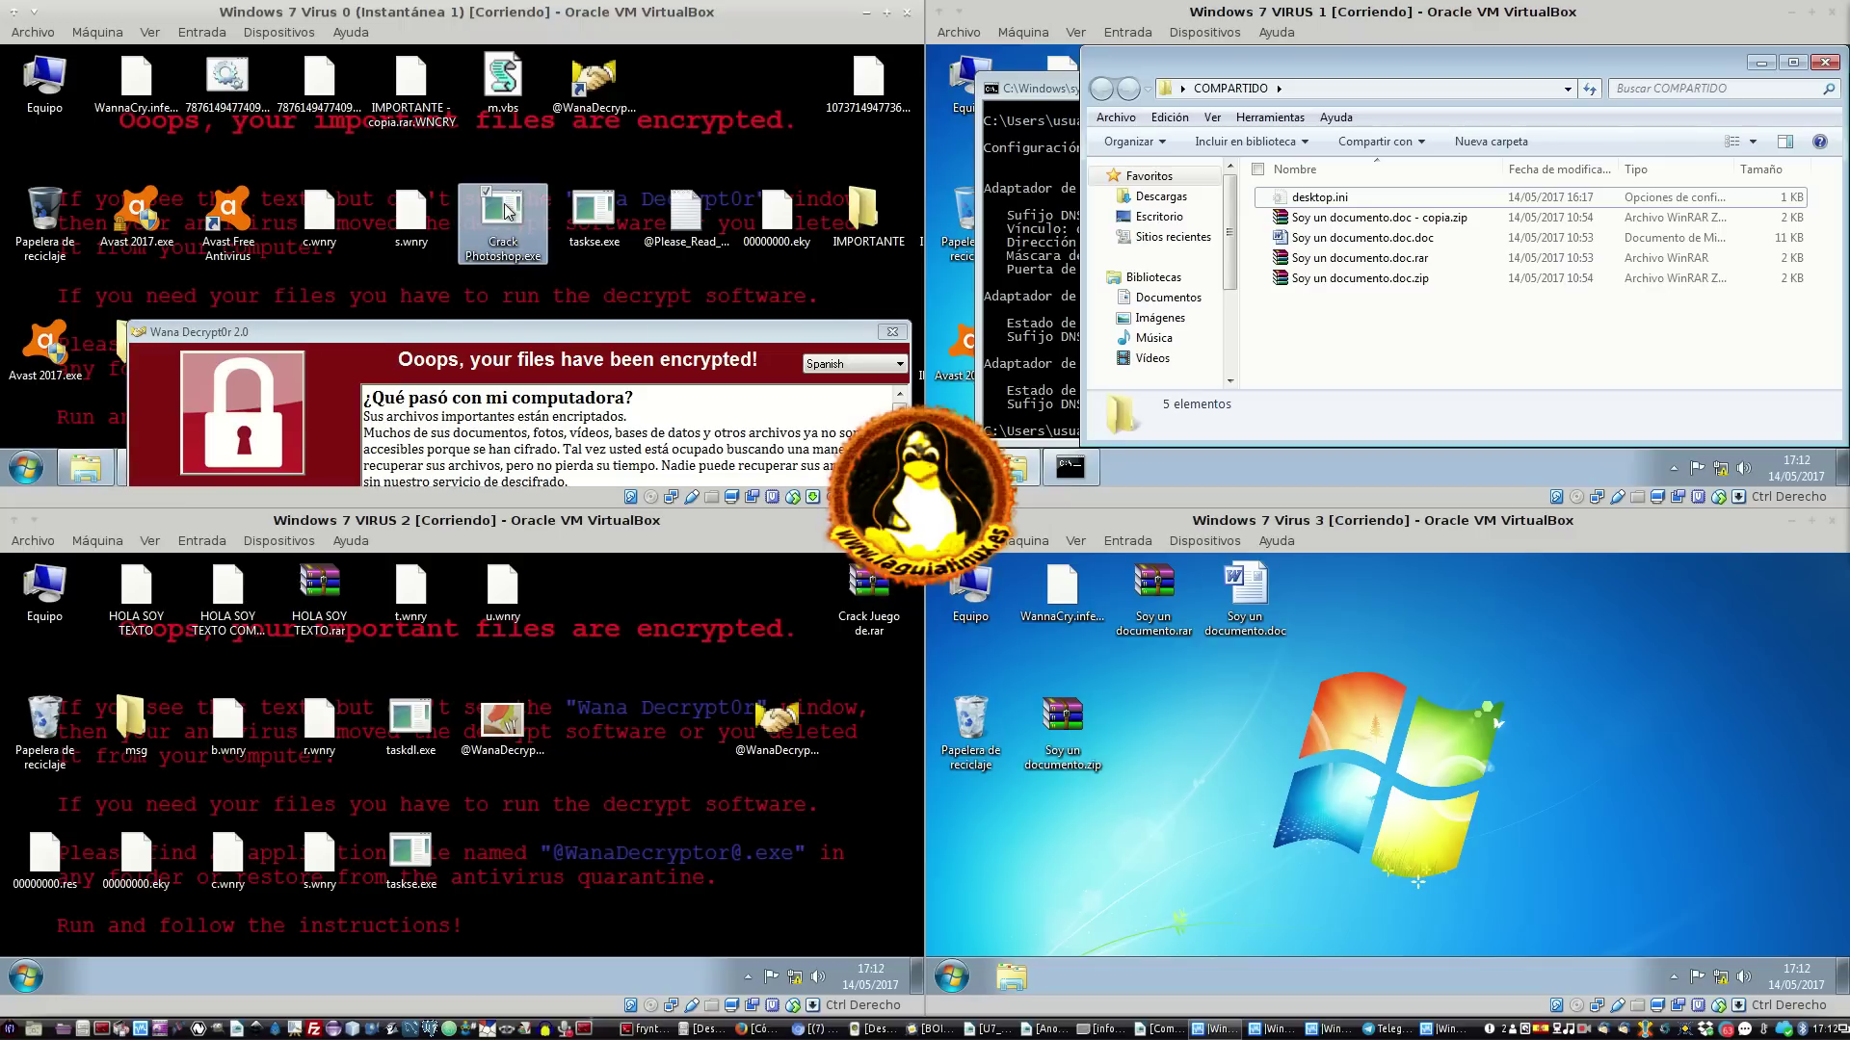
mouse_move(518, 217)
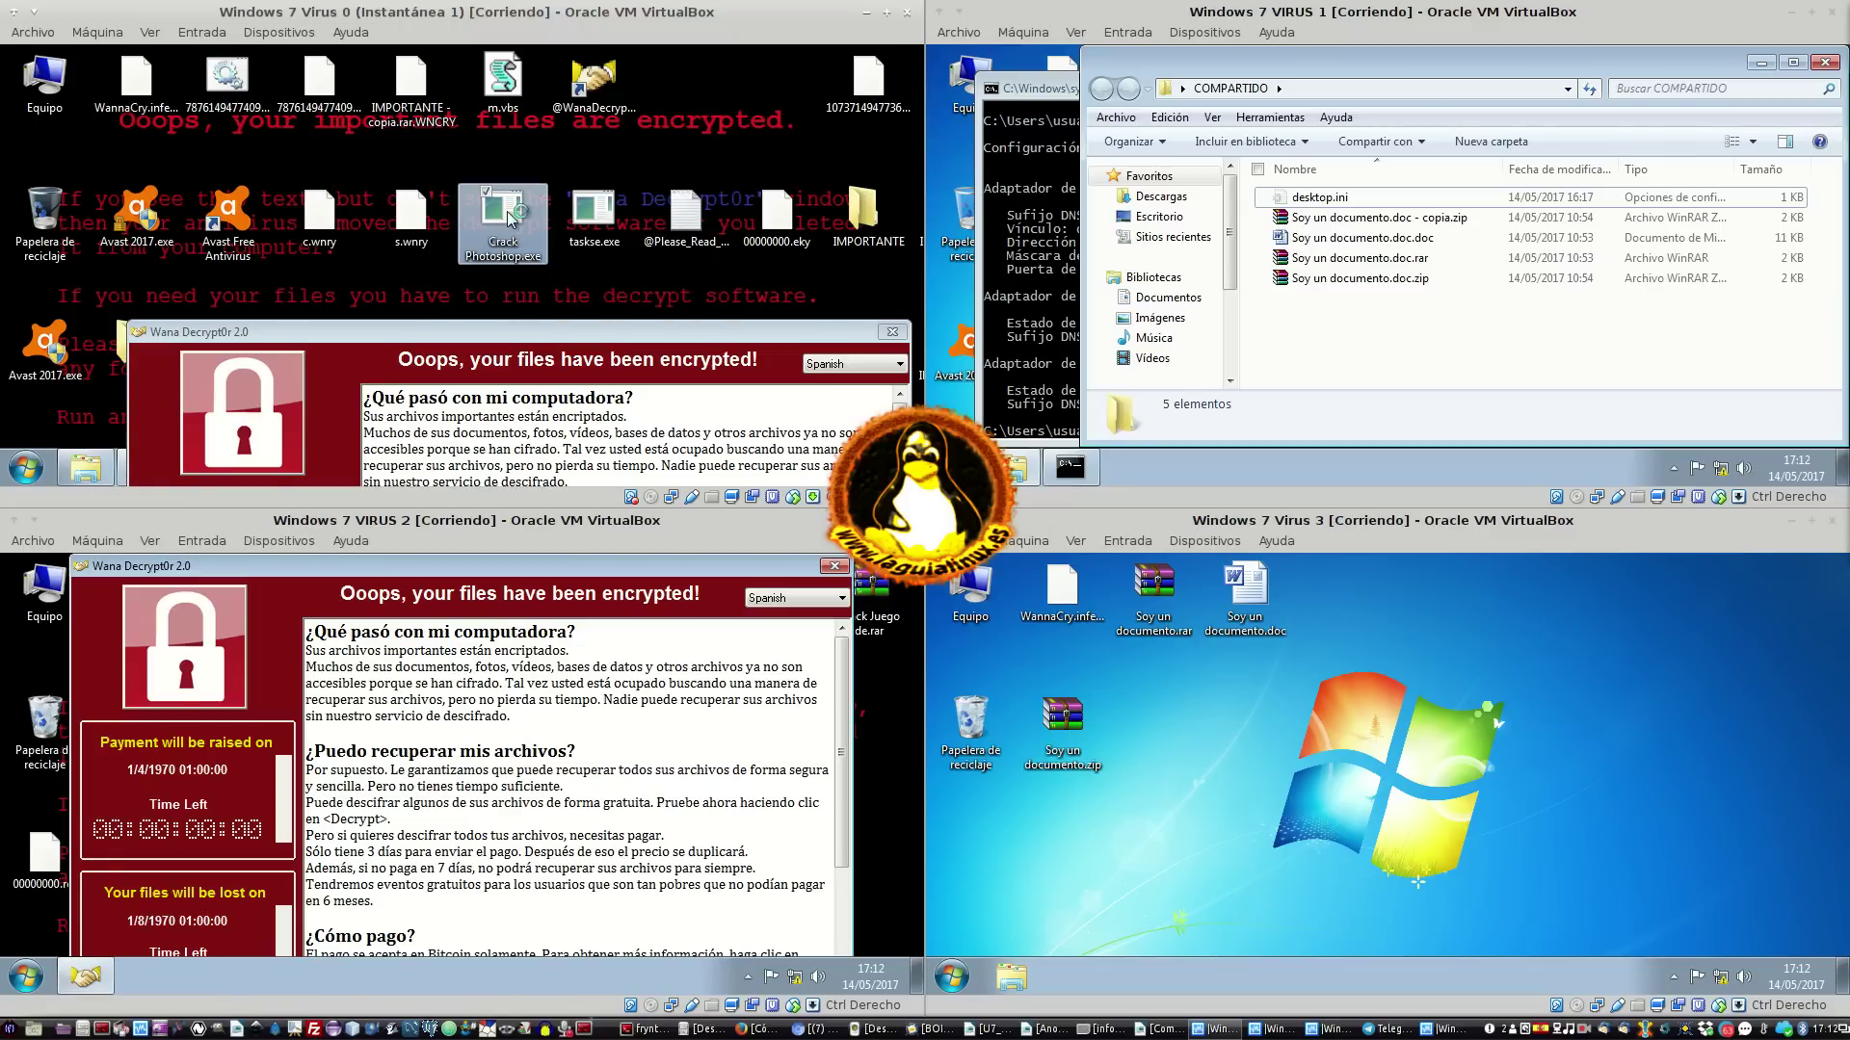
double_click(510, 218)
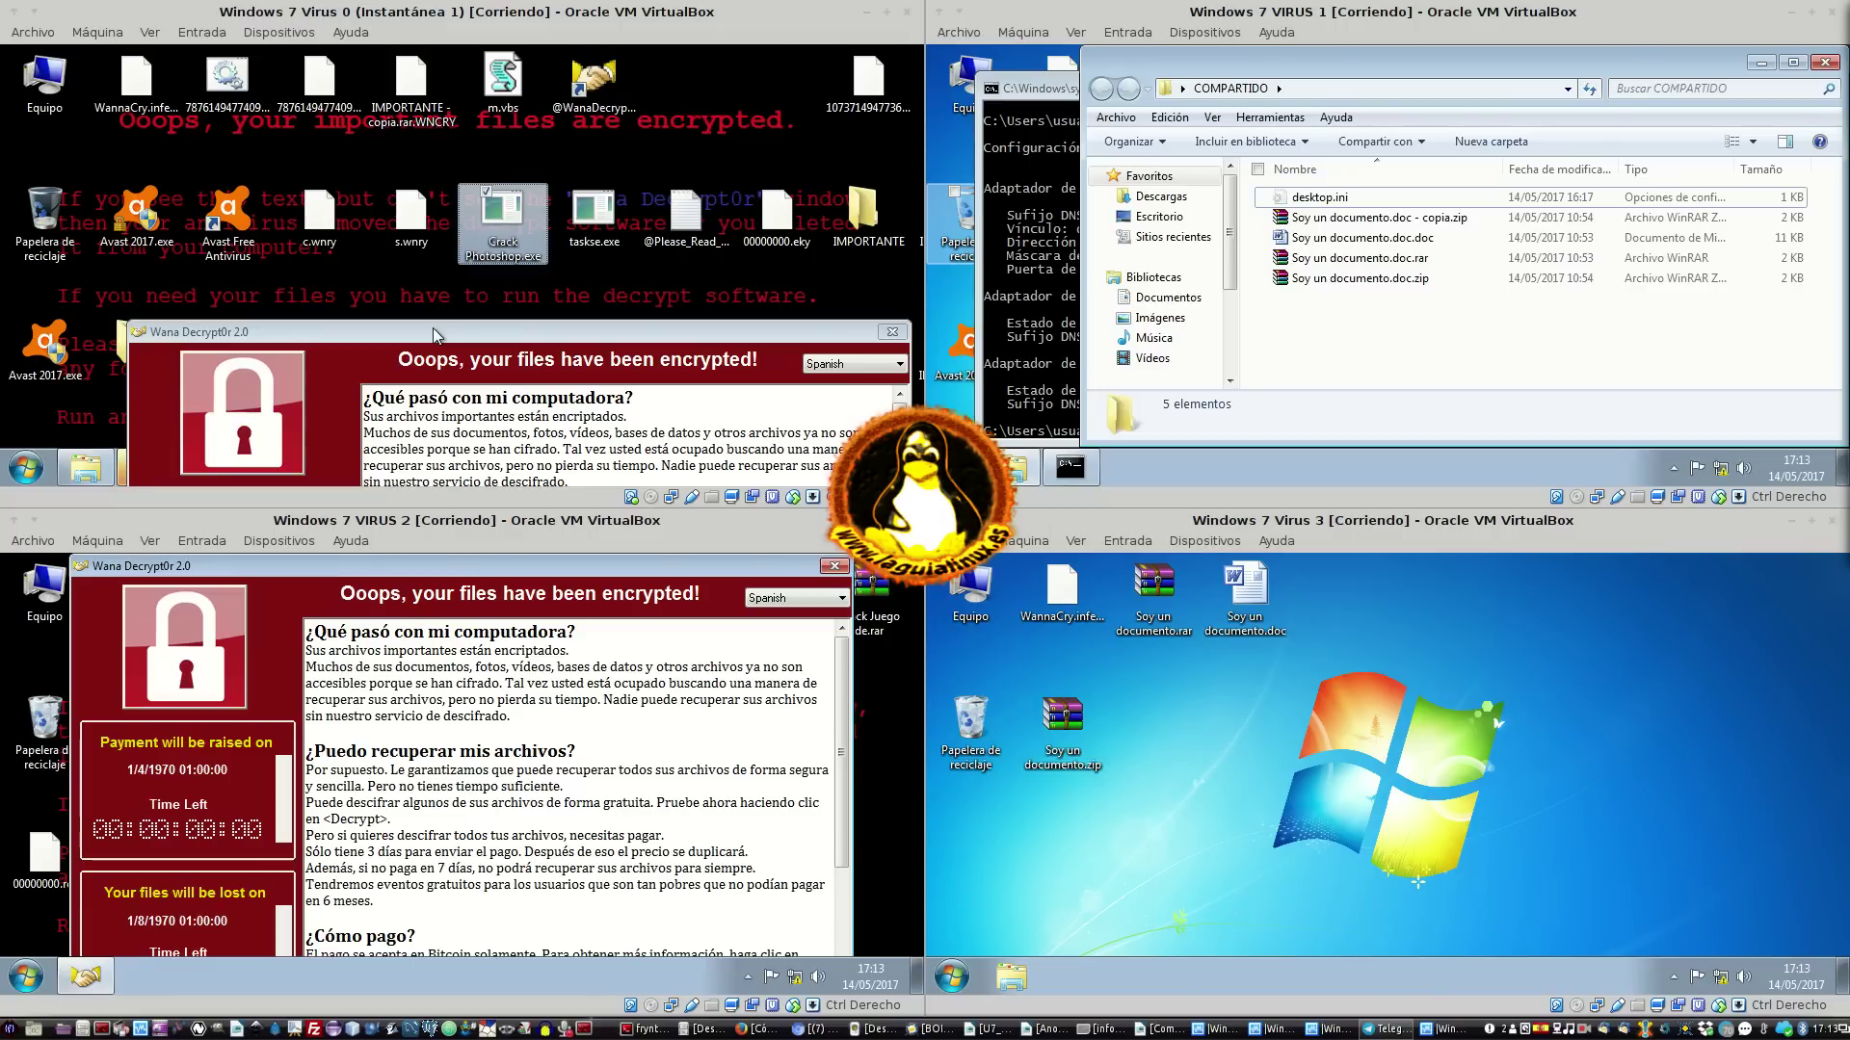
Reposition both Wana Decrypt0r windows to view their timers, then close them on VIRUS 2 and Virus 0
left_click(469, 335)
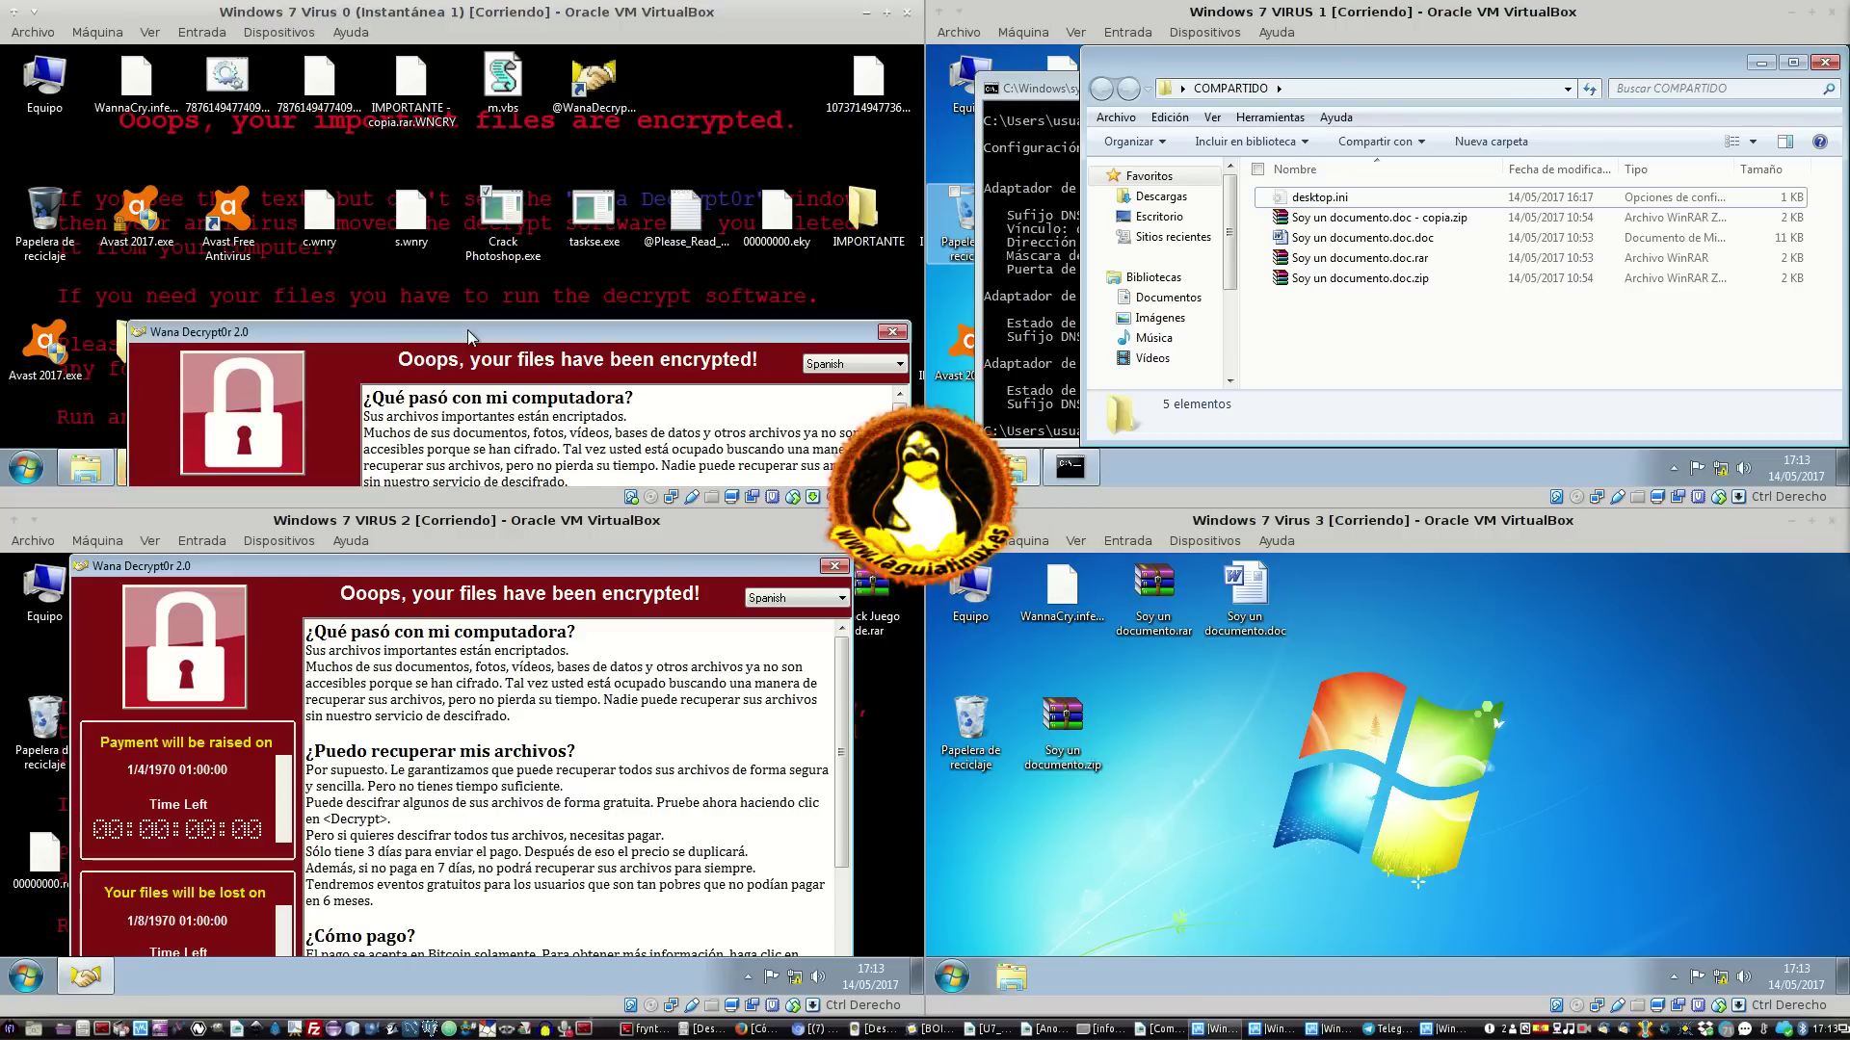
left_click_drag(469, 334, 406, 60)
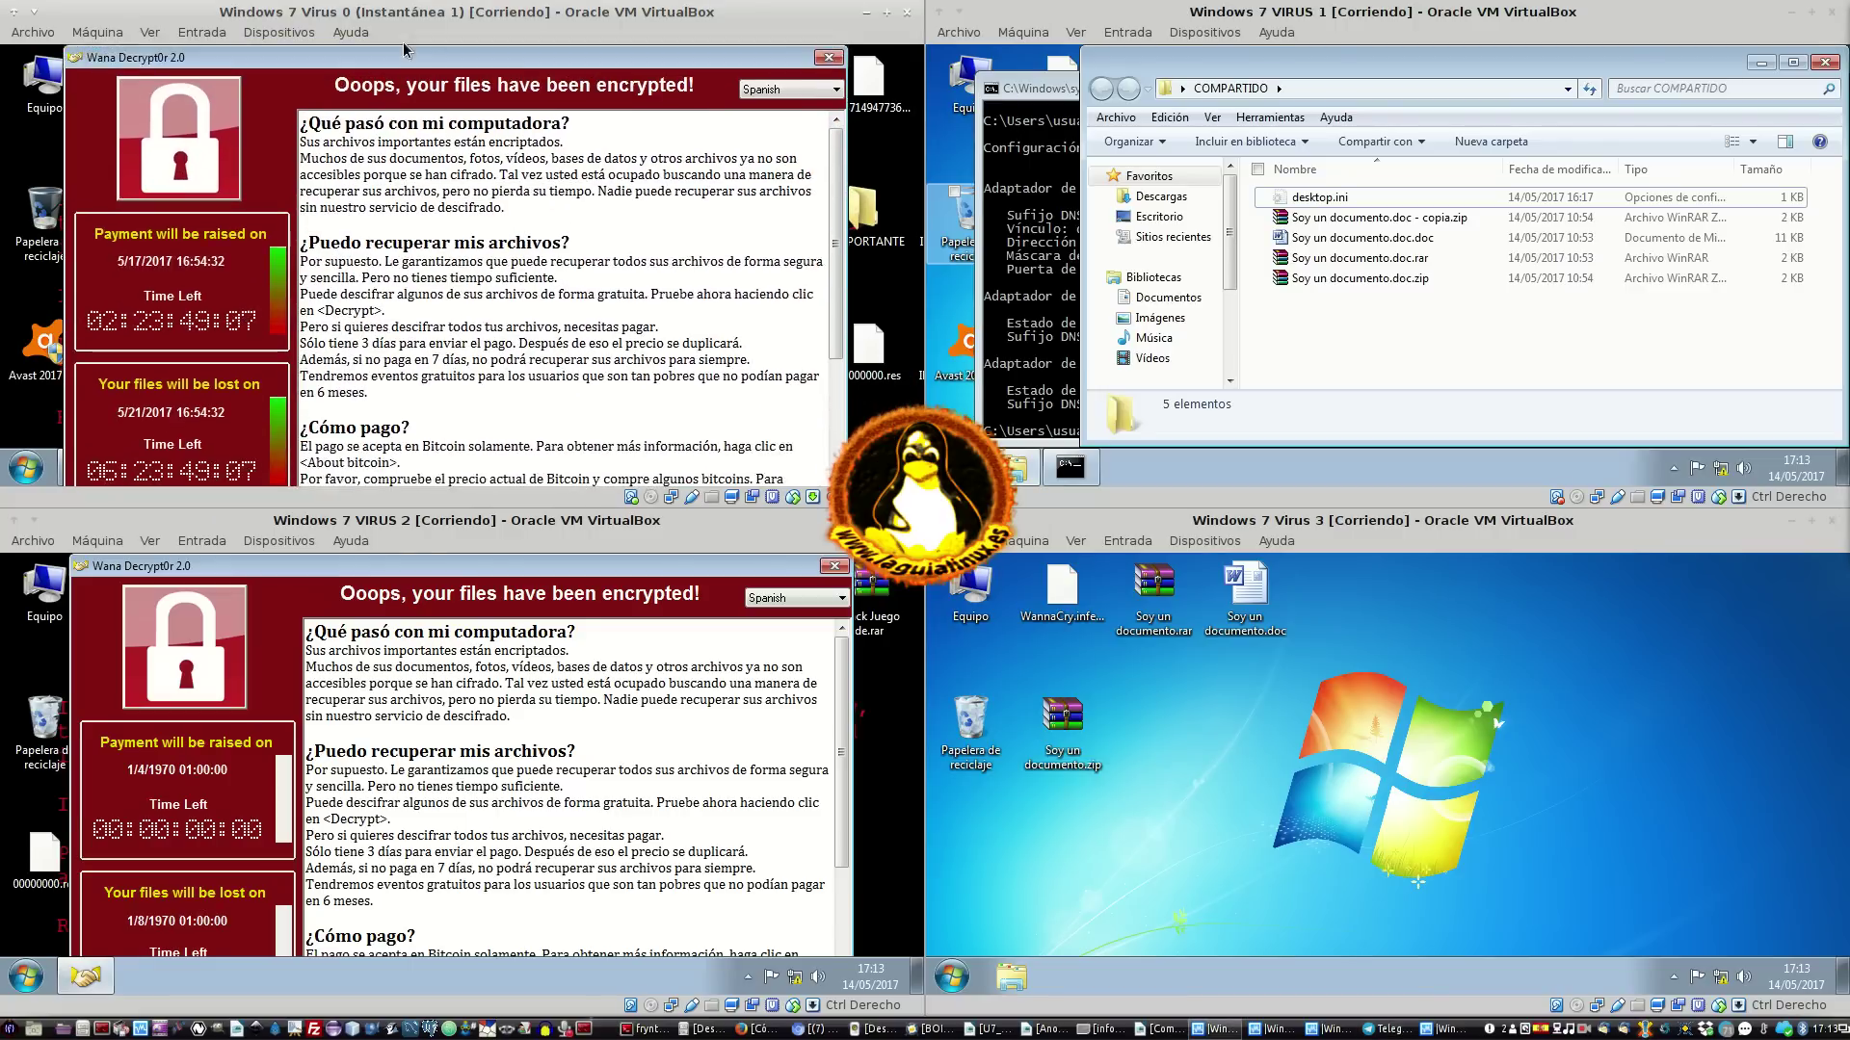
mouse_move(669, 563)
left_mouse_down()
mouse_move(628, 869)
mouse_move(588, 938)
mouse_move(674, 528)
left_mouse_up()
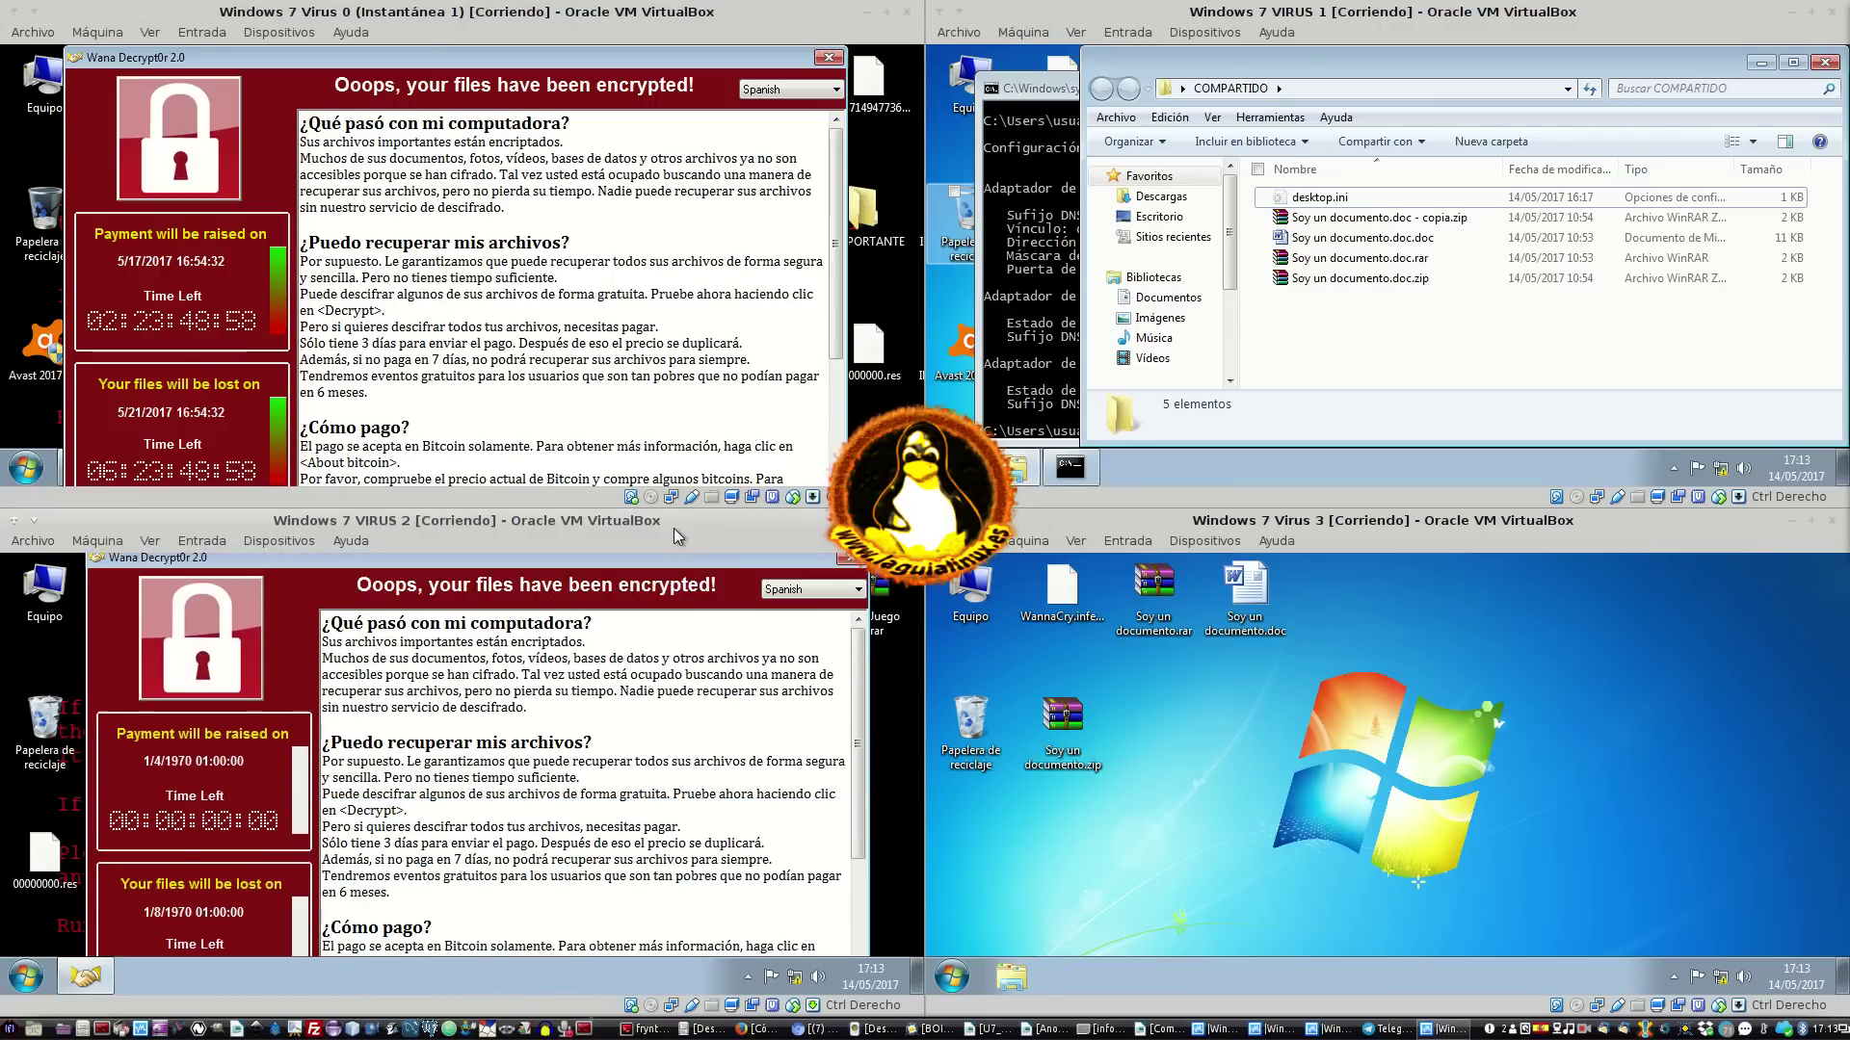
left_click(850, 565)
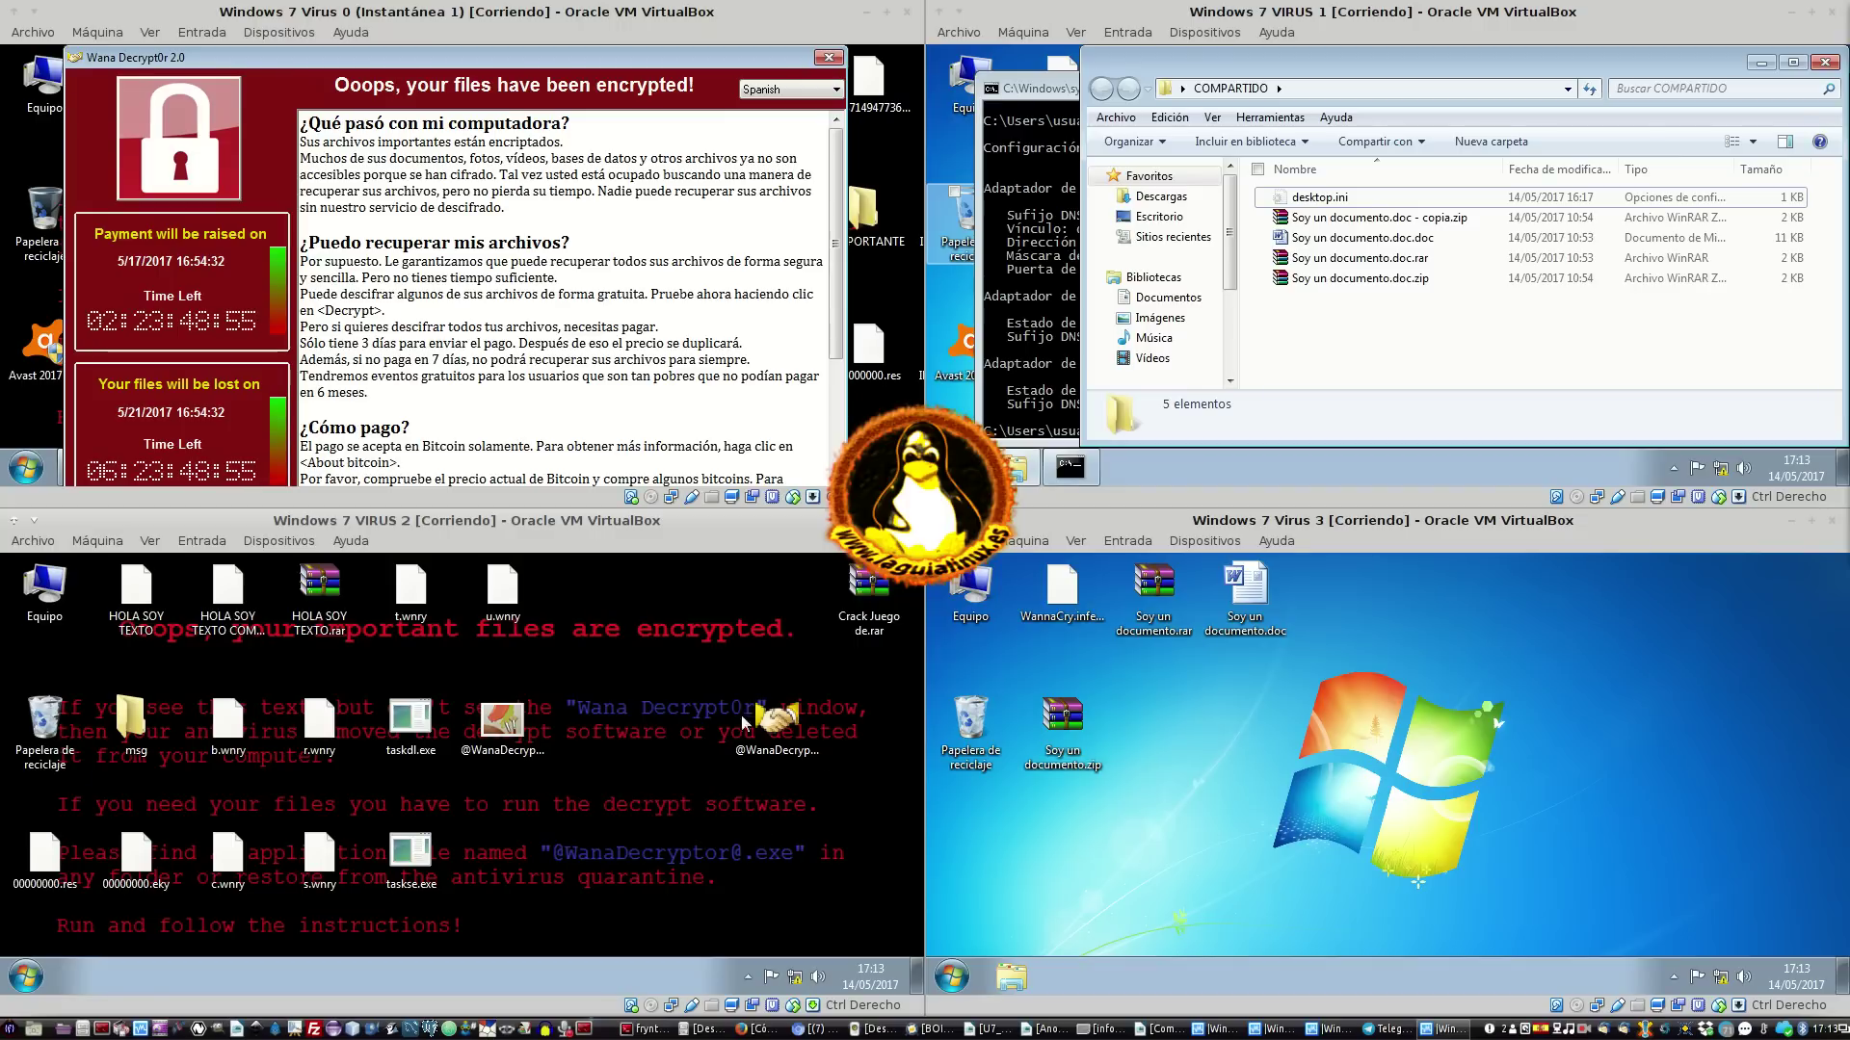
left_click(827, 57)
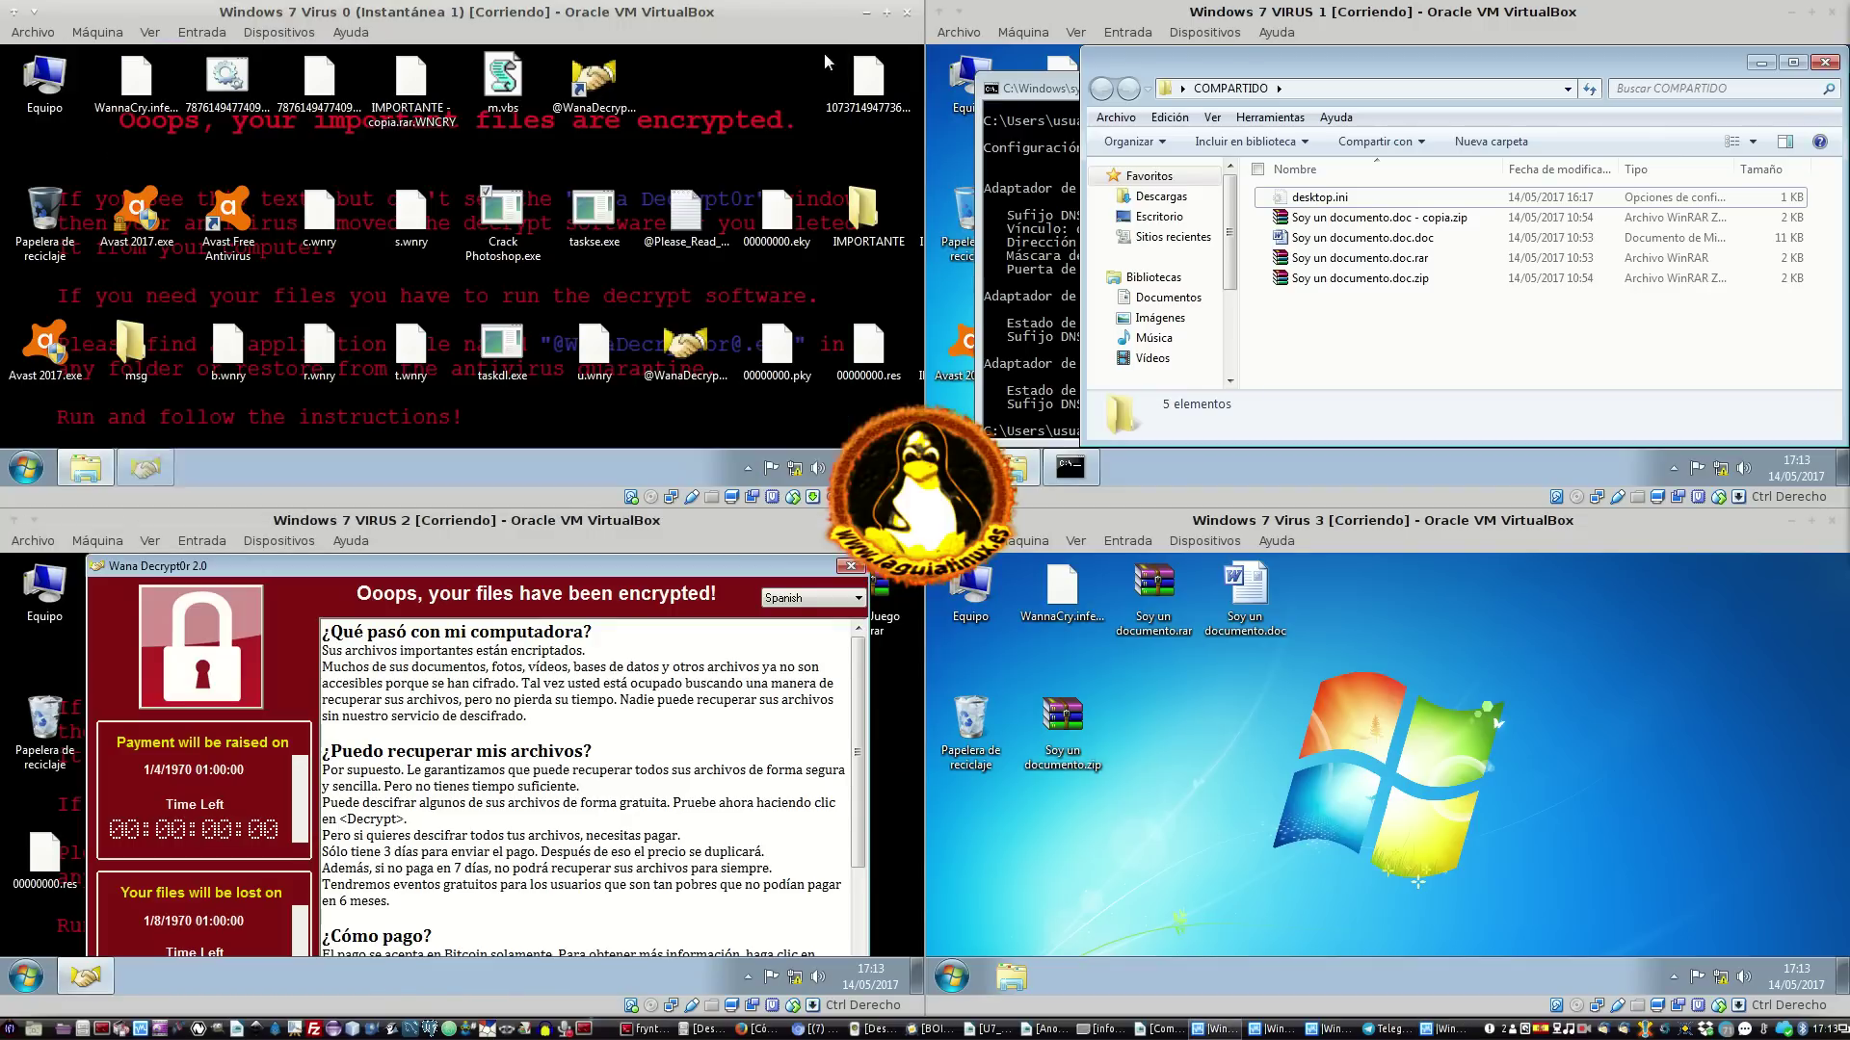
Check the IMPORTANTE folder files in Windows on Virus 0, then close that browser
left_click(86, 468)
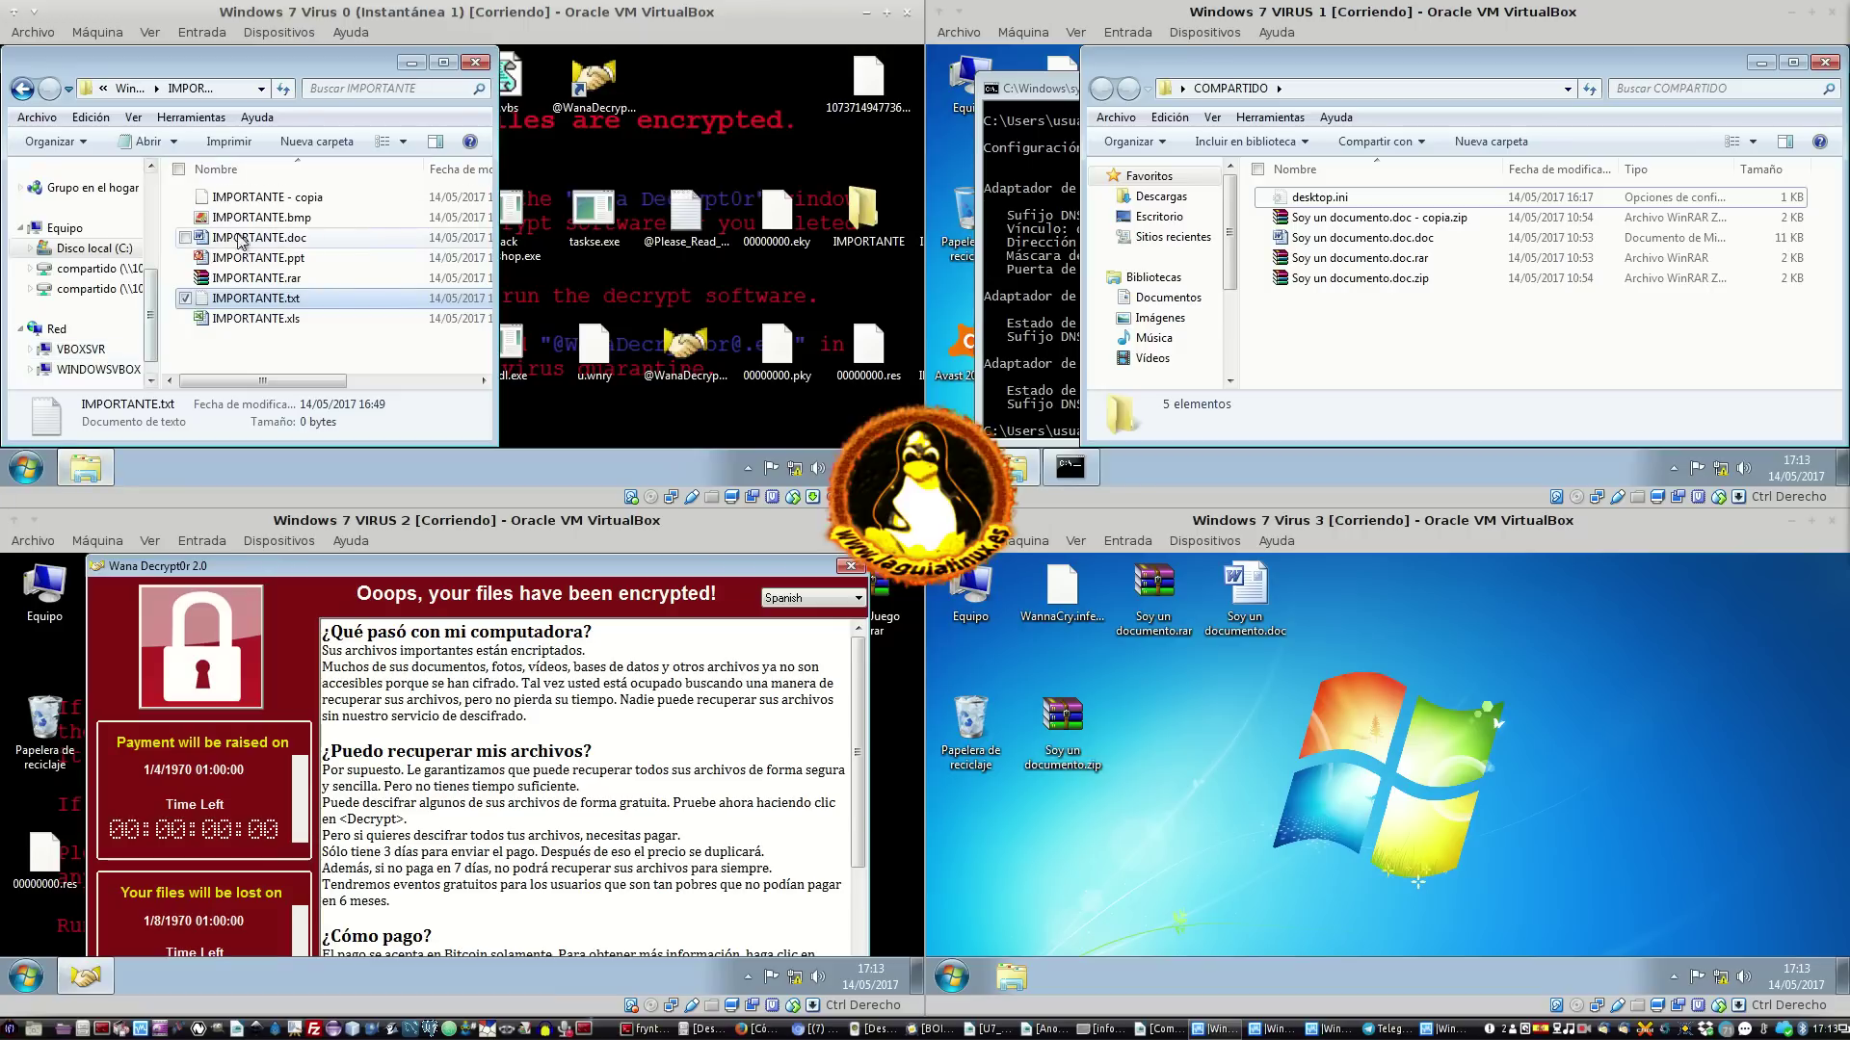
left_click(130, 88)
double_click(235, 361)
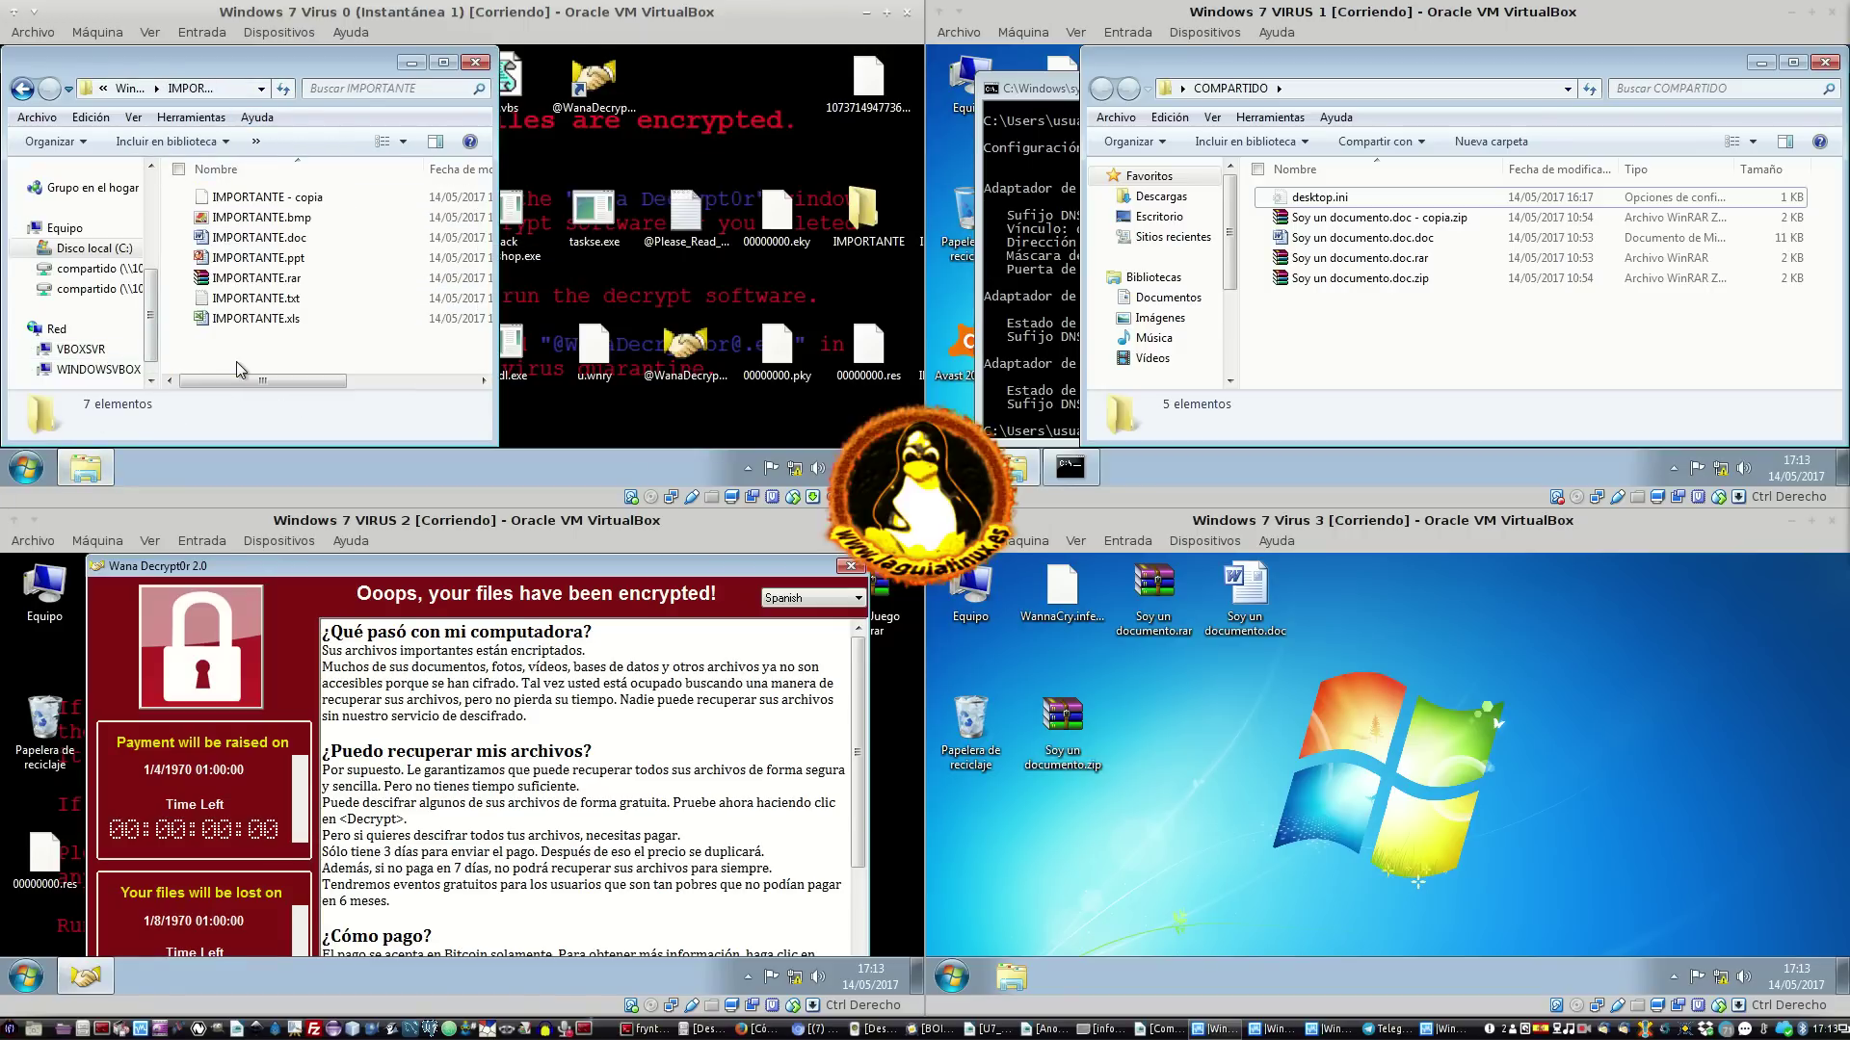
left_click(307, 200)
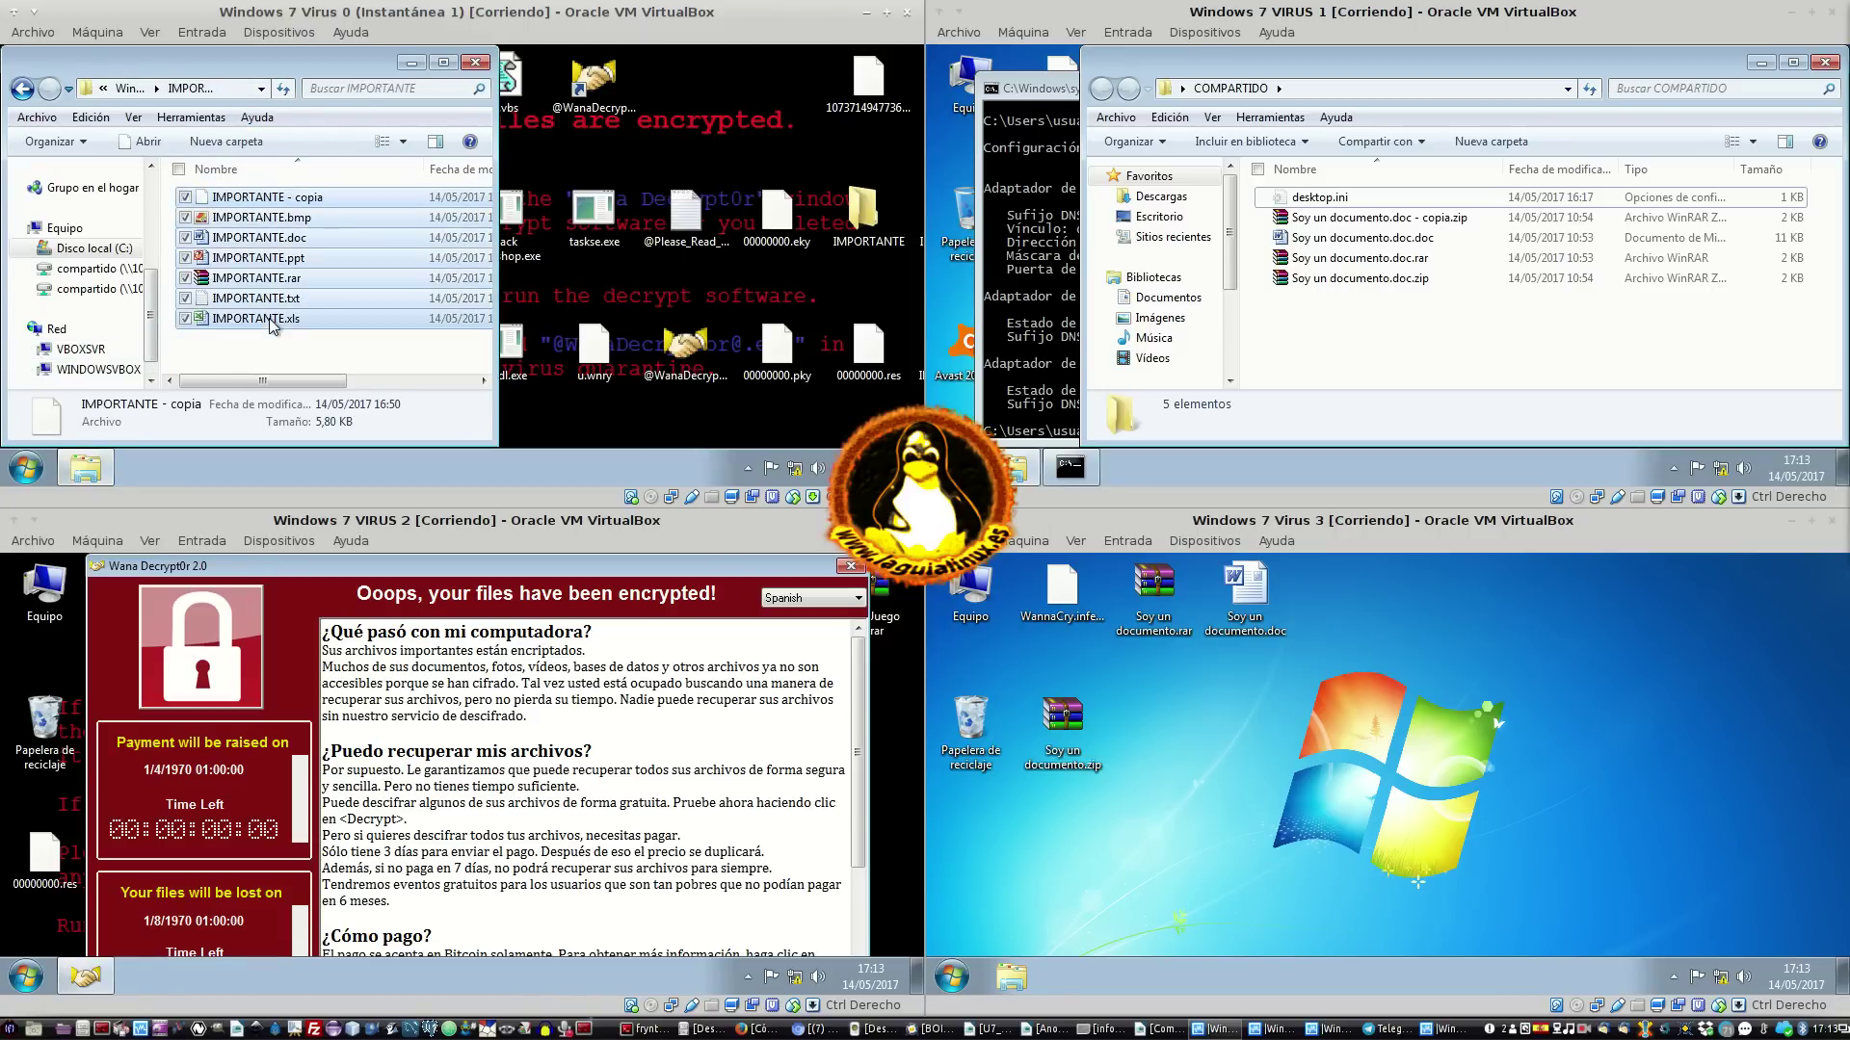
left_click(339, 216)
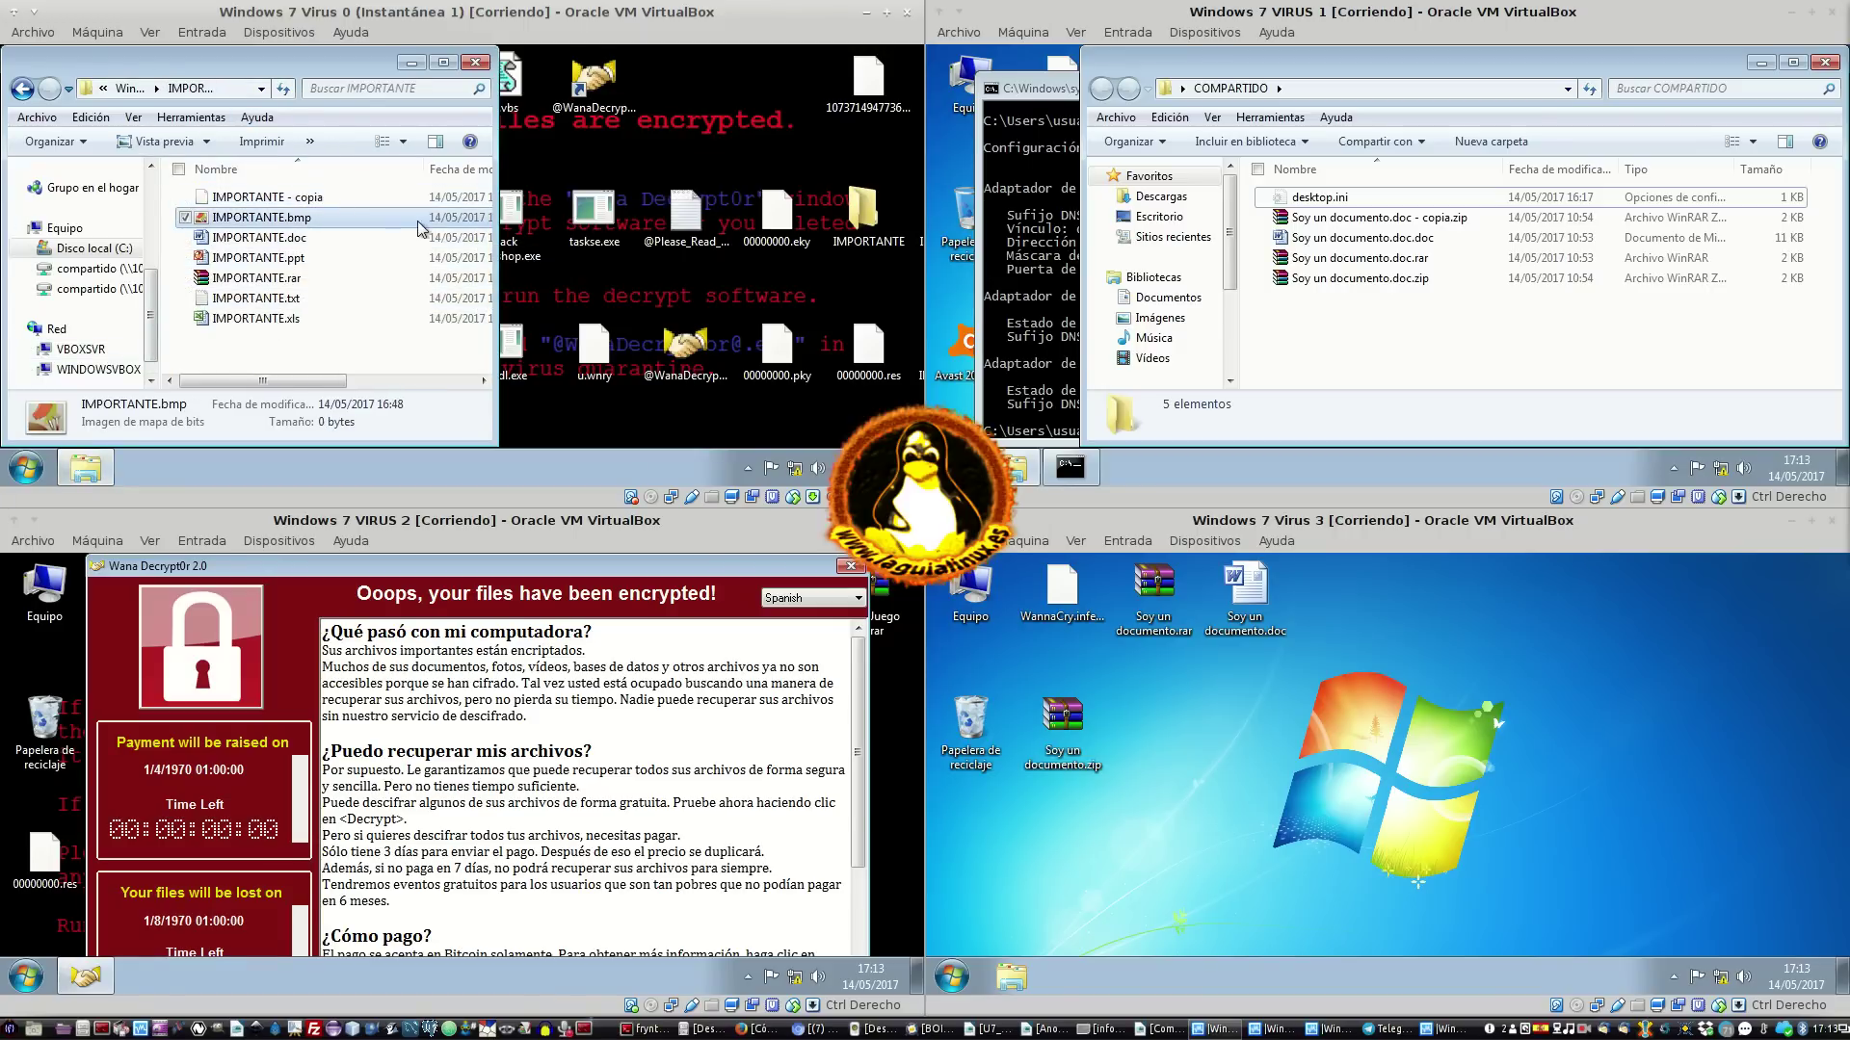
left_click(475, 64)
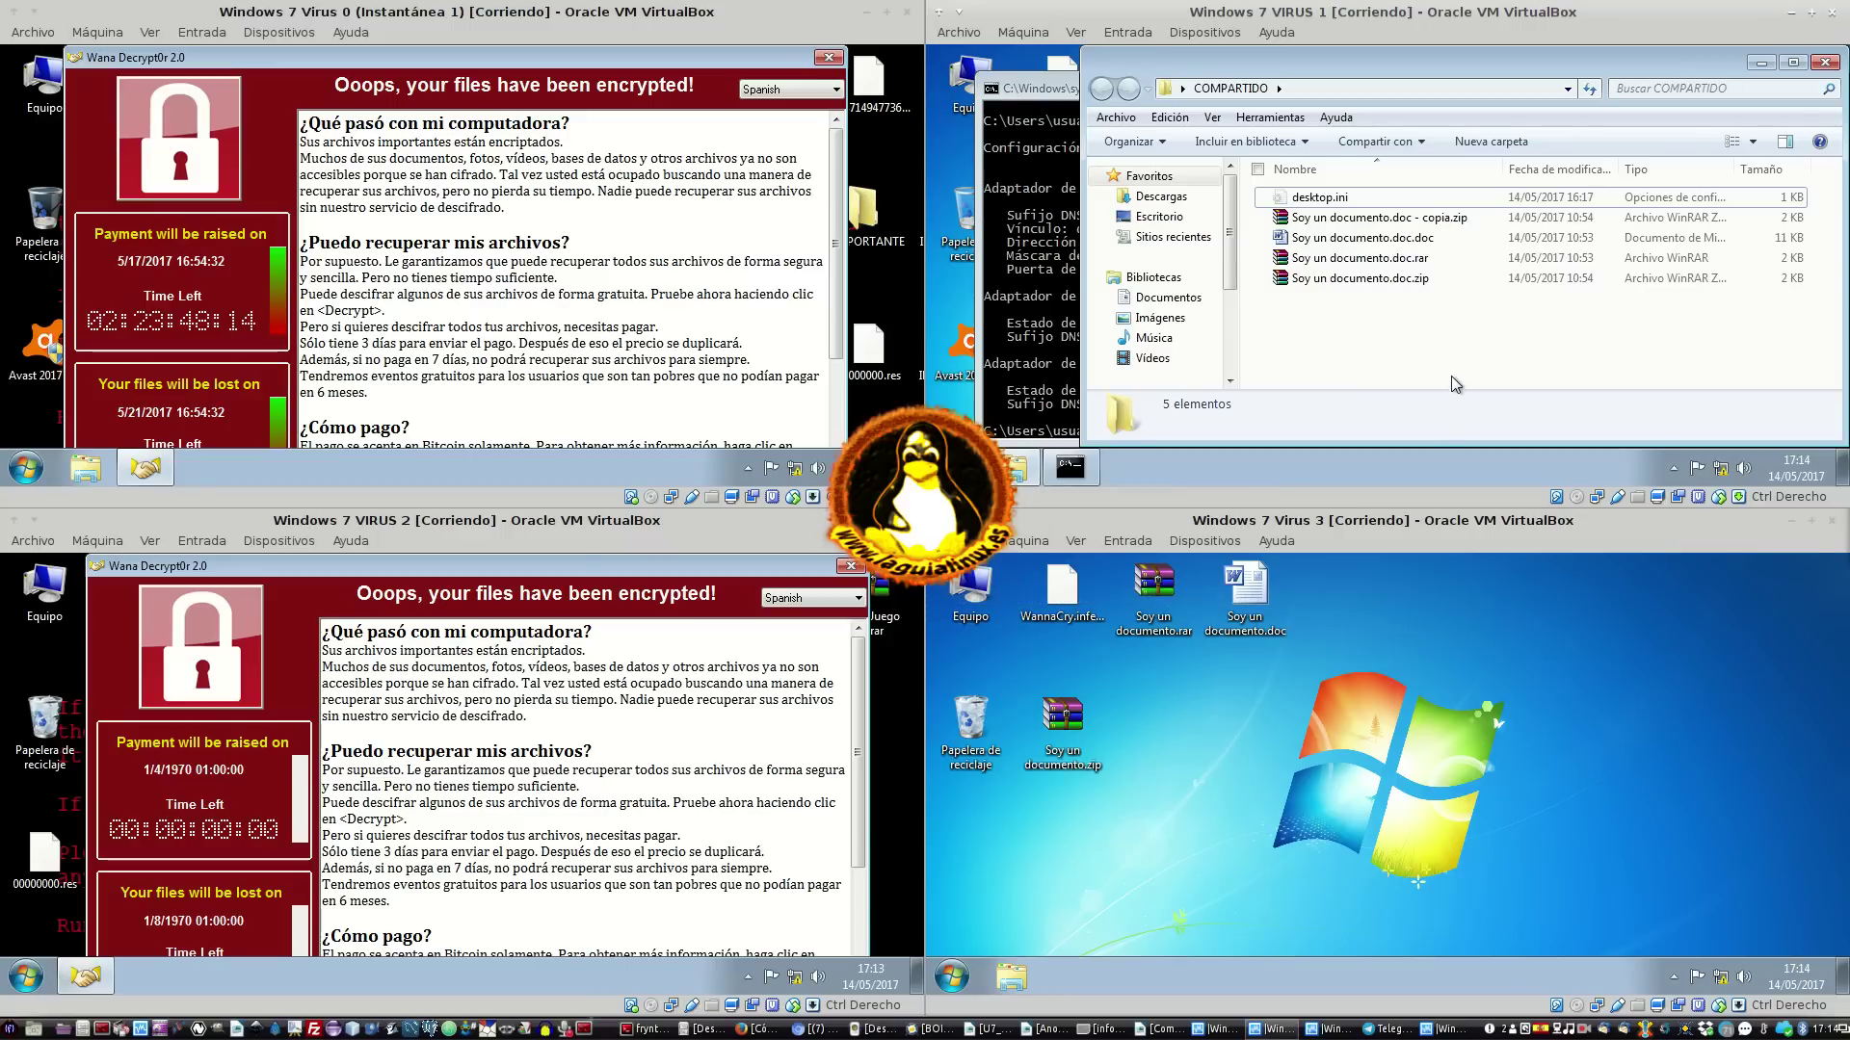
Inspect the compartido share's Word document and zip/rar archives, finding them unencrypted, then close it
left_click(1435, 238)
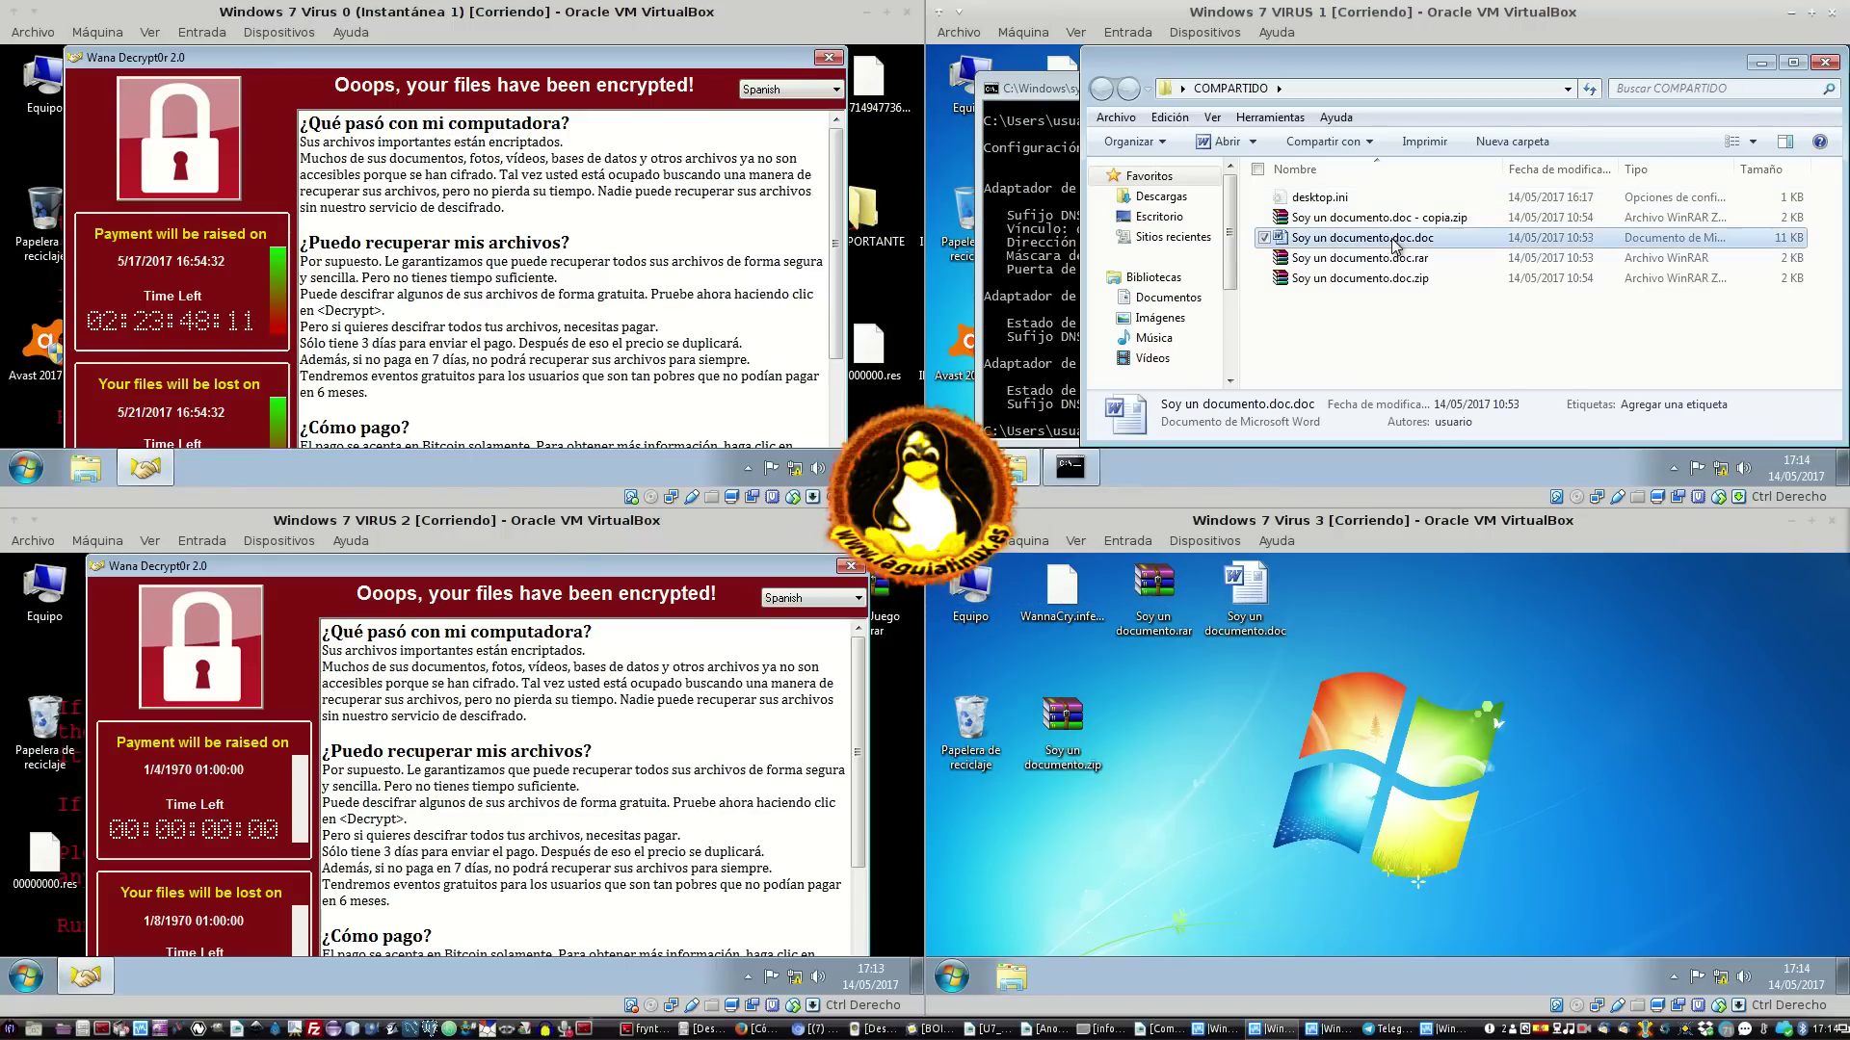
left_click(1426, 341)
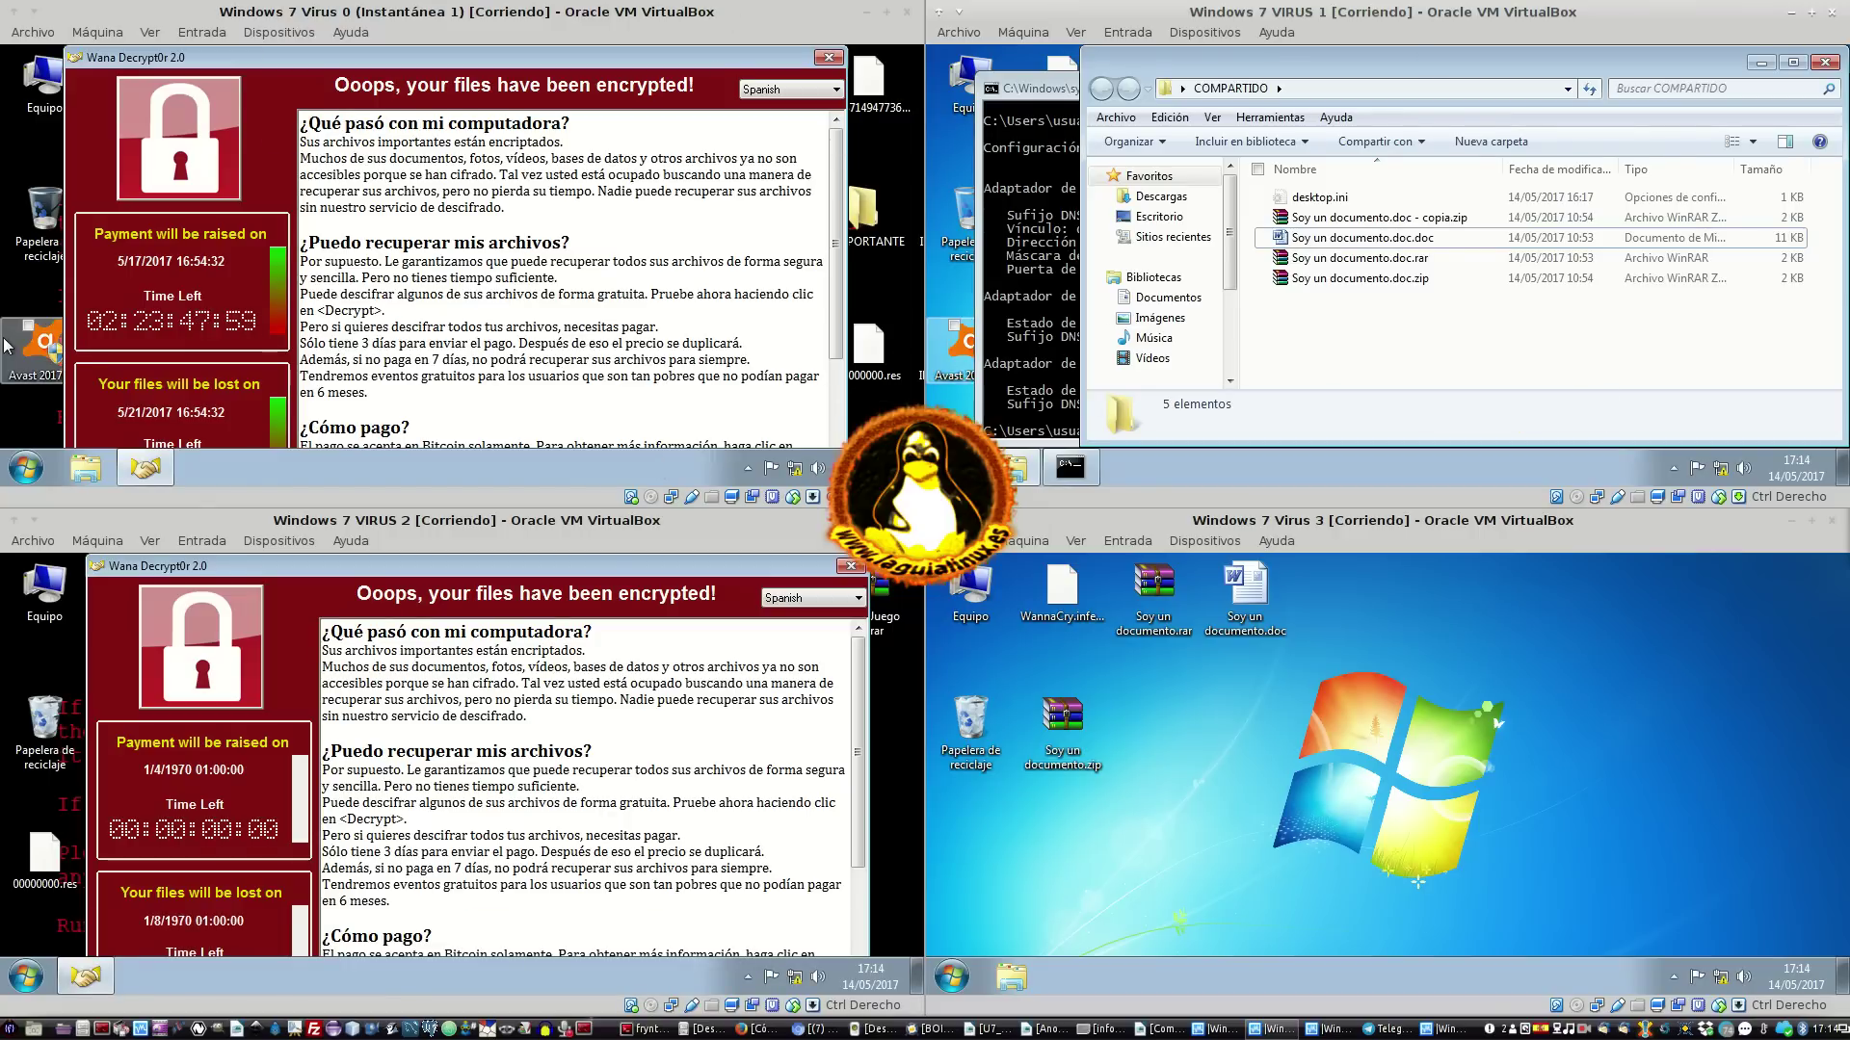
double_click(35, 79)
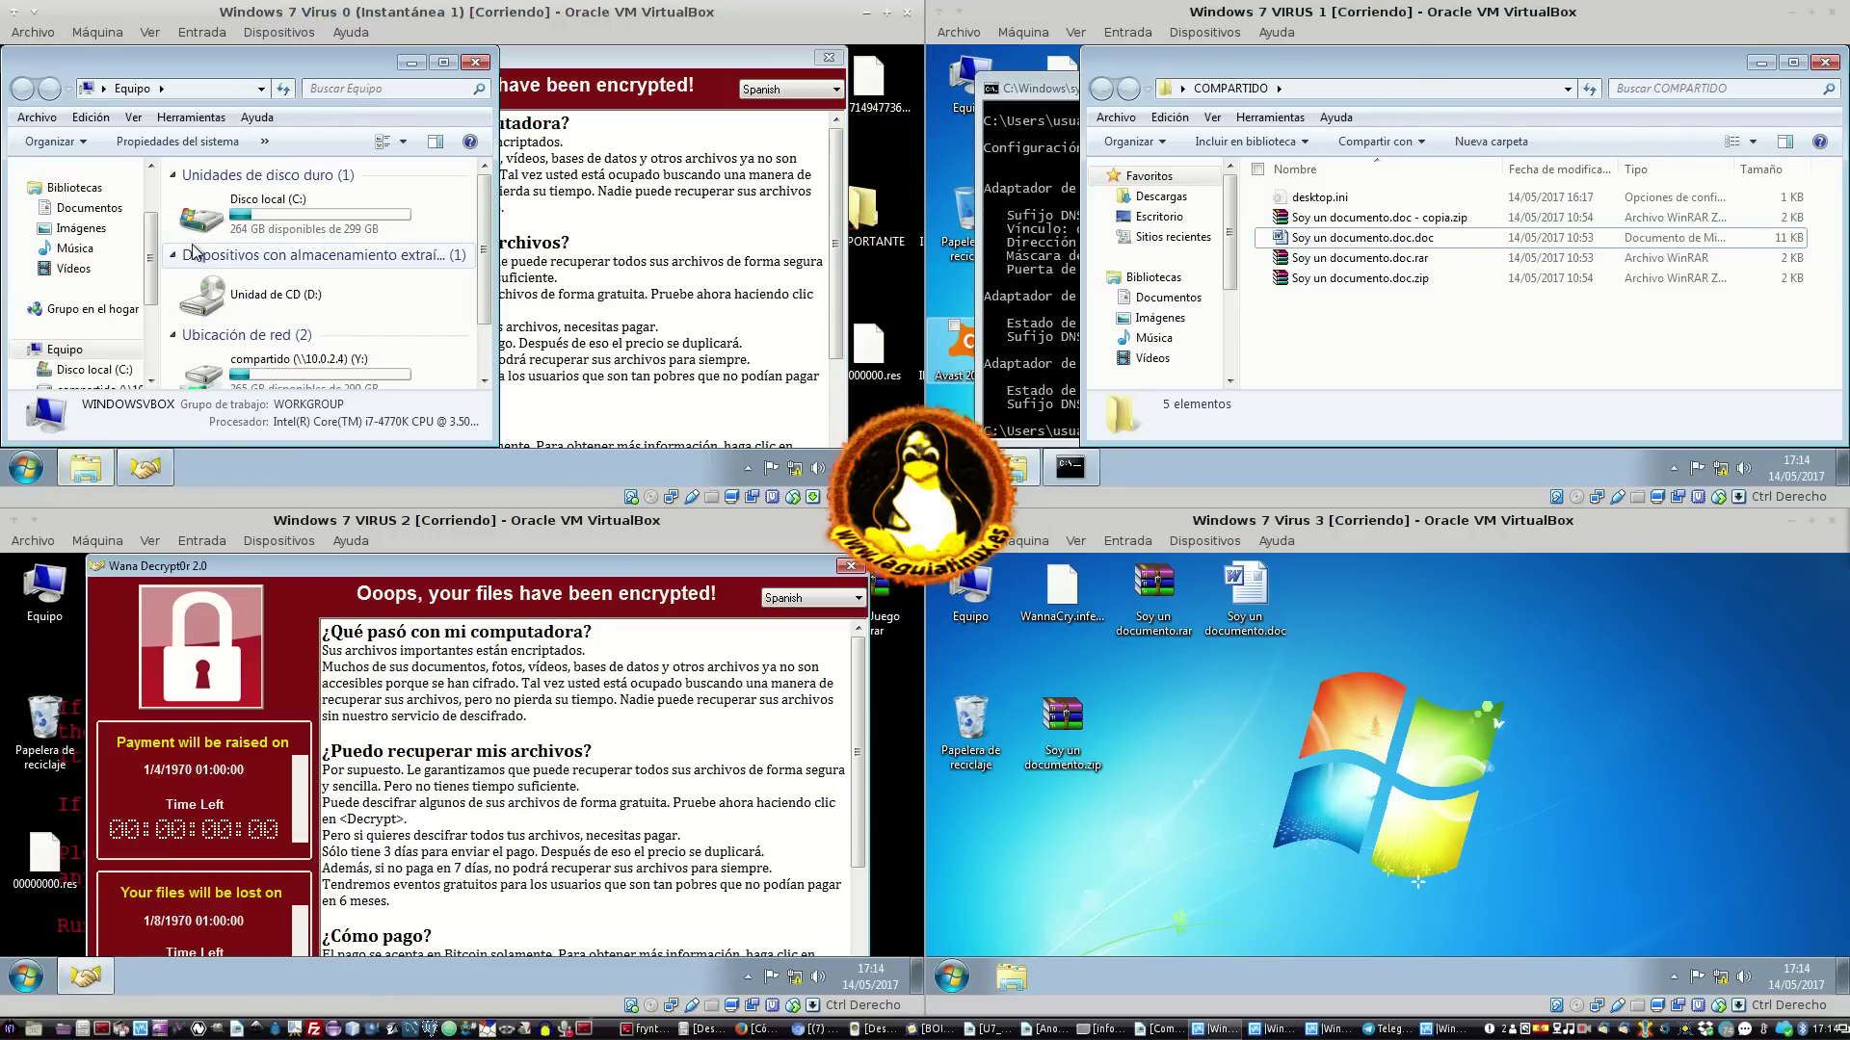
scroll(327, 297, "down", 1)
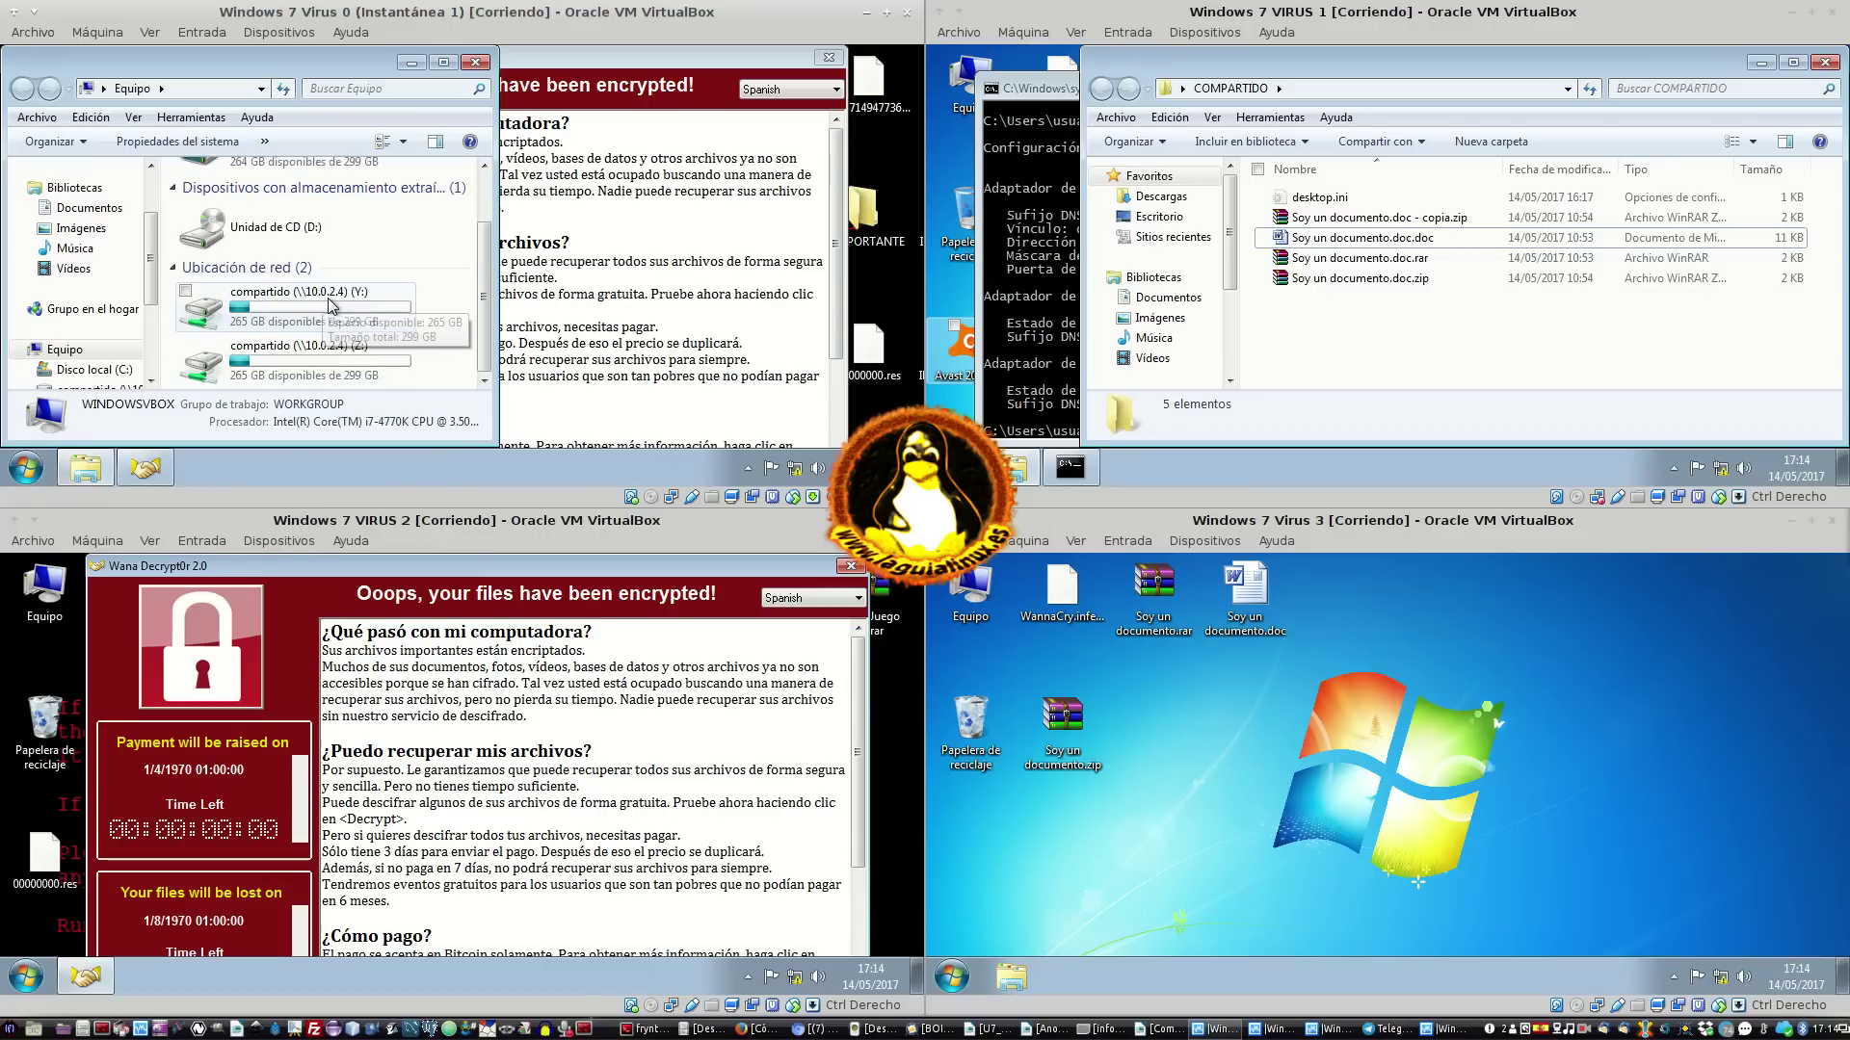
double_click(381, 332)
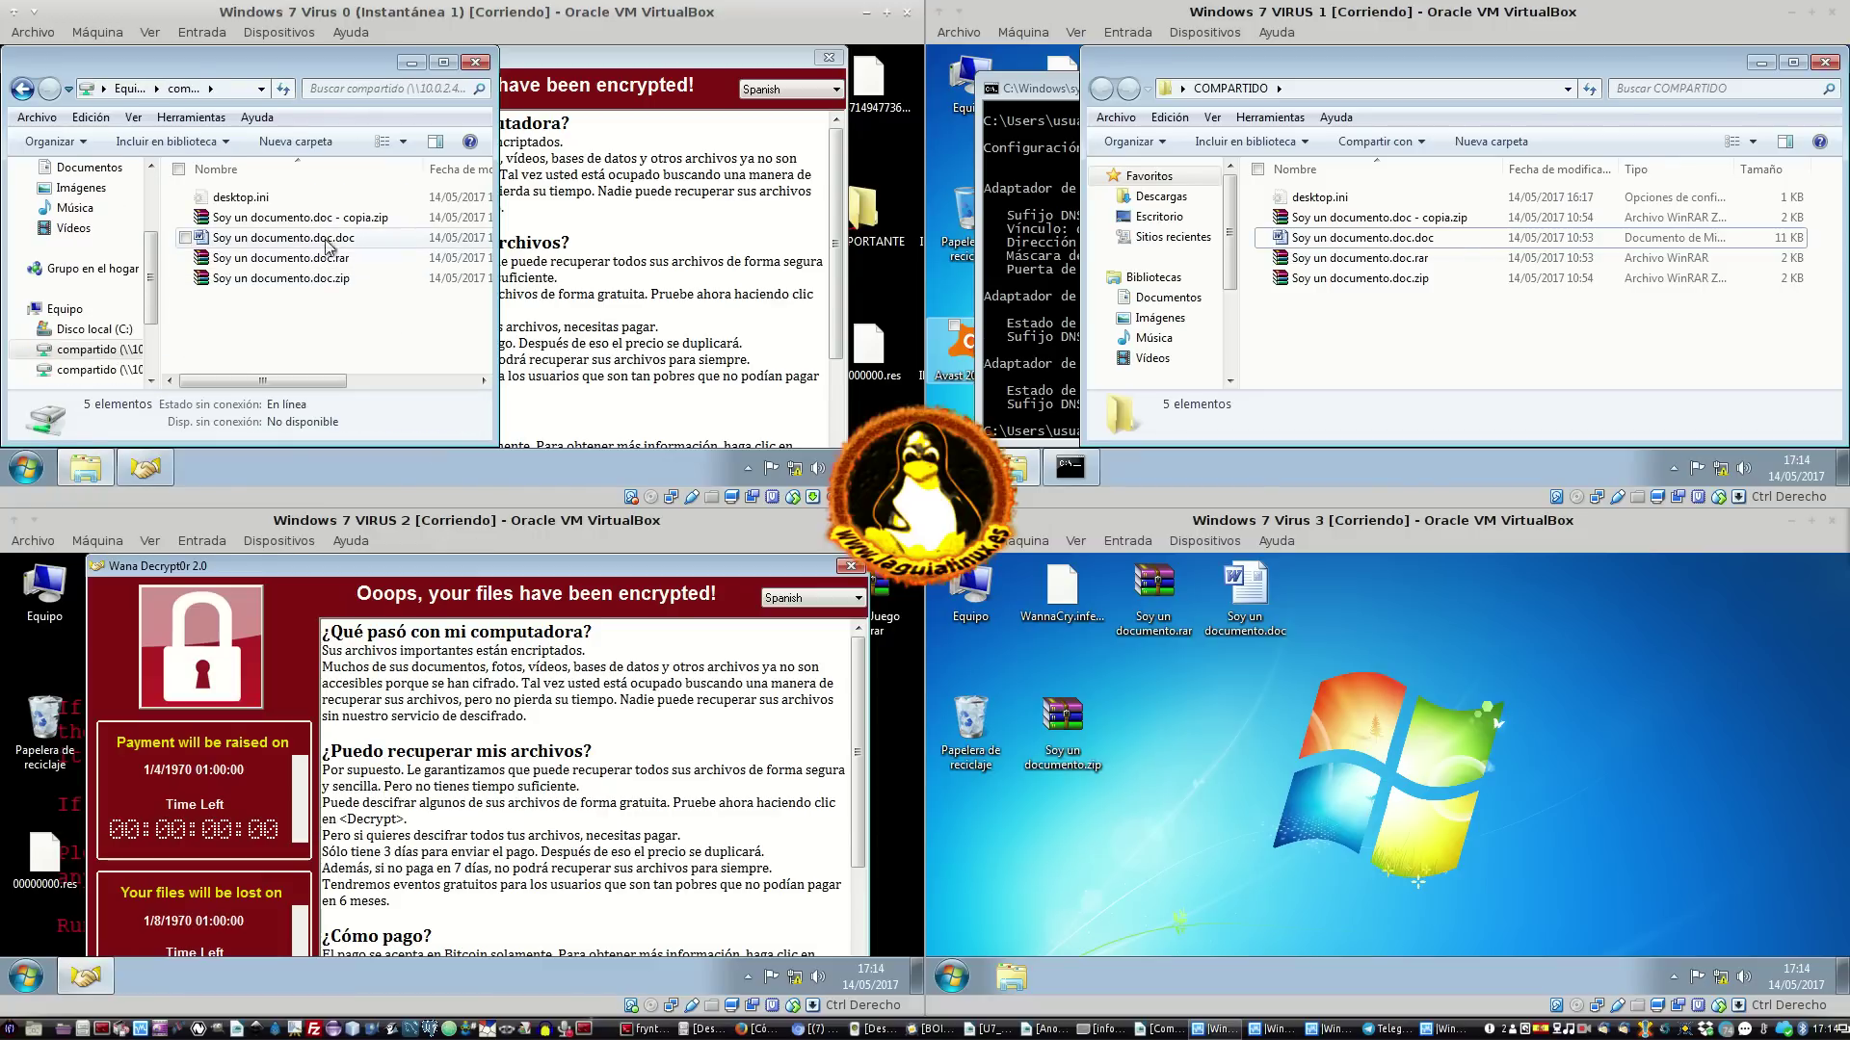
left_click(335, 238)
left_click(338, 222)
left_click(332, 260)
left_click(321, 284)
left_click(376, 241)
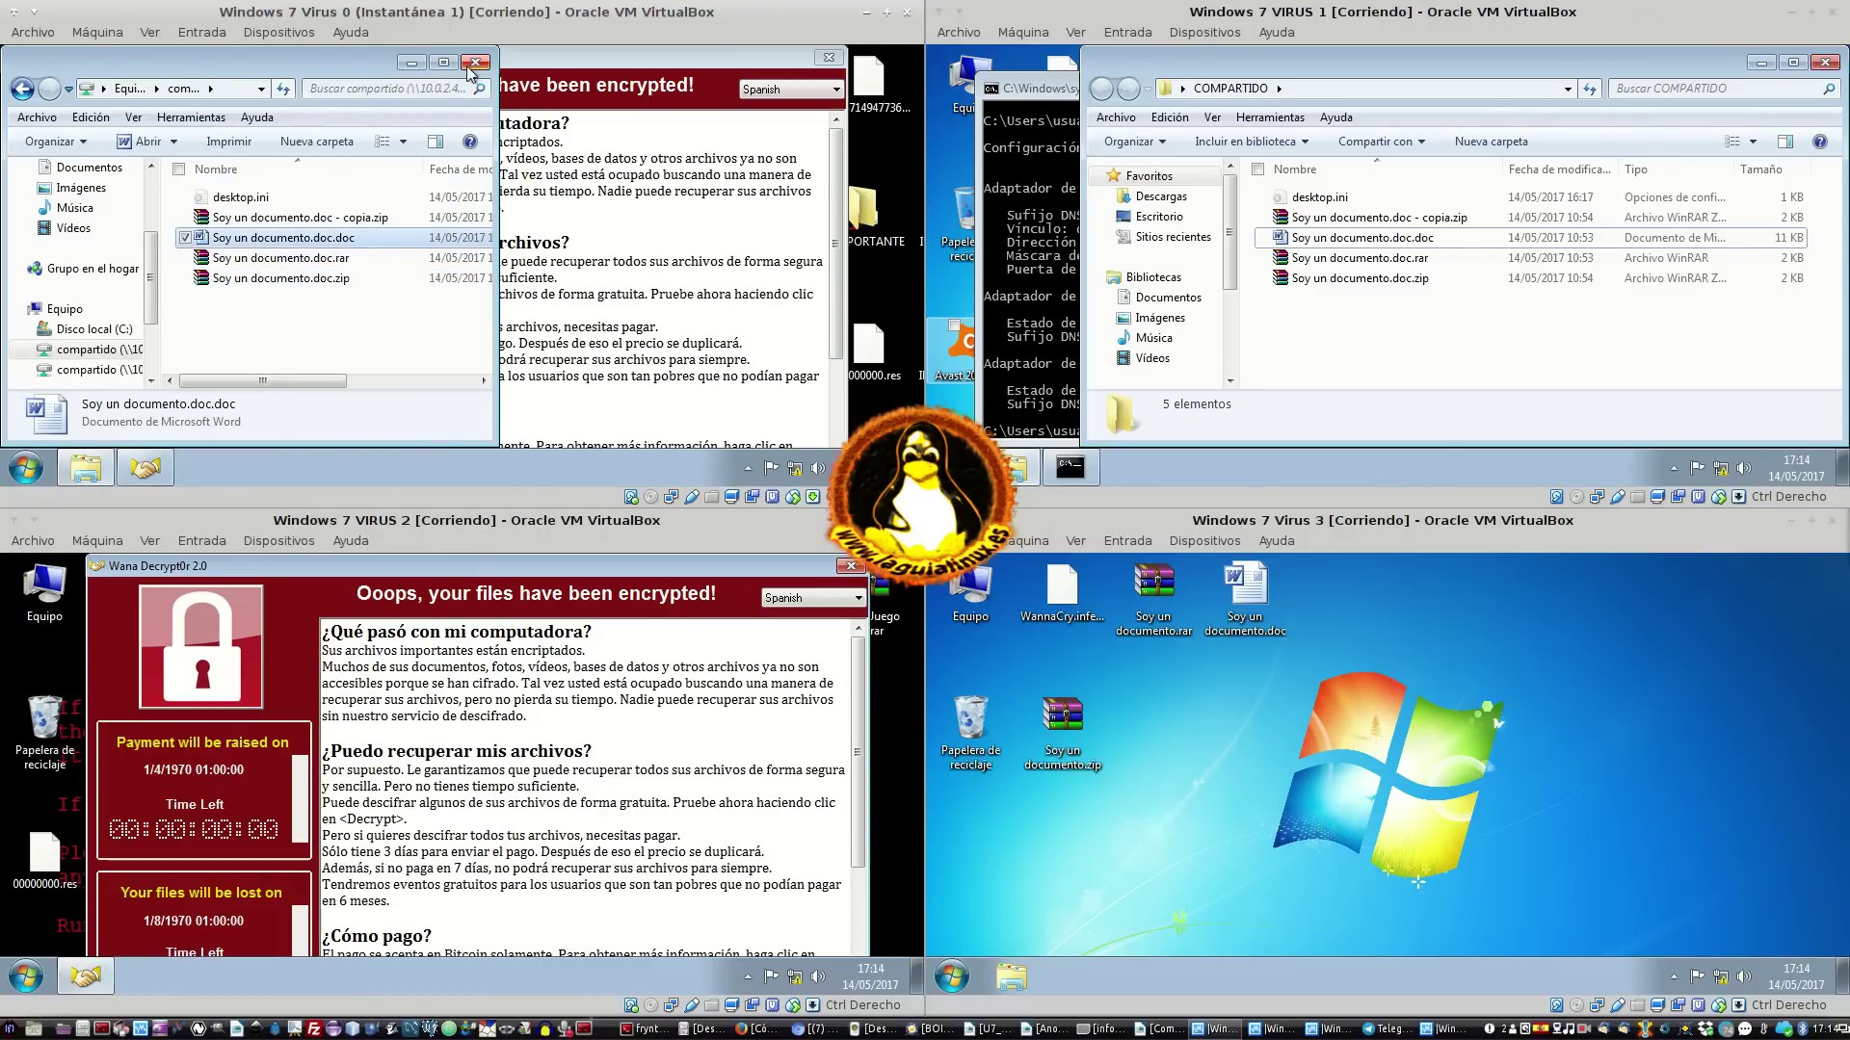
left_click(466, 65)
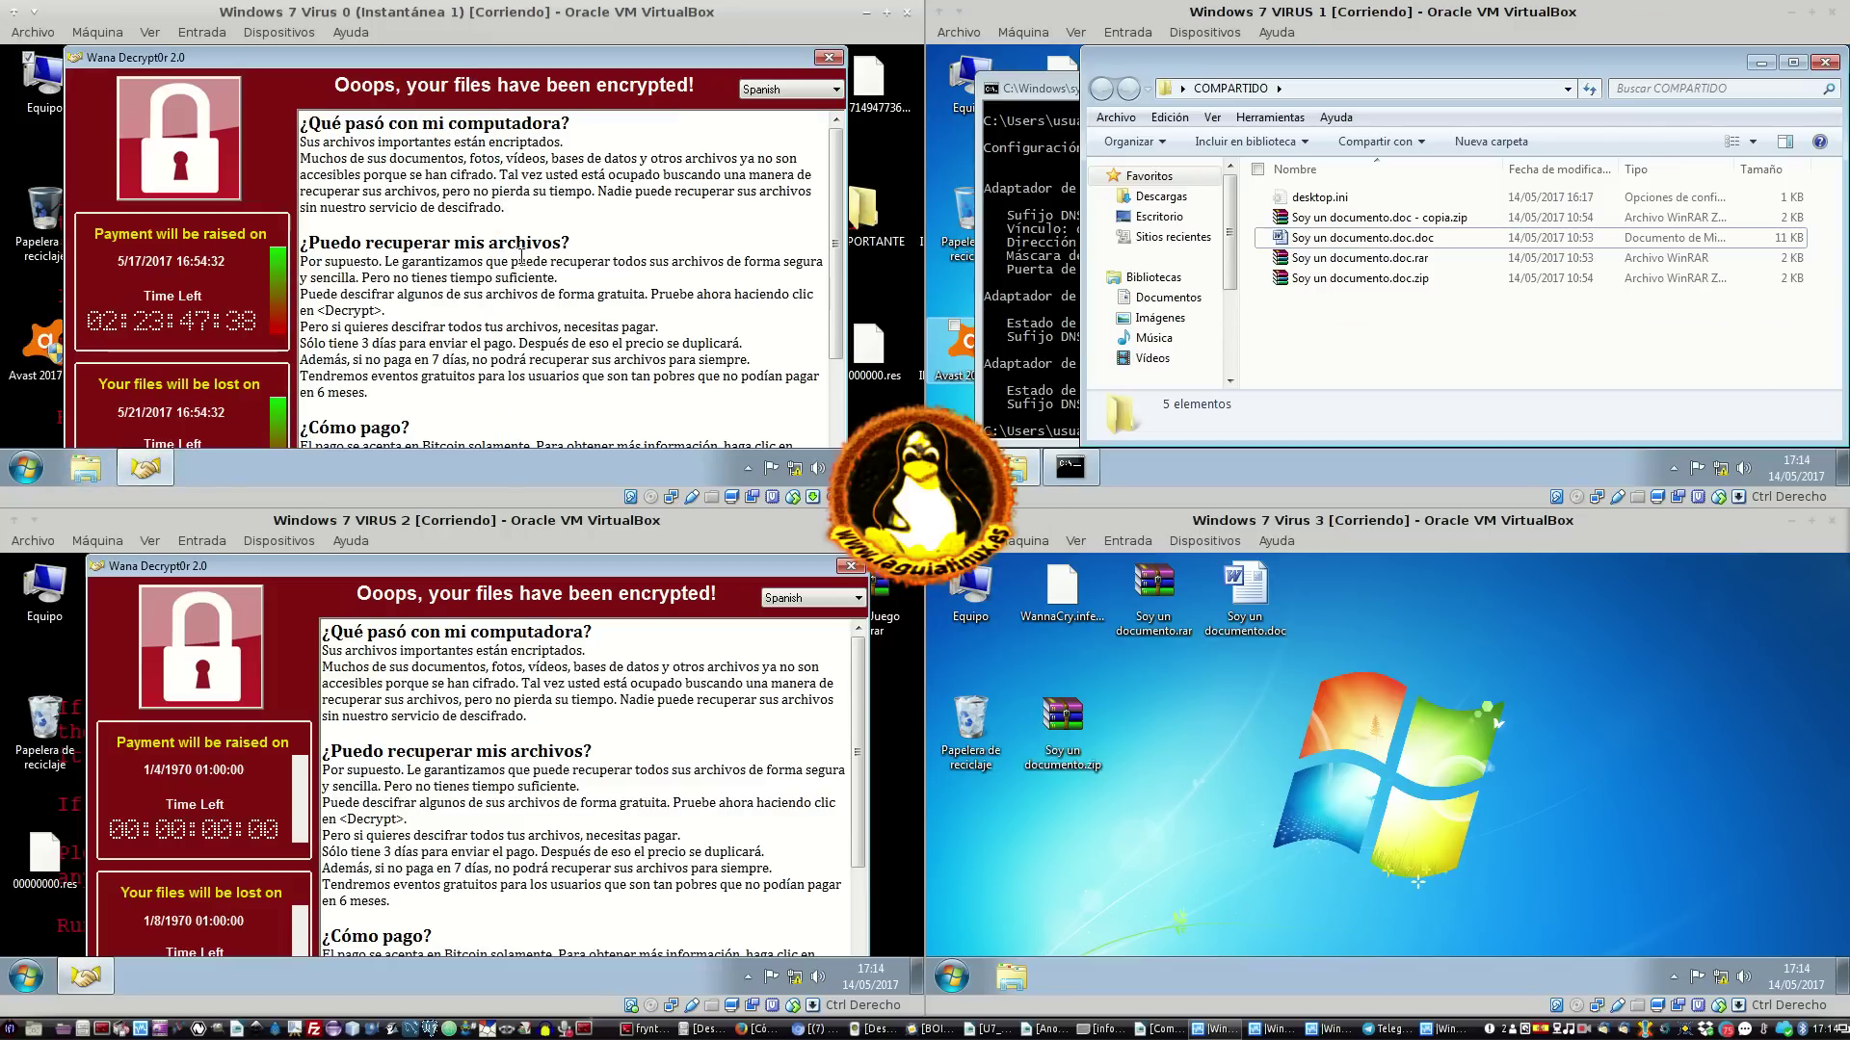
Dismiss the ransom note and open Explorer on Local disk (C:) on Virus 0
left_click(830, 60)
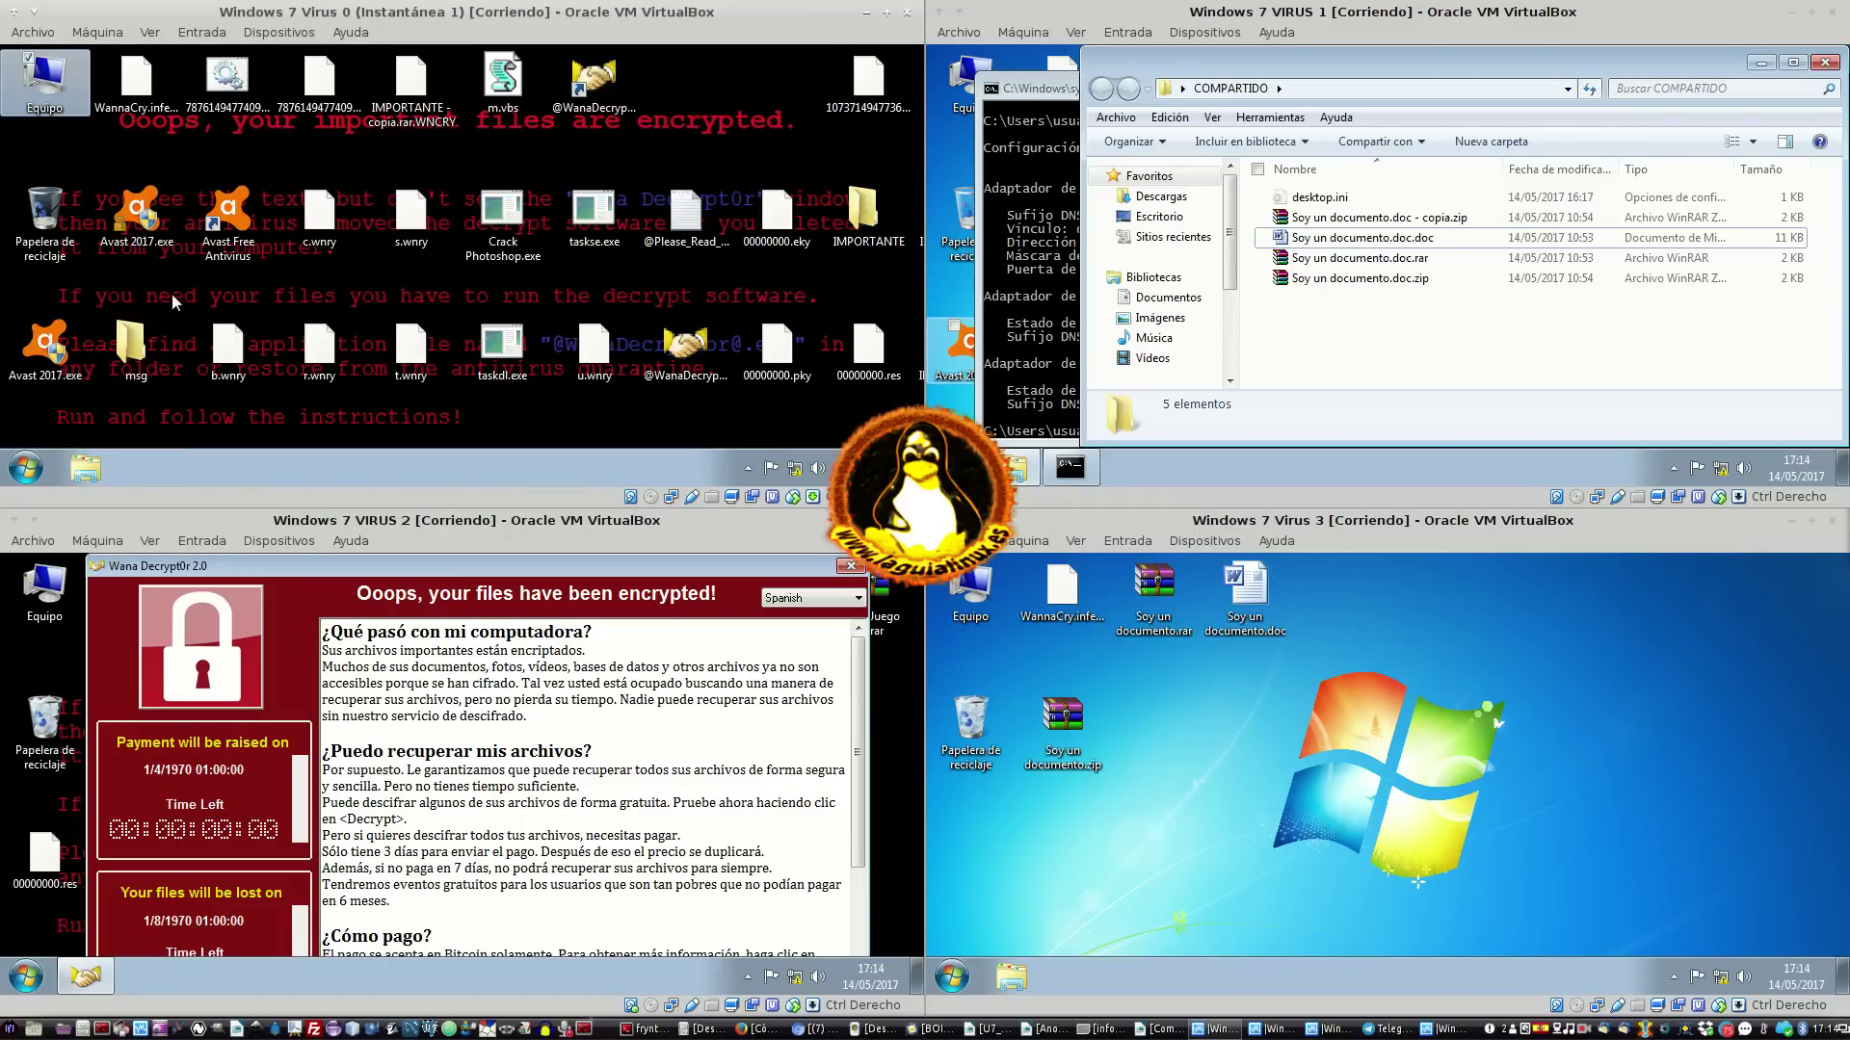
left_click(87, 470)
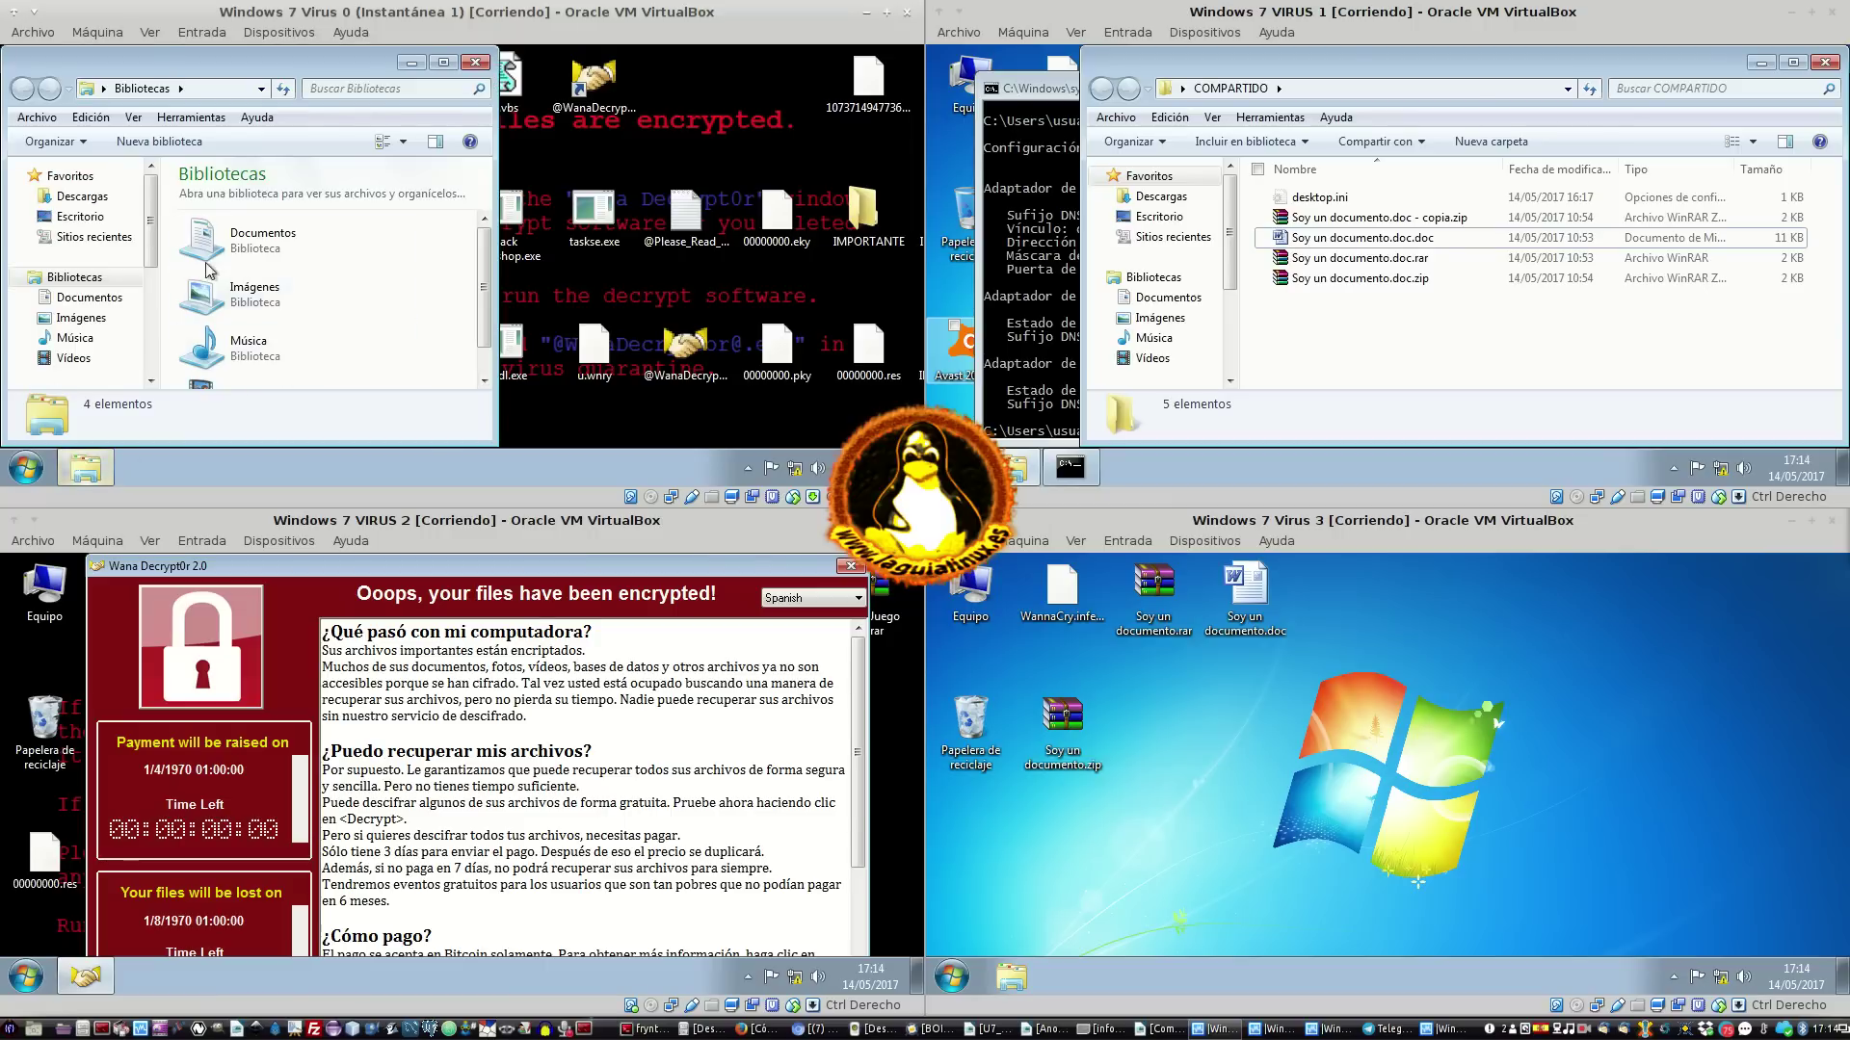
left_click(43, 343)
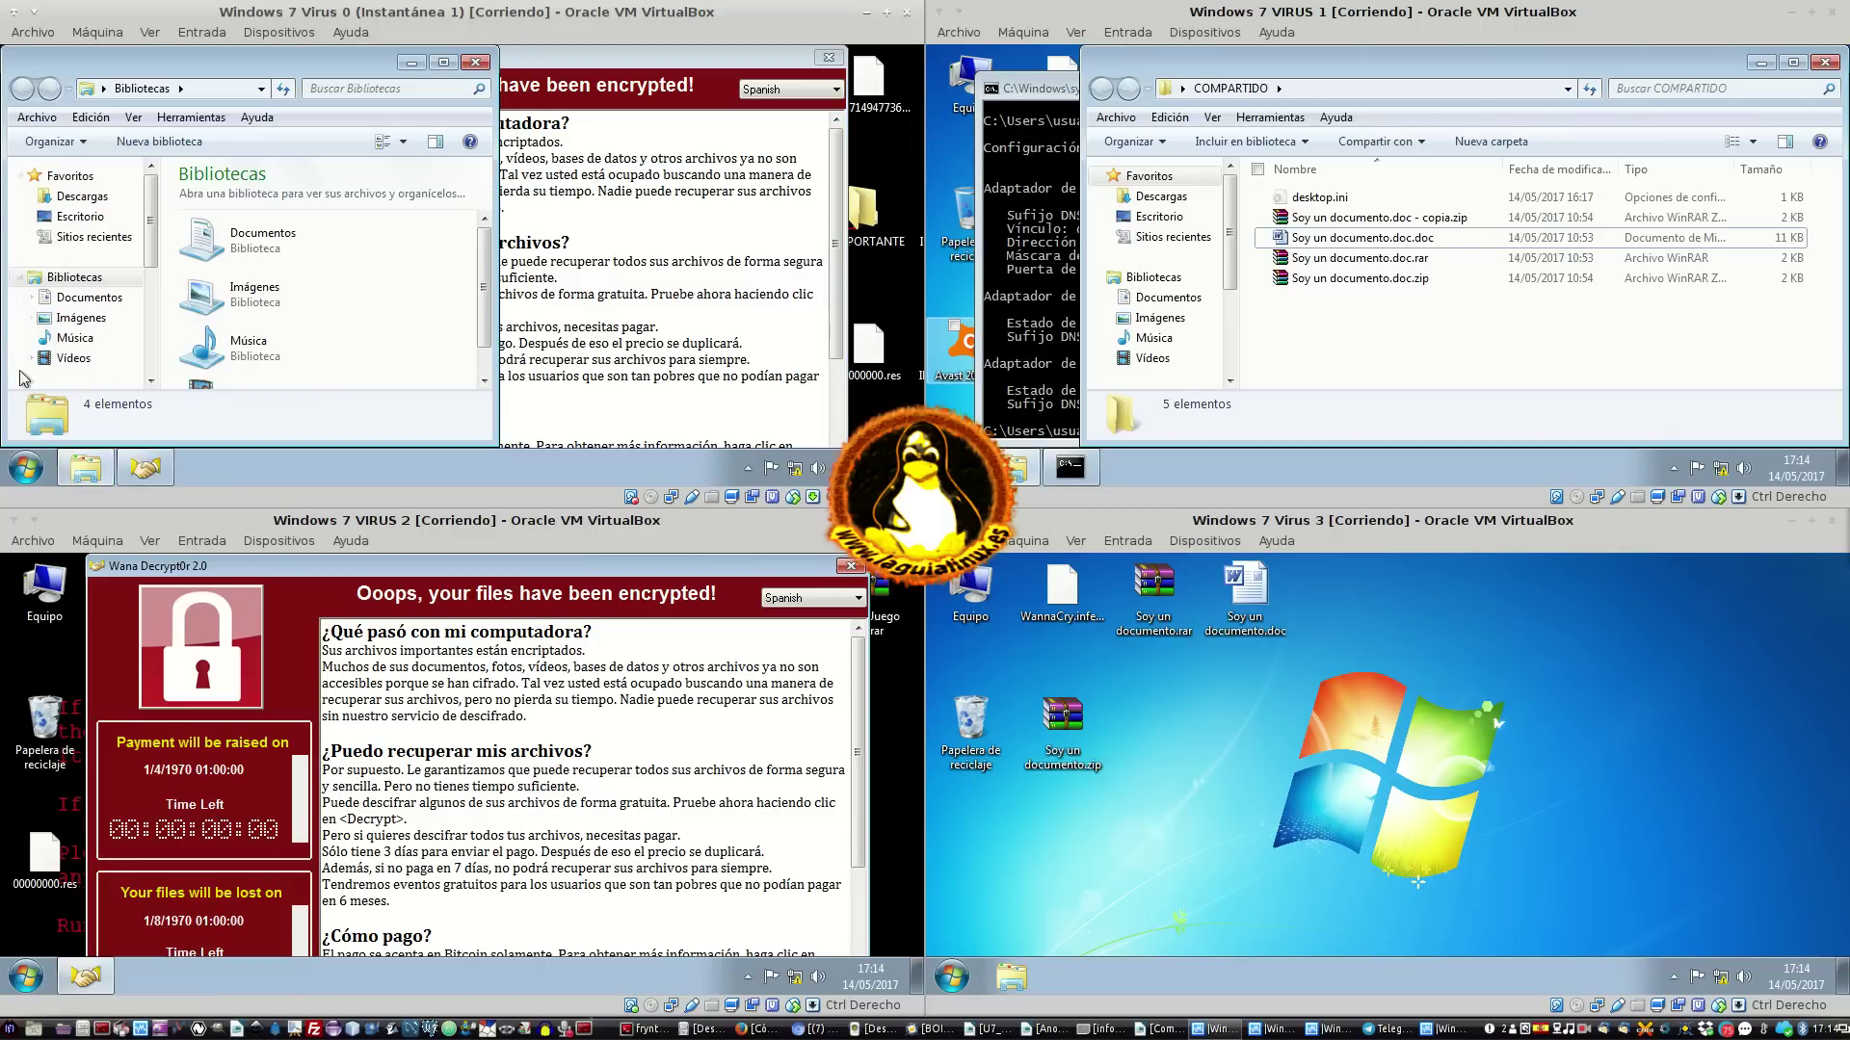
left_click_drag(152, 233, 150, 287)
left_click(94, 329)
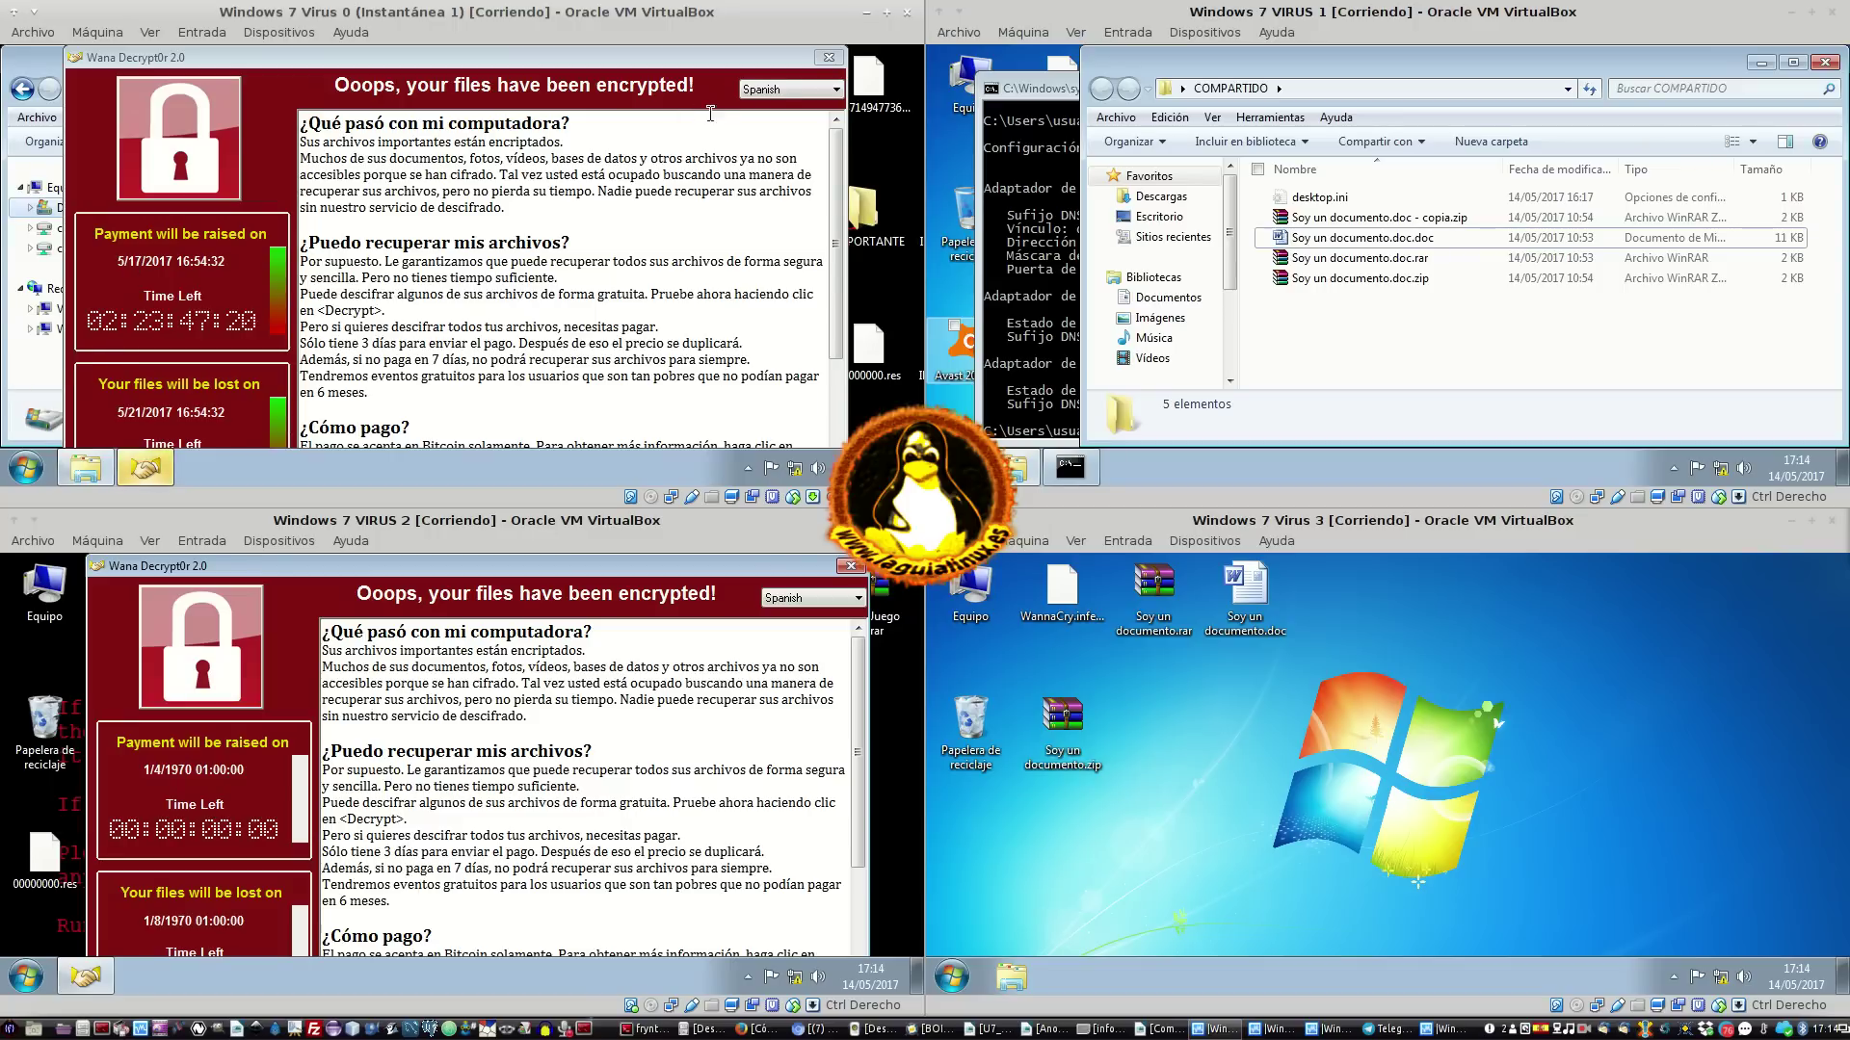
left_click(828, 57)
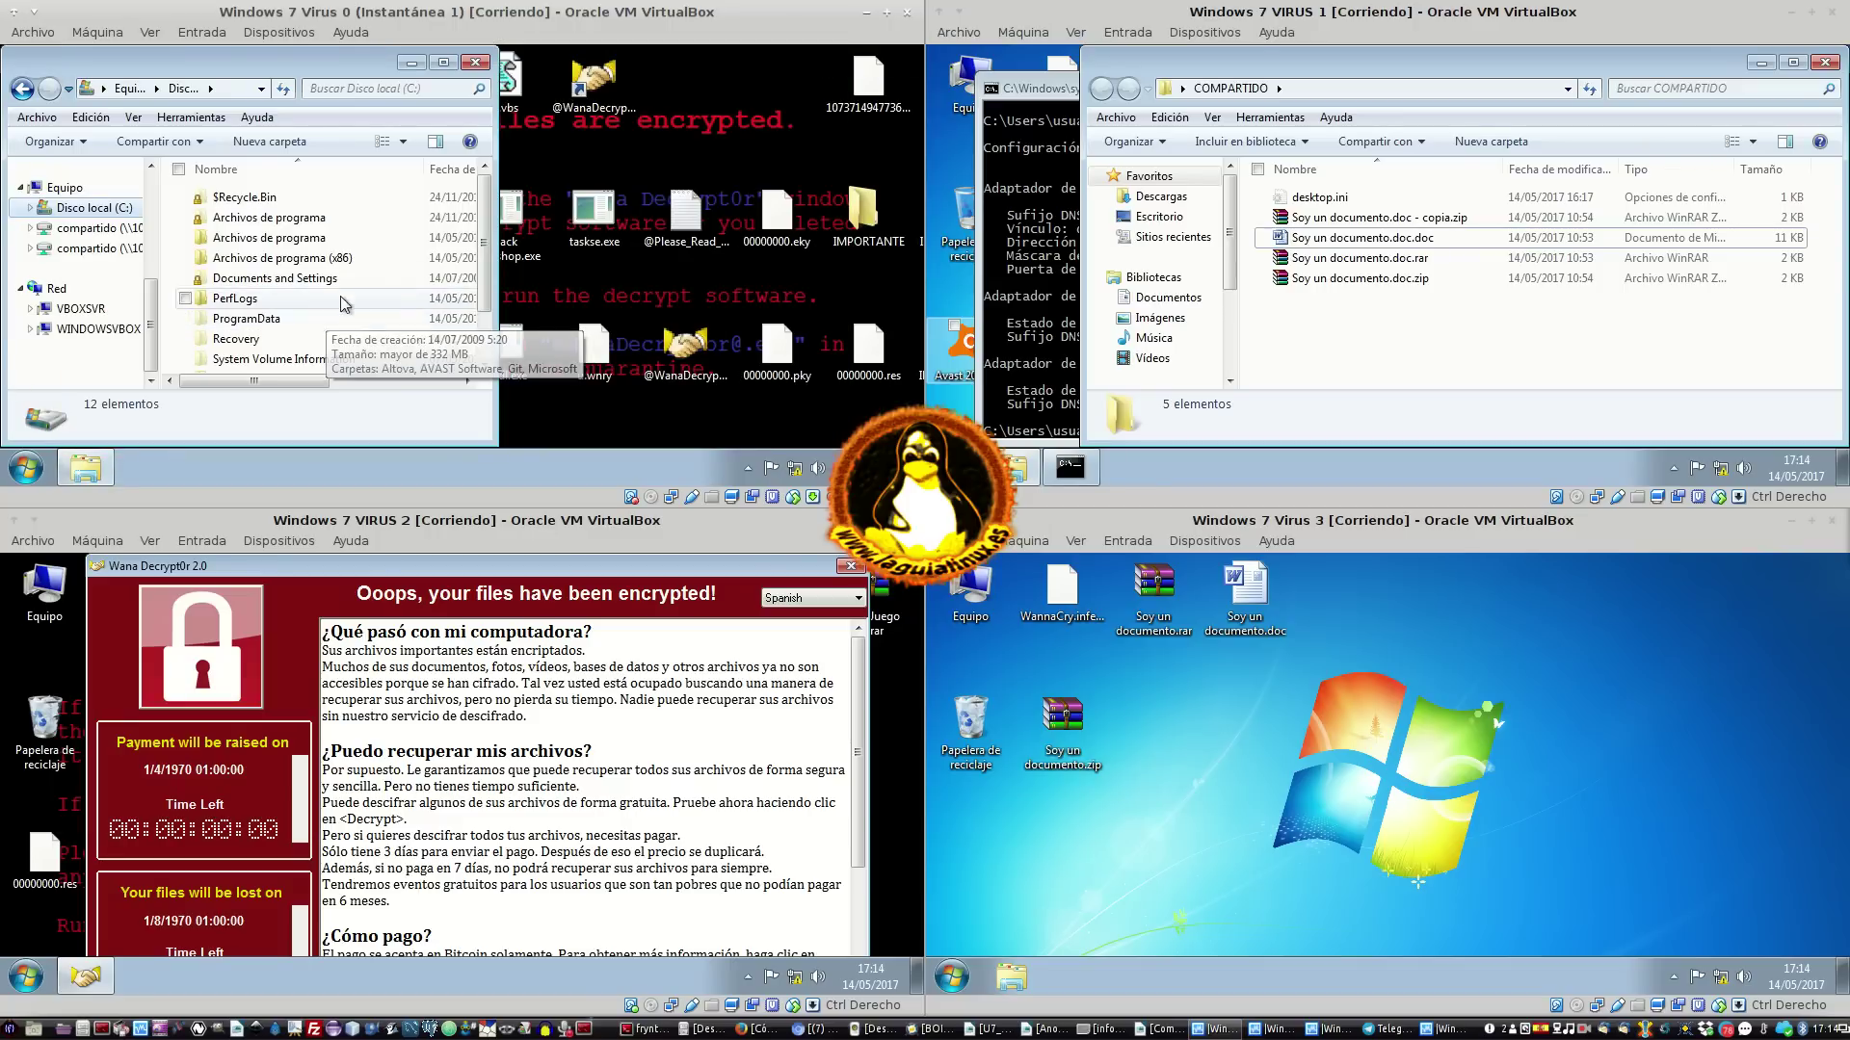
Navigate to C:\Windows\IMPORTANTE and step through its files starting at IMPORTANTE.doc
double_click(318, 238)
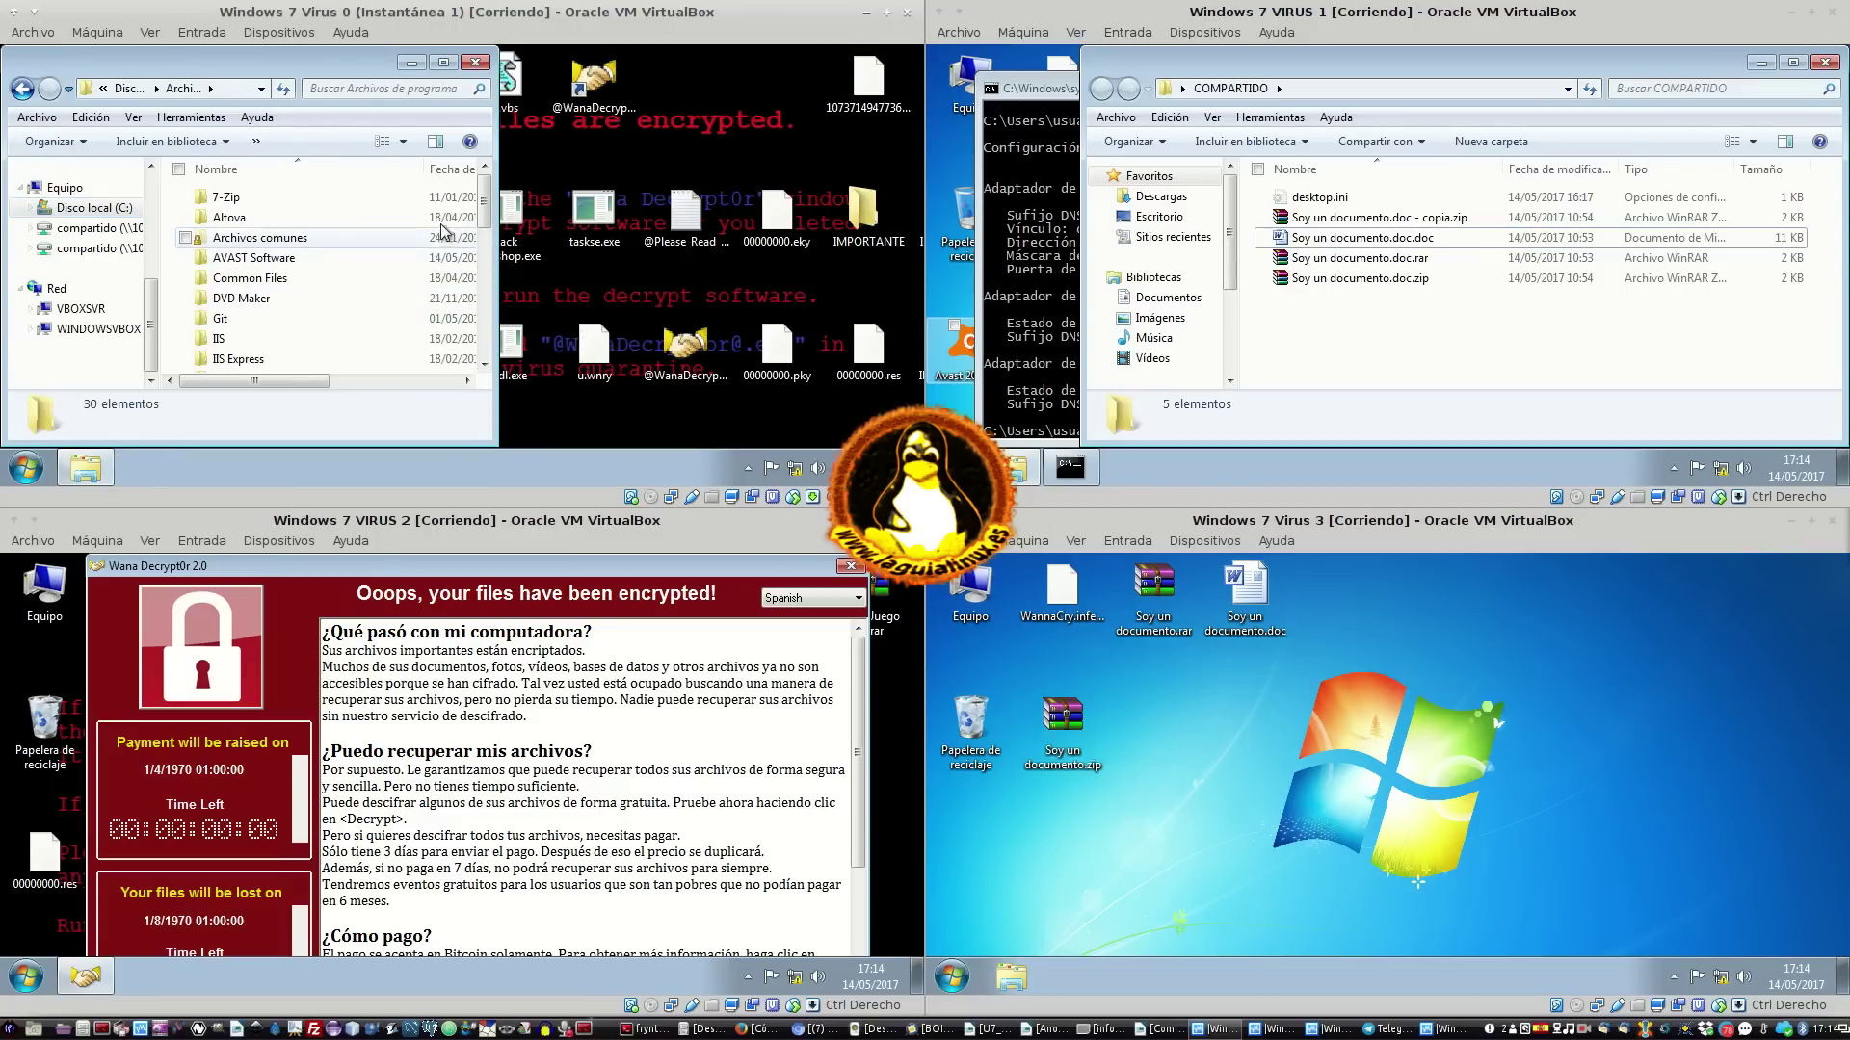
left_click(21, 88)
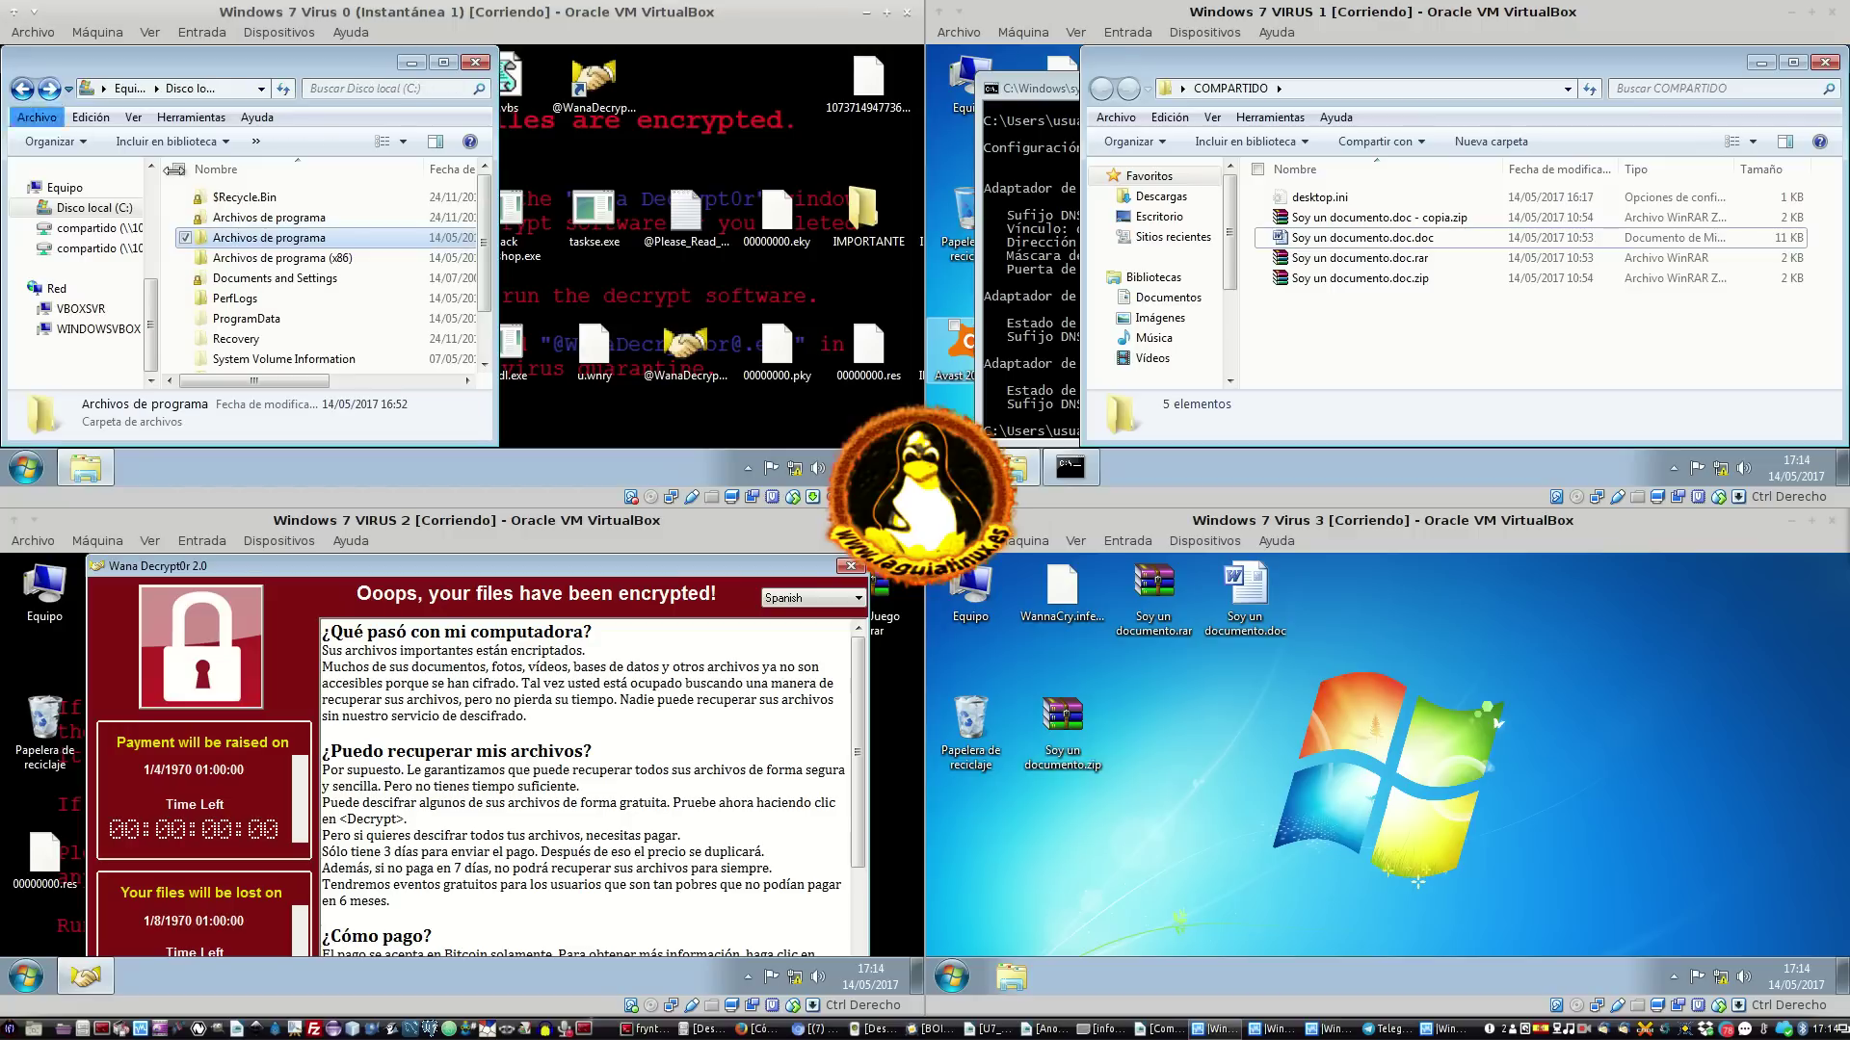
scroll(284, 322, "down", 1)
double_click(289, 339)
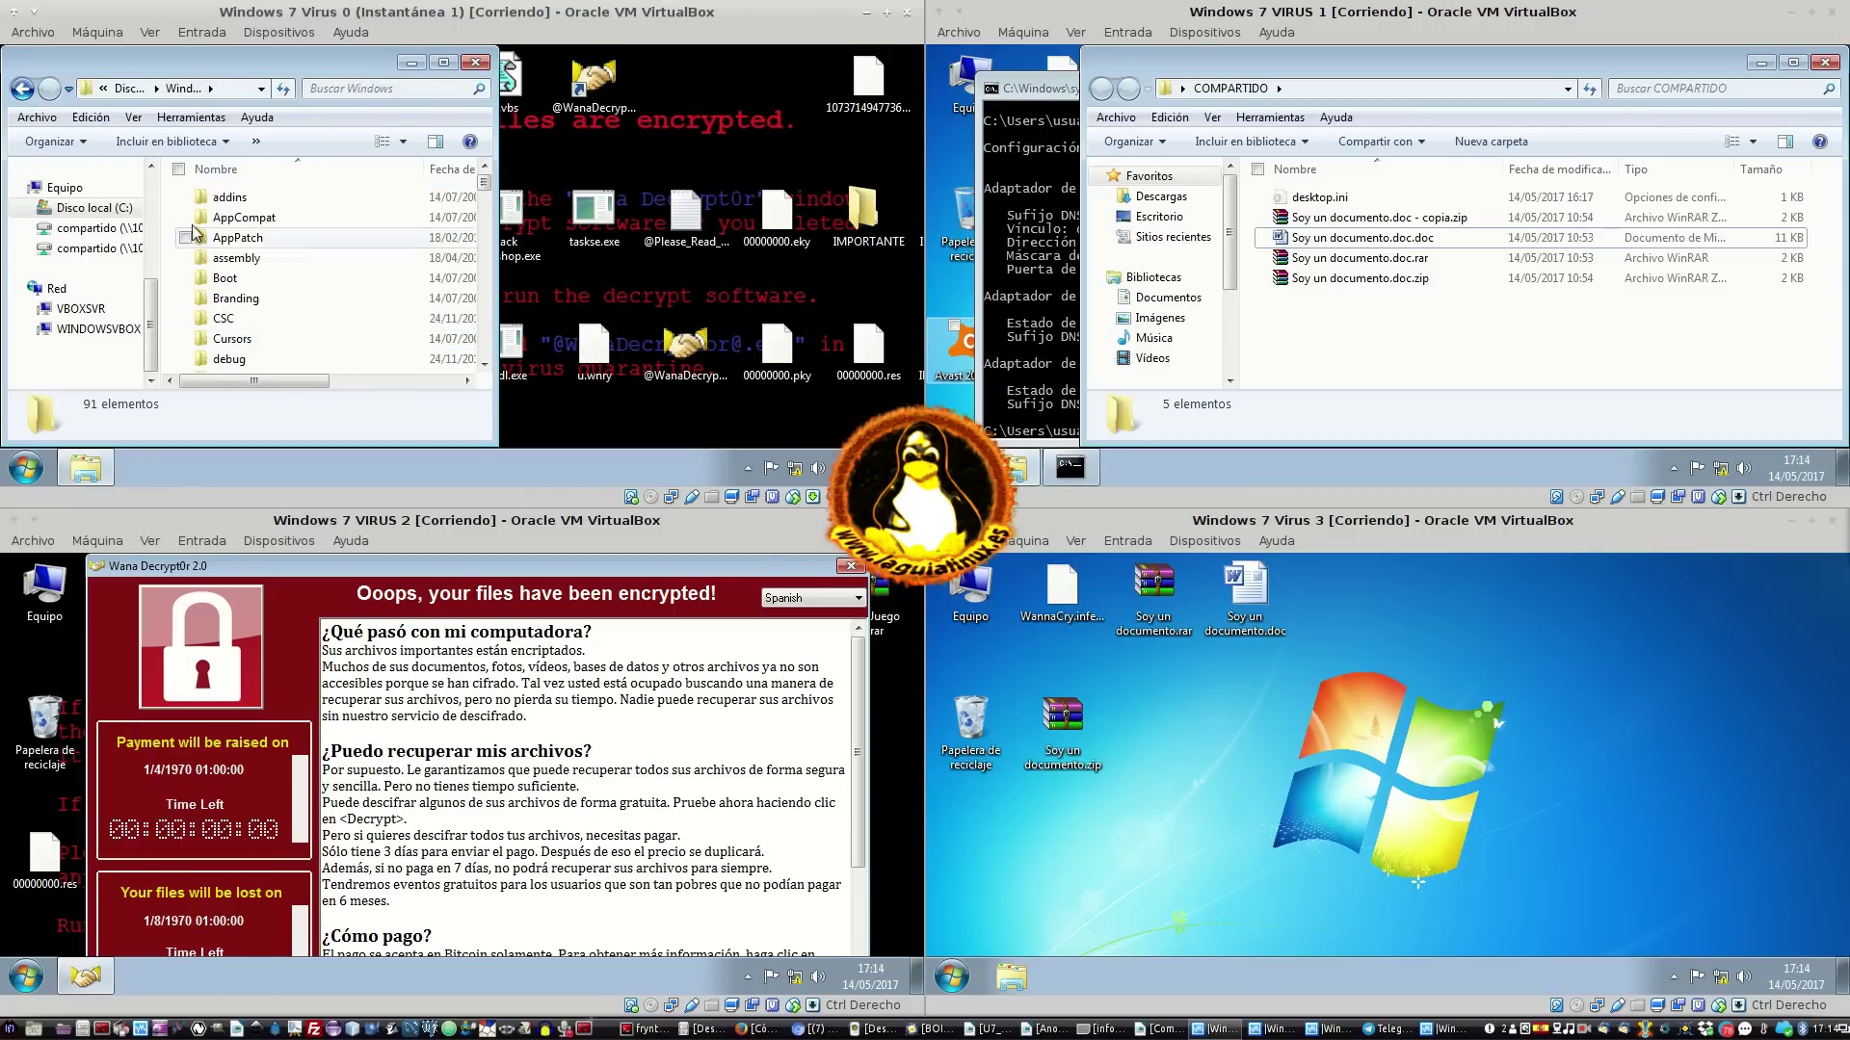
scroll(287, 299, "down", 3)
scroll(349, 289, "down", 2)
double_click(342, 282)
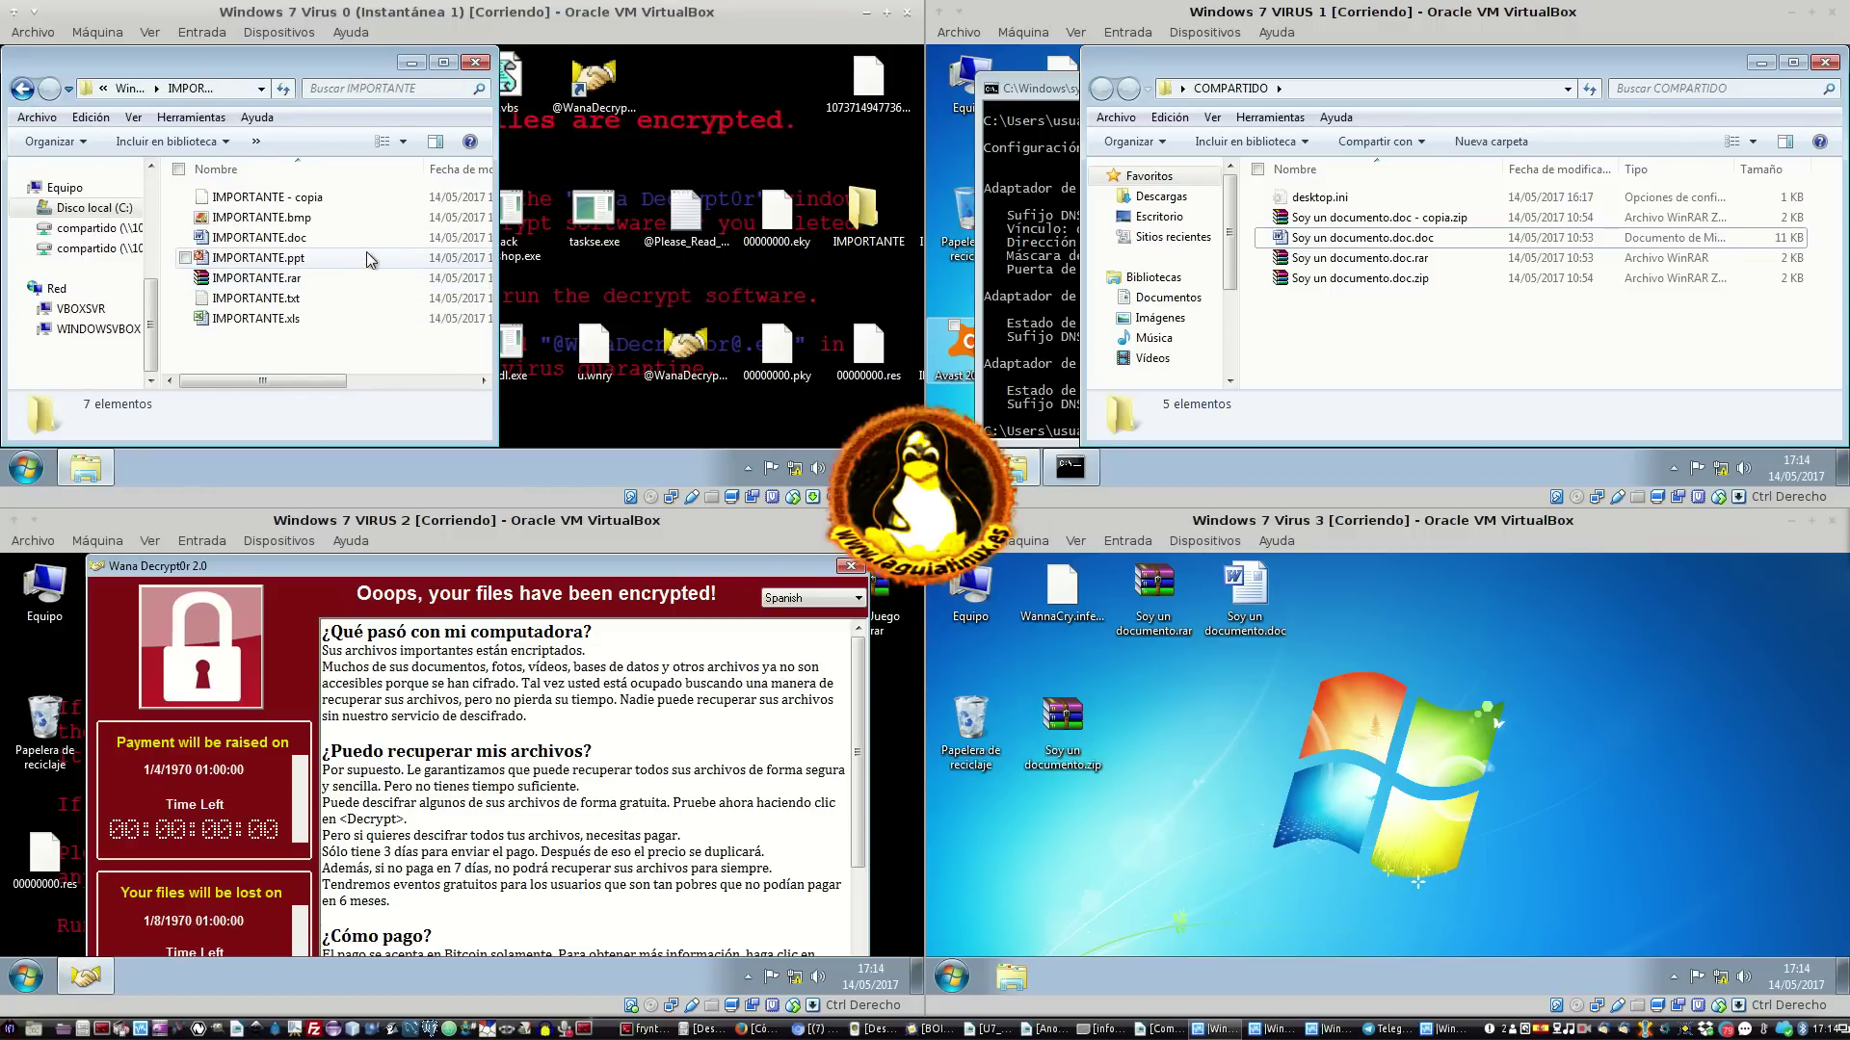
left_click(360, 237)
key("Down")
key("Down")
key("Down")
key("Down")
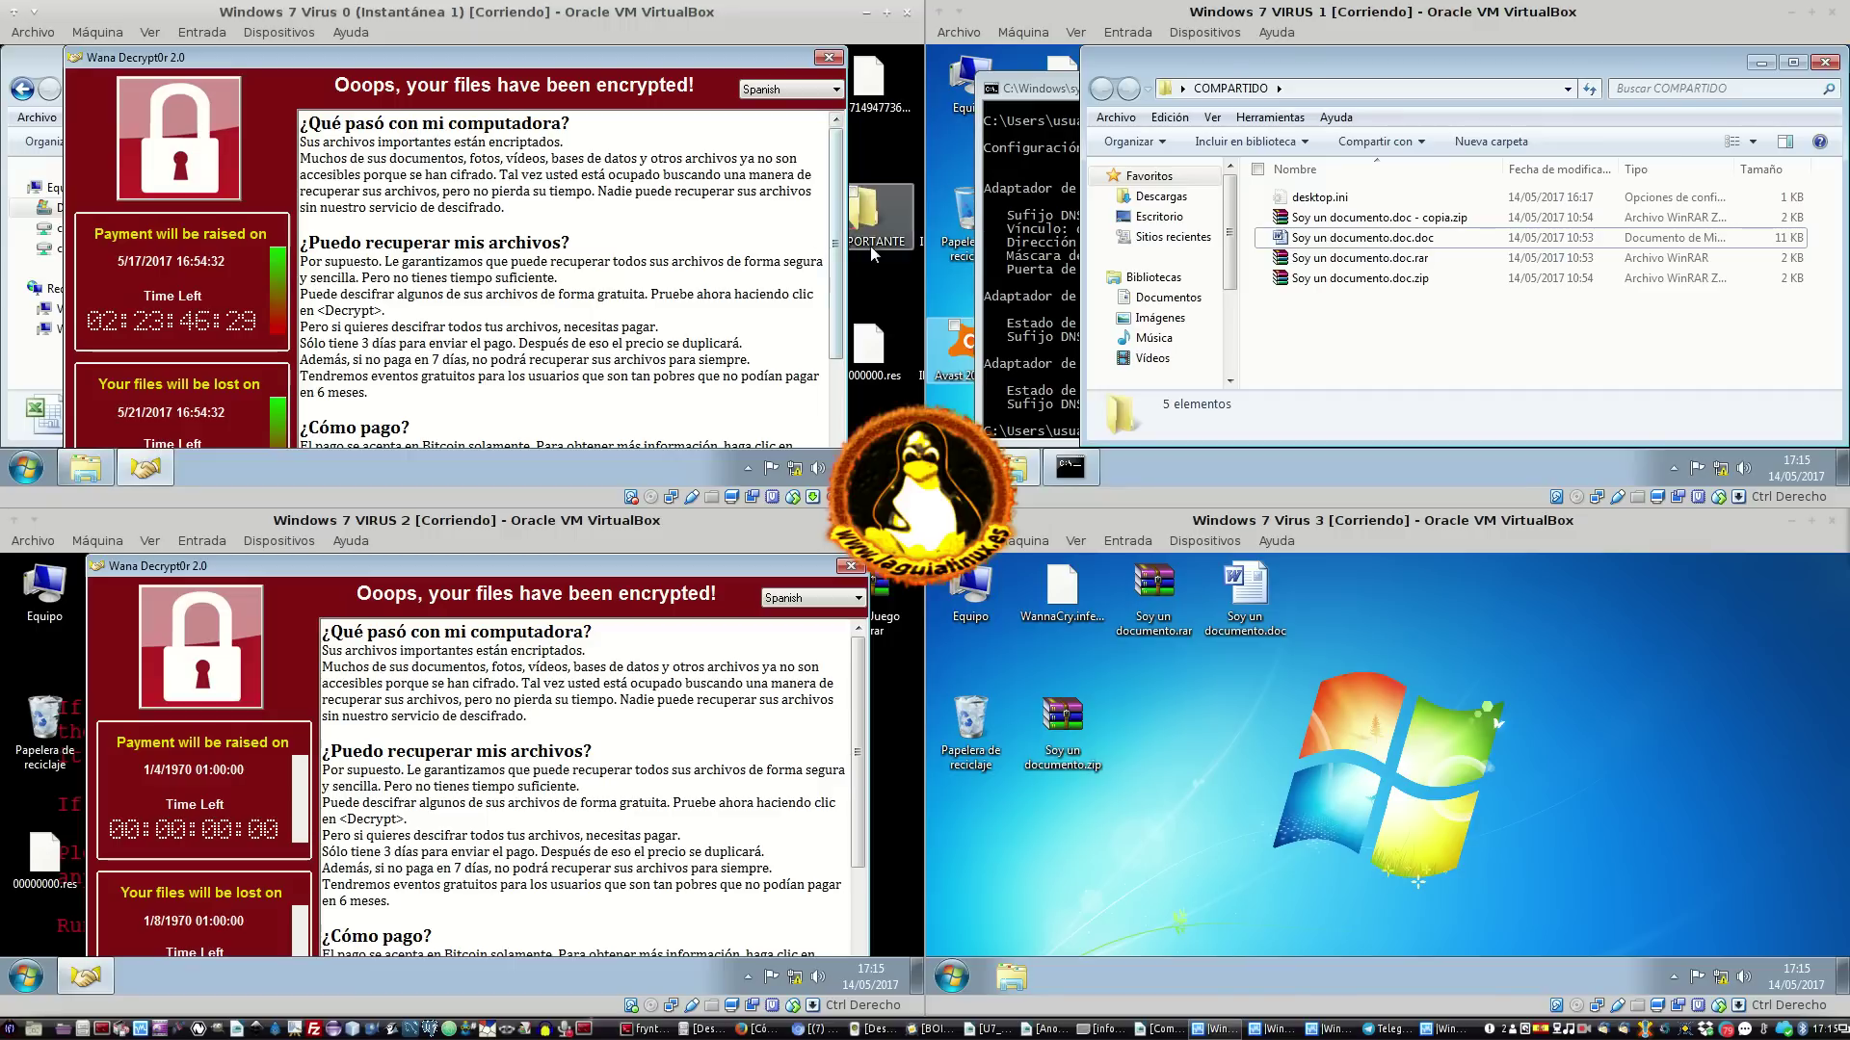
Dismiss the ransom note, select all seven IMPORTANTE files, and paste copies with Ctrl+V
left_click(836, 56)
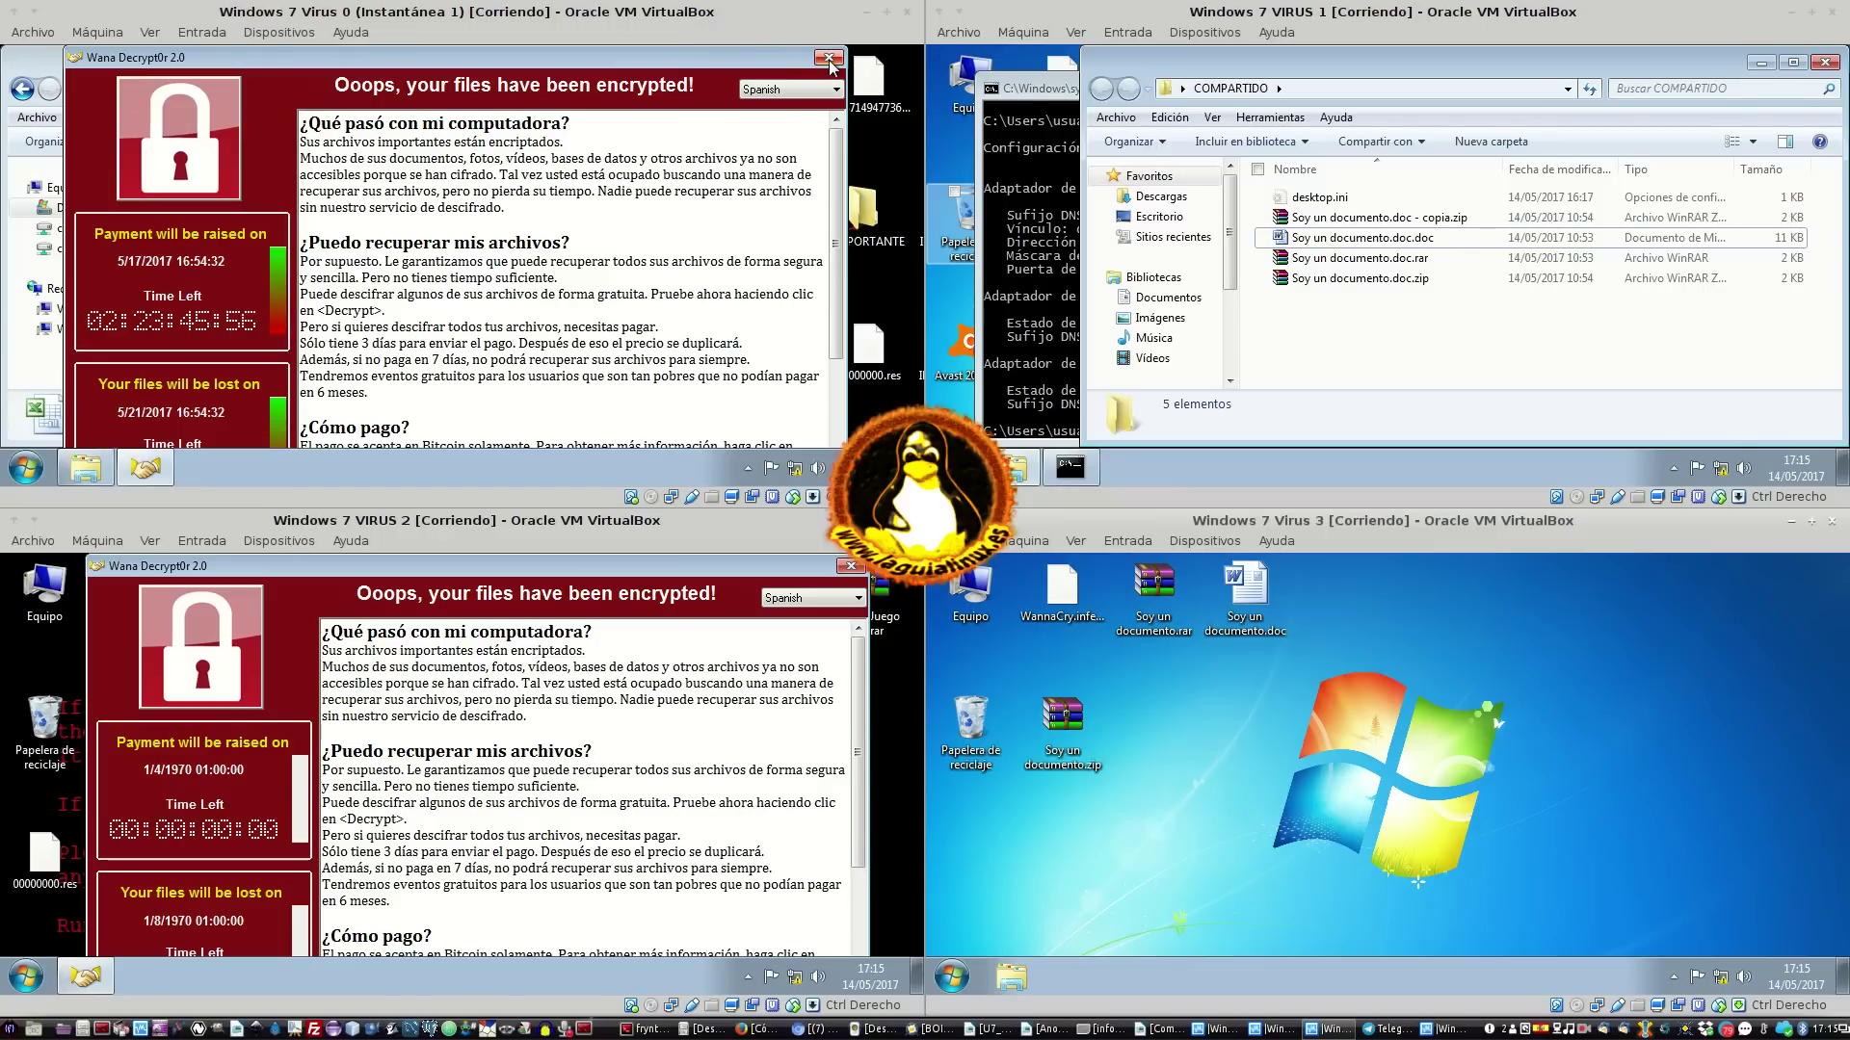
left_click(829, 61)
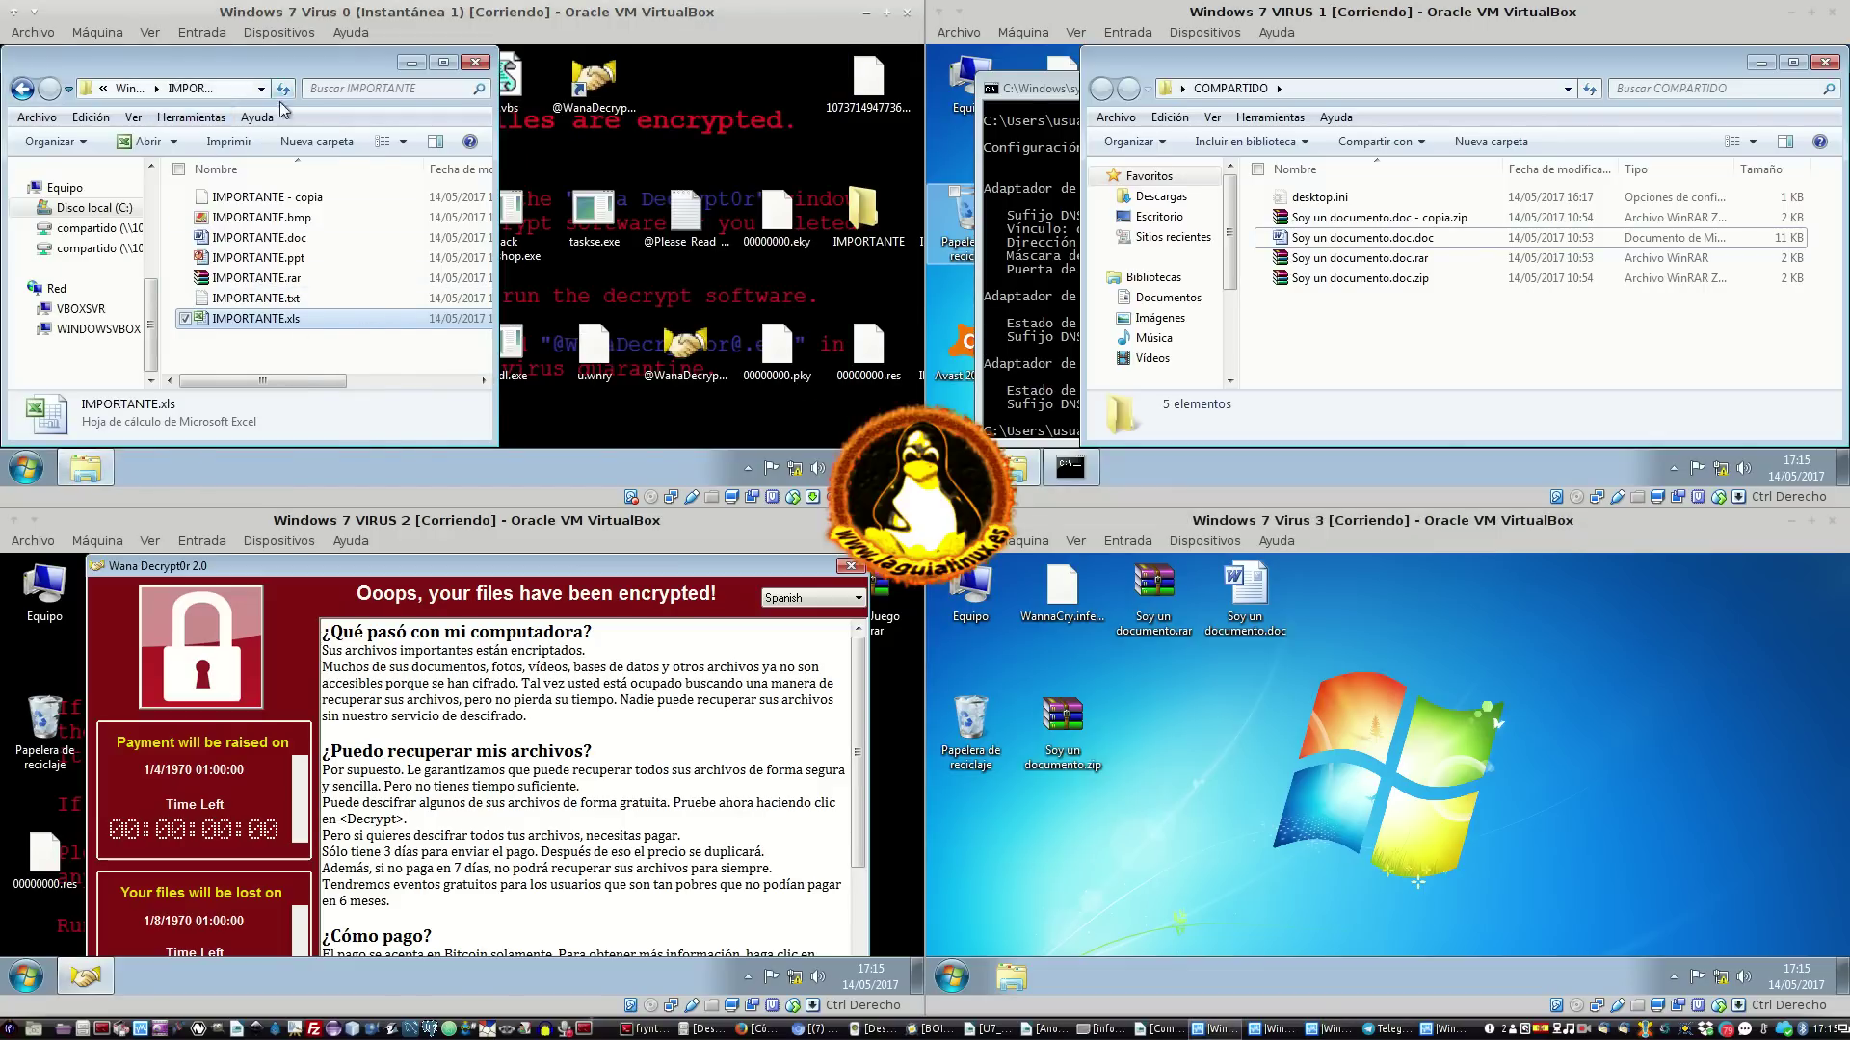
left_click(830, 59)
left_click_drag(395, 352, 252, 189)
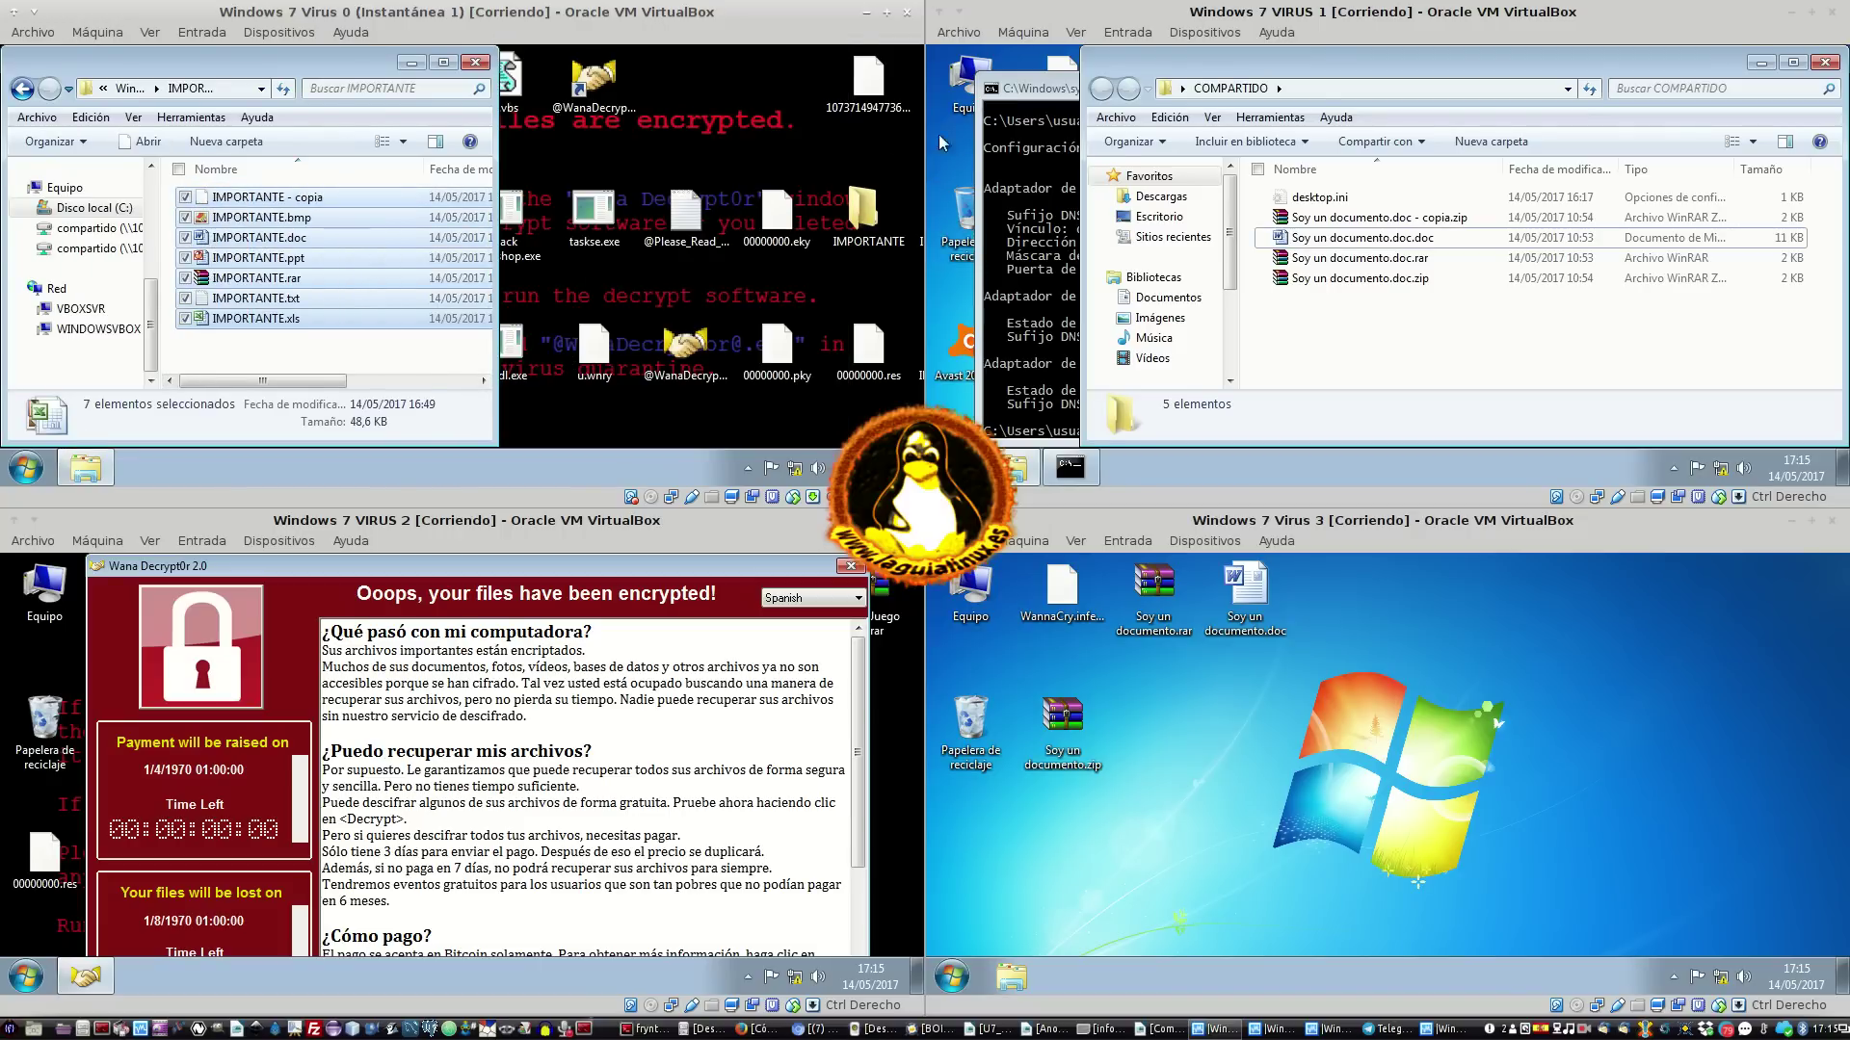
key("ctrl+v")
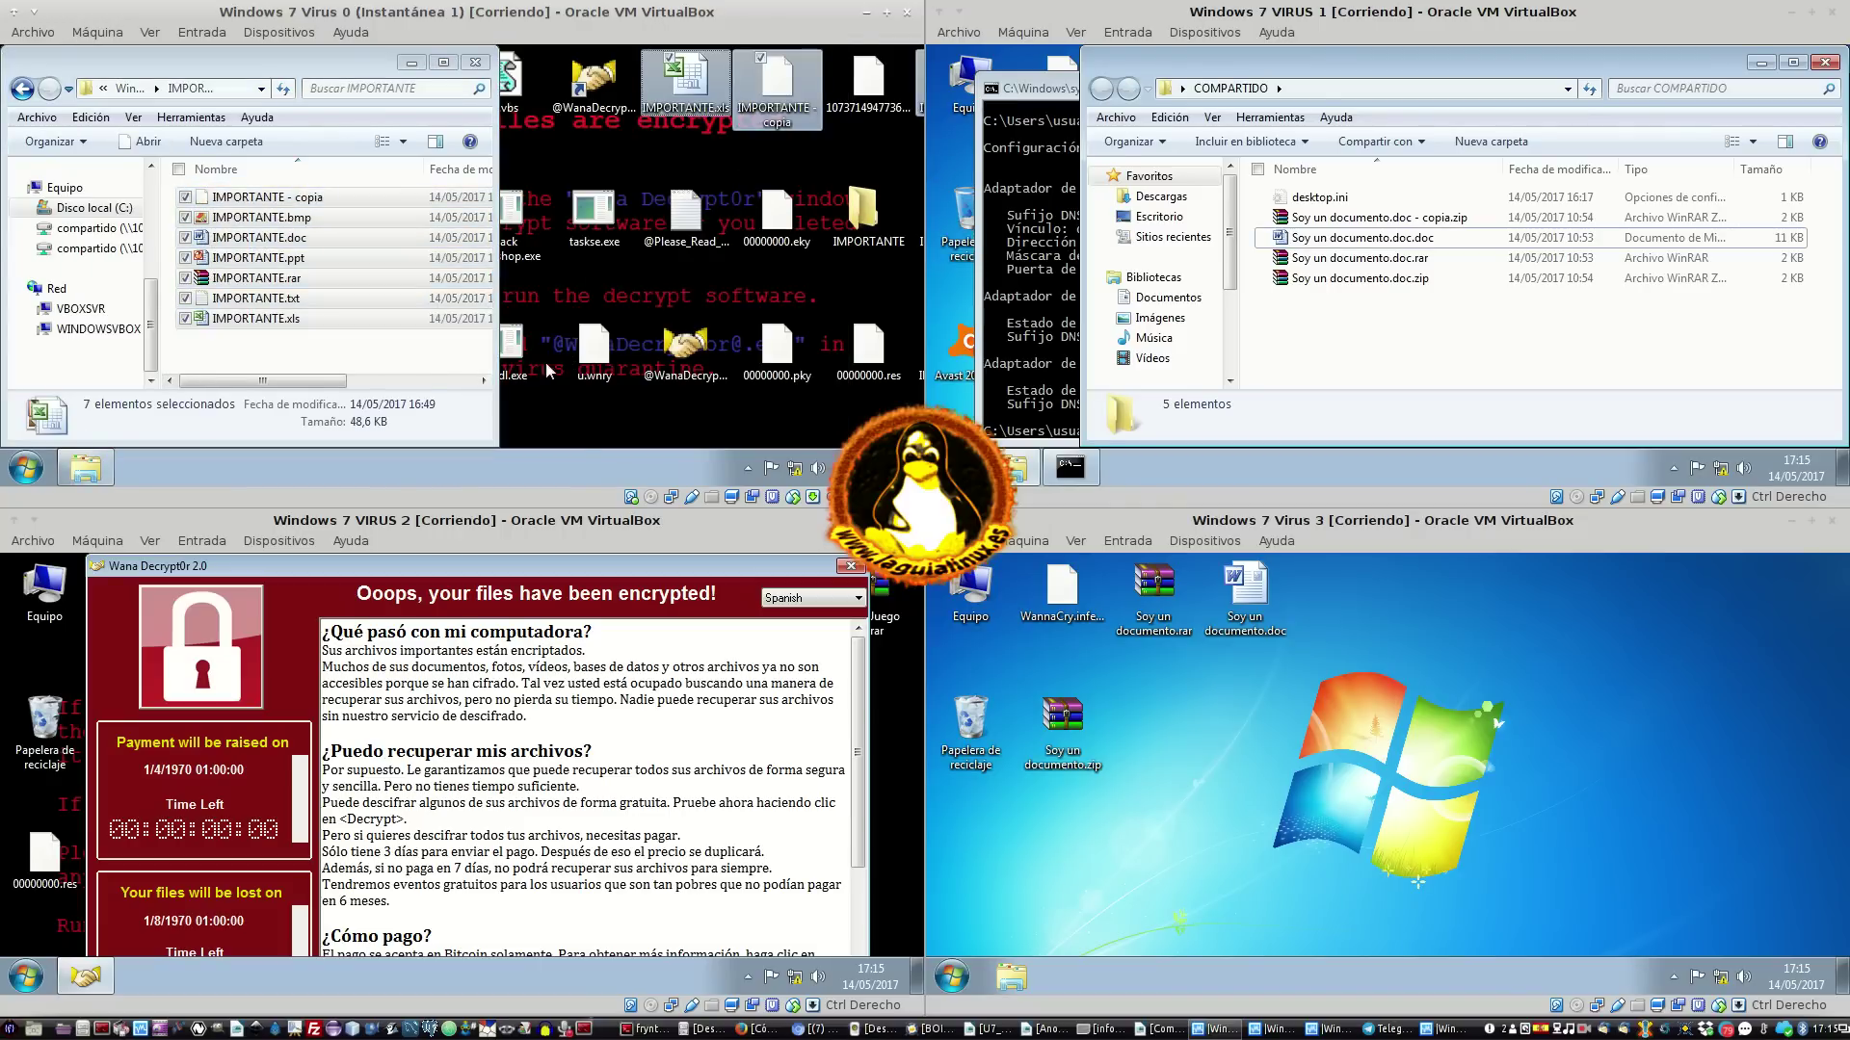
Drag the IMPORTANTE folder onto the desktop, accepting Sí and Copiar y reemplazar
left_click(130, 87)
left_click(265, 364)
left_click_drag(265, 364, 673, 264)
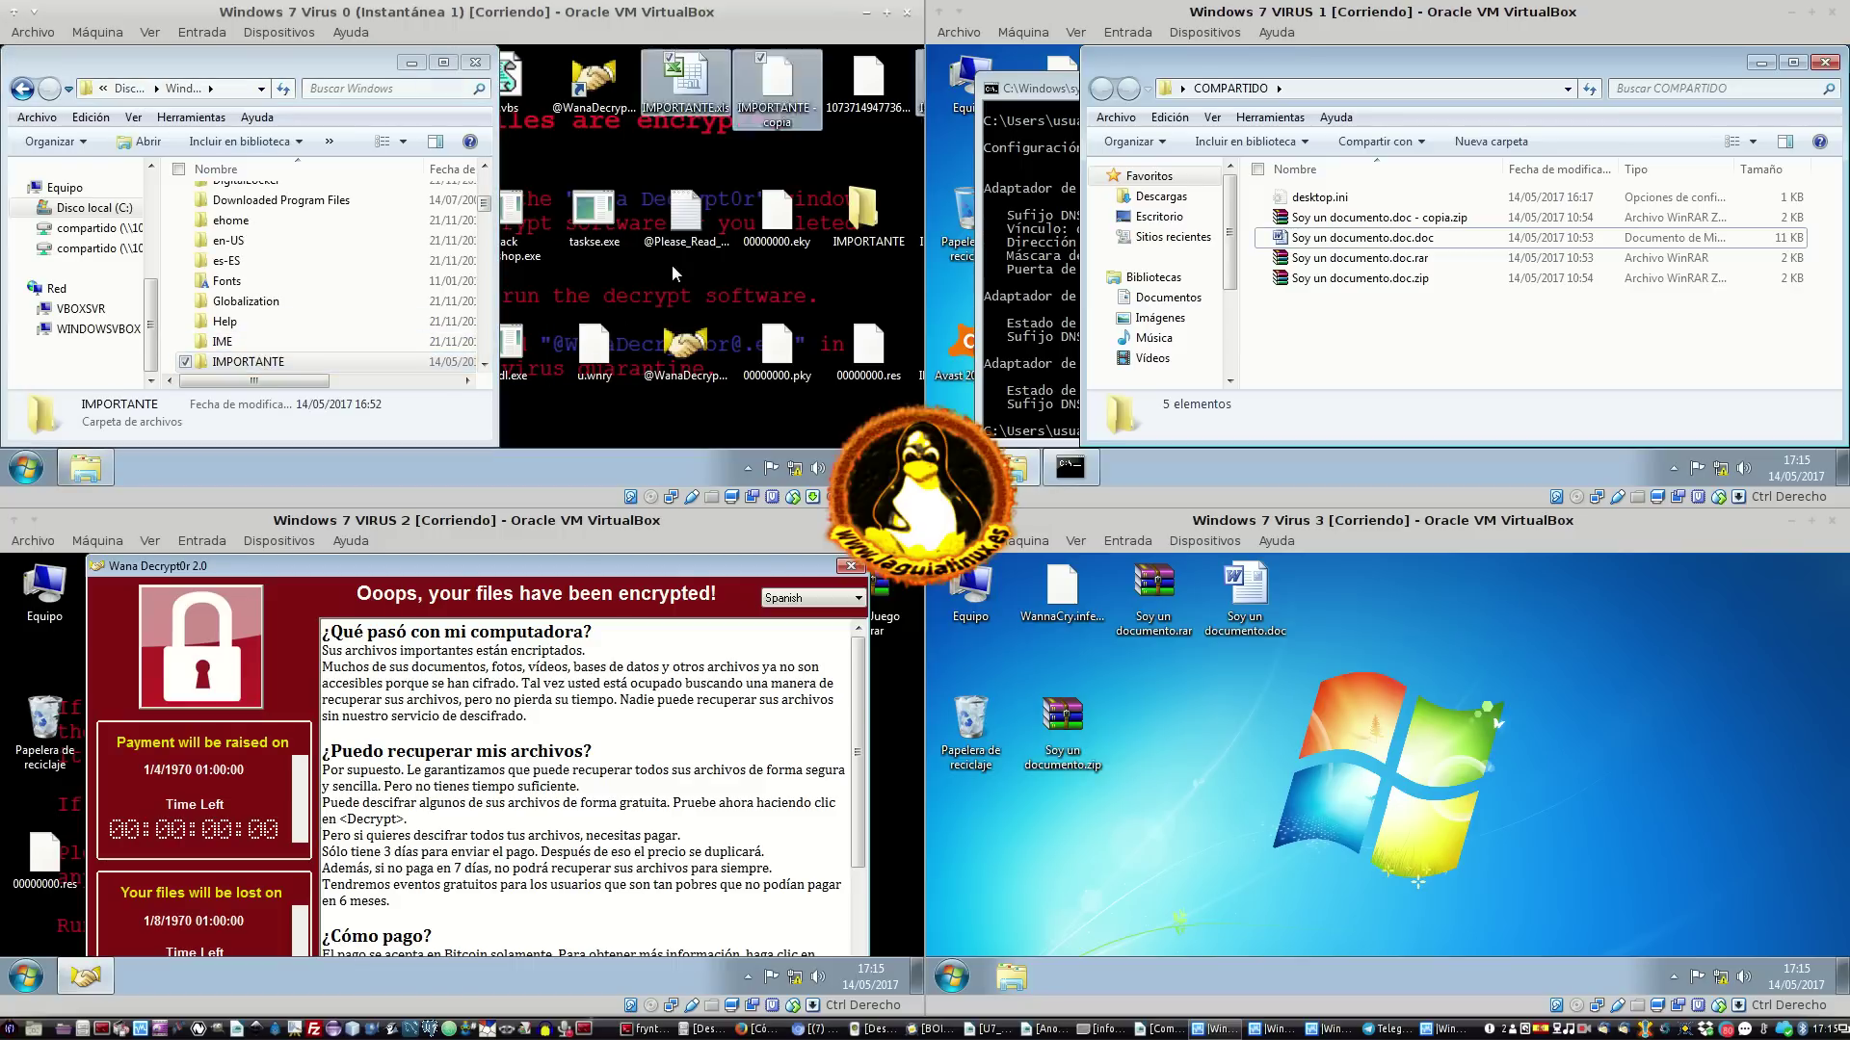
left_click(537, 478)
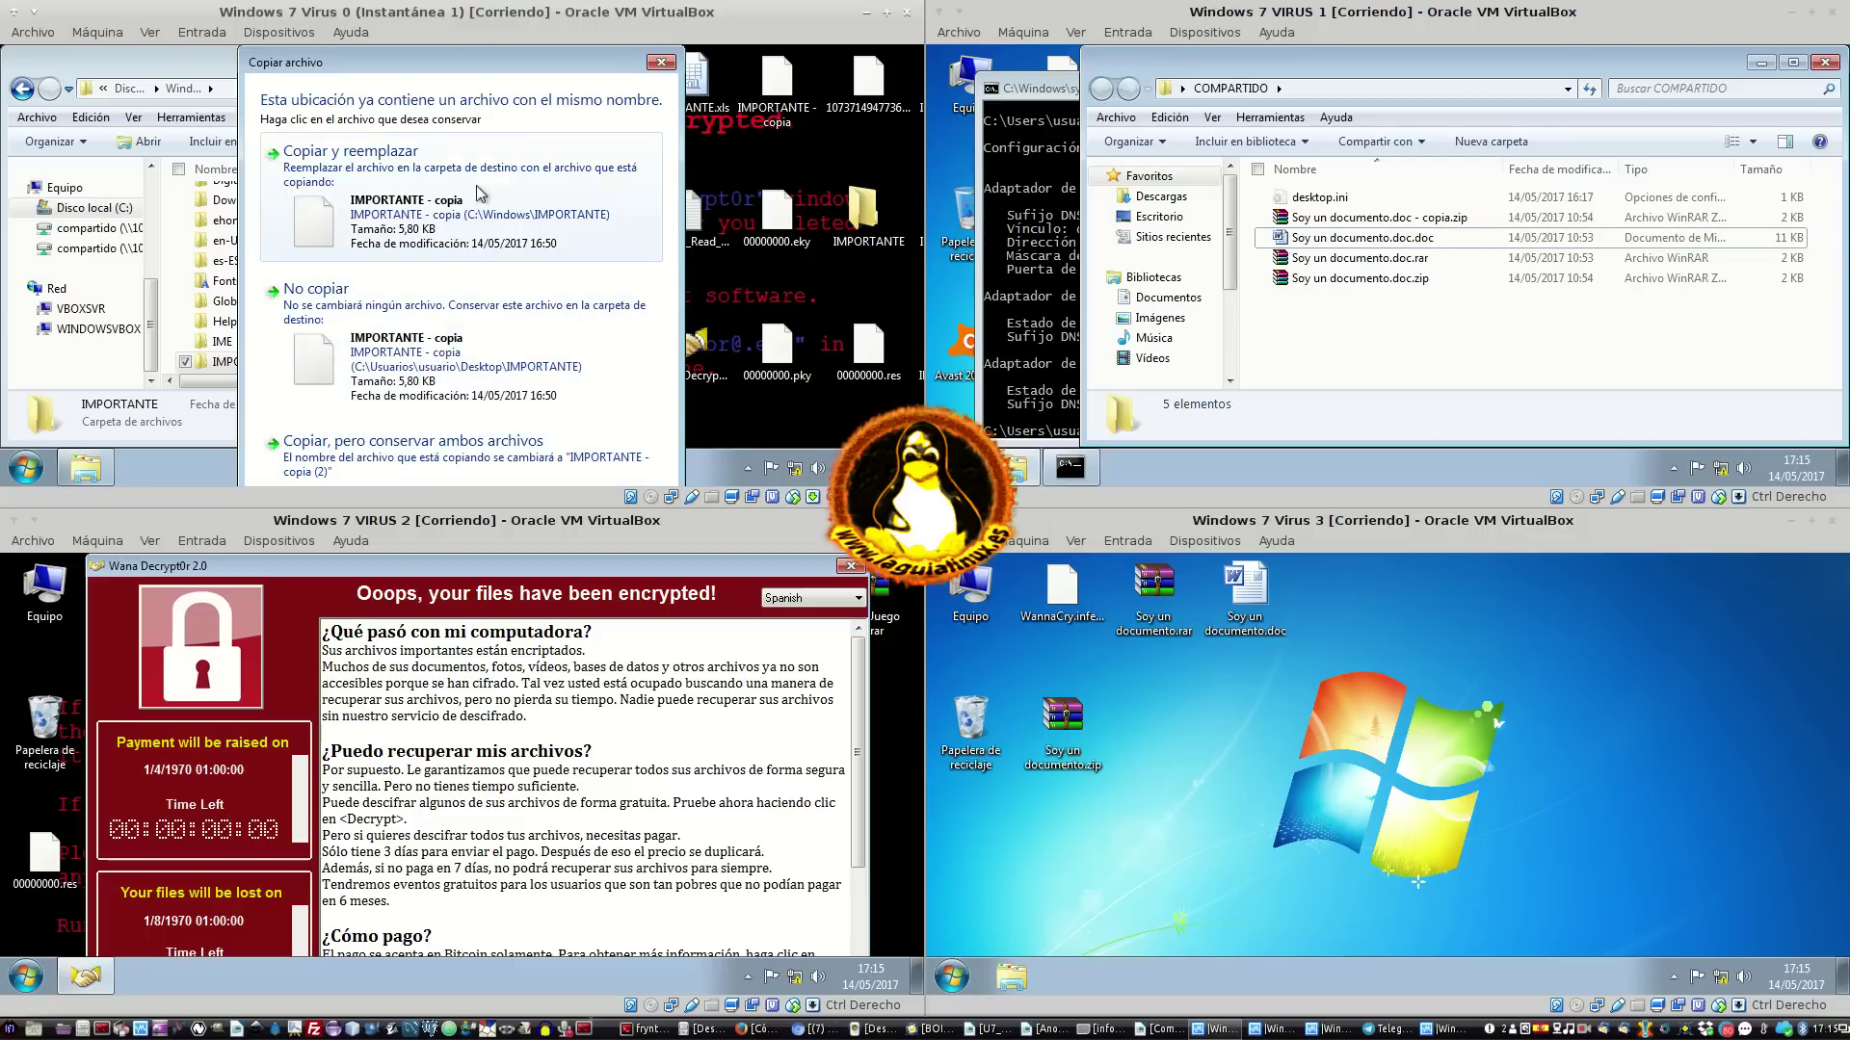
left_click(467, 220)
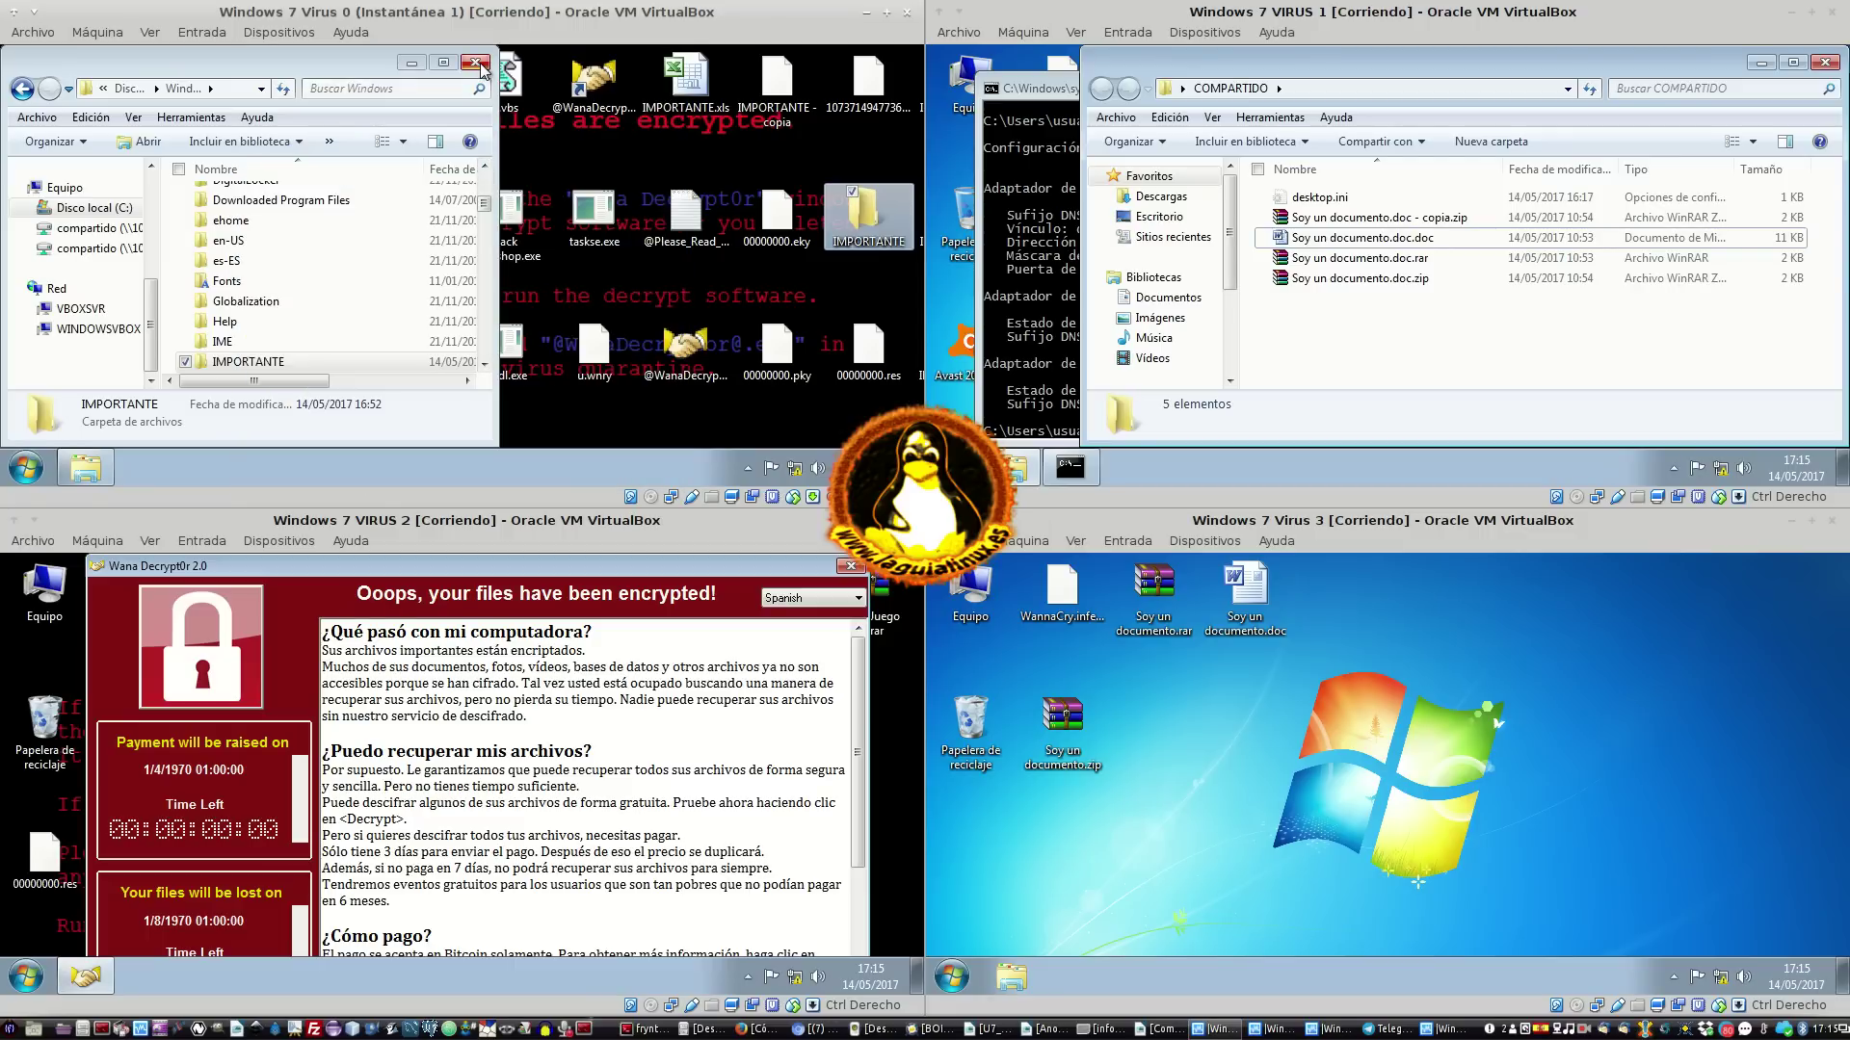
left_click_drag(333, 66, 638, 78)
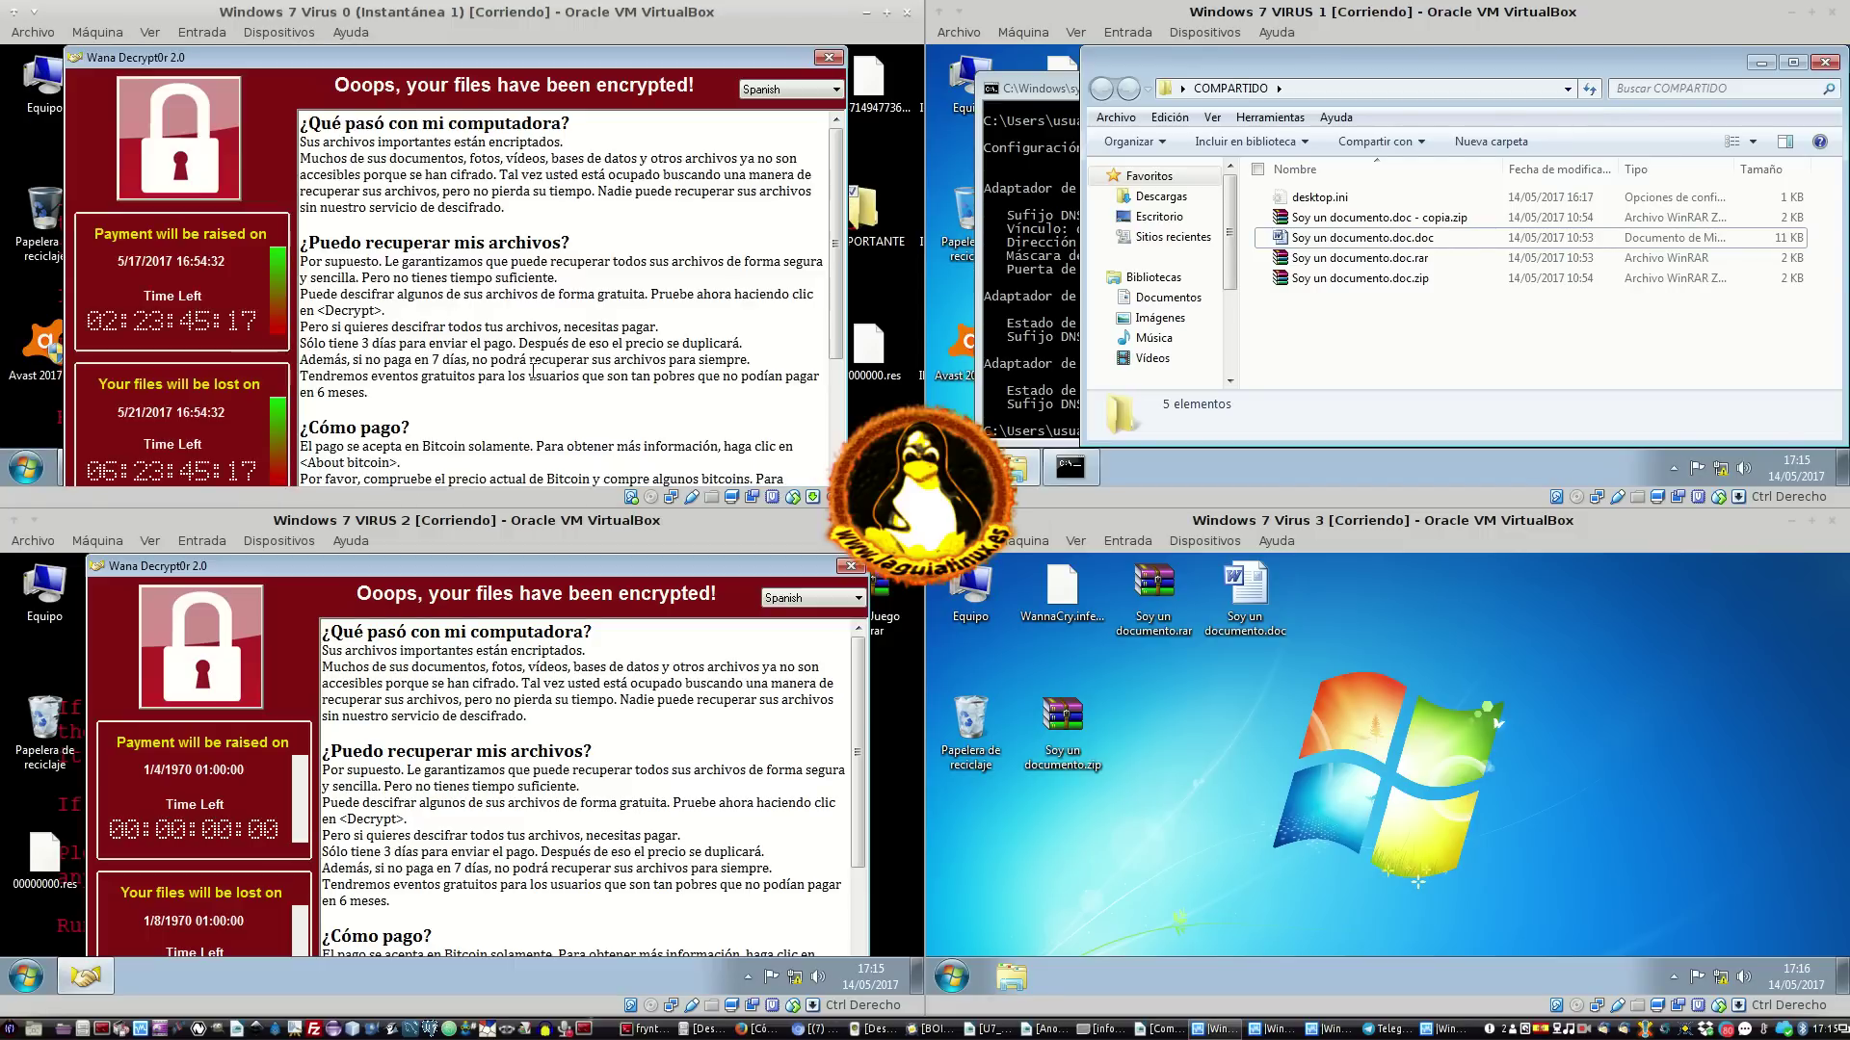
Dismiss the ransom note and open the compartido network share from Equipo on Virus 0
left_click(826, 59)
left_click(540, 353)
left_click(565, 374)
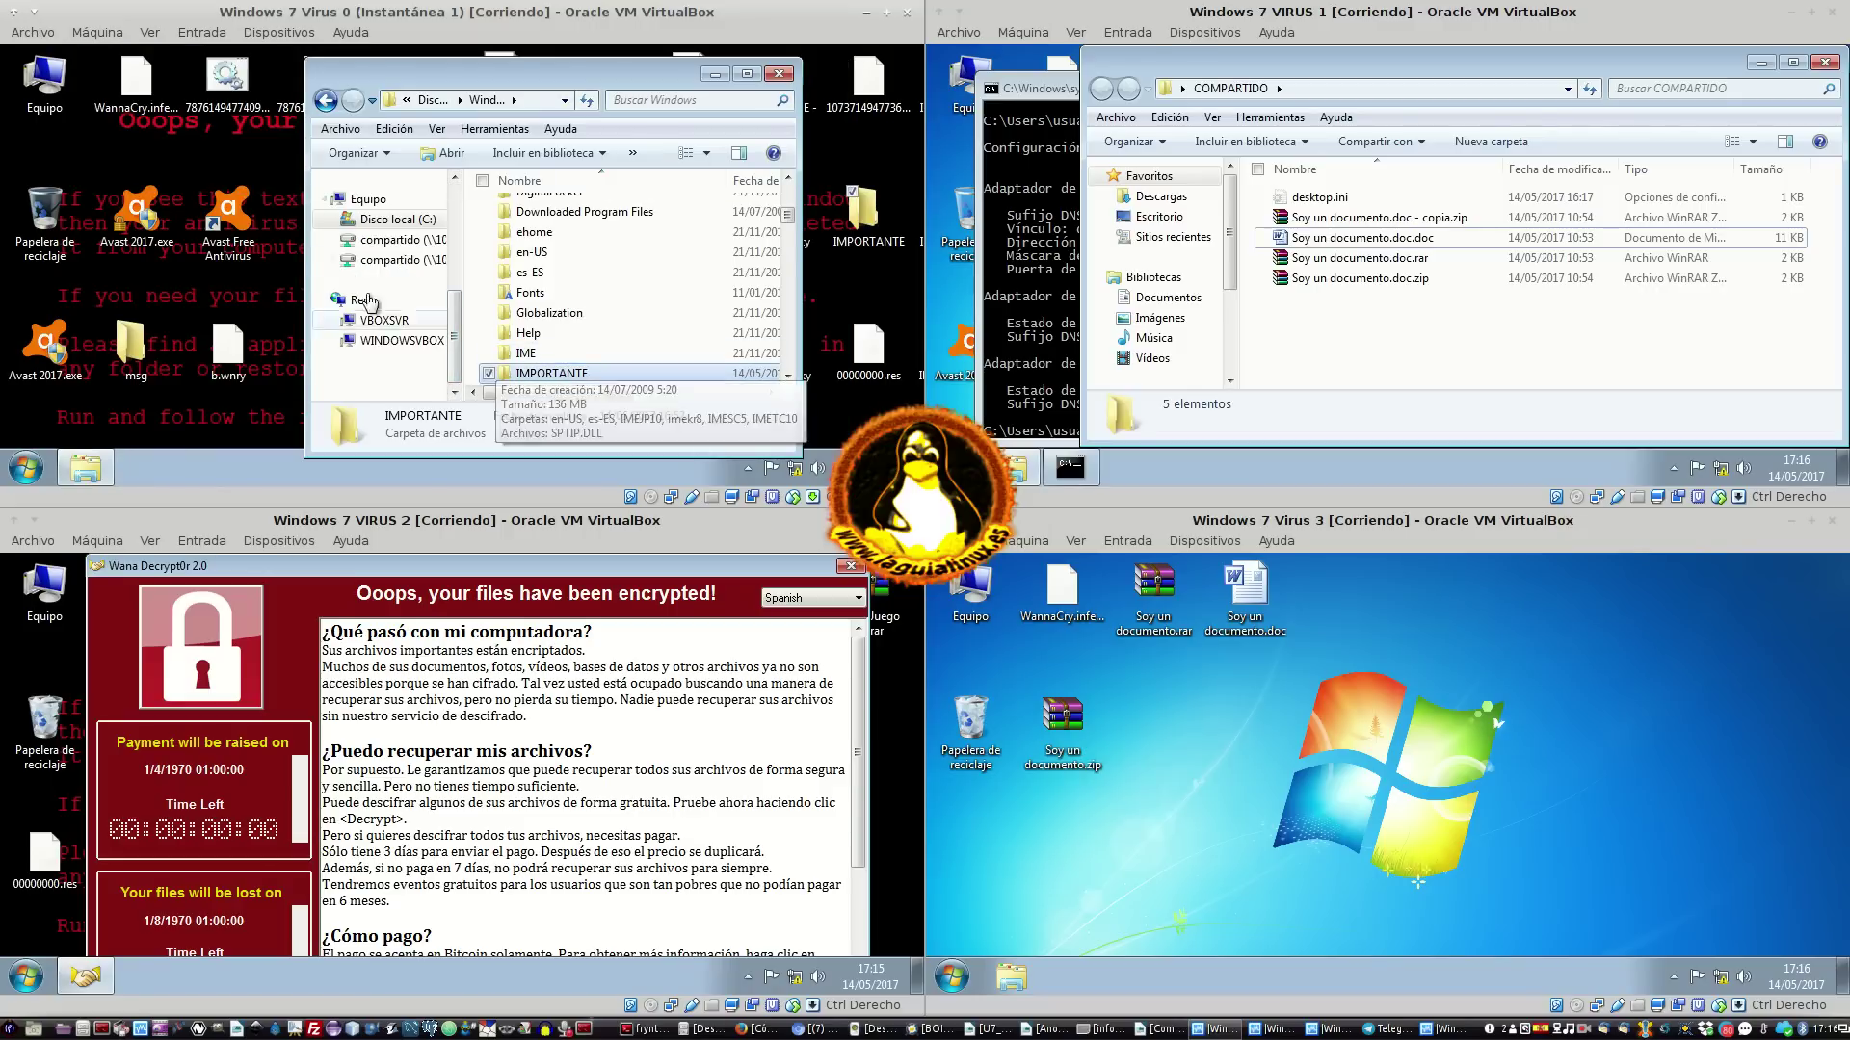
double_click(45, 82)
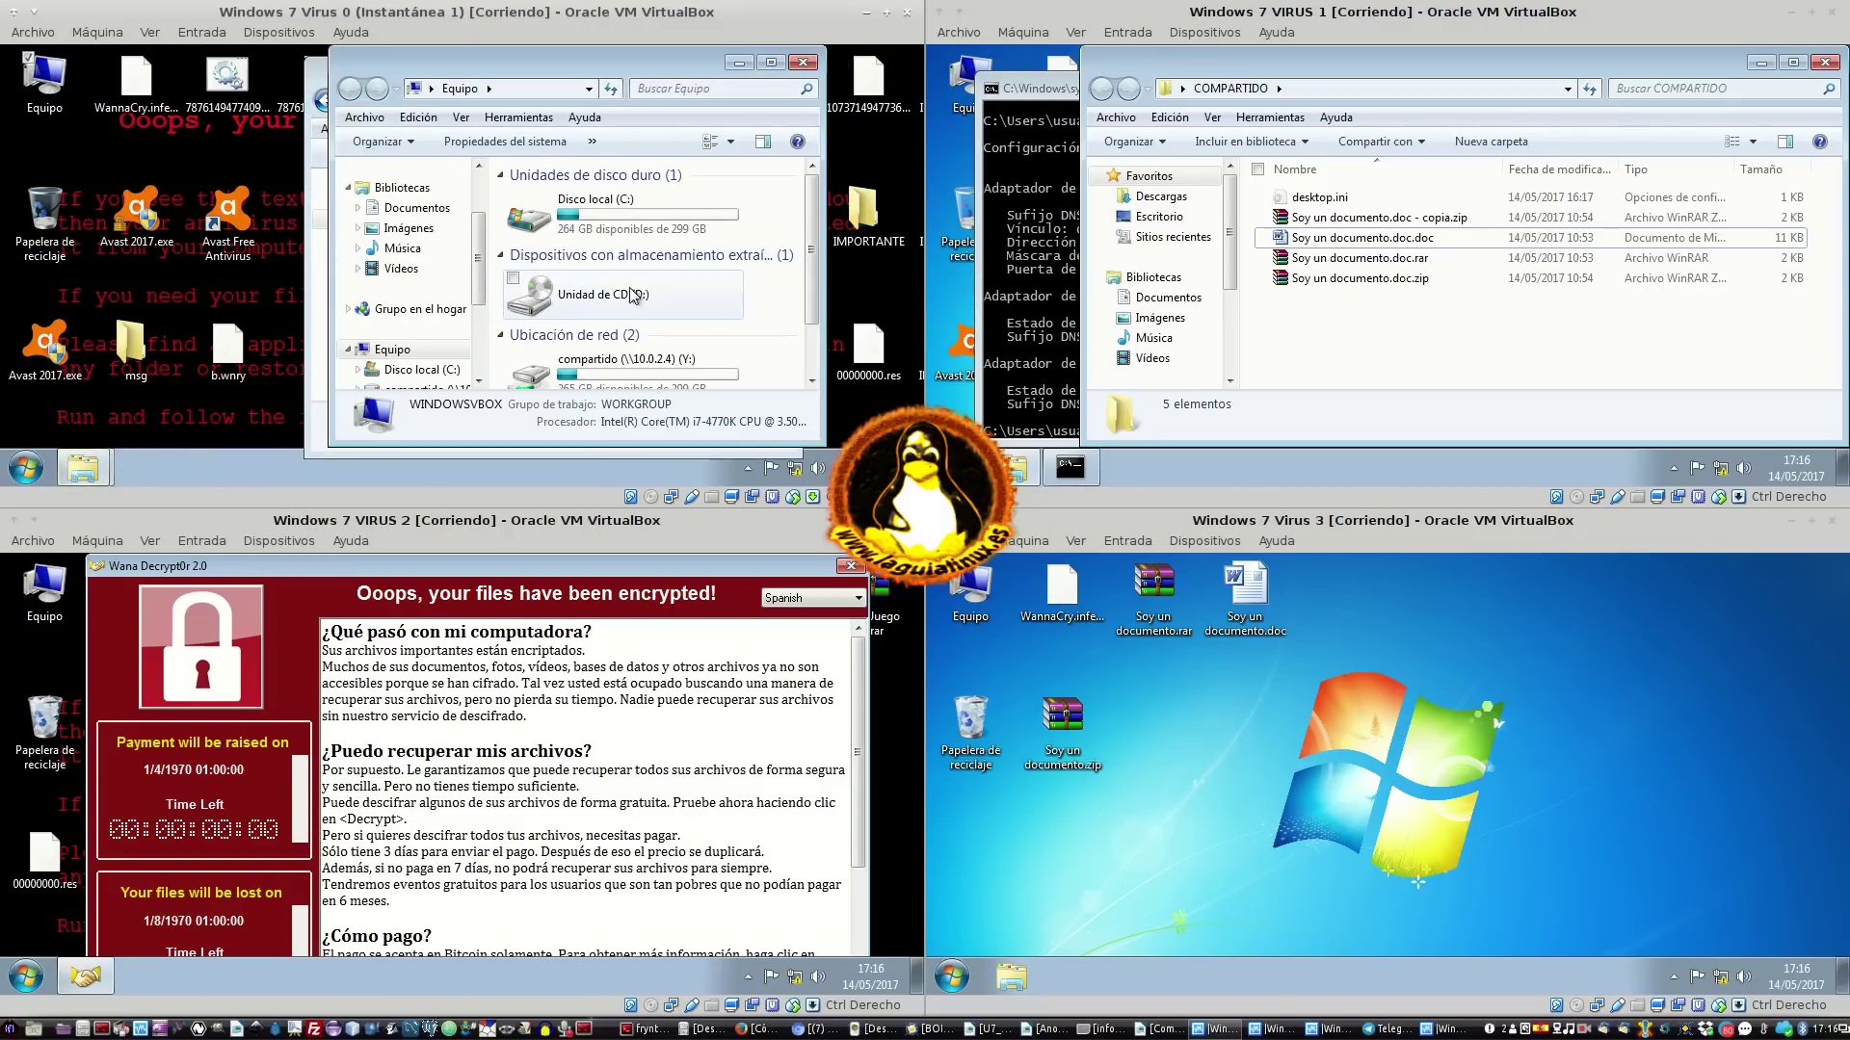
scroll(680, 356, "down", 1)
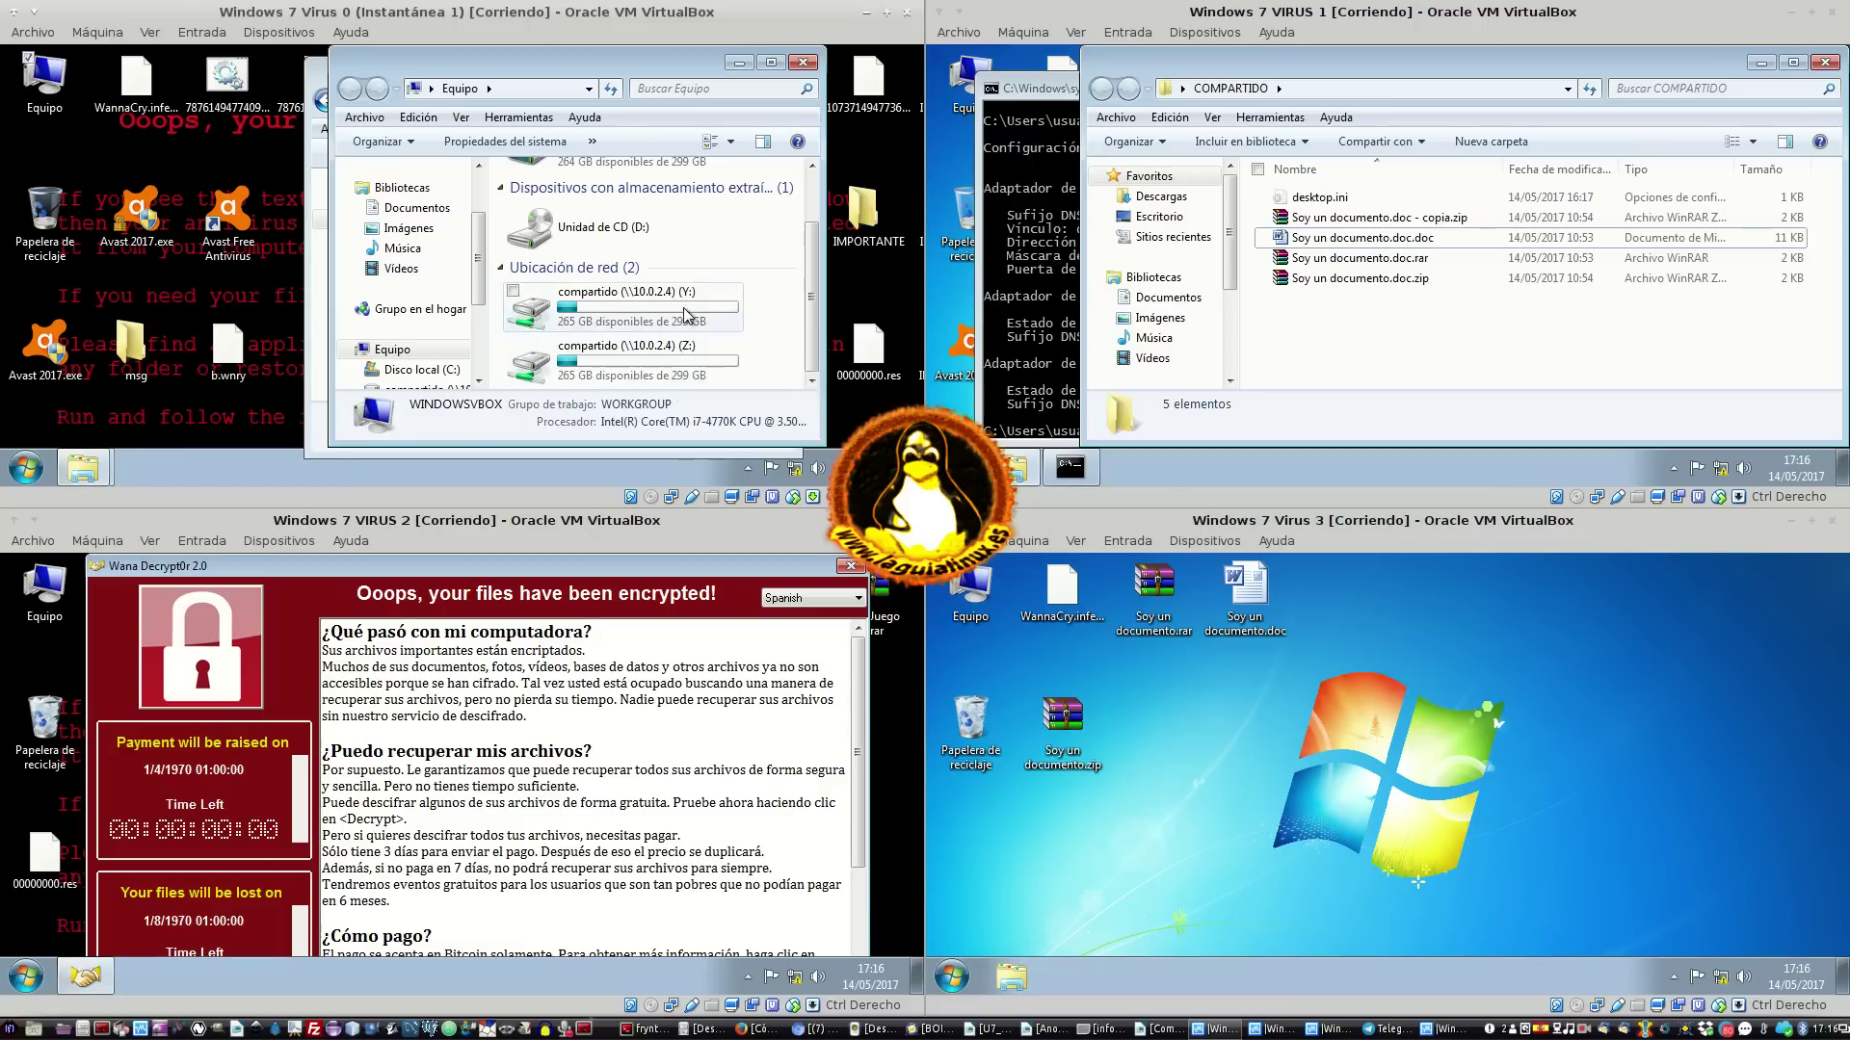
scroll(685, 312, "up", 1)
scroll(689, 325, "down", 1)
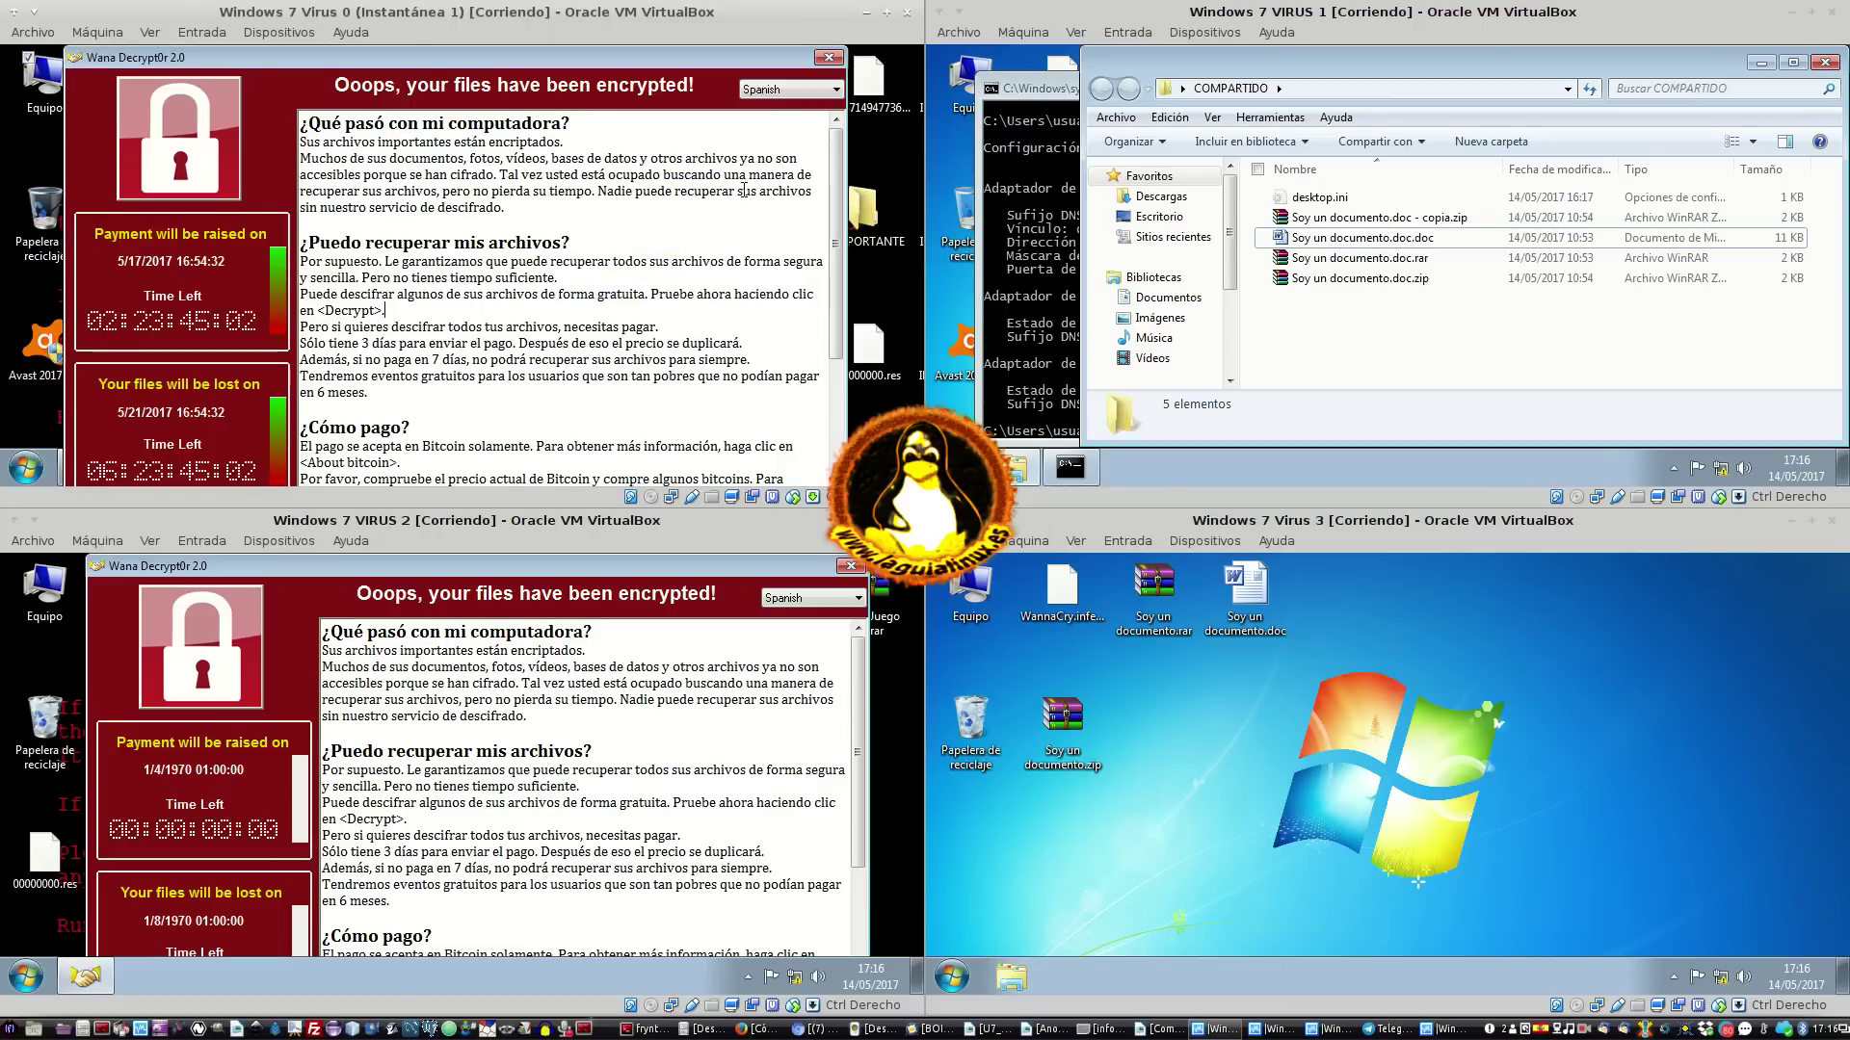
left_click(825, 59)
double_click(667, 349)
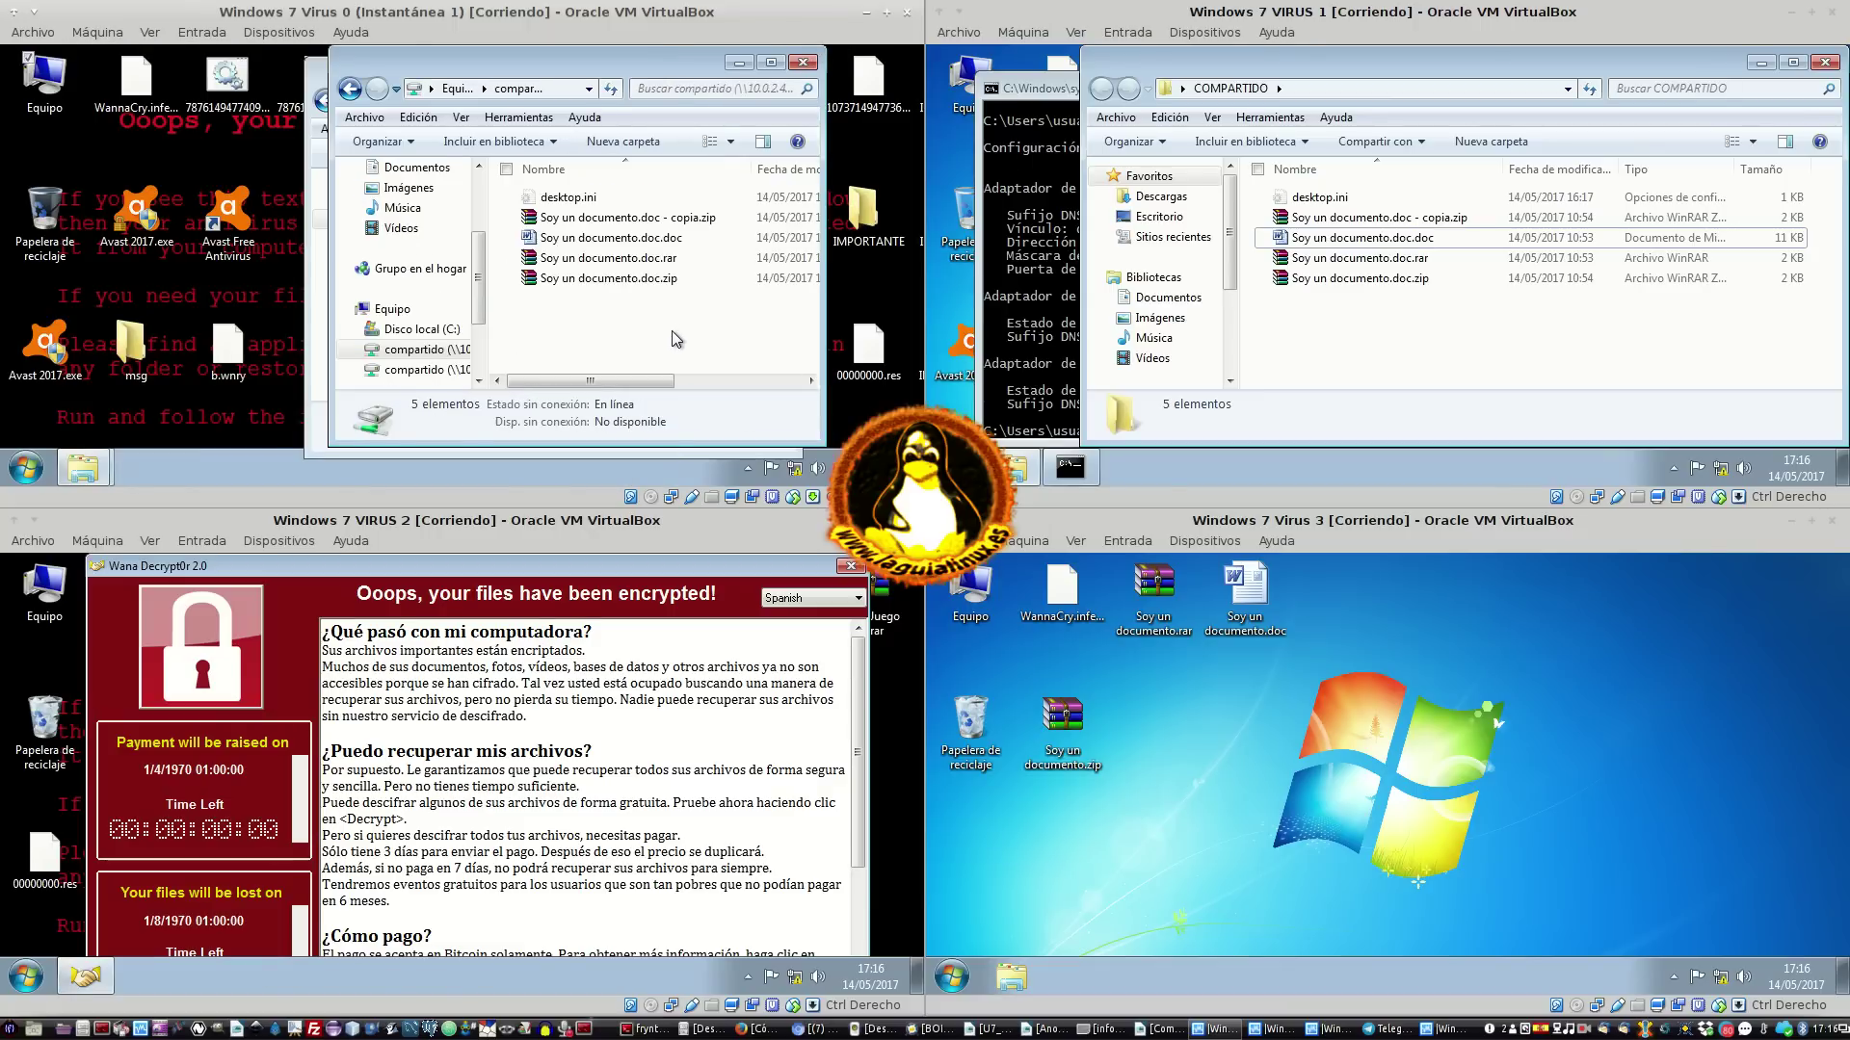
Try opening the share's zip file, accepting the security warning and retrying past access denied
key("ctrl+v")
left_click(541, 337)
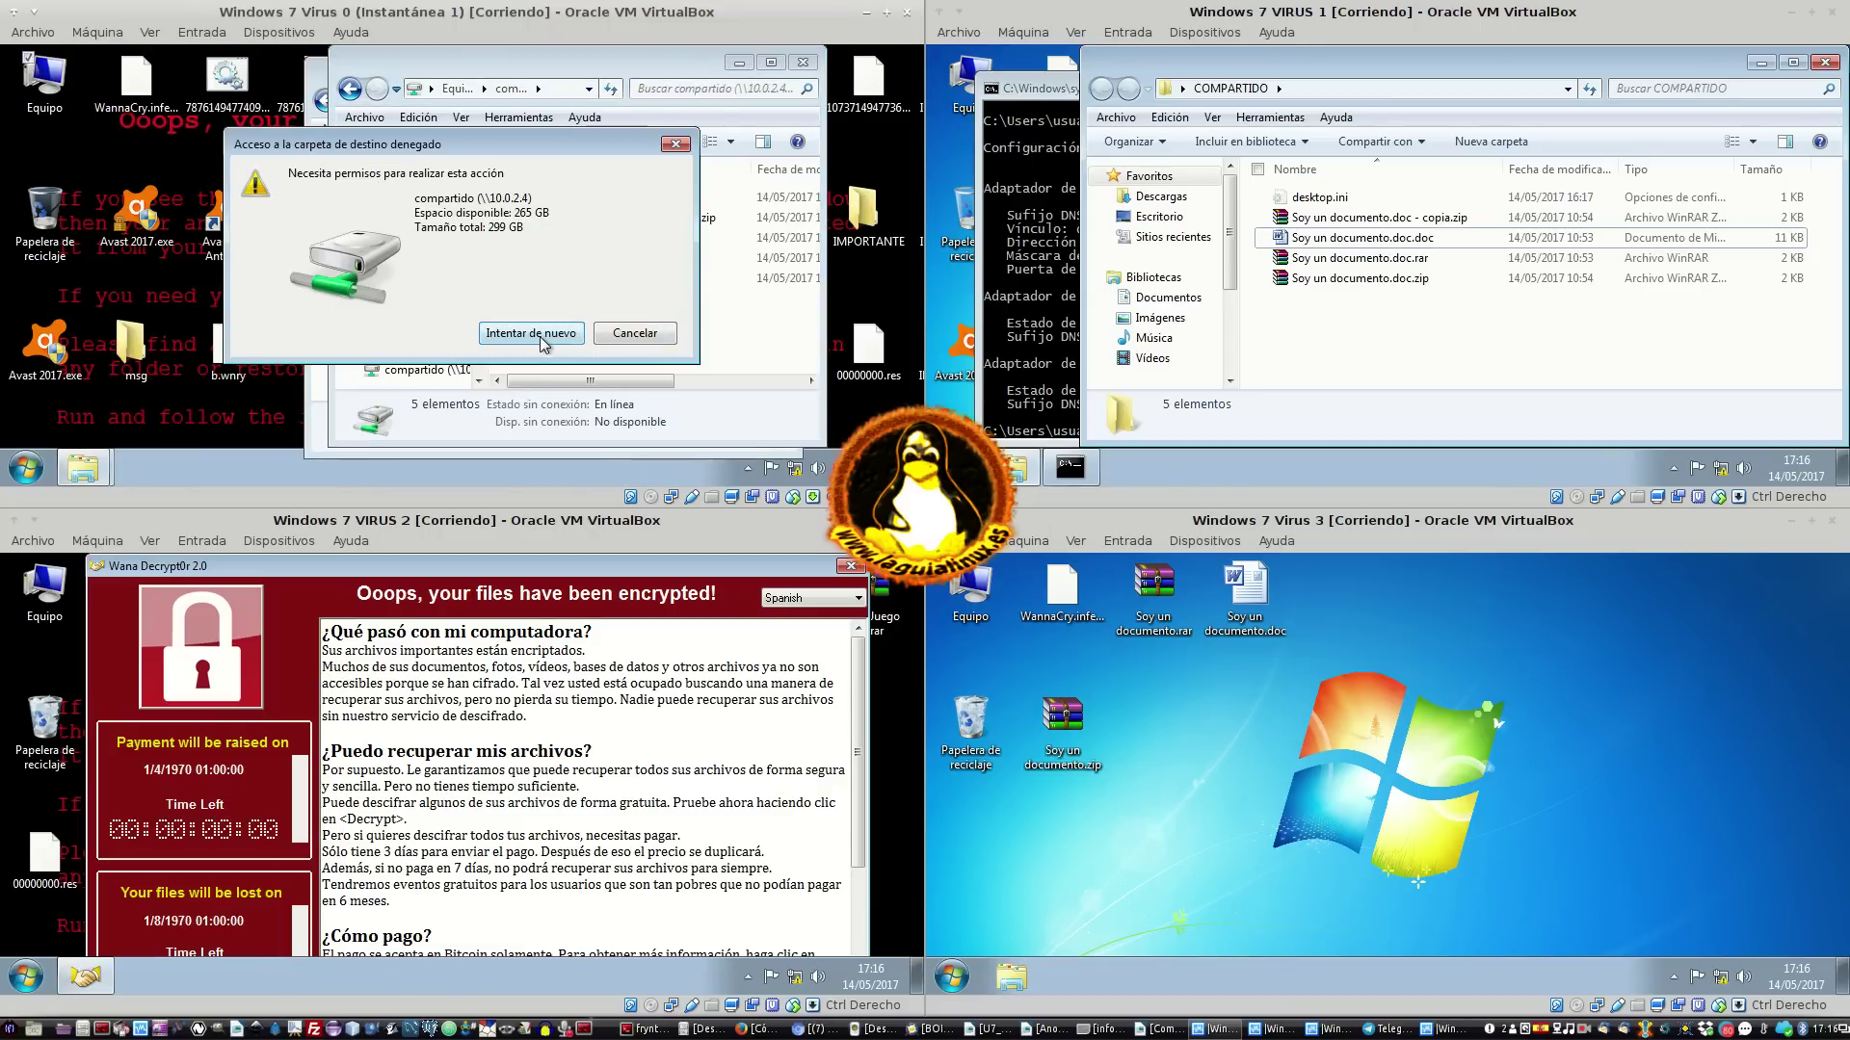
left_click(542, 337)
left_click(633, 333)
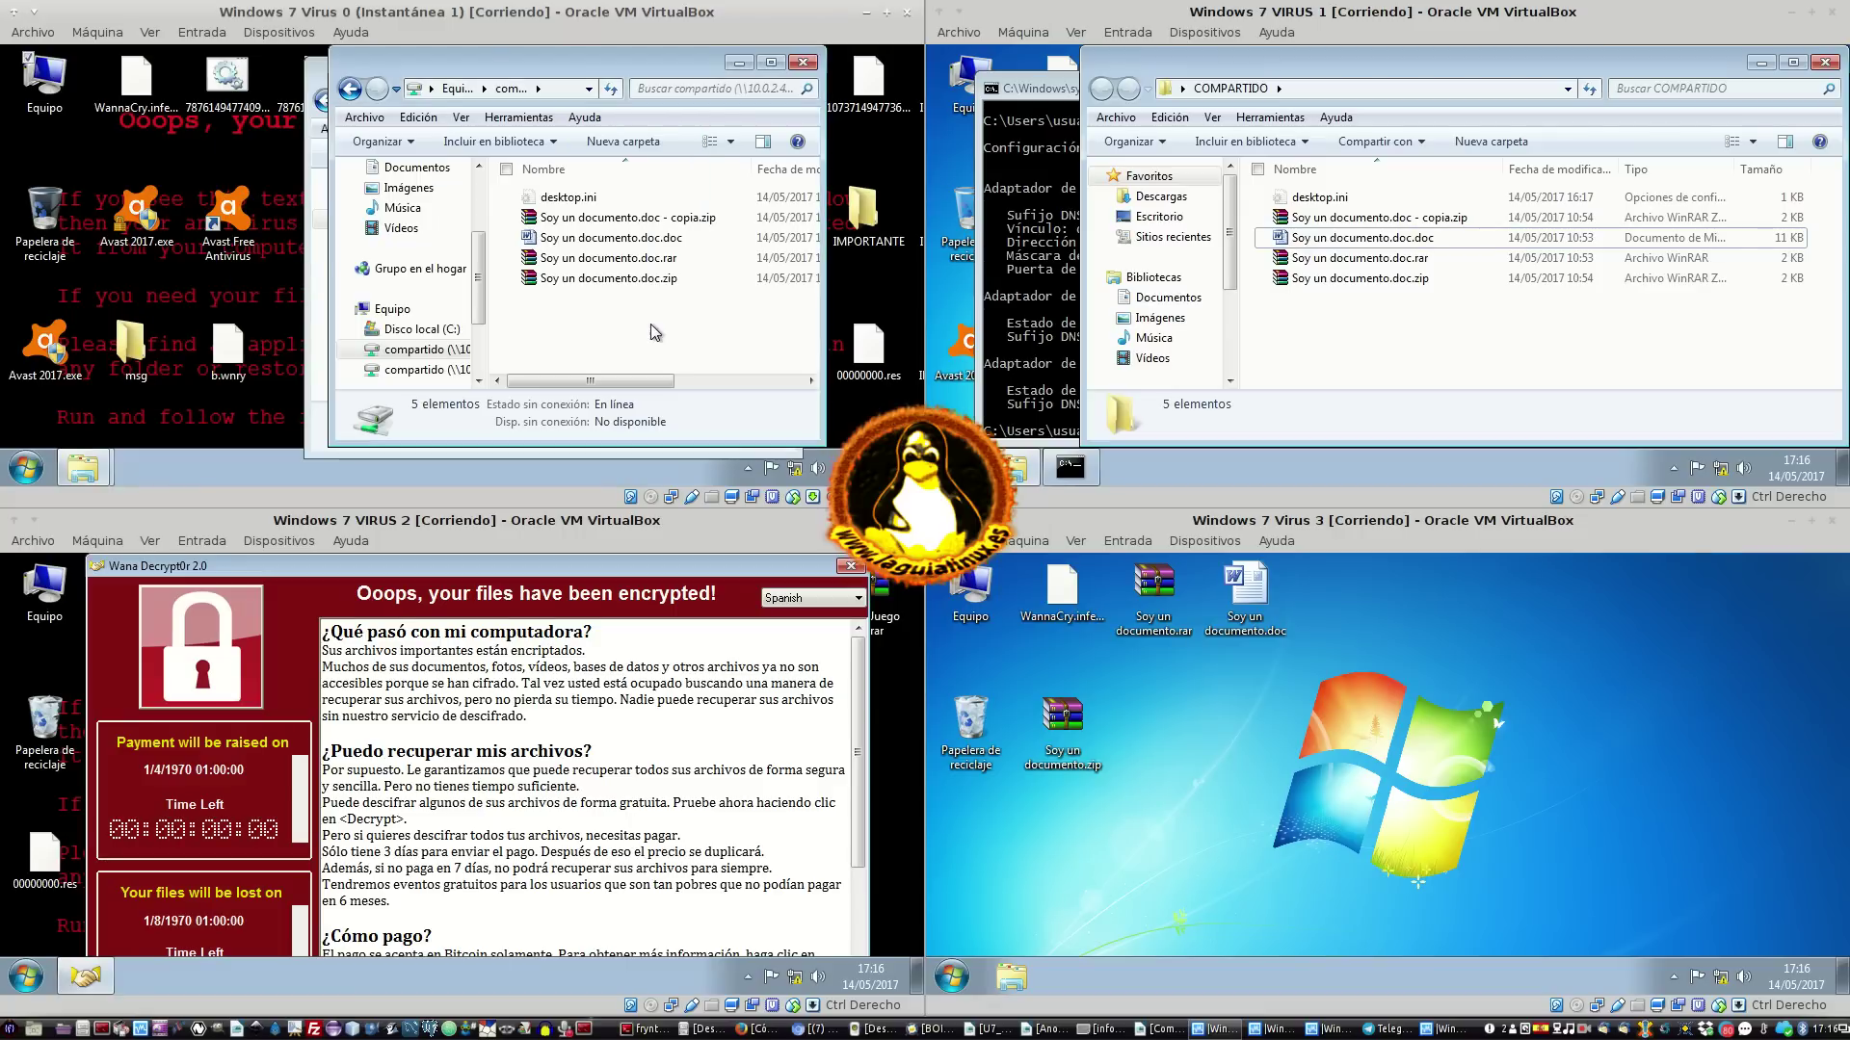
double_click(644, 281)
left_click(493, 273)
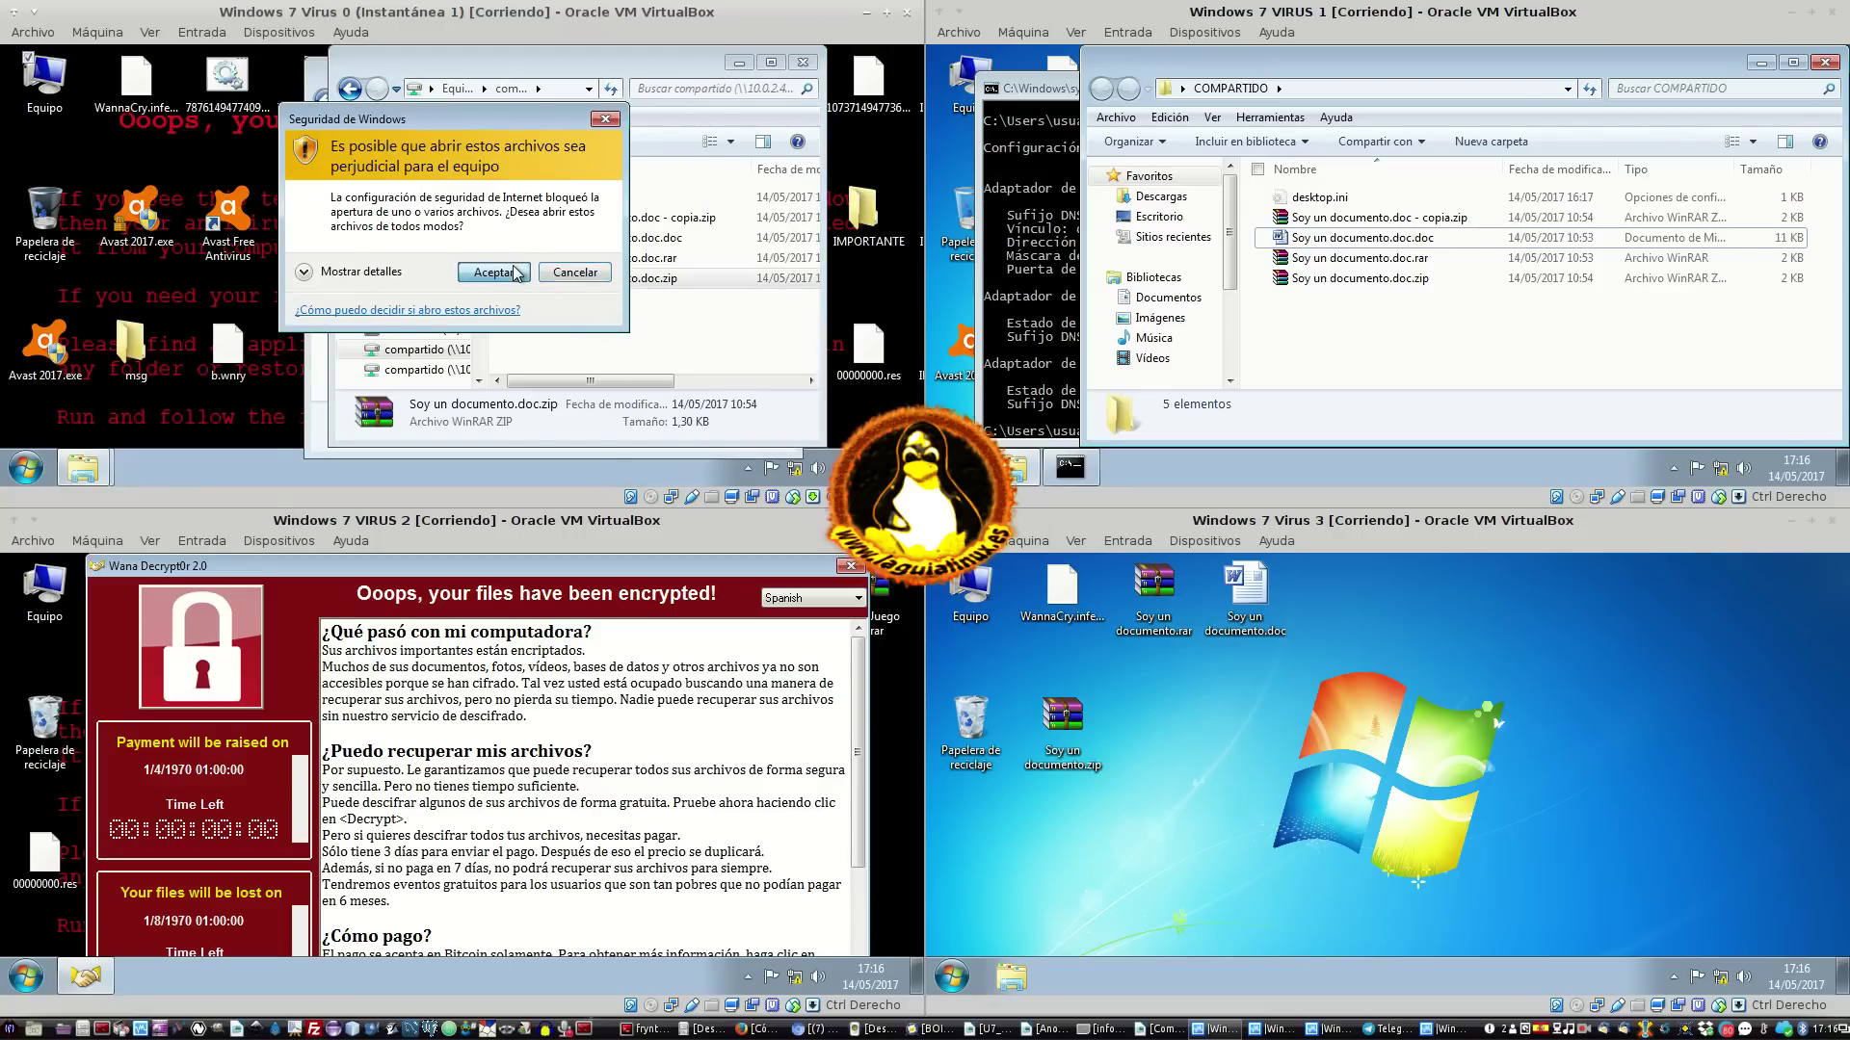
left_click(537, 322)
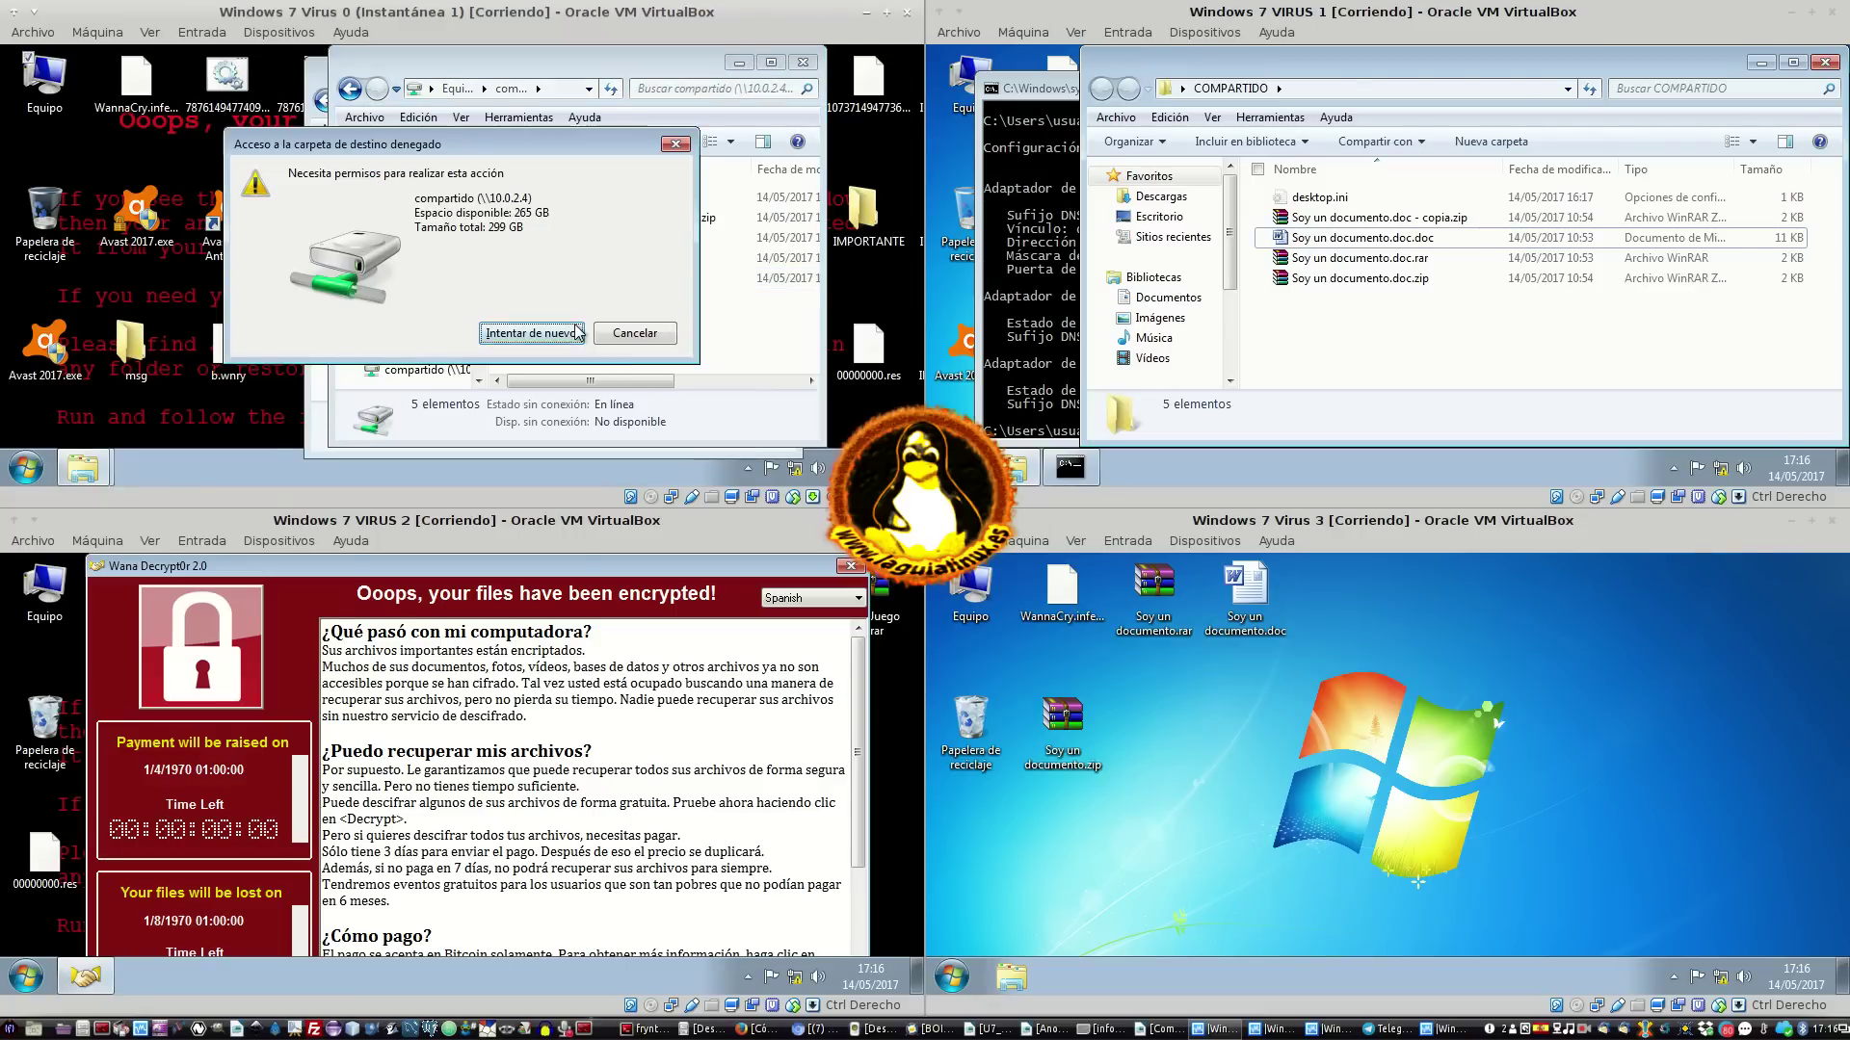
left_click(531, 333)
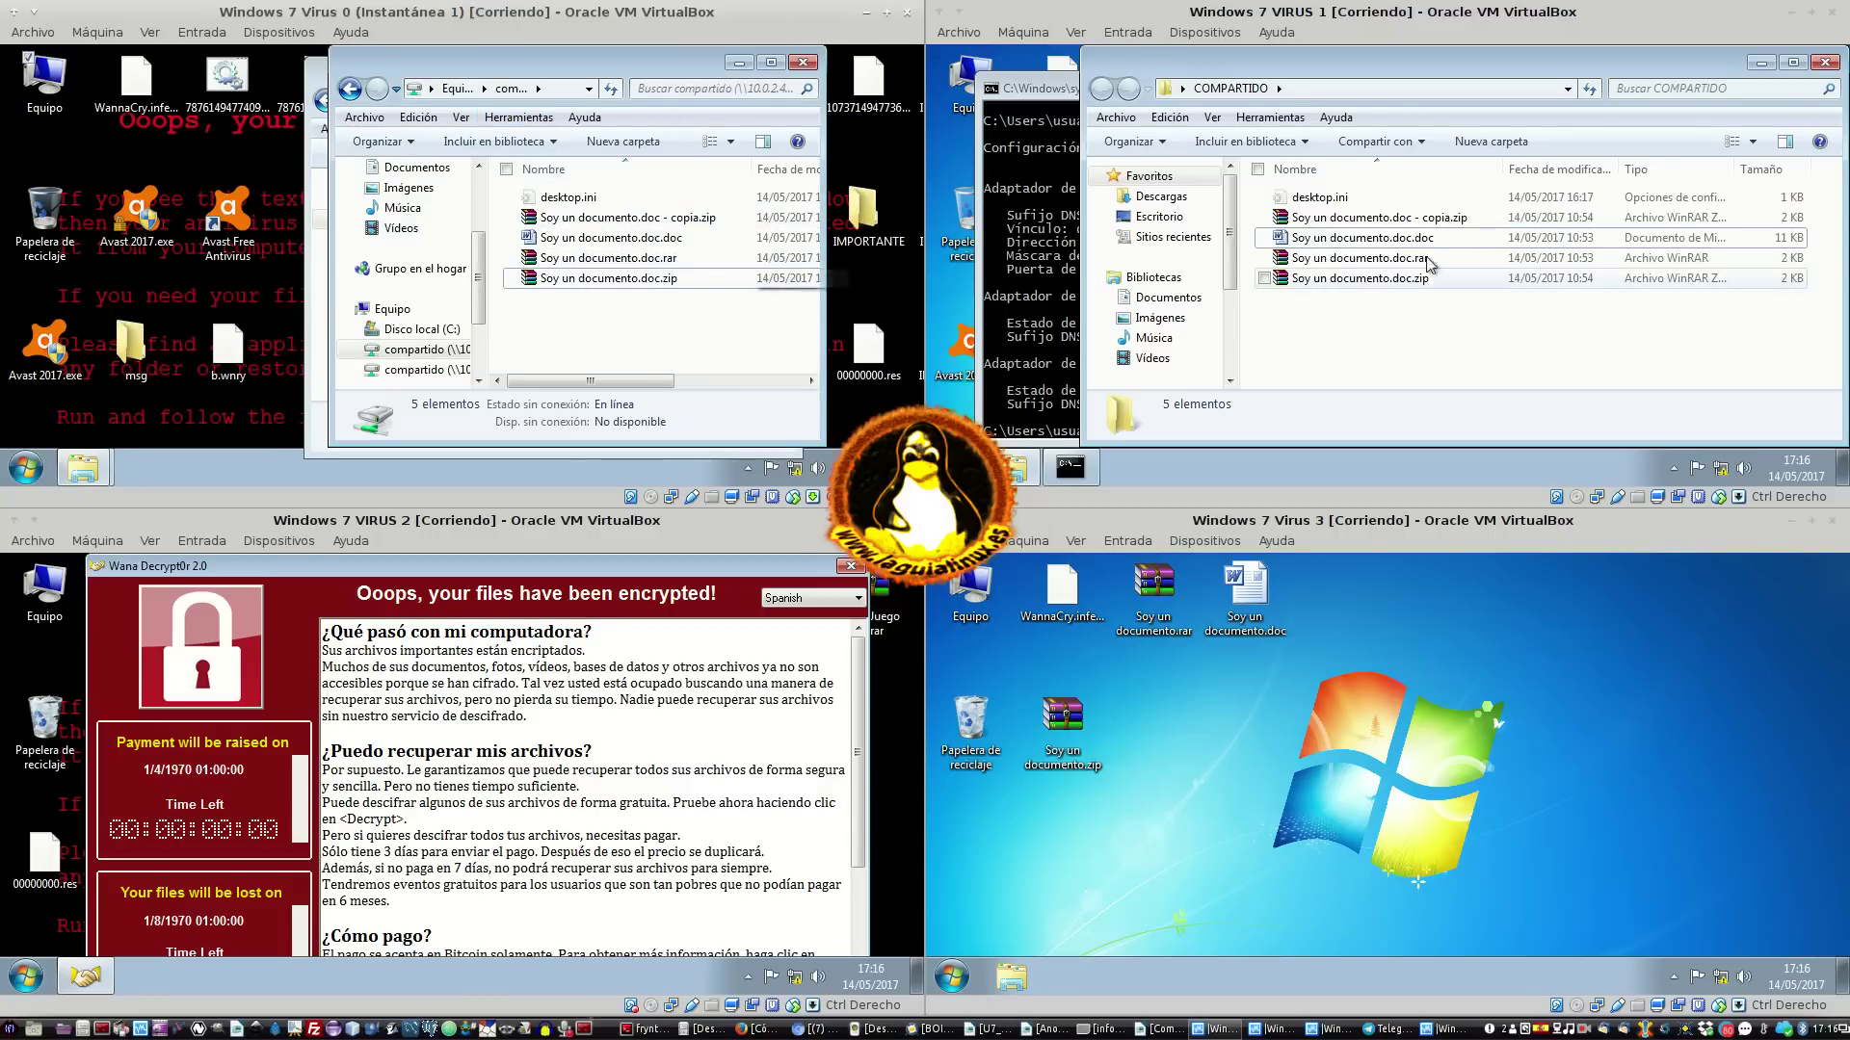
On VIRUS 1, close the command prompt and move the COMPARTIDO window down
right_click(1238, 86)
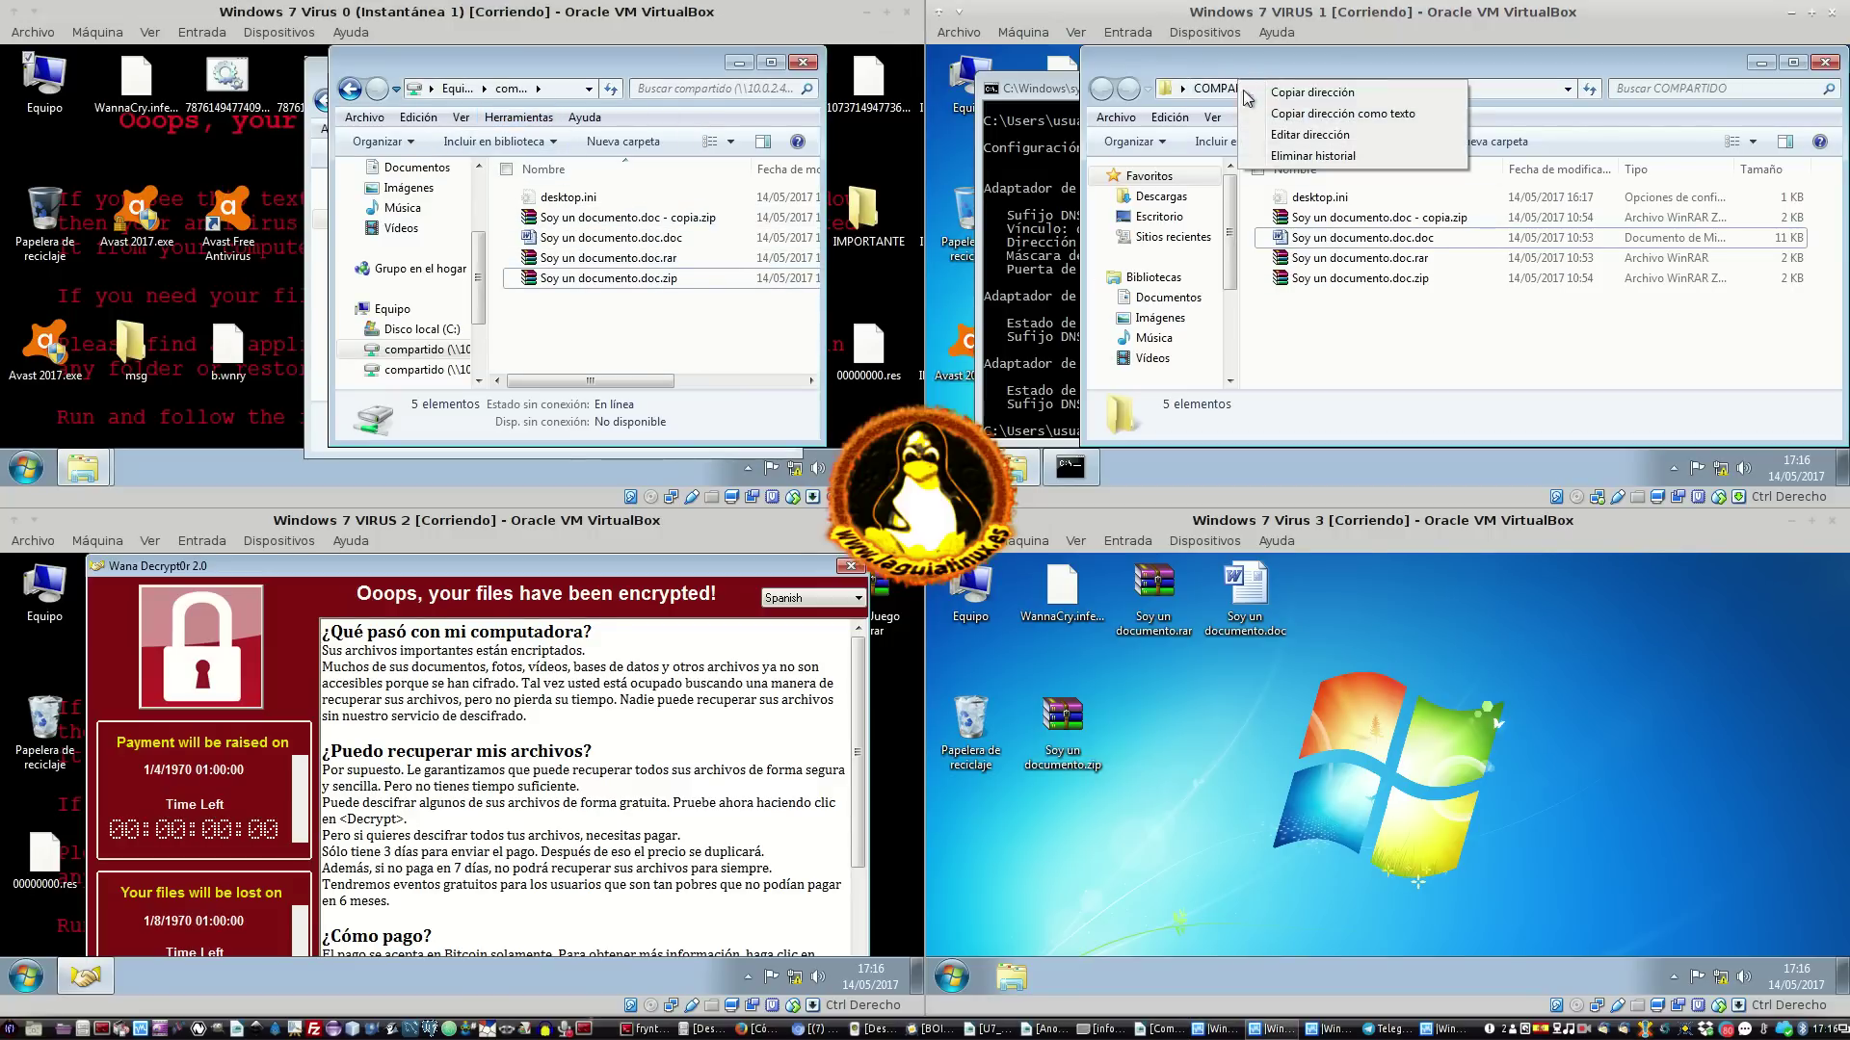
left_click(1404, 329)
left_click(1023, 275)
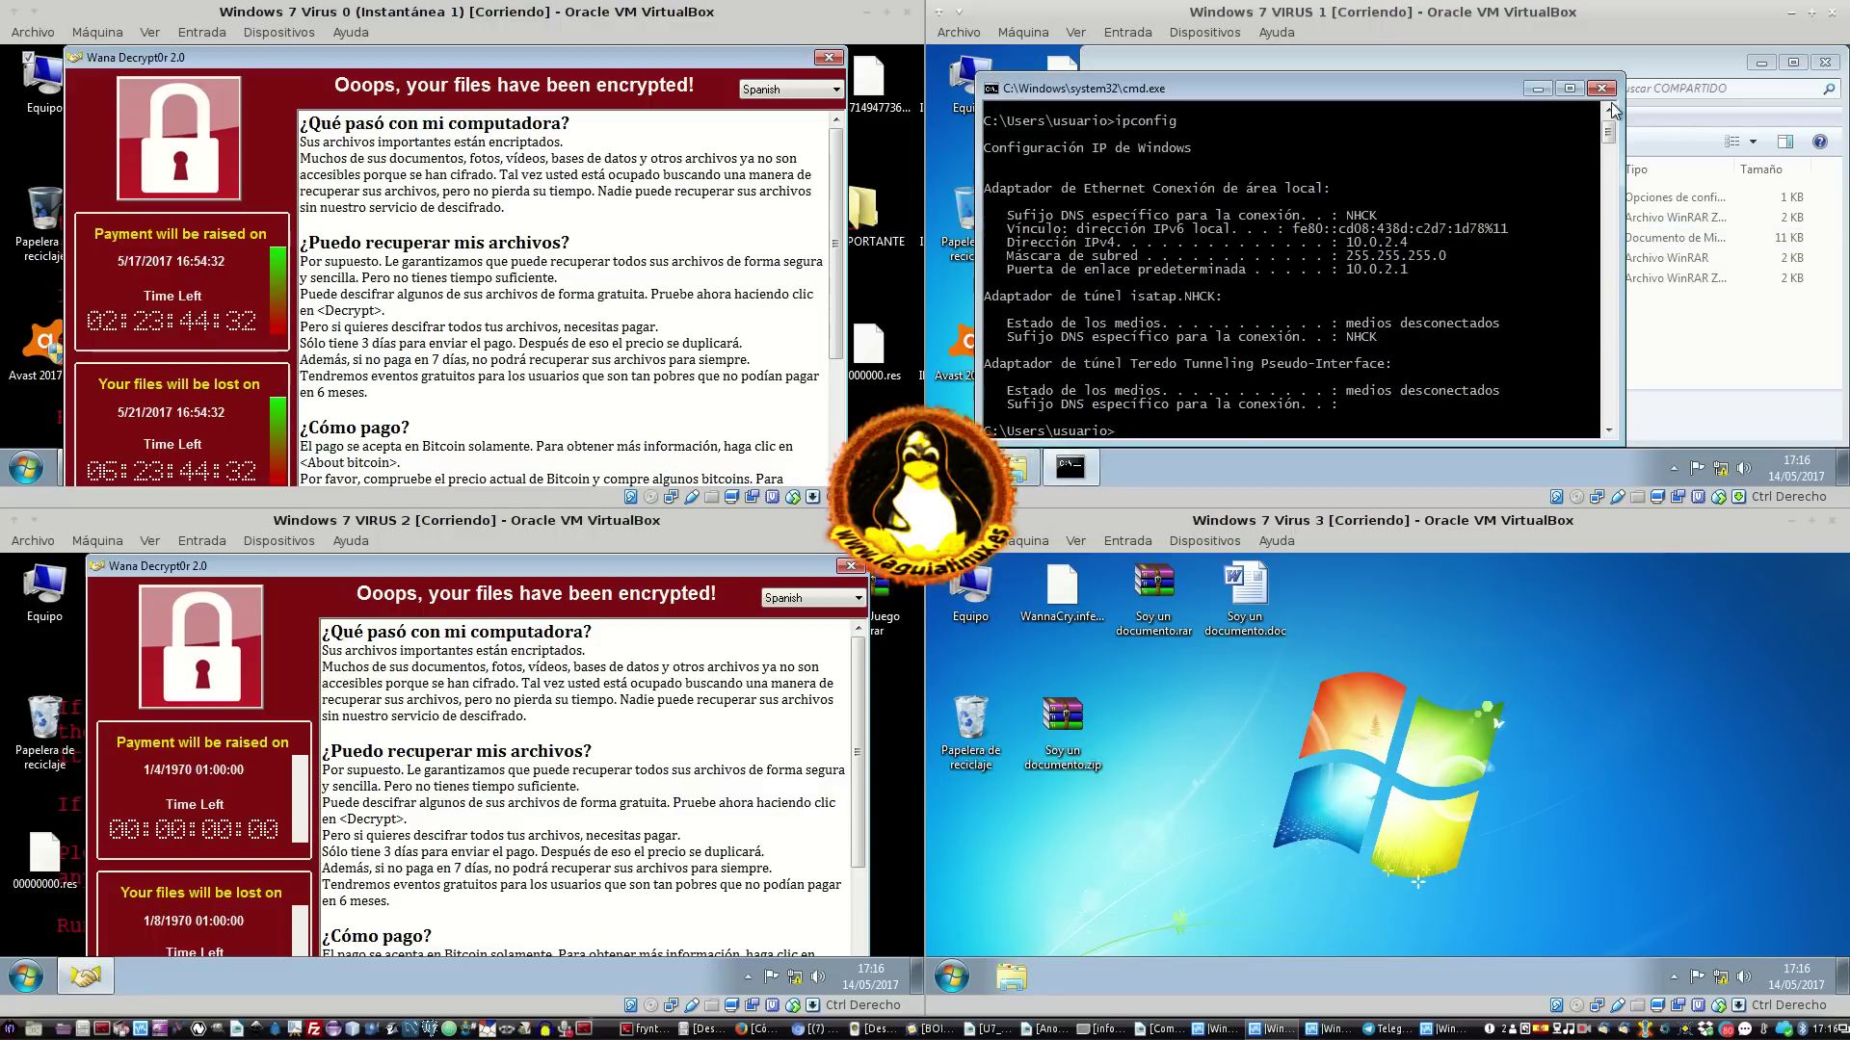
left_click(1609, 87)
left_click_drag(1268, 67, 1180, 350)
Open COMPARTIDO's advanced sharing, attempt adding a share named 'COMPARTIDO', and cancel after the error
right_click(1144, 211)
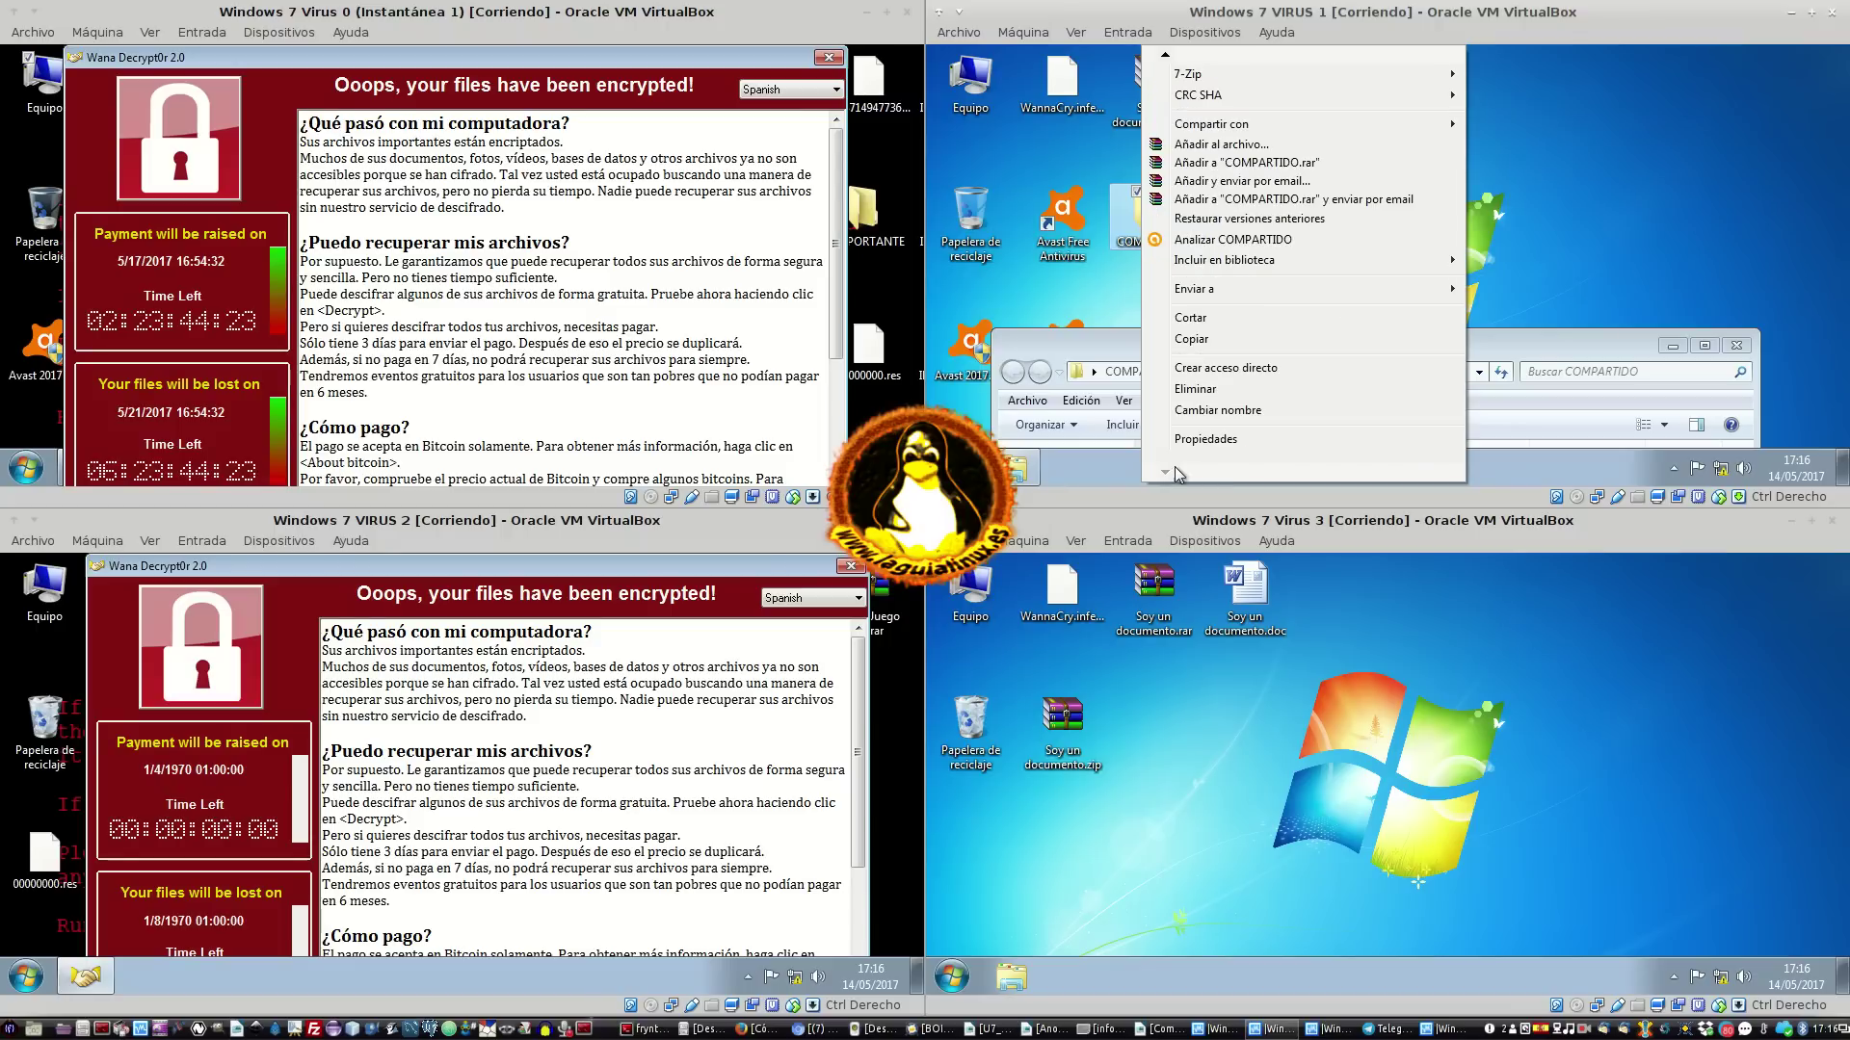
left_click(1198, 445)
left_click(1232, 93)
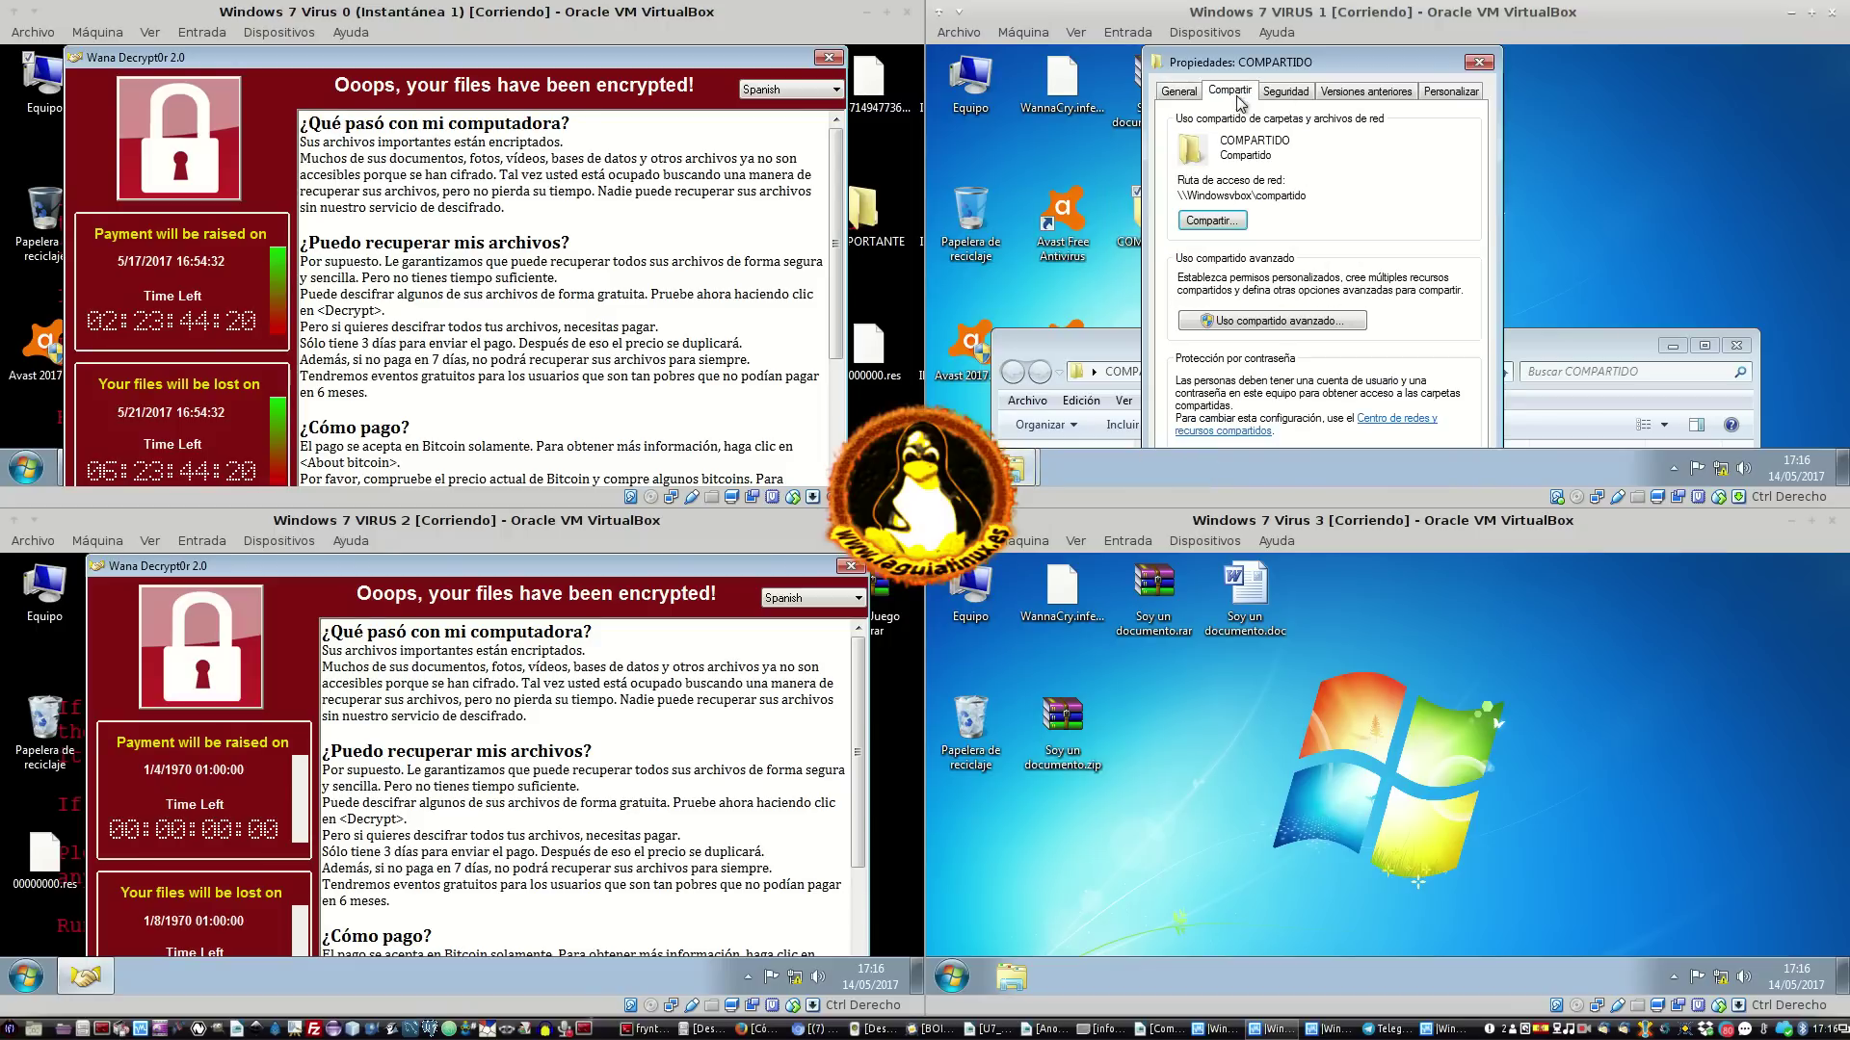
left_click(1245, 323)
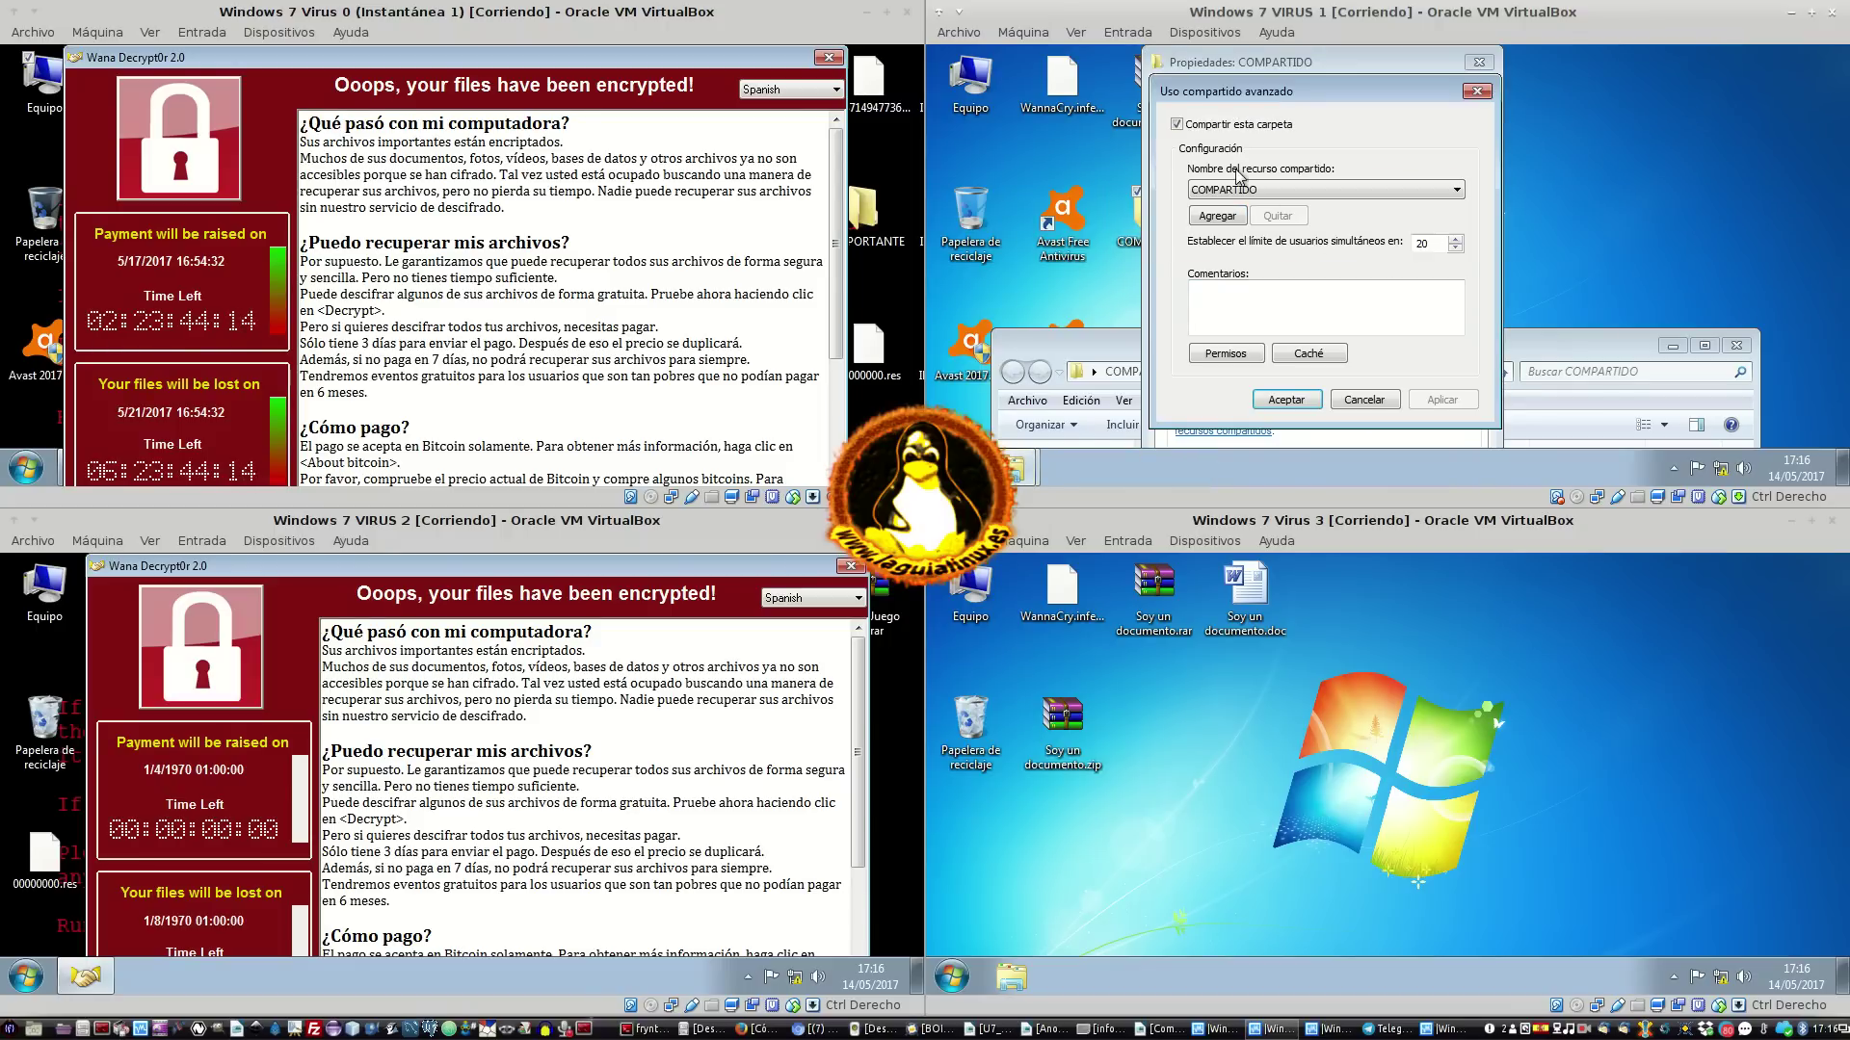
left_click(1218, 215)
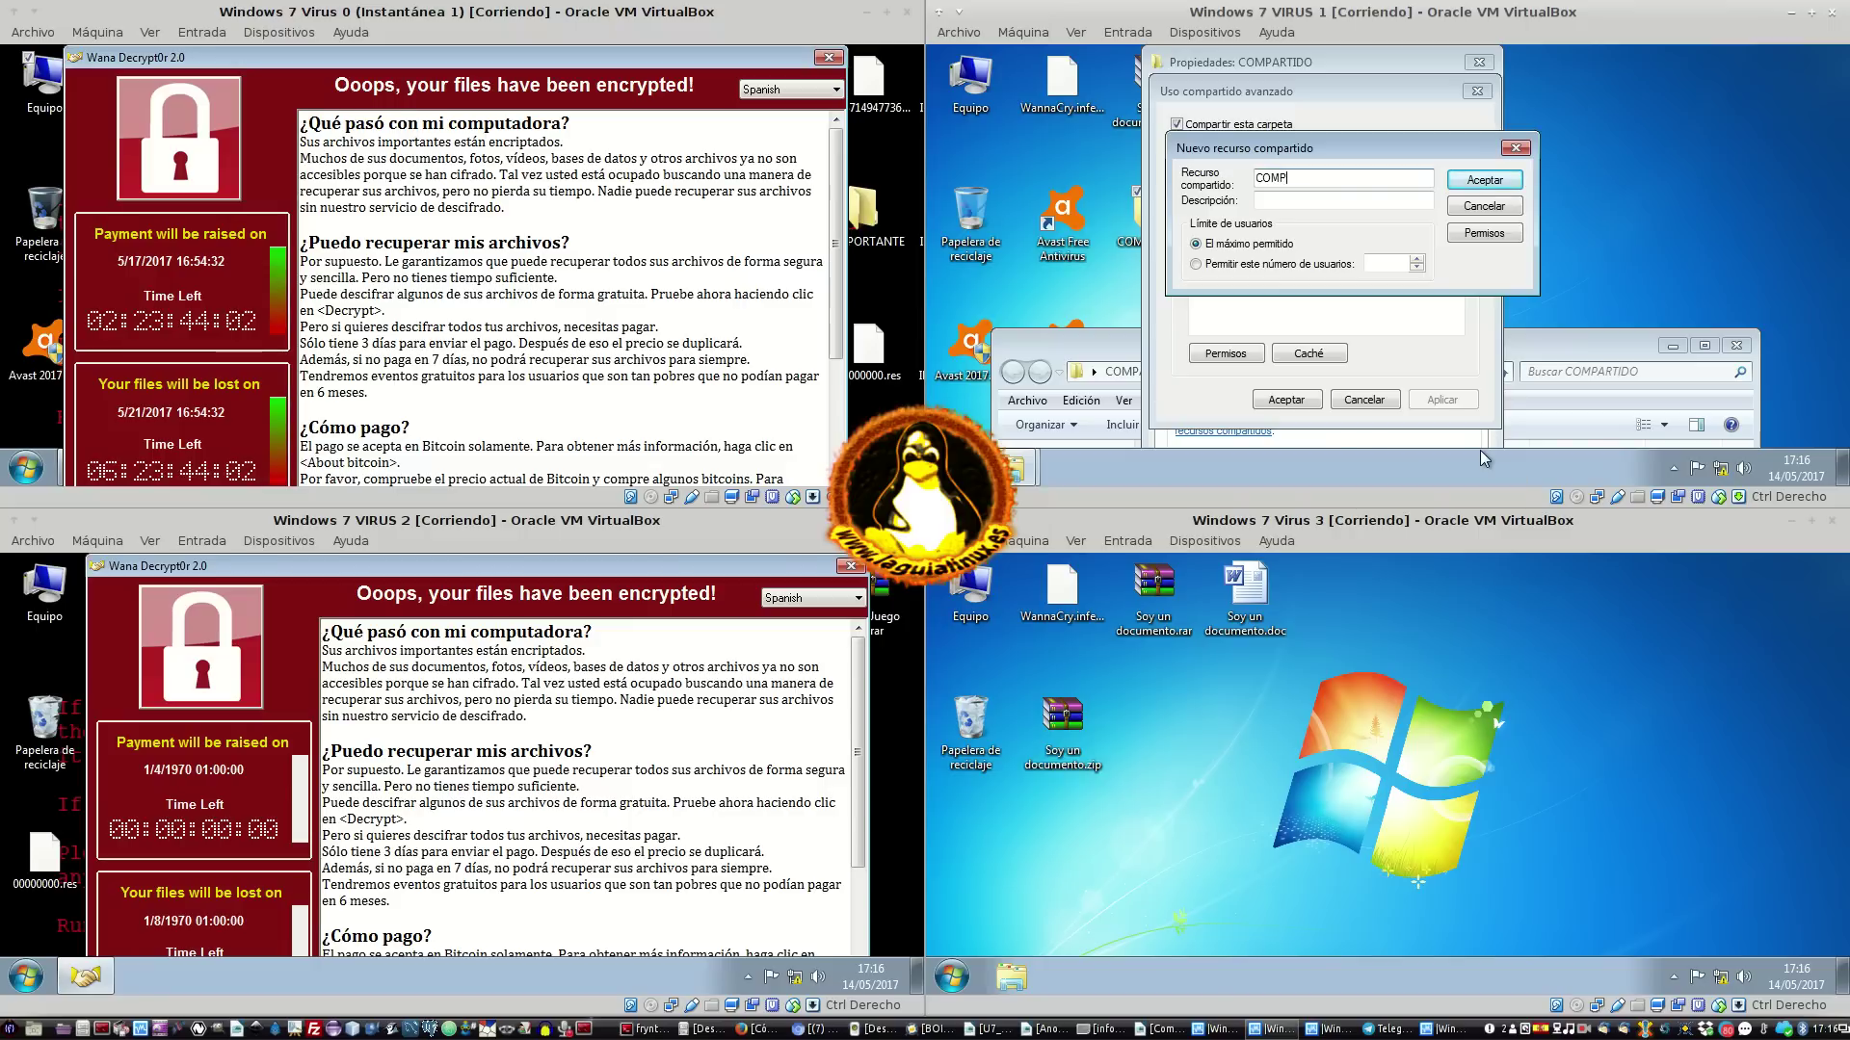
type("COMPARTIDO")
key("Return")
left_click(1510, 260)
left_click(1498, 204)
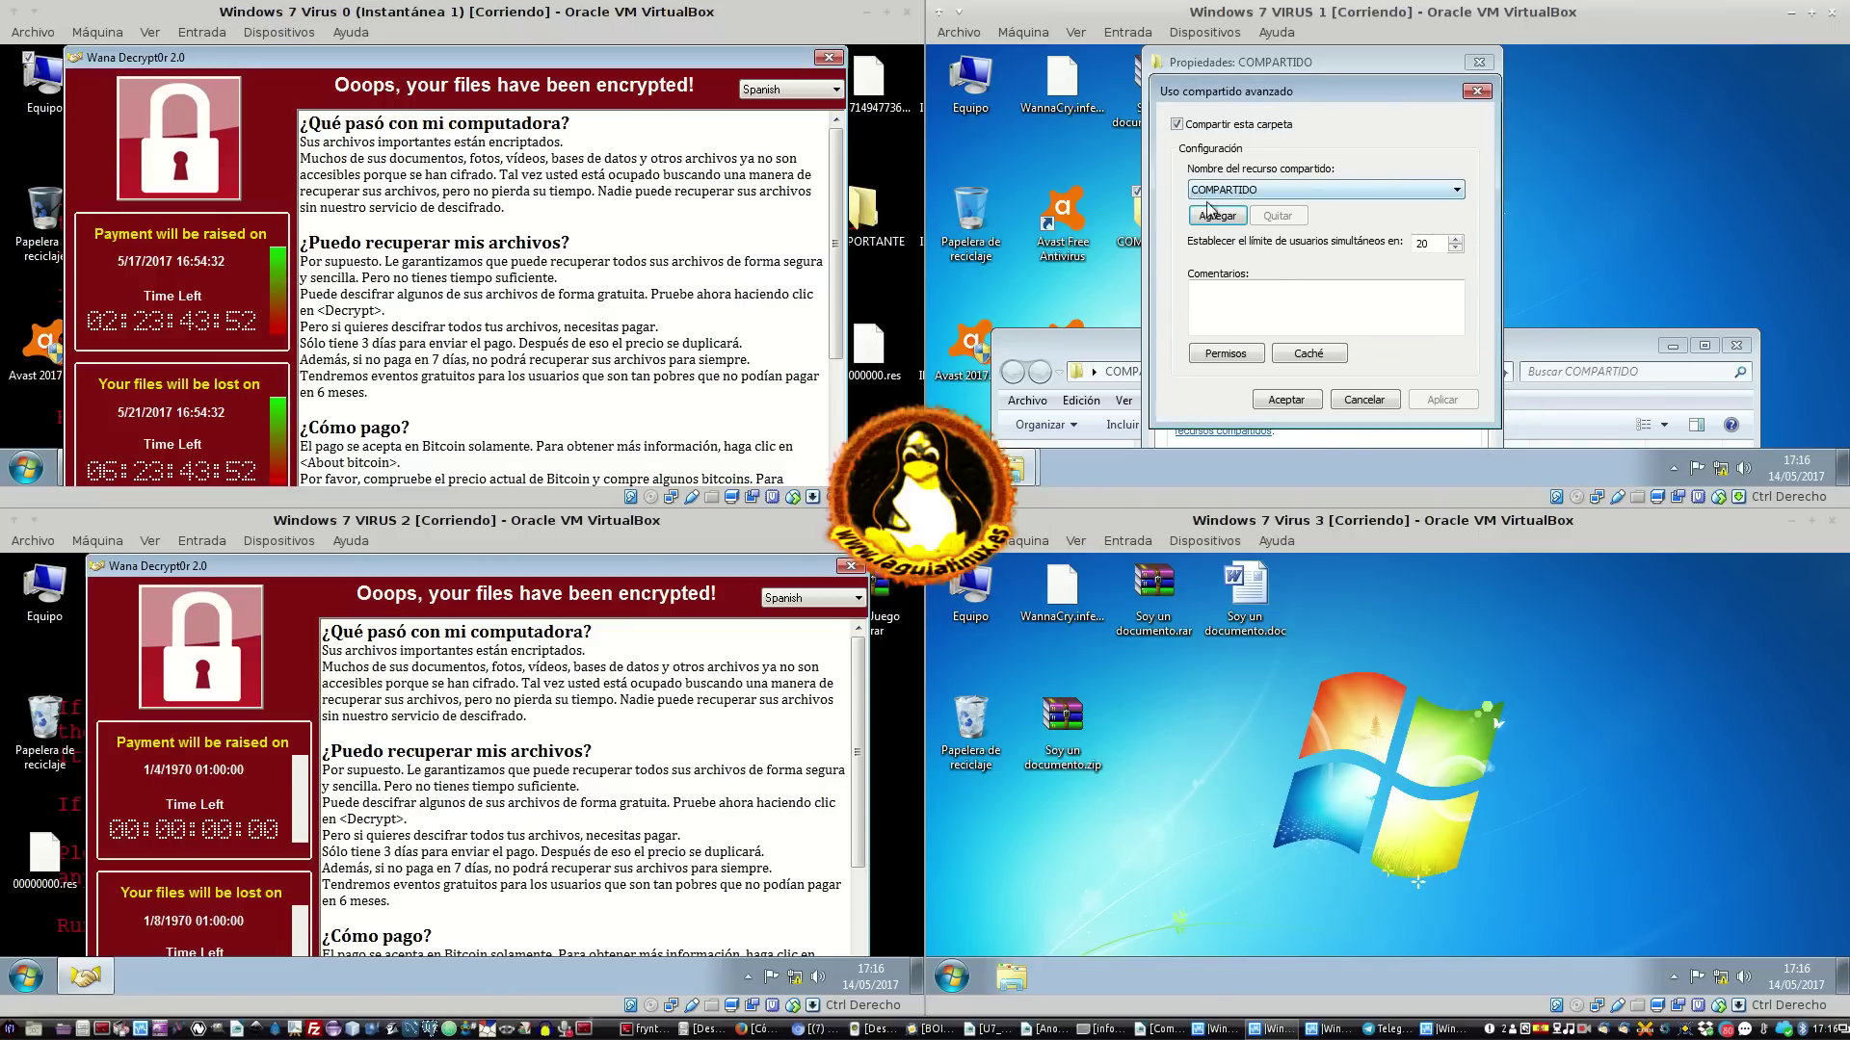
Grant Todos Control total on the COMPARTIDO share permissions, confirm with Aceptar, and close properties
left_click(1233, 358)
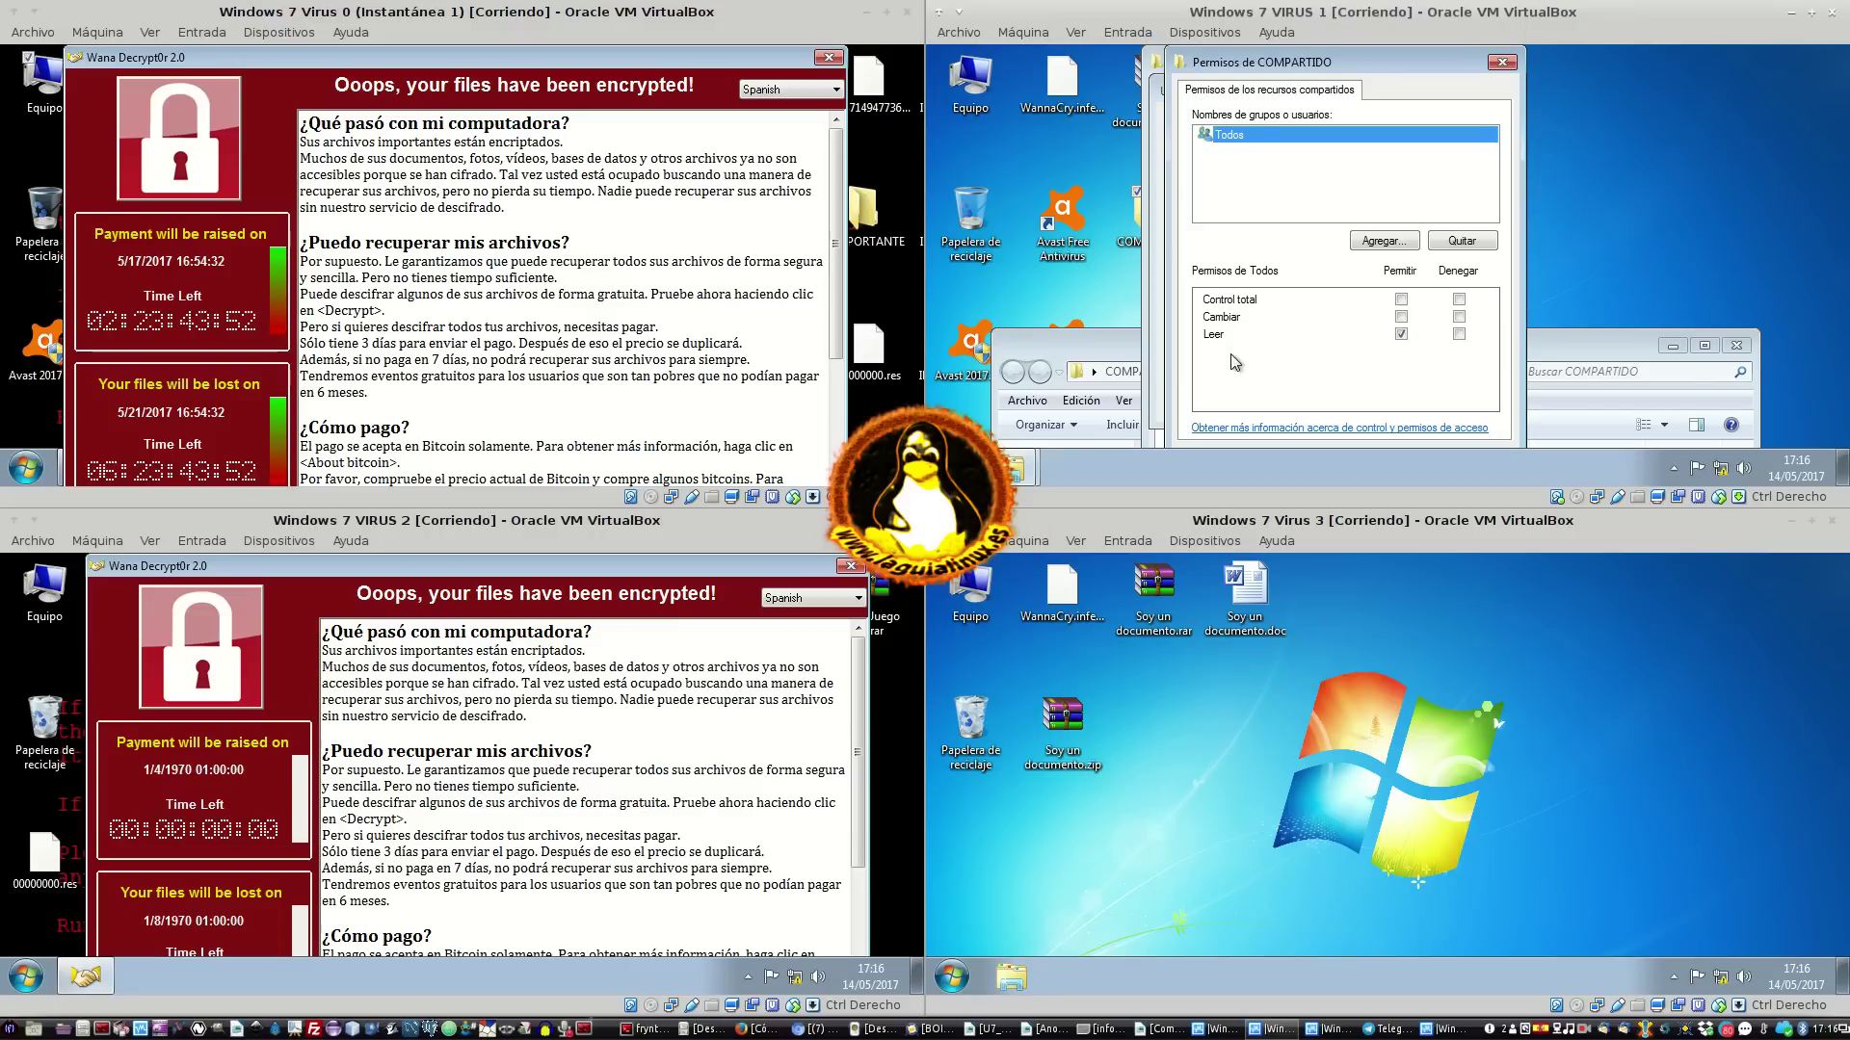
left_click(1401, 317)
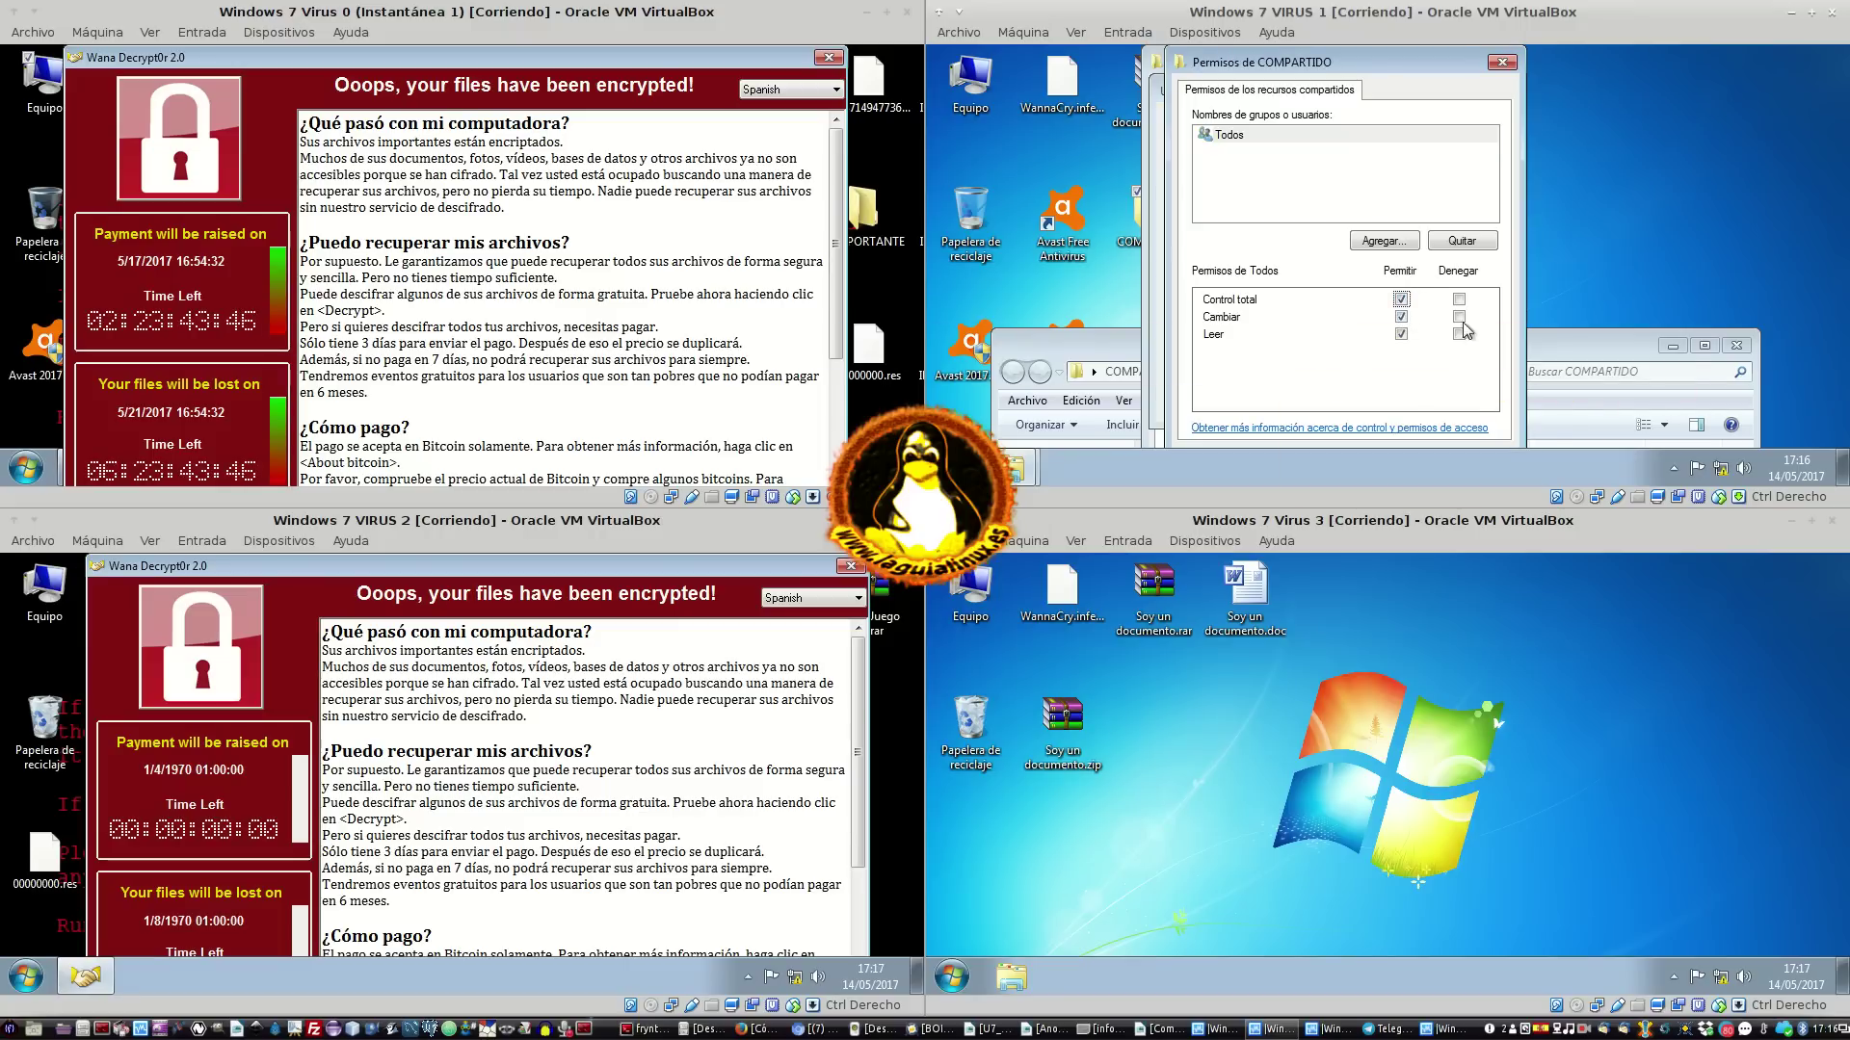
left_click_drag(1267, 56, 1201, 60)
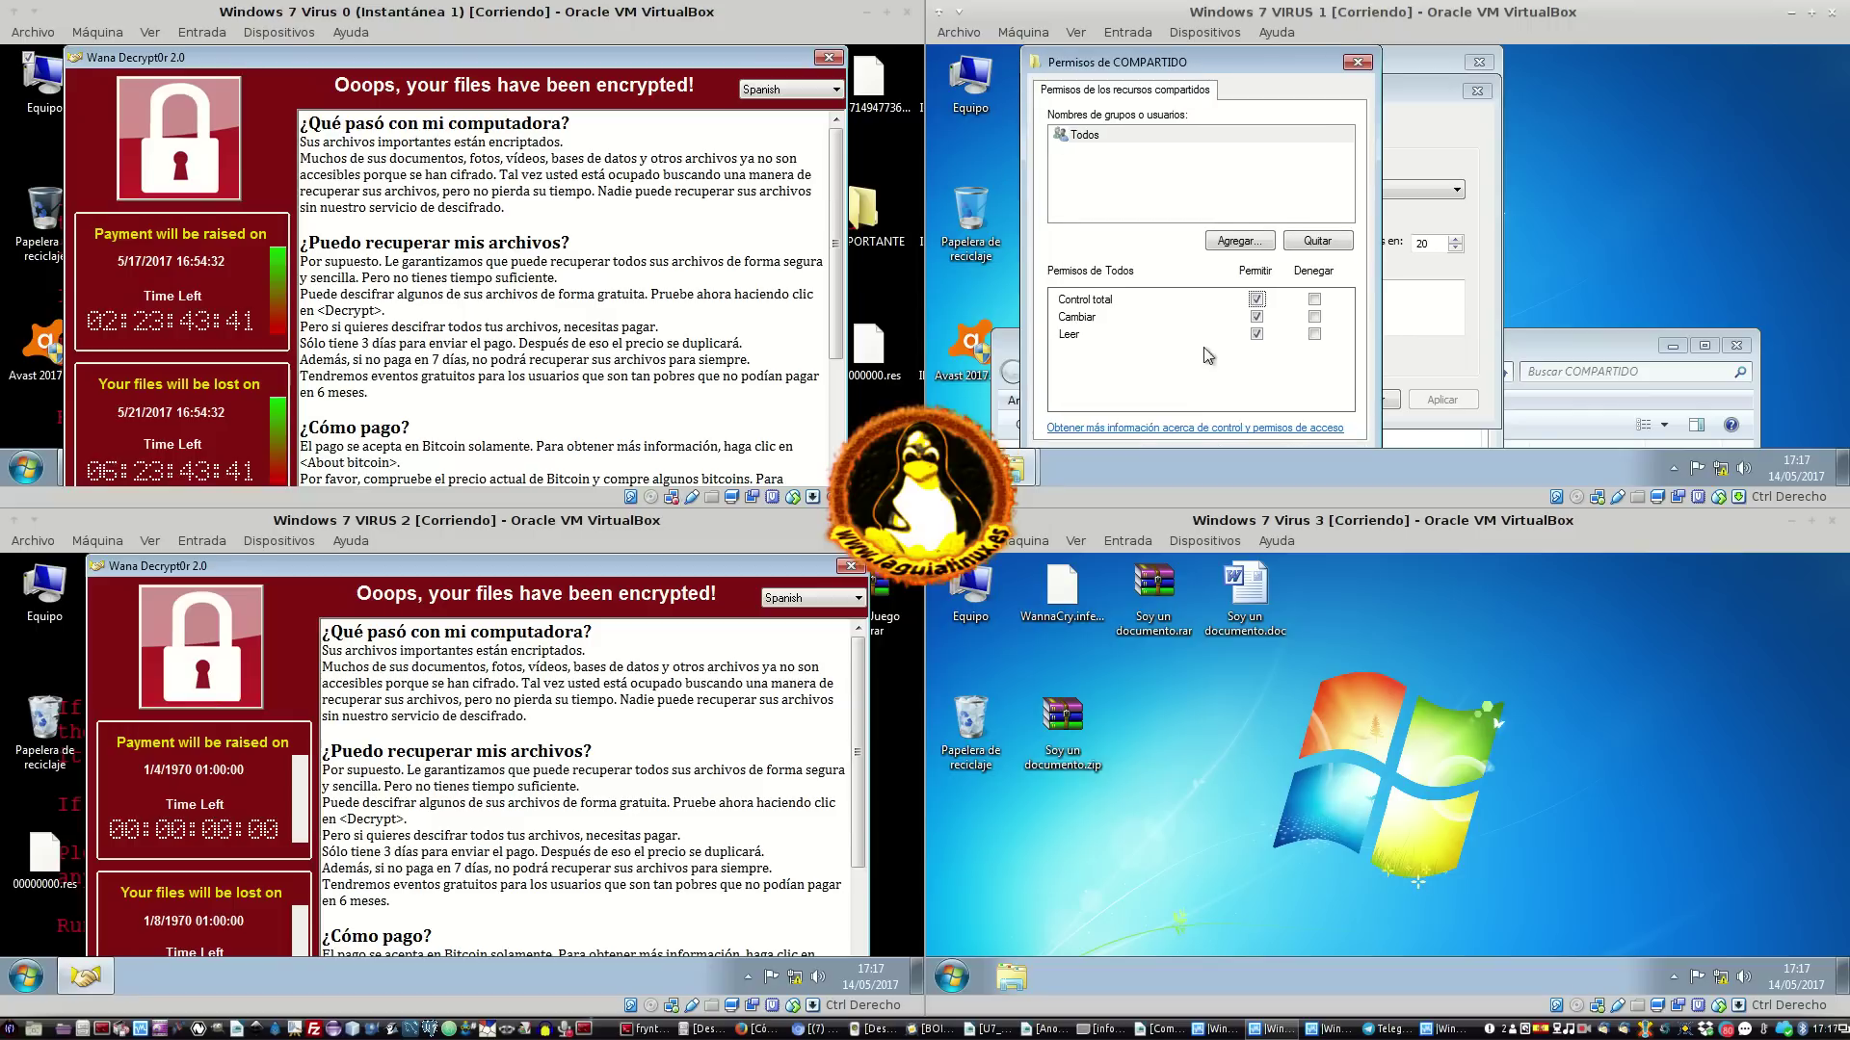
key("Return")
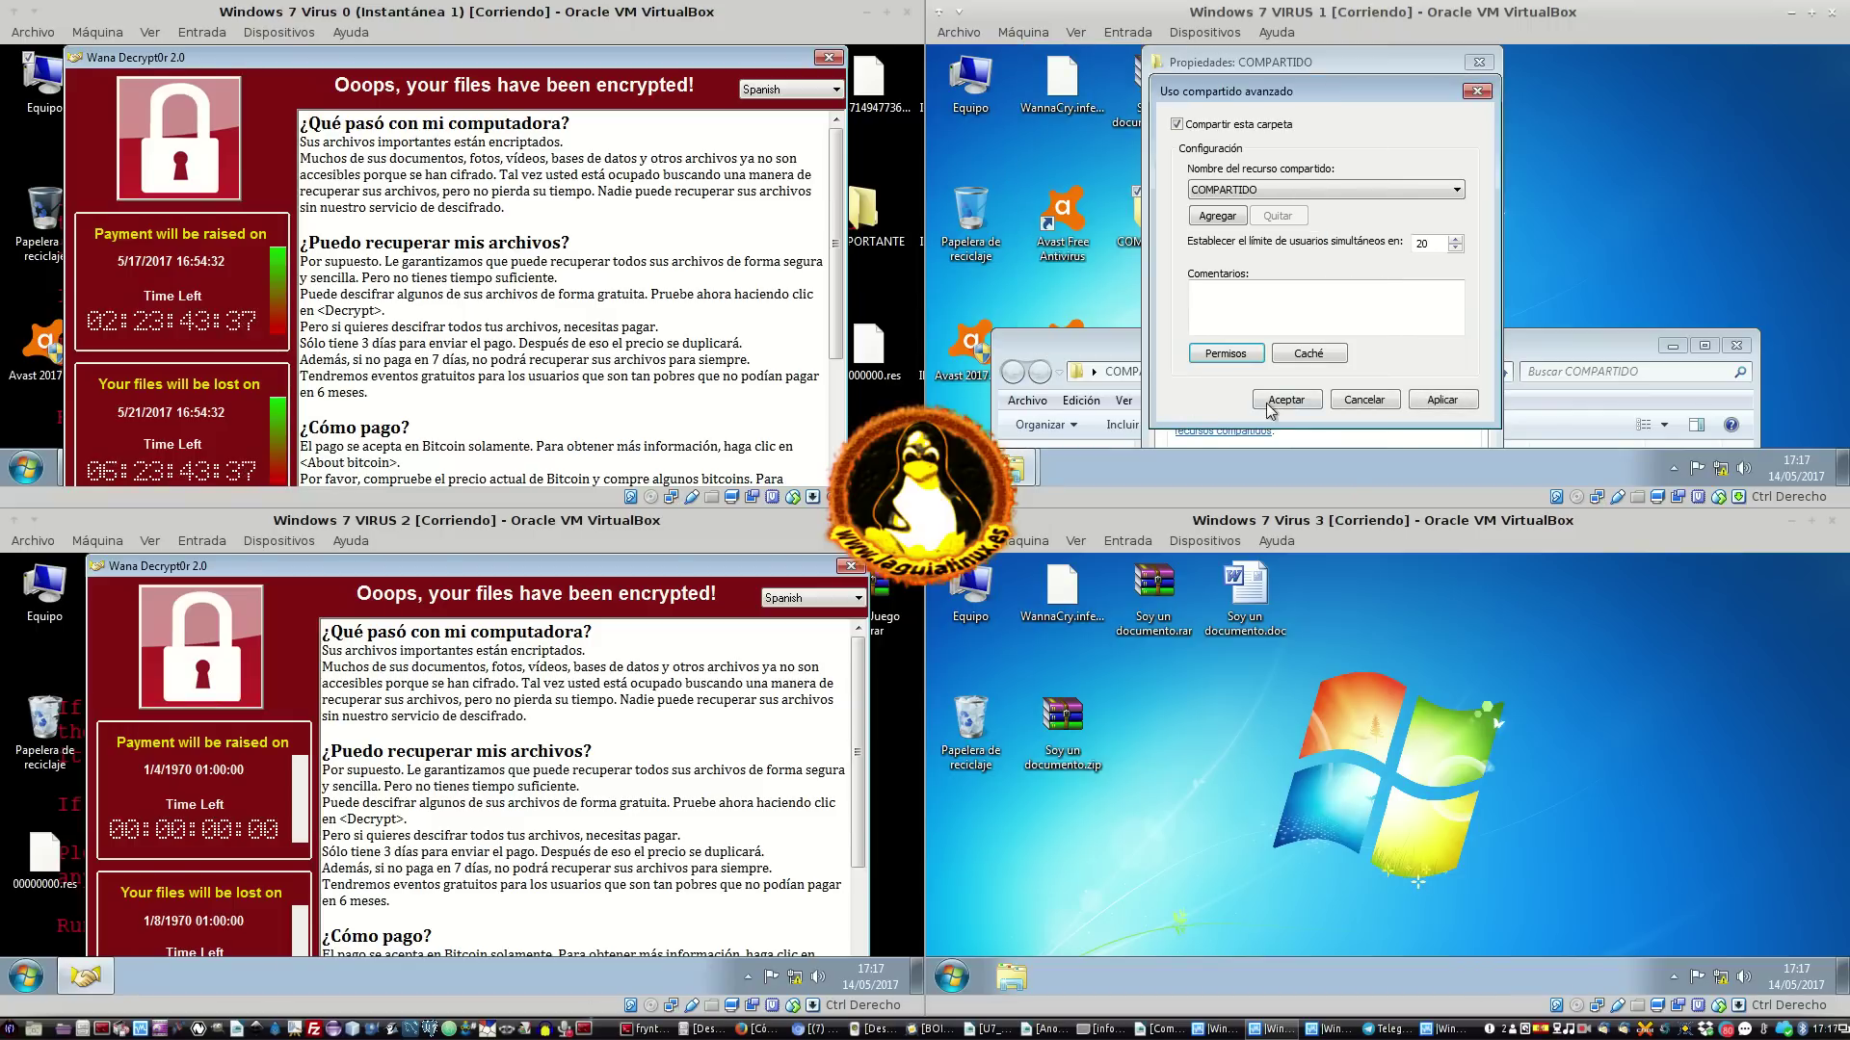
left_click(1226, 354)
key("Return")
left_click(1291, 400)
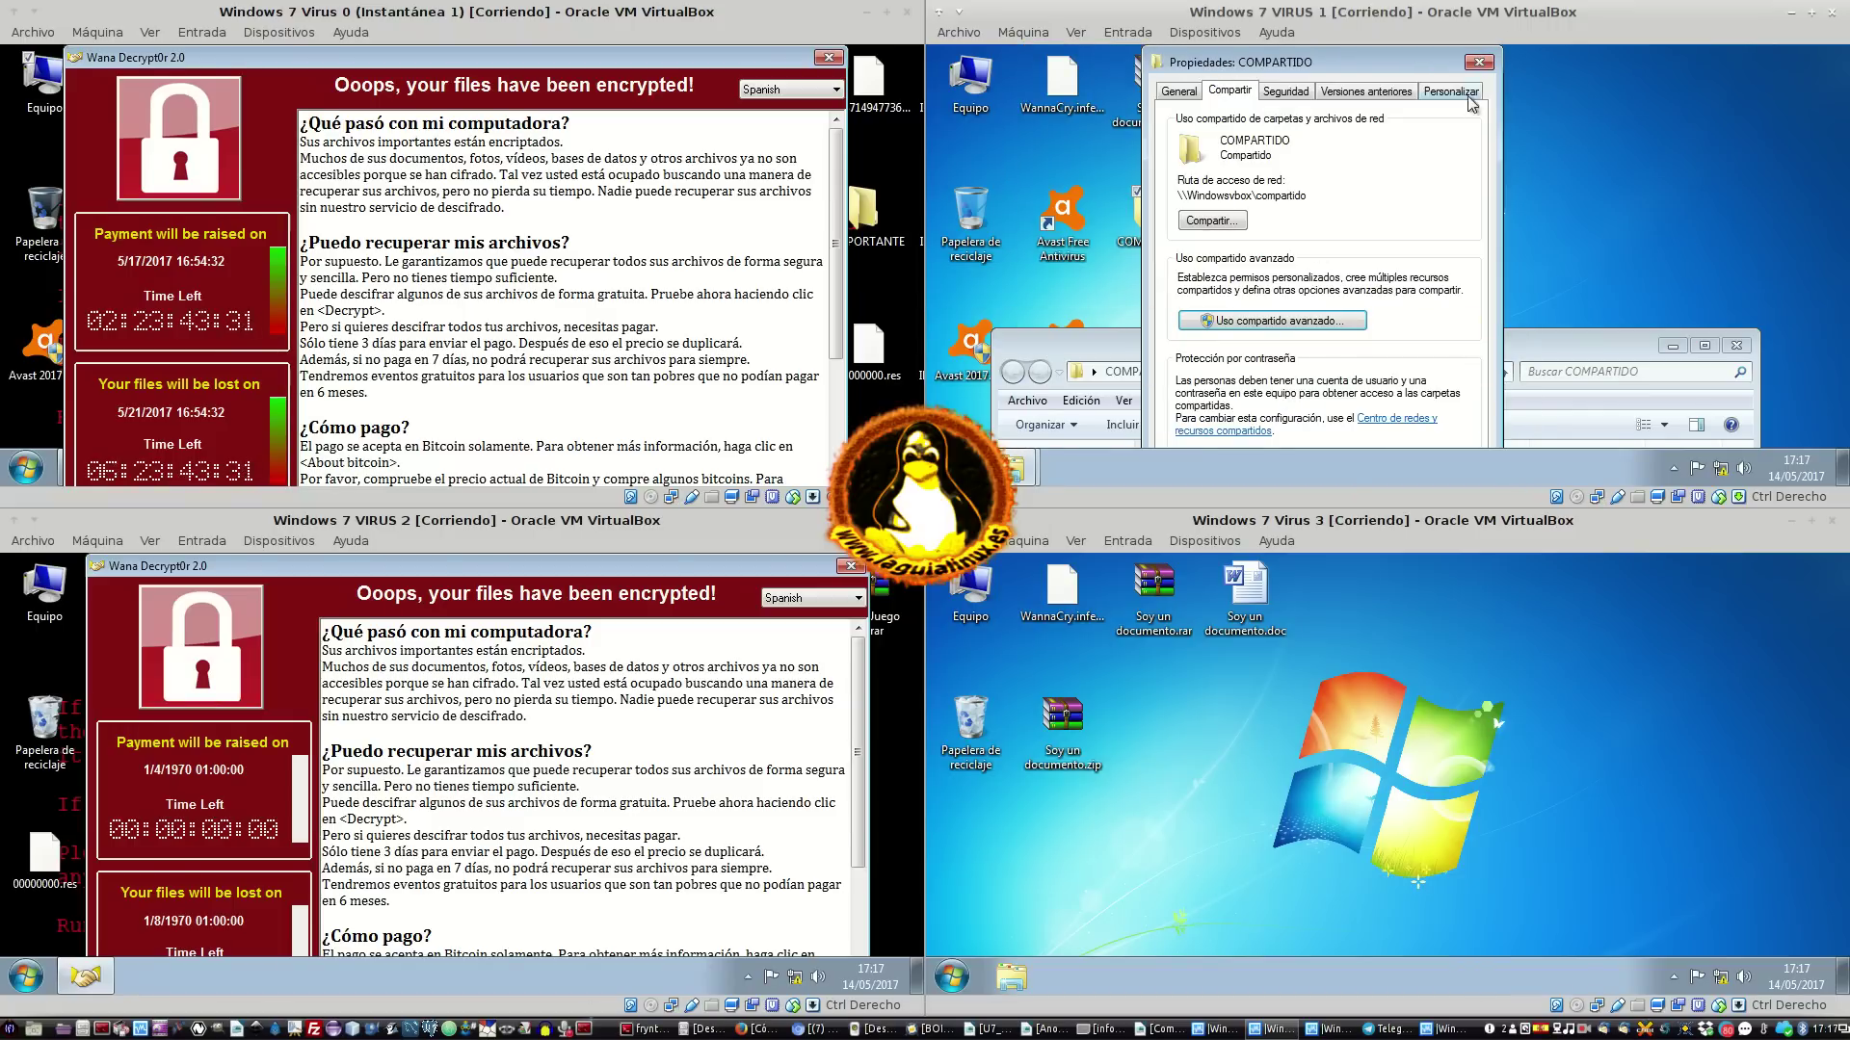
left_click(1479, 62)
left_click_drag(1139, 350, 1153, 84)
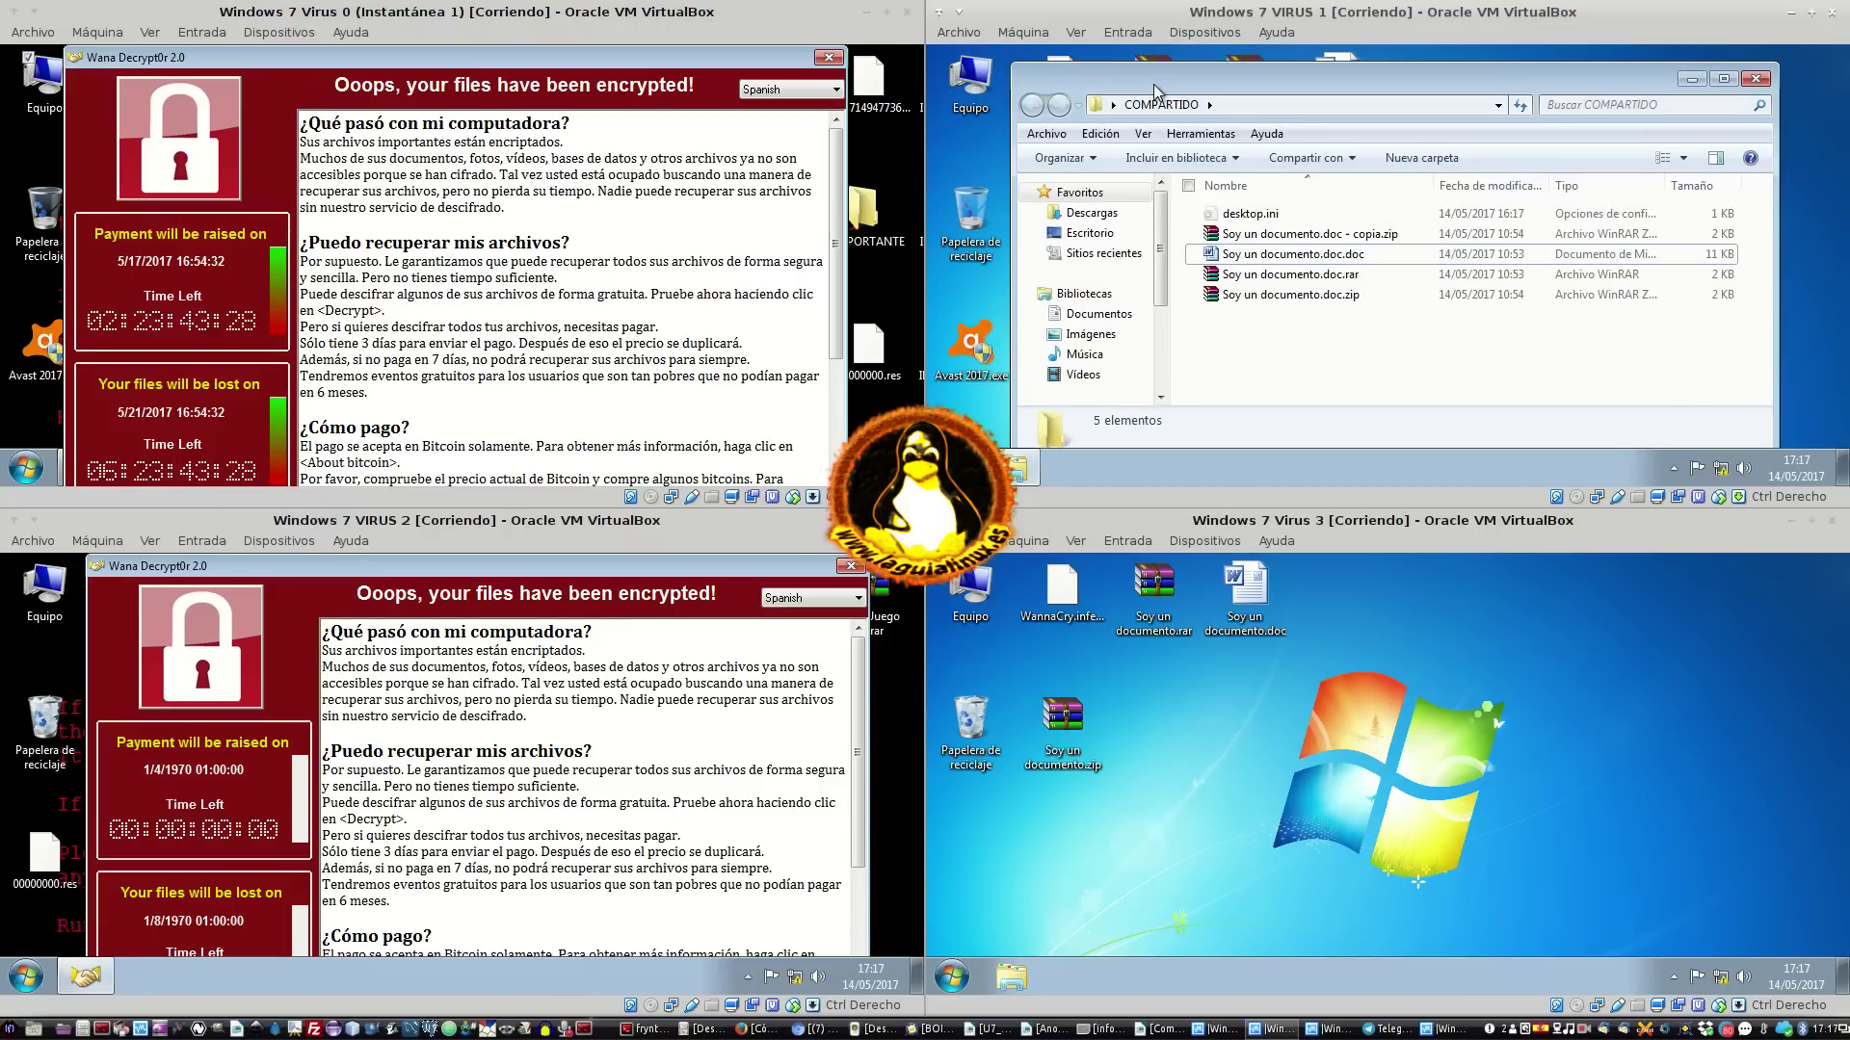
On Virus 0, dismiss the ransom window and batch error, then close the share and Windows folder windows
left_click(828, 58)
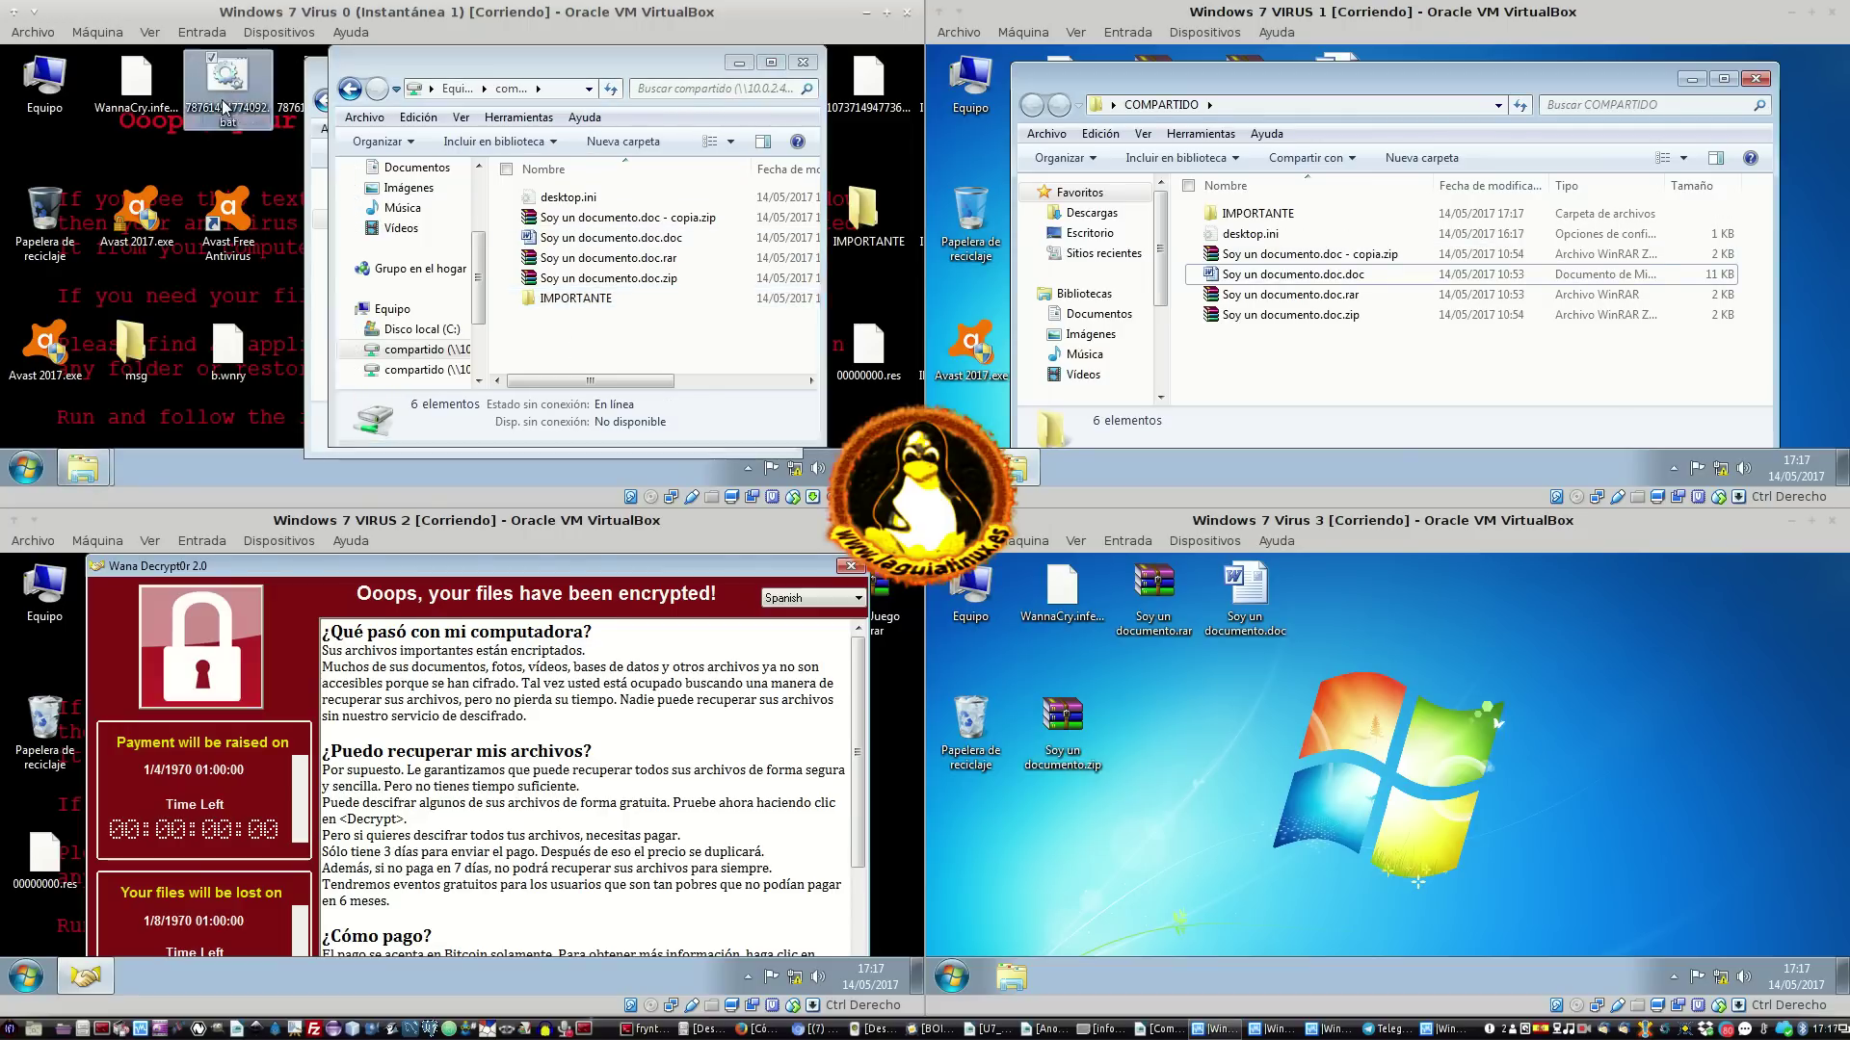
left_click(677, 257)
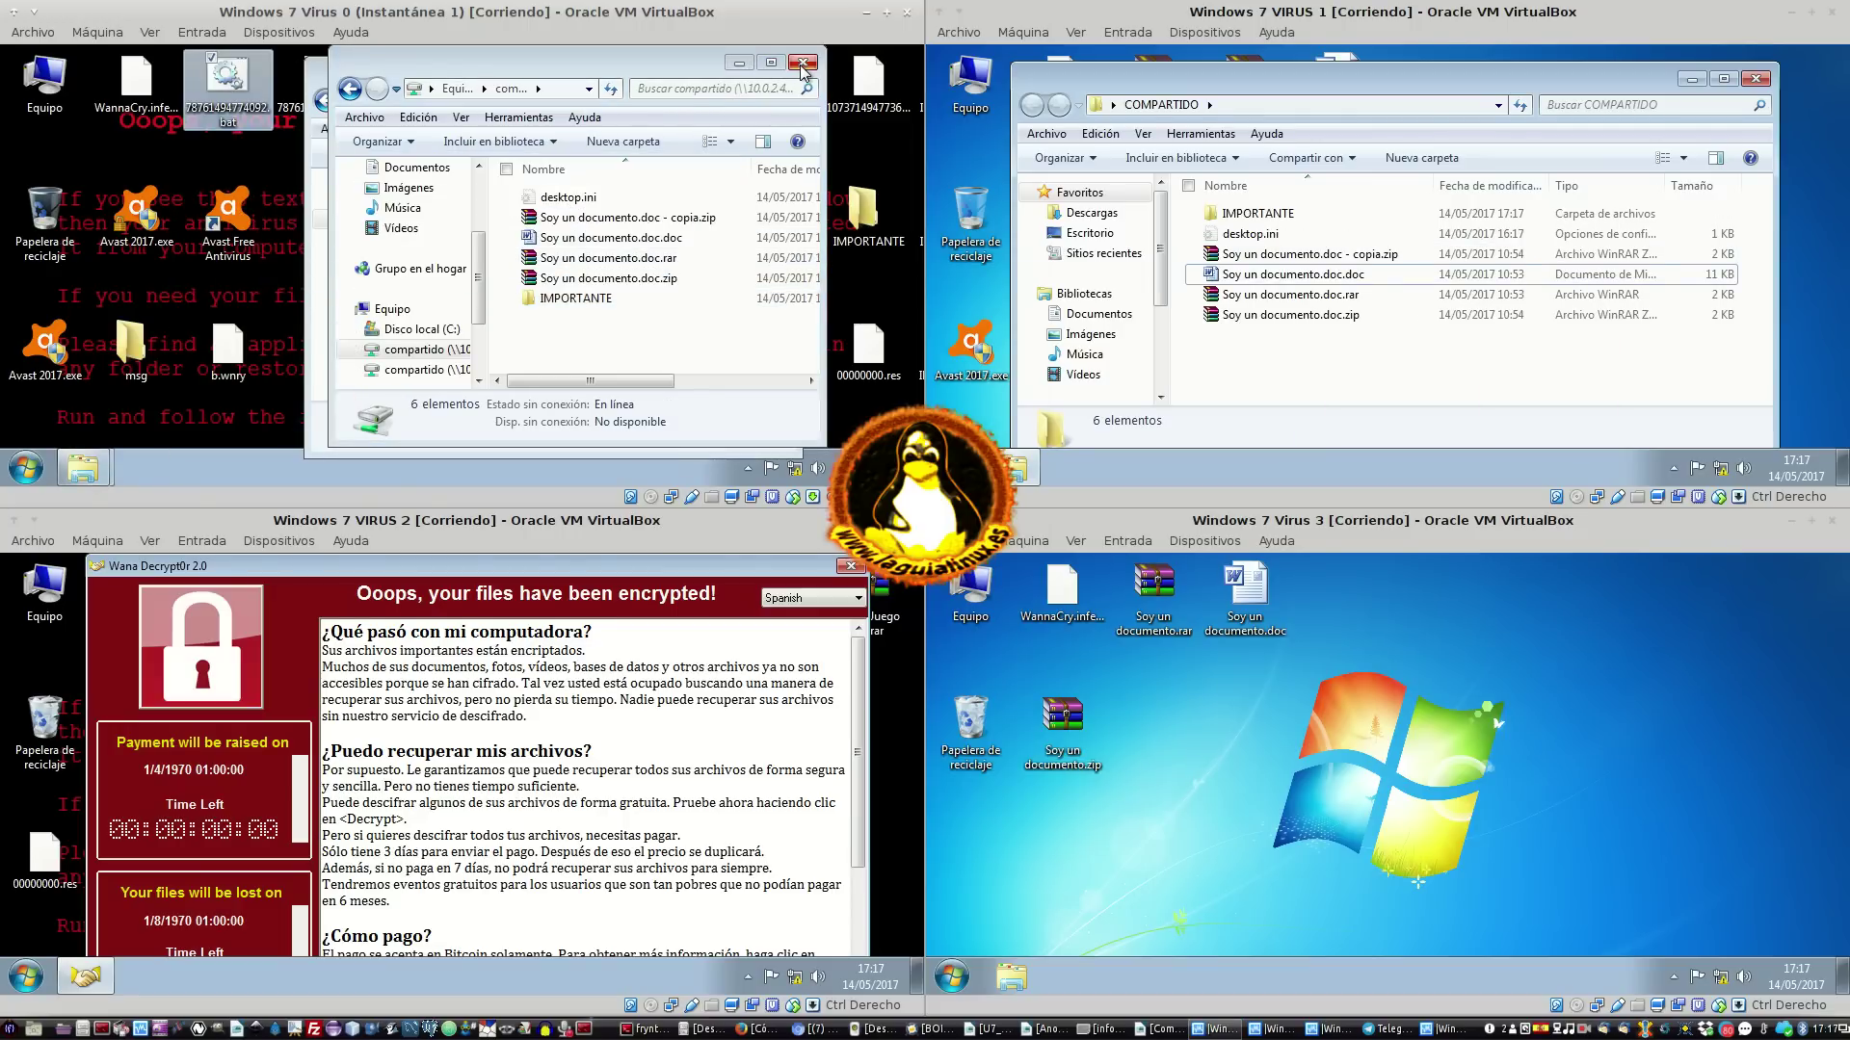
left_click(802, 64)
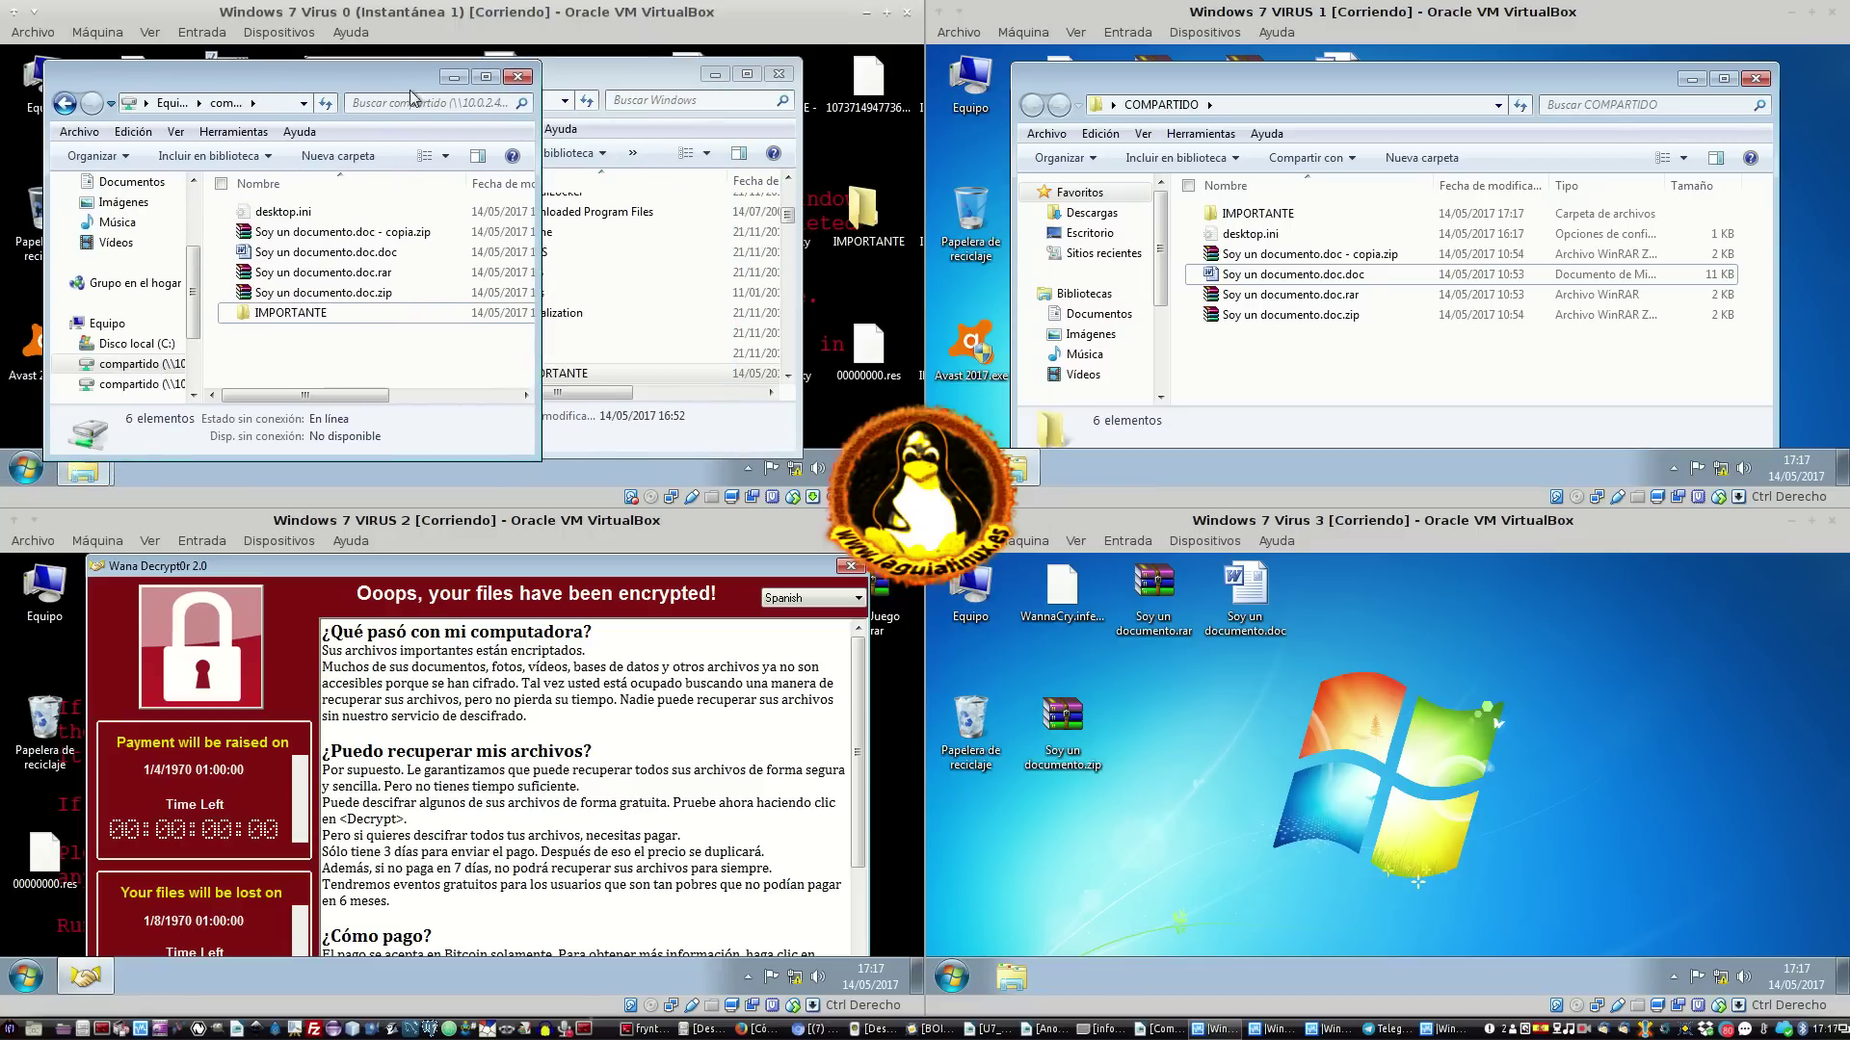
left_click(665, 92)
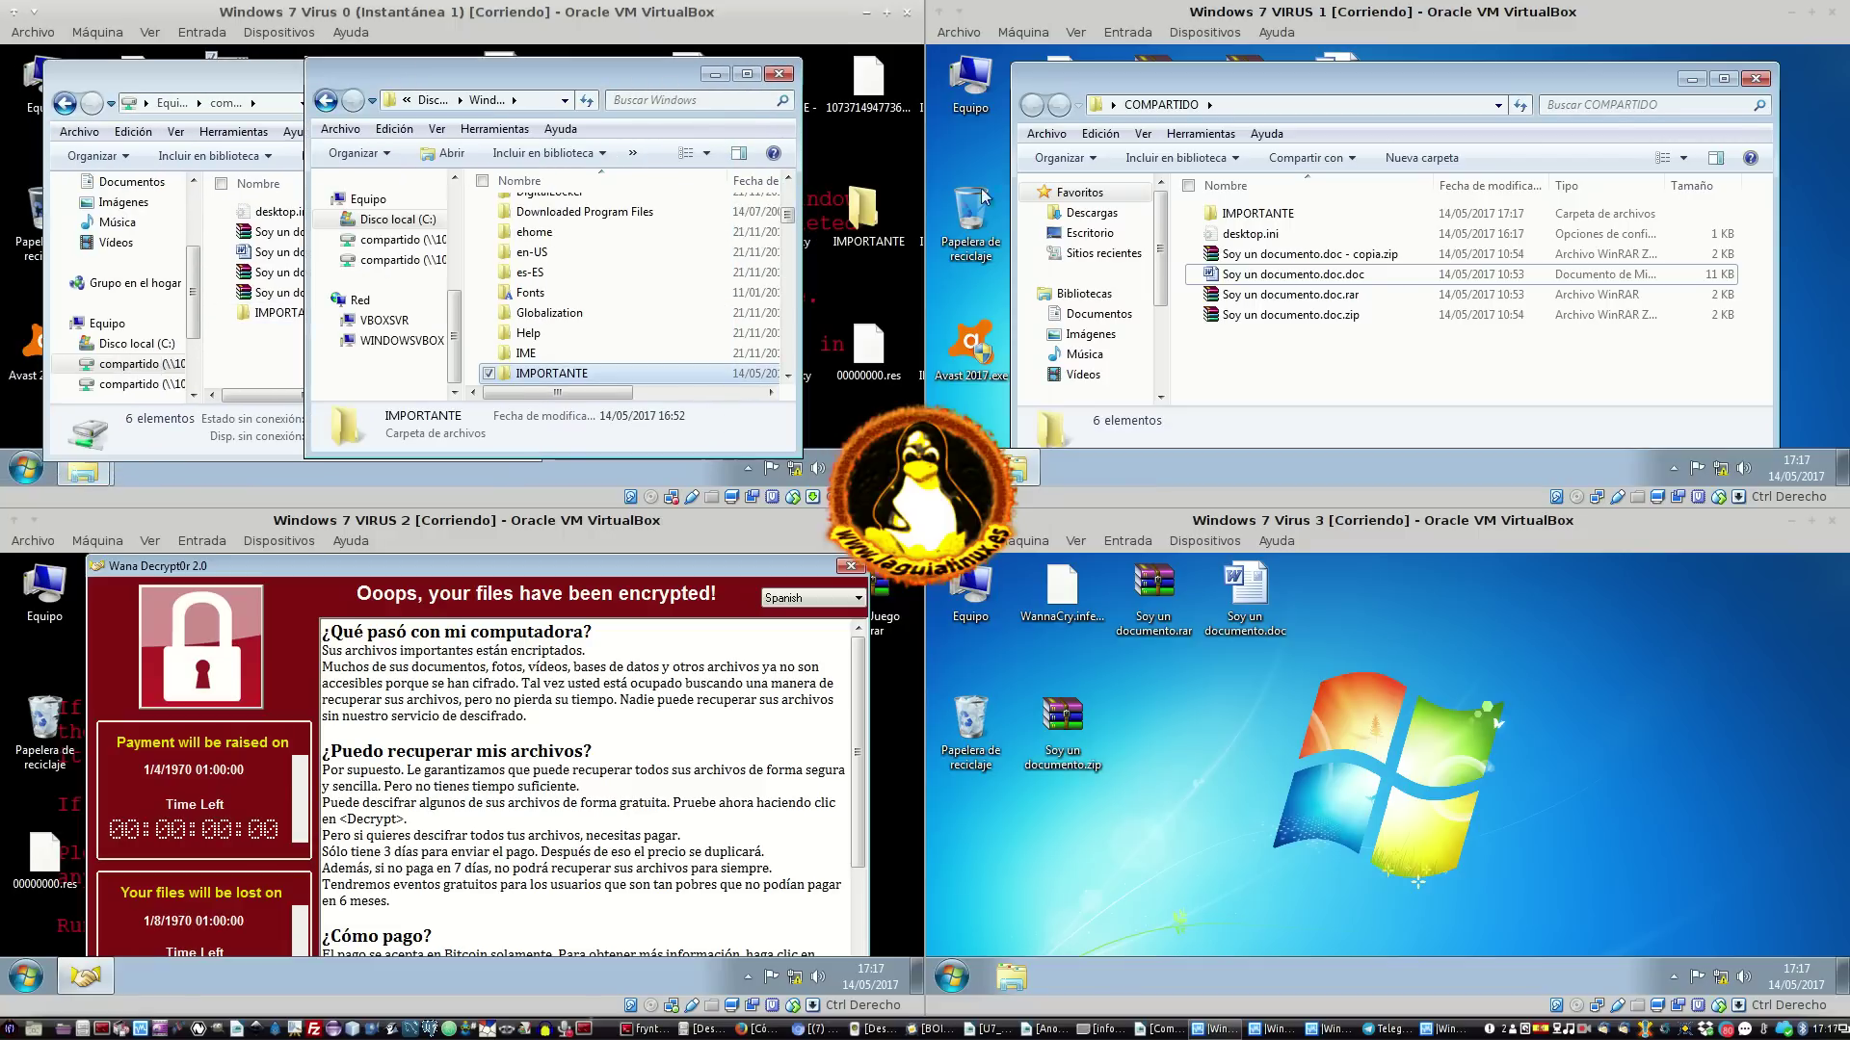
left_click(779, 74)
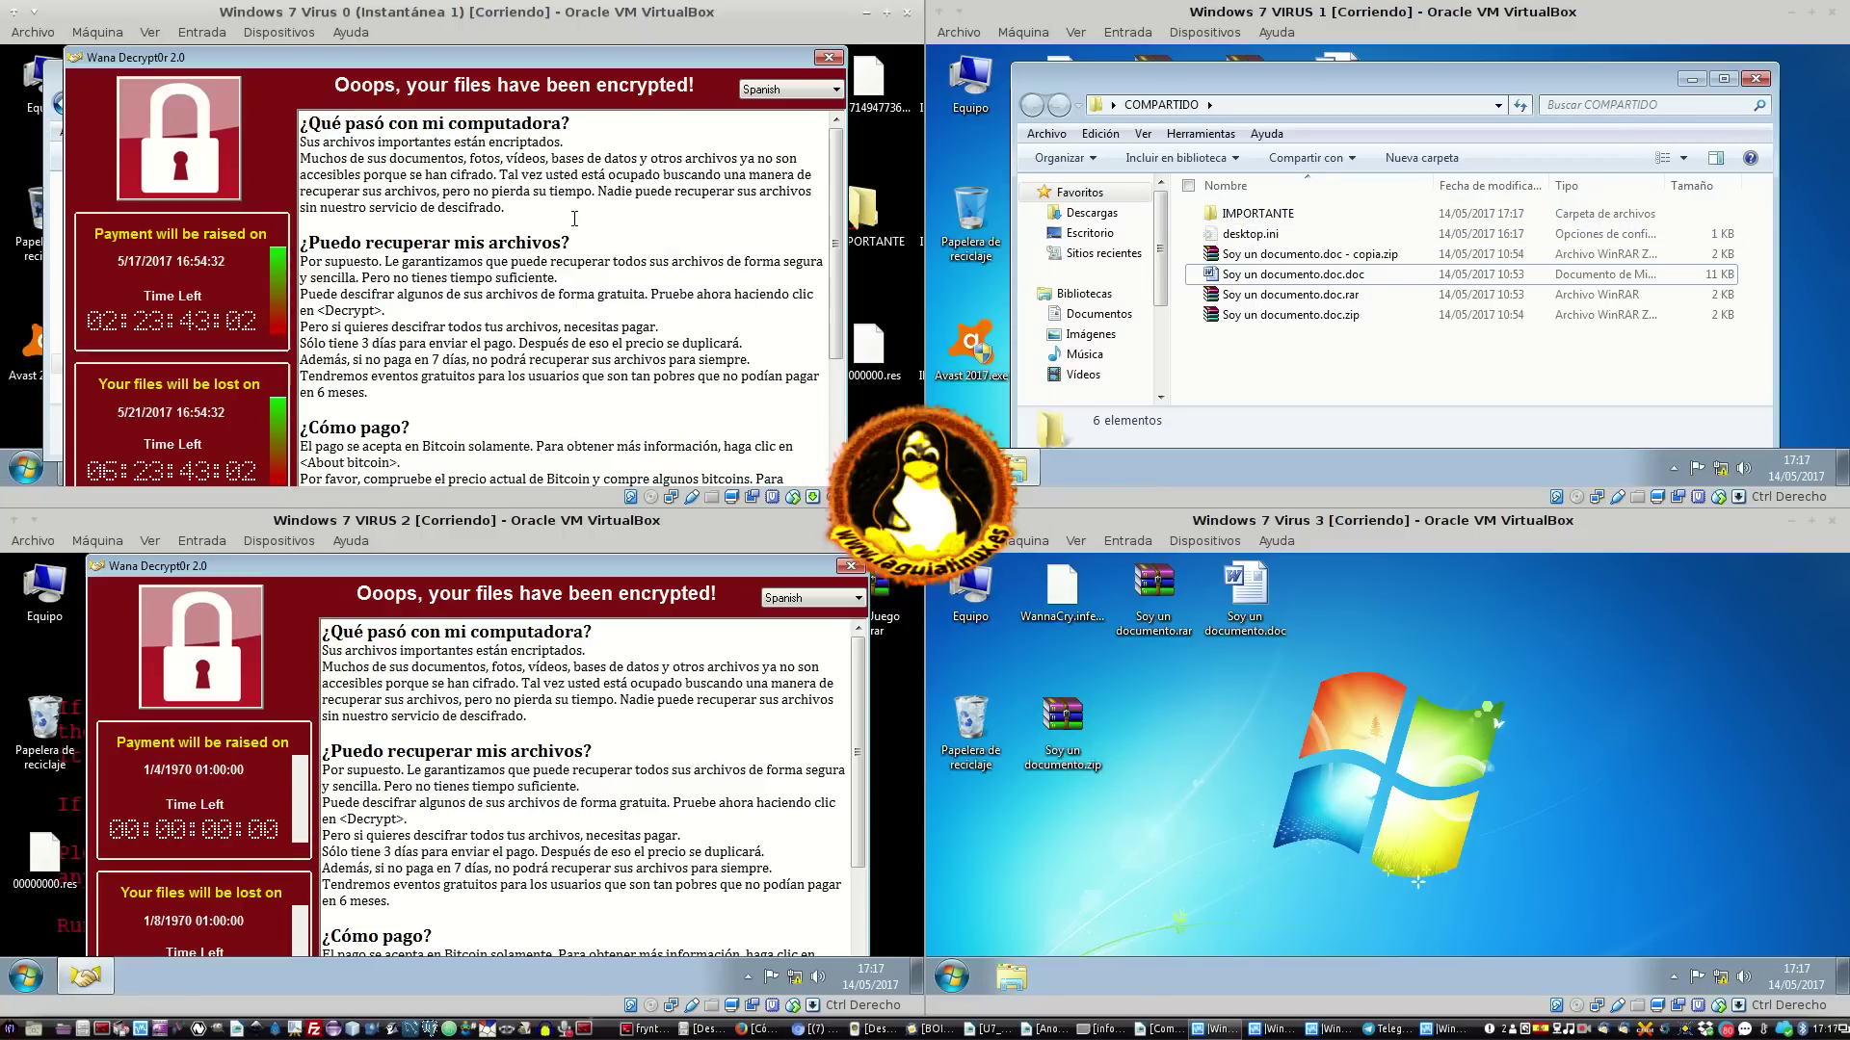
Dismiss Virus 0's ransom note again and close the Wana Decrypt0r window on VIRUS 2
left_click(828, 58)
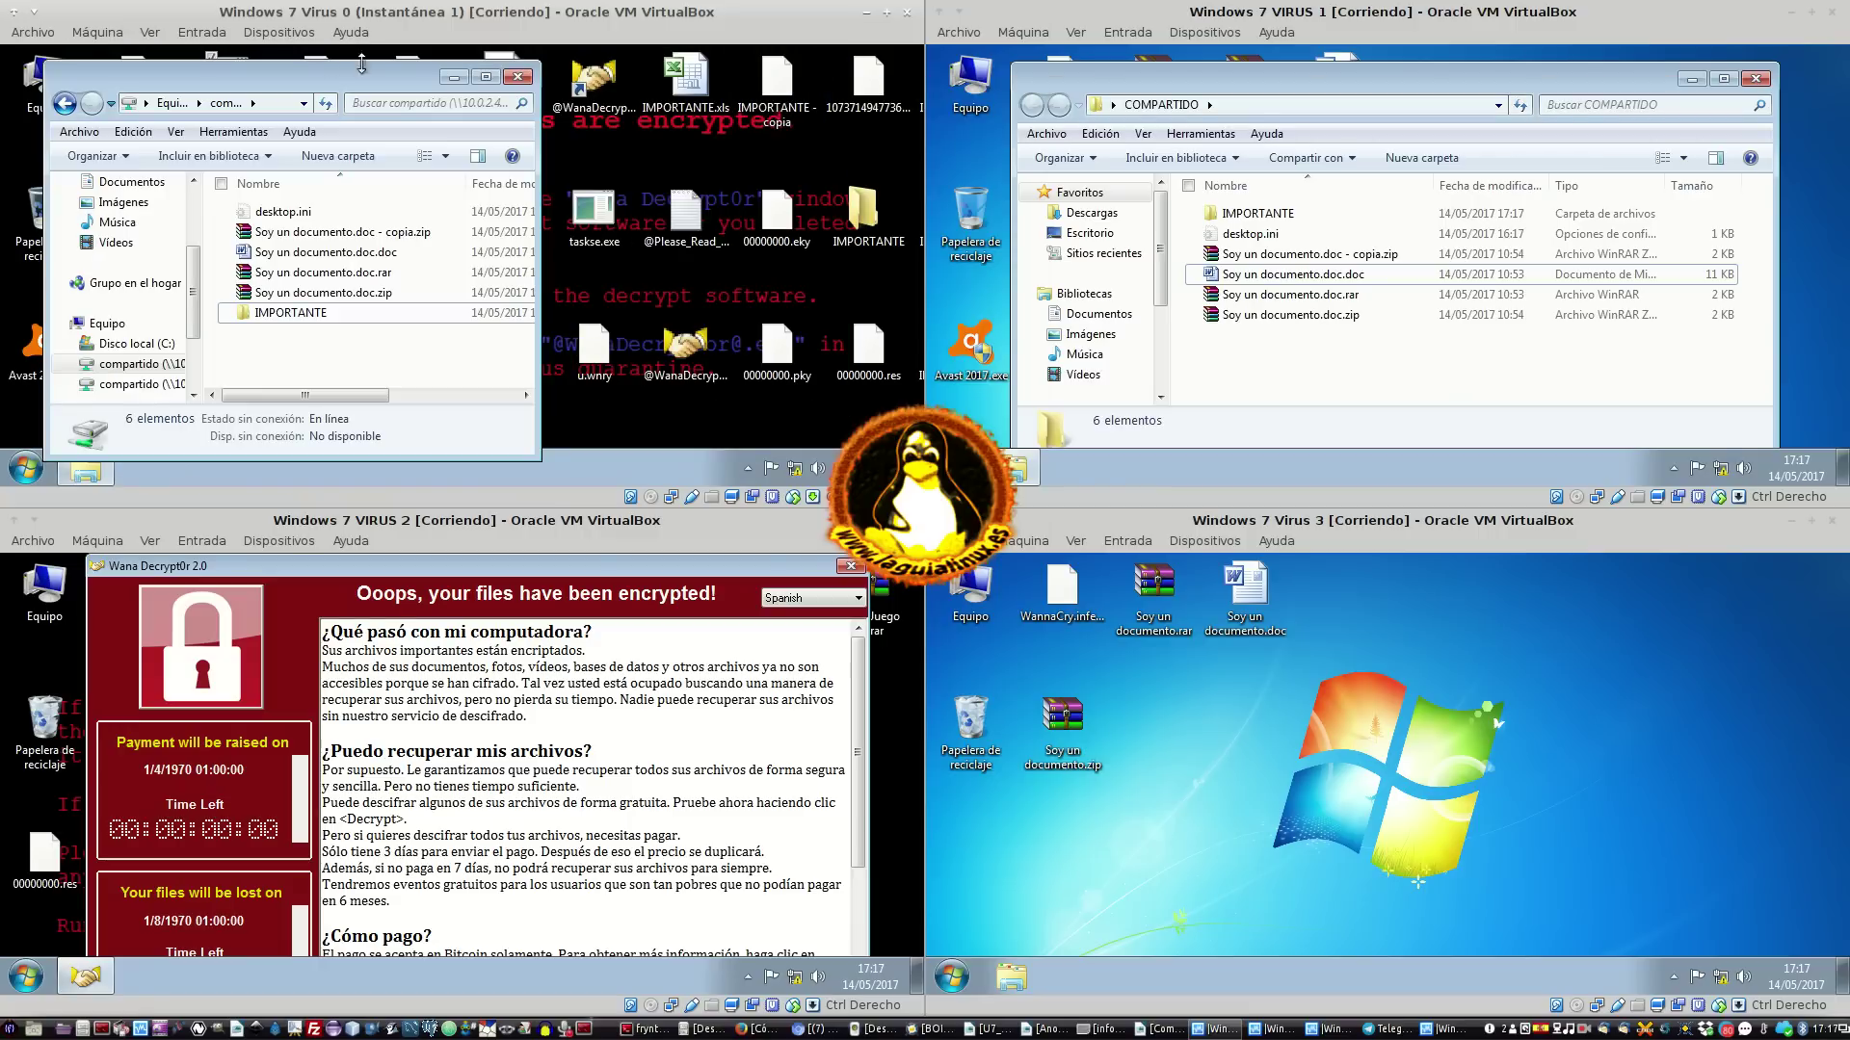
left_click_drag(321, 82, 370, 63)
left_click(482, 226)
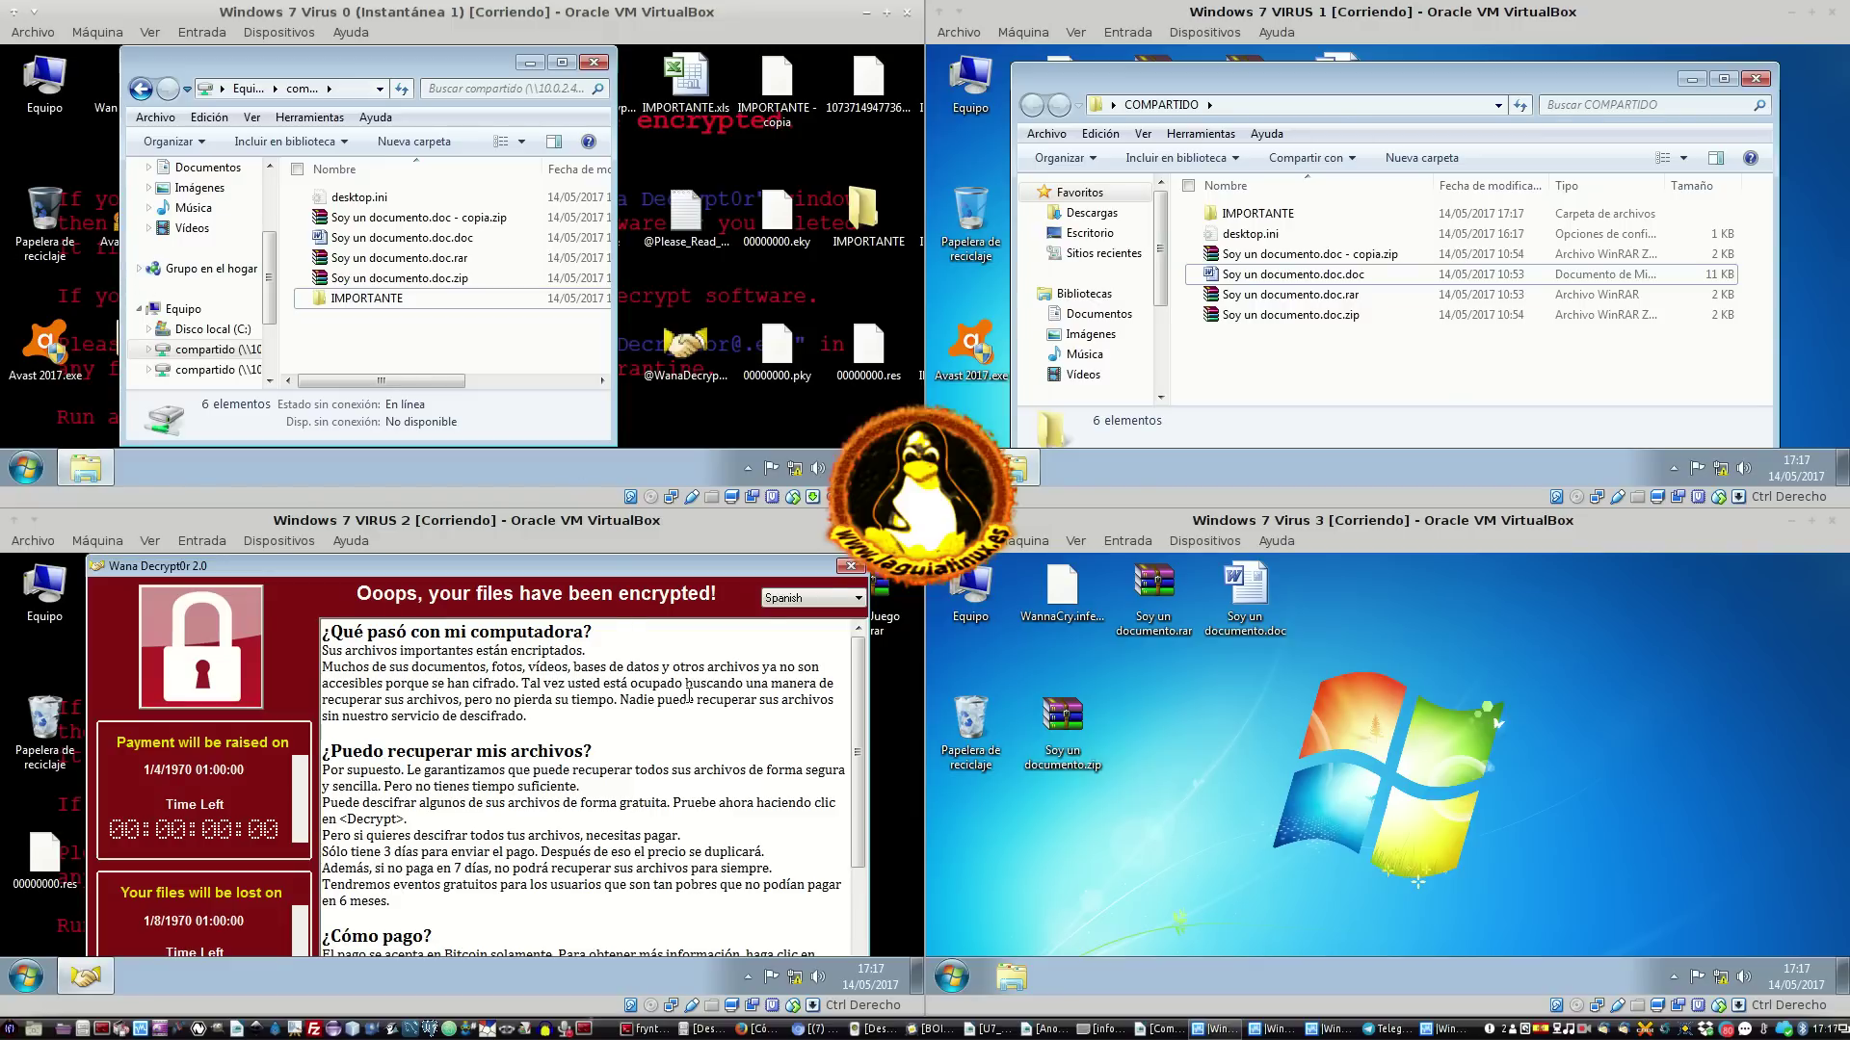
left_click(849, 568)
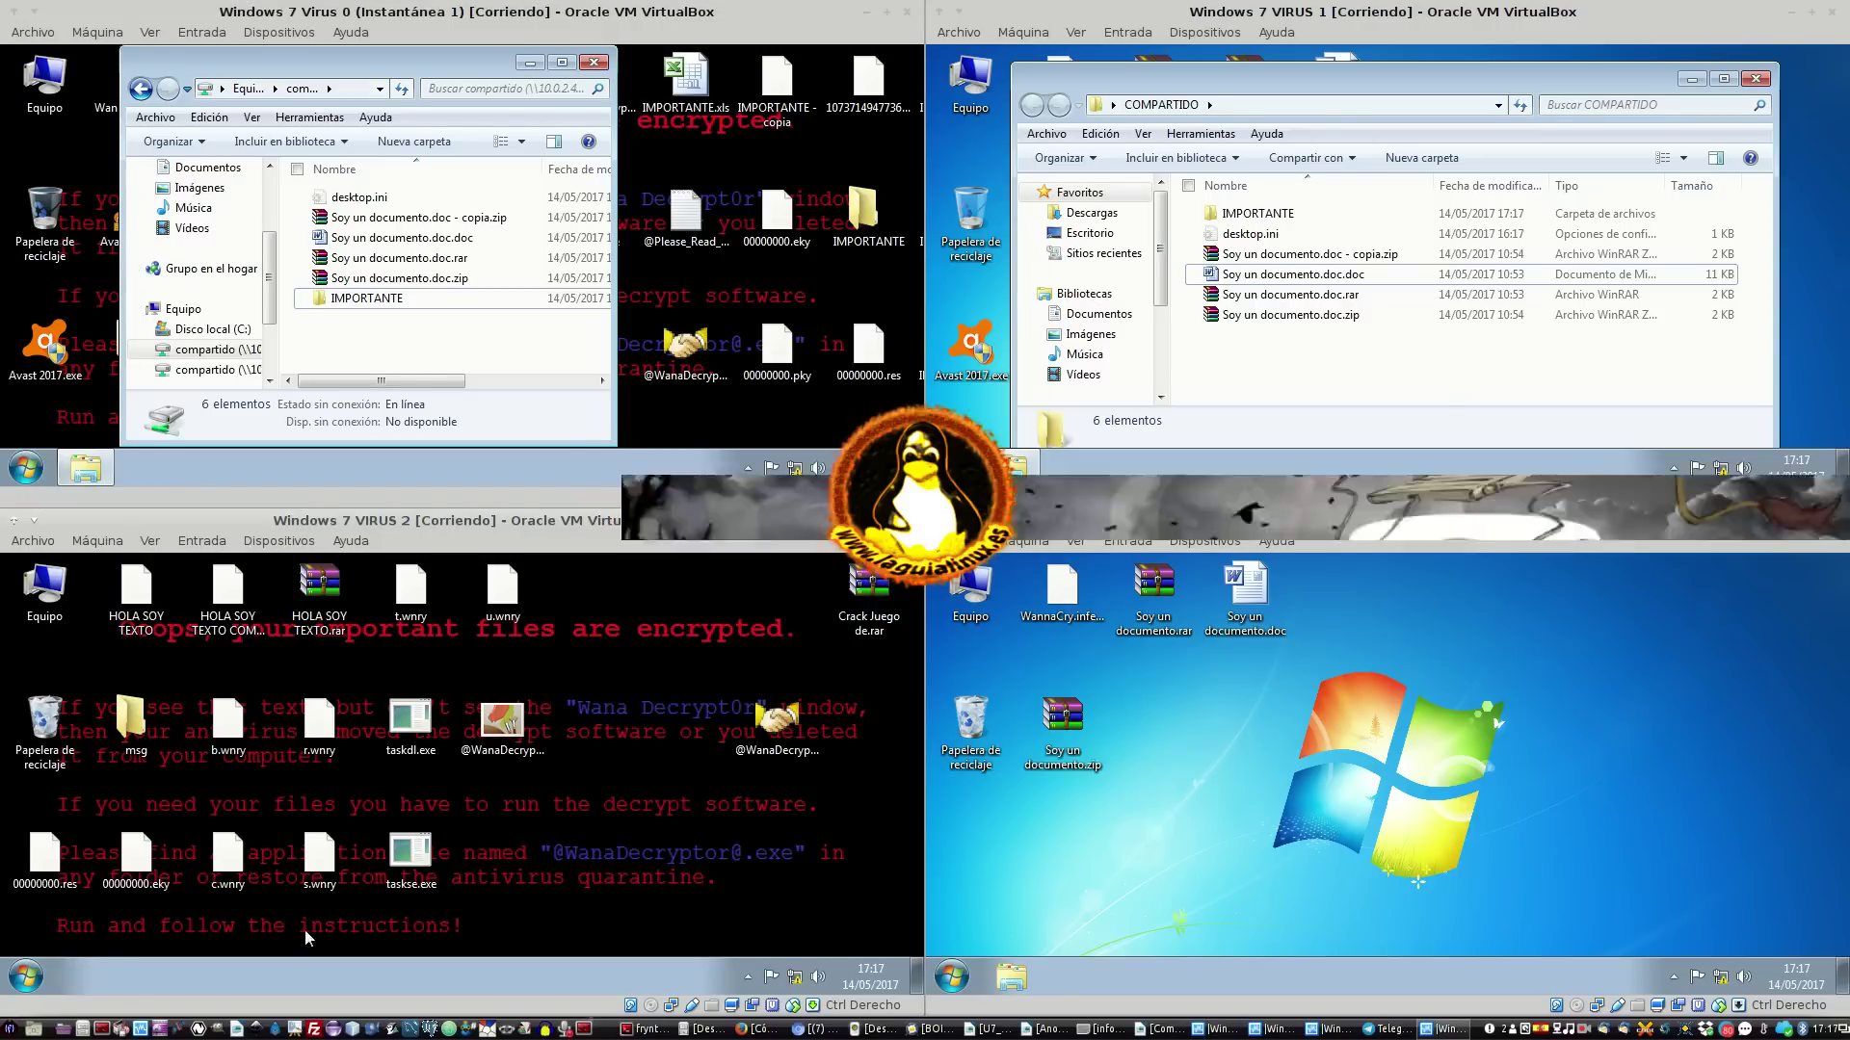
left_click_drag(869, 903, 95, 676)
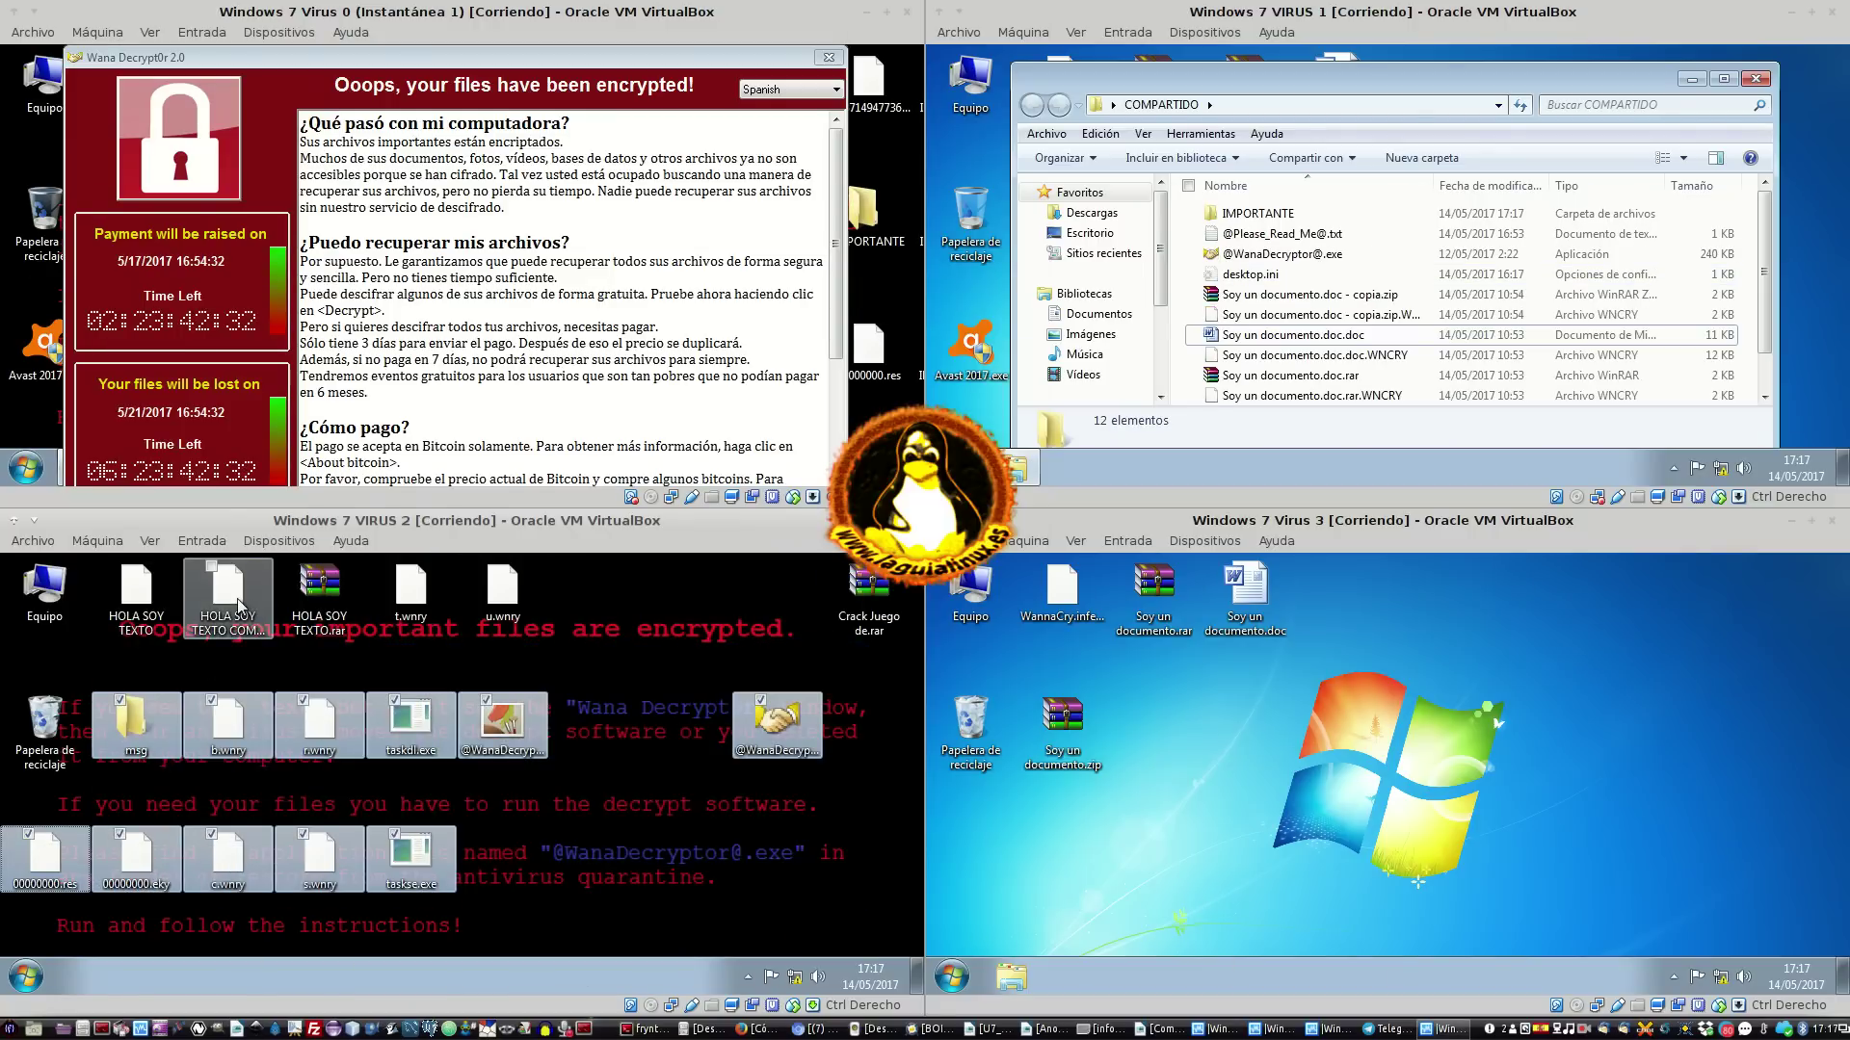
left_click(419, 599, "ctrl")
left_click(502, 589, "ctrl")
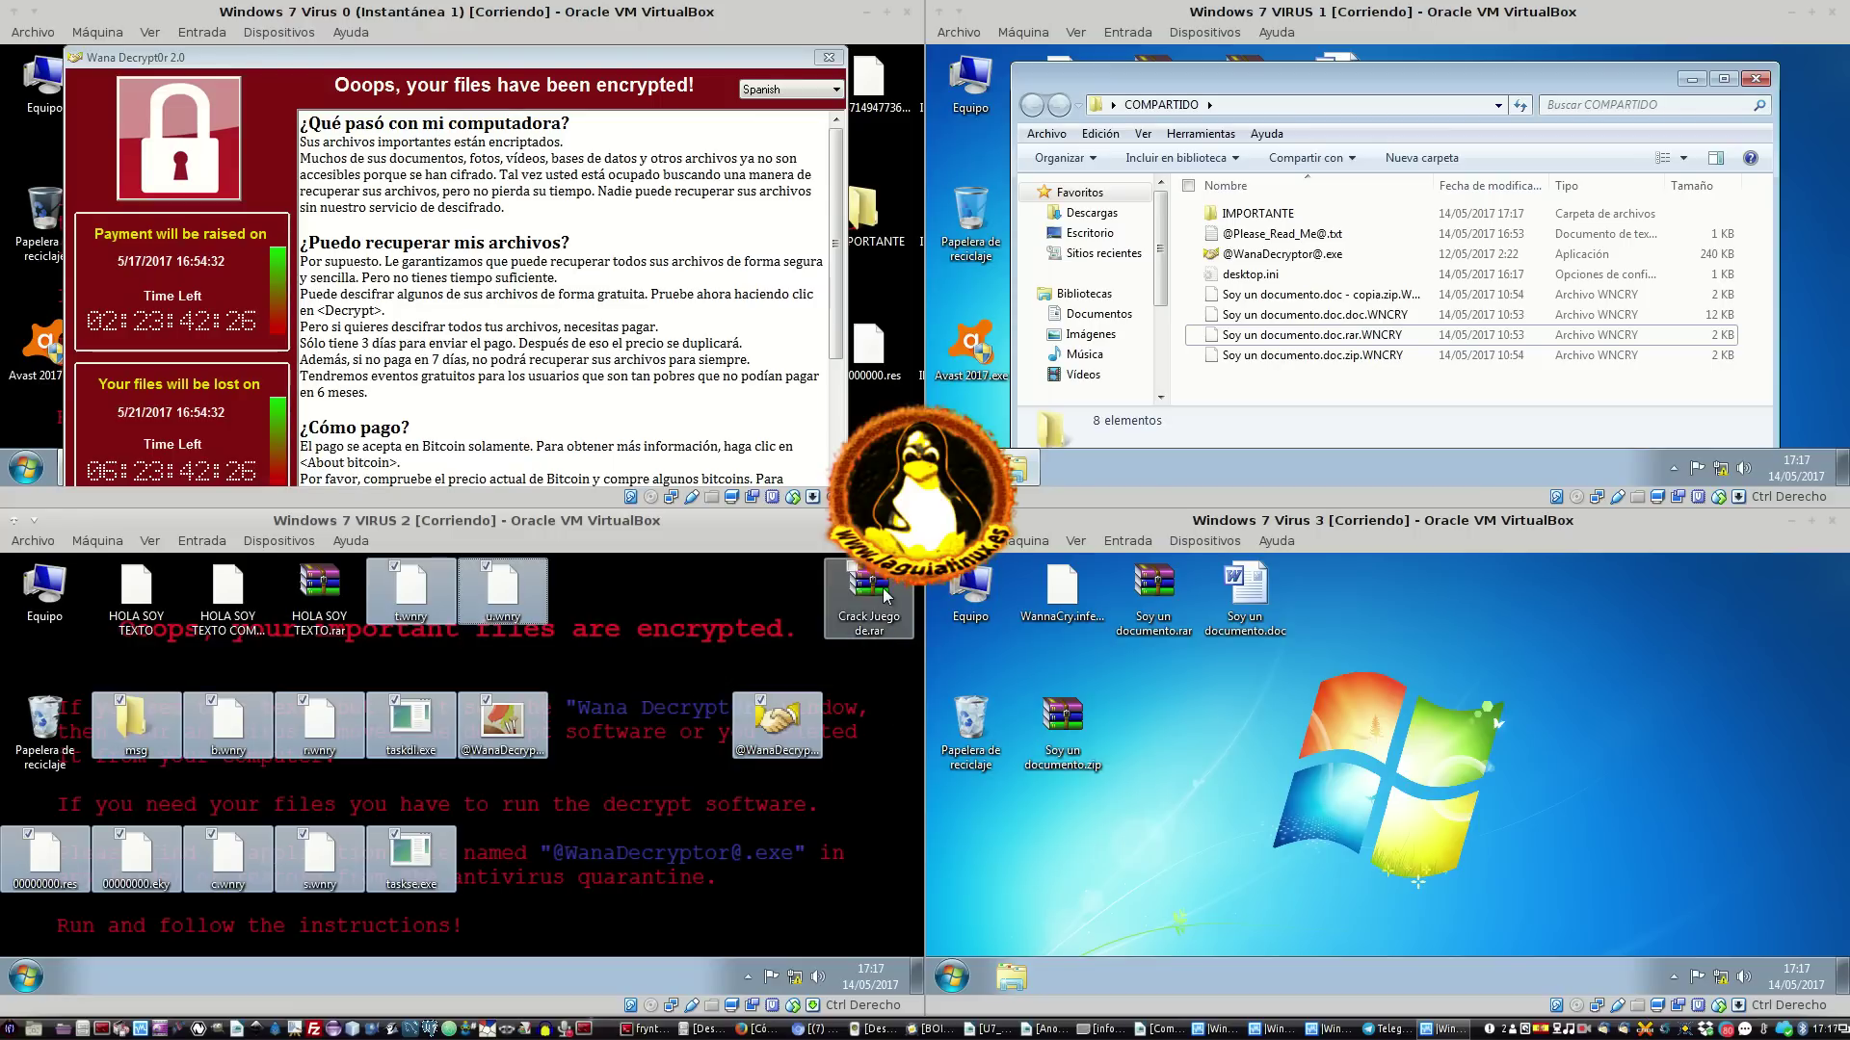
right_click(782, 727)
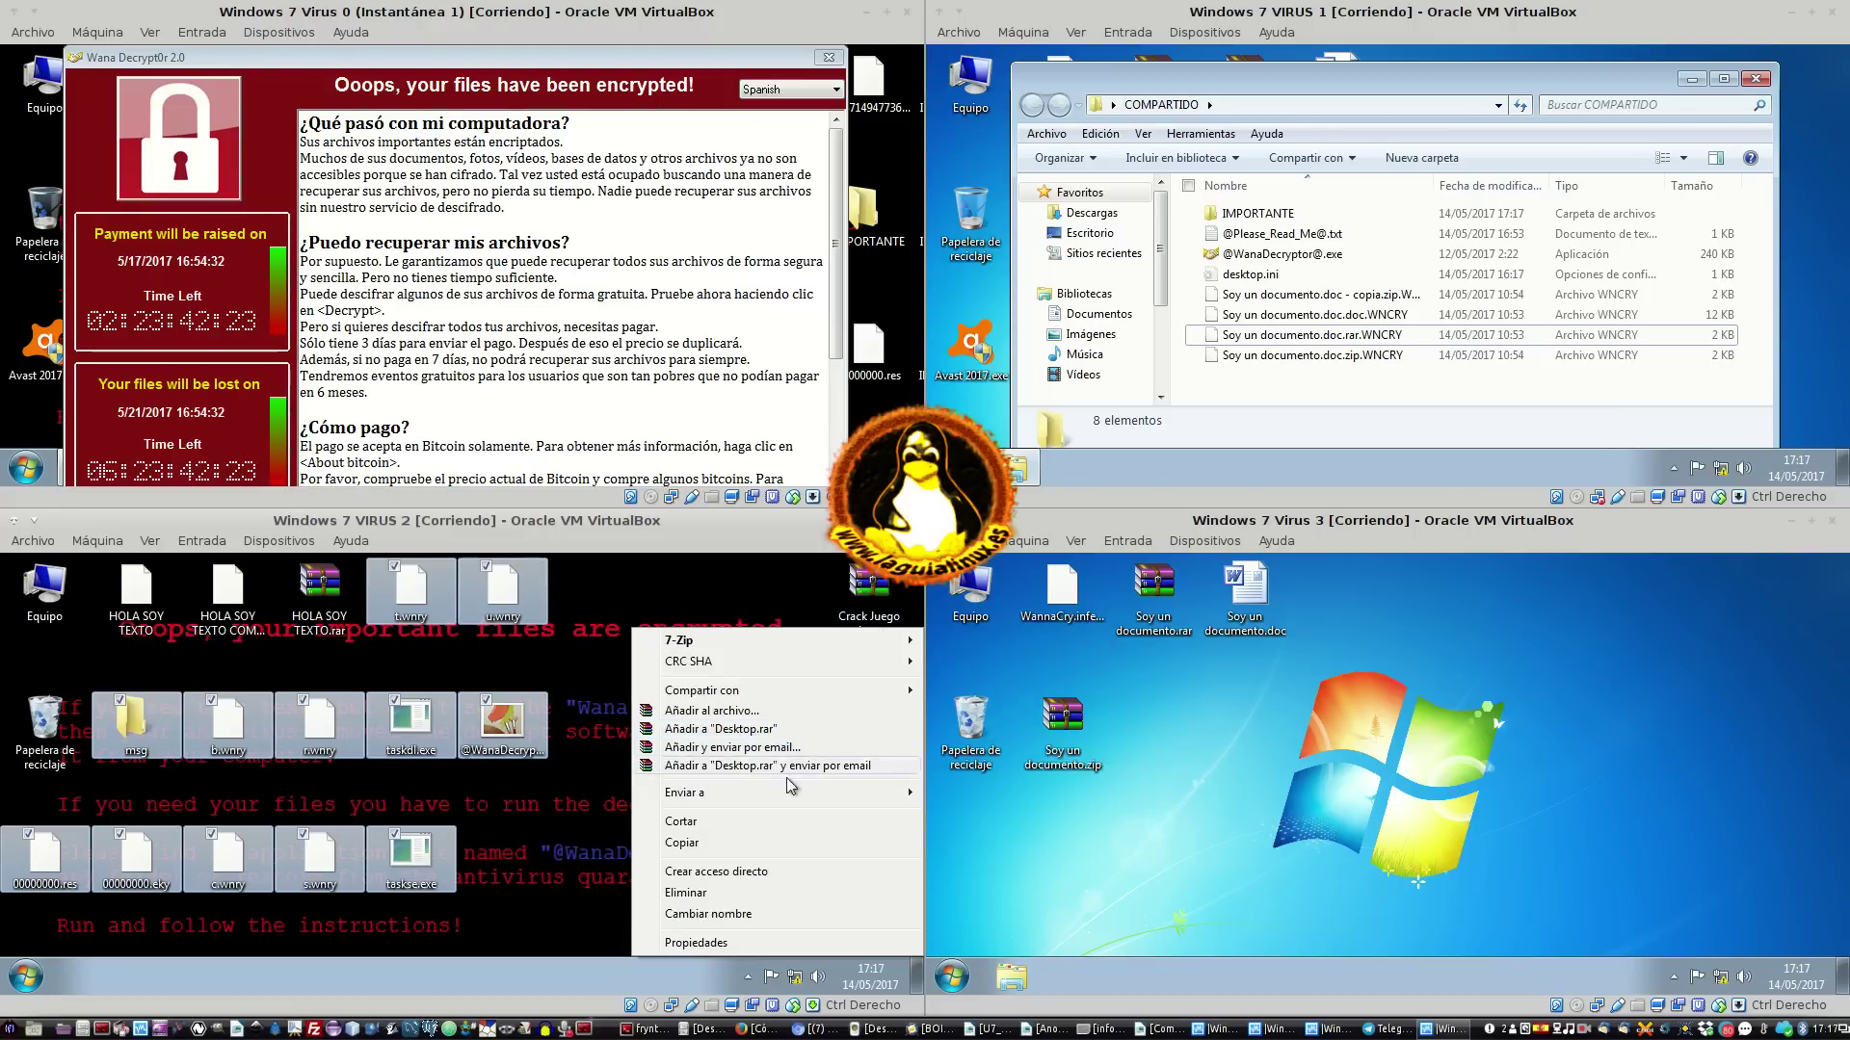
left_click(775, 893)
left_click(566, 788)
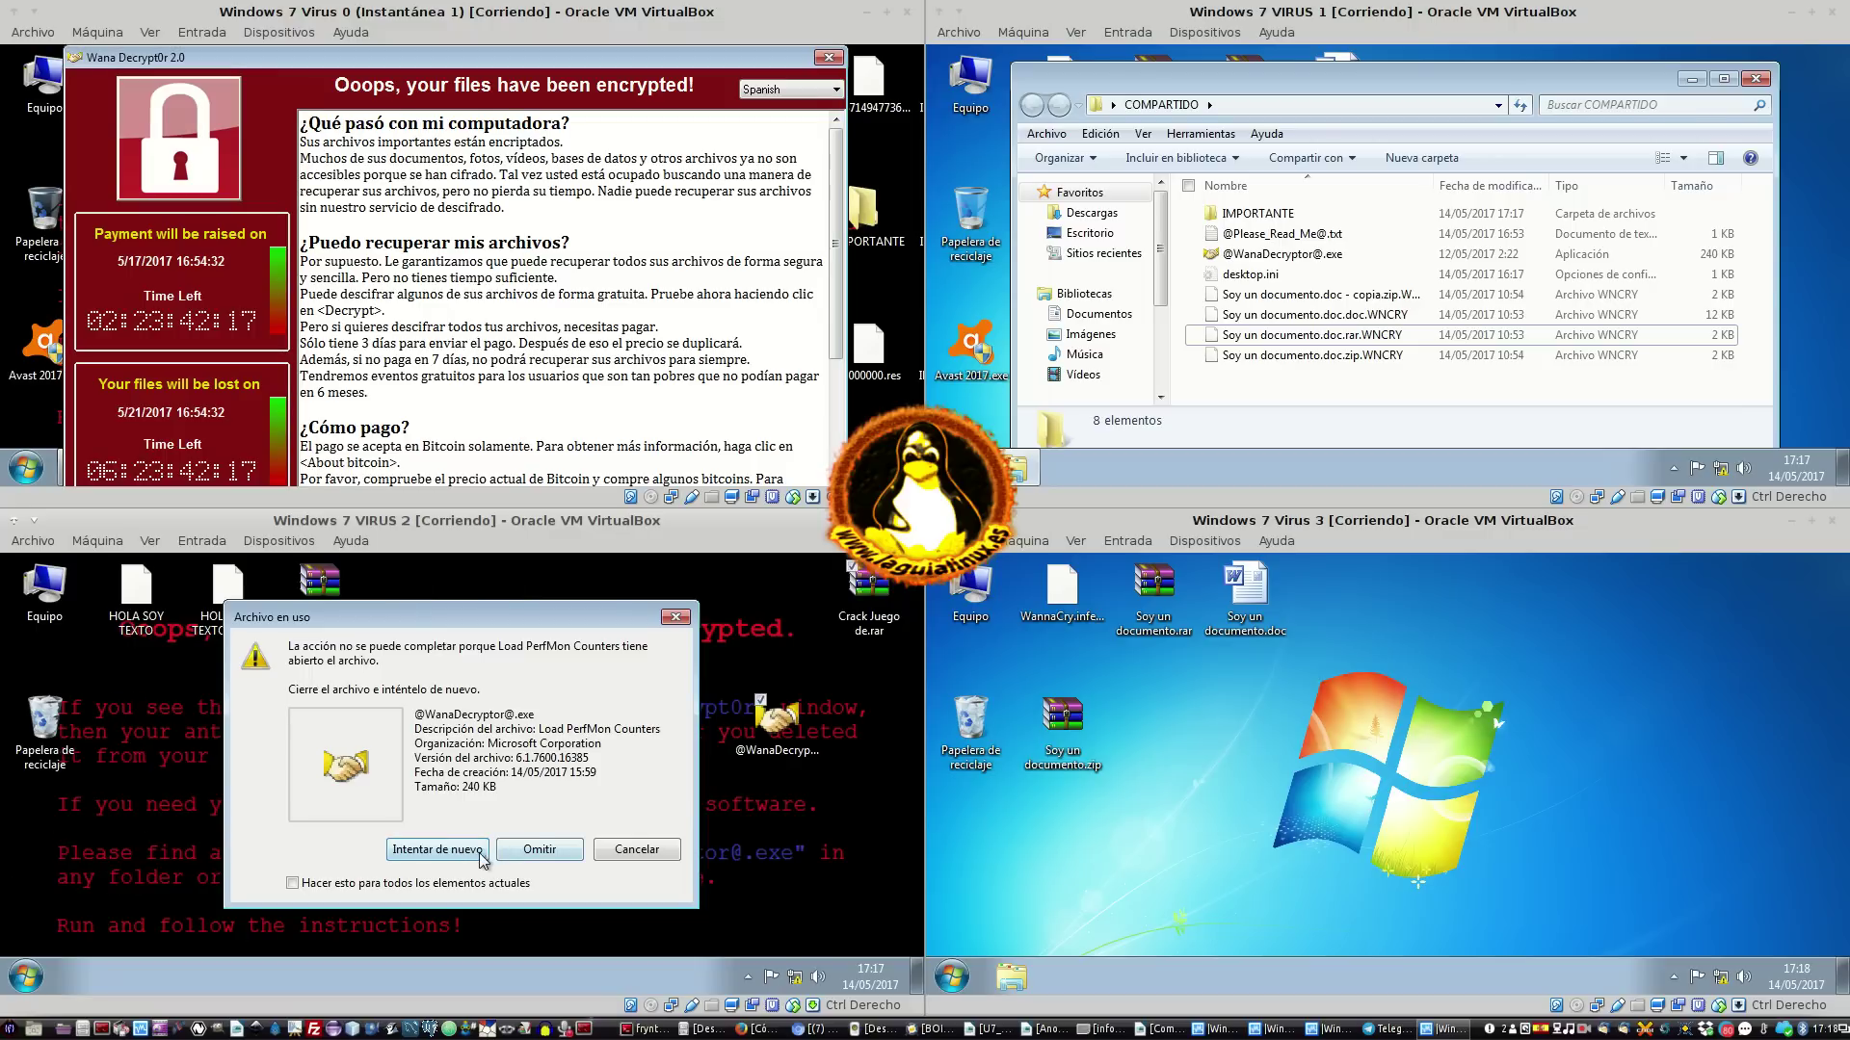
left_click(466, 851)
left_click(540, 850)
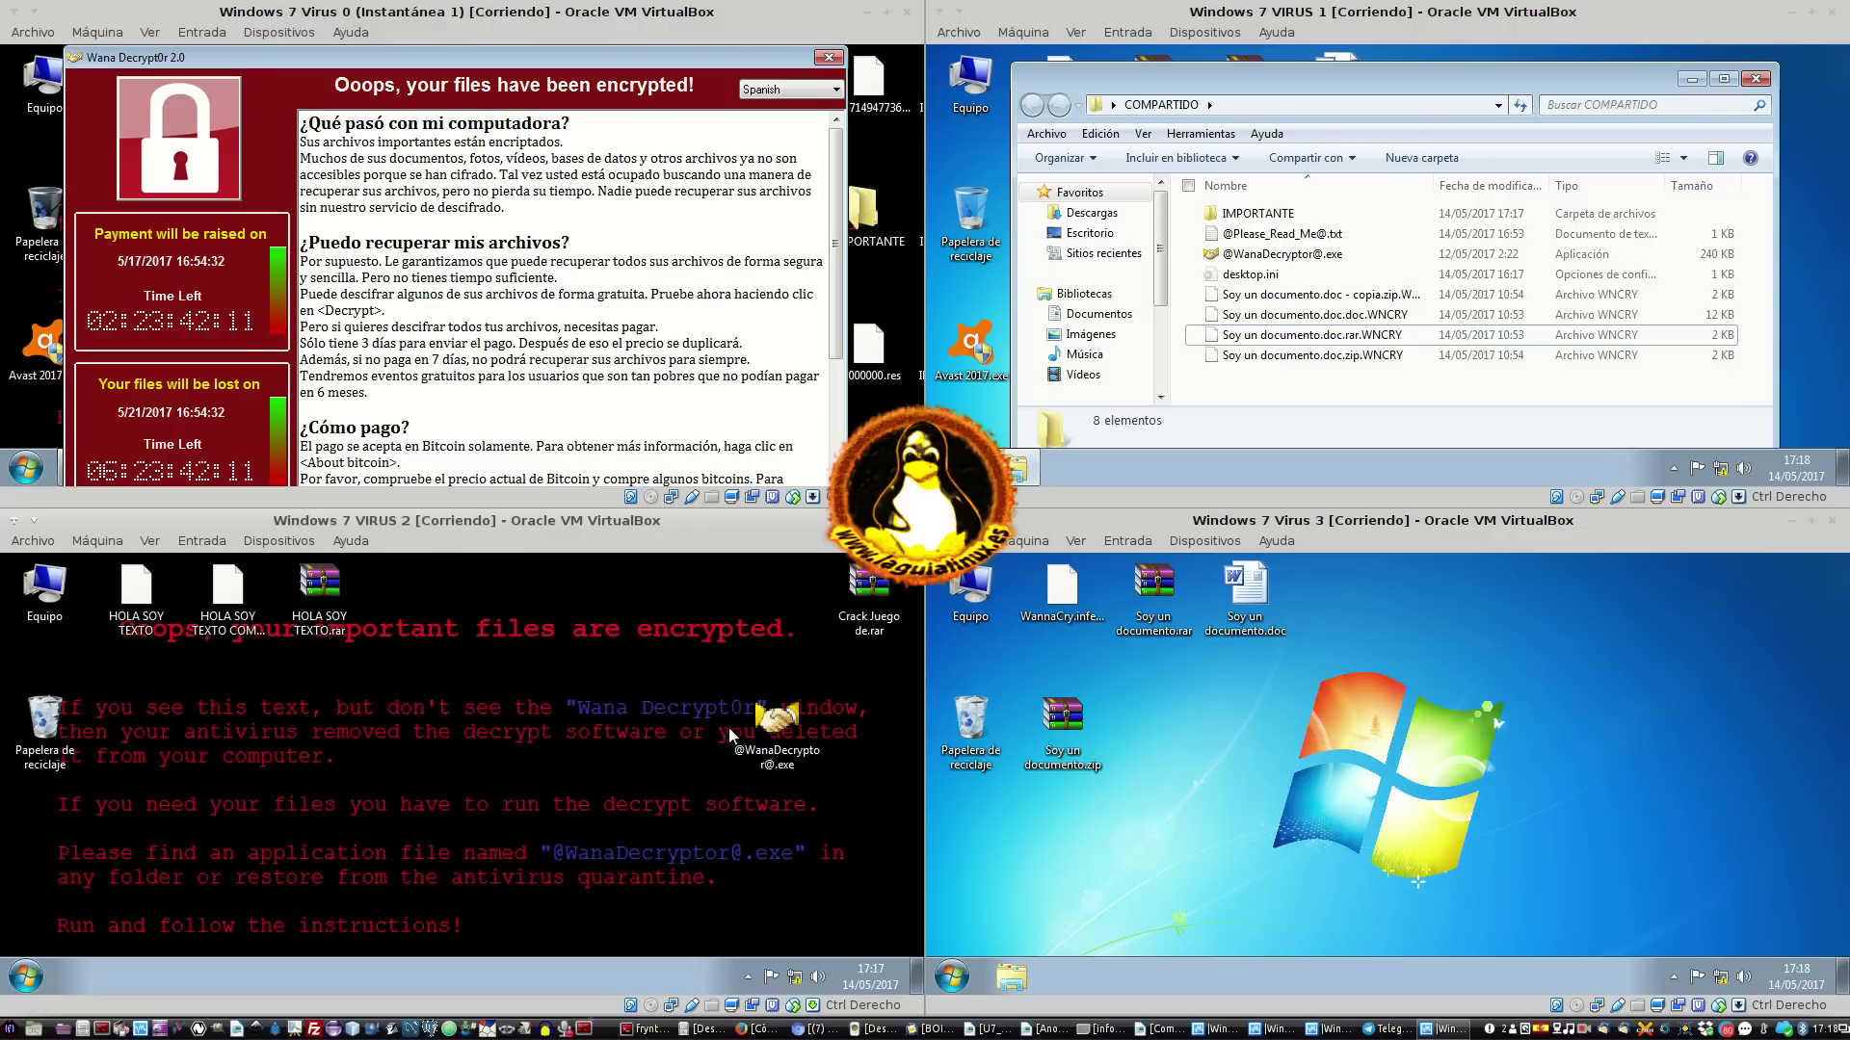
double_click(771, 722)
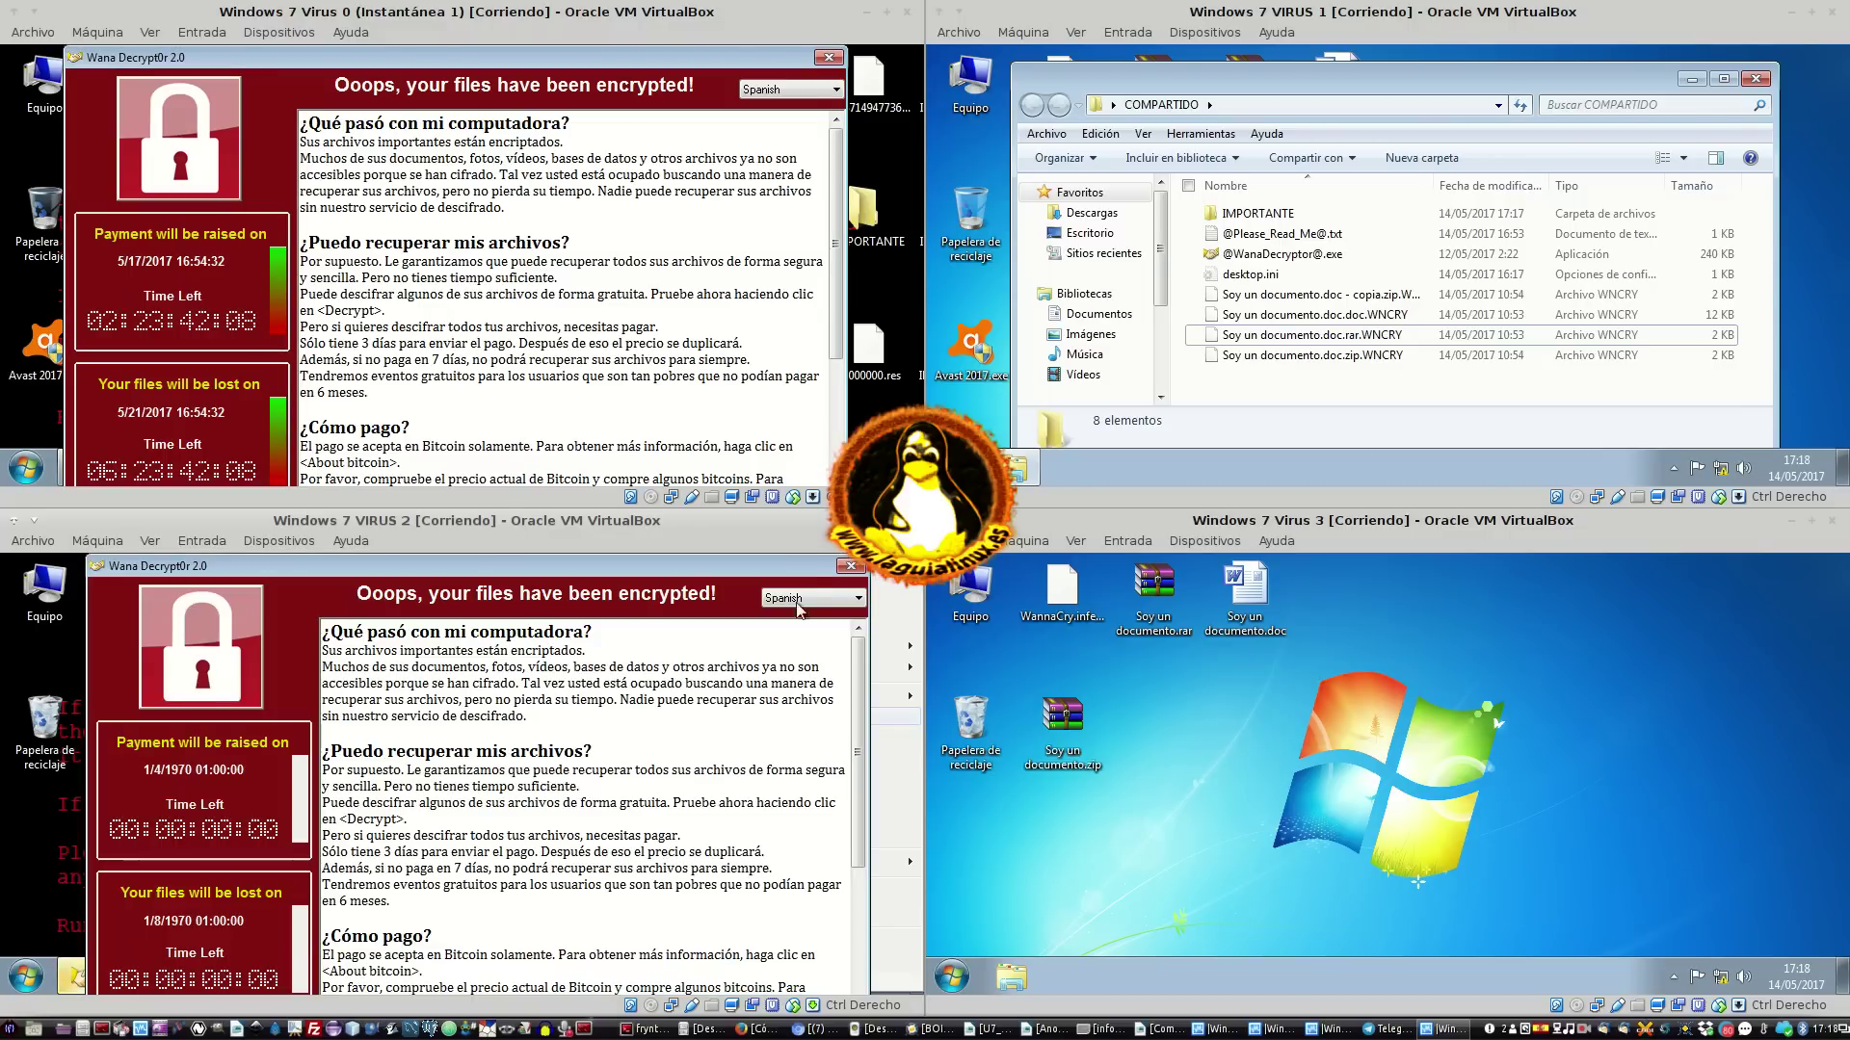
left_click(849, 566)
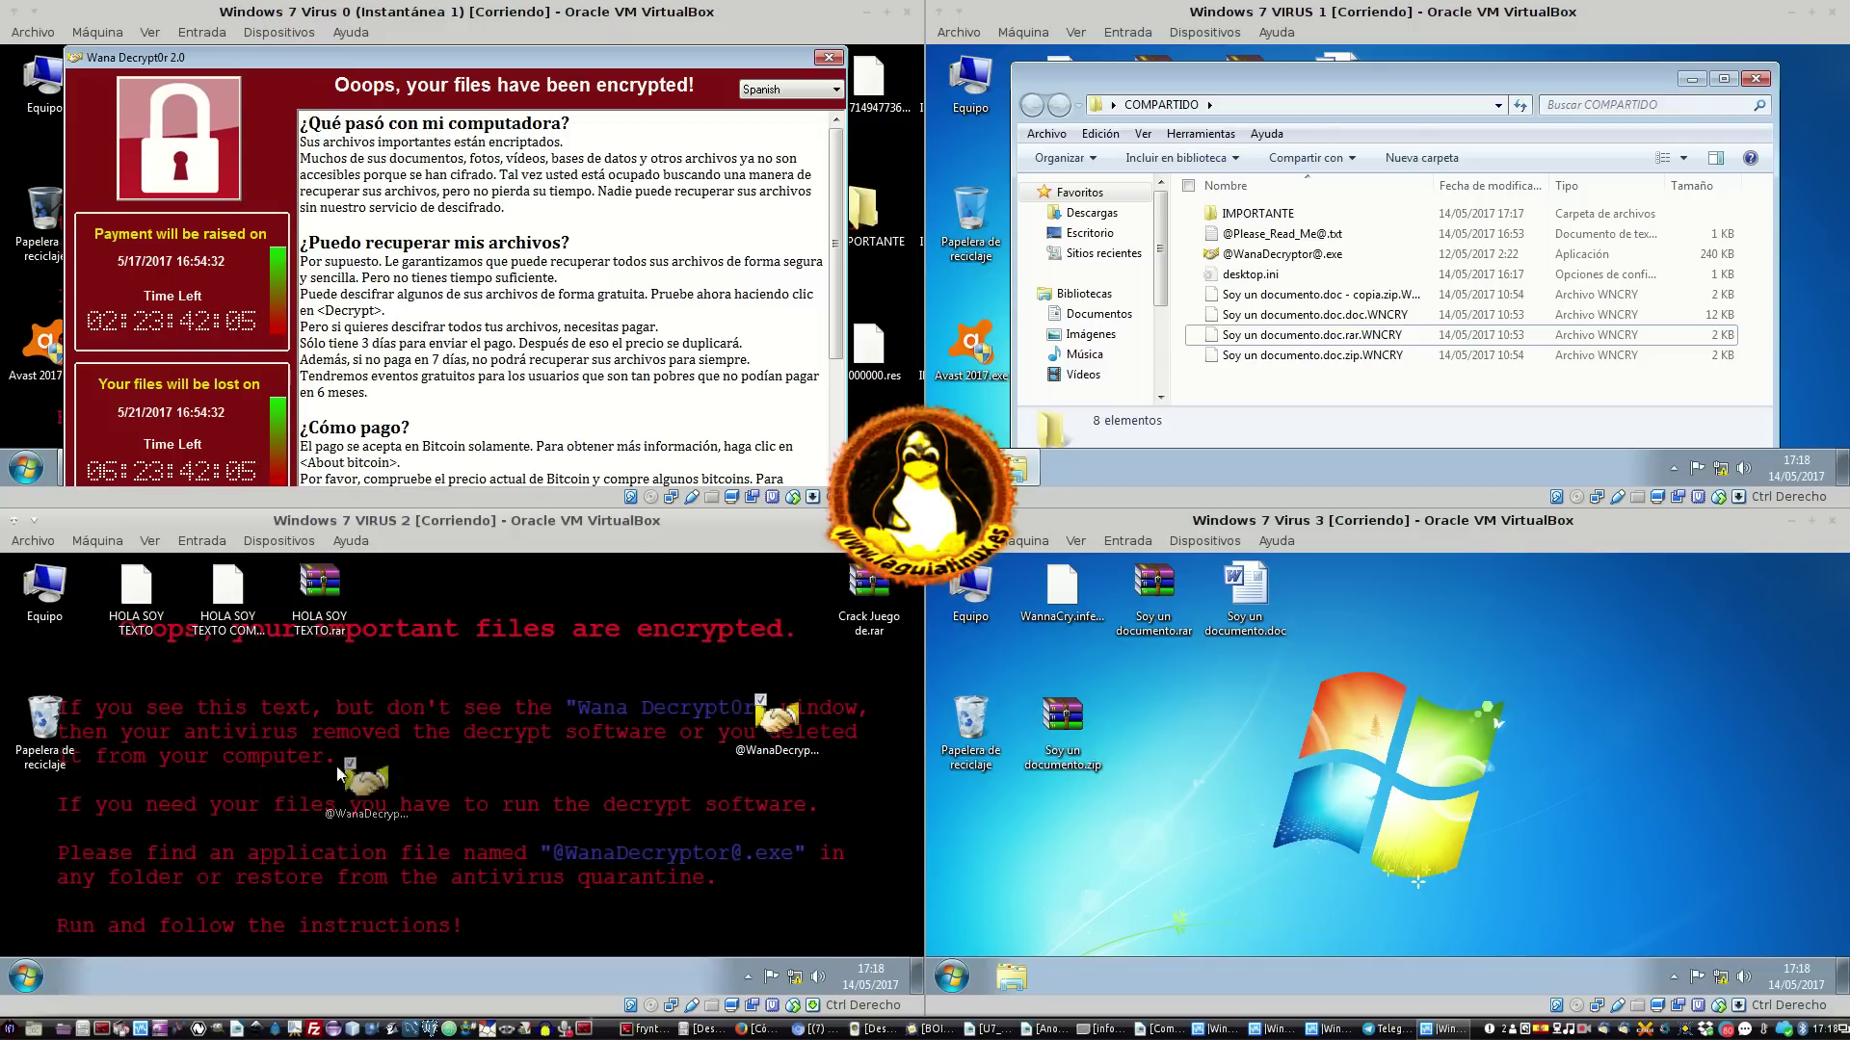
left_click_drag(151, 723, 44, 725)
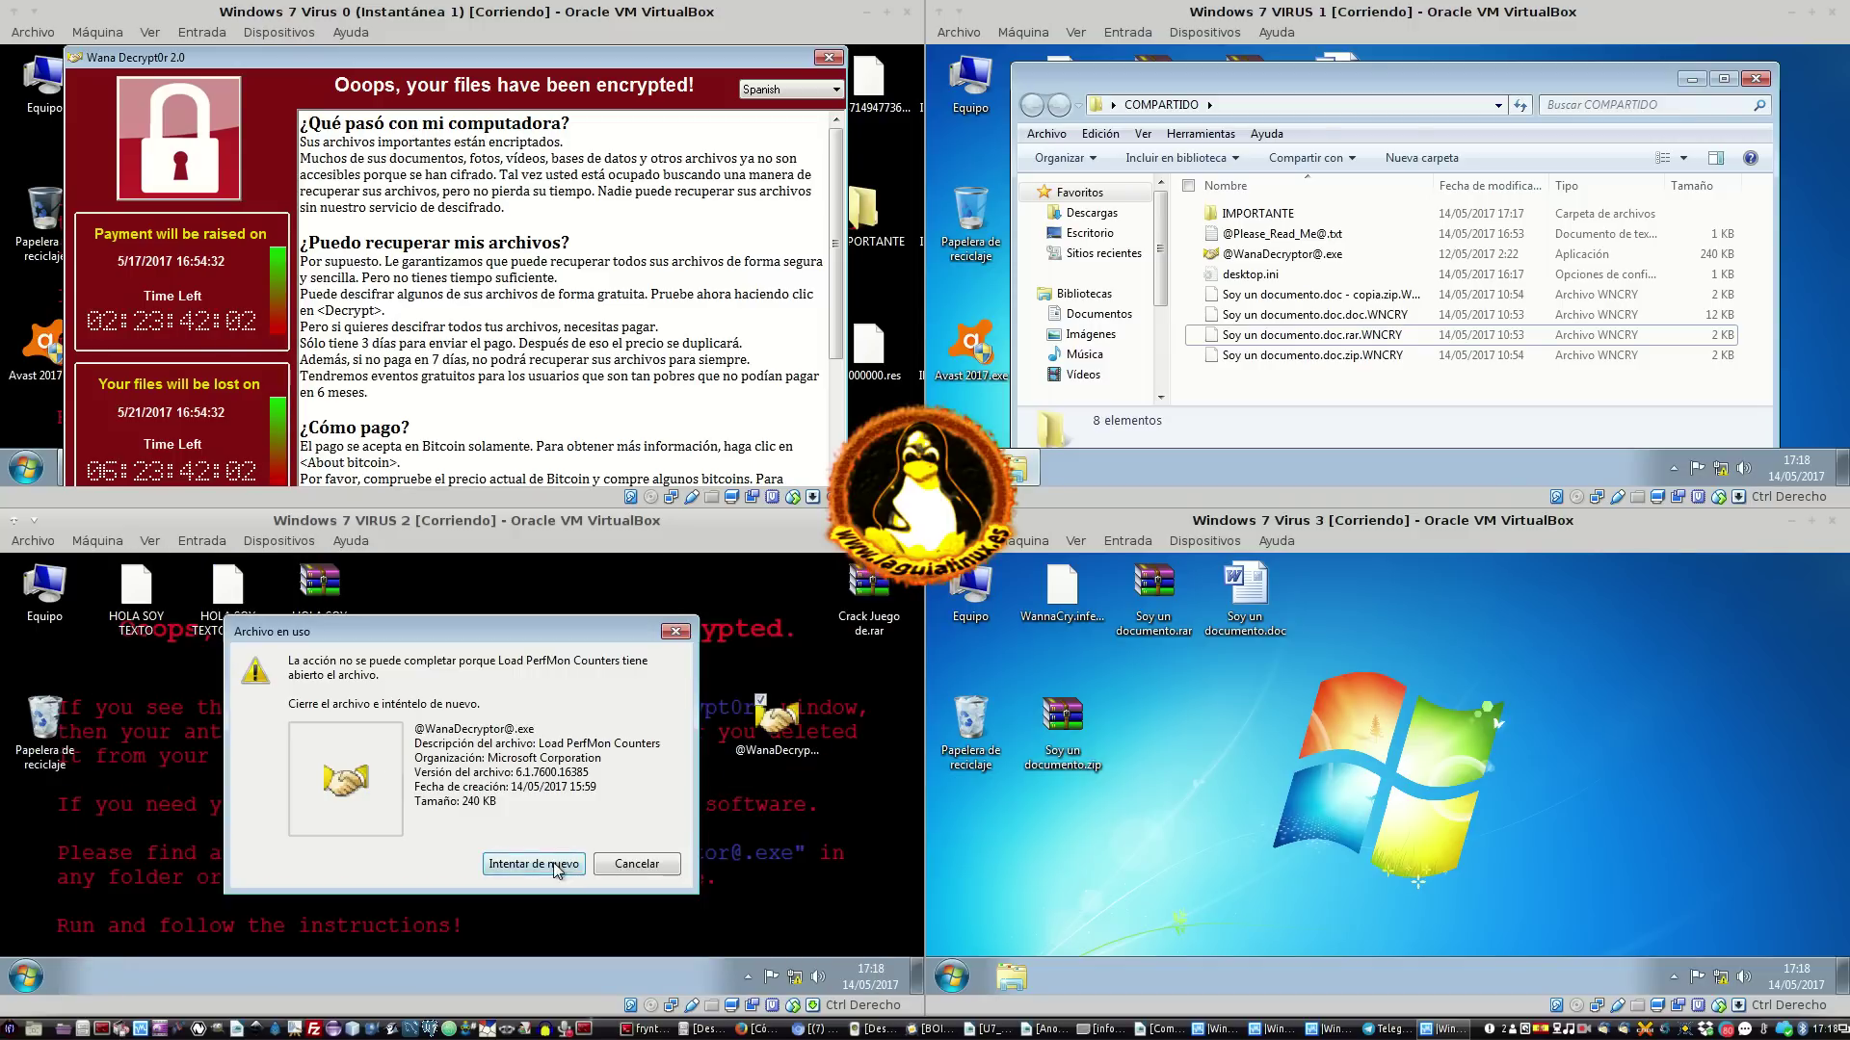
left_click(501, 867)
left_click(617, 864)
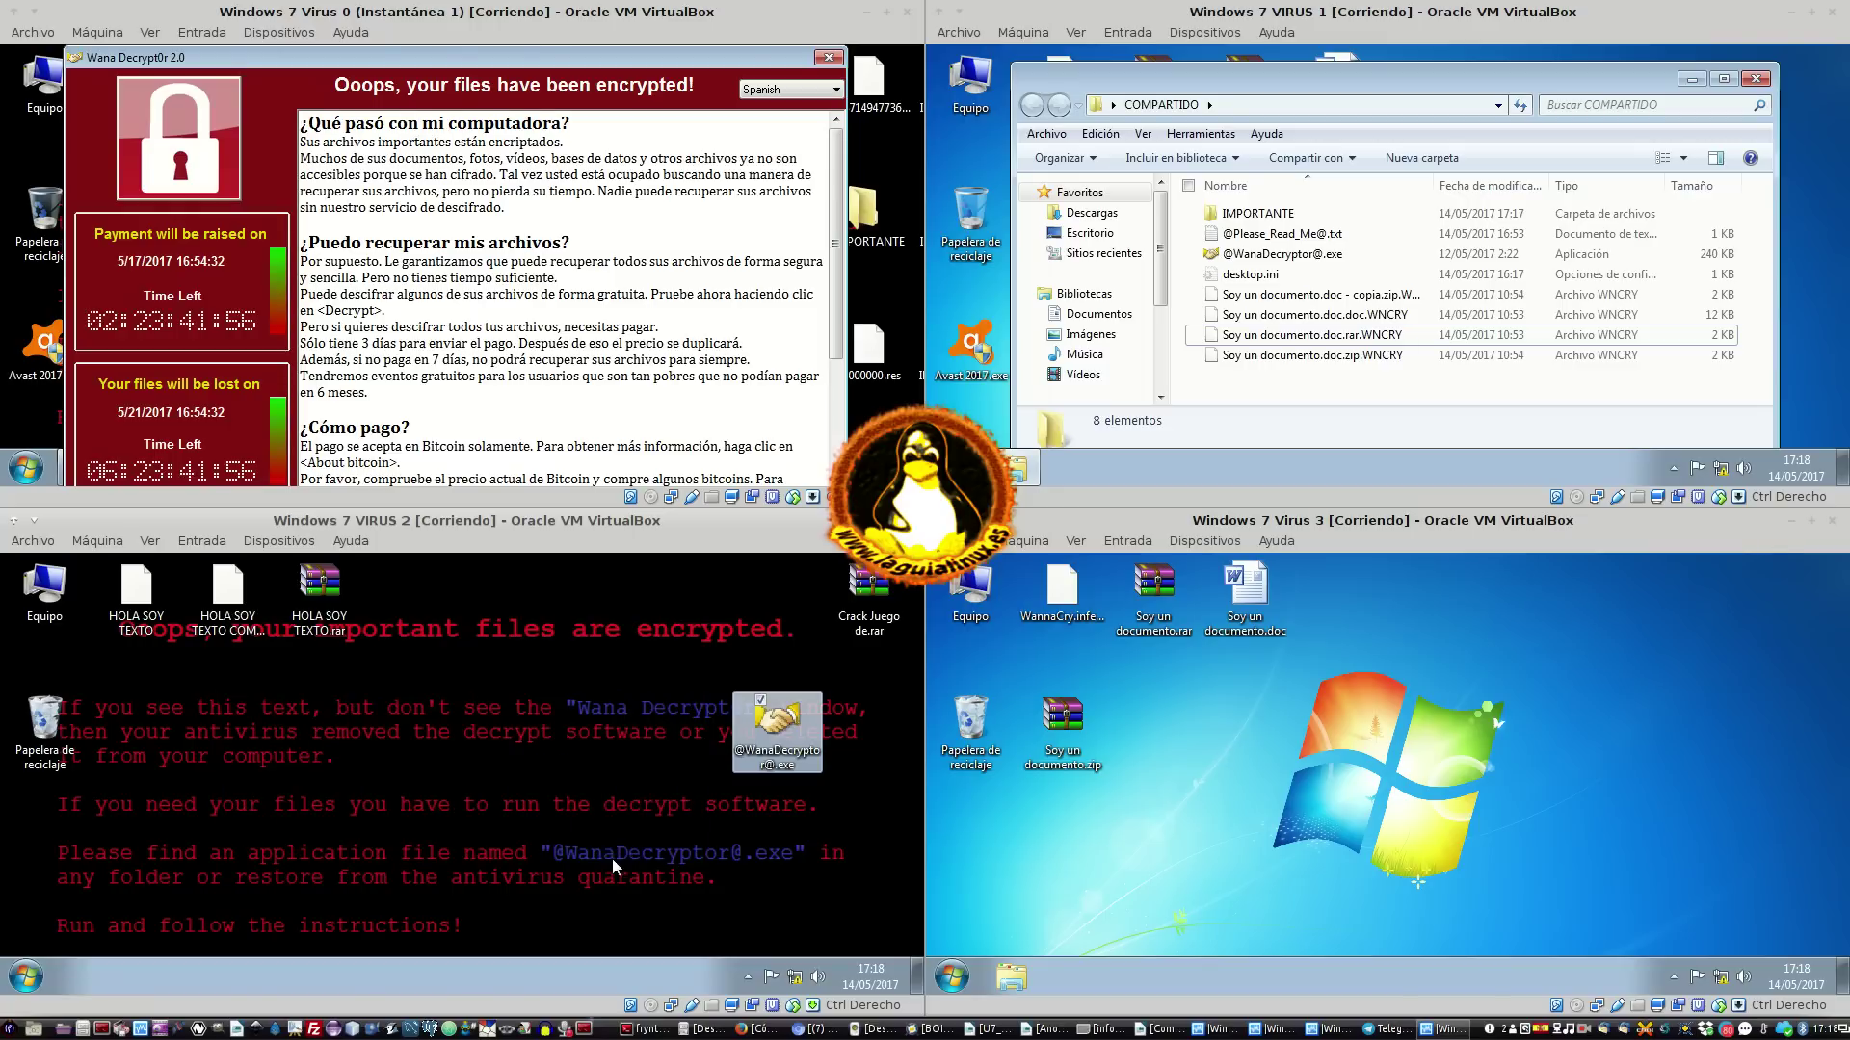
right_click(776, 718)
left_click(597, 725)
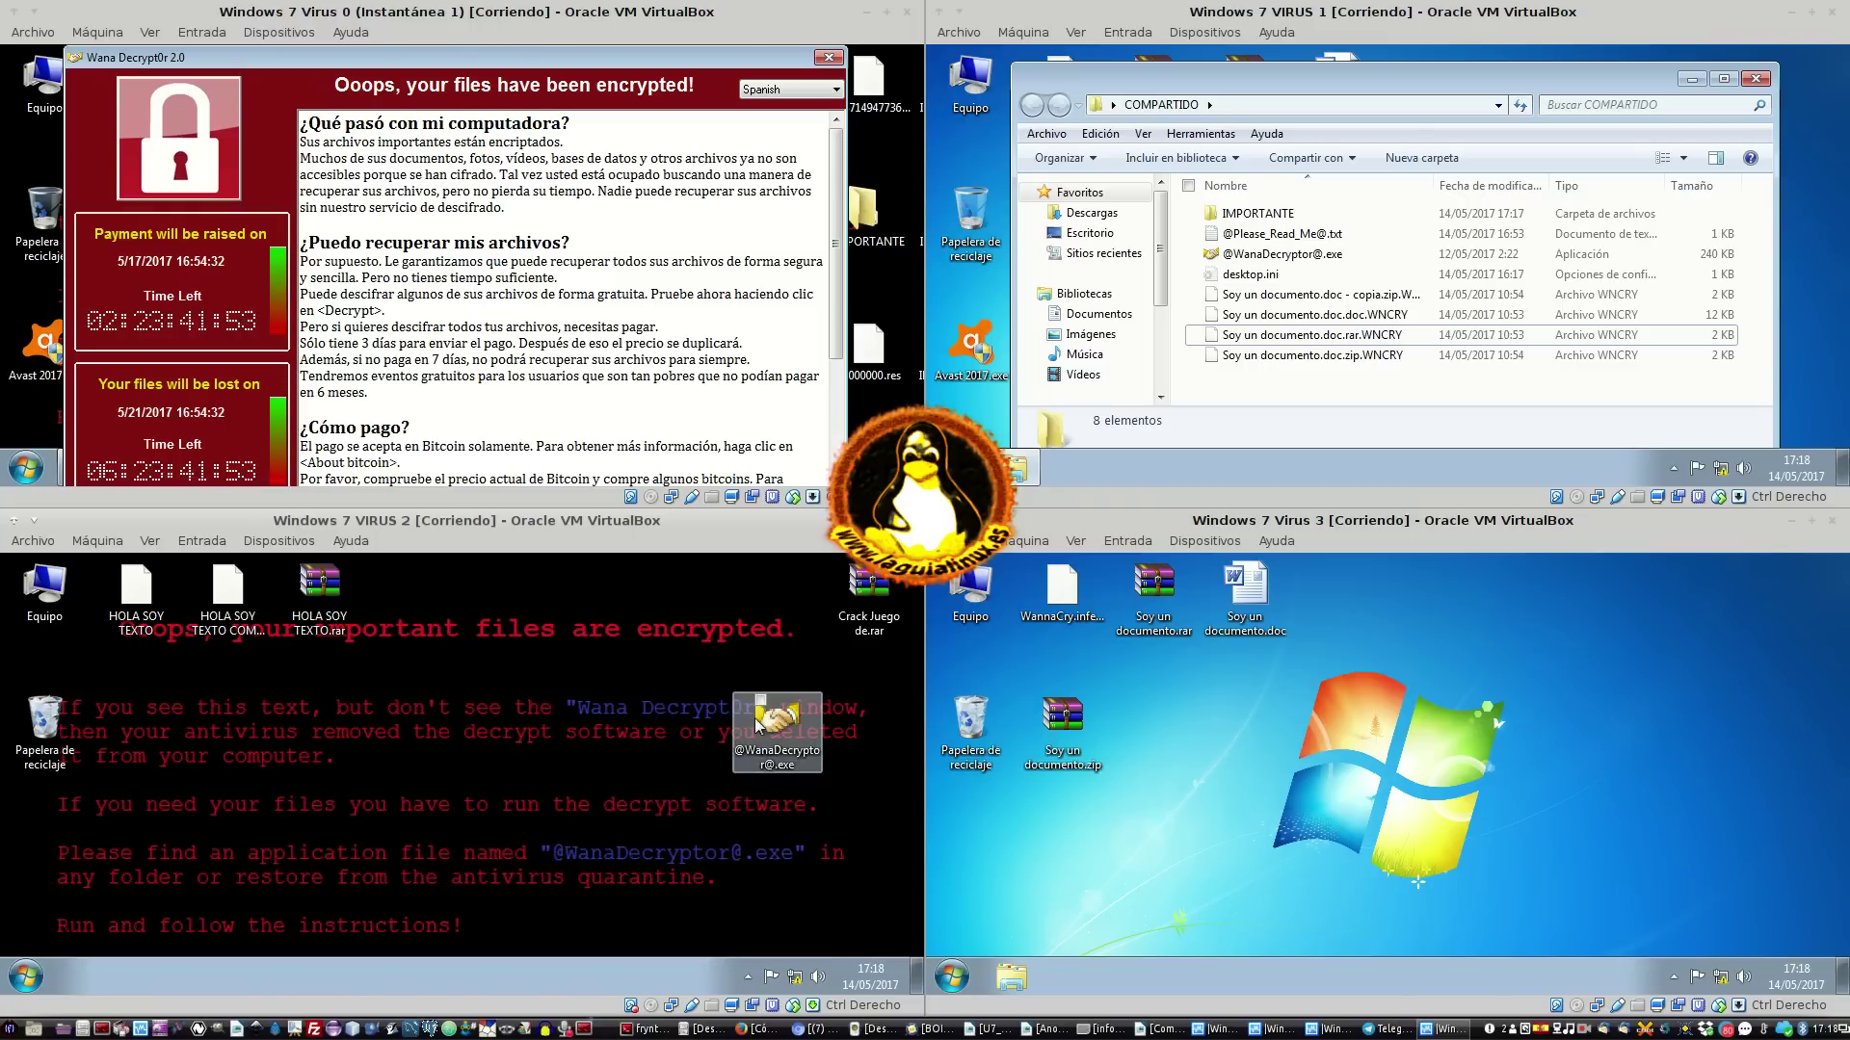
left_click(26, 976)
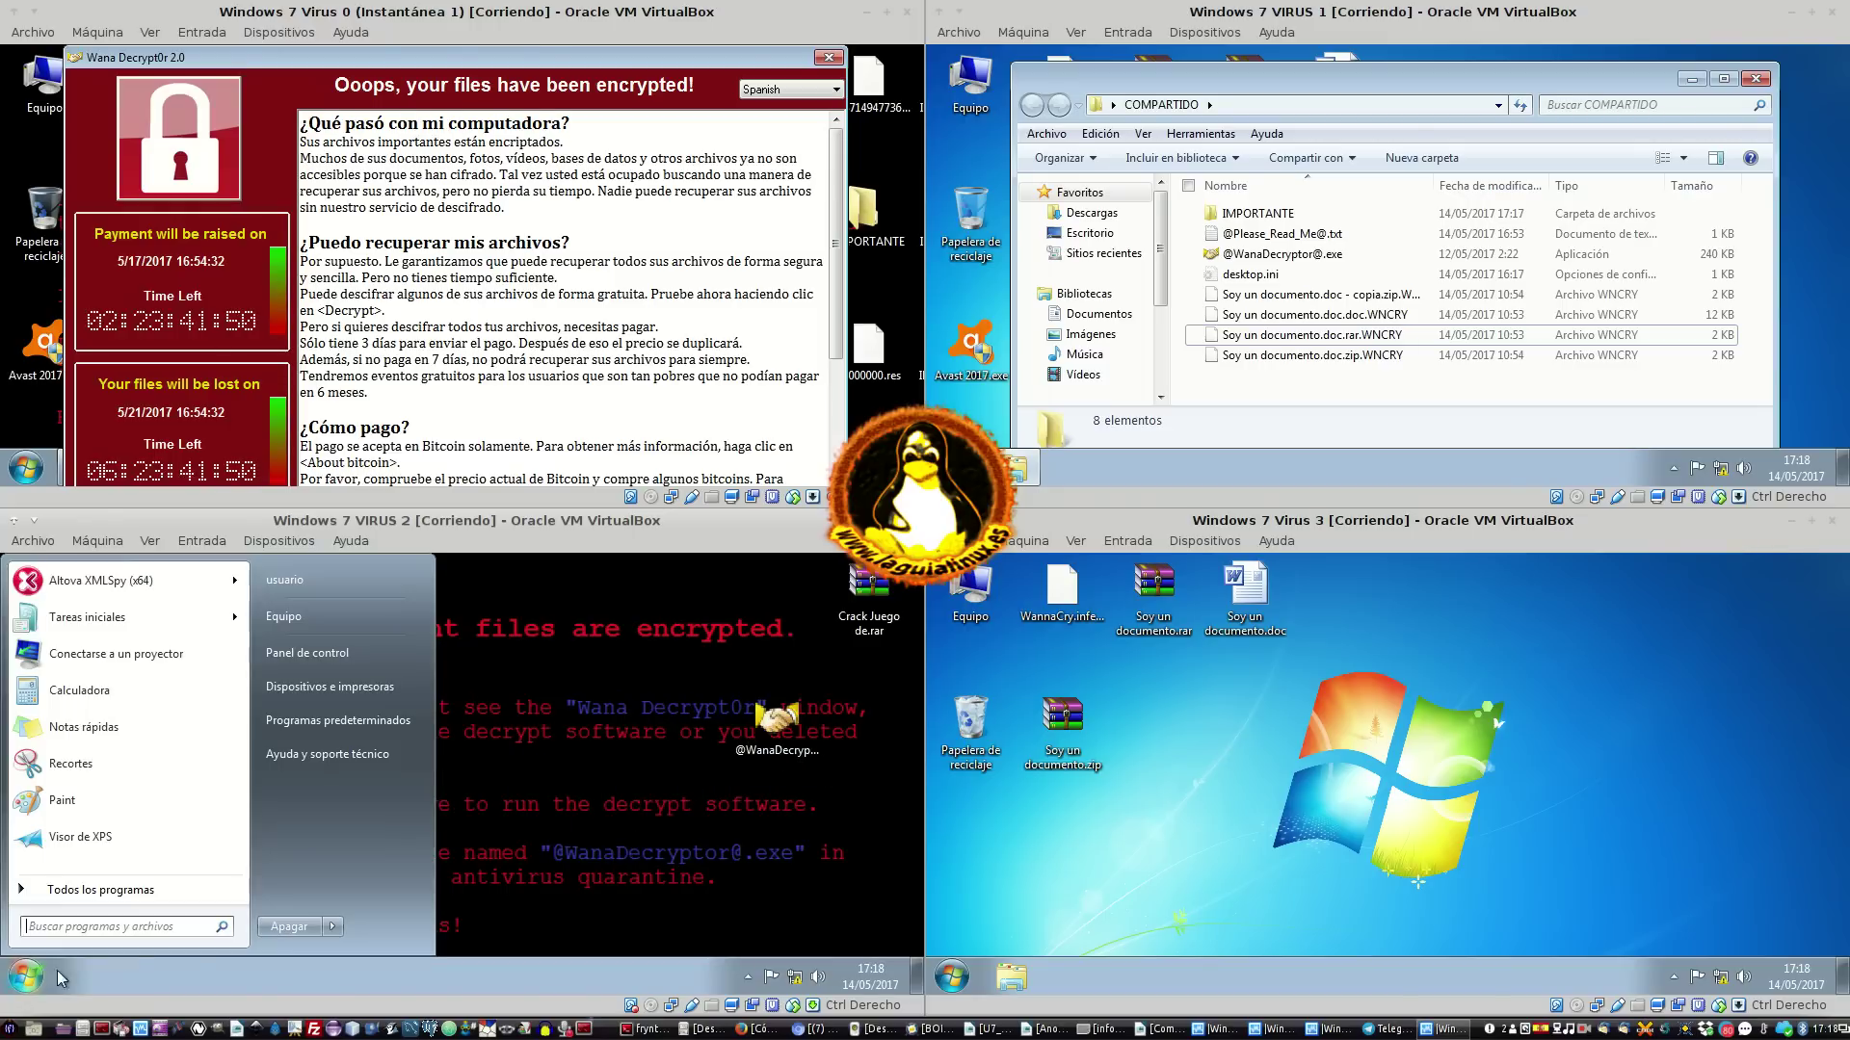
left_click(289, 927)
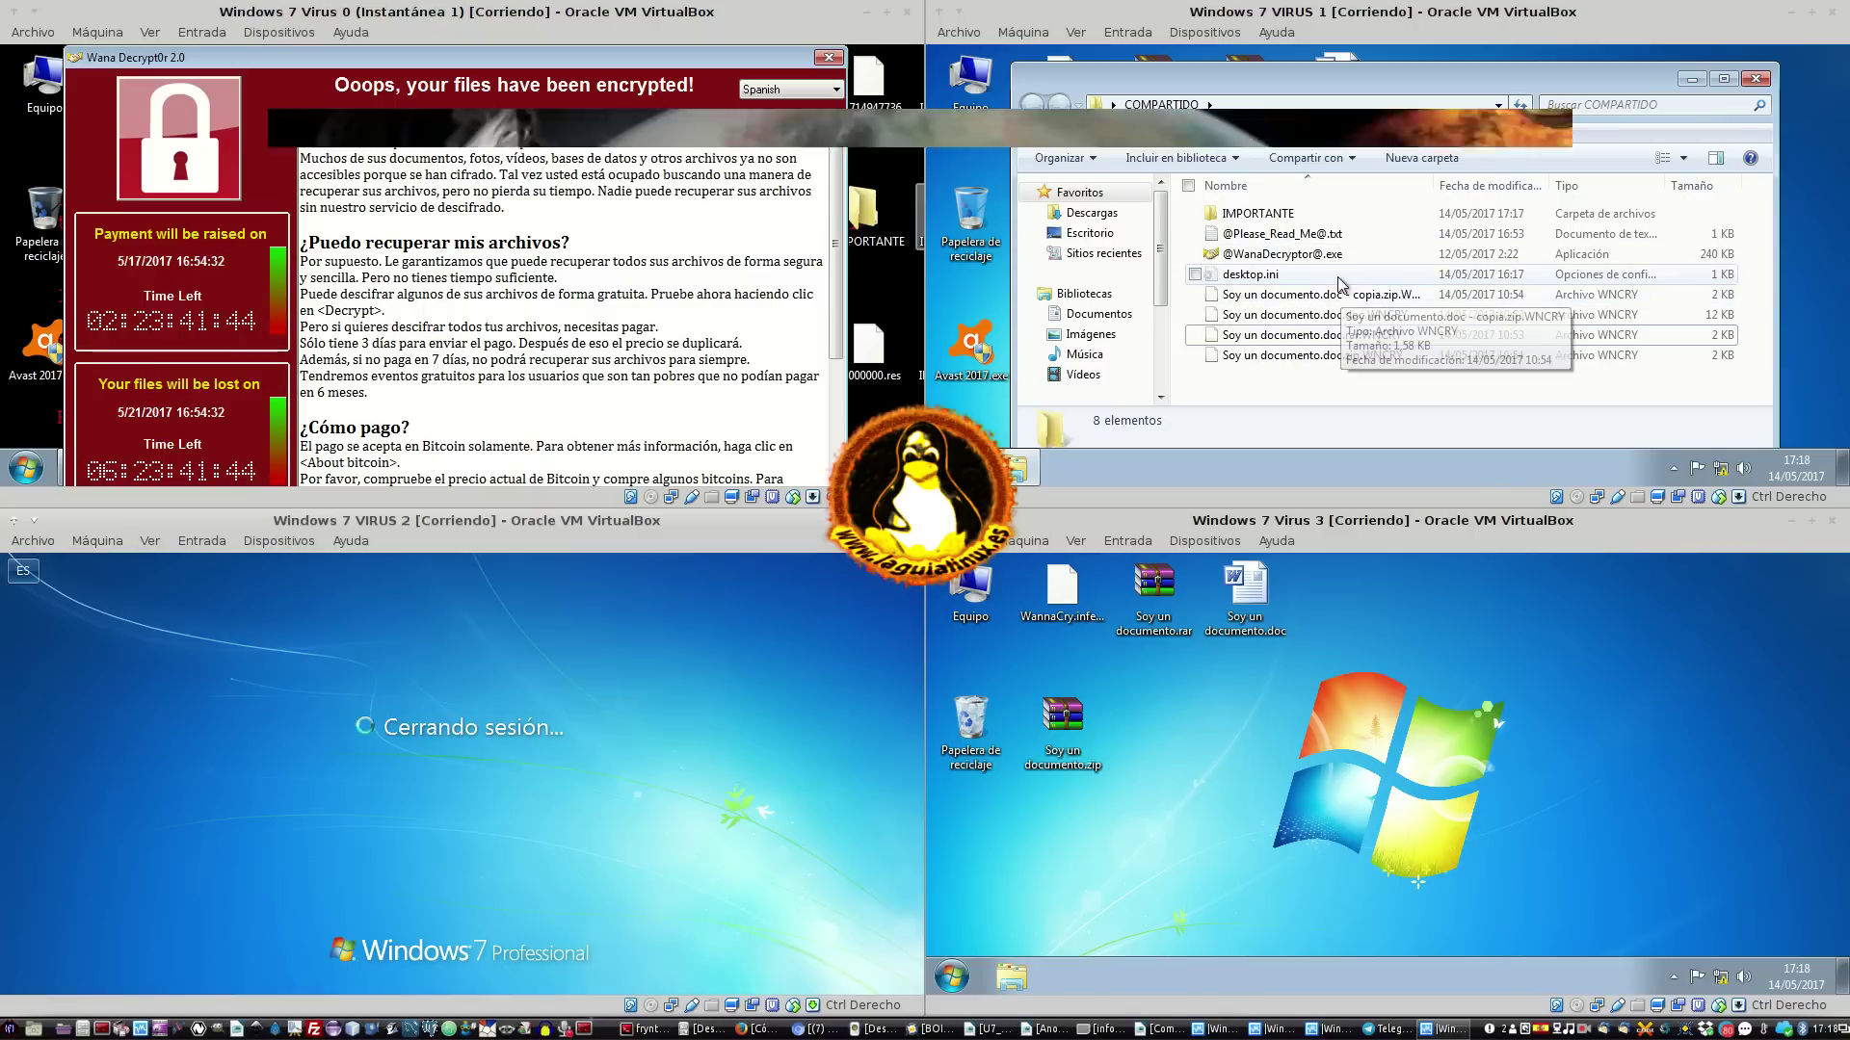
In Virus 0, close the ransom and shared-folder windows and check the IMPORTANTE folder's contents
mouse_move(1368, 212)
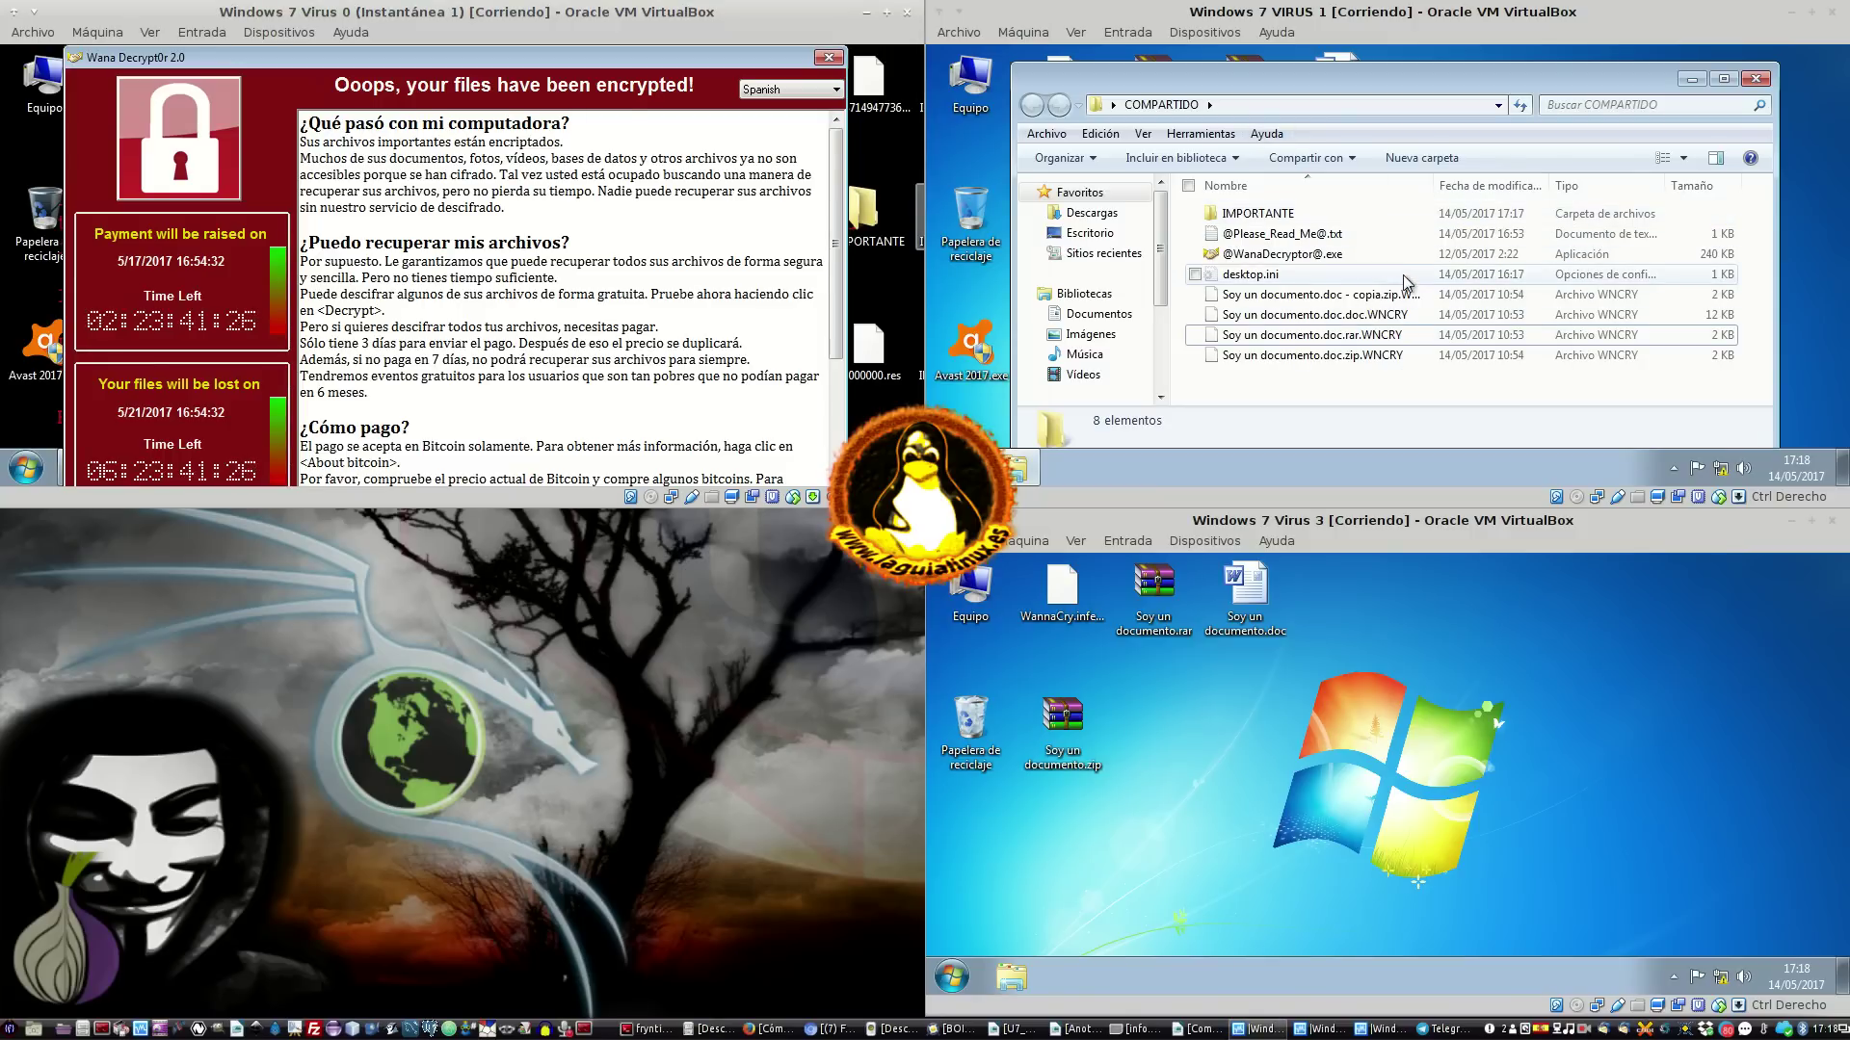
left_click(829, 58)
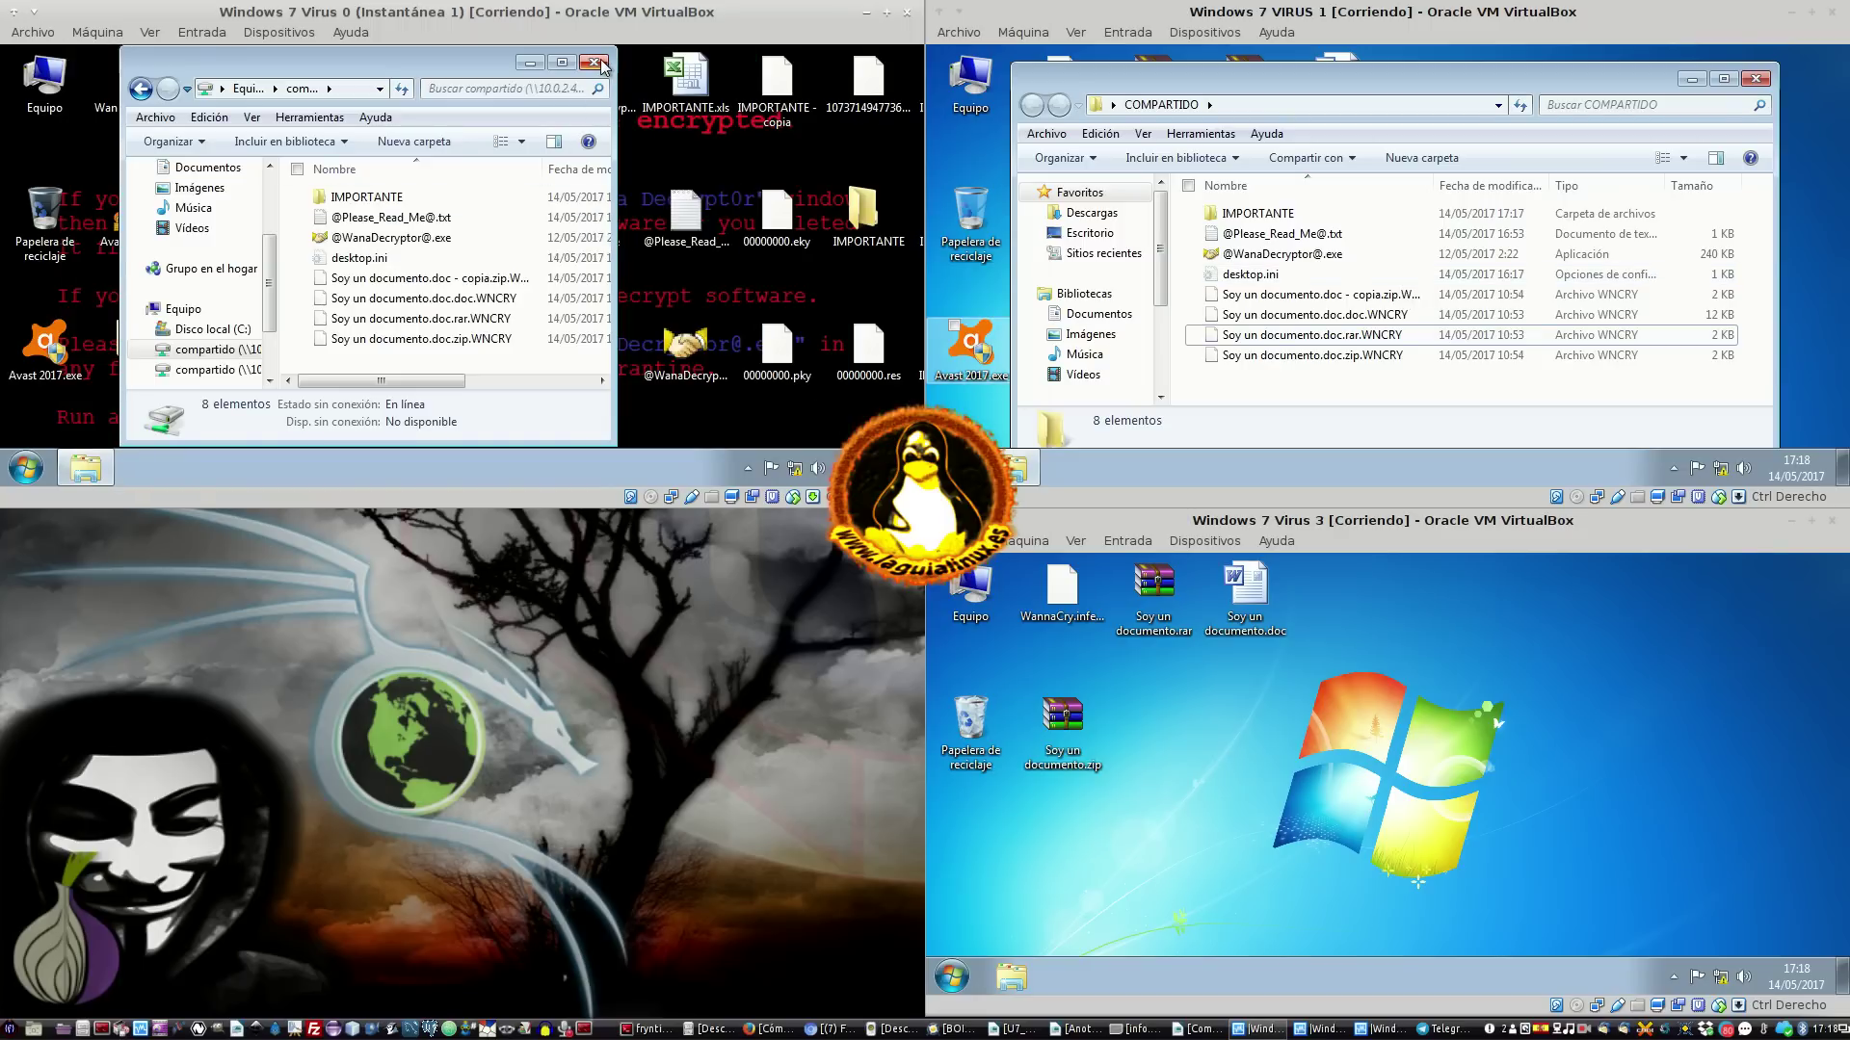
left_click(595, 63)
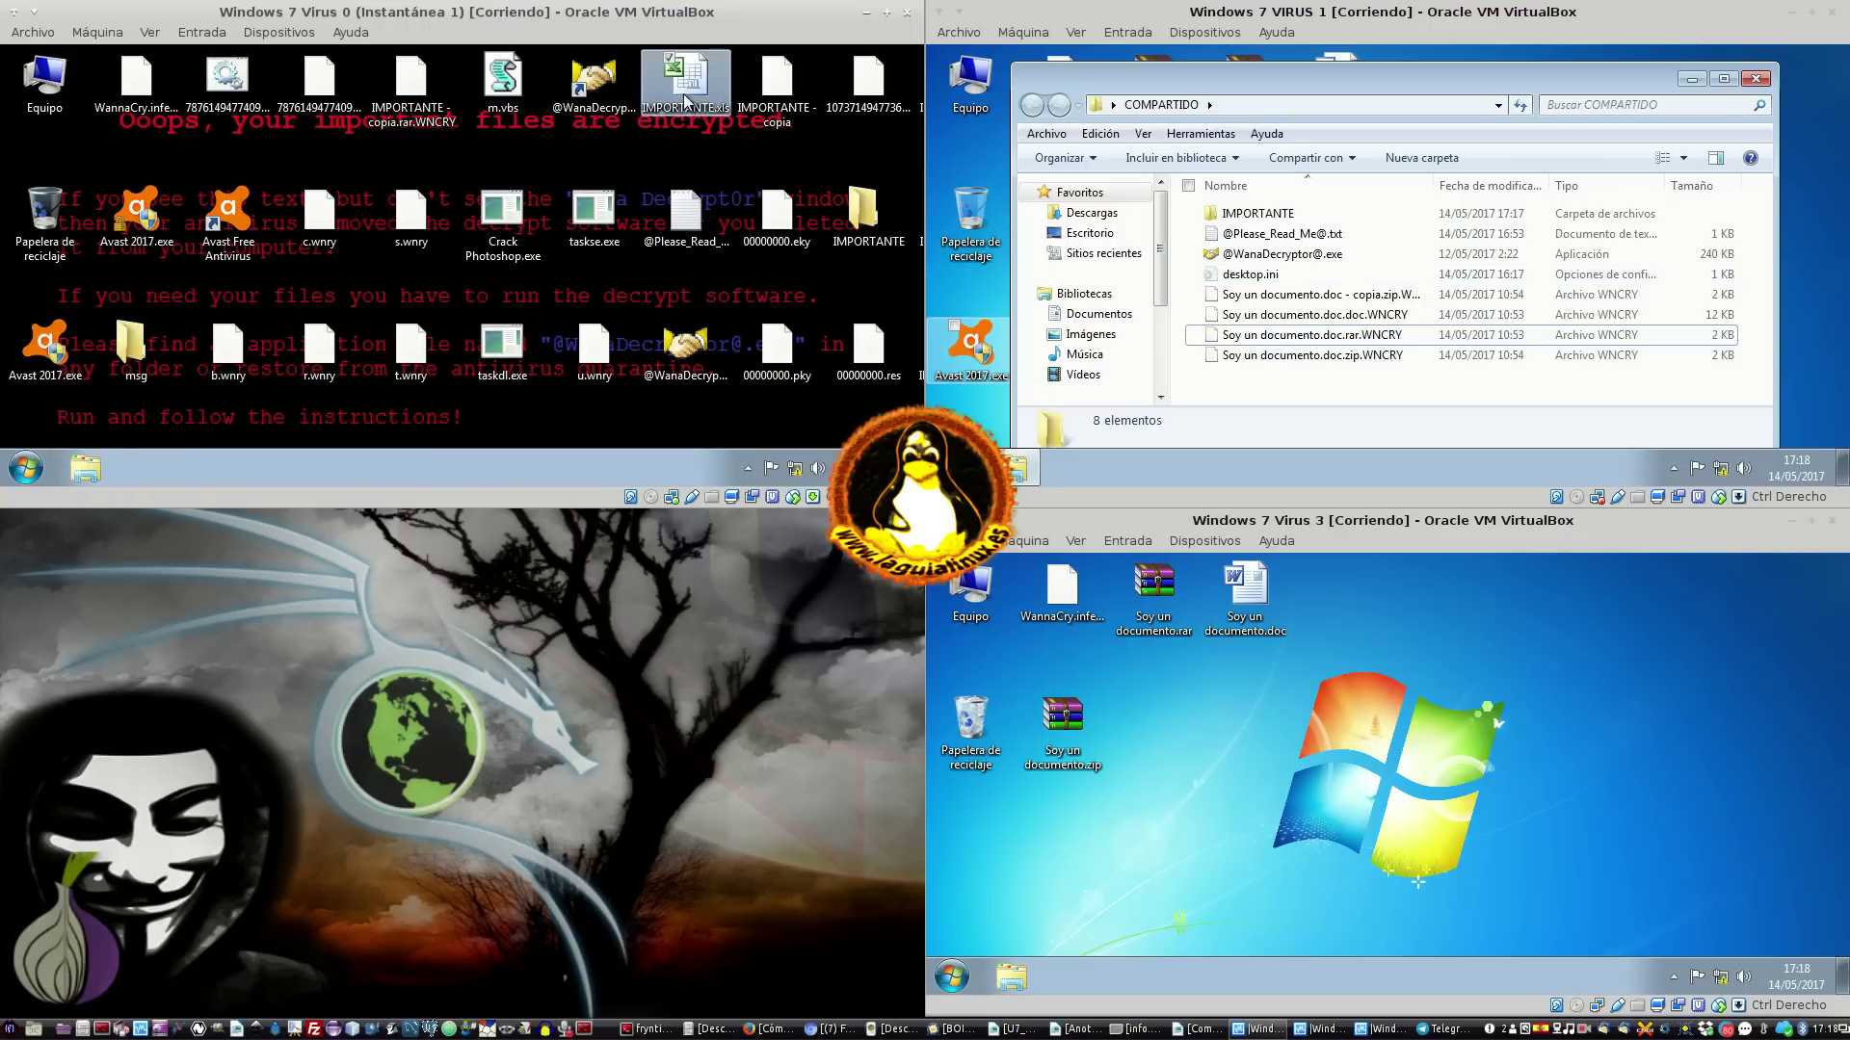
double_click(862, 207)
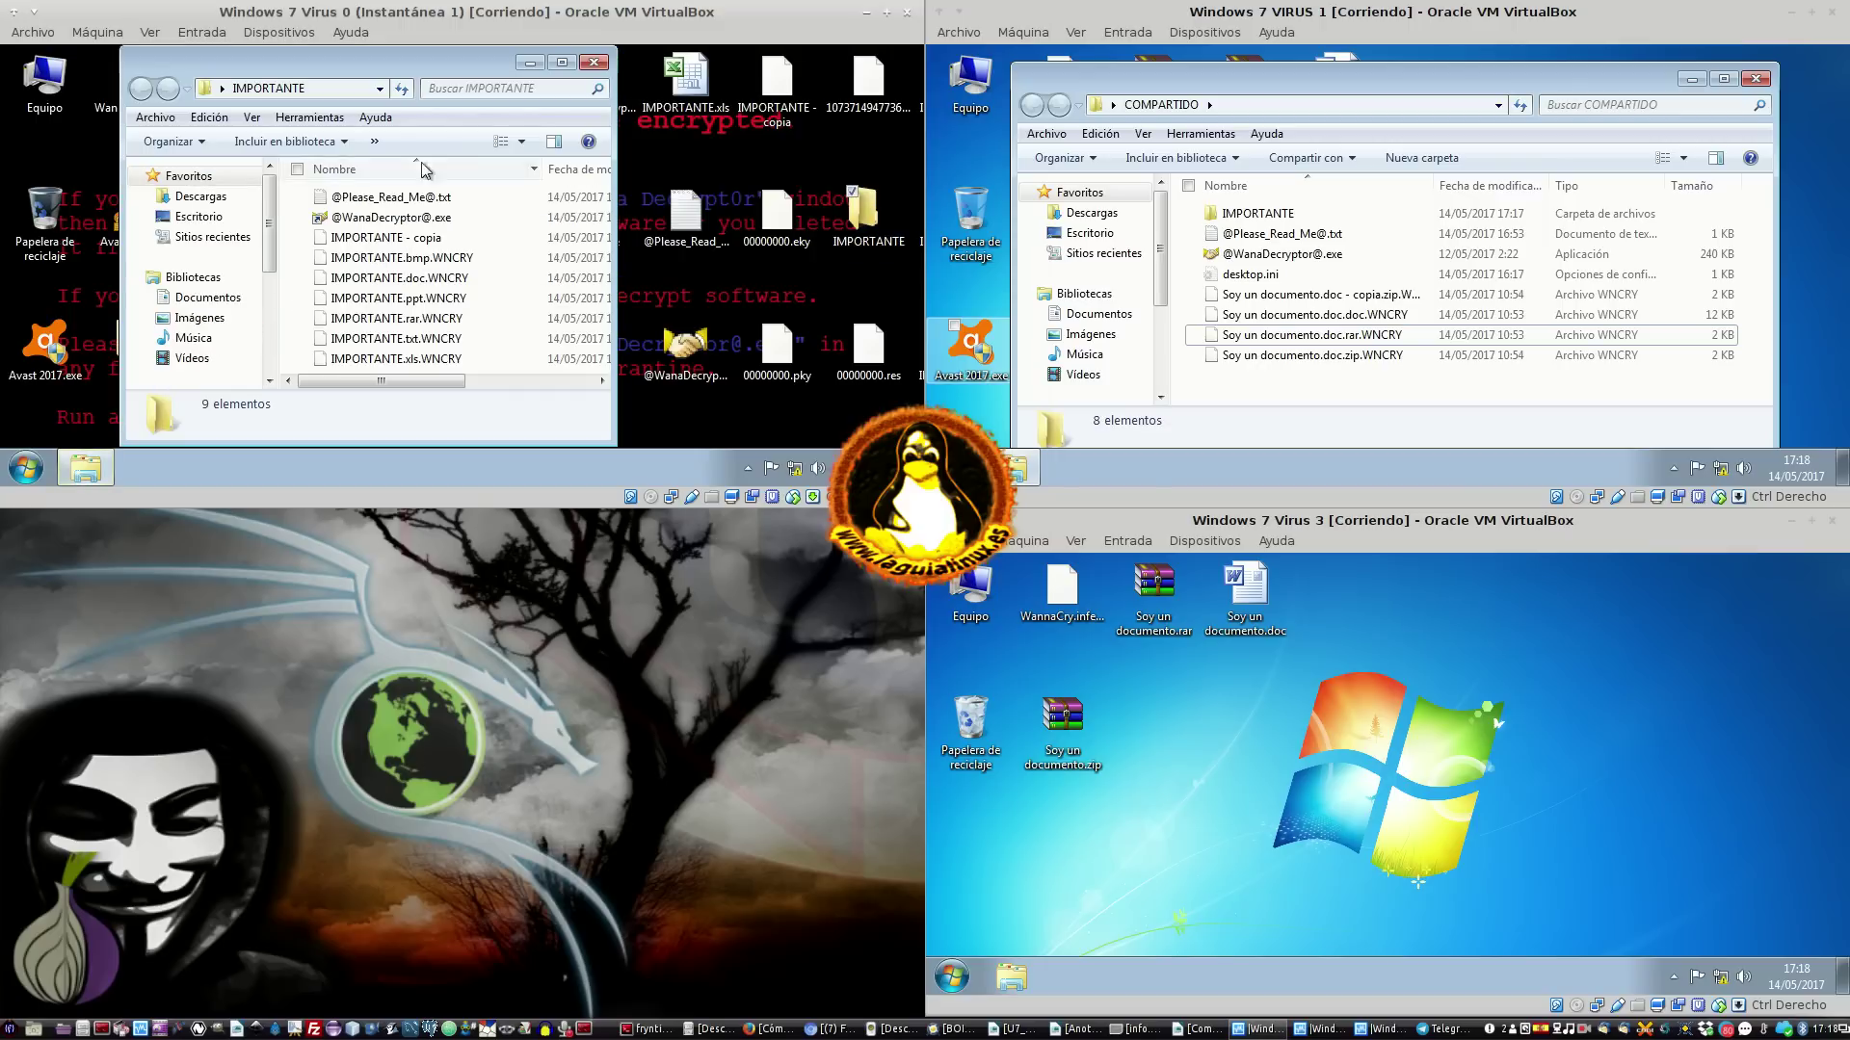
left_click(594, 63)
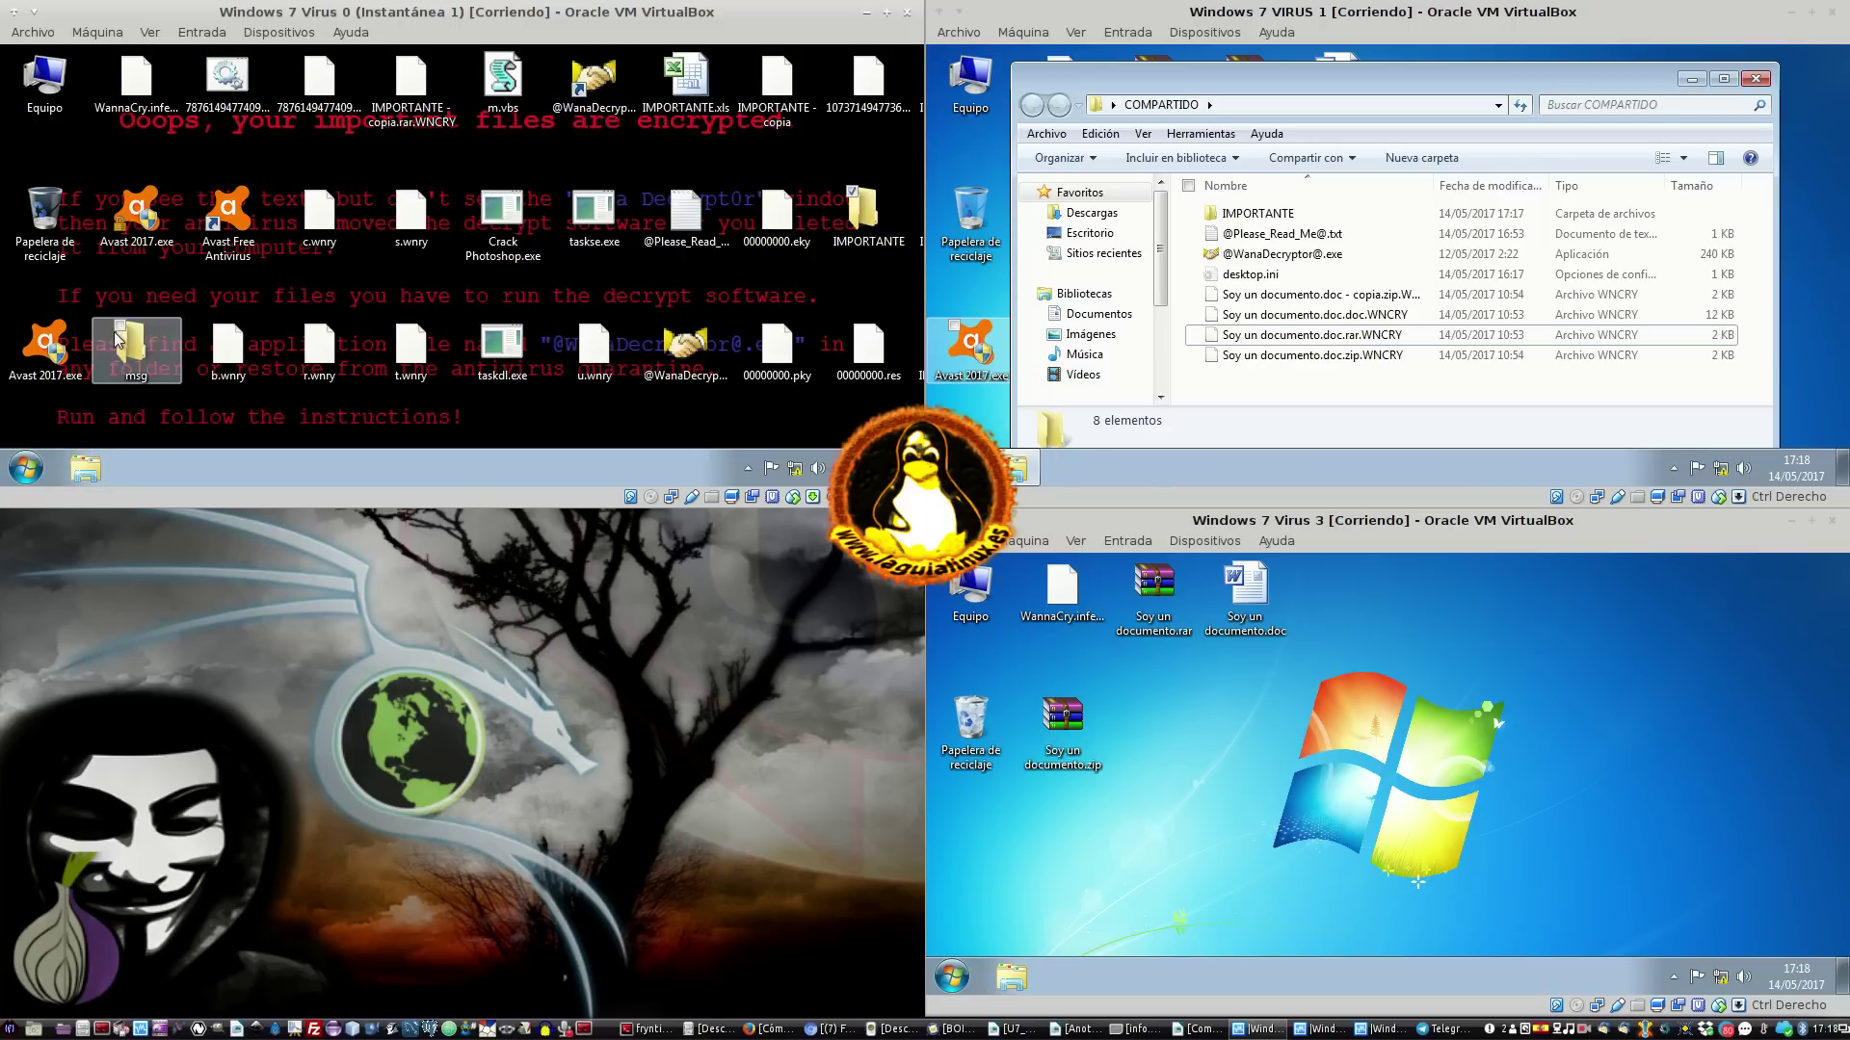
Delete the IMPORTANTE desktop folder in Virus 0 and close the reappearing ransom window
left_click(86, 469)
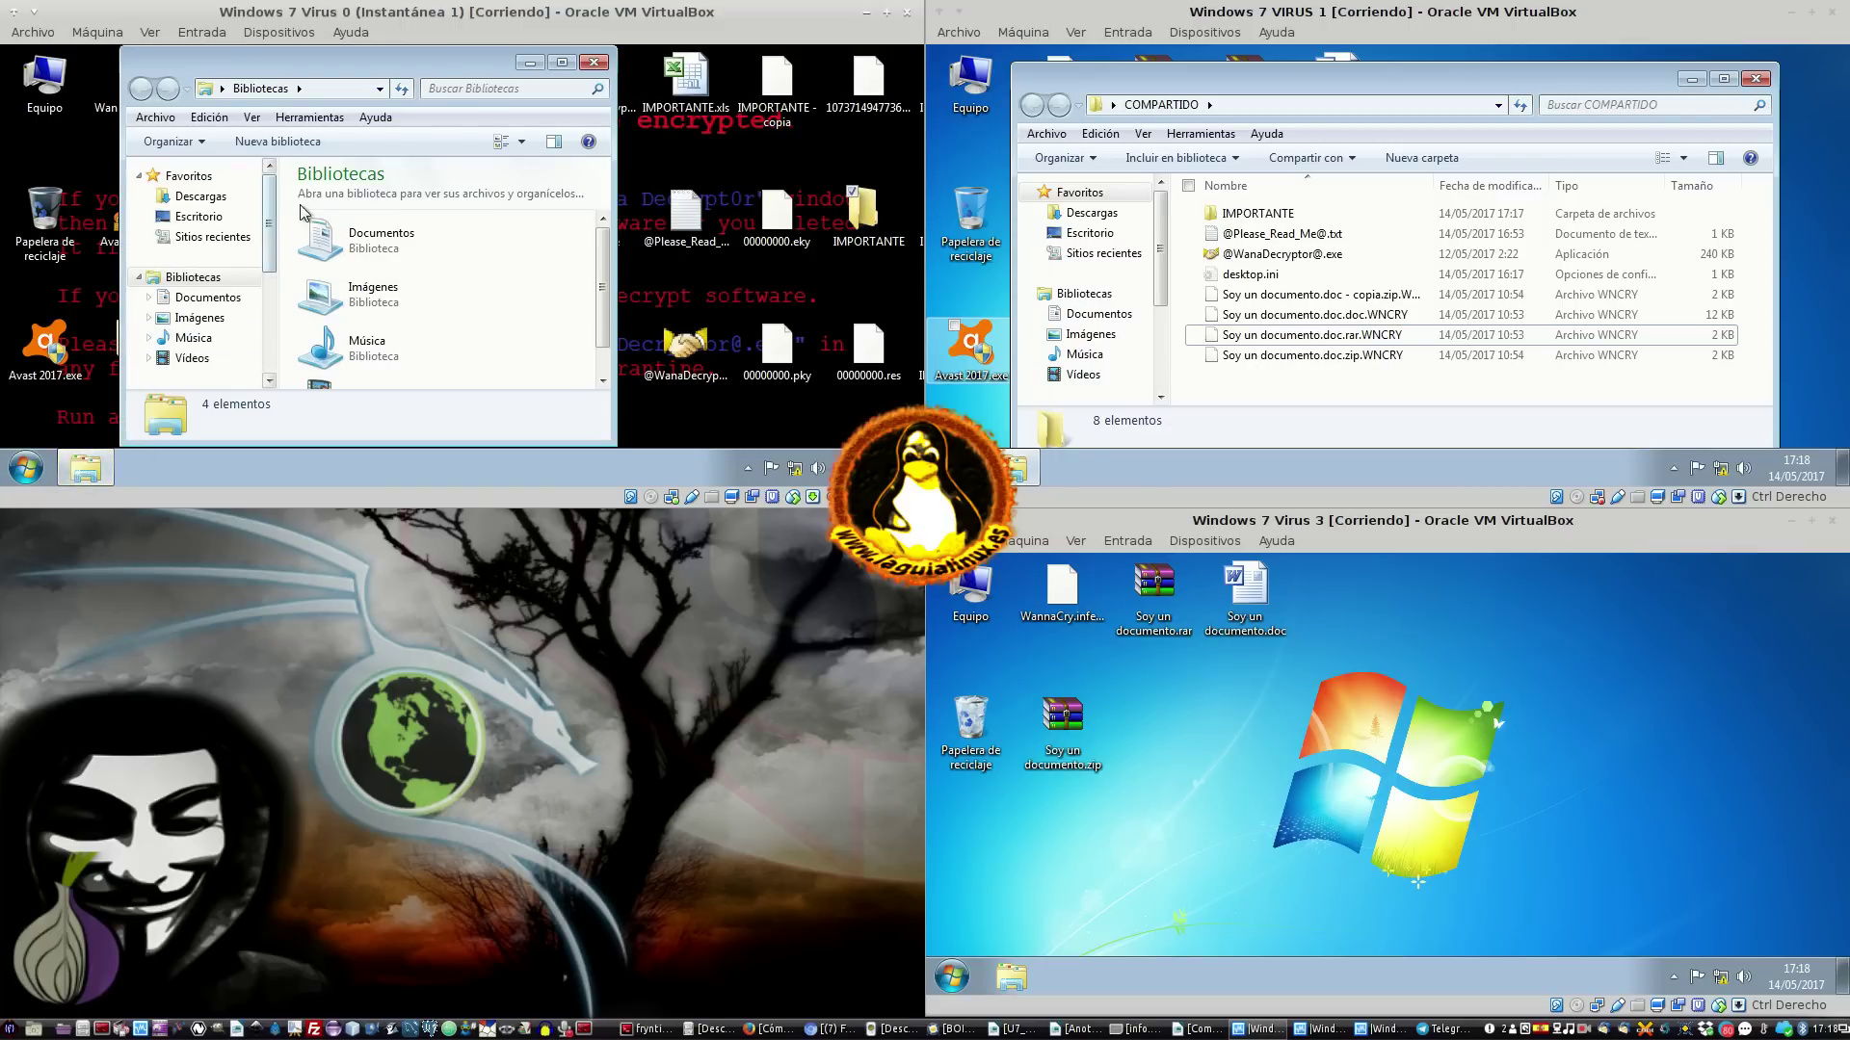
right_click(862, 208)
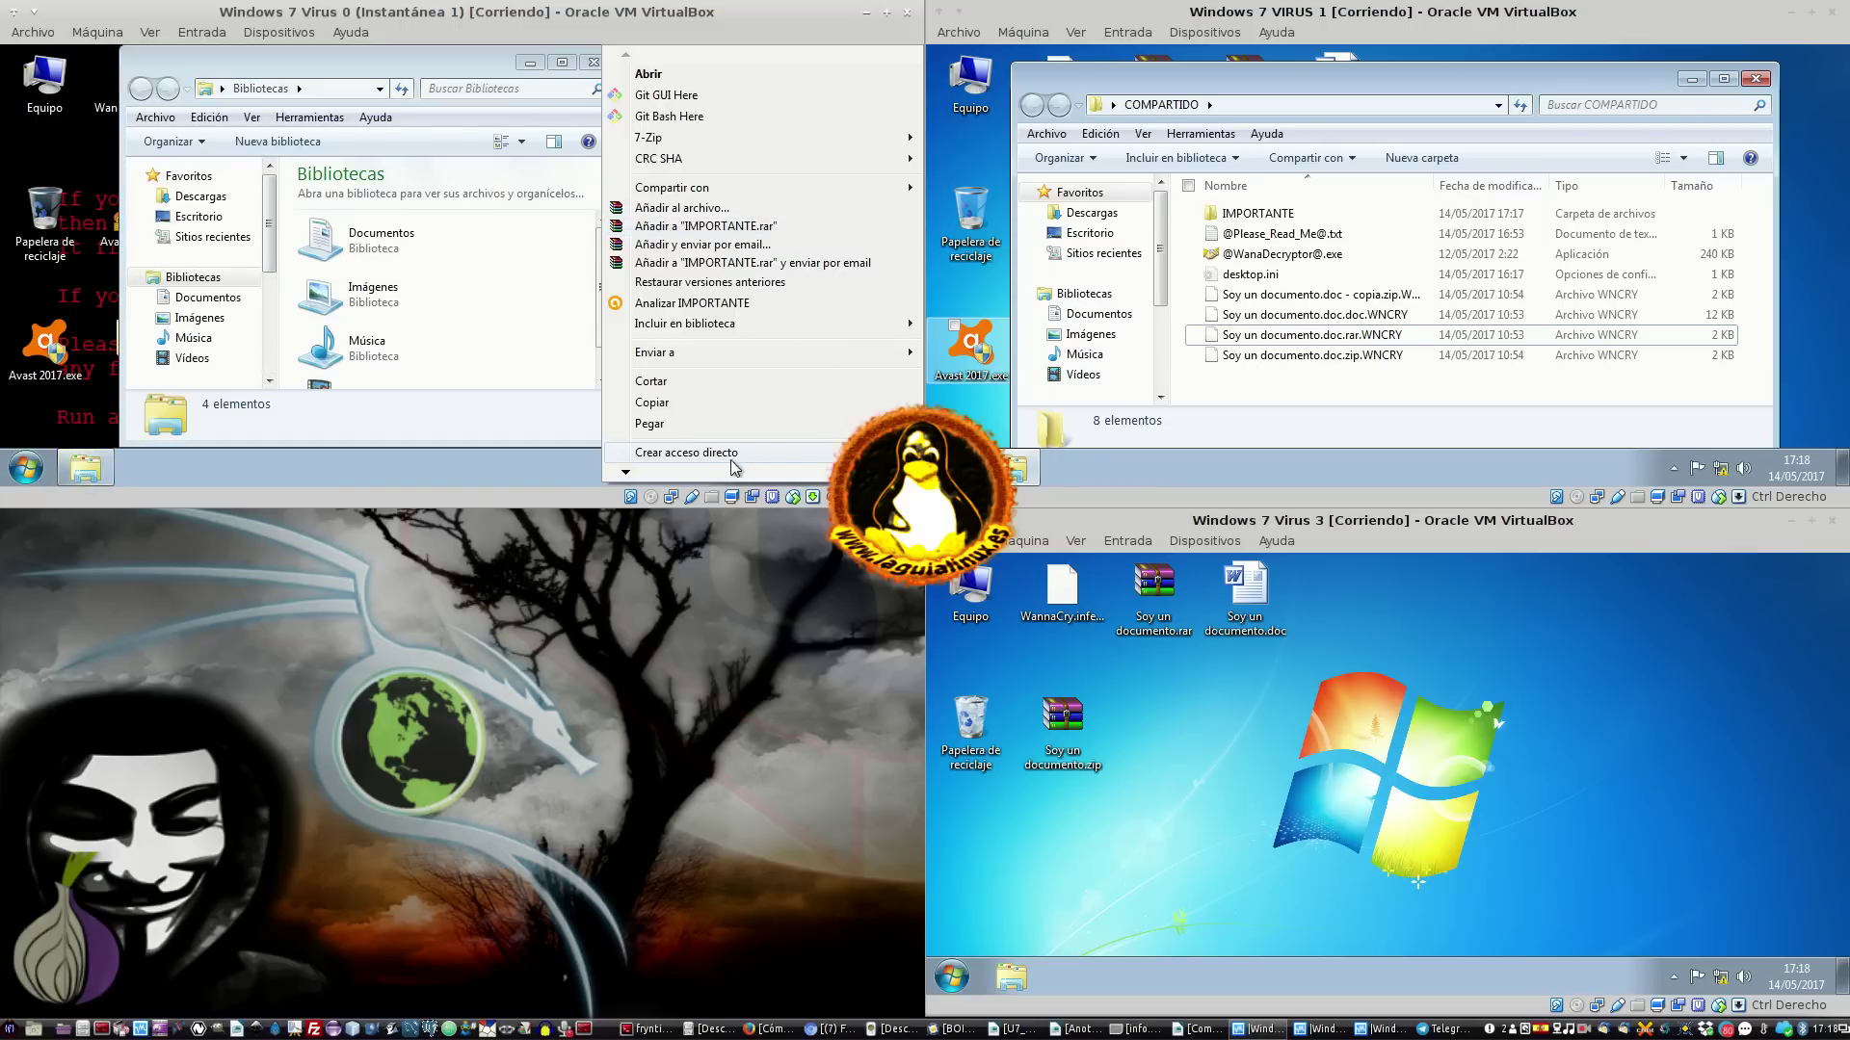
mouse_move(626, 473)
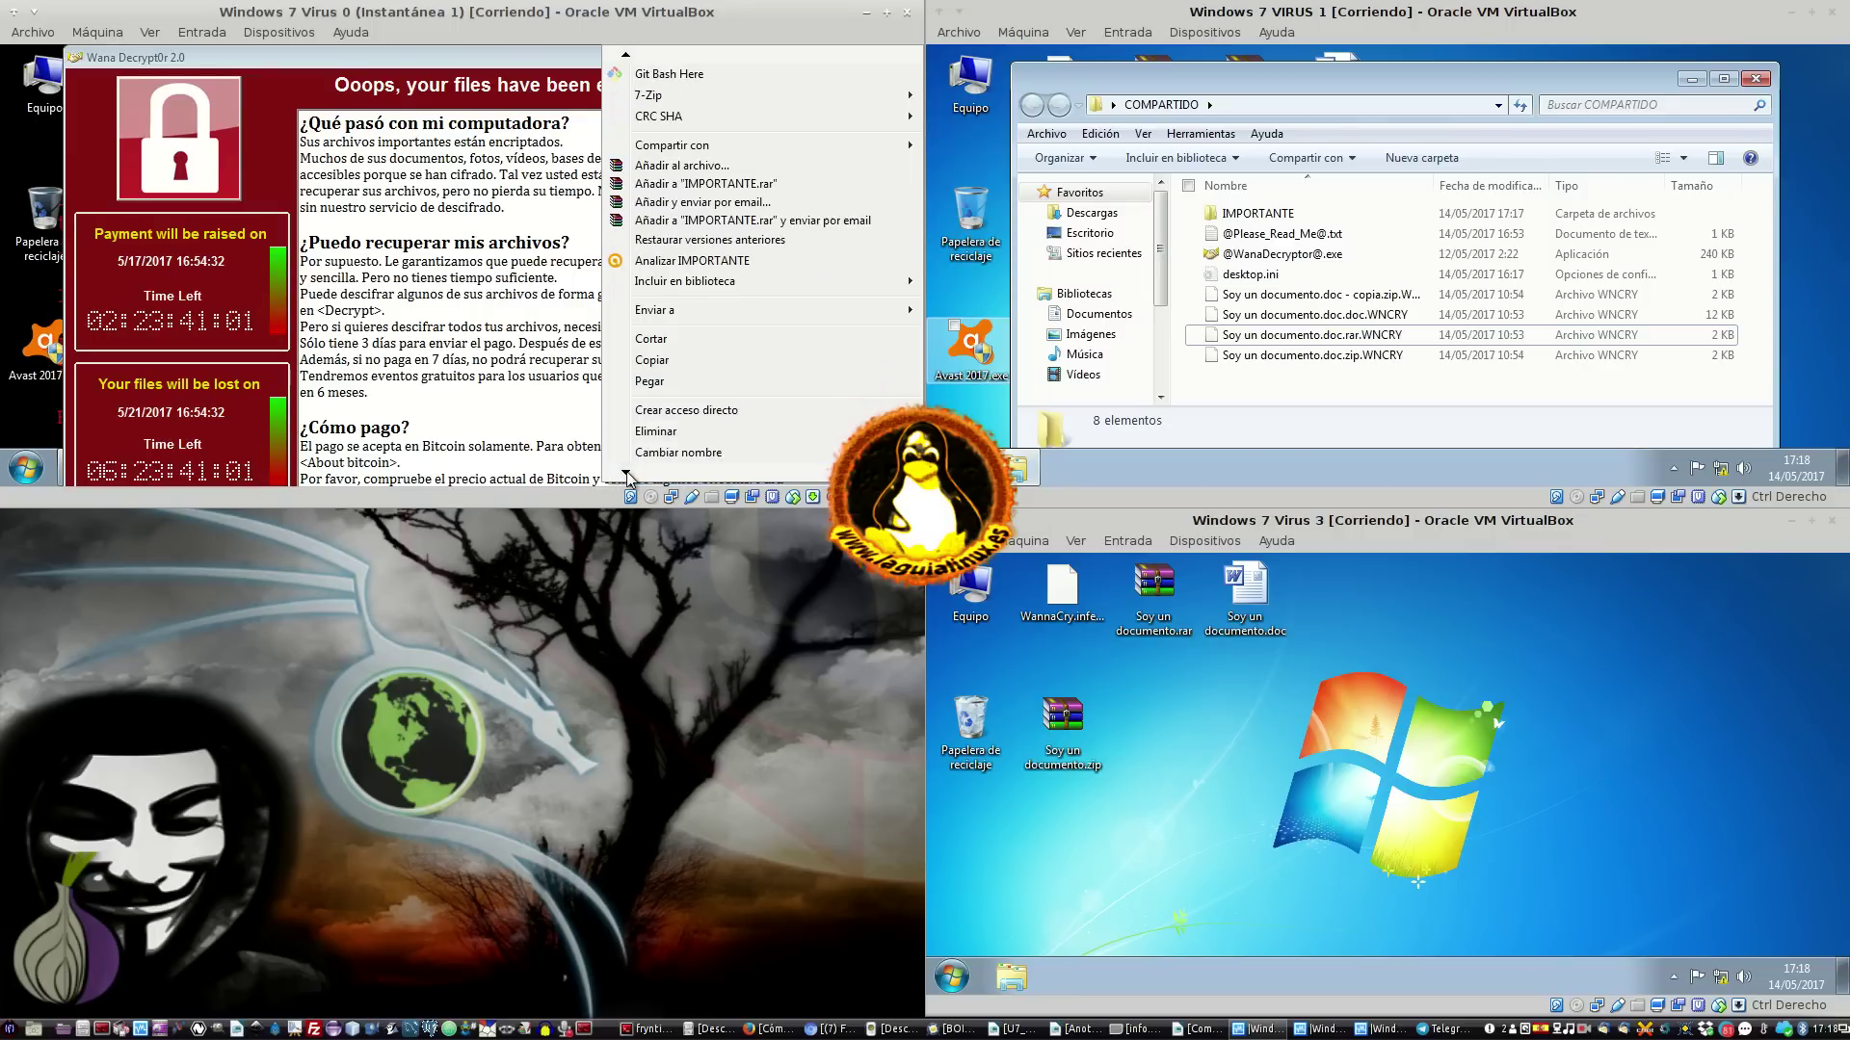
left_click(655, 395)
left_click(538, 334)
left_click(828, 57)
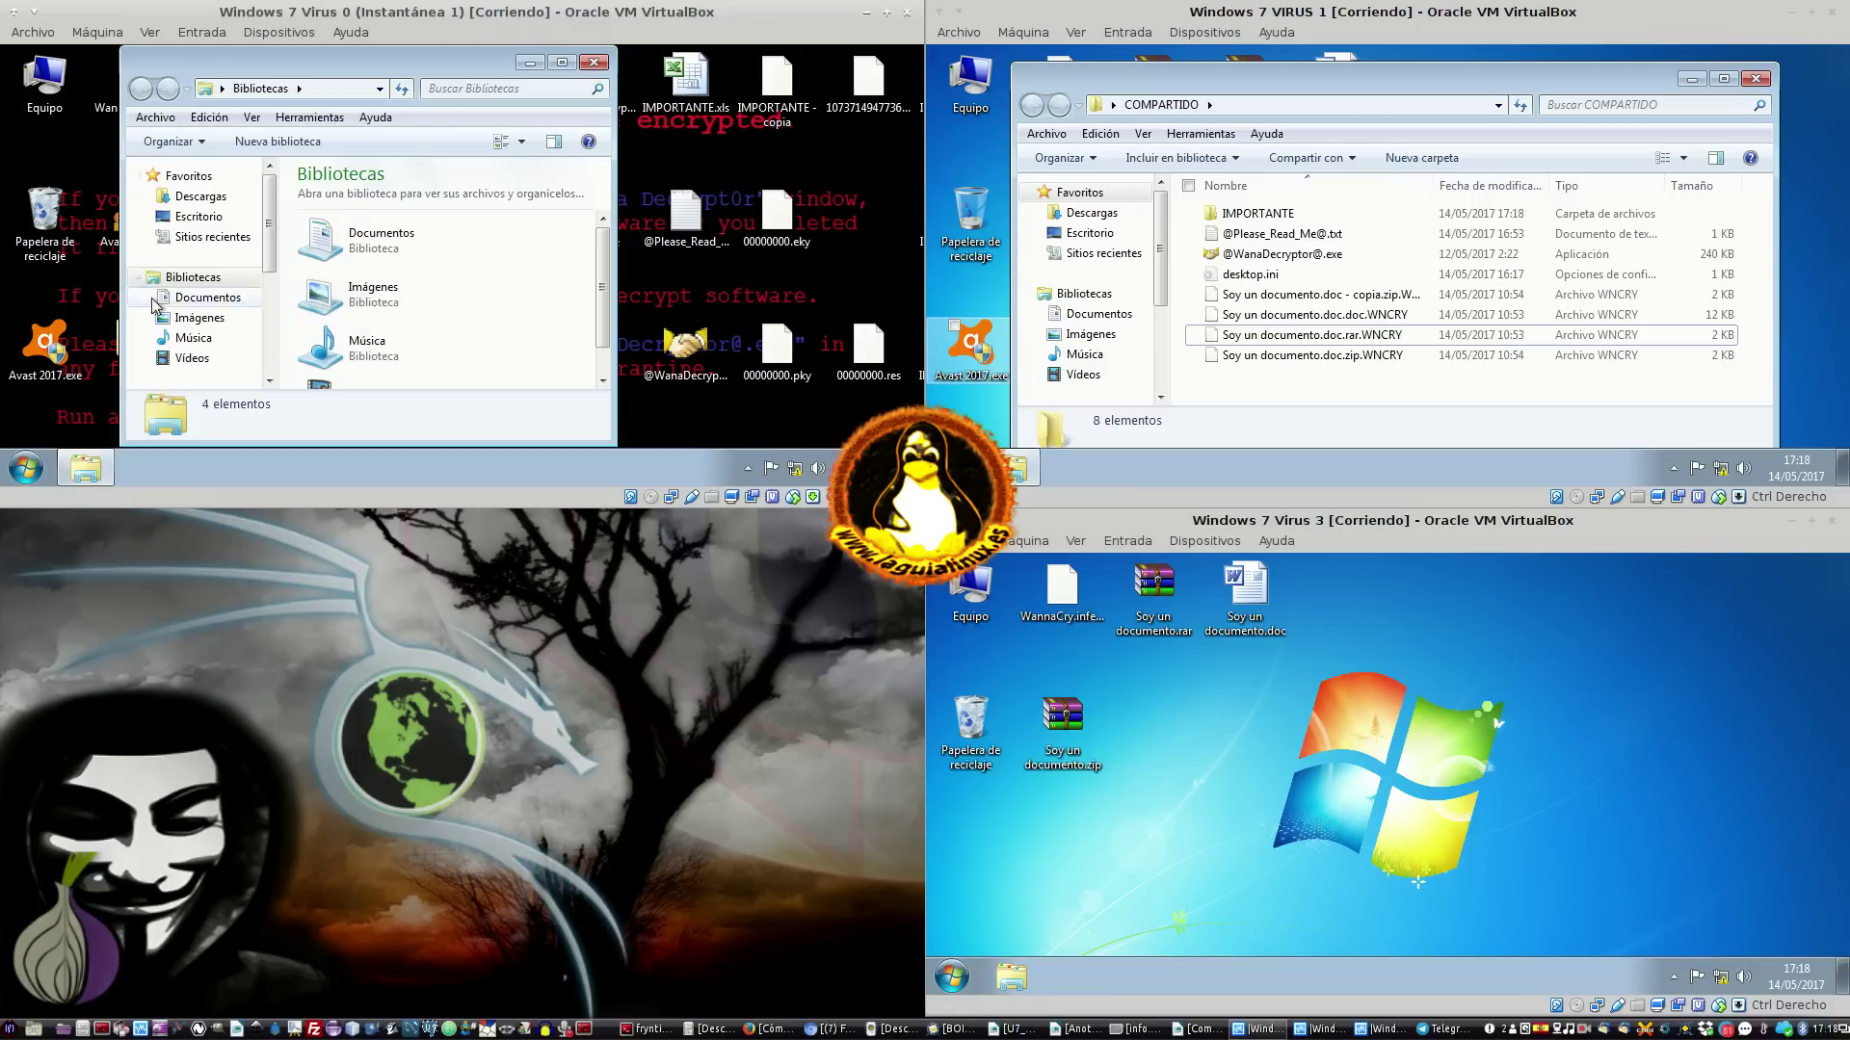
Browse the Imágenes library and the local C: drive in Virus 0
left_click(199, 317)
scroll(207, 333, "down", 2)
scroll(207, 333, "down", 2)
left_click(225, 250)
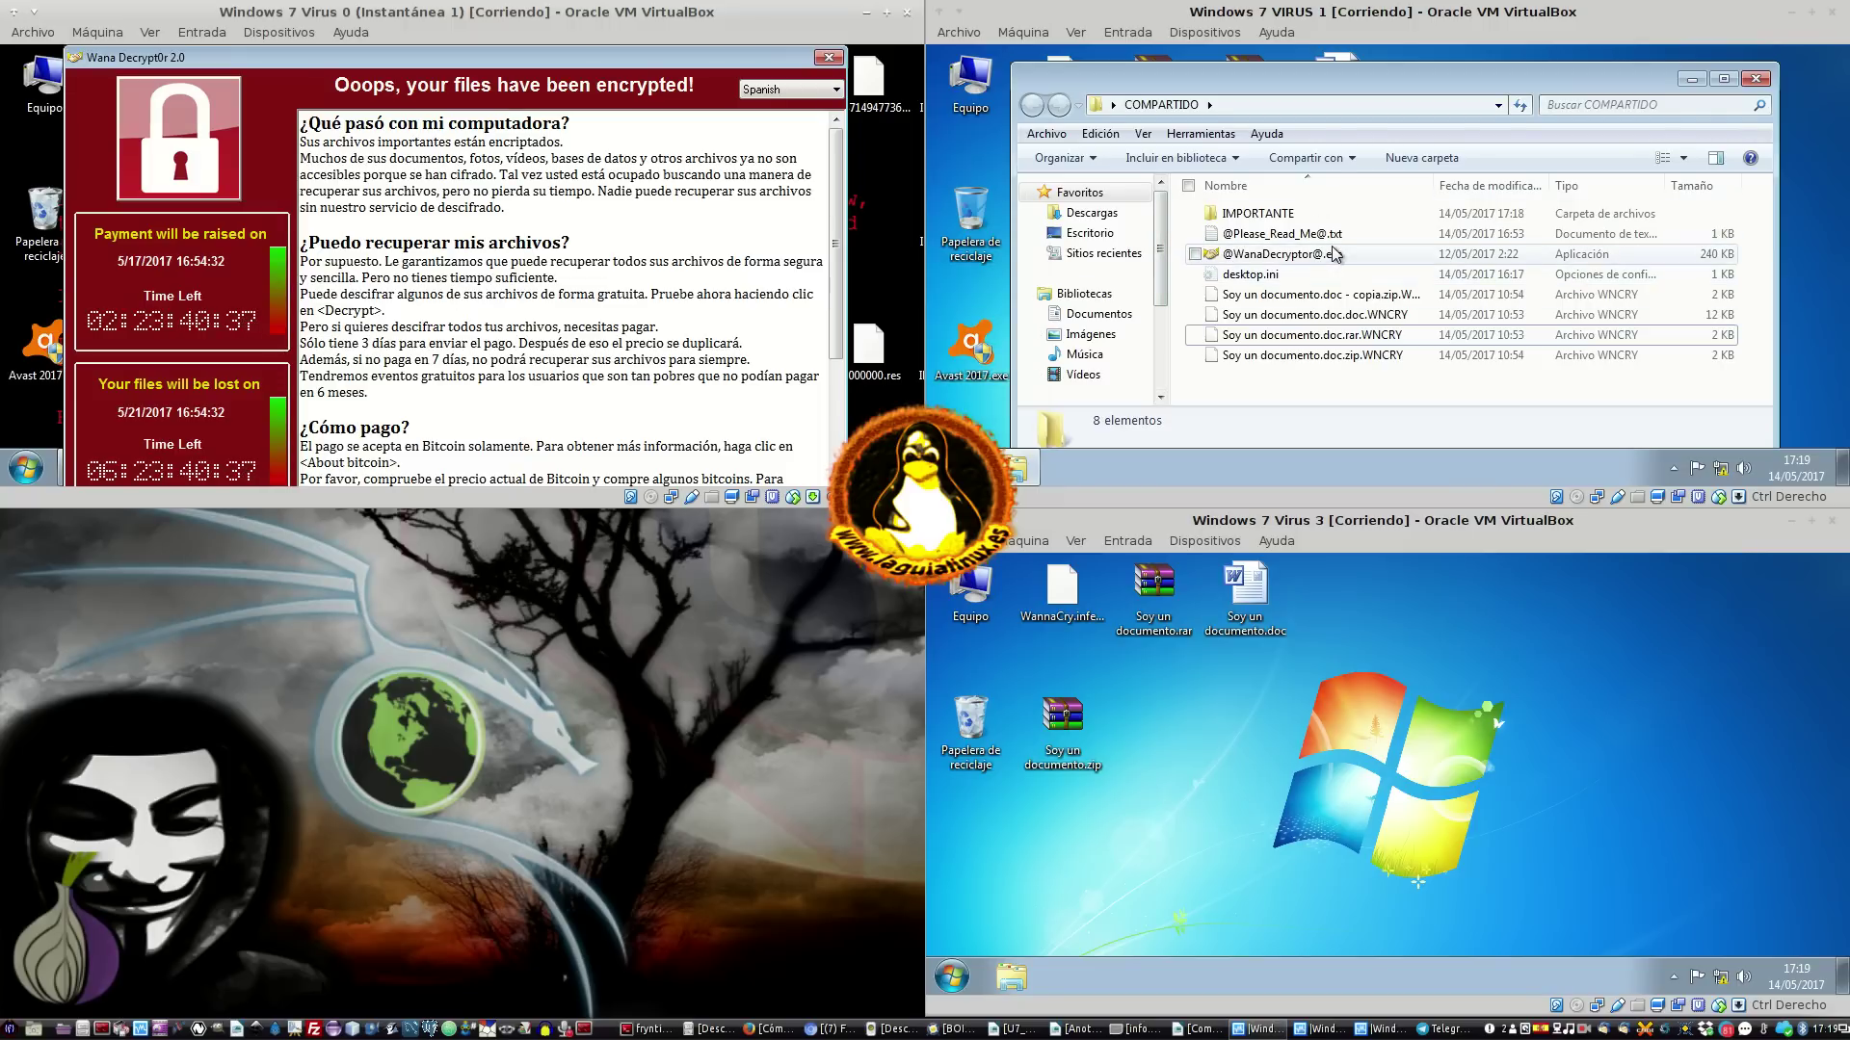
left_click(1767, 81)
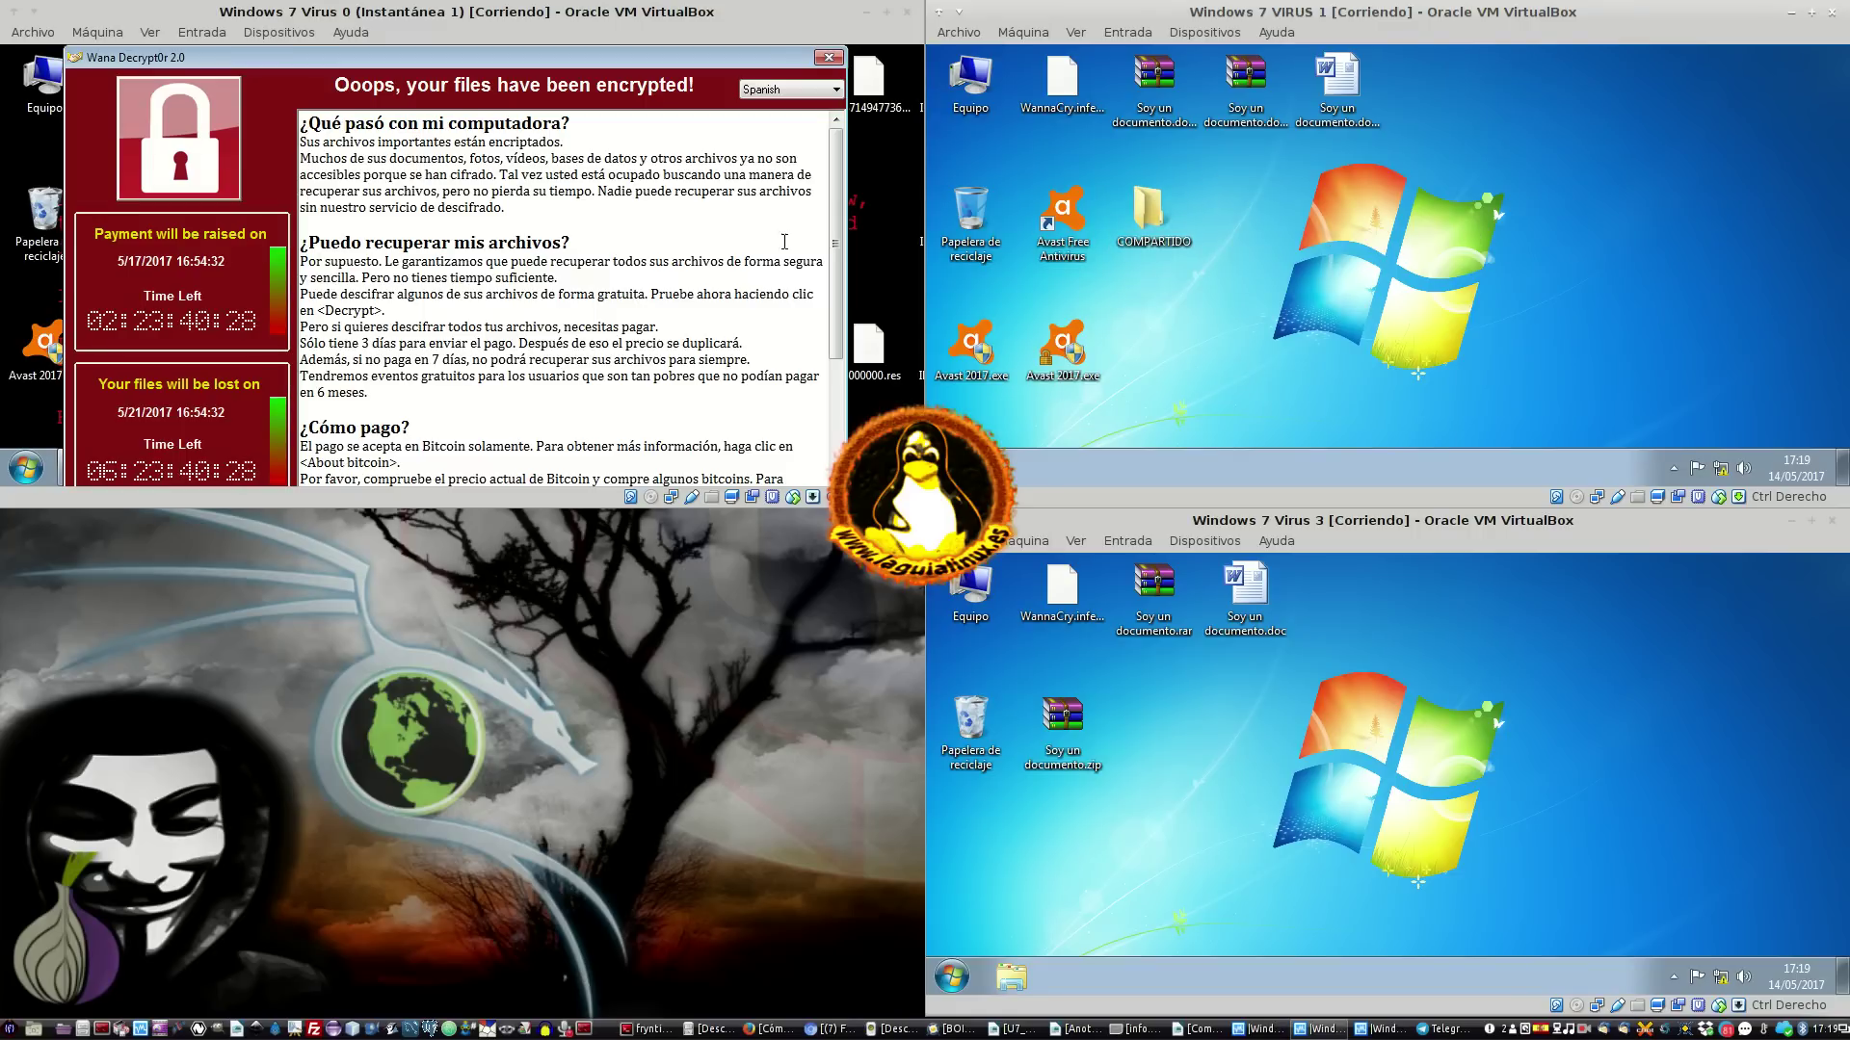
double_click(1152, 214)
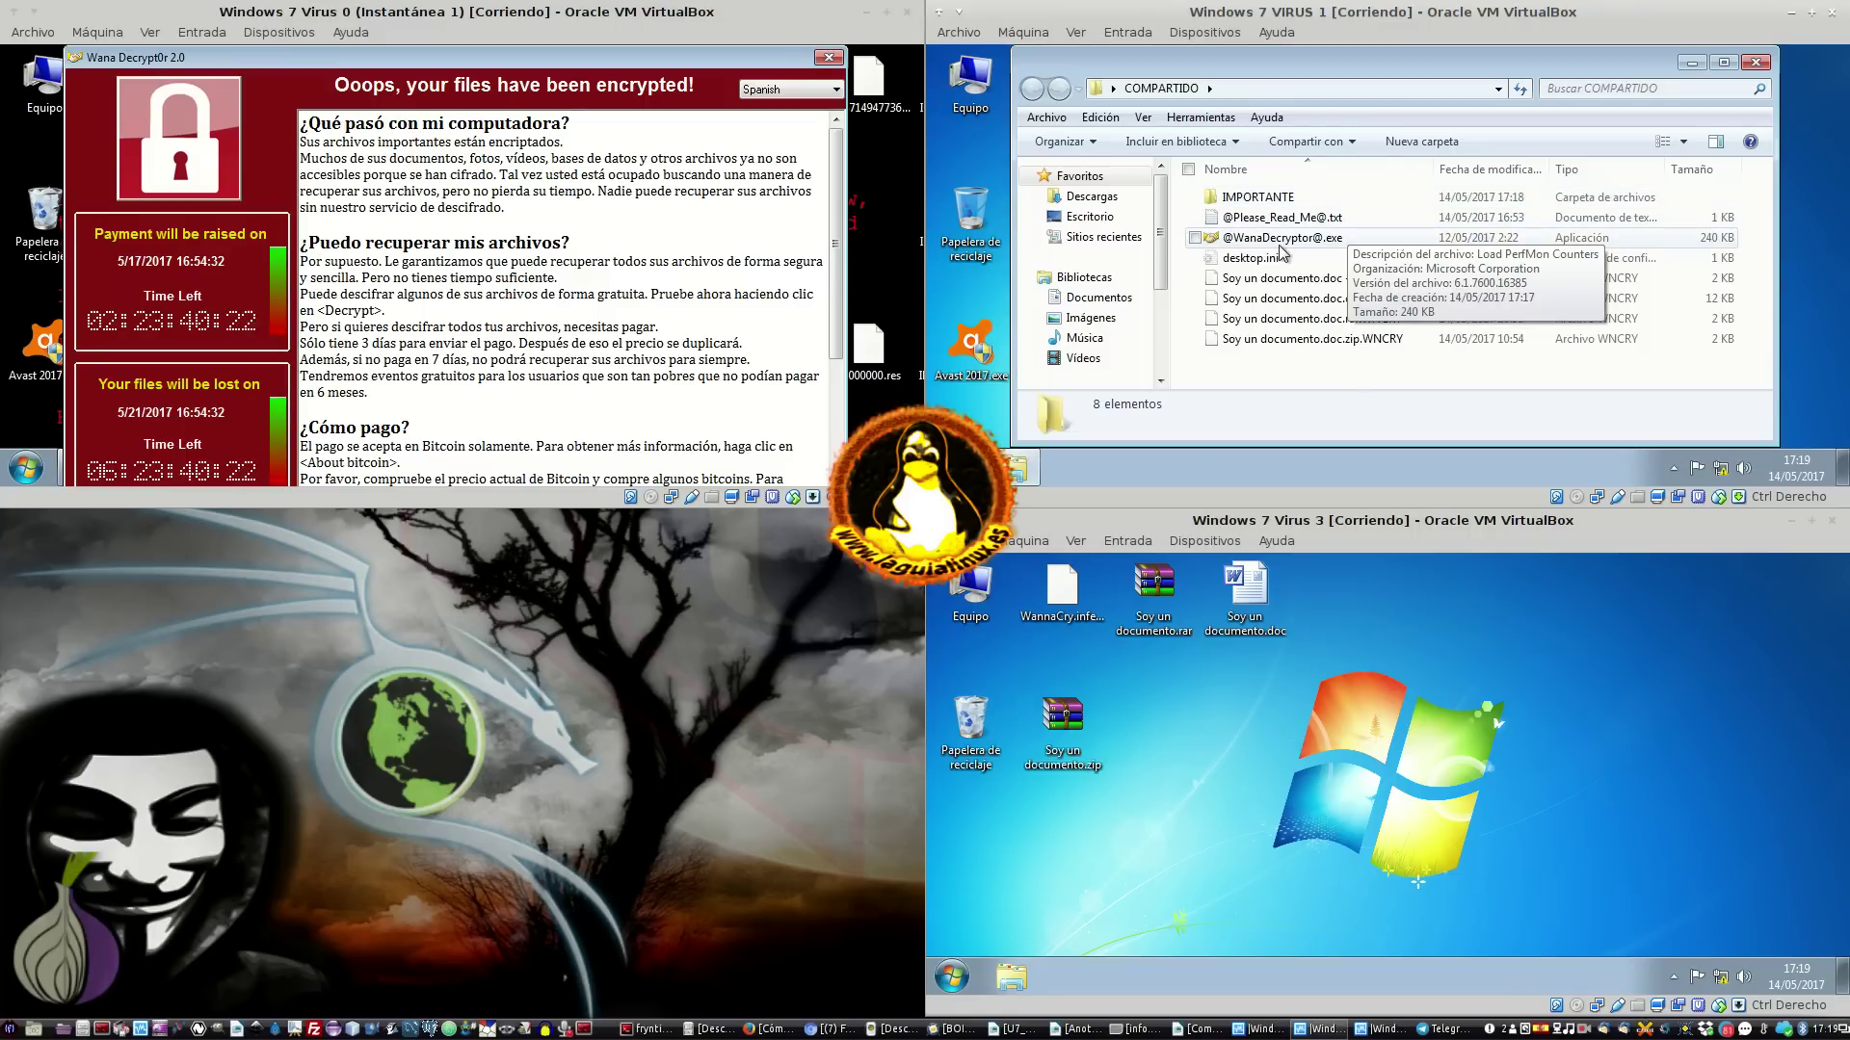
left_click(1286, 238)
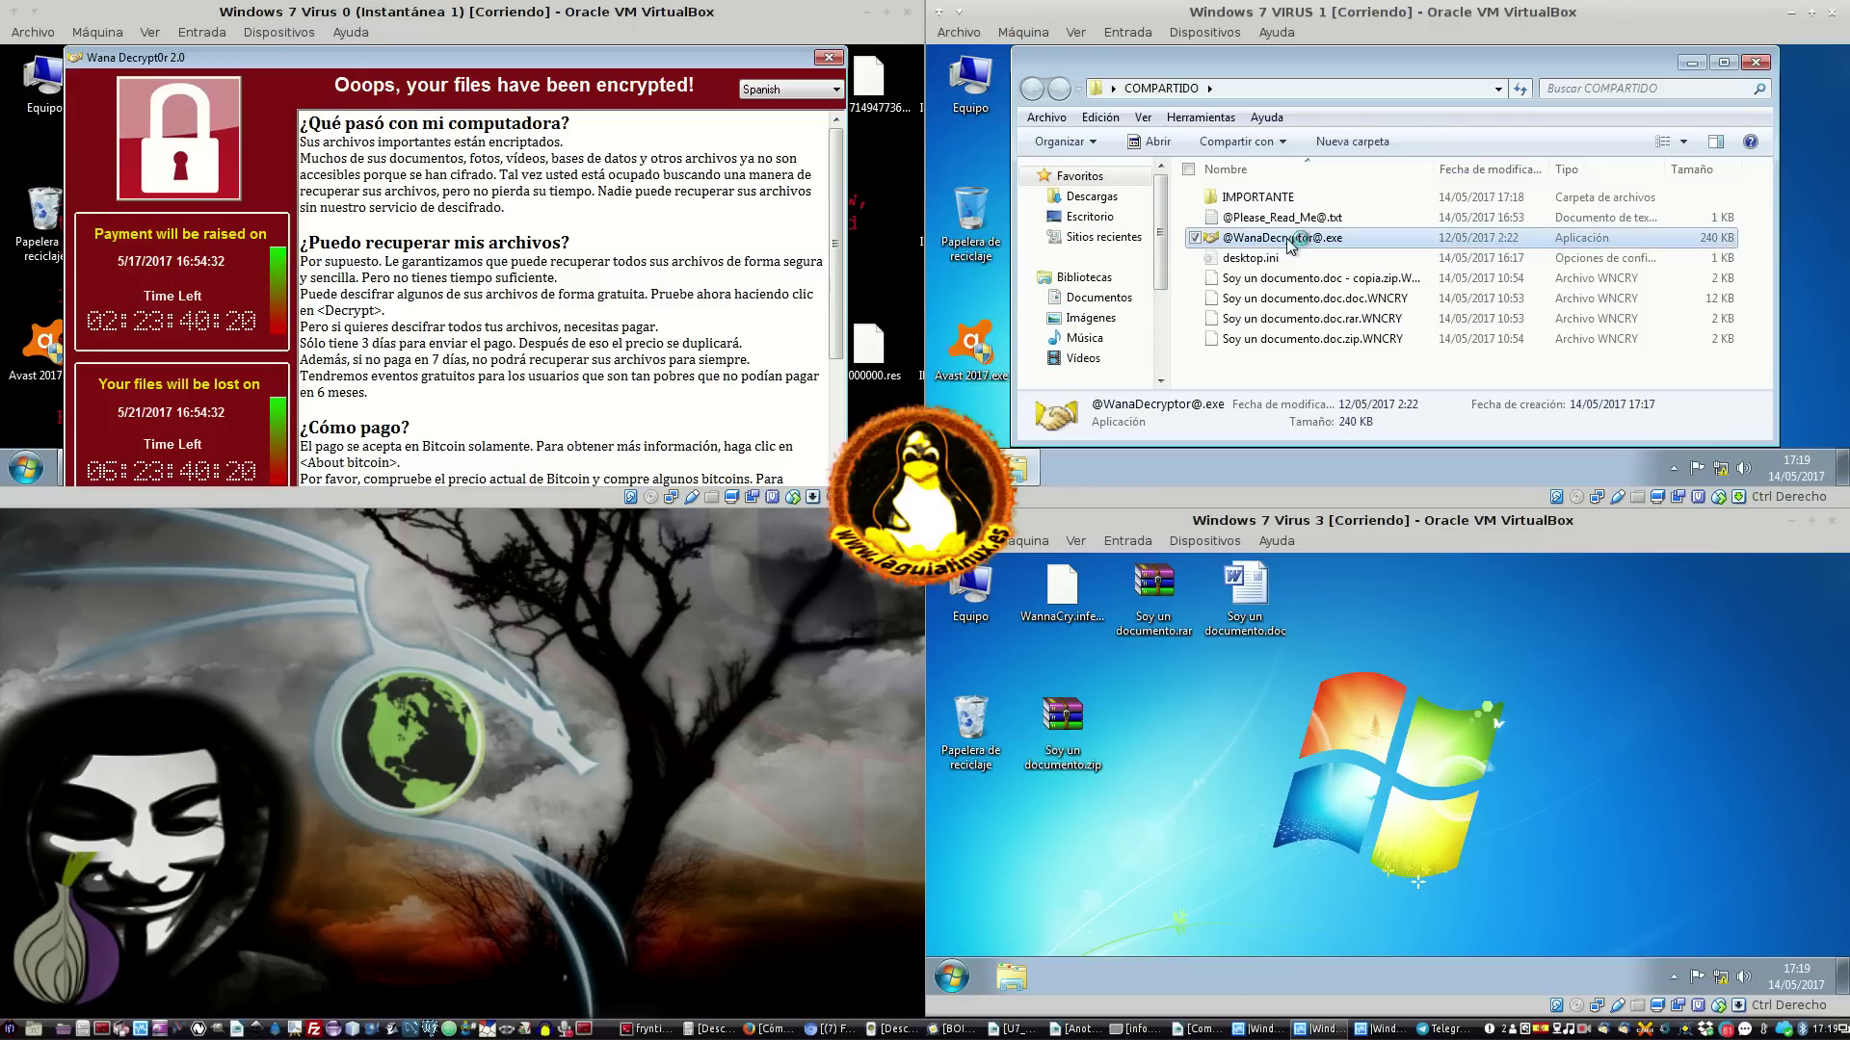
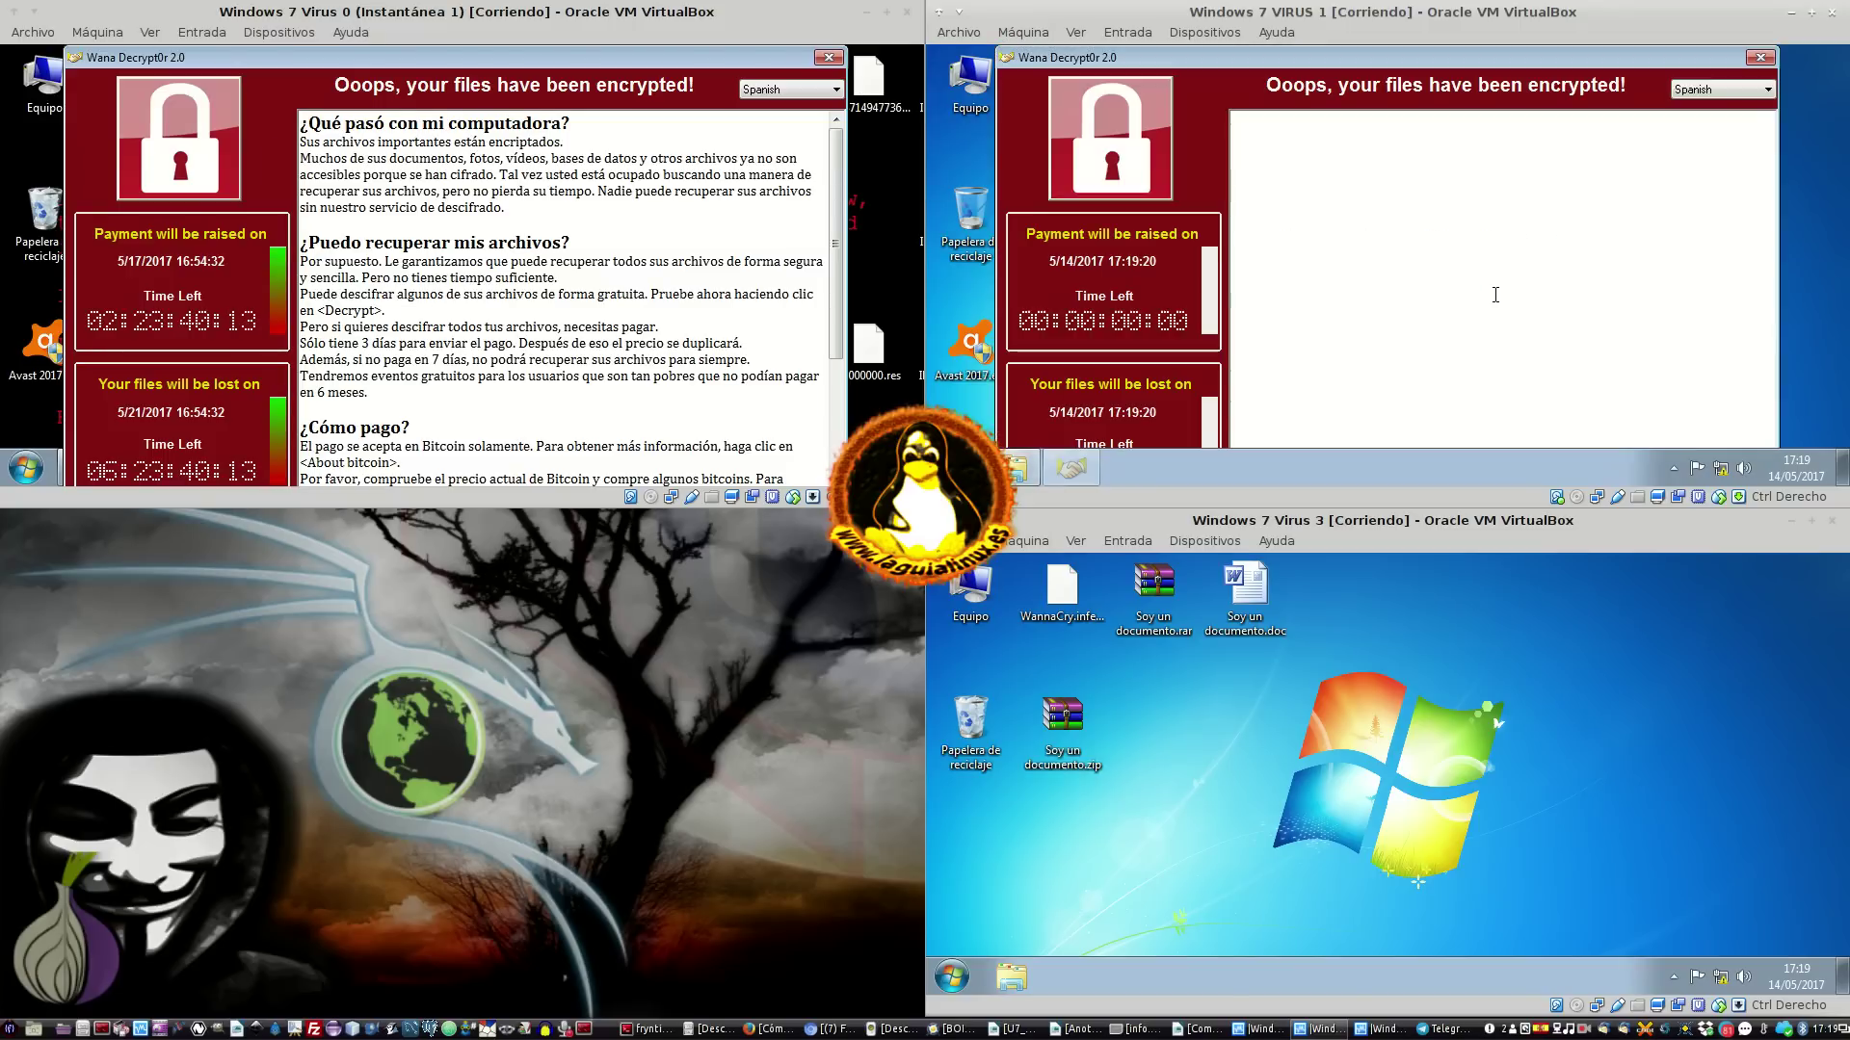
Close the Wana Decrypt0r ransom window in Virus 1 and restore the COMPARTIDO Explorer window
left_click(1760, 58)
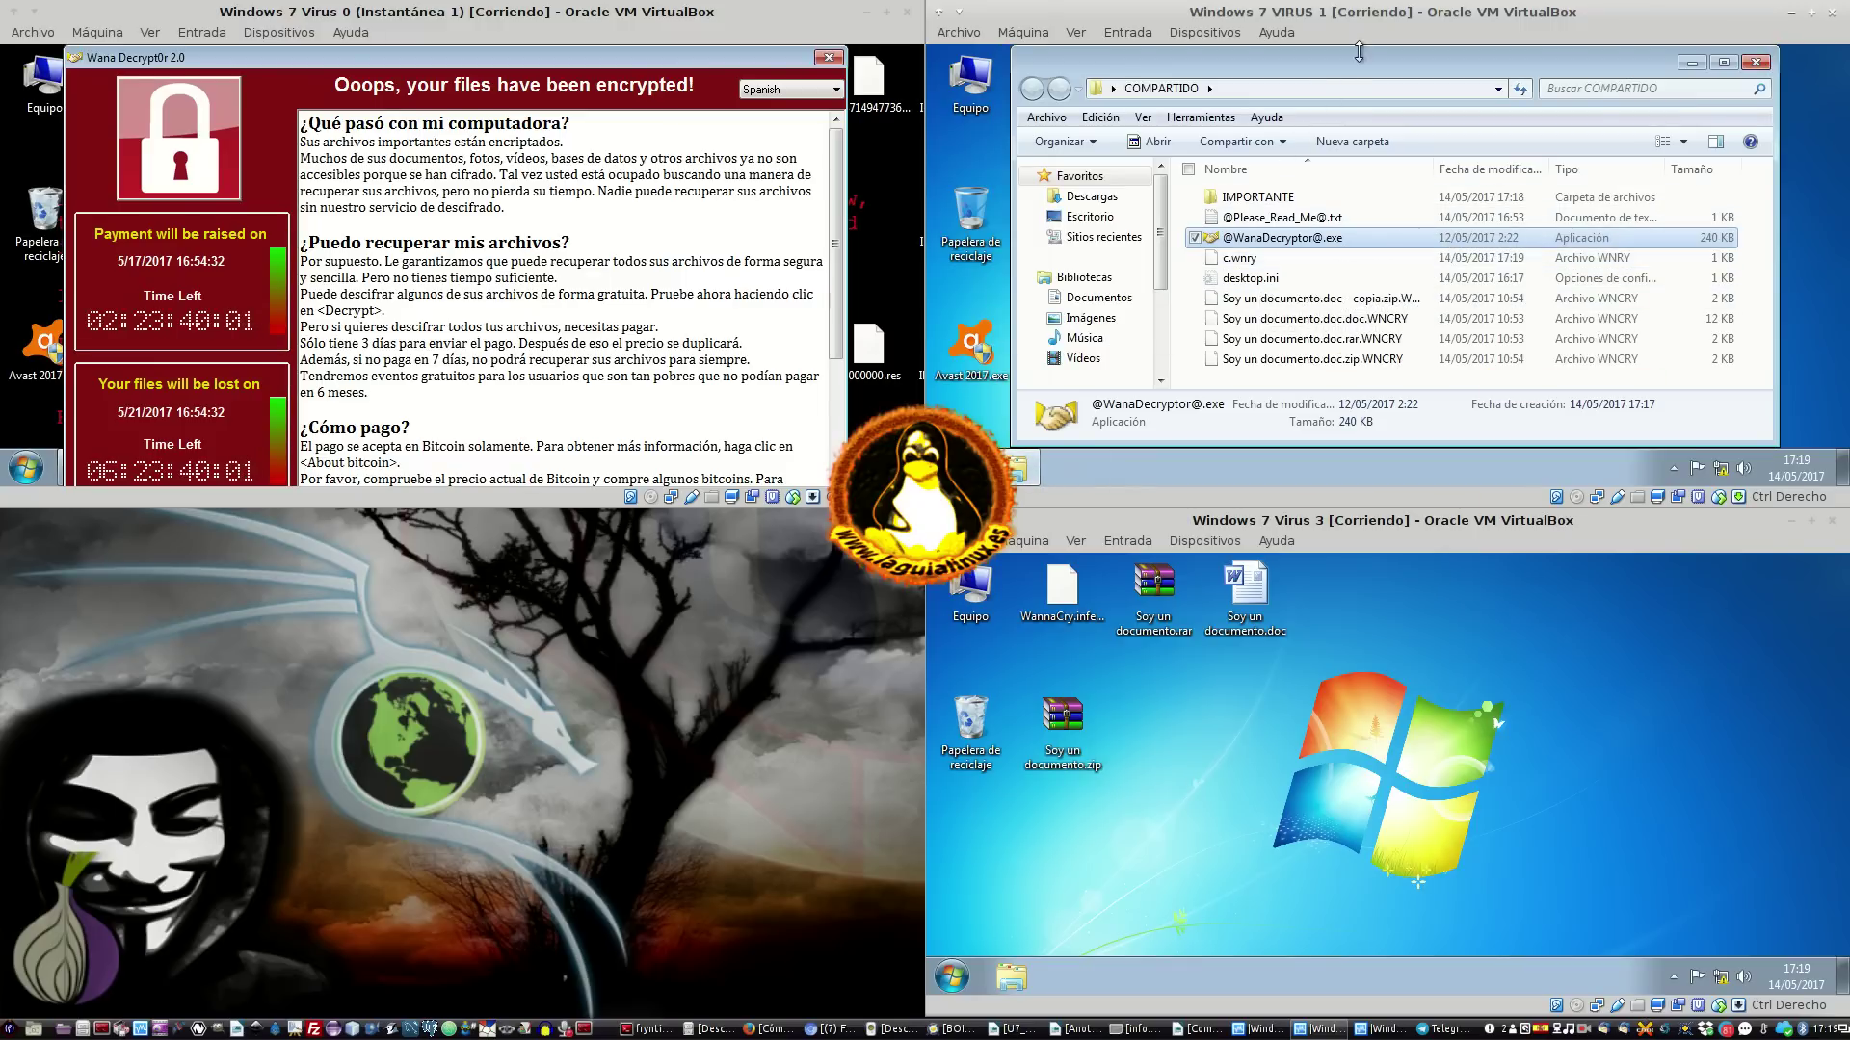
mouse_move(1519, 53)
left_mouse_down()
mouse_move(1488, 464)
mouse_move(1432, 60)
mouse_move(1503, 47)
left_mouse_up()
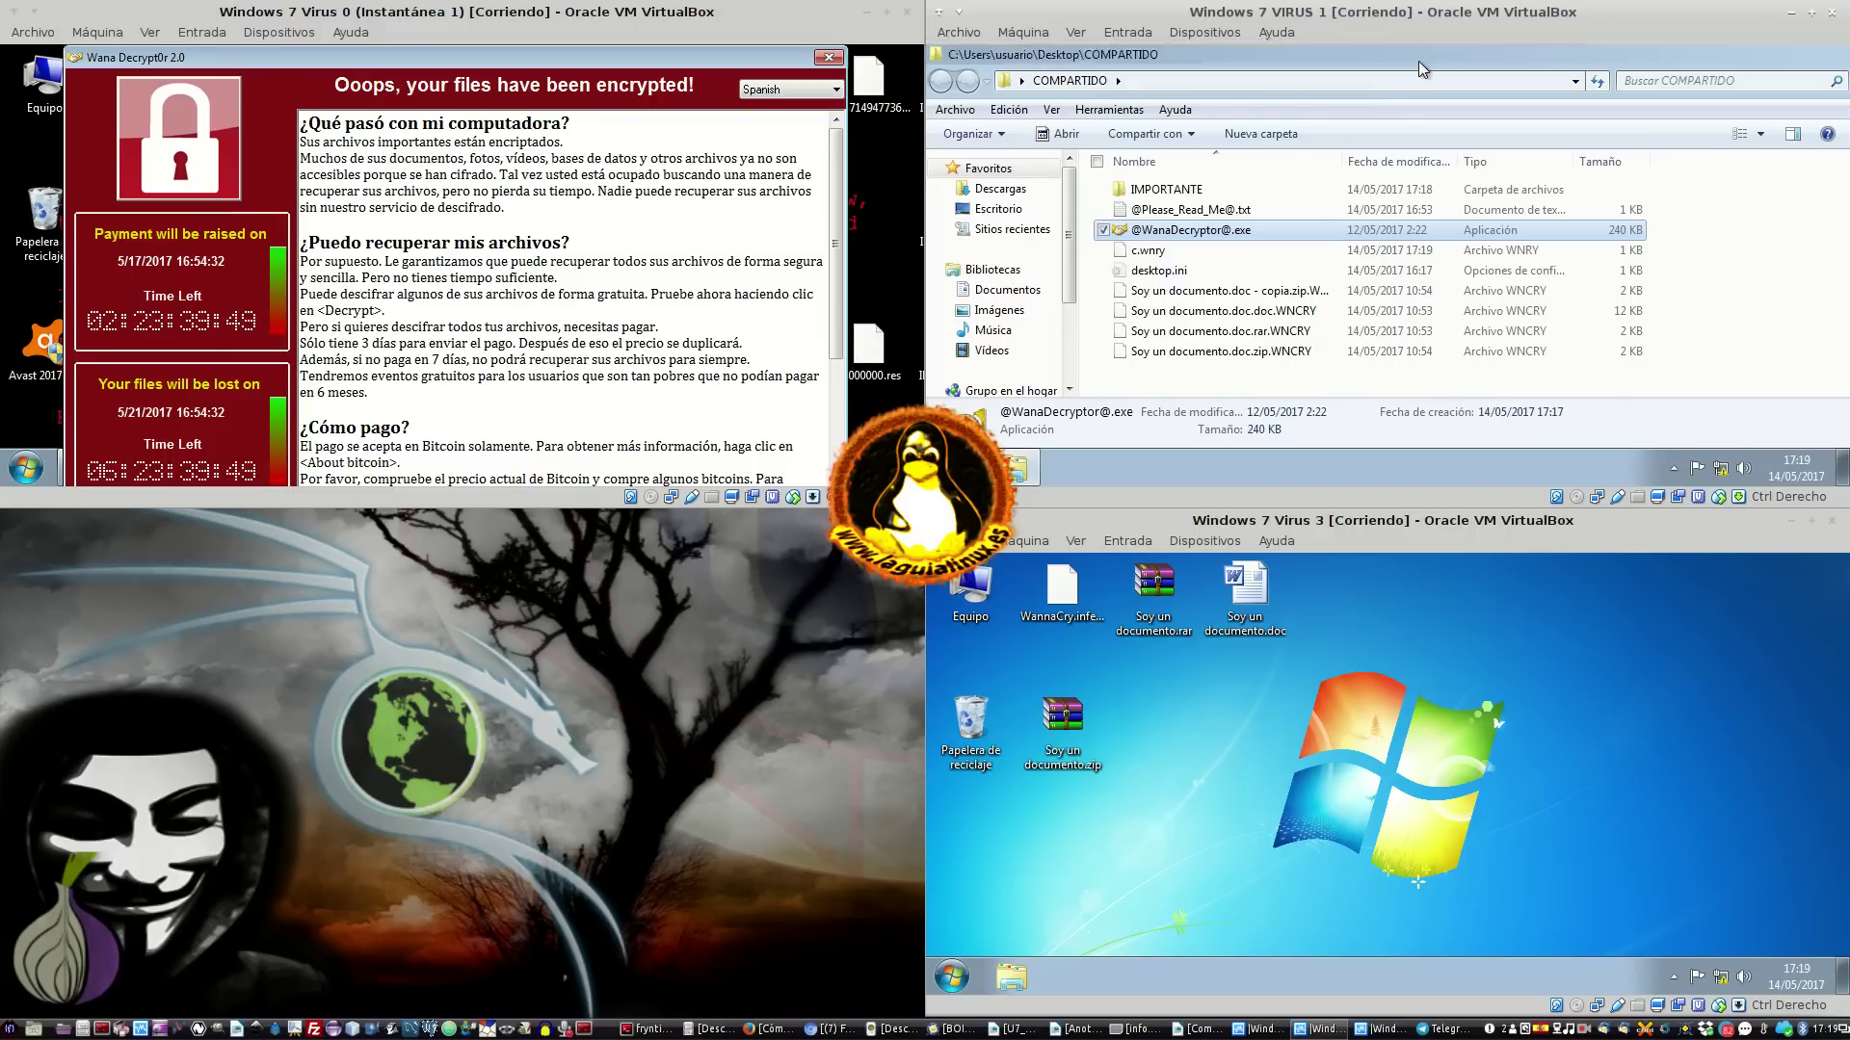
double_click(1417, 62)
double_click(1273, 245)
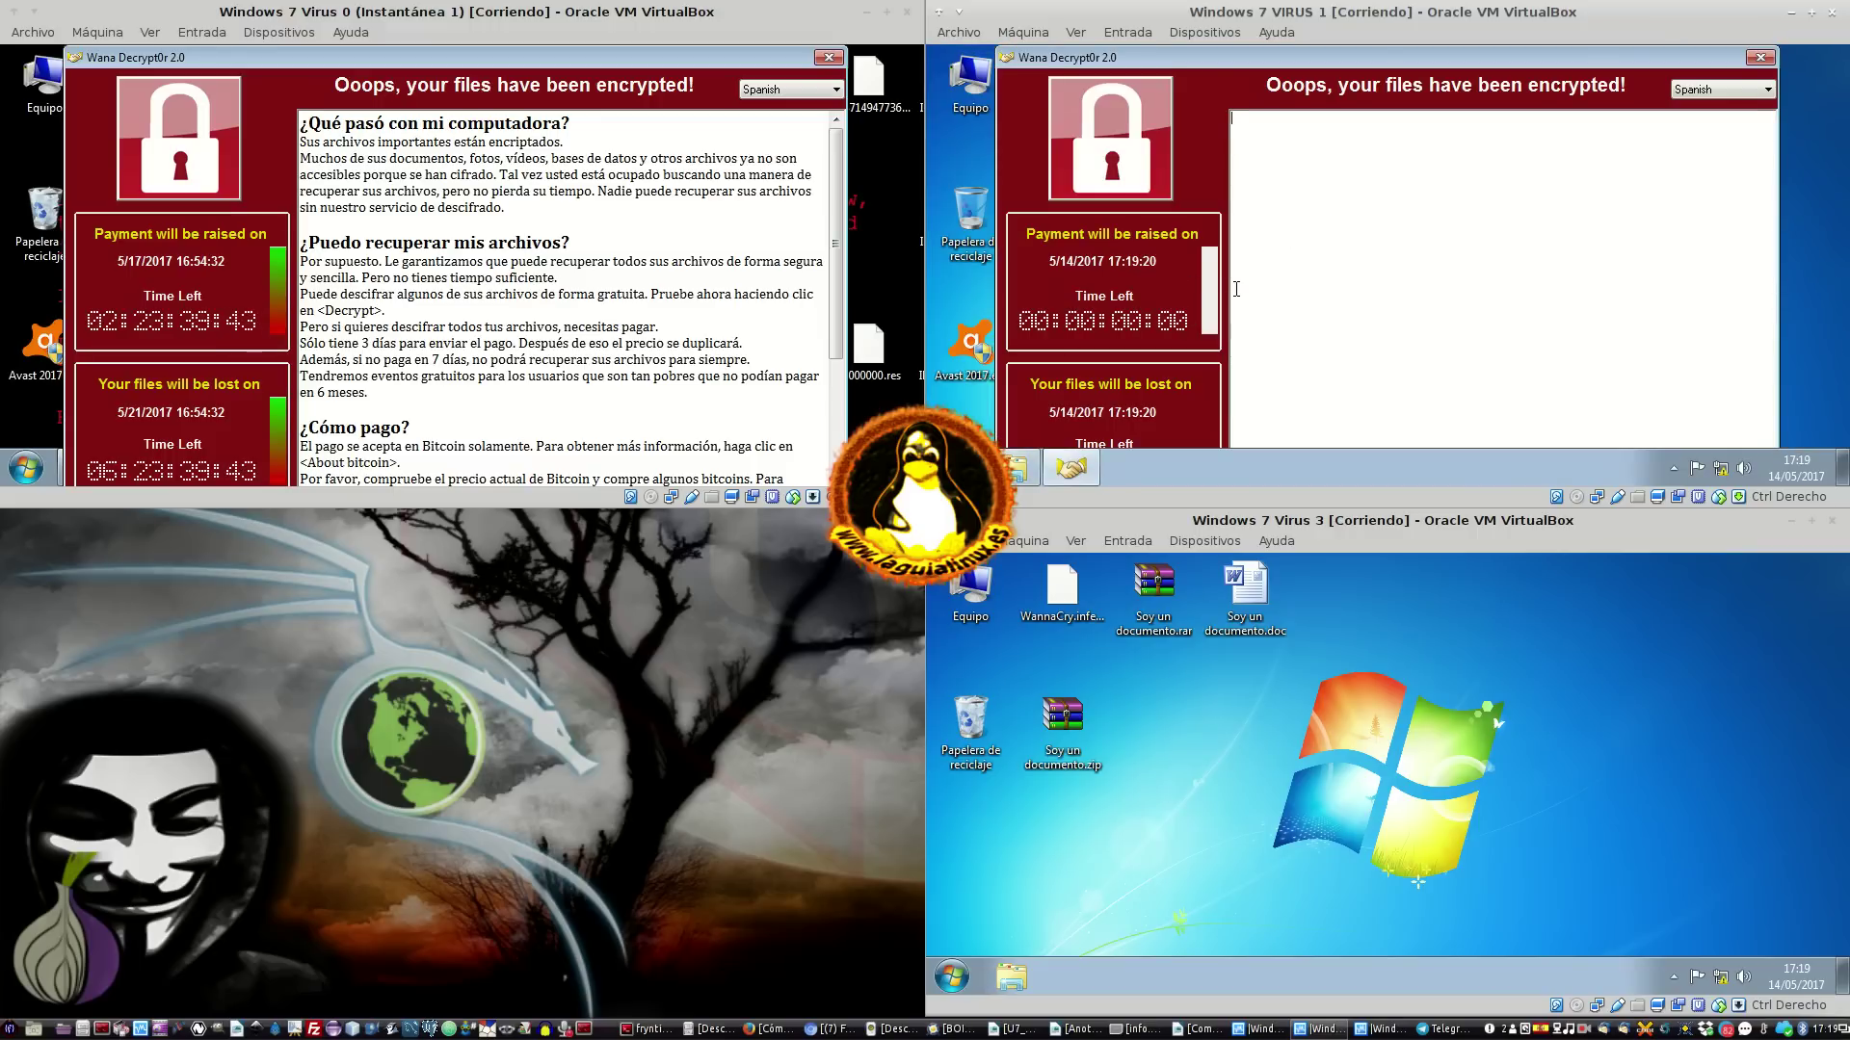
left_click(1722, 90)
left_click(1720, 89)
left_click(1760, 57)
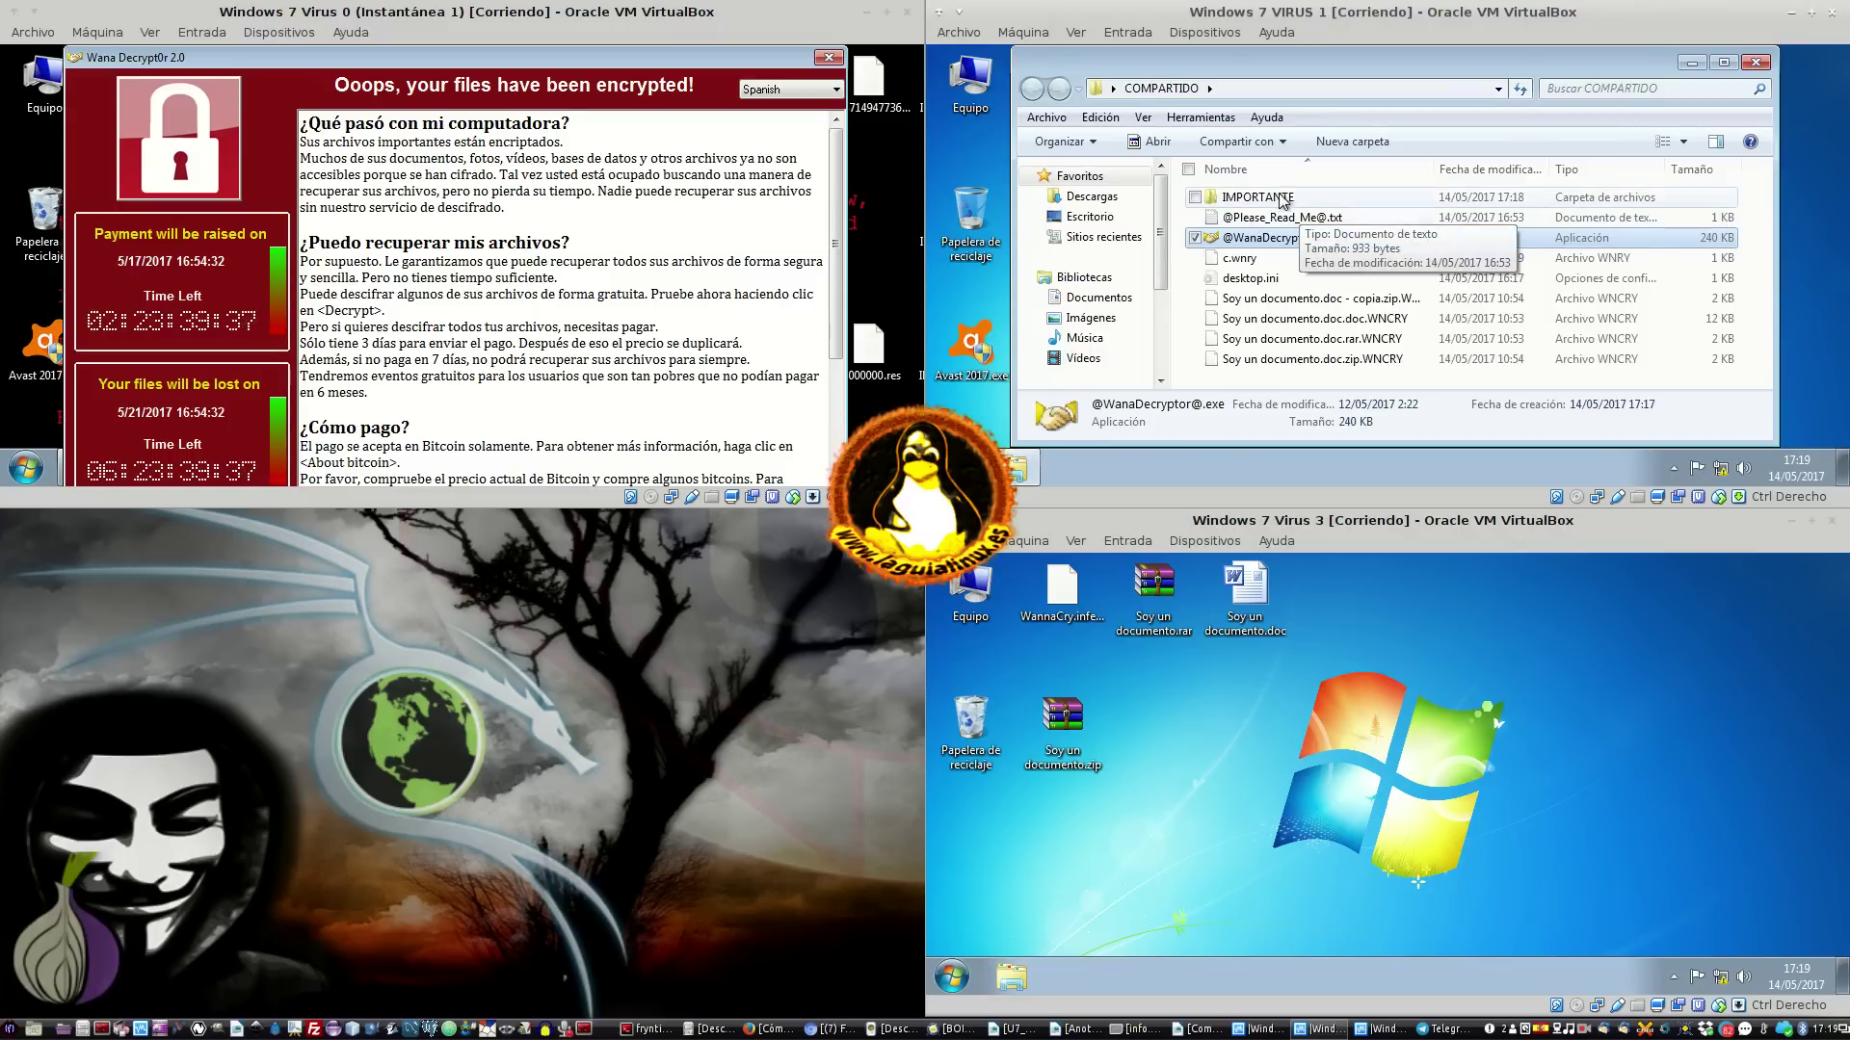
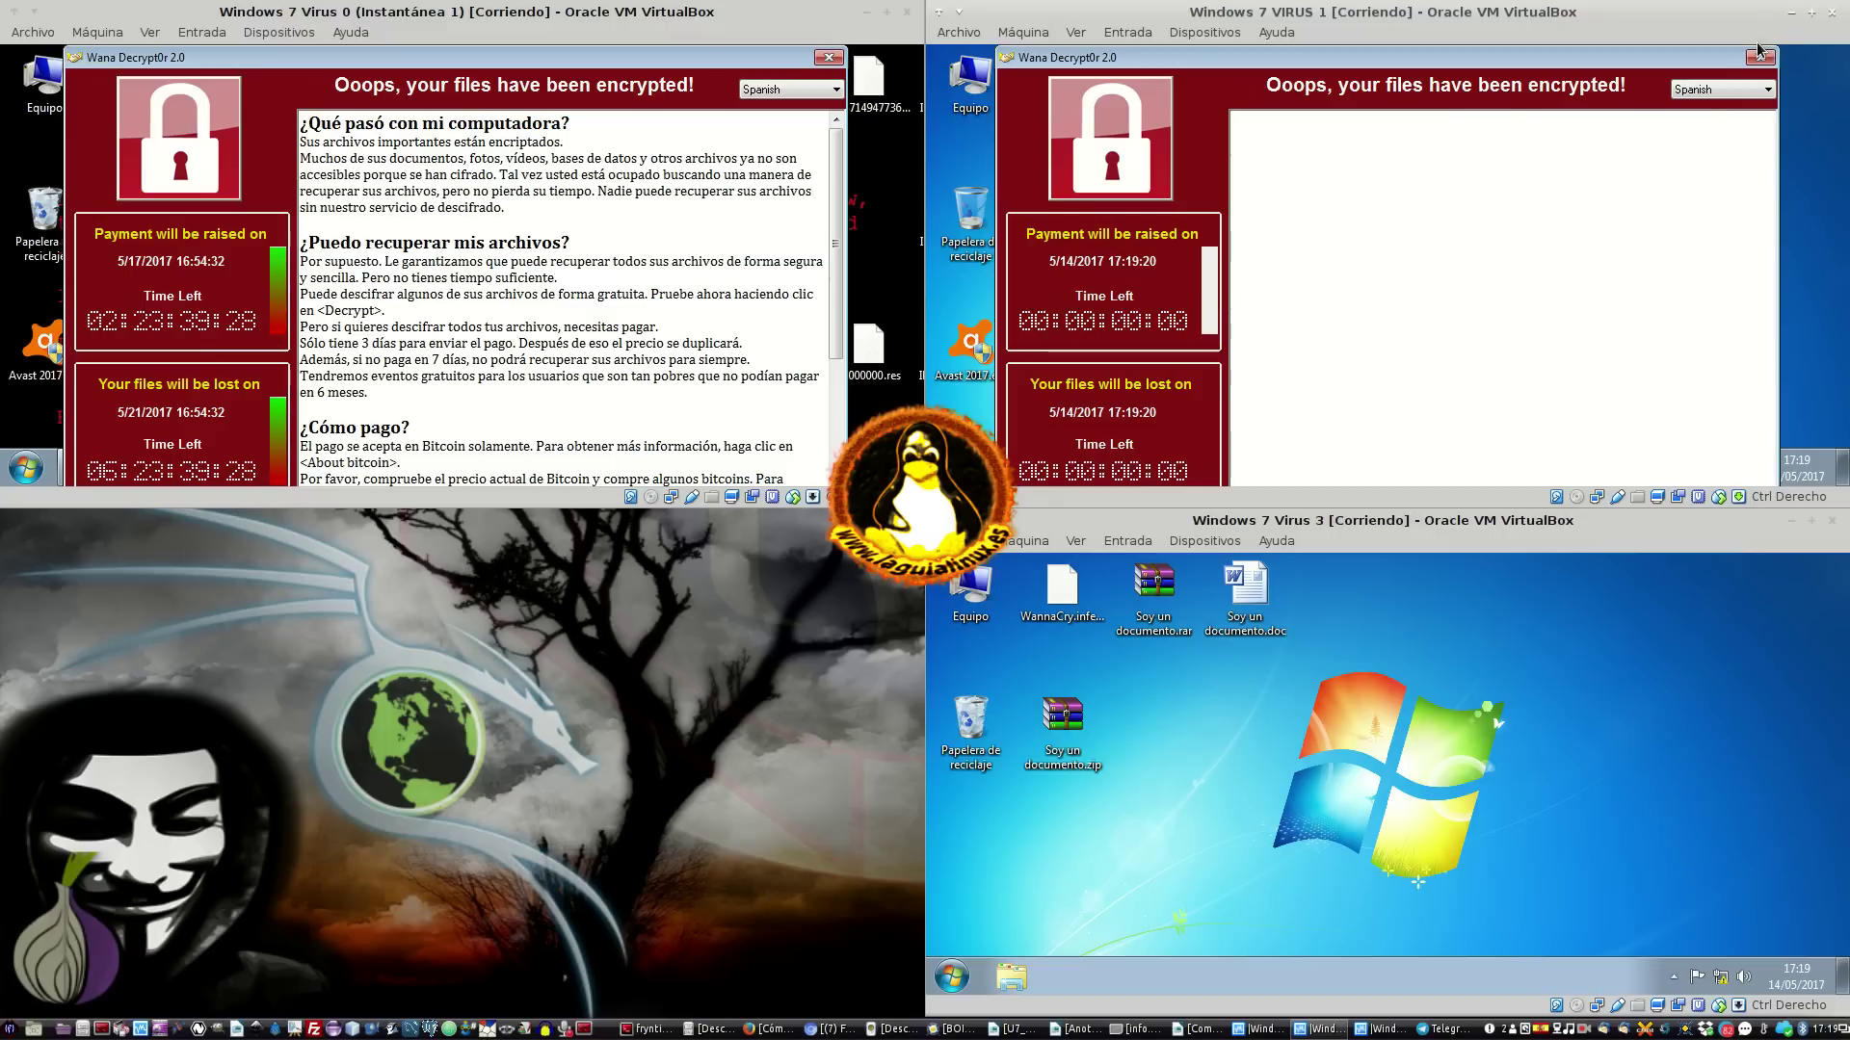
Close Virus 1's ransom note, go back to COMPARTIDO, and try opening c.wnry and desktop.ini
left_click(1758, 55)
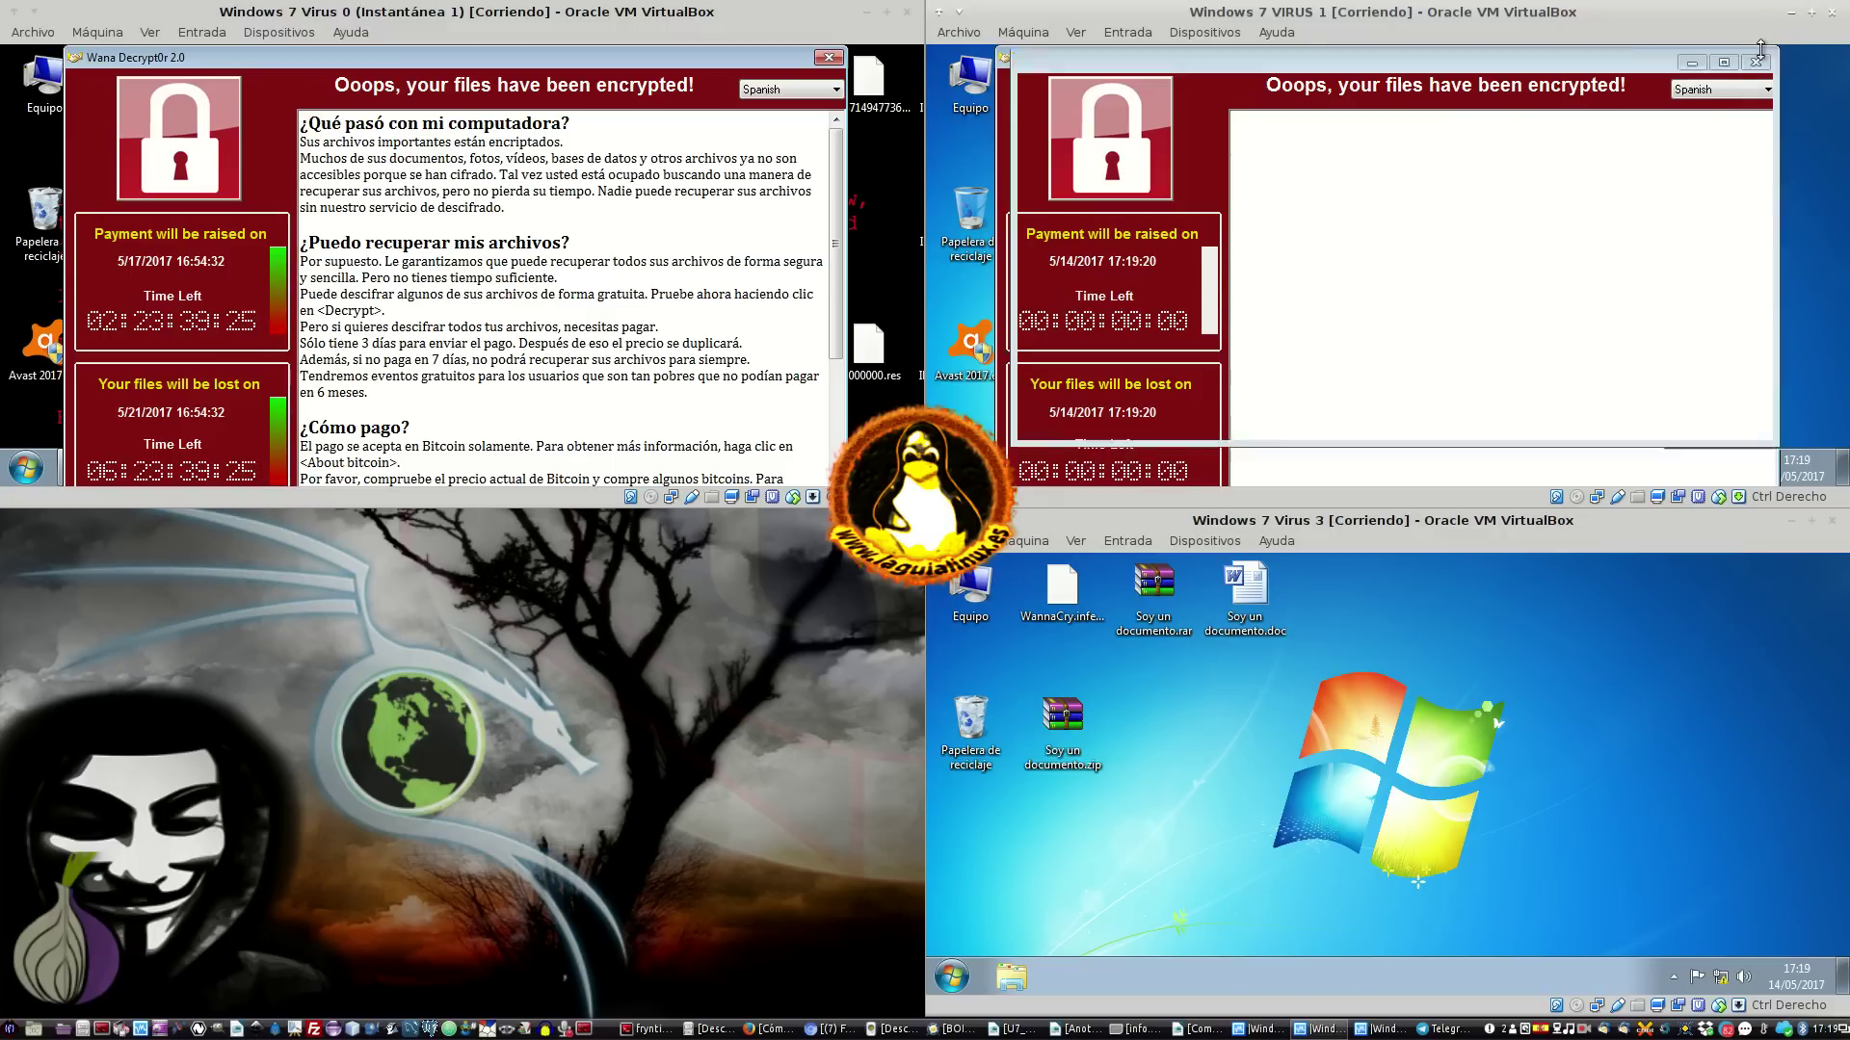
left_click(1033, 89)
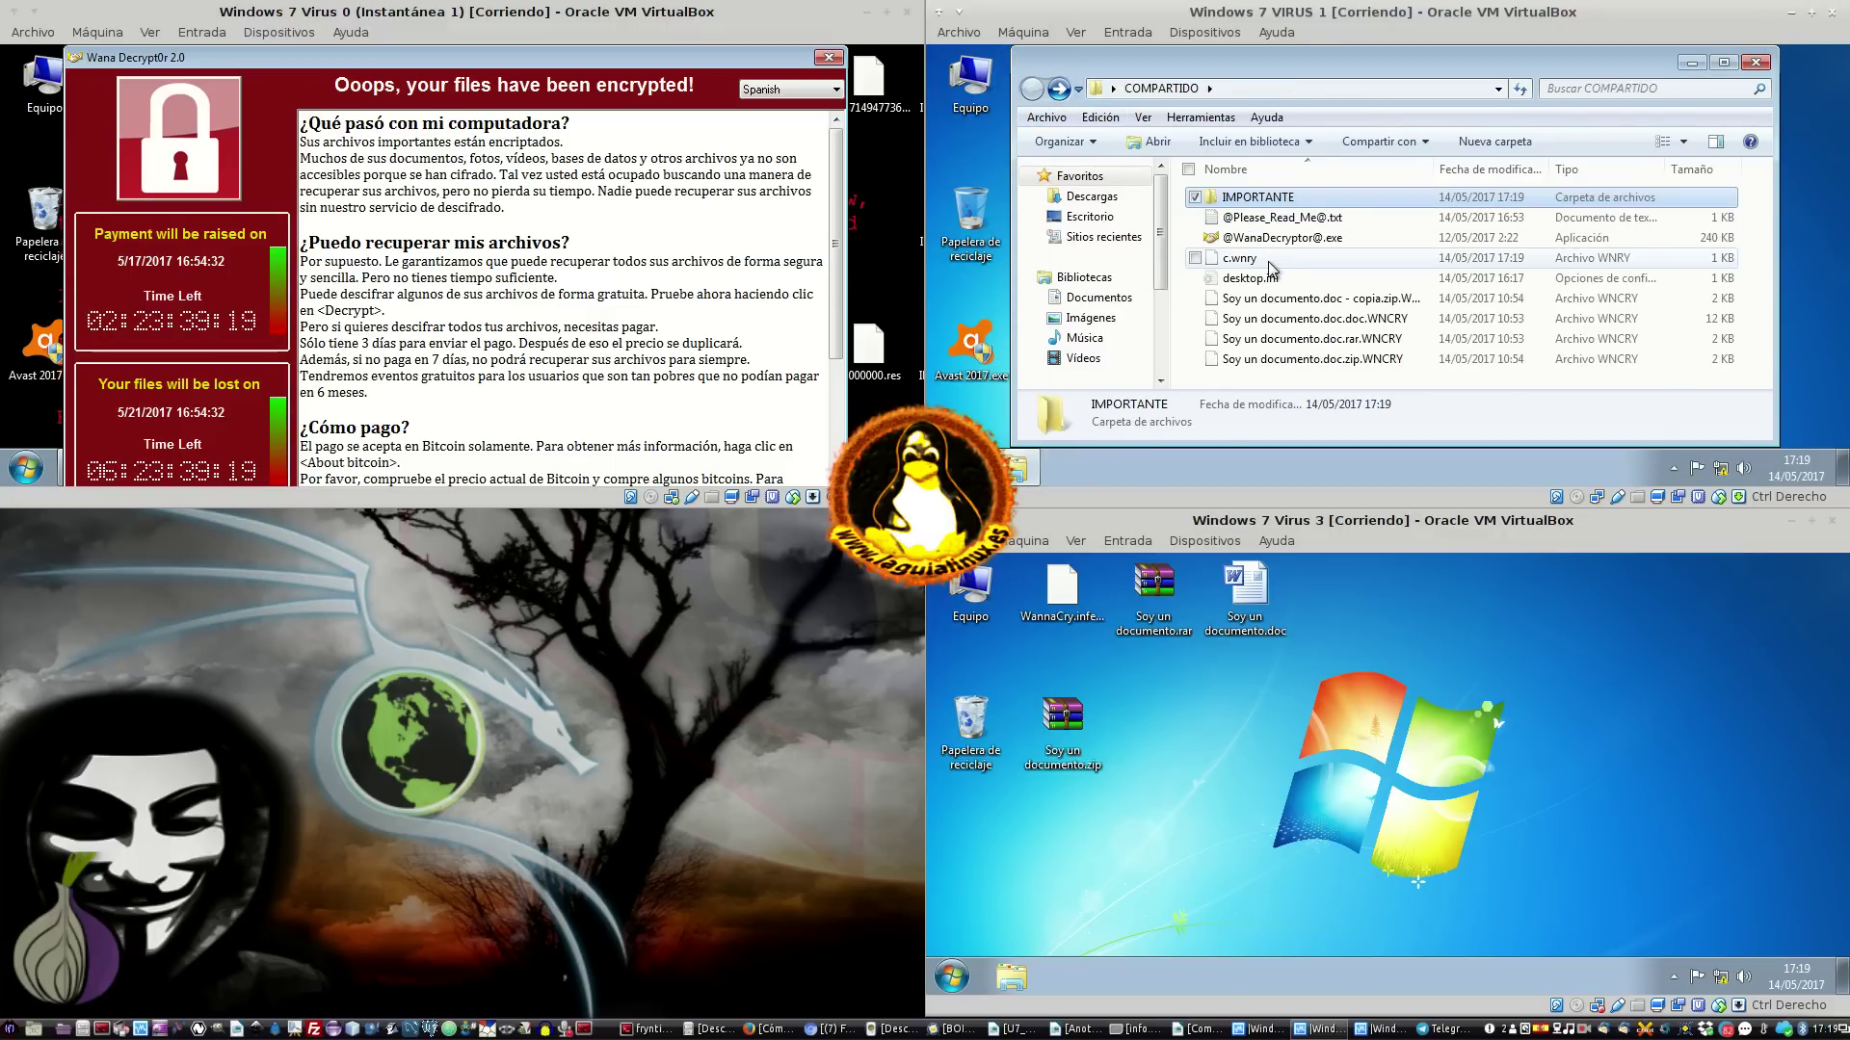
double_click(1272, 260)
left_click(1536, 339)
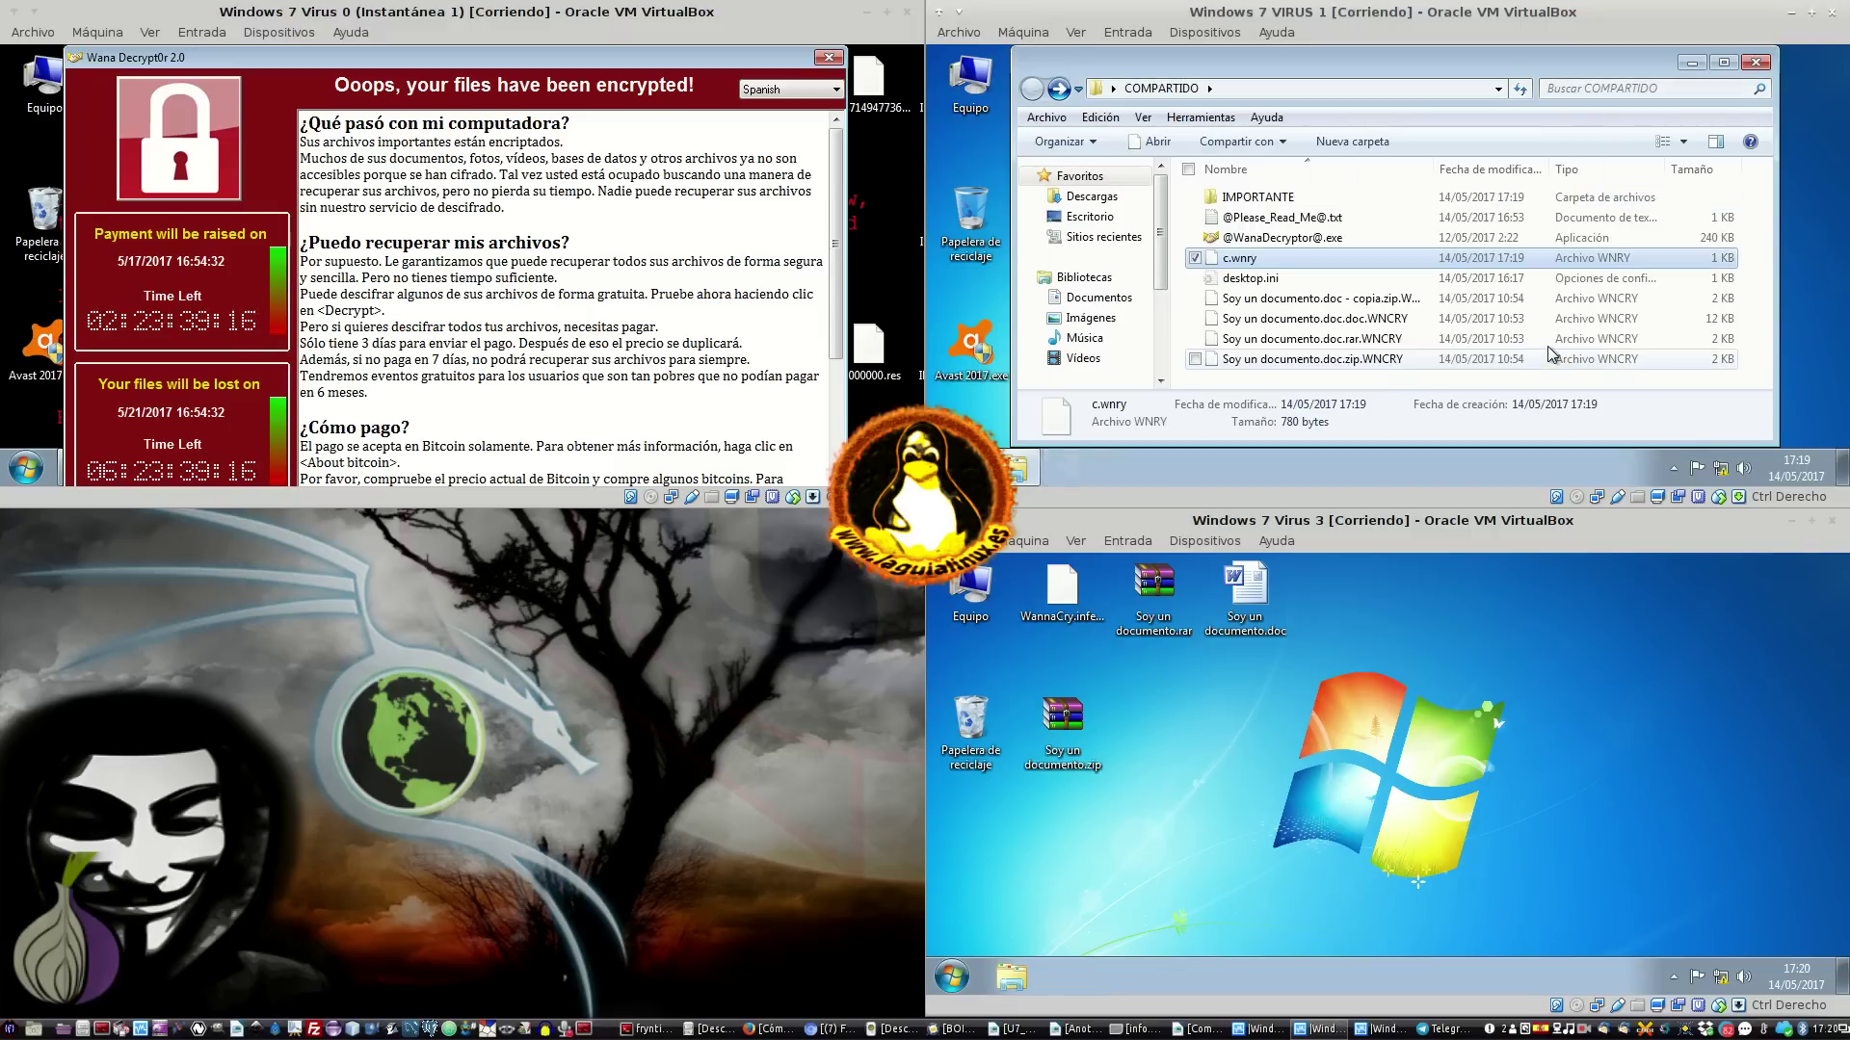
left_click(1349, 278)
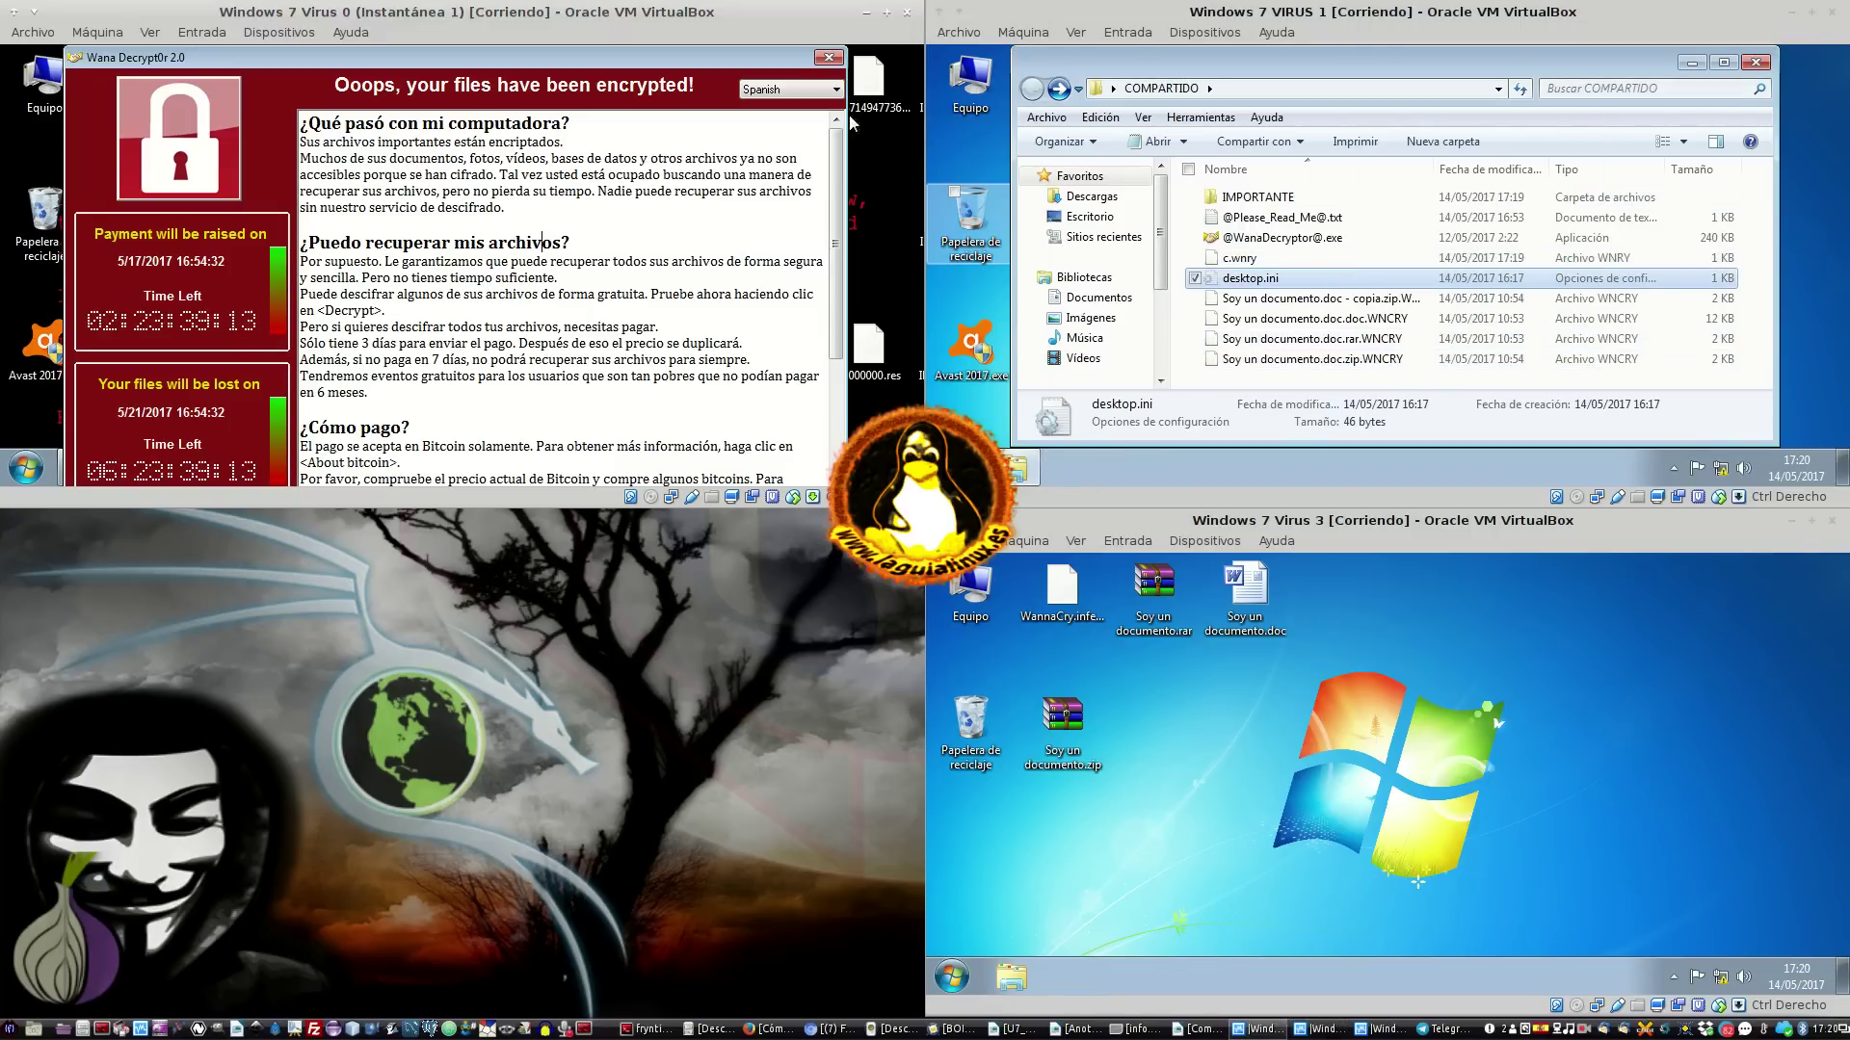
Dismiss Virus 0's ransom note and browse drive C:'s Usuarios and Windows folders
left_click(835, 60)
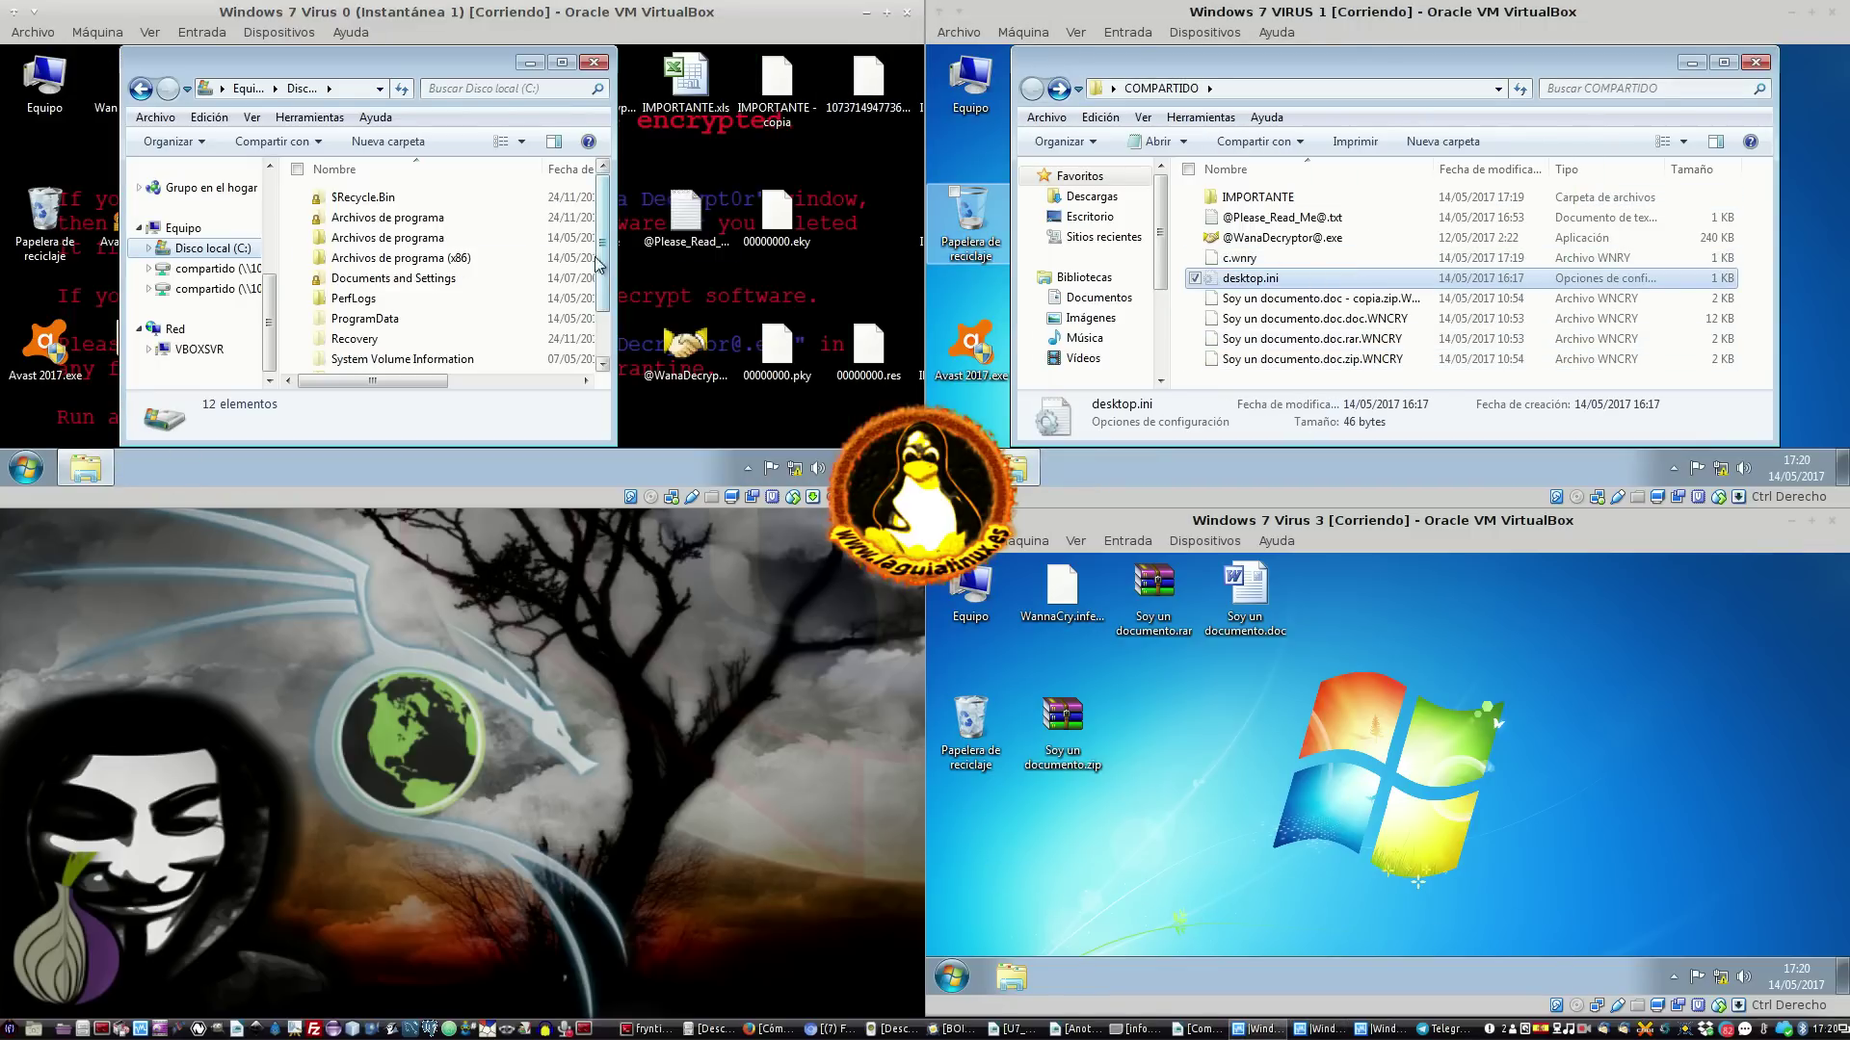
scroll(452, 333, "down", 2)
double_click(439, 321)
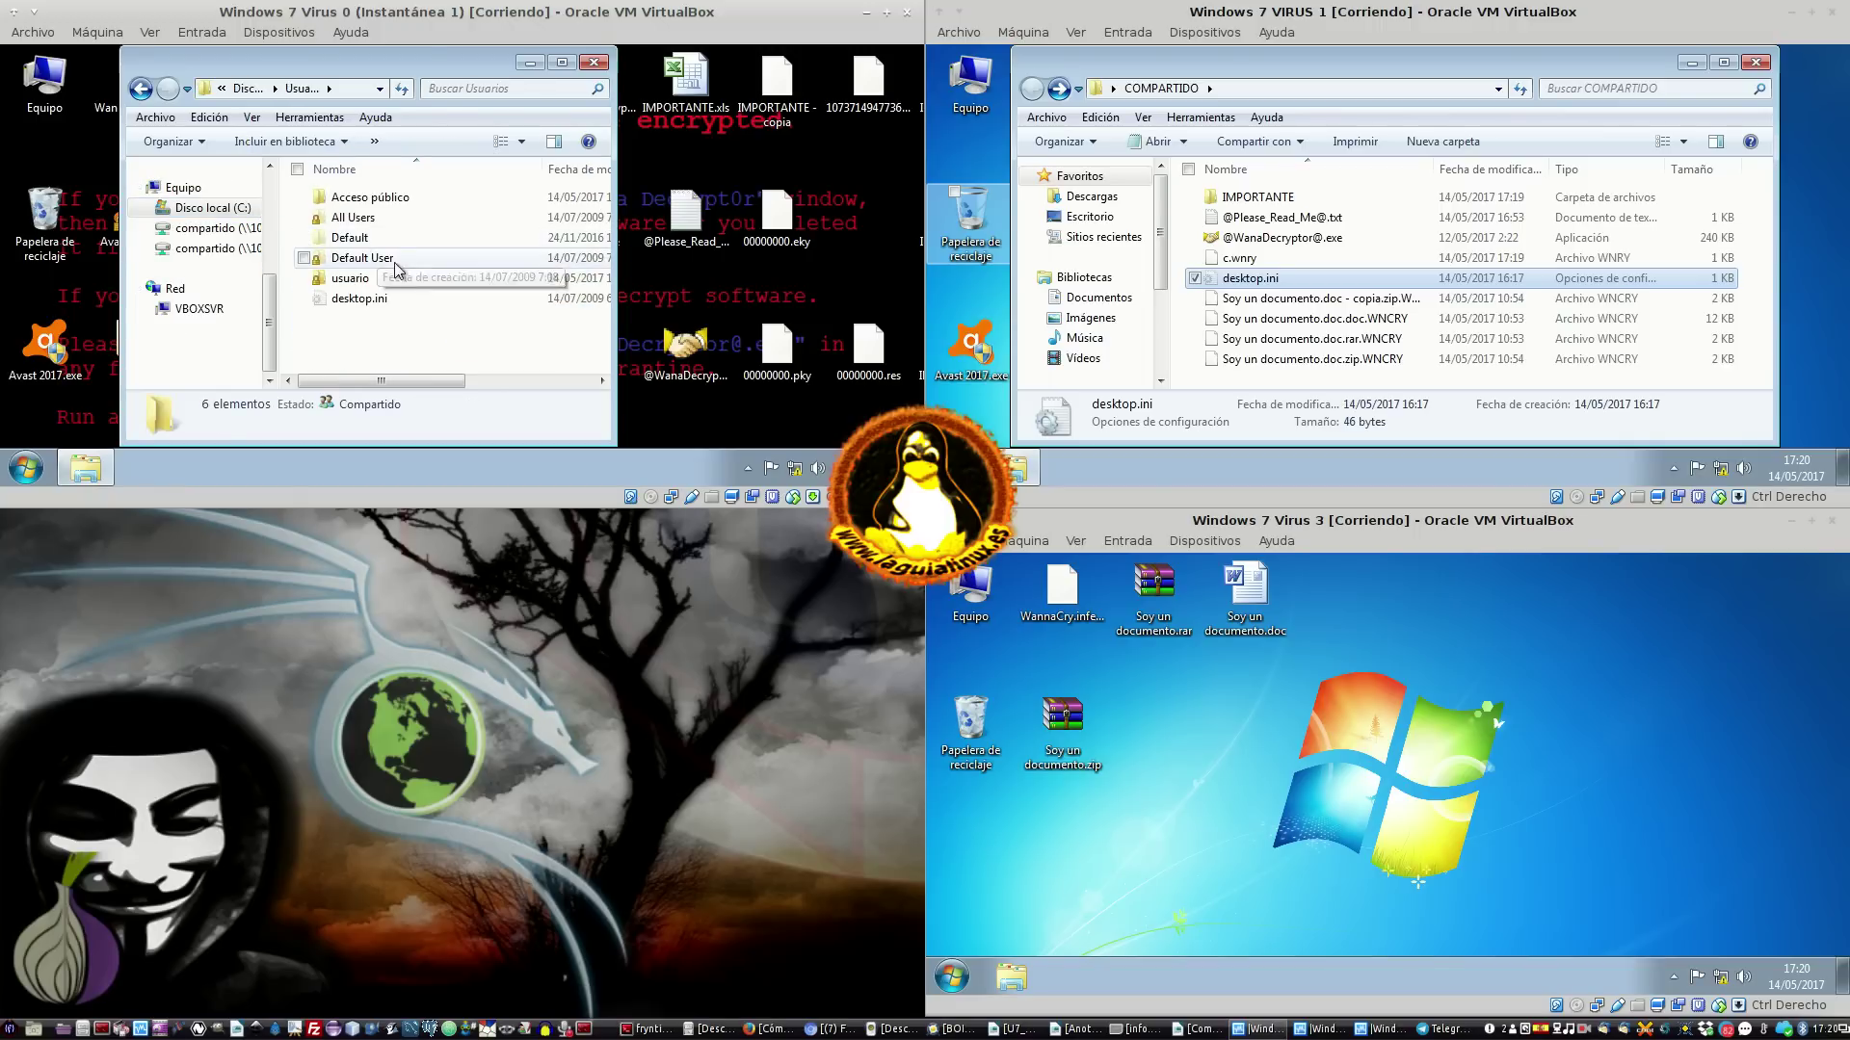
left_click(247, 89)
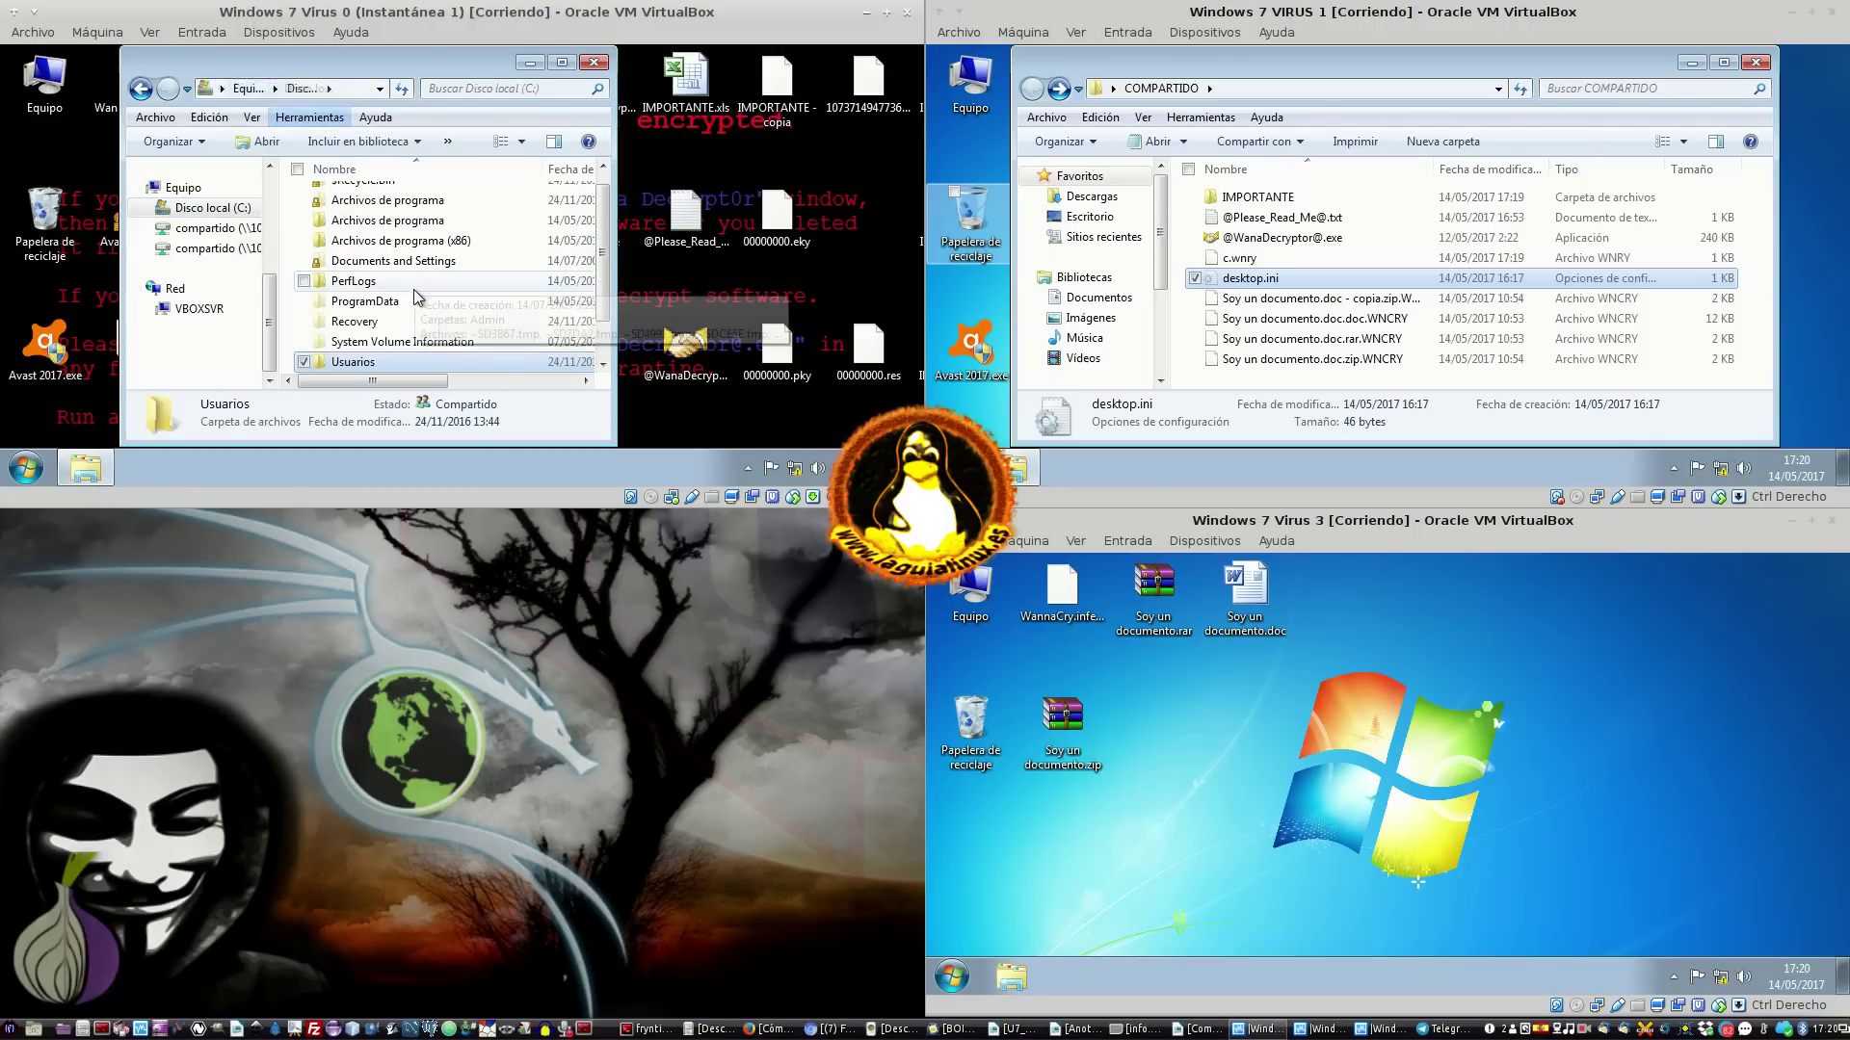
double_click(401, 341)
scroll(399, 333, "down", 5)
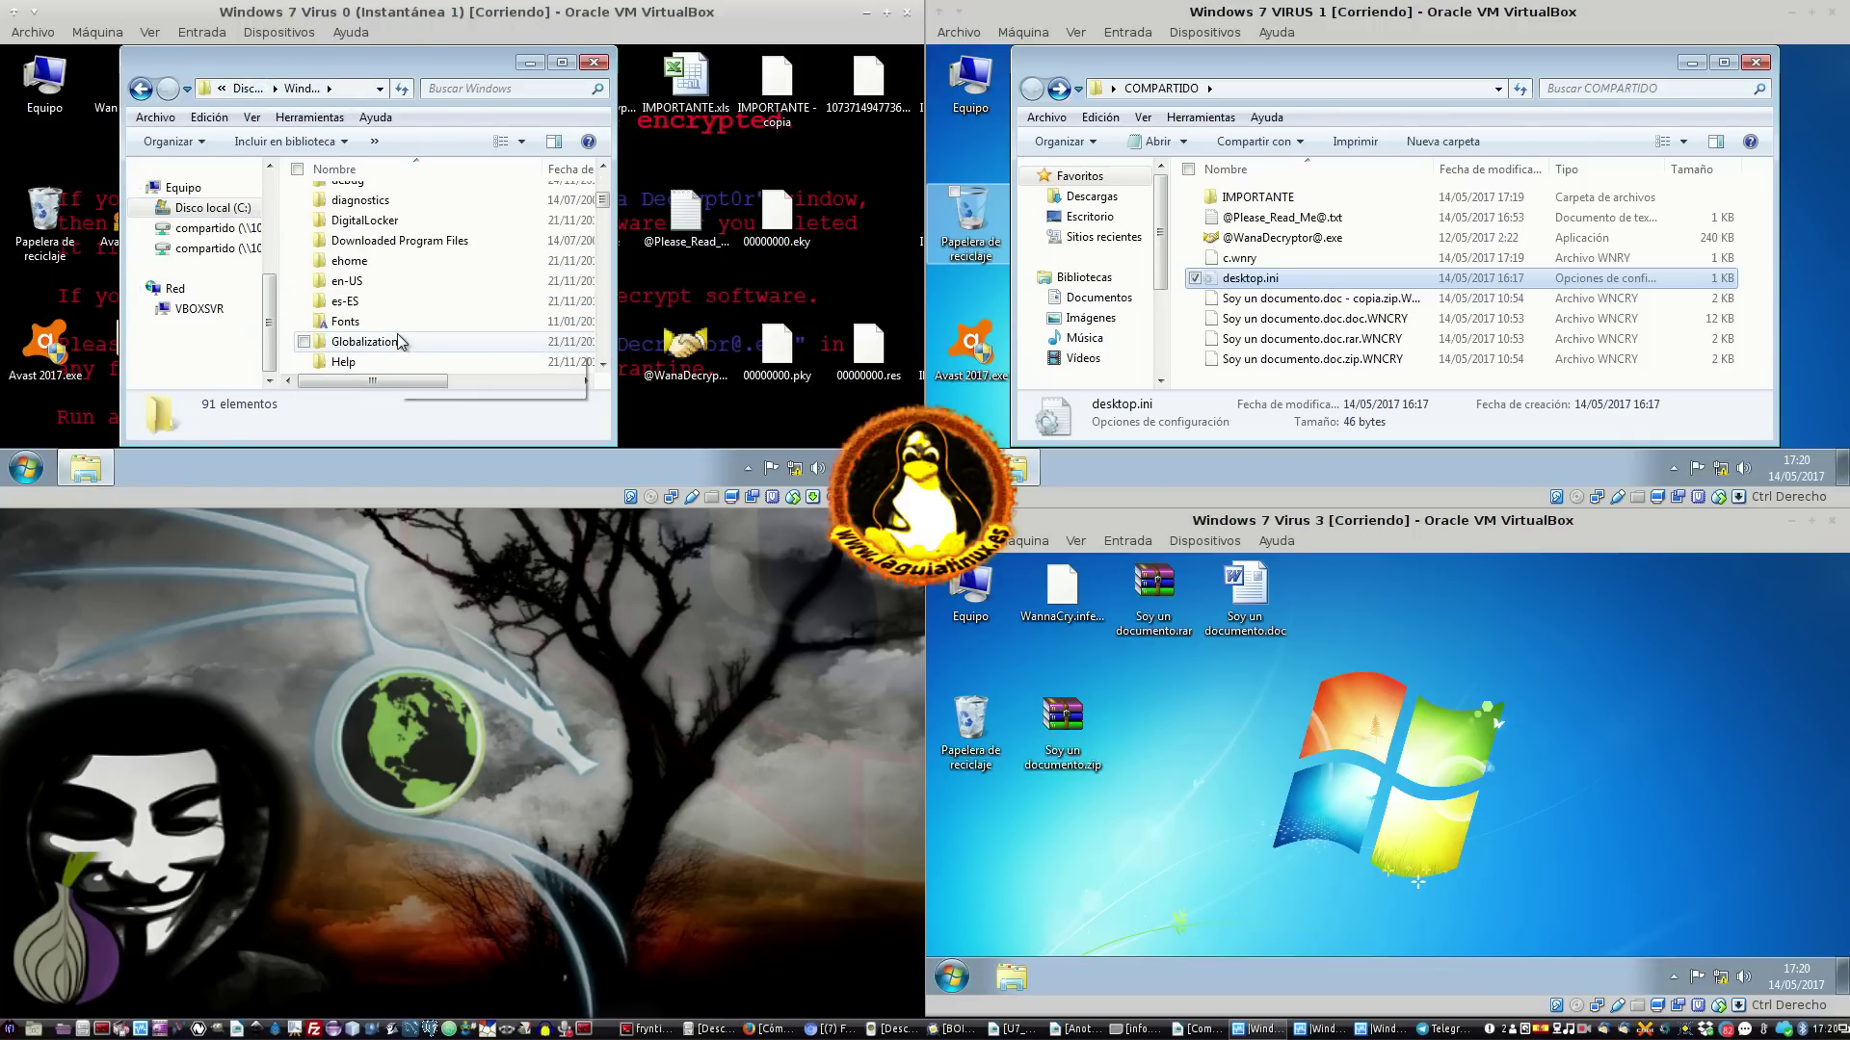
scroll(401, 318, "down", 8)
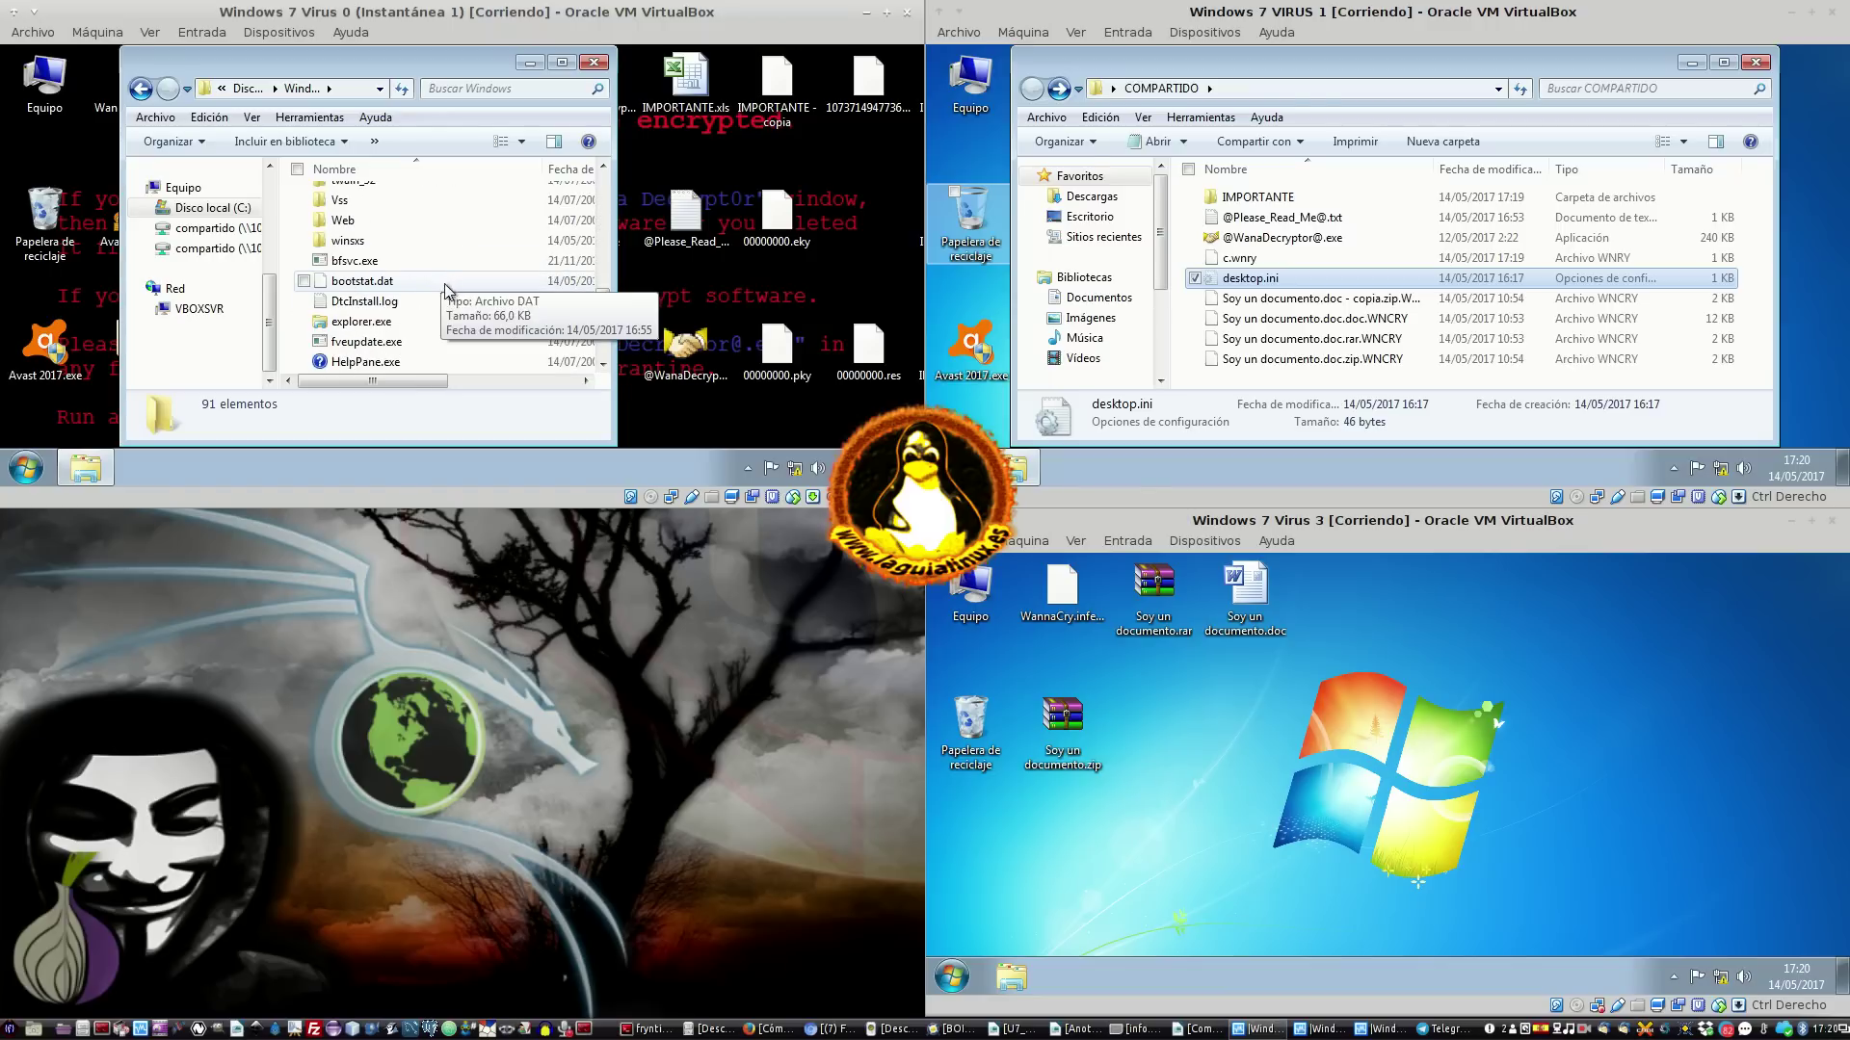
scroll(447, 281, "up", 7)
scroll(451, 291, "up", 5)
scroll(450, 291, "down", 3)
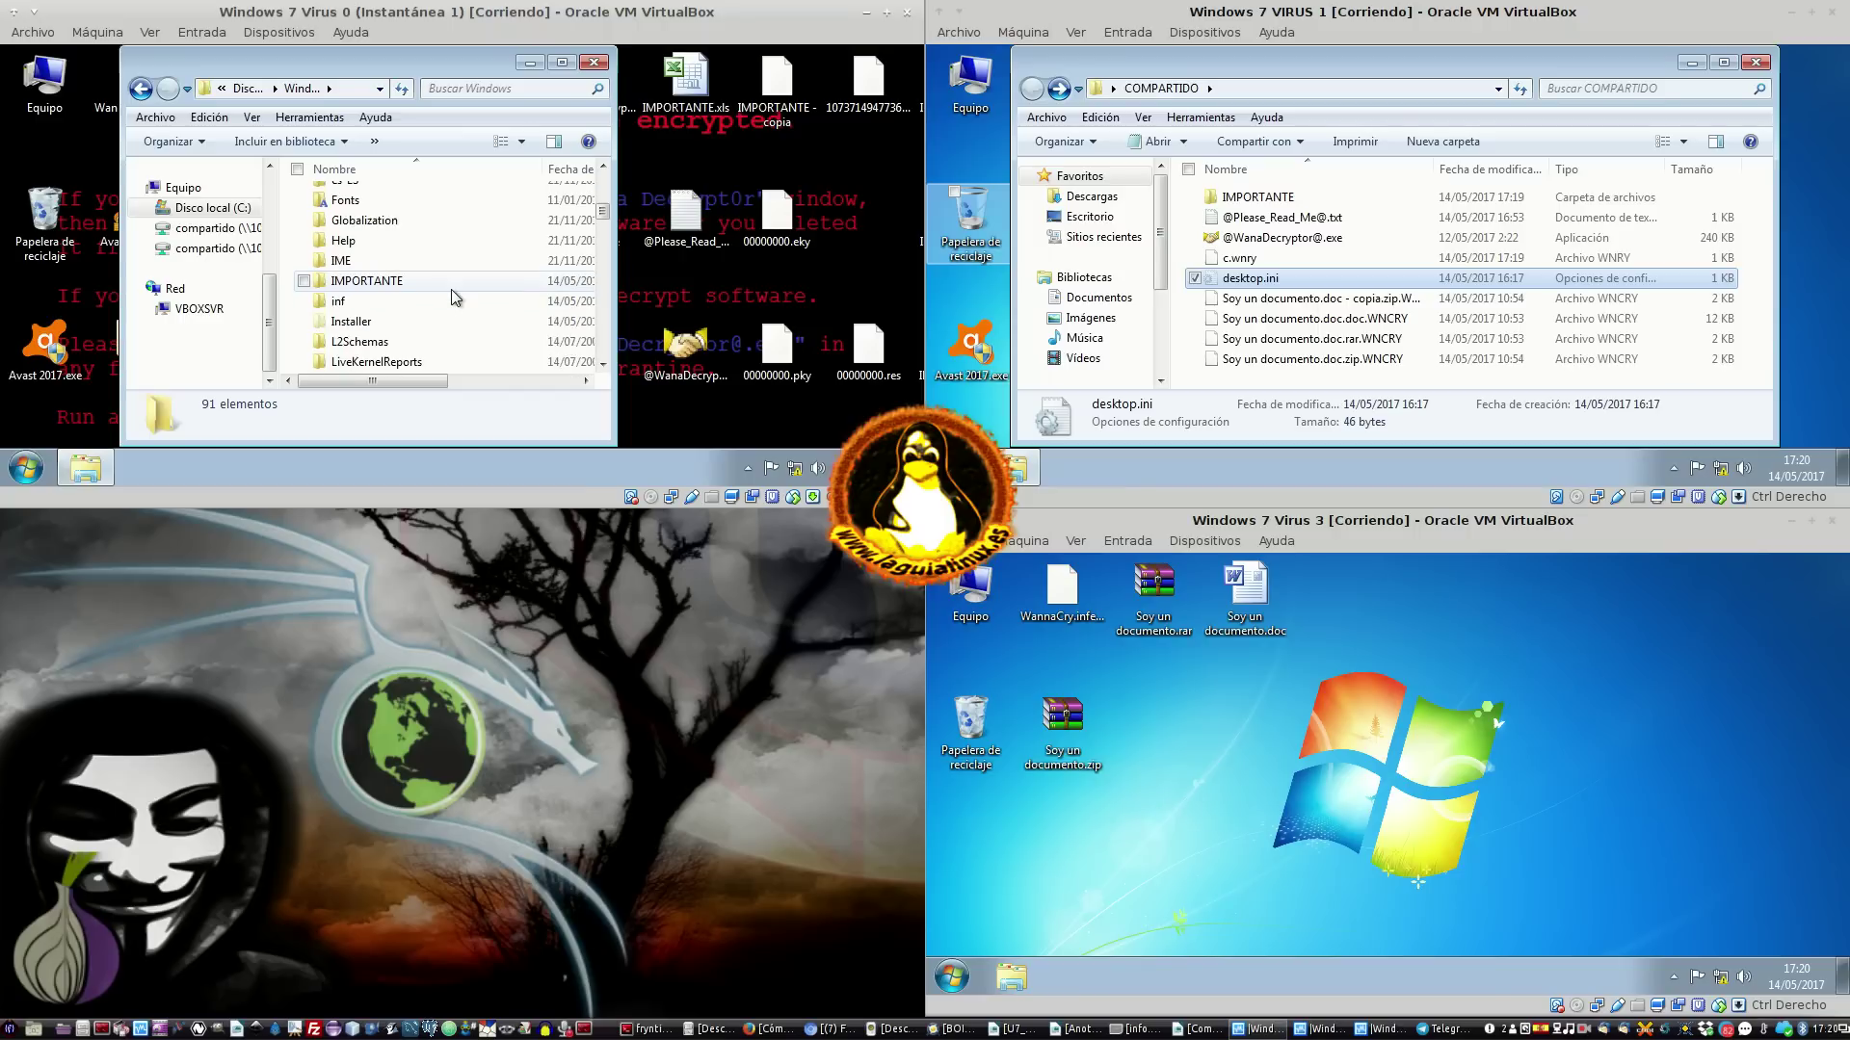
Check the IMPORTANTE folder in Windows, then close the browser without merging IMPORTANTE folders
left_click(422, 280)
double_click(422, 279)
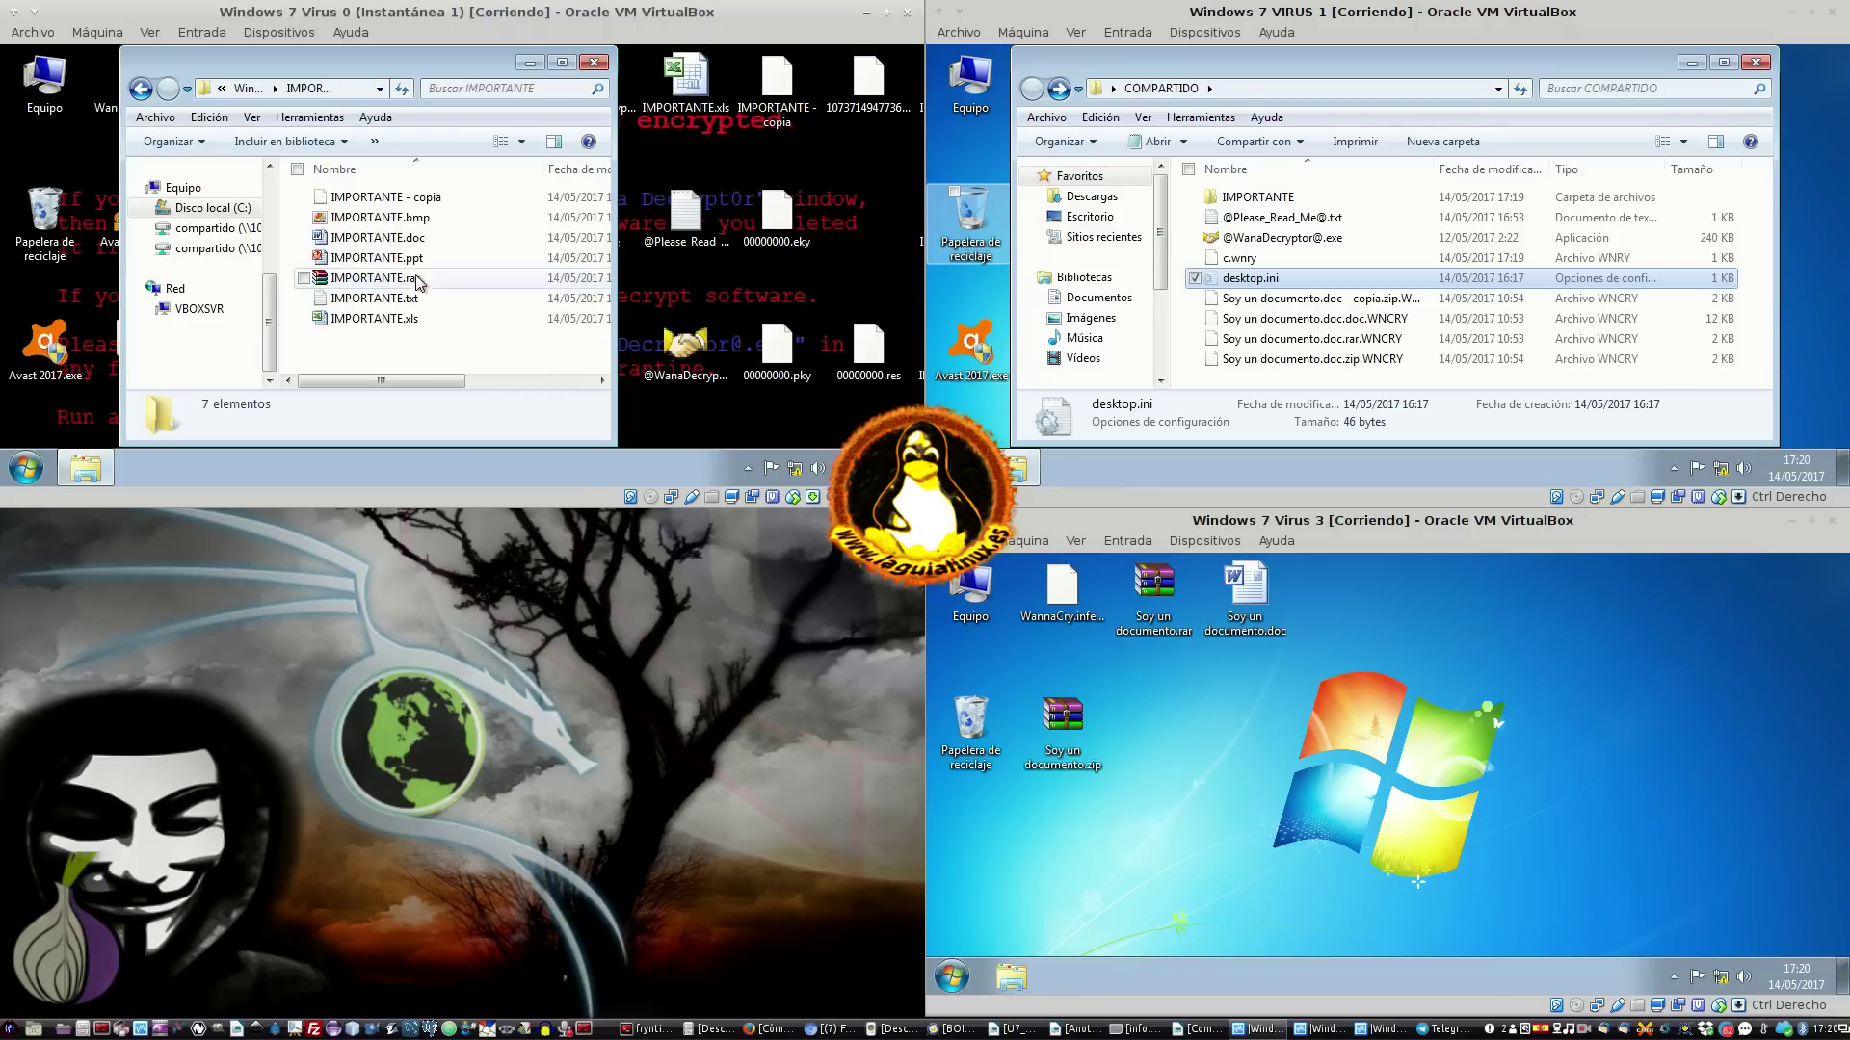
left_click(246, 90)
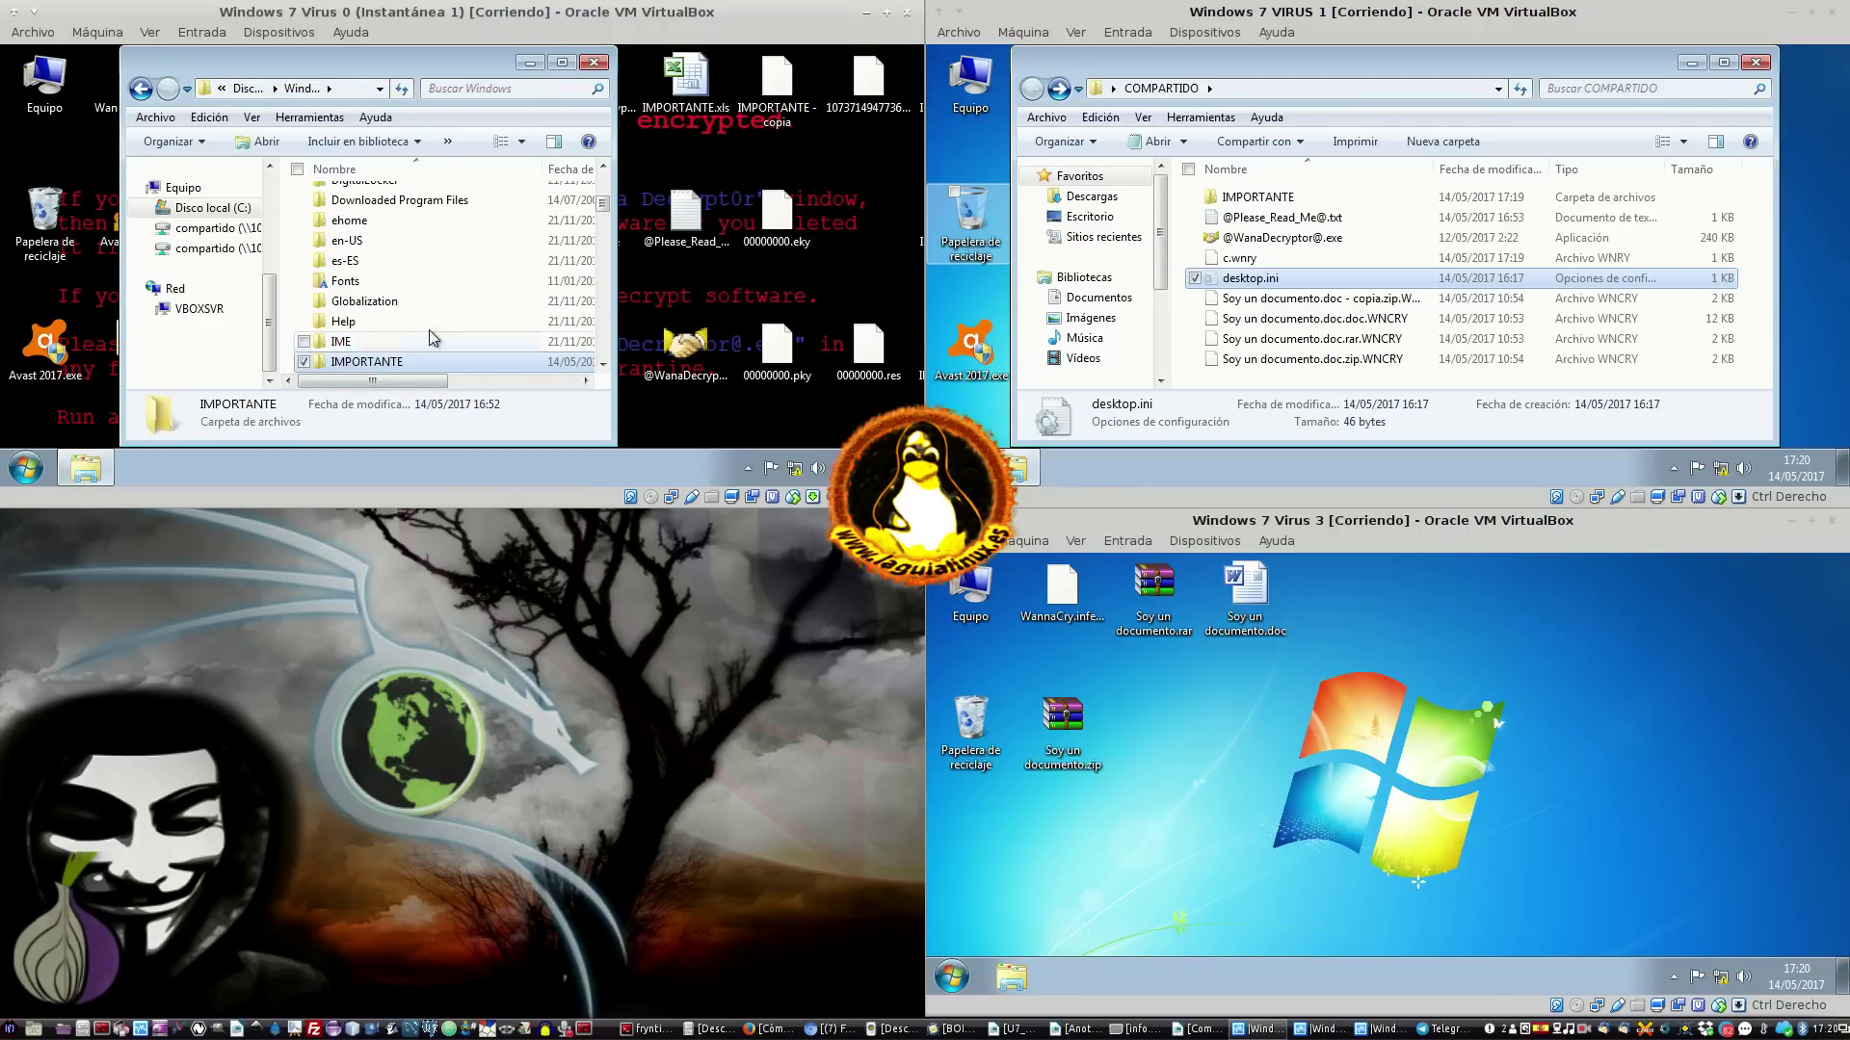
left_click(829, 59)
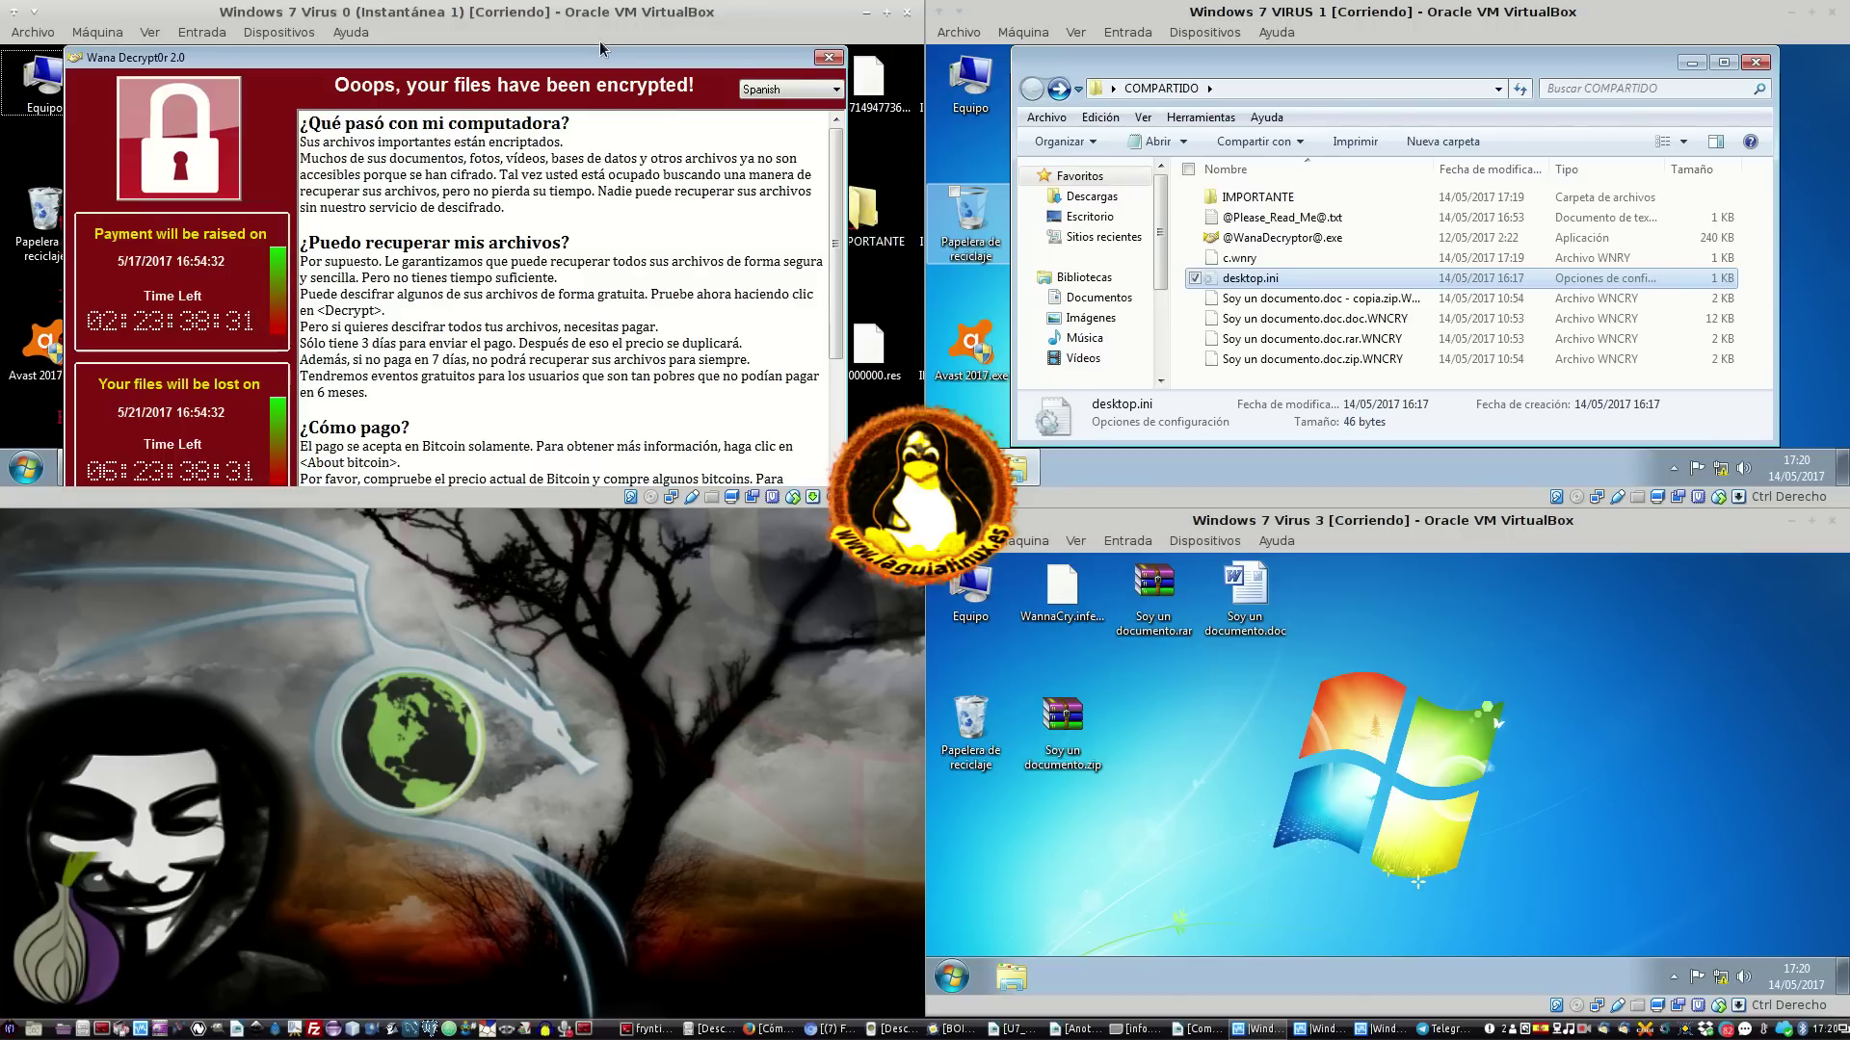
left_click(827, 60)
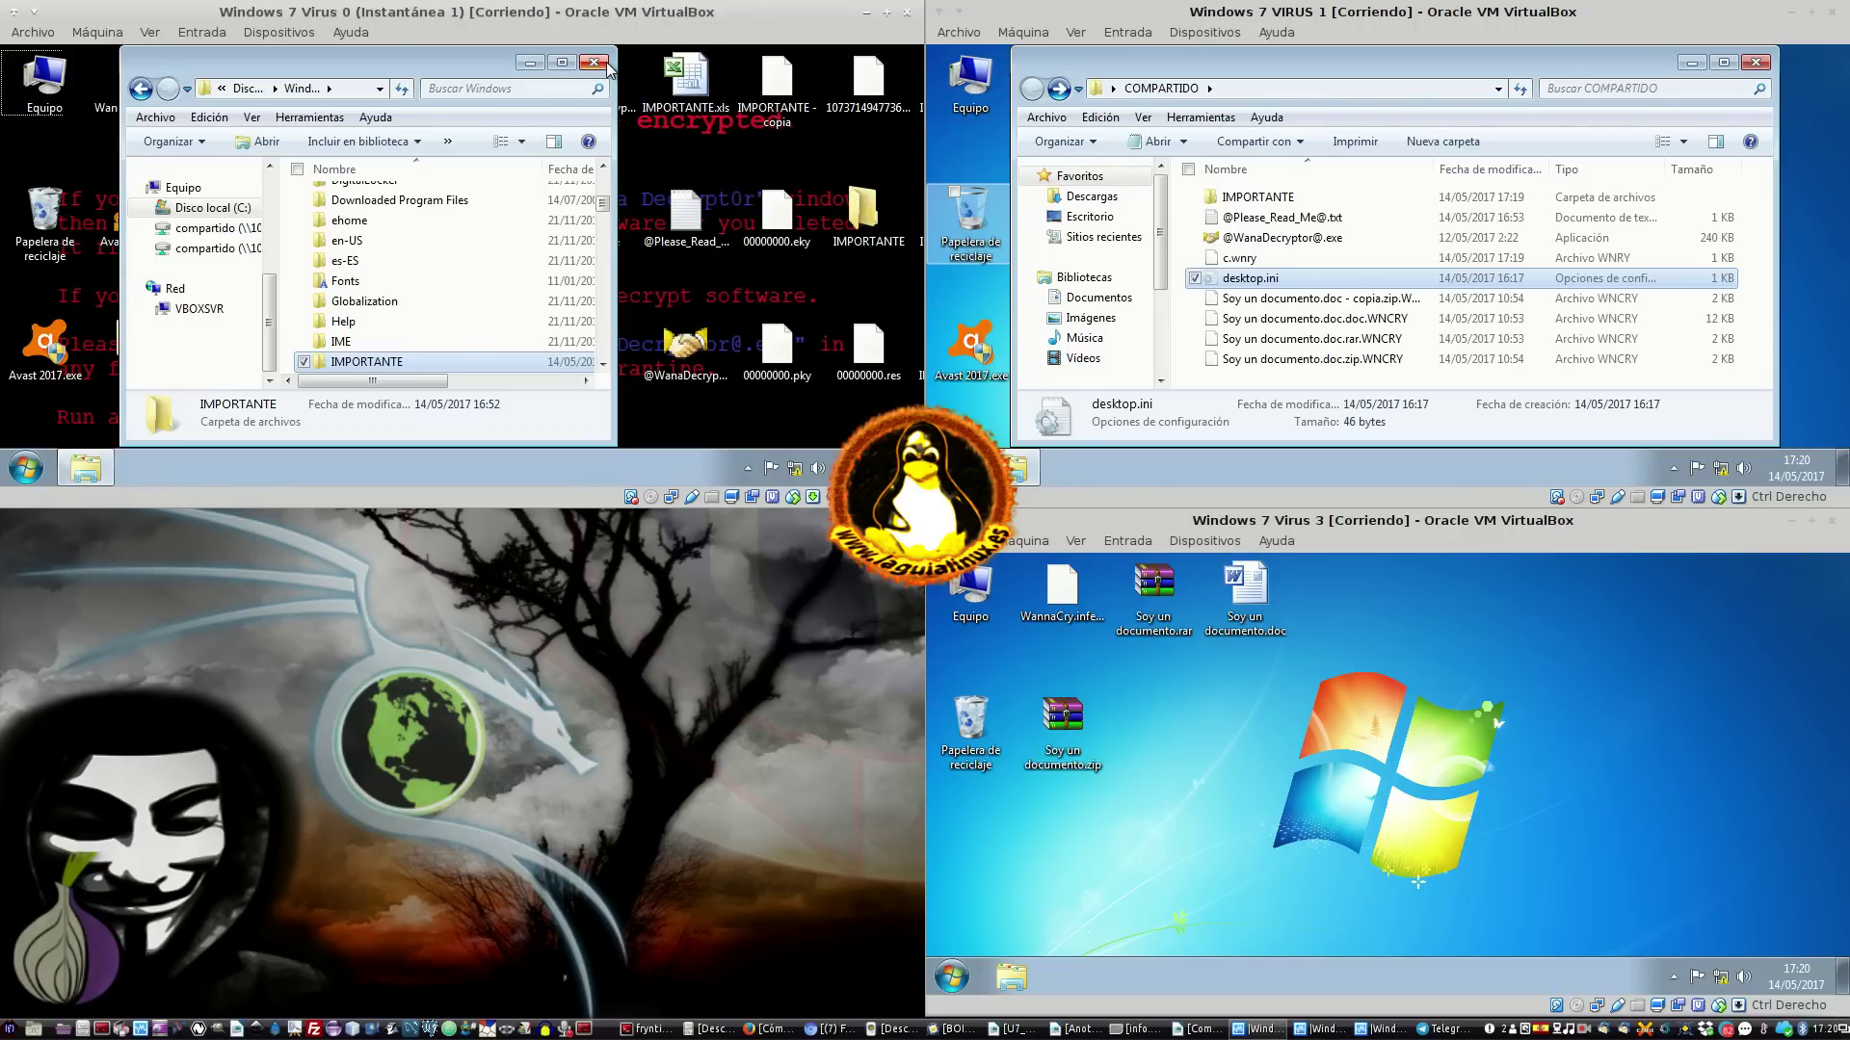
left_click(607, 63)
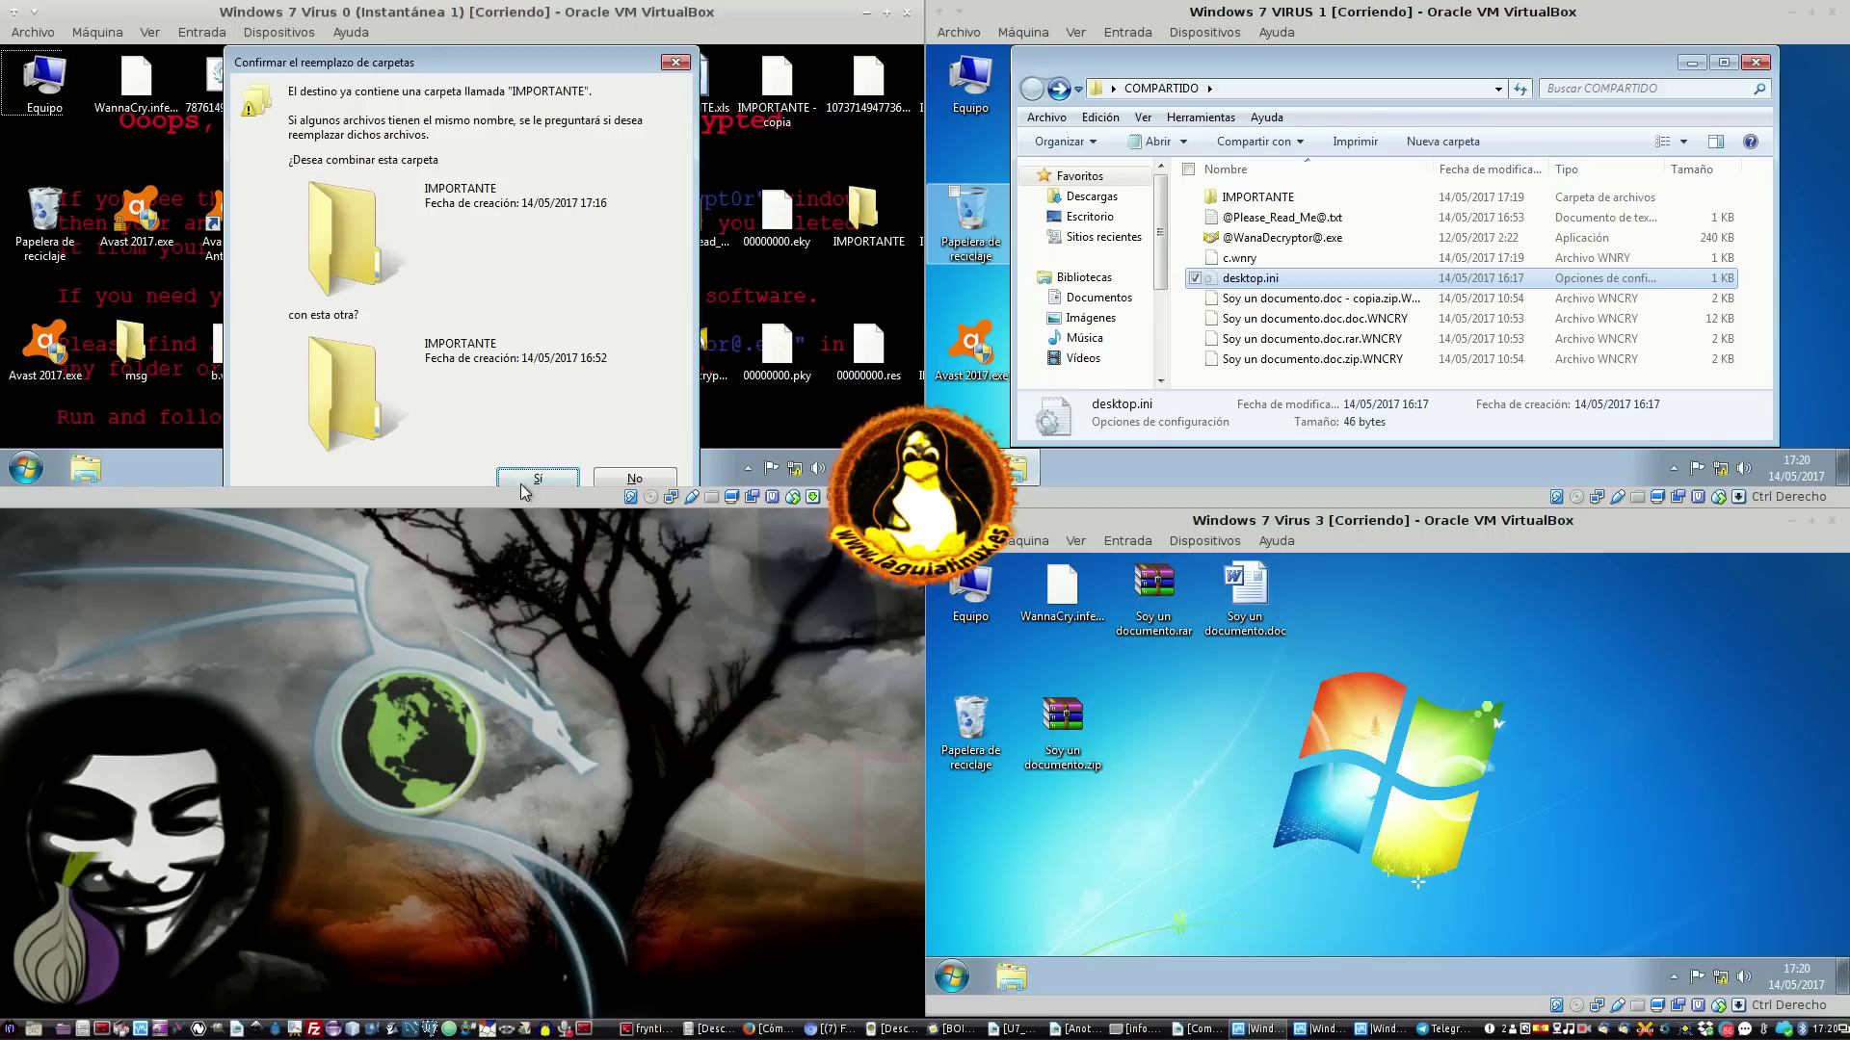
left_click(611, 484)
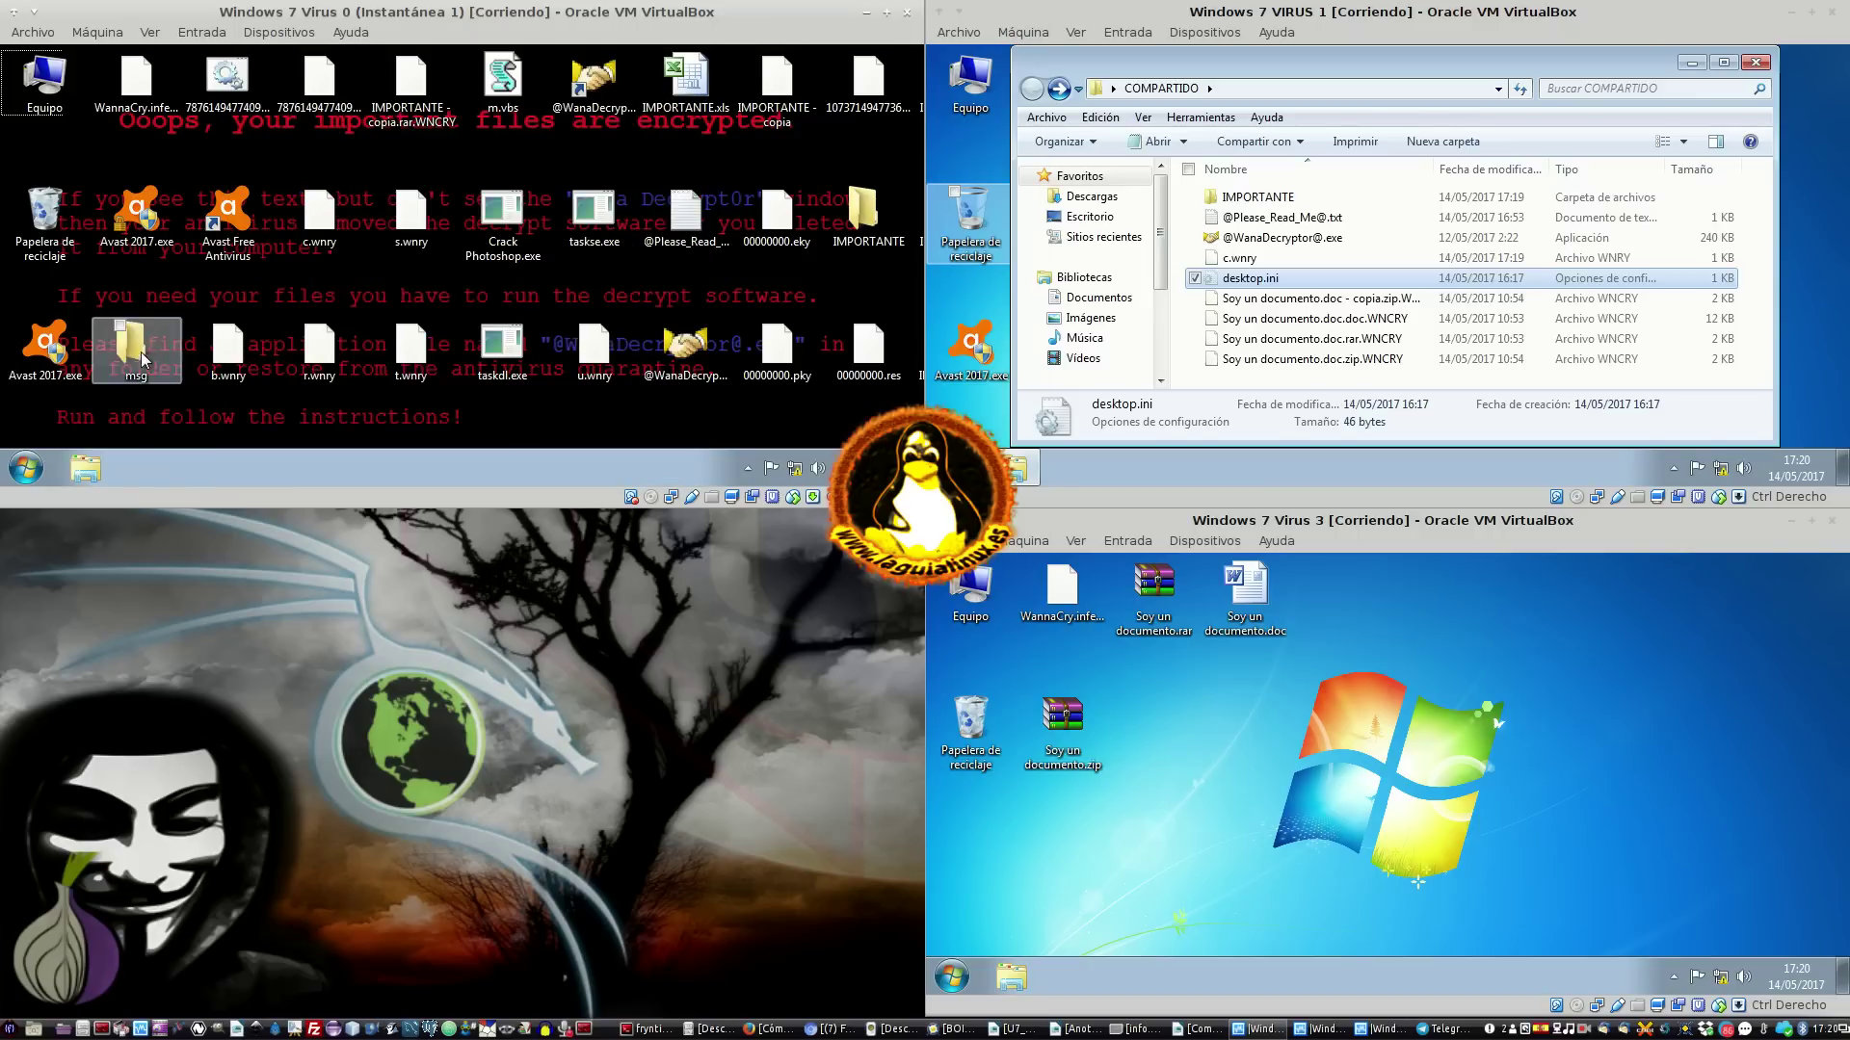
Browse the Documentos, Imágenes, Música and Vídeos libraries, select IMPORTANTE, then close the window
double_click(40, 91)
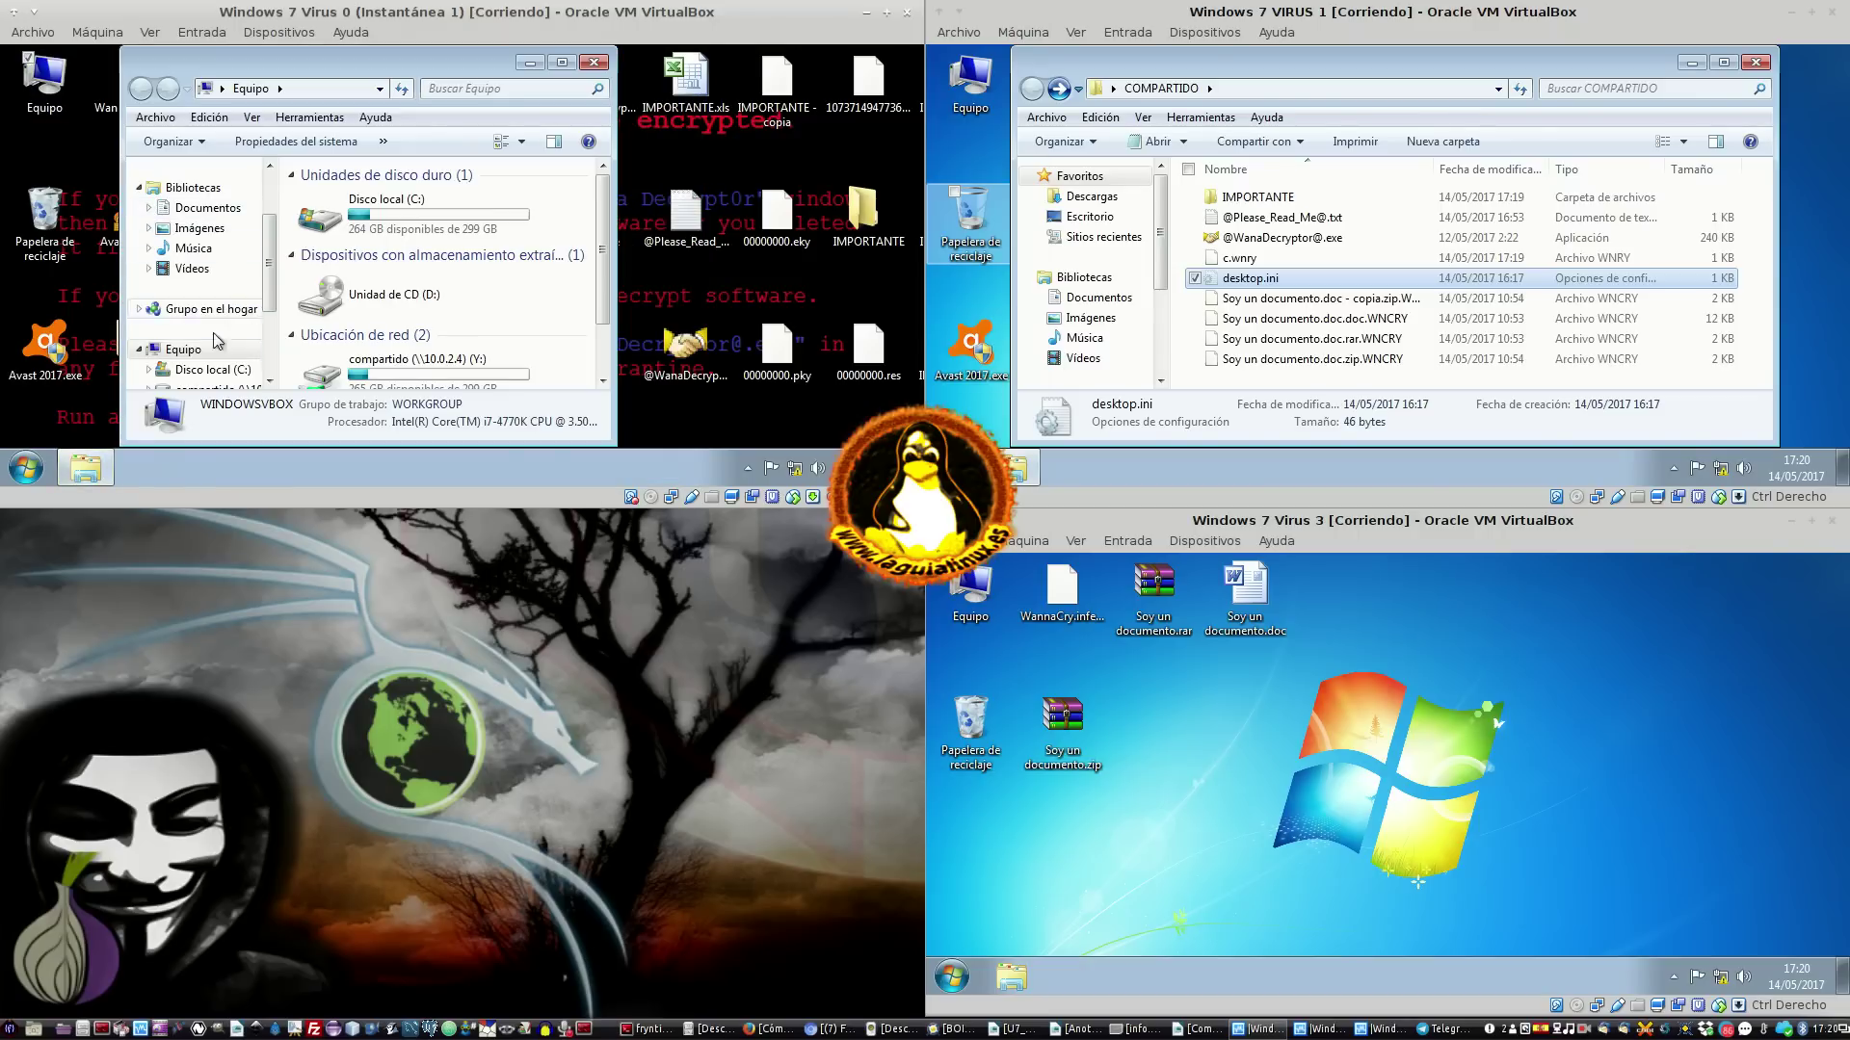
left_click(201, 208)
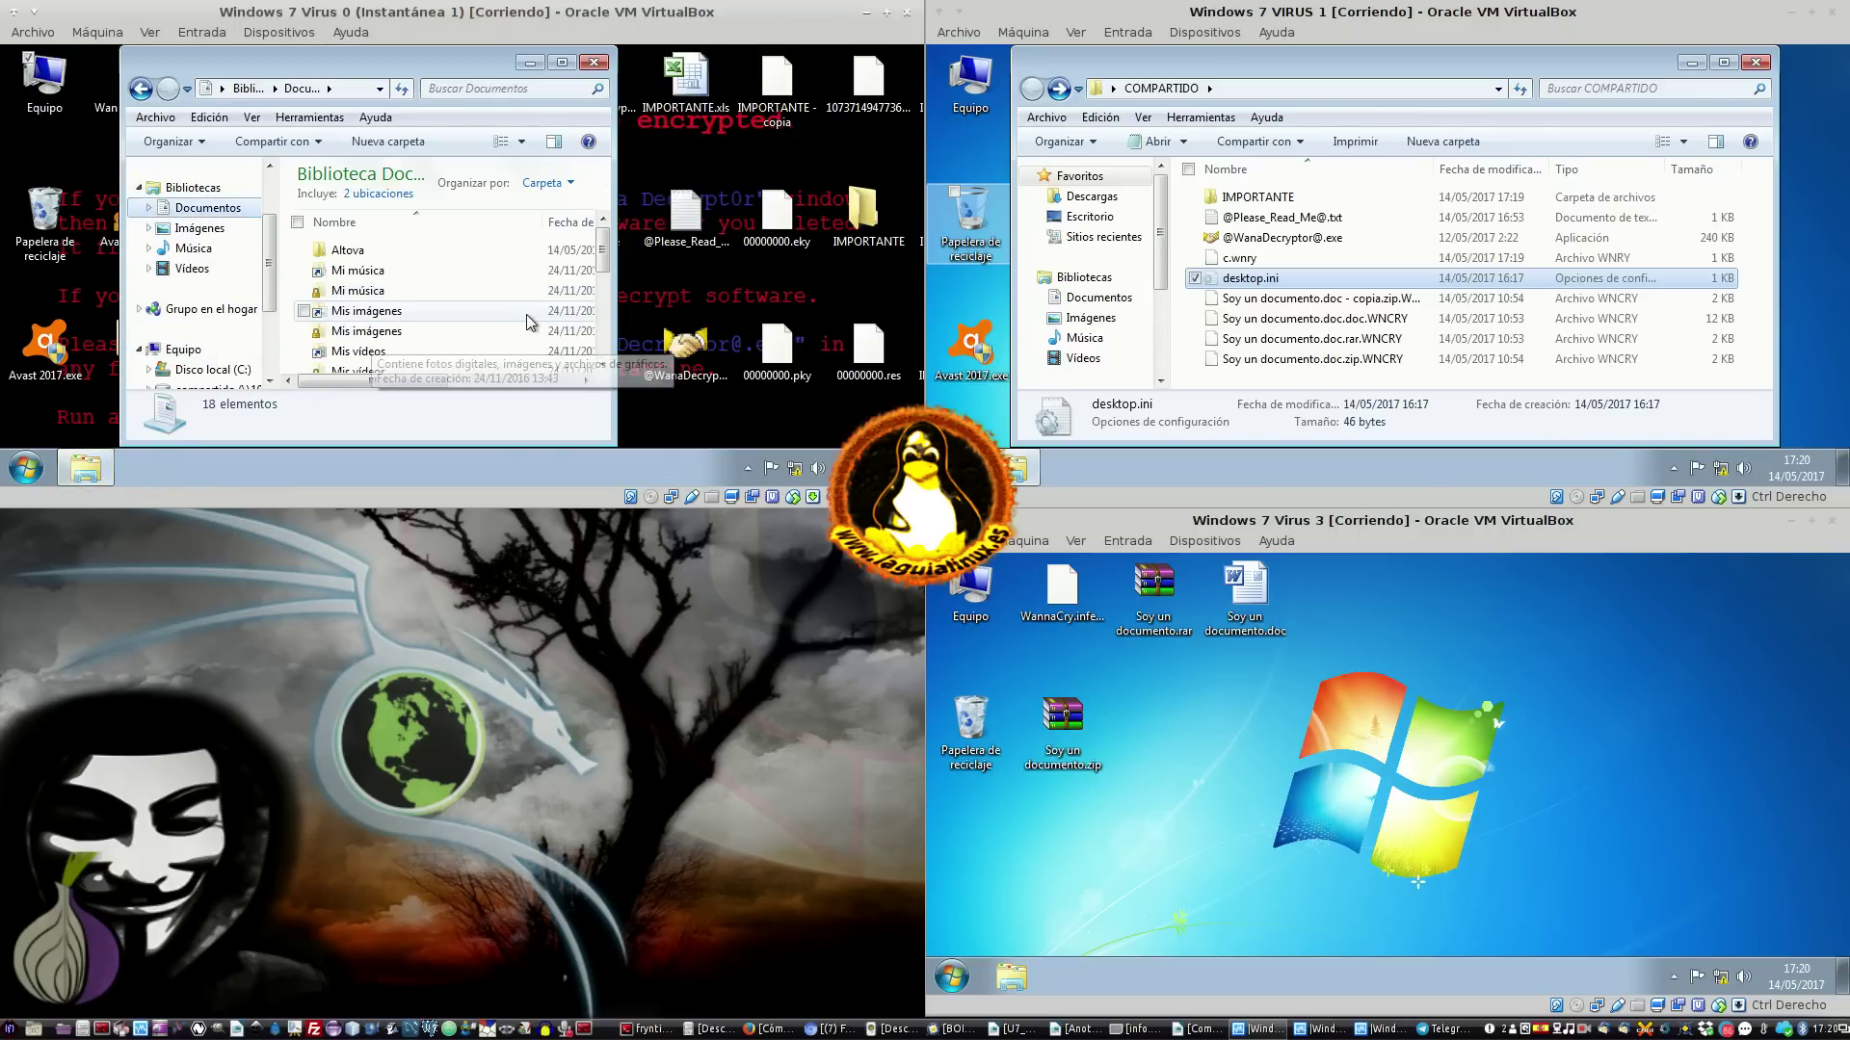
left_click(500, 331)
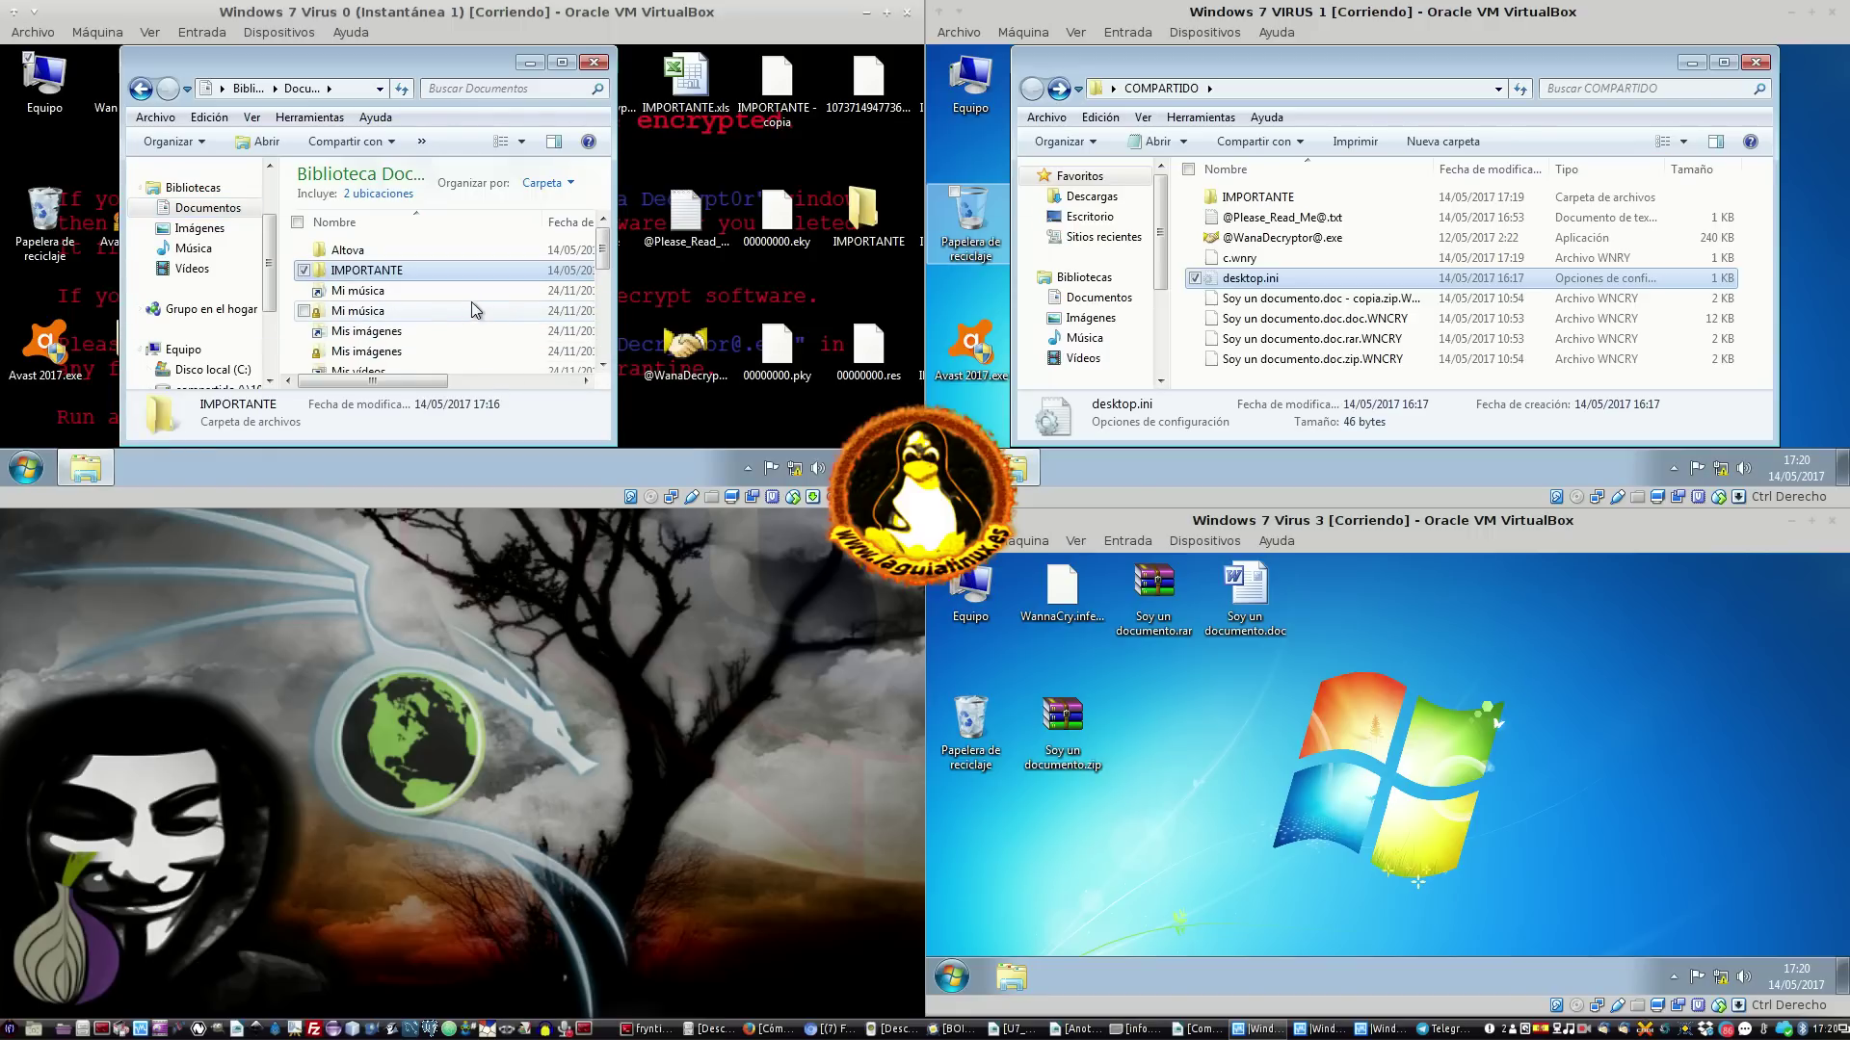
scroll(482, 304, "down", 4)
left_click(172, 229)
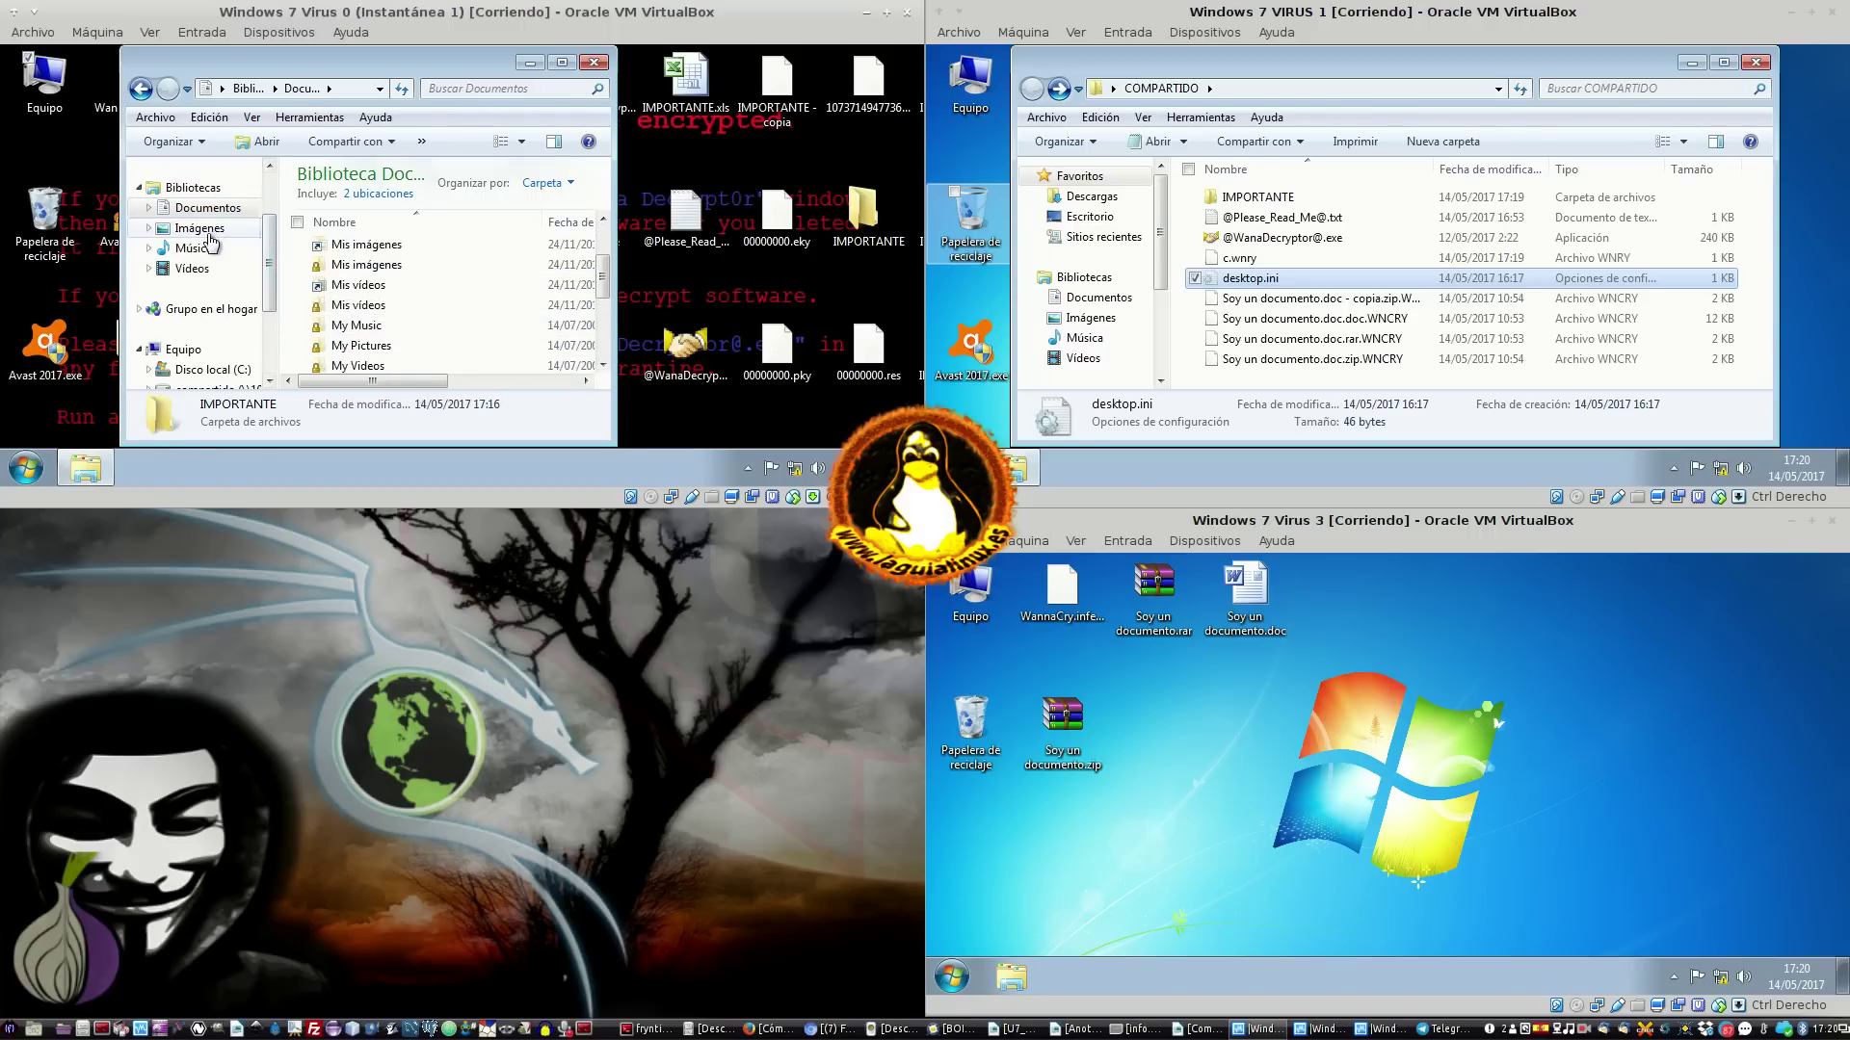
left_click(193, 248)
left_click(192, 269)
left_click(302, 287)
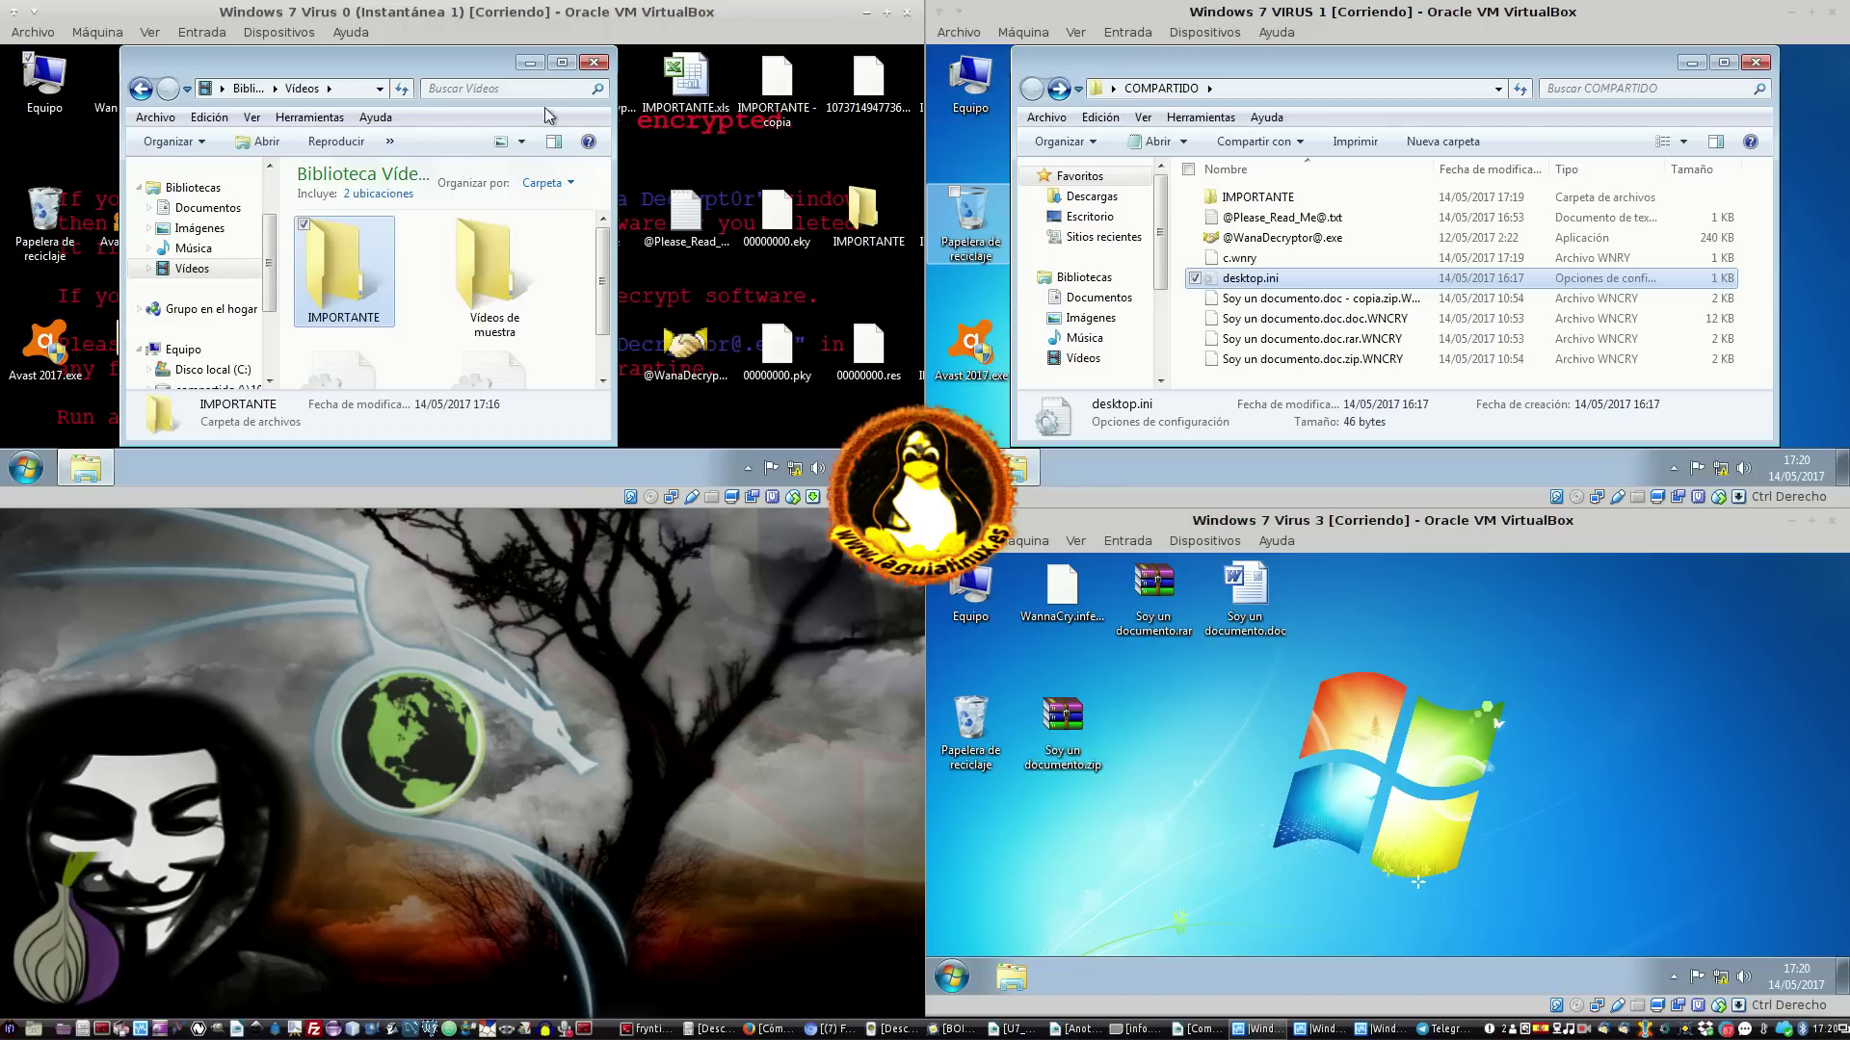
left_click(594, 63)
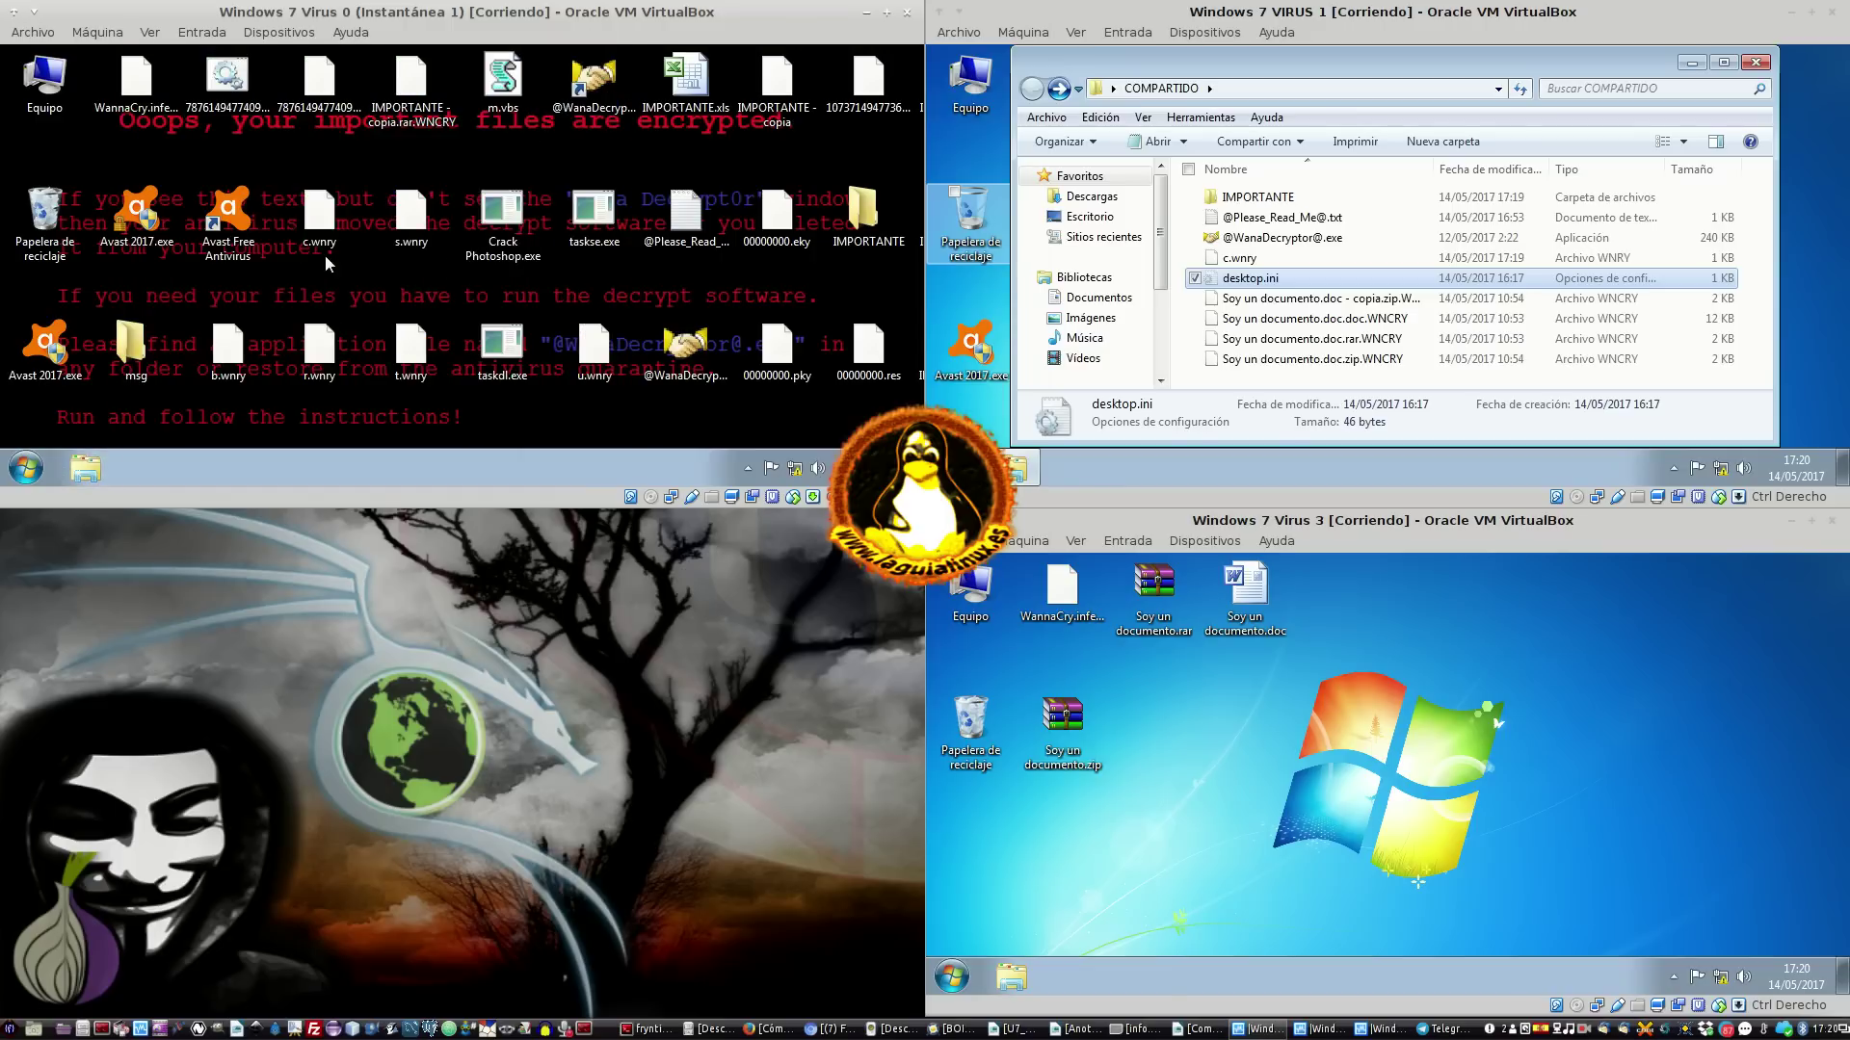
Enable Virus 0 video capture, saving to a new file named 'INFECTADO Y daña'
right_click(752, 498)
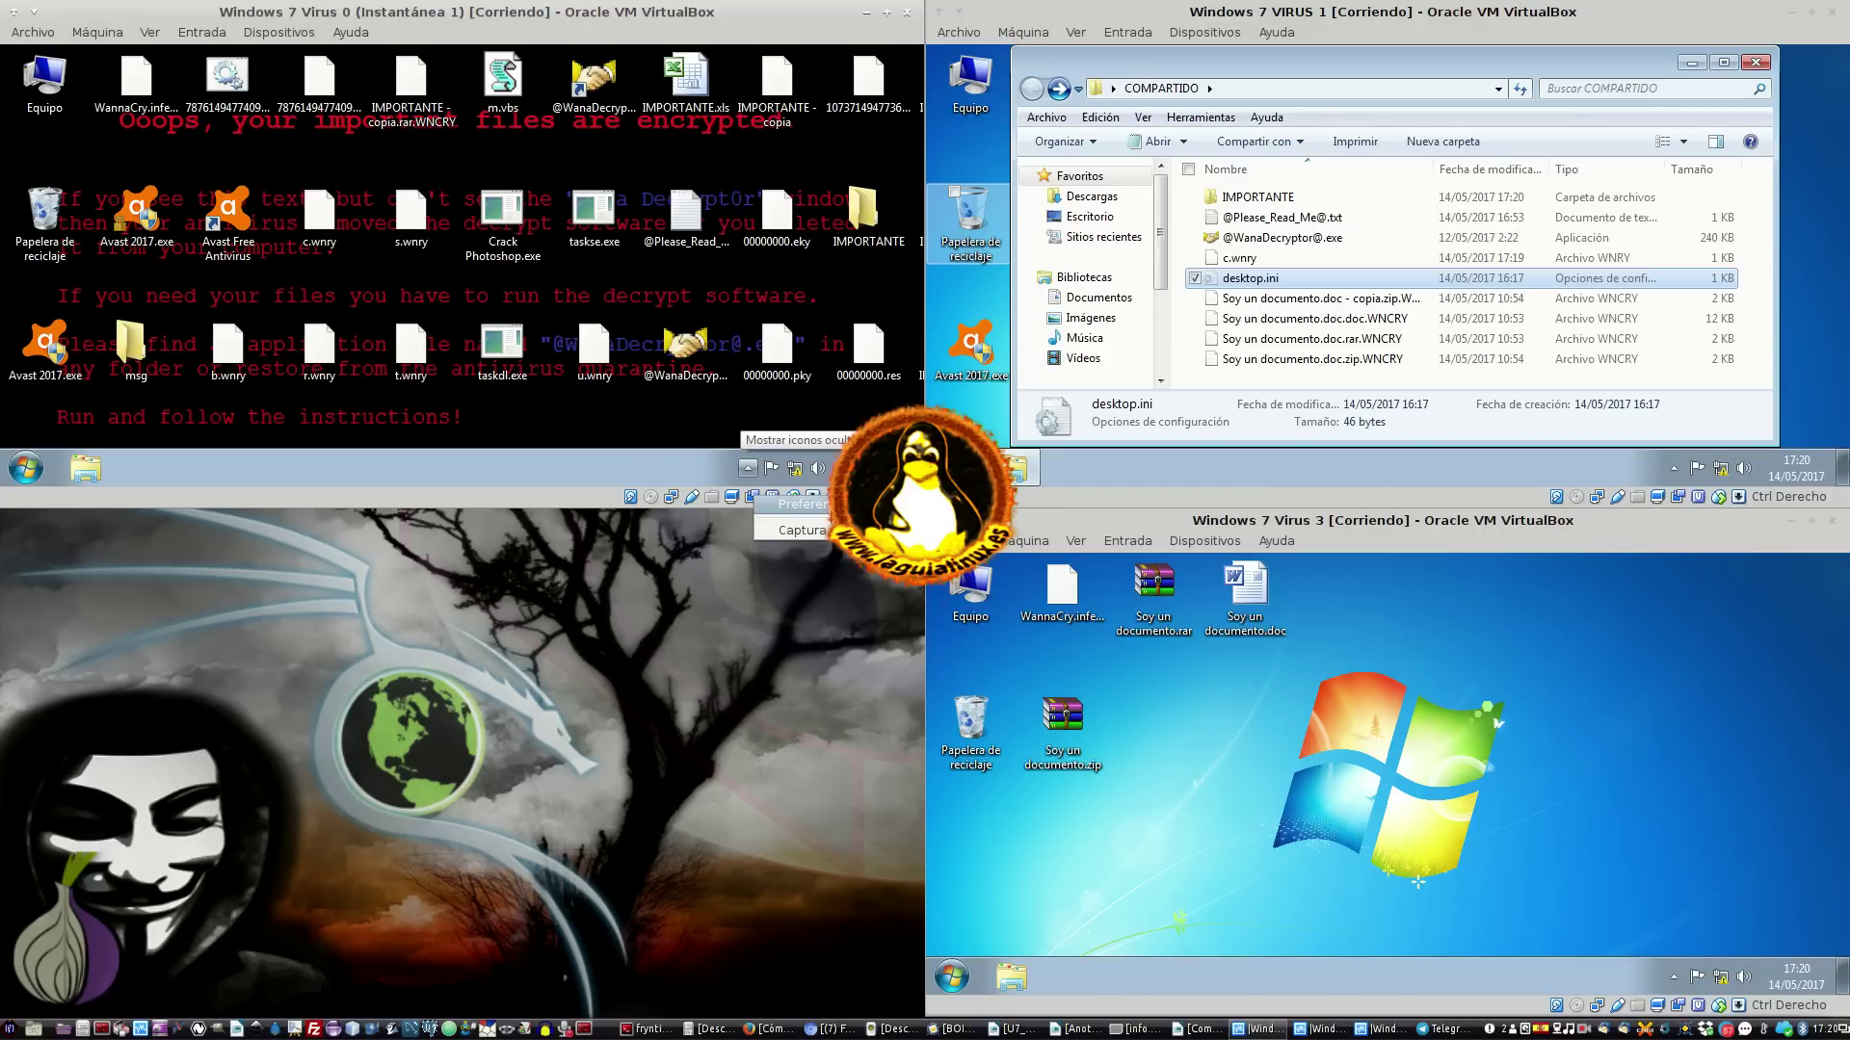
left_click(804, 504)
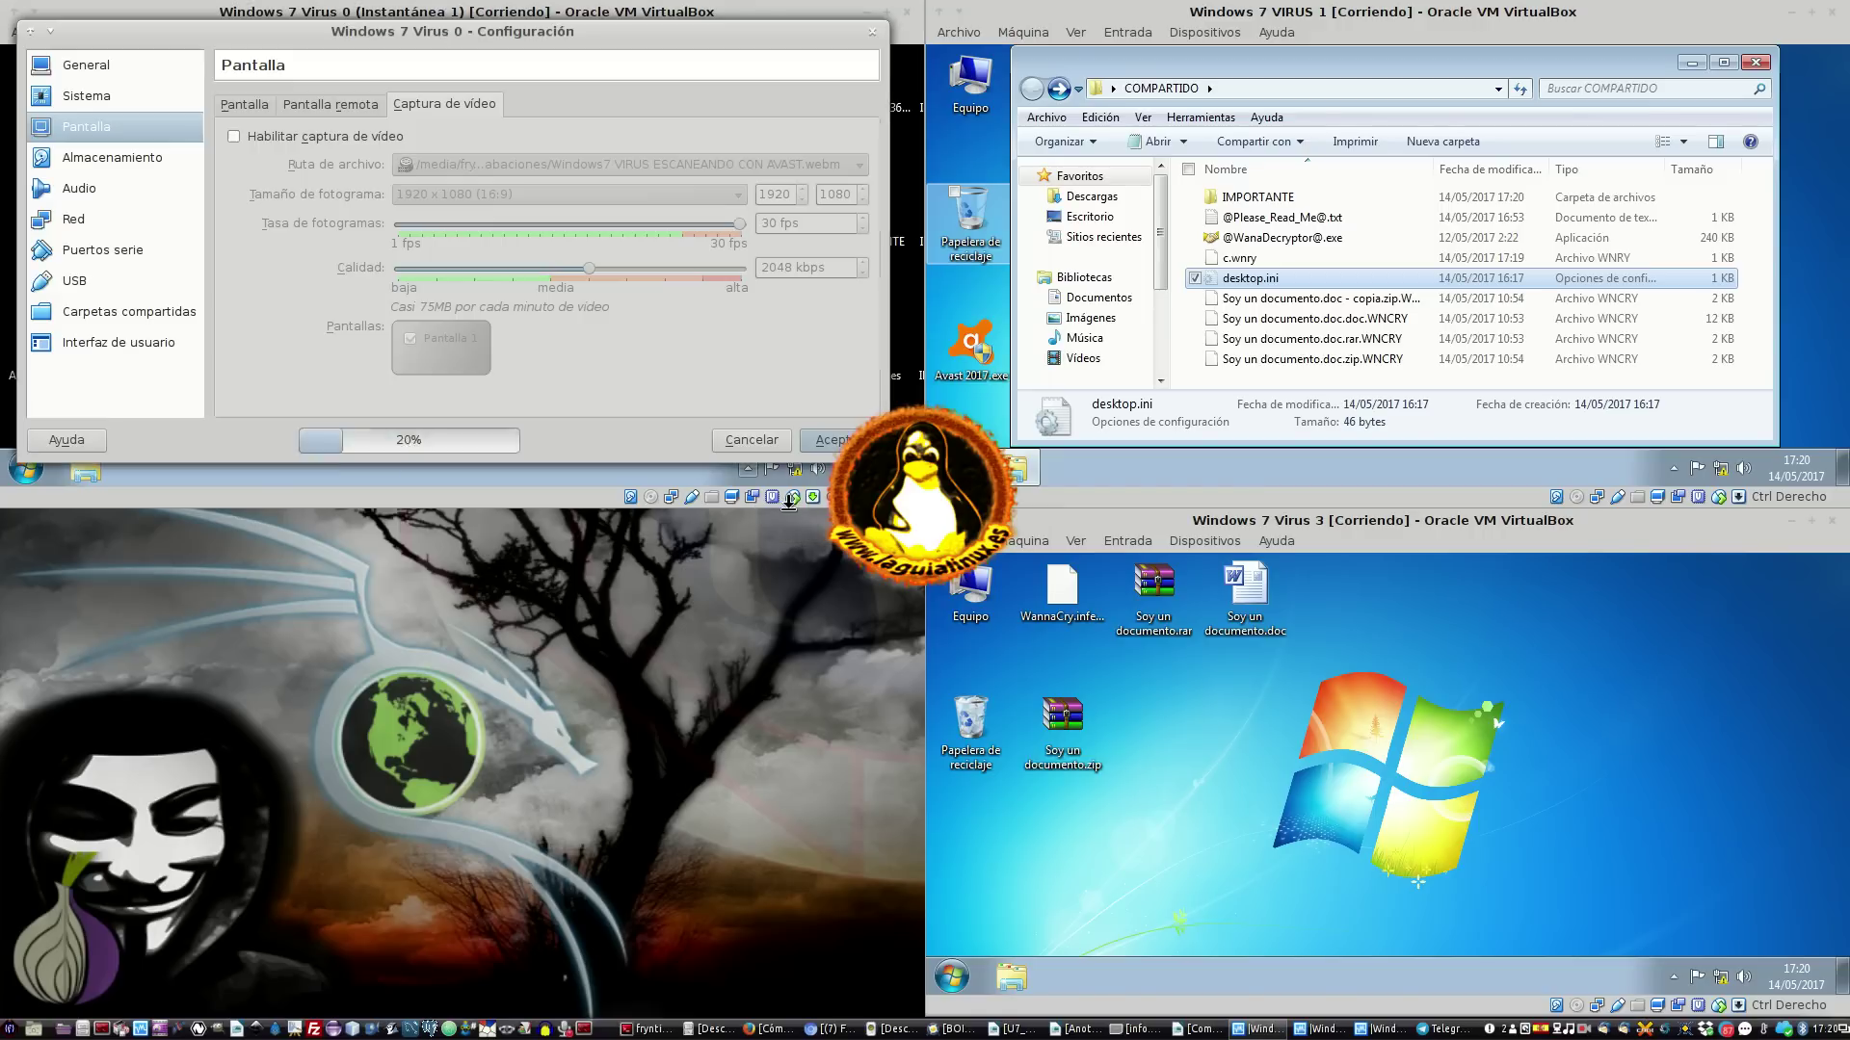
left_click(365, 135)
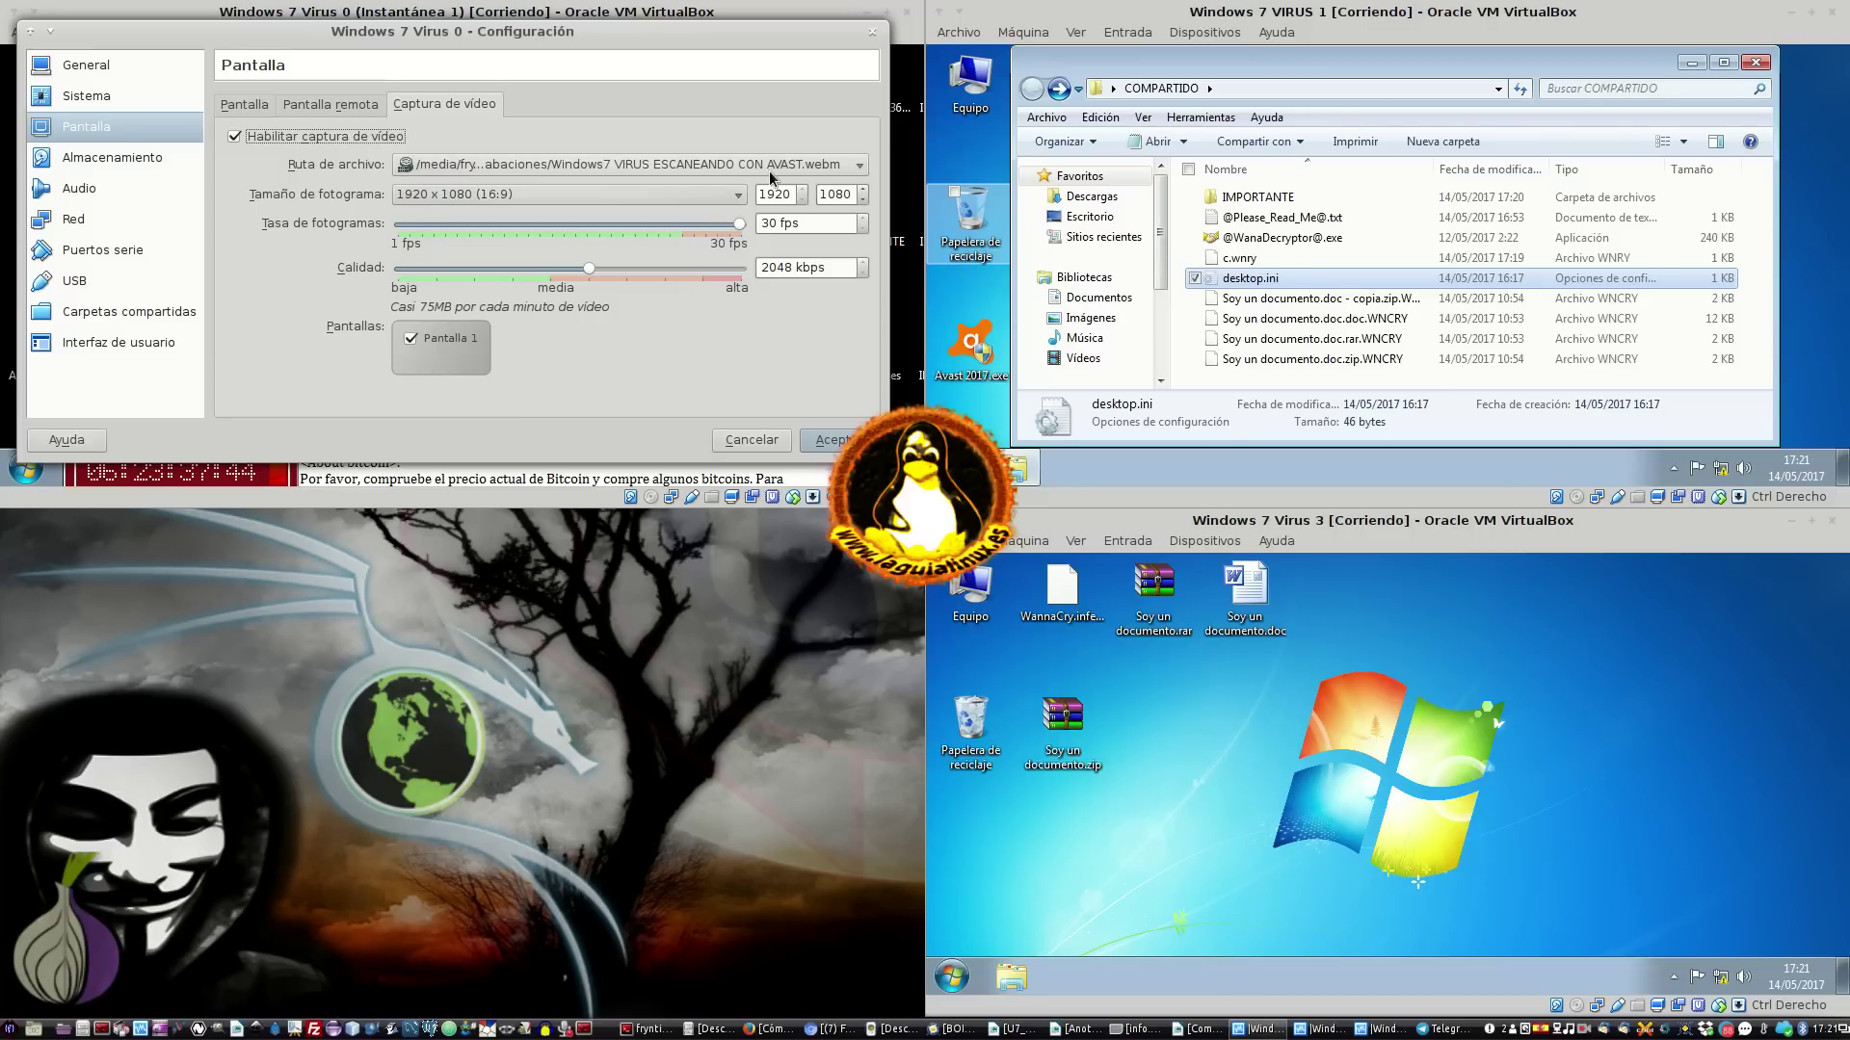
left_click(786, 172)
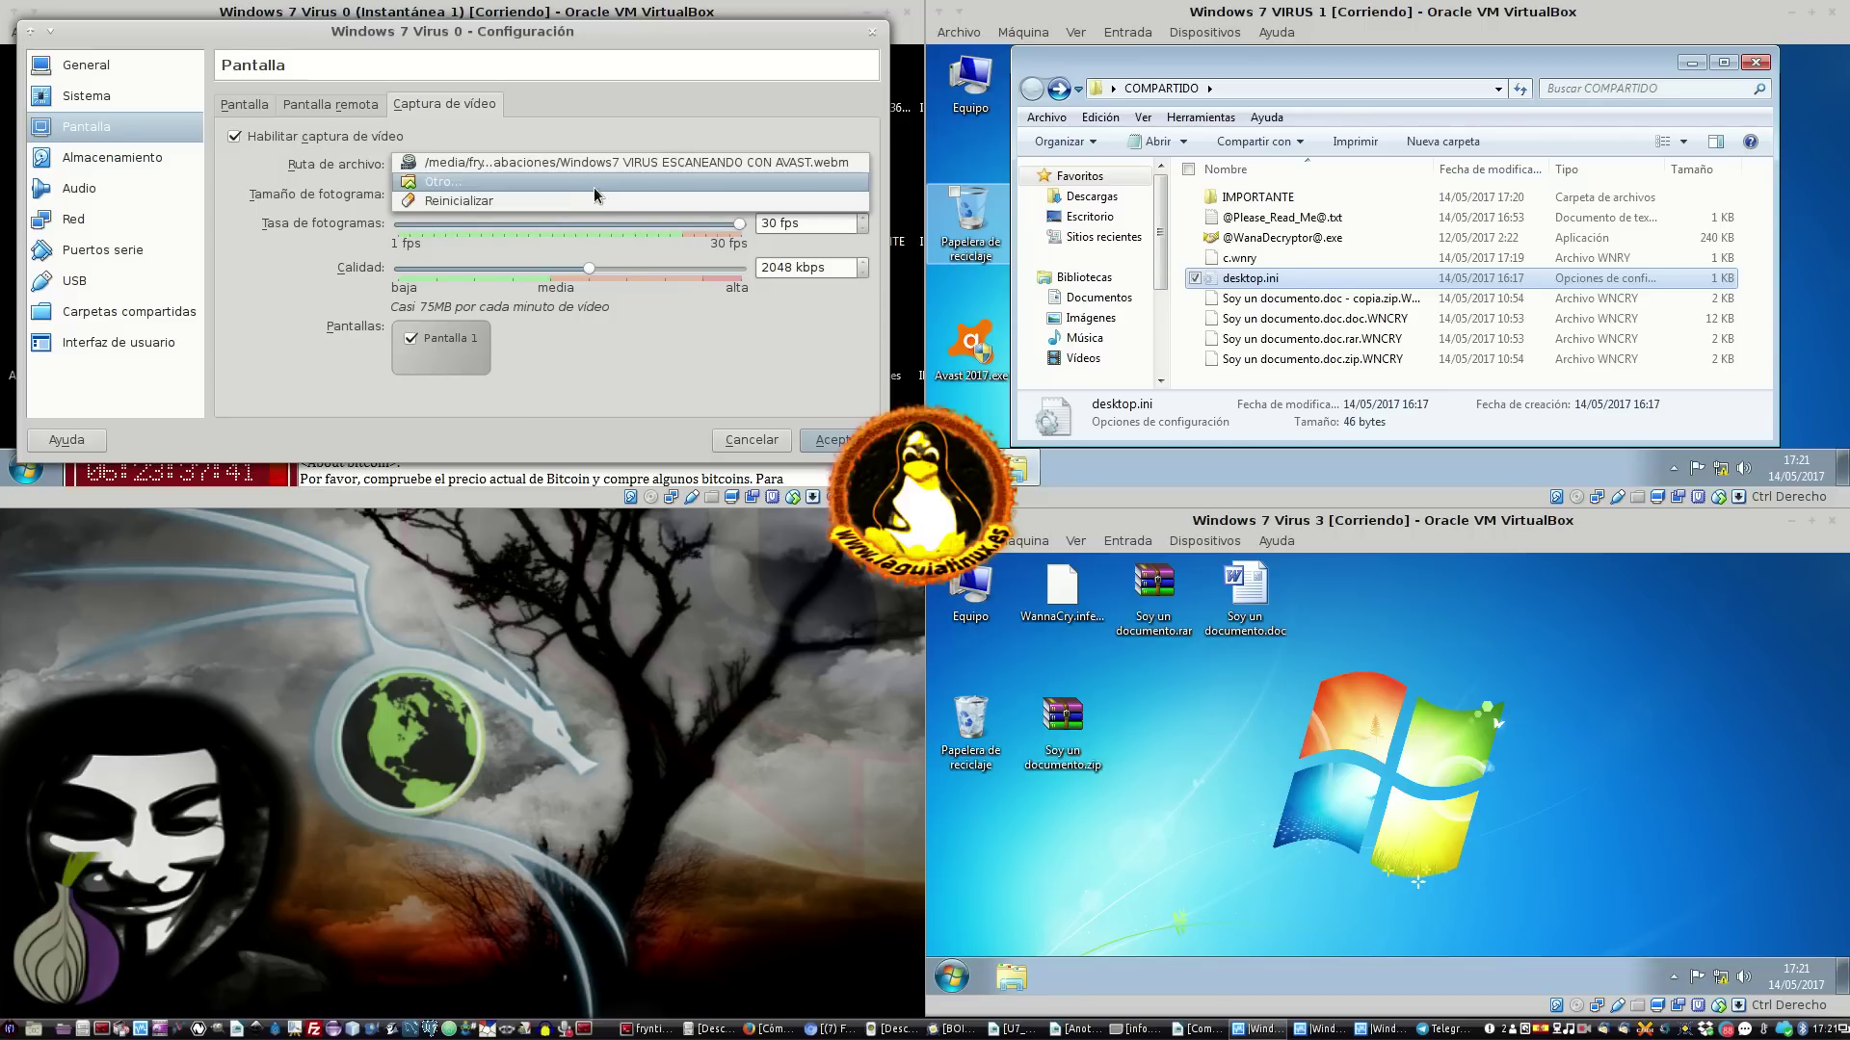
left_click(598, 185)
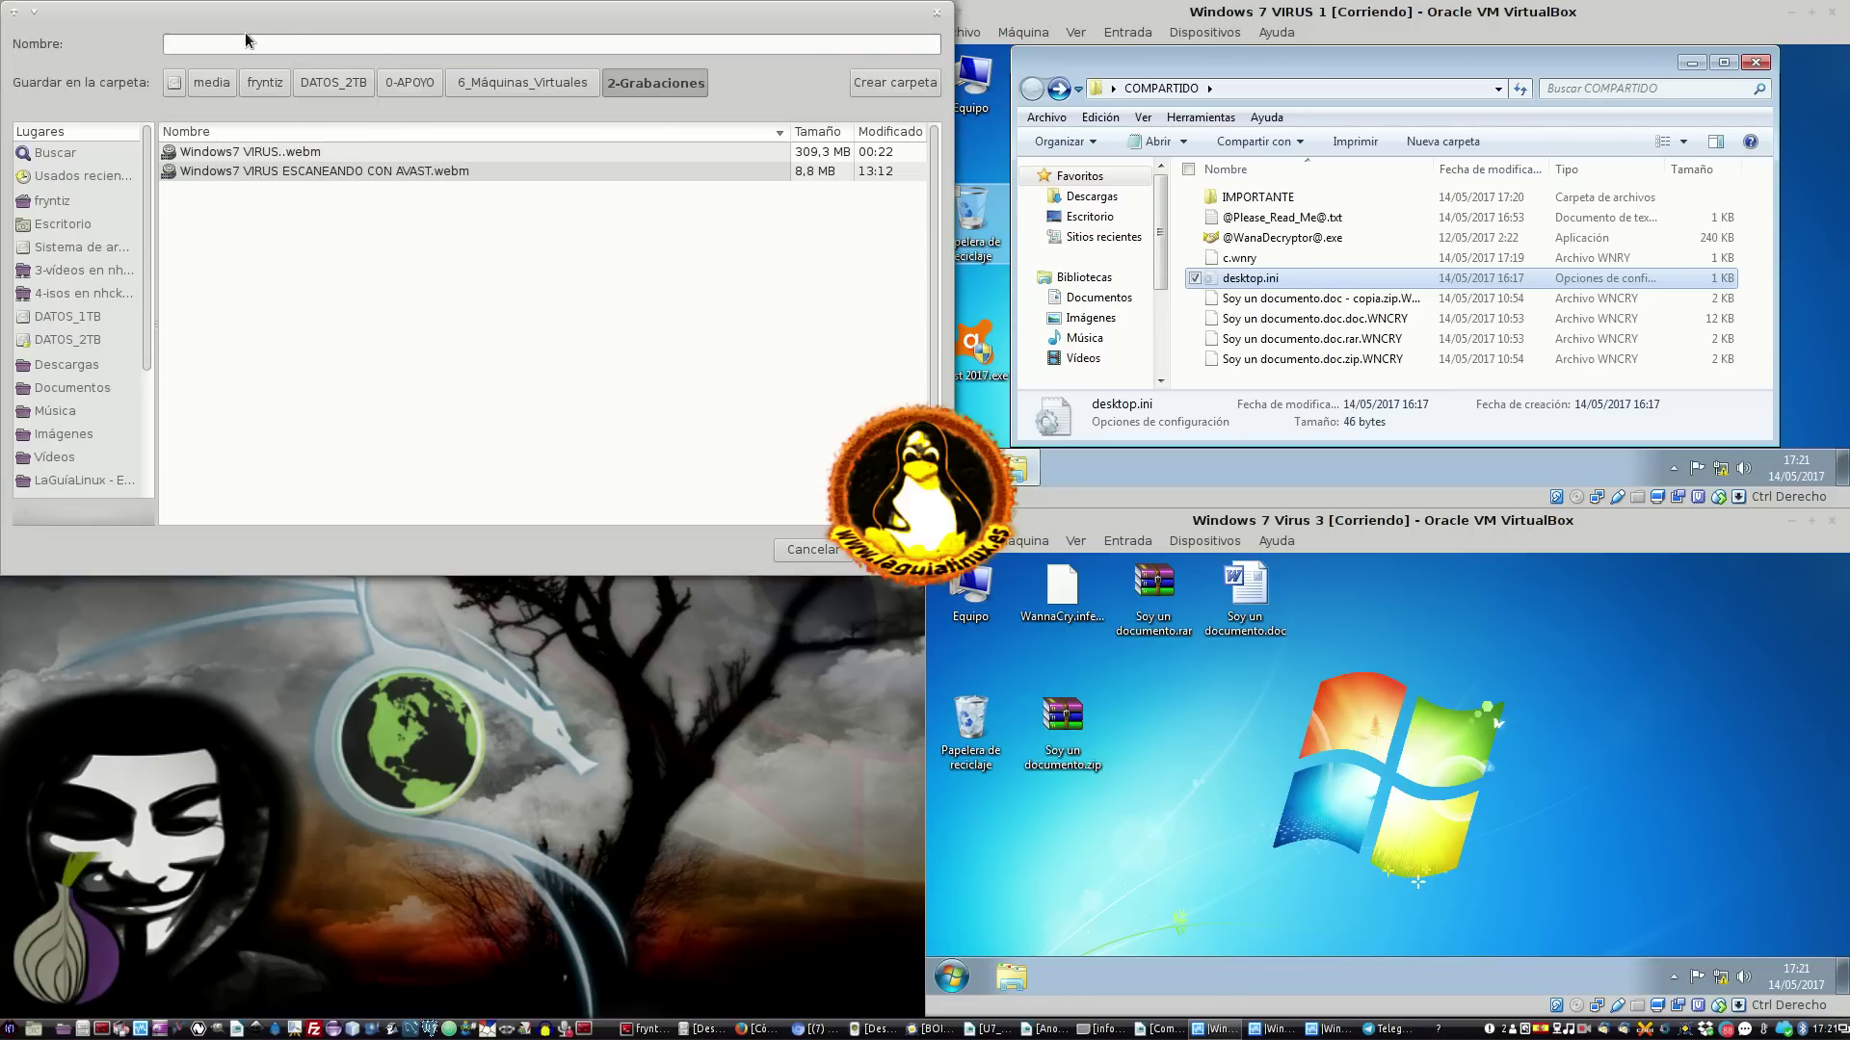
type("INFECTADO Y dañadidos archivos nuevos para ver si se cifran en otra pasada del virus.webm")
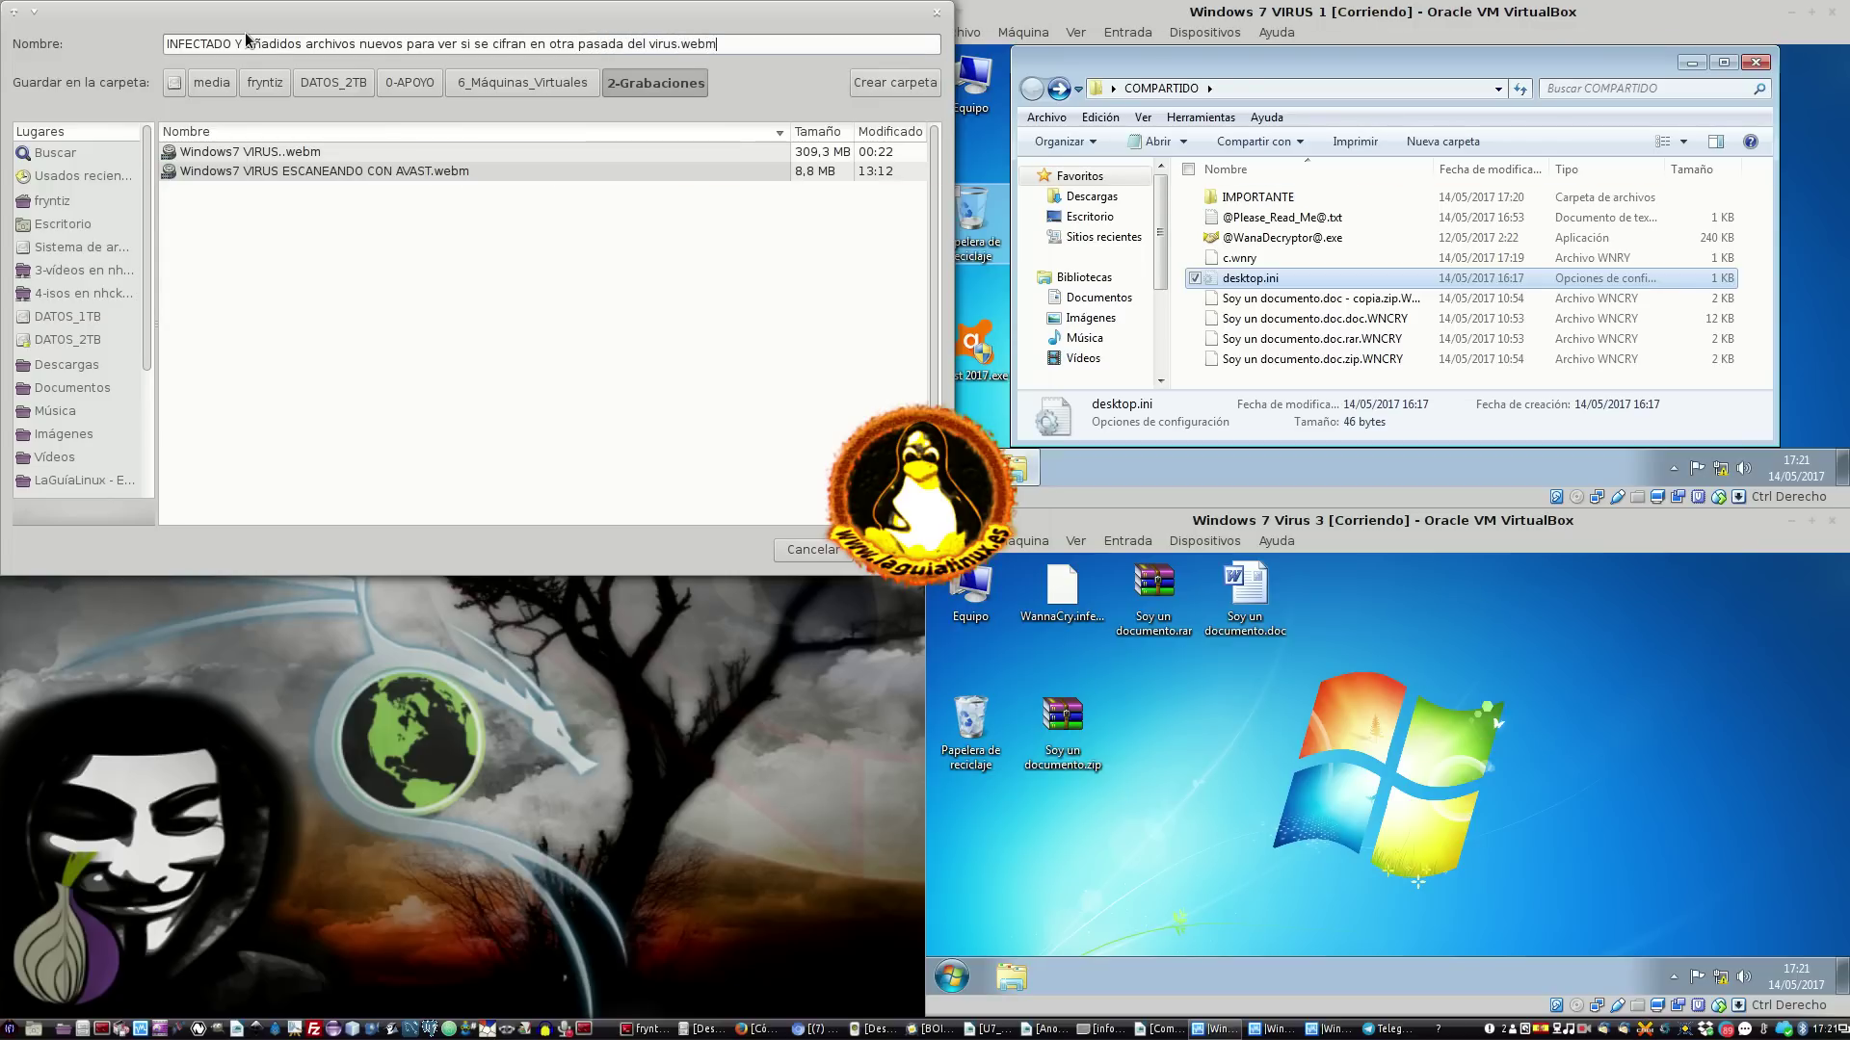
key("Return")
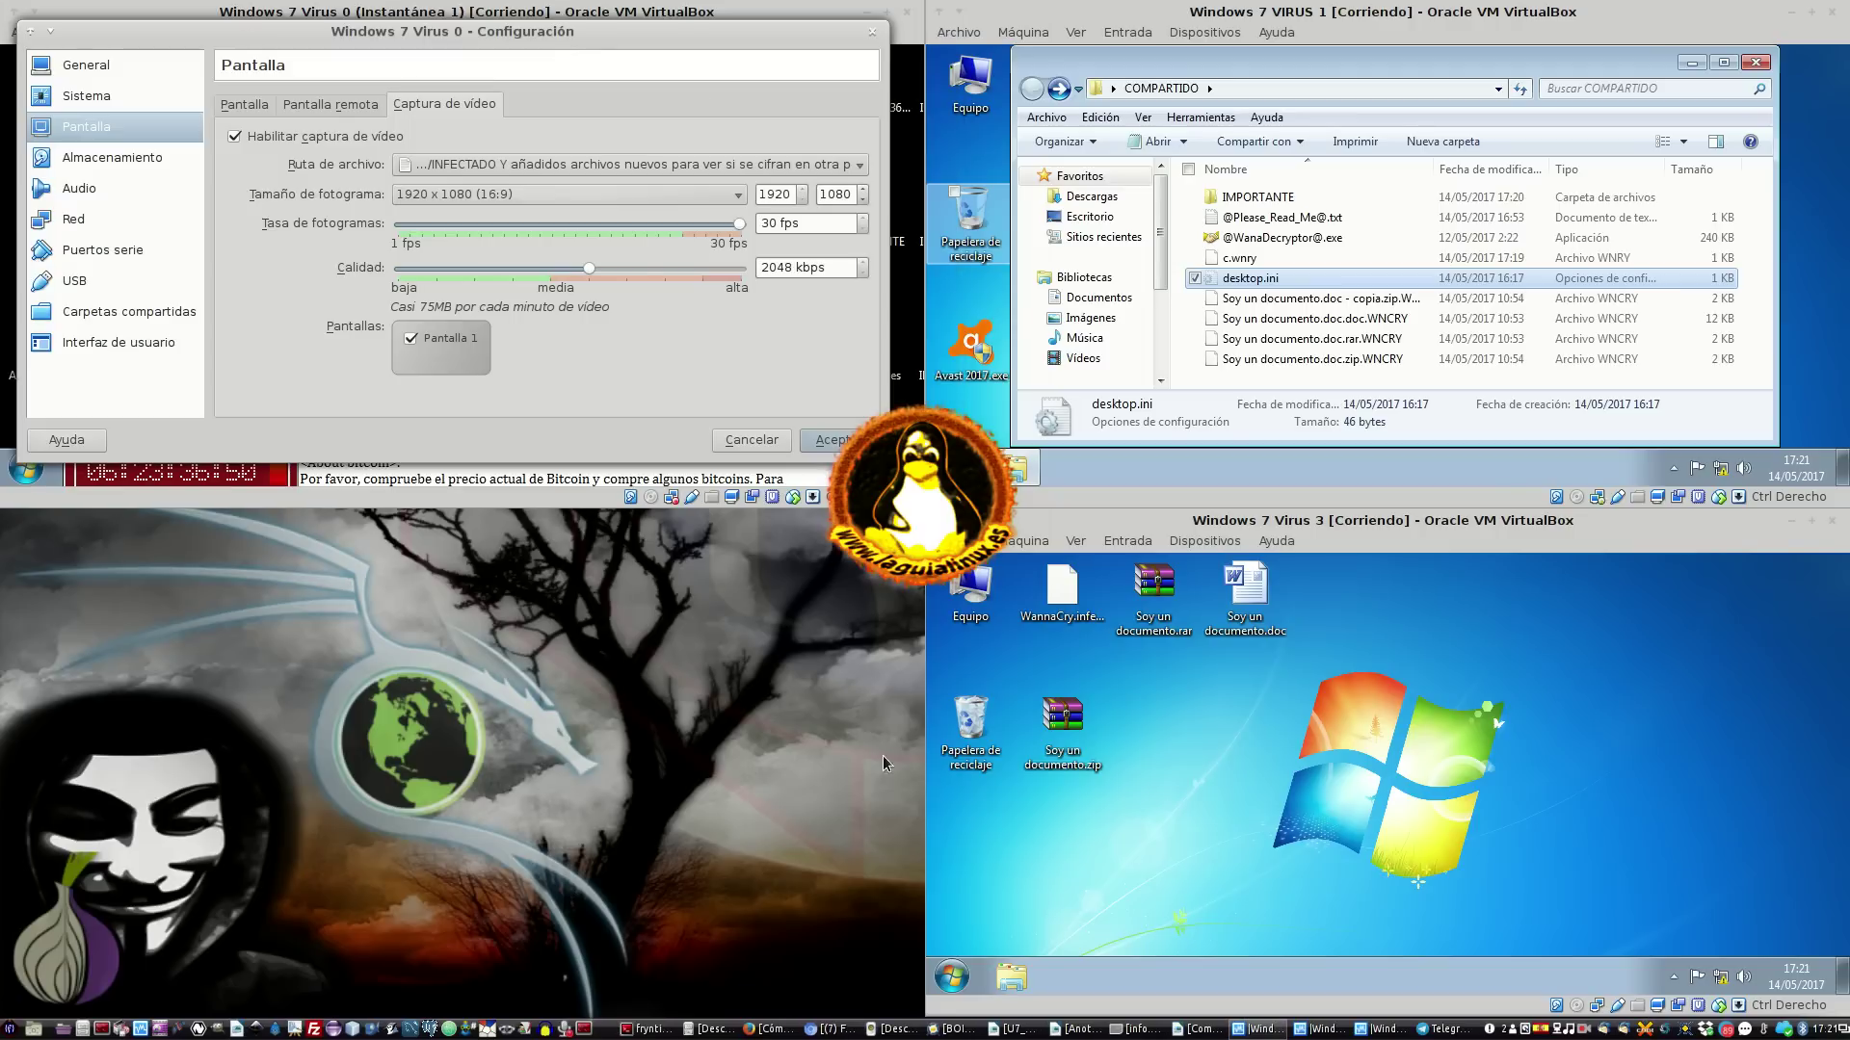
Save the capture settings, close Virus 0's ransom note, and minimize the Virus 0 window
left_click(826, 439)
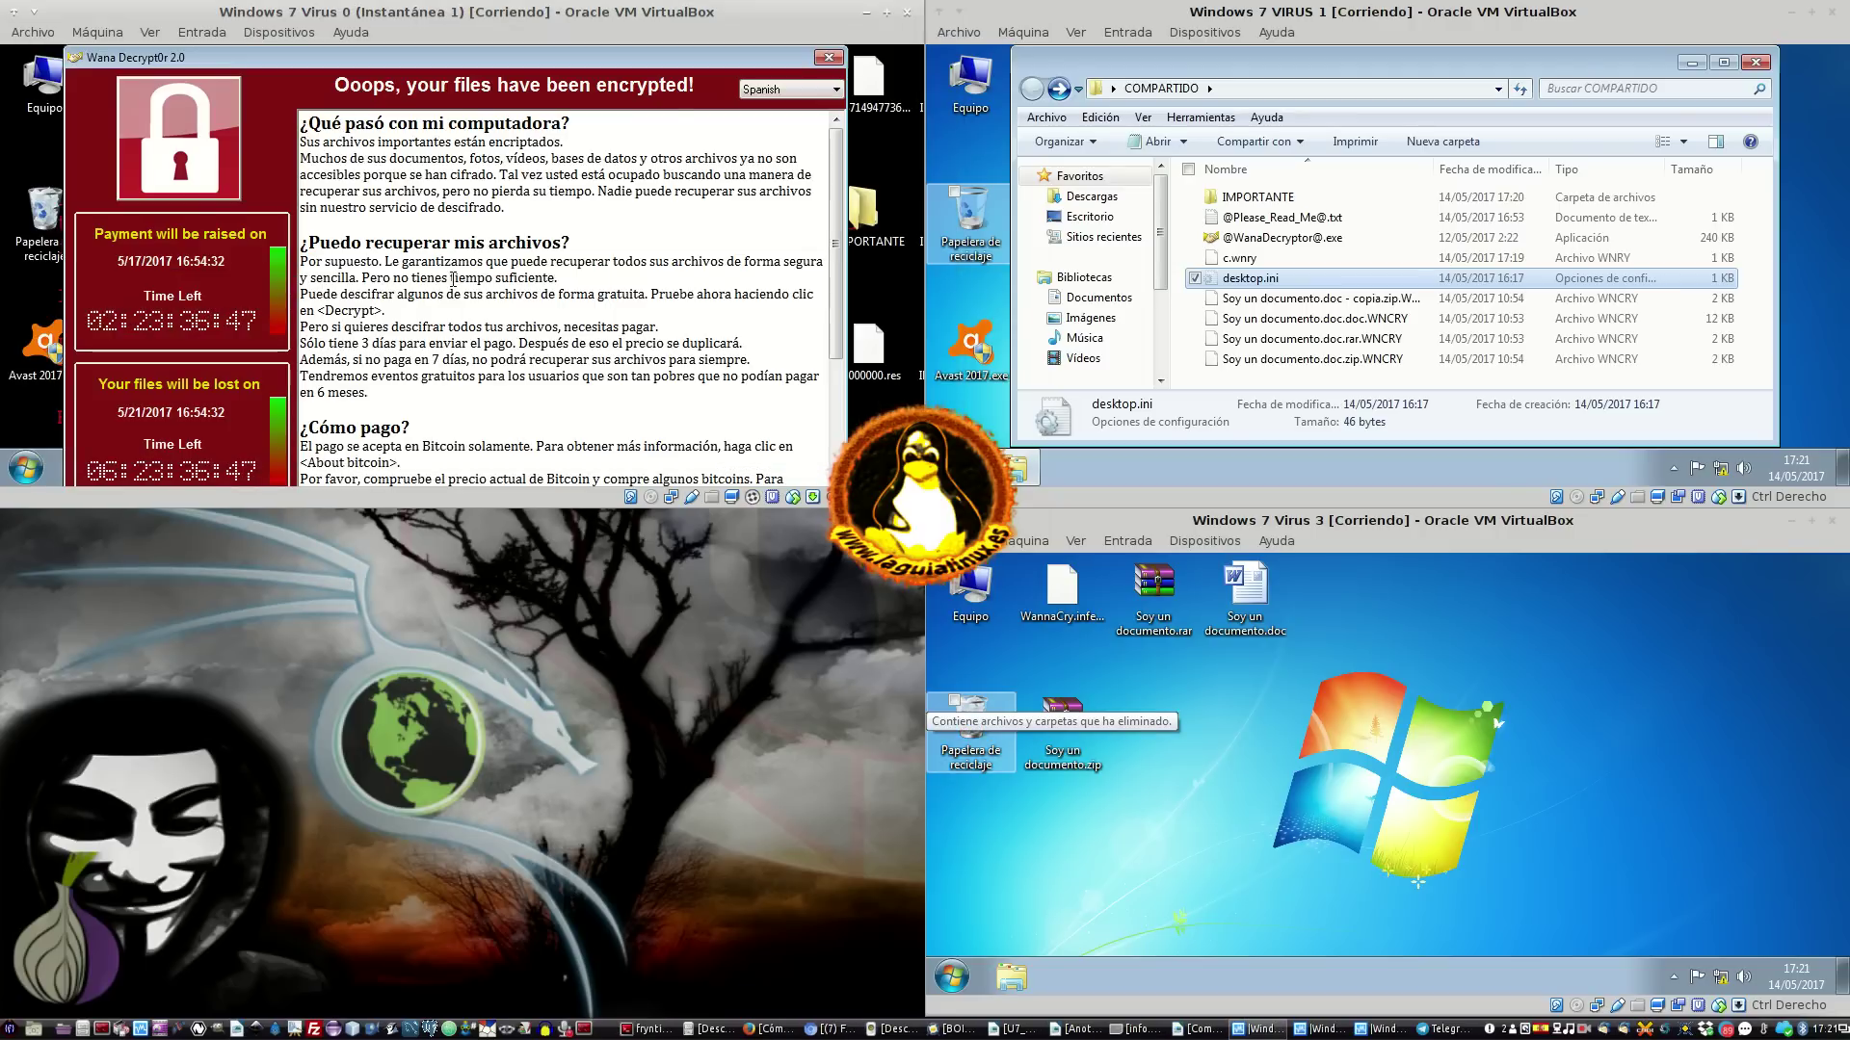
left_click(835, 55)
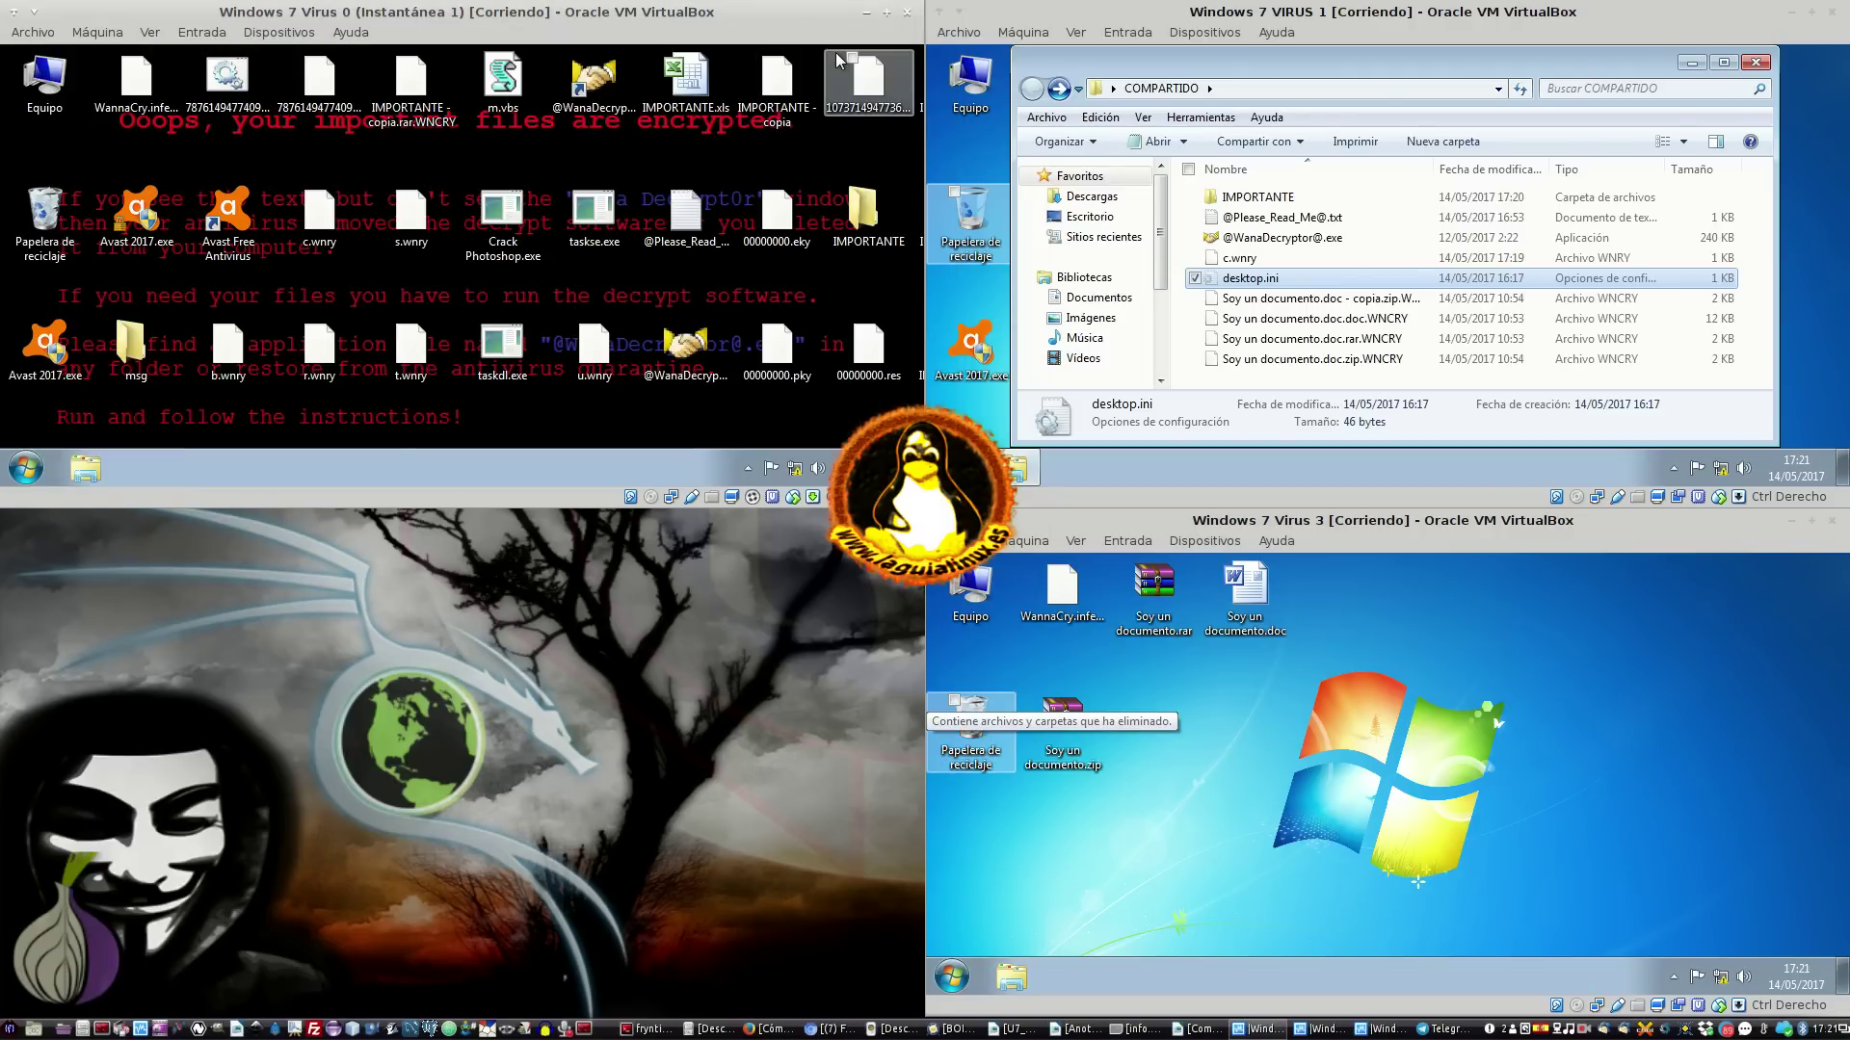
left_click(868, 14)
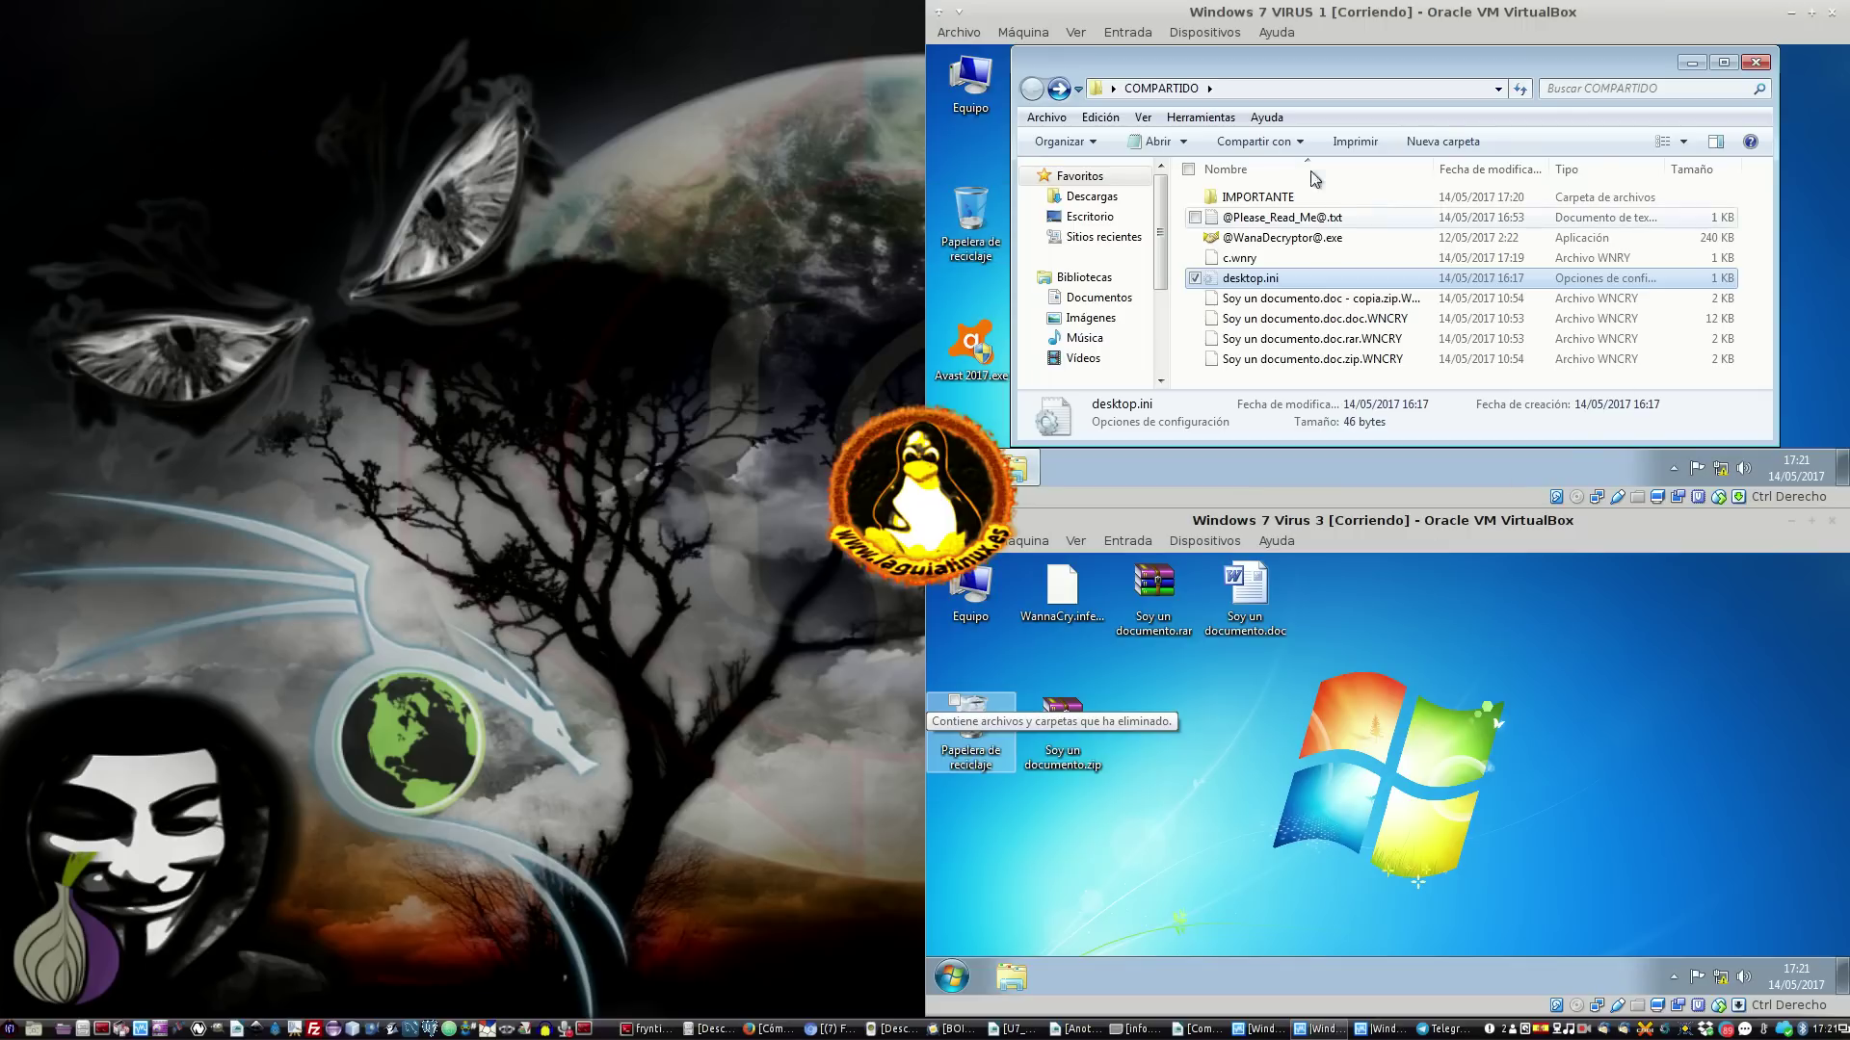
Shut down the Virus 3 VM from its Start menu
left_click(1061, 722)
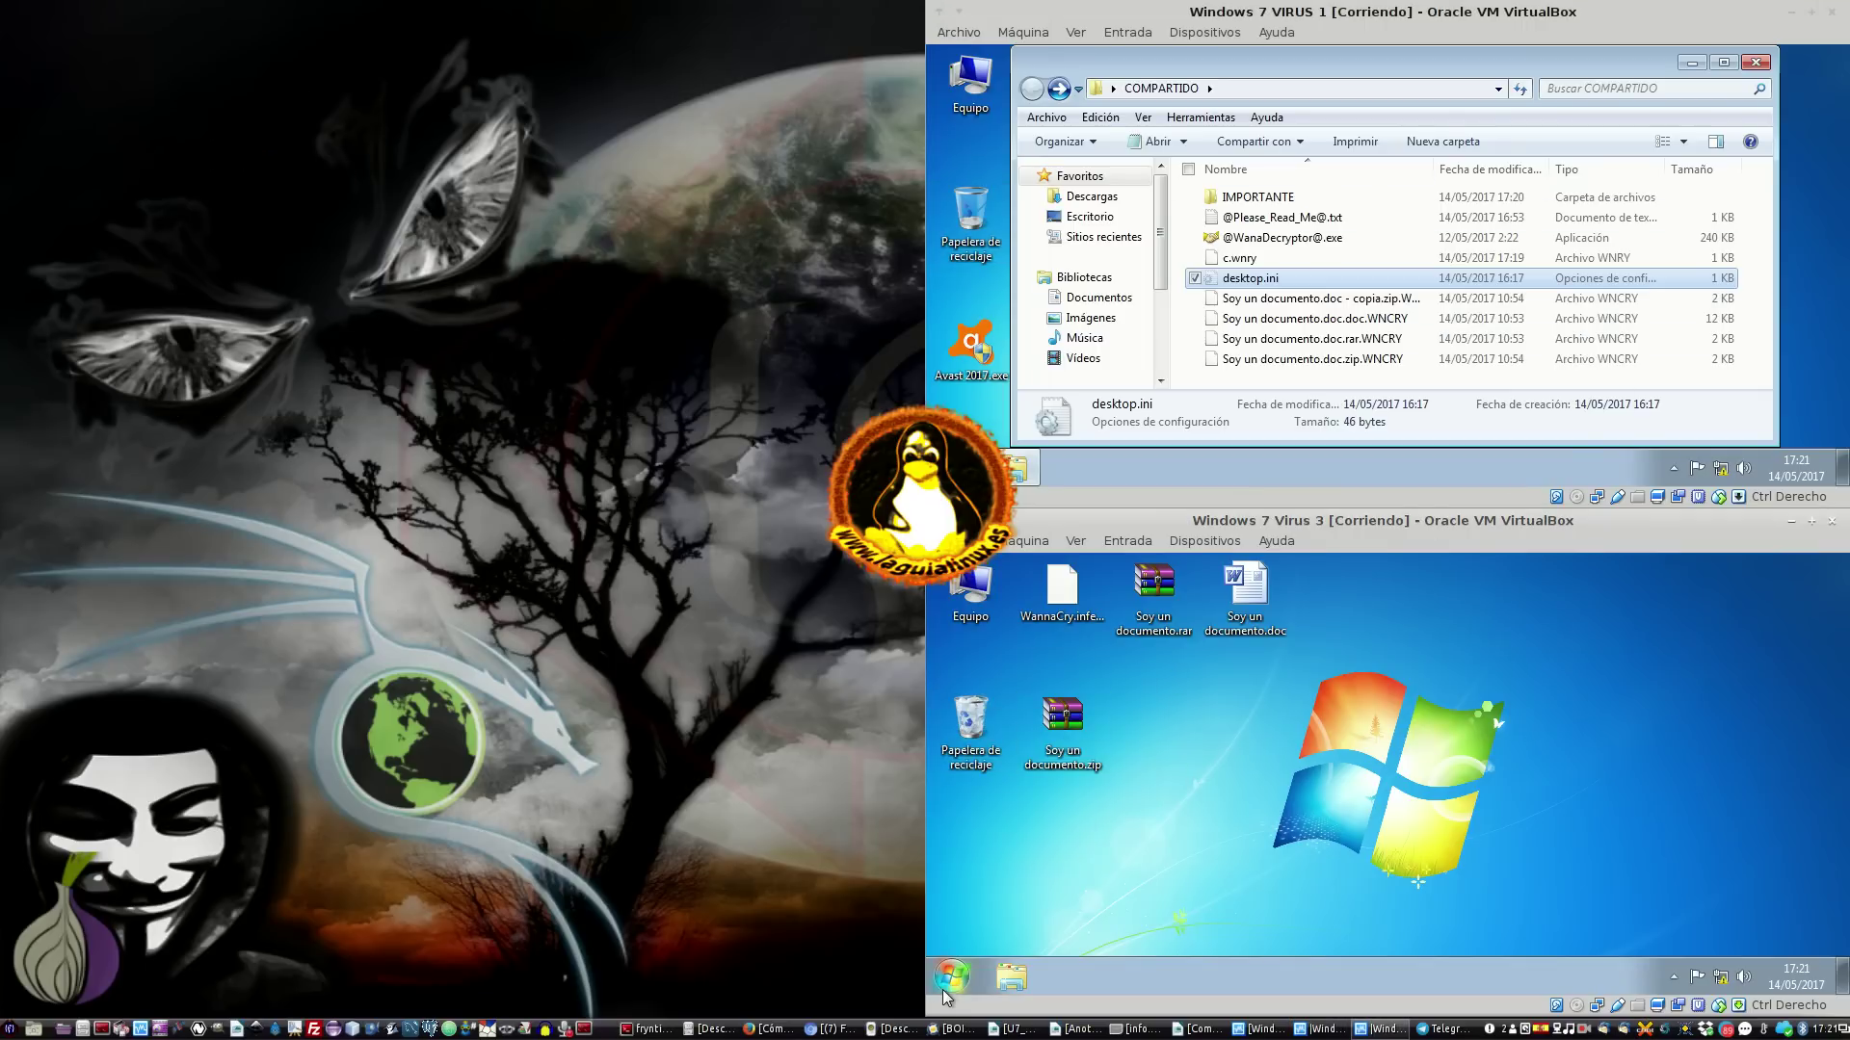
left_click(952, 976)
left_click(1221, 927)
Close the COMPARTIDO folder window in VIRUS 1 and bring up its Start menu
left_click(1348, 339)
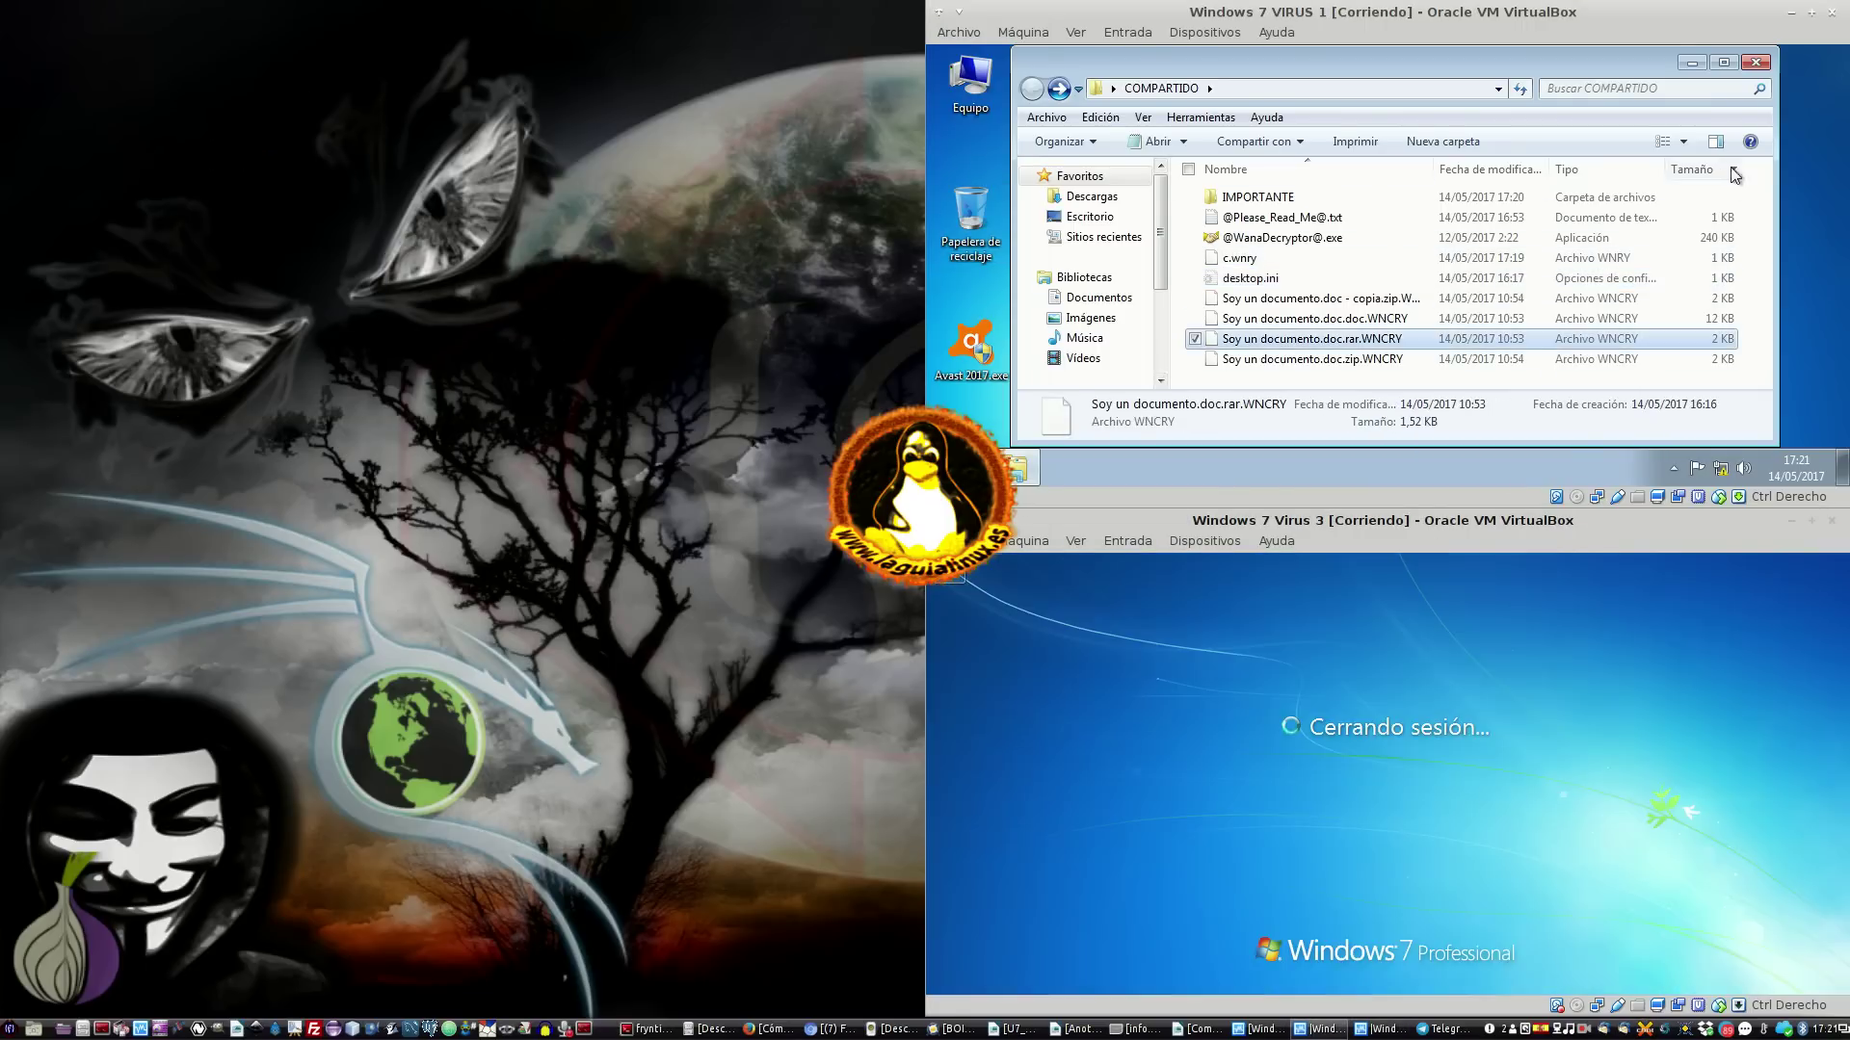
left_click(1756, 63)
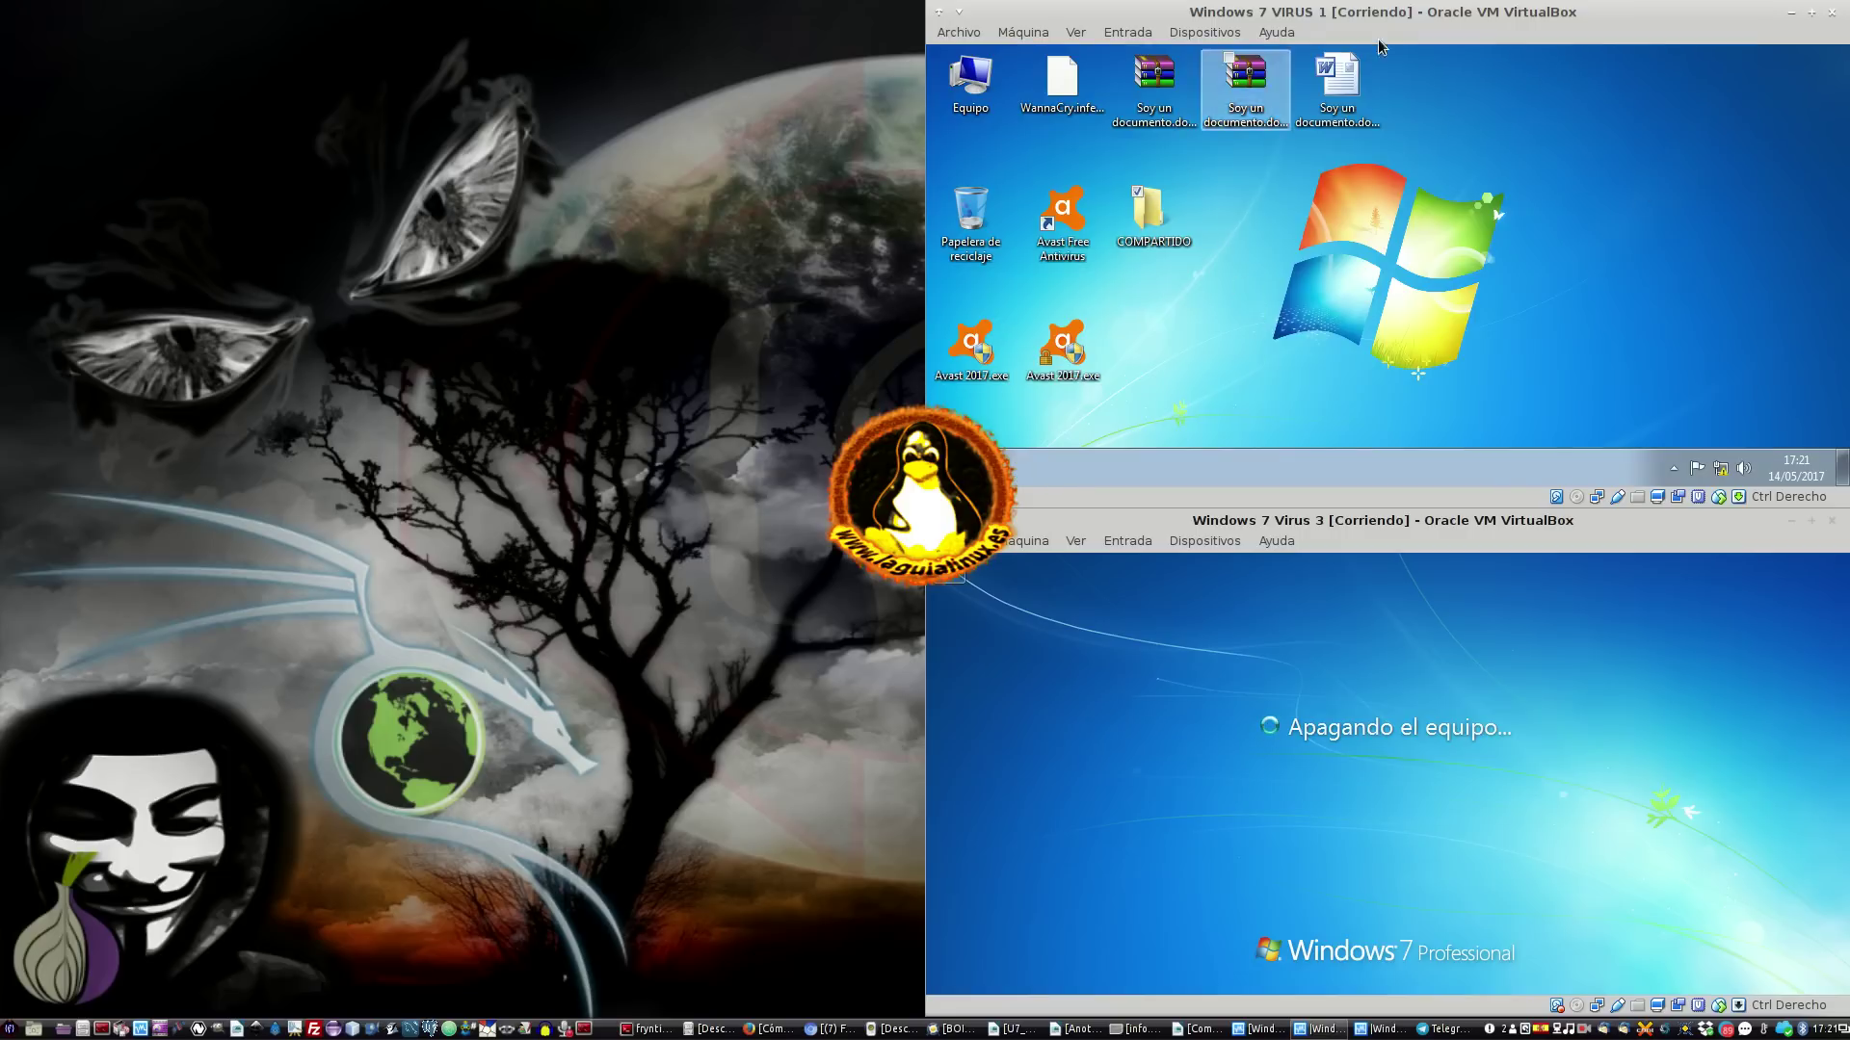
left_click(949, 469)
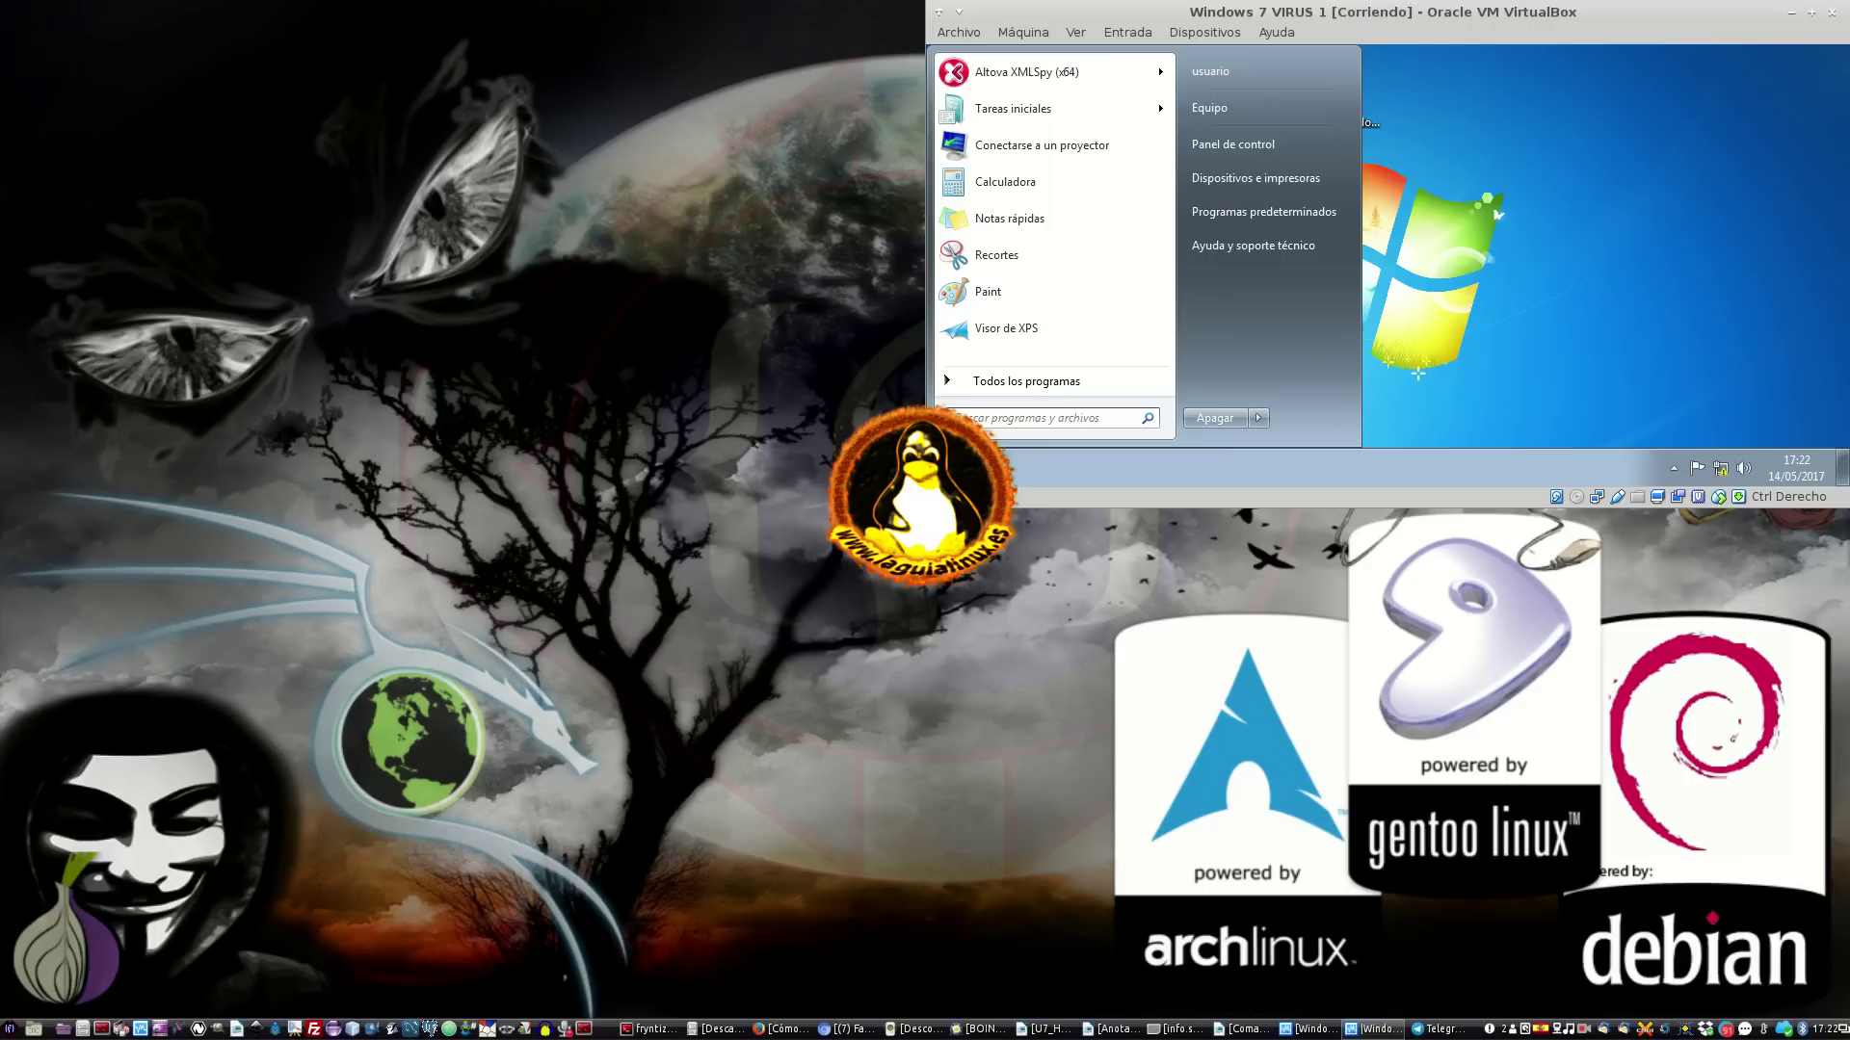
Shut down the VIRUS 1 VM and open the screen recorder's tray menu
left_click(1202, 421)
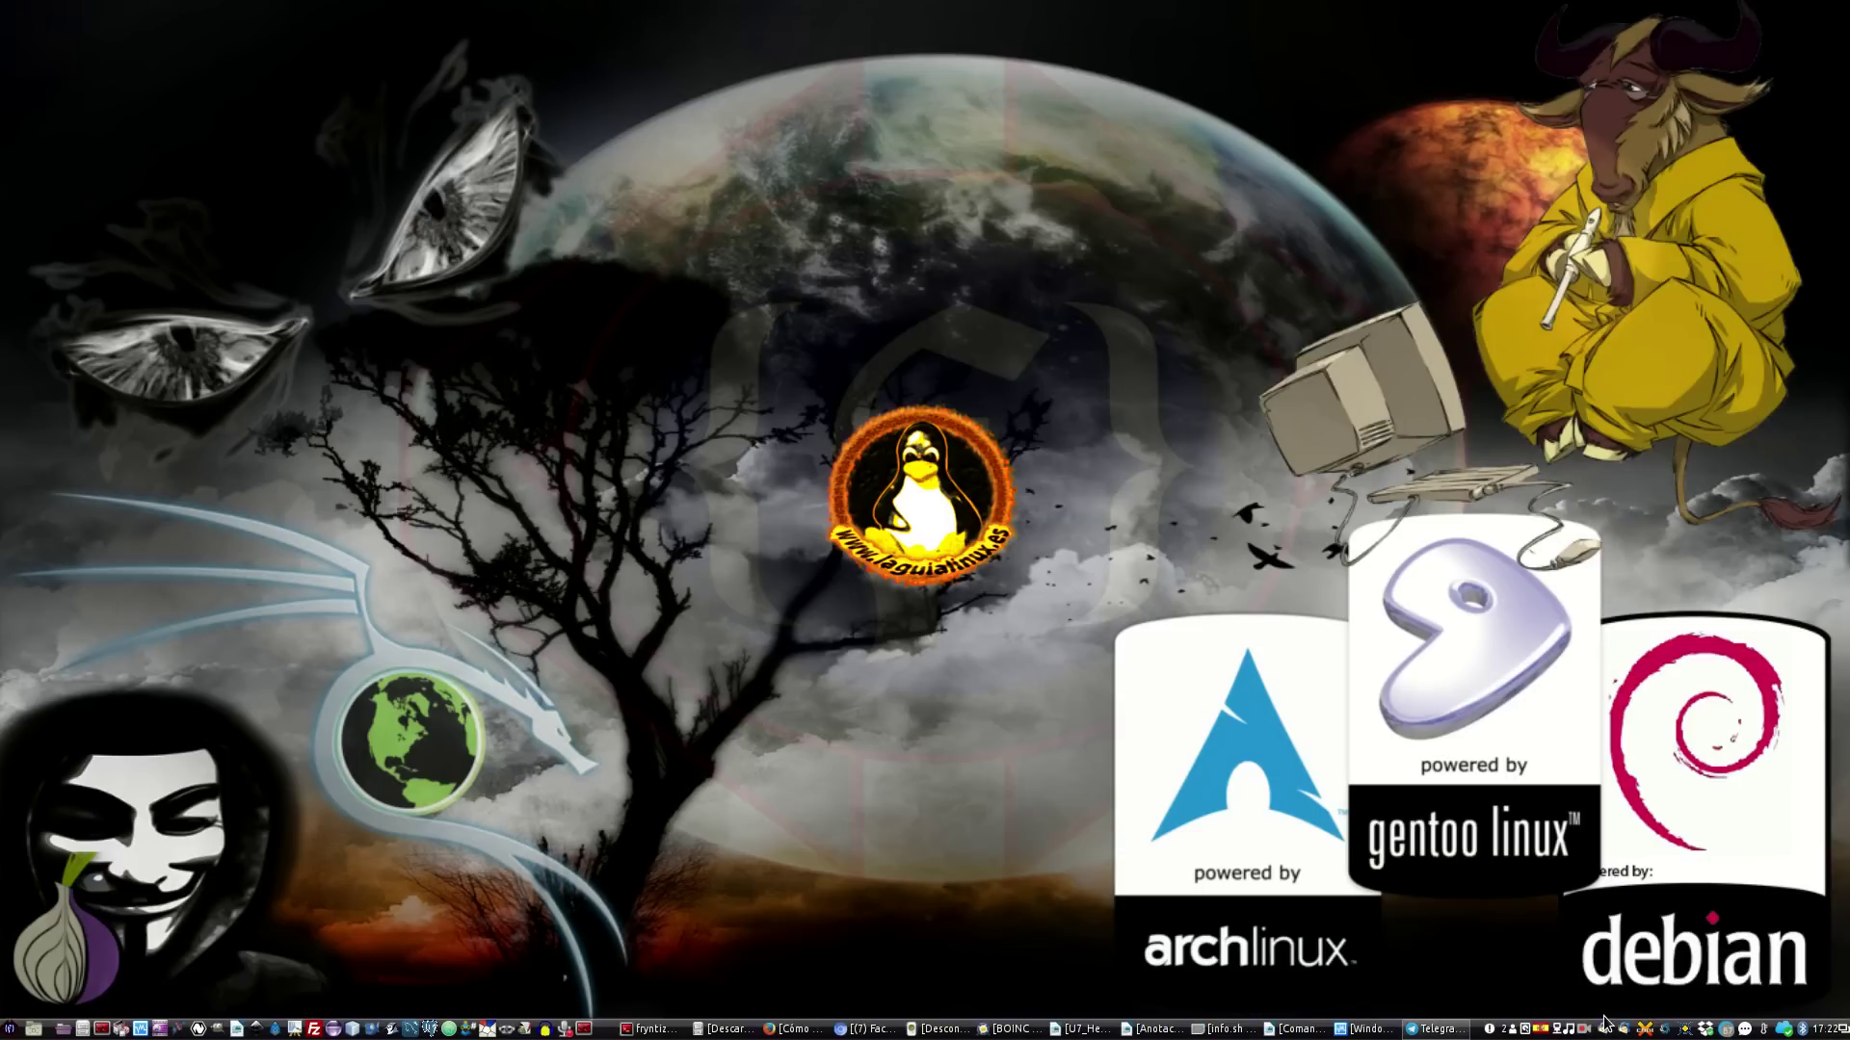
left_click(1582, 1032)
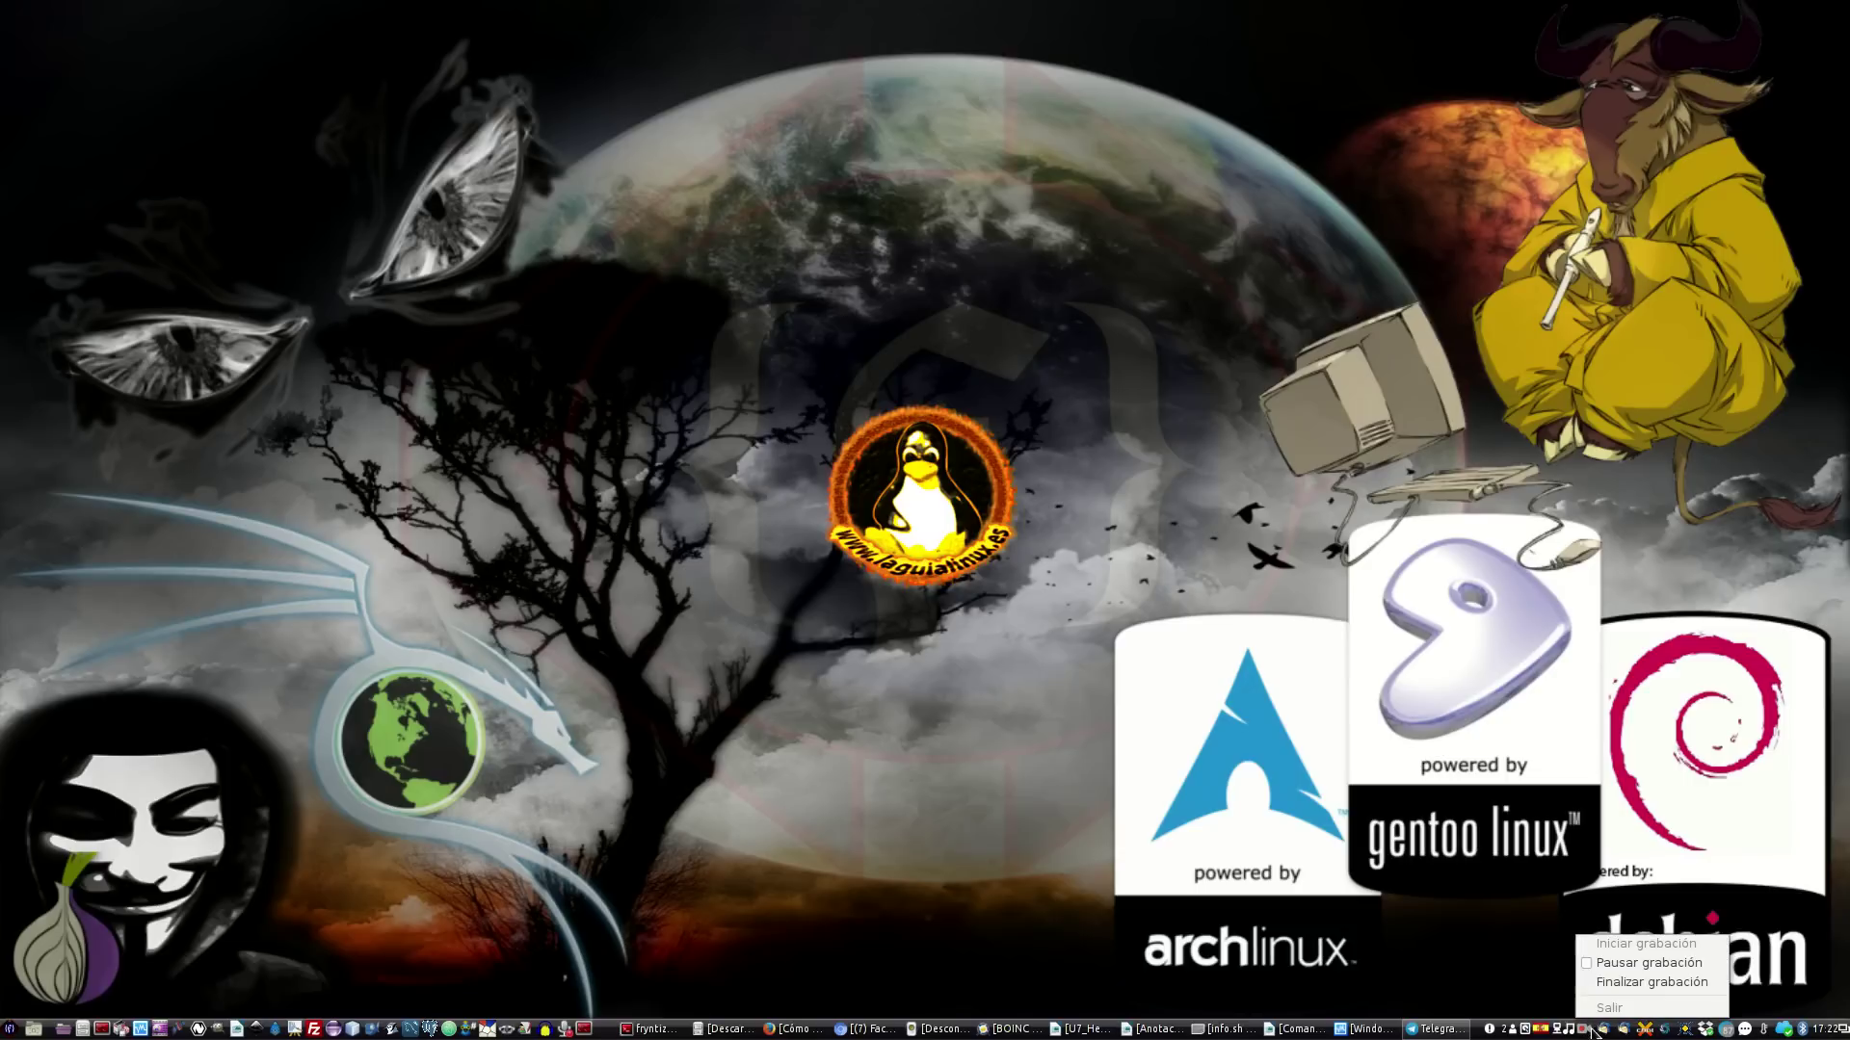